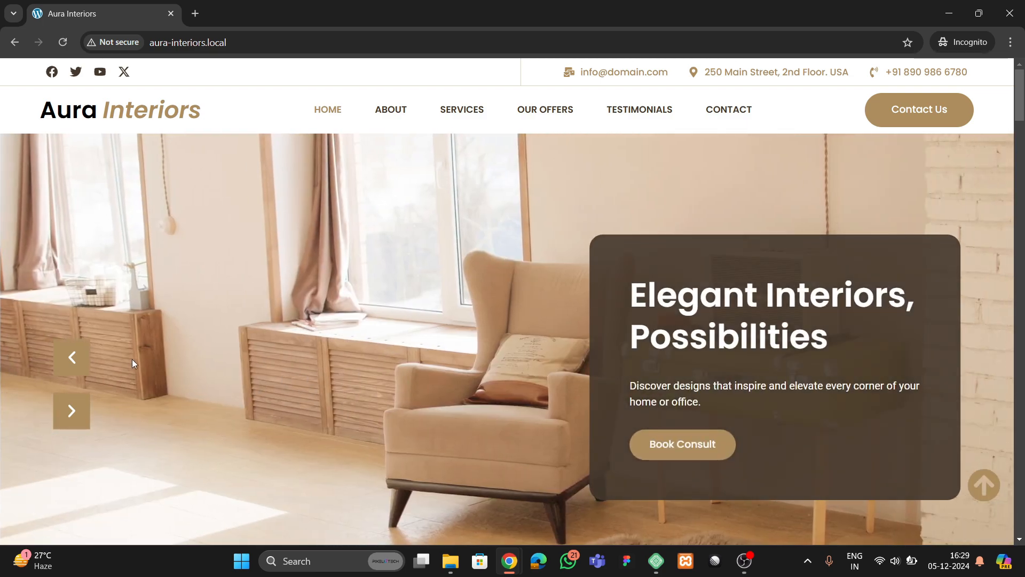
- Step the hero slider back and forth through the armchair, TV and desk slides
{"action": "left_click", "coordinate": [74, 357]}
{"action": "left_click", "coordinate": [72, 412]}
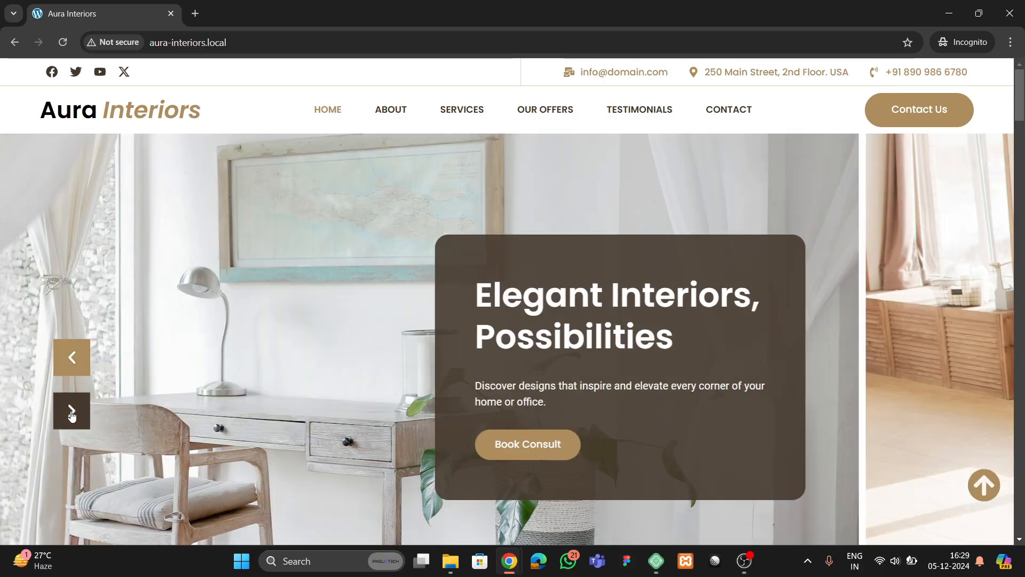
{"action": "left_click", "coordinate": [72, 413]}
{"action": "left_click", "coordinate": [72, 412]}
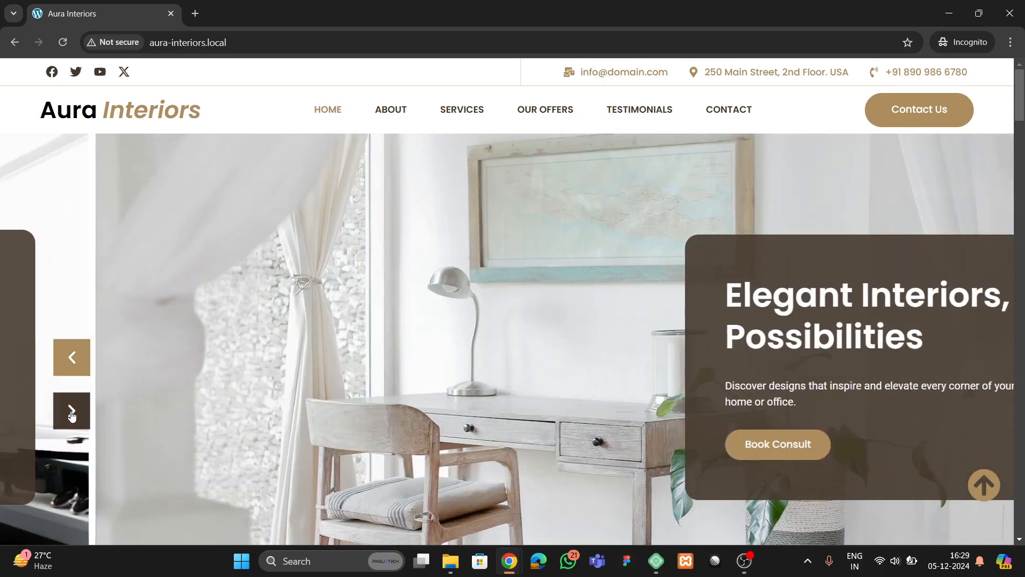
{"action": "left_click", "coordinate": [72, 369]}
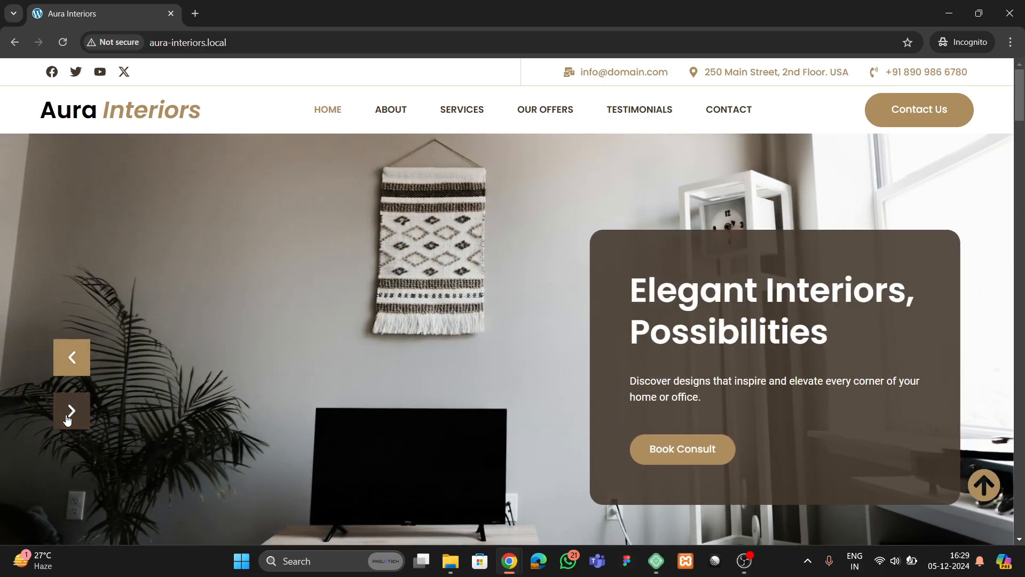
{"action": "left_click", "coordinate": [68, 419]}
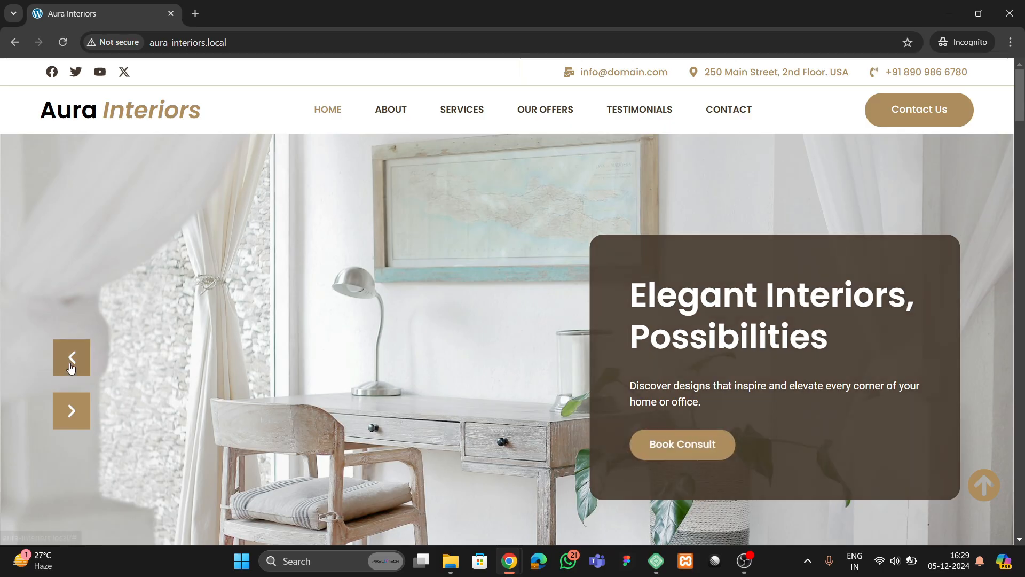
{"action": "left_click", "coordinate": [73, 358]}
{"action": "left_click", "coordinate": [73, 361]}
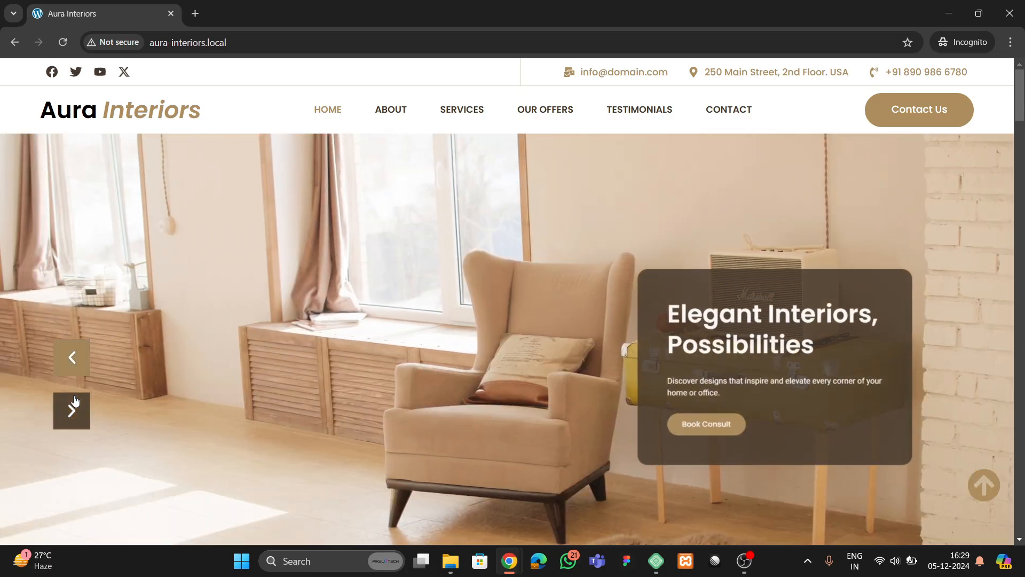
{"action": "left_click", "coordinate": [71, 410]}
{"action": "left_click", "coordinate": [72, 358]}
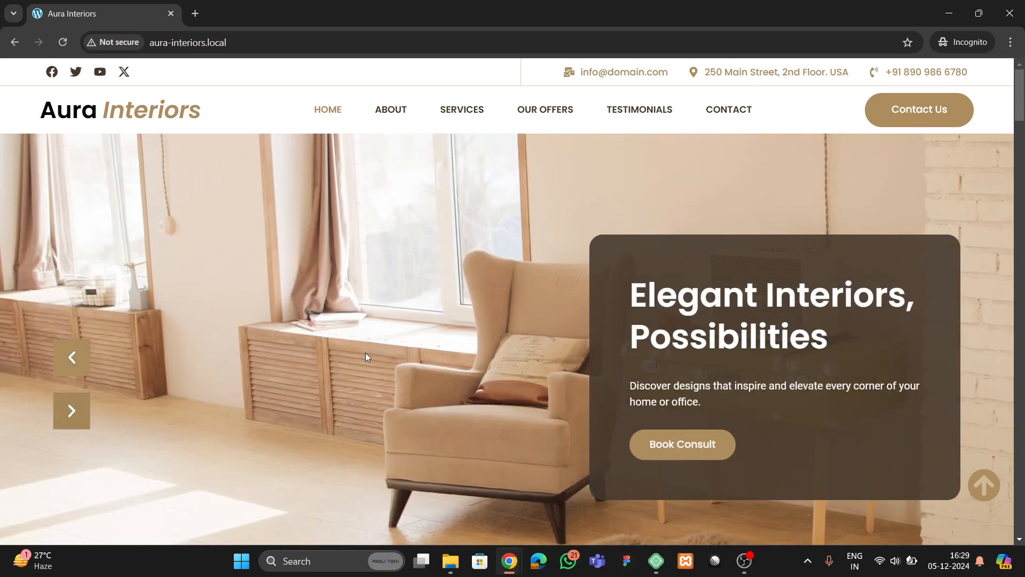
- Scroll down and back up the homepage repeatedly to check the area below the hero
{"action": "scroll", "coordinate": [366, 355], "scroll_direction": "down", "scroll_amount": 2}
{"action": "scroll", "coordinate": [367, 356], "scroll_direction": "up", "scroll_amount": 2}
{"action": "scroll", "coordinate": [233, 304], "scroll_direction": "down", "scroll_amount": 5}
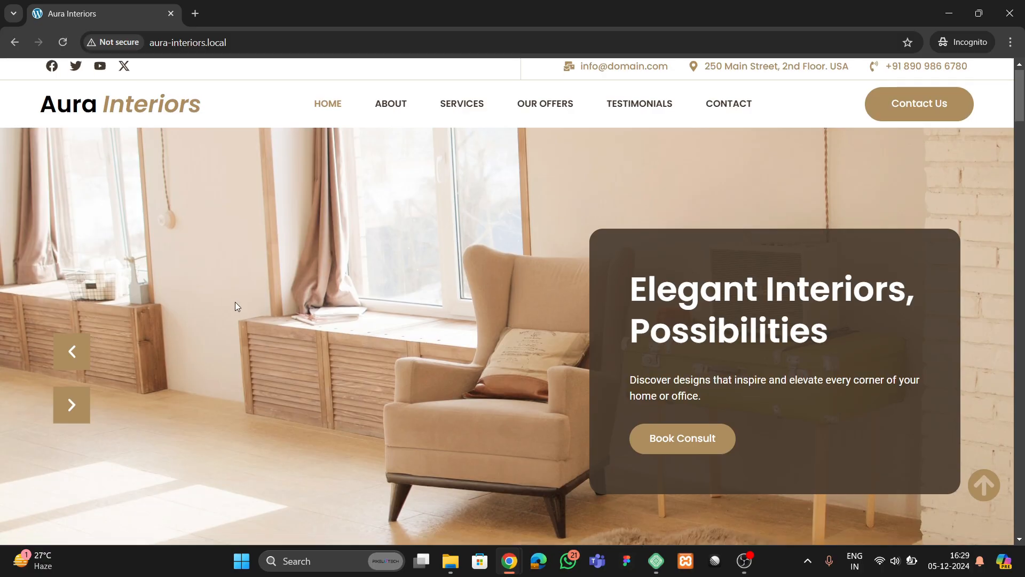
{"action": "scroll", "coordinate": [270, 344], "scroll_direction": "up", "scroll_amount": 5}
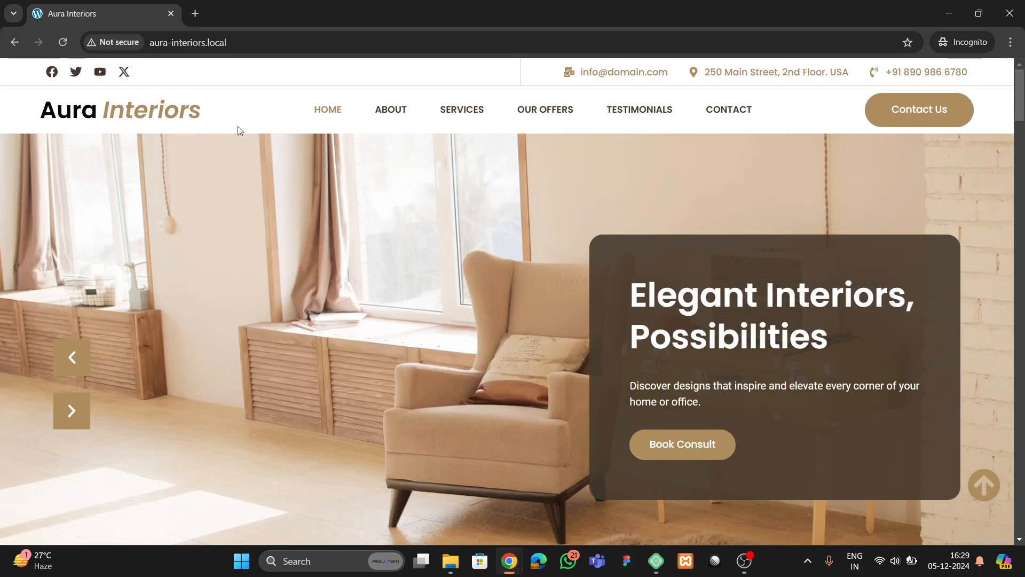
{"action": "scroll", "coordinate": [315, 277], "scroll_direction": "down", "scroll_amount": 12}
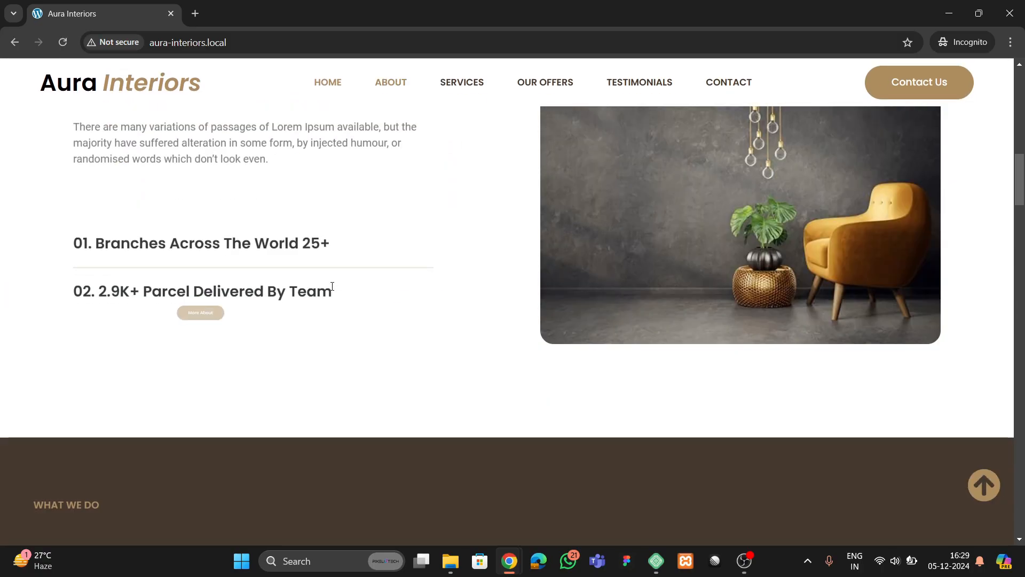
{"action": "scroll", "coordinate": [332, 286], "scroll_direction": "up", "scroll_amount": 12}
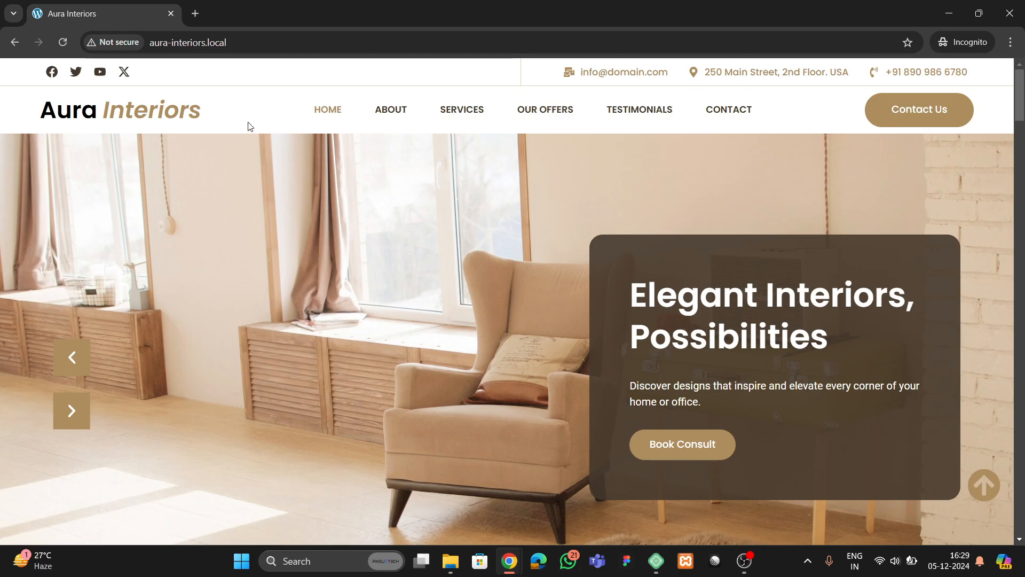
{"action": "scroll", "coordinate": [354, 272], "scroll_direction": "down", "scroll_amount": 10}
{"action": "scroll", "coordinate": [357, 274], "scroll_direction": "up", "scroll_amount": 10}
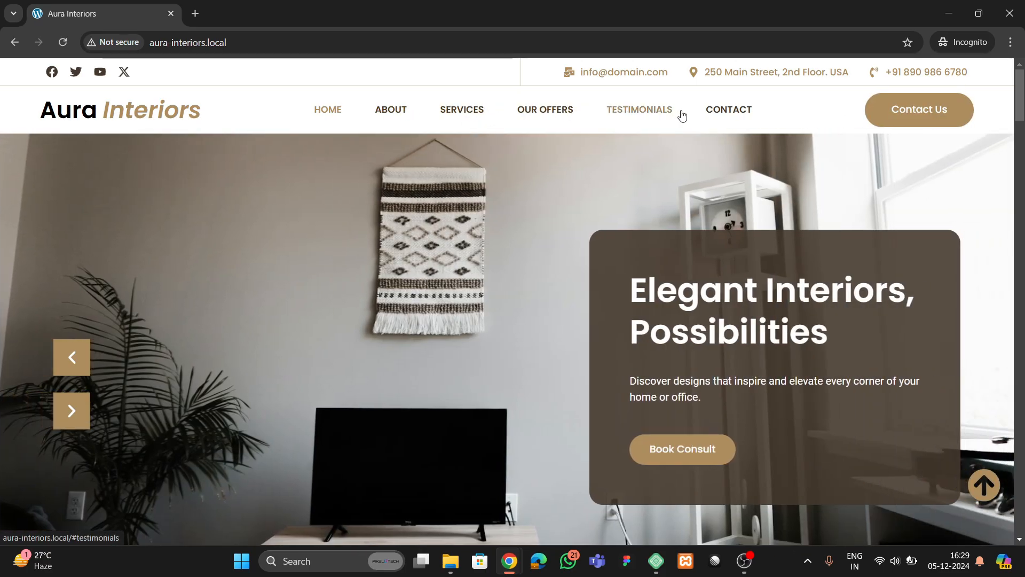
- Reload aura-interiors.local, scroll over the About section and on to the services carousel
{"action": "scroll", "coordinate": [406, 323], "scroll_direction": "down", "scroll_amount": 6}
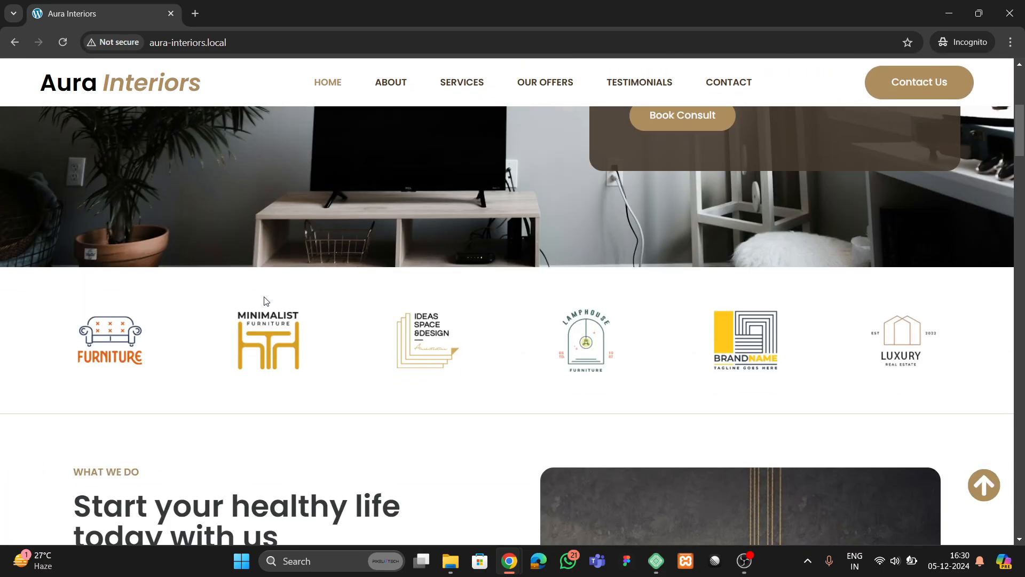
{"action": "left_click", "coordinate": [56, 42]}
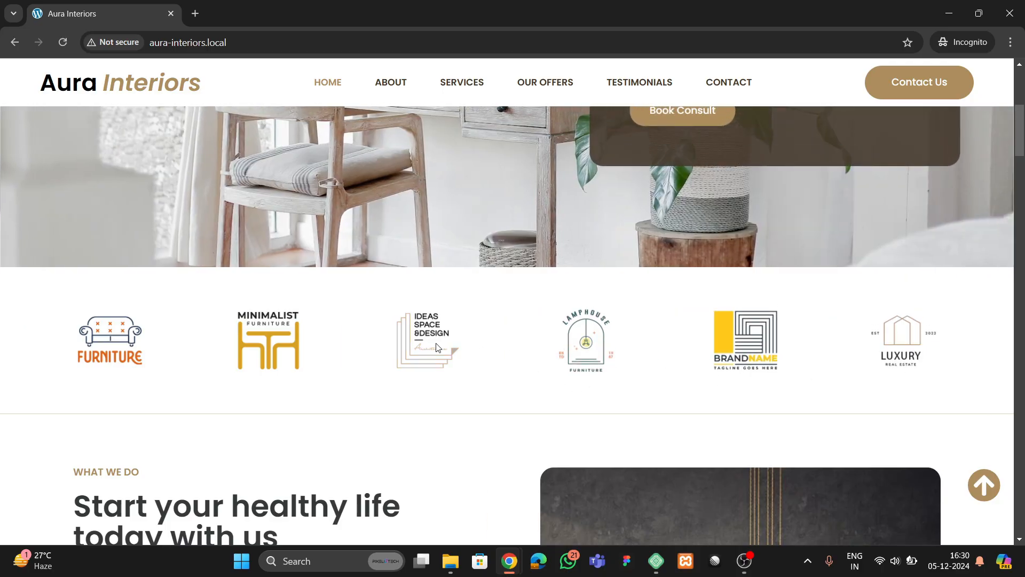
{"action": "scroll", "coordinate": [97, 342], "scroll_direction": "down", "scroll_amount": 6}
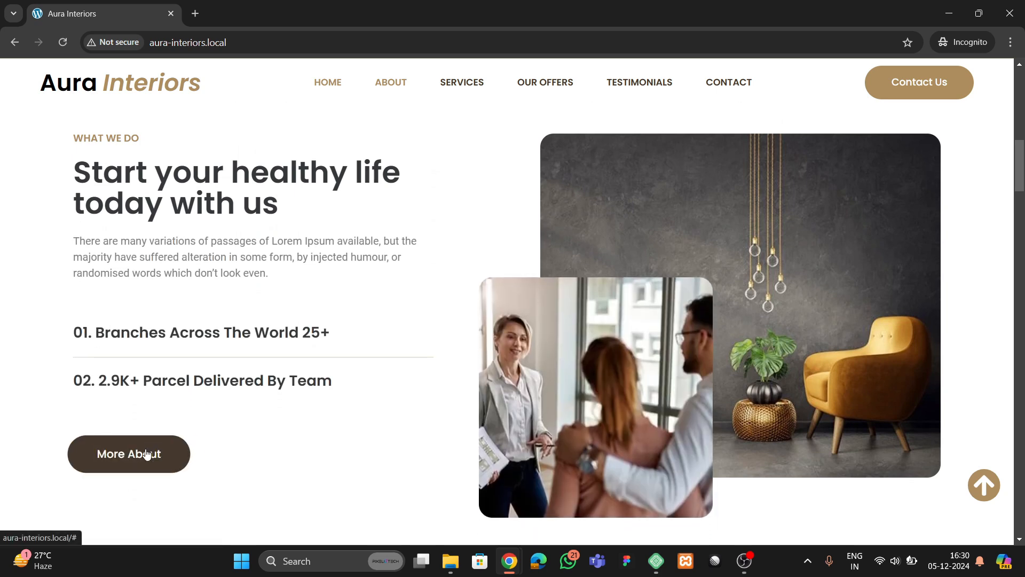
{"action": "scroll", "coordinate": [322, 304], "scroll_direction": "up", "scroll_amount": 1}
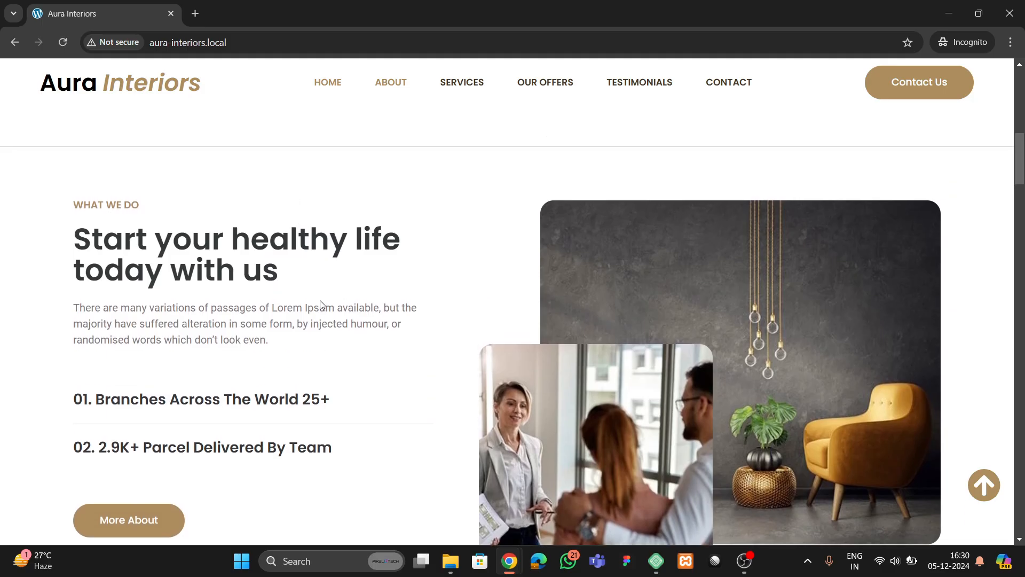
{"action": "scroll", "coordinate": [122, 385], "scroll_direction": "down", "scroll_amount": 2}
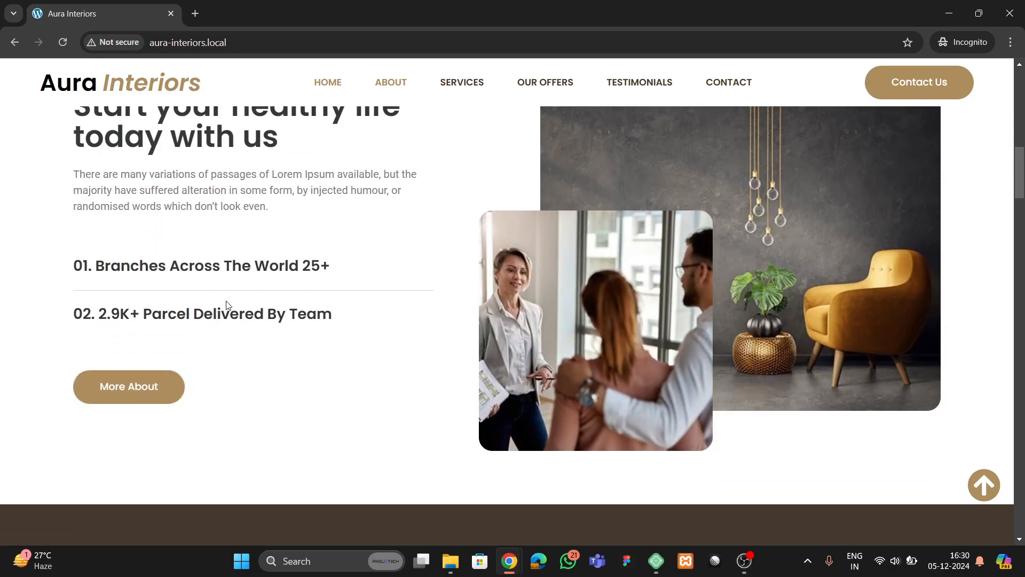
{"action": "scroll", "coordinate": [240, 297], "scroll_direction": "down", "scroll_amount": 6}
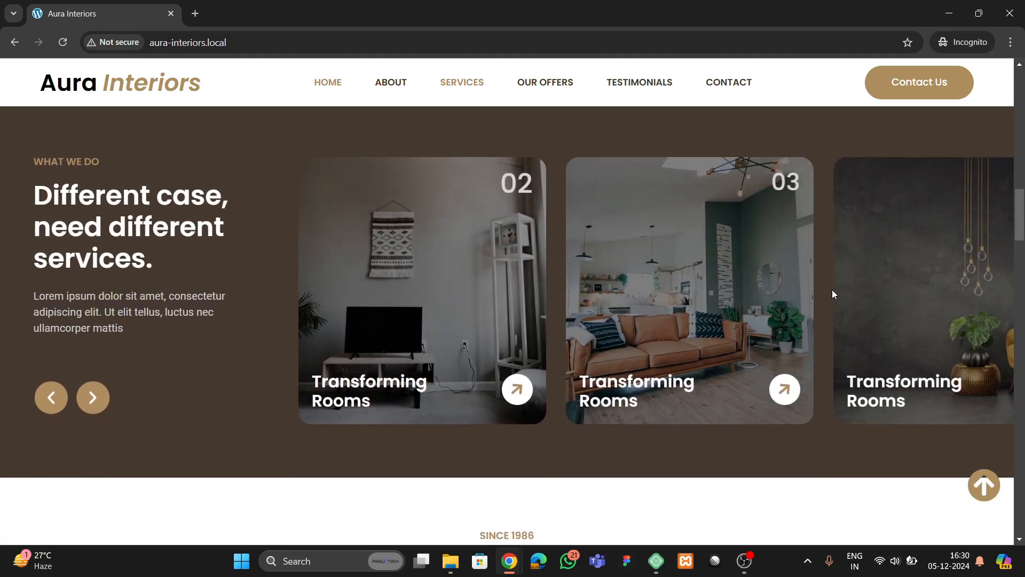
{"action": "left_click", "coordinate": [83, 401]}
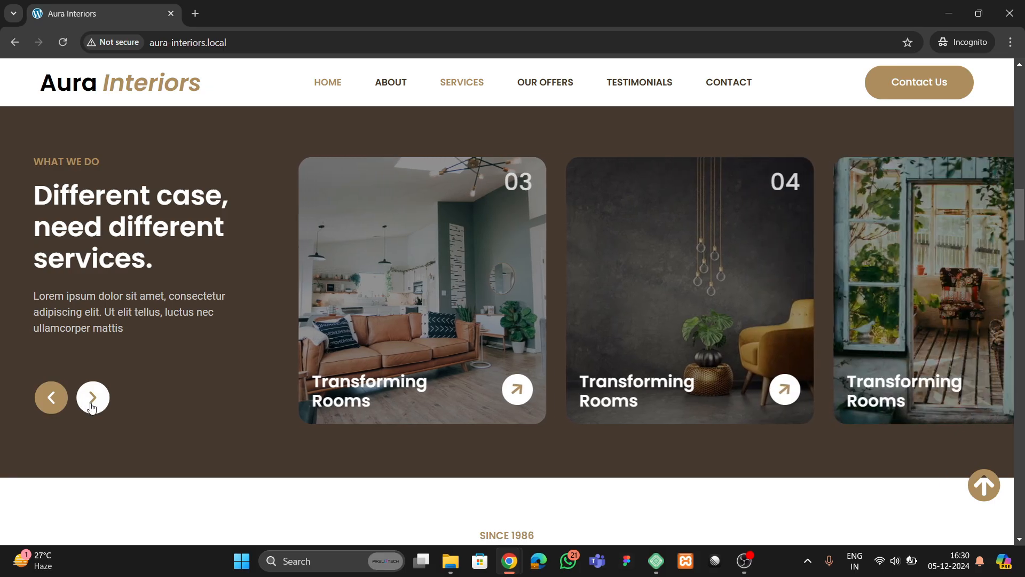
{"action": "left_click", "coordinate": [103, 402]}
{"action": "left_click", "coordinate": [99, 399]}
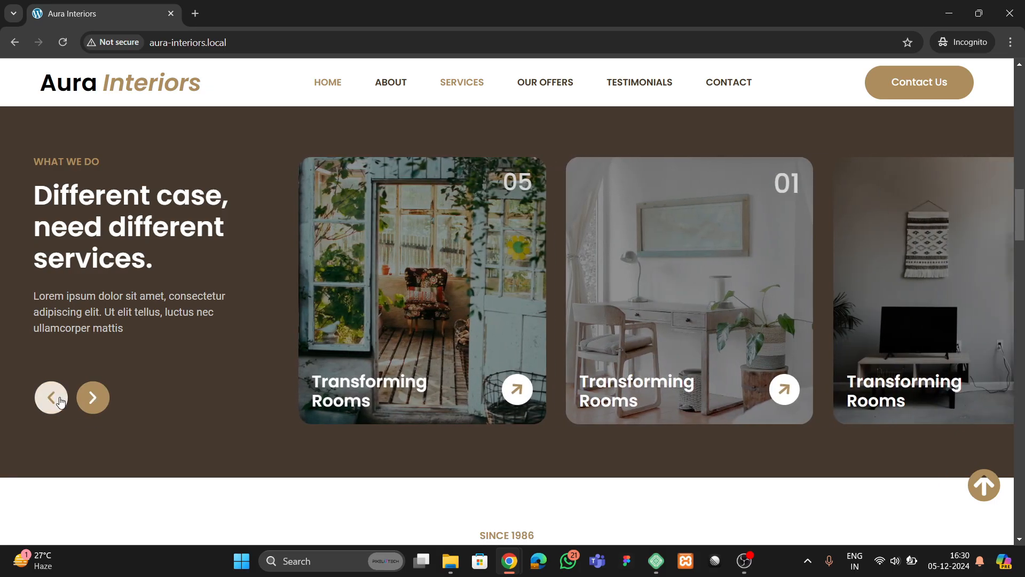
{"action": "left_click", "coordinate": [60, 401]}
{"action": "left_click", "coordinate": [60, 400]}
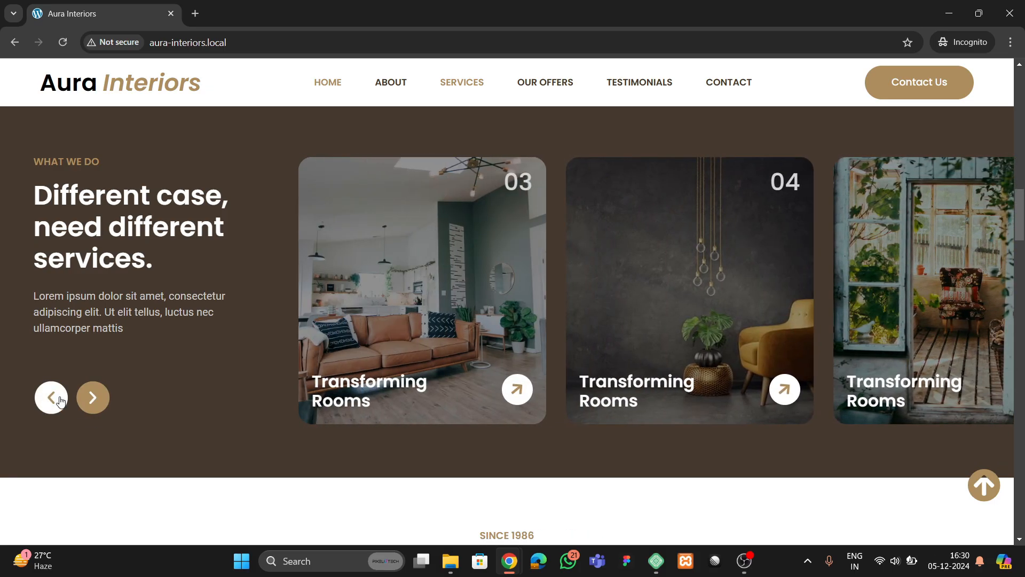
{"action": "left_click", "coordinate": [47, 404]}
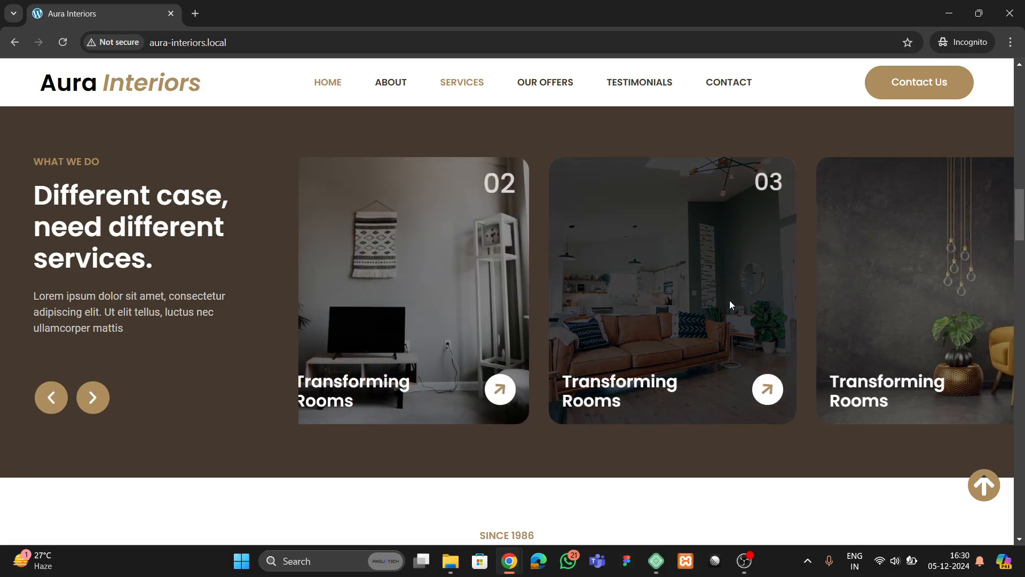
{"action": "left_click_drag", "start_coordinate": [730, 300], "coordinate": [352, 310]}
{"action": "left_click_drag", "start_coordinate": [660, 302], "coordinate": [358, 299]}
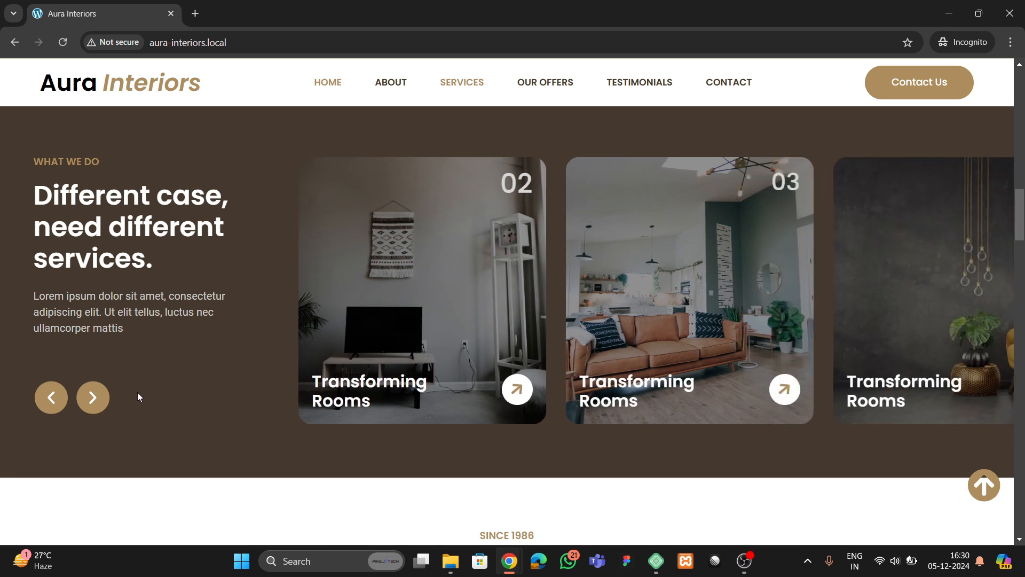
- Scroll to What Can We Offer and show the Architecture Design, Corporate Interior and Residential Interior offers
{"action": "scroll", "coordinate": [133, 374], "scroll_direction": "down", "scroll_amount": 5}
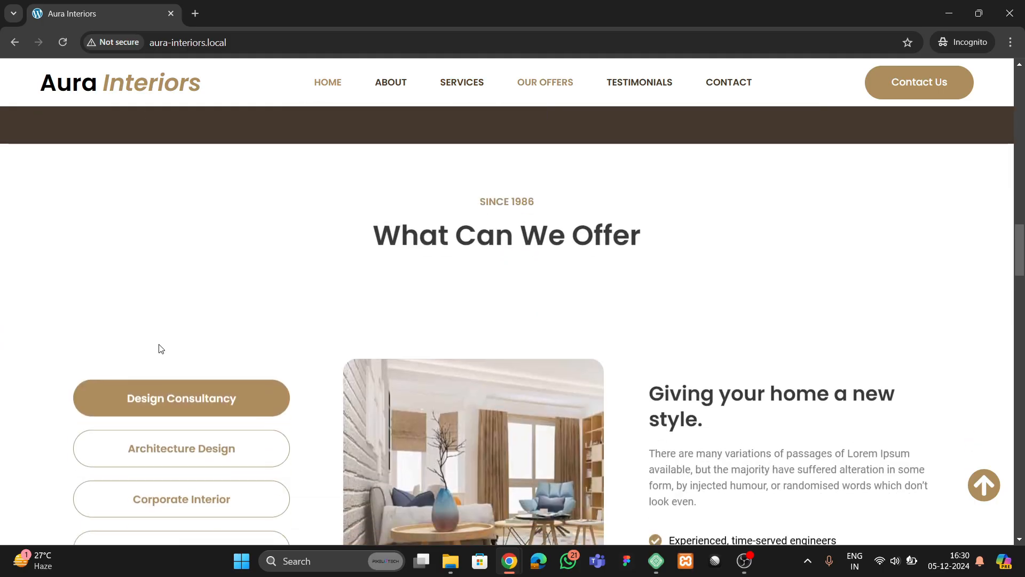
{"action": "scroll", "coordinate": [175, 372], "scroll_direction": "down", "scroll_amount": 2}
{"action": "scroll", "coordinate": [177, 380], "scroll_direction": "up", "scroll_amount": 2}
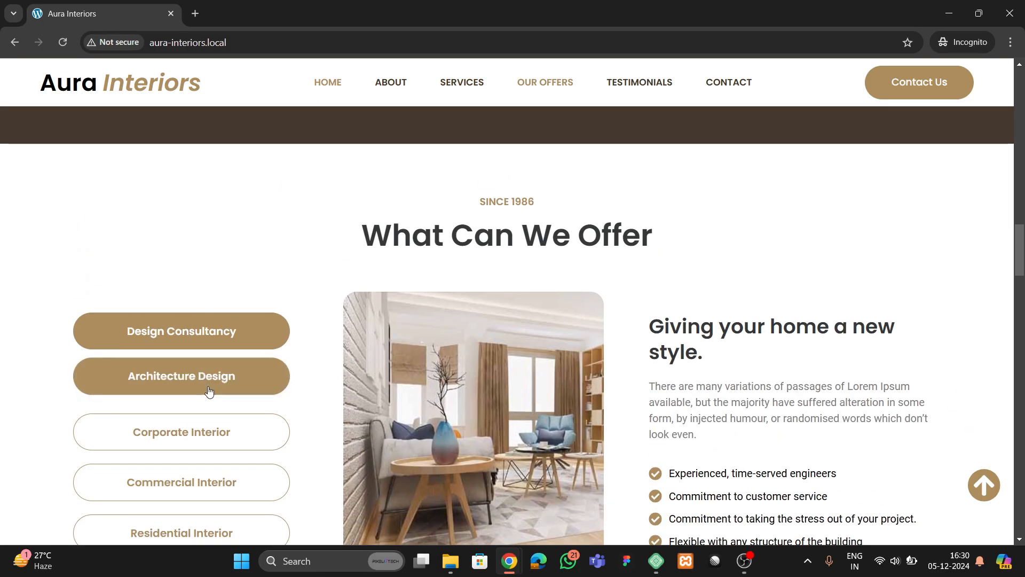
{"action": "scroll", "coordinate": [209, 391], "scroll_direction": "down", "scroll_amount": 2}
{"action": "left_click", "coordinate": [210, 264]}
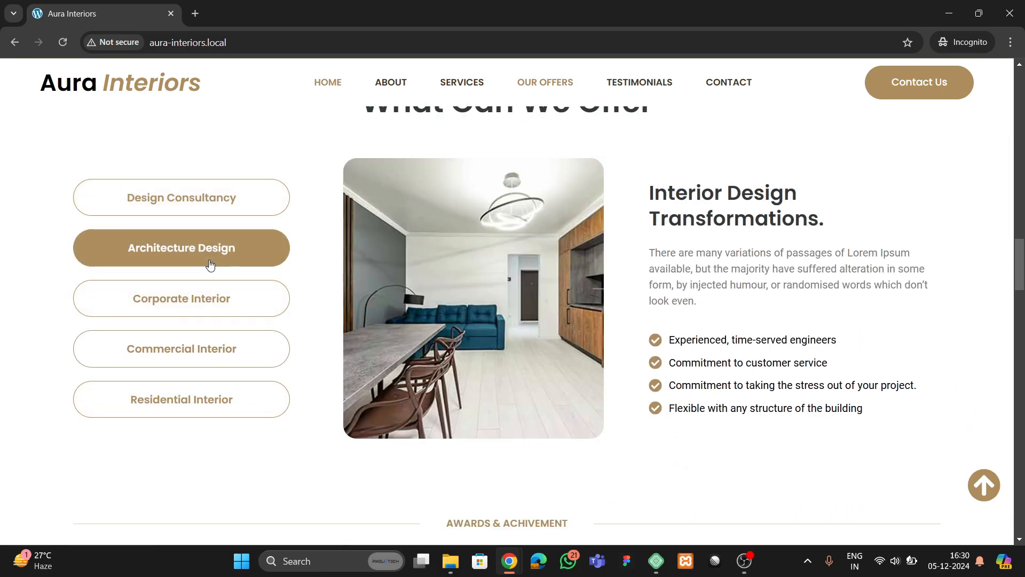
{"action": "left_click", "coordinate": [205, 311]}
{"action": "left_click", "coordinate": [199, 411]}
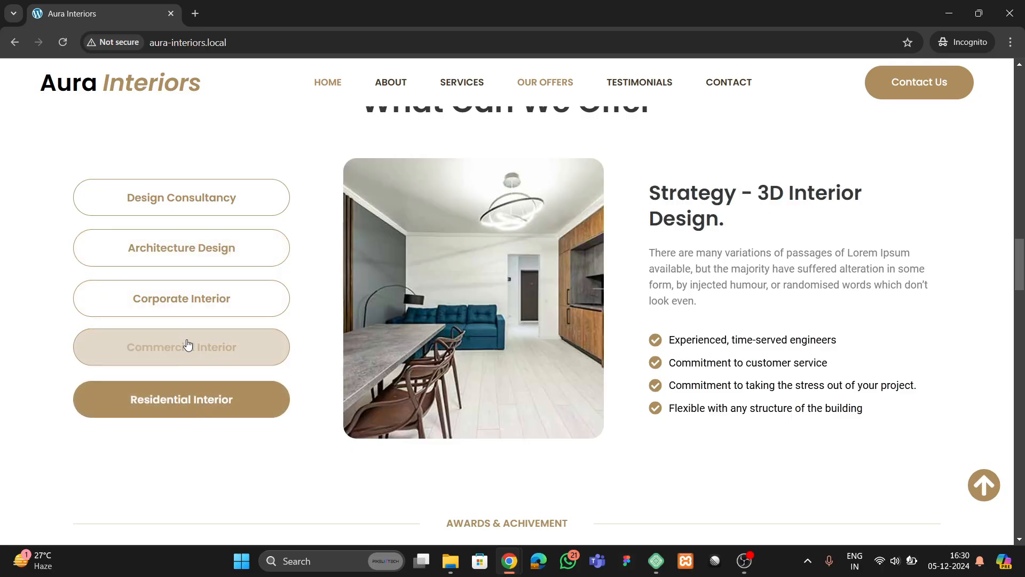
- Show the Design Consultancy, Architecture Design and Corporate Interior offers, then scroll to Awards & Achievement
{"action": "left_click", "coordinate": [143, 208]}
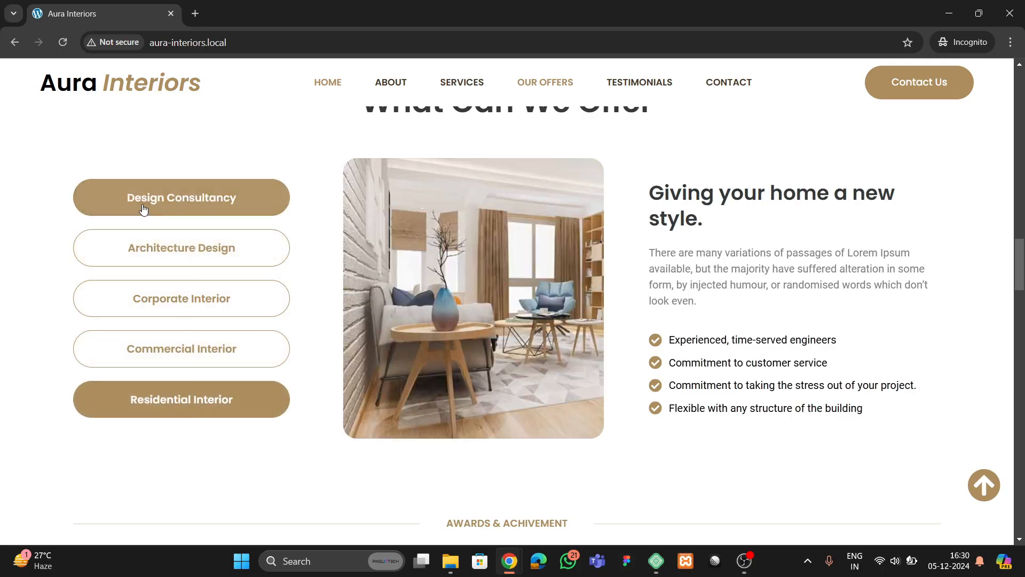
{"action": "left_click", "coordinate": [143, 260]}
{"action": "left_click", "coordinate": [151, 299]}
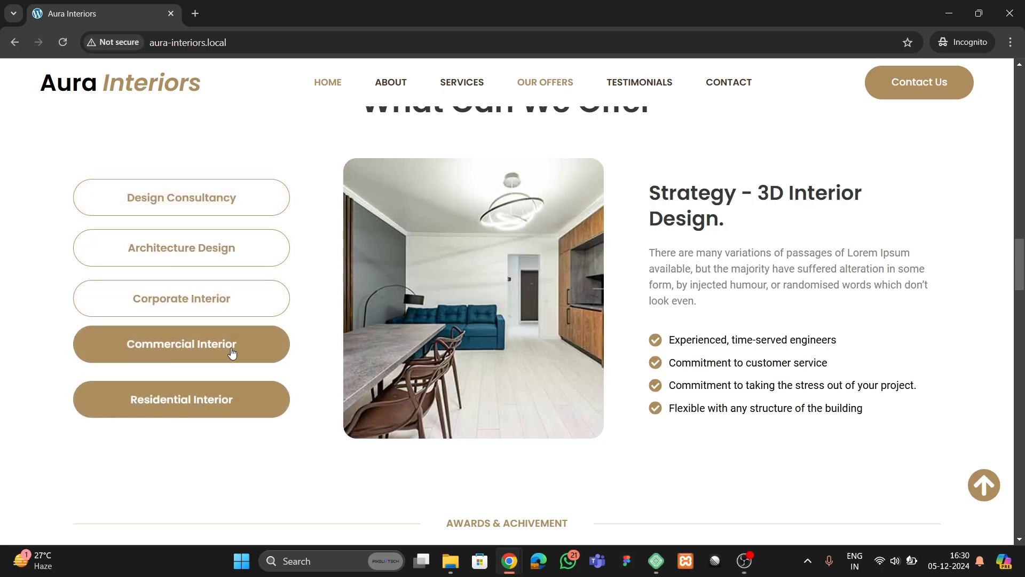
{"action": "scroll", "coordinate": [256, 355], "scroll_direction": "up", "scroll_amount": 3}
{"action": "scroll", "coordinate": [375, 338], "scroll_direction": "down", "scroll_amount": 8}
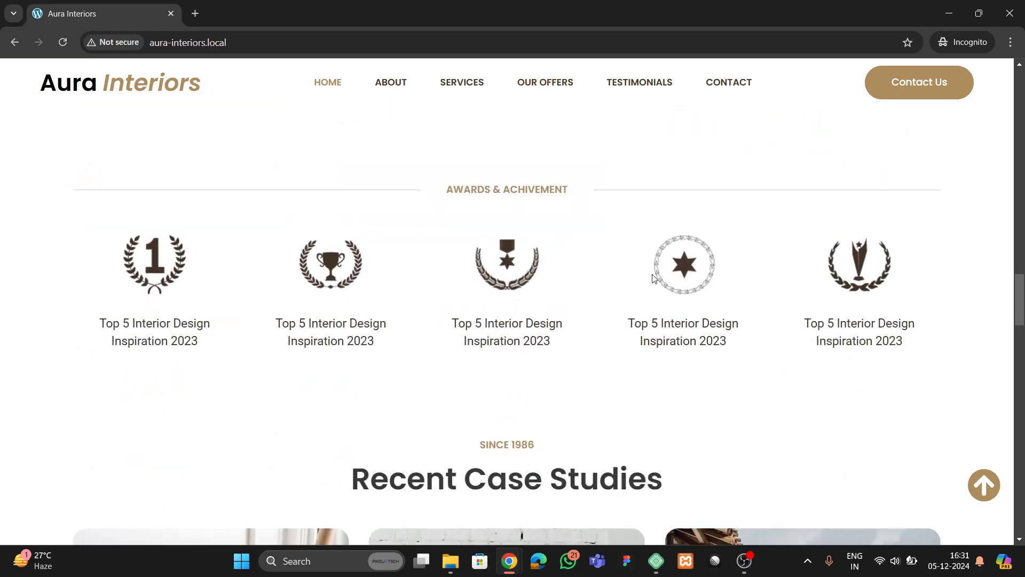
- Scroll to Recent Case Studies and switch slides with the dots, ending on the first
{"action": "scroll", "coordinate": [150, 293], "scroll_direction": "down", "scroll_amount": 6}
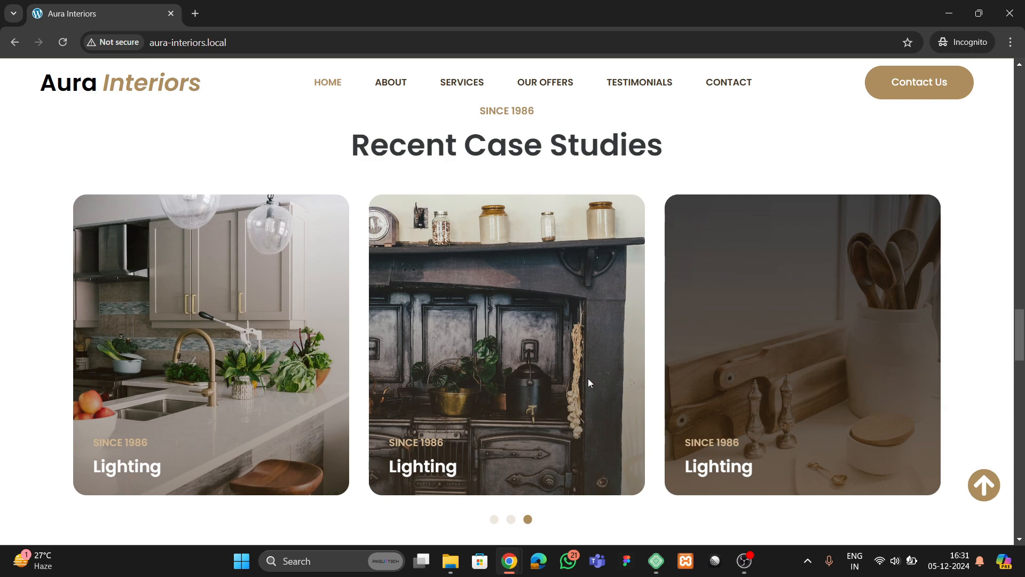
{"action": "scroll", "coordinate": [269, 392], "scroll_direction": "down", "scroll_amount": 3}
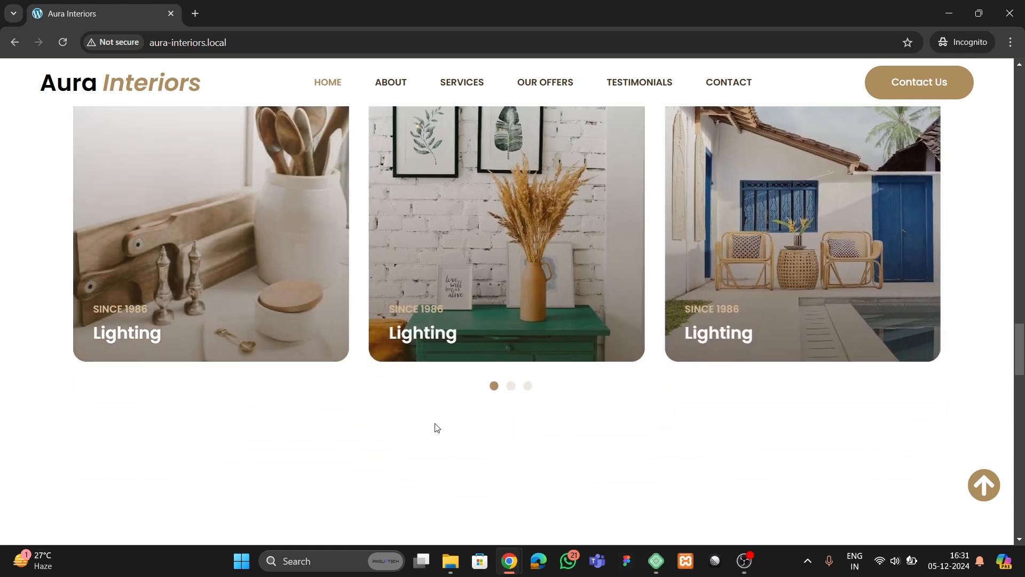
{"action": "left_click", "coordinate": [511, 386]}
{"action": "left_click", "coordinate": [529, 386]}
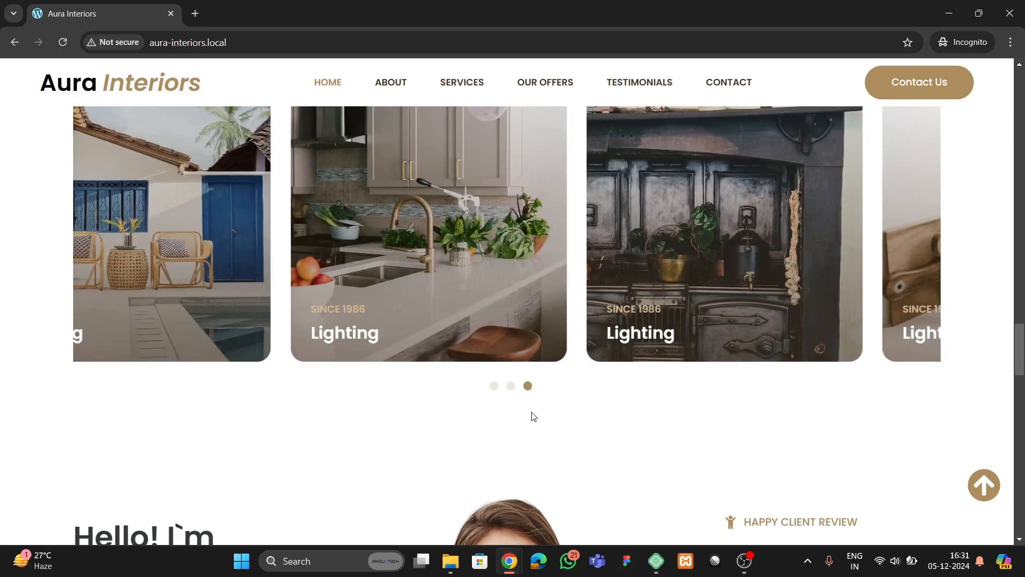
{"action": "left_click", "coordinate": [494, 385]}
- Scroll to the founder stats section and reload the site to replay its animations
{"action": "scroll", "coordinate": [373, 325], "scroll_direction": "up", "scroll_amount": 3}
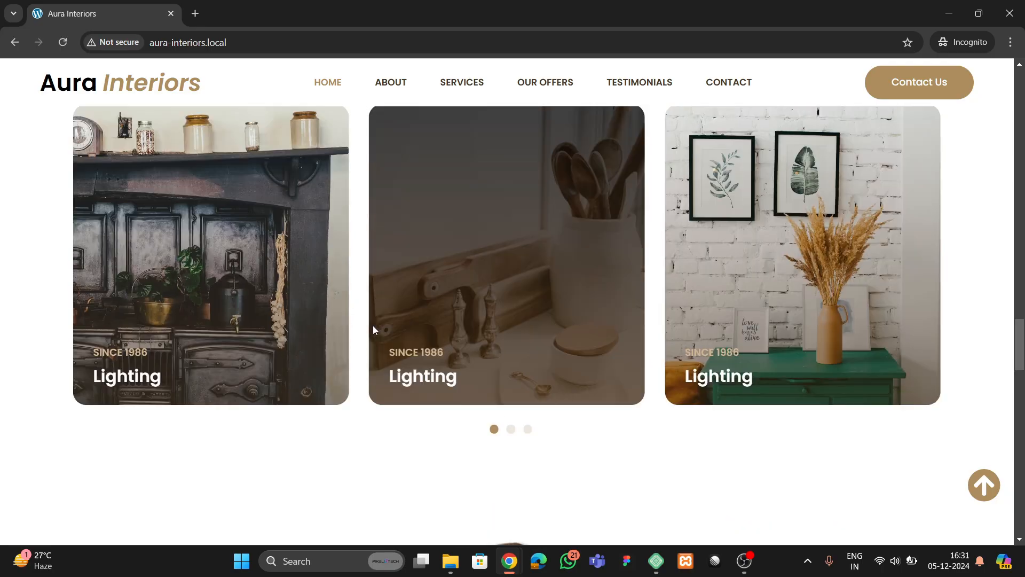
{"action": "scroll", "coordinate": [271, 317], "scroll_direction": "down", "scroll_amount": 7}
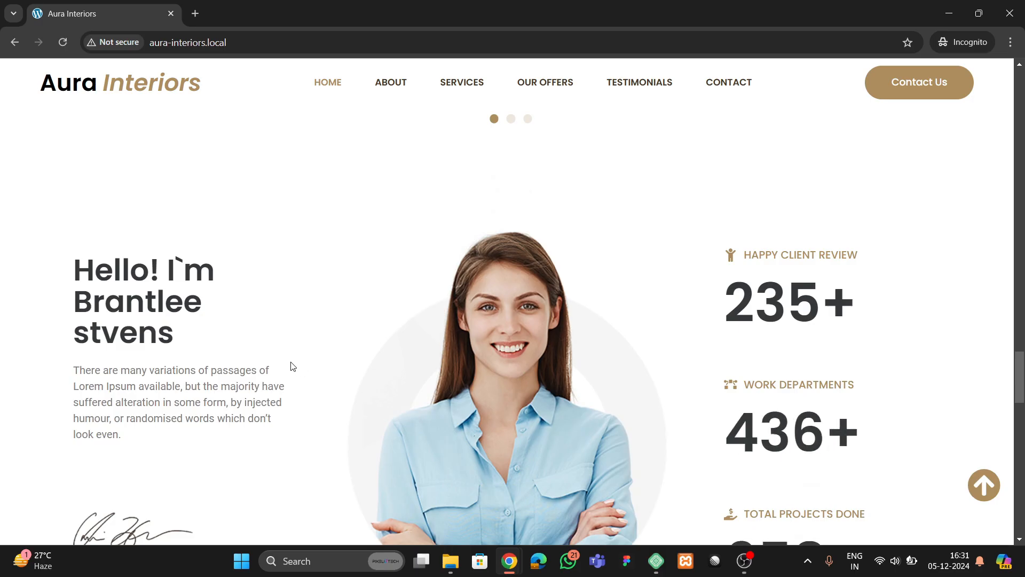
{"action": "scroll", "coordinate": [138, 338], "scroll_direction": "down", "scroll_amount": 4}
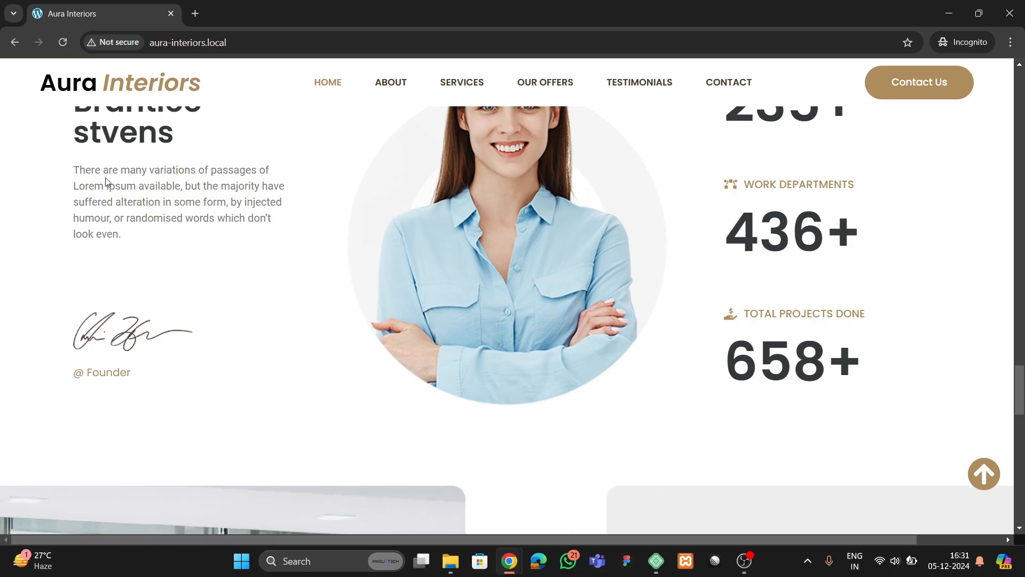
{"action": "scroll", "coordinate": [299, 350], "scroll_direction": "up", "scroll_amount": 2}
{"action": "scroll", "coordinate": [299, 351], "scroll_direction": "up", "scroll_amount": 1}
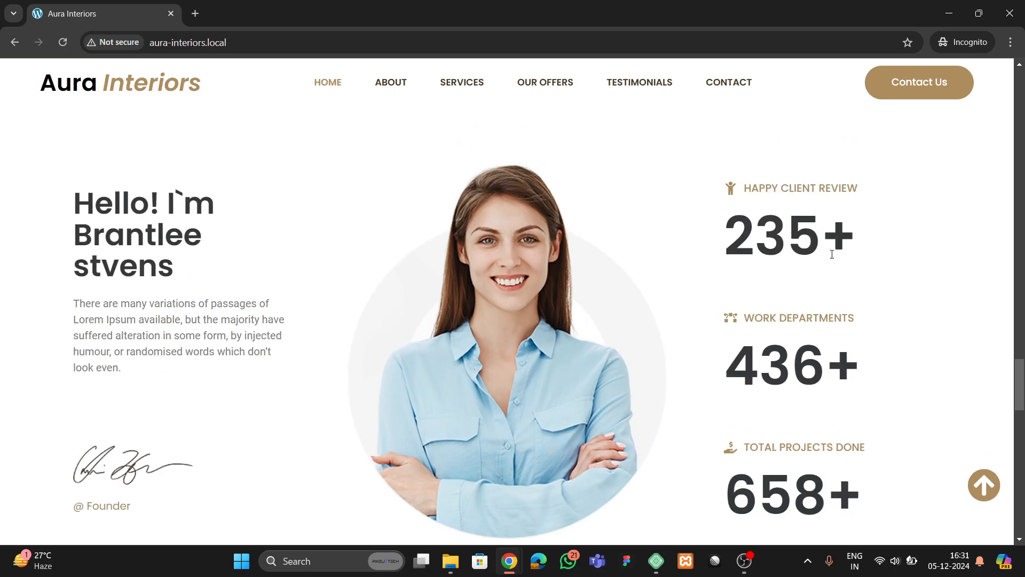
{"action": "left_click", "coordinate": [69, 47]}
- Show the second and third testimonials in the Client Feedback slider
{"action": "scroll", "coordinate": [473, 262], "scroll_direction": "down", "scroll_amount": 3}
{"action": "scroll", "coordinate": [509, 278], "scroll_direction": "up", "scroll_amount": 3}
{"action": "scroll", "coordinate": [379, 316], "scroll_direction": "down", "scroll_amount": 9}
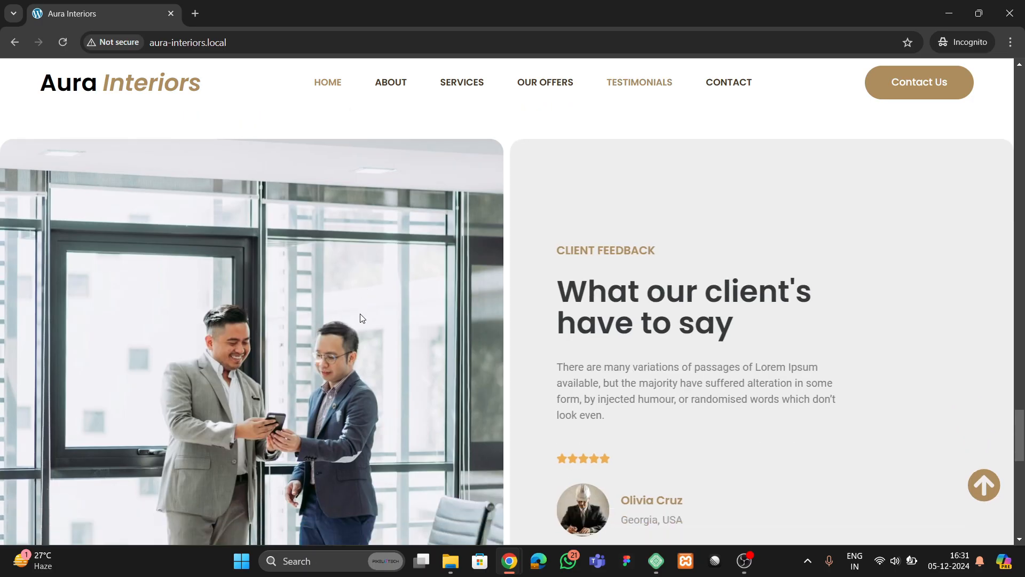
{"action": "scroll", "coordinate": [385, 318], "scroll_direction": "down", "scroll_amount": 3}
{"action": "scroll", "coordinate": [409, 320], "scroll_direction": "up", "scroll_amount": 2}
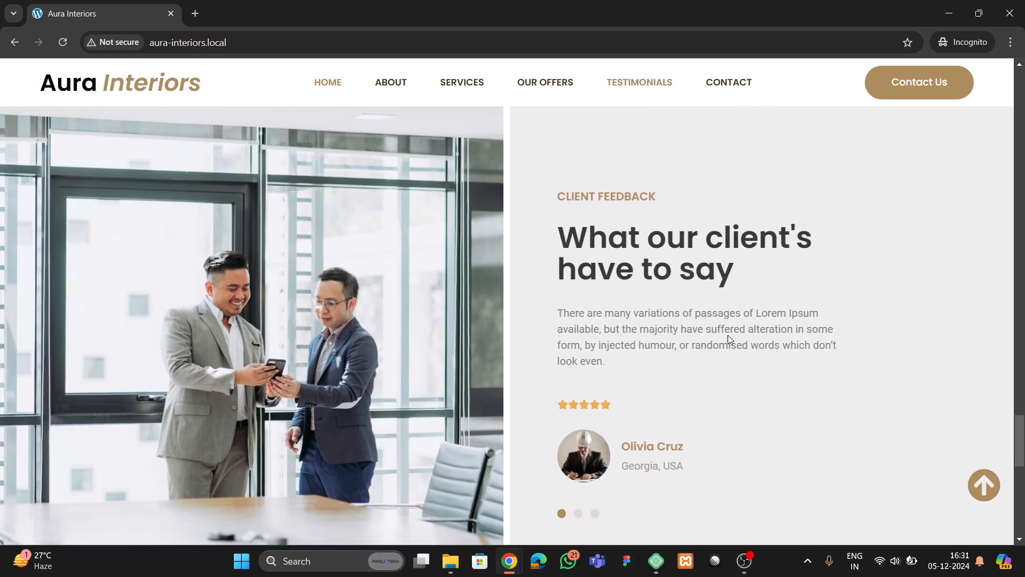
{"action": "left_click", "coordinate": [578, 515]}
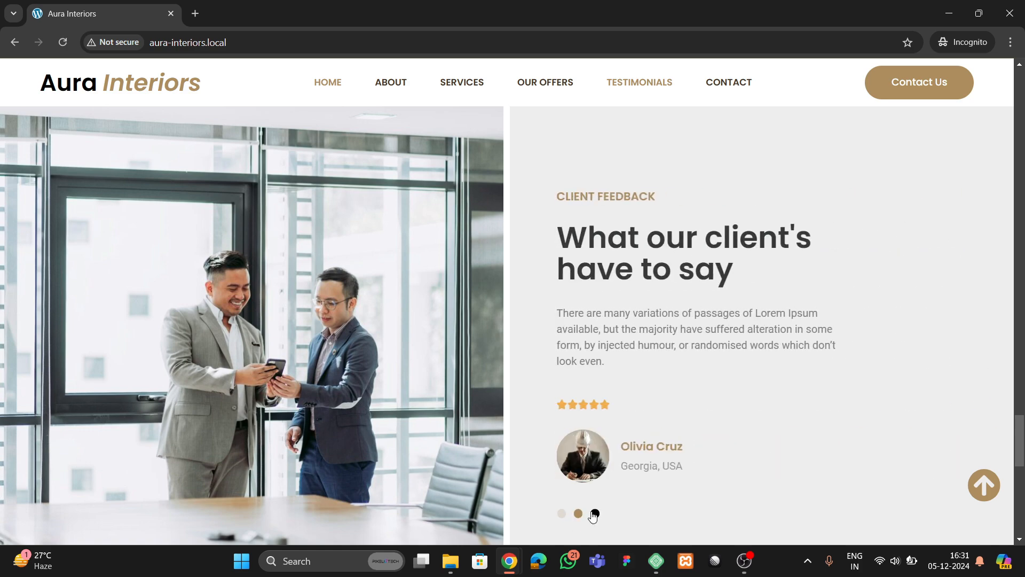
{"action": "left_click", "coordinate": [595, 514]}
- Scroll to the footer, enlarge the first gallery image and close the lightbox
{"action": "scroll", "coordinate": [265, 322], "scroll_direction": "up", "scroll_amount": 4}
{"action": "scroll", "coordinate": [265, 326], "scroll_direction": "down", "scroll_amount": 5}
{"action": "scroll", "coordinate": [267, 335], "scroll_direction": "down", "scroll_amount": 5}
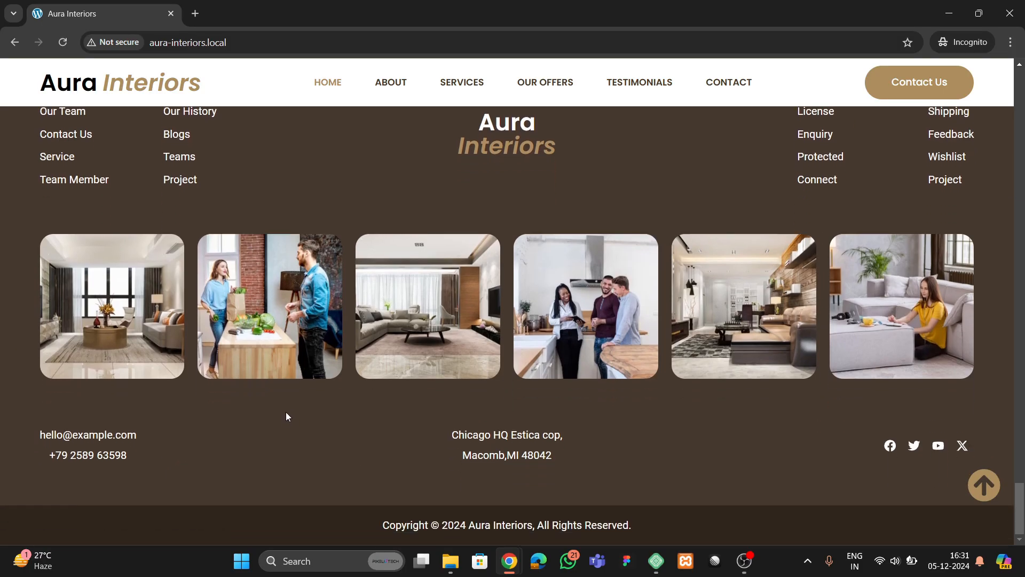
{"action": "scroll", "coordinate": [284, 416], "scroll_direction": "up", "scroll_amount": 3}
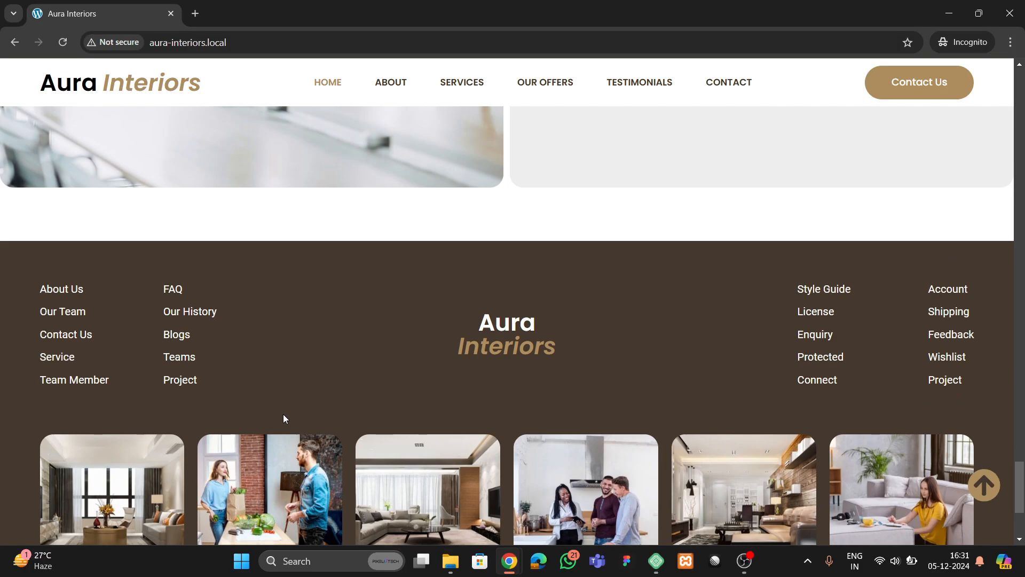
{"action": "scroll", "coordinate": [283, 414], "scroll_direction": "down", "scroll_amount": 4}
{"action": "scroll", "coordinate": [240, 436], "scroll_direction": "up", "scroll_amount": 2}
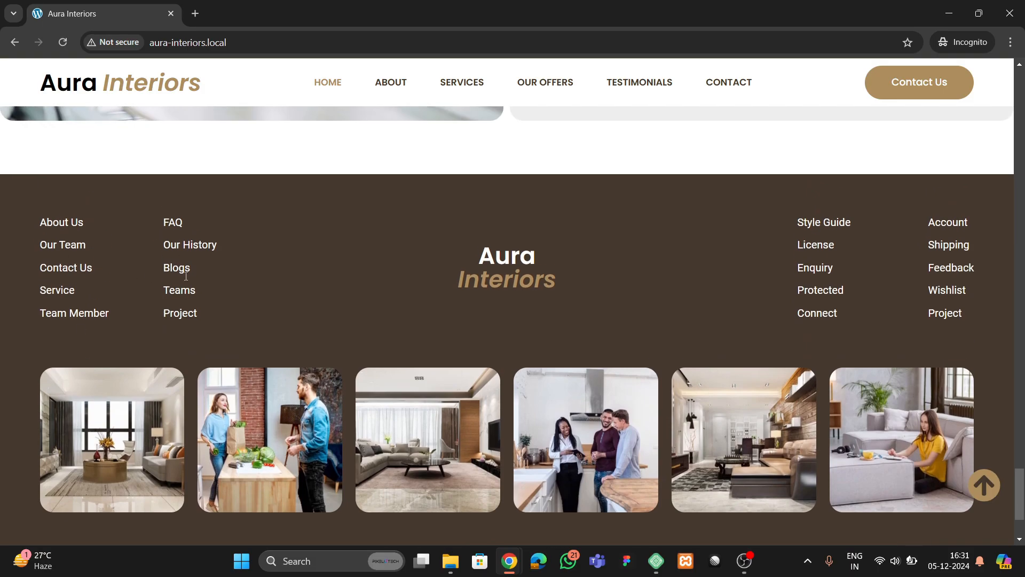
{"action": "scroll", "coordinate": [387, 410], "scroll_direction": "down", "scroll_amount": 2}
{"action": "left_click", "coordinate": [169, 324]}
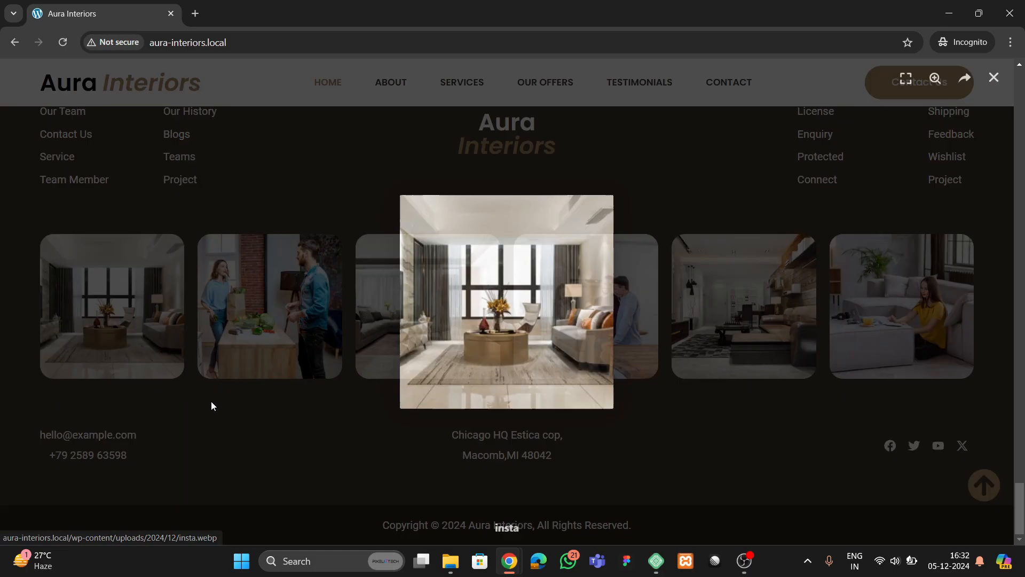
{"action": "left_click", "coordinate": [786, 240]}
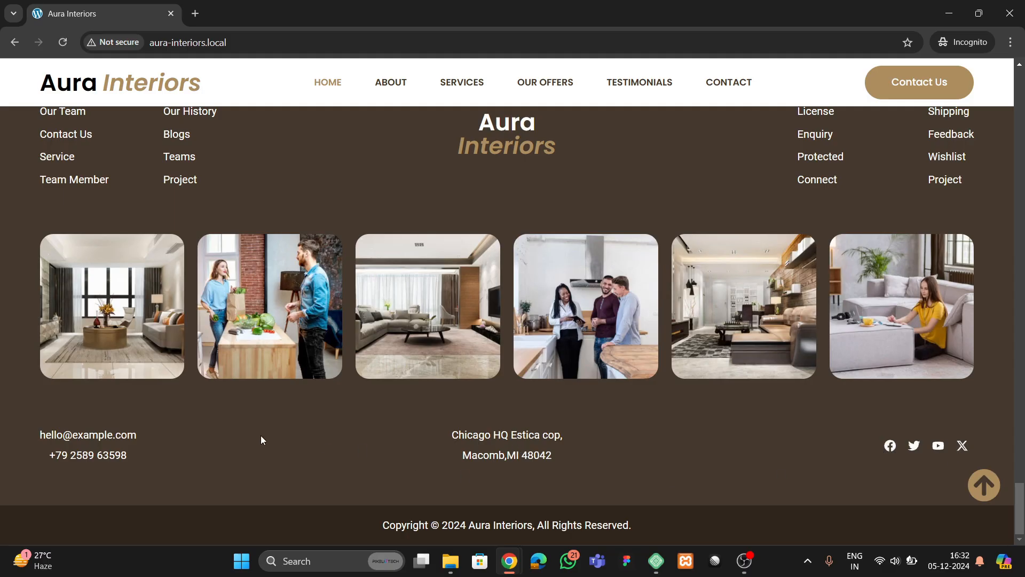
- Jump back to the top with the back-to-top button, then to the About section
{"action": "left_click", "coordinate": [982, 487]}
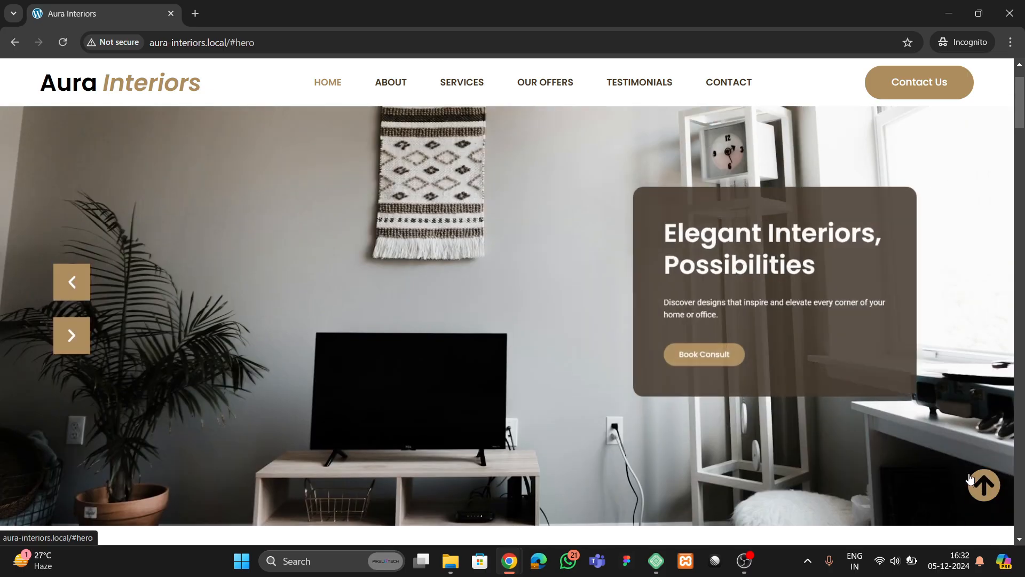
{"action": "scroll", "coordinate": [214, 299], "scroll_direction": "up", "scroll_amount": 1}
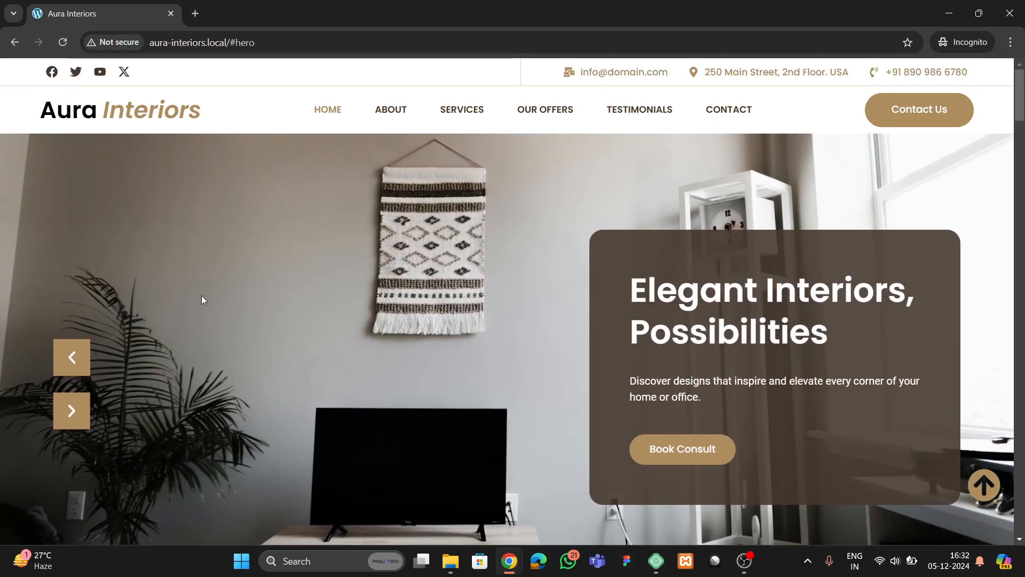
{"action": "left_click", "coordinate": [399, 113]}
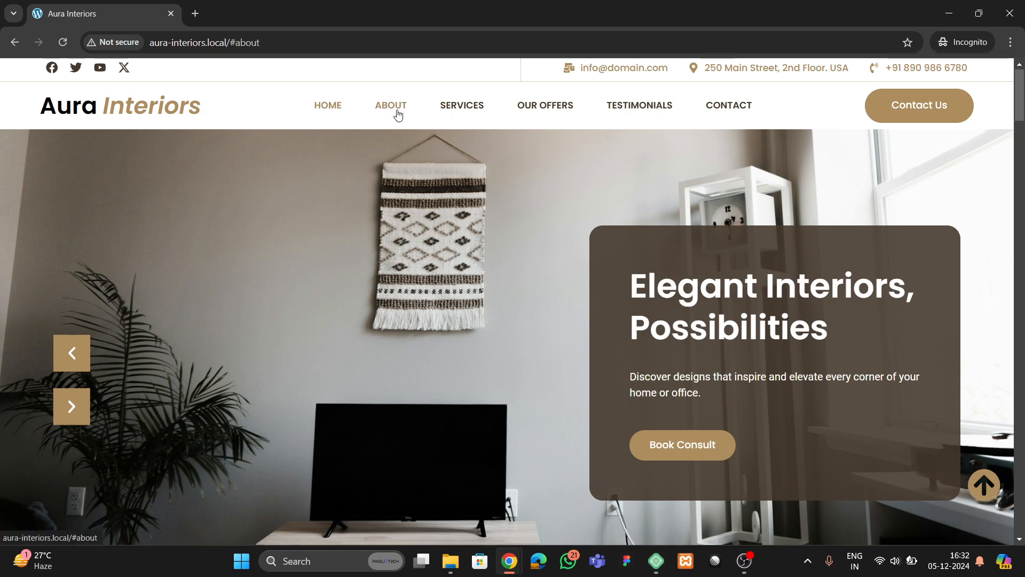
{"action": "scroll", "coordinate": [464, 283], "scroll_direction": "up", "scroll_amount": 5}
{"action": "scroll", "coordinate": [467, 271], "scroll_direction": "up", "scroll_amount": 5}
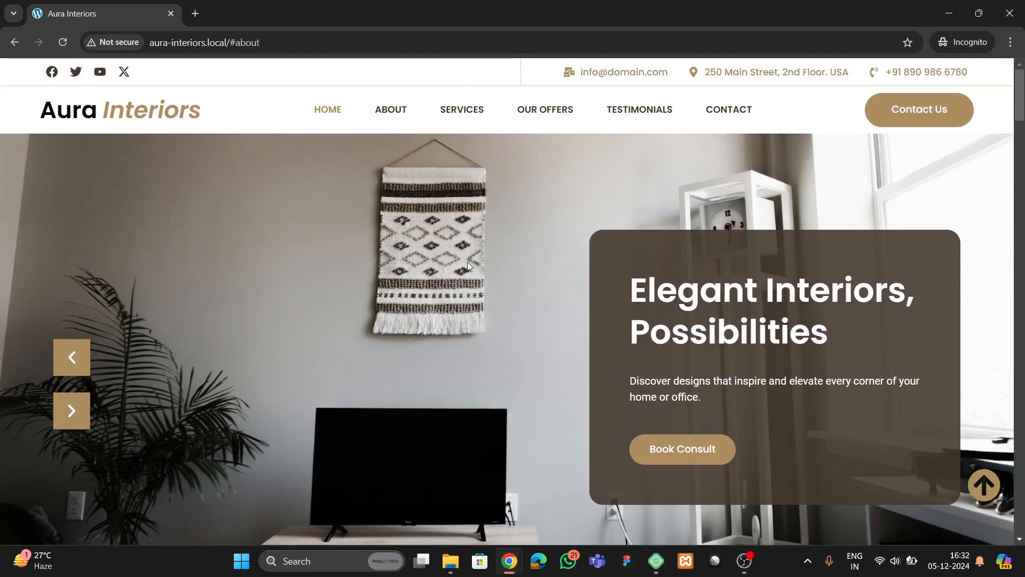
- Use the menu links for About, Services, Our Offers, Testimonials and Contact, then return to Home
{"action": "left_click", "coordinate": [410, 114]}
{"action": "left_click", "coordinate": [462, 84]}
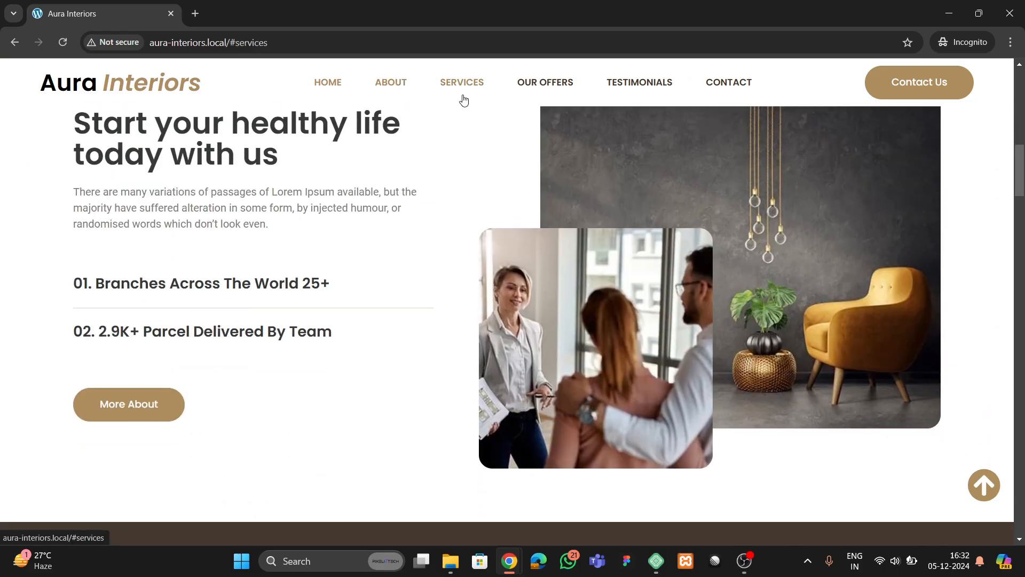
{"action": "left_click", "coordinate": [542, 85]}
{"action": "left_click", "coordinate": [638, 85]}
{"action": "left_click", "coordinate": [729, 83]}
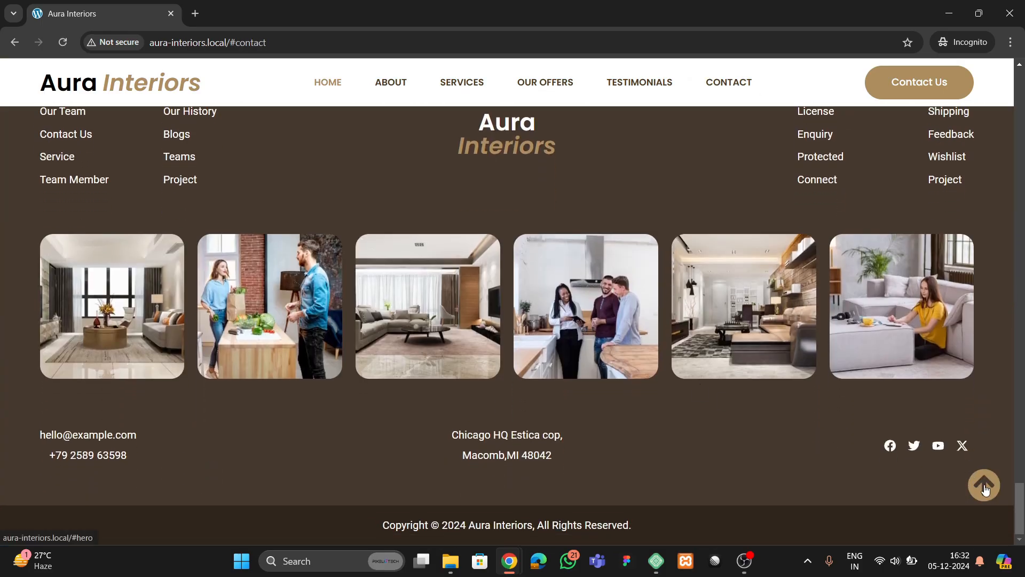
{"action": "left_click", "coordinate": [985, 487]}
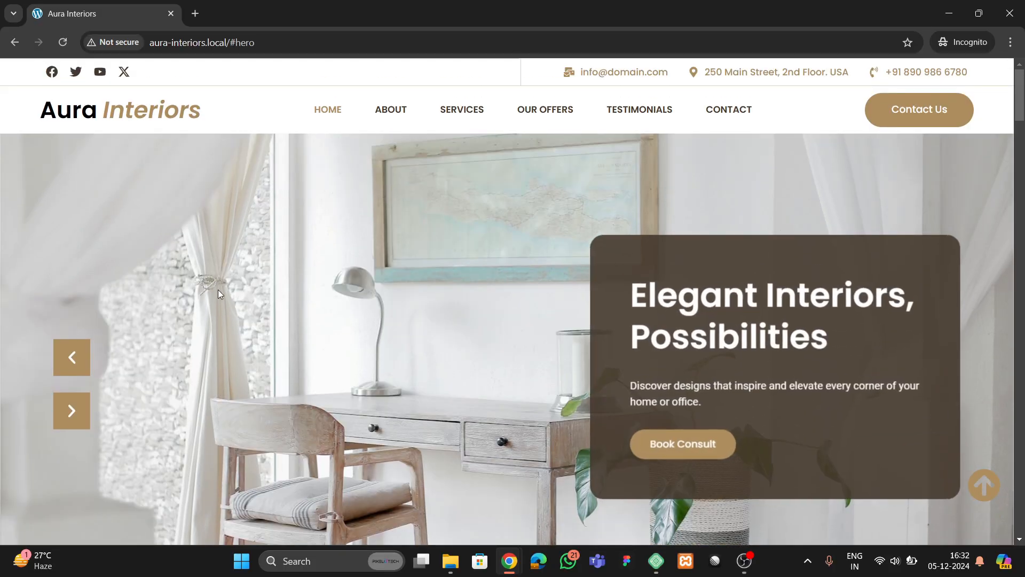
- Open Chrome's Inspect tools to preview the site at a 346 px responsive width
{"action": "right_click", "coordinate": [218, 291]}
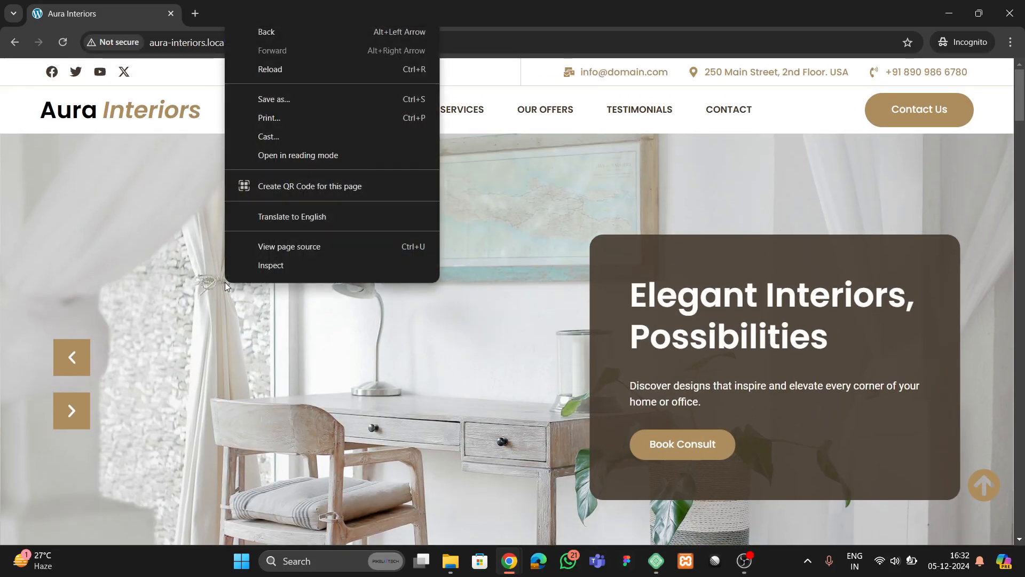
{"action": "left_click", "coordinate": [273, 301]}
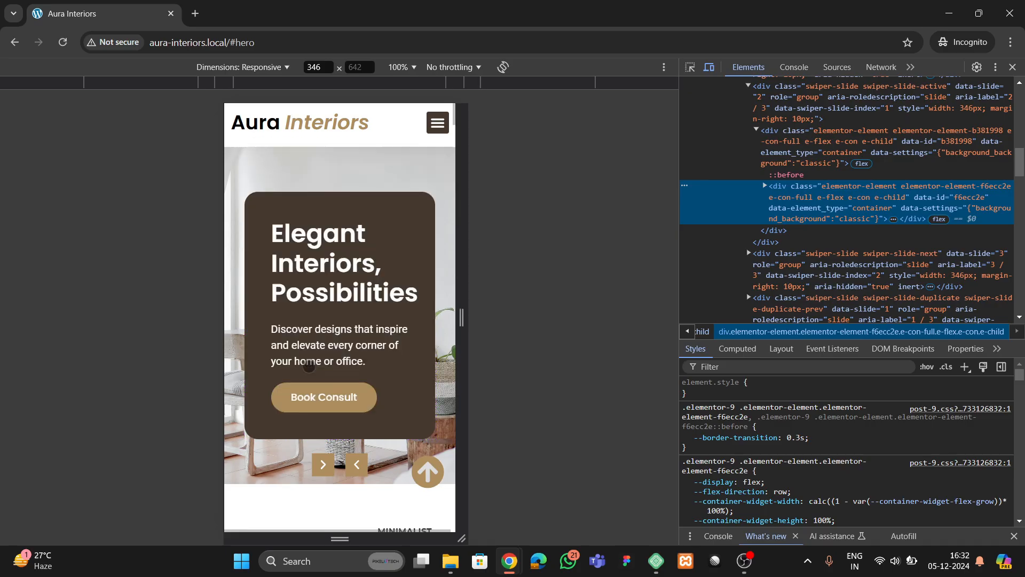
{"action": "scroll", "coordinate": [307, 355], "scroll_direction": "down", "scroll_amount": 4}
{"action": "scroll", "coordinate": [308, 361], "scroll_direction": "up", "scroll_amount": 4}
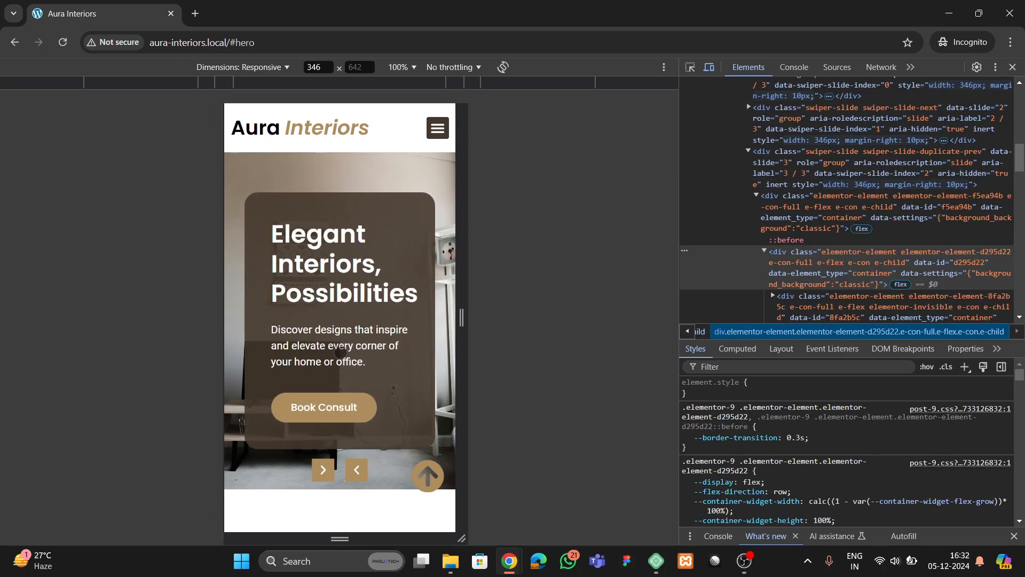
- Step the mobile hero slides back and forth, then open and close the navigation menu
{"action": "left_click", "coordinate": [350, 470]}
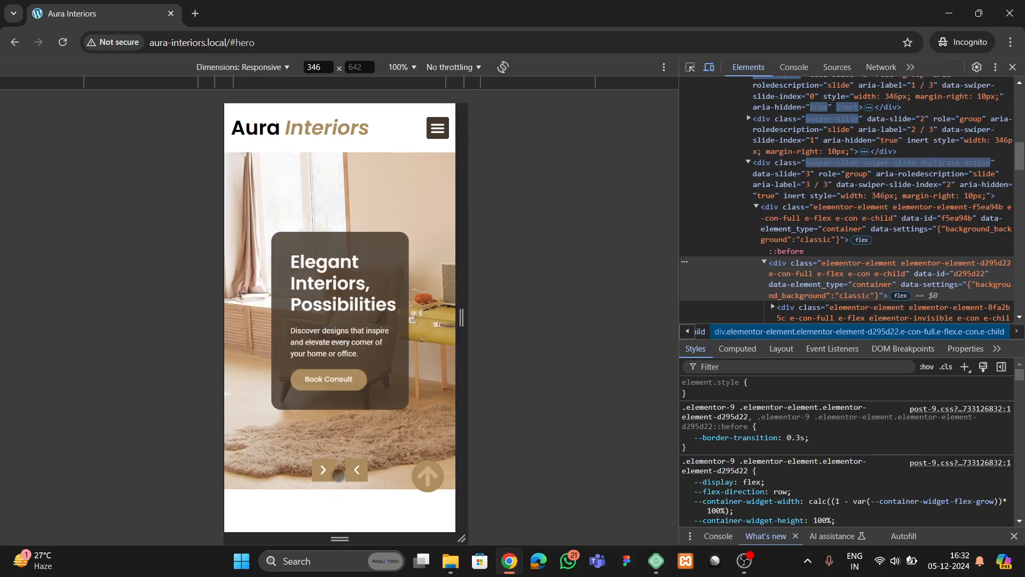
{"action": "left_click", "coordinate": [327, 471]}
{"action": "left_click", "coordinate": [329, 471]}
{"action": "left_click", "coordinate": [351, 470]}
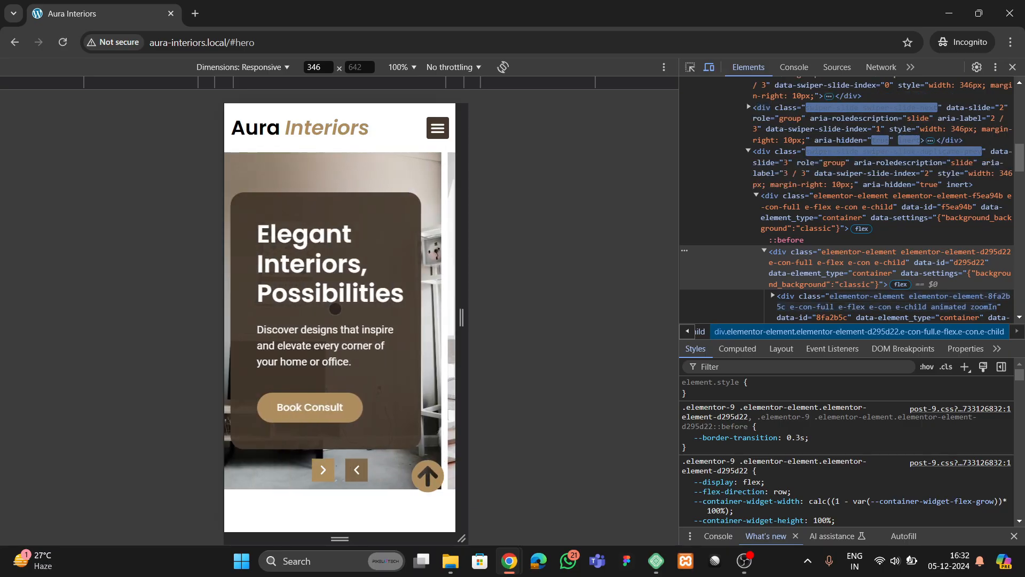
{"action": "left_click", "coordinate": [436, 130]}
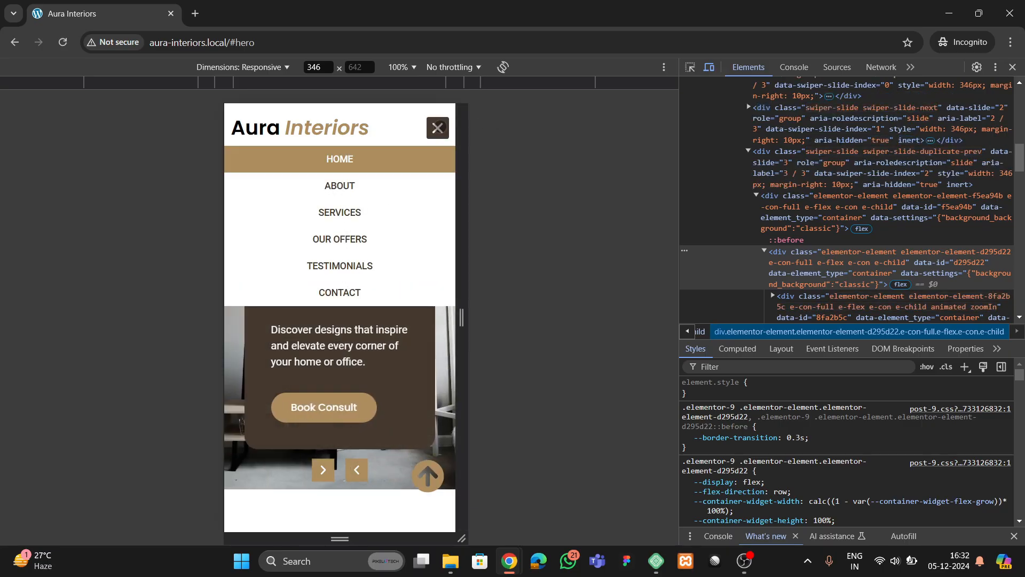
{"action": "left_click", "coordinate": [439, 127]}
- Scroll to the mobile services carousel and step it back one slide and forward one
{"action": "scroll", "coordinate": [298, 276], "scroll_direction": "down", "scroll_amount": 6}
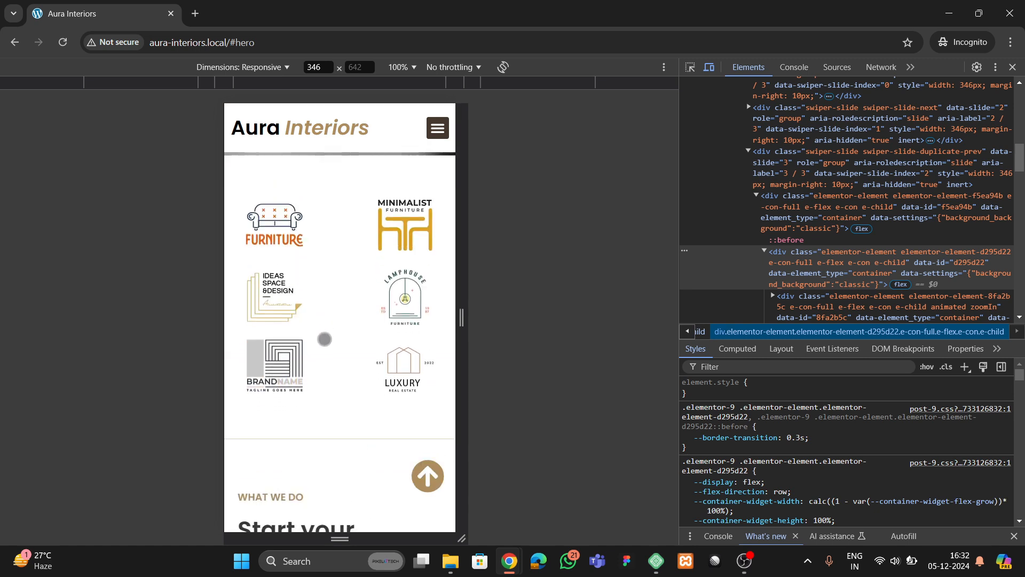
{"action": "scroll", "coordinate": [305, 298], "scroll_direction": "down", "scroll_amount": 5}
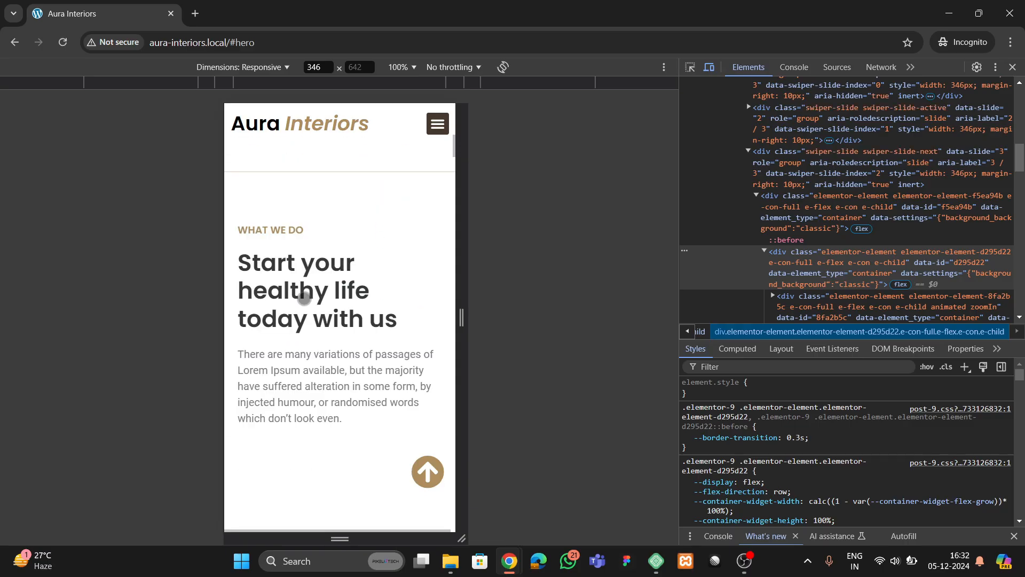
{"action": "scroll", "coordinate": [325, 339], "scroll_direction": "down", "scroll_amount": 4}
{"action": "scroll", "coordinate": [334, 337], "scroll_direction": "down", "scroll_amount": 5}
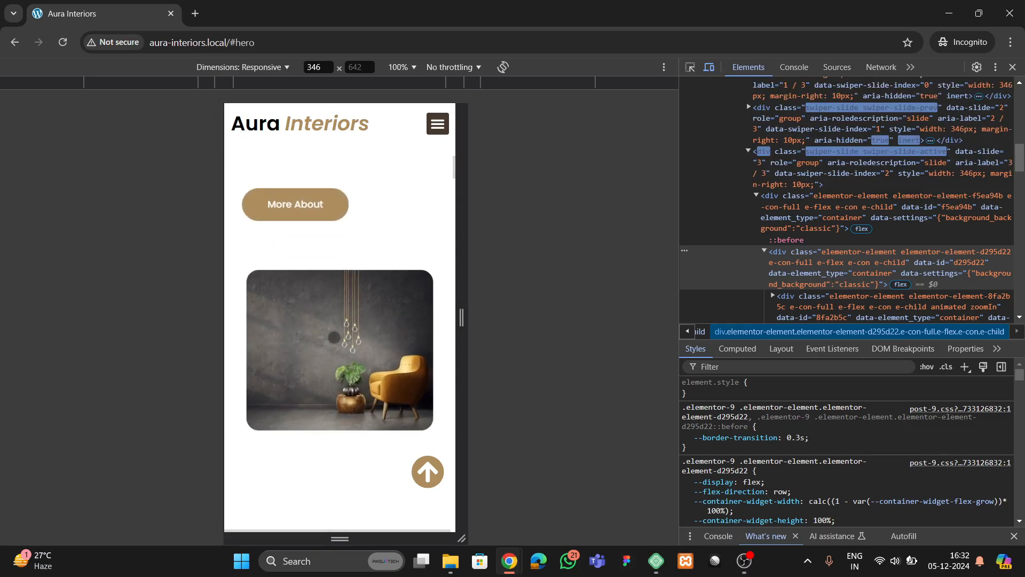
{"action": "scroll", "coordinate": [334, 340], "scroll_direction": "down", "scroll_amount": 6}
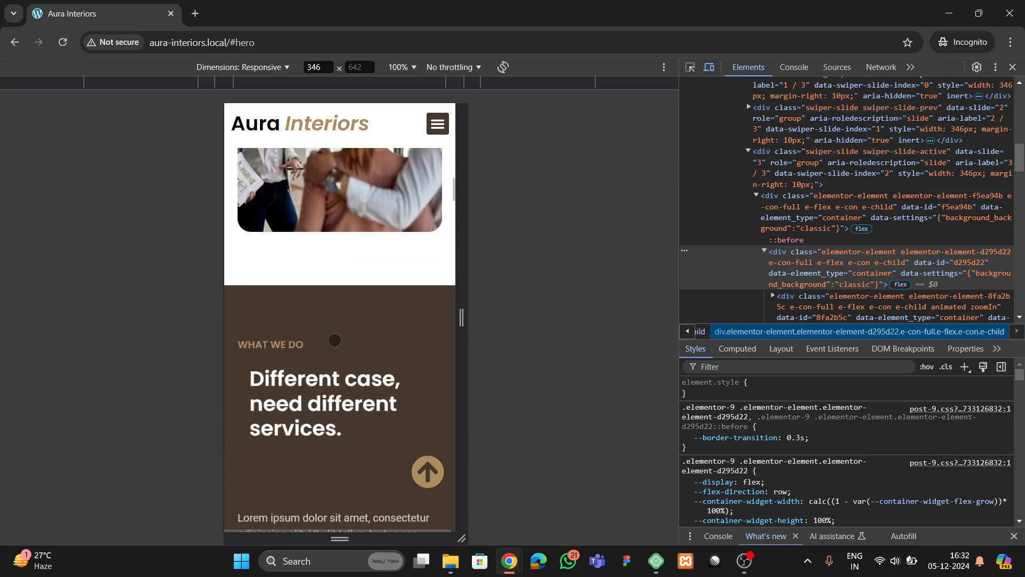
{"action": "scroll", "coordinate": [368, 456], "scroll_direction": "down", "scroll_amount": 3}
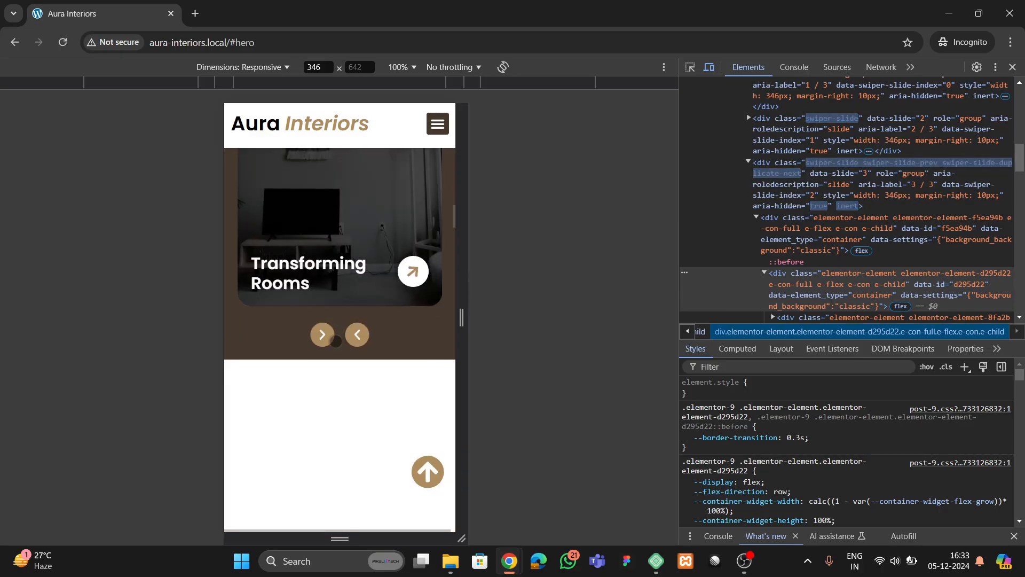
{"action": "scroll", "coordinate": [368, 456], "scroll_direction": "up", "scroll_amount": 1}
{"action": "left_click", "coordinate": [356, 466]}
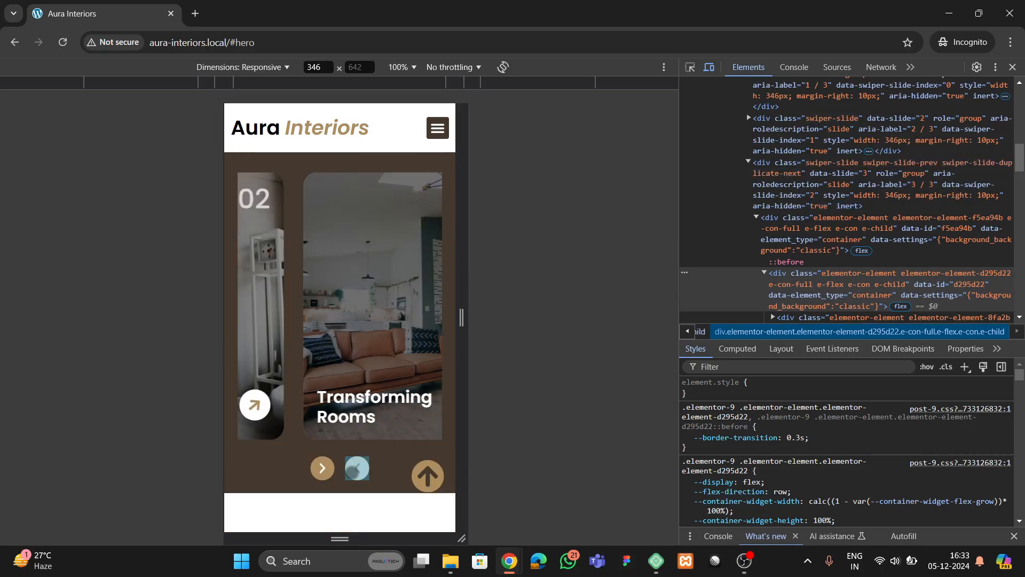
{"action": "left_click", "coordinate": [324, 468]}
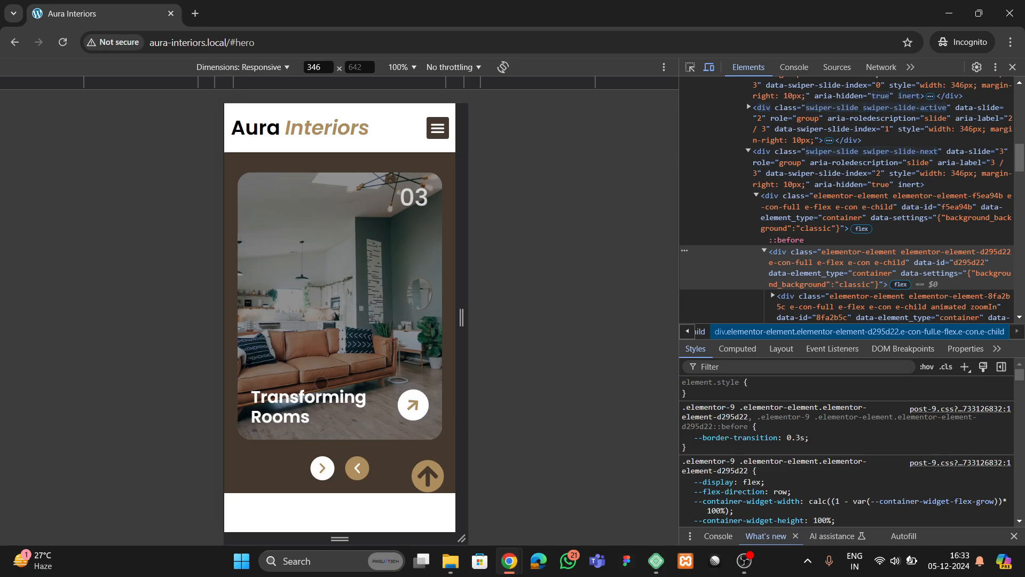
- Open the Corporate Interior, Architecture Design, Design Consultancy and Commercial Interior offer tabs
{"action": "scroll", "coordinate": [304, 379], "scroll_direction": "down", "scroll_amount": 12}
{"action": "scroll", "coordinate": [304, 379], "scroll_direction": "down", "scroll_amount": 4}
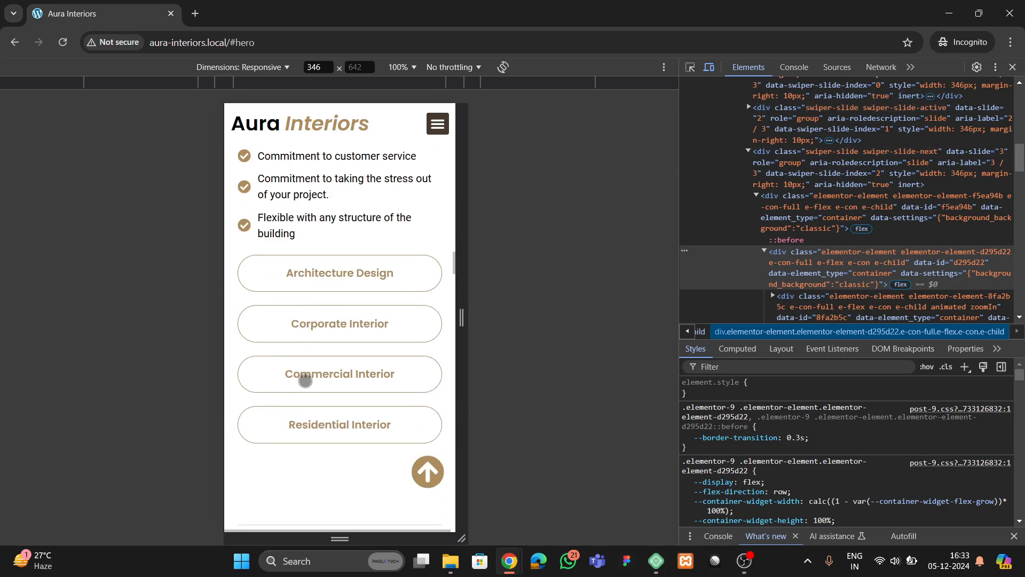
{"action": "left_click", "coordinate": [320, 327]}
{"action": "left_click", "coordinate": [343, 277]}
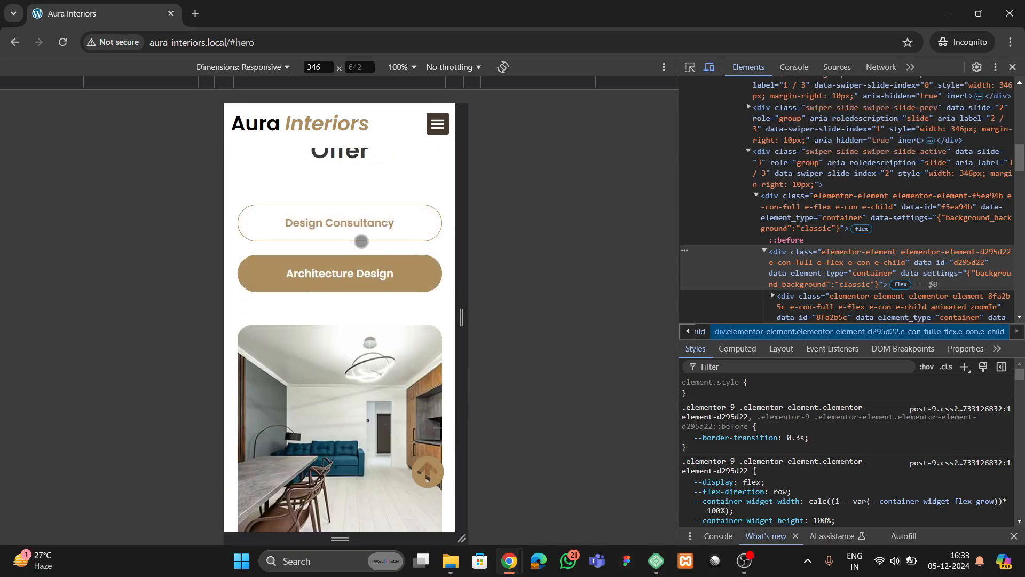
{"action": "left_click", "coordinate": [340, 224]}
{"action": "scroll", "coordinate": [360, 325], "scroll_direction": "down", "scroll_amount": 9}
{"action": "scroll", "coordinate": [357, 331], "scroll_direction": "down", "scroll_amount": 3}
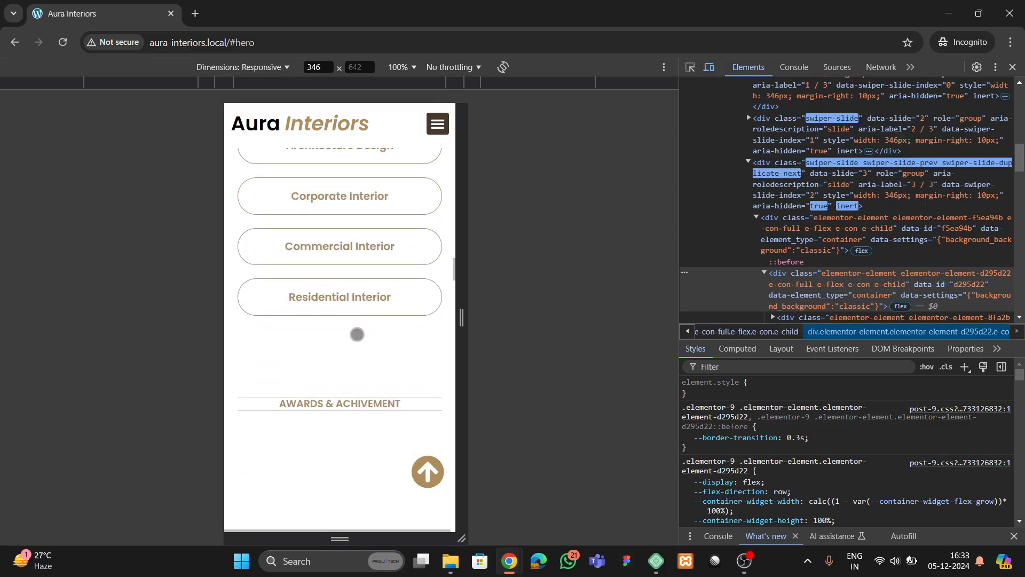
{"action": "left_click", "coordinate": [347, 246]}
- Scroll on to the "Since 1986 Lighting" card slider above the founder's introduction
{"action": "scroll", "coordinate": [338, 372], "scroll_direction": "down", "scroll_amount": 7}
{"action": "scroll", "coordinate": [338, 374], "scroll_direction": "down", "scroll_amount": 5}
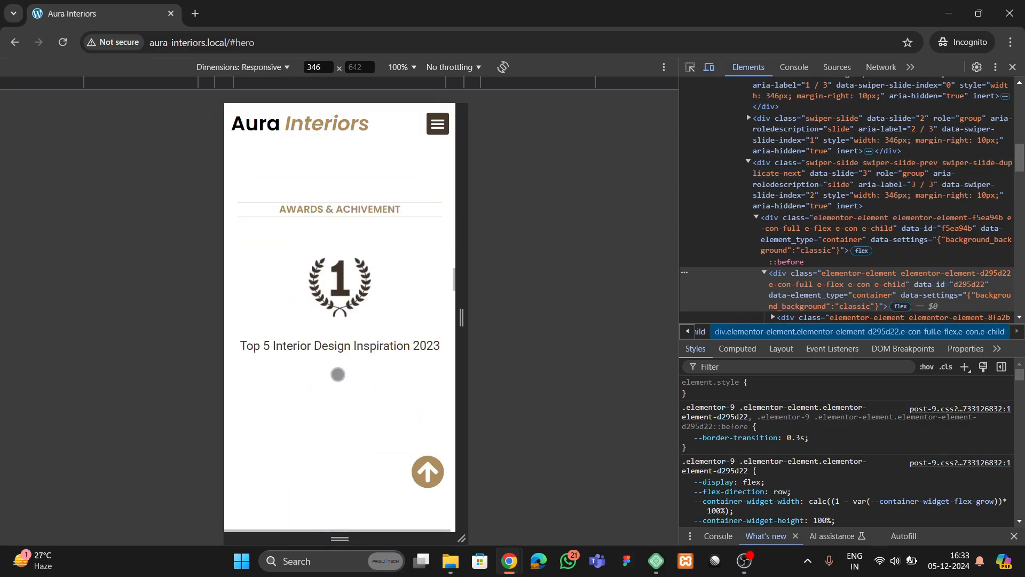
{"action": "scroll", "coordinate": [324, 304], "scroll_direction": "up", "scroll_amount": 3}
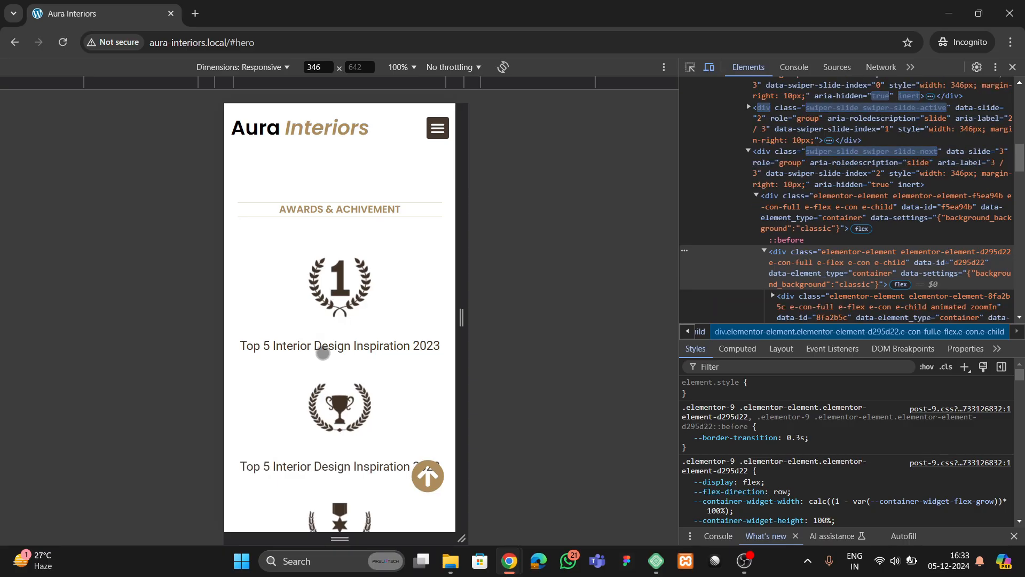
{"action": "scroll", "coordinate": [315, 329], "scroll_direction": "down", "scroll_amount": 5}
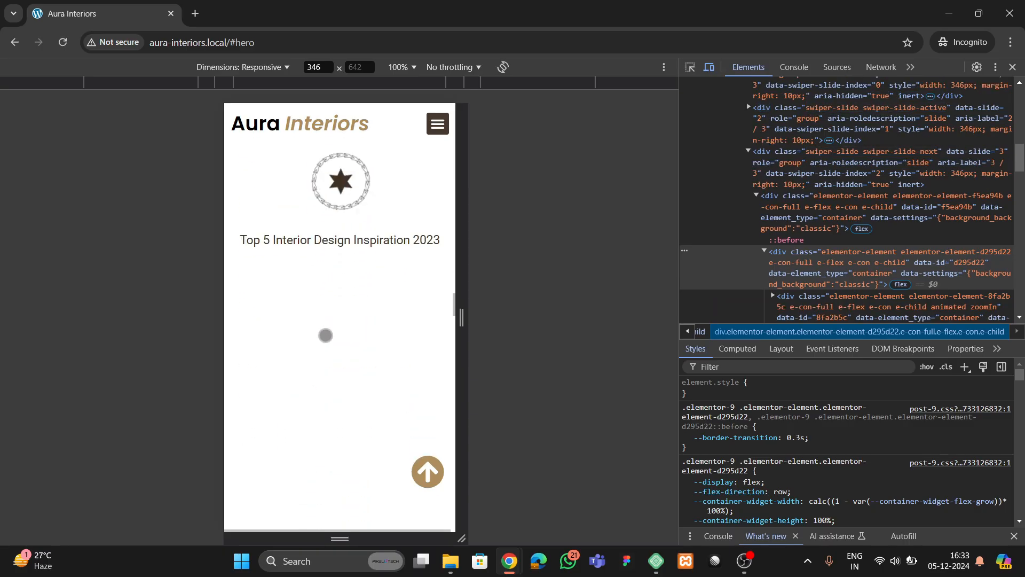
{"action": "scroll", "coordinate": [329, 339], "scroll_direction": "down", "scroll_amount": 3}
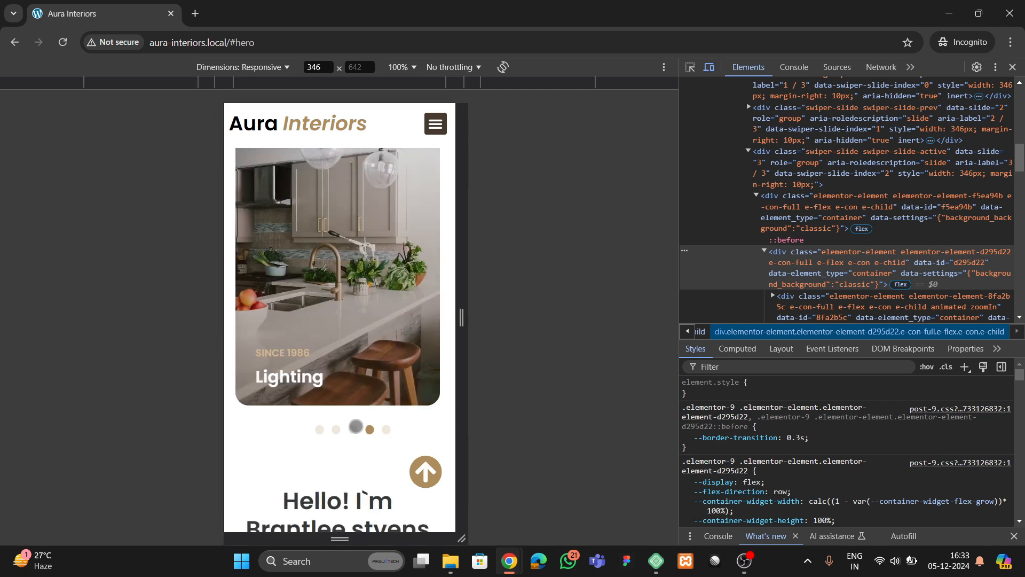
- Flip the mobile case-study slider to the third, second, then fourth slide
{"action": "left_click", "coordinate": [354, 428]}
{"action": "left_click", "coordinate": [338, 428]}
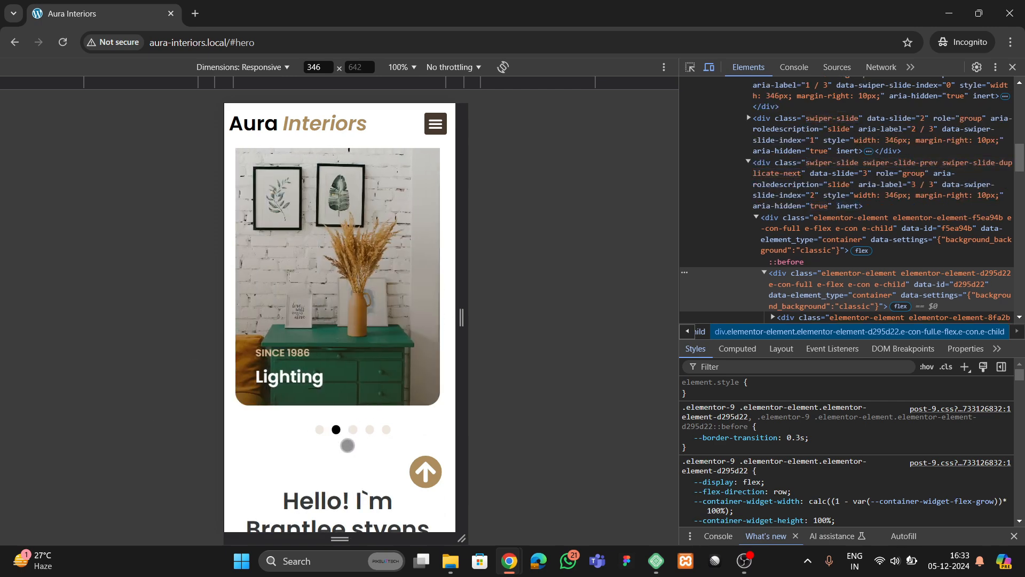
{"action": "left_click", "coordinate": [368, 431]}
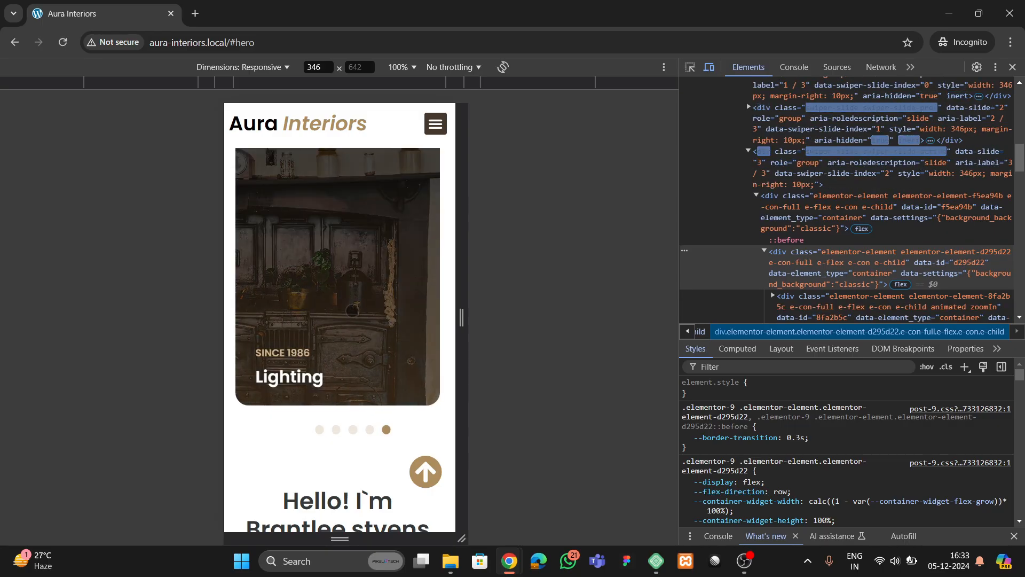
- Scroll through stats, testimonials and footer, then return to the hero with back-to-top
{"action": "scroll", "coordinate": [352, 313], "scroll_direction": "down", "scroll_amount": 6}
{"action": "scroll", "coordinate": [352, 312], "scroll_direction": "down", "scroll_amount": 10}
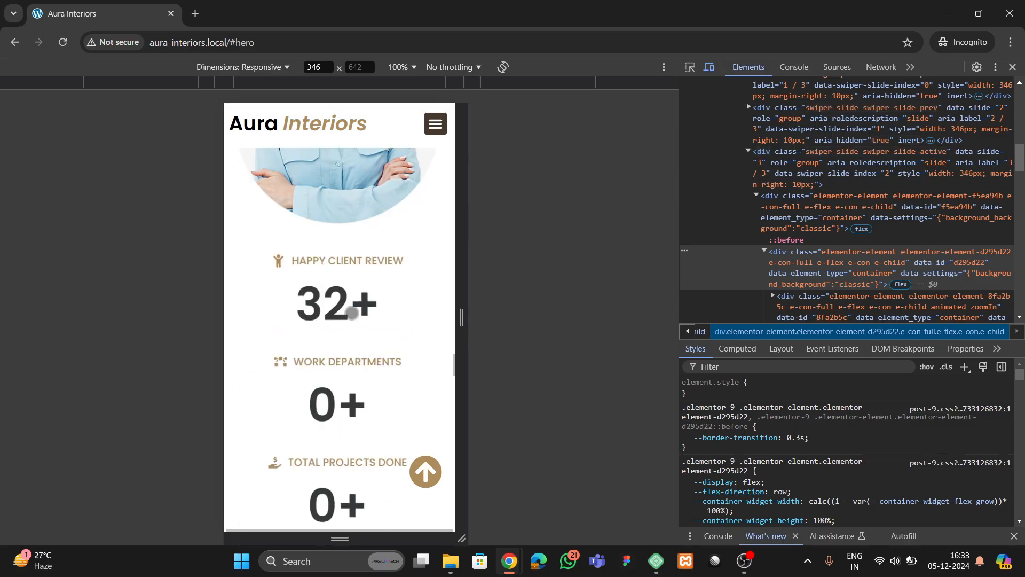
{"action": "scroll", "coordinate": [351, 313], "scroll_direction": "down", "scroll_amount": 10}
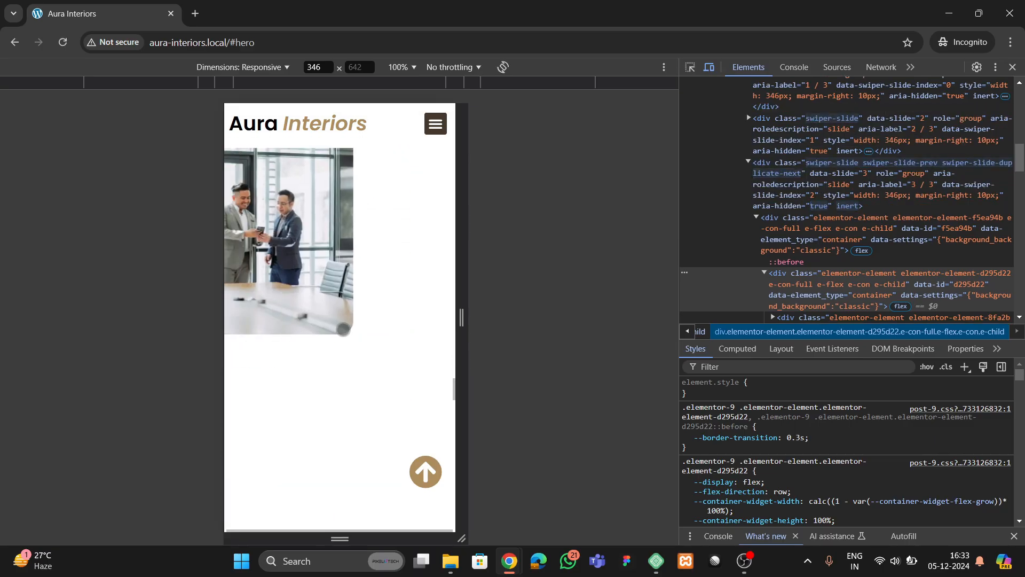
{"action": "scroll", "coordinate": [342, 329], "scroll_direction": "down", "scroll_amount": 3}
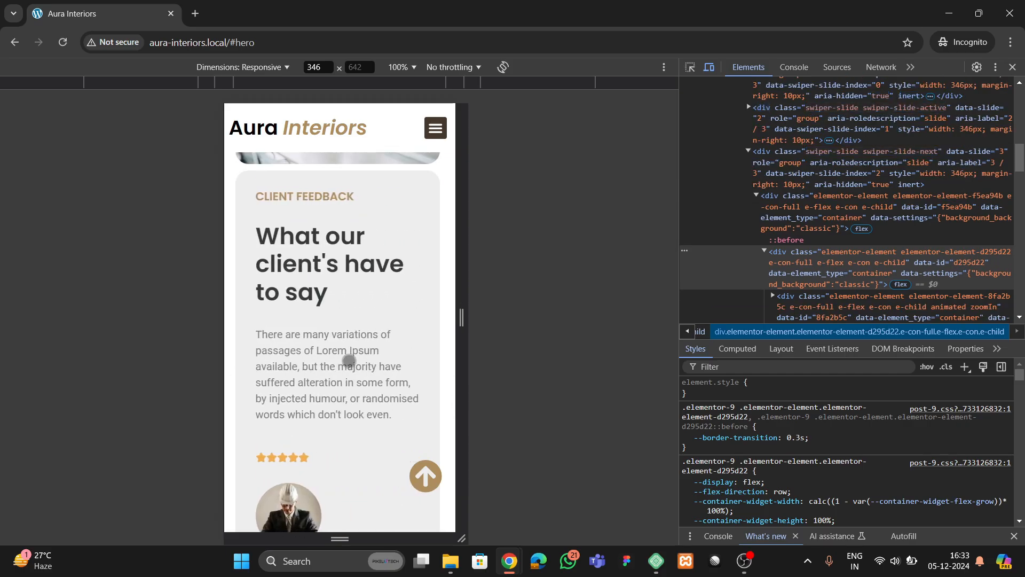
{"action": "scroll", "coordinate": [348, 362], "scroll_direction": "down", "scroll_amount": 4}
{"action": "scroll", "coordinate": [342, 418], "scroll_direction": "down", "scroll_amount": 15}
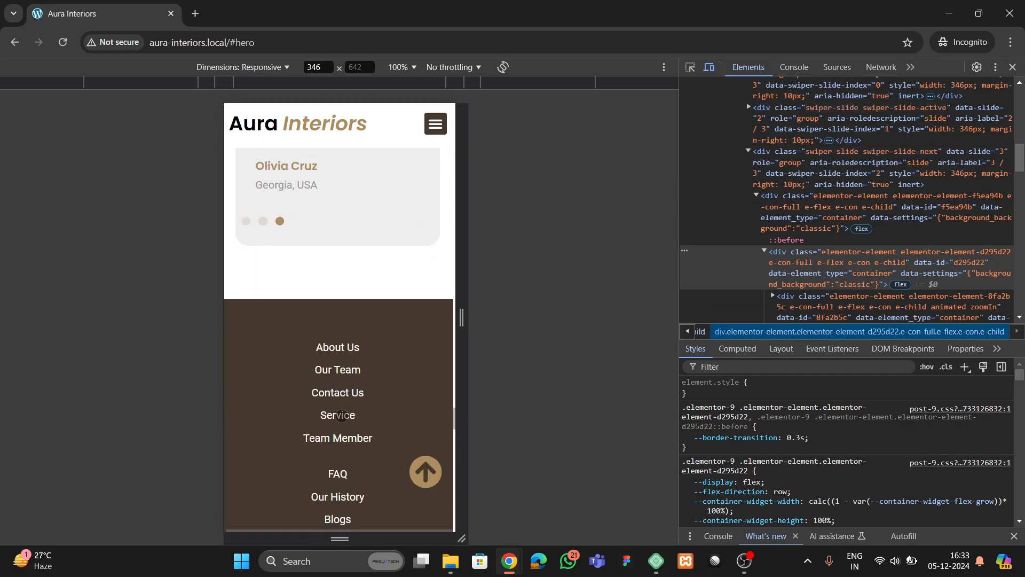
{"action": "scroll", "coordinate": [337, 426], "scroll_direction": "down", "scroll_amount": 15}
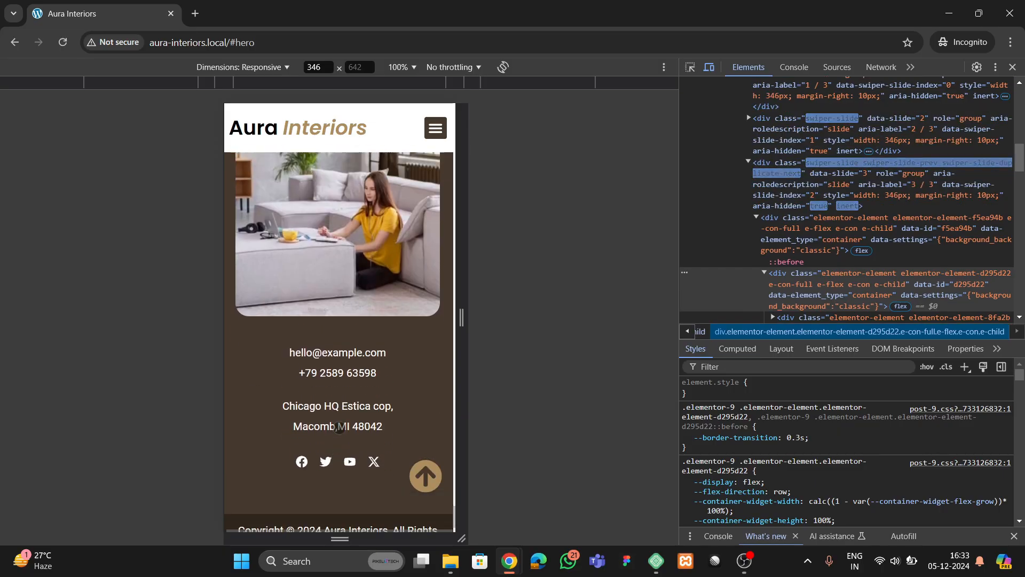
{"action": "scroll", "coordinate": [338, 422], "scroll_direction": "up", "scroll_amount": 10}
{"action": "scroll", "coordinate": [332, 411], "scroll_direction": "up", "scroll_amount": 2}
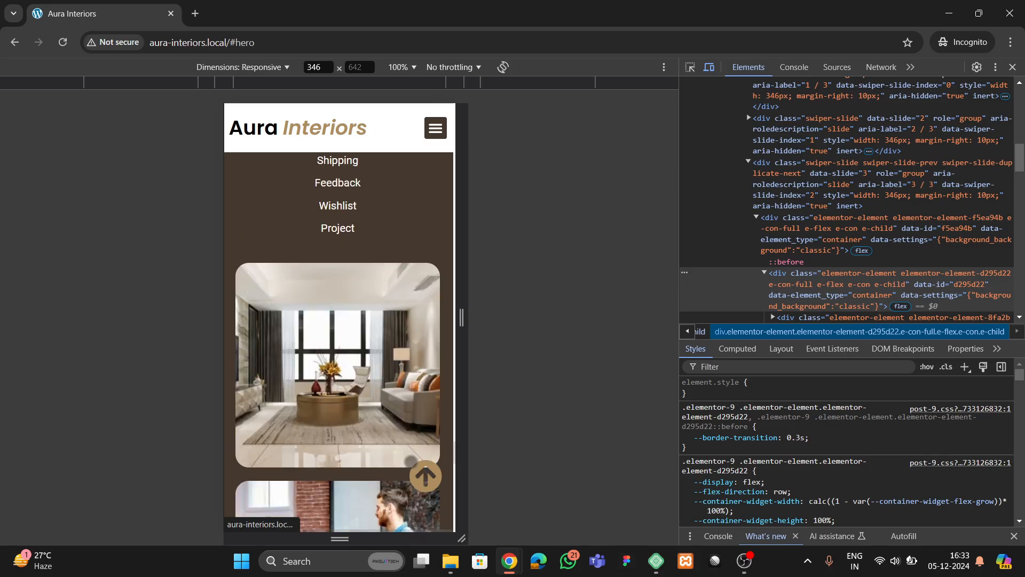
{"action": "left_click", "coordinate": [426, 475]}
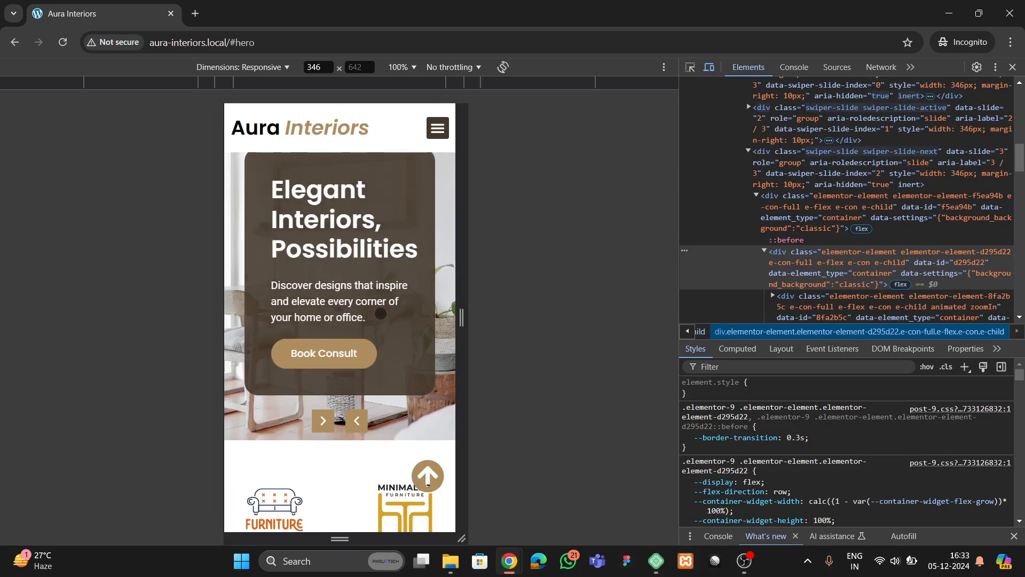
- Use the mobile menu to jump to the Services section, then to Our Offers twice
{"action": "left_click", "coordinate": [438, 129]}
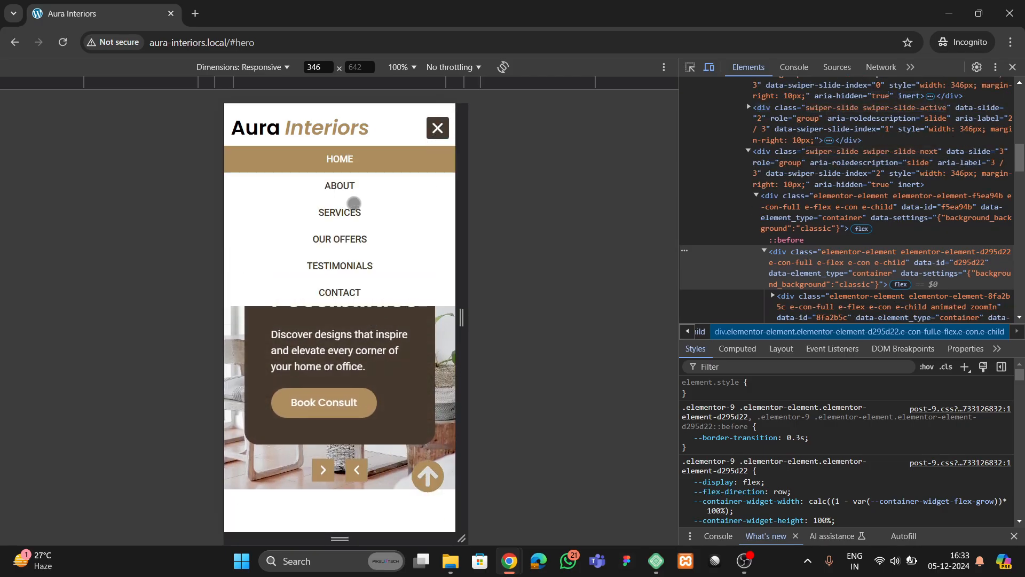
{"action": "left_click", "coordinate": [354, 206]}
{"action": "left_click", "coordinate": [441, 127]}
{"action": "left_click", "coordinate": [370, 222]}
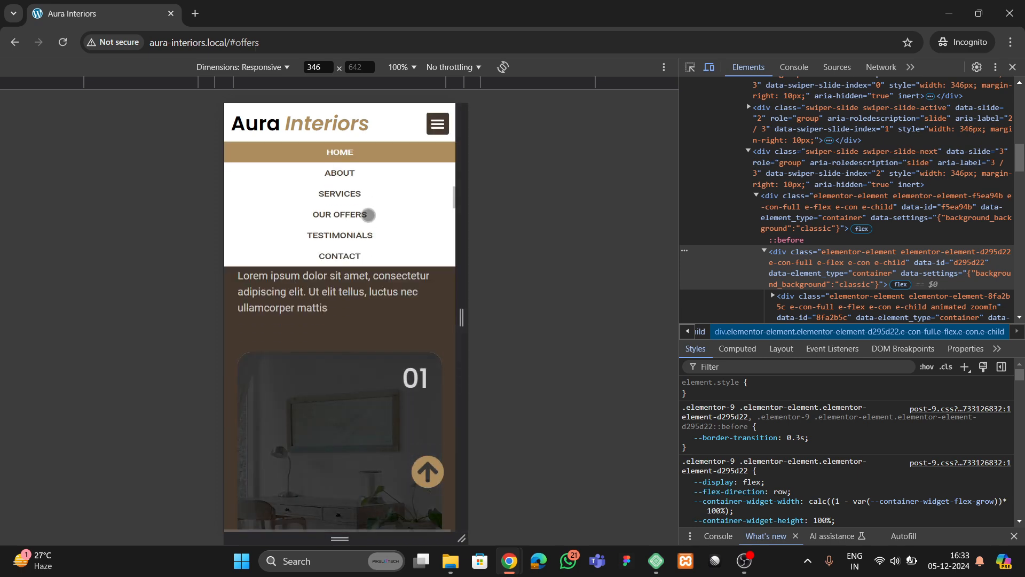
{"action": "left_click", "coordinate": [440, 129]}
{"action": "left_click", "coordinate": [342, 238]}
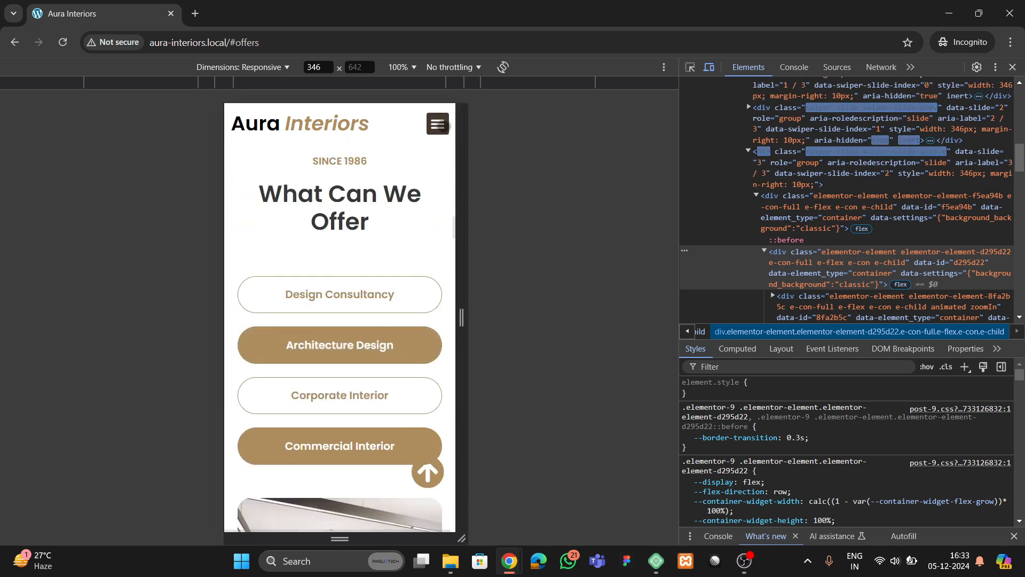
- Jump to Testimonials from the mobile menu, then close DevTools for the desktop layout
{"action": "left_click", "coordinate": [441, 126]}
{"action": "left_click", "coordinate": [346, 261]}
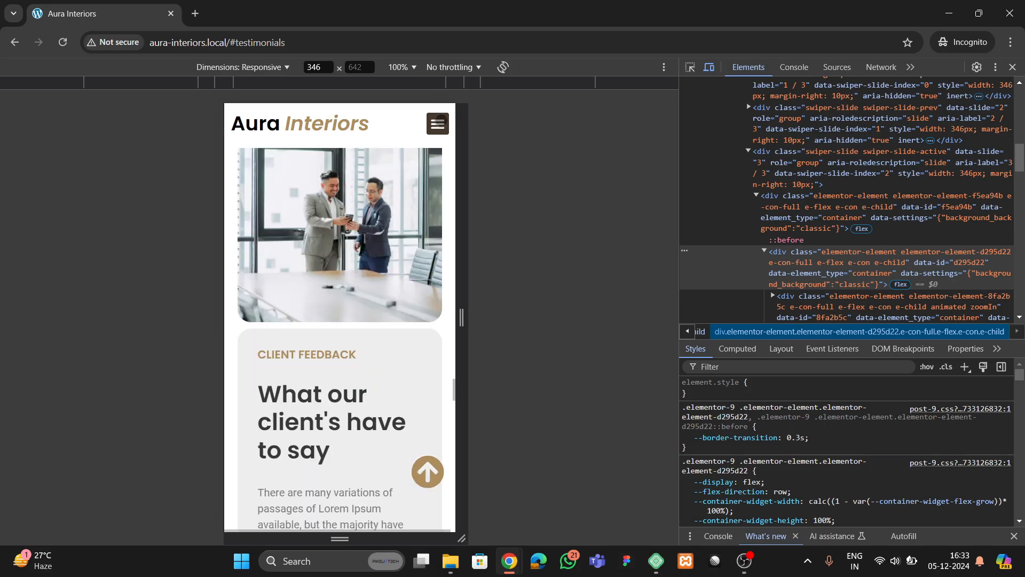
{"action": "left_click", "coordinate": [438, 123]}
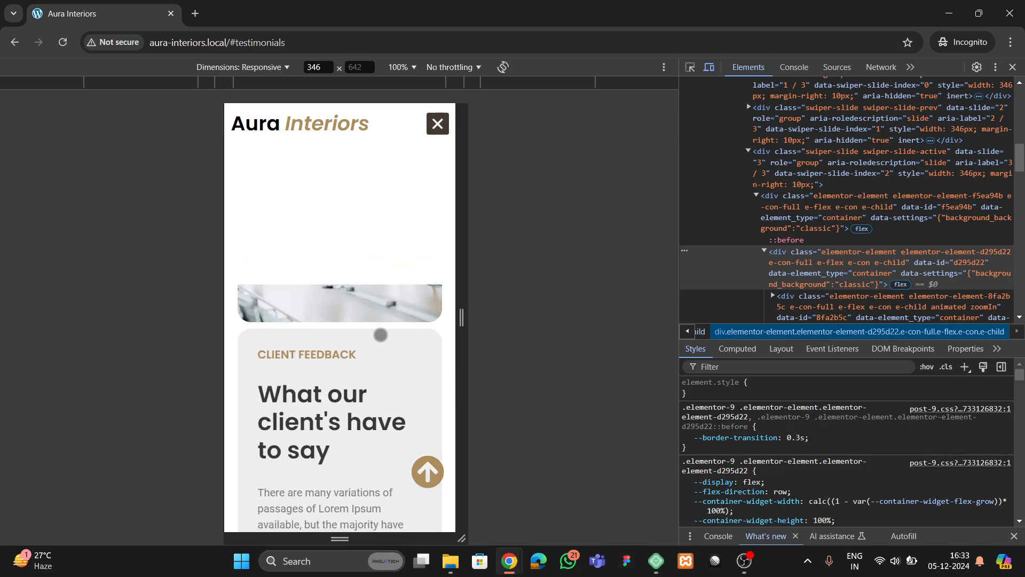
{"action": "left_click", "coordinate": [1013, 67]}
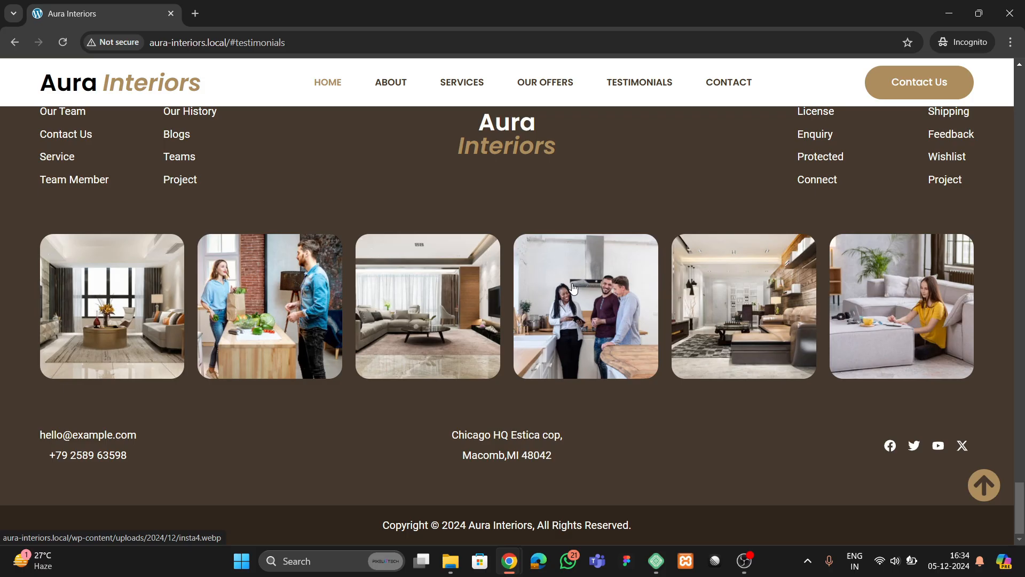
- Return to the top hero section of the finished desktop site
{"action": "scroll", "coordinate": [577, 352], "scroll_direction": "up", "scroll_amount": 5}
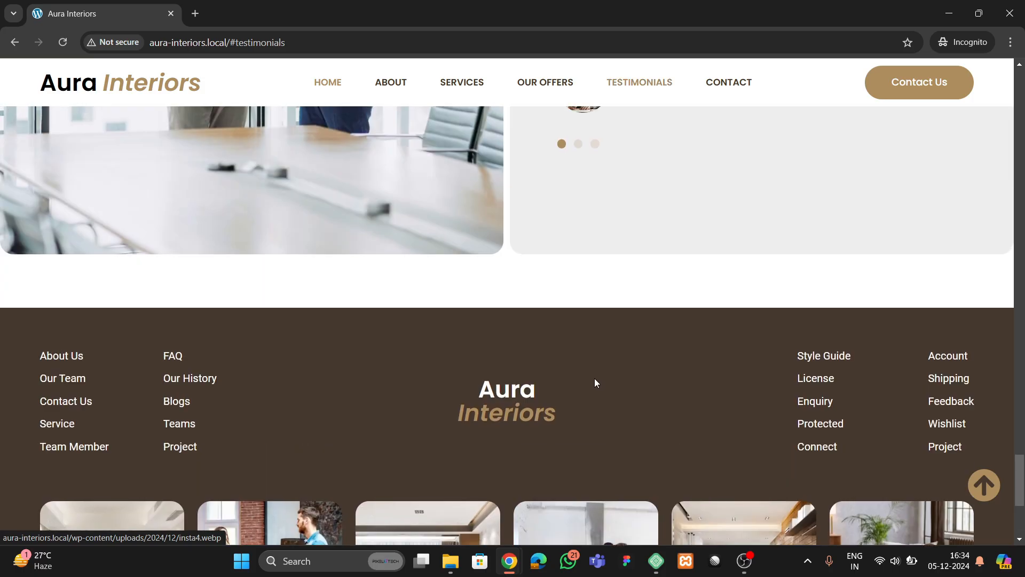
{"action": "left_click", "coordinate": [984, 485]}
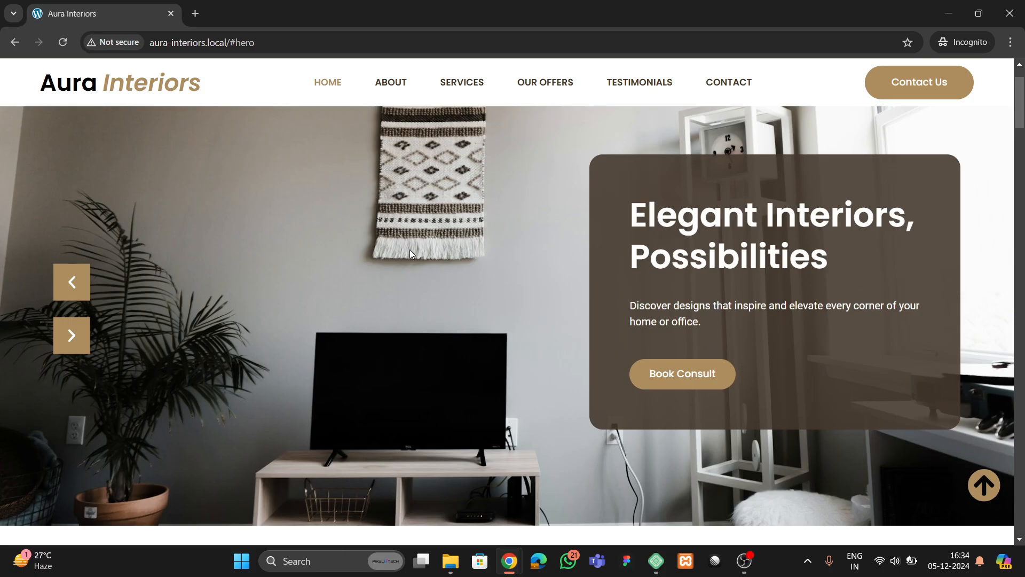
{"action": "scroll", "coordinate": [411, 267], "scroll_direction": "up", "scroll_amount": 3}
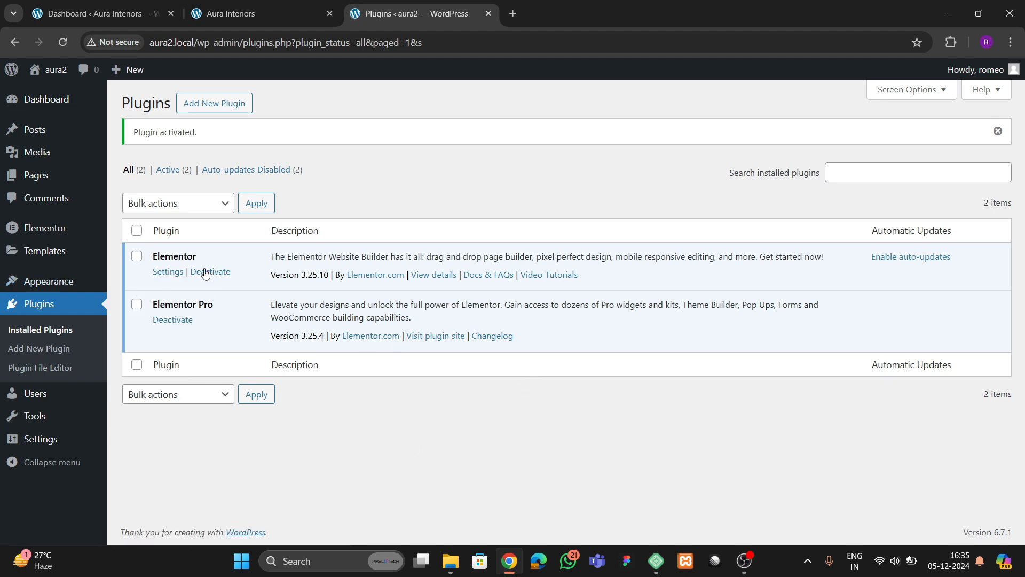
- Set the Nested Elements experiment to Active in Elementor's Features settings
{"action": "mouse_move", "coordinate": [51, 286]}
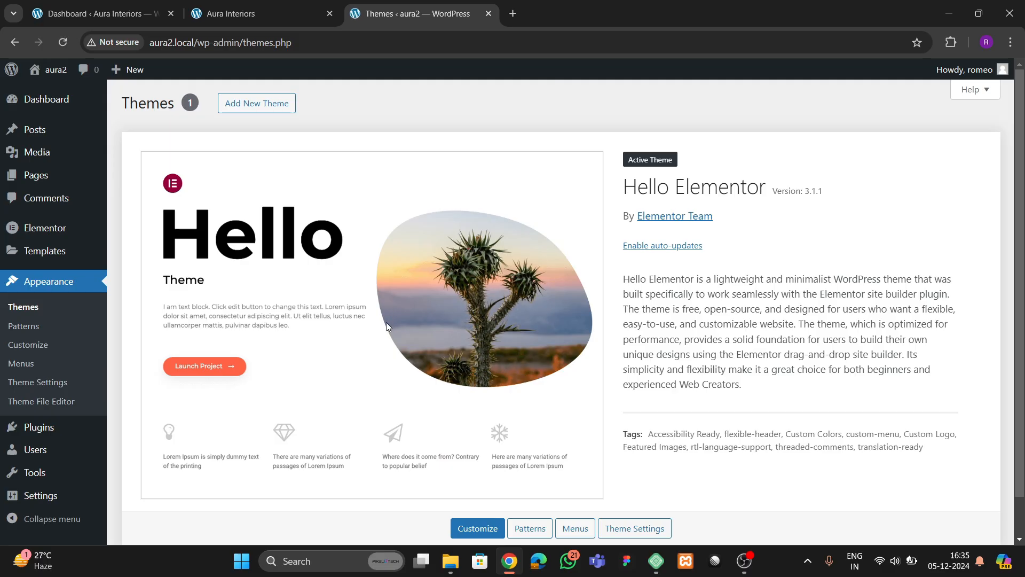
{"action": "scroll", "coordinate": [395, 342], "scroll_direction": "down", "scroll_amount": 1}
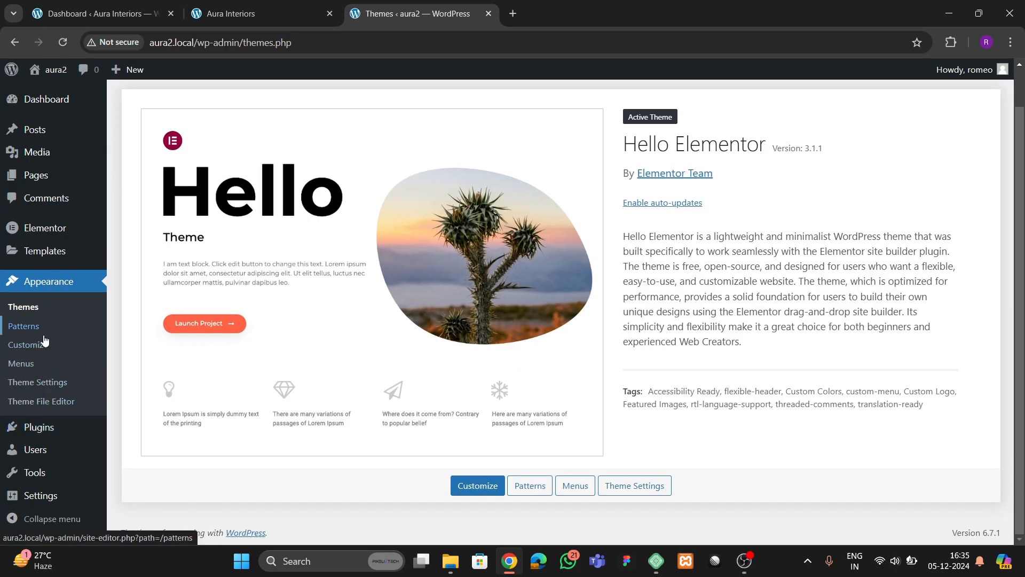
{"action": "mouse_move", "coordinate": [45, 231]}
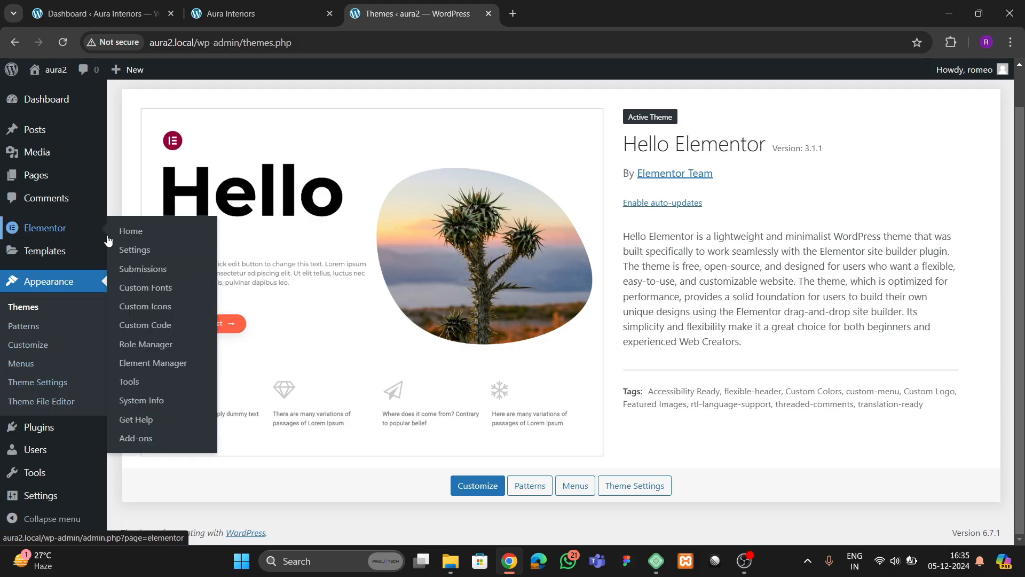
{"action": "left_click", "coordinate": [138, 250]}
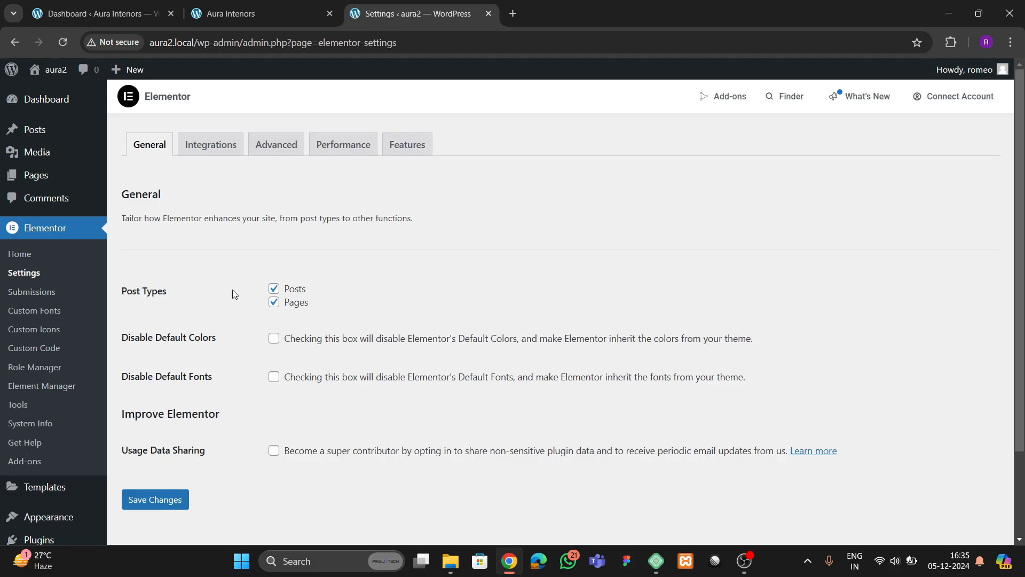
{"action": "left_click", "coordinate": [422, 160]}
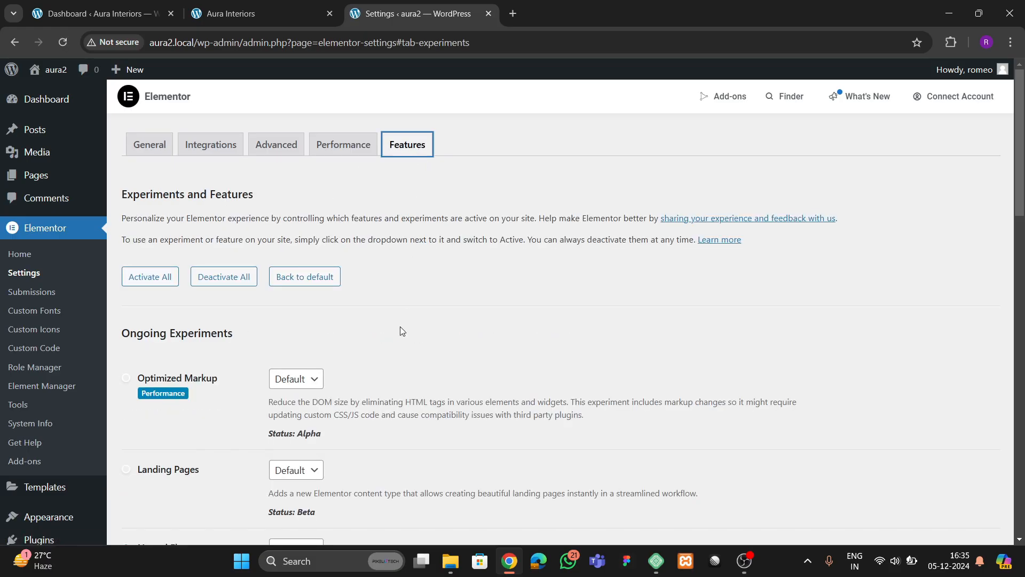
{"action": "scroll", "coordinate": [273, 315], "scroll_direction": "down", "scroll_amount": 5}
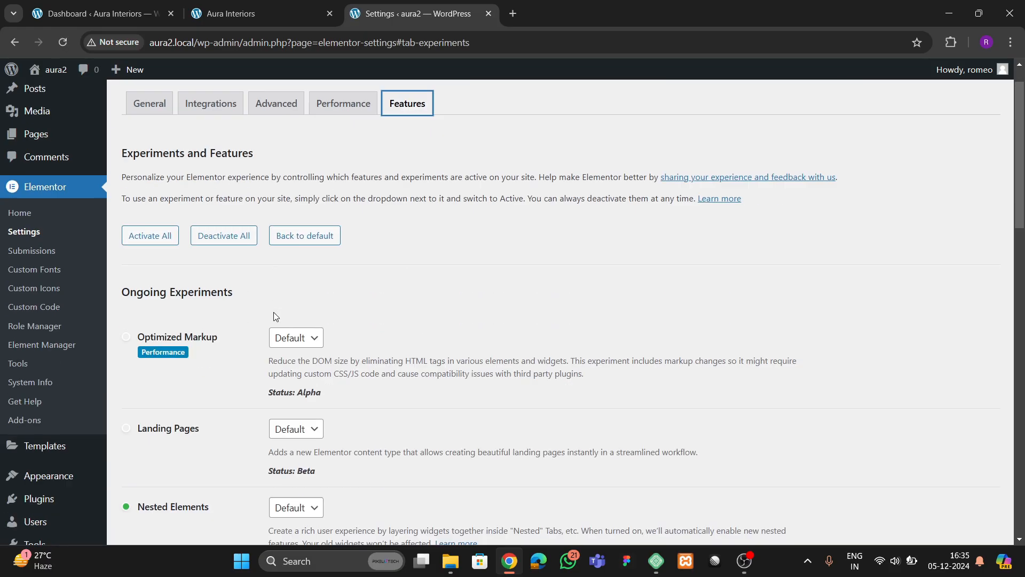
{"action": "scroll", "coordinate": [249, 344], "scroll_direction": "down", "scroll_amount": 1}
{"action": "left_click", "coordinate": [301, 216]}
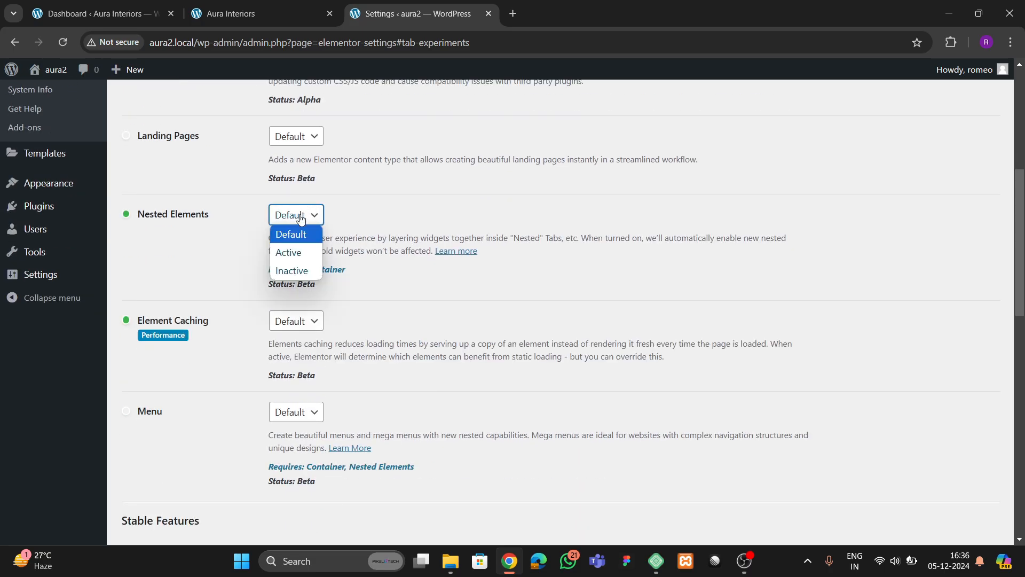
{"action": "left_click", "coordinate": [299, 253]}
- Save the Features settings and check that Nested Elements shows as Active
{"action": "scroll", "coordinate": [193, 360], "scroll_direction": "down", "scroll_amount": 8}
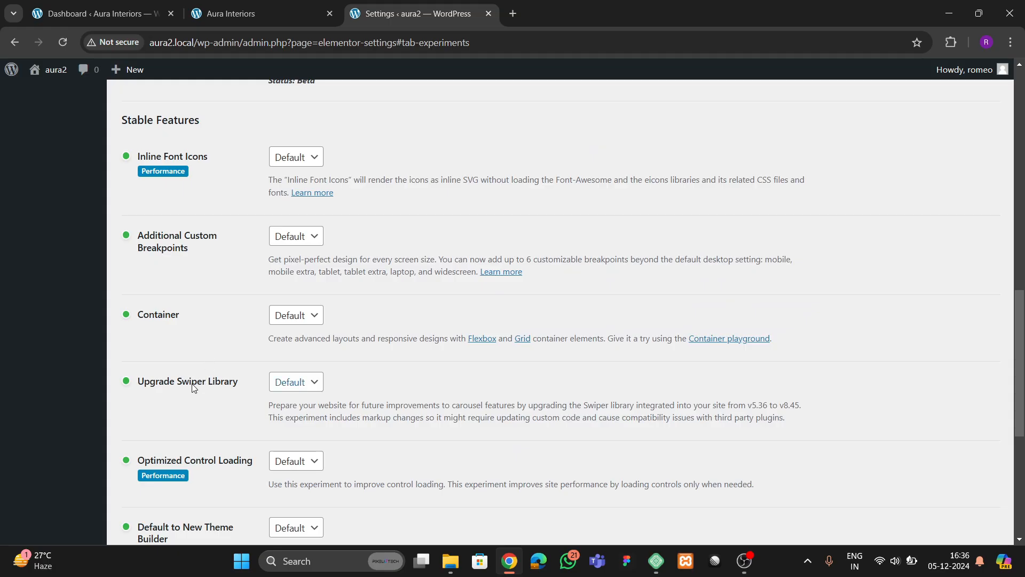
{"action": "scroll", "coordinate": [188, 386], "scroll_direction": "down", "scroll_amount": 1}
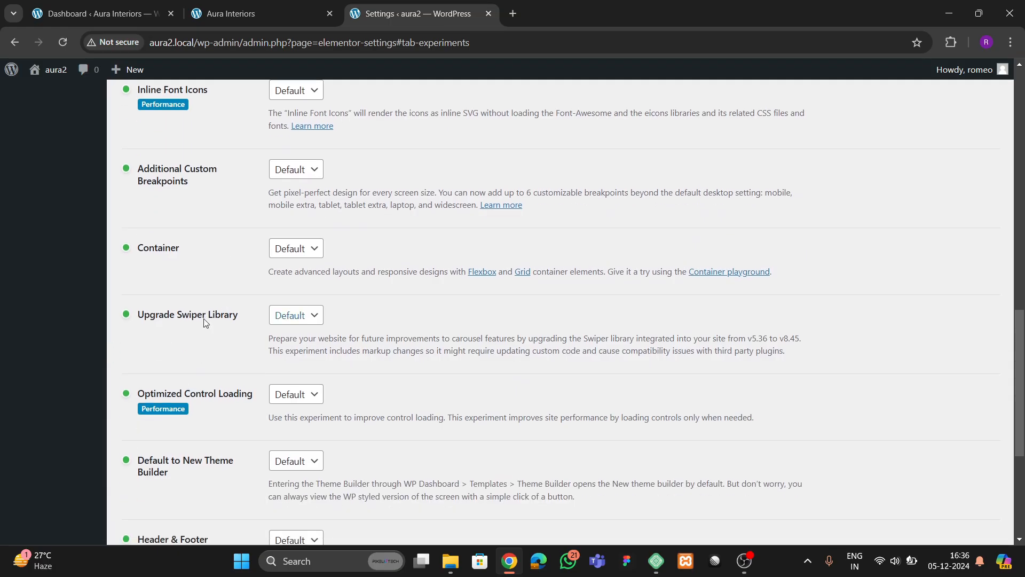
{"action": "scroll", "coordinate": [169, 393], "scroll_direction": "down", "scroll_amount": 3}
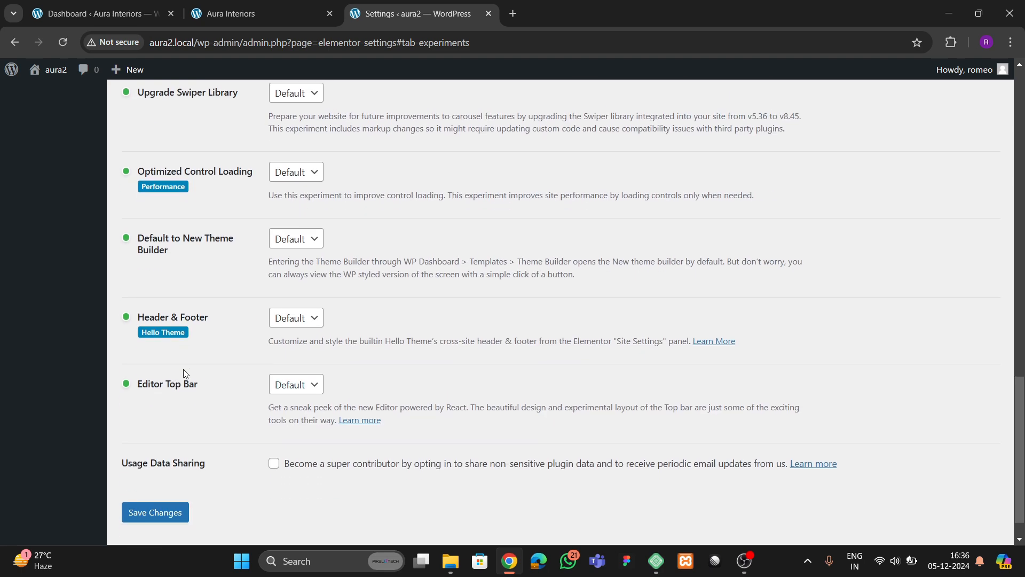
{"action": "scroll", "coordinate": [183, 373], "scroll_direction": "down", "scroll_amount": 1}
{"action": "left_click", "coordinate": [182, 472]}
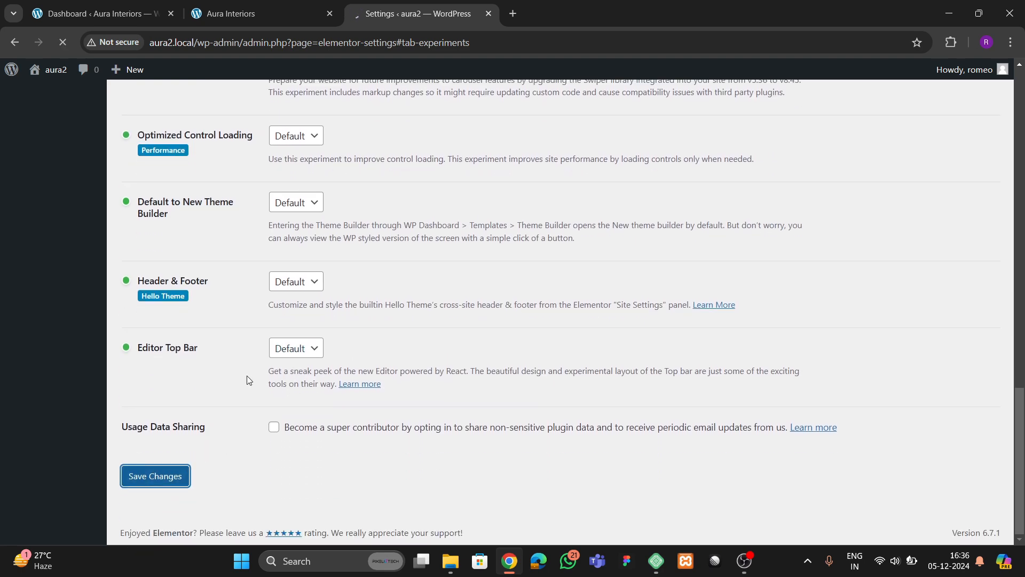
{"action": "scroll", "coordinate": [47, 372], "scroll_direction": "up", "scroll_amount": 2}
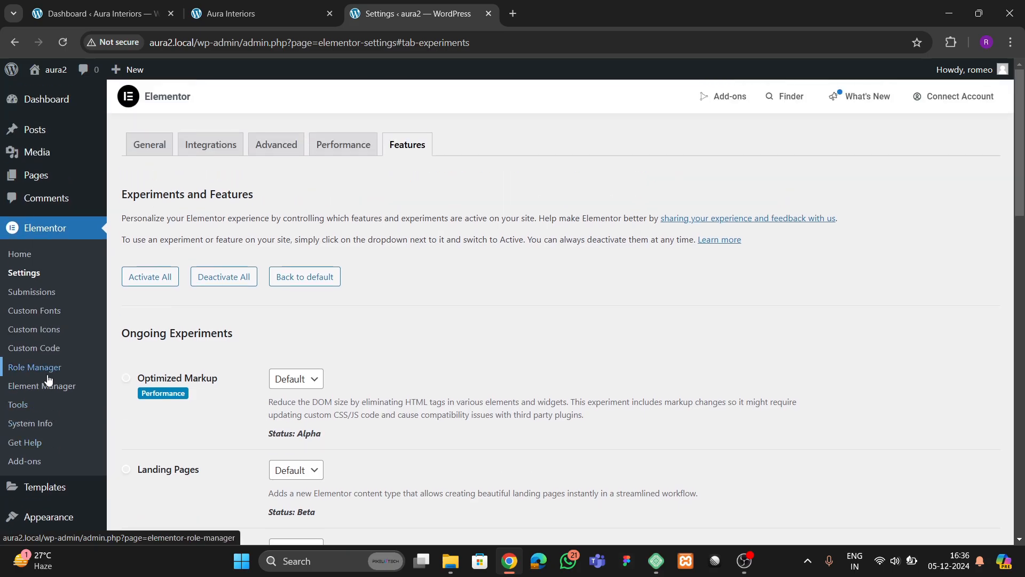
{"action": "scroll", "coordinate": [47, 374], "scroll_direction": "down", "scroll_amount": 2}
{"action": "scroll", "coordinate": [47, 381], "scroll_direction": "up", "scroll_amount": 2}
{"action": "mouse_move", "coordinate": [36, 174]}
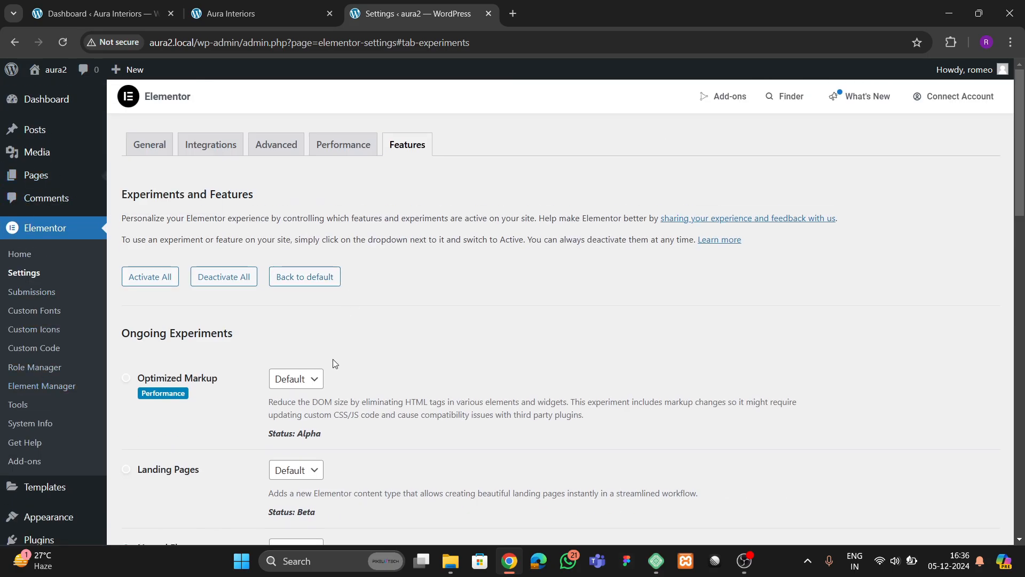
{"action": "scroll", "coordinate": [282, 328], "scroll_direction": "down", "scroll_amount": 3}
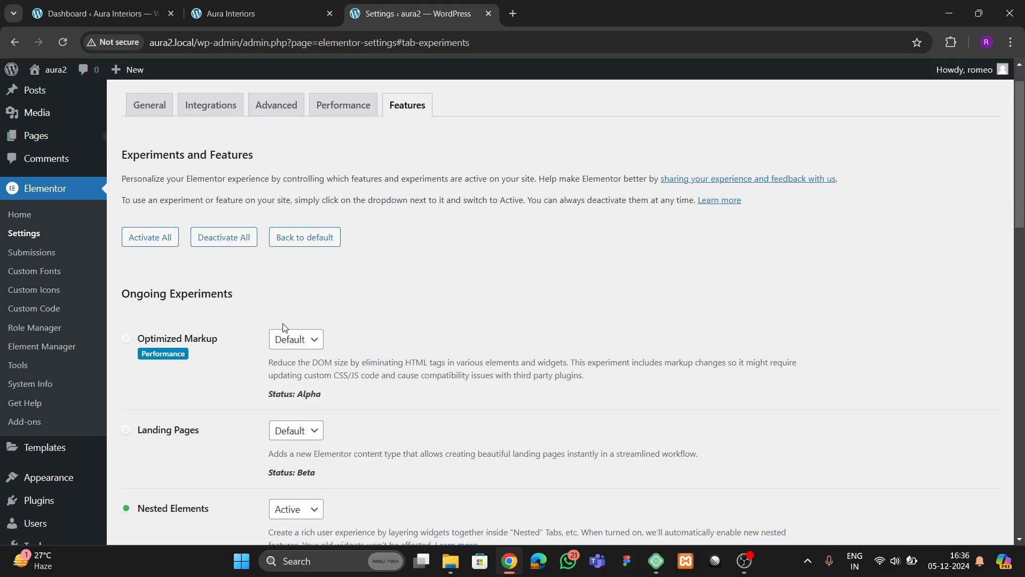
{"action": "scroll", "coordinate": [277, 331], "scroll_direction": "up", "scroll_amount": 3}
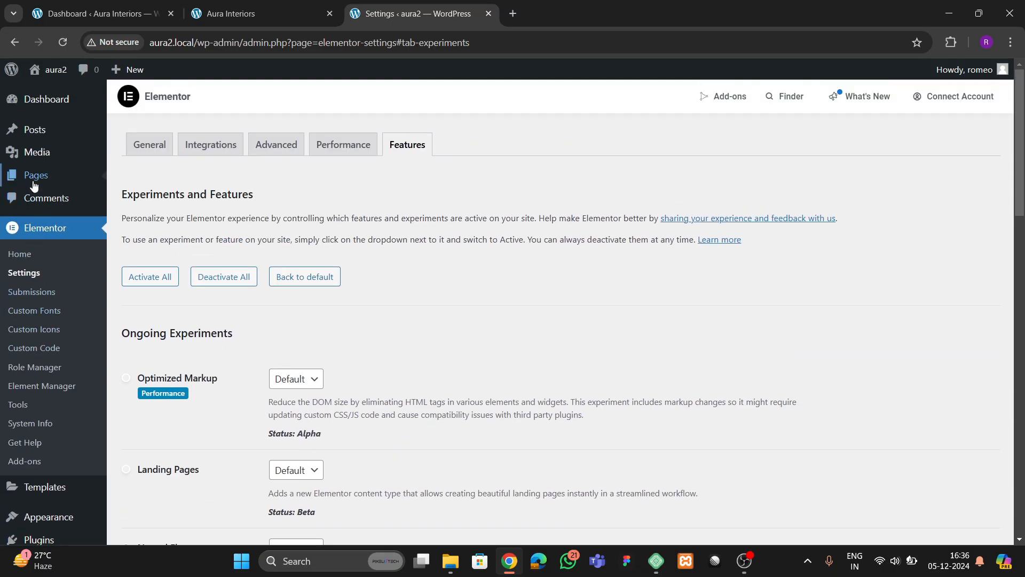
- Move both existing pages to the trash with a bulk action
{"action": "left_click", "coordinate": [131, 177]}
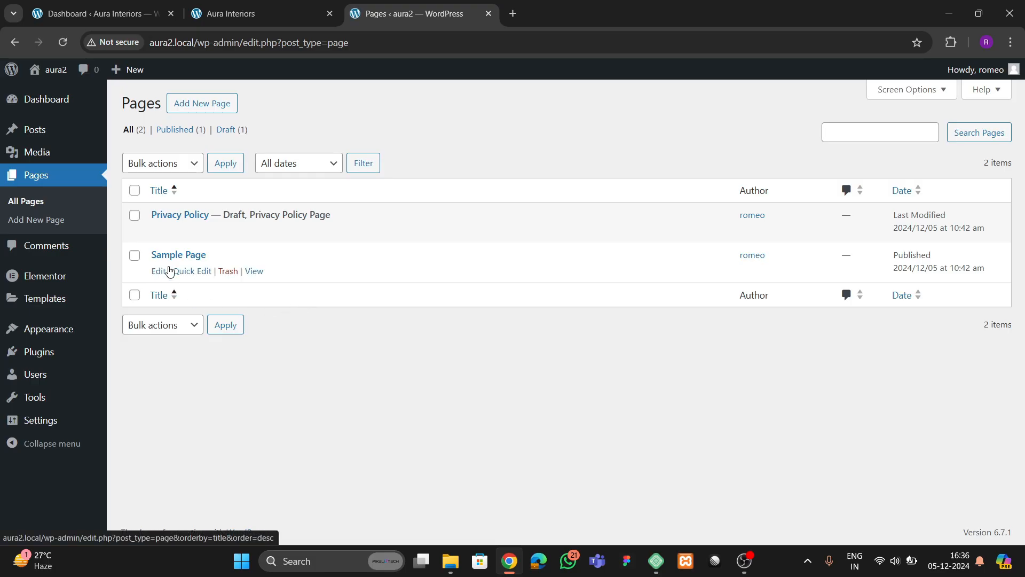
{"action": "left_click", "coordinate": [134, 190]}
{"action": "left_click", "coordinate": [163, 163]}
{"action": "left_click", "coordinate": [155, 217]}
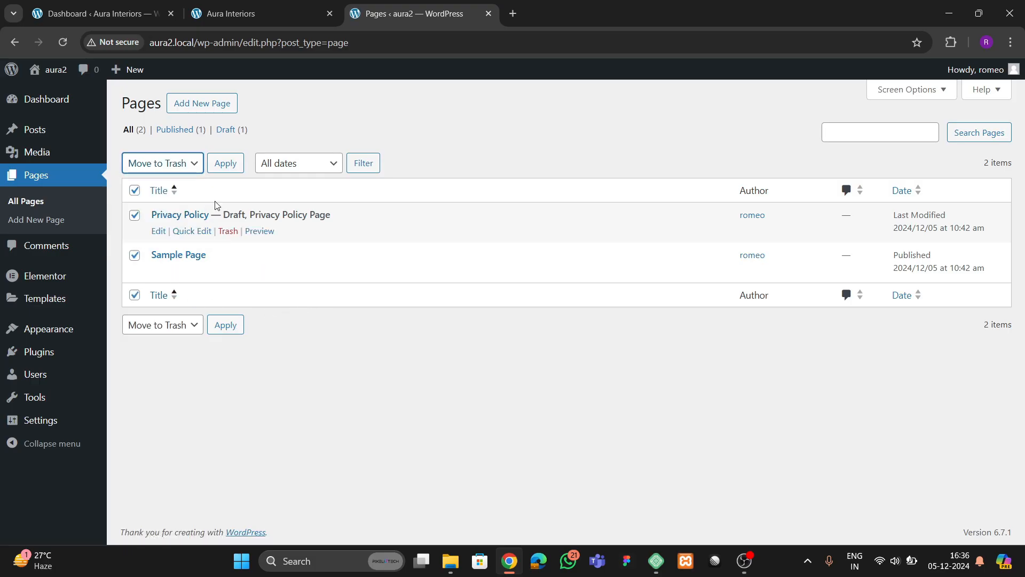
{"action": "key", "text": "Tab"}
{"action": "key", "text": "Return"}
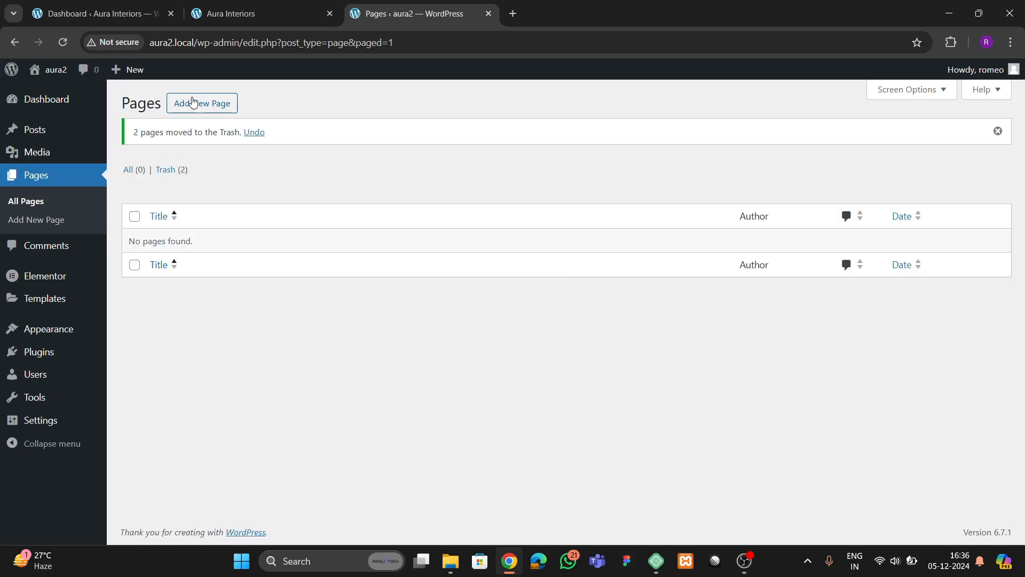
- Publish a new page titled 'Home' using the Elementor Full Width template
{"action": "left_click", "coordinate": [193, 102]}
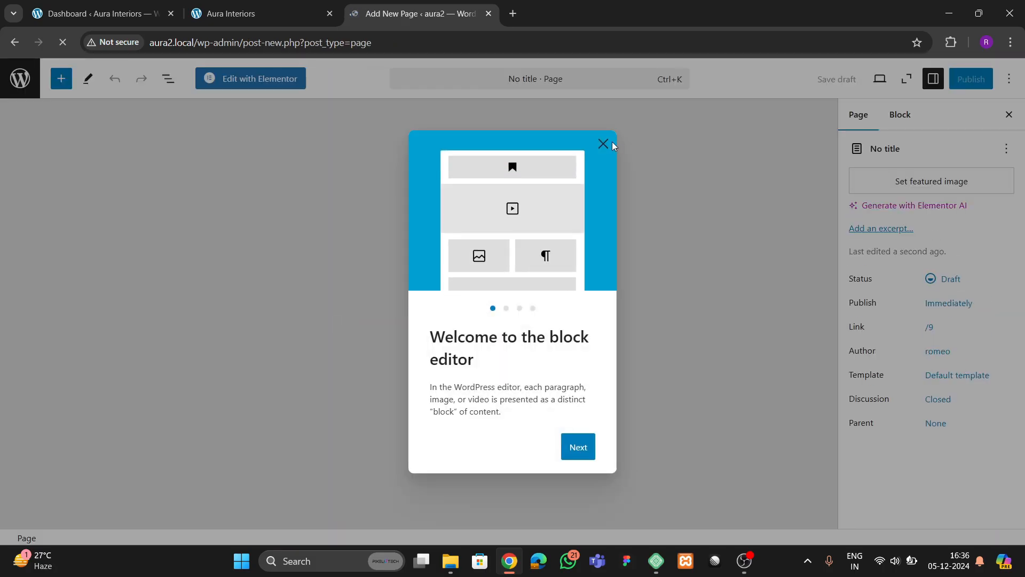
{"action": "left_click", "coordinate": [603, 143]}
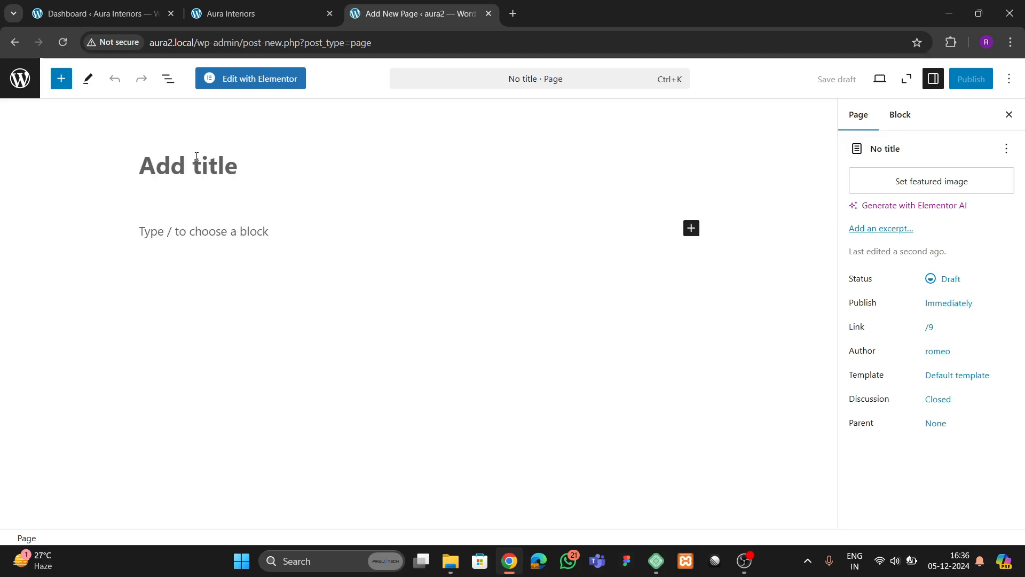
{"action": "type", "text": "Home"}
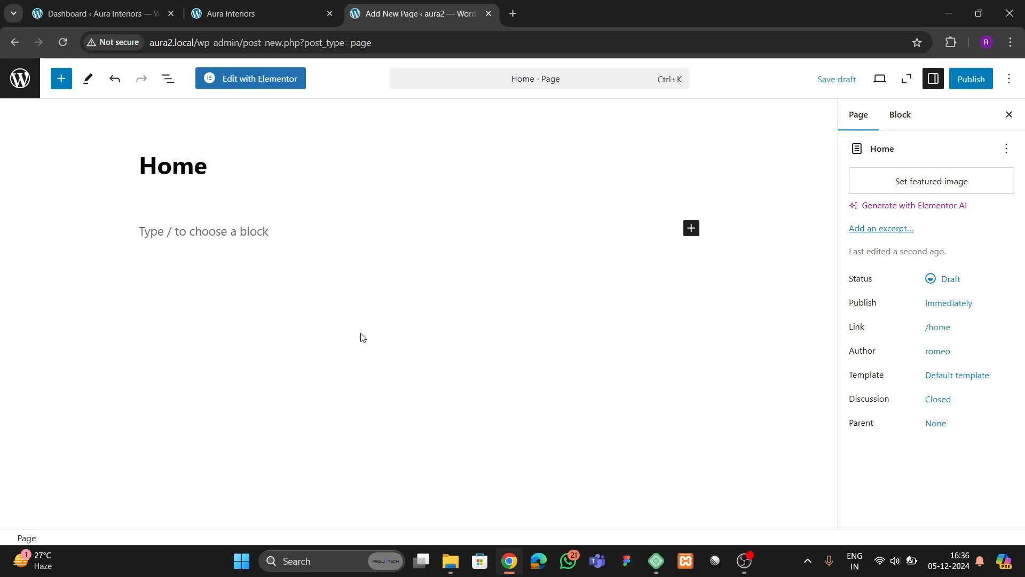
{"action": "left_click", "coordinate": [945, 379]}
{"action": "left_click", "coordinate": [893, 481]}
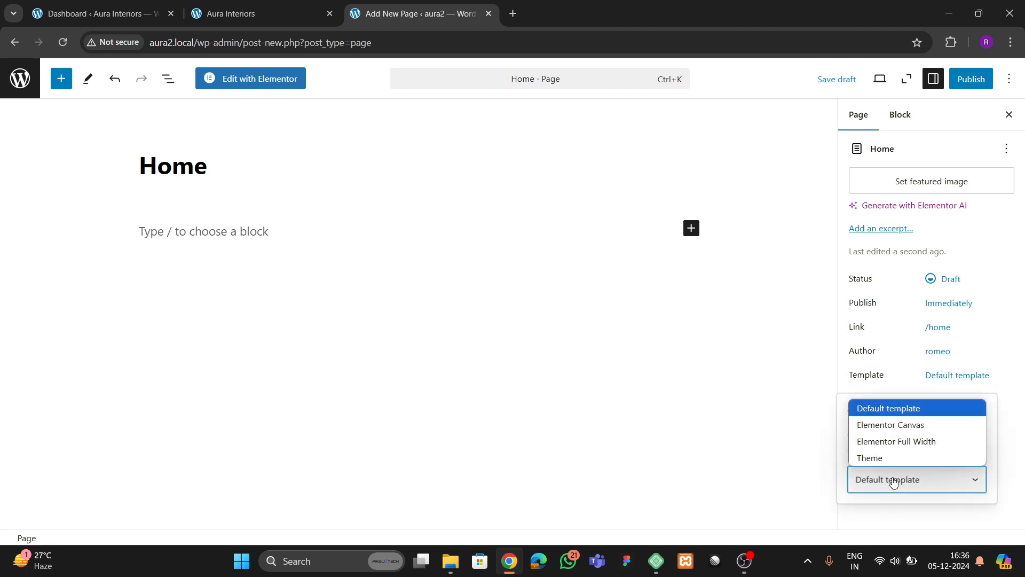
{"action": "left_click", "coordinate": [897, 442]}
{"action": "left_click", "coordinate": [967, 79]}
{"action": "left_click", "coordinate": [977, 86]}
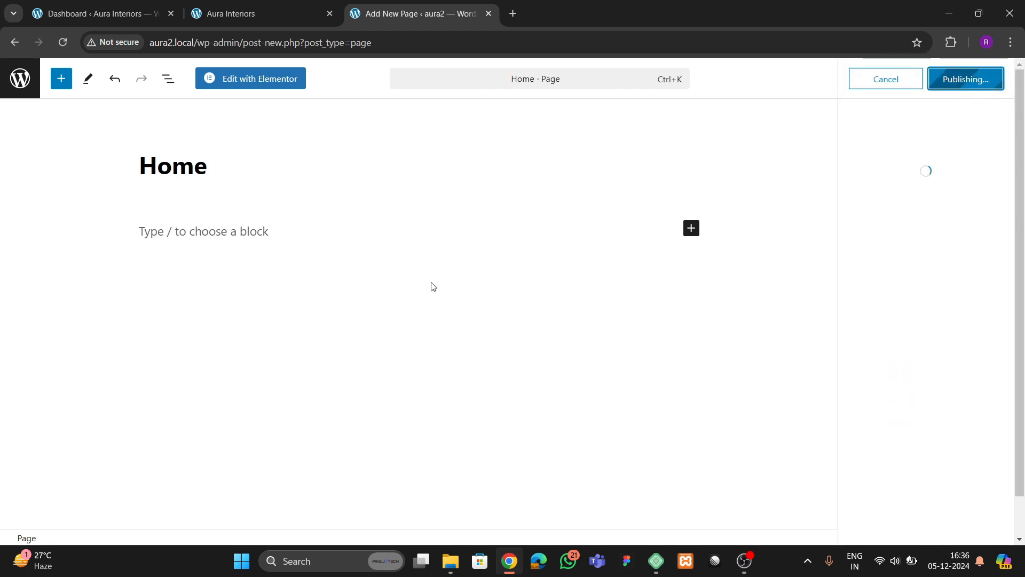
{"action": "left_click", "coordinate": [20, 91]}
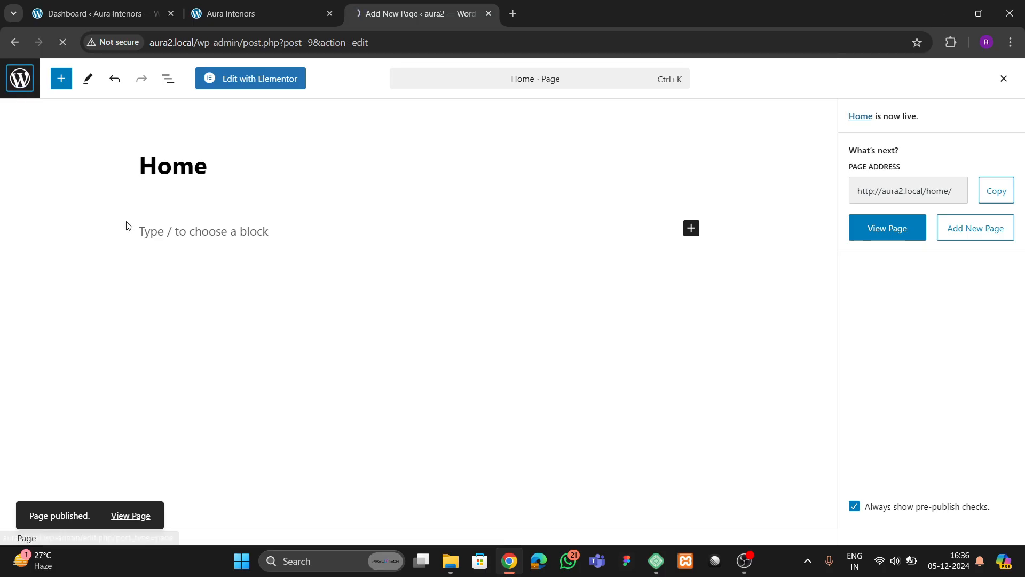
- Upload every image in the Downloads 'auro interiors' folder to the Media Library
{"action": "mouse_move", "coordinate": [53, 153]}
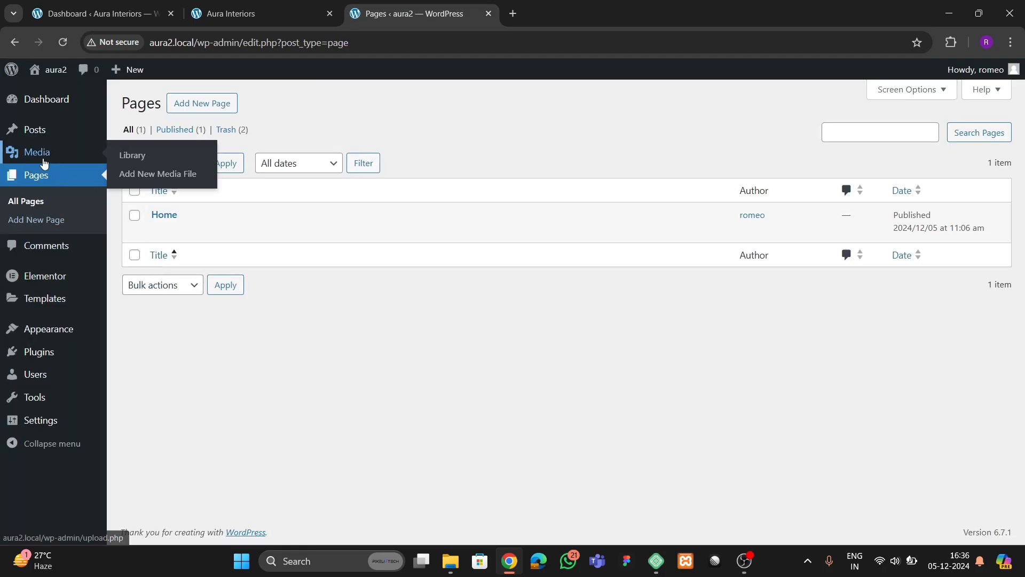
{"action": "left_click", "coordinate": [134, 154]}
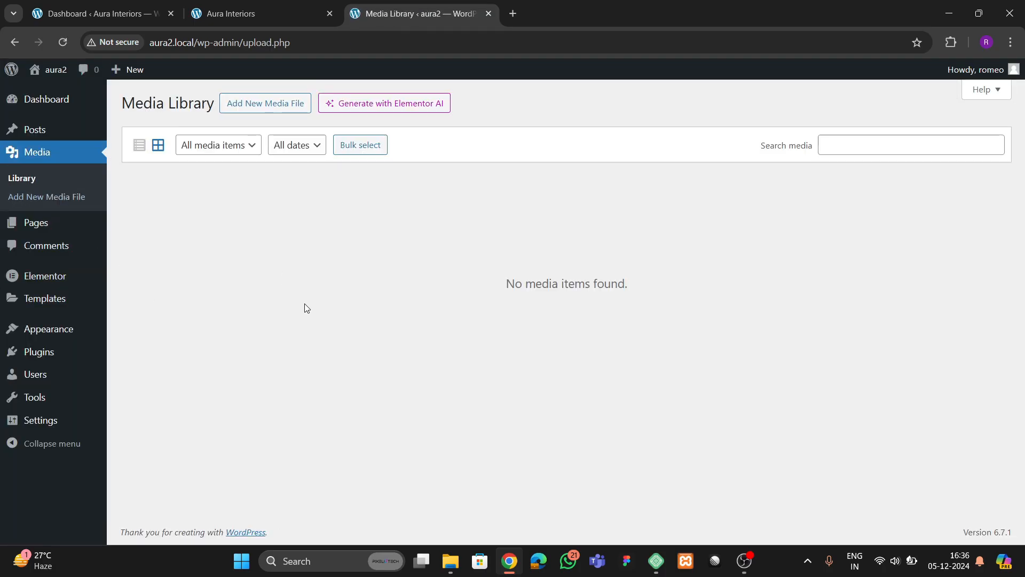
{"action": "left_click", "coordinate": [252, 105]}
{"action": "left_click", "coordinate": [541, 221]}
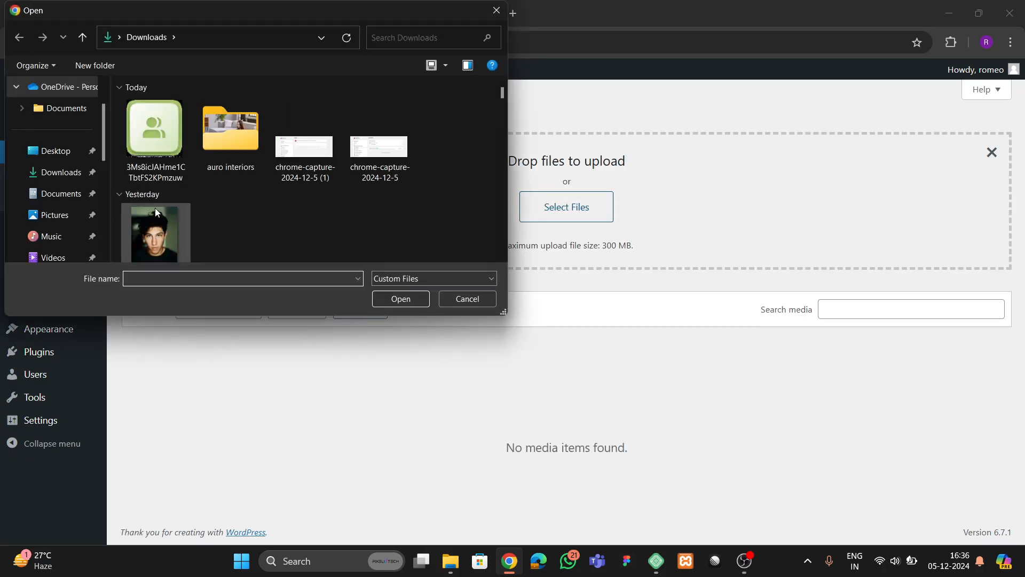
{"action": "left_click", "coordinate": [244, 163]}
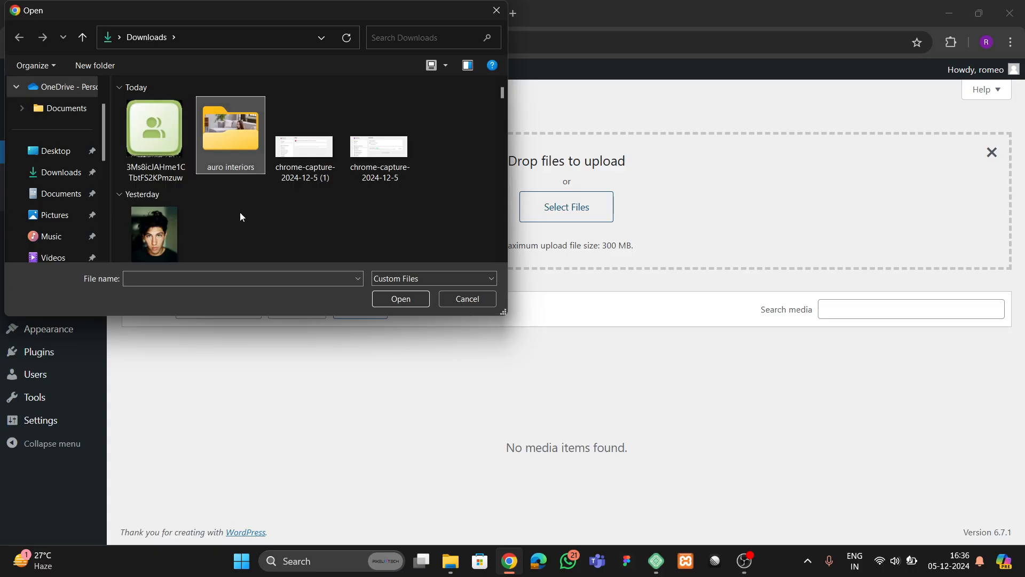
{"action": "scroll", "coordinate": [297, 215], "scroll_direction": "down", "scroll_amount": 1}
{"action": "scroll", "coordinate": [299, 215], "scroll_direction": "up", "scroll_amount": 1}
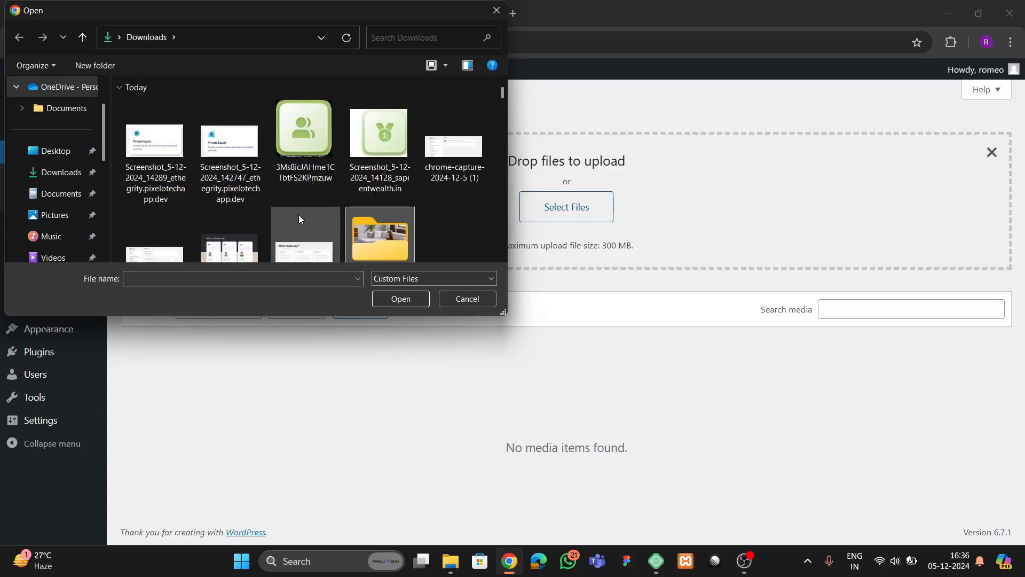
{"action": "double_click", "coordinate": [393, 203]}
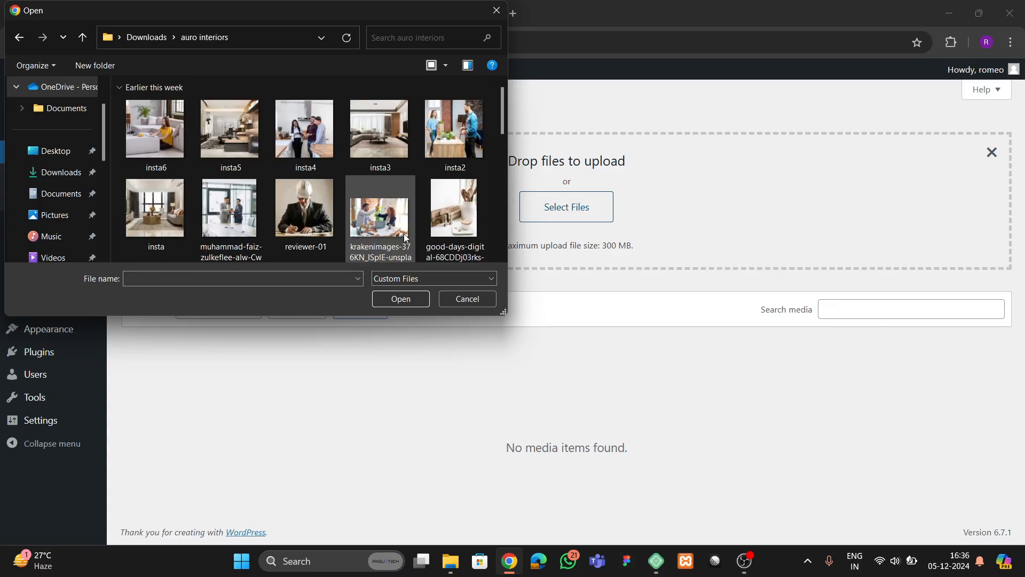
{"action": "left_click", "coordinate": [370, 145]}
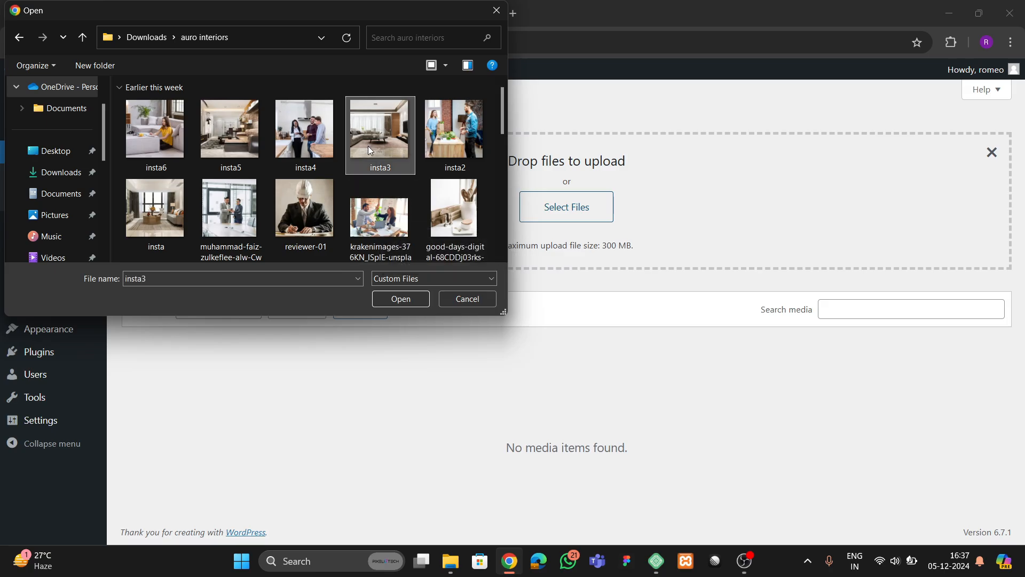
{"action": "key", "text": "ctrl+a"}
{"action": "left_click", "coordinate": [401, 299]}
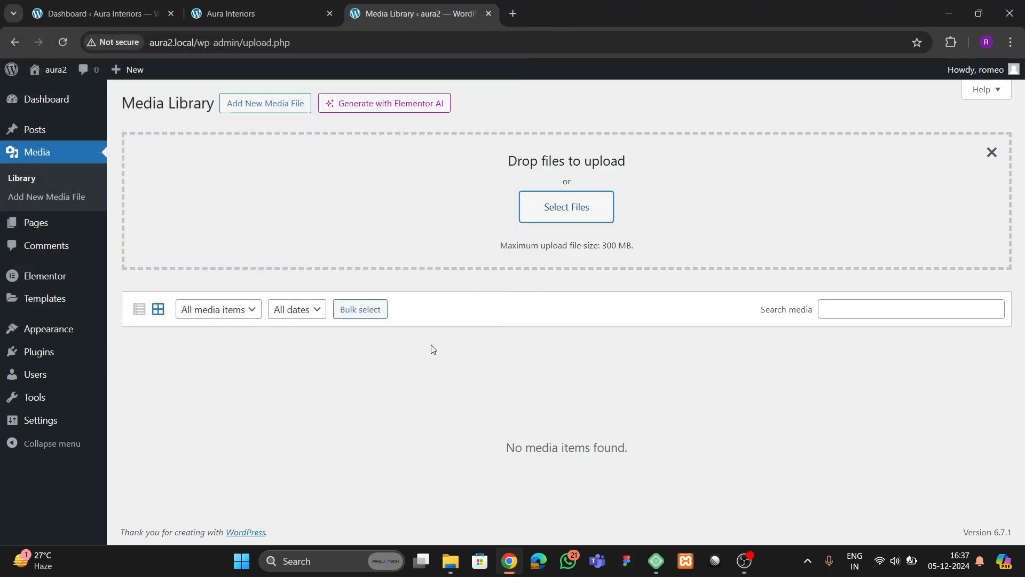
{"action": "scroll", "coordinate": [414, 348], "scroll_direction": "down", "scroll_amount": 5}
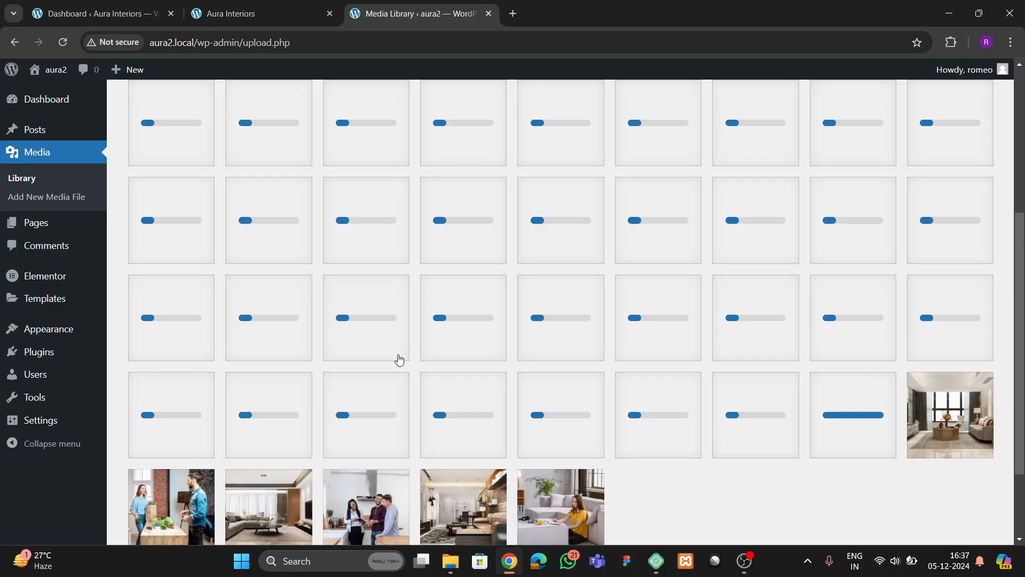
- Scroll through the live Aura Interiors homepage hero, then return to the Media Library uploads
{"action": "left_click", "coordinate": [256, 13]}
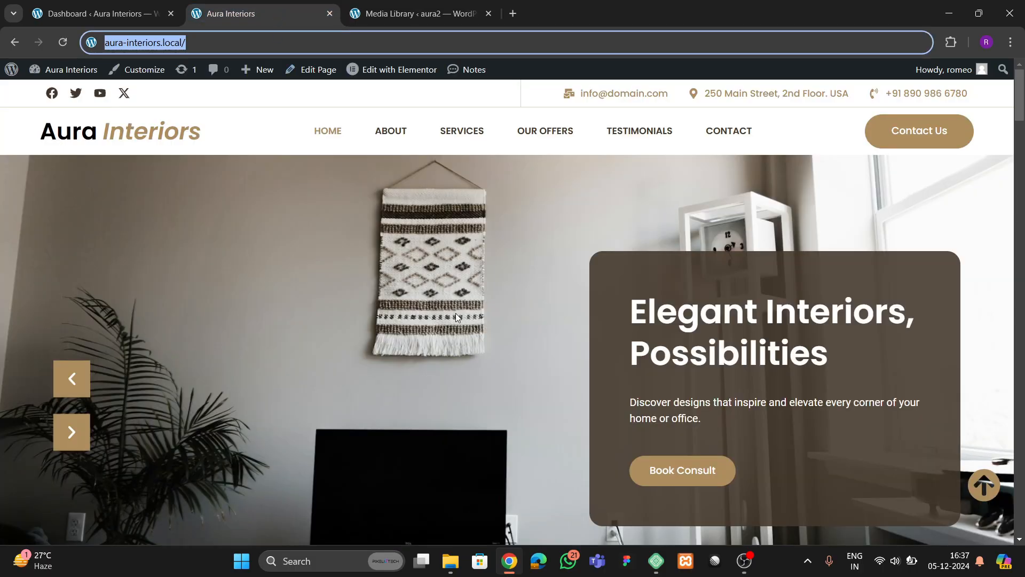
{"action": "scroll", "coordinate": [455, 316], "scroll_direction": "down", "scroll_amount": 2}
{"action": "scroll", "coordinate": [454, 319], "scroll_direction": "up", "scroll_amount": 2}
{"action": "left_click", "coordinate": [285, 230]}
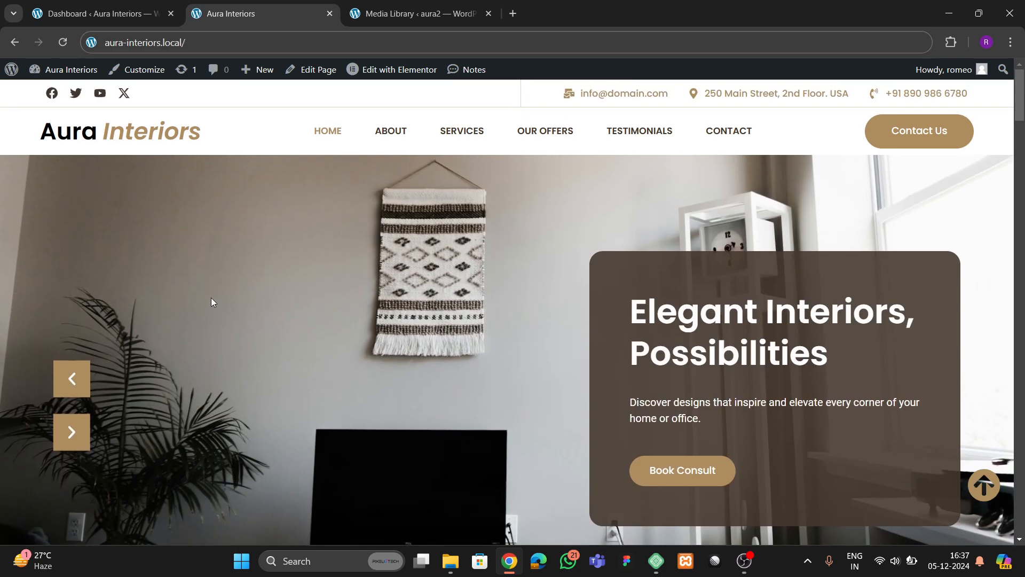
{"action": "scroll", "coordinate": [208, 305], "scroll_direction": "down", "scroll_amount": 2}
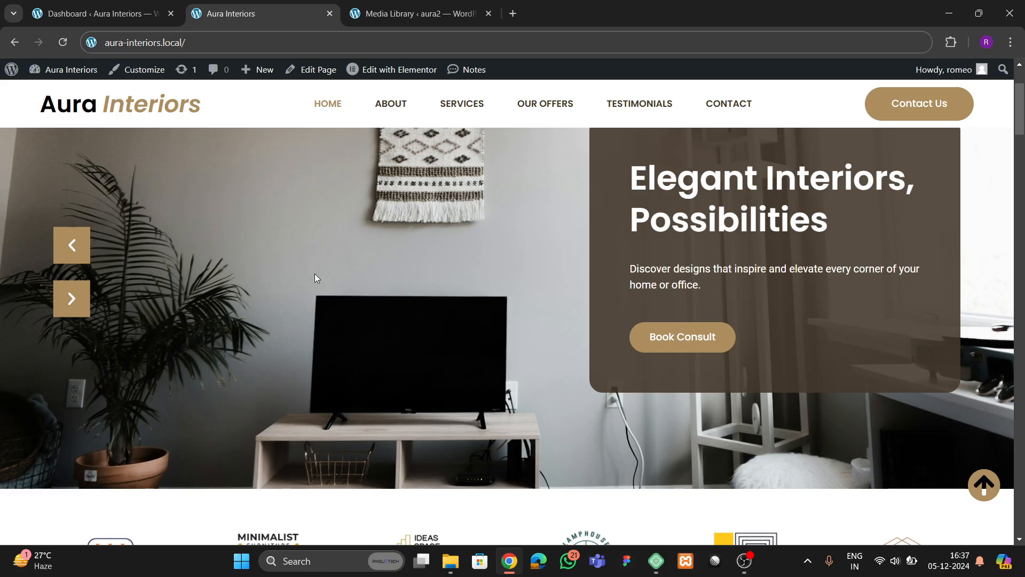
{"action": "scroll", "coordinate": [315, 273], "scroll_direction": "up", "scroll_amount": 1}
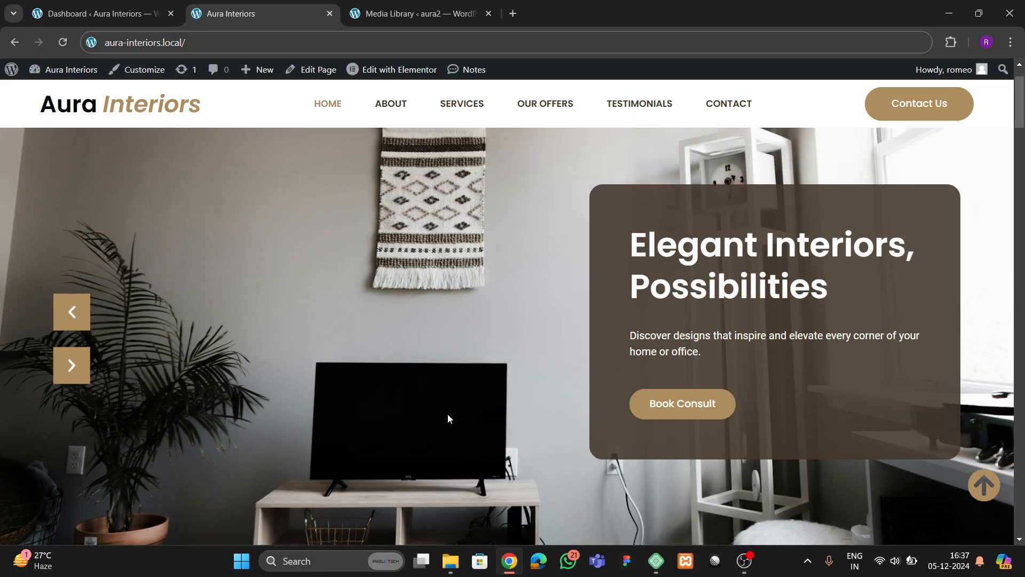
{"action": "left_click", "coordinate": [422, 13]}
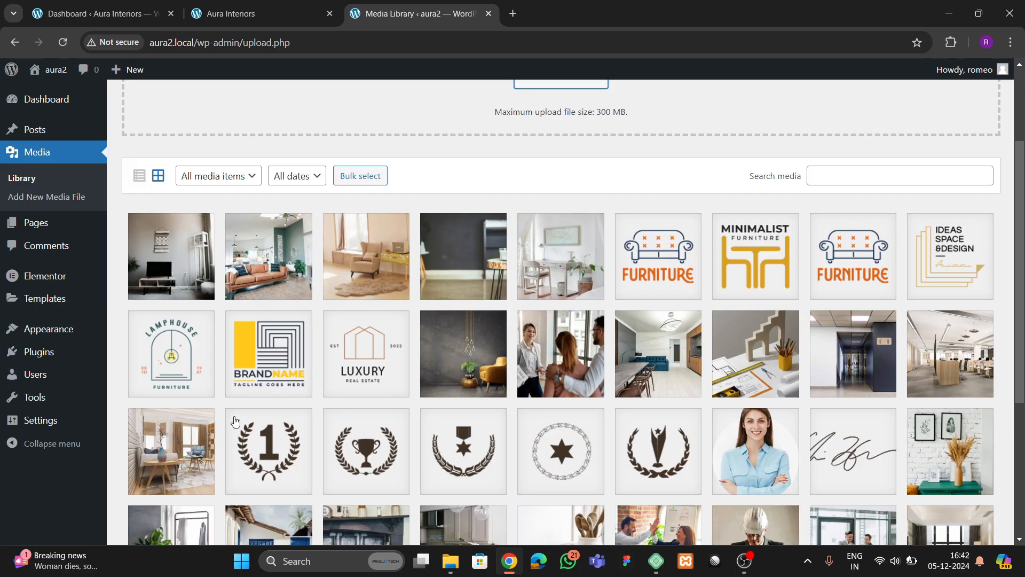
- Open the Home page's editor in a new tab and launch it in Elementor
{"action": "scroll", "coordinate": [43, 331], "scroll_direction": "up", "scroll_amount": 3}
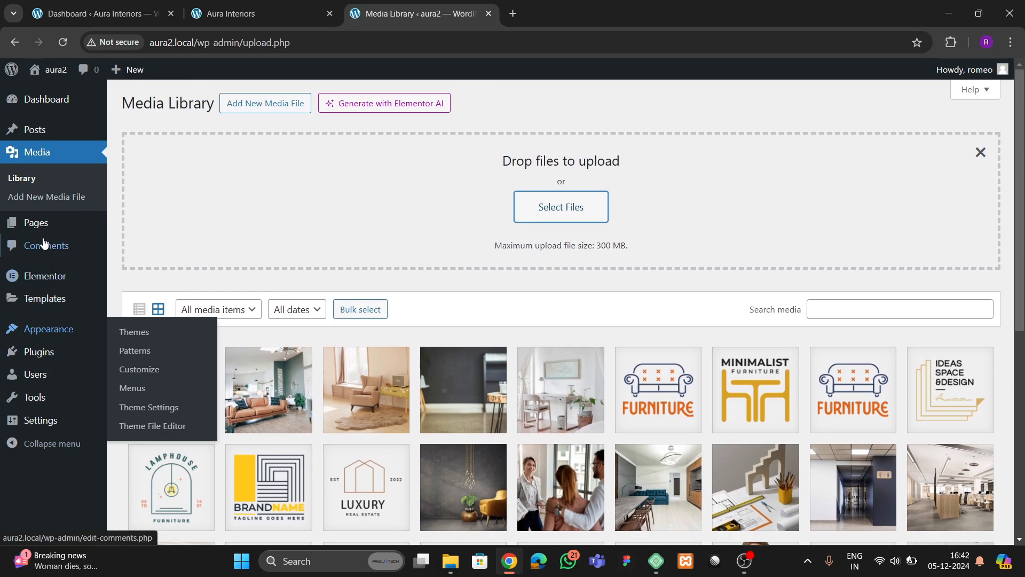
{"action": "left_click", "coordinate": [143, 229]}
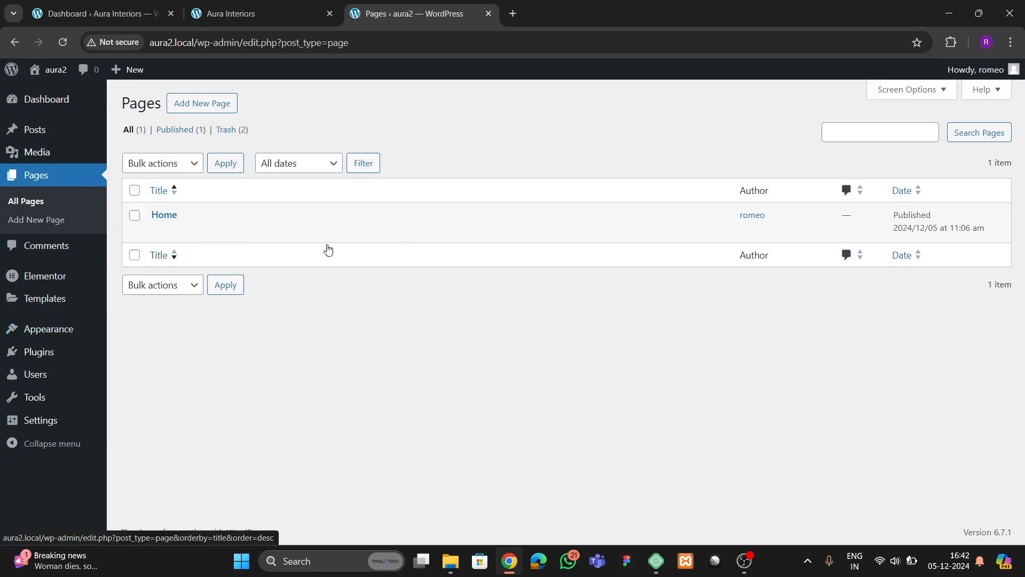
{"action": "right_click", "coordinate": [152, 236]}
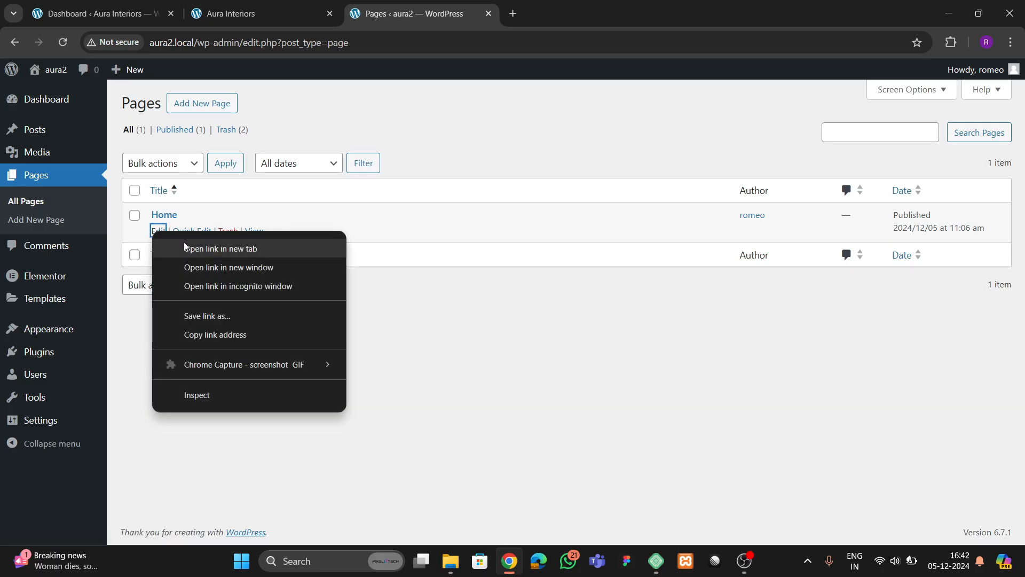
{"action": "left_click", "coordinate": [203, 248]}
{"action": "left_click", "coordinate": [564, 6]}
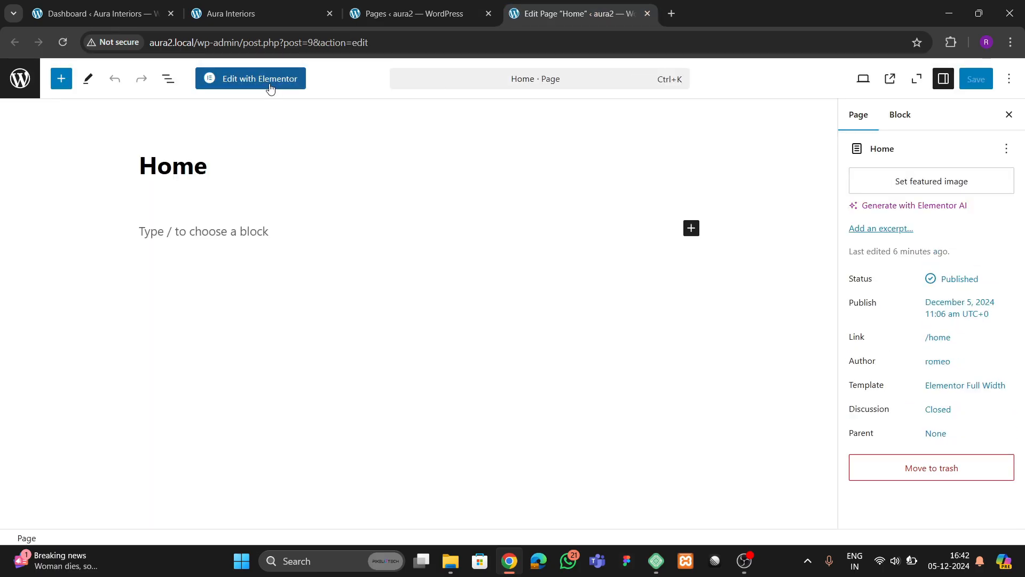
{"action": "left_click", "coordinate": [270, 86]}
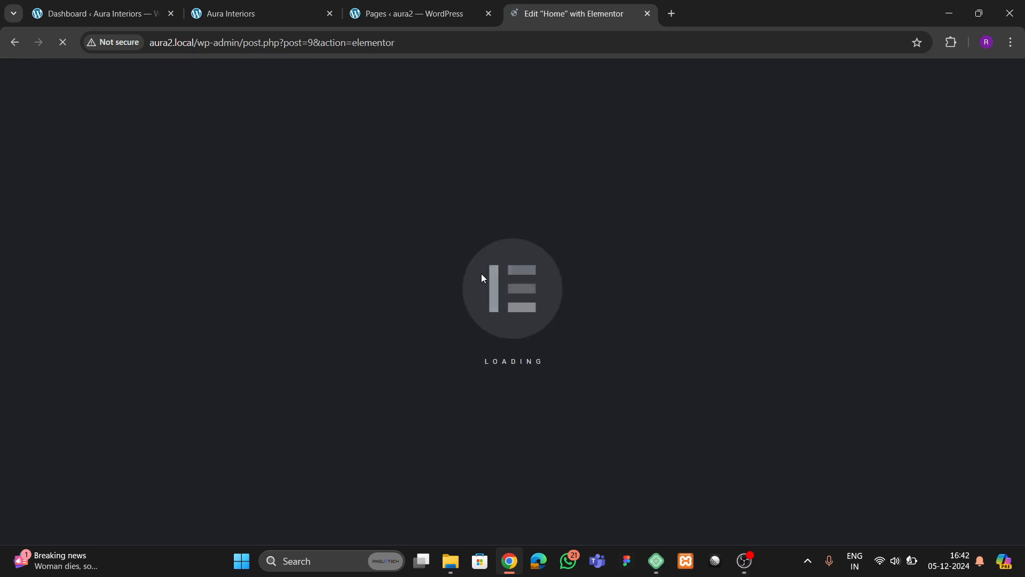
- Return to the Elementor editor for Home and dismiss the Notifications dialog
{"action": "left_click", "coordinate": [245, 22]}
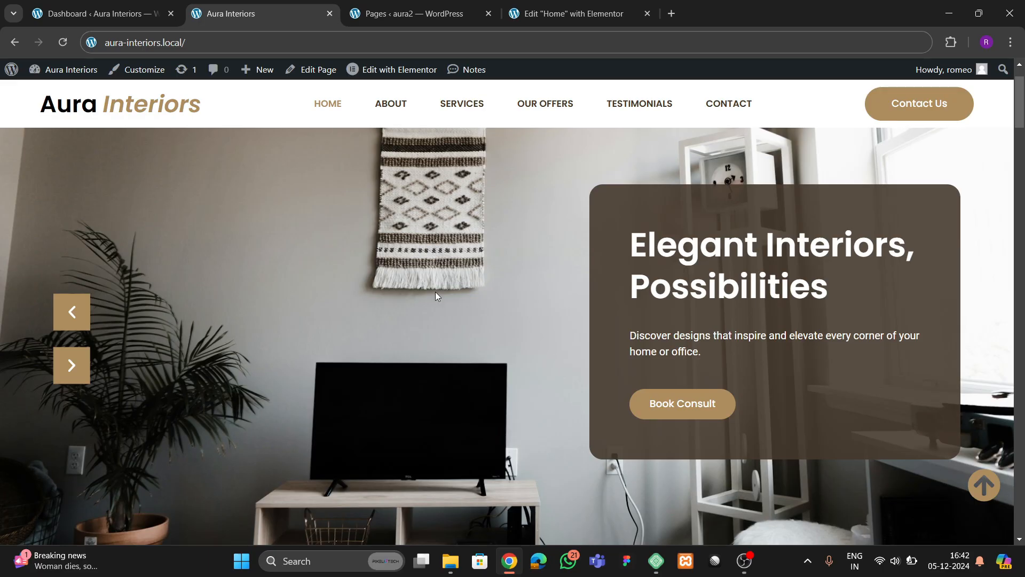
{"action": "left_click", "coordinate": [563, 12]}
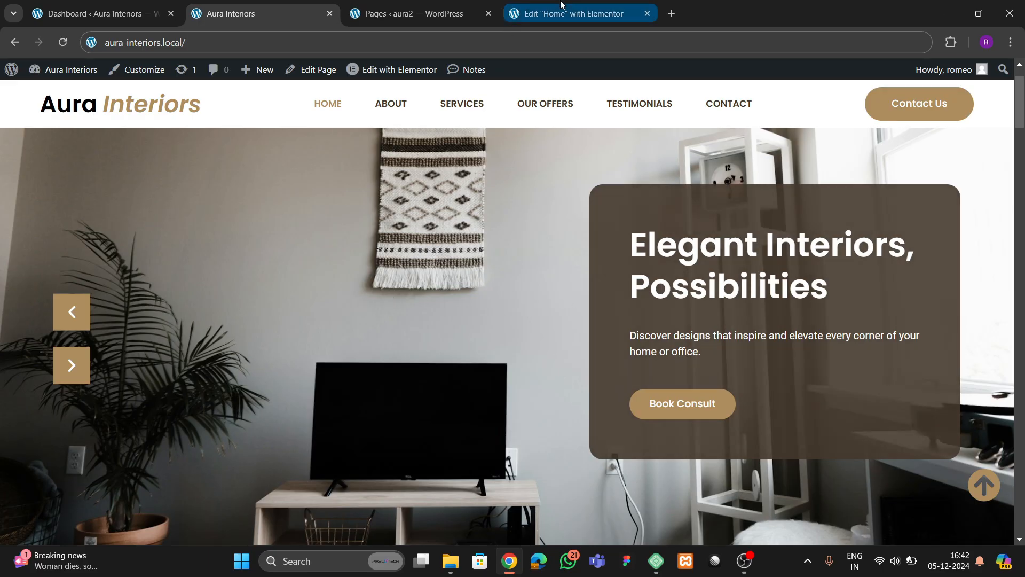
{"action": "left_click", "coordinate": [621, 488]}
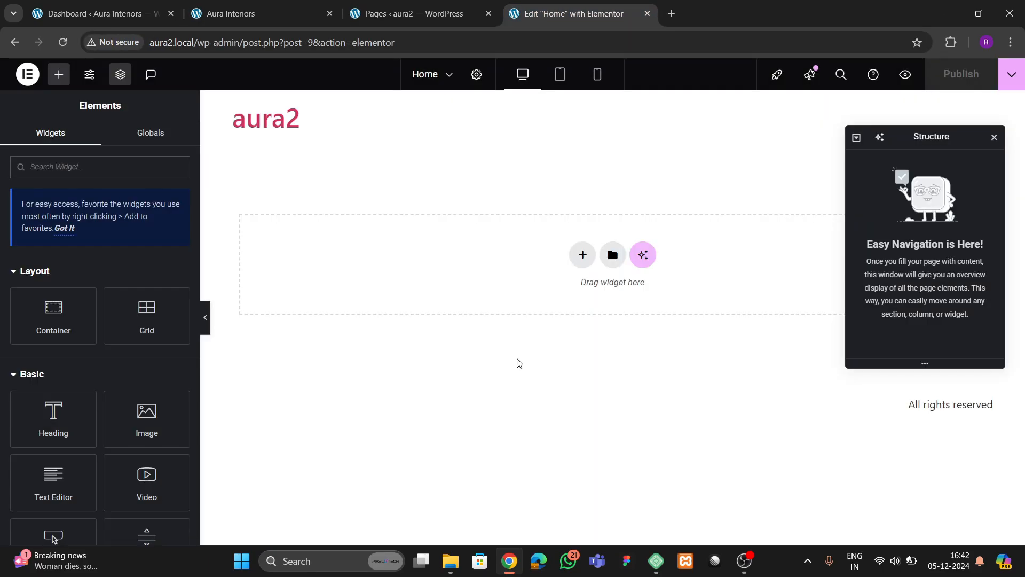
- Narrow the Elements panel and move the Structure panel lower
{"action": "left_click_drag", "start_coordinate": [199, 237], "coordinate": [176, 253]}
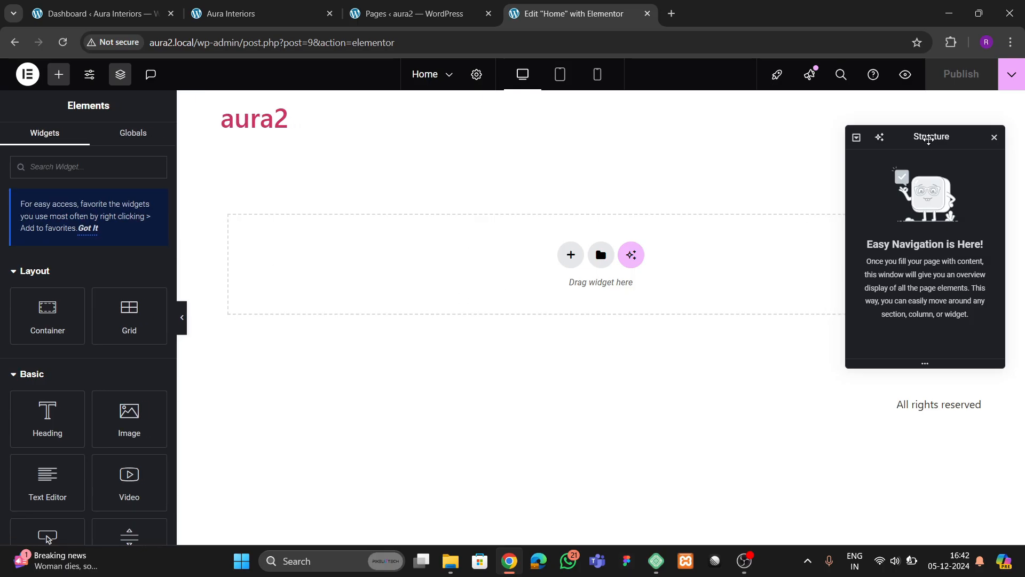
{"action": "left_click_drag", "start_coordinate": [929, 139], "coordinate": [921, 168]}
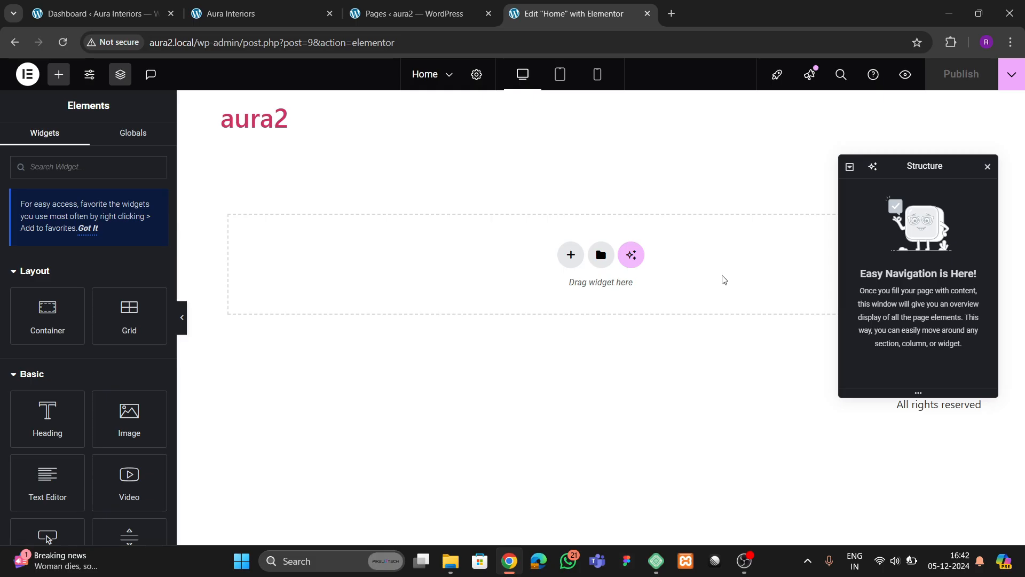
{"action": "left_click_drag", "start_coordinate": [936, 170], "coordinate": [942, 188]}
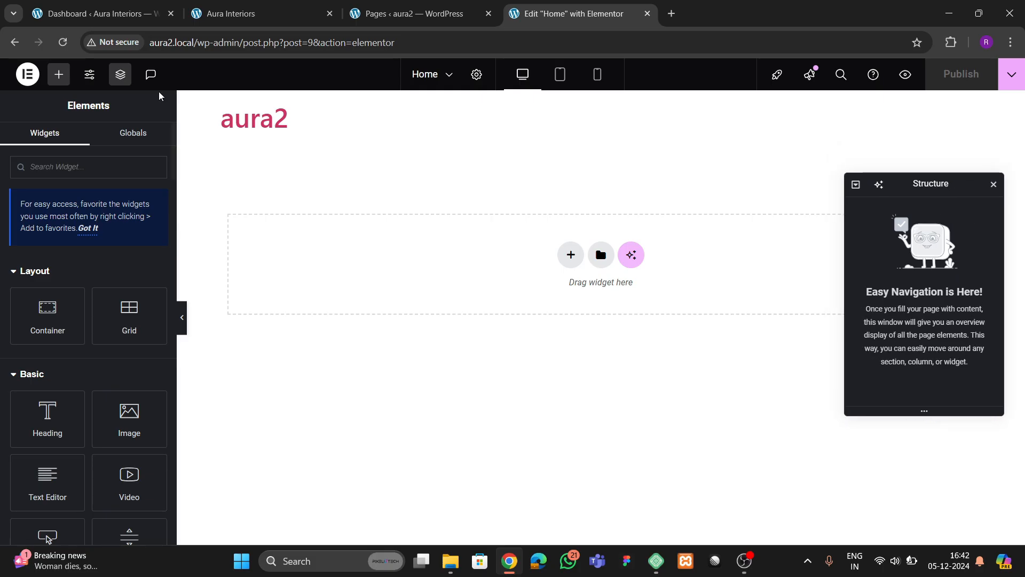
{"action": "left_click", "coordinate": [120, 74]}
{"action": "left_click", "coordinate": [119, 82]}
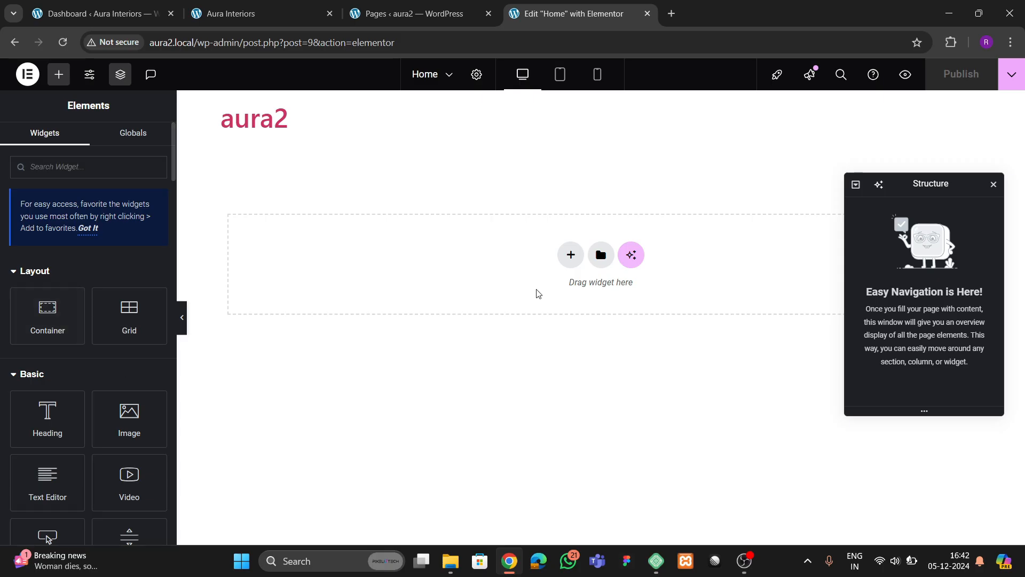
- Add a single-column flexbox container named 'hero', 1300 px wide
{"action": "left_click", "coordinate": [571, 254]}
{"action": "left_click", "coordinate": [564, 310]}
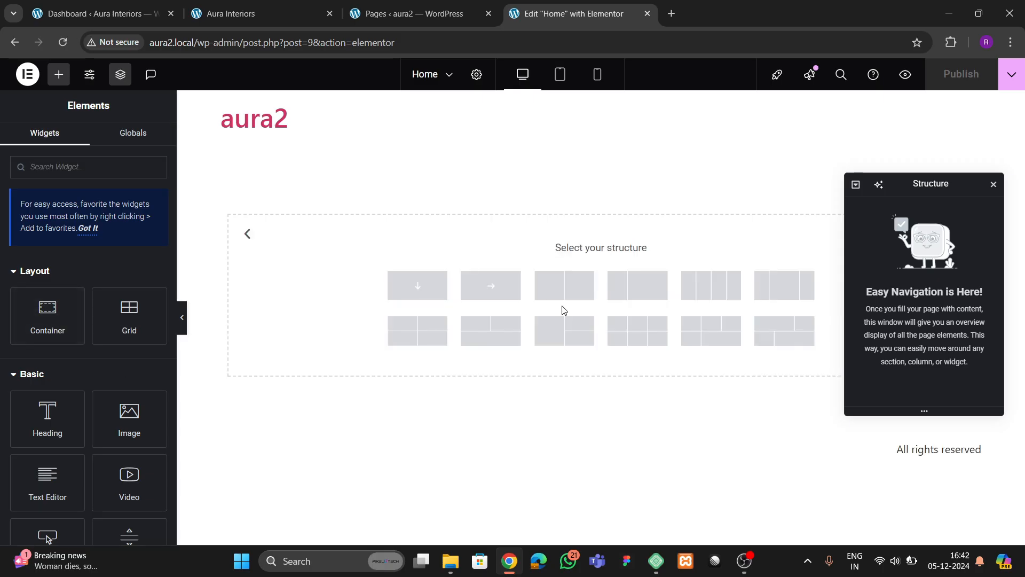
{"action": "left_click", "coordinate": [417, 288]}
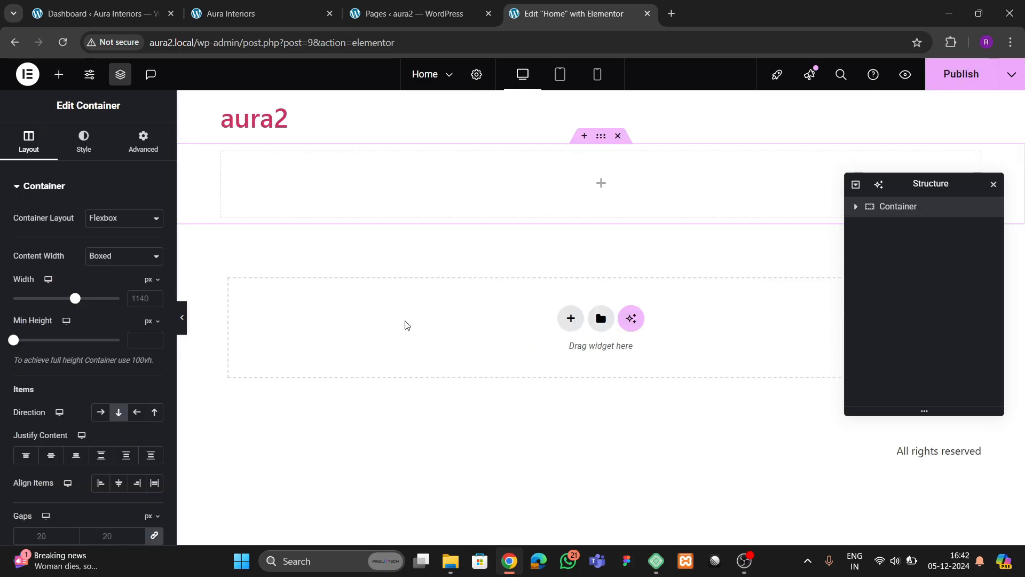
{"action": "double_click", "coordinate": [909, 208]}
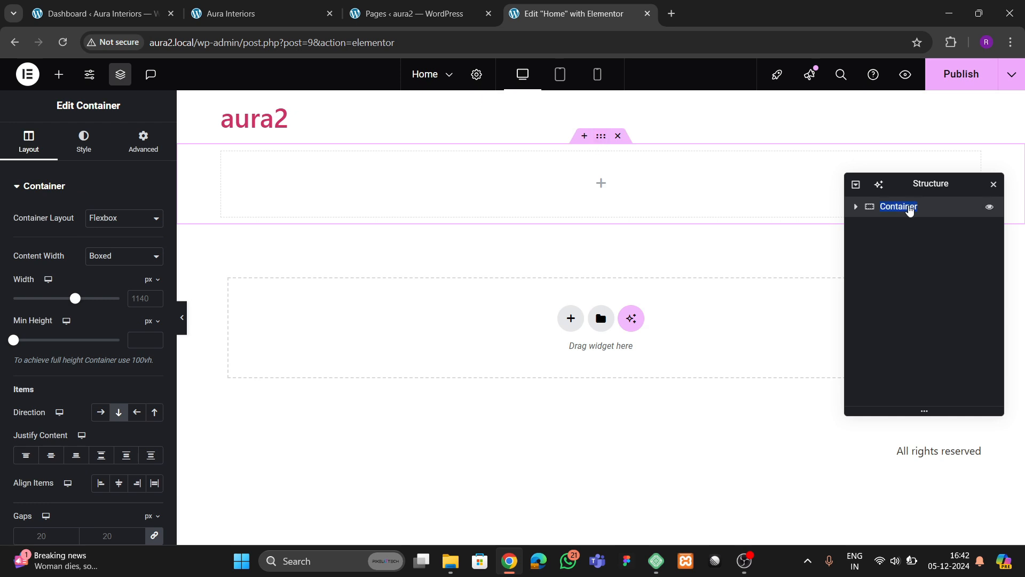
{"action": "type", "text": "hero"}
{"action": "left_click", "coordinate": [226, 12]}
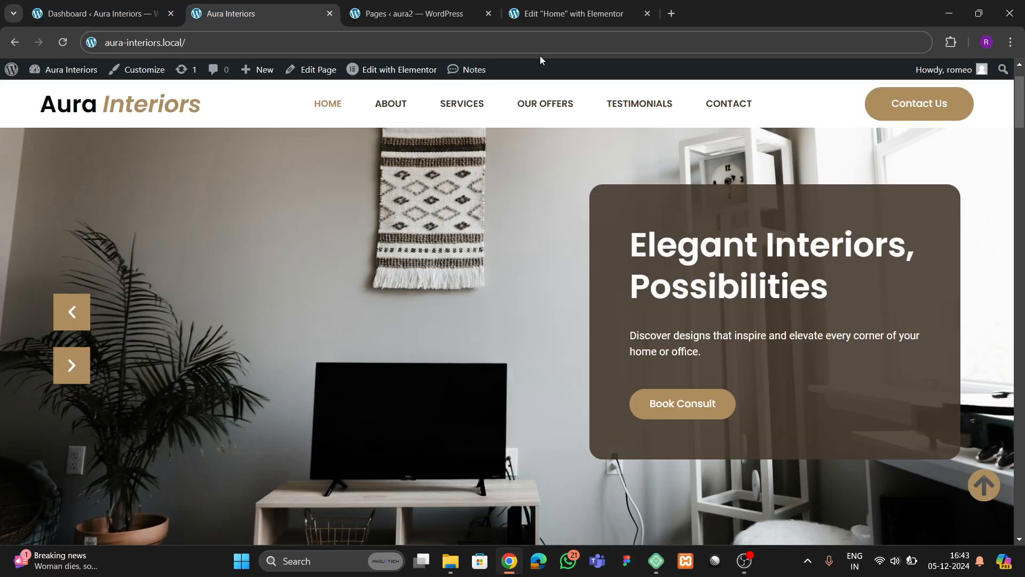
{"action": "left_click", "coordinate": [547, 15]}
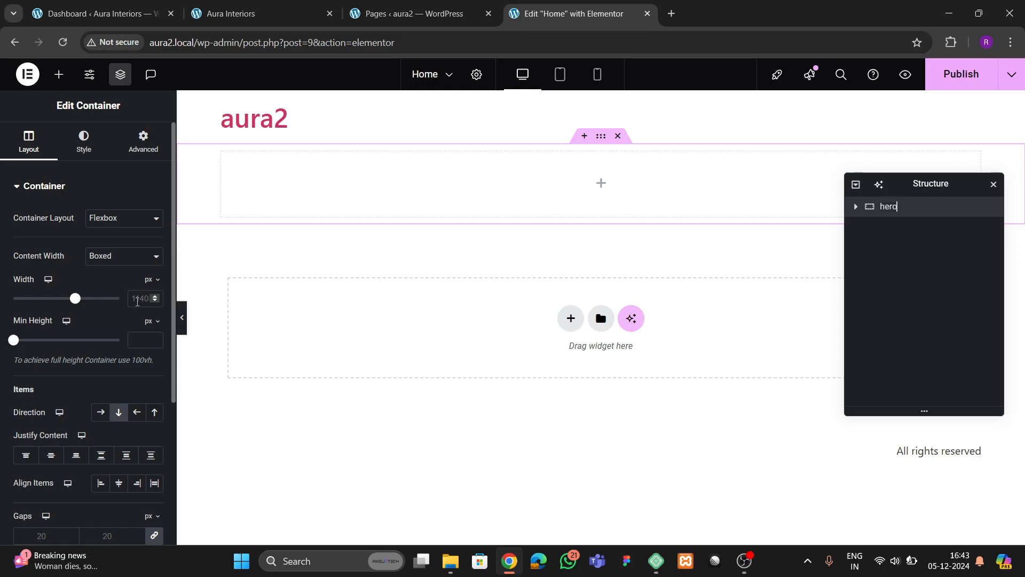
{"action": "type", "text": "1300"}
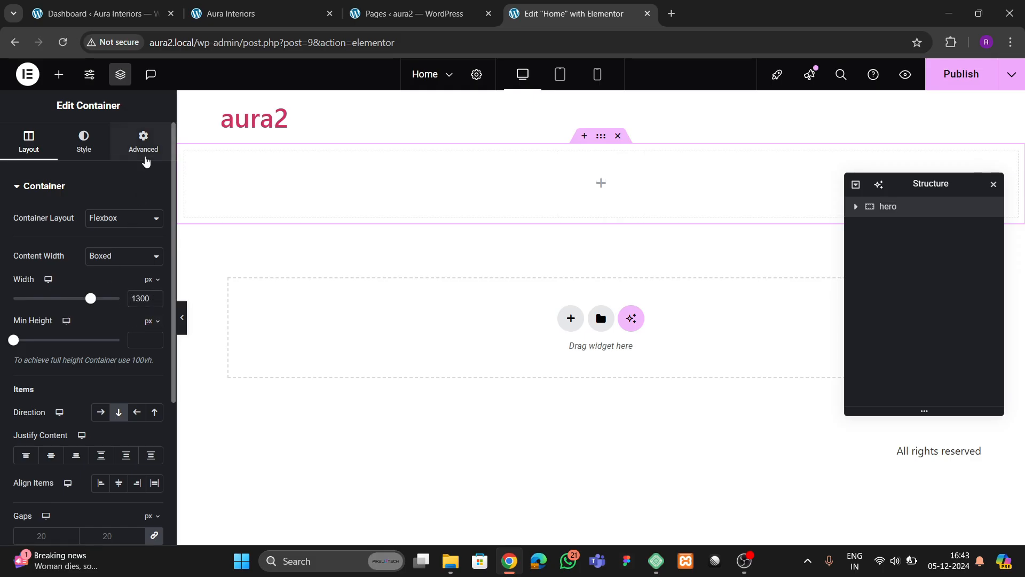
- Give the hero container 80 px top and bottom padding
{"action": "left_click", "coordinate": [143, 140]}
{"action": "left_click", "coordinate": [155, 284]}
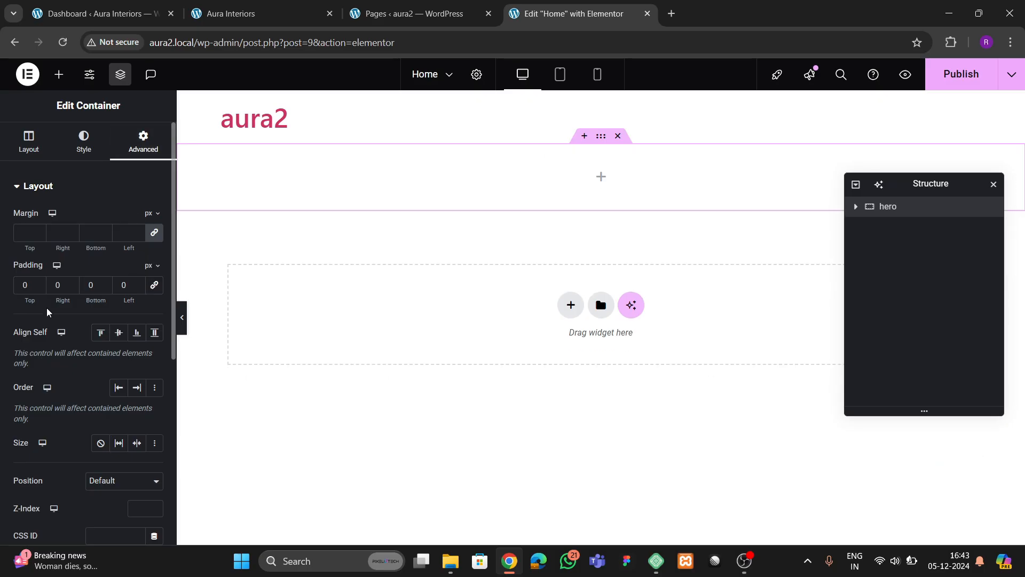
{"action": "left_click", "coordinate": [15, 287]}
{"action": "type", "text": "8"}
{"action": "key", "text": "Tab"}
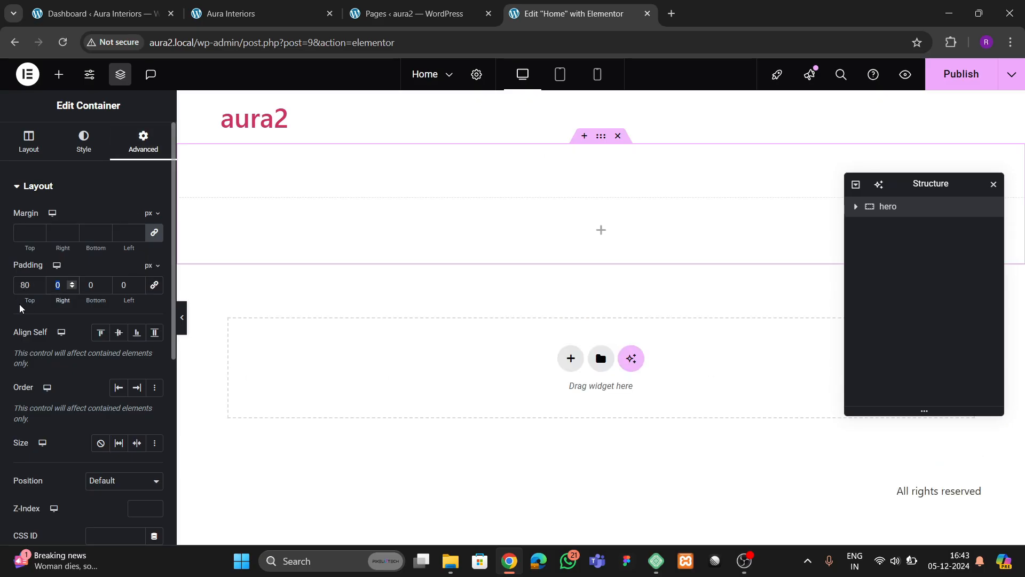
{"action": "key", "text": "Tab"}
{"action": "type", "text": "80"}
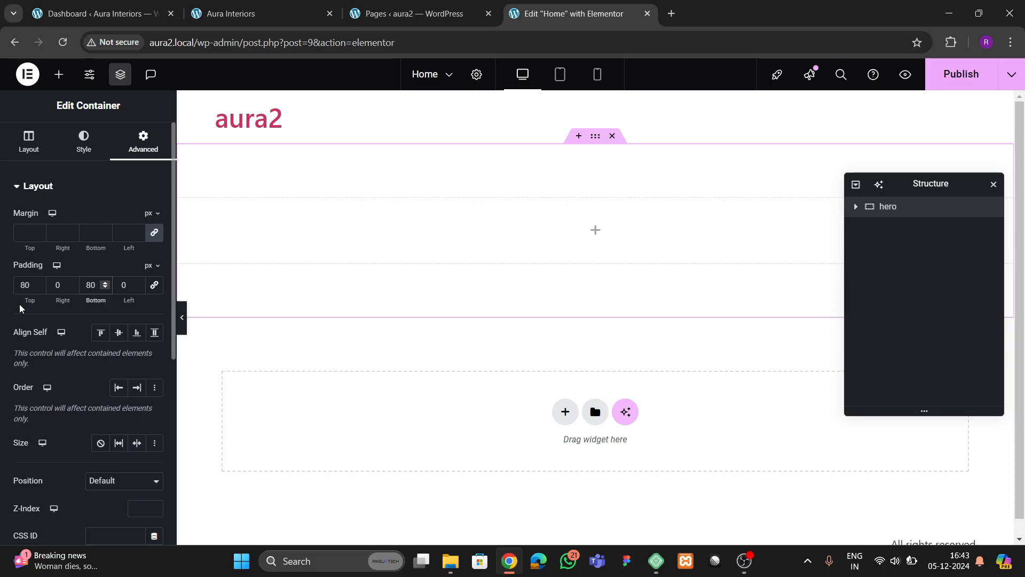
{"action": "left_click", "coordinate": [59, 74]}
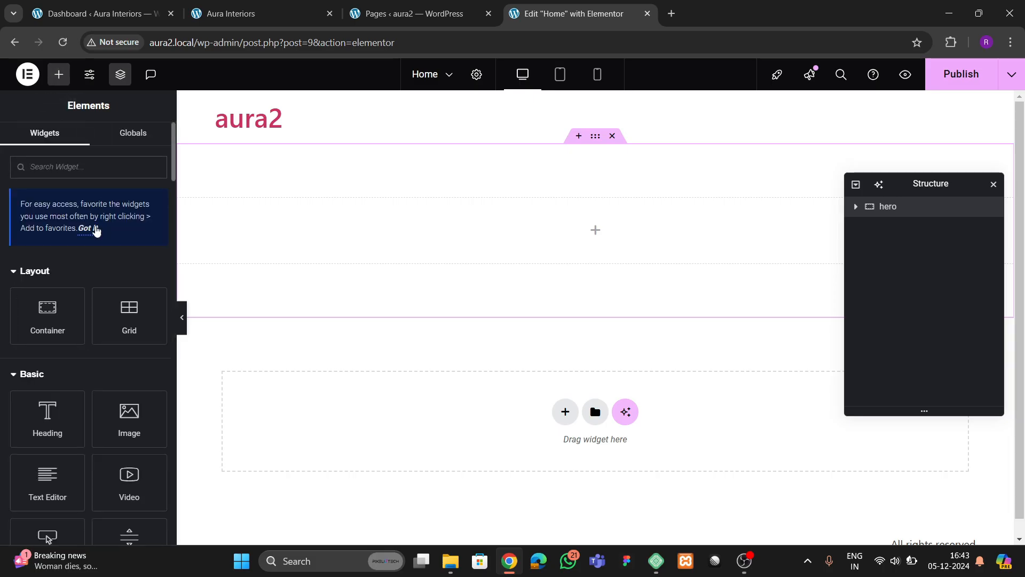
- Place a Carousel widget inside the hero container
{"action": "type", "text": "carou"}
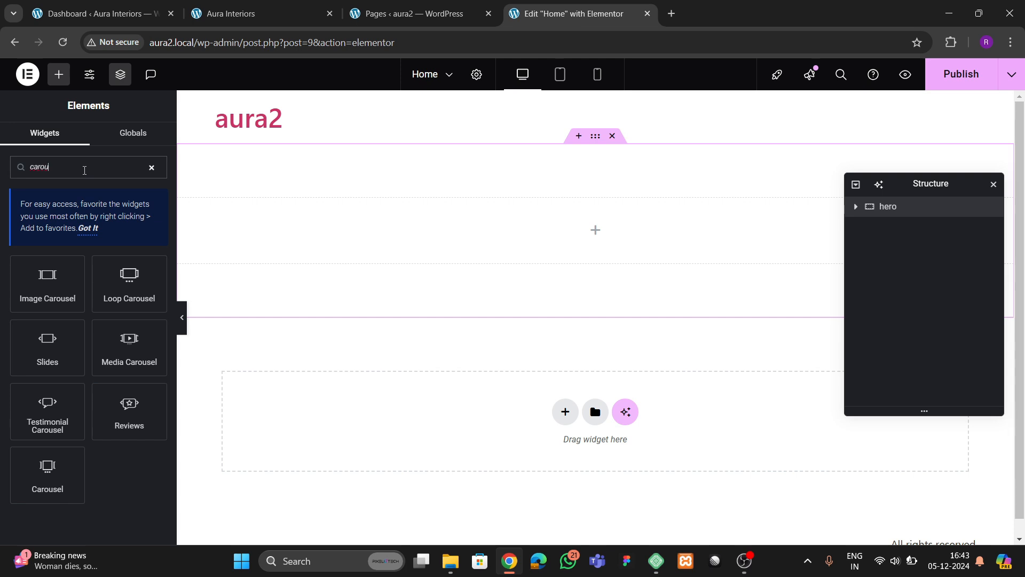
{"action": "left_click", "coordinate": [51, 484]}
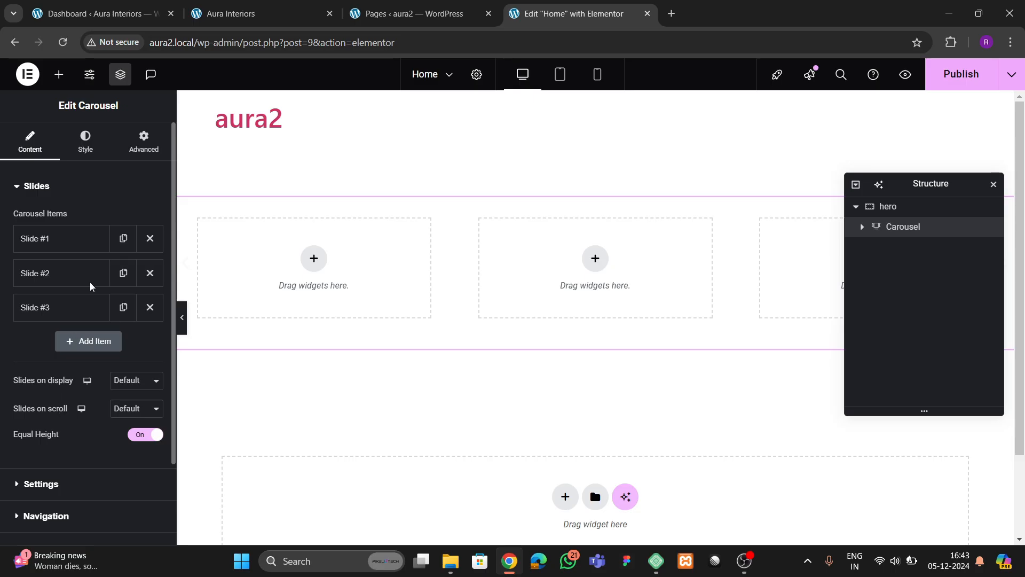
{"action": "right_click", "coordinate": [920, 229]}
{"action": "left_click", "coordinate": [896, 476]}
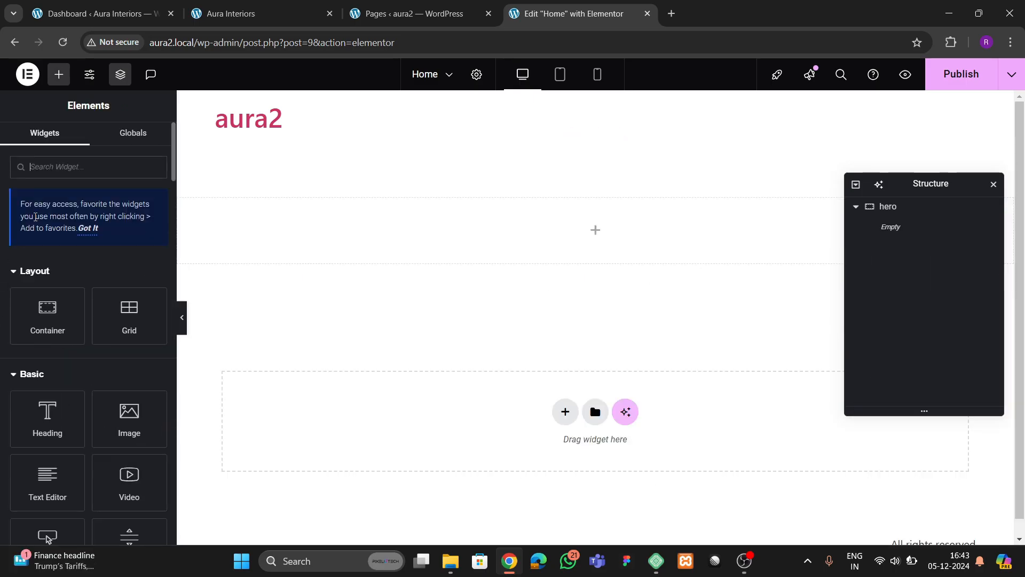
{"action": "left_click", "coordinate": [59, 168]}
{"action": "type", "text": "card"}
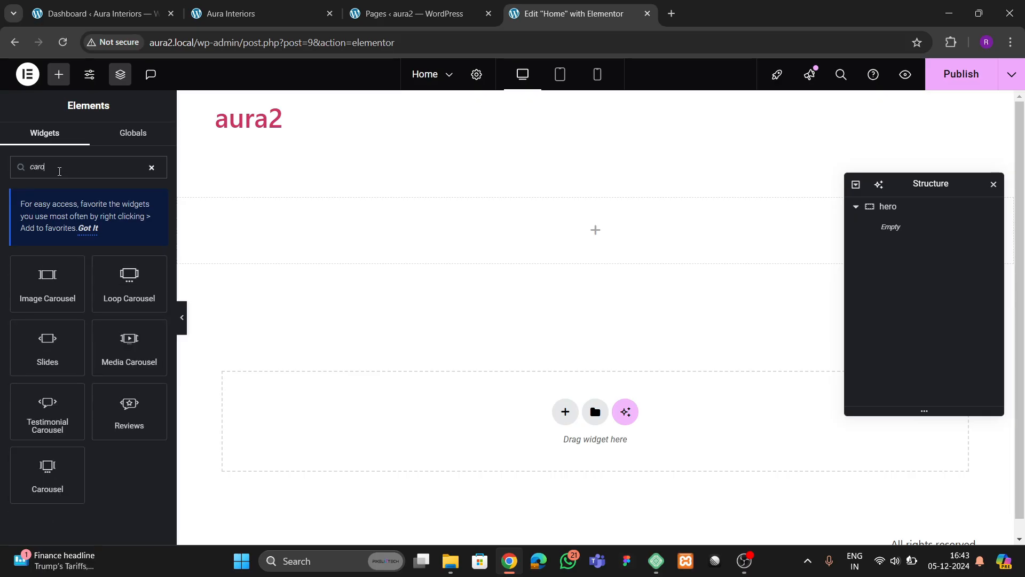
{"action": "left_click_drag", "start_coordinate": [47, 472], "coordinate": [495, 234]}
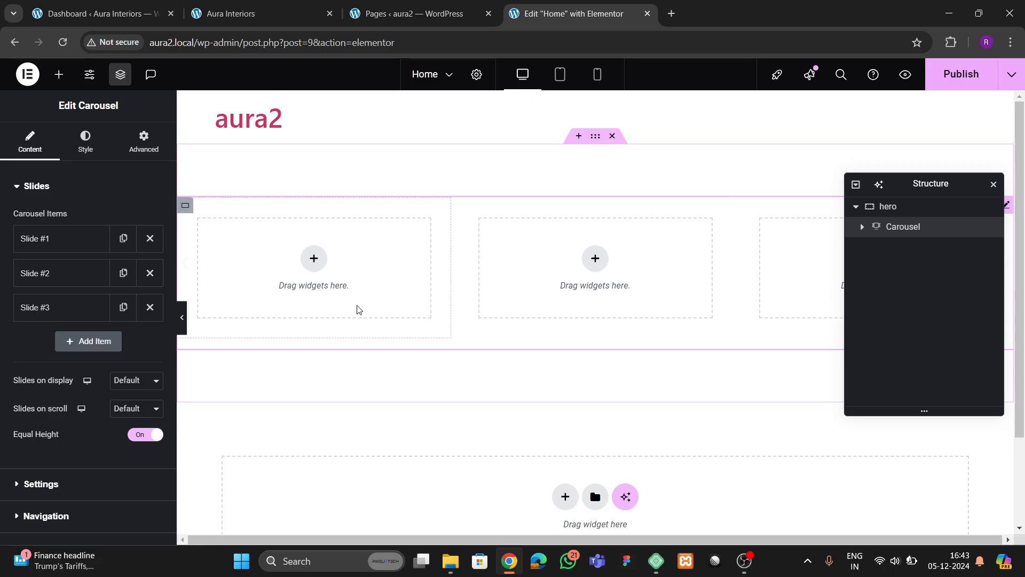
- Delete the extra slides and set slides on display and per scroll to 1
{"action": "left_click", "coordinate": [151, 274]}
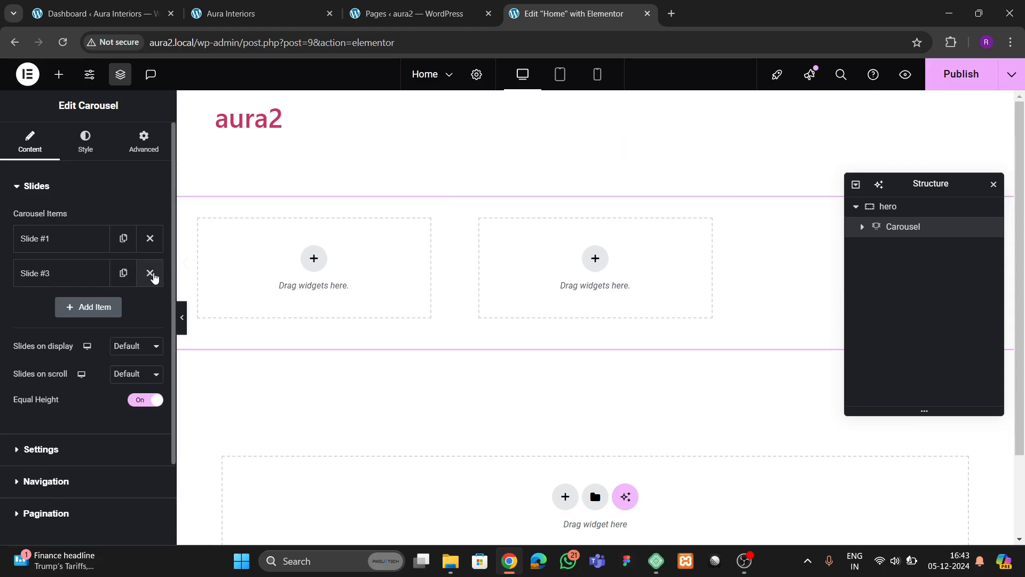
{"action": "left_click", "coordinate": [150, 273]}
{"action": "left_click", "coordinate": [140, 311]}
{"action": "left_click", "coordinate": [131, 329]}
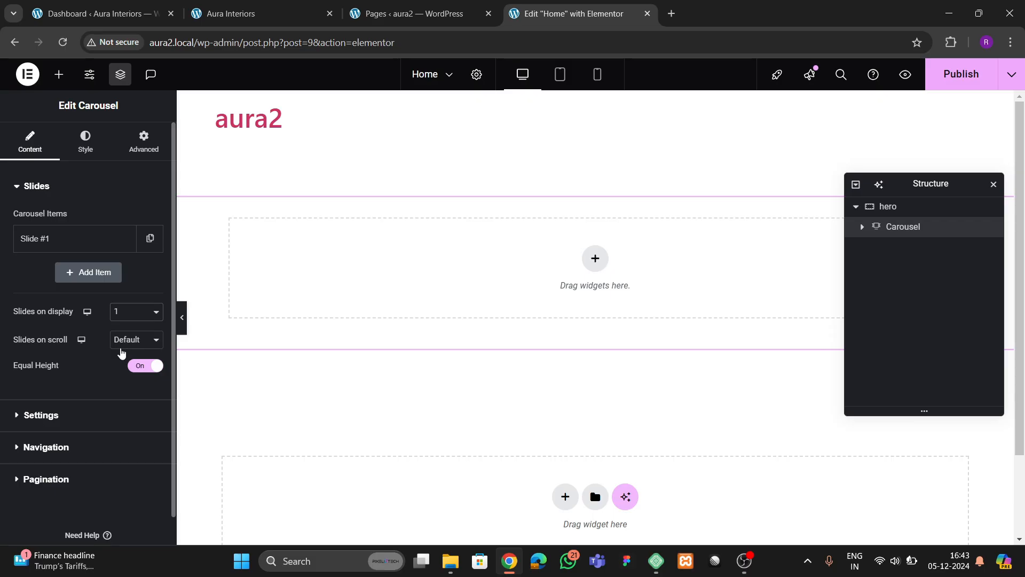
{"action": "left_click", "coordinate": [126, 342]}
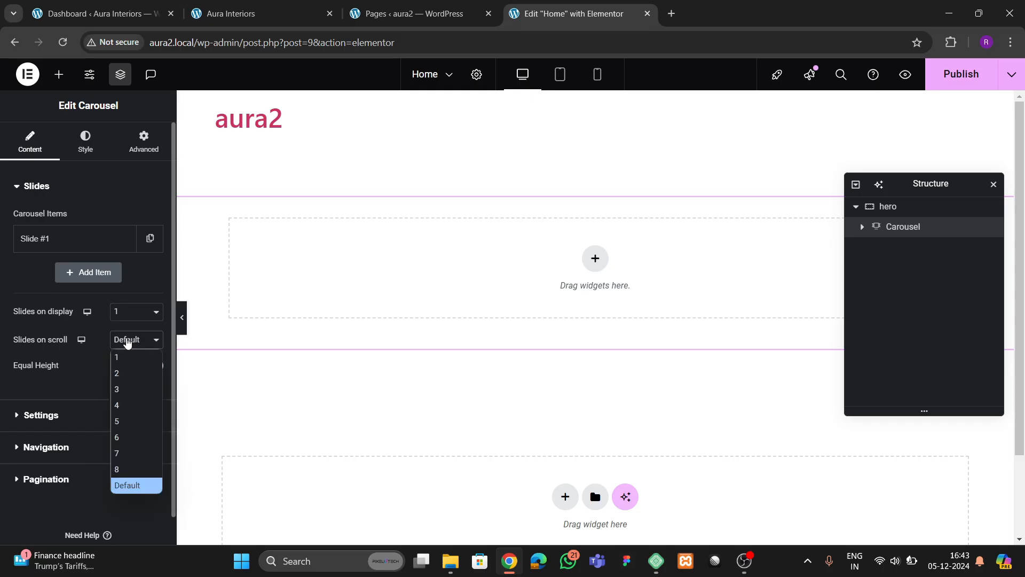
{"action": "left_click", "coordinate": [126, 359]}
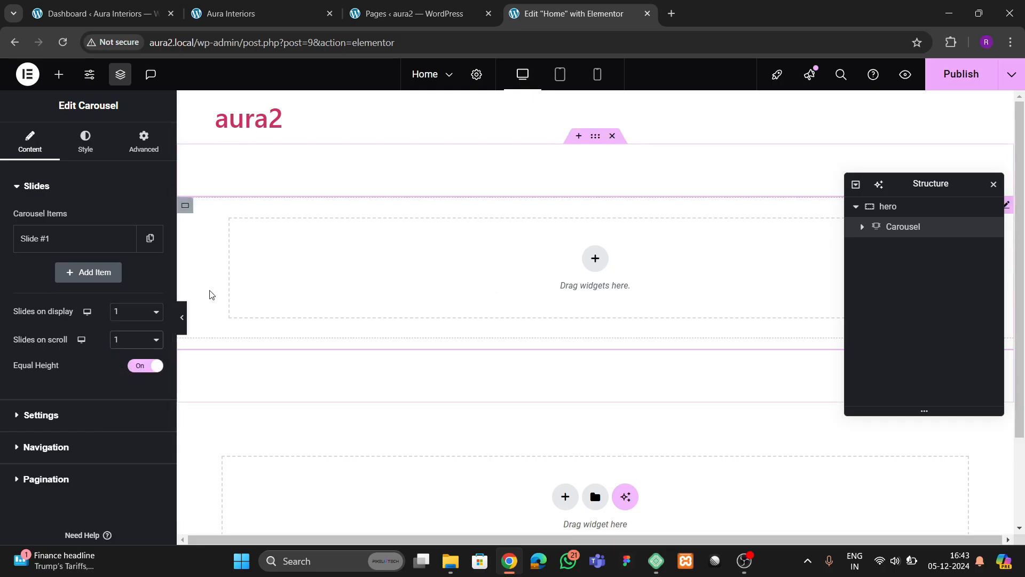
- Make Slide #1's container Full Width with 0 padding
{"action": "left_click", "coordinate": [862, 227]}
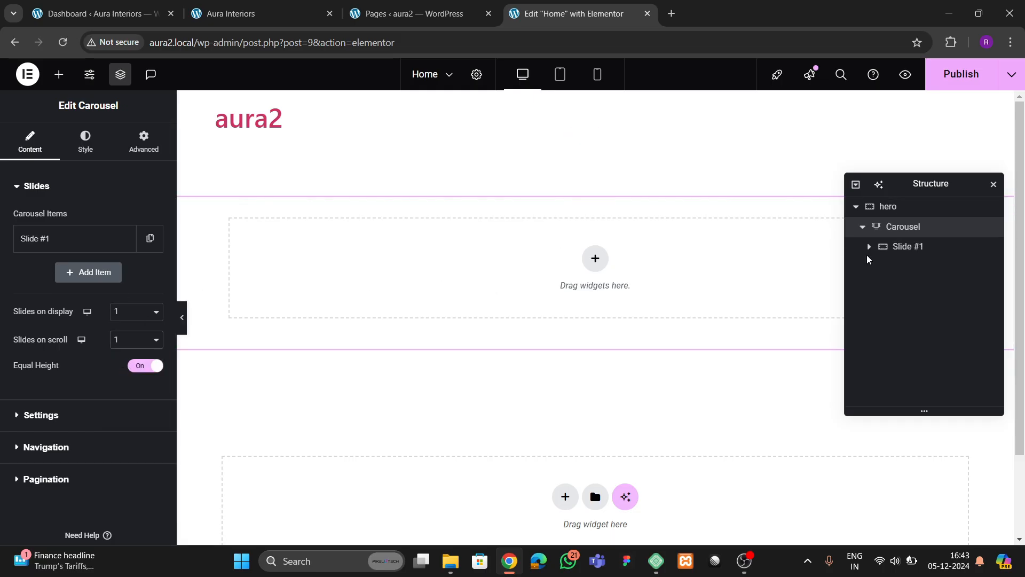
{"action": "left_click", "coordinate": [871, 249]}
{"action": "left_click", "coordinate": [116, 256]}
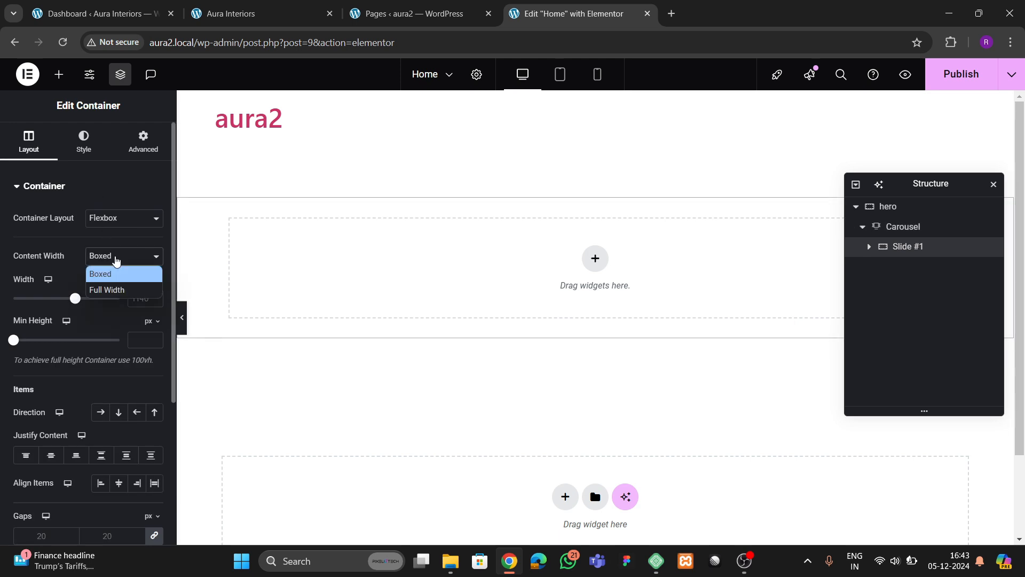
{"action": "left_click", "coordinate": [113, 289]}
{"action": "left_click", "coordinate": [143, 142]}
{"action": "left_click", "coordinate": [141, 278]}
{"action": "type", "text": "0"}
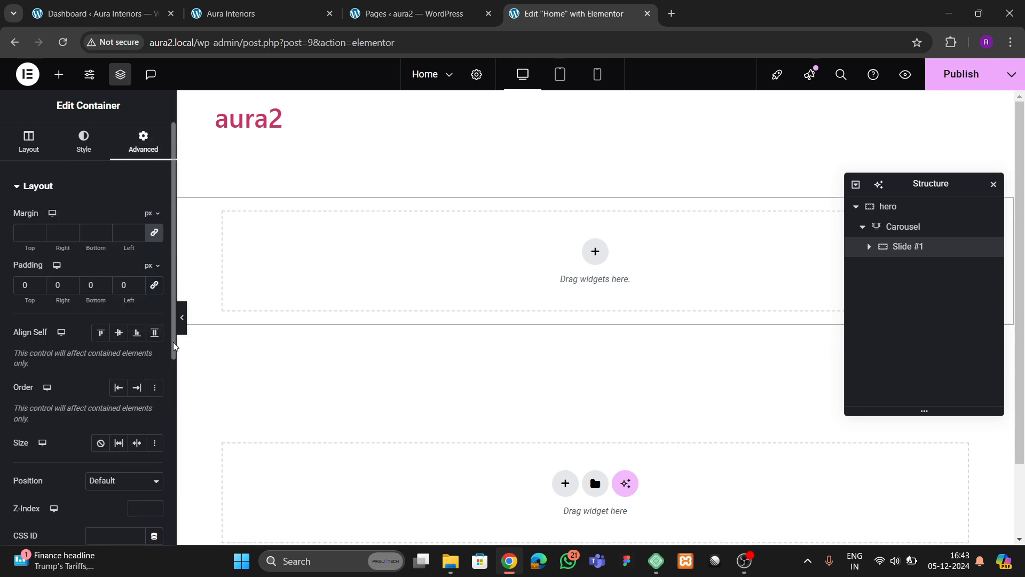
- Set the TV-room photo from the Media Library as Slide #1's classic background image
{"action": "left_click", "coordinate": [412, 15]}
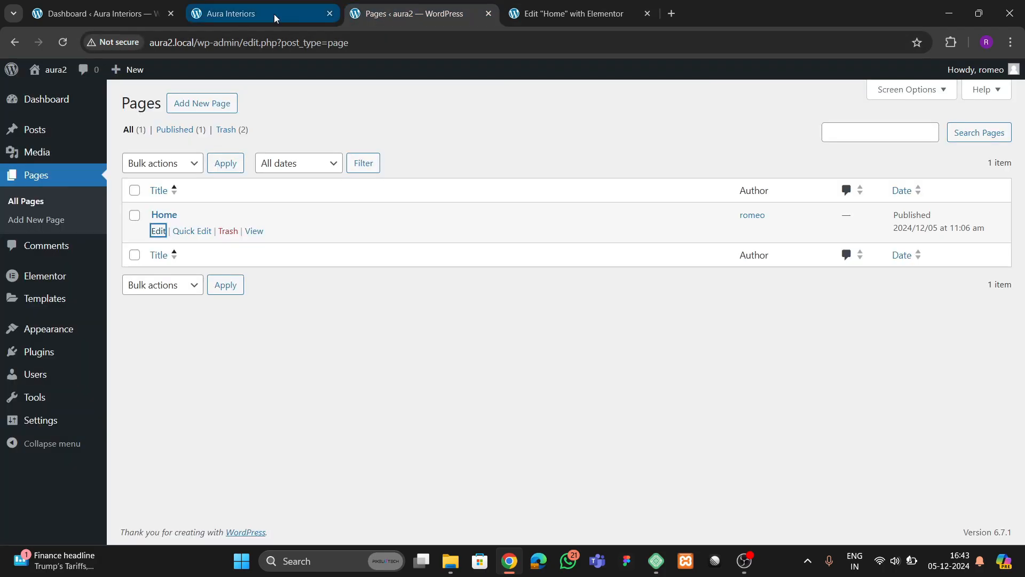
{"action": "left_click", "coordinate": [274, 14]}
{"action": "left_click", "coordinate": [570, 15]}
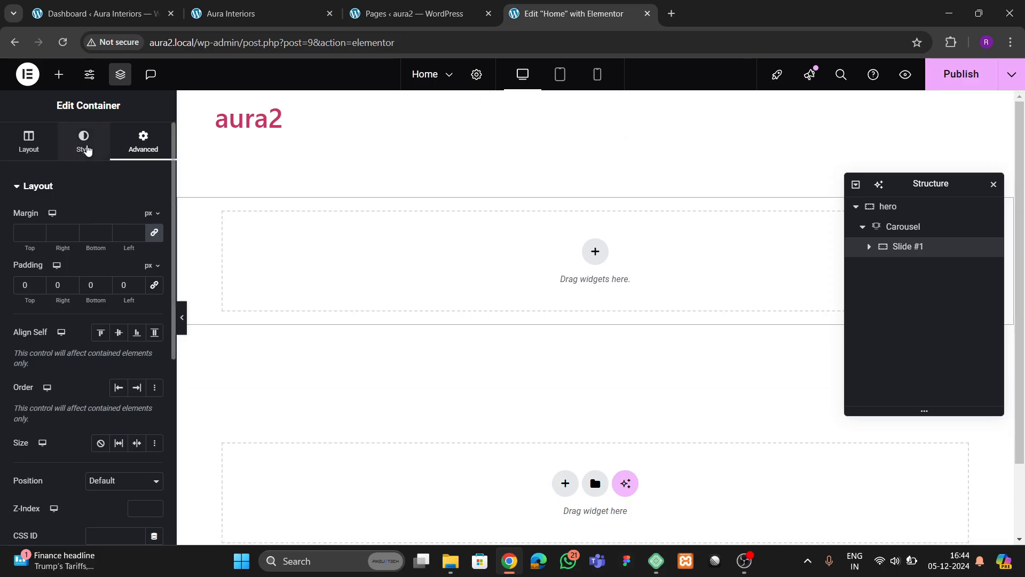
{"action": "left_click", "coordinate": [100, 248]}
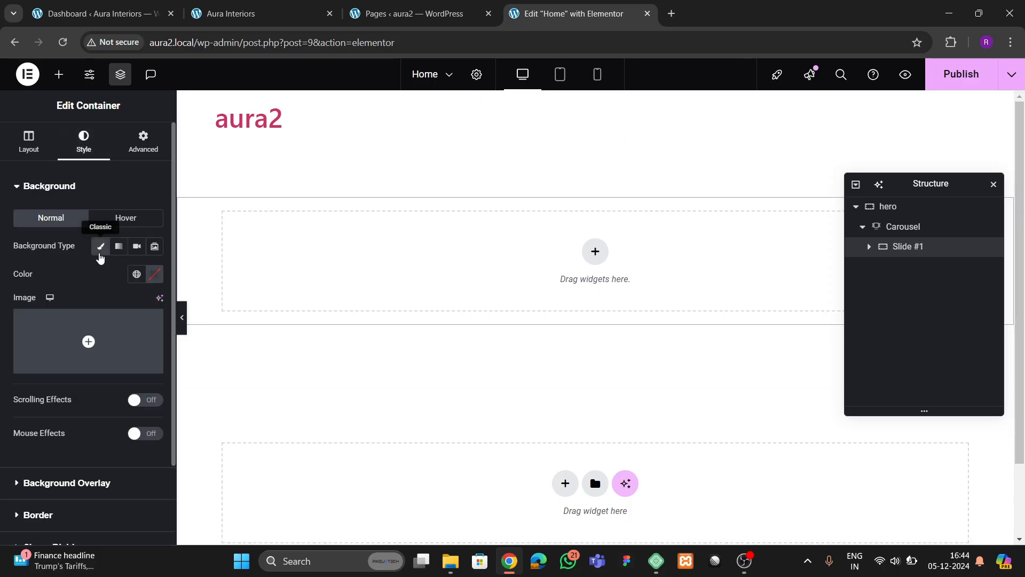
{"action": "left_click", "coordinate": [90, 341]}
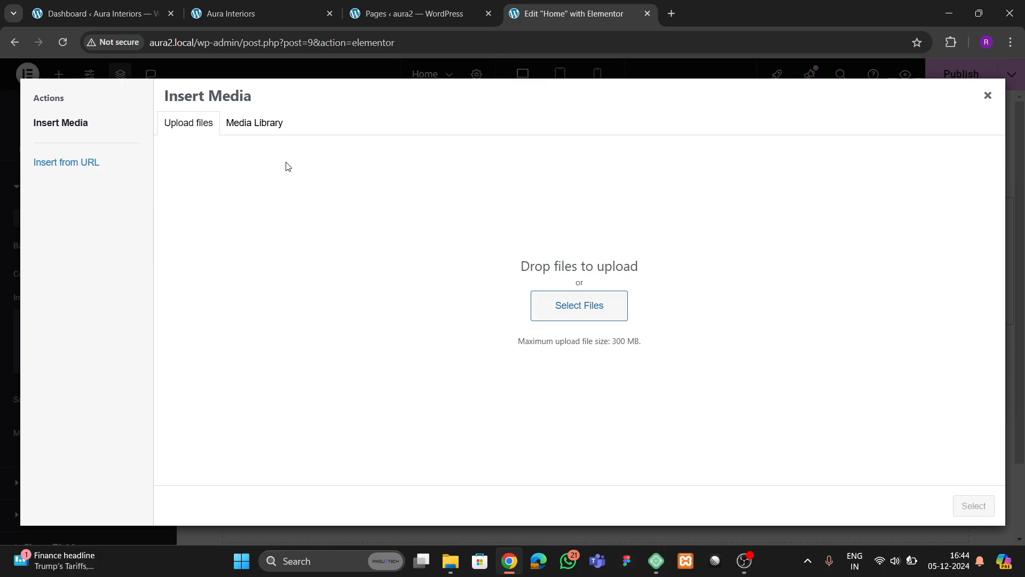
{"action": "left_click", "coordinate": [255, 122]}
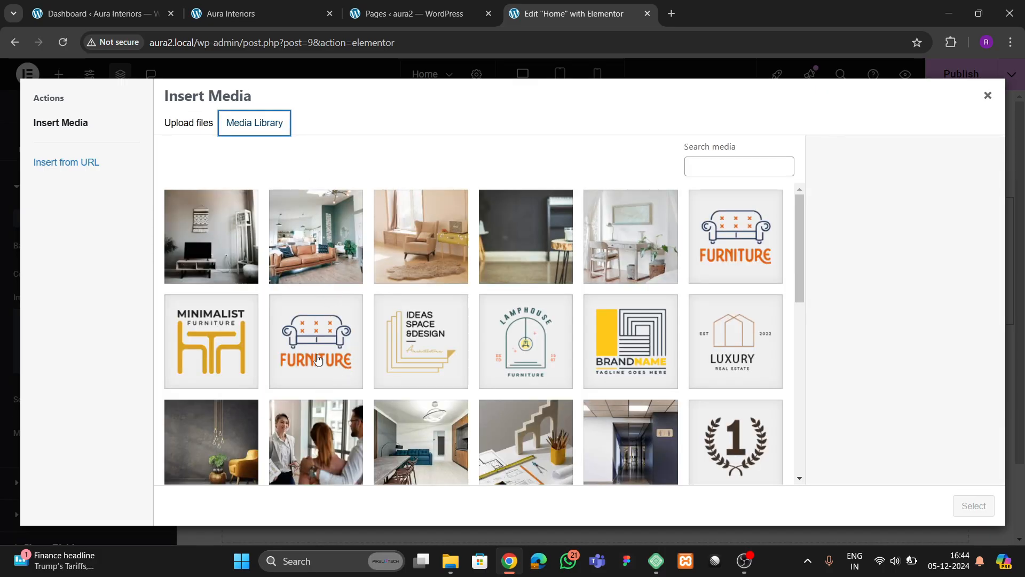
{"action": "left_click", "coordinate": [487, 261]}
{"action": "left_click", "coordinate": [458, 289]}
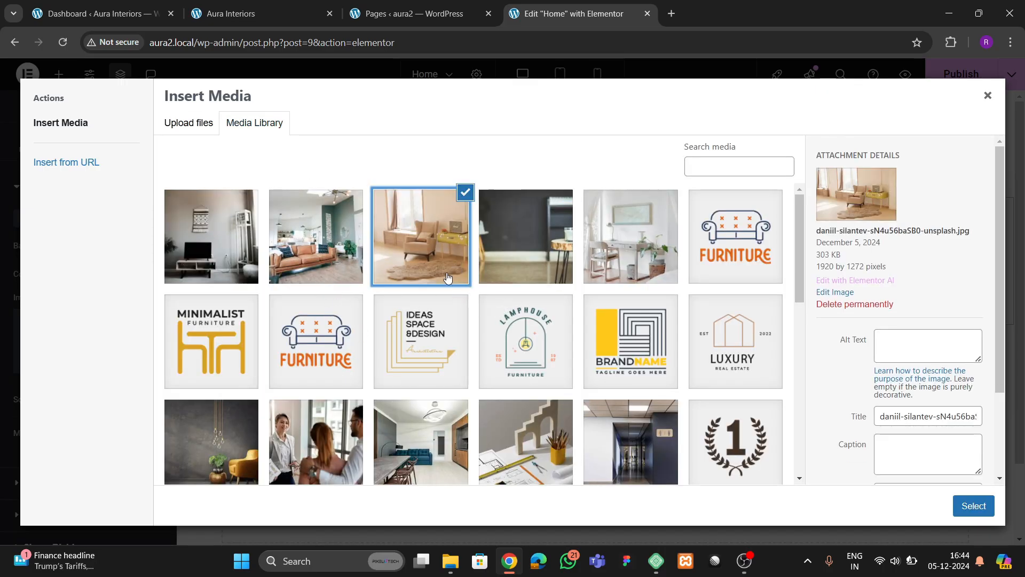
{"action": "left_click", "coordinate": [314, 248]}
{"action": "left_click", "coordinate": [213, 238]}
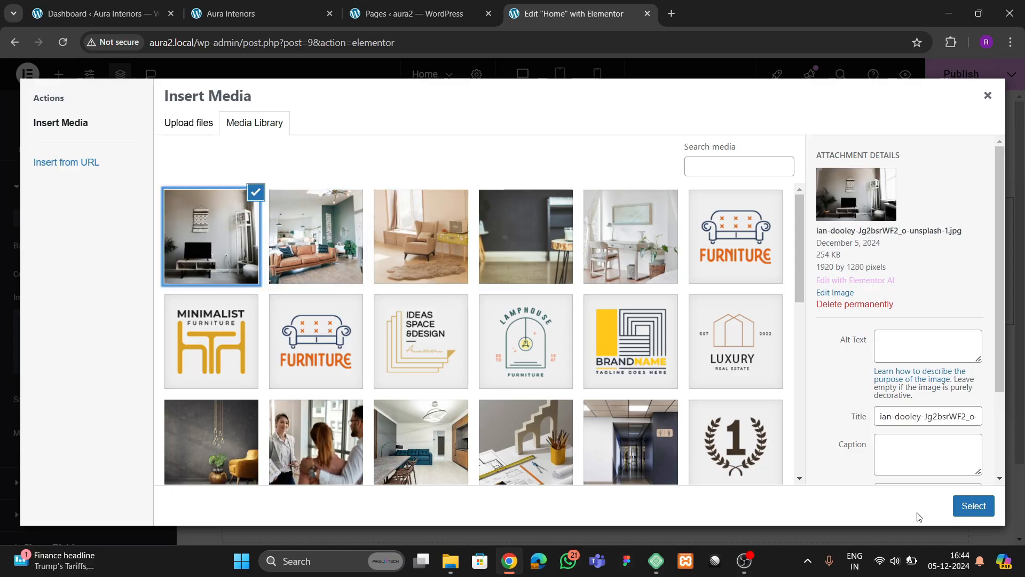
{"action": "left_click", "coordinate": [974, 506]}
- Set the background position to Center Center and display size to Cover
{"action": "scroll", "coordinate": [73, 365], "scroll_direction": "down", "scroll_amount": 4}
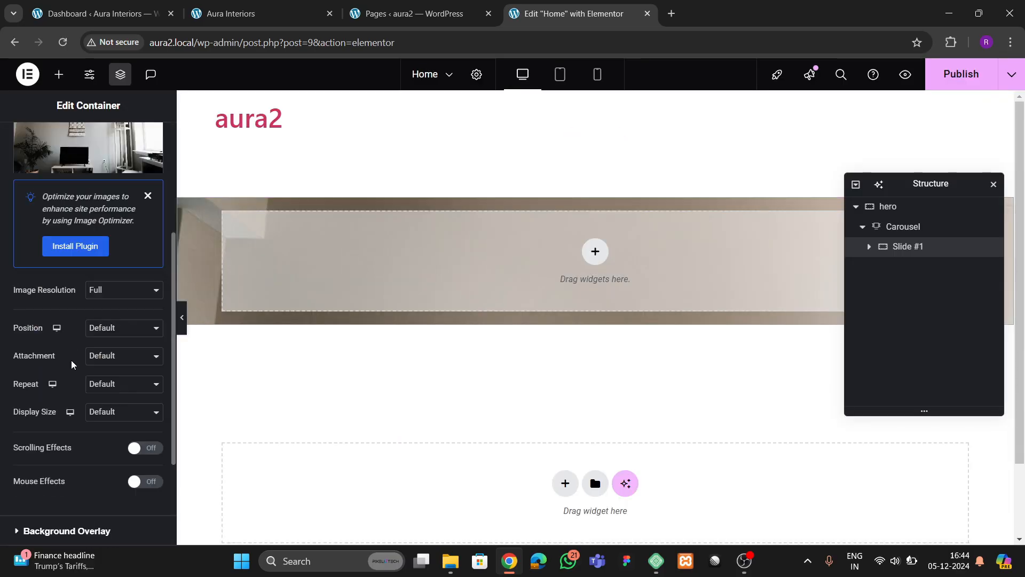
{"action": "left_click", "coordinate": [106, 335]}
{"action": "left_click", "coordinate": [104, 359]}
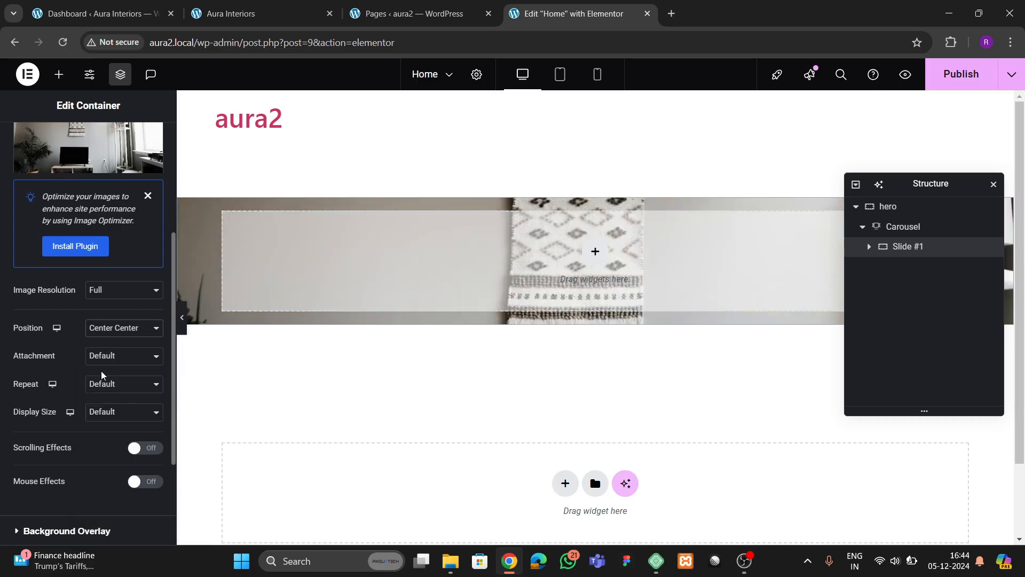
{"action": "left_click", "coordinate": [100, 415]}
{"action": "left_click", "coordinate": [104, 462]}
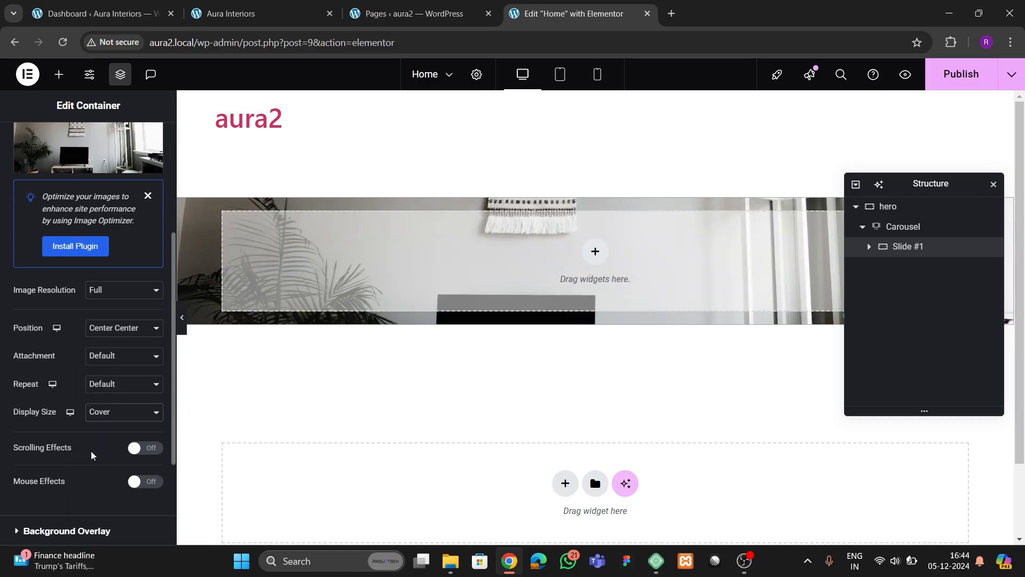
{"action": "scroll", "coordinate": [64, 391], "scroll_direction": "up", "scroll_amount": 5}
- Lay out Slide #1's items in a column with justify content and align items centred
{"action": "left_click", "coordinate": [30, 143]}
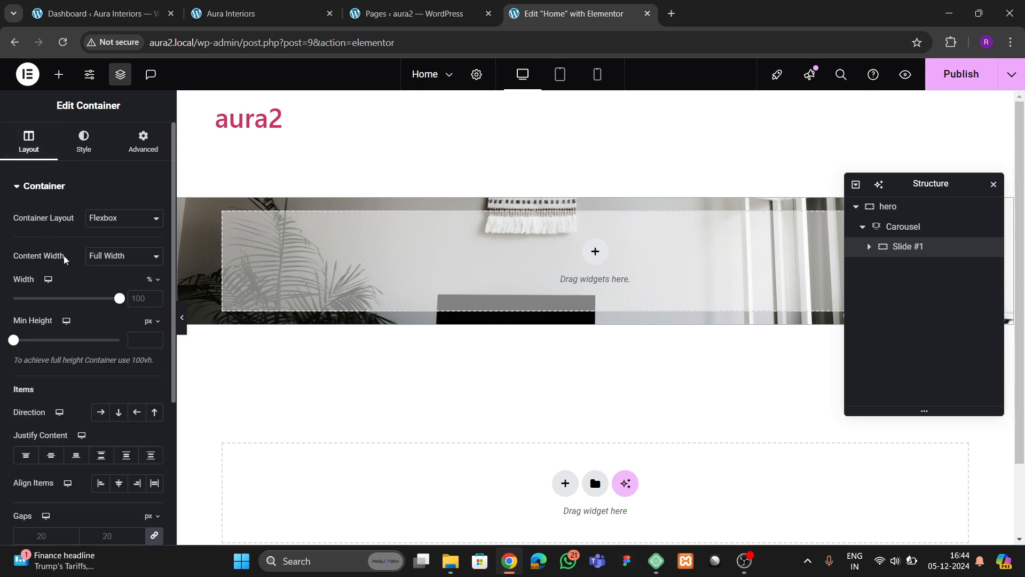
{"action": "scroll", "coordinate": [90, 398], "scroll_direction": "down", "scroll_amount": 3}
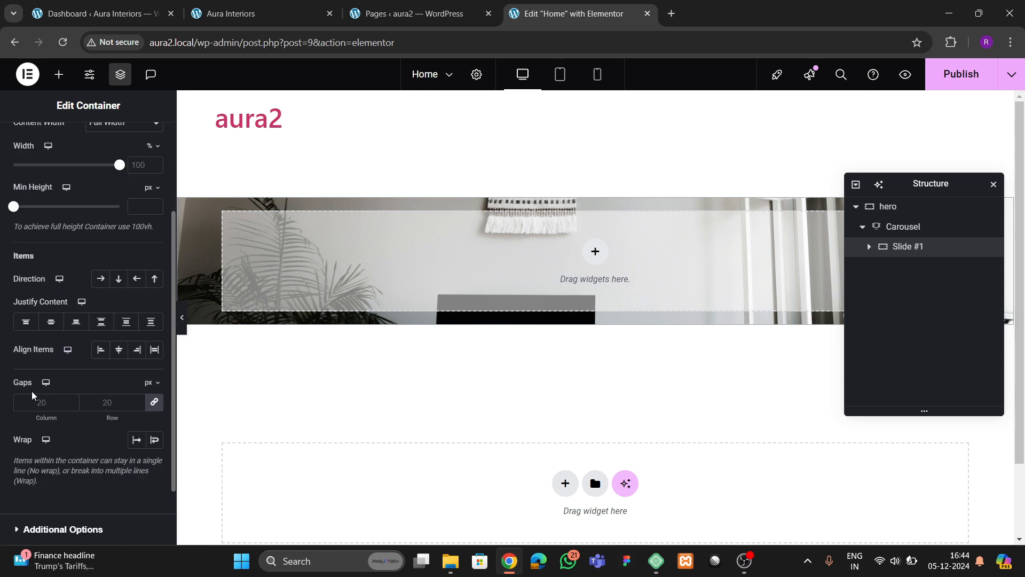
{"action": "left_click", "coordinate": [119, 278]}
{"action": "left_click", "coordinate": [57, 326]}
{"action": "left_click", "coordinate": [118, 350]}
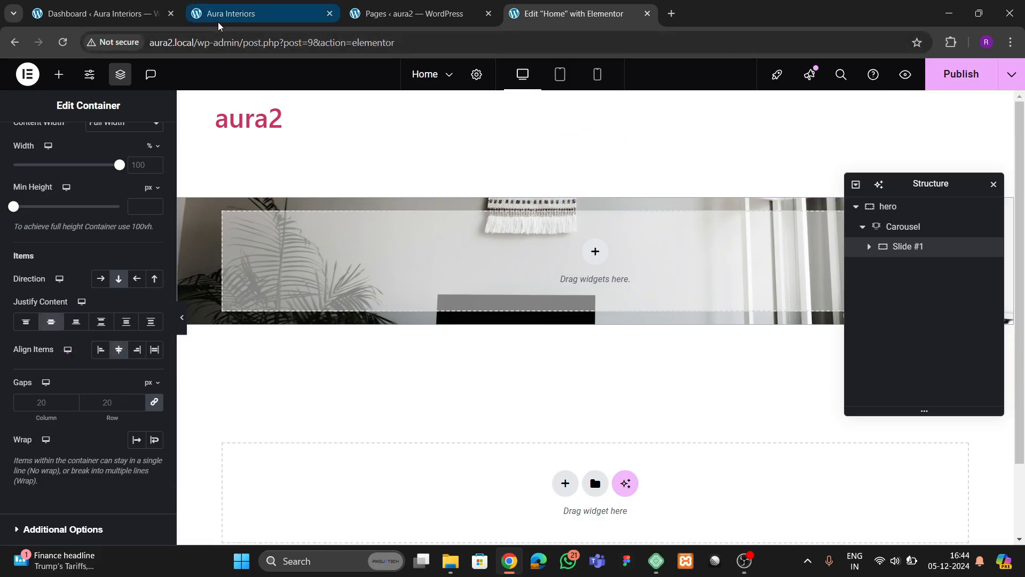
- Check the live Aura Interiors homepage, then return to the Home page editor
{"action": "left_click", "coordinate": [229, 14]}
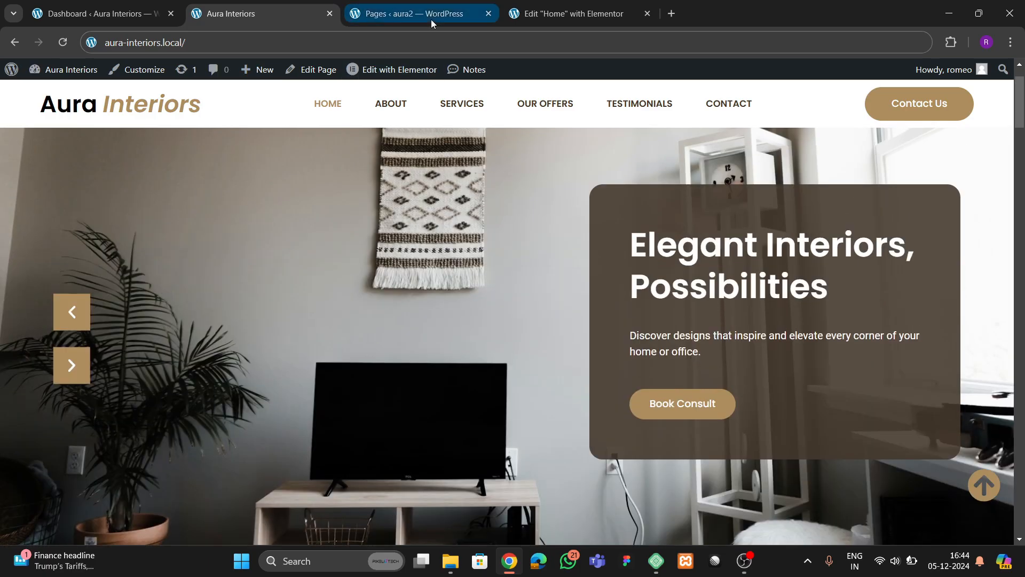
{"action": "left_click", "coordinate": [431, 19]}
{"action": "left_click", "coordinate": [273, 20]}
{"action": "left_click", "coordinate": [544, 14]}
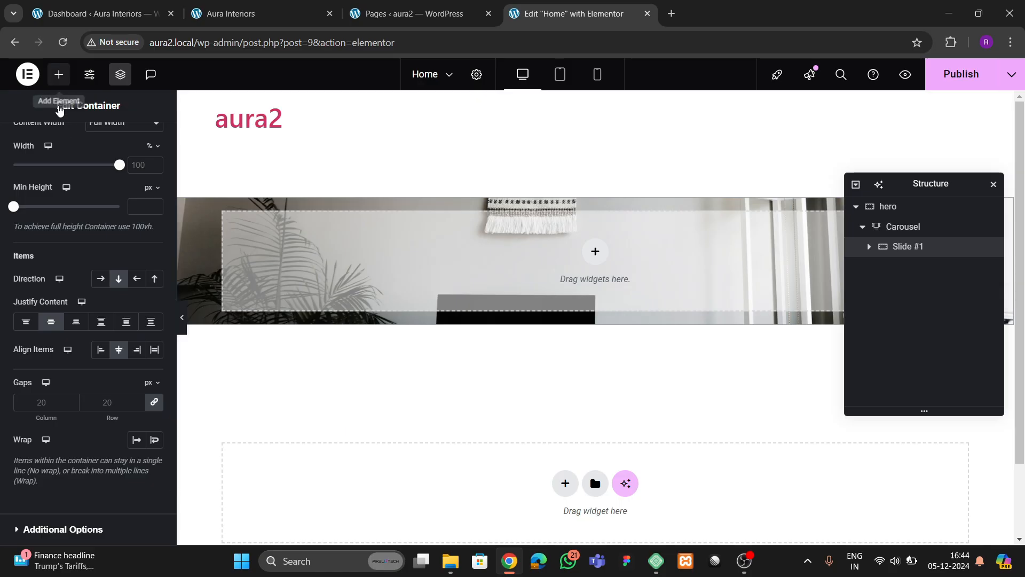
- Drop an empty Container into carousel Slide #1, select it, then view the live Aura Interiors homepage
{"action": "left_click", "coordinate": [59, 75]}
{"action": "left_click_drag", "start_coordinate": [42, 309], "coordinate": [505, 332]}
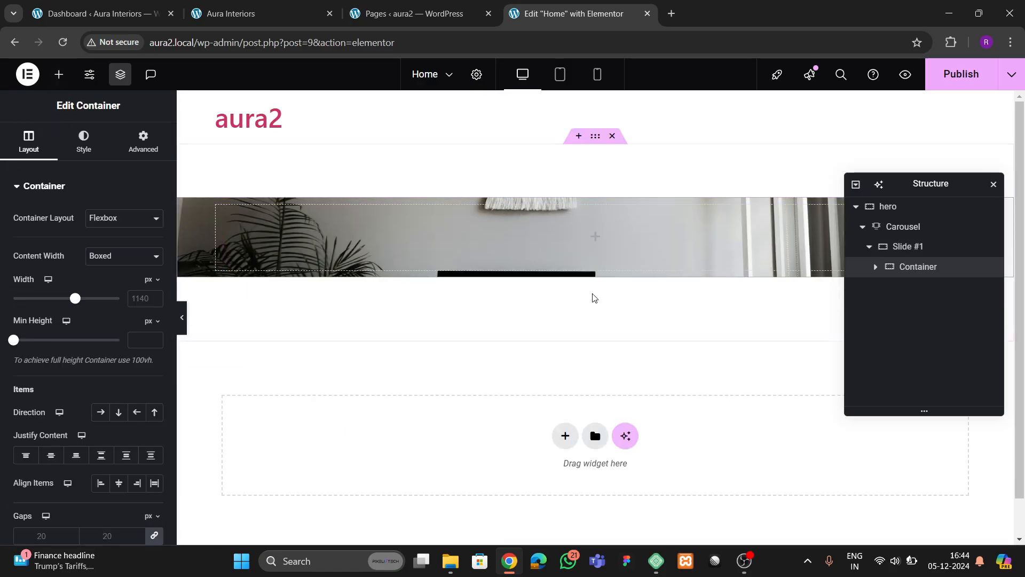
{"action": "left_click", "coordinate": [913, 268]}
{"action": "left_click", "coordinate": [262, 13]}
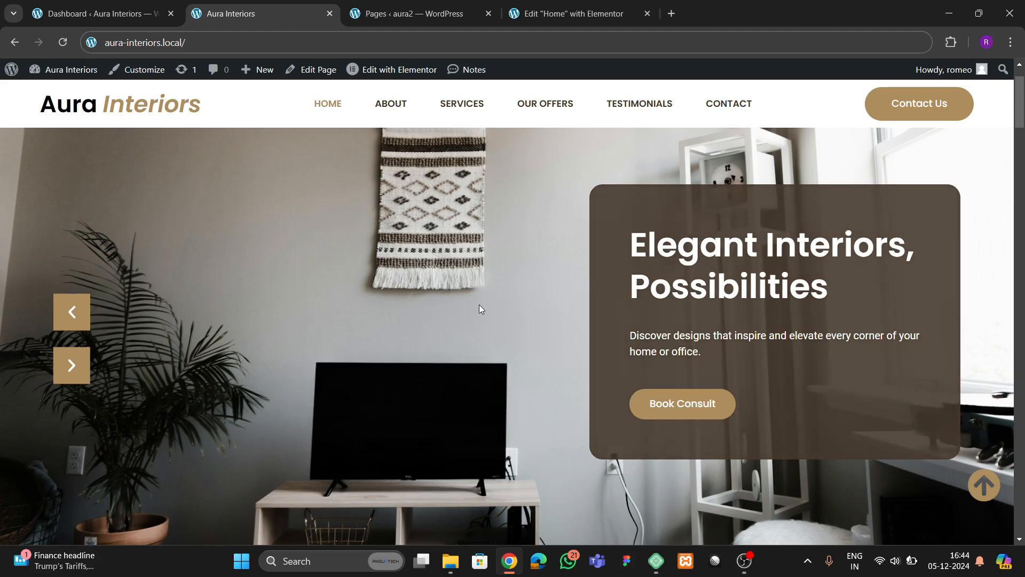
- Copy the site's dark brown colour with the Color picker extension and return to the Elementor editor
{"action": "left_click", "coordinate": [952, 42]}
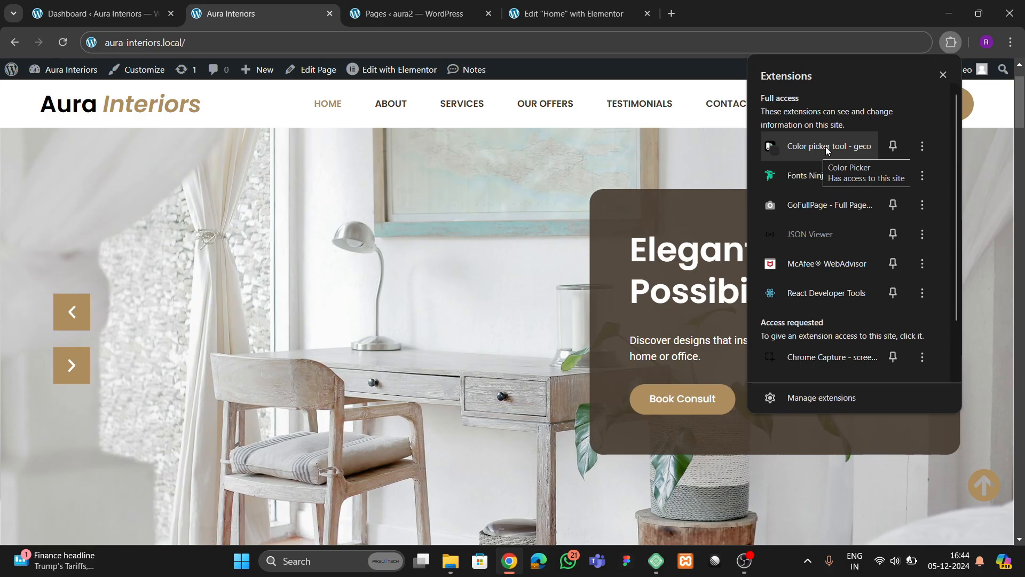
{"action": "left_click", "coordinate": [818, 153]}
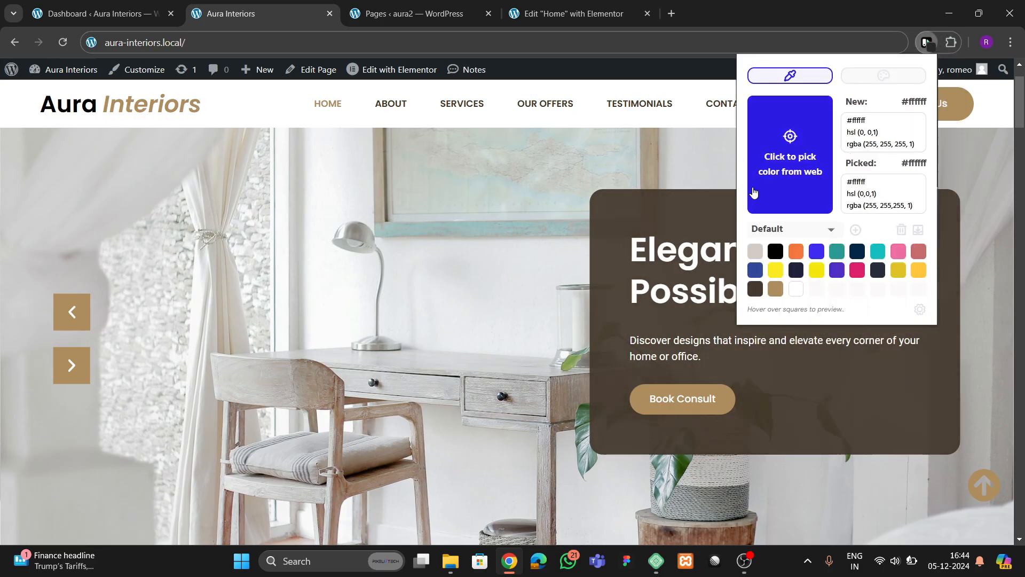
{"action": "left_click", "coordinate": [756, 293]}
{"action": "left_click", "coordinate": [568, 13]}
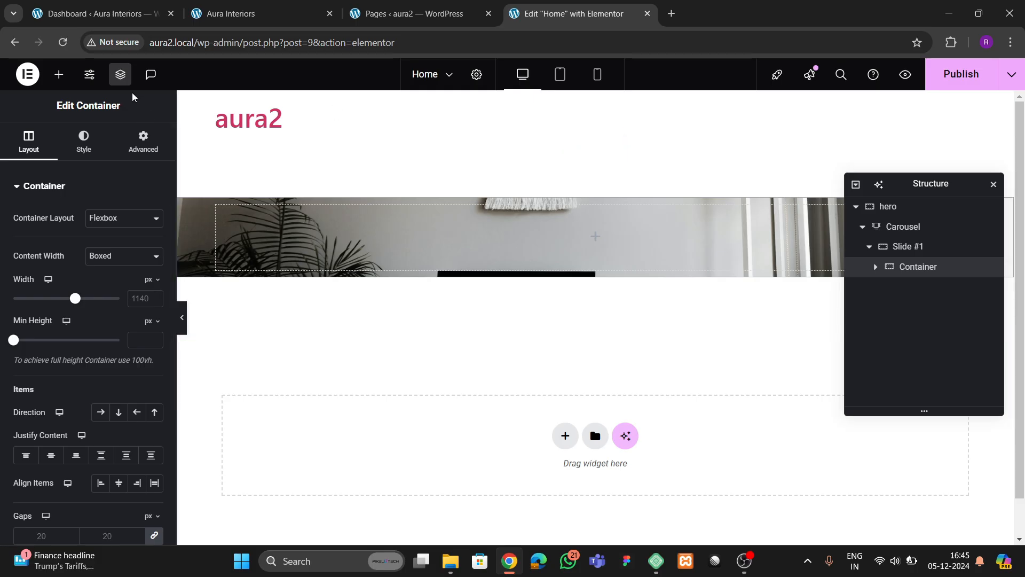
- Publish the page and rename the new container to 'inside box'
{"action": "left_click", "coordinate": [959, 74]}
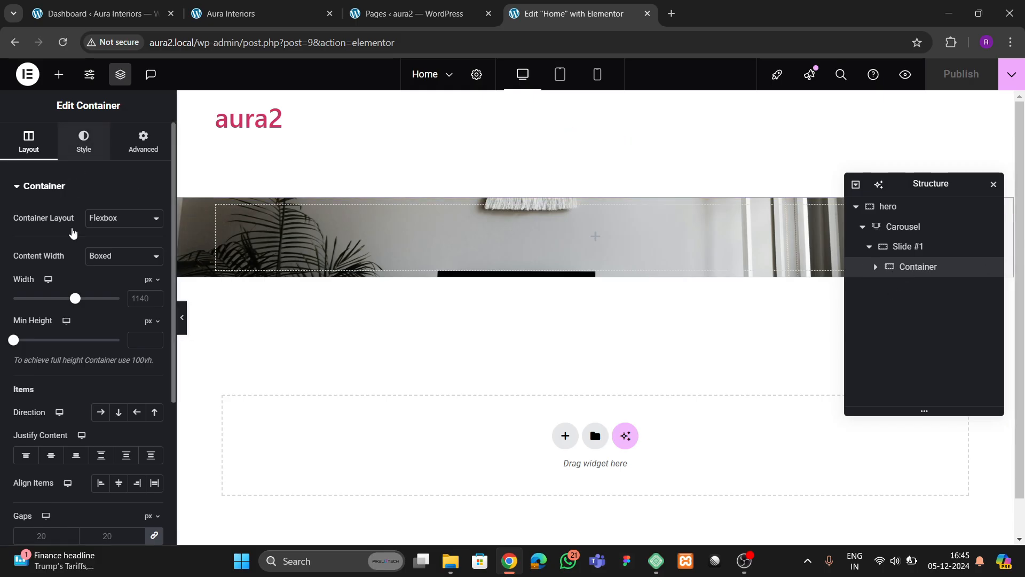
{"action": "left_click", "coordinate": [84, 142]}
{"action": "double_click", "coordinate": [924, 268]}
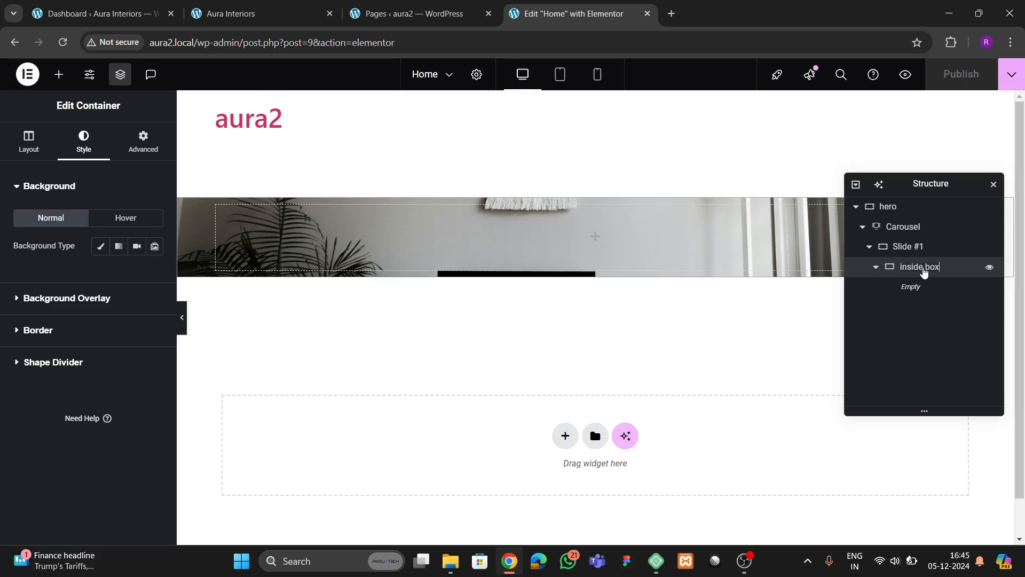
- Give the inside box a classic background colour of #44382C
{"action": "left_click", "coordinate": [100, 245]}
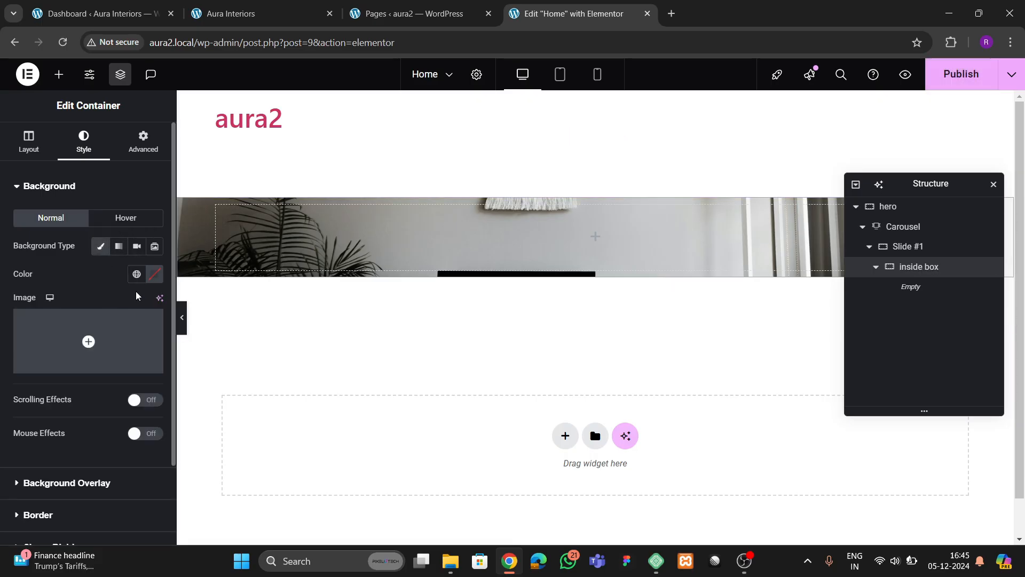
{"action": "left_click", "coordinate": [136, 274]}
{"action": "left_click", "coordinate": [155, 274]}
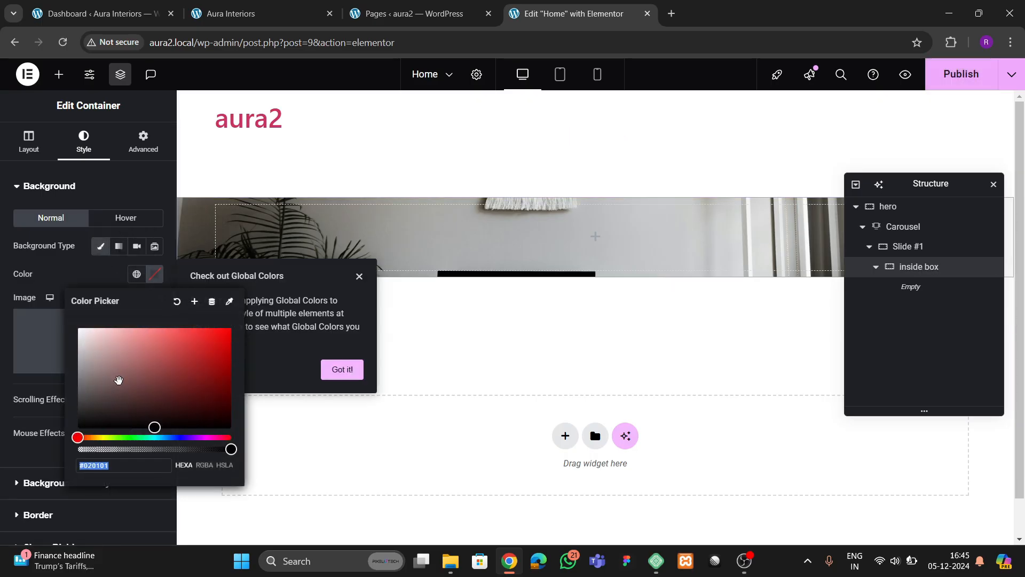
{"action": "type", "text": "#44382C"}
{"action": "left_click", "coordinate": [87, 286]}
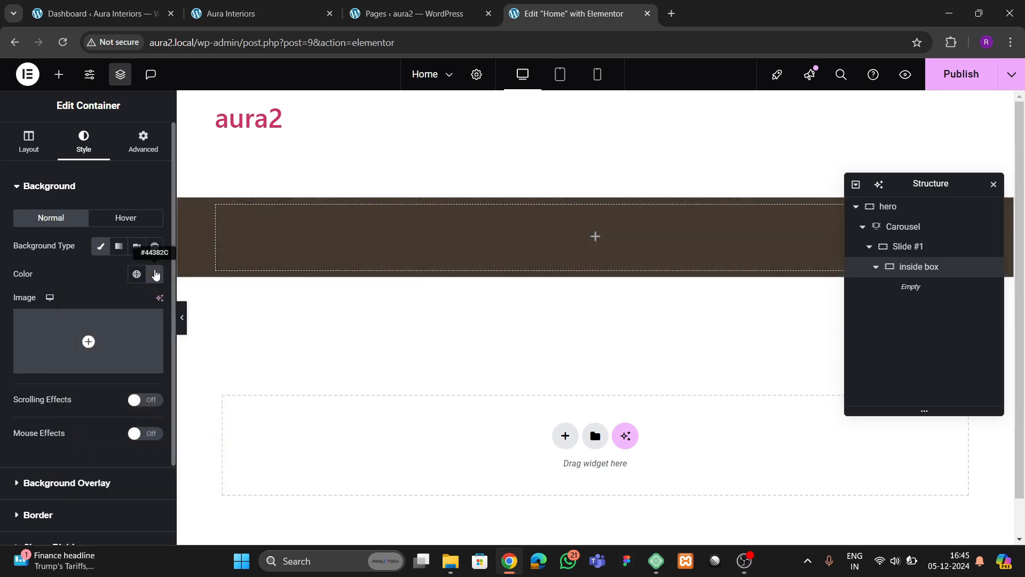
- Save #44382C as a new global colour named 'theme 1'
{"action": "left_click", "coordinate": [155, 274]}
{"action": "left_click", "coordinate": [195, 302]}
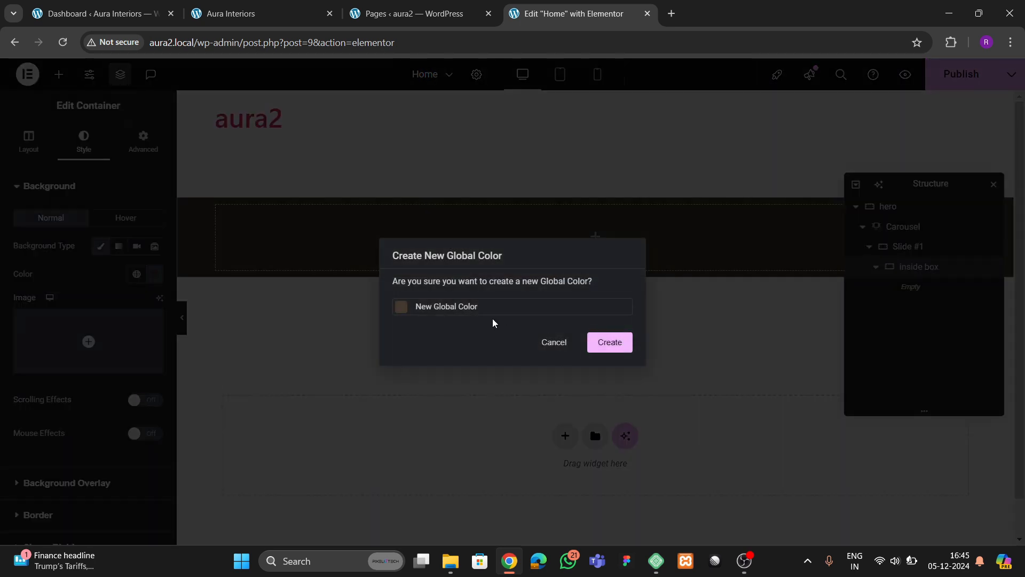
{"action": "key", "text": "ctrl+a"}
{"action": "key", "text": "BackSpace"}
{"action": "type", "text": "theme 1"}
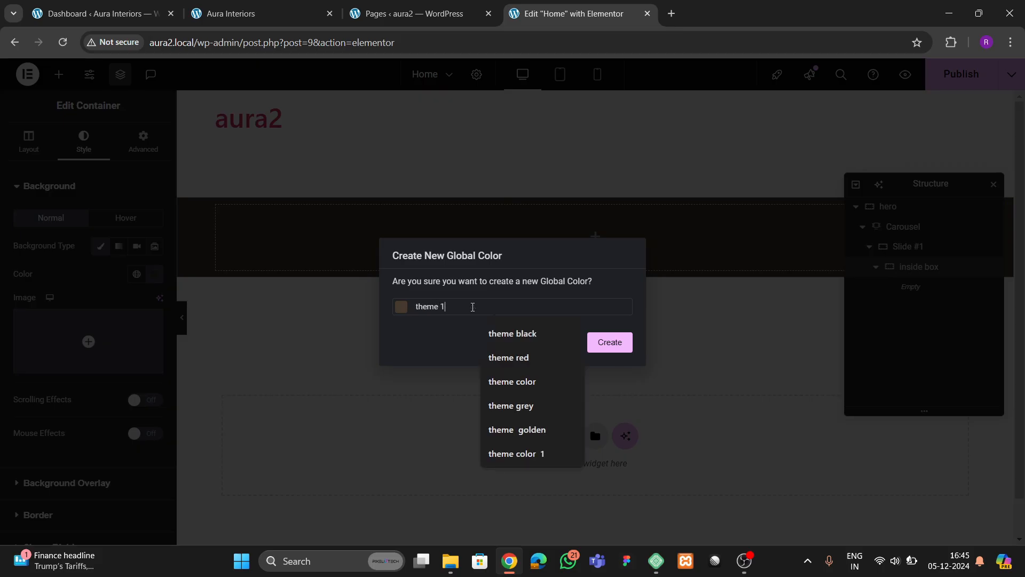
{"action": "left_click", "coordinate": [610, 343]}
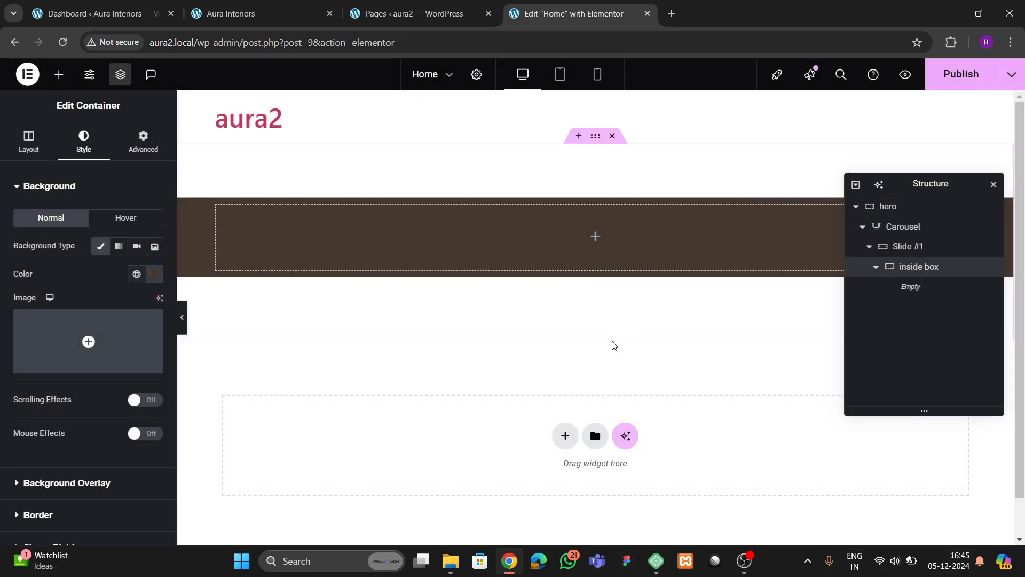
- Remove the inside box's background colour and set its Content Width to Full Width
{"action": "left_click", "coordinate": [27, 143]}
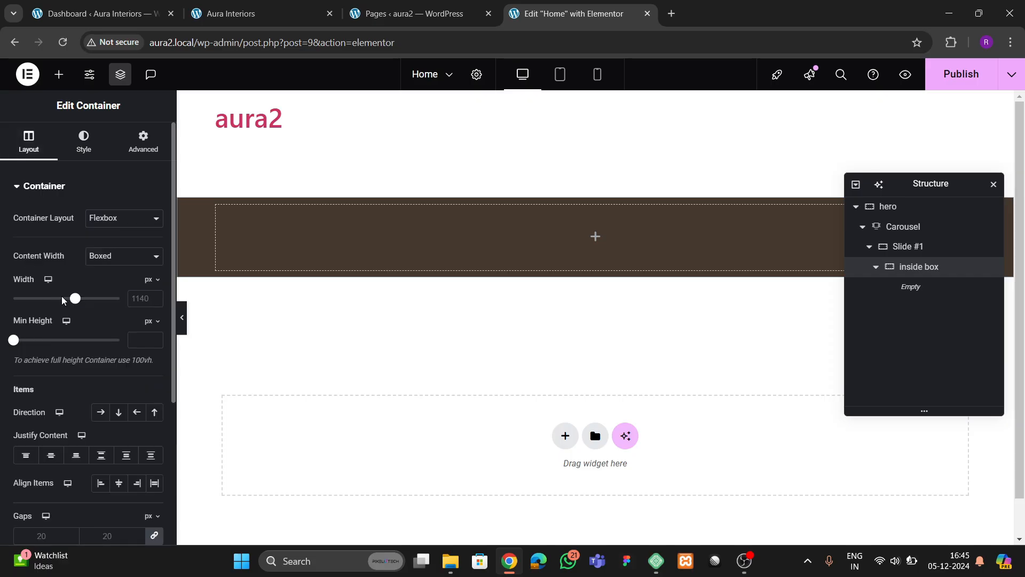
{"action": "left_click_drag", "start_coordinate": [75, 300], "coordinate": [64, 321]}
{"action": "left_click", "coordinate": [142, 140]}
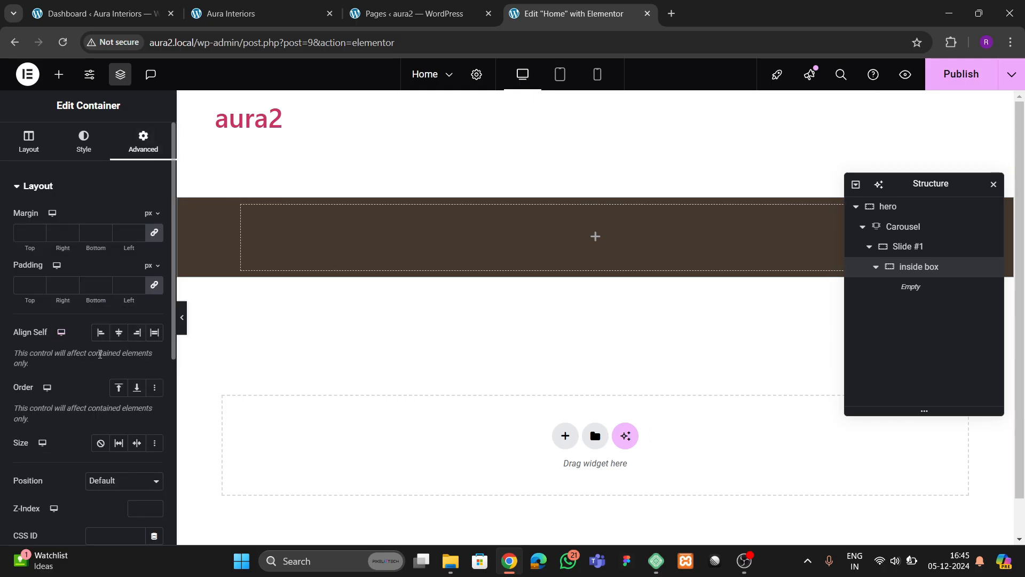
{"action": "left_click", "coordinate": [29, 142]}
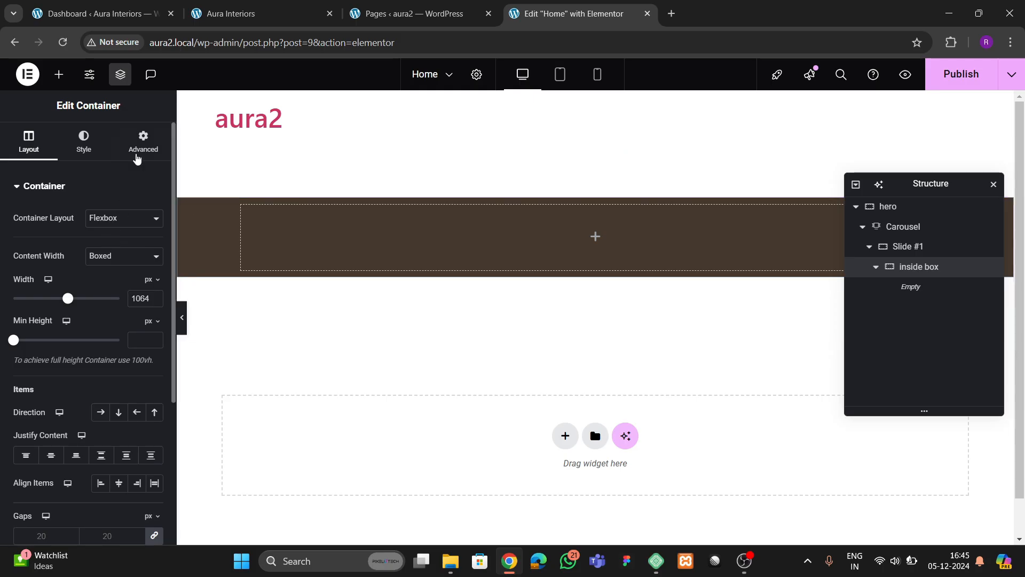
{"action": "left_click", "coordinate": [84, 142]}
{"action": "left_click", "coordinate": [154, 274]}
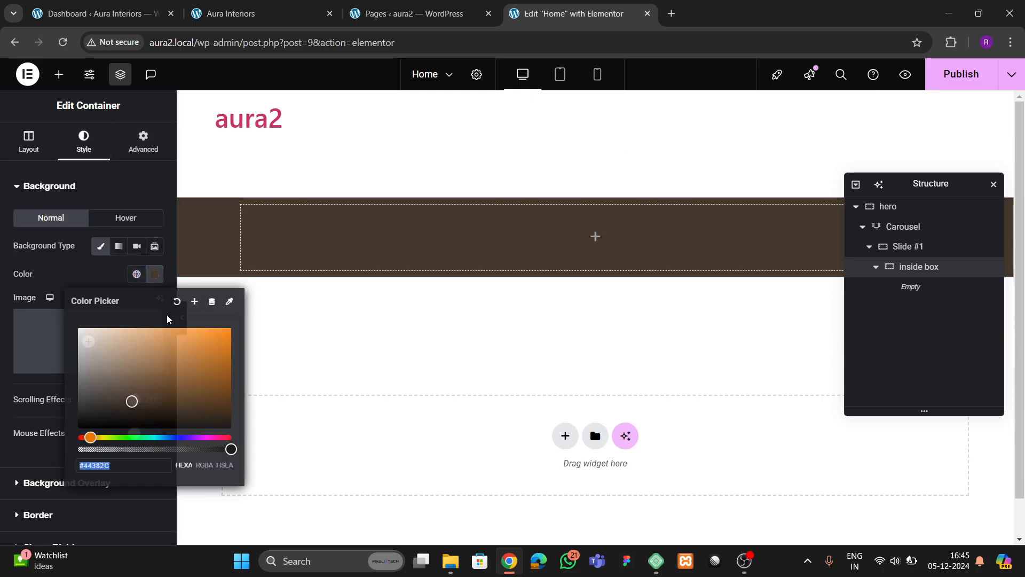
{"action": "left_click", "coordinate": [177, 301]}
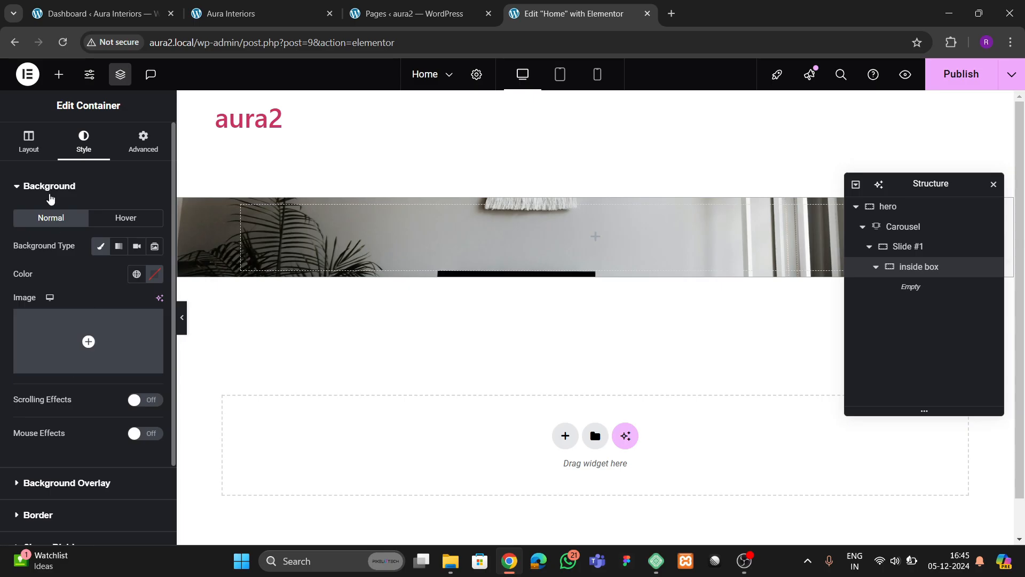
{"action": "left_click", "coordinate": [30, 147]}
{"action": "left_click", "coordinate": [113, 256]}
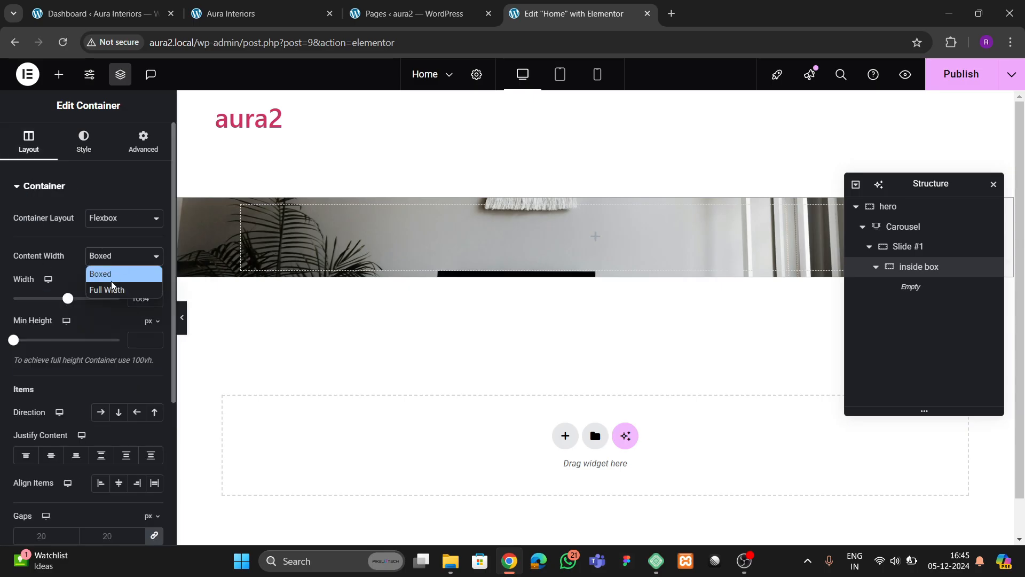
{"action": "left_click", "coordinate": [107, 289]}
{"action": "left_click", "coordinate": [143, 143]}
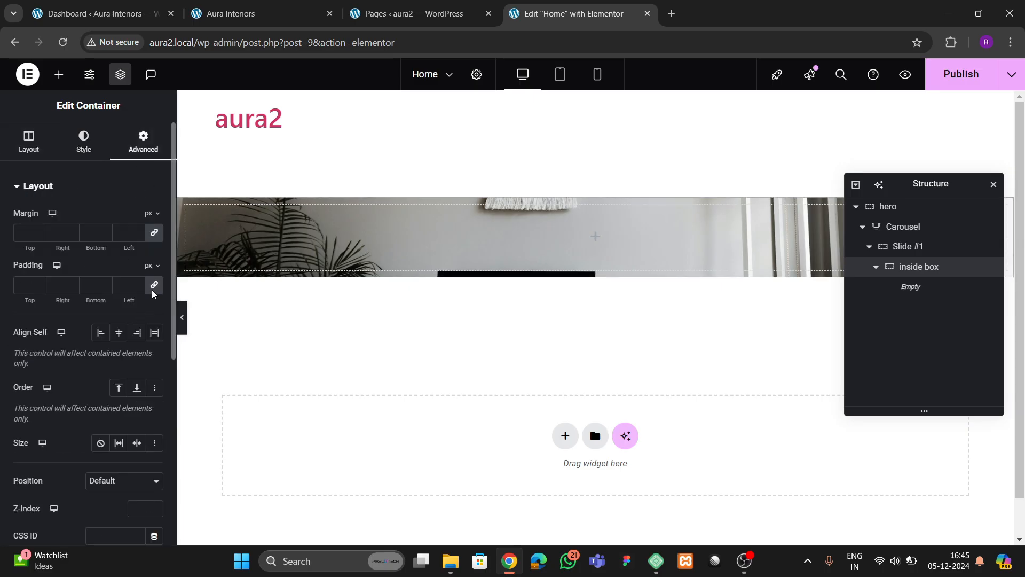
- Nest a roughly half-width container in the inside box with the 'theme 1' brown background
{"action": "left_click", "coordinate": [59, 75]}
{"action": "left_click_drag", "start_coordinate": [56, 331], "coordinate": [475, 261]}
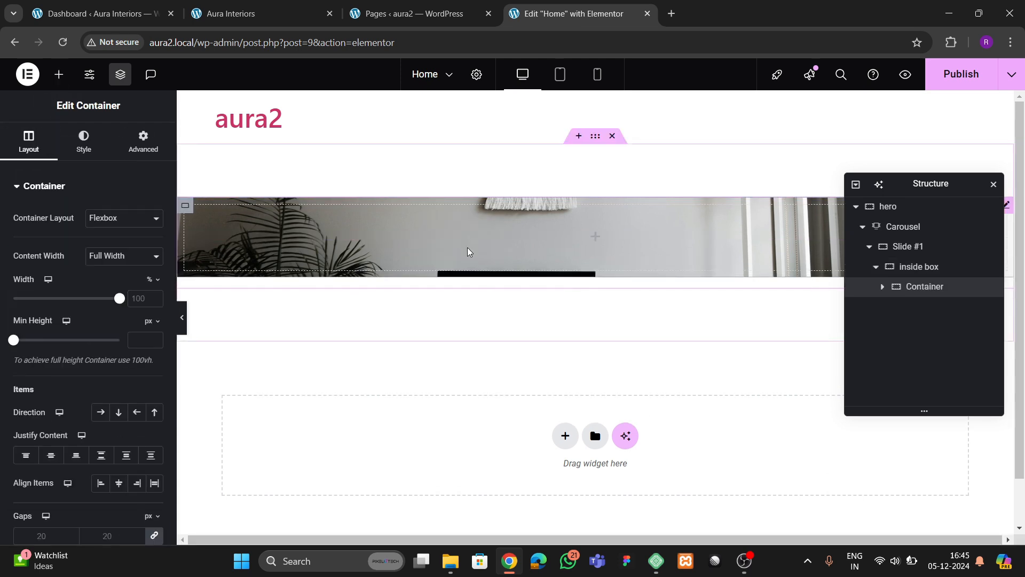
{"action": "left_click_drag", "start_coordinate": [120, 301], "coordinate": [64, 300]}
{"action": "left_click", "coordinate": [85, 145]}
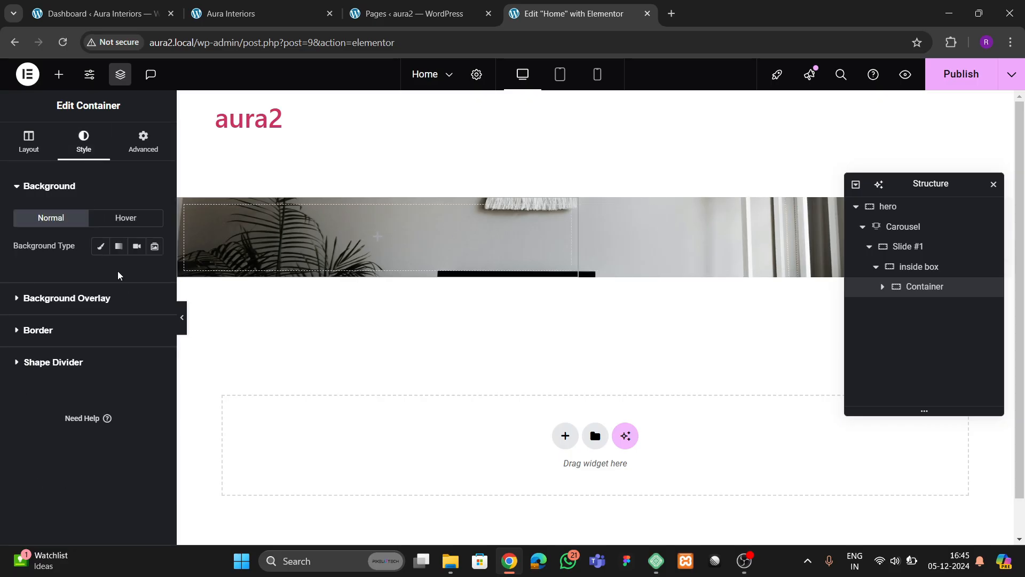
{"action": "left_click", "coordinate": [101, 246]}
{"action": "left_click", "coordinate": [136, 274]}
{"action": "left_click", "coordinate": [75, 441]}
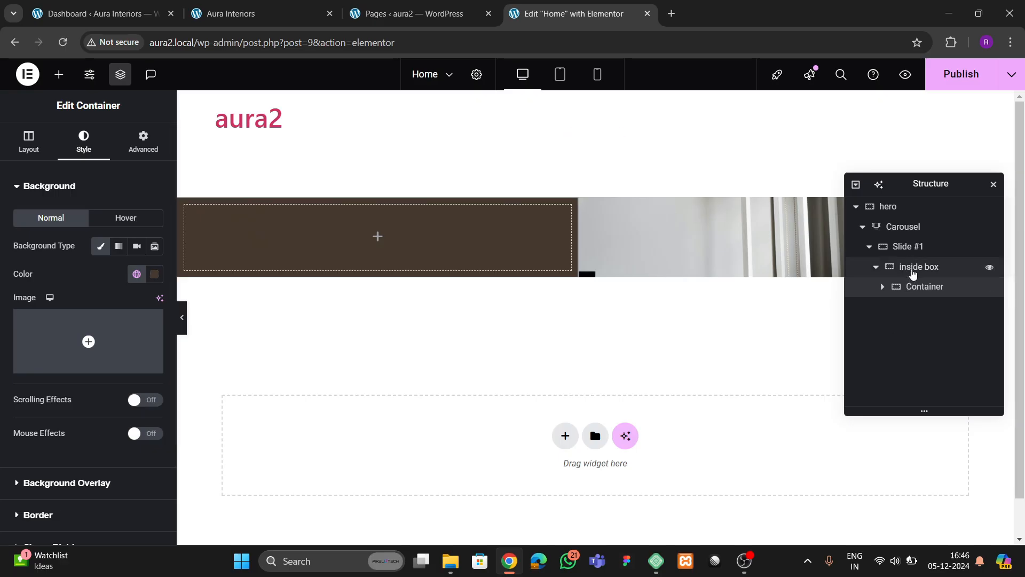
{"action": "left_click", "coordinate": [907, 247]}
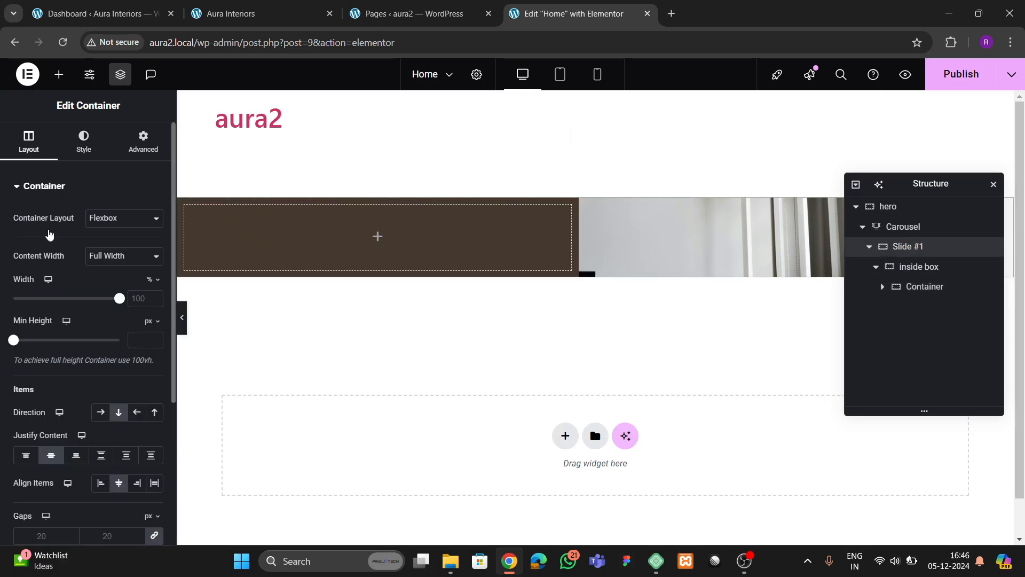
- Set Slide #1's minimum height to 700 px
{"action": "scroll", "coordinate": [70, 299], "scroll_direction": "down", "scroll_amount": 1}
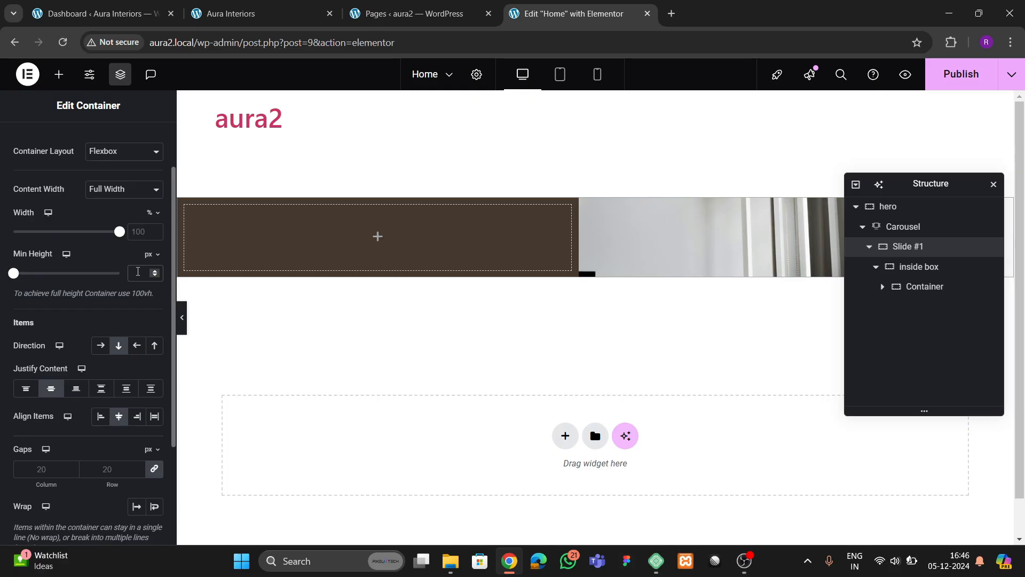
{"action": "left_click", "coordinate": [138, 272]}
{"action": "type", "text": "500"}
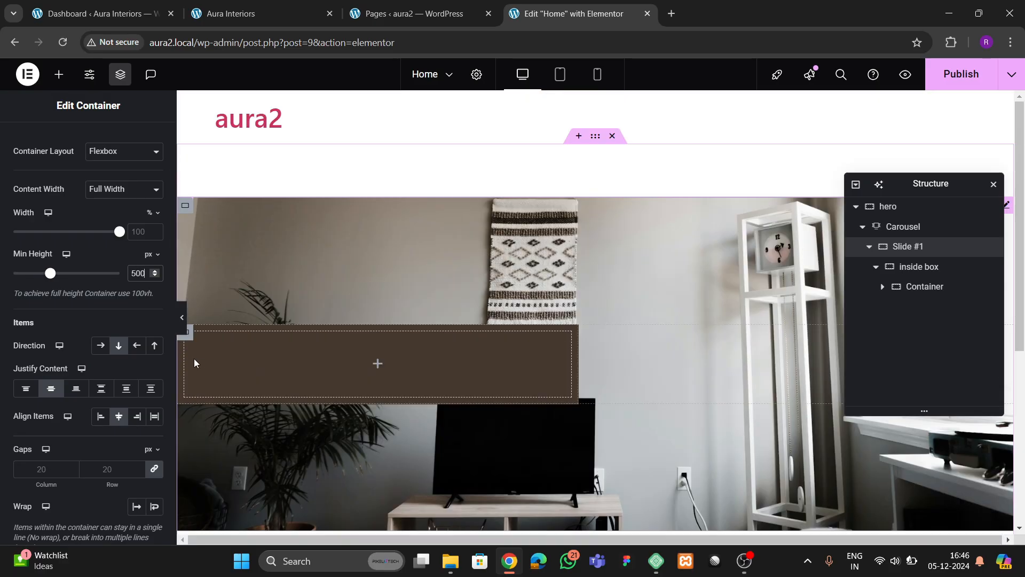
{"action": "key", "text": "BackSpace"}
{"action": "key", "text": "BackSpace"}
{"action": "key", "text": "BackSpace"}
{"action": "type", "text": "600"}
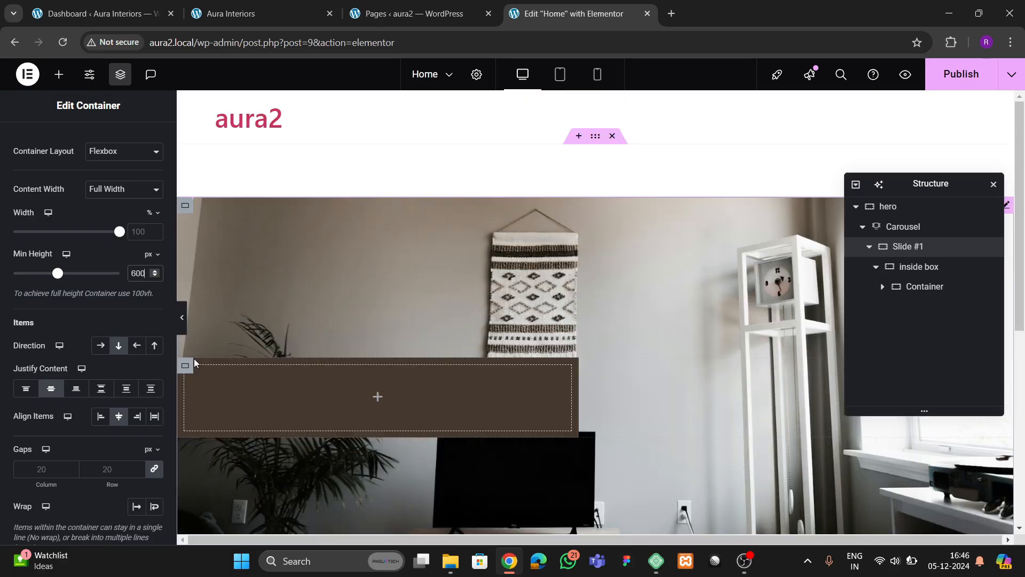
{"action": "scroll", "coordinate": [594, 357], "scroll_direction": "down", "scroll_amount": 5}
{"action": "scroll", "coordinate": [596, 358], "scroll_direction": "up", "scroll_amount": 5}
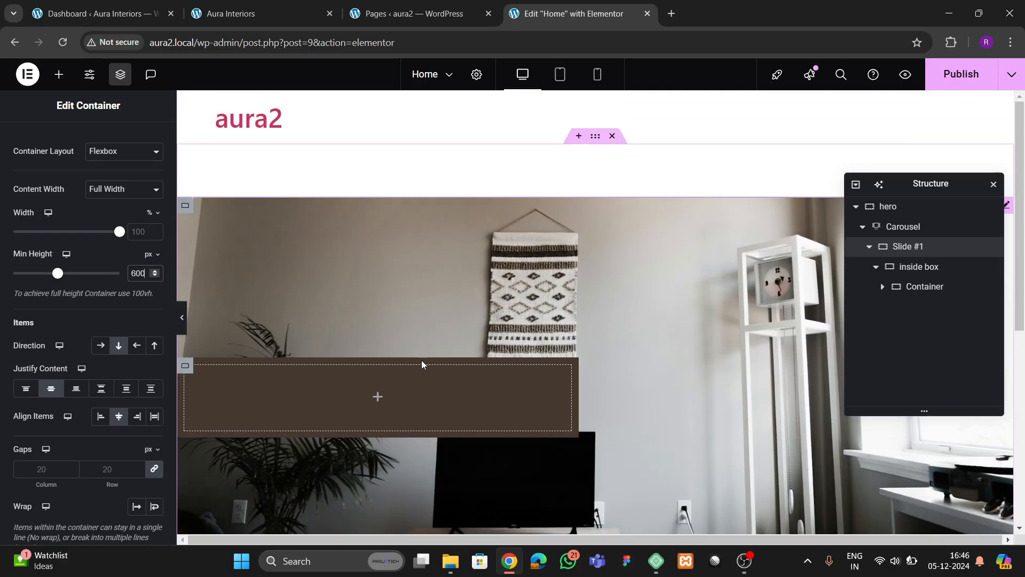
{"action": "scroll", "coordinate": [486, 361], "scroll_direction": "down", "scroll_amount": 3}
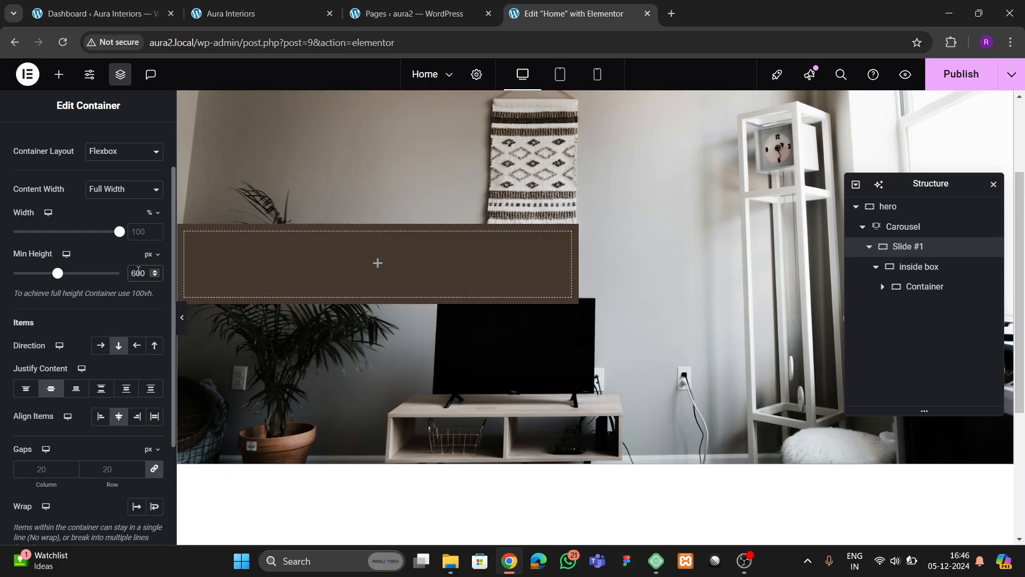
{"action": "key", "text": "BackSpace"}
{"action": "type", "text": "7"}
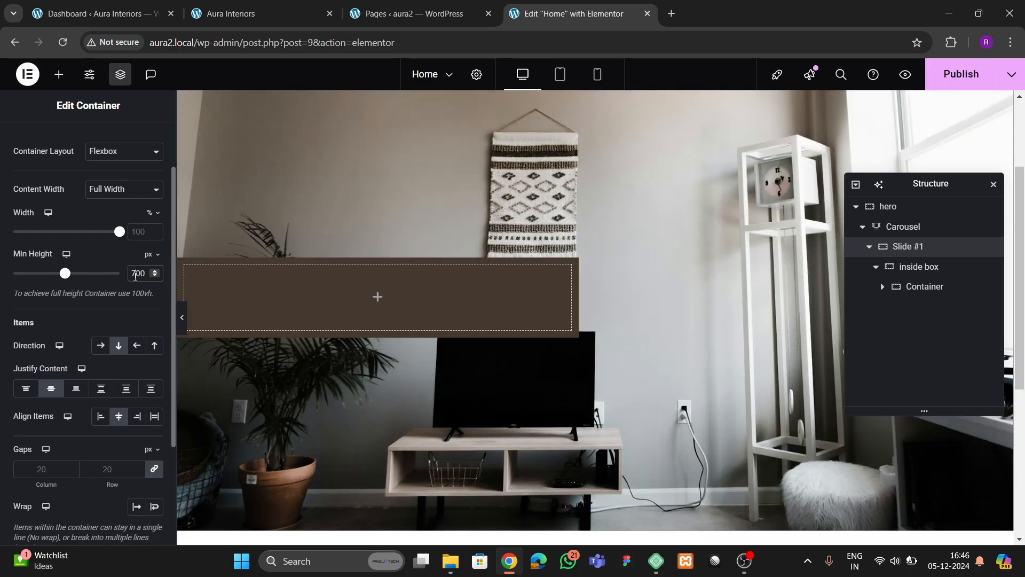
{"action": "scroll", "coordinate": [362, 316], "scroll_direction": "up", "scroll_amount": 3}
{"action": "scroll", "coordinate": [363, 319], "scroll_direction": "down", "scroll_amount": 3}
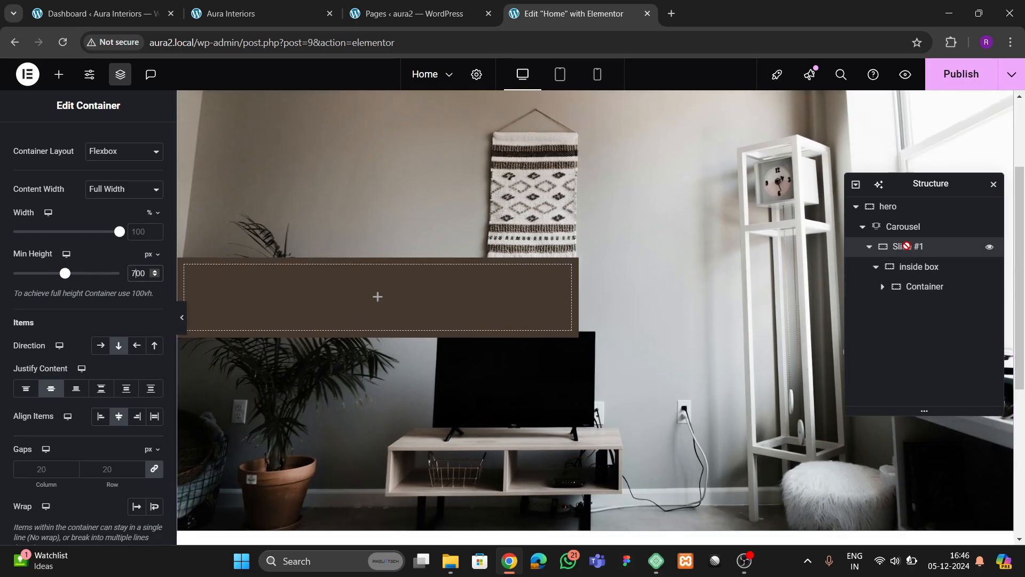
- Set the inside box to Column direction, Justify Content Center and Align Items End
{"action": "left_click", "coordinate": [915, 269]}
{"action": "left_click", "coordinate": [905, 252]}
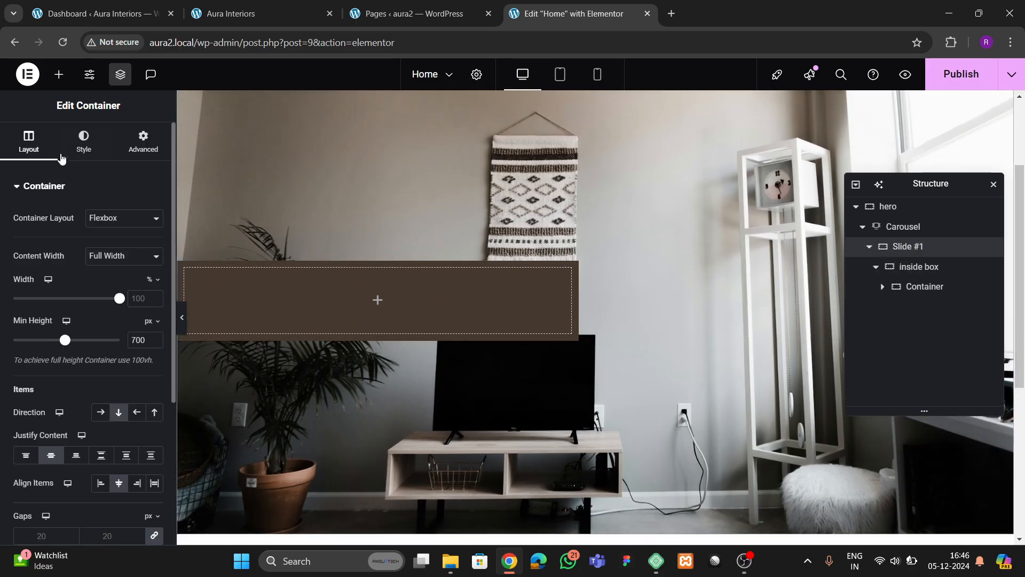
{"action": "scroll", "coordinate": [101, 341], "scroll_direction": "down", "scroll_amount": 2}
{"action": "left_click", "coordinate": [917, 267]}
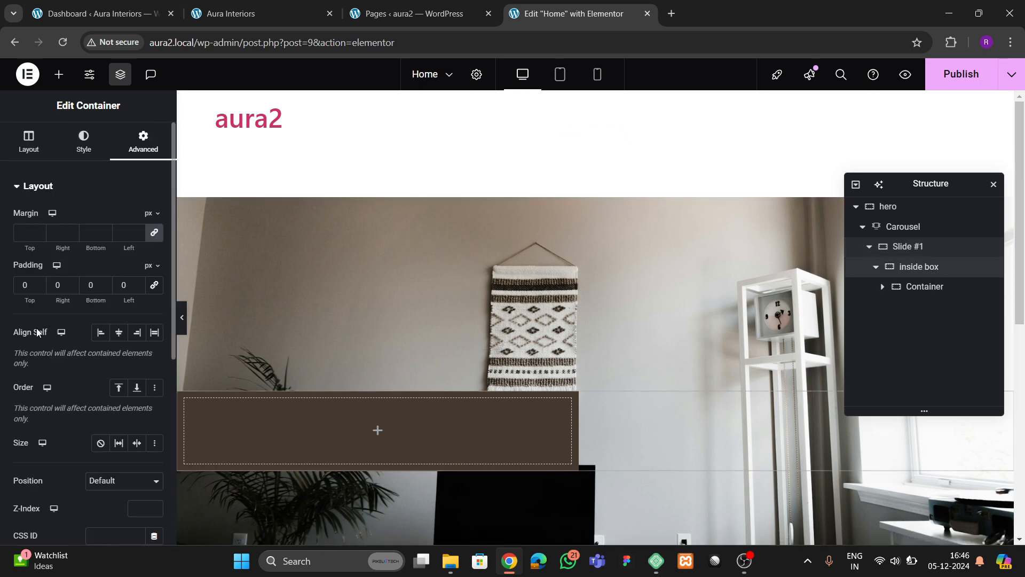
{"action": "left_click", "coordinate": [29, 143]}
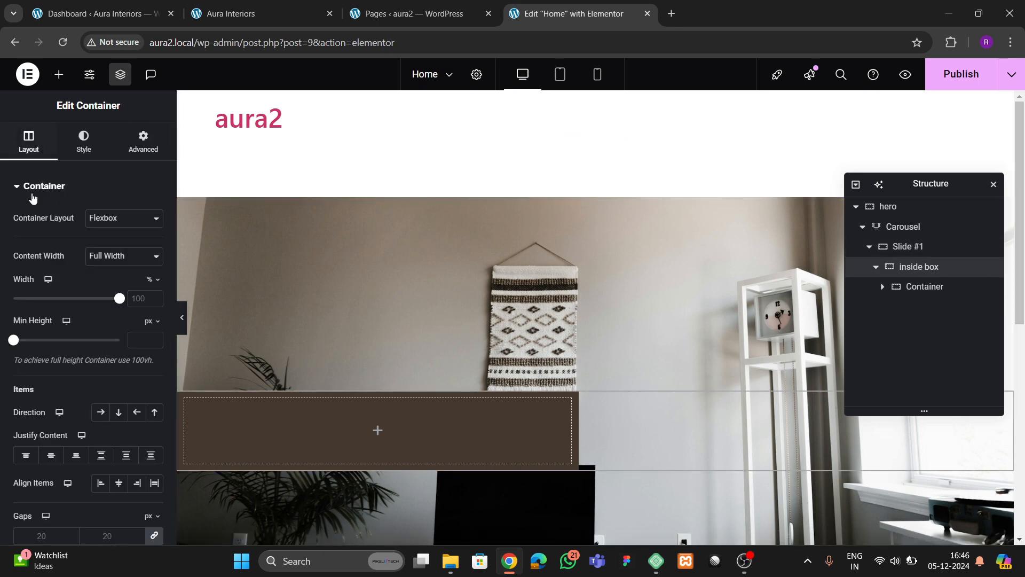
{"action": "left_click", "coordinate": [119, 412]}
{"action": "left_click", "coordinate": [51, 455]}
{"action": "left_click", "coordinate": [119, 483]}
{"action": "left_click", "coordinate": [137, 485]}
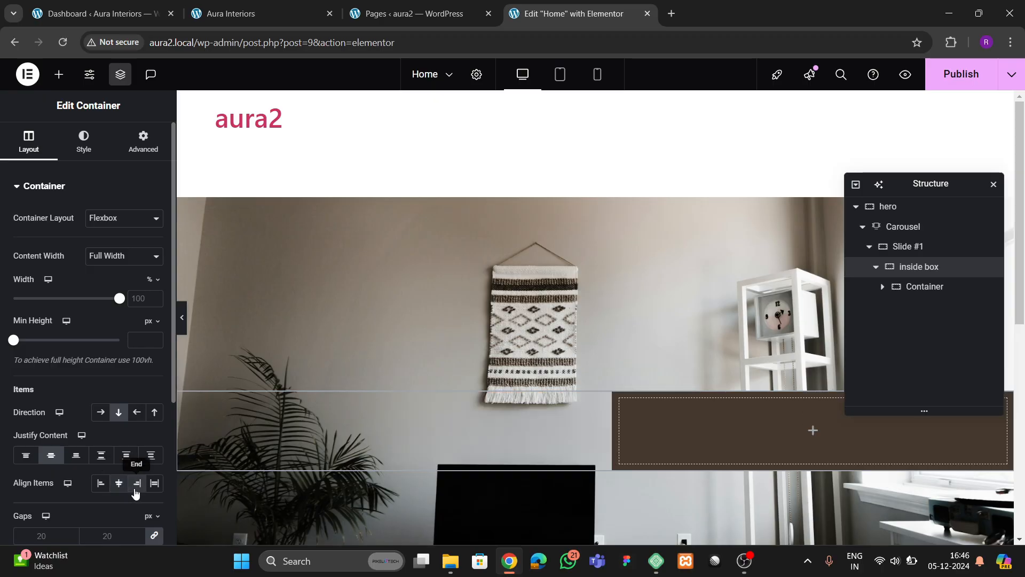
{"action": "scroll", "coordinate": [532, 369], "scroll_direction": "down", "scroll_amount": 4}
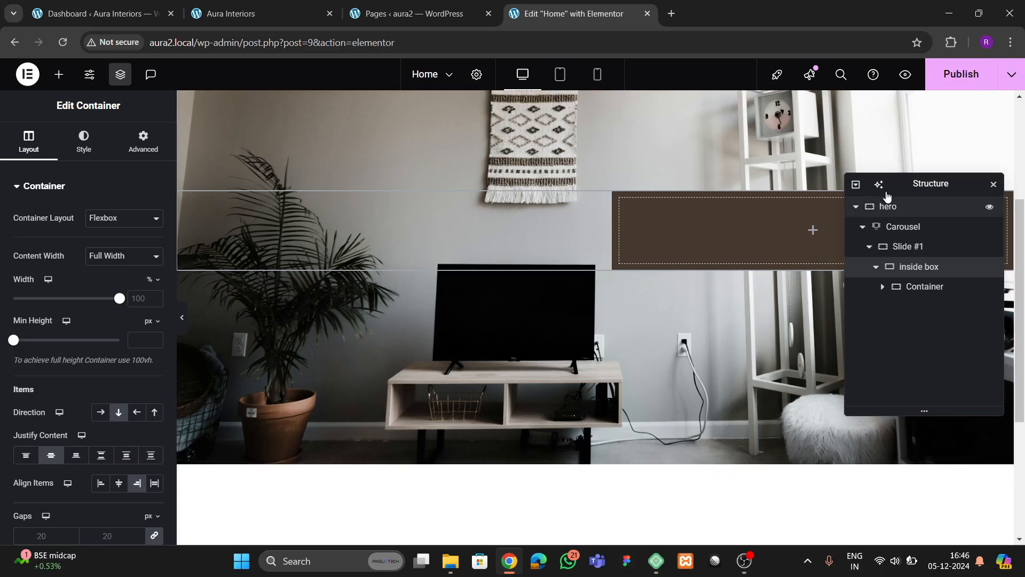
{"action": "left_click_drag", "start_coordinate": [945, 184], "coordinate": [521, 201]}
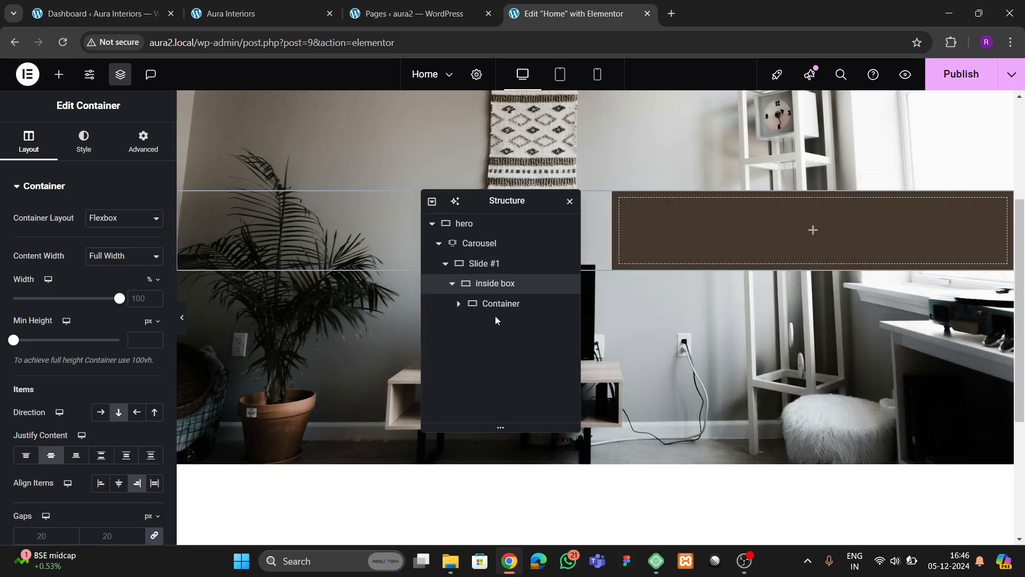
- Rename the innermost container 'inner box most' and give it a 20 px border radius
{"action": "double_click", "coordinate": [506, 305]}
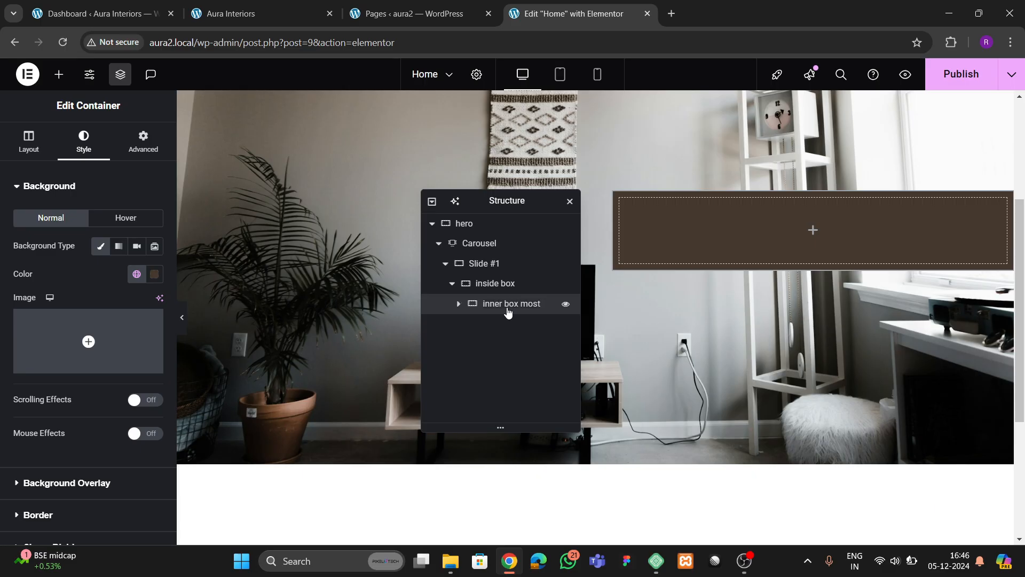
{"action": "scroll", "coordinate": [59, 373], "scroll_direction": "down", "scroll_amount": 2}
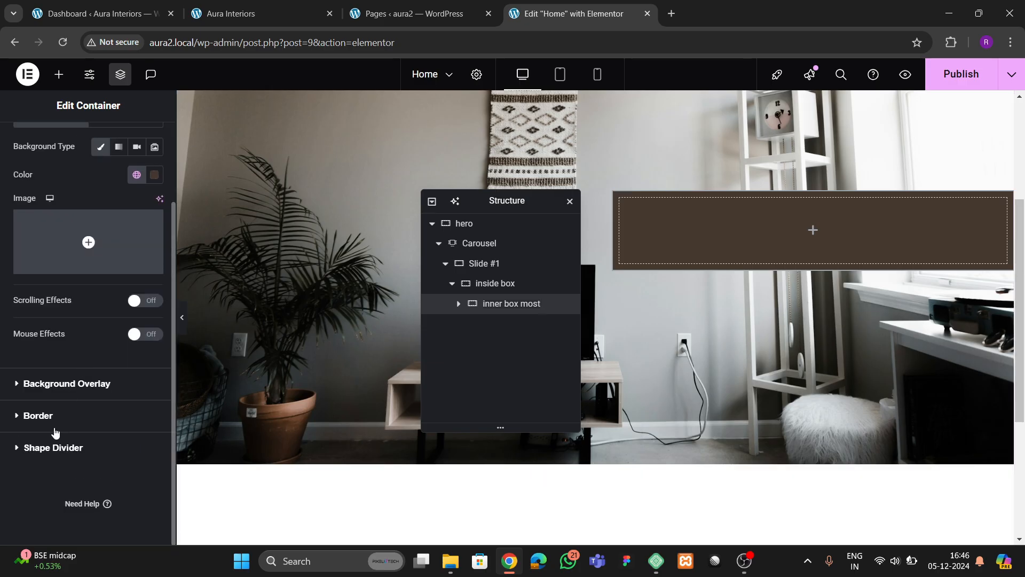
{"action": "left_click", "coordinate": [38, 416]}
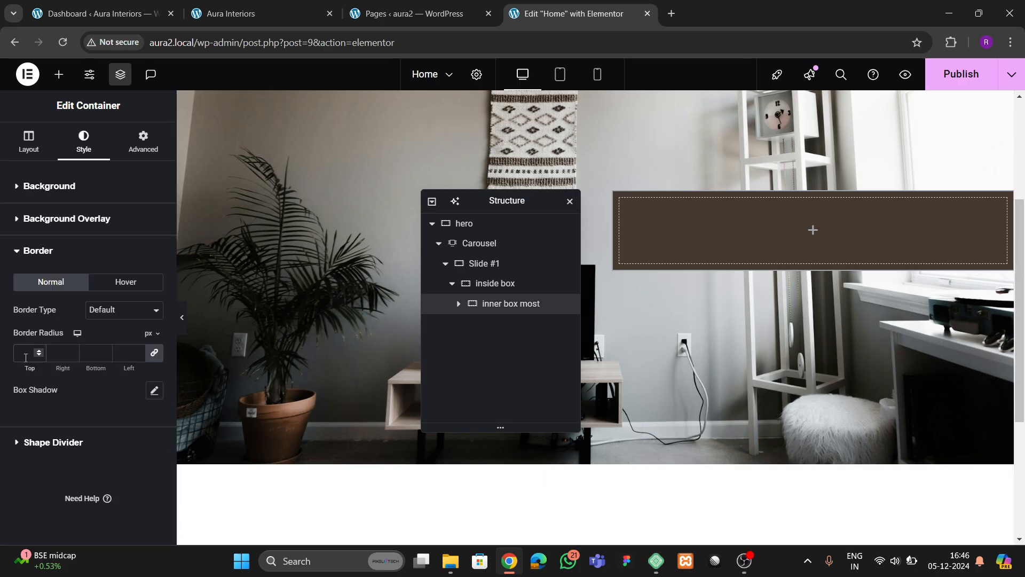
{"action": "type", "text": "20"}
- Give the inner box most 40 px padding on all sides and compare with the live site
{"action": "left_click", "coordinate": [143, 141]}
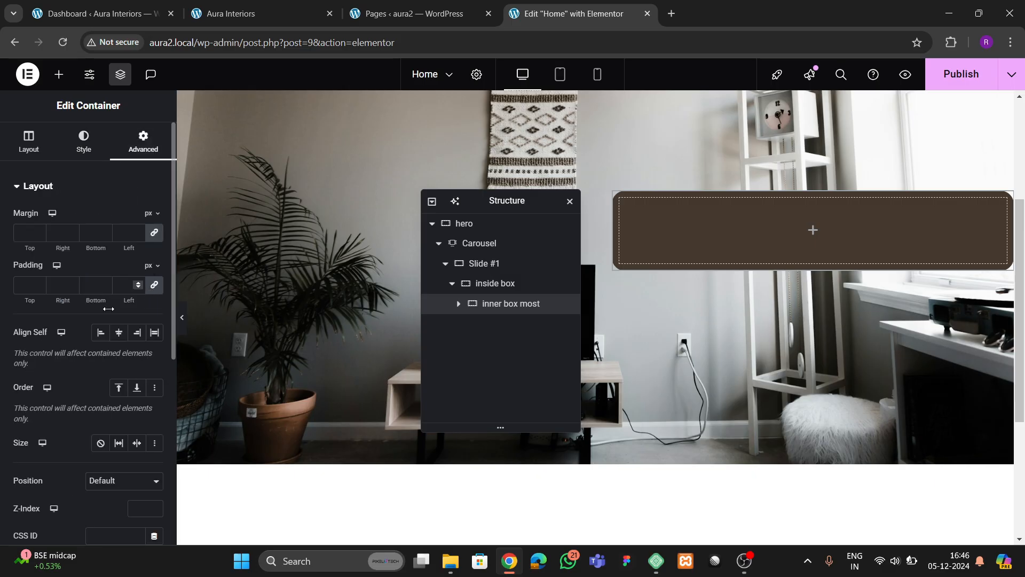
{"action": "left_click", "coordinate": [25, 285]}
{"action": "type", "text": "40"}
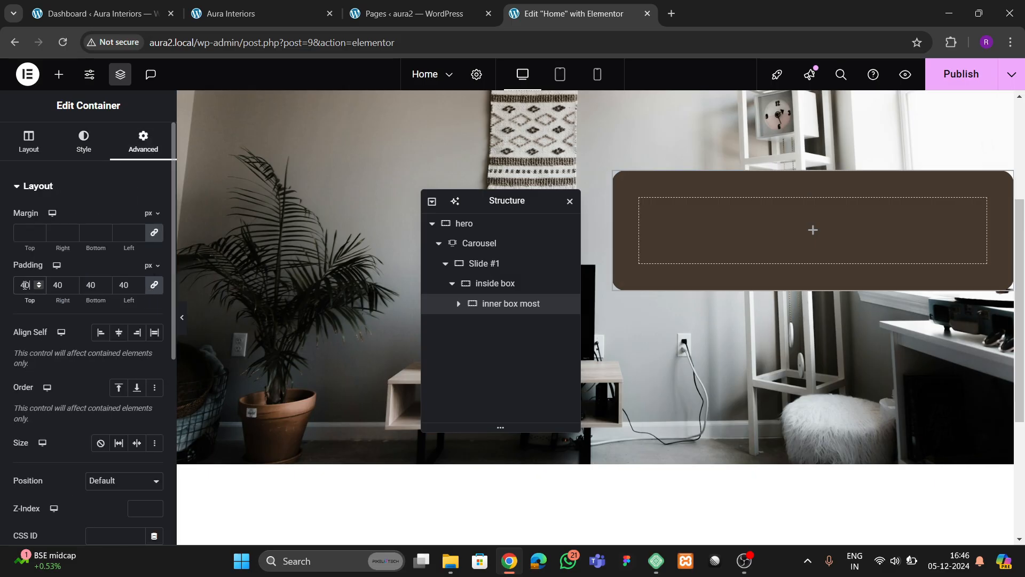
{"action": "left_click", "coordinate": [287, 18]}
{"action": "left_click", "coordinate": [422, 15]}
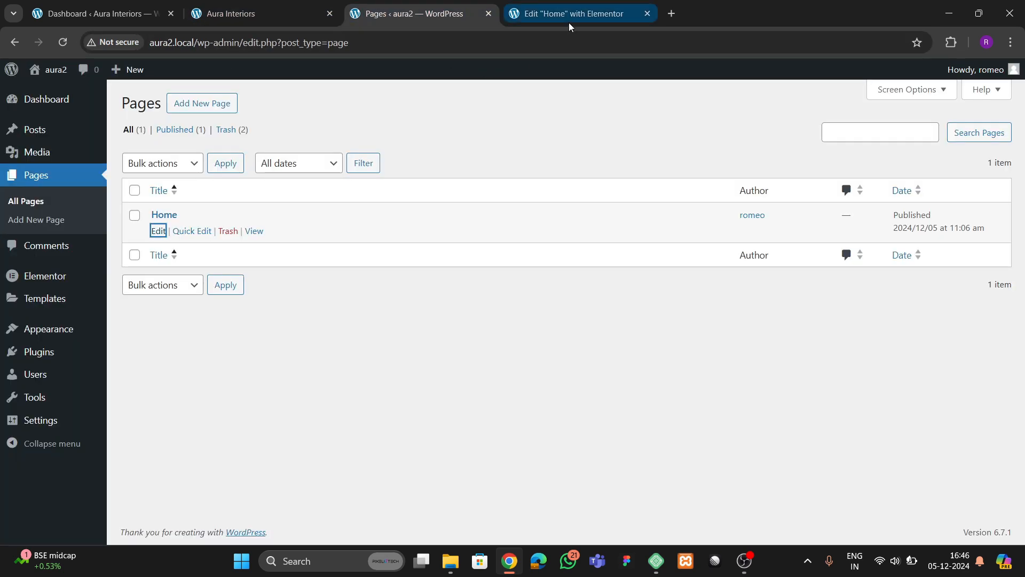
{"action": "left_click", "coordinate": [569, 16]}
- Drop a Heading into the brown box reading 'Elegant Interiors, Possibilities'
{"action": "left_click", "coordinate": [58, 74]}
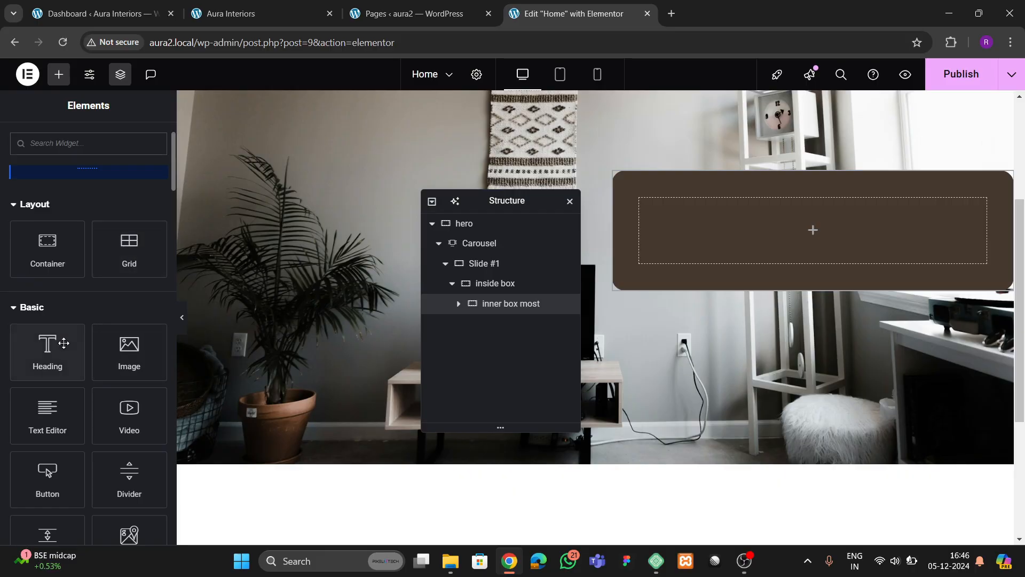
{"action": "left_click_drag", "start_coordinate": [47, 347], "coordinate": [790, 240]}
{"action": "left_click", "coordinate": [251, 14]}
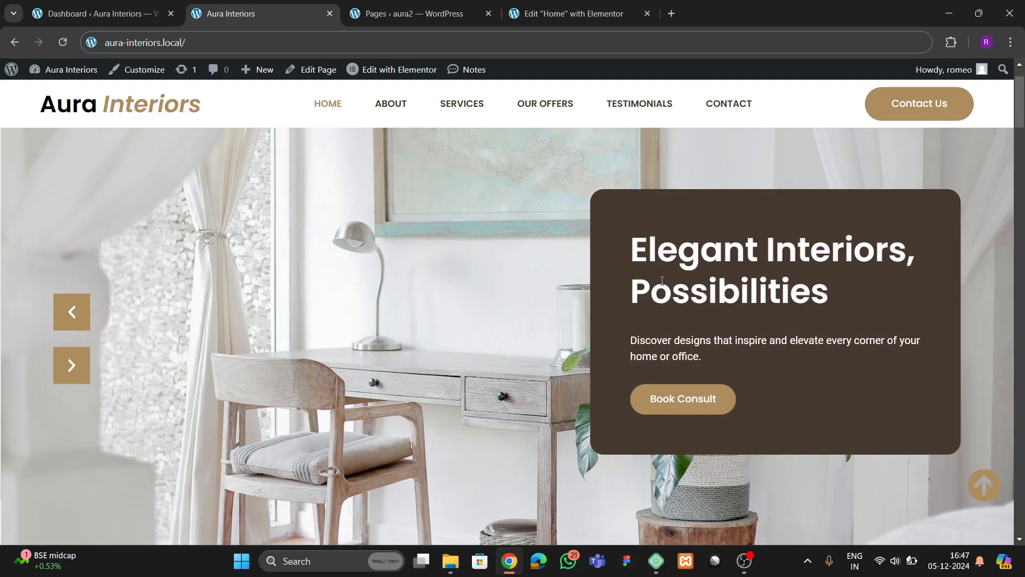
{"action": "left_click", "coordinate": [566, 13]}
{"action": "left_click", "coordinate": [284, 9]}
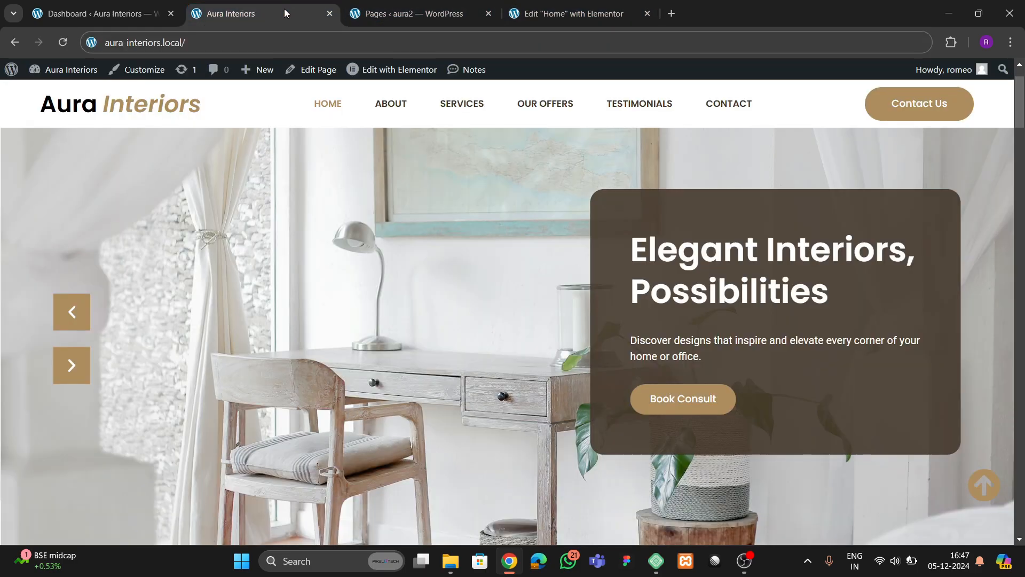
{"action": "left_click", "coordinate": [566, 13]}
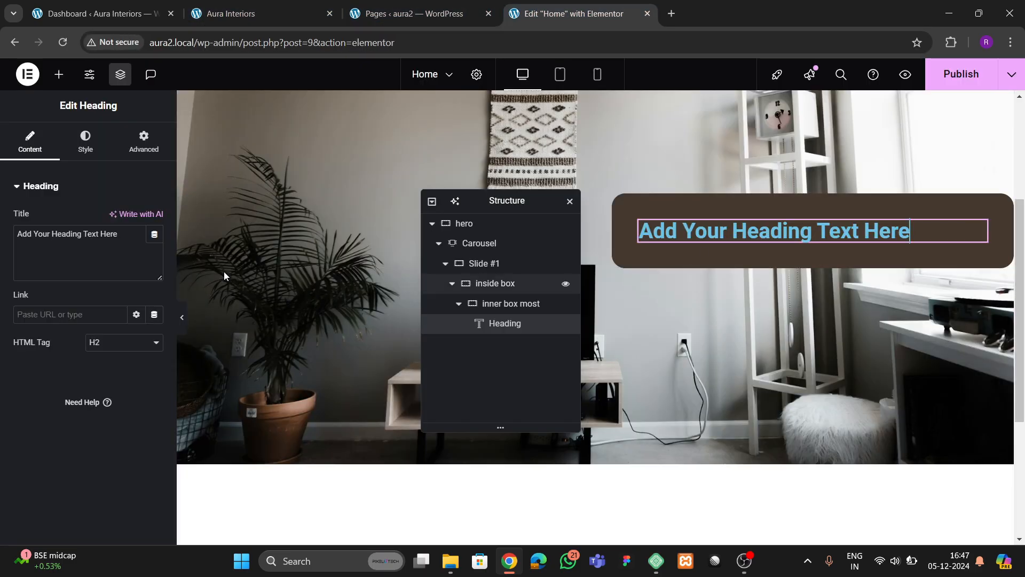
{"action": "left_click_drag", "start_coordinate": [126, 245], "coordinate": [2, 235]}
{"action": "type", "text": "Elegant"}
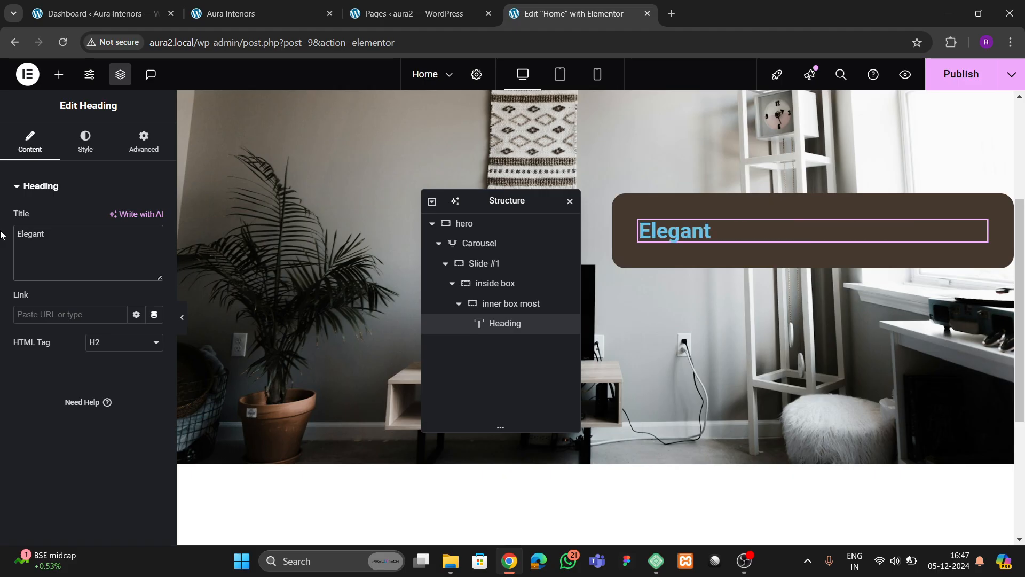
{"action": "type", "text": " Interiors"}
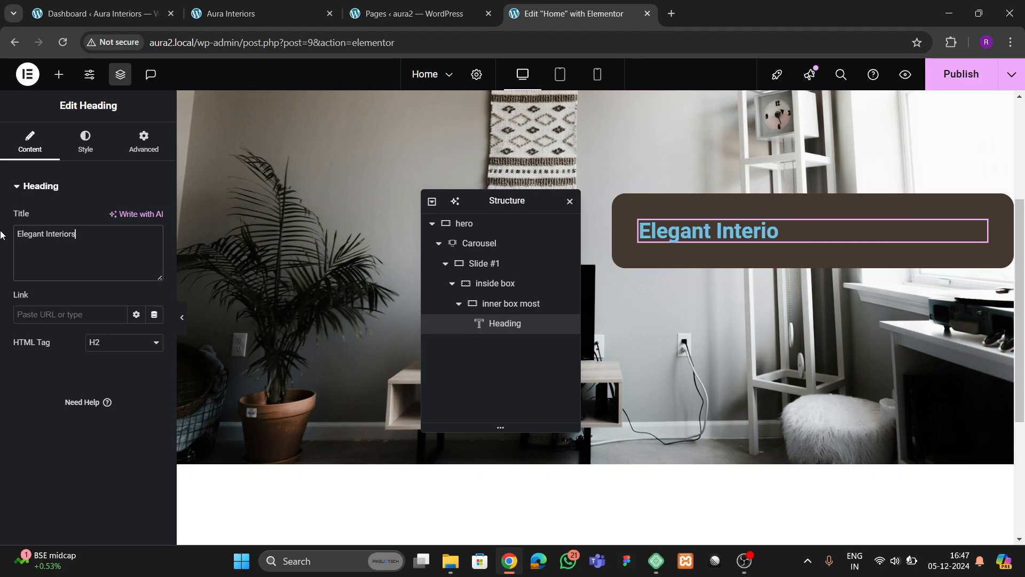
{"action": "type", "text": ", Possibo"}
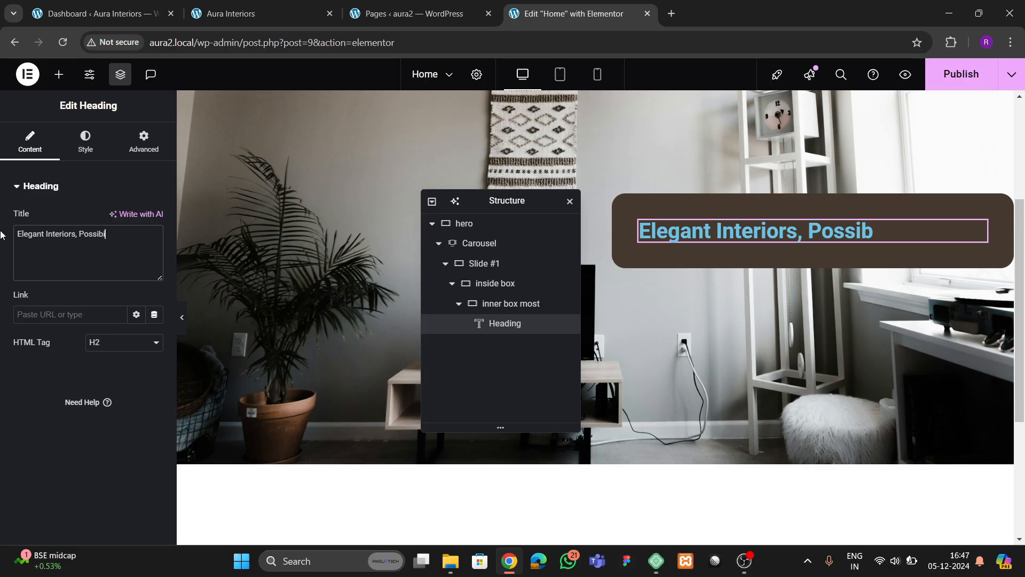
{"action": "key", "text": "BackSpace"}
{"action": "type", "text": "ies"}
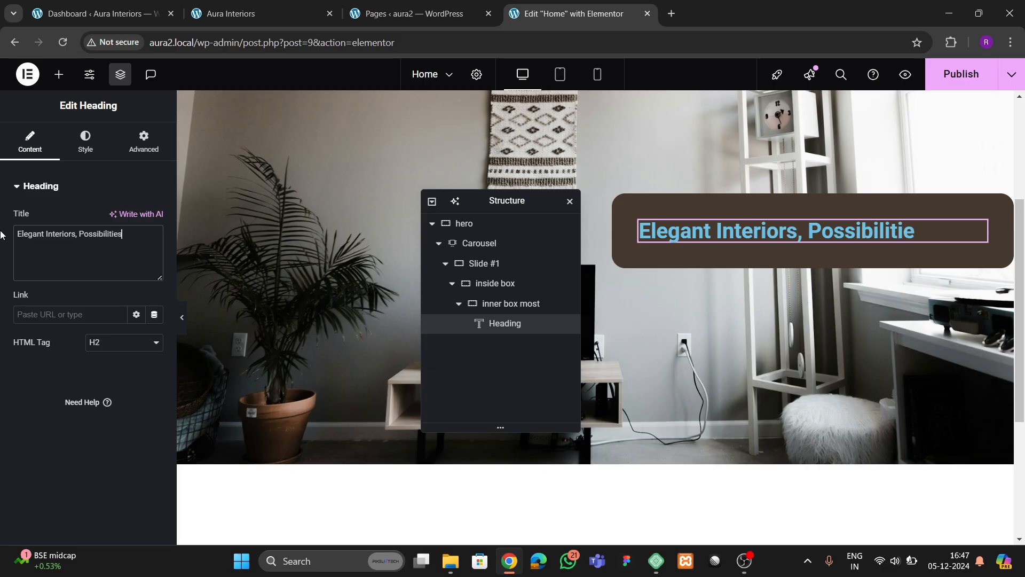
- Set the heading's font family to Poppins
{"action": "left_click", "coordinate": [85, 142]}
{"action": "left_click", "coordinate": [154, 246]}
{"action": "left_click", "coordinate": [61, 293]}
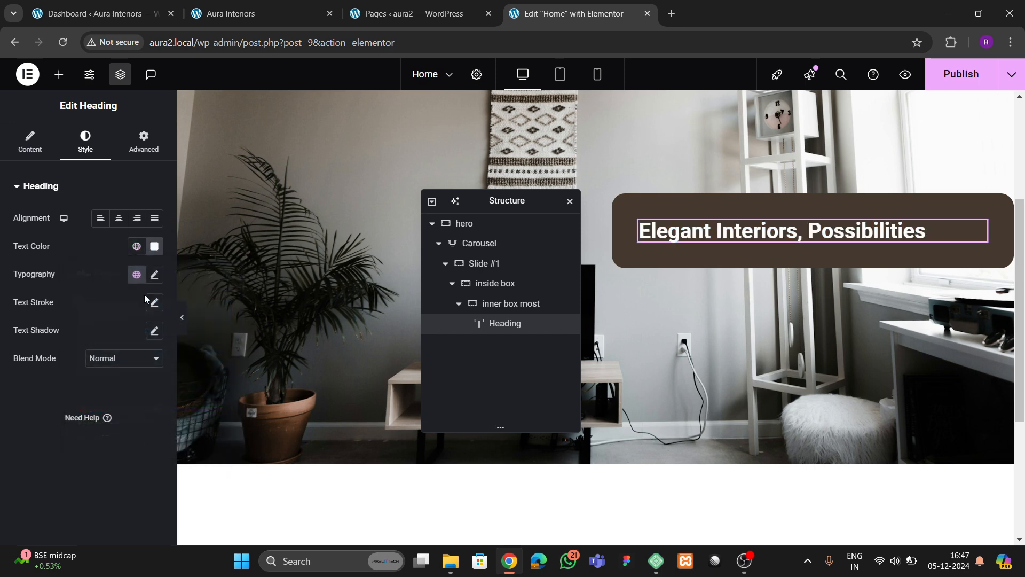
{"action": "left_click", "coordinate": [154, 274]}
{"action": "left_click", "coordinate": [120, 336]}
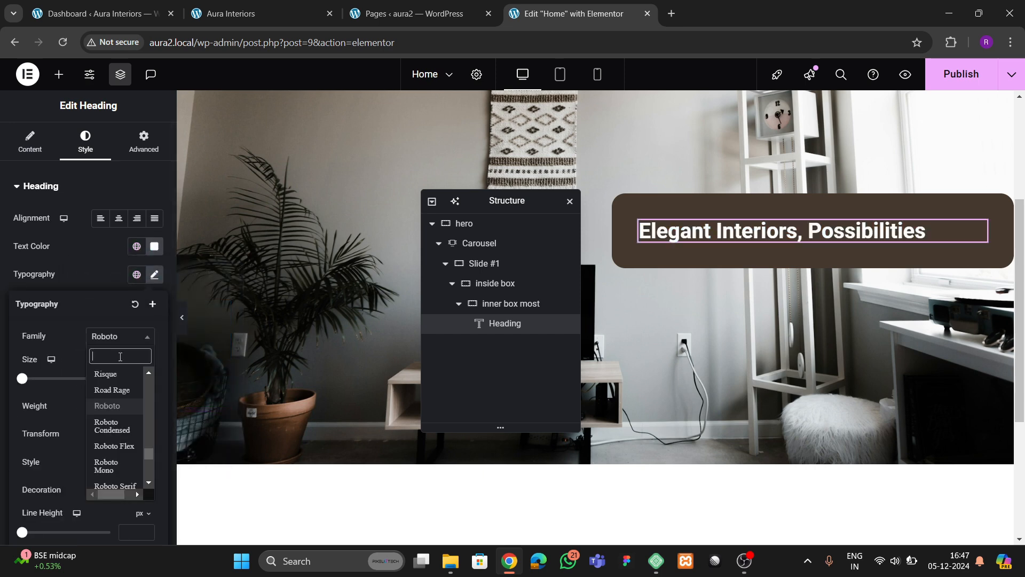
{"action": "type", "text": "poppins"}
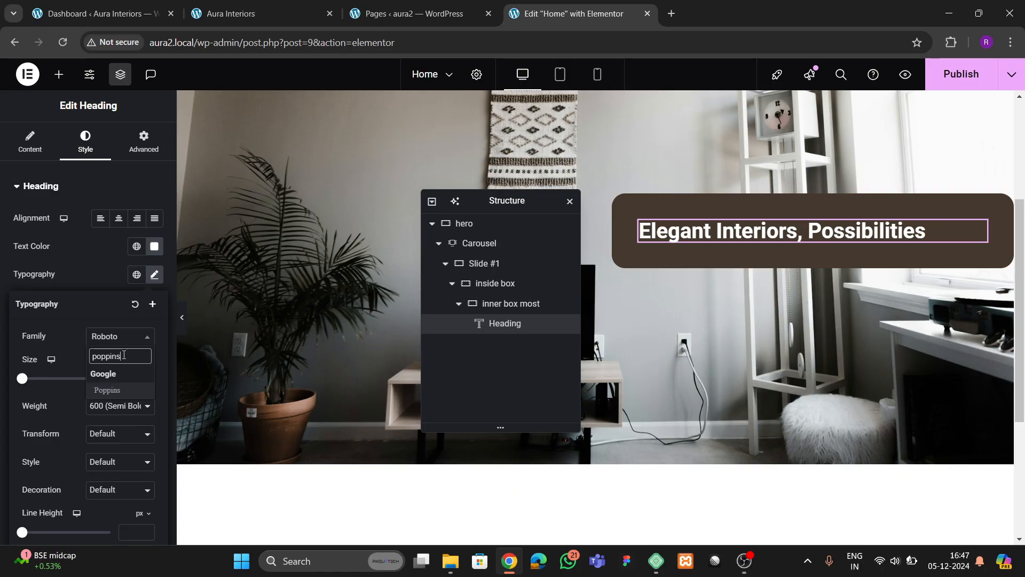
{"action": "key", "text": "Return"}
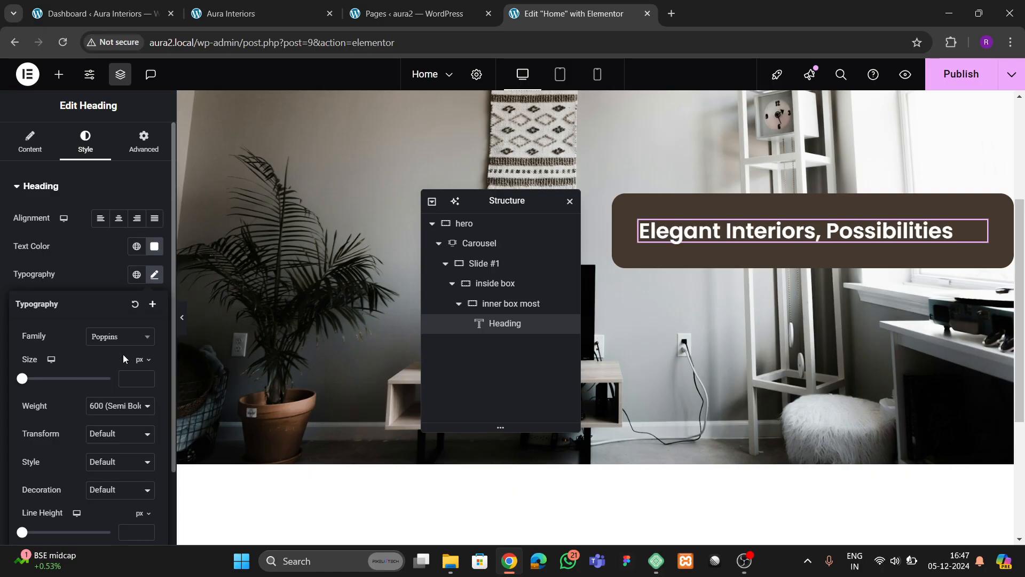
- Set the heading size to 45 px and line height to 1.2 em, then compare with the live page
{"action": "left_click", "coordinate": [145, 378]}
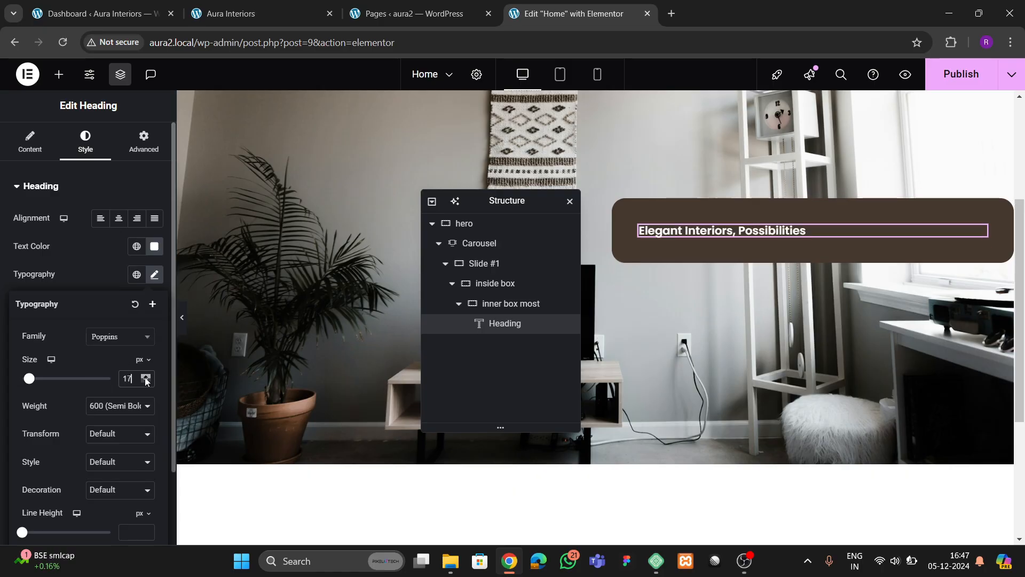
{"action": "left_click_drag", "start_coordinate": [145, 378], "coordinate": [146, 378]}
{"action": "scroll", "coordinate": [107, 411], "scroll_direction": "down", "scroll_amount": 2}
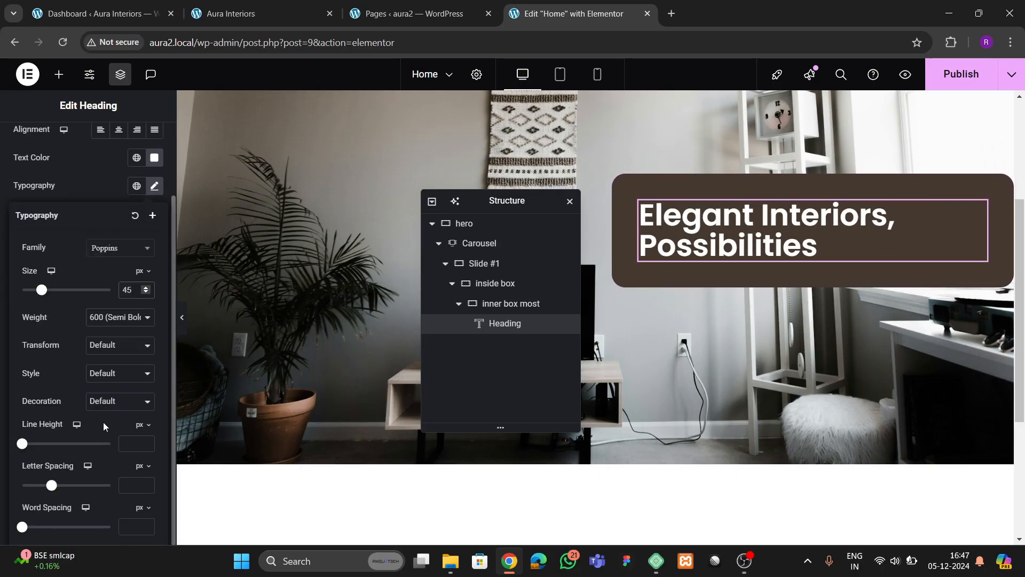
{"action": "left_click", "coordinate": [140, 424]}
{"action": "left_click", "coordinate": [135, 447]}
{"action": "left_click", "coordinate": [125, 444]}
{"action": "type", "text": "1.2"}
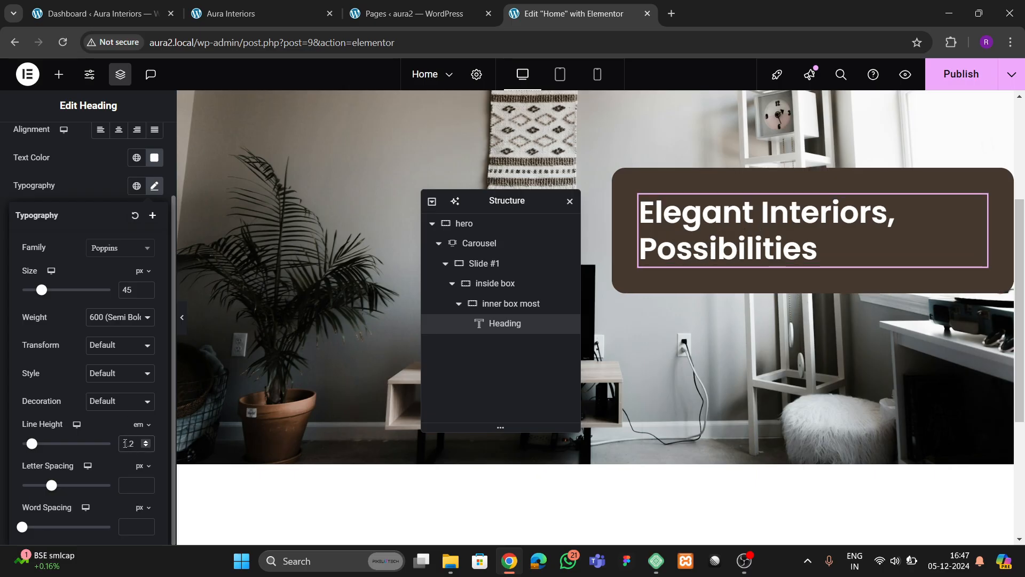
{"action": "left_click", "coordinate": [257, 13]}
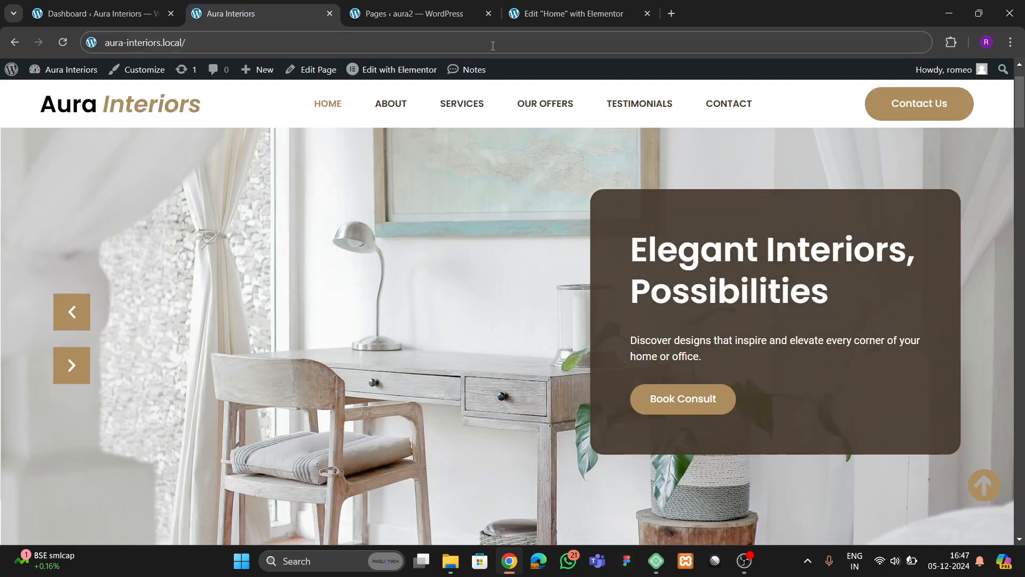
- Add a Text Editor widget with lorem ipsum placeholder text under the heading
{"action": "left_click", "coordinate": [534, 16]}
{"action": "left_click", "coordinate": [58, 74]}
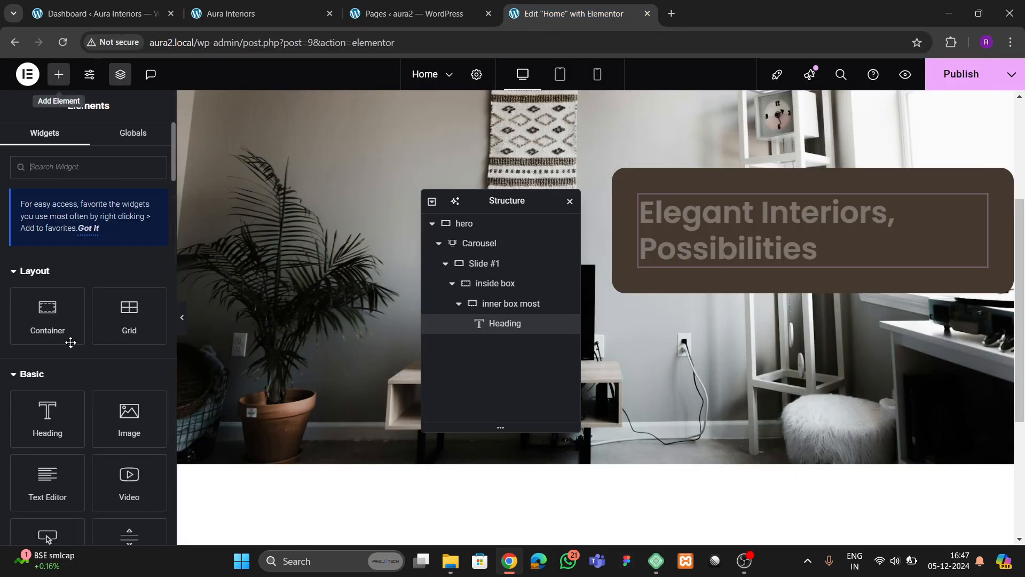
{"action": "scroll", "coordinate": [69, 374], "scroll_direction": "down", "scroll_amount": 3}
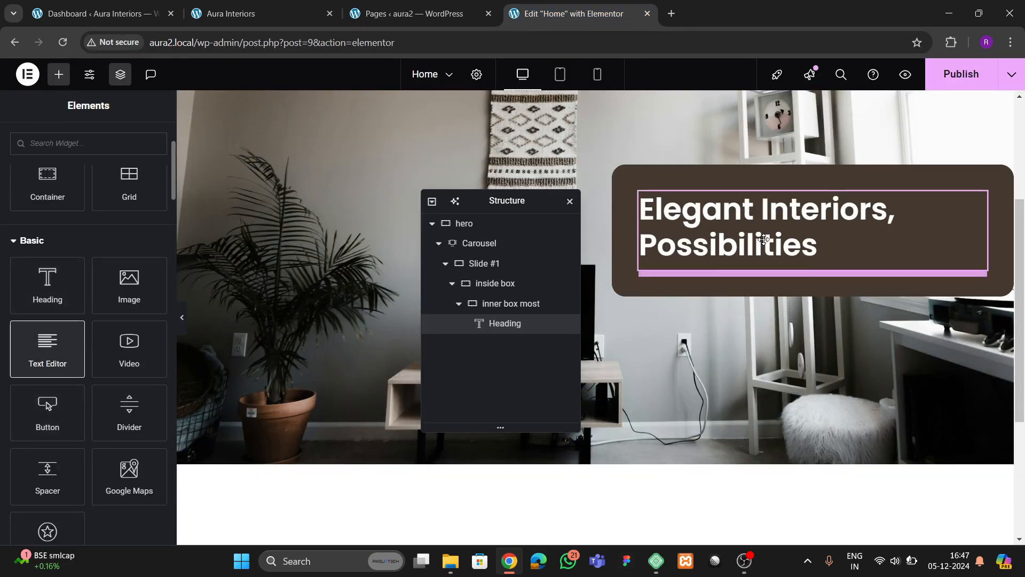
{"action": "left_click_drag", "start_coordinate": [763, 239], "coordinate": [764, 241]}
- Set the paragraph text colour to white and review its typography options
{"action": "left_click", "coordinate": [85, 142]}
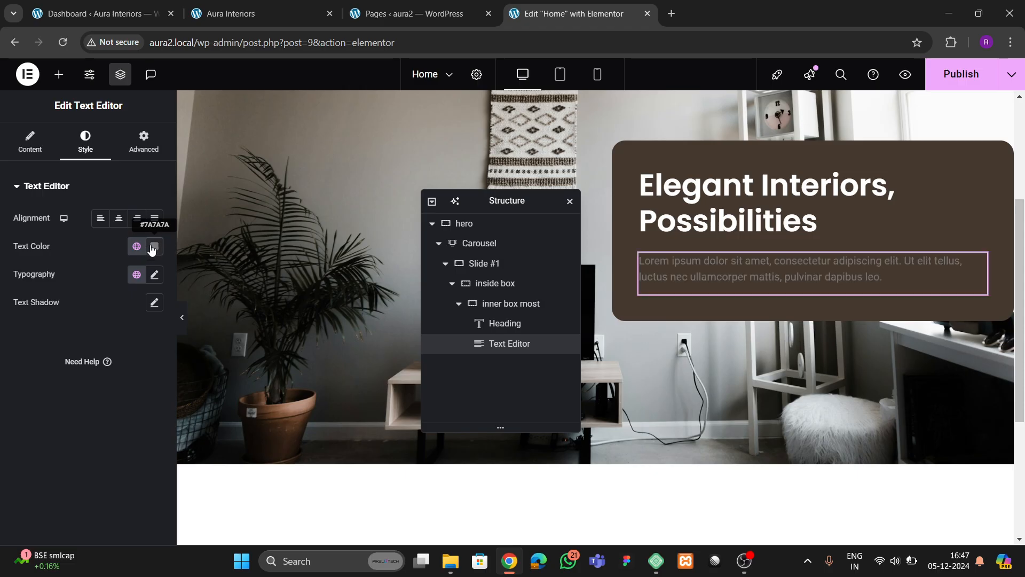
{"action": "left_click", "coordinate": [153, 249]}
{"action": "left_click_drag", "start_coordinate": [88, 315], "coordinate": [23, 273]}
{"action": "left_click", "coordinate": [53, 370]}
{"action": "left_click", "coordinate": [154, 279]}
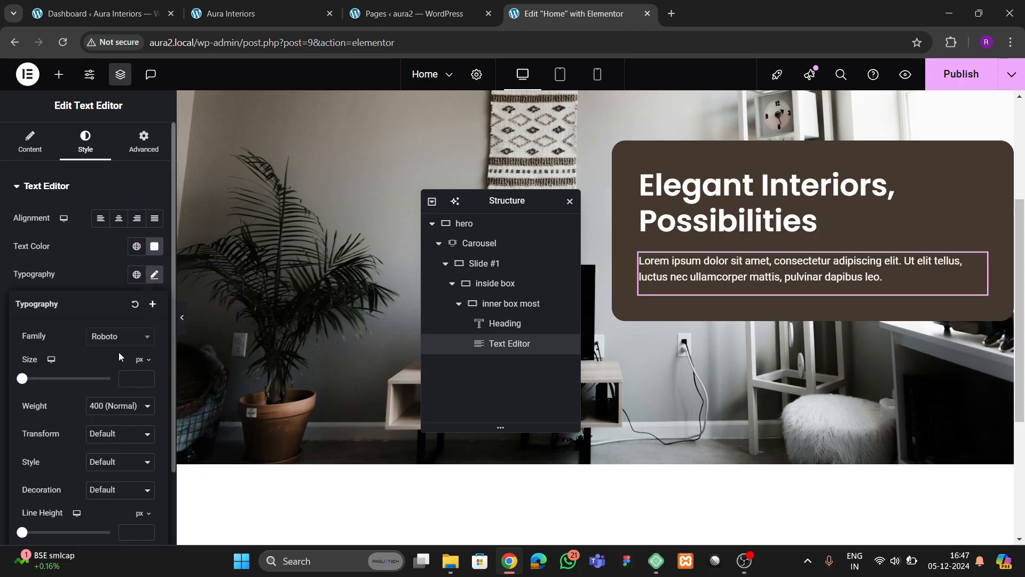
{"action": "left_click", "coordinate": [119, 337]}
{"action": "left_click", "coordinate": [99, 272]}
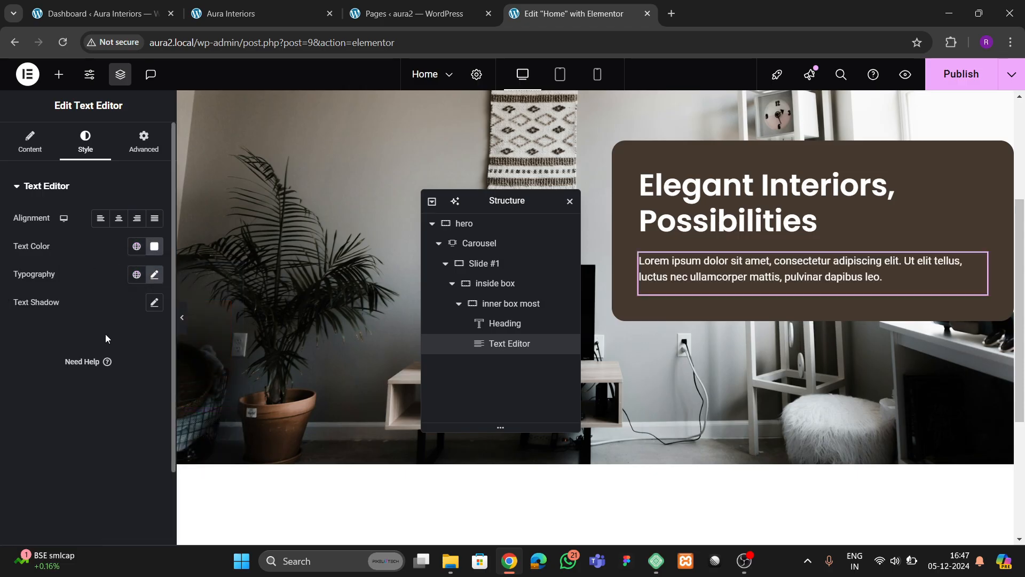
- Compare with the live homepage and change the paragraph colour to light grey
{"action": "left_click", "coordinate": [257, 14]}
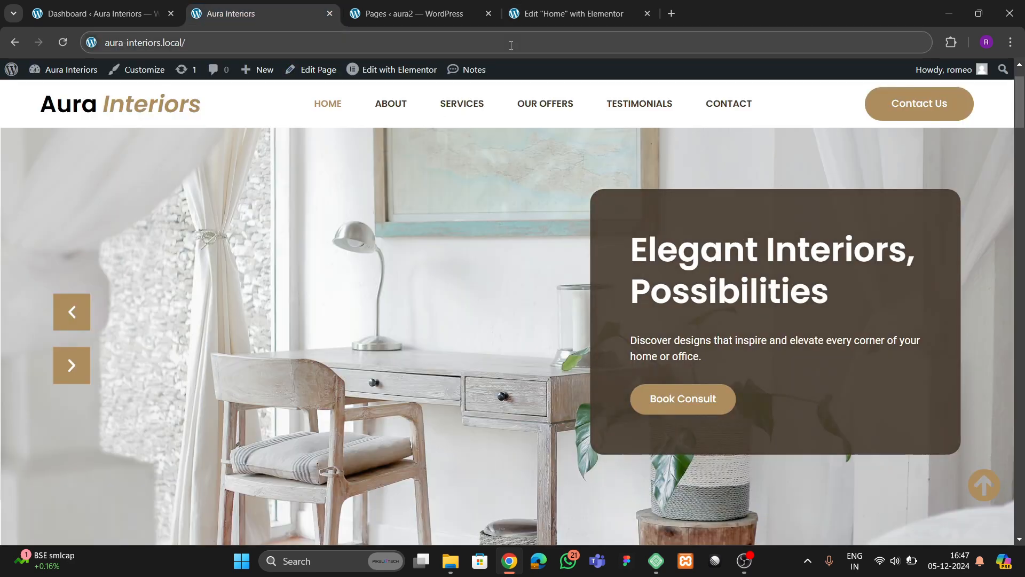
{"action": "left_click", "coordinate": [560, 14]}
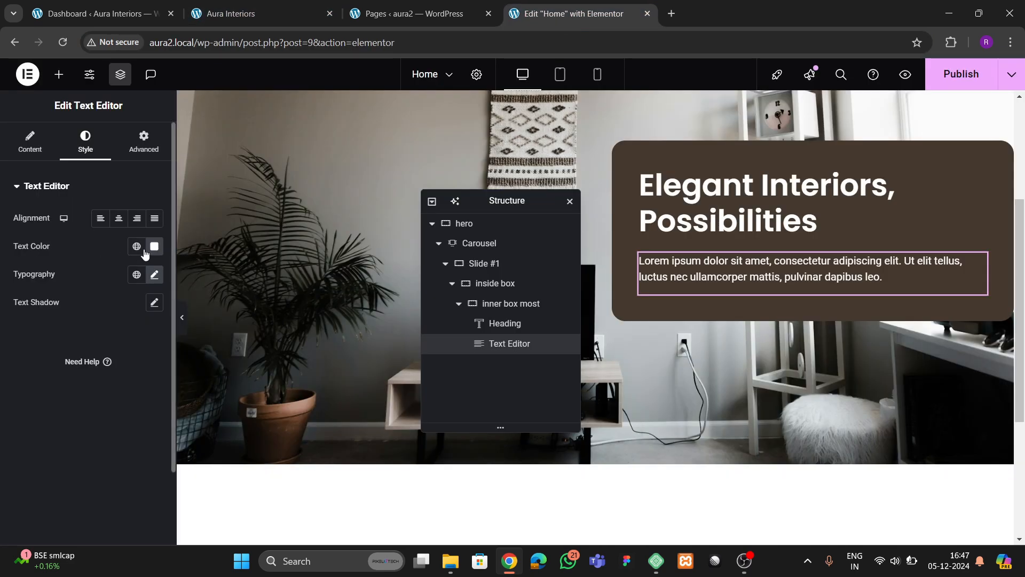
{"action": "left_click_drag", "start_coordinate": [80, 335], "coordinate": [67, 325]}
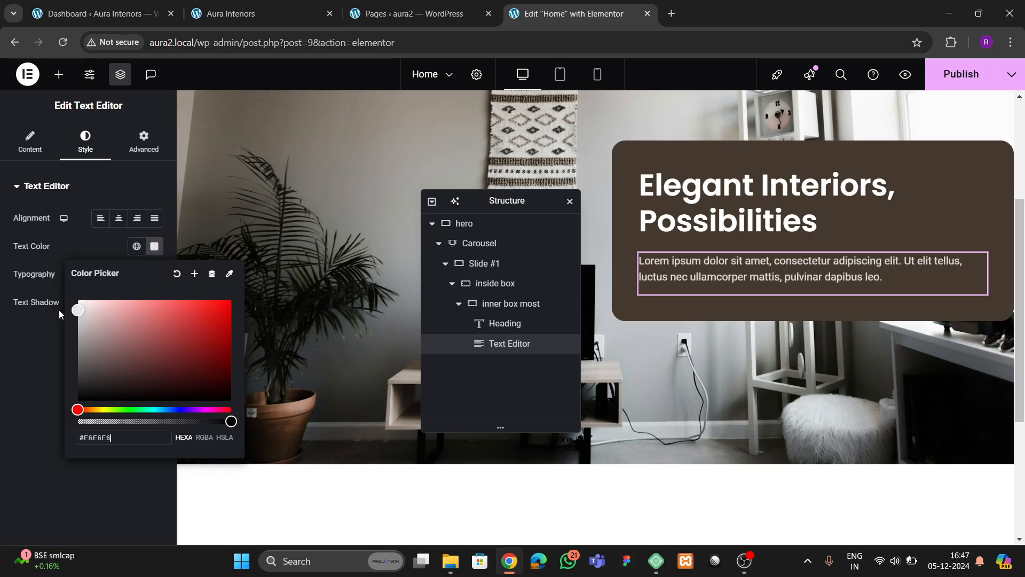
{"action": "left_click", "coordinate": [58, 310]}
{"action": "left_click", "coordinate": [230, 8]}
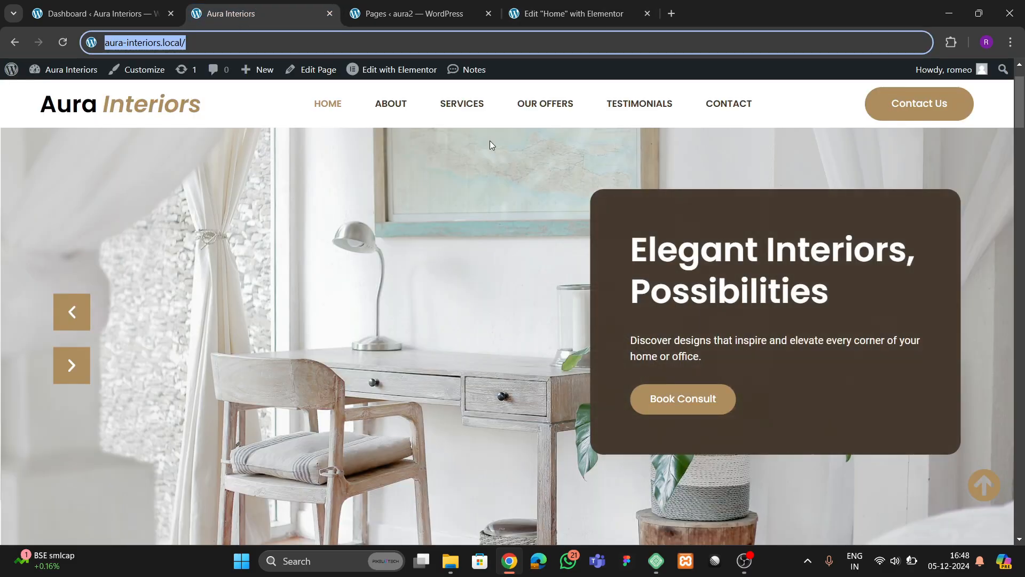
{"action": "left_click", "coordinate": [566, 14]}
- Add a Button widget below the paragraph labelled 'Read More'
{"action": "left_click", "coordinate": [59, 73]}
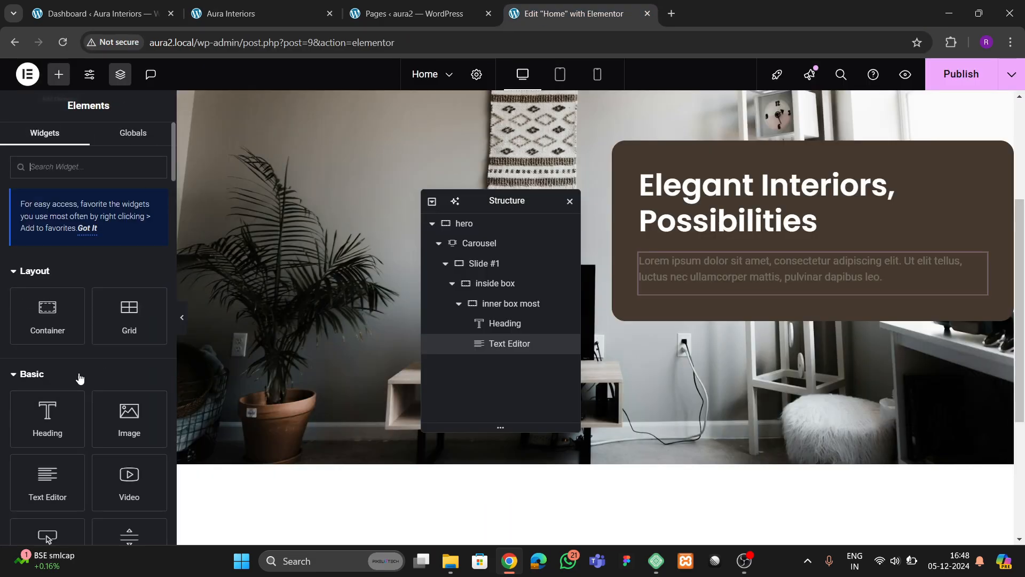
{"action": "left_click_drag", "start_coordinate": [48, 408], "coordinate": [725, 289]}
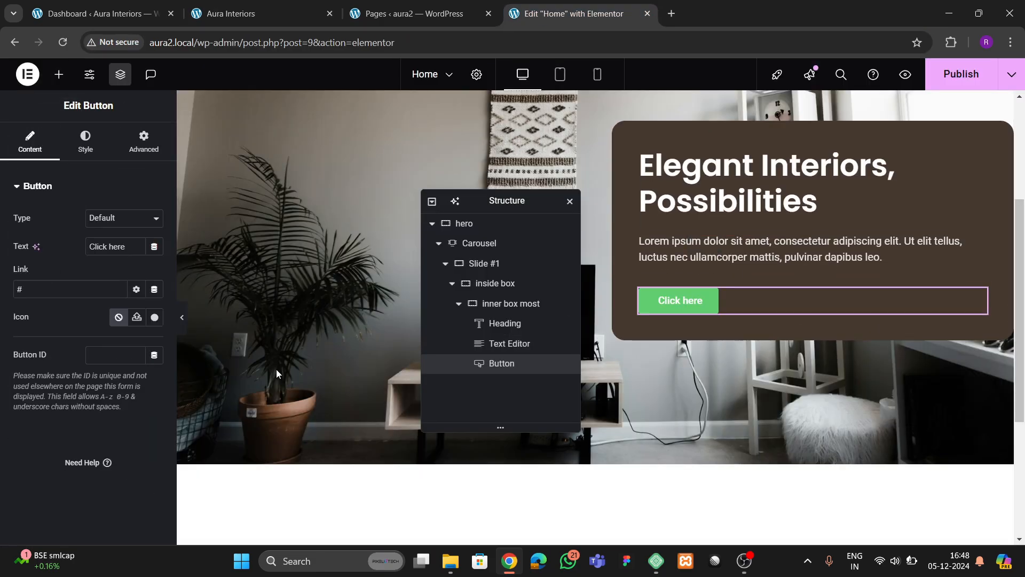
{"action": "key", "text": "BackSpace"}
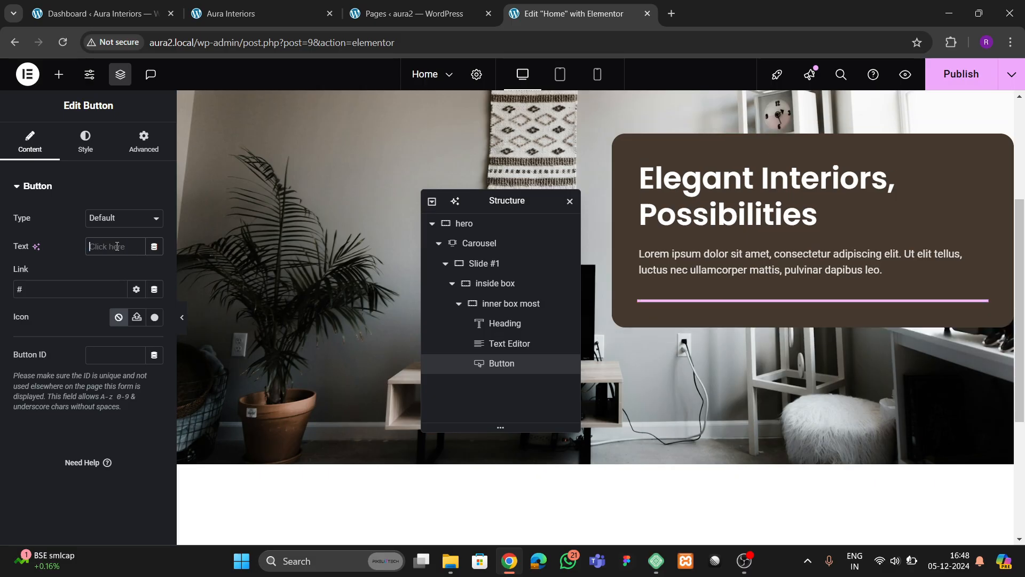
{"action": "type", "text": "Read More"}
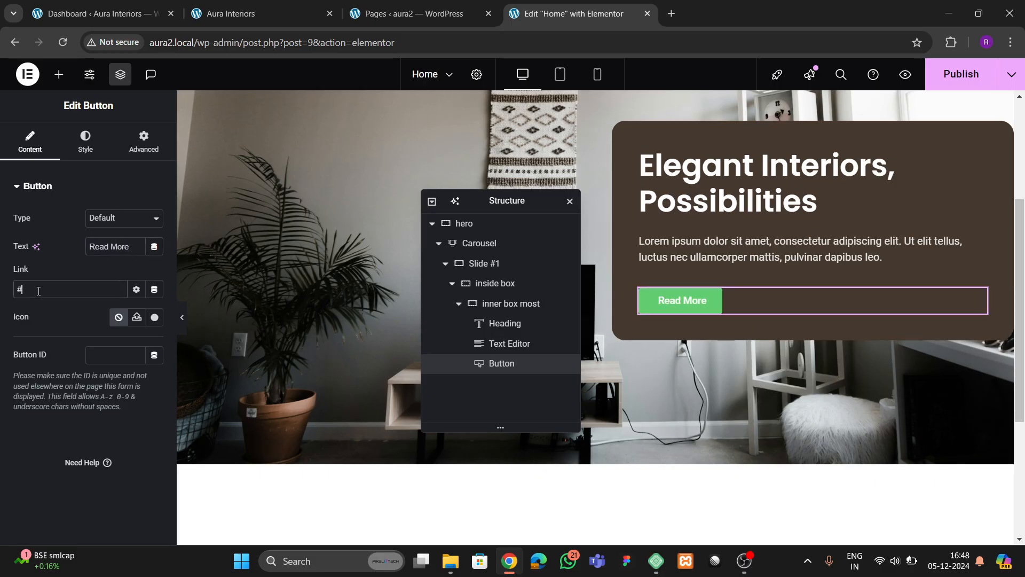
- Copy the tan brand colour #AC8D5E from the live site with the colour-picker extension
{"action": "left_click", "coordinate": [84, 155]}
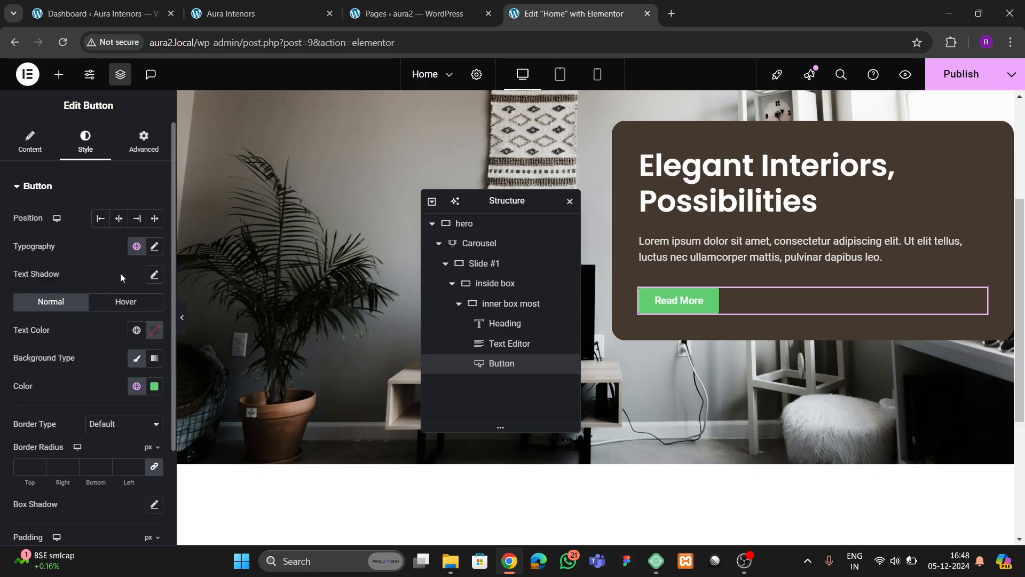
{"action": "left_click", "coordinate": [220, 16]}
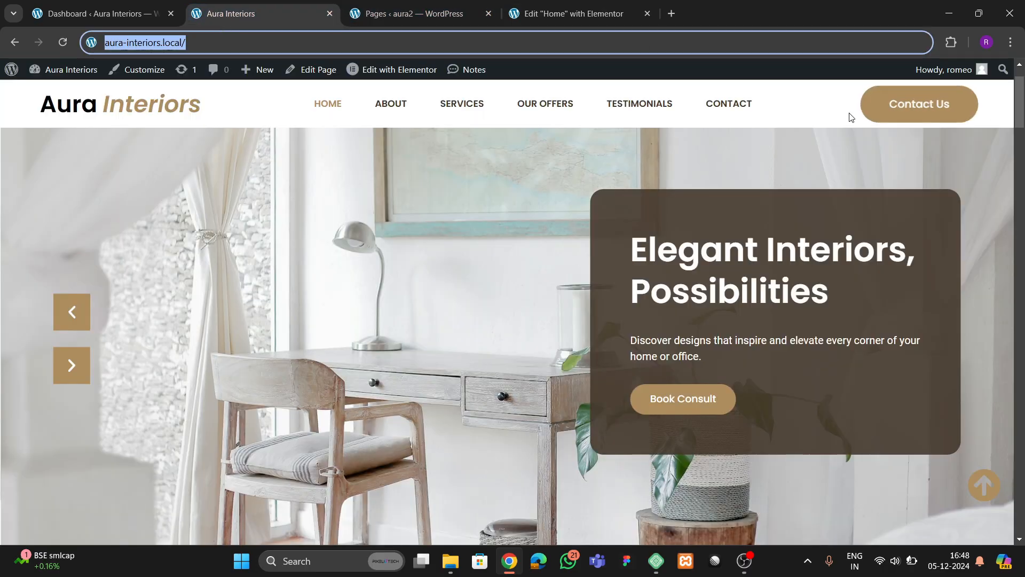
{"action": "left_click", "coordinate": [951, 42]}
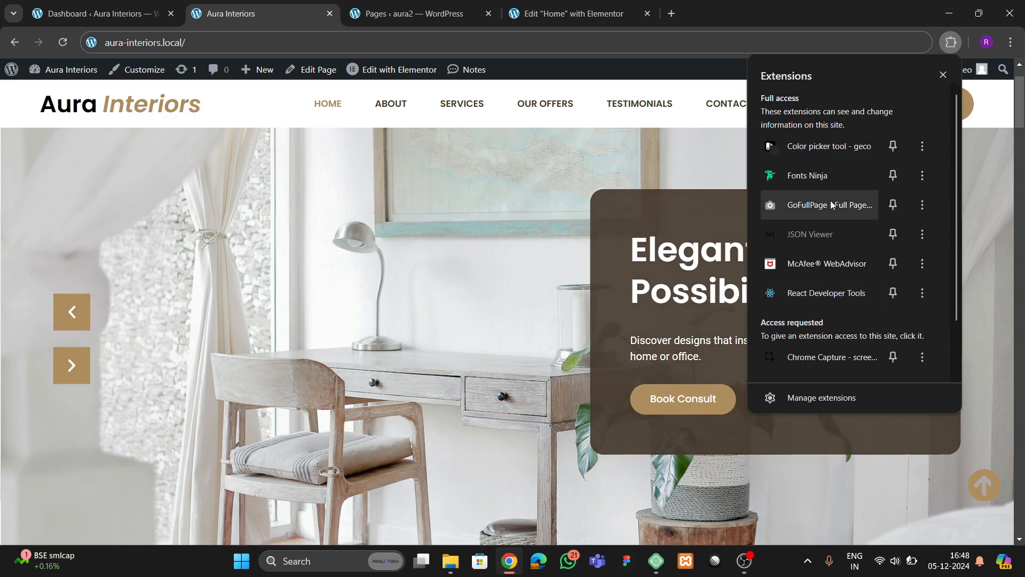
{"action": "left_click", "coordinate": [817, 146]}
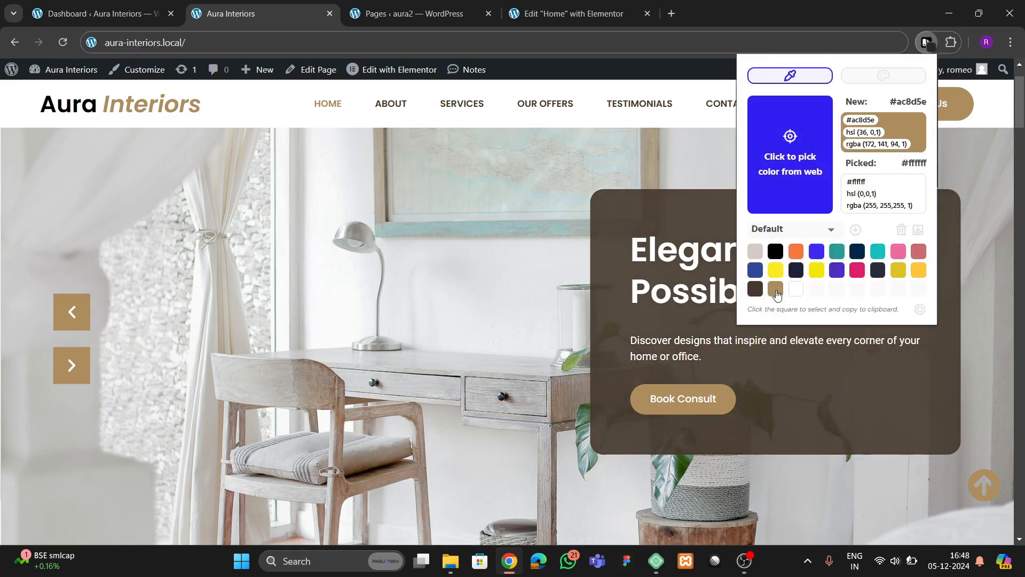
{"action": "left_click", "coordinate": [777, 291]}
{"action": "left_click", "coordinate": [568, 13]}
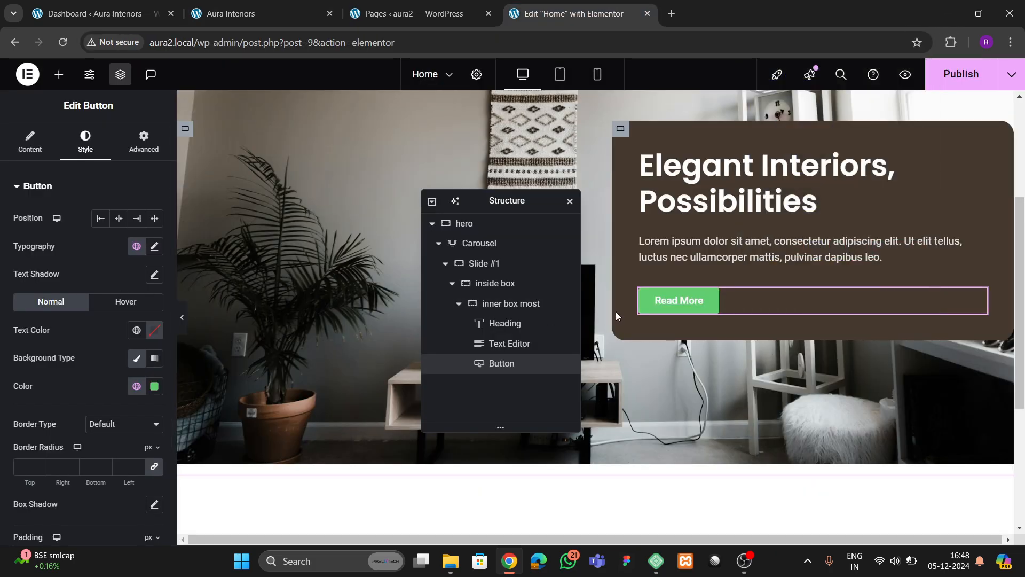
- Apply #AC8D5E as the button's background colour
{"action": "left_click", "coordinate": [154, 388]}
{"action": "type", "text": "#ac8d5e"}
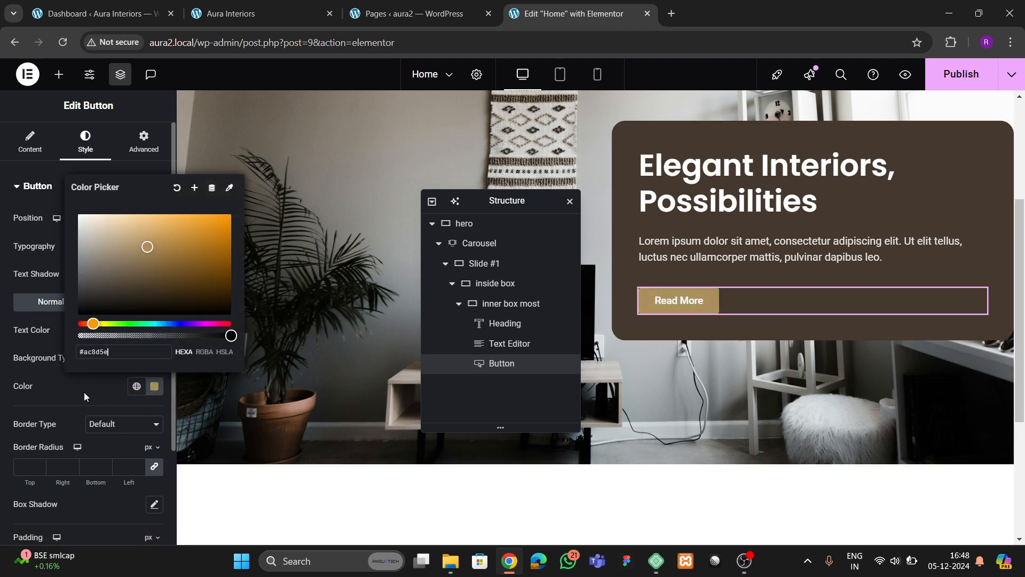
{"action": "left_click", "coordinate": [155, 386]}
{"action": "left_click", "coordinate": [154, 387]}
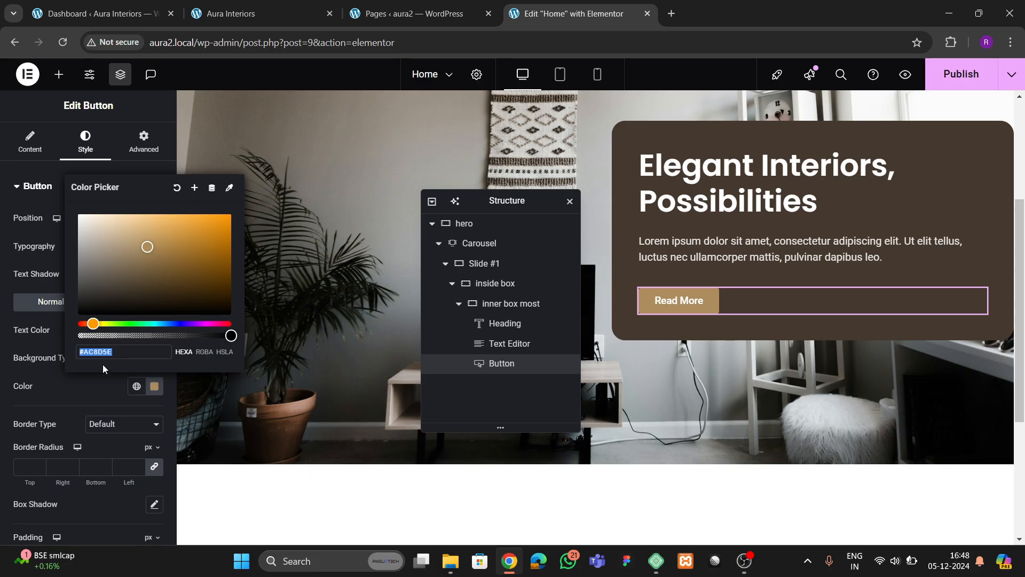
{"action": "left_click", "coordinate": [104, 380]}
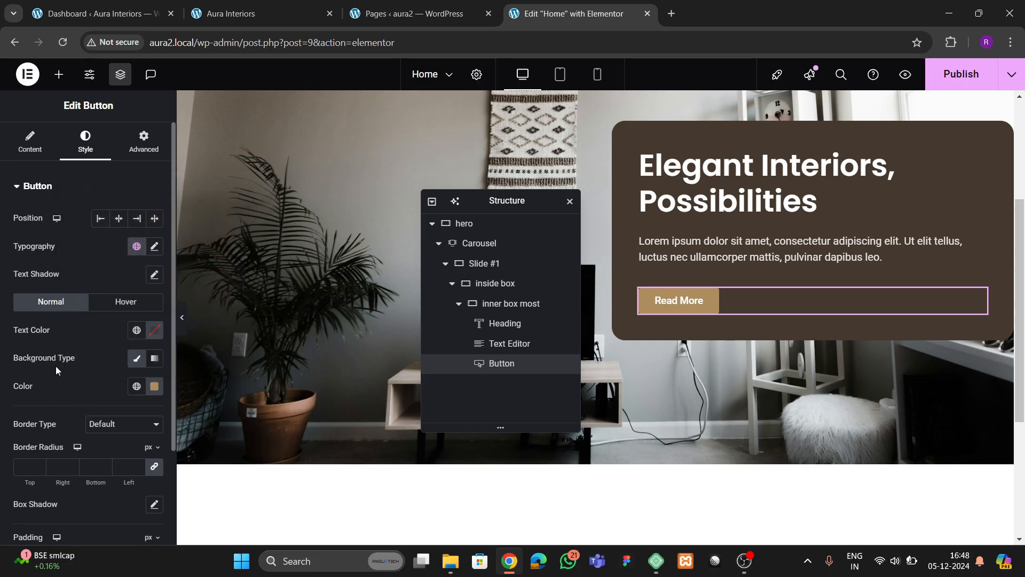
- Give the button a border radius of 100 for fully rounded corners
{"action": "left_click", "coordinate": [152, 248]}
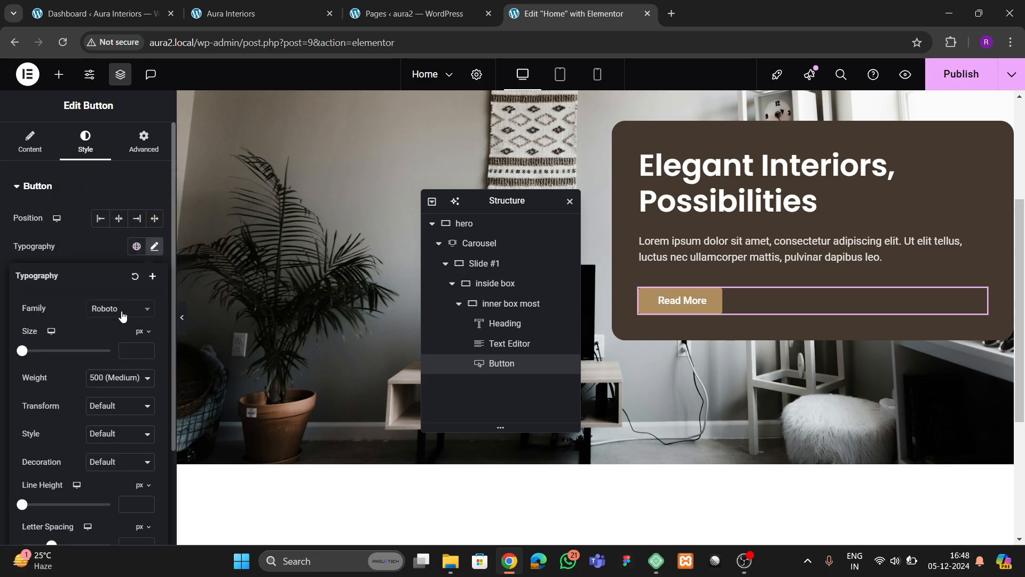
{"action": "left_click", "coordinate": [97, 257]}
{"action": "scroll", "coordinate": [51, 367], "scroll_direction": "down", "scroll_amount": 3}
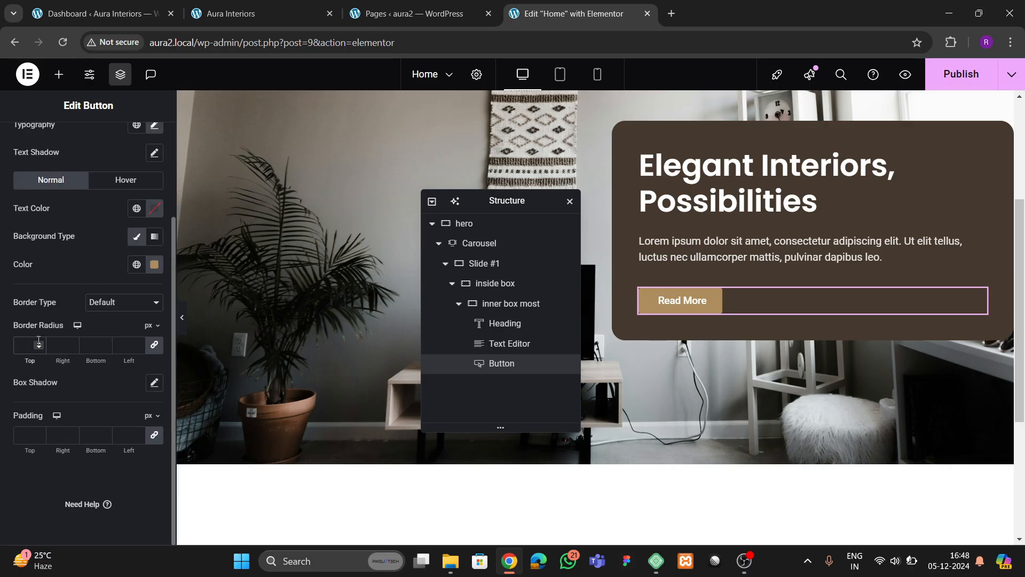
{"action": "left_click", "coordinate": [39, 344]}
{"action": "type", "text": "100"}
{"action": "scroll", "coordinate": [65, 318], "scroll_direction": "up", "scroll_amount": 3}
{"action": "scroll", "coordinate": [71, 307], "scroll_direction": "down", "scroll_amount": 3}
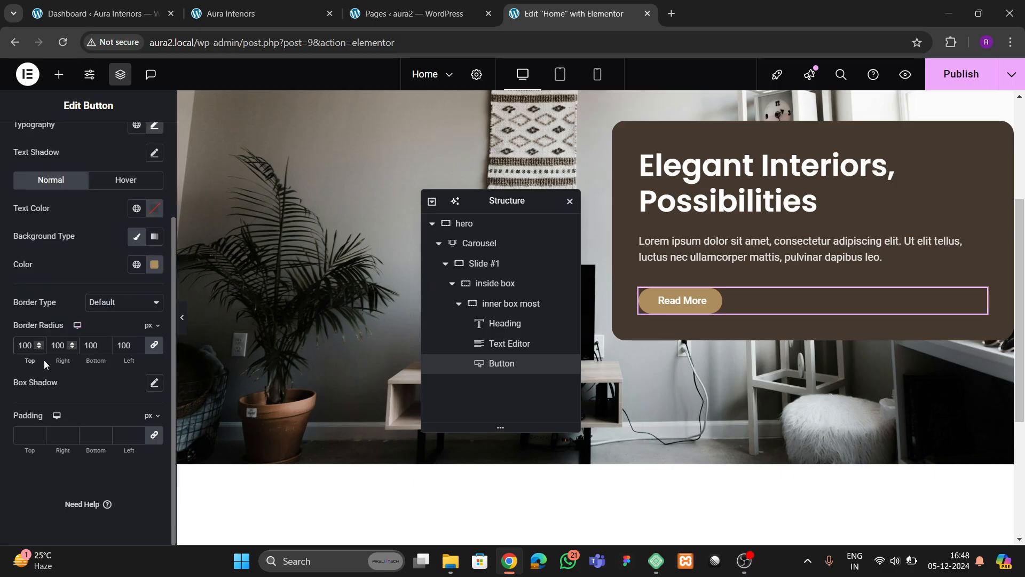
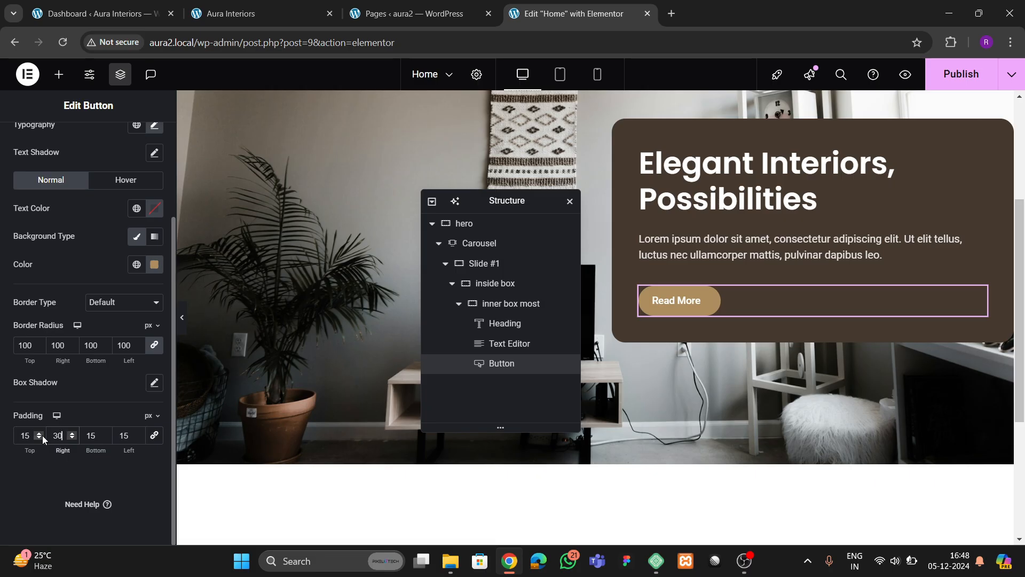
- Set the Read More button's left padding to 30
{"action": "double_click", "coordinate": [124, 436]}
{"action": "type", "text": "30"}
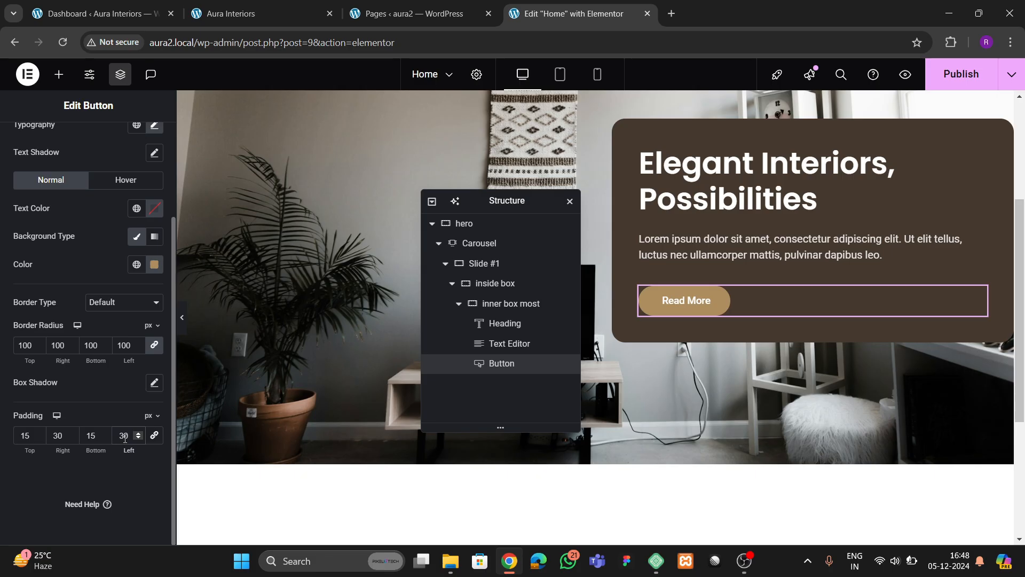
{"action": "scroll", "coordinate": [151, 240], "scroll_direction": "up", "scroll_amount": 3}
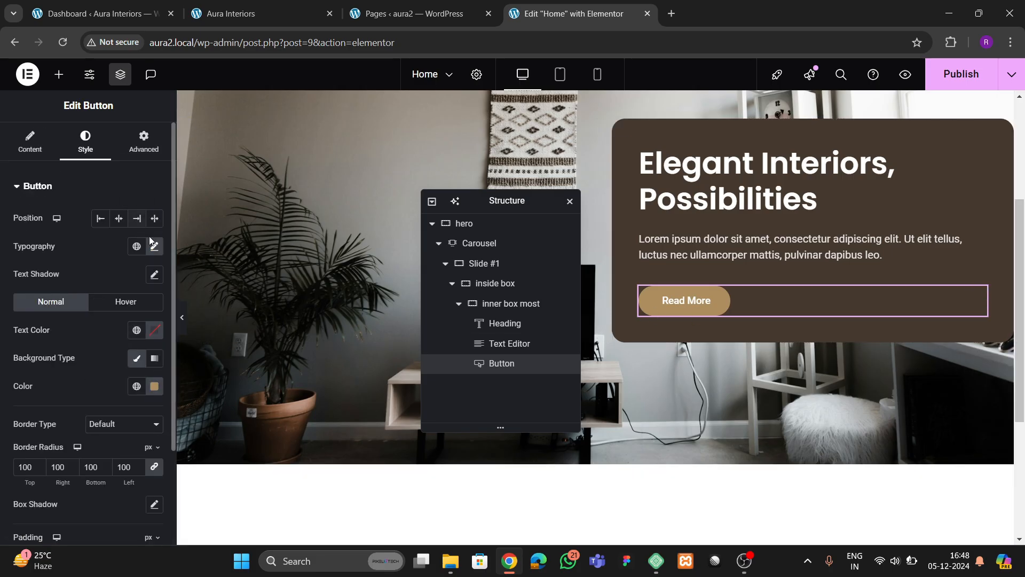
- Set the button label's typography size to 15 and compare with the live home page
{"action": "left_click", "coordinate": [154, 246]}
{"action": "left_click", "coordinate": [147, 348]}
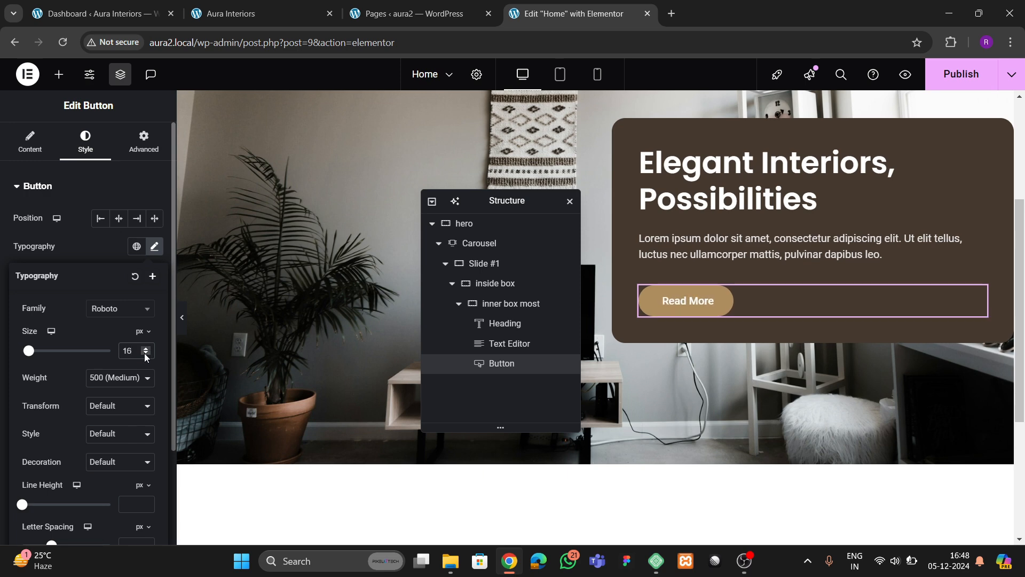
{"action": "left_click", "coordinate": [146, 354]}
{"action": "left_click", "coordinate": [224, 14]}
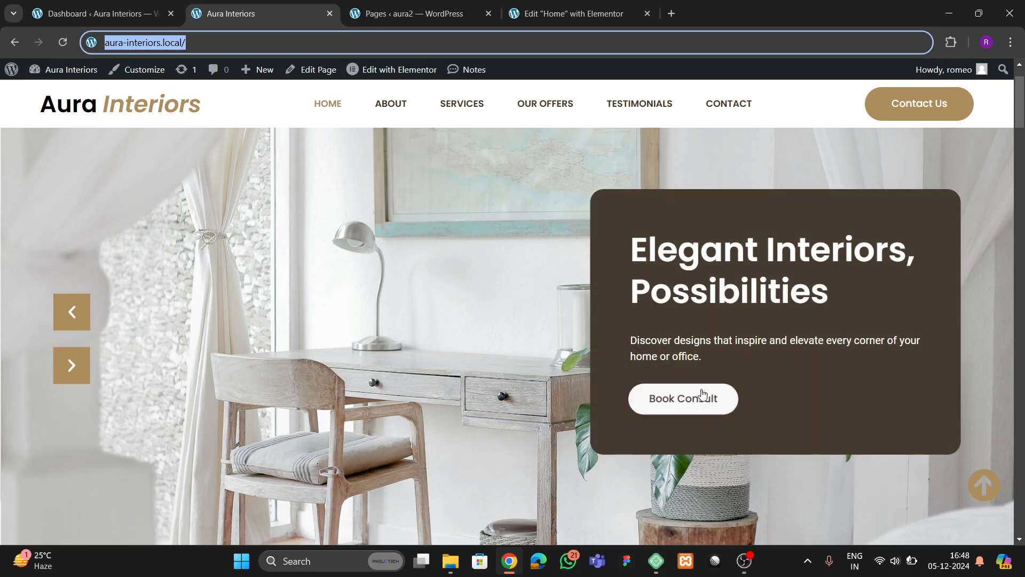
- Back in the editor, pick a white hover background colour for the button
{"action": "left_click", "coordinate": [574, 15]}
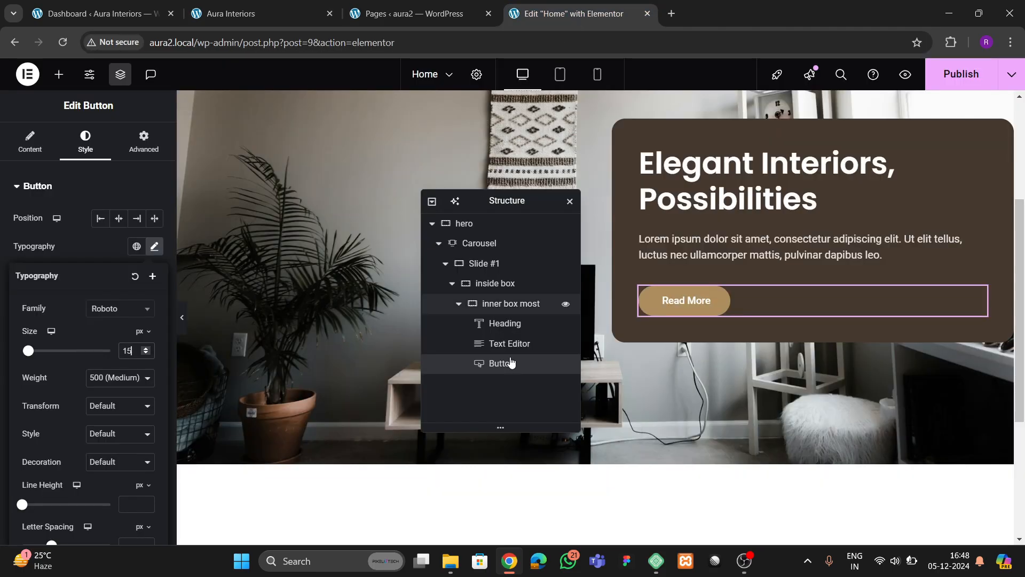
{"action": "left_click", "coordinate": [690, 307]}
{"action": "left_click", "coordinate": [106, 302]}
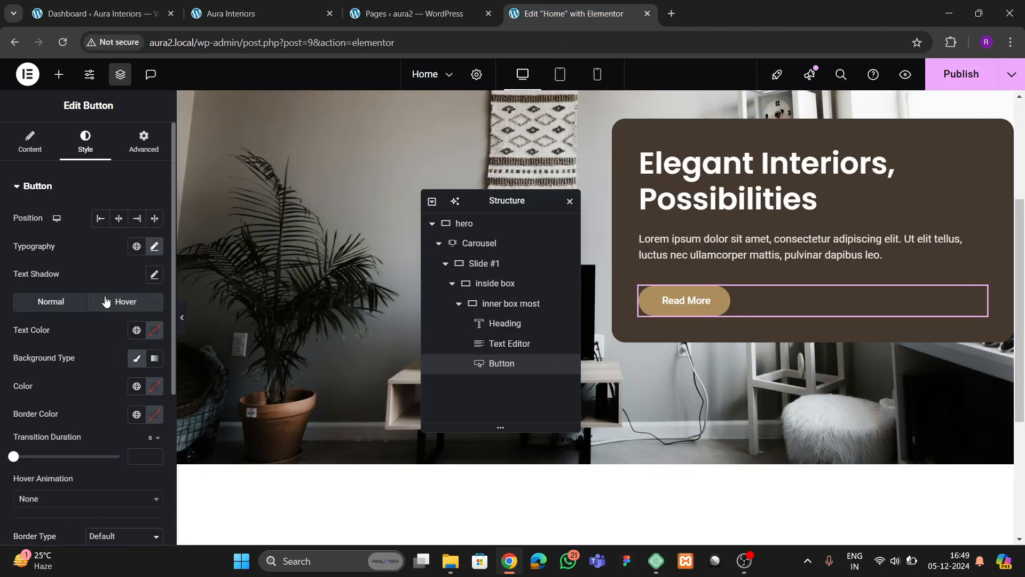
{"action": "left_click", "coordinate": [154, 386]}
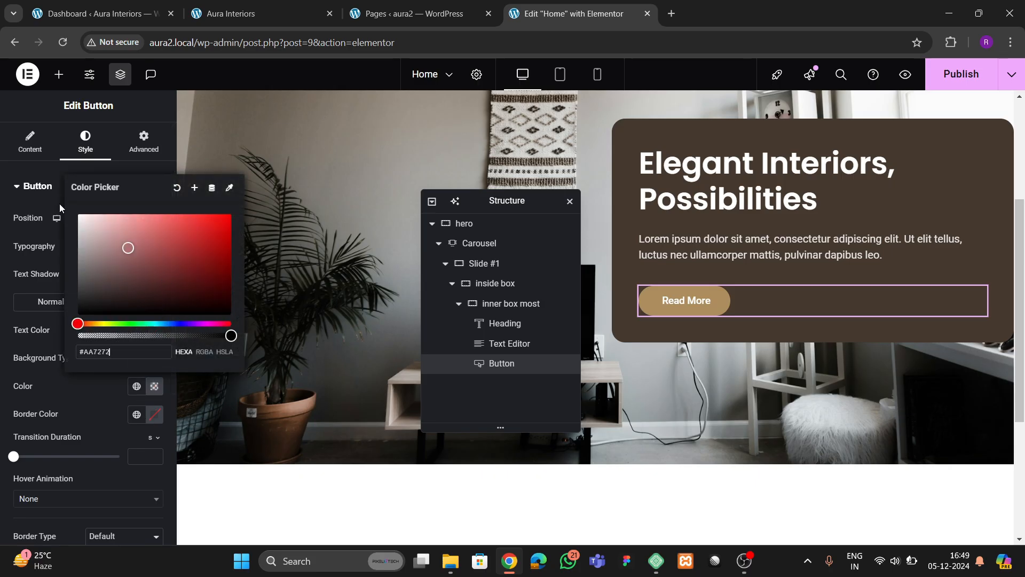
{"action": "left_click", "coordinate": [74, 373]}
{"action": "left_click", "coordinate": [137, 330]}
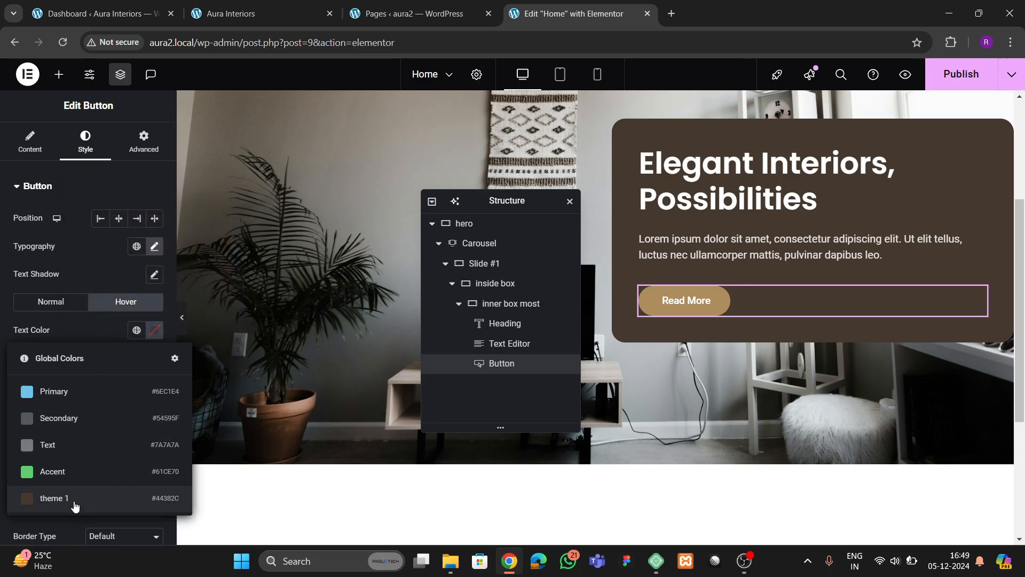
{"action": "left_click", "coordinate": [88, 328]}
{"action": "left_click", "coordinate": [51, 302]}
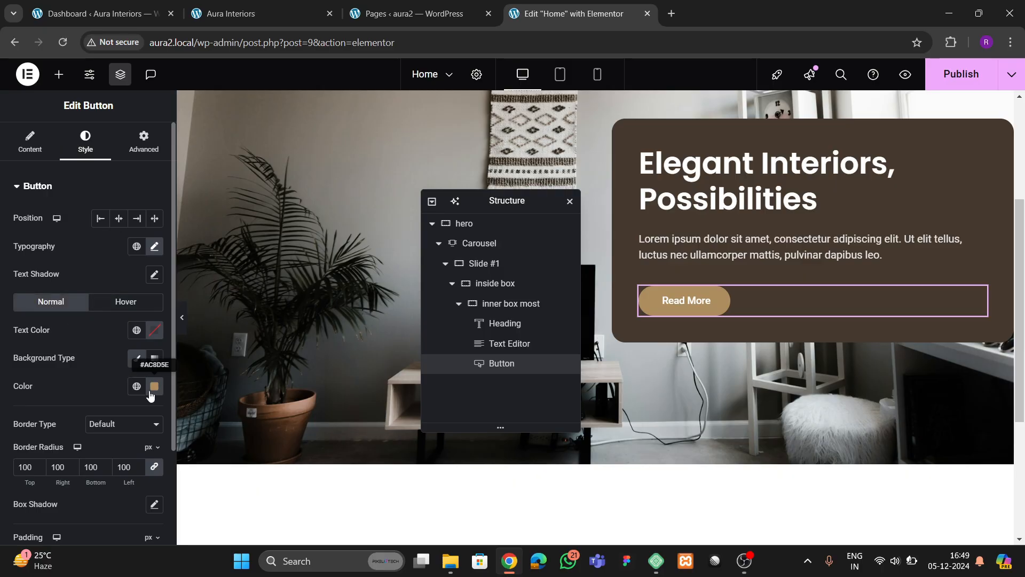
- Save the button's tan background as a new global colour named 'theme 2'
{"action": "left_click", "coordinate": [154, 386]}
{"action": "left_click", "coordinate": [195, 188]}
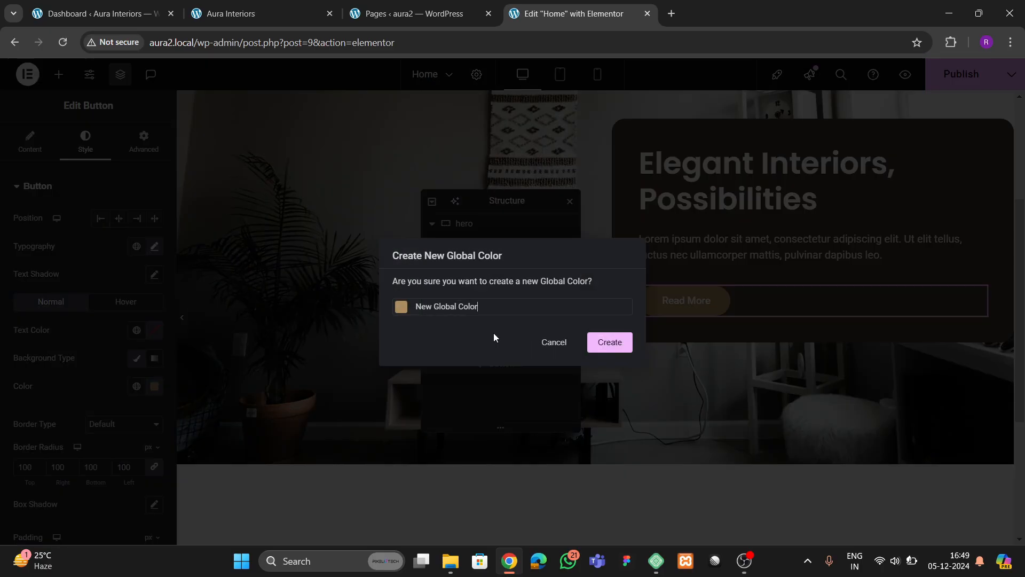
{"action": "key", "text": "BackSpace"}
{"action": "type", "text": "theme 2"}
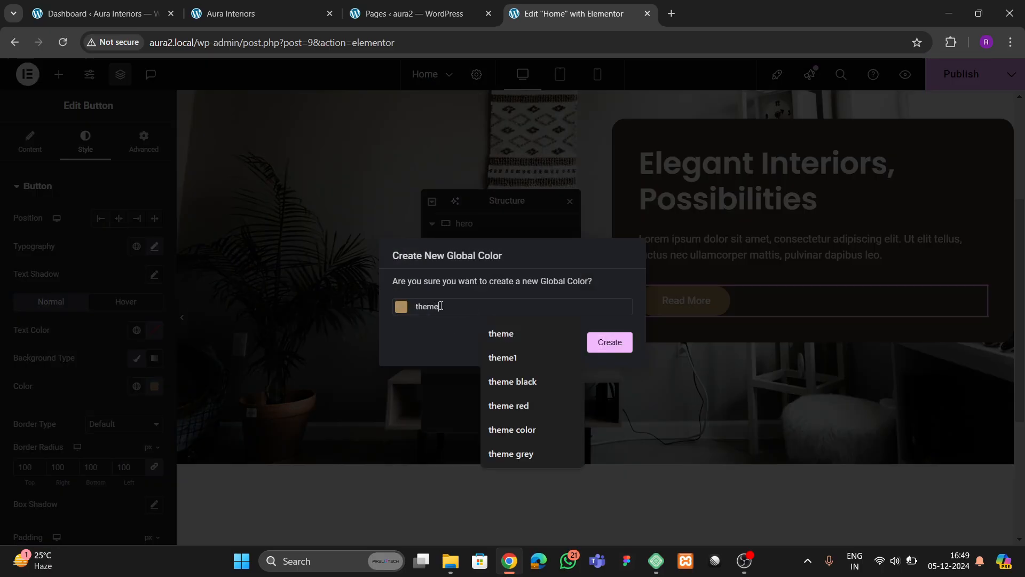
{"action": "left_click", "coordinate": [612, 344]}
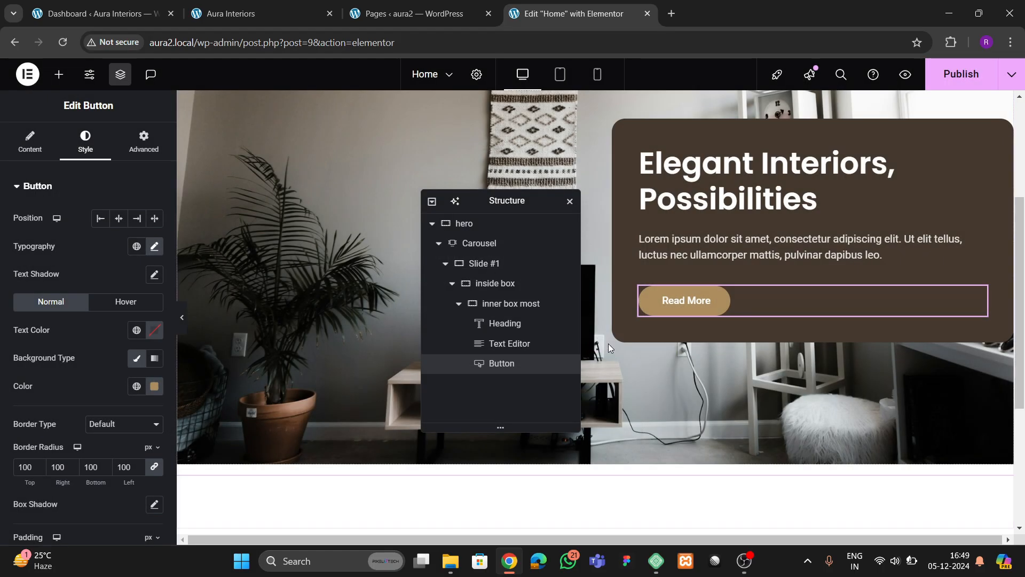
- Set the button's hover text colour to global theme 1, checking the live site
{"action": "left_click", "coordinate": [143, 304]}
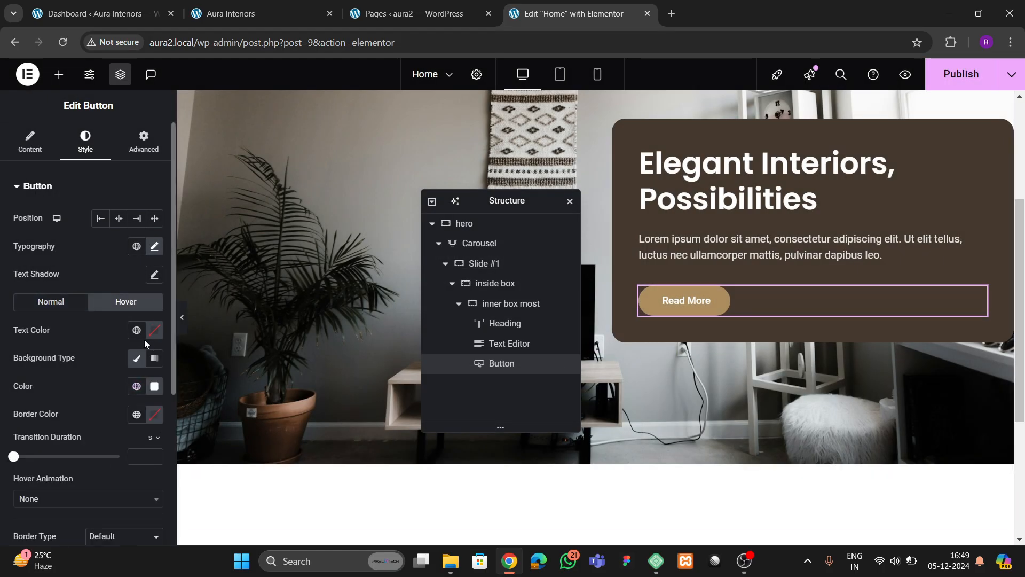
{"action": "left_click", "coordinate": [137, 330]}
{"action": "left_click", "coordinate": [80, 497]}
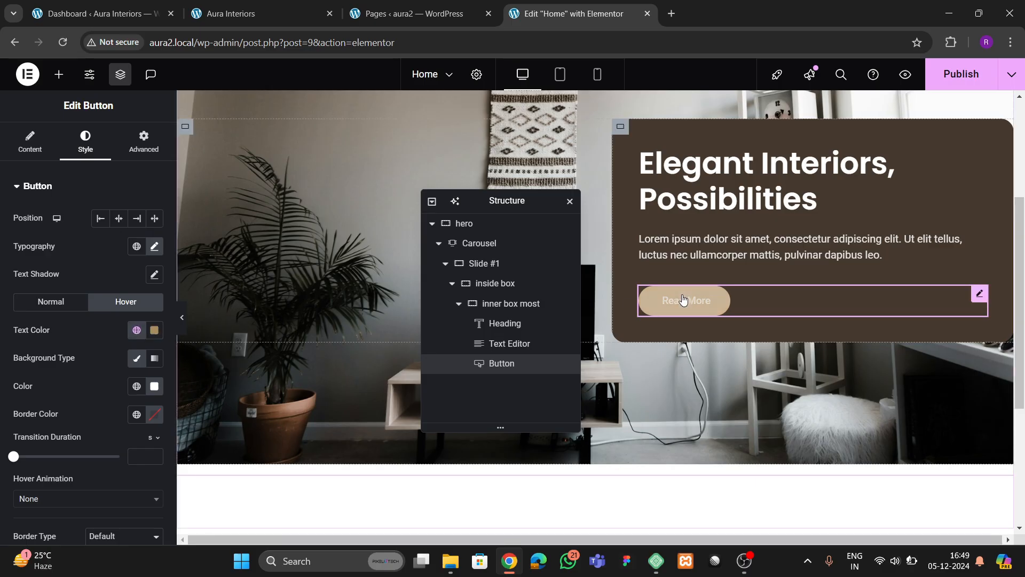
{"action": "left_click", "coordinate": [267, 11]}
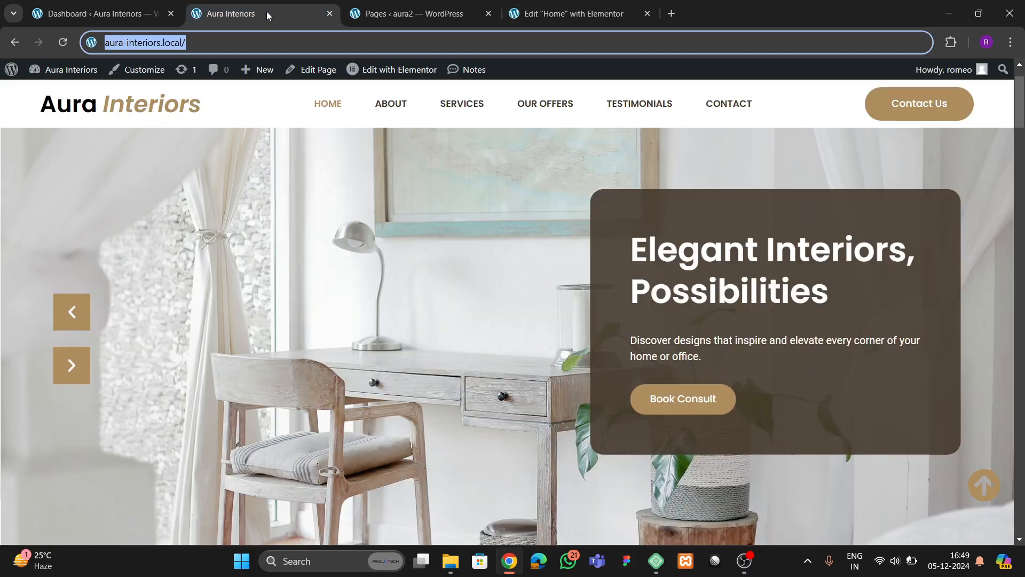
{"action": "left_click", "coordinate": [574, 13]}
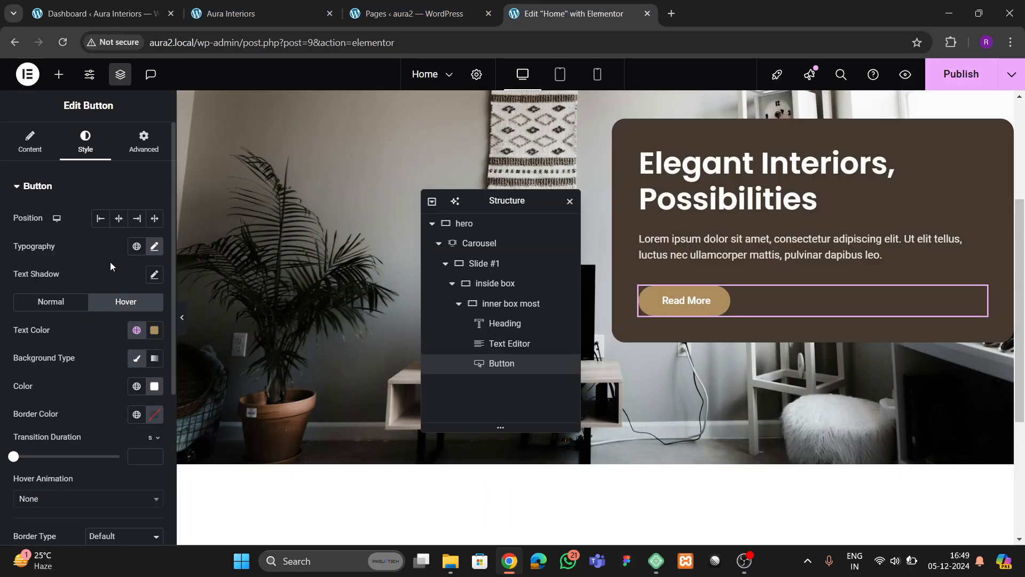
{"action": "left_click", "coordinate": [137, 331]}
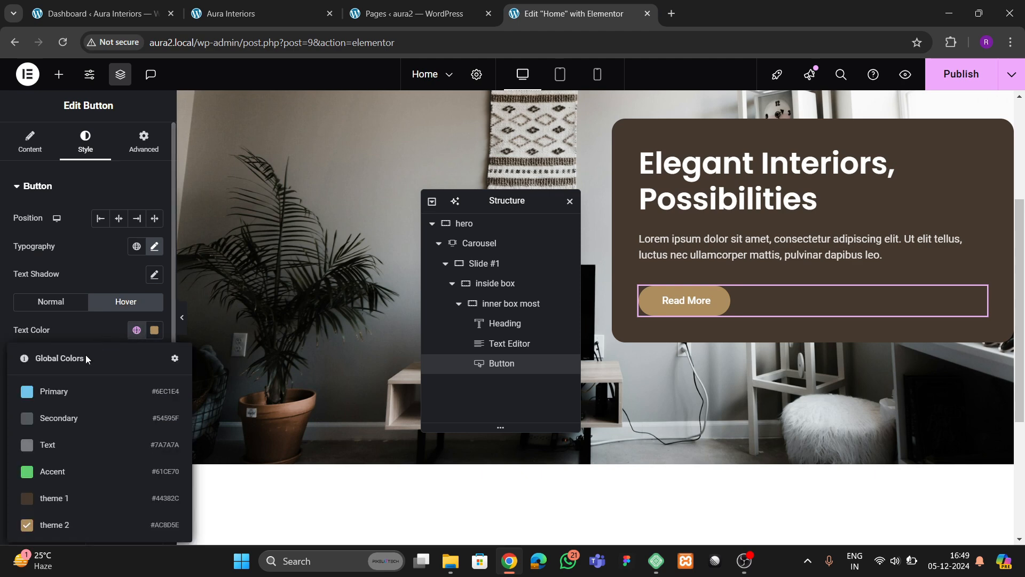
{"action": "left_click", "coordinate": [81, 499]}
{"action": "scroll", "coordinate": [73, 387], "scroll_direction": "down", "scroll_amount": 4}
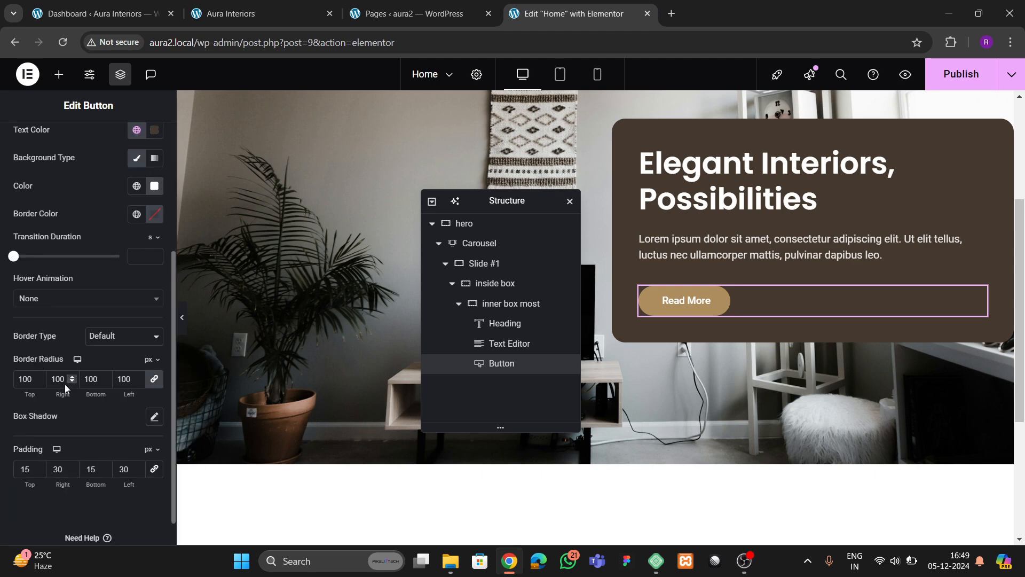
- Apply the Pulse hover animation to the button
{"action": "left_click", "coordinate": [37, 302]}
{"action": "left_click", "coordinate": [35, 368]}
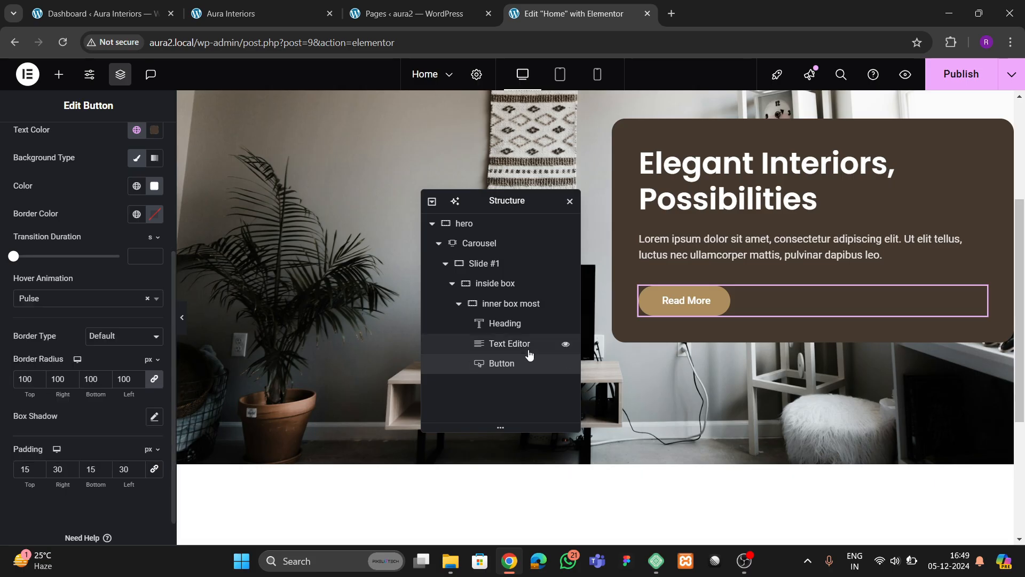
{"action": "left_click", "coordinate": [48, 298]}
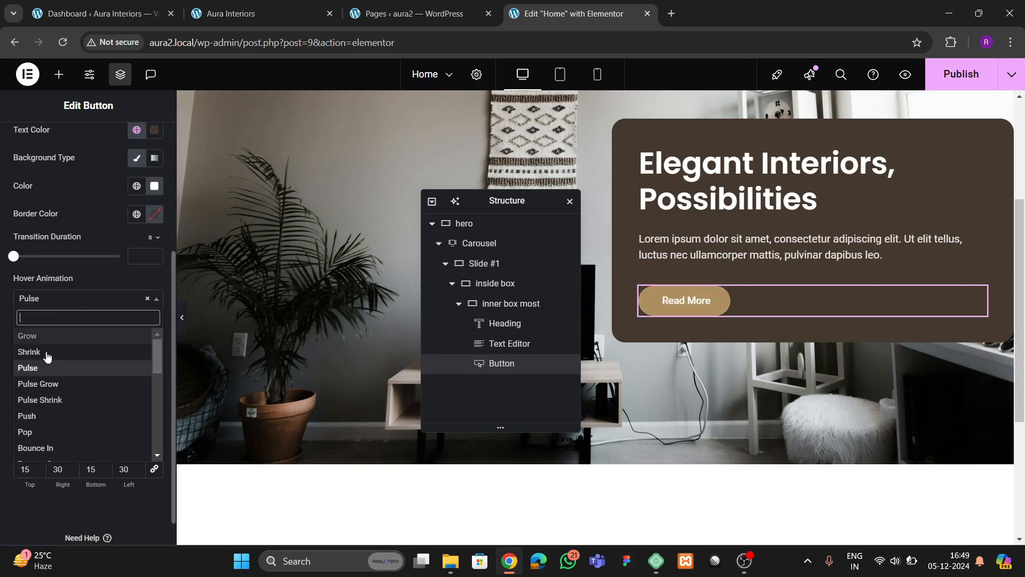
{"action": "left_click", "coordinate": [46, 367]}
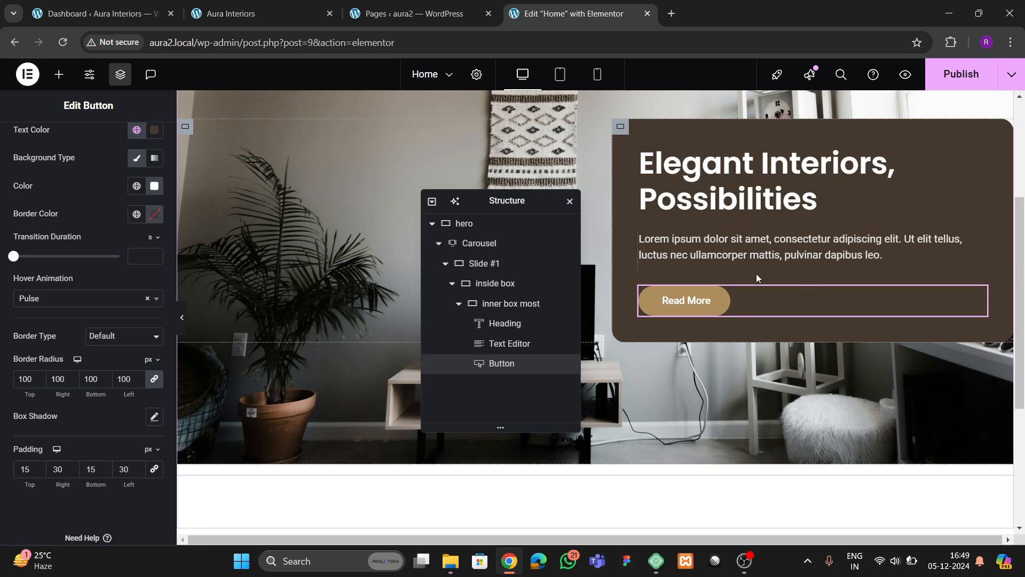
{"action": "scroll", "coordinate": [756, 274], "scroll_direction": "up", "scroll_amount": 2}
- Publish the home page and preview it without the editing panels
{"action": "key", "text": "ctrl+s"}
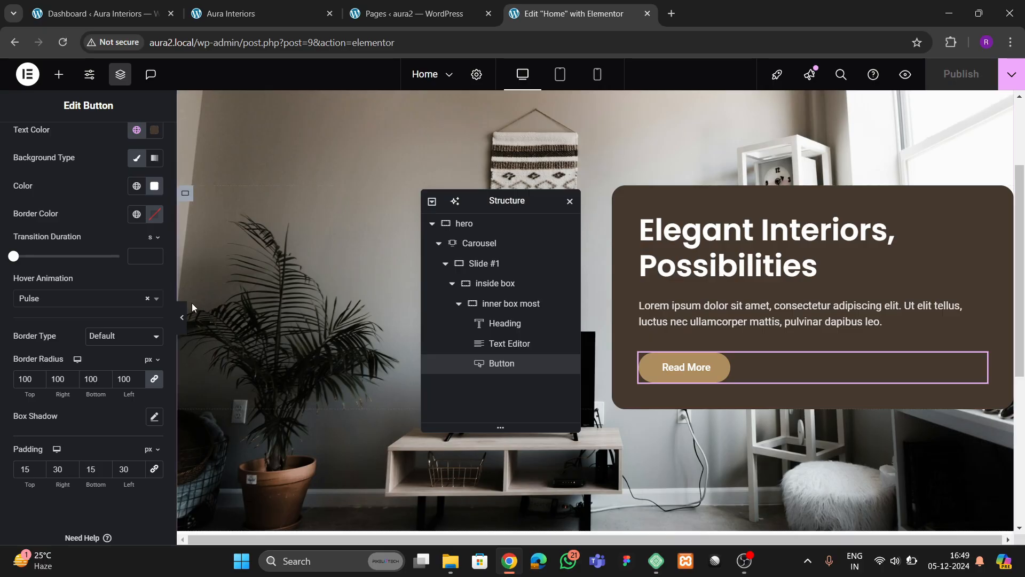
{"action": "left_click", "coordinate": [181, 317]}
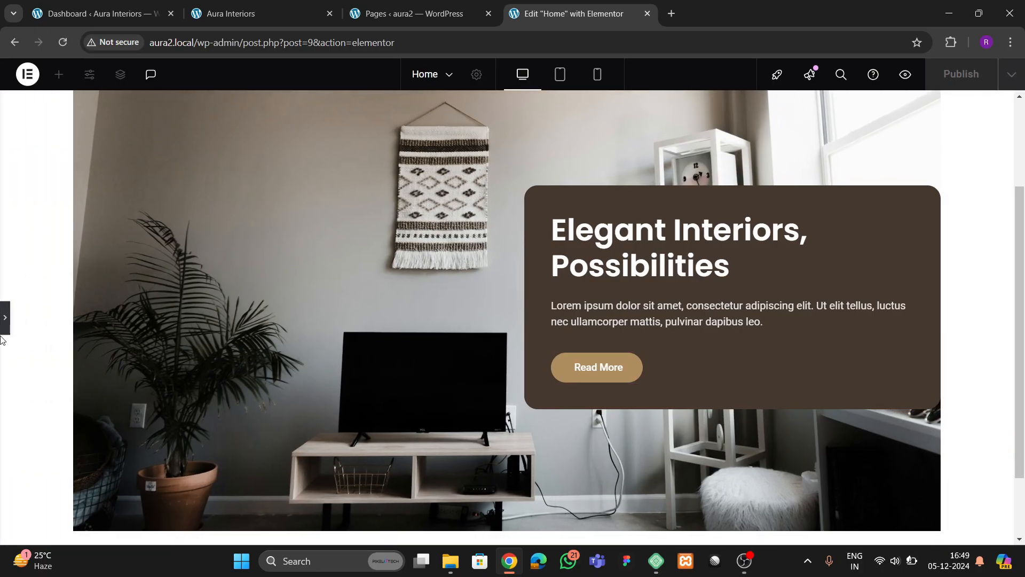
{"action": "left_click", "coordinate": [5, 319]}
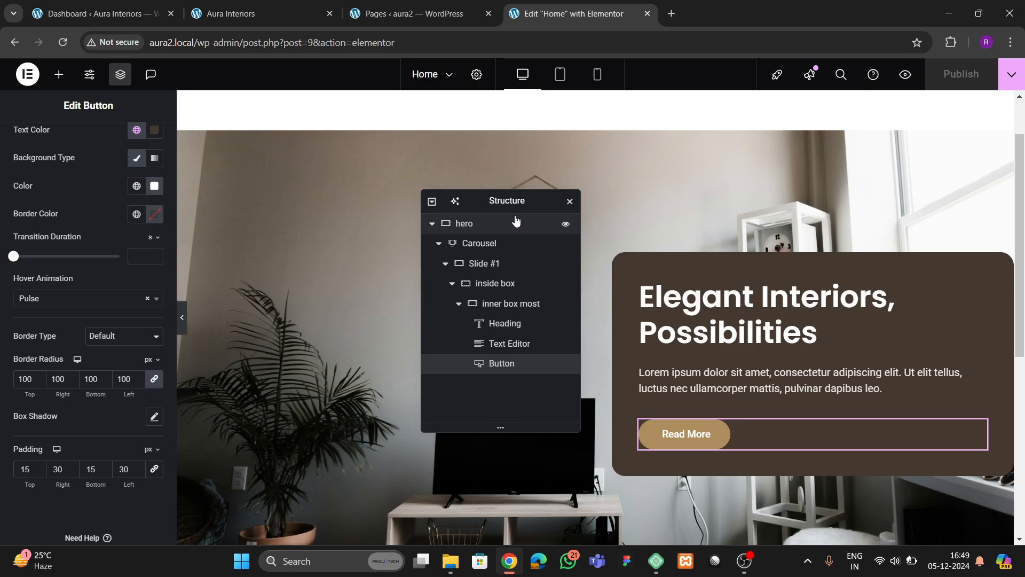
{"action": "left_click_drag", "start_coordinate": [515, 220], "coordinate": [678, 243]}
{"action": "scroll", "coordinate": [619, 184], "scroll_direction": "up", "scroll_amount": 1}
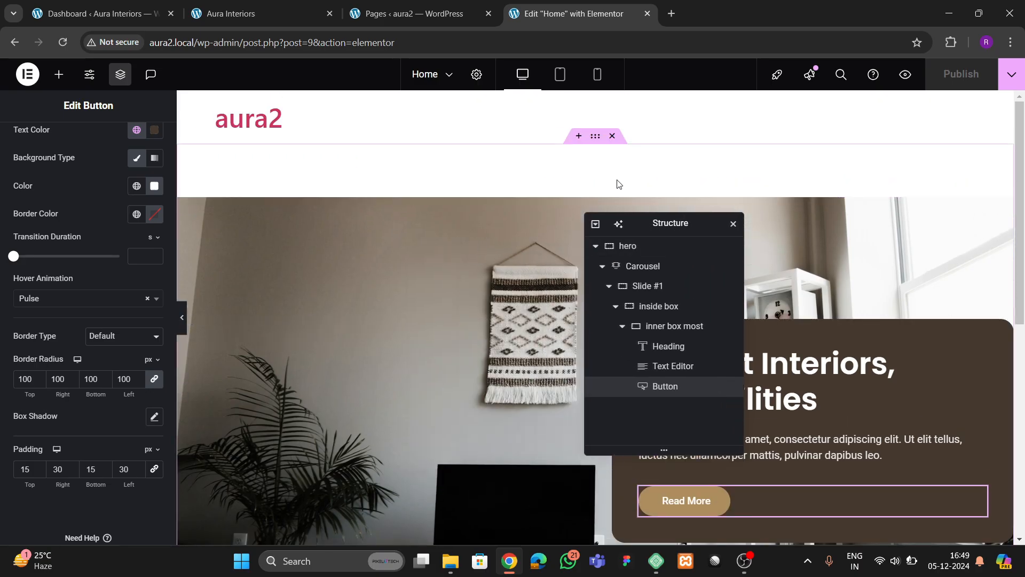
- Set the hero container's padding to 0 and make it full width
{"action": "left_click", "coordinate": [591, 139]}
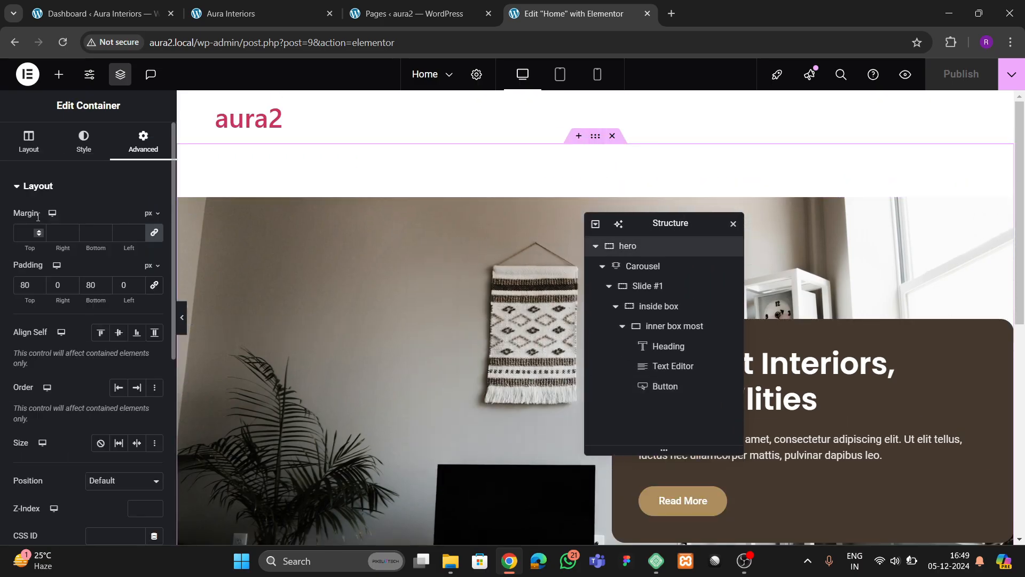
{"action": "type", "text": "0"}
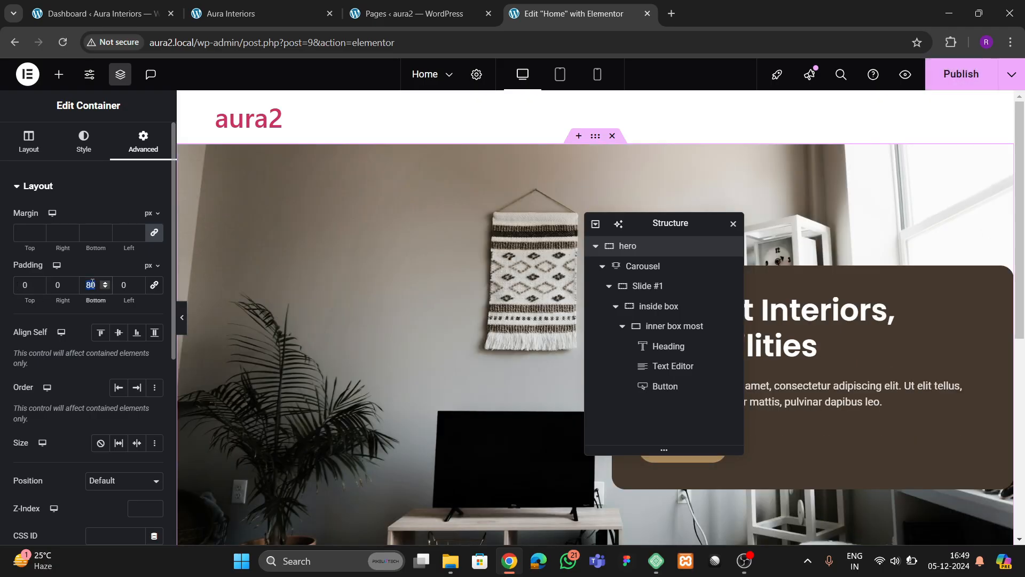
{"action": "left_click", "coordinate": [31, 145]}
{"action": "left_click", "coordinate": [108, 289]}
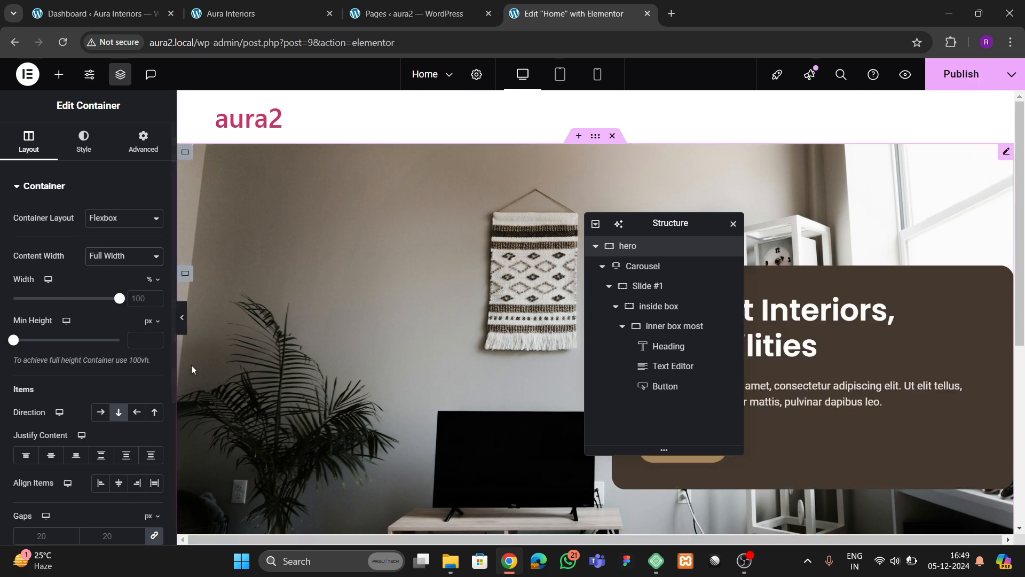
{"action": "left_click", "coordinate": [184, 327]}
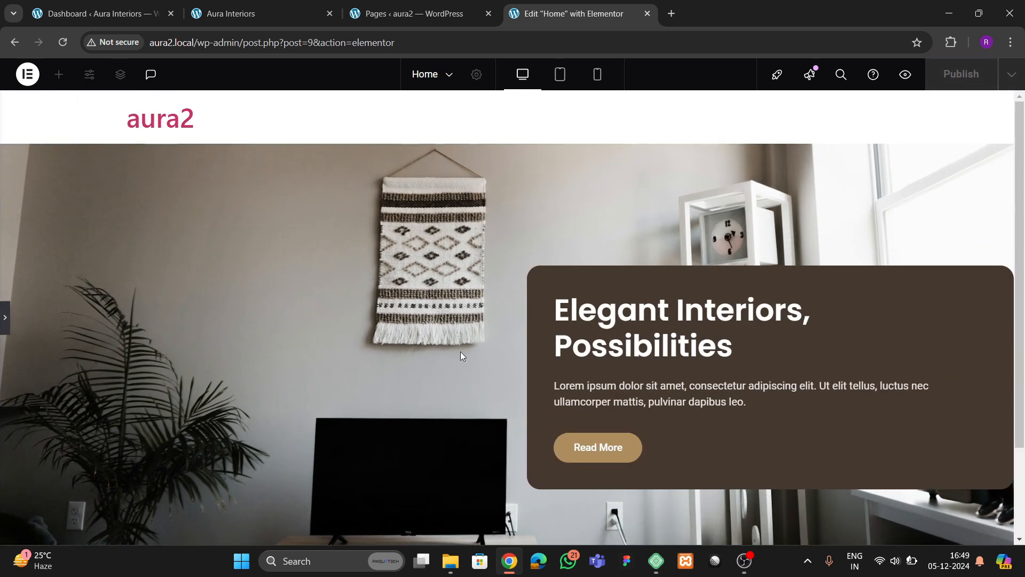
{"action": "left_click", "coordinate": [5, 321]}
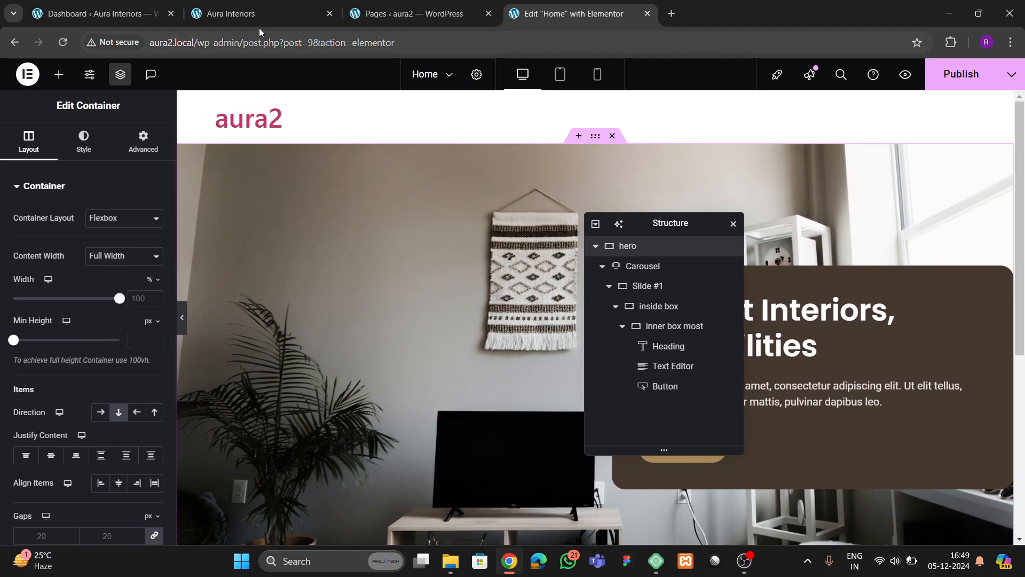
- After comparing with the live site, clear the hero container's side padding
{"action": "left_click", "coordinate": [257, 14]}
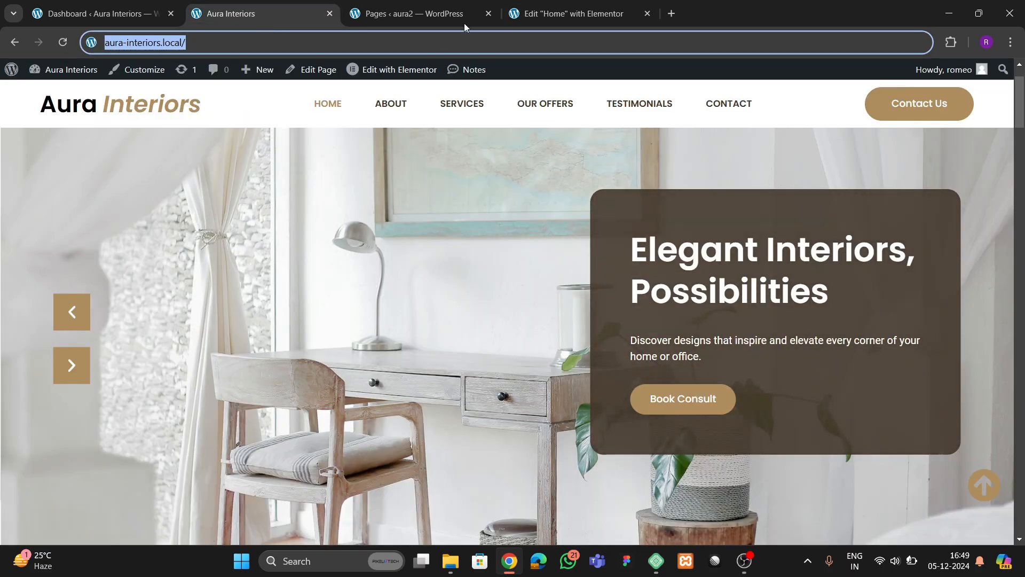
{"action": "left_click", "coordinate": [558, 12]}
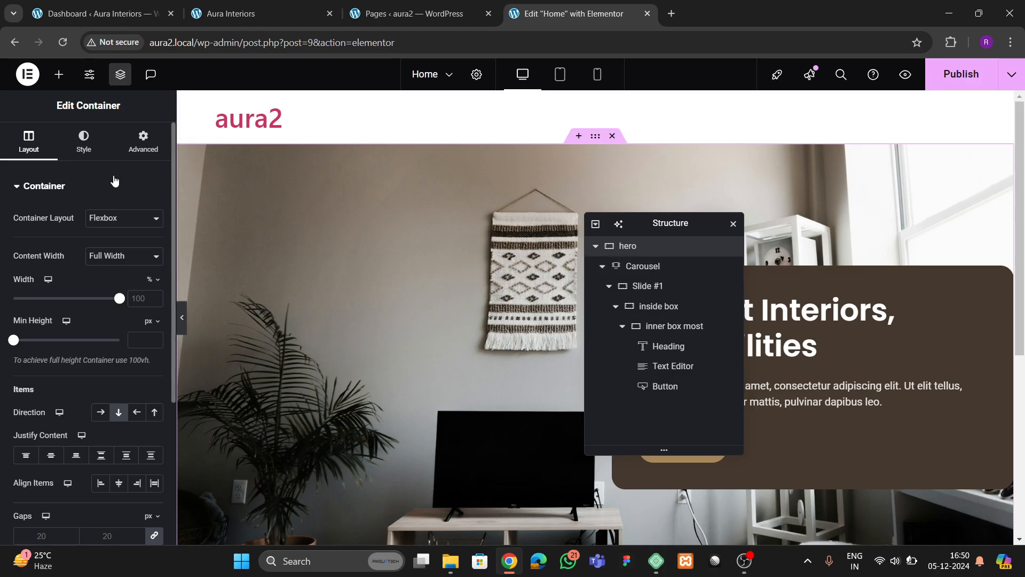
{"action": "left_click", "coordinate": [140, 156]}
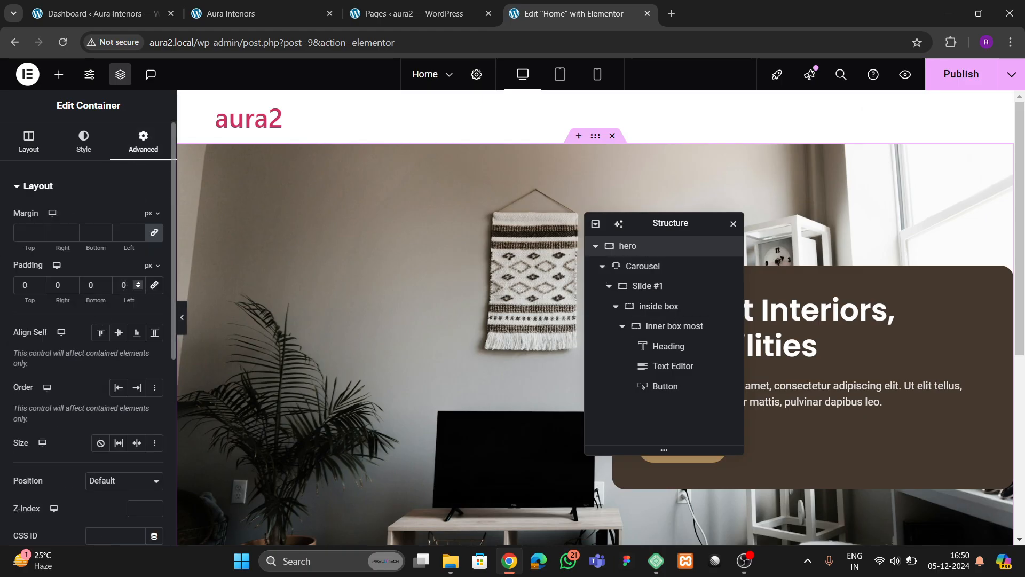
{"action": "type", "text": "8"}
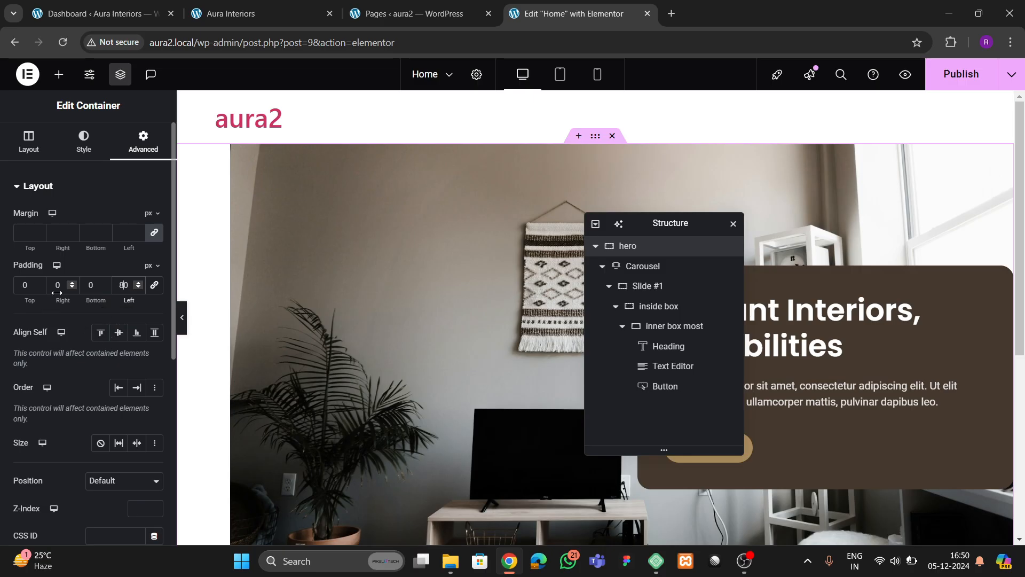
{"action": "type", "text": "8"}
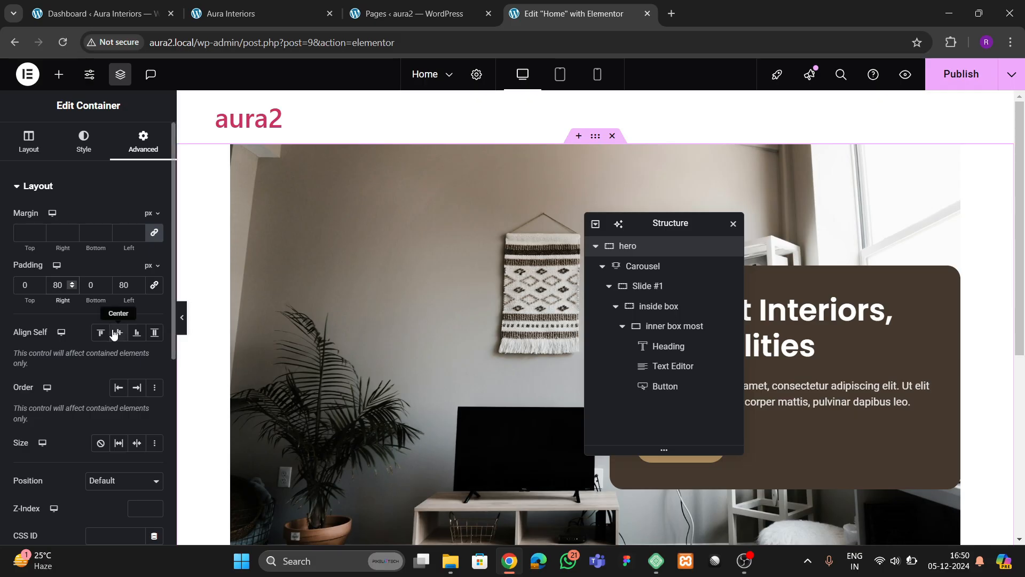
{"action": "key", "text": "BackSpace"}
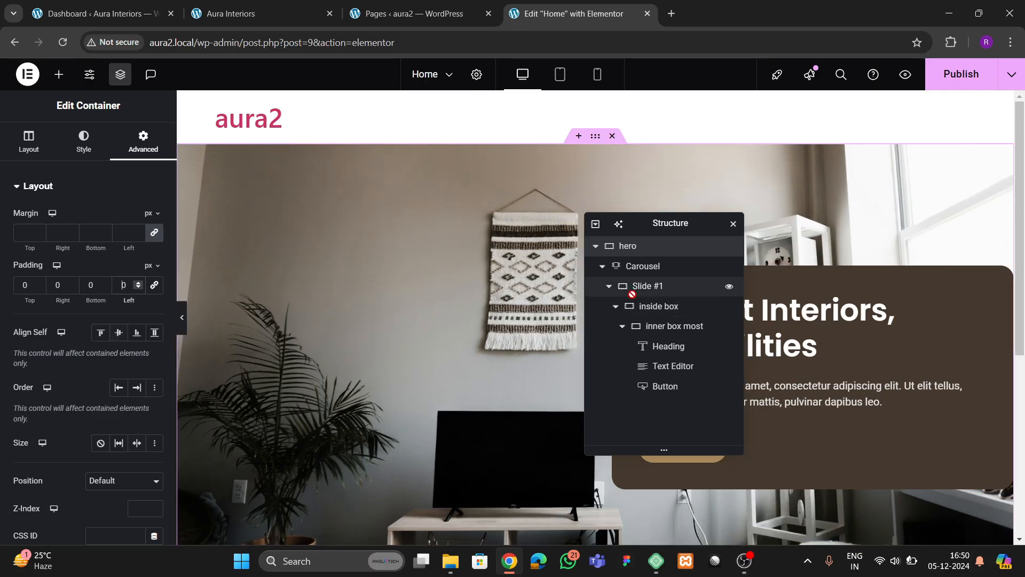
- Adjust the inside box container's padding and compare the preview with the live site
{"action": "left_click", "coordinate": [655, 307]}
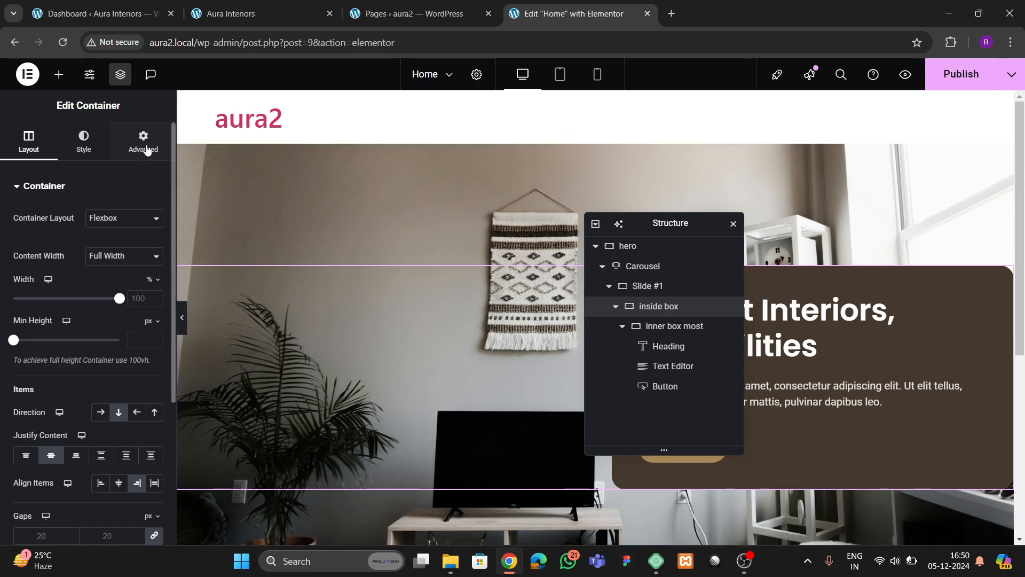
{"action": "left_click", "coordinate": [143, 142]}
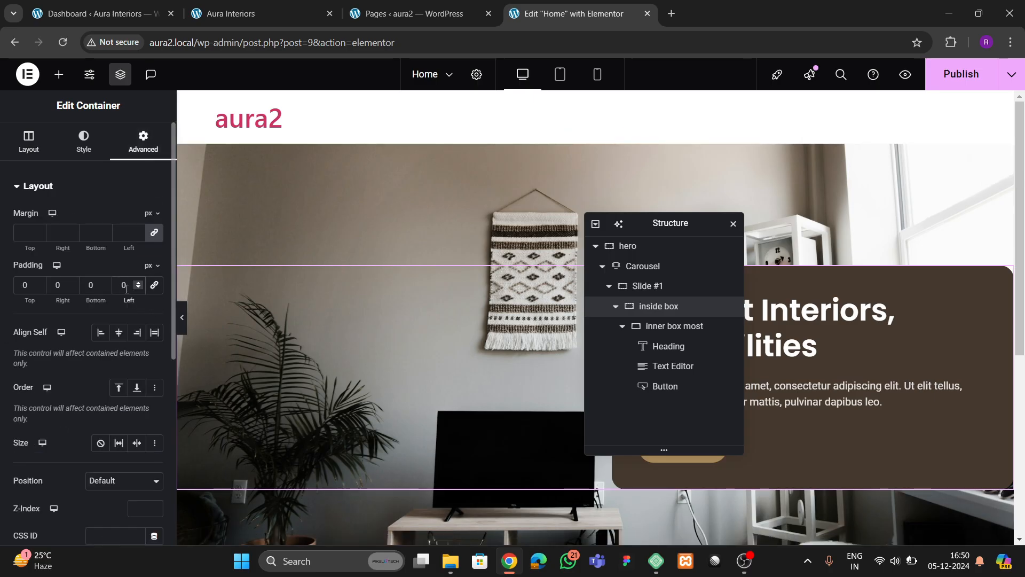
{"action": "type", "text": "8"}
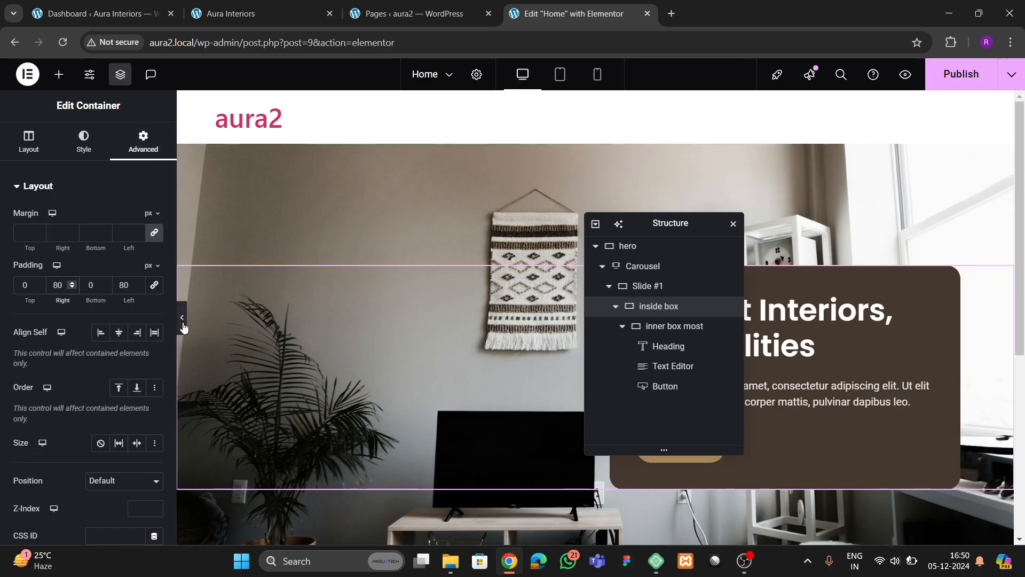
{"action": "left_click", "coordinate": [182, 320]}
{"action": "scroll", "coordinate": [411, 351], "scroll_direction": "down", "scroll_amount": 2}
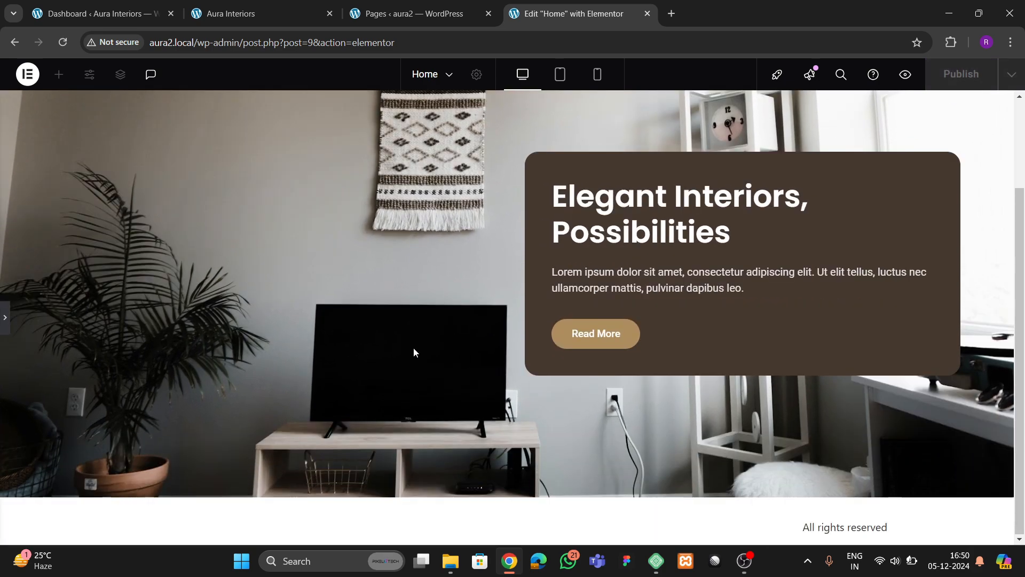
{"action": "left_click", "coordinate": [264, 21]}
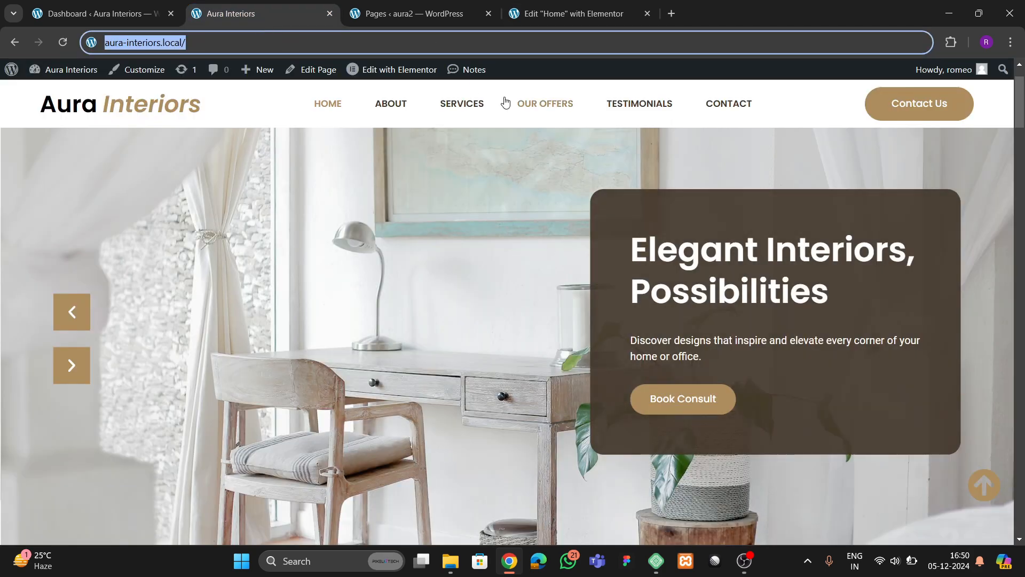
{"action": "left_click", "coordinate": [463, 14]}
{"action": "left_click", "coordinate": [559, 17]}
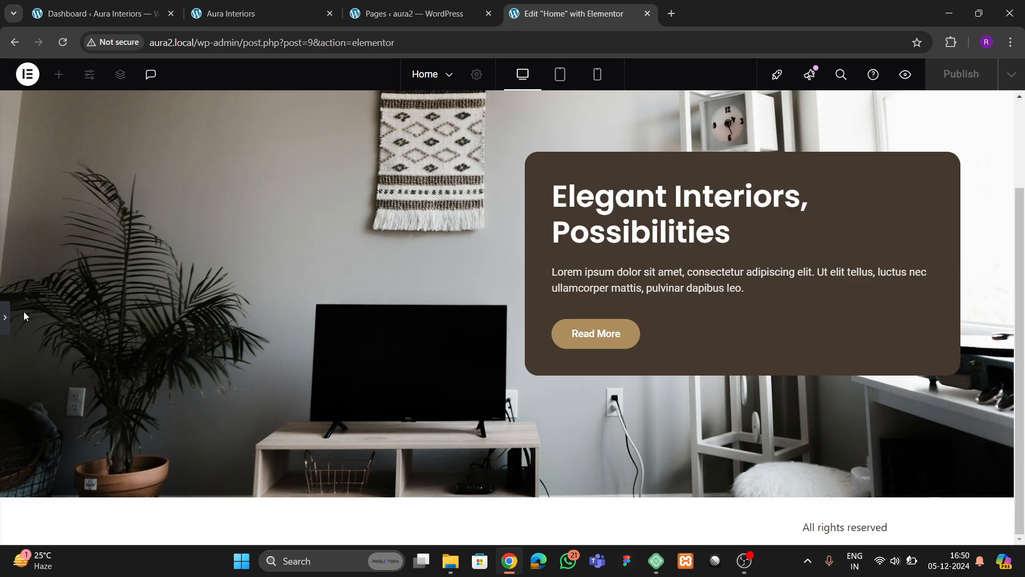
{"action": "left_click", "coordinate": [6, 323]}
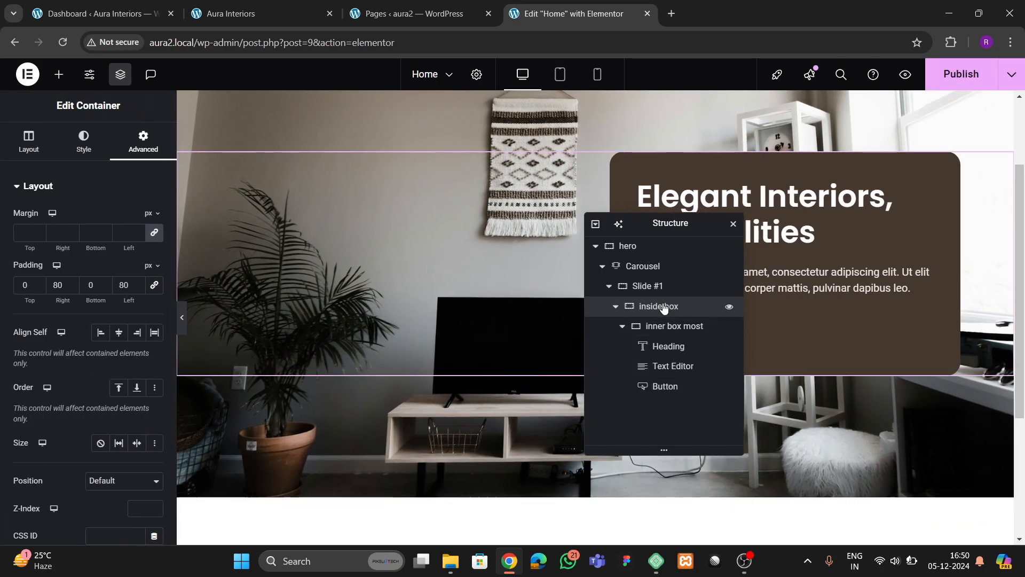
- Set the inner box most container's width to 40% and preview it
{"action": "left_click", "coordinate": [29, 142]}
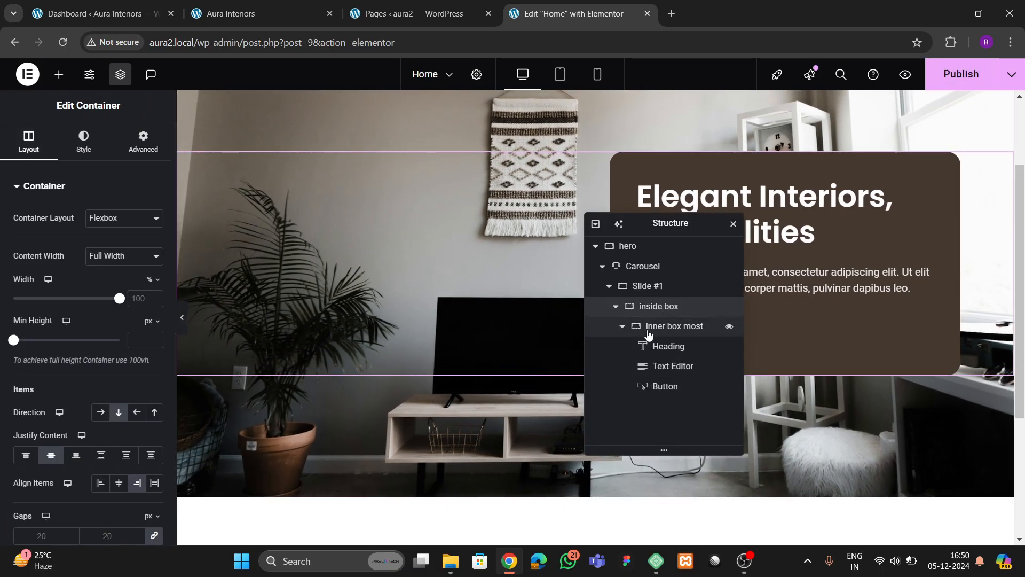
{"action": "left_click", "coordinate": [674, 326]}
{"action": "left_click", "coordinate": [29, 141]}
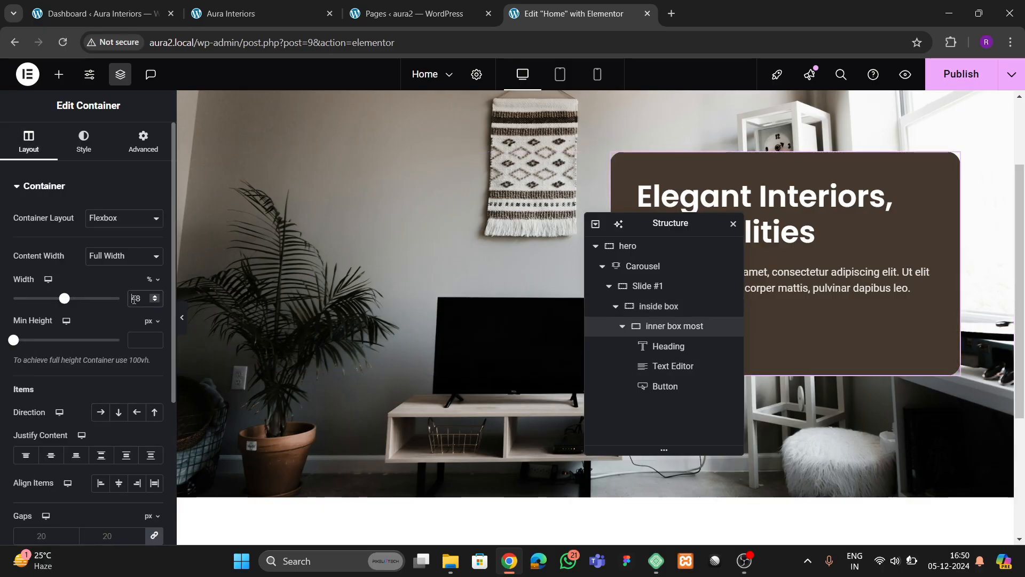
{"action": "type", "text": "40"}
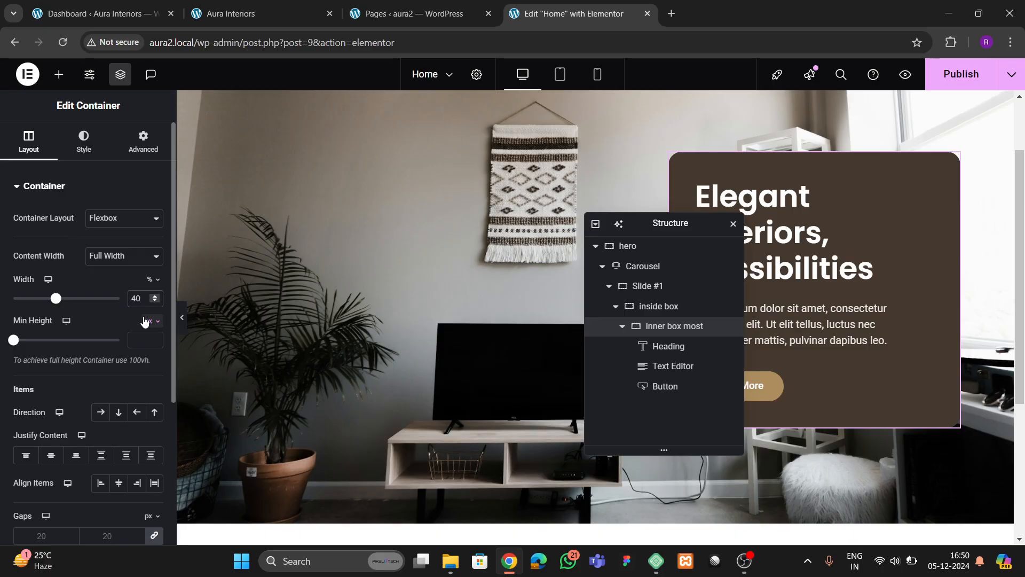
{"action": "left_click", "coordinate": [185, 322]}
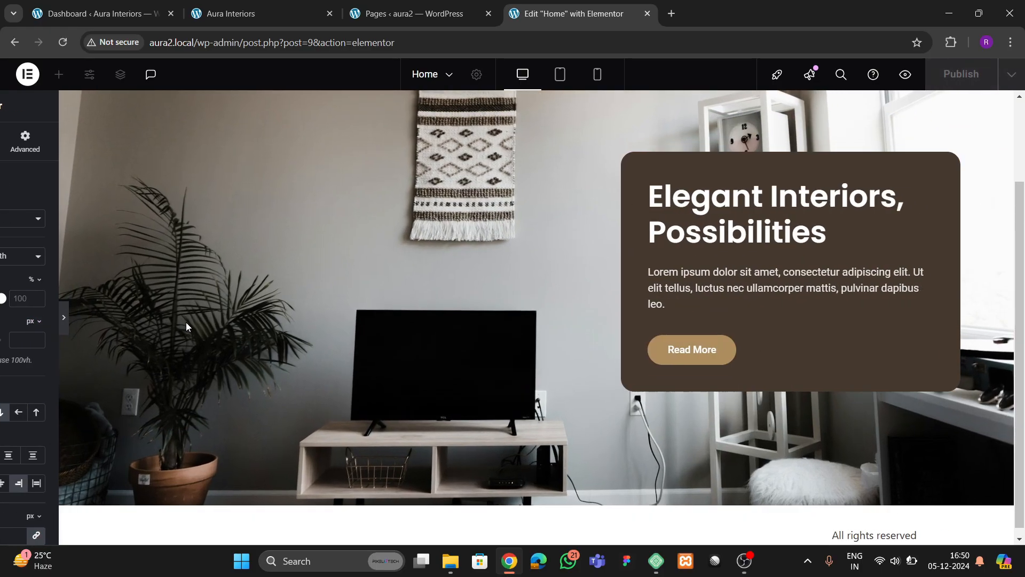
{"action": "left_click", "coordinate": [5, 317]}
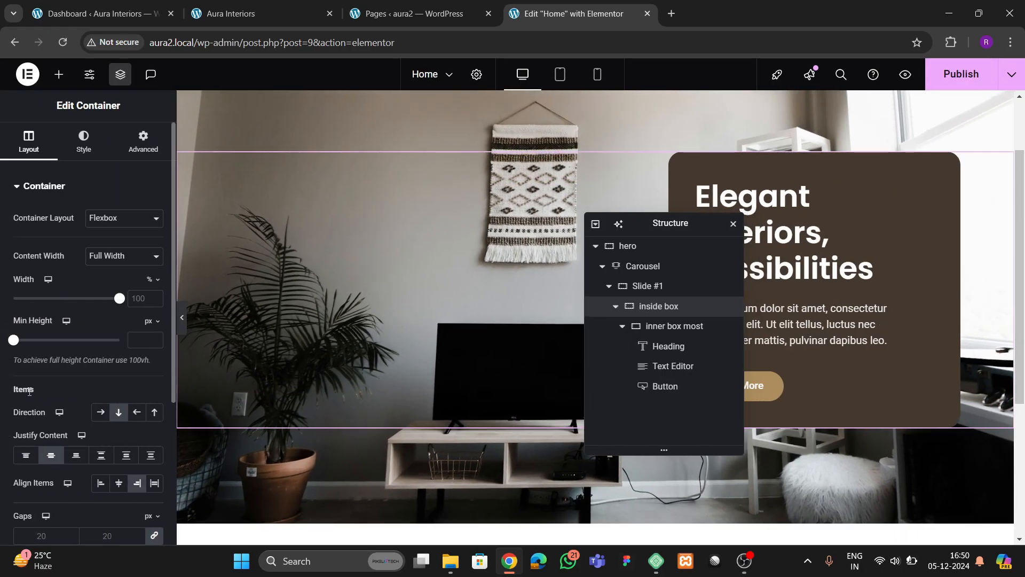
- Try a 35% width for the hero card, then return it to 40%
{"action": "left_click", "coordinate": [667, 327]}
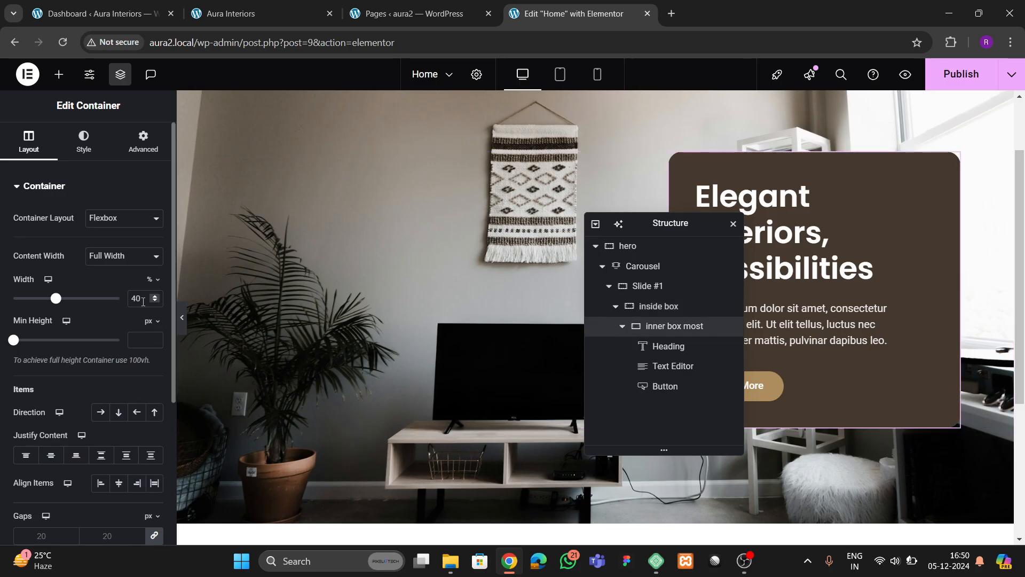
{"action": "left_click_drag", "start_coordinate": [143, 298], "coordinate": [126, 301]}
{"action": "type", "text": "35"}
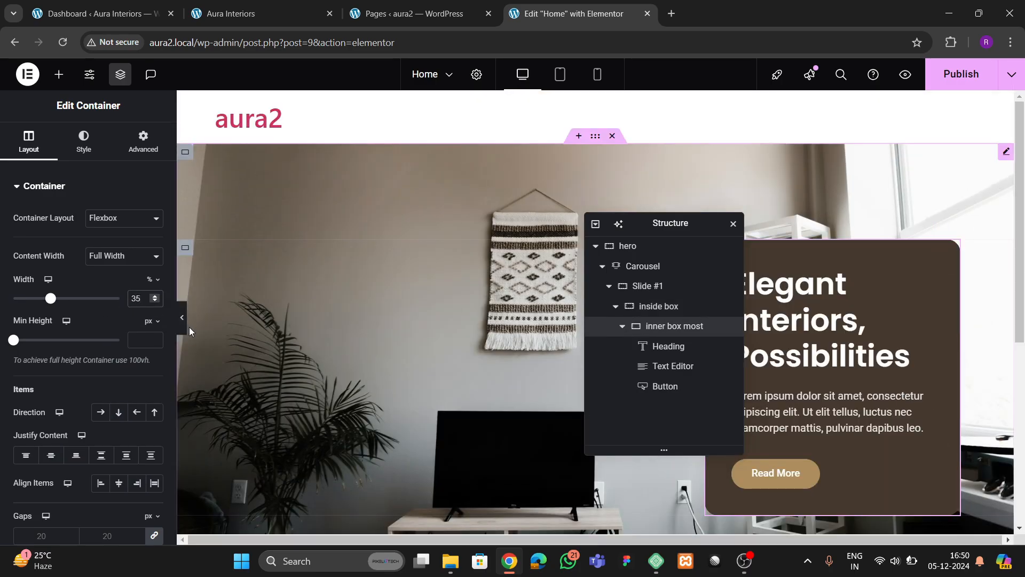
{"action": "left_click", "coordinate": [183, 329]}
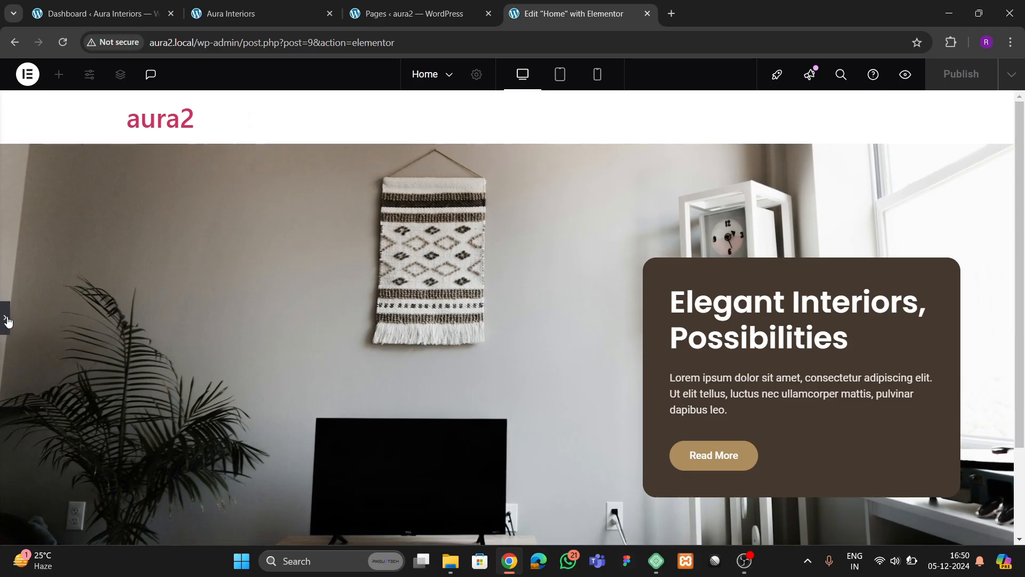
{"action": "left_click", "coordinate": [5, 315]}
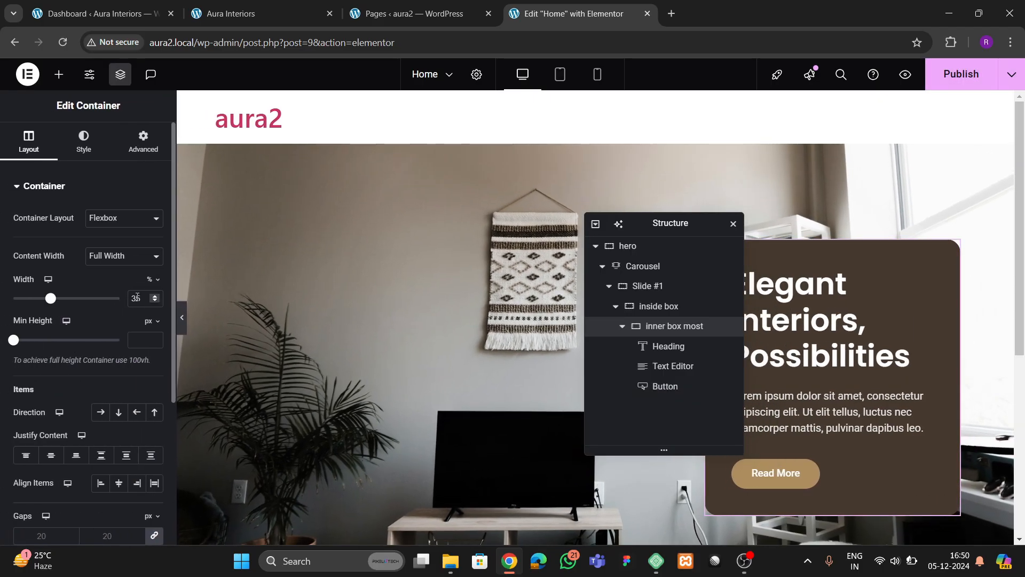
{"action": "double_click", "coordinate": [137, 298]}
{"action": "type", "text": "40"}
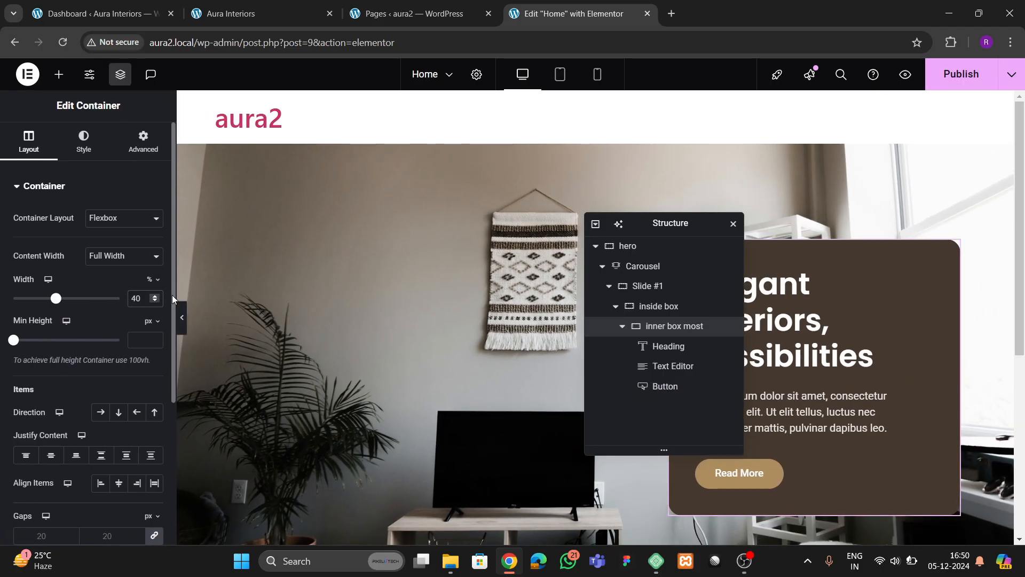
{"action": "left_click", "coordinate": [183, 319]}
{"action": "scroll", "coordinate": [374, 334], "scroll_direction": "down", "scroll_amount": 2}
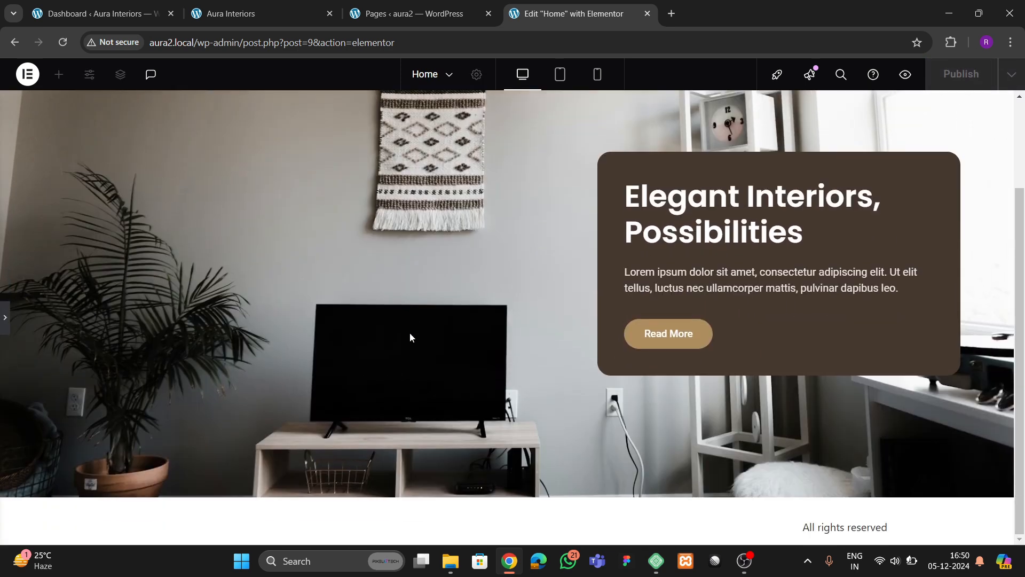
{"action": "left_click", "coordinate": [7, 317]}
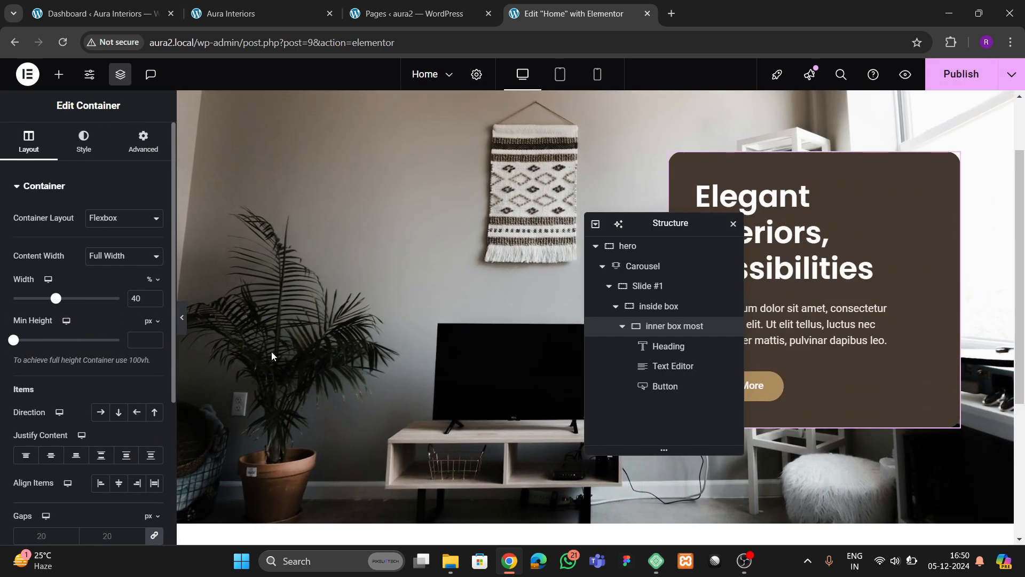
- Enter 80 px top/bottom and 40 px side padding on the inner box and preview
{"action": "left_click", "coordinate": [143, 142]}
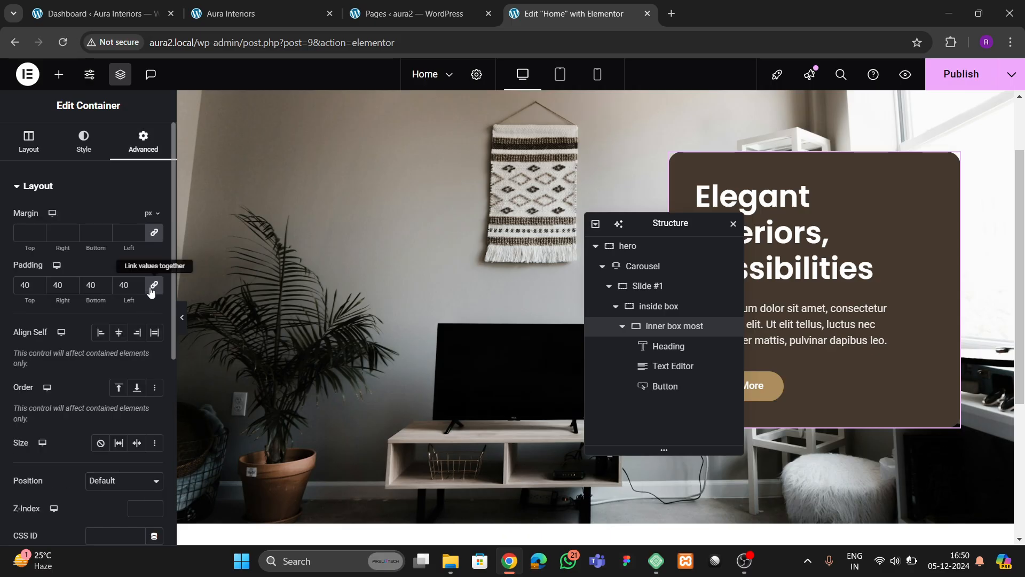
{"action": "type", "text": "80"}
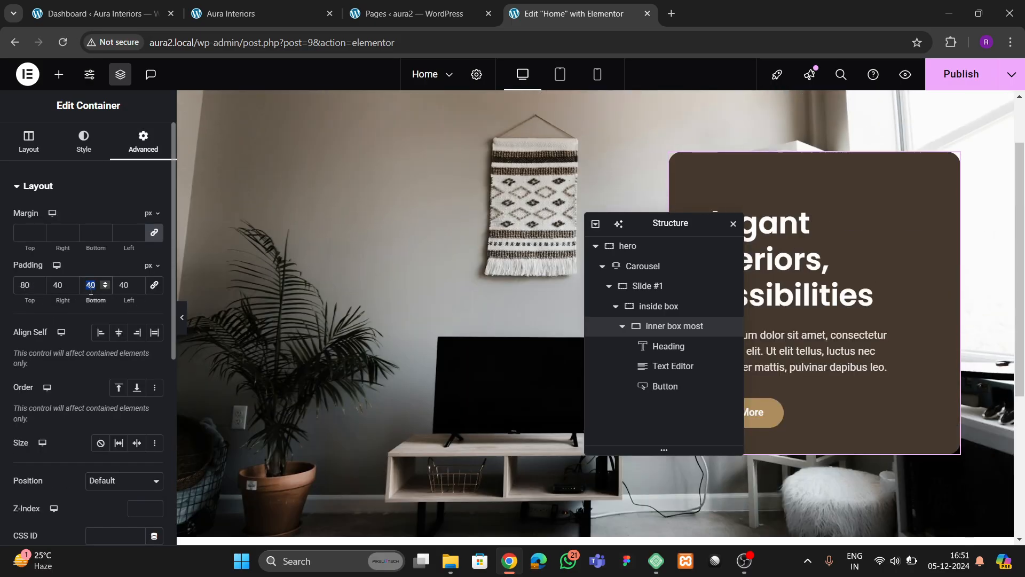
{"action": "type", "text": "80"}
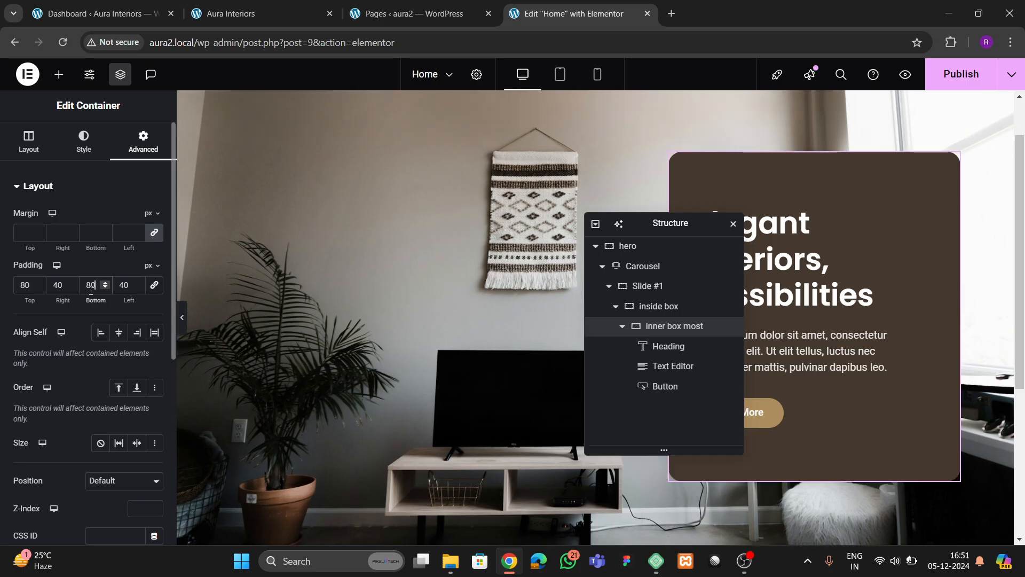
{"action": "left_click", "coordinate": [182, 317]}
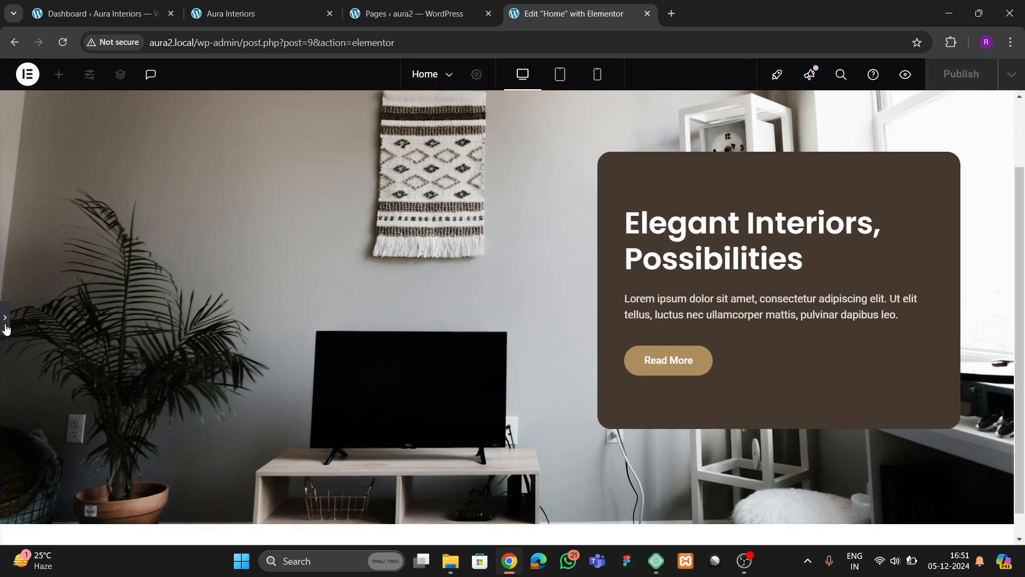
{"action": "left_click", "coordinate": [5, 327]}
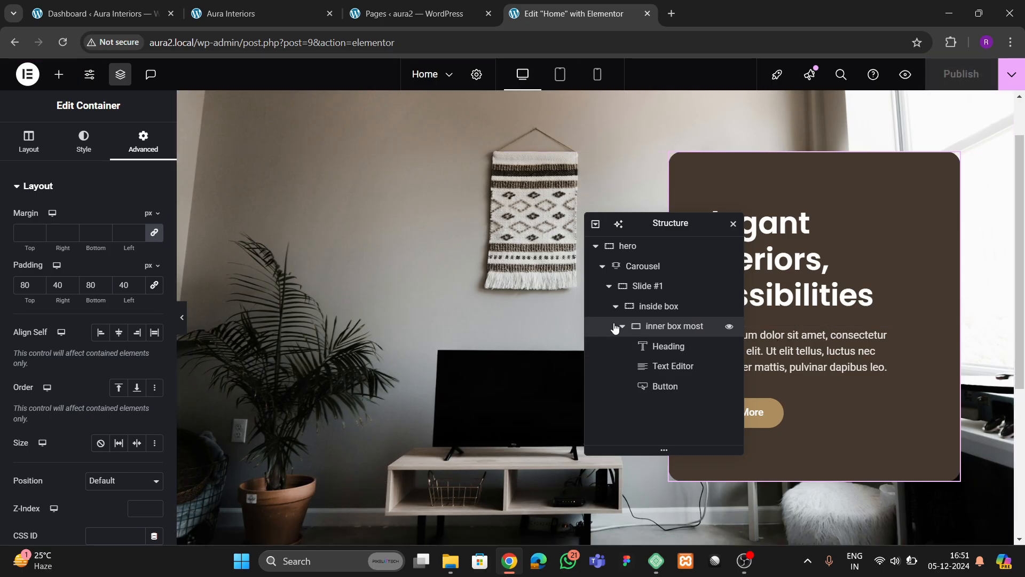
- Duplicate the carousel's Slide #1 twice to make three slides
{"action": "left_click", "coordinate": [616, 306]}
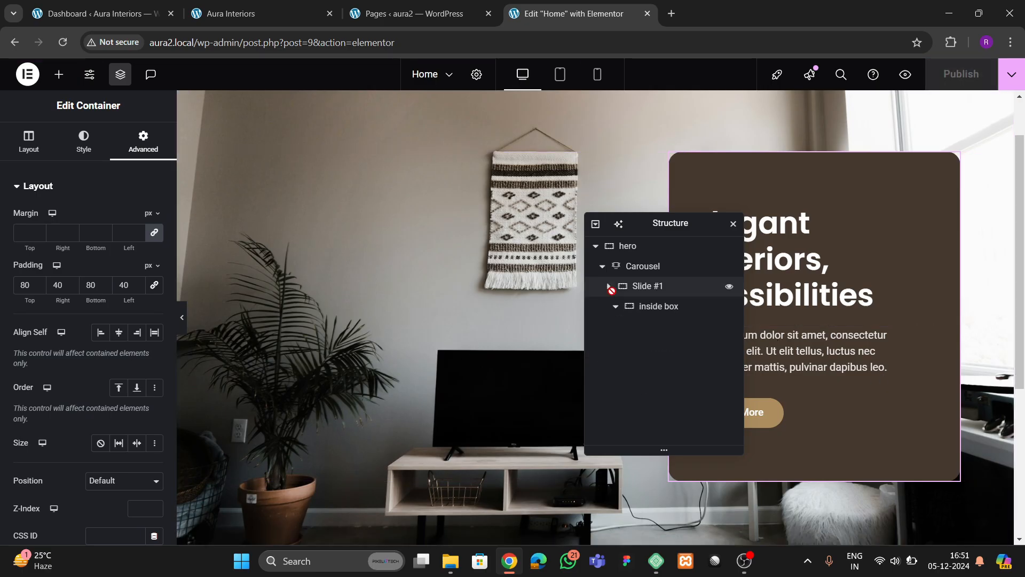
{"action": "left_click", "coordinate": [609, 286]}
{"action": "left_click", "coordinate": [643, 266]}
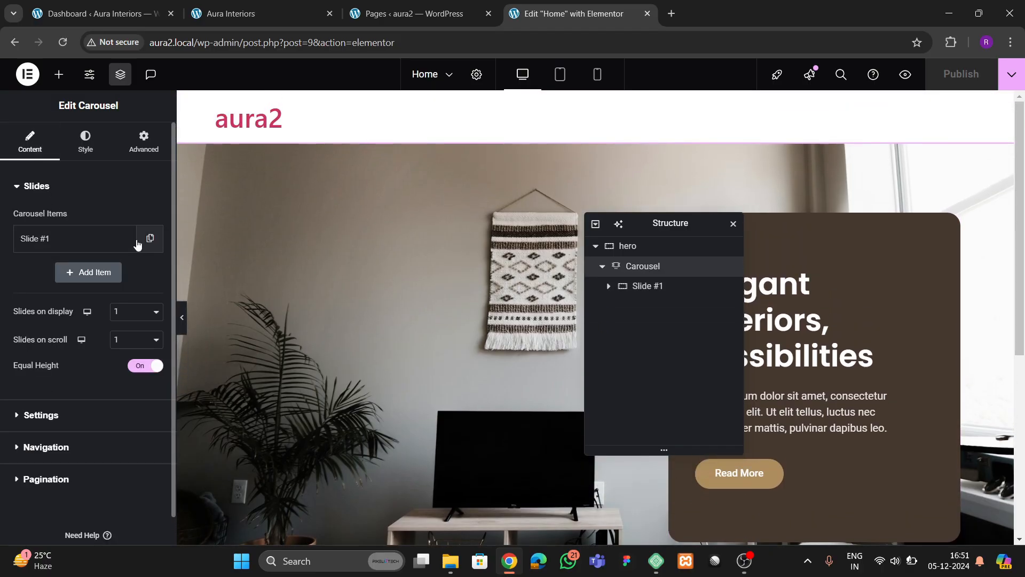
{"action": "left_click", "coordinate": [149, 238]}
{"action": "left_click", "coordinate": [124, 273]}
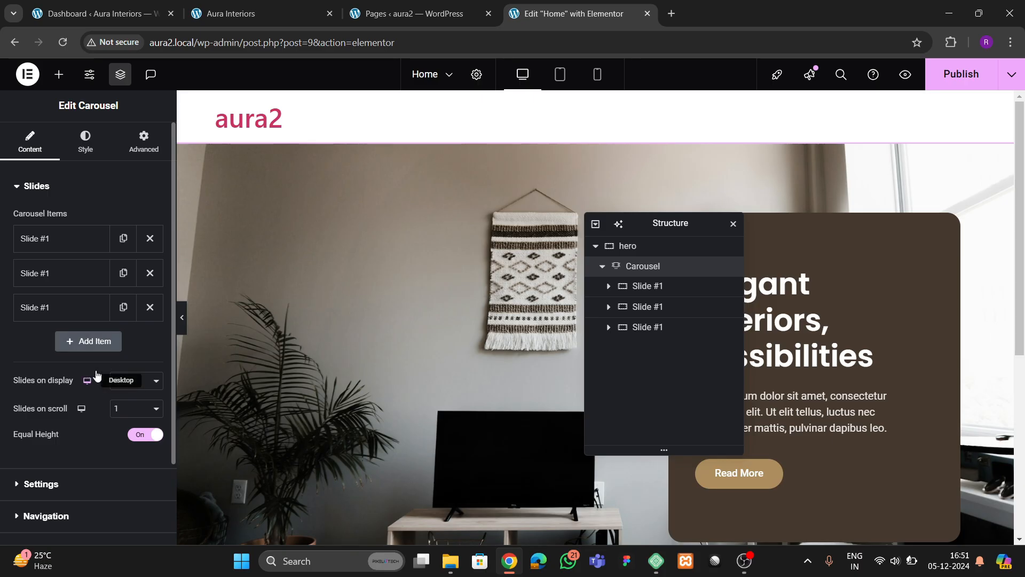
- Publish the page and view the live home page in a new tab
{"action": "scroll", "coordinate": [99, 363], "scroll_direction": "down", "scroll_amount": 2}
{"action": "scroll", "coordinate": [451, 330], "scroll_direction": "down", "scroll_amount": 3}
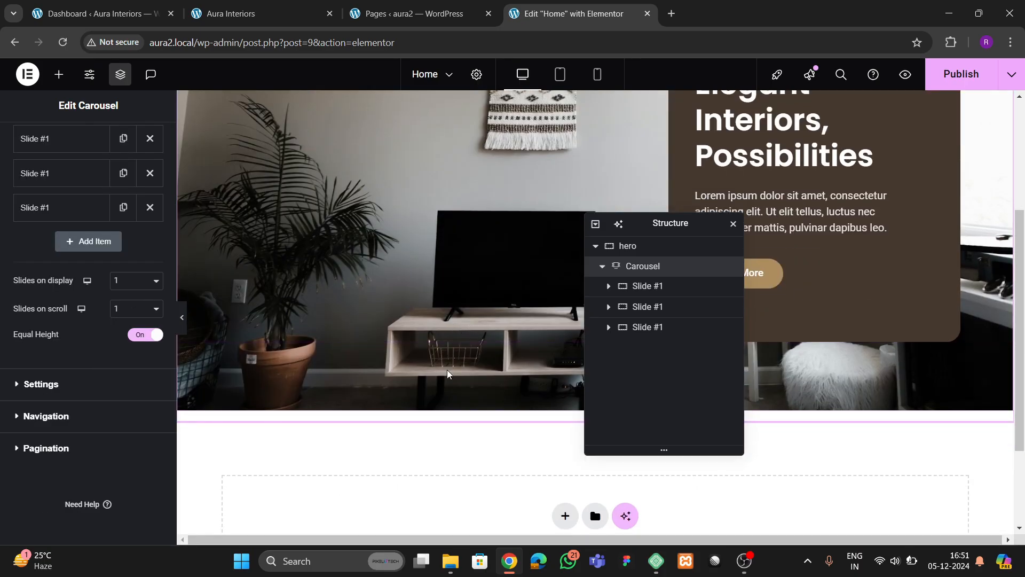
{"action": "left_click", "coordinate": [961, 75]}
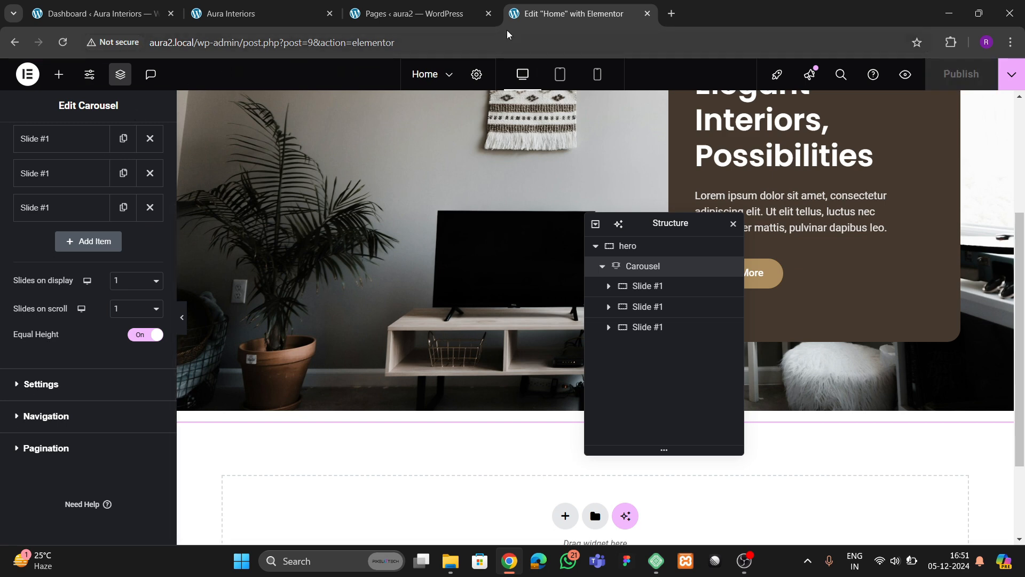
{"action": "left_click", "coordinate": [1012, 75]}
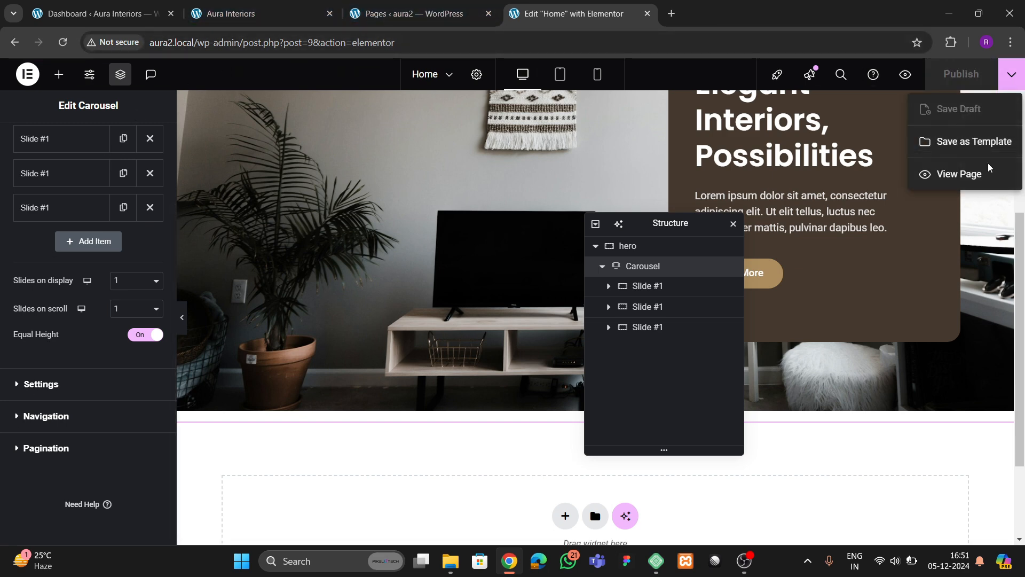
{"action": "left_click", "coordinate": [959, 174]}
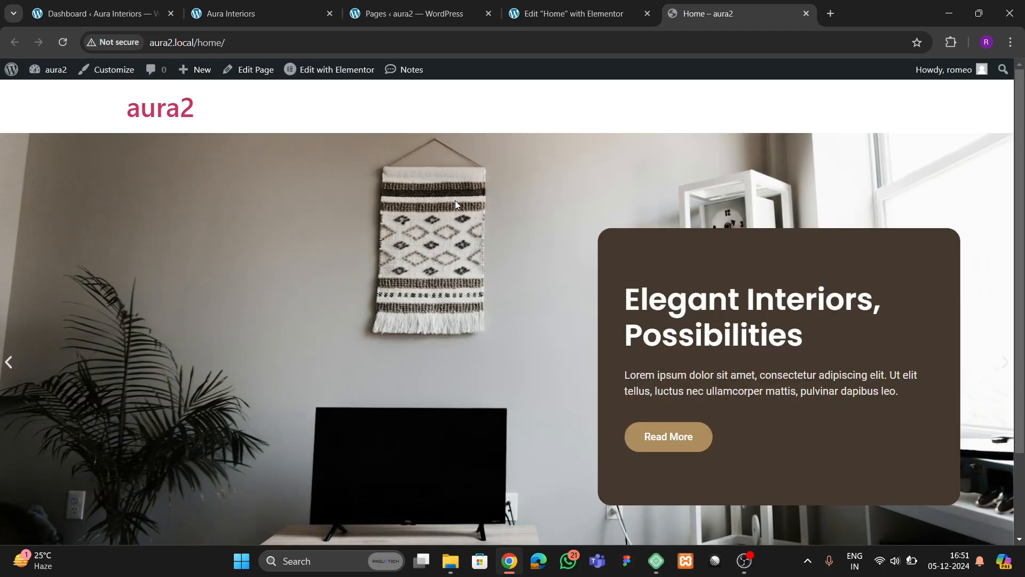
- Scroll the live carousel, compare it with the reference Aura Interiors site, and return to Elementor
{"action": "scroll", "coordinate": [521, 275], "scroll_direction": "down", "scroll_amount": 2}
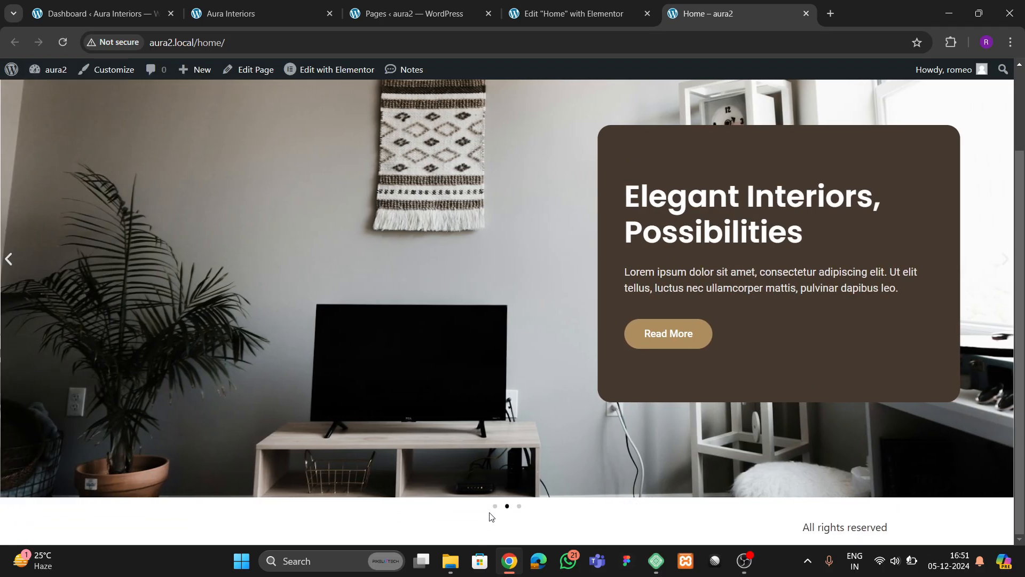
{"action": "left_click", "coordinate": [295, 21]}
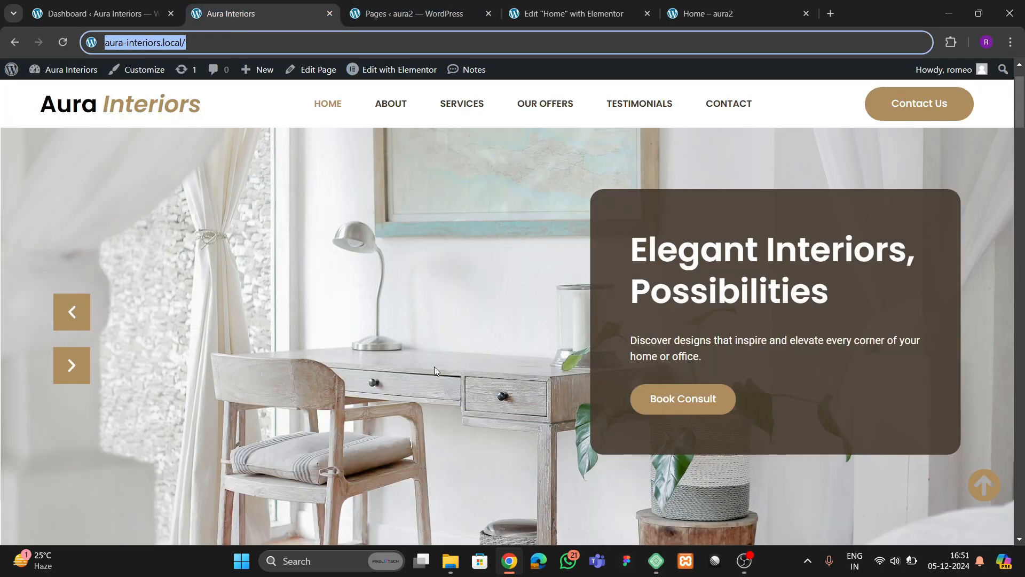
{"action": "scroll", "coordinate": [434, 367], "scroll_direction": "down", "scroll_amount": 3}
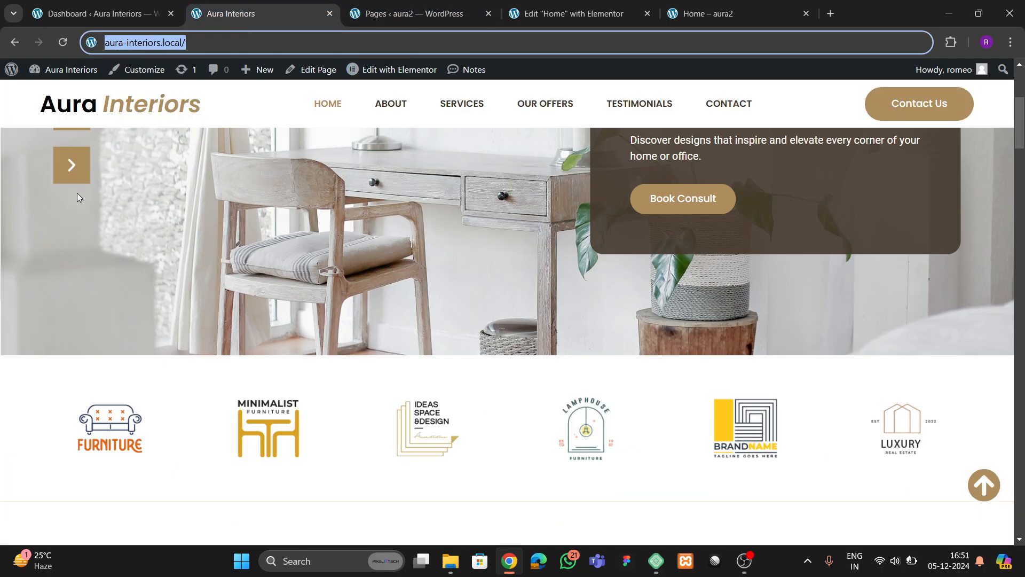
{"action": "scroll", "coordinate": [77, 194], "scroll_direction": "up", "scroll_amount": 3}
{"action": "left_click", "coordinate": [540, 14]}
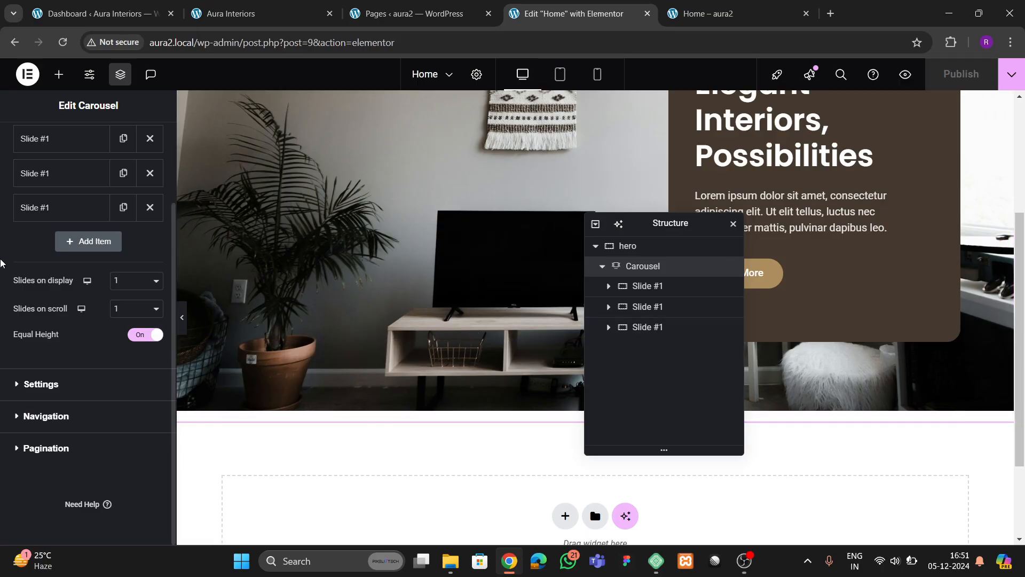
- Set the carousel's scroll speed to 3000 ms with pause on hover and interaction off
{"action": "scroll", "coordinate": [59, 230], "scroll_direction": "up", "scroll_amount": 2}
{"action": "scroll", "coordinate": [94, 342], "scroll_direction": "down", "scroll_amount": 2}
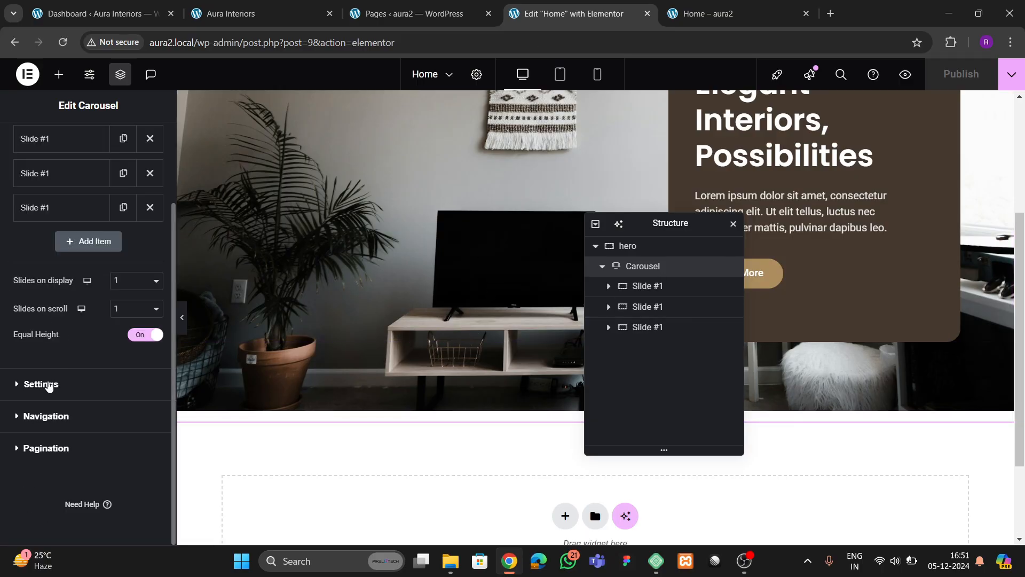
{"action": "left_click", "coordinate": [48, 385]}
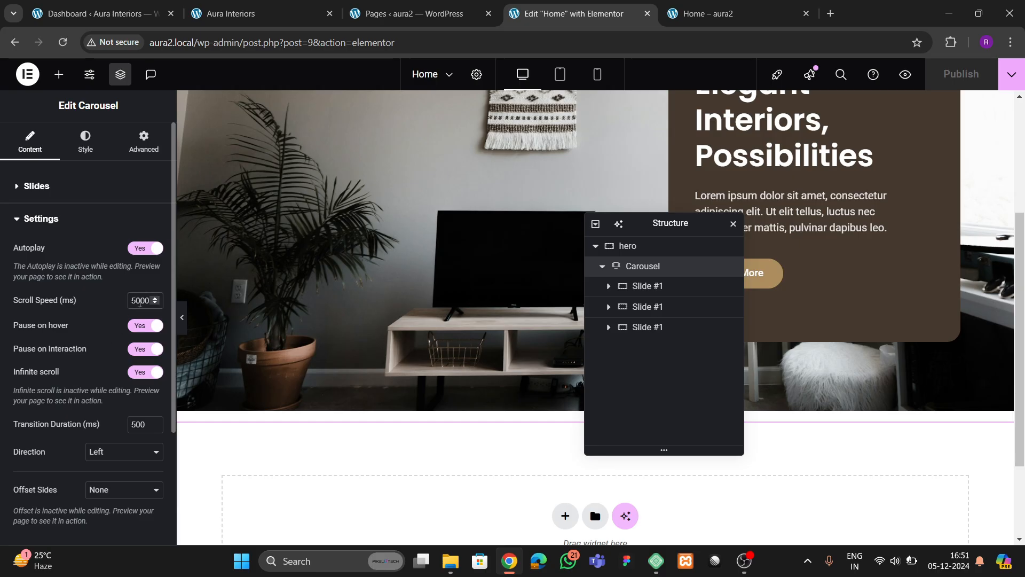
{"action": "left_click", "coordinate": [140, 302]}
{"action": "key", "text": "BackSpace"}
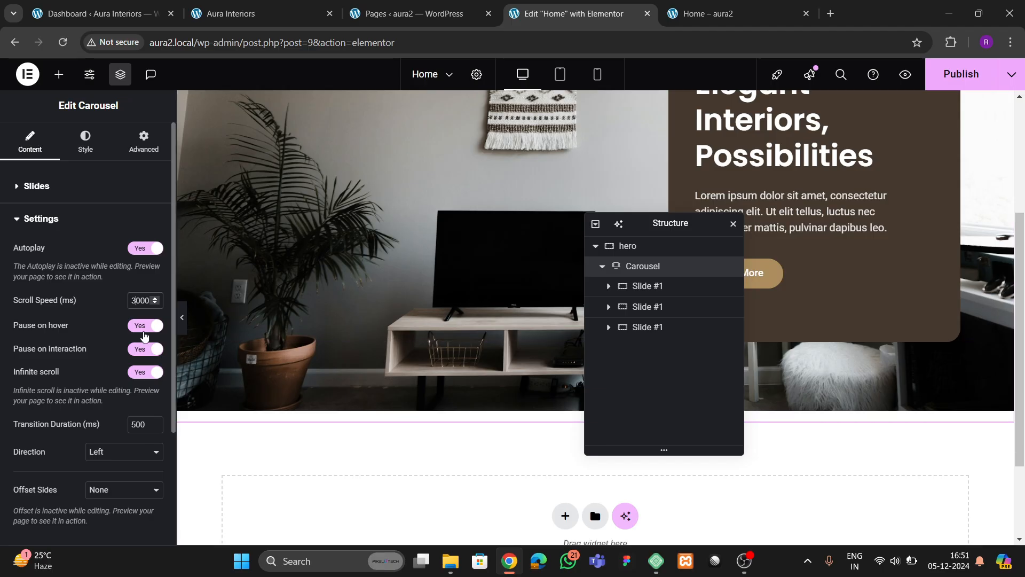
{"action": "left_click", "coordinate": [143, 326]}
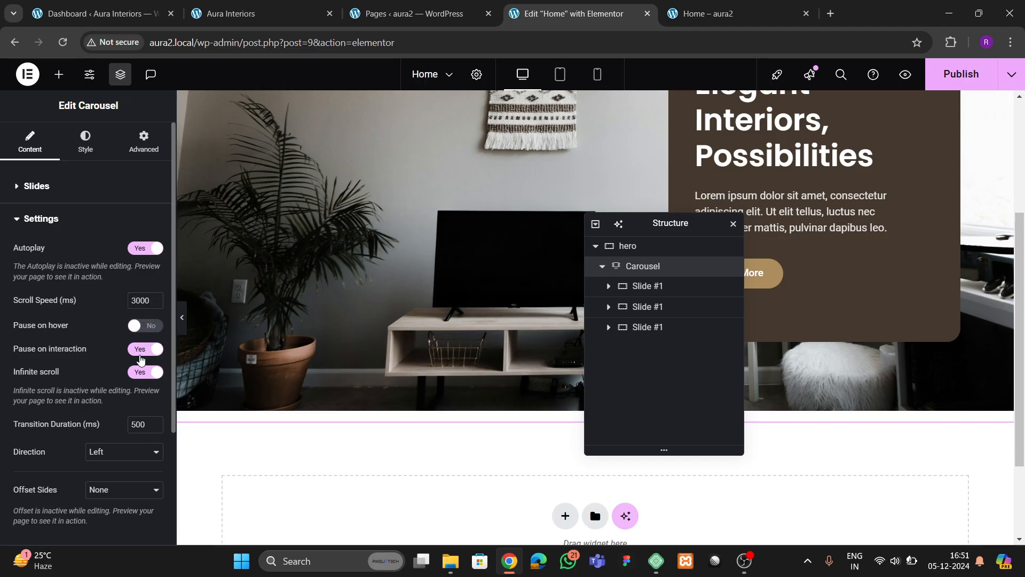
{"action": "left_click", "coordinate": [142, 353]}
{"action": "left_click", "coordinate": [143, 353]}
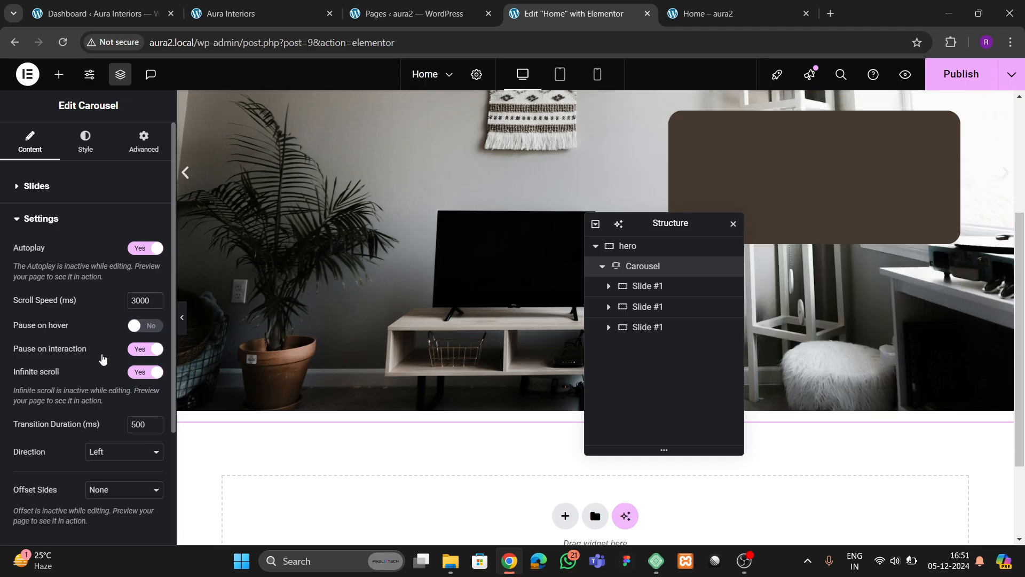
{"action": "left_click", "coordinate": [143, 352]}
- Remove the carousel's pagination dots by setting Pagination to None
{"action": "scroll", "coordinate": [100, 360], "scroll_direction": "down", "scroll_amount": 2}
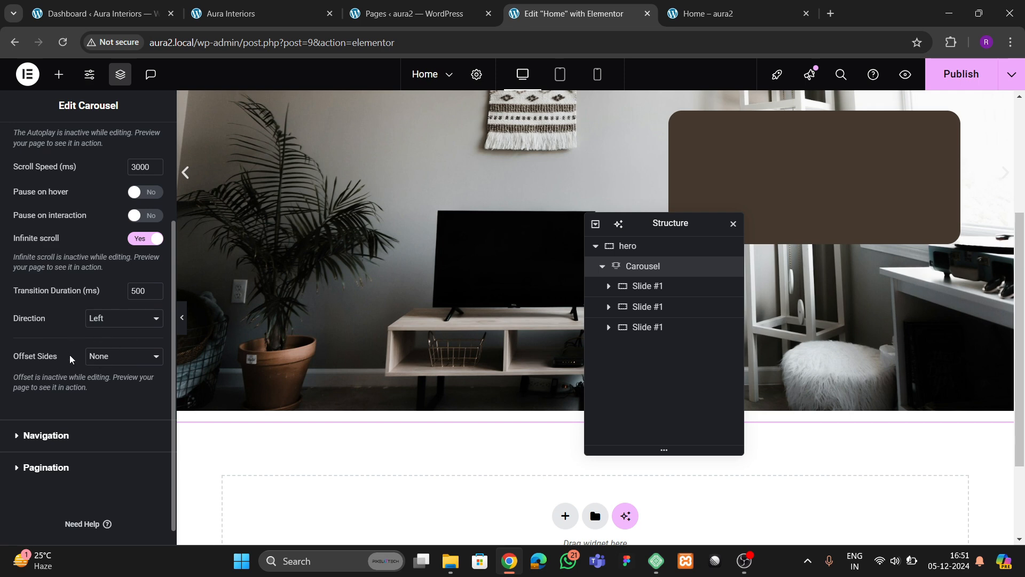
{"action": "scroll", "coordinate": [71, 359], "scroll_direction": "down", "scroll_amount": 1}
{"action": "left_click", "coordinate": [36, 453]}
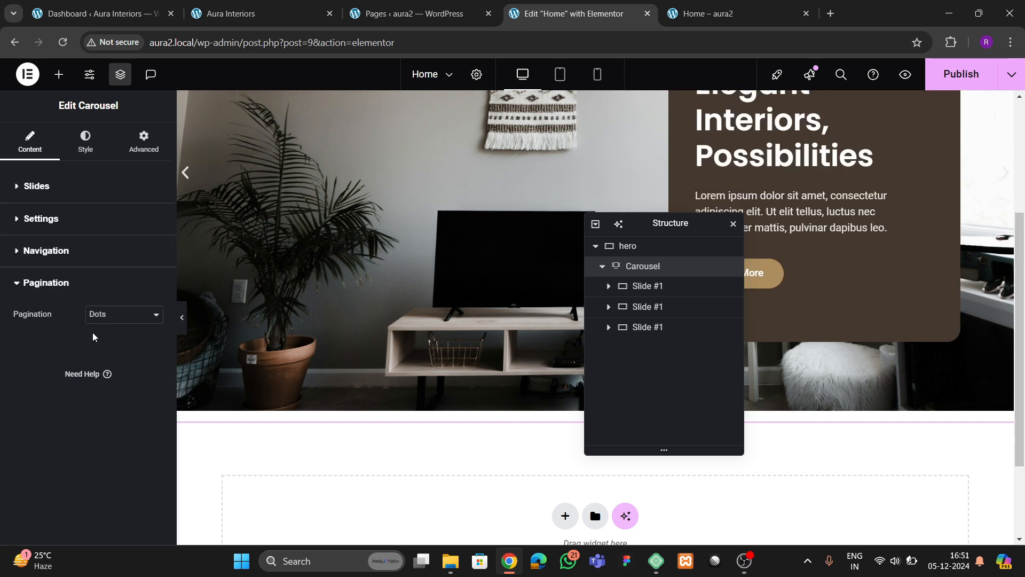
{"action": "left_click", "coordinate": [105, 317]}
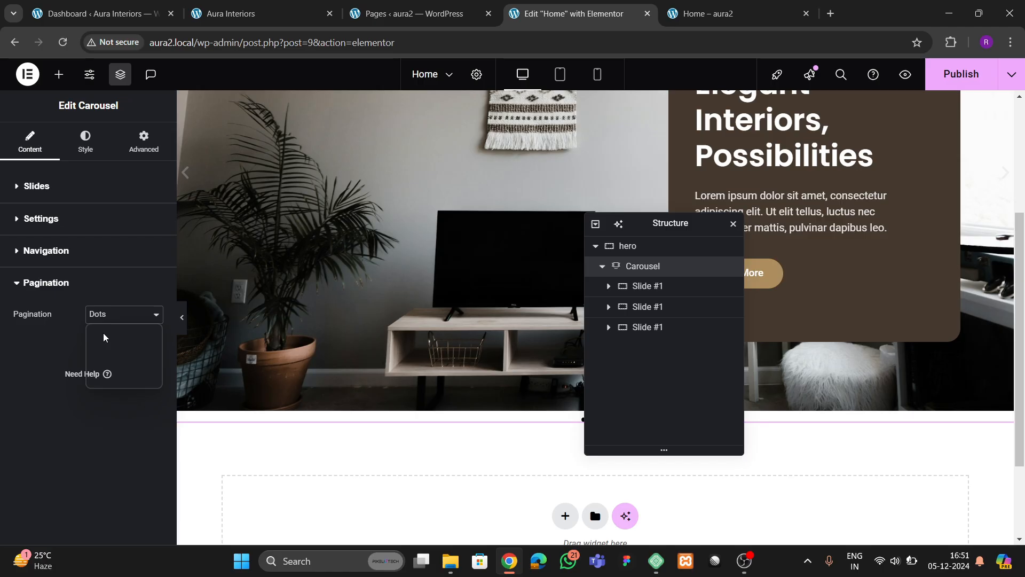
- Remove the carousel's pagination dots and bring up its navigation arrow styling
{"action": "left_click", "coordinate": [106, 337]}
{"action": "left_click", "coordinate": [45, 250]}
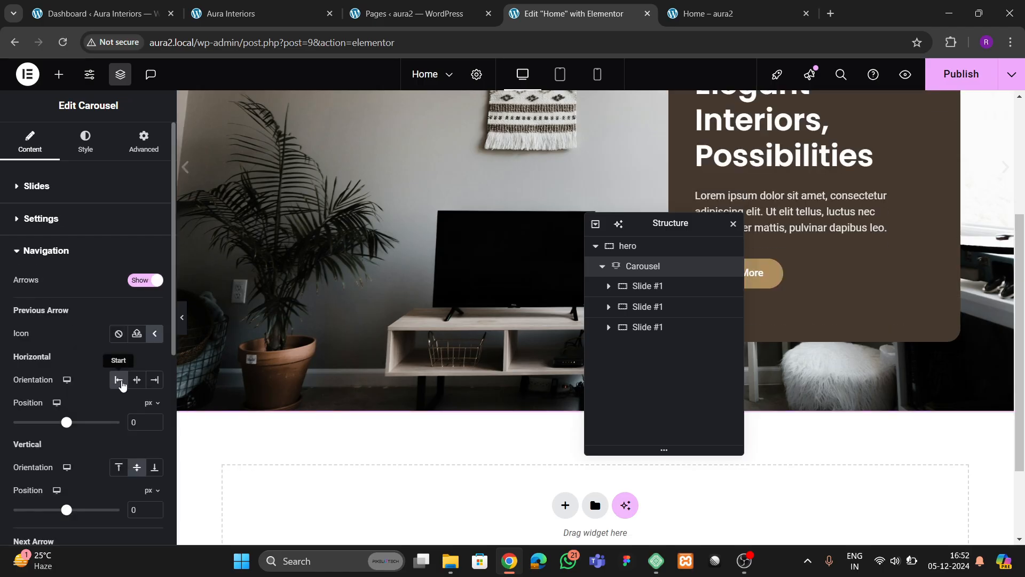
{"action": "scroll", "coordinate": [320, 325], "scroll_direction": "up", "scroll_amount": 1}
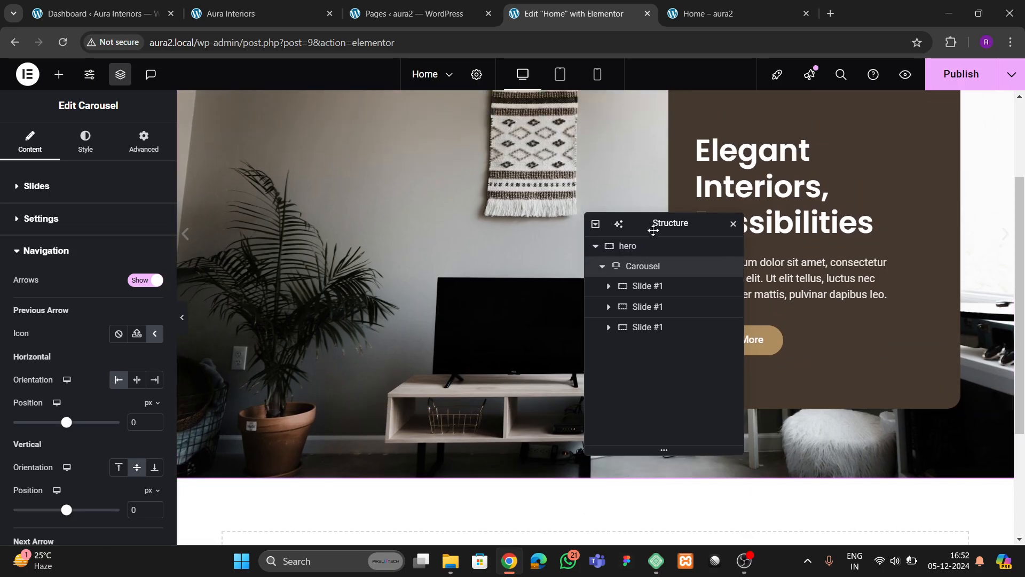
{"action": "left_click_drag", "start_coordinate": [653, 225], "coordinate": [490, 213]}
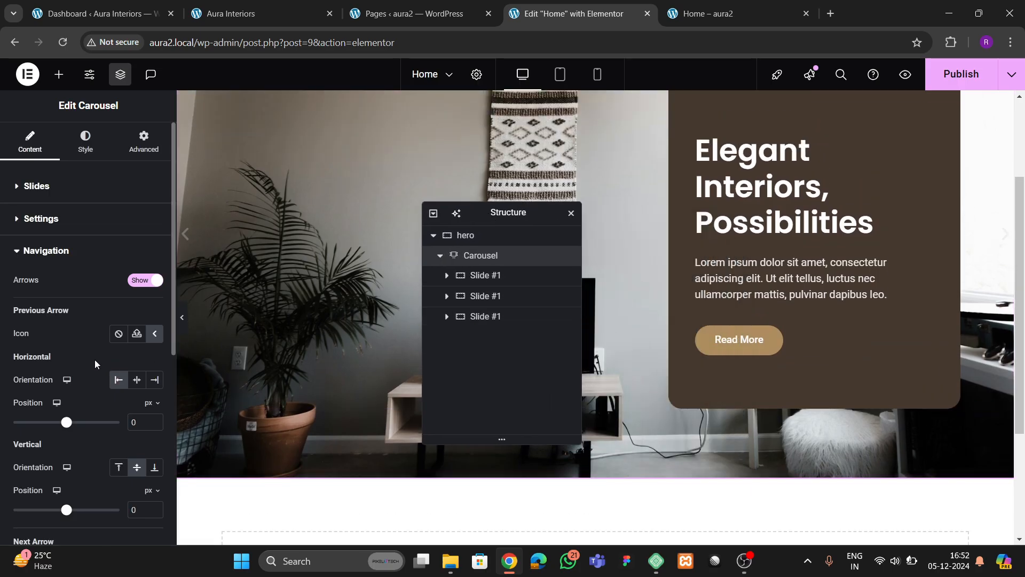
{"action": "left_click", "coordinate": [96, 145]}
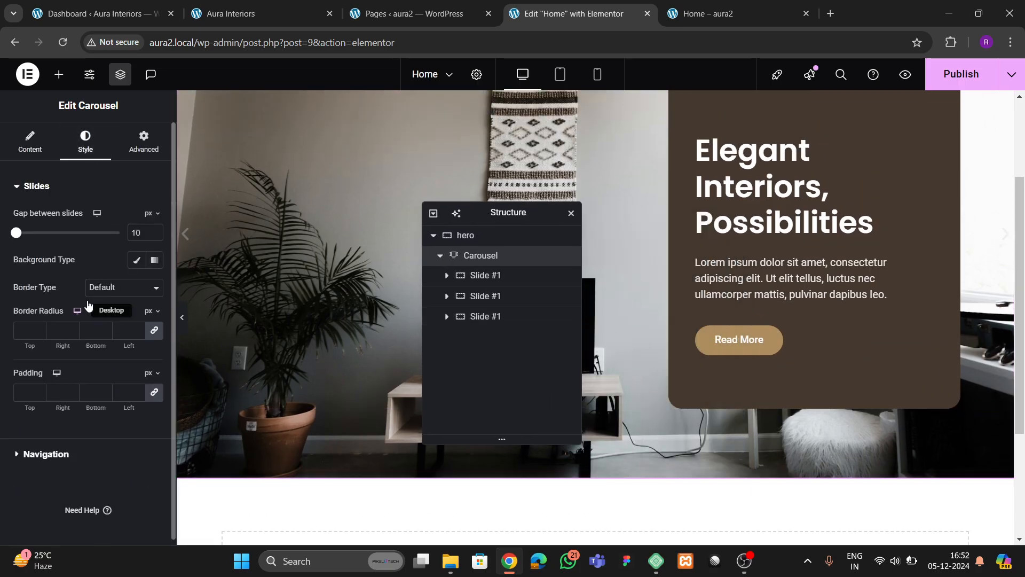
{"action": "left_click", "coordinate": [60, 431]}
- Adjust the arrow icon size and give the arrows a solid theme 2 global background
{"action": "left_click", "coordinate": [139, 284]}
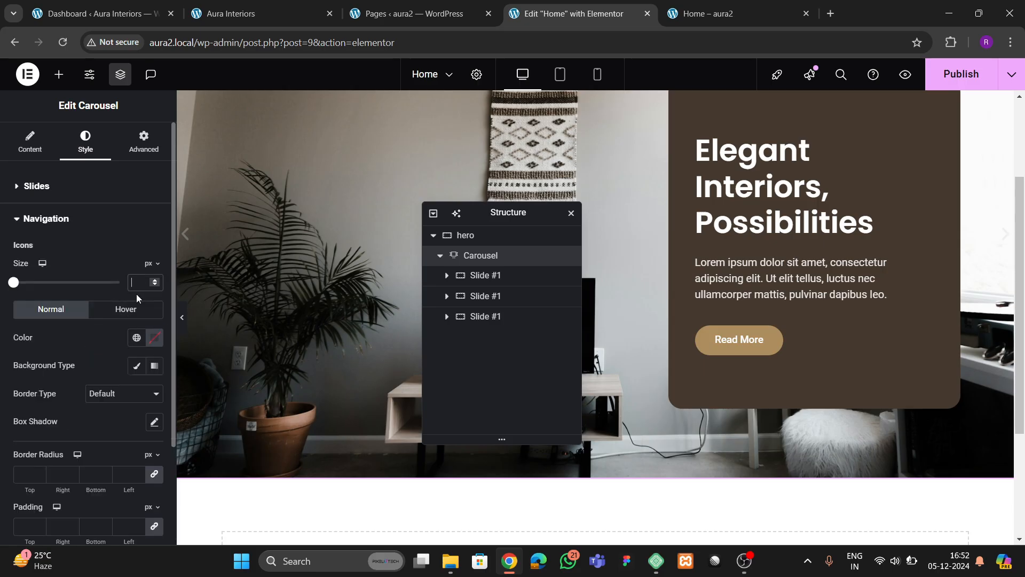
{"action": "type", "text": "10"}
{"action": "key", "text": "BackSpace"}
{"action": "key", "text": "BackSpace"}
{"action": "type", "text": "20"}
{"action": "left_click", "coordinate": [136, 365]}
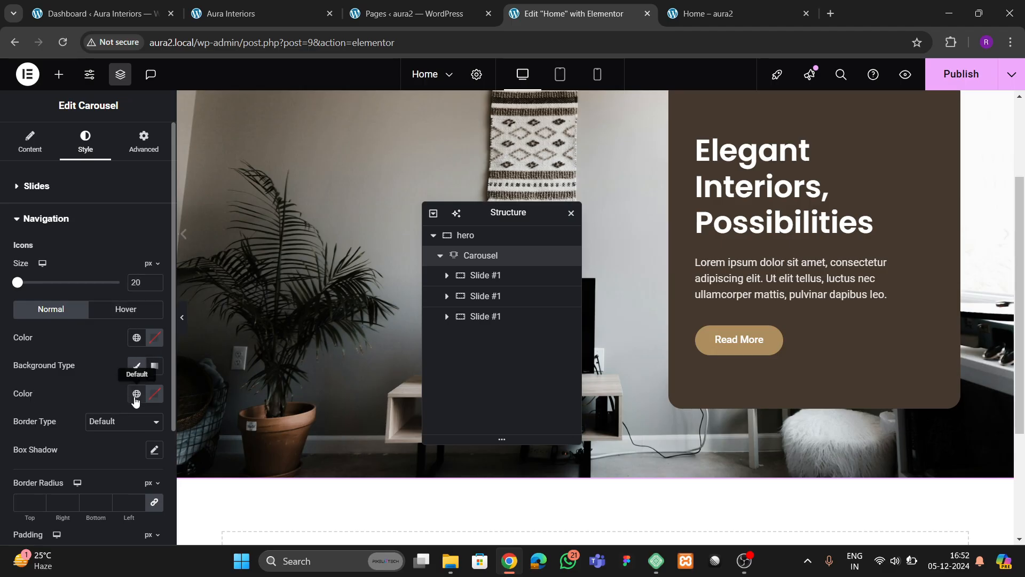
{"action": "left_click", "coordinate": [137, 394]}
{"action": "left_click", "coordinate": [96, 363]}
{"action": "left_click", "coordinate": [138, 395]}
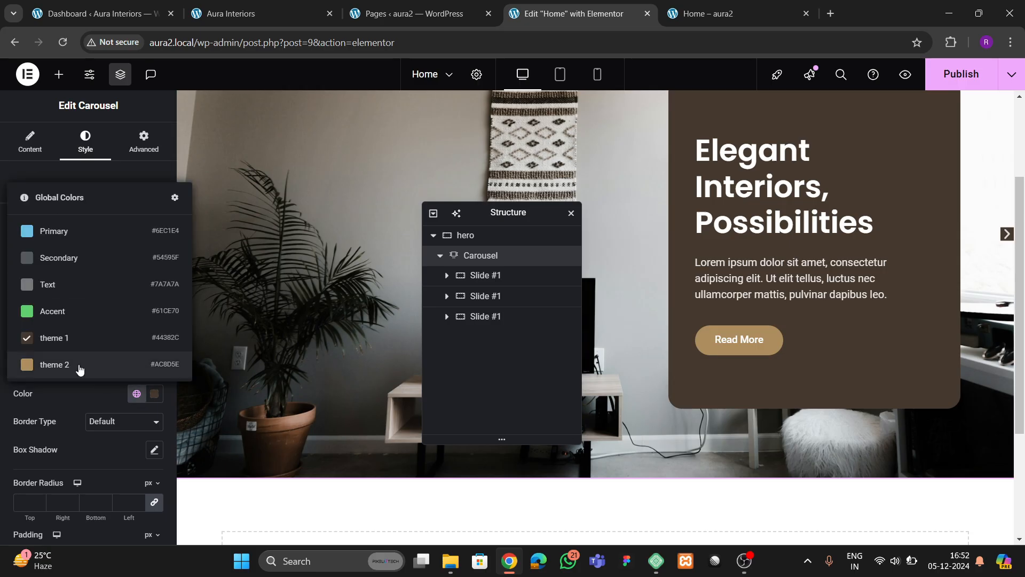
{"action": "left_click", "coordinate": [78, 369]}
- Set the navigation arrows' icon size to 25 px and padding to 15 px
{"action": "scroll", "coordinate": [75, 393], "scroll_direction": "down", "scroll_amount": 3}
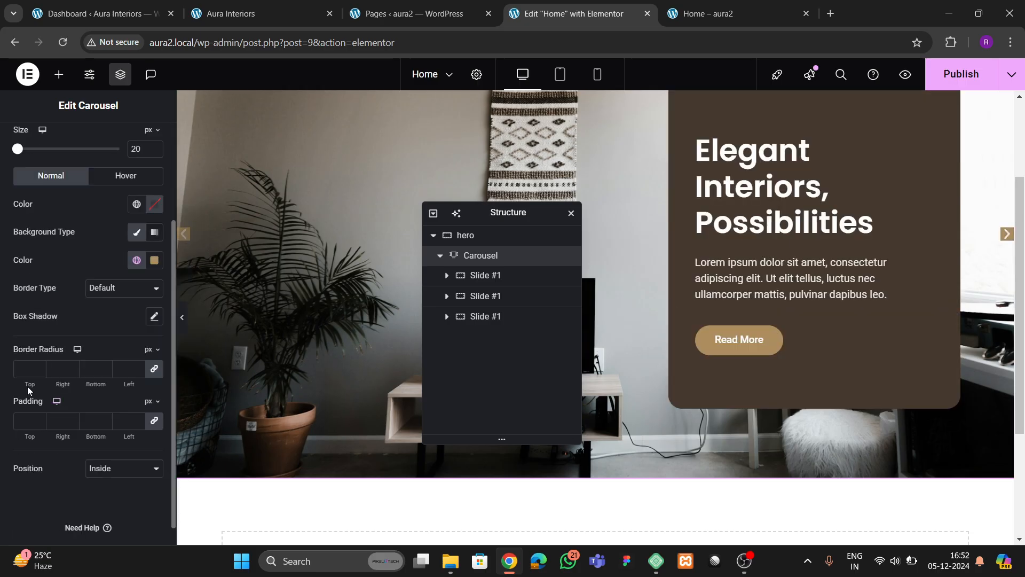
{"action": "left_click", "coordinate": [29, 427]}
{"action": "type", "text": "20"}
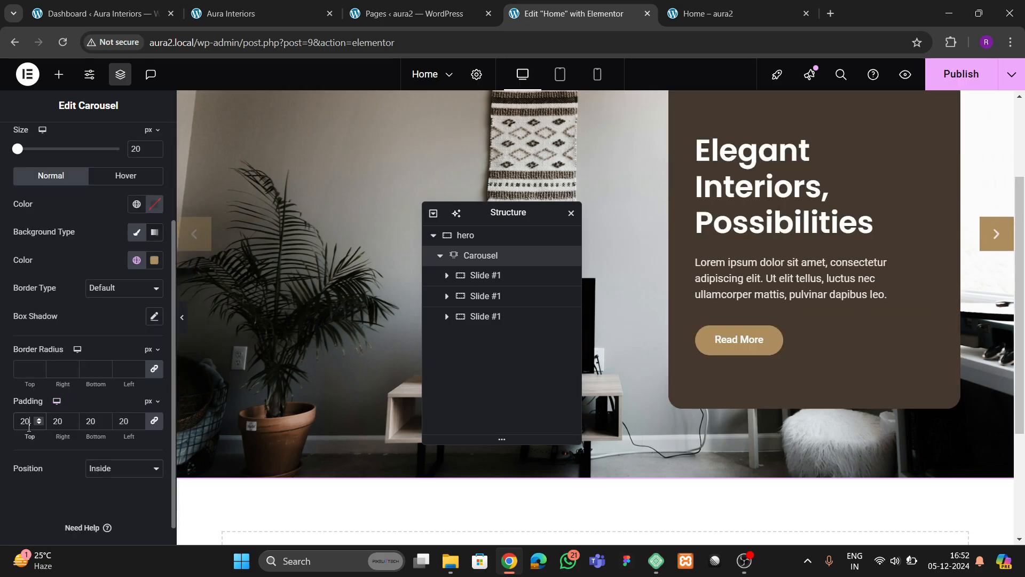
{"action": "key", "text": "BackSpace"}
{"action": "key", "text": "BackSpace"}
{"action": "type", "text": "15"}
{"action": "key", "text": "BackSpace"}
{"action": "key", "text": "BackSpace"}
{"action": "type", "text": "20"}
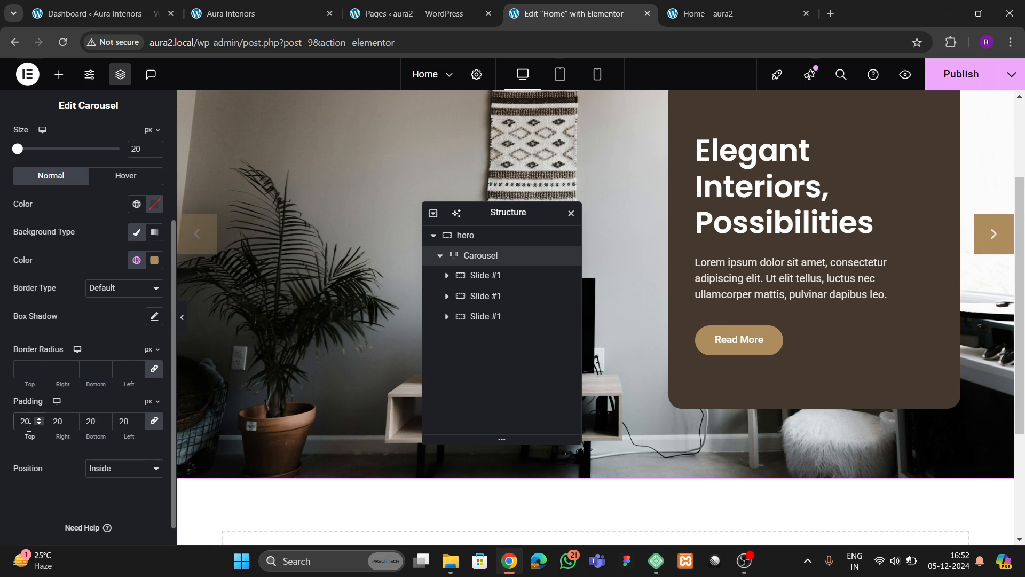
{"action": "scroll", "coordinate": [106, 319], "scroll_direction": "up", "scroll_amount": 1}
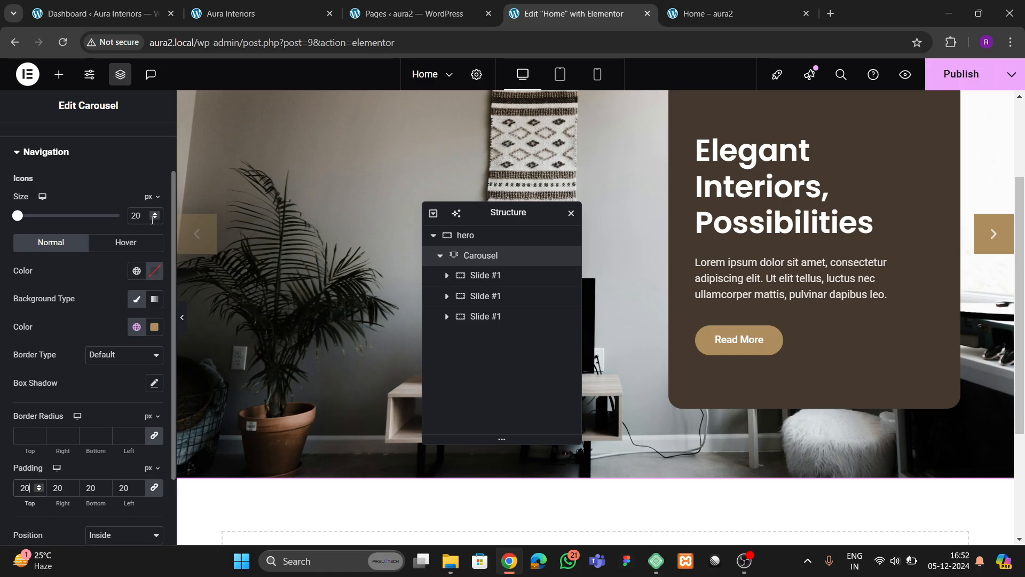
{"action": "left_click_drag", "start_coordinate": [149, 215], "coordinate": [118, 219]}
{"action": "type", "text": "25"}
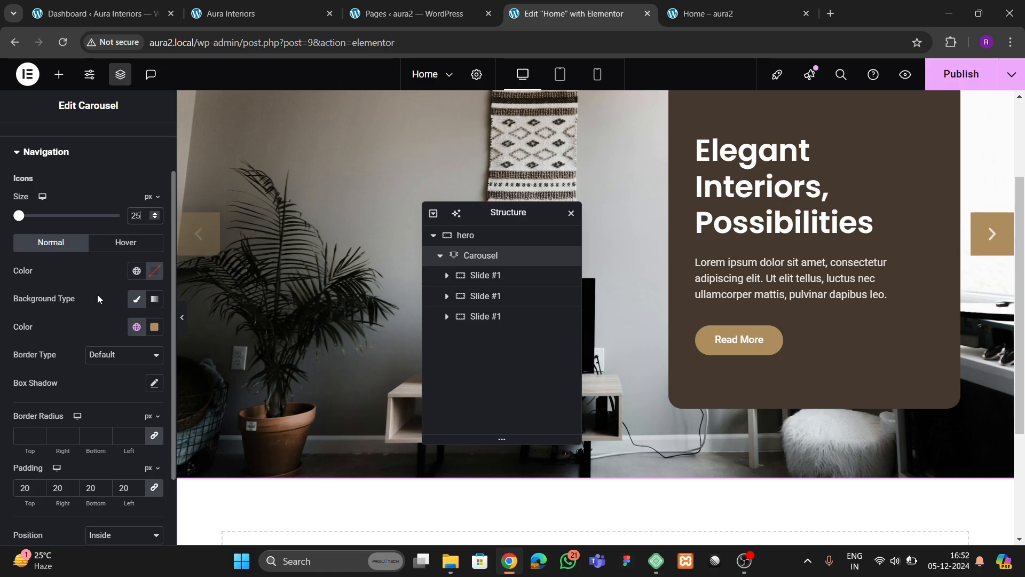
{"action": "scroll", "coordinate": [105, 306], "scroll_direction": "down", "scroll_amount": 2}
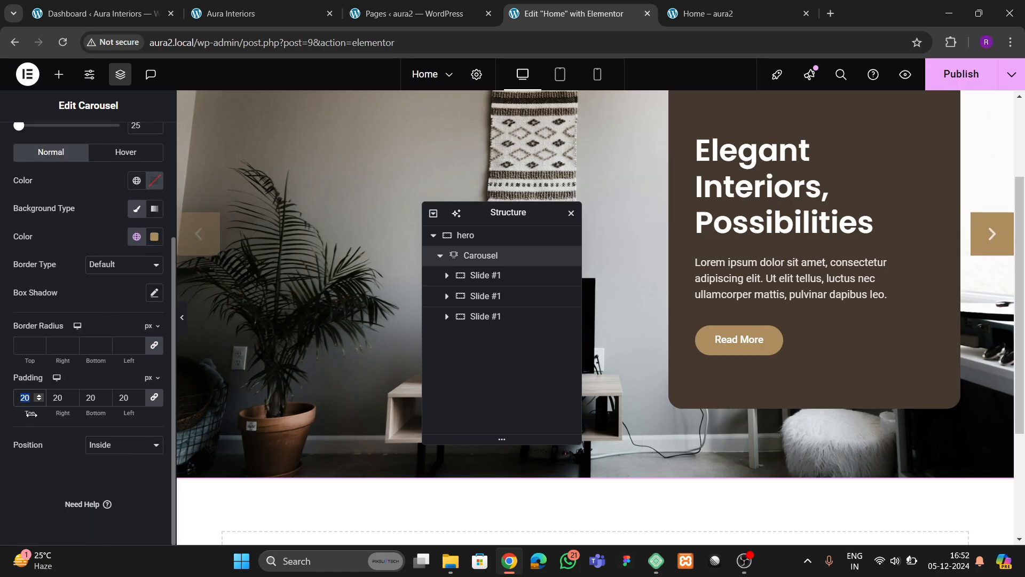
{"action": "type", "text": "15"}
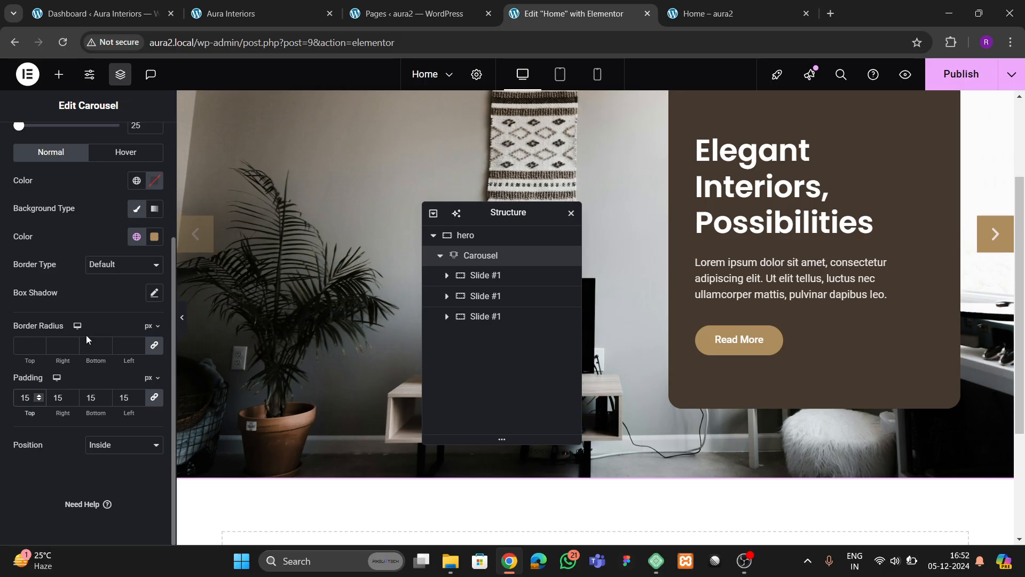
{"action": "scroll", "coordinate": [88, 331], "scroll_direction": "up", "scroll_amount": 3}
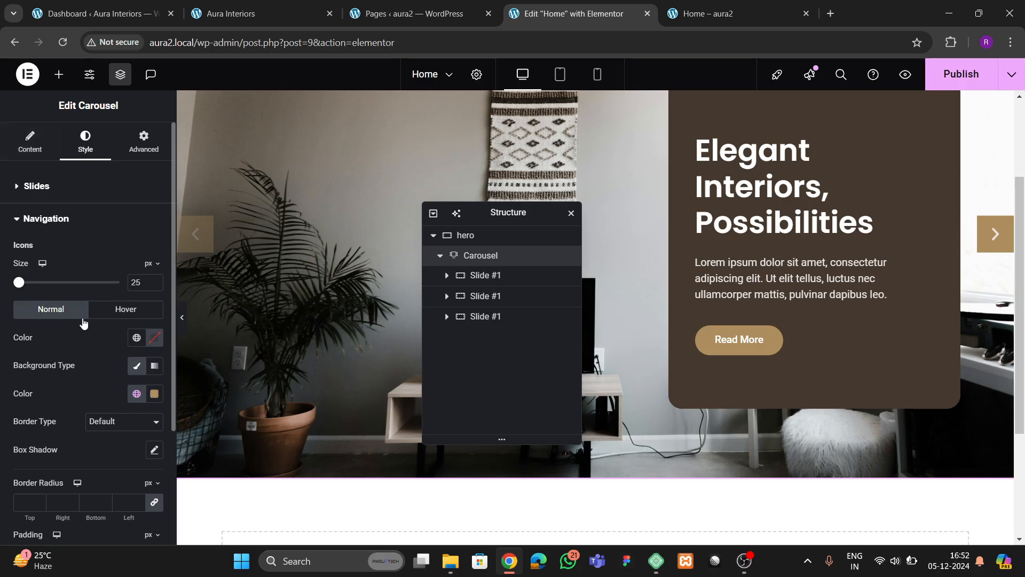
- Make hovered arrows white on a dark brown global background, checking them on the live site
{"action": "left_click", "coordinate": [119, 312]}
{"action": "left_click", "coordinate": [224, 14]}
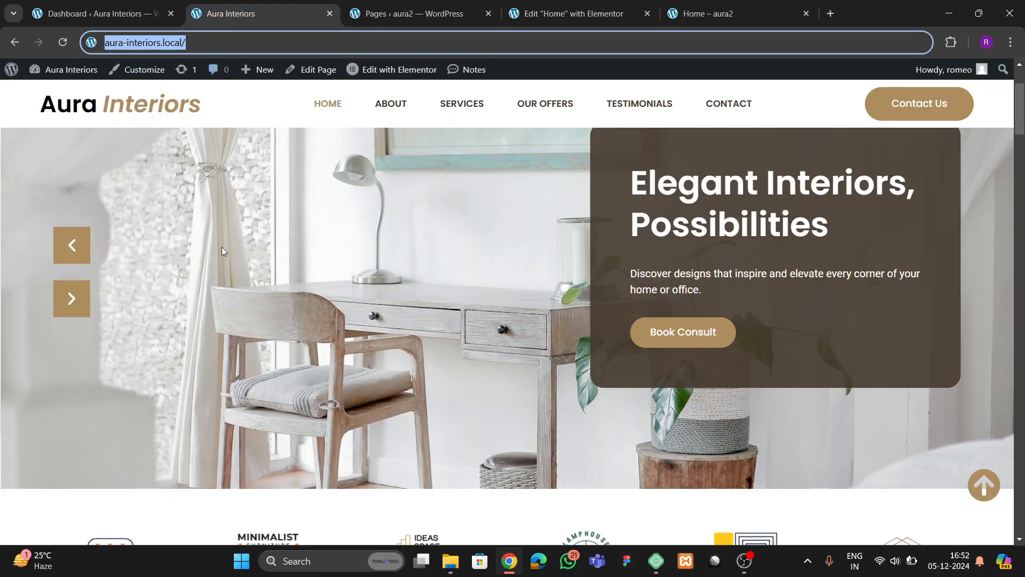
{"action": "left_click", "coordinate": [564, 16]}
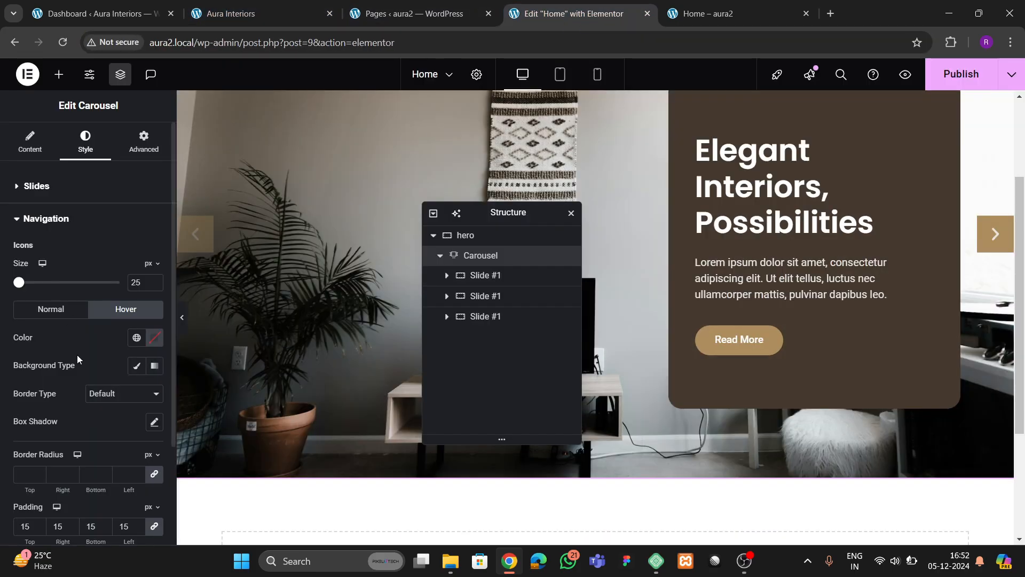
{"action": "left_click", "coordinate": [137, 366]}
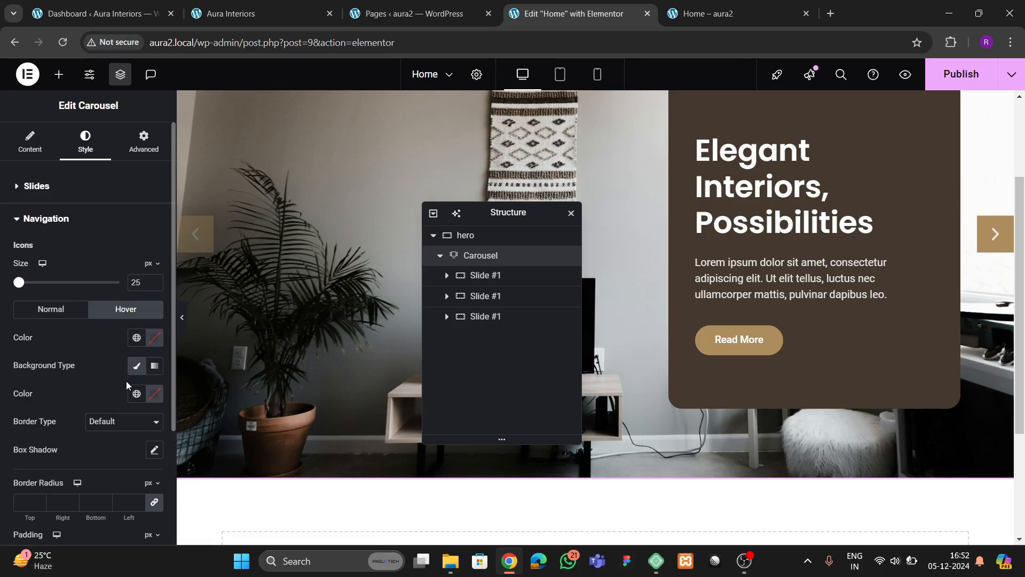
{"action": "scroll", "coordinate": [135, 331], "scroll_direction": "down", "scroll_amount": 1}
{"action": "left_click", "coordinate": [137, 328]}
{"action": "left_click", "coordinate": [84, 510]}
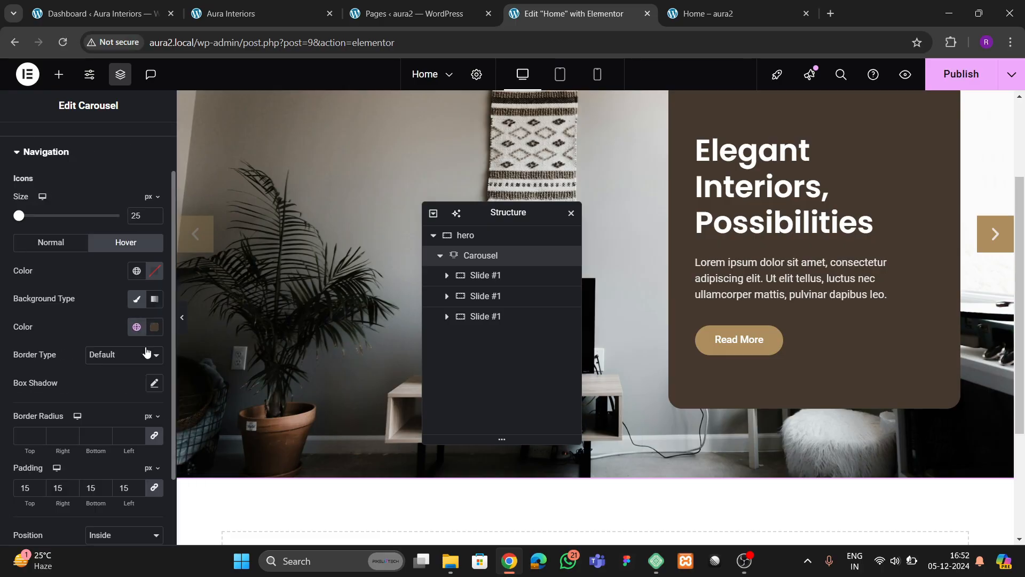
{"action": "left_click", "coordinate": [158, 276]}
{"action": "left_click", "coordinate": [79, 325]}
{"action": "left_click", "coordinate": [98, 284]}
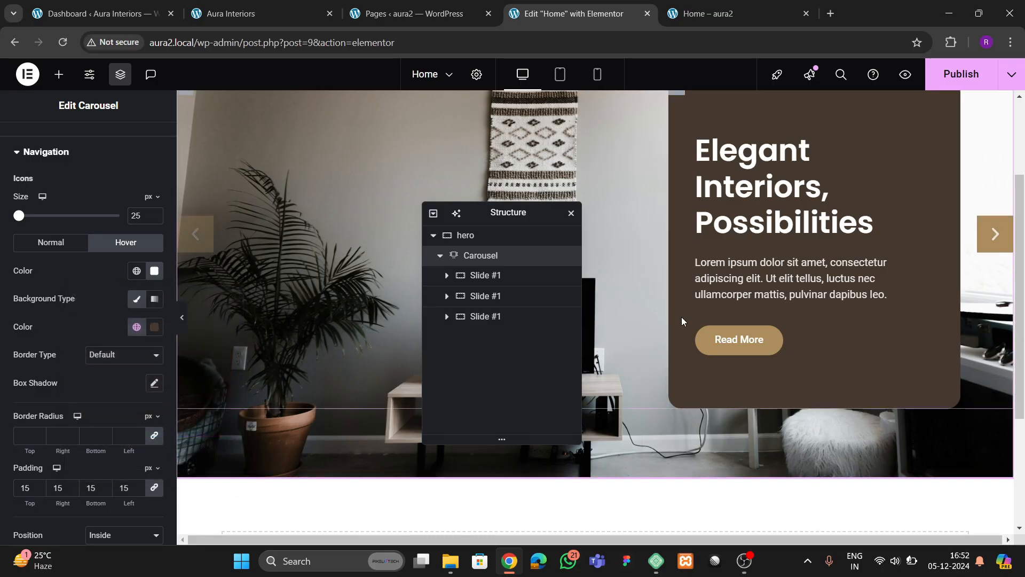
{"action": "left_click", "coordinate": [246, 19]}
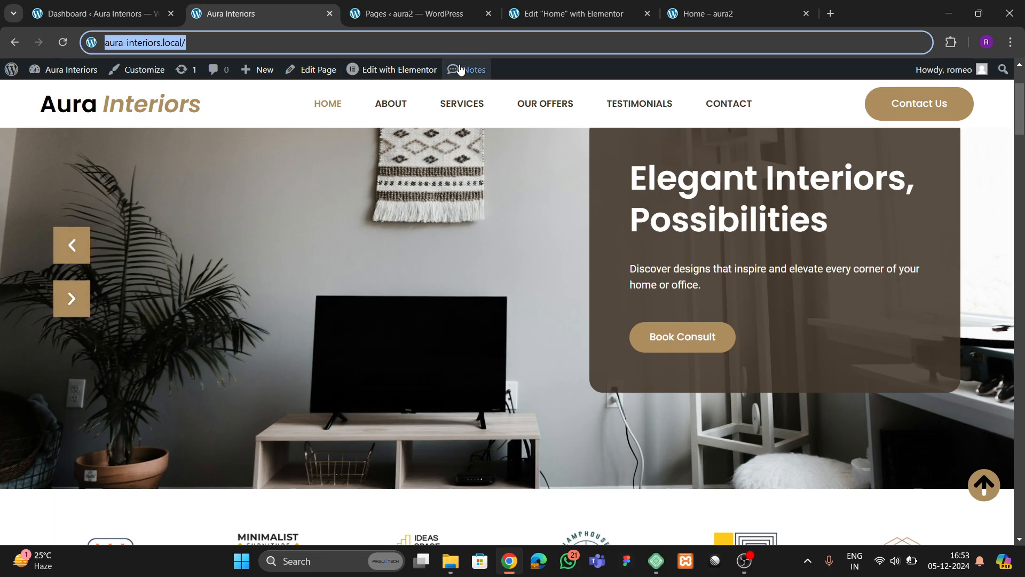
{"action": "left_click", "coordinate": [534, 15]}
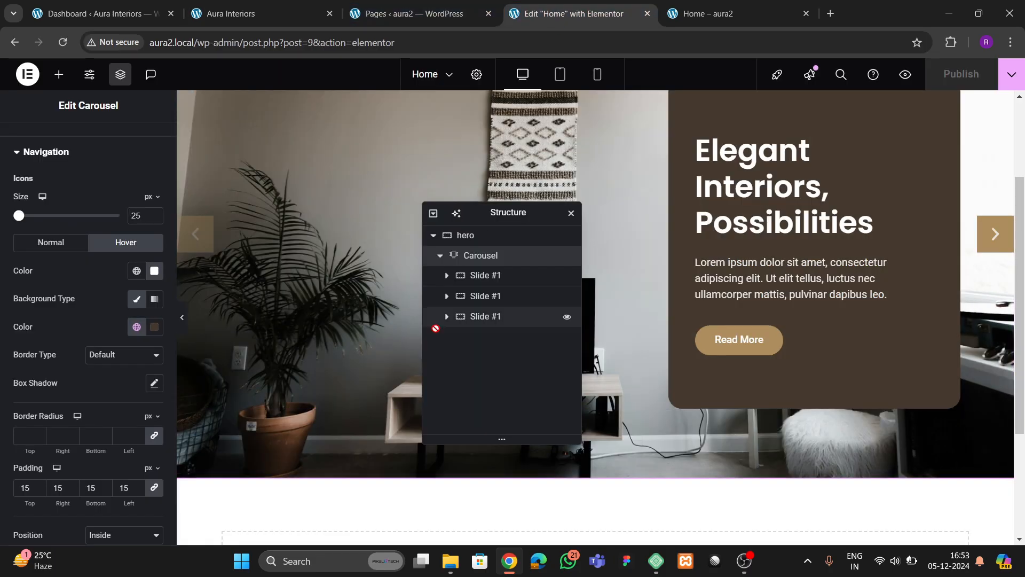
{"action": "scroll", "coordinate": [58, 239], "scroll_direction": "up", "scroll_amount": 2}
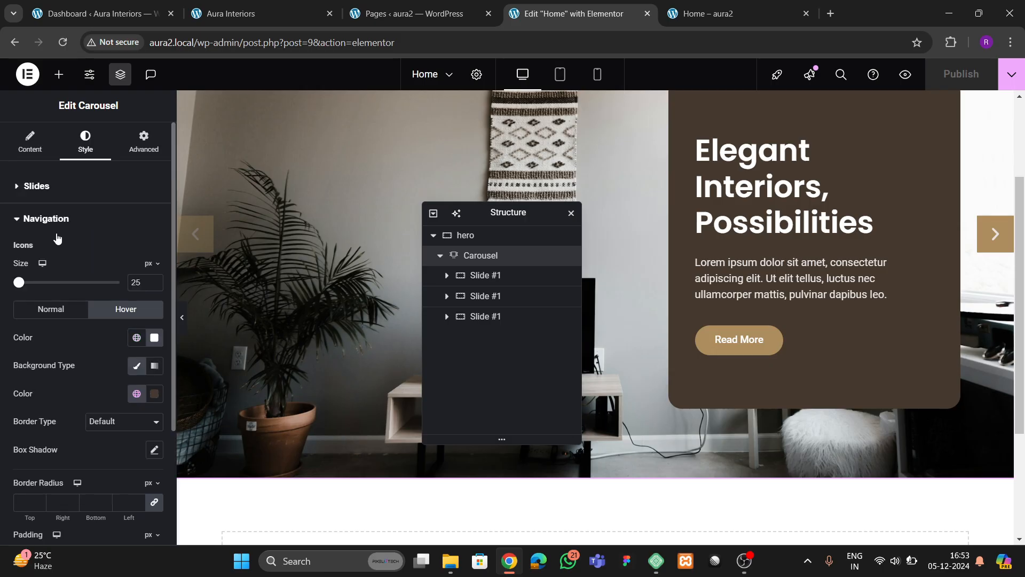
- Anchor the carousel's next arrow to the left side in the navigation settings
{"action": "left_click", "coordinate": [30, 143]}
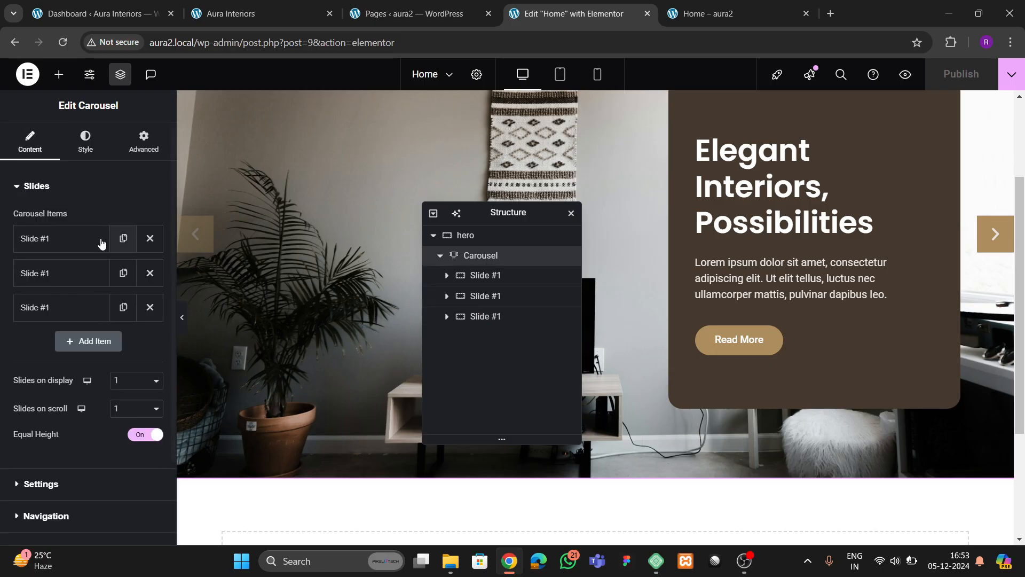
{"action": "scroll", "coordinate": [64, 325], "scroll_direction": "down", "scroll_amount": 2}
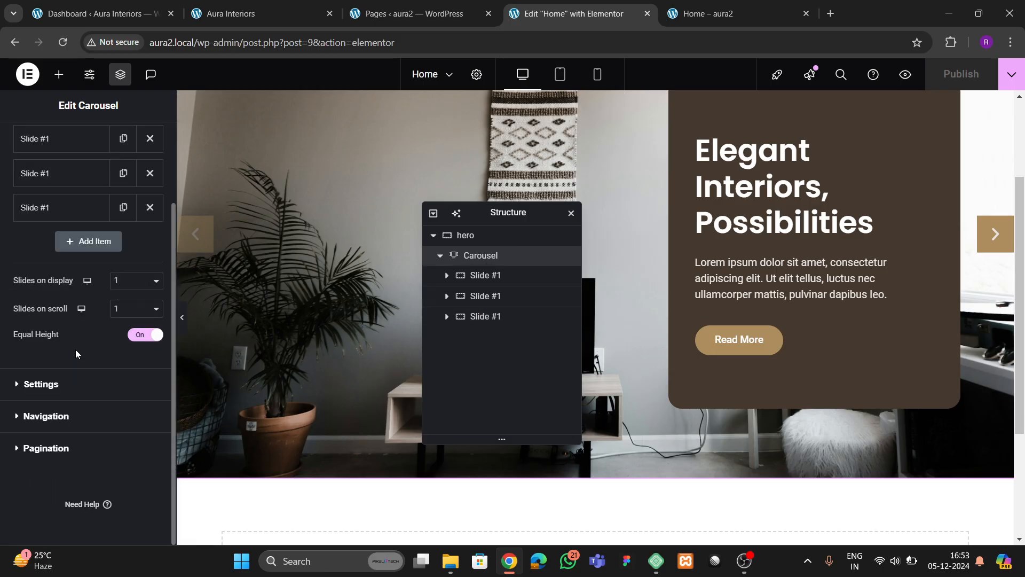
{"action": "left_click", "coordinate": [55, 421]}
{"action": "scroll", "coordinate": [102, 353], "scroll_direction": "down", "scroll_amount": 2}
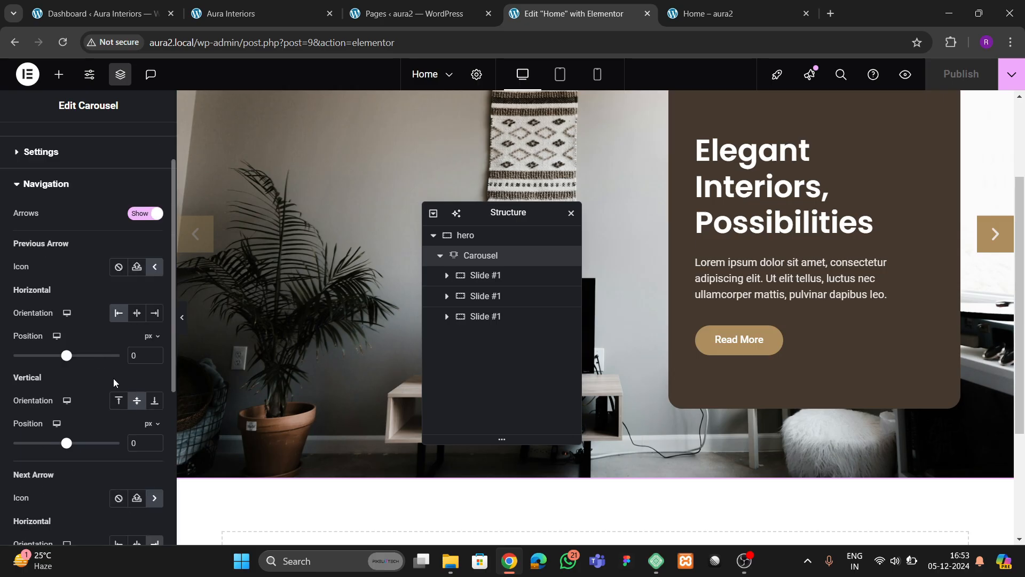
{"action": "scroll", "coordinate": [126, 353], "scroll_direction": "down", "scroll_amount": 4}
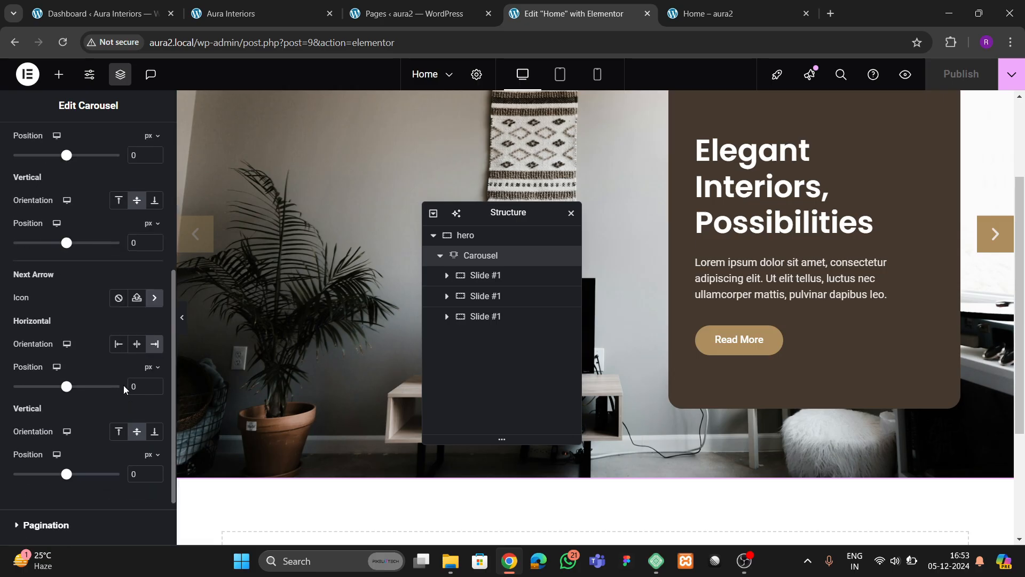
{"action": "left_click", "coordinate": [119, 344]}
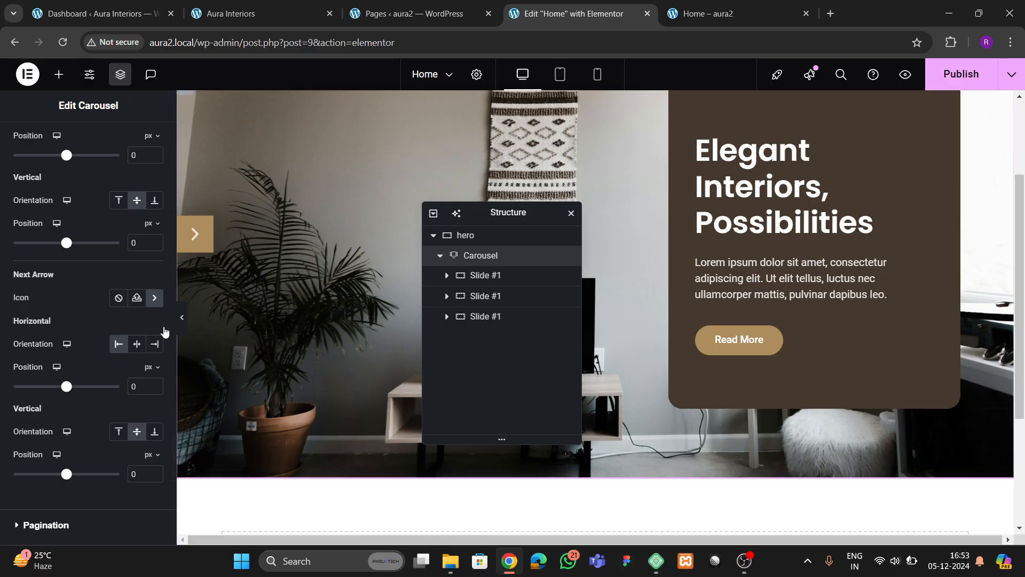
{"action": "scroll", "coordinate": [105, 330], "scroll_direction": "up", "scroll_amount": 5}
{"action": "scroll", "coordinate": [121, 348], "scroll_direction": "down", "scroll_amount": 4}
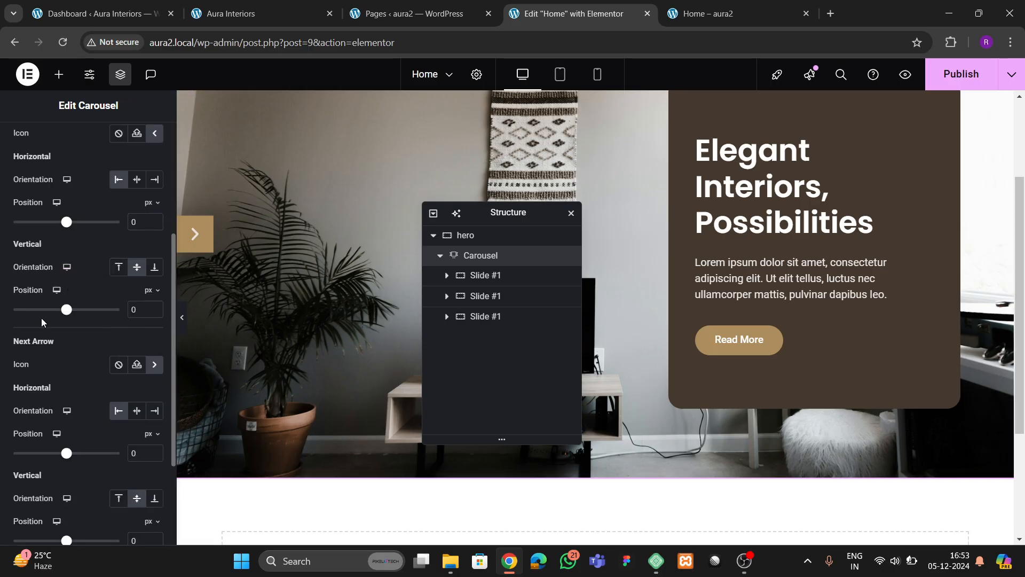
- Switch both arrows' vertical offsets to em and lower the next arrow to 3.5 em
{"action": "left_click", "coordinate": [152, 291]}
{"action": "left_click", "coordinate": [149, 329]}
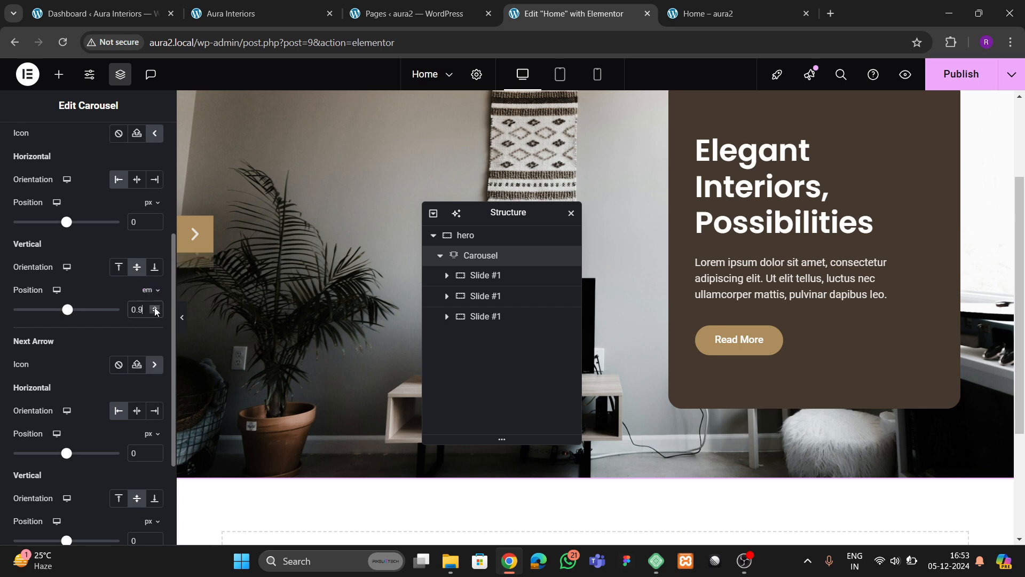
{"action": "key", "text": "BackSpace"}
{"action": "key", "text": "BackSpace"}
{"action": "key", "text": "BackSpace"}
{"action": "scroll", "coordinate": [107, 348], "scroll_direction": "down", "scroll_amount": 3}
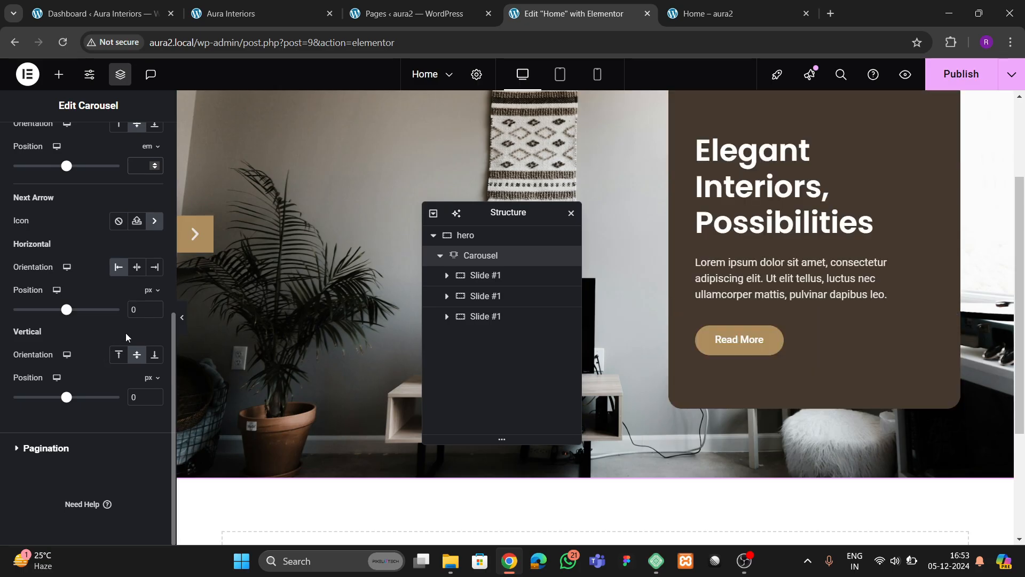
{"action": "left_click", "coordinate": [157, 379]}
{"action": "left_click", "coordinate": [149, 417]}
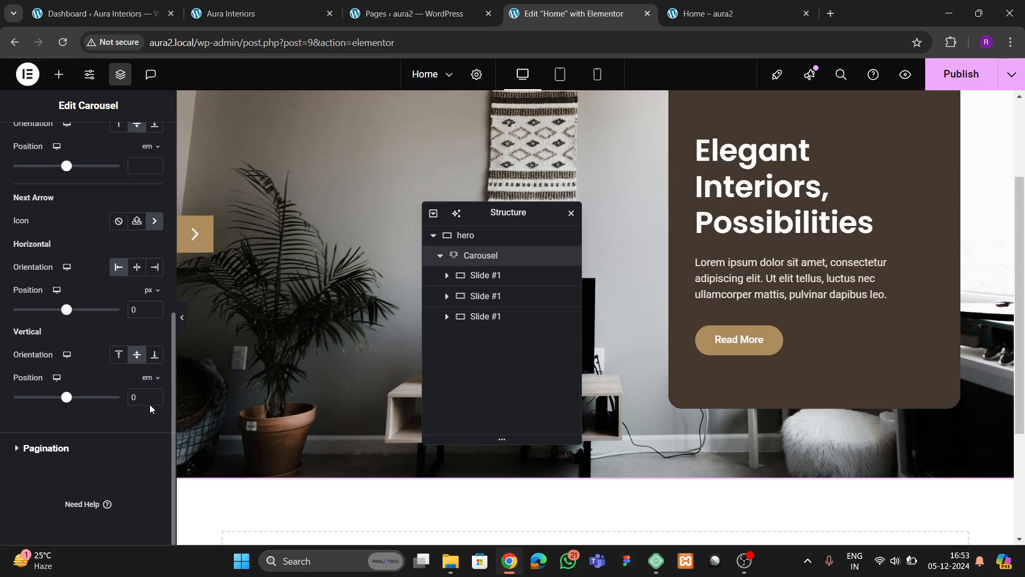
{"action": "left_click", "coordinate": [155, 394]}
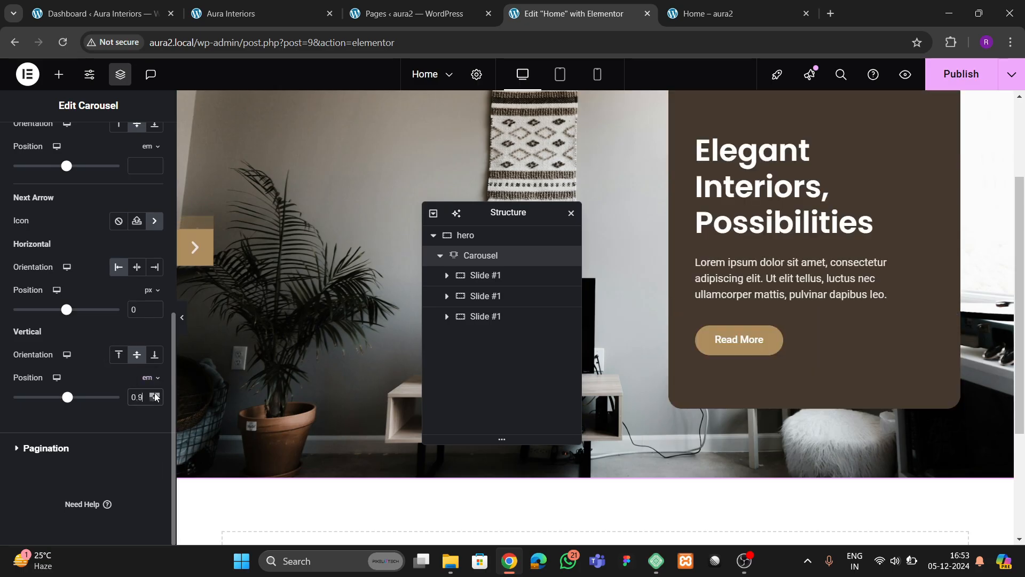
{"action": "left_click_drag", "start_coordinate": [156, 394], "coordinate": [156, 396]}
{"action": "scroll", "coordinate": [91, 341], "scroll_direction": "up", "scroll_amount": 1}
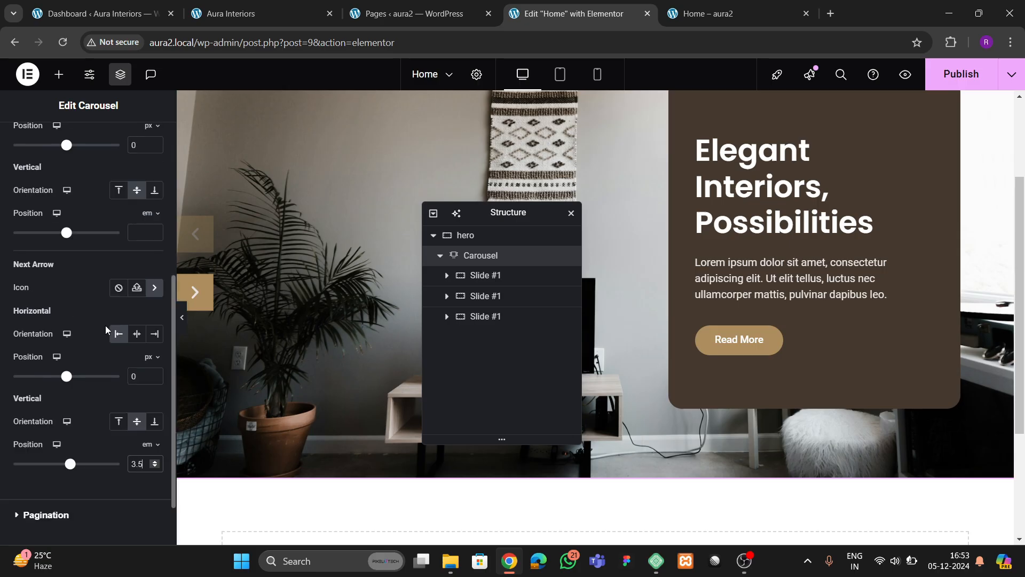
{"action": "scroll", "coordinate": [128, 262], "scroll_direction": "up", "scroll_amount": 2}
- Set the arrows' horizontal offsets in em, next arrow at -2 em, and publish
{"action": "left_click", "coordinate": [152, 259]}
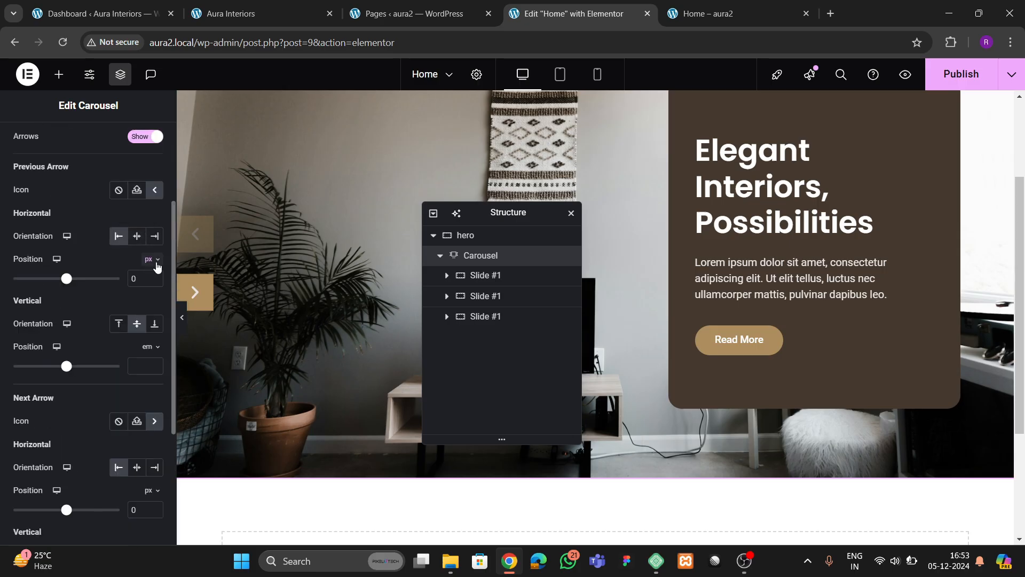
{"action": "left_click", "coordinate": [152, 300]}
{"action": "left_click_drag", "start_coordinate": [155, 278], "coordinate": [155, 277]}
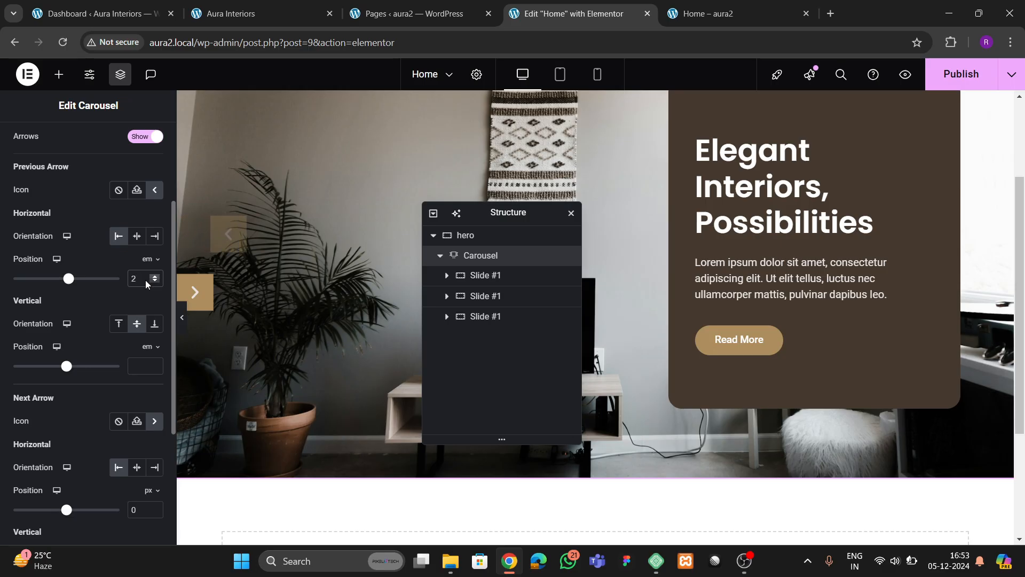
{"action": "scroll", "coordinate": [134, 341], "scroll_direction": "down", "scroll_amount": 4}
{"action": "left_click", "coordinate": [153, 291]}
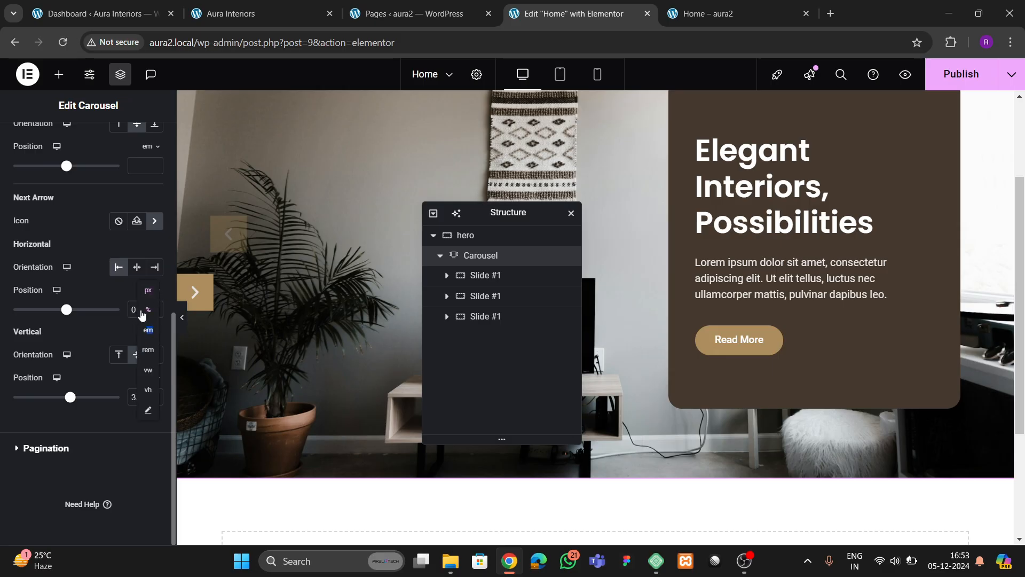
{"action": "left_click", "coordinate": [148, 331]}
{"action": "key", "text": "BackSpace"}
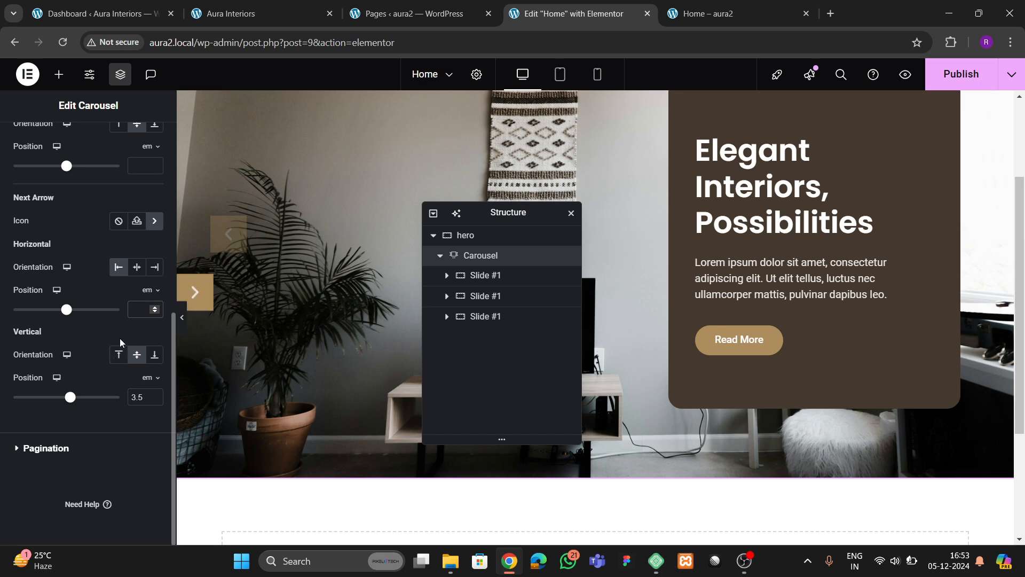
{"action": "left_click", "coordinate": [155, 312]}
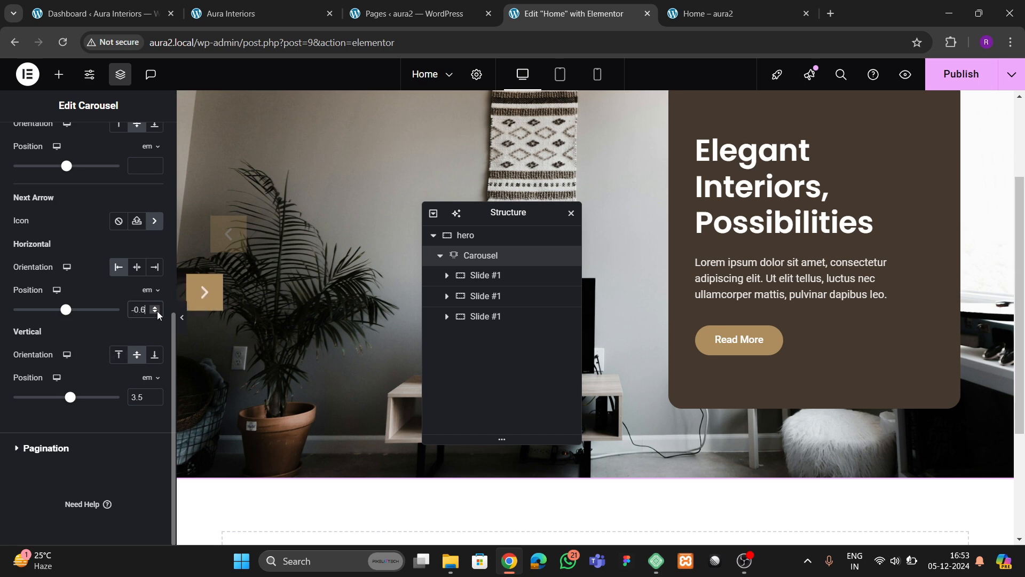
{"action": "left_click_drag", "start_coordinate": [157, 313], "coordinate": [157, 313]}
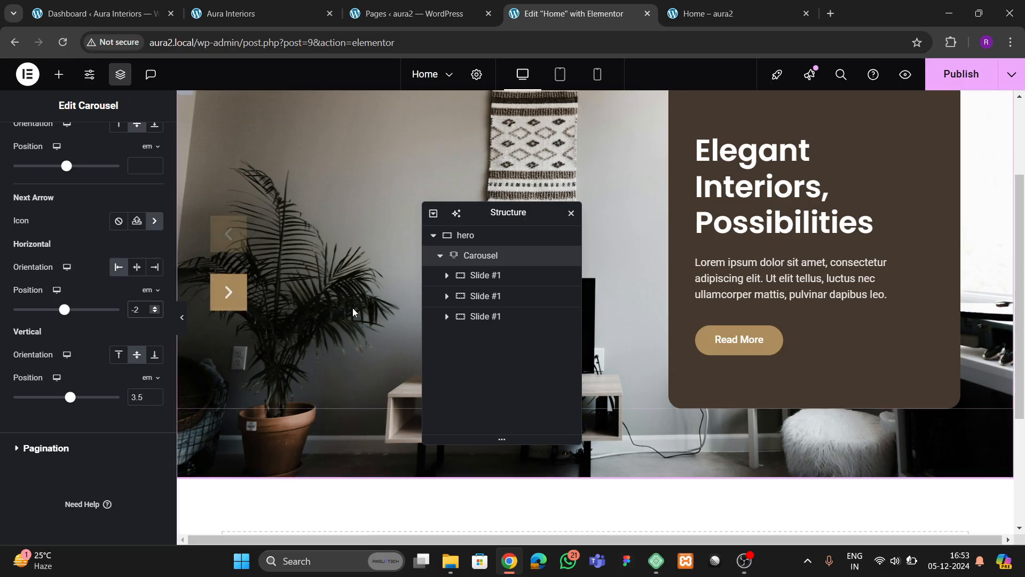
{"action": "scroll", "coordinate": [353, 307], "scroll_direction": "up", "scroll_amount": 2}
{"action": "left_click", "coordinate": [931, 74]}
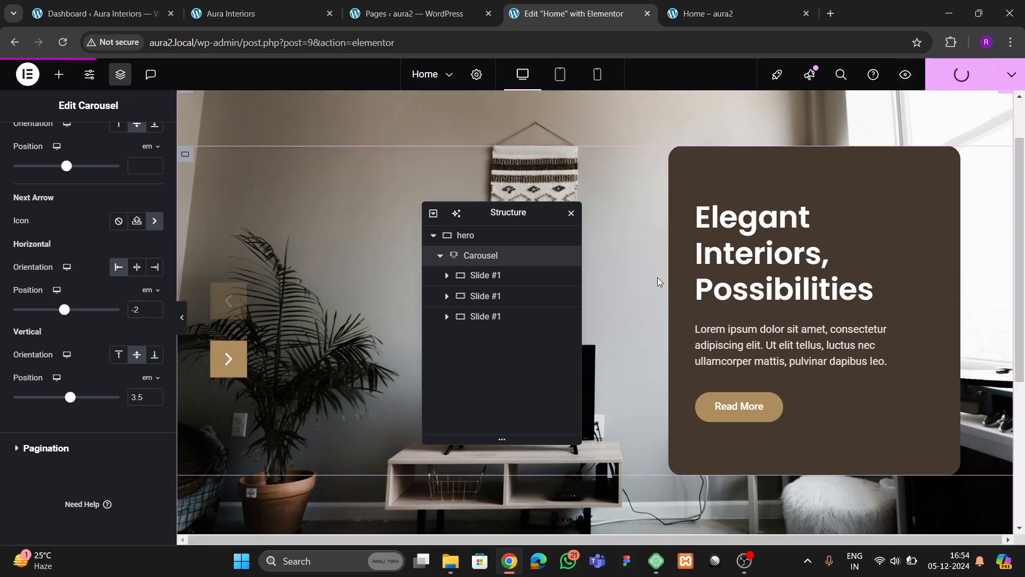
{"action": "left_click", "coordinate": [720, 14]}
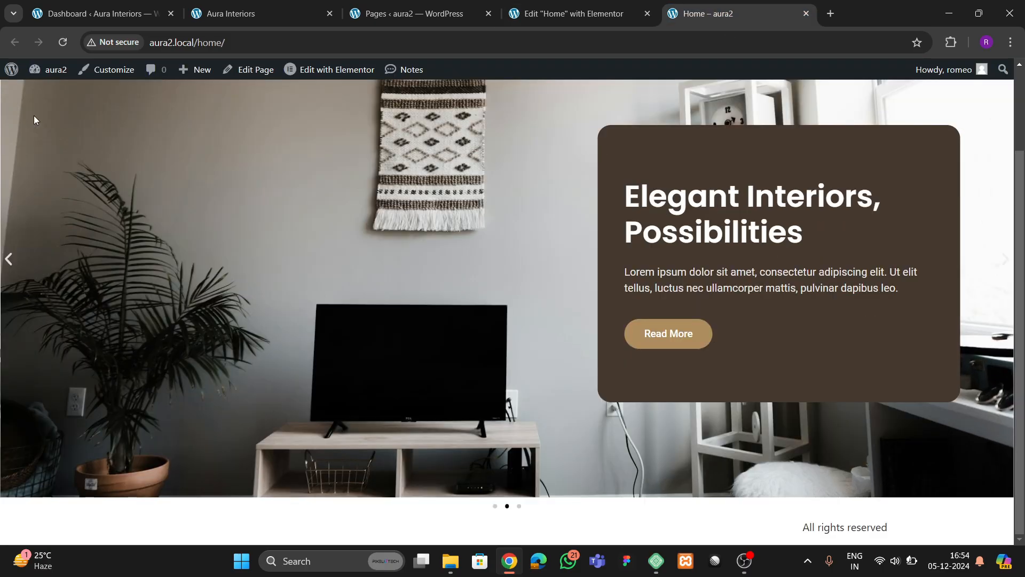
{"action": "left_click", "coordinate": [64, 46]}
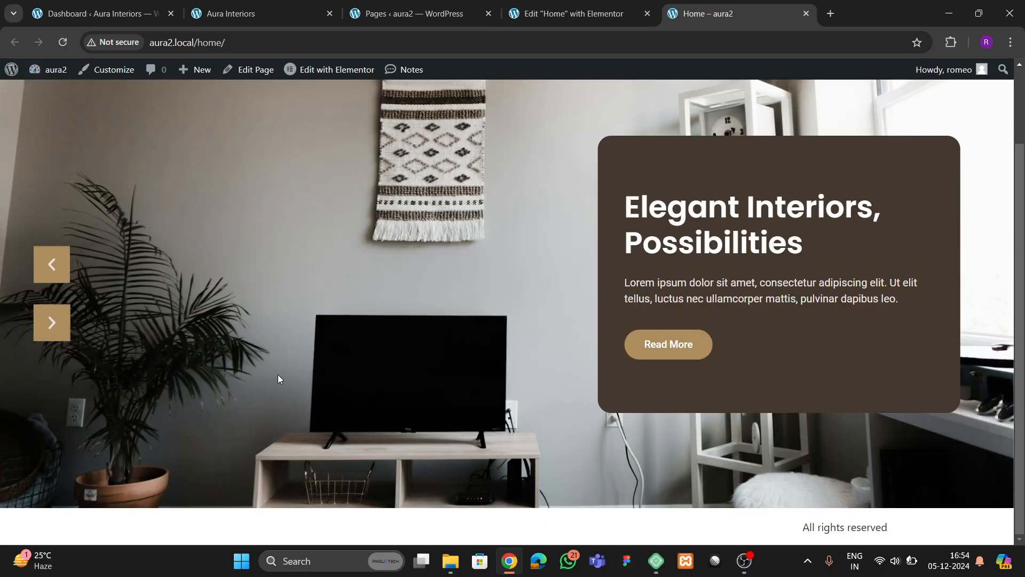
{"action": "left_click", "coordinate": [51, 265]}
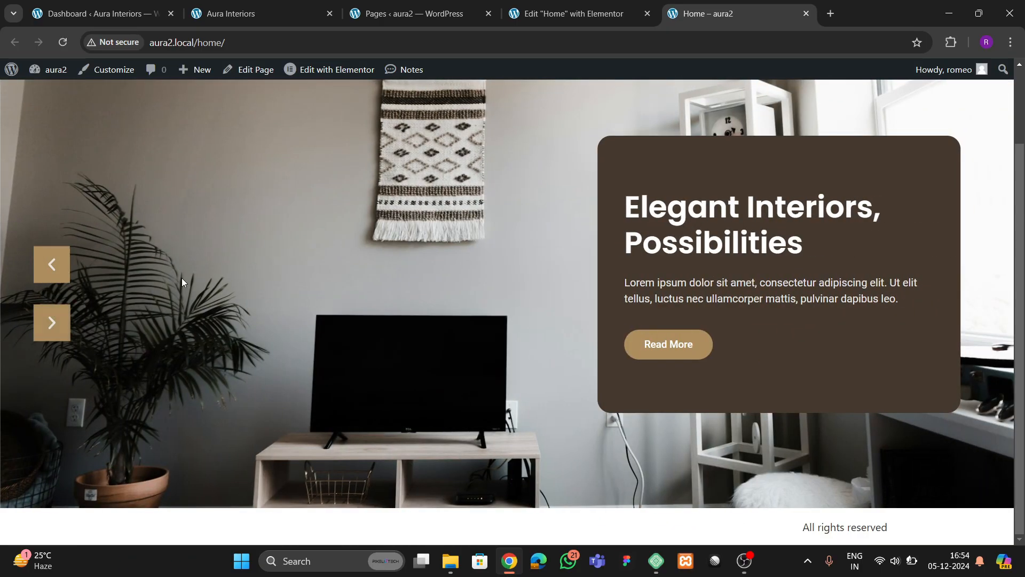
{"action": "scroll", "coordinate": [262, 240], "scroll_direction": "up", "scroll_amount": 2}
{"action": "left_click", "coordinate": [569, 13]}
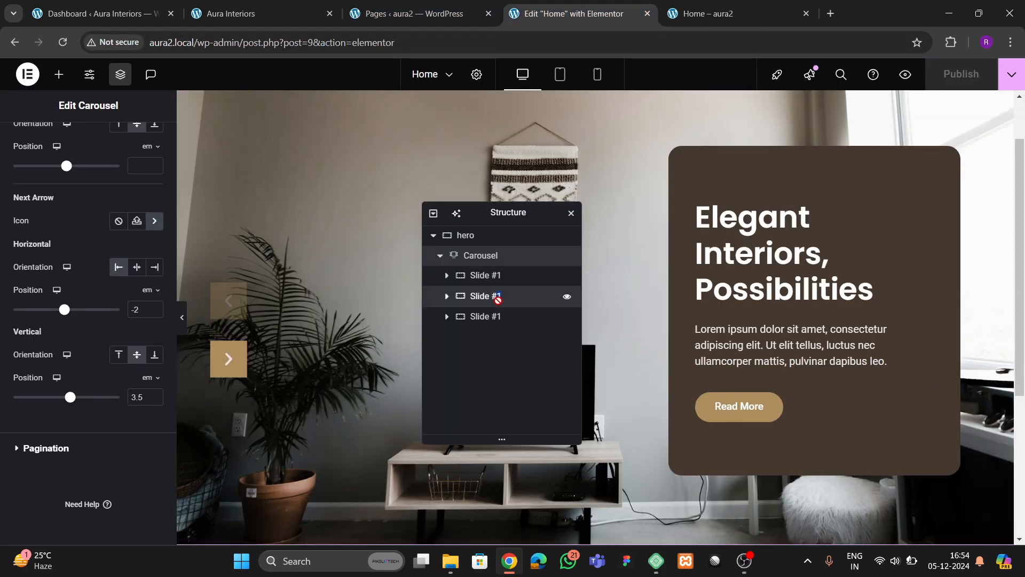
- Give the second slide the sofa living-room photo as its background
{"action": "double_click", "coordinate": [497, 296]}
{"action": "left_click", "coordinate": [82, 150]}
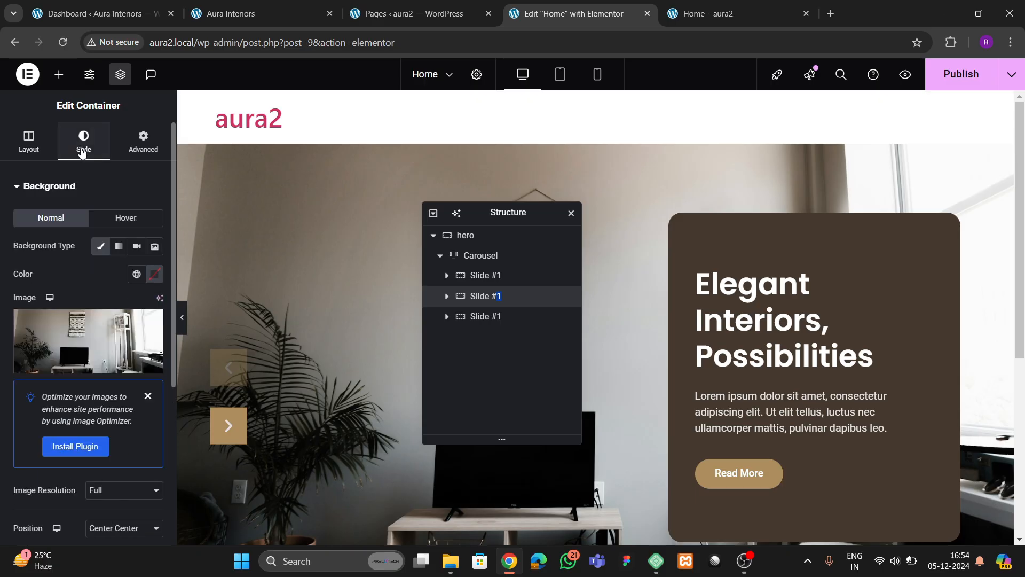
{"action": "left_click", "coordinate": [88, 342]}
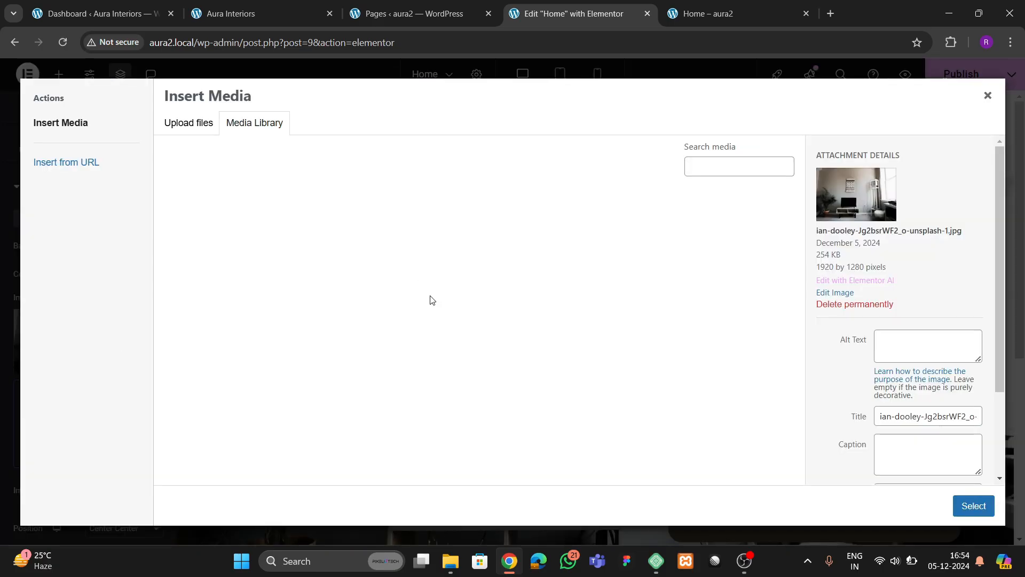
{"action": "left_click", "coordinate": [343, 274]}
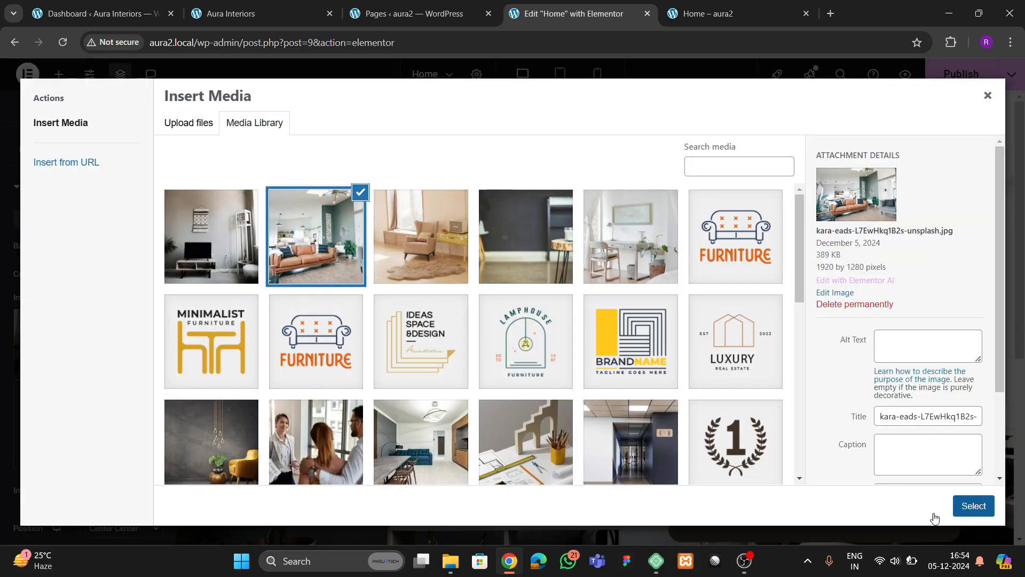
{"action": "left_click", "coordinate": [969, 506]}
- Give the third slide the armchair photo background, publish, and view the live Home page
{"action": "left_click", "coordinate": [497, 319]}
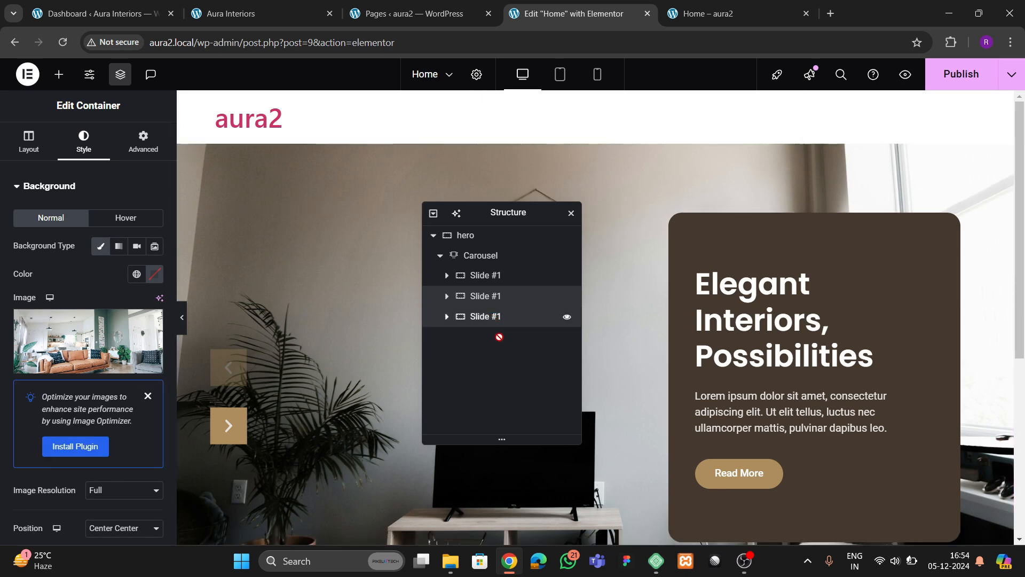
{"action": "left_click", "coordinate": [83, 142]}
{"action": "left_click", "coordinate": [88, 331]}
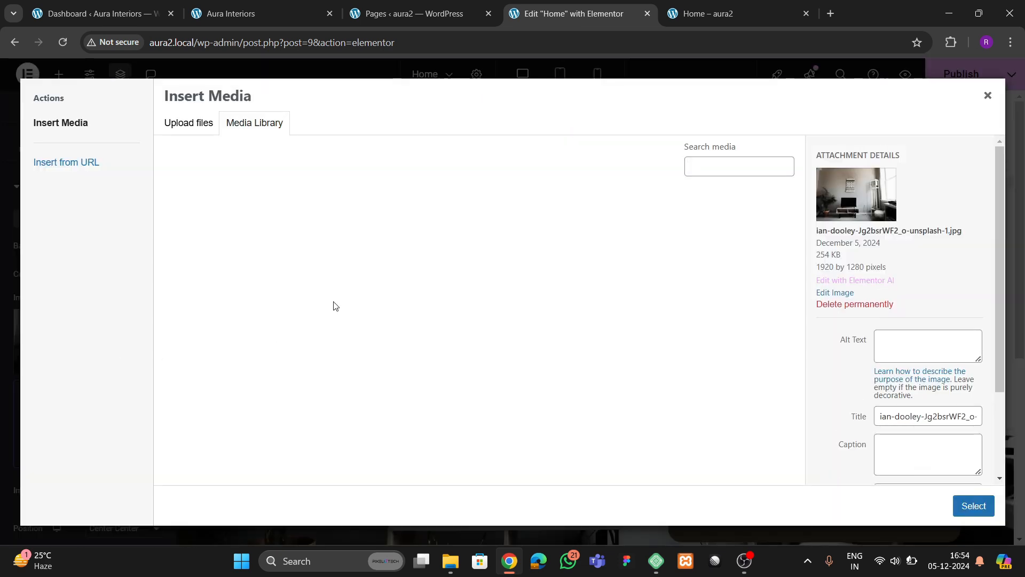
{"action": "left_click", "coordinate": [421, 236]}
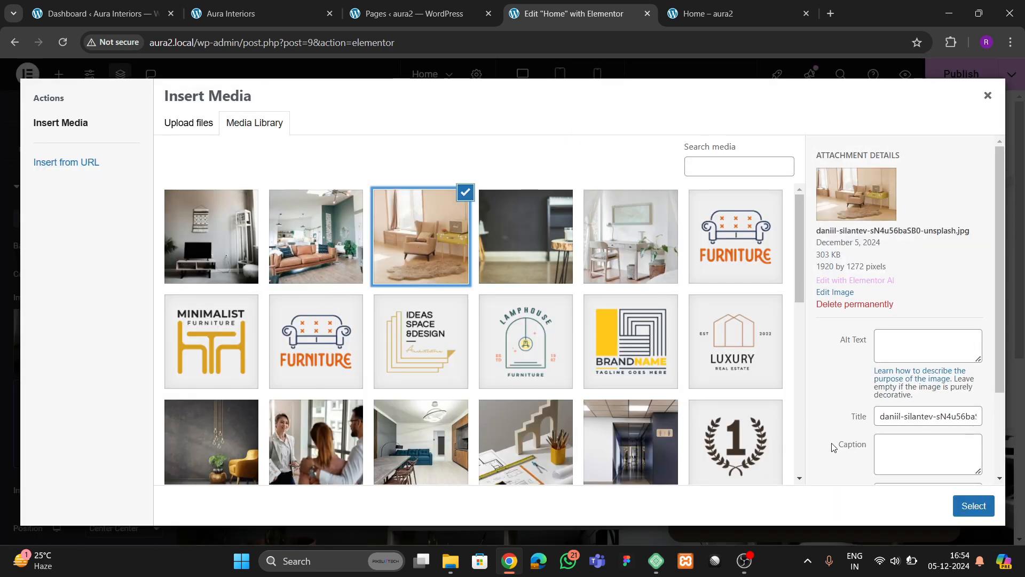
{"action": "left_click", "coordinate": [973, 507]}
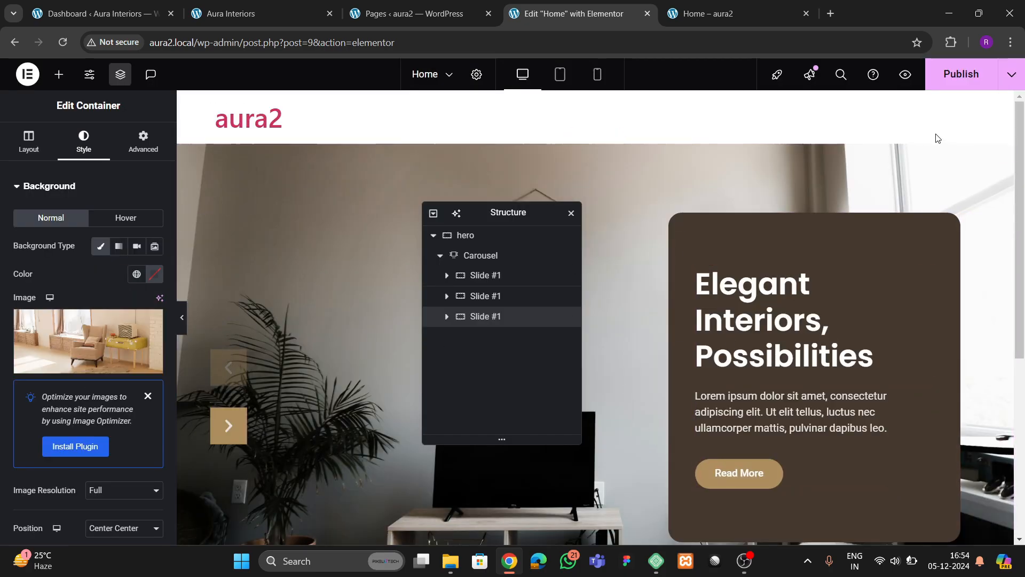
{"action": "left_click", "coordinate": [959, 75]}
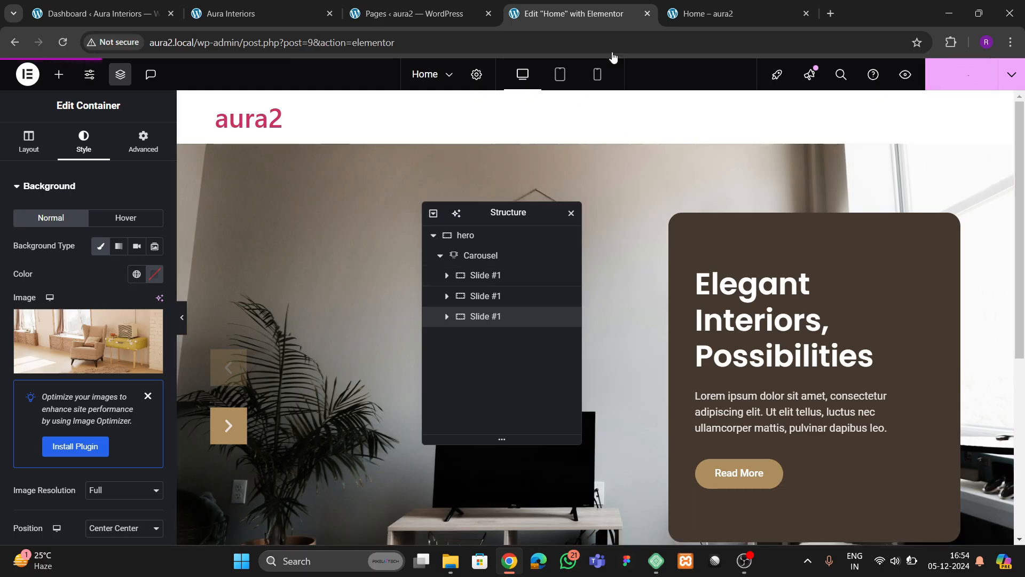
{"action": "left_click", "coordinate": [705, 13]}
- Review the live hero slides and compare them with the Aura Interiors reference site
{"action": "left_click", "coordinate": [63, 42]}
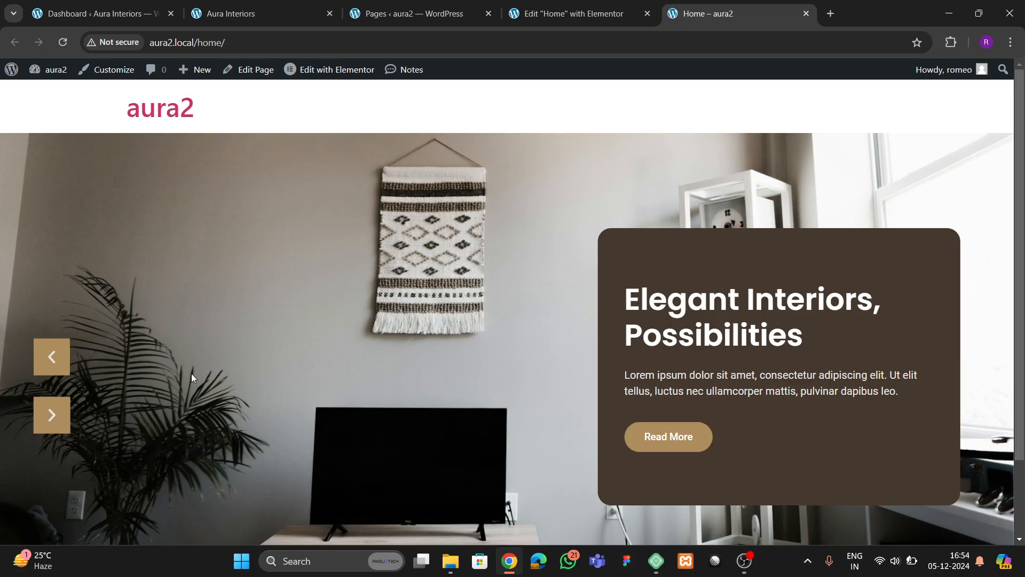
{"action": "scroll", "coordinate": [193, 378], "scroll_direction": "down", "scroll_amount": 2}
{"action": "left_click", "coordinate": [53, 262]}
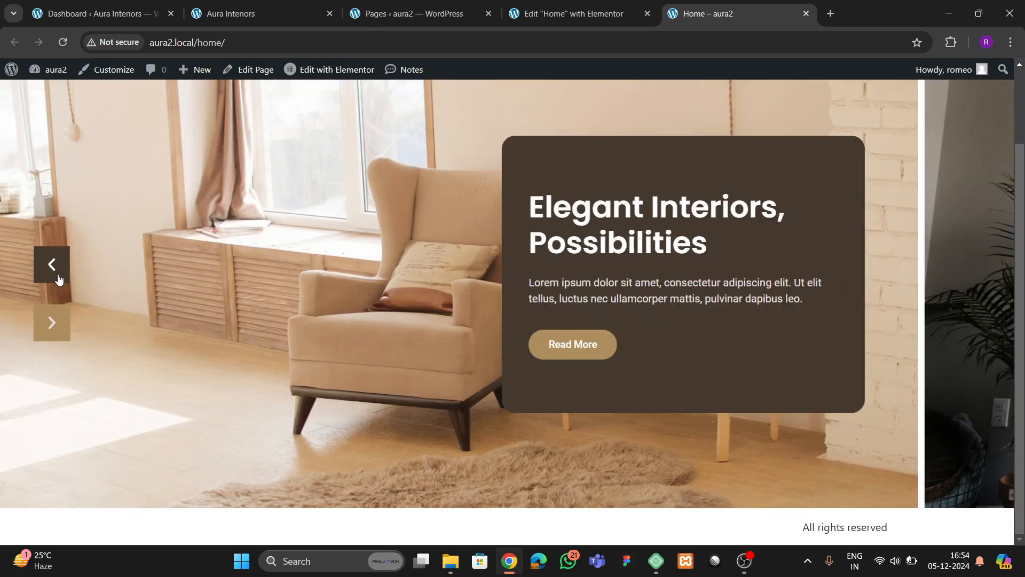
{"action": "left_click", "coordinate": [52, 262]}
{"action": "scroll", "coordinate": [361, 354], "scroll_direction": "up", "scroll_amount": 2}
{"action": "scroll", "coordinate": [361, 354], "scroll_direction": "down", "scroll_amount": 1}
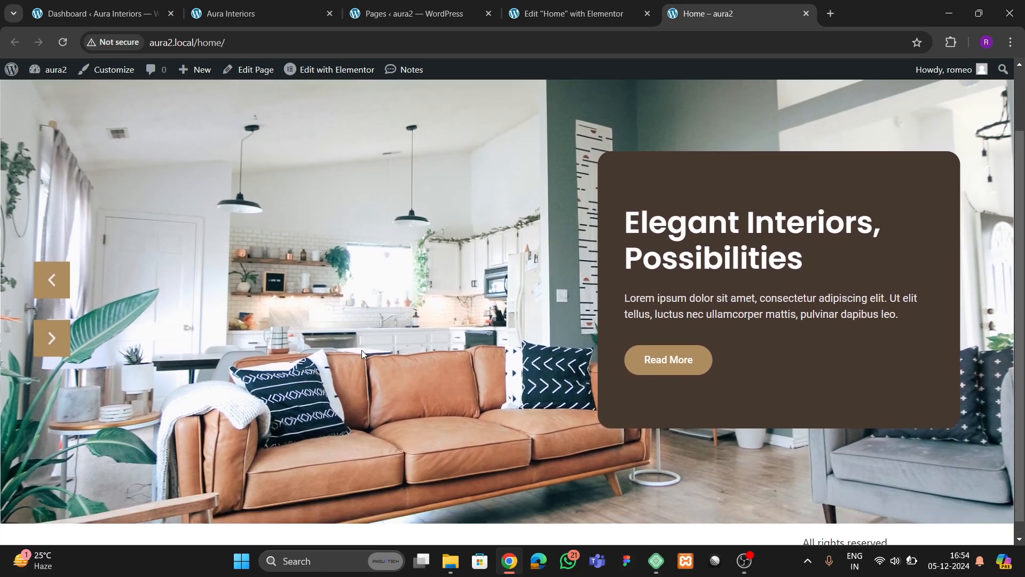
{"action": "scroll", "coordinate": [361, 351], "scroll_direction": "up", "scroll_amount": 2}
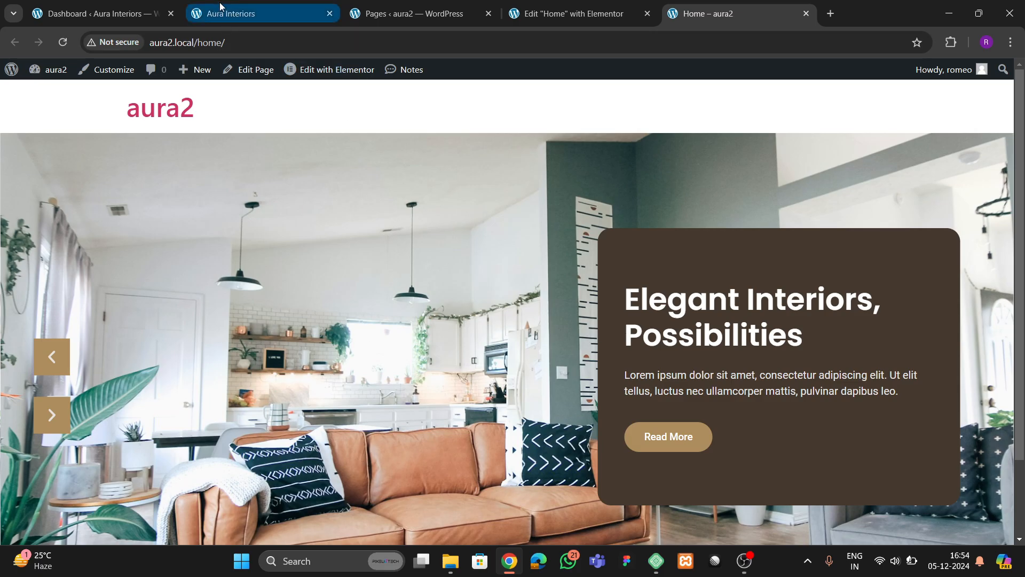
{"action": "left_click", "coordinate": [251, 14]}
{"action": "scroll", "coordinate": [538, 328], "scroll_direction": "up", "scroll_amount": 1}
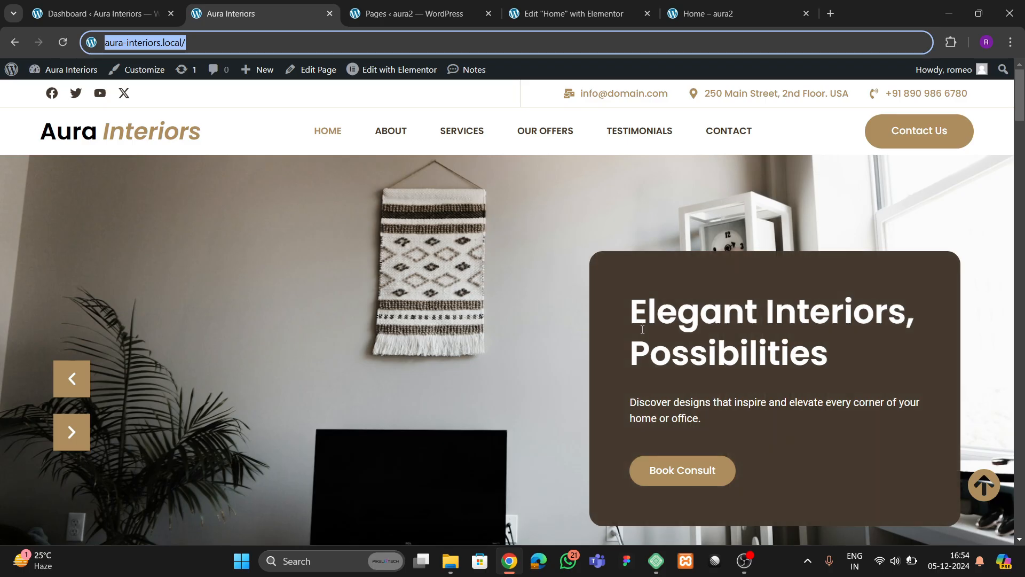
- Move a slide to the third carousel position and step through the slides to verify
{"action": "left_click", "coordinate": [569, 13]}
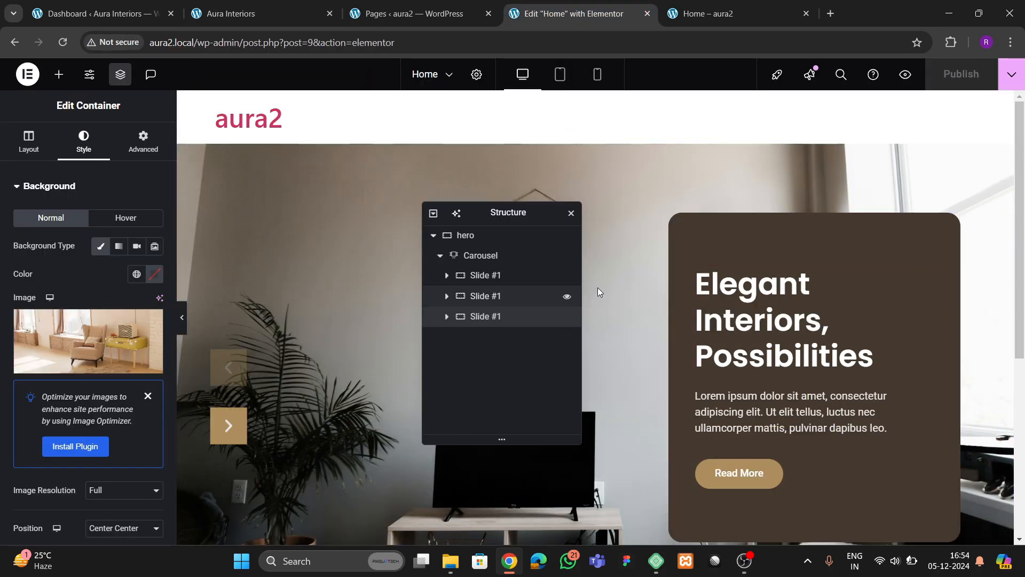
{"action": "left_click_drag", "start_coordinate": [474, 275], "coordinate": [492, 316]}
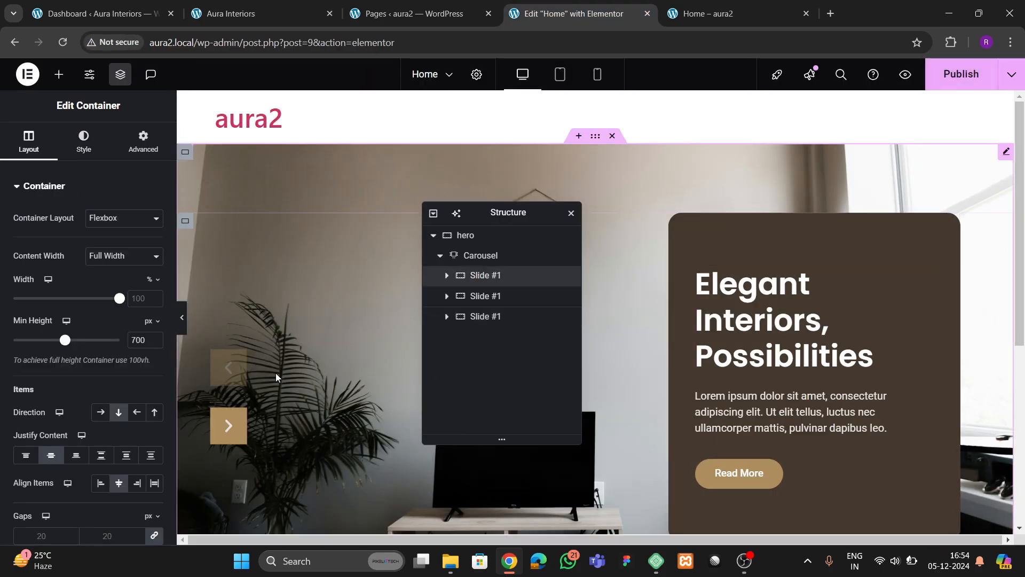
{"action": "left_click", "coordinate": [229, 425]}
{"action": "left_click", "coordinate": [228, 425]}
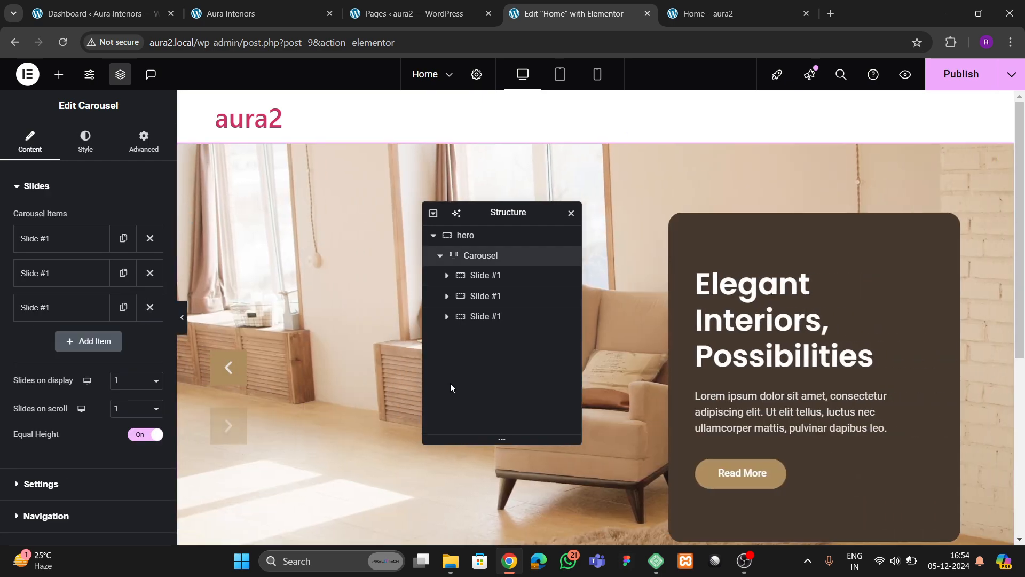
- Make the inner box most card background translucent brown #44382CDE
{"action": "left_click", "coordinate": [230, 368]}
{"action": "left_click", "coordinate": [230, 368]}
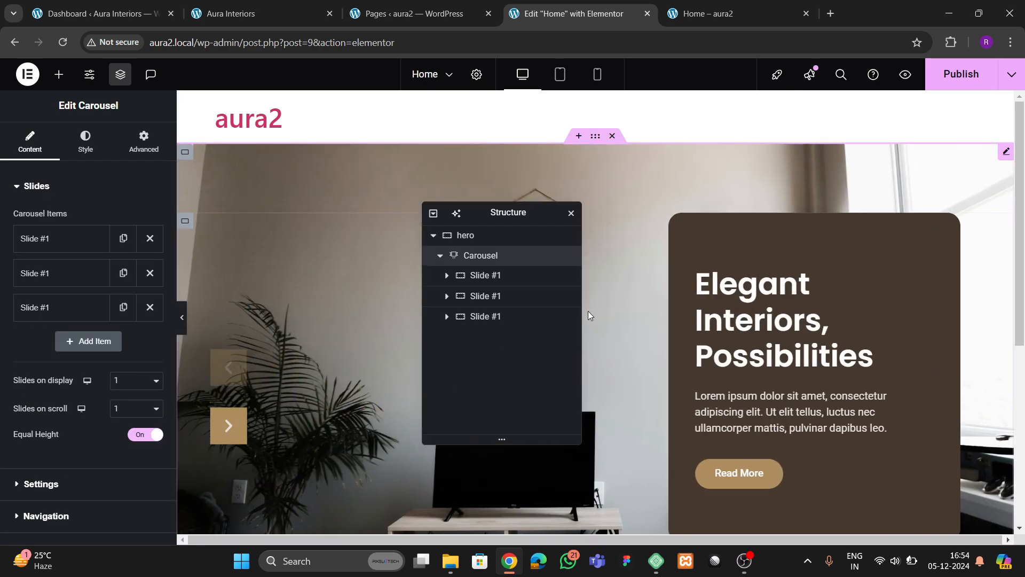
{"action": "left_click", "coordinate": [677, 222]}
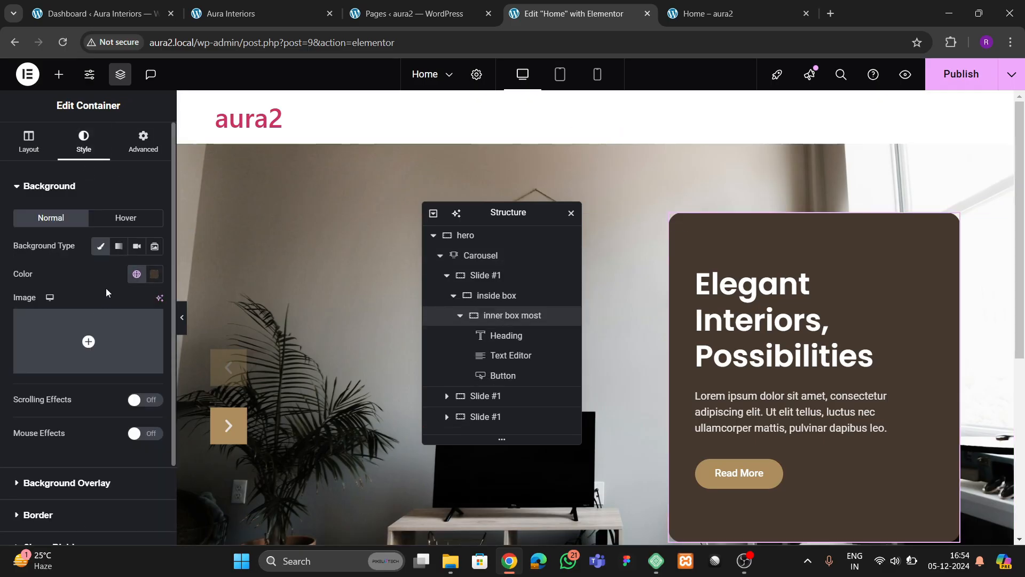
{"action": "left_click", "coordinate": [153, 277]}
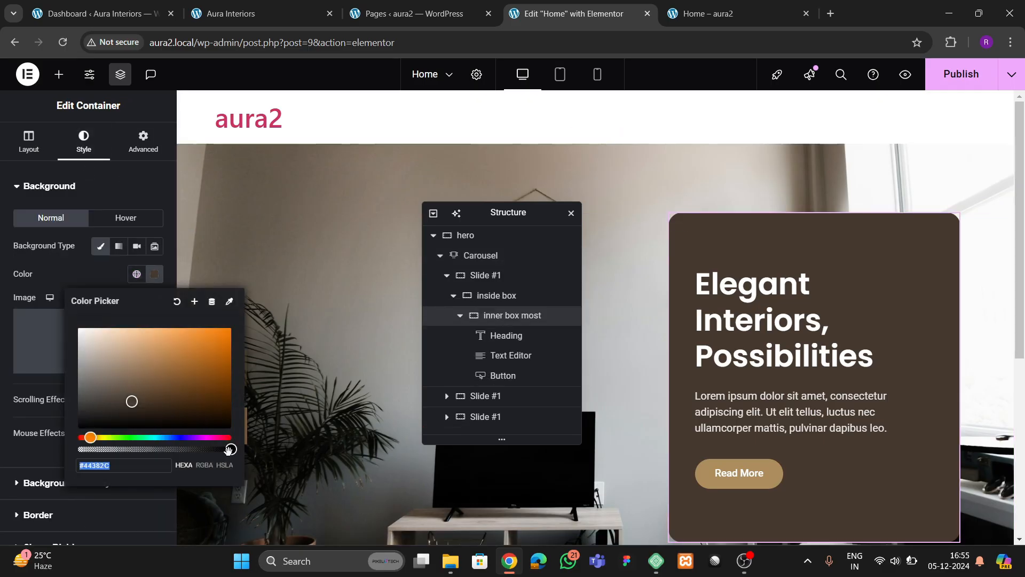
{"action": "left_click_drag", "start_coordinate": [230, 450], "coordinate": [212, 459]}
{"action": "left_click", "coordinate": [113, 251]}
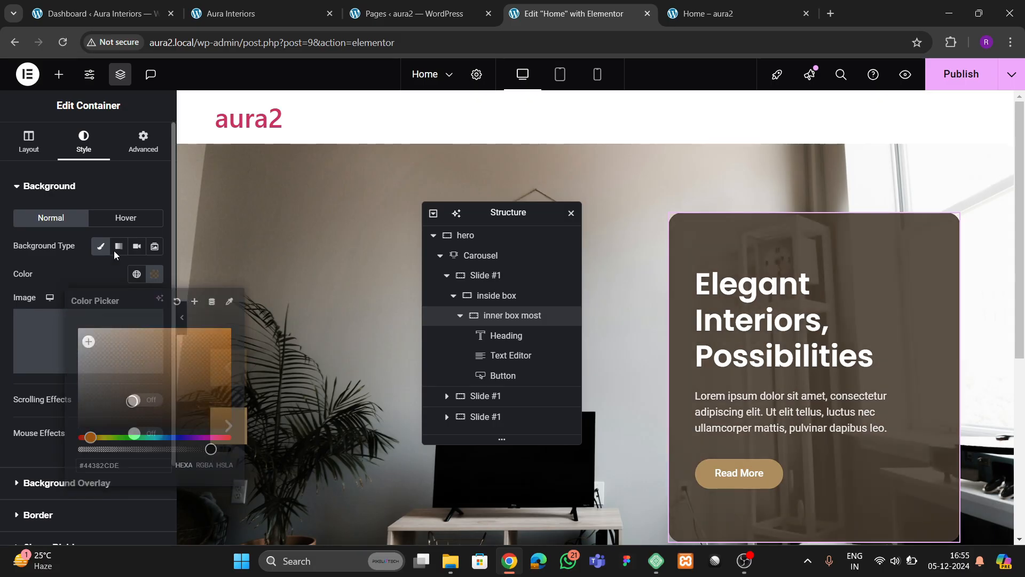
- Give the card a solid #44382C global colour background on hover and save
{"action": "left_click", "coordinate": [124, 219]}
{"action": "left_click", "coordinate": [137, 246]}
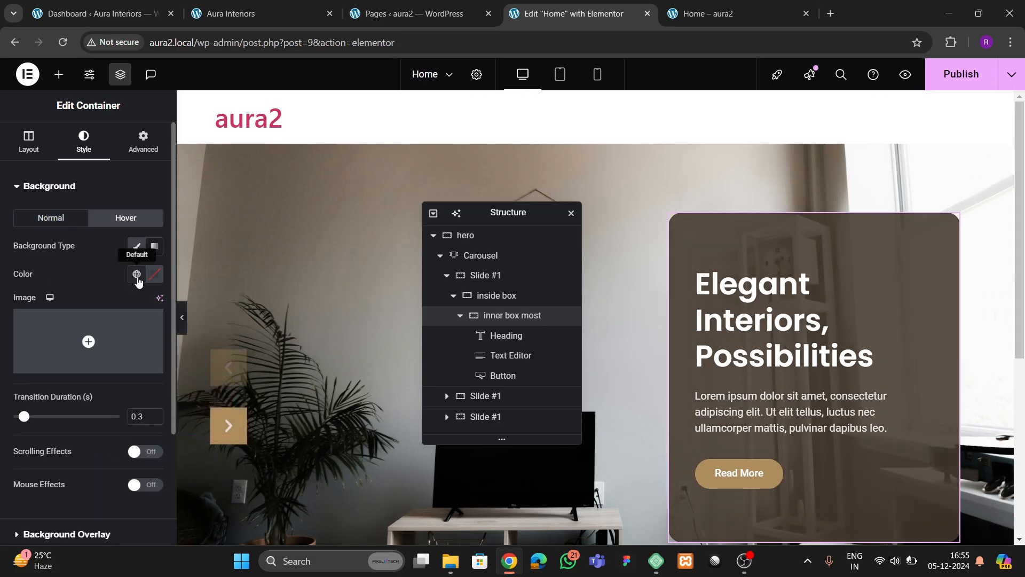
{"action": "left_click", "coordinate": [137, 274]}
{"action": "left_click", "coordinate": [83, 442]}
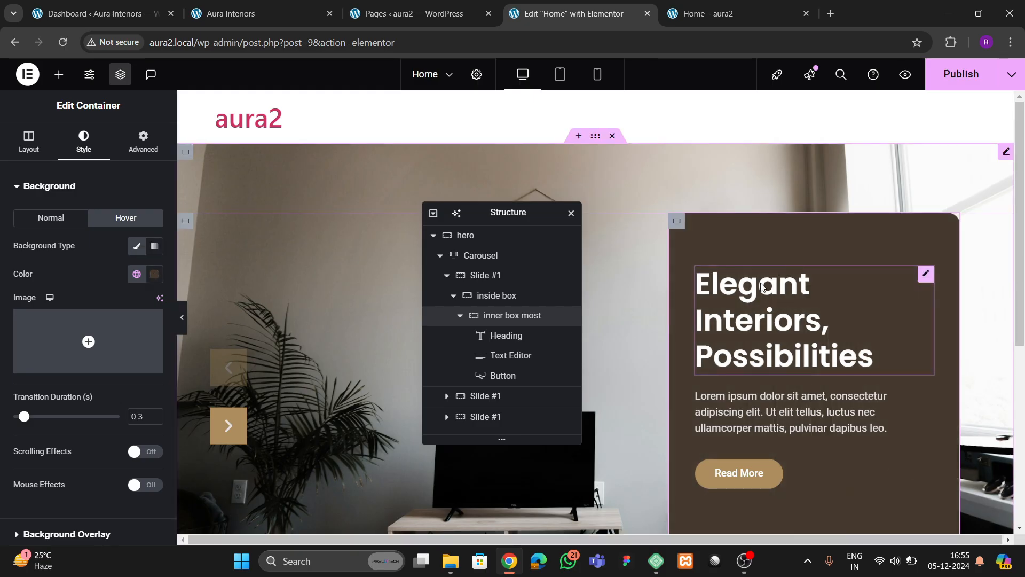
{"action": "key", "text": "ctrl+s"}
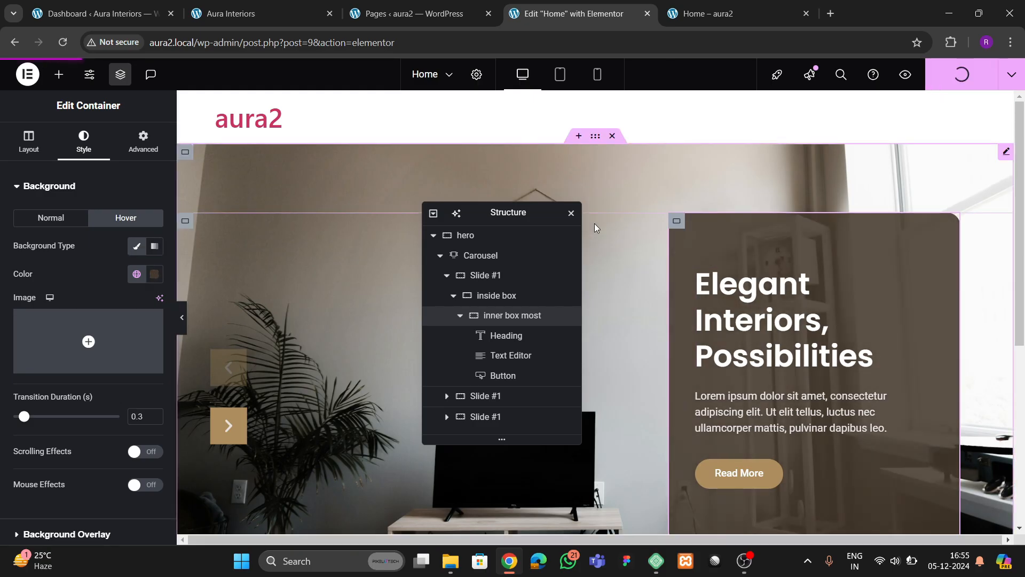
- Check the armchair slide on the live Home page and compare with the reference site
{"action": "left_click", "coordinate": [709, 15]}
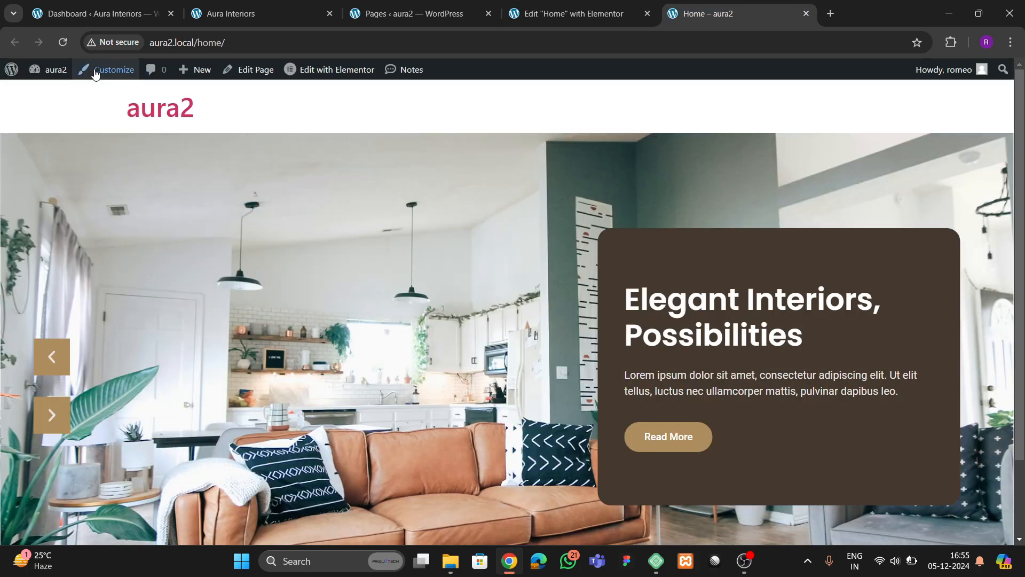
{"action": "left_click", "coordinate": [70, 45]}
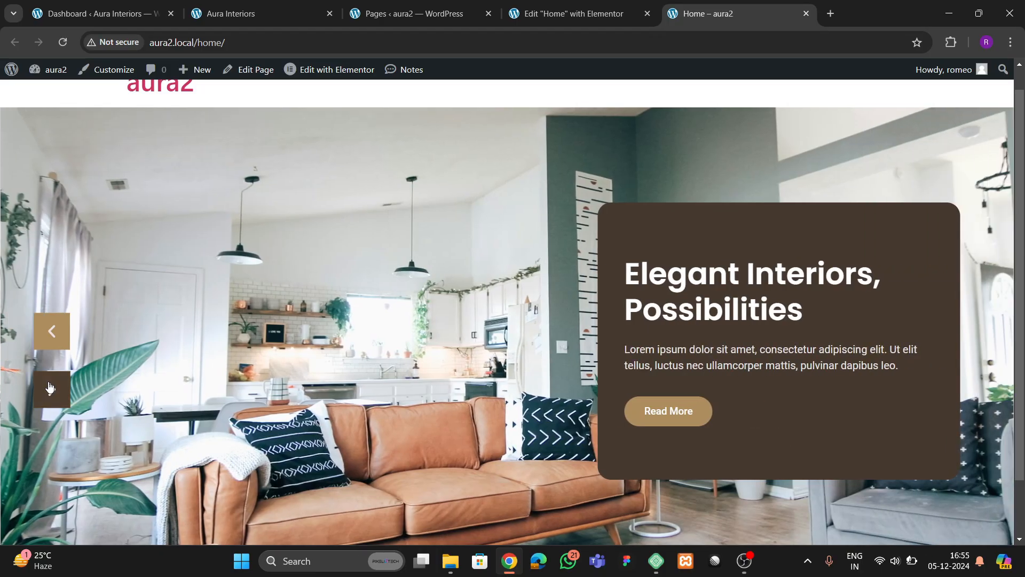
{"action": "left_click", "coordinate": [50, 389]}
{"action": "scroll", "coordinate": [550, 341], "scroll_direction": "down", "scroll_amount": 2}
{"action": "scroll", "coordinate": [551, 337], "scroll_direction": "up", "scroll_amount": 2}
{"action": "scroll", "coordinate": [552, 332], "scroll_direction": "down", "scroll_amount": 2}
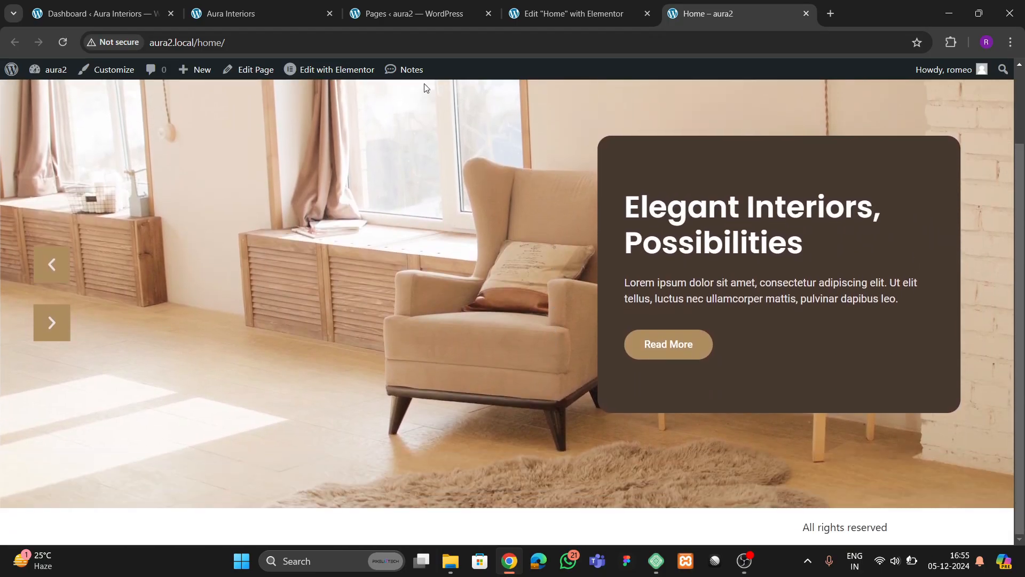
{"action": "left_click", "coordinate": [208, 15]}
{"action": "scroll", "coordinate": [446, 313], "scroll_direction": "down", "scroll_amount": 10}
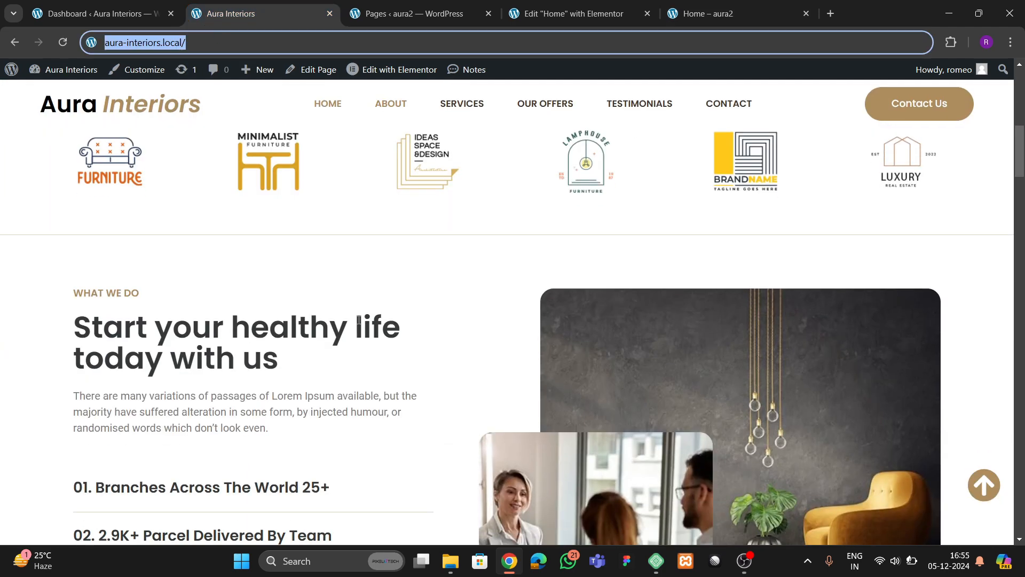
{"action": "scroll", "coordinate": [359, 320], "scroll_direction": "up", "scroll_amount": 2}
{"action": "scroll", "coordinate": [536, 313], "scroll_direction": "down", "scroll_amount": 1}
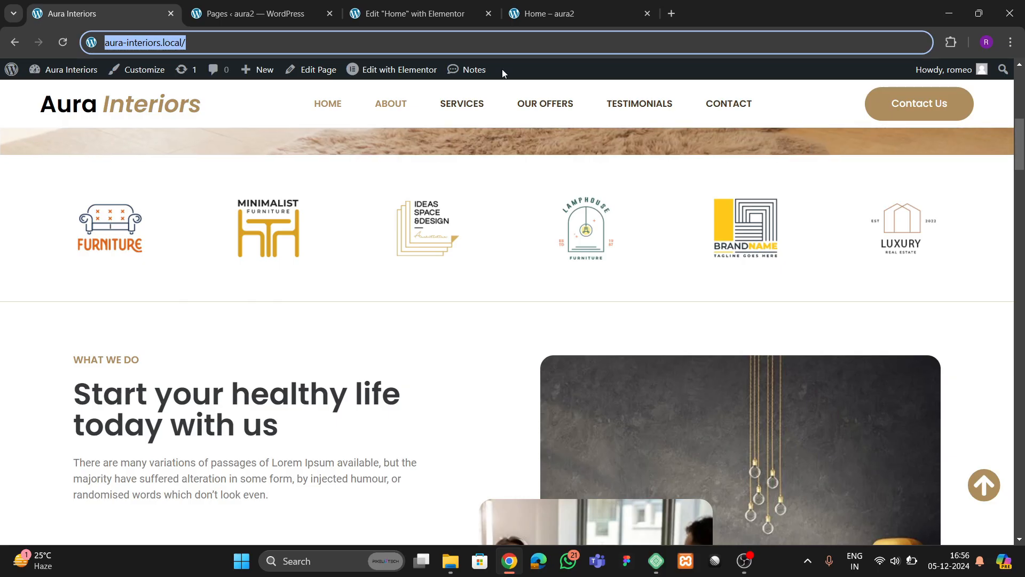
- Begin adding a new Flexbox container beneath the hero carousel
{"action": "left_click", "coordinate": [411, 13]}
{"action": "left_click_drag", "start_coordinate": [492, 219], "coordinate": [731, 188]}
{"action": "scroll", "coordinate": [490, 315], "scroll_direction": "down", "scroll_amount": 5}
{"action": "left_click", "coordinate": [564, 396]}
- Create a single-column flexbox container and compare it against the reference site
{"action": "left_click", "coordinate": [555, 433]}
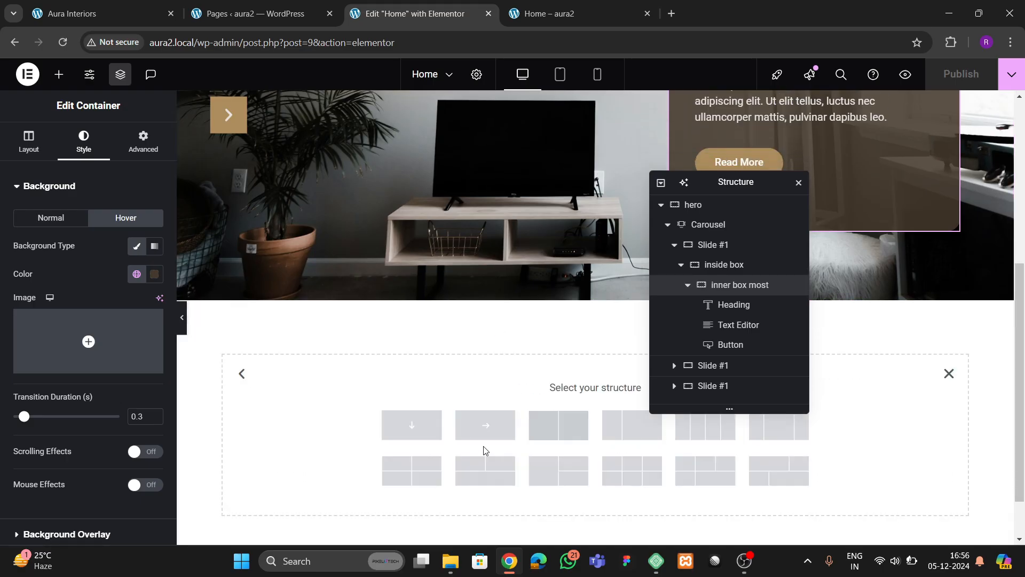
{"action": "left_click", "coordinate": [412, 425]}
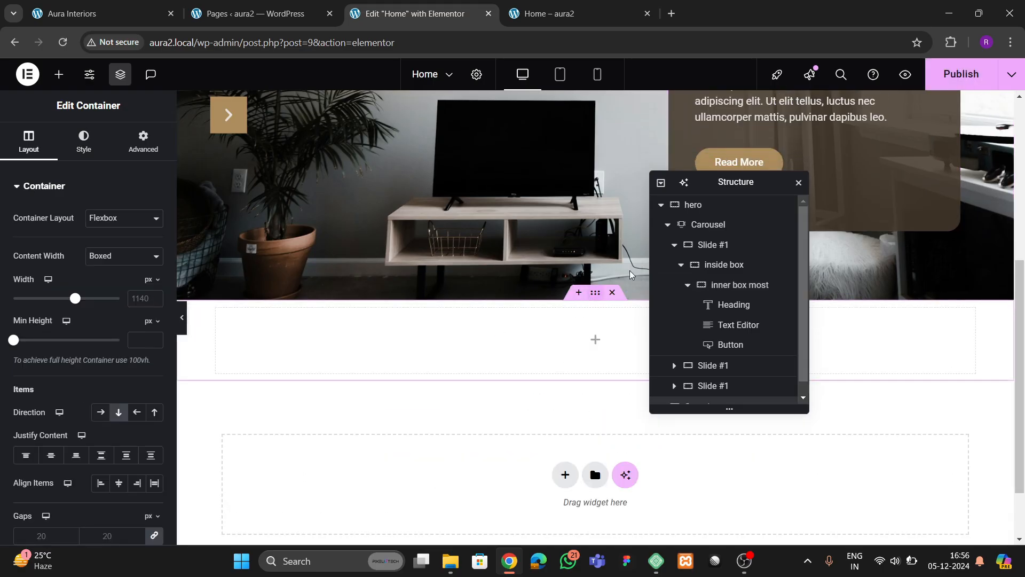
{"action": "left_click", "coordinate": [662, 182]}
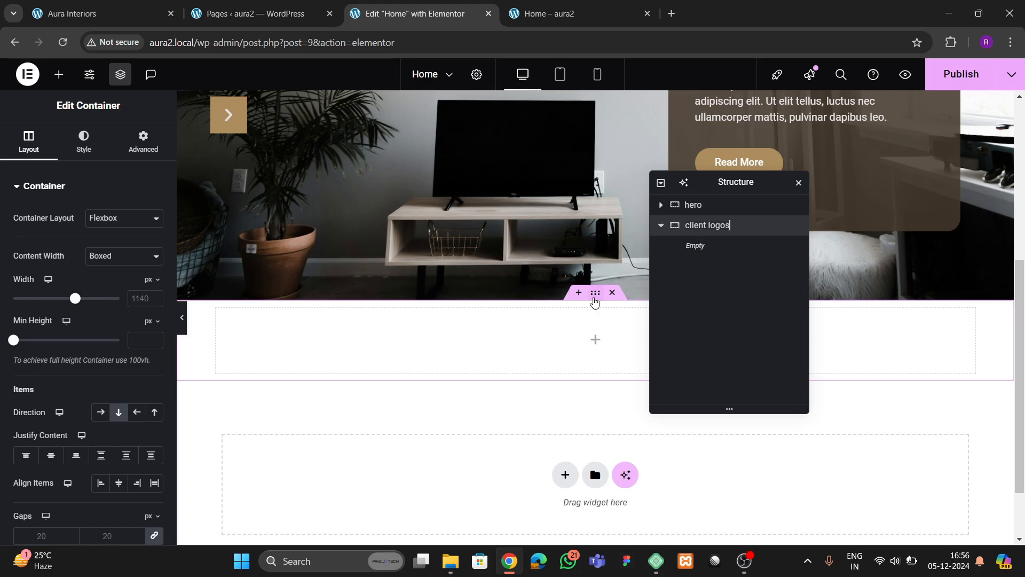
{"action": "left_click", "coordinate": [85, 14]}
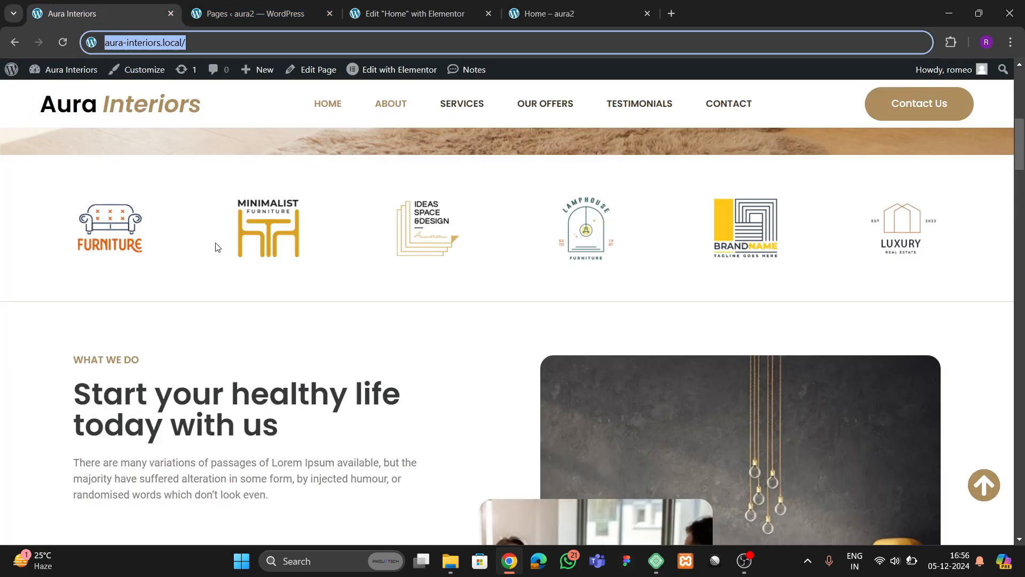
{"action": "left_click", "coordinate": [428, 14]}
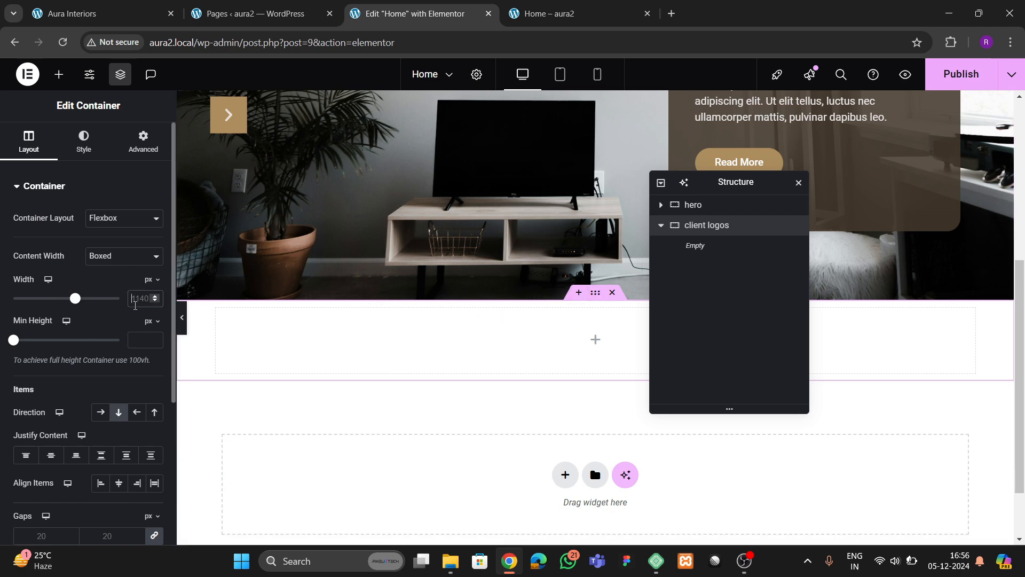
- Give the container 40 px top and bottom padding and drop an Image widget inside
{"action": "left_click", "coordinate": [143, 144]}
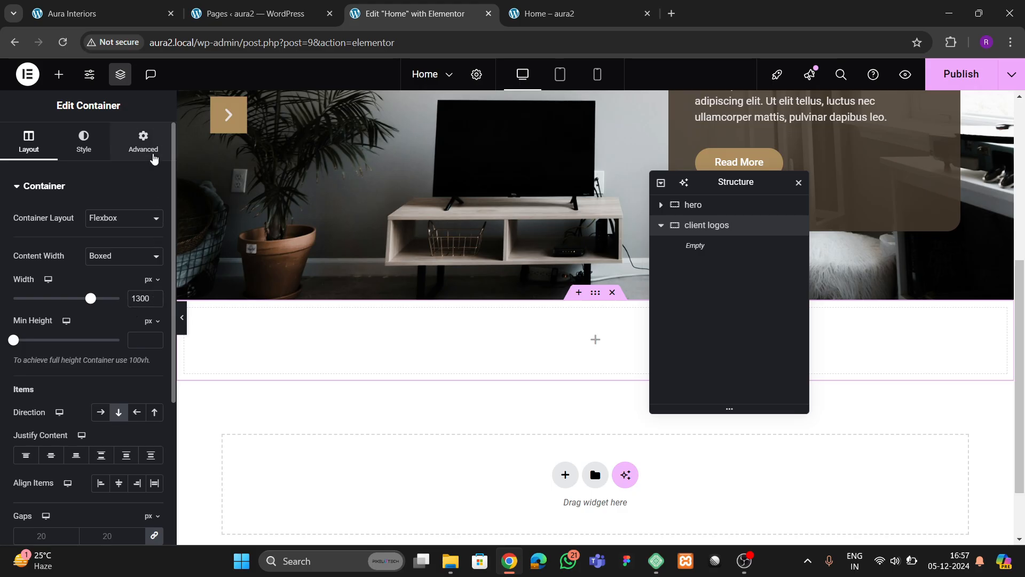
{"action": "left_click", "coordinate": [121, 11]}
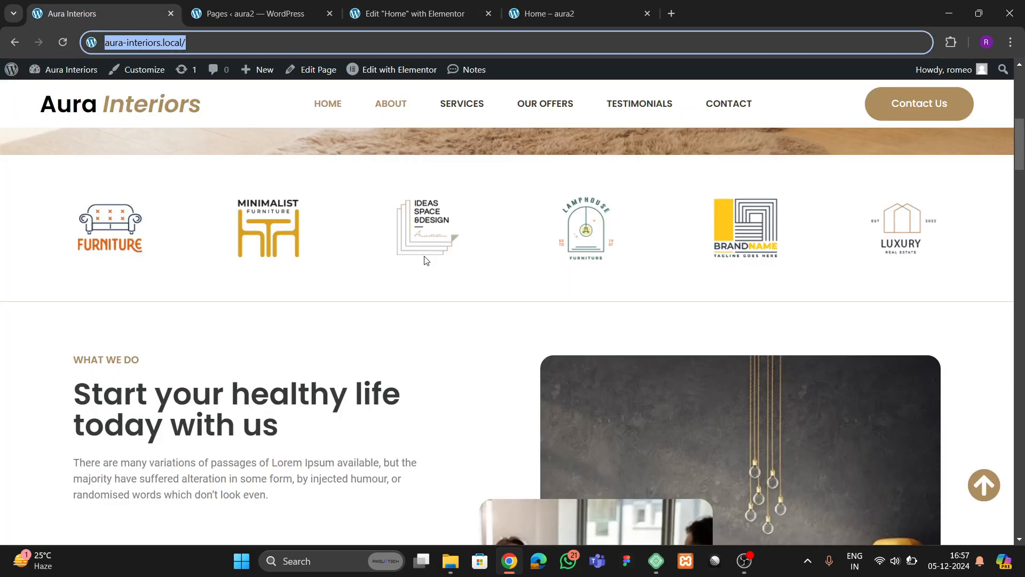
{"action": "left_click", "coordinate": [427, 6]}
{"action": "left_click", "coordinate": [154, 285]}
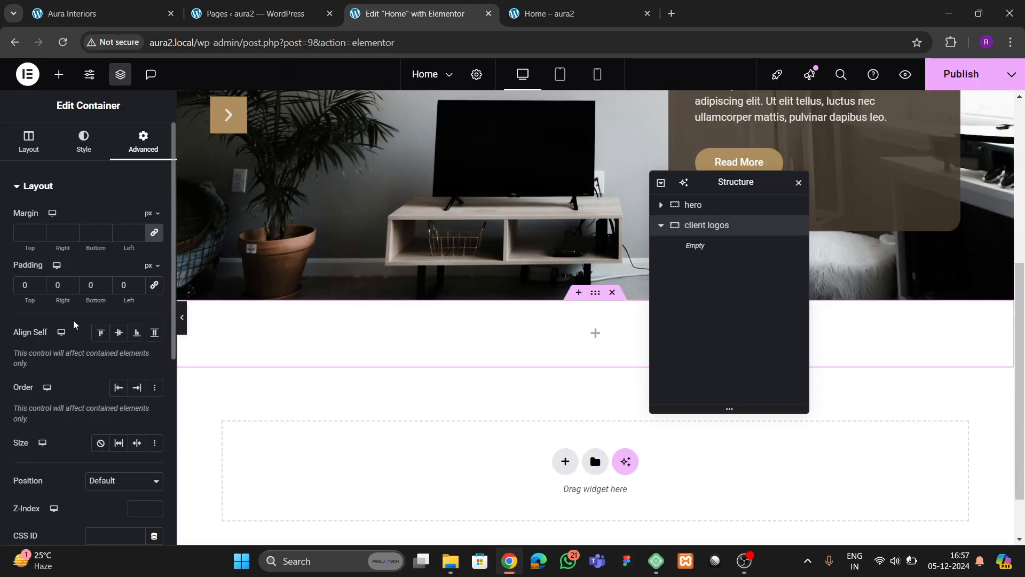
{"action": "type", "text": "4"}
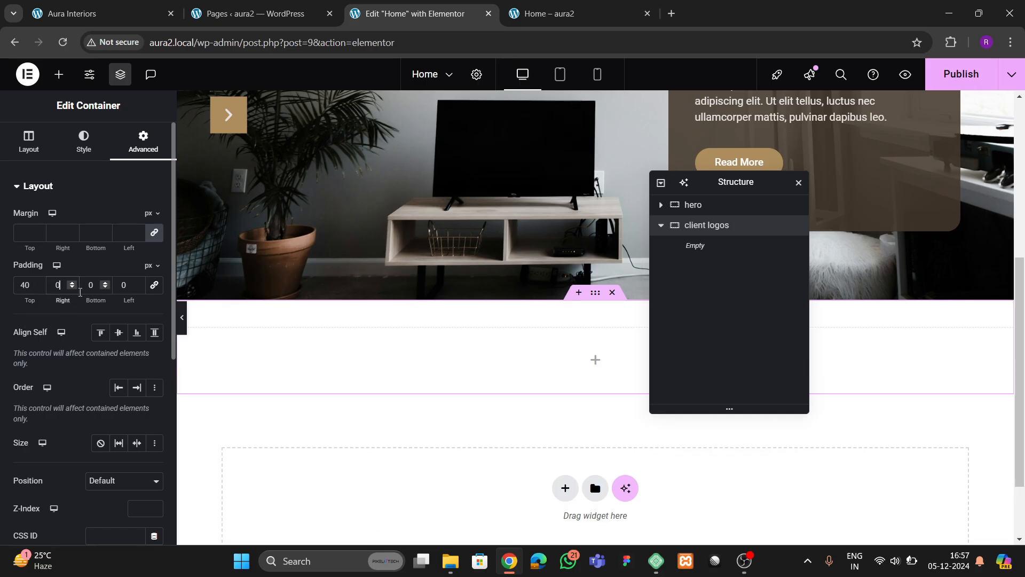
{"action": "type", "text": "4"}
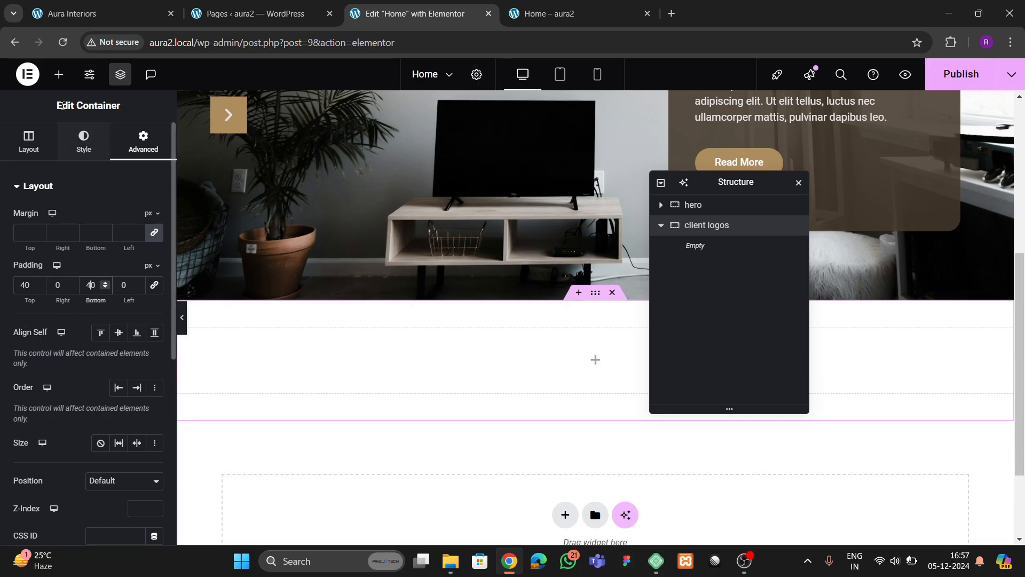
{"action": "left_click", "coordinate": [59, 74]}
{"action": "left_click_drag", "start_coordinate": [108, 415], "coordinate": [317, 367]}
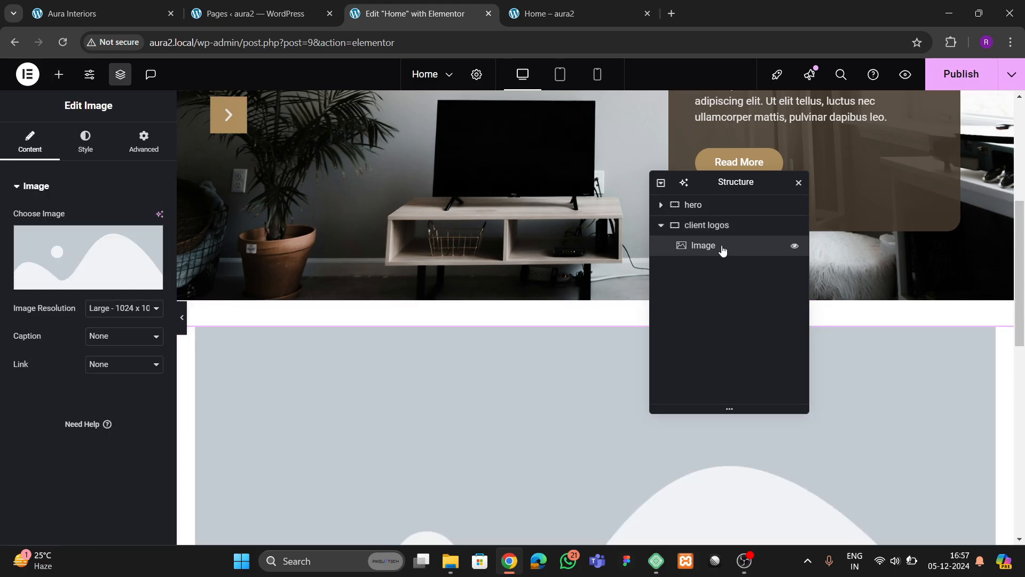
- Set the client logos container's Direction to Row
{"action": "left_click", "coordinate": [710, 225]}
{"action": "scroll", "coordinate": [77, 290], "scroll_direction": "down", "scroll_amount": 3}
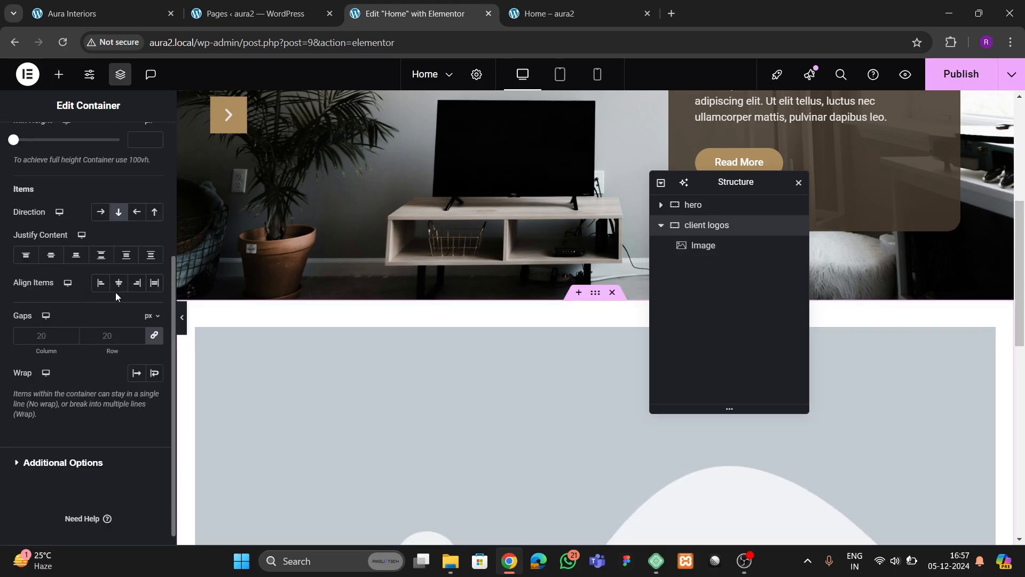
{"action": "left_click", "coordinate": [100, 212]}
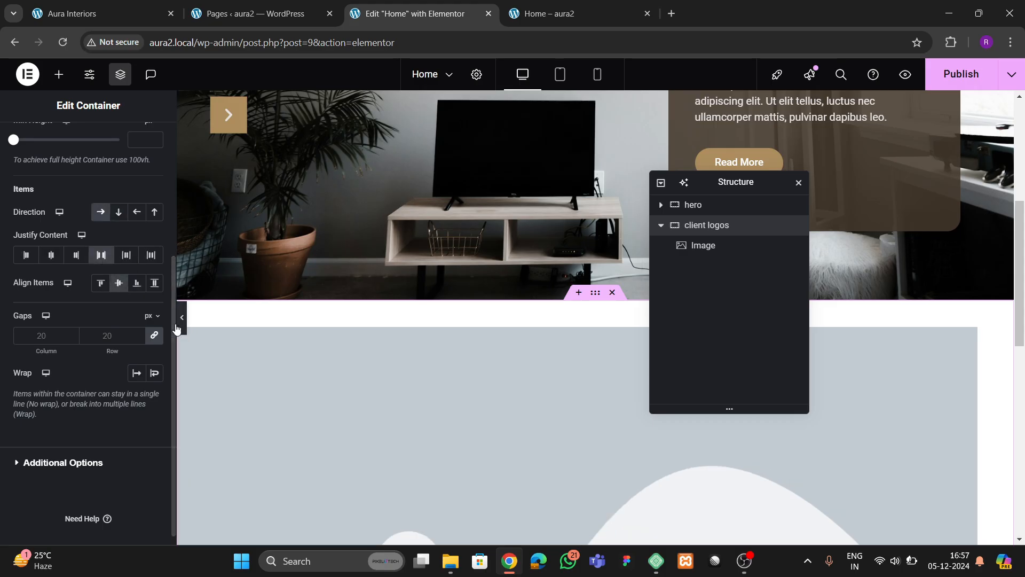
{"action": "scroll", "coordinate": [350, 415], "scroll_direction": "down", "scroll_amount": 3}
- Put the FURNITURE logo into the Image widget from the media library
{"action": "left_click", "coordinate": [392, 387]}
{"action": "left_click", "coordinate": [118, 236]}
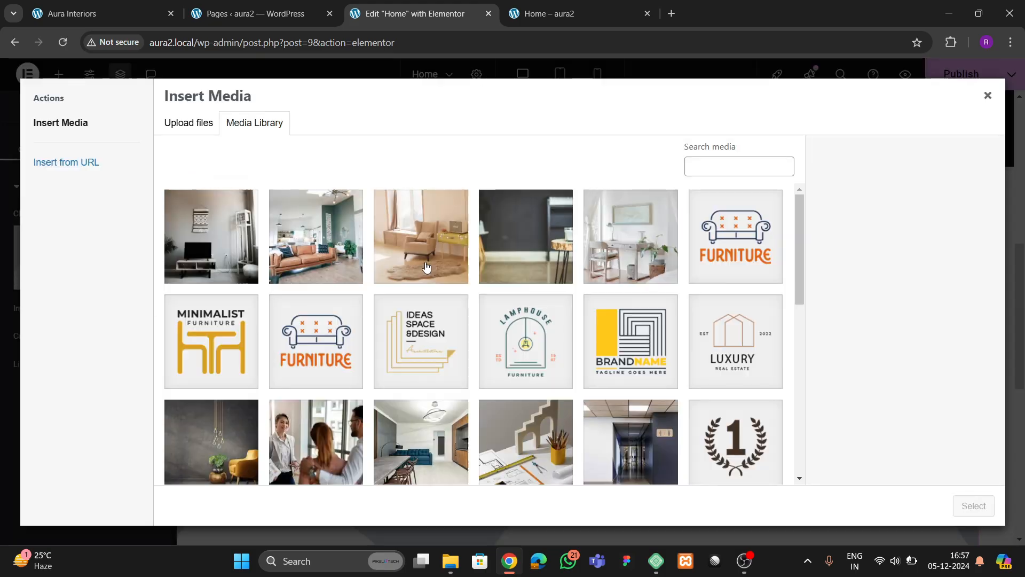
{"action": "left_click", "coordinate": [726, 250]}
{"action": "left_click", "coordinate": [974, 505]}
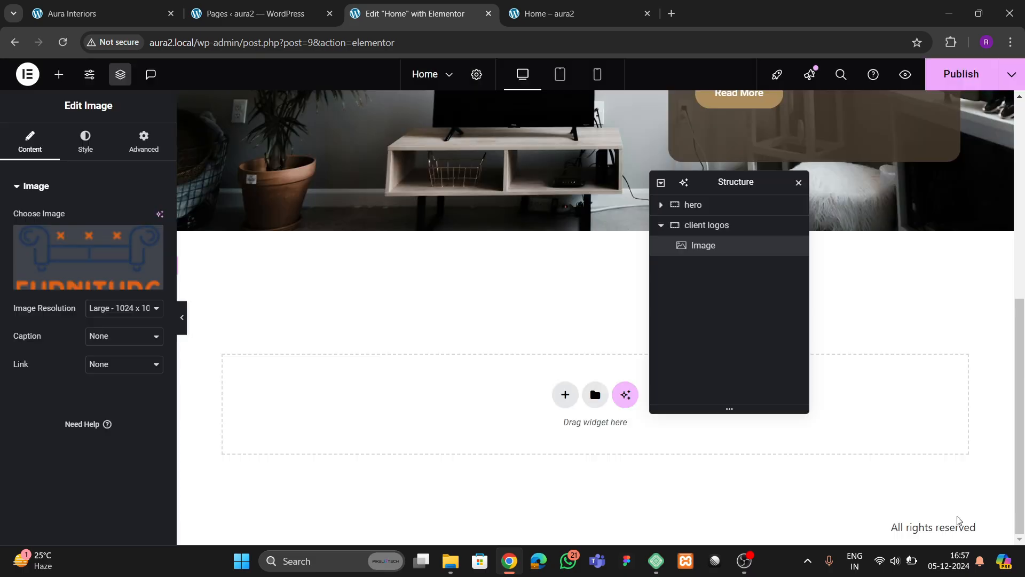
- Duplicate the FURNITURE logo once and glance at the Aura Interiors reference site
{"action": "right_click", "coordinate": [240, 255]}
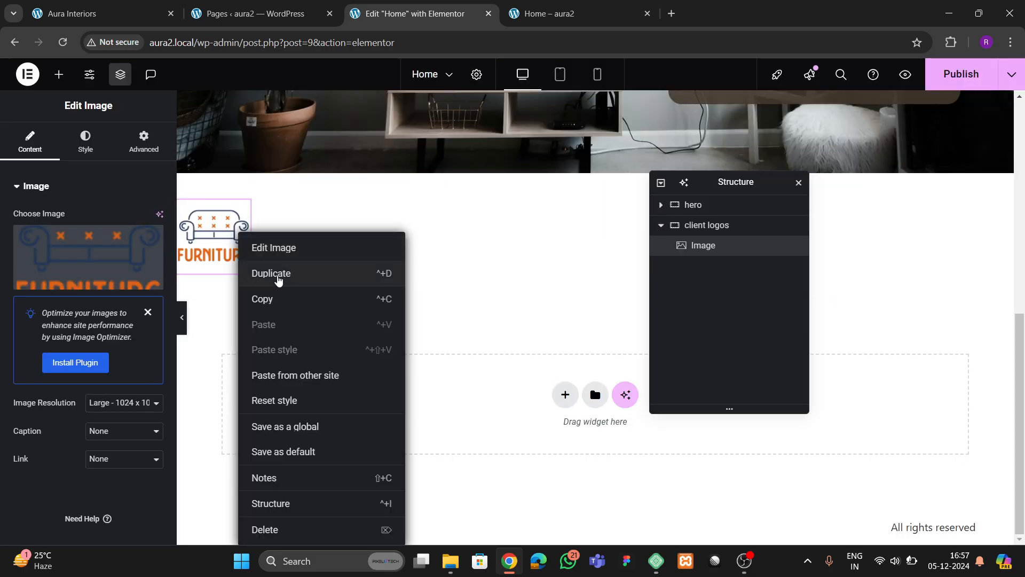
{"action": "left_click", "coordinate": [275, 275]}
{"action": "left_click", "coordinate": [262, 10]}
{"action": "left_click", "coordinate": [101, 13]}
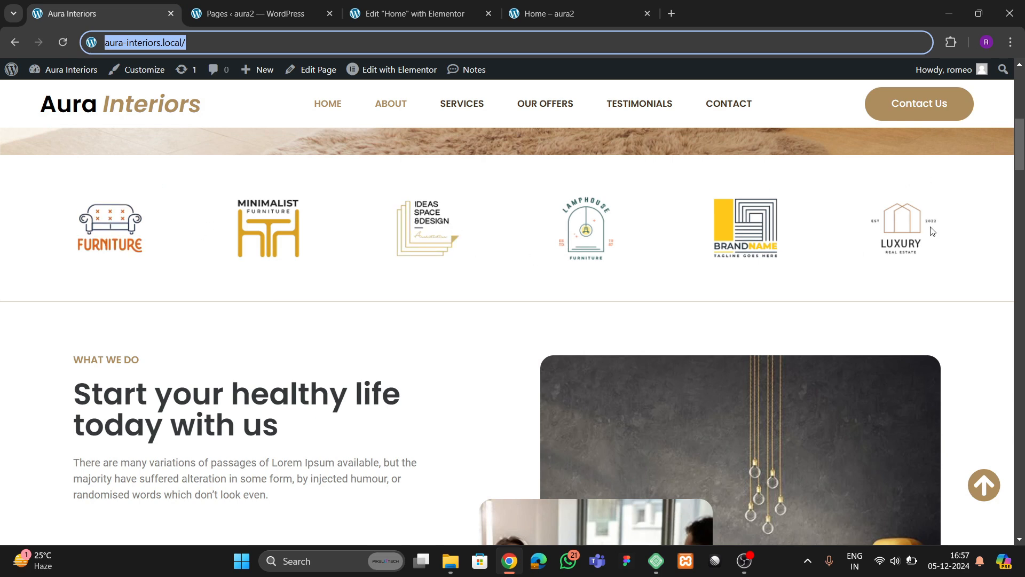
{"action": "left_click", "coordinate": [411, 13]}
- Duplicate the FURNITURE logo four more times to fill the row
{"action": "right_click", "coordinate": [219, 255]}
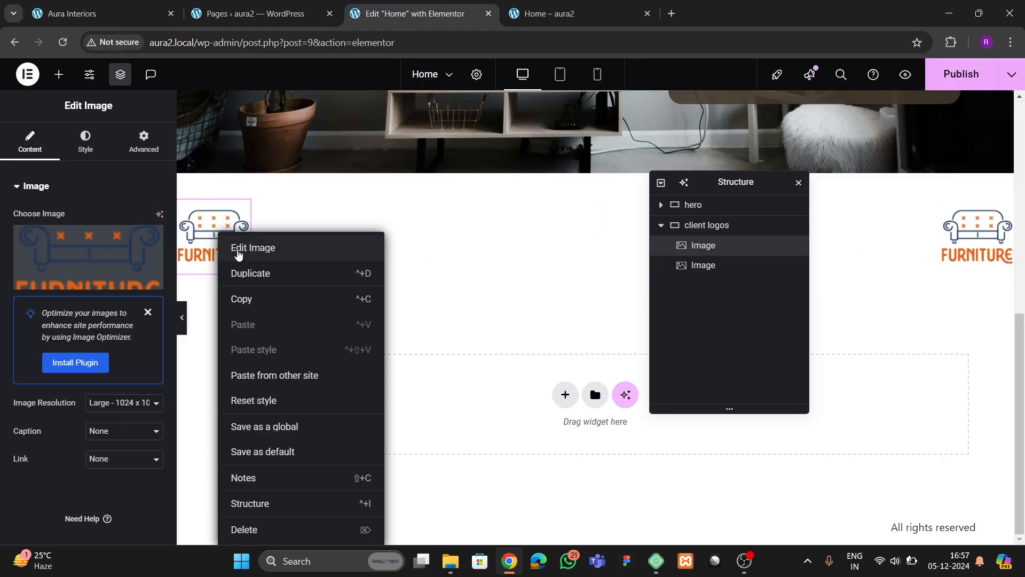
{"action": "left_click", "coordinate": [253, 280]}
{"action": "right_click", "coordinate": [238, 235]}
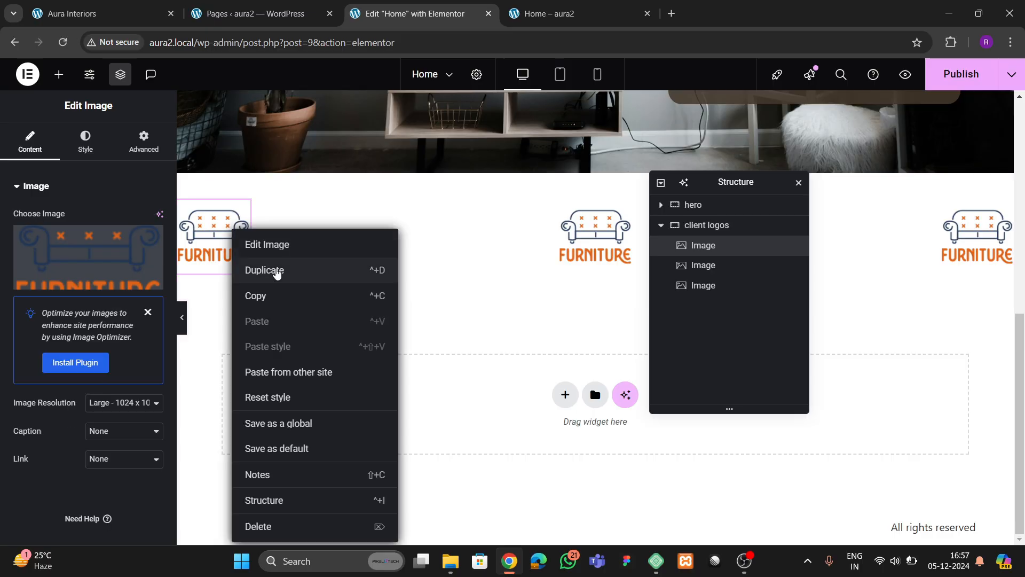
{"action": "left_click", "coordinate": [274, 271]}
{"action": "right_click", "coordinate": [238, 230]}
{"action": "left_click", "coordinate": [267, 274]}
{"action": "right_click", "coordinate": [233, 232]}
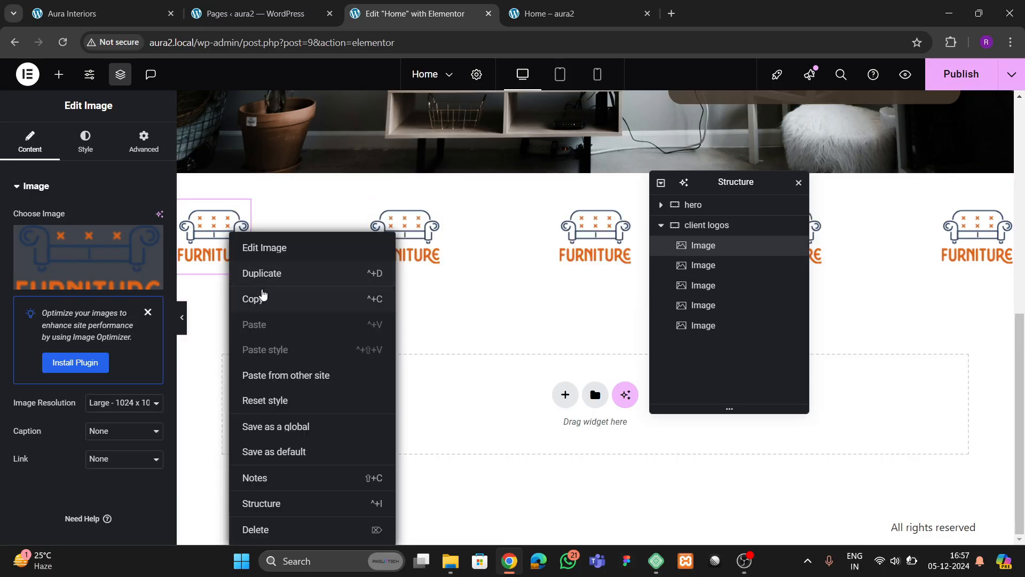
{"action": "left_click", "coordinate": [262, 274]}
- Replace the second logo with MINIMALIST and the third with the other FURNITURE logo
{"action": "left_click", "coordinate": [88, 251]}
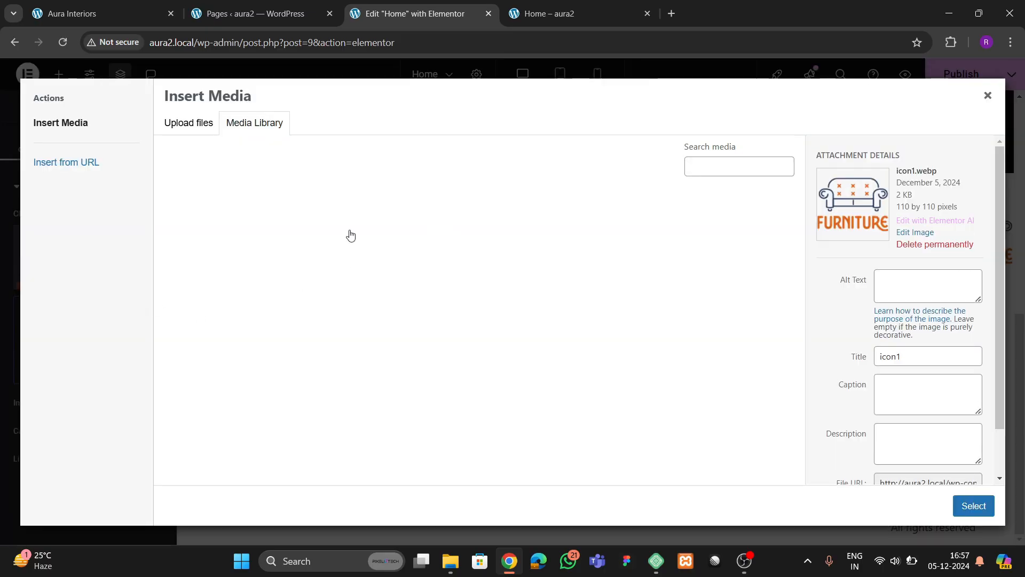
{"action": "left_click", "coordinate": [251, 344]}
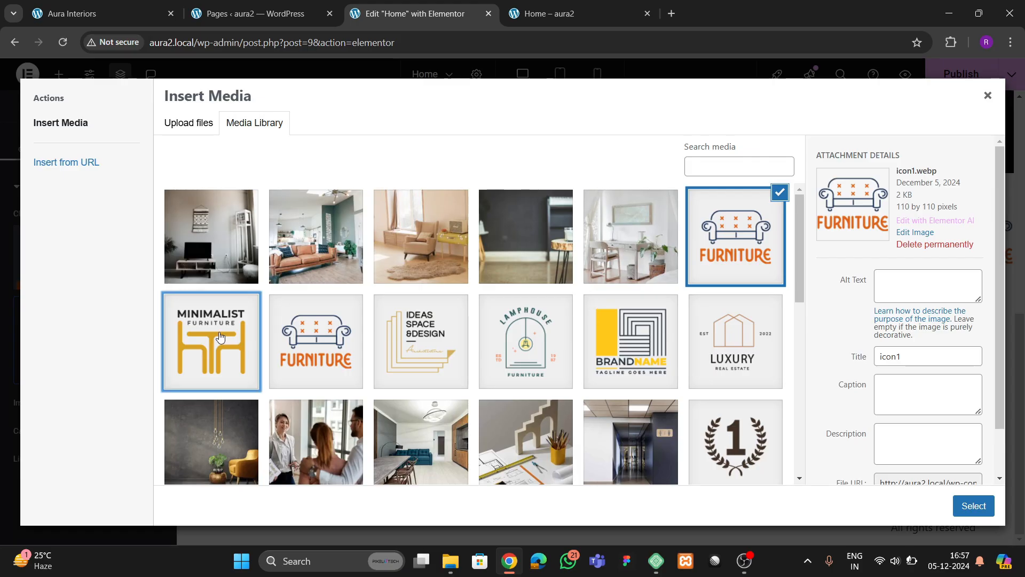
{"action": "left_click", "coordinate": [971, 508]}
{"action": "left_click", "coordinate": [534, 229]}
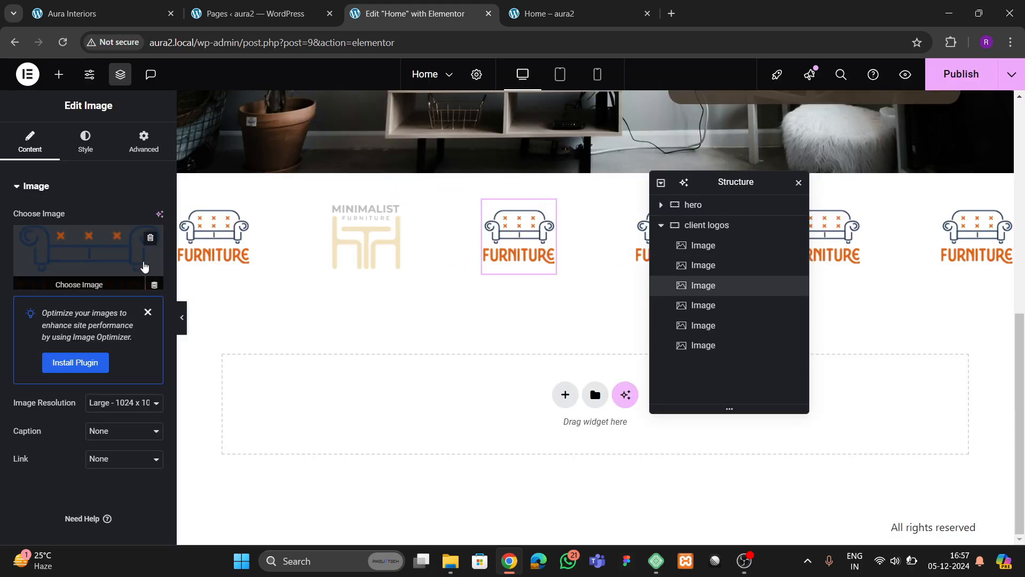
{"action": "left_click", "coordinate": [144, 265]}
{"action": "left_click", "coordinate": [315, 332]}
{"action": "left_click", "coordinate": [975, 504]}
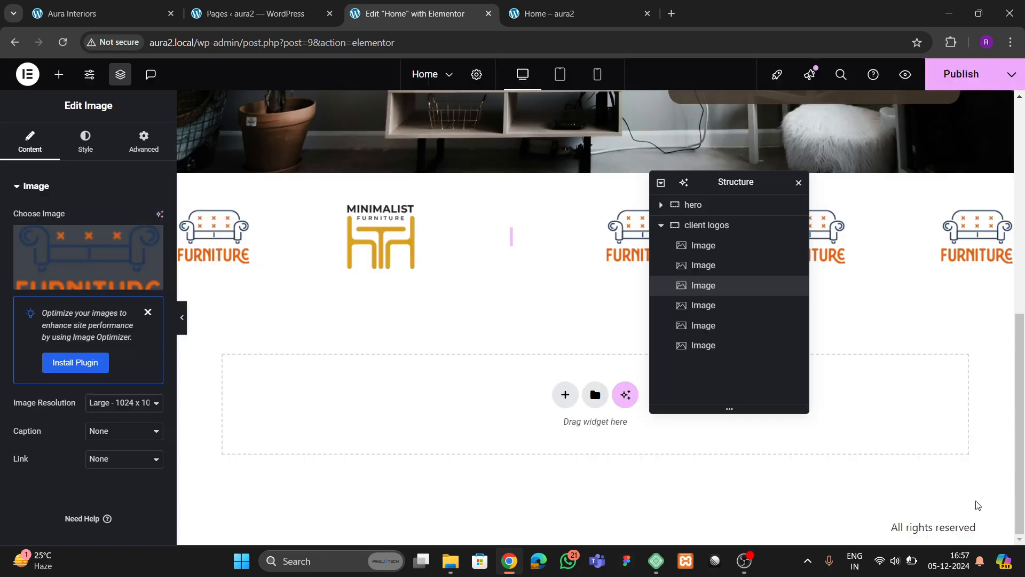
- Set the fourth logo to IDEAS SPACE & DESIGN and the fifth to Lamphouse
{"action": "left_click", "coordinate": [703, 305]}
{"action": "left_click", "coordinate": [144, 267]}
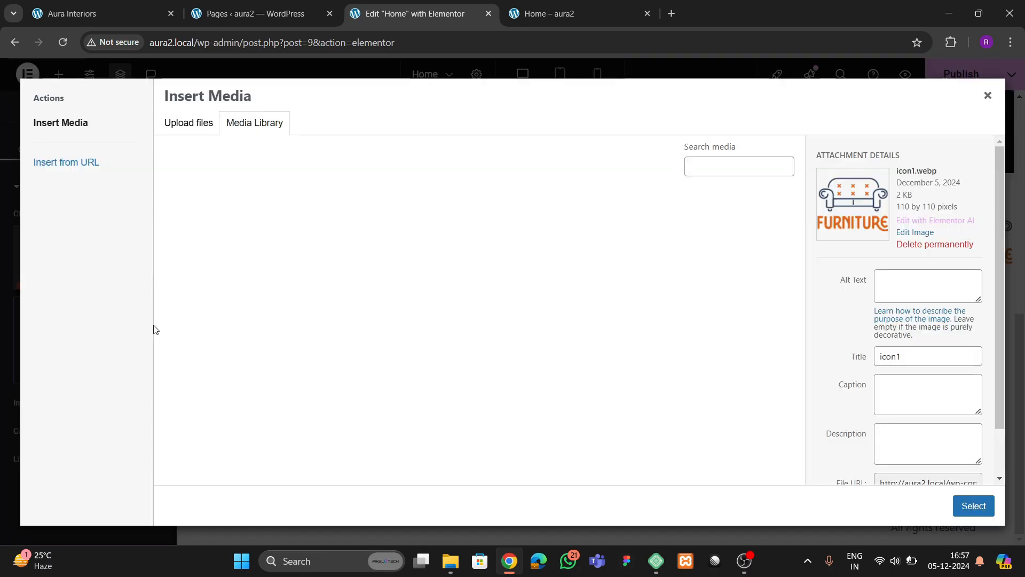
{"action": "left_click", "coordinate": [422, 341]}
{"action": "left_click", "coordinate": [974, 505]}
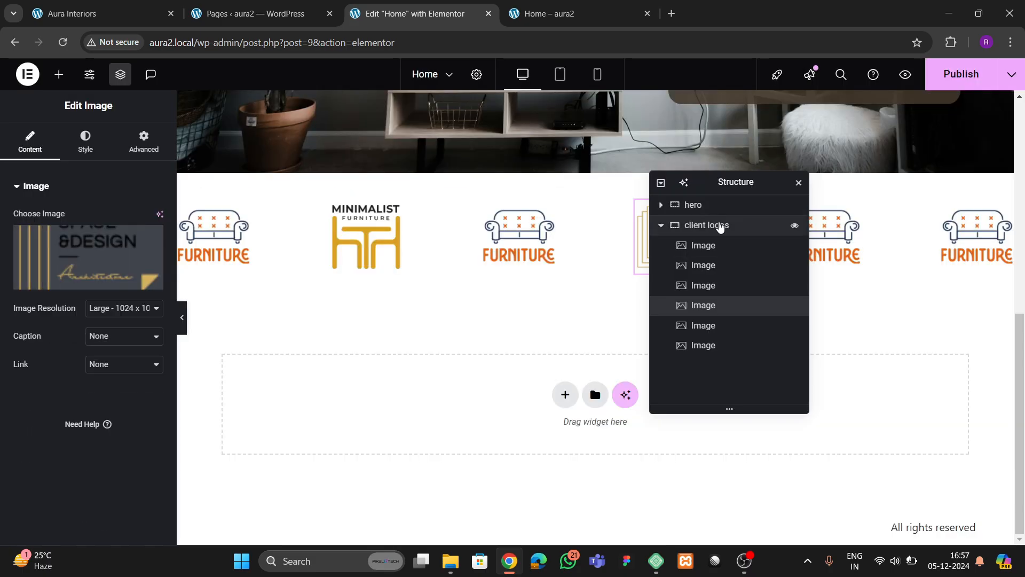
{"action": "left_click_drag", "start_coordinate": [724, 187], "coordinate": [454, 244]}
{"action": "left_click", "coordinate": [432, 383]}
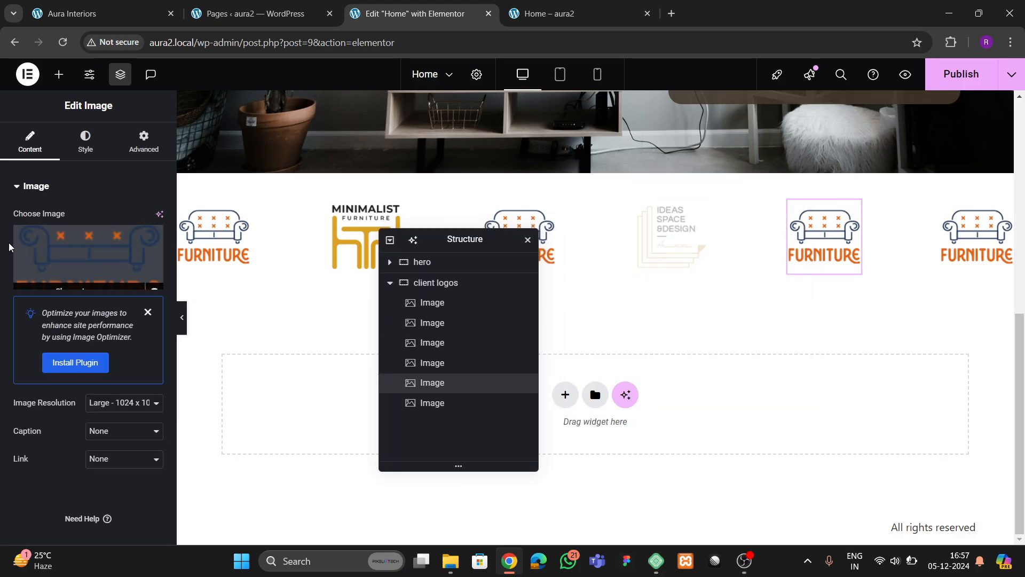
{"action": "left_click", "coordinate": [75, 256]}
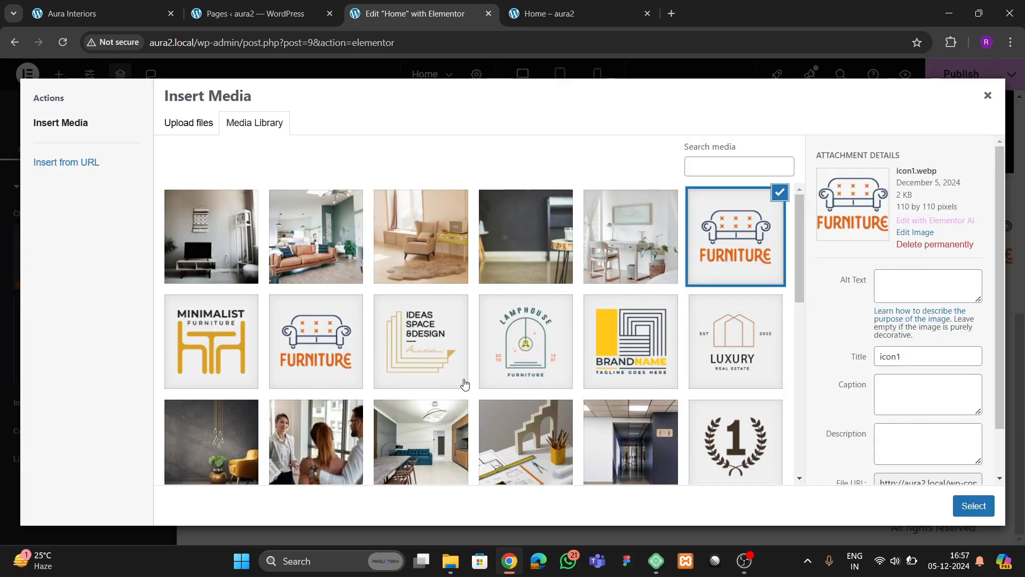
{"action": "left_click", "coordinate": [513, 368]}
{"action": "left_click", "coordinate": [973, 505]}
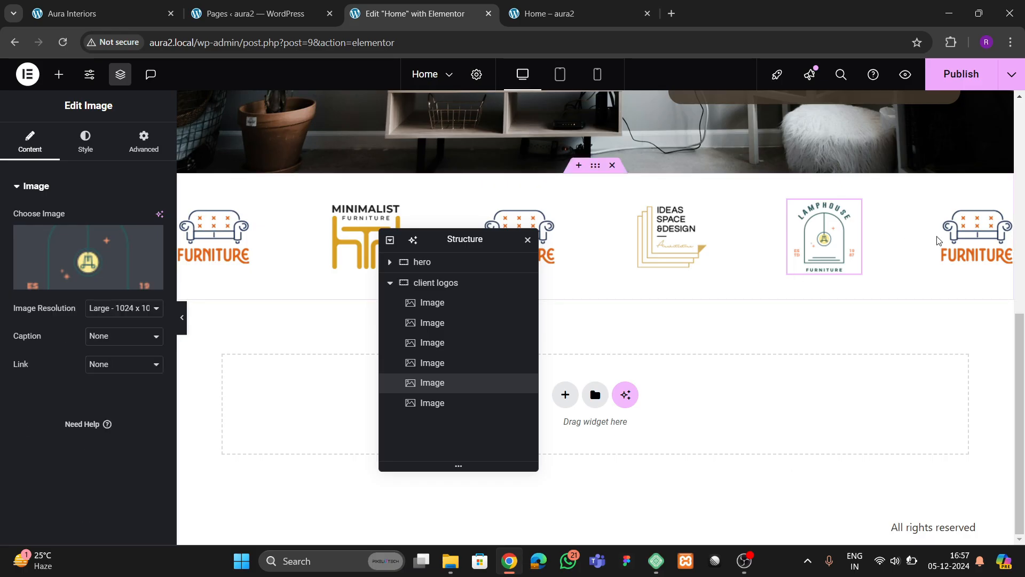
- Set the last logo to LUXURY and change the third to BRANDNAME
{"action": "left_click", "coordinate": [976, 235]}
{"action": "left_click", "coordinate": [114, 264]}
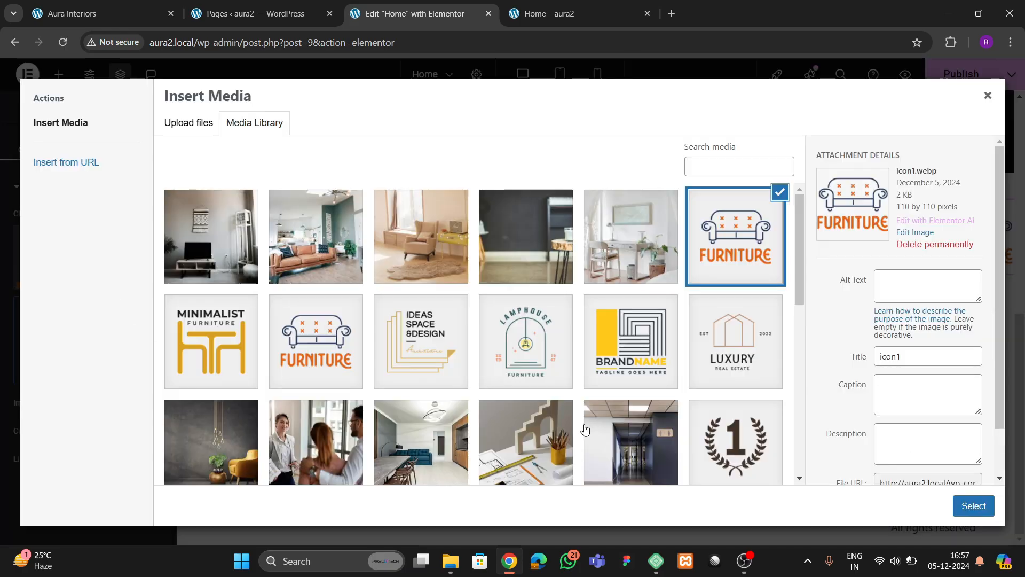
{"action": "left_click", "coordinate": [694, 366]}
{"action": "left_click", "coordinate": [974, 505]}
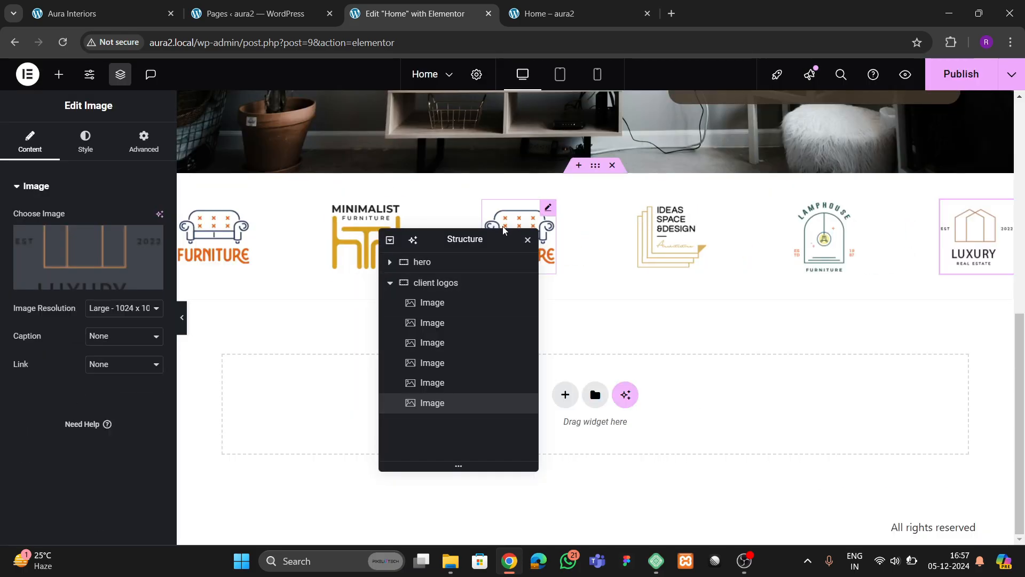
{"action": "left_click_drag", "start_coordinate": [487, 242], "coordinate": [408, 286]}
{"action": "left_click", "coordinate": [502, 251]}
{"action": "left_click", "coordinate": [54, 256]}
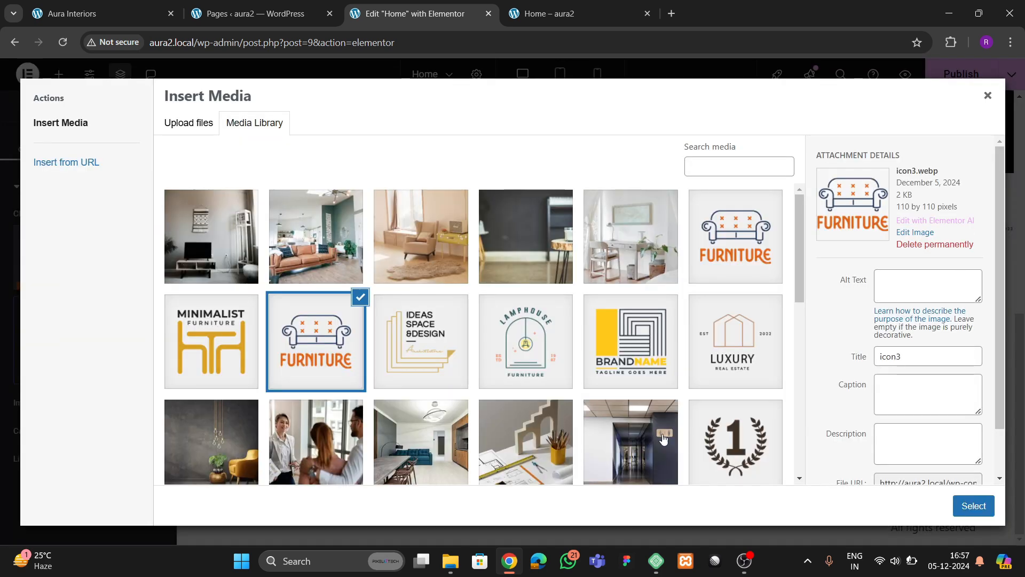
{"action": "left_click", "coordinate": [614, 369]}
{"action": "left_click", "coordinate": [982, 506]}
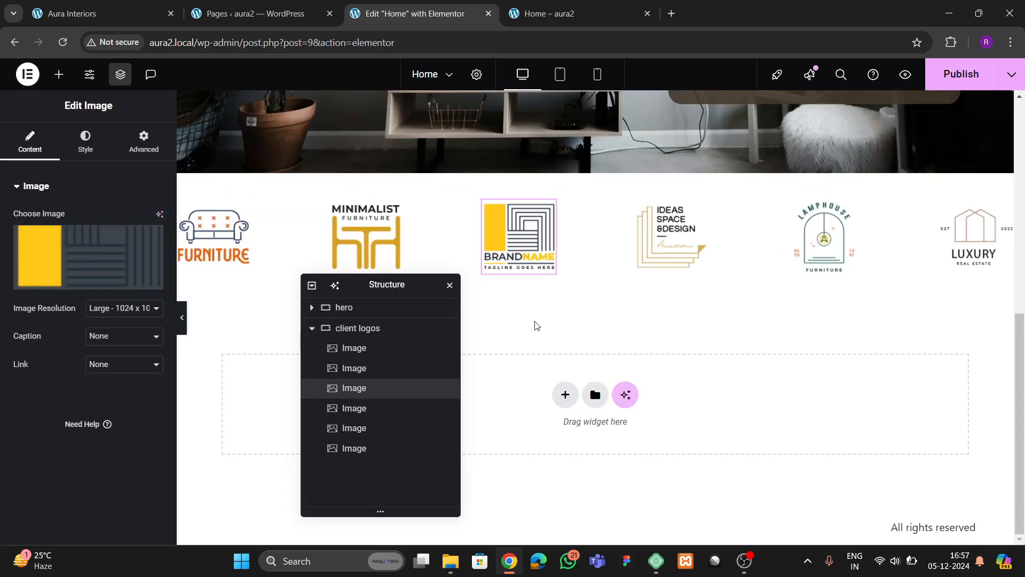
- Publish the home page and check it on the live Aura Interiors site
{"action": "left_click", "coordinate": [961, 75]}
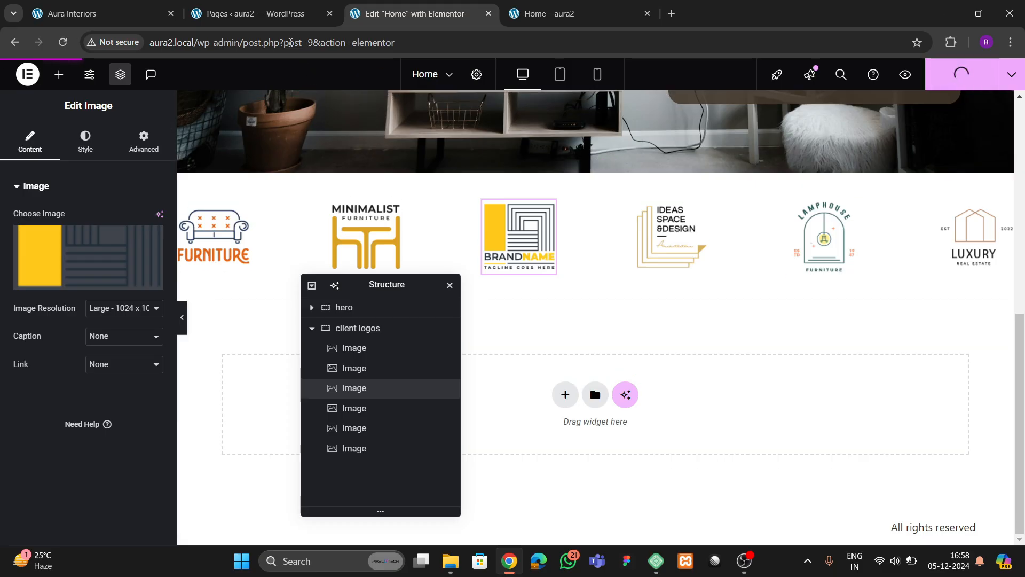
{"action": "left_click", "coordinate": [105, 11]}
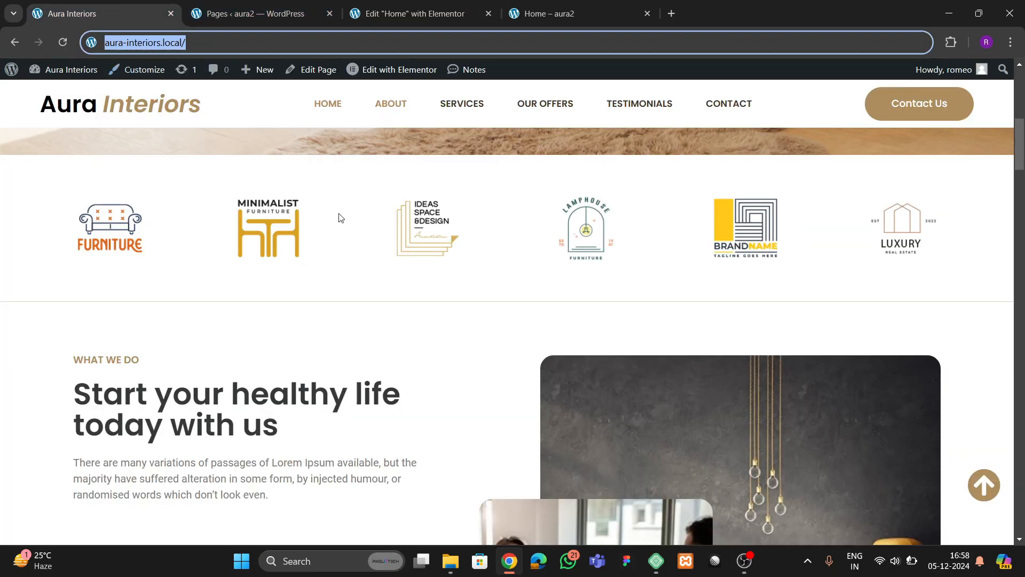
{"action": "left_click", "coordinate": [412, 13]}
- Set the first FURNITURE logo's width to 85%
{"action": "left_click", "coordinate": [213, 235]}
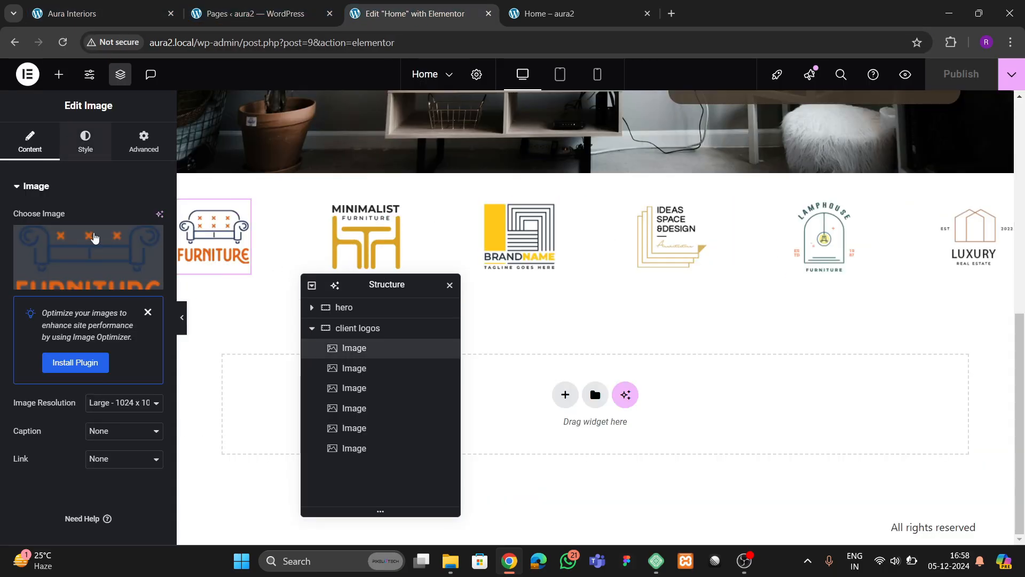
{"action": "left_click", "coordinate": [85, 142]}
{"action": "type", "text": "80"}
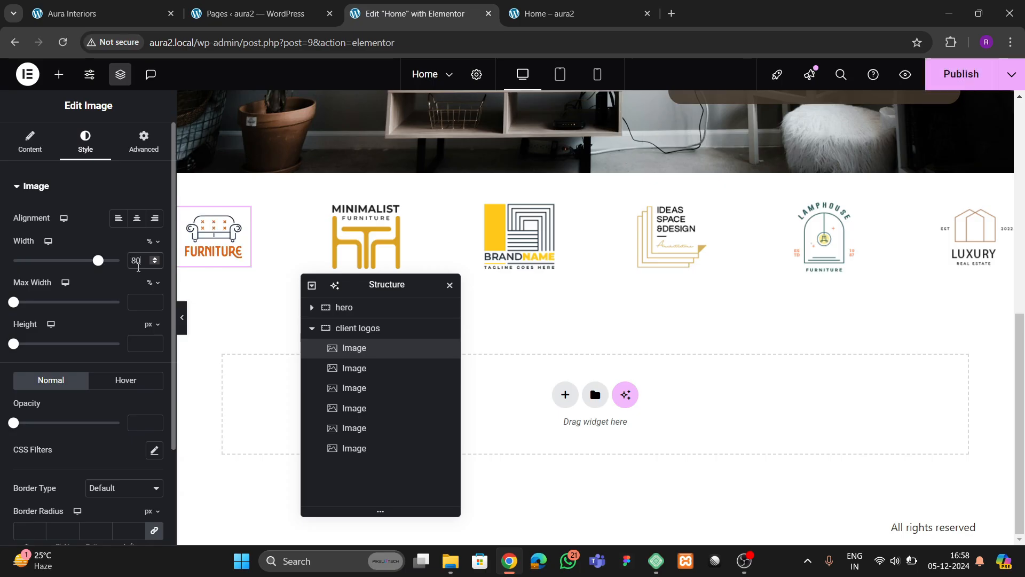
{"action": "key", "text": "BackSpace"}
{"action": "key", "text": "BackSpace"}
{"action": "type", "text": "85"}
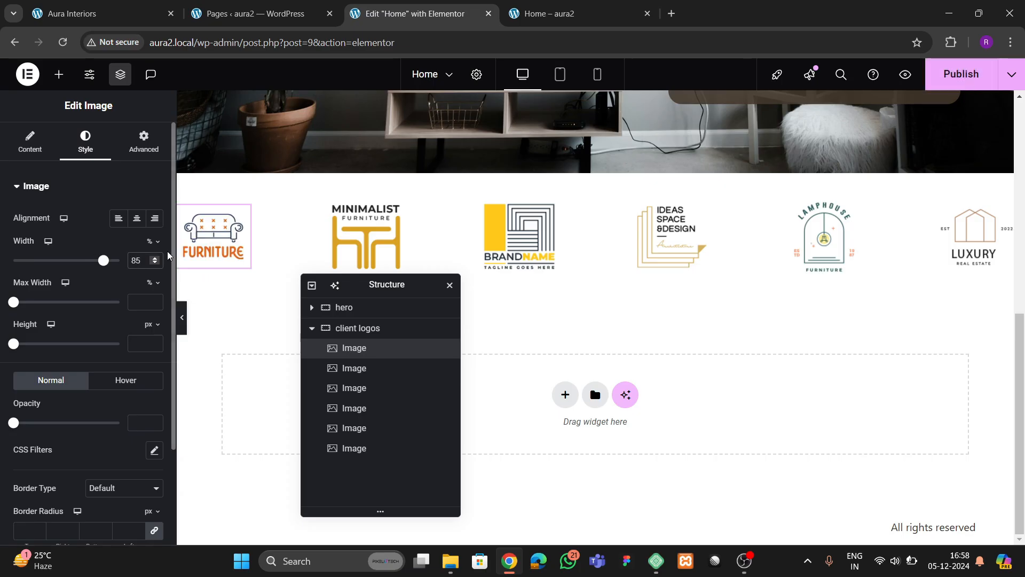
{"action": "right_click", "coordinate": [203, 239]}
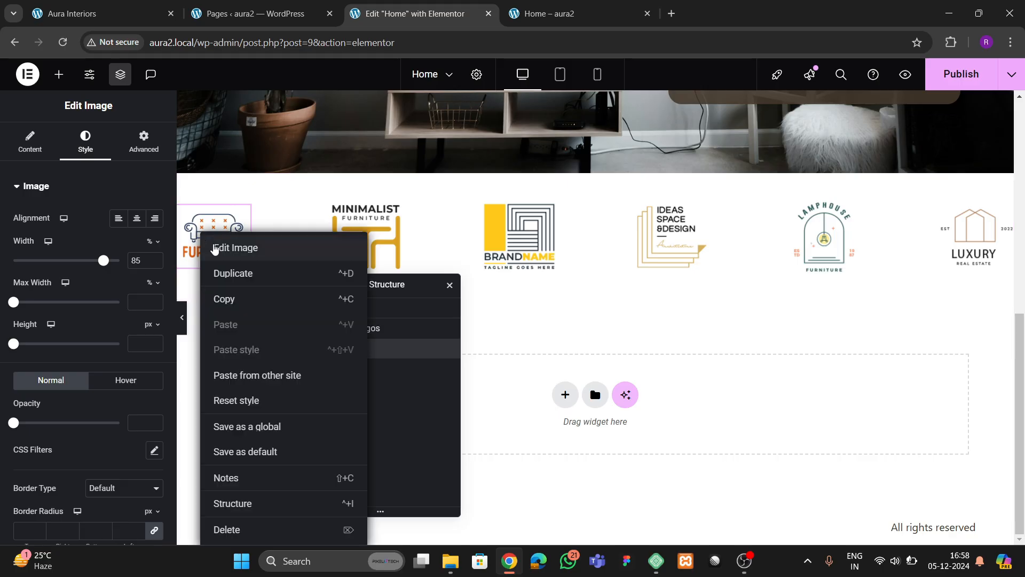
{"action": "key", "text": "Escape"}
- Give the FURNITURE logo the Bob hover animation
{"action": "scroll", "coordinate": [84, 287], "scroll_direction": "down", "scroll_amount": 2}
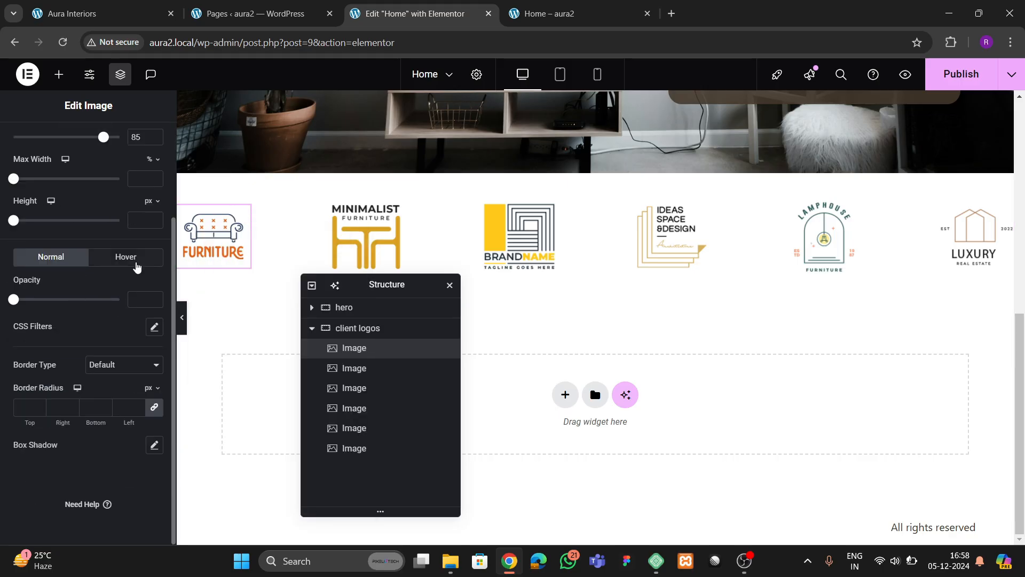
{"action": "left_click", "coordinate": [137, 265]}
{"action": "scroll", "coordinate": [84, 324], "scroll_direction": "down", "scroll_amount": 1}
{"action": "left_click", "coordinate": [154, 261]}
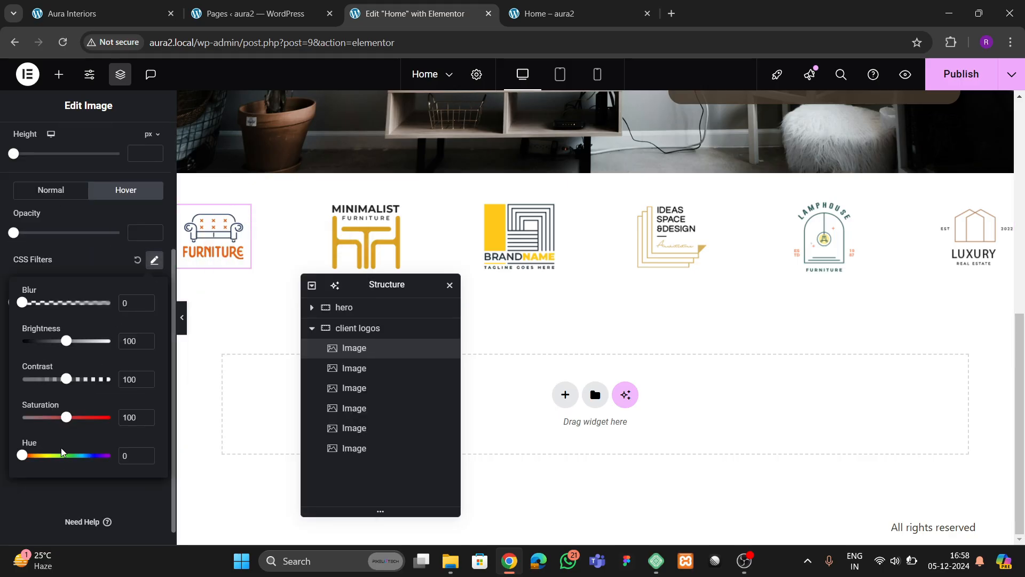
{"action": "left_click", "coordinate": [49, 500]}
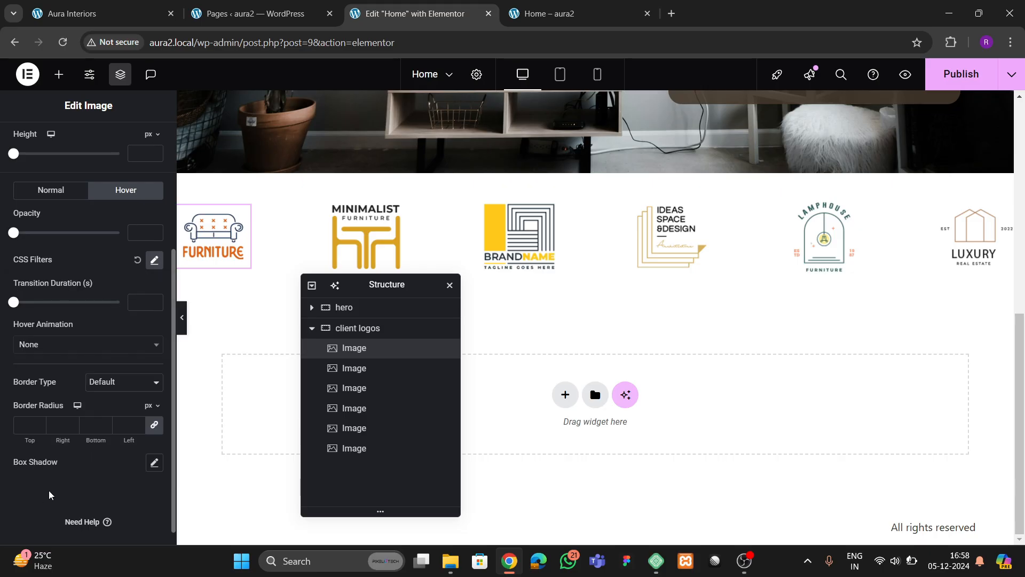
{"action": "left_click", "coordinate": [56, 345]}
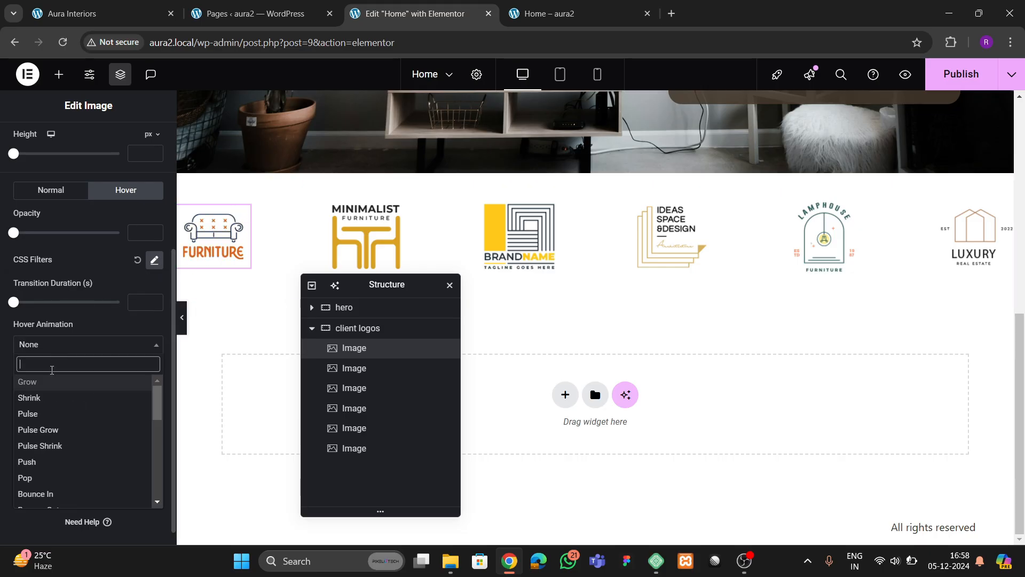
{"action": "type", "text": "bob"}
{"action": "left_click", "coordinate": [52, 373]}
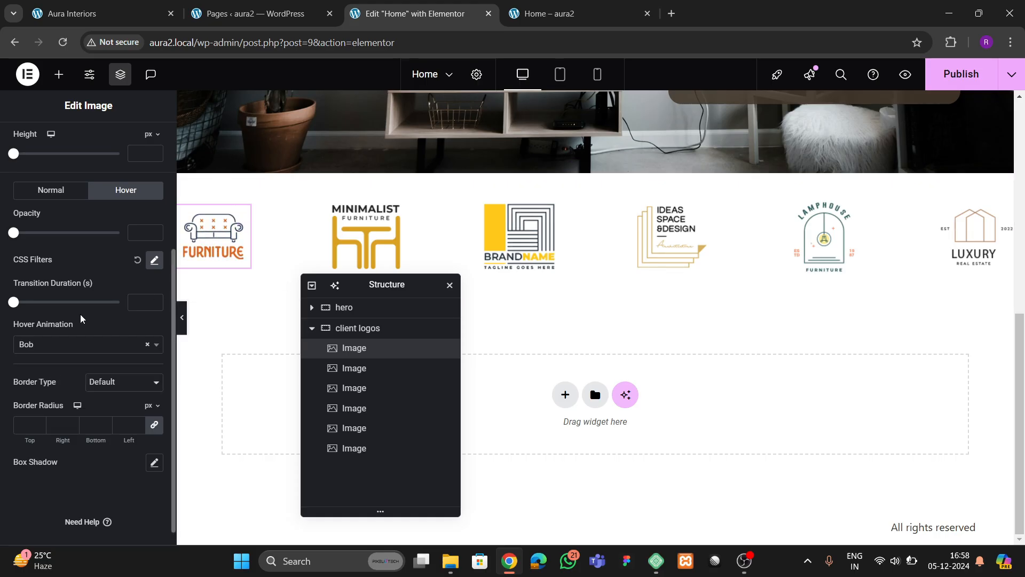
- Copy the FURNITURE logo's style and paste it onto MINIMALIST and BRANDNAME
{"action": "right_click", "coordinate": [197, 231]}
{"action": "left_click", "coordinate": [222, 297]}
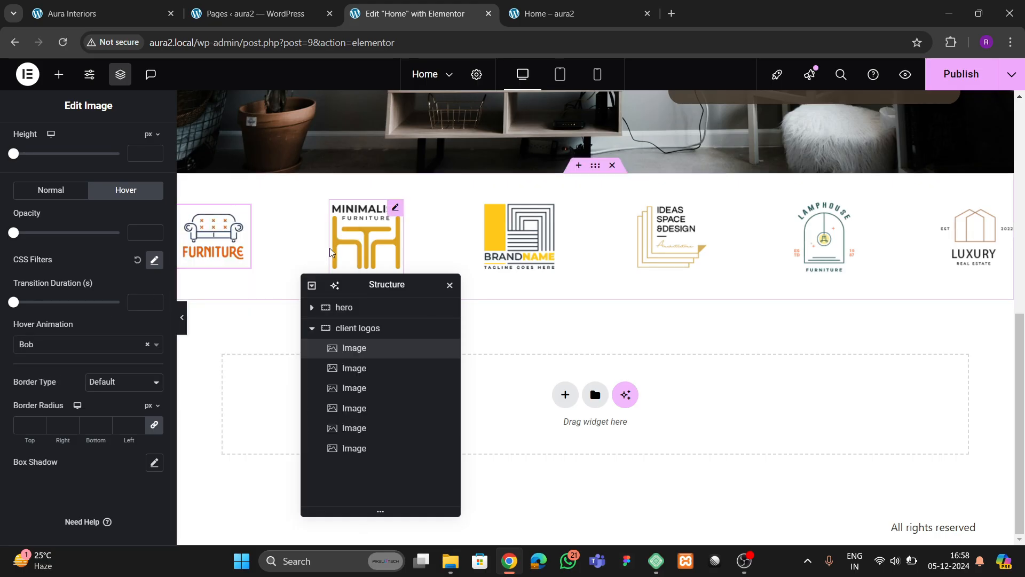
{"action": "right_click", "coordinate": [333, 234]}
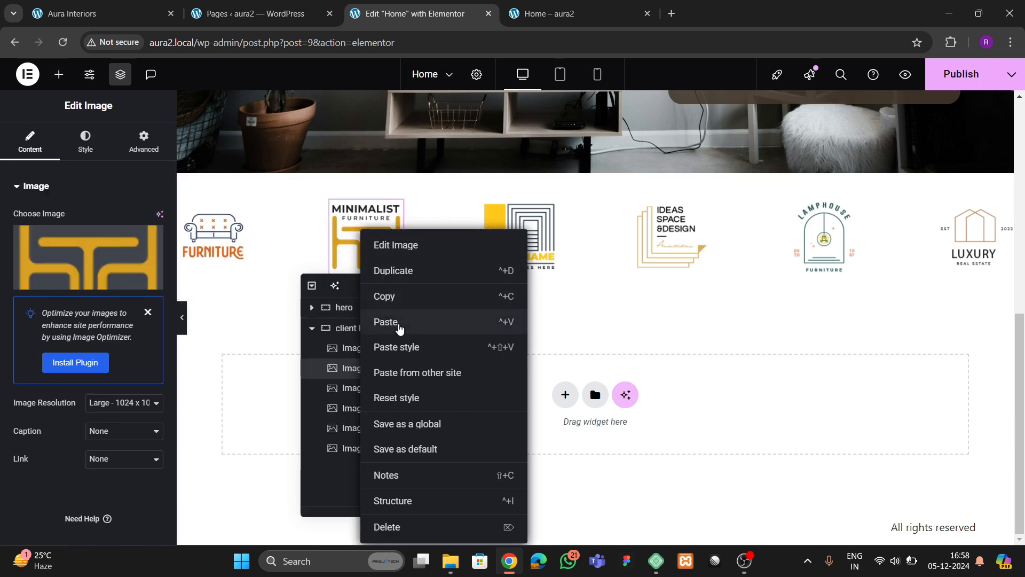
{"action": "left_click", "coordinate": [390, 357]}
{"action": "left_click", "coordinate": [521, 234]}
{"action": "right_click", "coordinate": [526, 230]}
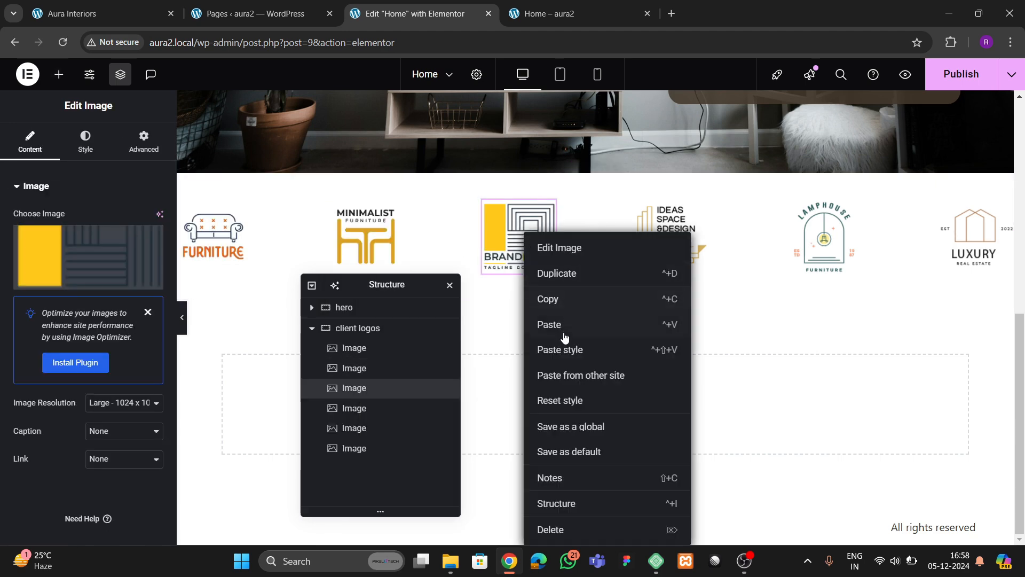
{"action": "left_click", "coordinate": [561, 346]}
- Paste the copied style onto the IDEAS SPACE, LAMPHOUSE and LUXURY logos
{"action": "left_click", "coordinate": [674, 230]}
{"action": "right_click", "coordinate": [645, 229]}
{"action": "left_click", "coordinate": [687, 347]}
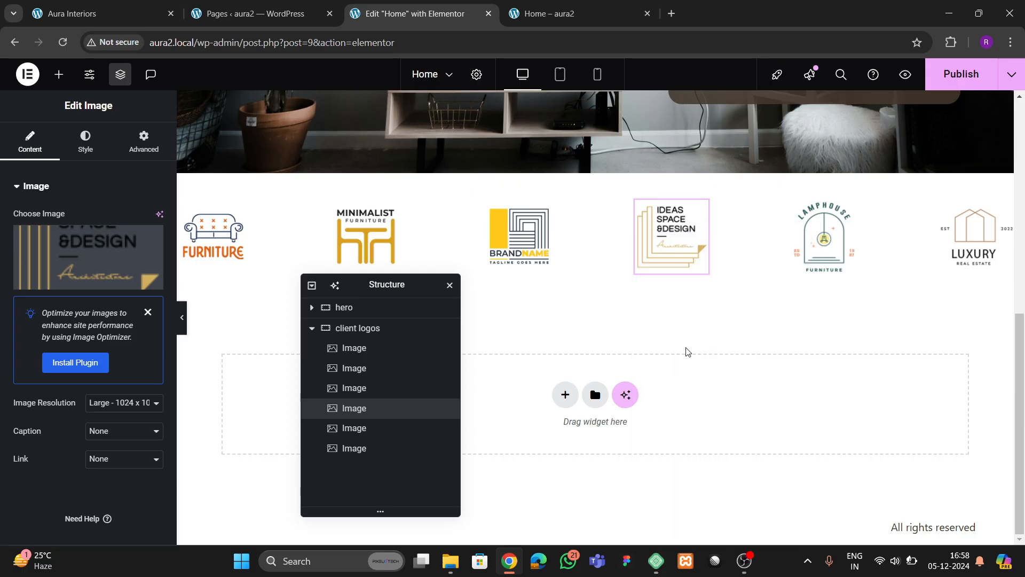
{"action": "left_click", "coordinate": [825, 235]}
{"action": "right_click", "coordinate": [834, 229]}
{"action": "left_click", "coordinate": [870, 346]}
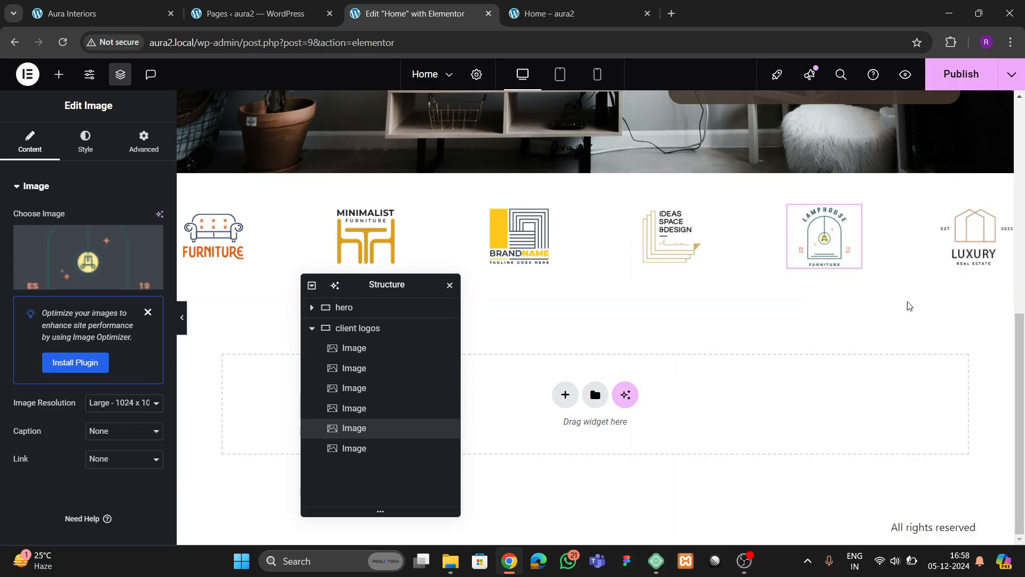
{"action": "left_click", "coordinate": [954, 253]}
{"action": "right_click", "coordinate": [955, 253]}
{"action": "left_click", "coordinate": [893, 346]}
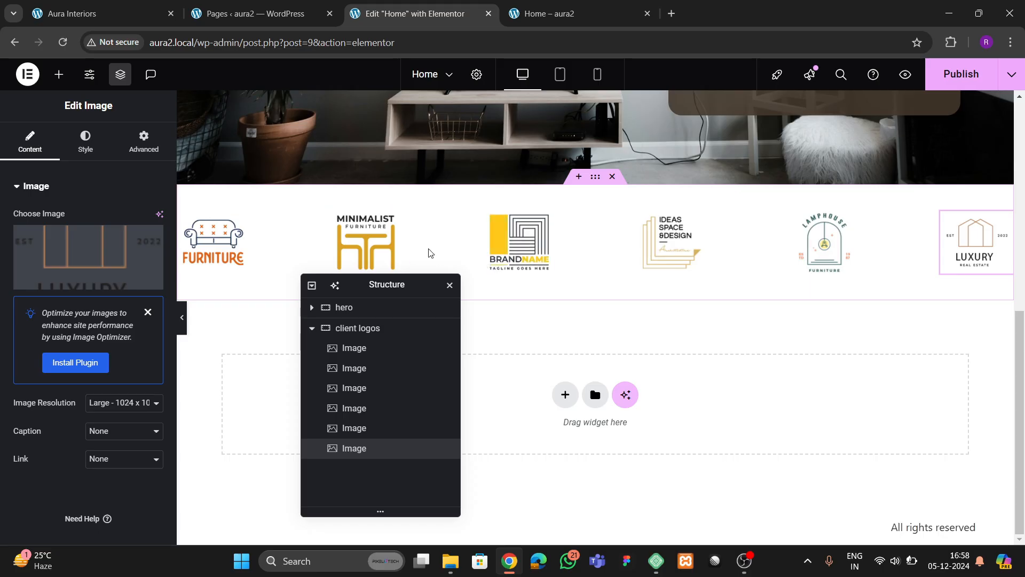
- Save the page and reload the aura2 home page preview to see the logos
{"action": "left_click_drag", "start_coordinate": [371, 285], "coordinate": [716, 240]}
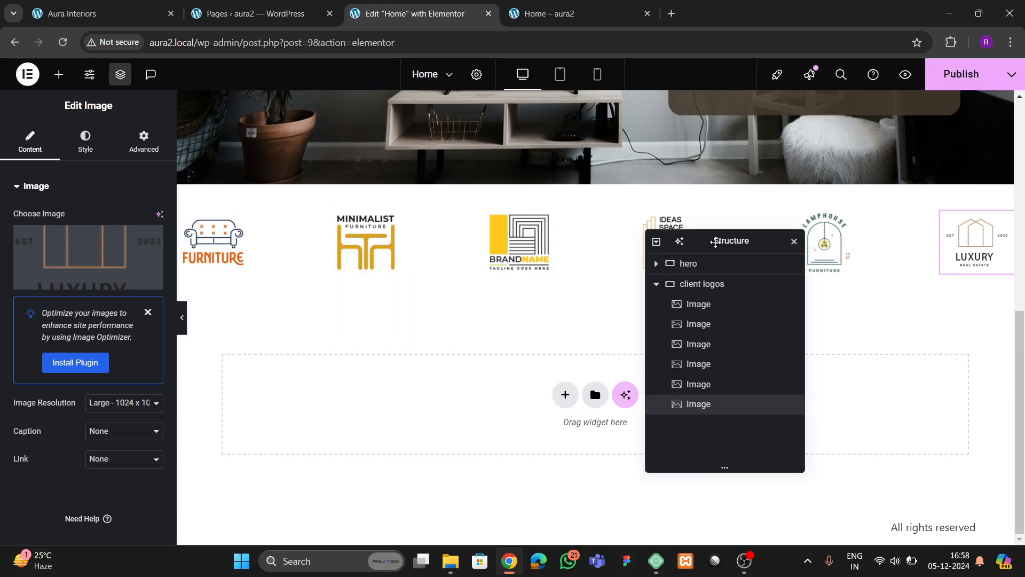
{"action": "scroll", "coordinate": [497, 267], "scroll_direction": "up", "scroll_amount": 4}
{"action": "scroll", "coordinate": [501, 261], "scroll_direction": "up", "scroll_amount": 2}
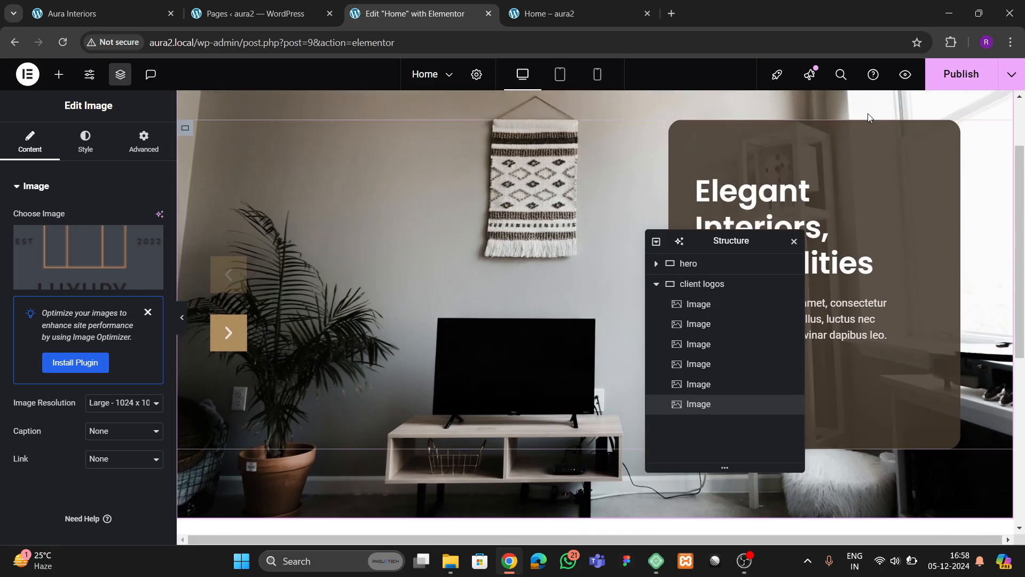
{"action": "key", "text": "ctrl+s"}
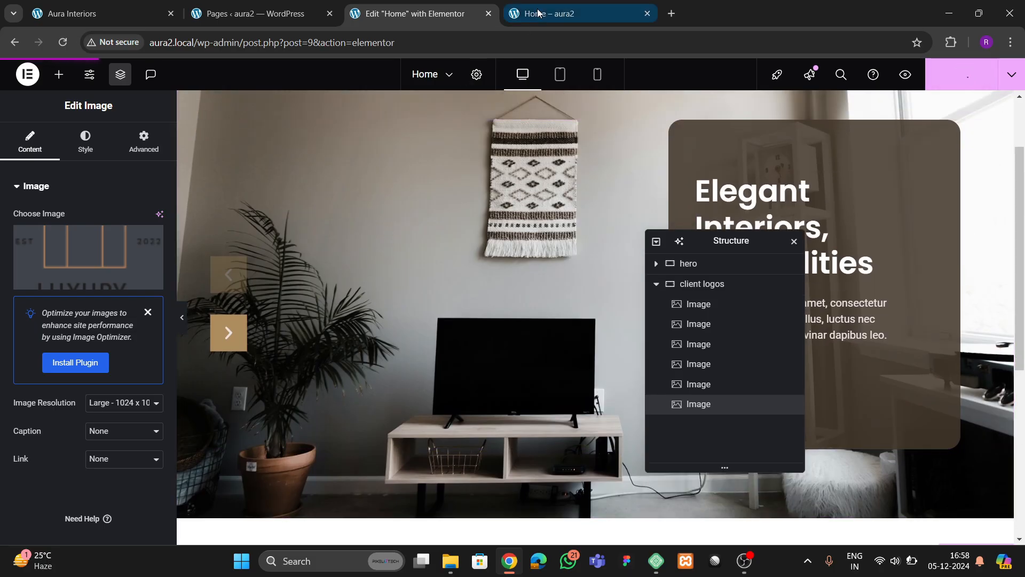
{"action": "left_click", "coordinate": [550, 14]}
{"action": "left_click", "coordinate": [62, 43]}
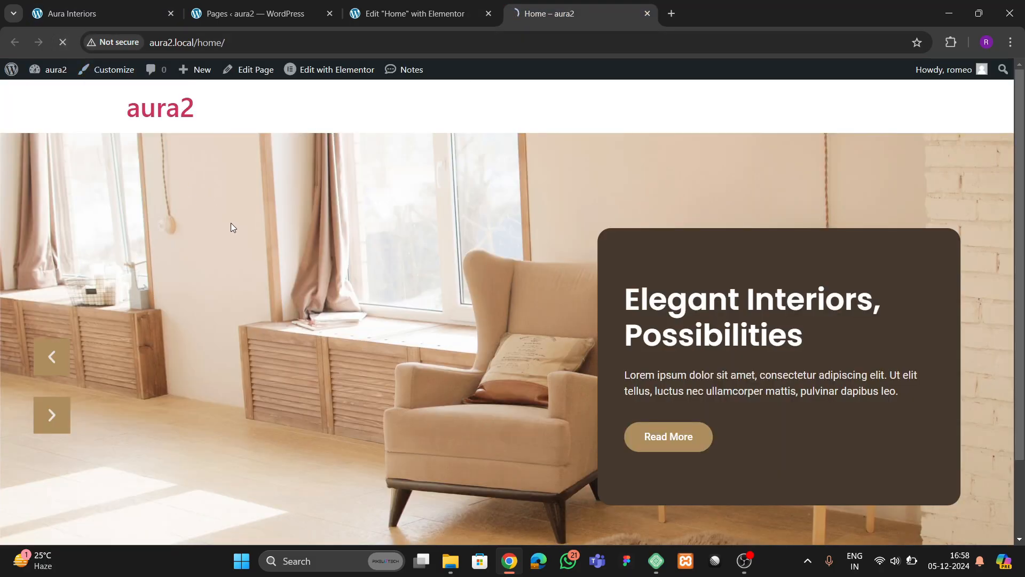
{"action": "scroll", "coordinate": [476, 255], "scroll_direction": "down", "scroll_amount": 3}
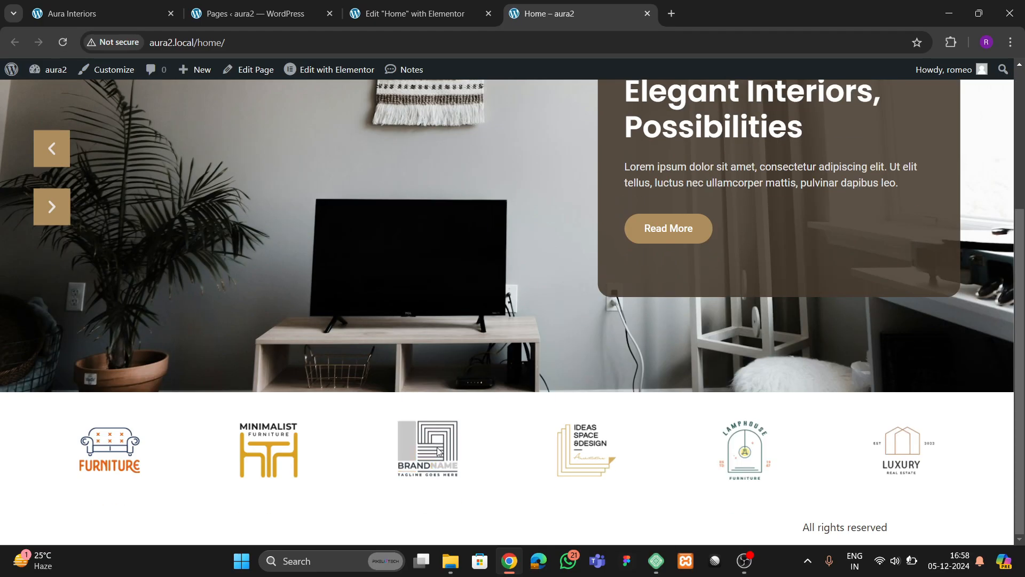
- Check the live Aura Interiors site, then return to the editor at the logos row
{"action": "left_click", "coordinate": [256, 13]}
{"action": "left_click", "coordinate": [78, 16]}
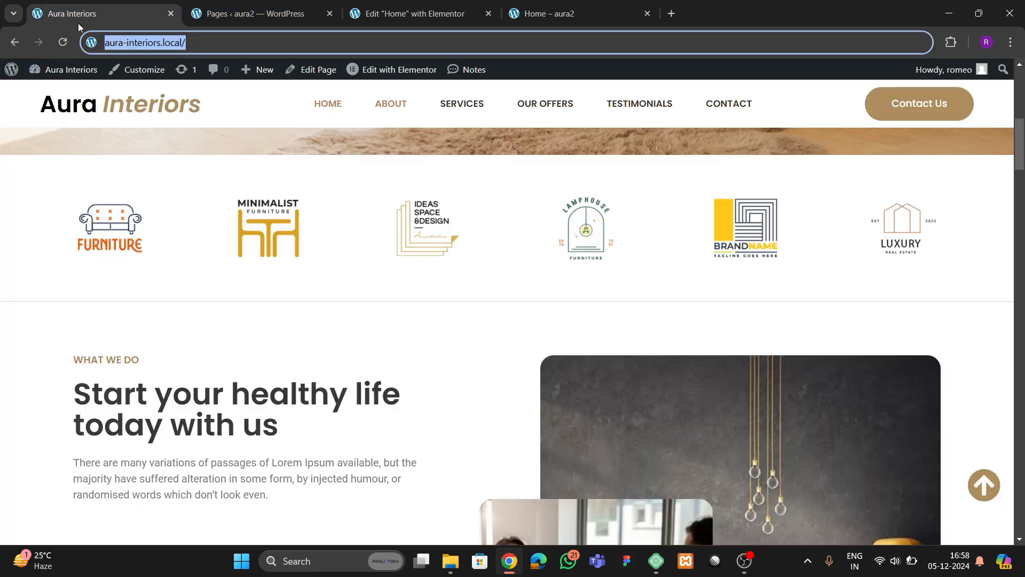
{"action": "scroll", "coordinate": [309, 361], "scroll_direction": "down", "scroll_amount": 3}
{"action": "scroll", "coordinate": [232, 274], "scroll_direction": "up", "scroll_amount": 2}
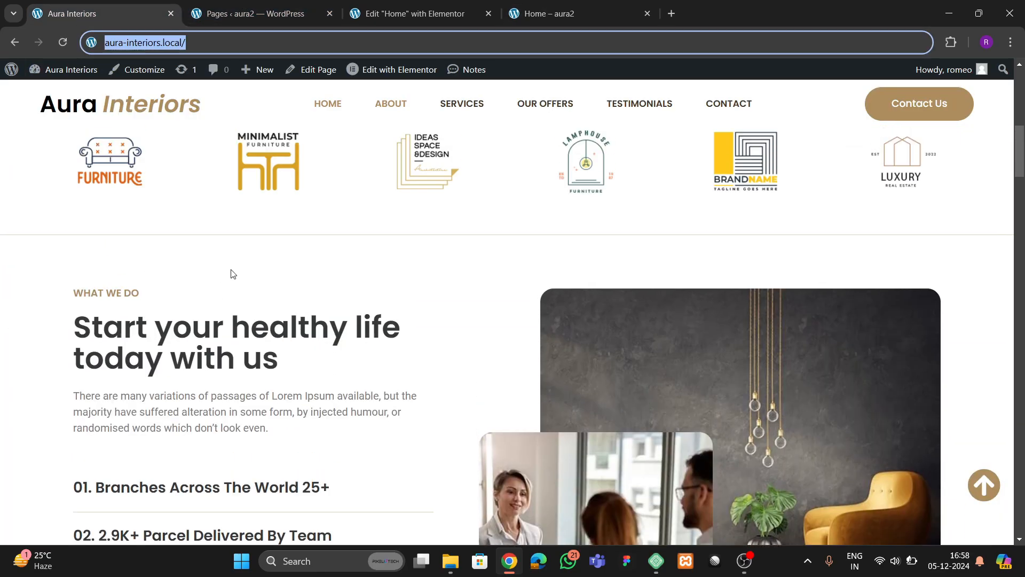
{"action": "left_click", "coordinate": [434, 10]}
{"action": "scroll", "coordinate": [517, 270], "scroll_direction": "down", "scroll_amount": 5}
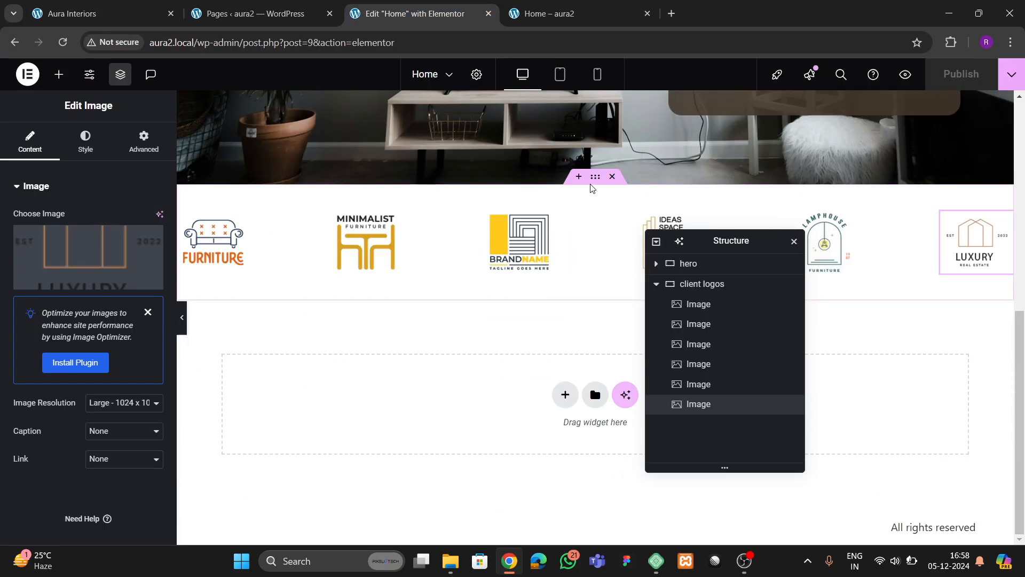
- Give the client logos container a solid 1 px border
{"action": "left_click", "coordinate": [597, 188]}
{"action": "left_click", "coordinate": [84, 143]}
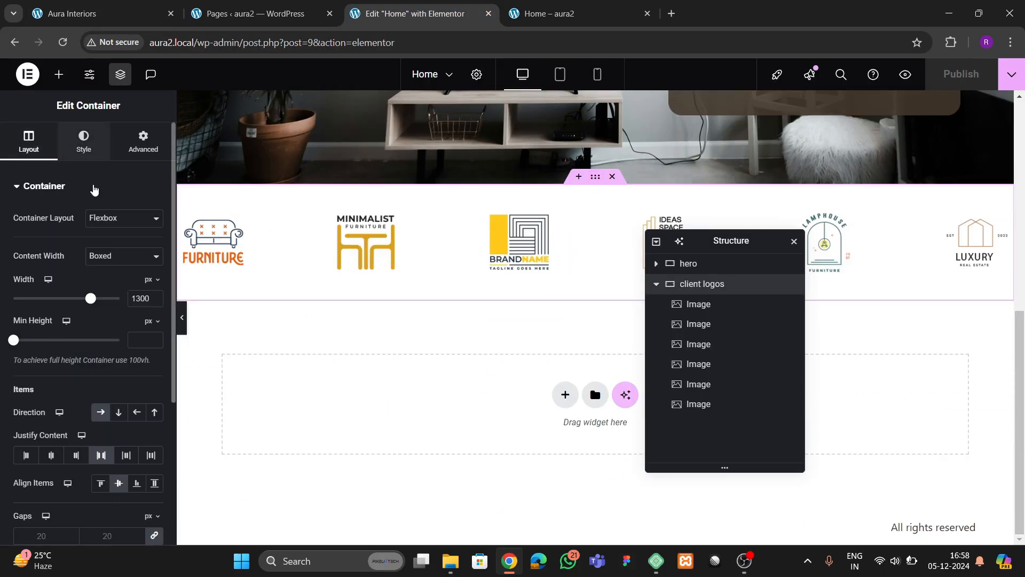
{"action": "left_click", "coordinate": [84, 327]}
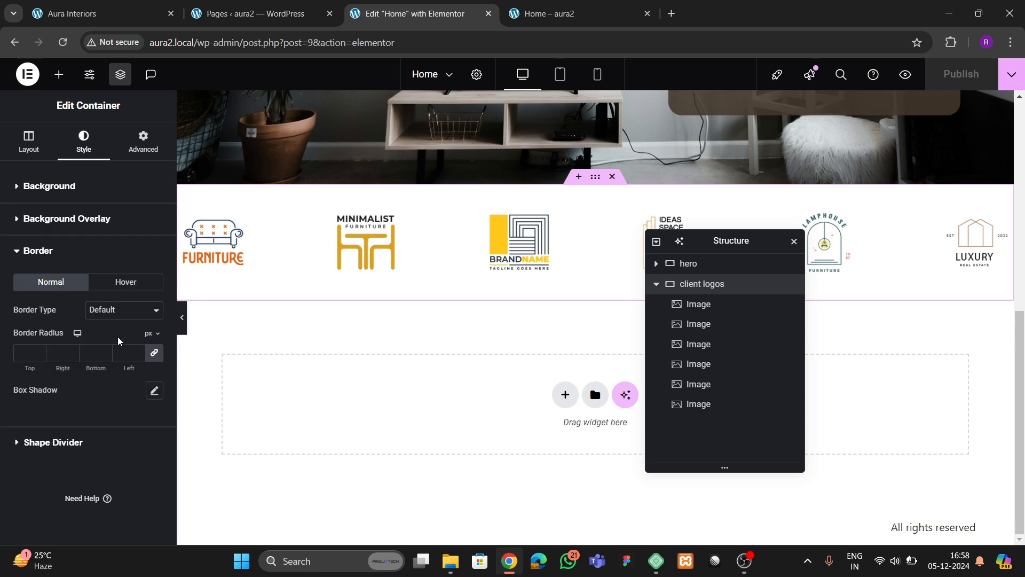
{"action": "left_click", "coordinate": [121, 310]}
{"action": "left_click", "coordinate": [104, 356]}
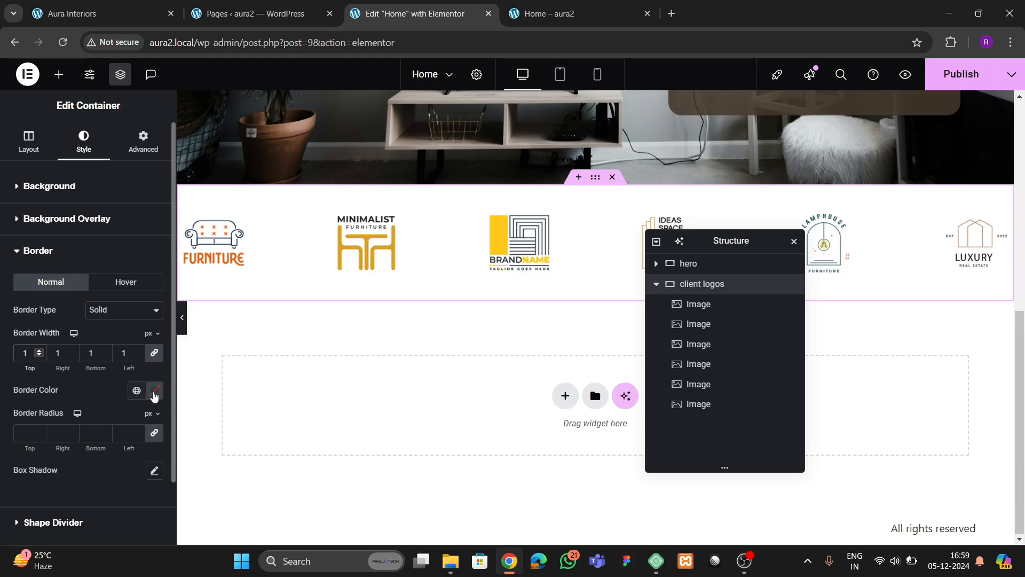
- Try a grey border colour, then the Theme 2 global tan, previewing each
{"action": "left_click", "coordinate": [154, 393]}
{"action": "left_click_drag", "start_coordinate": [169, 273], "coordinate": [52, 285]}
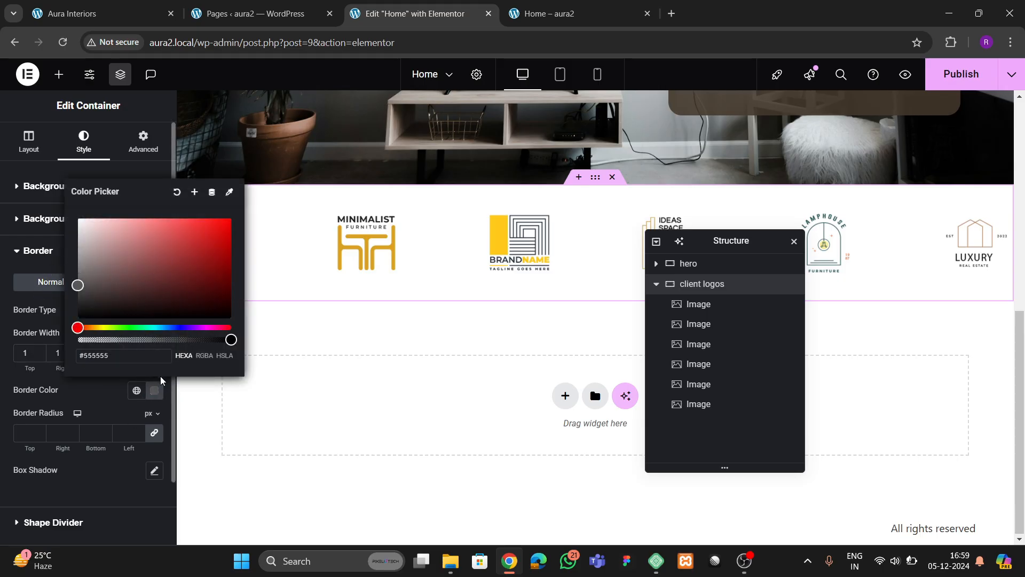
{"action": "left_click", "coordinate": [98, 409]}
{"action": "left_click", "coordinate": [182, 329]}
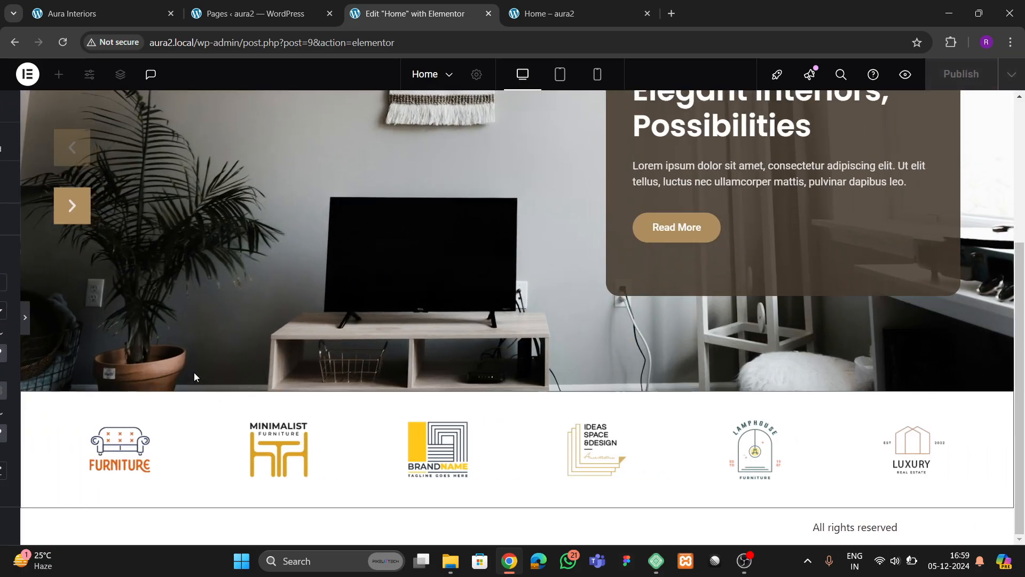
{"action": "left_click", "coordinate": [5, 350]}
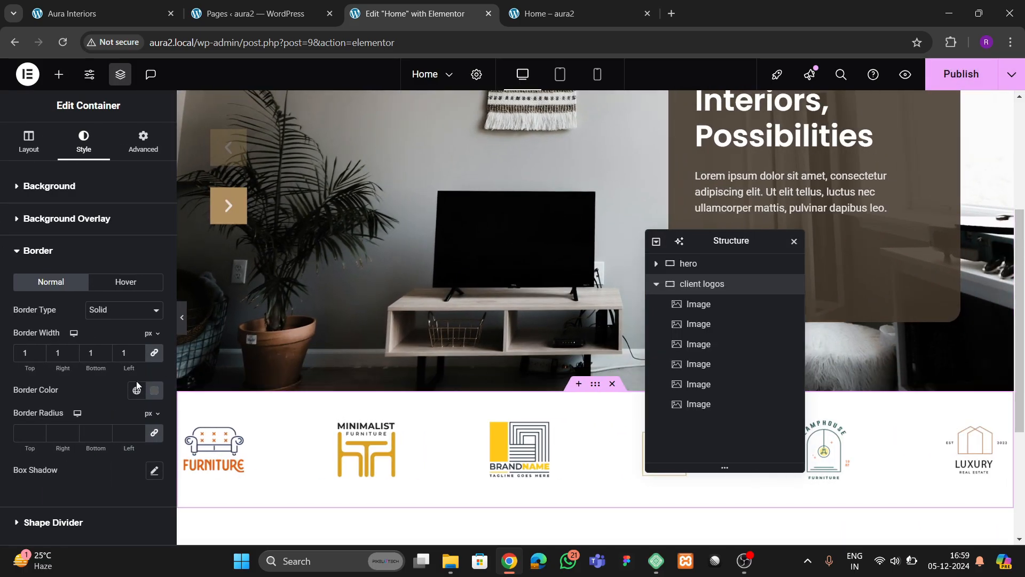
{"action": "left_click", "coordinate": [134, 391]}
{"action": "left_click", "coordinate": [96, 361]}
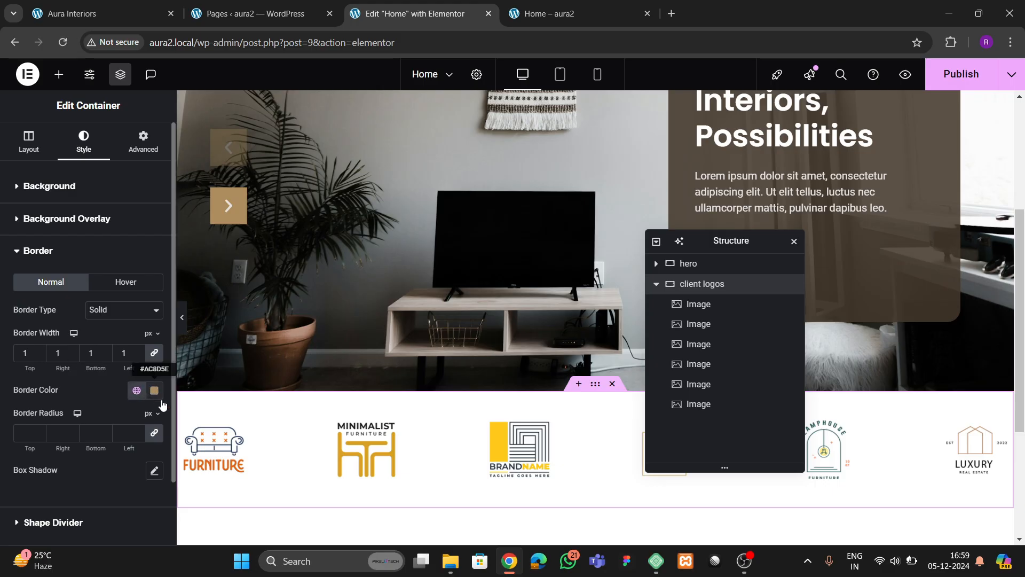
{"action": "key", "text": "ctrl+i"}
{"action": "key", "text": "ctrl+p"}
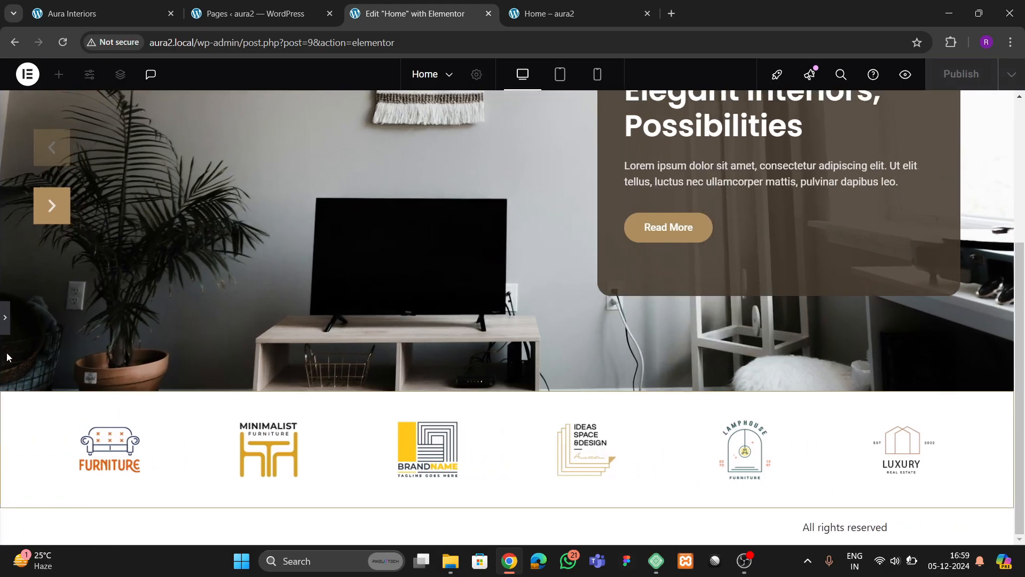
{"action": "left_click", "coordinate": [4, 325]}
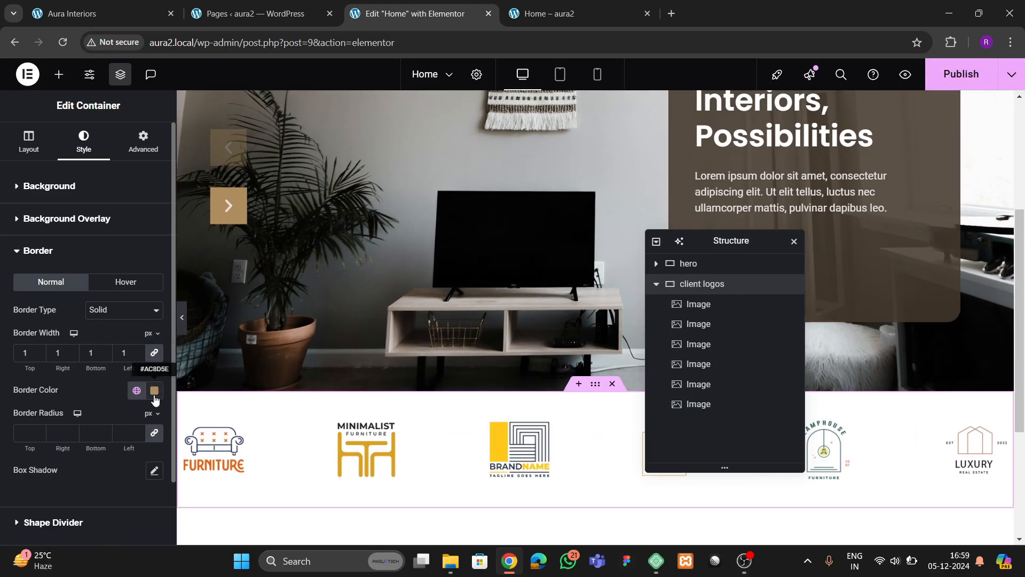
- Adjust the border colour to the greyer tan #AB9F8D and preview the result
{"action": "left_click", "coordinate": [155, 391]}
{"action": "left_click_drag", "start_coordinate": [150, 307], "coordinate": [105, 252]}
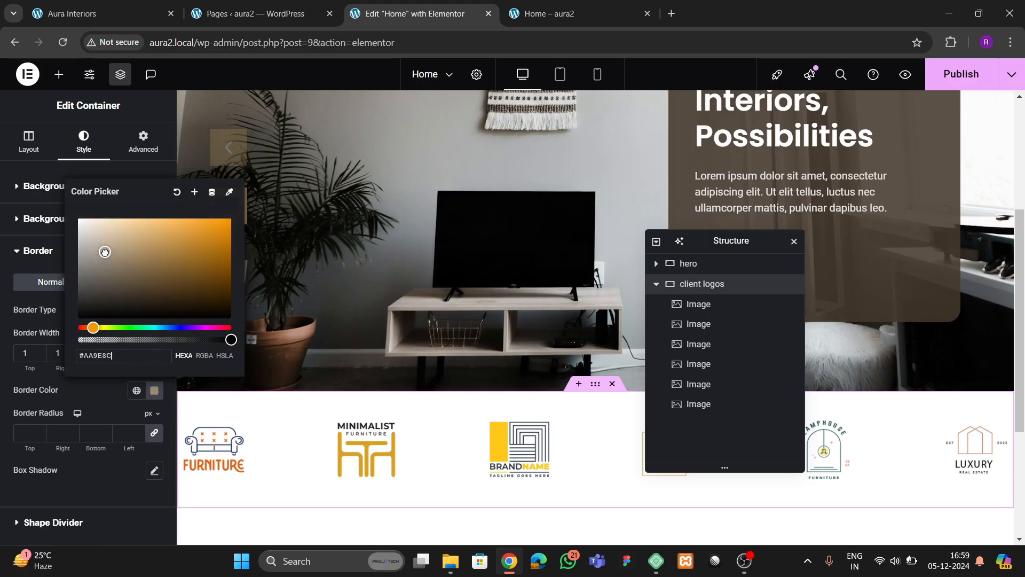
{"action": "left_click", "coordinate": [106, 383]}
{"action": "key", "text": "ctrl+p"}
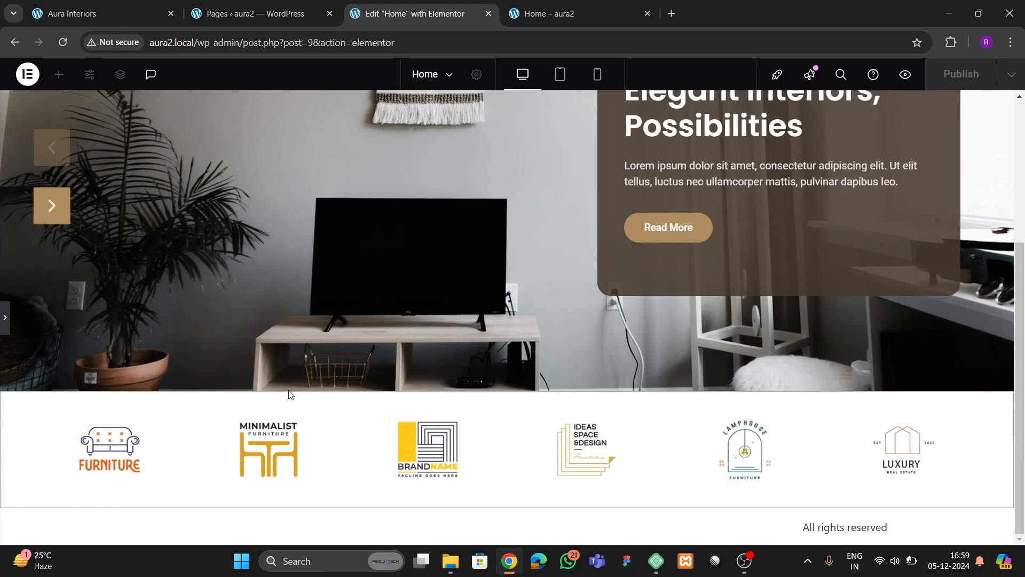
{"action": "left_click", "coordinate": [5, 323]}
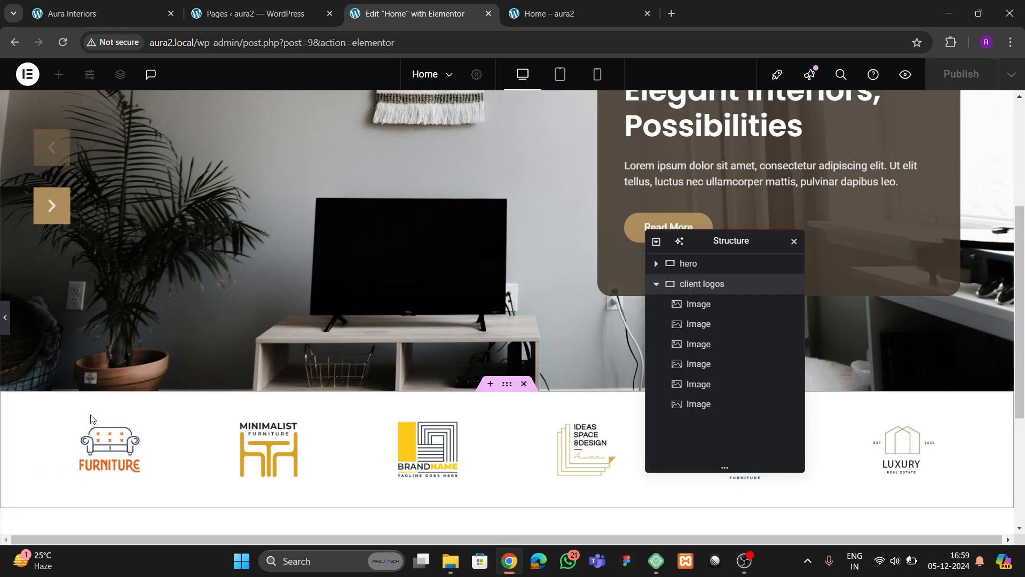
{"action": "left_click", "coordinate": [155, 390]}
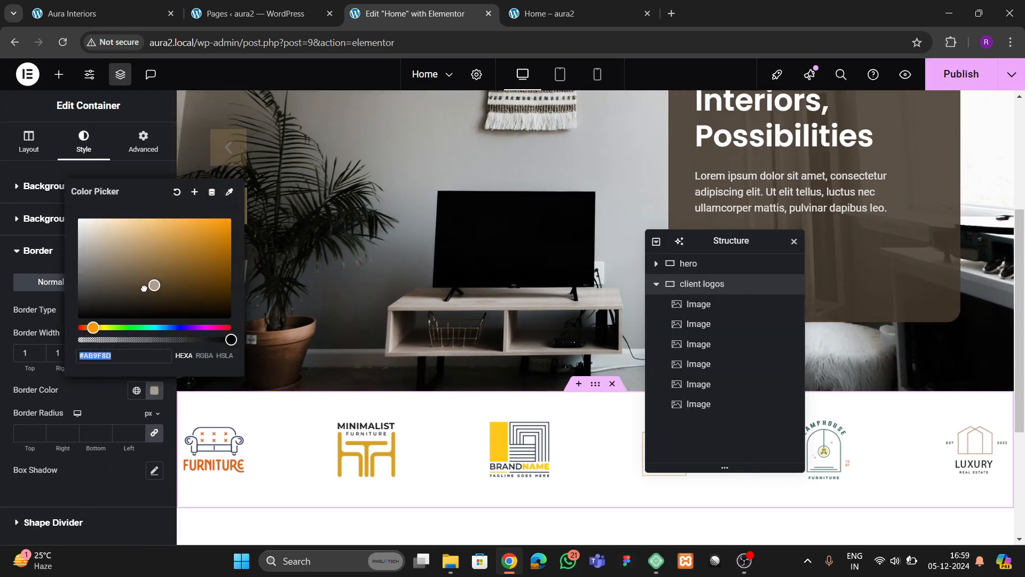
{"action": "left_click", "coordinate": [99, 398]}
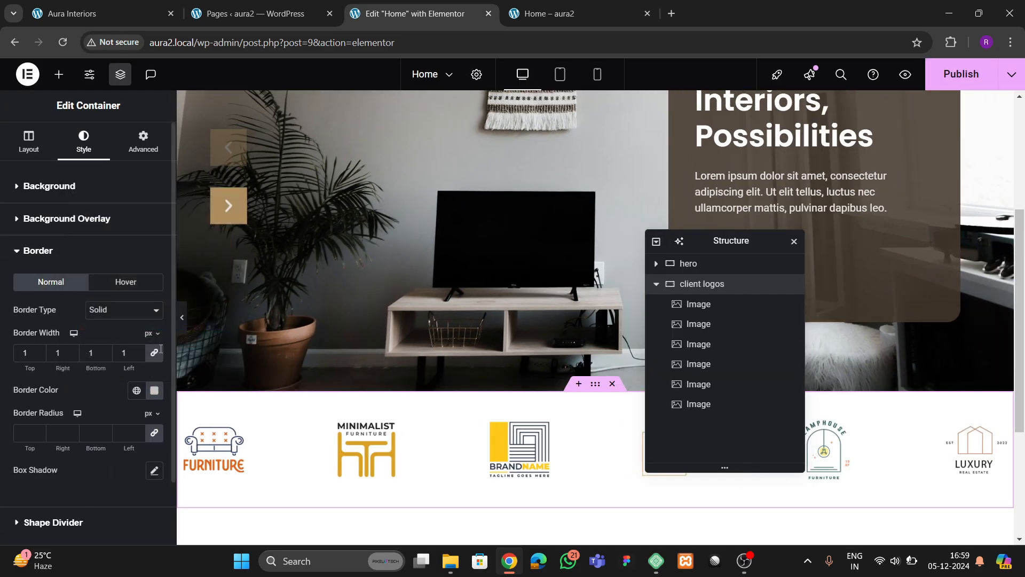
{"action": "left_click", "coordinate": [182, 320]}
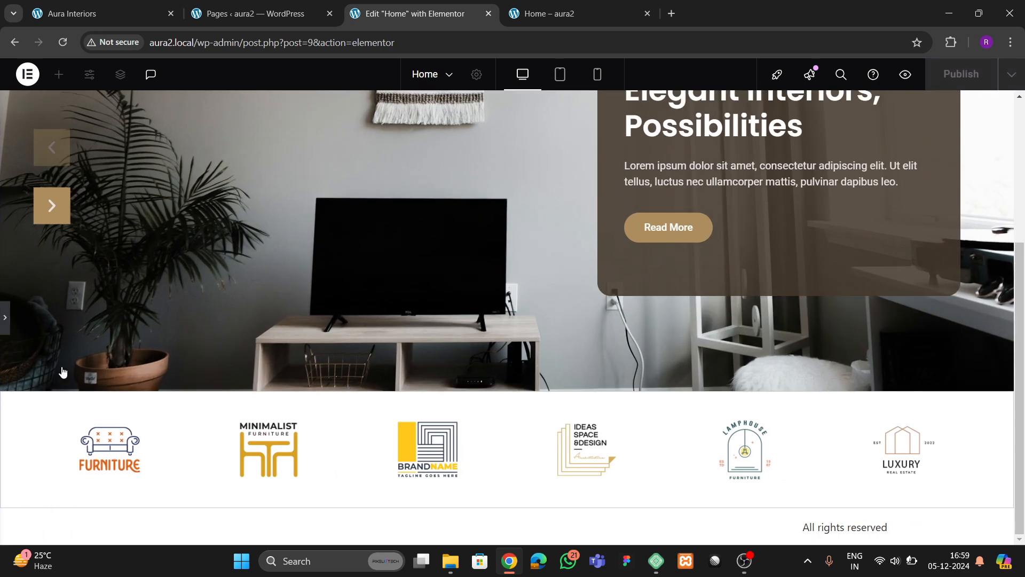
{"action": "left_click", "coordinate": [6, 318]}
- Publish the home page and check the bordered logos row on the live site
{"action": "left_click", "coordinate": [970, 79]}
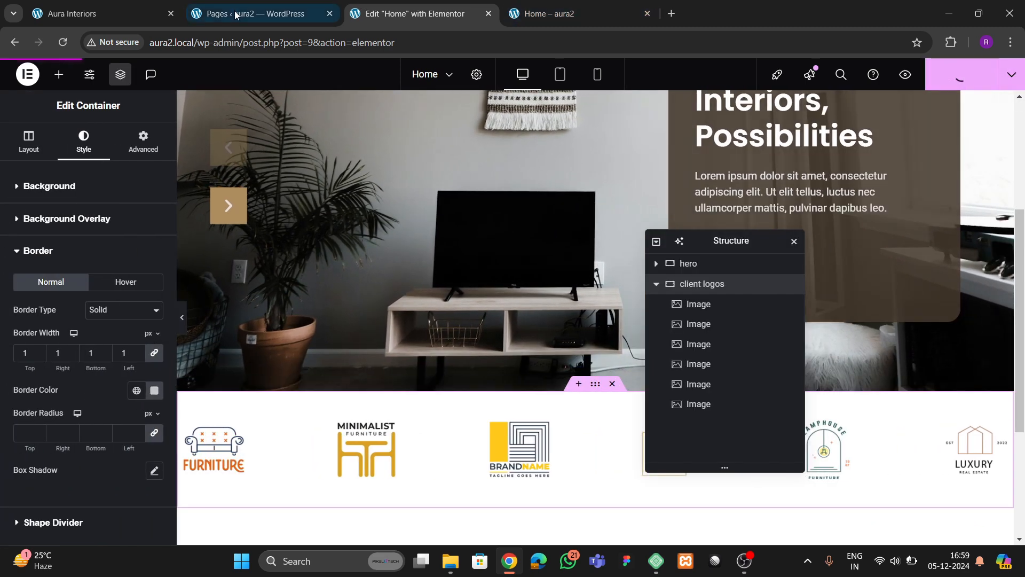
{"action": "left_click", "coordinate": [237, 15]}
{"action": "left_click", "coordinate": [120, 15]}
{"action": "scroll", "coordinate": [440, 344], "scroll_direction": "down", "scroll_amount": 4}
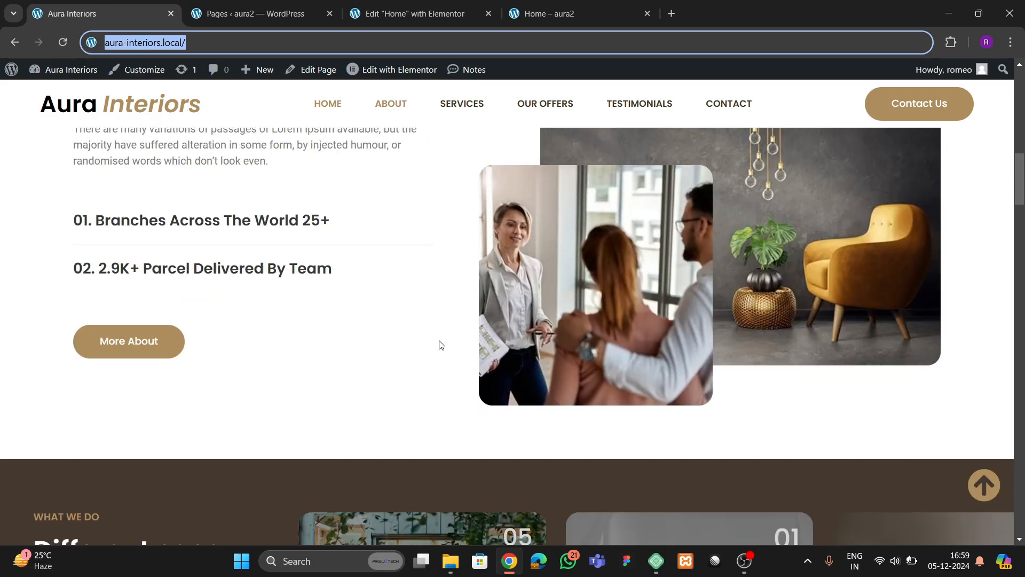
{"action": "scroll", "coordinate": [357, 324], "scroll_direction": "up", "scroll_amount": 3}
{"action": "scroll", "coordinate": [350, 326], "scroll_direction": "down", "scroll_amount": 2}
{"action": "scroll", "coordinate": [359, 360], "scroll_direction": "up", "scroll_amount": 2}
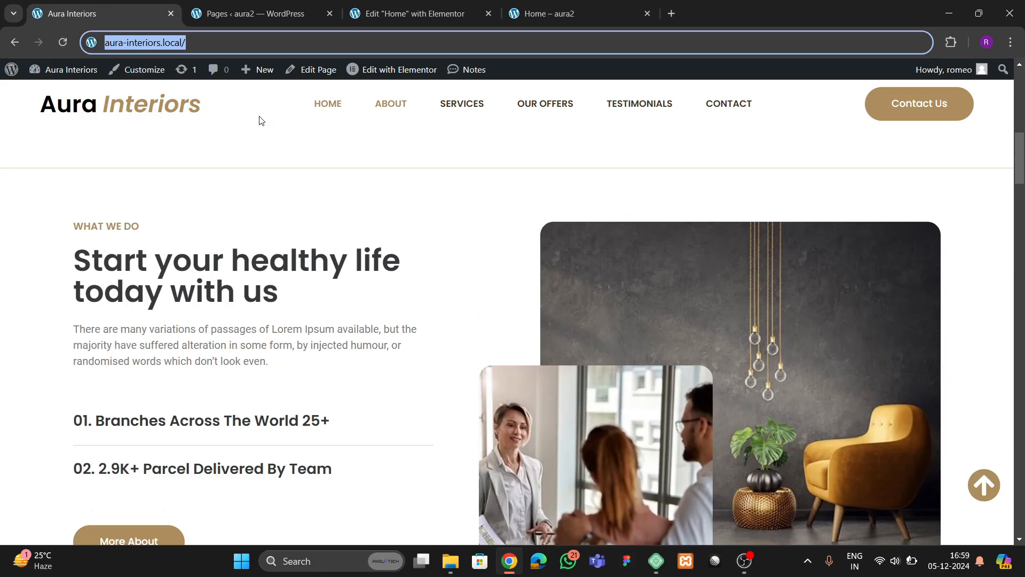
{"action": "left_click", "coordinate": [415, 14]}
{"action": "scroll", "coordinate": [443, 393], "scroll_direction": "down", "scroll_amount": 4}
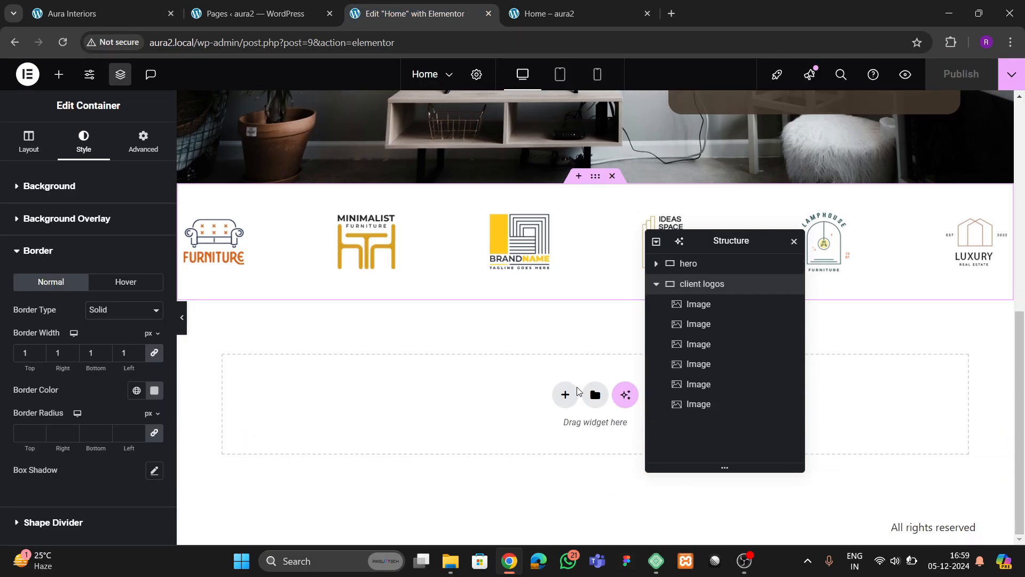
- Add a two-column Flexbox container below the client logos row
{"action": "left_click", "coordinate": [576, 393]}
{"action": "left_click", "coordinate": [554, 441]}
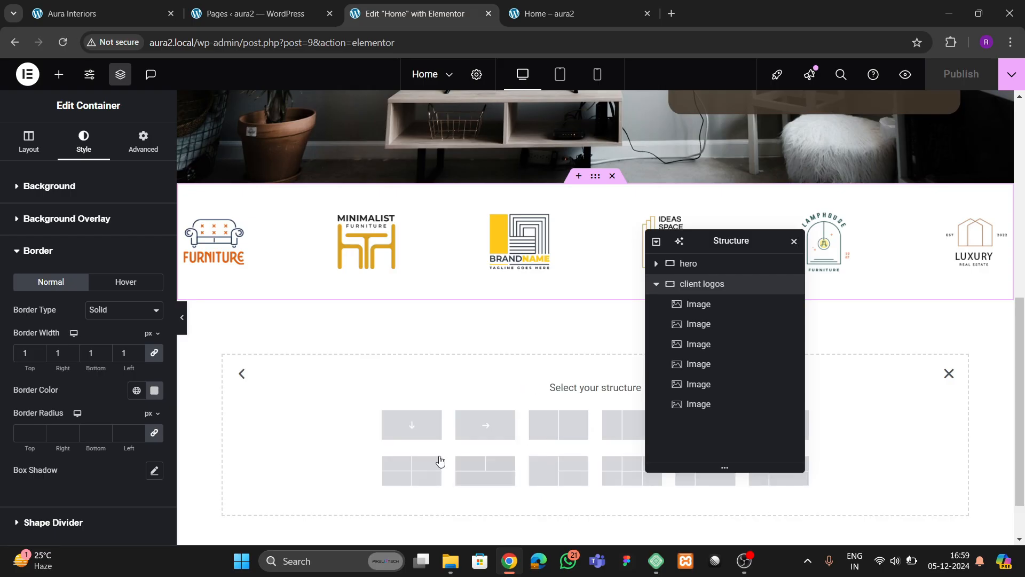
{"action": "left_click", "coordinate": [550, 433]}
{"action": "key", "text": "ctrl+1"}
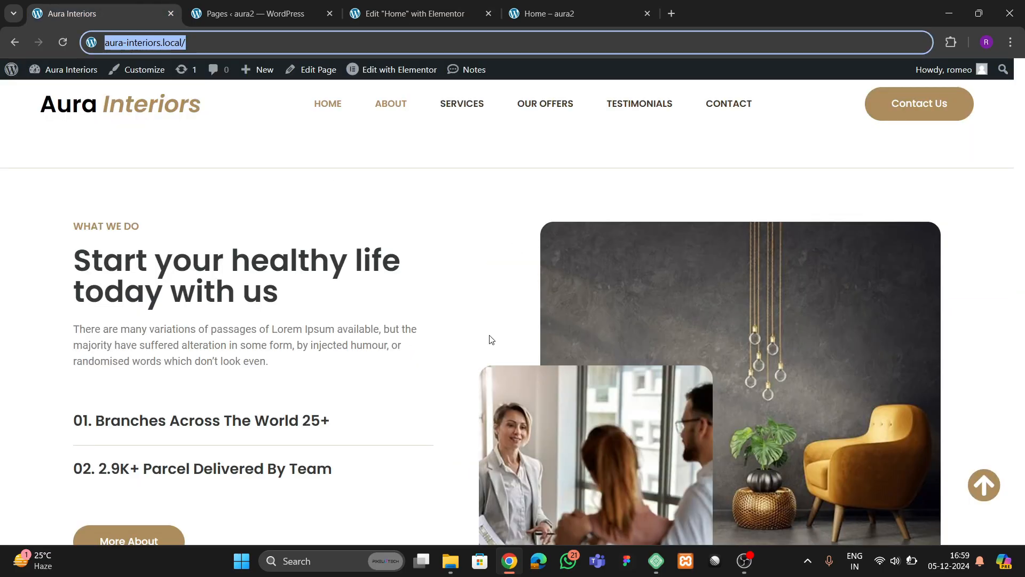
{"action": "left_click", "coordinate": [379, 7]}
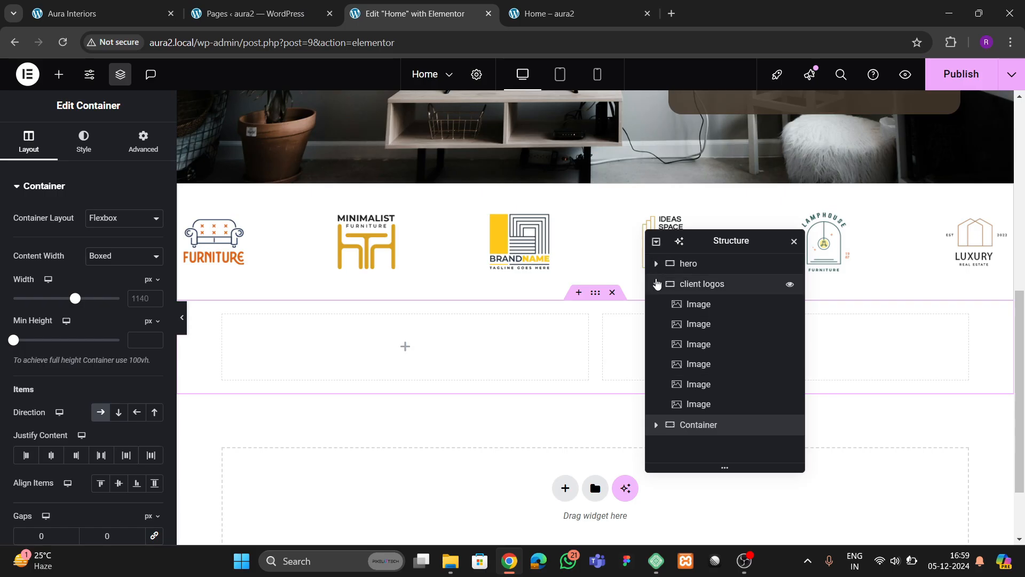
- Rename the new container 'about us' in the Structure panel
{"action": "left_click", "coordinate": [657, 283]}
{"action": "double_click", "coordinate": [702, 314]}
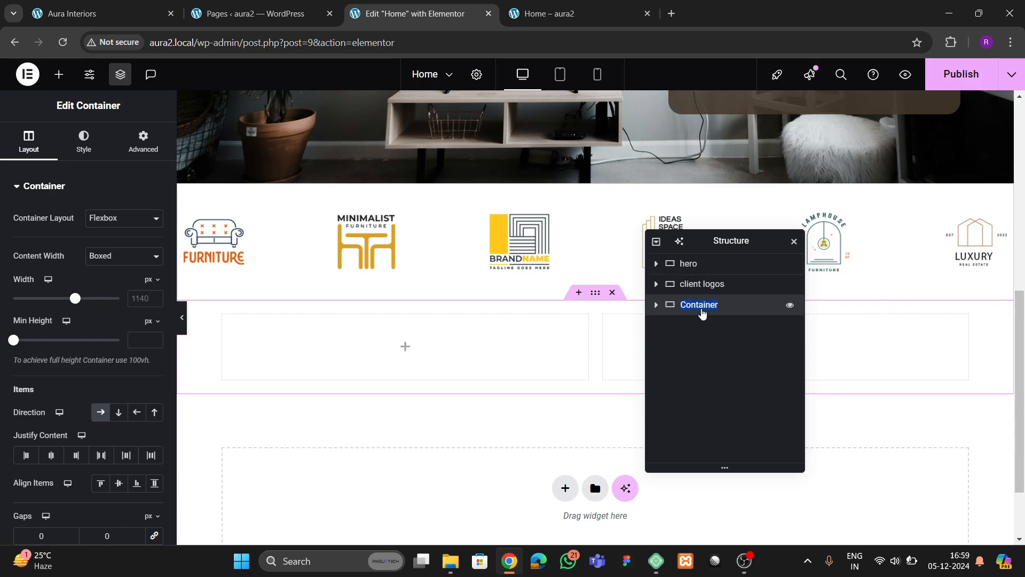
{"action": "type", "text": "about us"}
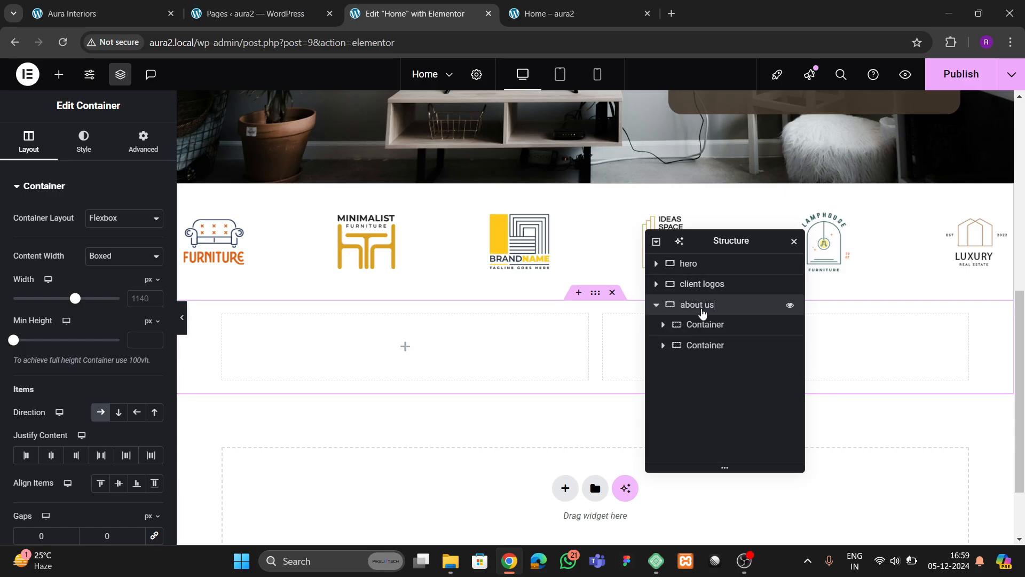
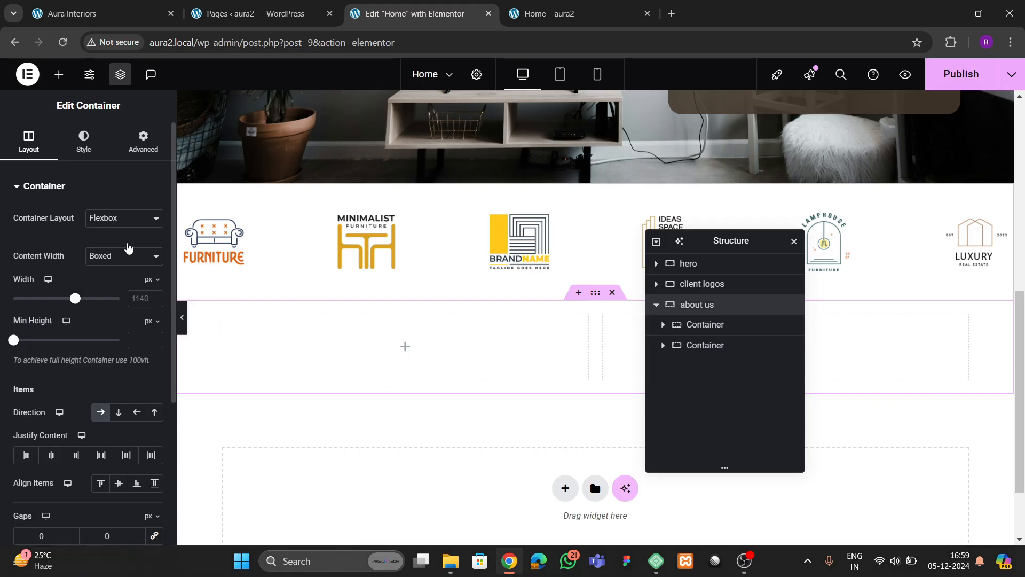
- Set the about us container Width to 1300 px and unlinked top padding to 80
{"action": "double_click", "coordinate": [142, 297]}
{"action": "type", "text": "1300"}
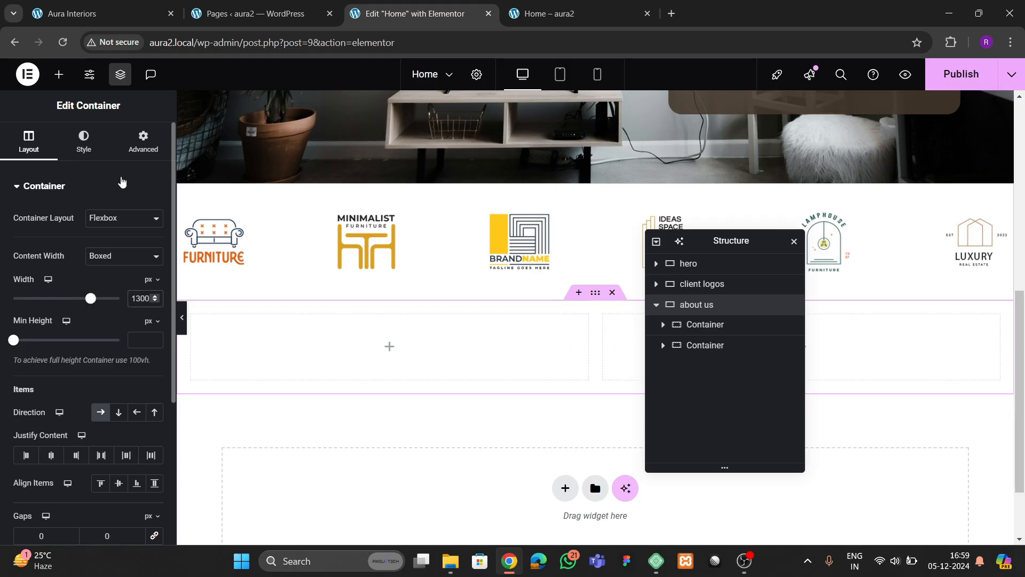
{"action": "left_click", "coordinate": [143, 141]}
{"action": "left_click", "coordinate": [154, 285]}
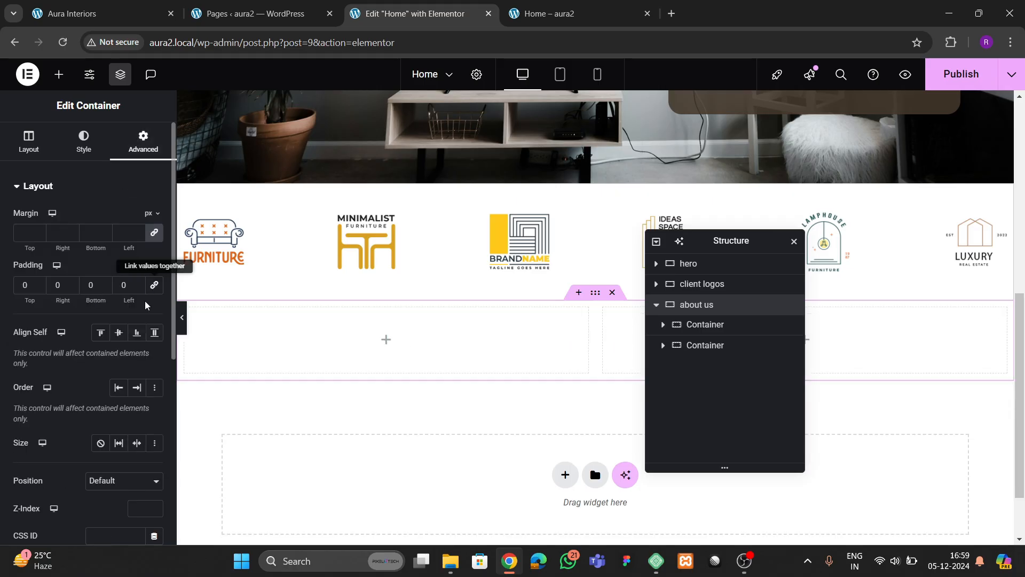
{"action": "double_click", "coordinate": [18, 286]}
{"action": "type", "text": "80"}
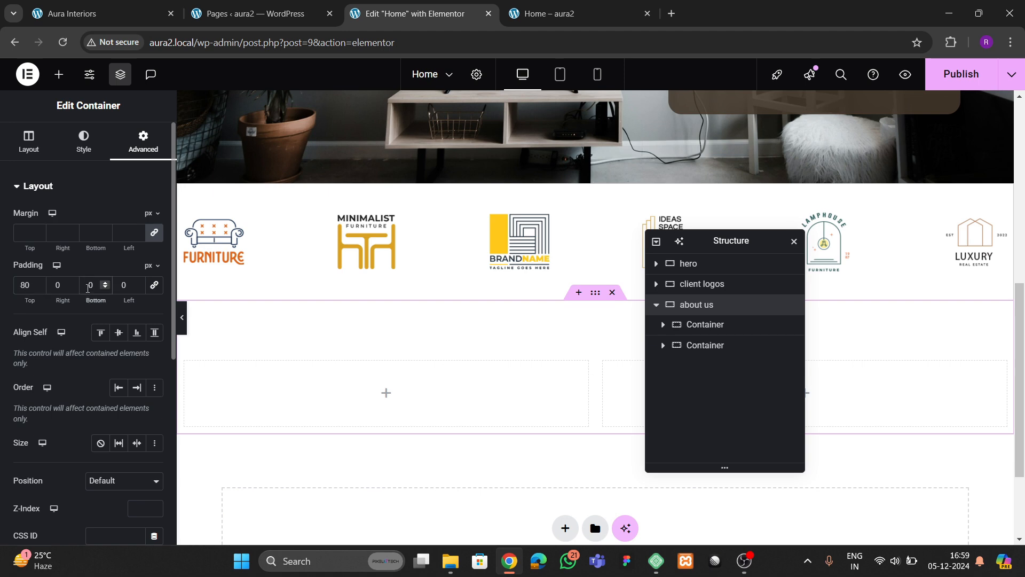
- Check the spacing of both inner columns and compare the section with the live site
{"action": "left_click", "coordinate": [713, 333]}
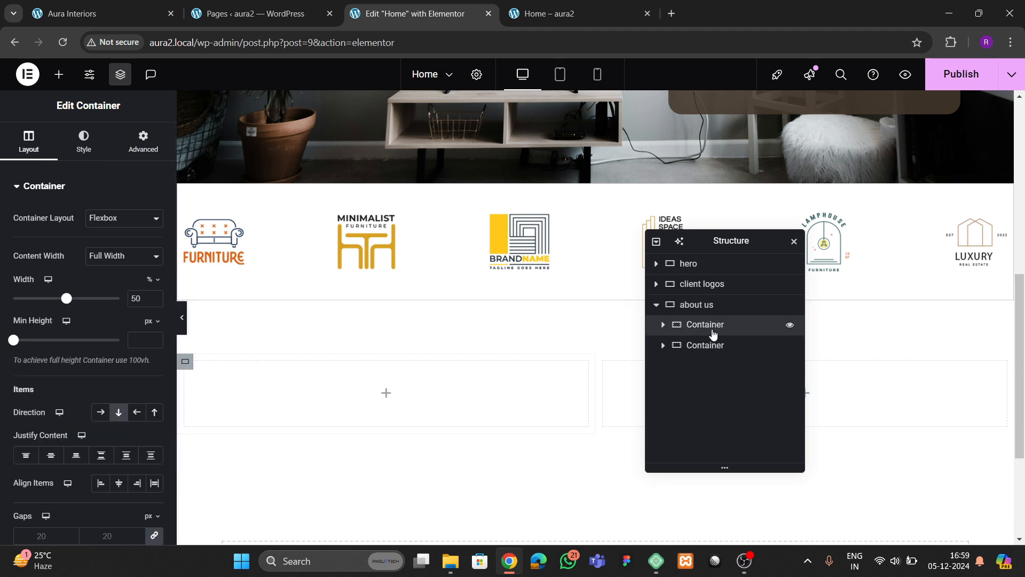
{"action": "left_click", "coordinate": [130, 143]}
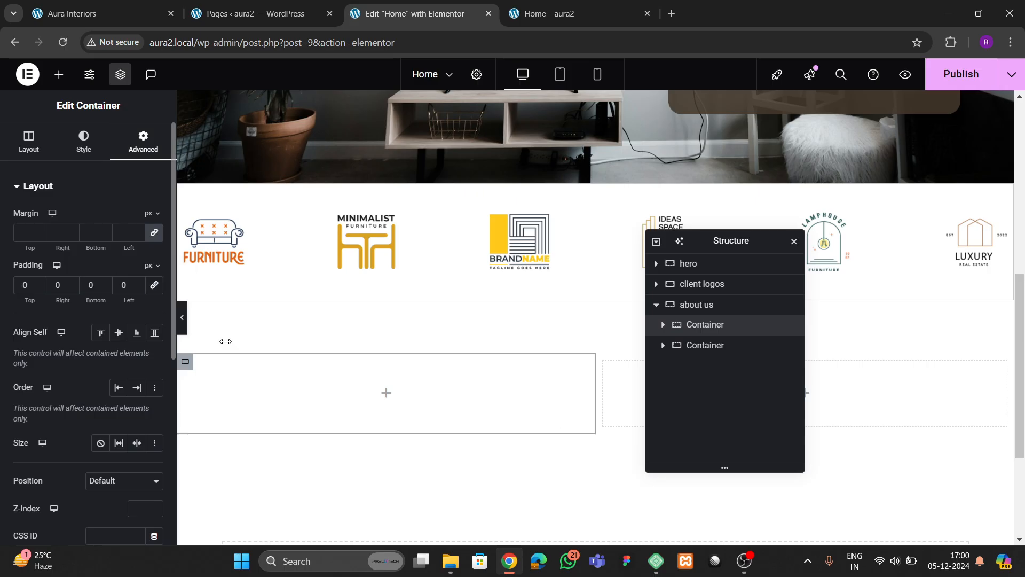
{"action": "left_click", "coordinate": [699, 345]}
{"action": "left_click", "coordinate": [143, 143]}
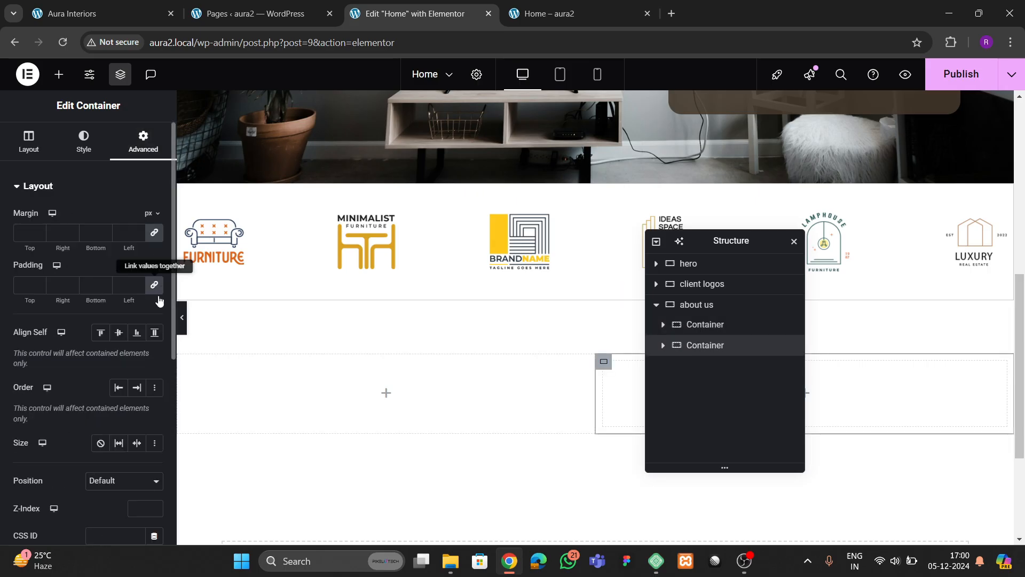
{"action": "left_click", "coordinate": [116, 9]}
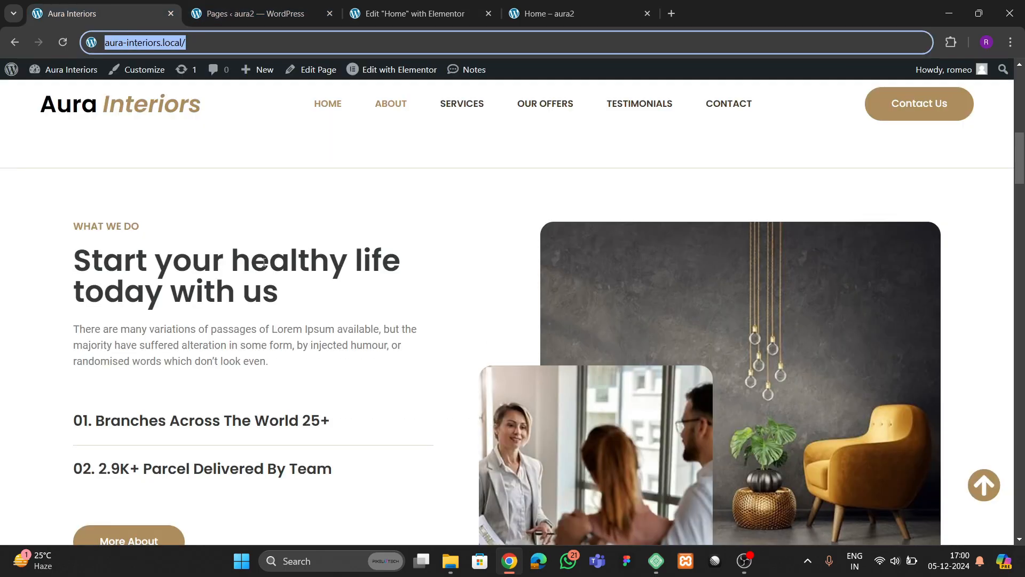
{"action": "left_click", "coordinate": [406, 14]}
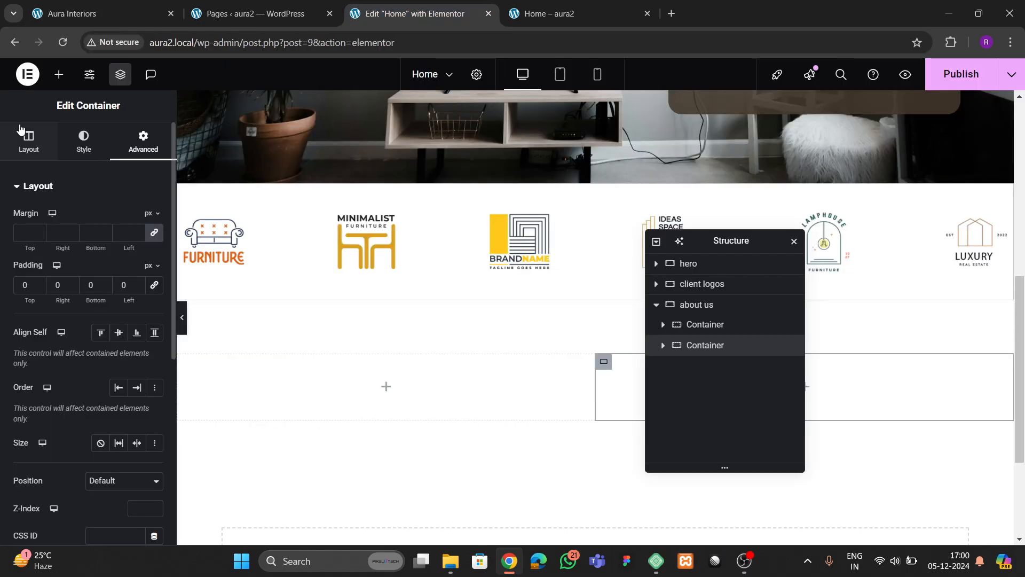
{"action": "left_click", "coordinate": [59, 75]}
- Drop a Heading into the left column and title it 'WHAT WE DO'
{"action": "left_click_drag", "start_coordinate": [47, 419], "coordinate": [336, 369]}
{"action": "triple_click", "coordinate": [48, 242]}
{"action": "key", "text": "BackSpace"}
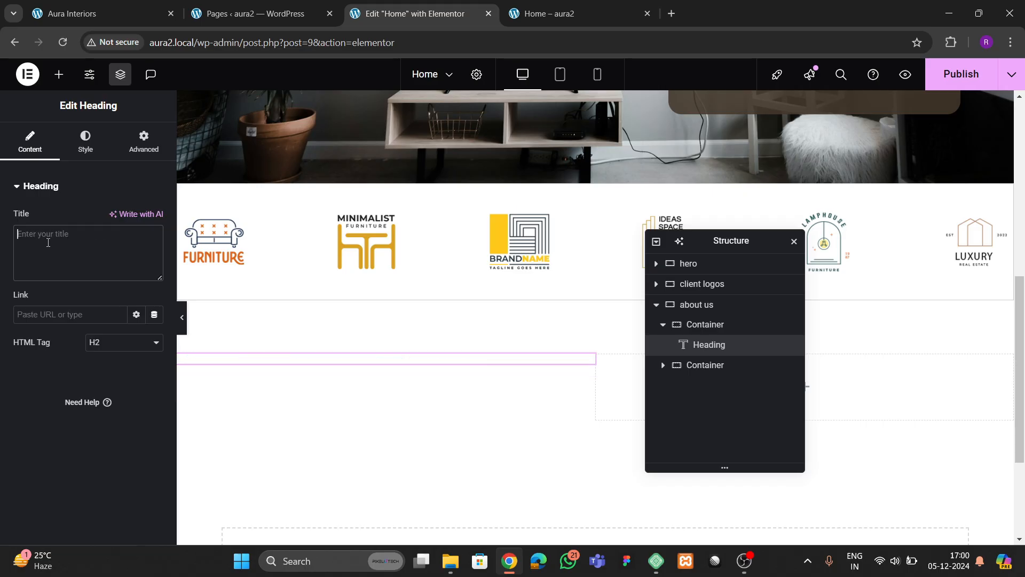
{"action": "type", "text": "WHAT WE DO"}
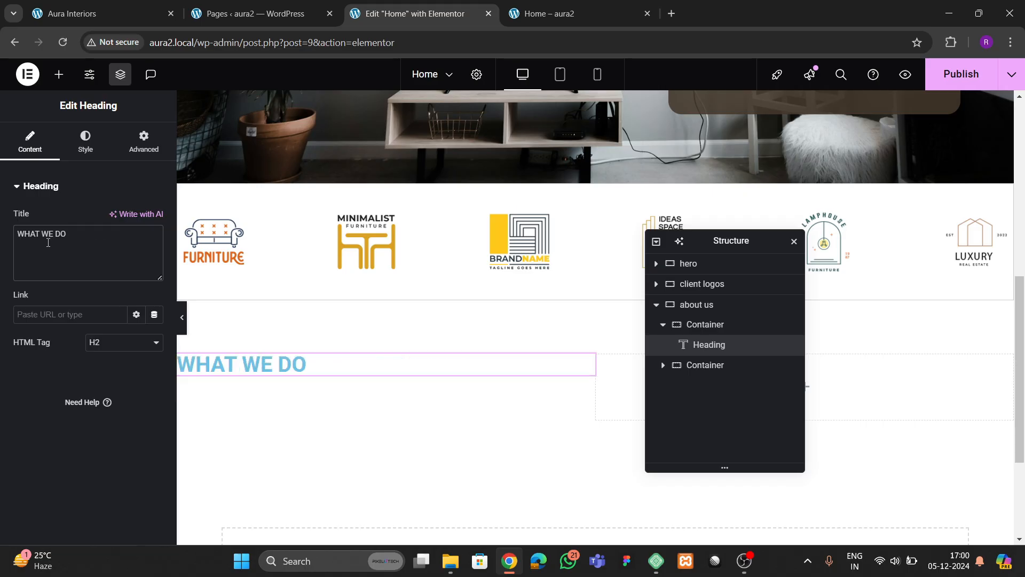
- Give the heading the global 'theme 2' colour and a 16 px size, checking the live site
{"action": "left_click", "coordinate": [85, 141]}
{"action": "left_click", "coordinate": [136, 246]}
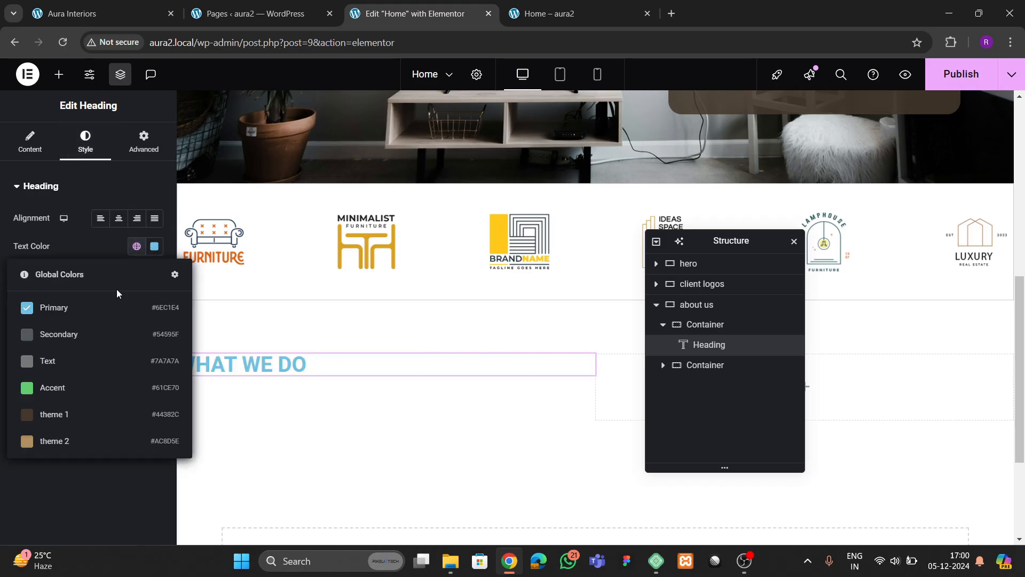
{"action": "left_click", "coordinate": [77, 439]}
{"action": "left_click", "coordinate": [154, 273]}
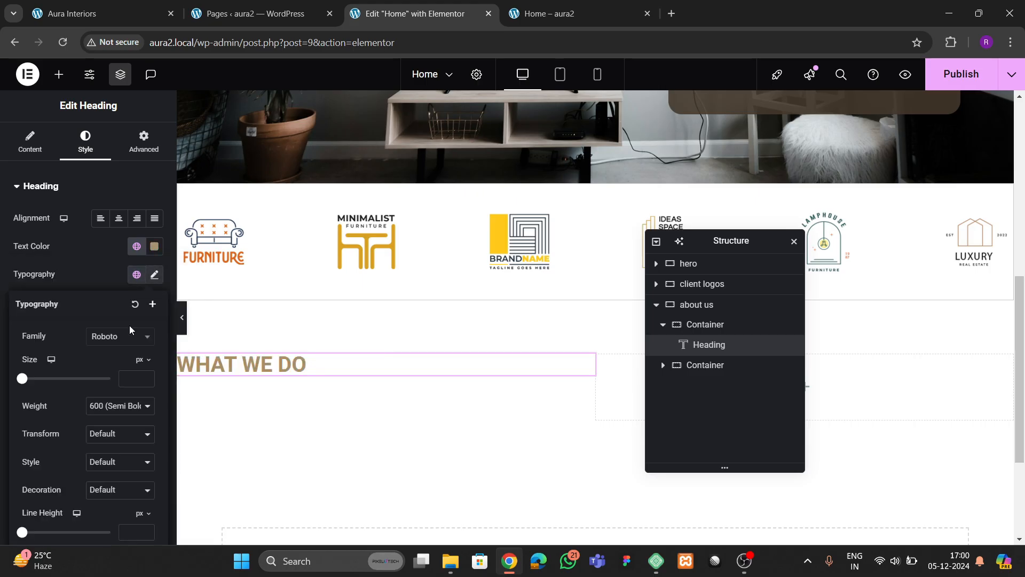
{"action": "left_click", "coordinate": [147, 377]}
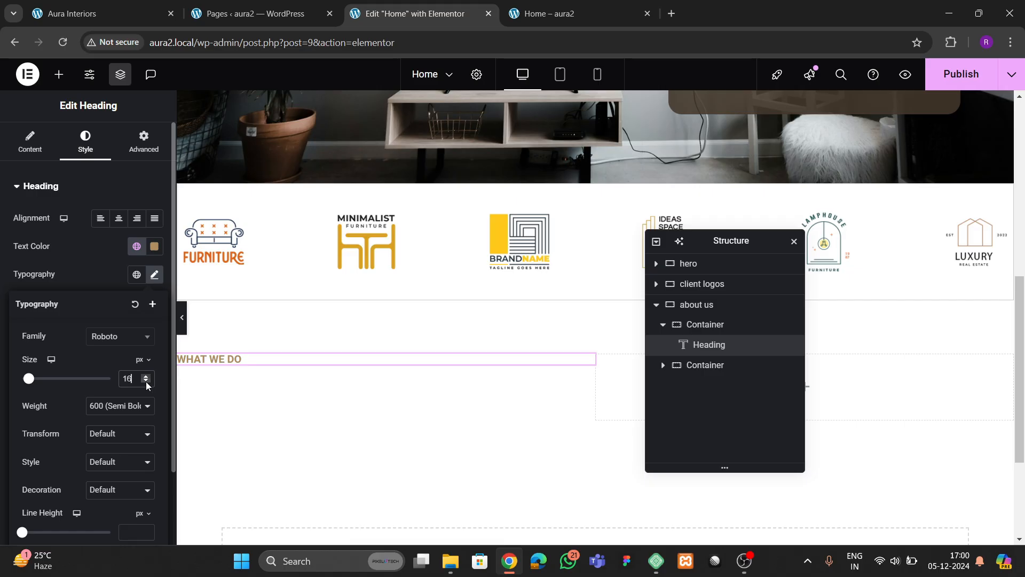
{"action": "left_click", "coordinate": [102, 13]}
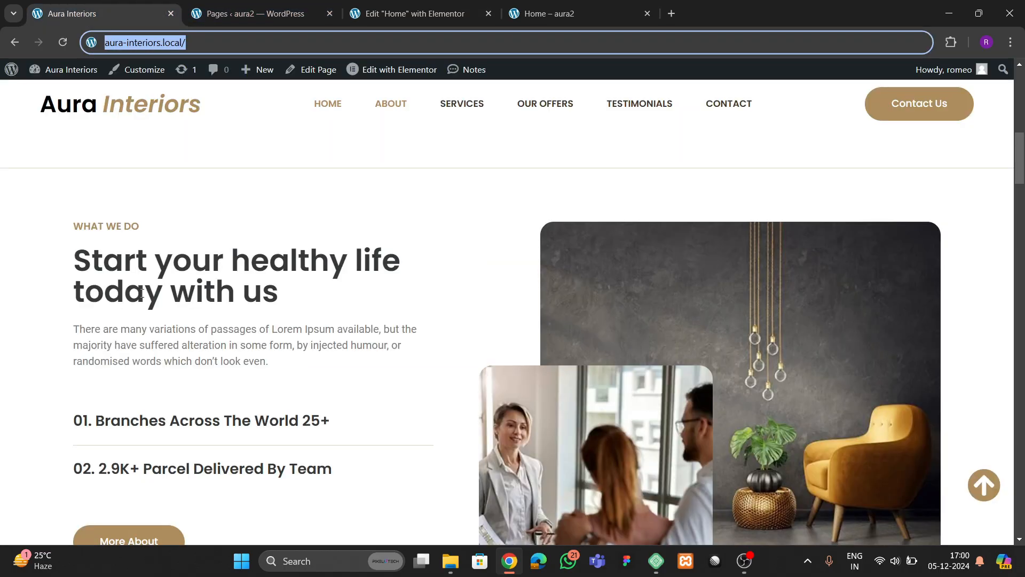
{"action": "left_click", "coordinate": [385, 15]}
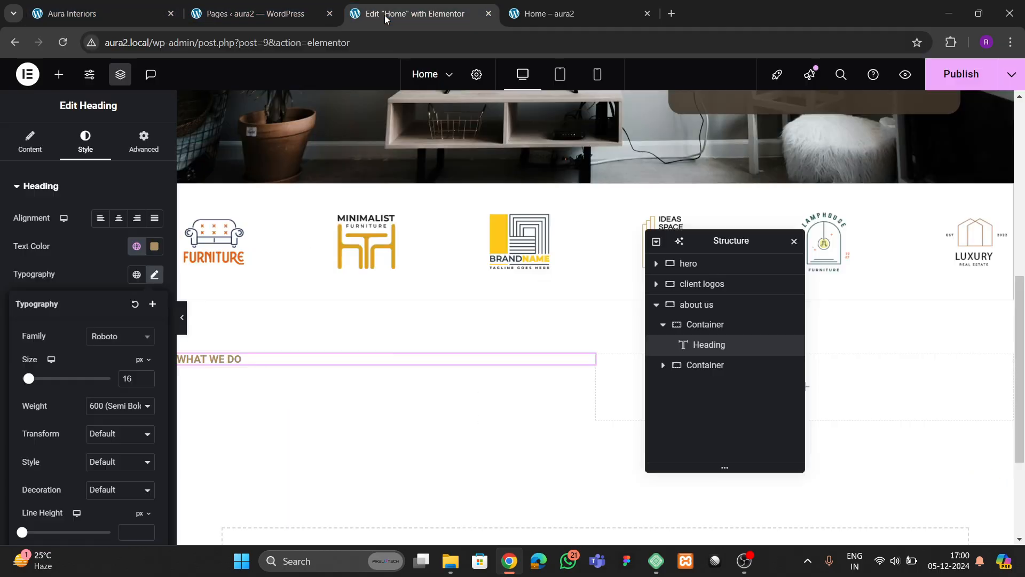
{"action": "left_click", "coordinate": [54, 73]}
- Add a second heading and paste the live site's main heading text as its title
{"action": "left_click_drag", "start_coordinate": [44, 350], "coordinate": [242, 366]}
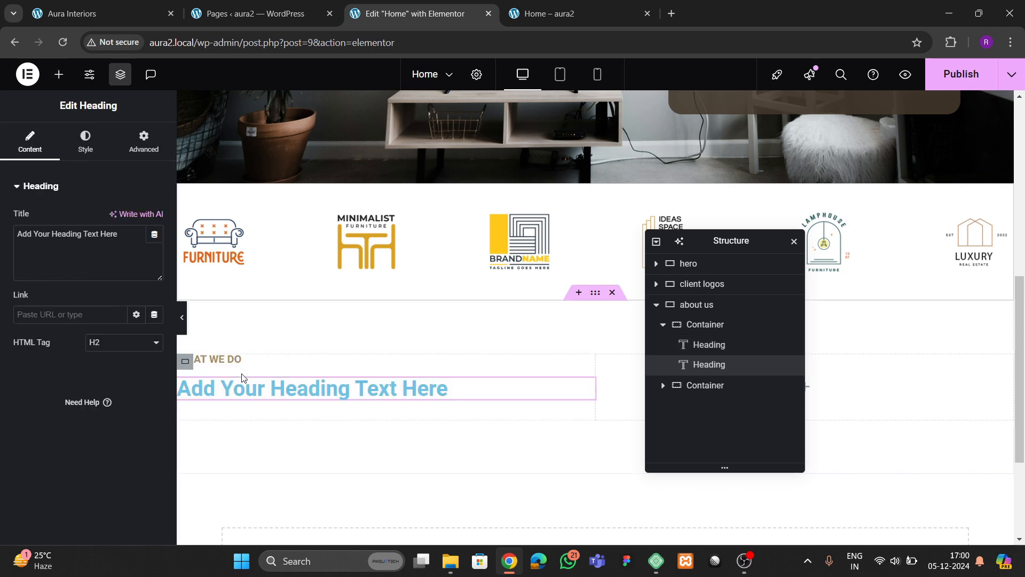
{"action": "key", "text": "ctrl+shift+Tab"}
{"action": "left_click", "coordinate": [90, 14]}
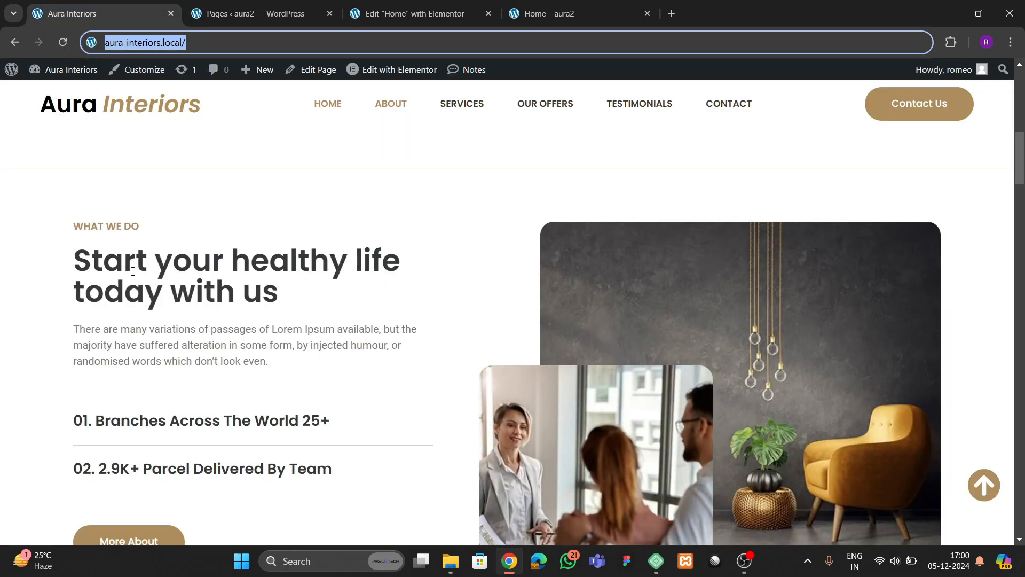
{"action": "left_click_drag", "start_coordinate": [75, 262], "coordinate": [277, 296]}
{"action": "key", "text": "ctrl+c"}
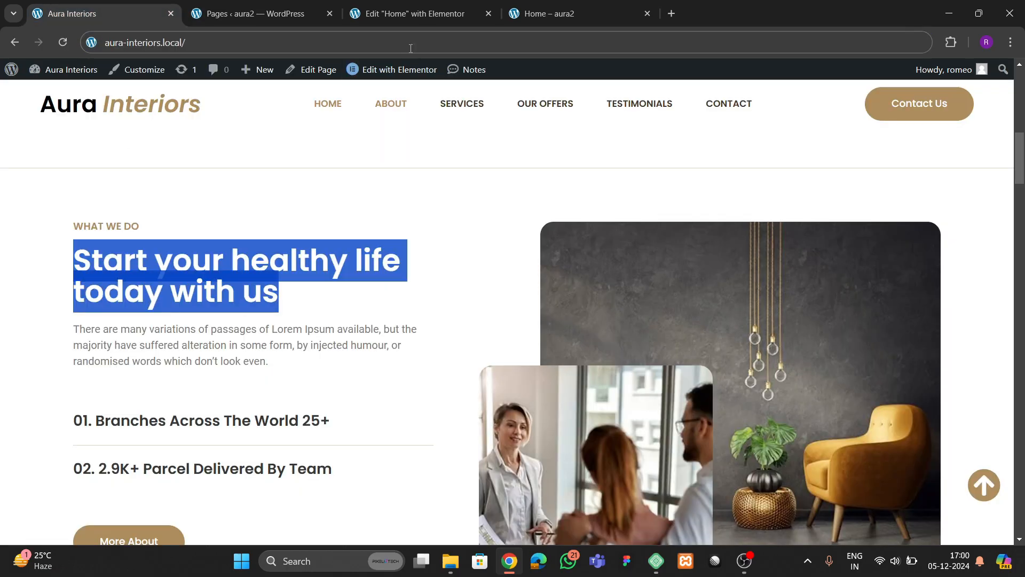
{"action": "left_click", "coordinate": [410, 13]}
{"action": "left_click", "coordinate": [65, 256]}
{"action": "key", "text": "ctrl+a"}
{"action": "key", "text": "ctrl+v"}
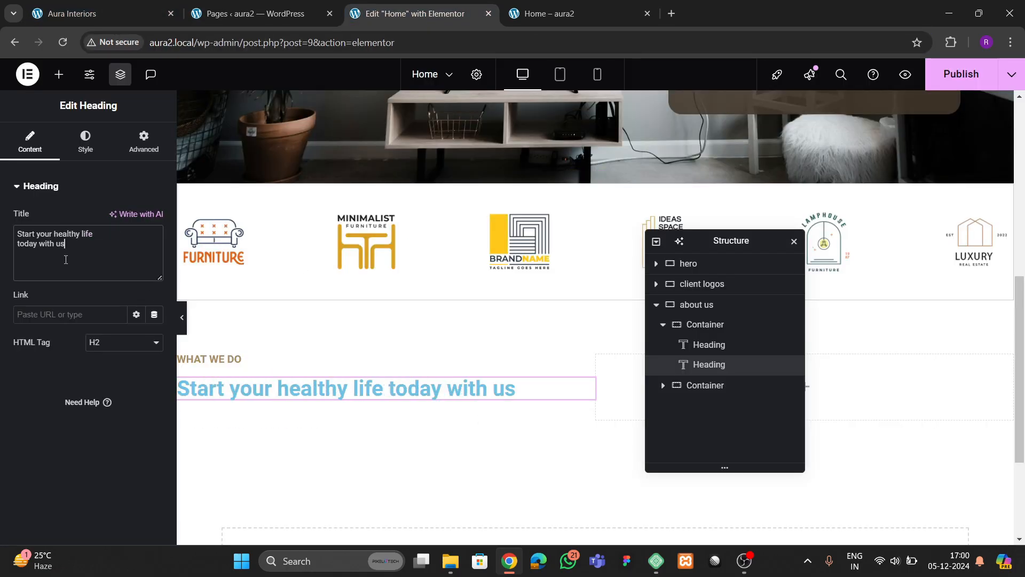
- Colour the heading dark grey and save it as a global colour named 'heading color'
{"action": "left_click", "coordinate": [98, 148]}
{"action": "left_click", "coordinate": [156, 249]}
{"action": "left_click_drag", "start_coordinate": [142, 339], "coordinate": [55, 434]}
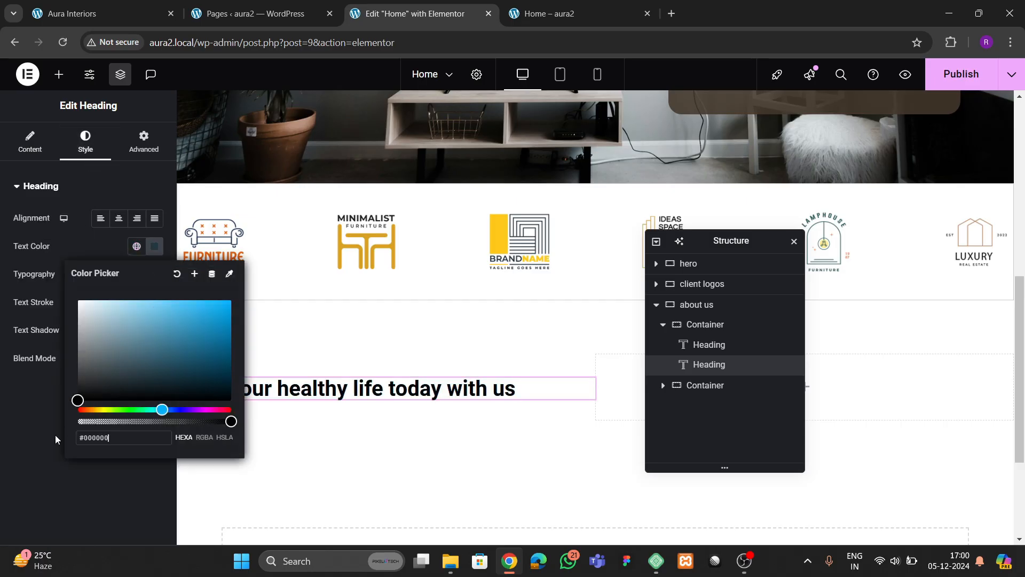
{"action": "left_click", "coordinate": [56, 435]}
{"action": "left_click", "coordinate": [155, 245]}
{"action": "mouse_move", "coordinate": [169, 359]}
{"action": "left_mouse_down"}
{"action": "mouse_move", "coordinate": [99, 391]}
{"action": "mouse_move", "coordinate": [92, 382]}
{"action": "left_mouse_up"}
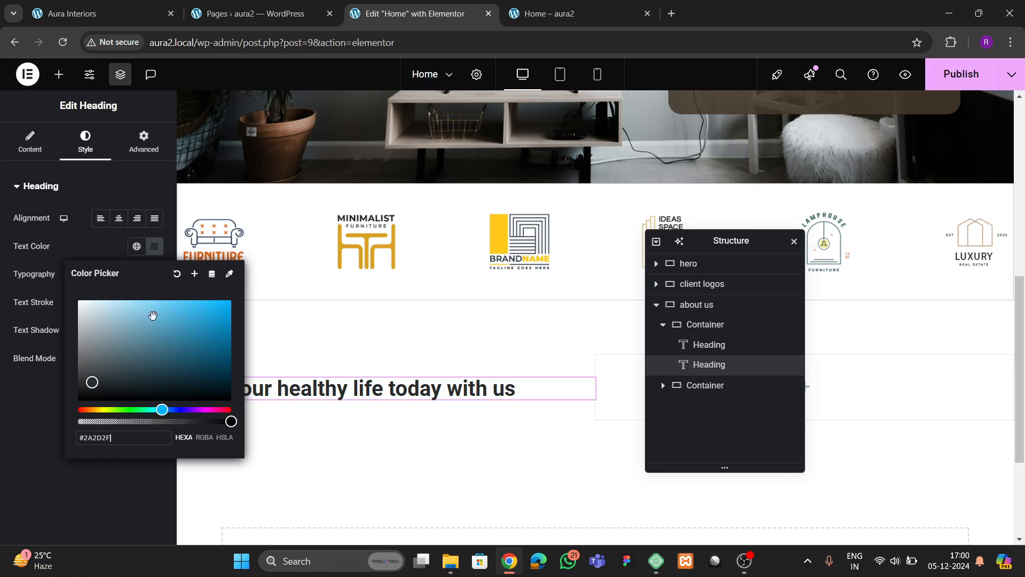
{"action": "left_click", "coordinate": [195, 274]}
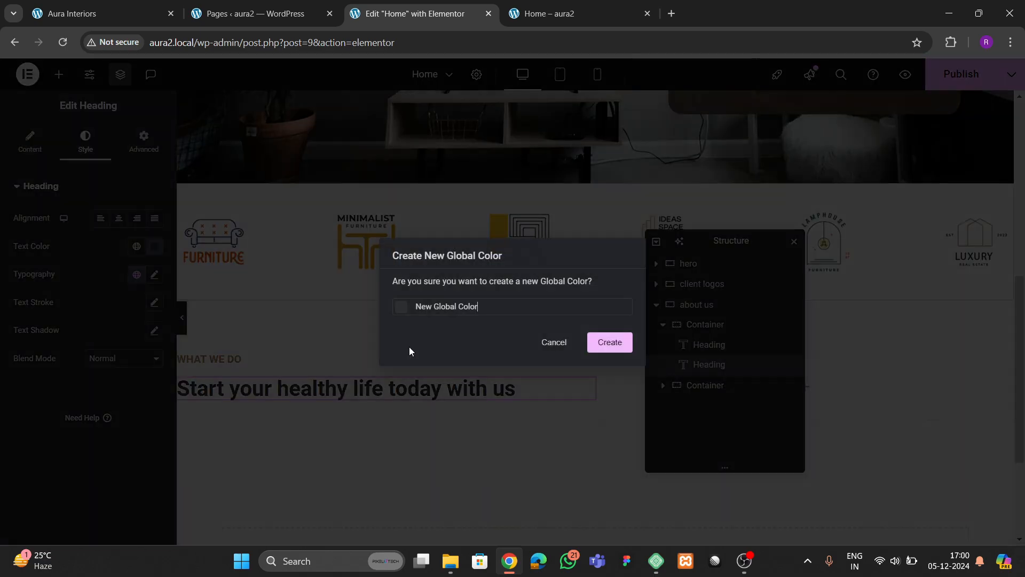
{"action": "double_click", "coordinate": [443, 305]}
{"action": "key", "text": "ctrl+a"}
{"action": "type", "text": "tex"}
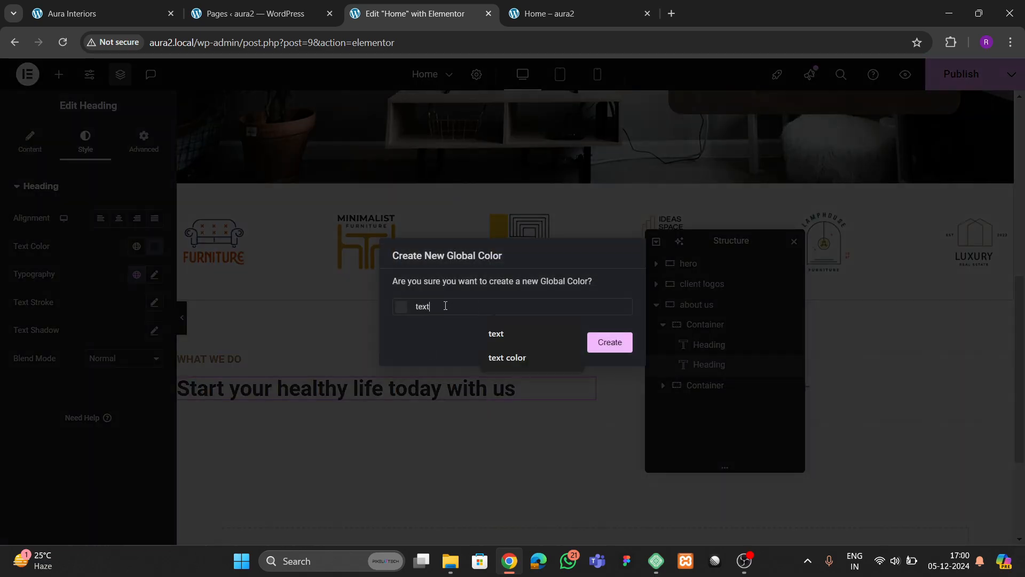
{"action": "type", "text": "t"}
{"action": "key", "text": "BackSpace"}
{"action": "key", "text": "BackSpace"}
{"action": "key", "text": "BackSpace"}
{"action": "key", "text": "BackSpace"}
{"action": "type", "text": "heading c"}
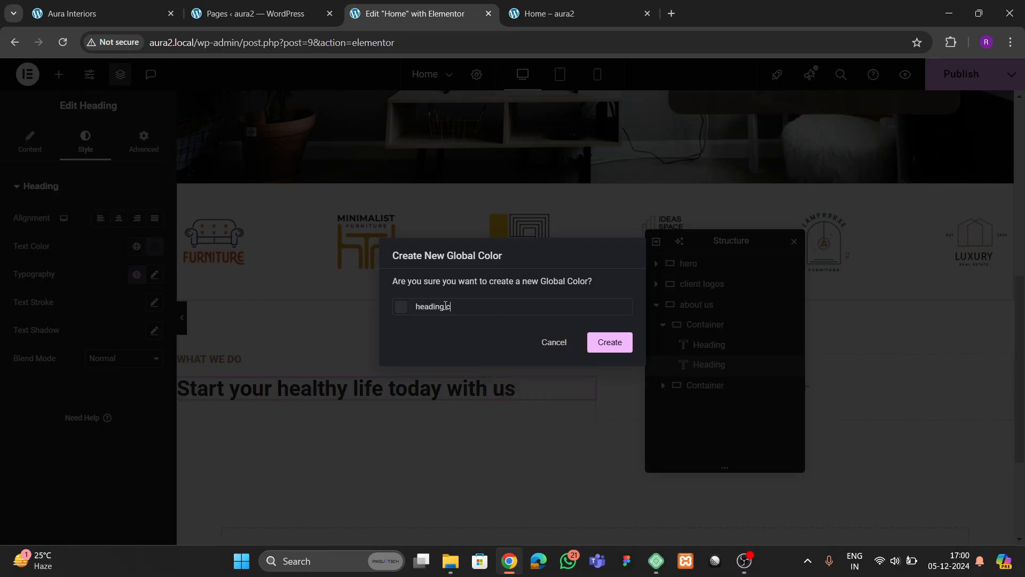
{"action": "type", "text": "olor"}
{"action": "left_click", "coordinate": [589, 342]}
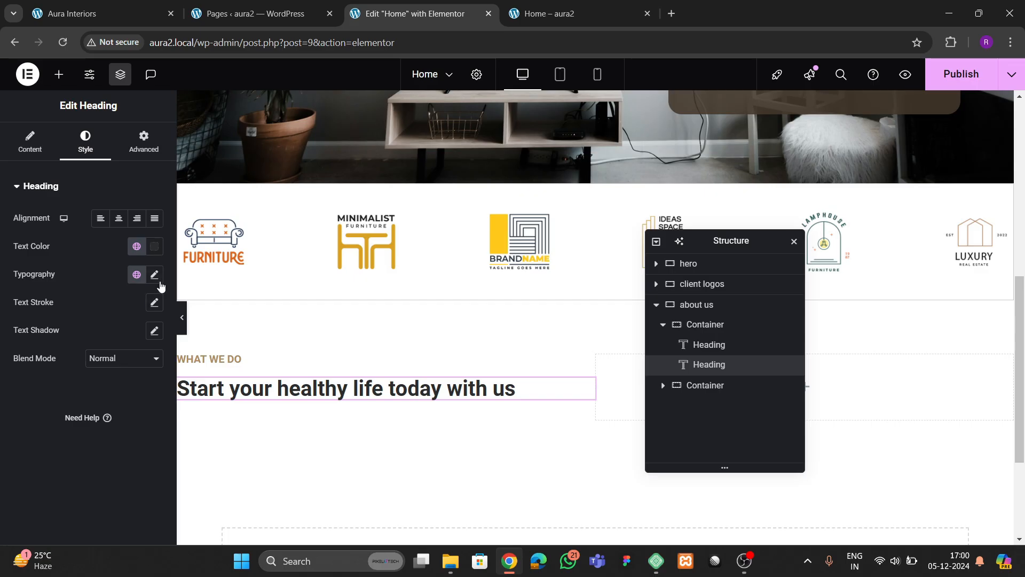
- Set the heading font to Poppins and enlarge it to 40 px
{"action": "left_click", "coordinate": [155, 274]}
{"action": "left_click", "coordinate": [115, 336]}
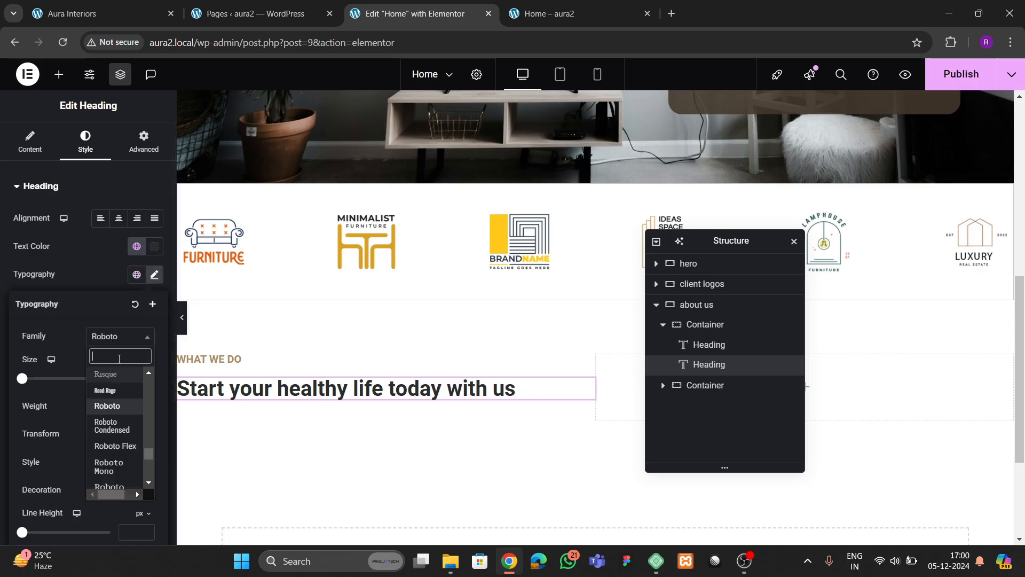
{"action": "type", "text": "poppni"}
{"action": "key", "text": "BackSpace"}
{"action": "key", "text": "BackSpace"}
{"action": "key", "text": "BackSpace"}
{"action": "key", "text": "BackSpace"}
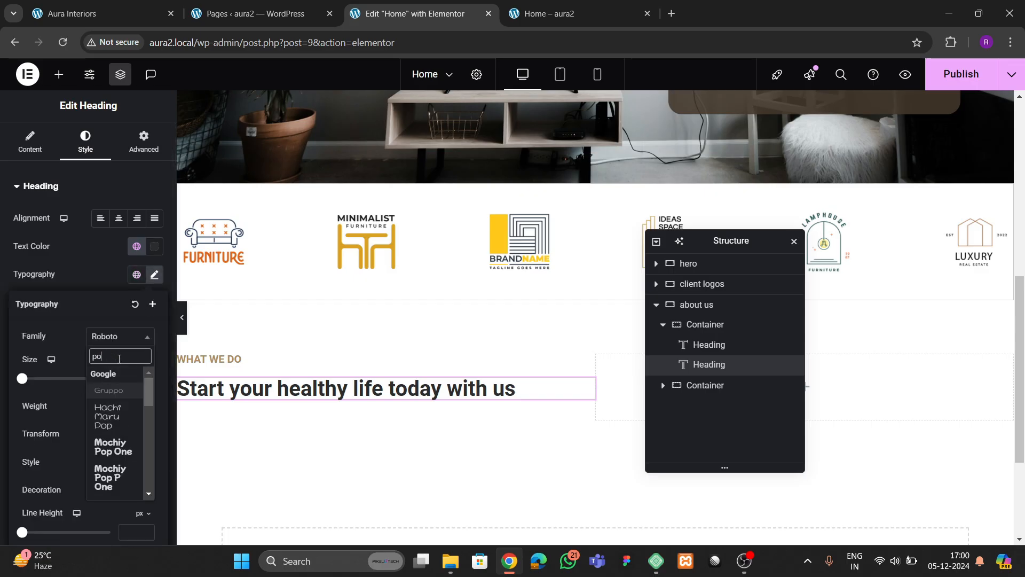
{"action": "type", "text": "ppins"}
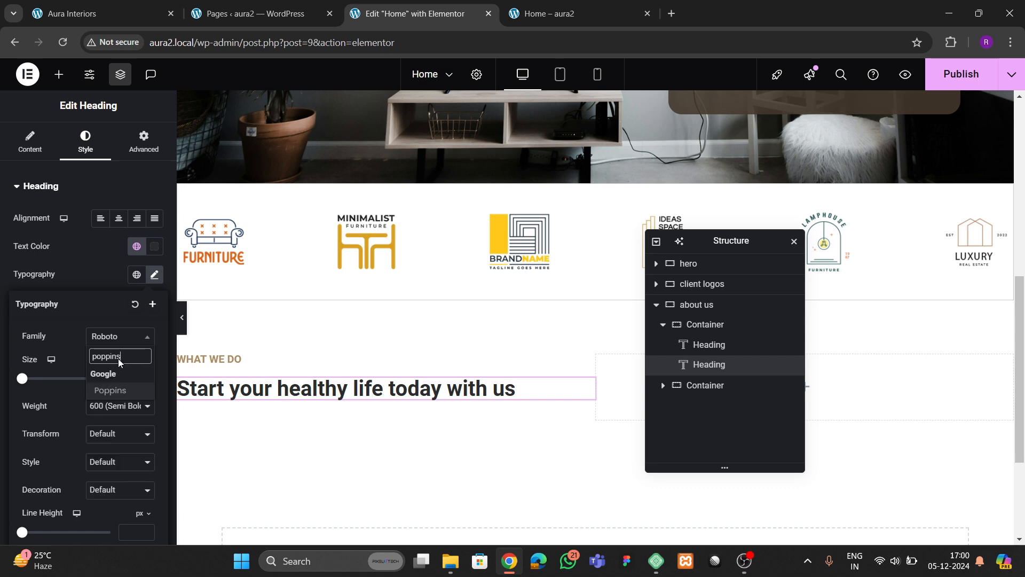
{"action": "key", "text": "Return"}
{"action": "left_click_drag", "start_coordinate": [147, 379], "coordinate": [147, 381]}
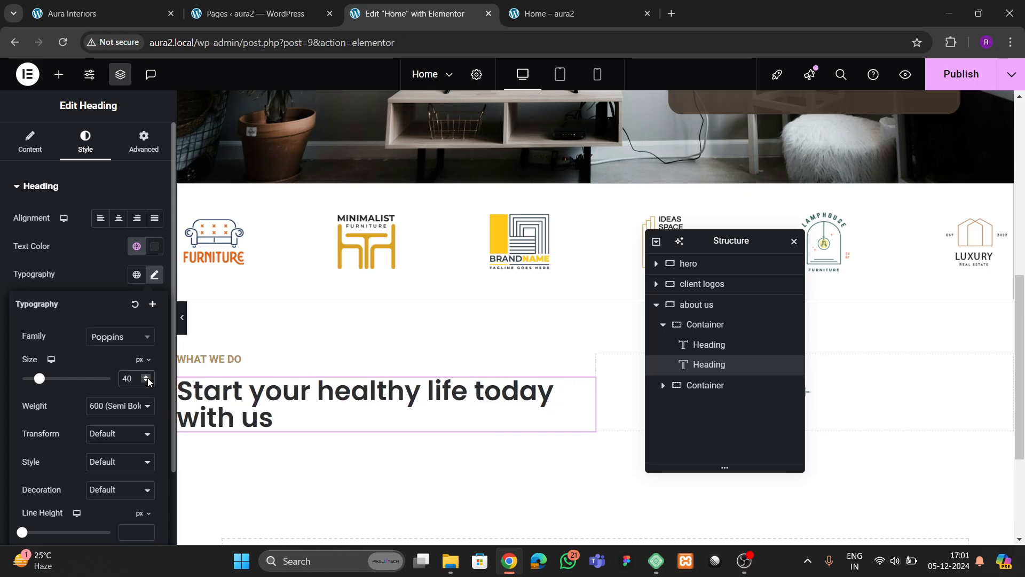
- Insert <br> after 'life' in the title and set the line height to 1.2 em
{"action": "left_click", "coordinate": [47, 156]}
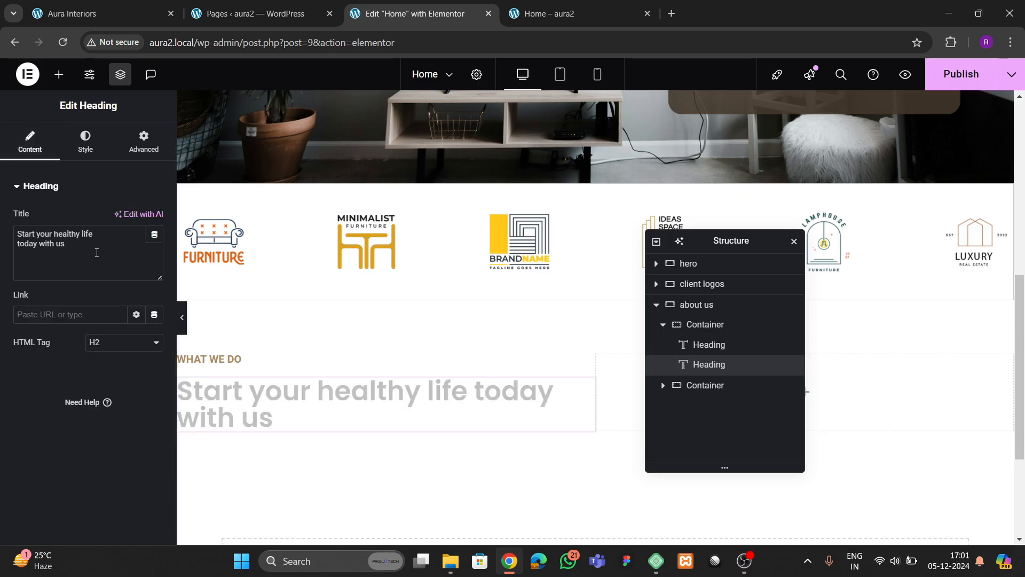
{"action": "left_click", "coordinate": [85, 273]}
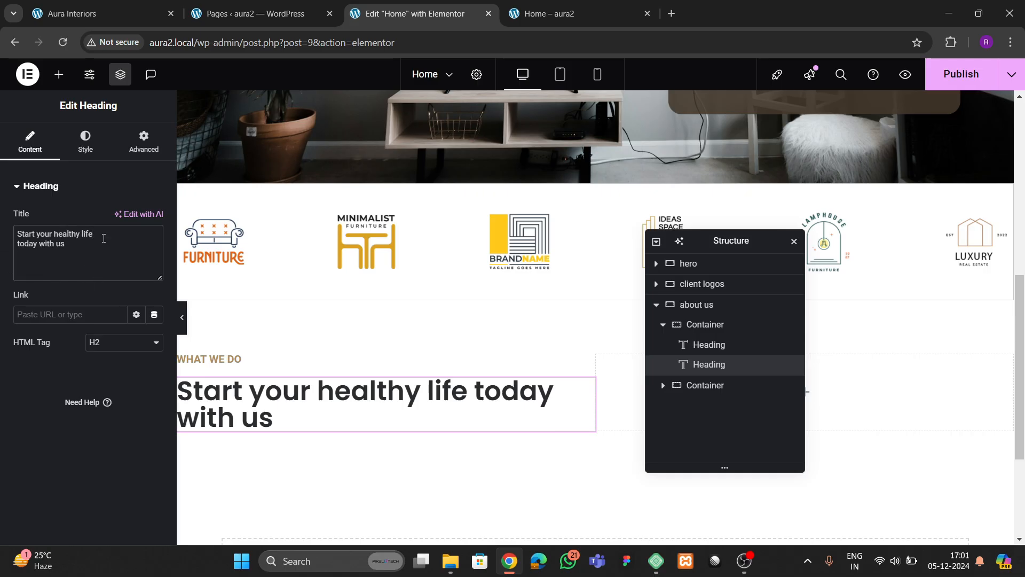
{"action": "type", "text": "<br>"}
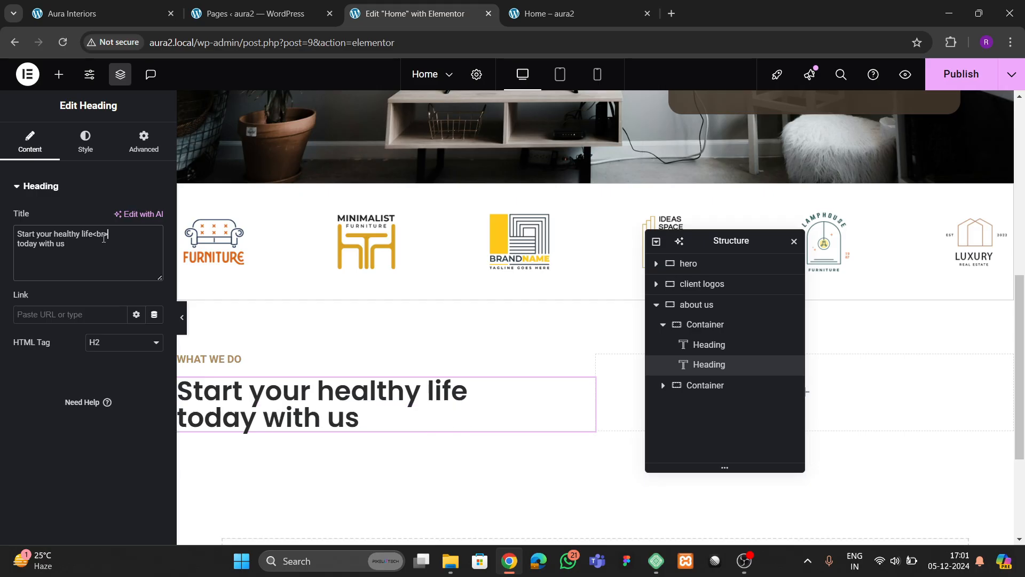
{"action": "left_click", "coordinate": [85, 142]}
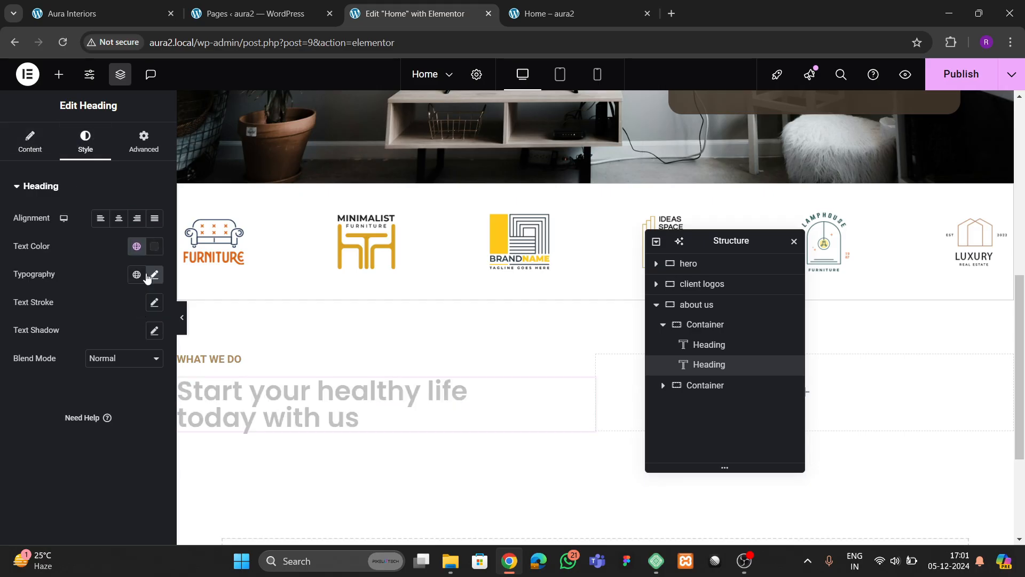
{"action": "left_click", "coordinate": [154, 275]}
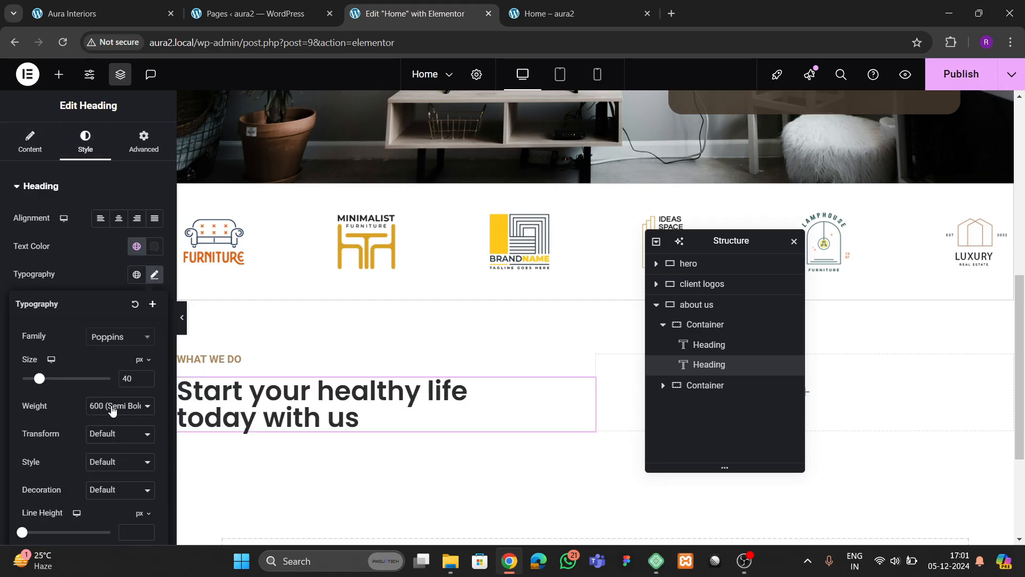
{"action": "scroll", "coordinate": [117, 427], "scroll_direction": "down", "scroll_amount": 2}
{"action": "left_click", "coordinate": [140, 424]}
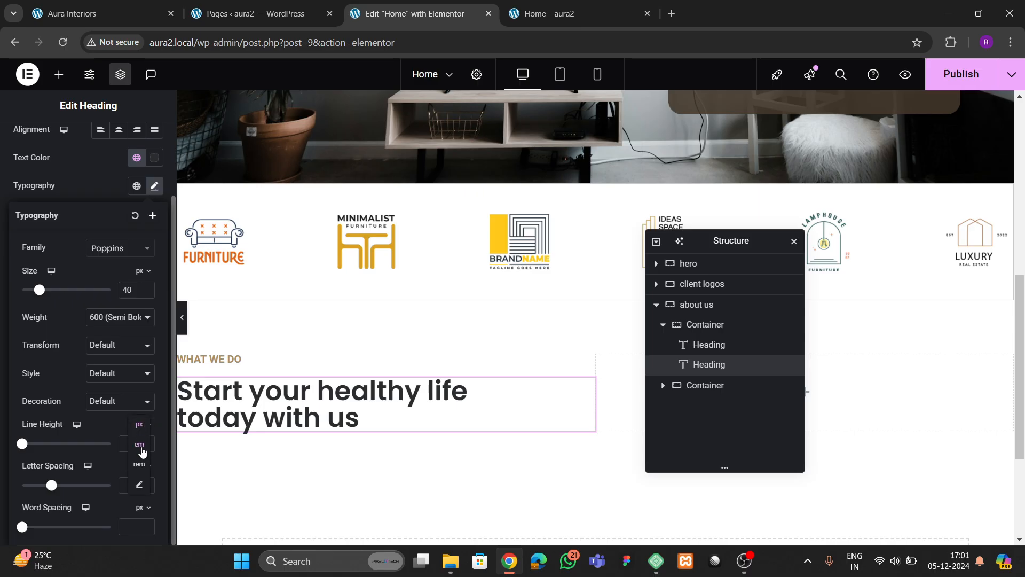
{"action": "left_click", "coordinate": [139, 445]}
{"action": "type", "text": "1.5"}
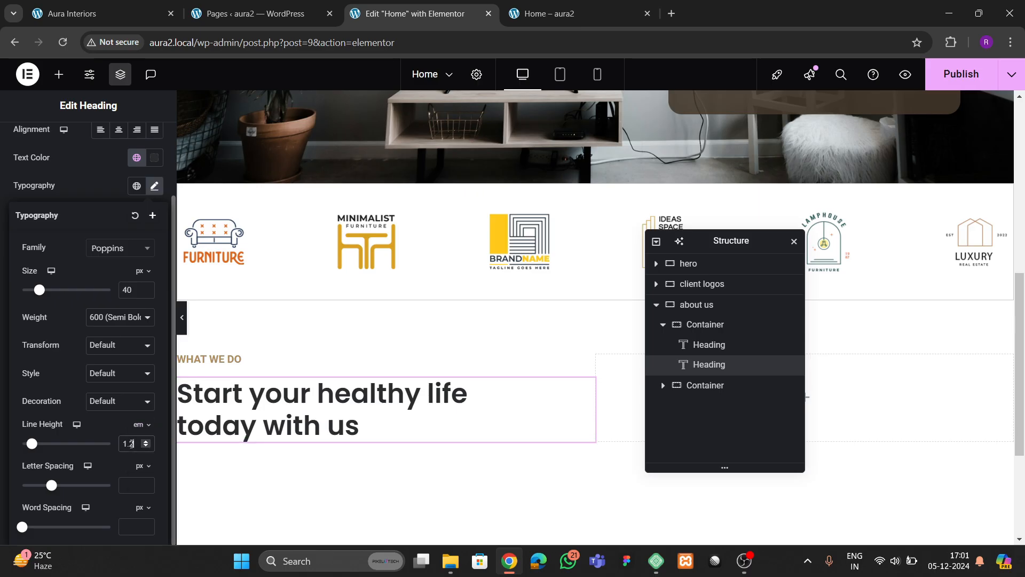
{"action": "left_click", "coordinate": [72, 13]}
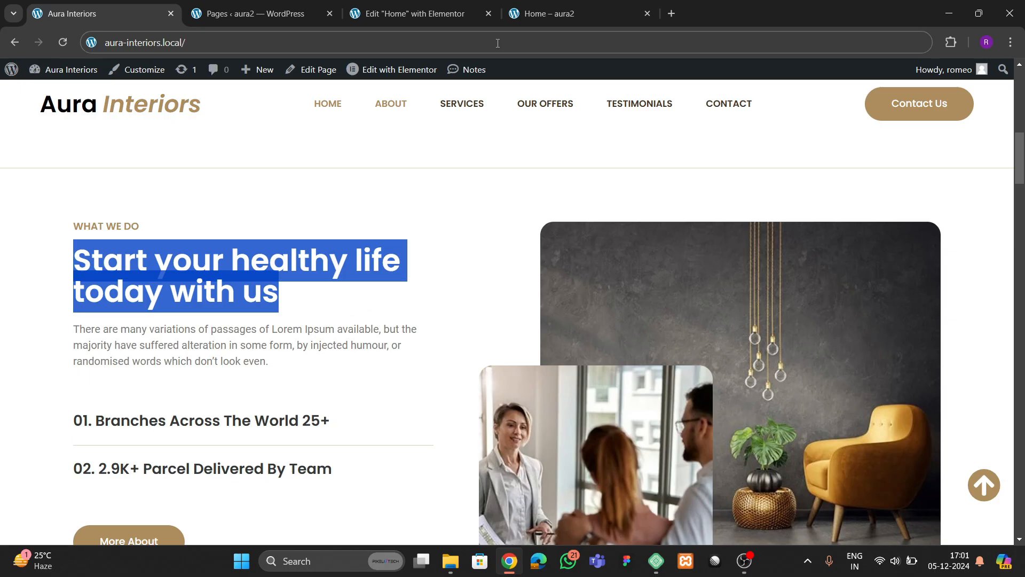
{"action": "left_click", "coordinate": [469, 13]}
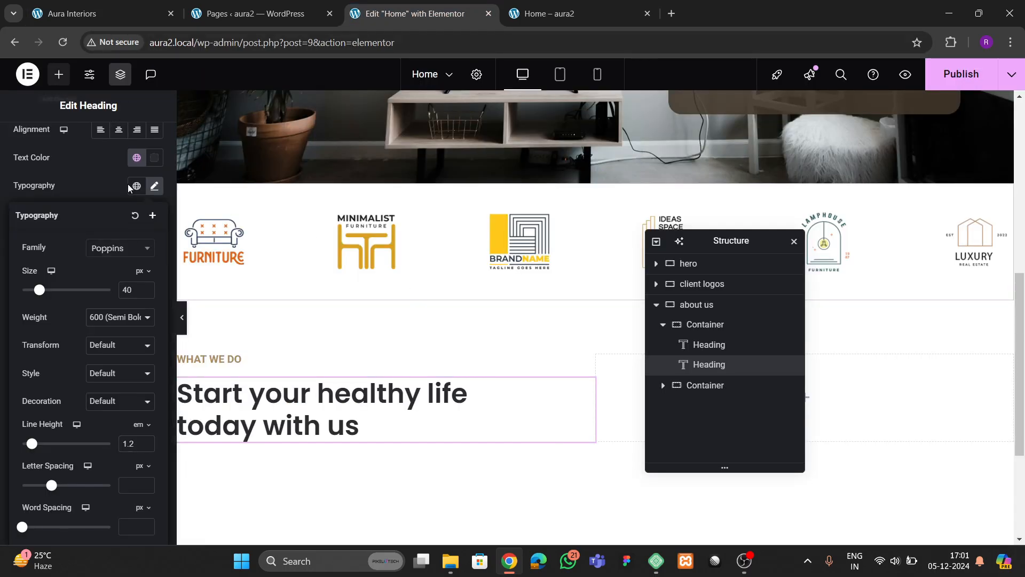
- Drop a Text Editor below the heading and paste the live site's 'There are many variations of passages…' paragraph
{"action": "left_click_drag", "start_coordinate": [40, 495], "coordinate": [307, 243]}
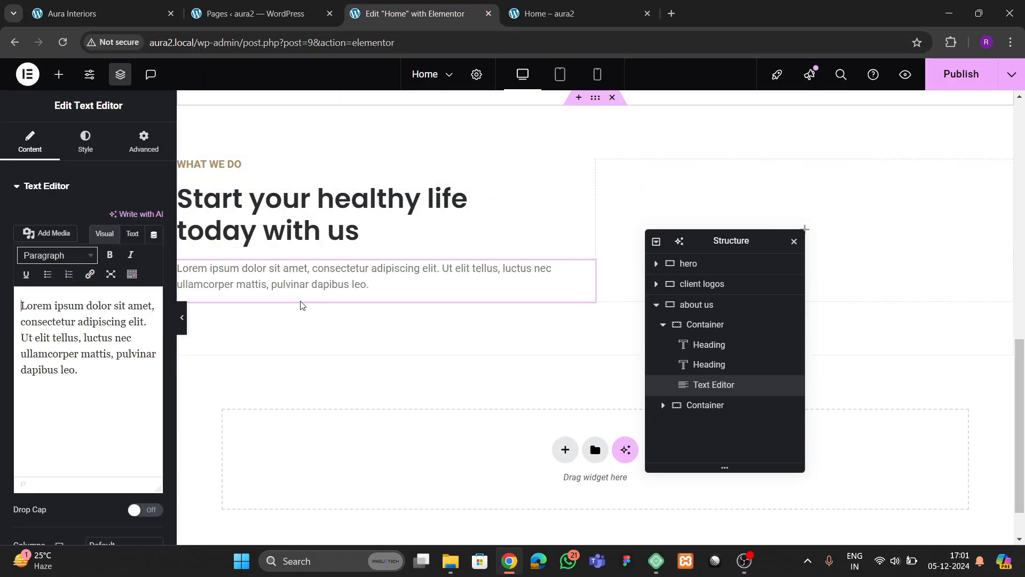
{"action": "left_click", "coordinate": [115, 18]}
{"action": "left_click", "coordinate": [77, 346]}
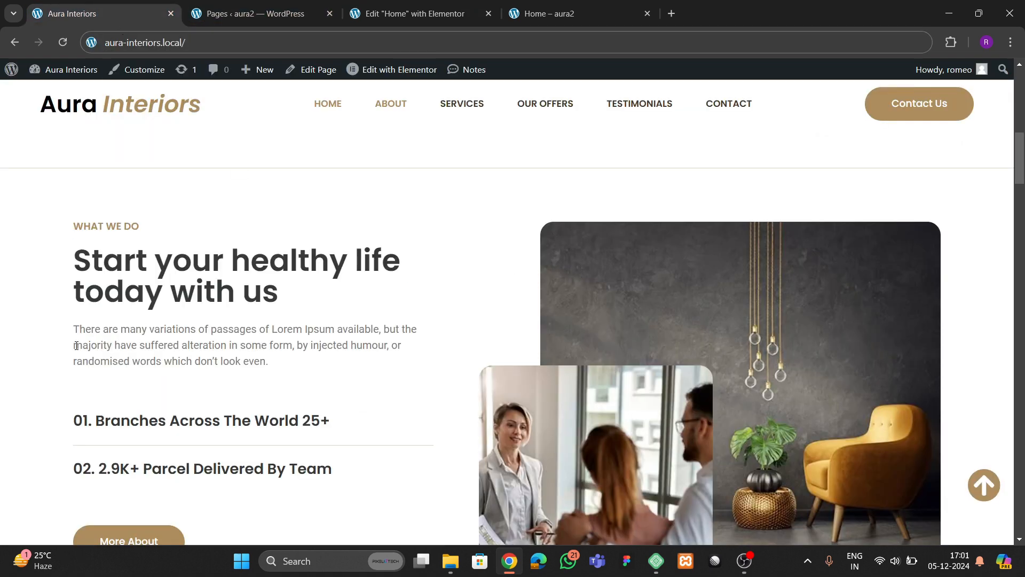
{"action": "left_click_drag", "start_coordinate": [80, 343], "coordinate": [322, 372]}
{"action": "key", "text": "ctrl+c"}
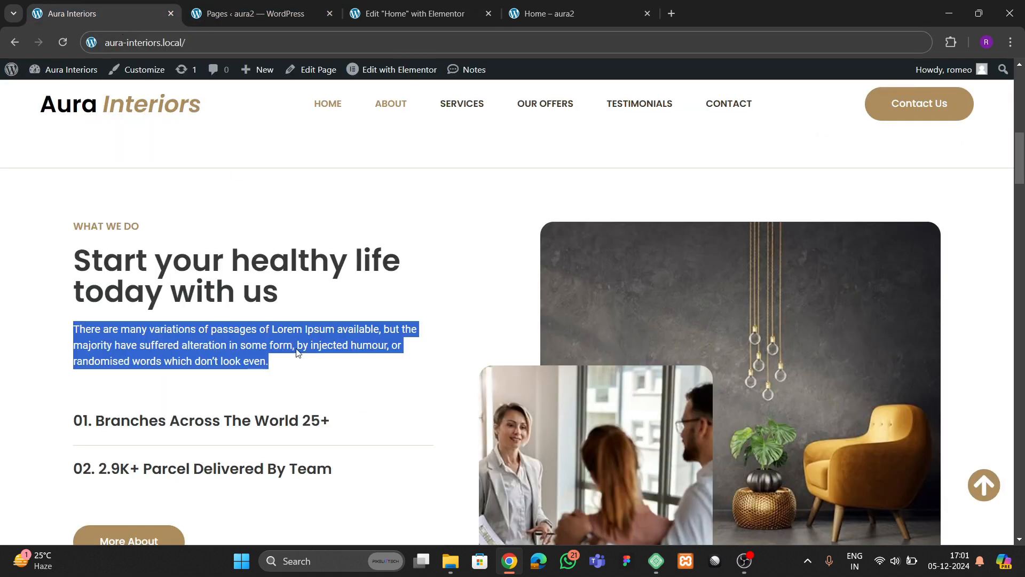
{"action": "left_click", "coordinate": [448, 19]}
{"action": "key", "text": "ctrl+a"}
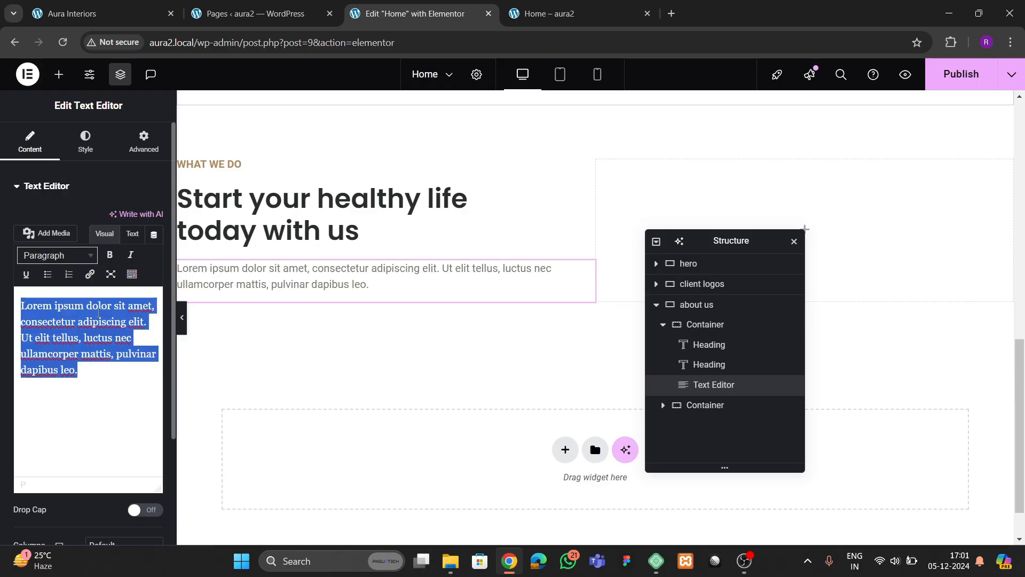
{"action": "key", "text": "ctrl+v"}
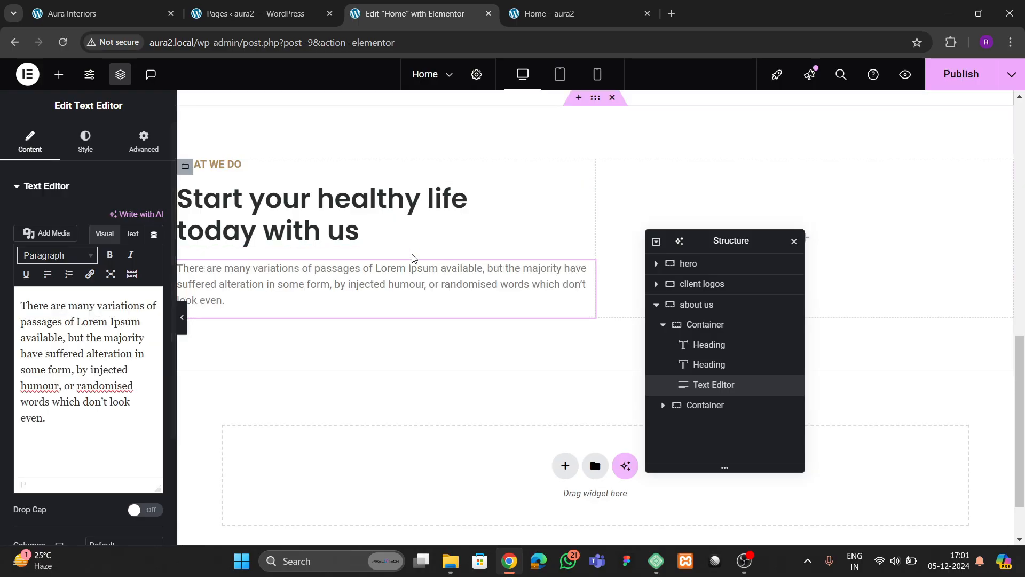
{"action": "left_click", "coordinate": [127, 13]}
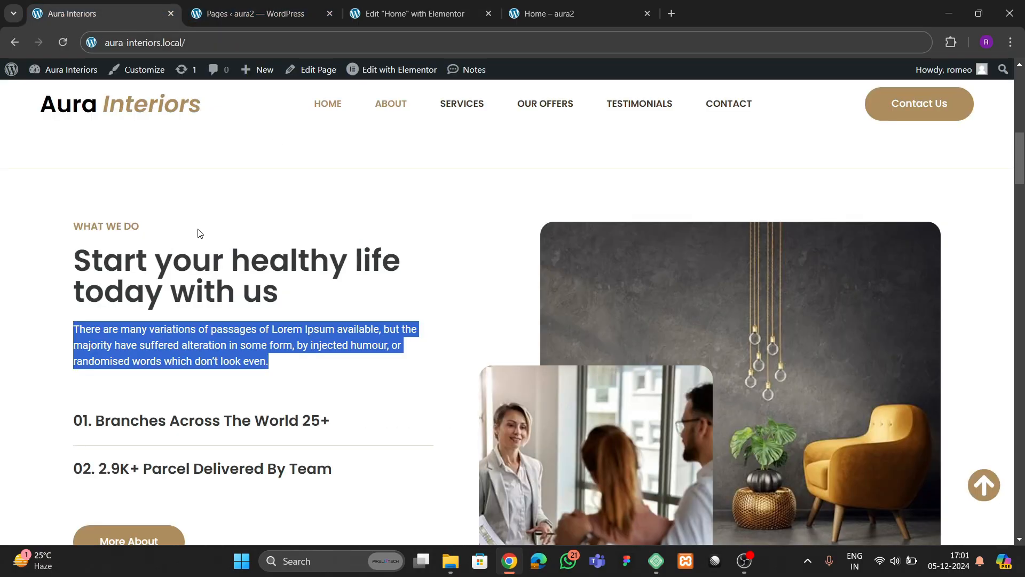
{"action": "left_click", "coordinate": [416, 13]}
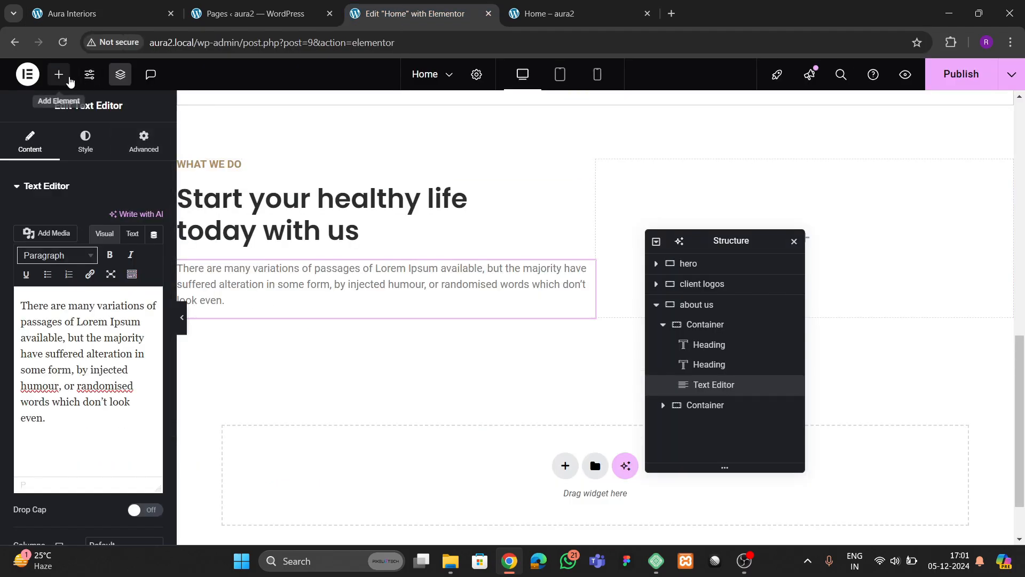
{"action": "left_click", "coordinate": [59, 74]}
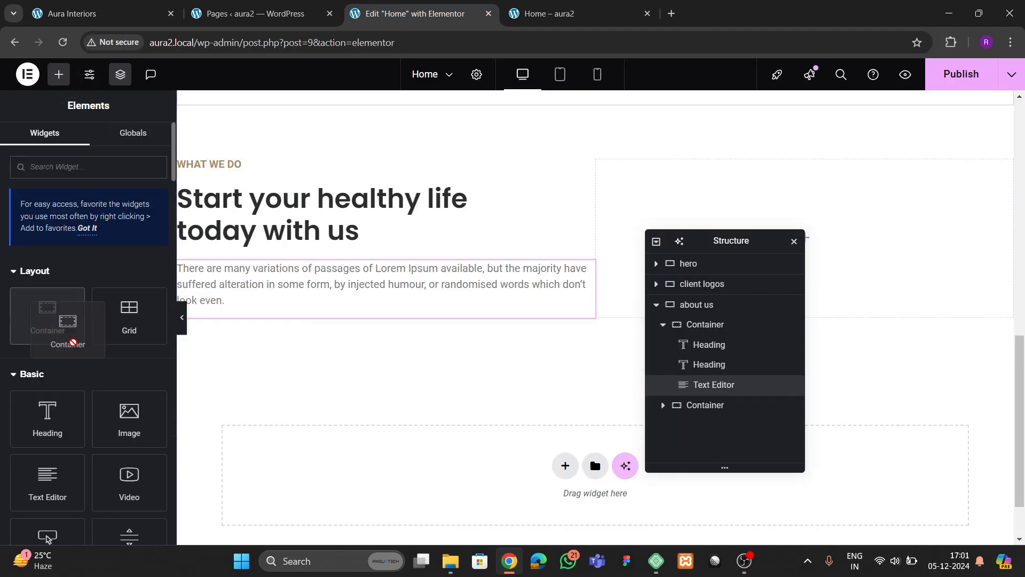
- Drop an empty Container below the paragraph and compare its spacing with the live site
{"action": "left_click_drag", "start_coordinate": [53, 328], "coordinate": [310, 296]}
{"action": "left_click", "coordinate": [107, 13]}
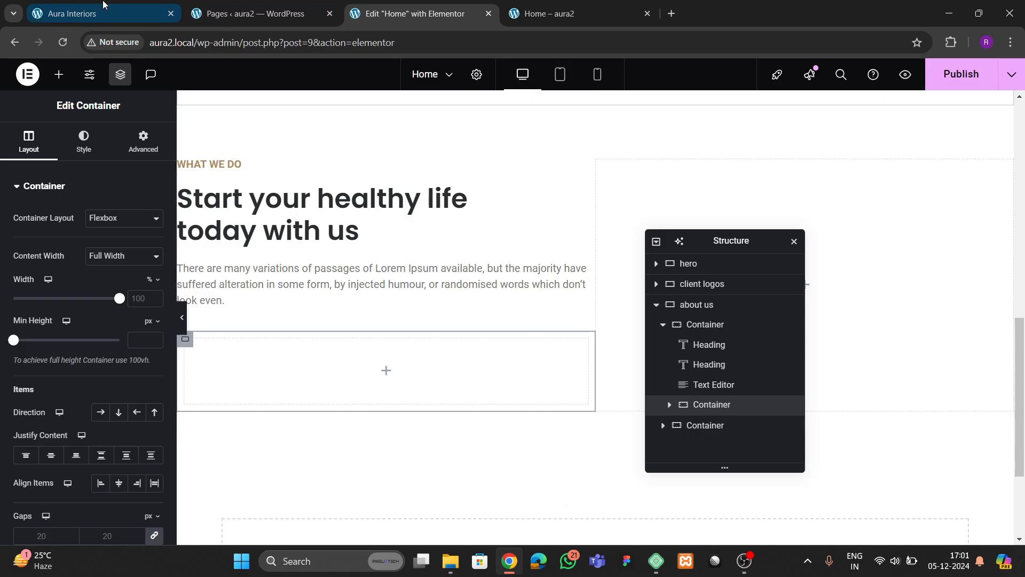
{"action": "scroll", "coordinate": [270, 230], "scroll_direction": "down", "scroll_amount": 3}
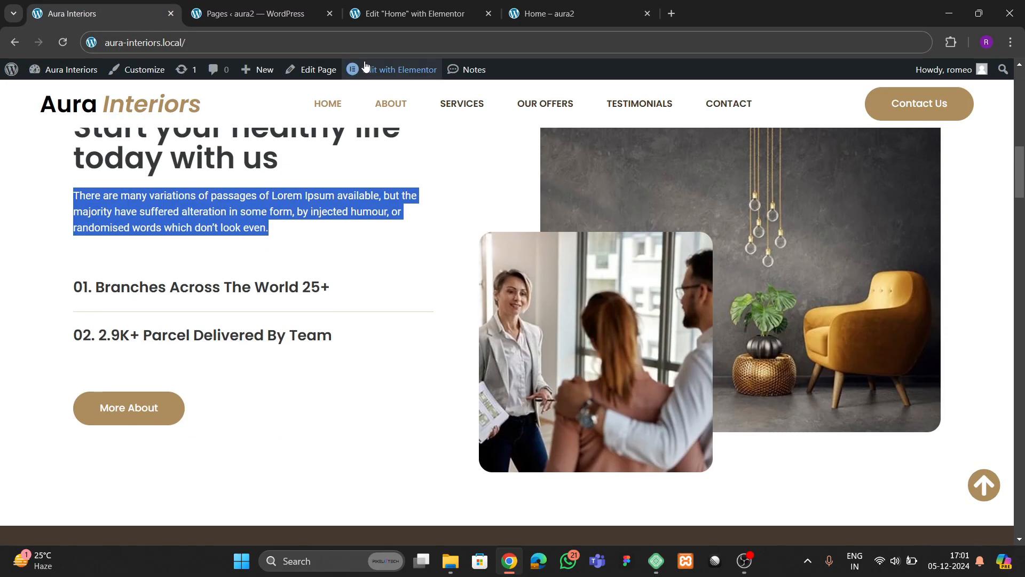
{"action": "left_click", "coordinate": [390, 16]}
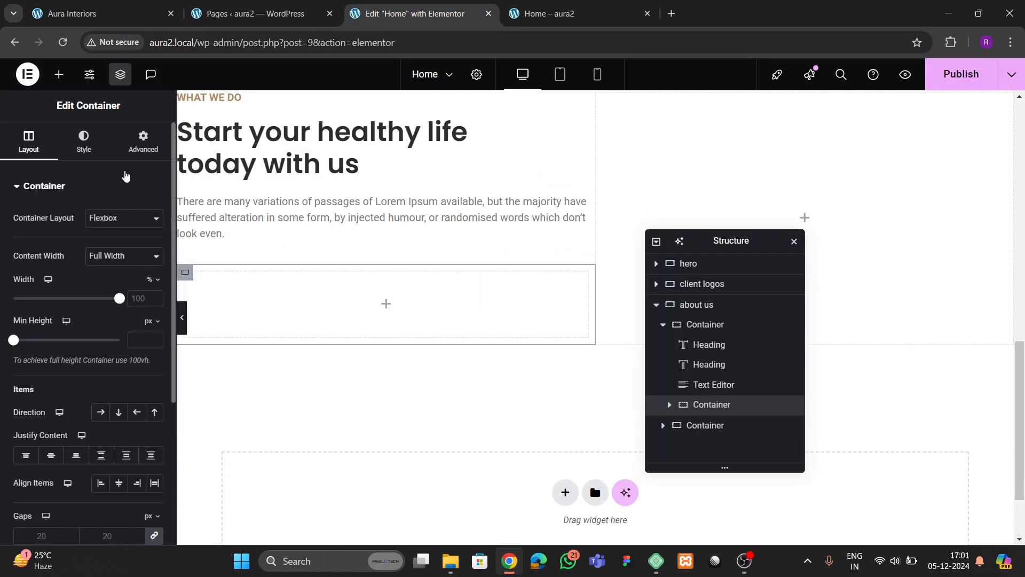
{"action": "left_click", "coordinate": [138, 147]}
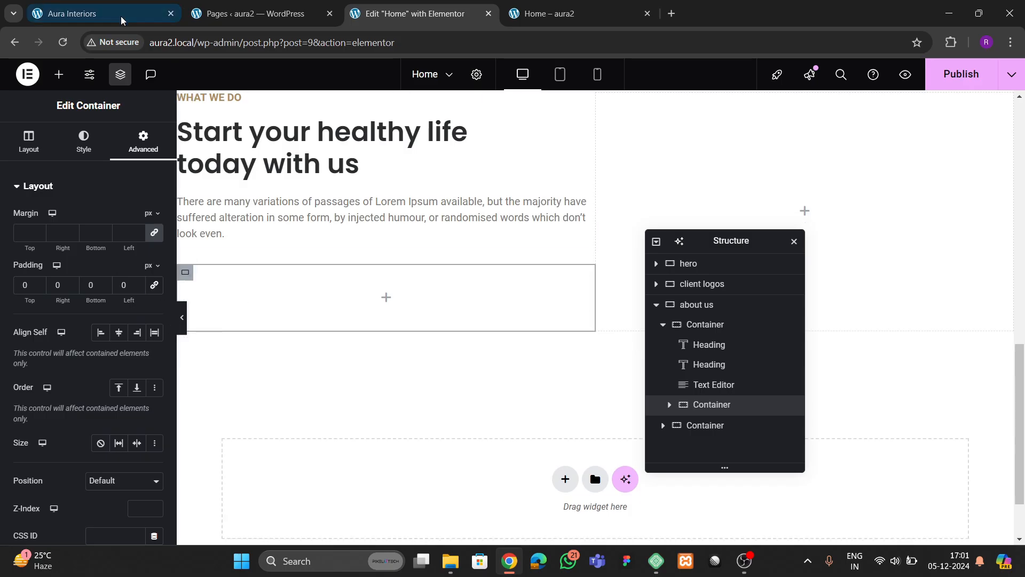
{"action": "left_click", "coordinate": [107, 13]}
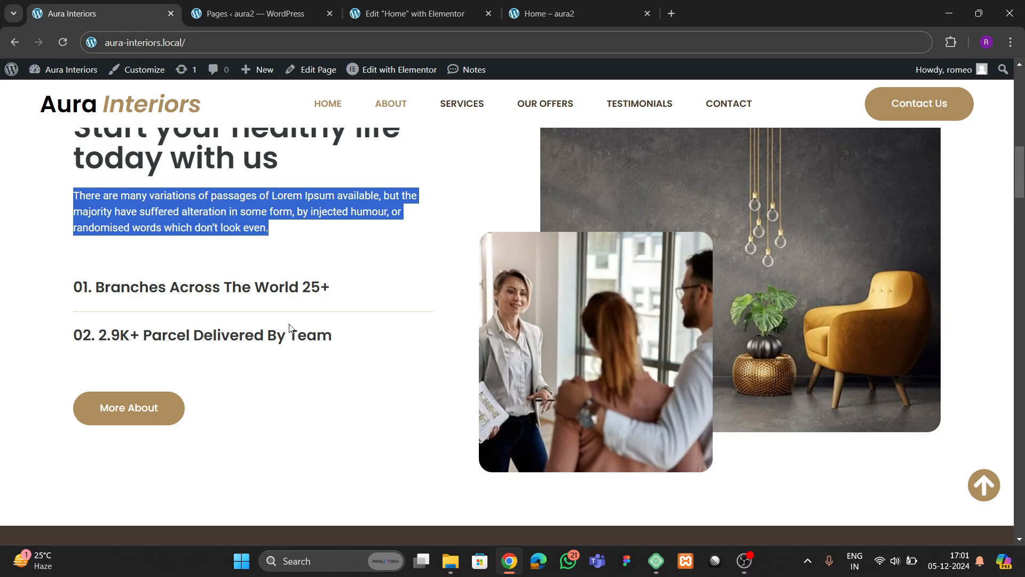
{"action": "key", "text": "ctrl+3"}
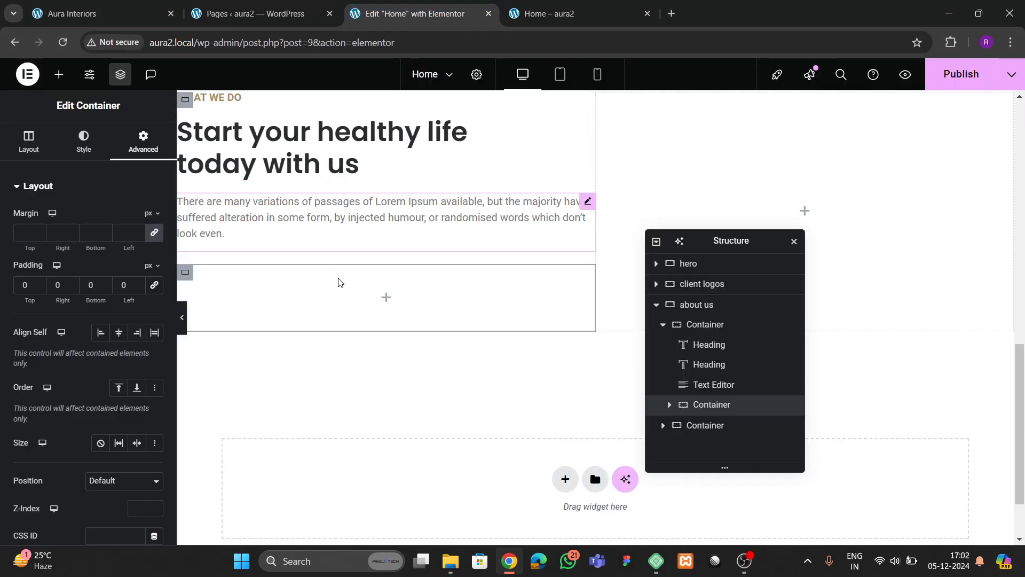
{"action": "left_click", "coordinate": [276, 23]}
{"action": "left_click", "coordinate": [107, 13]}
{"action": "left_click", "coordinate": [223, 303]}
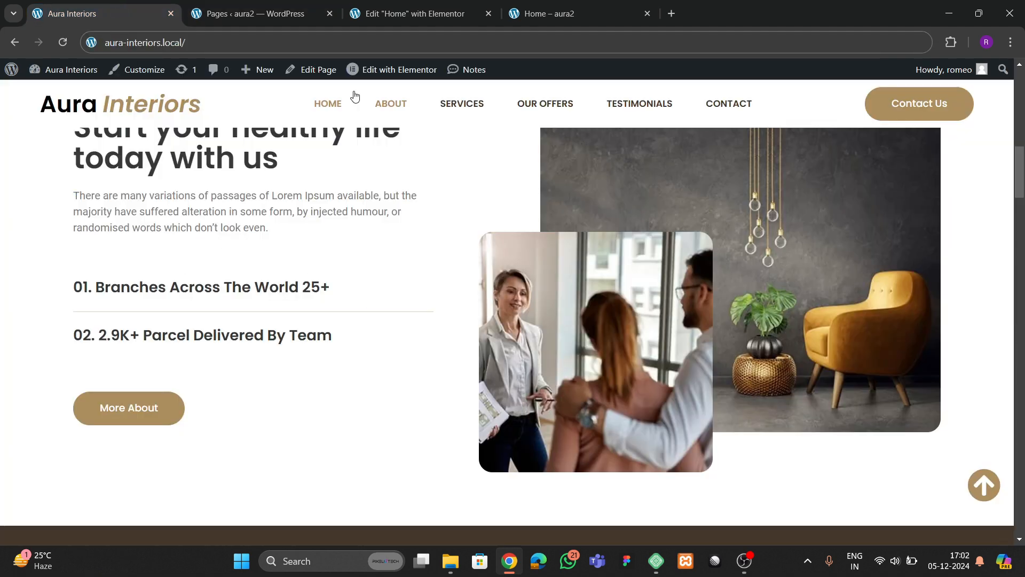
{"action": "key", "text": "ctrl+3"}
{"action": "left_click", "coordinate": [306, 163]}
- Paste a copy of the main heading into the container and retitle it '01. Branches Across The World 25+'
{"action": "right_click", "coordinate": [306, 163]}
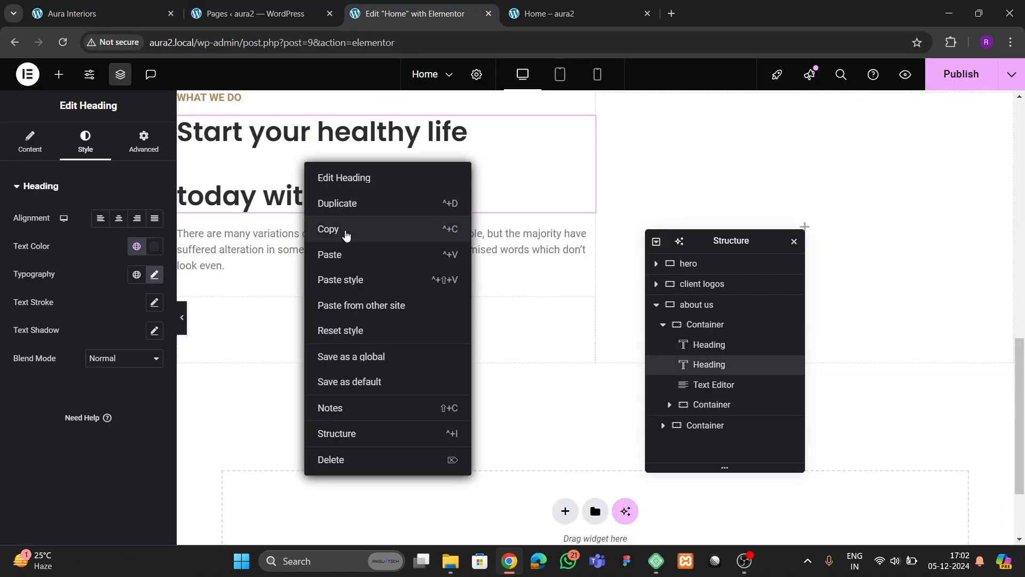
{"action": "left_click", "coordinate": [347, 230]}
{"action": "right_click", "coordinate": [253, 293]}
{"action": "left_click", "coordinate": [284, 296]}
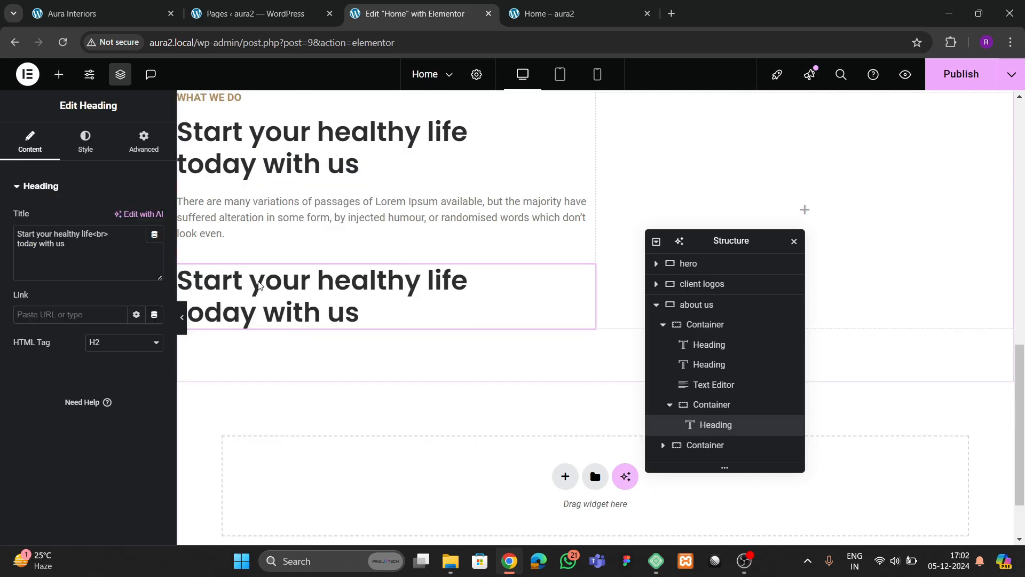
{"action": "left_click", "coordinate": [121, 18]}
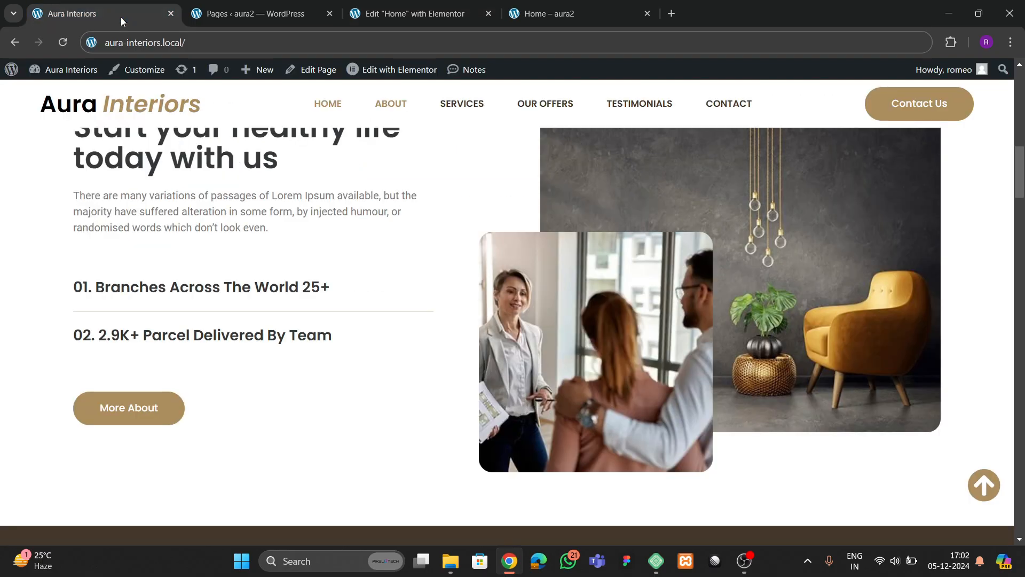
{"action": "left_click_drag", "start_coordinate": [74, 289], "coordinate": [337, 288]}
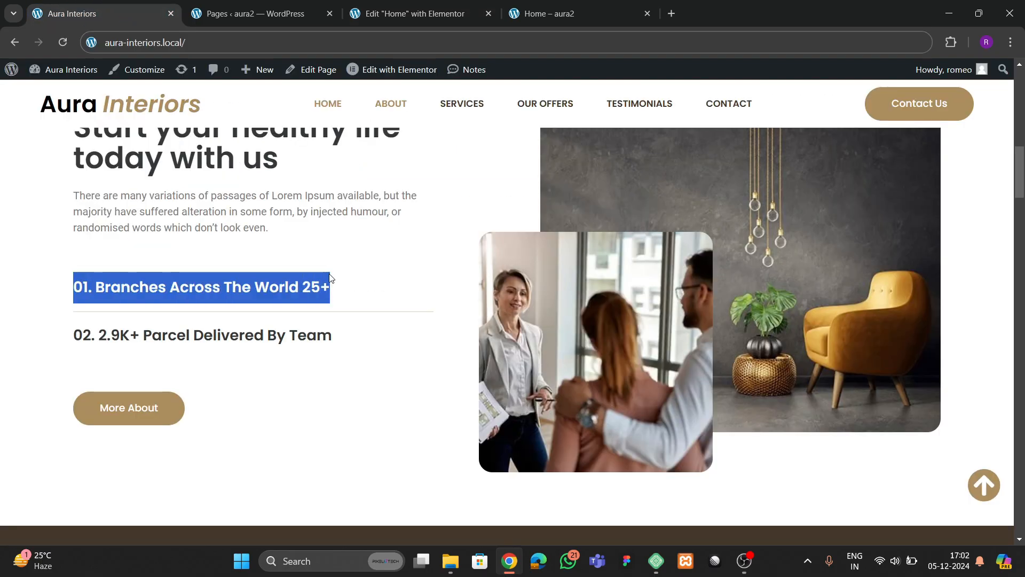
{"action": "left_click", "coordinate": [383, 16]}
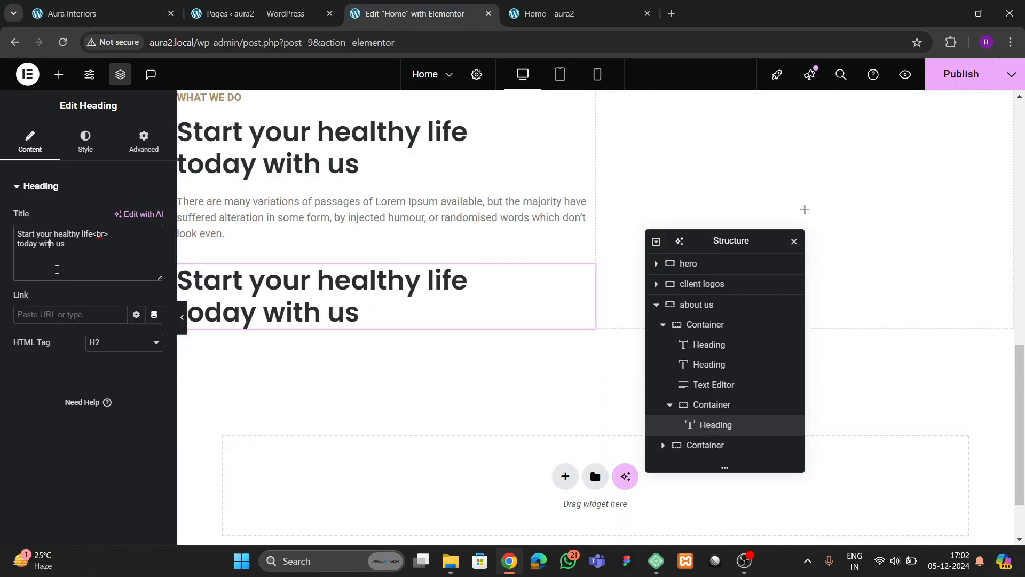
{"action": "key", "text": "ctrl+a"}
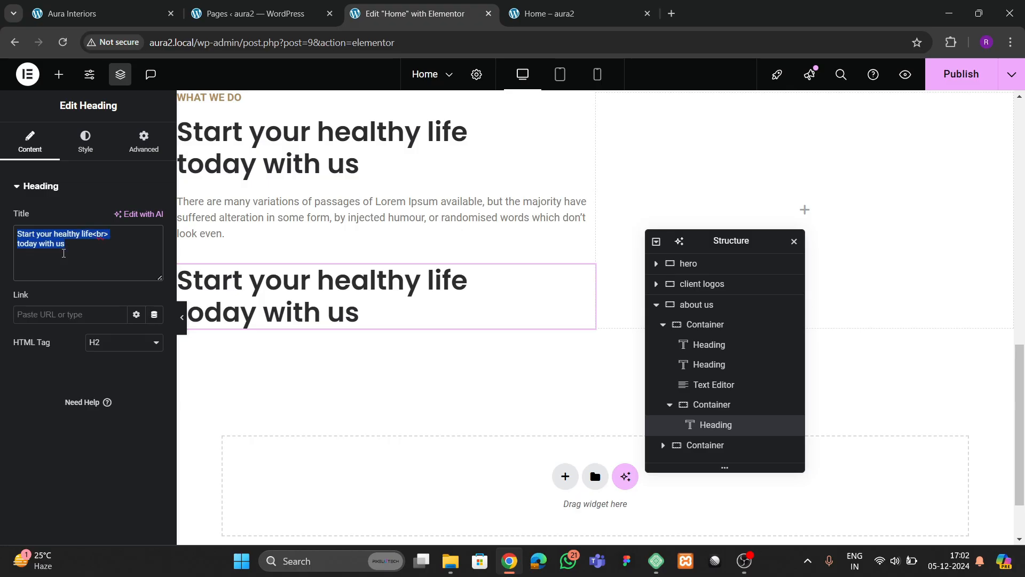
{"action": "key", "text": "ctrl+v"}
- Set the Branches heading's font size to 22 px and compare it with the live site
{"action": "left_click", "coordinate": [85, 142]}
{"action": "left_click", "coordinate": [154, 275]}
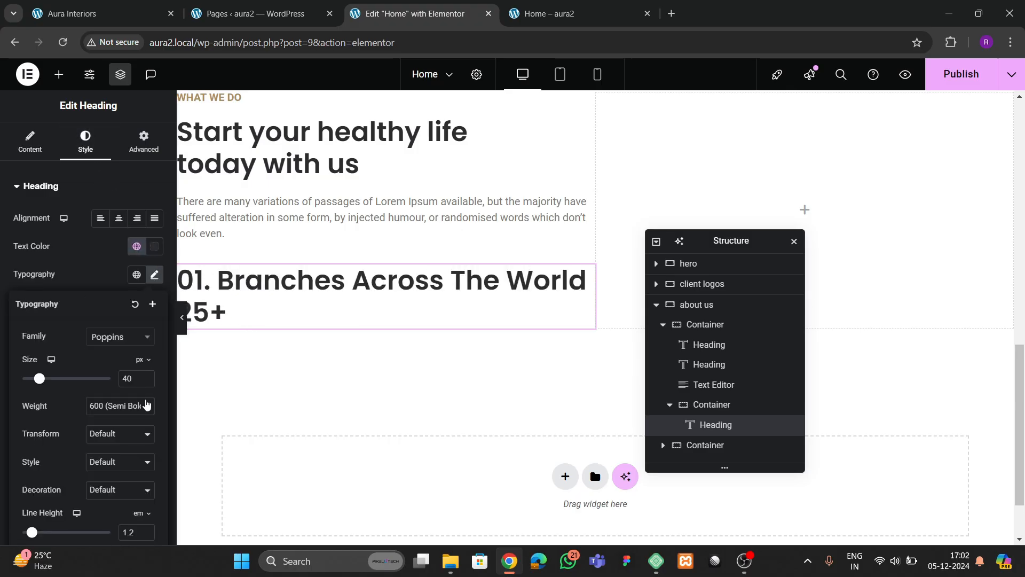
{"action": "key", "text": "BackSpace"}
{"action": "key", "text": "BackSpace"}
{"action": "type", "text": "22"}
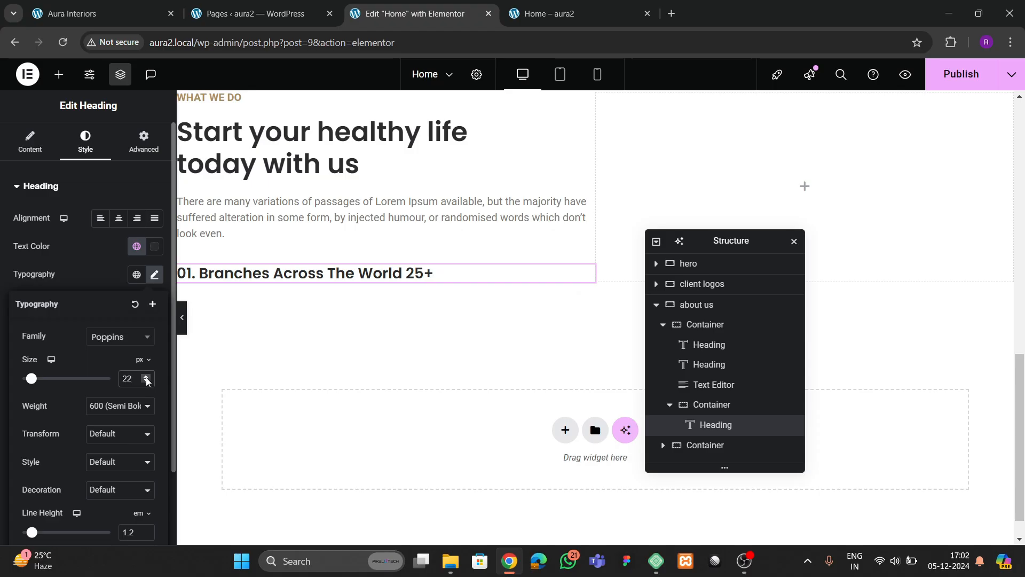
{"action": "left_click", "coordinate": [146, 376]}
{"action": "left_click", "coordinate": [146, 376]}
{"action": "left_click", "coordinate": [147, 382]}
{"action": "left_click", "coordinate": [148, 383]}
{"action": "left_click", "coordinate": [127, 19]}
{"action": "left_click", "coordinate": [216, 313]}
{"action": "left_click", "coordinate": [406, 14]}
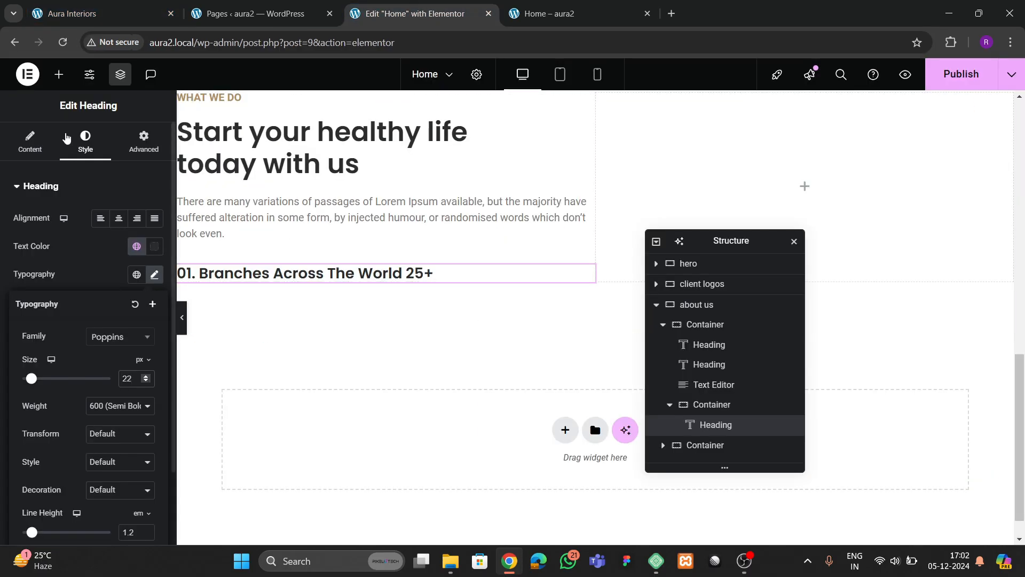
{"action": "left_click", "coordinate": [59, 74]}
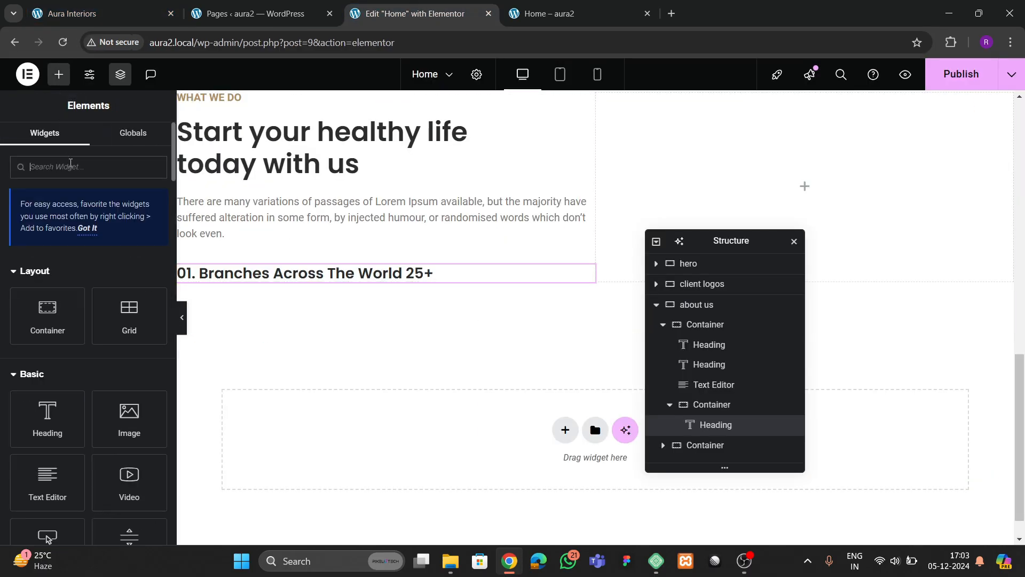
- Place a Divider under the Branches heading with gap 2 and a light grey colour
{"action": "type", "text": "divider"}
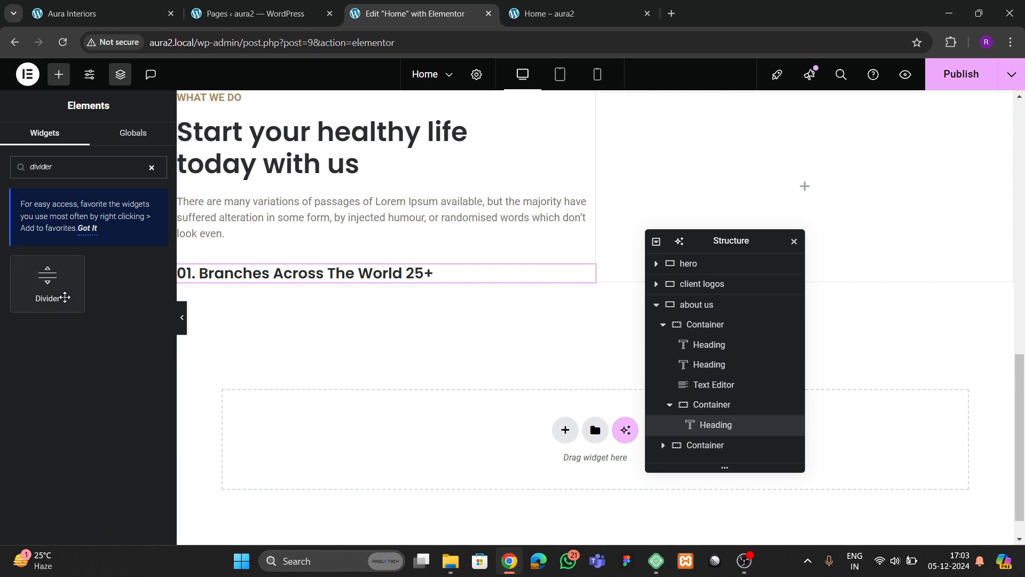
{"action": "left_click_drag", "start_coordinate": [48, 275], "coordinate": [341, 279]}
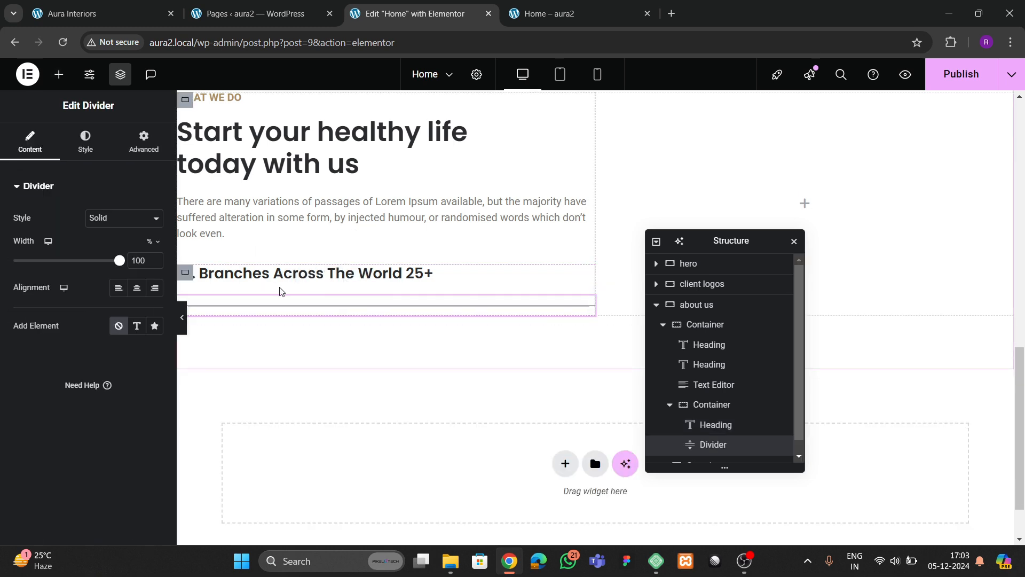
{"action": "left_click", "coordinate": [85, 142]}
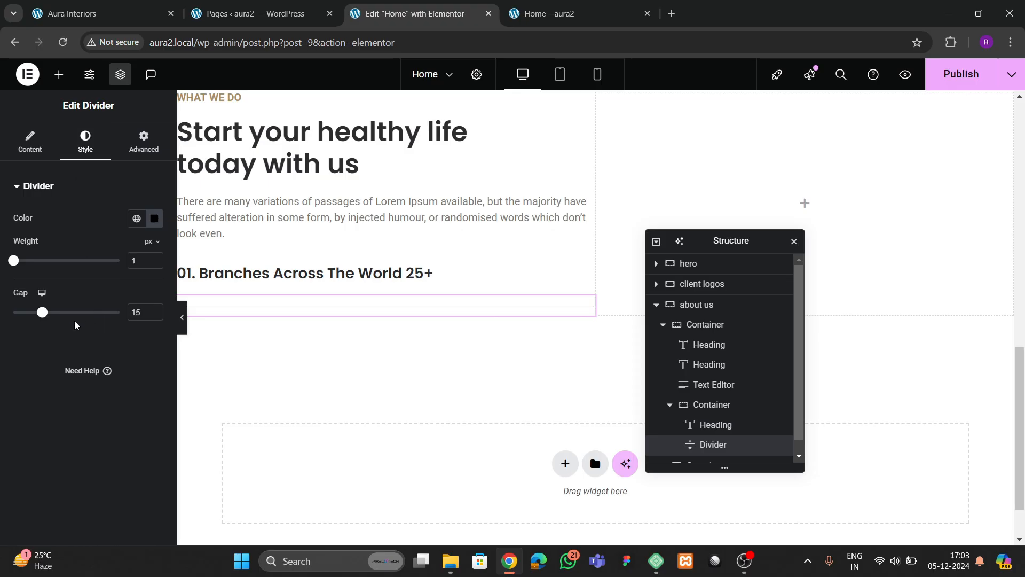
{"action": "left_click_drag", "start_coordinate": [42, 314], "coordinate": [15, 314]}
{"action": "left_click", "coordinate": [155, 223]}
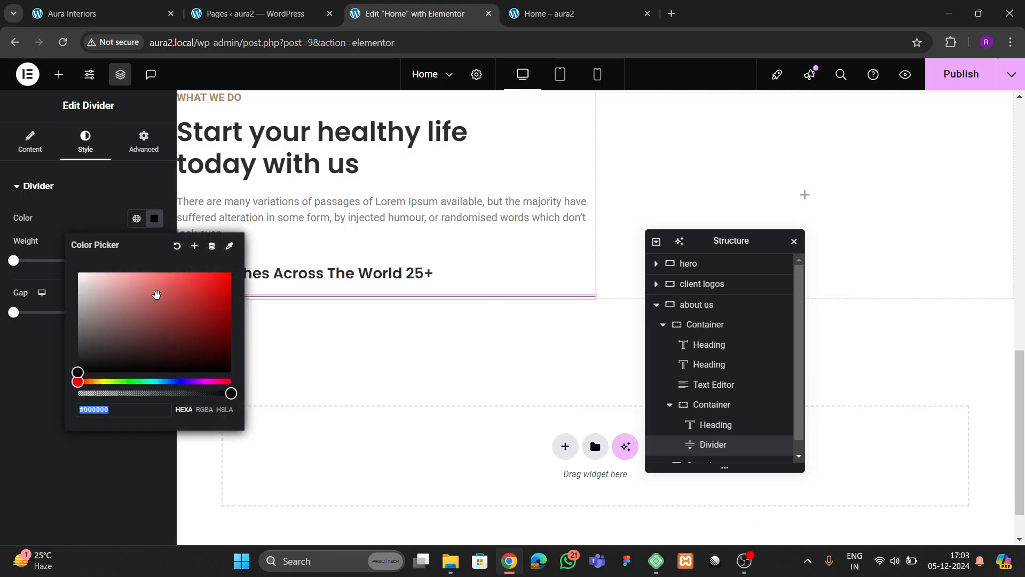
{"action": "left_click_drag", "start_coordinate": [155, 296], "coordinate": [51, 302]}
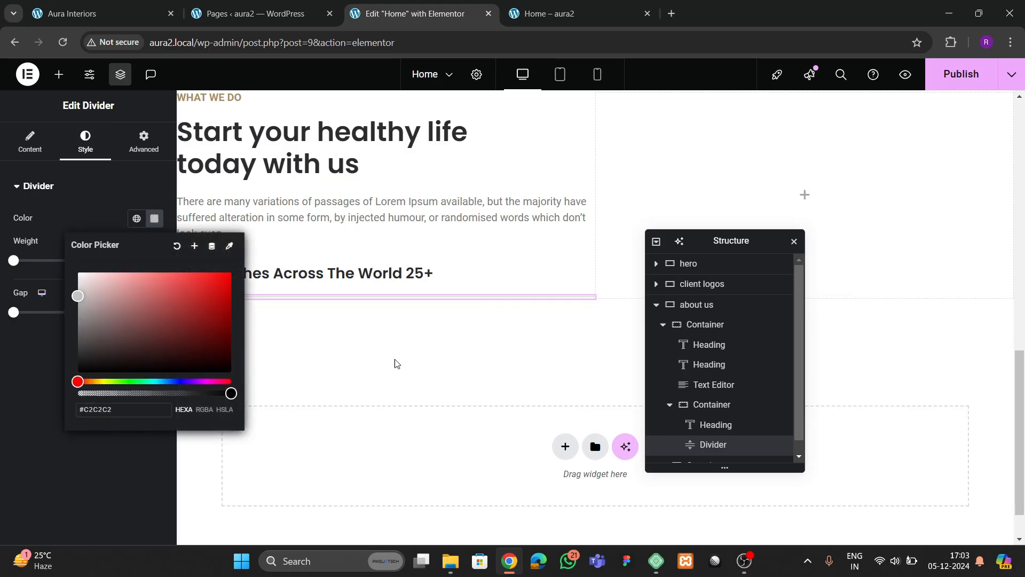
{"action": "left_click", "coordinate": [428, 364]}
- Look up the client logos border colour and recheck the divider's colour against it
{"action": "scroll", "coordinate": [491, 262], "scroll_direction": "up", "scroll_amount": 4}
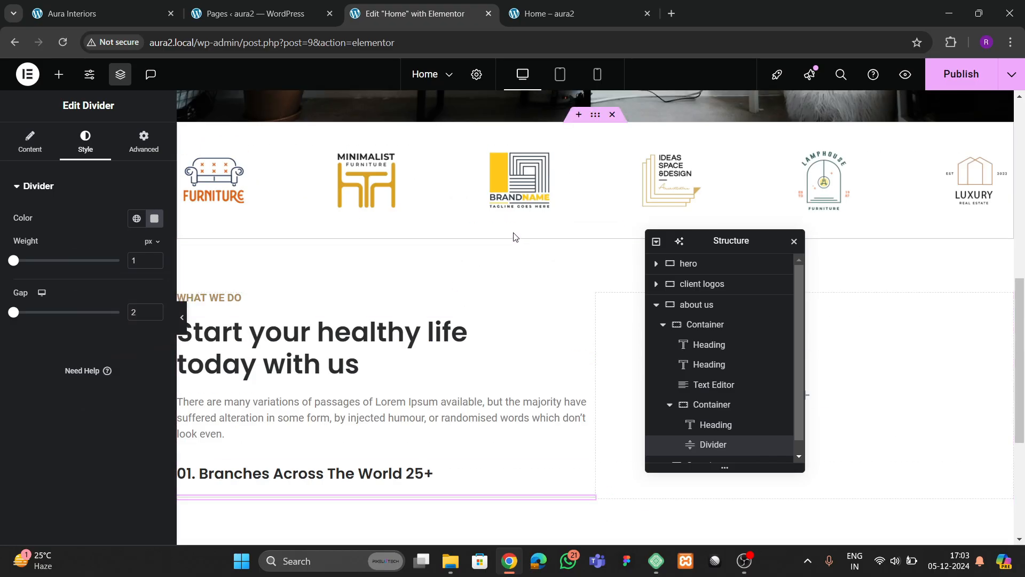
{"action": "left_click", "coordinate": [489, 202]}
{"action": "left_click", "coordinate": [51, 334]}
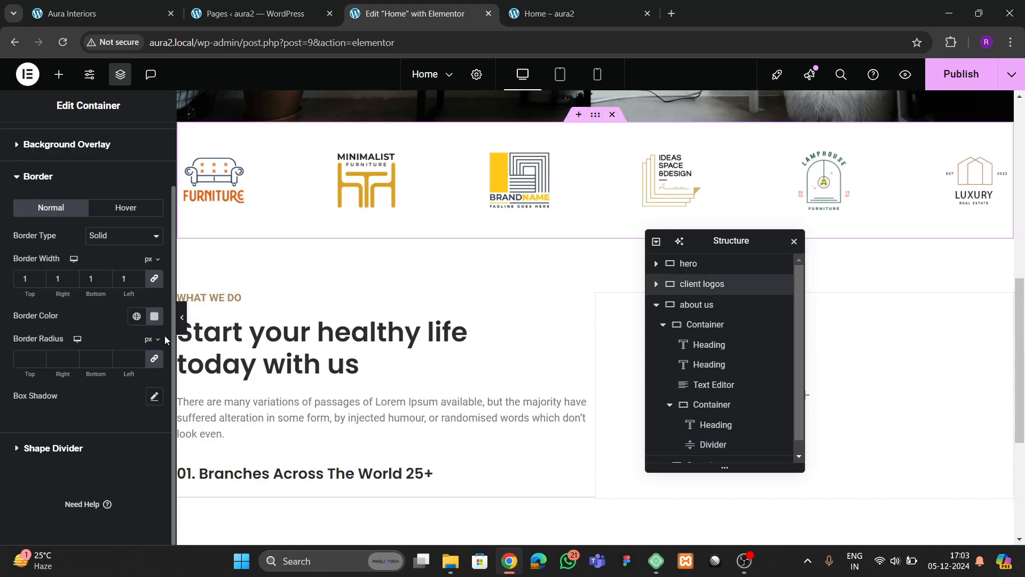
{"action": "left_click", "coordinate": [155, 315]}
{"action": "scroll", "coordinate": [342, 395], "scroll_direction": "down", "scroll_amount": 1}
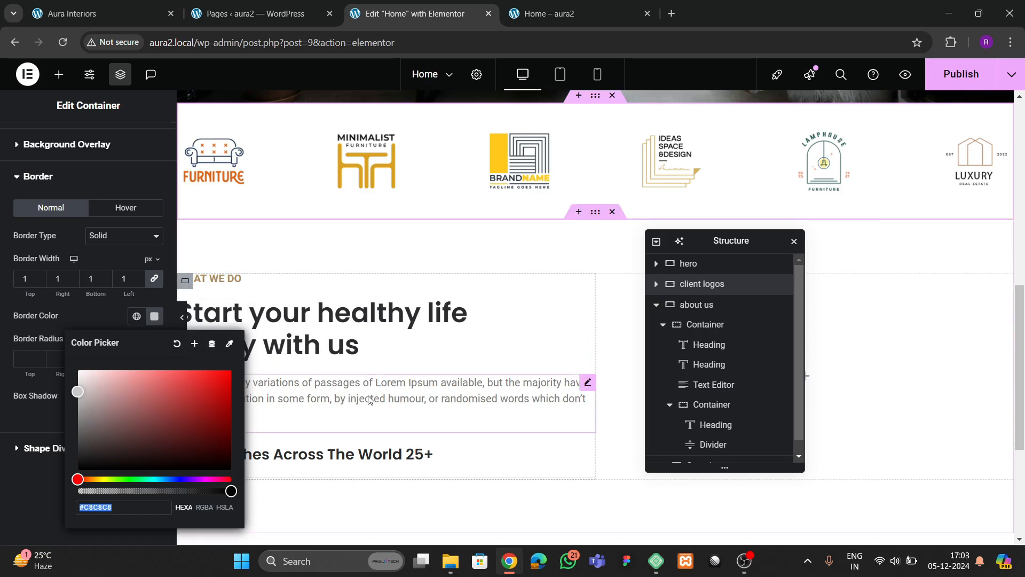
{"action": "left_click", "coordinate": [391, 432]}
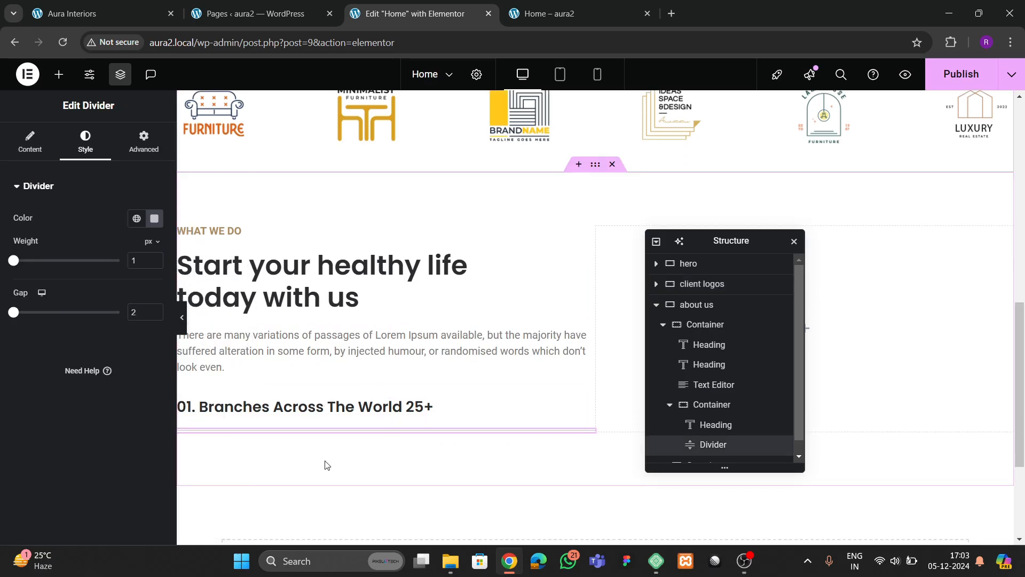
{"action": "left_click", "coordinate": [155, 219]}
{"action": "left_click", "coordinate": [35, 436]}
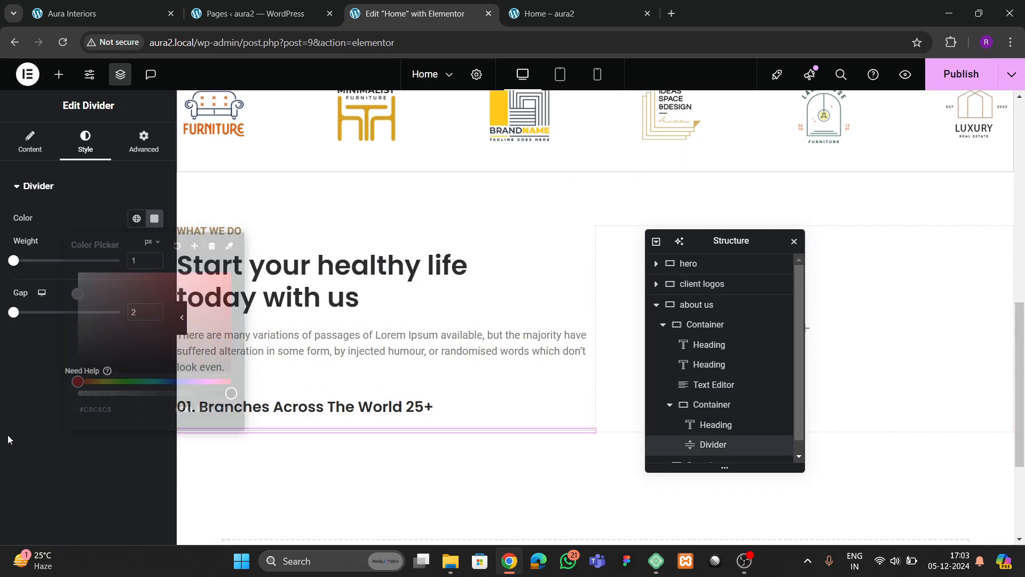
- Copy the Branches heading to paste it below the divider
{"action": "right_click", "coordinate": [241, 407]}
{"action": "left_click", "coordinate": [283, 309]}
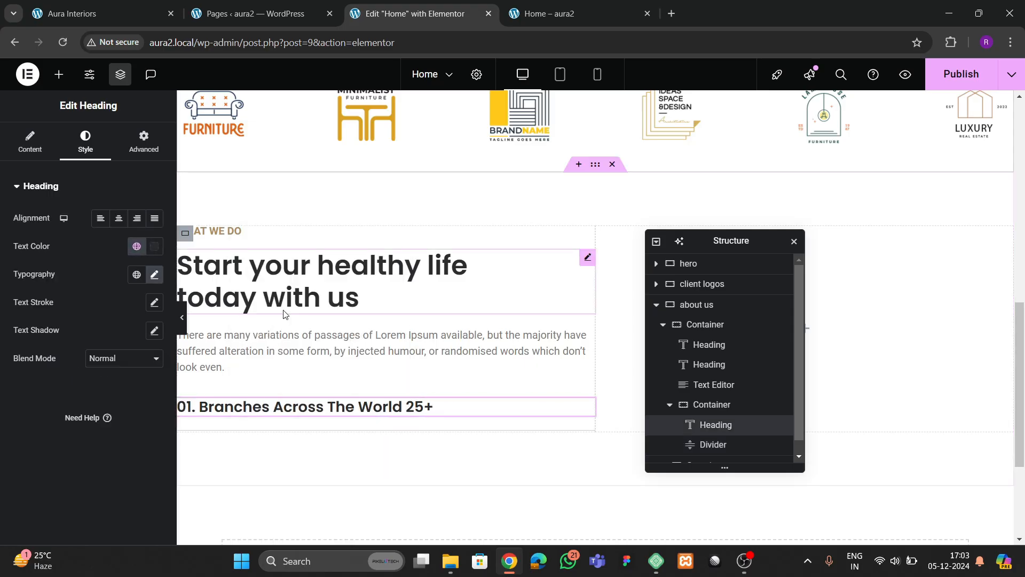
{"action": "right_click", "coordinate": [267, 431]}
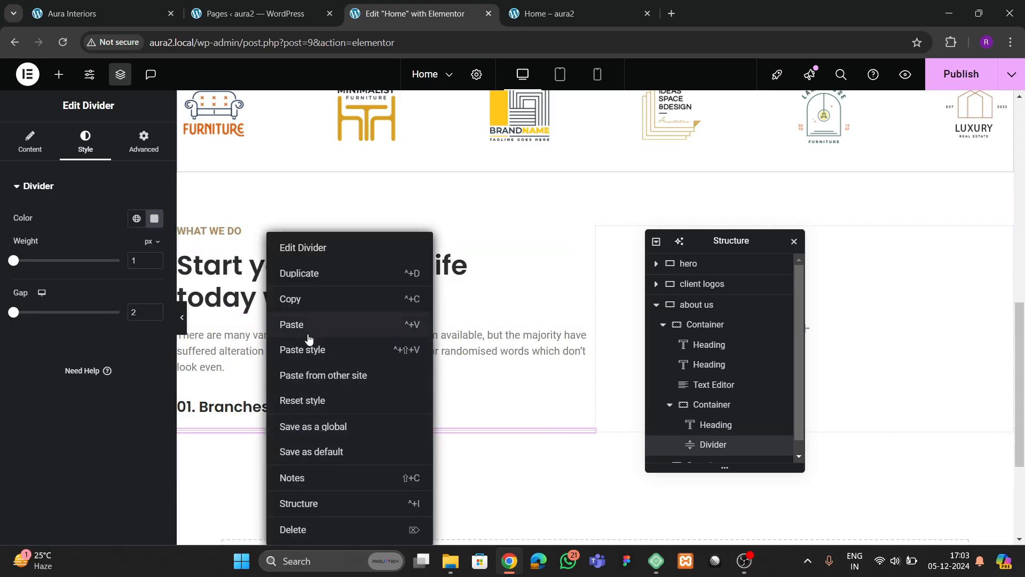
- Paste the copied heading below the divider and publish the page
{"action": "left_click", "coordinate": [296, 324]}
{"action": "scroll", "coordinate": [273, 388], "scroll_direction": "down", "scroll_amount": 3}
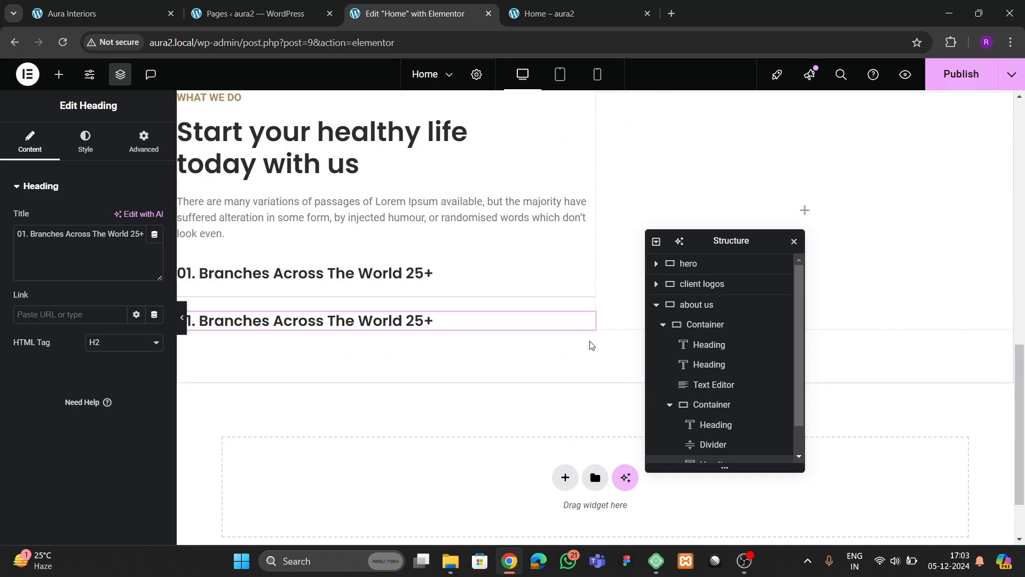
{"action": "left_click", "coordinate": [961, 74]}
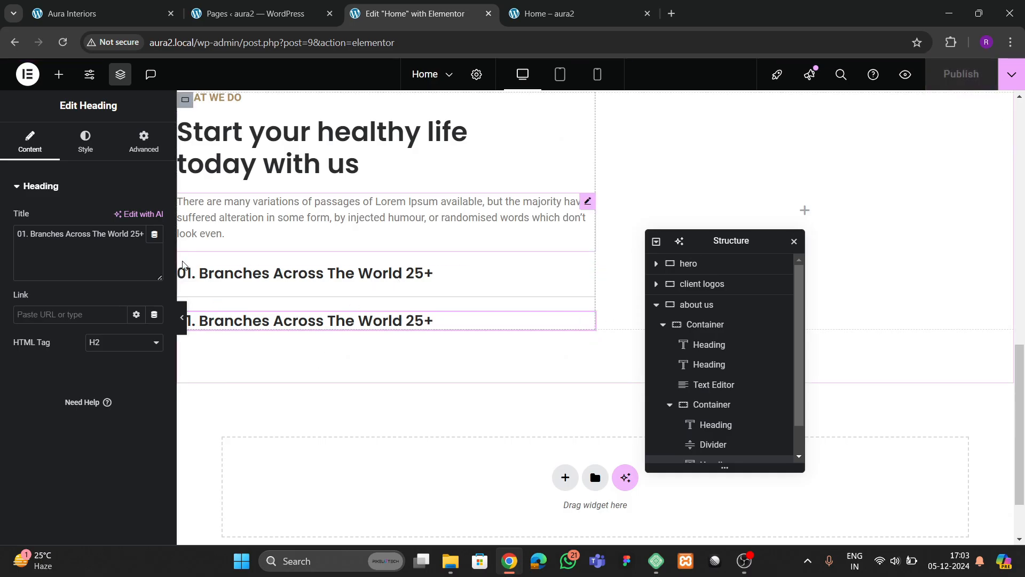
{"action": "left_click", "coordinate": [181, 317]}
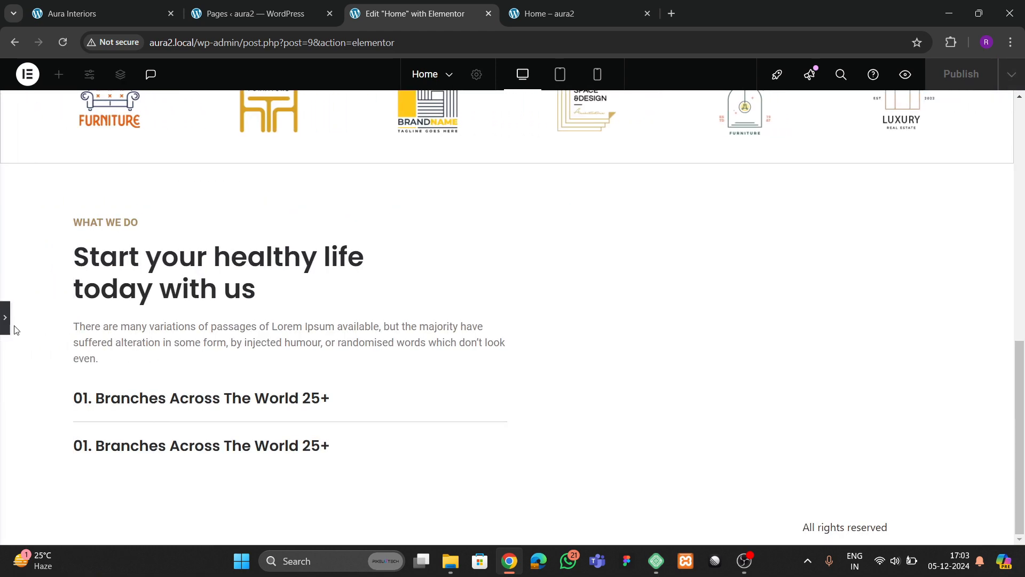
{"action": "left_click", "coordinate": [5, 319]}
- Retitle the pasted heading '02. 2.9K+ Parcel Delivered By Team' using the live site's text
{"action": "left_click", "coordinate": [142, 14]}
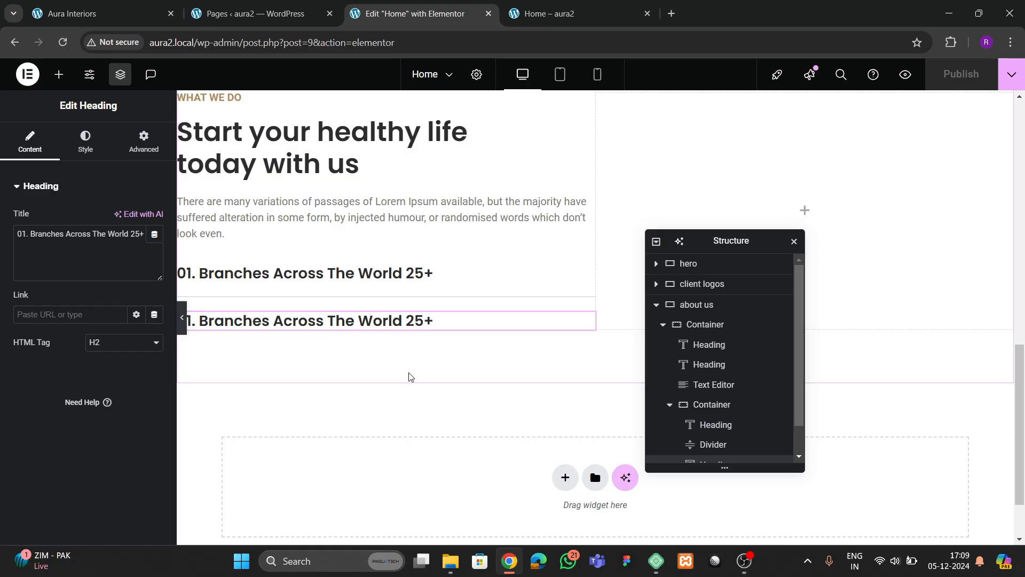
{"action": "left_click", "coordinate": [137, 13]}
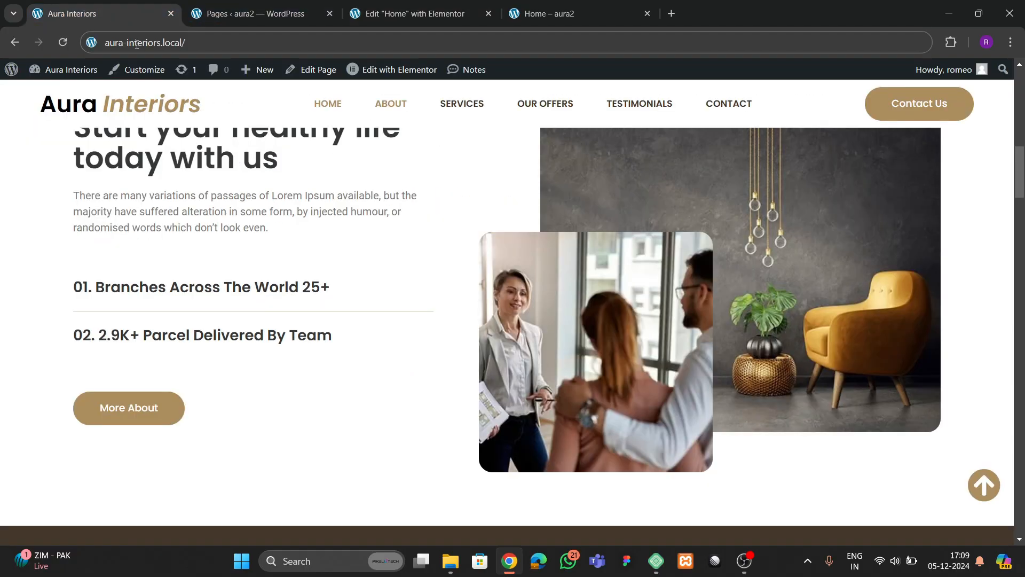
{"action": "left_click_drag", "start_coordinate": [109, 340], "coordinate": [331, 331]}
{"action": "key", "text": "ctrl+c"}
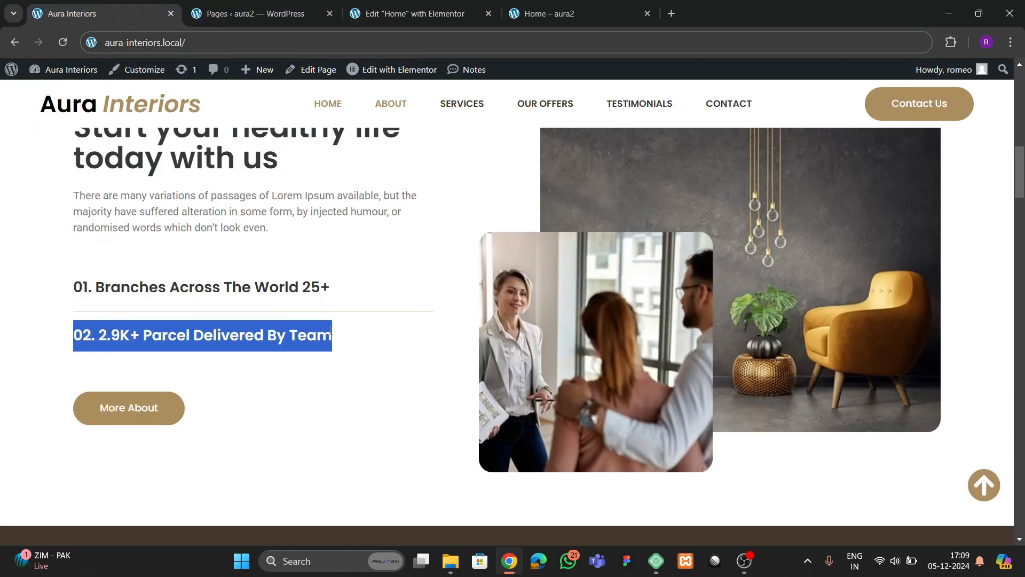
{"action": "left_click", "coordinate": [413, 16]}
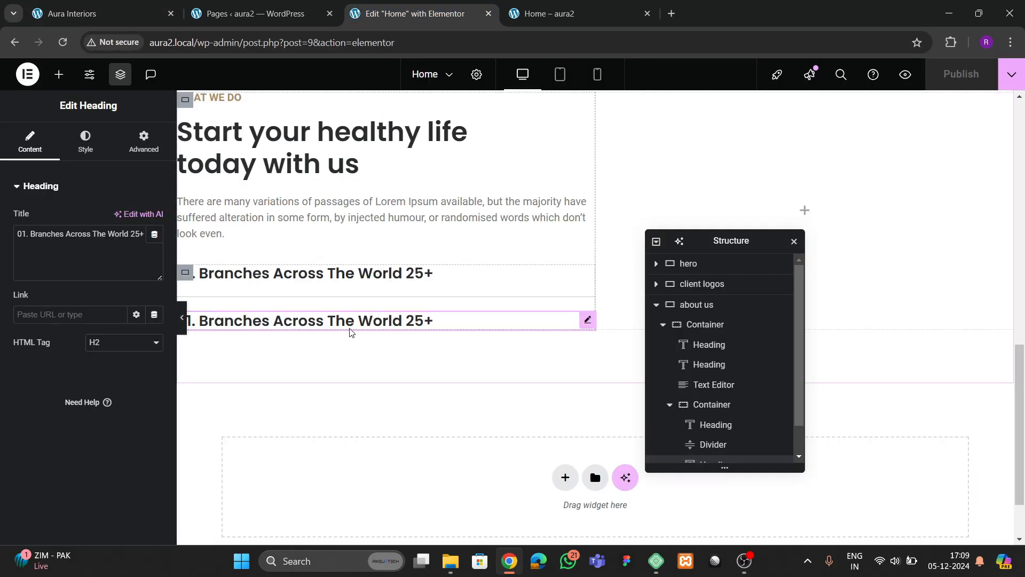
{"action": "left_click", "coordinate": [80, 259]}
{"action": "key", "text": "ctrl+v"}
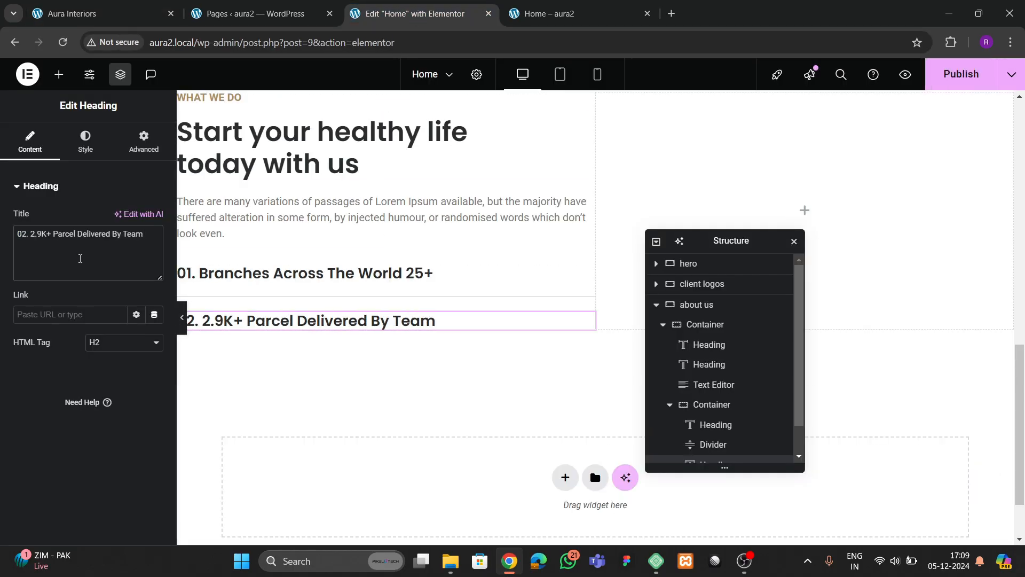
{"action": "left_click", "coordinate": [118, 14]}
{"action": "left_click", "coordinate": [351, 20]}
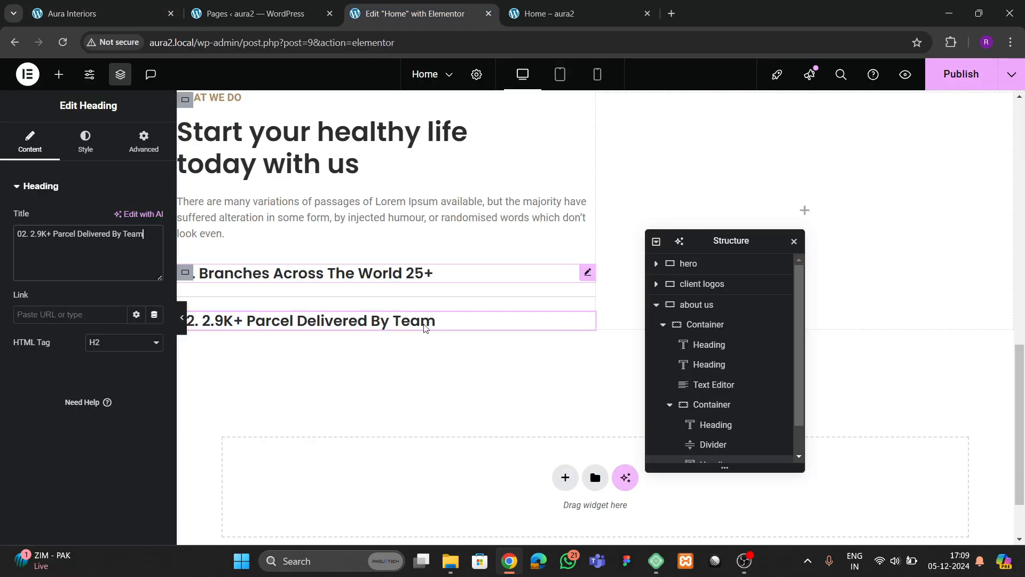
{"action": "scroll", "coordinate": [521, 270], "scroll_direction": "up", "scroll_amount": 10}
{"action": "left_click_drag", "start_coordinate": [698, 238], "coordinate": [459, 234]}
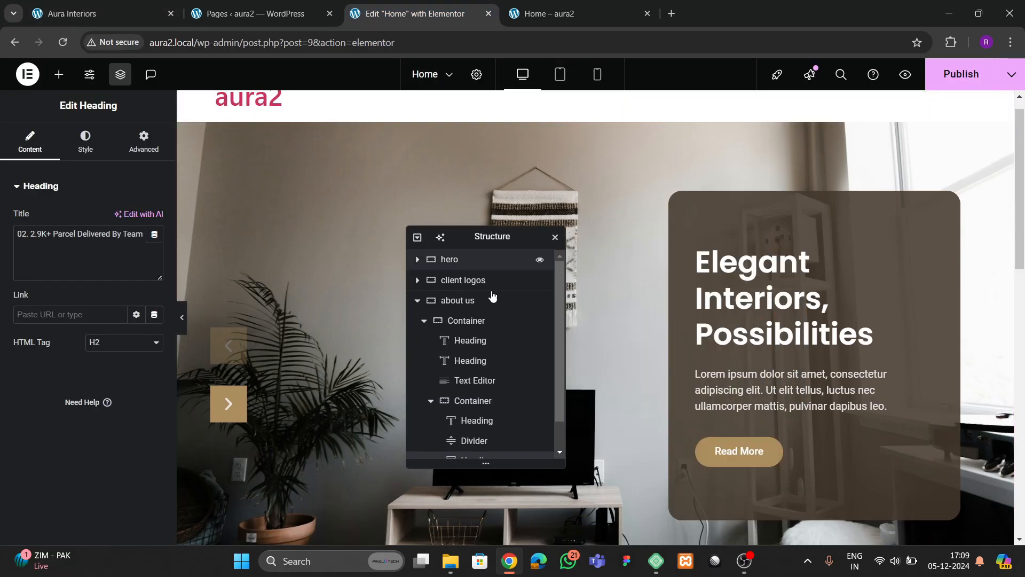
- Copy the hero's Read More button and paste it after the about-us paragraph
{"action": "right_click", "coordinate": [739, 450]}
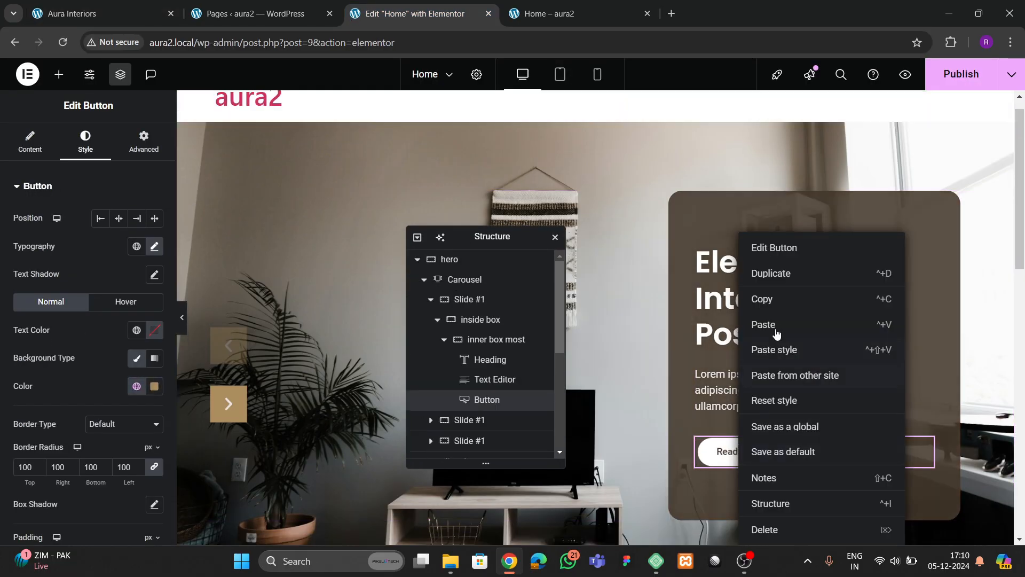
{"action": "left_click", "coordinate": [770, 299]}
{"action": "scroll", "coordinate": [607, 302], "scroll_direction": "down", "scroll_amount": 6}
{"action": "left_click_drag", "start_coordinate": [490, 241], "coordinate": [708, 205]}
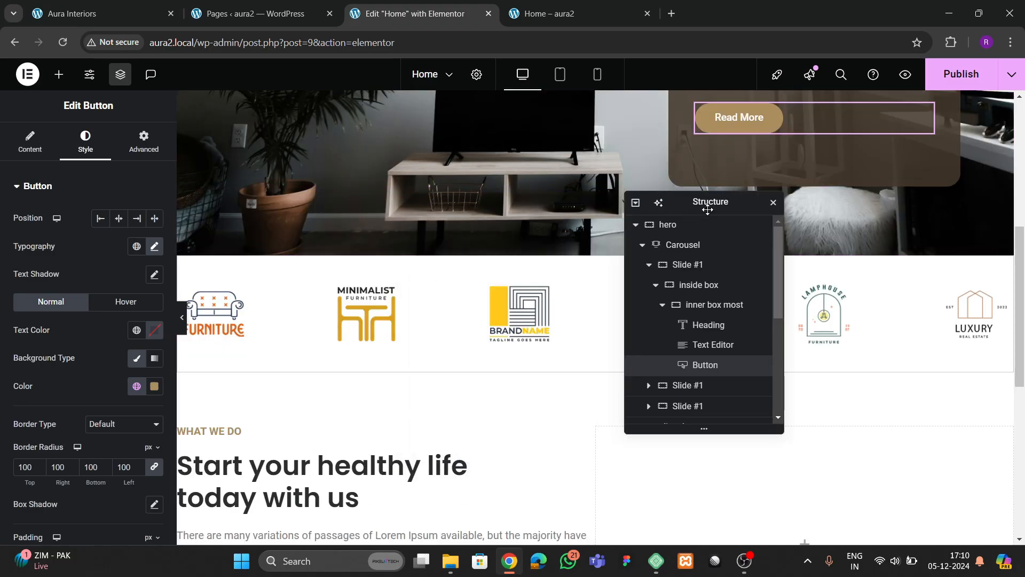
{"action": "scroll", "coordinate": [384, 267], "scroll_direction": "down", "scroll_amount": 7}
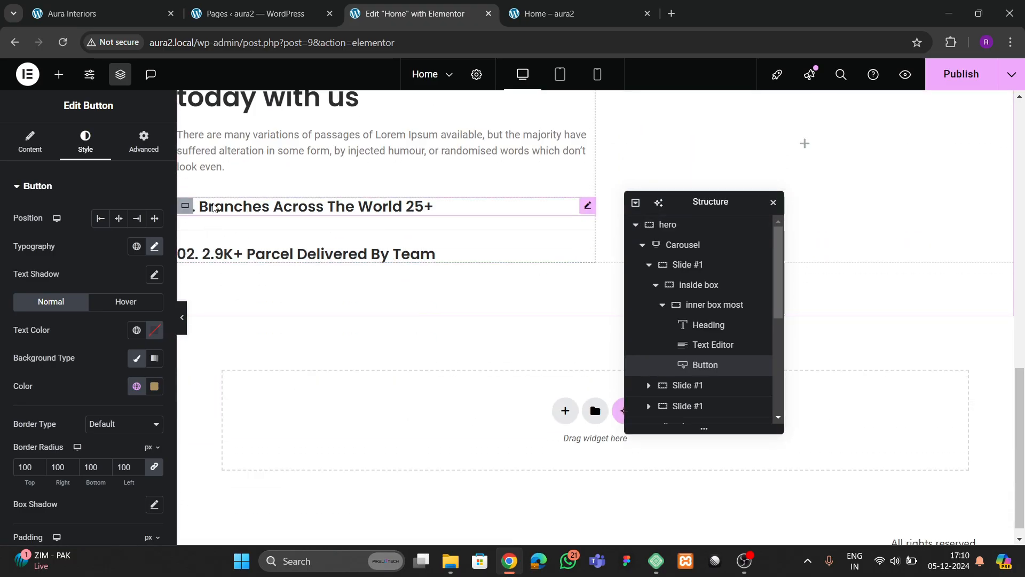
{"action": "right_click", "coordinate": [223, 166]}
{"action": "left_click", "coordinate": [252, 257]}
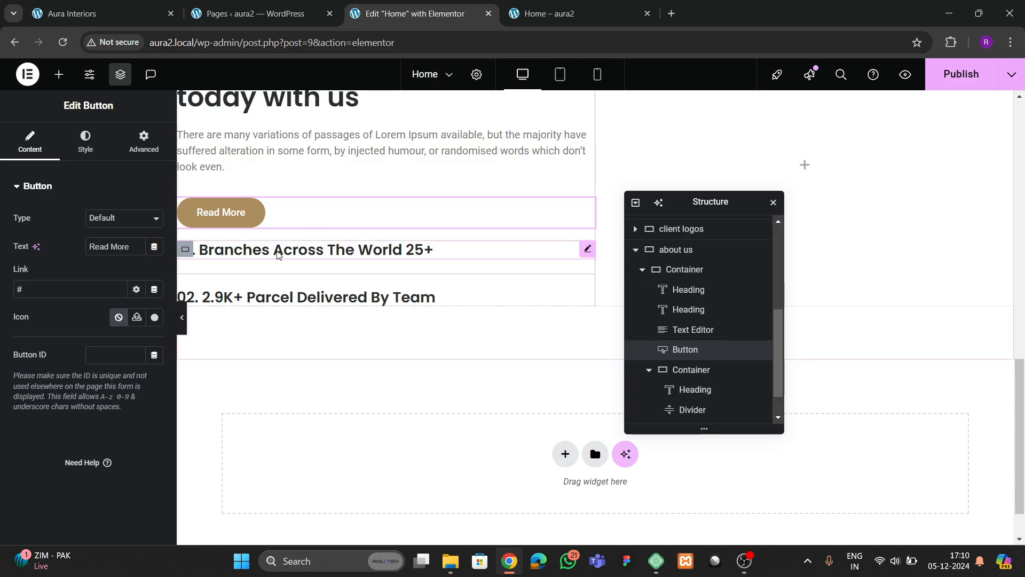
- In the Navigator, move the pasted button below the container with the two numbered headings
{"action": "left_click", "coordinate": [657, 373]}
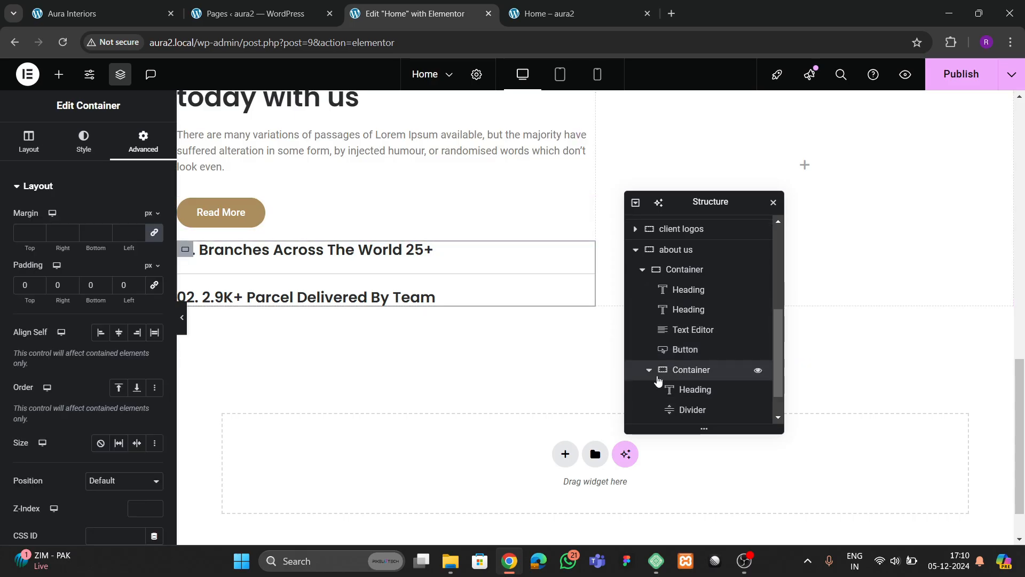
{"action": "scroll", "coordinate": [651, 377], "scroll_direction": "up", "scroll_amount": 1}
{"action": "left_click_drag", "start_coordinate": [652, 374], "coordinate": [688, 409]}
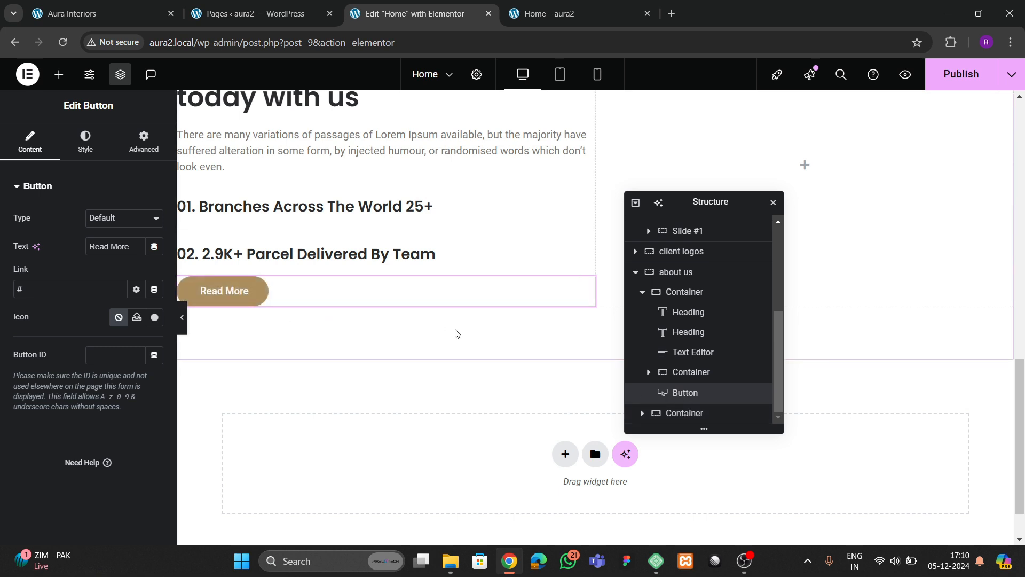
{"action": "scroll", "coordinate": [298, 304], "scroll_direction": "up", "scroll_amount": 1}
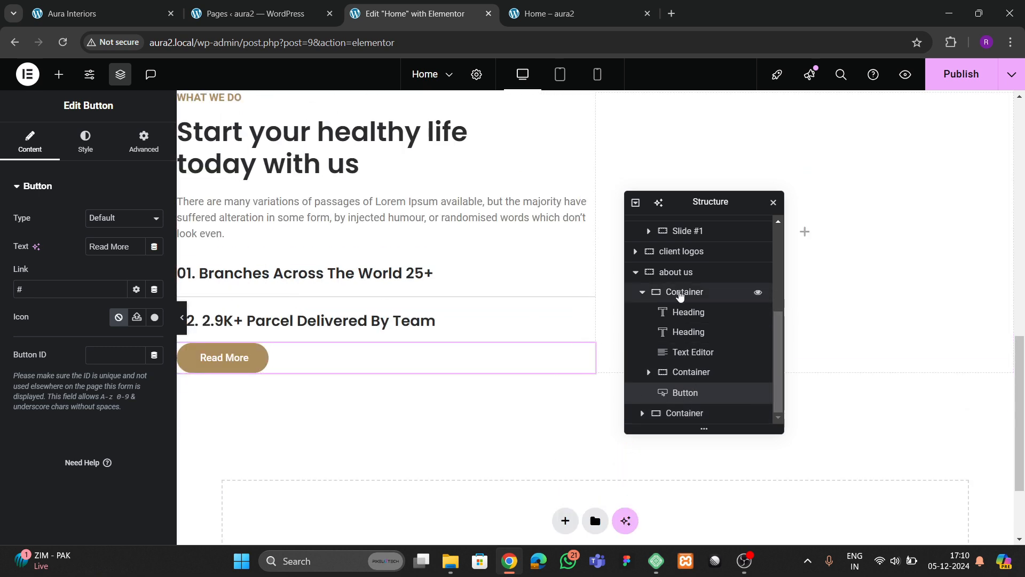
- Align the left about-us column's items to the start and set its linked column/row gaps to 30 px
{"action": "left_click", "coordinate": [681, 291]}
{"action": "scroll", "coordinate": [320, 283], "scroll_direction": "up", "scroll_amount": 2}
{"action": "left_click", "coordinate": [28, 142]}
{"action": "scroll", "coordinate": [114, 331], "scroll_direction": "down", "scroll_amount": 2}
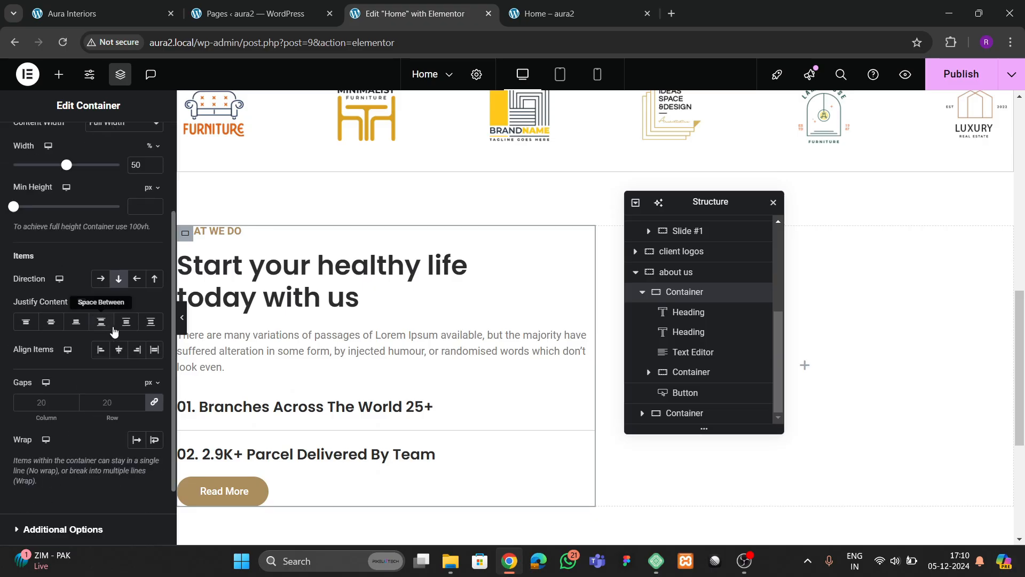
{"action": "left_click", "coordinate": [119, 350]}
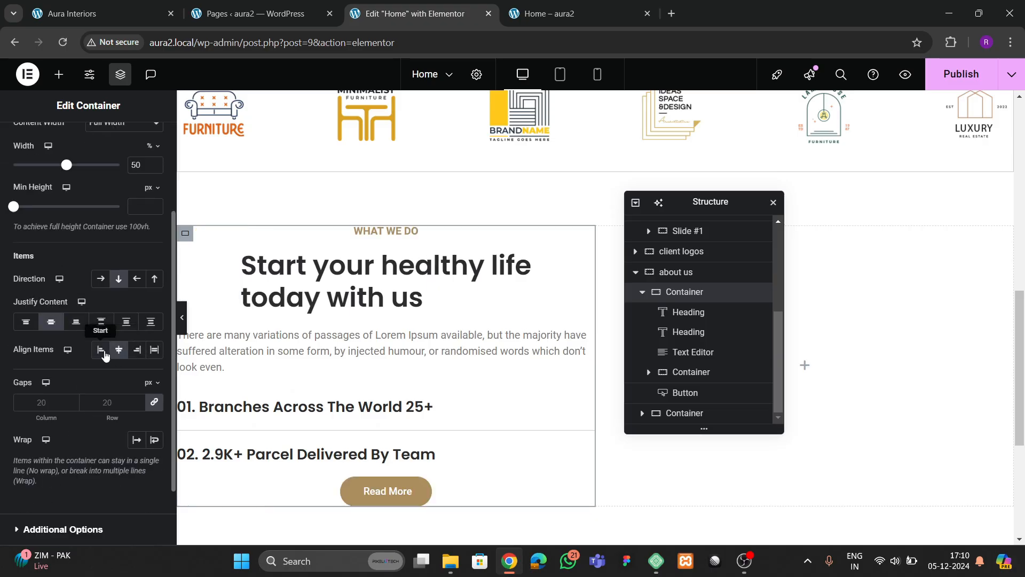
{"action": "left_click", "coordinate": [104, 354]}
{"action": "type", "text": "30"}
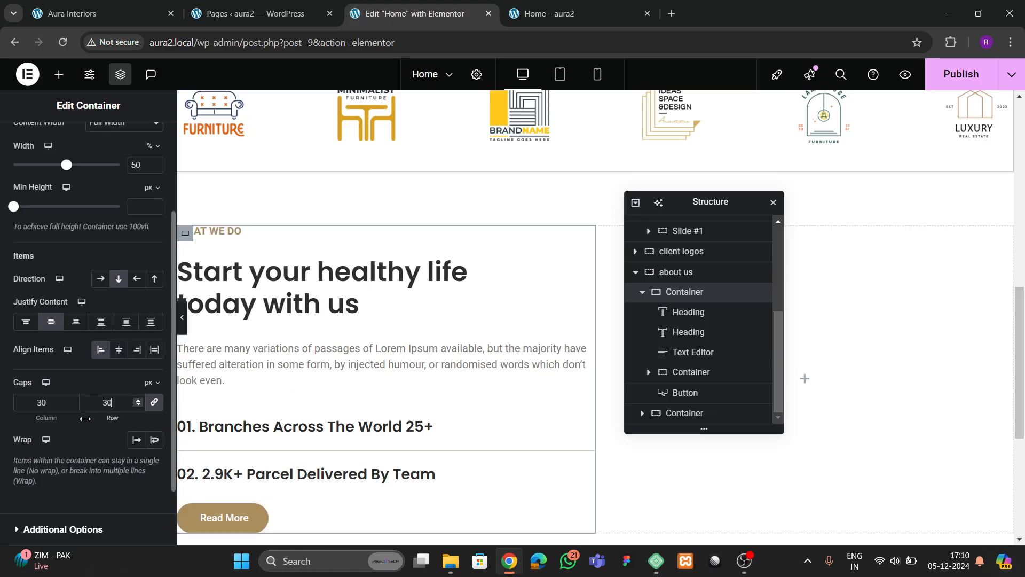
{"action": "key", "text": "BackSpace"}
{"action": "key", "text": "BackSpace"}
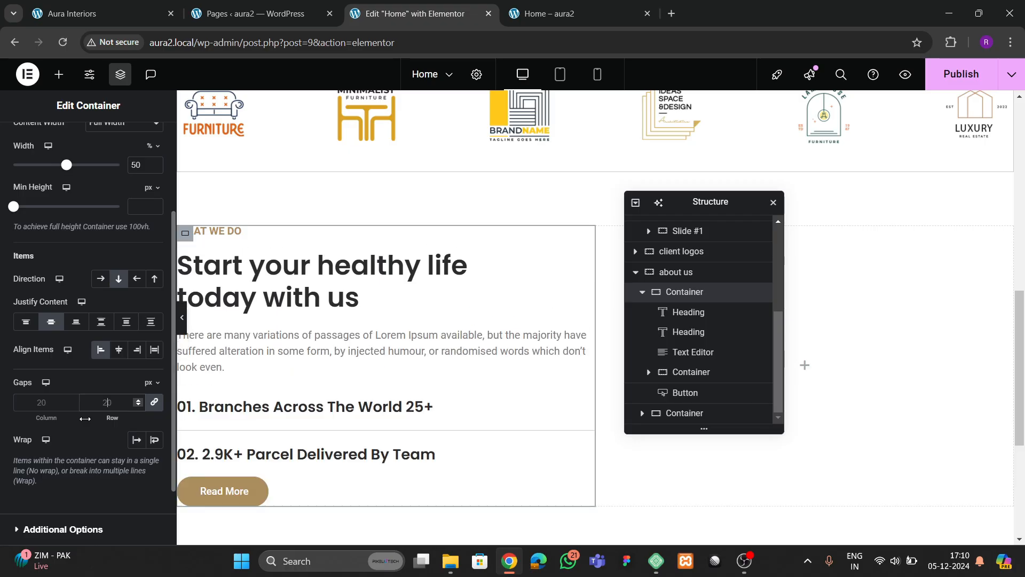
{"action": "type", "text": "25"}
{"action": "key", "text": "BackSpace"}
{"action": "key", "text": "BackSpace"}
{"action": "type", "text": "30"}
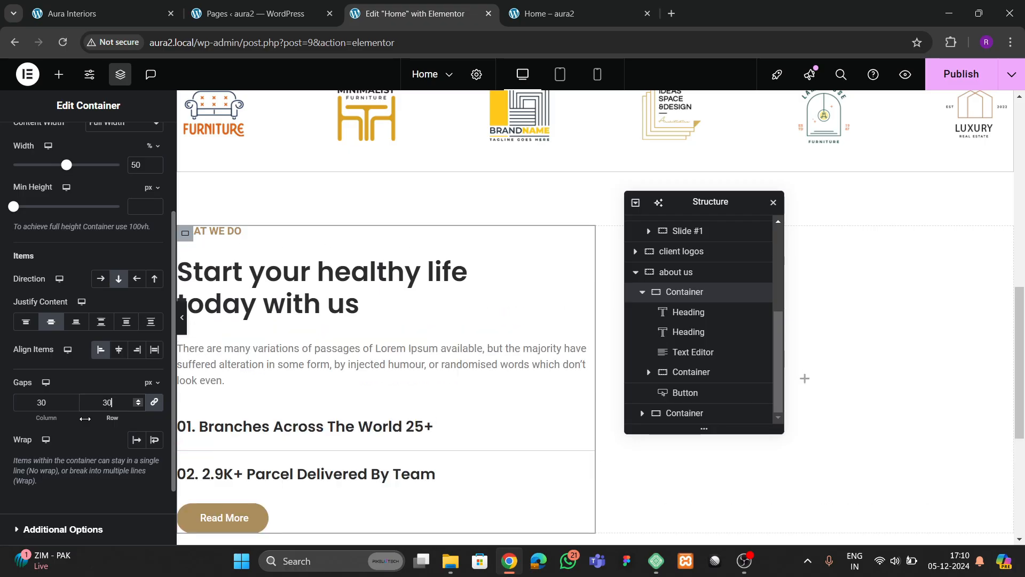
{"action": "scroll", "coordinate": [428, 387], "scroll_direction": "down", "scroll_amount": 4}
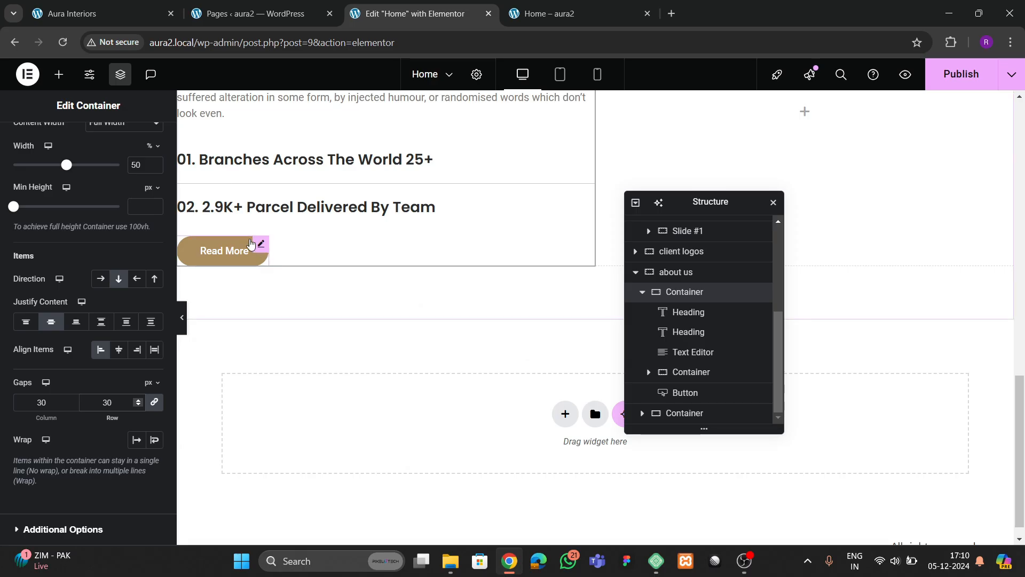
- Set the Read More button's hover background to brown Theme 2 and hover text to #FFFFFF
{"action": "left_click", "coordinate": [127, 16]}
{"action": "left_click", "coordinate": [201, 414]}
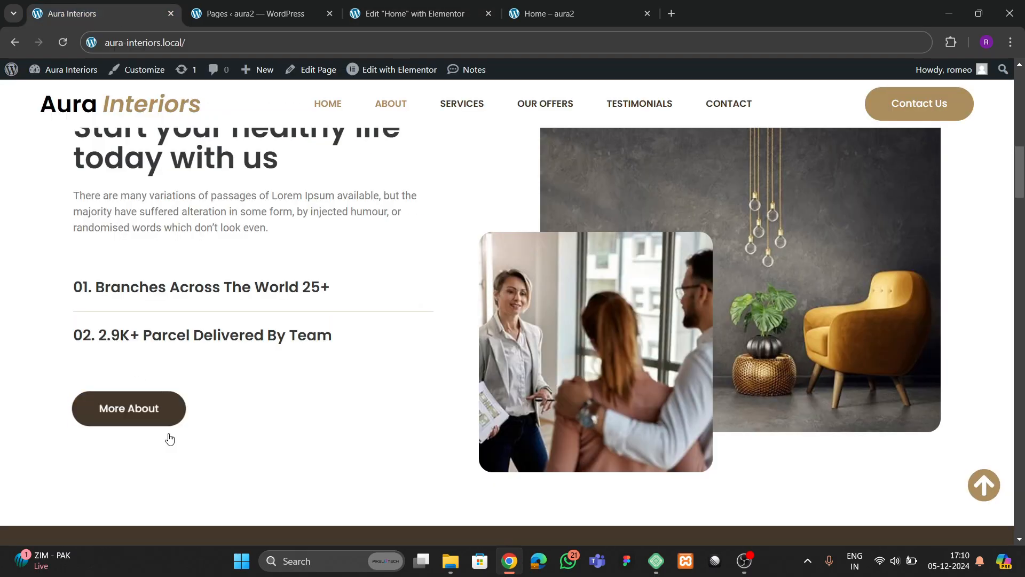
{"action": "left_click", "coordinate": [412, 13]}
{"action": "left_click", "coordinate": [254, 267]}
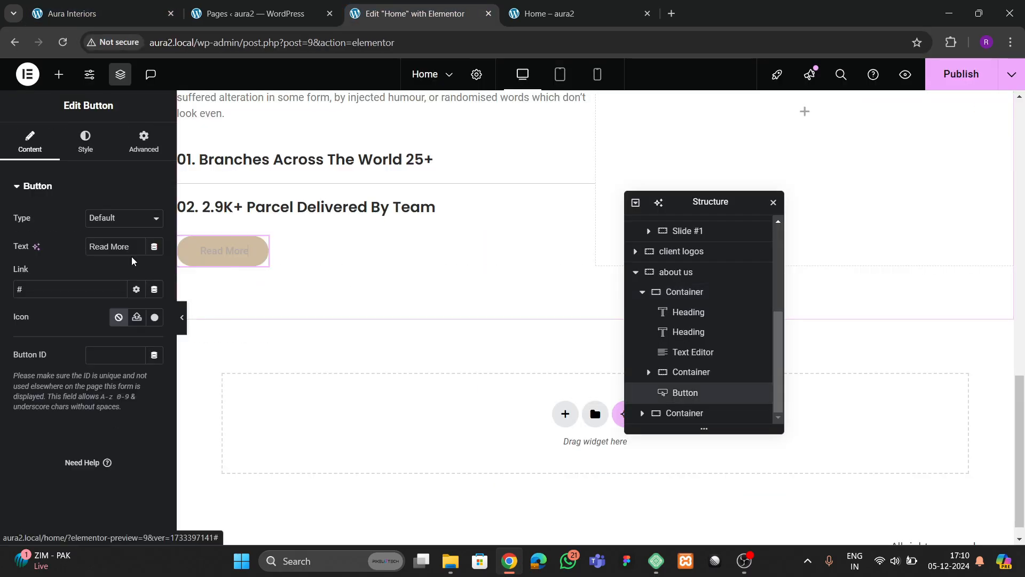
{"action": "left_click", "coordinate": [218, 252]}
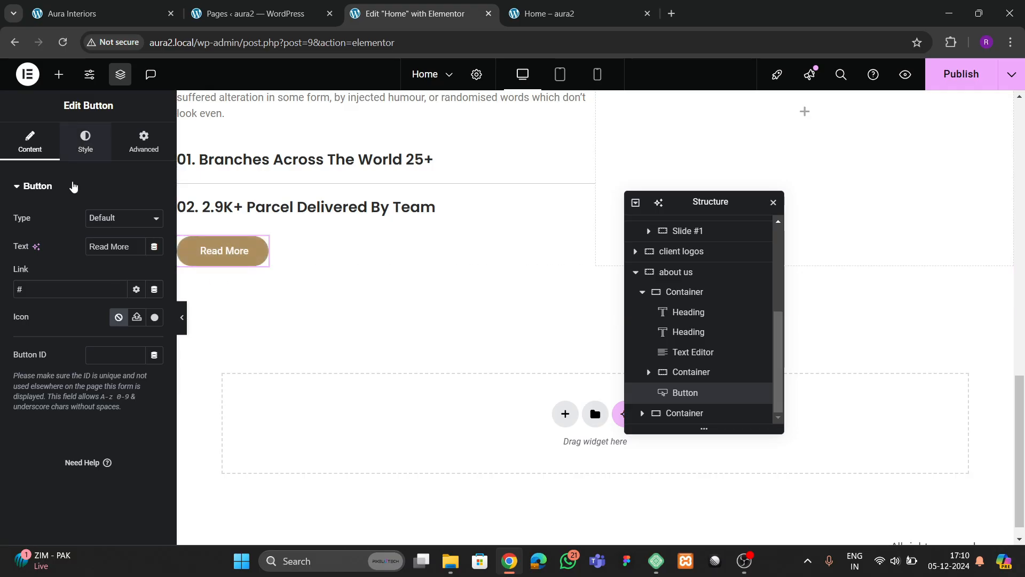
{"action": "left_click", "coordinate": [85, 141]}
{"action": "left_click", "coordinate": [126, 301]}
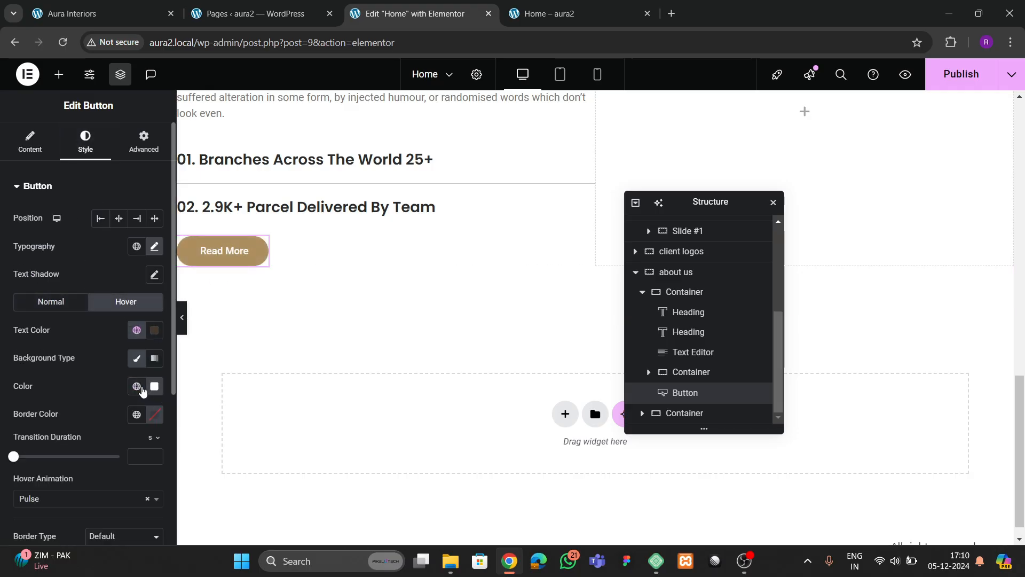
{"action": "left_click", "coordinate": [136, 388]}
{"action": "left_click", "coordinate": [85, 329]}
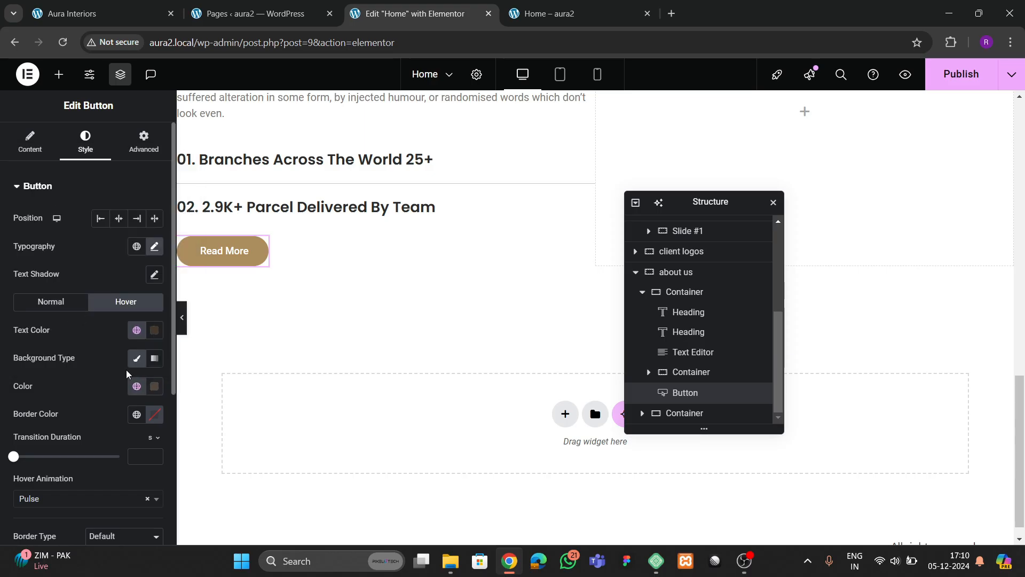
{"action": "left_click", "coordinate": [154, 330]}
{"action": "left_click", "coordinate": [153, 330]}
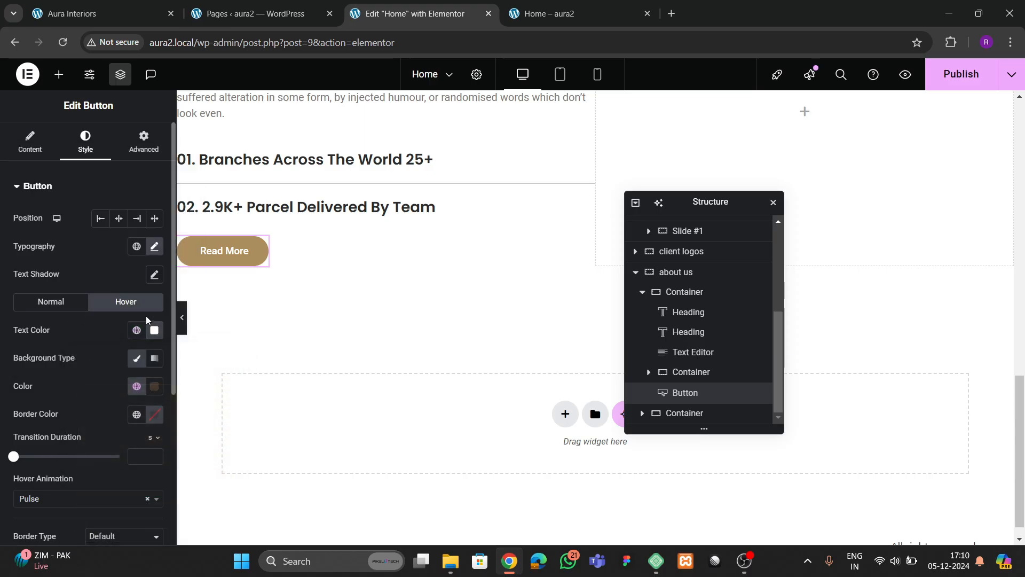
- Give the button a 30 px top margin and publish the page
{"action": "scroll", "coordinate": [313, 329], "scroll_direction": "up", "scroll_amount": 1}
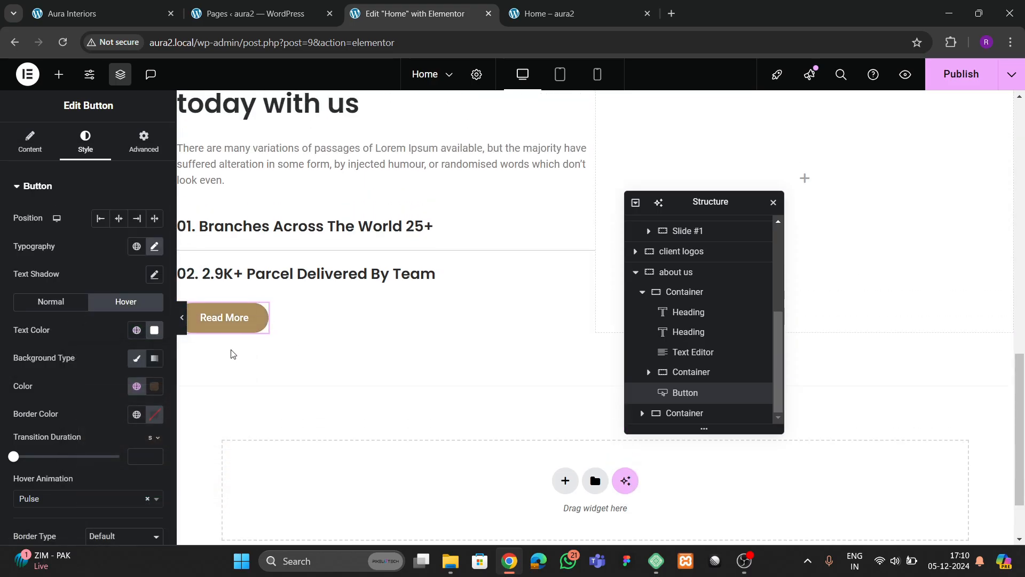
{"action": "left_click", "coordinate": [143, 142]}
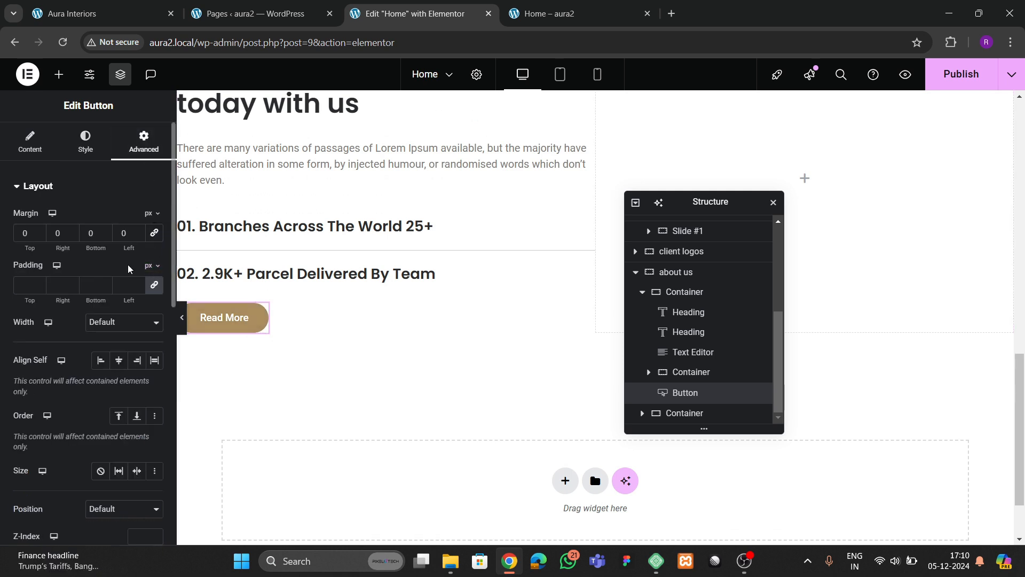
{"action": "type", "text": "3"}
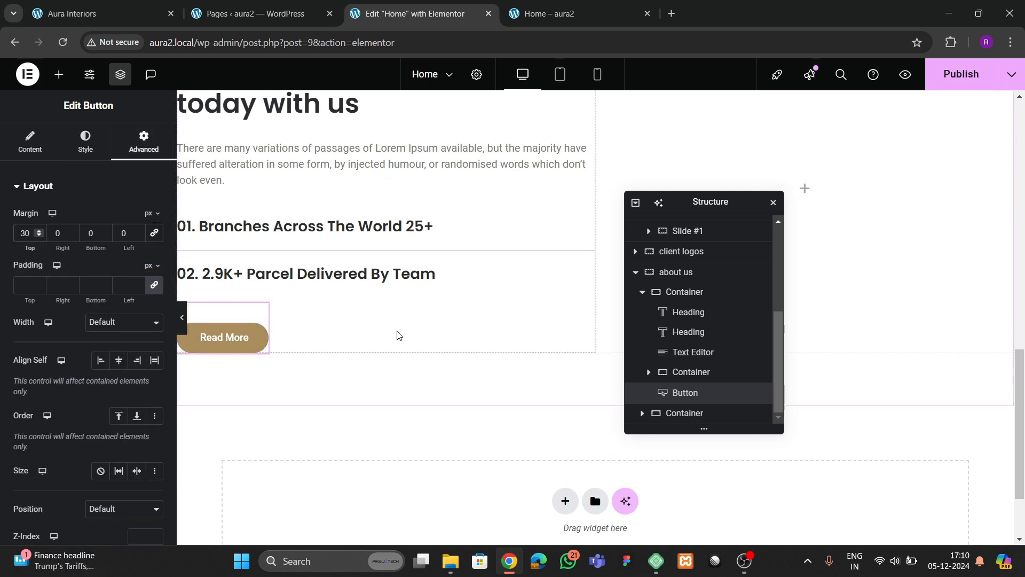
{"action": "scroll", "coordinate": [401, 338], "scroll_direction": "up", "scroll_amount": 2}
{"action": "left_click", "coordinate": [972, 85]}
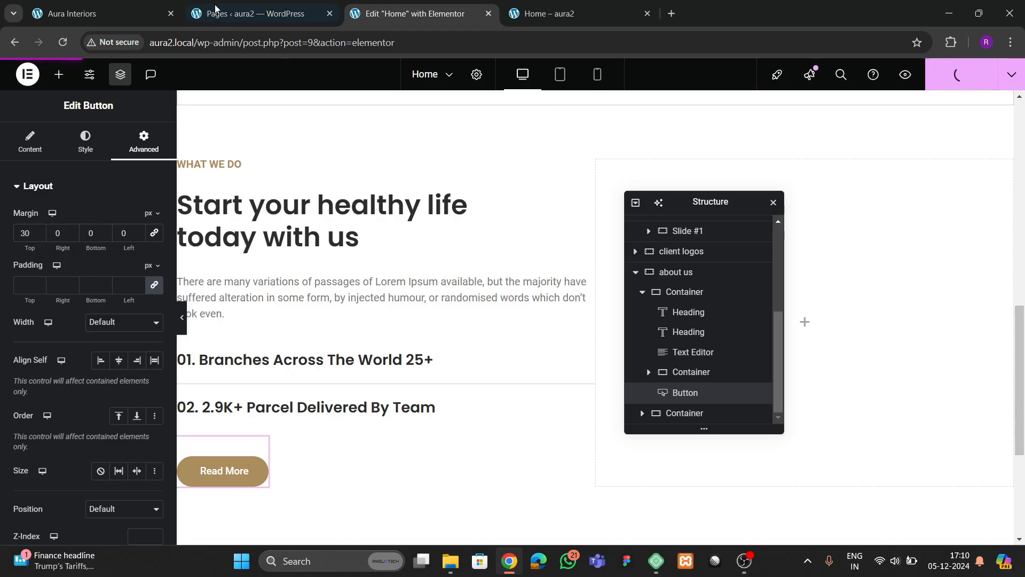
- Compare the about section against the live reference site
{"action": "left_click", "coordinate": [88, 14]}
{"action": "scroll", "coordinate": [422, 296], "scroll_direction": "up", "scroll_amount": 2}
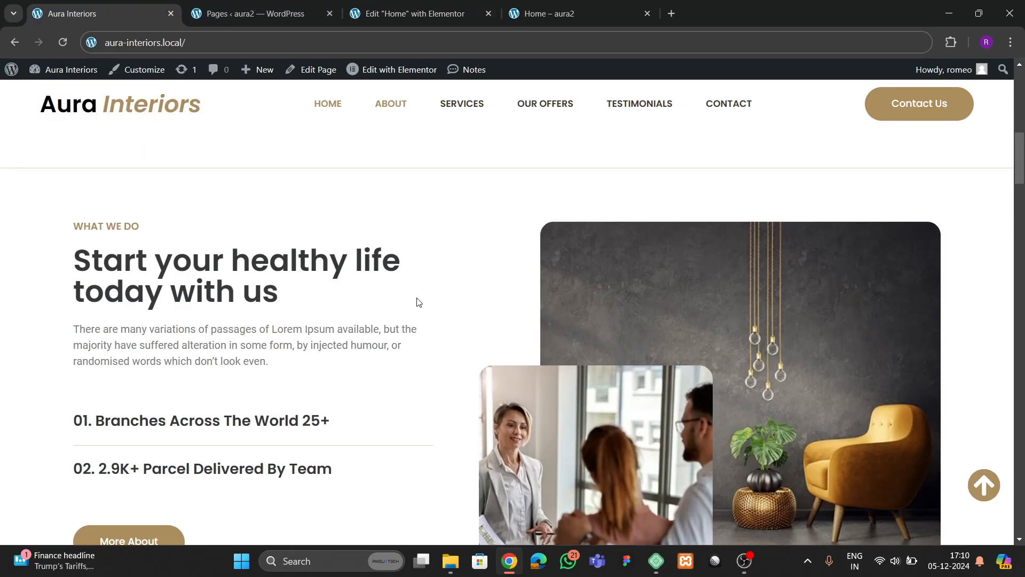
{"action": "scroll", "coordinate": [442, 345], "scroll_direction": "down", "scroll_amount": 2}
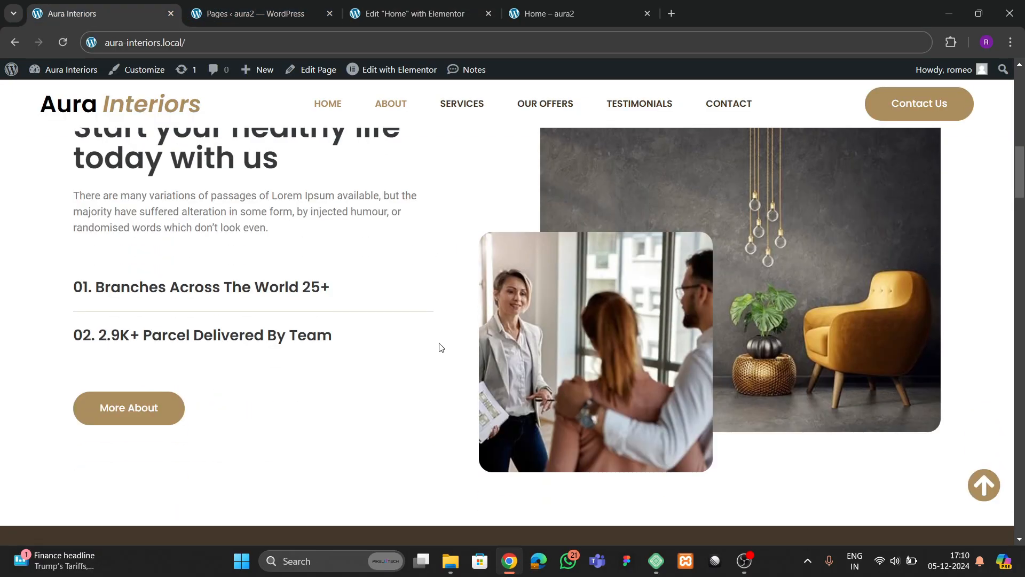
{"action": "scroll", "coordinate": [422, 331], "scroll_direction": "up", "scroll_amount": 1}
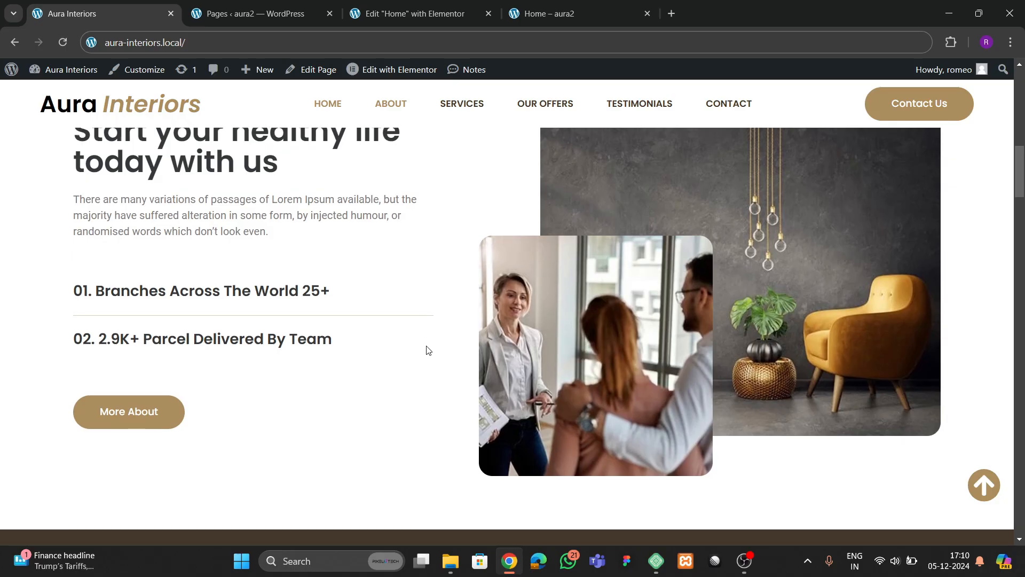
{"action": "left_click", "coordinate": [406, 17]}
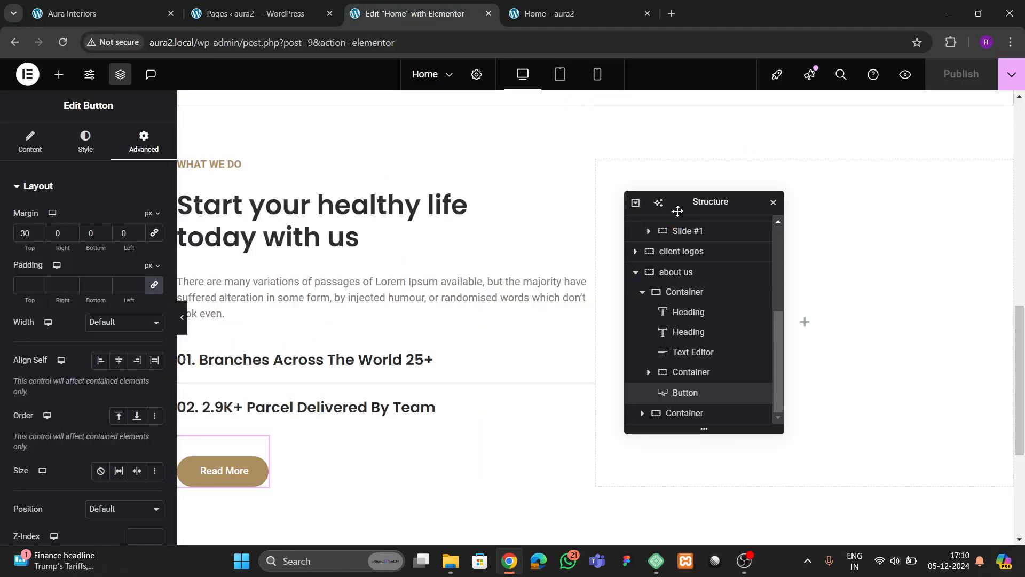
- Add an Image widget to the empty right column showing the armchair-and-hanging-lamps photo
{"action": "left_click_drag", "start_coordinate": [674, 209], "coordinate": [397, 242]}
{"action": "left_click", "coordinate": [59, 74]}
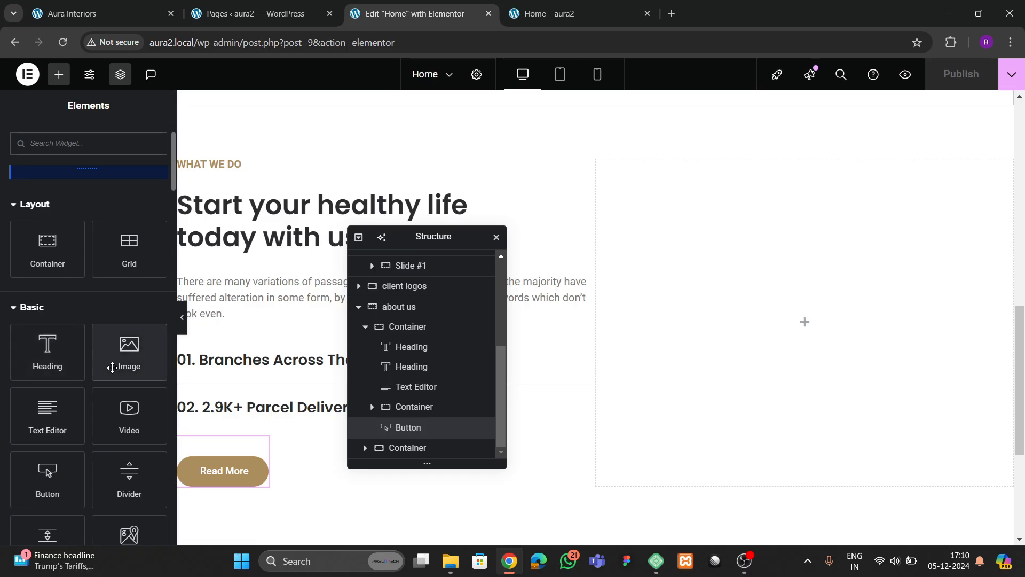
{"action": "left_click_drag", "start_coordinate": [115, 357], "coordinate": [684, 336]}
{"action": "left_click", "coordinate": [91, 255]}
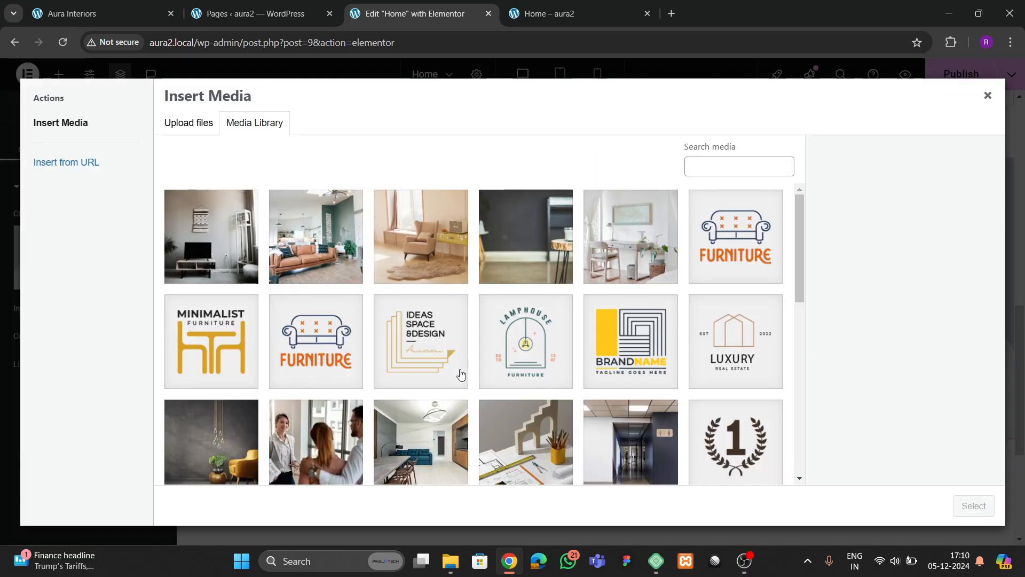
{"action": "scroll", "coordinate": [461, 374], "scroll_direction": "down", "scroll_amount": 4}
{"action": "left_click", "coordinate": [243, 282]}
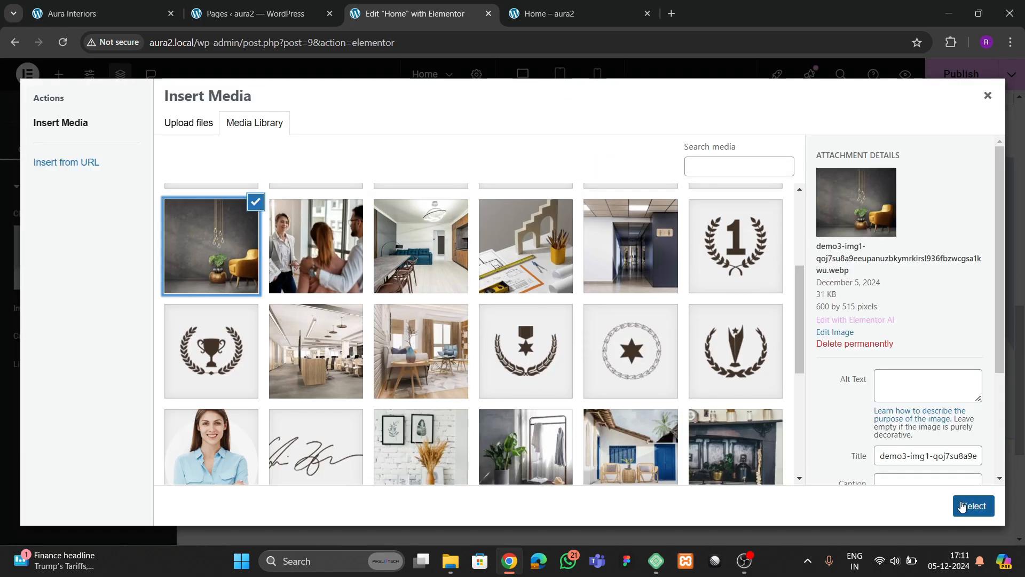
{"action": "left_click", "coordinate": [973, 506]}
{"action": "left_click", "coordinate": [101, 14]}
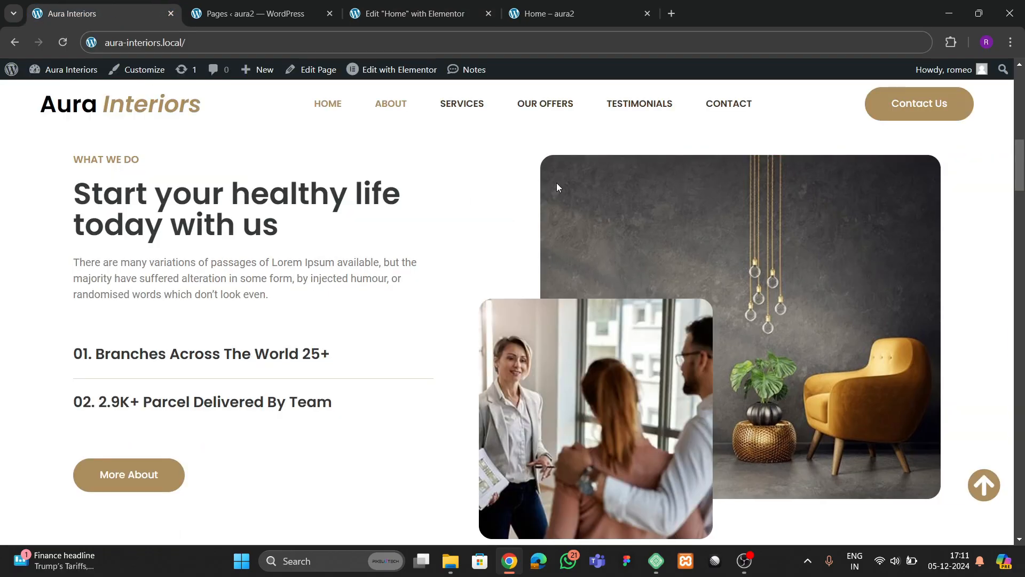
{"action": "left_click", "coordinate": [423, 13]}
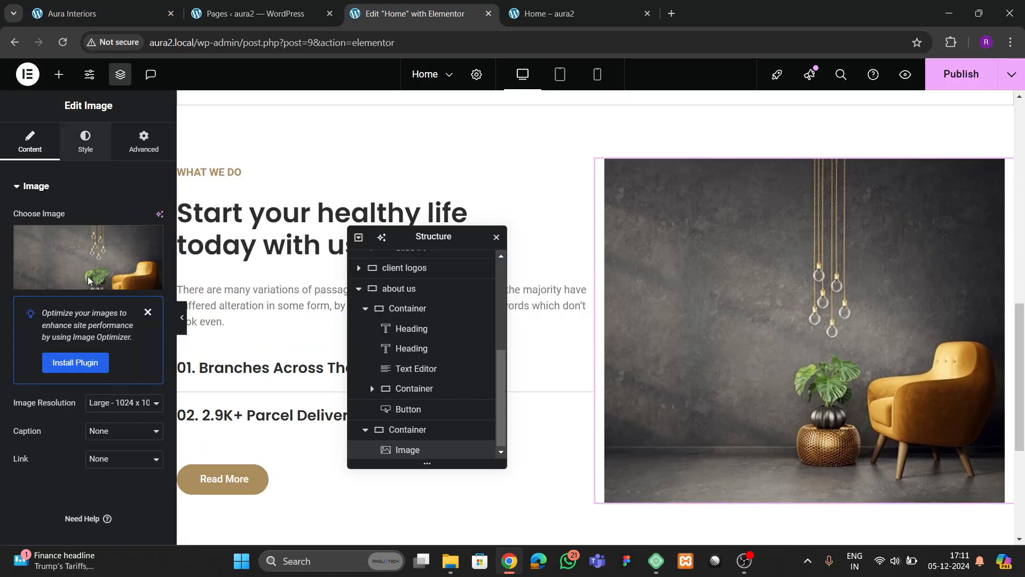
- Round the armchair image's corners to 20 px in its Style settings
{"action": "left_click", "coordinate": [86, 142]}
{"action": "scroll", "coordinate": [75, 386], "scroll_direction": "down", "scroll_amount": 3}
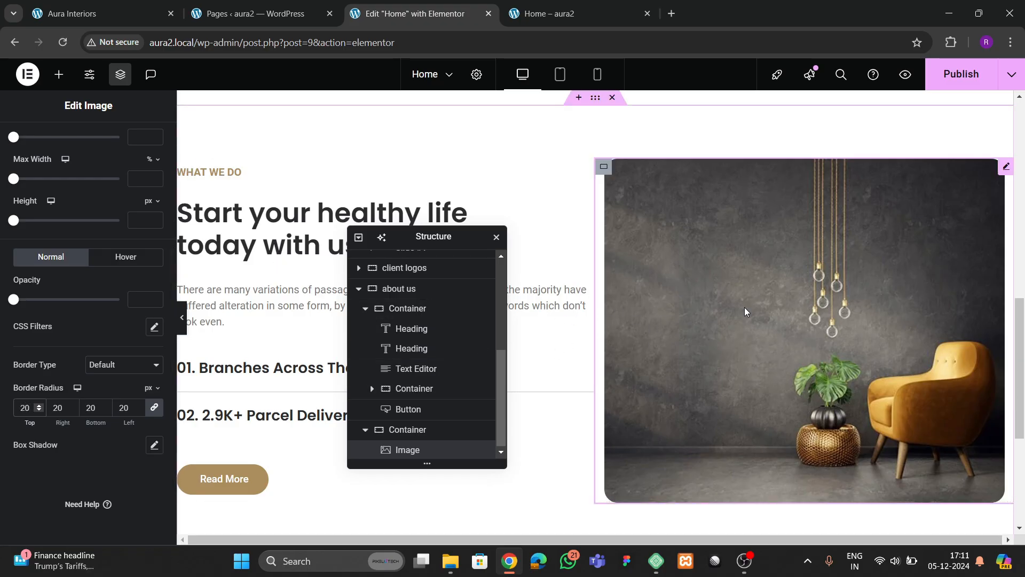
{"action": "scroll", "coordinate": [609, 270], "scroll_direction": "up", "scroll_amount": 2}
{"action": "left_click", "coordinate": [596, 233]}
- Set the about us section's items to Align Center with linked 50 px column and row gaps
{"action": "left_click", "coordinate": [31, 147]}
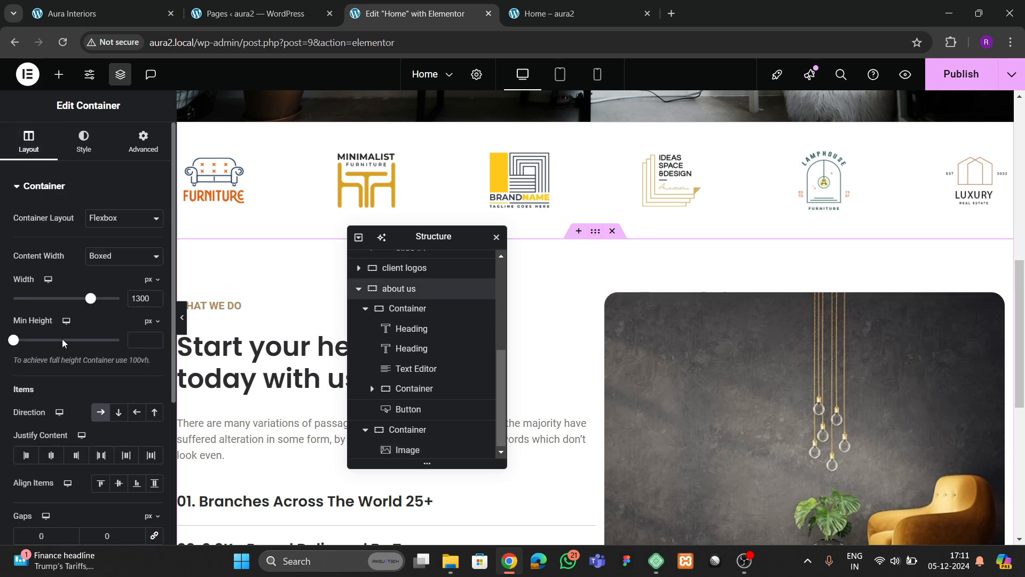
{"action": "scroll", "coordinate": [101, 320], "scroll_direction": "down", "scroll_amount": 3}
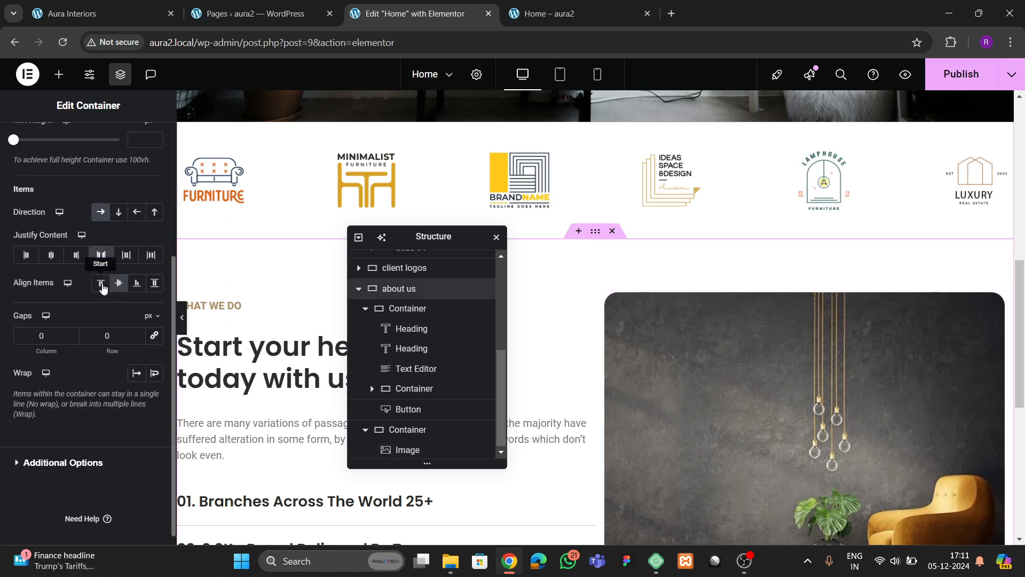
{"action": "left_click", "coordinate": [101, 284]}
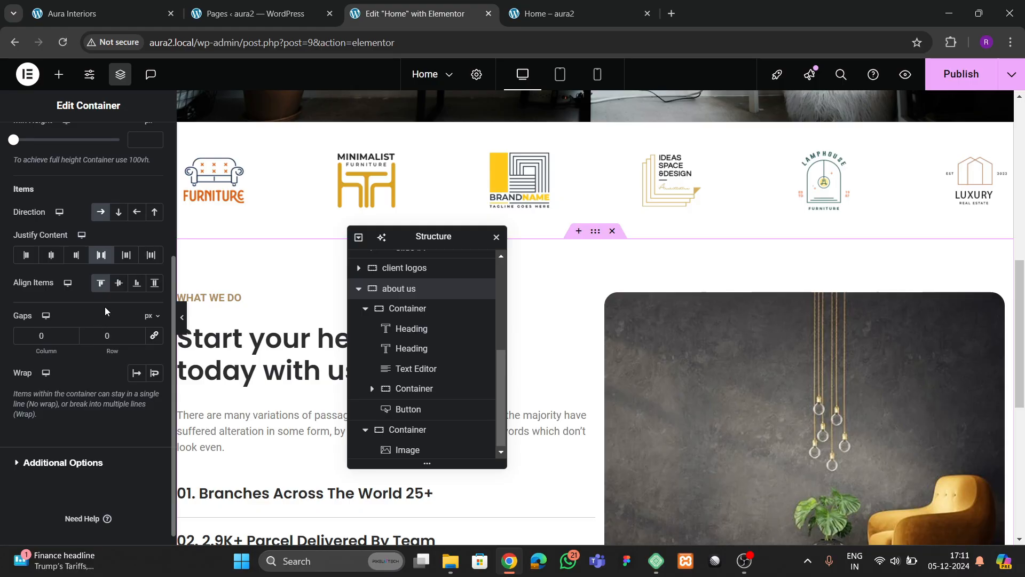
{"action": "left_click", "coordinate": [121, 285]}
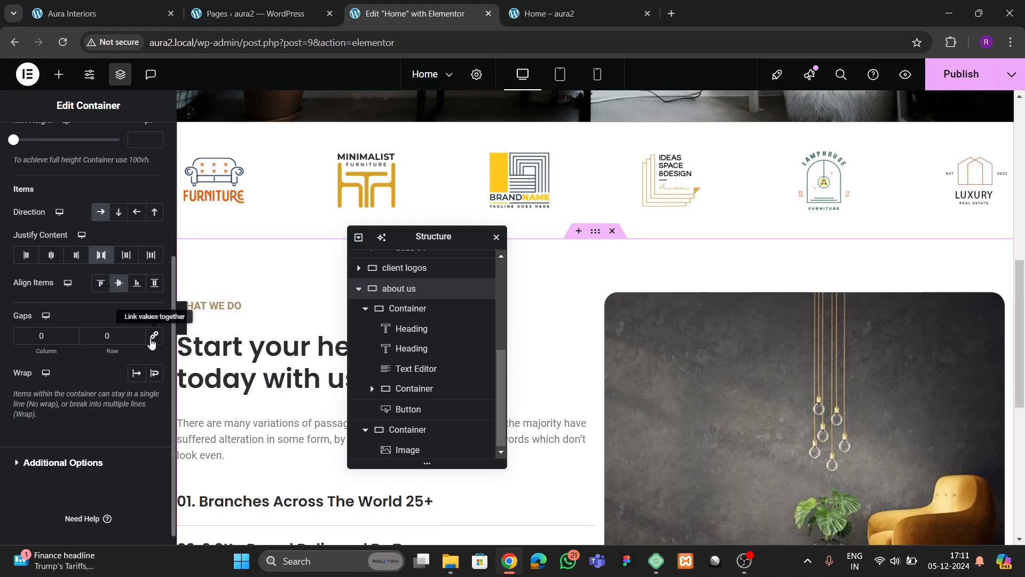
{"action": "left_click", "coordinate": [154, 336]}
{"action": "left_click", "coordinate": [104, 337]}
{"action": "type", "text": "5"}
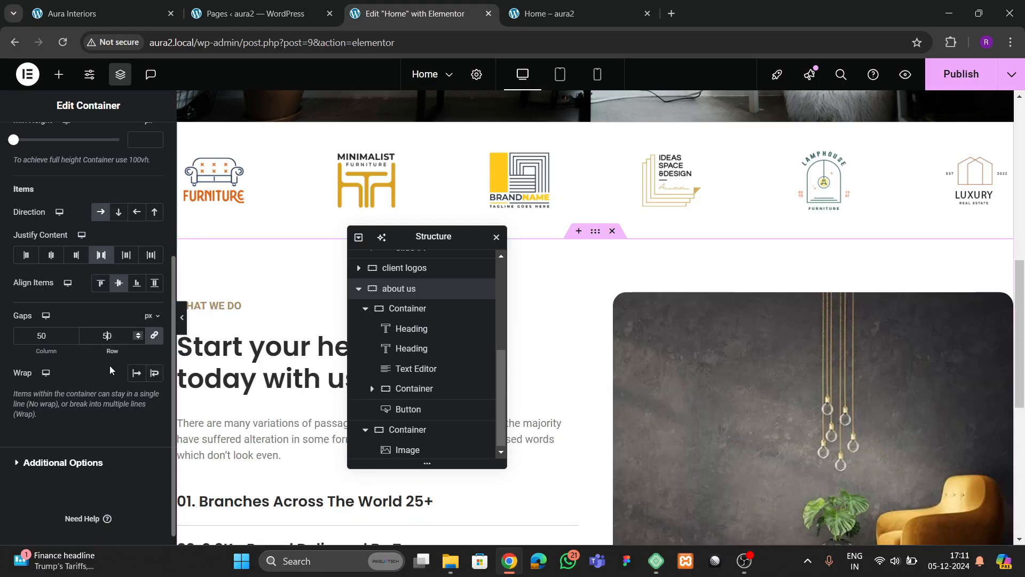
{"action": "scroll", "coordinate": [633, 386], "scroll_direction": "down", "scroll_amount": 3}
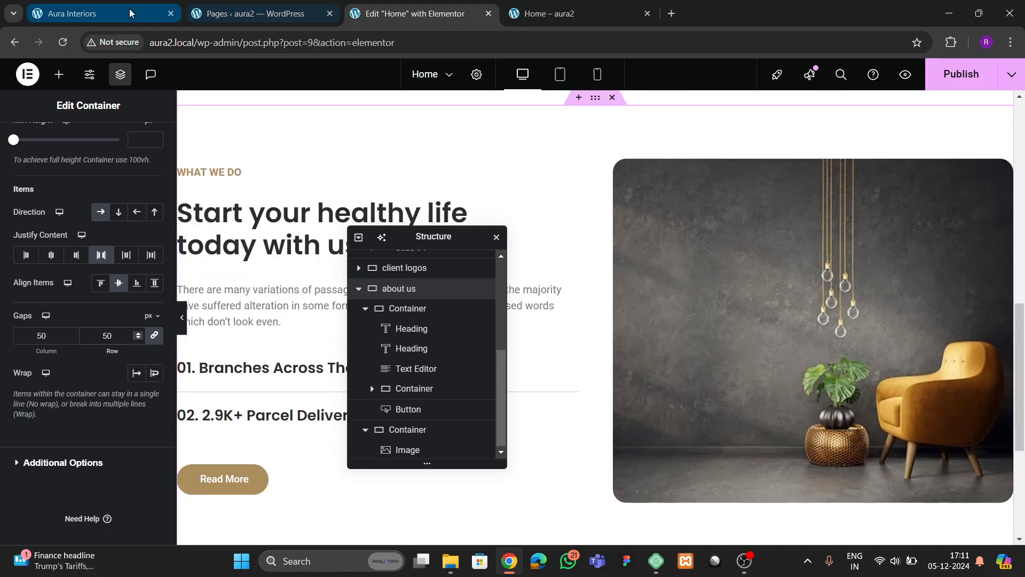
- Check the live reference site, then bring up the actions for the armchair photo
{"action": "left_click", "coordinate": [101, 13]}
{"action": "left_click", "coordinate": [412, 13]}
{"action": "left_click", "coordinate": [677, 279]}
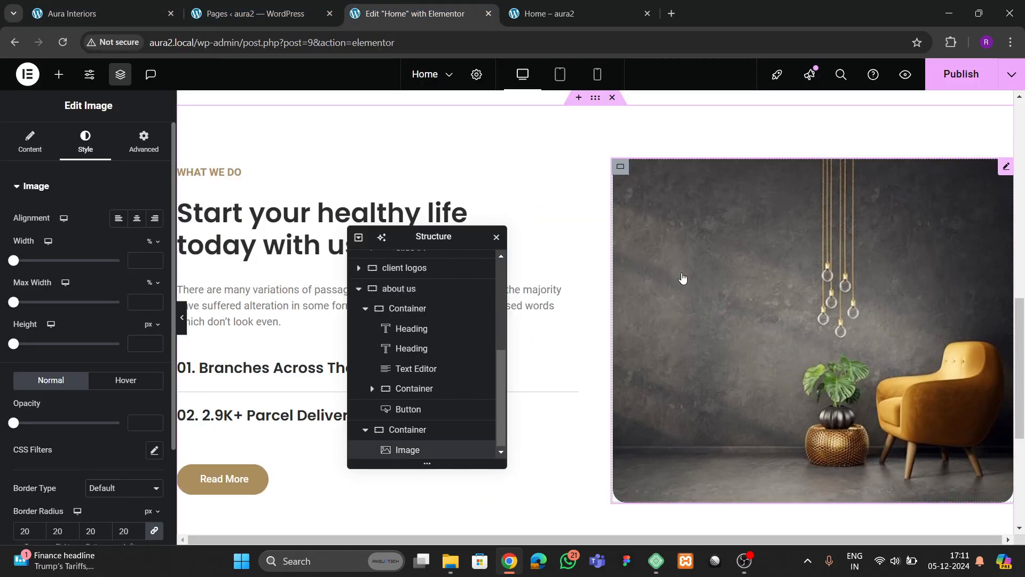
{"action": "right_click", "coordinate": [682, 279]}
- Duplicate the armchair image and replace the copy with the people-meeting photo
{"action": "left_click", "coordinate": [709, 273]}
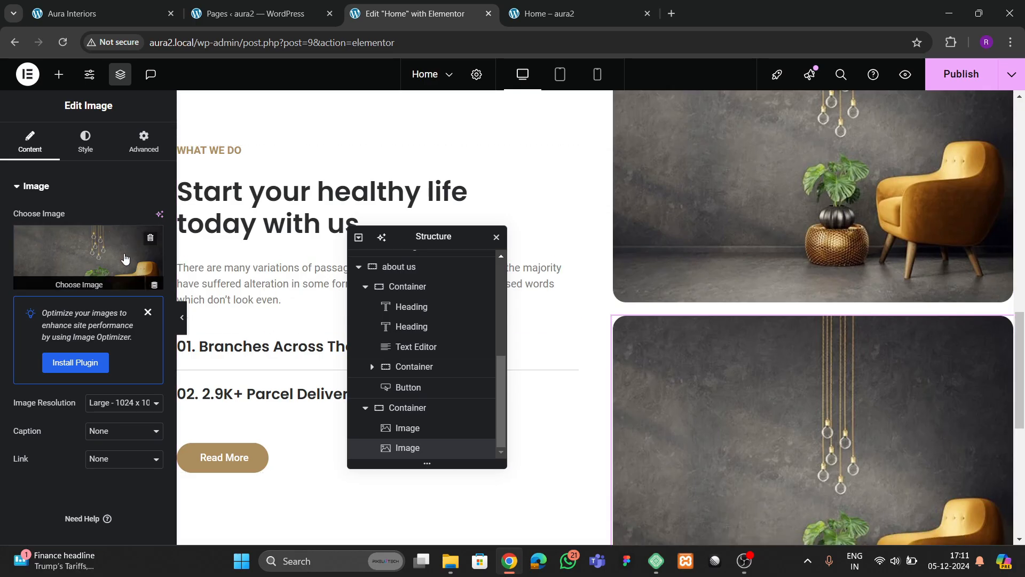
{"action": "left_click", "coordinate": [88, 256]}
{"action": "scroll", "coordinate": [343, 332], "scroll_direction": "down", "scroll_amount": 4}
{"action": "scroll", "coordinate": [331, 281], "scroll_direction": "up", "scroll_amount": 1}
{"action": "left_click", "coordinate": [331, 281]}
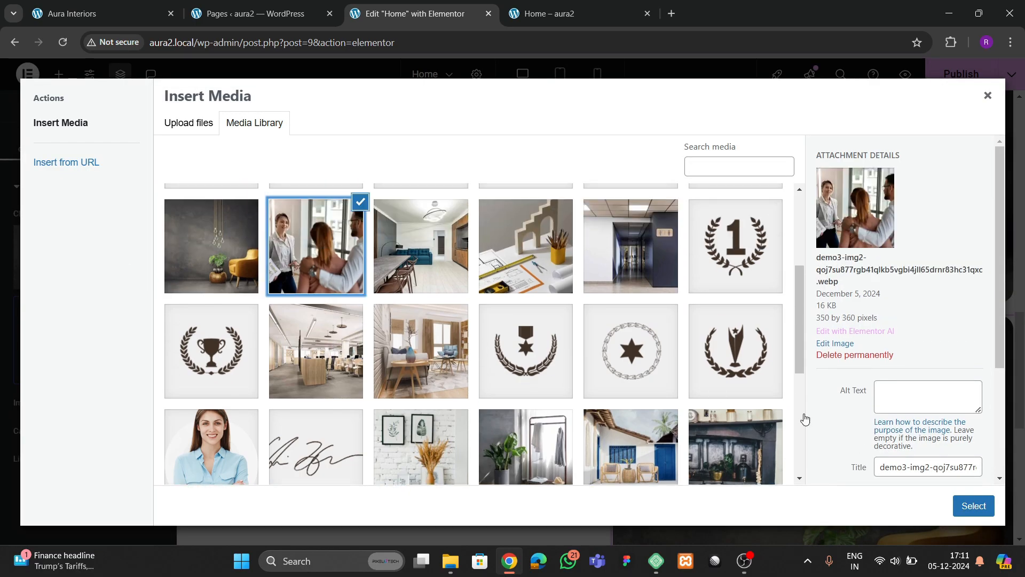
{"action": "left_click", "coordinate": [973, 505]}
- Left-align the meeting photo in its column
{"action": "scroll", "coordinate": [791, 355], "scroll_direction": "down", "scroll_amount": 1}
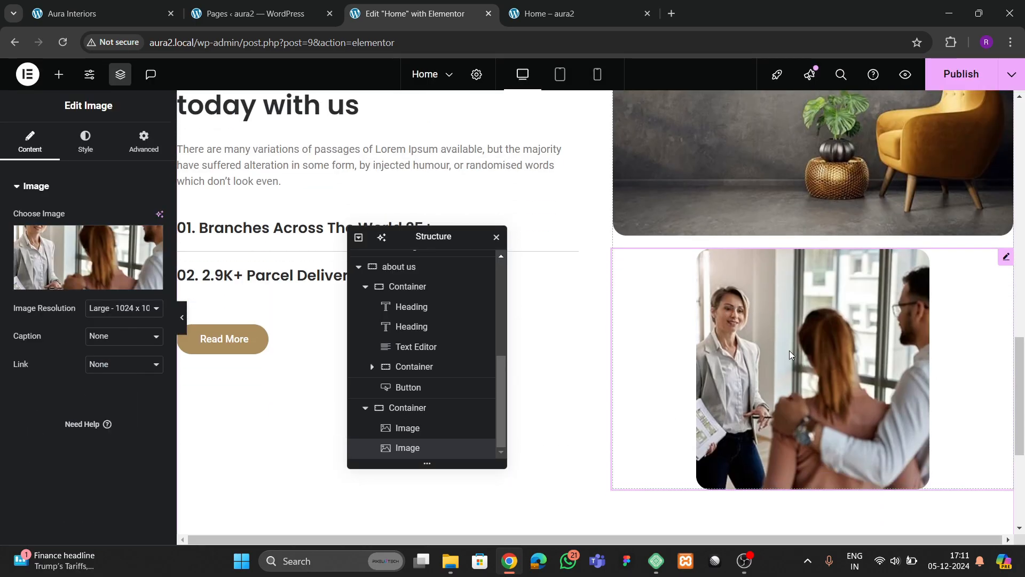
{"action": "left_click", "coordinate": [86, 141]}
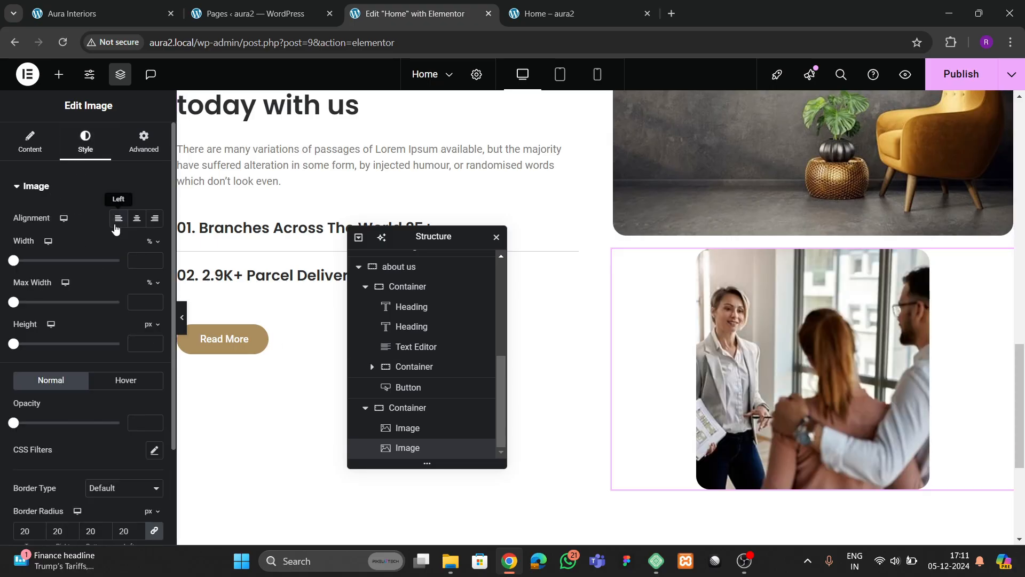
{"action": "left_click", "coordinate": [116, 220]}
{"action": "left_click", "coordinate": [657, 233]}
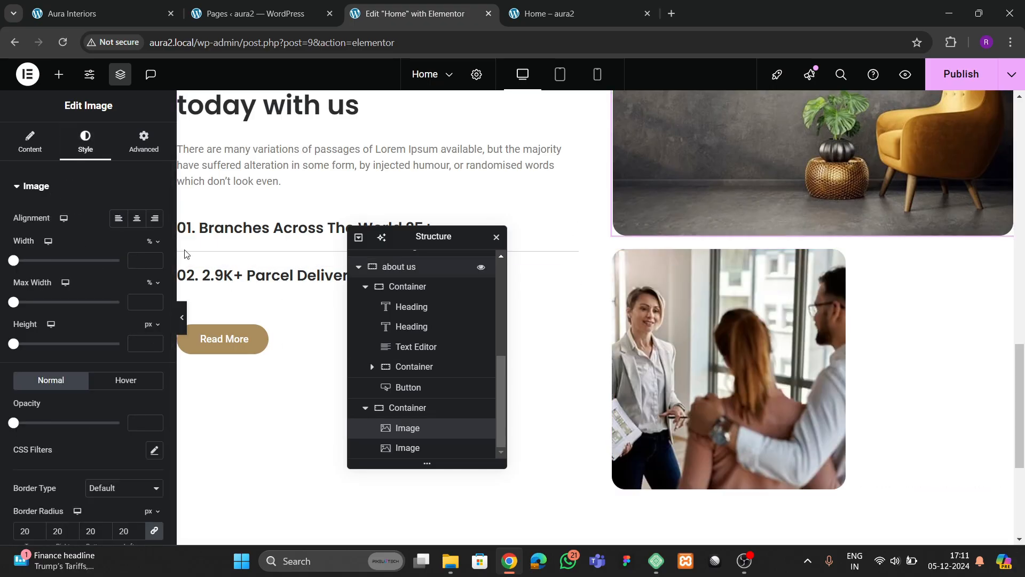
{"action": "left_click", "coordinate": [1002, 257]}
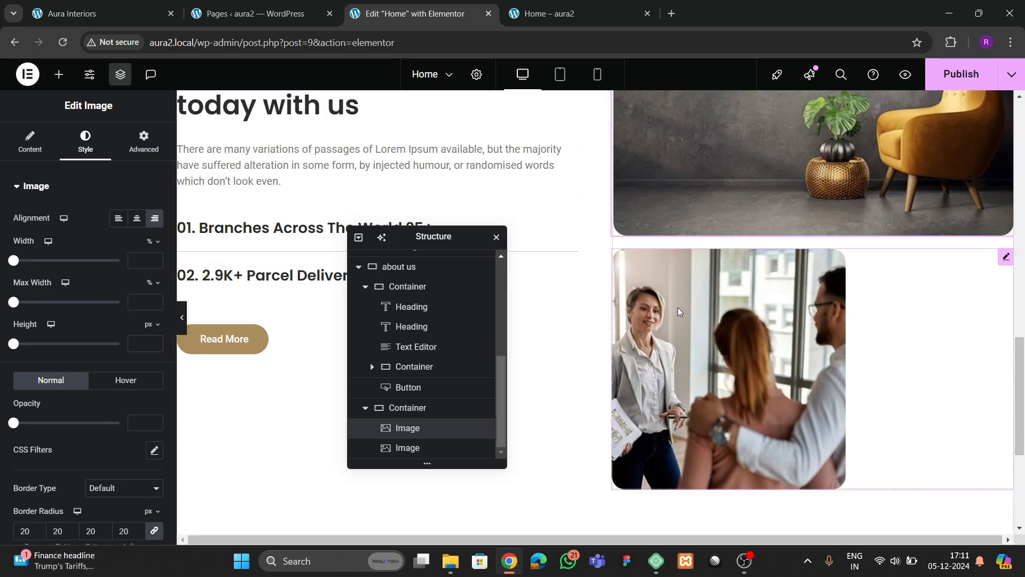
- Set the meeting photo's top margin to -20 em so it overlaps the chair photo
{"action": "left_click", "coordinate": [144, 141]}
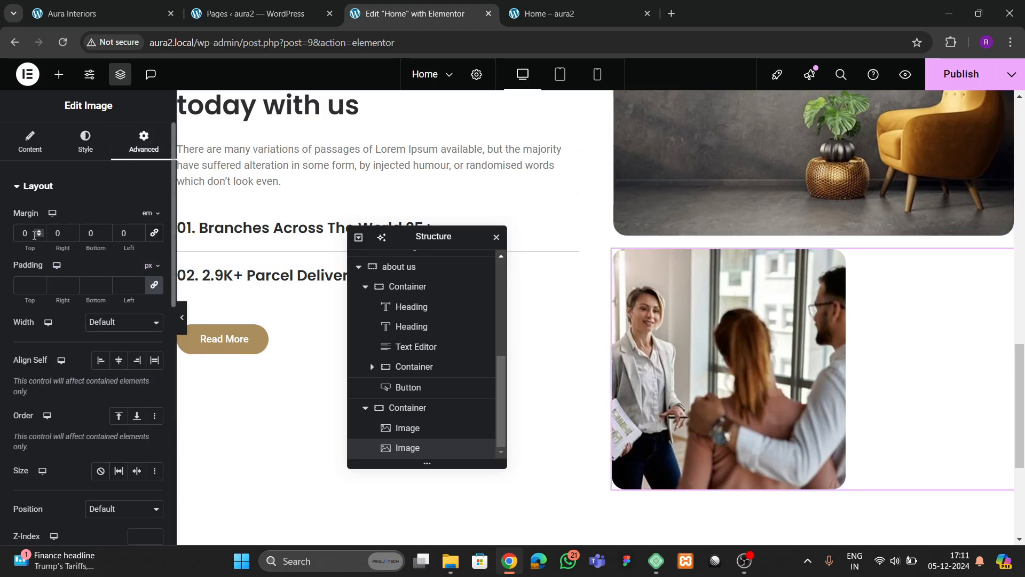
{"action": "left_click", "coordinate": [38, 238]}
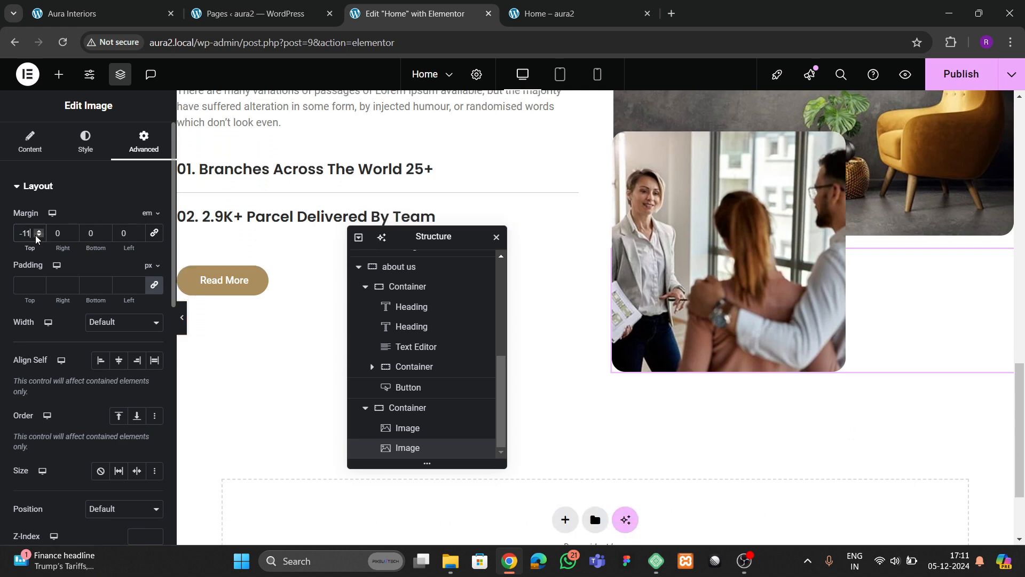
{"action": "left_click", "coordinate": [37, 238]}
{"action": "scroll", "coordinate": [599, 328], "scroll_direction": "up", "scroll_amount": 5}
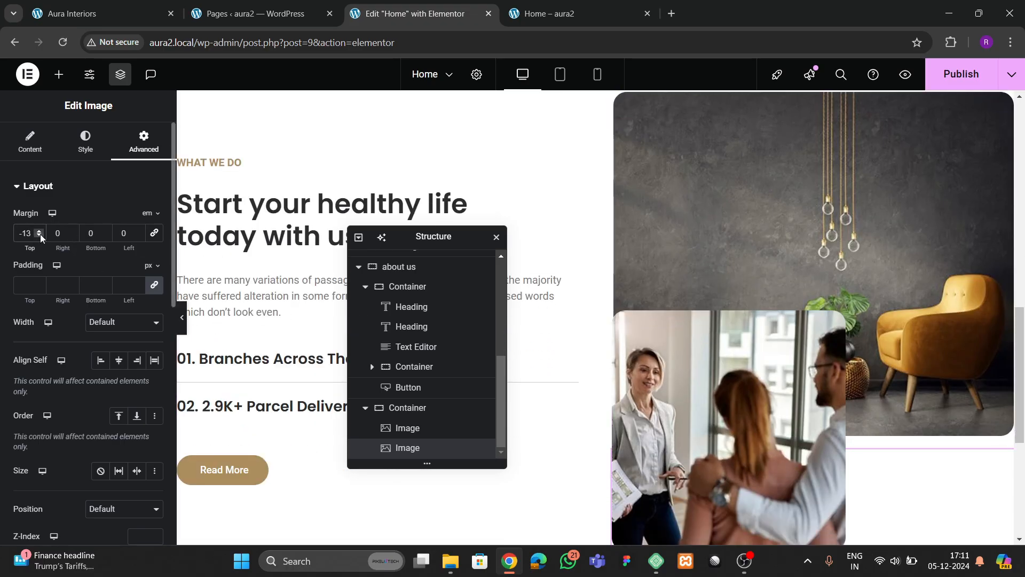
{"action": "left_click", "coordinate": [39, 236]}
{"action": "left_click", "coordinate": [39, 236]}
{"action": "left_click", "coordinate": [39, 236]}
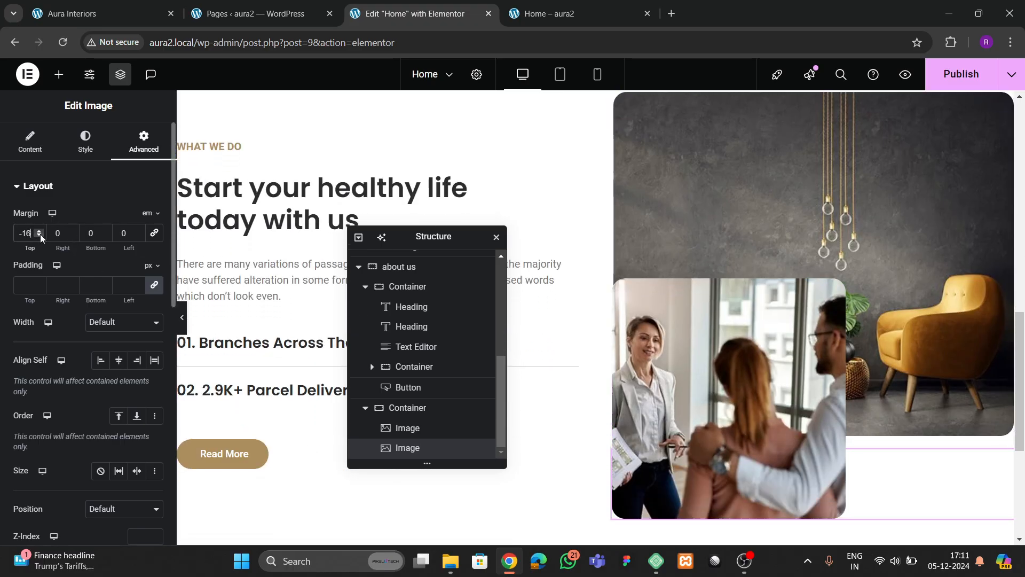
{"action": "left_click", "coordinate": [39, 236]}
{"action": "left_click", "coordinate": [39, 236]}
{"action": "left_click", "coordinate": [103, 12]}
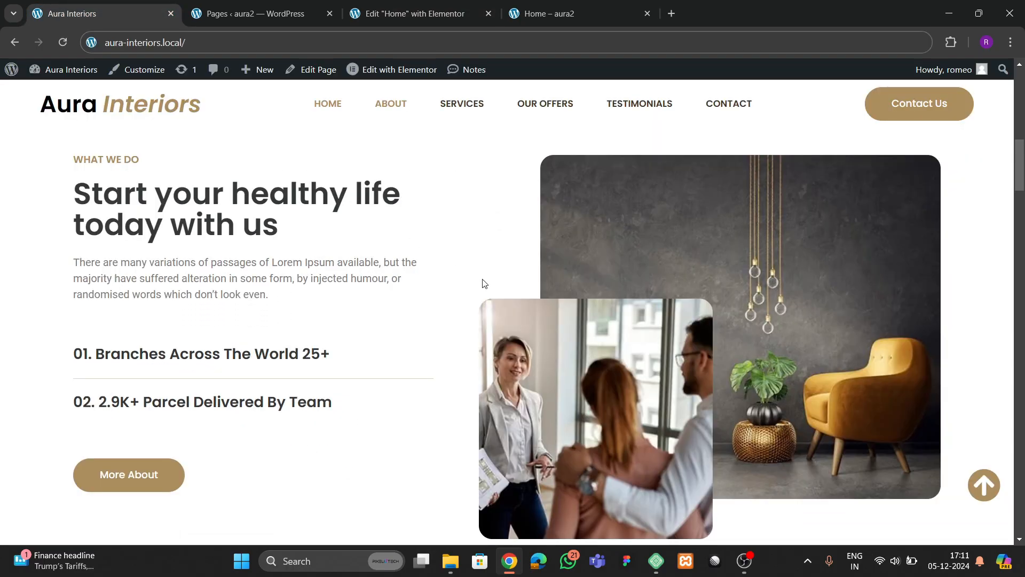
{"action": "scroll", "coordinate": [463, 309], "scroll_direction": "down", "scroll_amount": 2}
{"action": "left_click", "coordinate": [424, 16]}
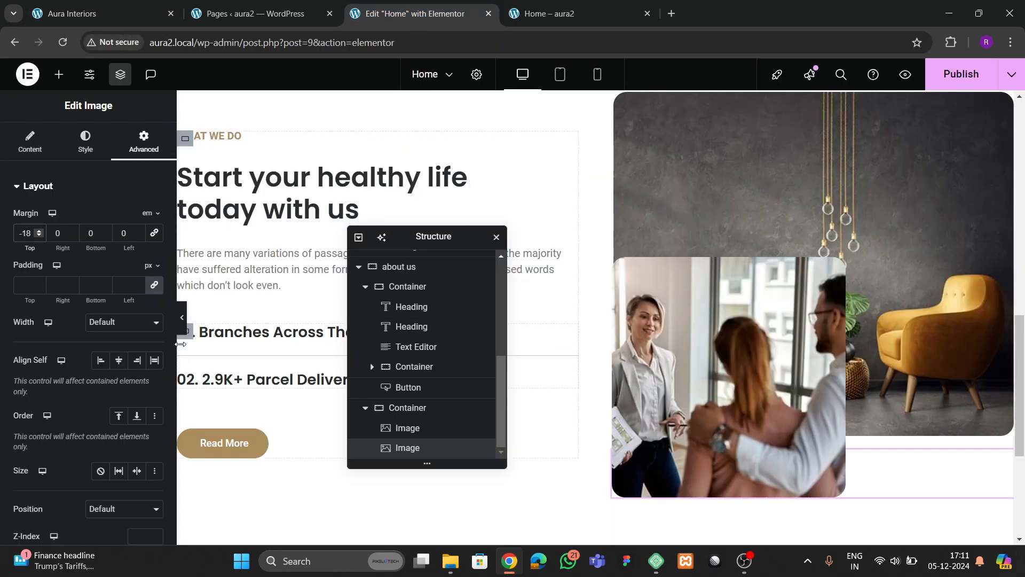
{"action": "left_click", "coordinate": [39, 236]}
{"action": "left_click", "coordinate": [40, 236]}
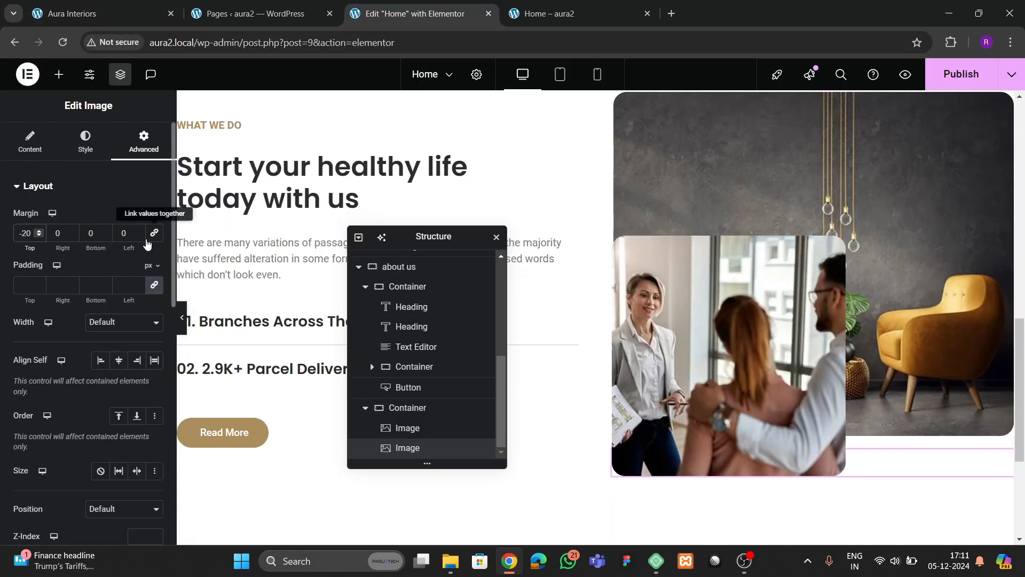
- Set the meeting photo's left margin to -4 em
{"action": "left_click", "coordinate": [139, 235]}
{"action": "left_click", "coordinate": [139, 236]}
{"action": "left_click", "coordinate": [138, 236]}
{"action": "left_click", "coordinate": [139, 235]}
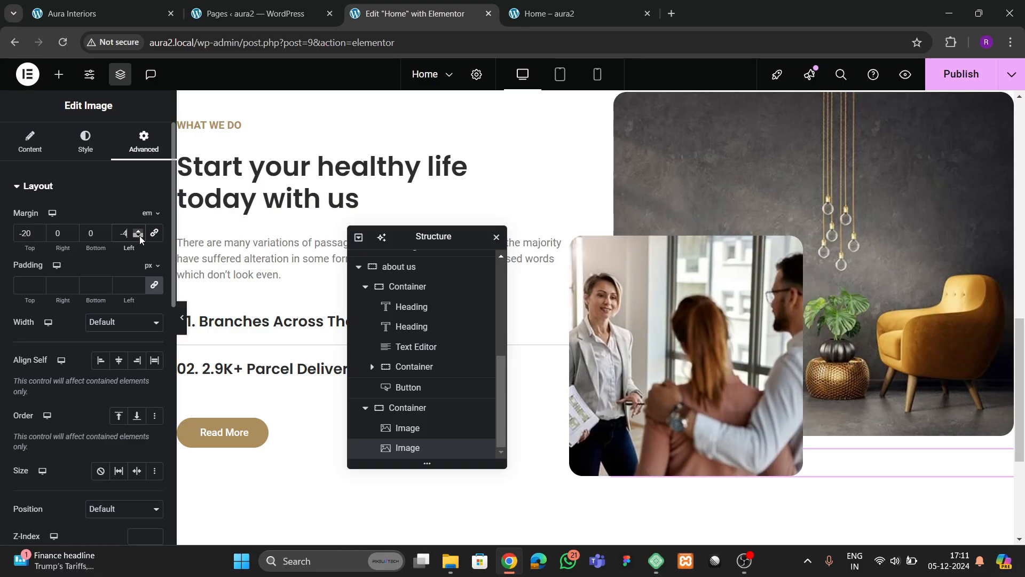
{"action": "scroll", "coordinate": [580, 267], "scroll_direction": "up", "scroll_amount": 3}
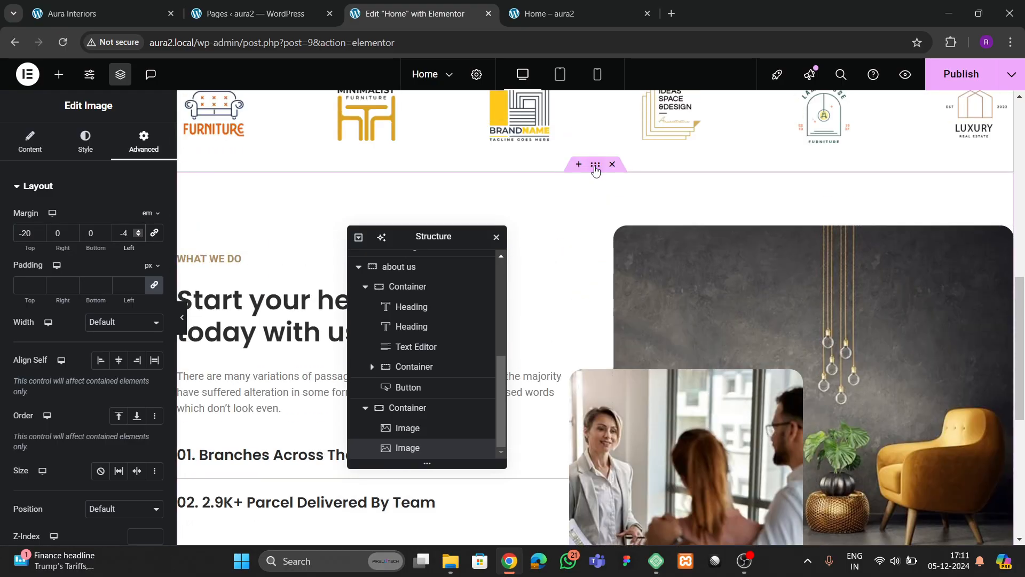
- Set the about us container's linked column and row gaps to 100 px
{"action": "left_click", "coordinate": [595, 166]}
{"action": "scroll", "coordinate": [113, 388], "scroll_direction": "down", "scroll_amount": 4}
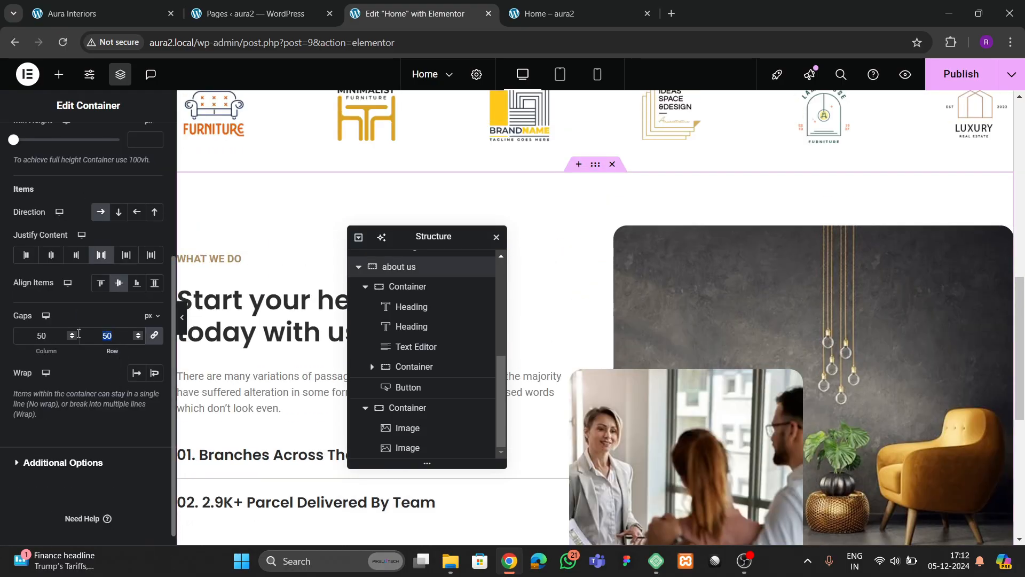
{"action": "type", "text": "100"}
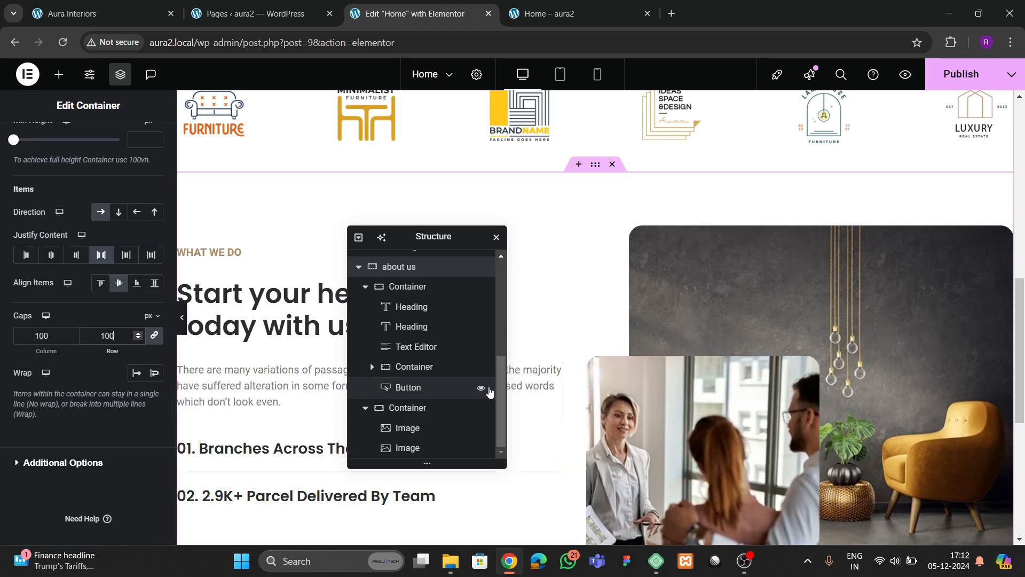
{"action": "key", "text": "BackSpace"}
{"action": "key", "text": "BackSpace"}
{"action": "type", "text": "50"}
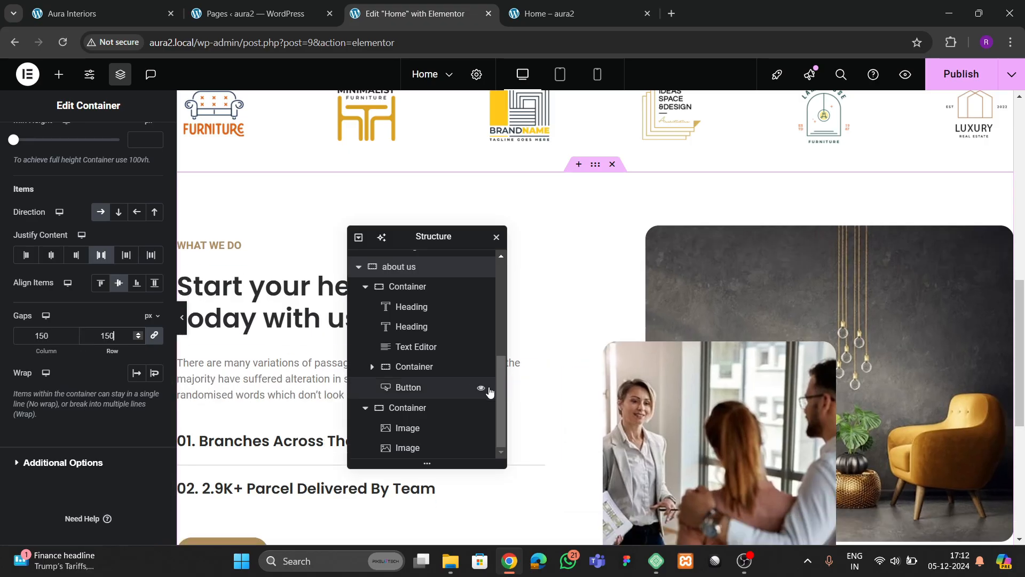
{"action": "key", "text": "BackSpace"}
{"action": "key", "text": "BackSpace"}
{"action": "type", "text": "20"}
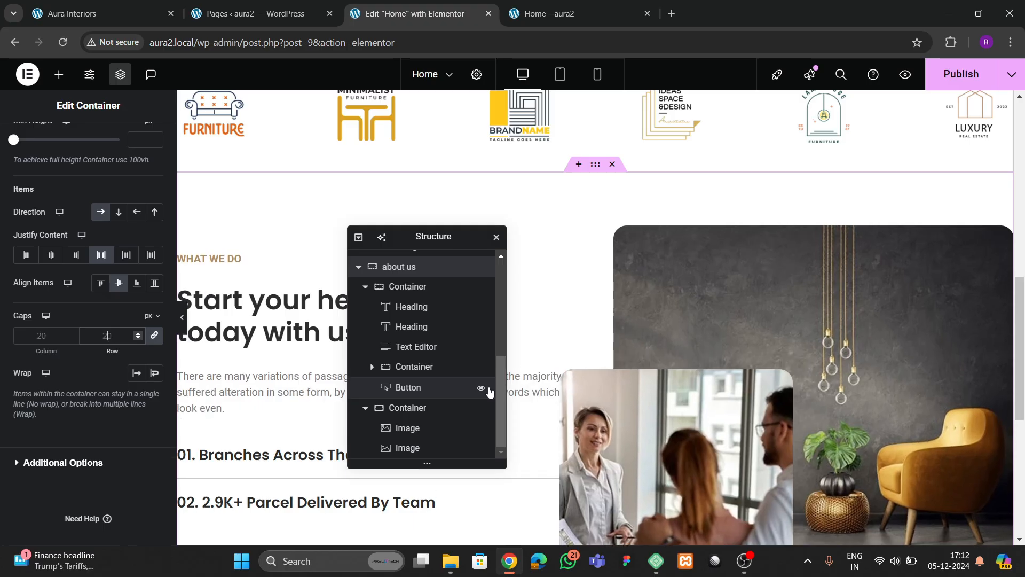
{"action": "key", "text": "BackSpace"}
{"action": "type", "text": "10"}
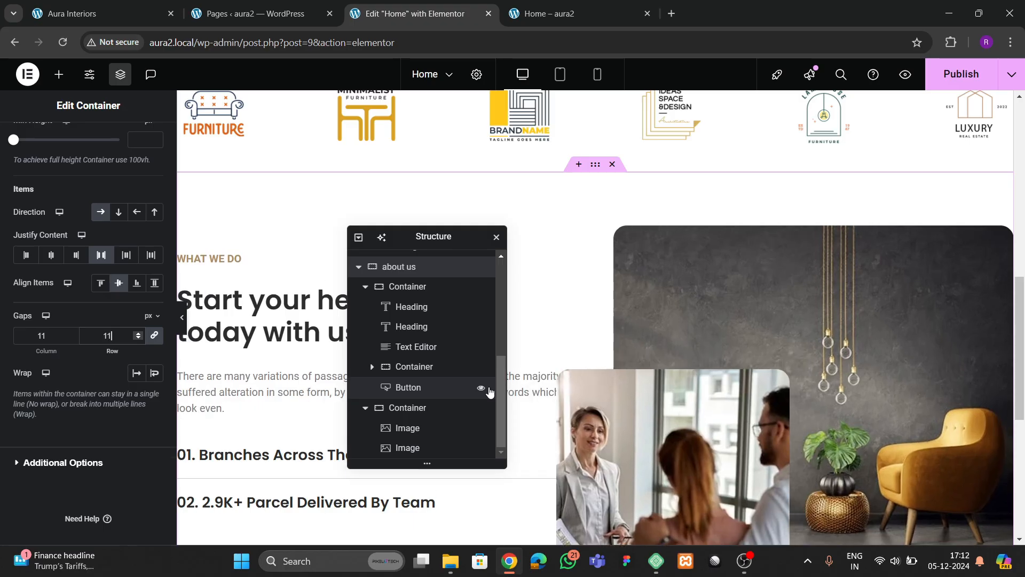
{"action": "key", "text": "BackSpace"}
{"action": "key", "text": "BackSpace"}
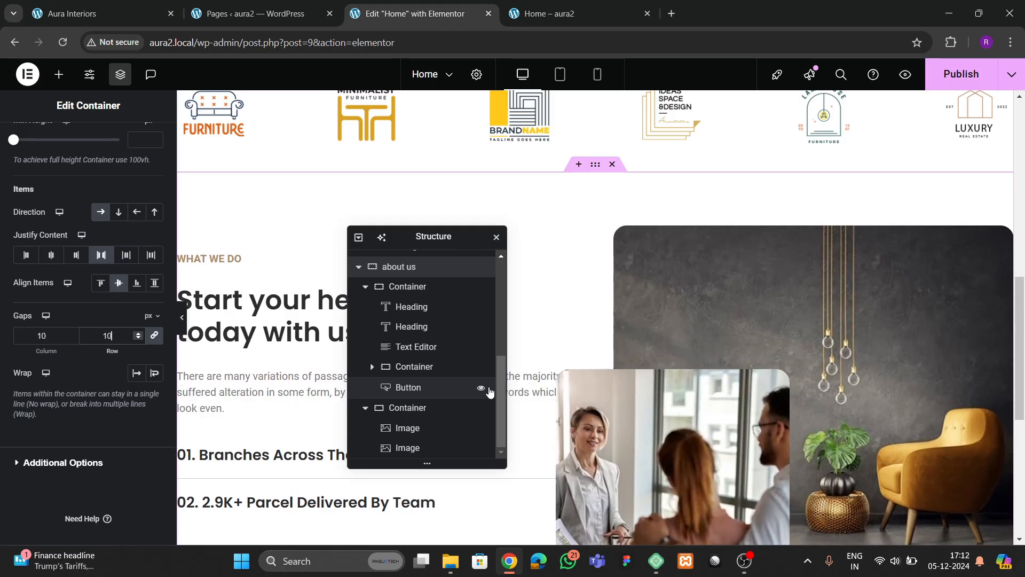
{"action": "type", "text": "00"}
{"action": "scroll", "coordinate": [881, 370], "scroll_direction": "down", "scroll_amount": 2}
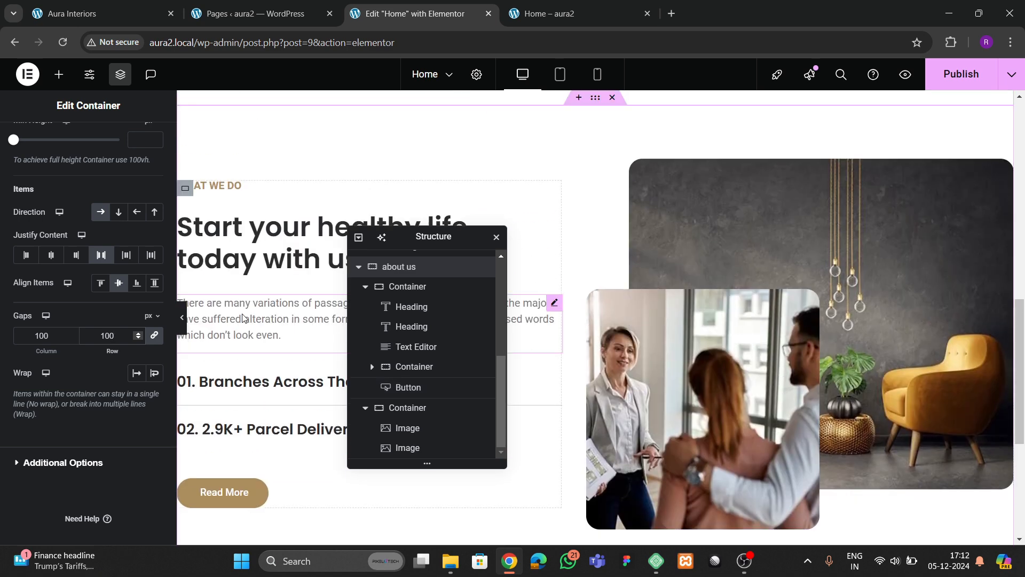
{"action": "left_click", "coordinate": [182, 316]}
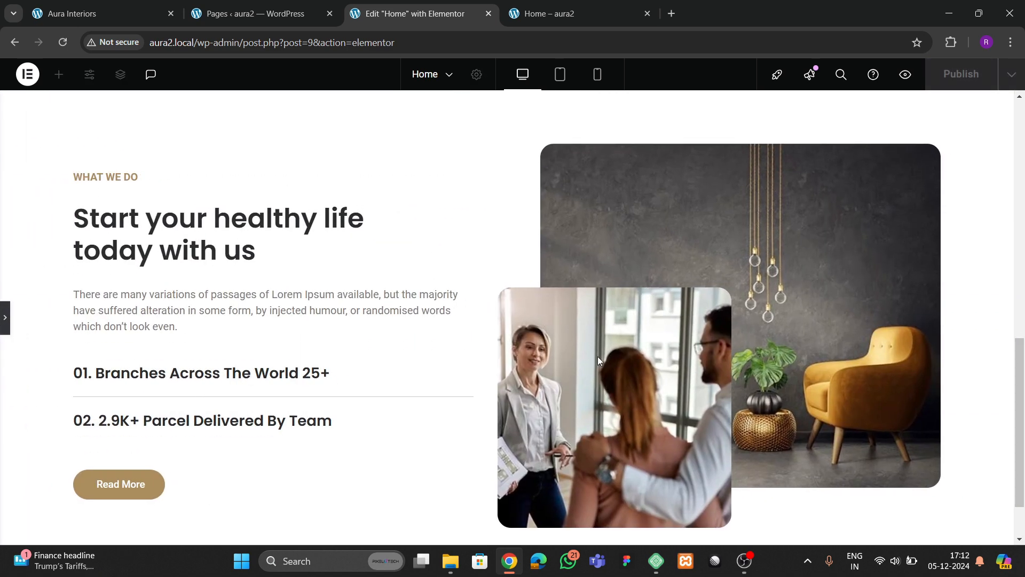
{"action": "scroll", "coordinate": [613, 377], "scroll_direction": "down", "scroll_amount": 2}
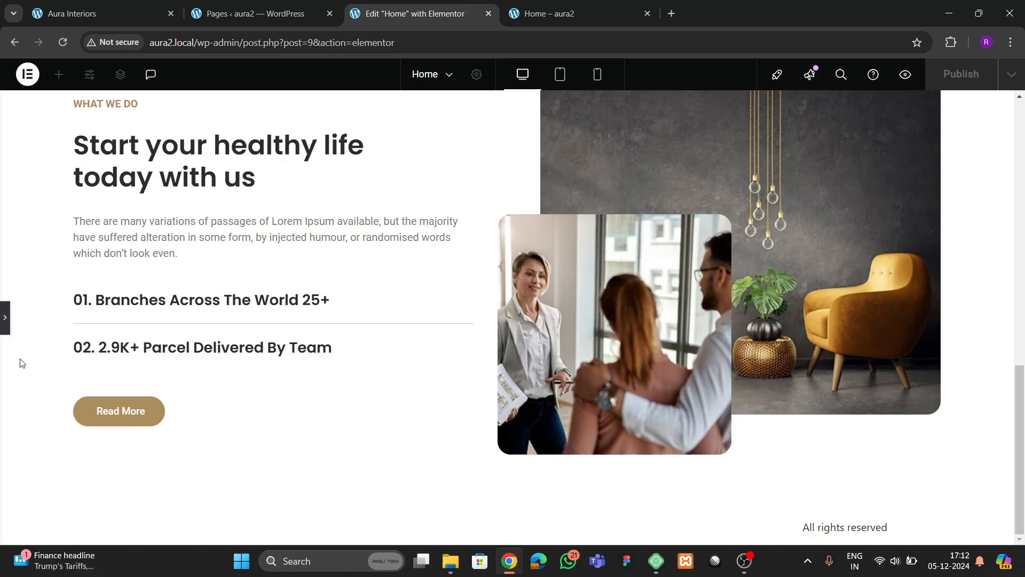
{"action": "left_click", "coordinate": [5, 327]}
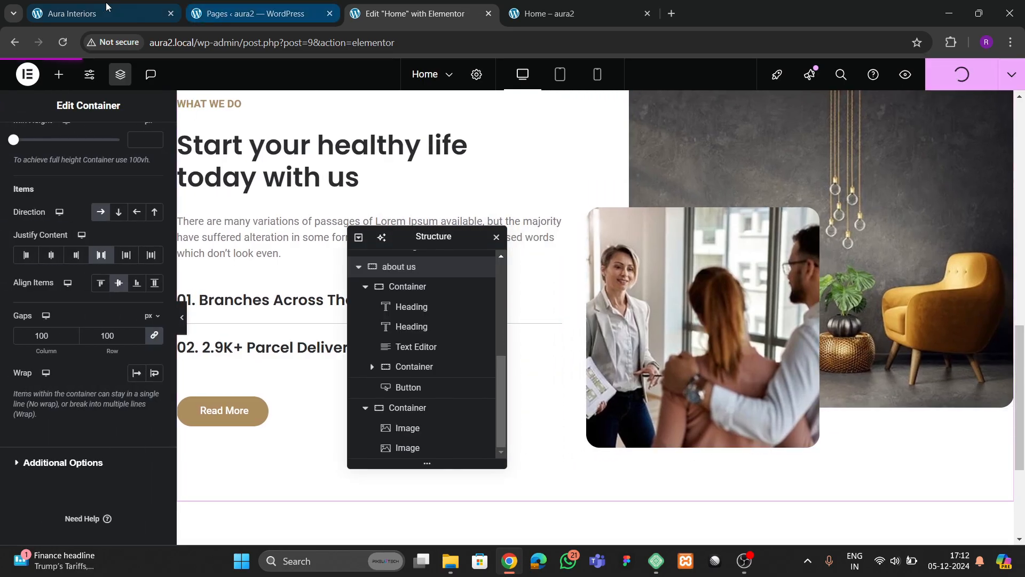
{"action": "left_click", "coordinate": [106, 7]}
{"action": "scroll", "coordinate": [393, 298], "scroll_direction": "down", "scroll_amount": 6}
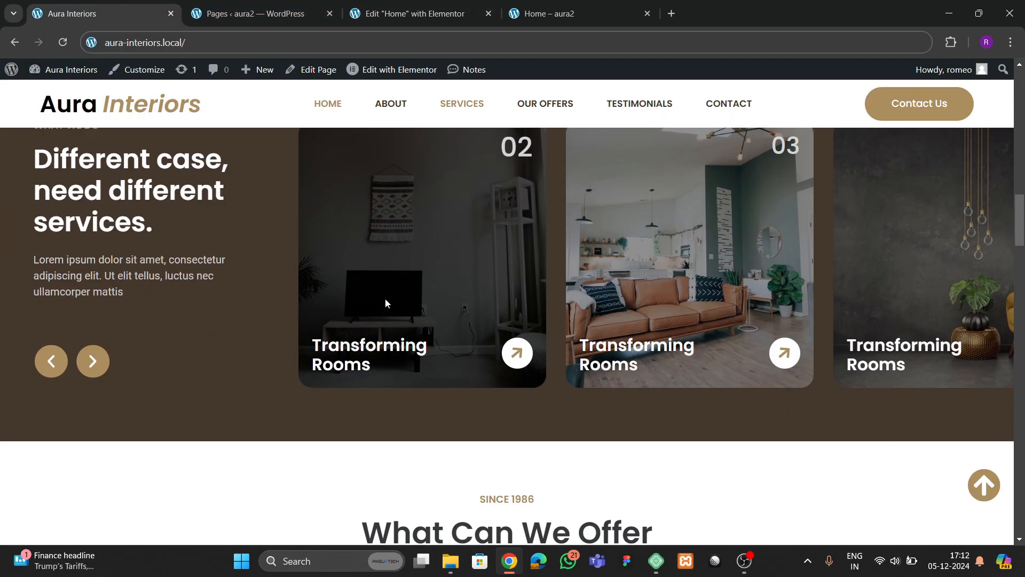
{"action": "scroll", "coordinate": [385, 303], "scroll_direction": "up", "scroll_amount": 1}
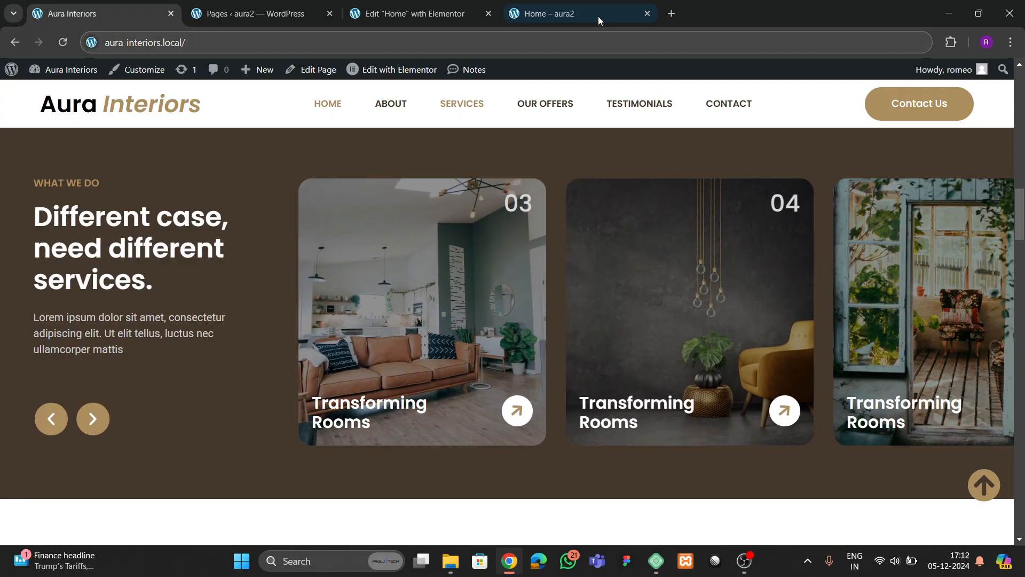
{"action": "left_click", "coordinate": [598, 16]}
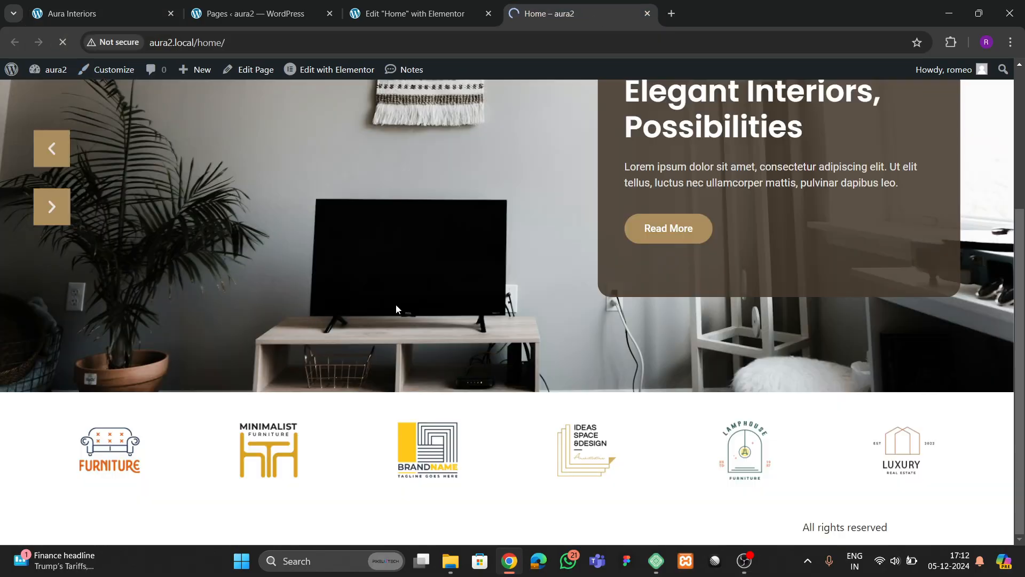
{"action": "scroll", "coordinate": [405, 311], "scroll_direction": "down", "scroll_amount": 4}
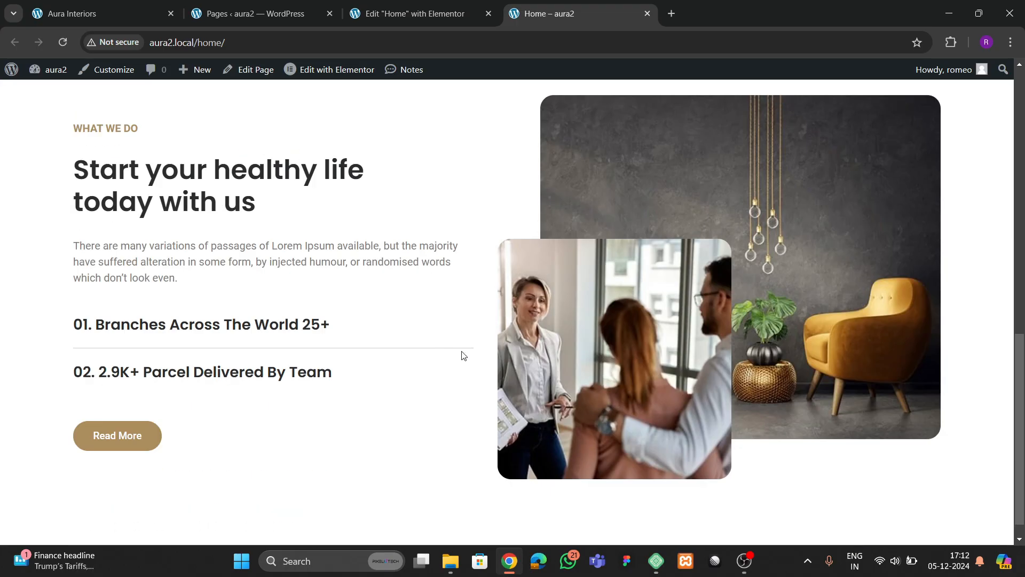
{"action": "left_click", "coordinate": [114, 16]}
{"action": "scroll", "coordinate": [384, 381], "scroll_direction": "up", "scroll_amount": 1}
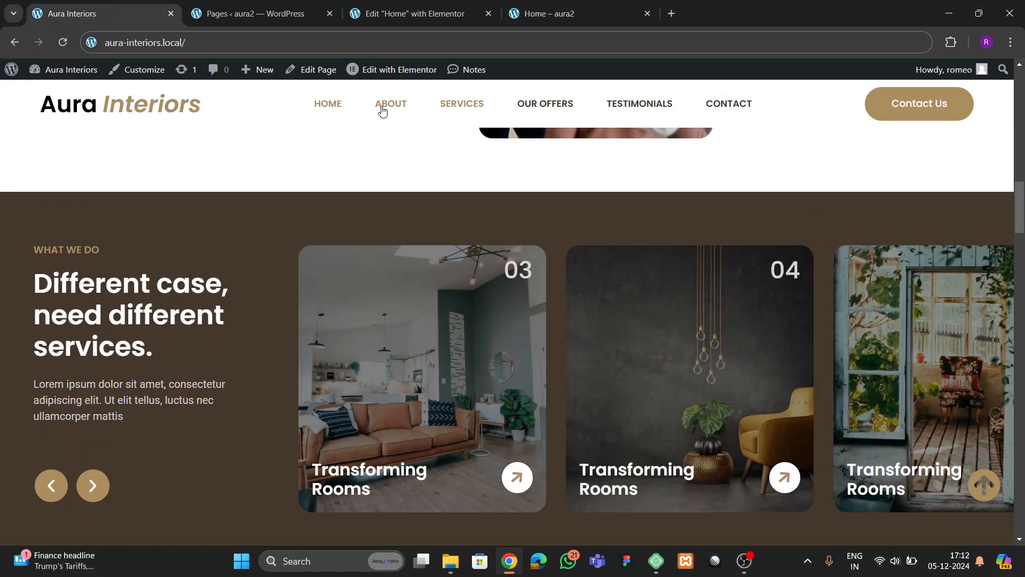
{"action": "left_click", "coordinate": [425, 14]}
- Insert a new two-column flexbox container below the about us section
{"action": "left_click_drag", "start_coordinate": [434, 236], "coordinate": [705, 187]}
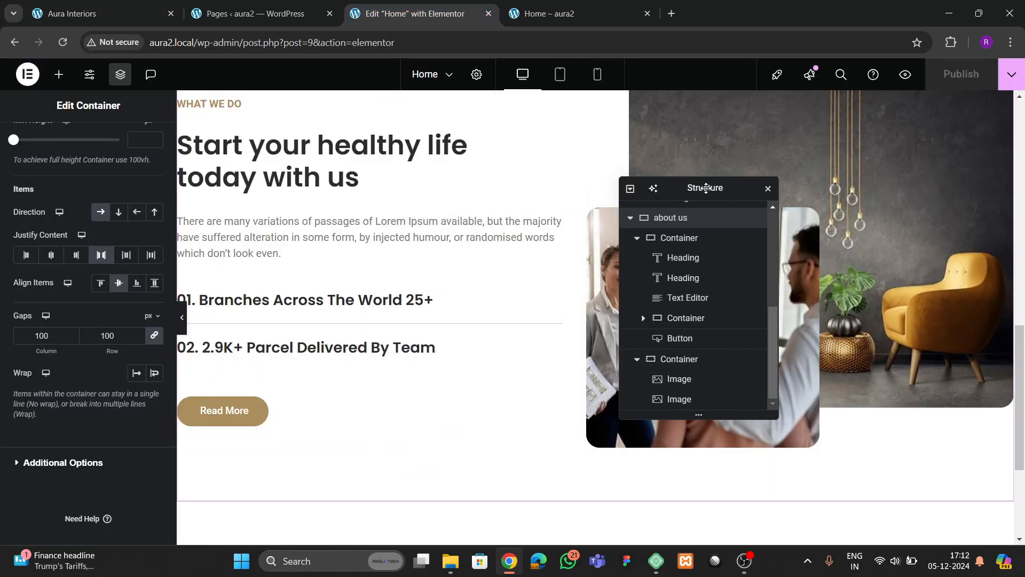
{"action": "scroll", "coordinate": [532, 287], "scroll_direction": "down", "scroll_amount": 4}
{"action": "left_click", "coordinate": [560, 408]}
{"action": "left_click", "coordinate": [550, 443]}
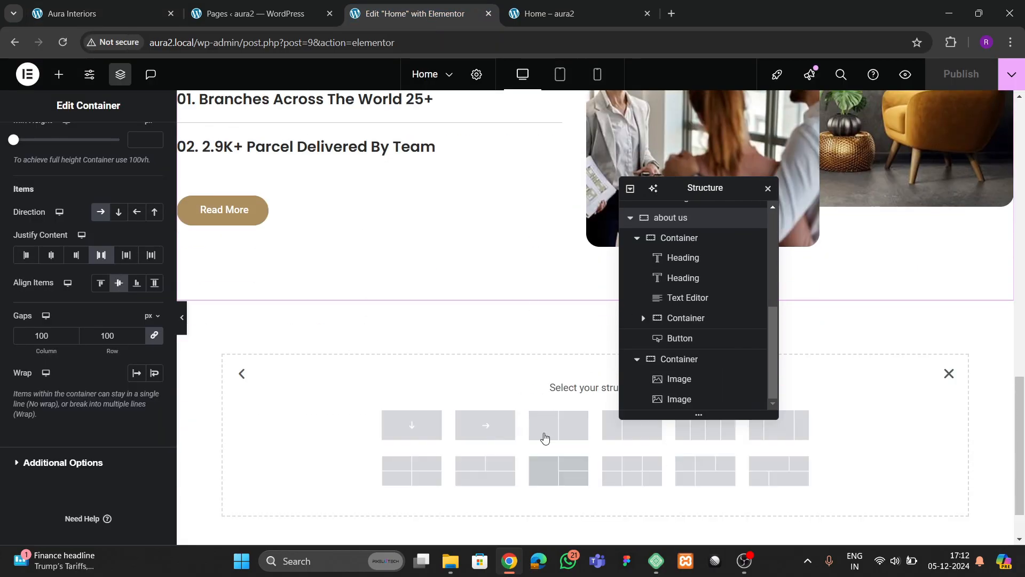
{"action": "left_click", "coordinate": [486, 423]}
{"action": "scroll", "coordinate": [670, 229], "scroll_direction": "down", "scroll_amount": 1}
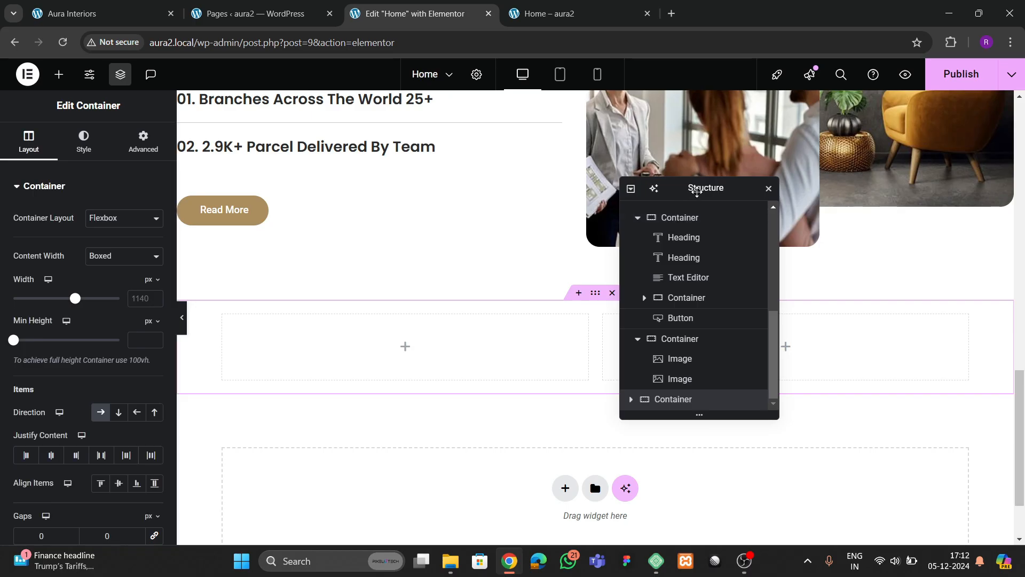
{"action": "left_click_drag", "start_coordinate": [702, 188], "coordinate": [793, 176]}
{"action": "left_click", "coordinate": [721, 177]}
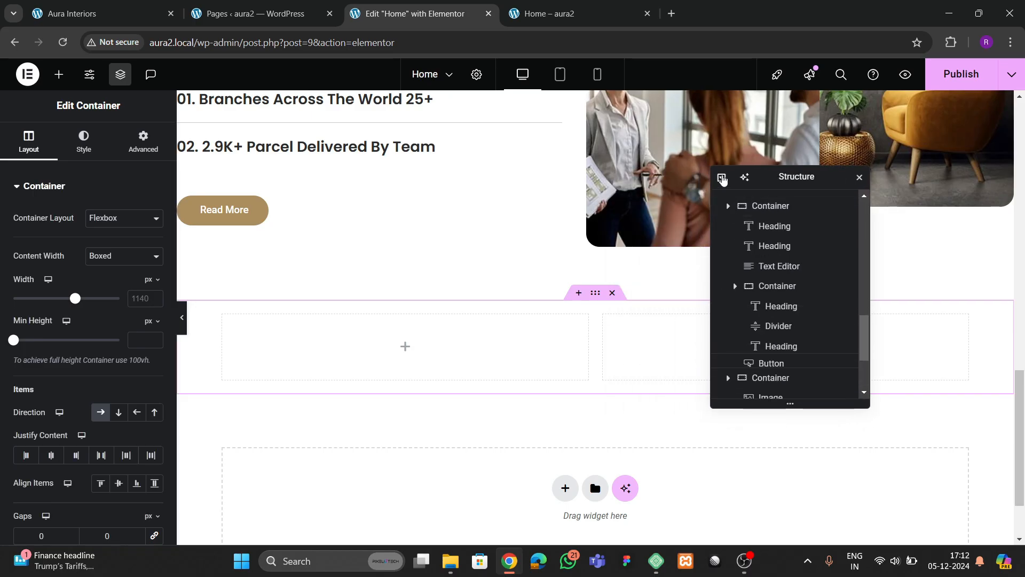
{"action": "left_click", "coordinate": [721, 177]}
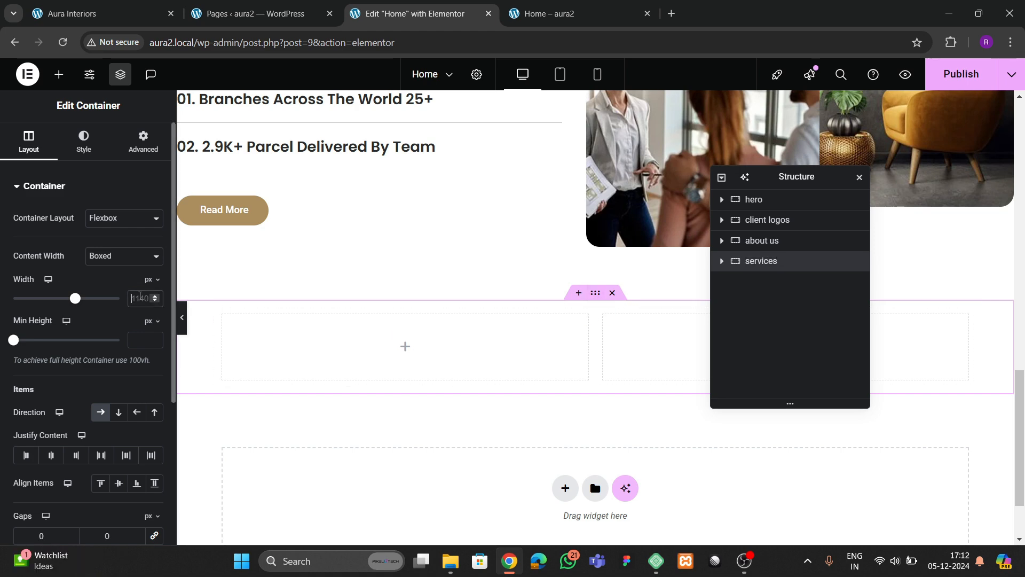
{"action": "left_click", "coordinate": [143, 11]}
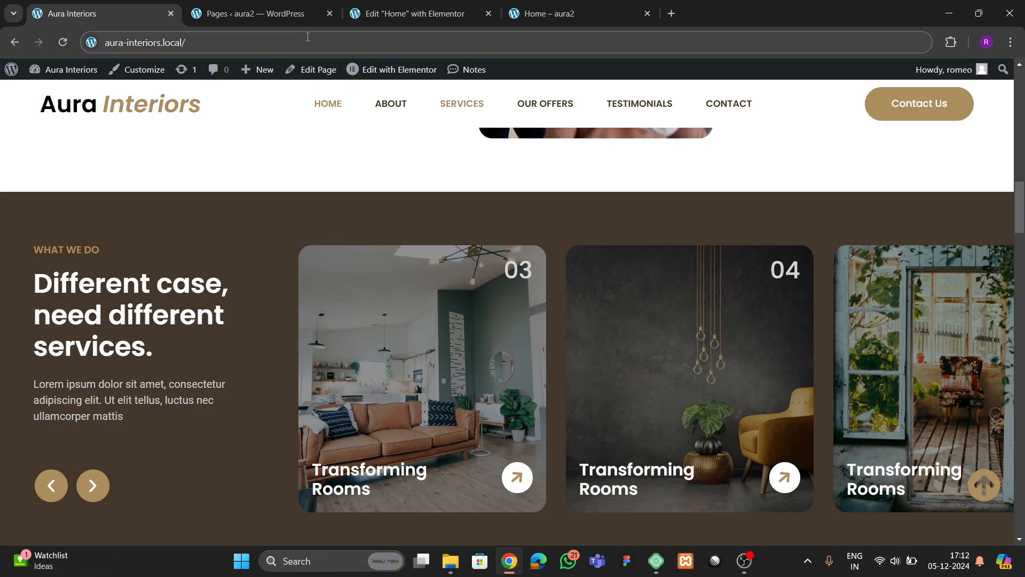
{"action": "left_click", "coordinate": [373, 16]}
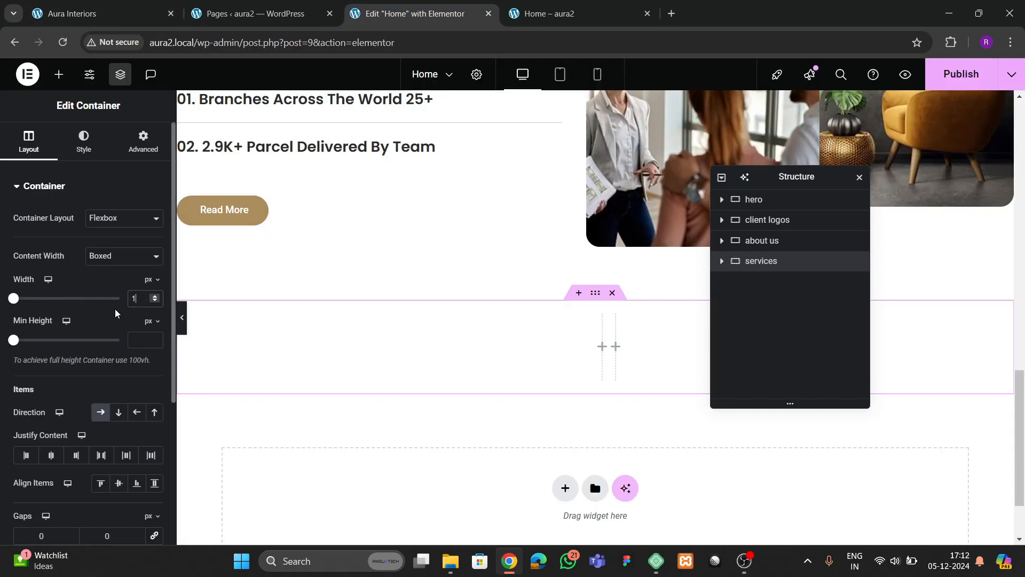
- Unlink the container's padding and set top and bottom to 80 px
{"action": "left_click", "coordinate": [142, 142]}
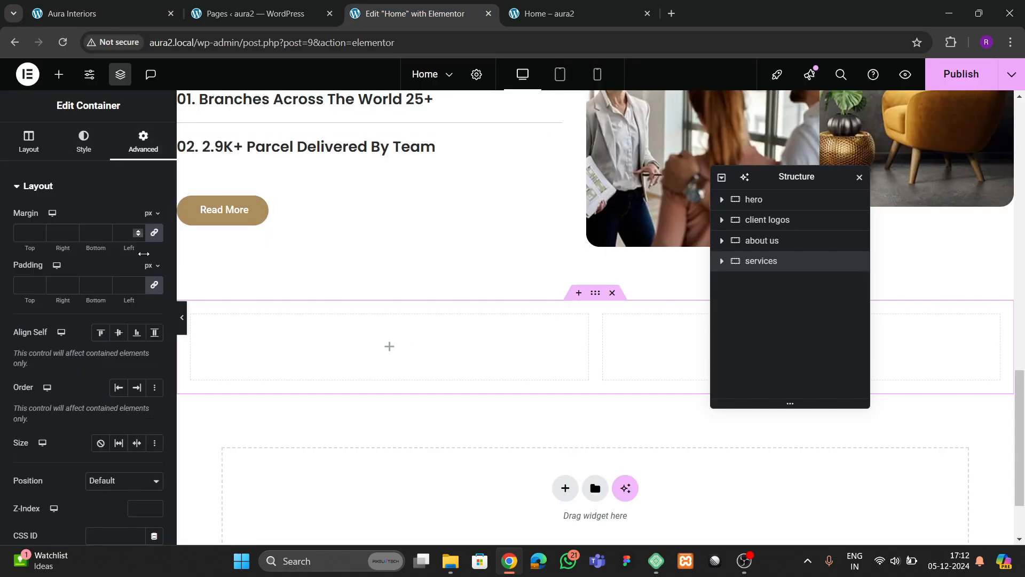
{"action": "left_click", "coordinate": [154, 285]}
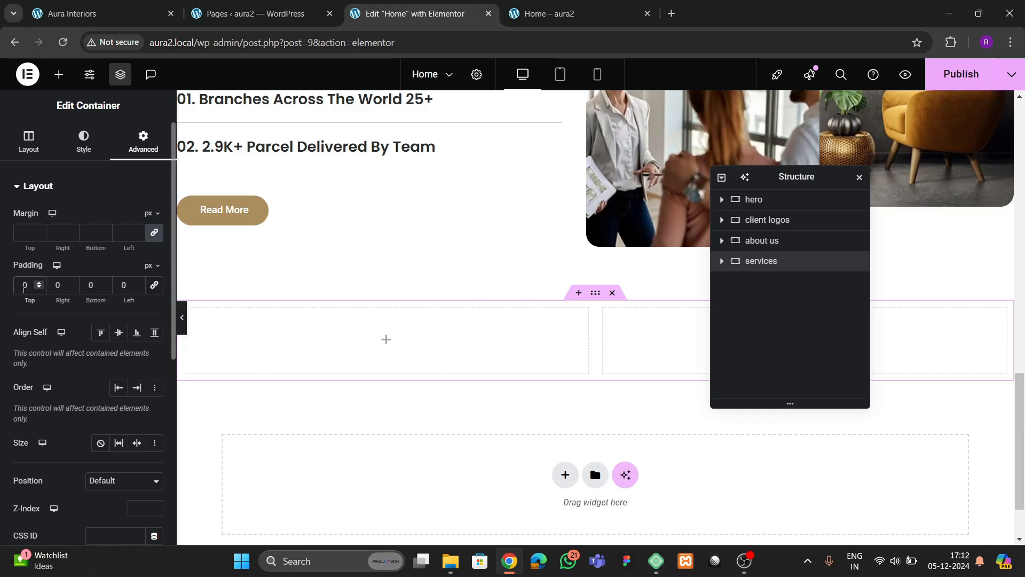
{"action": "type", "text": "8"}
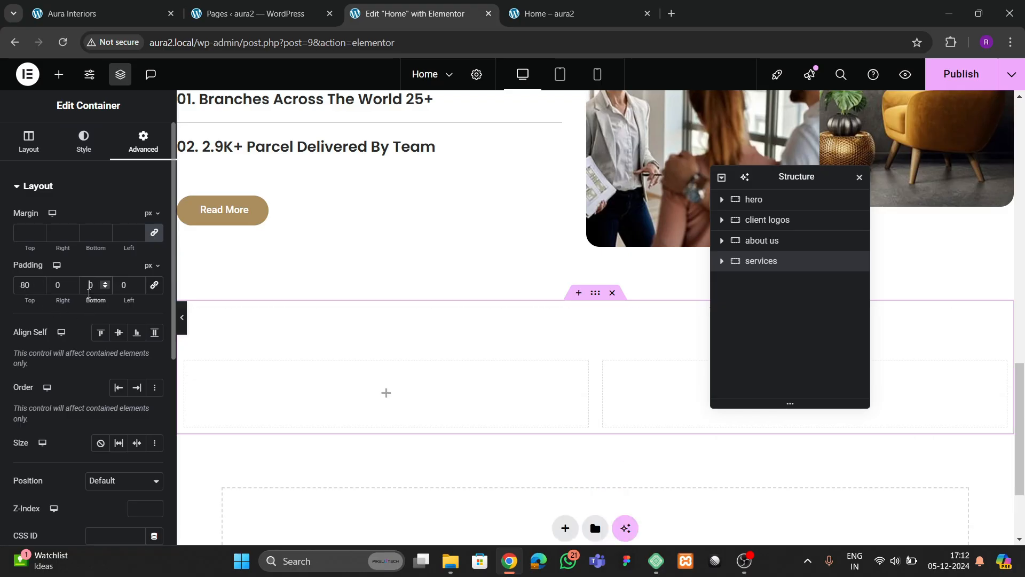
{"action": "left_click", "coordinate": [89, 292]}
{"action": "type", "text": "8"}
- Give the container a classic background in the dark brown global colour 'theme 1'
{"action": "left_click", "coordinate": [77, 154]}
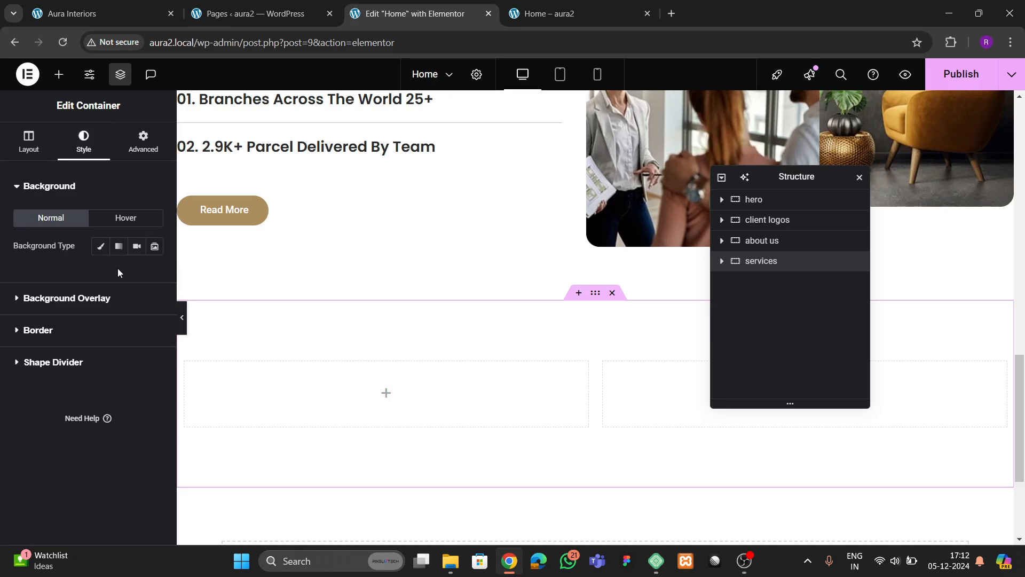
{"action": "left_click", "coordinate": [101, 247]}
{"action": "left_click", "coordinate": [137, 274]}
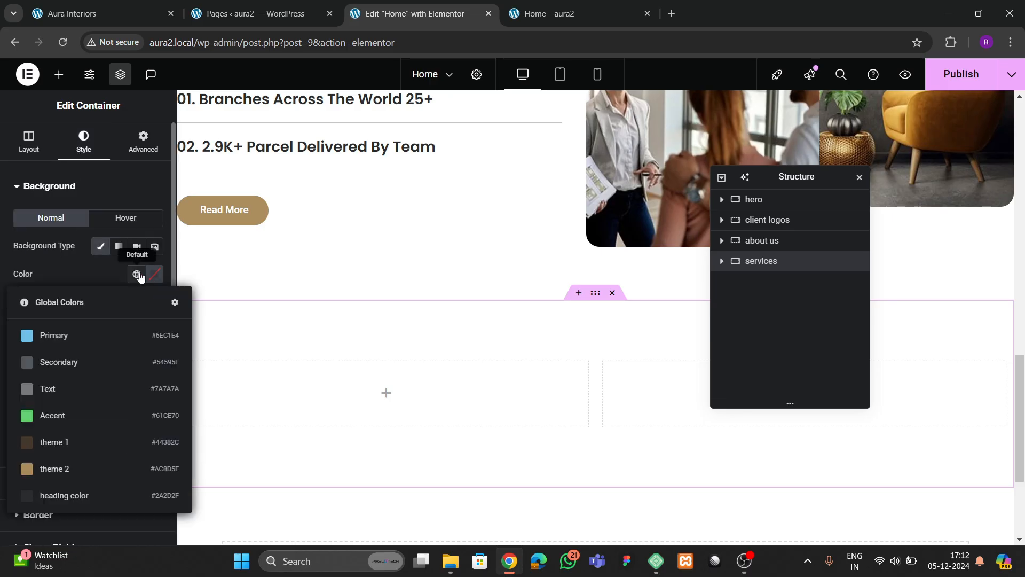
{"action": "left_click", "coordinate": [73, 445]}
- Copy the About section's WHAT WE DO label into the services left column
{"action": "left_click", "coordinate": [133, 16]}
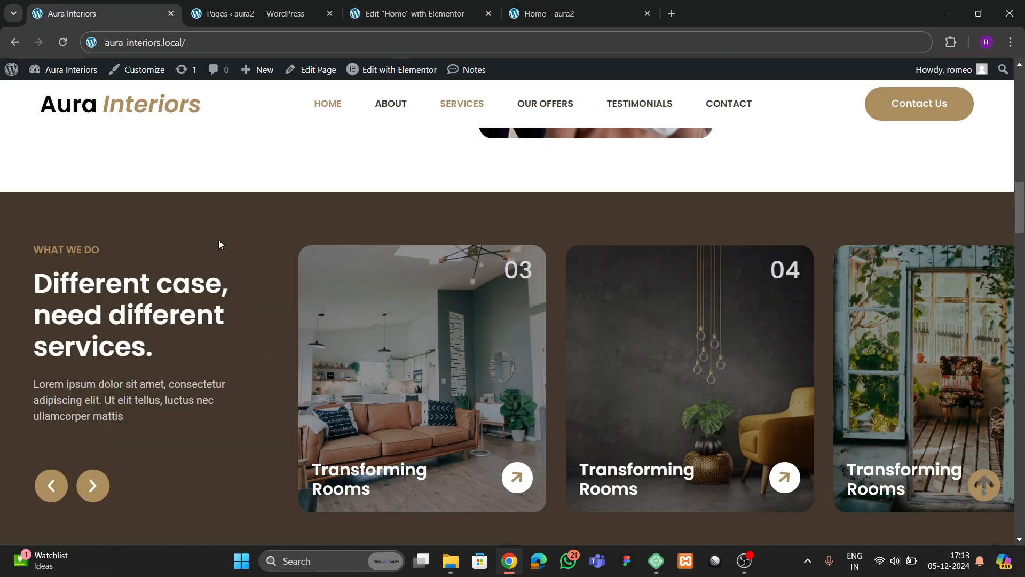
{"action": "left_click", "coordinate": [408, 14]}
{"action": "scroll", "coordinate": [299, 278], "scroll_direction": "up", "scroll_amount": 5}
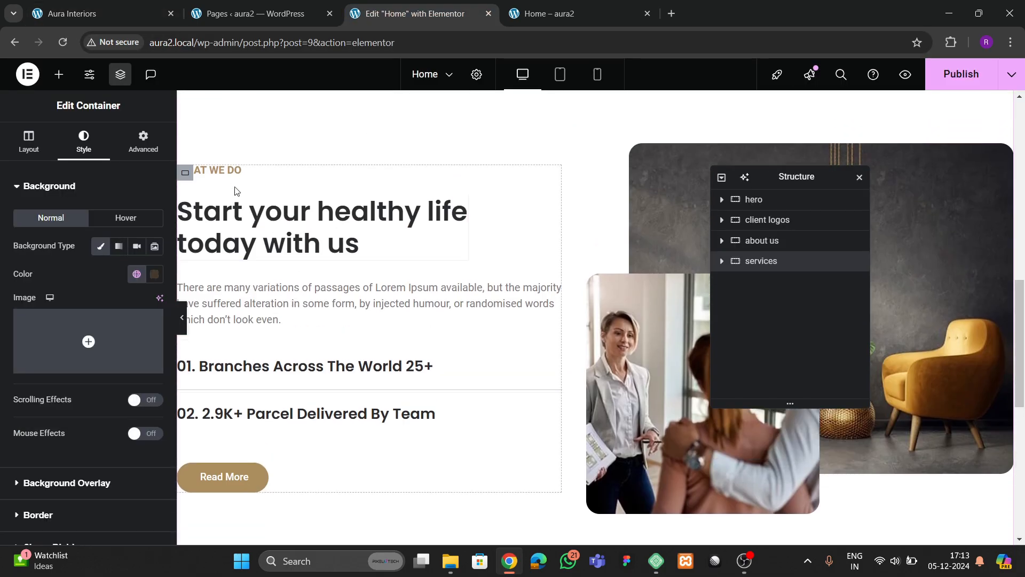
{"action": "left_click", "coordinate": [235, 174]}
{"action": "right_click", "coordinate": [235, 174]}
{"action": "left_click", "coordinate": [265, 242]}
{"action": "scroll", "coordinate": [293, 273], "scroll_direction": "down", "scroll_amount": 5}
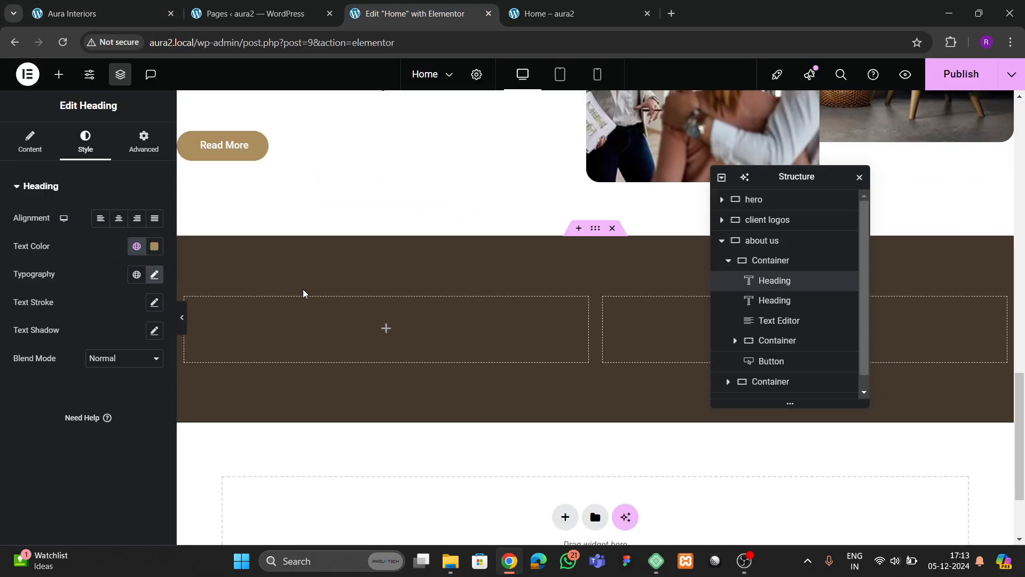
{"action": "right_click", "coordinate": [267, 324]}
{"action": "left_click", "coordinate": [283, 295]}
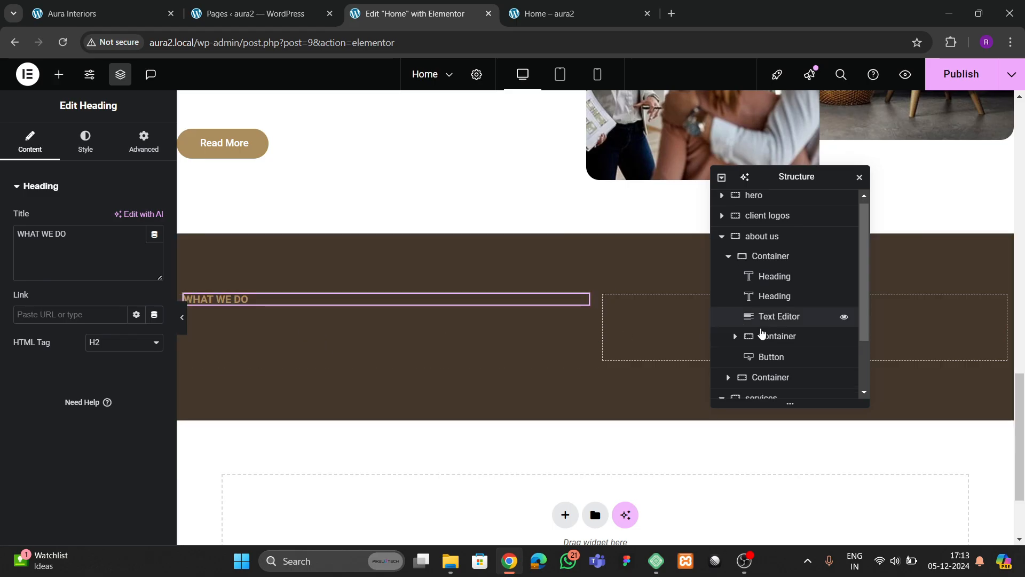
{"action": "scroll", "coordinate": [762, 342], "scroll_direction": "down", "scroll_amount": 2}
- Set the services section's column padding to zero
{"action": "left_click", "coordinate": [771, 348]}
{"action": "left_click", "coordinate": [143, 142]}
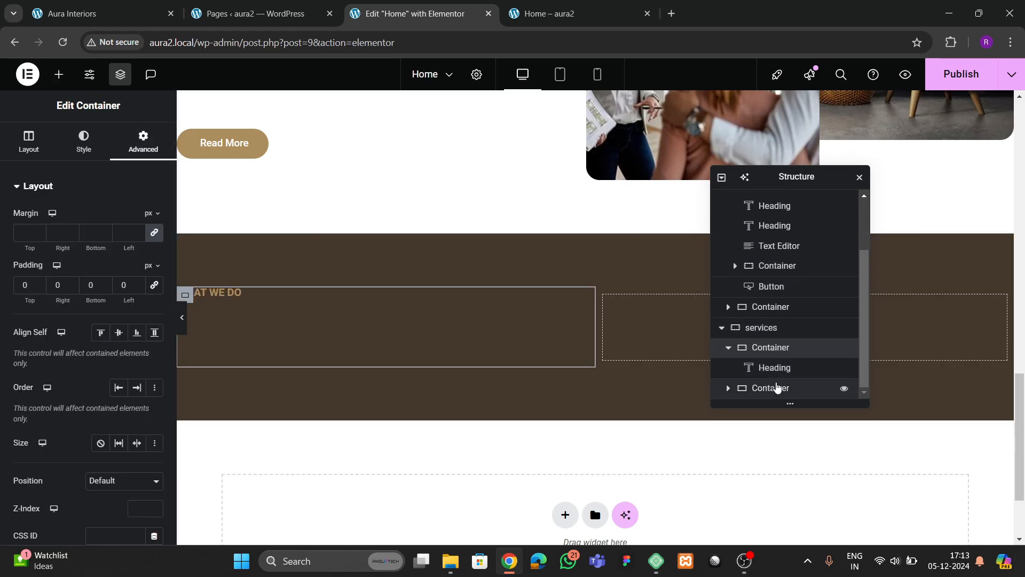
{"action": "left_click", "coordinate": [777, 388]}
{"action": "left_click", "coordinate": [143, 142]}
{"action": "left_click", "coordinate": [155, 285]}
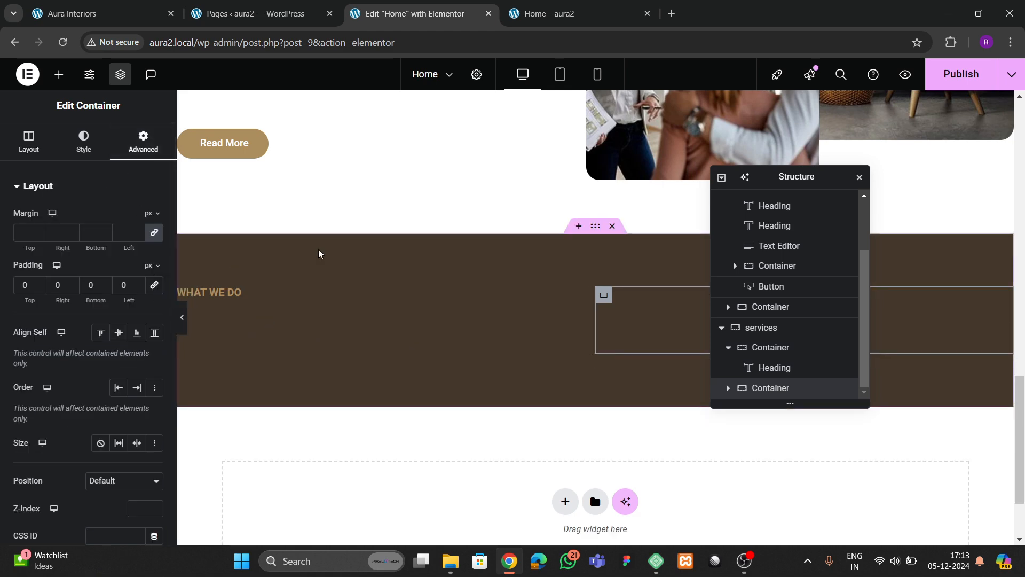
- Copy the 'Start your healthy life' heading and paste it below the WHAT WE DO label
{"action": "scroll", "coordinate": [331, 262], "scroll_direction": "up", "scroll_amount": 6}
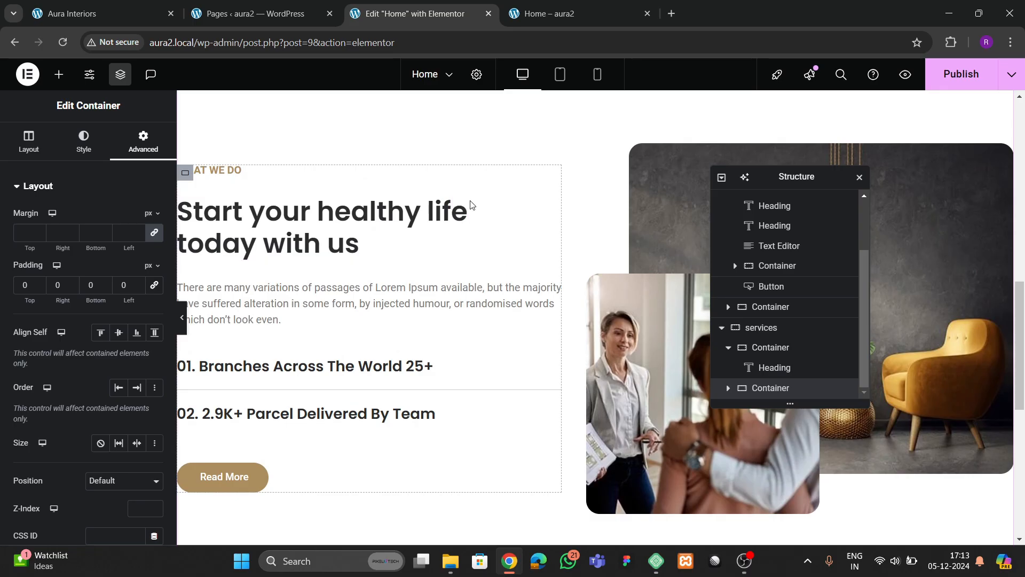
{"action": "left_click", "coordinate": [459, 208]}
{"action": "right_click", "coordinate": [458, 207]}
{"action": "left_click", "coordinate": [484, 268]}
{"action": "scroll", "coordinate": [482, 287], "scroll_direction": "down", "scroll_amount": 5}
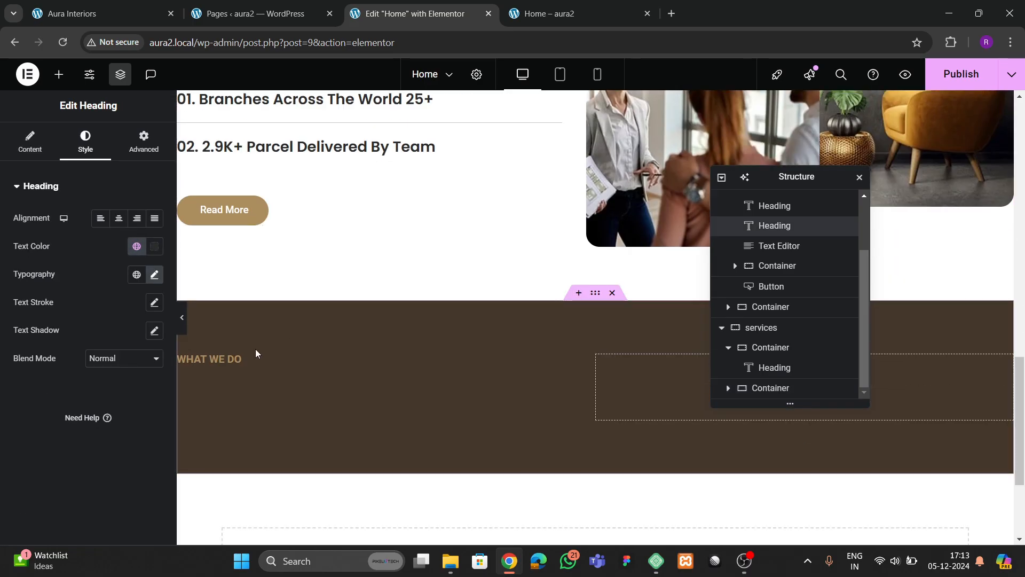
{"action": "left_click", "coordinate": [230, 356]}
{"action": "right_click", "coordinate": [231, 357]}
{"action": "left_click", "coordinate": [263, 325]}
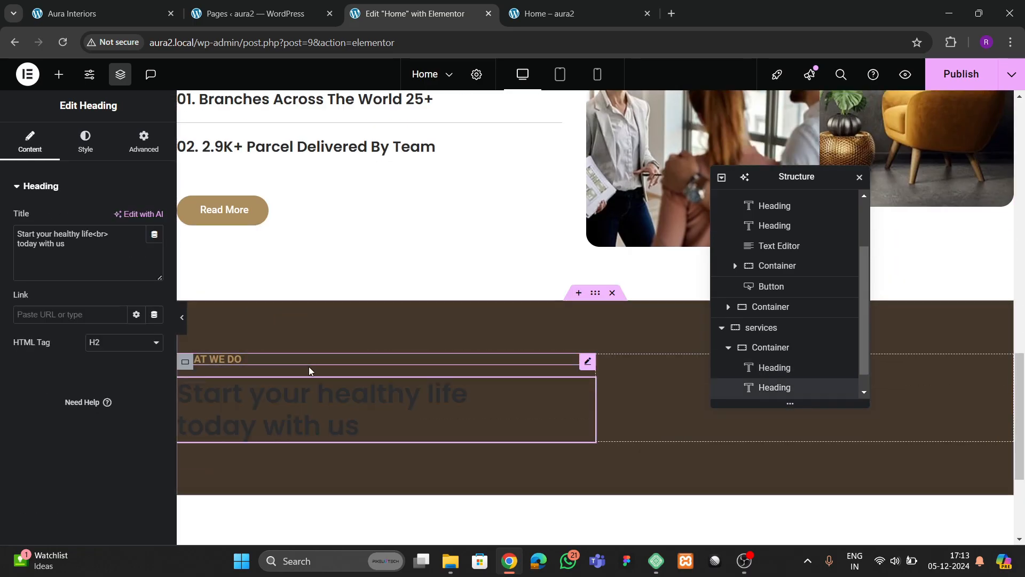
- Change the heading to 'Different case, need different services.' and make it white
{"action": "left_click", "coordinate": [96, 14]}
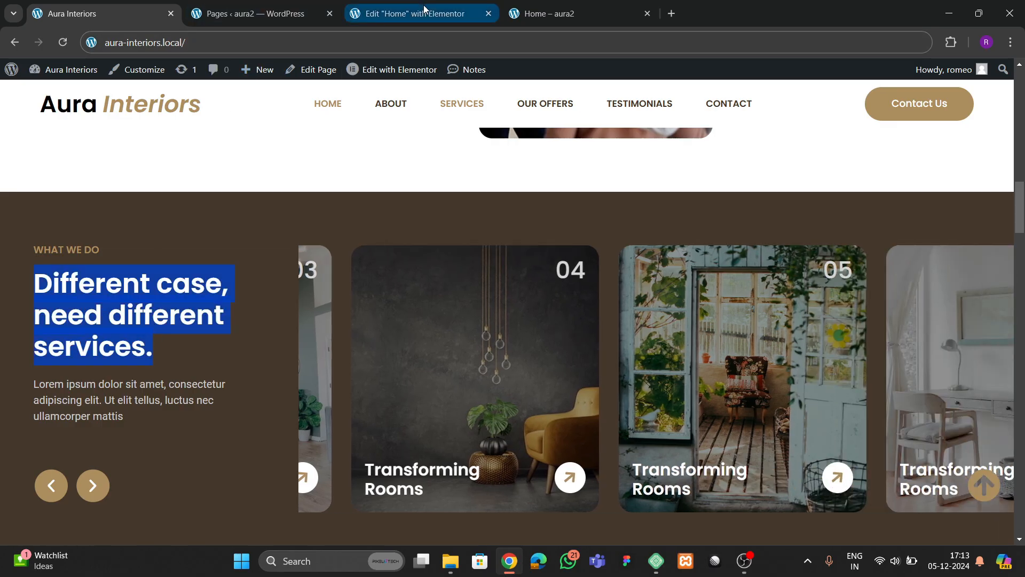
{"action": "left_click", "coordinate": [374, 14]}
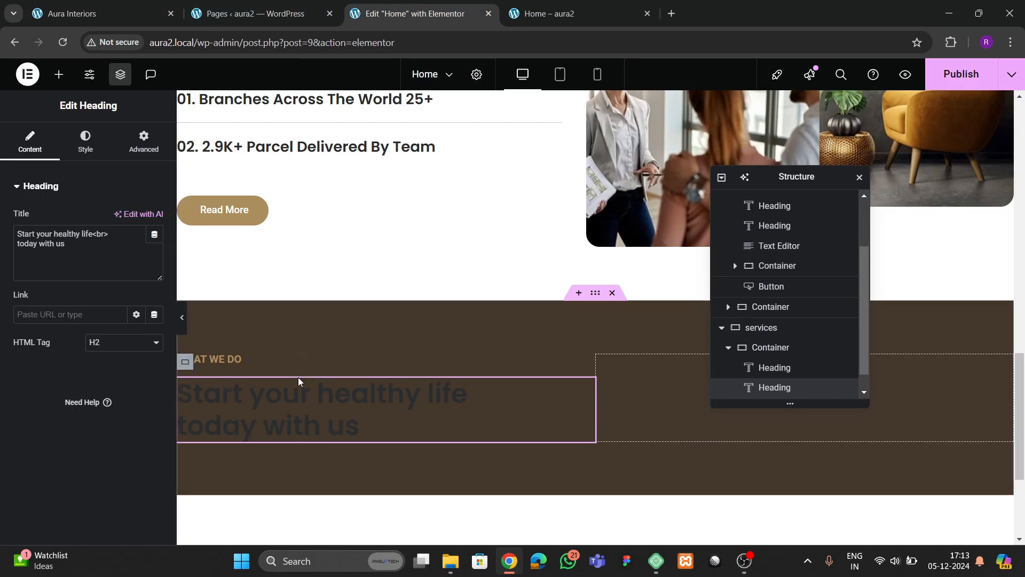
{"action": "left_click", "coordinate": [66, 252]}
{"action": "key", "text": "ctrl+a"}
{"action": "key", "text": "ctrl+v"}
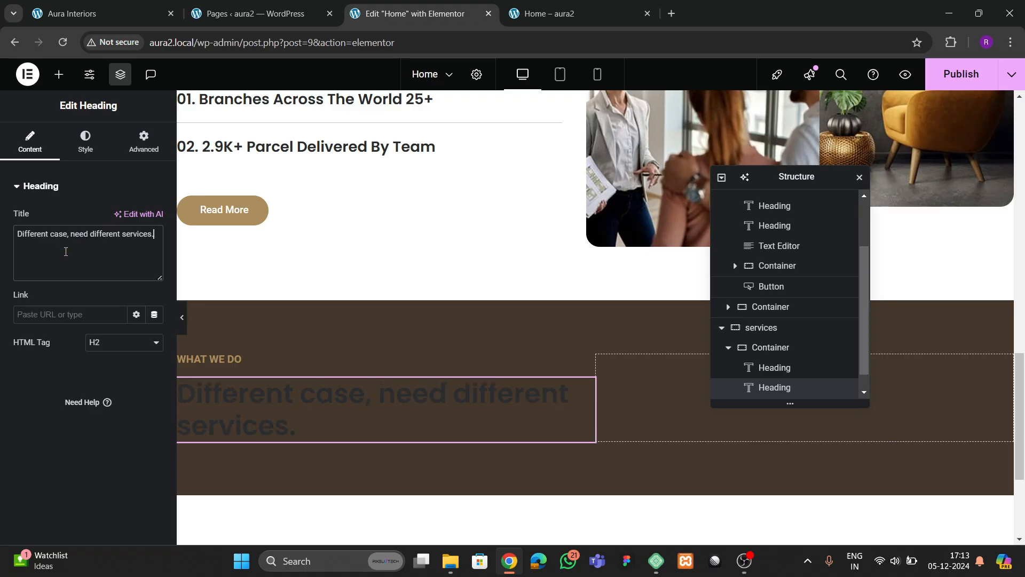
{"action": "left_click", "coordinate": [85, 147]}
{"action": "left_click", "coordinate": [153, 248]}
{"action": "left_click_drag", "start_coordinate": [109, 326], "coordinate": [28, 264]}
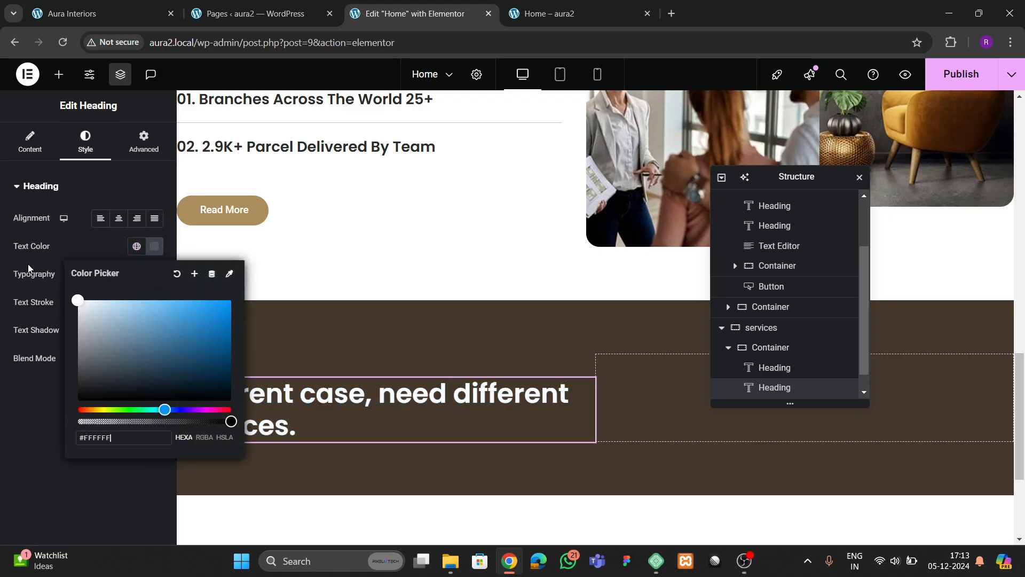
{"action": "left_click", "coordinate": [29, 265]}
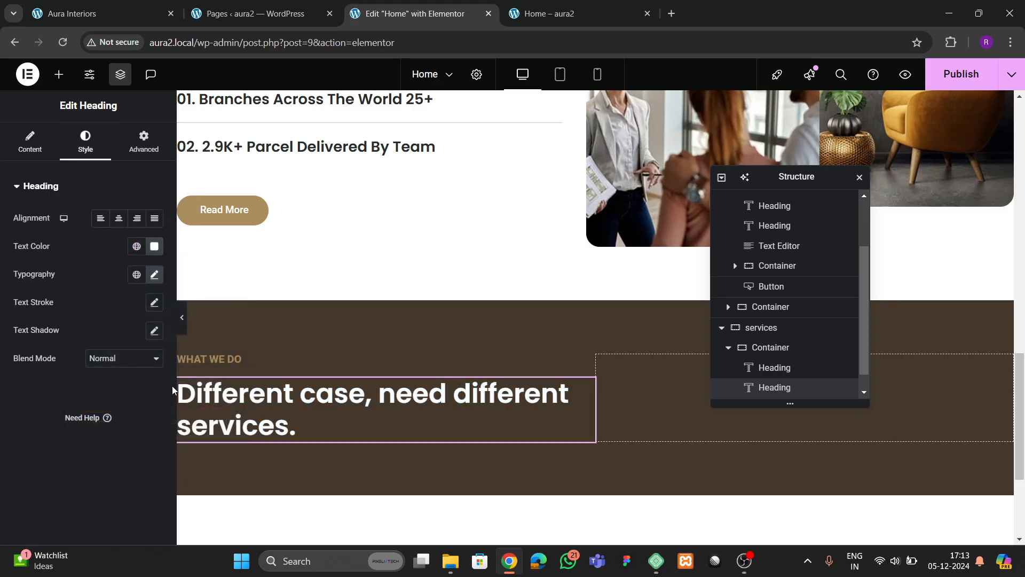
- Set the left column's width to 30 and the right column's width to 70
{"action": "left_click", "coordinate": [783, 350]}
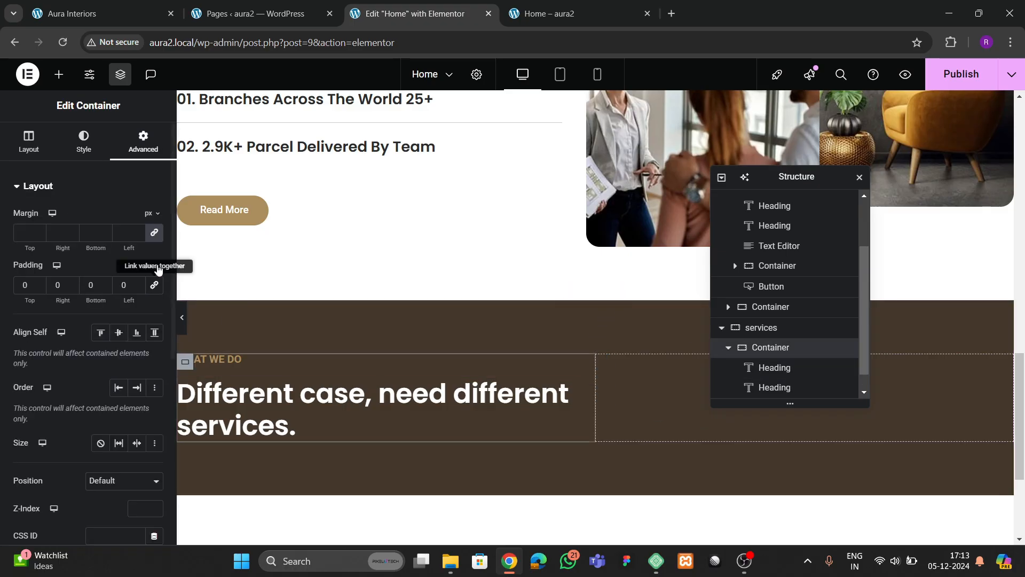
{"action": "left_click", "coordinate": [31, 145]}
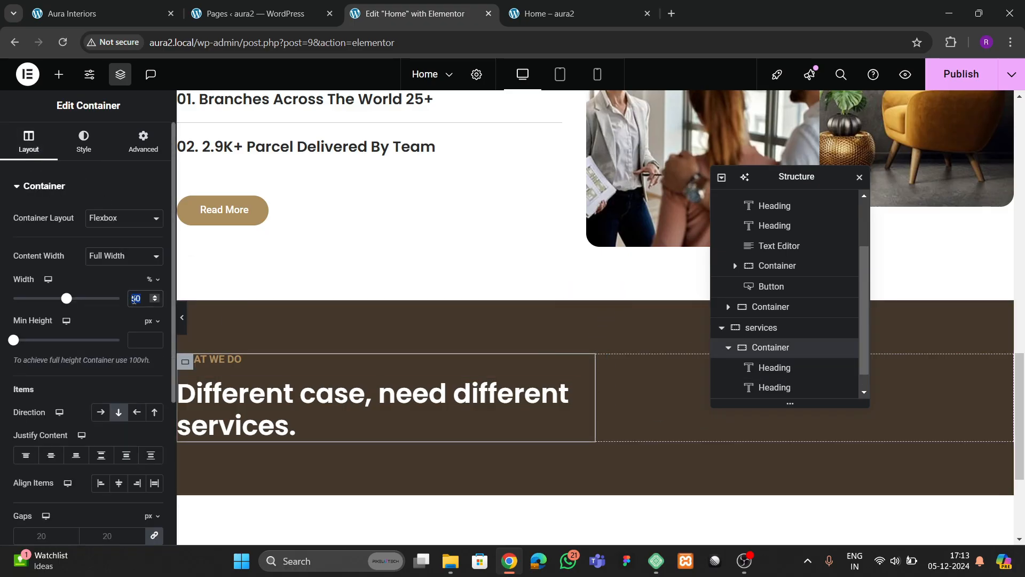
{"action": "type", "text": "30"}
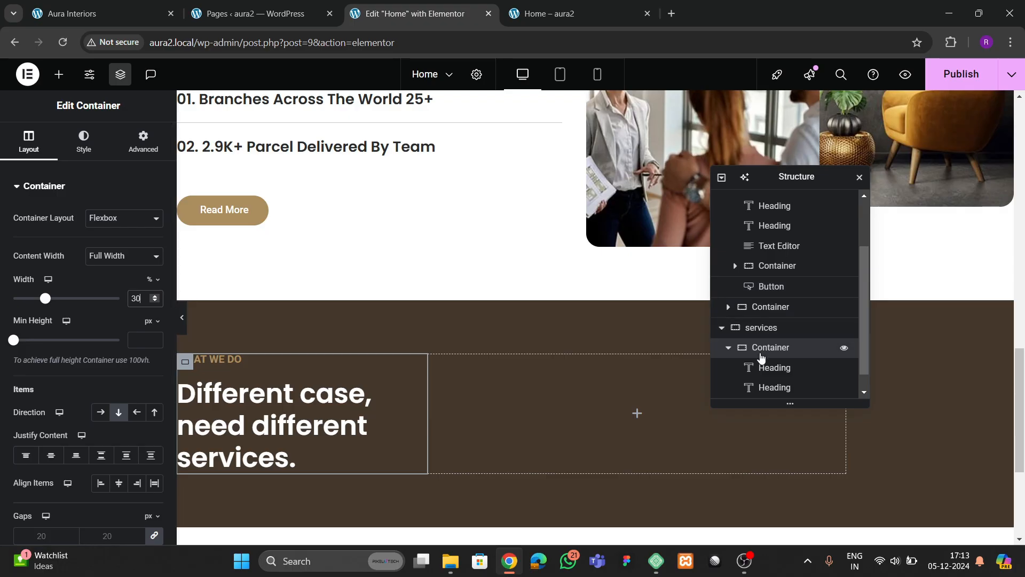
{"action": "scroll", "coordinate": [762, 357], "scroll_direction": "down", "scroll_amount": 1}
{"action": "left_click", "coordinate": [764, 388]}
{"action": "left_click", "coordinate": [29, 143]}
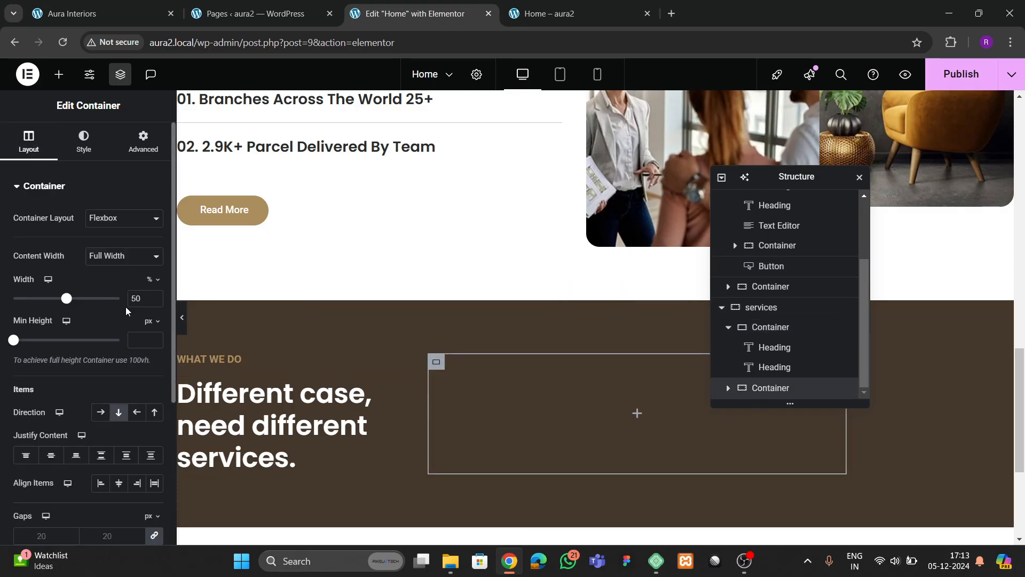
{"action": "type", "text": "70"}
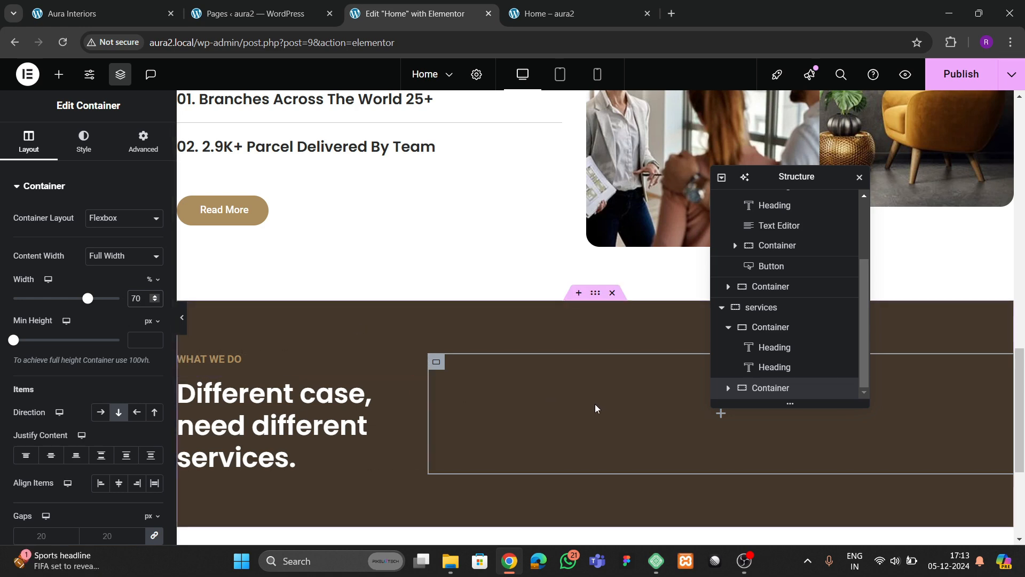
- Push the section's two columns apart and centre them vertically
{"action": "left_click", "coordinate": [770, 313]}
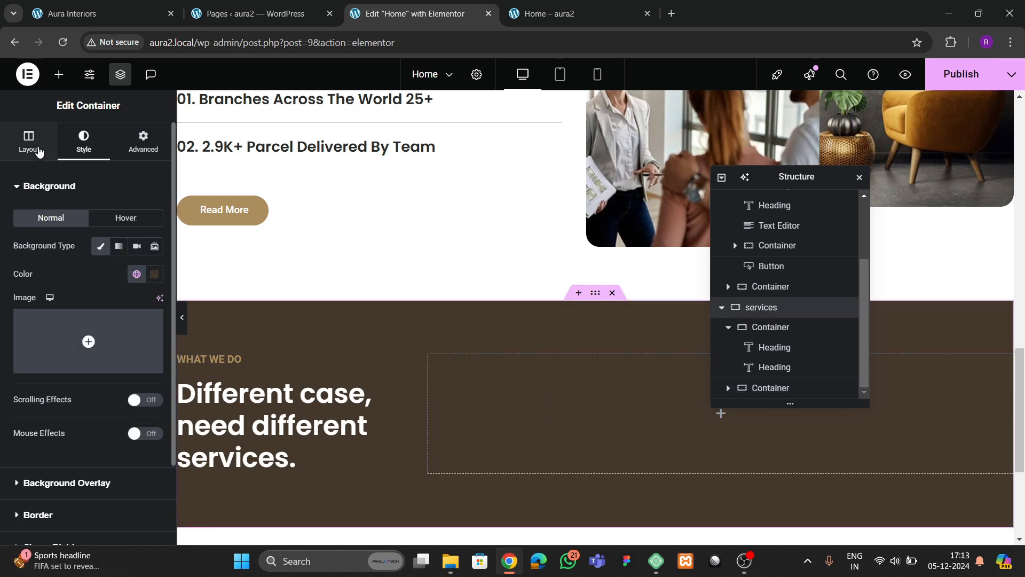
{"action": "left_click", "coordinate": [30, 144]}
{"action": "scroll", "coordinate": [107, 338], "scroll_direction": "down", "scroll_amount": 4}
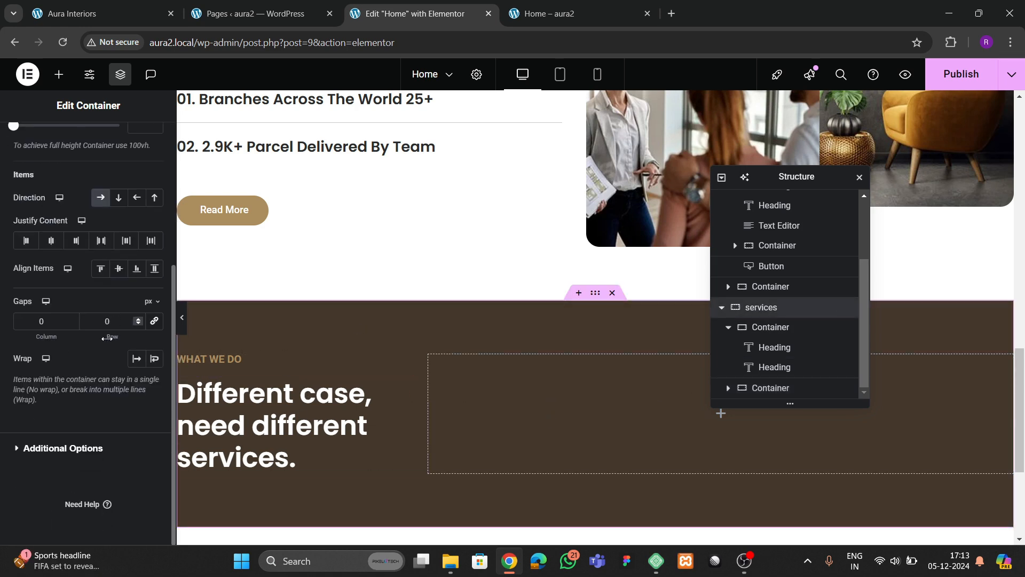
{"action": "left_click", "coordinate": [101, 240]}
{"action": "left_click", "coordinate": [119, 268]}
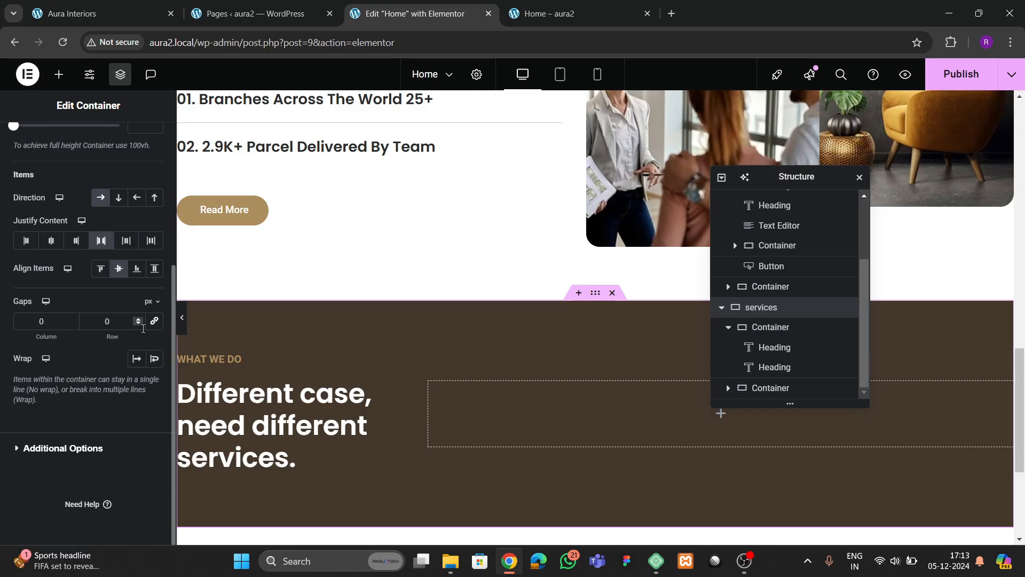
{"action": "left_click", "coordinate": [101, 269]}
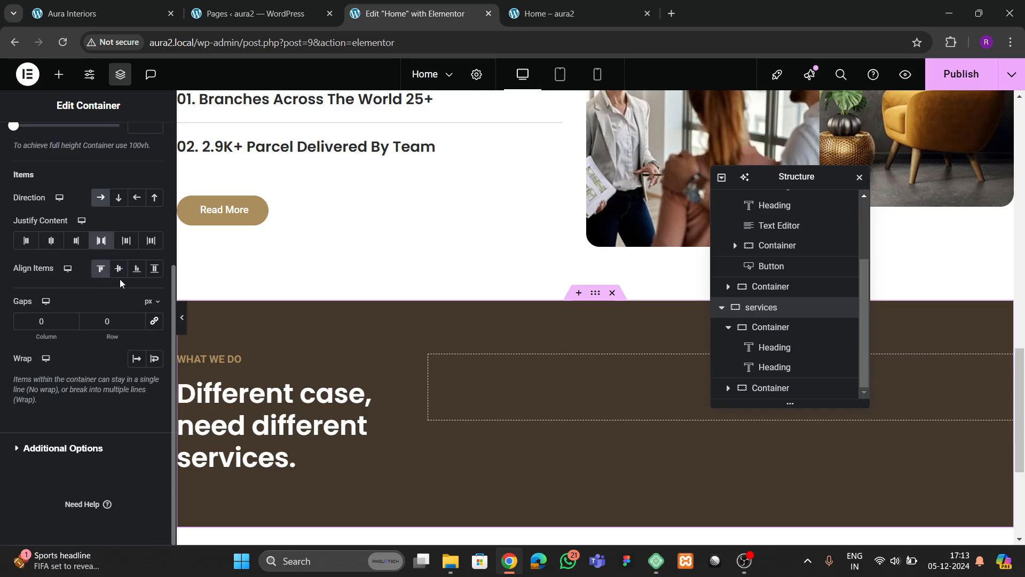
{"action": "left_click", "coordinate": [119, 268]}
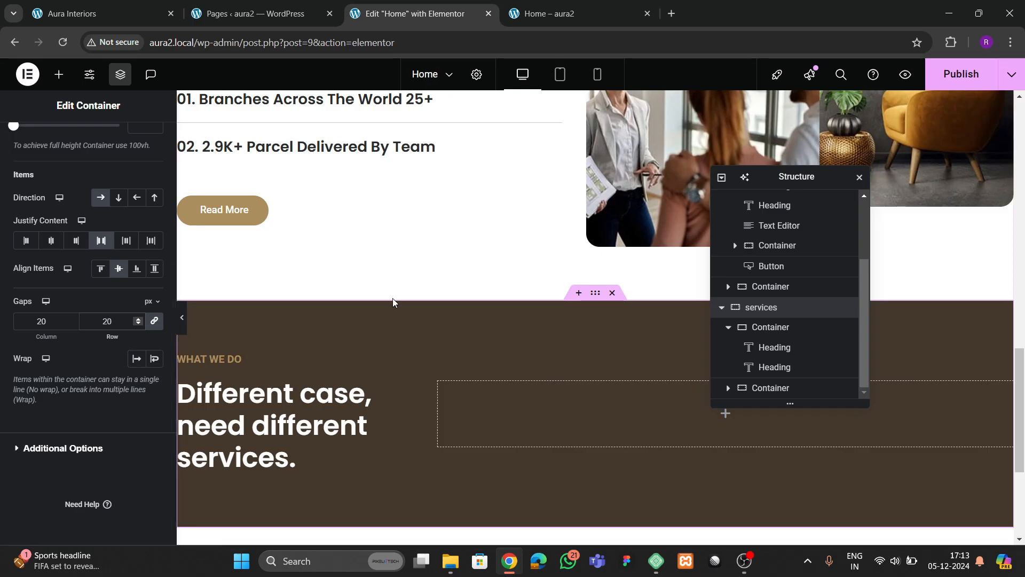
{"action": "left_click", "coordinate": [101, 14]}
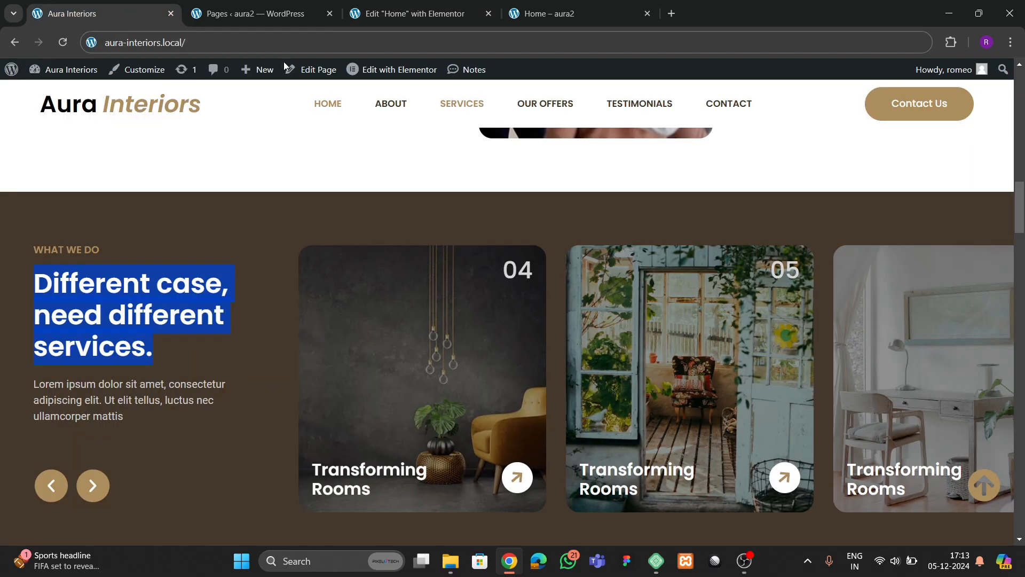
{"action": "left_click", "coordinate": [398, 20]}
- Copy the 'There are many variations of passages…' paragraph below the services heading
{"action": "scroll", "coordinate": [399, 259], "scroll_direction": "up", "scroll_amount": 4}
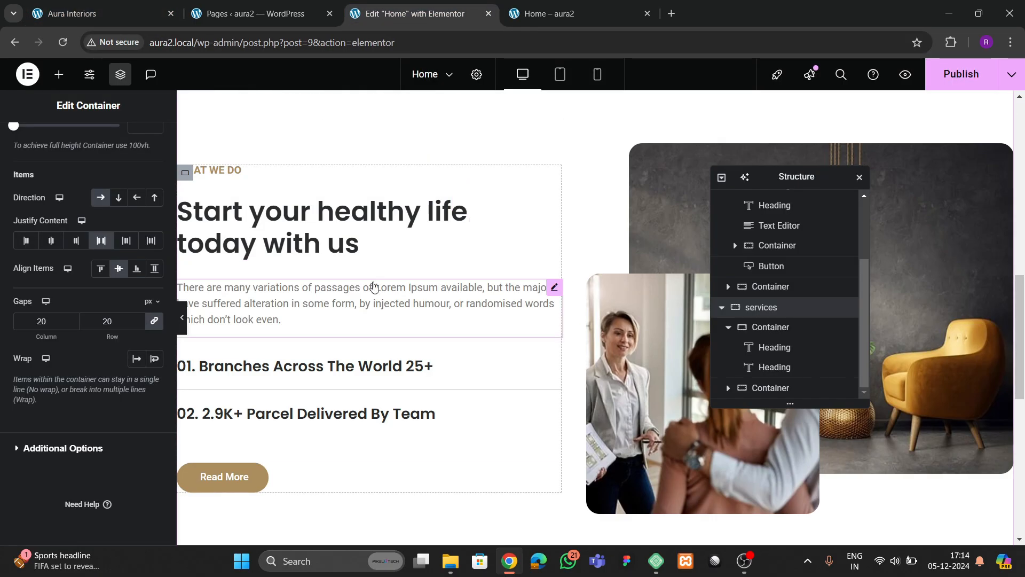
{"action": "right_click", "coordinate": [374, 287]}
{"action": "left_click", "coordinate": [457, 297]}
{"action": "scroll", "coordinate": [408, 313], "scroll_direction": "down", "scroll_amount": 7}
{"action": "right_click", "coordinate": [288, 310]}
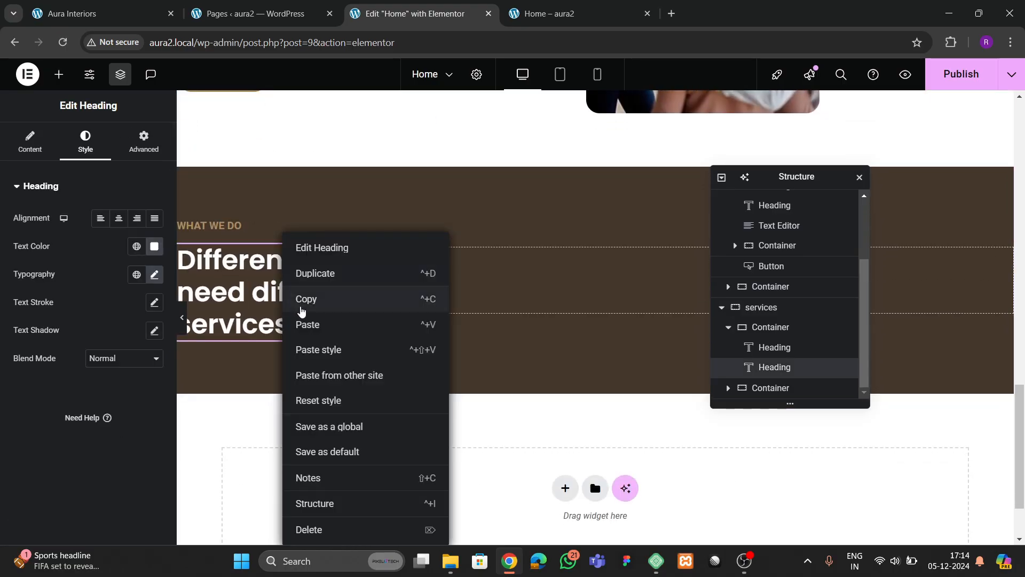
{"action": "left_click", "coordinate": [308, 324]}
- Make the pasted paragraph's text light grey (#DFDFDF)
{"action": "left_click", "coordinate": [86, 141]}
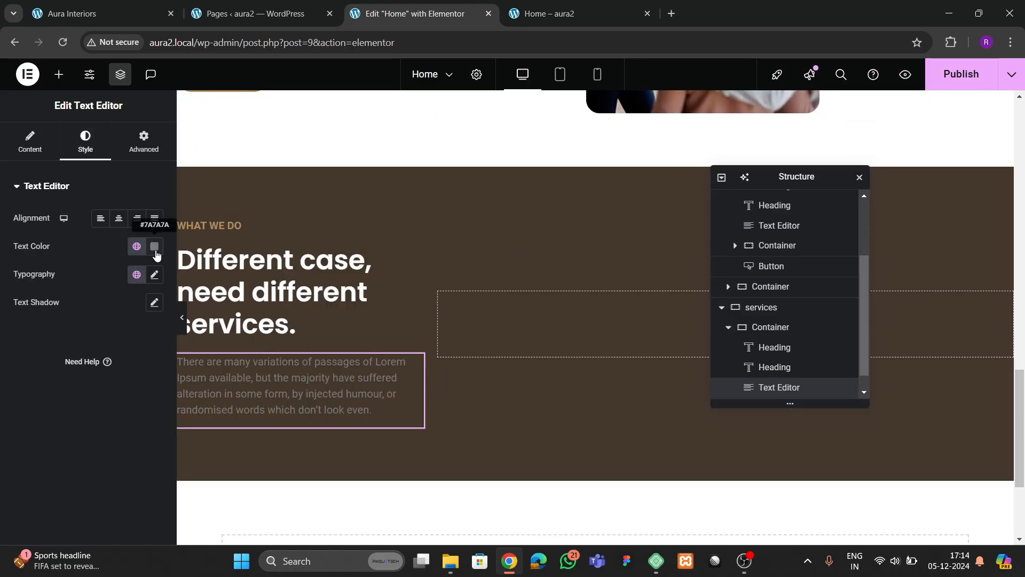
{"action": "left_click", "coordinate": [155, 254]}
{"action": "left_click_drag", "start_coordinate": [107, 322], "coordinate": [2, 288]}
{"action": "left_click", "coordinate": [9, 371]}
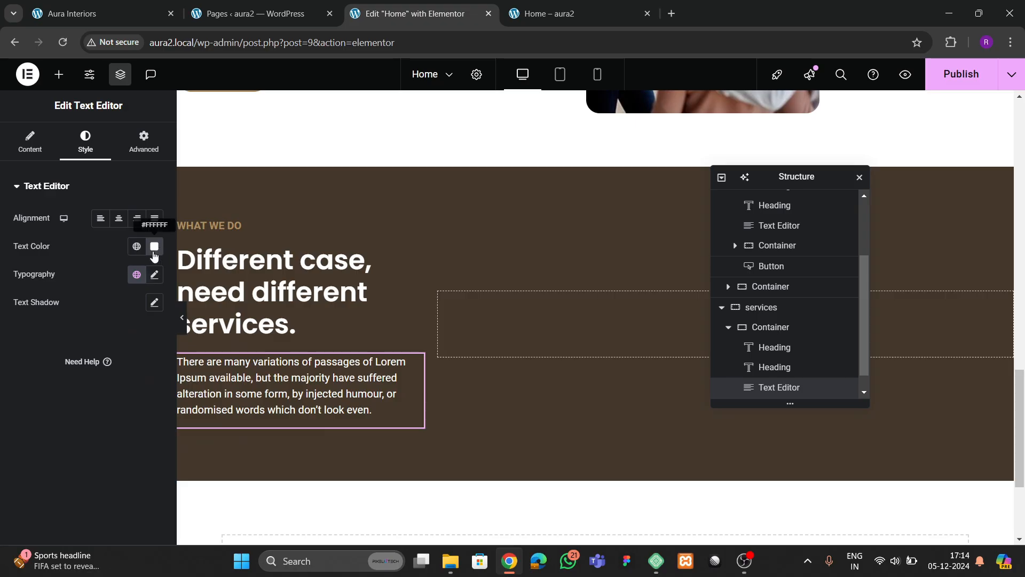
{"action": "left_click", "coordinate": [154, 255]}
{"action": "left_click_drag", "start_coordinate": [160, 362], "coordinate": [59, 325]}
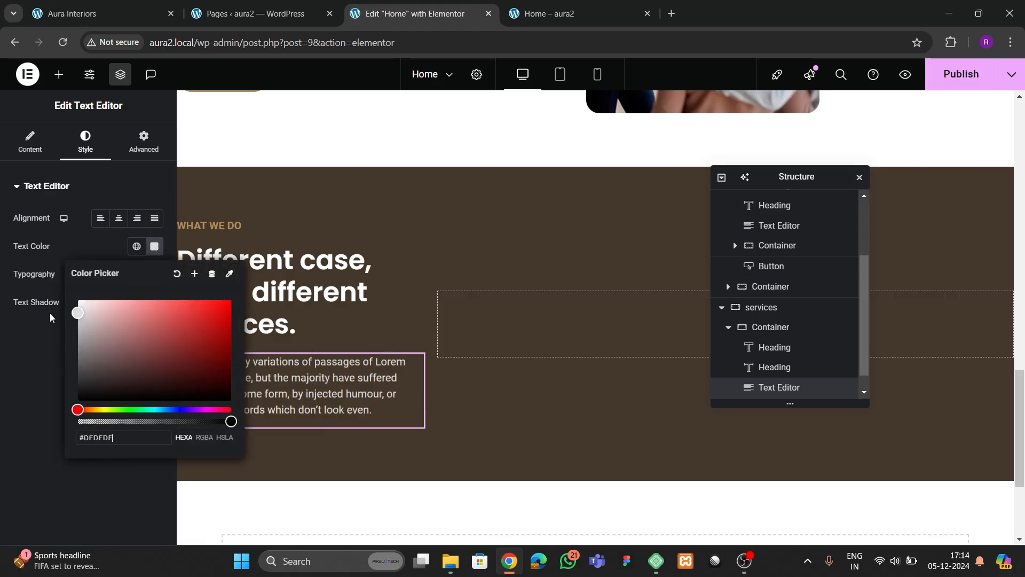
{"action": "left_click", "coordinate": [33, 363]}
{"action": "left_click", "coordinate": [72, 13]}
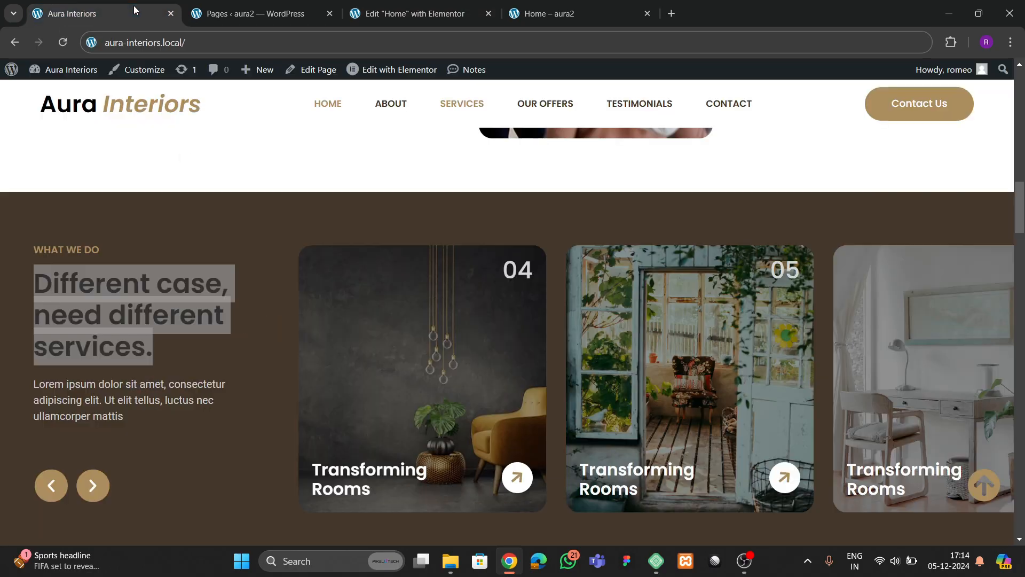
{"action": "left_click", "coordinate": [412, 14]}
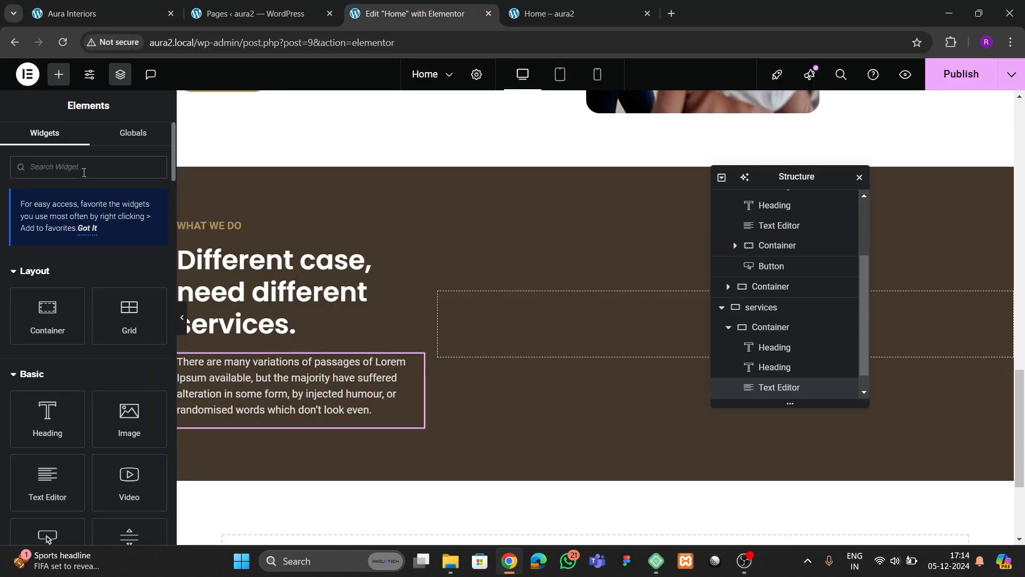
- Search 'carousel' and place a Carousel widget in the empty right column
{"action": "left_click", "coordinate": [84, 172]}
{"action": "type", "text": "carous"}
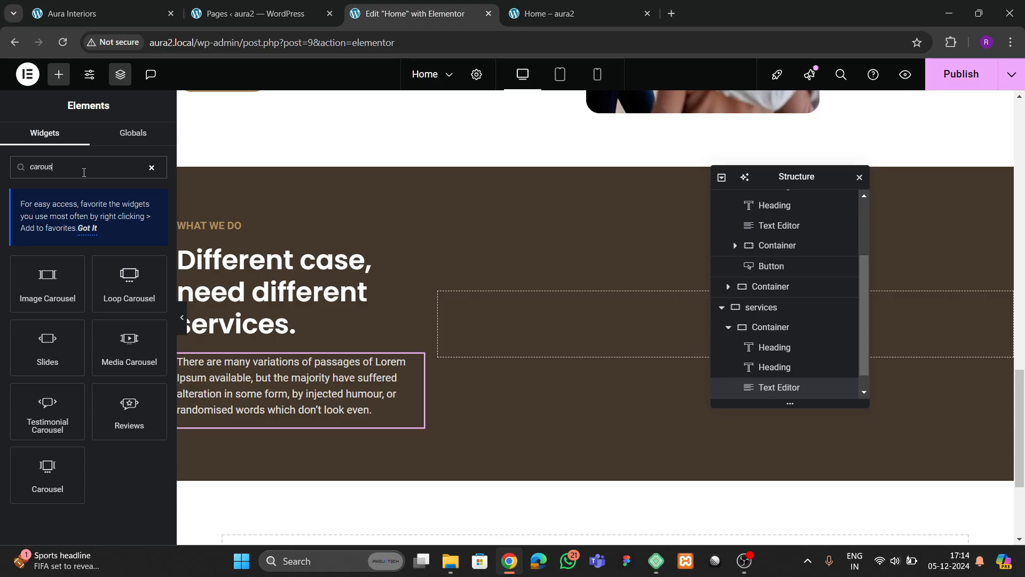
{"action": "left_click_drag", "start_coordinate": [36, 458], "coordinate": [590, 334]}
{"action": "left_click", "coordinate": [104, 6]}
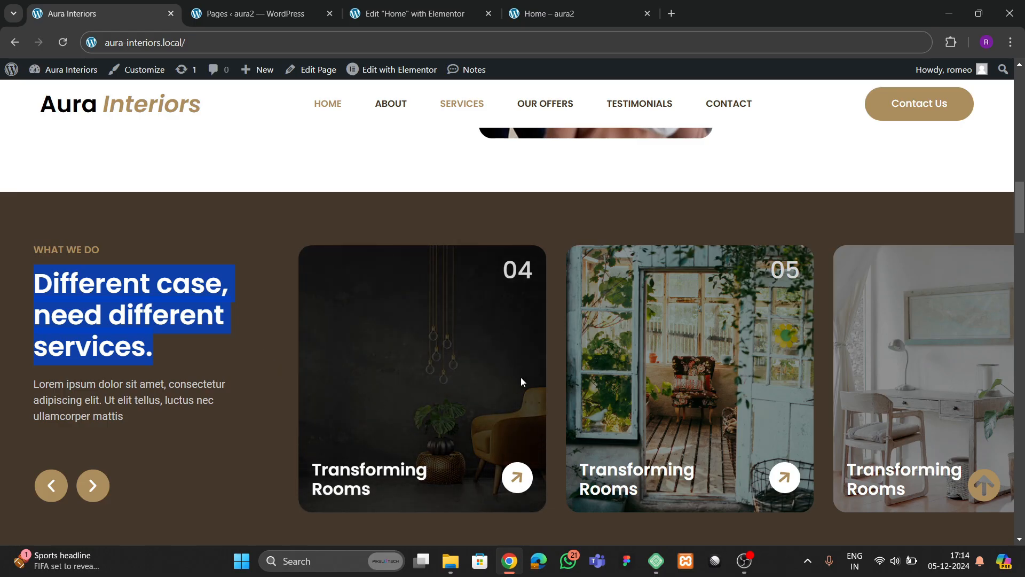
{"action": "left_click", "coordinate": [407, 13]}
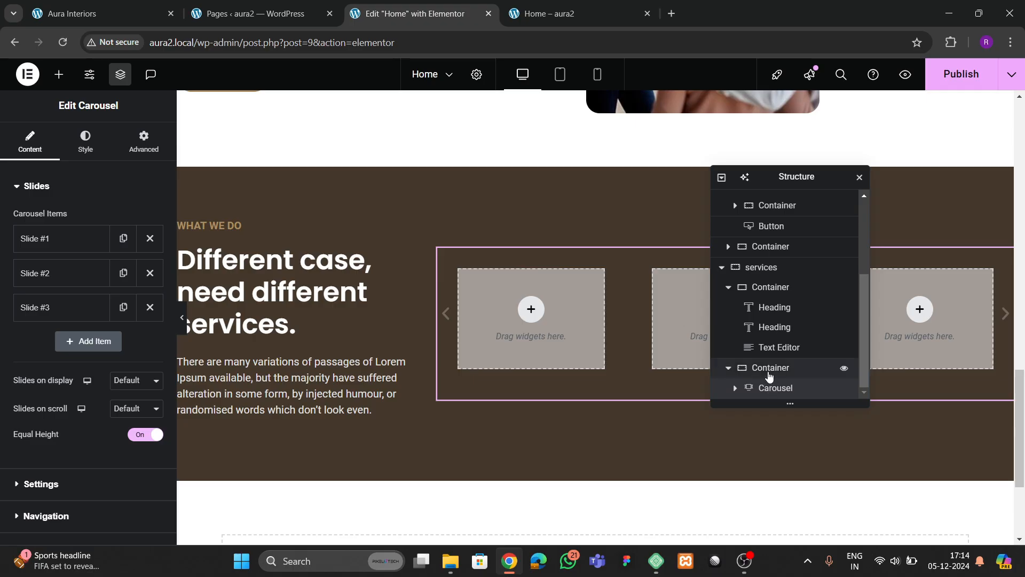
- Rename the services columns to 'left' and 'slide' in the structure panel
{"action": "left_click", "coordinate": [728, 286]}
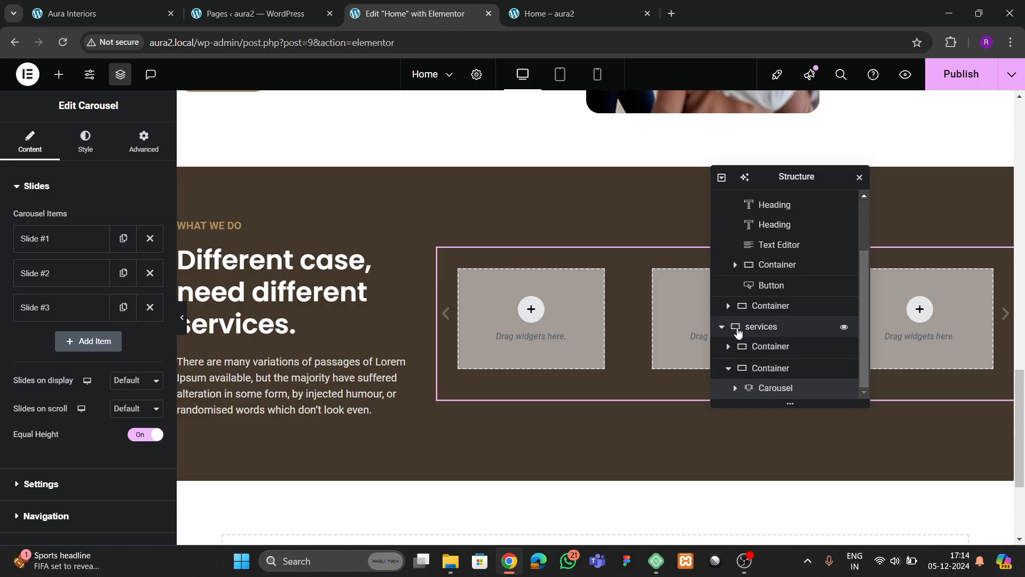
{"action": "double_click", "coordinate": [763, 349]}
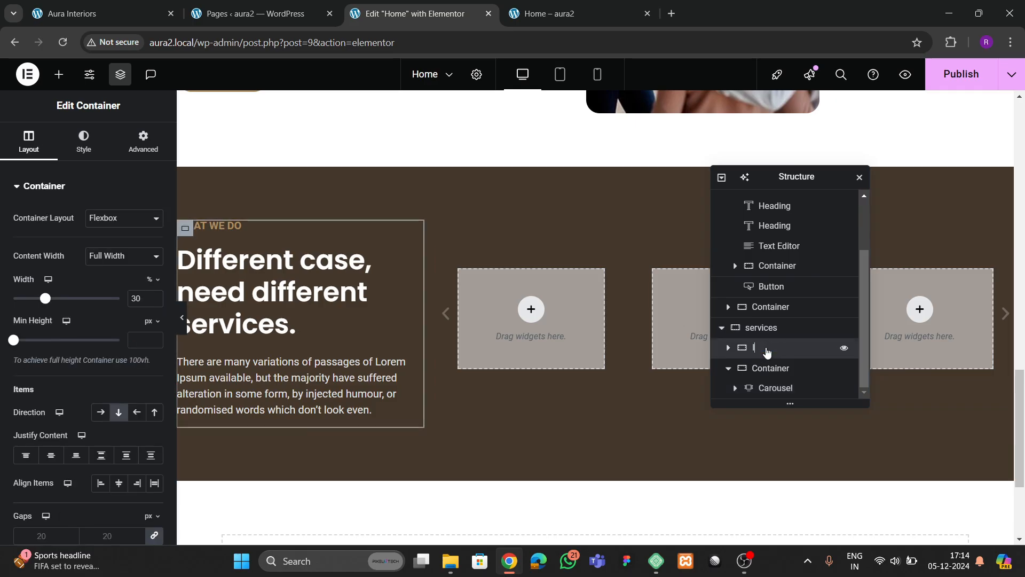
{"action": "double_click", "coordinate": [776, 370]}
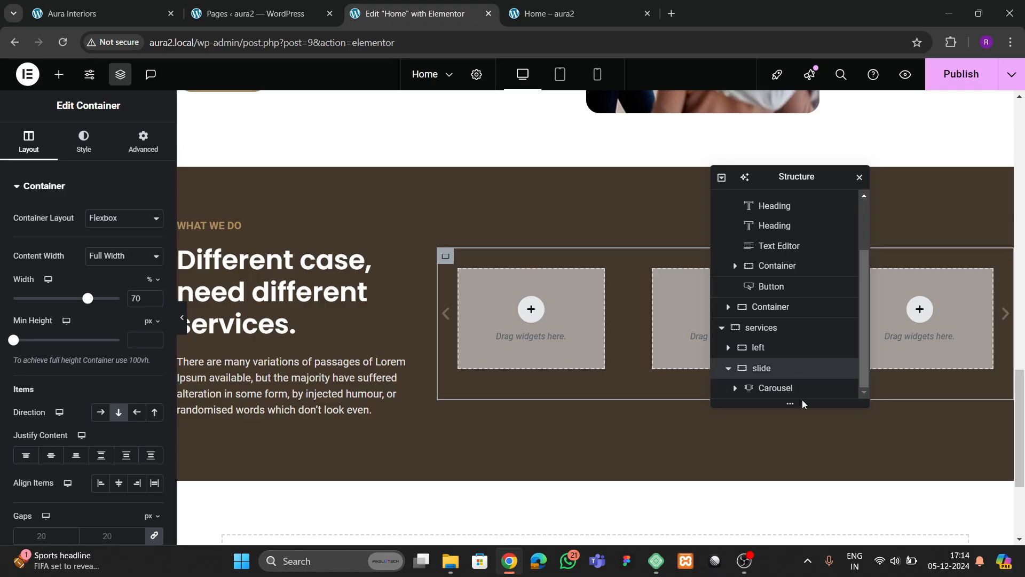
{"action": "left_click", "coordinate": [766, 388]}
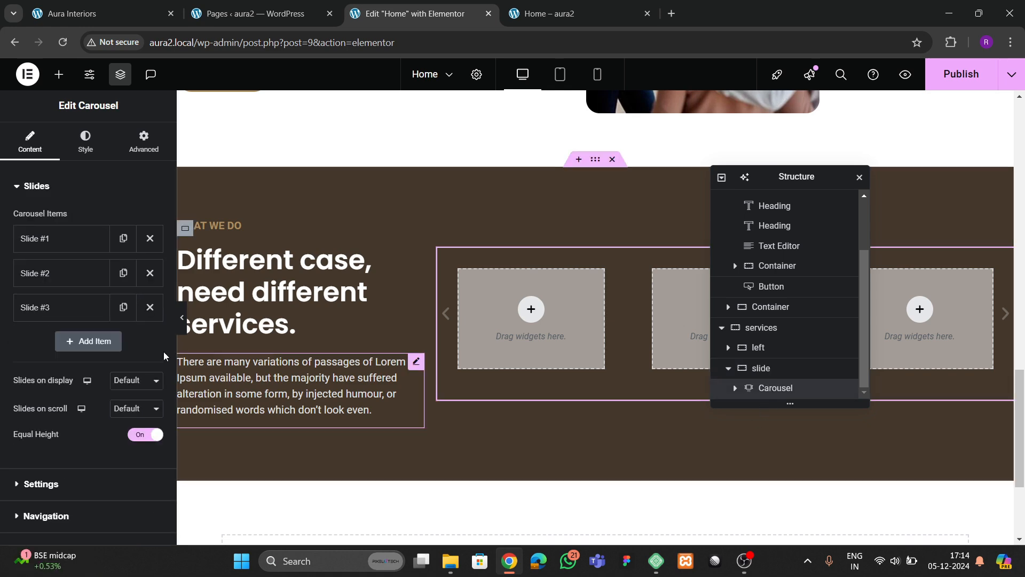
{"action": "left_click", "coordinate": [93, 13]}
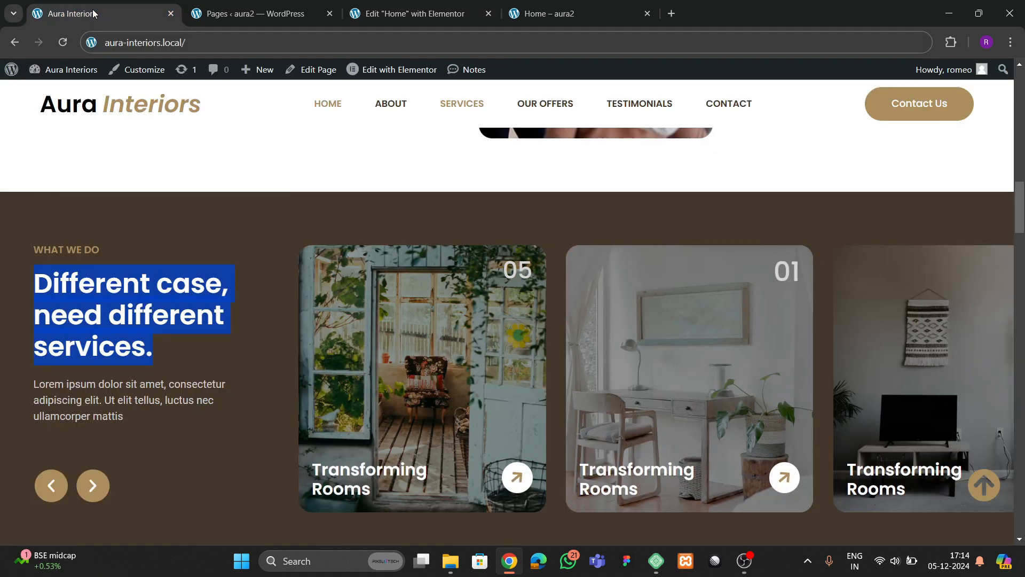
{"action": "left_click", "coordinate": [361, 23]}
- Set the carousel to show 2 slides at once and scroll 1 at a time
{"action": "scroll", "coordinate": [48, 341], "scroll_direction": "down", "scroll_amount": 3}
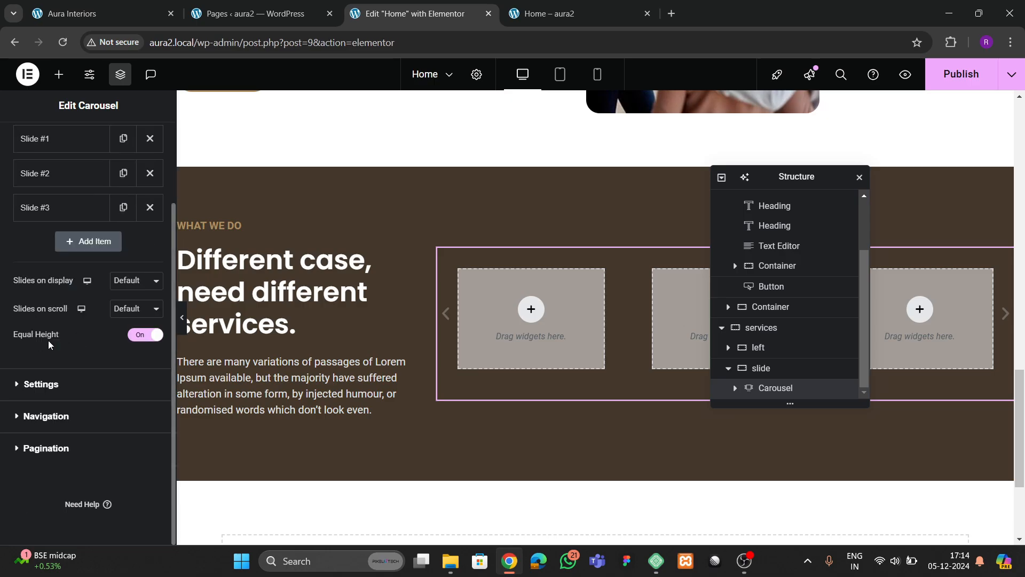
{"action": "left_click", "coordinate": [126, 287]}
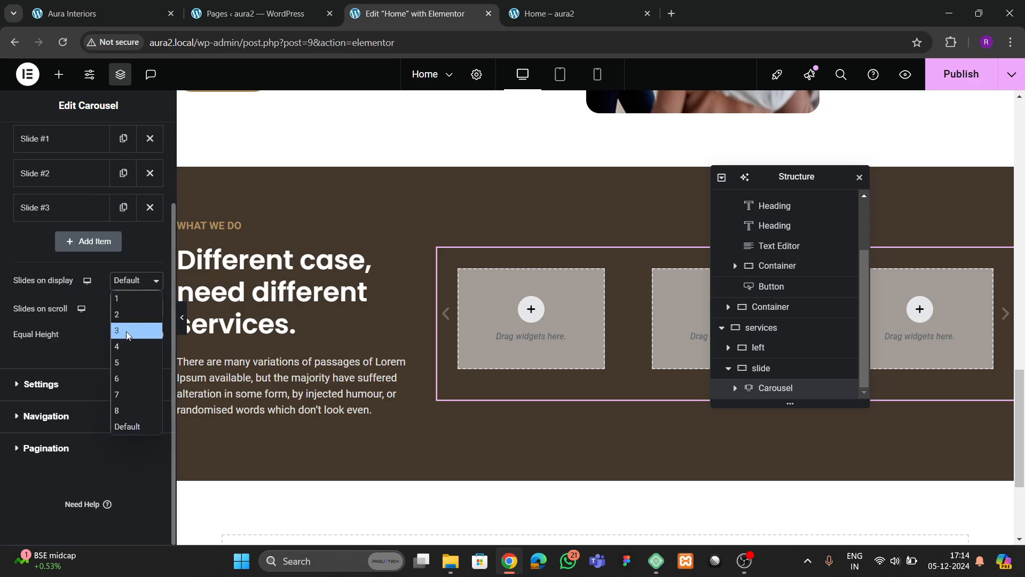
{"action": "left_click", "coordinate": [126, 331]}
{"action": "left_click", "coordinate": [128, 310]}
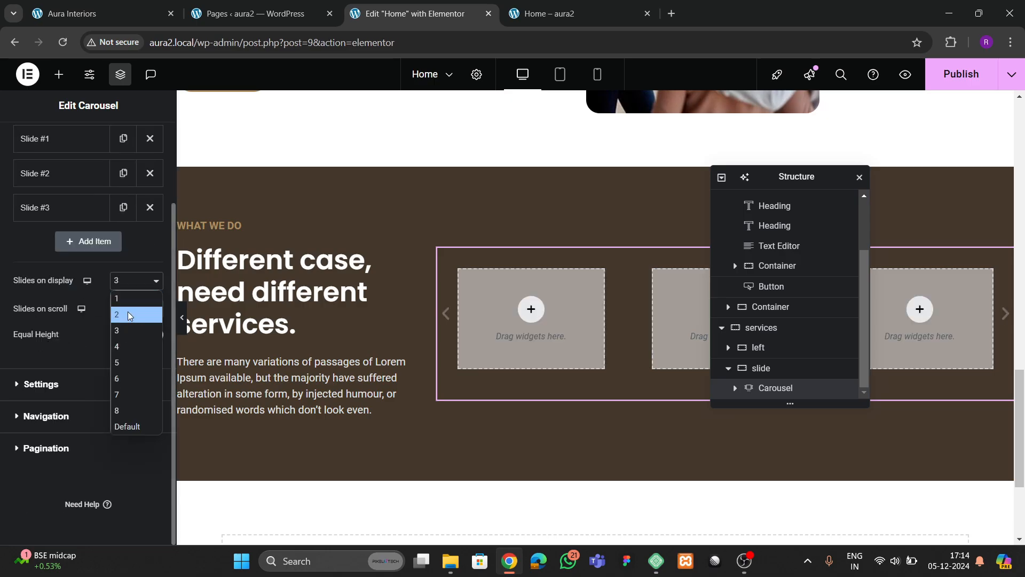
{"action": "left_click", "coordinate": [128, 315]}
{"action": "left_click", "coordinate": [128, 309]}
{"action": "left_click", "coordinate": [128, 327]}
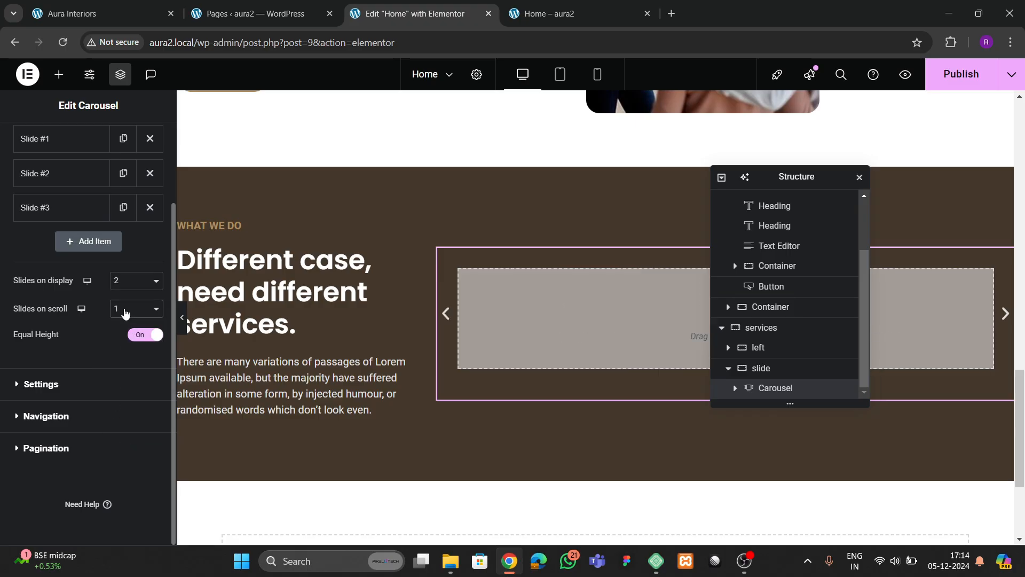
{"action": "left_click", "coordinate": [125, 314]}
{"action": "left_click", "coordinate": [120, 324]}
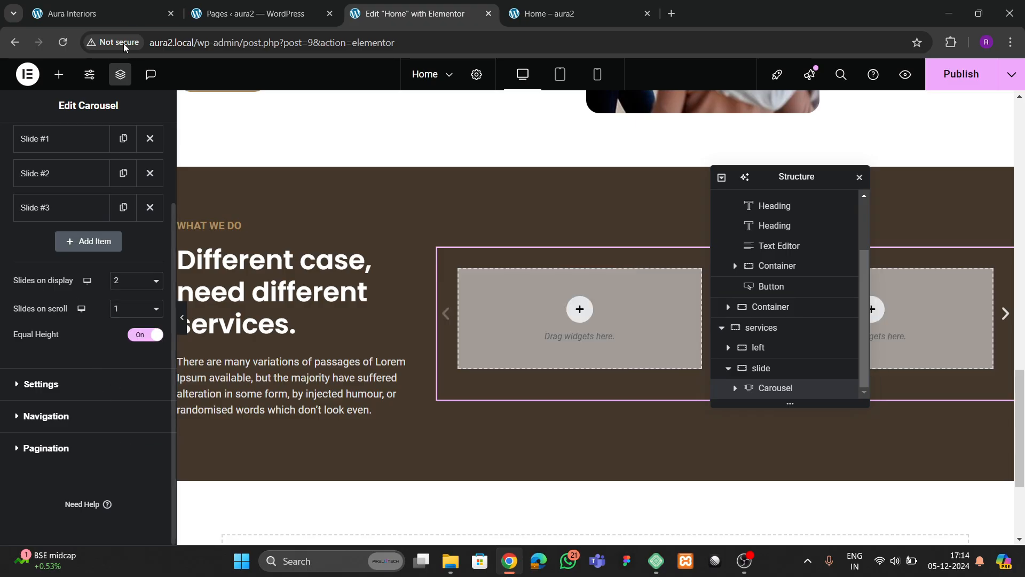
{"action": "left_click", "coordinate": [735, 388]}
{"action": "left_click", "coordinate": [144, 141]}
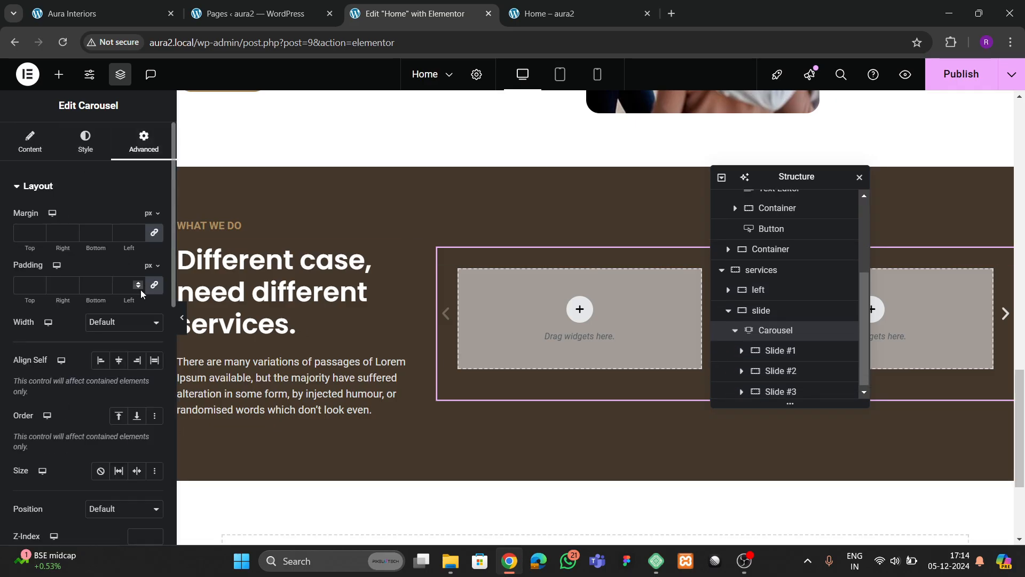
- Make Slide #1 full width with zero padding
{"action": "left_click", "coordinate": [769, 351]}
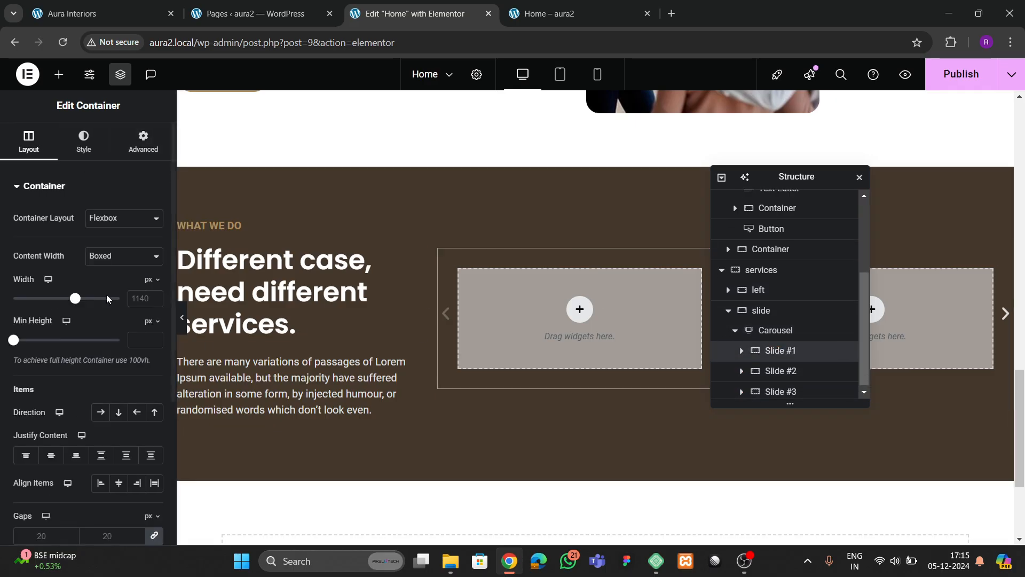
{"action": "left_click", "coordinate": [109, 257]}
{"action": "left_click", "coordinate": [115, 289]}
{"action": "left_click", "coordinate": [140, 144]}
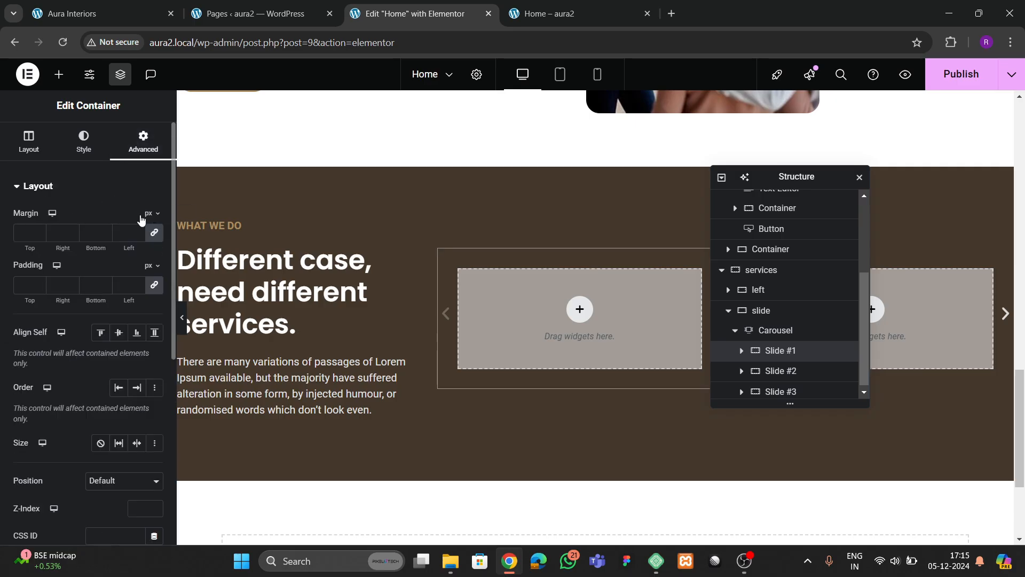
{"action": "left_click", "coordinate": [155, 285]}
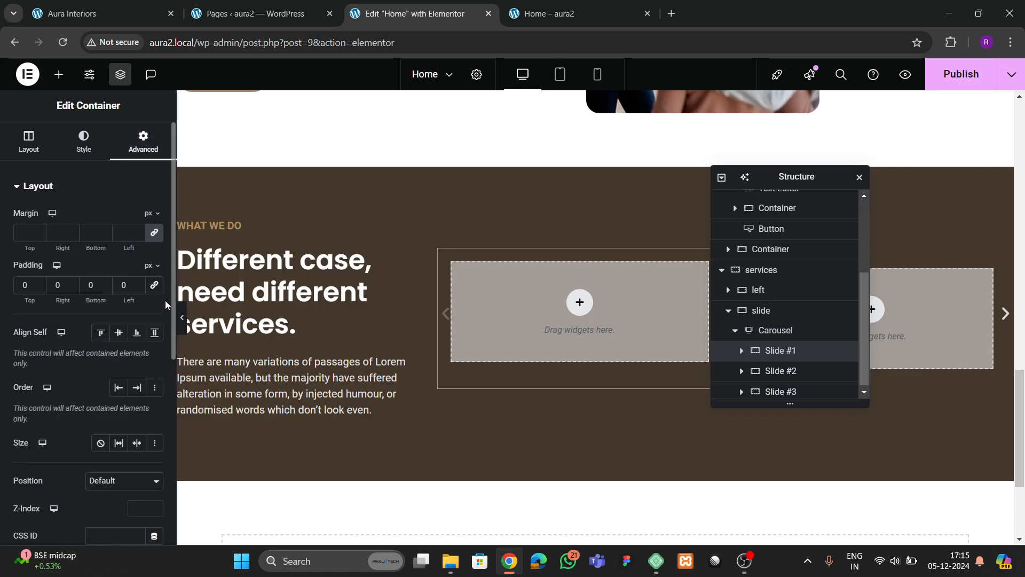
{"action": "left_click", "coordinate": [116, 20]}
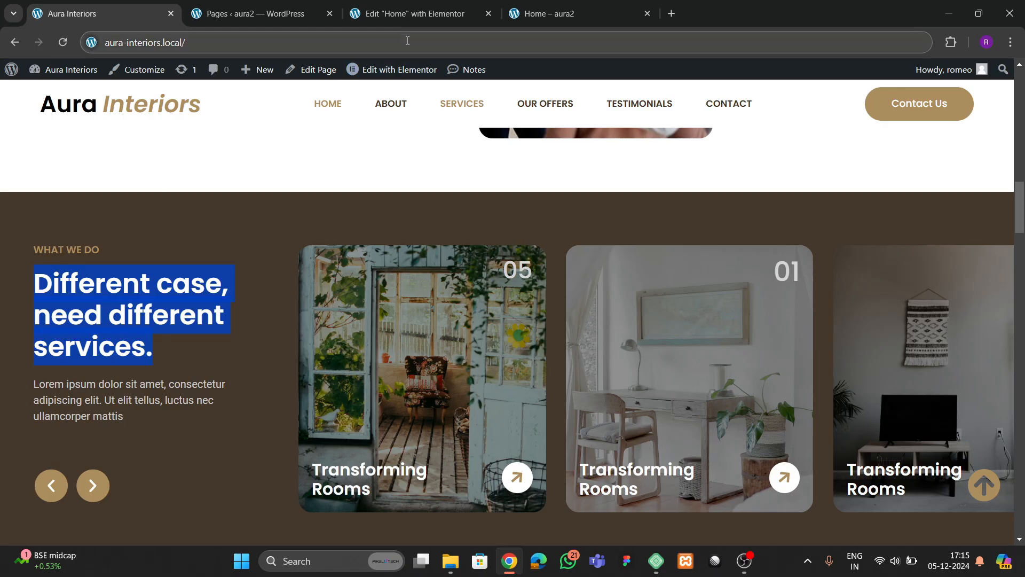
{"action": "left_click", "coordinate": [407, 14]}
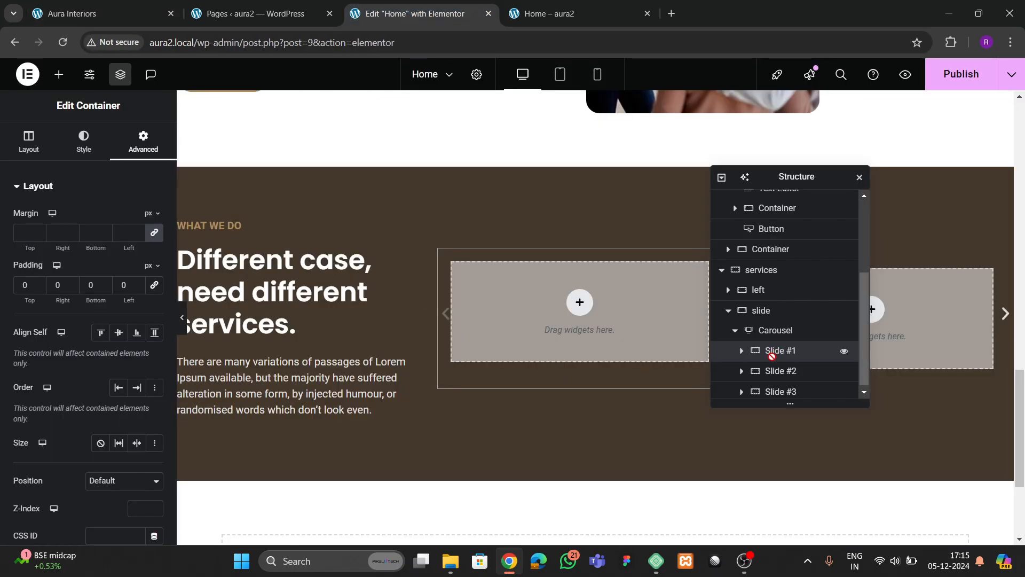
- Add a full-width Container inside Slide #1
{"action": "left_click", "coordinate": [59, 74]}
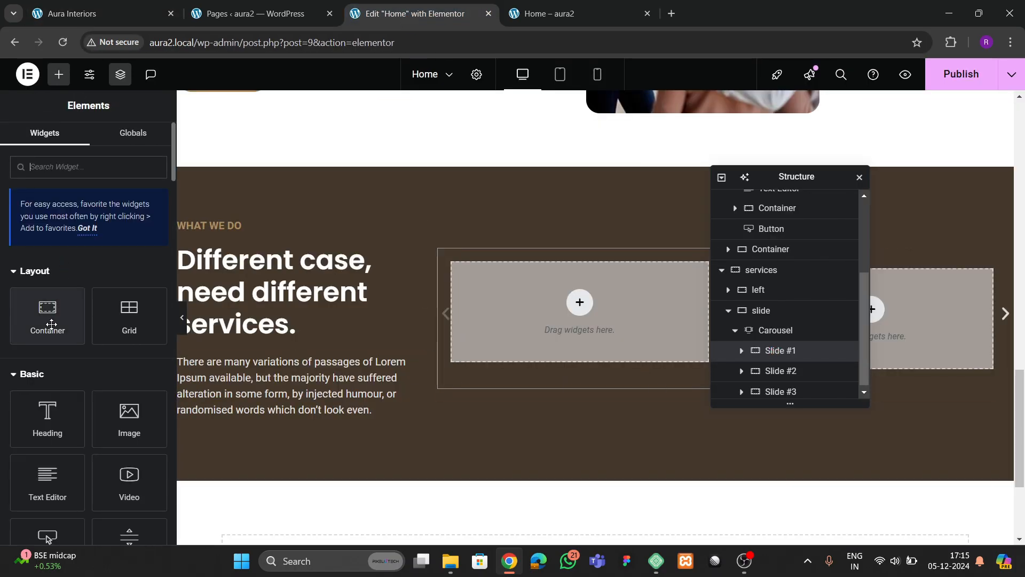
{"action": "left_click_drag", "start_coordinate": [51, 324], "coordinate": [586, 341]}
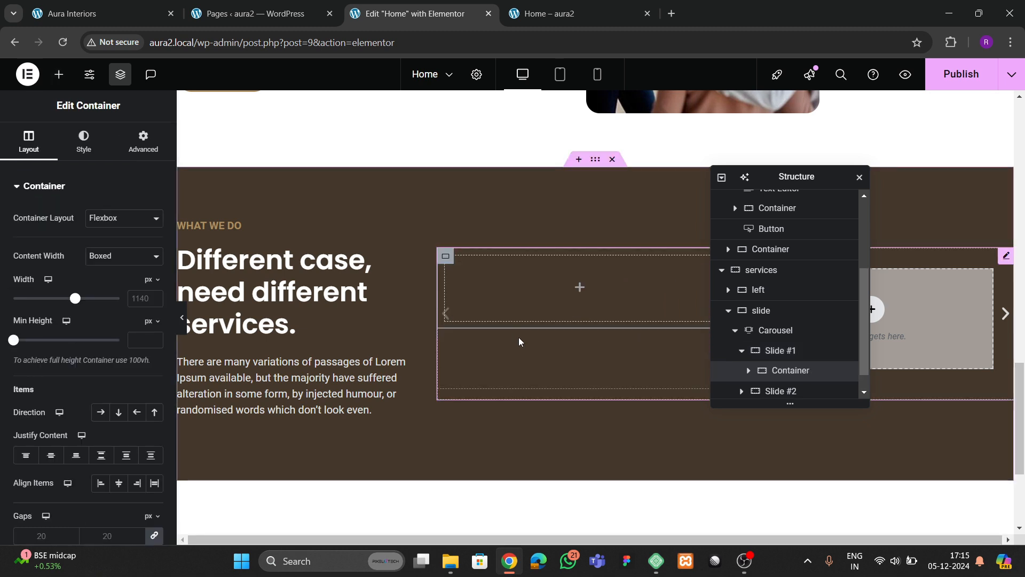
{"action": "left_click", "coordinate": [124, 256]}
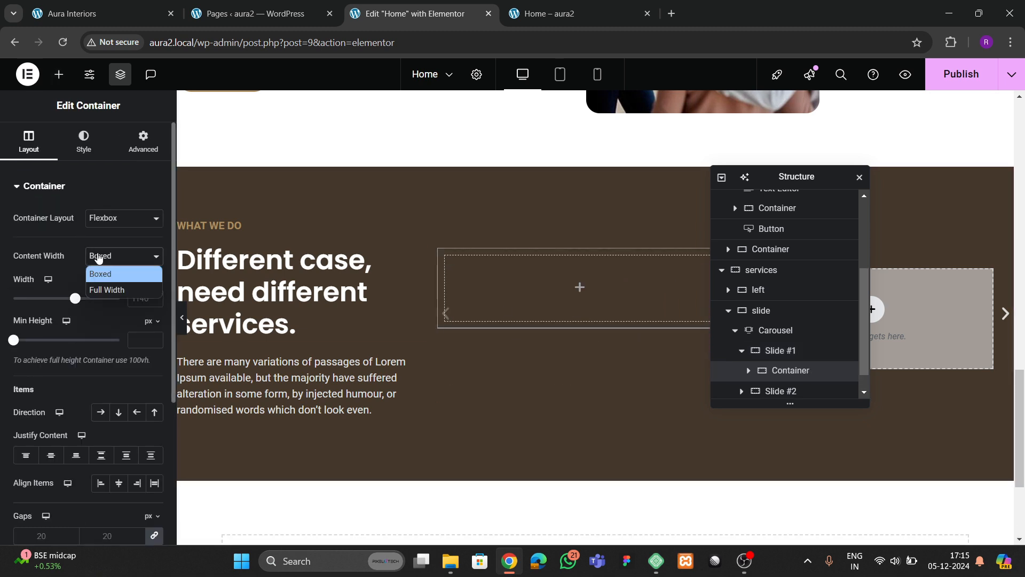
{"action": "left_click", "coordinate": [119, 290]}
{"action": "left_click", "coordinate": [142, 142]}
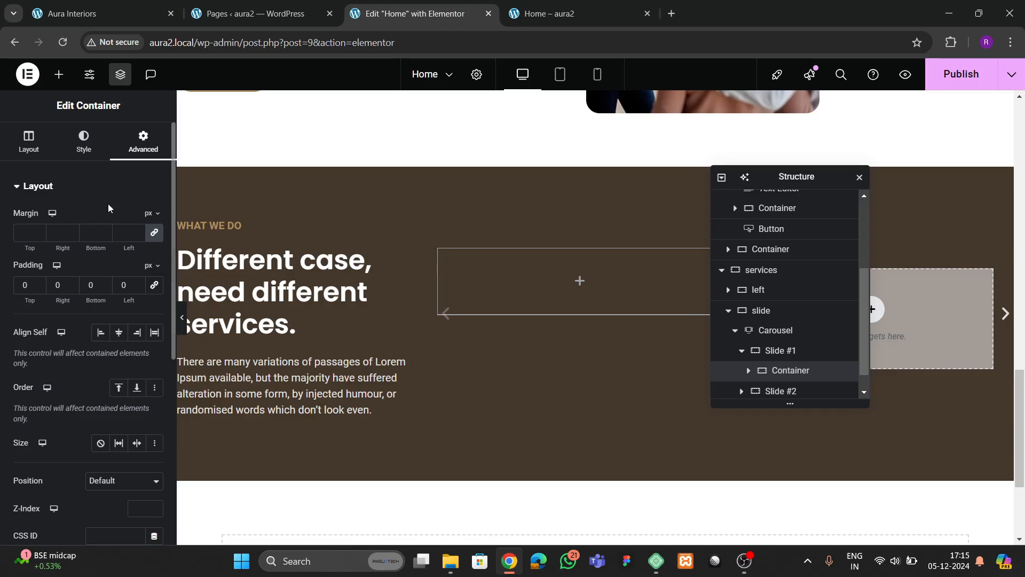
{"action": "left_click", "coordinate": [84, 142]}
- Give the slide's container a classic background and start choosing its image
{"action": "left_click", "coordinate": [100, 248]}
{"action": "left_click", "coordinate": [110, 331]}
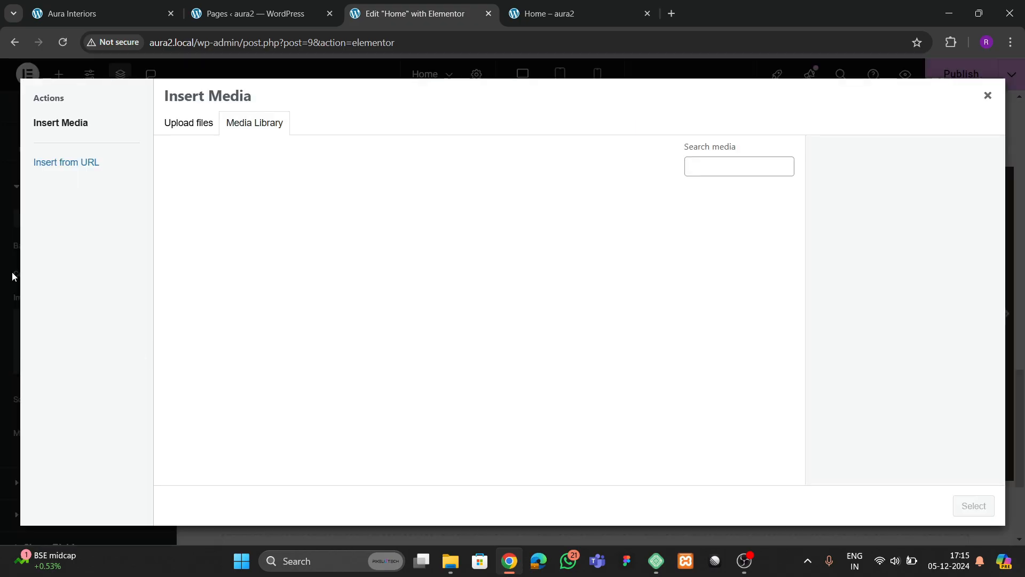
{"action": "left_click", "coordinate": [126, 23]}
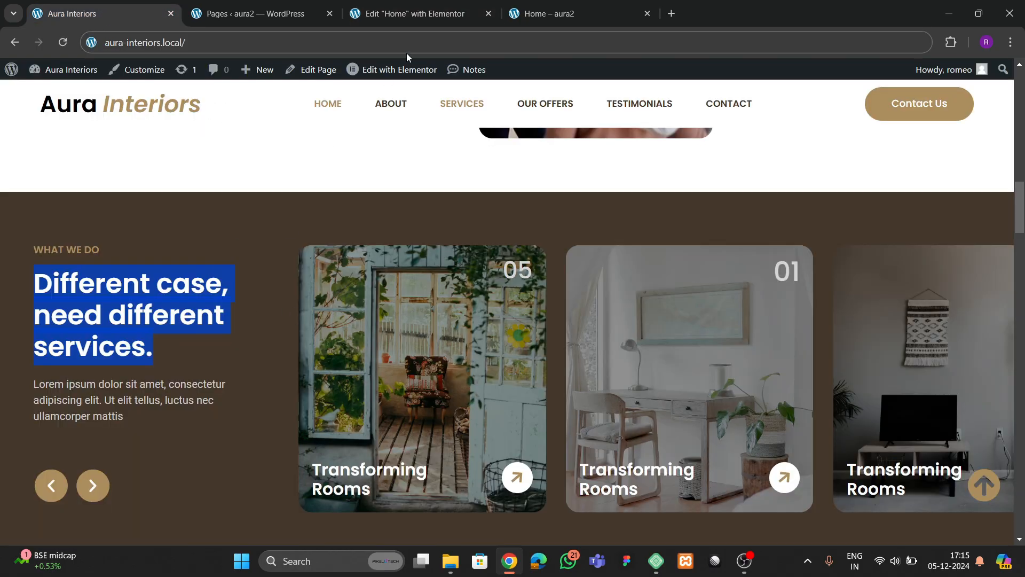
{"action": "left_click", "coordinate": [406, 13]}
- Pick the living-room photo with the tan leather sofa from the media library
{"action": "scroll", "coordinate": [500, 363], "scroll_direction": "down", "scroll_amount": 4}
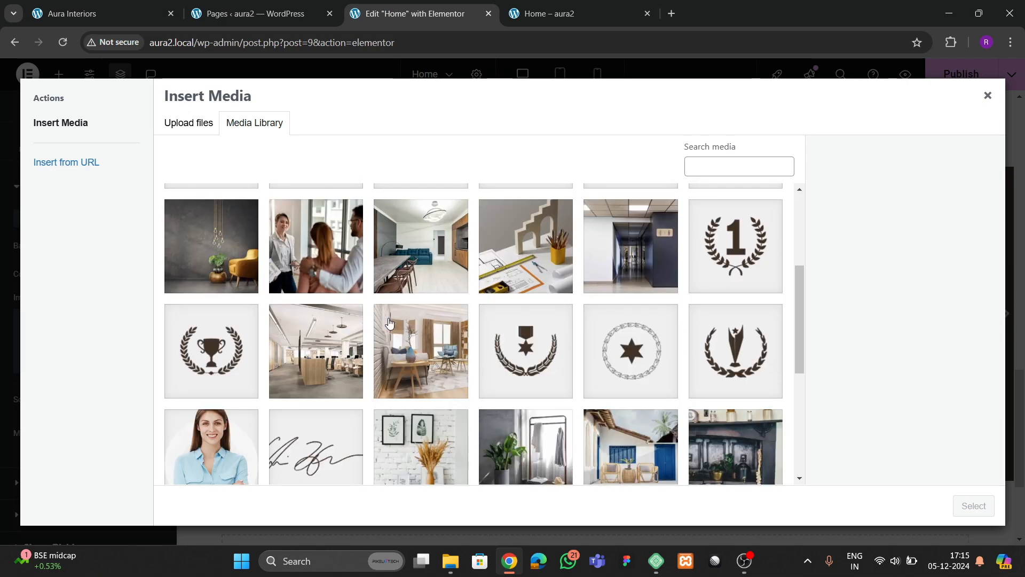
{"action": "scroll", "coordinate": [389, 322], "scroll_direction": "down", "scroll_amount": 4}
{"action": "left_click", "coordinate": [524, 273]}
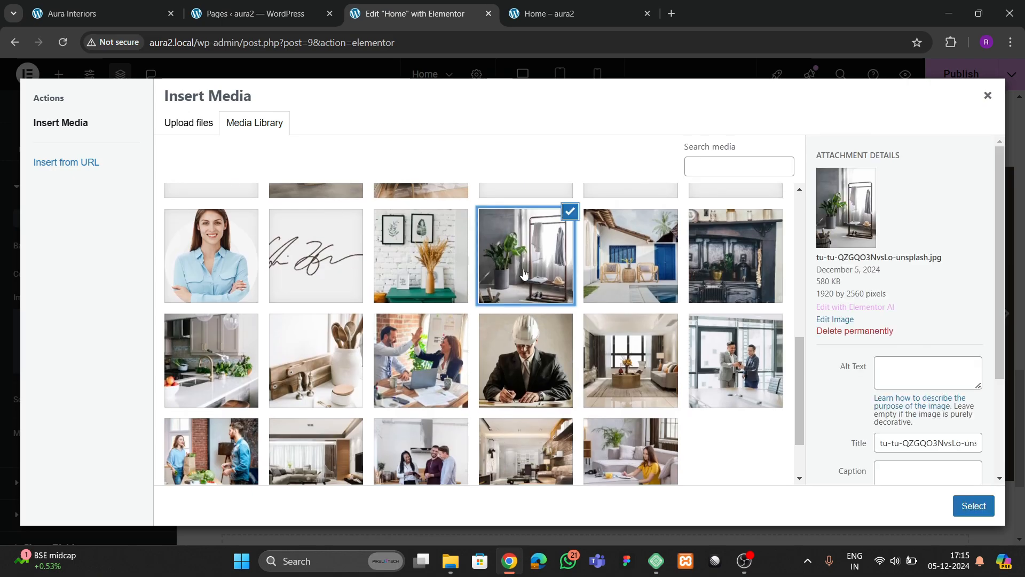
{"action": "left_click", "coordinate": [426, 393]}
{"action": "scroll", "coordinate": [426, 394], "scroll_direction": "down", "scroll_amount": 2}
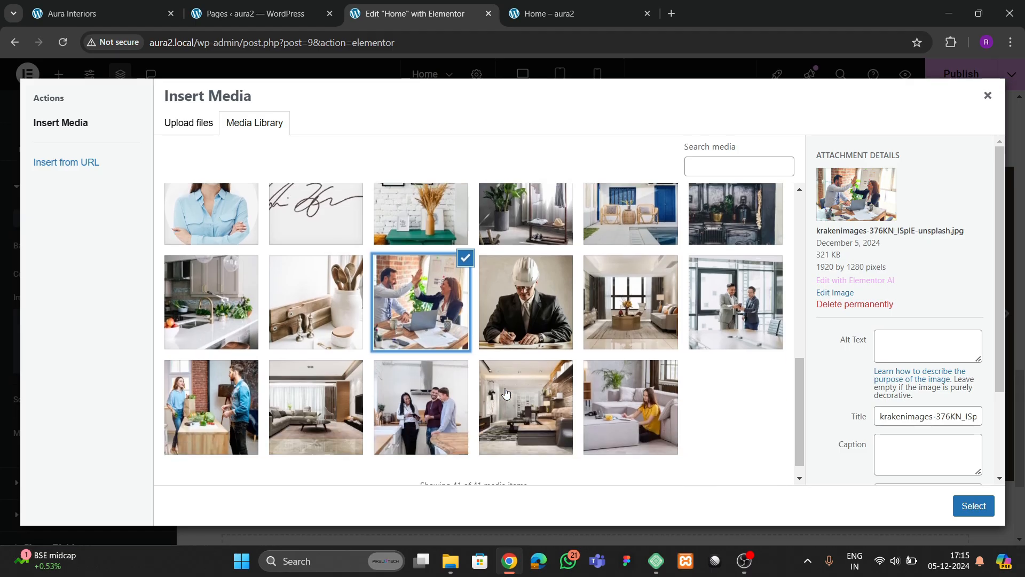
{"action": "scroll", "coordinate": [720, 313], "scroll_direction": "up", "scroll_amount": 4}
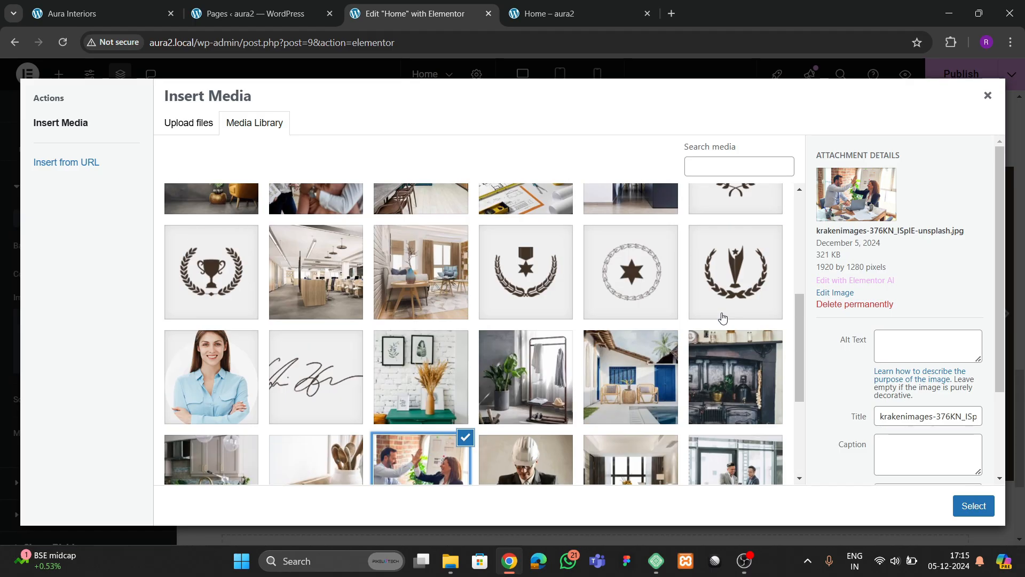
{"action": "scroll", "coordinate": [720, 367], "scroll_direction": "up", "scroll_amount": 5}
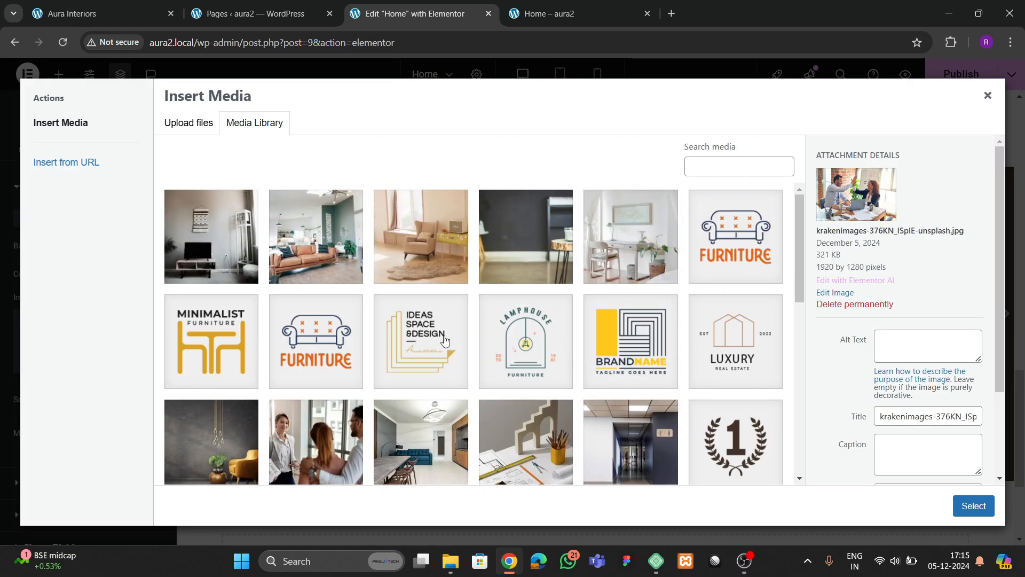
{"action": "scroll", "coordinate": [444, 350], "scroll_direction": "down", "scroll_amount": 2}
{"action": "scroll", "coordinate": [422, 353], "scroll_direction": "up", "scroll_amount": 3}
{"action": "left_click", "coordinate": [317, 256]}
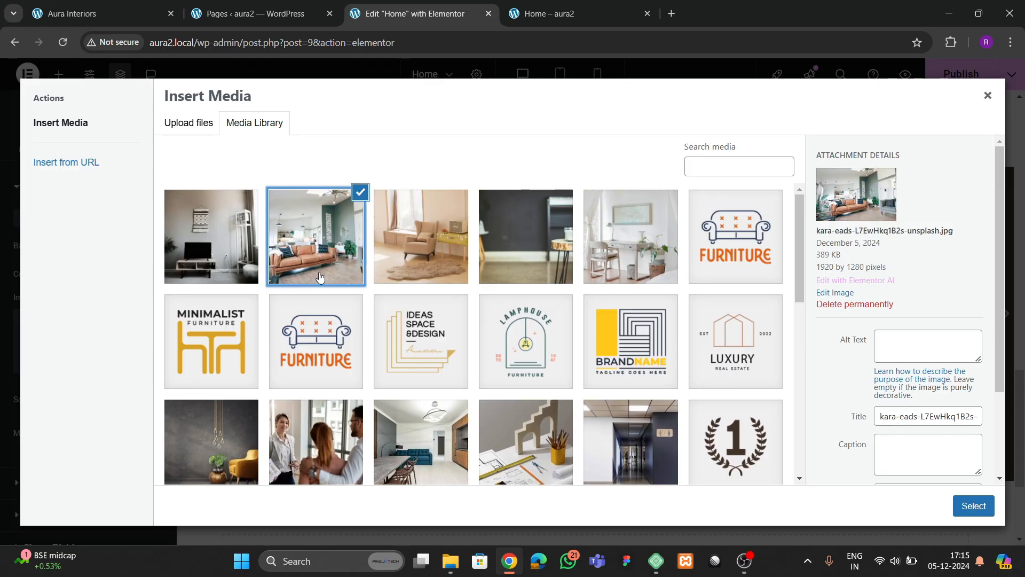
{"action": "scroll", "coordinate": [473, 347], "scroll_direction": "down", "scroll_amount": 3}
{"action": "scroll", "coordinate": [473, 347], "scroll_direction": "down", "scroll_amount": 5}
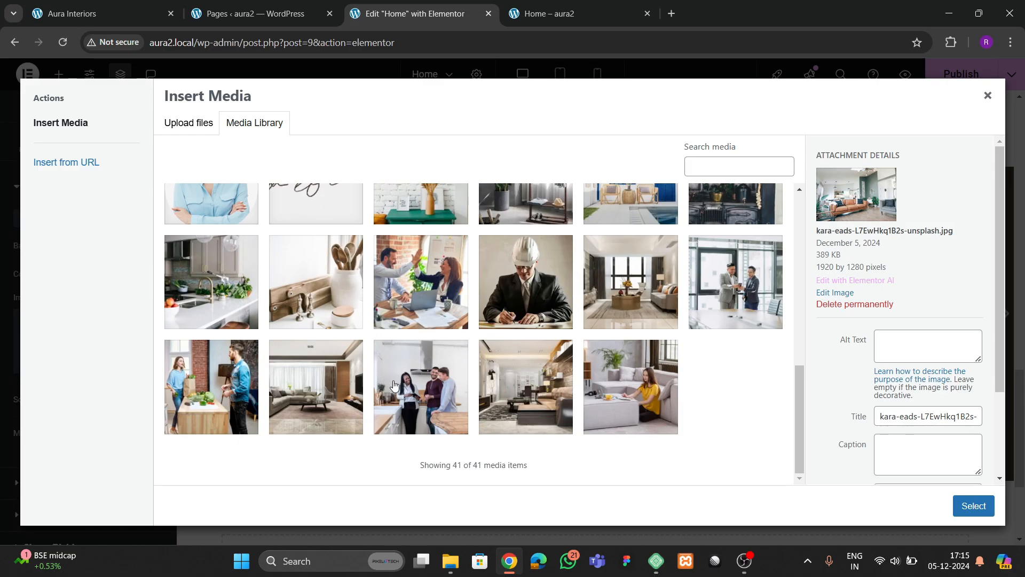
- Insert the sofa photo as the background, positioned Center Center with size Cover
{"action": "left_click", "coordinate": [973, 505]}
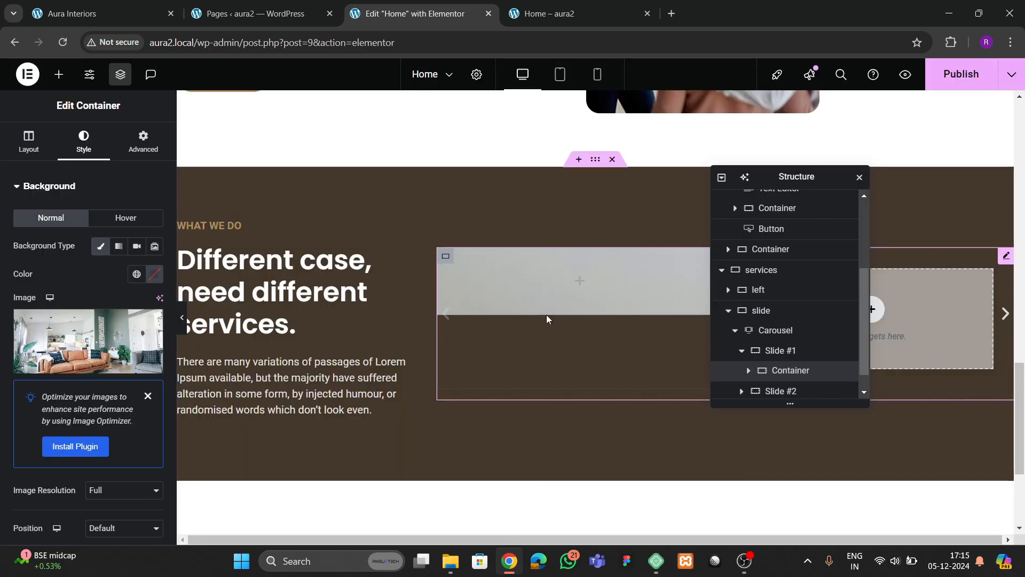
{"action": "scroll", "coordinate": [32, 362], "scroll_direction": "down", "scroll_amount": 4}
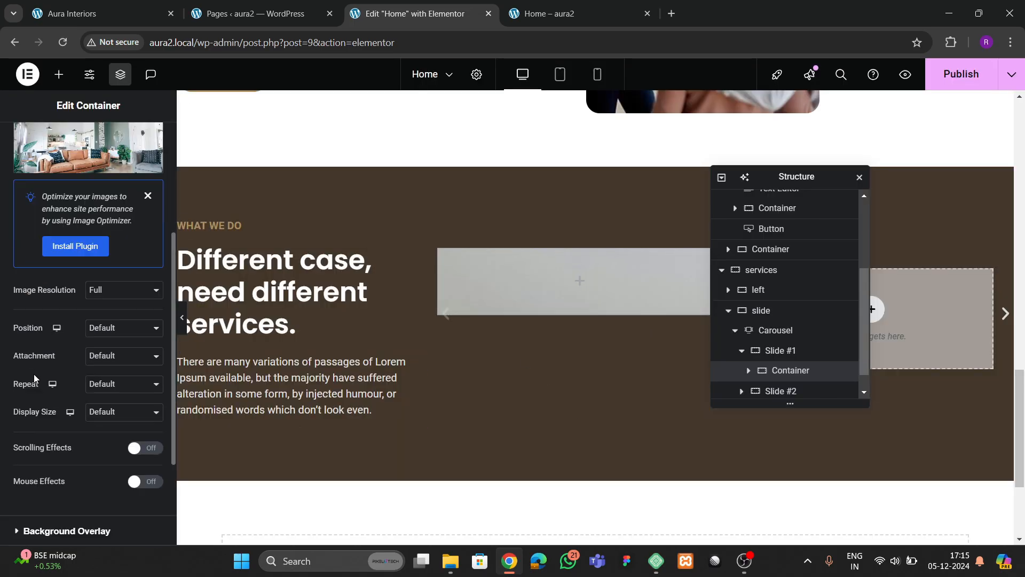
{"action": "left_click", "coordinate": [101, 331]}
{"action": "left_click", "coordinate": [103, 363]}
{"action": "scroll", "coordinate": [86, 390], "scroll_direction": "down", "scroll_amount": 3}
{"action": "left_click", "coordinate": [103, 283]}
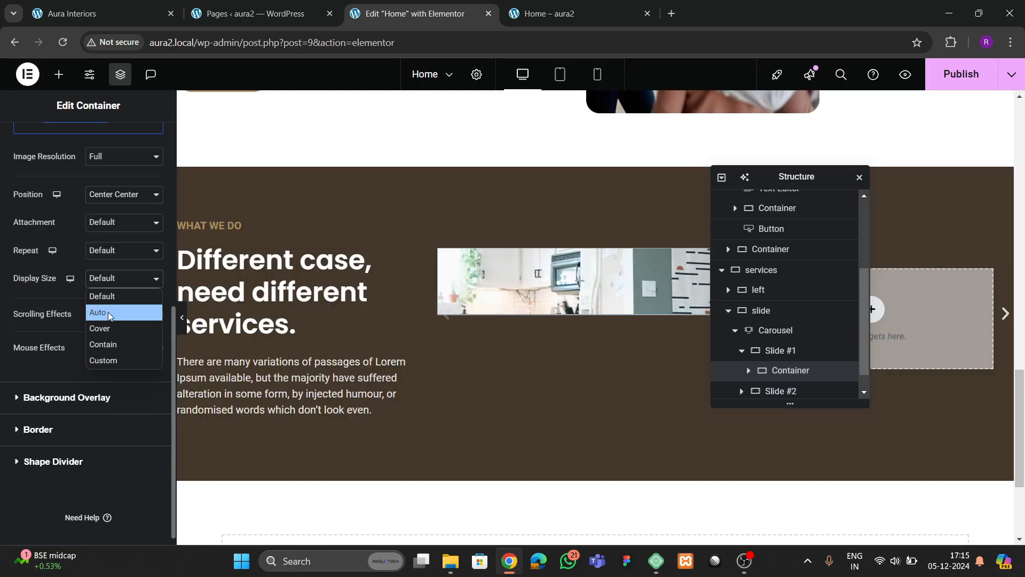
{"action": "left_click", "coordinate": [107, 310]}
{"action": "left_click", "coordinate": [102, 279]}
{"action": "left_click", "coordinate": [103, 326]}
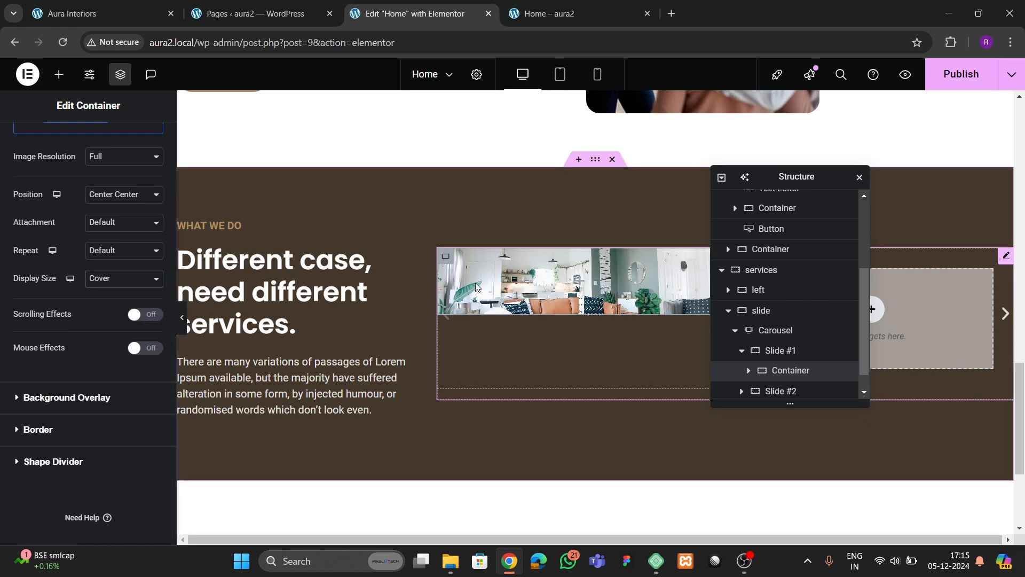
{"action": "left_click", "coordinate": [74, 13]}
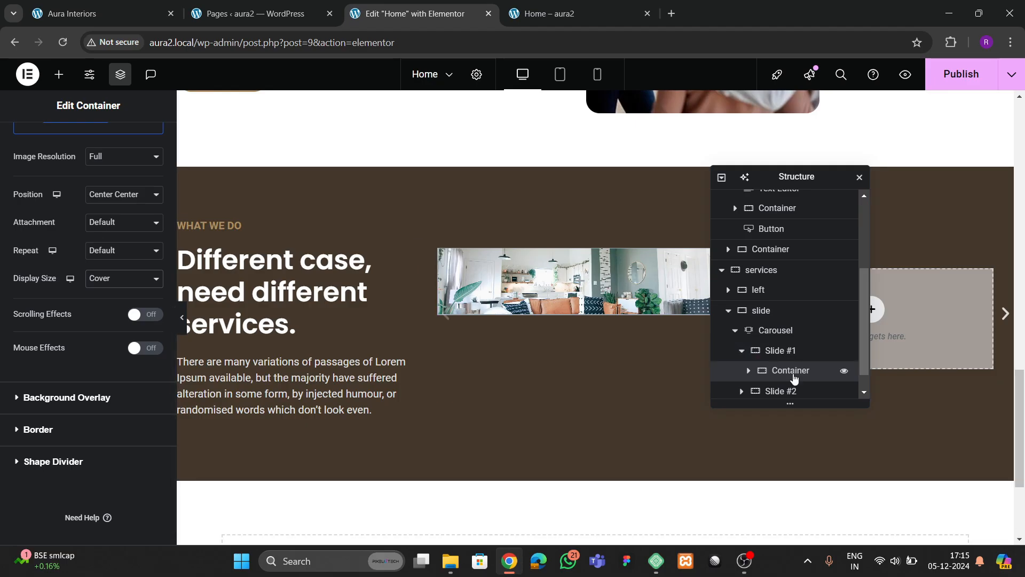
- Give Slide #1's container a 400 px minimum height
{"action": "left_click", "coordinate": [780, 351]}
{"action": "left_click", "coordinate": [28, 152]}
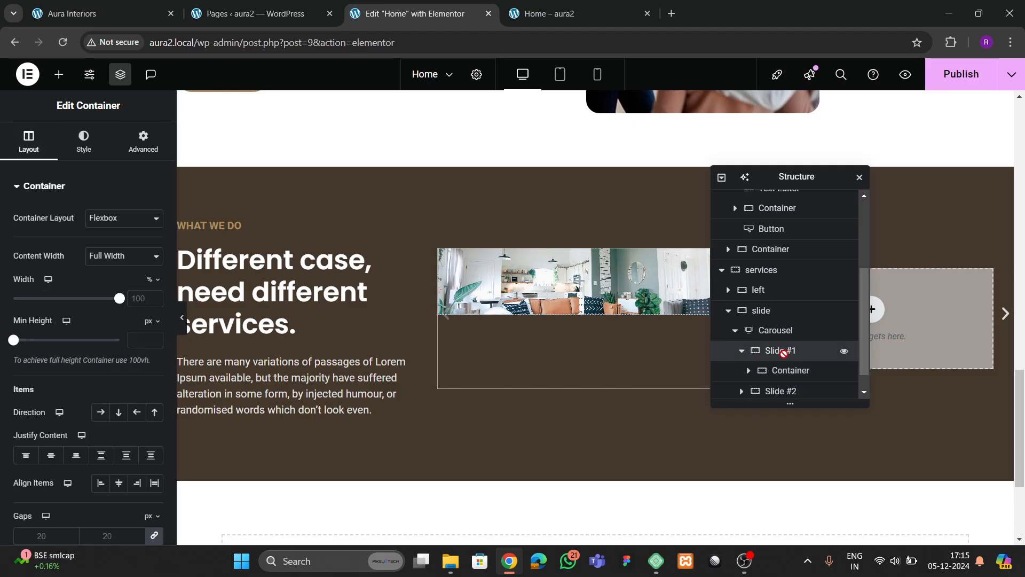
{"action": "left_click", "coordinate": [782, 370]}
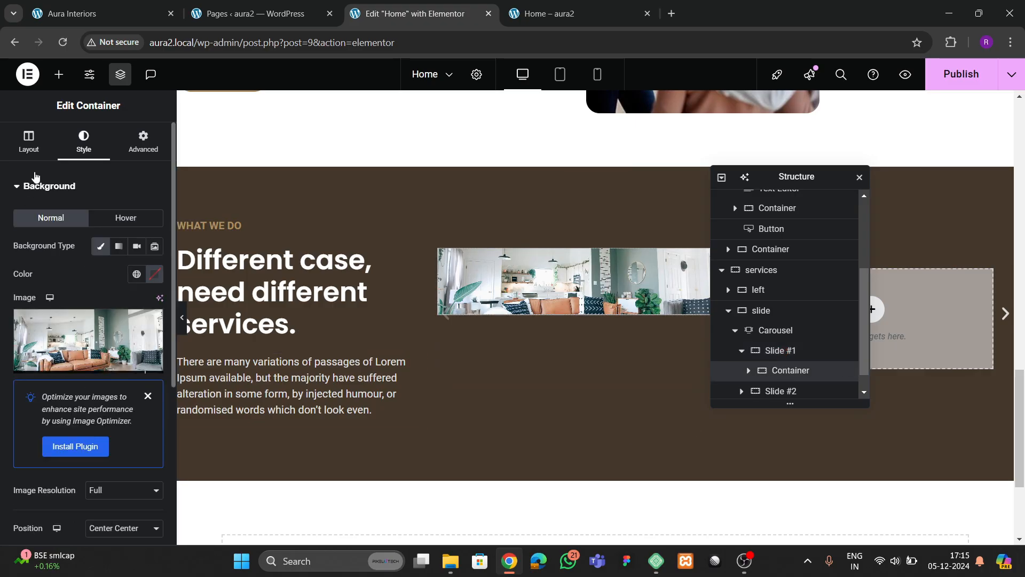
{"action": "left_click", "coordinate": [30, 150]}
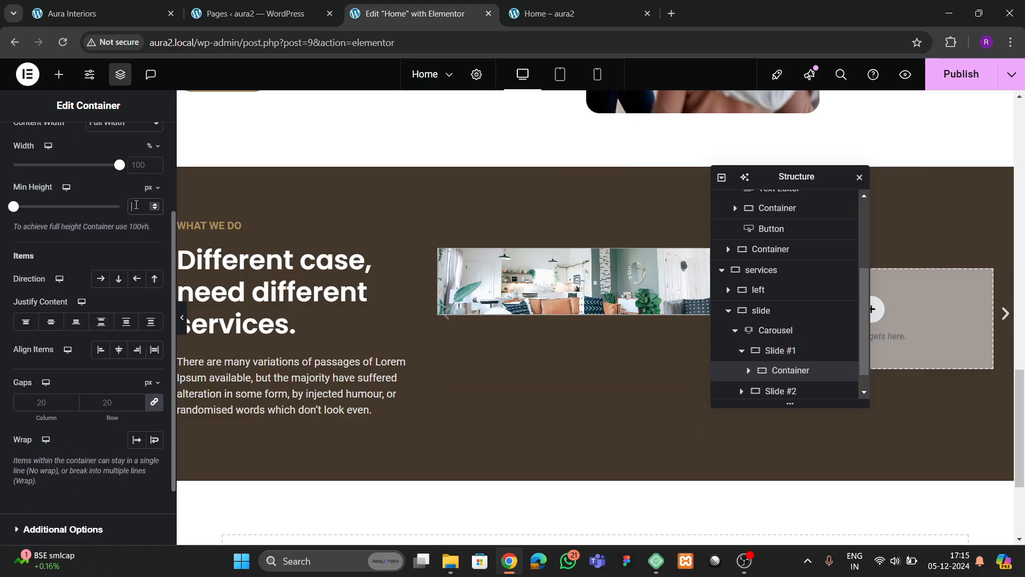
{"action": "left_click", "coordinate": [137, 206]}
{"action": "type", "text": "400"}
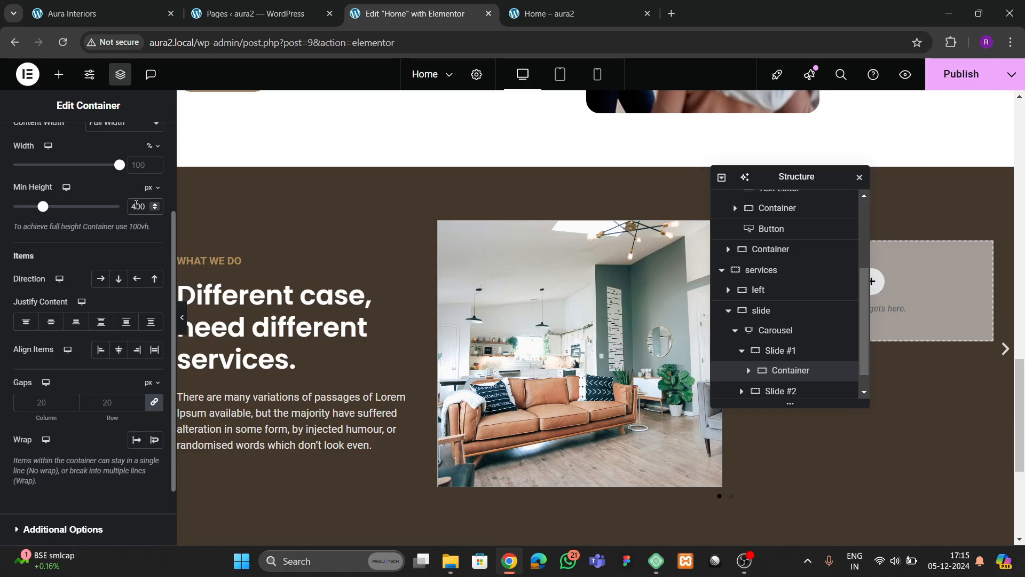
{"action": "scroll", "coordinate": [154, 171], "scroll_direction": "up", "scroll_amount": 3}
{"action": "left_click", "coordinate": [83, 141]}
{"action": "scroll", "coordinate": [54, 396], "scroll_direction": "down", "scroll_amount": 10}
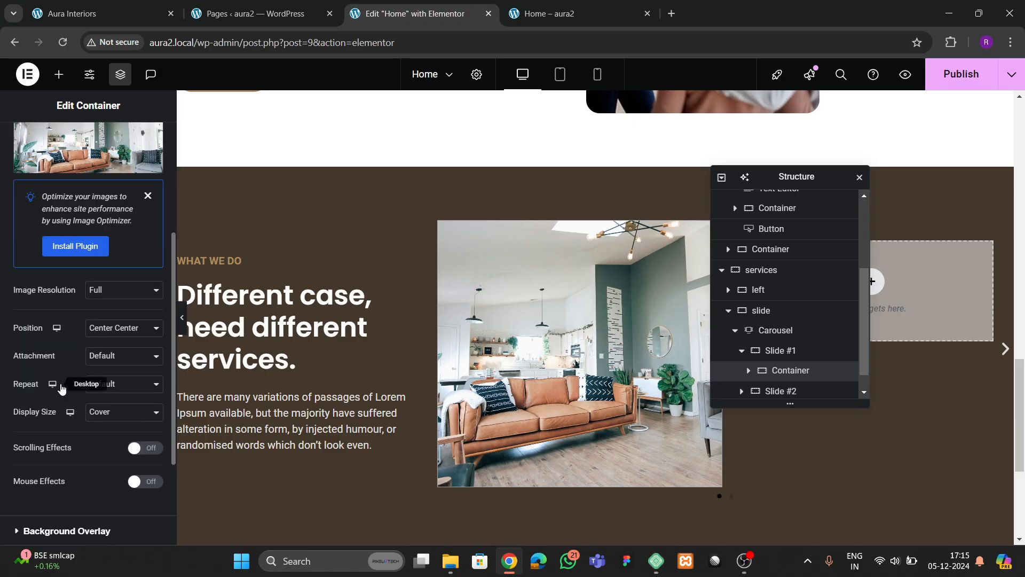
{"action": "left_click", "coordinate": [45, 427]}
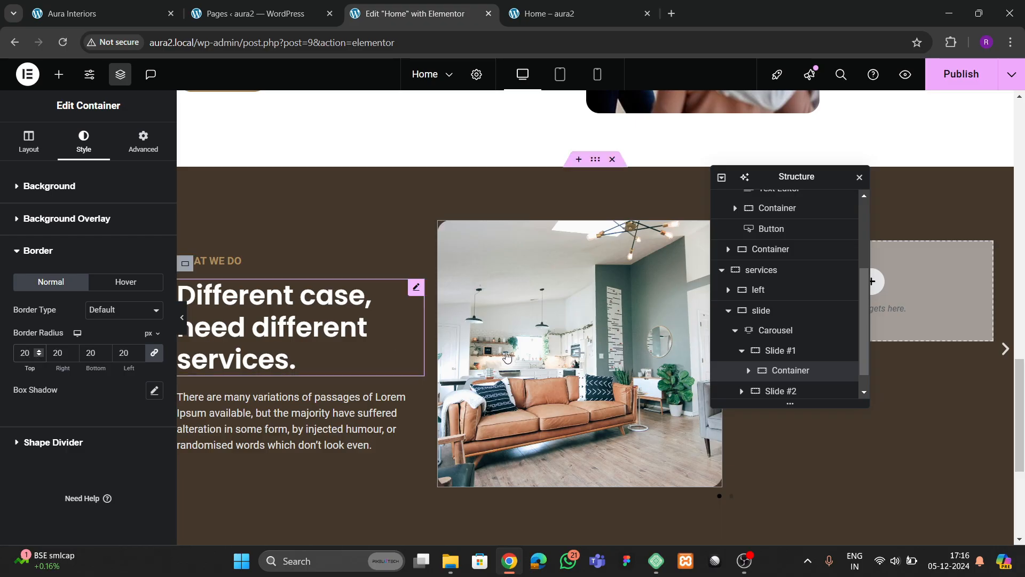
- Give slide #1 a classic overlay in the theme 1 dark brown global colour at about half opacity
{"action": "left_click", "coordinate": [81, 218]}
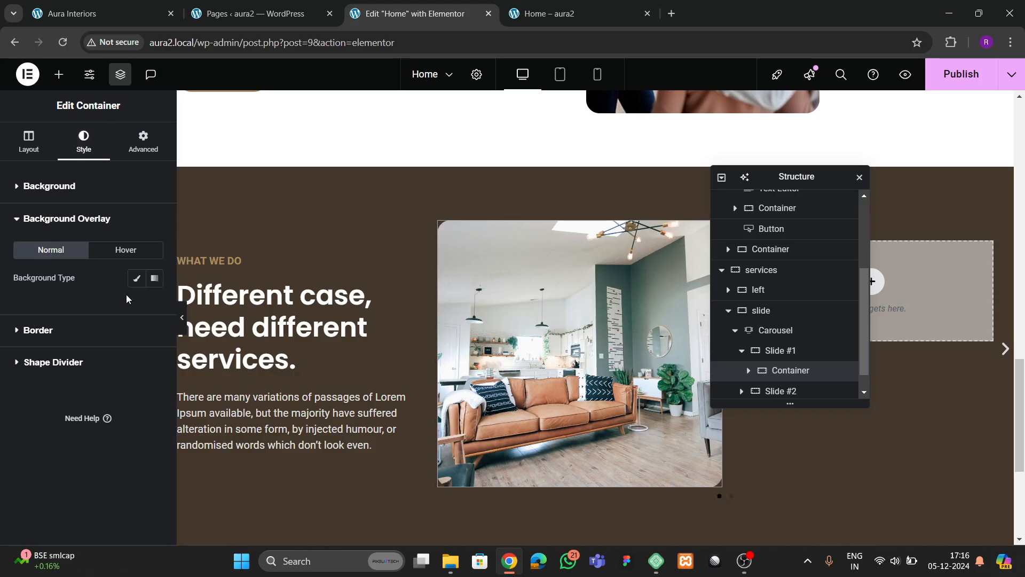
{"action": "left_click", "coordinate": [136, 278]}
{"action": "left_click", "coordinate": [137, 306]}
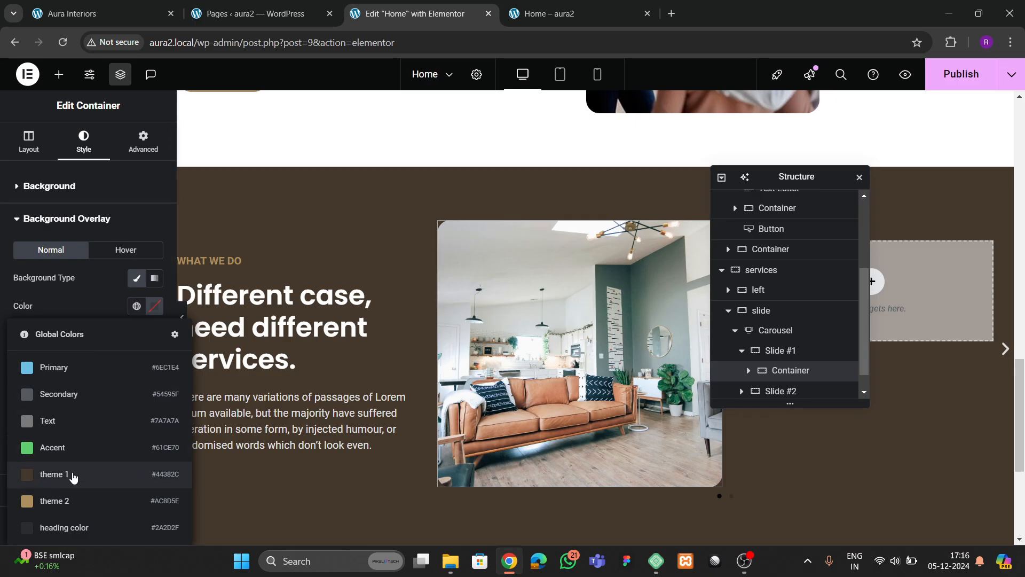
{"action": "left_click", "coordinate": [73, 474]}
{"action": "left_click", "coordinate": [155, 305]}
{"action": "left_click", "coordinate": [130, 310]}
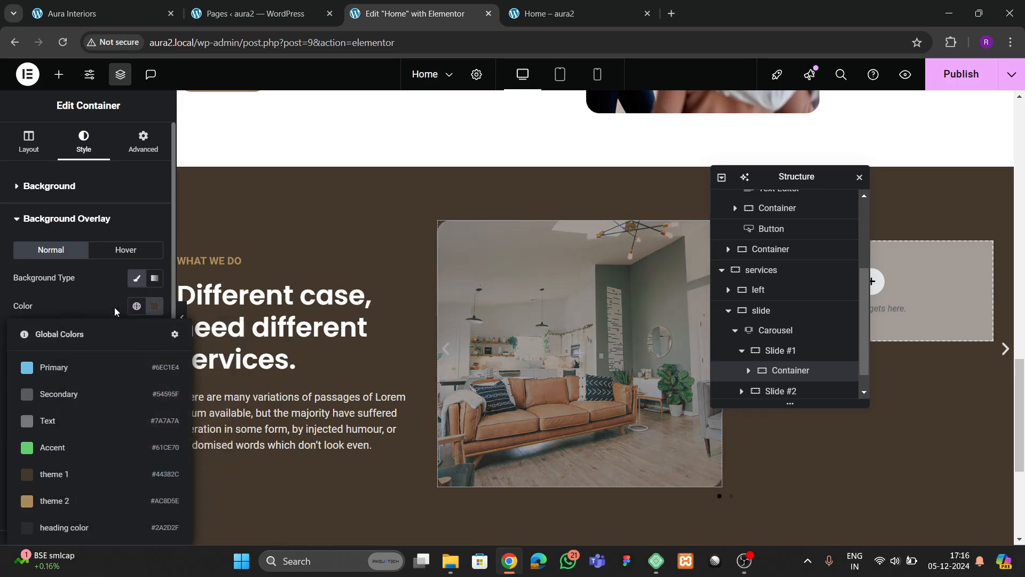
{"action": "left_click", "coordinate": [110, 309]}
{"action": "mouse_move", "coordinate": [64, 444]}
{"action": "left_mouse_down"}
{"action": "mouse_move", "coordinate": [40, 449]}
{"action": "mouse_move", "coordinate": [70, 451]}
{"action": "left_mouse_up"}
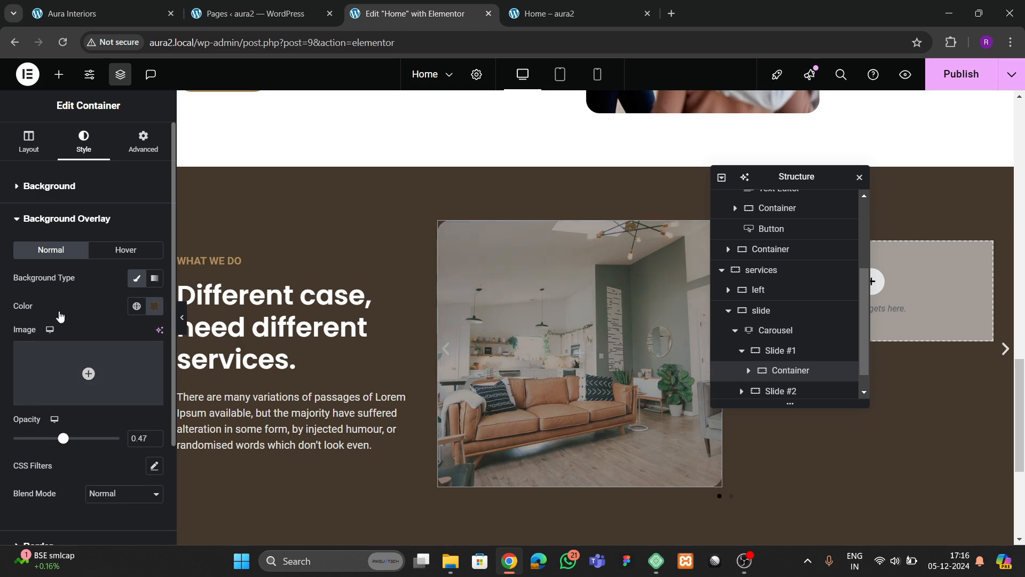
- After comparing with the live site, add a classic global-colour overlay for the hover state
{"action": "left_click", "coordinate": [87, 12]}
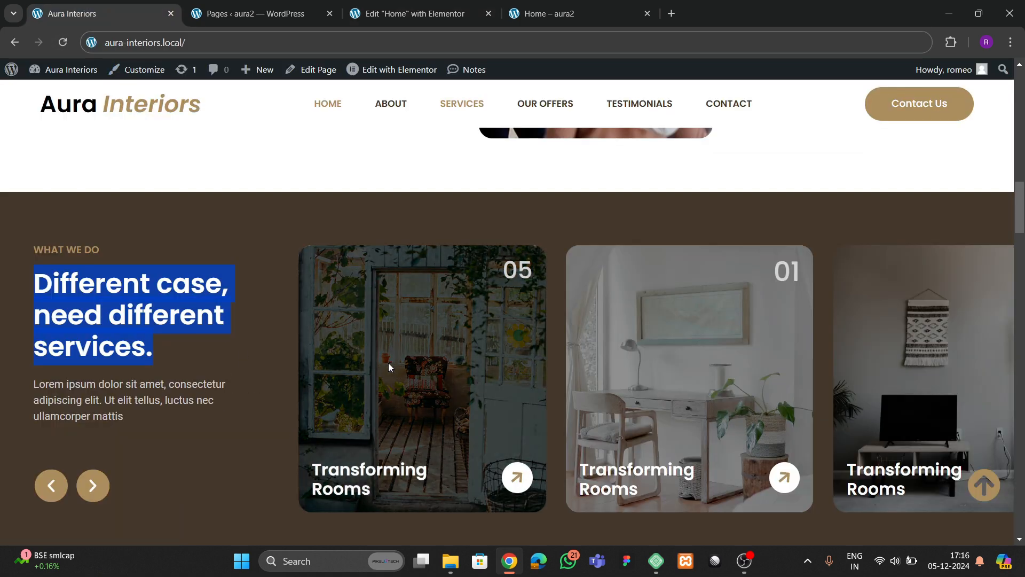
{"action": "left_click", "coordinate": [406, 13]}
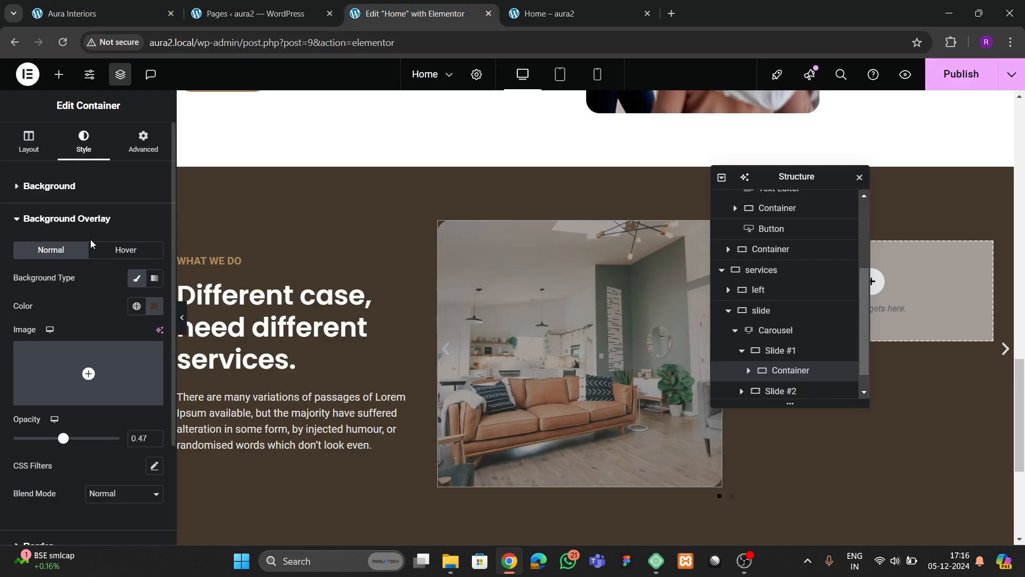
{"action": "left_click", "coordinate": [137, 278]}
{"action": "left_click", "coordinate": [153, 309]}
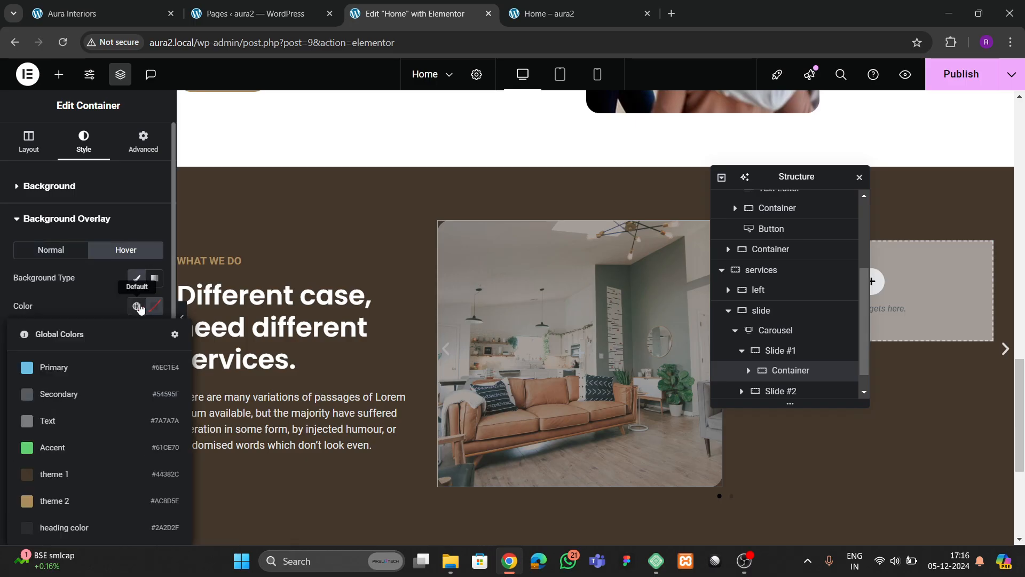
{"action": "left_click", "coordinate": [78, 422]}
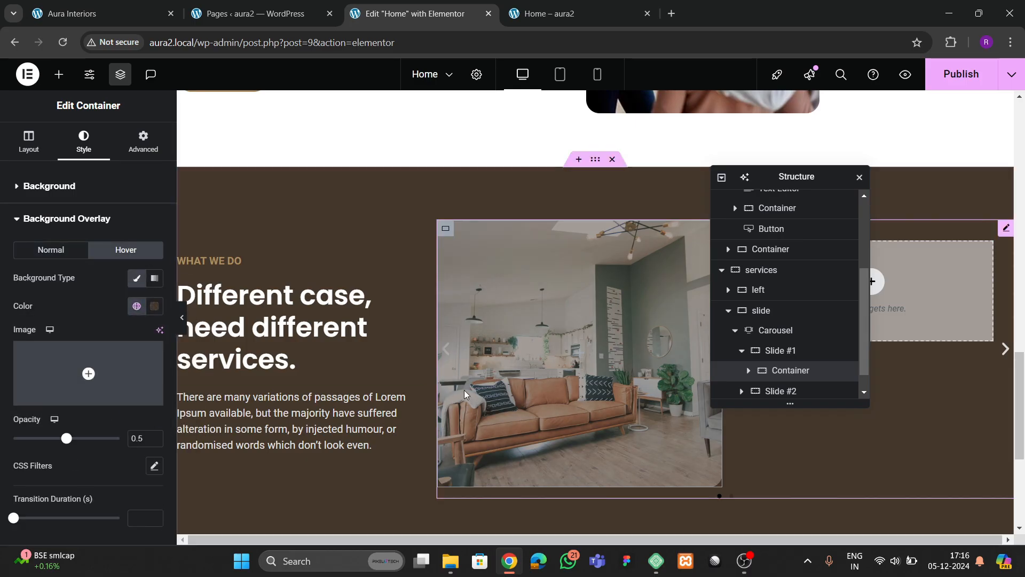
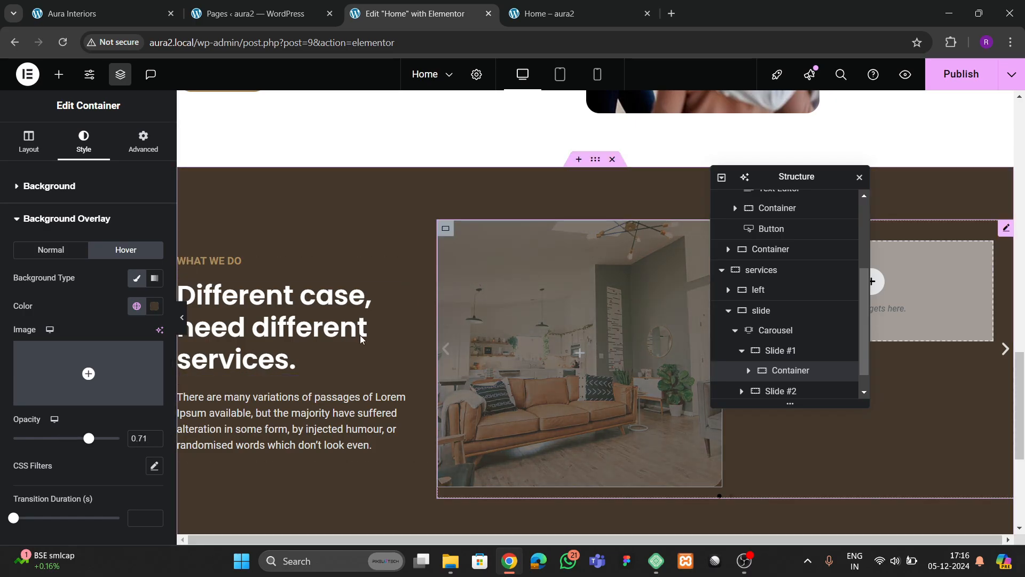
- Change Slide #1's hover overlay colour to black, checking the live site's carousel
{"action": "left_click", "coordinate": [154, 306]}
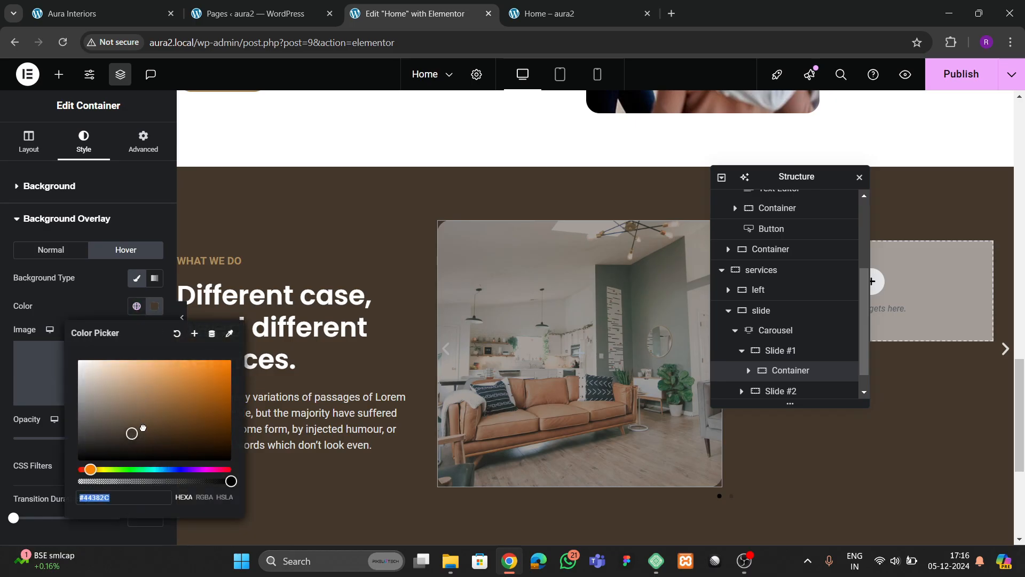
{"action": "left_click_drag", "start_coordinate": [143, 428], "coordinate": [71, 466]}
{"action": "left_click", "coordinate": [83, 317]}
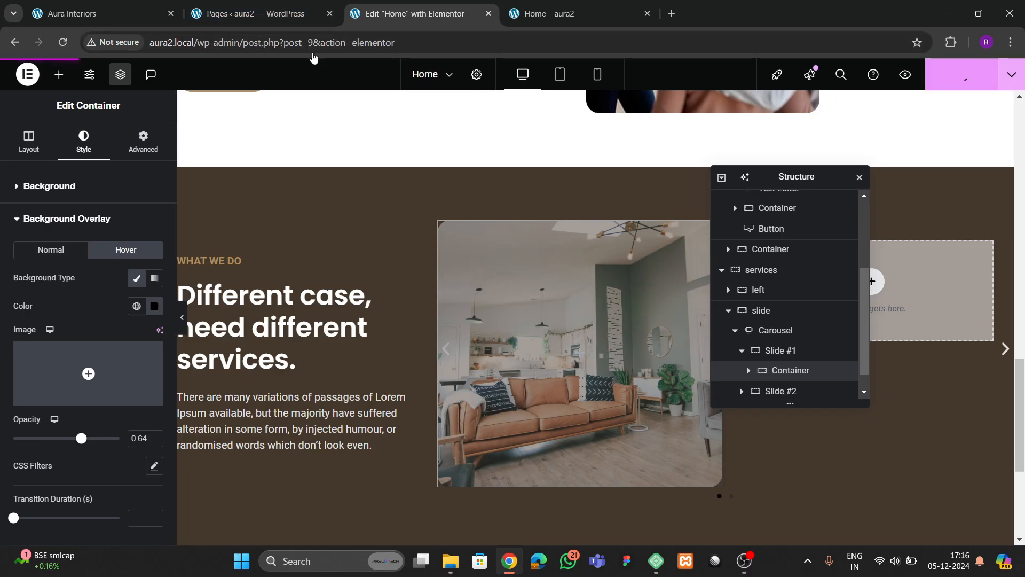
{"action": "left_click", "coordinate": [101, 13]}
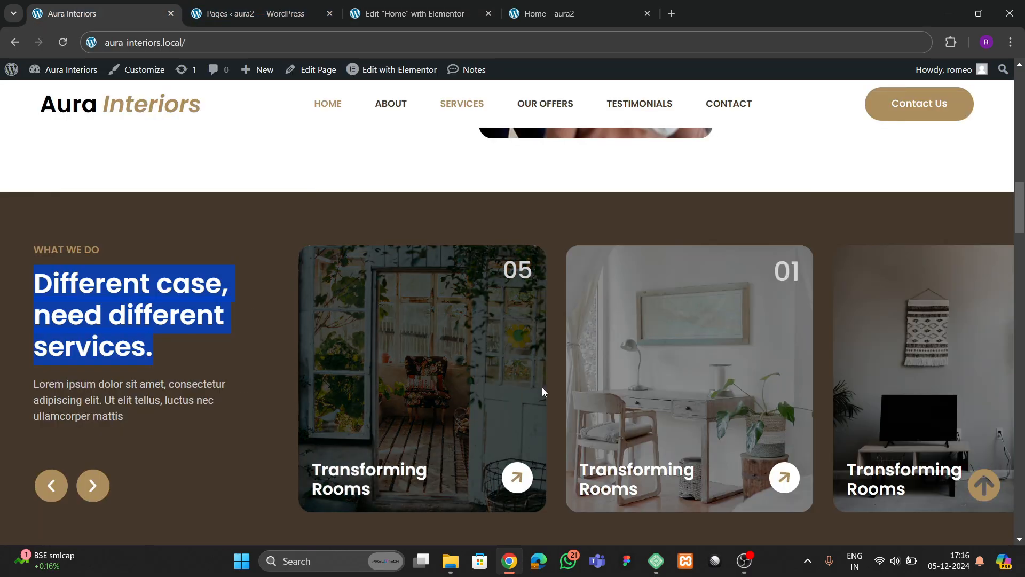
{"action": "left_click", "coordinate": [407, 14]}
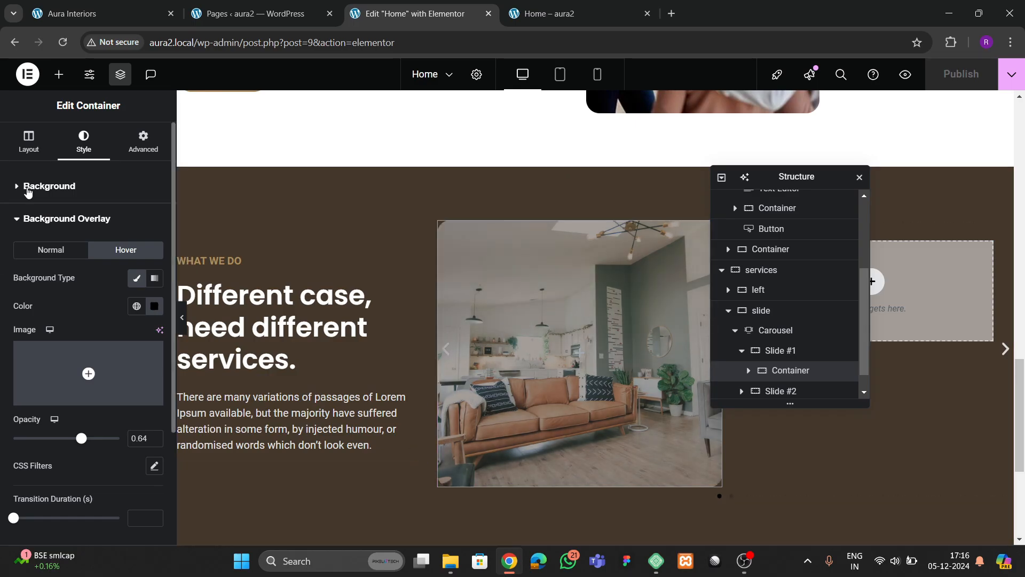
- Bring up the Elements panel listing widgets to add
{"action": "left_click", "coordinate": [59, 75]}
{"action": "scroll", "coordinate": [96, 352], "scroll_direction": "down", "scroll_amount": 3}
{"action": "scroll", "coordinate": [80, 327], "scroll_direction": "up", "scroll_amount": 1}
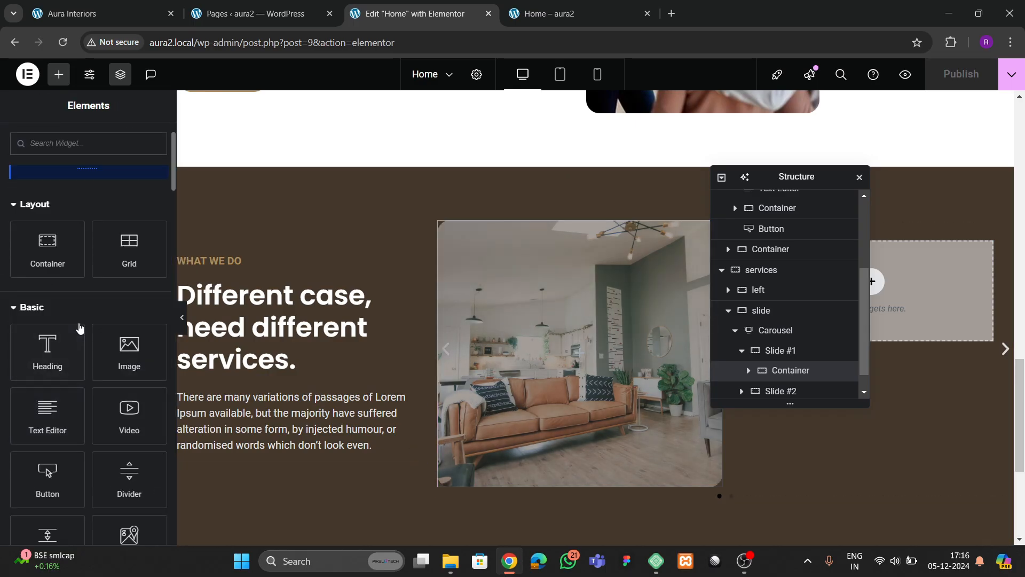
- Drop an empty Container into Slide #1 of the carousel
{"action": "left_click_drag", "start_coordinate": [47, 246], "coordinate": [591, 384]}
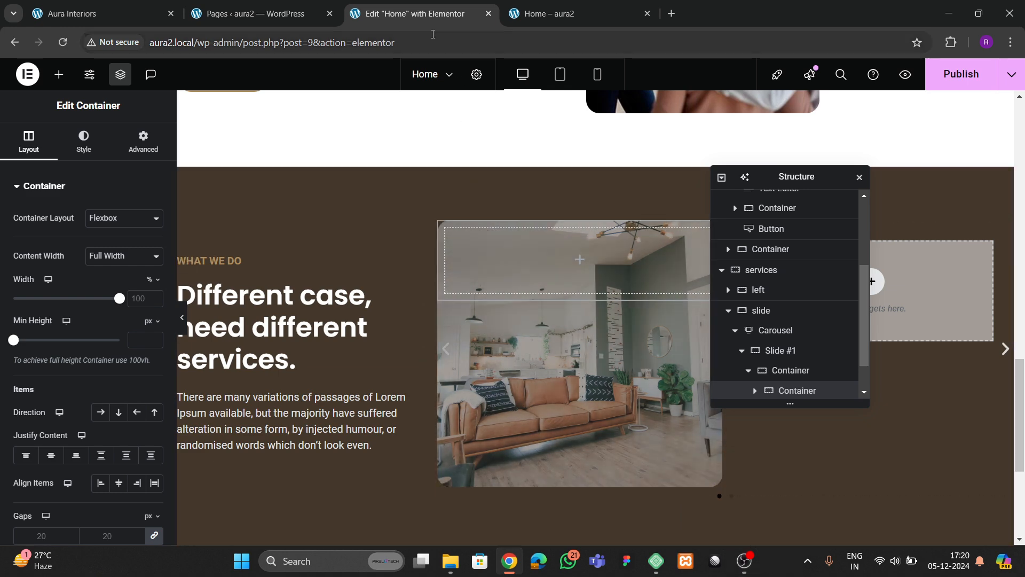
{"action": "left_click", "coordinate": [103, 12]}
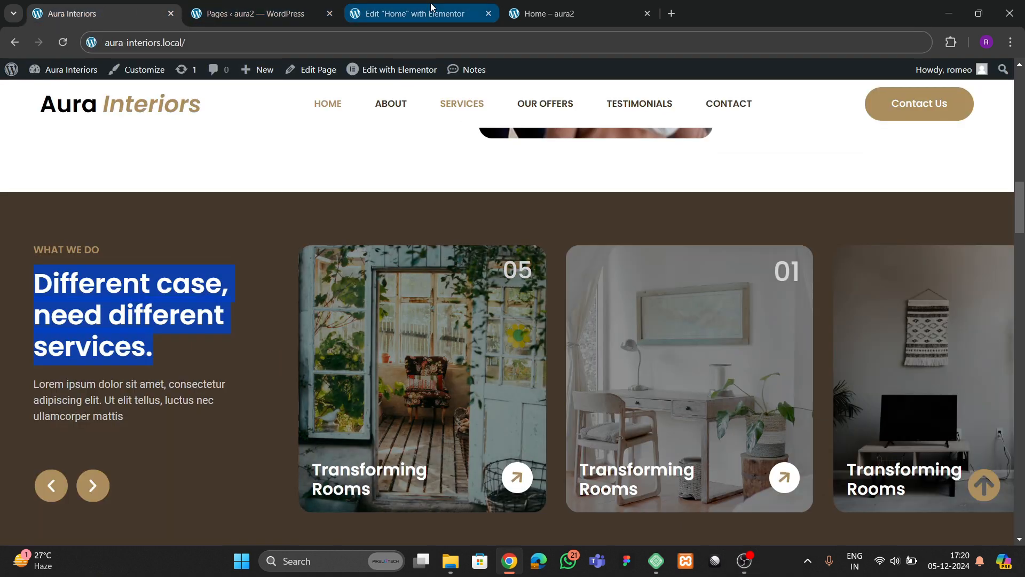
{"action": "left_click", "coordinate": [409, 13]}
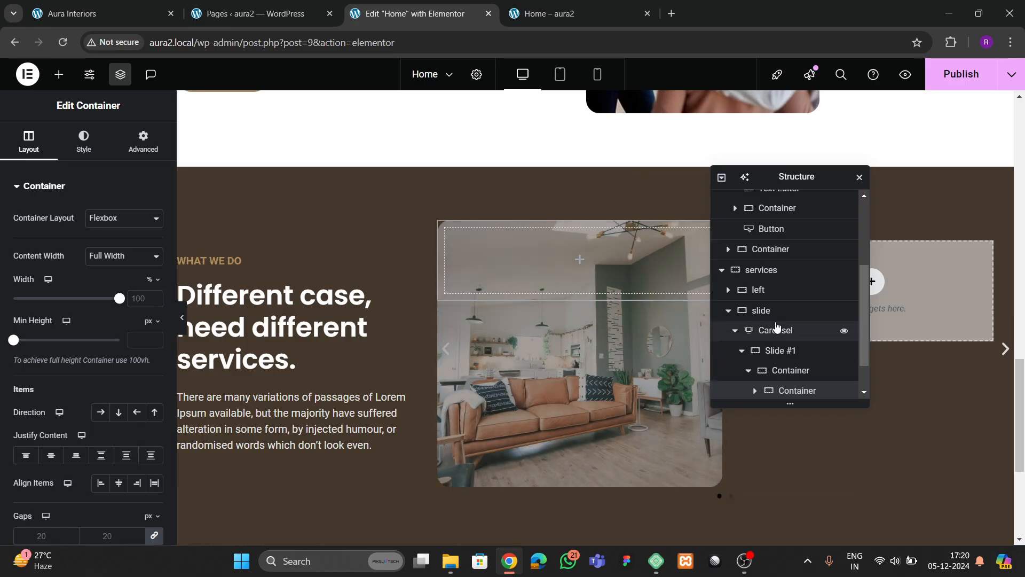
{"action": "scroll", "coordinate": [769, 378], "scroll_direction": "down", "scroll_amount": 1}
{"action": "scroll", "coordinate": [769, 377], "scroll_direction": "down", "scroll_amount": 1}
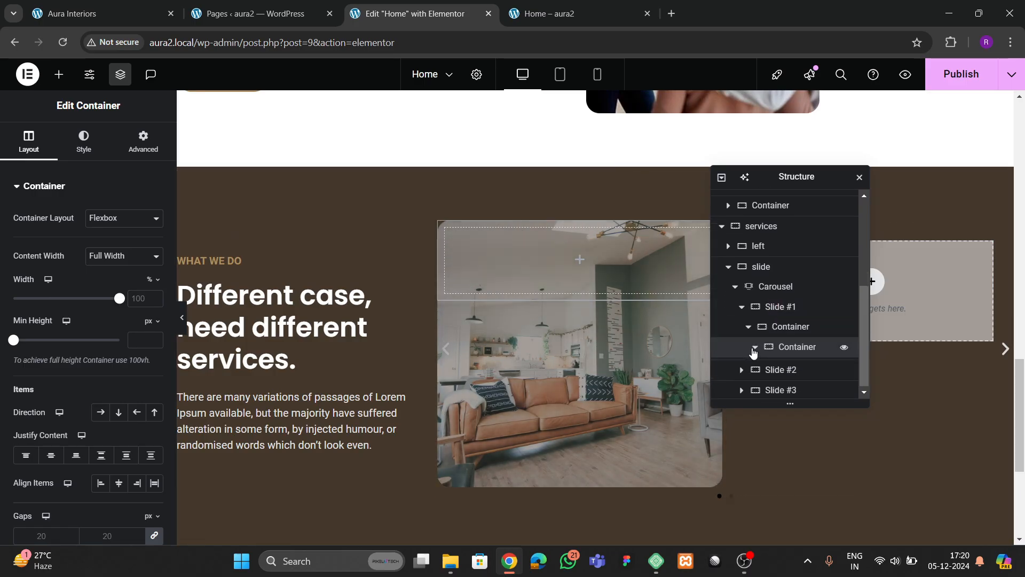
- Set Slide #1's parent container to column direction with Justify Content at End
{"action": "left_click", "coordinate": [754, 347]}
{"action": "left_click", "coordinate": [793, 332]}
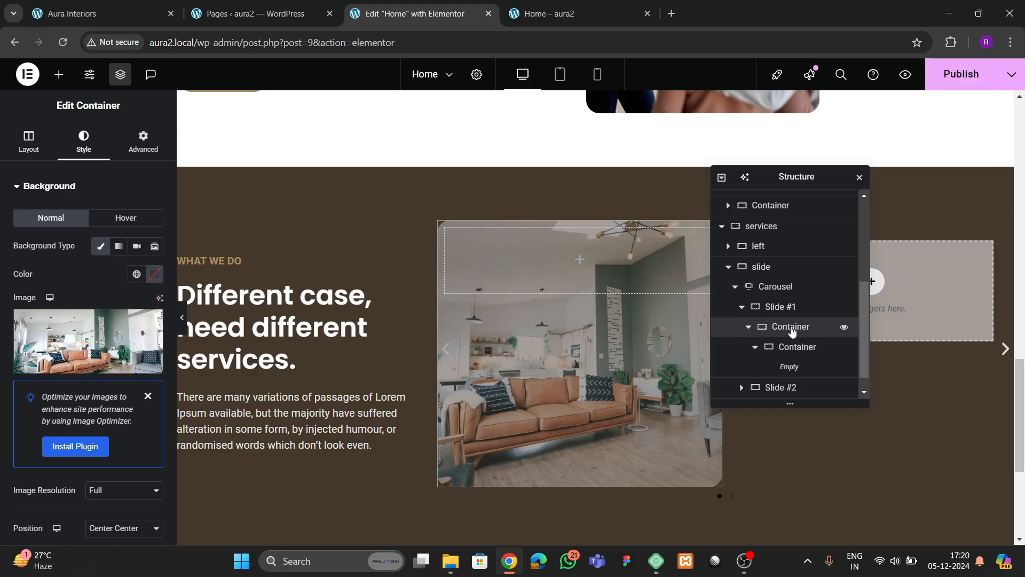
{"action": "left_click", "coordinate": [29, 142]}
{"action": "scroll", "coordinate": [88, 353], "scroll_direction": "down", "scroll_amount": 3}
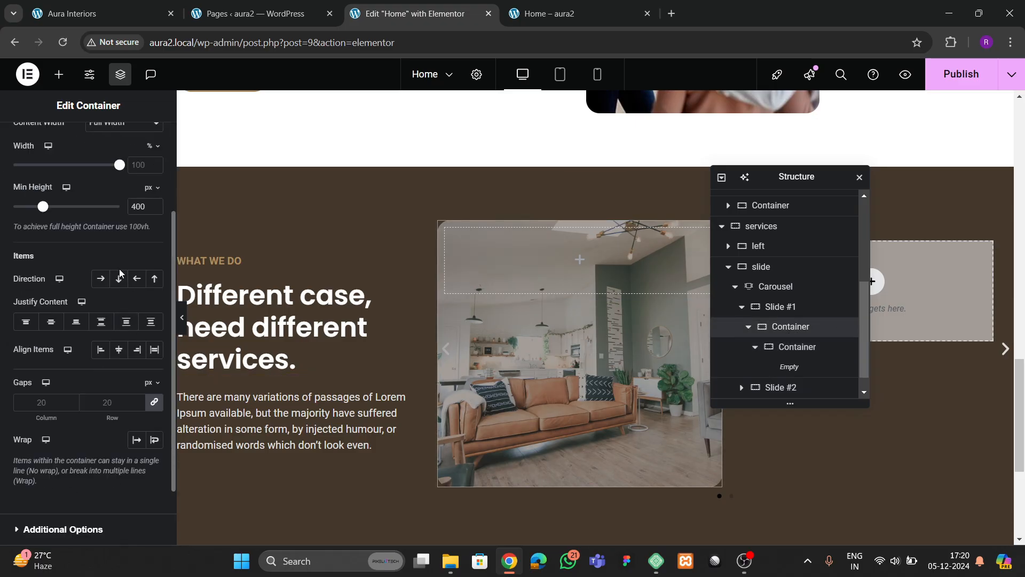
{"action": "left_click", "coordinate": [51, 321]}
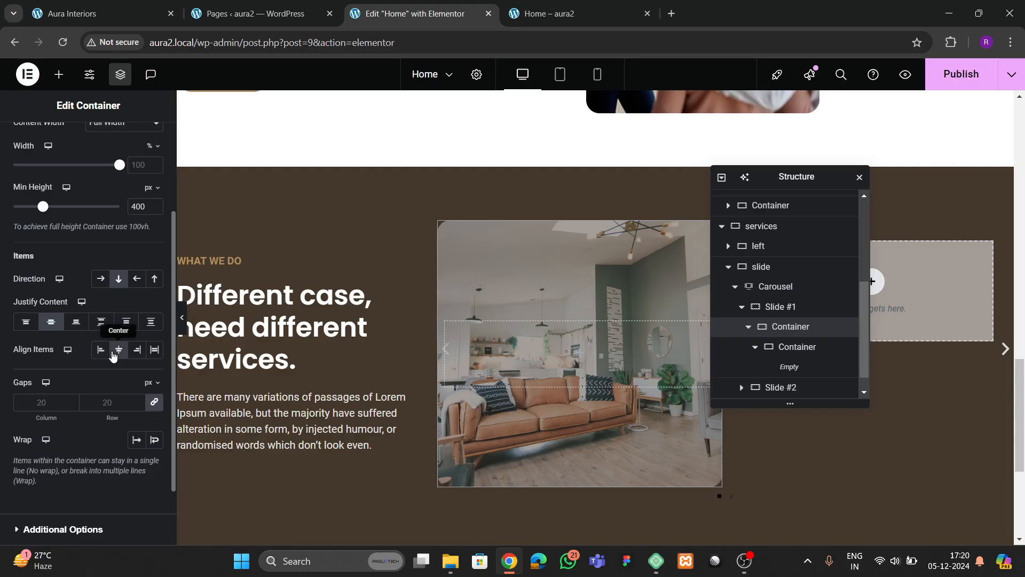
{"action": "left_click", "coordinate": [76, 321]}
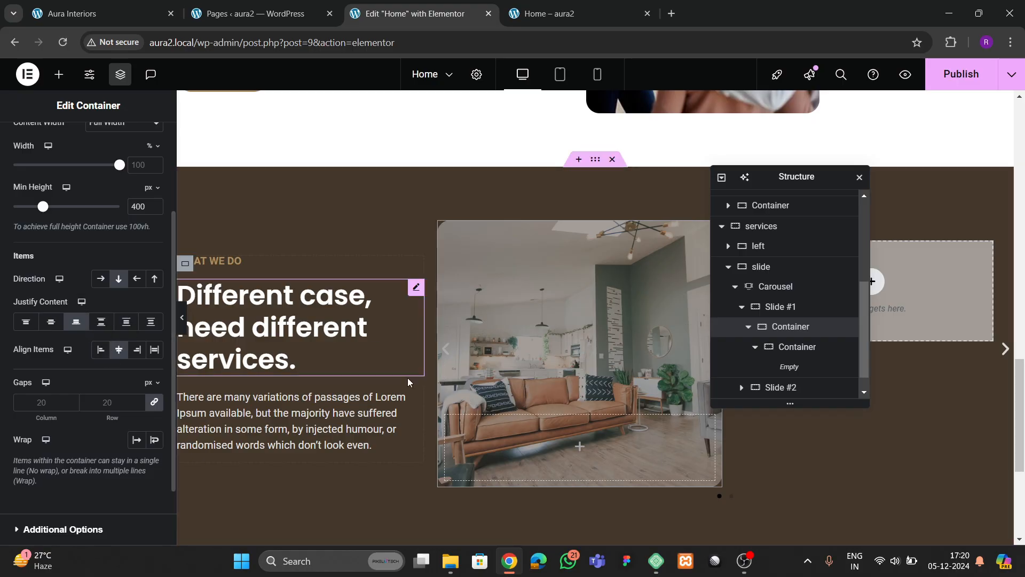
{"action": "left_click", "coordinate": [102, 13]}
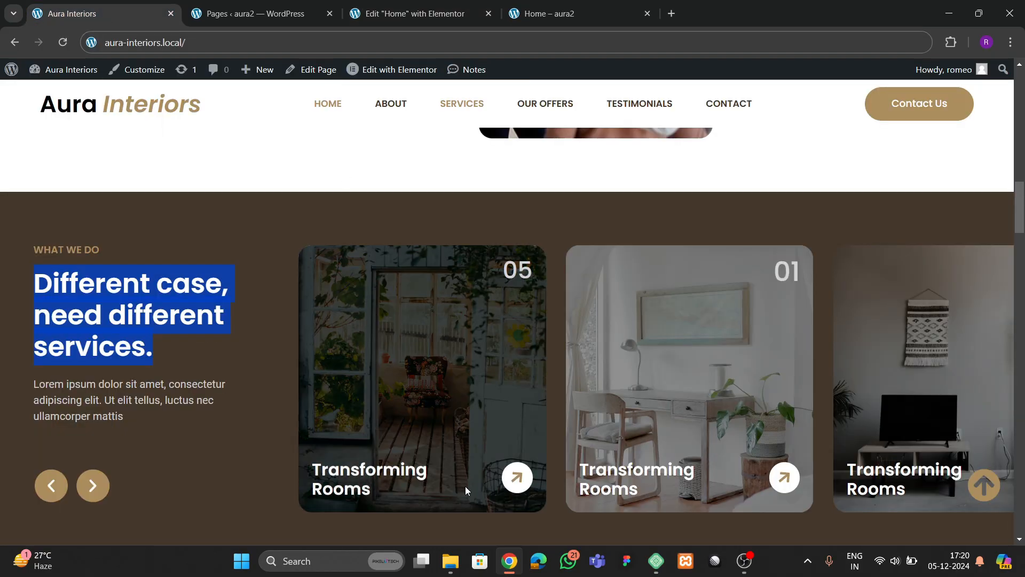
{"action": "left_click", "coordinate": [406, 14]}
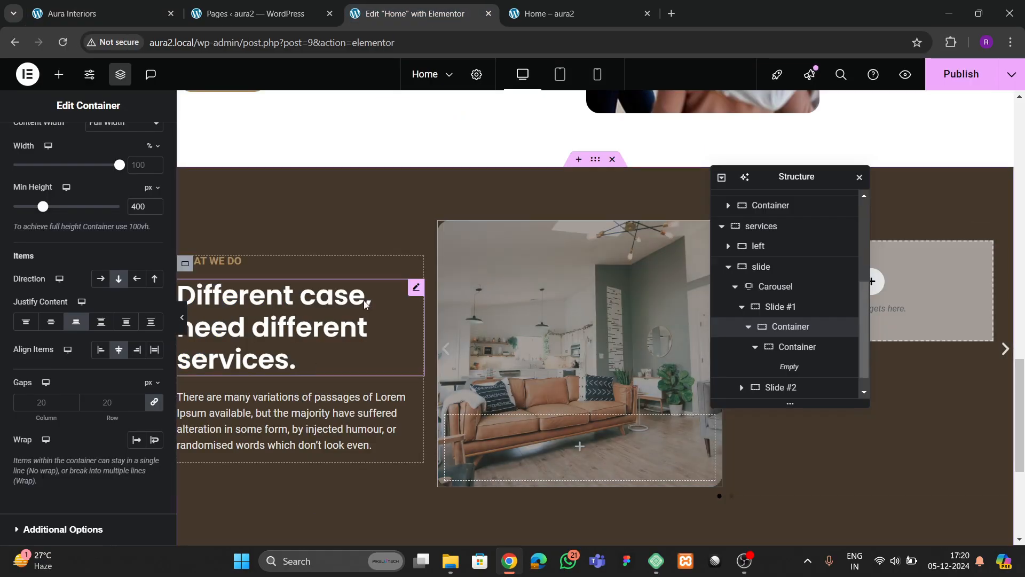
- Copy the 'Different case' section heading and paste it into the slide's inner container
{"action": "left_click", "coordinate": [415, 289]}
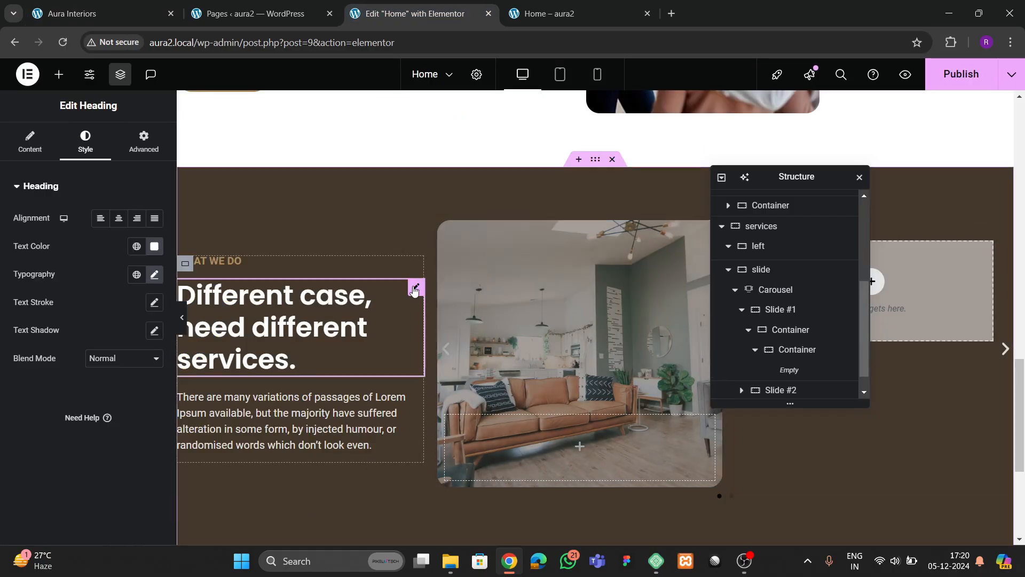
{"action": "right_click", "coordinate": [413, 287]}
{"action": "left_click", "coordinate": [427, 299]}
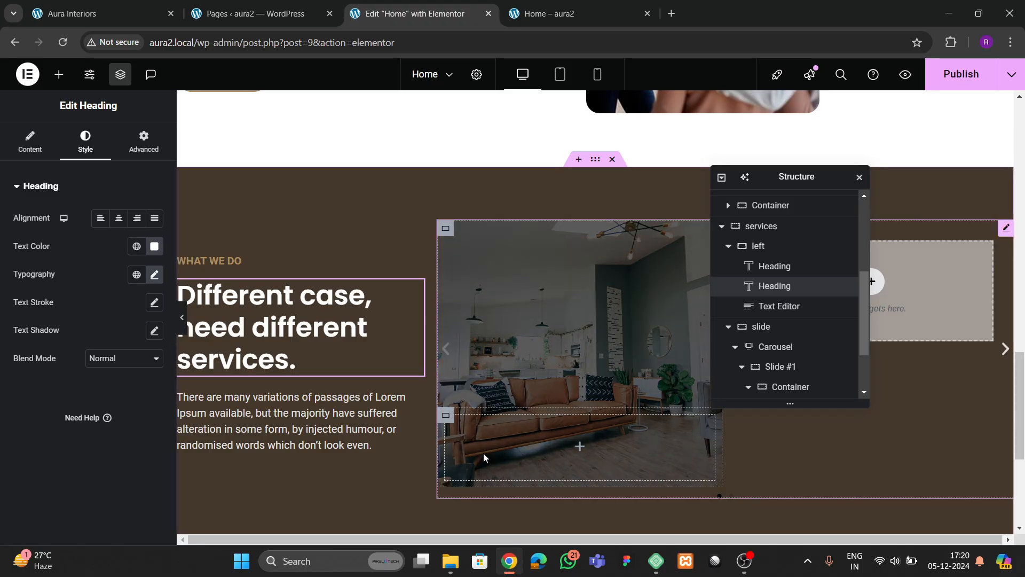
{"action": "right_click", "coordinate": [494, 452]}
{"action": "left_click", "coordinate": [523, 296]}
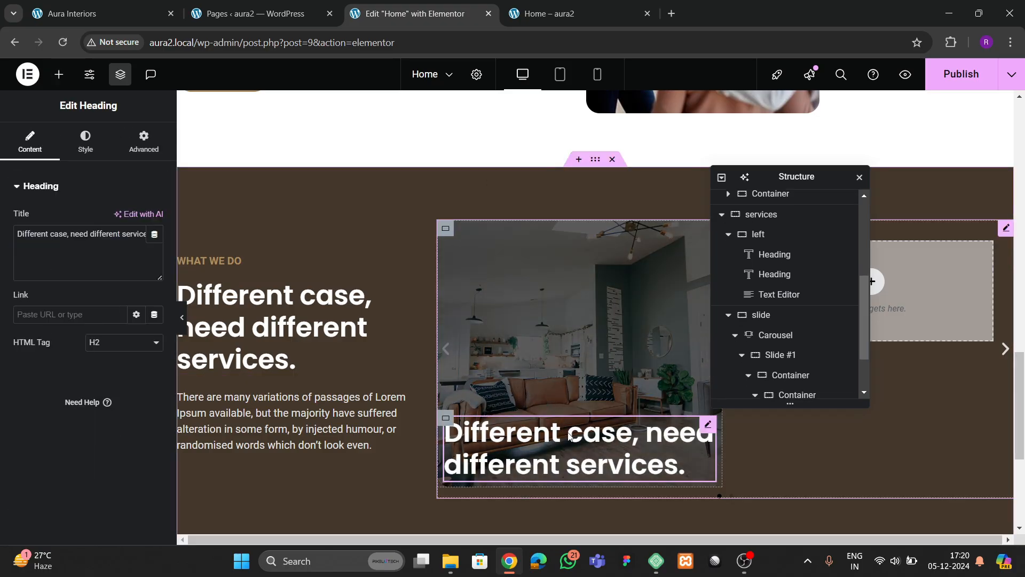
{"action": "left_click", "coordinate": [85, 142]}
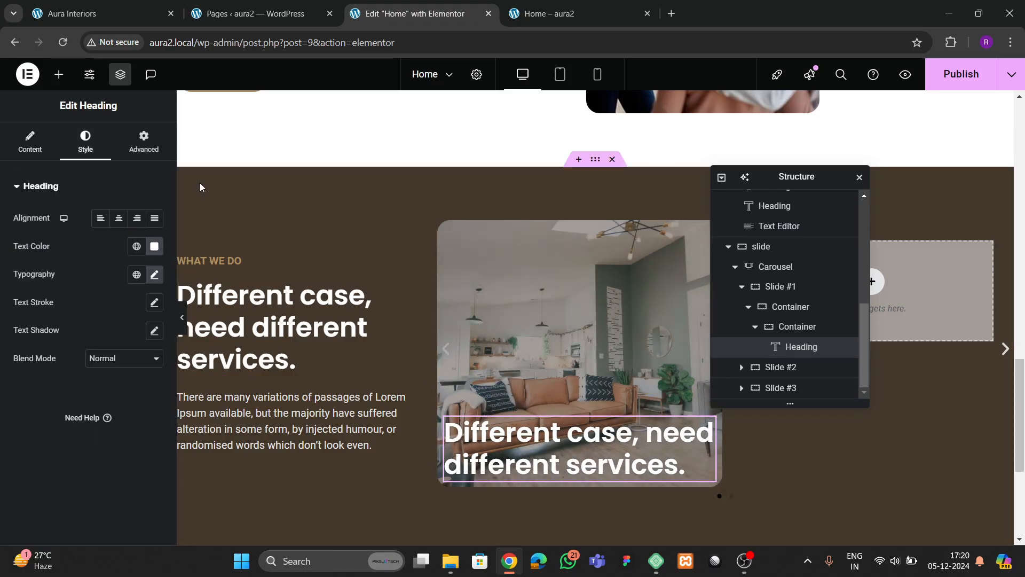
{"action": "left_click", "coordinate": [137, 25]}
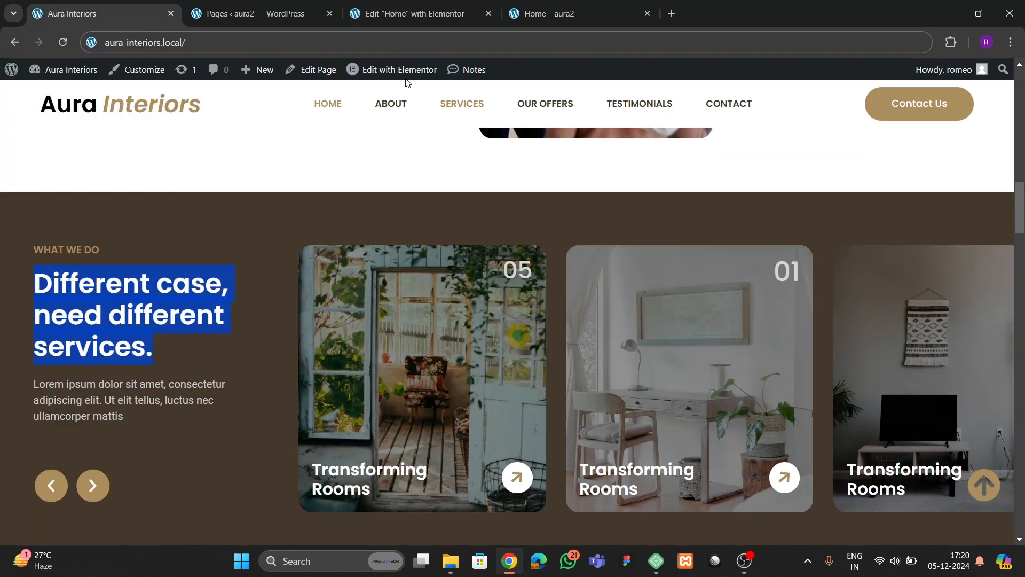
{"action": "left_click", "coordinate": [403, 15]}
- Retitle the pasted heading 'Transforming Rooms' and set its typography size to 25
{"action": "left_click", "coordinate": [43, 147]}
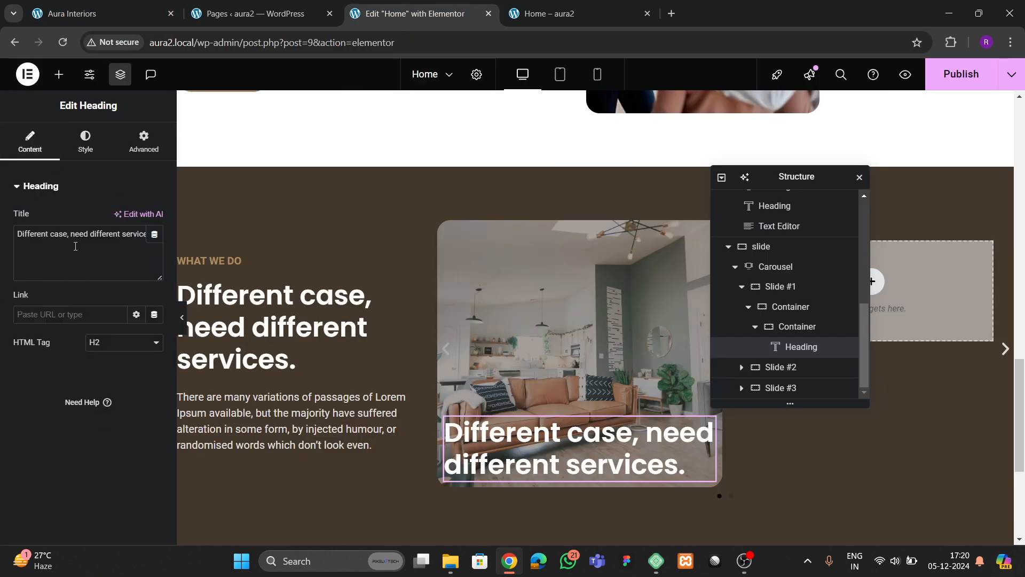
{"action": "key", "text": "ctrl+a"}
{"action": "key", "text": "BackSpace"}
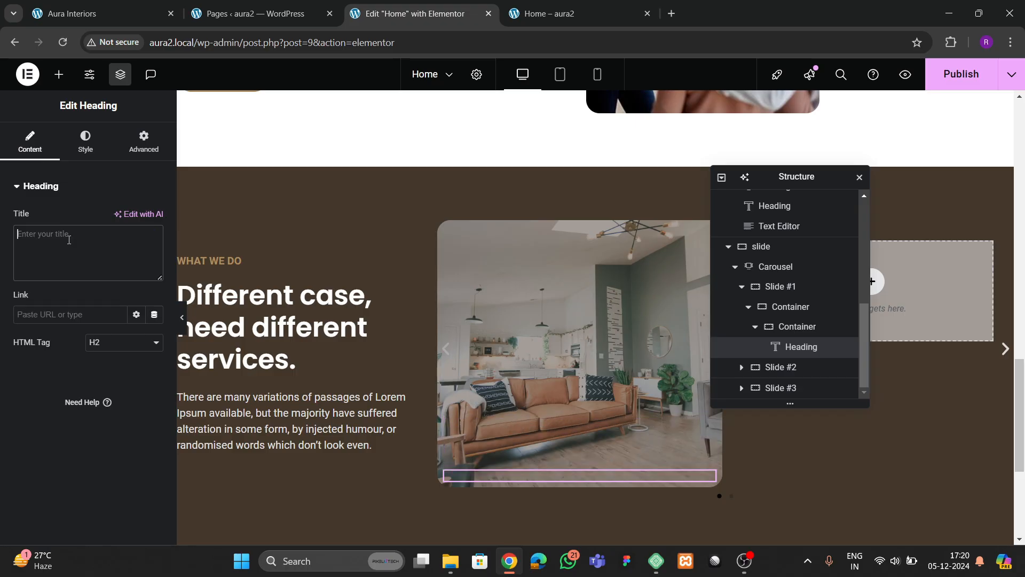
{"action": "type", "text": "Transforming"}
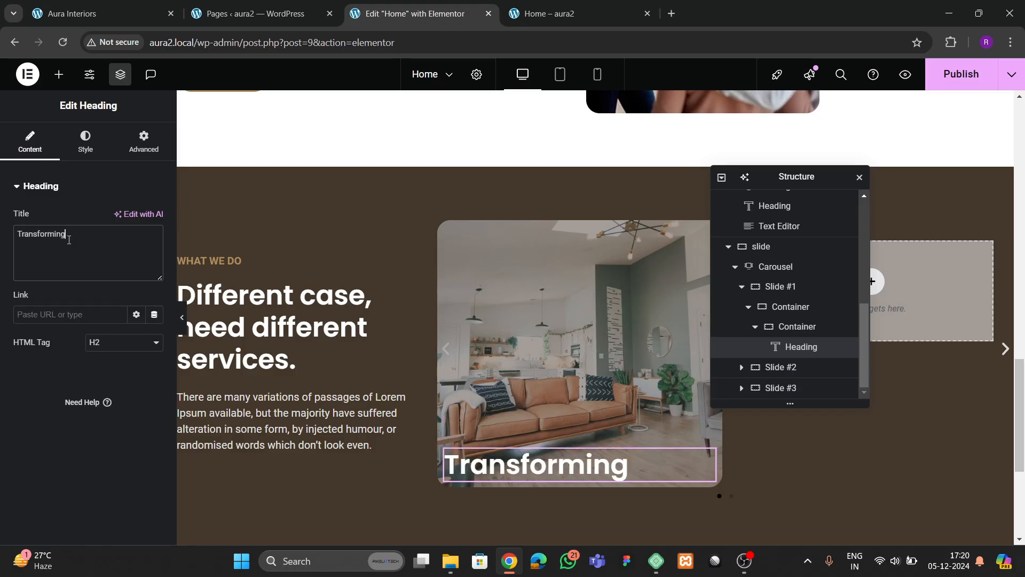
{"action": "type", "text": " Rooms"}
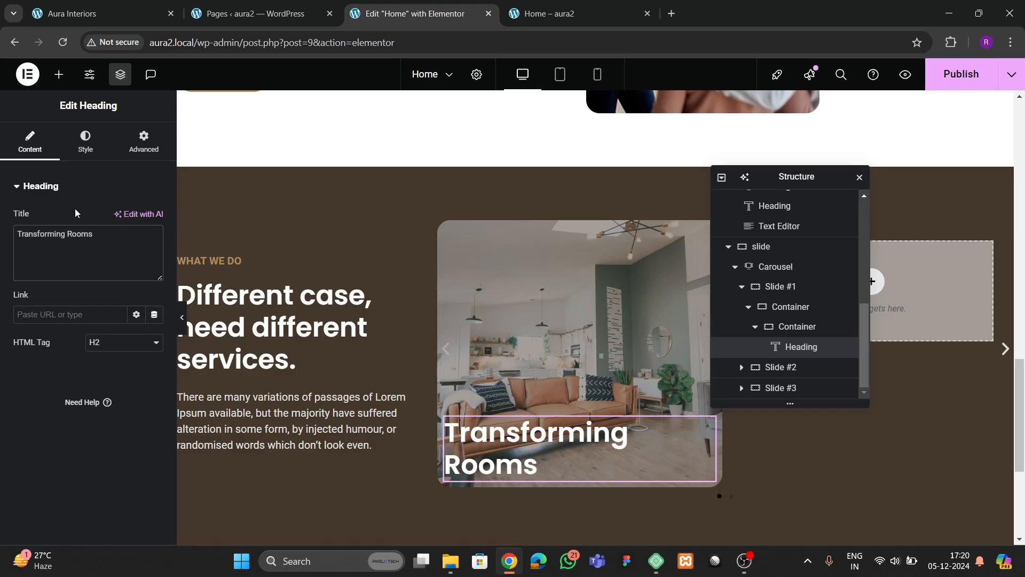
{"action": "left_click", "coordinate": [85, 141]}
{"action": "left_click", "coordinate": [155, 274]}
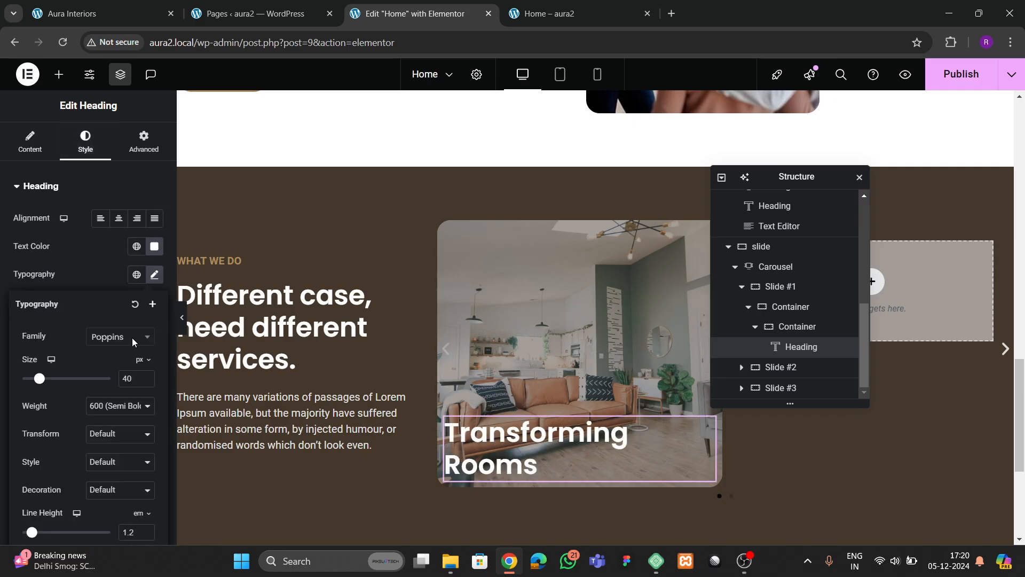
{"action": "left_click", "coordinate": [149, 381]}
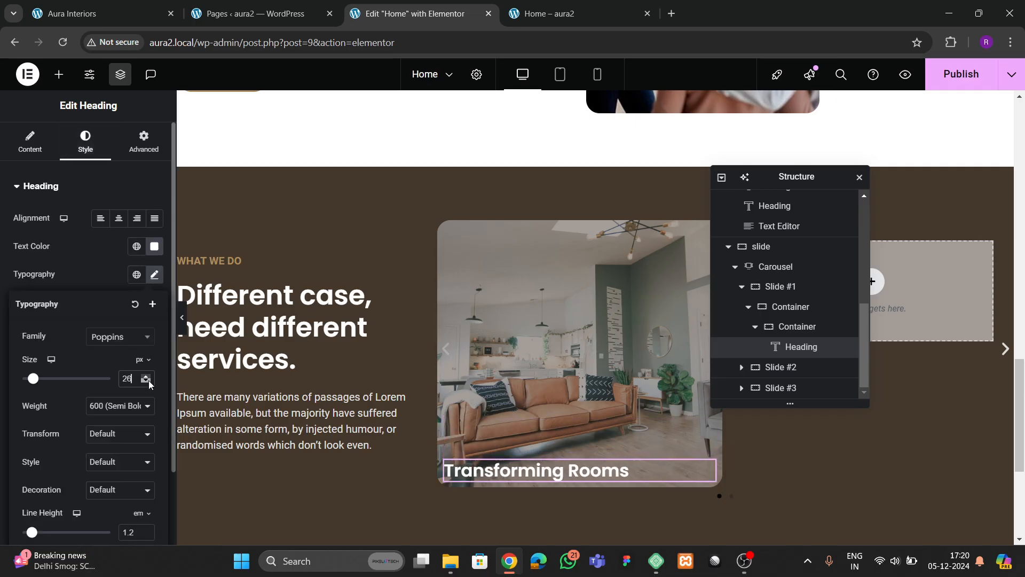
{"action": "left_click", "coordinate": [149, 381]}
{"action": "left_click", "coordinate": [147, 376]}
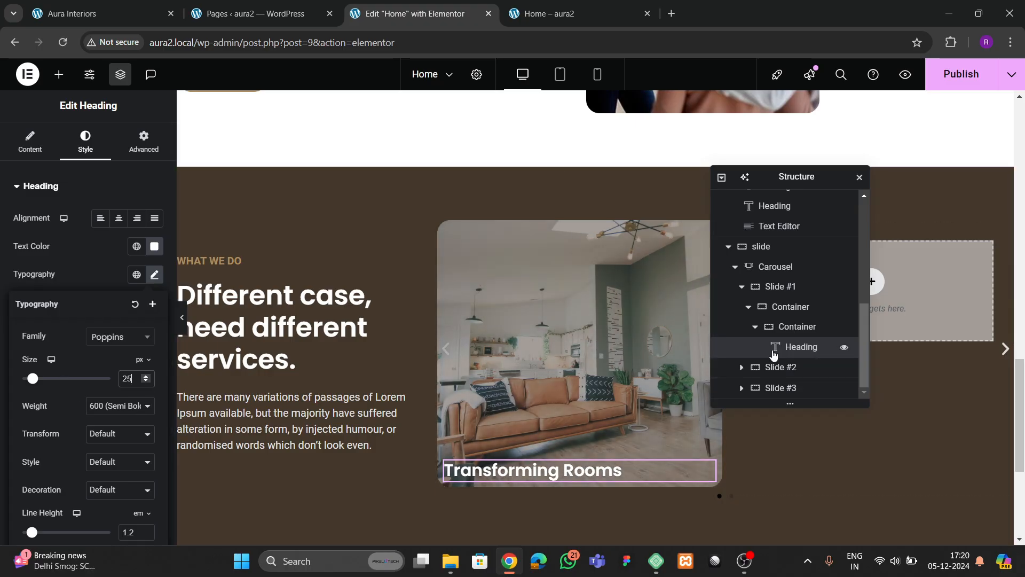
{"action": "left_click", "coordinate": [790, 308]}
{"action": "scroll", "coordinate": [149, 154], "scroll_direction": "down", "scroll_amount": 5}
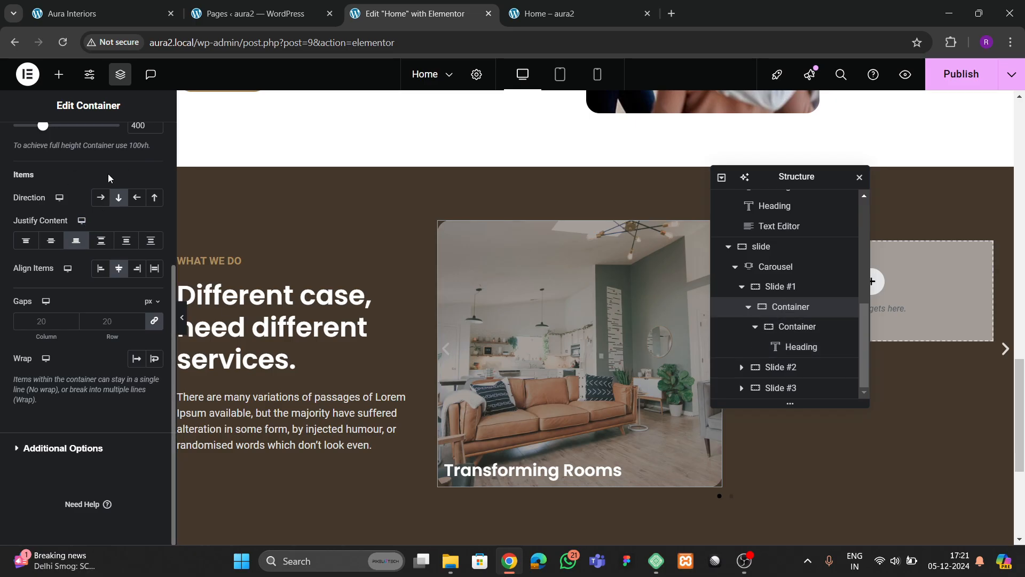
- Give the slide's caption container 10 px padding on all sides
{"action": "scroll", "coordinate": [108, 175], "scroll_direction": "up", "scroll_amount": 4}
{"action": "left_click", "coordinate": [133, 140]}
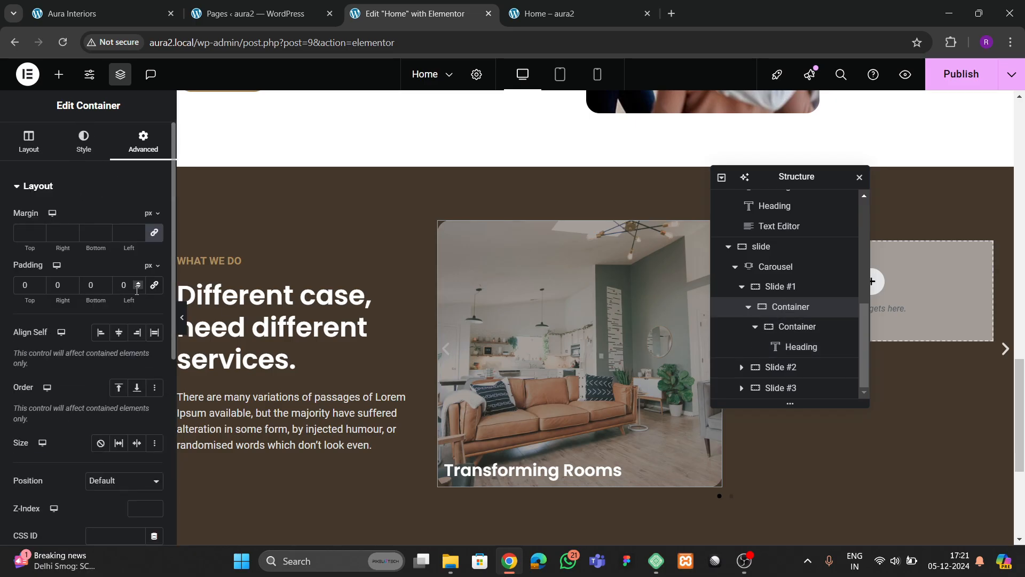
{"action": "left_click", "coordinate": [18, 284]}
{"action": "type", "text": "30"}
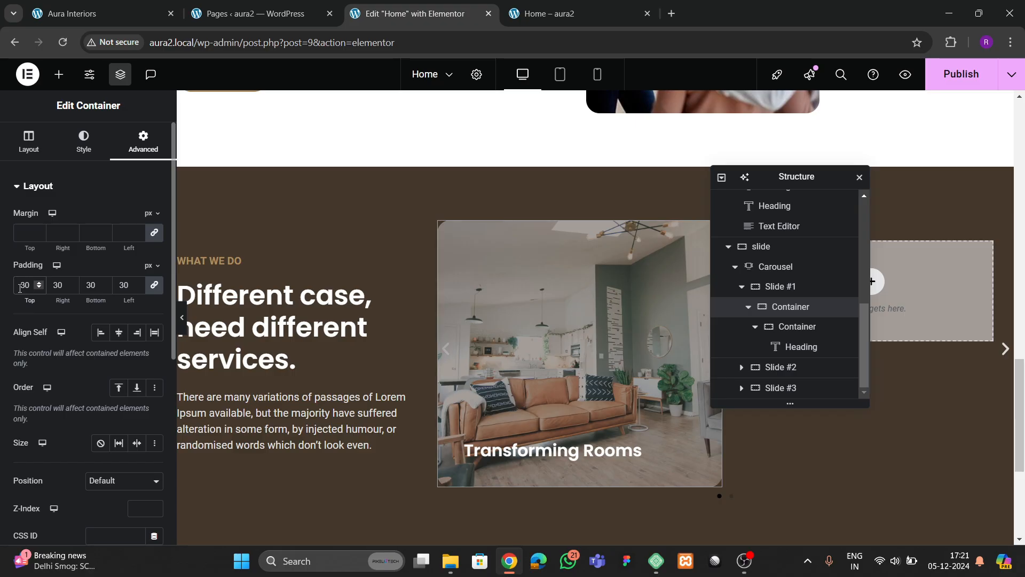
{"action": "key", "text": "BackSpace"}
{"action": "key", "text": "BackSpace"}
{"action": "type", "text": "20"}
{"action": "key", "text": "BackSpace"}
{"action": "key", "text": "BackSpace"}
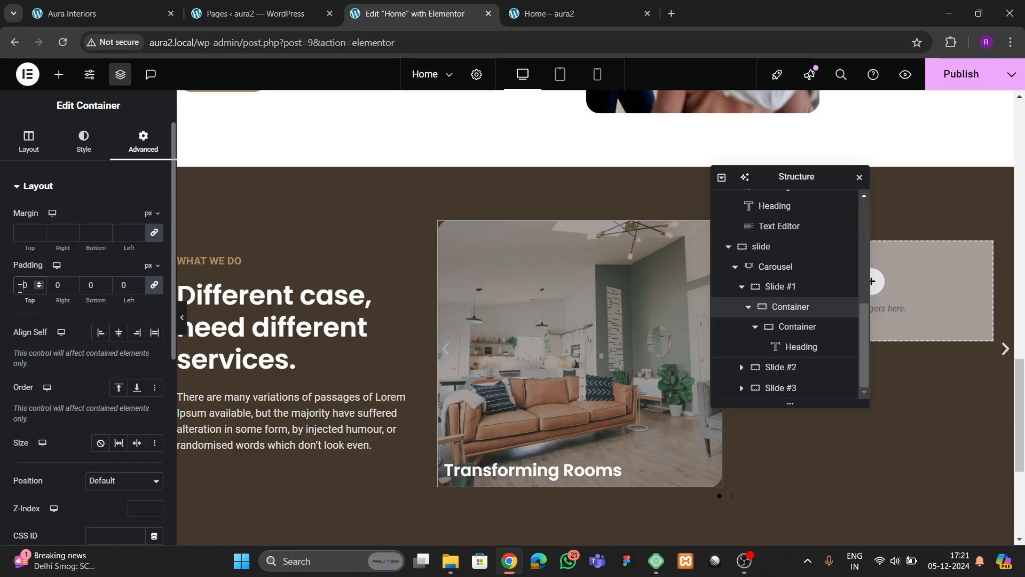
{"action": "type", "text": "10"}
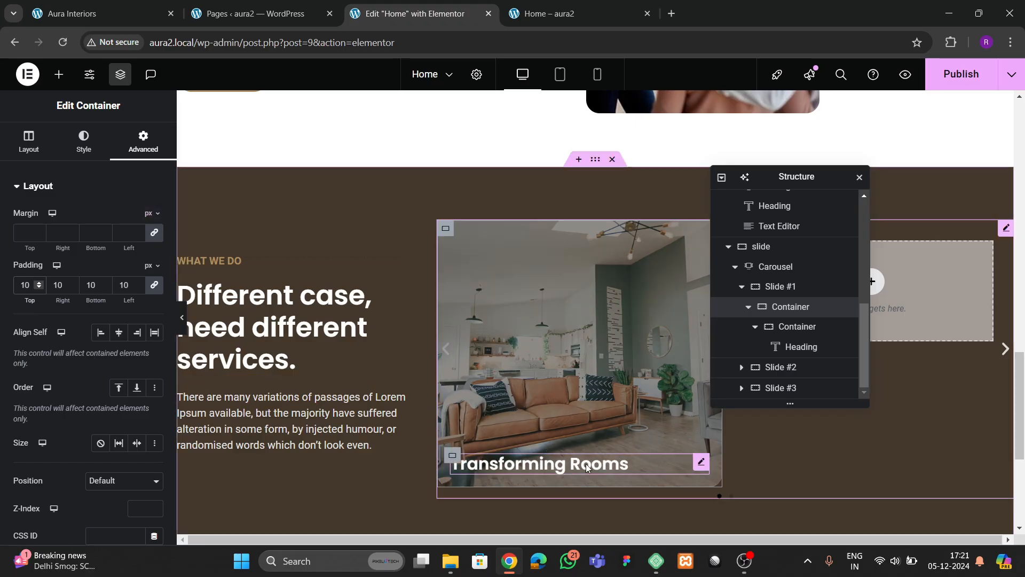
- Insert <br> before 'Rooms' in the heading and set its line height to 1.1
{"action": "left_click", "coordinate": [620, 463]}
{"action": "left_click", "coordinate": [37, 143]}
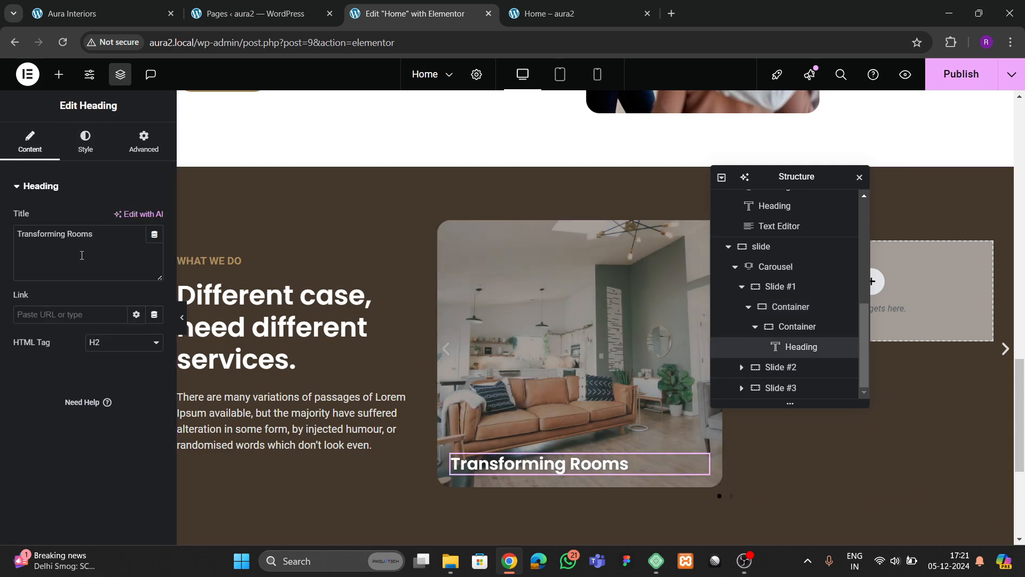
{"action": "left_click", "coordinate": [68, 234]}
{"action": "type", "text": "<"}
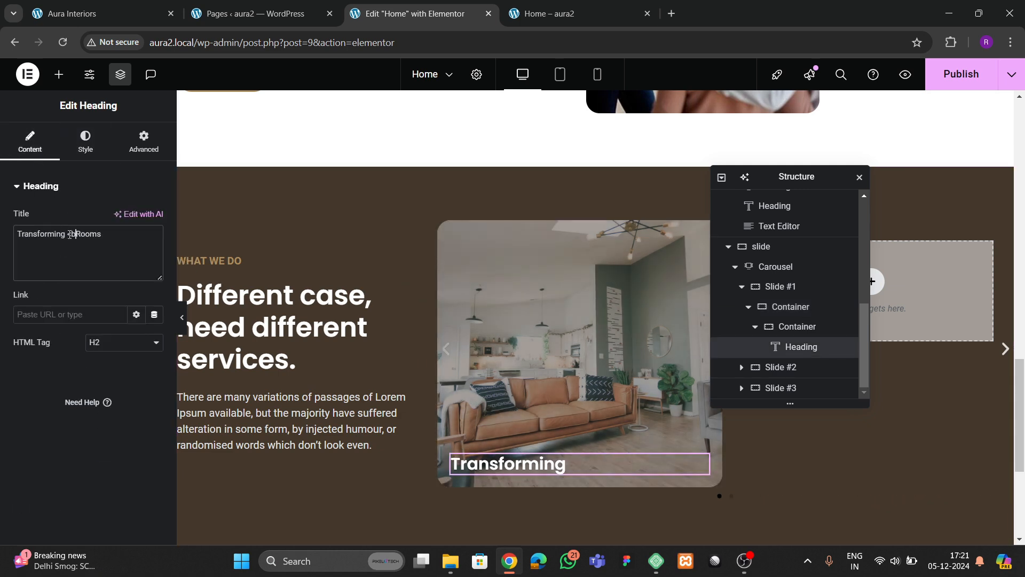
{"action": "type", "text": "br>"}
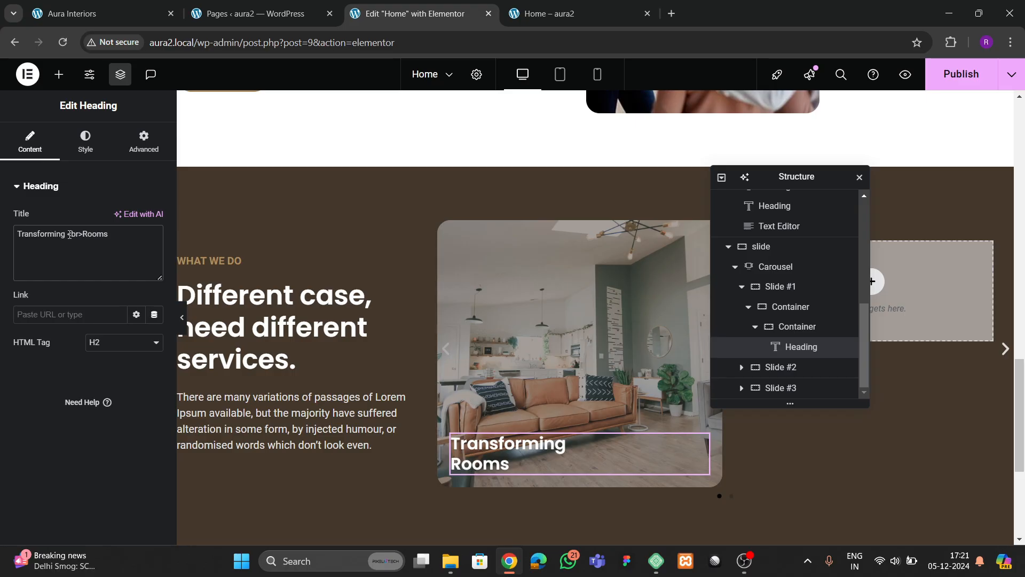
{"action": "left_click", "coordinate": [83, 144]}
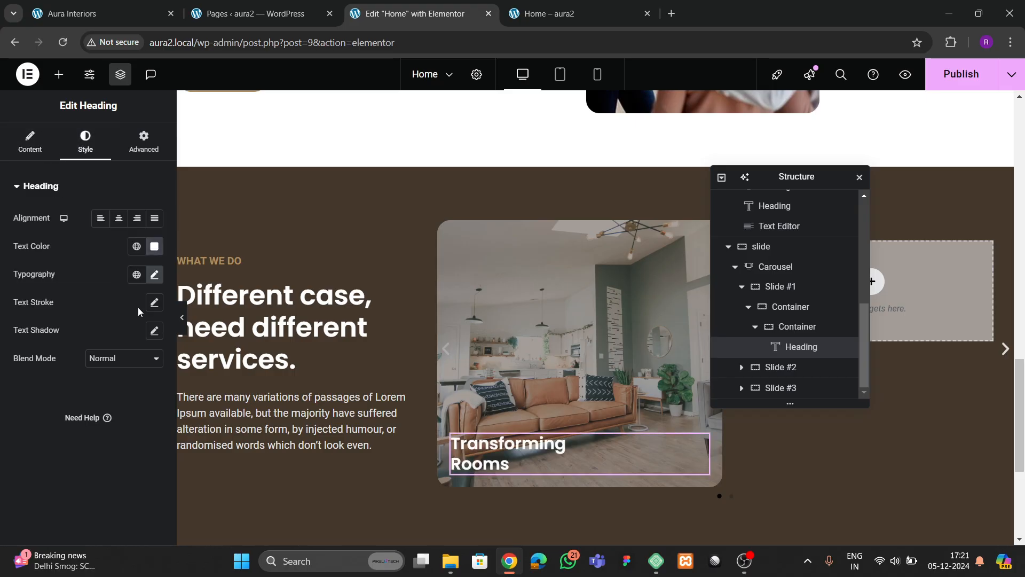
{"action": "left_click", "coordinate": [151, 278]}
{"action": "scroll", "coordinate": [98, 409], "scroll_direction": "down", "scroll_amount": 1}
{"action": "left_click", "coordinate": [145, 464]}
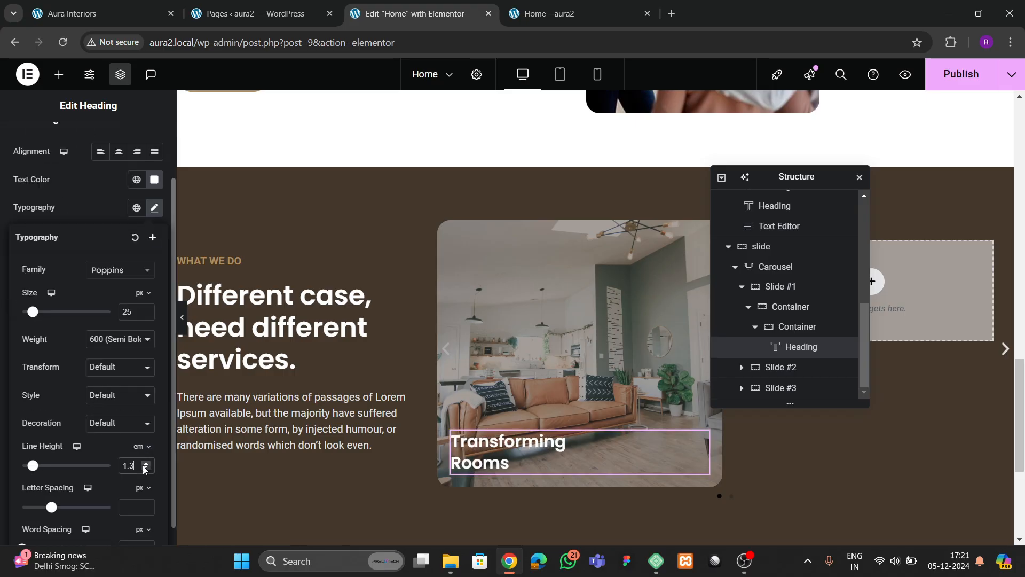
{"action": "left_click", "coordinate": [145, 468]}
{"action": "left_click", "coordinate": [145, 468]}
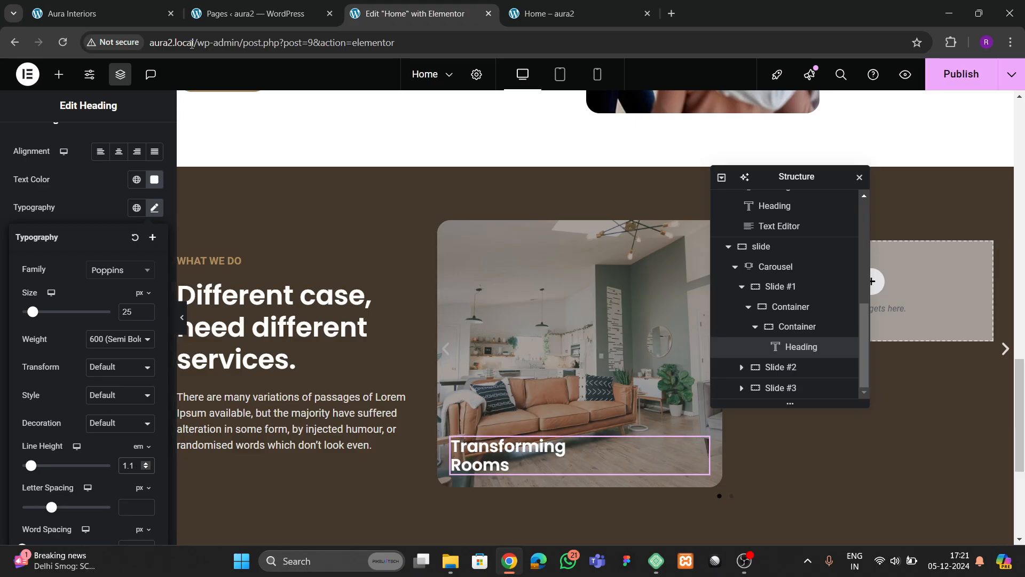
{"action": "left_click", "coordinate": [101, 12]}
{"action": "left_click", "coordinate": [412, 14]}
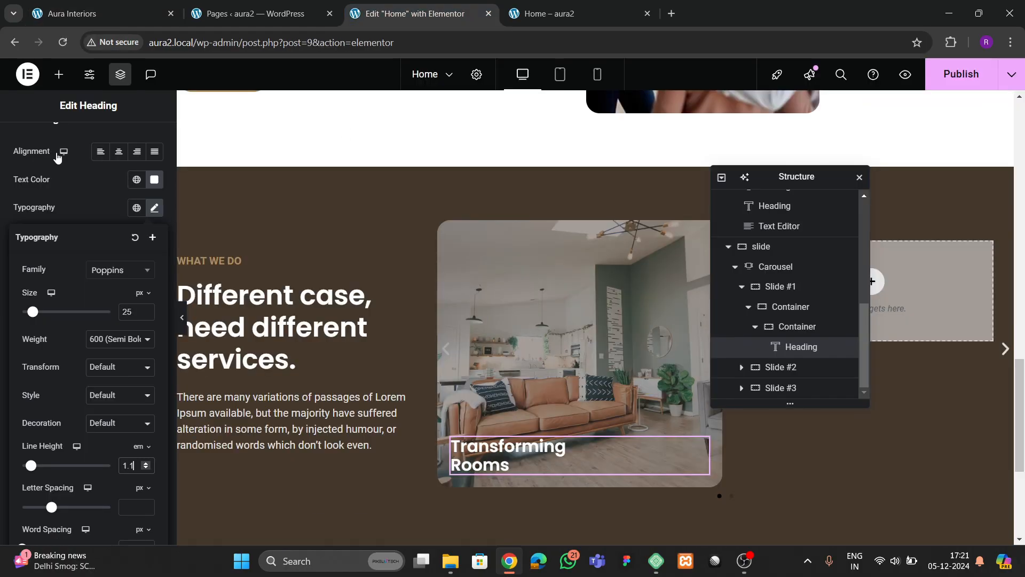
- Search the Elements panel for an icon widget
{"action": "left_click", "coordinate": [58, 74]}
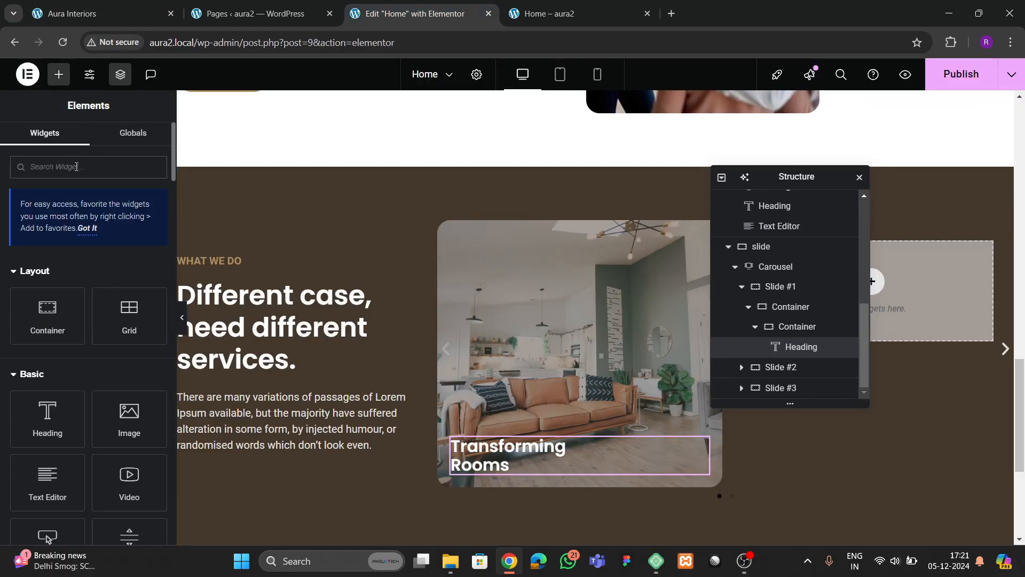
{"action": "left_click", "coordinate": [76, 167]}
{"action": "type", "text": "ion"}
{"action": "type", "text": "con"}
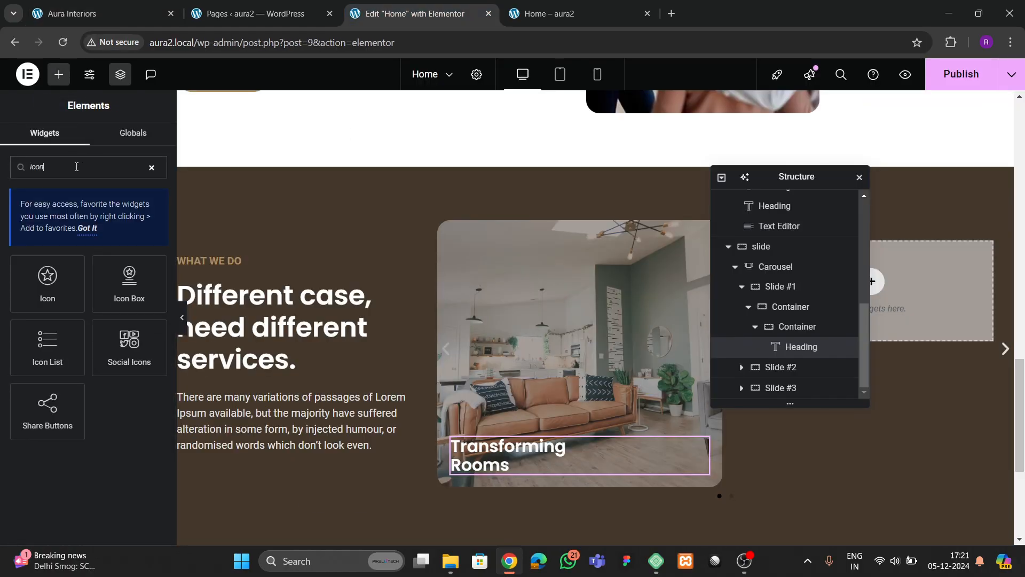
- Add an Icon widget under the heading and lay the container out in a row with Space Between
{"action": "left_click_drag", "start_coordinate": [47, 281], "coordinate": [551, 446]}
{"action": "left_click", "coordinate": [797, 326]}
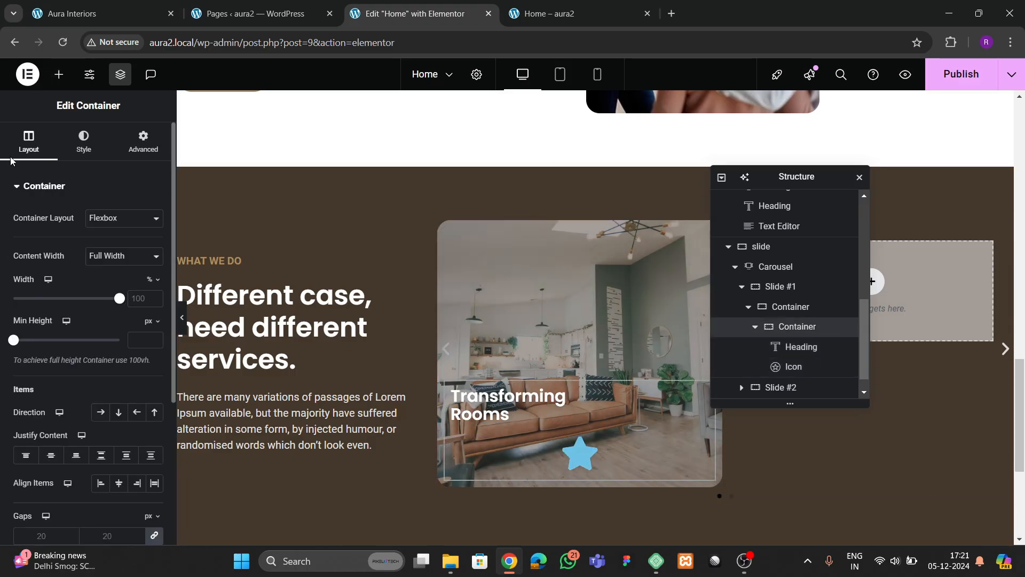
{"action": "left_click", "coordinate": [100, 345]}
{"action": "left_click", "coordinate": [101, 388]}
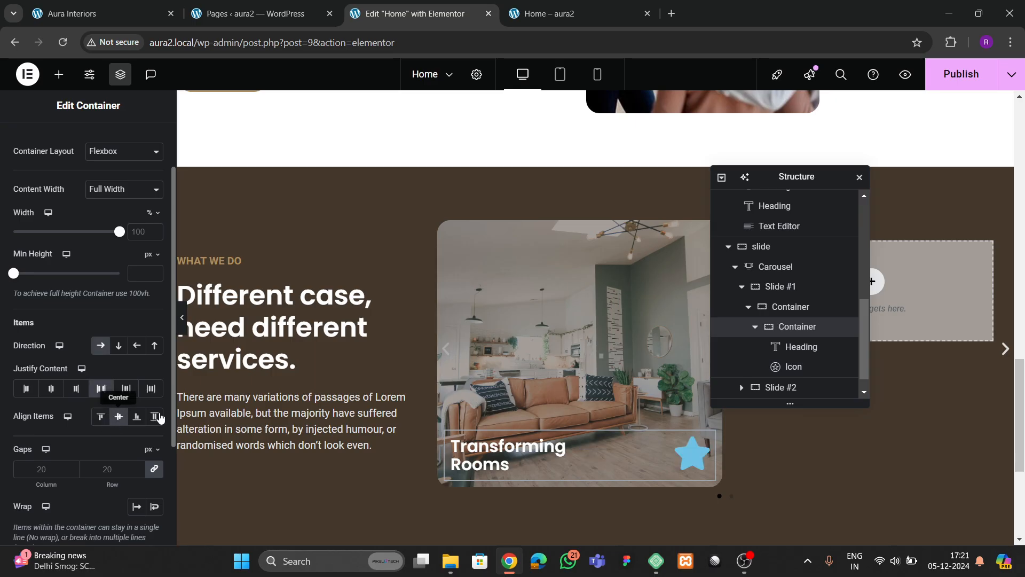
- Replace the default star with the arrow-circle-right icon from the Icon Library
{"action": "left_click", "coordinate": [692, 454]}
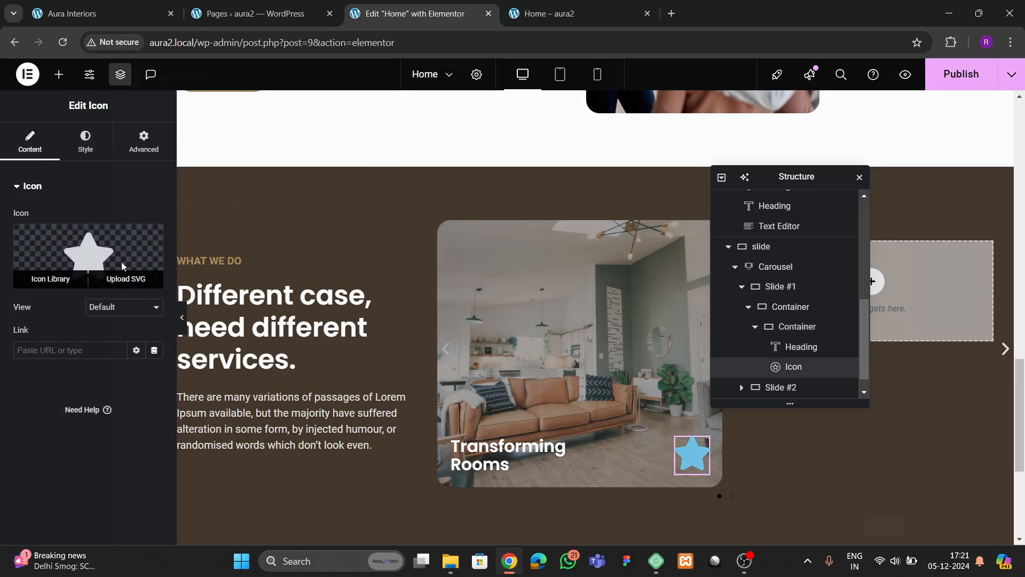
{"action": "left_click", "coordinate": [122, 265]}
{"action": "left_click", "coordinate": [451, 124]}
{"action": "type", "text": "ar"}
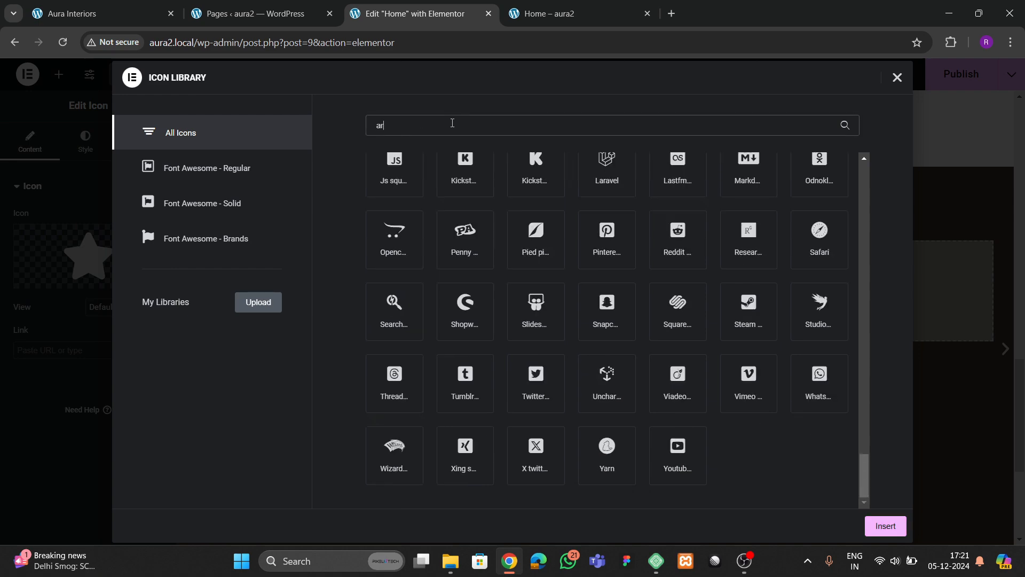
{"action": "type", "text": "row"}
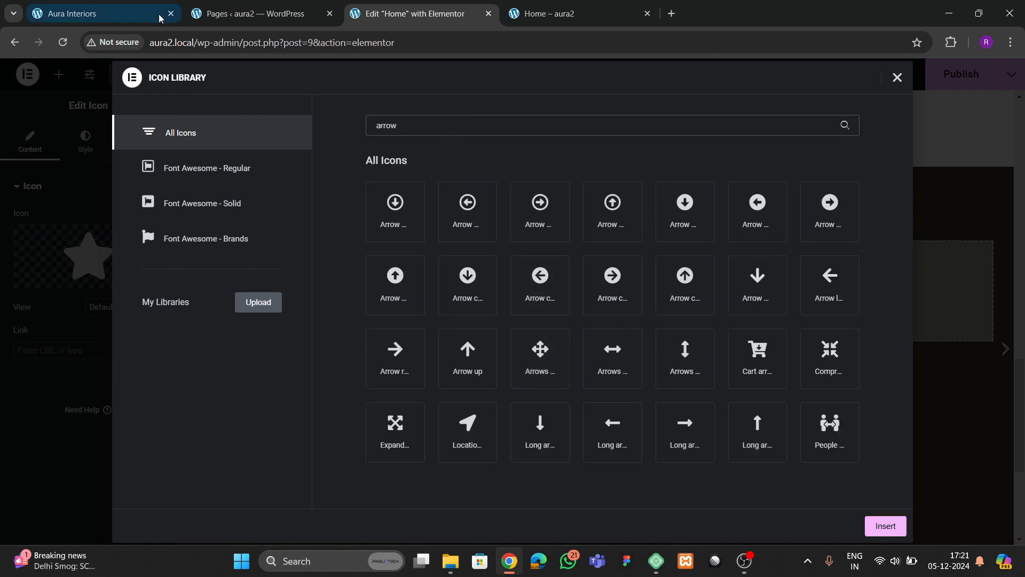
{"action": "left_click", "coordinate": [102, 13]}
{"action": "left_click", "coordinate": [415, 14]}
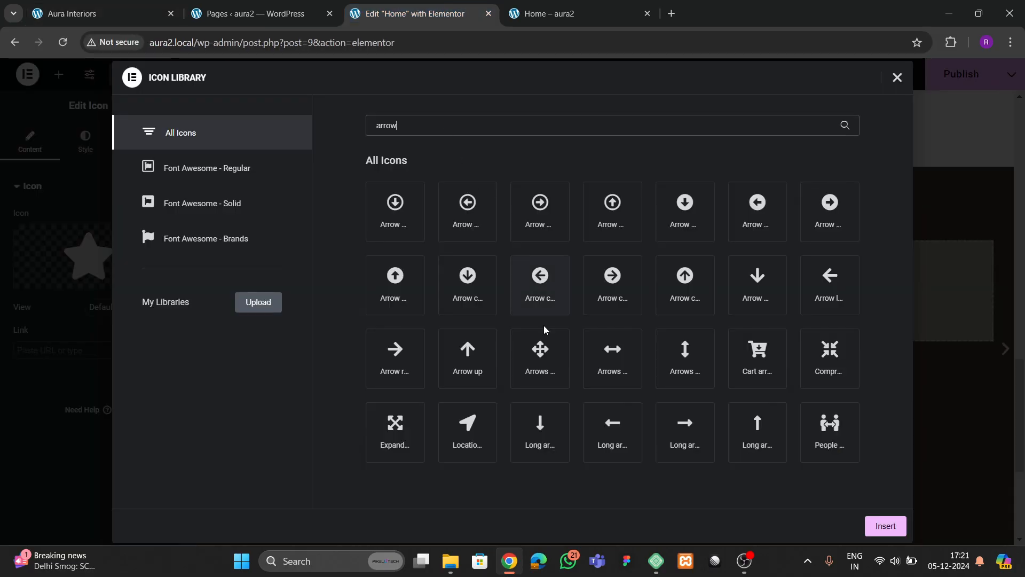
{"action": "left_click", "coordinate": [616, 283]}
{"action": "left_click", "coordinate": [885, 526]}
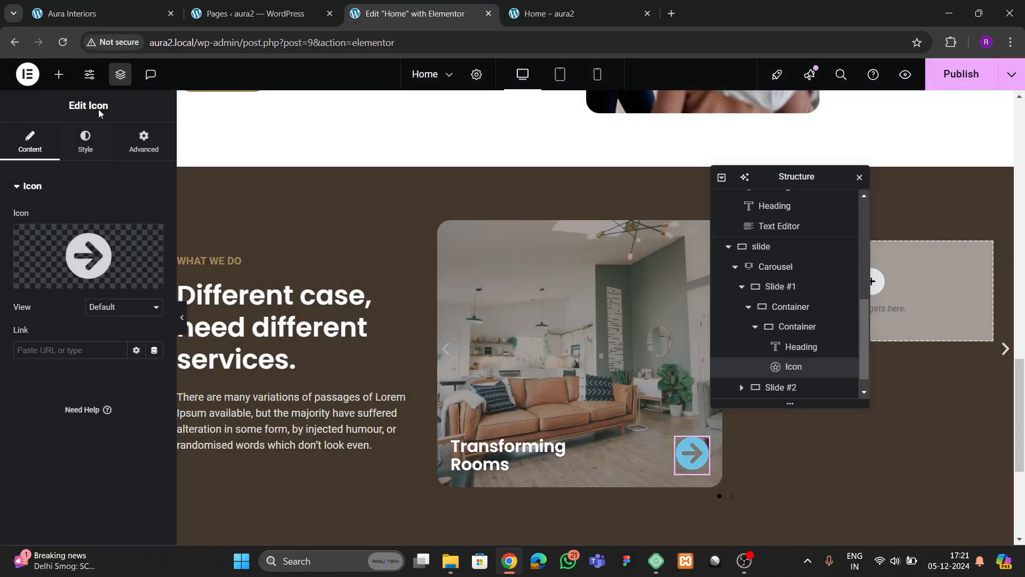
- Colour the arrow icon white (#FFFFFF) and enlarge it to about 45 px
{"action": "left_click", "coordinate": [85, 141]}
{"action": "left_click", "coordinate": [94, 15]}
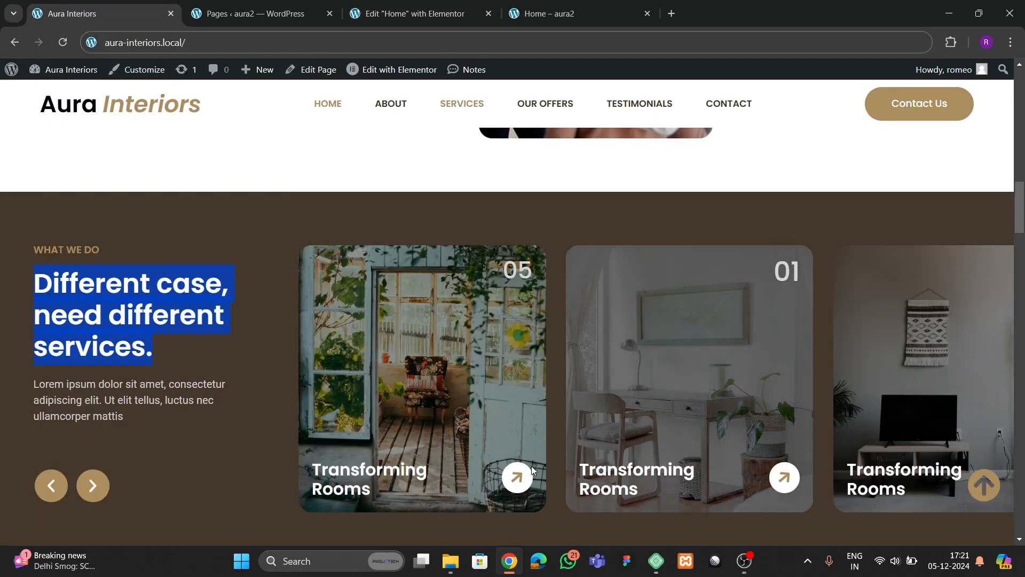
{"action": "left_click", "coordinate": [415, 13]}
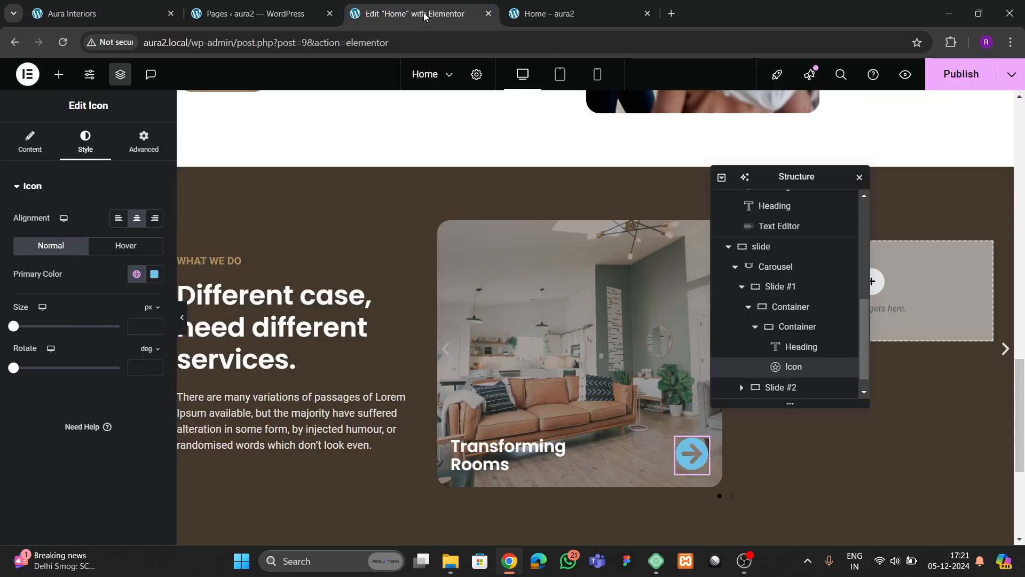
{"action": "left_click", "coordinate": [137, 275]}
{"action": "left_click", "coordinate": [73, 463]}
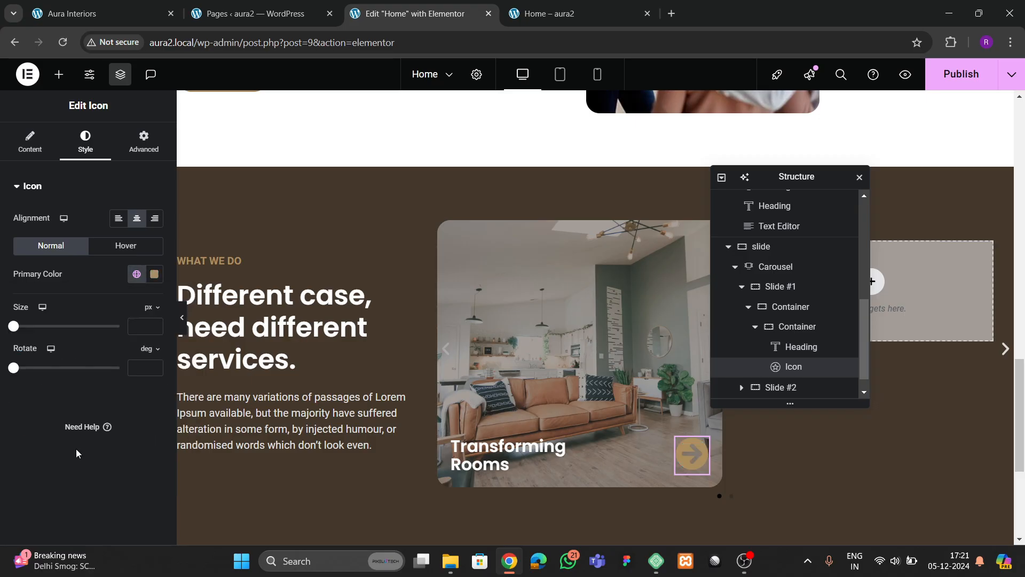
{"action": "left_click", "coordinate": [154, 274]}
{"action": "left_click_drag", "start_coordinate": [147, 372], "coordinate": [55, 318]}
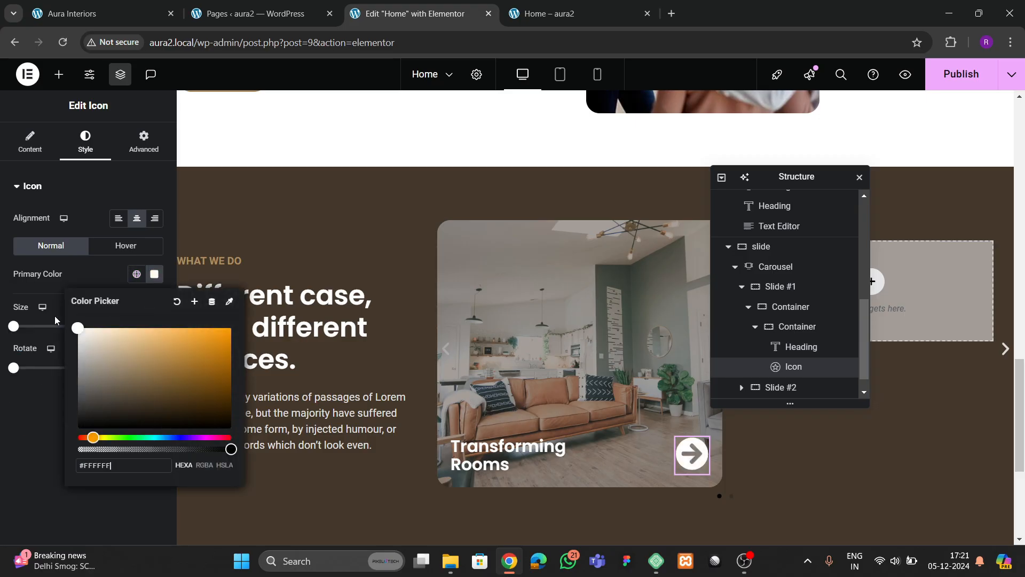
{"action": "left_click", "coordinate": [54, 316]}
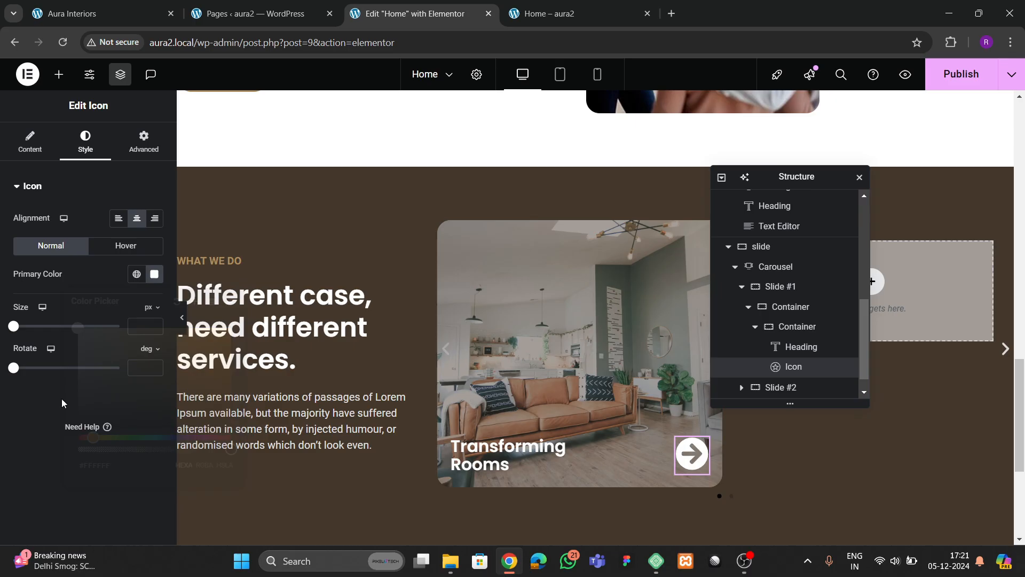
{"action": "left_click", "coordinate": [126, 248]}
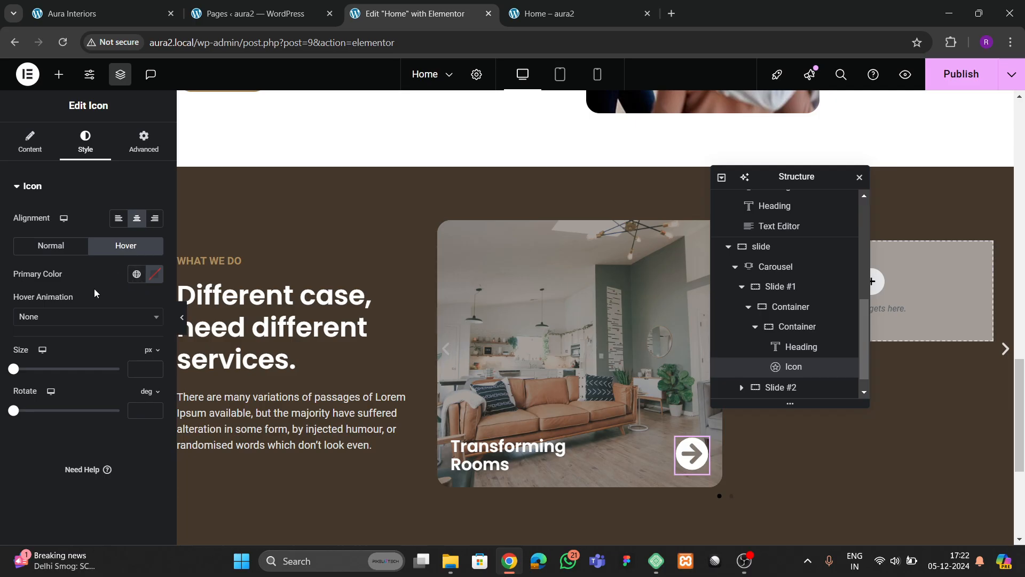
{"action": "left_click", "coordinate": [51, 245]}
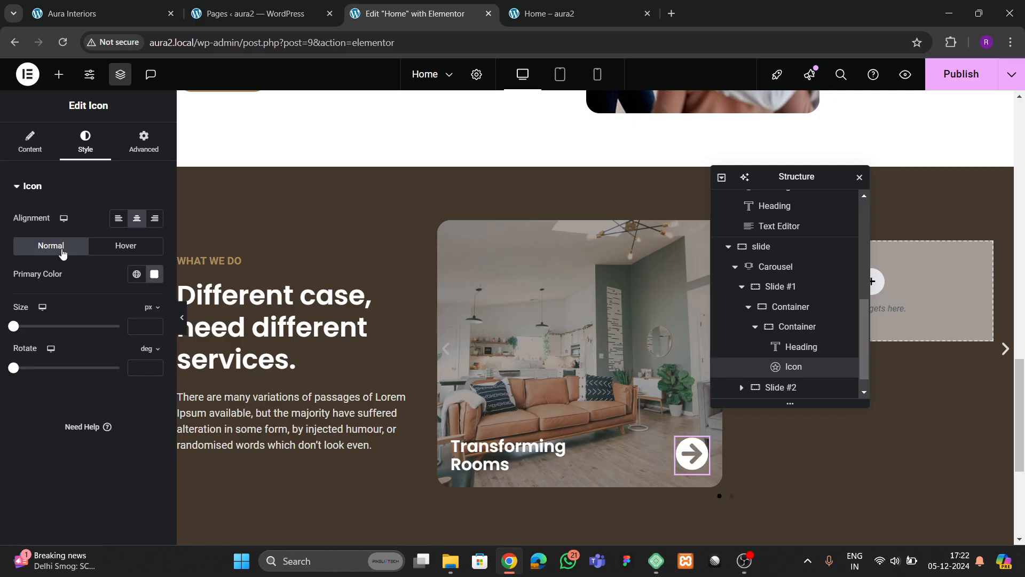
{"action": "left_click", "coordinate": [154, 325]}
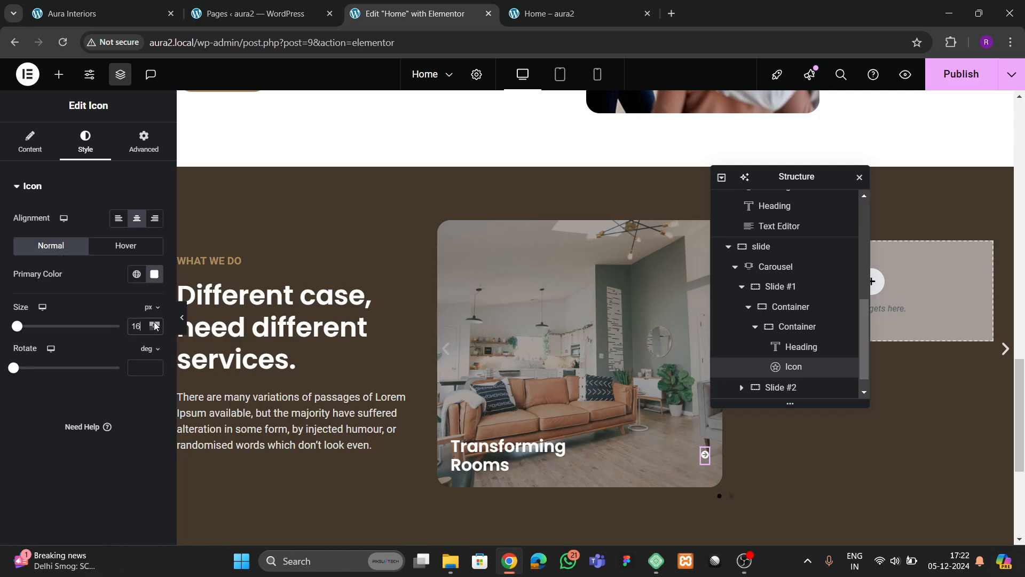
{"action": "left_click_drag", "start_coordinate": [155, 326], "coordinate": [156, 326]}
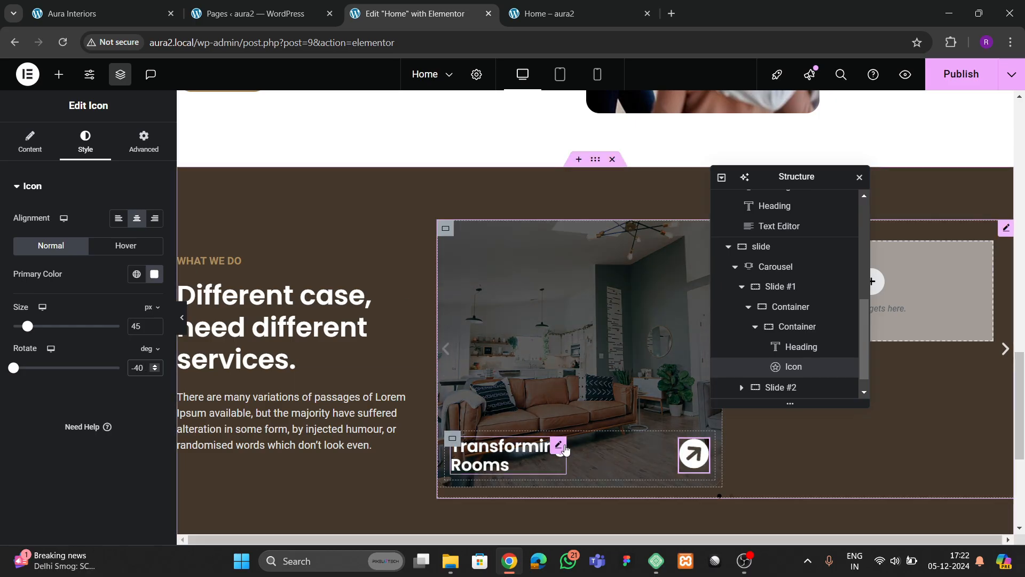
- Remove the padding from the box holding the heading and arrow
{"action": "left_click", "coordinate": [560, 446]}
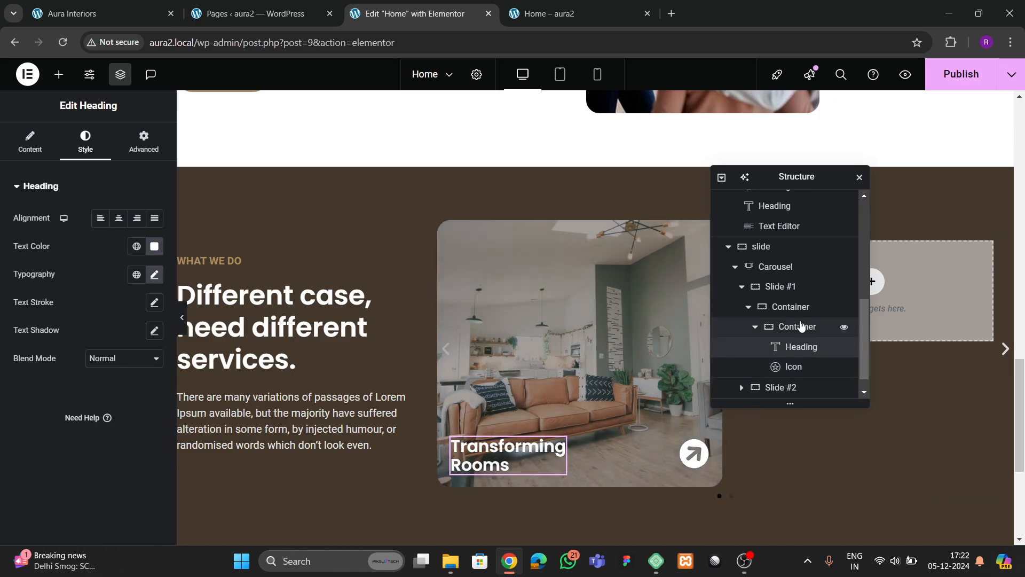
{"action": "left_click", "coordinate": [799, 327]}
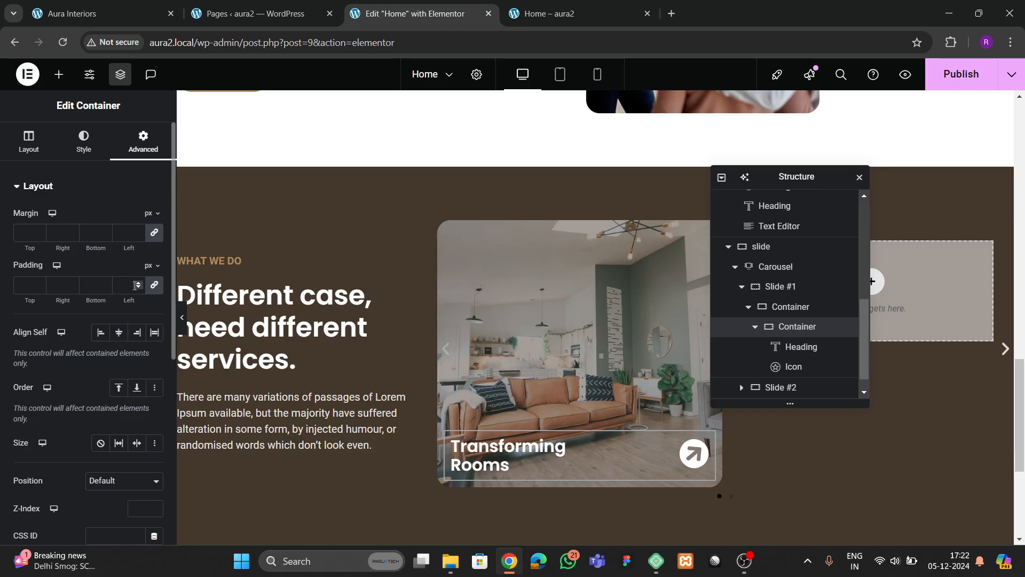
{"action": "left_click", "coordinate": [137, 286]}
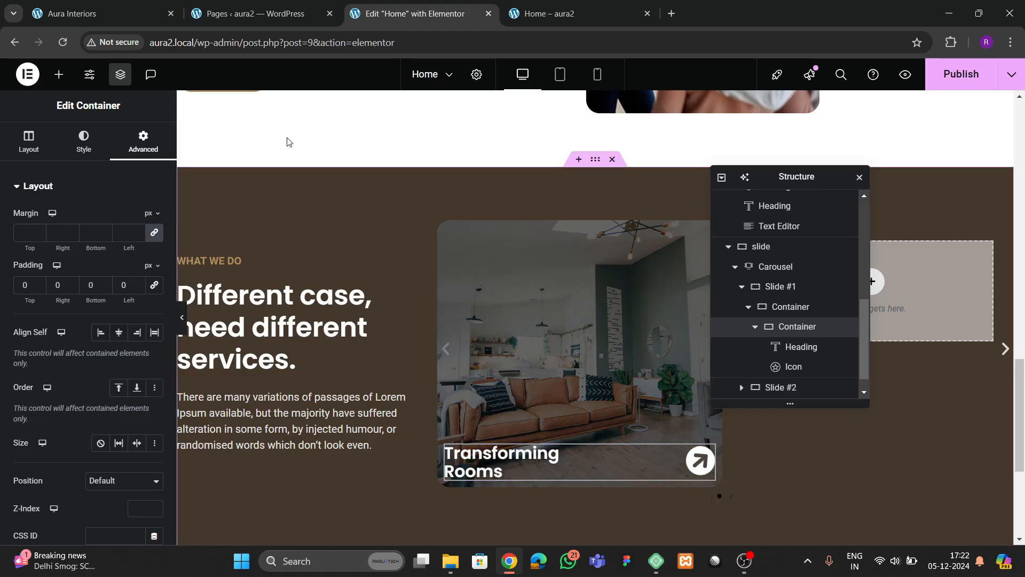
{"action": "left_click", "coordinate": [97, 21]}
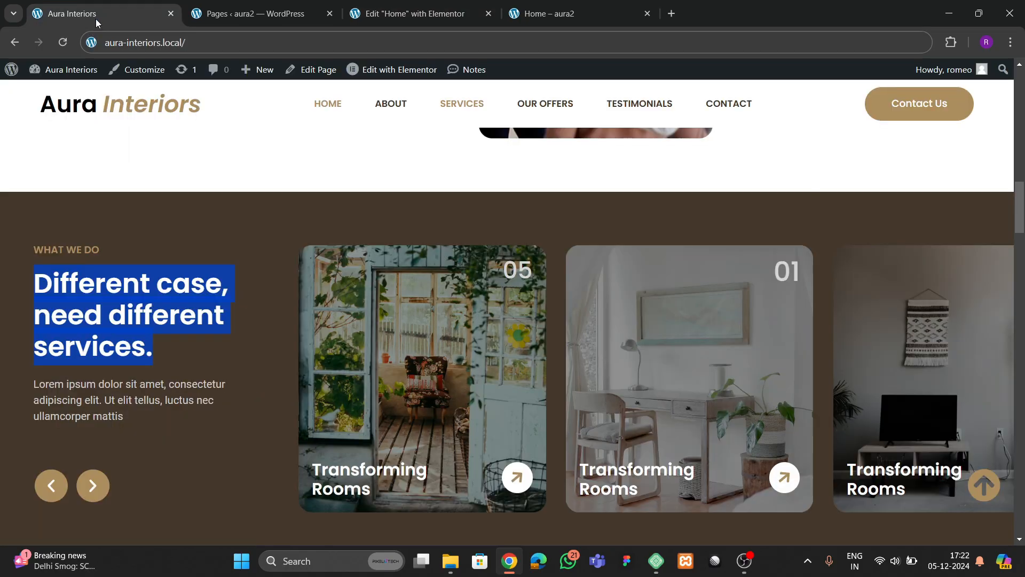
{"action": "left_click", "coordinate": [382, 14]}
- Publish the page, compare the carousel on the live site, and bring up the widget list
{"action": "left_click", "coordinate": [964, 74]}
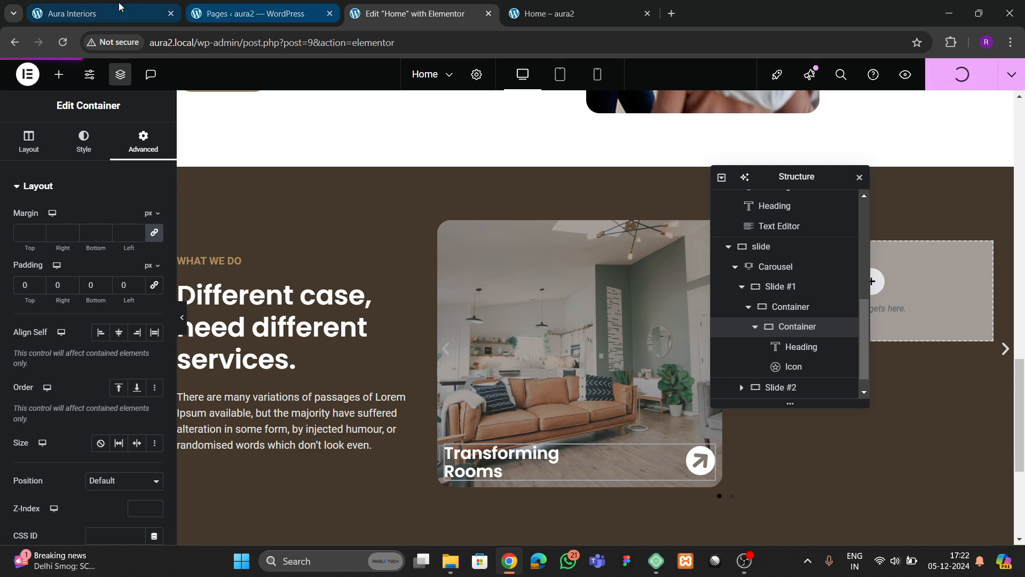
{"action": "left_click", "coordinate": [102, 14]}
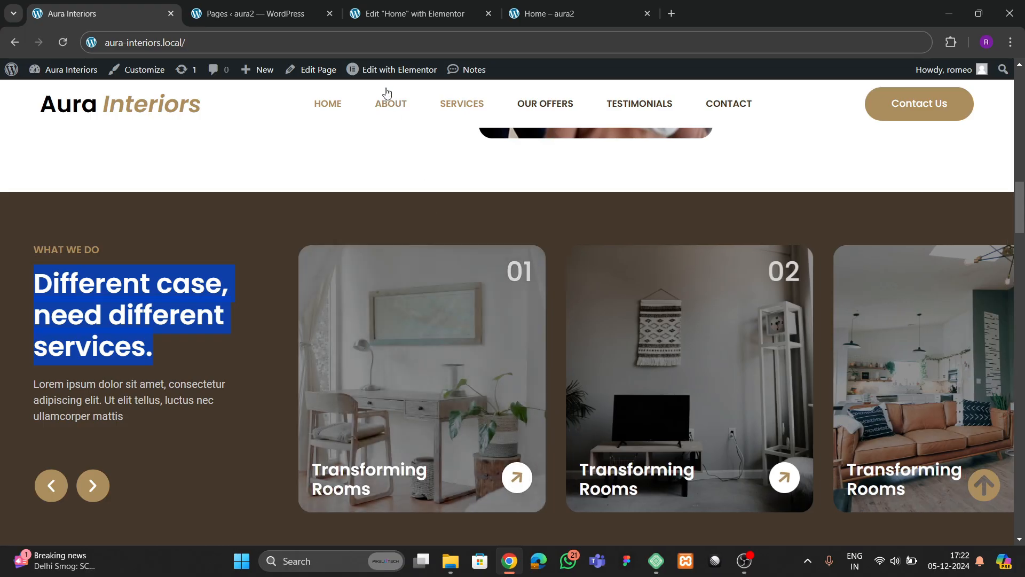
{"action": "left_click", "coordinate": [390, 16]}
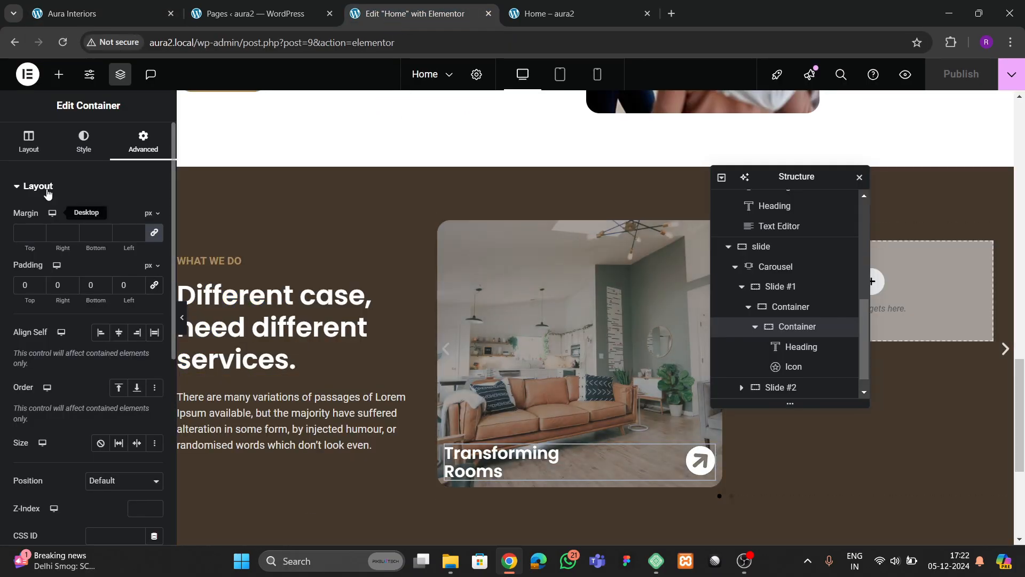
{"action": "left_click", "coordinate": [59, 74]}
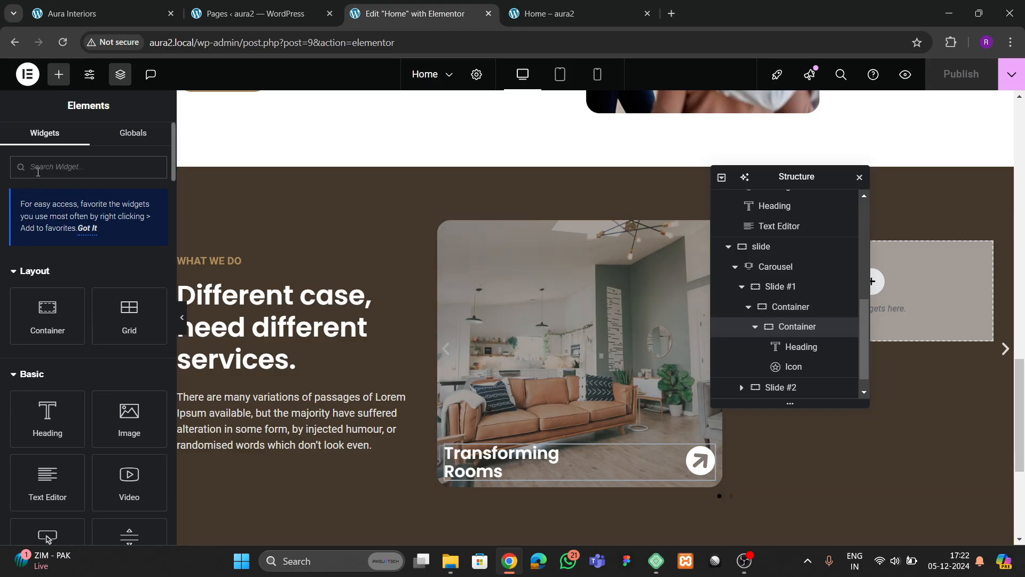
- Add a Heading reading '01' to Slide #1's outer container
{"action": "left_click", "coordinate": [38, 167]}
{"action": "type", "text": "text"}
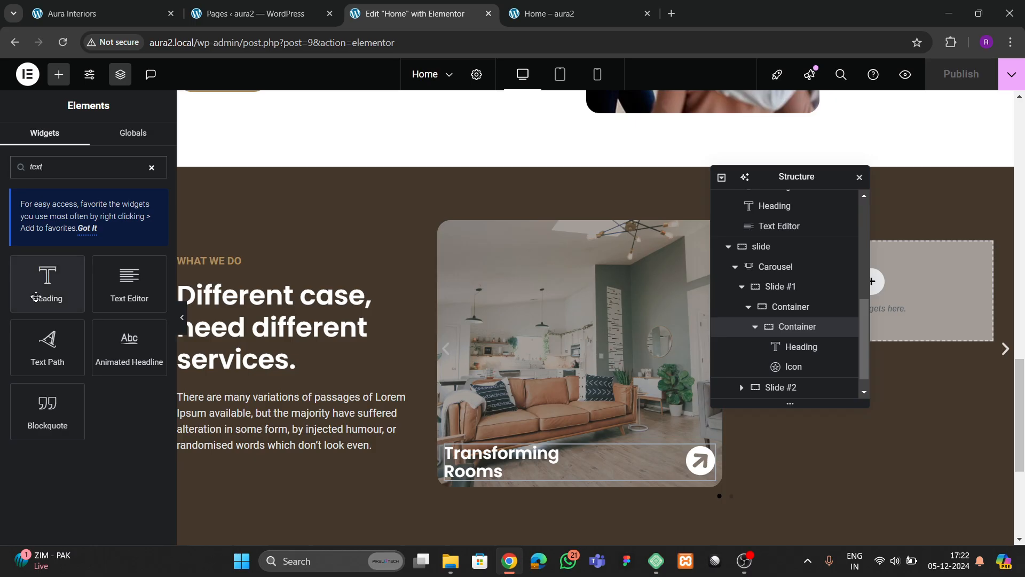
{"action": "left_click_drag", "start_coordinate": [47, 283], "coordinate": [535, 428]}
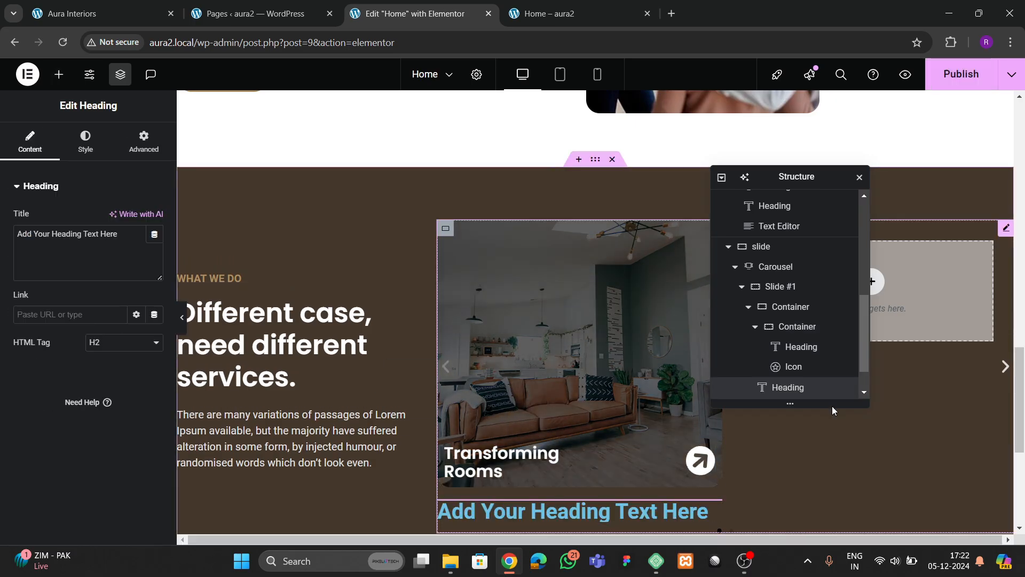
{"action": "left_click_drag", "start_coordinate": [785, 390], "coordinate": [788, 313]}
{"action": "left_click_drag", "start_coordinate": [119, 234], "coordinate": [2, 238]}
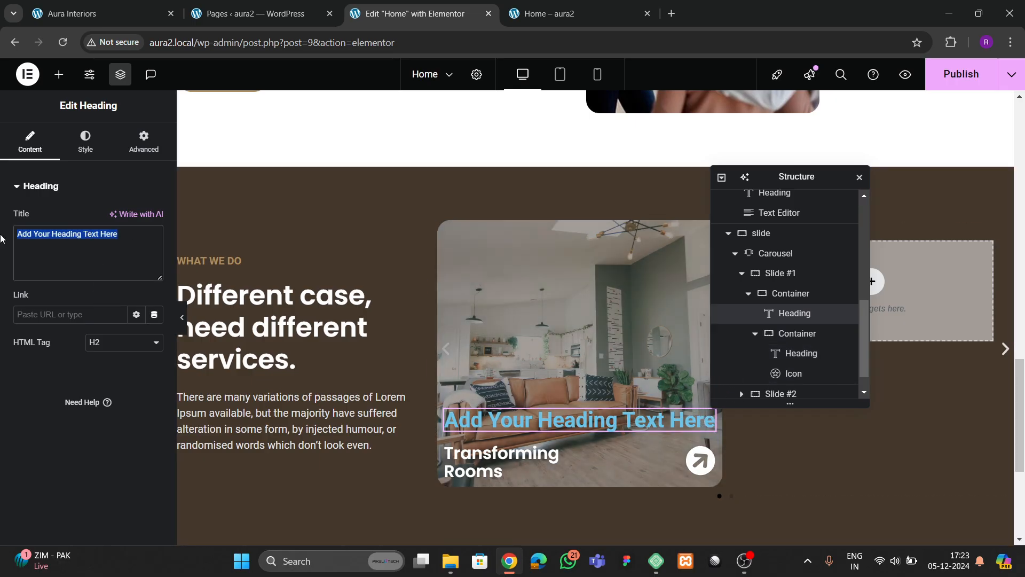
{"action": "type", "text": "01"}
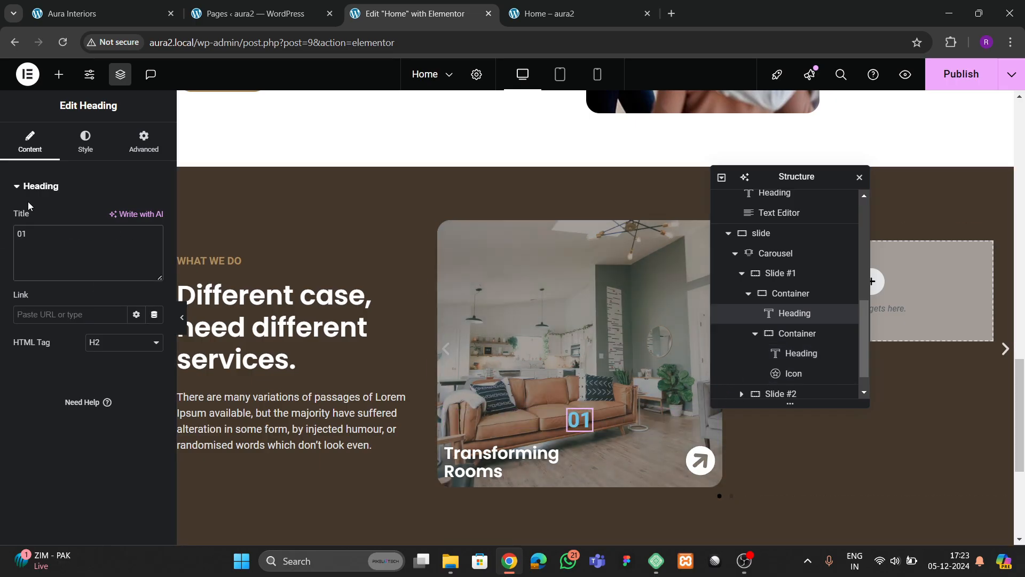
- Colour the '01' heading white with partial transparency
{"action": "left_click", "coordinate": [86, 141]}
{"action": "left_click", "coordinate": [155, 246]}
{"action": "left_click", "coordinate": [1, 434]}
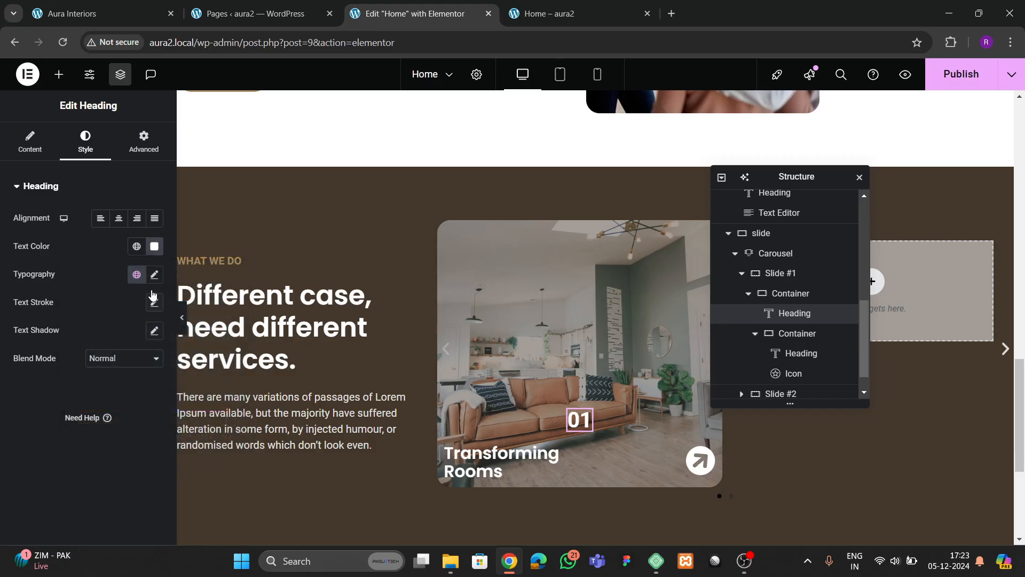
{"action": "left_click", "coordinate": [155, 246]}
{"action": "left_click_drag", "start_coordinate": [163, 362], "coordinate": [45, 297]}
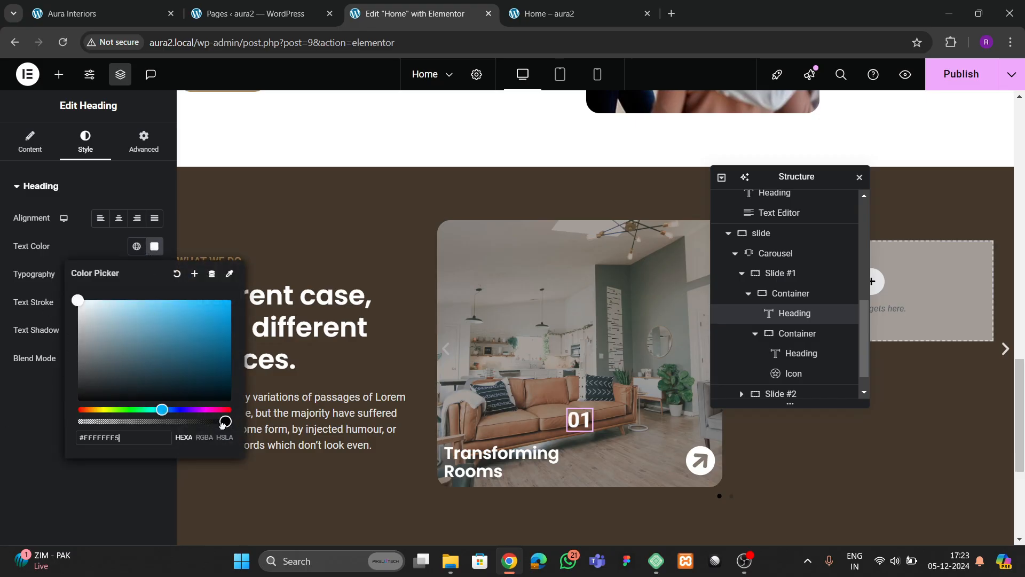
{"action": "left_click_drag", "start_coordinate": [221, 422], "coordinate": [199, 422]}
{"action": "left_click", "coordinate": [21, 464]}
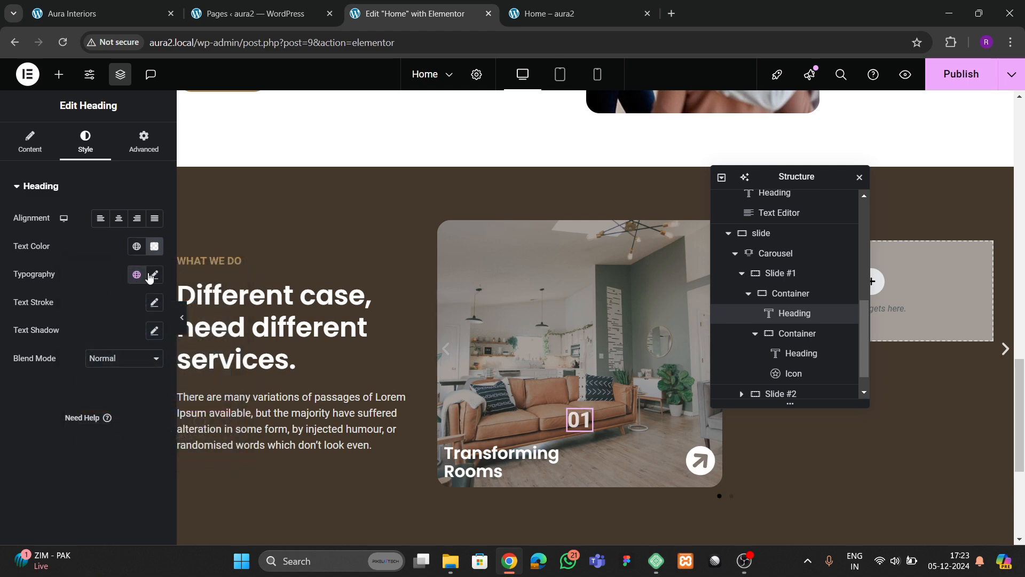
- Set the '01' heading's typography to Poppins at size 40
{"action": "left_click", "coordinate": [154, 275]}
{"action": "left_click", "coordinate": [116, 336]}
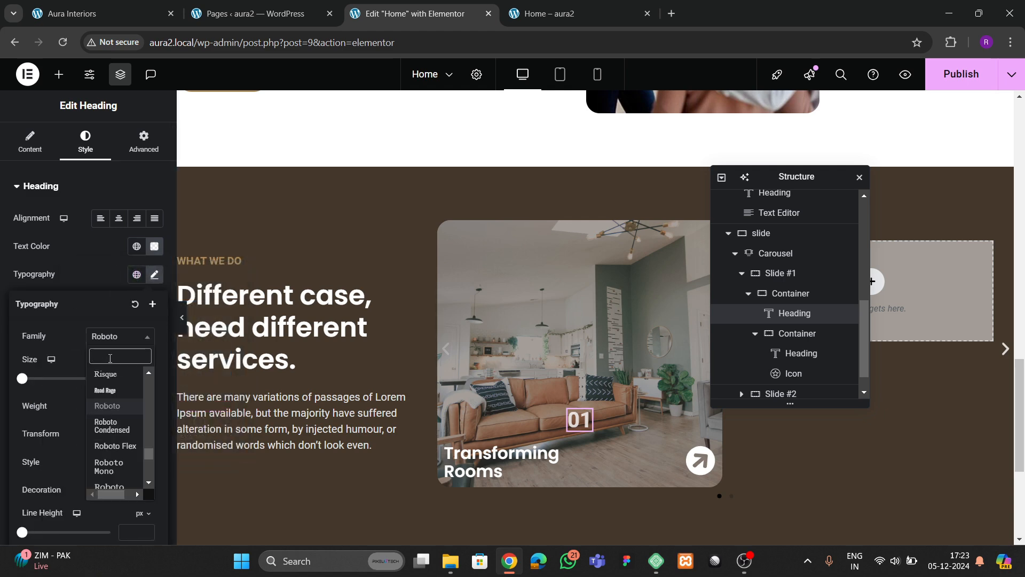
{"action": "type", "text": "poppins"}
{"action": "key", "text": "Return"}
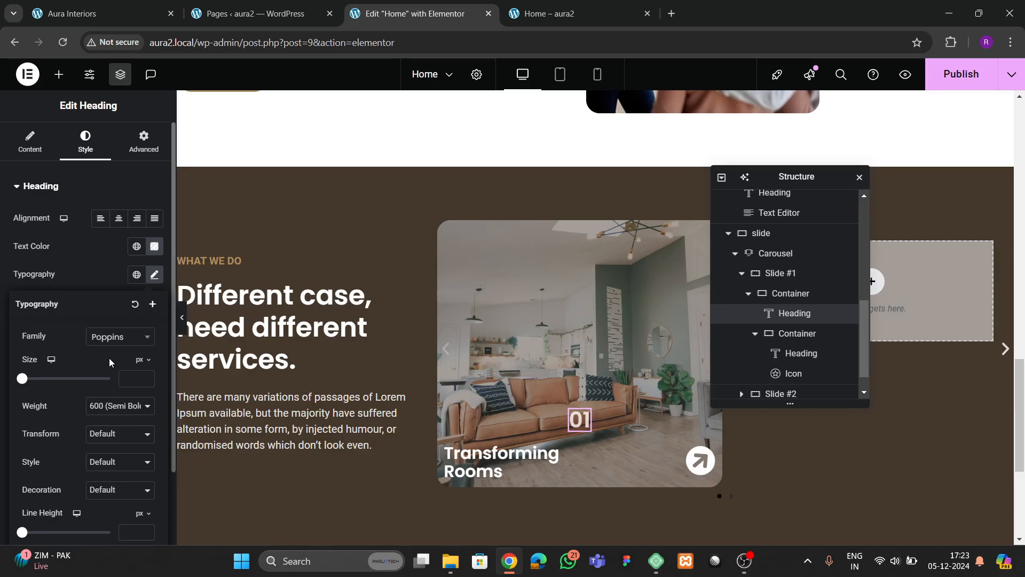
{"action": "type", "text": "5"}
{"action": "left_click", "coordinate": [145, 377]}
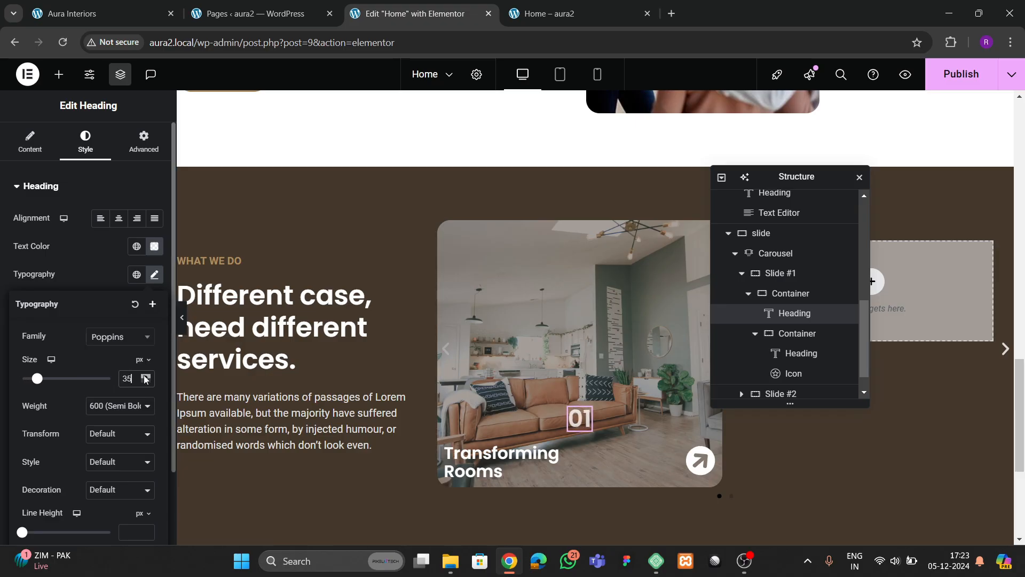
{"action": "left_click", "coordinate": [145, 378]}
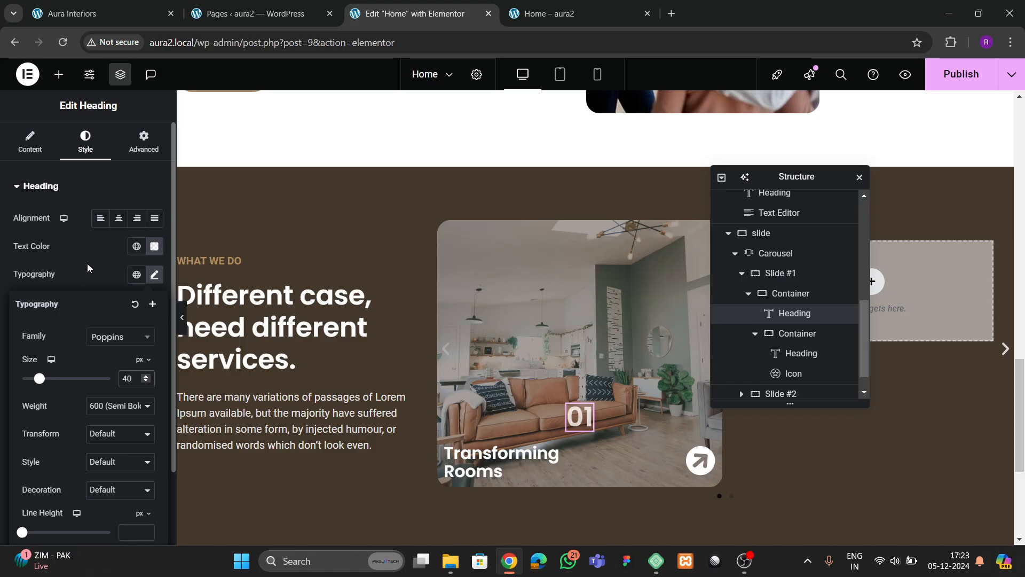
- Position the '01' heading absolutely, anchored right, with 20 px top and right offsets
{"action": "left_click", "coordinate": [144, 140]}
{"action": "scroll", "coordinate": [92, 267], "scroll_direction": "down", "scroll_amount": 6}
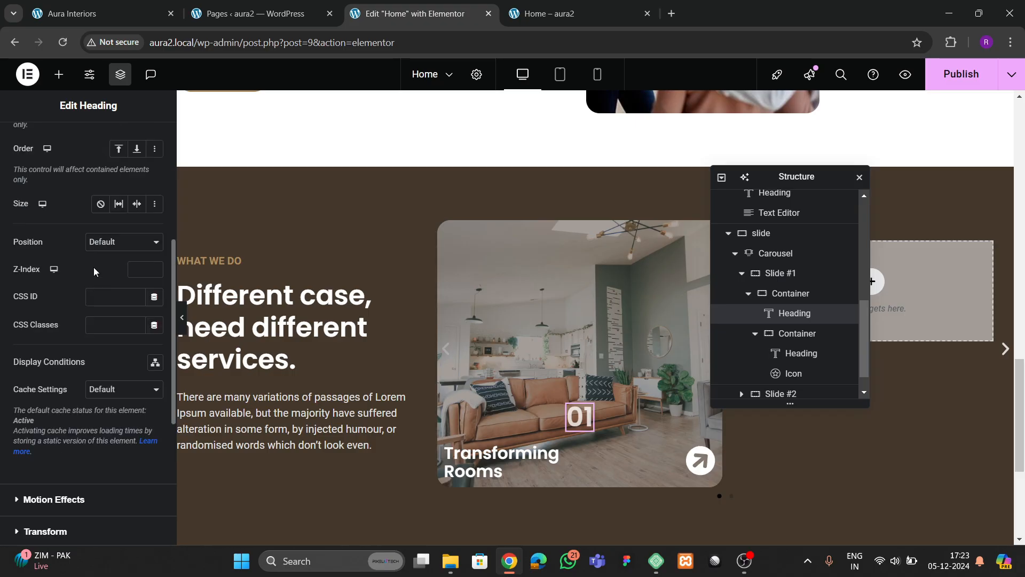
{"action": "left_click", "coordinate": [109, 243]}
{"action": "left_click", "coordinate": [106, 275]}
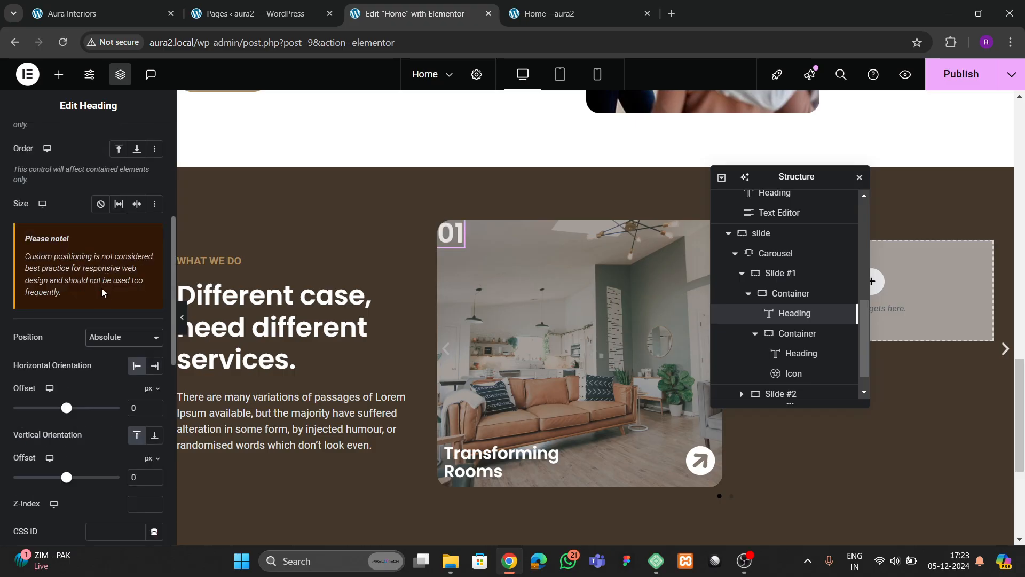
{"action": "left_click", "coordinate": [155, 366]}
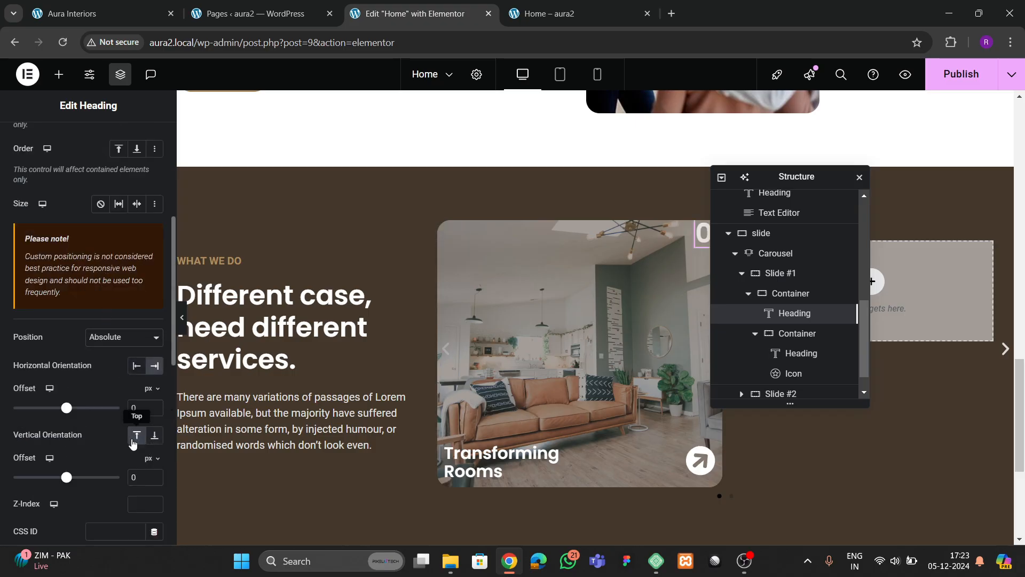
{"action": "type", "text": "2"}
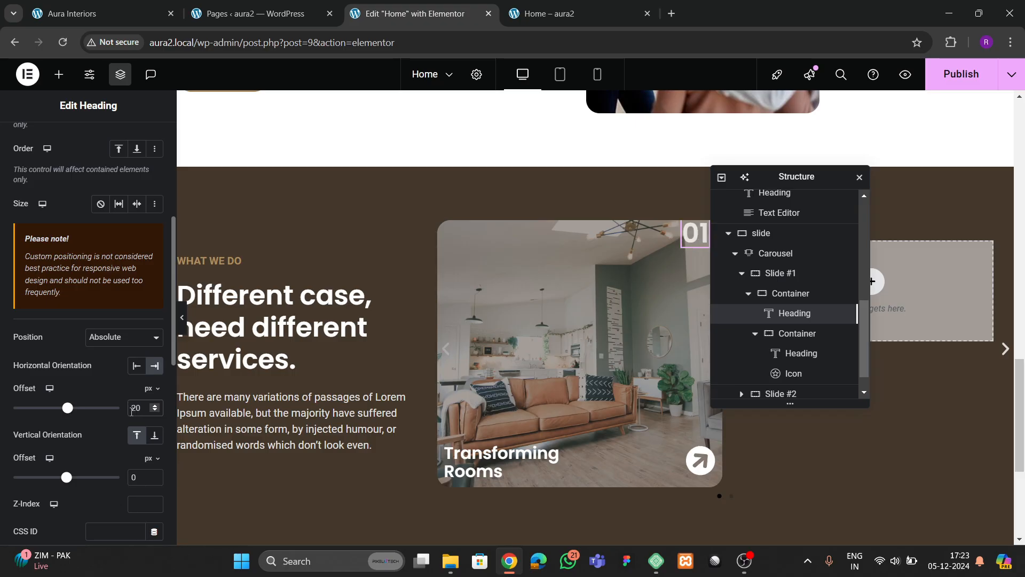
{"action": "left_click", "coordinate": [131, 477]}
{"action": "type", "text": "2"}
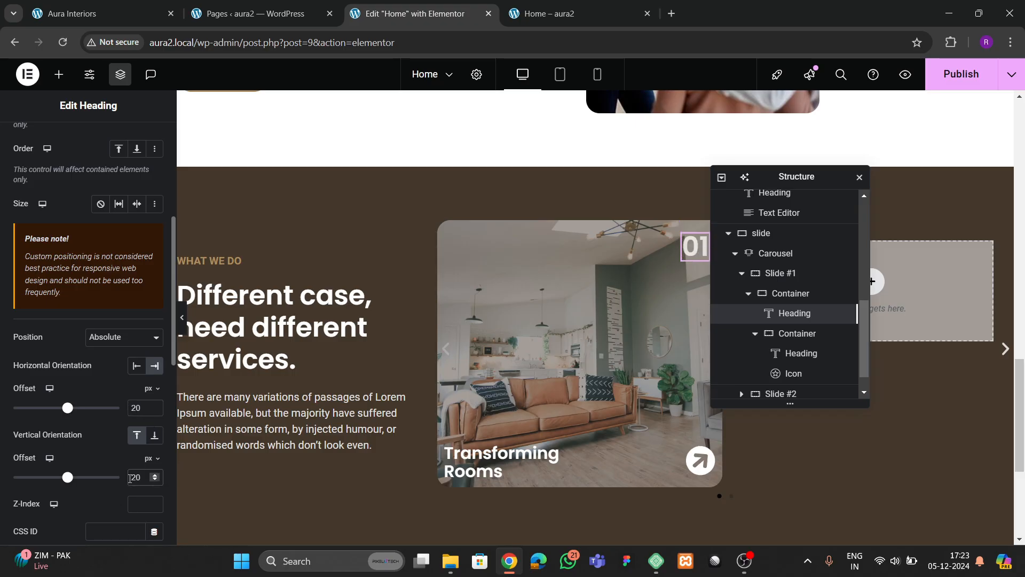
{"action": "left_click_drag", "start_coordinate": [802, 176], "coordinate": [809, 225]}
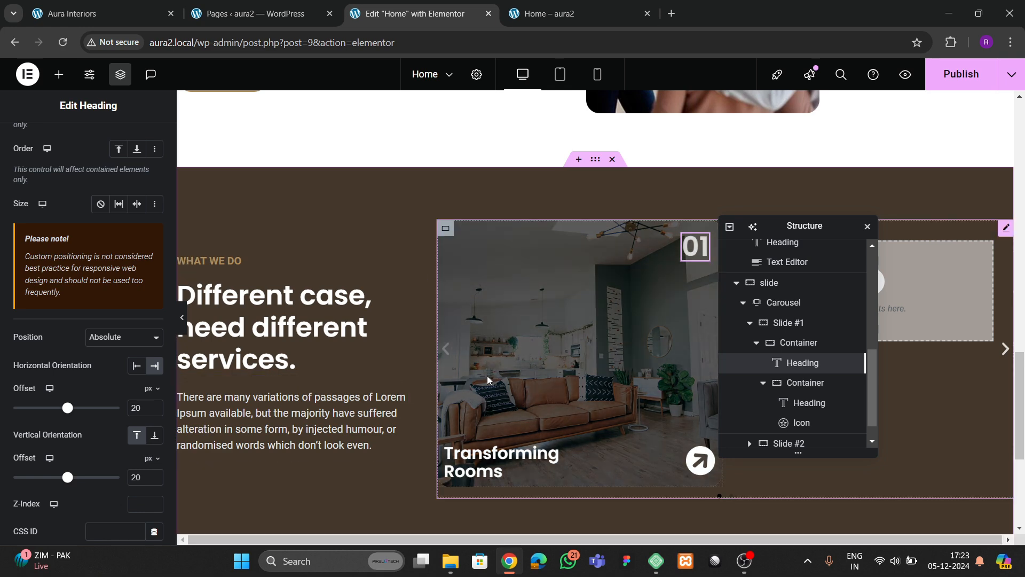
- Compare with the live site, then select the carousel in the structure panel
{"action": "key", "text": "ctrl+1"}
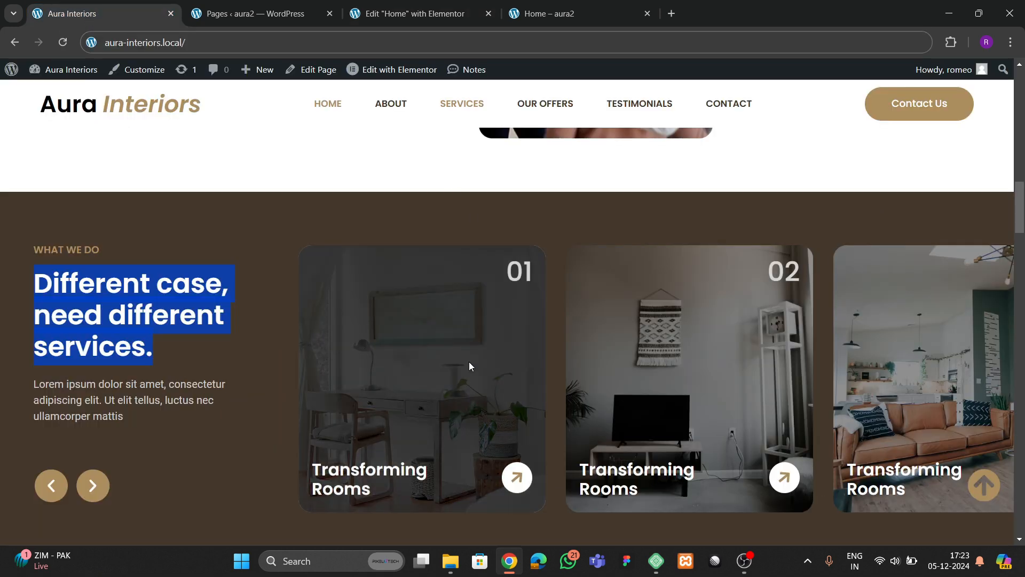
{"action": "left_click", "coordinate": [394, 16]}
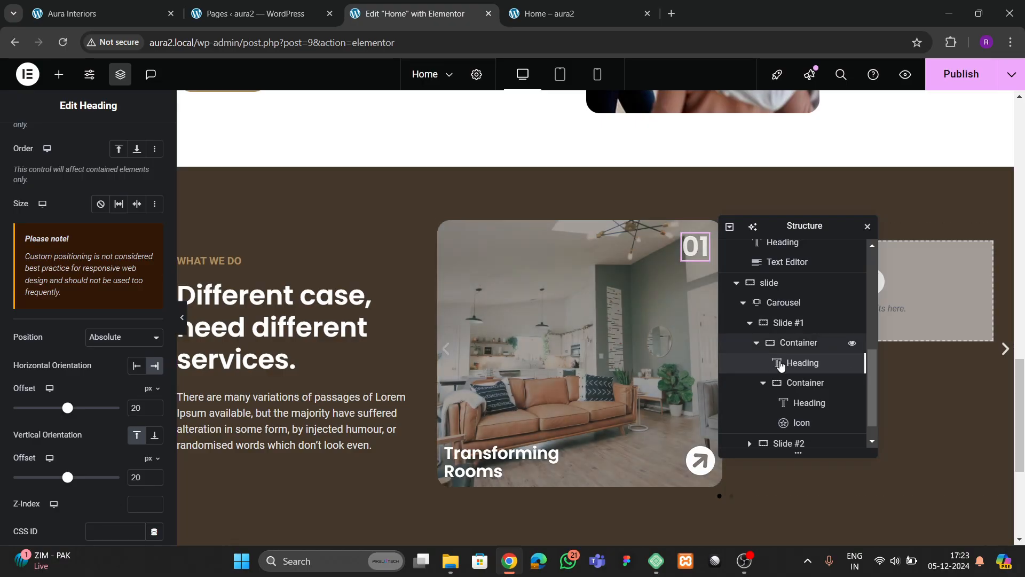
{"action": "left_click", "coordinate": [749, 323]}
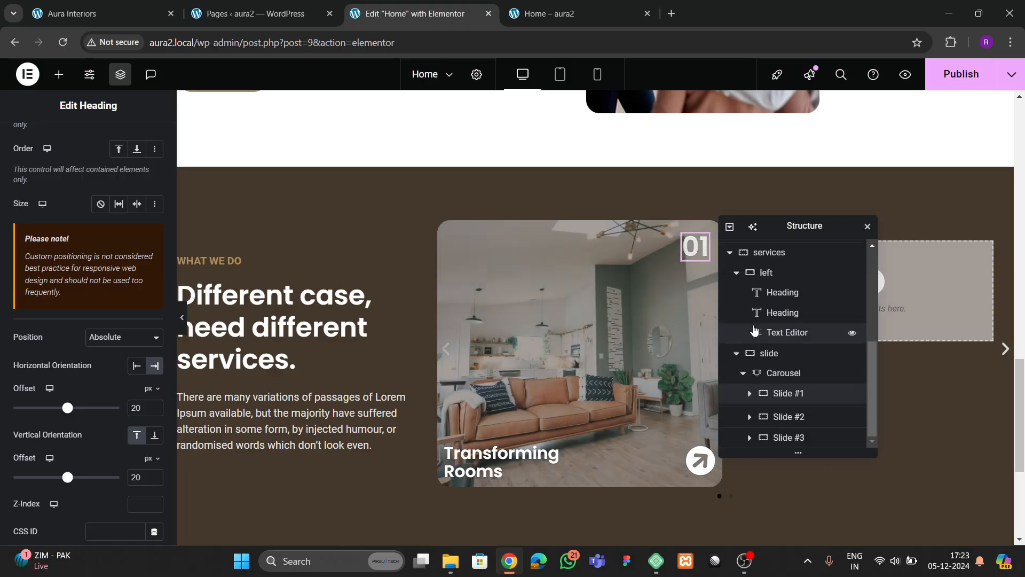
{"action": "left_click", "coordinate": [787, 400]}
{"action": "left_click", "coordinate": [784, 377]}
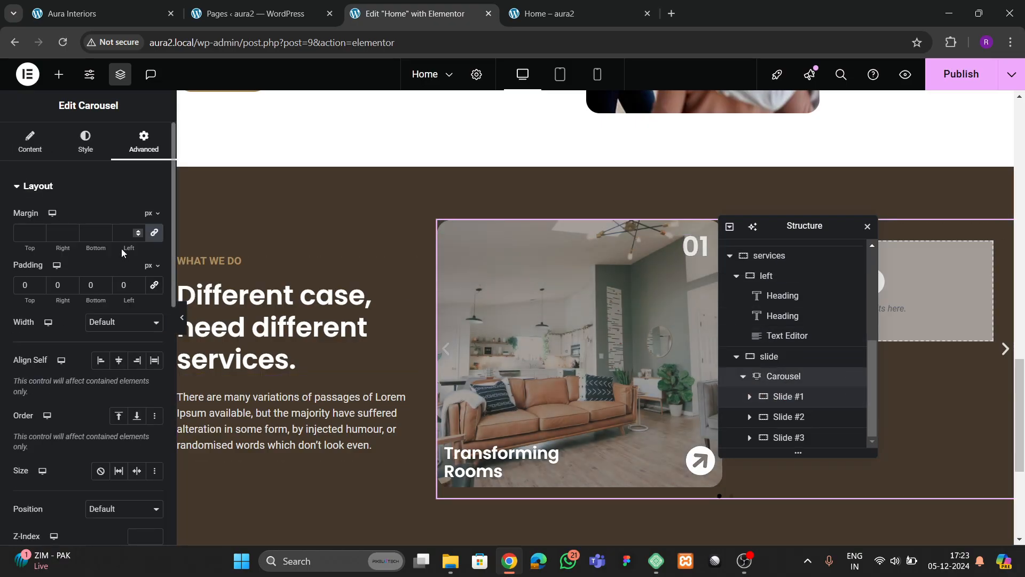
- Delete Slides #2 and #3 and duplicate Slide #1 four times
{"action": "left_click", "coordinate": [29, 142]}
{"action": "left_click", "coordinate": [150, 272]}
{"action": "left_click", "coordinate": [150, 273]}
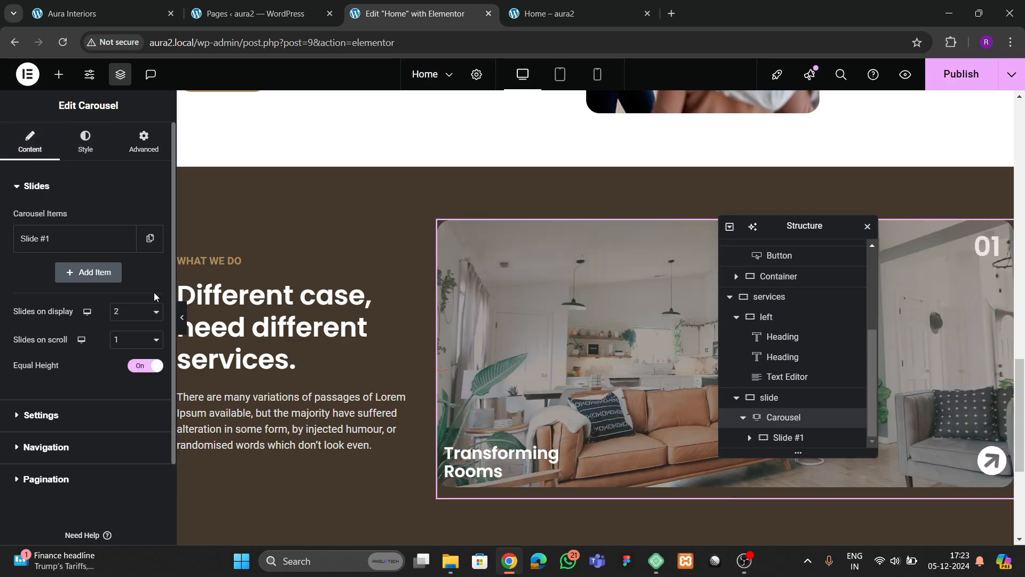
{"action": "left_click", "coordinate": [124, 238]}
{"action": "left_click", "coordinate": [124, 272]}
{"action": "left_click", "coordinate": [123, 307]}
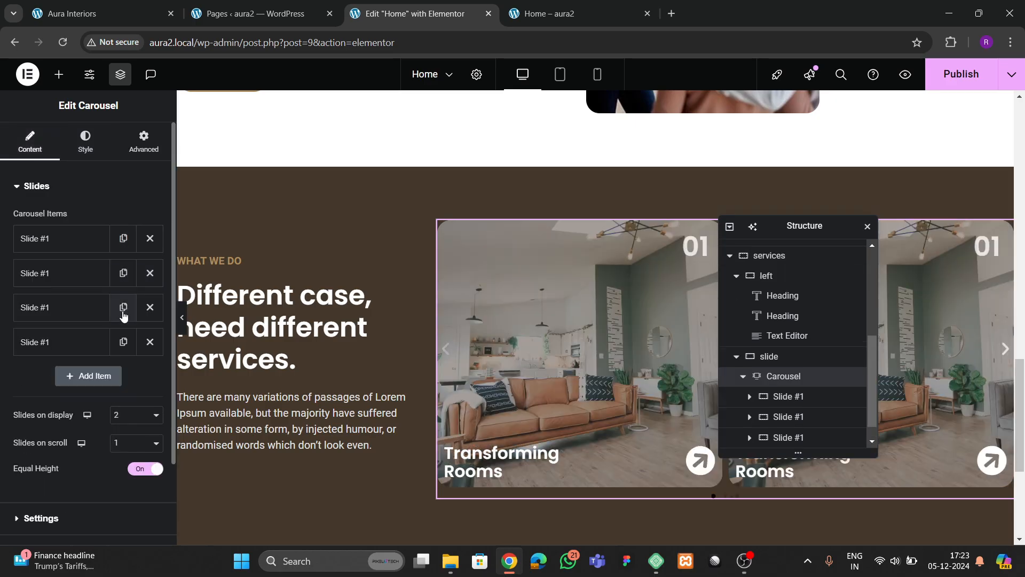
{"action": "left_click", "coordinate": [123, 342]}
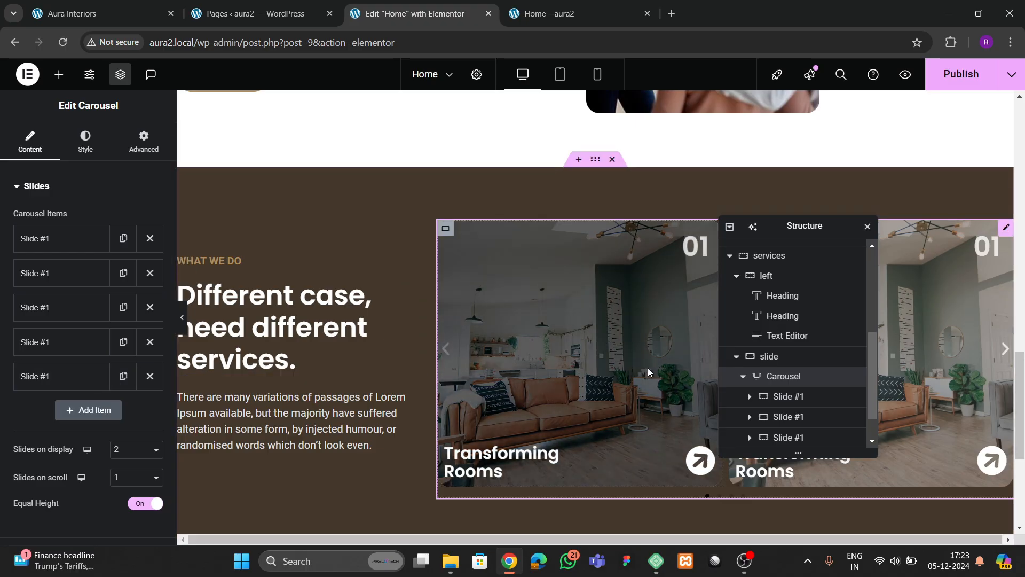
- Set the carousel's gap between slides to 30 px
{"action": "left_click_drag", "start_coordinate": [808, 225], "coordinate": [622, 238]}
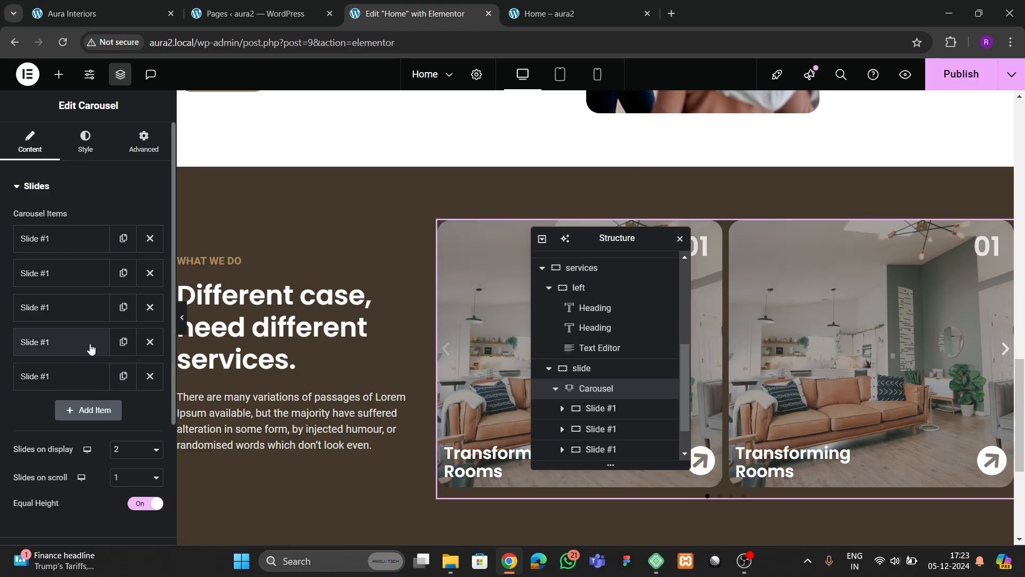
{"action": "left_click", "coordinate": [85, 140]}
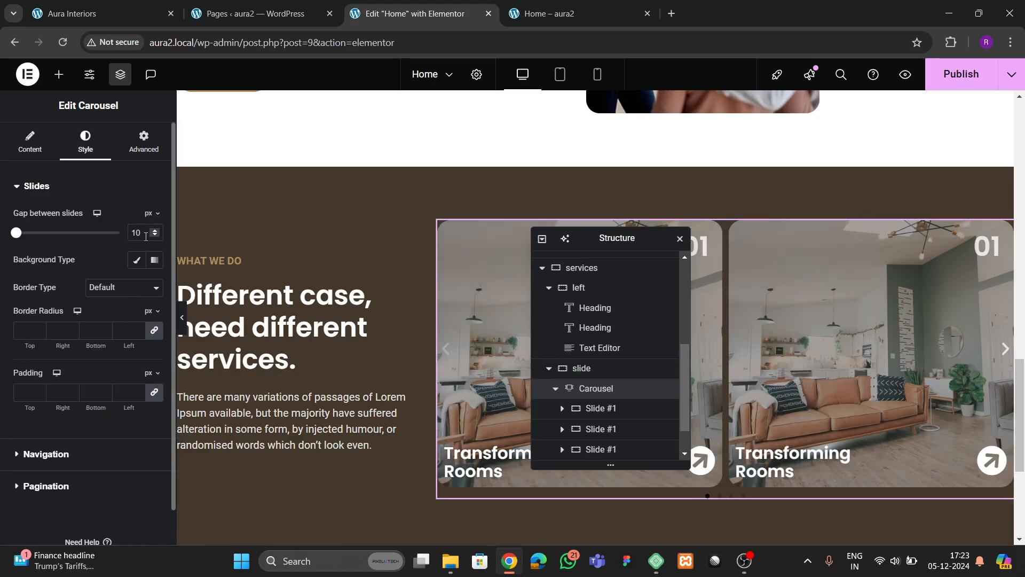
{"action": "type", "text": "30"}
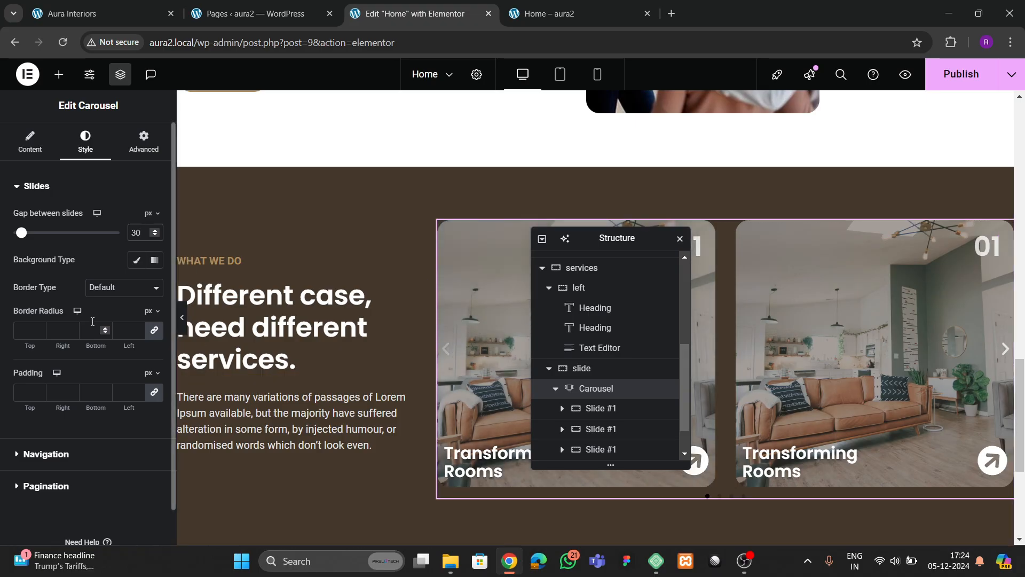
- Set the carousel's Offset Sides to Right at 400 width and publish the page
{"action": "left_click", "coordinate": [30, 142]}
{"action": "scroll", "coordinate": [75, 329], "scroll_direction": "down", "scroll_amount": 3}
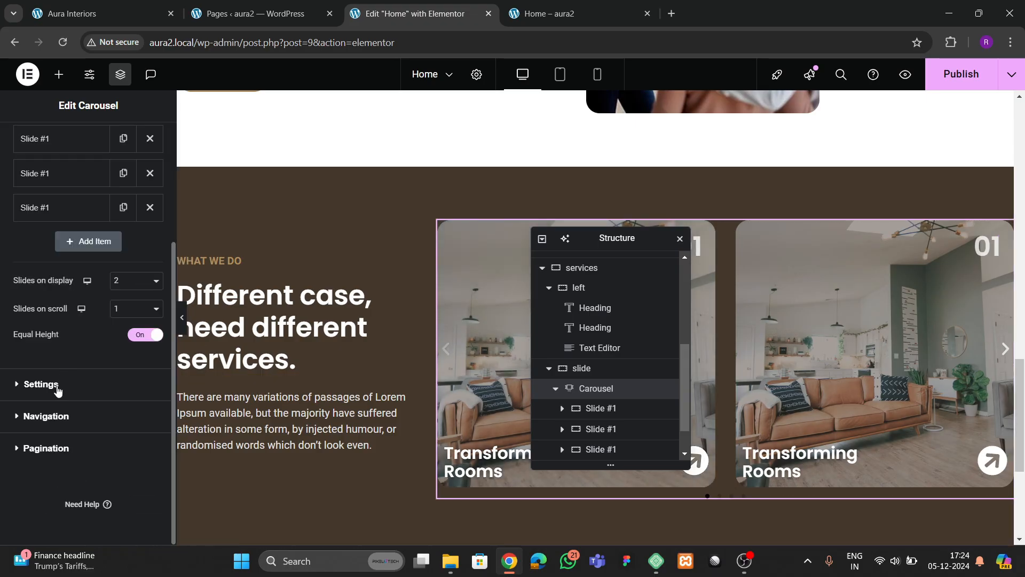
{"action": "left_click", "coordinate": [85, 385]}
{"action": "scroll", "coordinate": [89, 374], "scroll_direction": "down", "scroll_amount": 3}
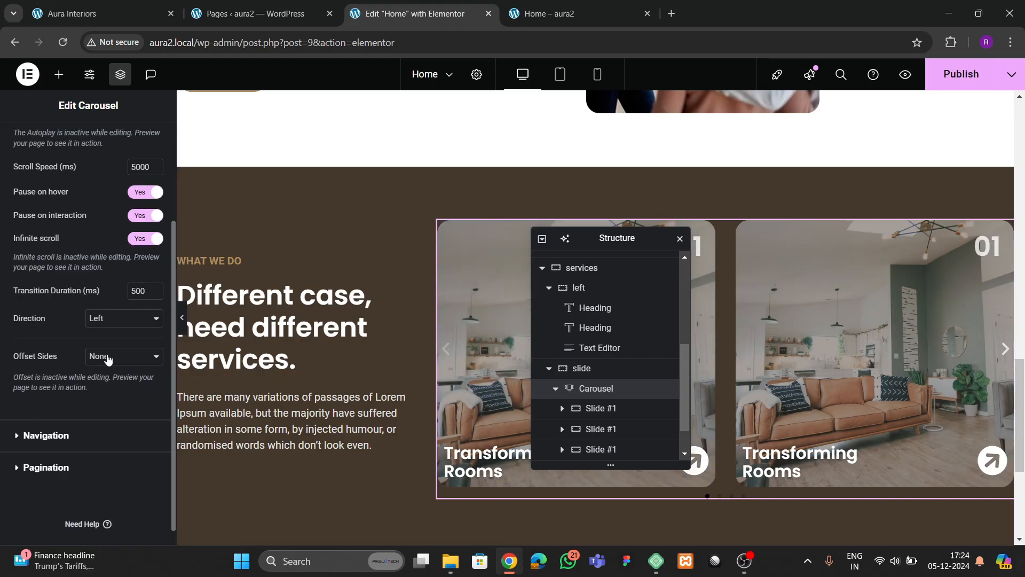
{"action": "left_click", "coordinate": [107, 359]}
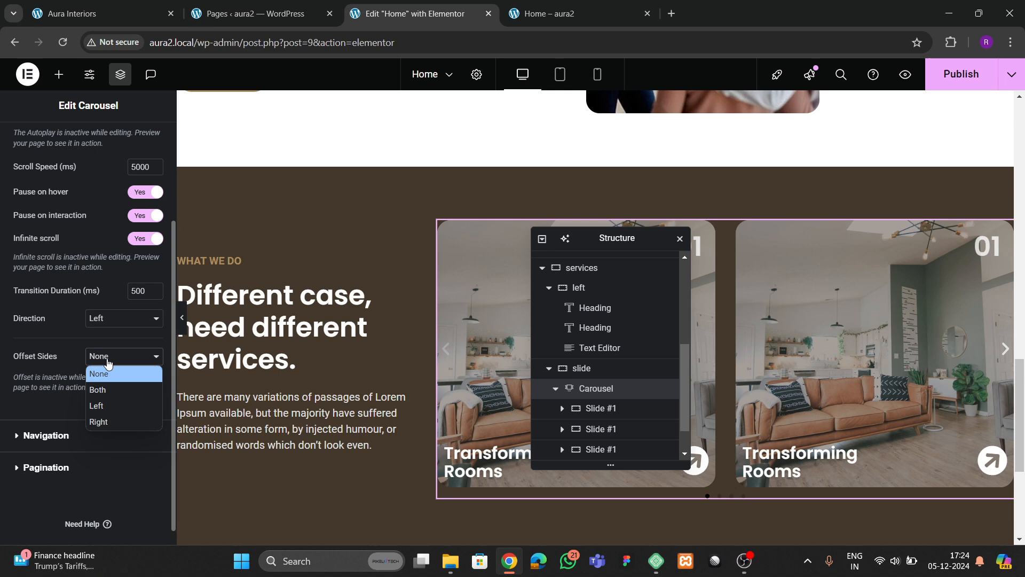
{"action": "left_click", "coordinate": [108, 416]}
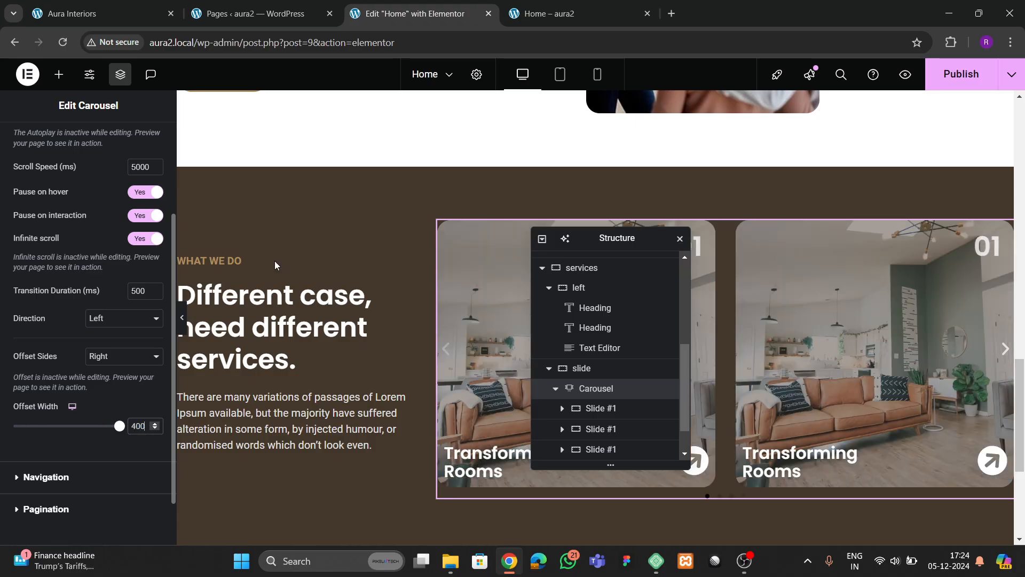
{"action": "key", "text": "ctrl+s"}
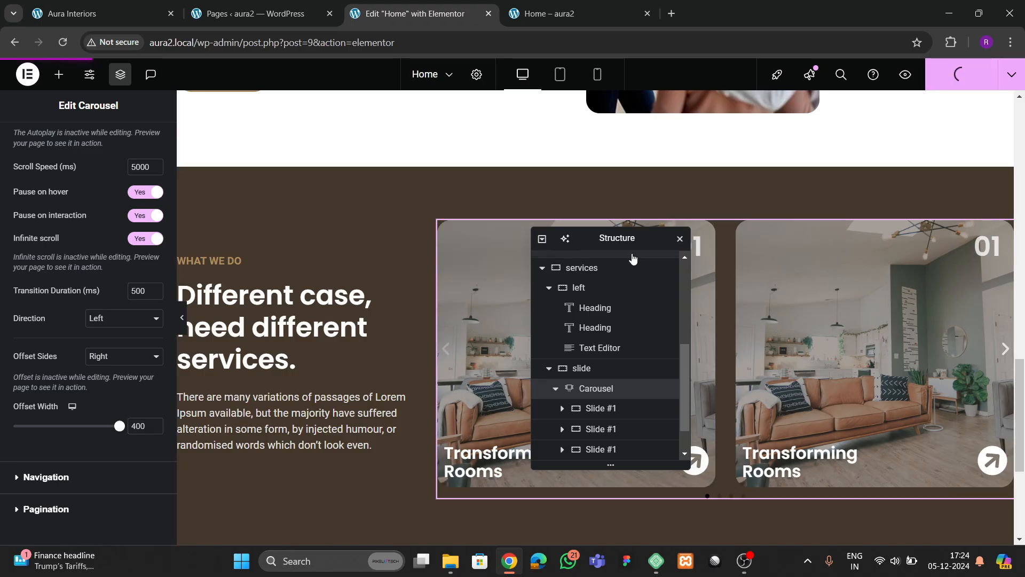
- Reload the live Home page and advance the services carousel three slides
{"action": "left_click", "coordinate": [558, 13]}
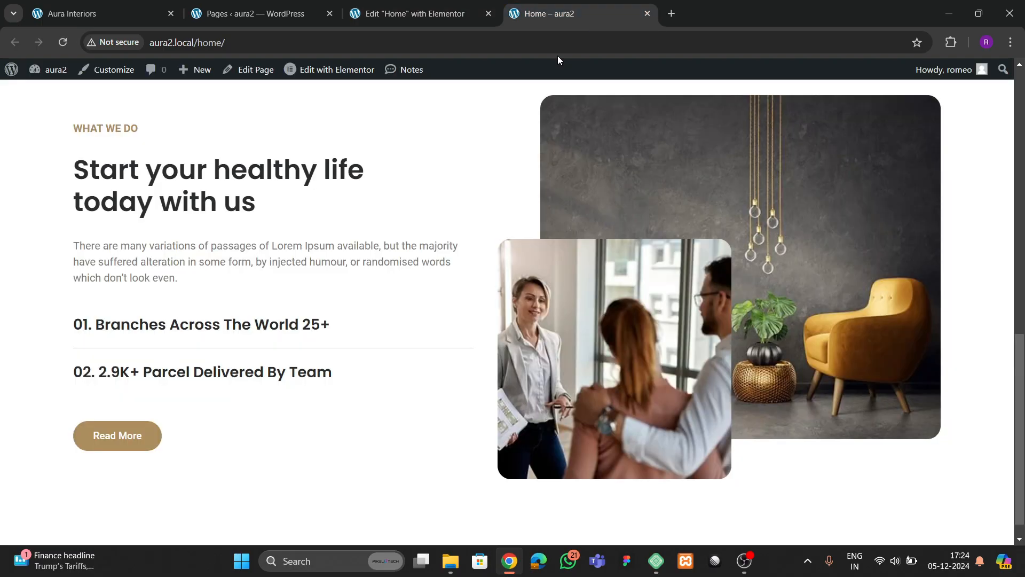
{"action": "key", "text": "F5"}
{"action": "scroll", "coordinate": [427, 278], "scroll_direction": "down", "scroll_amount": 7}
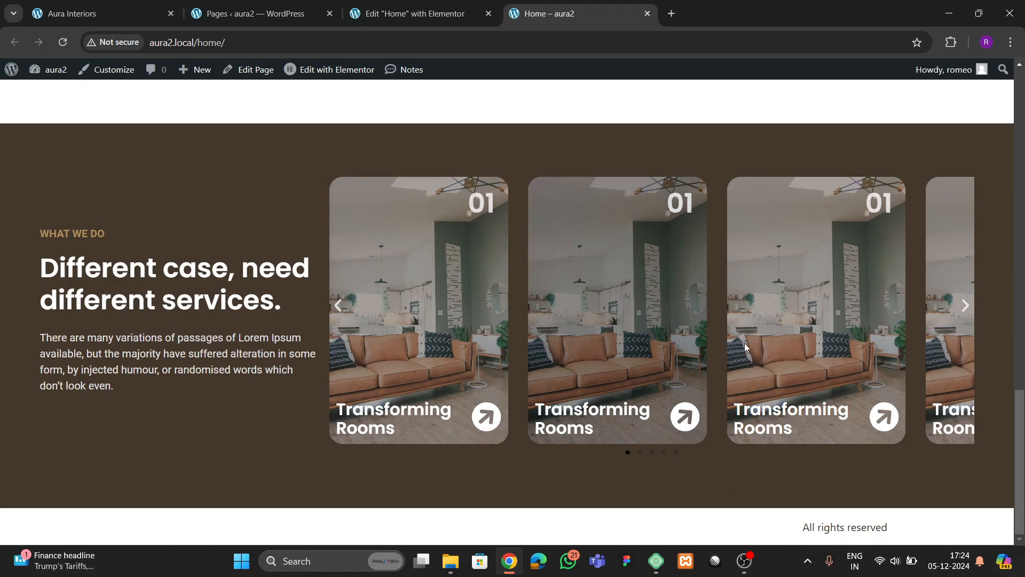
{"action": "left_click", "coordinate": [965, 307]}
{"action": "left_click", "coordinate": [965, 307]}
{"action": "left_click", "coordinate": [965, 307]}
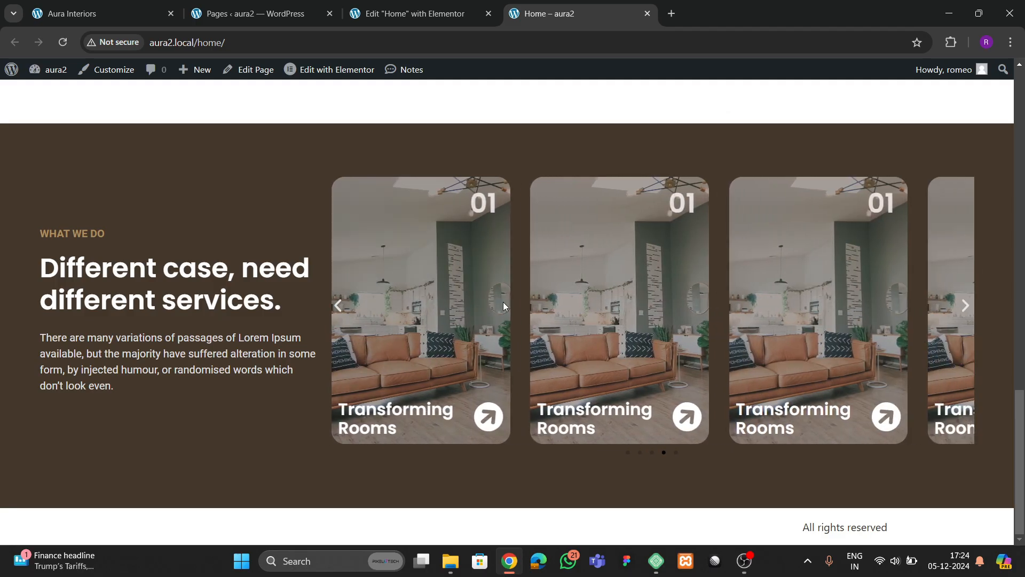
- Expand the carousel's slides list in the editor, then go back to the live Home page
{"action": "left_click", "coordinate": [408, 14]}
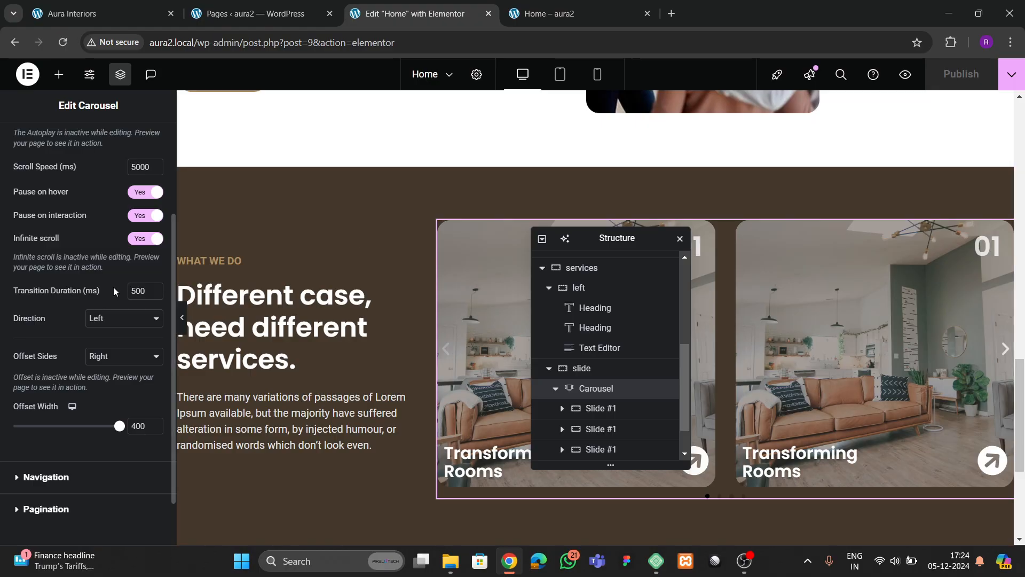
{"action": "scroll", "coordinate": [78, 242], "scroll_direction": "up", "scroll_amount": 3}
{"action": "left_click", "coordinate": [29, 188]}
{"action": "scroll", "coordinate": [69, 334], "scroll_direction": "down", "scroll_amount": 3}
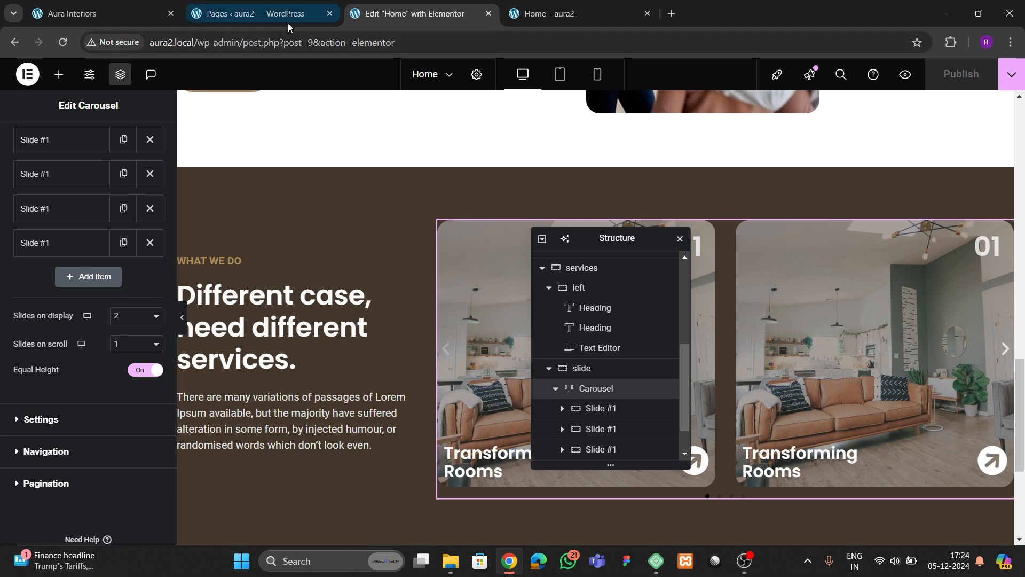
{"action": "left_click", "coordinate": [556, 14]}
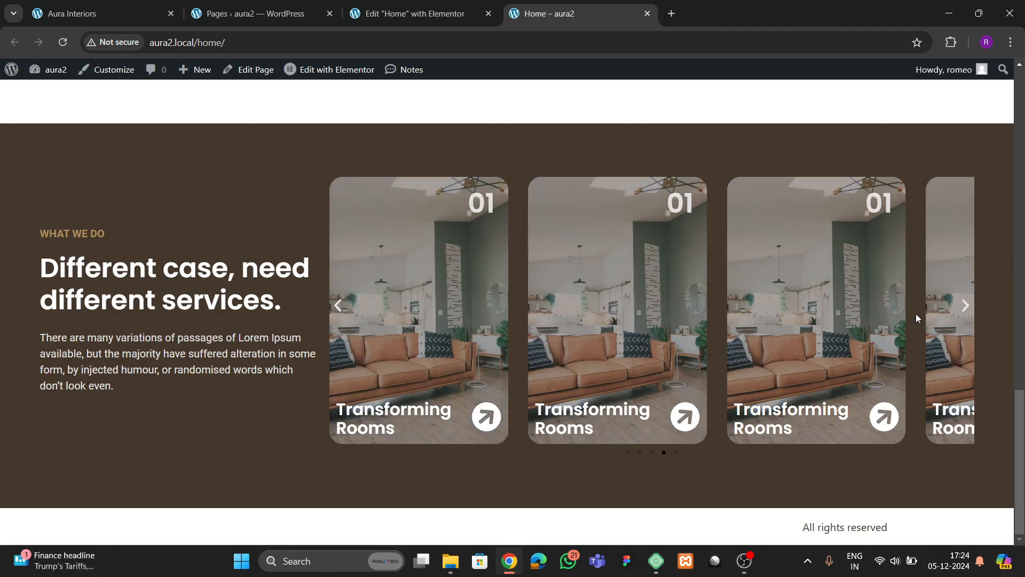
- Change the carousel's Offset Width from 400 to 500 and publish
{"action": "left_click", "coordinate": [386, 16]}
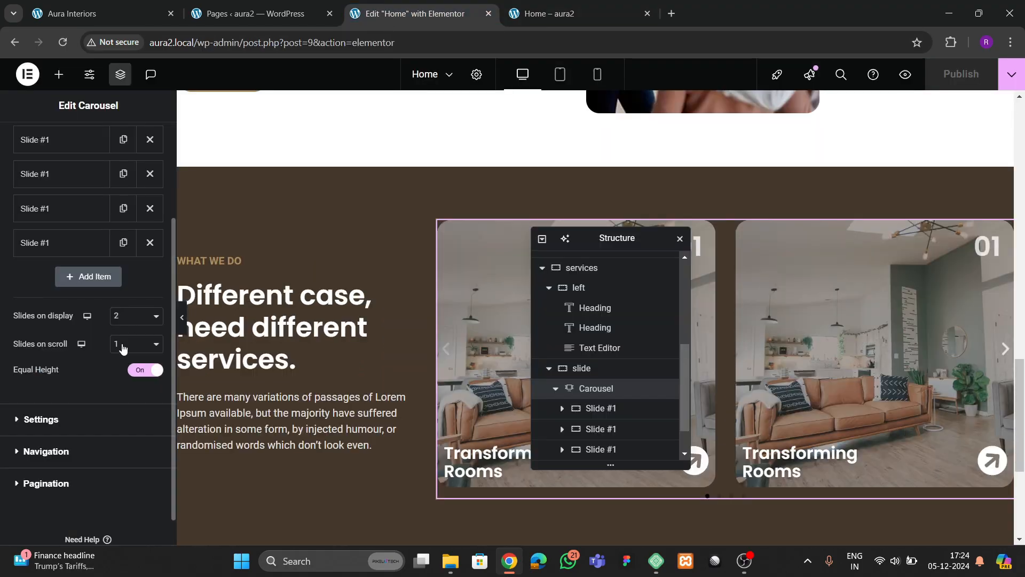
{"action": "scroll", "coordinate": [87, 203], "scroll_direction": "up", "scroll_amount": 3}
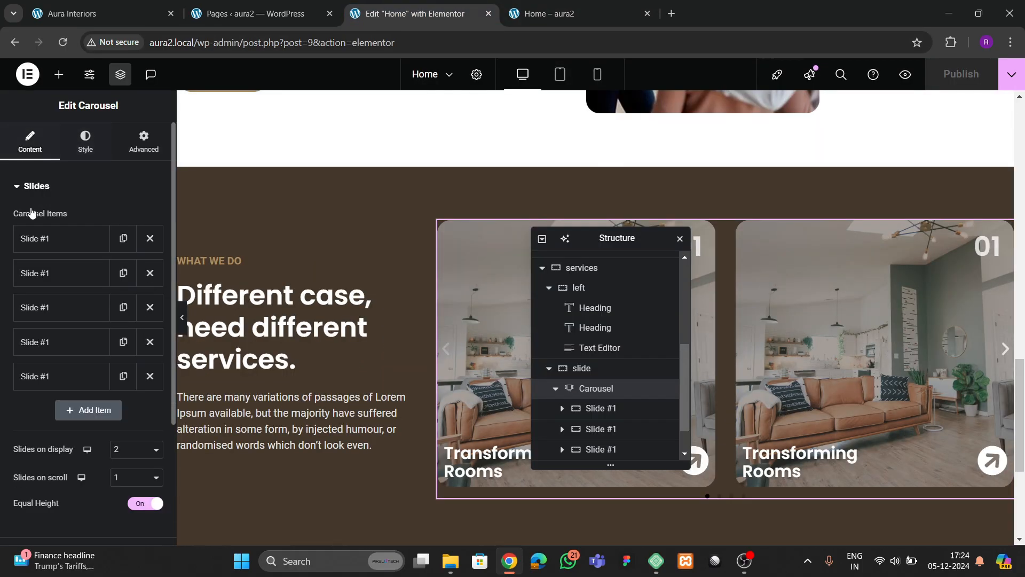
{"action": "scroll", "coordinate": [63, 398], "scroll_direction": "down", "scroll_amount": 4}
{"action": "left_click", "coordinate": [63, 398]}
{"action": "scroll", "coordinate": [136, 379], "scroll_direction": "down", "scroll_amount": 6}
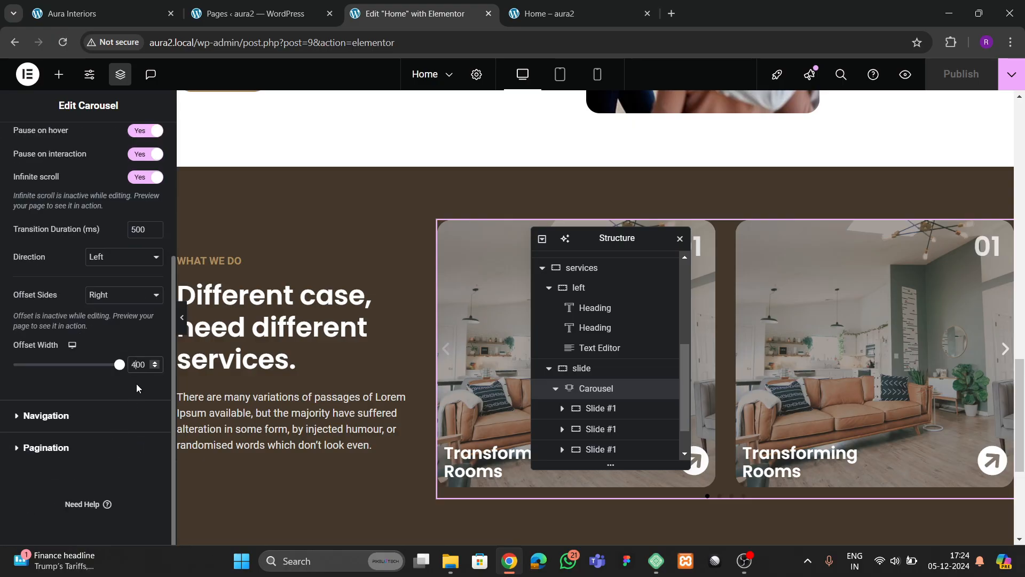
{"action": "key", "text": "BackSpace"}
{"action": "type", "text": "5"}
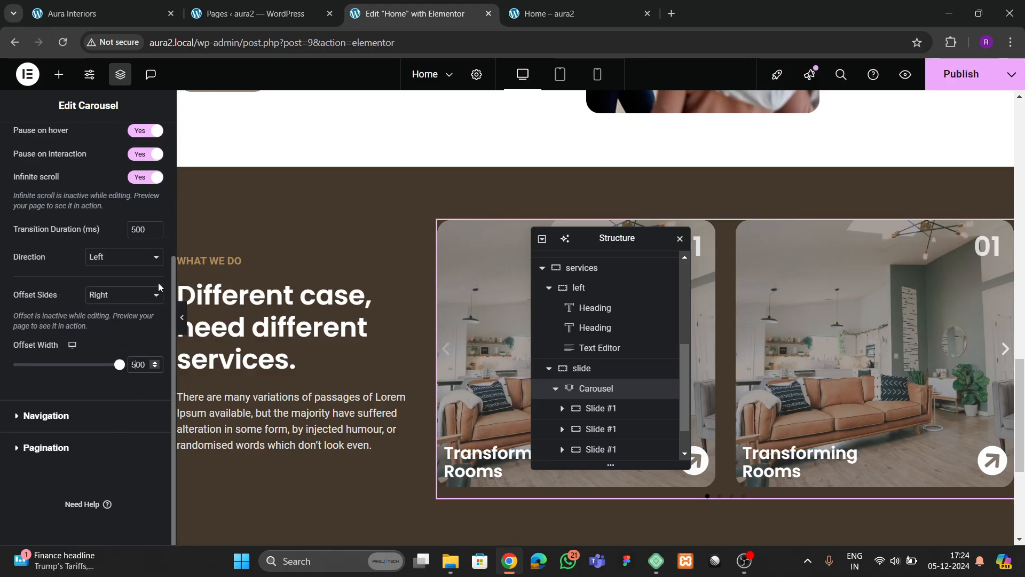
{"action": "left_click", "coordinate": [959, 74]}
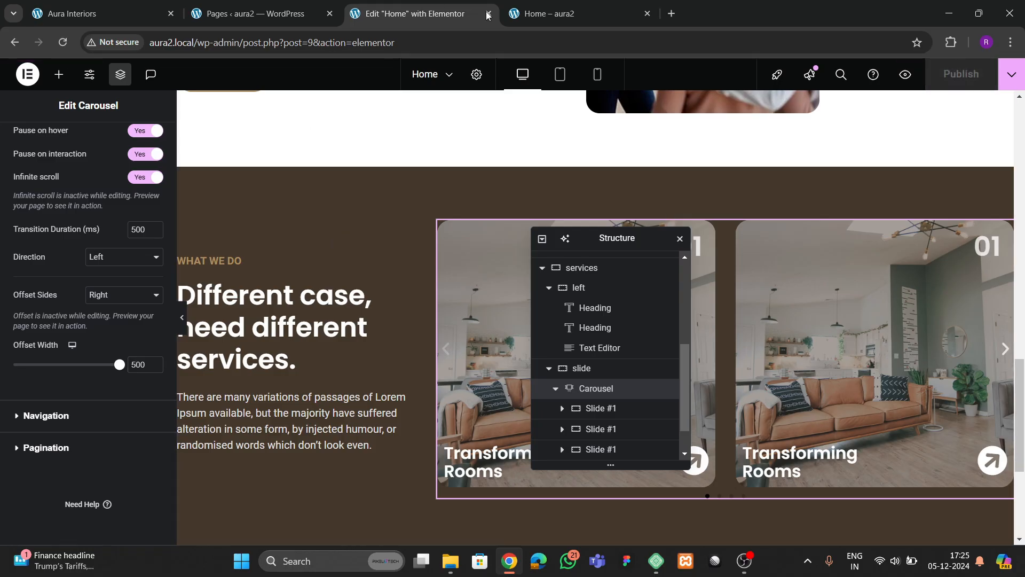
- Reload the live Home page to check the wider offset, then return to the editor
{"action": "key", "text": "ctrl+Tab"}
{"action": "left_click", "coordinate": [63, 41]}
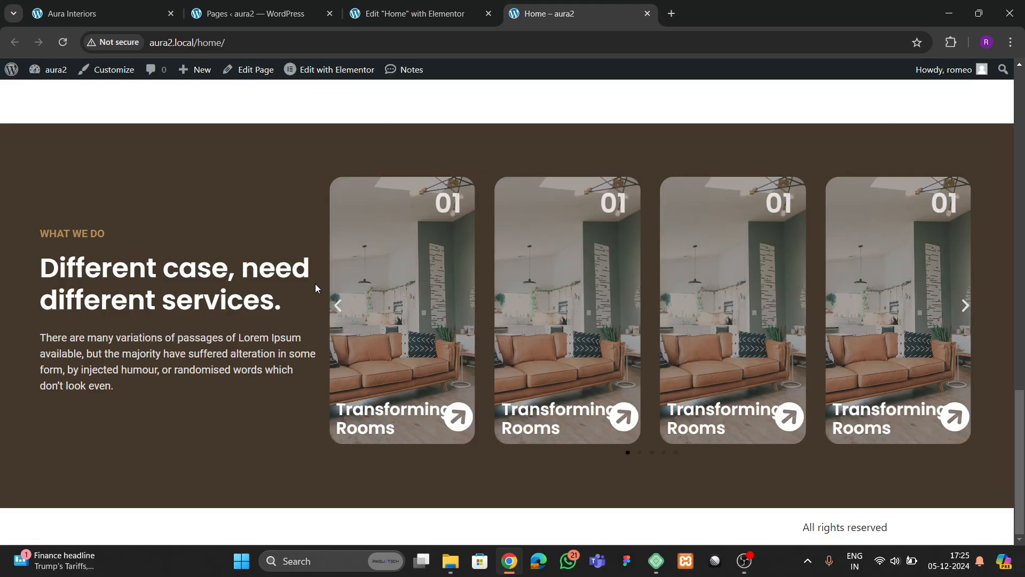
{"action": "scroll", "coordinate": [533, 327], "scroll_direction": "up", "scroll_amount": 4}
{"action": "scroll", "coordinate": [533, 327], "scroll_direction": "down", "scroll_amount": 4}
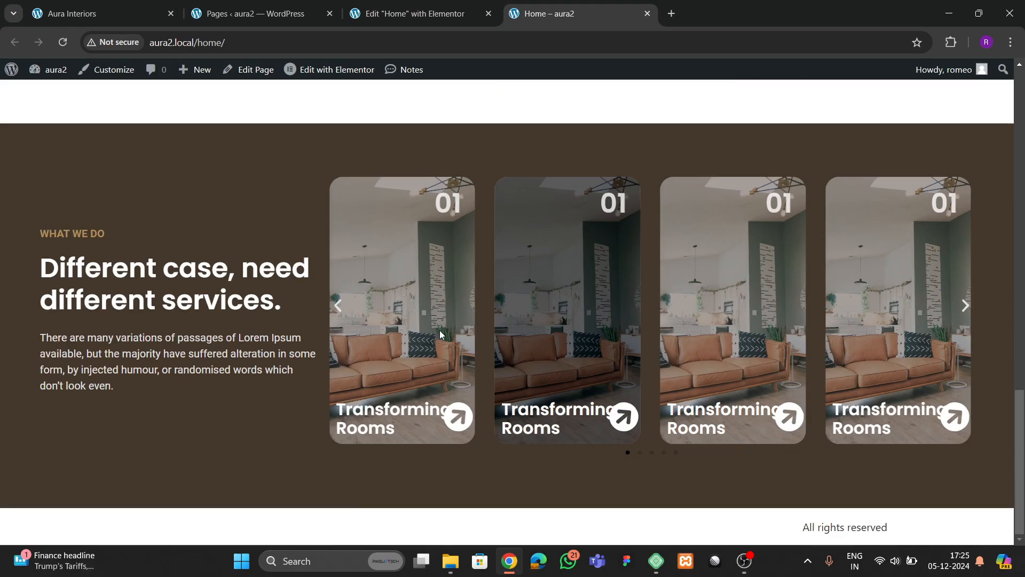
{"action": "left_click", "coordinate": [415, 14]}
- Set the carousel's Slides on display to 1
{"action": "scroll", "coordinate": [141, 268], "scroll_direction": "up", "scroll_amount": 3}
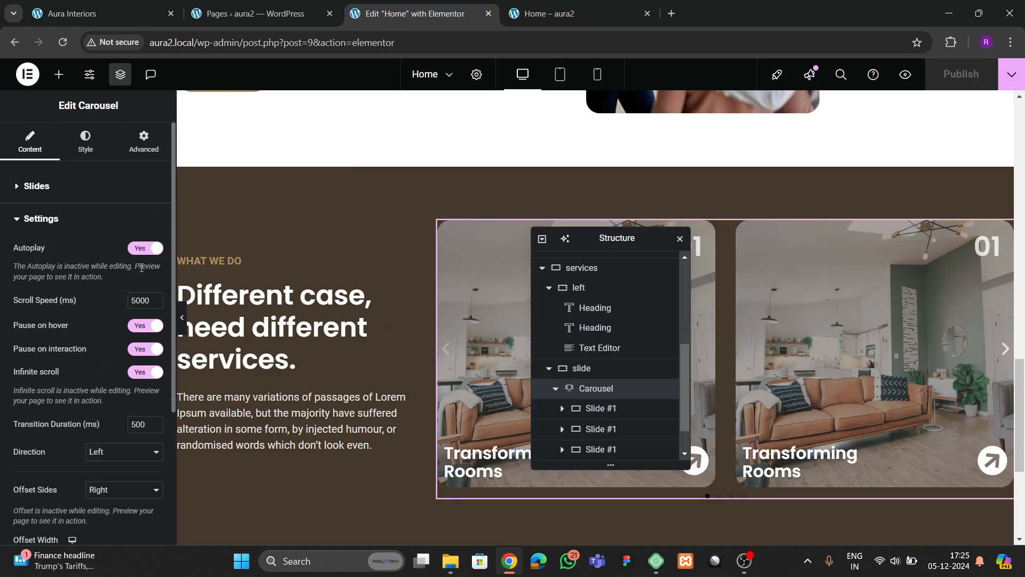
{"action": "left_click", "coordinate": [29, 185]}
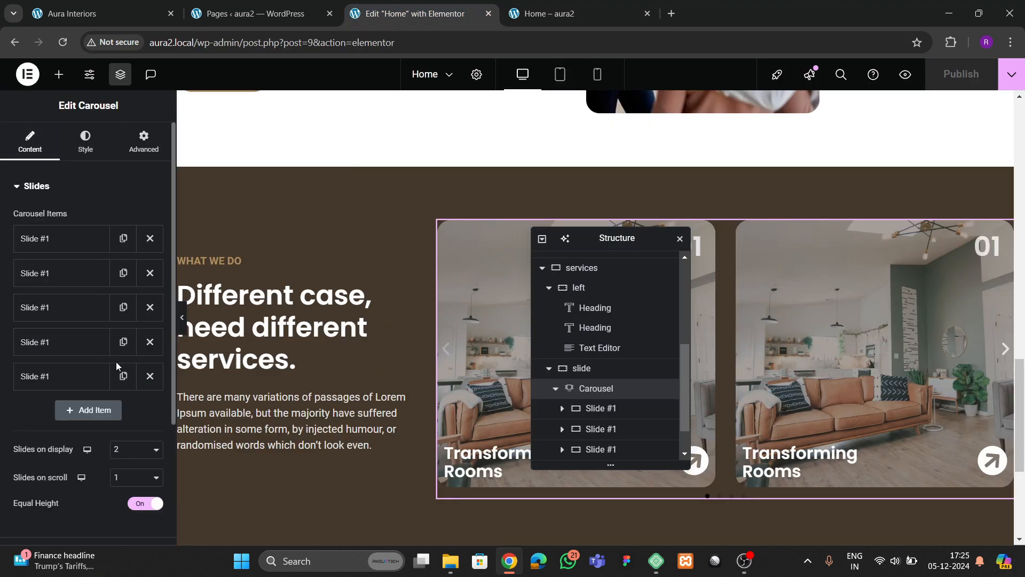
{"action": "scroll", "coordinate": [116, 361], "scroll_direction": "down", "scroll_amount": 3}
{"action": "left_click", "coordinate": [129, 281]}
{"action": "left_click", "coordinate": [125, 299]}
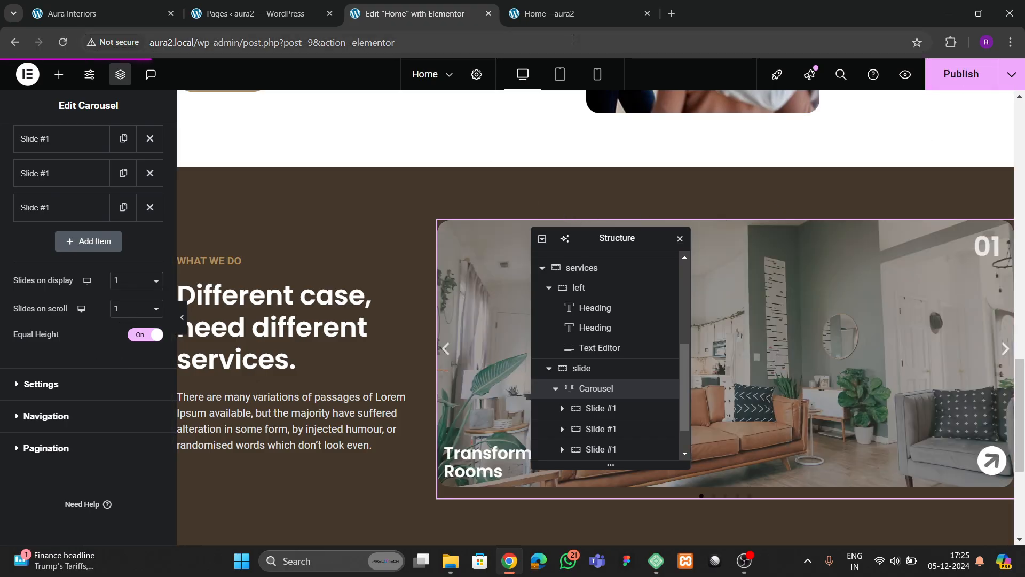
- Reload the live Home page, drag the carousel to the next card, and compare with the Aura Interiors site
{"action": "left_click", "coordinate": [550, 13]}
{"action": "left_click", "coordinate": [62, 42]}
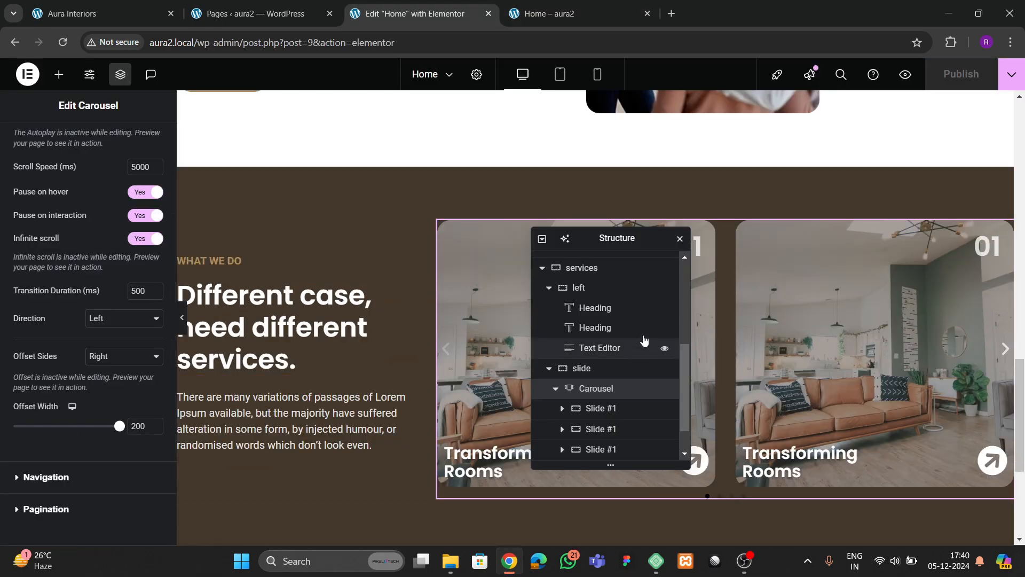
{"action": "left_click", "coordinate": [540, 14]}
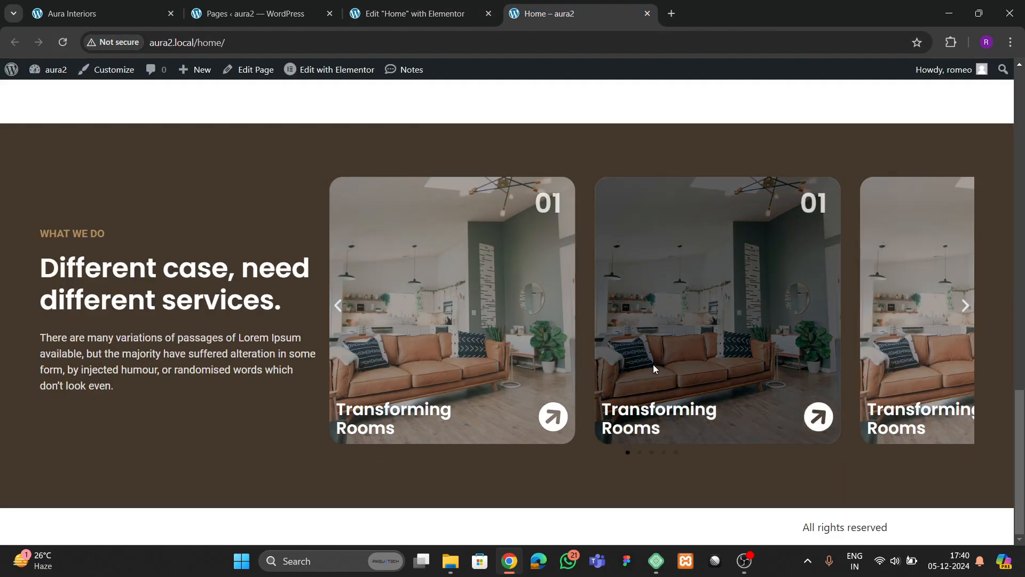
{"action": "left_click_drag", "start_coordinate": [882, 337], "coordinate": [488, 353]}
{"action": "left_click", "coordinate": [99, 13]}
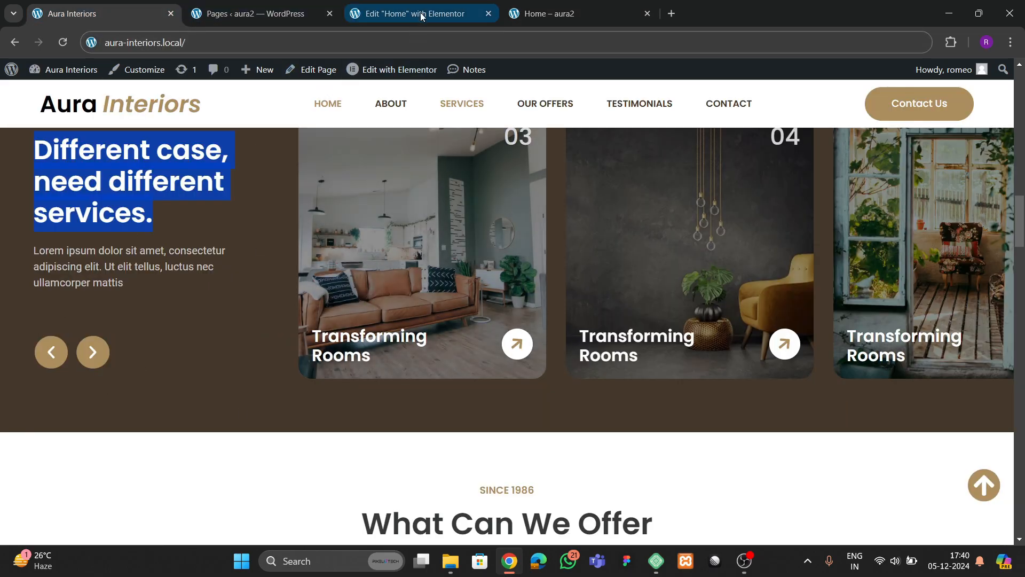
- Remove the carousel's pagination dots
{"action": "left_click", "coordinate": [421, 12]}
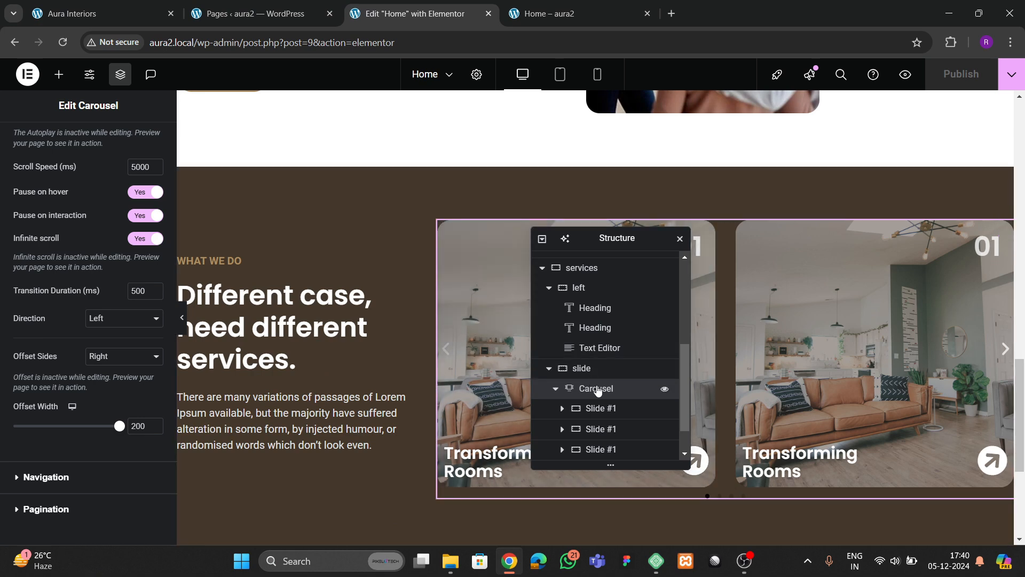
{"action": "scroll", "coordinate": [30, 187], "scroll_direction": "up", "scroll_amount": 3}
{"action": "scroll", "coordinate": [54, 321], "scroll_direction": "down", "scroll_amount": 3}
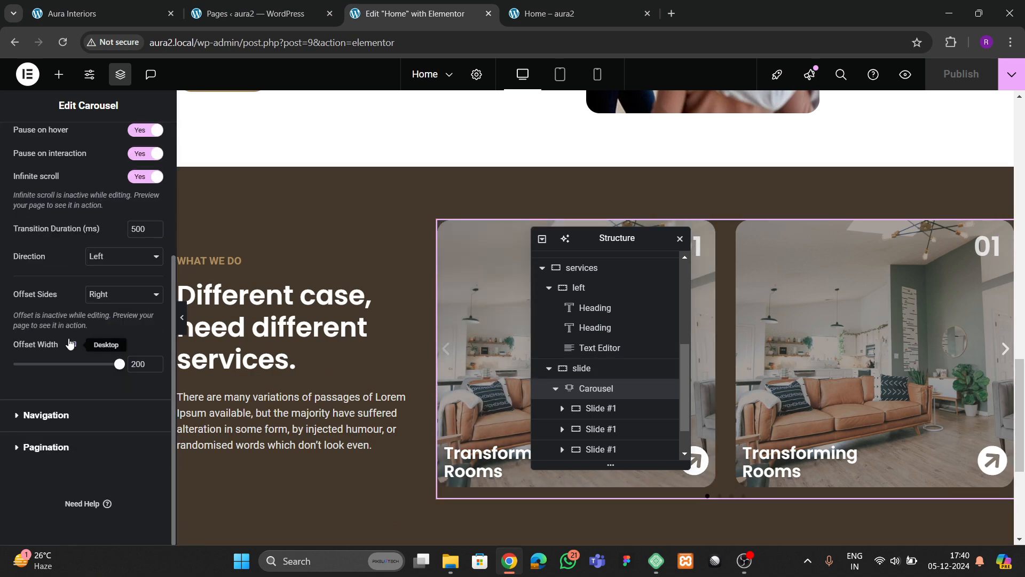
{"action": "left_click", "coordinate": [38, 417]}
{"action": "scroll", "coordinate": [54, 407], "scroll_direction": "down", "scroll_amount": 2}
{"action": "scroll", "coordinate": [39, 498], "scroll_direction": "down", "scroll_amount": 5}
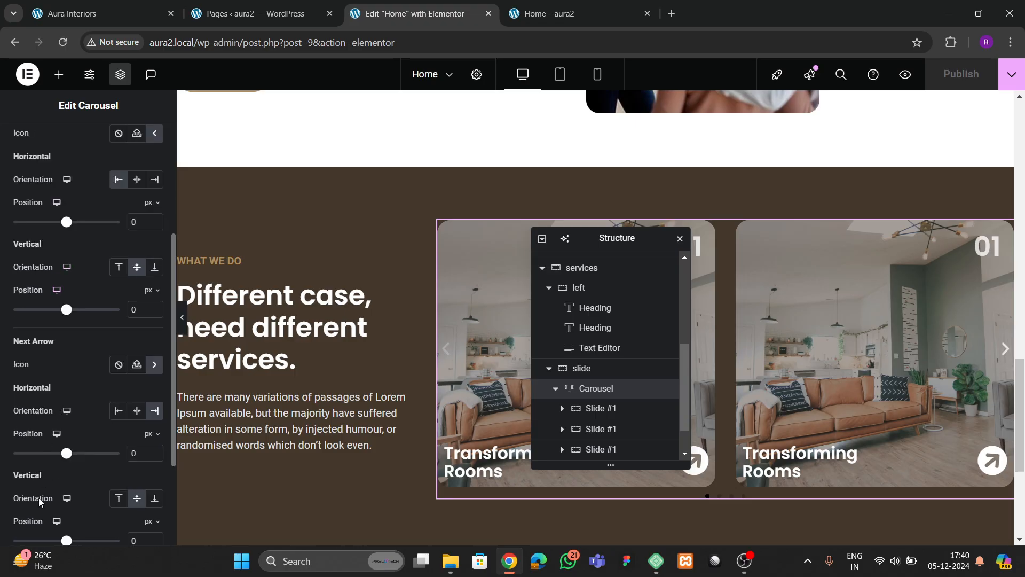
{"action": "left_click", "coordinate": [45, 447]}
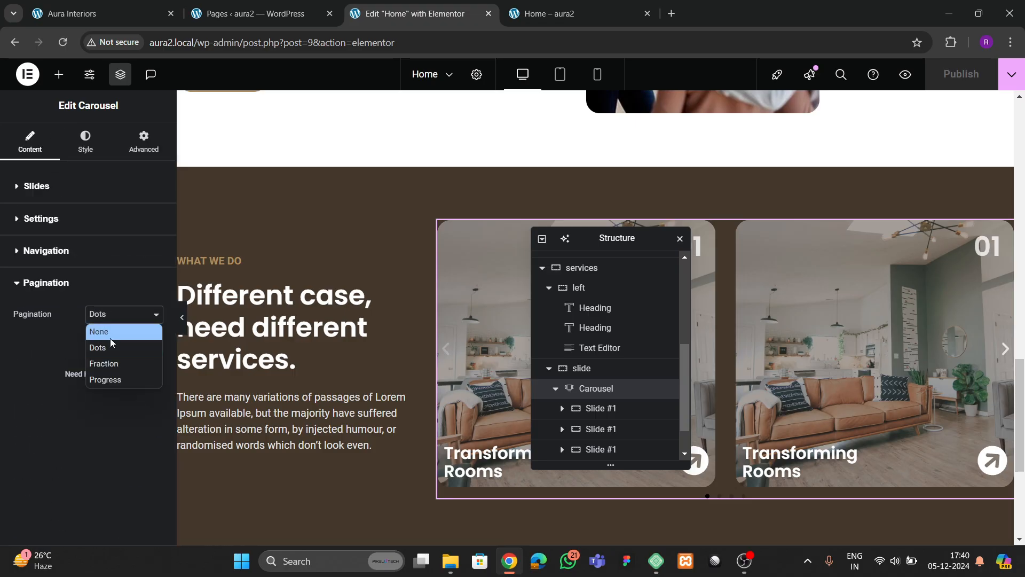
{"action": "left_click", "coordinate": [110, 338]}
{"action": "left_click", "coordinate": [47, 264]}
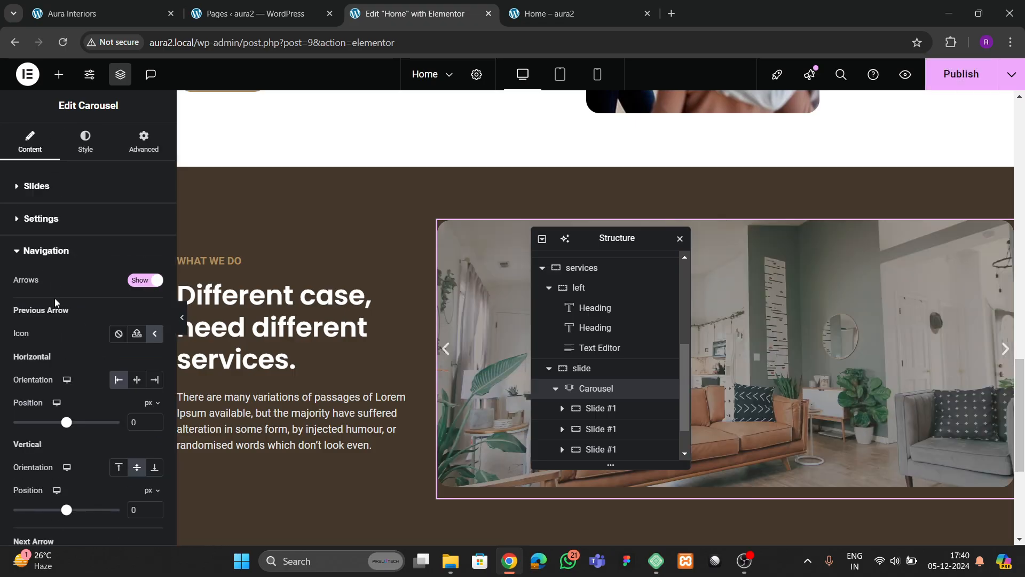
- Align both carousel arrows to the bottom (End), with the previous arrow's offset measured in em
{"action": "scroll", "coordinate": [56, 301], "scroll_direction": "down", "scroll_amount": 1}
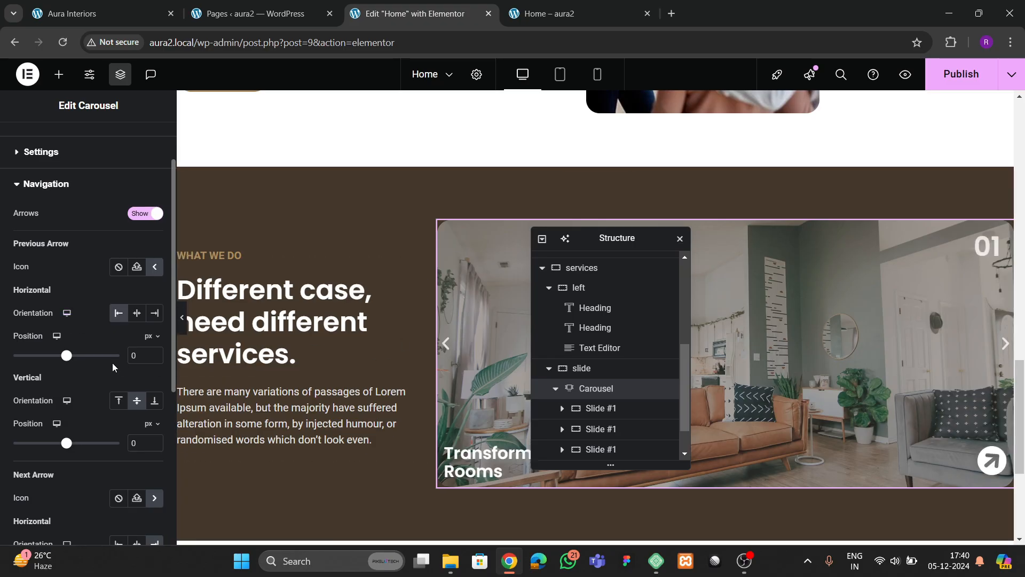
{"action": "scroll", "coordinate": [115, 355], "scroll_direction": "down", "scroll_amount": 2}
{"action": "left_click", "coordinate": [119, 411]}
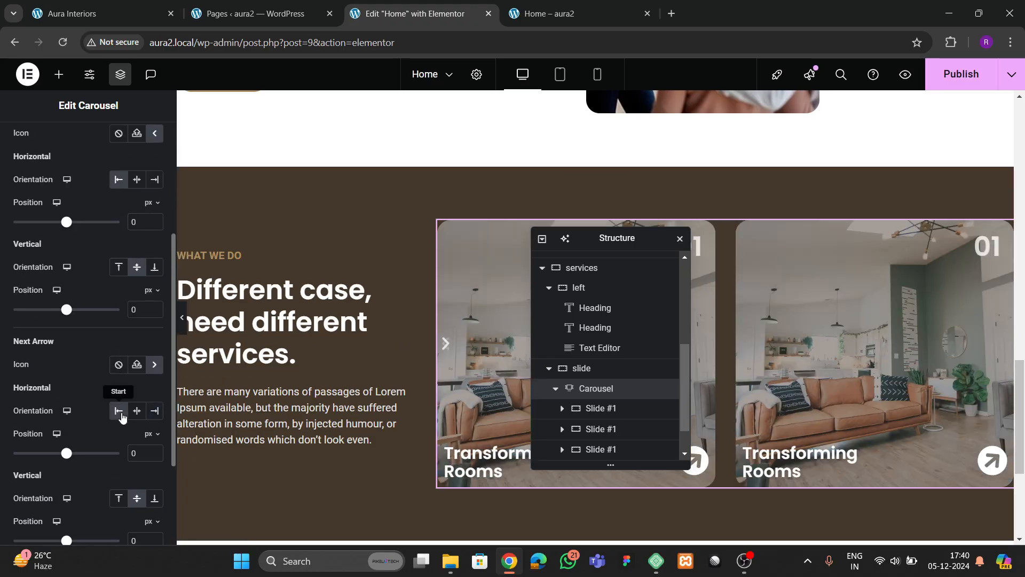
{"action": "scroll", "coordinate": [106, 319], "scroll_direction": "up", "scroll_amount": 3}
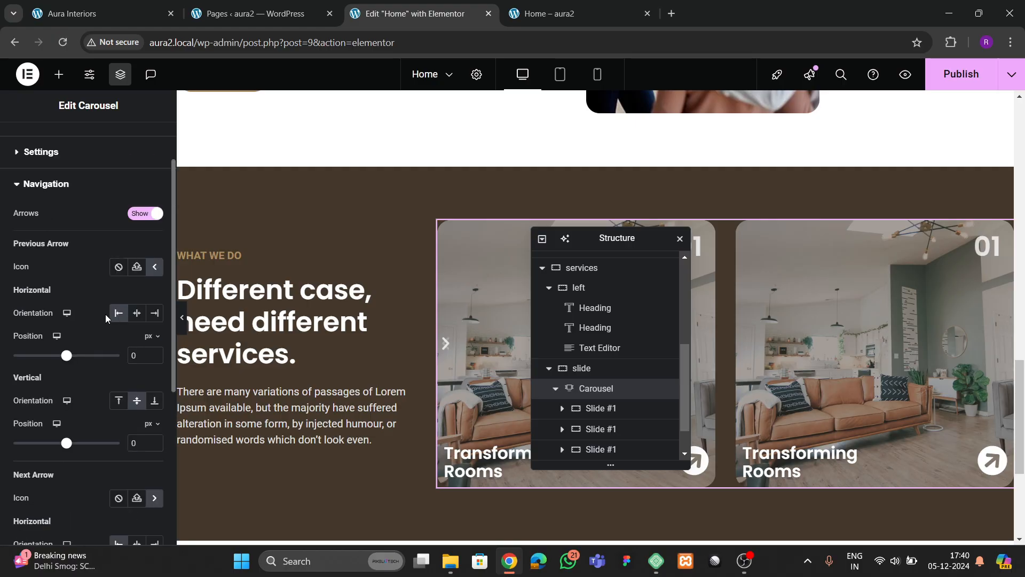
{"action": "left_click", "coordinate": [152, 336]}
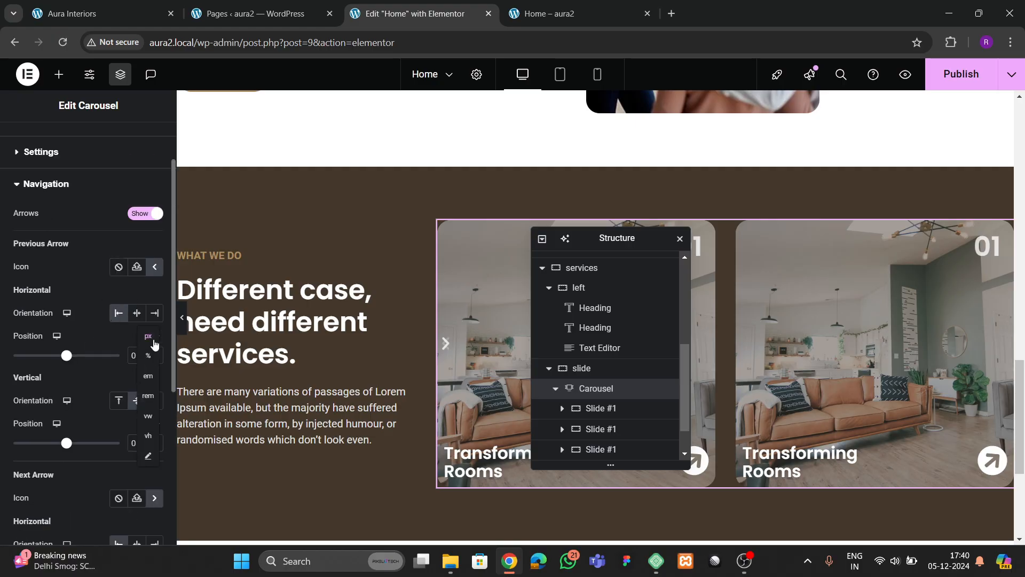
{"action": "left_click", "coordinate": [148, 376]}
{"action": "left_click", "coordinate": [154, 400]}
{"action": "scroll", "coordinate": [87, 416], "scroll_direction": "down", "scroll_amount": 3}
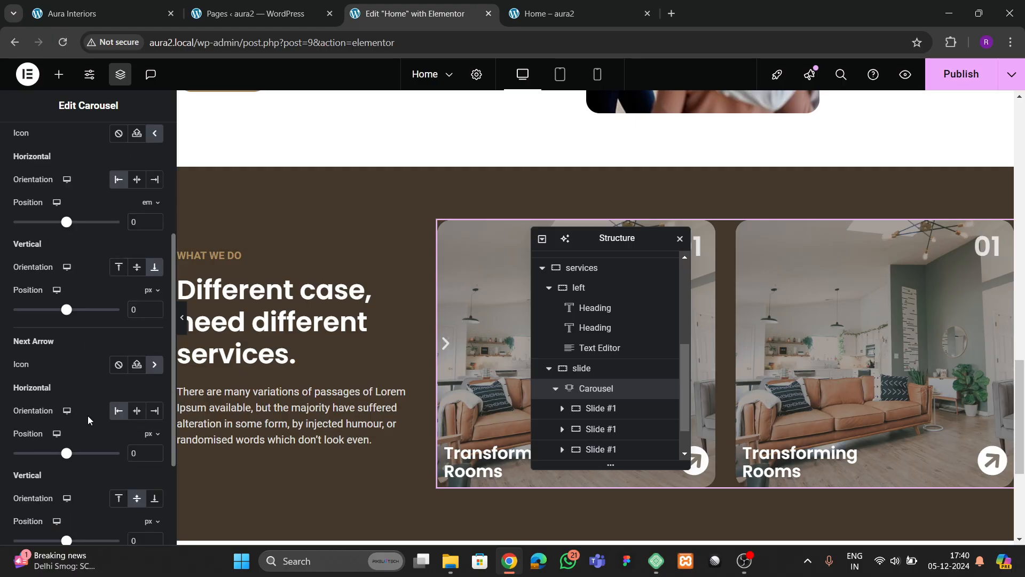
{"action": "left_click", "coordinate": [153, 500]}
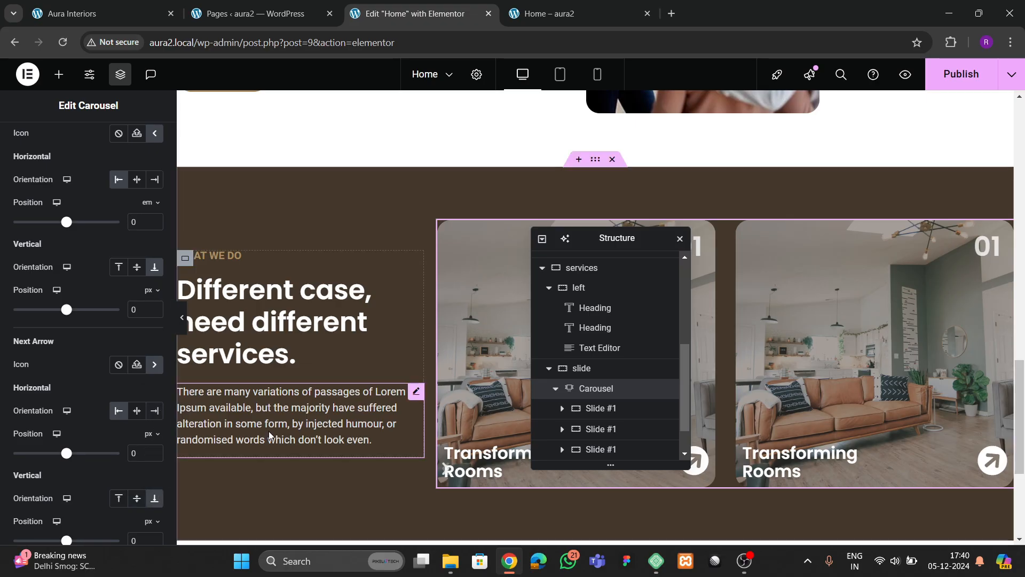
- Enter the arrows' horizontal offsets in em, the previous arrow at about -16.5 em
{"action": "scroll", "coordinate": [152, 299], "scroll_direction": "up", "scroll_amount": 2}
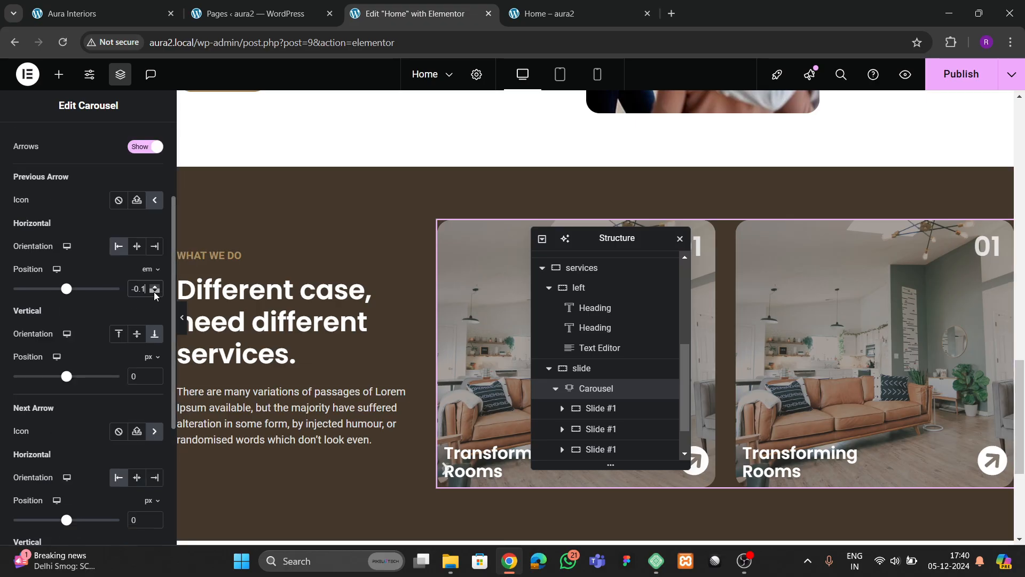
{"action": "left_click_drag", "start_coordinate": [155, 292], "coordinate": [155, 295]}
{"action": "scroll", "coordinate": [70, 368], "scroll_direction": "down", "scroll_amount": 3}
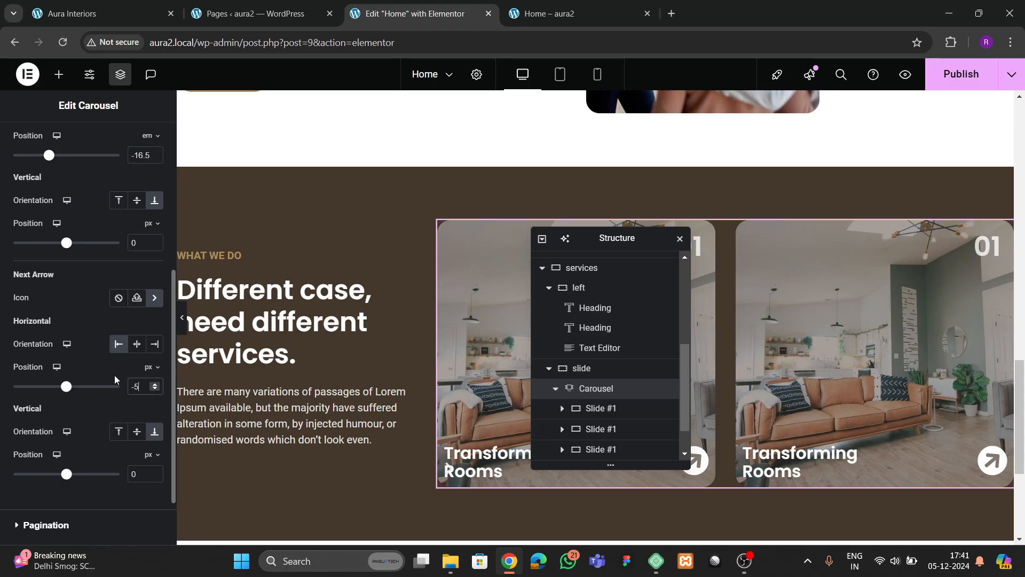
{"action": "type", "text": "16."}
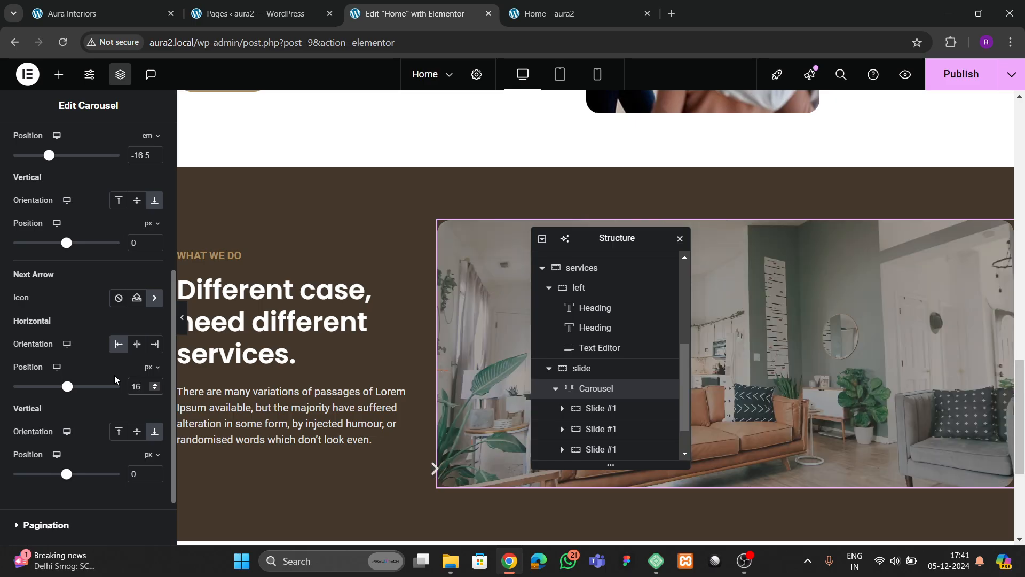
{"action": "left_click", "coordinate": [150, 367]}
{"action": "left_click", "coordinate": [149, 407]}
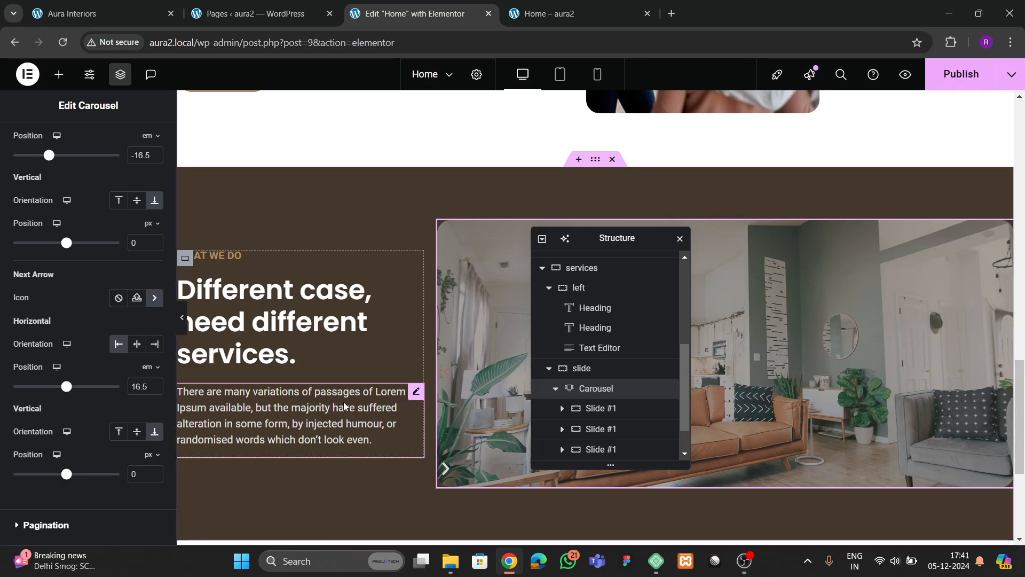
{"action": "scroll", "coordinate": [347, 406], "scroll_direction": "down", "scroll_amount": 1}
{"action": "left_click", "coordinate": [155, 385]}
{"action": "left_click", "coordinate": [155, 385]}
{"action": "left_click", "coordinate": [155, 384]}
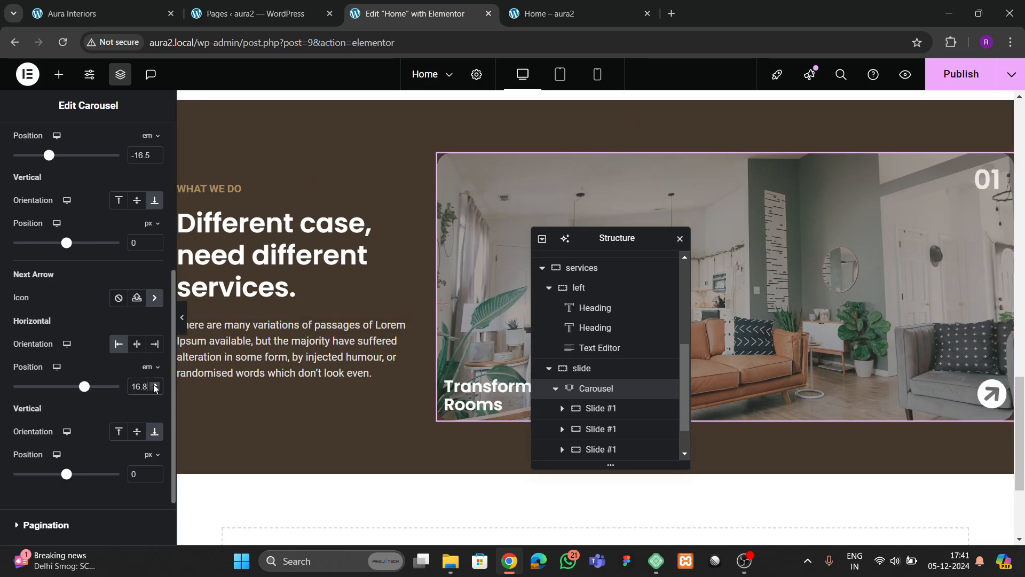
- Fine-tune the next arrow's horizontal offset to 16.5 em and preview the page
{"action": "left_click", "coordinate": [155, 389]}
{"action": "left_click", "coordinate": [155, 389]}
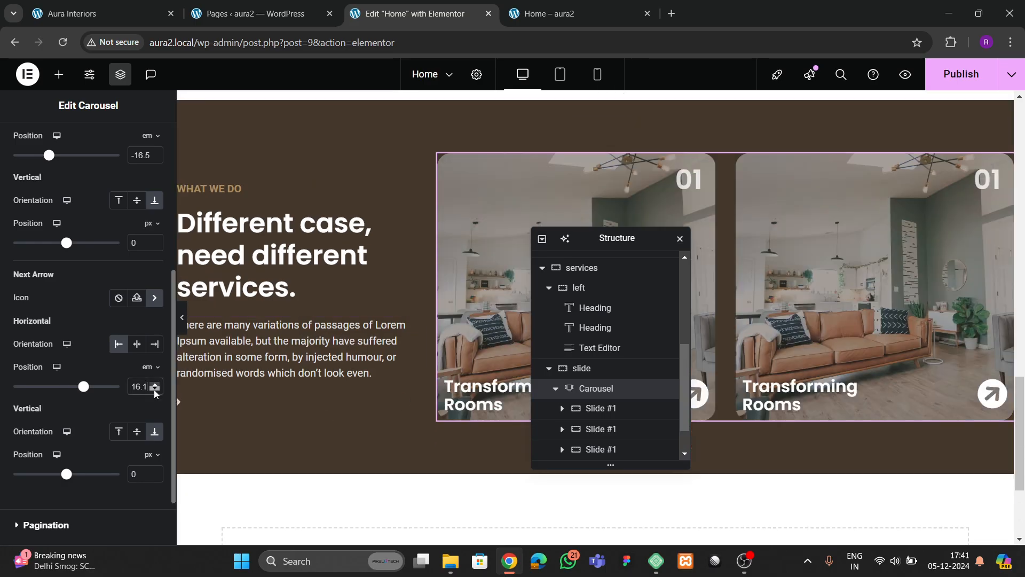
{"action": "left_click", "coordinate": [155, 390]}
{"action": "left_click", "coordinate": [155, 390]}
{"action": "left_click", "coordinate": [155, 385]}
{"action": "left_click", "coordinate": [155, 385]}
{"action": "left_click", "coordinate": [155, 385]}
{"action": "left_click", "coordinate": [155, 385]}
{"action": "left_click", "coordinate": [155, 385]}
{"action": "left_click", "coordinate": [182, 318]}
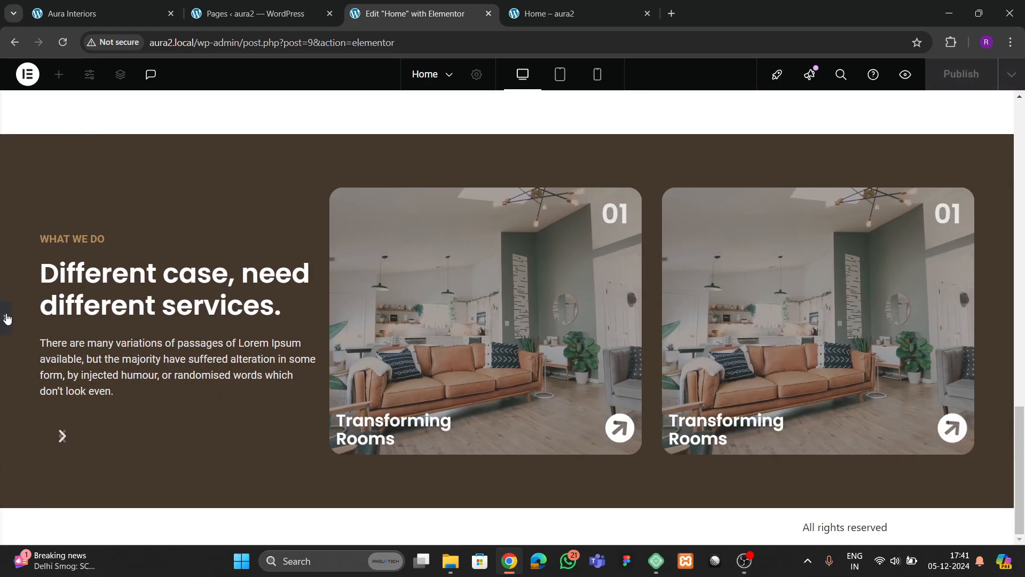
{"action": "left_click", "coordinate": [6, 318]}
{"action": "scroll", "coordinate": [100, 355], "scroll_direction": "up", "scroll_amount": 8}
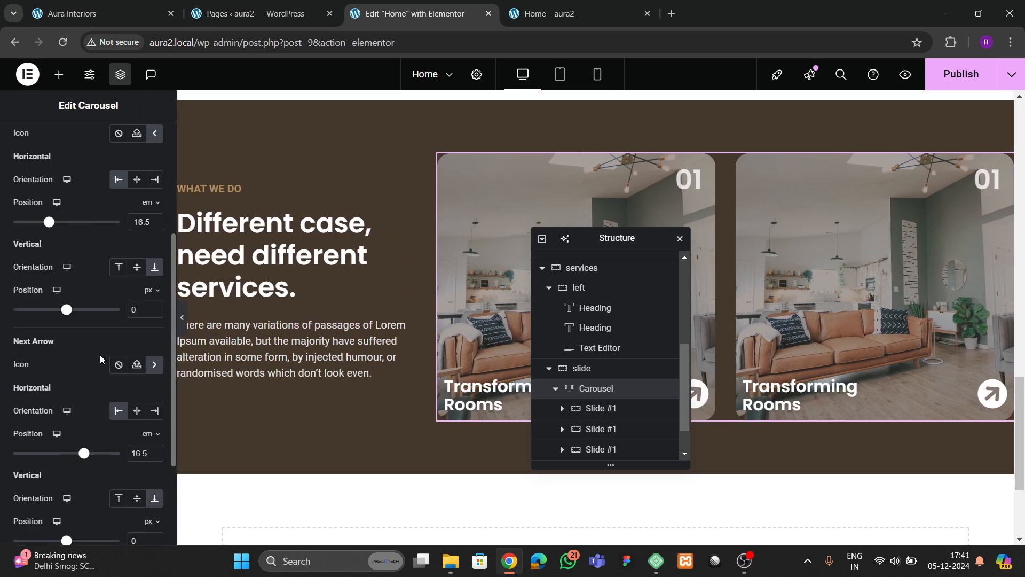
- Give the carousel arrows a Classic theme 2 colour background and white #FFFFFF icons
{"action": "left_click", "coordinate": [86, 139]}
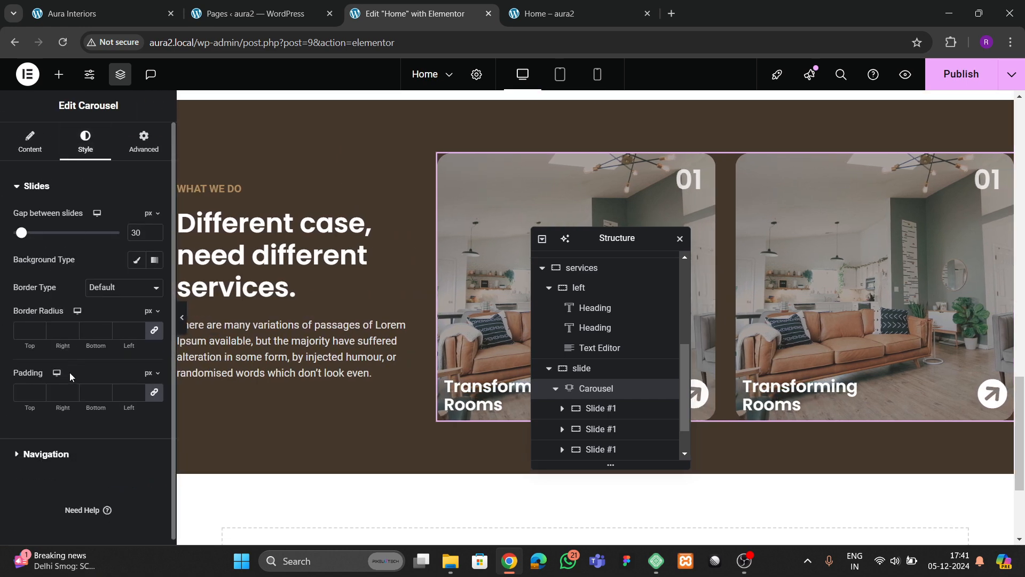
{"action": "left_click", "coordinate": [46, 455]}
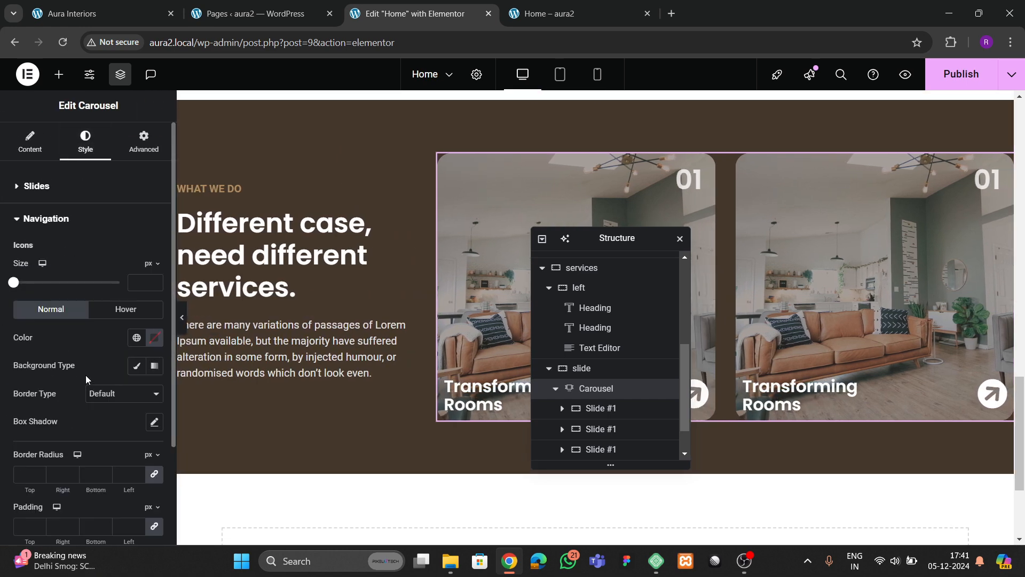
{"action": "left_click", "coordinate": [136, 366]}
{"action": "left_click", "coordinate": [137, 394]}
{"action": "left_click", "coordinate": [84, 338]}
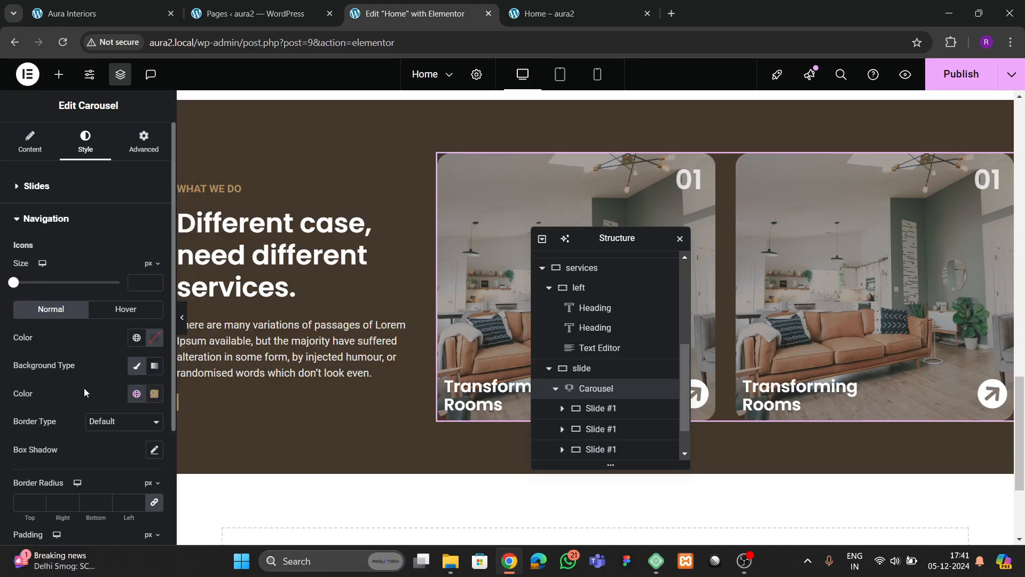
{"action": "left_click", "coordinate": [156, 340]}
{"action": "left_click_drag", "start_coordinate": [114, 202], "coordinate": [72, 161]}
{"action": "left_click", "coordinate": [55, 396]}
- Clear the arrows' border radius, set 12 px padding on all sides, and preview
{"action": "scroll", "coordinate": [53, 395], "scroll_direction": "down", "scroll_amount": 3}
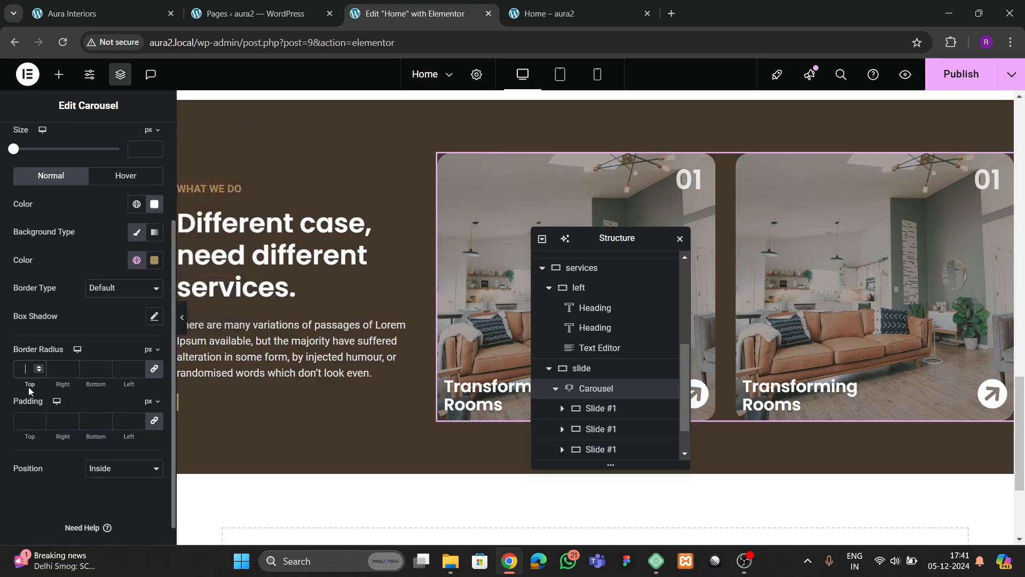
{"action": "type", "text": "100"}
{"action": "key", "text": "BackSpace"}
{"action": "key", "text": "BackSpace"}
{"action": "key", "text": "BackSpace"}
{"action": "left_click", "coordinate": [24, 421]}
{"action": "type", "text": "15"}
{"action": "key", "text": "Down"}
{"action": "key", "text": "Down"}
{"action": "key", "text": "Down"}
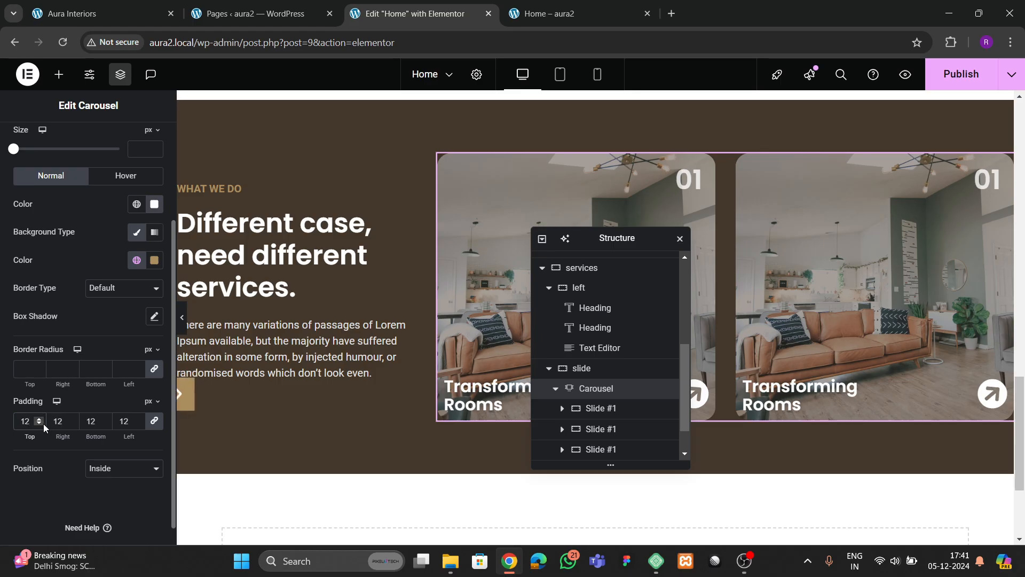
{"action": "left_click", "coordinate": [182, 317]}
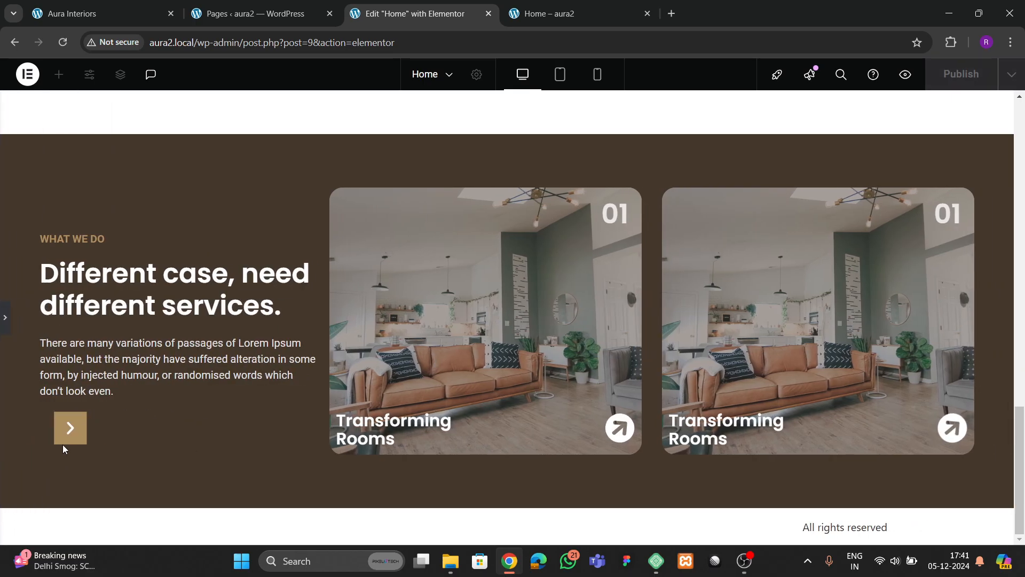
- Lower the next arrow's vertical position, comparing against the Aura Interiors reference site
{"action": "left_click", "coordinate": [5, 323]}
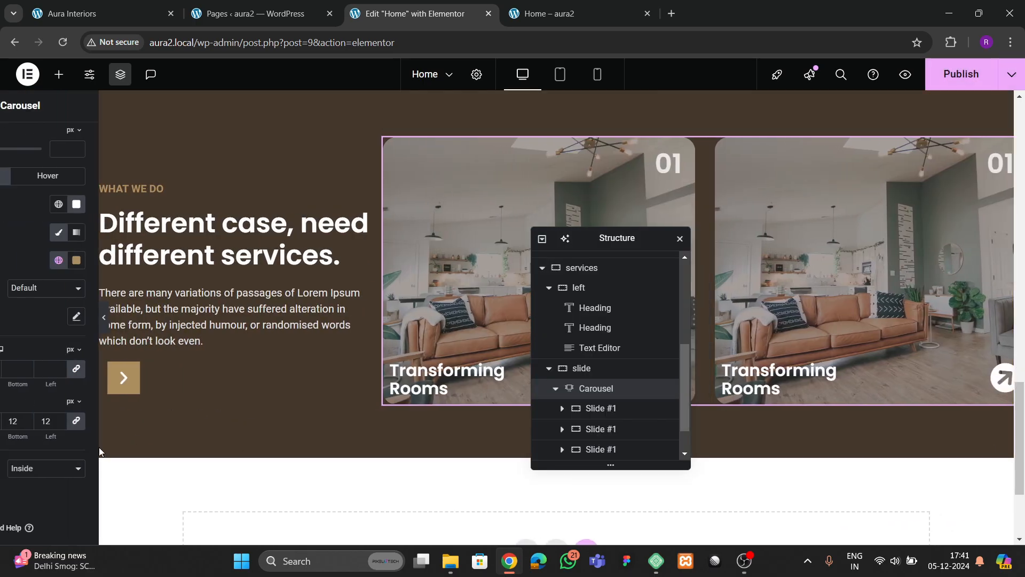
{"action": "scroll", "coordinate": [80, 316], "scroll_direction": "up", "scroll_amount": 2}
{"action": "left_click", "coordinate": [19, 158]}
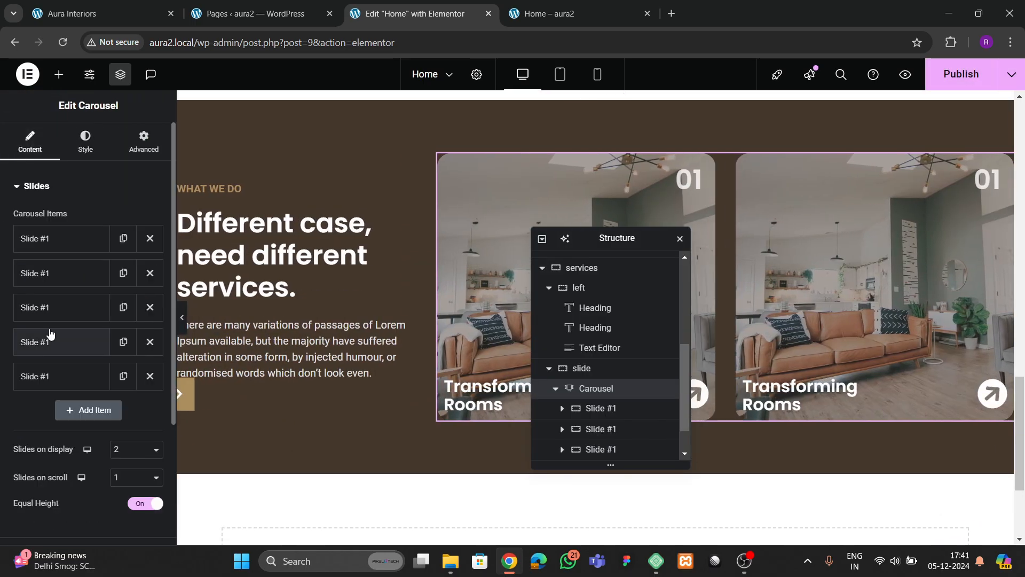
{"action": "scroll", "coordinate": [62, 353], "scroll_direction": "down", "scroll_amount": 3}
{"action": "left_click", "coordinate": [48, 414]}
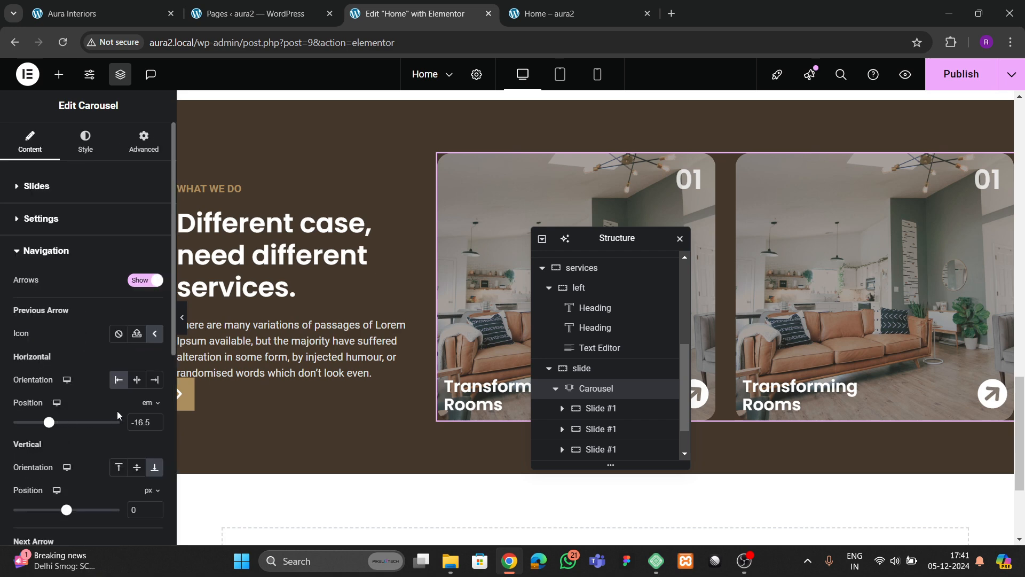
{"action": "scroll", "coordinate": [121, 416], "scroll_direction": "down", "scroll_amount": 1}
{"action": "scroll", "coordinate": [131, 422], "scroll_direction": "down", "scroll_amount": 3}
{"action": "scroll", "coordinate": [140, 399], "scroll_direction": "down", "scroll_amount": 3}
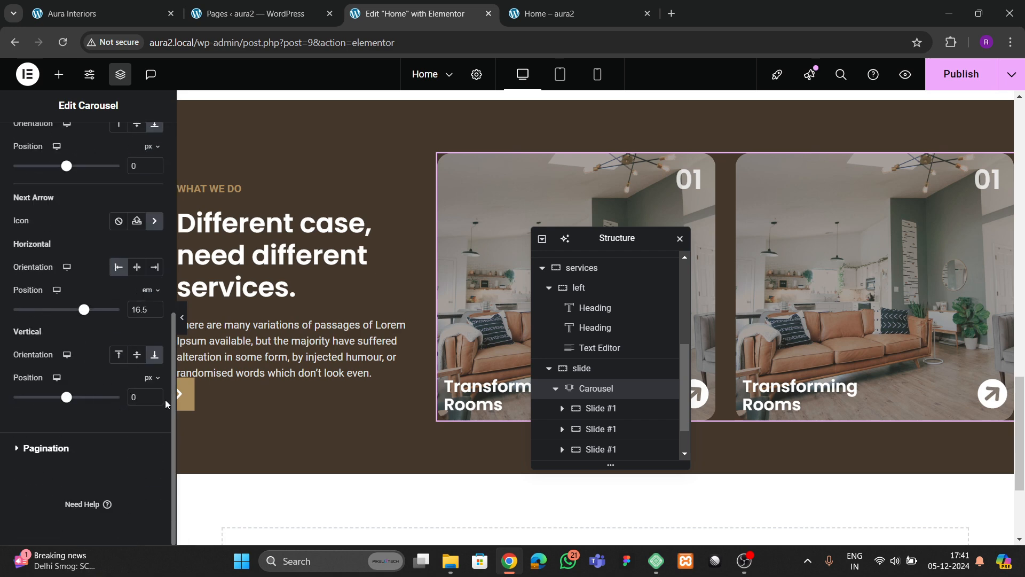
{"action": "left_click", "coordinate": [156, 397]}
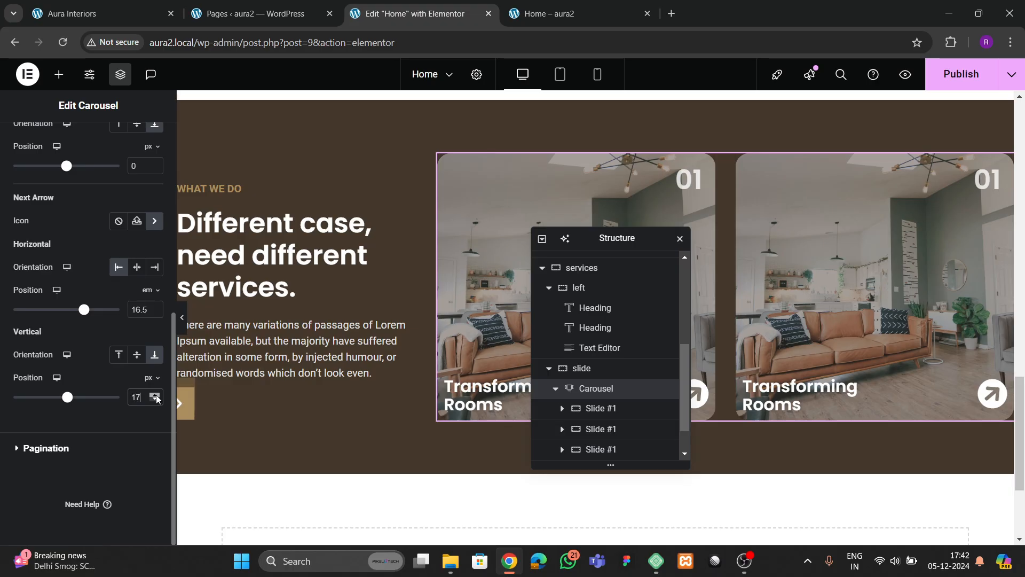
{"action": "left_click_drag", "start_coordinate": [157, 397], "coordinate": [157, 397]}
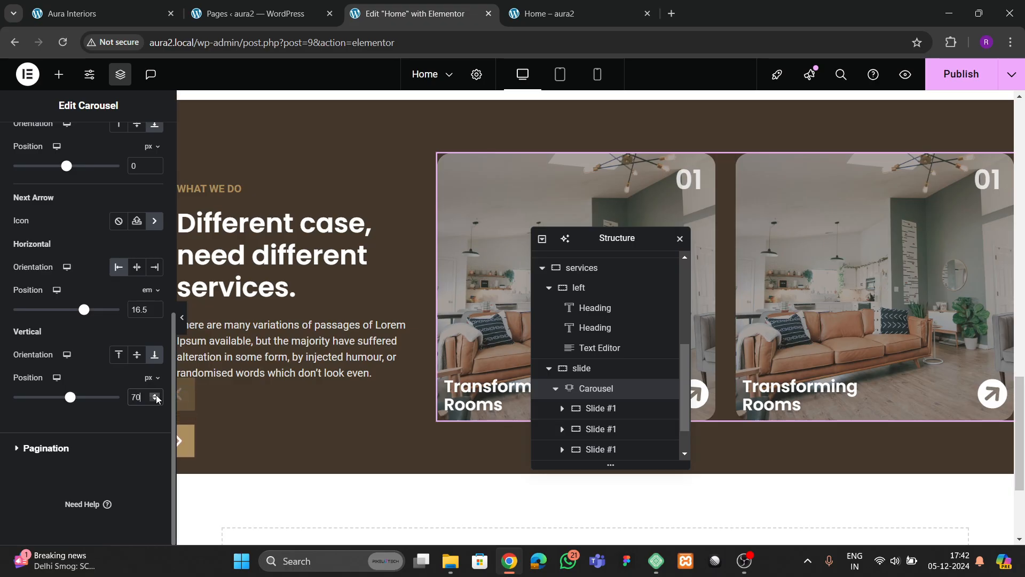
{"action": "left_click", "coordinate": [91, 13]}
{"action": "left_click", "coordinate": [401, 15]}
- Set the next arrow to about 13.4 em horizontally and 45 px vertically, and lower the previous arrow
{"action": "key", "text": "BackSpace"}
{"action": "key", "text": "BackSpace"}
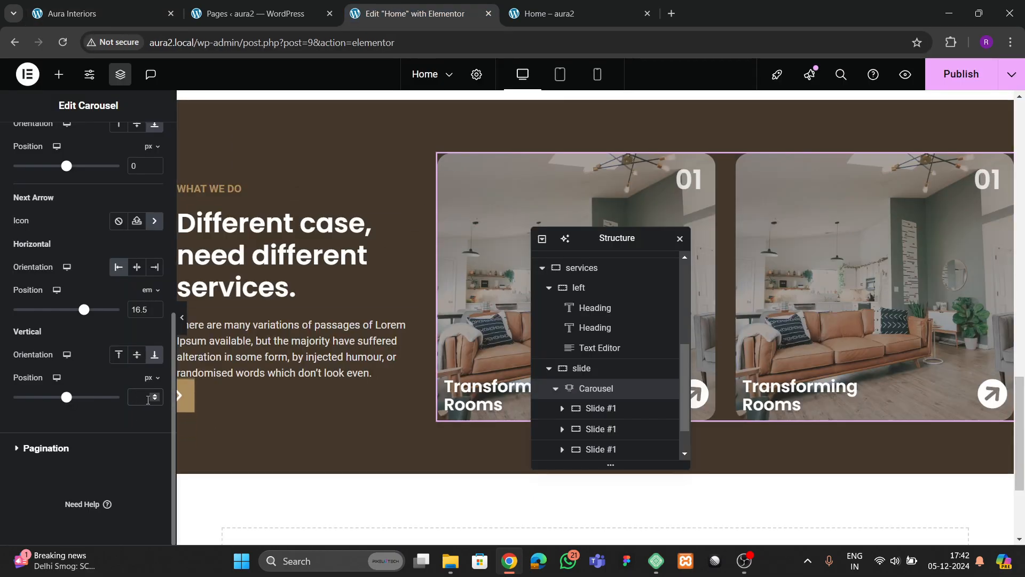
{"action": "double_click", "coordinate": [154, 308]}
{"action": "left_click", "coordinate": [155, 308]}
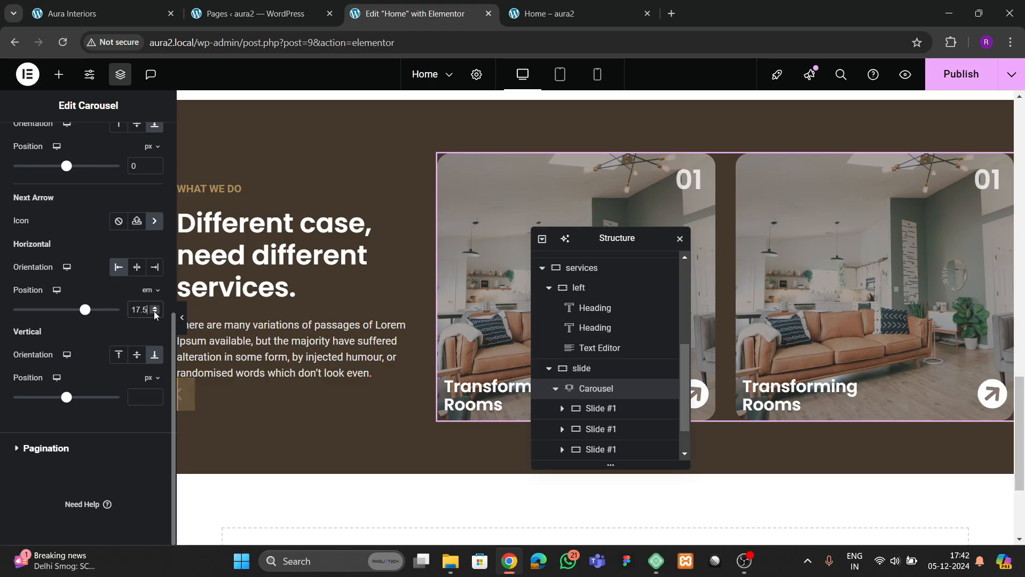
{"action": "left_click_drag", "start_coordinate": [154, 314], "coordinate": [155, 315]}
{"action": "scroll", "coordinate": [101, 286], "scroll_direction": "up", "scroll_amount": 3}
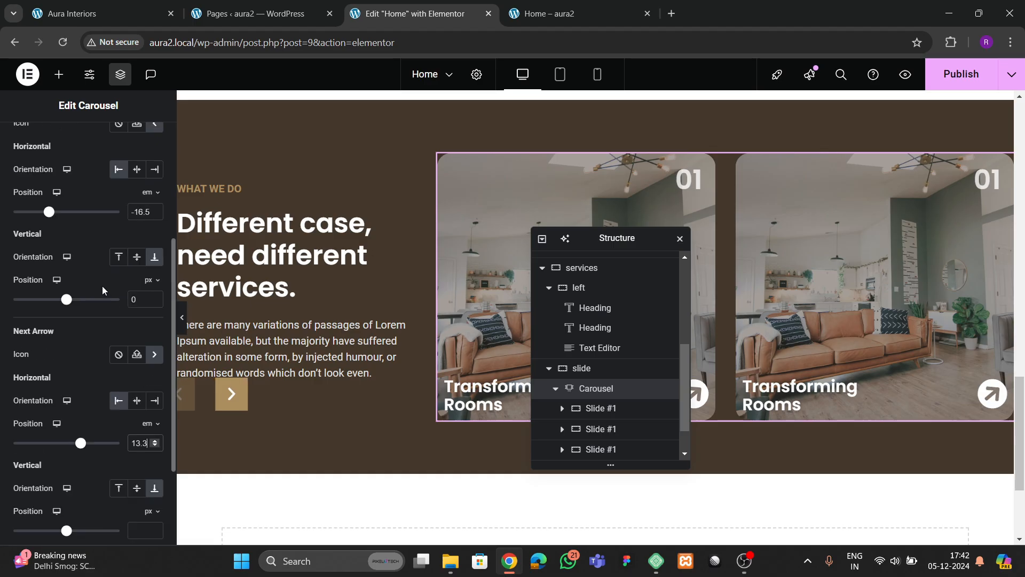
{"action": "scroll", "coordinate": [102, 286], "scroll_direction": "up", "scroll_amount": 1}
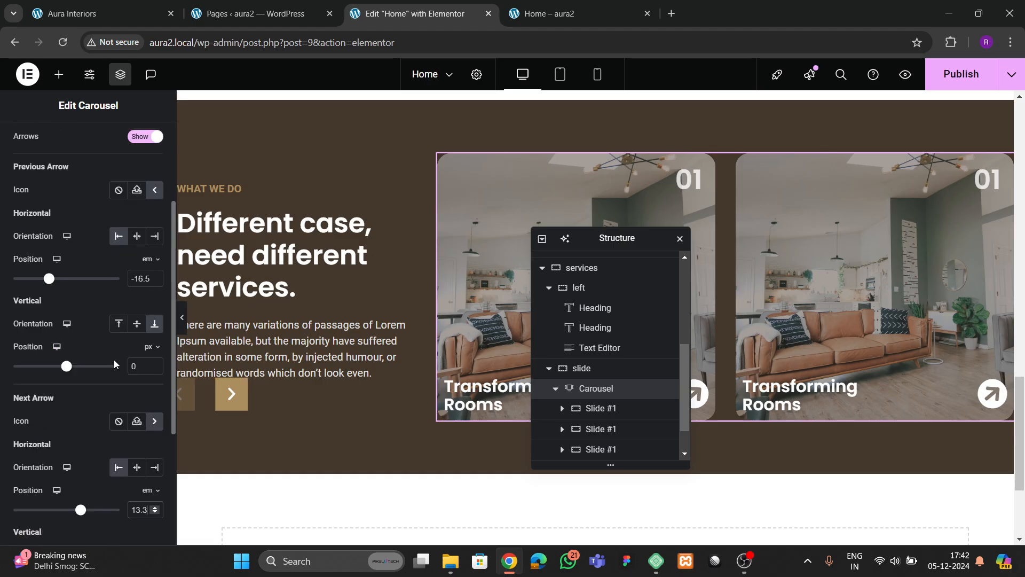
{"action": "left_click_drag", "start_coordinate": [158, 365], "coordinate": [158, 367]}
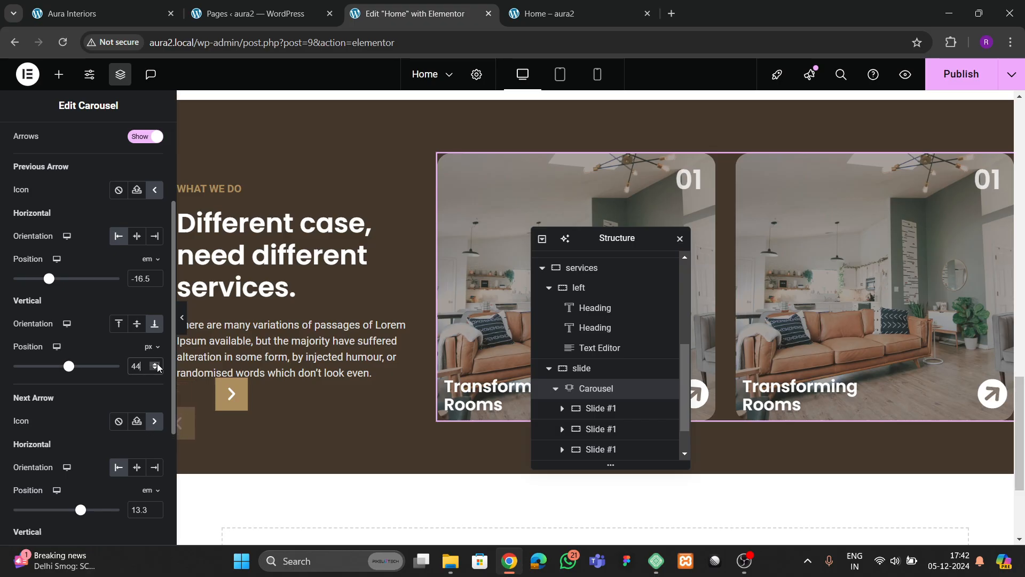
{"action": "scroll", "coordinate": [75, 377], "scroll_direction": "down", "scroll_amount": 4}
{"action": "left_click", "coordinate": [138, 396]}
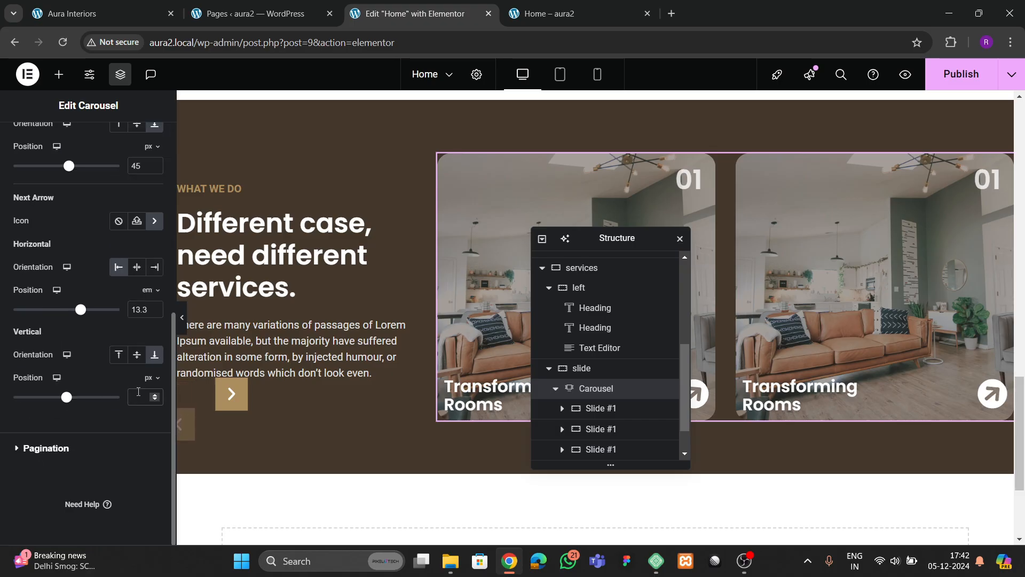
{"action": "type", "text": "45"}
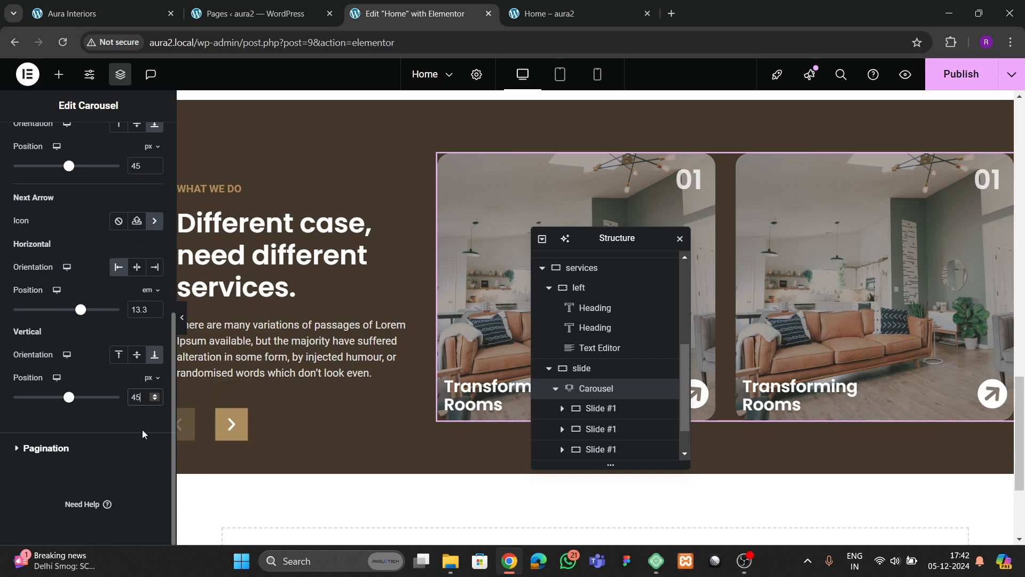
{"action": "left_click", "coordinate": [183, 326]}
{"action": "left_click", "coordinate": [7, 321]}
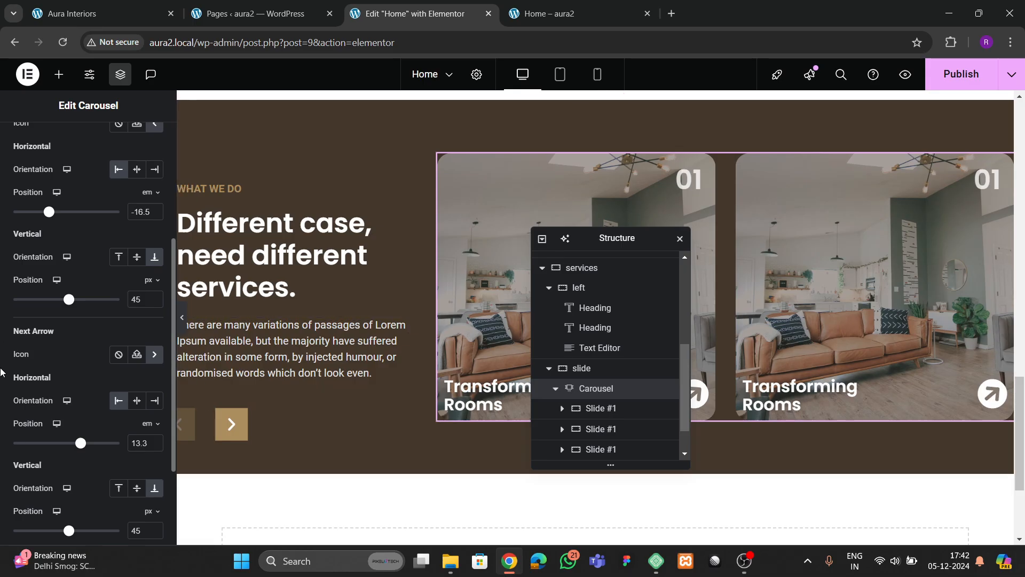
- Move the previous arrow further left to about -17.3 em, checking it in preview
{"action": "scroll", "coordinate": [140, 224], "scroll_direction": "up", "scroll_amount": 1}
{"action": "left_click", "coordinate": [155, 282]}
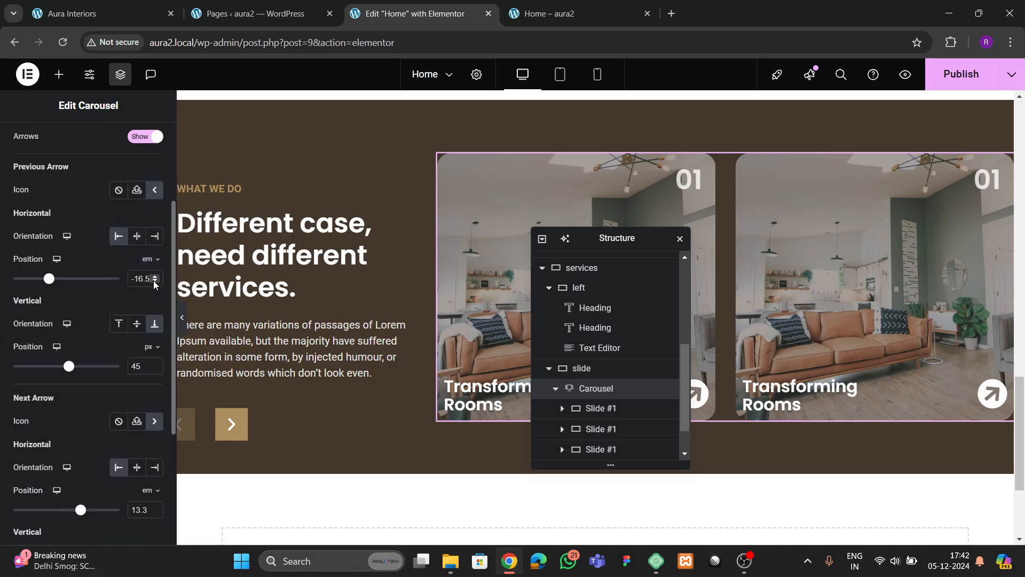
{"action": "left_click", "coordinate": [155, 282]}
{"action": "left_click", "coordinate": [155, 282]}
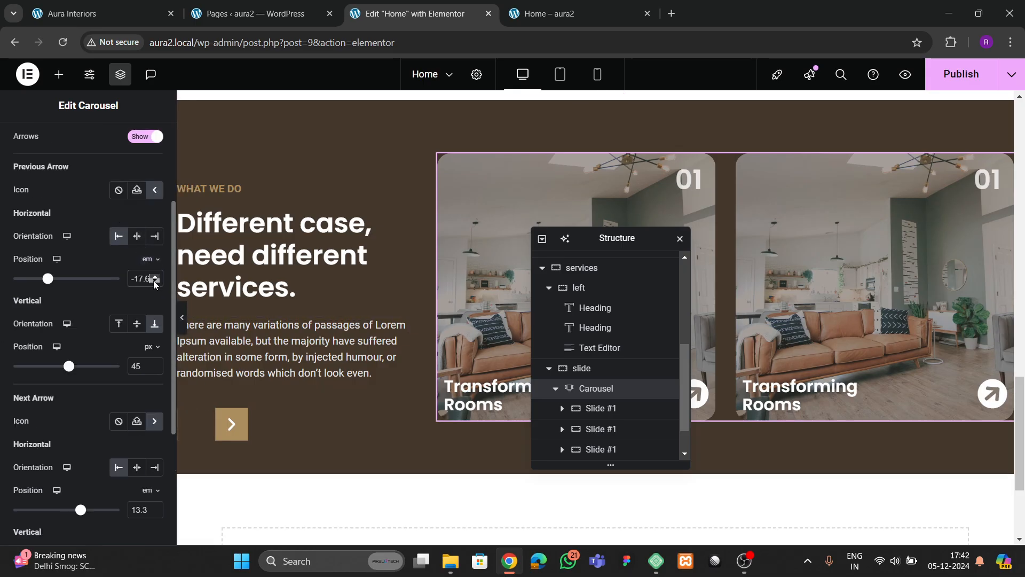
{"action": "left_click", "coordinate": [155, 282]}
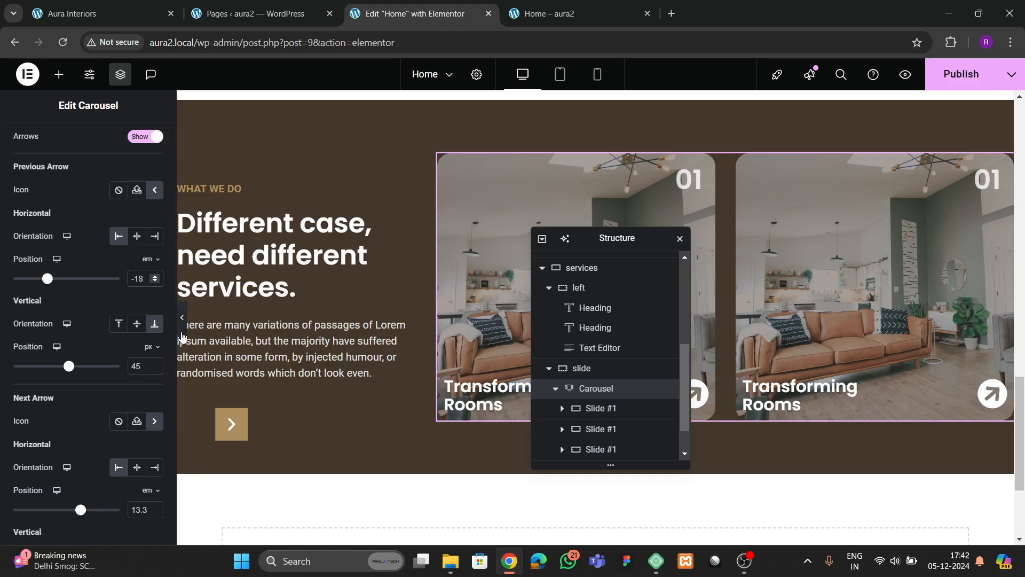
{"action": "left_click", "coordinate": [182, 318]}
{"action": "left_click", "coordinate": [9, 317]}
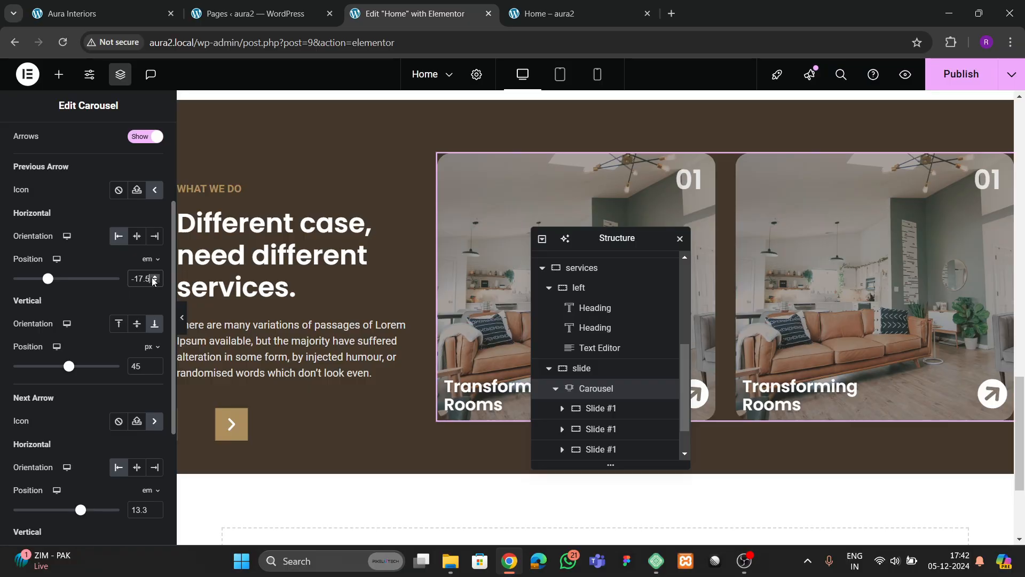
{"action": "left_click", "coordinate": [182, 317]}
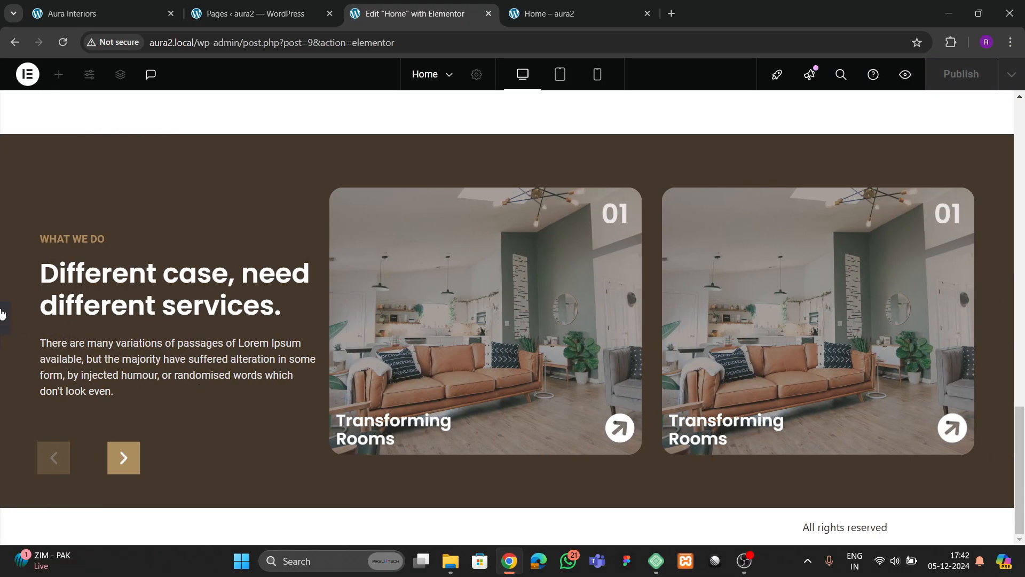
{"action": "left_click", "coordinate": [5, 318]}
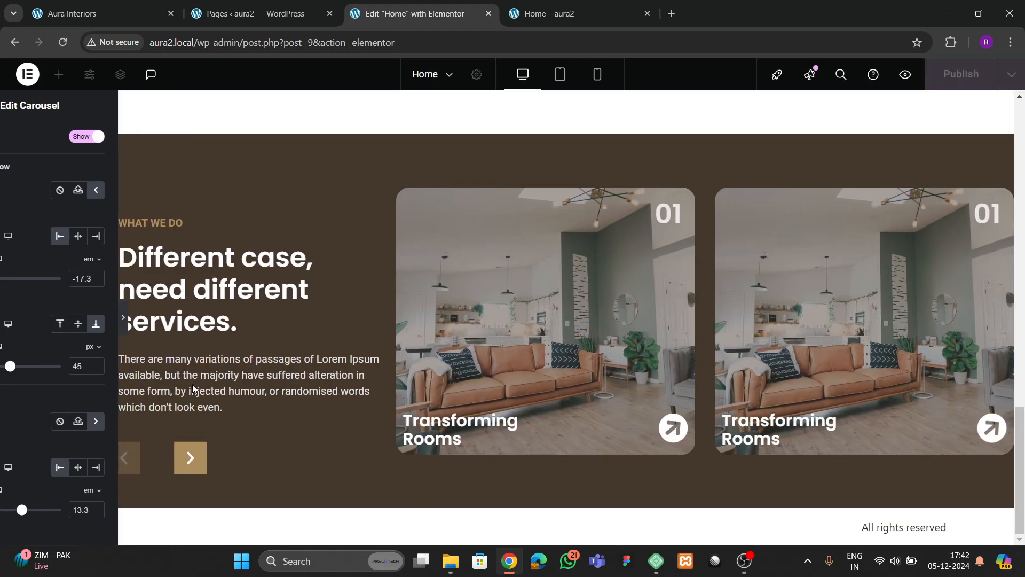
{"action": "left_click", "coordinate": [182, 317]}
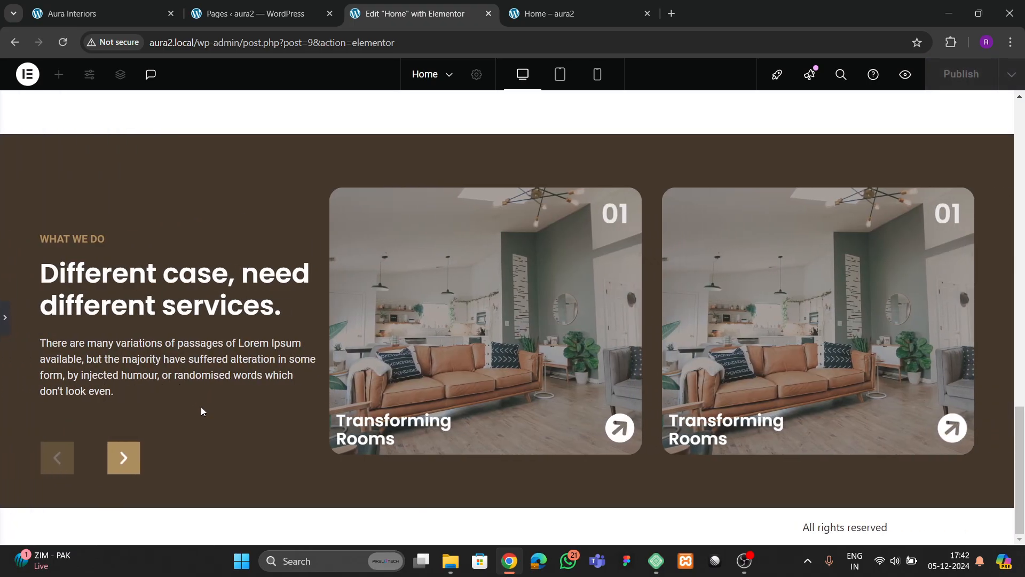
{"action": "left_click", "coordinate": [3, 332]}
- Shift the next arrow to 14.2 em horizontally and confirm it in preview
{"action": "scroll", "coordinate": [70, 350], "scroll_direction": "down", "scroll_amount": 5}
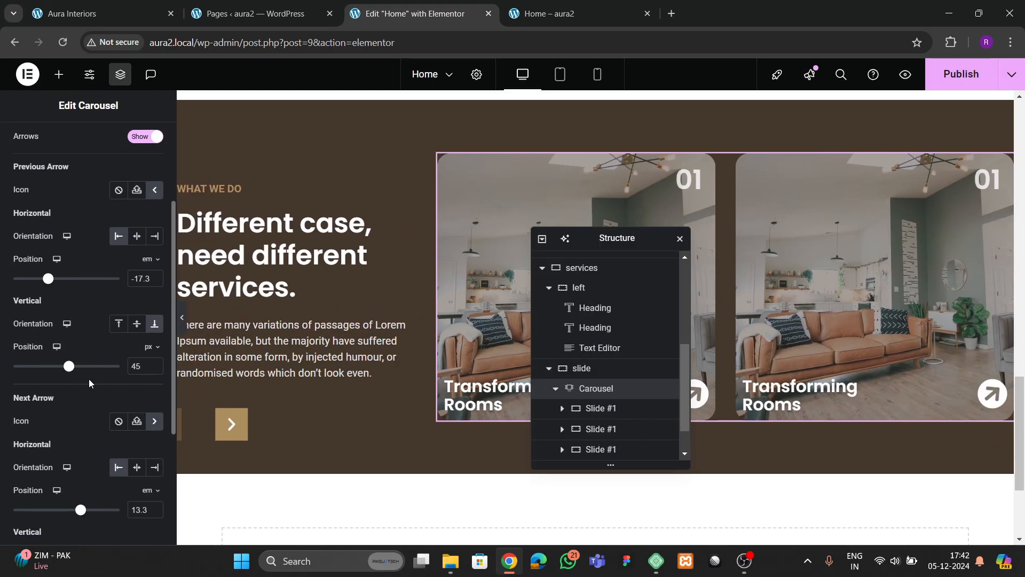
{"action": "left_click", "coordinate": [154, 313]}
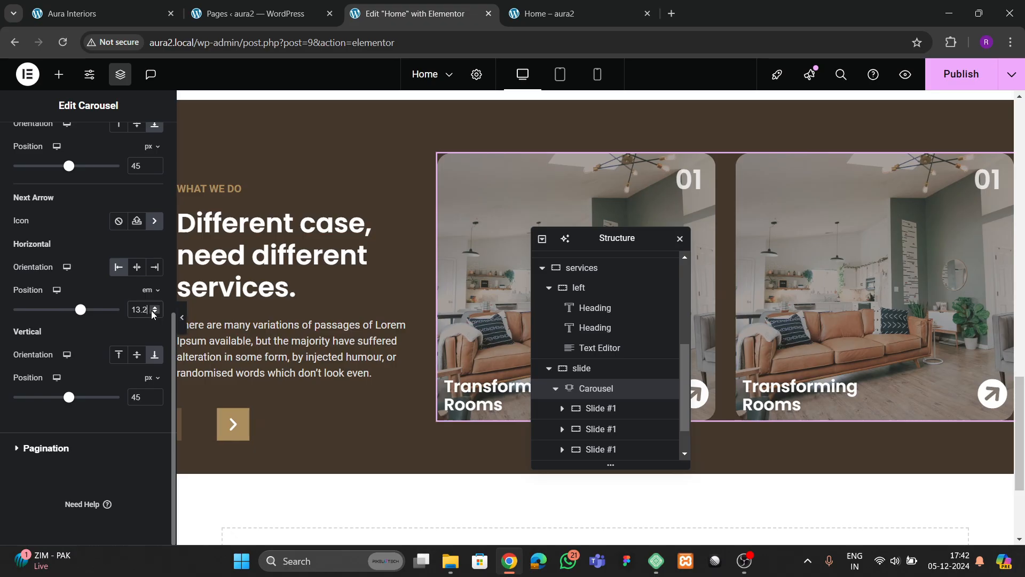
{"action": "left_click", "coordinate": [154, 306]}
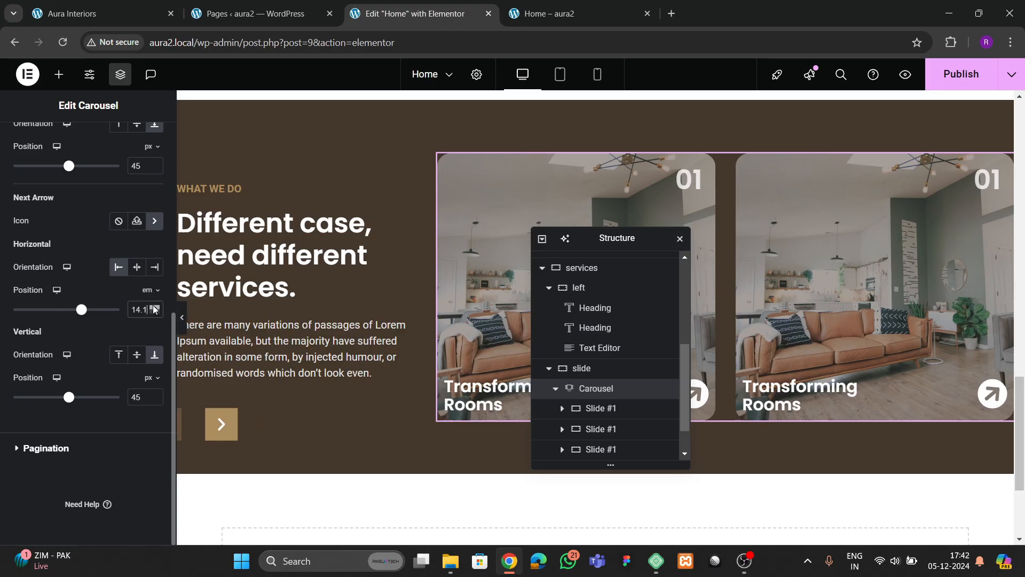
{"action": "left_click", "coordinate": [182, 318]}
{"action": "left_click", "coordinate": [4, 319]}
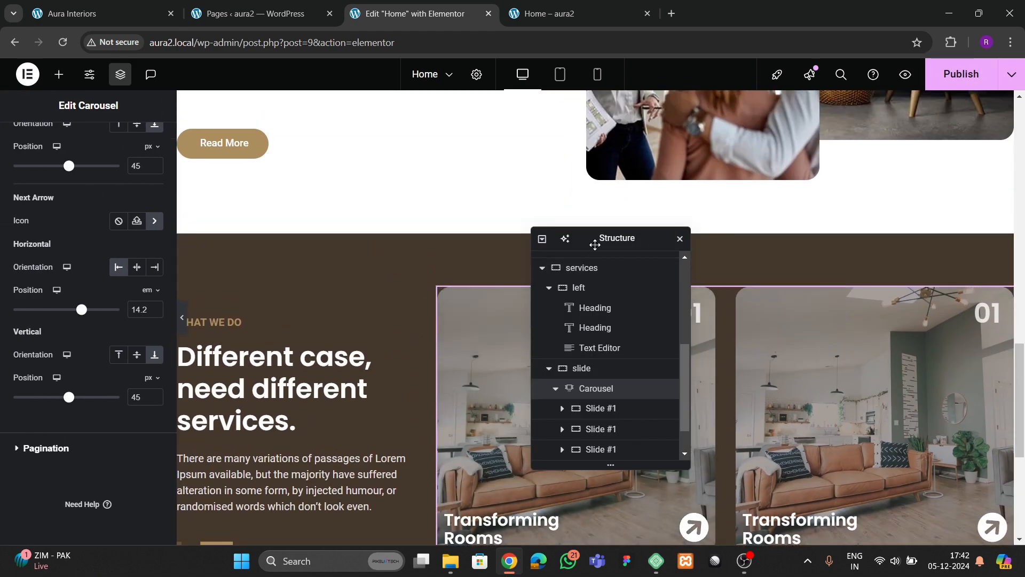
{"action": "left_click_drag", "start_coordinate": [595, 245], "coordinate": [493, 324]}
- Change the services container's linked row/column gap from 40 to 60 px, previewing each value
{"action": "left_click", "coordinate": [596, 227]}
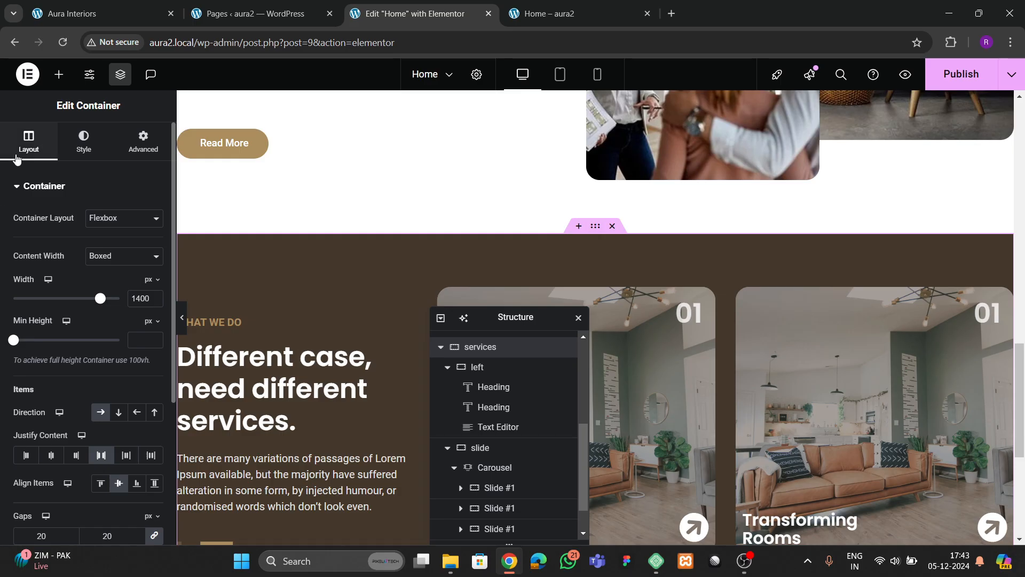
{"action": "scroll", "coordinate": [53, 321], "scroll_direction": "down", "scroll_amount": 4}
{"action": "double_click", "coordinate": [85, 336]}
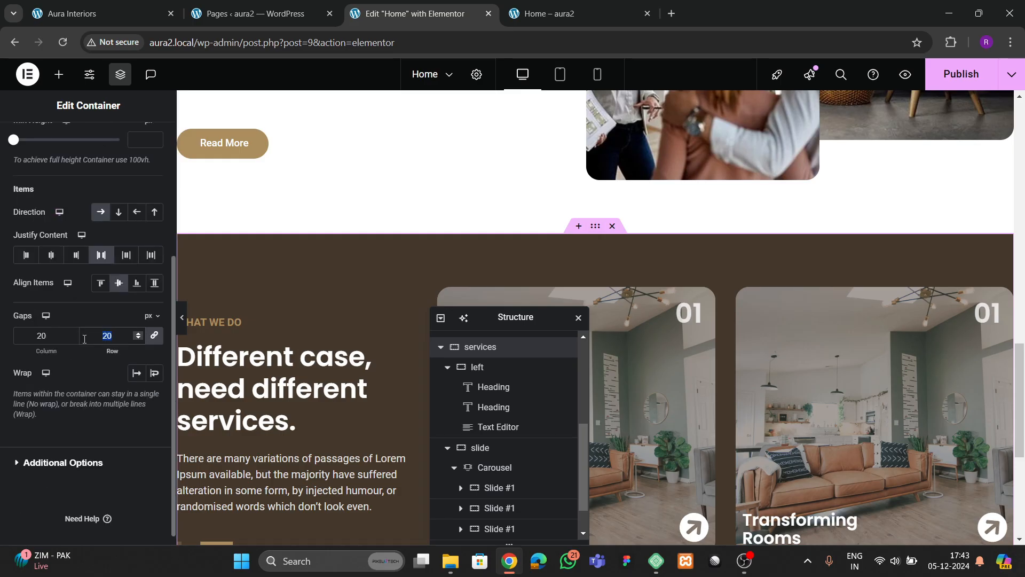
{"action": "type", "text": "40"}
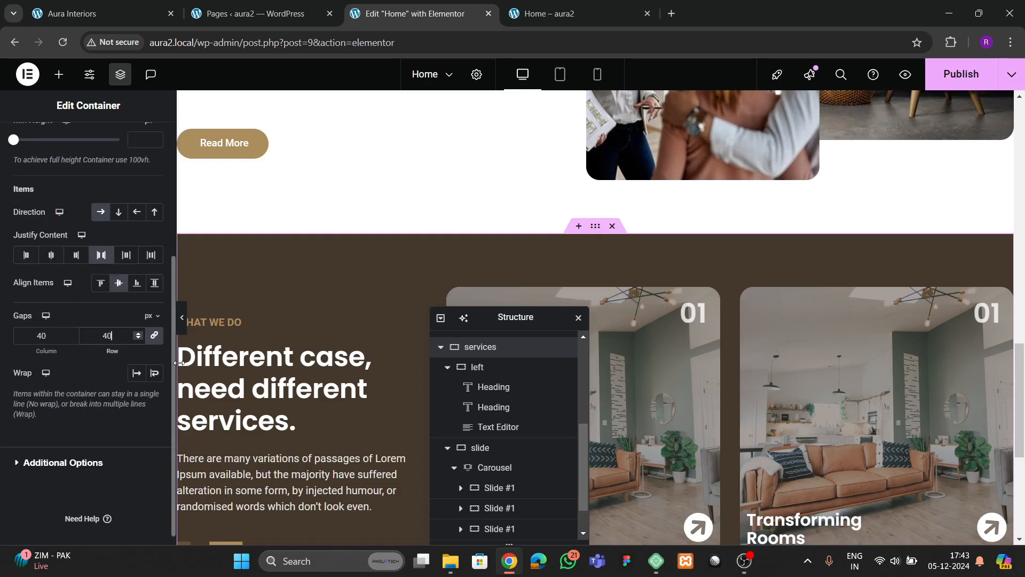
{"action": "left_click", "coordinate": [181, 317]}
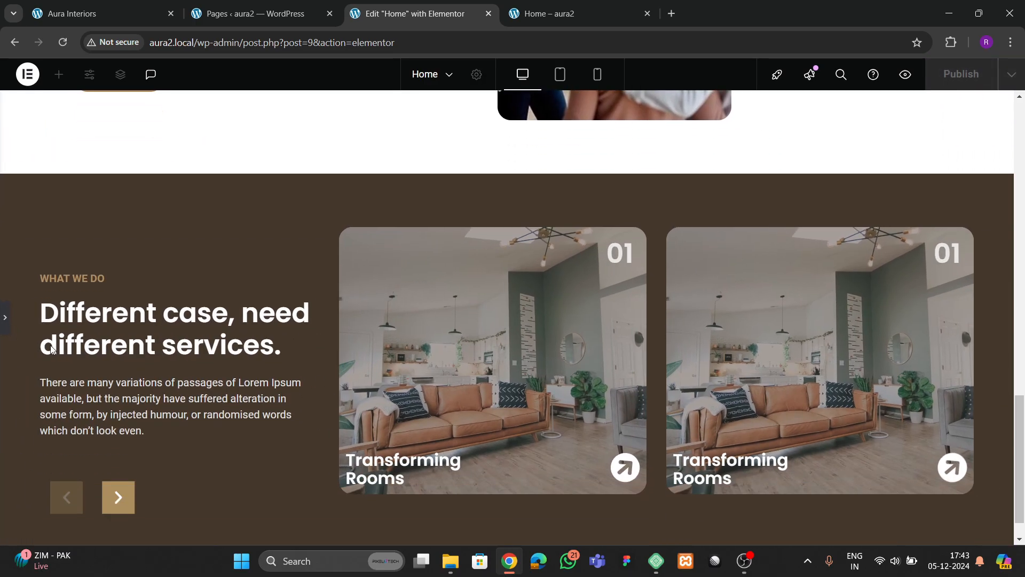
{"action": "left_click", "coordinate": [5, 321]}
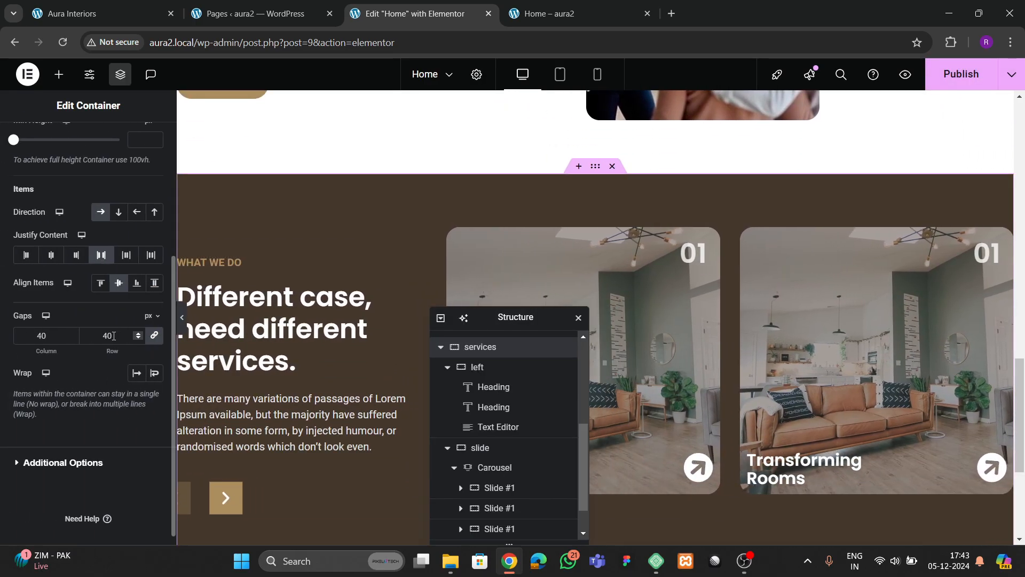
{"action": "double_click", "coordinate": [114, 335]}
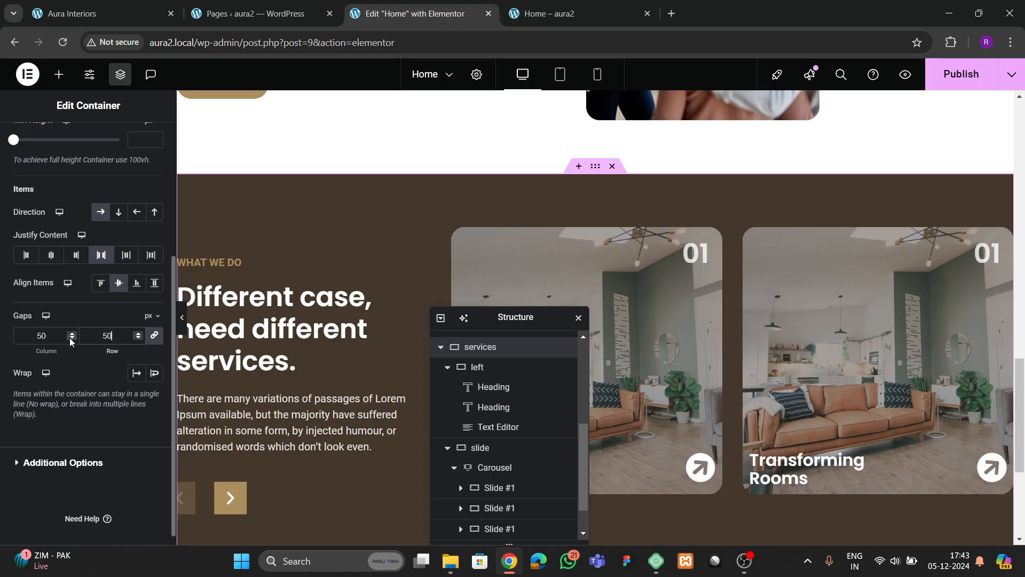
{"action": "type", "text": "60"}
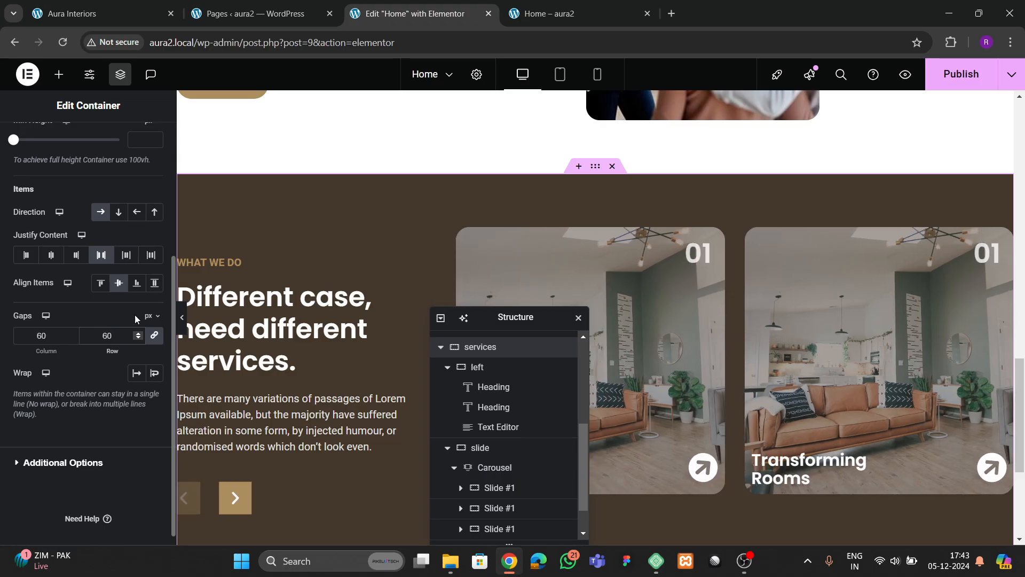
{"action": "left_click", "coordinate": [182, 317]}
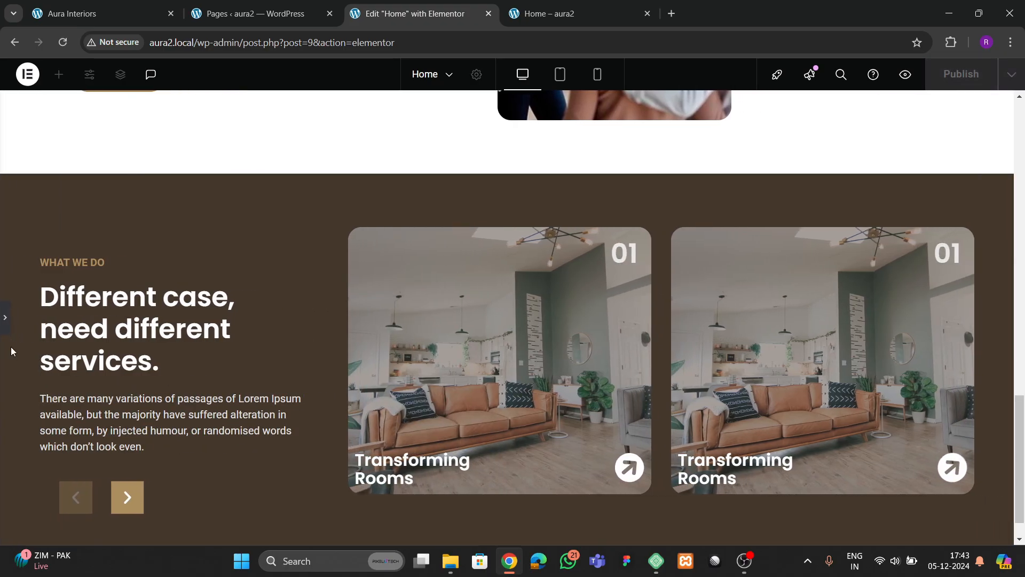
{"action": "left_click", "coordinate": [5, 320]}
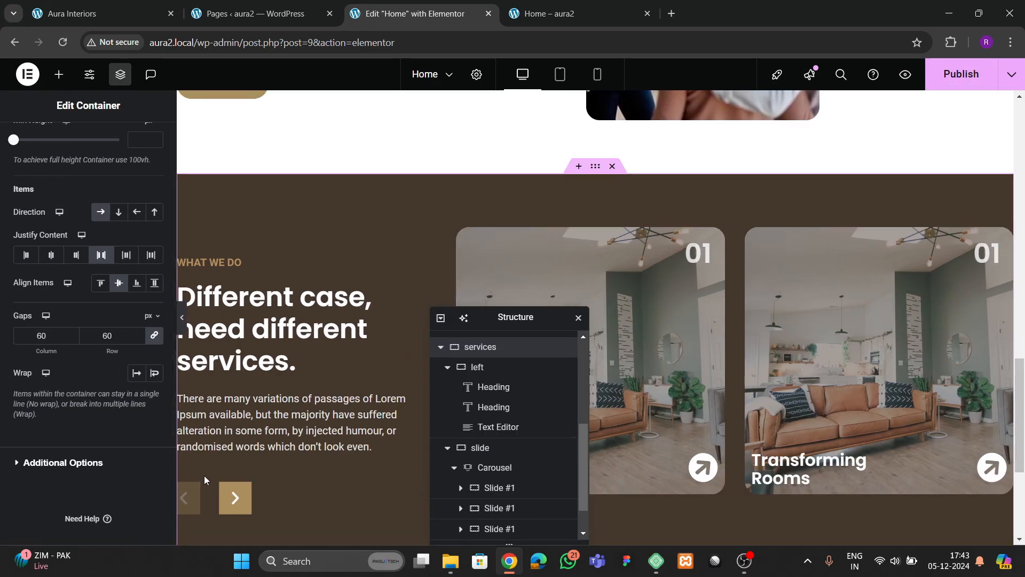
- Publish the home page and reload it in the live Home tab
{"action": "left_click", "coordinate": [950, 76]}
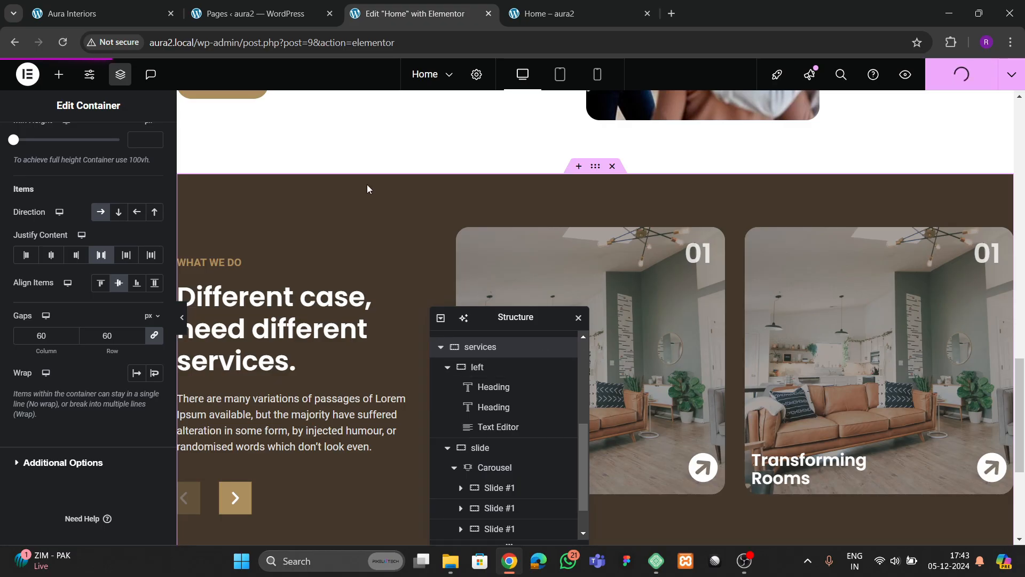
{"action": "left_click", "coordinate": [550, 13]}
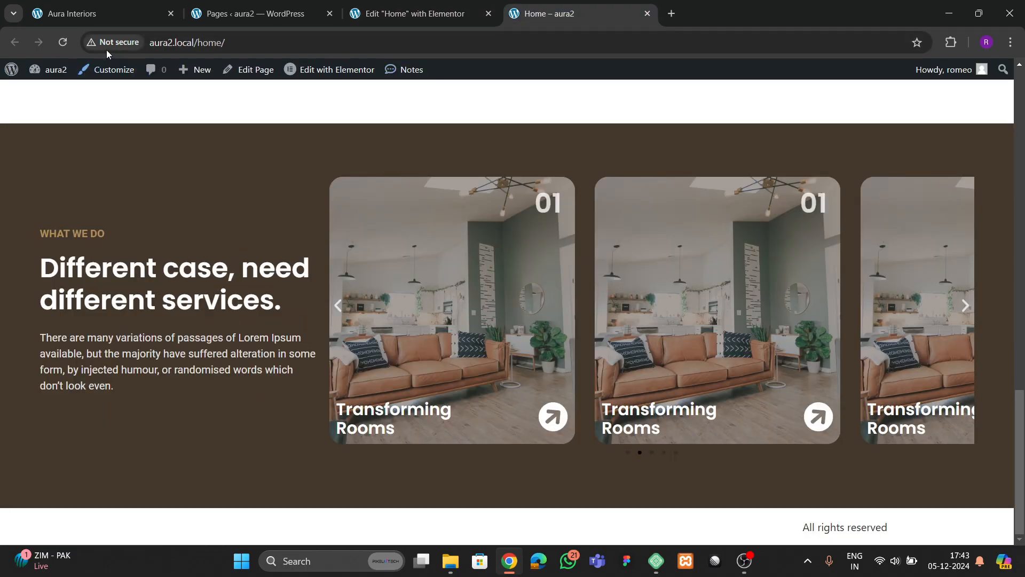
{"action": "key", "text": "F5"}
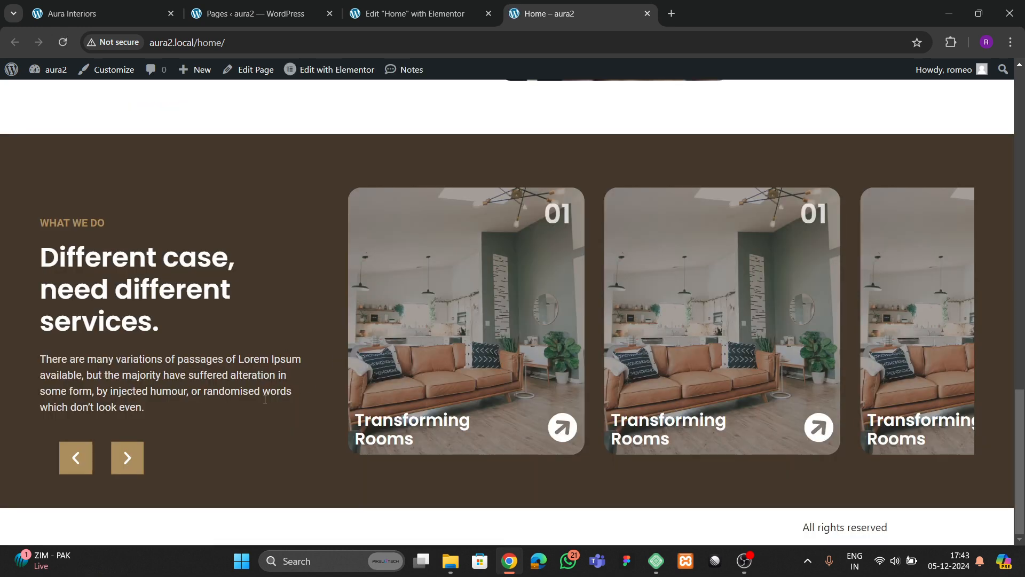
- Test the carousel's next and previous arrows on the live page, then return to the editor
{"action": "left_click", "coordinate": [129, 465]}
{"action": "left_click", "coordinate": [127, 464]}
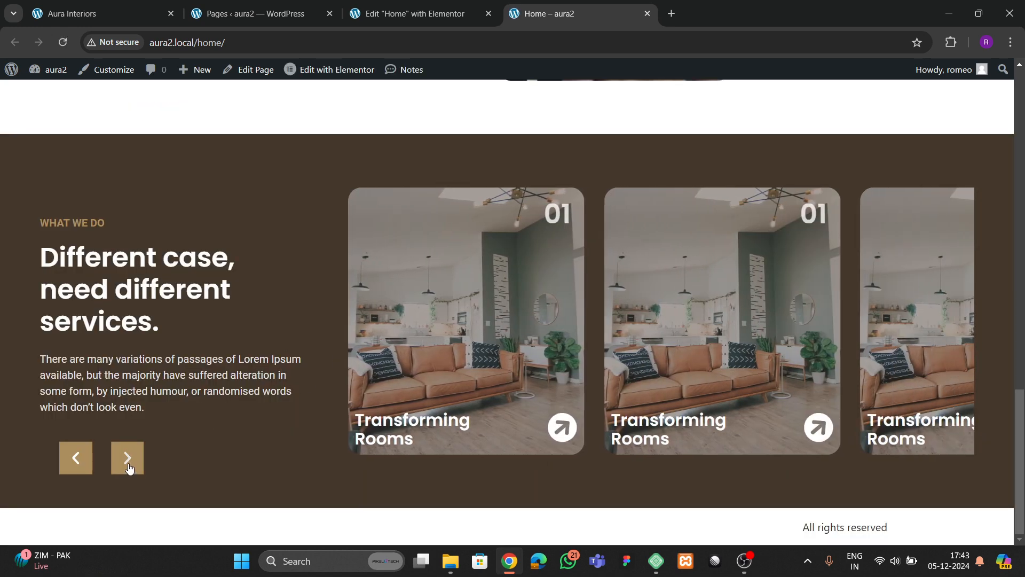
{"action": "left_click", "coordinate": [128, 464]}
{"action": "left_click", "coordinate": [78, 460]}
{"action": "left_click", "coordinate": [406, 13]}
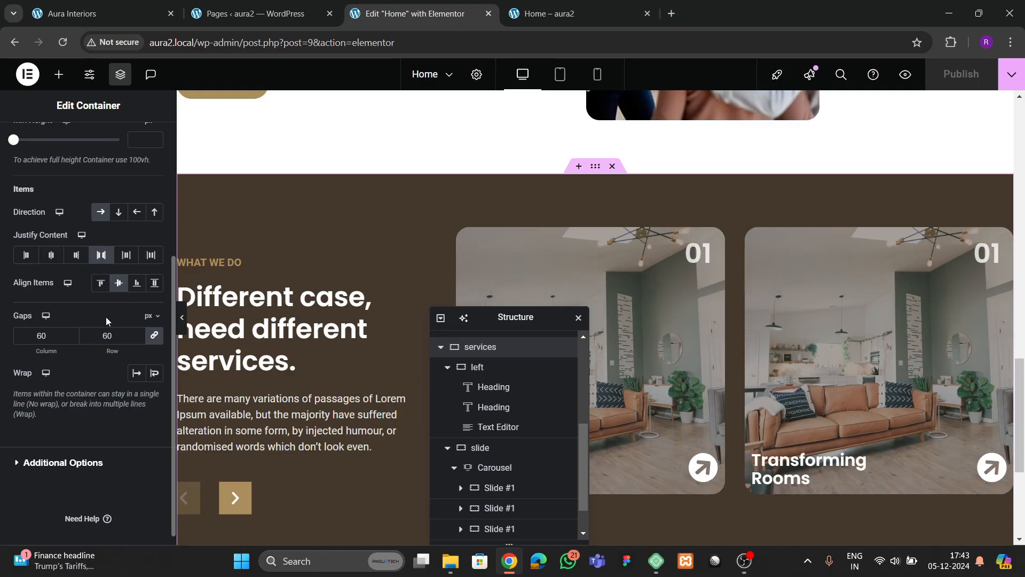
- Set the second slide's container background to the first library image, then select the card's text box
{"action": "scroll", "coordinate": [106, 316], "scroll_direction": "up", "scroll_amount": 4}
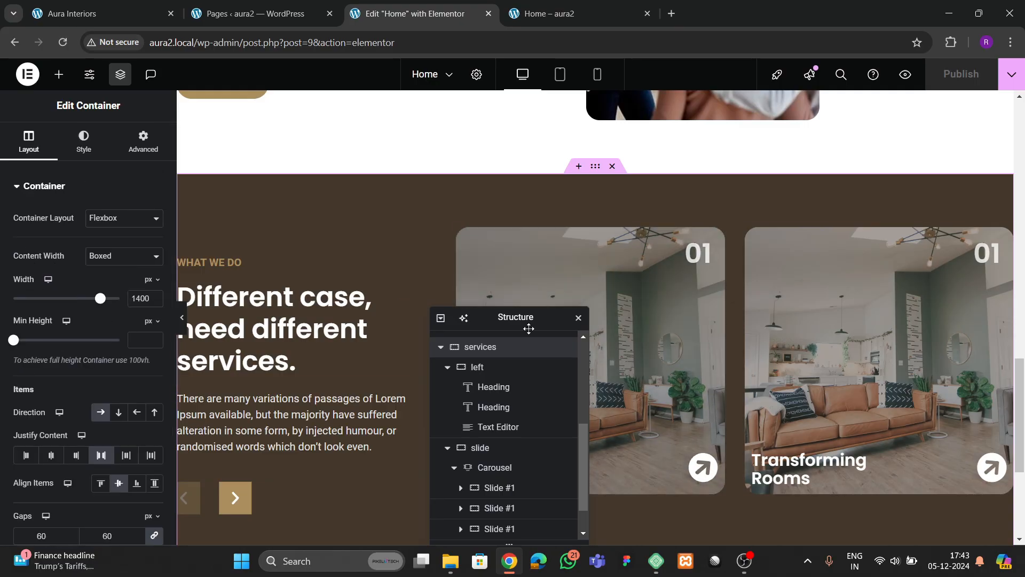
{"action": "left_click", "coordinate": [755, 239]}
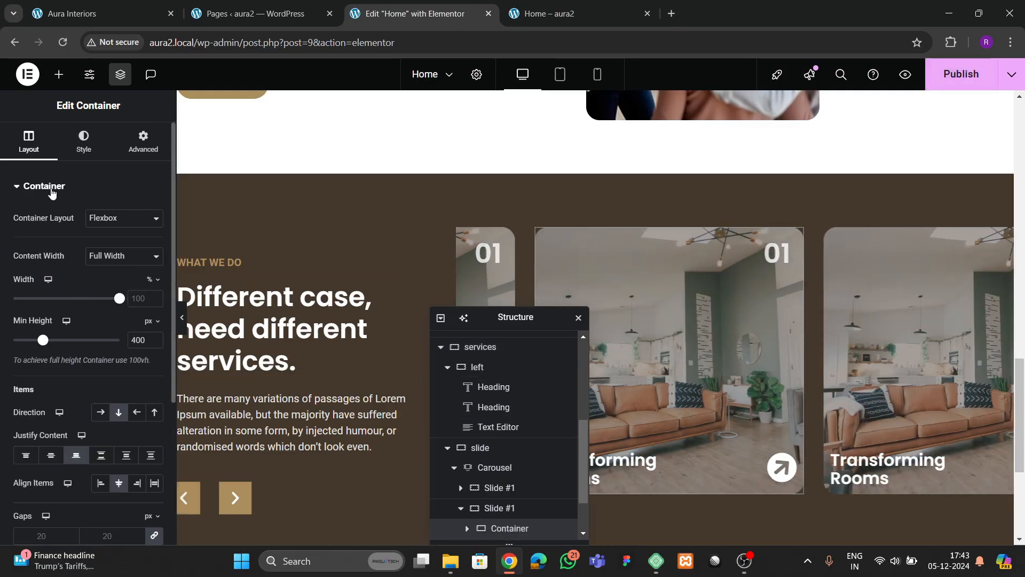
{"action": "left_click", "coordinate": [83, 141]}
{"action": "left_click", "coordinate": [81, 337]}
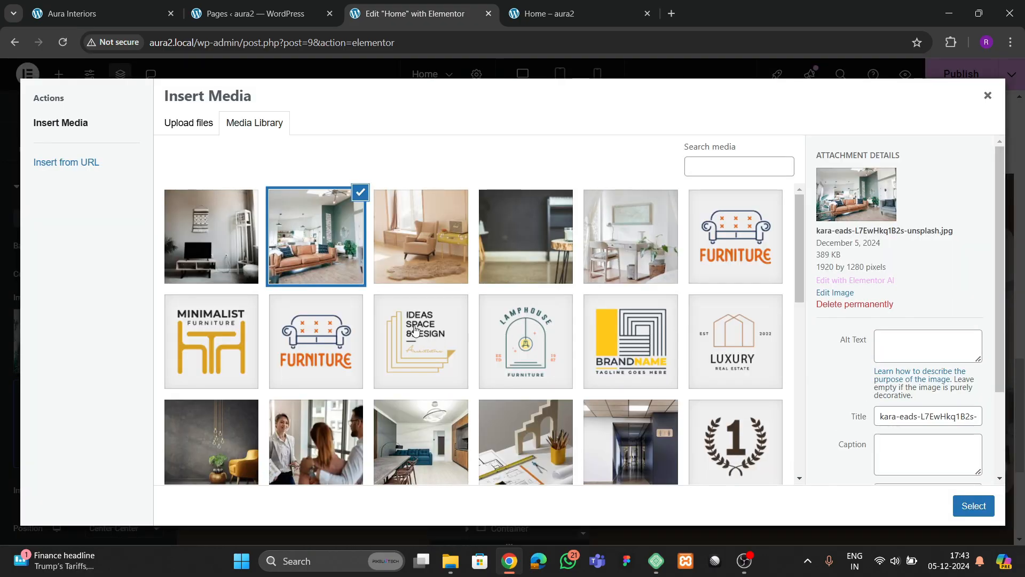
{"action": "left_click", "coordinate": [246, 238]}
{"action": "left_click", "coordinate": [962, 505]}
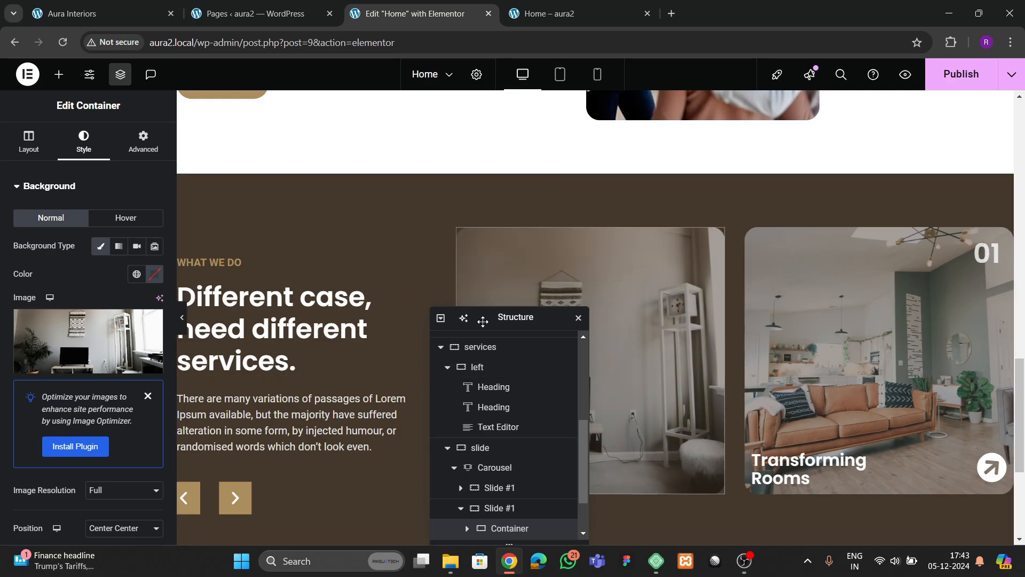
{"action": "left_click_drag", "start_coordinate": [480, 318], "coordinate": [374, 316]}
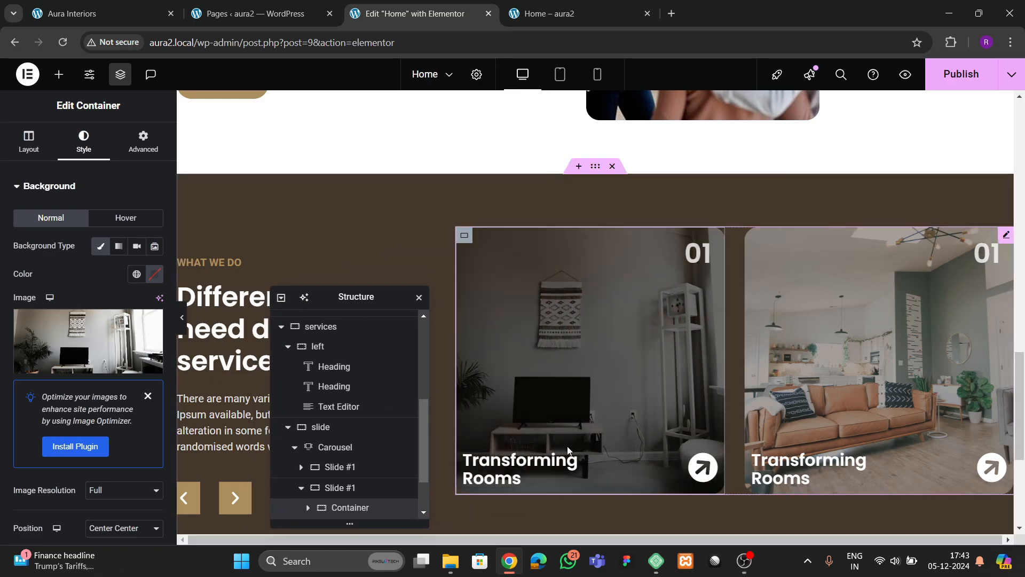
{"action": "left_click", "coordinate": [470, 458]}
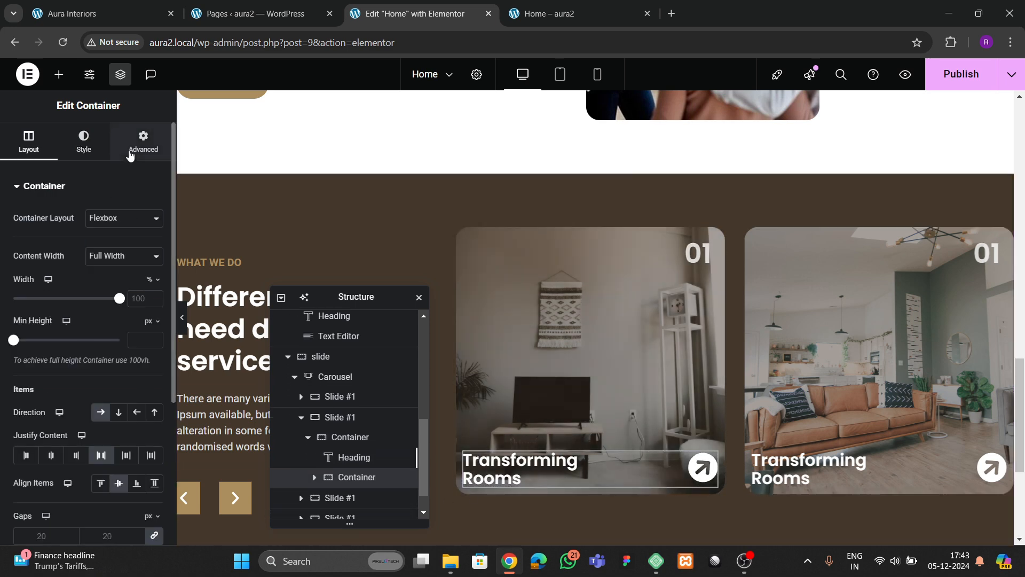
- Give the first card's title-and-arrow container 10 px padding on all sides and preview it
{"action": "left_click", "coordinate": [143, 142]}
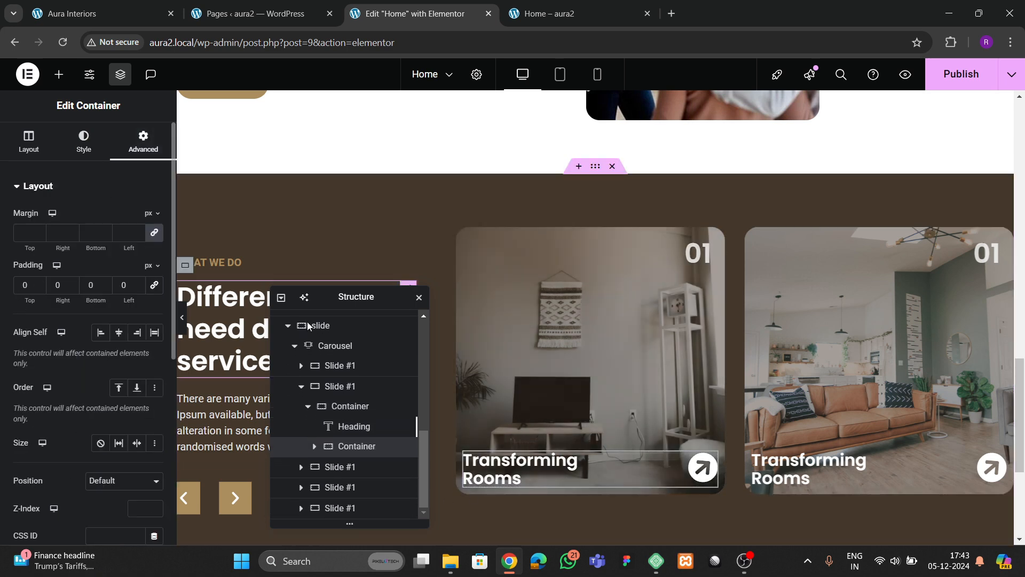
{"action": "left_click", "coordinate": [314, 447]}
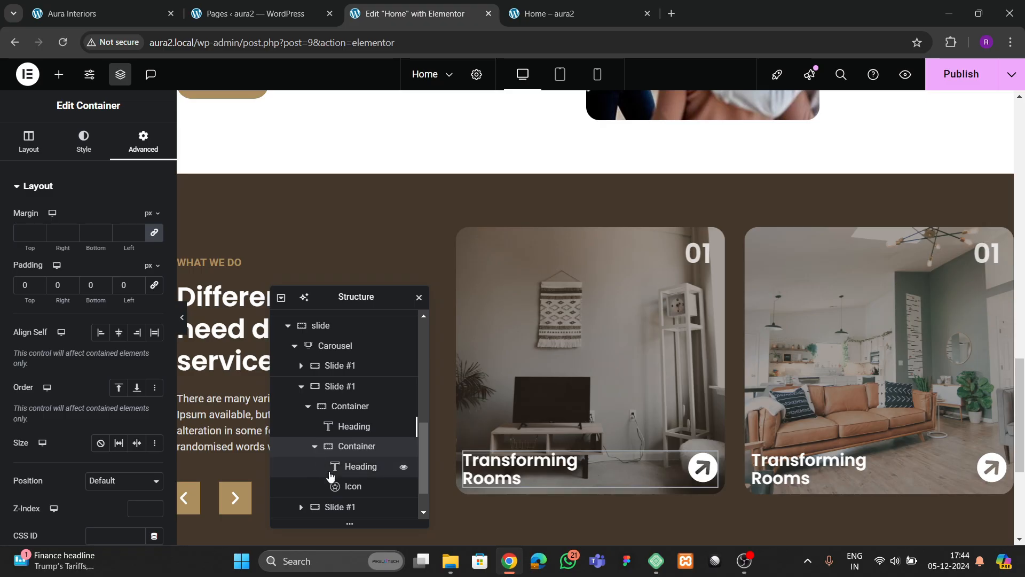
{"action": "left_click", "coordinate": [349, 407]}
{"action": "left_click", "coordinate": [148, 154]}
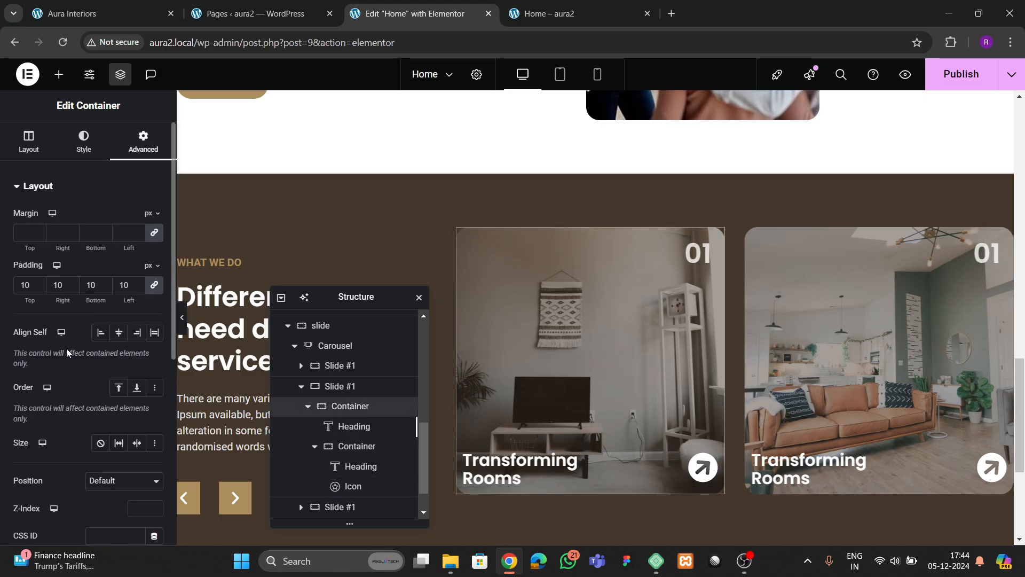
{"action": "left_click", "coordinate": [355, 448]}
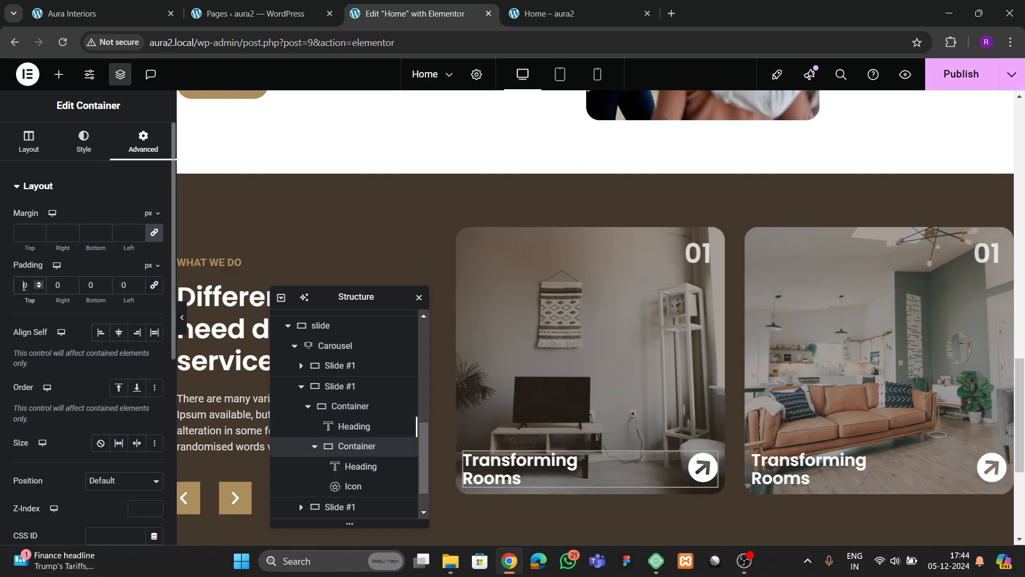
{"action": "type", "text": "2"}
{"action": "key", "text": "BackSpace"}
{"action": "type", "text": "10"}
{"action": "left_click", "coordinate": [154, 285]}
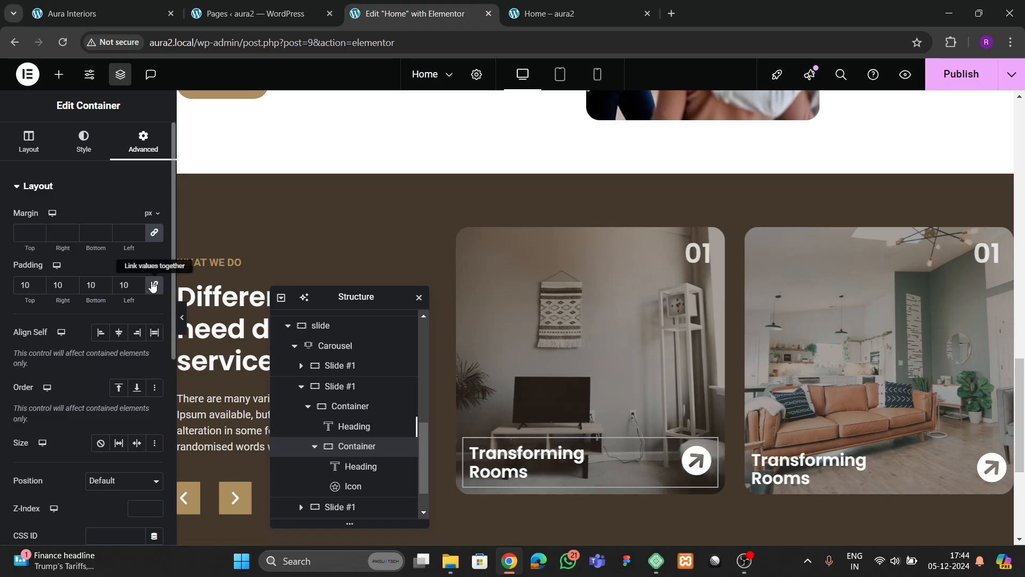
{"action": "left_click", "coordinate": [183, 325]}
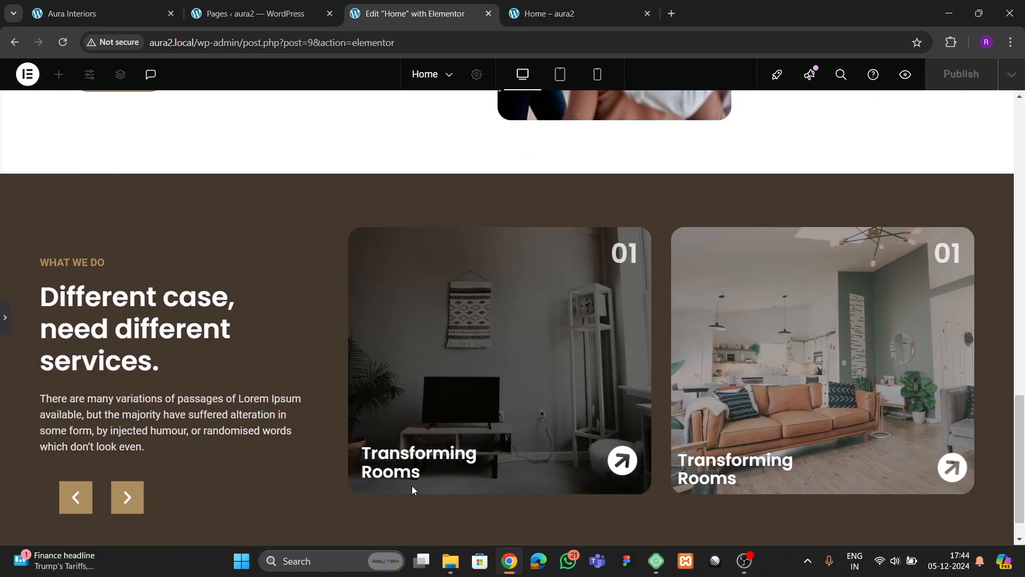
{"action": "left_click", "coordinate": [7, 332]}
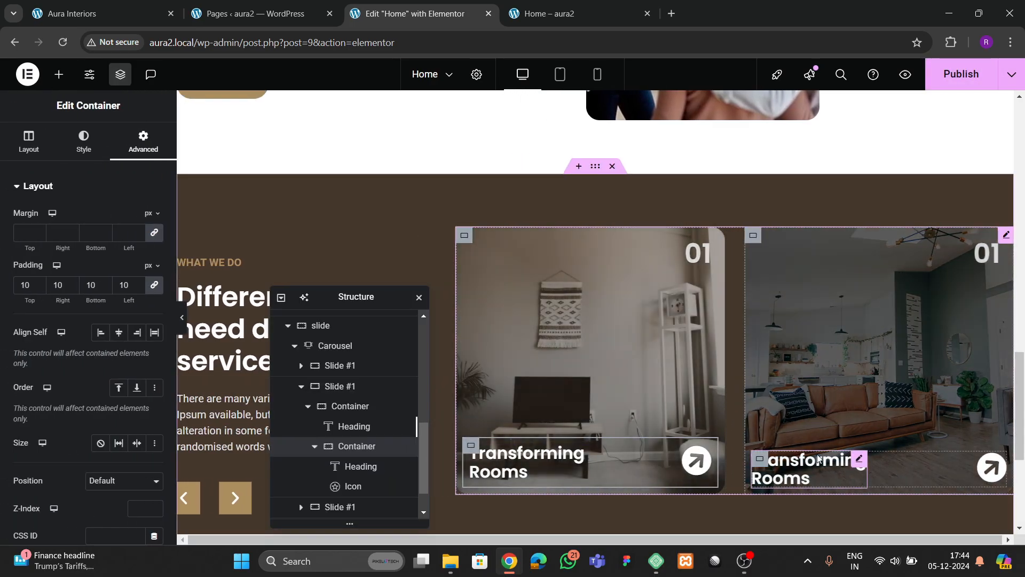
- Give the other card's caption container the same linked 10 px padding
{"action": "left_click", "coordinate": [855, 459]}
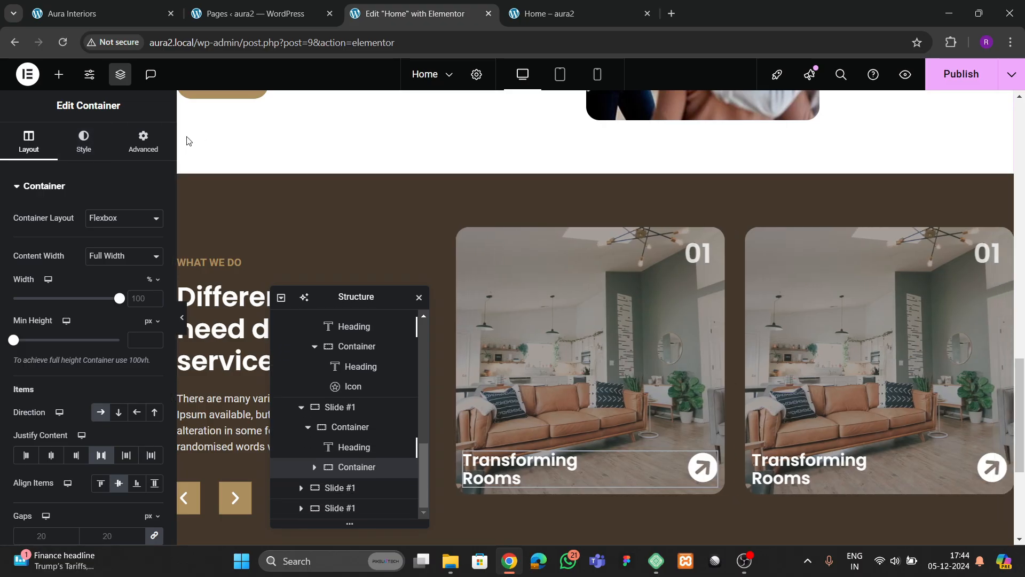
{"action": "left_click", "coordinate": [143, 142]}
{"action": "left_click", "coordinate": [25, 284]}
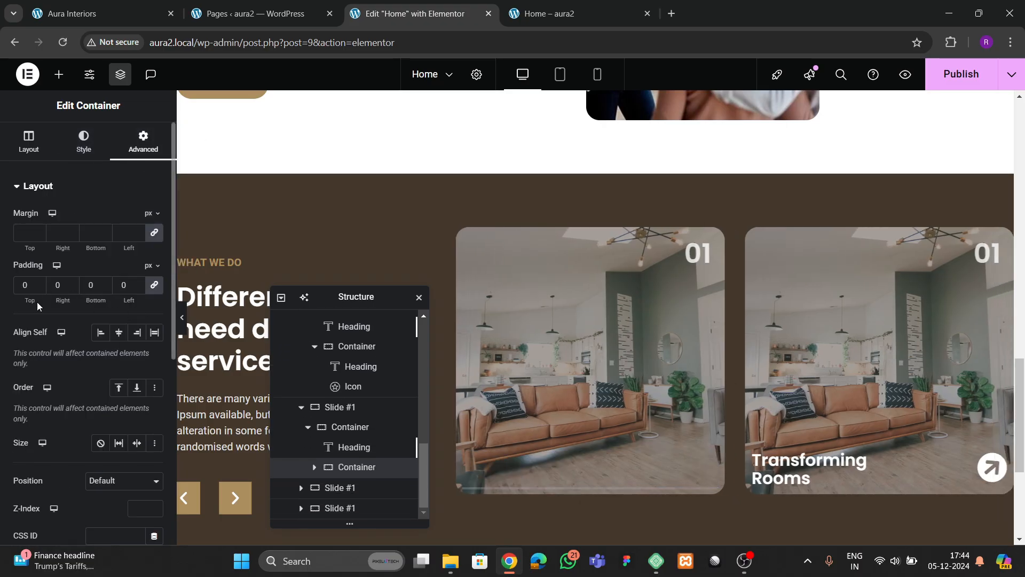
{"action": "type", "text": "10"}
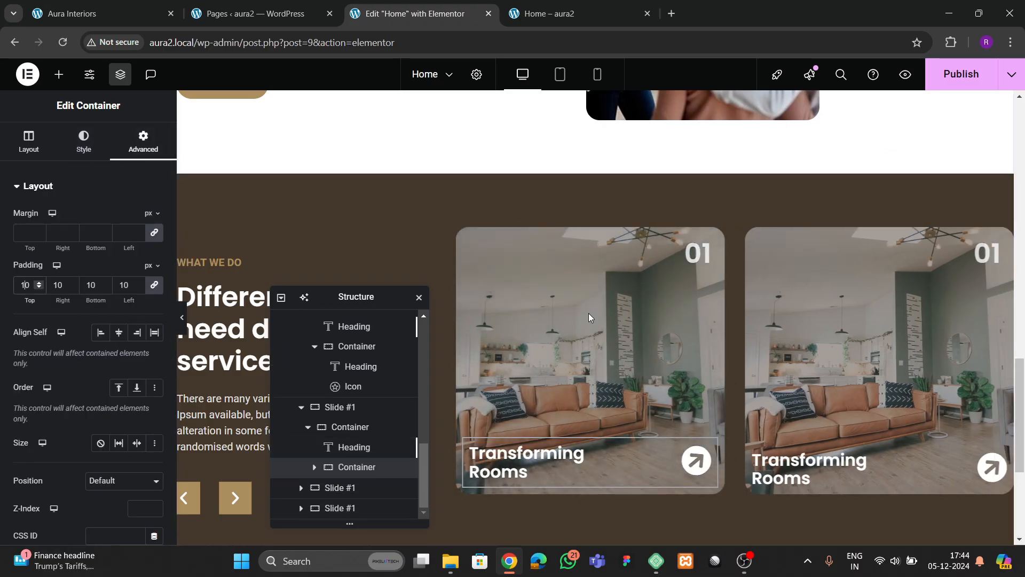
{"action": "left_click", "coordinate": [29, 142]}
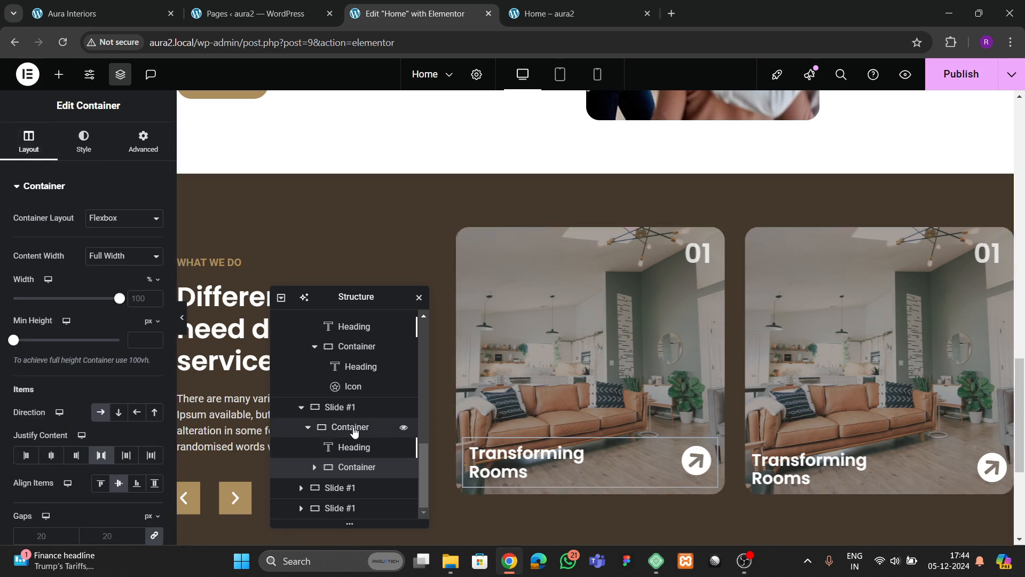
- In the Carousel's Navigation settings, set the previous arrow to -18.4 em and next to 15.2 em
{"action": "scroll", "coordinate": [354, 427], "scroll_direction": "up", "scroll_amount": 5}
{"action": "scroll", "coordinate": [340, 441], "scroll_direction": "up", "scroll_amount": 1}
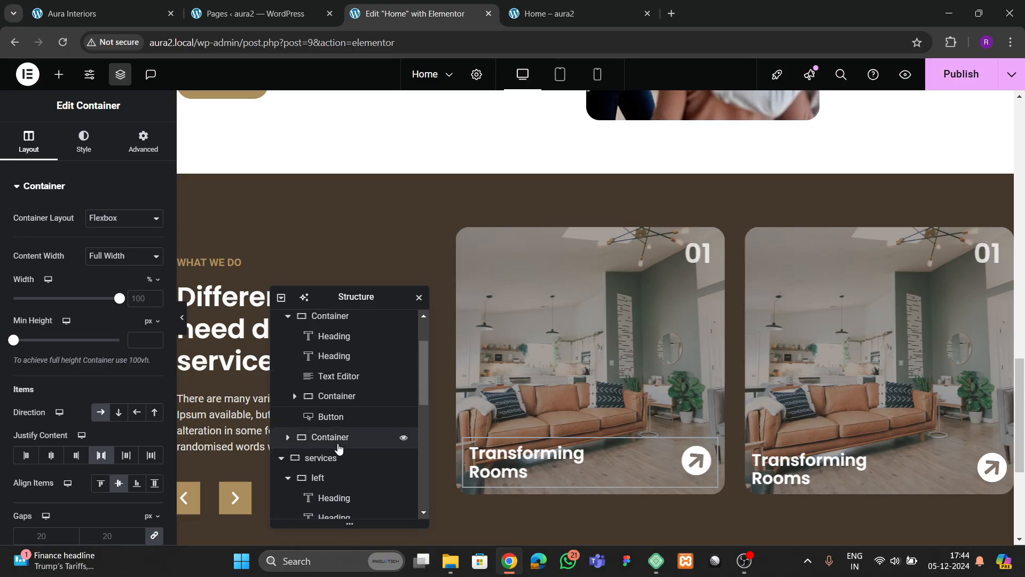
{"action": "scroll", "coordinate": [339, 446], "scroll_direction": "down", "scroll_amount": 4}
{"action": "left_click", "coordinate": [330, 387]}
{"action": "scroll", "coordinate": [80, 363], "scroll_direction": "down", "scroll_amount": 3}
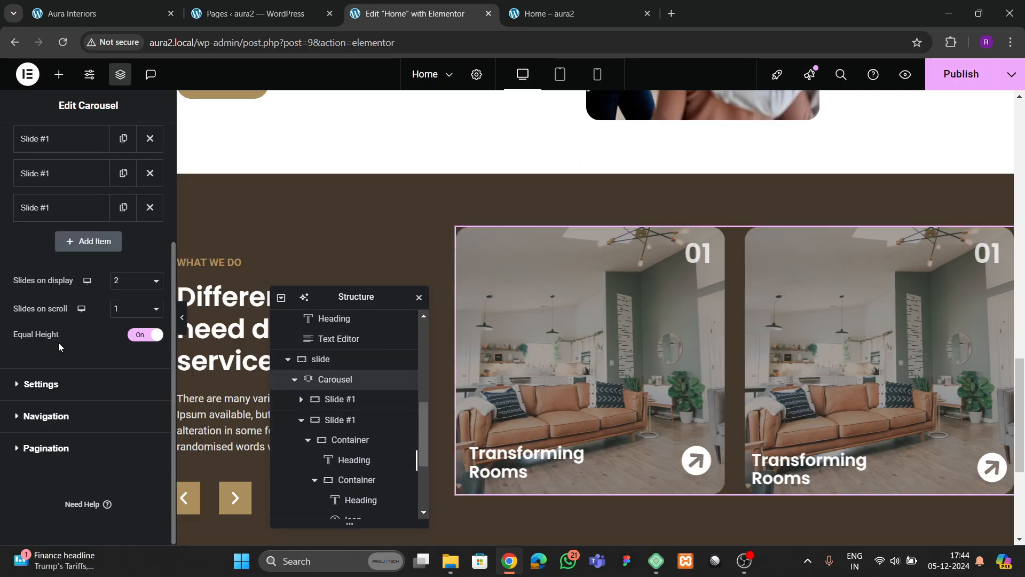
{"action": "left_click", "coordinate": [46, 416]}
{"action": "scroll", "coordinate": [121, 354], "scroll_direction": "down", "scroll_amount": 3}
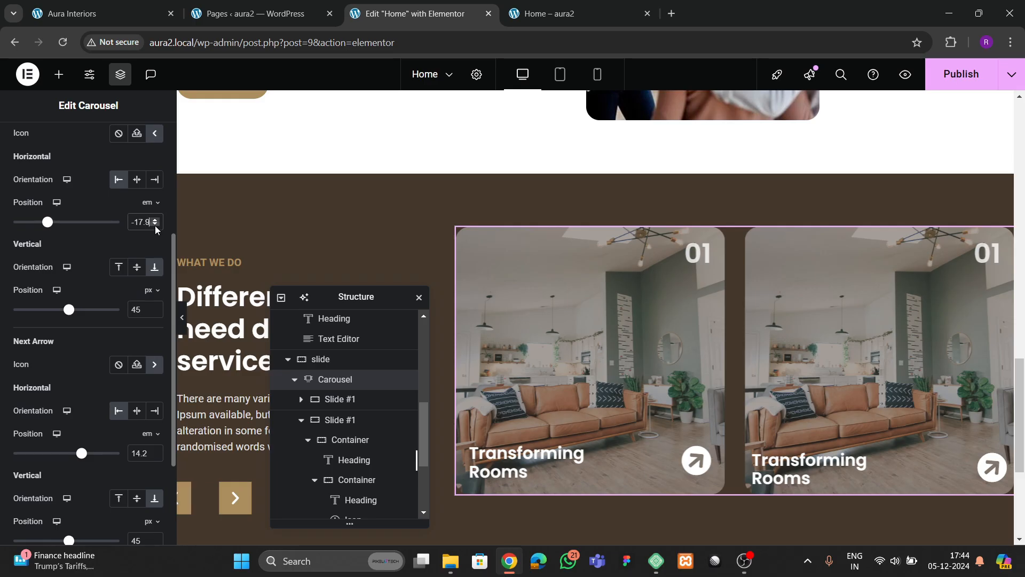
- Check the arrow positions in full-width preview and publish the page
{"action": "left_click", "coordinate": [182, 321]}
{"action": "left_click", "coordinate": [3, 321]}
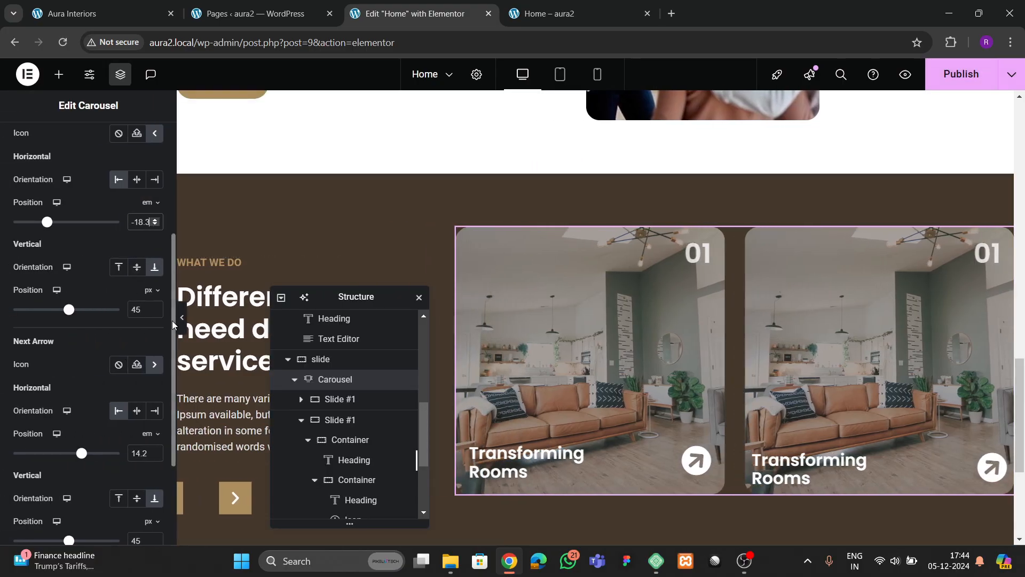
{"action": "left_click", "coordinate": [182, 318]}
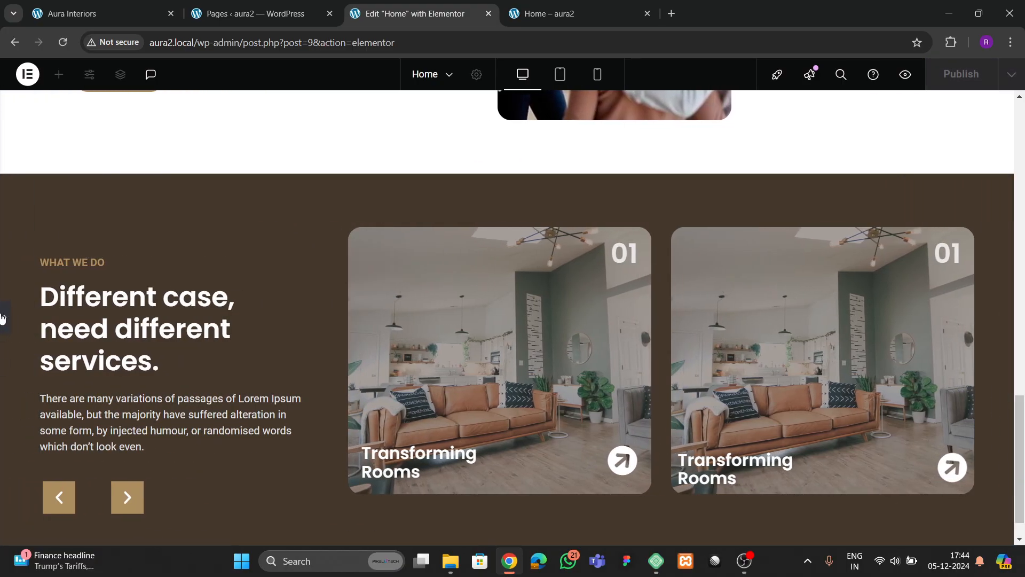
{"action": "left_click", "coordinate": [14, 348]}
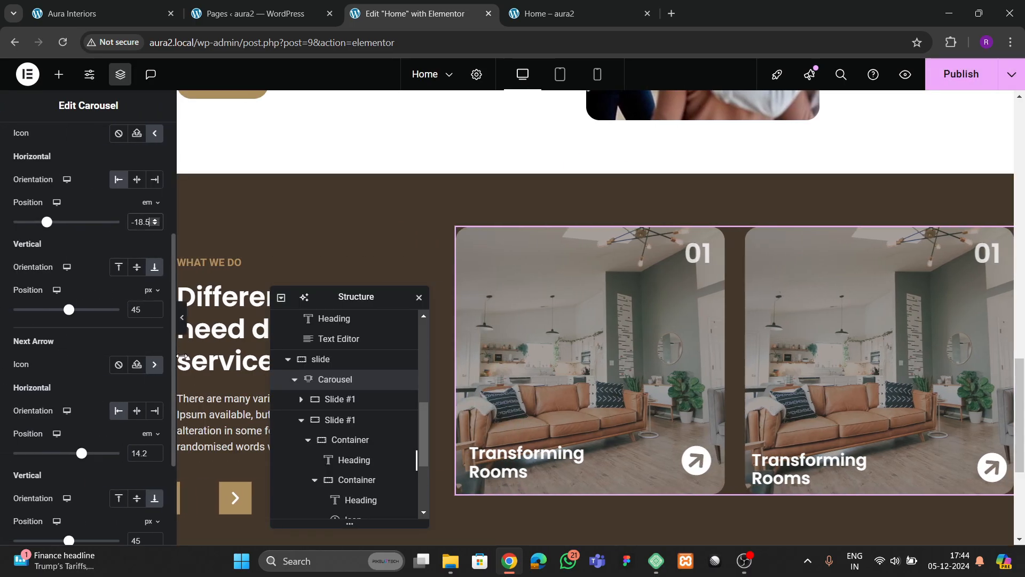
{"action": "left_click", "coordinate": [182, 318]}
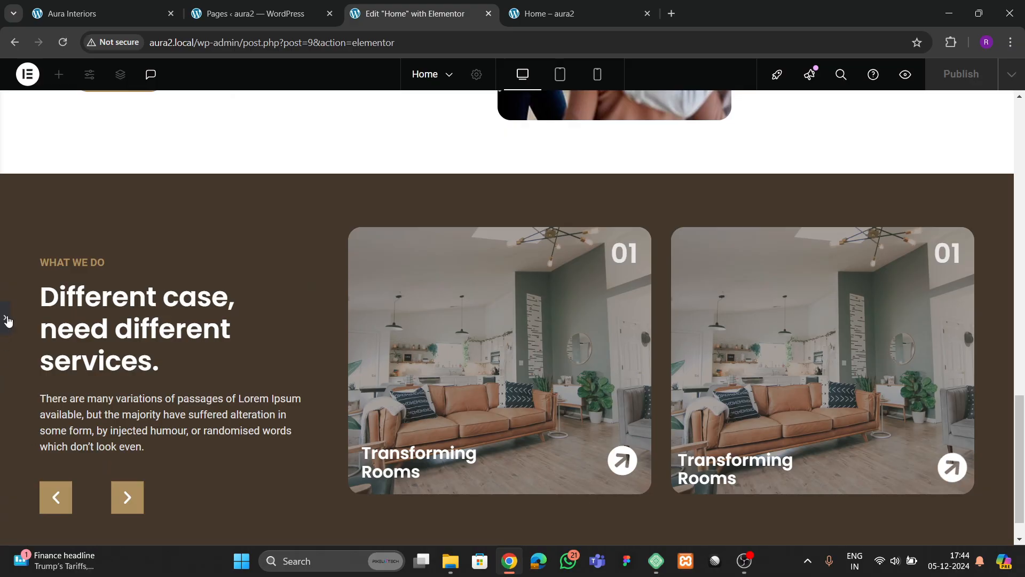
{"action": "left_click", "coordinate": [7, 319]}
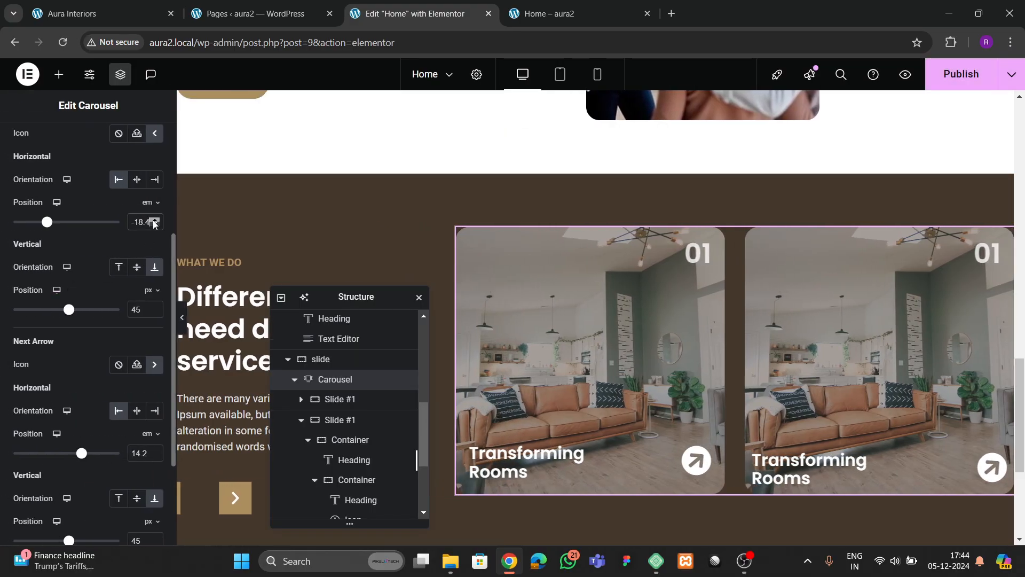
{"action": "scroll", "coordinate": [155, 408], "scroll_direction": "down", "scroll_amount": 2}
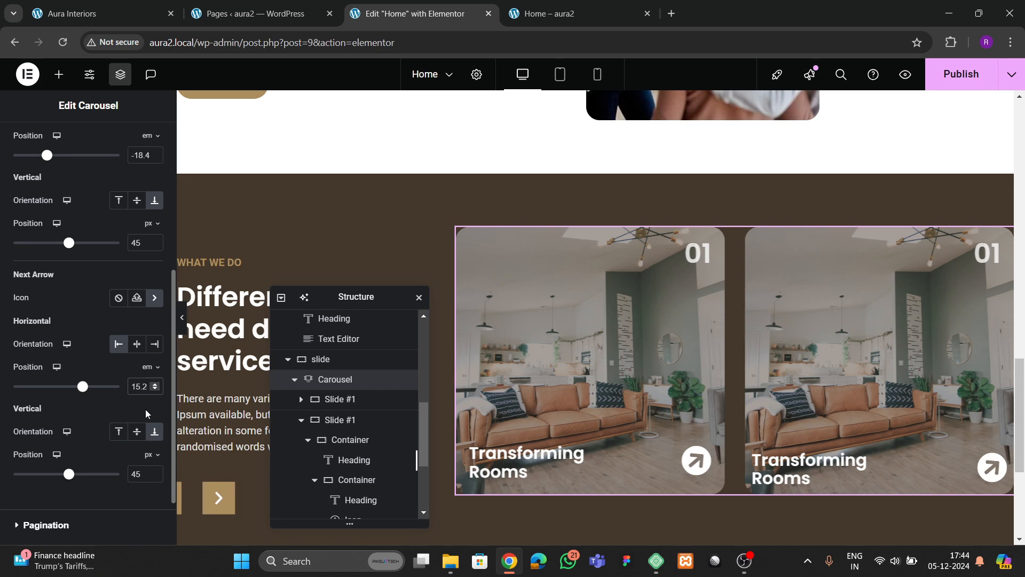
{"action": "left_click", "coordinate": [948, 82]}
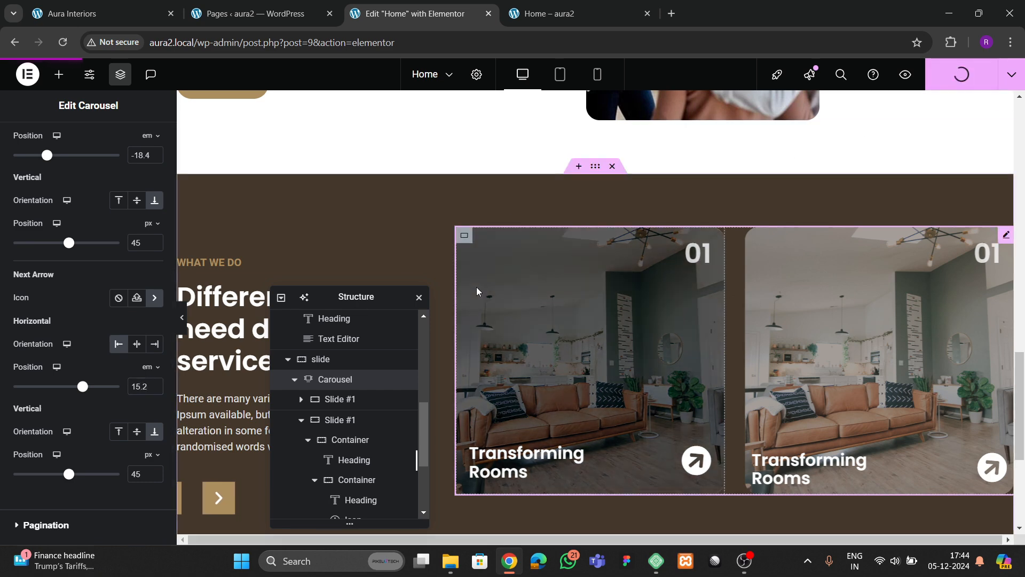
- Reload the live page, then align the services section's items to the start
{"action": "left_click", "coordinate": [539, 14]}
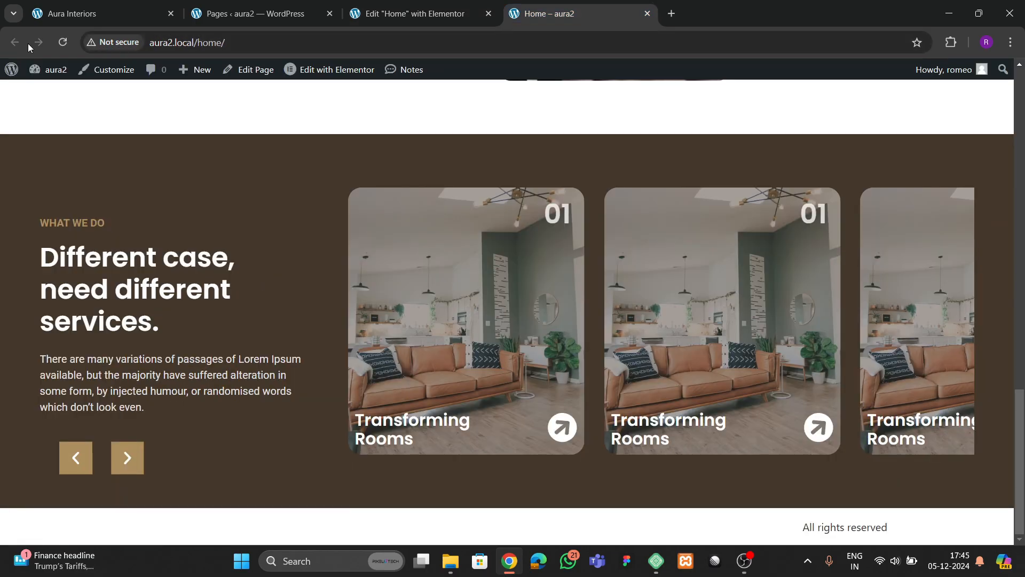
{"action": "left_click", "coordinate": [63, 43]}
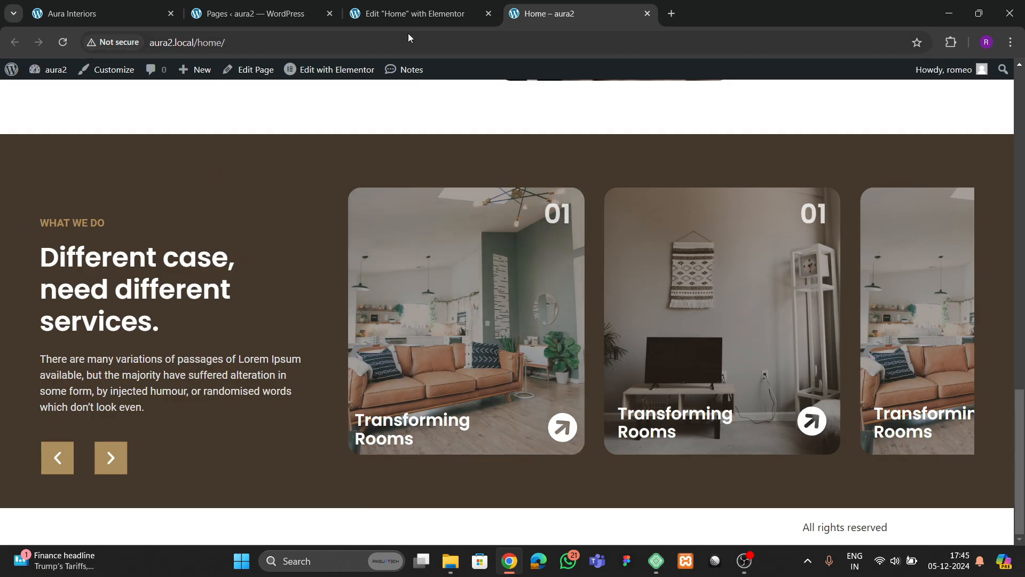
{"action": "left_click", "coordinate": [415, 14]}
{"action": "left_click", "coordinate": [306, 233]}
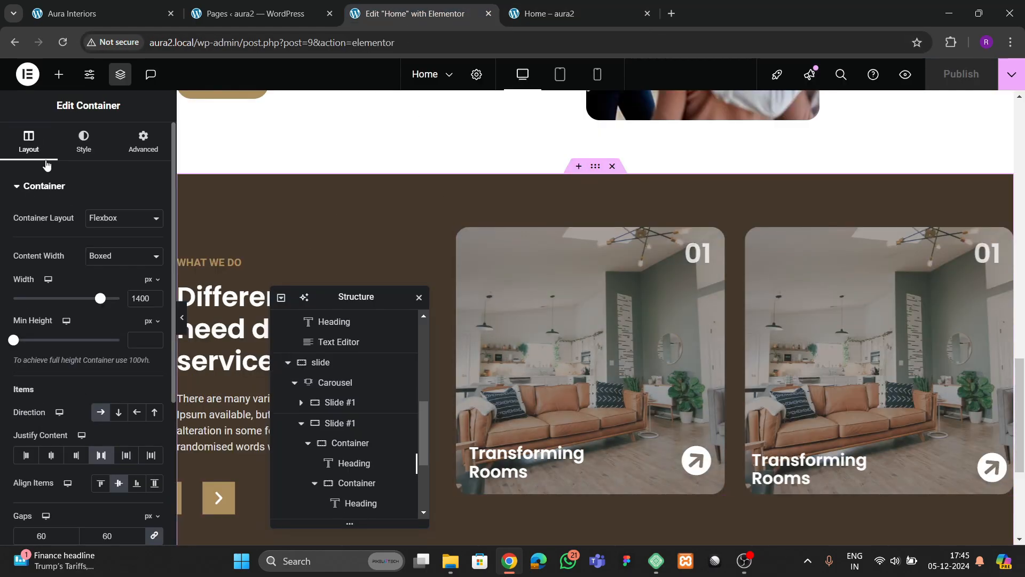
{"action": "left_click", "coordinate": [100, 350]}
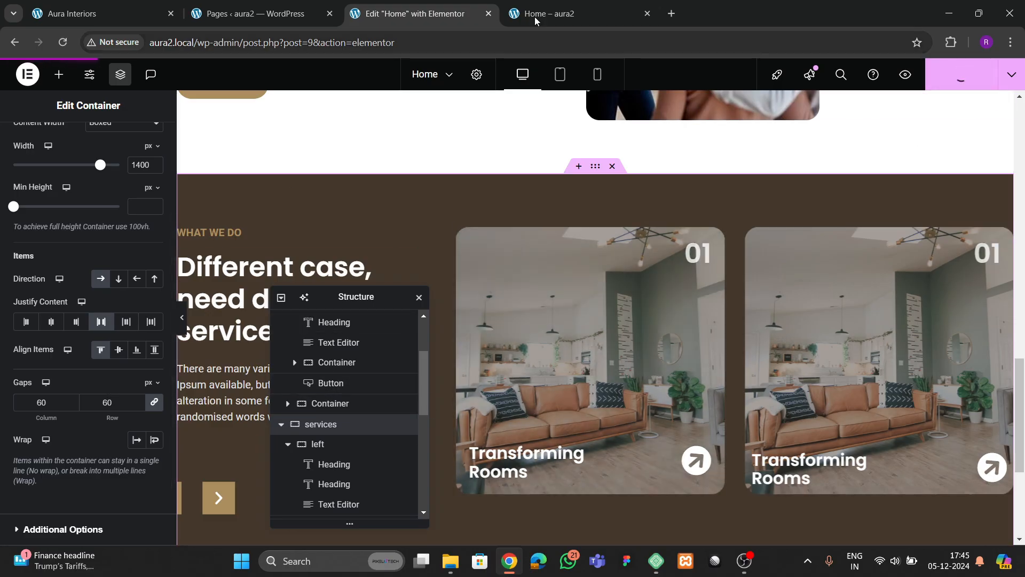
- Reload the live page and slide the services carousel forward and back
{"action": "left_click", "coordinate": [560, 16]}
{"action": "left_click", "coordinate": [62, 42]}
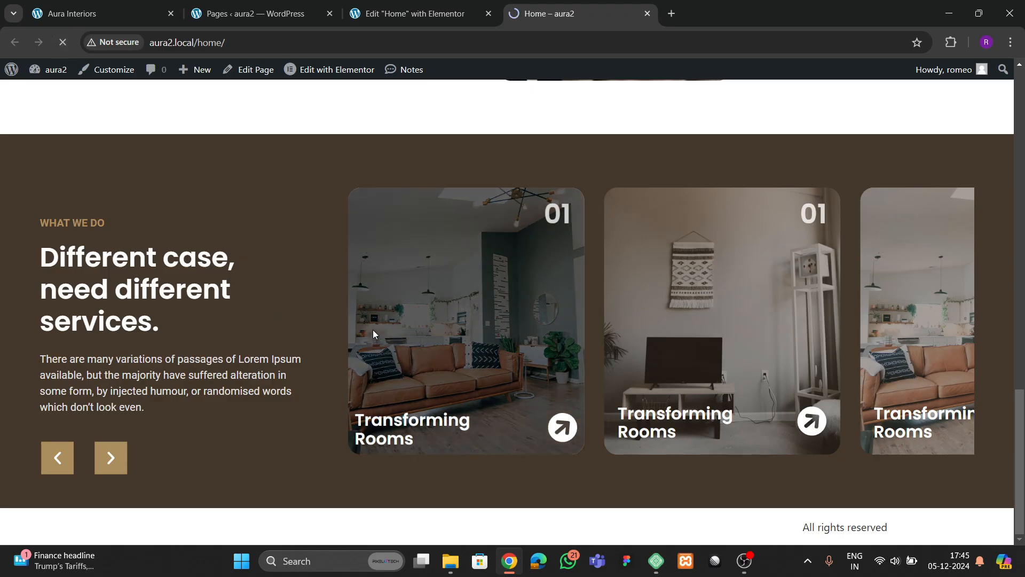
{"action": "scroll", "coordinate": [296, 315], "scroll_direction": "up", "scroll_amount": 3}
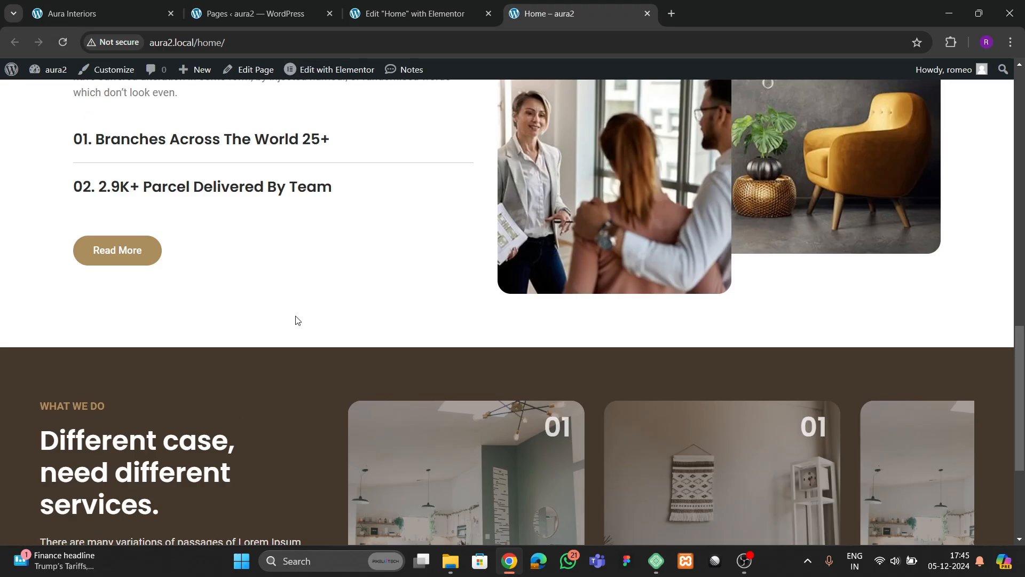
{"action": "scroll", "coordinate": [297, 321], "scroll_direction": "down", "scroll_amount": 4}
{"action": "left_click", "coordinate": [111, 457]}
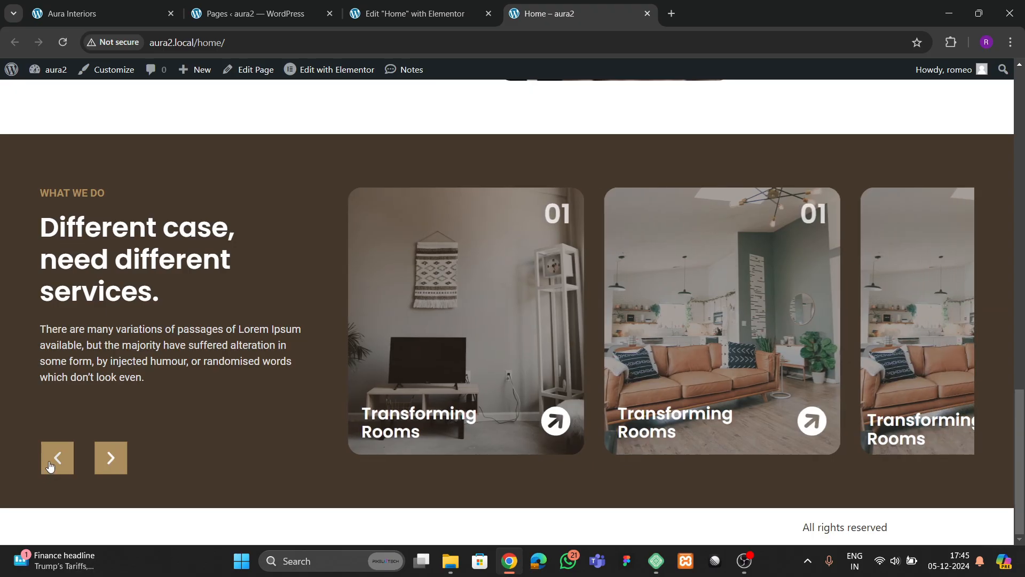
{"action": "left_click", "coordinate": [51, 463]}
{"action": "left_click_drag", "start_coordinate": [700, 345], "coordinate": [430, 353]}
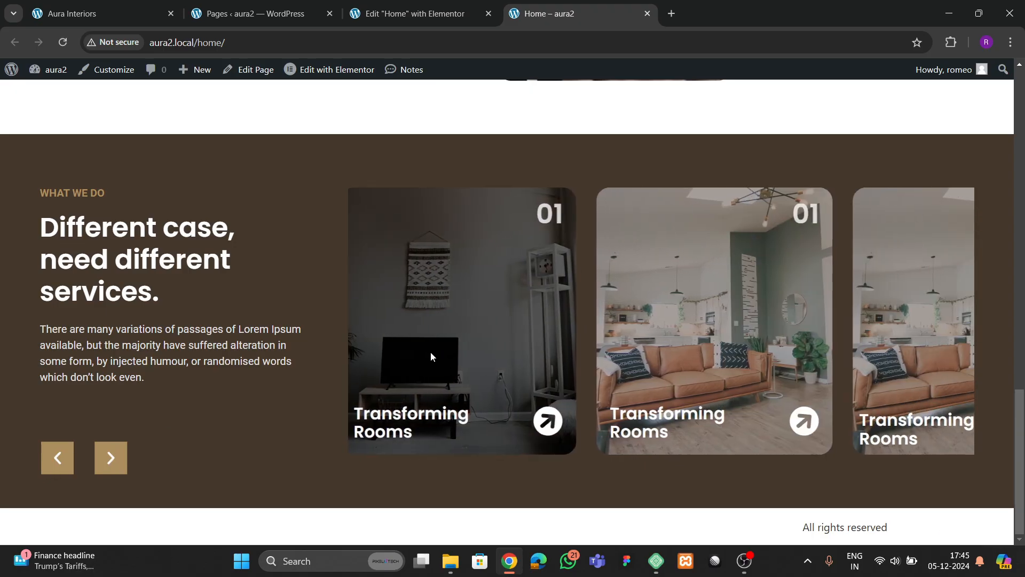
- Review the live site's What Can We Offer section, then go back to the editor
{"action": "left_click", "coordinate": [126, 12]}
{"action": "scroll", "coordinate": [555, 321], "scroll_direction": "down", "scroll_amount": 4}
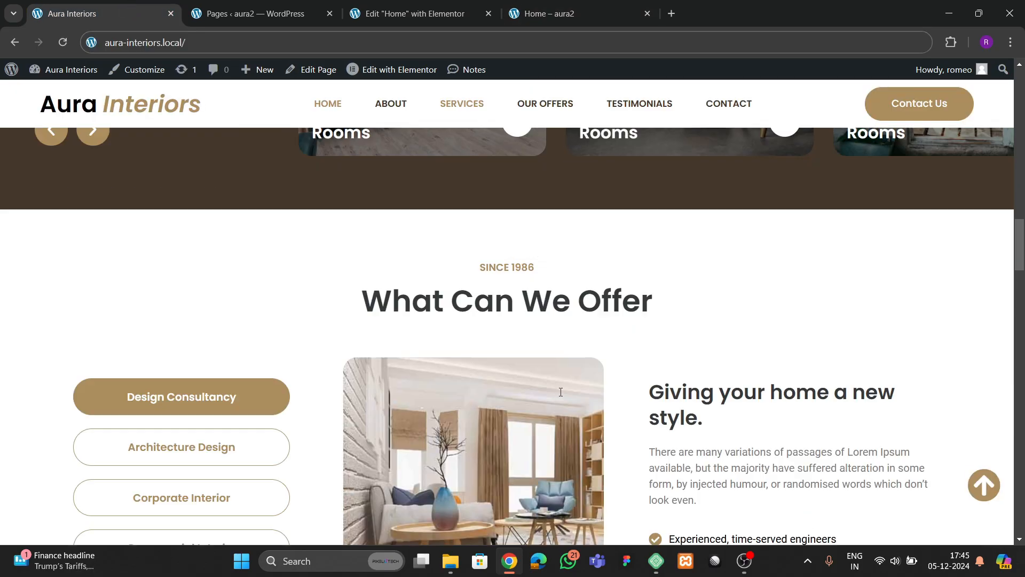
{"action": "scroll", "coordinate": [566, 373], "scroll_direction": "down", "scroll_amount": 4}
{"action": "scroll", "coordinate": [424, 268], "scroll_direction": "up", "scroll_amount": 2}
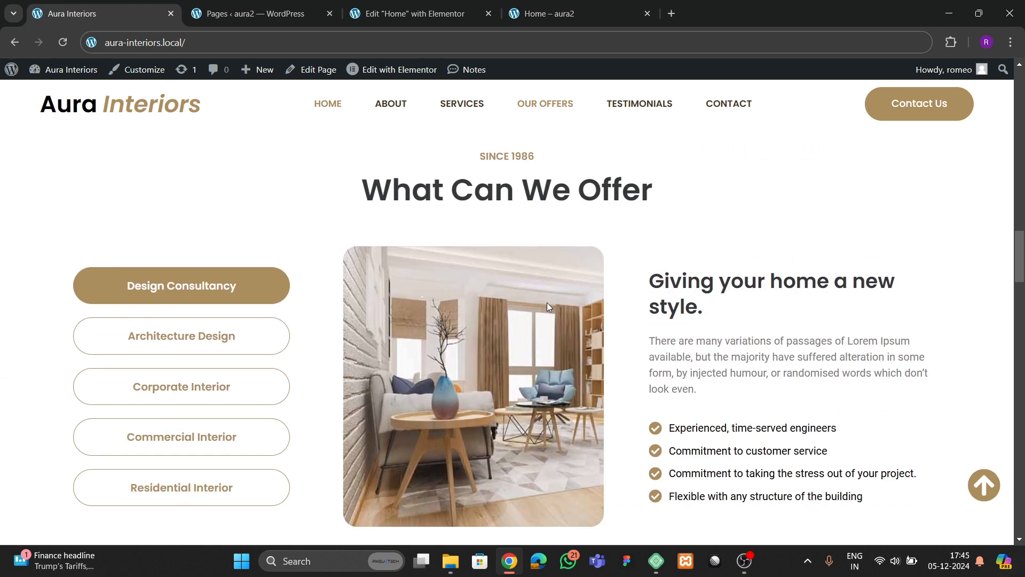
{"action": "left_click", "coordinate": [411, 13]}
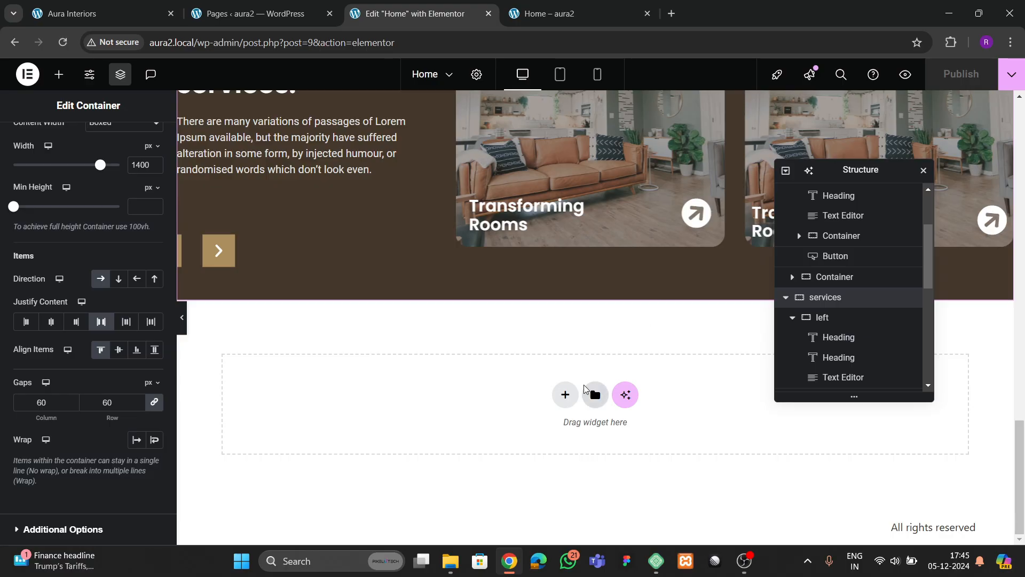
- Add a single-column Flexbox container below the services section, 1300 px wide
{"action": "left_click", "coordinate": [565, 394]}
{"action": "left_click", "coordinate": [555, 427]}
{"action": "left_click", "coordinate": [409, 424]}
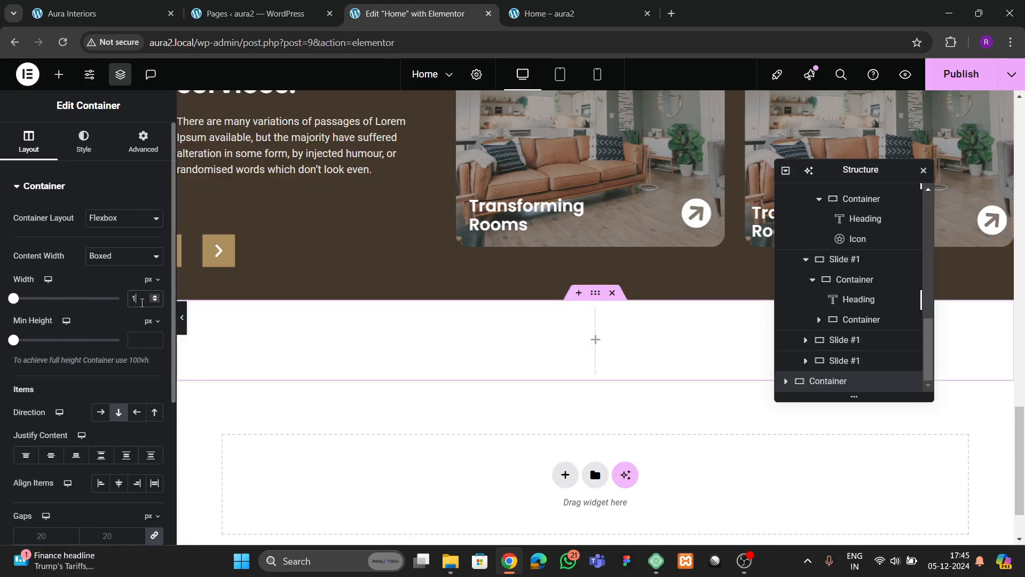
{"action": "left_click", "coordinate": [141, 302]}
{"action": "type", "text": "1300"}
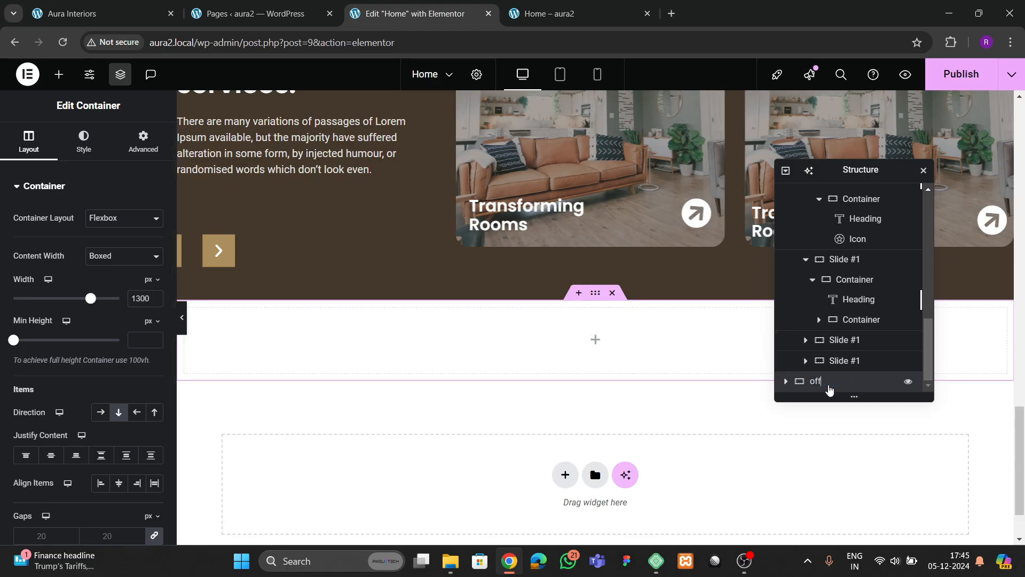
- Give the new container 80 px top and bottom padding, checking the live offers section
{"action": "left_click", "coordinate": [143, 141]}
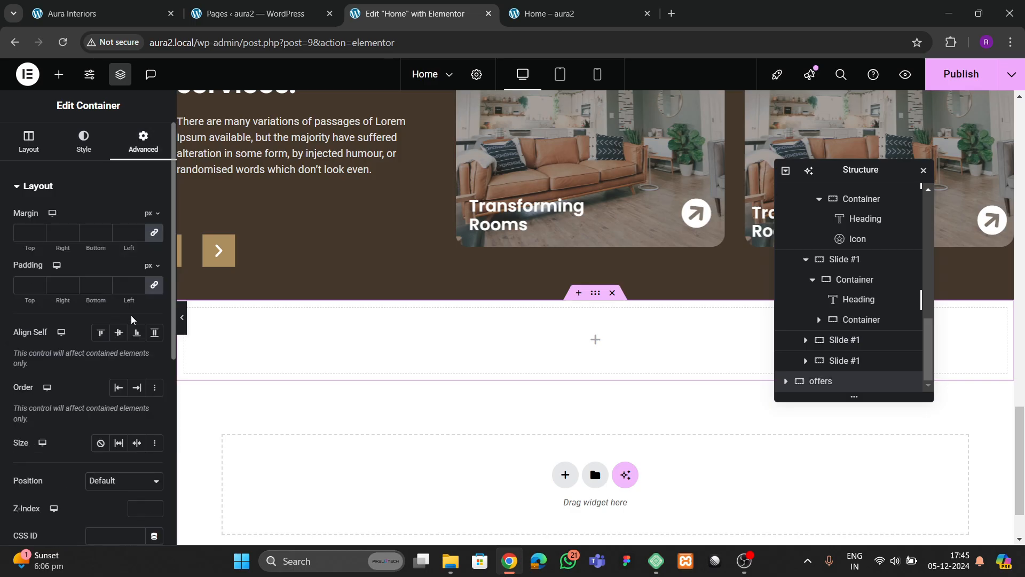
{"action": "left_click", "coordinate": [154, 285]}
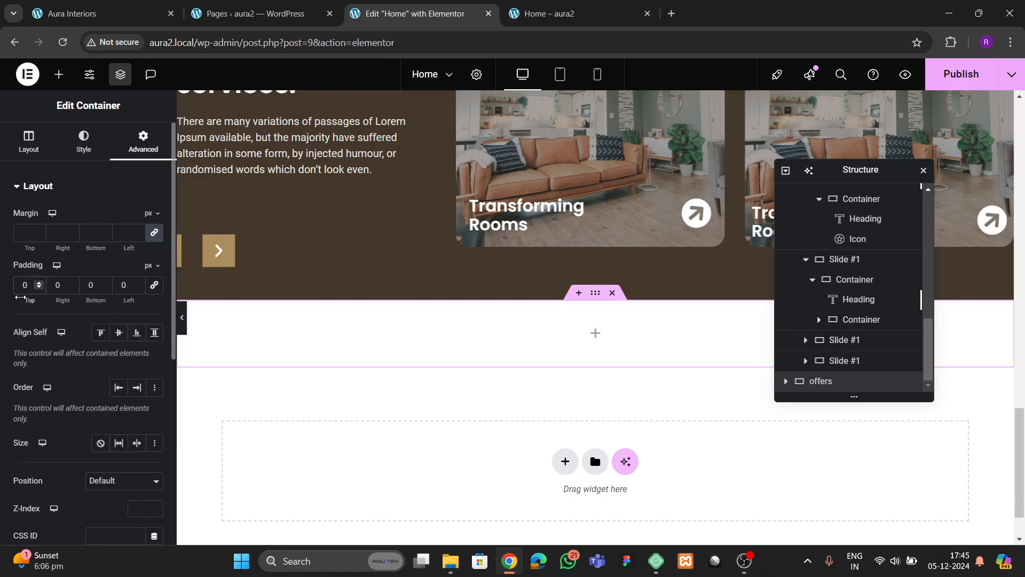
{"action": "type", "text": "8"}
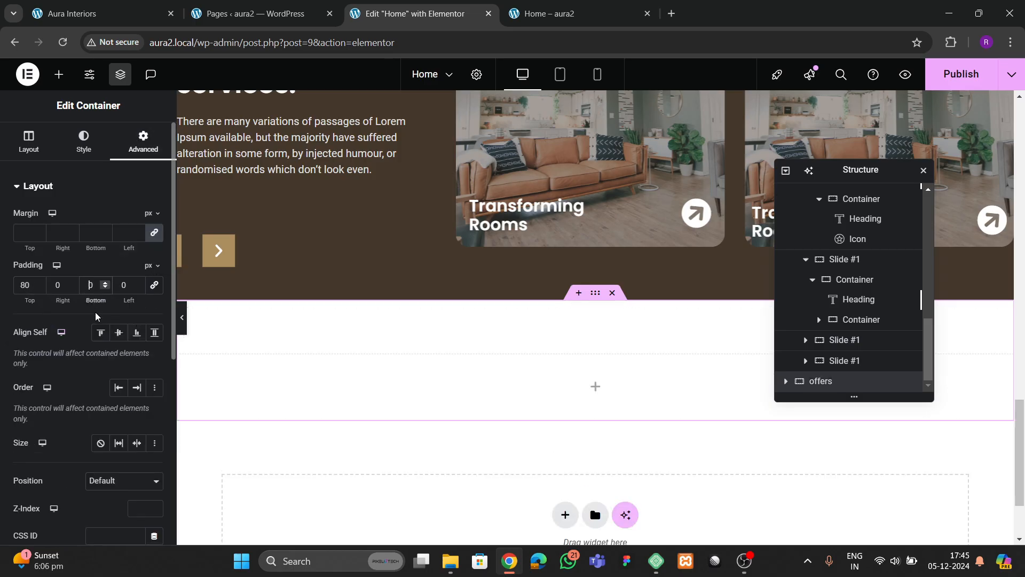
{"action": "left_click", "coordinate": [136, 16]}
{"action": "left_click", "coordinate": [382, 16]}
- Copy the WHAT WE DO heading into the empty offers container
{"action": "scroll", "coordinate": [301, 307], "scroll_direction": "up", "scroll_amount": 10}
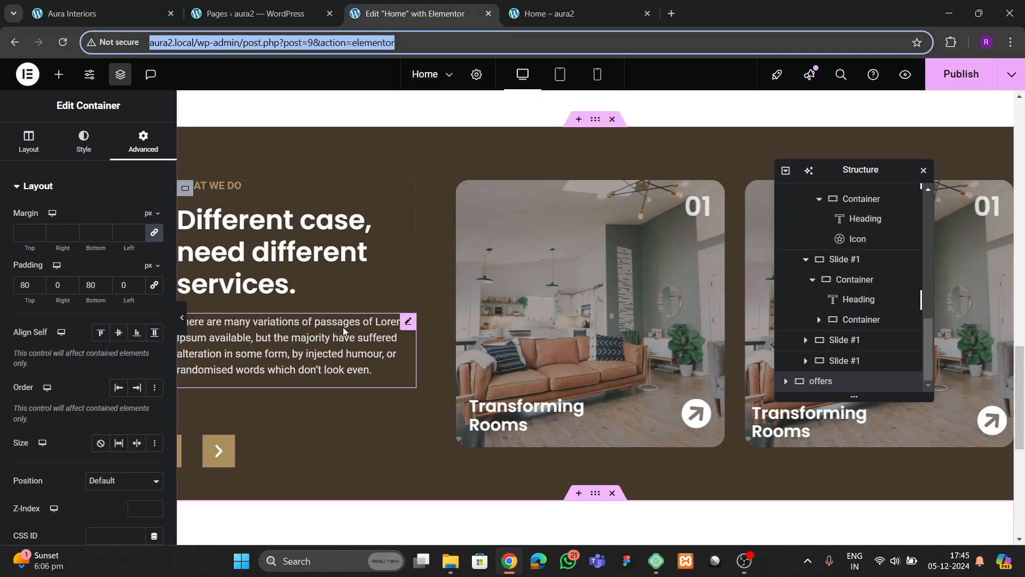
{"action": "right_click", "coordinate": [239, 265]}
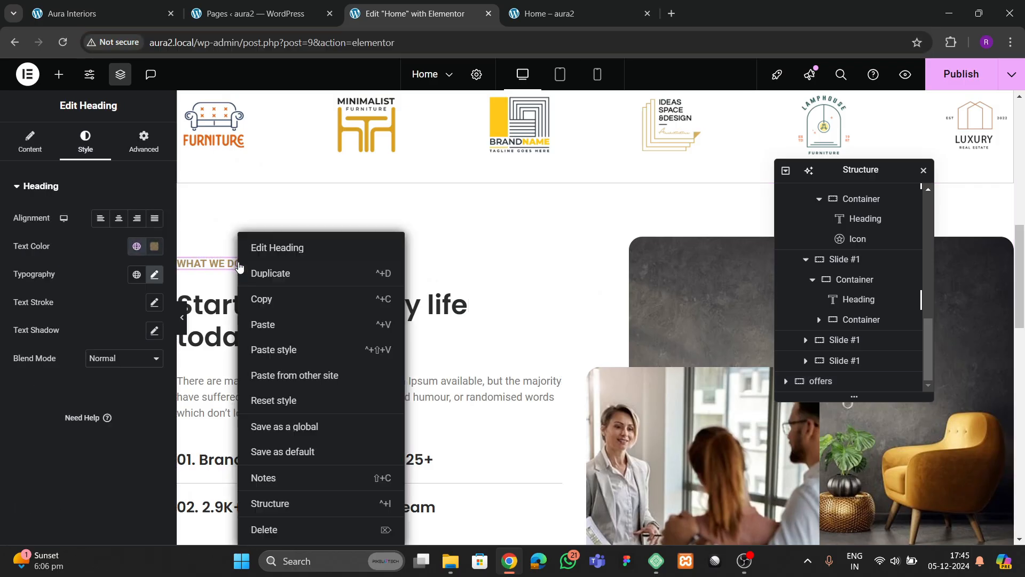
{"action": "left_click", "coordinate": [265, 299]}
{"action": "scroll", "coordinate": [446, 342], "scroll_direction": "down", "scroll_amount": 8}
{"action": "scroll", "coordinate": [446, 342], "scroll_direction": "down", "scroll_amount": 8}
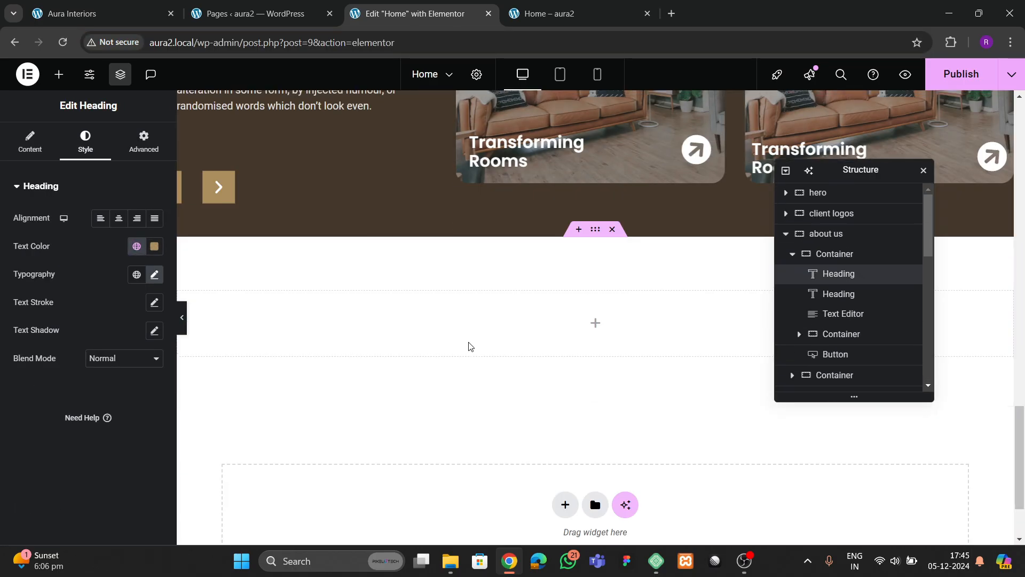
{"action": "right_click", "coordinate": [485, 316]}
{"action": "left_click", "coordinate": [525, 305]}
- Paste the 'Start your healthy life today with us' heading below the copied WHAT WE DO
{"action": "scroll", "coordinate": [412, 297], "scroll_direction": "up", "scroll_amount": 10}
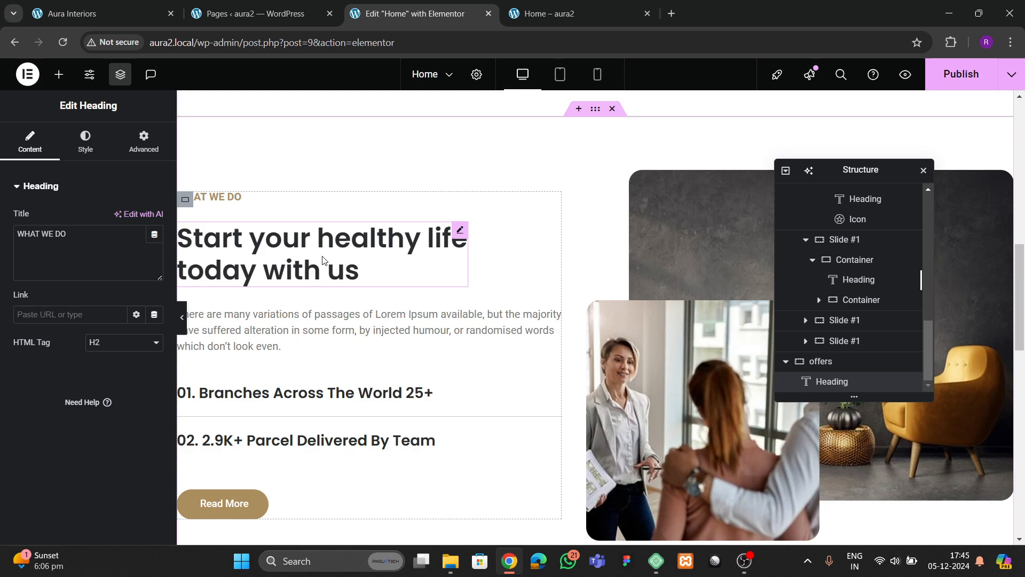
{"action": "right_click", "coordinate": [323, 267]}
{"action": "left_click", "coordinate": [398, 298]}
{"action": "scroll", "coordinate": [467, 354], "scroll_direction": "down", "scroll_amount": 10}
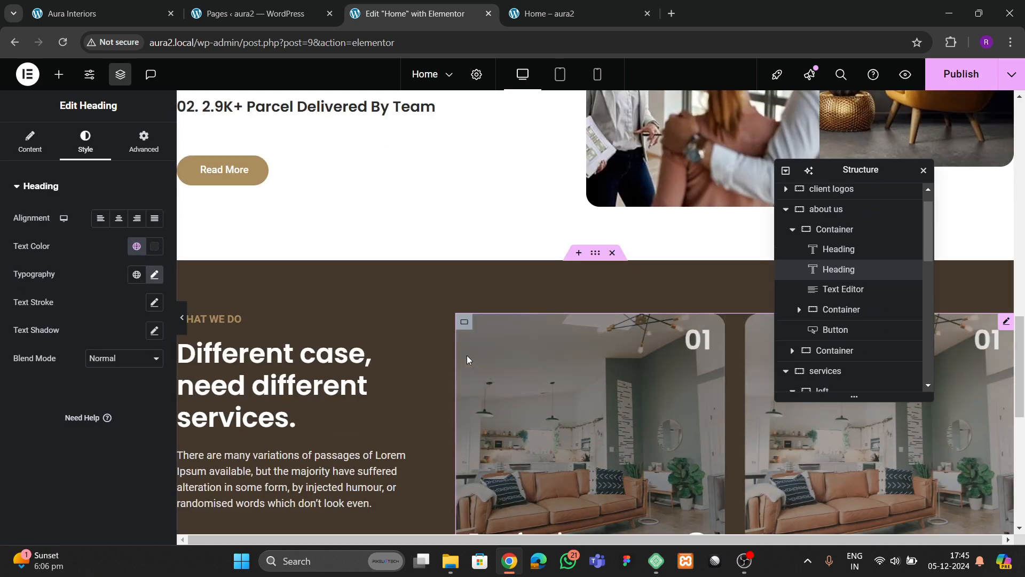
{"action": "right_click", "coordinate": [205, 297]}
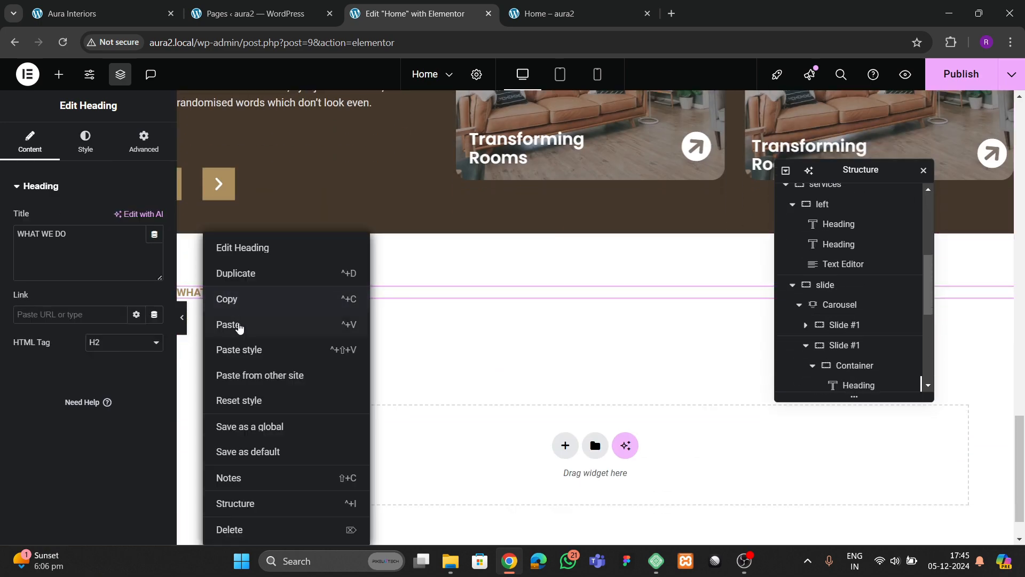
{"action": "left_click", "coordinate": [230, 322]}
{"action": "left_click", "coordinate": [594, 226]}
- Center the offers container's items and retype the main heading as 'What we offers'
{"action": "left_click", "coordinate": [30, 142]}
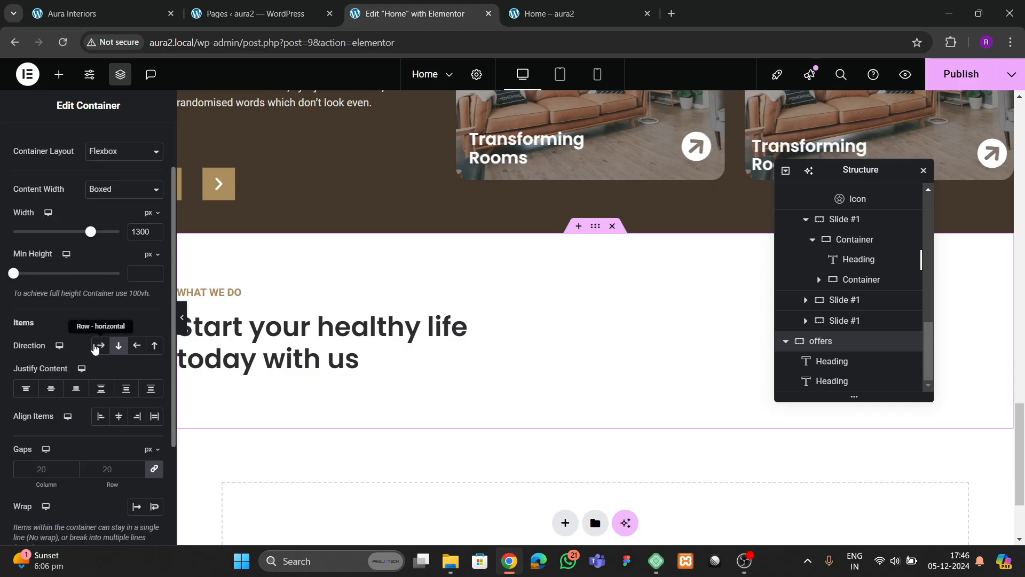
{"action": "scroll", "coordinate": [80, 299], "scroll_direction": "down", "scroll_amount": 2}
{"action": "left_click", "coordinate": [118, 349]}
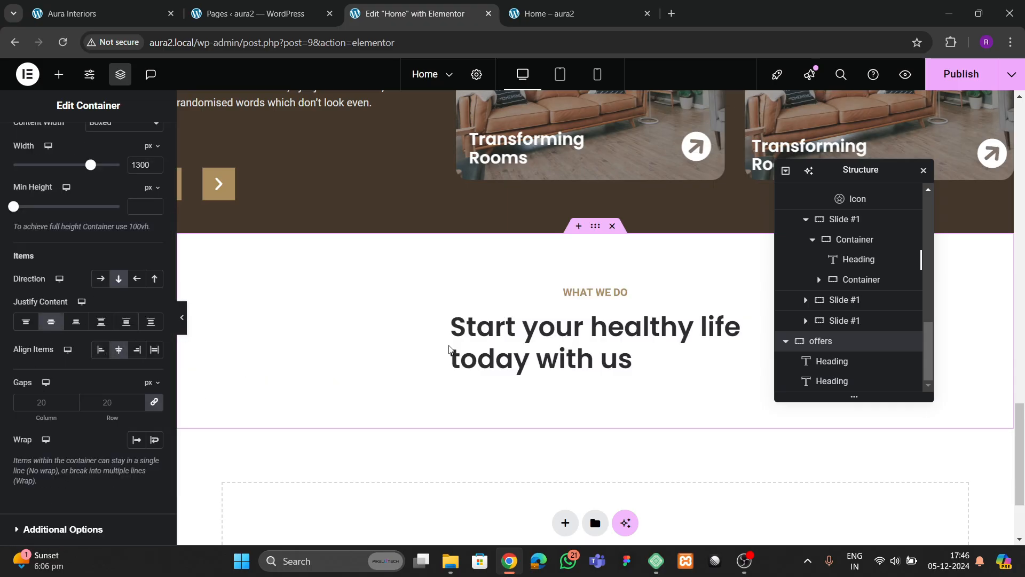
{"action": "left_click", "coordinate": [587, 359]}
{"action": "left_click", "coordinate": [46, 235]}
{"action": "key", "text": "ctrl+a"}
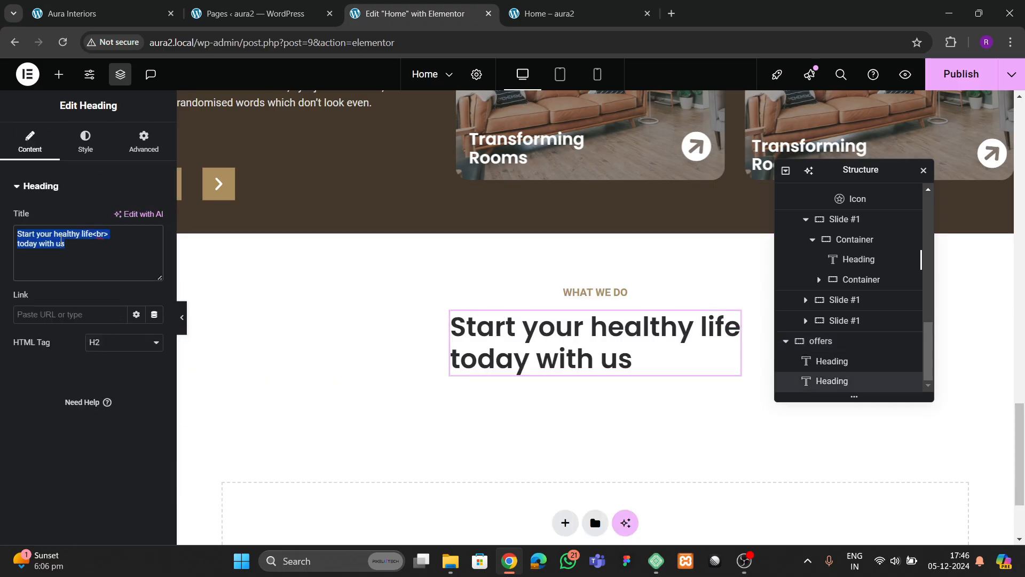
{"action": "key", "text": "BackSpace"}
{"action": "type", "text": "What "}
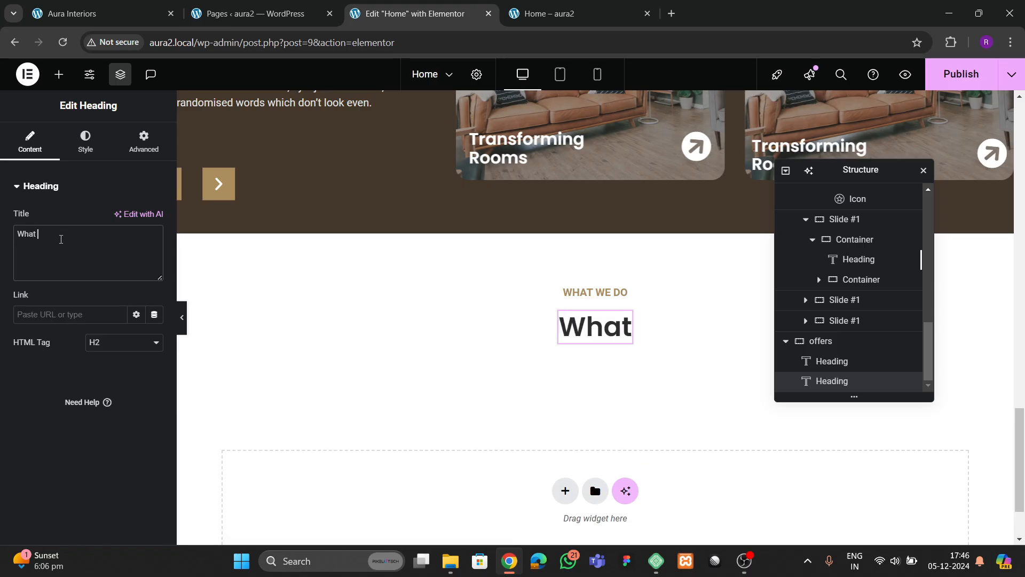
{"action": "type", "text": "we offers"}
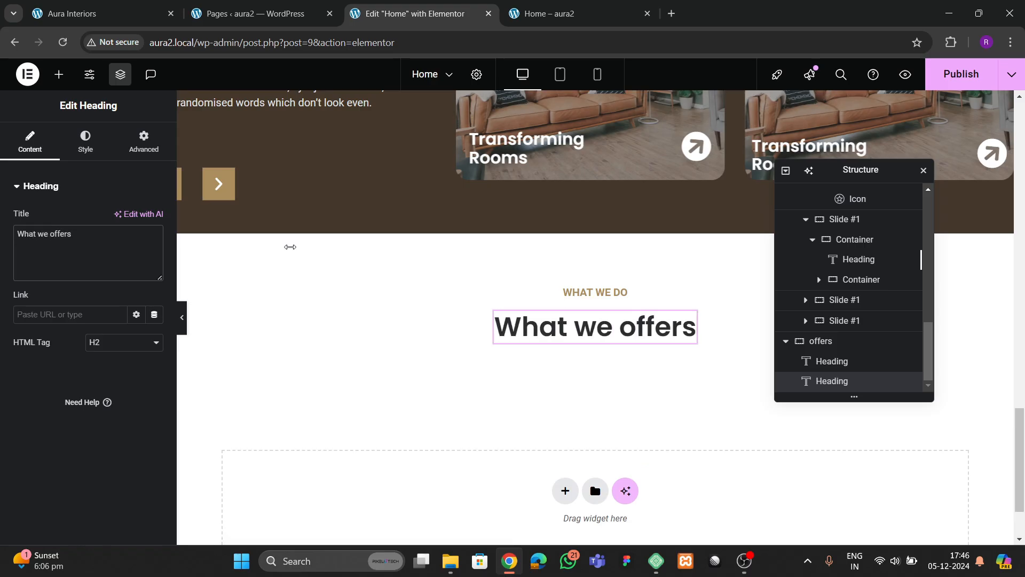
- Replace the heading text with 'What Can We Offer' copied from the live site
{"action": "left_click", "coordinate": [594, 239]}
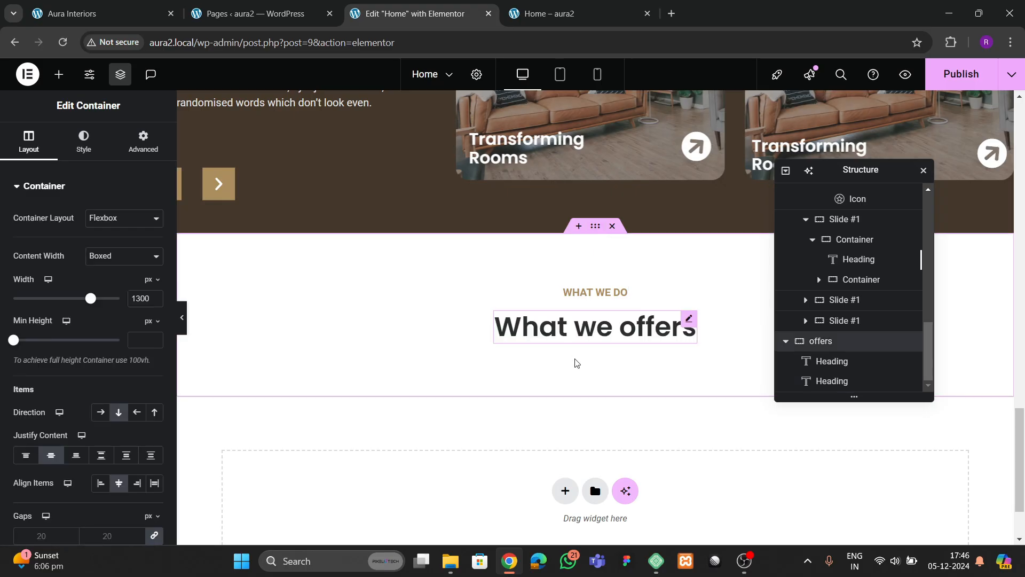
{"action": "left_click", "coordinate": [104, 16]}
{"action": "left_click_drag", "start_coordinate": [378, 193], "coordinate": [730, 185]}
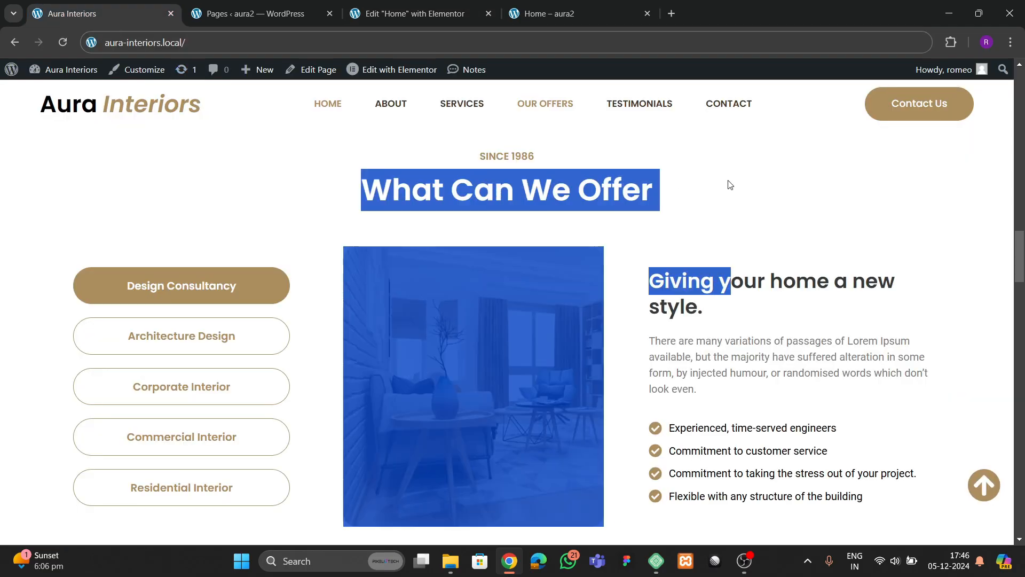
{"action": "left_click", "coordinate": [453, 203]}
{"action": "left_click_drag", "start_coordinate": [357, 197], "coordinate": [662, 188]}
{"action": "left_click", "coordinate": [411, 14]}
{"action": "left_click", "coordinate": [688, 324]}
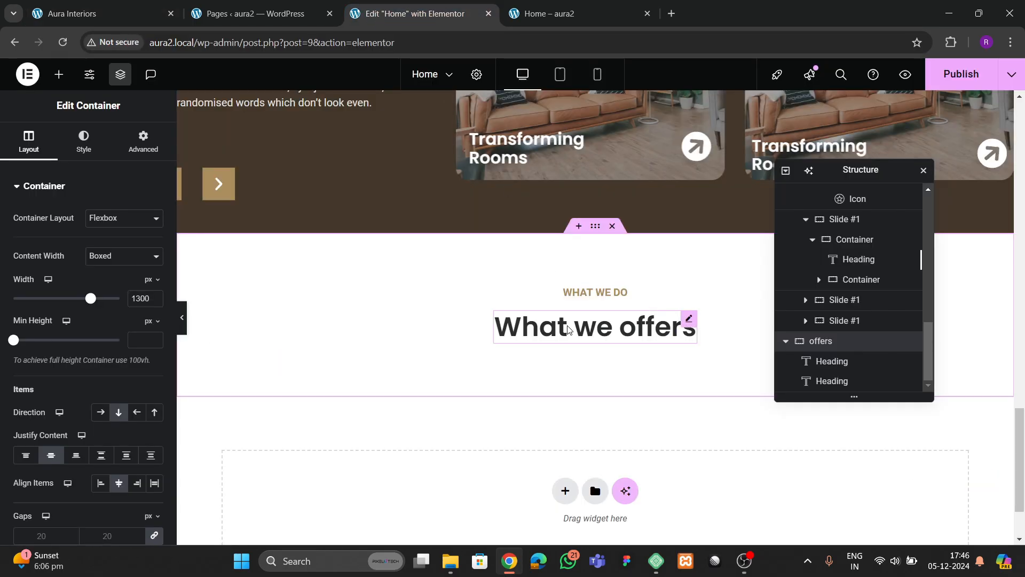
{"action": "key", "text": "ctrl+v"}
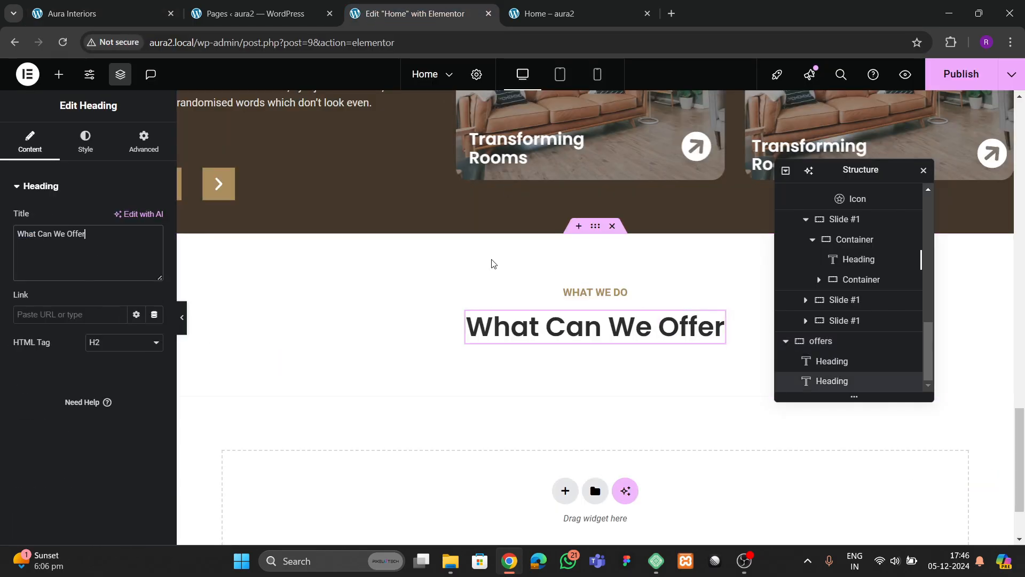
- Search the elements for 'tabs' and drop a Tabs widget beneath the heading
{"action": "left_click", "coordinate": [101, 13]}
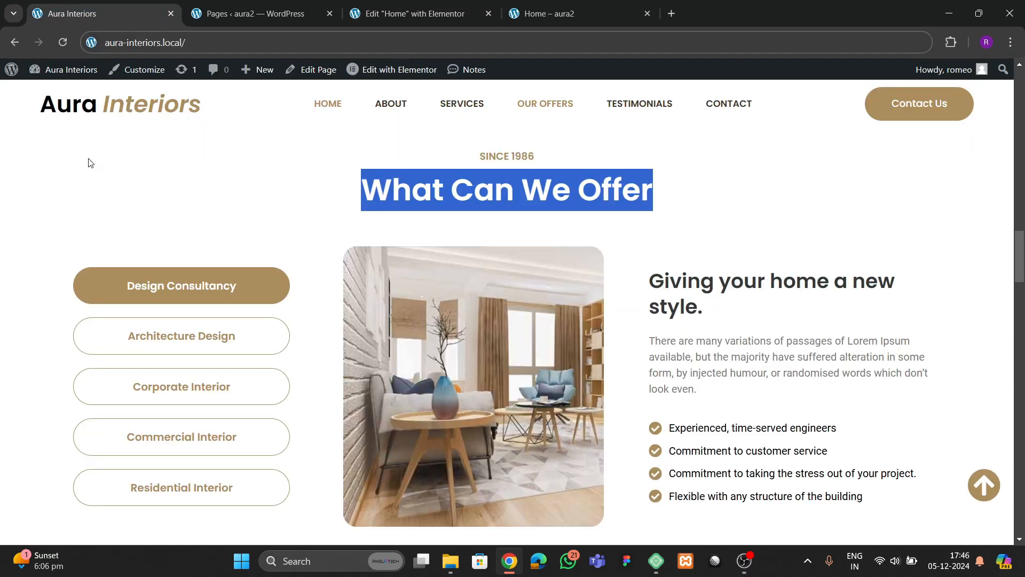
{"action": "left_click", "coordinate": [378, 21]}
{"action": "left_click", "coordinate": [58, 74]}
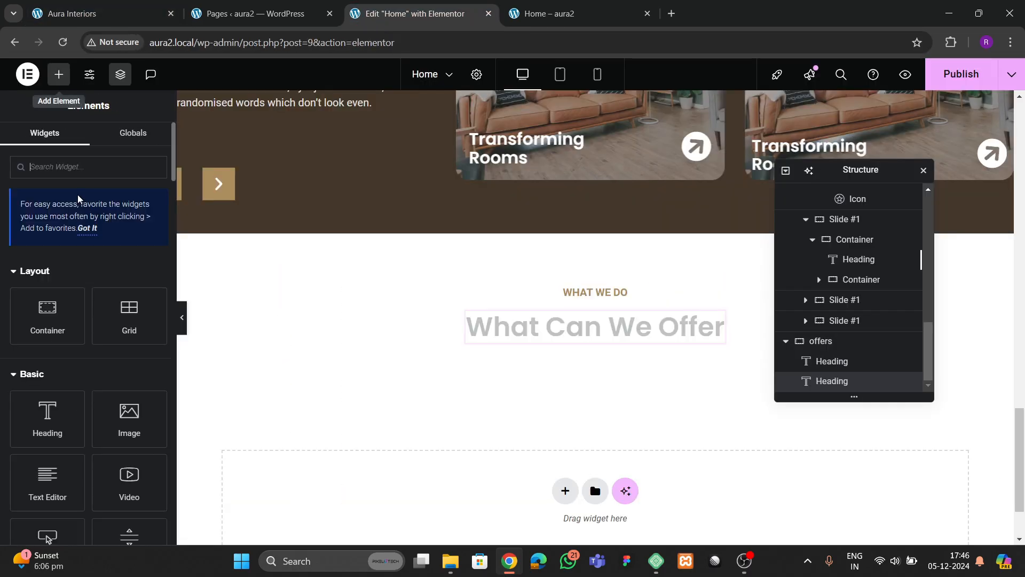
{"action": "type", "text": "tabs"}
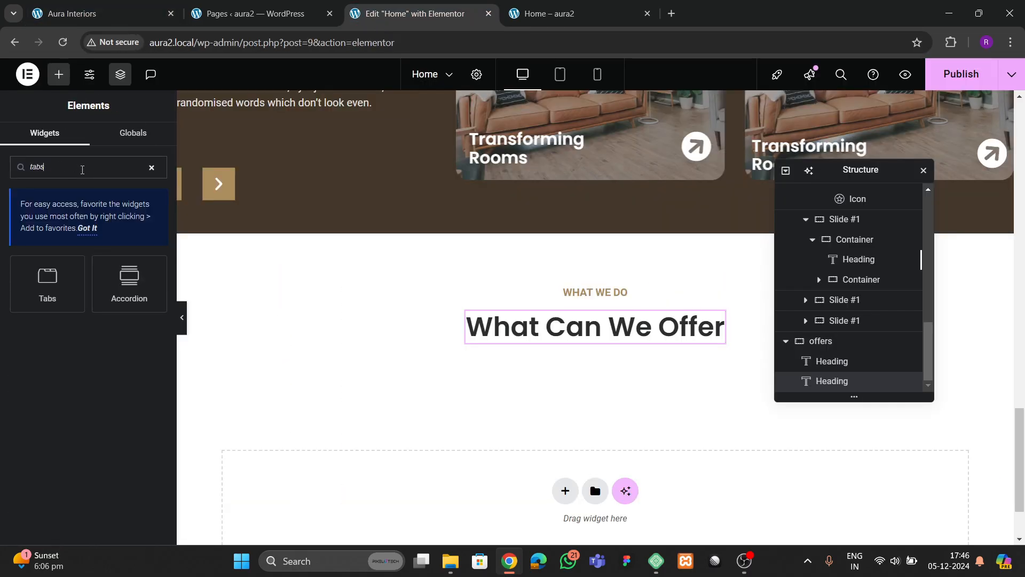
{"action": "left_click_drag", "start_coordinate": [59, 289], "coordinate": [502, 347]}
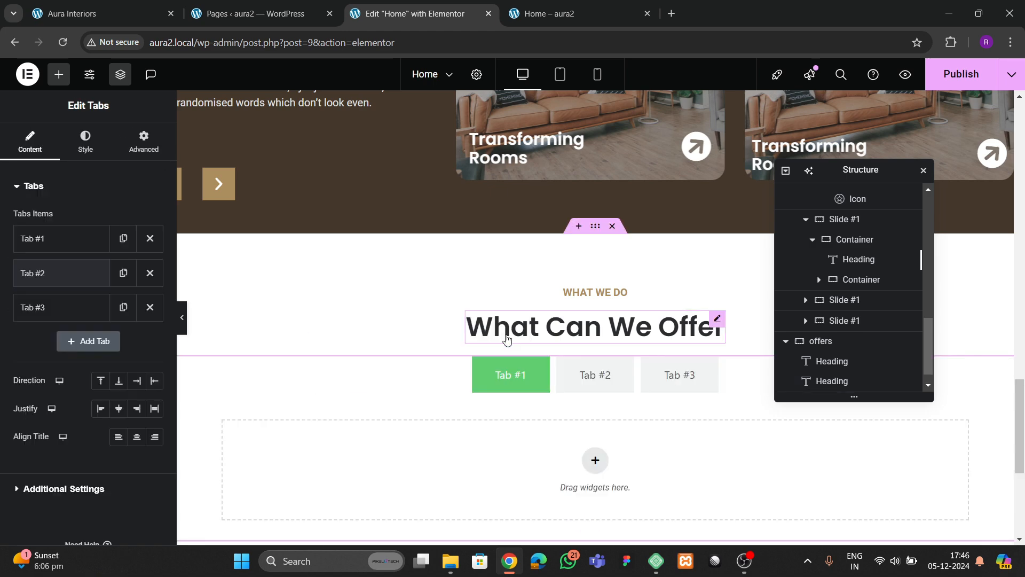
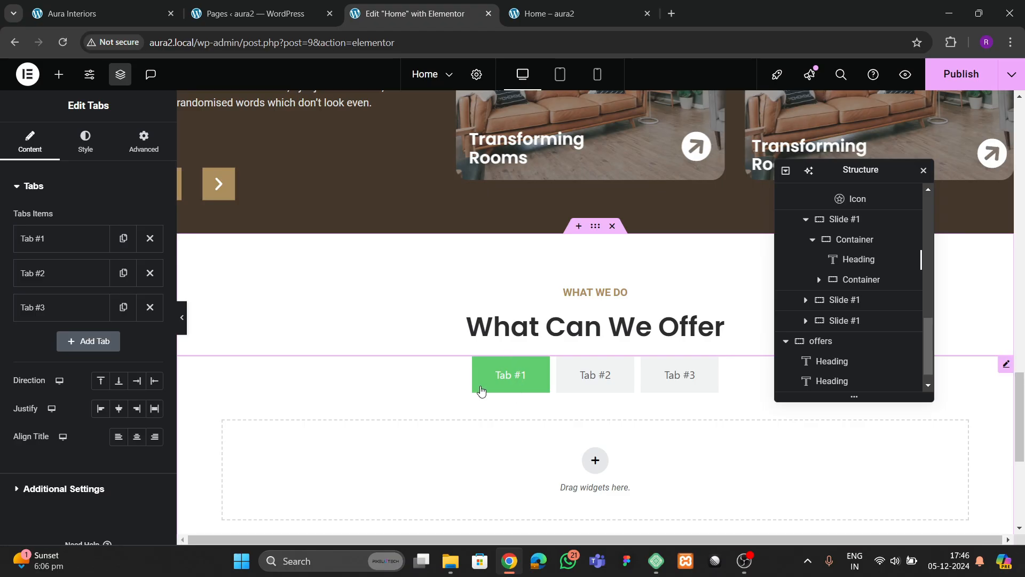
- Stack the offers tabs vertically on the left and publish the page
{"action": "left_click", "coordinate": [154, 380]}
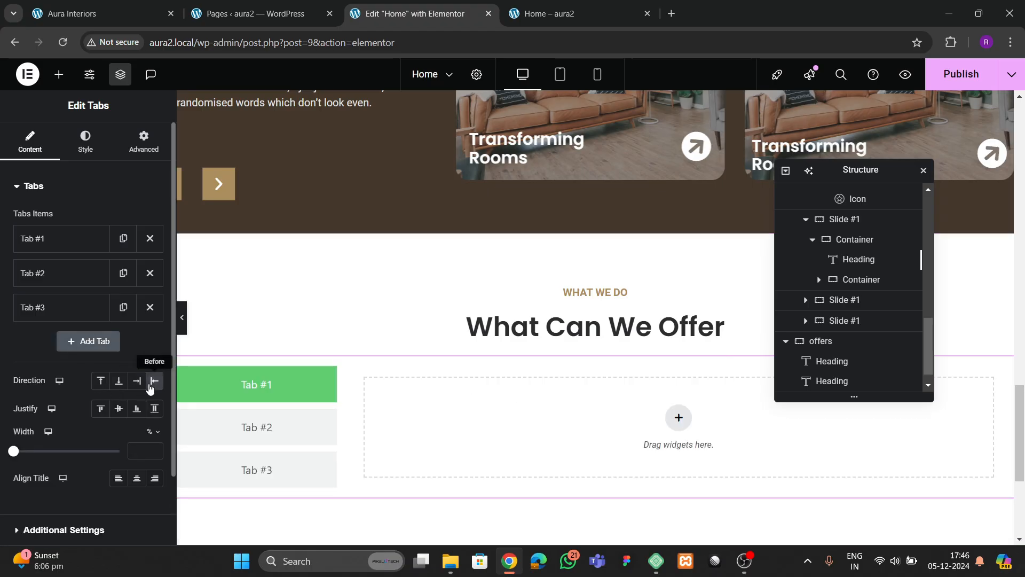
{"action": "scroll", "coordinate": [355, 396], "scroll_direction": "down", "scroll_amount": 2}
{"action": "left_click", "coordinate": [956, 75]}
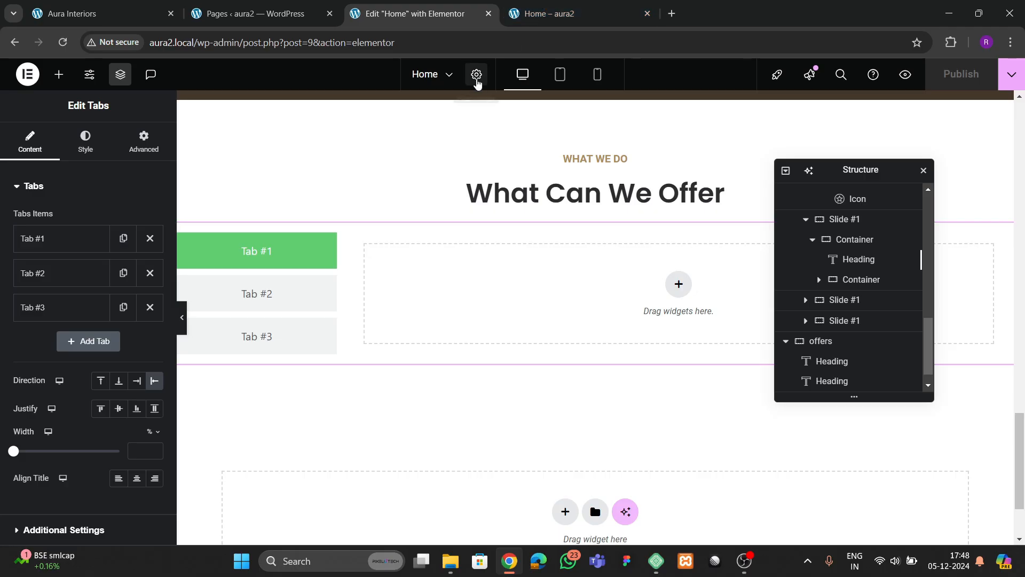
- Compare the published tabs with the live Aura Interiors offers section
{"action": "left_click", "coordinate": [209, 15]}
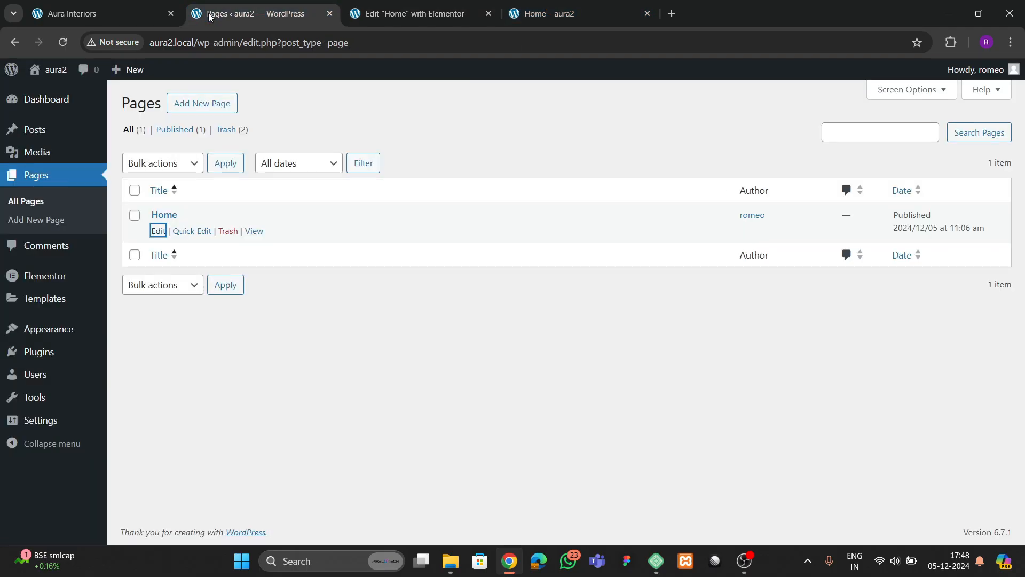
{"action": "left_click", "coordinate": [105, 16]}
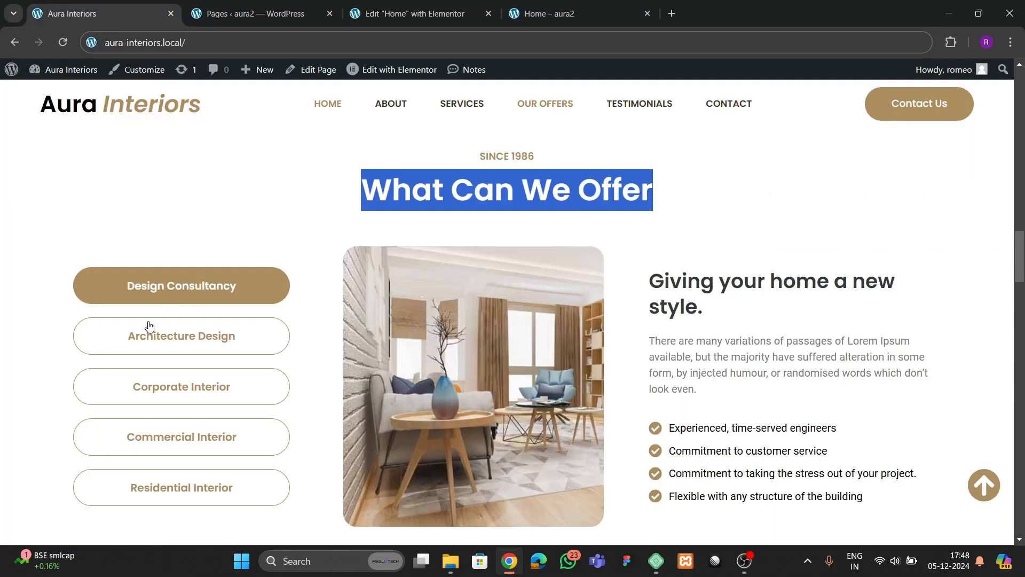
{"action": "left_click", "coordinate": [386, 16]}
{"action": "left_click", "coordinate": [129, 16]}
{"action": "left_click", "coordinate": [406, 14]}
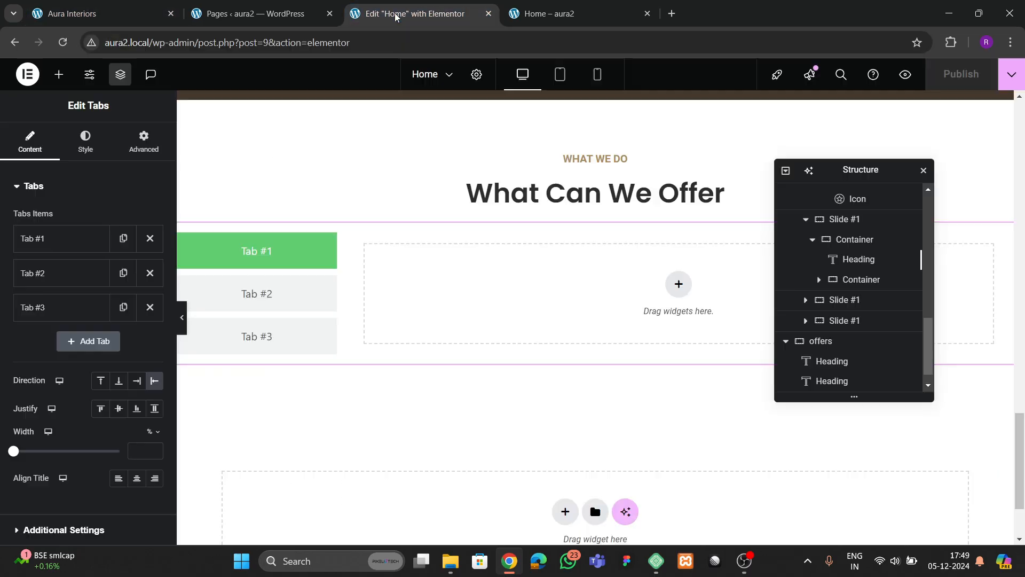
- Retitle Tab #1 'Design Consultancy' and delete Tab #2 and Tab #3
{"action": "left_click", "coordinate": [61, 238]}
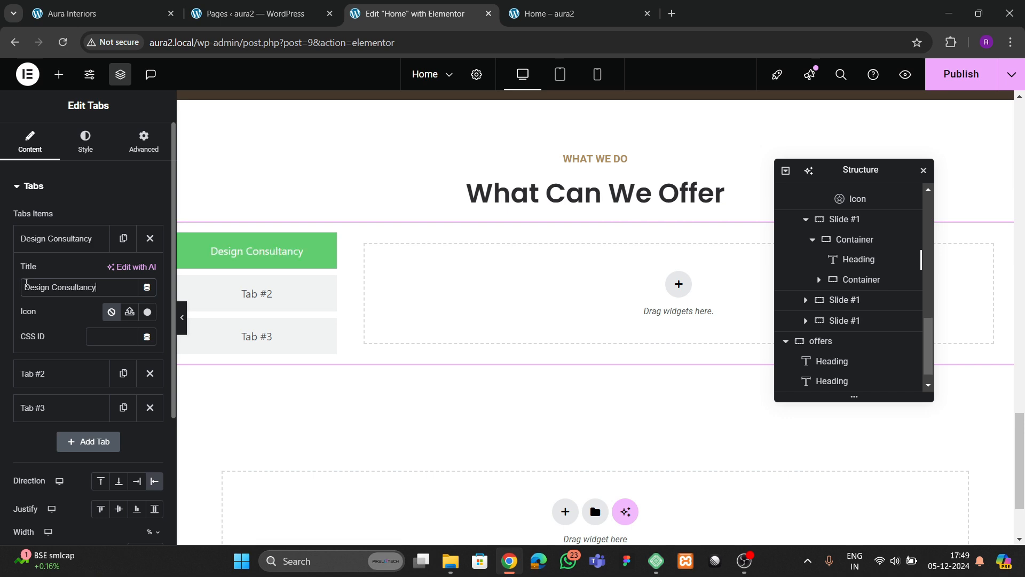
{"action": "left_click", "coordinate": [48, 243]}
{"action": "left_click", "coordinate": [150, 273]}
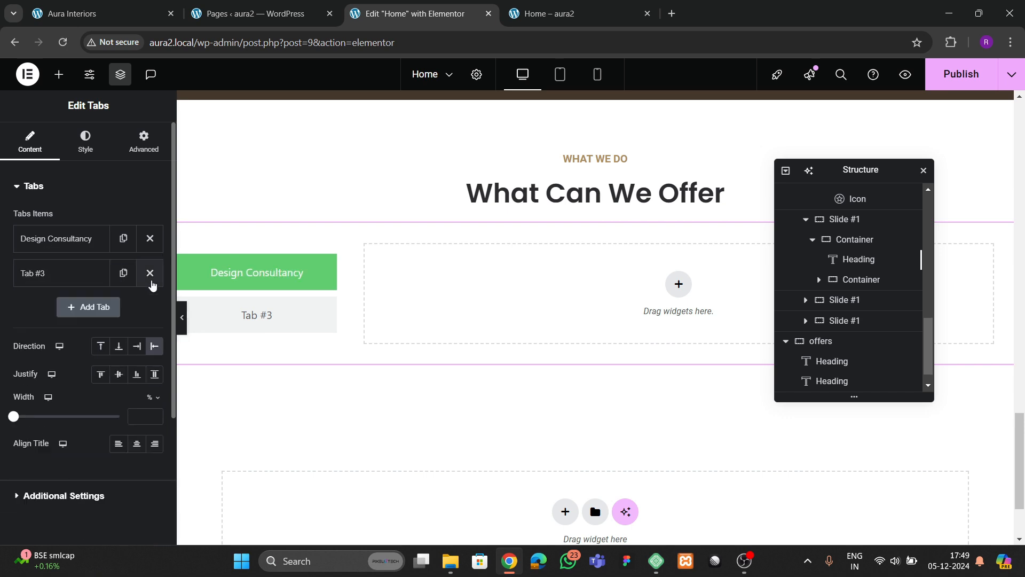
{"action": "left_click", "coordinate": [149, 273]}
- Duplicate the Design Consultancy tab until there are six identical tabs
{"action": "left_click", "coordinate": [150, 238]}
{"action": "left_click", "coordinate": [123, 273]}
{"action": "left_click", "coordinate": [123, 307]}
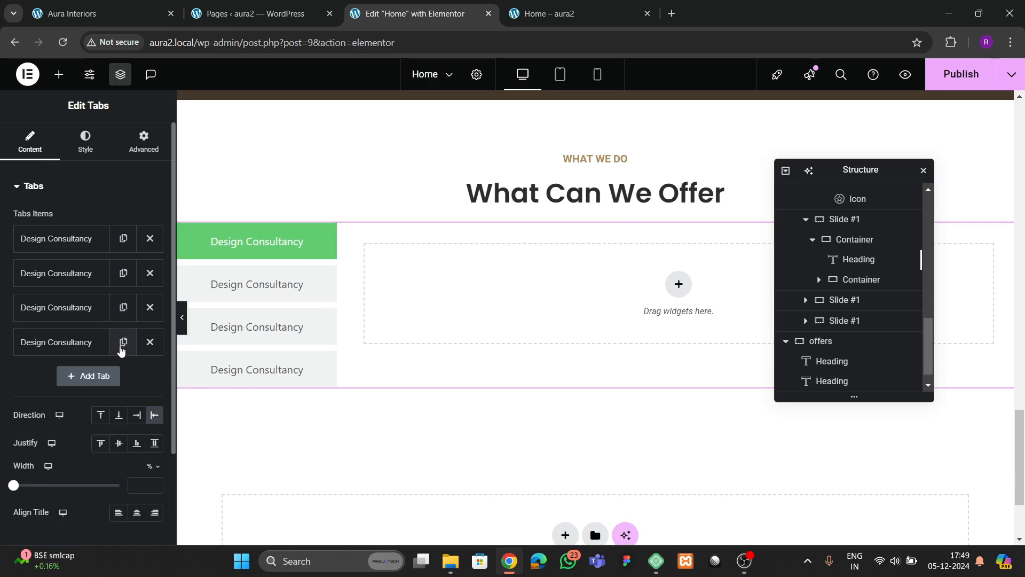
{"action": "left_click", "coordinate": [123, 342]}
{"action": "left_click", "coordinate": [127, 376]}
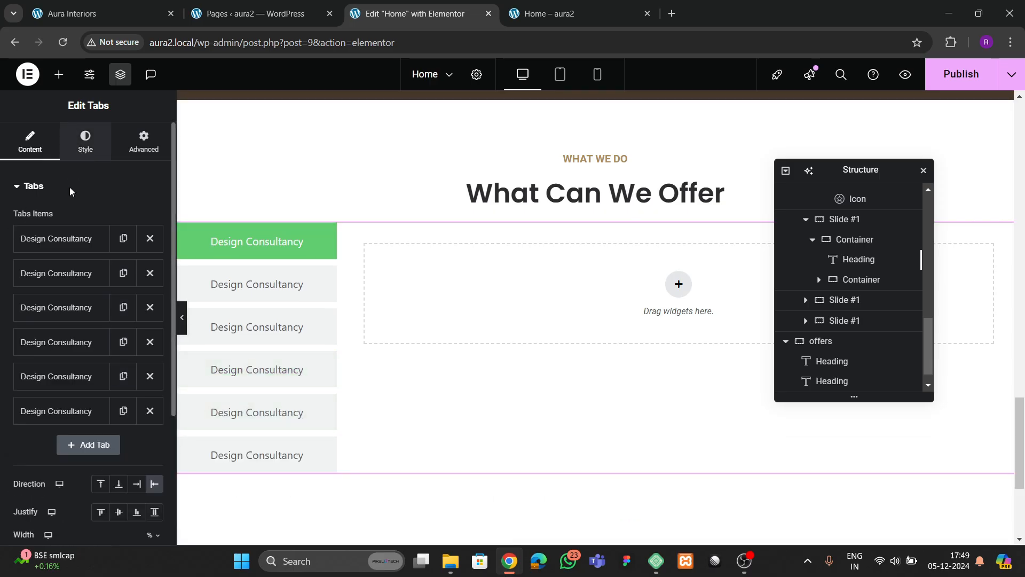
{"action": "scroll", "coordinate": [58, 335], "scroll_direction": "down", "scroll_amount": 3}
{"action": "left_click", "coordinate": [53, 446]}
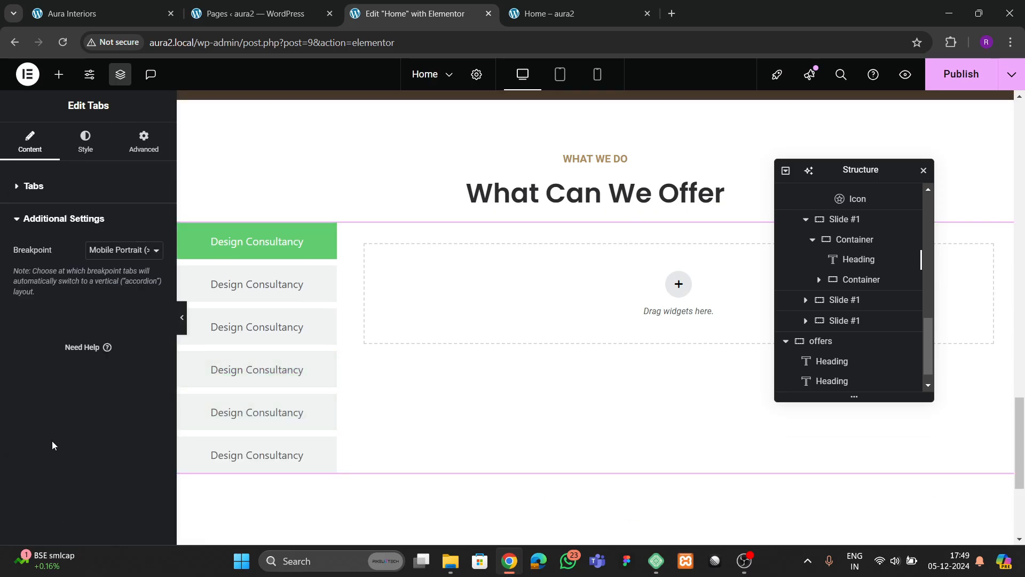
- Give the tabs a classic white (#FFFFFF) background
{"action": "left_click", "coordinate": [80, 144]}
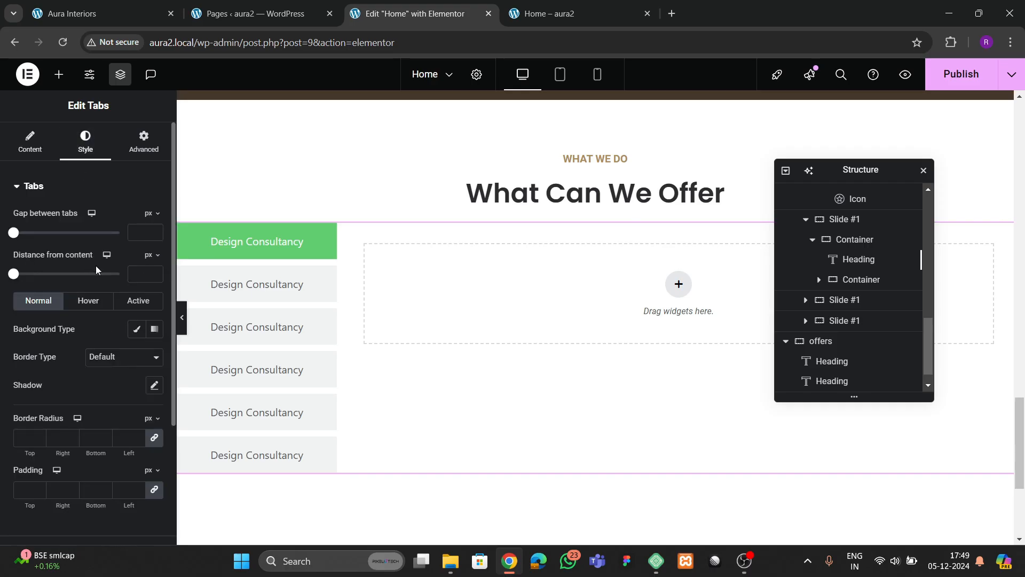
{"action": "scroll", "coordinate": [95, 265], "scroll_direction": "down", "scroll_amount": 2}
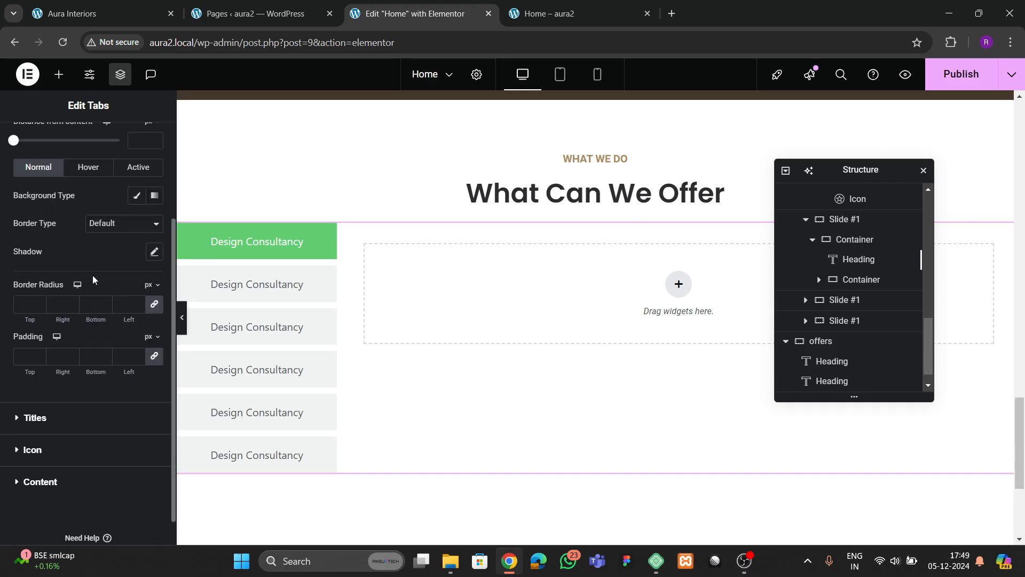
{"action": "scroll", "coordinate": [52, 193], "scroll_direction": "up", "scroll_amount": 2}
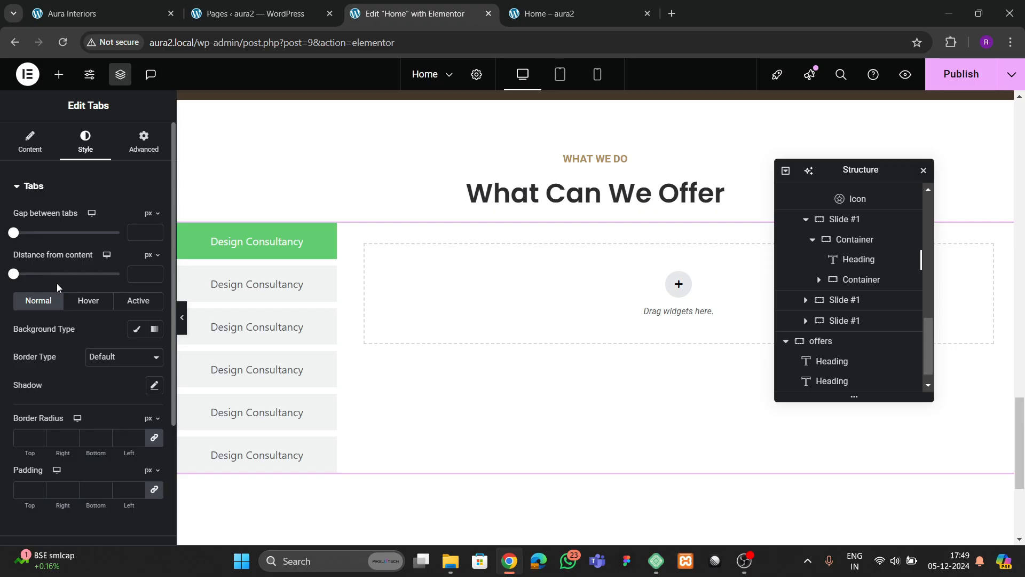
{"action": "left_click", "coordinate": [142, 332]}
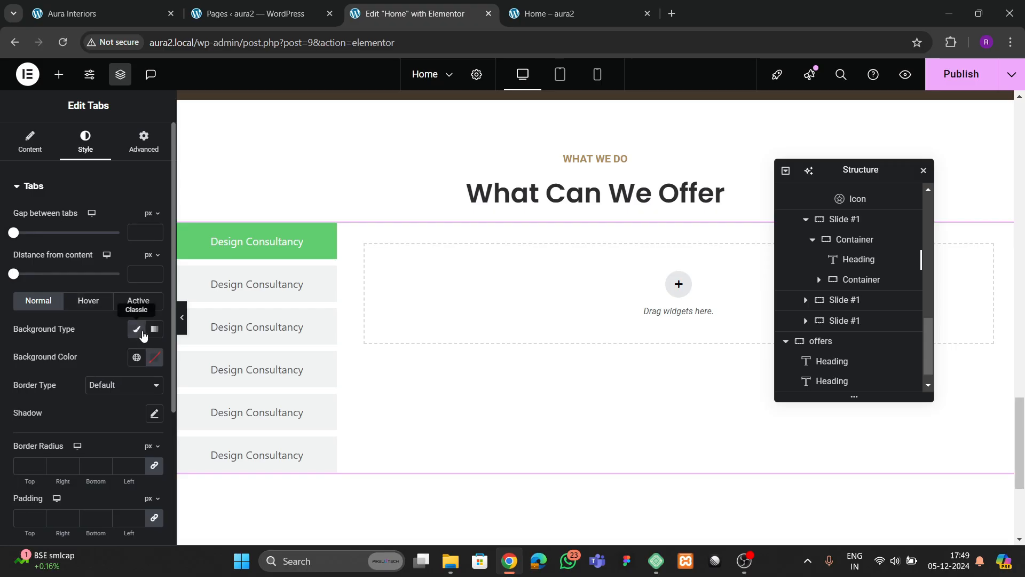
{"action": "left_click", "coordinate": [129, 16]}
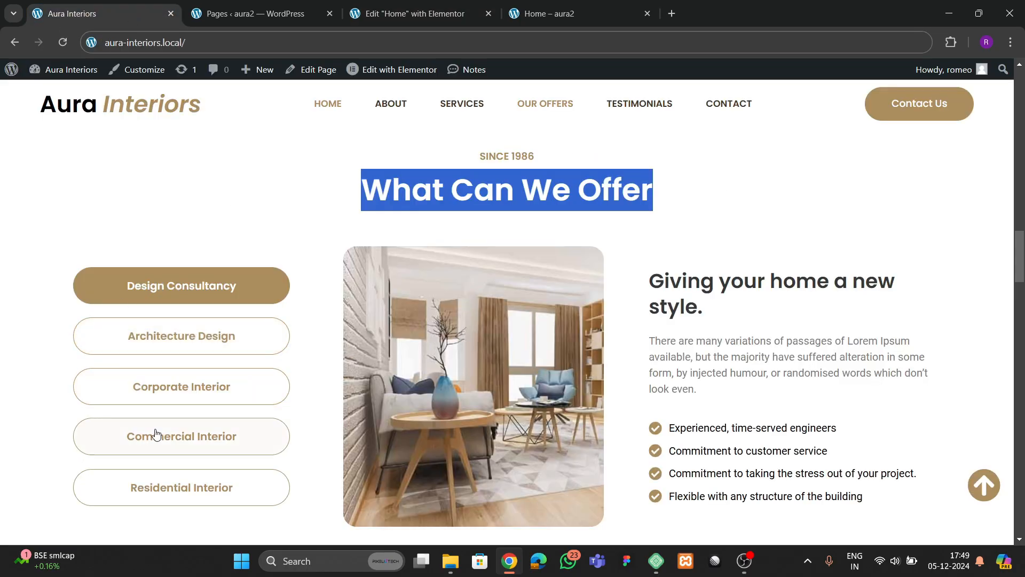
{"action": "left_click", "coordinate": [371, 16]}
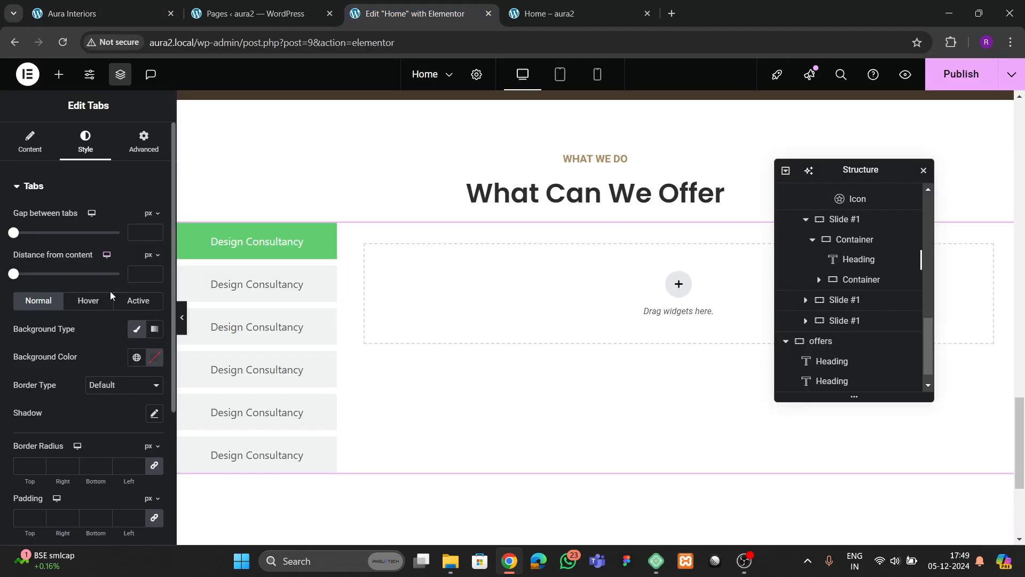
{"action": "left_click", "coordinate": [150, 358]}
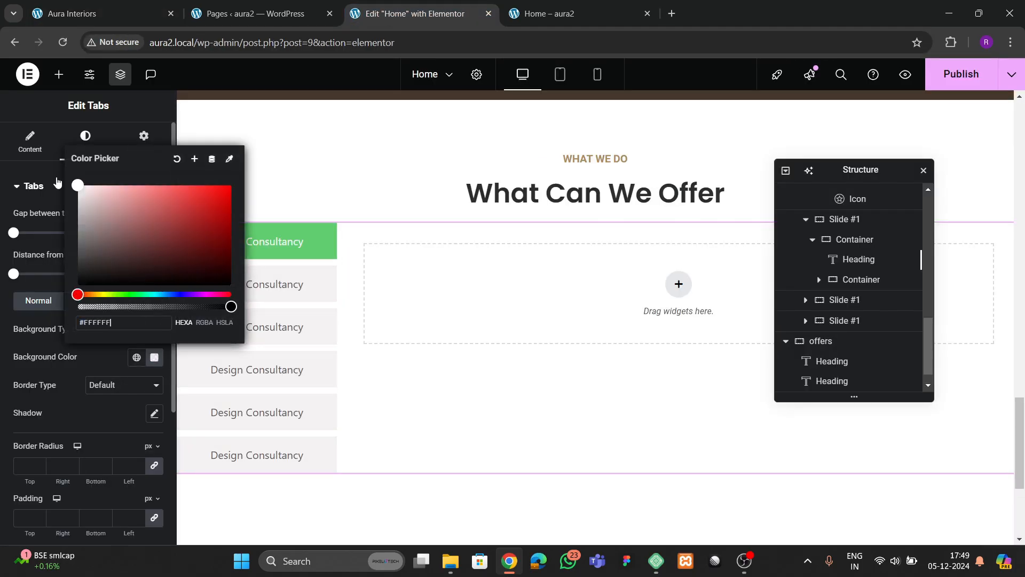
{"action": "left_click", "coordinate": [116, 373]}
{"action": "left_click", "coordinate": [150, 360]}
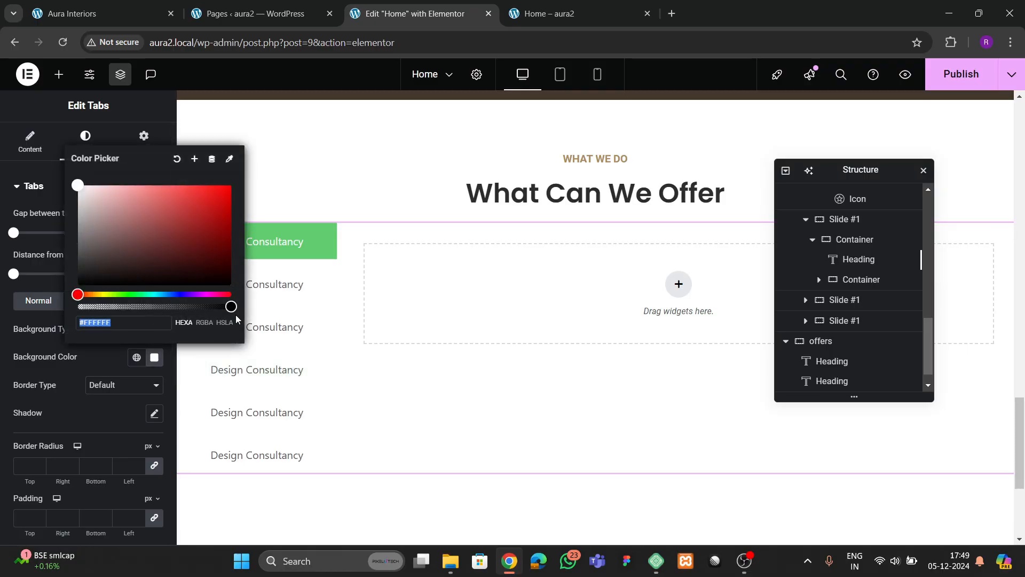
{"action": "left_click", "coordinate": [137, 357]}
{"action": "left_click", "coordinate": [83, 360]}
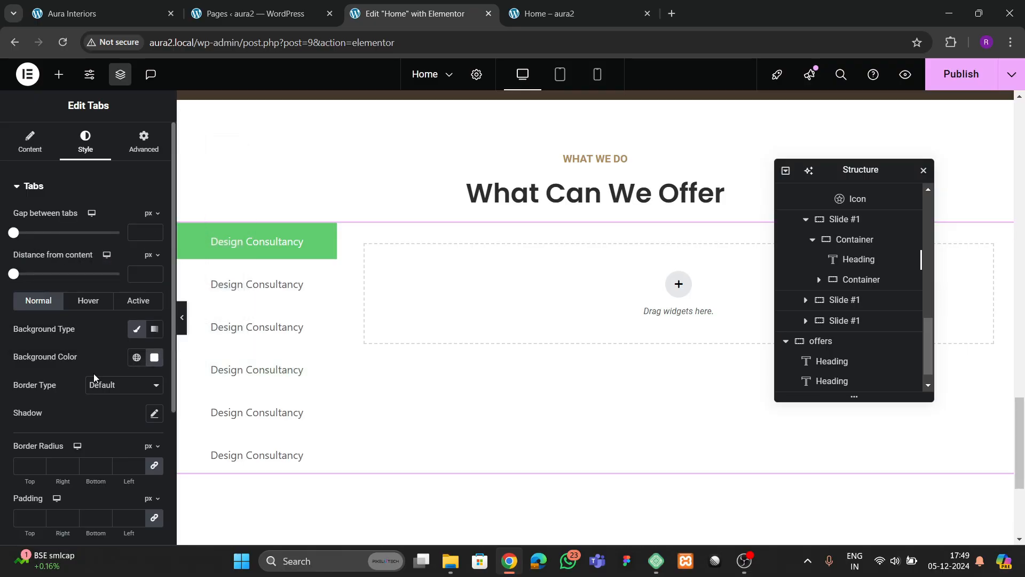
- Add a solid theme 2 tan border with 100 border radius for pill-shaped tabs
{"action": "scroll", "coordinate": [89, 350], "scroll_direction": "down", "scroll_amount": 1}
{"action": "left_click", "coordinate": [120, 318]}
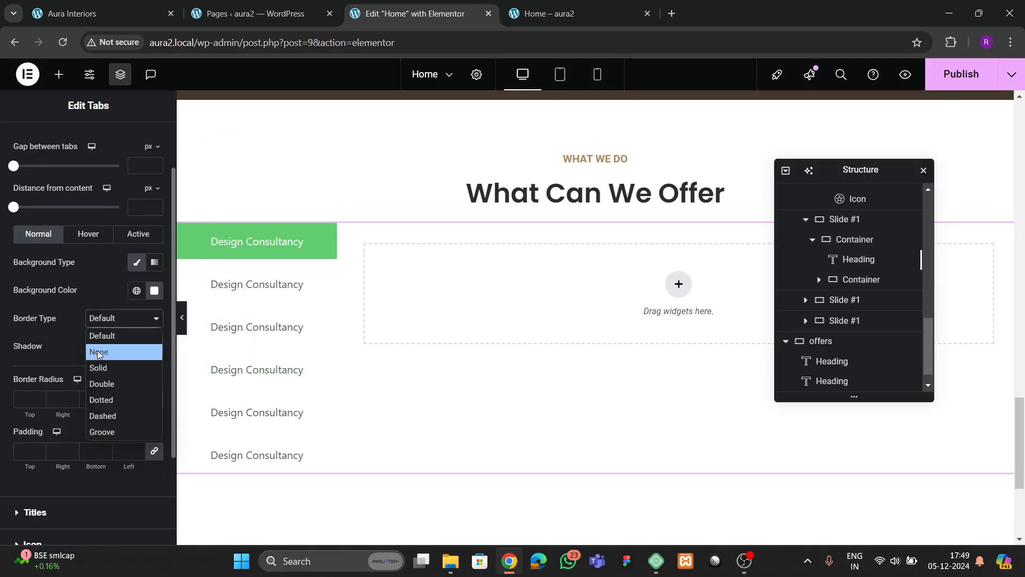
{"action": "left_click", "coordinate": [98, 350]}
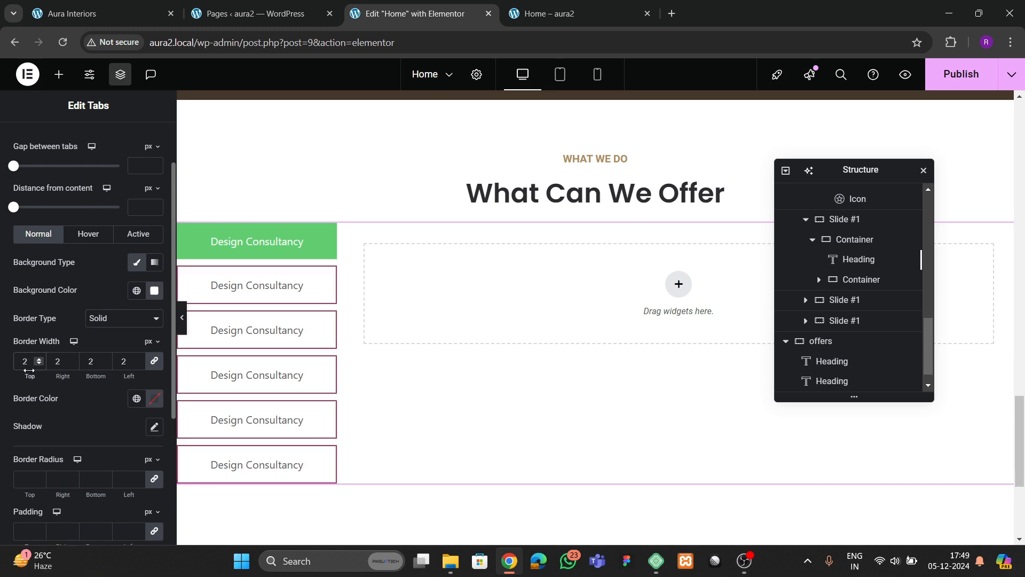
{"action": "left_click", "coordinate": [136, 398]}
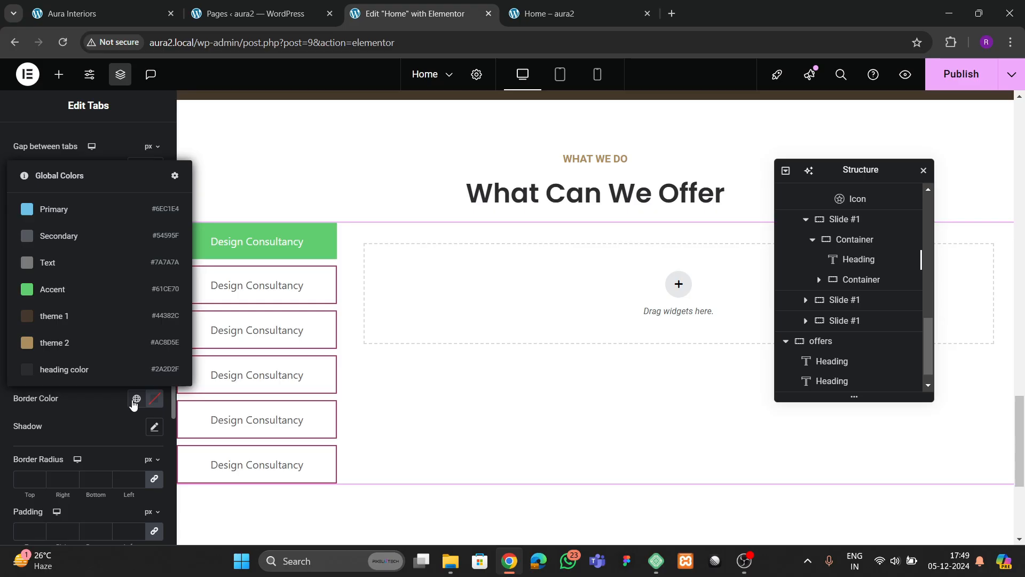
{"action": "left_click", "coordinate": [85, 335]}
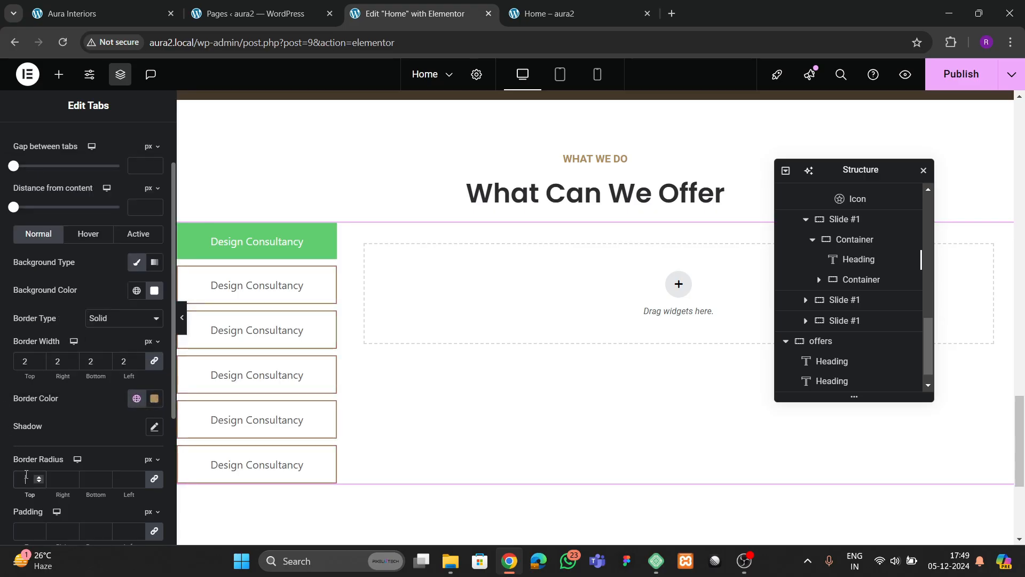
{"action": "left_click", "coordinate": [26, 474]}
{"action": "type", "text": "100"}
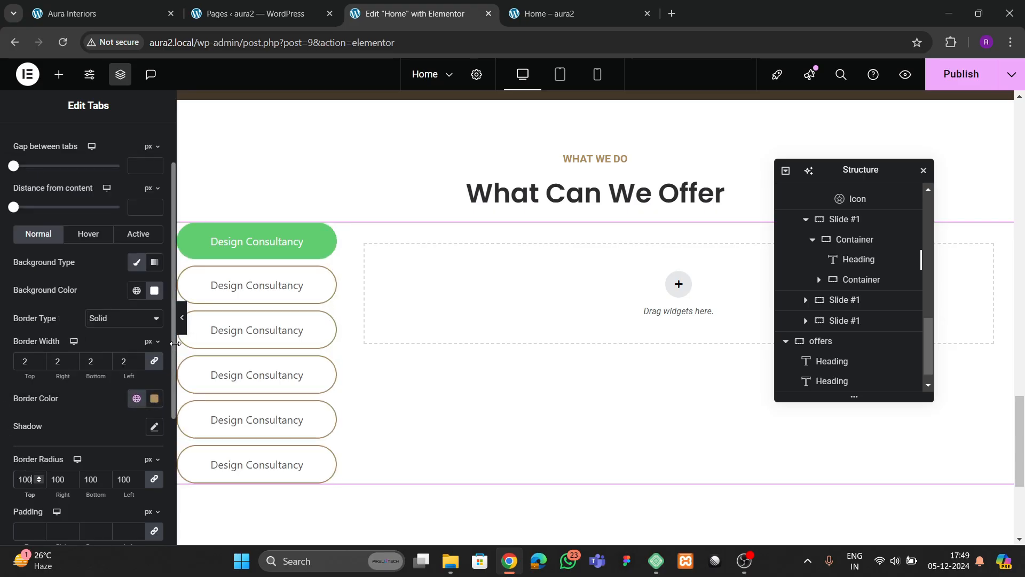
{"action": "scroll", "coordinate": [81, 284], "scroll_direction": "up", "scroll_amount": 2}
{"action": "scroll", "coordinate": [99, 374], "scroll_direction": "down", "scroll_amount": 5}
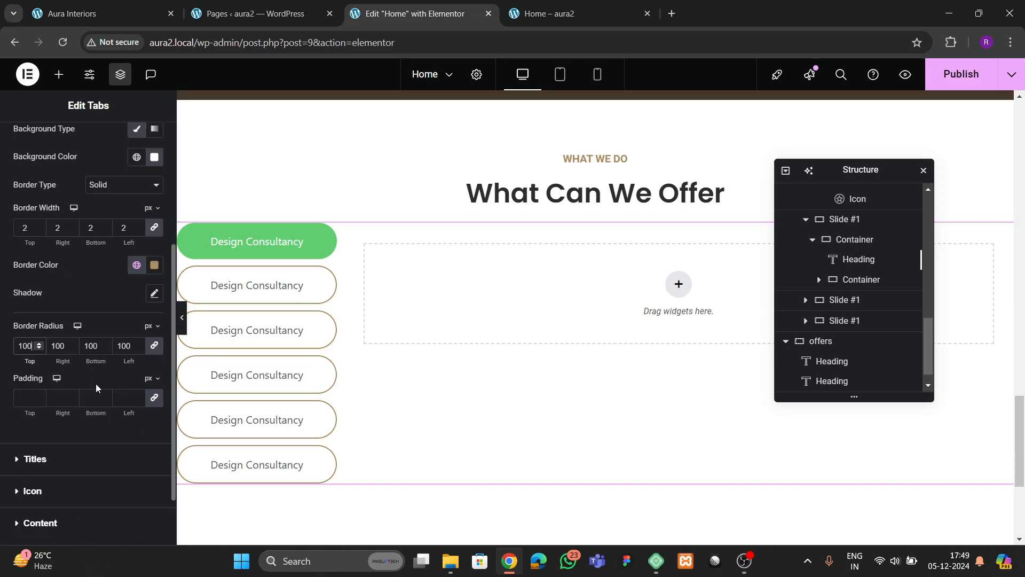
{"action": "left_click", "coordinate": [47, 383]}
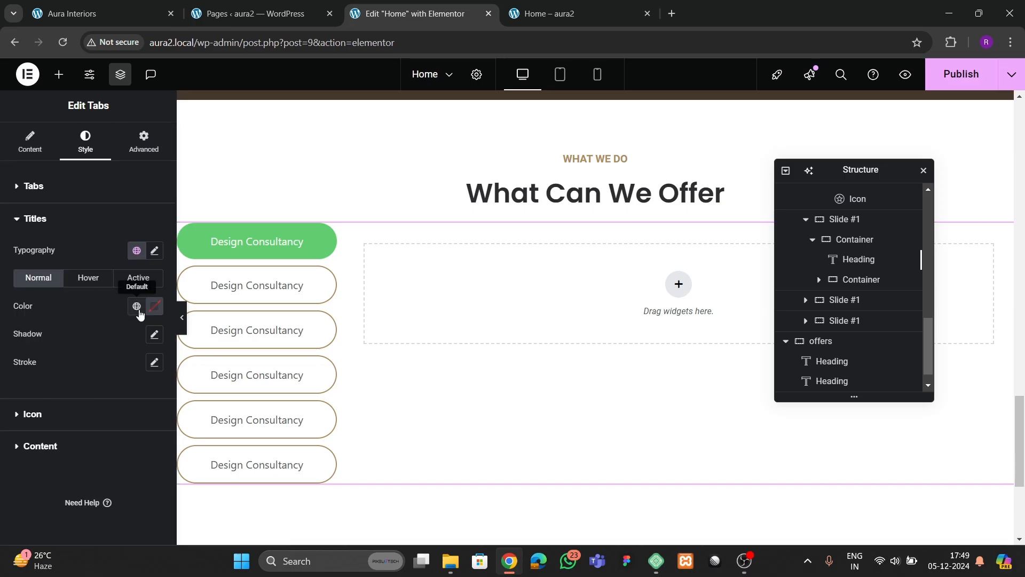
- Colour the tab titles with the global gold and set their weight to 500 Medium
{"action": "left_click", "coordinate": [137, 306]}
{"action": "left_click", "coordinate": [63, 474]}
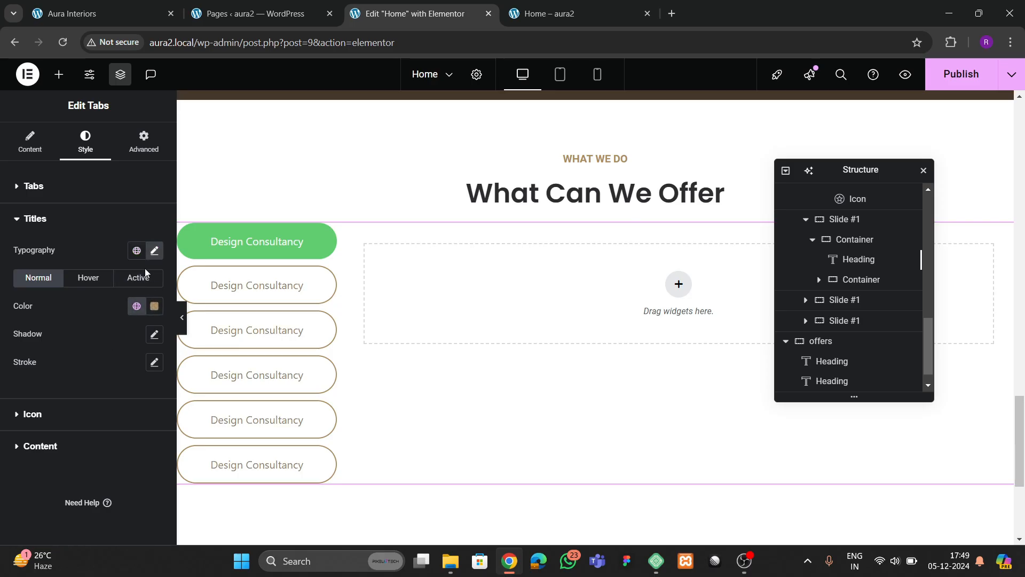
{"action": "left_click", "coordinate": [154, 251]}
{"action": "left_click", "coordinate": [103, 315]}
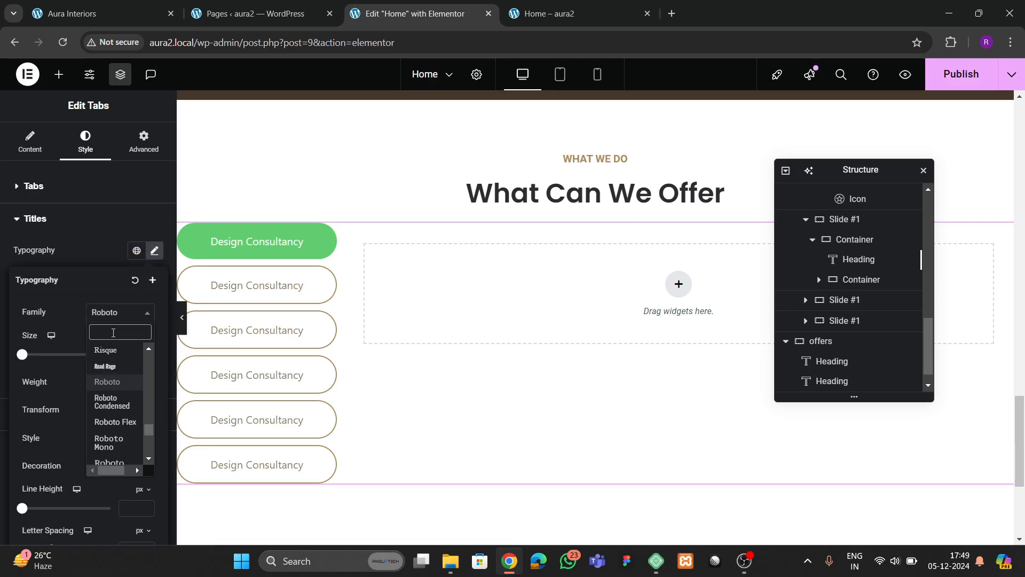
{"action": "left_click", "coordinate": [95, 255]}
{"action": "left_click", "coordinate": [154, 251]}
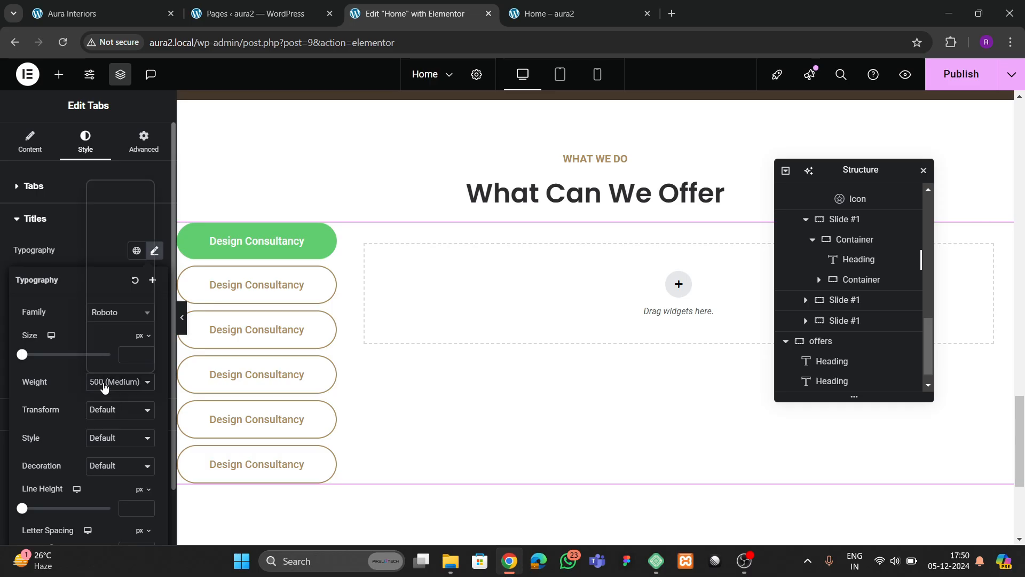
{"action": "left_click", "coordinate": [103, 385]}
{"action": "left_click", "coordinate": [98, 273]}
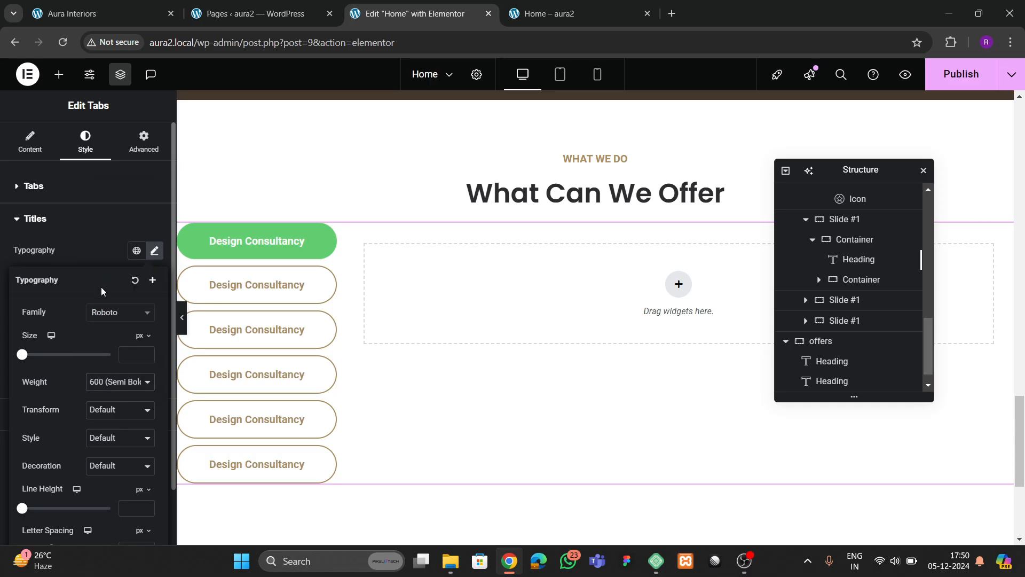
{"action": "left_click", "coordinate": [112, 382]}
{"action": "left_click", "coordinate": [103, 262]}
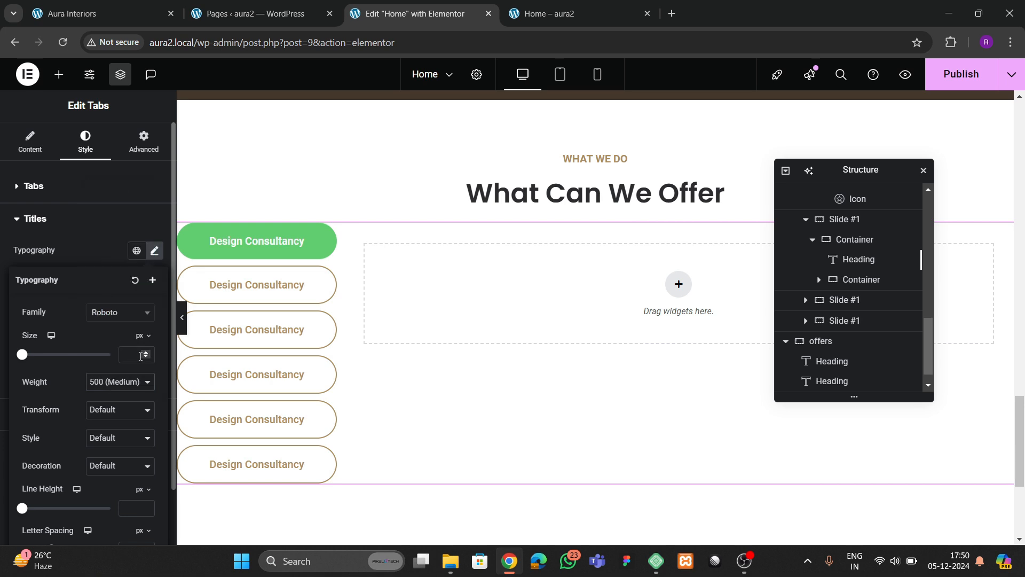
- Raise the tab title font size to 16
{"action": "left_click", "coordinate": [145, 353]}
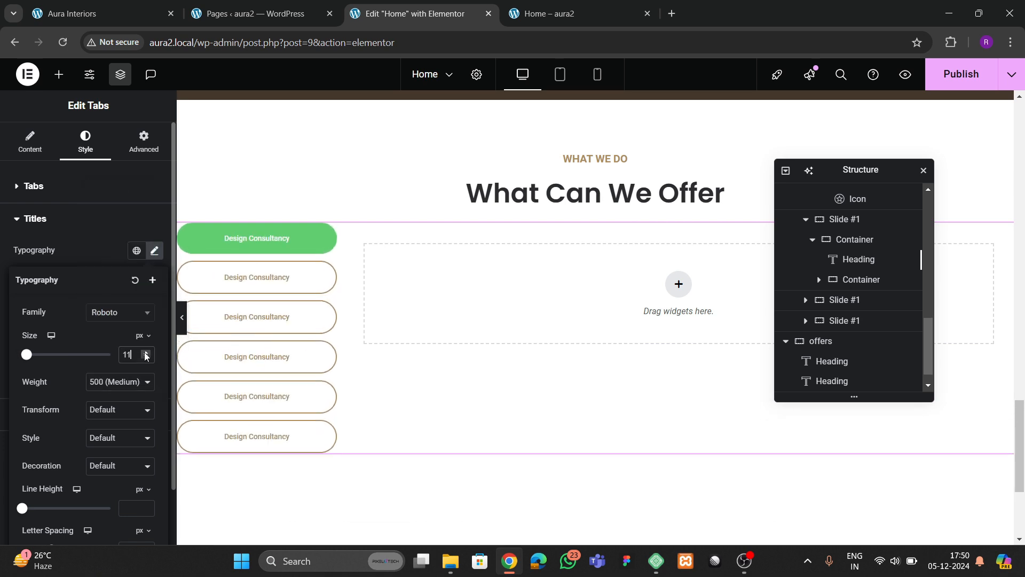
{"action": "left_click", "coordinate": [146, 353]}
{"action": "left_click", "coordinate": [145, 353]}
{"action": "left_click", "coordinate": [145, 352]}
{"action": "left_click", "coordinate": [145, 352]}
{"action": "left_click", "coordinate": [146, 352]}
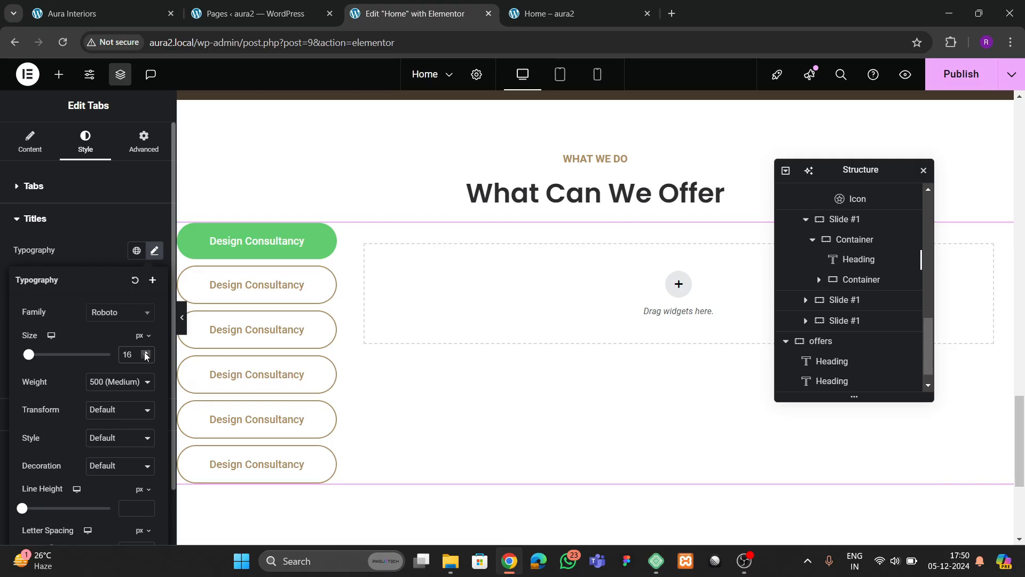
{"action": "left_click", "coordinate": [97, 258]}
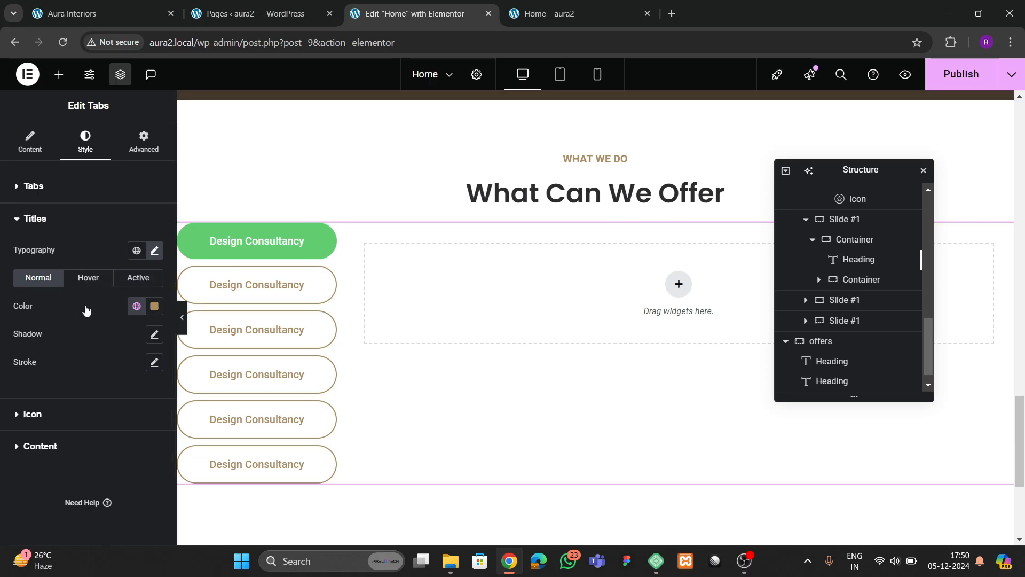
- Make hovered tabs a tan background with a solid tan border
{"action": "left_click", "coordinate": [74, 187]}
{"action": "left_click", "coordinate": [99, 305]}
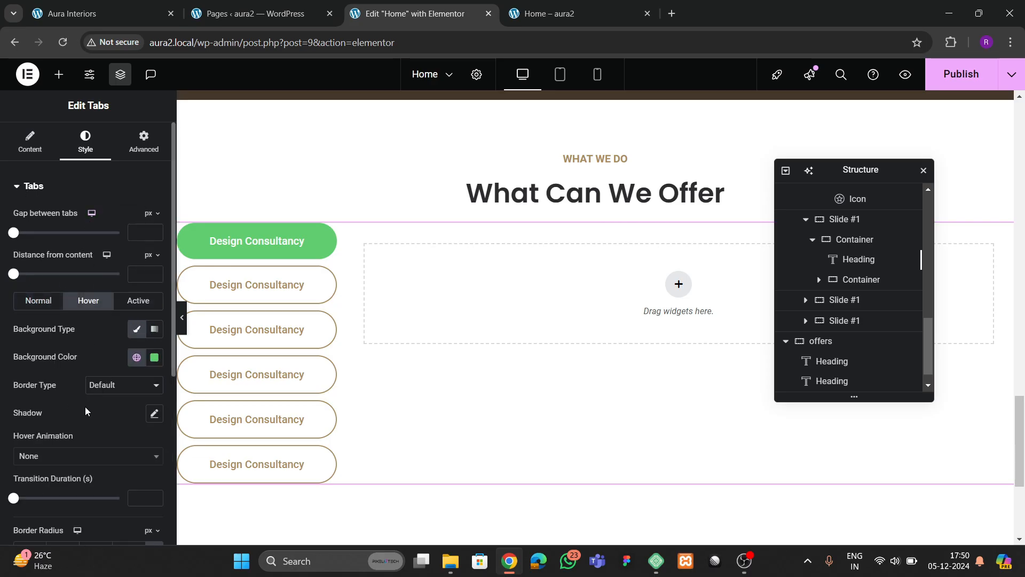
{"action": "left_click", "coordinate": [40, 300]}
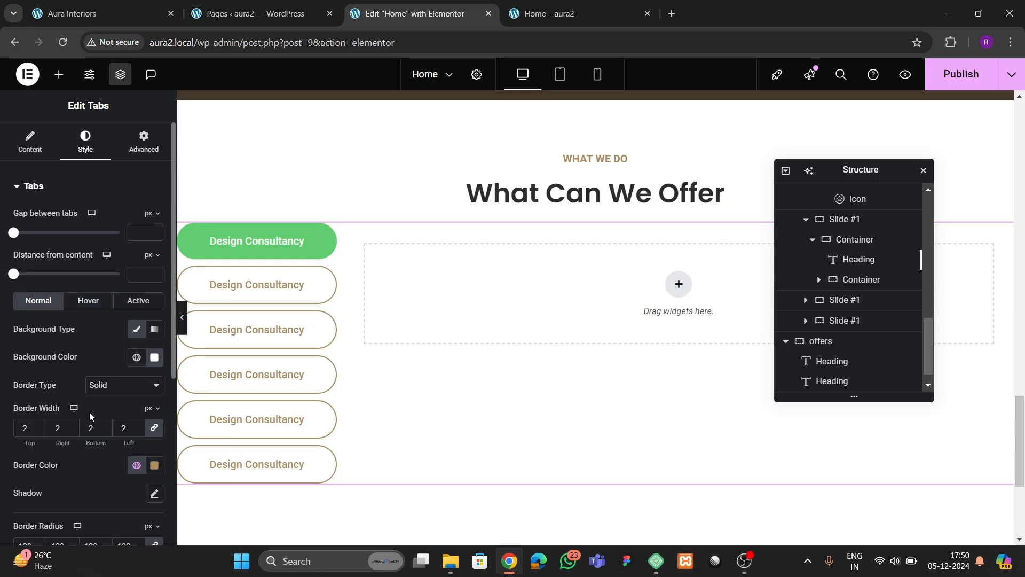
{"action": "left_click", "coordinate": [88, 302]}
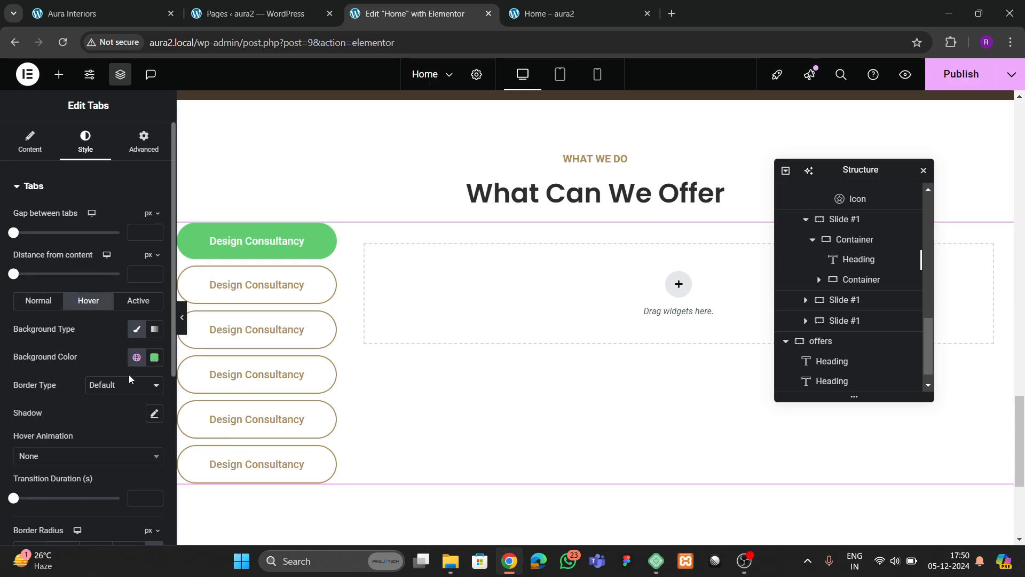
{"action": "left_click", "coordinate": [136, 357]}
{"action": "left_click", "coordinate": [91, 332]}
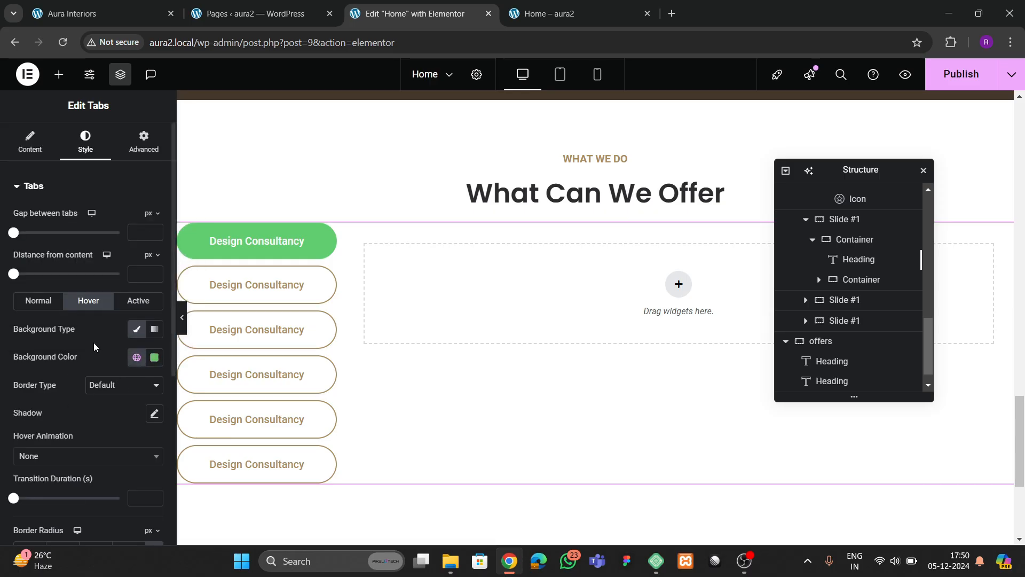
{"action": "scroll", "coordinate": [93, 403], "scroll_direction": "down", "scroll_amount": 1}
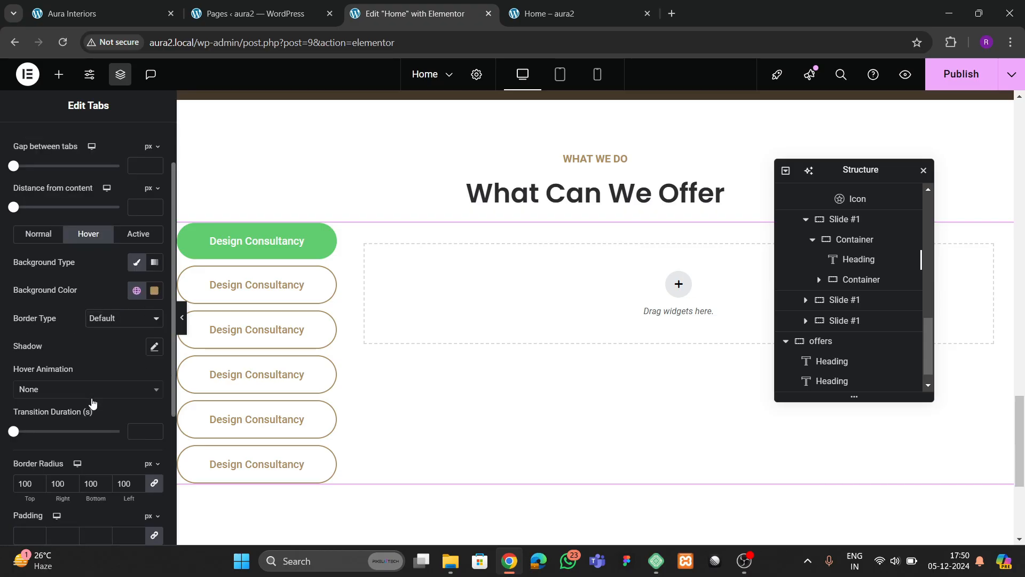
{"action": "left_click", "coordinate": [109, 318]}
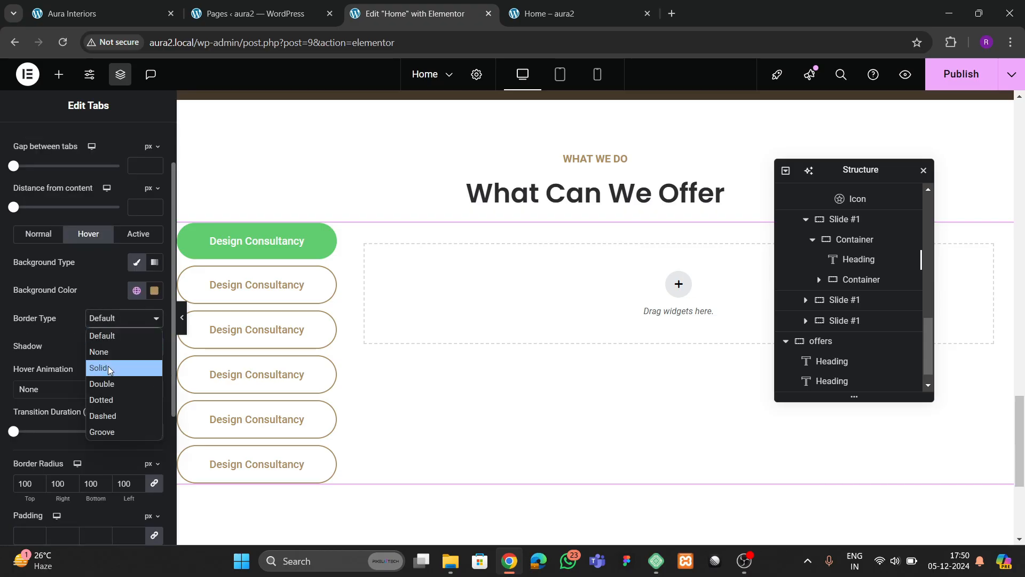
{"action": "left_click", "coordinate": [107, 367]}
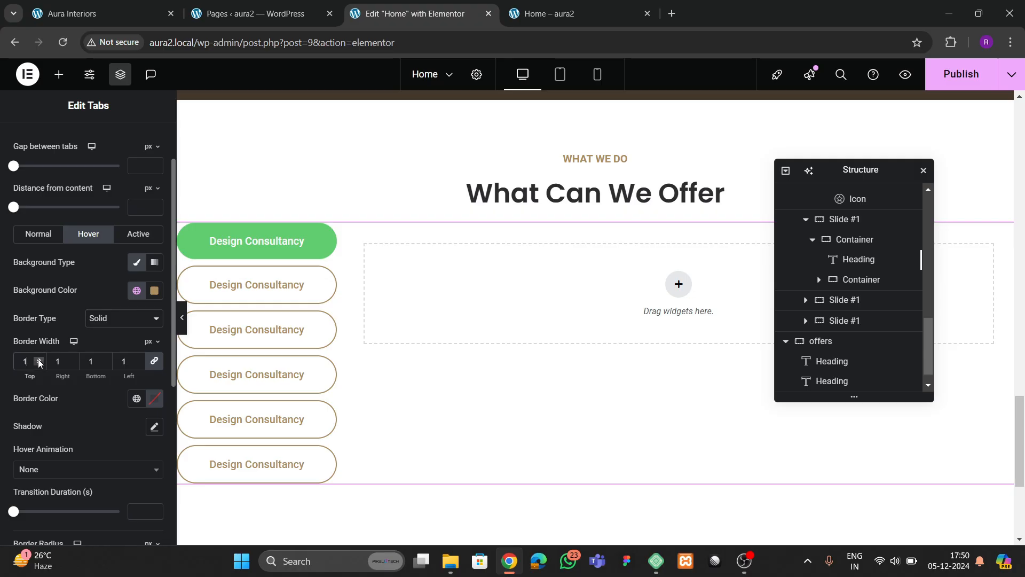
{"action": "left_click", "coordinate": [136, 399]}
{"action": "left_click", "coordinate": [69, 345]}
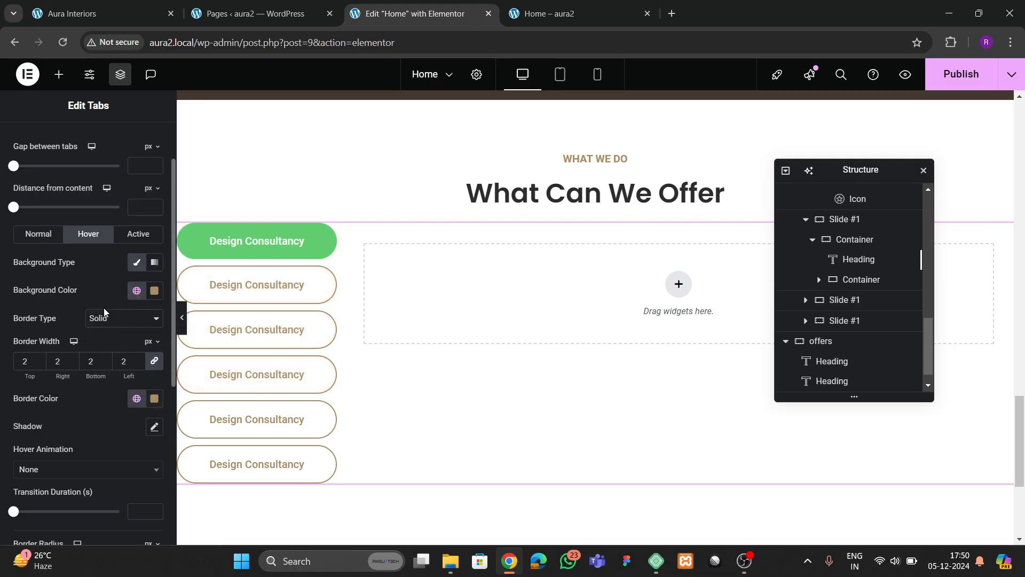
- Give the active tab a theme 2 tan background and a solid 2 px tan border
{"action": "left_click", "coordinate": [138, 235]}
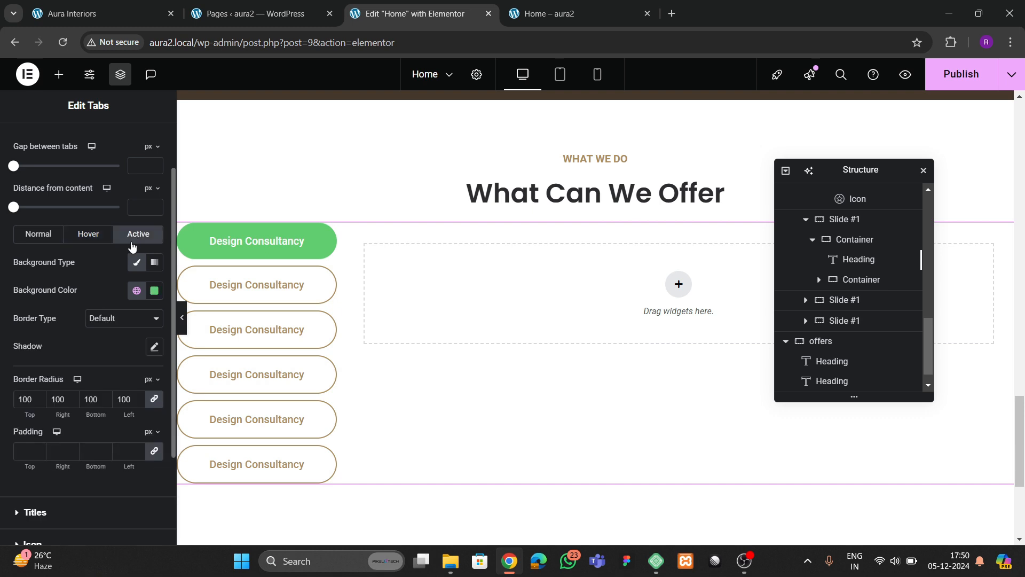
{"action": "left_click", "coordinate": [137, 291]}
{"action": "left_click", "coordinate": [76, 485]}
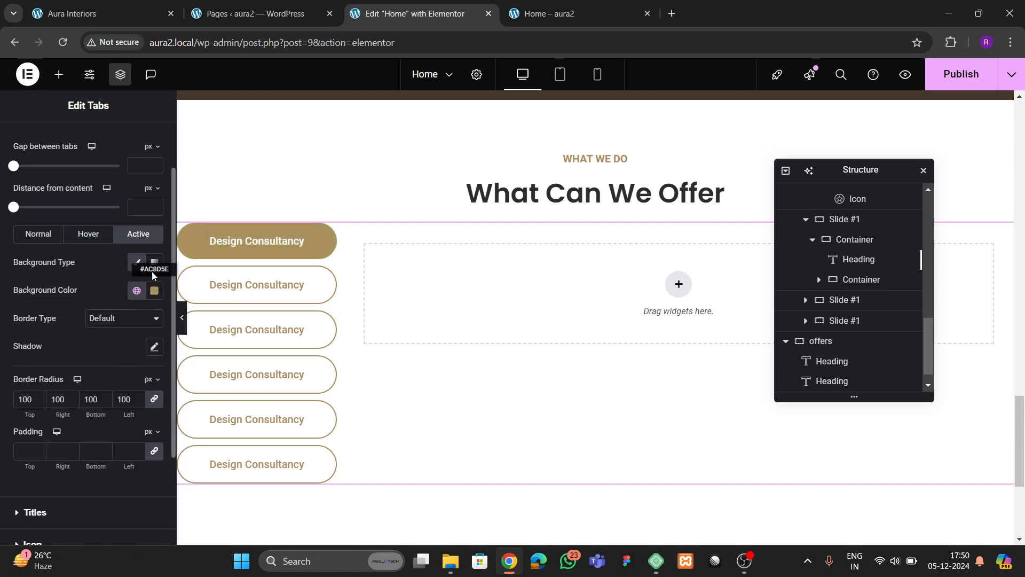
{"action": "left_click", "coordinate": [116, 322]}
{"action": "left_click", "coordinate": [111, 369]}
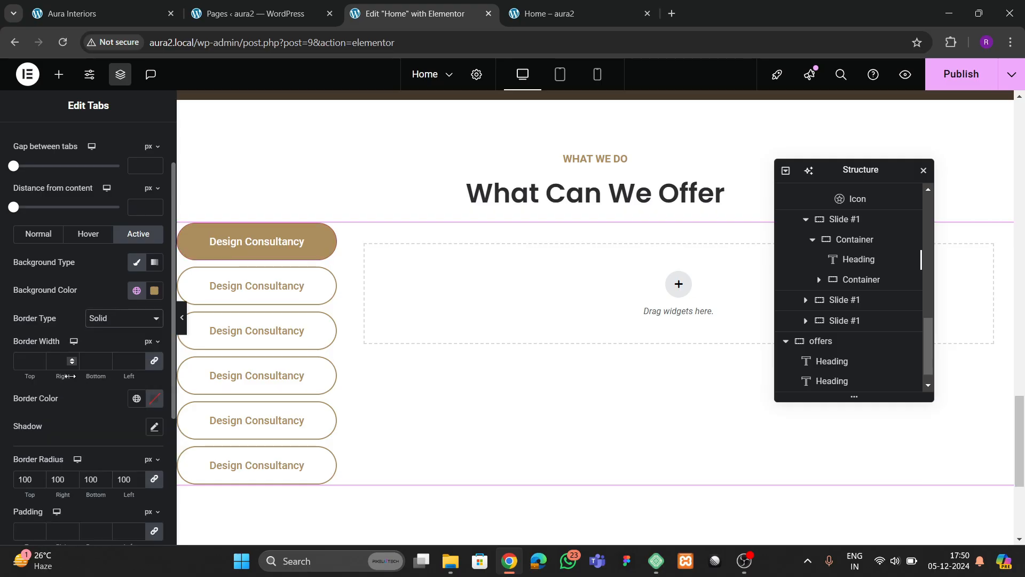
{"action": "left_click", "coordinate": [39, 359]}
{"action": "left_click", "coordinate": [137, 398]}
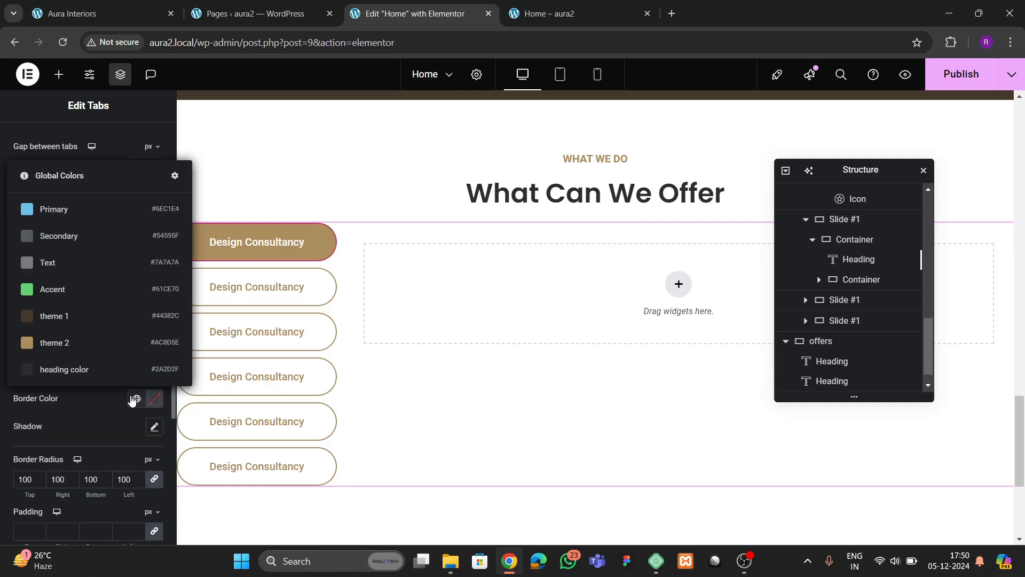
{"action": "left_click", "coordinate": [83, 341]}
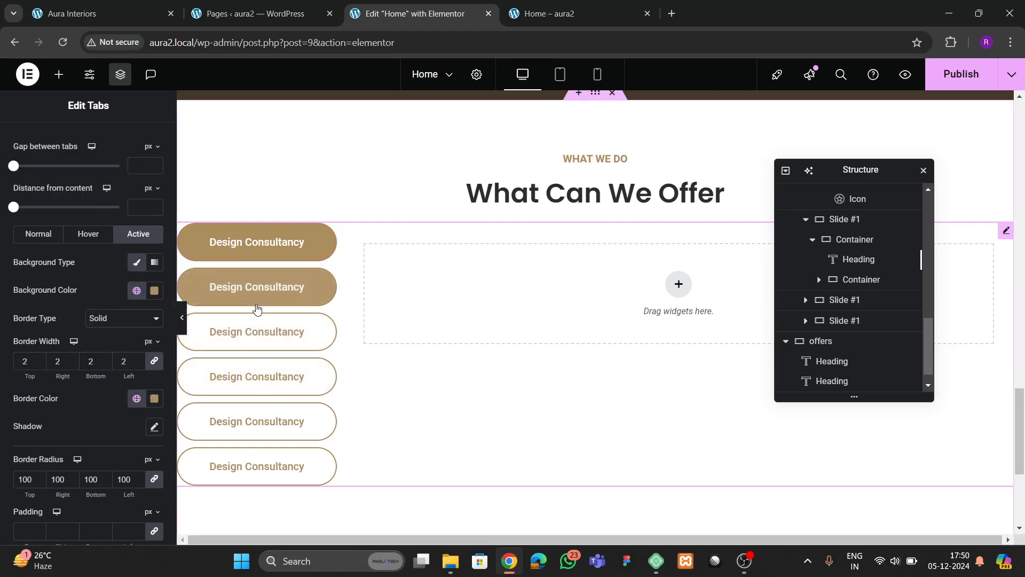
- Delete the sixth Design Consultancy tab, leaving five
{"action": "scroll", "coordinate": [59, 219], "scroll_direction": "up", "scroll_amount": 2}
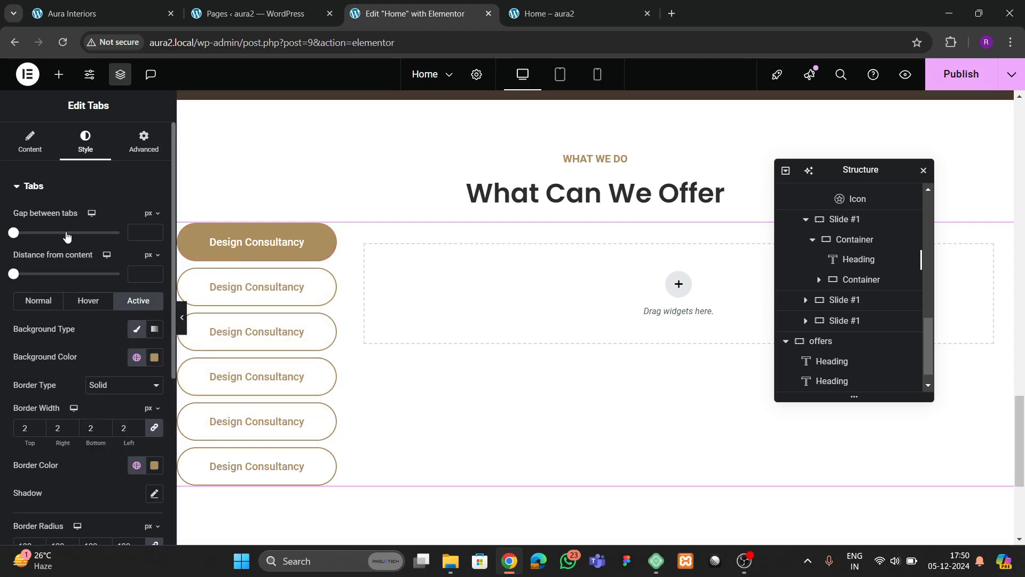
{"action": "left_click", "coordinate": [33, 154]}
{"action": "left_click", "coordinate": [147, 403]}
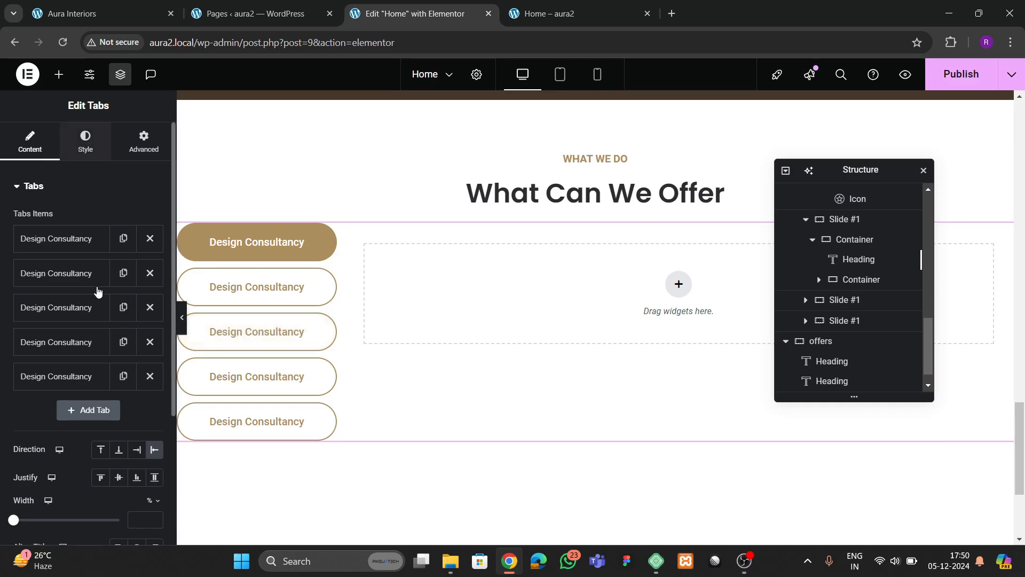
- Set the gap between tabs to 15 and compare with the live homepage
{"action": "left_click", "coordinate": [88, 143]}
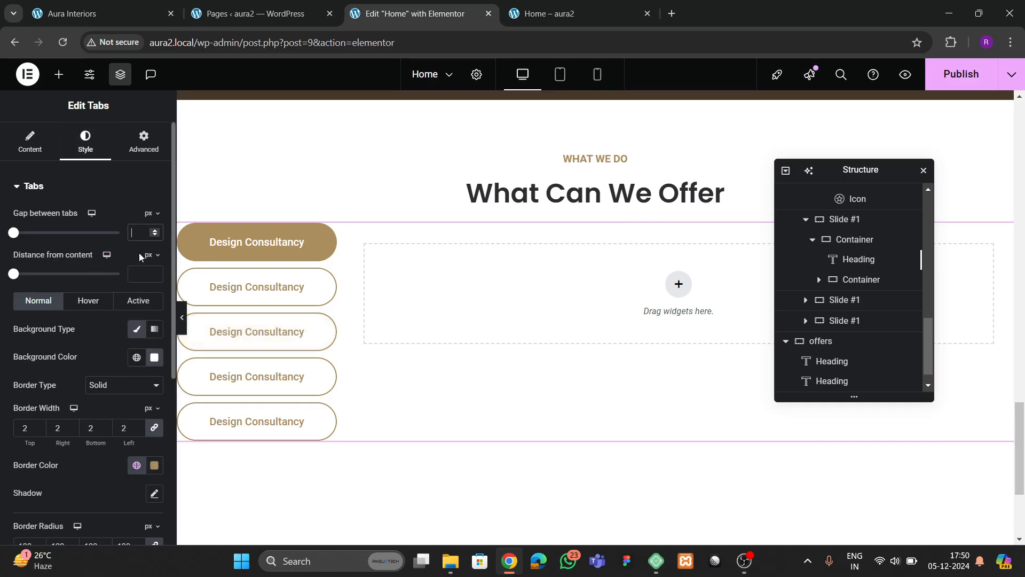
{"action": "type", "text": "20"}
{"action": "key", "text": "BackSpace"}
{"action": "key", "text": "BackSpace"}
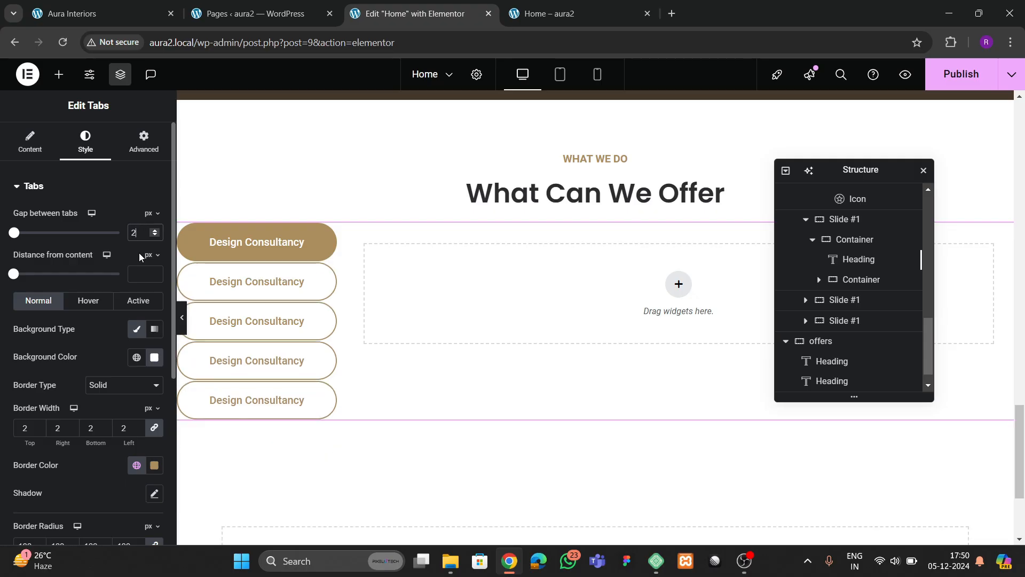
{"action": "type", "text": "15"}
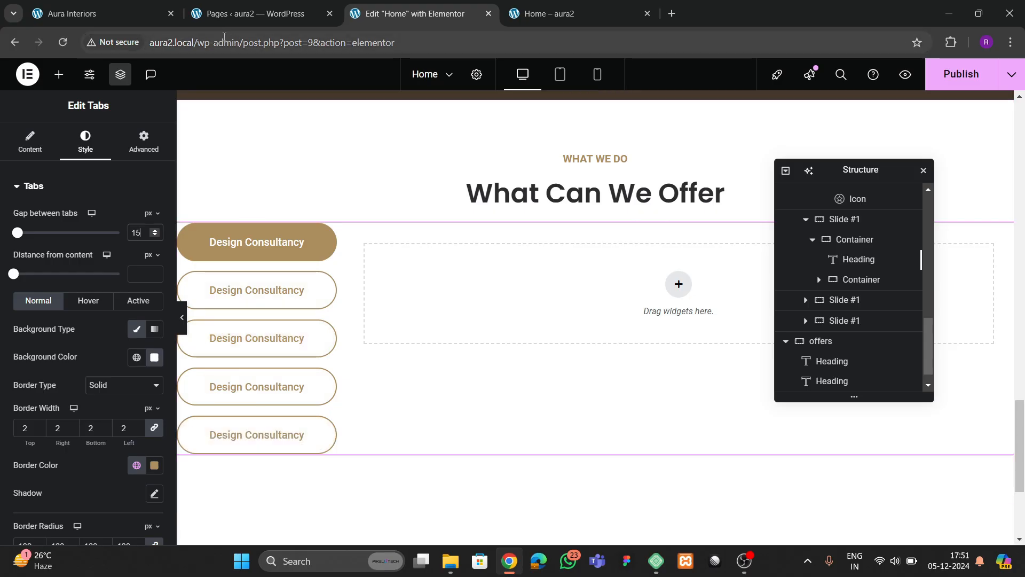
{"action": "left_click", "coordinate": [150, 19]}
{"action": "scroll", "coordinate": [214, 374], "scroll_direction": "down", "scroll_amount": 1}
{"action": "scroll", "coordinate": [224, 399], "scroll_direction": "down", "scroll_amount": 1}
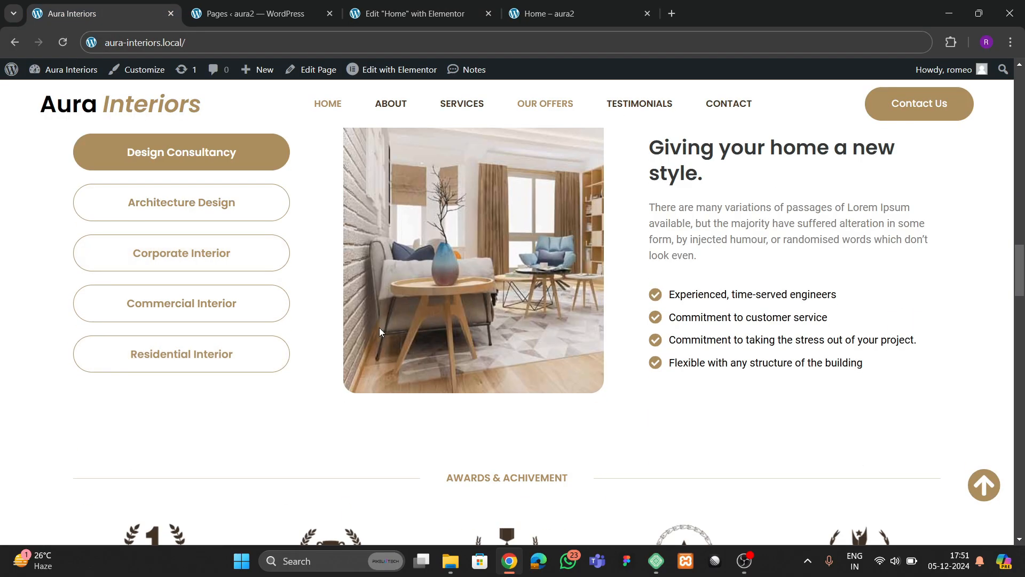
{"action": "left_click", "coordinate": [402, 19]}
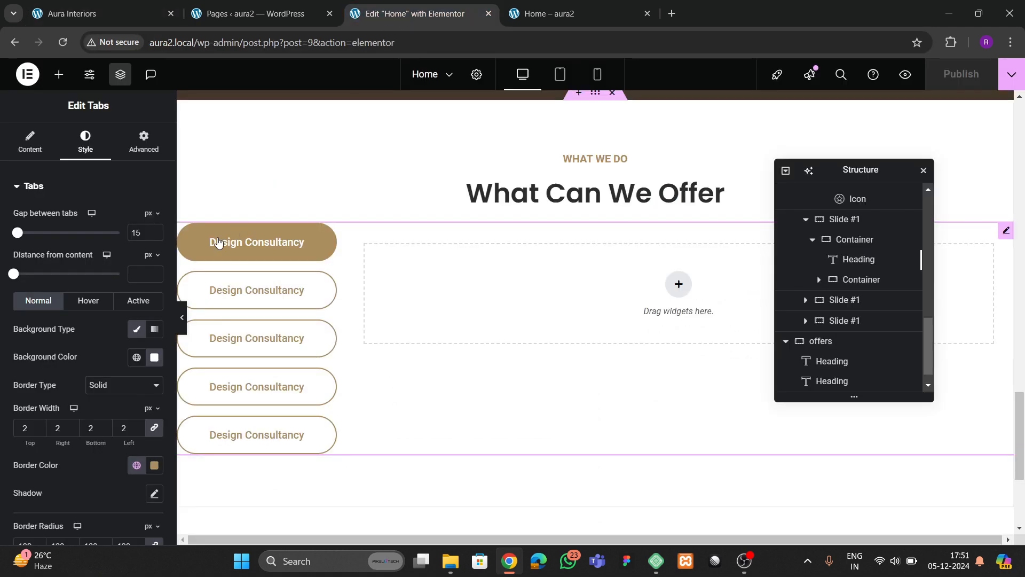
- Apply the Bob hover animation to the tabs
{"action": "left_click", "coordinate": [88, 300]}
{"action": "scroll", "coordinate": [81, 340], "scroll_direction": "down", "scroll_amount": 3}
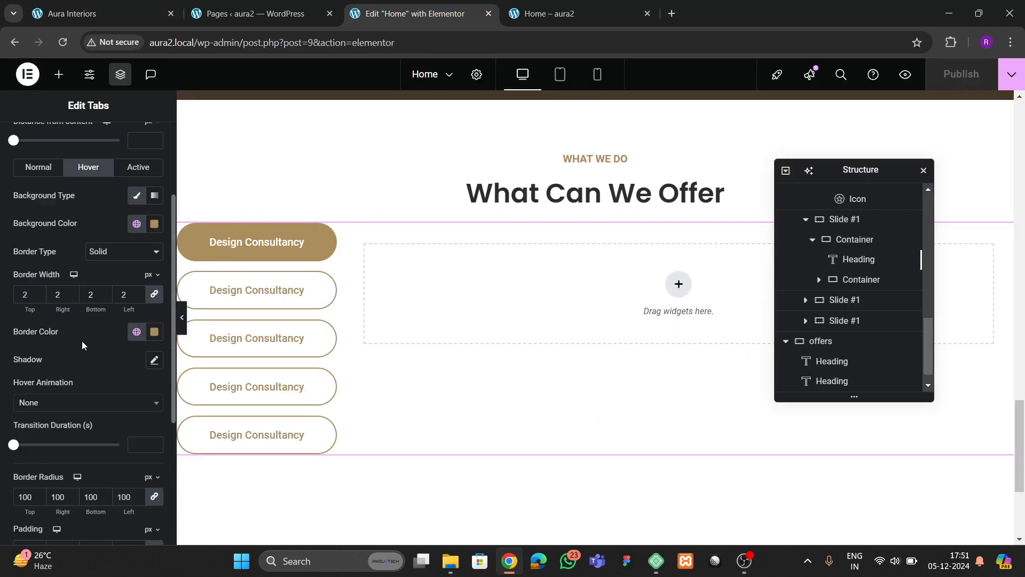
{"action": "left_click", "coordinate": [54, 406]}
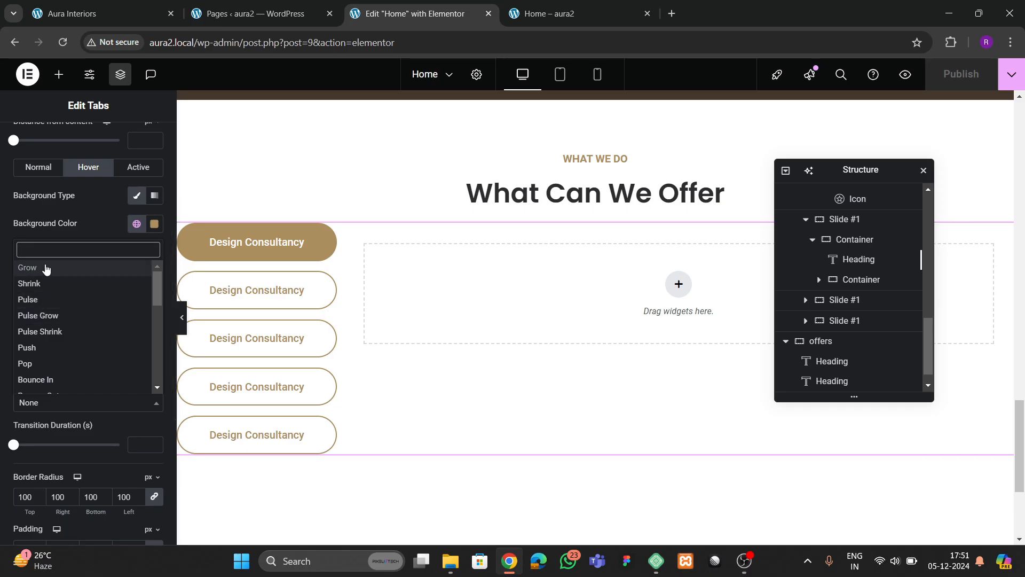
{"action": "type", "text": "bob"}
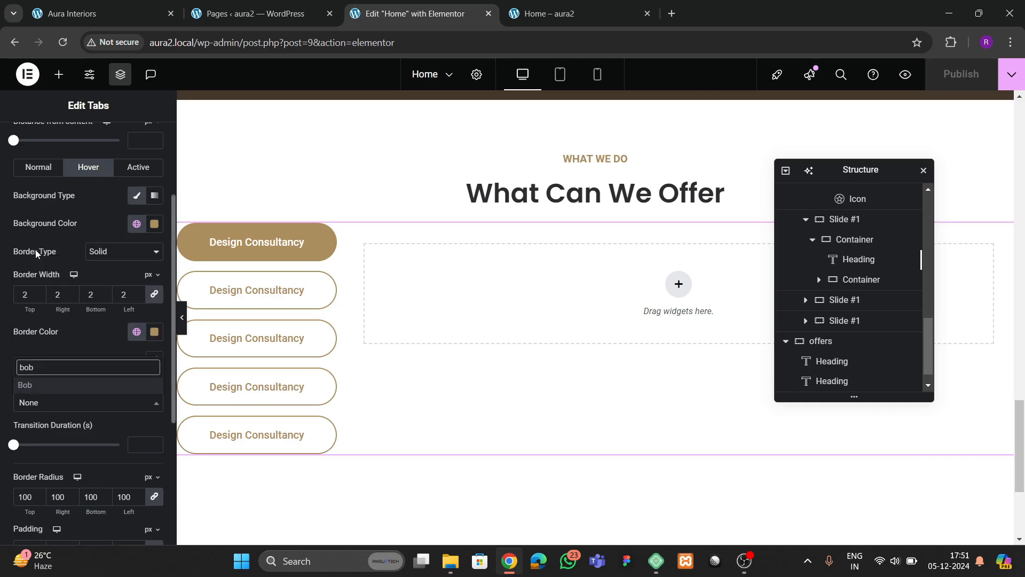
{"action": "key", "text": "Return"}
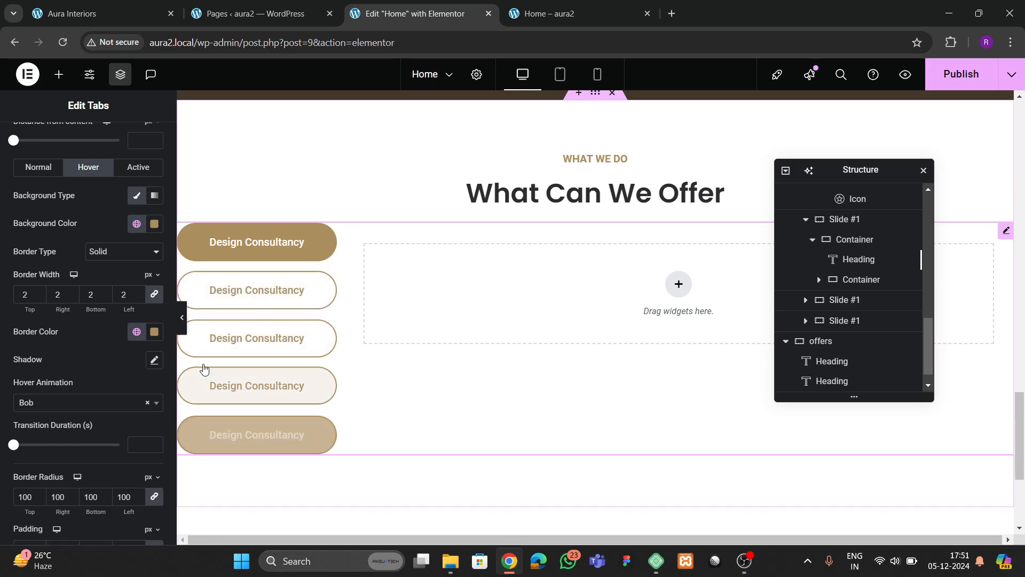
- Preview the page and compare the offers section with the live site
{"action": "left_click", "coordinate": [182, 325]}
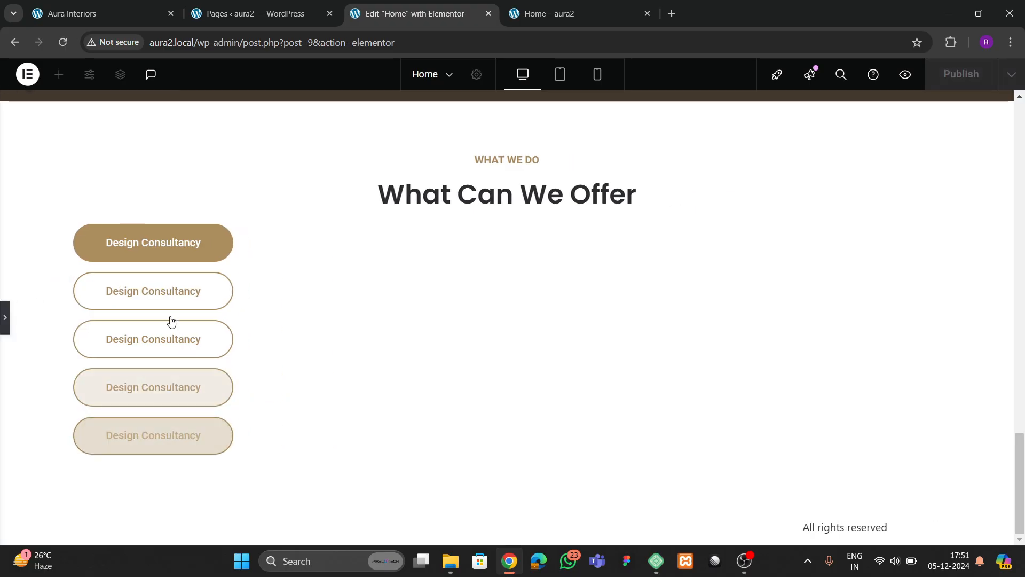
{"action": "left_click", "coordinate": [5, 333]}
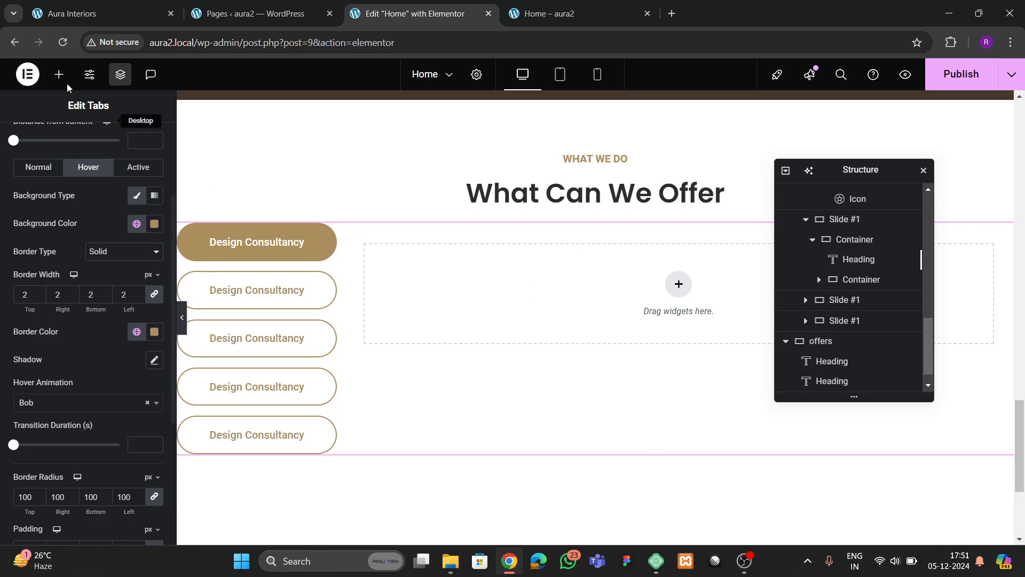
{"action": "left_click", "coordinate": [62, 20]}
{"action": "scroll", "coordinate": [577, 319], "scroll_direction": "up", "scroll_amount": 3}
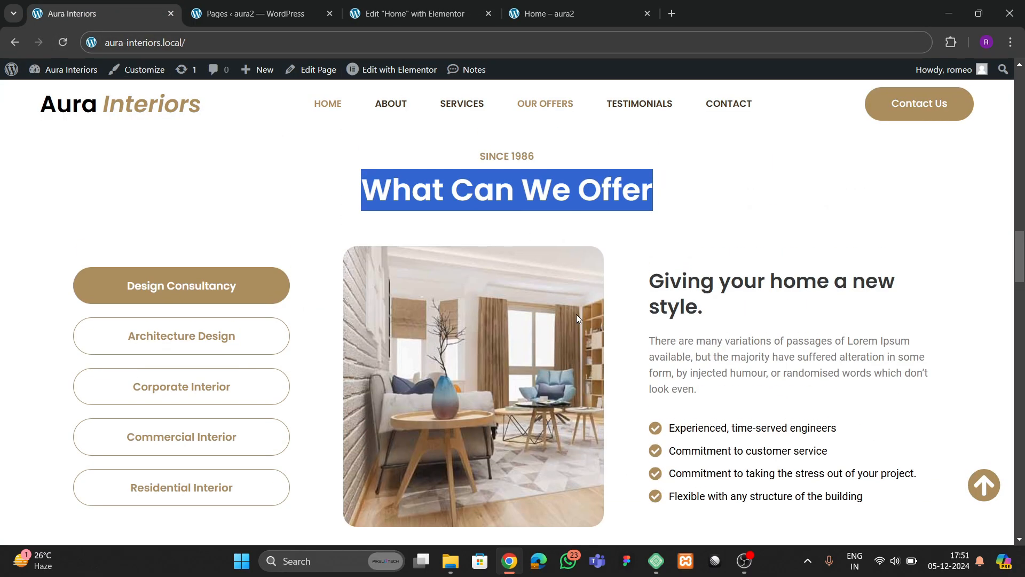
{"action": "left_click", "coordinate": [413, 14]}
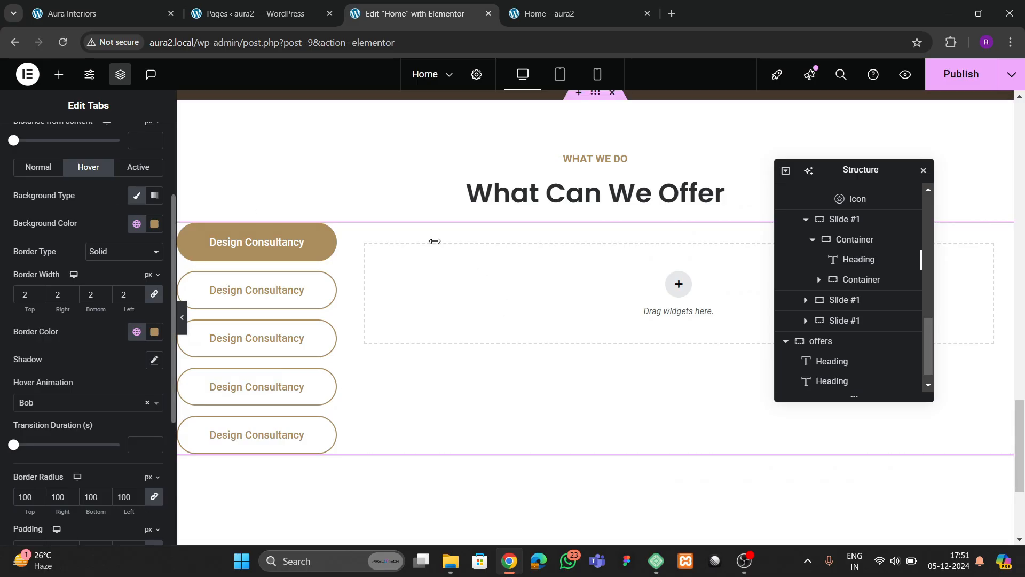
- Add a two-column structure inside the first tab's content area
{"action": "scroll", "coordinate": [906, 325], "scroll_direction": "down", "scroll_amount": 1}
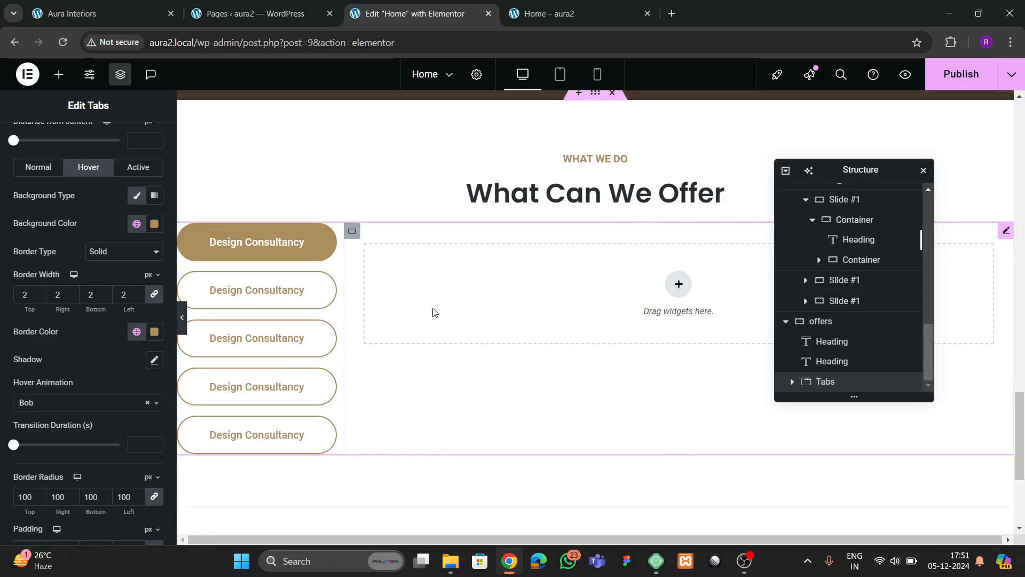
{"action": "left_click", "coordinate": [352, 232]}
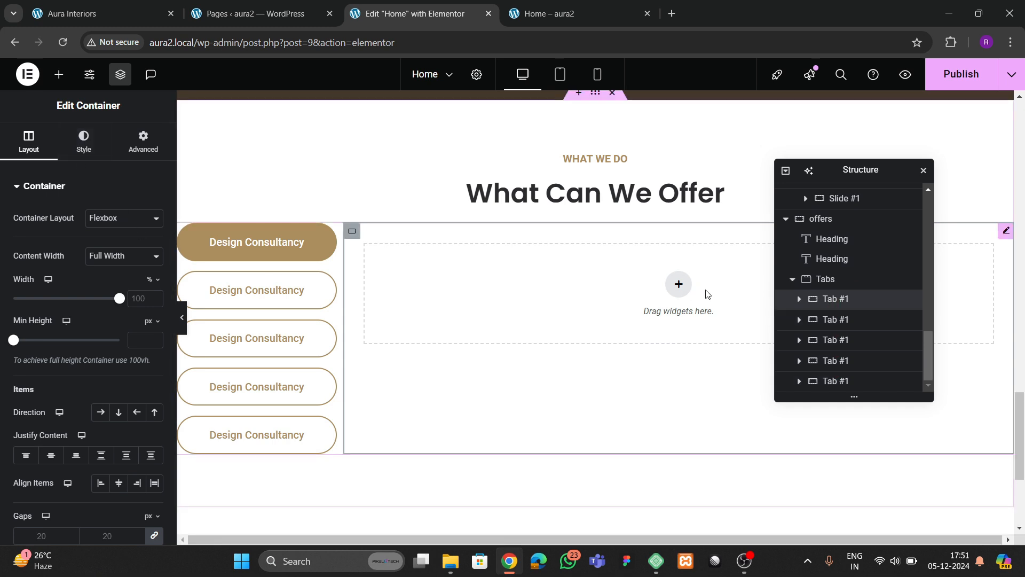
{"action": "left_click", "coordinate": [681, 284]}
{"action": "left_click", "coordinate": [631, 294]}
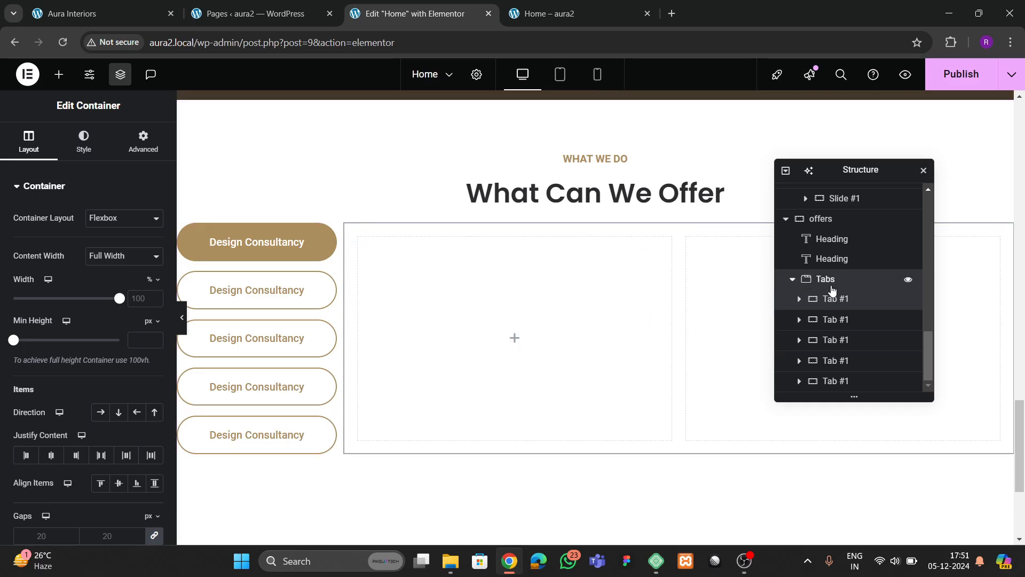
- Remove the right column's inner padding
{"action": "left_click", "coordinate": [832, 283]}
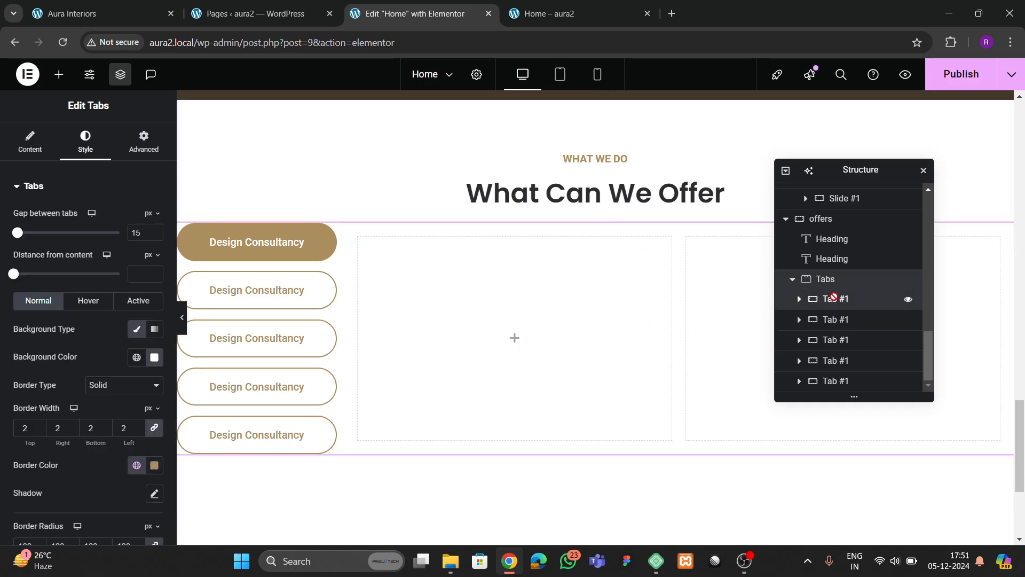
{"action": "left_click", "coordinate": [836, 299]}
{"action": "left_click", "coordinate": [141, 140]}
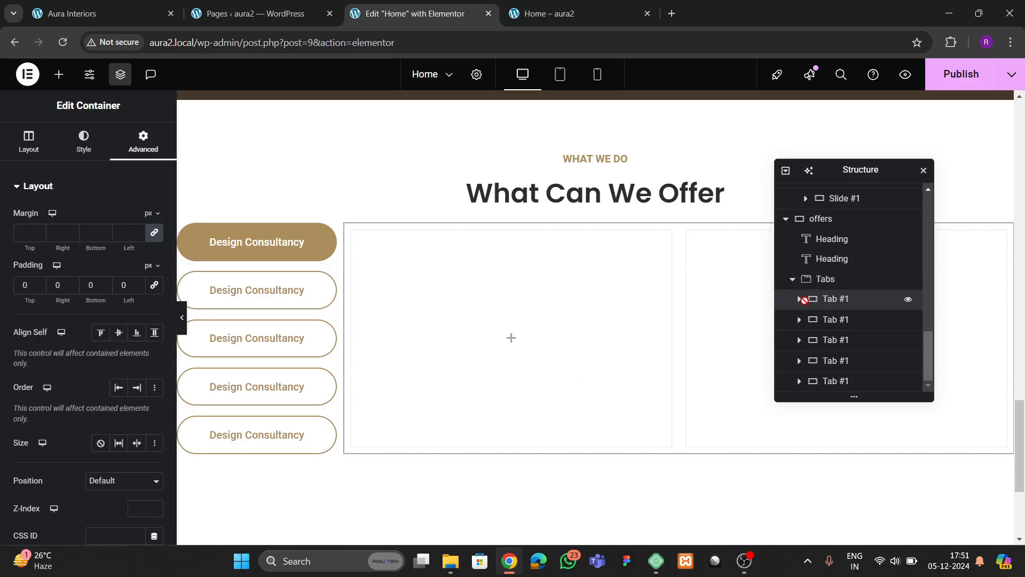
{"action": "left_click", "coordinate": [801, 299]}
{"action": "left_click", "coordinate": [840, 319]}
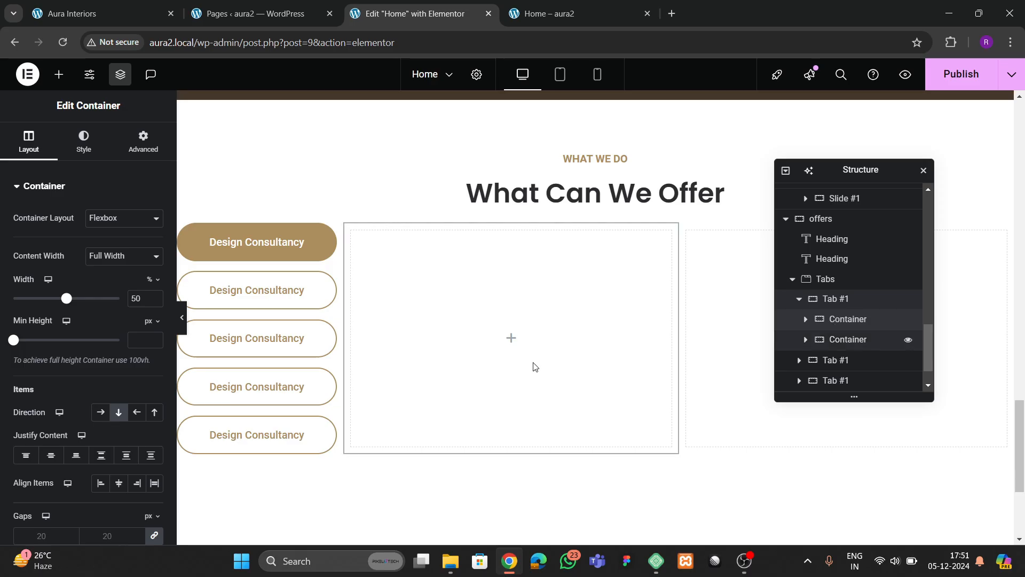
{"action": "left_click", "coordinate": [142, 141]}
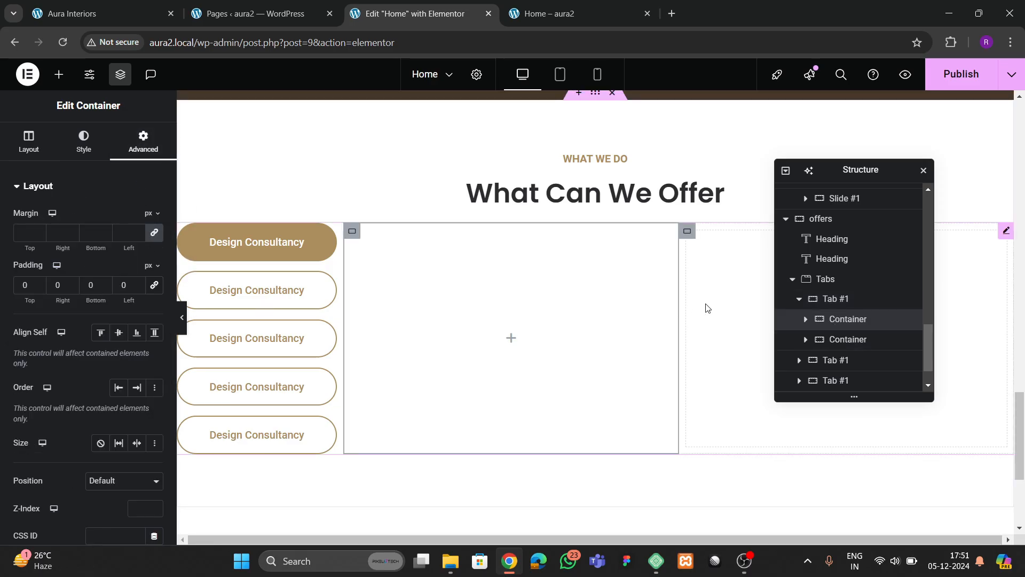
{"action": "left_click", "coordinate": [833, 340]}
{"action": "left_click", "coordinate": [142, 141]}
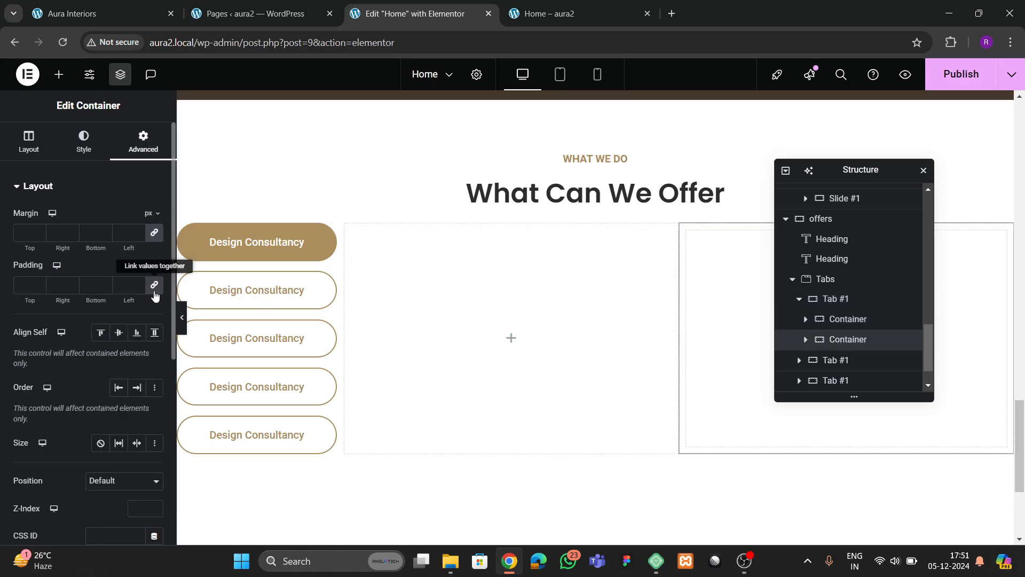
{"action": "left_click", "coordinate": [155, 285]}
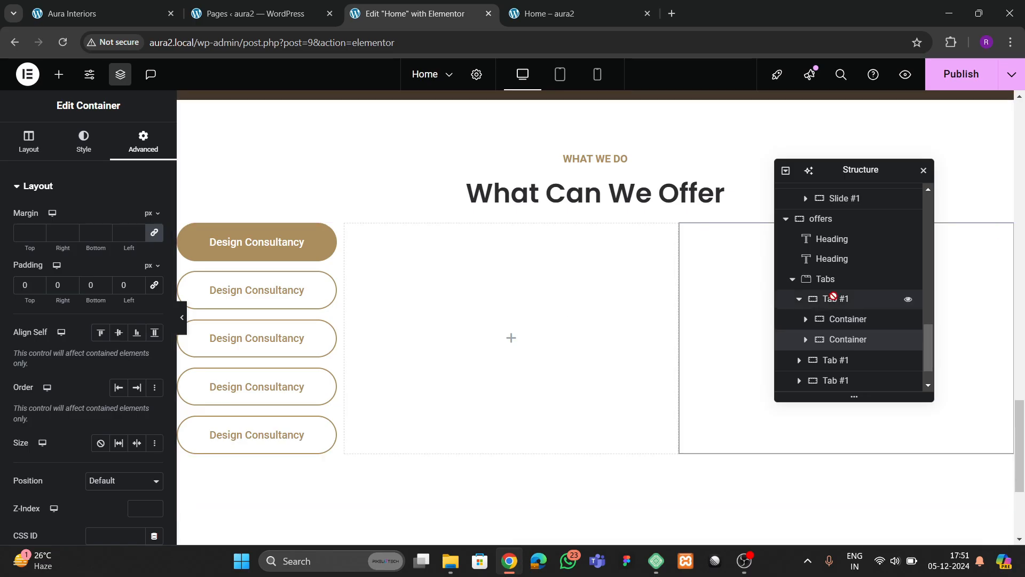
- Set the Tabs distance from content to 40
{"action": "left_click", "coordinate": [79, 143]}
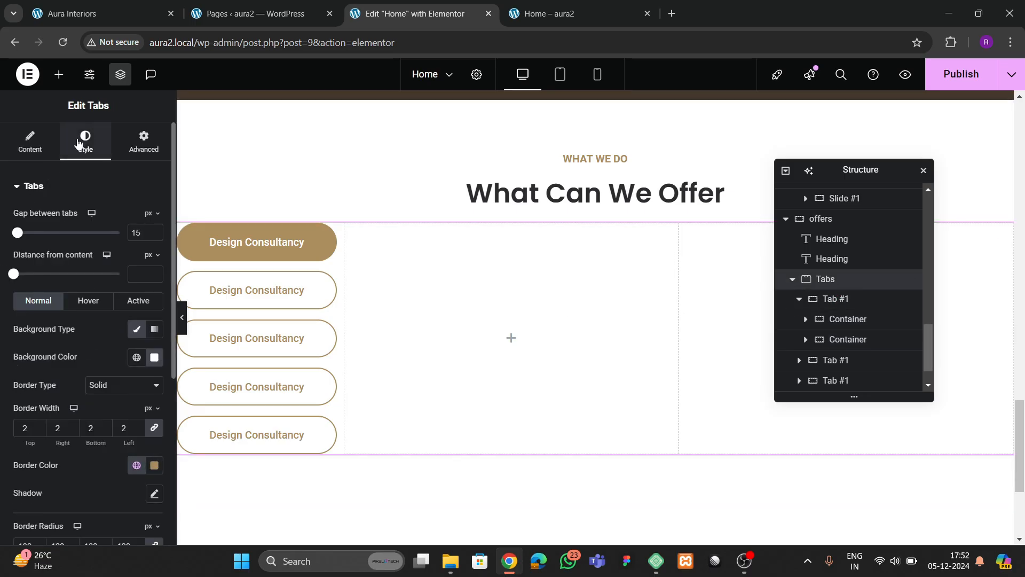
{"action": "left_click", "coordinate": [134, 278]}
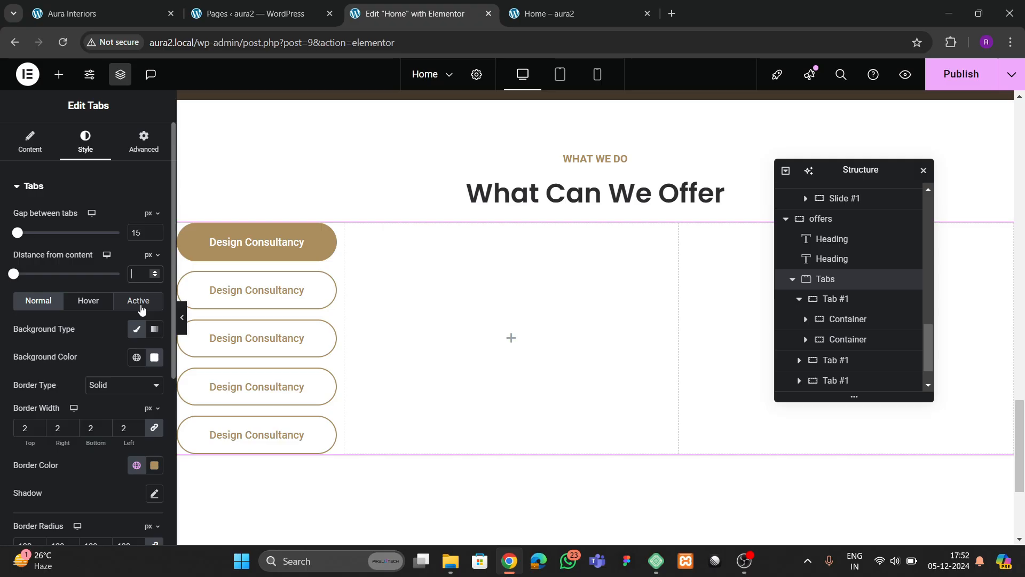
{"action": "type", "text": "30"}
{"action": "key", "text": "BackSpace"}
{"action": "key", "text": "BackSpace"}
{"action": "type", "text": "40"}
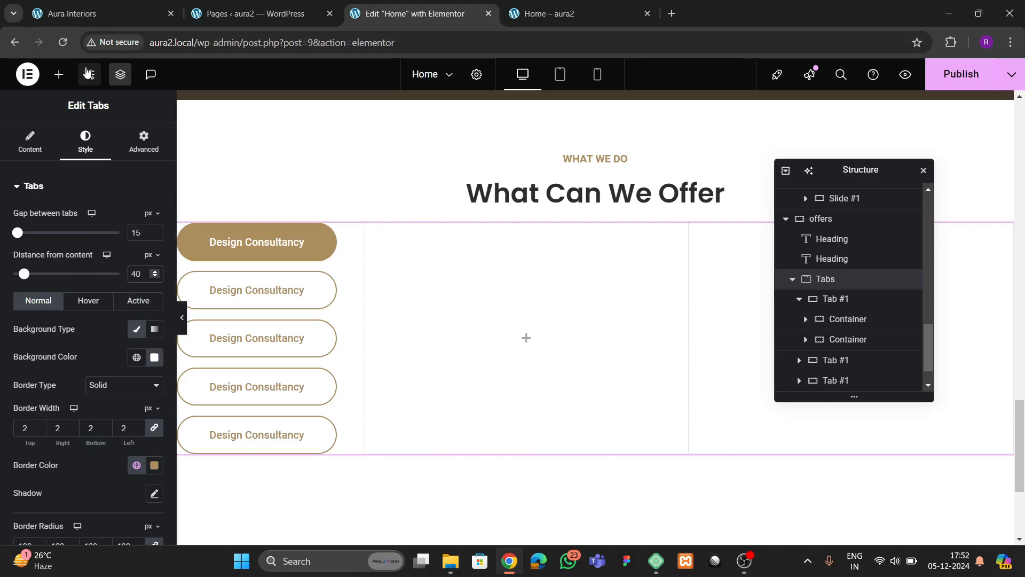
- Drag an Image widget into the first tab's left column
{"action": "left_click", "coordinate": [59, 74]}
{"action": "left_click_drag", "start_coordinate": [126, 408], "coordinate": [543, 338]}
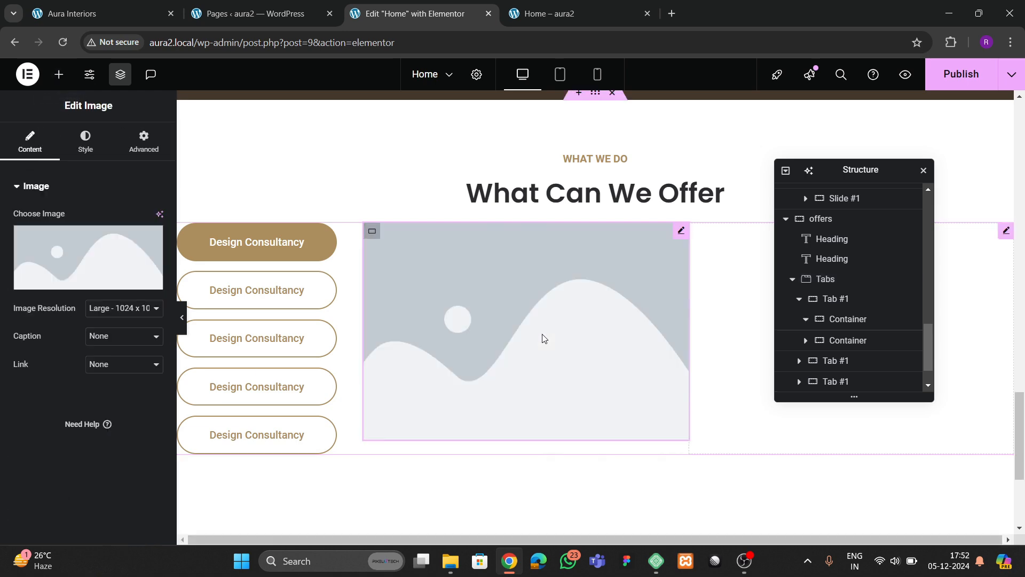
{"action": "left_click", "coordinate": [102, 14]}
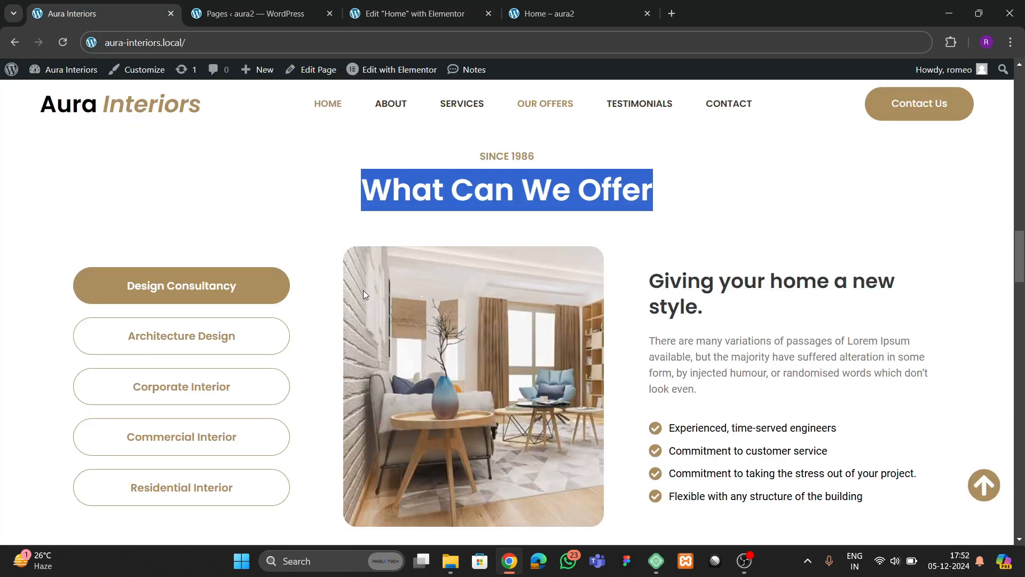
{"action": "left_click", "coordinate": [410, 11]}
- Insert the tab-img5 living-room photo from the Media Library
{"action": "left_click", "coordinate": [411, 308]}
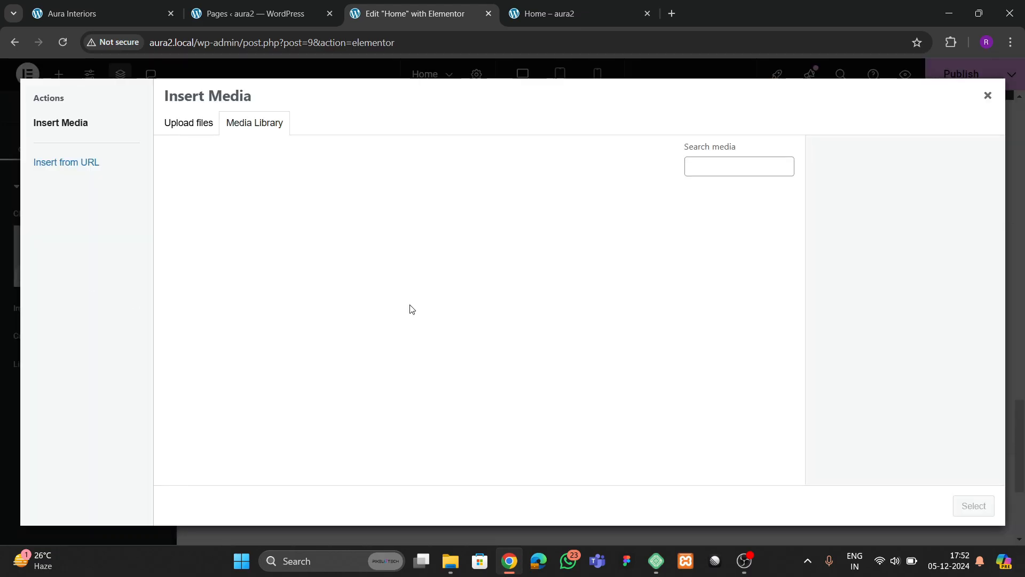
{"action": "left_click", "coordinate": [295, 250]}
{"action": "scroll", "coordinate": [411, 338], "scroll_direction": "down", "scroll_amount": 5}
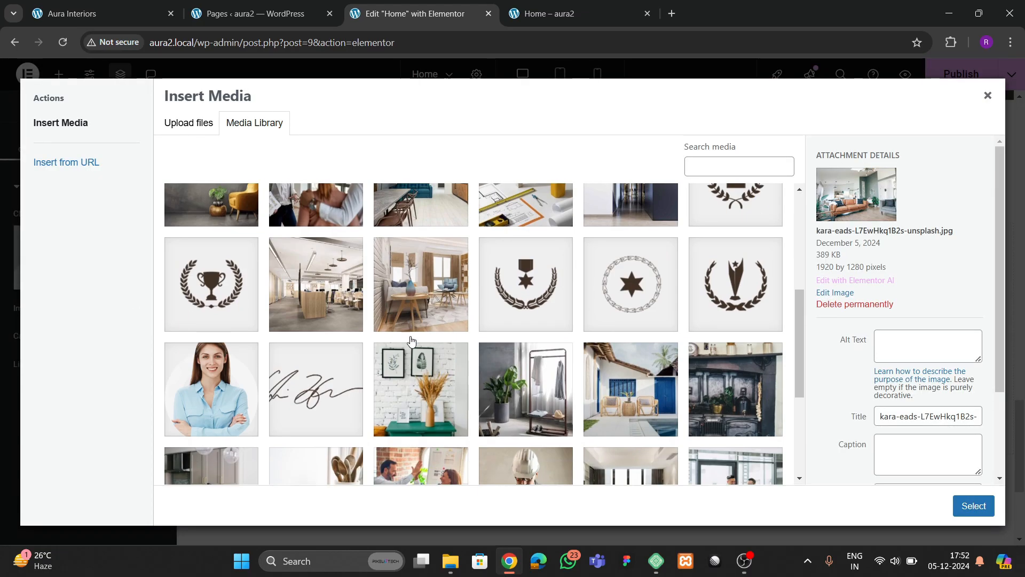
{"action": "left_click", "coordinate": [422, 278]}
{"action": "left_click", "coordinate": [974, 506]}
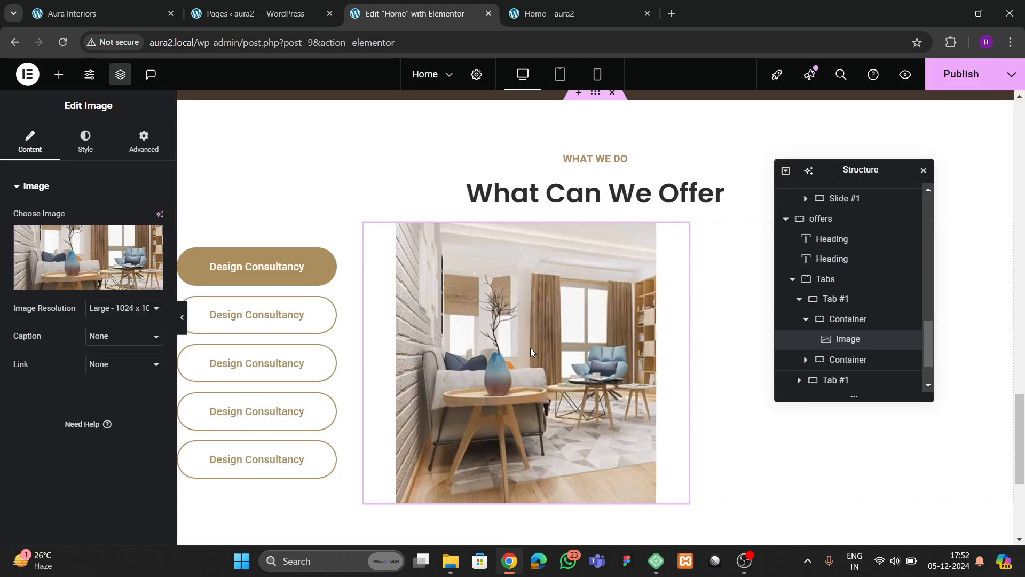
- Round the image's corners to 20 px, checking the live site for reference
{"action": "left_click", "coordinate": [90, 133]}
{"action": "scroll", "coordinate": [29, 406], "scroll_direction": "down", "scroll_amount": 2}
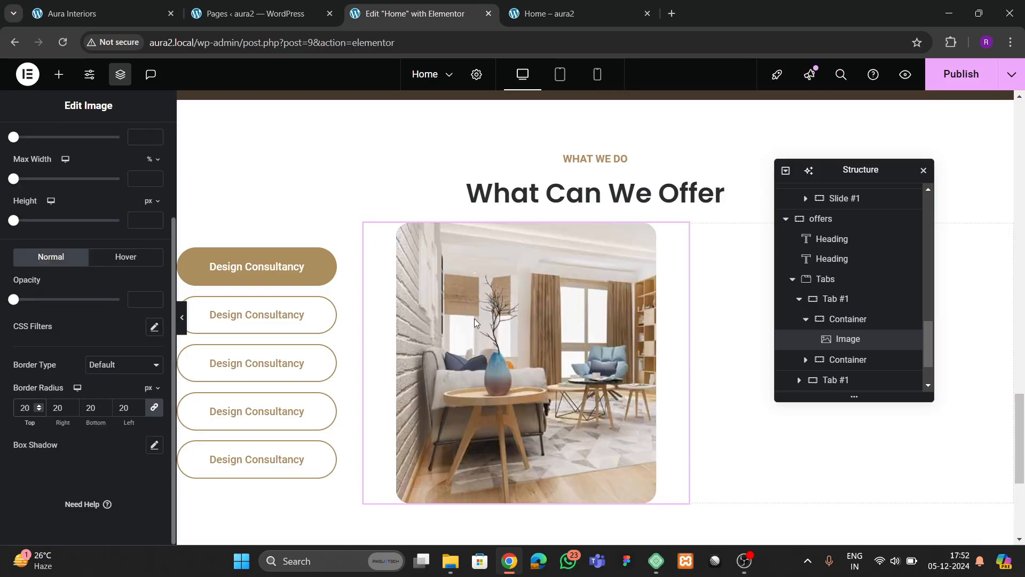
{"action": "key", "text": "ctrl+1"}
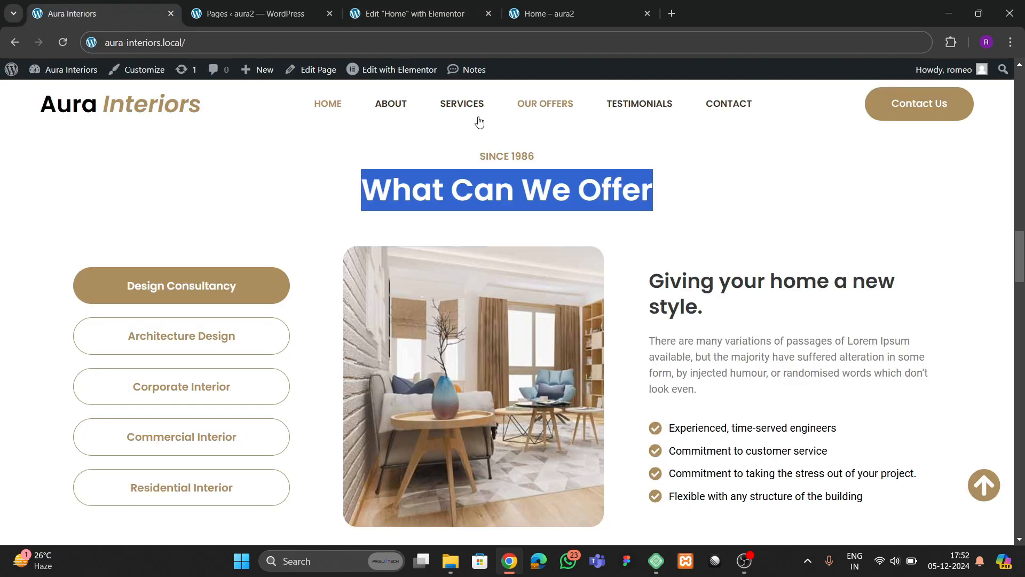
{"action": "left_click", "coordinate": [421, 23]}
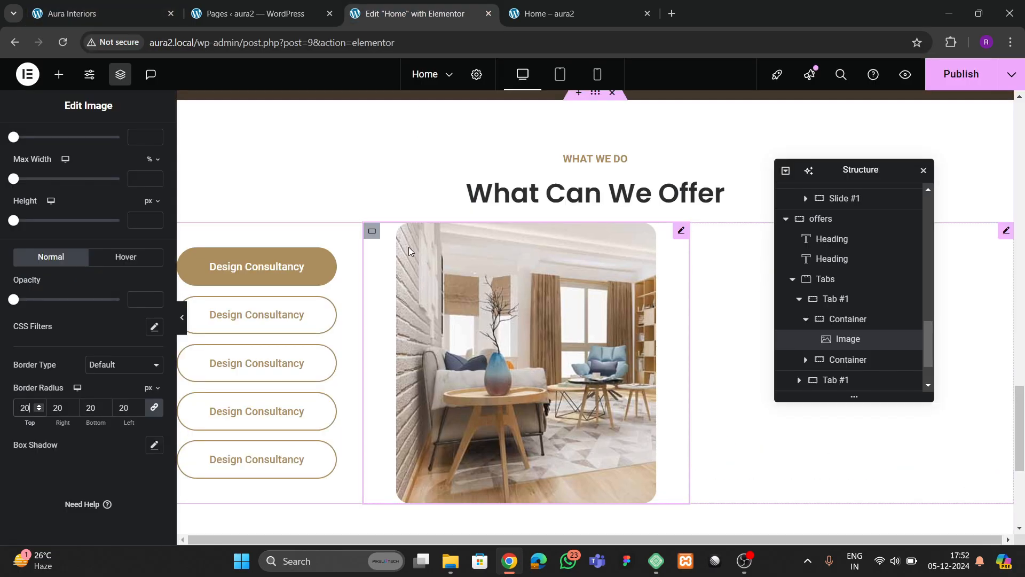
{"action": "right_click", "coordinate": [545, 191]}
- Paste a copy of the section heading into the right column and retitle it 'Giving your home a new style.'
{"action": "left_click", "coordinate": [668, 250]}
{"action": "left_click_drag", "start_coordinate": [857, 178], "coordinate": [487, 274]}
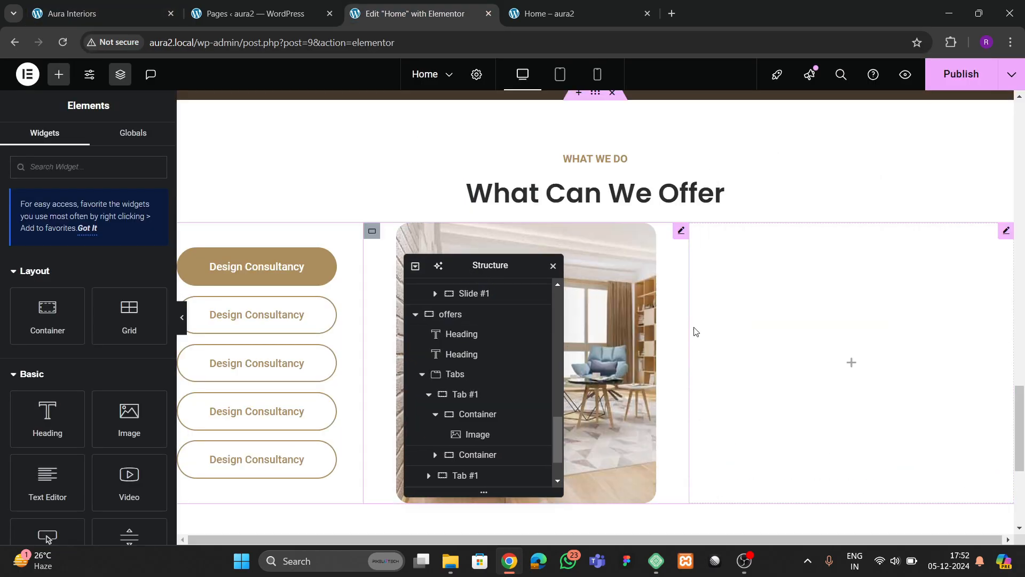
{"action": "right_click", "coordinate": [721, 332]}
{"action": "left_click", "coordinate": [754, 296]}
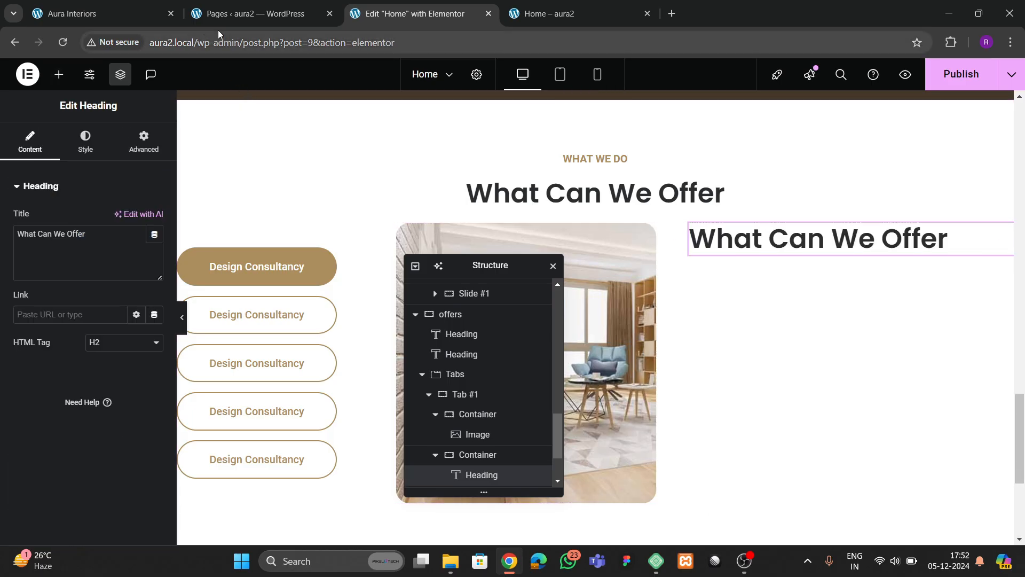
{"action": "key", "text": "ctrl+1"}
{"action": "left_click_drag", "start_coordinate": [649, 292], "coordinate": [695, 307]}
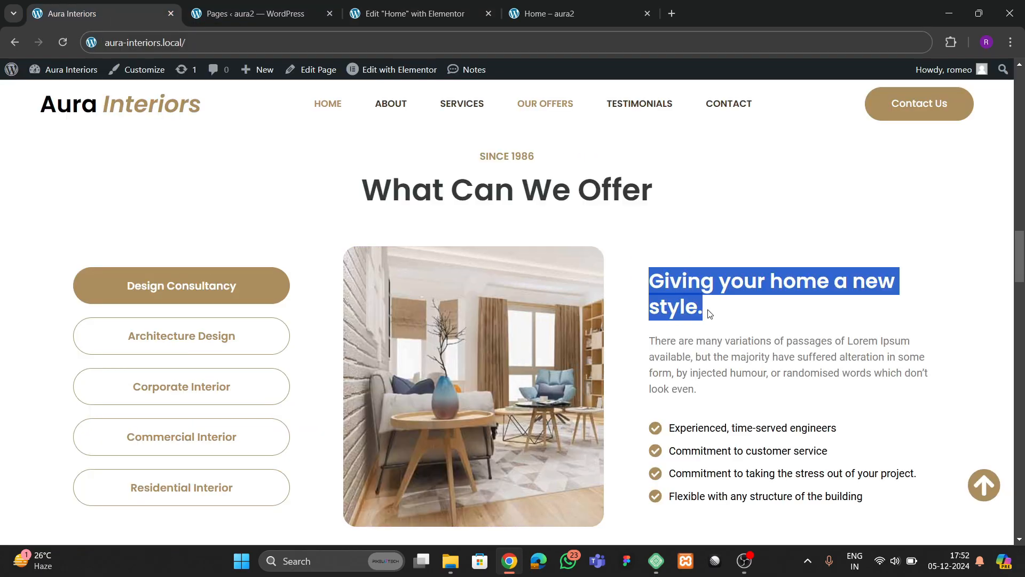
{"action": "left_click", "coordinate": [496, 13]}
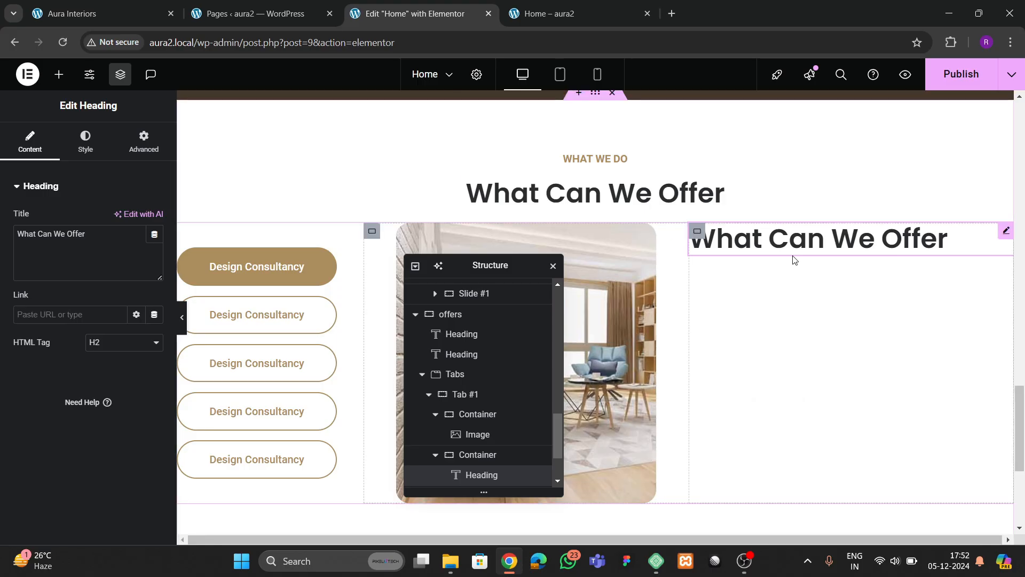
{"action": "key", "text": "ctrl+v"}
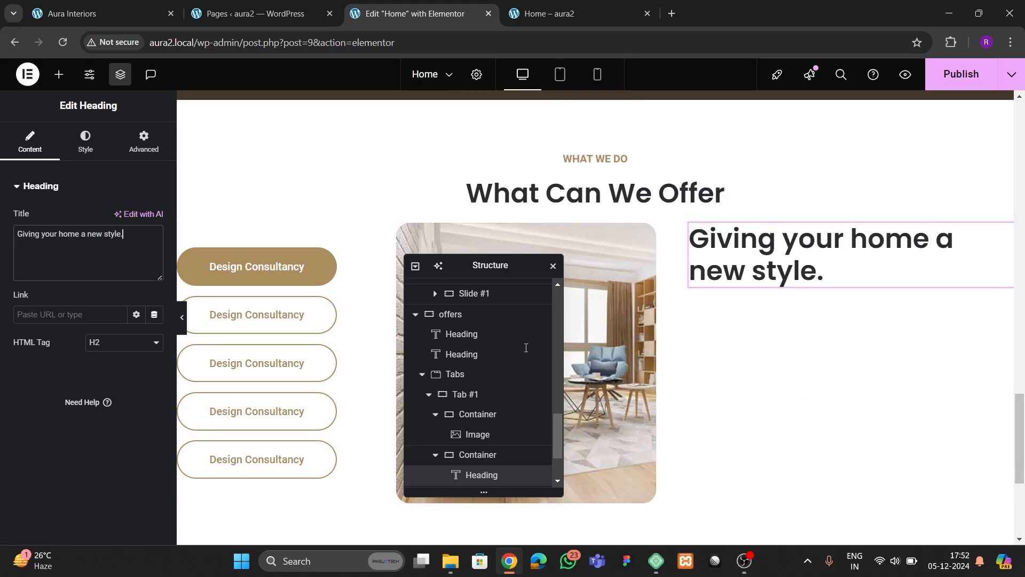
- Copy an existing Lorem Ipsum paragraph widget and paste it beneath the new heading
{"action": "scroll", "coordinate": [642, 297], "scroll_direction": "up", "scroll_amount": 5}
{"action": "scroll", "coordinate": [229, 243], "scroll_direction": "up", "scroll_amount": 6}
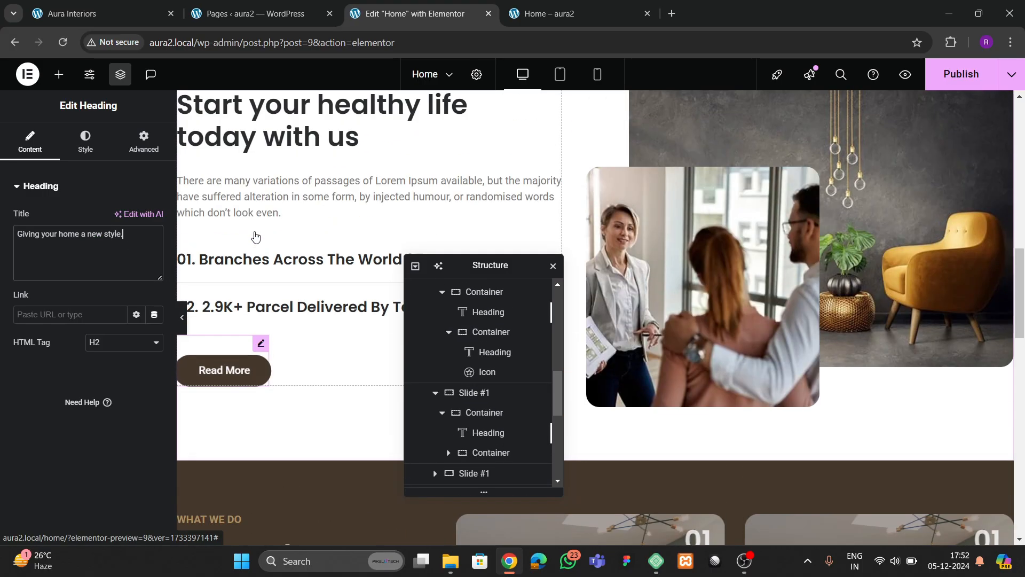
{"action": "right_click", "coordinate": [275, 192]}
{"action": "scroll", "coordinate": [876, 277], "scroll_direction": "down", "scroll_amount": 12}
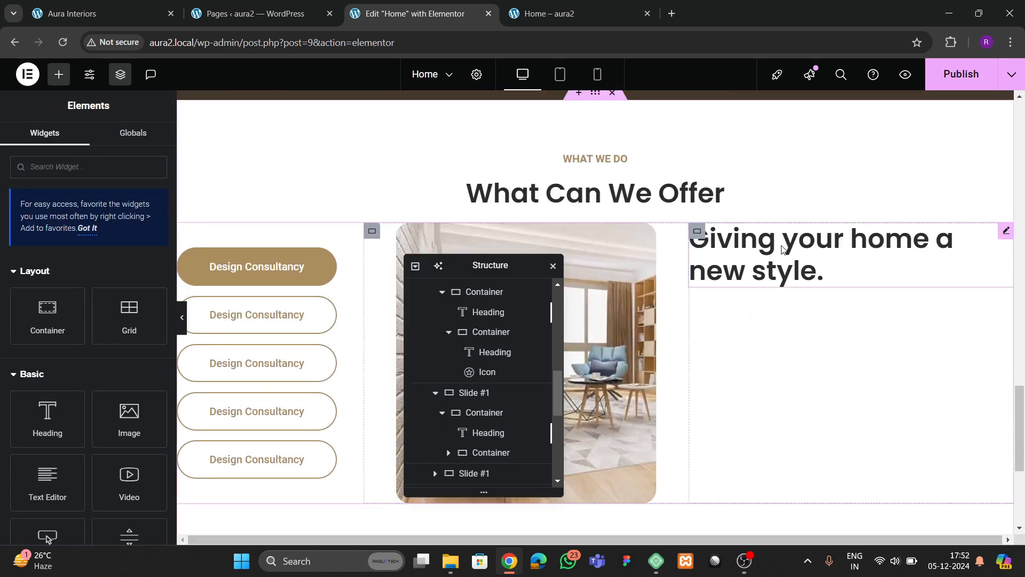
{"action": "right_click", "coordinate": [783, 238]}
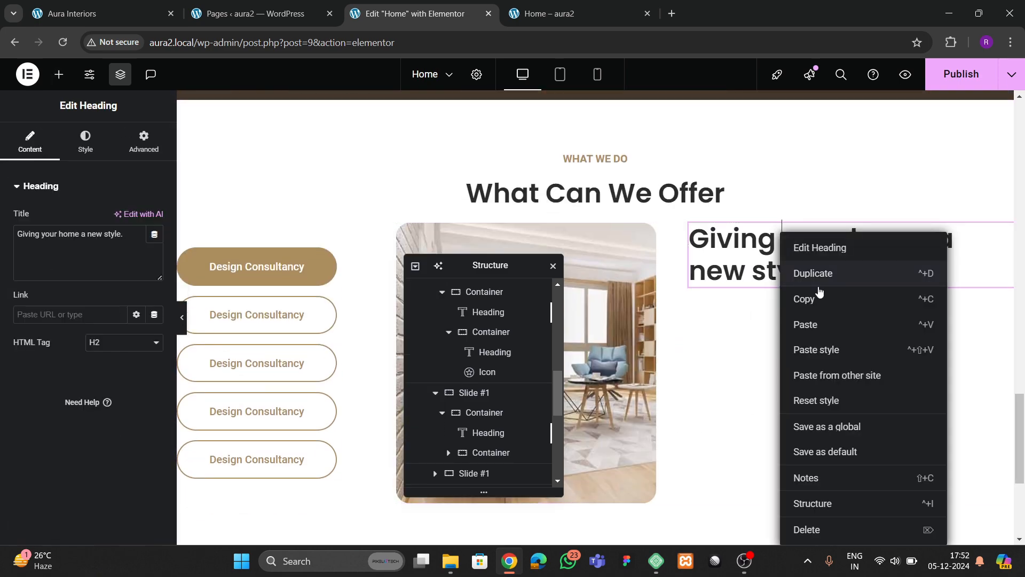
{"action": "left_click", "coordinate": [819, 324]}
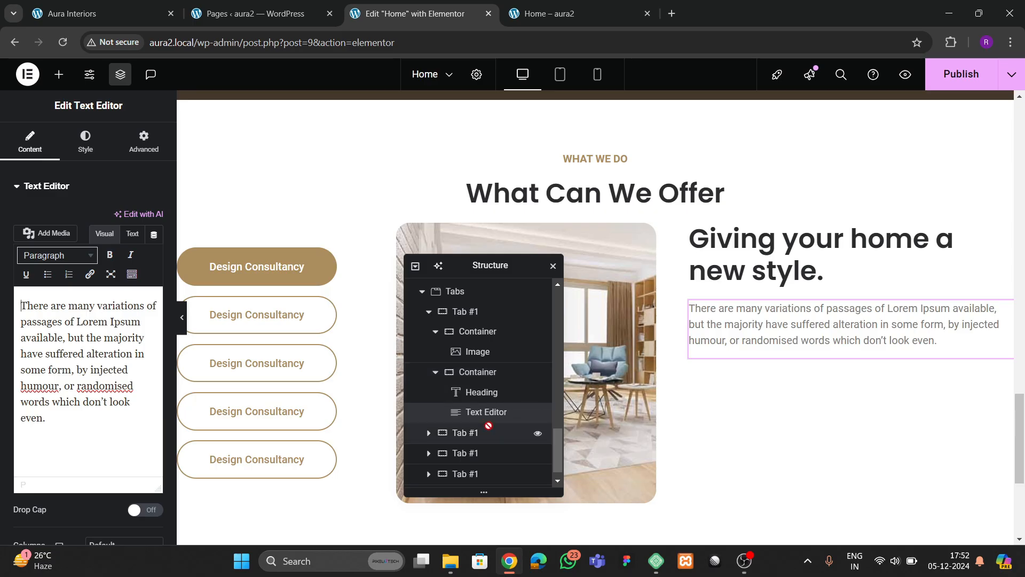
- Make the Tab #1 container space its two columns evenly and centre them vertically
{"action": "left_click", "coordinate": [470, 312]}
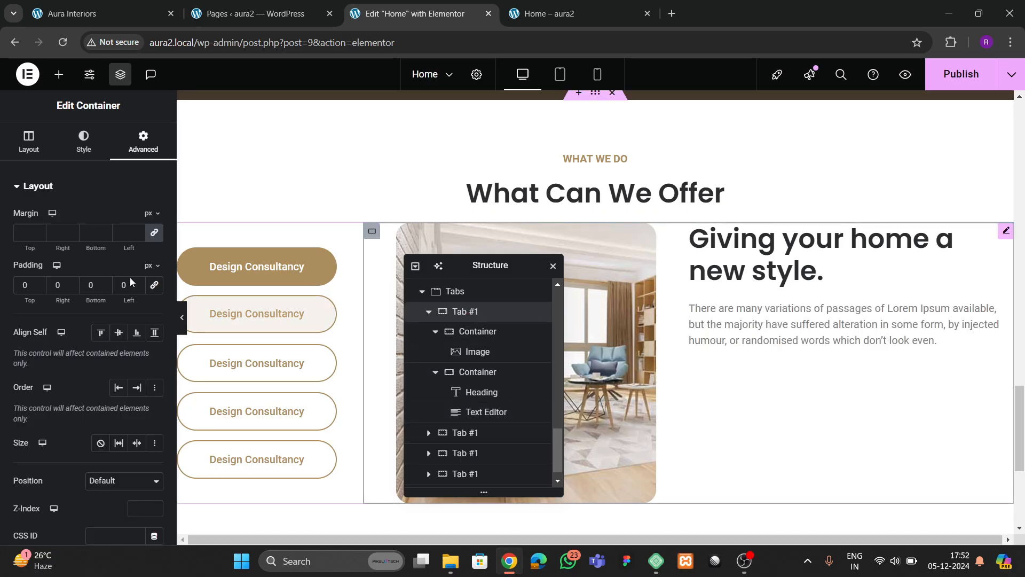
{"action": "left_click", "coordinate": [29, 142]}
{"action": "scroll", "coordinate": [95, 353], "scroll_direction": "down", "scroll_amount": 3}
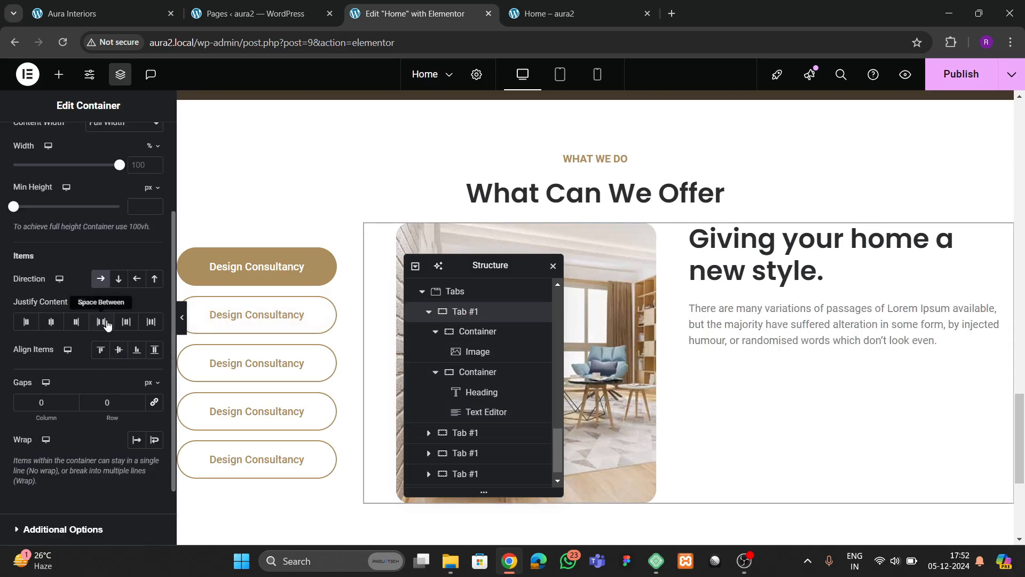
{"action": "left_click", "coordinate": [103, 322]}
{"action": "left_click", "coordinate": [118, 349]}
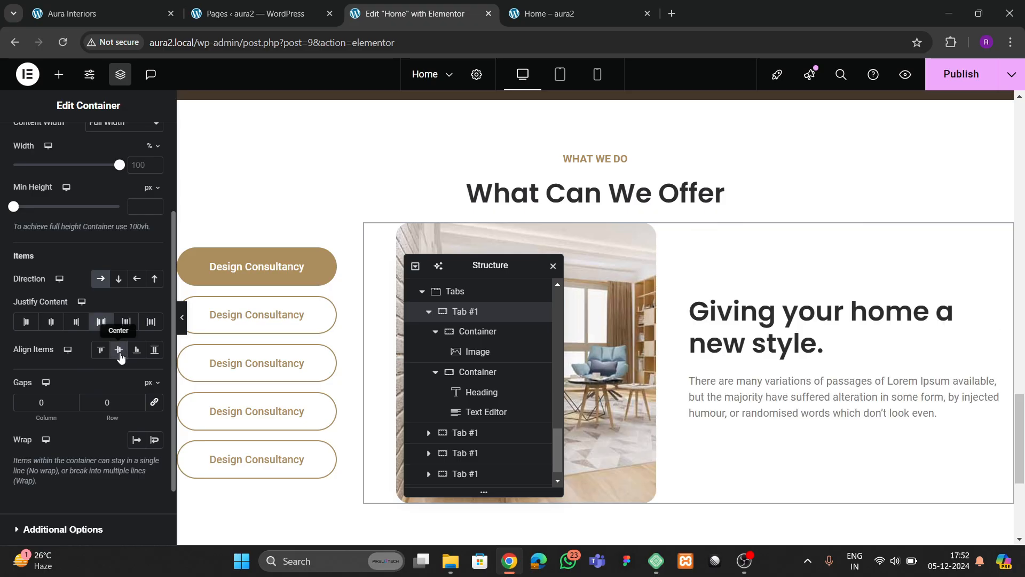
- Lower the heading's typography size from 40 to 25 px, checking it against the live site
{"action": "left_click", "coordinate": [781, 335]}
{"action": "left_click", "coordinate": [86, 142]}
{"action": "left_click", "coordinate": [154, 274]}
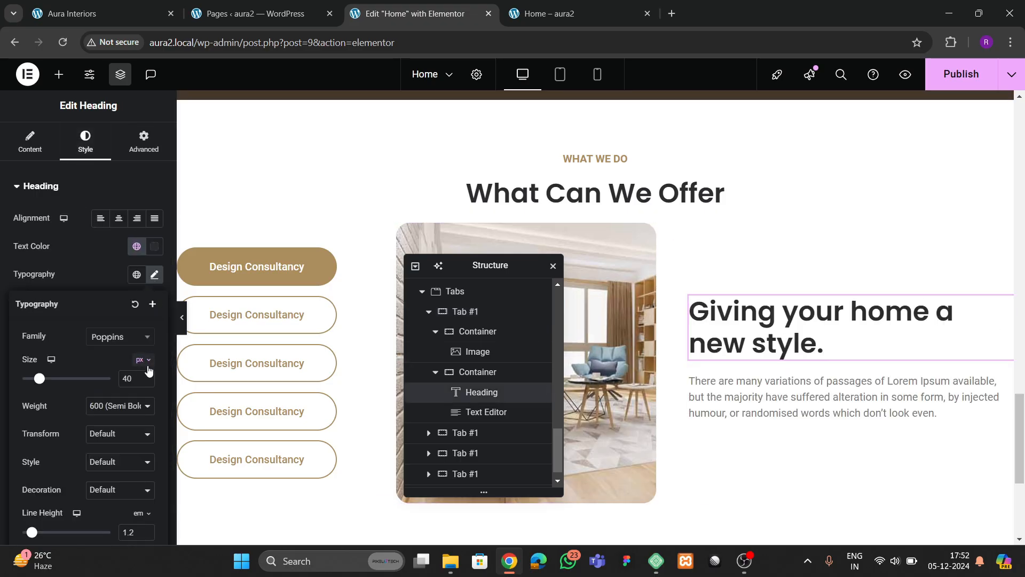
{"action": "left_click", "coordinate": [147, 381]}
{"action": "left_click", "coordinate": [147, 381]}
{"action": "left_click", "coordinate": [146, 382]}
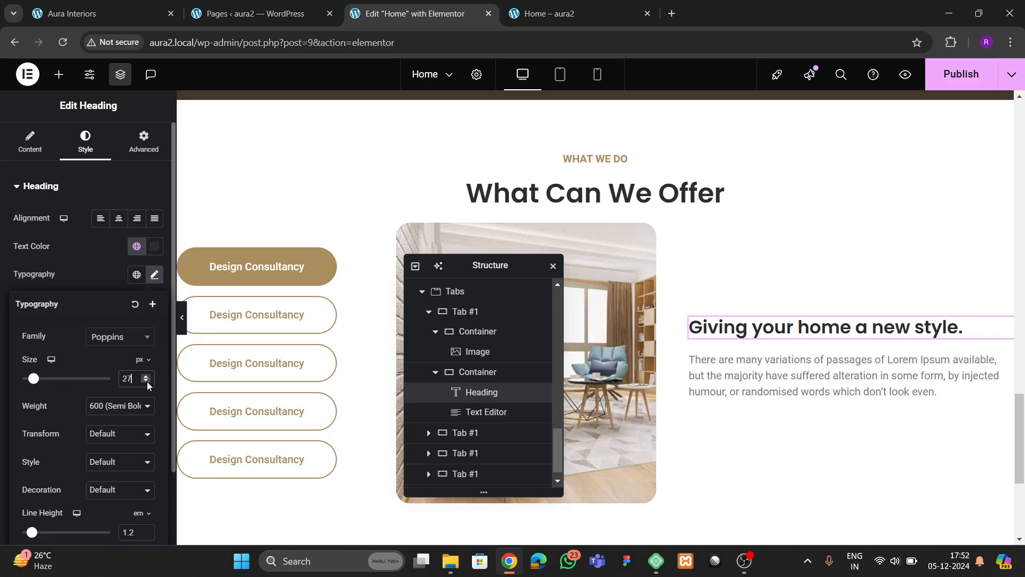
{"action": "left_click", "coordinate": [147, 382]}
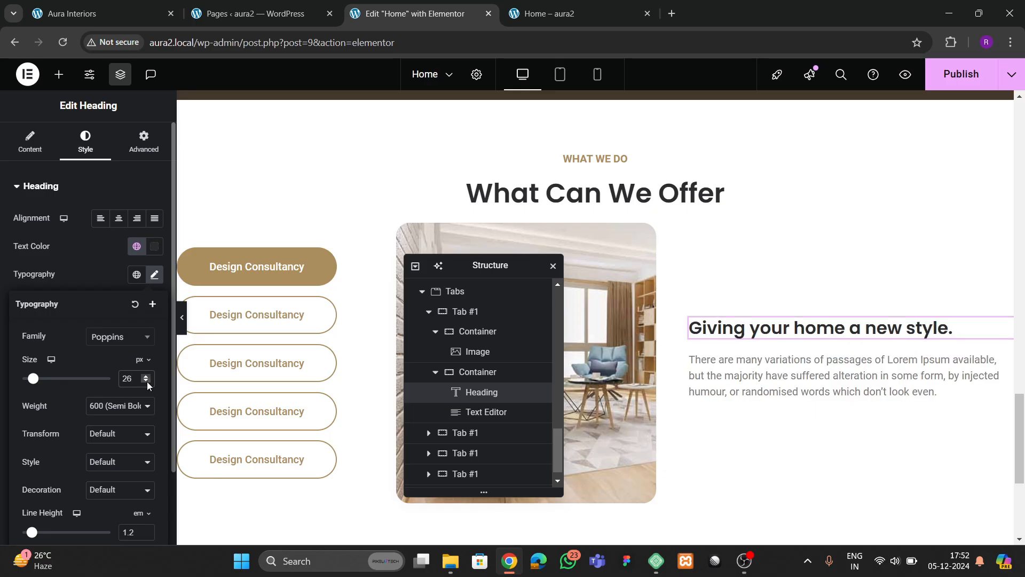
{"action": "left_click", "coordinate": [147, 382]}
{"action": "left_click", "coordinate": [110, 14]}
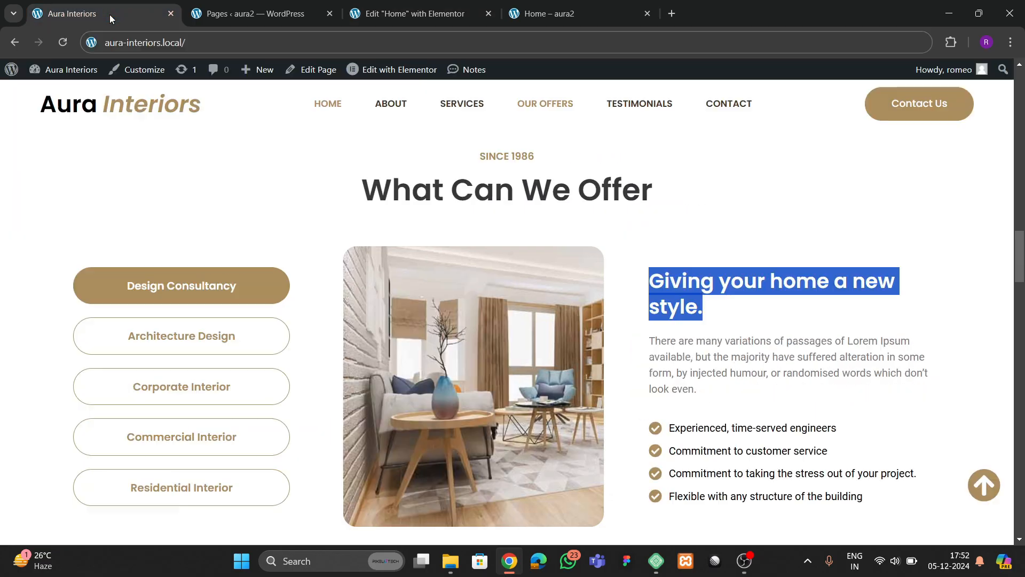
{"action": "left_click", "coordinate": [738, 362]}
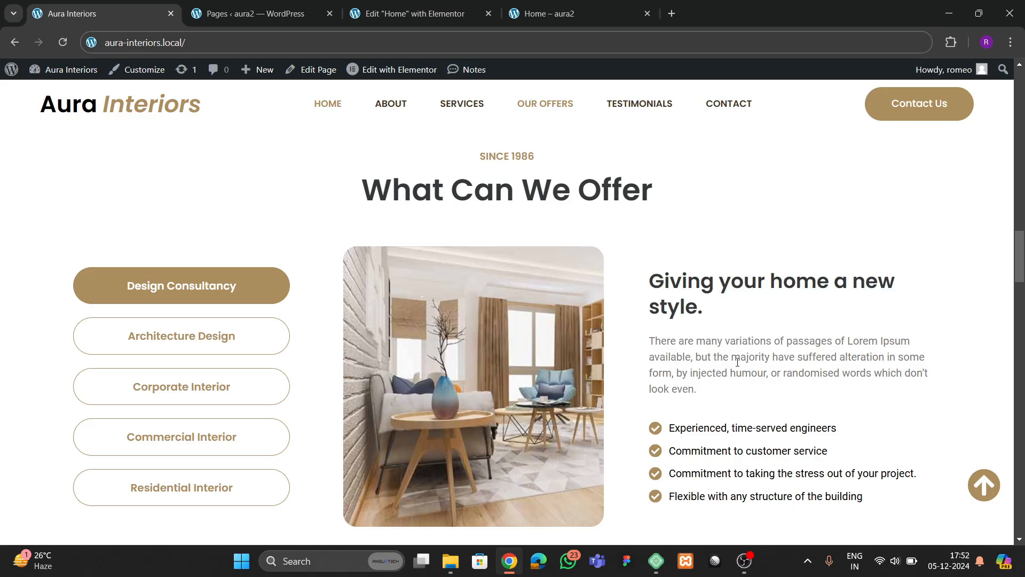
{"action": "left_click", "coordinate": [416, 15]}
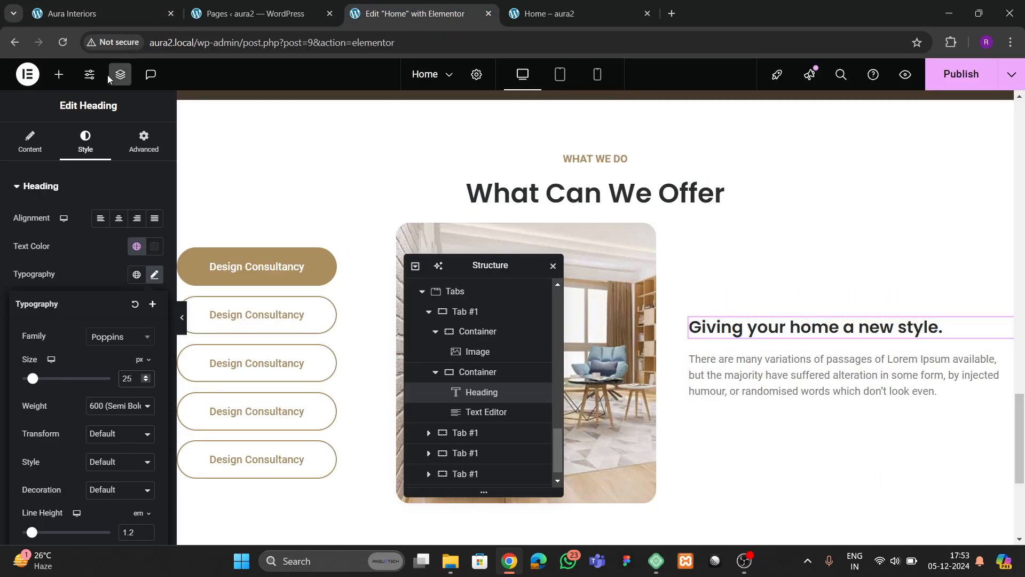
{"action": "left_click", "coordinate": [113, 15]}
- Place an Icon List widget below the paragraph and delete its second and third items
{"action": "left_click", "coordinate": [411, 14]}
{"action": "type", "text": "list"}
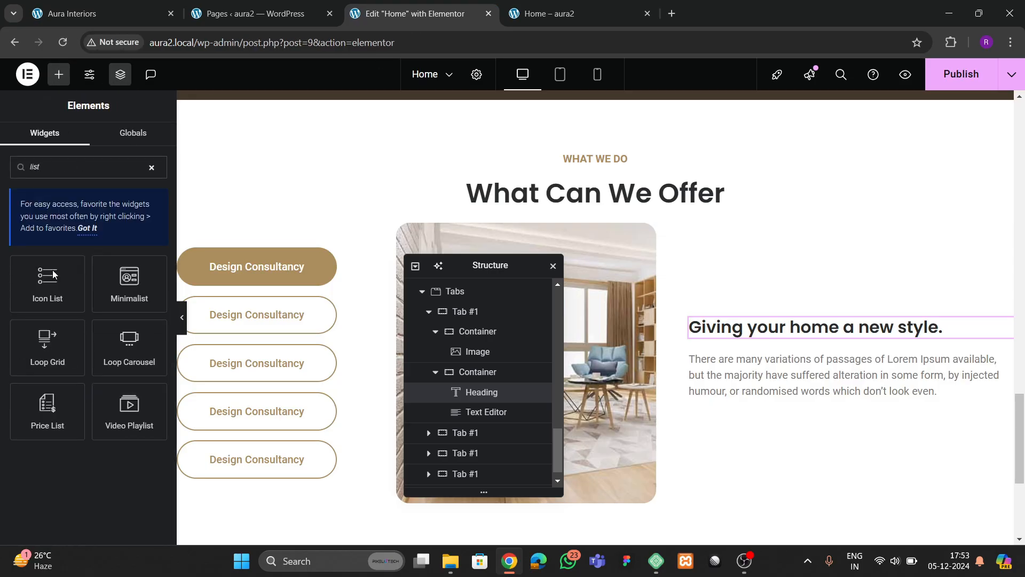
{"action": "left_click_drag", "start_coordinate": [53, 275], "coordinate": [791, 398]}
{"action": "left_click", "coordinate": [149, 301]}
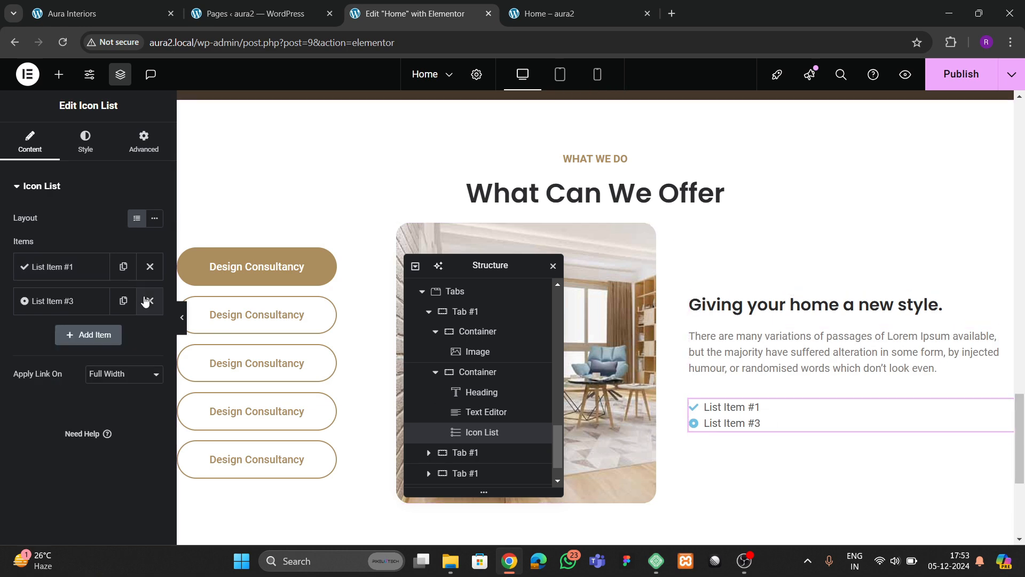
{"action": "left_click", "coordinate": [149, 302]}
- Copy 'Experienced, time-served engineers' from the live site into the first list item
{"action": "left_click", "coordinate": [101, 14]}
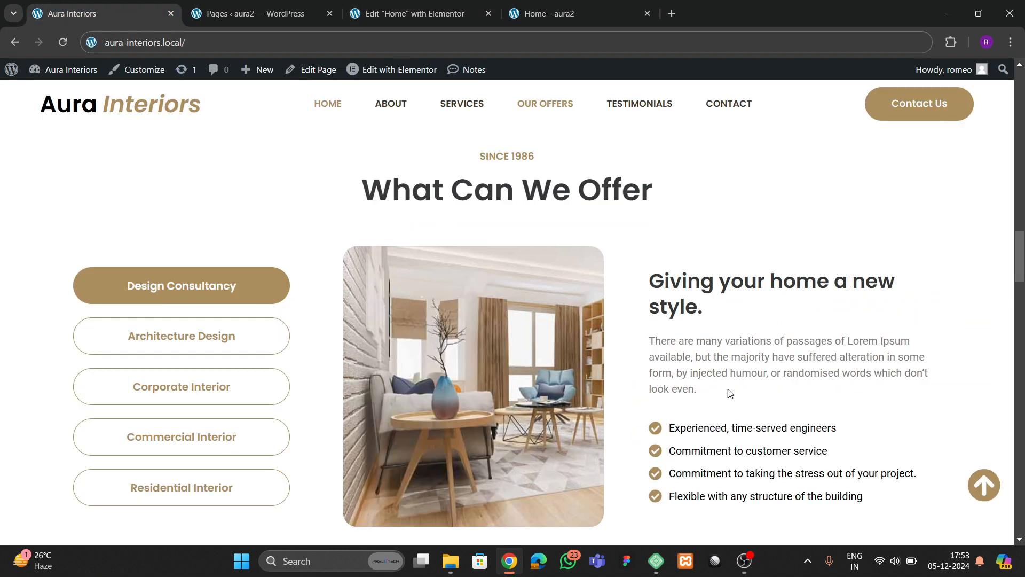
{"action": "left_click_drag", "start_coordinate": [671, 428], "coordinate": [827, 427]}
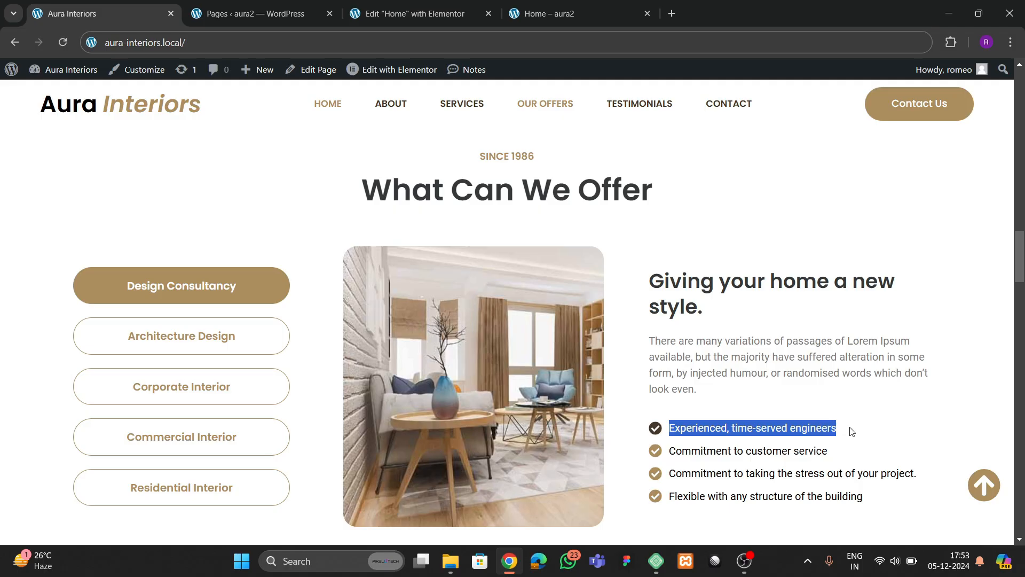
{"action": "left_click", "coordinate": [417, 13]}
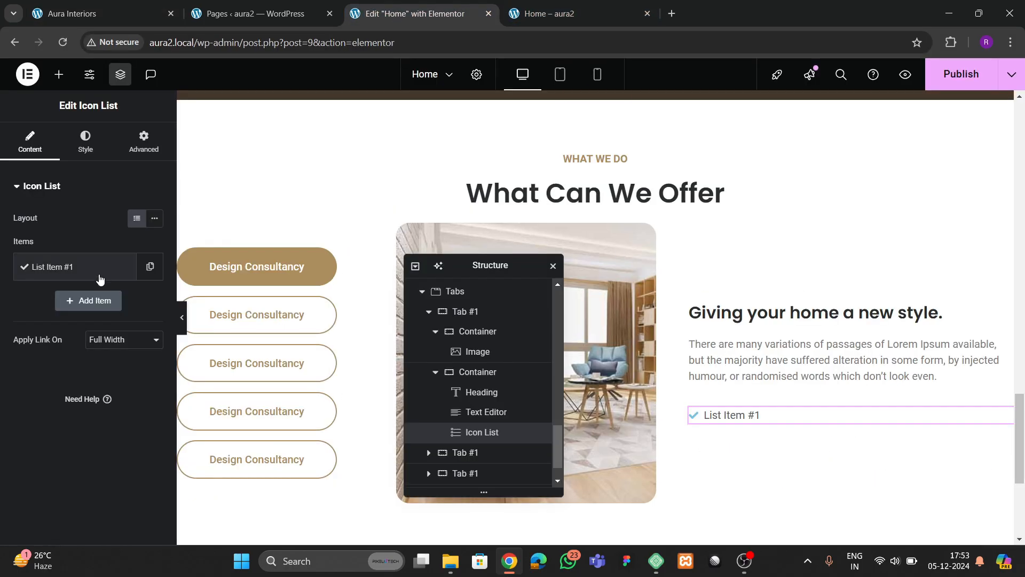
{"action": "left_click", "coordinate": [59, 266]}
{"action": "type", "text": "Experienced, time-served engineers"}
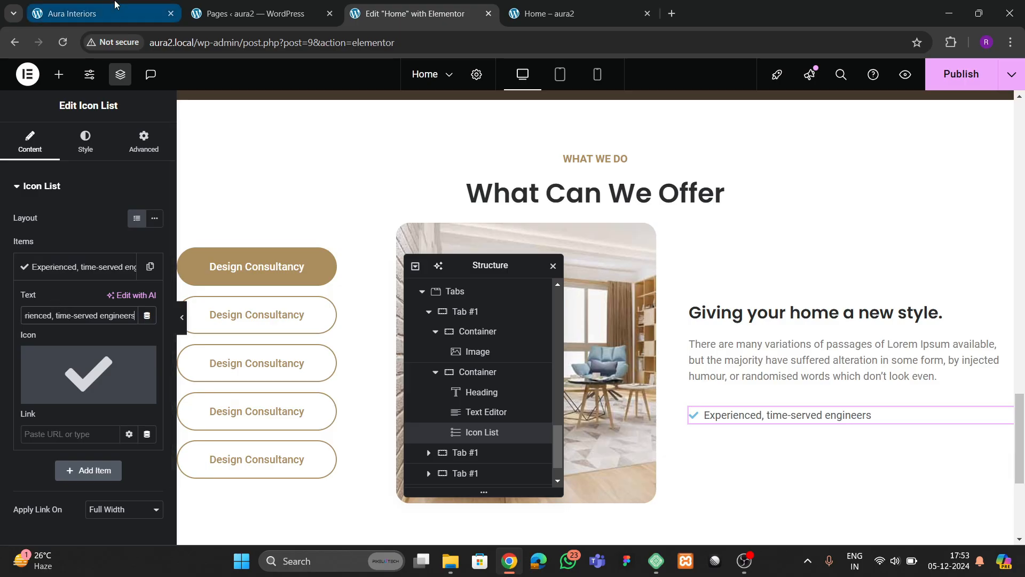
- Give the list item the check-circle icon from the Icon Library
{"action": "left_click", "coordinate": [101, 14]}
{"action": "left_click", "coordinate": [417, 13]}
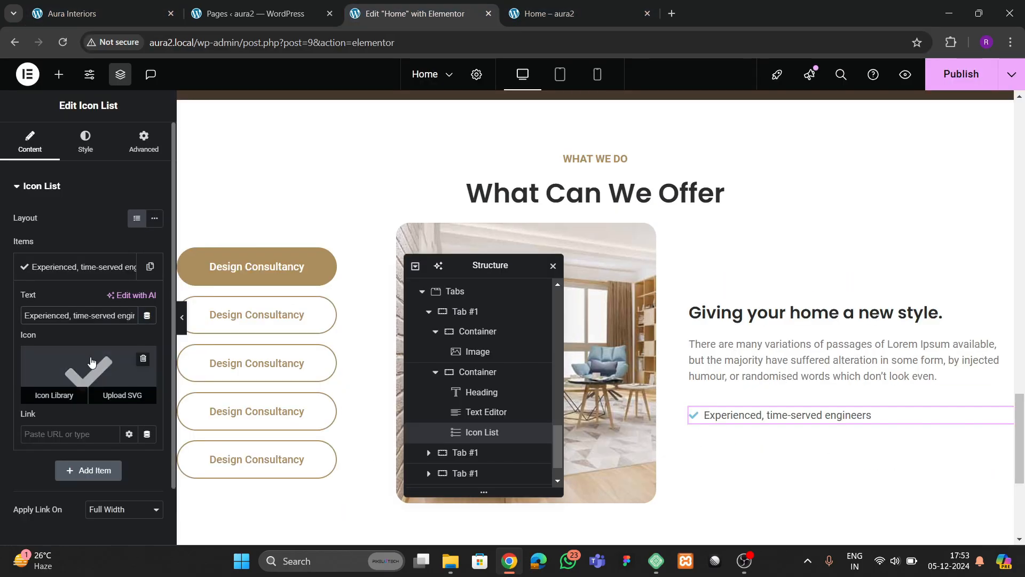
{"action": "left_click", "coordinate": [107, 395]}
{"action": "left_click", "coordinate": [465, 283]}
{"action": "left_click", "coordinate": [873, 528]}
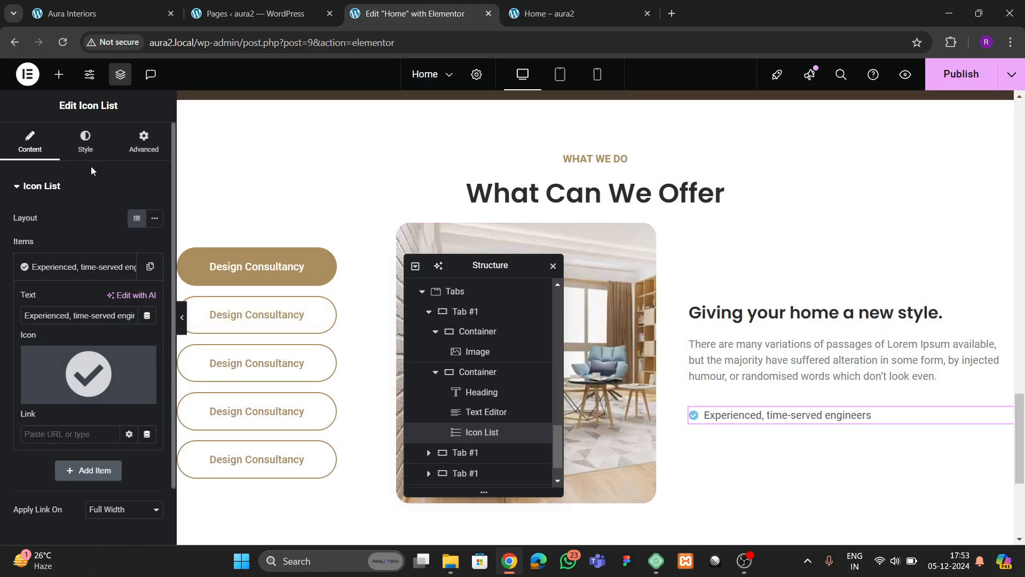
- Style the list icons with the theme 2 tan colour at 20 px size
{"action": "left_click", "coordinate": [88, 153]}
{"action": "left_click", "coordinate": [35, 357]}
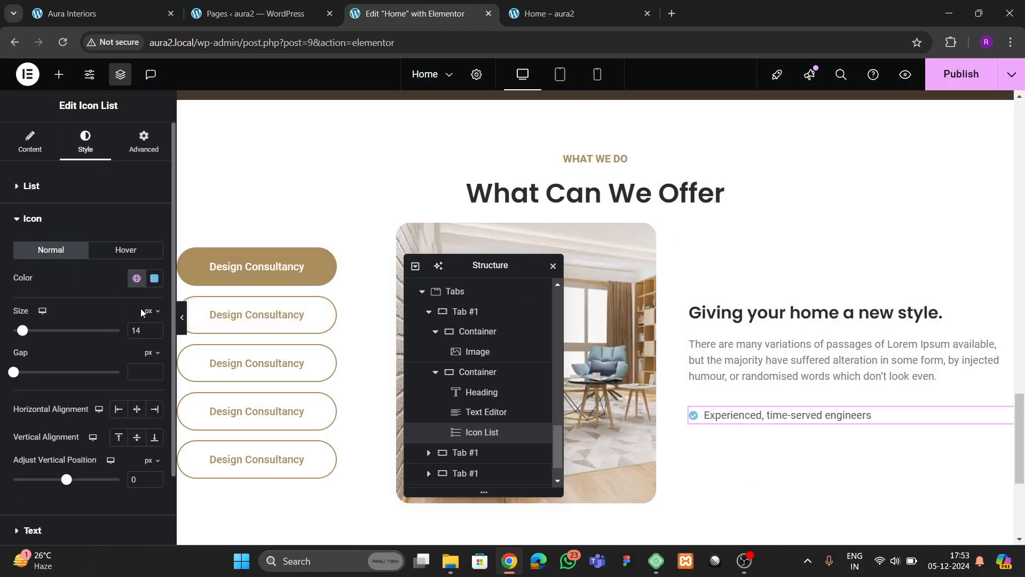
{"action": "left_click", "coordinate": [137, 277]}
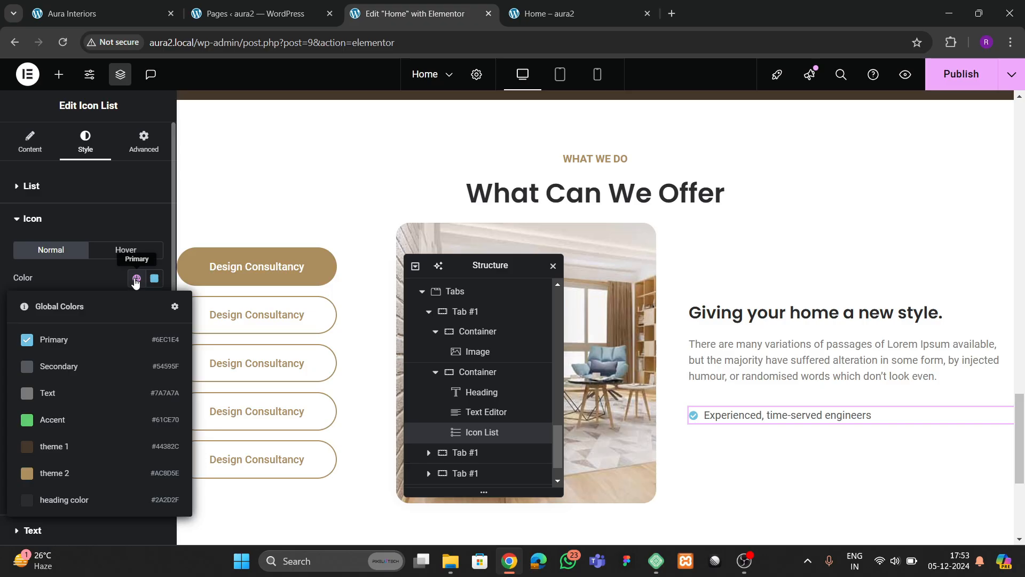
{"action": "left_click", "coordinate": [71, 473]}
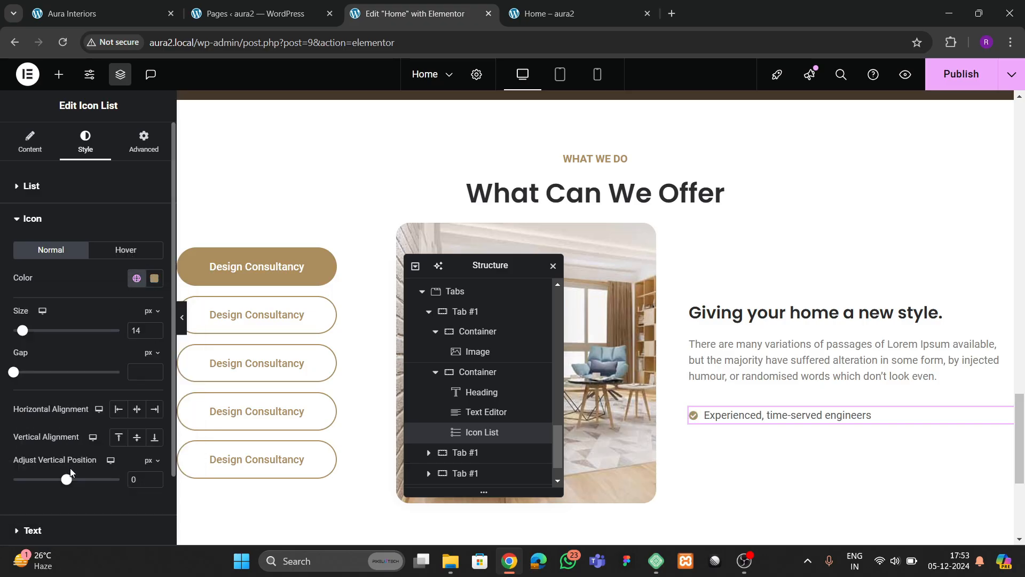
{"action": "left_click", "coordinate": [133, 287]}
{"action": "left_click", "coordinate": [137, 446]}
{"action": "left_click", "coordinate": [155, 328]}
{"action": "left_click", "coordinate": [155, 327]}
{"action": "left_click", "coordinate": [154, 328]}
{"action": "left_click", "coordinate": [155, 328]}
{"action": "left_click", "coordinate": [155, 328]}
{"action": "left_click", "coordinate": [155, 327]}
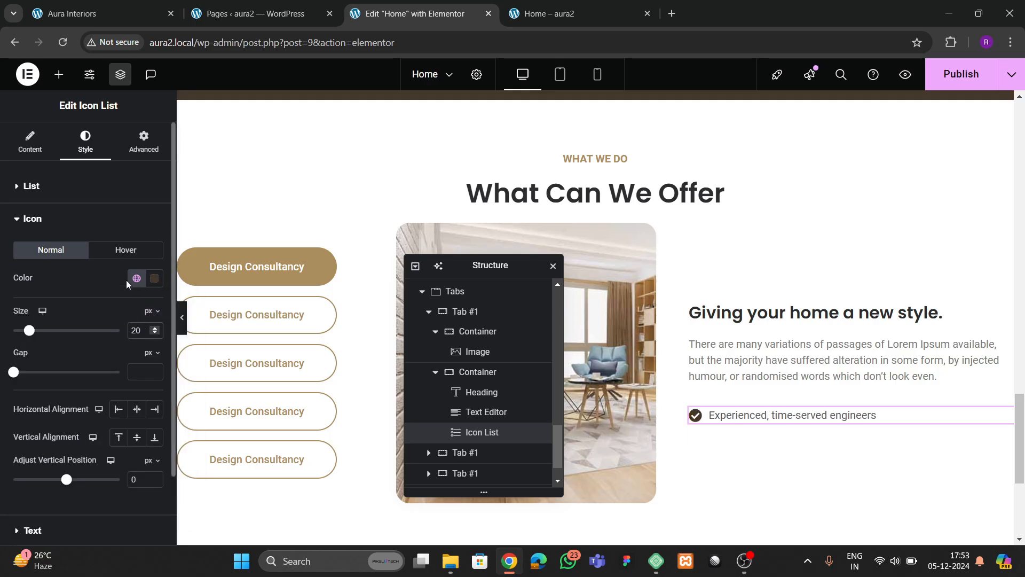
{"action": "left_click", "coordinate": [136, 278]}
{"action": "left_click", "coordinate": [71, 464]}
- Set the list text colour to the global Heading colour after comparing with the live site
{"action": "left_click", "coordinate": [33, 187]}
{"action": "left_click", "coordinate": [55, 377]}
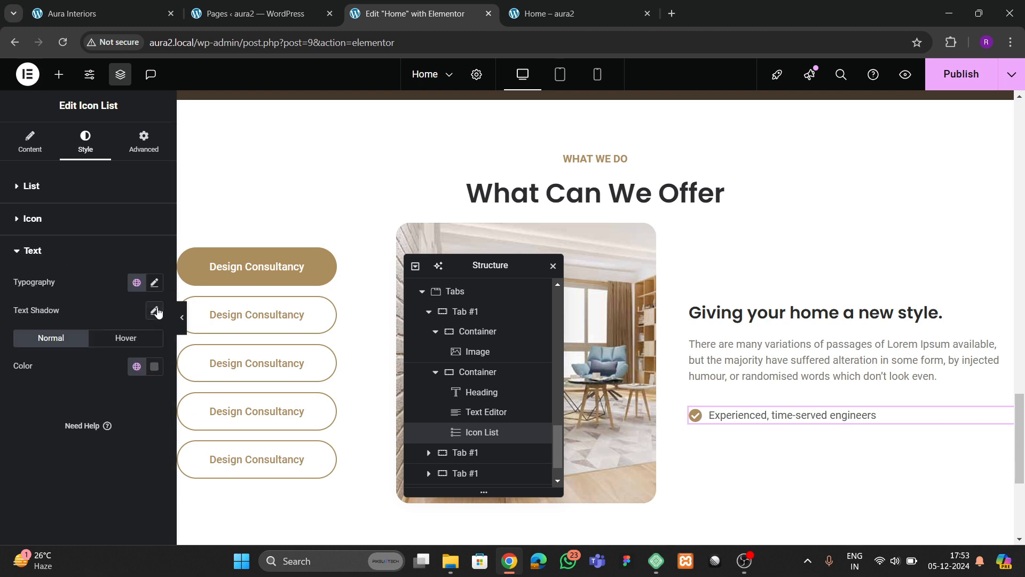
{"action": "left_click", "coordinate": [136, 366]}
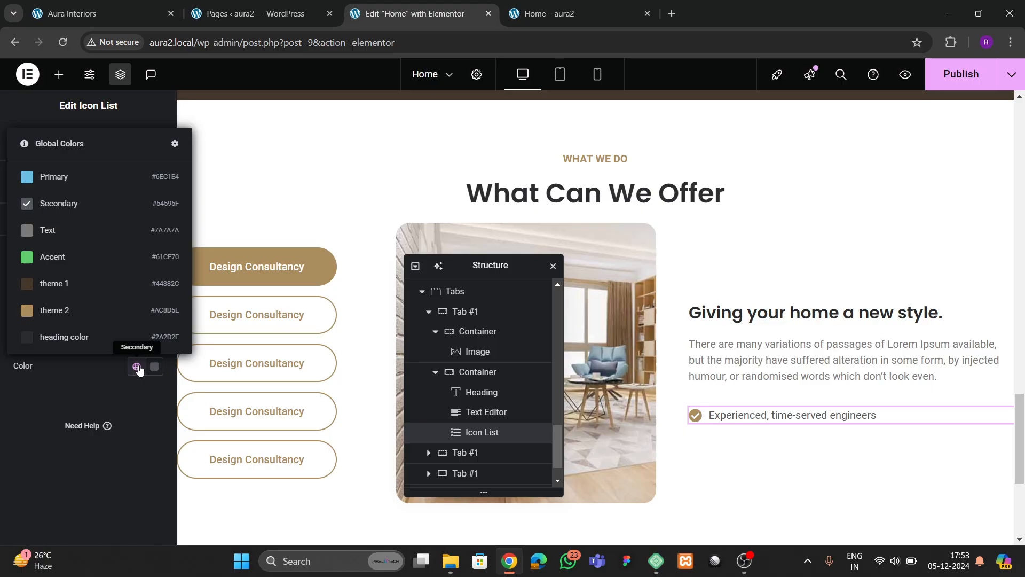
{"action": "left_click", "coordinate": [97, 405]}
{"action": "left_click", "coordinate": [114, 17]}
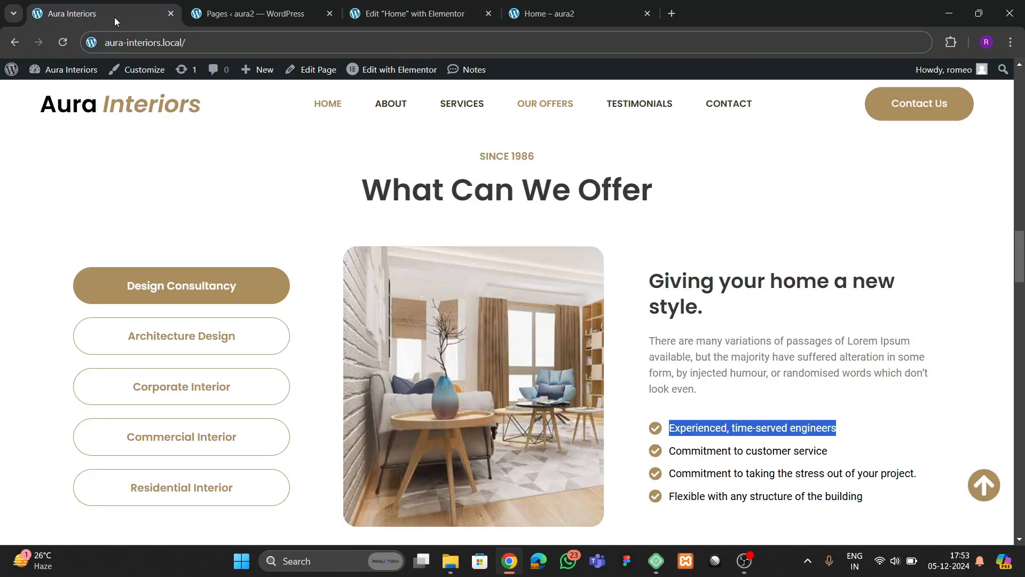
{"action": "left_click", "coordinate": [416, 14]}
{"action": "left_click", "coordinate": [150, 370]}
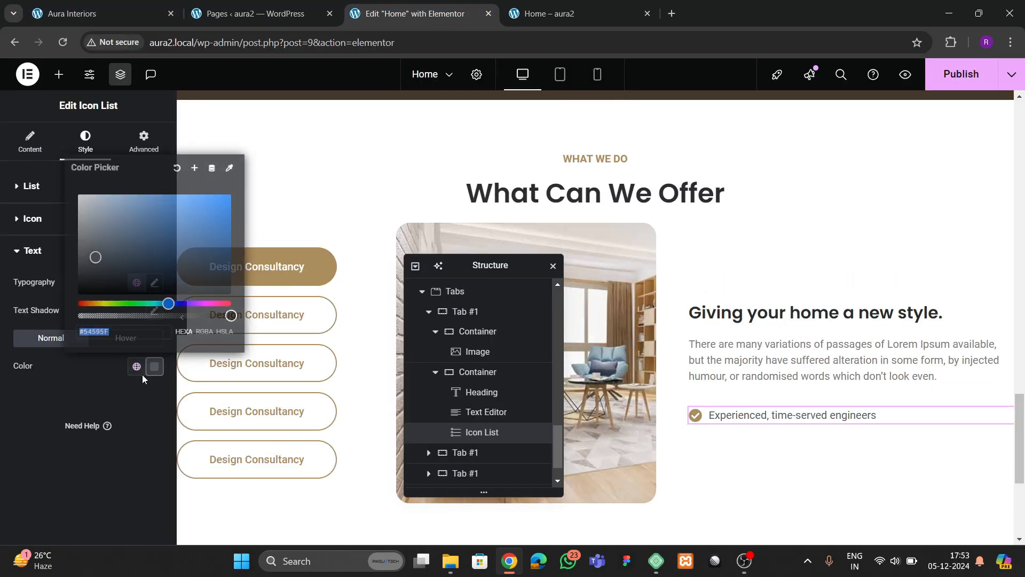
{"action": "mouse_move", "coordinate": [96, 267]}
{"action": "left_mouse_down"}
{"action": "mouse_move", "coordinate": [55, 332]}
{"action": "mouse_move", "coordinate": [108, 275]}
{"action": "mouse_move", "coordinate": [99, 276]}
{"action": "left_mouse_up"}
{"action": "left_click", "coordinate": [95, 398]}
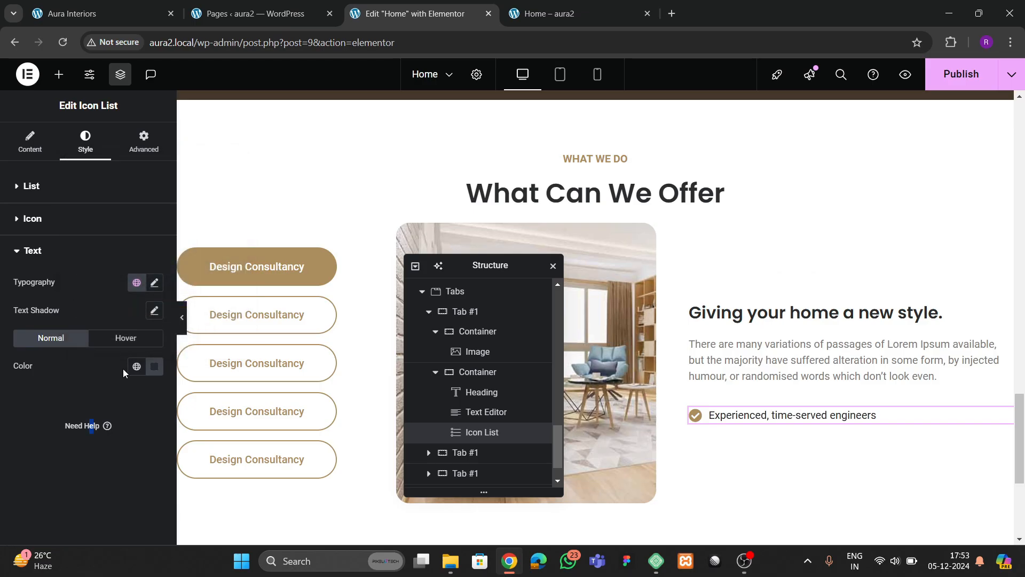
{"action": "left_click", "coordinate": [134, 368]}
{"action": "left_click", "coordinate": [85, 338]}
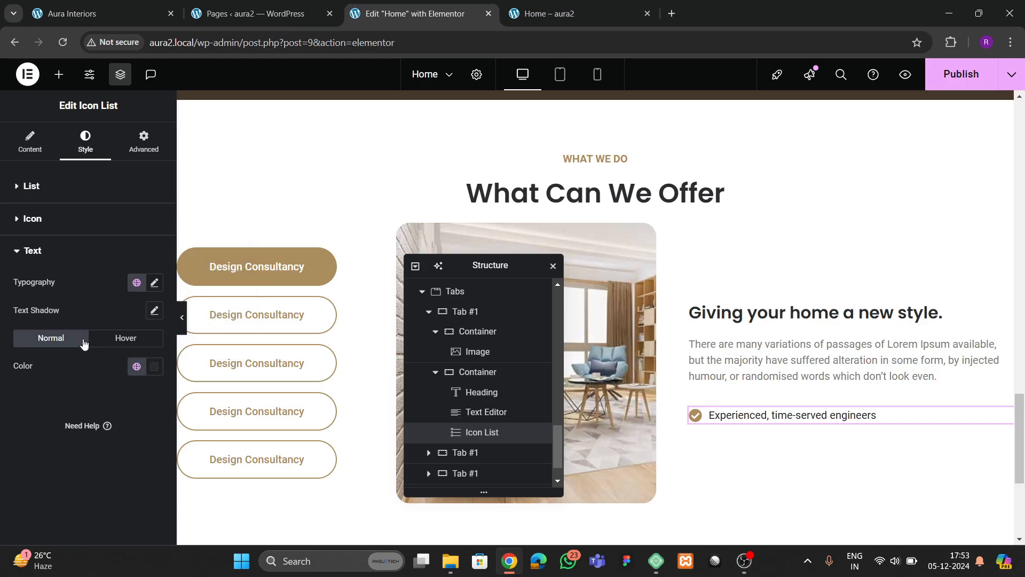
- Set the list text typography to Poppins, 15 px, weight 500 (Medium)
{"action": "left_click", "coordinate": [154, 285]}
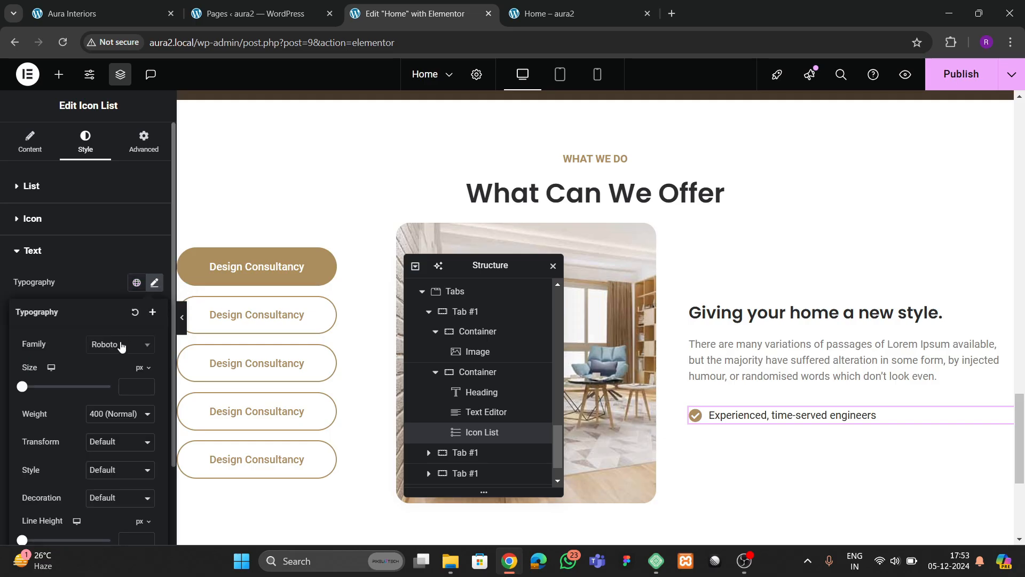
{"action": "left_click", "coordinate": [121, 345]}
{"action": "type", "text": "poppins"}
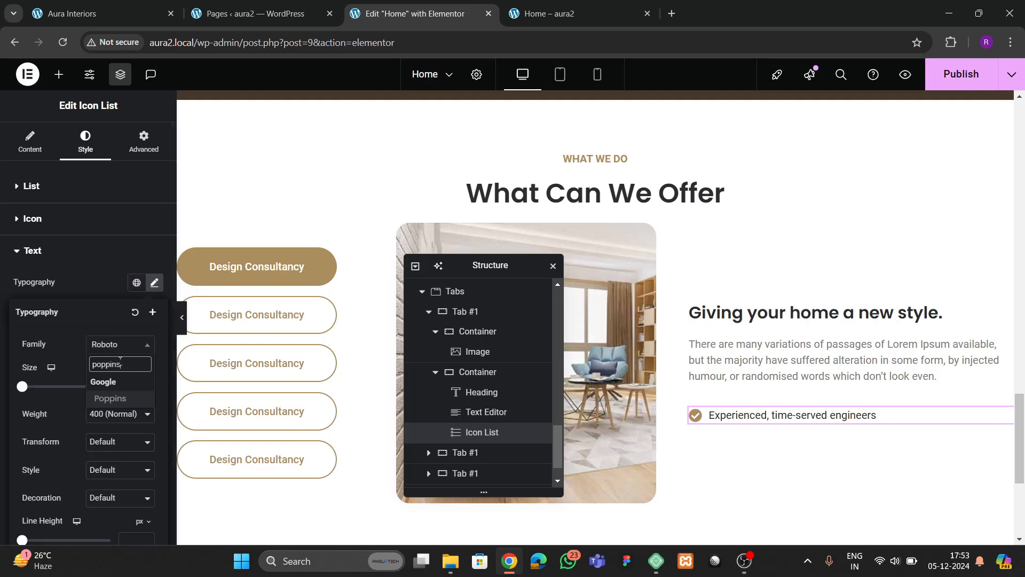
{"action": "key", "text": "Return"}
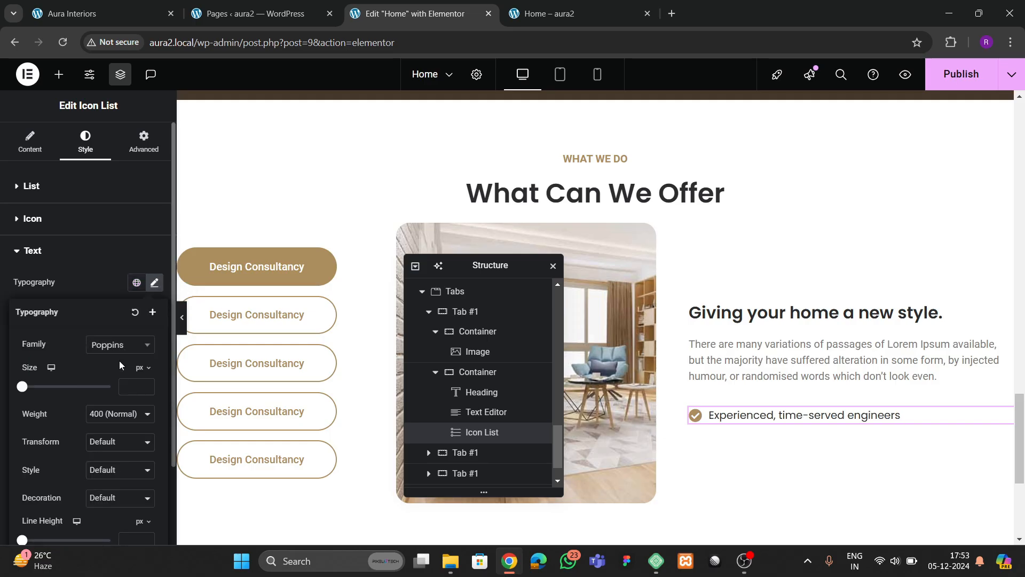
{"action": "left_click", "coordinate": [145, 385]}
{"action": "left_click", "coordinate": [149, 388]}
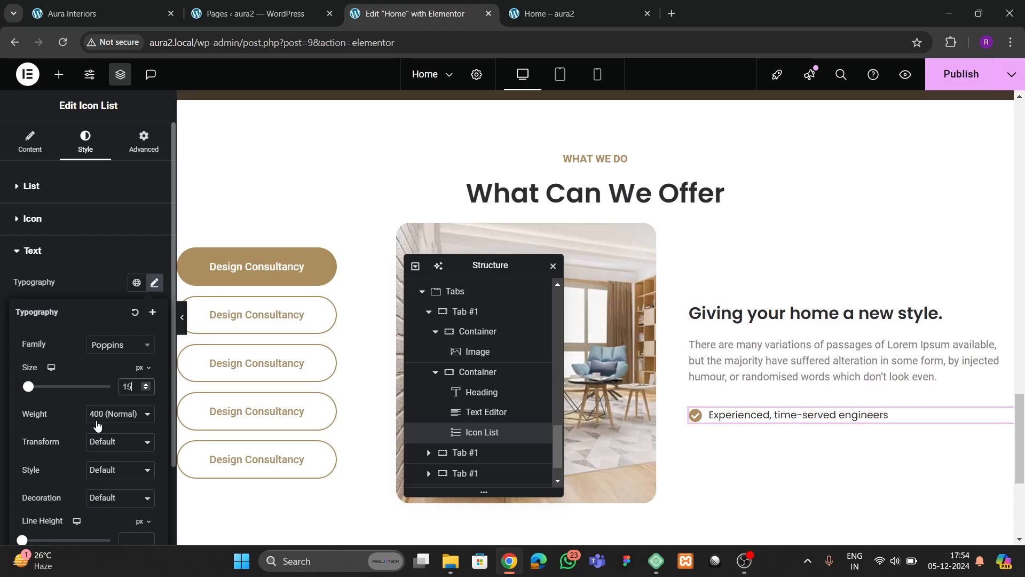
{"action": "left_click", "coordinate": [96, 418]}
{"action": "left_click", "coordinate": [101, 286]}
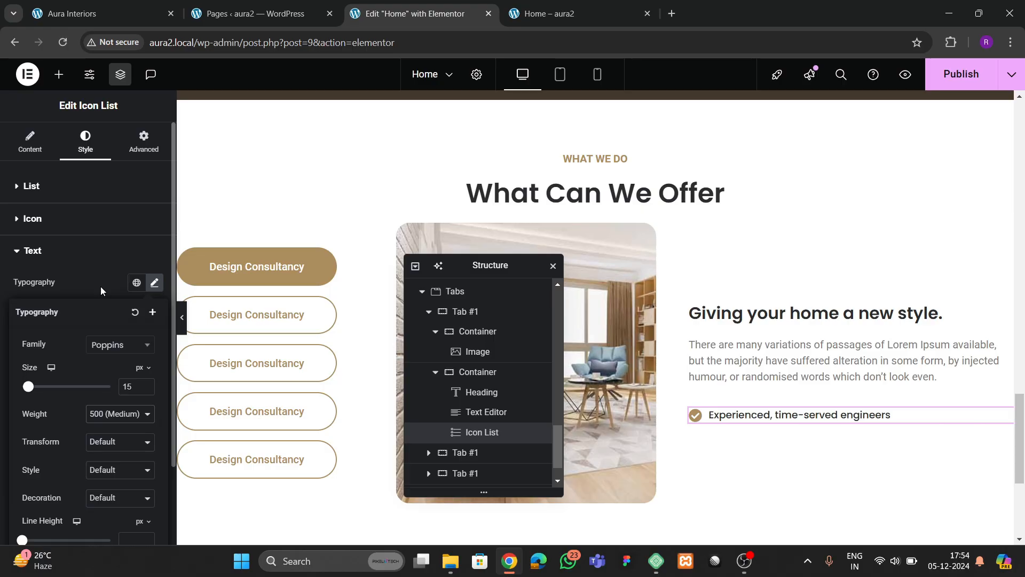
- Duplicate the engineers list item until the list holds five items
{"action": "left_click", "coordinate": [32, 160]}
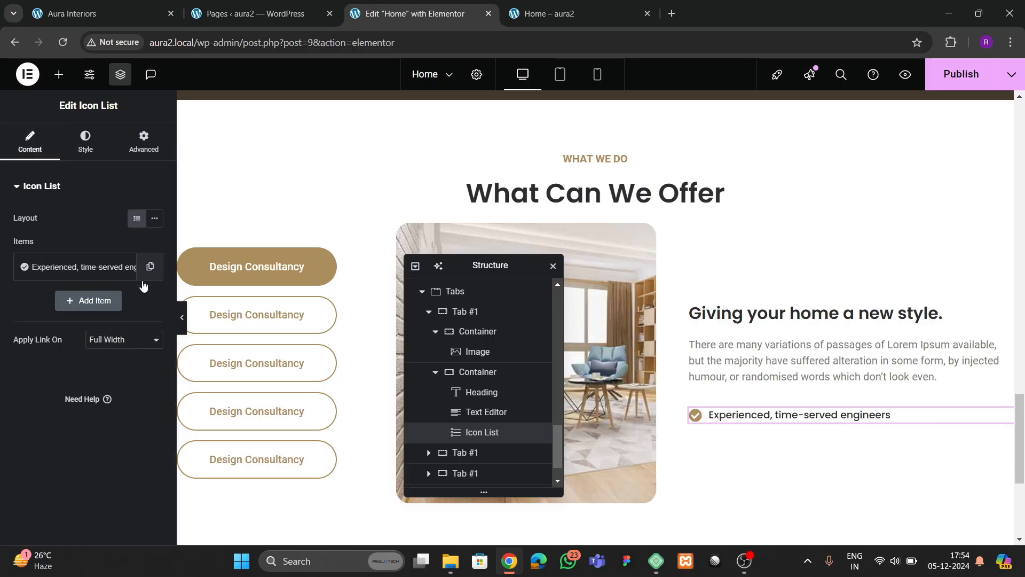
{"action": "left_click", "coordinate": [149, 266]}
{"action": "left_click", "coordinate": [124, 300]}
{"action": "left_click", "coordinate": [123, 335]}
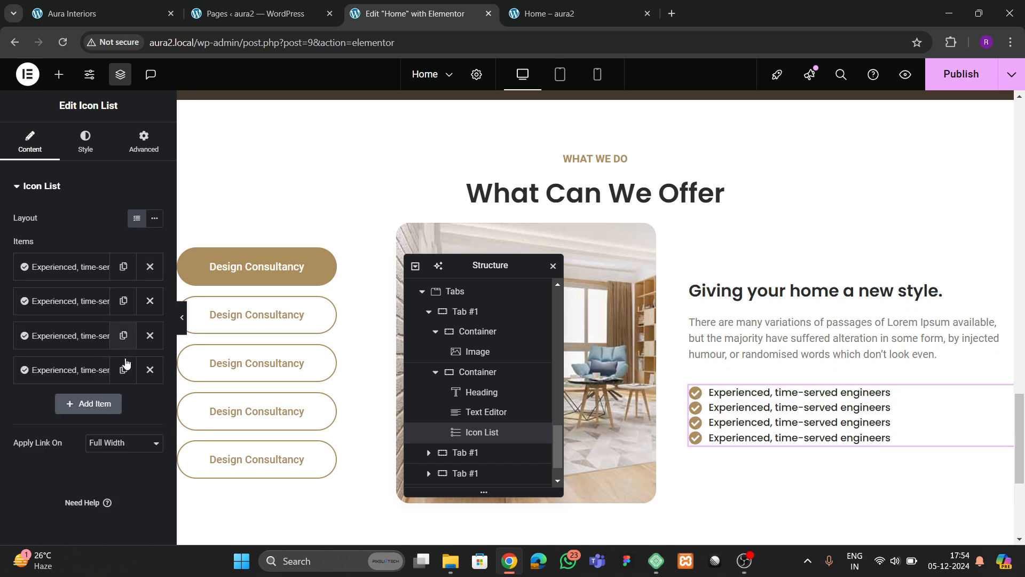
{"action": "left_click", "coordinate": [123, 370]}
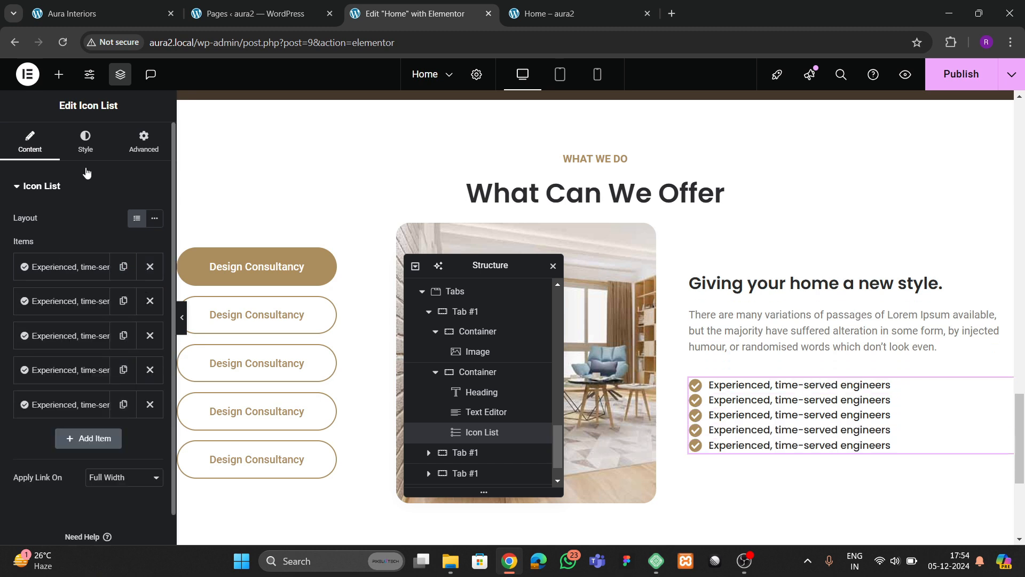
- Set the list's Space Between to 10 px and compare with the reference site
{"action": "left_click", "coordinate": [85, 142]}
{"action": "left_click", "coordinate": [135, 232]}
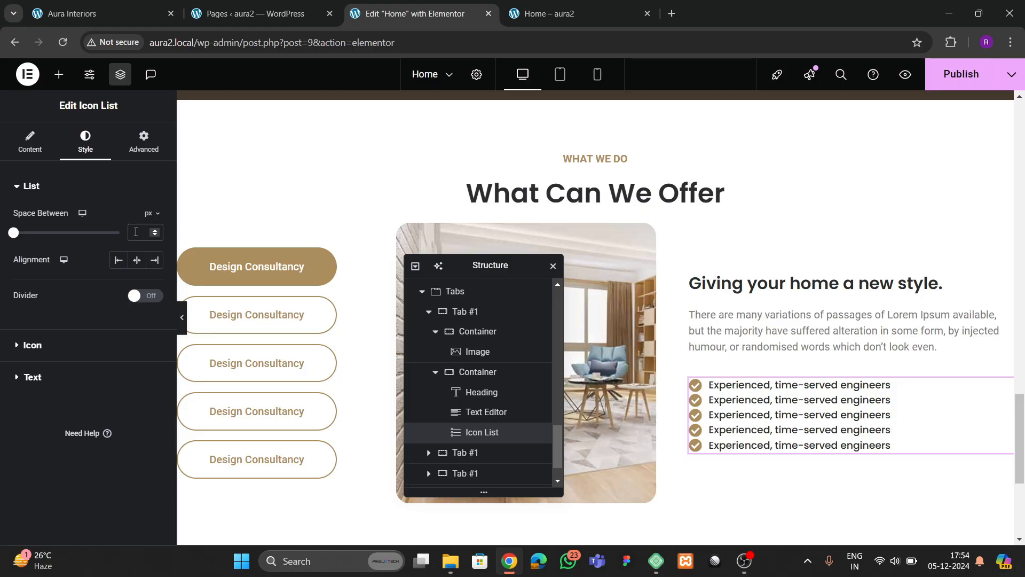
{"action": "type", "text": "10"}
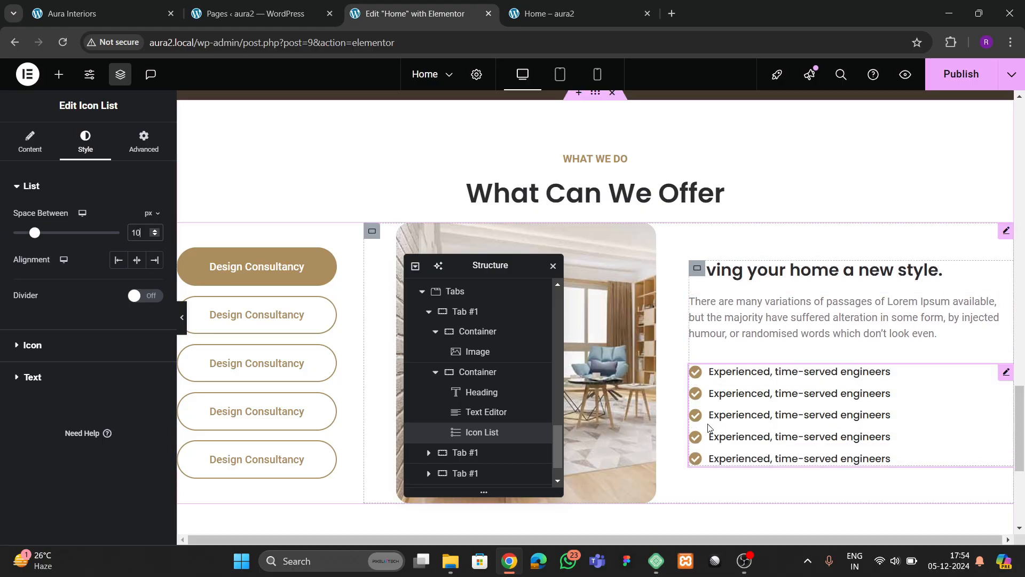
{"action": "left_click", "coordinate": [101, 13]}
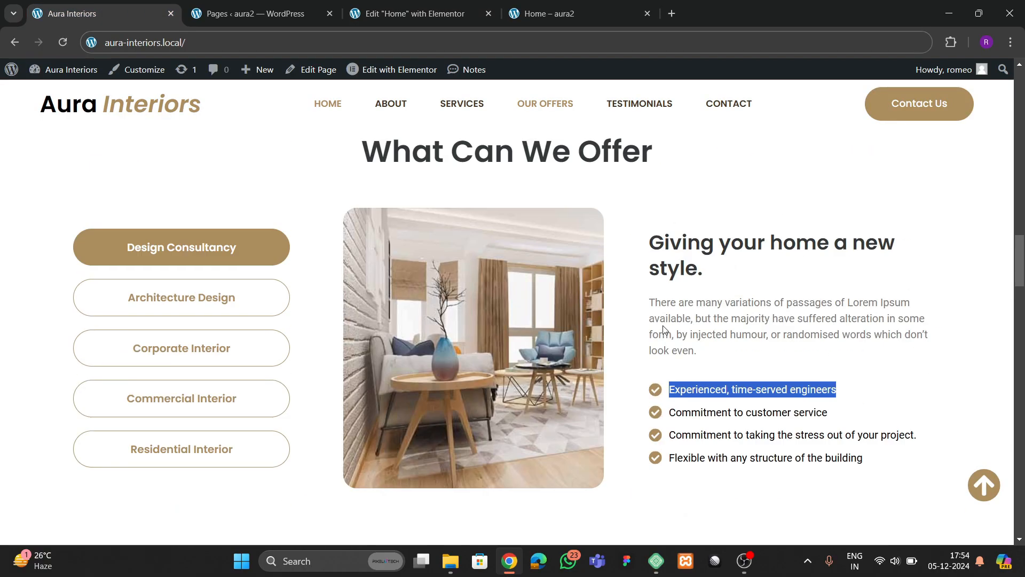
{"action": "left_click", "coordinate": [361, 14]}
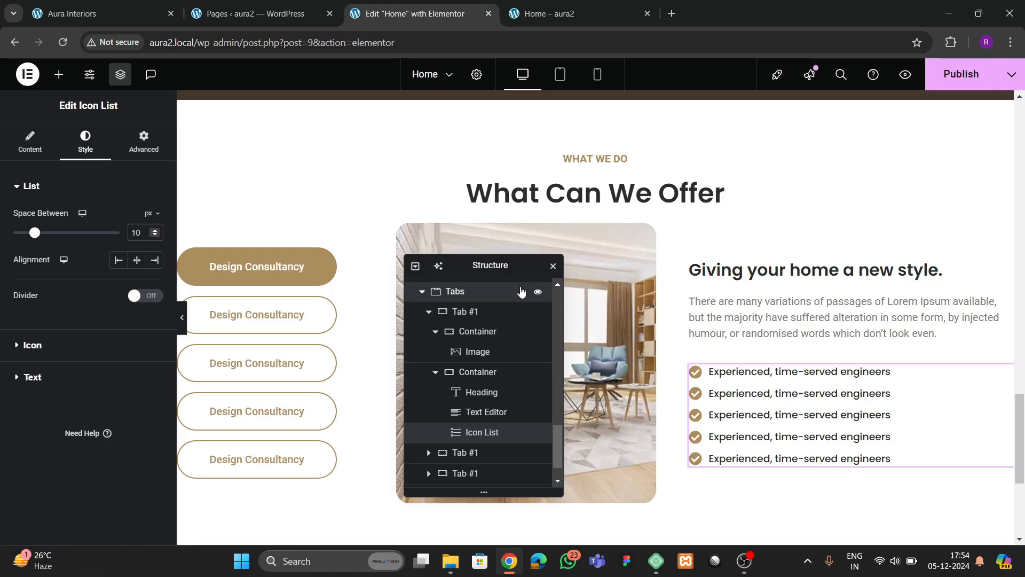
- Delete four tab items, then duplicate the first Design Consultancy tab back up to five
{"action": "left_click", "coordinate": [29, 142]}
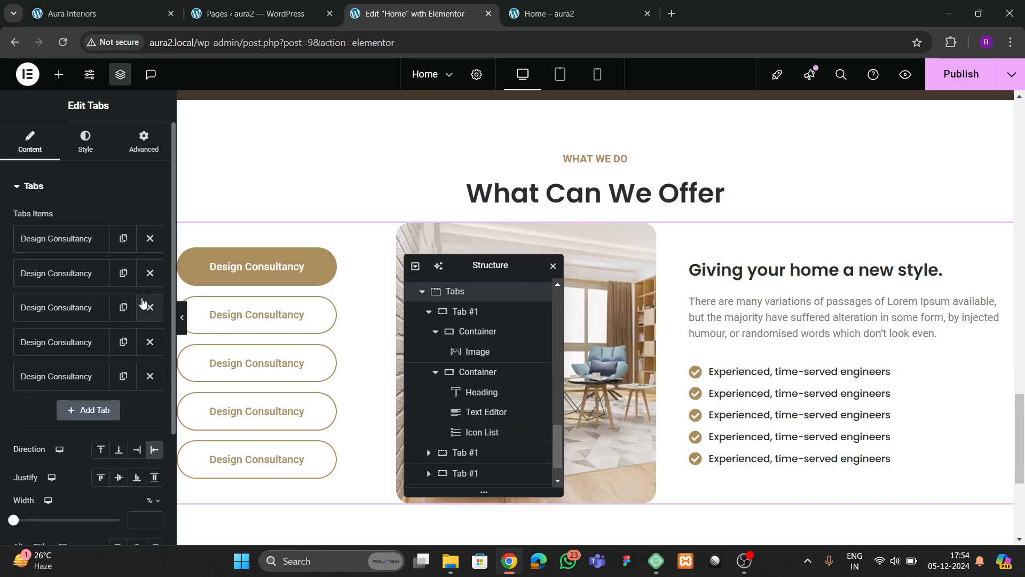
{"action": "left_click", "coordinate": [149, 280]}
{"action": "left_click", "coordinate": [150, 279]}
{"action": "left_click", "coordinate": [150, 279]}
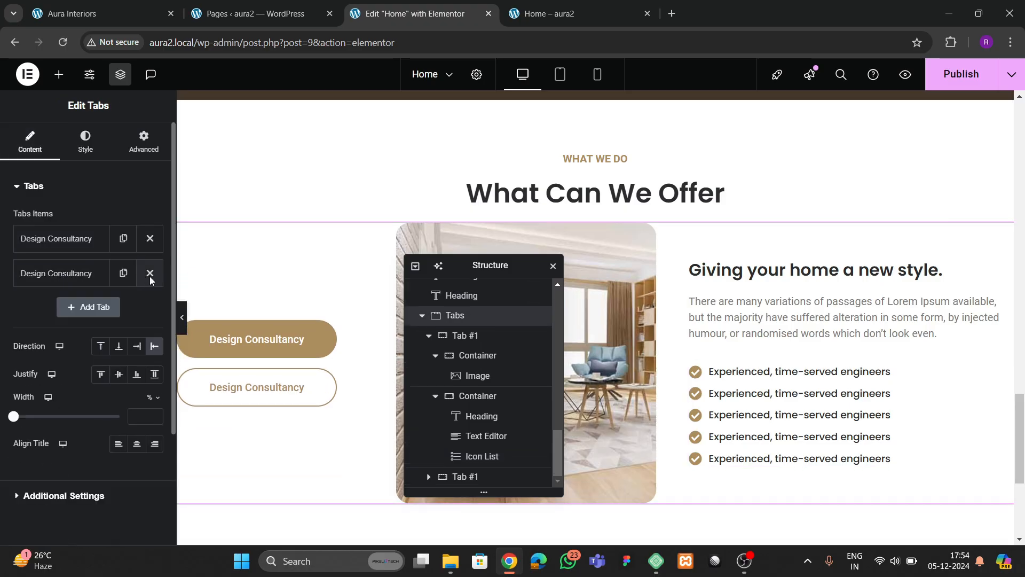
{"action": "left_click", "coordinate": [151, 278]}
{"action": "left_click", "coordinate": [145, 248]}
{"action": "left_click", "coordinate": [124, 274]}
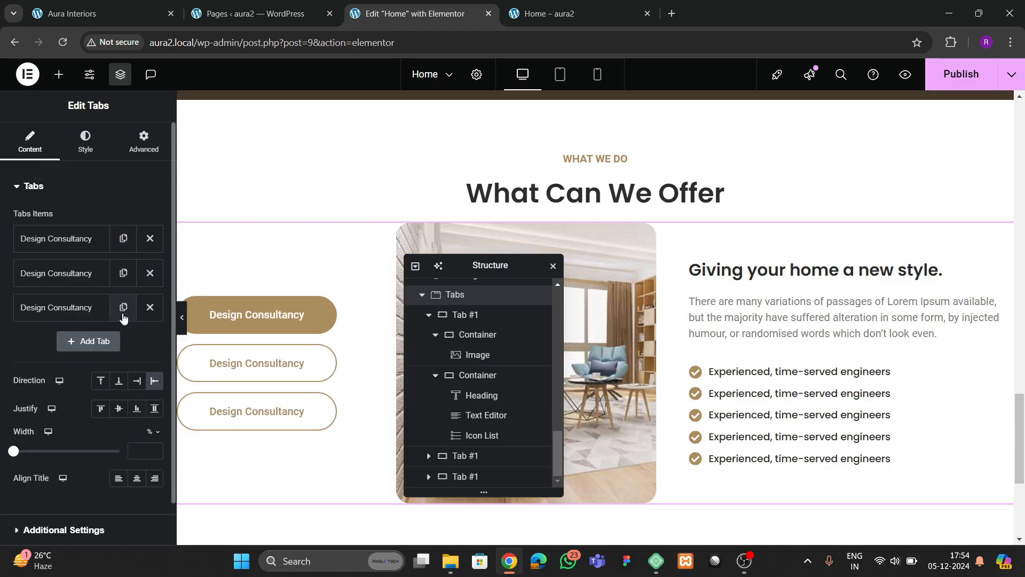
{"action": "left_click", "coordinate": [119, 342]}
{"action": "left_click", "coordinate": [124, 343]}
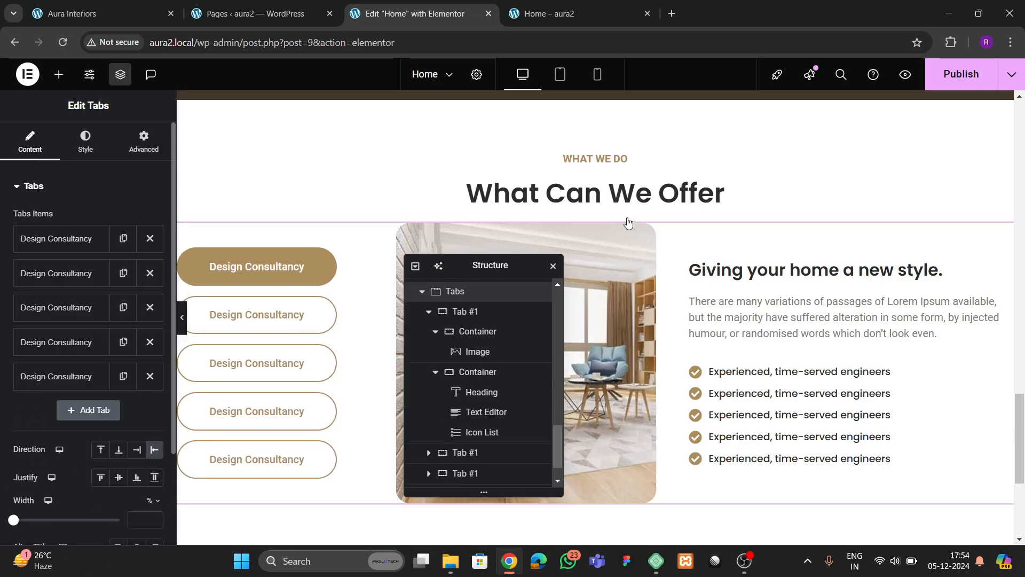
- Publish the homepage and reload the live site to review the What Can We Offer section
{"action": "left_click", "coordinate": [955, 85]}
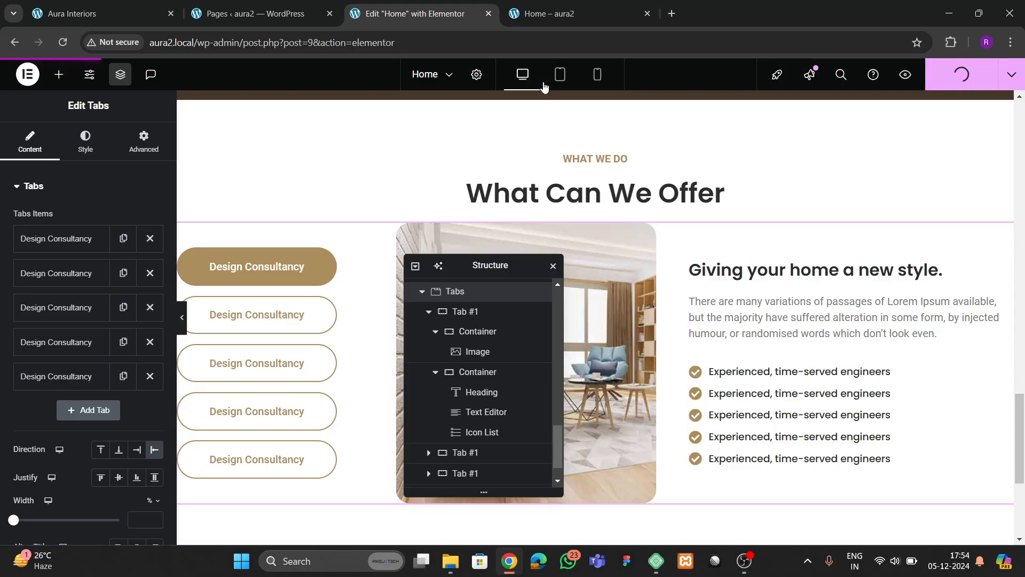
{"action": "left_click", "coordinate": [546, 12]}
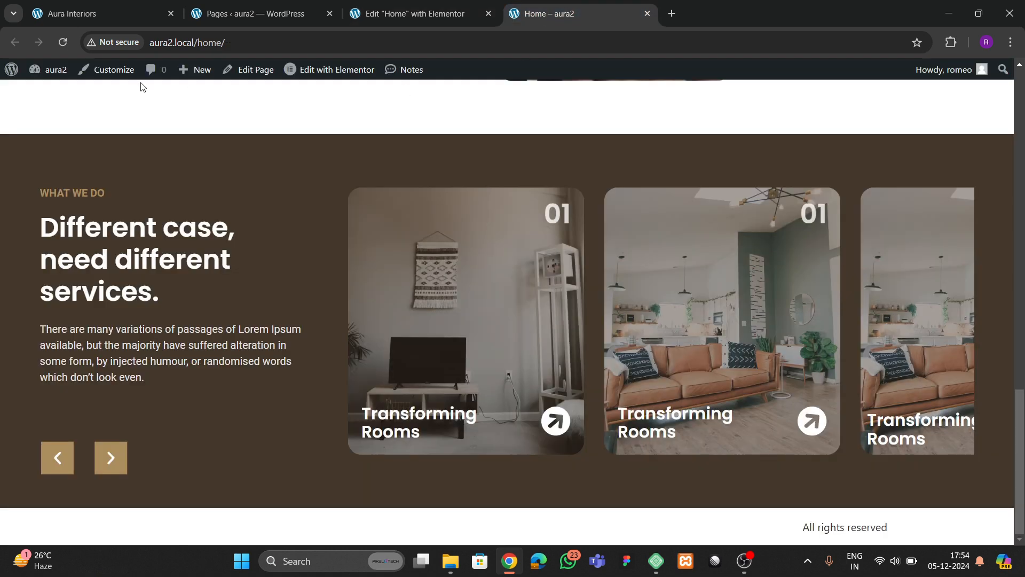
{"action": "left_click", "coordinate": [61, 43]}
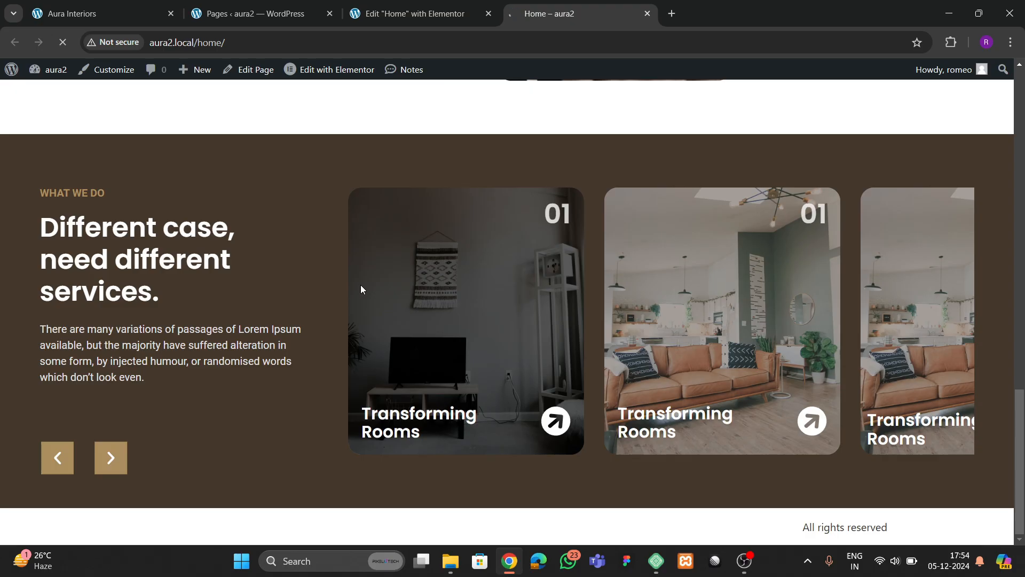
{"action": "scroll", "coordinate": [285, 301], "scroll_direction": "down", "scroll_amount": 7}
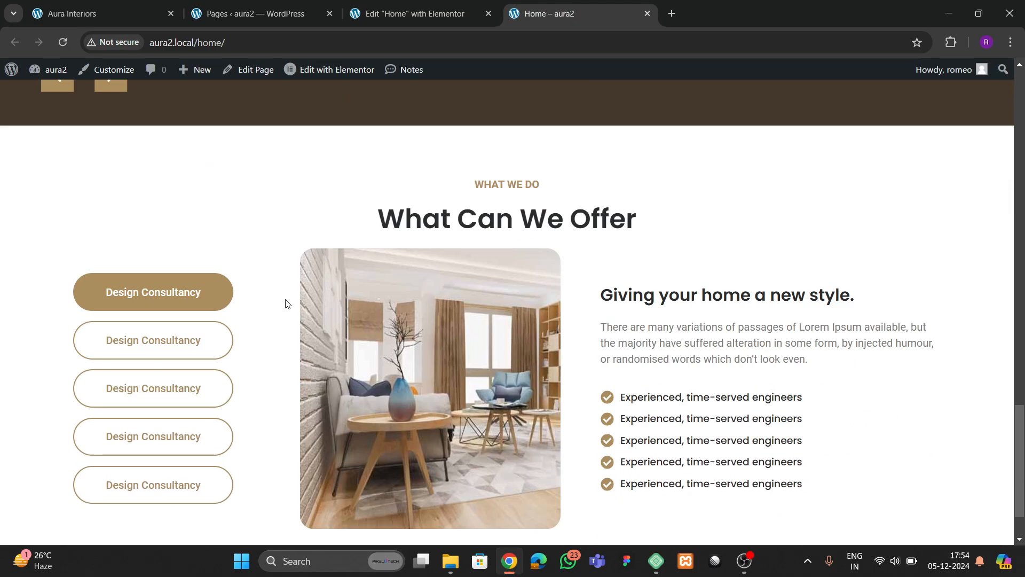
{"action": "scroll", "coordinate": [285, 300], "scroll_direction": "down", "scroll_amount": 2}
{"action": "scroll", "coordinate": [512, 280], "scroll_direction": "up", "scroll_amount": 3}
{"action": "scroll", "coordinate": [521, 316], "scroll_direction": "down", "scroll_amount": 3}
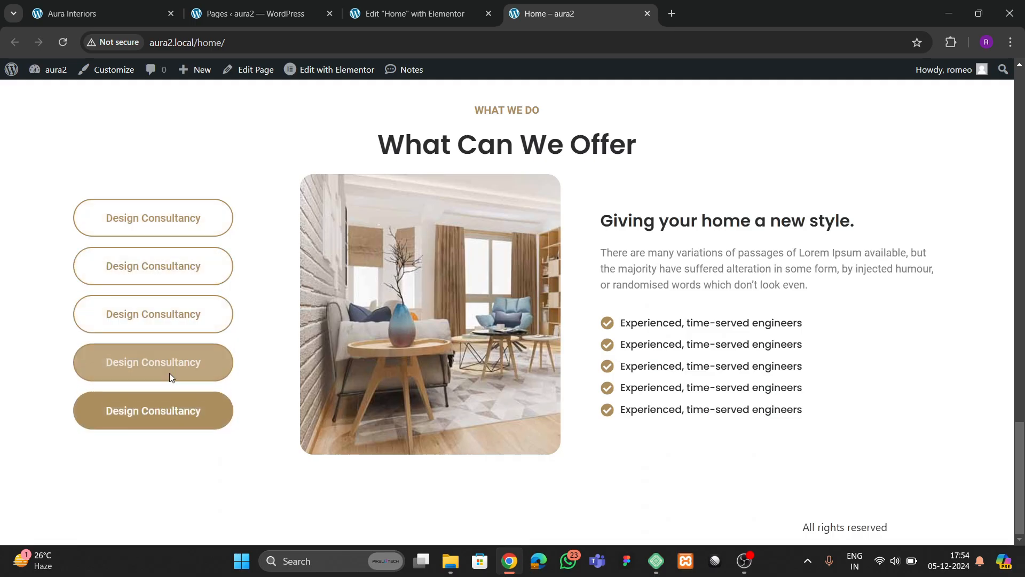
- Set the second tab's Image widget to tab-img4.jpg from the Media Library
{"action": "left_click", "coordinate": [413, 13]}
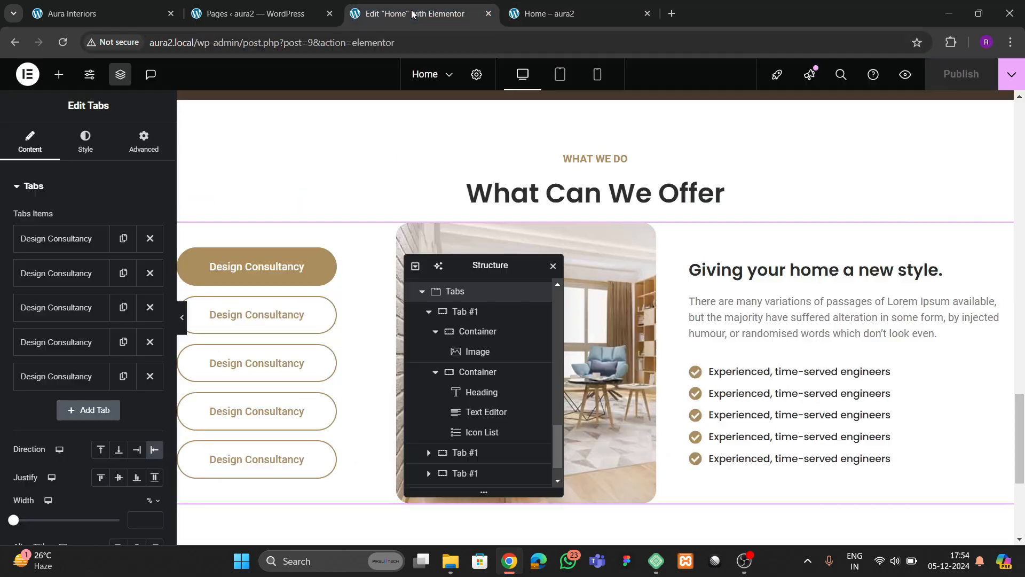
{"action": "left_click", "coordinate": [213, 327]}
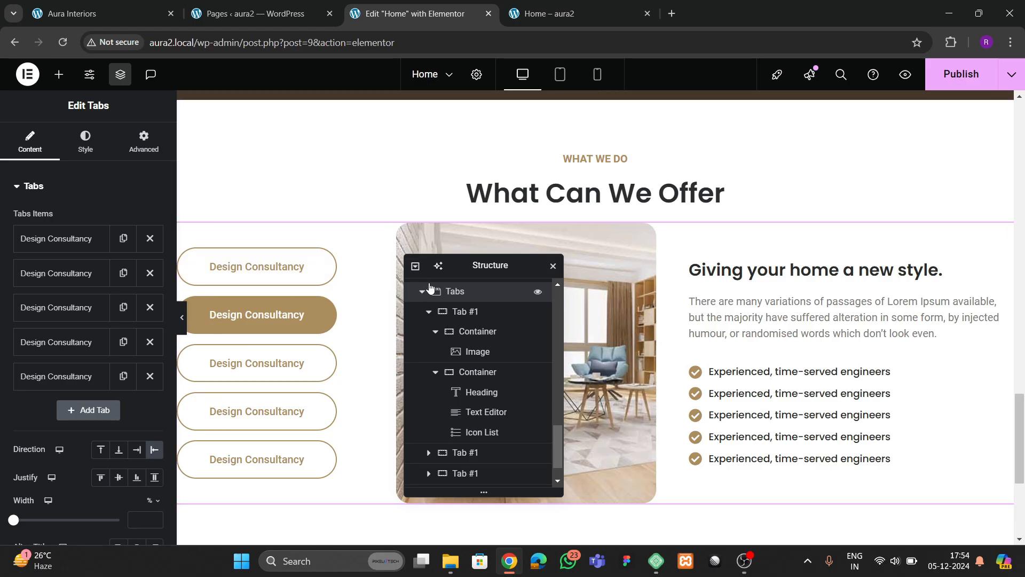
{"action": "left_click_drag", "start_coordinate": [487, 275], "coordinate": [710, 278]}
{"action": "left_click", "coordinate": [536, 296]}
{"action": "left_click", "coordinate": [72, 288]}
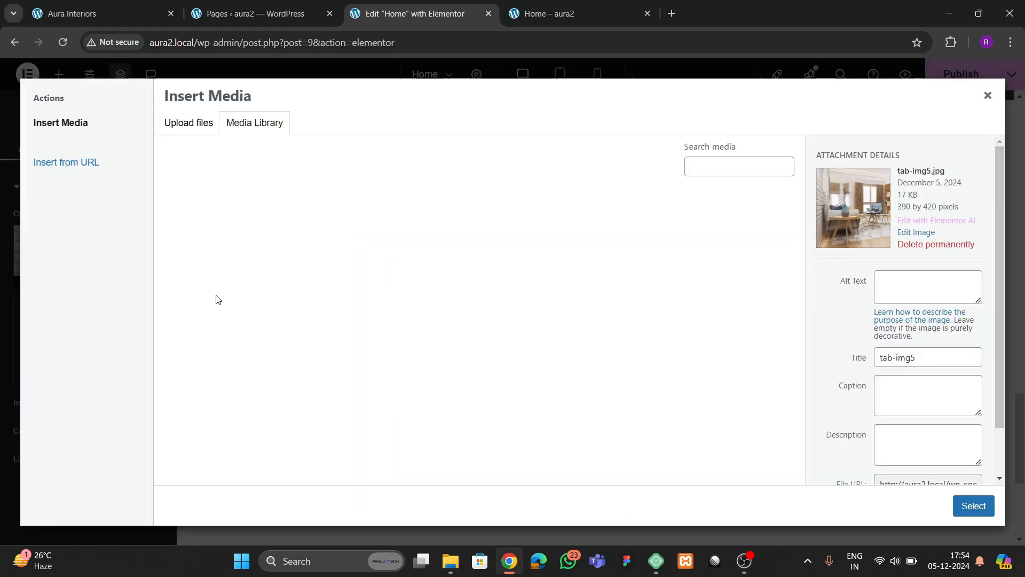
{"action": "scroll", "coordinate": [427, 345], "scroll_direction": "down", "scroll_amount": 5}
{"action": "scroll", "coordinate": [404, 396], "scroll_direction": "up", "scroll_amount": 1}
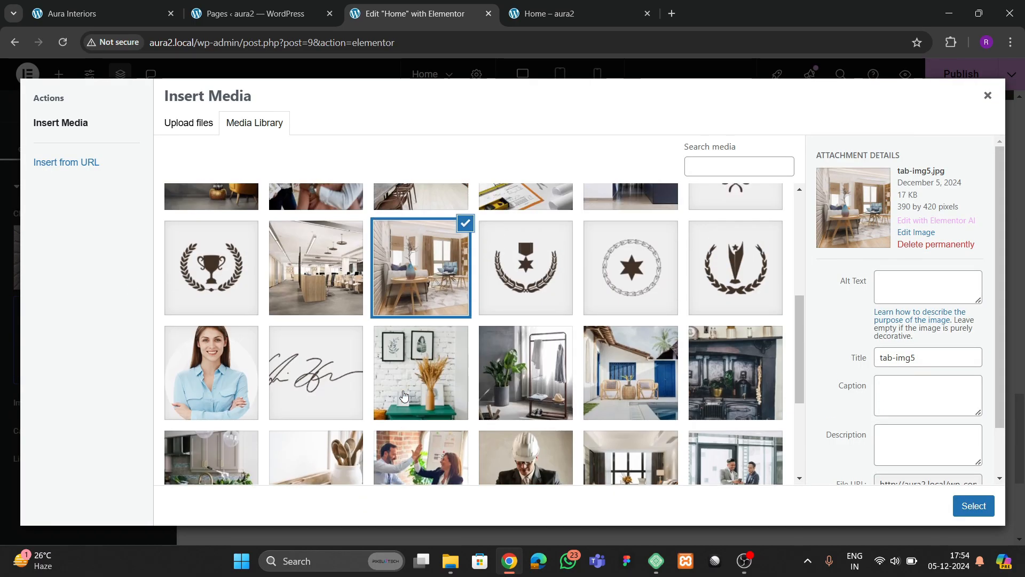
{"action": "left_click", "coordinate": [340, 279]}
{"action": "left_click", "coordinate": [971, 506]}
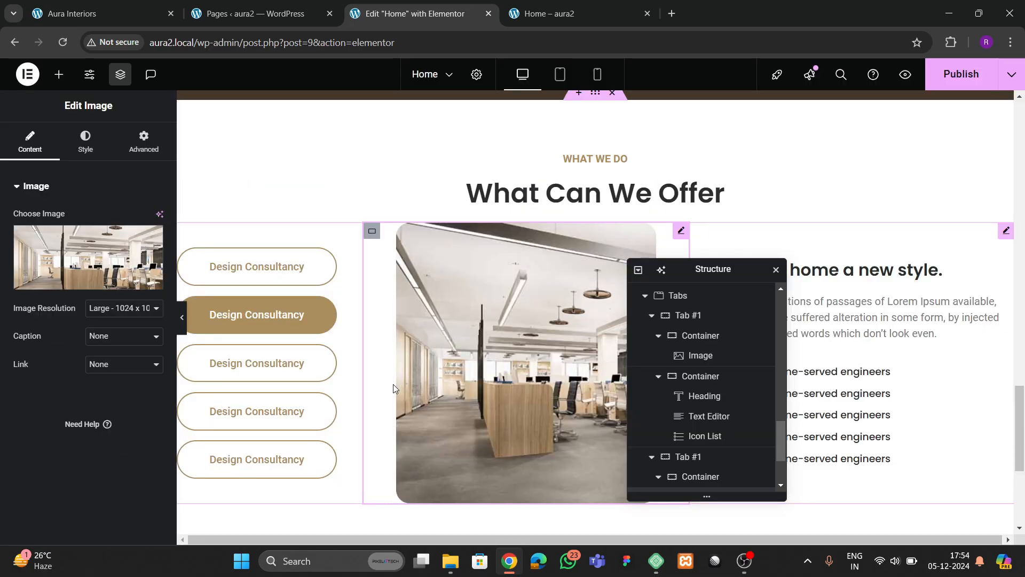
- Click through the first three tabs to check their images, selecting the third tab's image
{"action": "left_click", "coordinate": [277, 279]}
{"action": "left_click", "coordinate": [281, 315]}
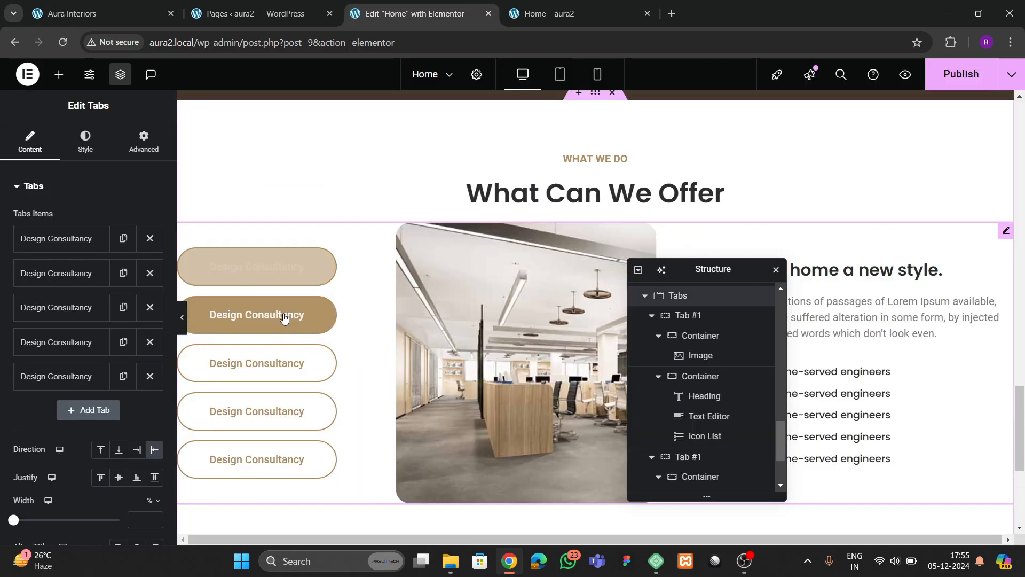
{"action": "left_click", "coordinate": [284, 361]}
{"action": "left_click", "coordinate": [437, 373]}
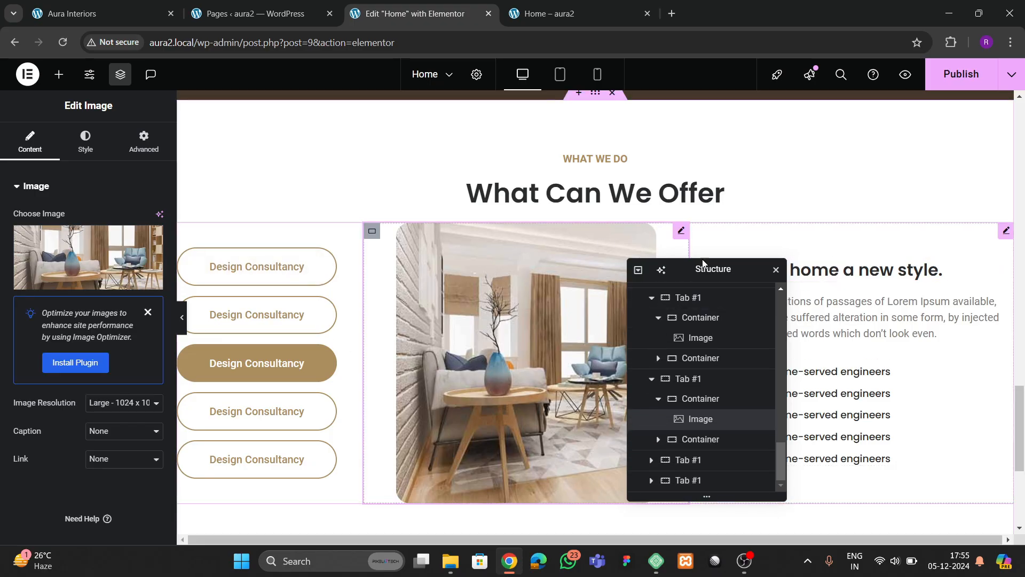
{"action": "scroll", "coordinate": [700, 395], "scroll_direction": "up", "scroll_amount": 2}
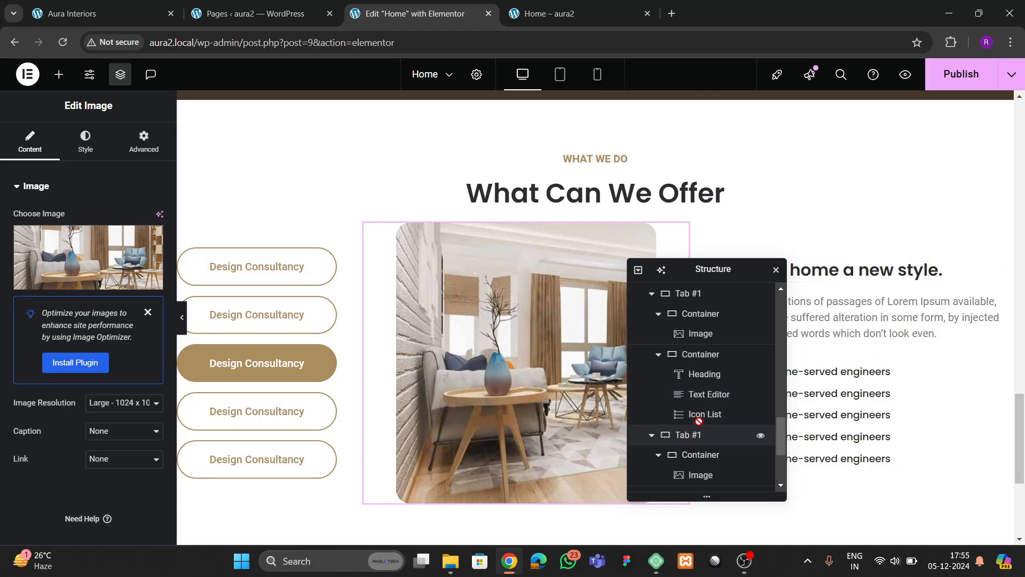
{"action": "scroll", "coordinate": [689, 422], "scroll_direction": "up", "scroll_amount": 2}
- Give the Tabs widget a 20 px top margin and publish the page
{"action": "left_click", "coordinate": [689, 403]}
{"action": "left_click", "coordinate": [144, 141]}
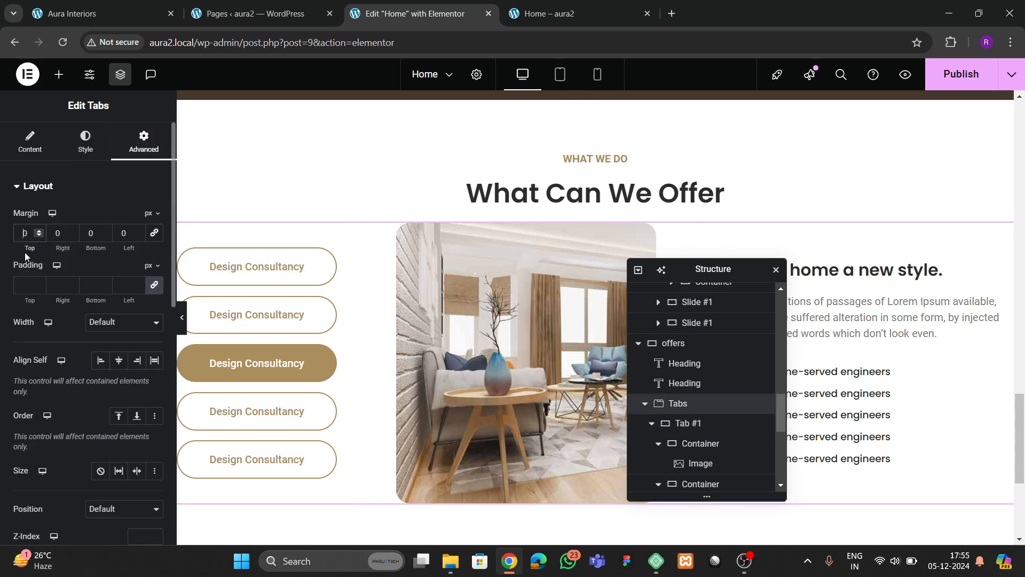
{"action": "type", "text": "2"}
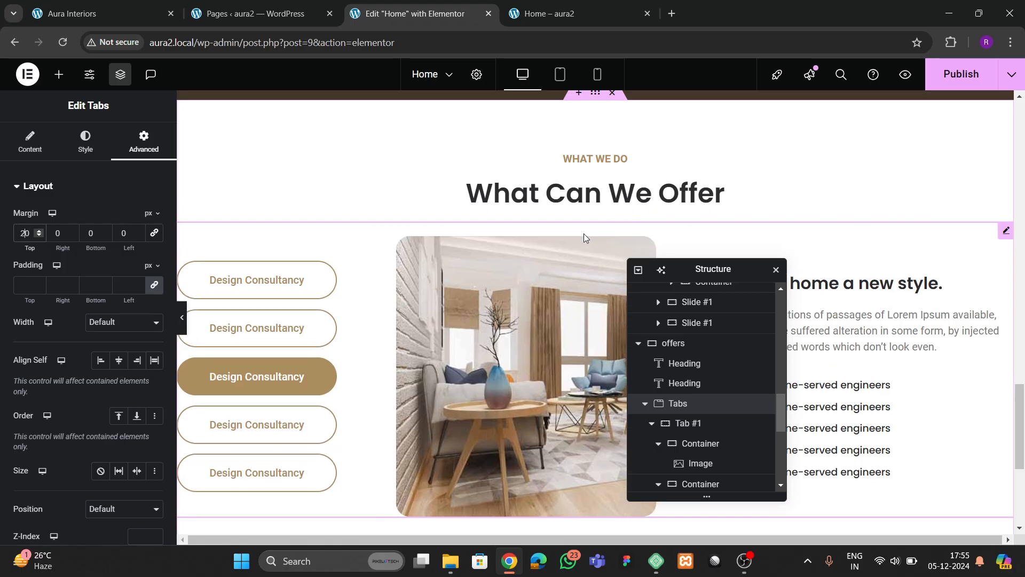
{"action": "left_click", "coordinate": [951, 88]}
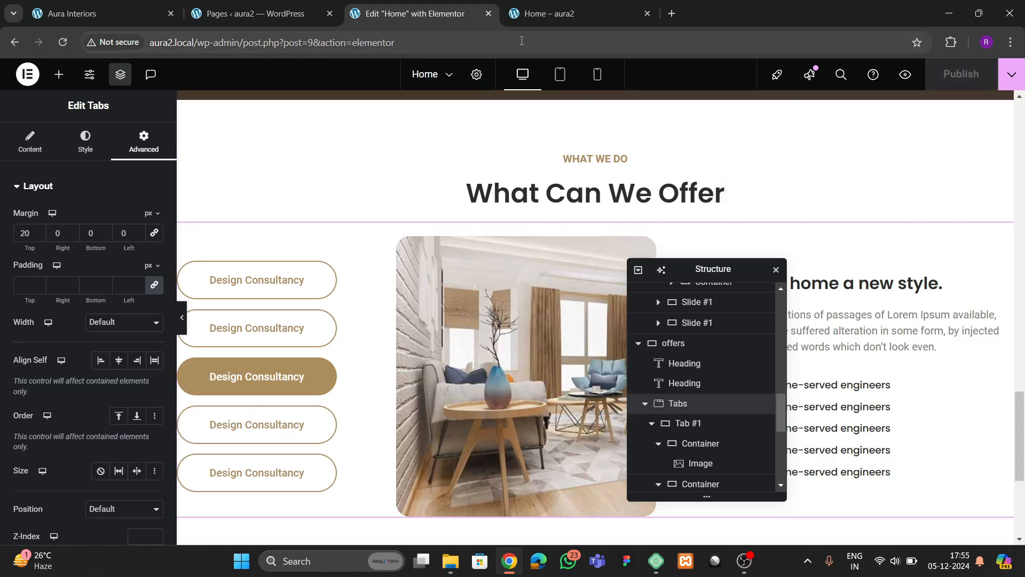
- Reload the live homepage, then scroll the Aura Interiors reference site toward its Awards section
{"action": "left_click", "coordinate": [534, 15]}
{"action": "left_click", "coordinate": [63, 42]}
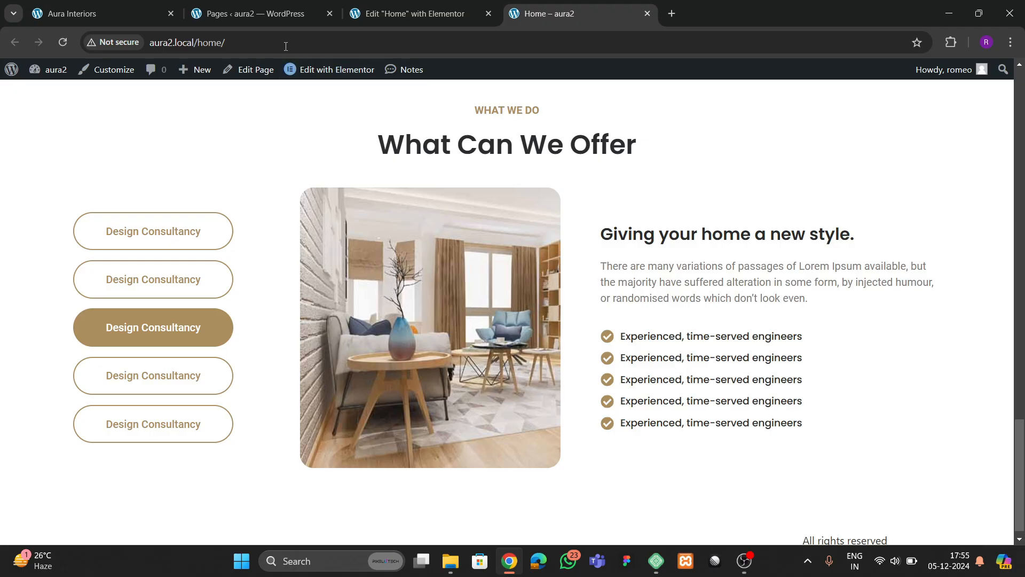
{"action": "left_click", "coordinate": [137, 16]}
{"action": "scroll", "coordinate": [533, 337], "scroll_direction": "down", "scroll_amount": 5}
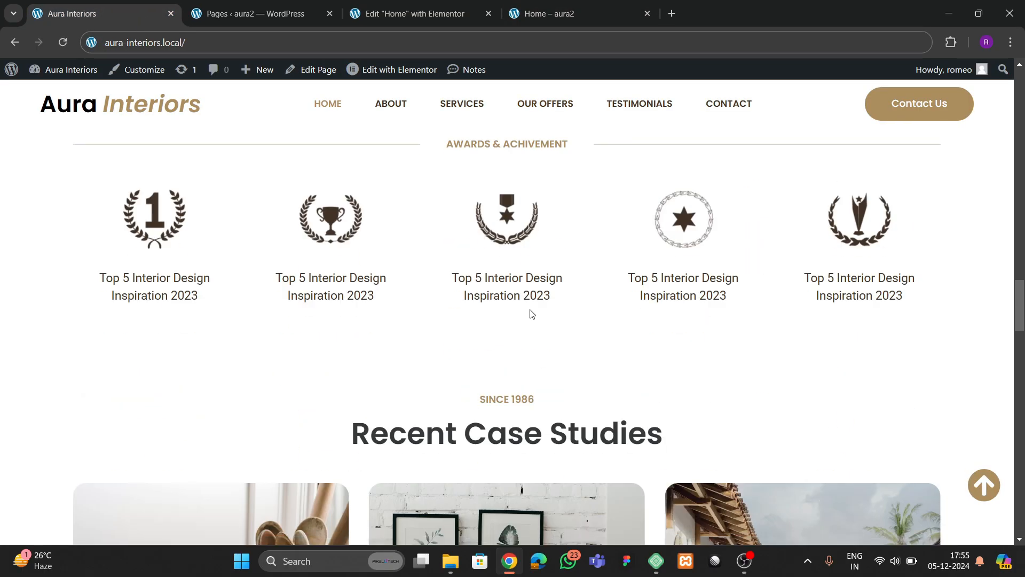
- Add a new single-column flexbox container below the offers section at default width
{"action": "left_click", "coordinate": [428, 15]}
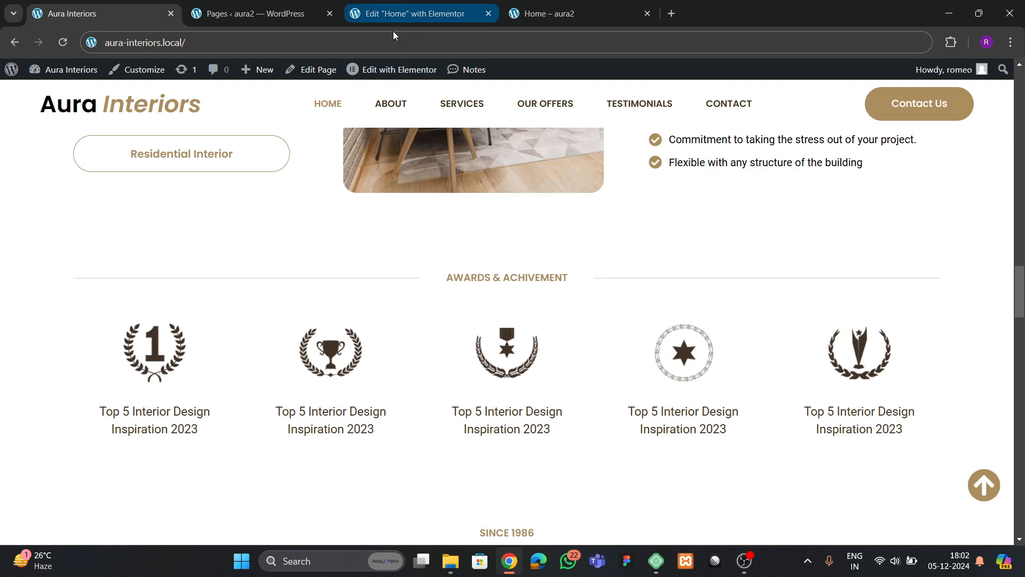
{"action": "left_click", "coordinate": [414, 13]}
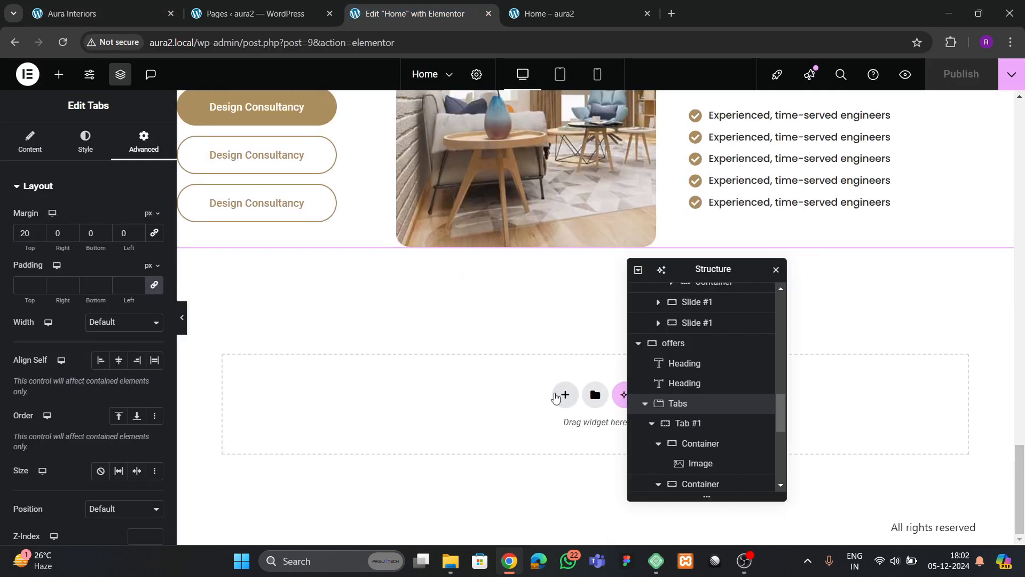
{"action": "left_click", "coordinate": [556, 397]}
{"action": "left_click", "coordinate": [550, 424]}
{"action": "left_click", "coordinate": [425, 419]}
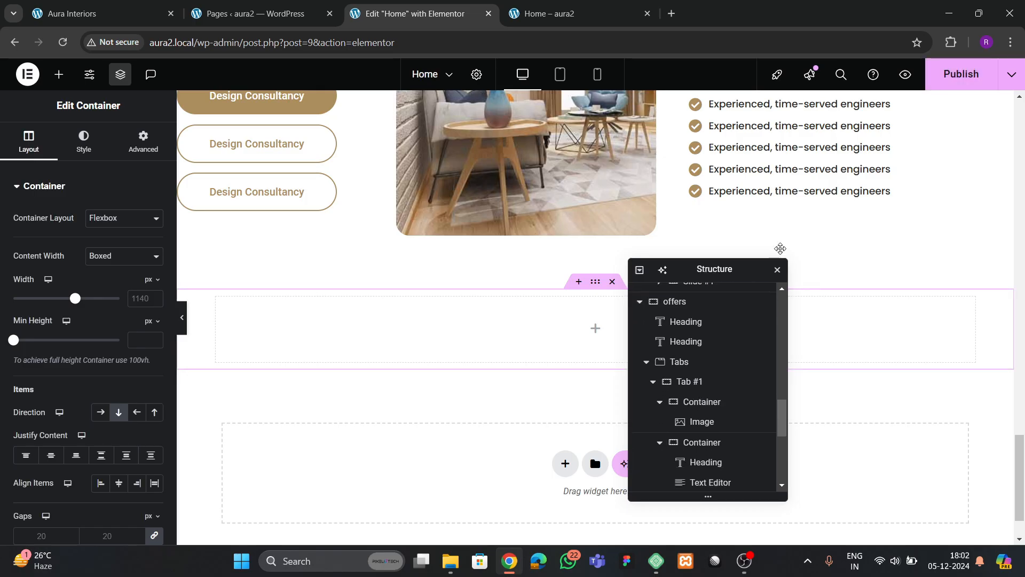
{"action": "left_click_drag", "start_coordinate": [781, 249], "coordinate": [829, 232]}
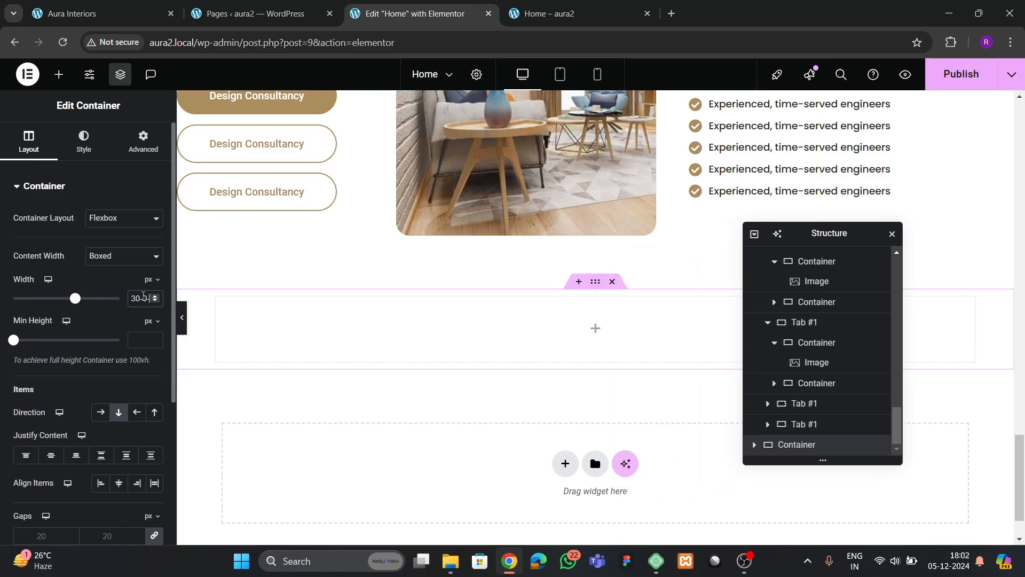
{"action": "key", "text": "BackSpace"}
{"action": "key", "text": "BackSpace"}
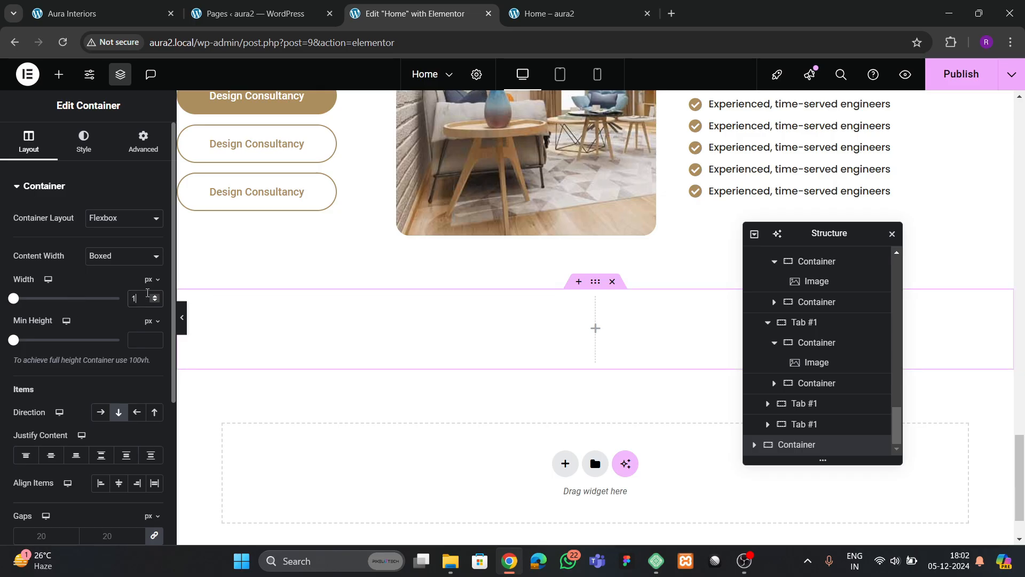
- Give the new section 80 px top and bottom padding, checking the live awards section
{"action": "left_click", "coordinate": [143, 142]}
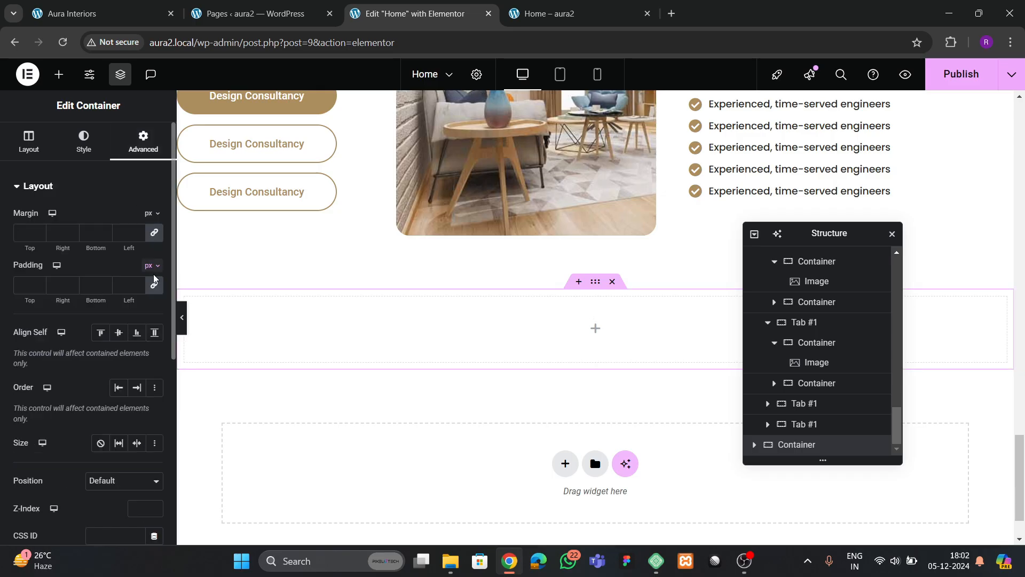
{"action": "left_click", "coordinate": [23, 289]}
{"action": "type", "text": "80"}
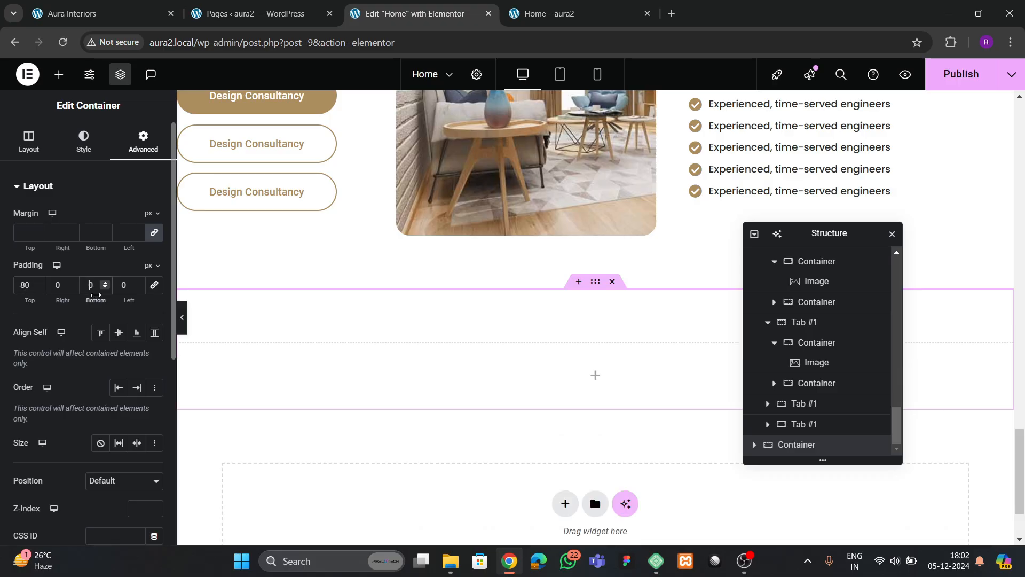
{"action": "left_click", "coordinate": [101, 13]}
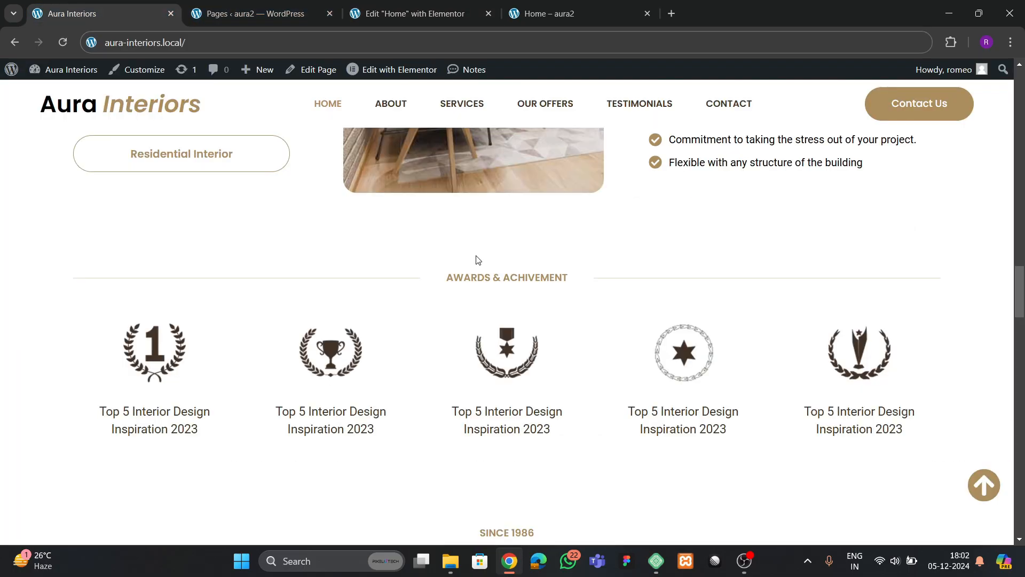
{"action": "left_click", "coordinate": [411, 14]}
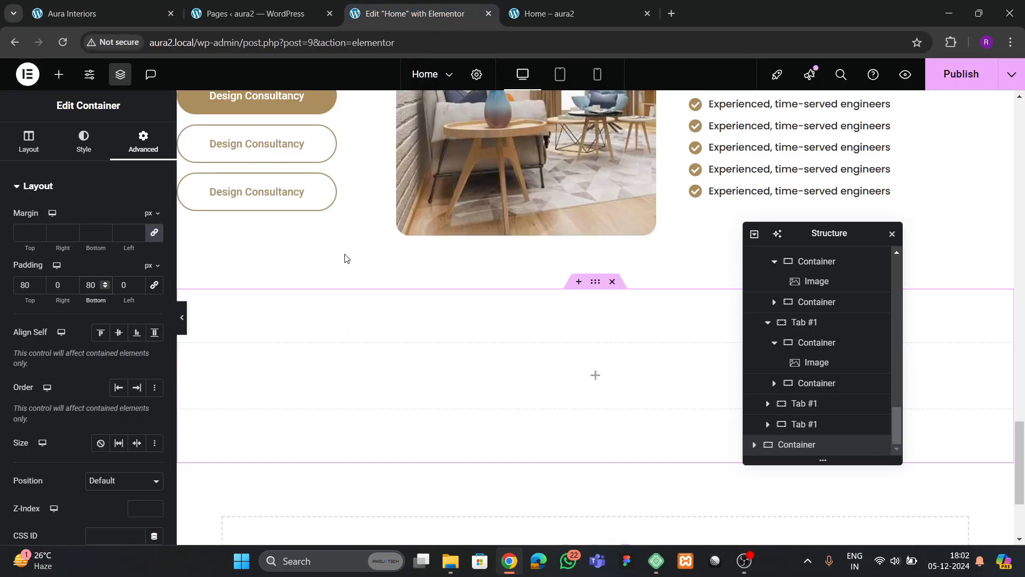
{"action": "left_click", "coordinate": [118, 14]}
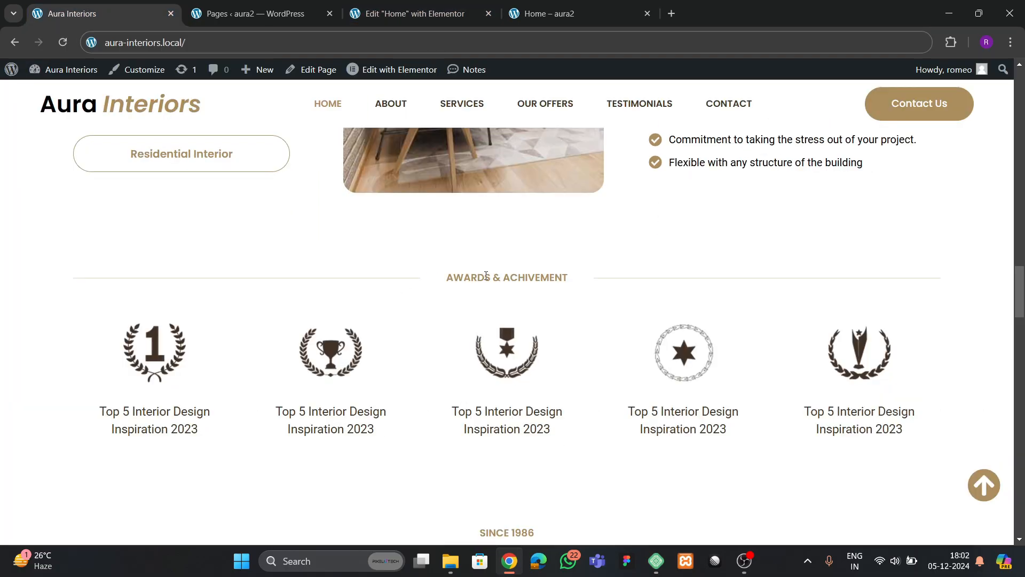
{"action": "left_click", "coordinate": [412, 13]}
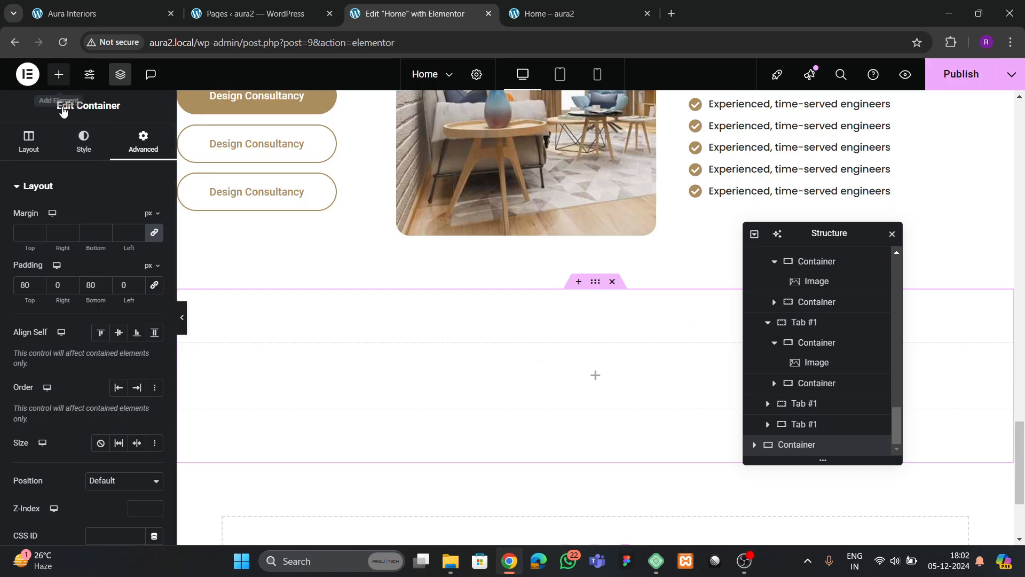
- Drop an inner container into the section and rename the outer container 'awards'
{"action": "left_click", "coordinate": [59, 75]}
{"action": "left_click_drag", "start_coordinate": [46, 328], "coordinate": [492, 396]}
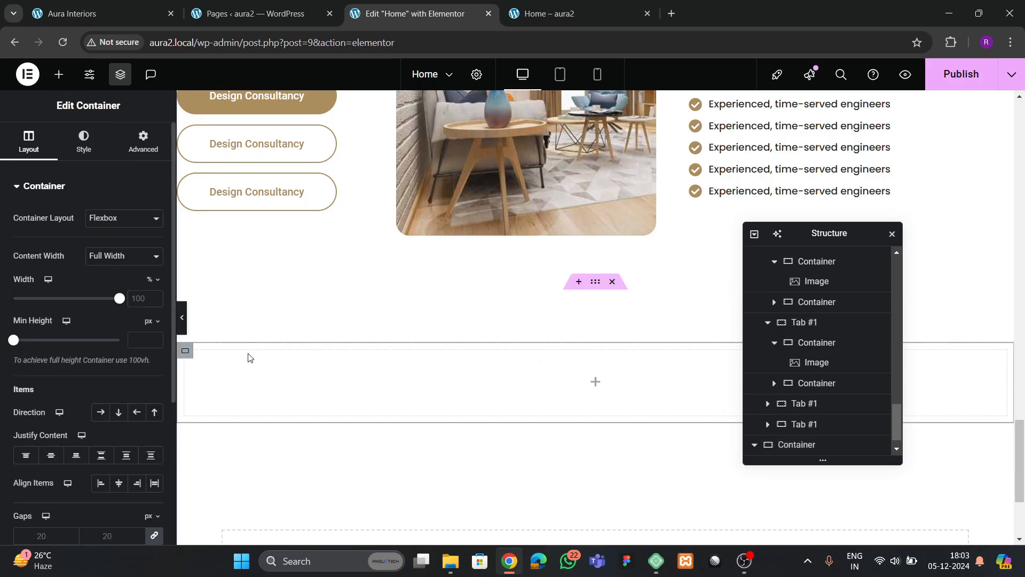
{"action": "scroll", "coordinate": [803, 432], "scroll_direction": "down", "scroll_amount": 1}
{"action": "double_click", "coordinate": [797, 424]}
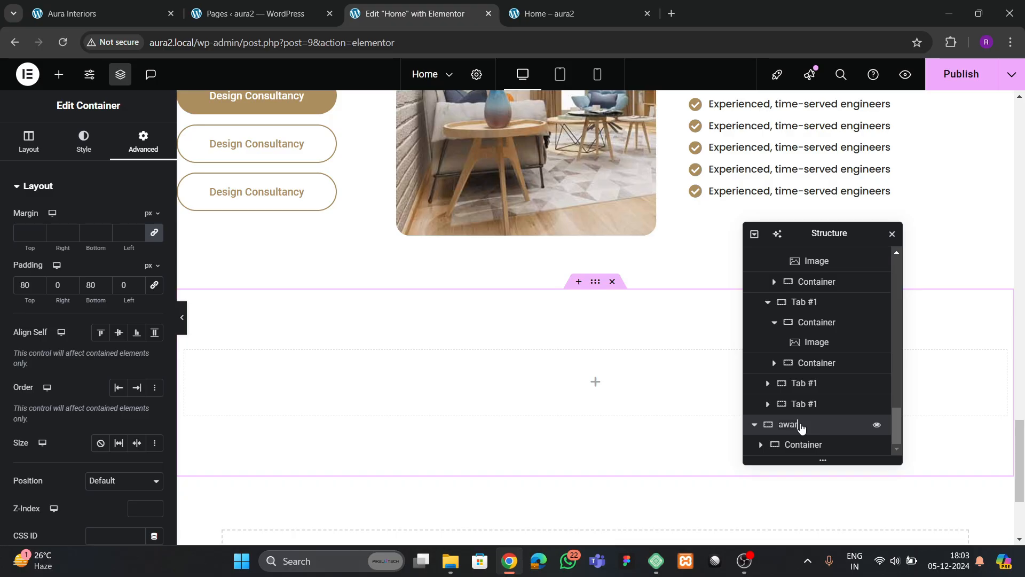
{"action": "left_click", "coordinate": [756, 234]}
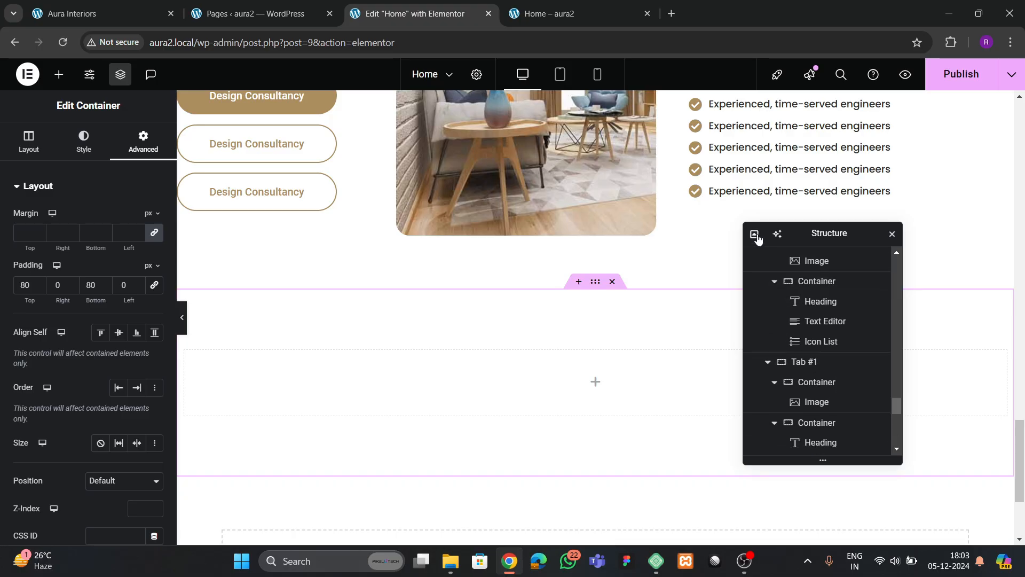
{"action": "left_click", "coordinate": [755, 361]}
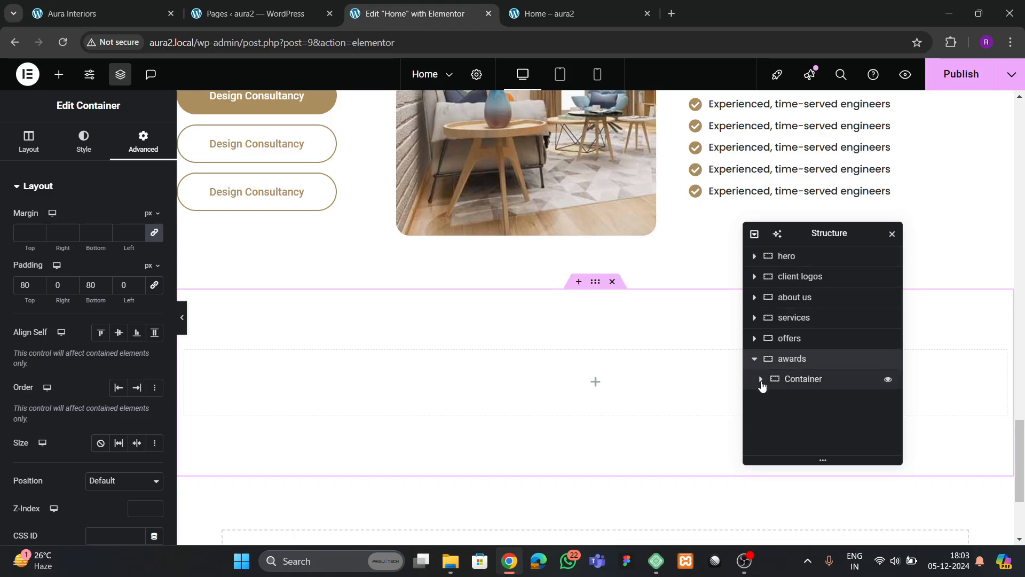
{"action": "left_click", "coordinate": [803, 380]}
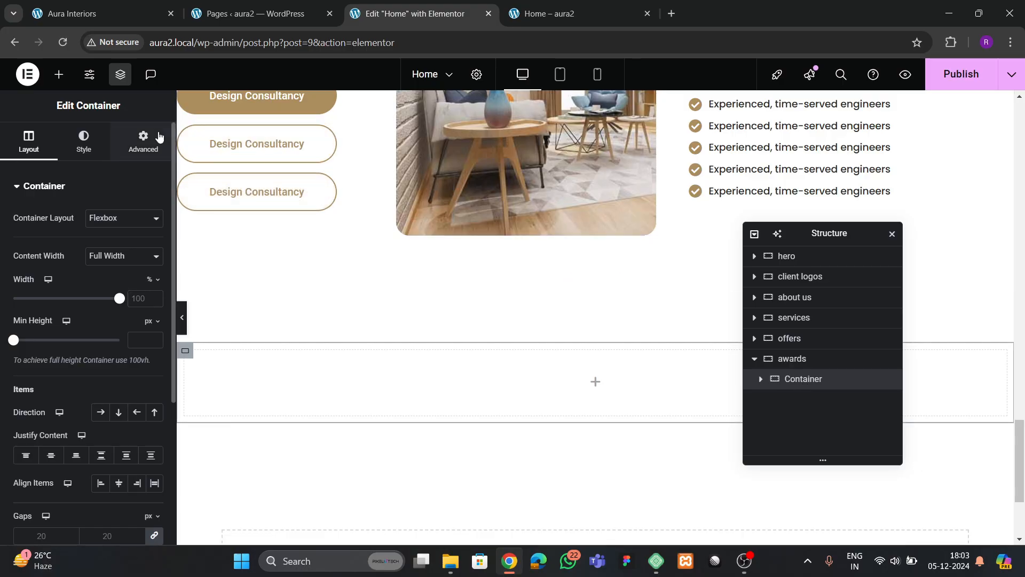
{"action": "left_click", "coordinate": [143, 142]}
{"action": "left_click", "coordinate": [58, 74]}
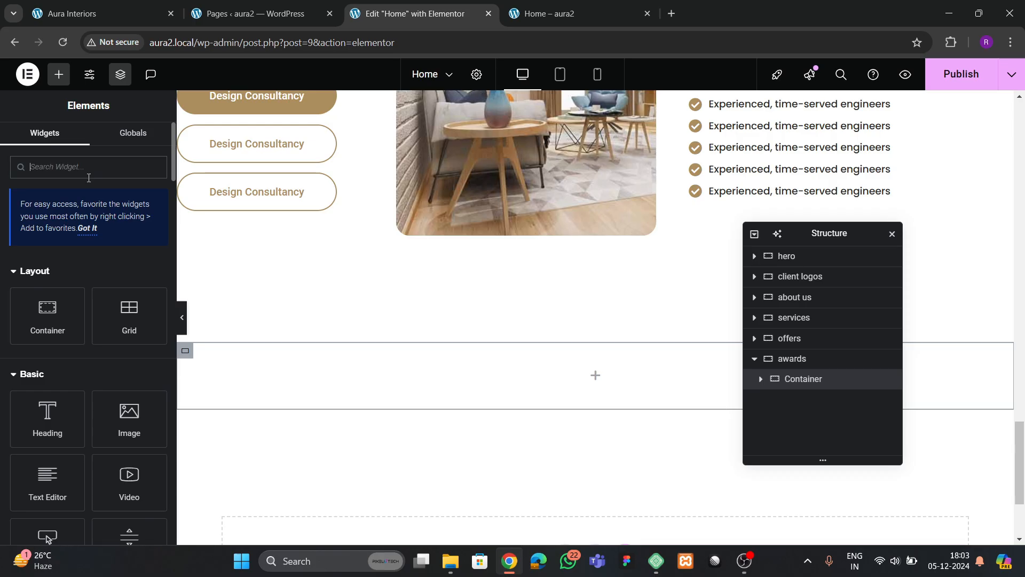
{"action": "scroll", "coordinate": [300, 272], "scroll_direction": "up", "scroll_amount": 10}
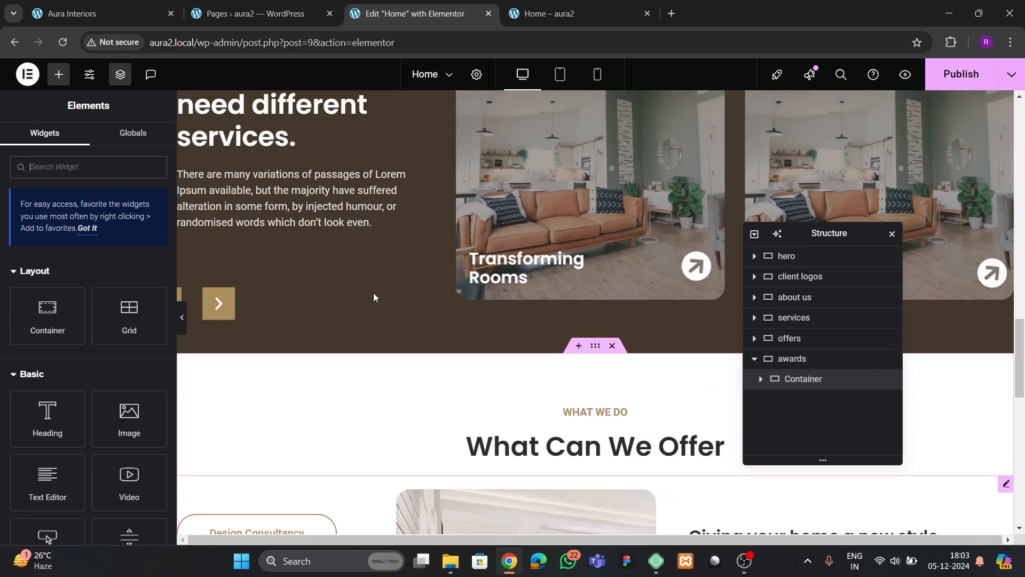
{"action": "scroll", "coordinate": [610, 263], "scroll_direction": "down", "scroll_amount": 4}
- Copy the WHAT WE DO heading into the empty awards inner container
{"action": "right_click", "coordinate": [606, 215]}
{"action": "key", "text": "Escape"}
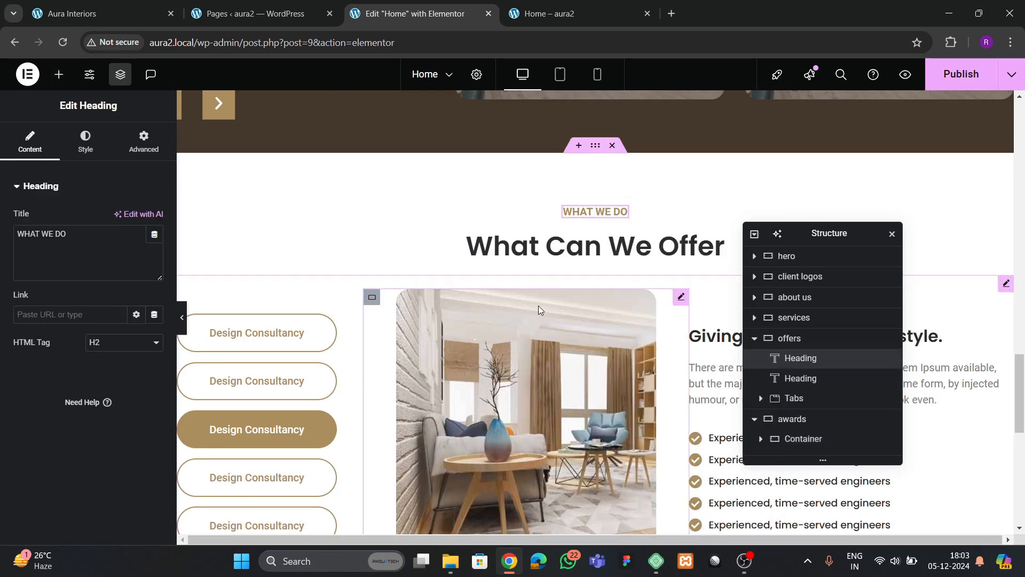
{"action": "scroll", "coordinate": [538, 306], "scroll_direction": "down", "scroll_amount": 10}
{"action": "right_click", "coordinate": [441, 232]}
{"action": "left_click", "coordinate": [464, 295]}
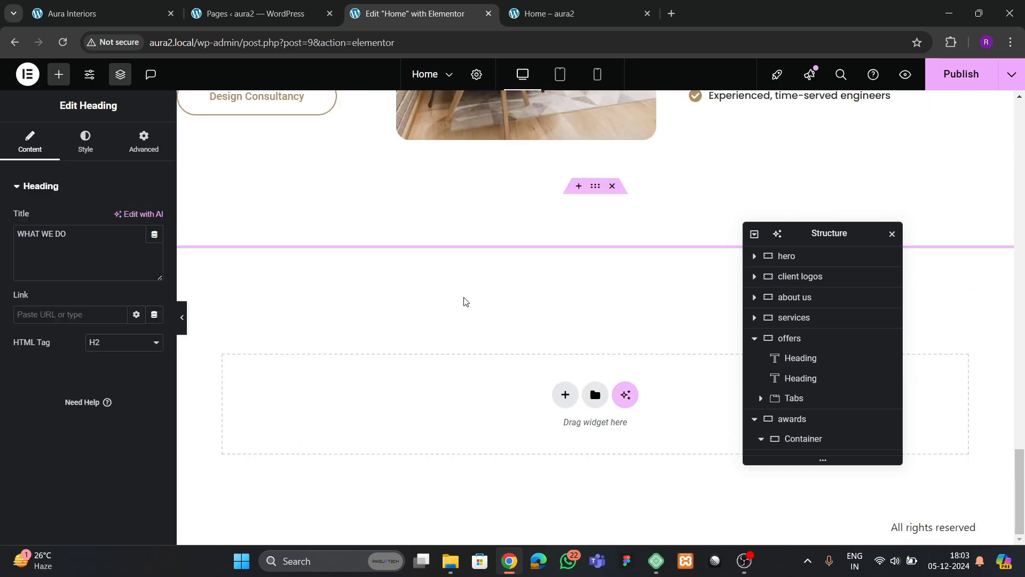
{"action": "scroll", "coordinate": [401, 299], "scroll_direction": "up", "scroll_amount": 4}
{"action": "scroll", "coordinate": [376, 279], "scroll_direction": "up", "scroll_amount": 12}
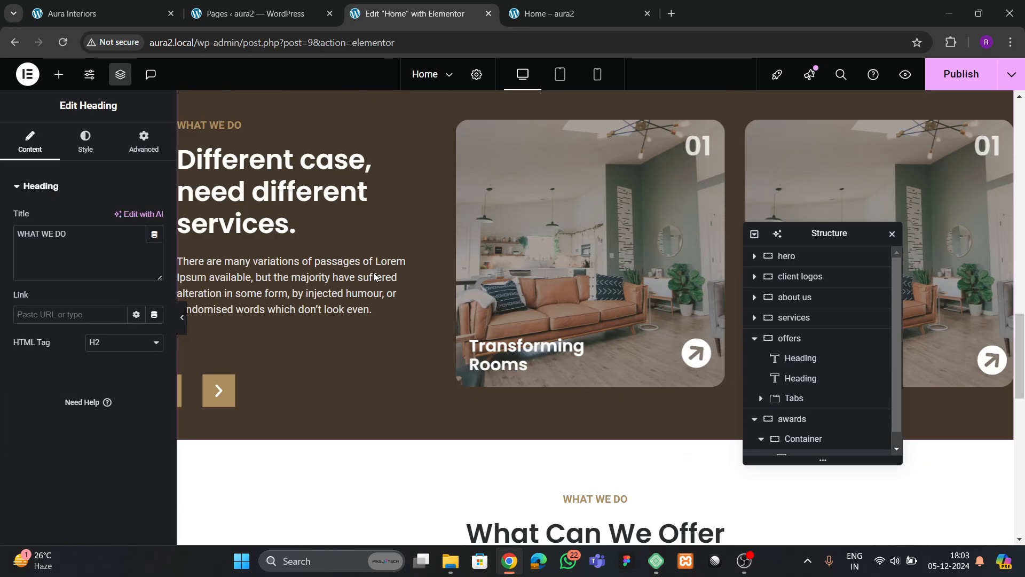
{"action": "scroll", "coordinate": [302, 241], "scroll_direction": "up", "scroll_amount": 4}
{"action": "scroll", "coordinate": [309, 278], "scroll_direction": "down", "scroll_amount": 2}
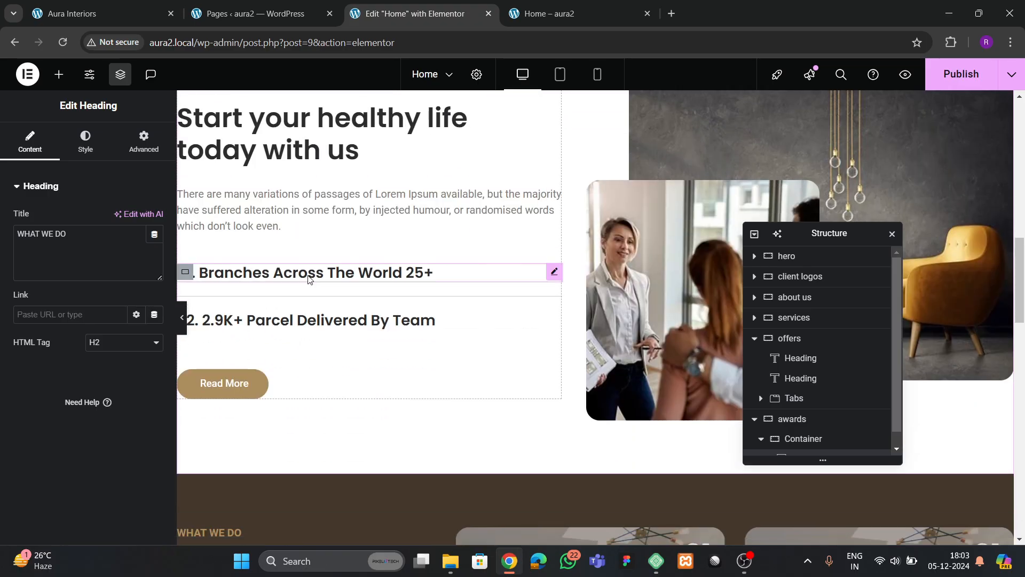
- Paste two copies of the about-us divider and move the heading between them
{"action": "right_click", "coordinate": [344, 299]}
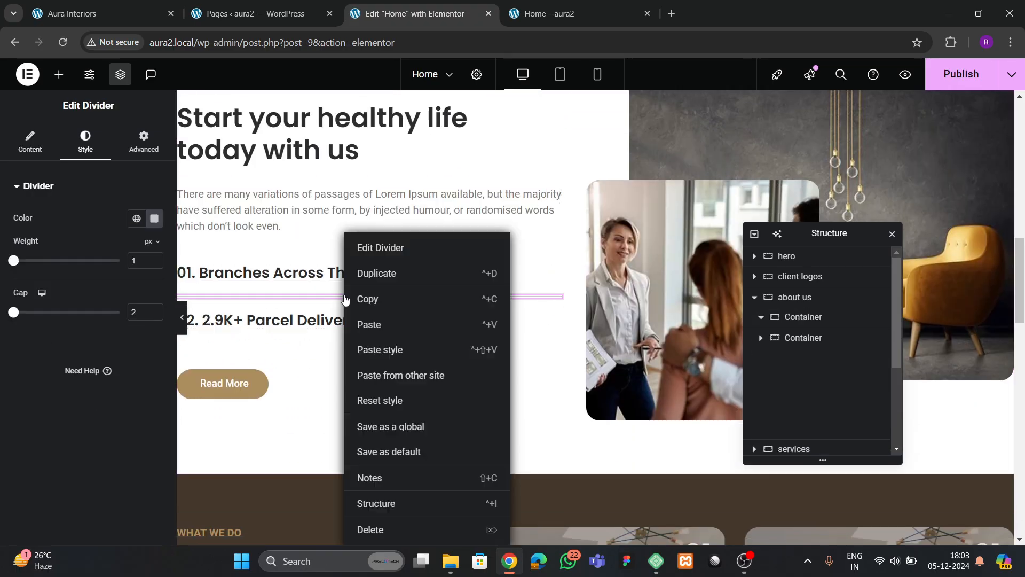
{"action": "left_click", "coordinate": [373, 299]}
{"action": "scroll", "coordinate": [478, 356], "scroll_direction": "down", "scroll_amount": 10}
{"action": "scroll", "coordinate": [478, 357], "scroll_direction": "down", "scroll_amount": 3}
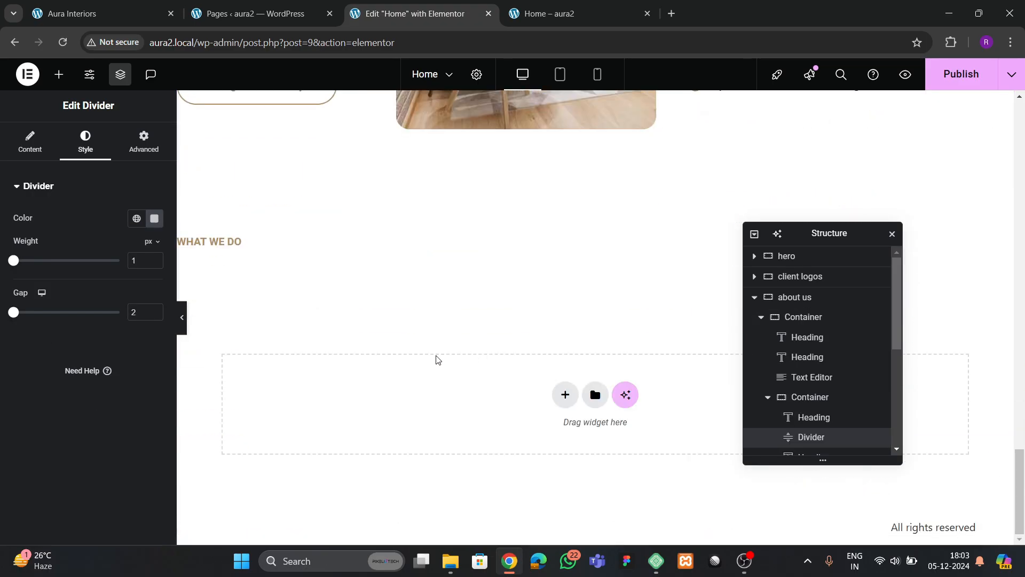
{"action": "right_click", "coordinate": [204, 243]}
{"action": "left_click", "coordinate": [238, 325]}
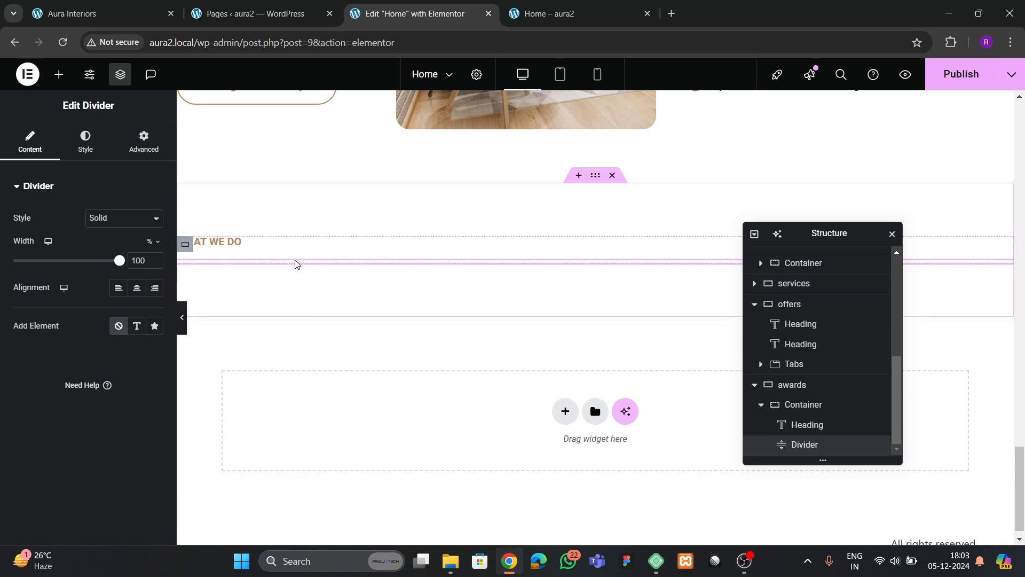
{"action": "right_click", "coordinate": [295, 261]}
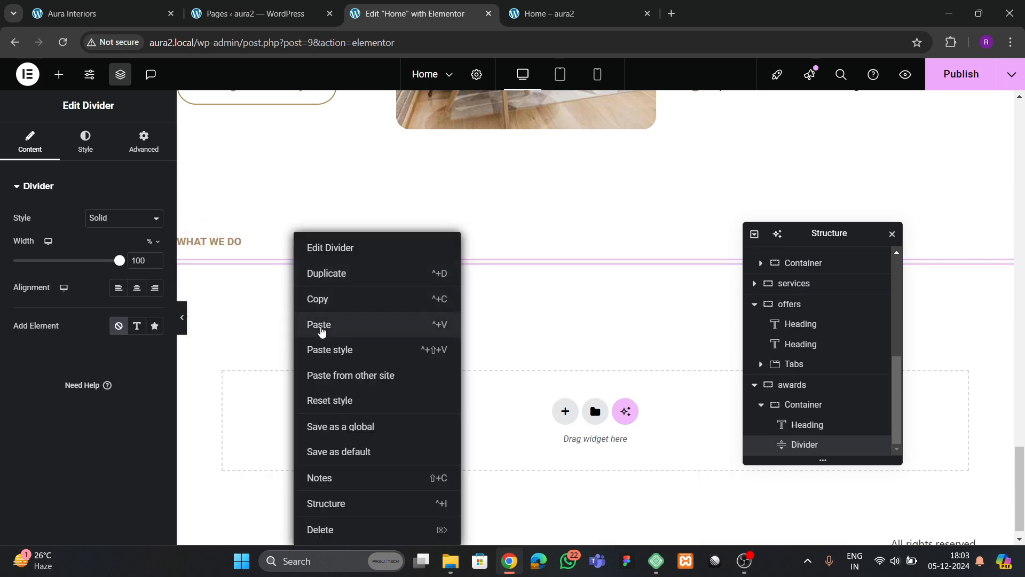
{"action": "left_click", "coordinate": [320, 331]}
{"action": "left_click", "coordinate": [807, 420]}
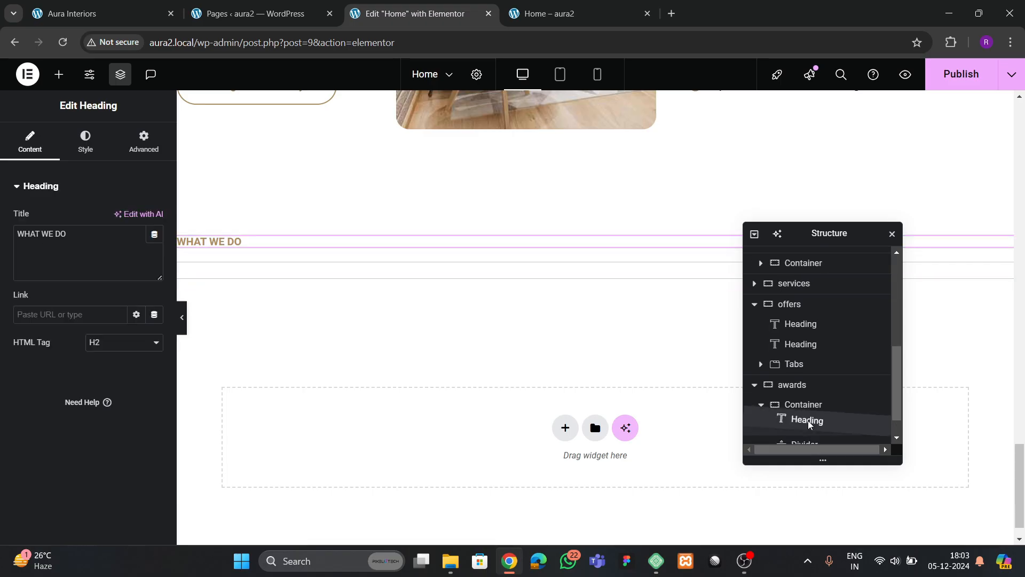
{"action": "left_click_drag", "start_coordinate": [809, 424], "coordinate": [812, 441]}
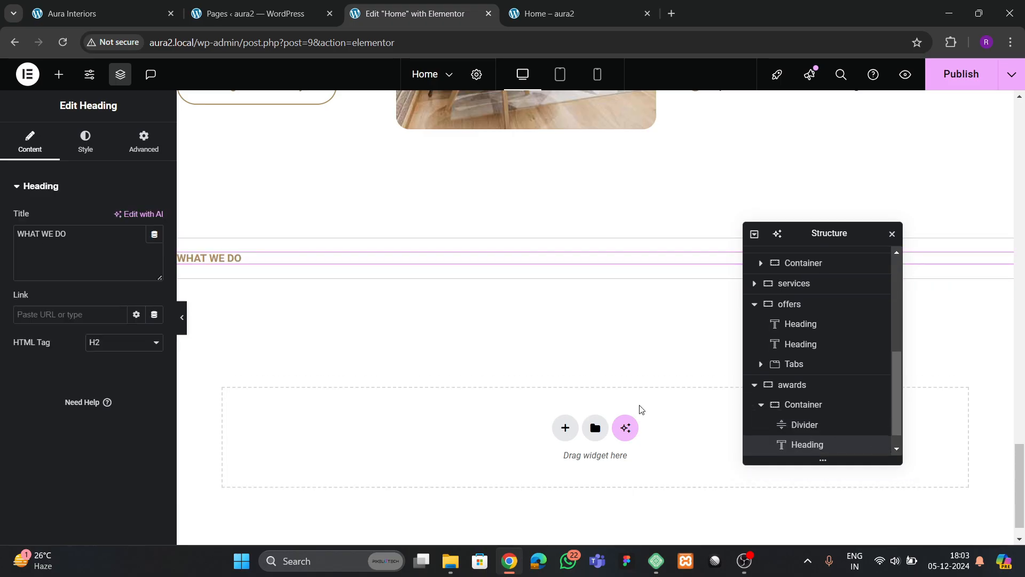
{"action": "scroll", "coordinate": [817, 384], "scroll_direction": "down", "scroll_amount": 1}
- Lay the awards inner container out as a row with vertically centred items and 40 px gaps
{"action": "left_click", "coordinate": [817, 384]}
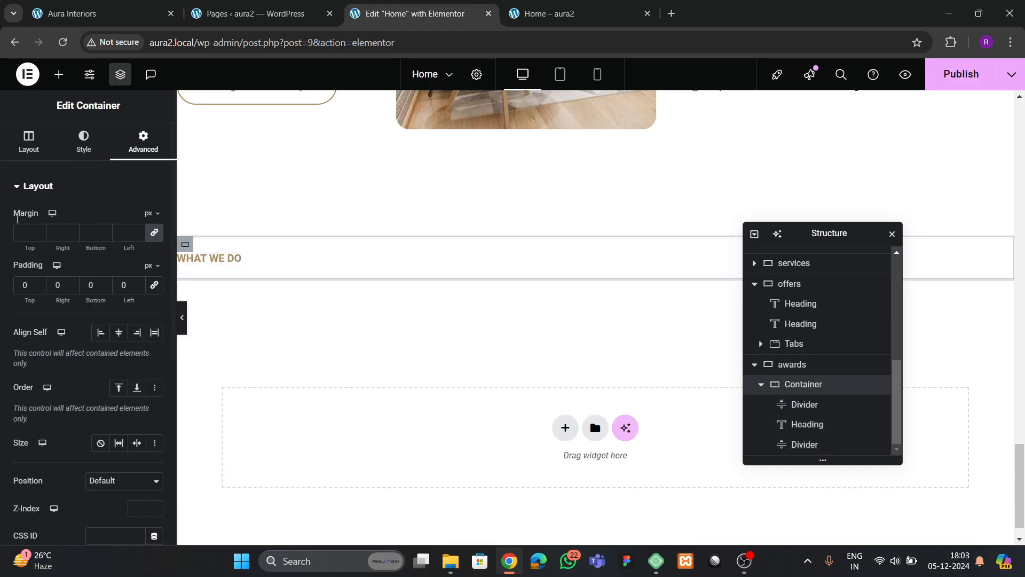
{"action": "left_click", "coordinate": [32, 143]}
{"action": "left_click", "coordinate": [107, 416]}
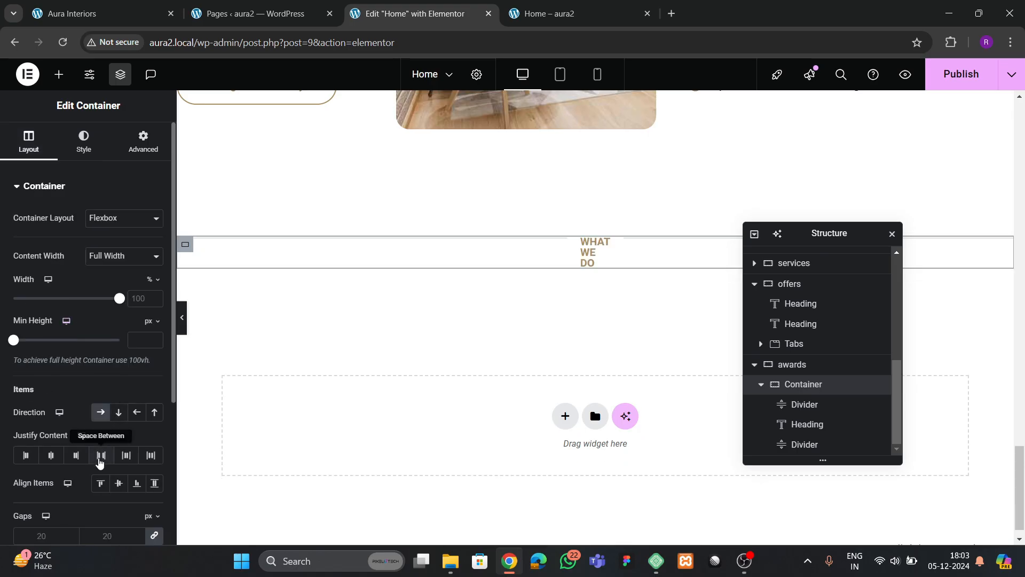
{"action": "left_click", "coordinate": [121, 487]}
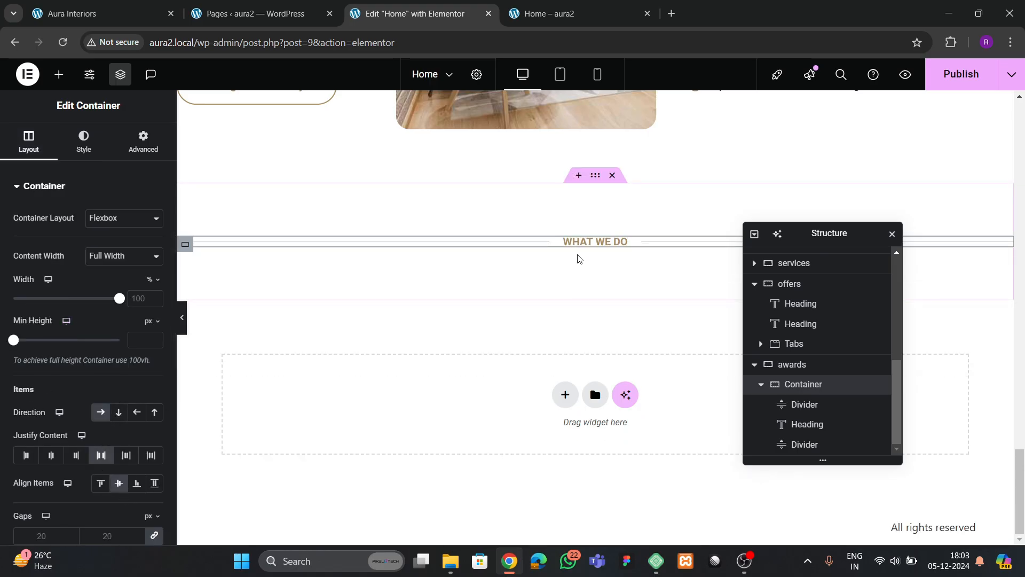
- Retitle the heading 'AWARDS & ACHIVEMENT' and publish the page
{"action": "left_click", "coordinate": [590, 245]}
{"action": "key", "text": "ctrl+1"}
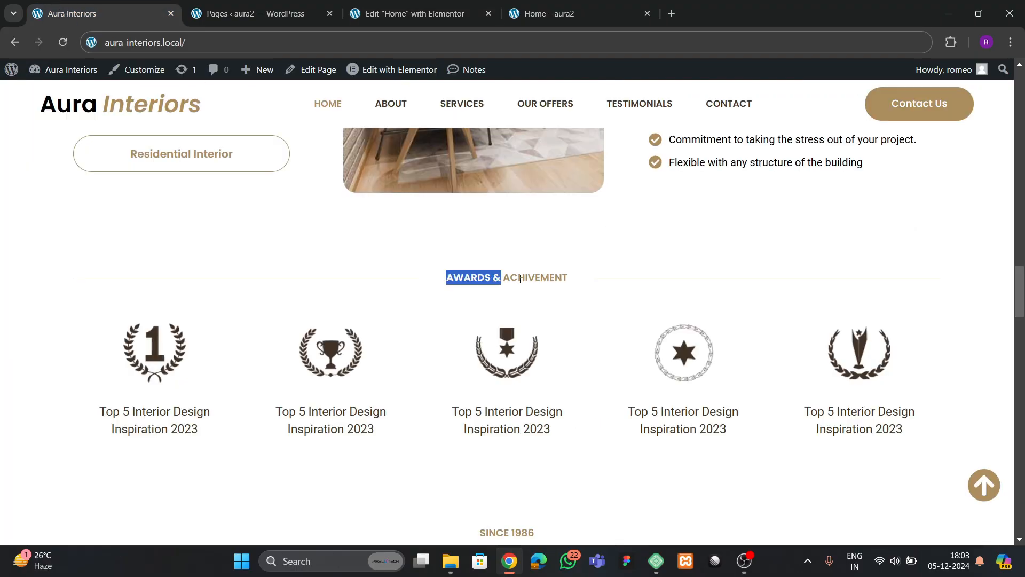
{"action": "key", "text": "ctrl+3"}
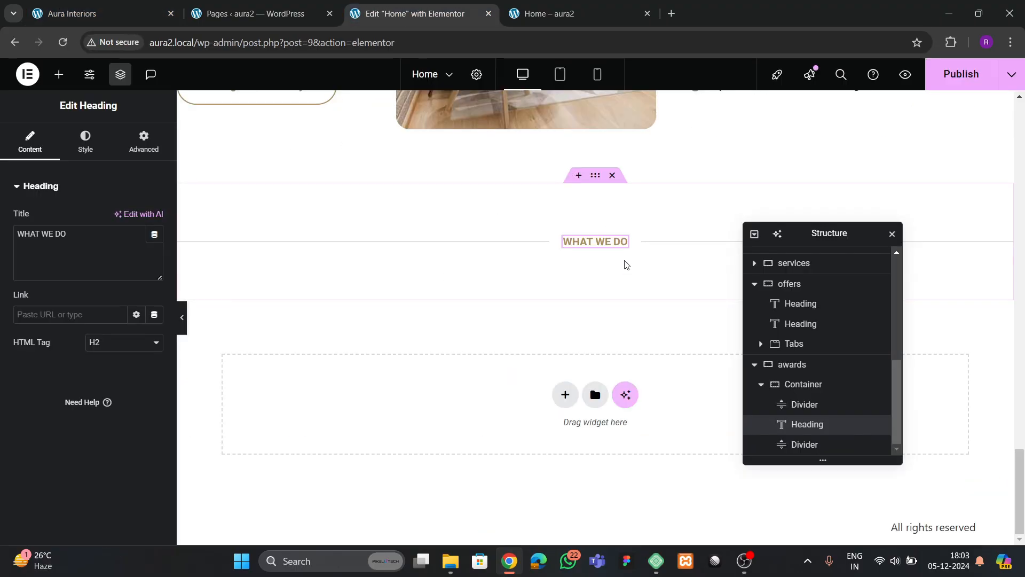
{"action": "left_click", "coordinate": [109, 244]}
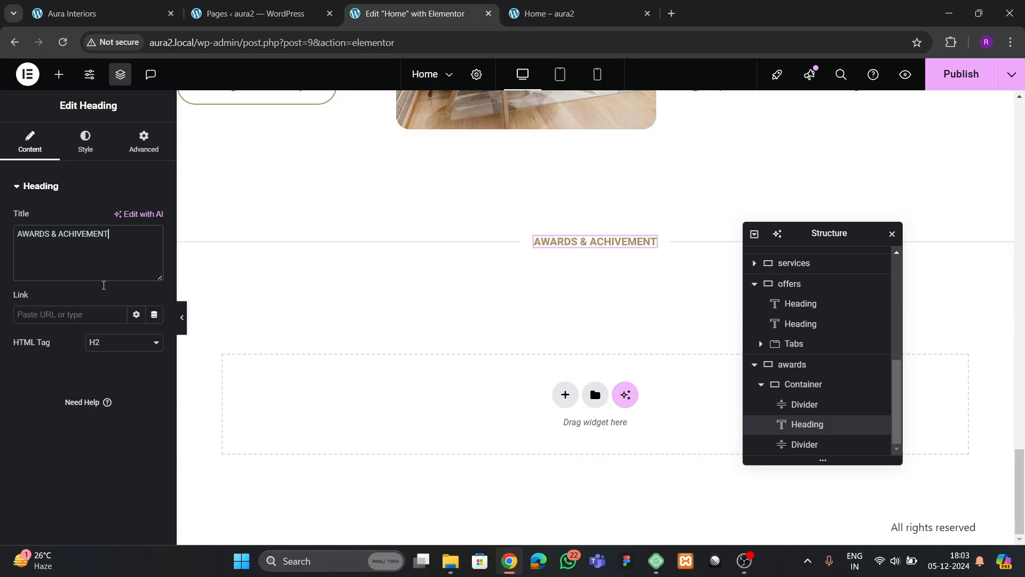
{"action": "left_click", "coordinate": [805, 384]}
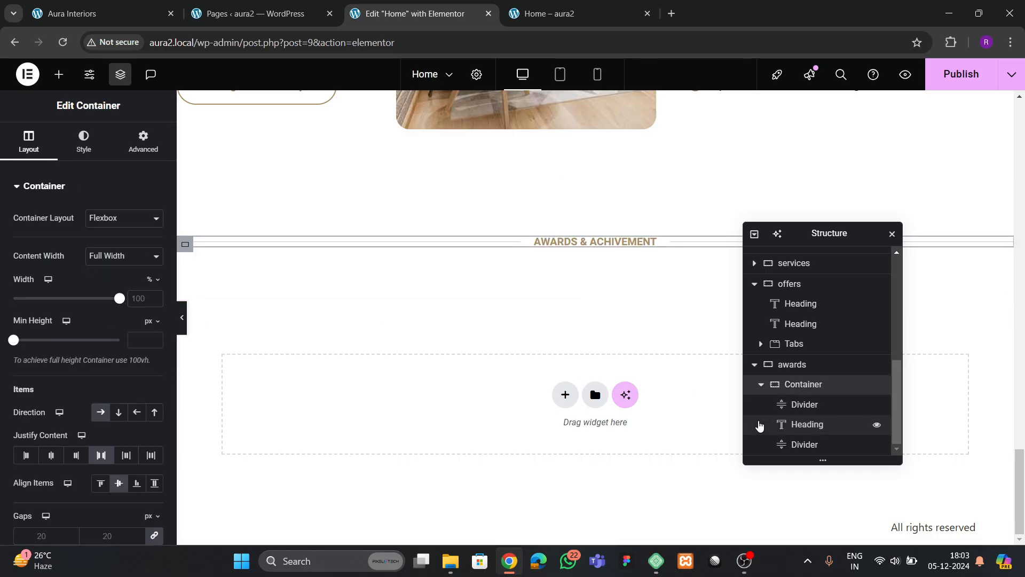
{"action": "scroll", "coordinate": [79, 381], "scroll_direction": "down", "scroll_amount": 4}
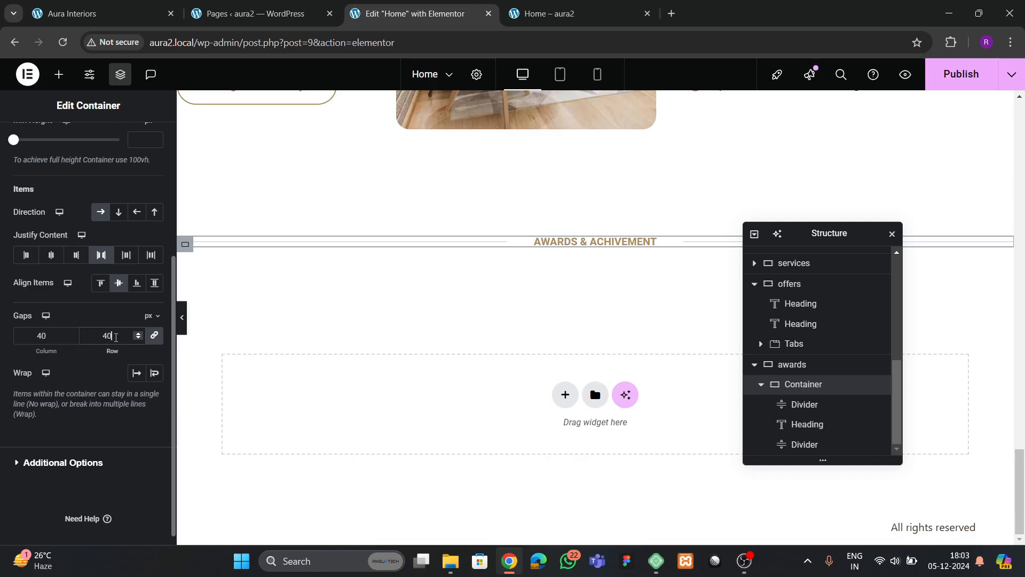
{"action": "left_click", "coordinate": [961, 74]}
{"action": "left_click", "coordinate": [102, 13]}
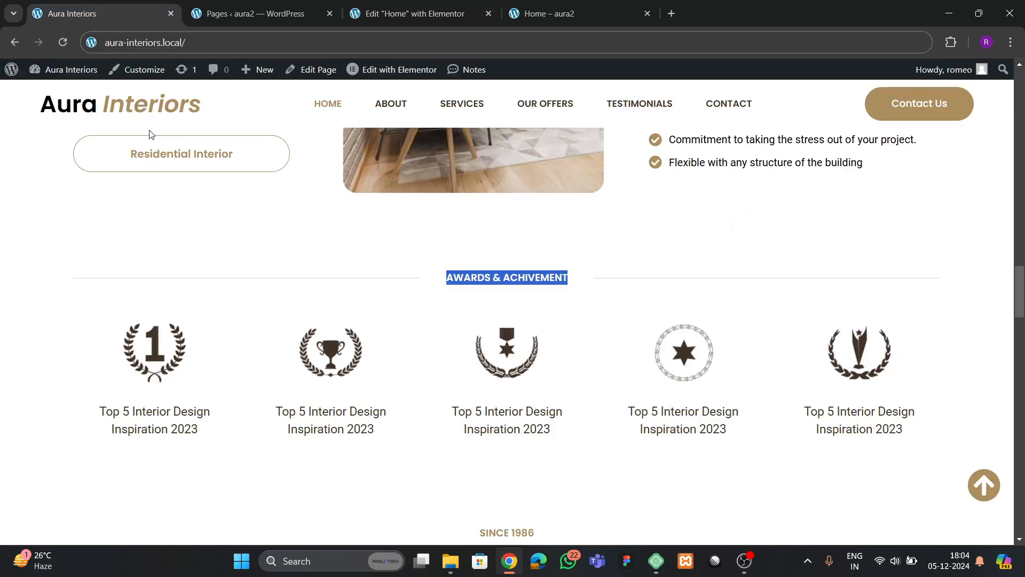
{"action": "left_click", "coordinate": [414, 13]}
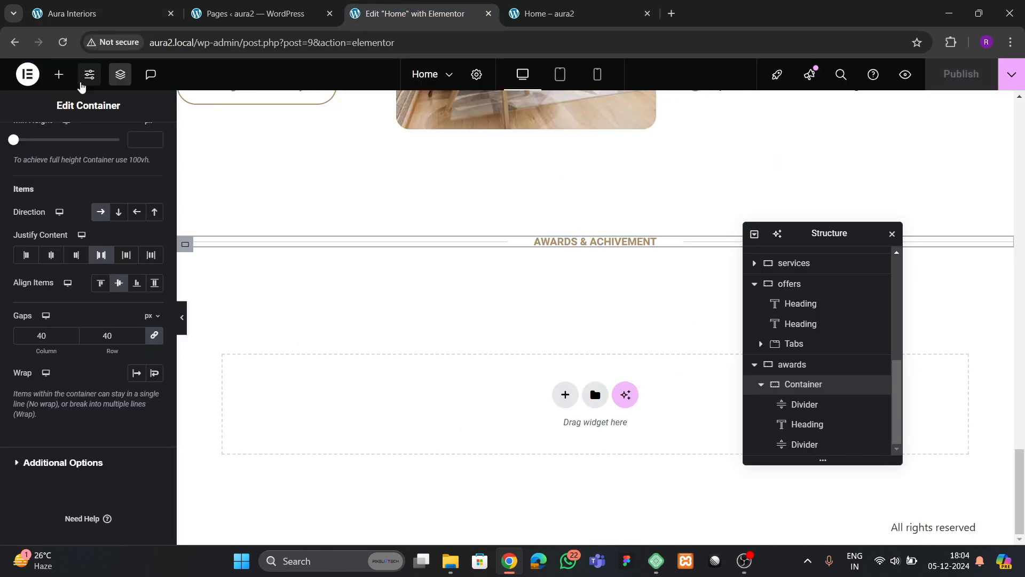
- Search the widgets for 'grid' and drop a Grid below the awards heading
{"action": "left_click", "coordinate": [59, 74]}
{"action": "left_click", "coordinate": [82, 162]}
{"action": "type", "text": "grid"}
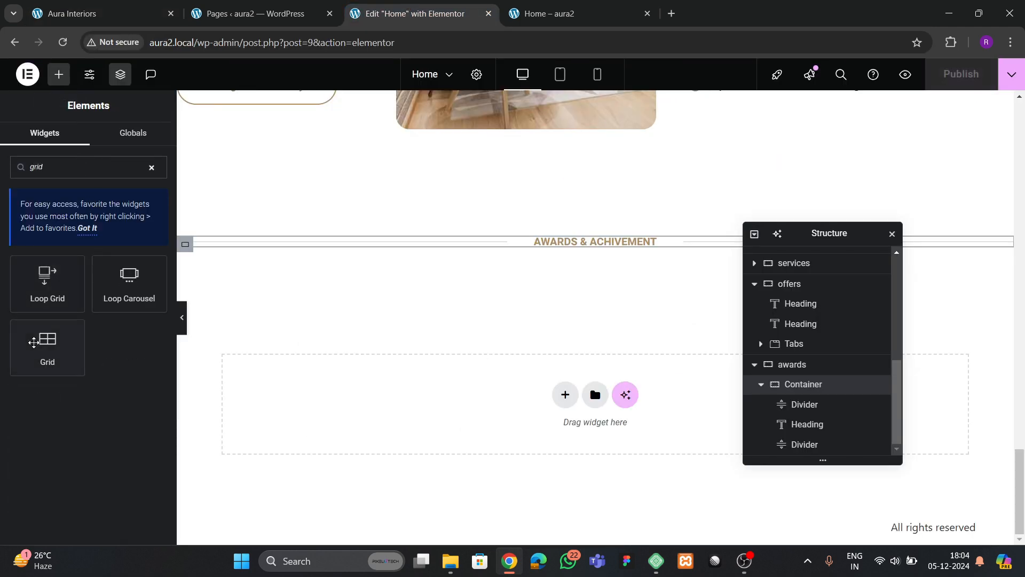
{"action": "left_click_drag", "start_coordinate": [33, 343], "coordinate": [46, 359]}
- Add a new container inside the awards section and remove its padding
{"action": "left_click", "coordinate": [761, 385]}
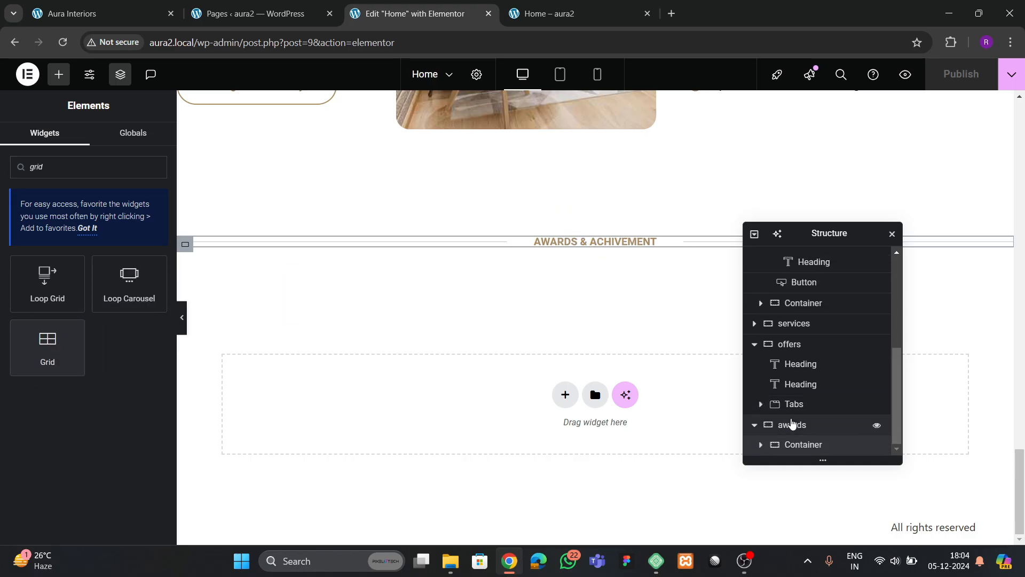
{"action": "left_click", "coordinate": [792, 424]}
{"action": "right_click", "coordinate": [794, 424]}
{"action": "left_click", "coordinate": [842, 245]}
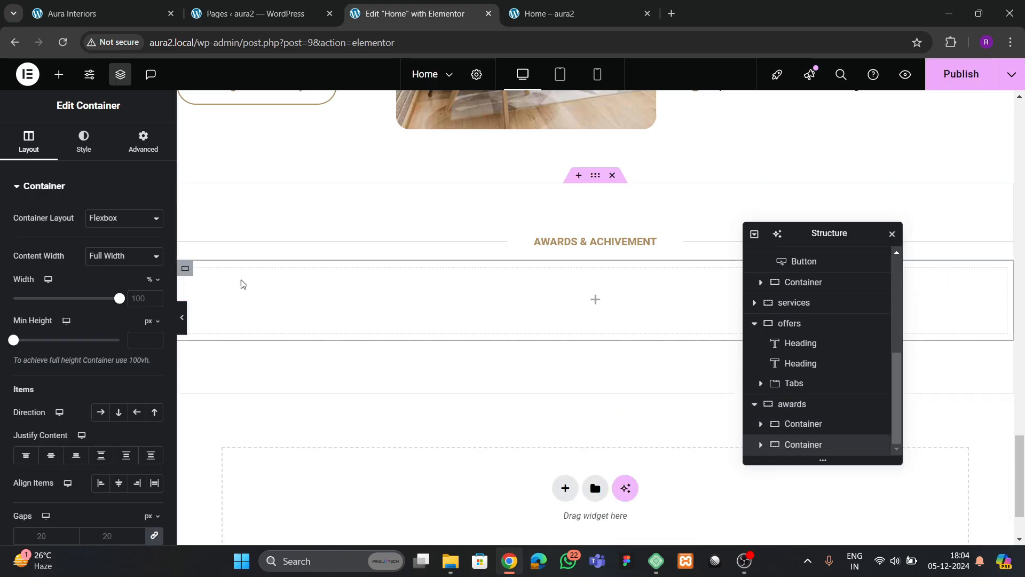
{"action": "left_click", "coordinate": [143, 142]}
{"action": "left_click", "coordinate": [29, 142]}
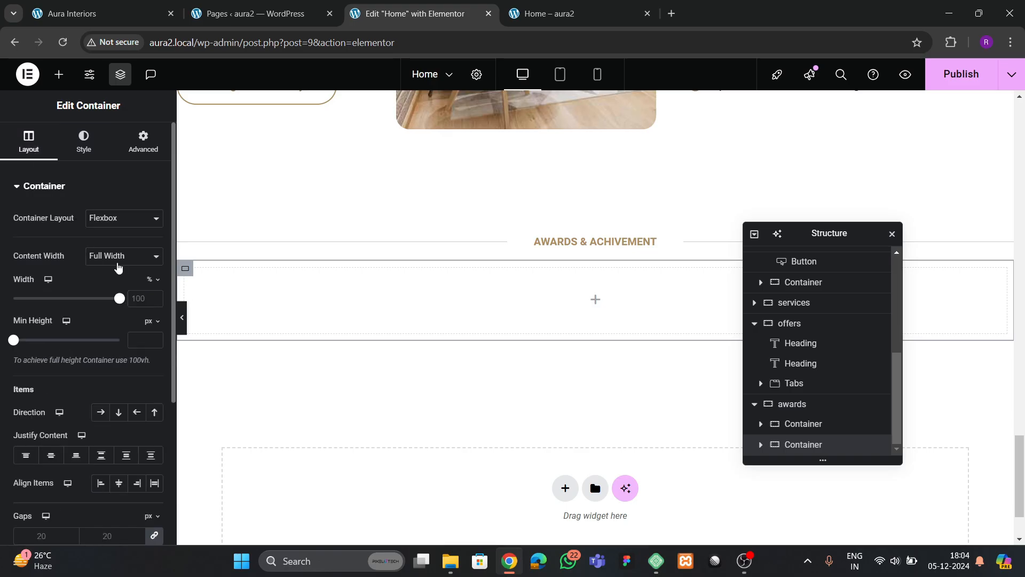
{"action": "left_click", "coordinate": [142, 143]}
{"action": "left_click", "coordinate": [160, 287]}
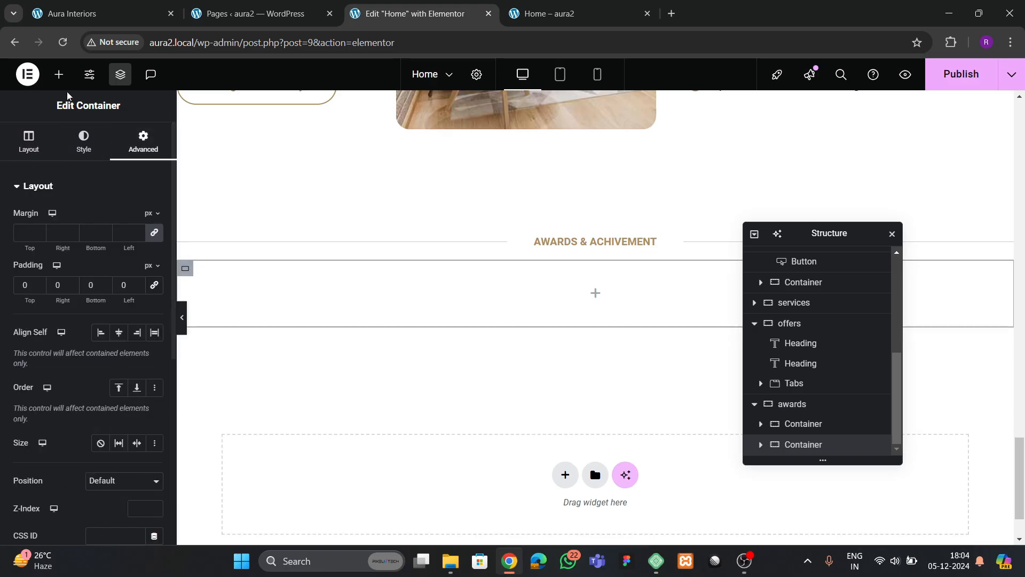
- Place a Grid in the new container with 5 columns, 1 row and 0 padding
{"action": "left_click", "coordinate": [60, 75]}
{"action": "type", "text": "grid"}
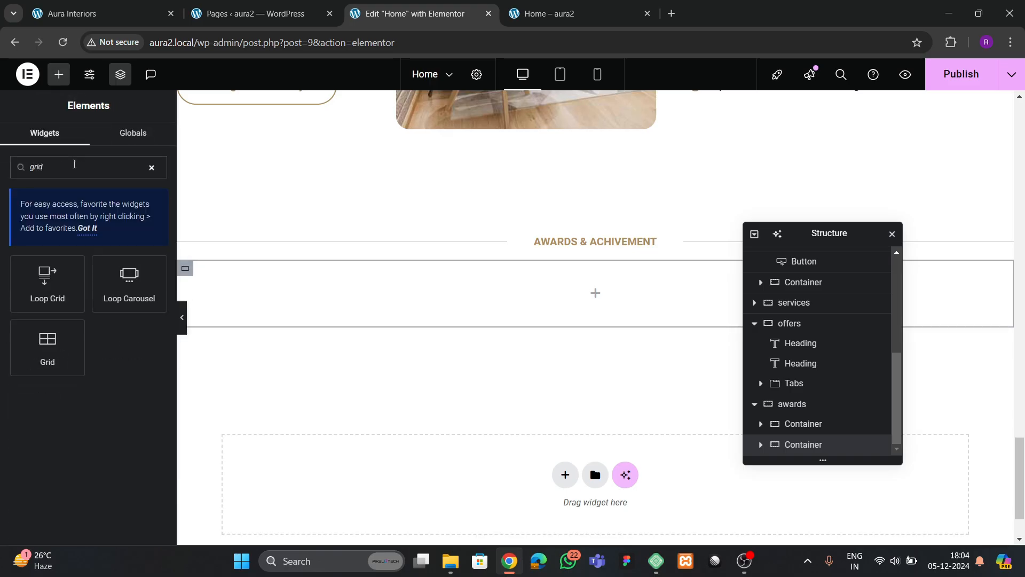
{"action": "left_click_drag", "start_coordinate": [47, 337], "coordinate": [444, 311]}
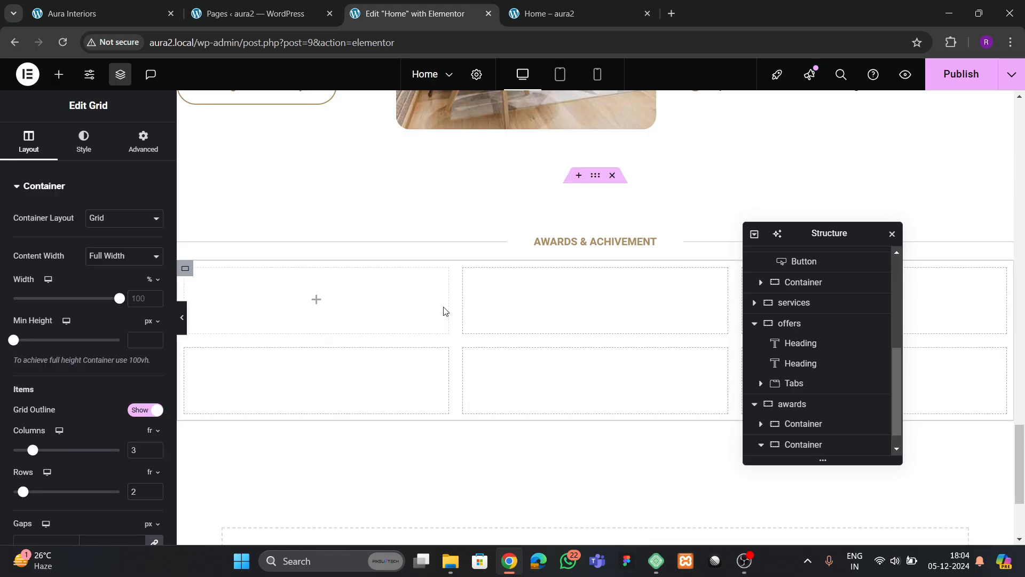
{"action": "key", "text": "ctrl+1"}
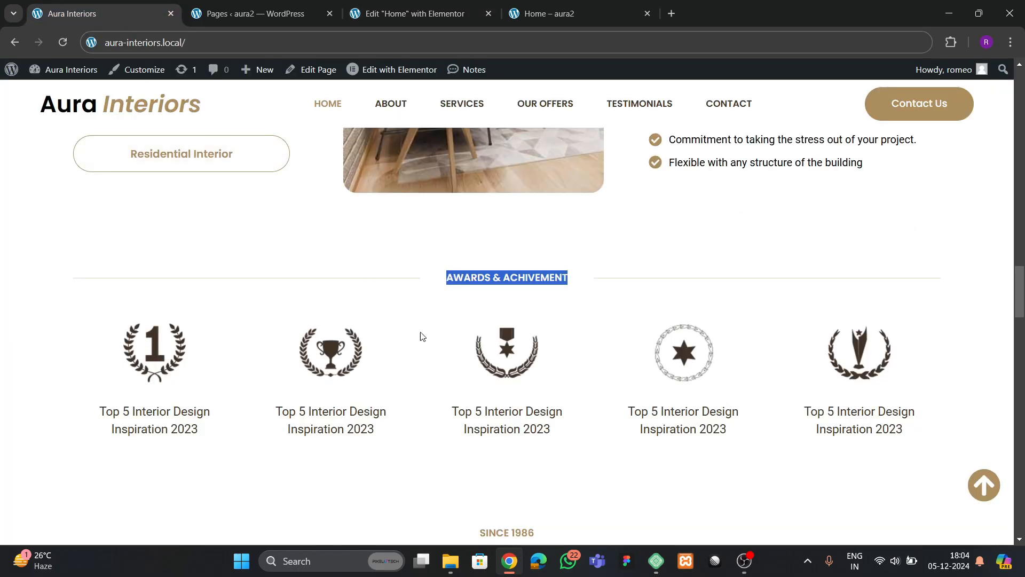
{"action": "key", "text": "ctrl+3"}
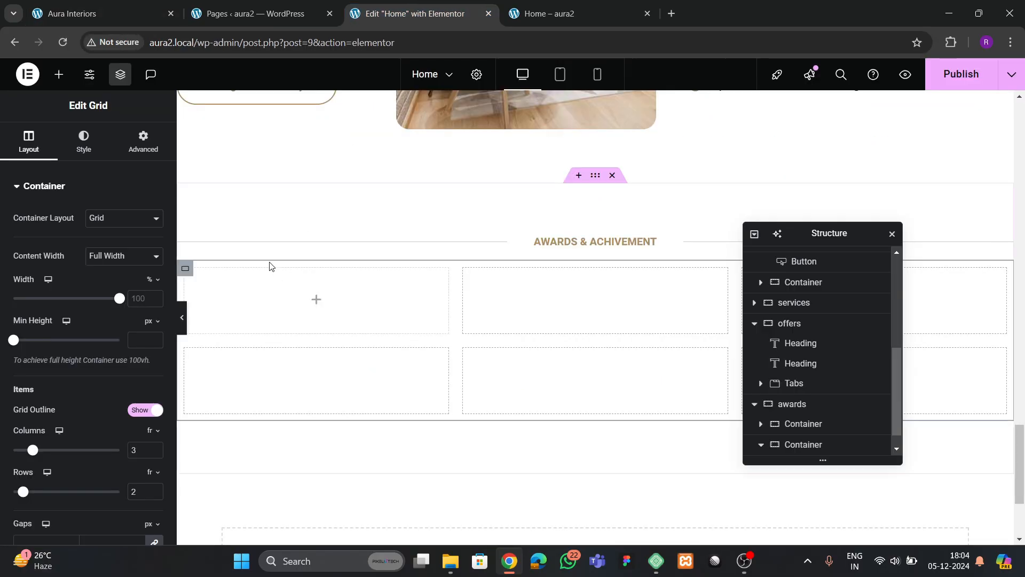
{"action": "scroll", "coordinate": [107, 347], "scroll_direction": "down", "scroll_amount": 4}
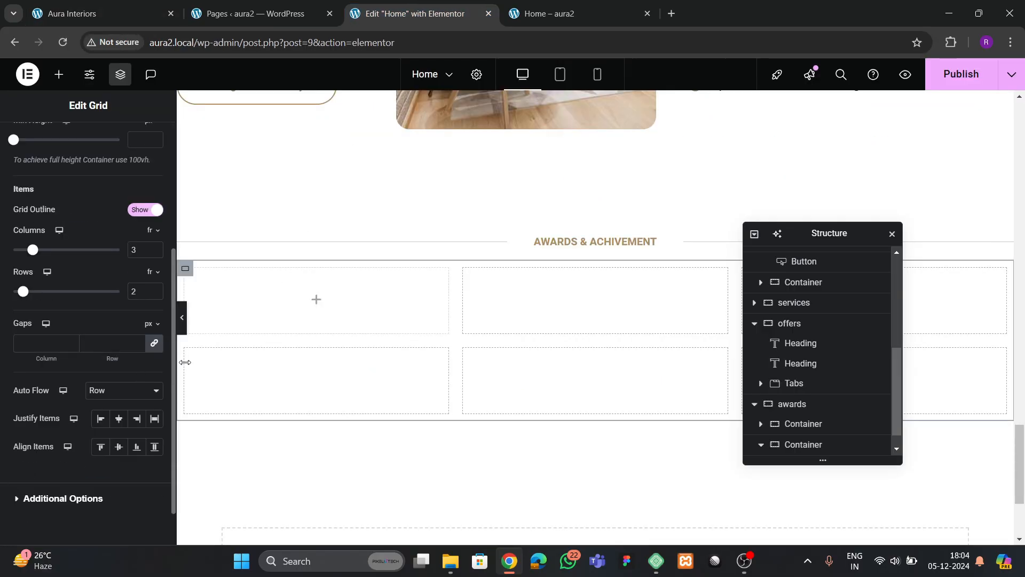
{"action": "left_click", "coordinate": [155, 295]}
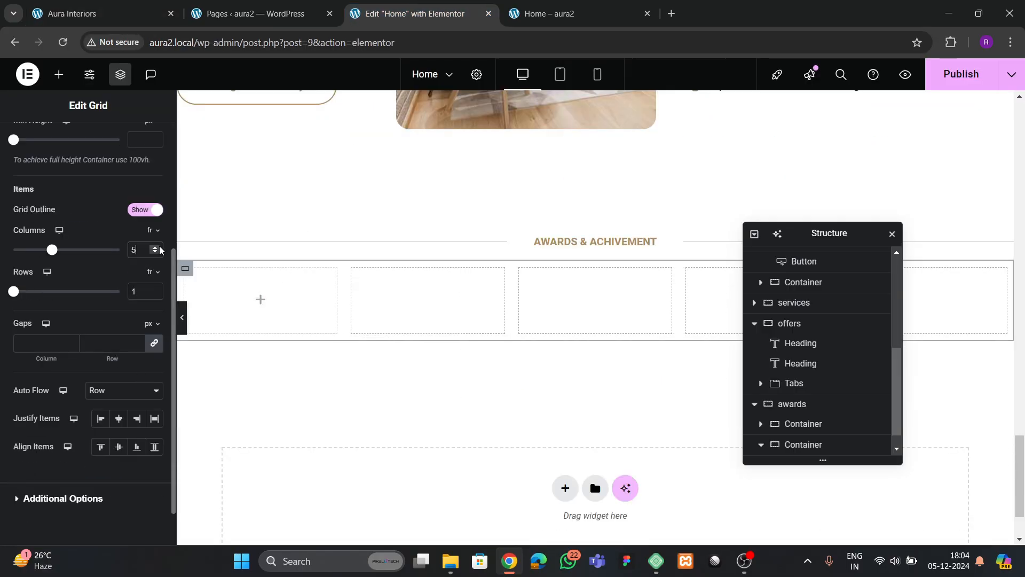
{"action": "scroll", "coordinate": [137, 148], "scroll_direction": "up", "scroll_amount": 5}
{"action": "left_click", "coordinate": [143, 142]}
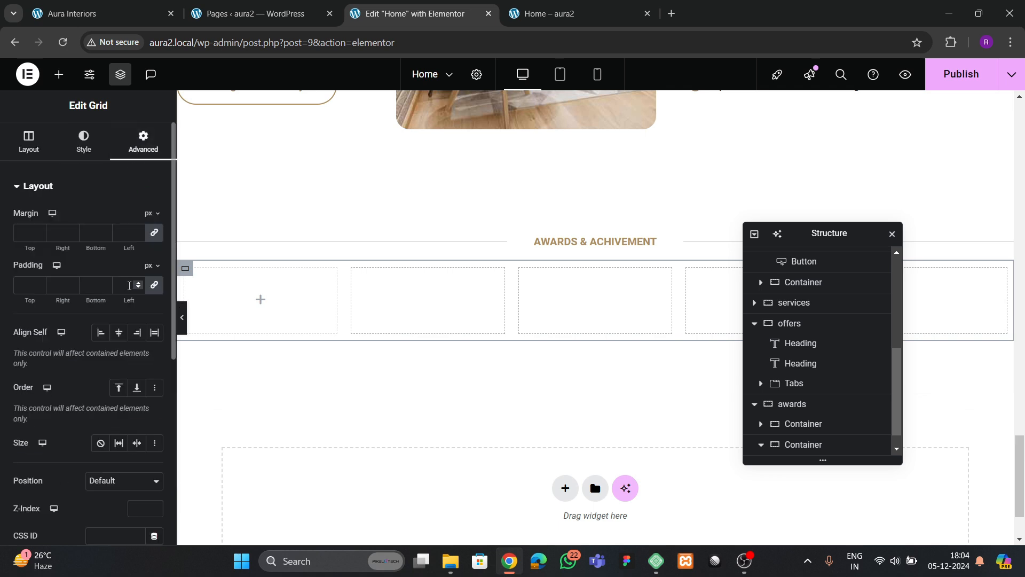
{"action": "scroll", "coordinate": [168, 283], "scroll_direction": "down", "scroll_amount": 6}
{"action": "scroll", "coordinate": [160, 241], "scroll_direction": "up", "scroll_amount": 4}
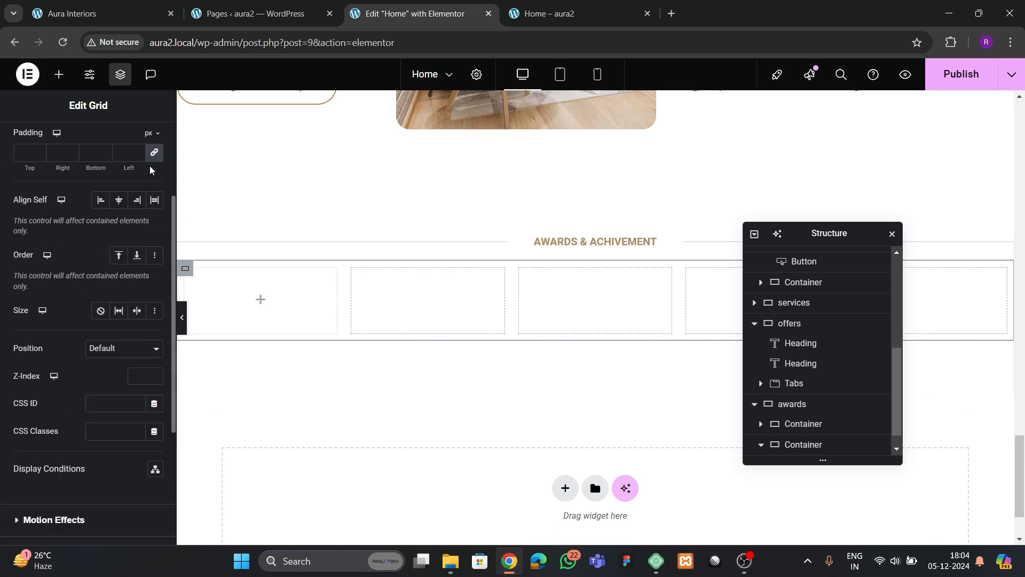
{"action": "scroll", "coordinate": [151, 176], "scroll_direction": "up", "scroll_amount": 3}
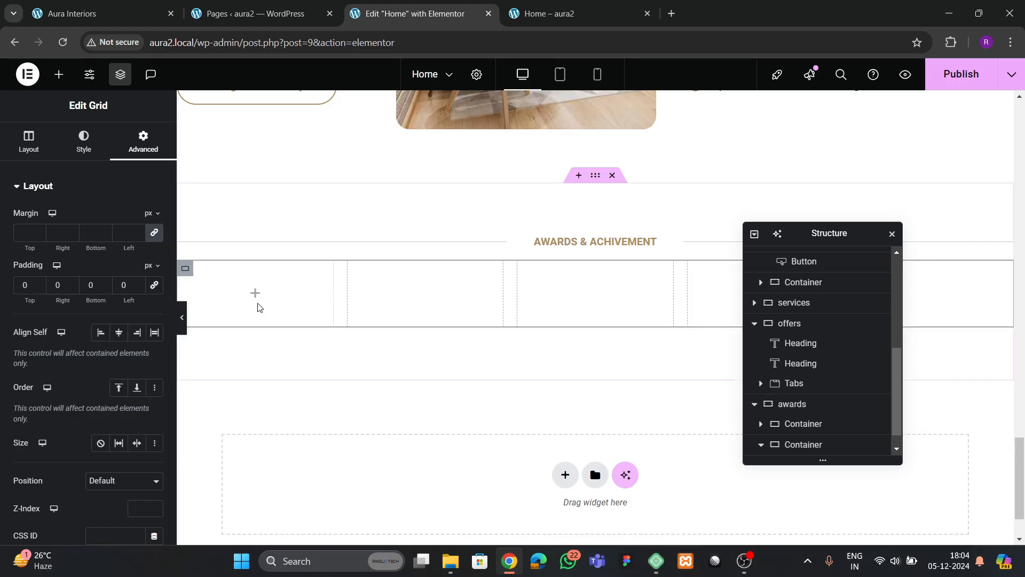
- Place a container with 0 padding in the first grid cell
{"action": "left_click", "coordinate": [59, 74]}
{"action": "left_click_drag", "start_coordinate": [62, 316], "coordinate": [255, 293]}
{"action": "left_click", "coordinate": [143, 142]}
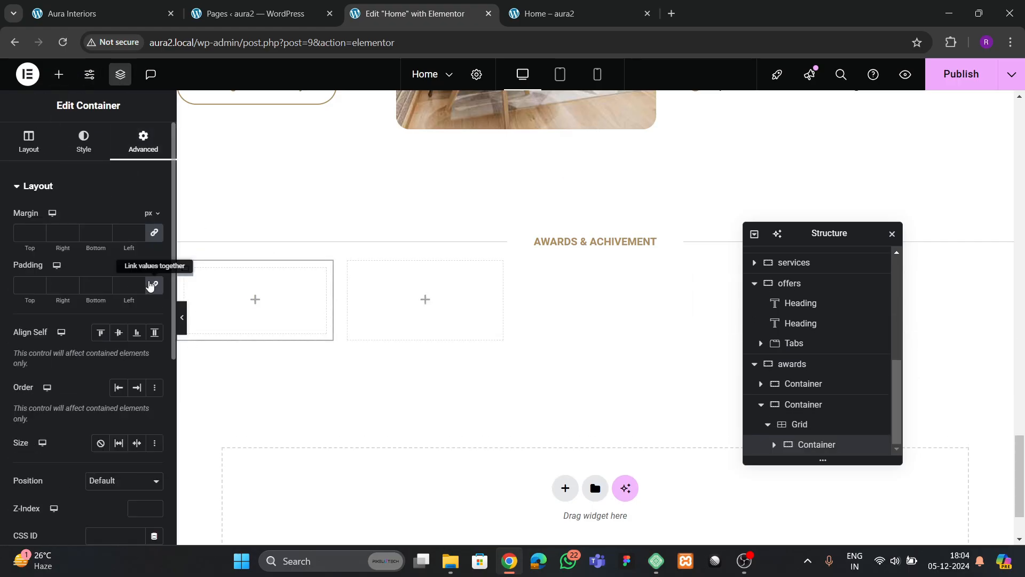
{"action": "left_click", "coordinate": [153, 285]}
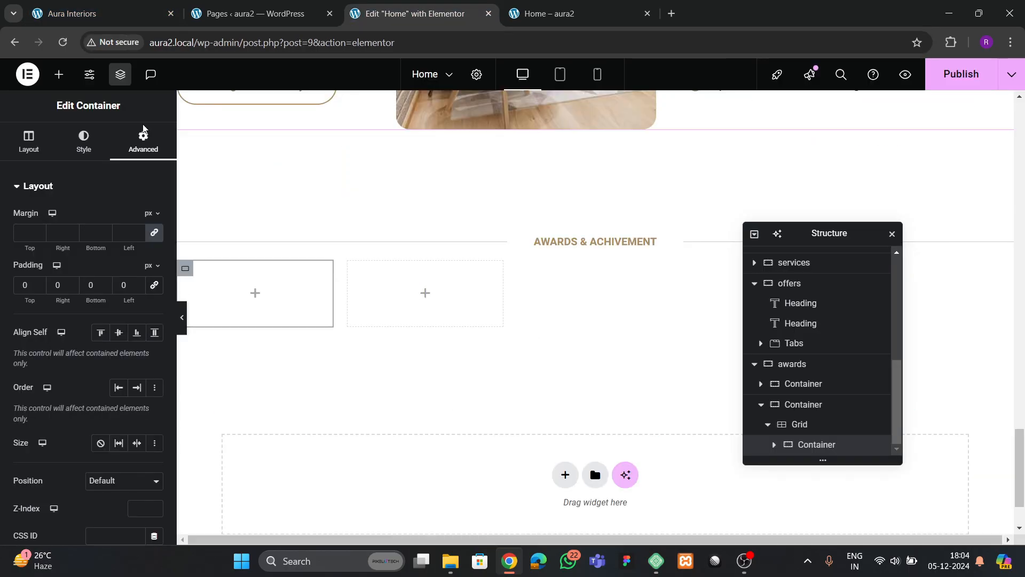
- Add an Image widget to the cell showing the laurel '1' award icon
{"action": "left_click", "coordinate": [59, 74]}
{"action": "left_click_drag", "start_coordinate": [129, 350], "coordinate": [256, 303]}
{"action": "left_click", "coordinate": [88, 256]}
{"action": "scroll", "coordinate": [598, 399], "scroll_direction": "down", "scroll_amount": 5}
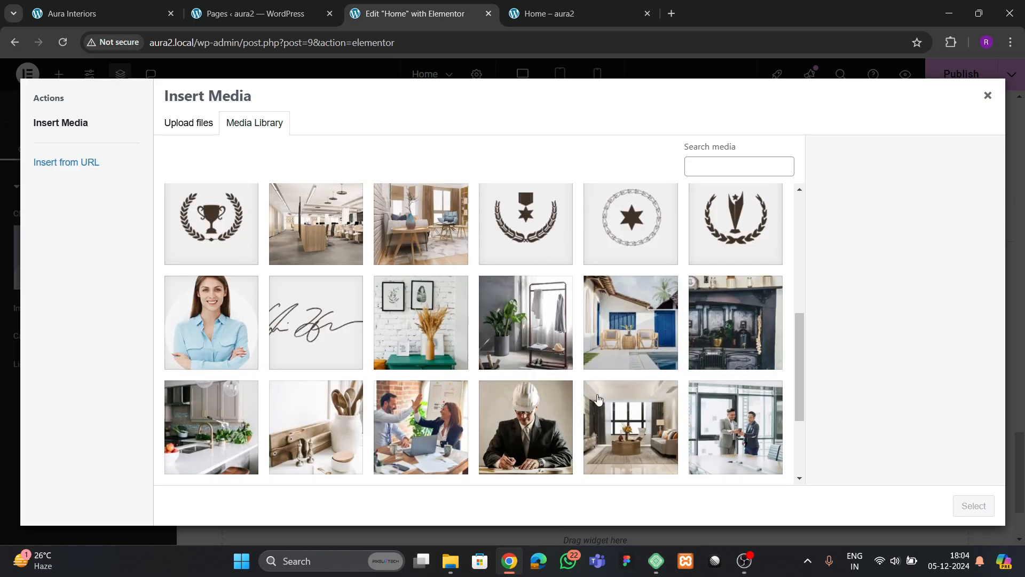
{"action": "scroll", "coordinate": [708, 293], "scroll_direction": "up", "scroll_amount": 3}
{"action": "left_click", "coordinate": [708, 299]}
{"action": "left_click", "coordinate": [973, 506]}
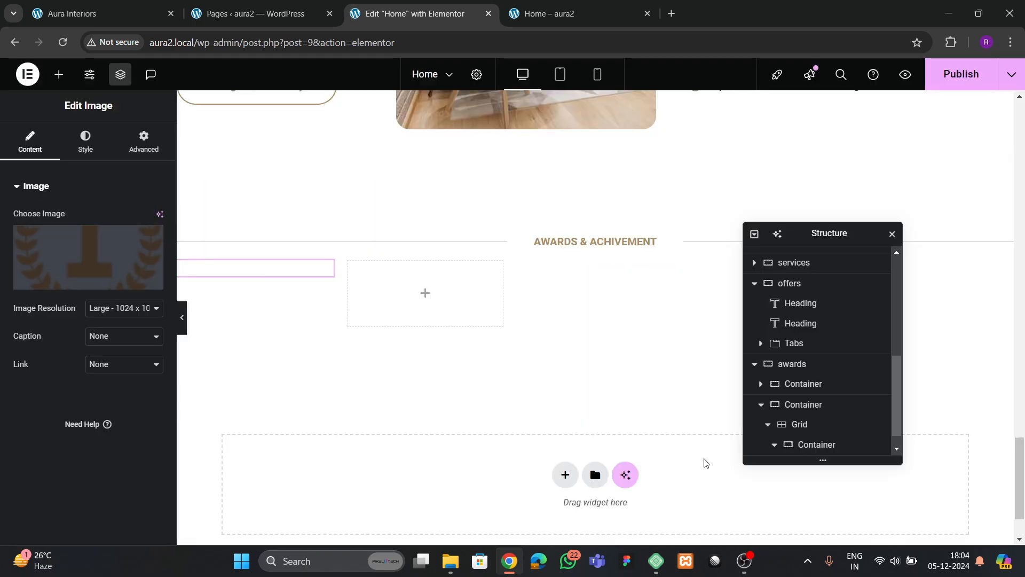
- Add a text block below the laurel award image
{"action": "left_click", "coordinate": [74, 12]}
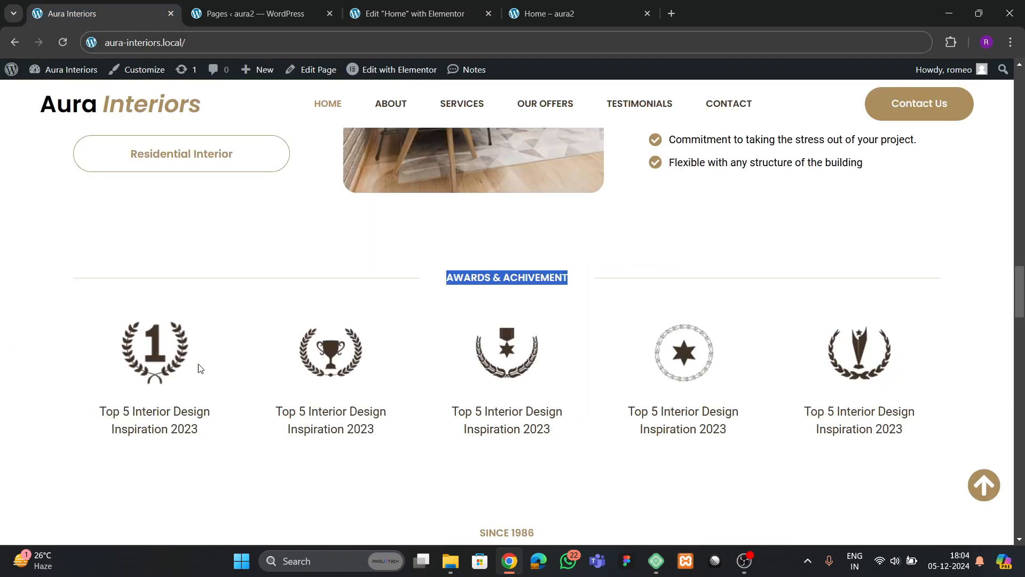
{"action": "left_click", "coordinate": [345, 17]}
{"action": "scroll", "coordinate": [371, 254], "scroll_direction": "up", "scroll_amount": 8}
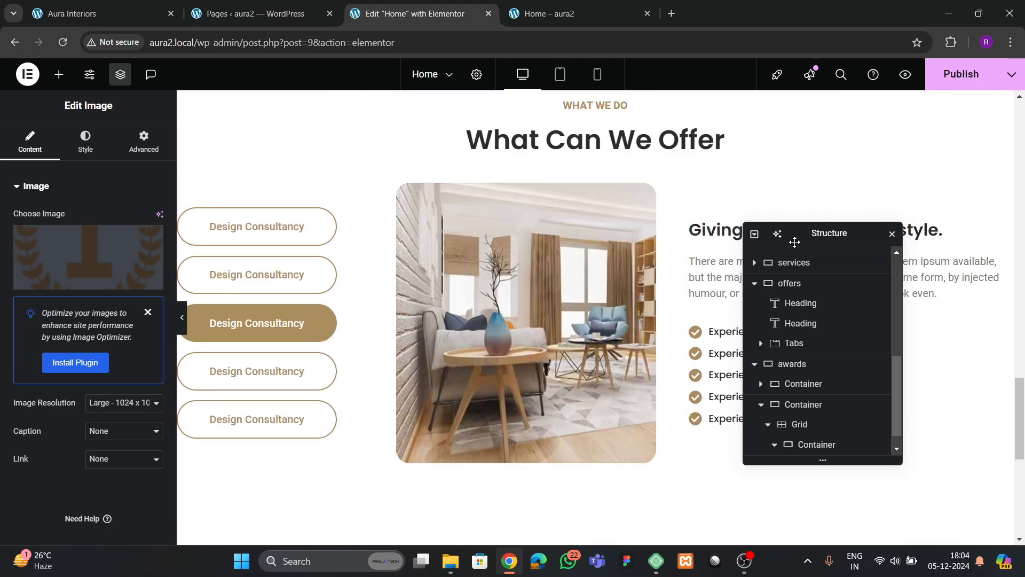
{"action": "left_click_drag", "start_coordinate": [794, 242], "coordinate": [496, 257]}
{"action": "scroll", "coordinate": [307, 302], "scroll_direction": "down", "scroll_amount": 8}
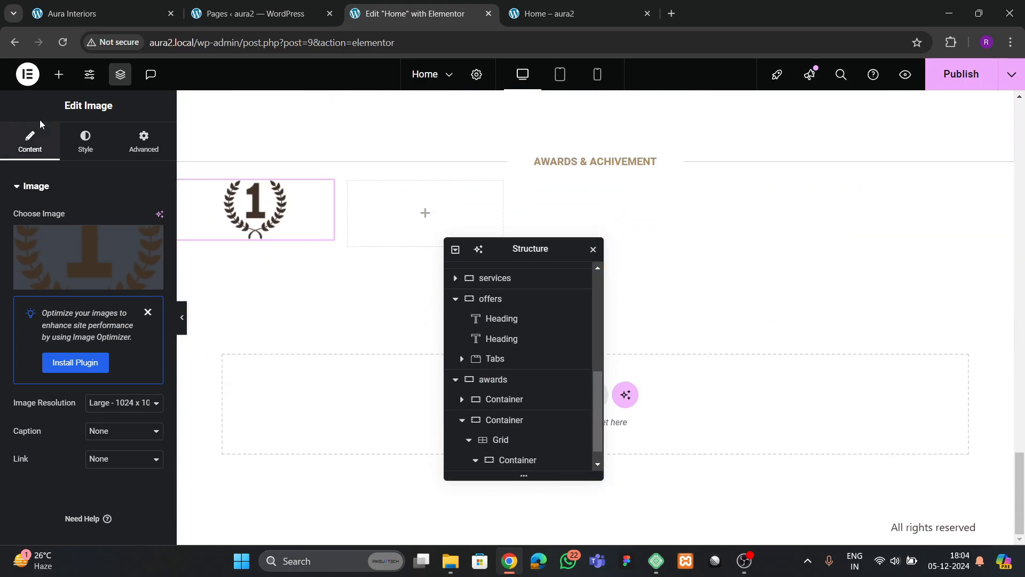
{"action": "left_click", "coordinate": [59, 74]}
{"action": "left_click_drag", "start_coordinate": [57, 489], "coordinate": [256, 251]}
- Replace the placeholder with the caption 'Top 5 Interior Design Inspiration 2023', centre-aligned
{"action": "key", "text": "ctrl+1"}
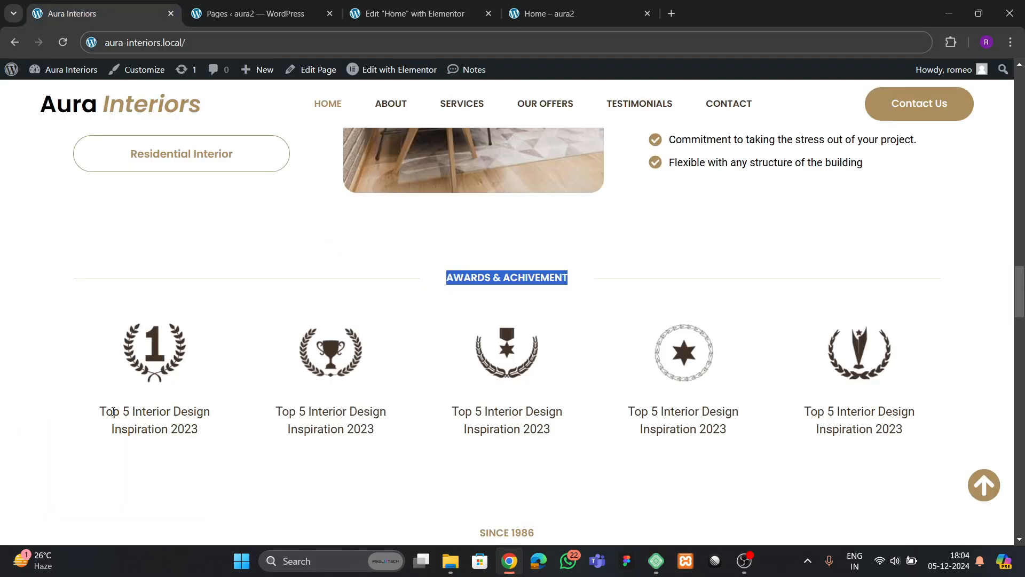
{"action": "left_click_drag", "start_coordinate": [101, 412], "coordinate": [212, 434]}
{"action": "key", "text": "ctrl+c"}
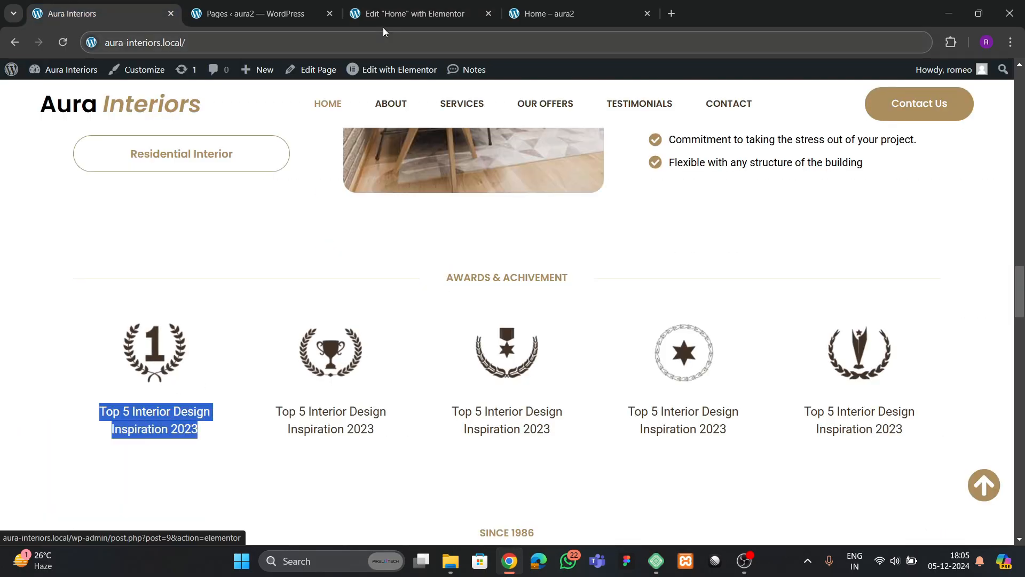
{"action": "key", "text": "ctrl+3"}
{"action": "key", "text": "ctrl+a"}
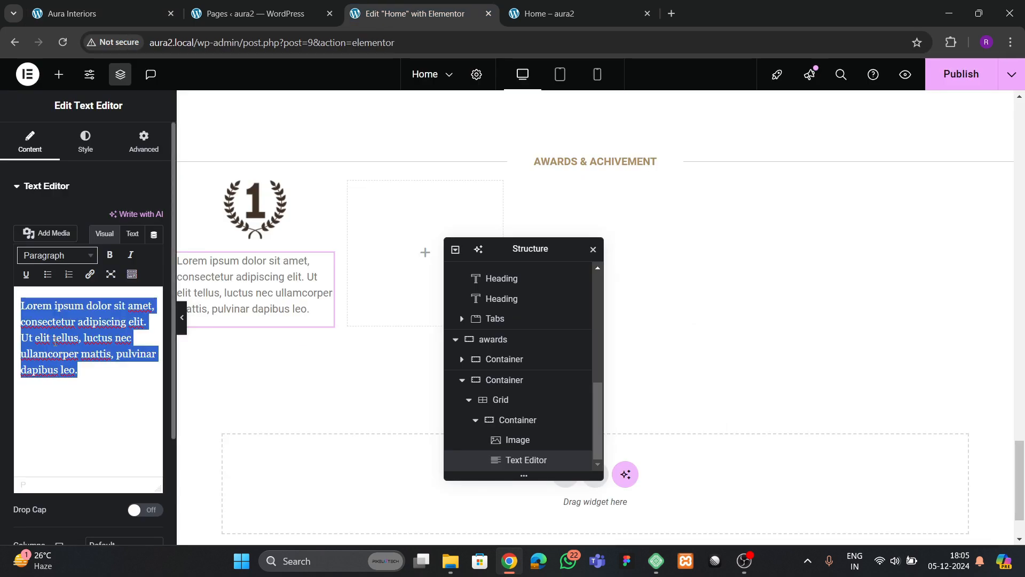
{"action": "key", "text": "ctrl+v"}
{"action": "left_click", "coordinate": [85, 150]}
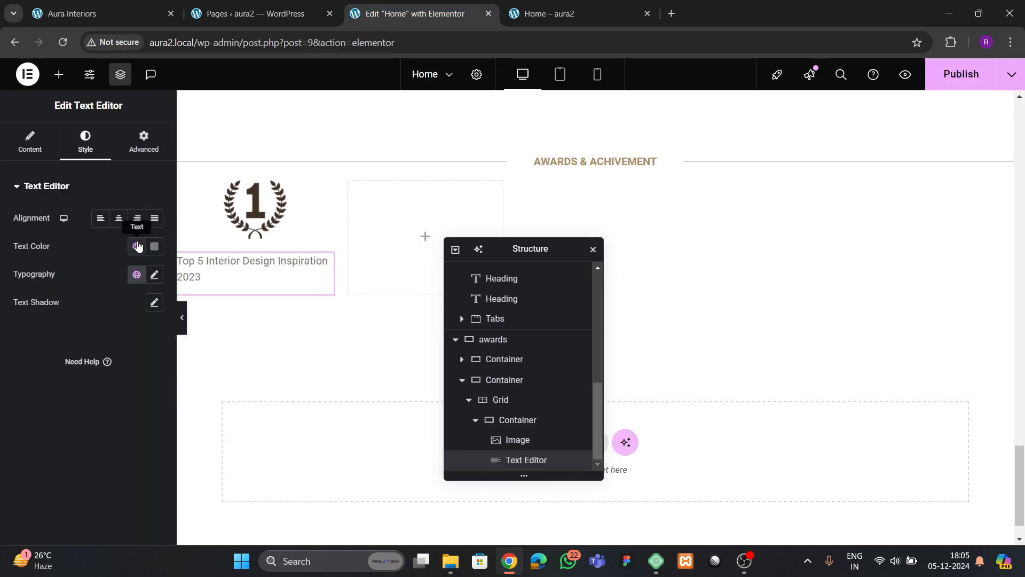
{"action": "left_click", "coordinate": [118, 219]}
- Give the caption text a dark global colour
{"action": "left_click", "coordinate": [518, 420]}
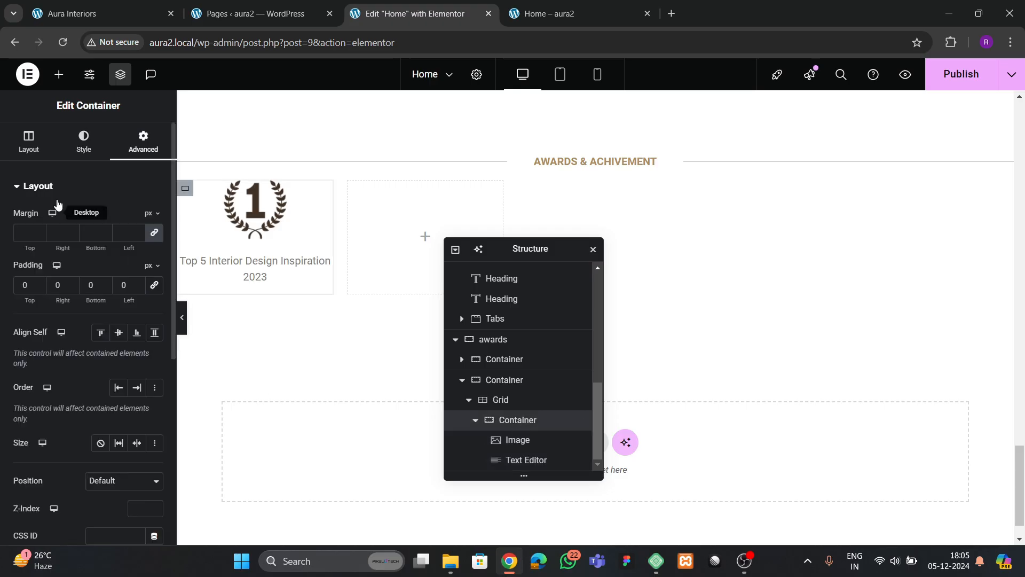
{"action": "scroll", "coordinate": [115, 351], "scroll_direction": "down", "scroll_amount": 1}
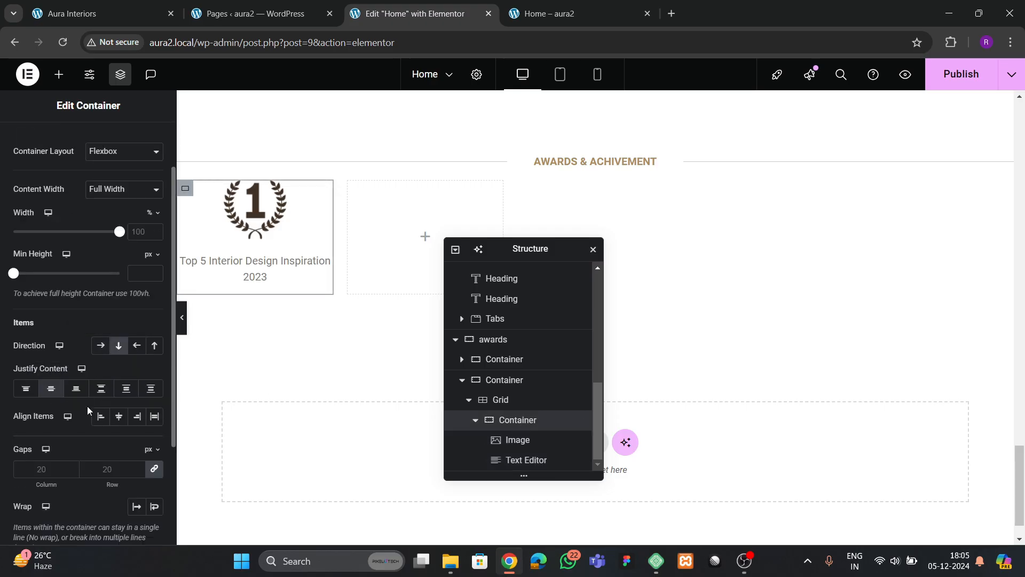
{"action": "left_click", "coordinate": [253, 276]}
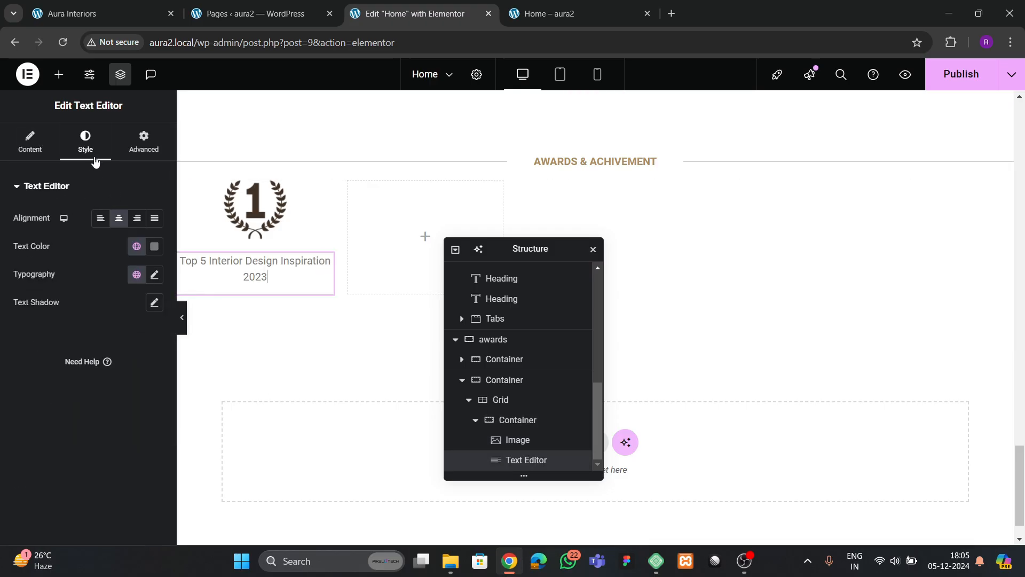
{"action": "left_click", "coordinate": [137, 246]}
{"action": "left_click", "coordinate": [59, 415]}
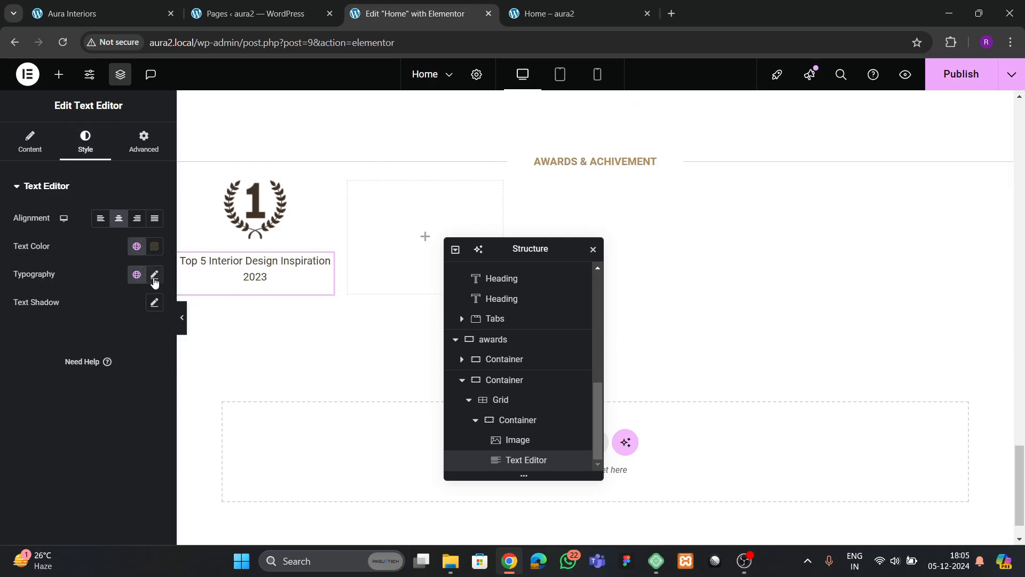
- Set the award card's padding to 20 px on every side
{"action": "left_click", "coordinate": [518, 422]}
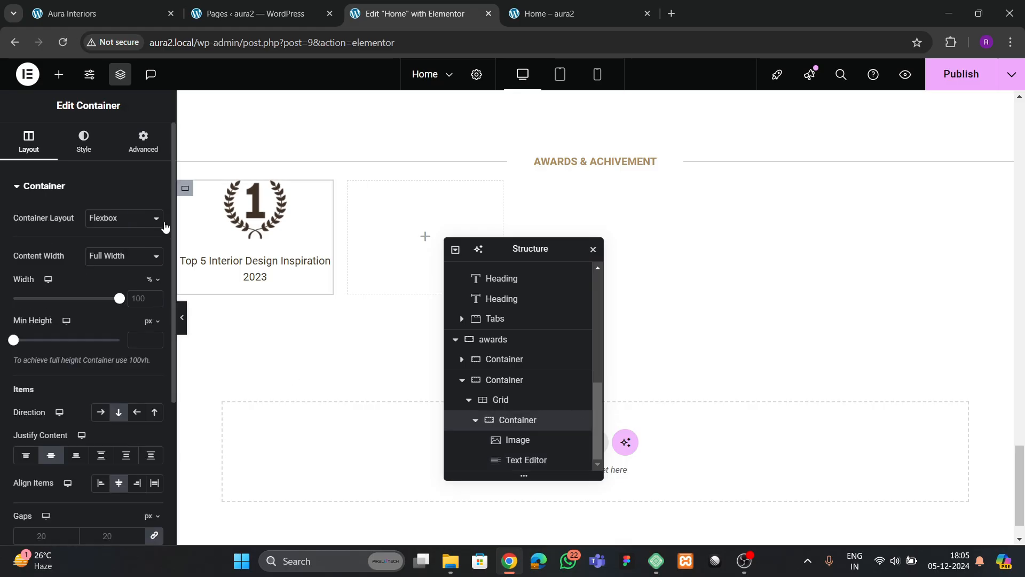
{"action": "left_click", "coordinate": [143, 142]}
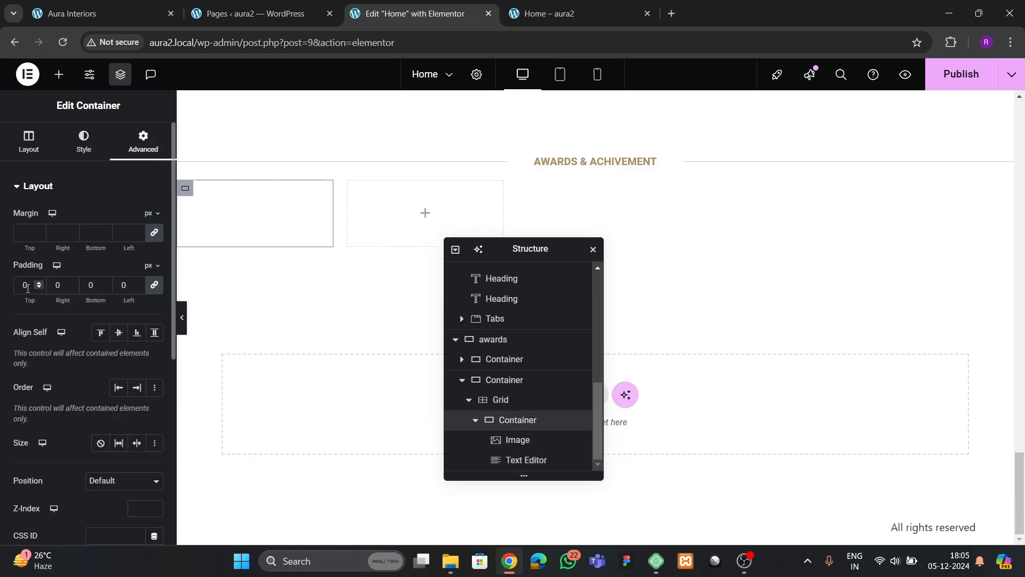
{"action": "type", "text": "3"}
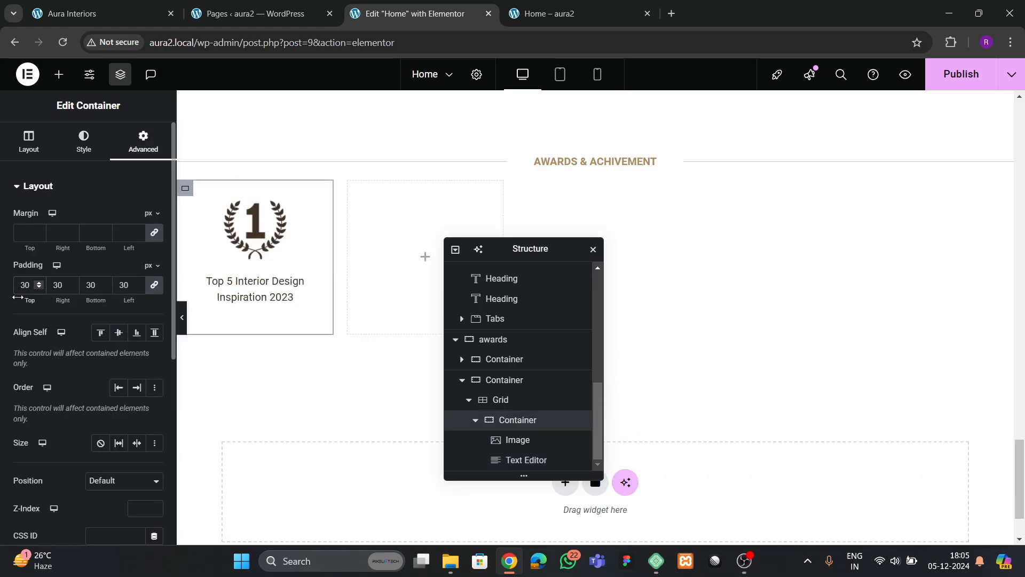
{"action": "key", "text": "BackSpace"}
{"action": "type", "text": "2"}
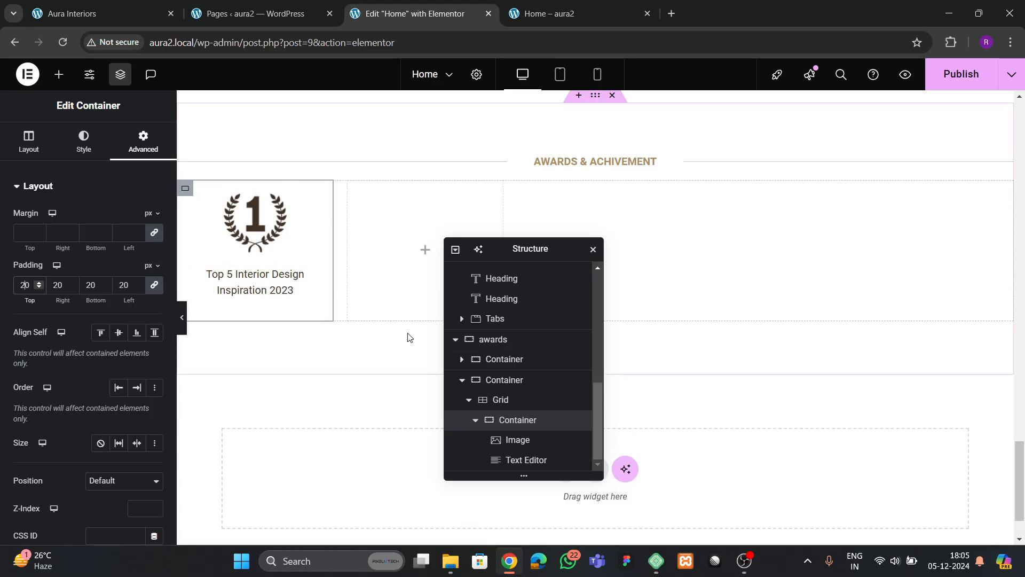
- Duplicate and paste the award card until the grid holds five identical cards
{"action": "left_click", "coordinate": [475, 420]}
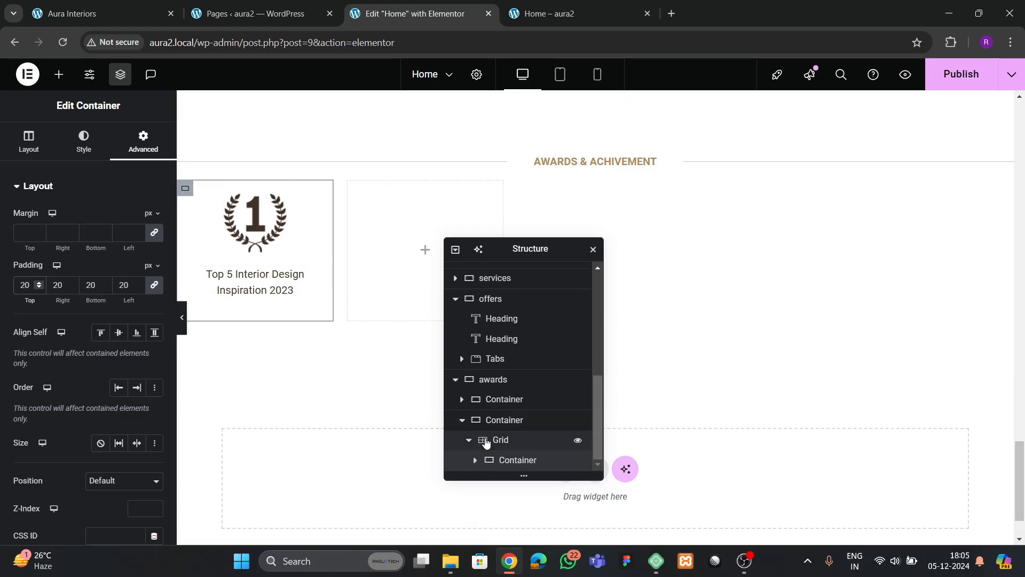
{"action": "right_click", "coordinate": [515, 461]}
{"action": "left_click", "coordinate": [545, 218]}
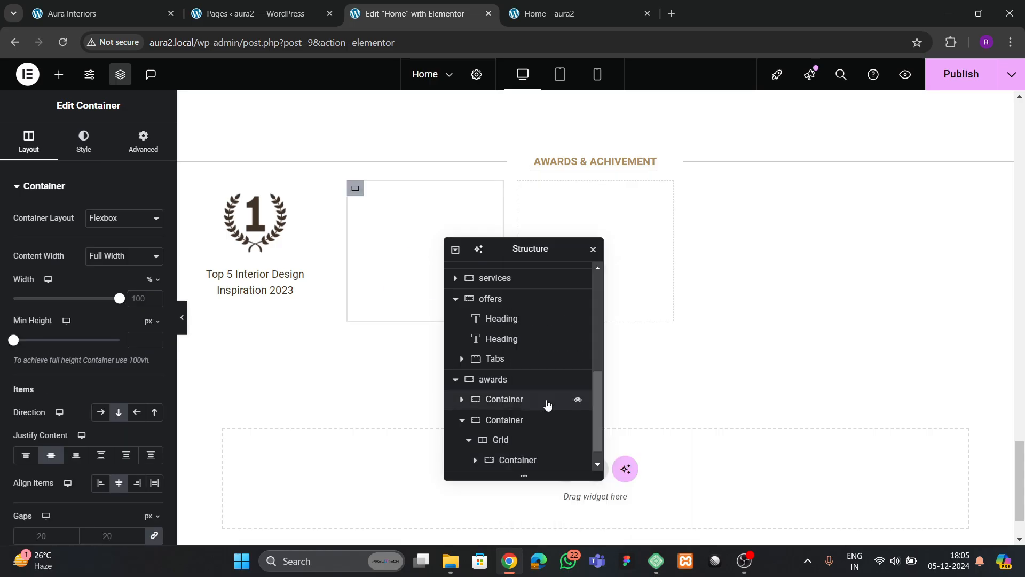
{"action": "right_click", "coordinate": [524, 461]}
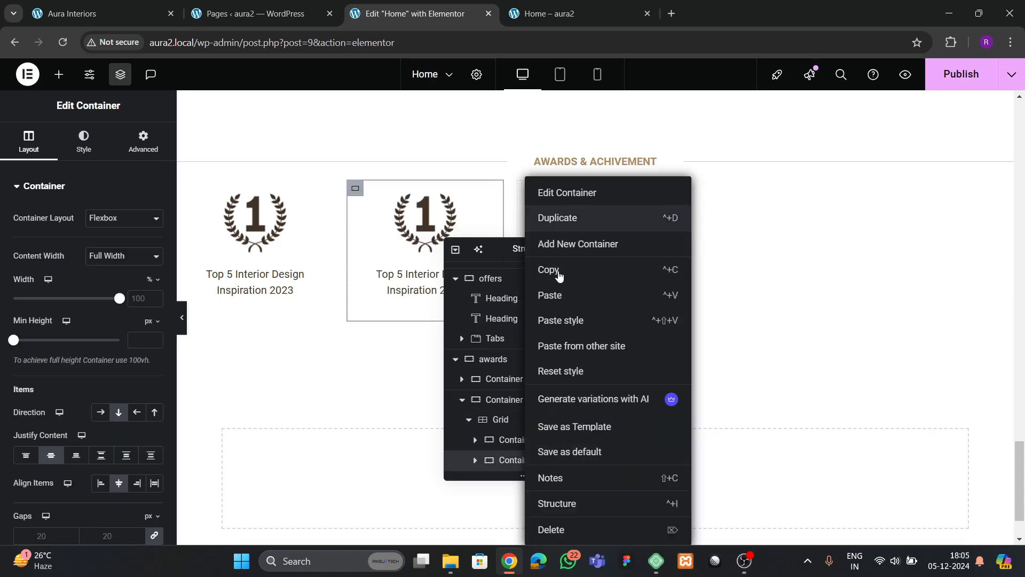
{"action": "left_click", "coordinate": [555, 270]}
{"action": "scroll", "coordinate": [521, 417], "scroll_direction": "down", "scroll_amount": 1}
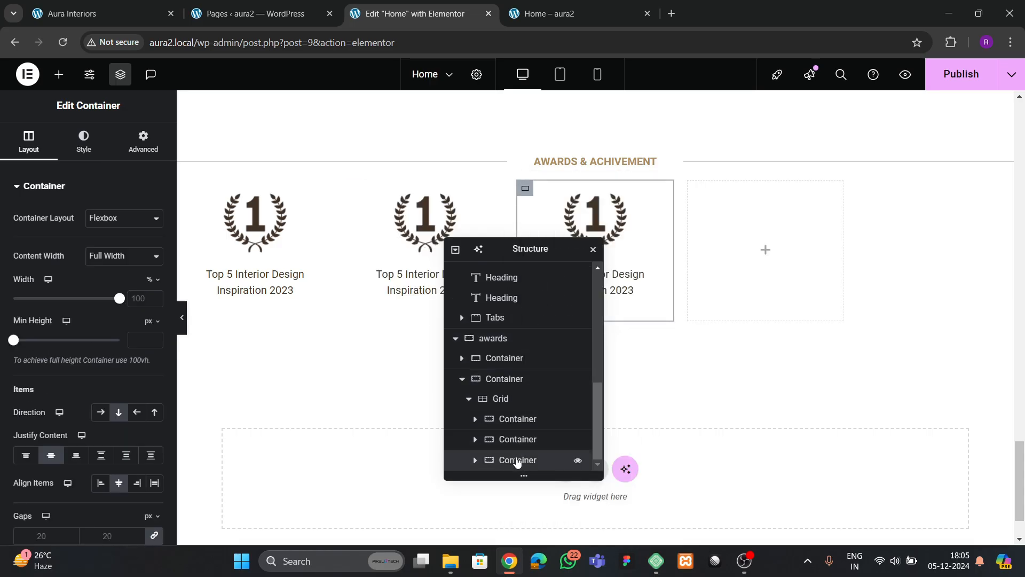
{"action": "right_click", "coordinate": [517, 459]}
{"action": "left_click", "coordinate": [541, 296]}
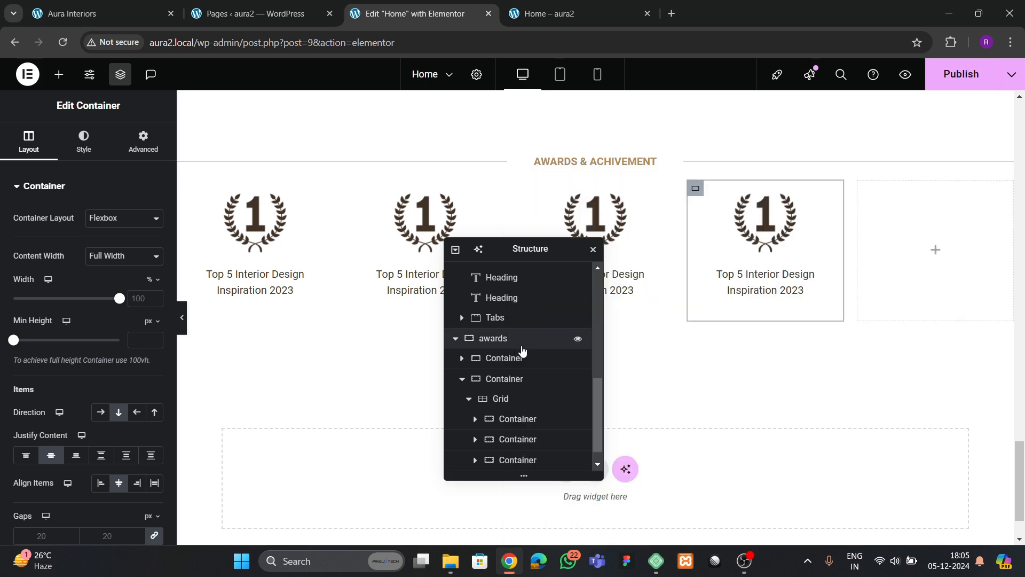
{"action": "scroll", "coordinate": [531, 448], "scroll_direction": "down", "scroll_amount": 1}
{"action": "right_click", "coordinate": [526, 460]}
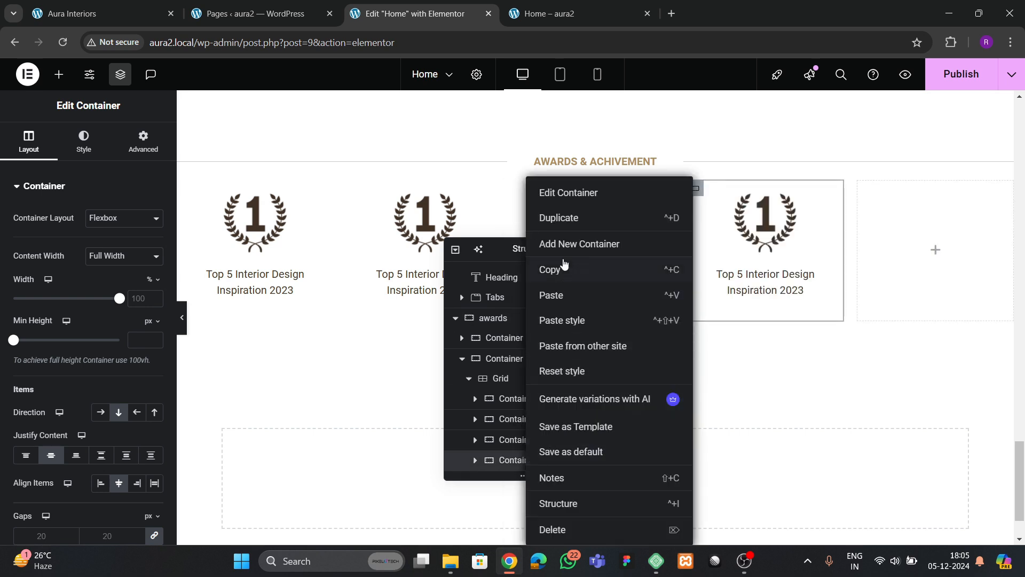
{"action": "left_click", "coordinate": [558, 218]}
{"action": "scroll", "coordinate": [480, 321], "scroll_direction": "down", "scroll_amount": 1}
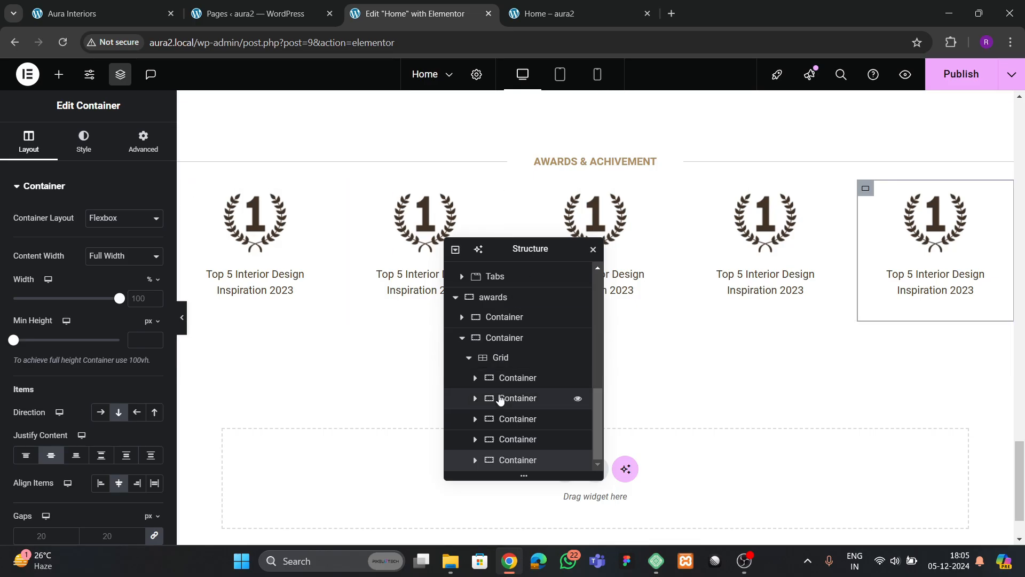
- Give the container holding the awards grid a 30 px top margin
{"action": "left_click", "coordinate": [465, 358]}
{"action": "left_click", "coordinate": [487, 342]}
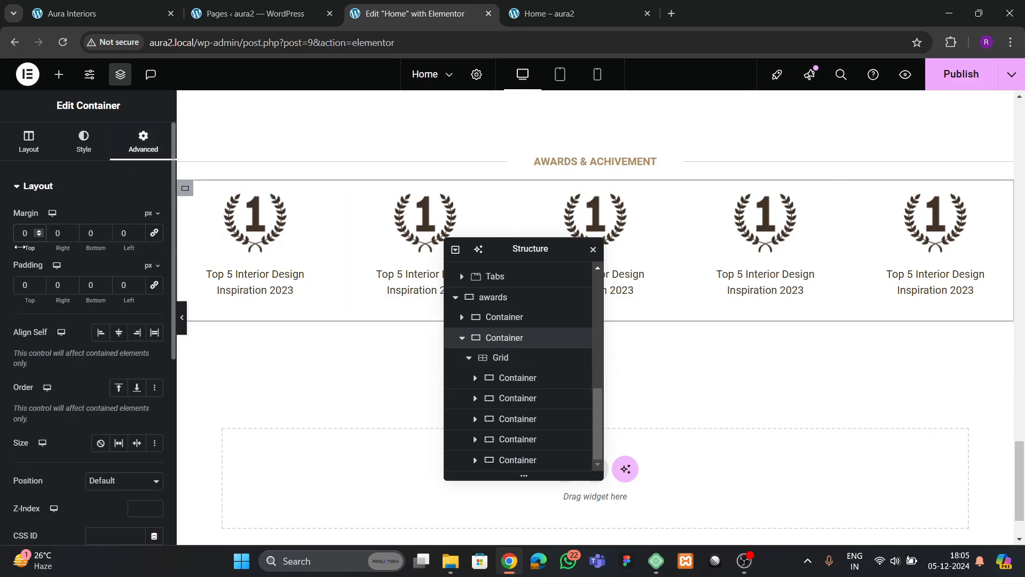
{"action": "type", "text": "3"}
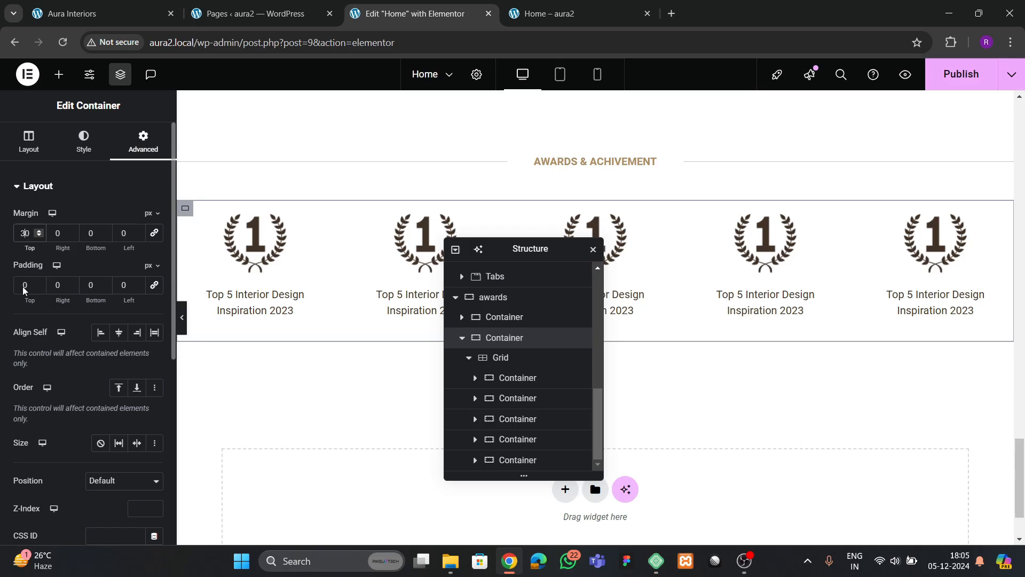
{"action": "left_click", "coordinate": [418, 254]}
- Replace the second award card's icon with the trophy image from the Media Library
{"action": "left_click", "coordinate": [99, 268]}
{"action": "scroll", "coordinate": [510, 384], "scroll_direction": "down", "scroll_amount": 4}
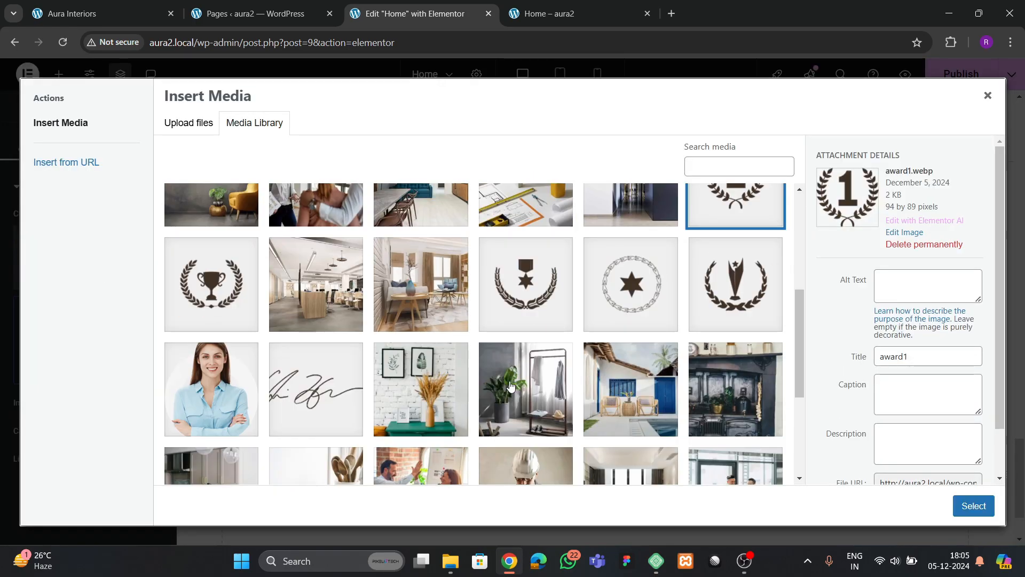
{"action": "left_click", "coordinate": [294, 326]}
{"action": "left_click", "coordinate": [224, 306]}
{"action": "left_click", "coordinate": [966, 510]}
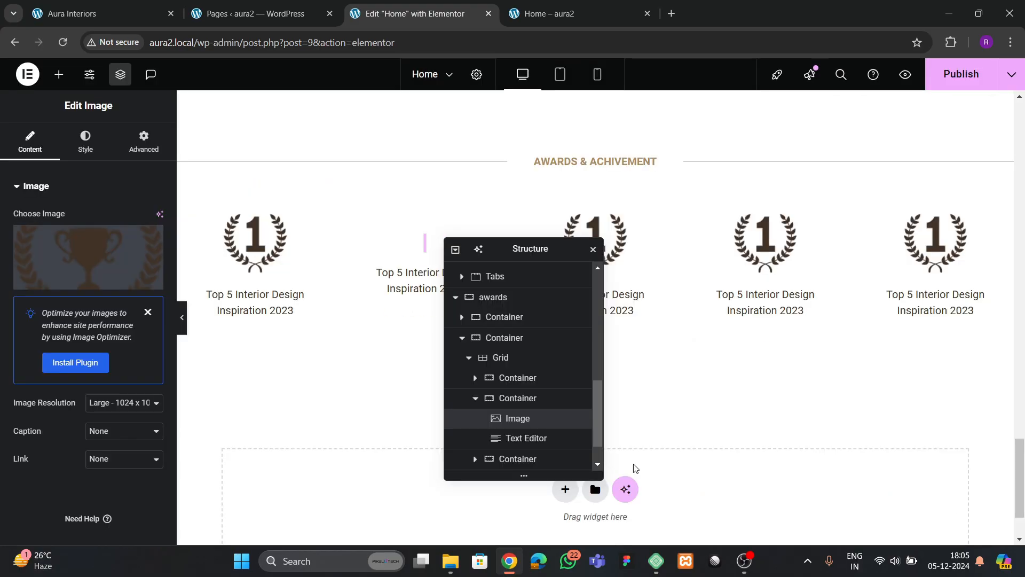
- Replace the third award card's icon with the award3 medal-star image
{"action": "left_click", "coordinate": [70, 263]}
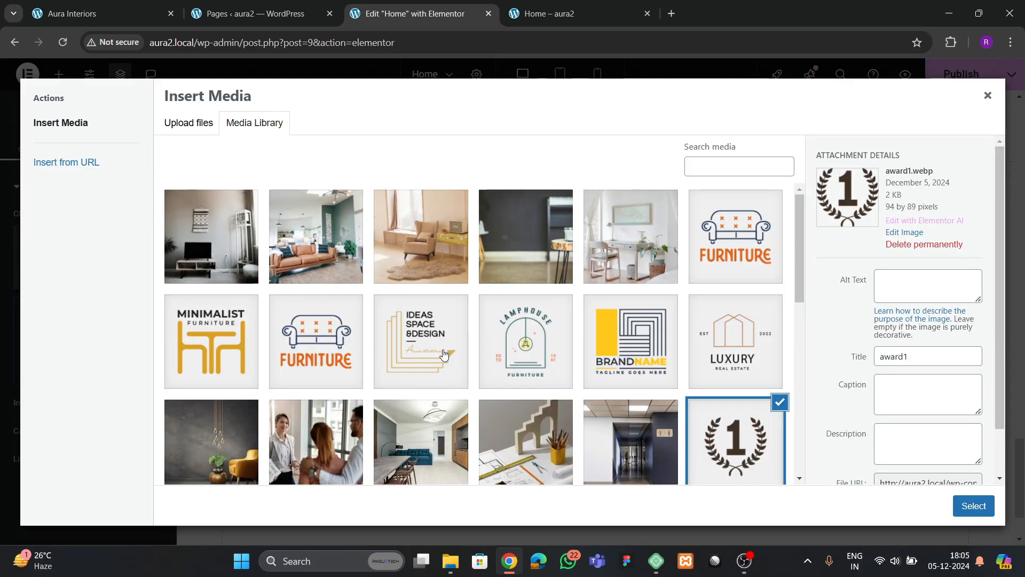
{"action": "scroll", "coordinate": [429, 343], "scroll_direction": "down", "scroll_amount": 6}
{"action": "scroll", "coordinate": [528, 374], "scroll_direction": "up", "scroll_amount": 2}
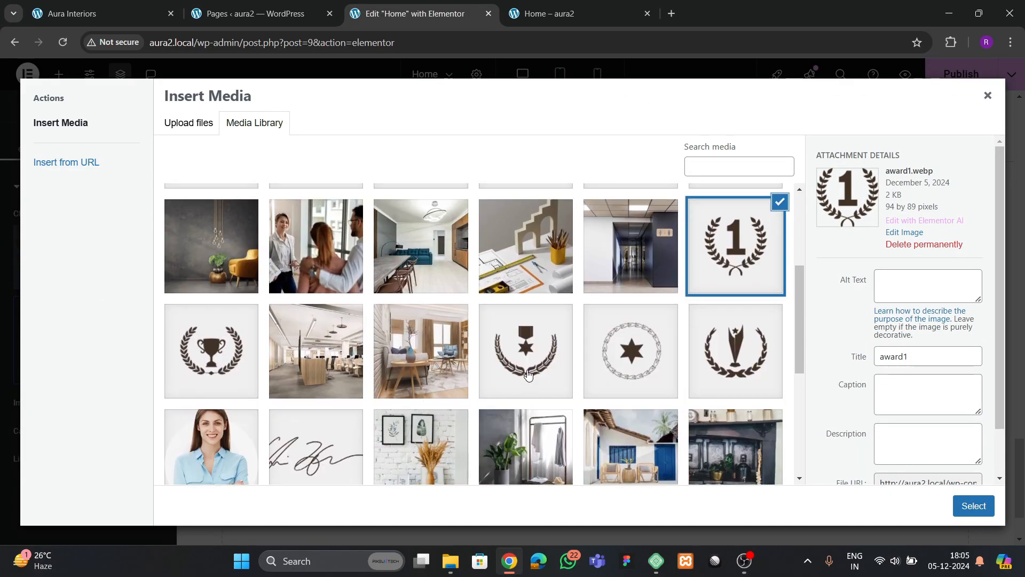
{"action": "left_click", "coordinate": [529, 374]}
{"action": "left_click", "coordinate": [973, 506]}
- Replace the fourth award card's icon with the award5 image
{"action": "left_click_drag", "start_coordinate": [495, 258], "coordinate": [418, 288]}
{"action": "left_click", "coordinate": [777, 249]}
{"action": "left_click", "coordinate": [88, 258]}
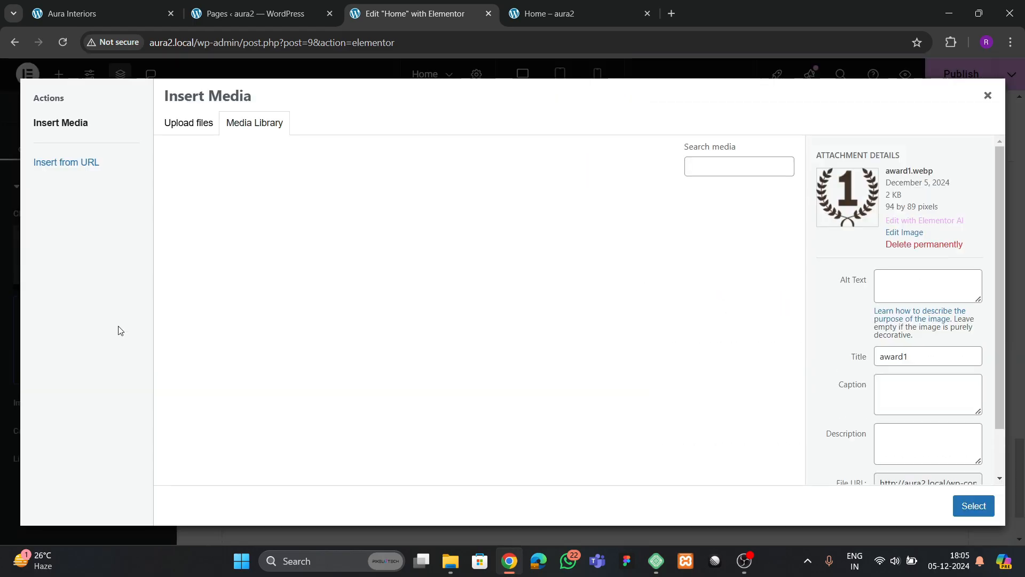
{"action": "scroll", "coordinate": [738, 388], "scroll_direction": "down", "scroll_amount": 2}
{"action": "left_click", "coordinate": [739, 389]}
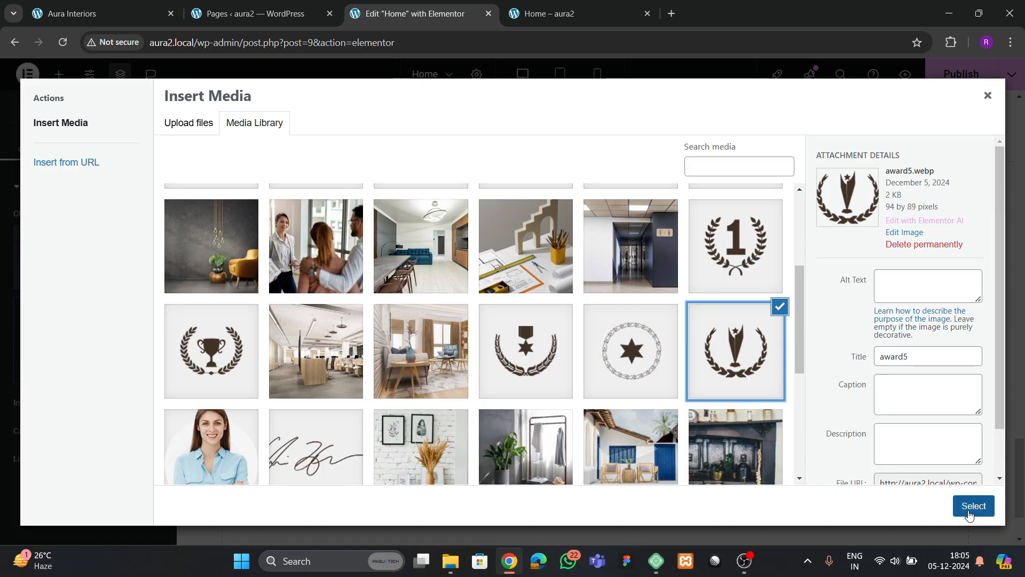
{"action": "left_click", "coordinate": [973, 506]}
- Publish the updated homepage and switch to the Aura Interiors site to compare
{"action": "scroll", "coordinate": [774, 359], "scroll_direction": "down", "scroll_amount": 2}
{"action": "scroll", "coordinate": [630, 313], "scroll_direction": "up", "scroll_amount": 4}
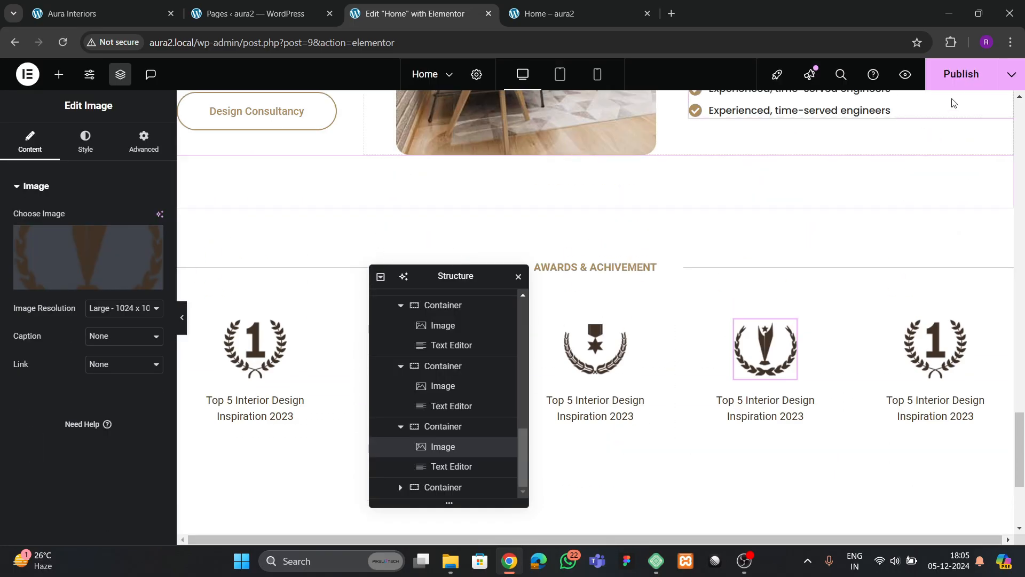
{"action": "left_click", "coordinate": [961, 74]}
{"action": "left_click", "coordinate": [72, 14]}
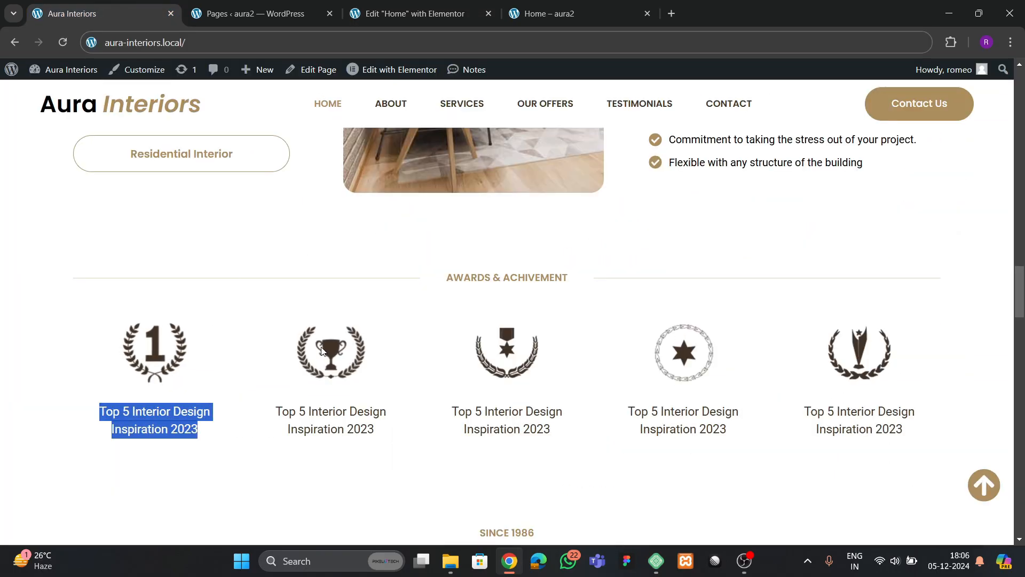
- Set the first award icon's hover animation to Grow
{"action": "left_click", "coordinate": [374, 22]}
{"action": "left_click", "coordinate": [278, 328]}
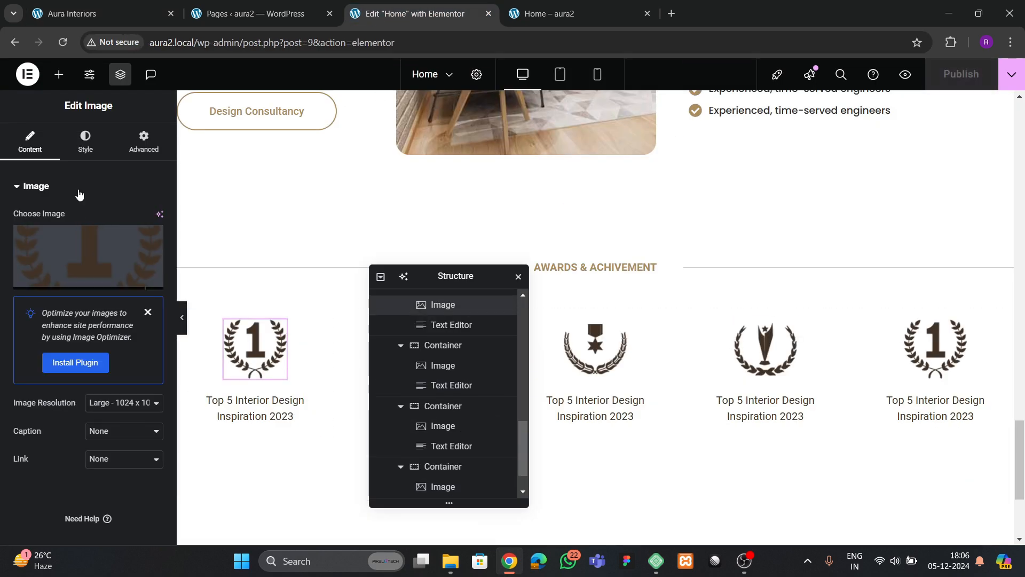
{"action": "left_click", "coordinate": [85, 142]}
{"action": "scroll", "coordinate": [108, 341], "scroll_direction": "down", "scroll_amount": 3}
{"action": "left_click", "coordinate": [126, 259]}
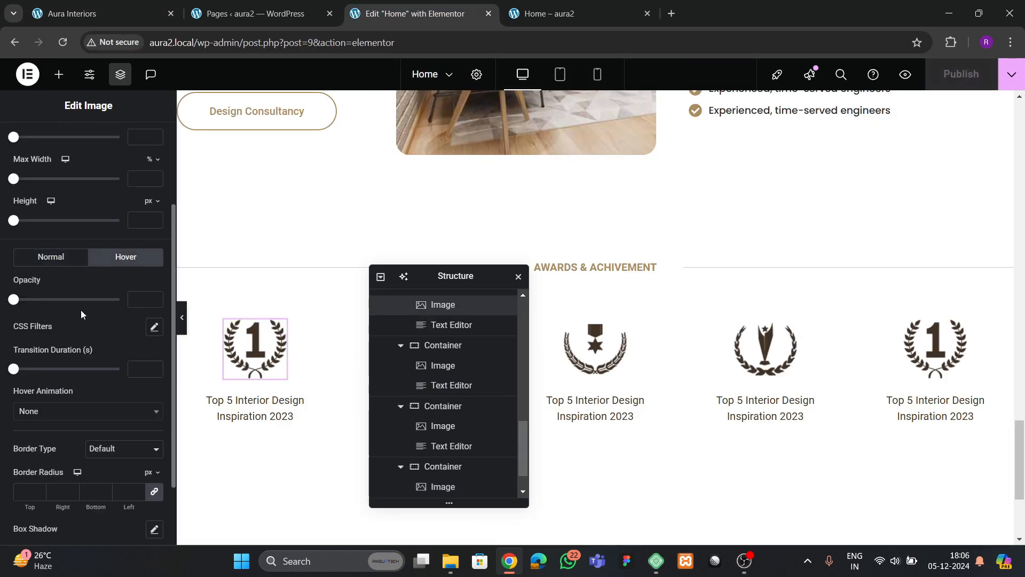
{"action": "scroll", "coordinate": [69, 363], "scroll_direction": "down", "scroll_amount": 2}
{"action": "left_click", "coordinate": [33, 327]}
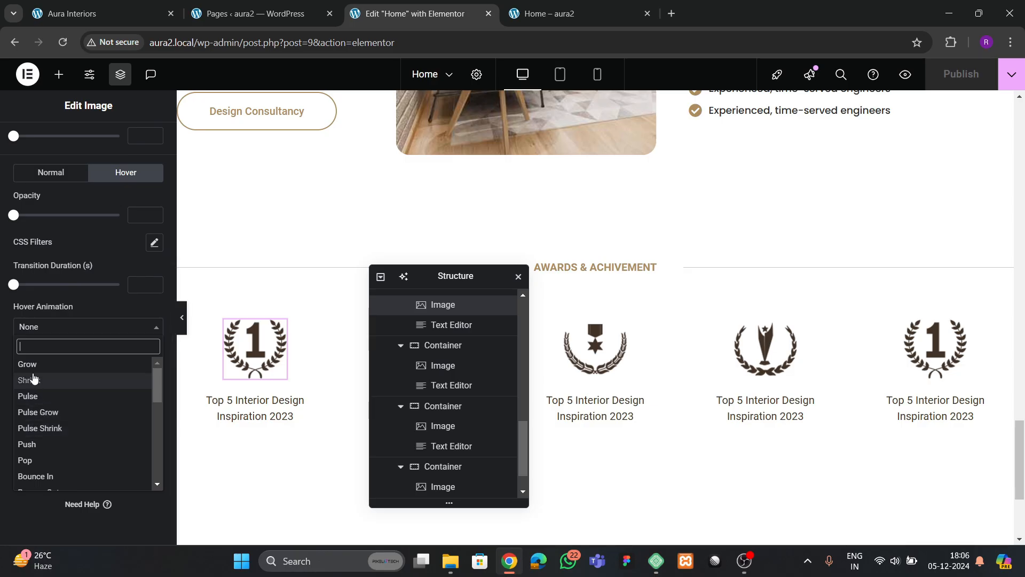
{"action": "left_click", "coordinate": [28, 364]}
- Copy the first icon and paste its Grow styling onto the trophy and medal-star icons
{"action": "right_click", "coordinate": [266, 348]}
{"action": "left_click", "coordinate": [306, 303]}
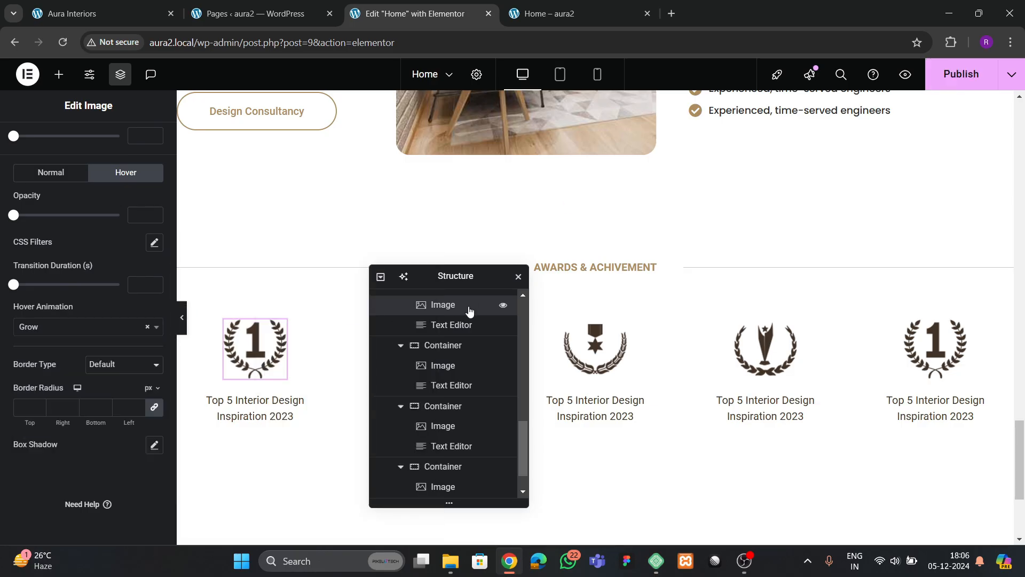
{"action": "left_click_drag", "start_coordinate": [465, 278], "coordinate": [711, 241]}
{"action": "left_click", "coordinate": [439, 363]}
{"action": "right_click", "coordinate": [439, 363]}
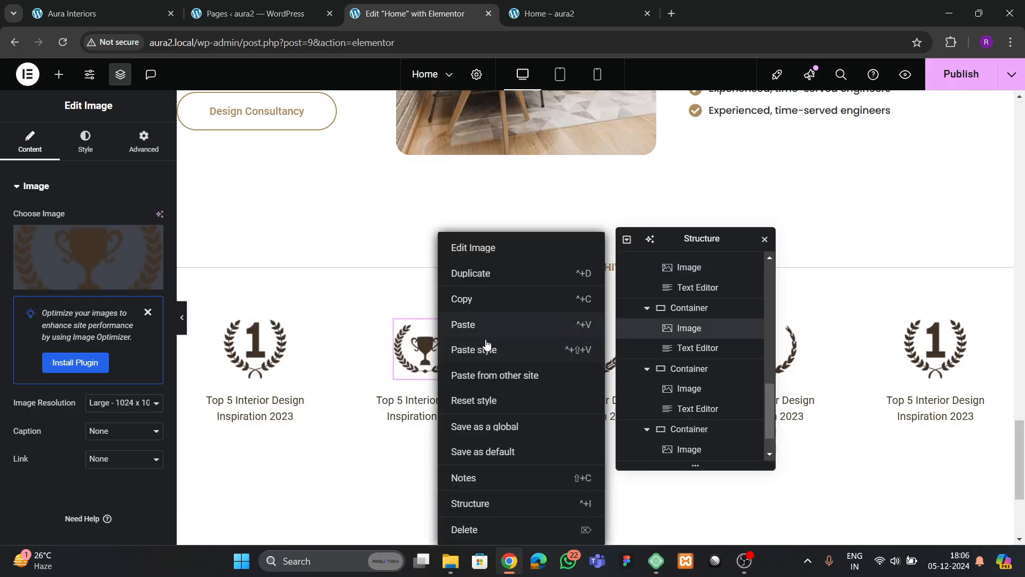
{"action": "left_click", "coordinate": [487, 347]}
{"action": "left_click_drag", "start_coordinate": [635, 238], "coordinate": [212, 282]}
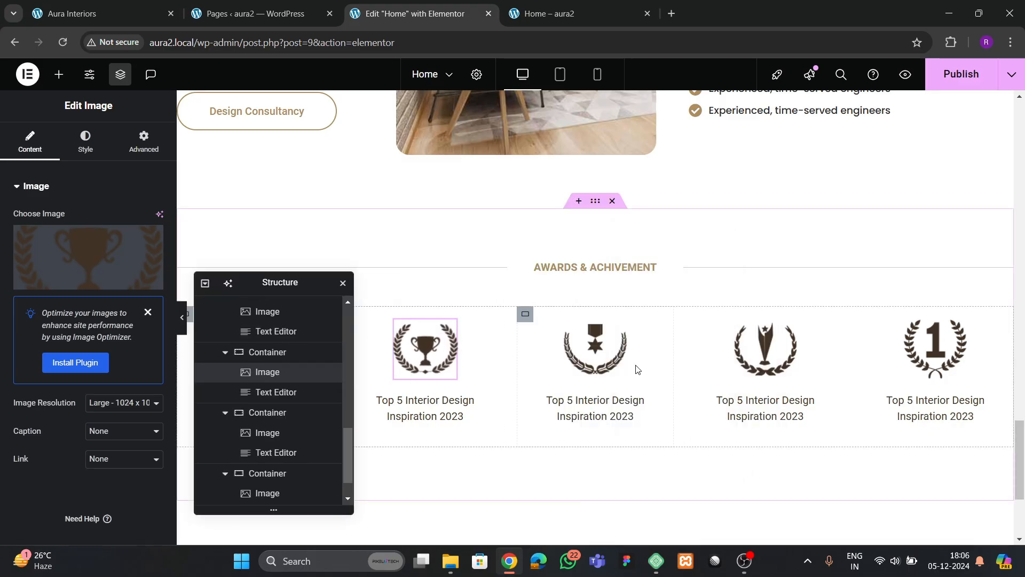
{"action": "right_click", "coordinate": [601, 363]}
{"action": "left_click", "coordinate": [652, 348]}
- Paste the Grow styling onto the fourth and fifth icons, publish, and view the live homepage
{"action": "left_click", "coordinate": [769, 353]}
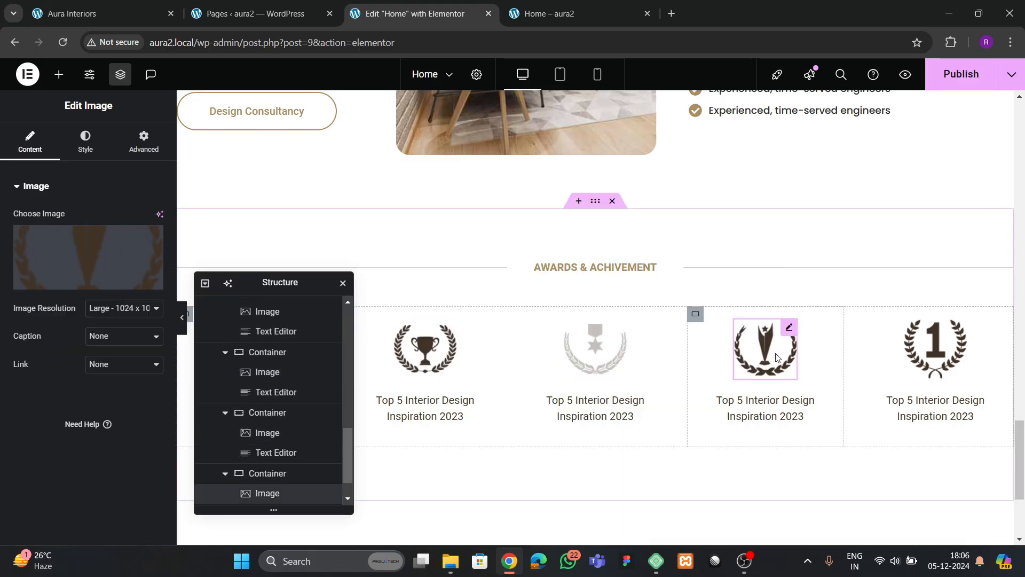
{"action": "right_click", "coordinate": [775, 357]}
{"action": "left_click", "coordinate": [829, 349]}
{"action": "left_click", "coordinate": [936, 349]}
{"action": "right_click", "coordinate": [935, 352]}
{"action": "left_click", "coordinate": [904, 349]}
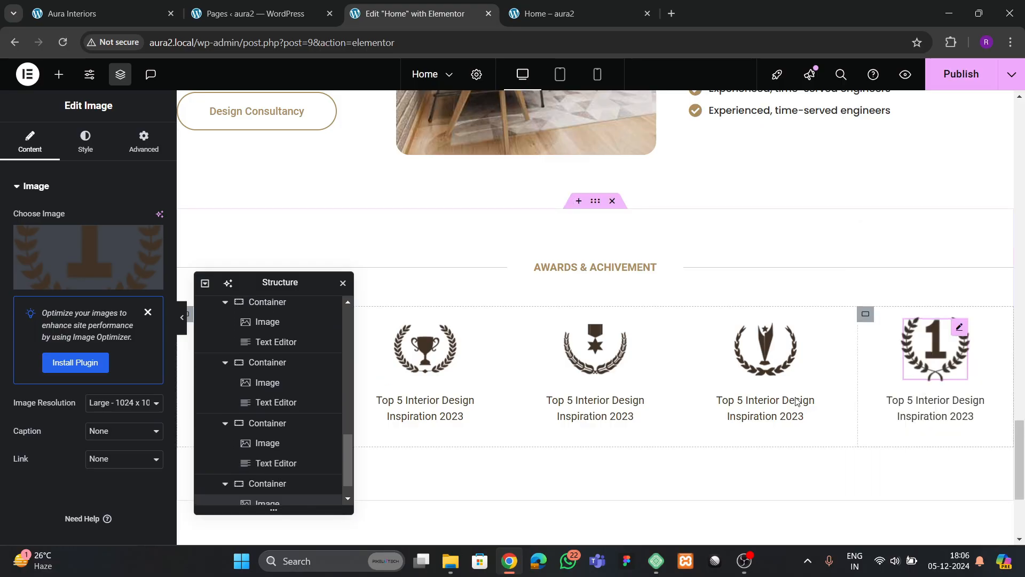
{"action": "left_click", "coordinate": [962, 73]}
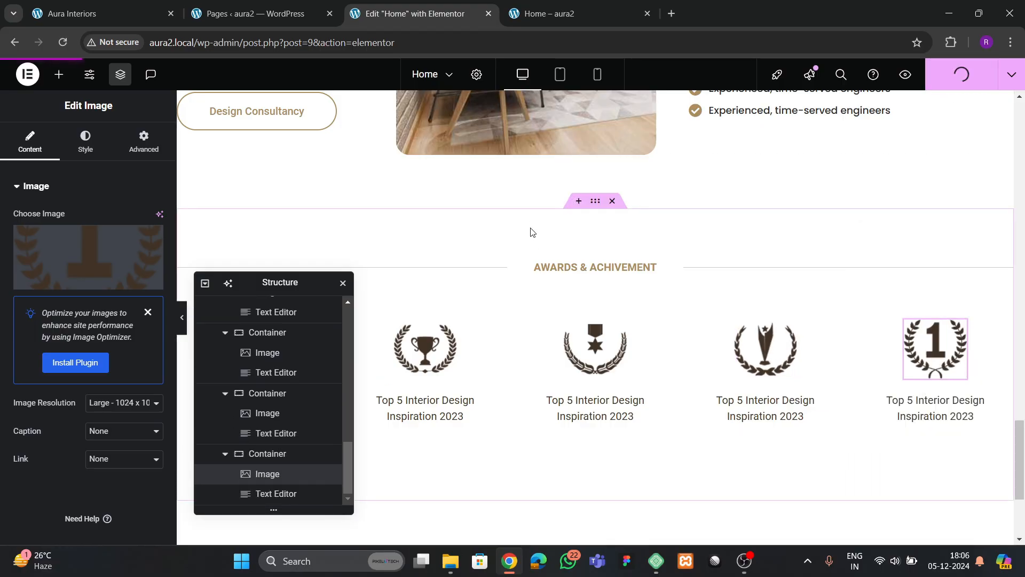
{"action": "left_click", "coordinate": [556, 13]}
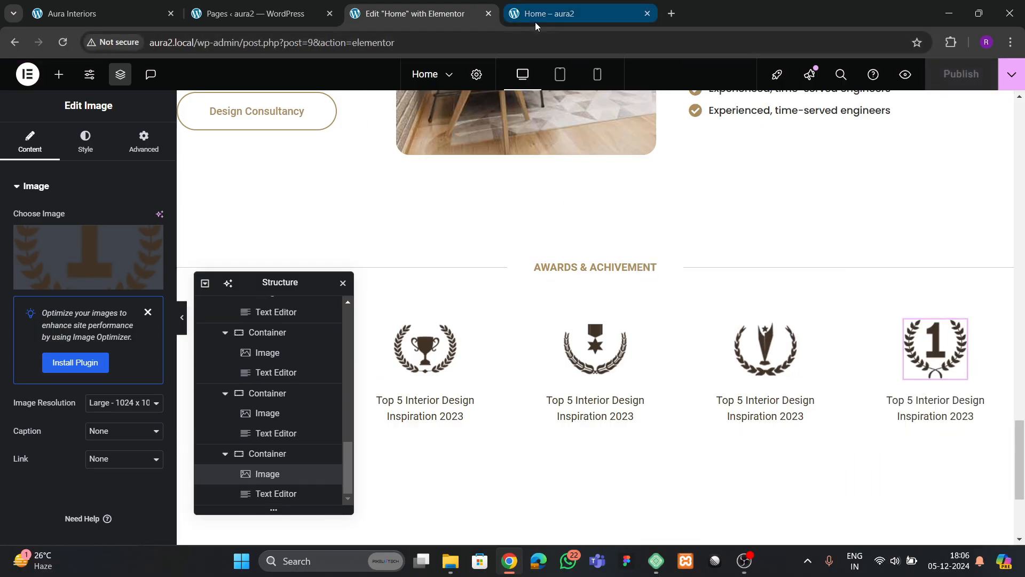
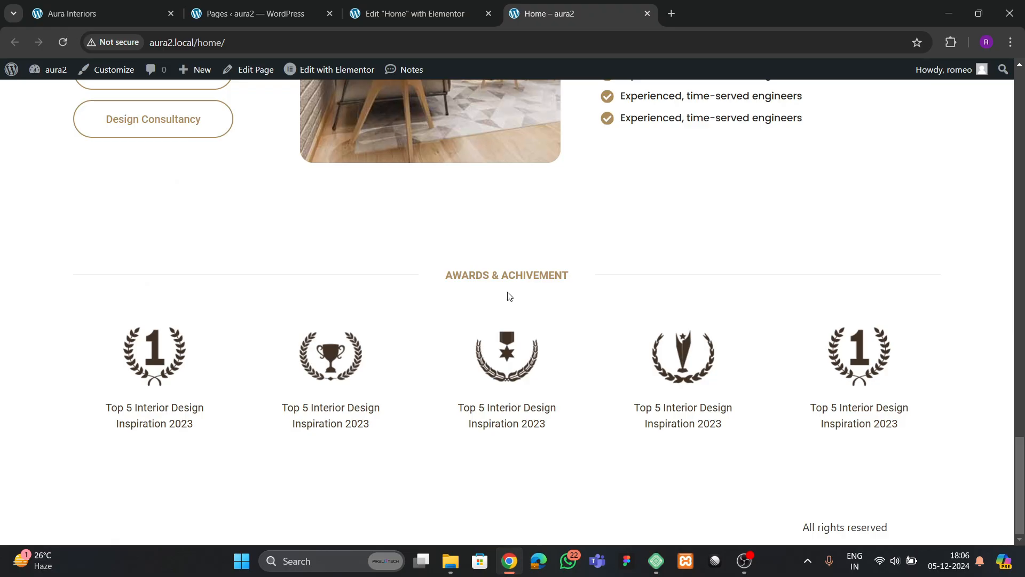
- Change the awards section's top padding to 50 px
{"action": "left_click", "coordinate": [256, 14]}
{"action": "left_click", "coordinate": [416, 26]}
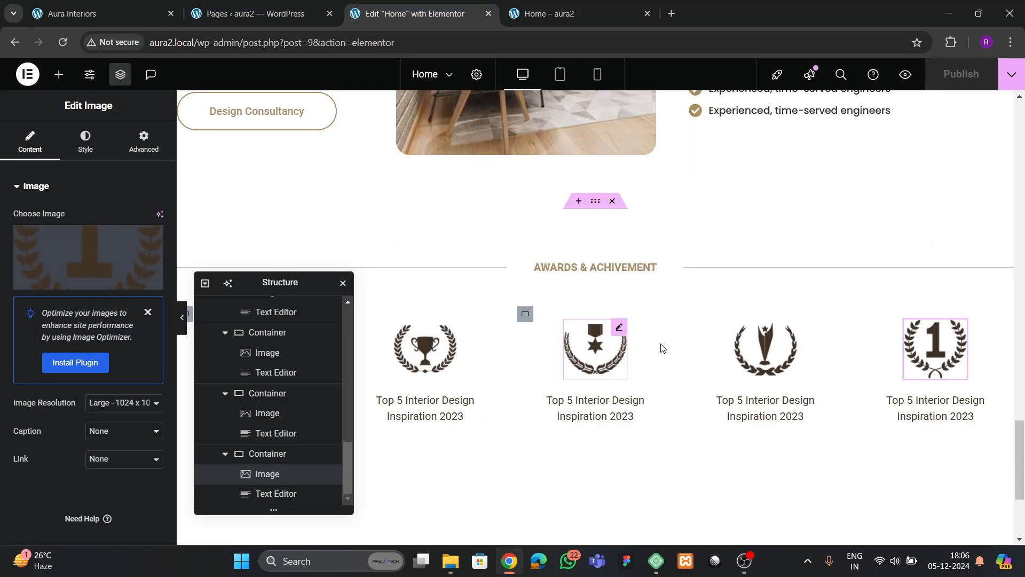
{"action": "left_click", "coordinate": [142, 154]}
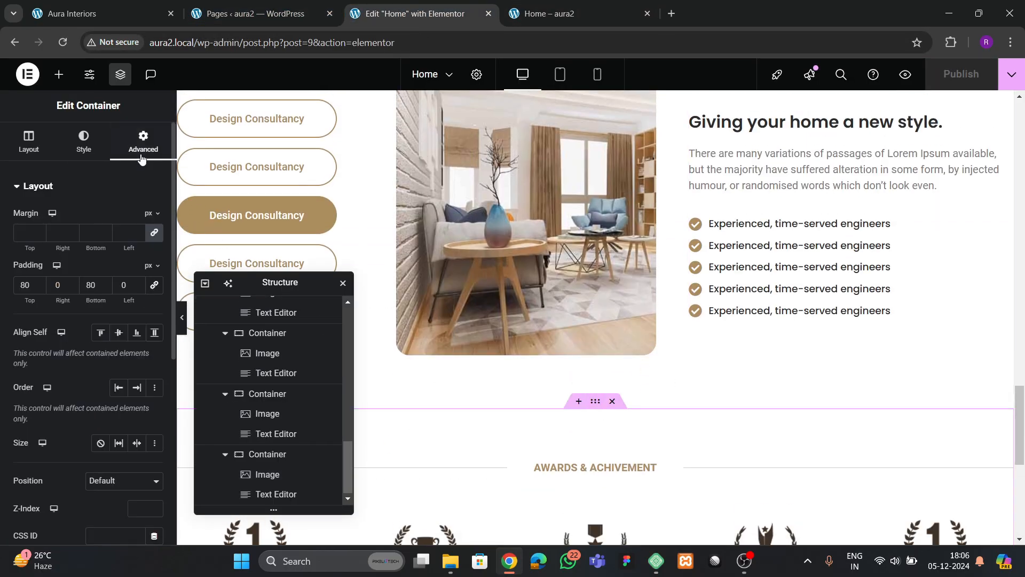
{"action": "left_click_drag", "start_coordinate": [32, 286], "coordinate": [15, 287]}
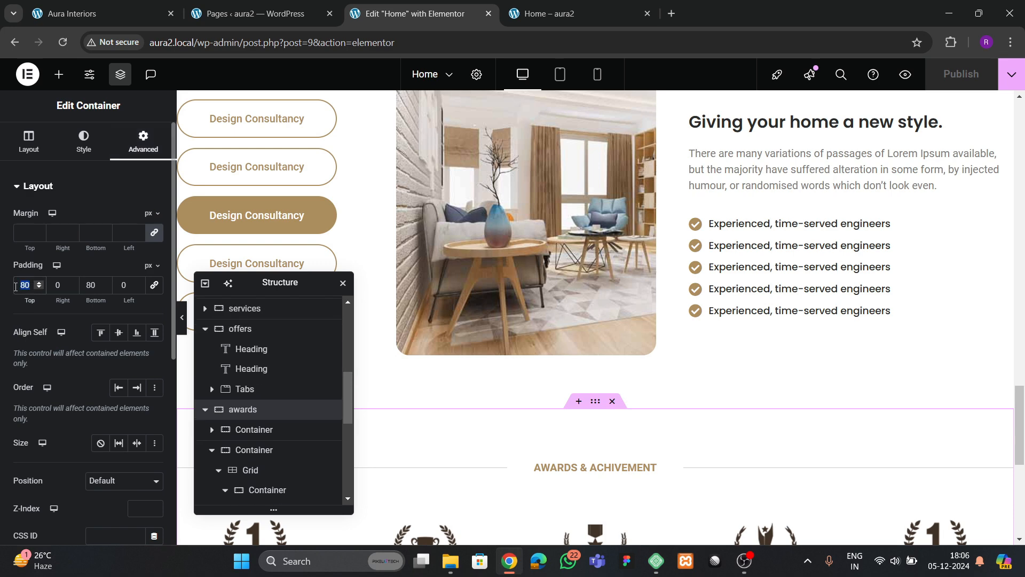
{"action": "type", "text": "40"}
{"action": "key", "text": "BackSpace"}
{"action": "key", "text": "BackSpace"}
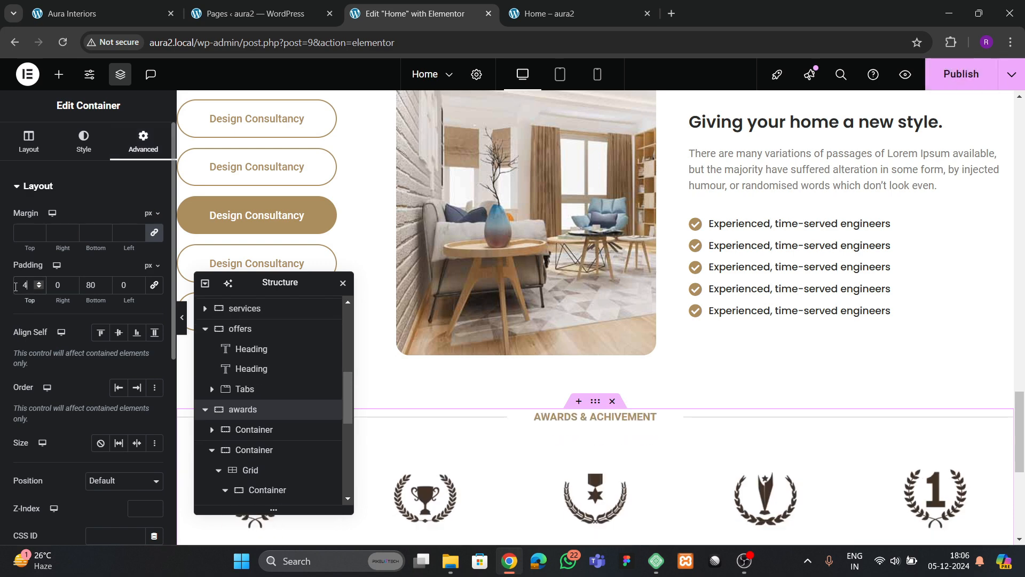
{"action": "type", "text": "5"}
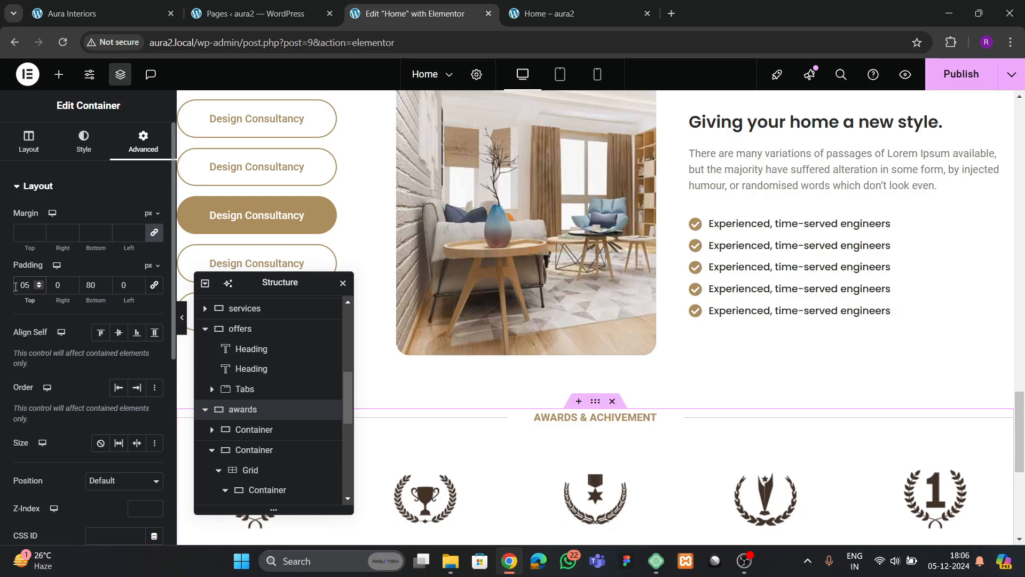
{"action": "type", "text": "0"}
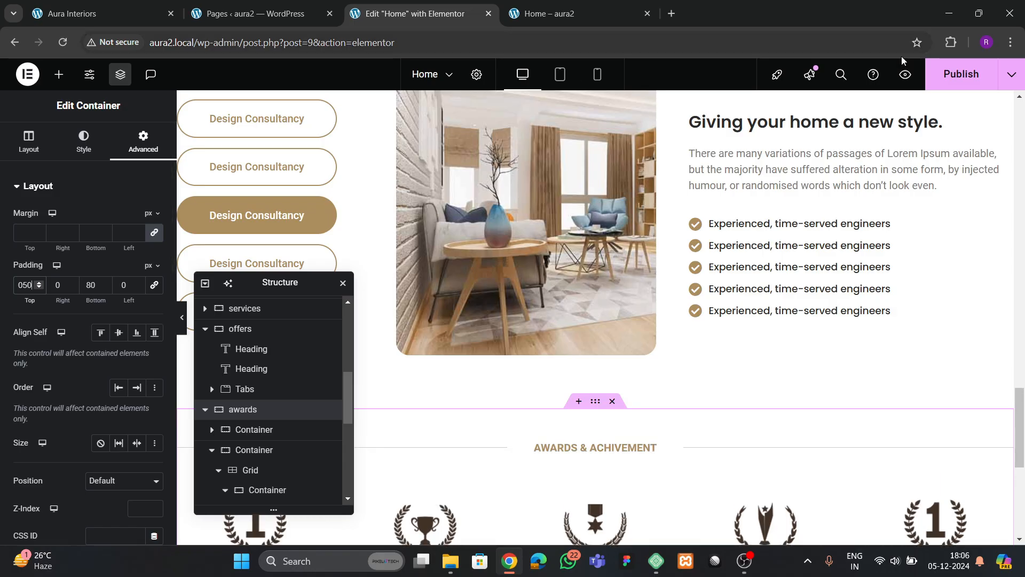
- Publish the page and check the awards section on the live homepage
{"action": "left_click", "coordinate": [961, 74]}
{"action": "left_click", "coordinate": [80, 13]}
{"action": "scroll", "coordinate": [294, 304], "scroll_direction": "down", "scroll_amount": 6}
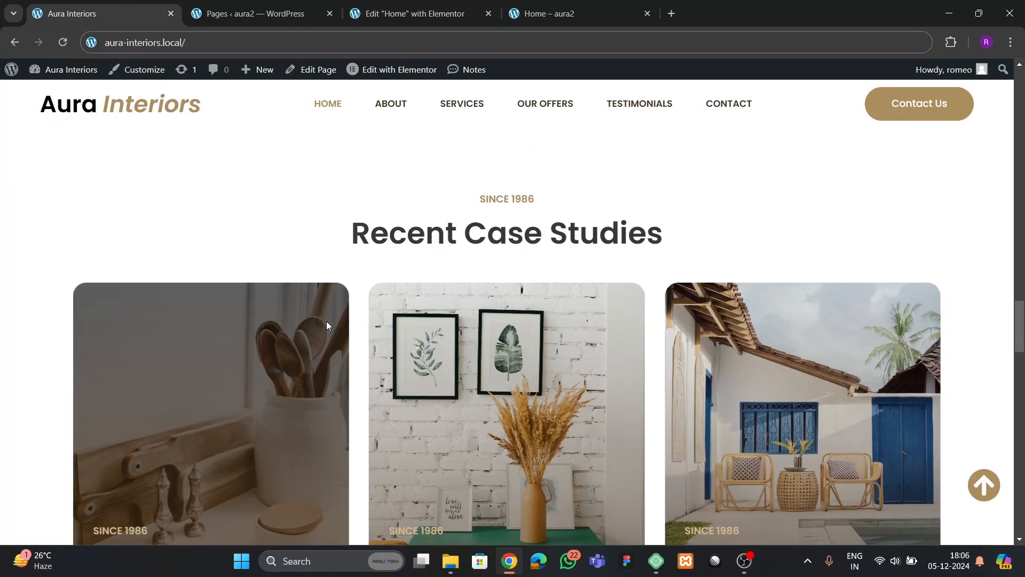
{"action": "scroll", "coordinate": [344, 343], "scroll_direction": "down", "scroll_amount": 5}
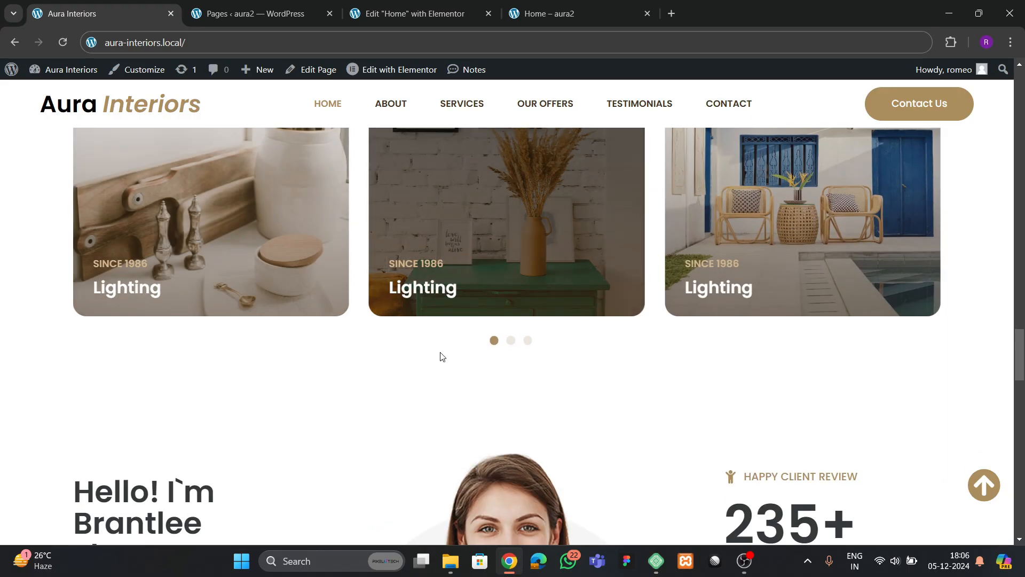
{"action": "scroll", "coordinate": [440, 358], "scroll_direction": "up", "scroll_amount": 1}
{"action": "scroll", "coordinate": [439, 362], "scroll_direction": "up", "scroll_amount": 2}
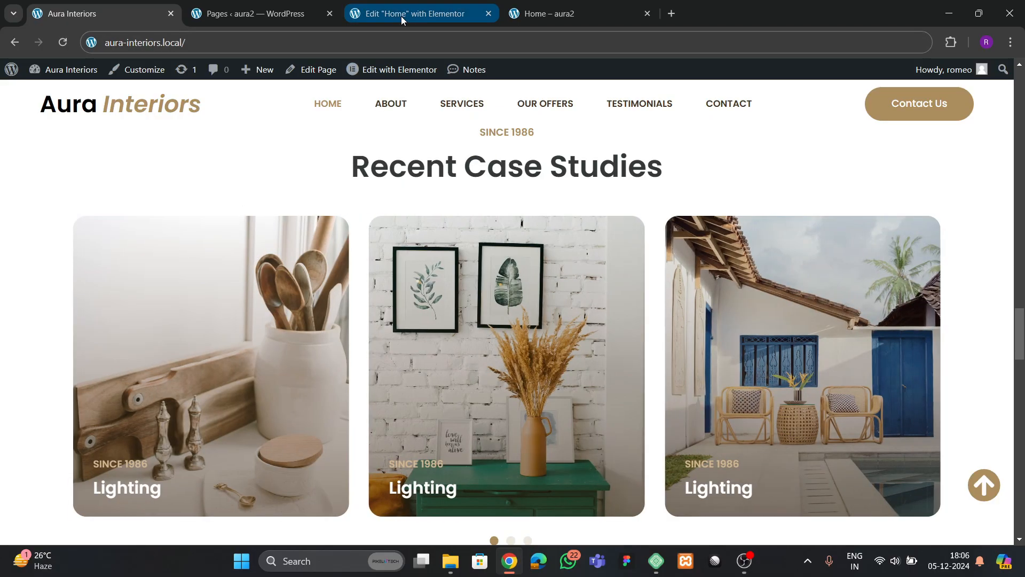
- Back in the editor, start adding a new section below the awards
{"action": "left_click", "coordinate": [402, 15]}
{"action": "scroll", "coordinate": [411, 236], "scroll_direction": "down", "scroll_amount": 7}
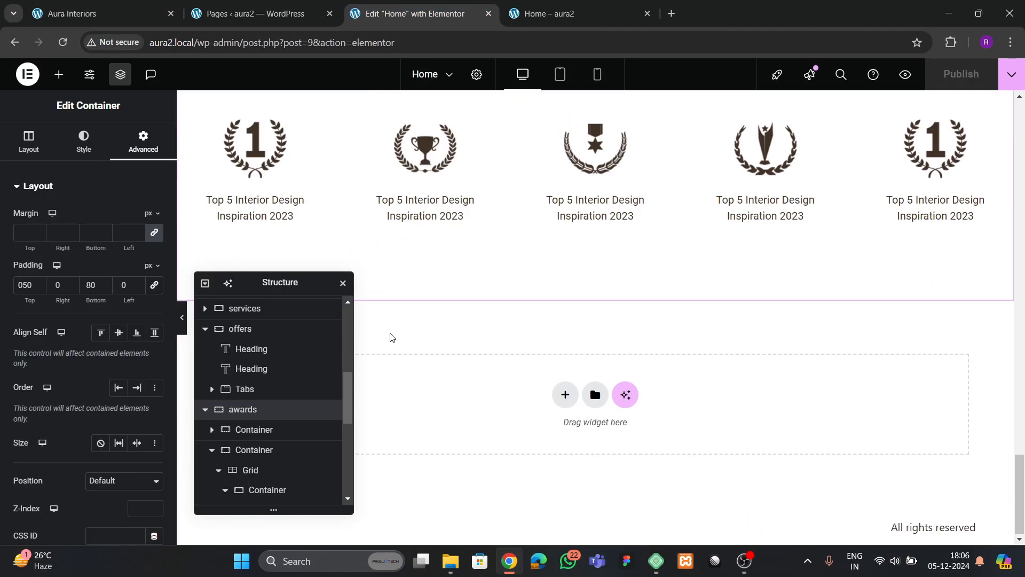
{"action": "left_click_drag", "start_coordinate": [242, 274], "coordinate": [754, 176]}
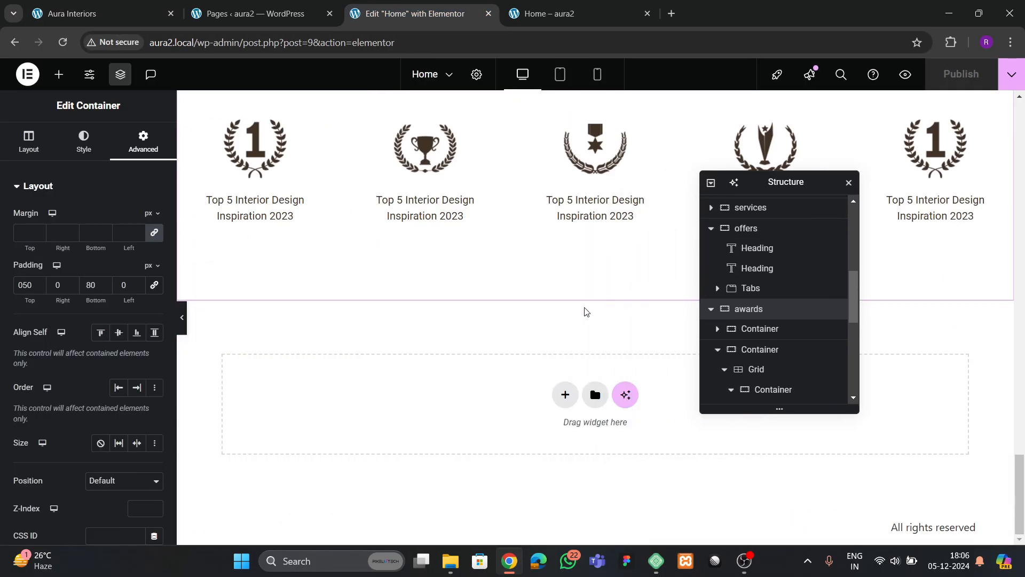
- Add a one-column flexbox section with unlinked 80 px top and bottom padding
{"action": "left_click", "coordinate": [558, 395]}
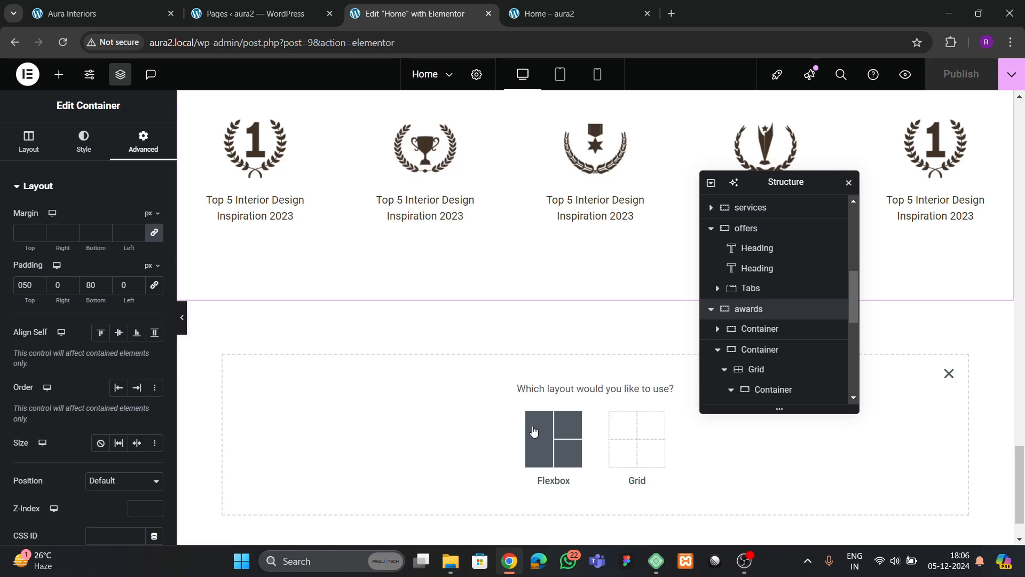
{"action": "left_click", "coordinate": [539, 435]}
{"action": "left_click", "coordinate": [410, 423]}
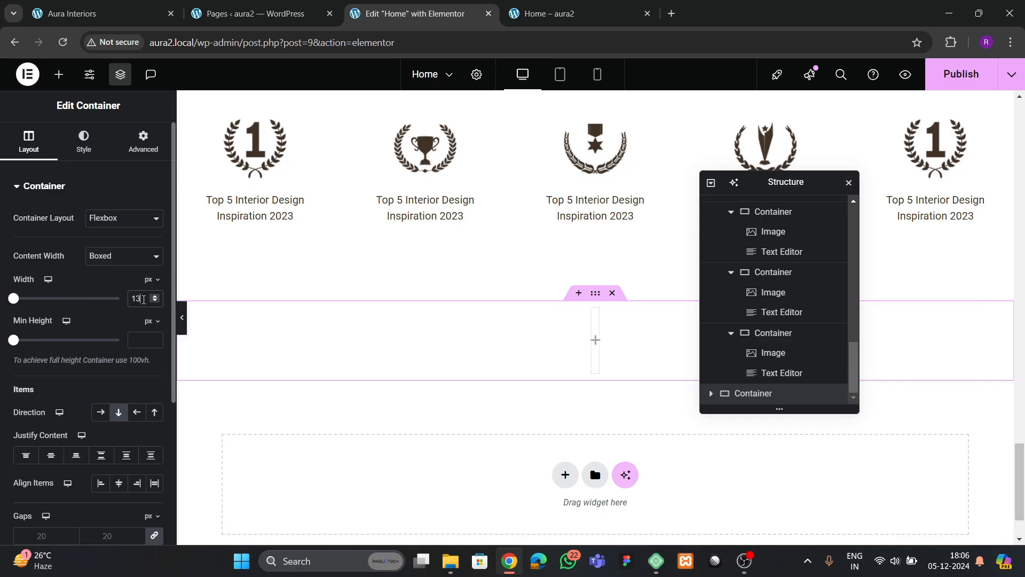
{"action": "left_click", "coordinate": [128, 156]}
{"action": "left_click", "coordinate": [154, 285]}
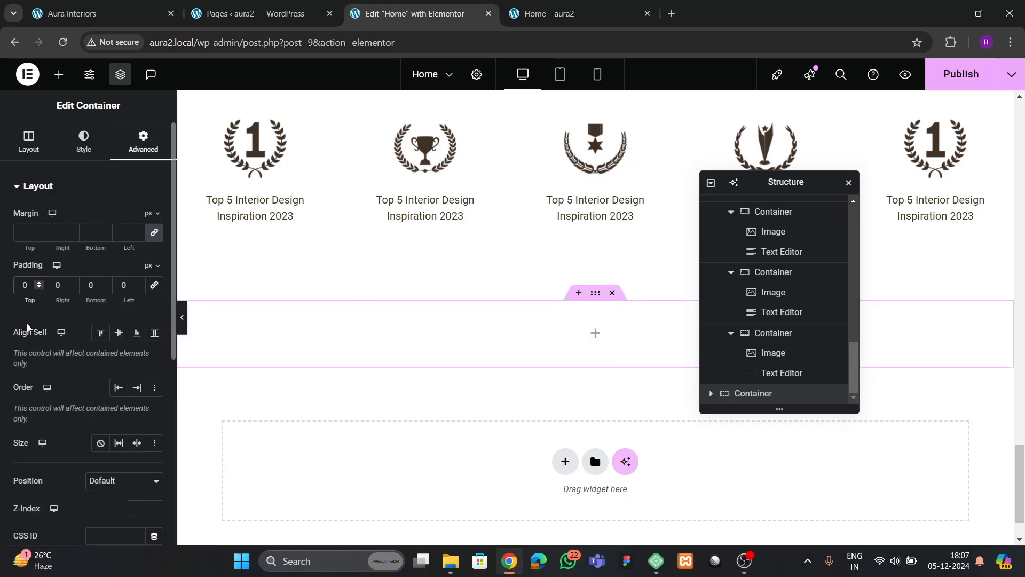
{"action": "type", "text": "8"}
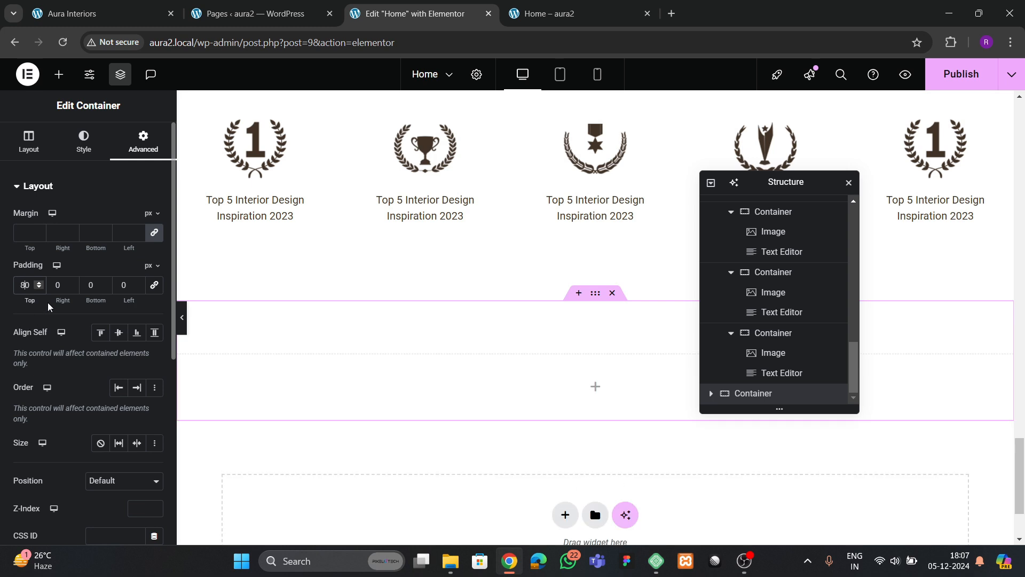
{"action": "type", "text": "8"}
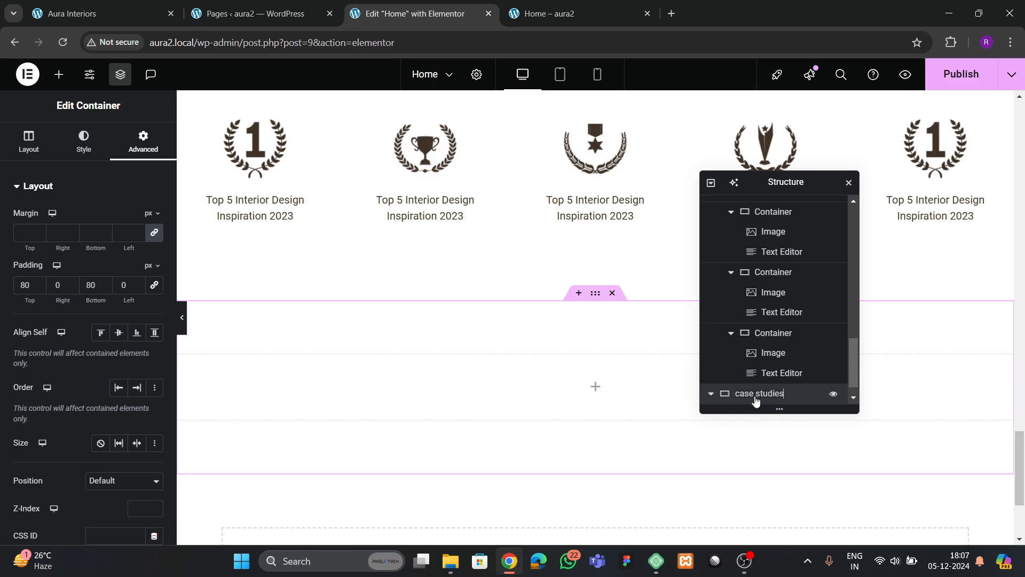
- Copy the WHAT WE DO label into the new section
{"action": "left_click", "coordinate": [118, 16]}
{"action": "scroll", "coordinate": [503, 214], "scroll_direction": "up", "scroll_amount": 3}
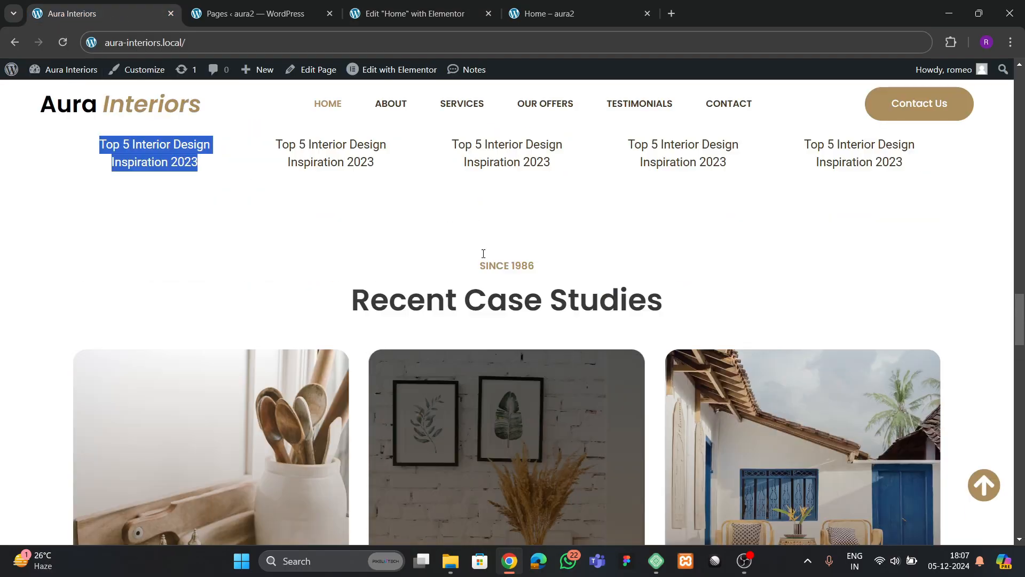
{"action": "left_click", "coordinate": [361, 11]}
{"action": "scroll", "coordinate": [555, 332], "scroll_direction": "up", "scroll_amount": 12}
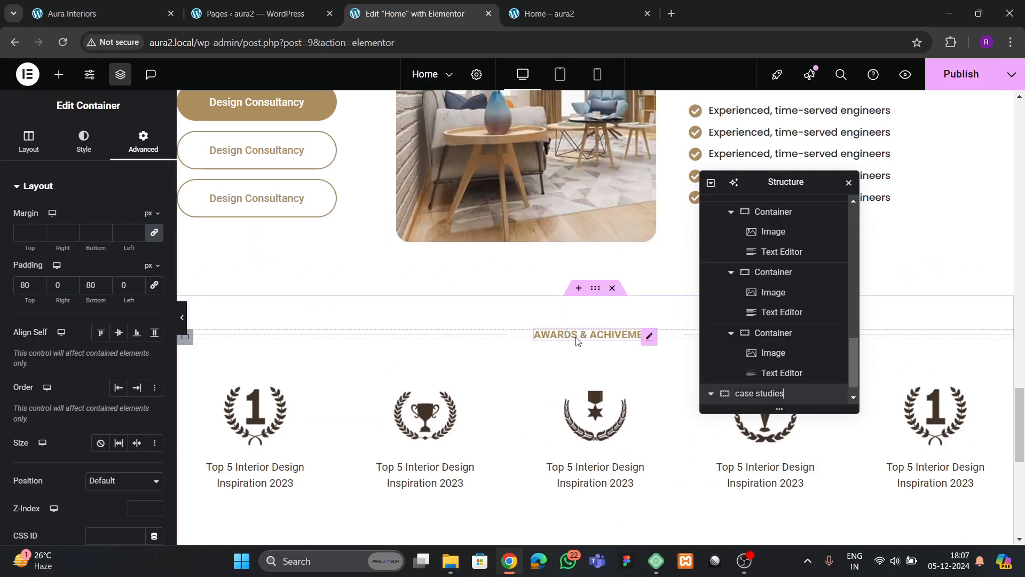
{"action": "scroll", "coordinate": [577, 336], "scroll_direction": "down", "scroll_amount": 2}
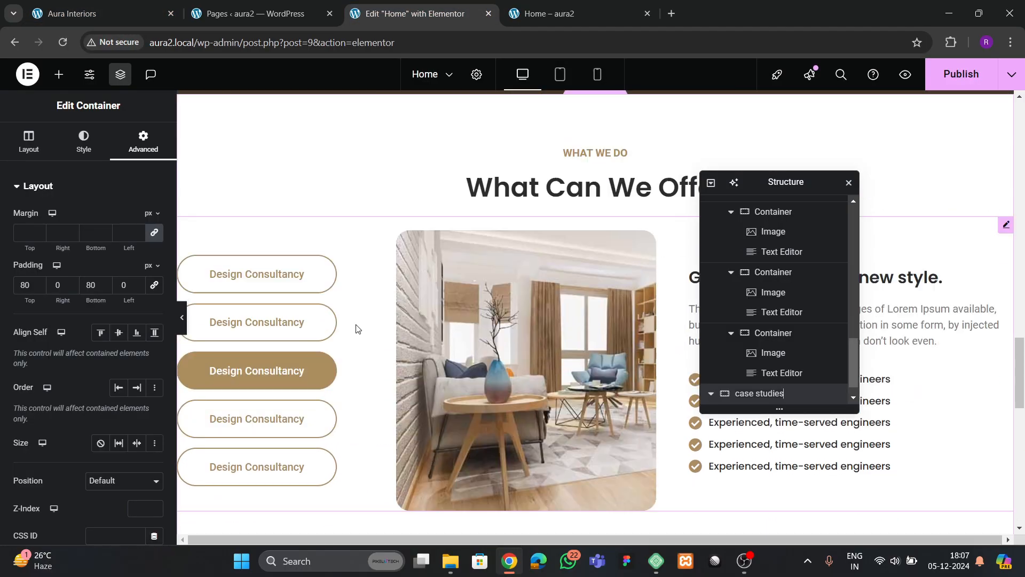
{"action": "right_click", "coordinate": [598, 151]}
{"action": "left_click", "coordinate": [611, 227]}
{"action": "scroll", "coordinate": [591, 264], "scroll_direction": "down", "scroll_amount": 15}
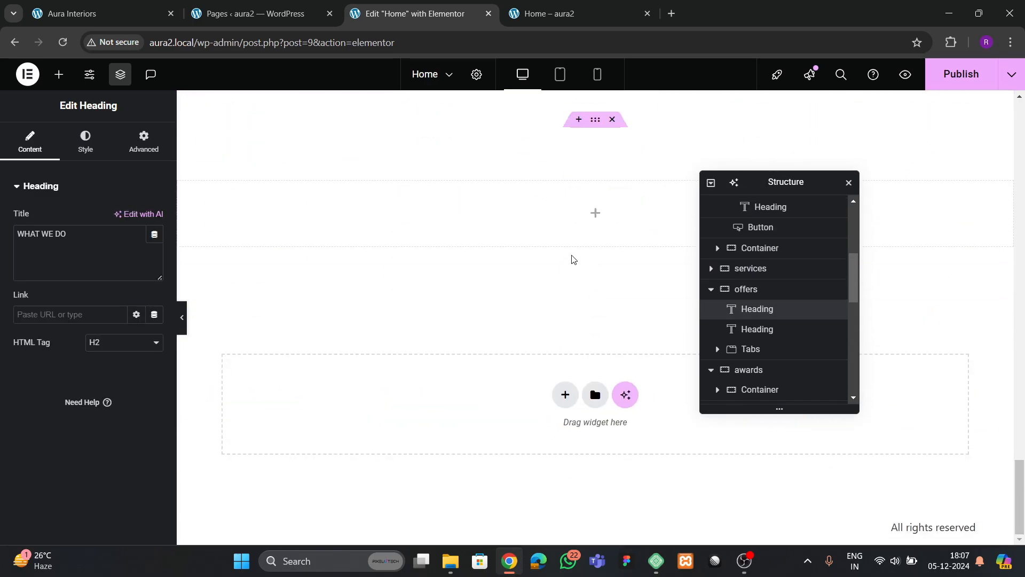
{"action": "right_click", "coordinate": [525, 215]}
{"action": "left_click", "coordinate": [549, 293]}
- Paste a copy of the What Can We Offer heading below the label
{"action": "scroll", "coordinate": [552, 288], "scroll_direction": "up", "scroll_amount": 10}
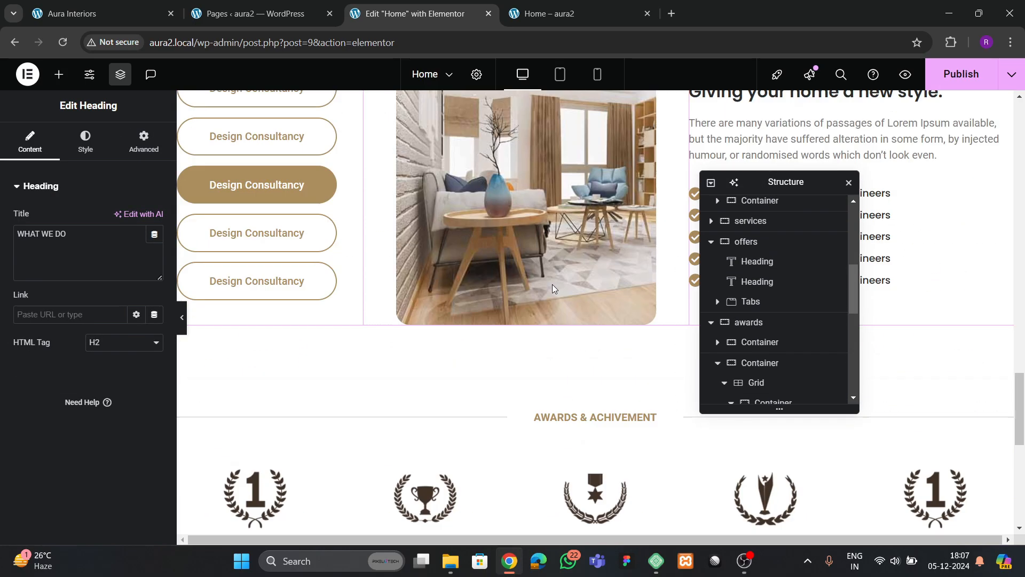
{"action": "scroll", "coordinate": [552, 289], "scroll_direction": "up", "scroll_amount": 5}
{"action": "right_click", "coordinate": [575, 333]}
{"action": "left_click", "coordinate": [592, 297]}
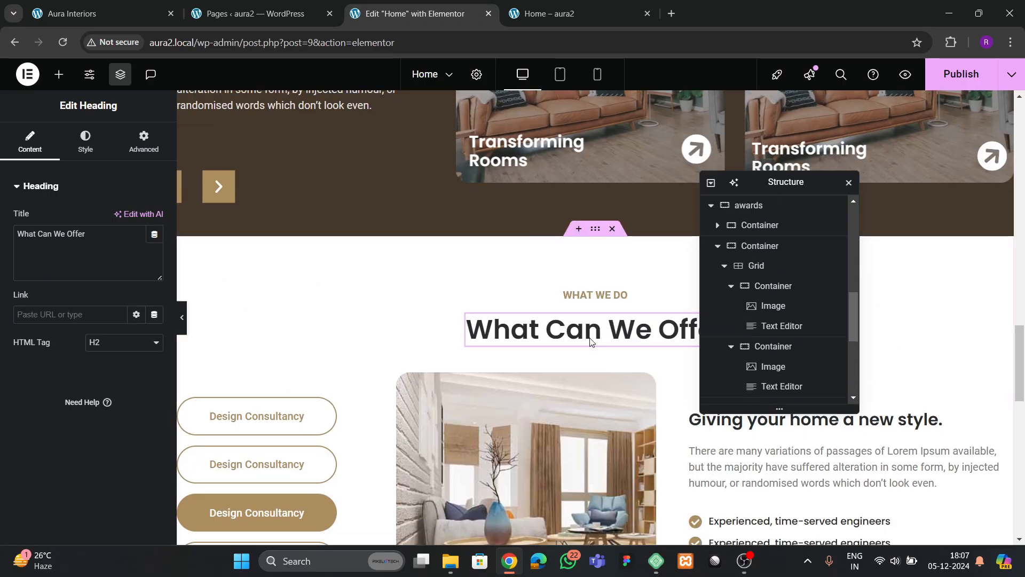
{"action": "scroll", "coordinate": [591, 343], "scroll_direction": "down", "scroll_amount": 15}
{"action": "right_click", "coordinate": [227, 241]}
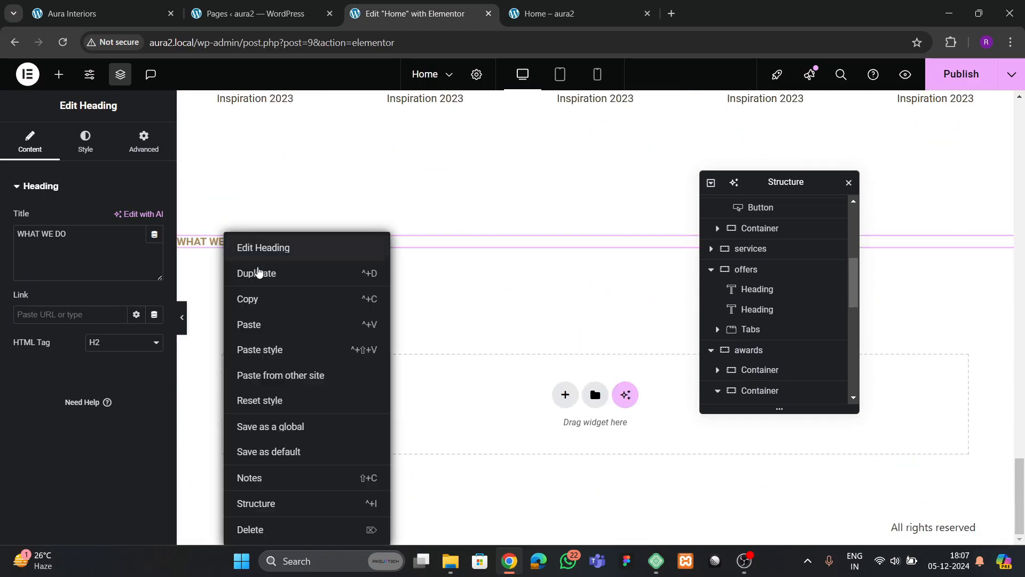
{"action": "left_click", "coordinate": [264, 324]}
- Centre the section's content with Justify and Align set to center
{"action": "left_click", "coordinate": [594, 179]}
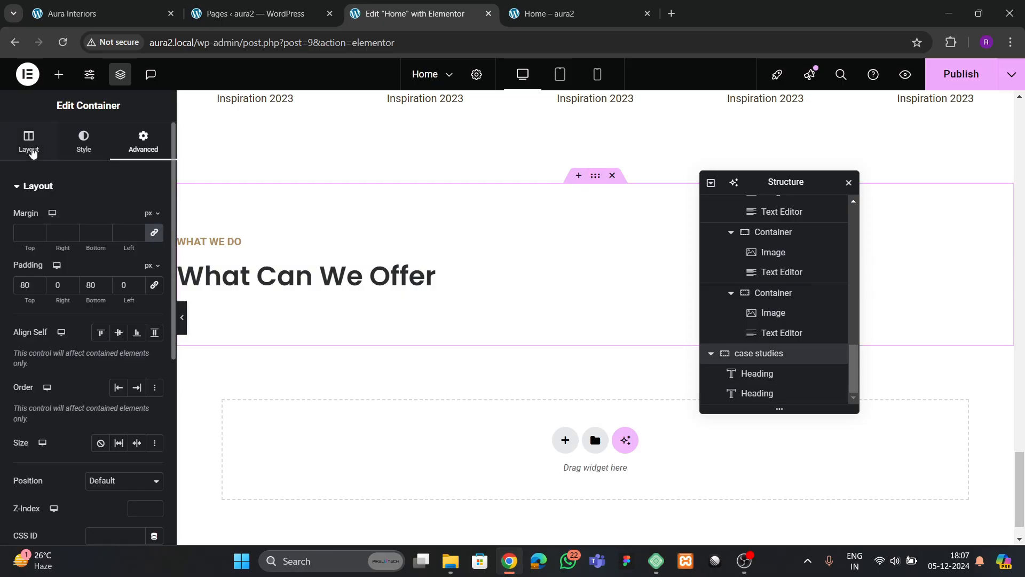
{"action": "left_click", "coordinate": [30, 143]}
{"action": "scroll", "coordinate": [117, 374], "scroll_direction": "down", "scroll_amount": 2}
{"action": "left_click", "coordinate": [51, 321]}
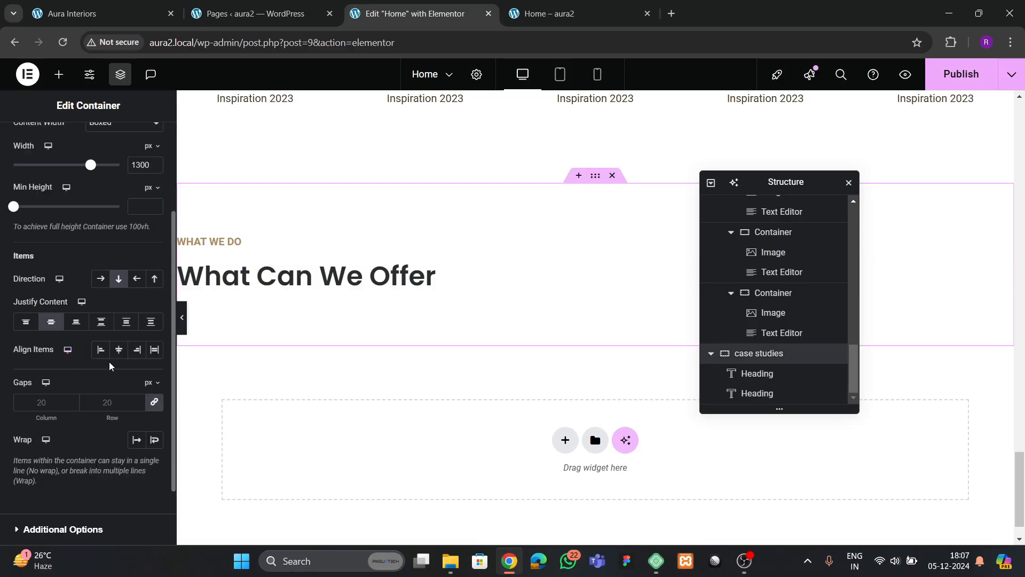
{"action": "left_click", "coordinate": [119, 349]}
- Retitle the pasted heading 'Recent Case Studies', copying the text from the live site
{"action": "left_click", "coordinate": [127, 9]}
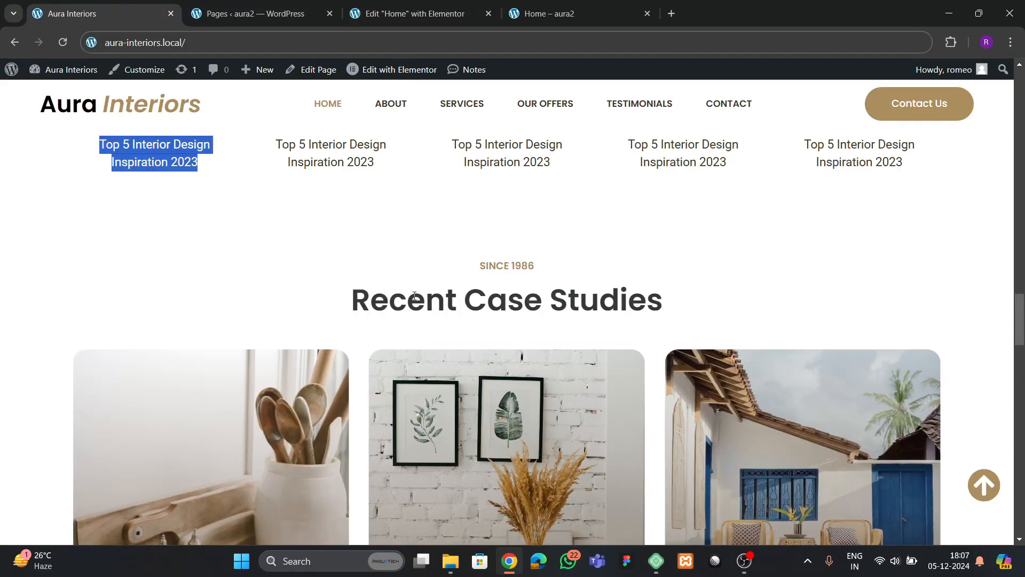
{"action": "left_click_drag", "start_coordinate": [352, 308], "coordinate": [691, 299]}
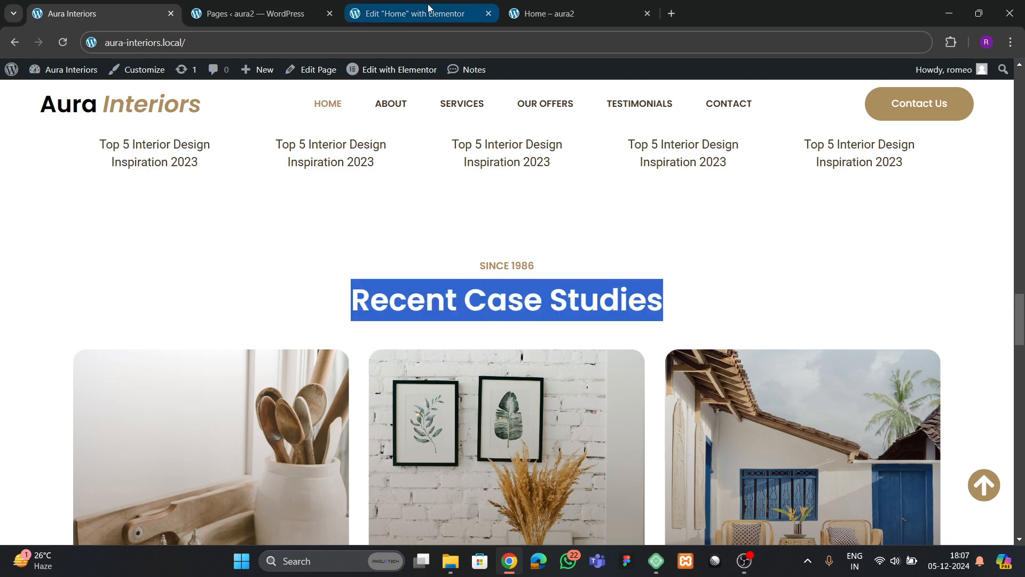
{"action": "left_click", "coordinate": [415, 14]}
{"action": "left_click", "coordinate": [524, 288]}
{"action": "key", "text": "ctrl+v"}
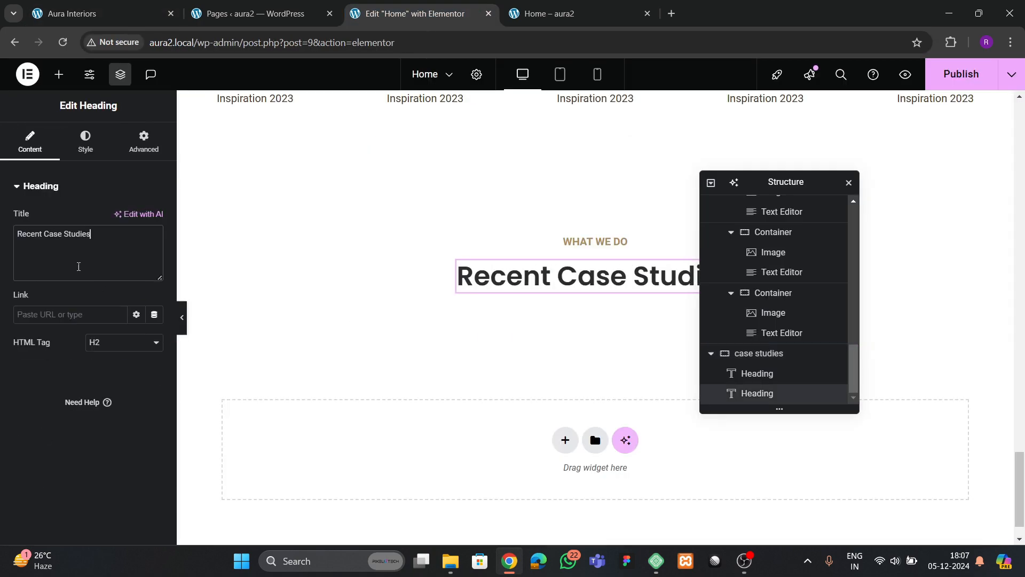
{"action": "left_click", "coordinate": [98, 20]}
{"action": "scroll", "coordinate": [370, 339], "scroll_direction": "down", "scroll_amount": 2}
{"action": "left_click", "coordinate": [391, 8]}
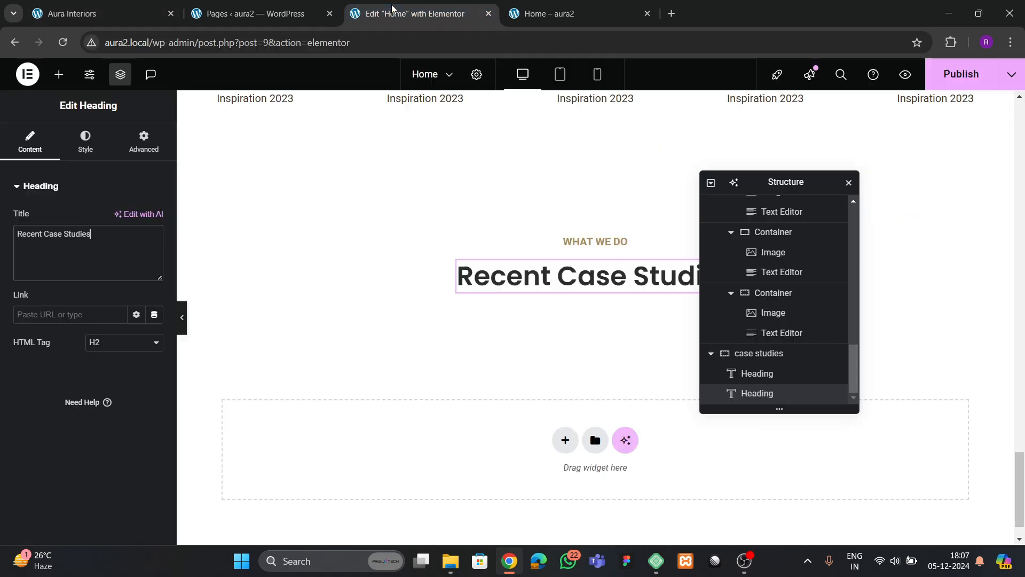
{"action": "left_click", "coordinate": [60, 74]}
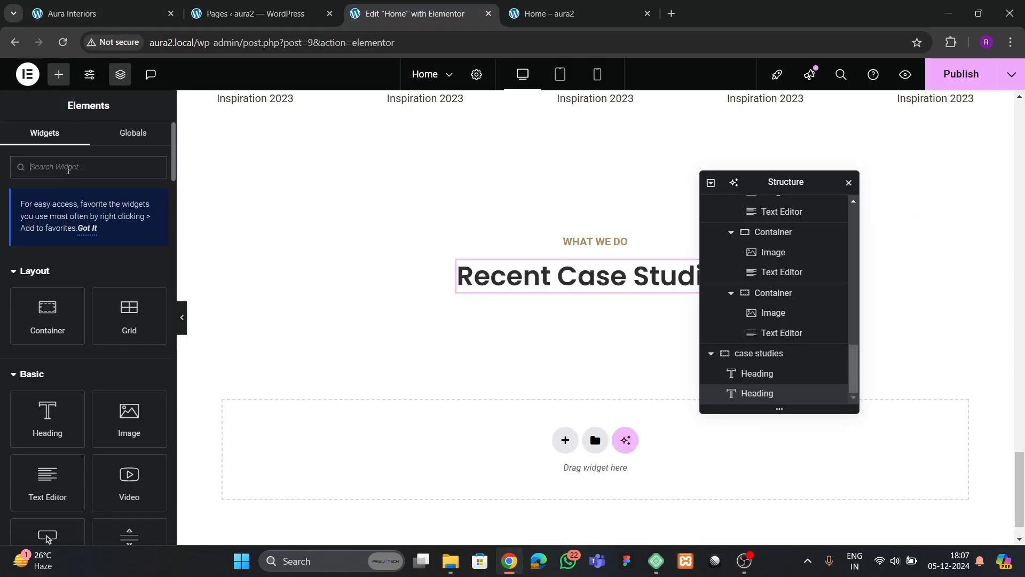
- Drop a Carousel widget below the Recent Case Studies heading
{"action": "type", "text": "card"}
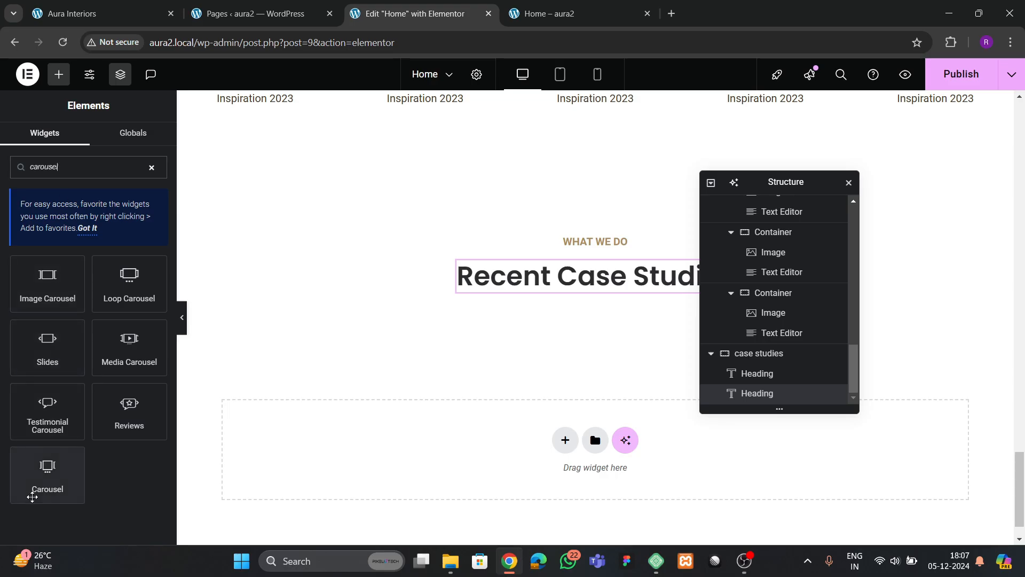
{"action": "left_click_drag", "start_coordinate": [34, 480], "coordinate": [563, 292]}
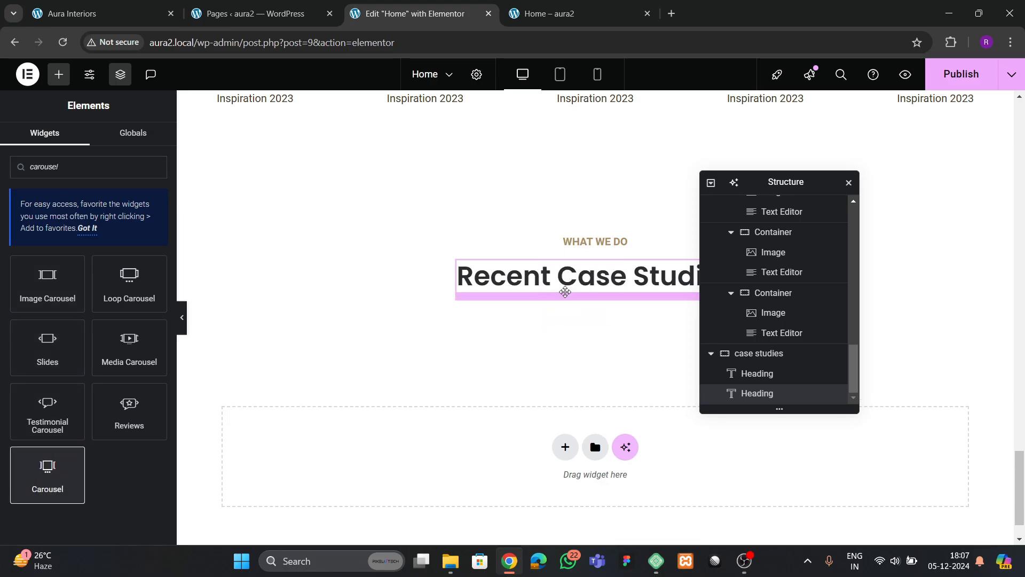
{"action": "left_click", "coordinate": [119, 15]}
{"action": "scroll", "coordinate": [648, 347], "scroll_direction": "down", "scroll_amount": 2}
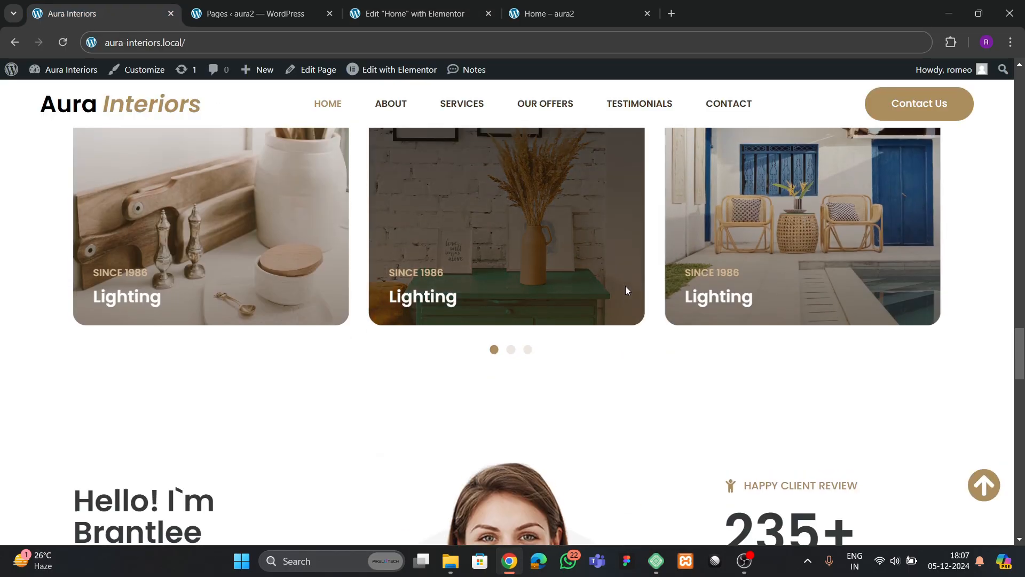
{"action": "scroll", "coordinate": [545, 291], "scroll_direction": "up", "scroll_amount": 3}
{"action": "left_click", "coordinate": [373, 15]}
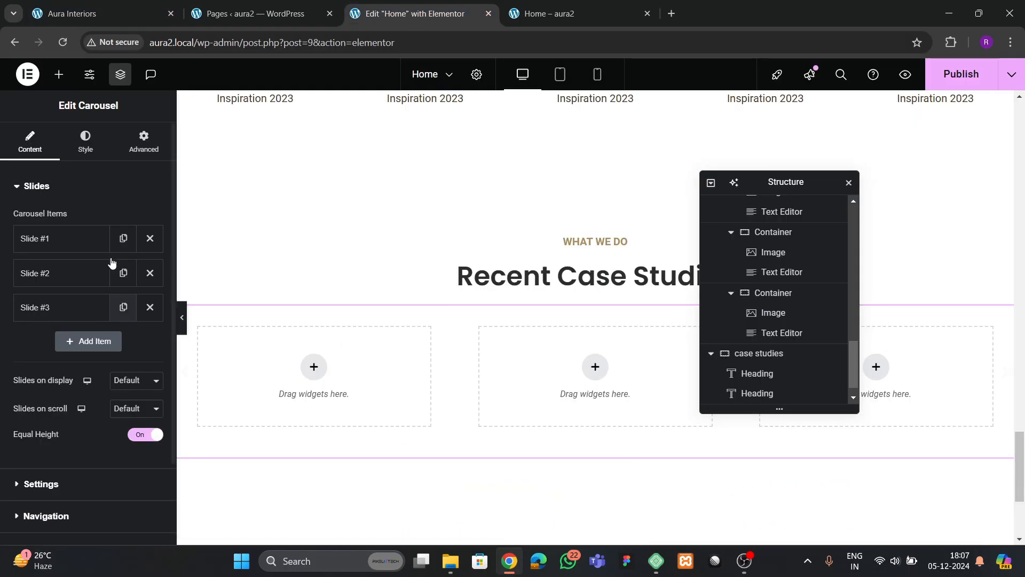
- Make carousel Slide #1 full width with 0 padding
{"action": "left_click", "coordinate": [144, 141]}
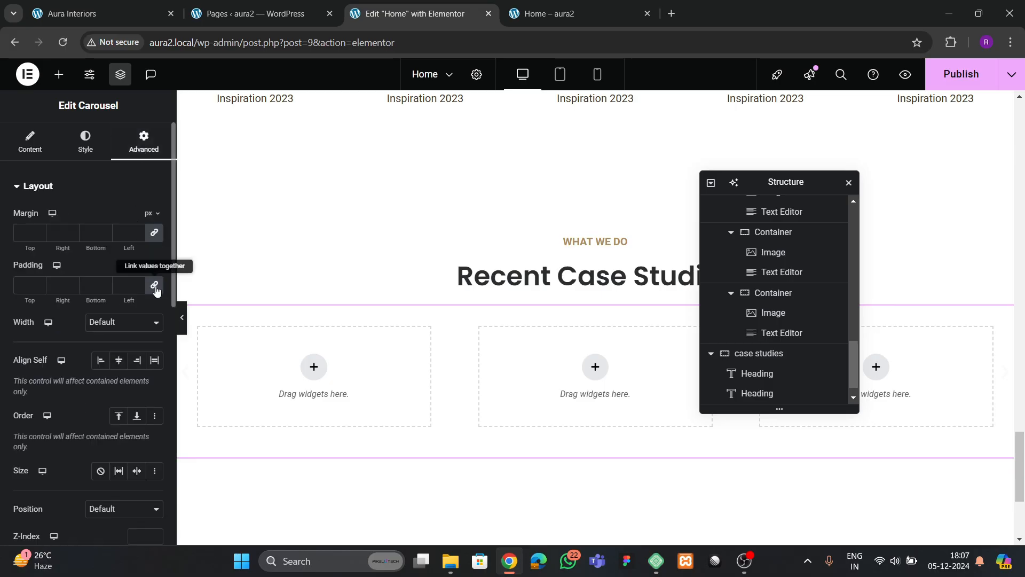
{"action": "left_click", "coordinate": [32, 143]}
{"action": "scroll", "coordinate": [767, 389], "scroll_direction": "down", "scroll_amount": 1}
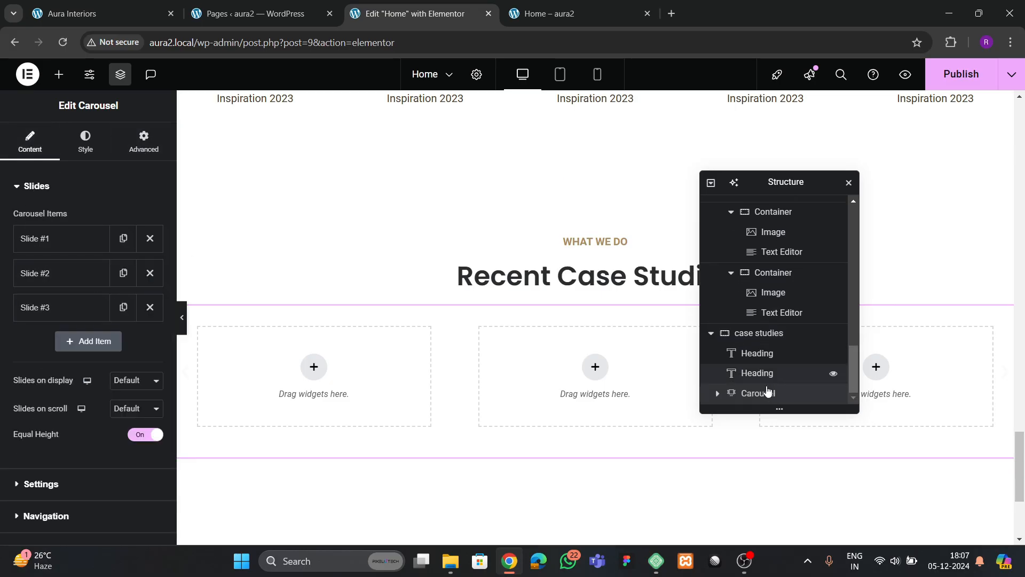
{"action": "left_click", "coordinate": [716, 394]}
{"action": "scroll", "coordinate": [716, 394], "scroll_direction": "down", "scroll_amount": 1}
{"action": "left_click", "coordinate": [764, 374]}
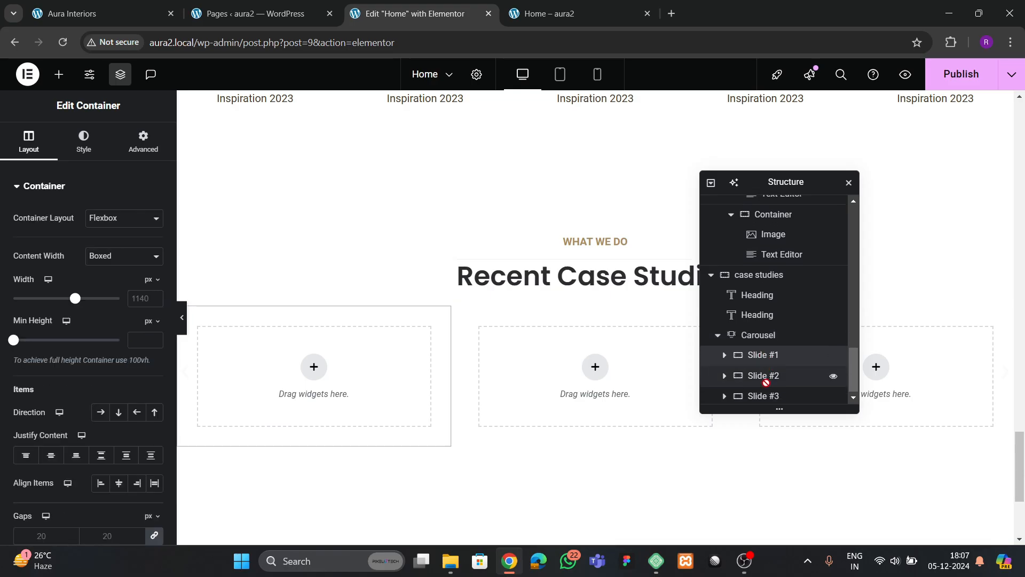
{"action": "left_click", "coordinate": [108, 260]}
{"action": "left_click", "coordinate": [115, 290]}
{"action": "left_click", "coordinate": [143, 143]}
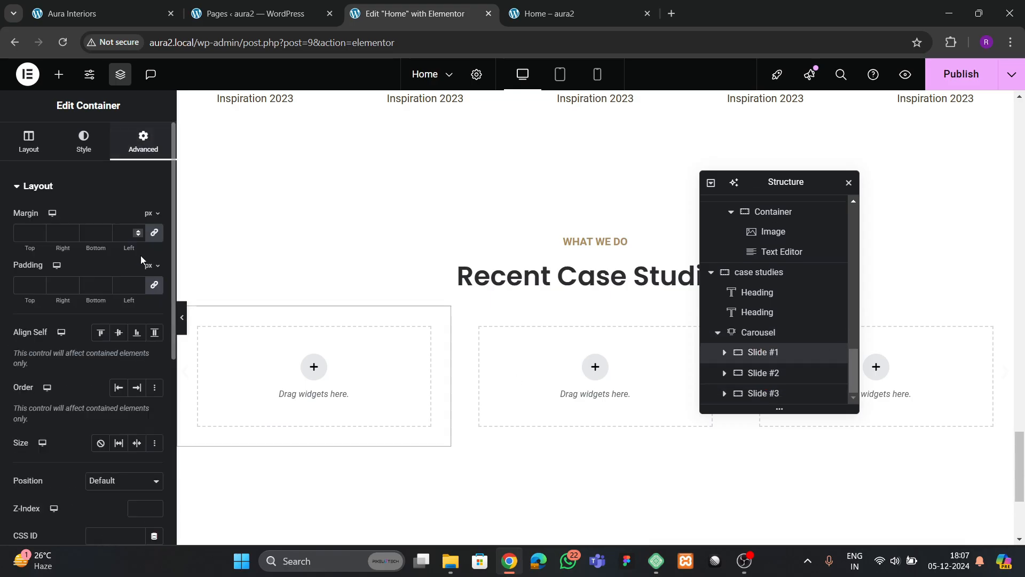
{"action": "left_click", "coordinate": [154, 286]}
- Place a Container inside the first slide
{"action": "left_click", "coordinate": [62, 16]}
{"action": "left_click", "coordinate": [380, 16]}
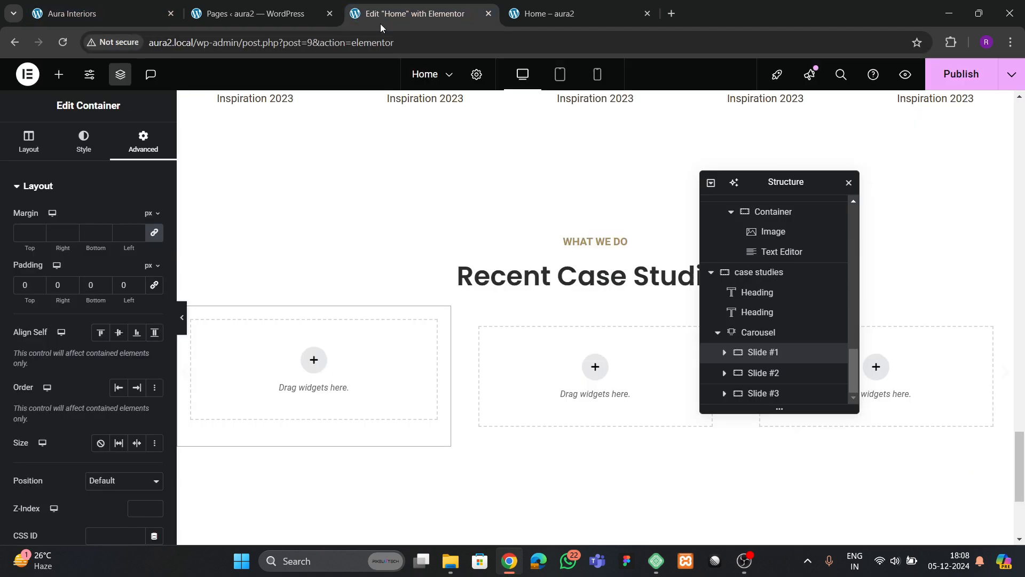
{"action": "left_click", "coordinate": [59, 74]}
{"action": "left_click_drag", "start_coordinate": [67, 323], "coordinate": [336, 354]}
{"action": "left_click", "coordinate": [143, 142]}
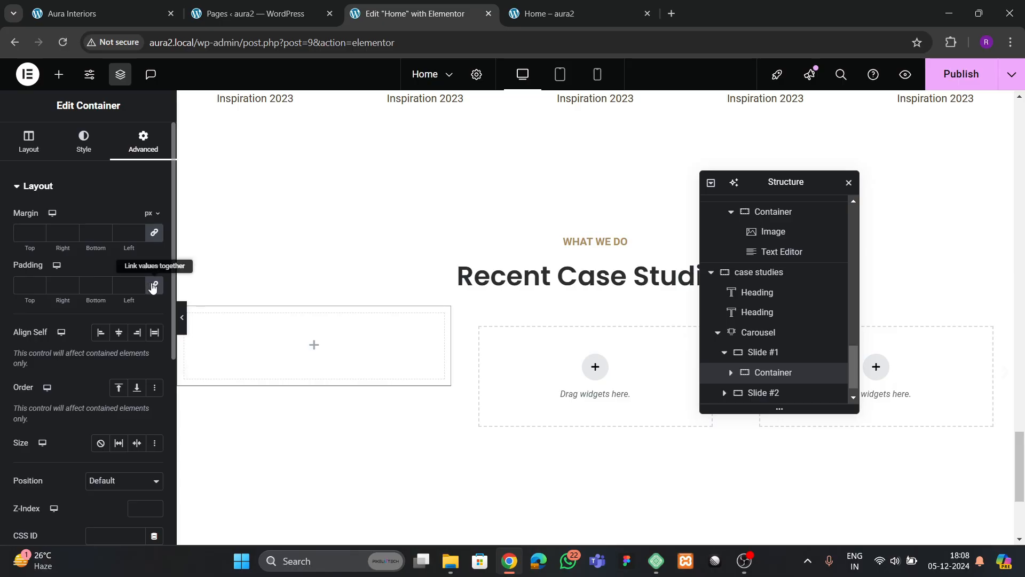
- Set the slide's container Content Width to Full Width
{"action": "left_click", "coordinate": [29, 142]}
{"action": "left_click", "coordinate": [124, 256]}
{"action": "left_click", "coordinate": [101, 291]}
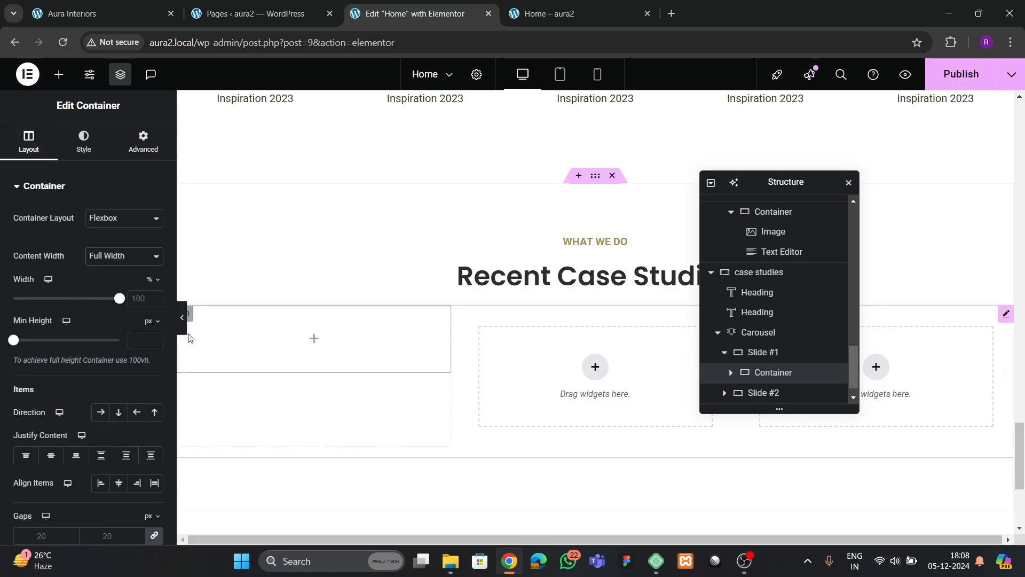
{"action": "left_click", "coordinate": [91, 14]}
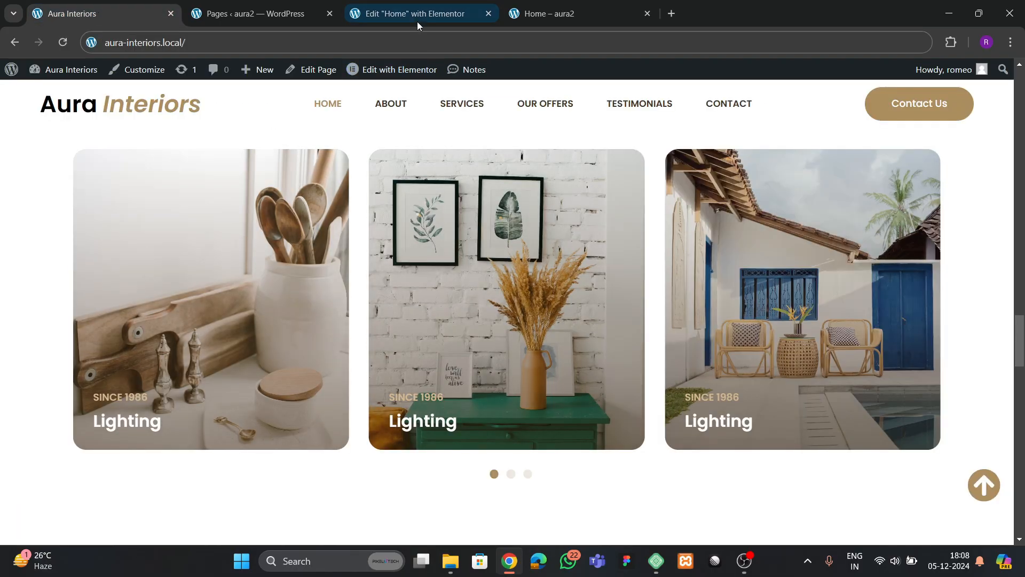
{"action": "left_click", "coordinate": [418, 17]}
{"action": "left_click", "coordinate": [59, 75]}
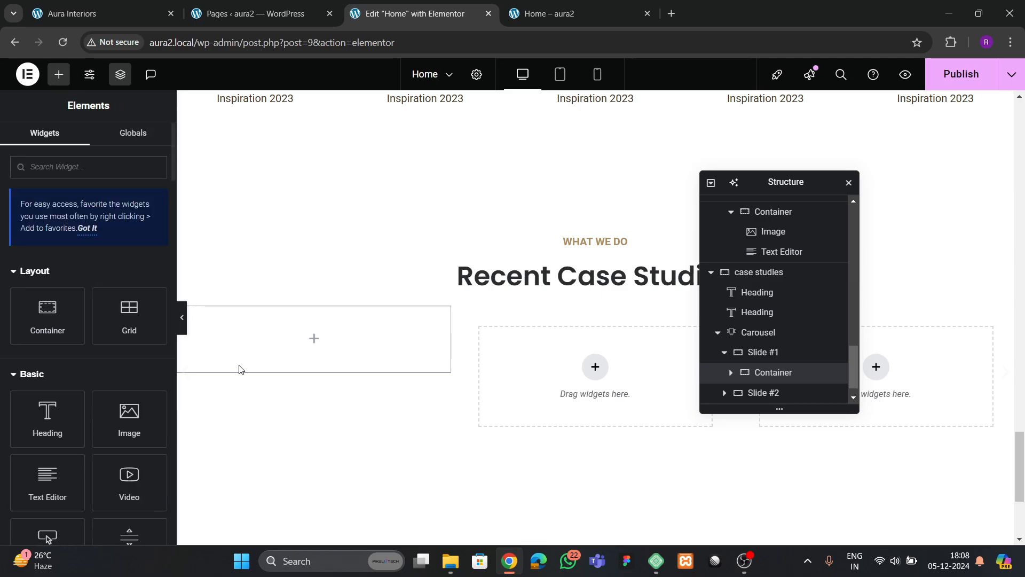
{"action": "left_click", "coordinate": [764, 374]}
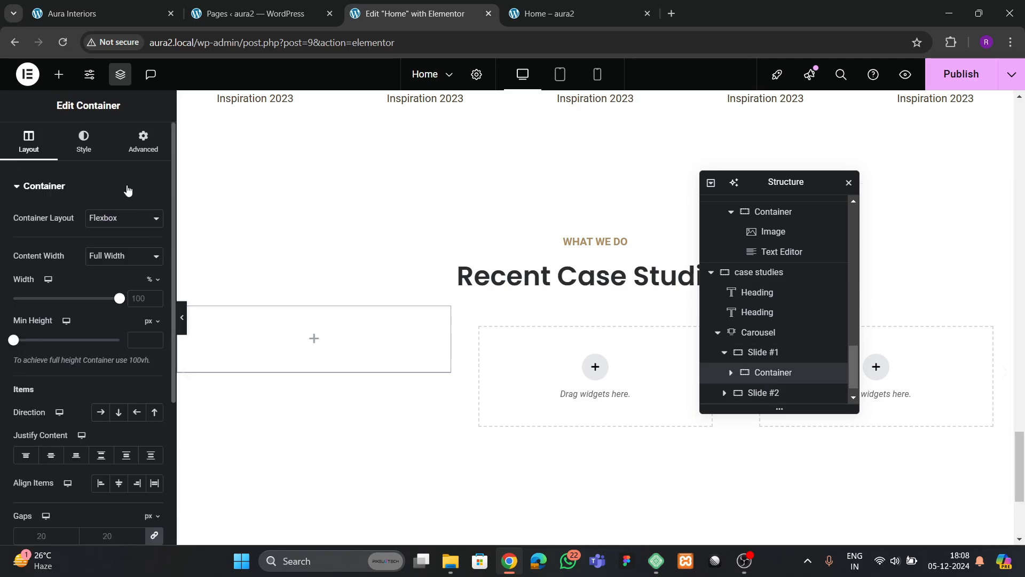
- Give the container a classic tab-img4 background, centred, sized to Cover
{"action": "left_click", "coordinate": [84, 141]}
{"action": "left_click", "coordinate": [101, 243]}
{"action": "left_click", "coordinate": [106, 342]}
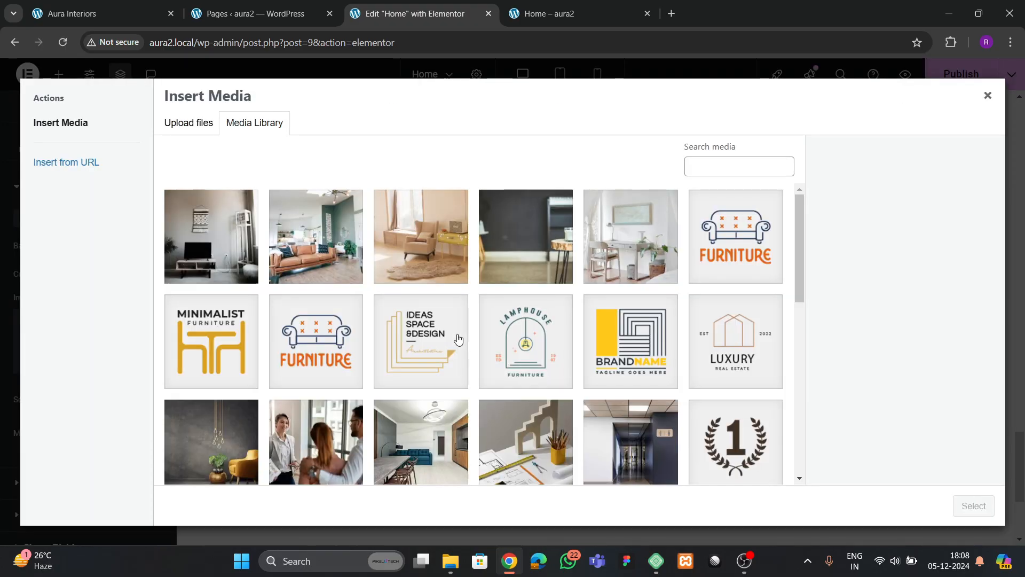
{"action": "scroll", "coordinate": [293, 322], "scroll_direction": "down", "scroll_amount": 5}
{"action": "left_click", "coordinate": [319, 328]}
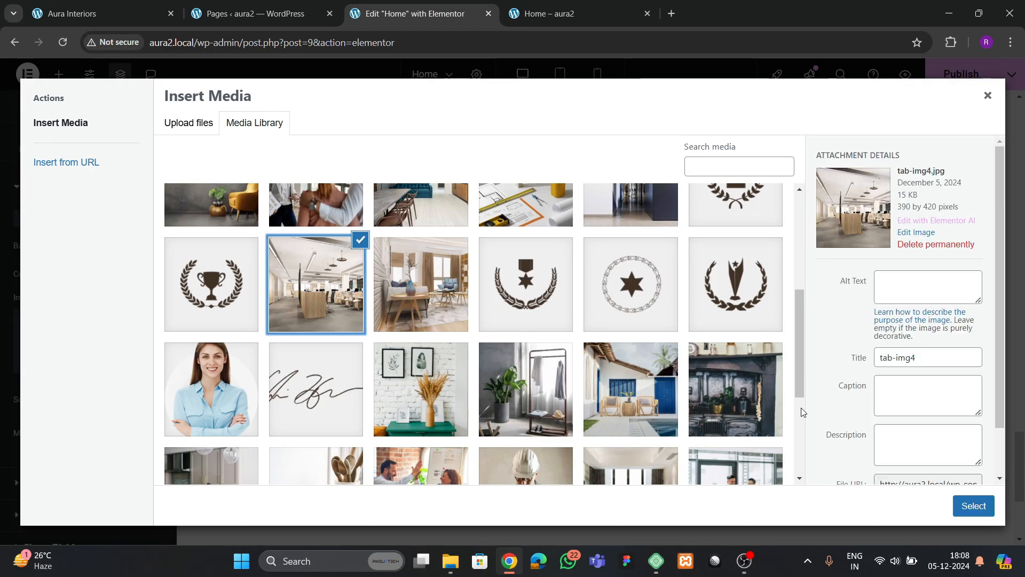
{"action": "left_click", "coordinate": [973, 506]}
{"action": "scroll", "coordinate": [14, 305], "scroll_direction": "down", "scroll_amount": 4}
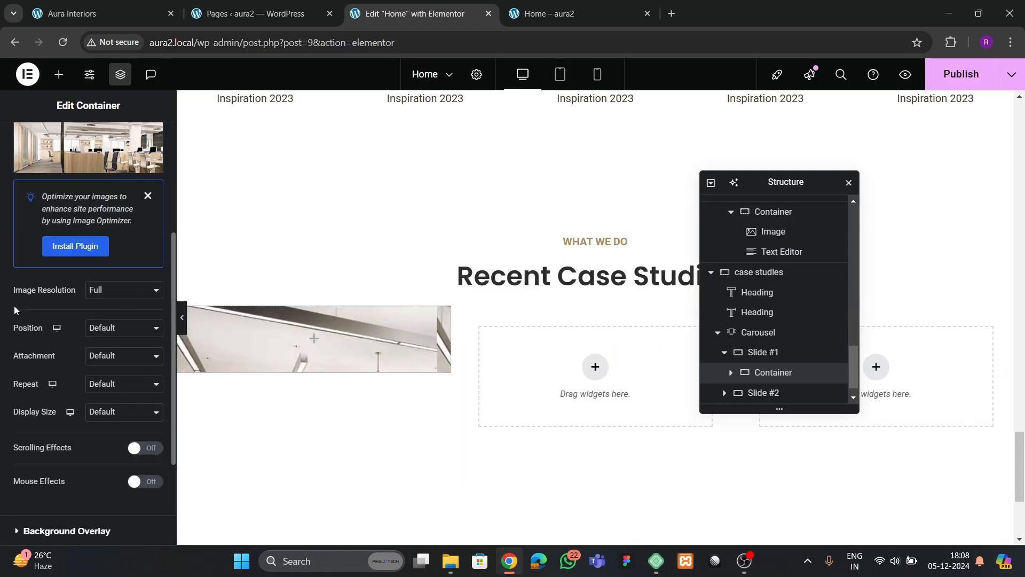
{"action": "left_click", "coordinate": [118, 328]}
{"action": "left_click", "coordinate": [116, 358]}
{"action": "scroll", "coordinate": [97, 322], "scroll_direction": "down", "scroll_amount": 3}
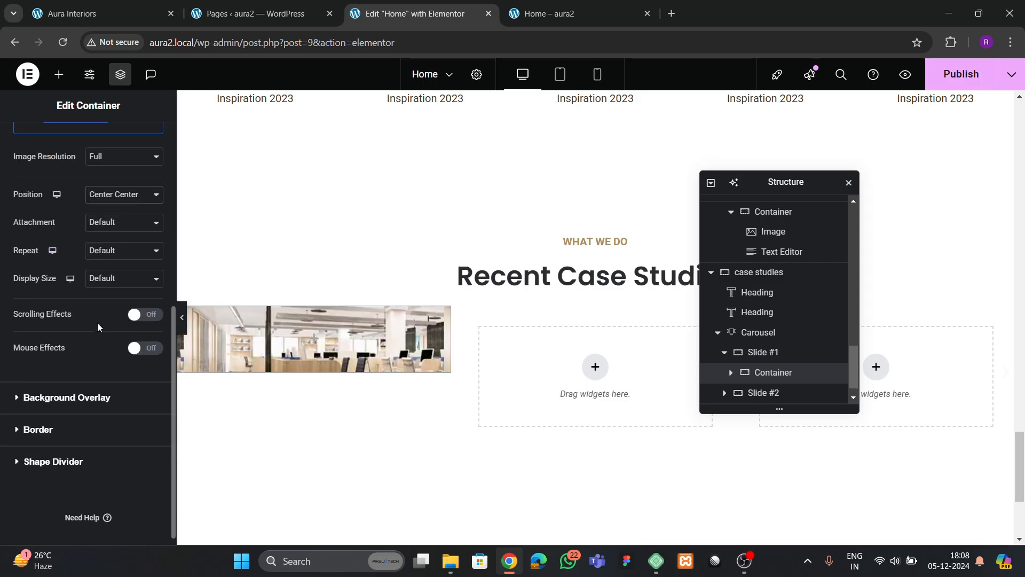
{"action": "left_click", "coordinate": [116, 279]}
{"action": "left_click", "coordinate": [118, 328]}
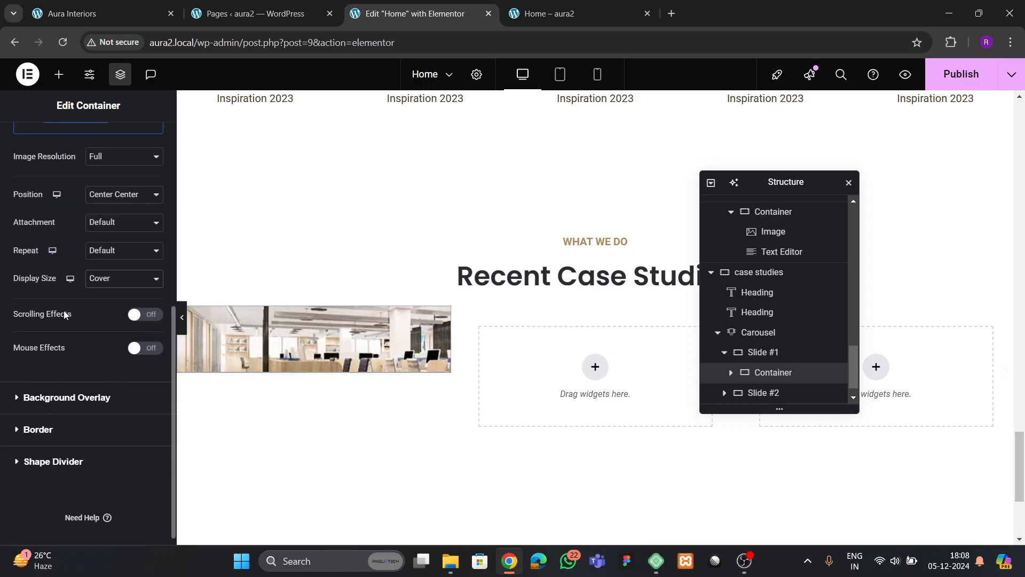
- Add 30 px padding and 20 px rounded corners, then compare with the live site
{"action": "scroll", "coordinate": [64, 315], "scroll_direction": "up", "scroll_amount": 10}
{"action": "left_click", "coordinate": [143, 142]}
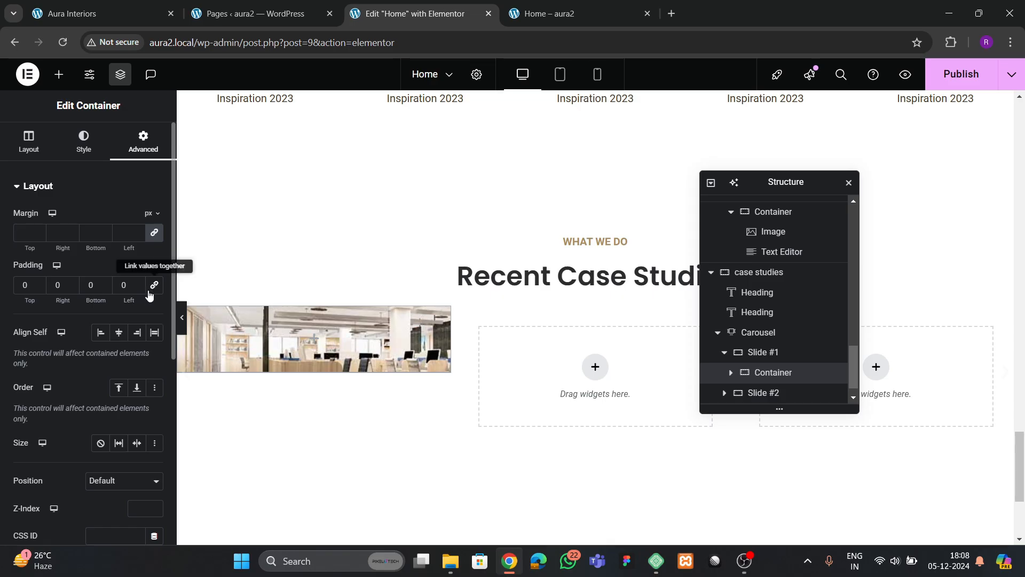
{"action": "type", "text": "30"}
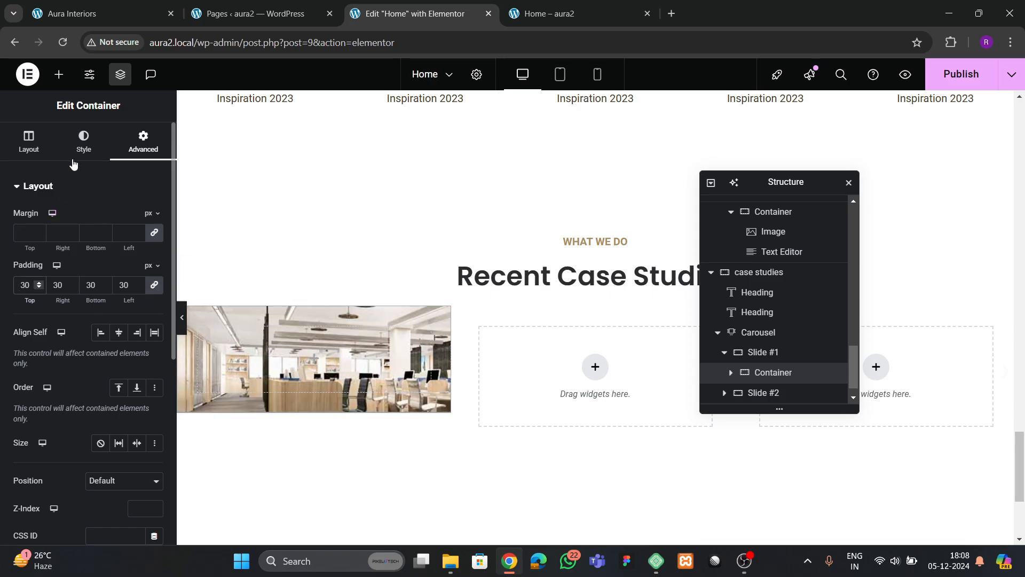
{"action": "left_click", "coordinate": [81, 145]}
{"action": "scroll", "coordinate": [94, 265], "scroll_direction": "down", "scroll_amount": 8}
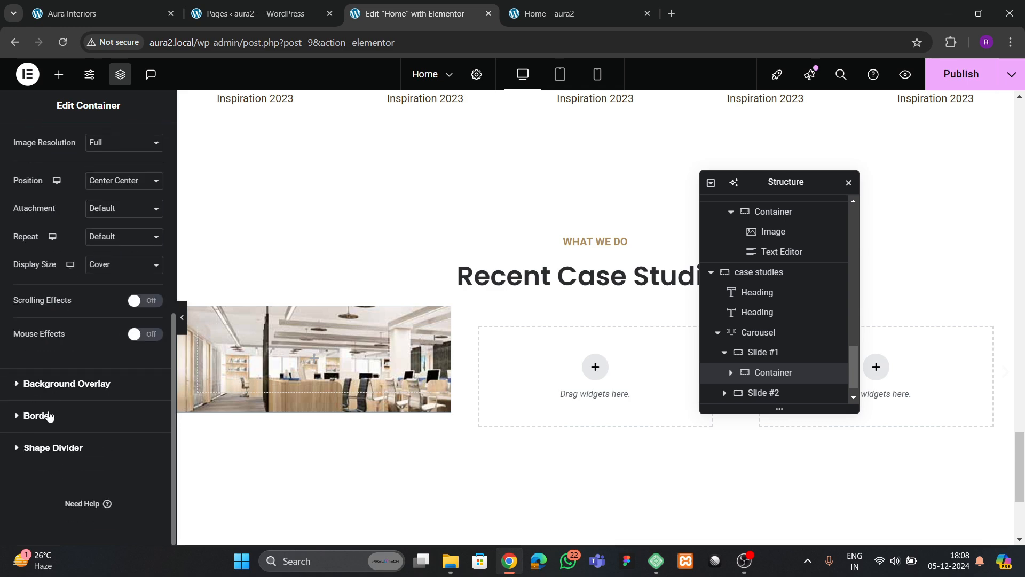
{"action": "left_click", "coordinate": [37, 416]}
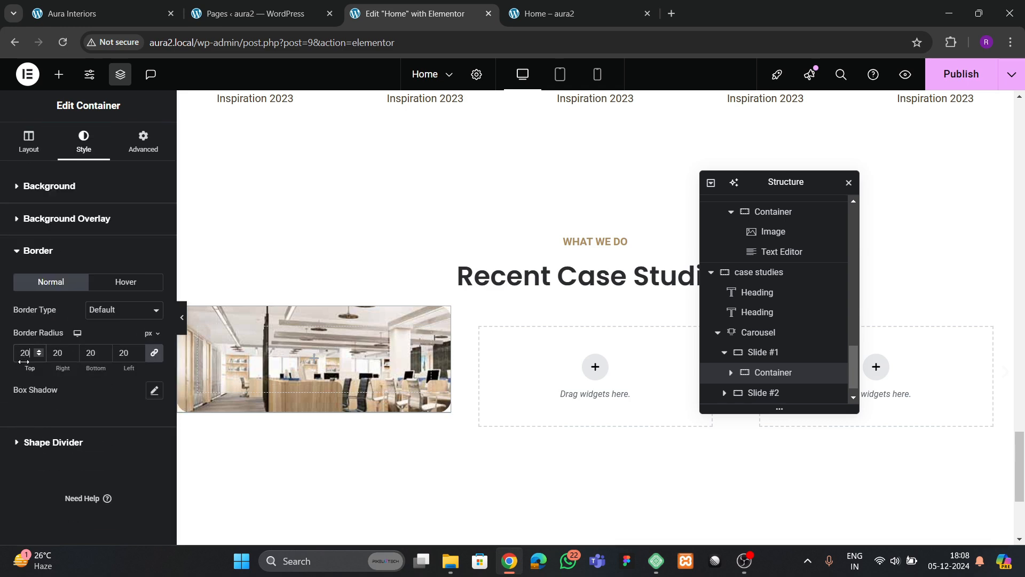
{"action": "left_click", "coordinate": [75, 14]}
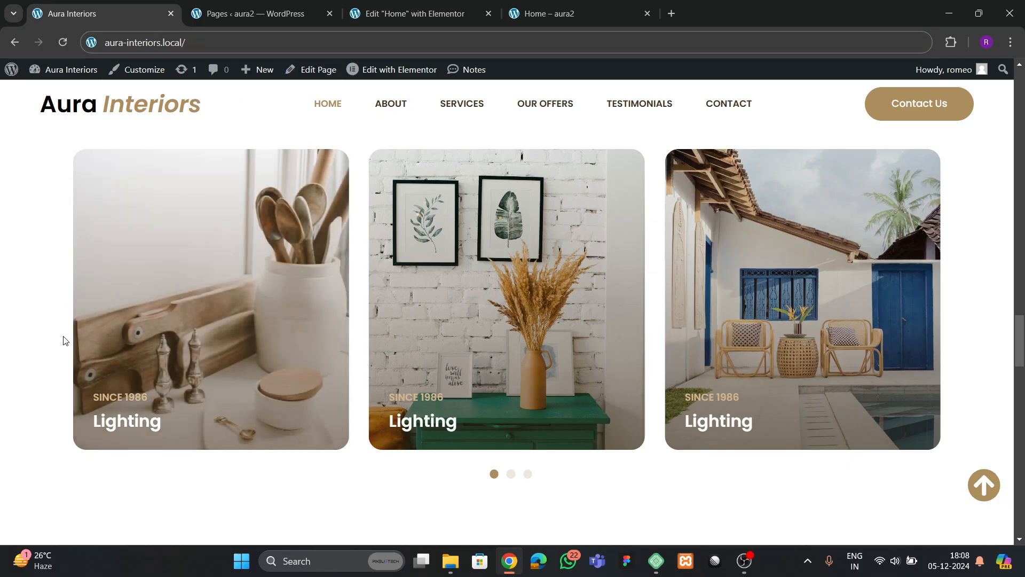
{"action": "scroll", "coordinate": [204, 354], "scroll_direction": "up", "scroll_amount": 1}
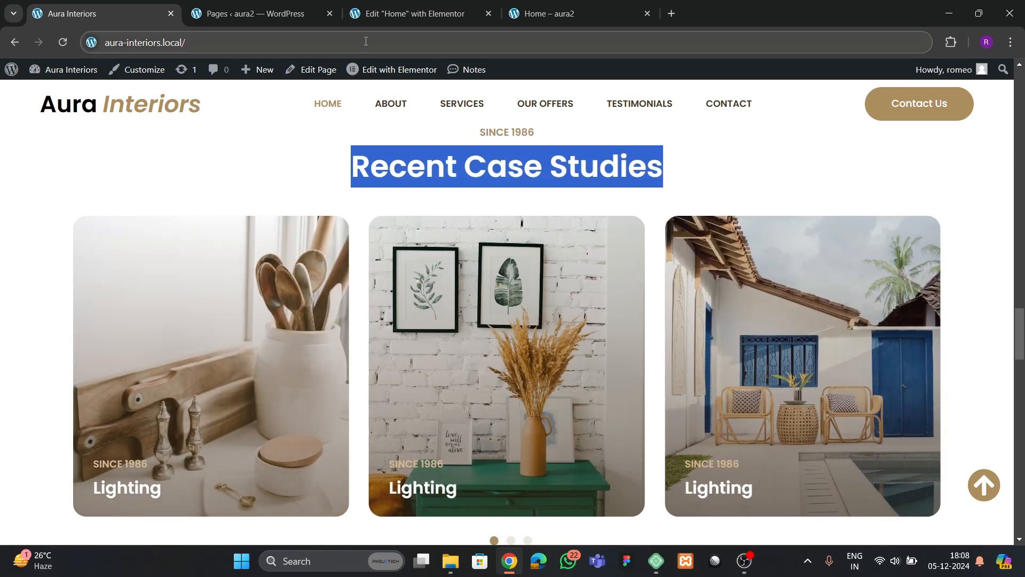
- Copy the WHAT WE DO label and Recent Case Studies heading into the slide's container
{"action": "left_click", "coordinate": [390, 15]}
{"action": "right_click", "coordinate": [584, 243]}
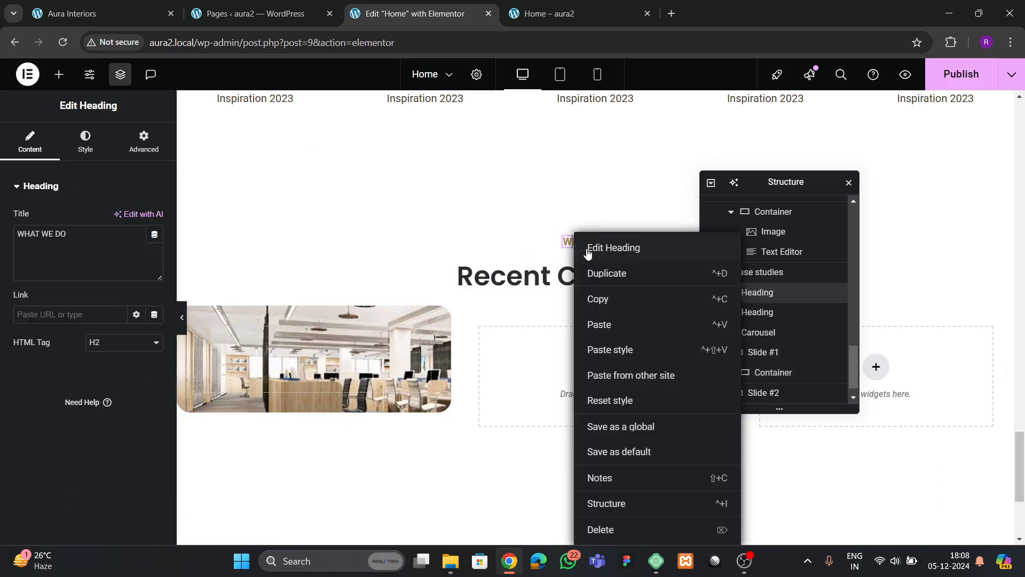
{"action": "left_click", "coordinate": [598, 297]}
{"action": "right_click", "coordinate": [249, 370]}
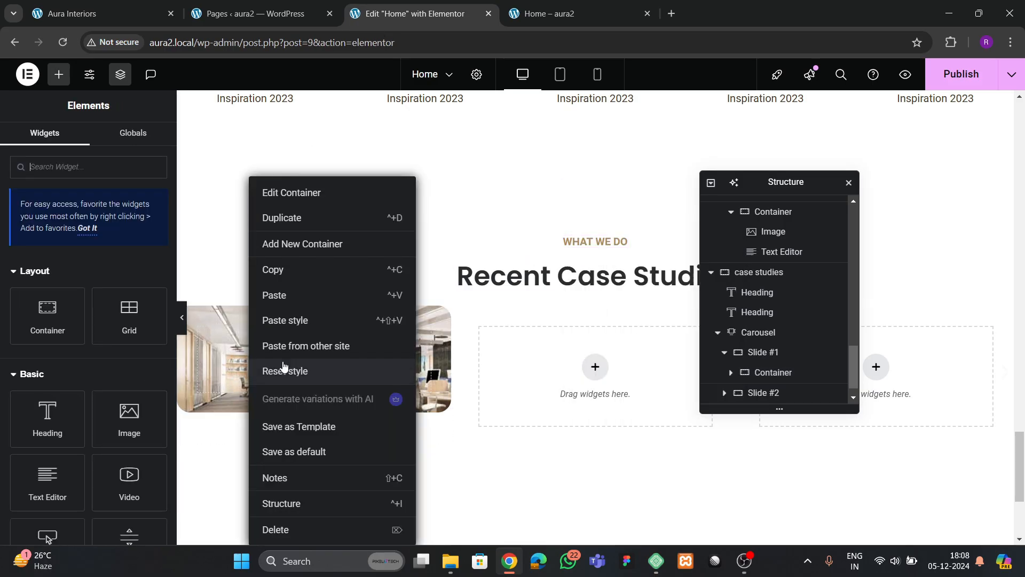
{"action": "left_click", "coordinate": [272, 297]}
{"action": "right_click", "coordinate": [569, 275]}
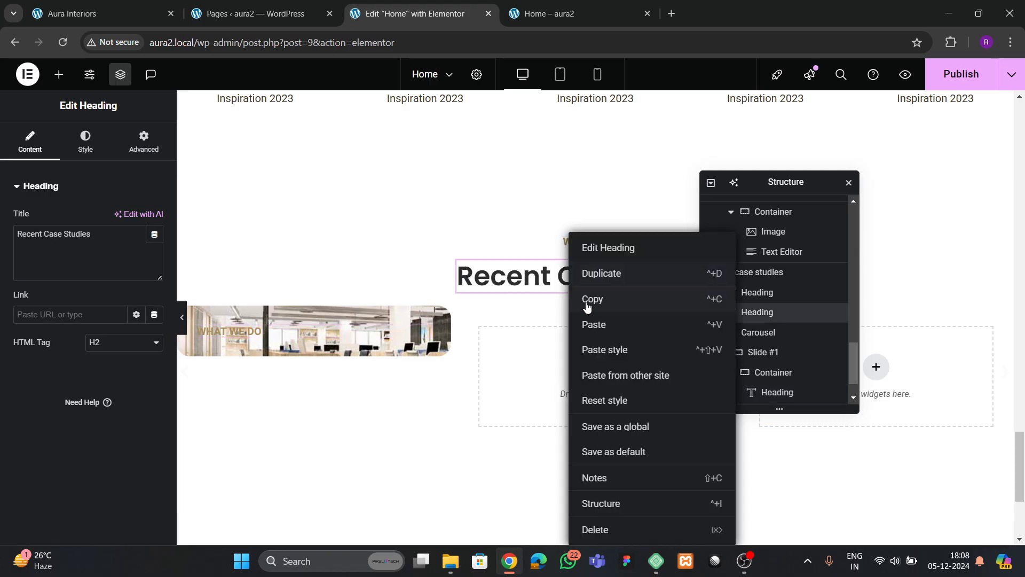
{"action": "left_click", "coordinate": [571, 297]}
{"action": "right_click", "coordinate": [238, 340]}
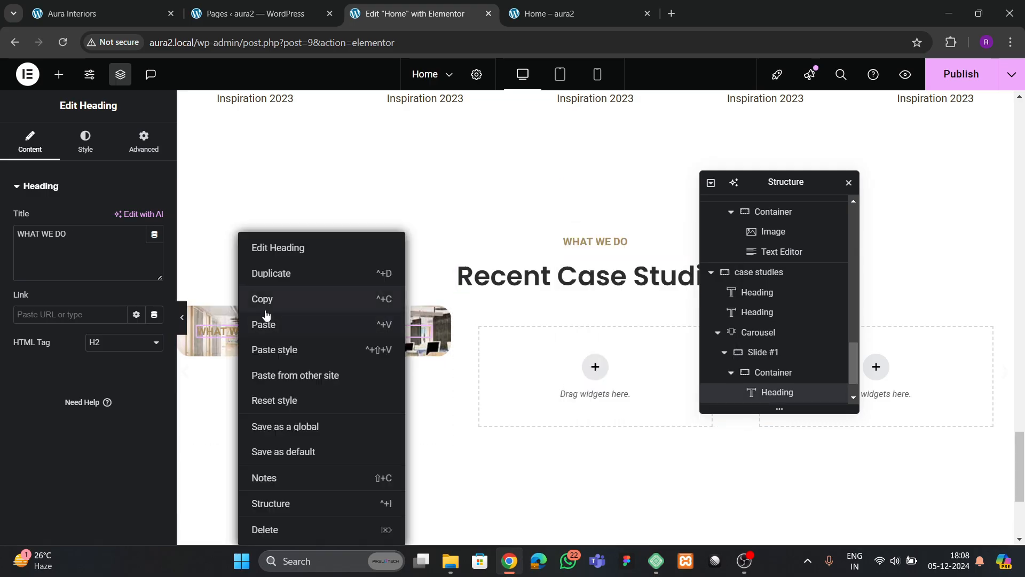
{"action": "left_click", "coordinate": [261, 323]}
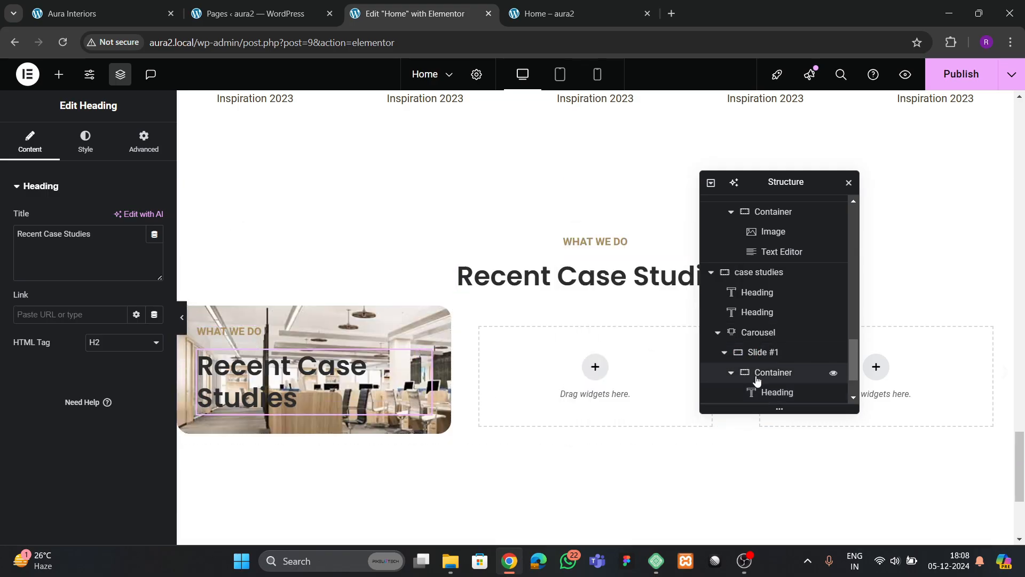
- Set the slide container's minimum height to 450 px
{"action": "scroll", "coordinate": [775, 363], "scroll_direction": "down", "scroll_amount": 1}
{"action": "left_click", "coordinate": [778, 314]}
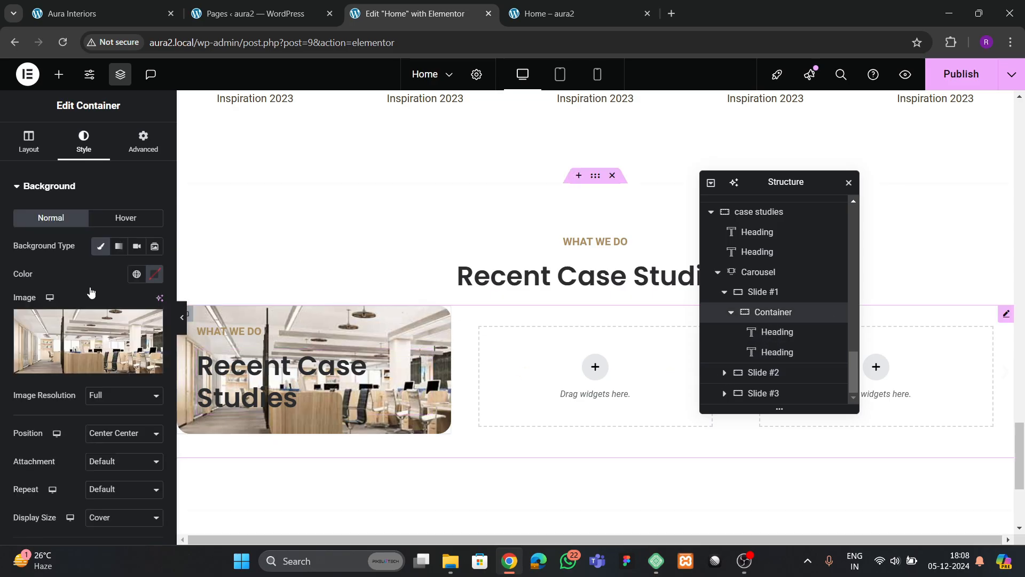
{"action": "left_click", "coordinate": [24, 148]}
{"action": "scroll", "coordinate": [132, 363], "scroll_direction": "down", "scroll_amount": 2}
{"action": "scroll", "coordinate": [114, 308], "scroll_direction": "up", "scroll_amount": 1}
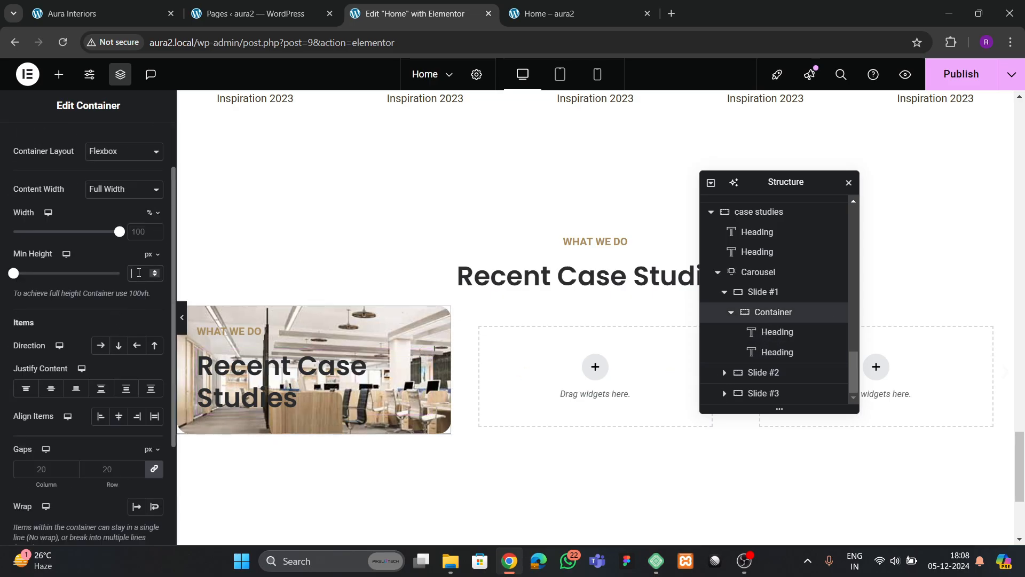
{"action": "left_click", "coordinate": [139, 273]}
{"action": "type", "text": "400"}
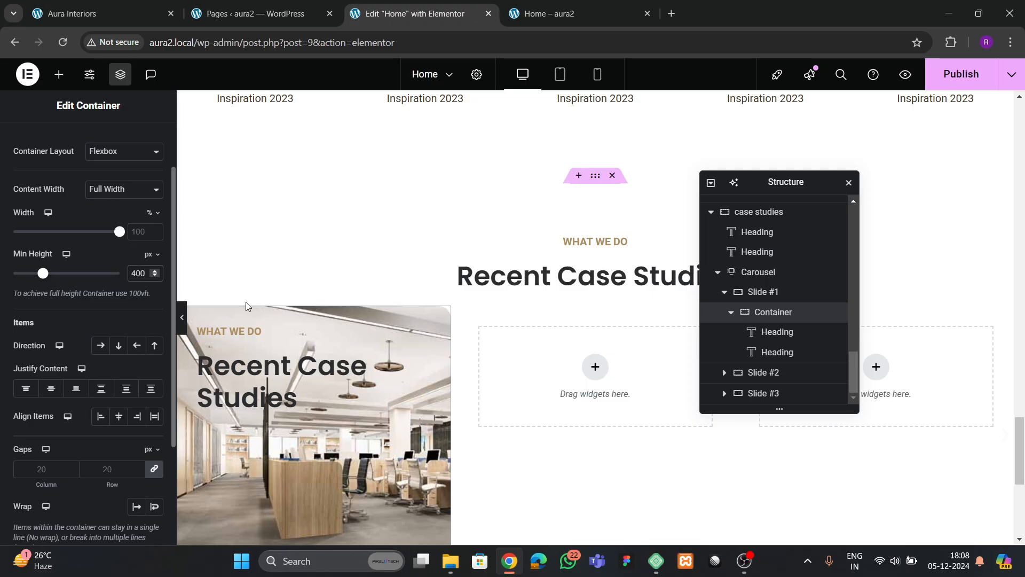
{"action": "scroll", "coordinate": [246, 305], "scroll_direction": "down", "scroll_amount": 4}
{"action": "scroll", "coordinate": [313, 363], "scroll_direction": "up", "scroll_amount": 2}
{"action": "key", "text": "BackSpace"}
{"action": "key", "text": "BackSpace"}
{"action": "key", "text": "BackSpace"}
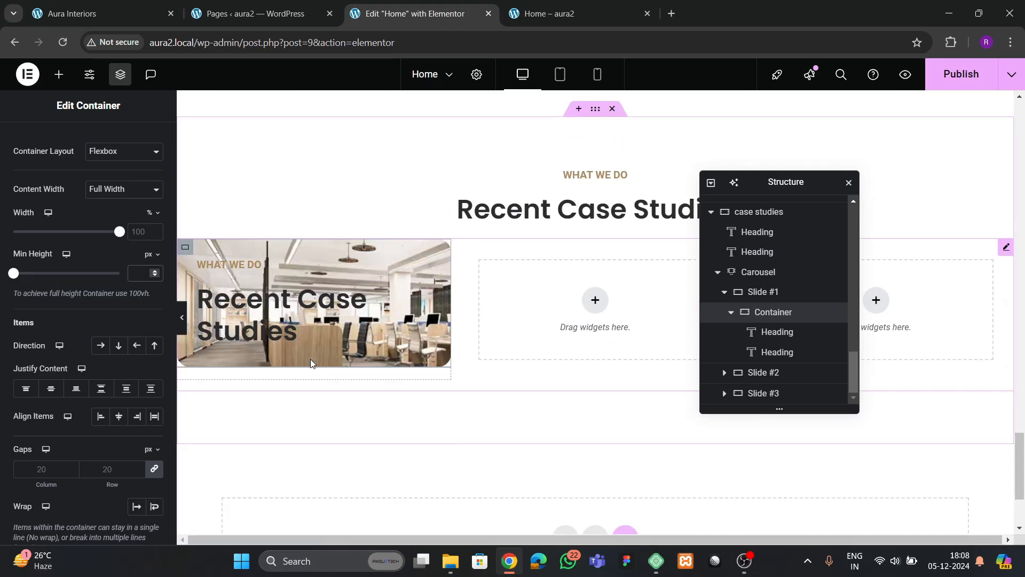
{"action": "type", "text": "450"}
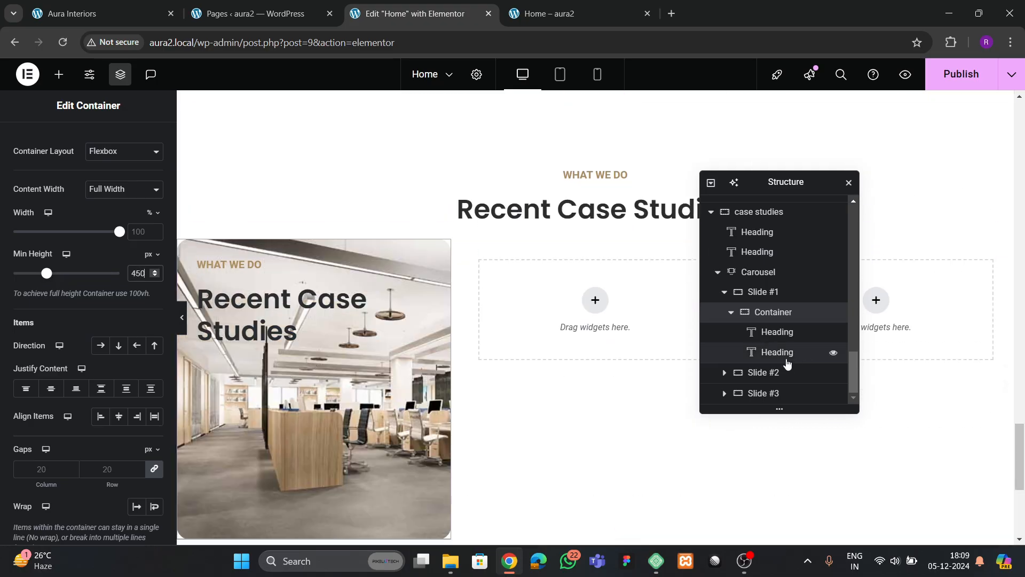
- Set Justify Content to End so the headings sit at the slide's bottom
{"action": "scroll", "coordinate": [5, 216], "scroll_direction": "up", "scroll_amount": 1}
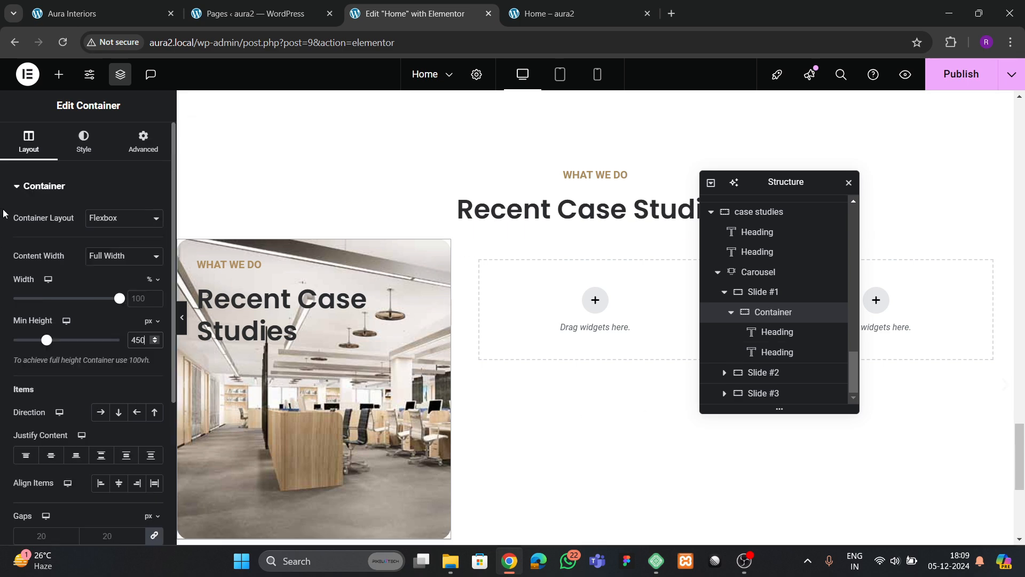
{"action": "scroll", "coordinate": [49, 213], "scroll_direction": "down", "scroll_amount": 4}
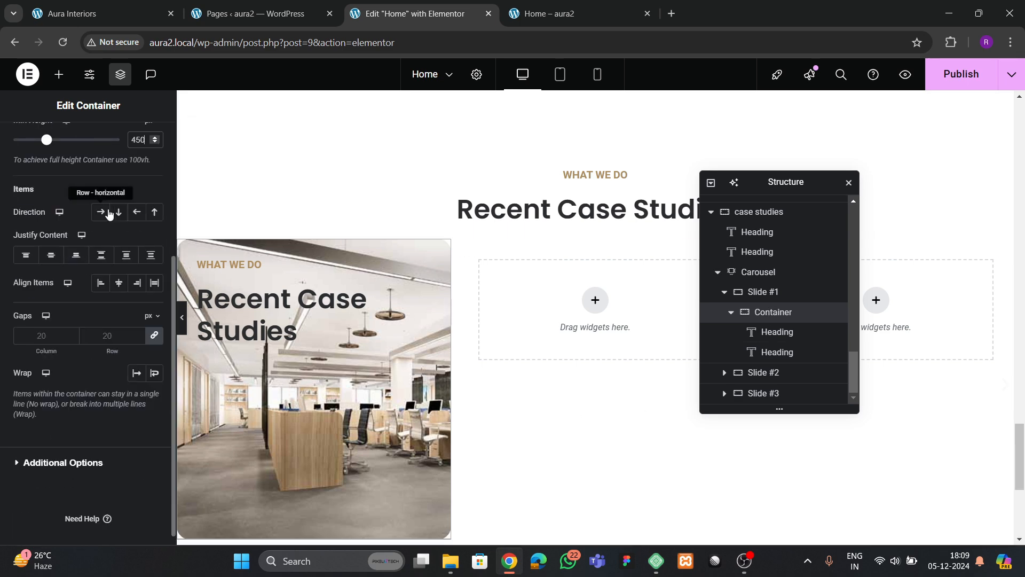
{"action": "left_click", "coordinate": [56, 257]}
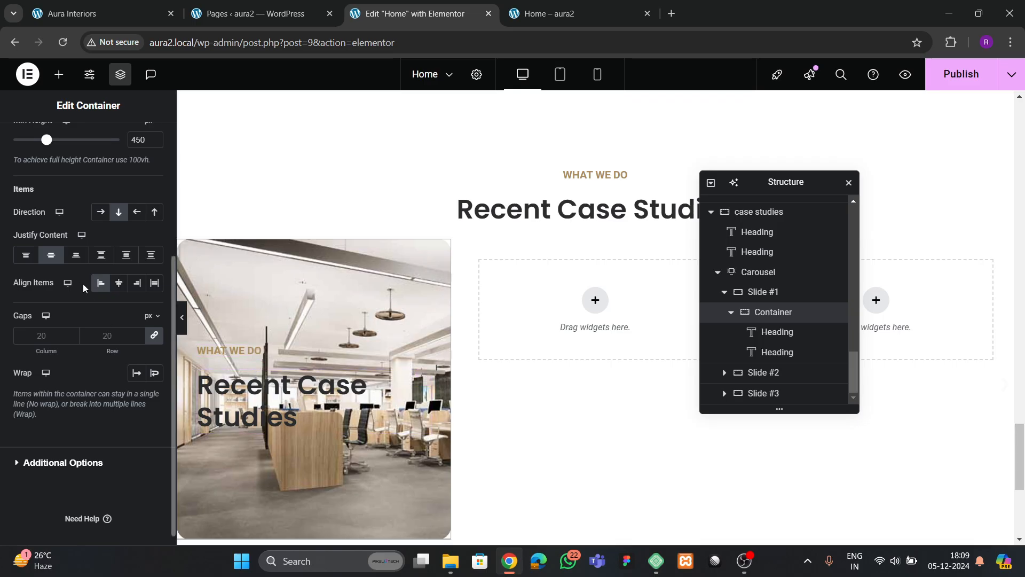
{"action": "left_click", "coordinate": [75, 254]}
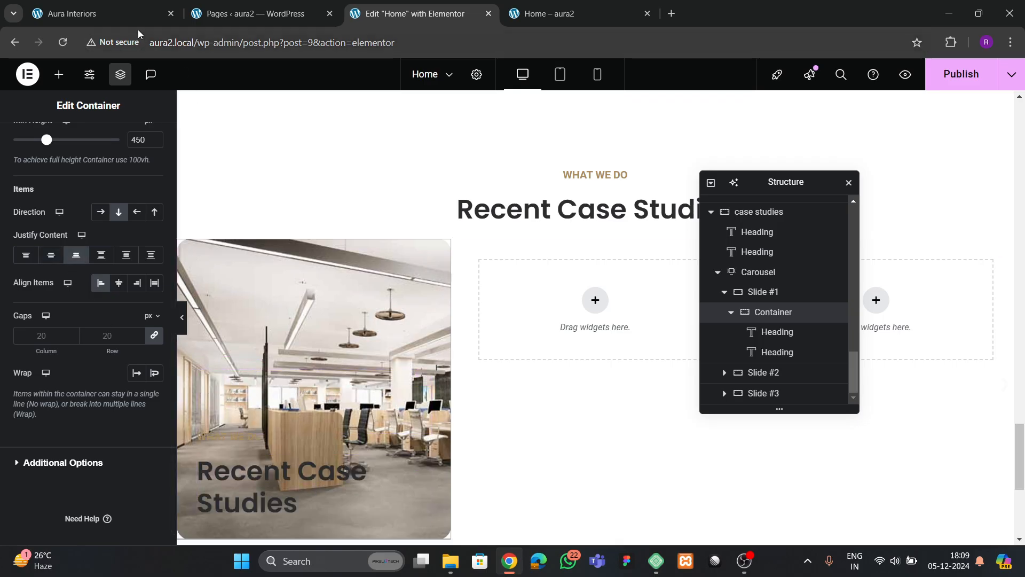
{"action": "scroll", "coordinate": [88, 159], "scroll_direction": "up", "scroll_amount": 4}
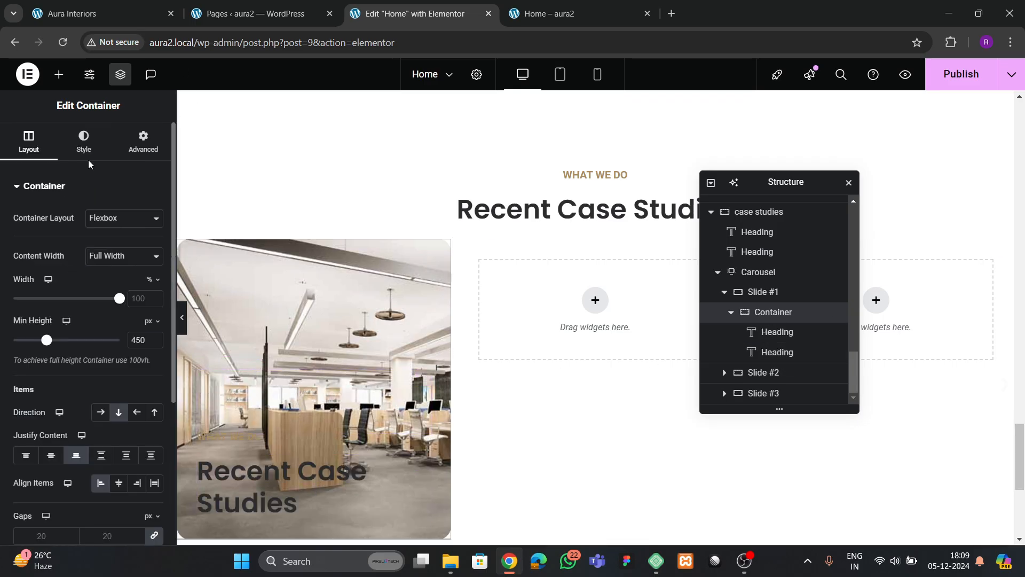
{"action": "left_click", "coordinate": [84, 143]}
- Try a gradient slide background using the heading colour and theme 2 global colours
{"action": "left_click", "coordinate": [98, 14]}
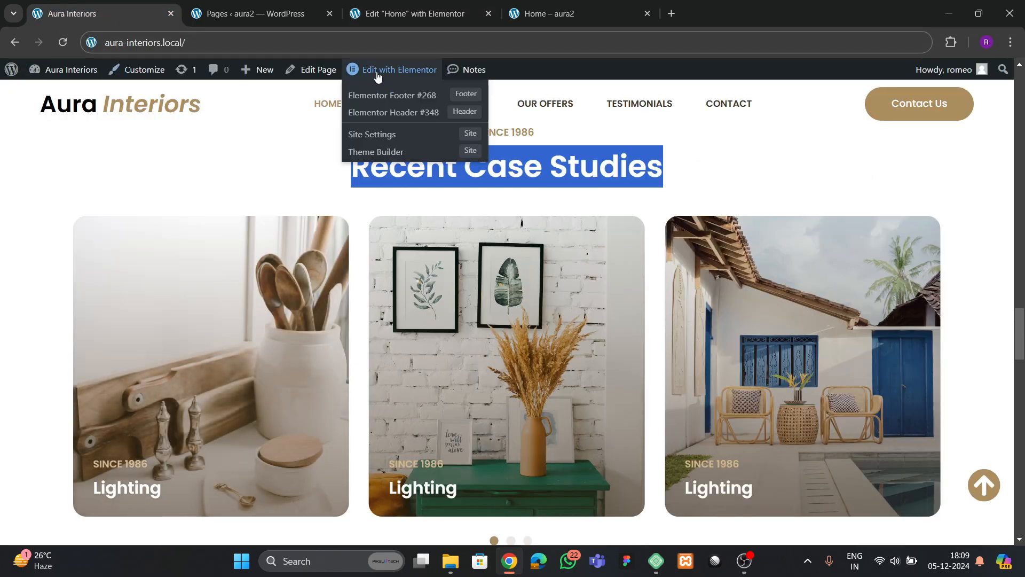
{"action": "left_click", "coordinate": [407, 14]}
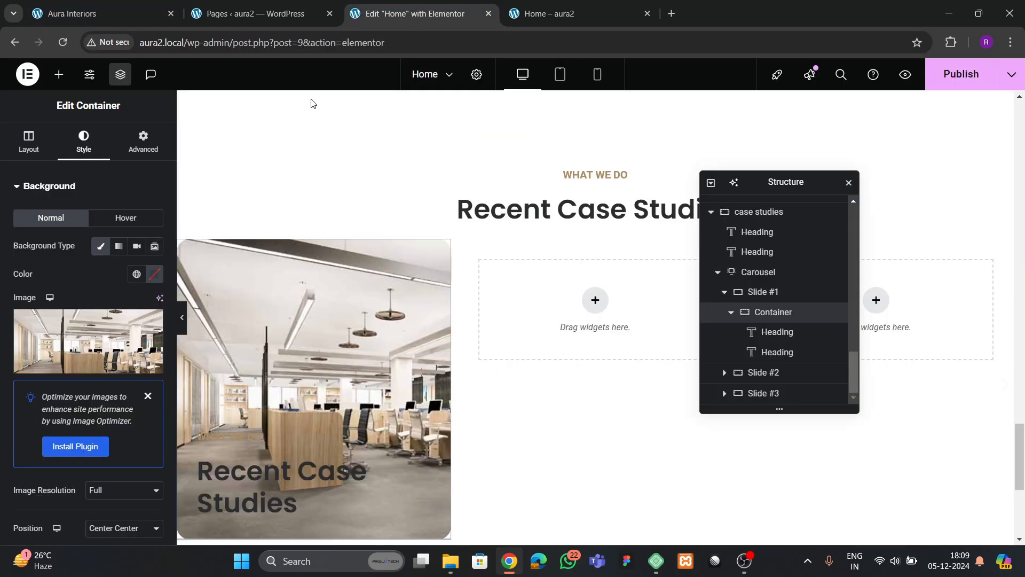
{"action": "left_click", "coordinate": [119, 246]}
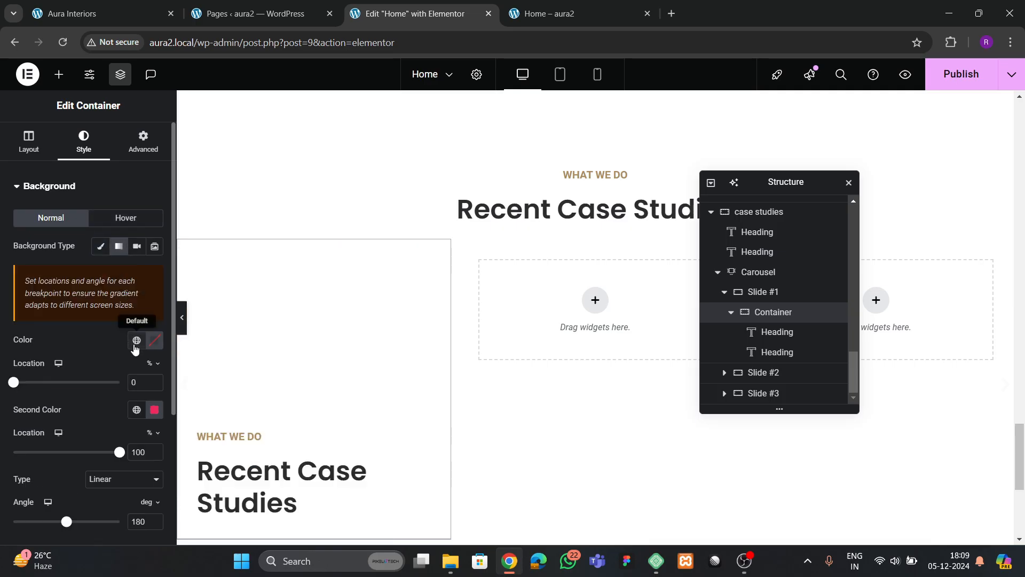
{"action": "left_click", "coordinate": [136, 342]}
{"action": "left_click", "coordinate": [113, 308]}
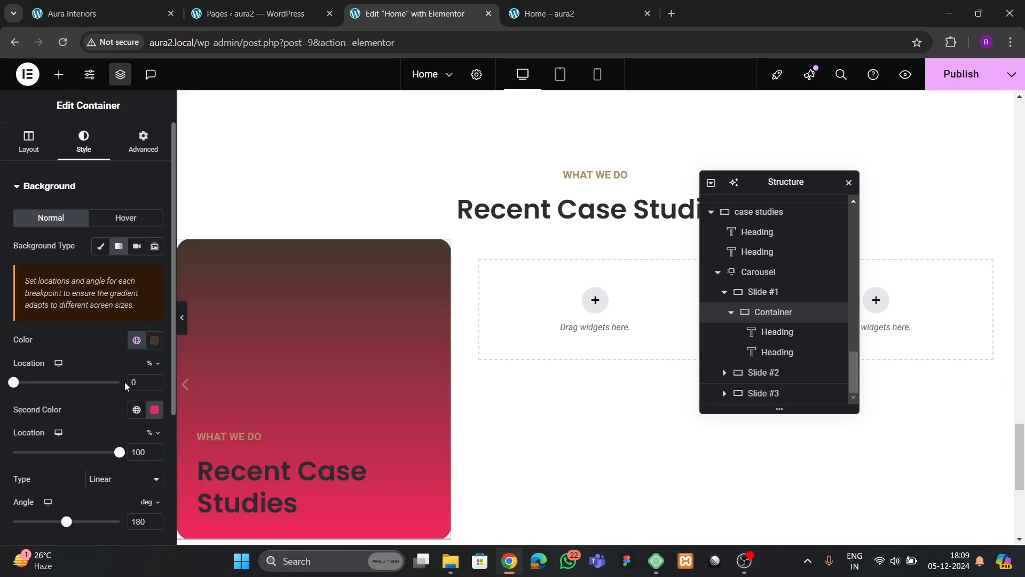
{"action": "left_click", "coordinate": [136, 410]}
{"action": "left_click", "coordinate": [80, 353]}
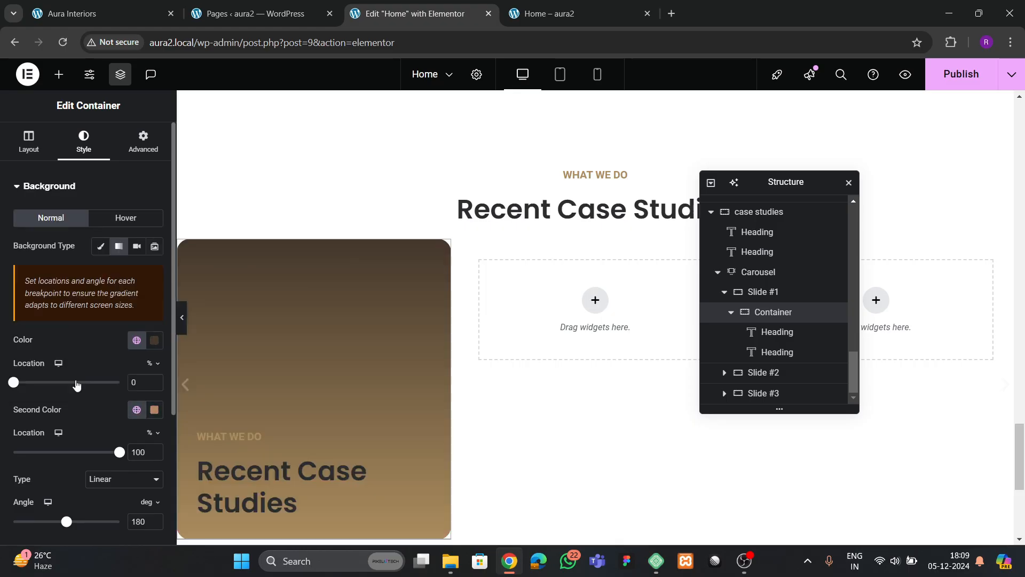
- Make the first gradient colour nearly transparent, then revert the slide background to its image
{"action": "scroll", "coordinate": [77, 368], "scroll_direction": "down", "scroll_amount": 2}
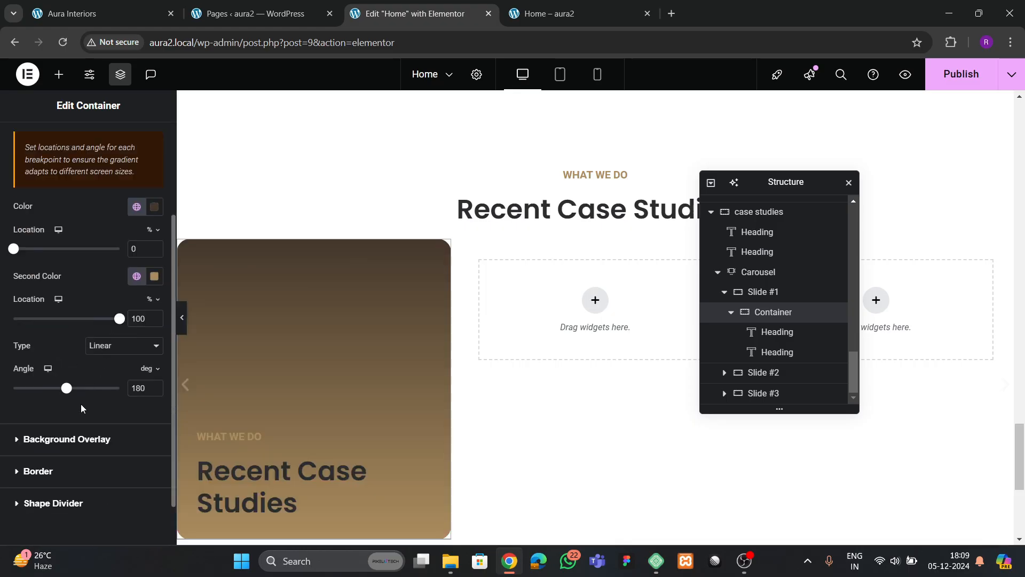
{"action": "scroll", "coordinate": [83, 408], "scroll_direction": "up", "scroll_amount": 1}
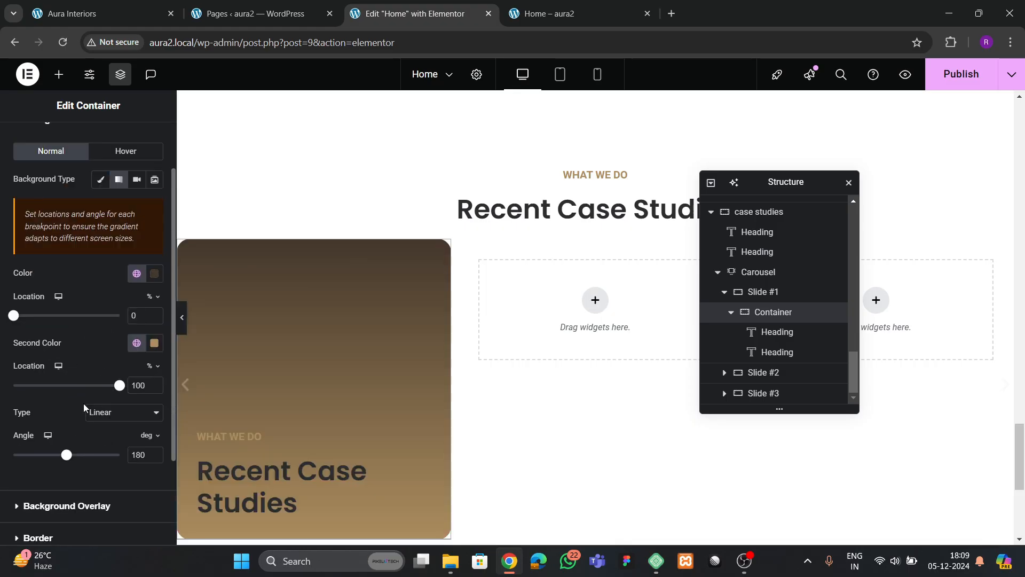
{"action": "left_click", "coordinate": [155, 274]}
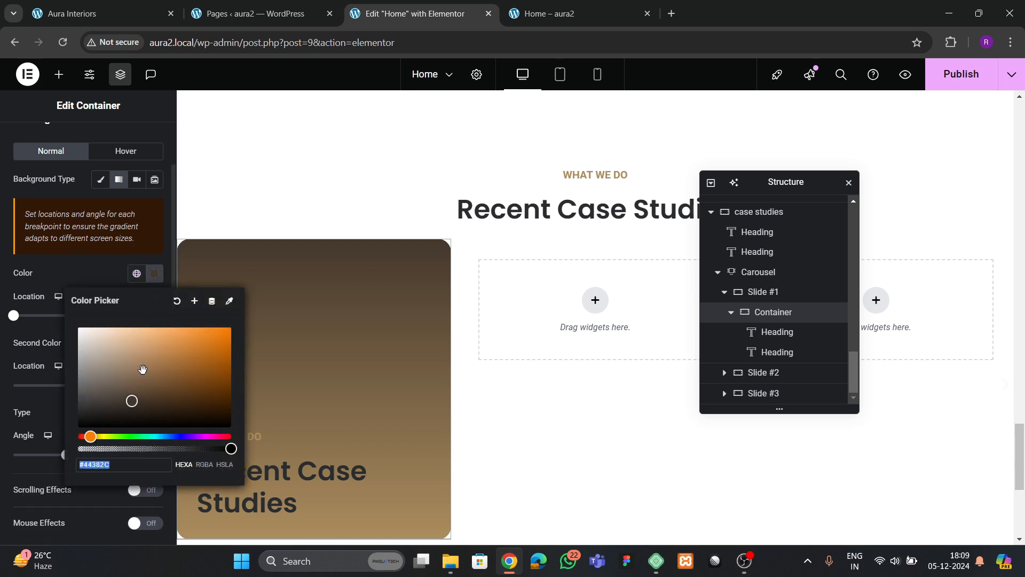
{"action": "left_click_drag", "start_coordinate": [230, 448], "coordinate": [141, 448]}
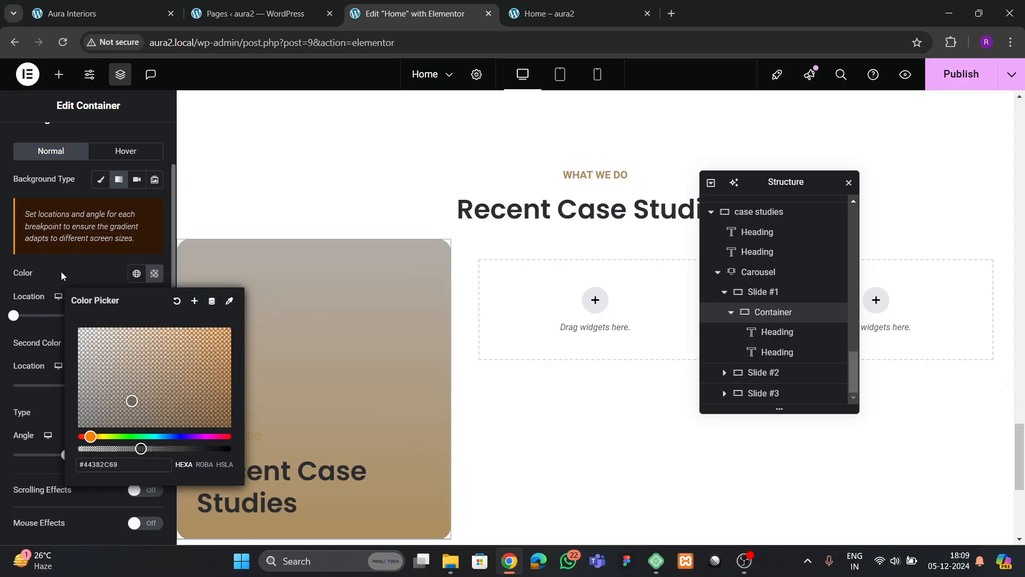
{"action": "left_click", "coordinate": [100, 179]}
- Set the Background Overlay to a gradient from theme 1 to theme 2
{"action": "scroll", "coordinate": [74, 331], "scroll_direction": "down", "scroll_amount": 4}
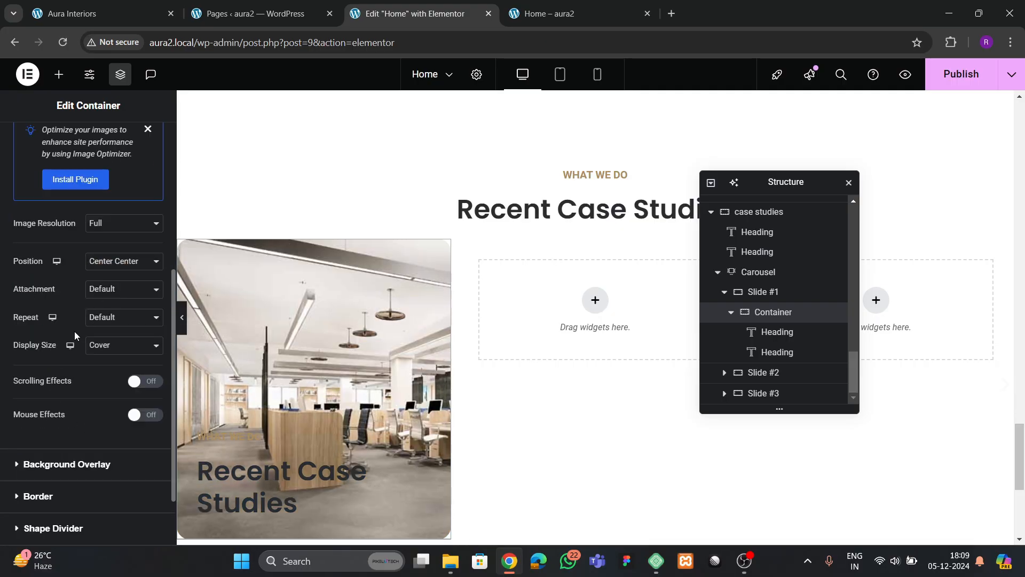
{"action": "scroll", "coordinate": [75, 335], "scroll_direction": "down", "scroll_amount": 2}
{"action": "left_click", "coordinate": [53, 384]}
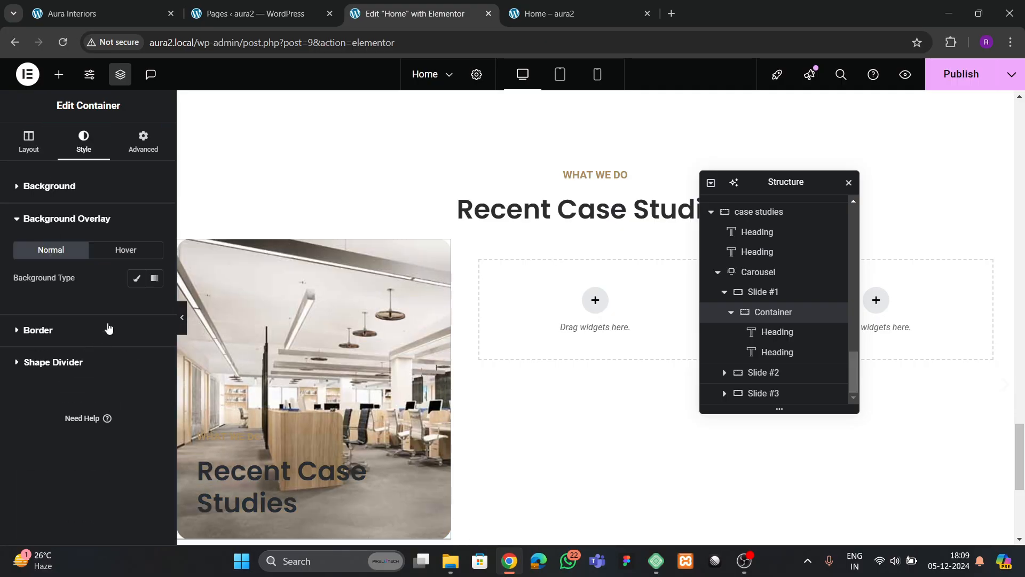
{"action": "left_click", "coordinate": [135, 279]}
{"action": "left_click", "coordinate": [154, 278]}
{"action": "scroll", "coordinate": [125, 361], "scroll_direction": "down", "scroll_amount": 3}
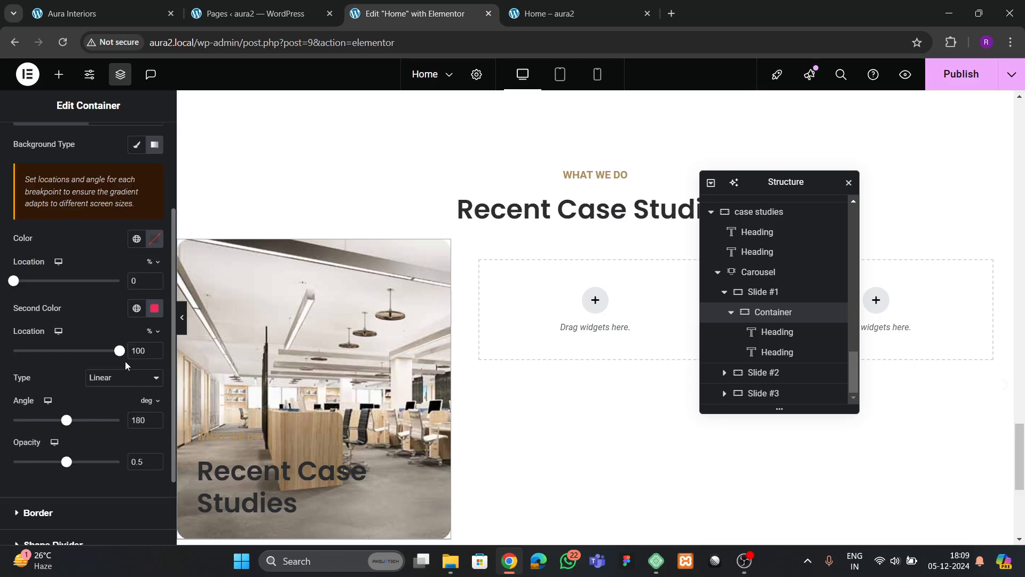
{"action": "left_click", "coordinate": [136, 238]}
{"action": "left_click", "coordinate": [58, 410]}
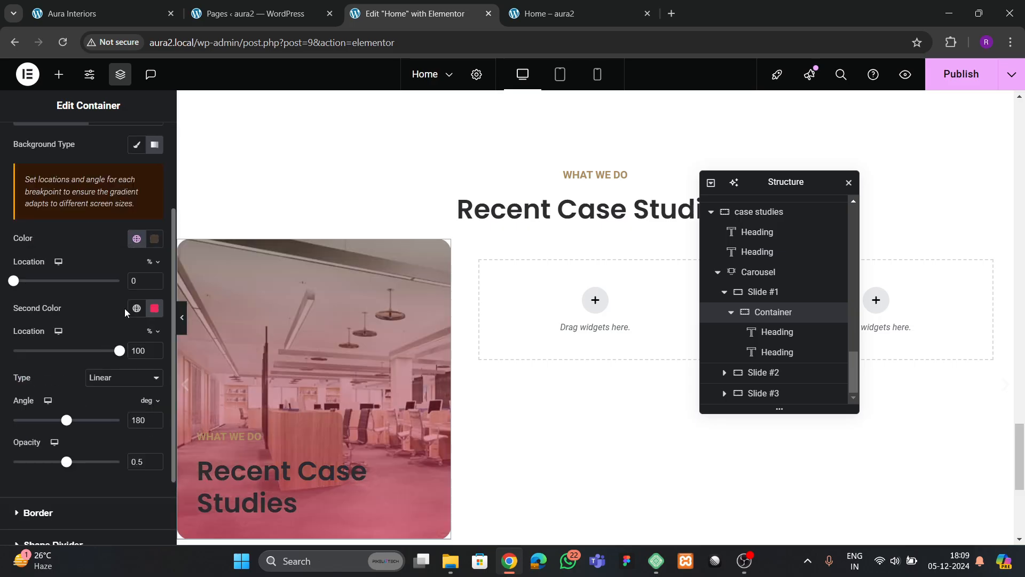
{"action": "left_click", "coordinate": [136, 308]}
{"action": "left_click", "coordinate": [67, 253]}
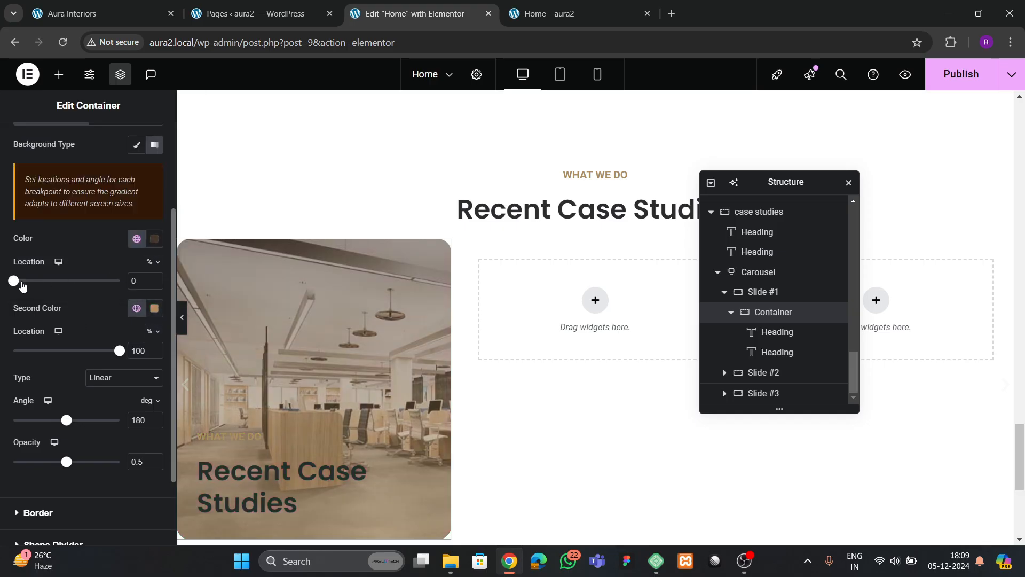
- Make the overlay's top colour fully transparent and its bottom colour theme 1
{"action": "left_click_drag", "start_coordinate": [14, 282], "coordinate": [2, 319]}
{"action": "left_click", "coordinate": [155, 238]}
{"action": "left_click_drag", "start_coordinate": [223, 416], "coordinate": [51, 426]}
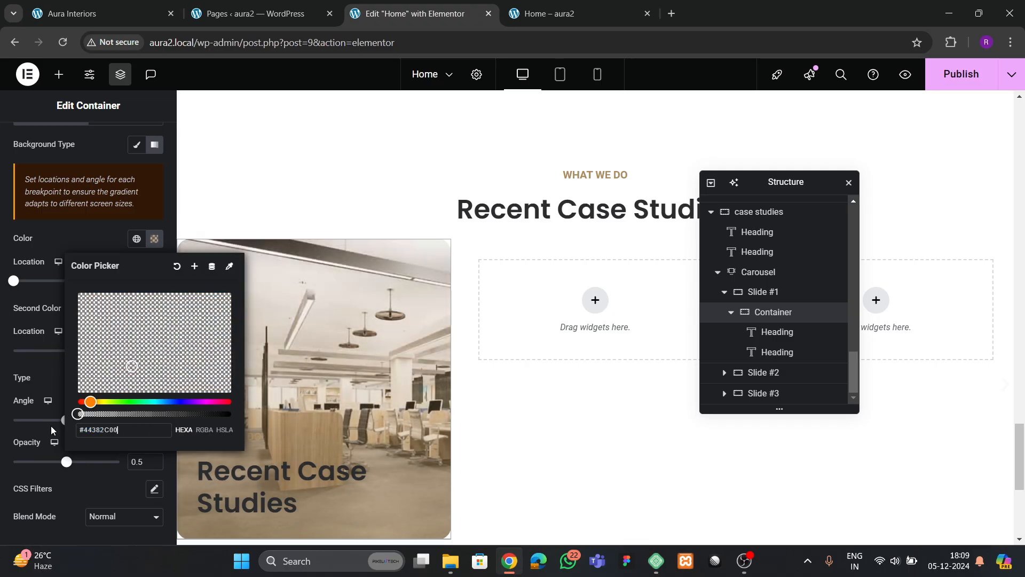
{"action": "left_click", "coordinate": [42, 305]}
{"action": "left_click", "coordinate": [137, 308]}
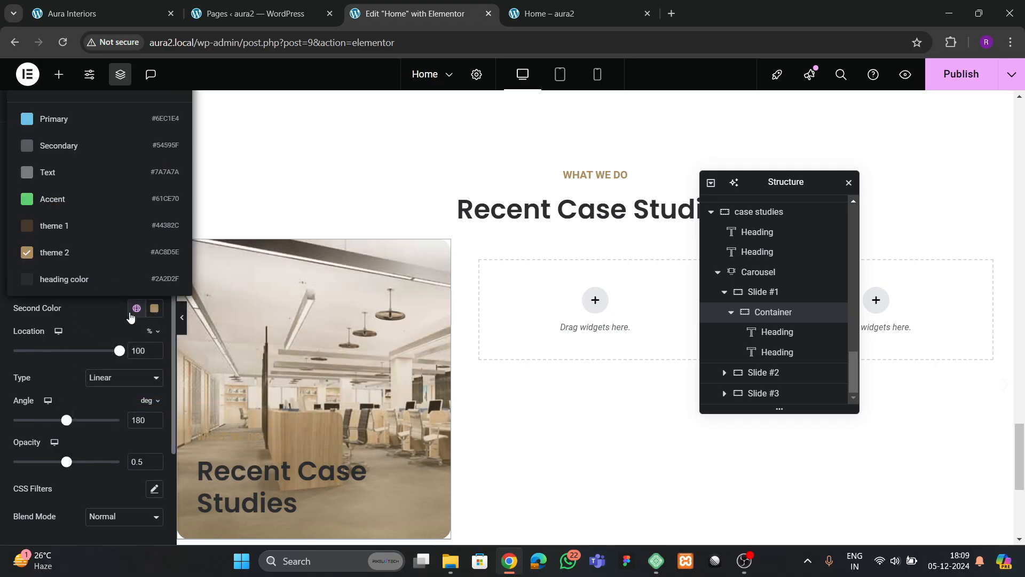
{"action": "left_click", "coordinate": [62, 230]}
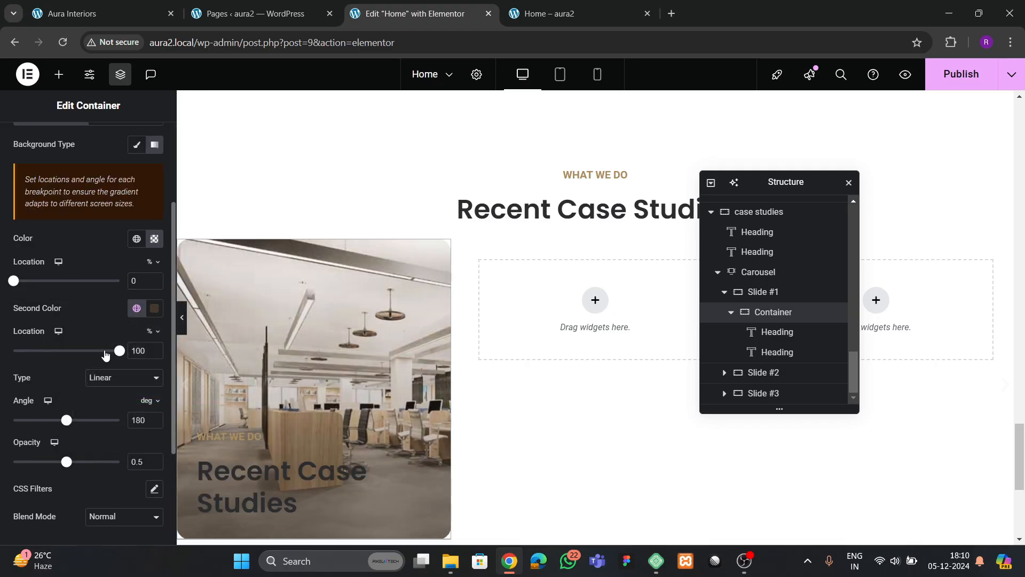
- Set the Recent Case Studies heading's text colour to white #FFFFFF
{"action": "left_click", "coordinate": [268, 475]}
{"action": "left_click", "coordinate": [85, 143]}
{"action": "left_click", "coordinate": [154, 247]}
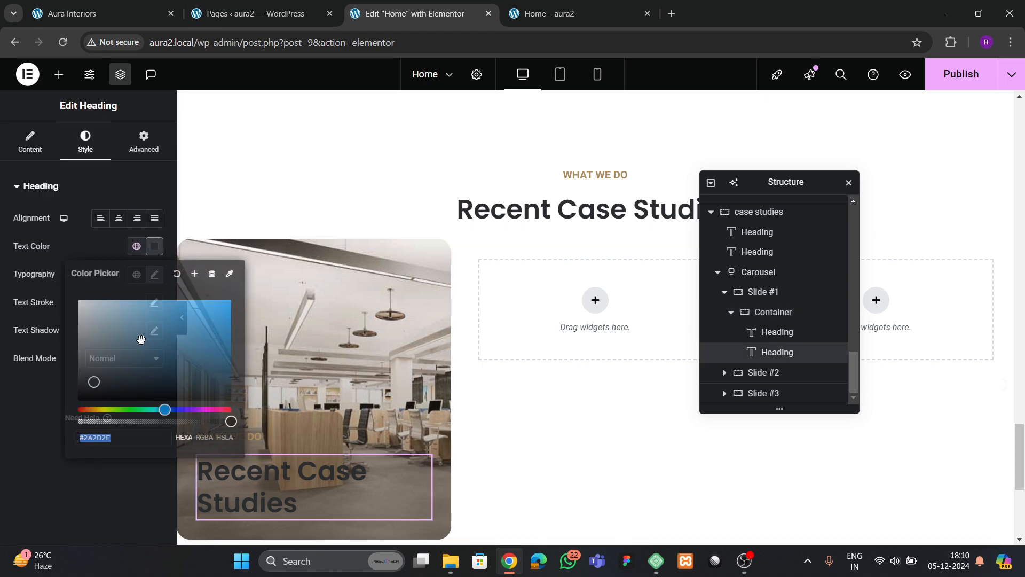
{"action": "type", "text": "#FFFFFF"}
{"action": "left_click", "coordinate": [16, 359]}
- Replace the heading's title text with 'Lighting'
{"action": "left_click", "coordinate": [131, 4]}
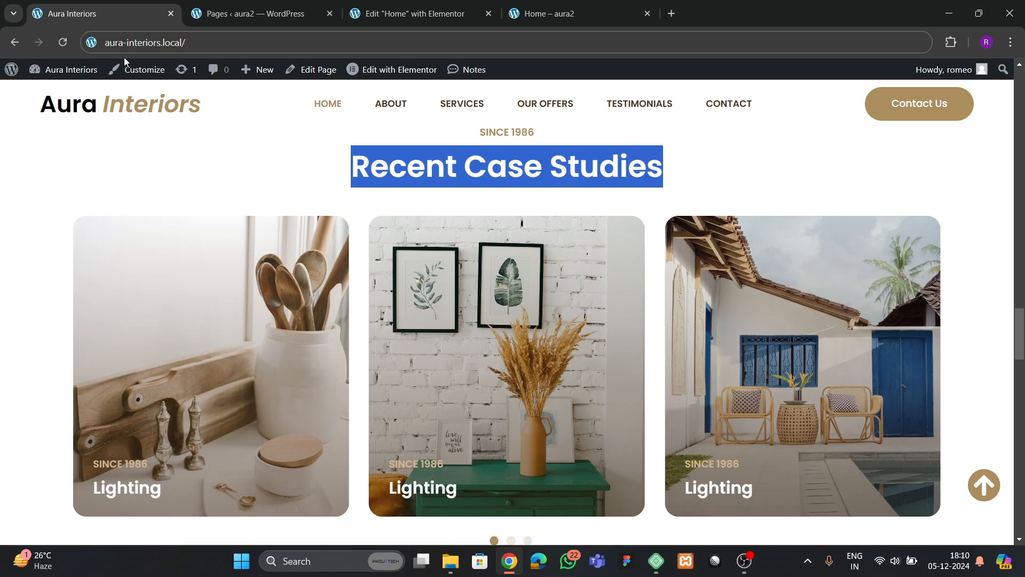
{"action": "left_click", "coordinate": [383, 16]}
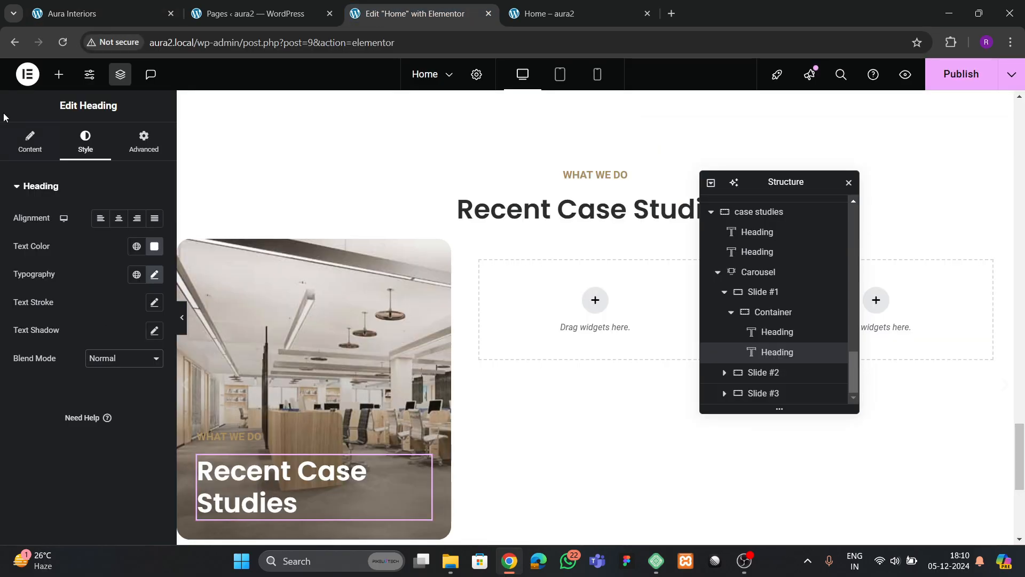
{"action": "left_click", "coordinate": [30, 143]}
{"action": "left_click_drag", "start_coordinate": [101, 234], "coordinate": [1, 231]}
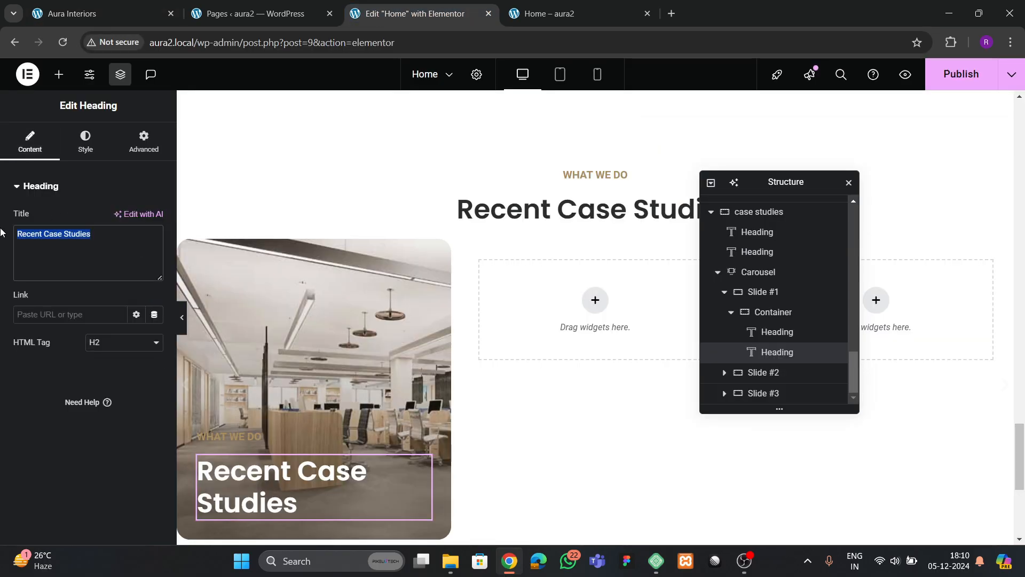
{"action": "type", "text": "Lighting"}
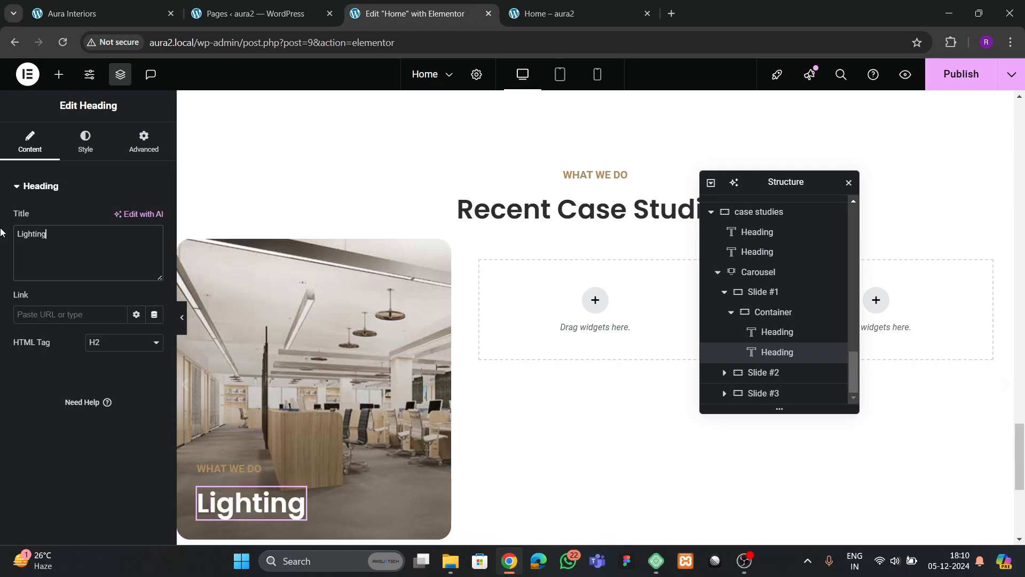
- Reduce the Lighting heading's typography size from 40 to 25 px
{"action": "left_click", "coordinate": [122, 6]}
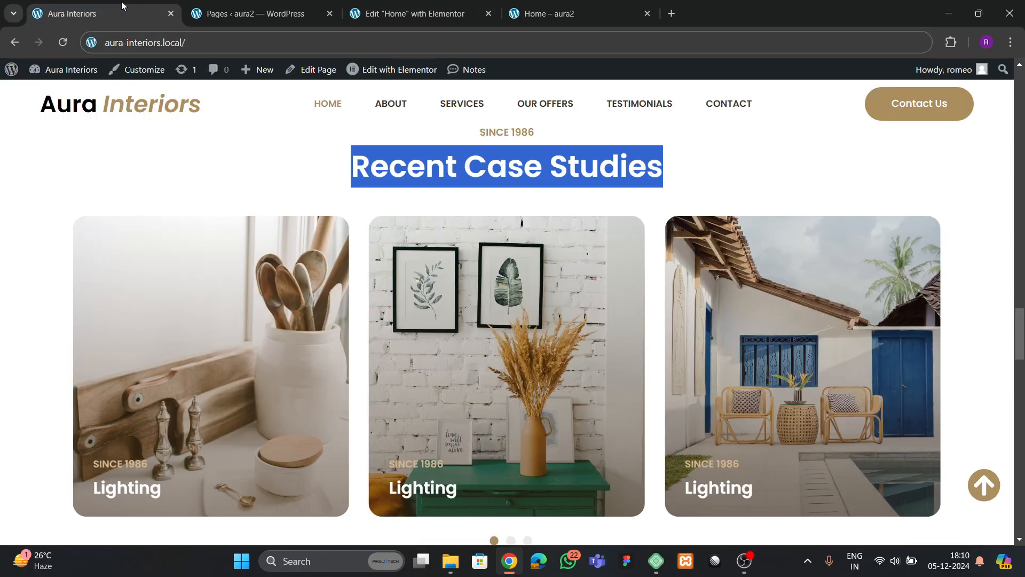
{"action": "left_click", "coordinate": [258, 14]}
{"action": "left_click", "coordinate": [393, 19]}
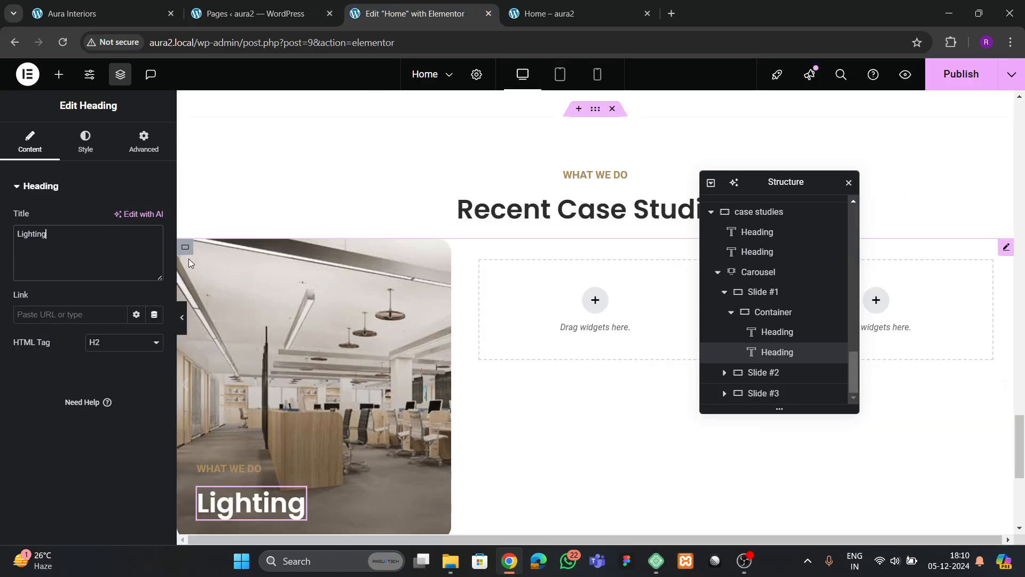
{"action": "left_click", "coordinate": [86, 144]}
{"action": "left_click", "coordinate": [154, 275]}
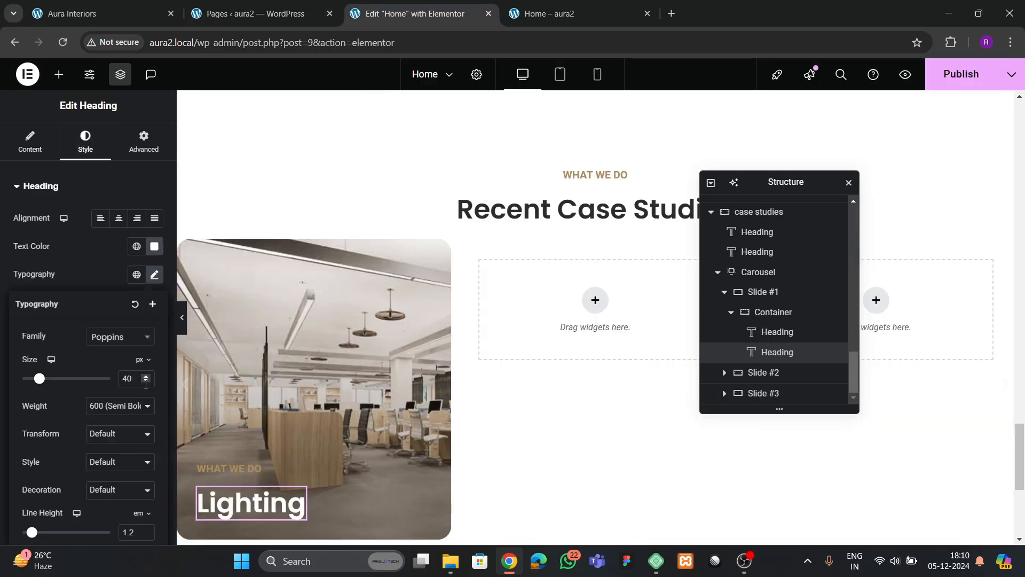
{"action": "left_click", "coordinate": [146, 382]}
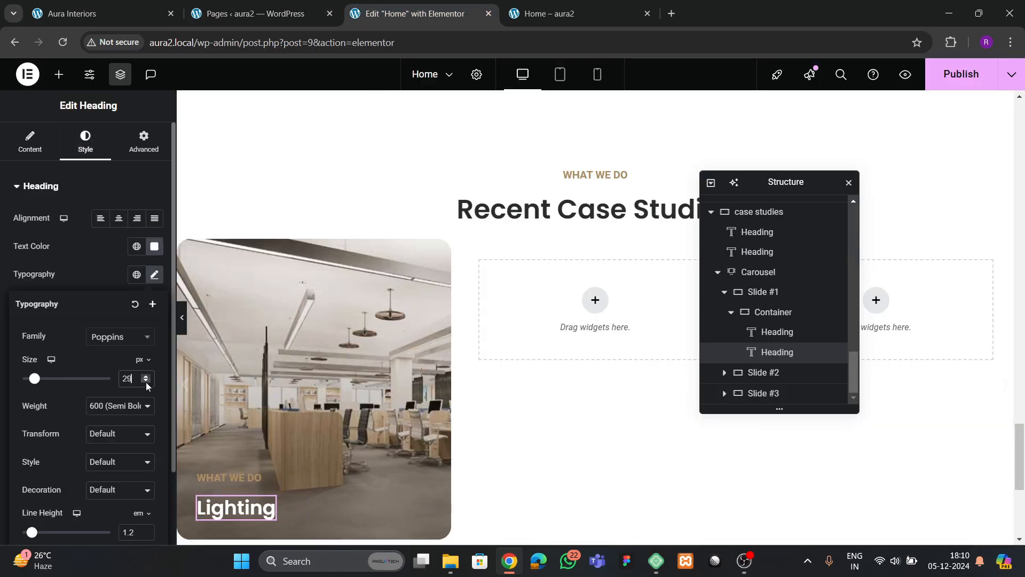
{"action": "left_click", "coordinate": [146, 382]}
{"action": "left_click", "coordinate": [146, 382]}
{"action": "left_click", "coordinate": [146, 382]}
{"action": "left_click", "coordinate": [145, 382]}
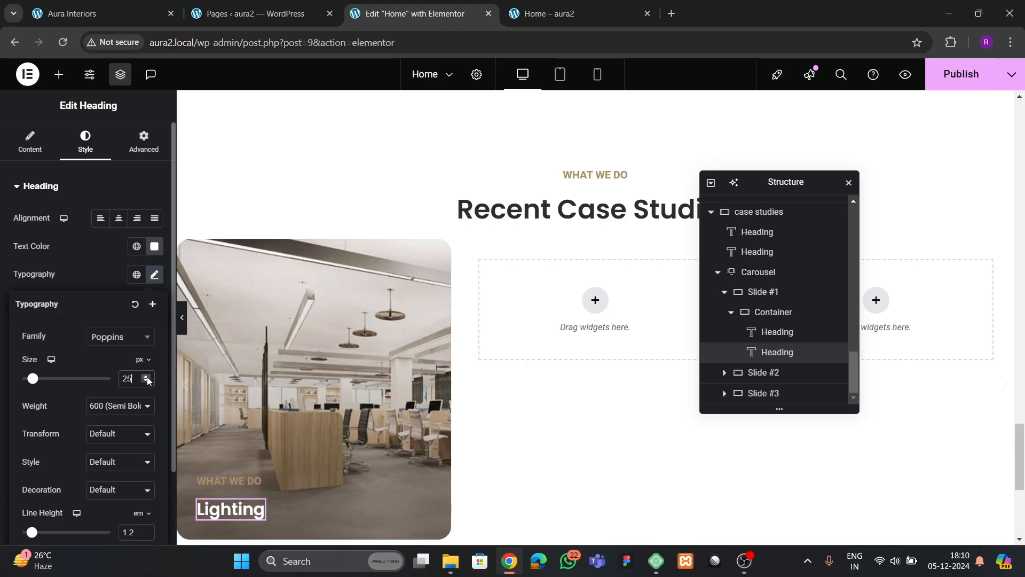
- Change the WHAT WE DO label's text colour to a lighter beige
{"action": "left_click", "coordinate": [228, 480]}
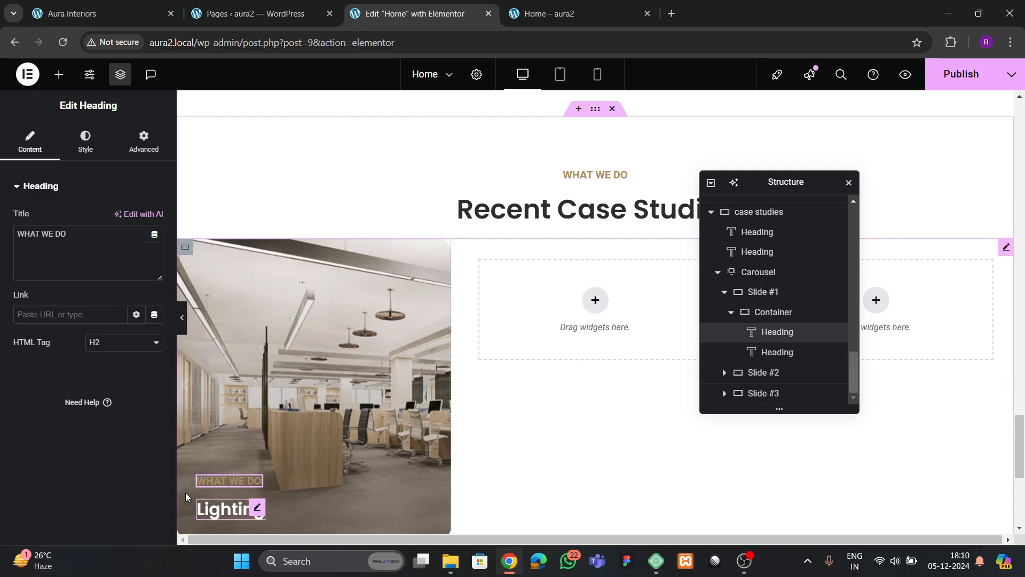
{"action": "left_click", "coordinate": [85, 142]}
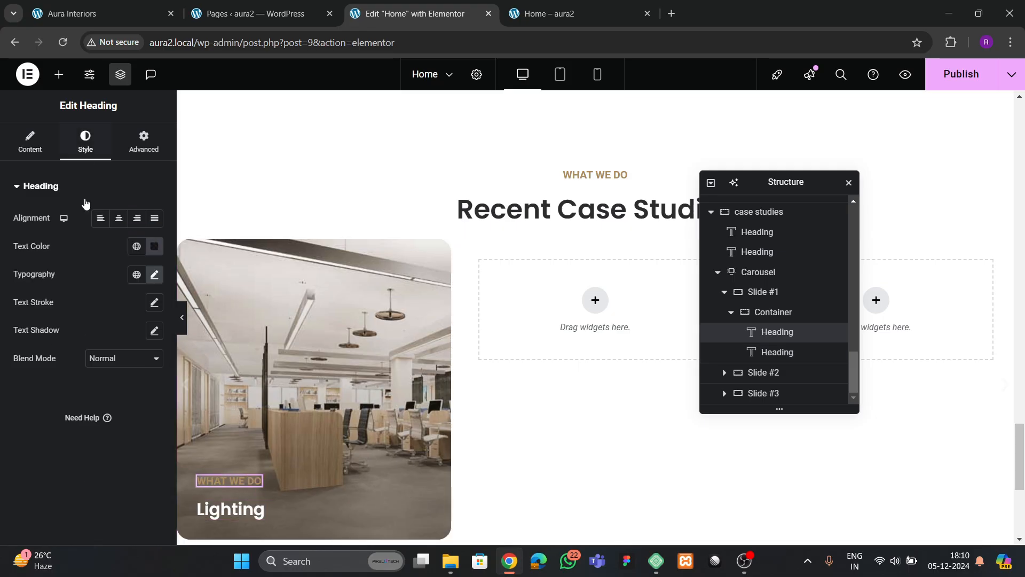
{"action": "left_click", "coordinate": [153, 250]}
{"action": "left_click", "coordinate": [97, 326]}
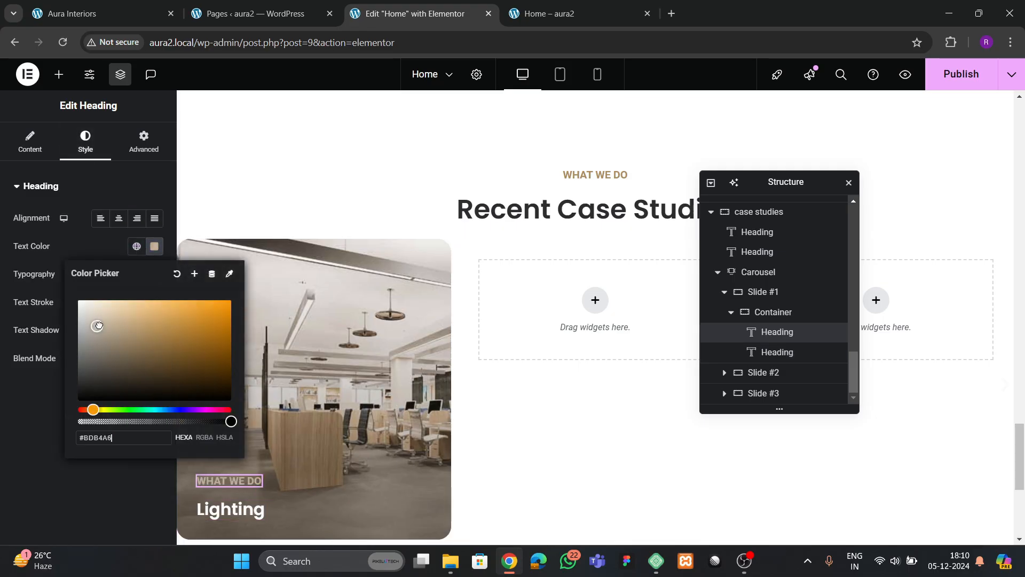
{"action": "left_click_drag", "start_coordinate": [96, 316], "coordinate": [128, 319]}
{"action": "left_click", "coordinate": [3, 409]}
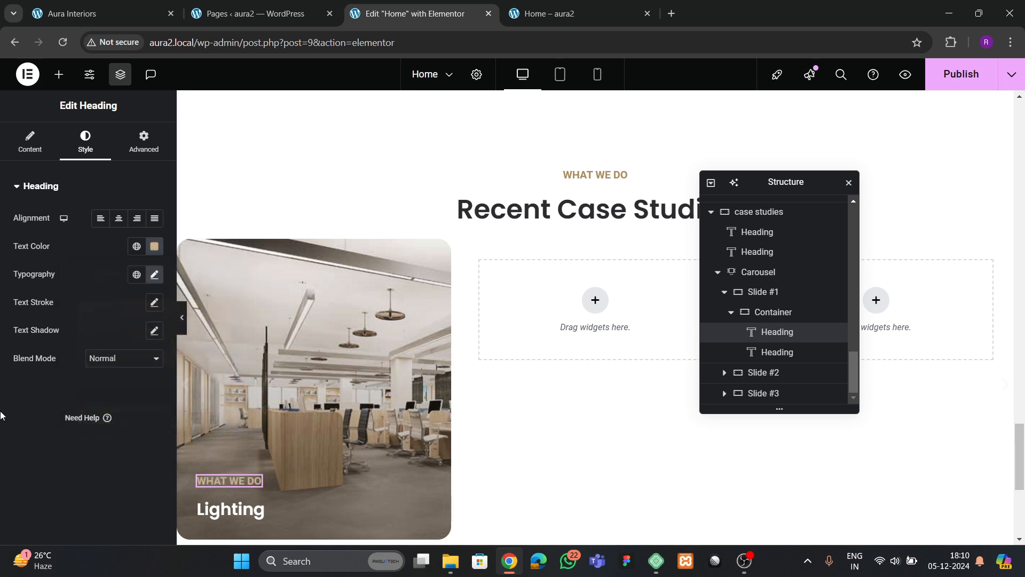
- Set the slide container's gap between items to 15 px
{"action": "left_click", "coordinate": [771, 312]}
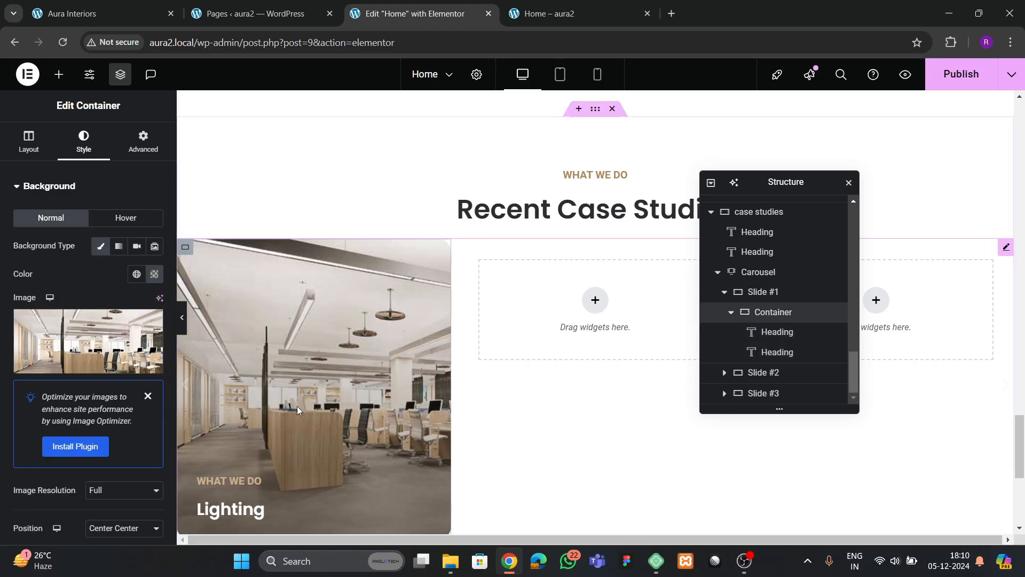
{"action": "left_click", "coordinate": [28, 143]}
{"action": "scroll", "coordinate": [107, 316], "scroll_direction": "down", "scroll_amount": 3}
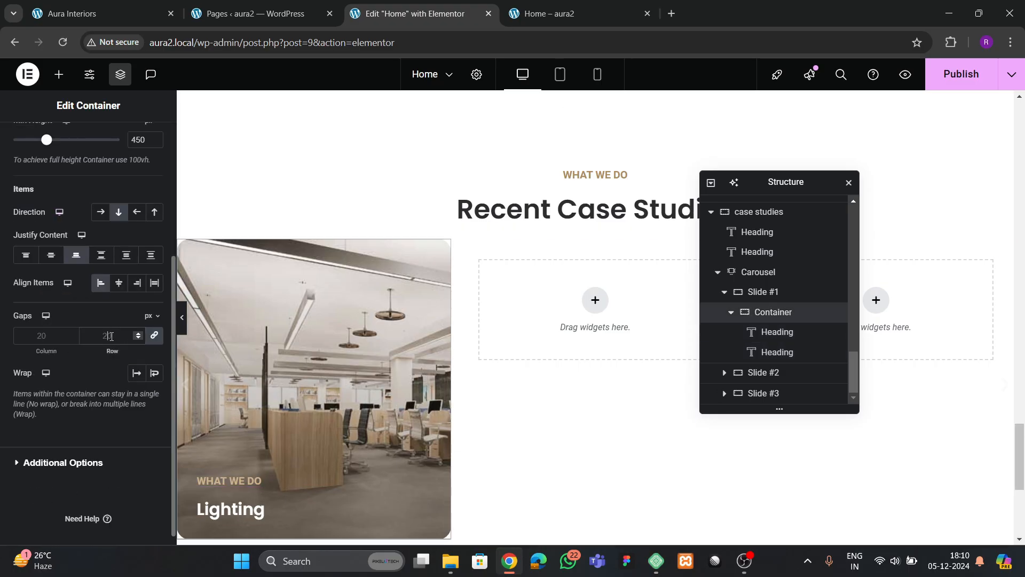
{"action": "left_click", "coordinate": [111, 336]}
{"action": "type", "text": "15"}
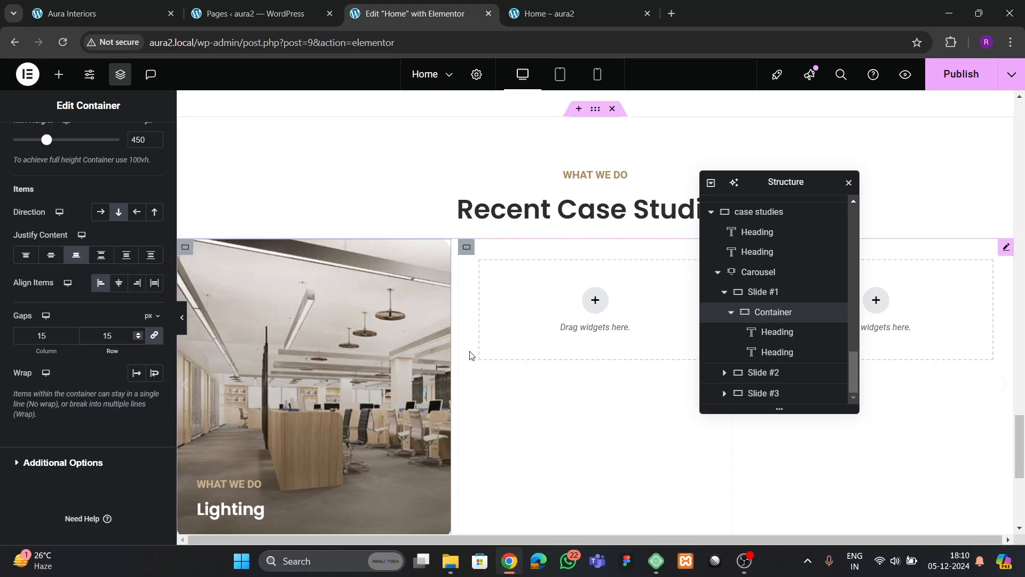
- Set the Lighting heading's font size to 26 px
{"action": "left_click", "coordinate": [230, 508]}
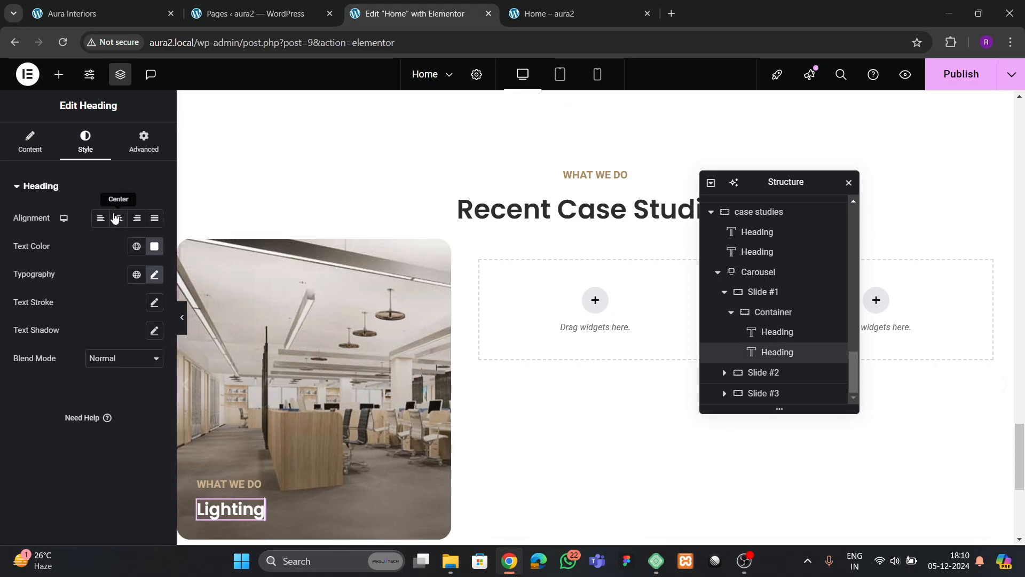
{"action": "left_click", "coordinate": [153, 274]}
{"action": "type", "text": "28"}
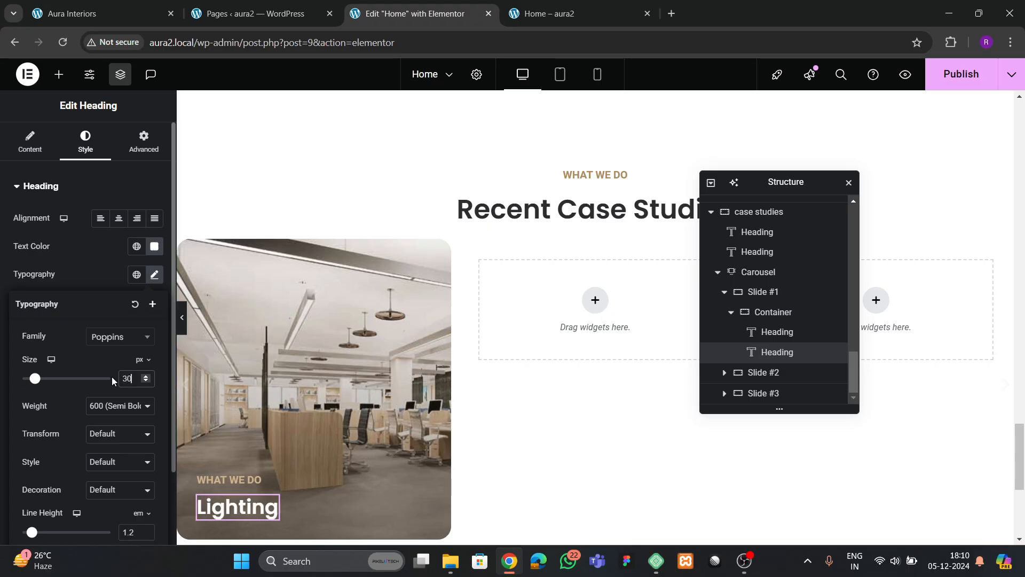
{"action": "key", "text": "BackSpace"}
{"action": "key", "text": "BackSpace"}
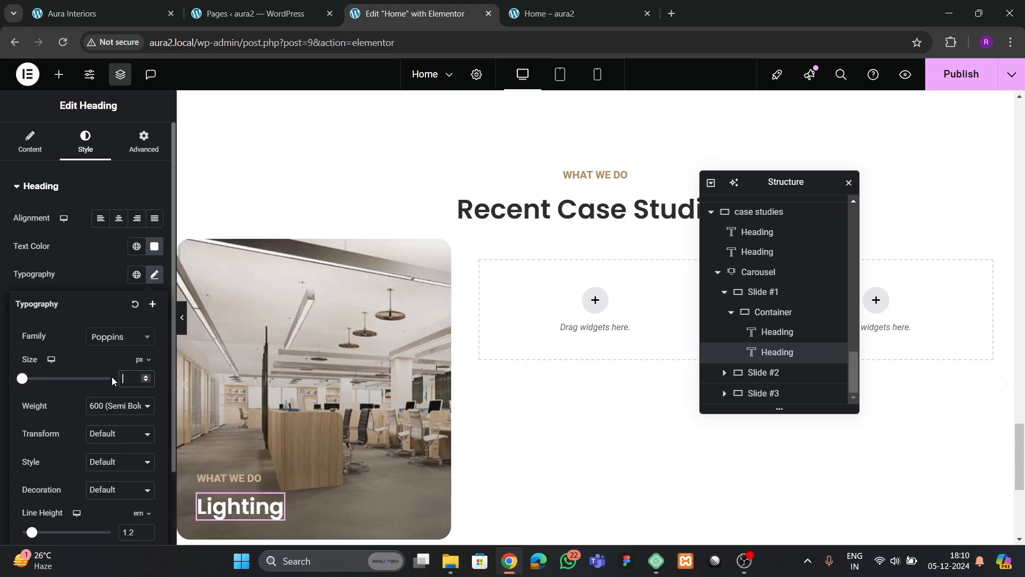
{"action": "type", "text": "26"}
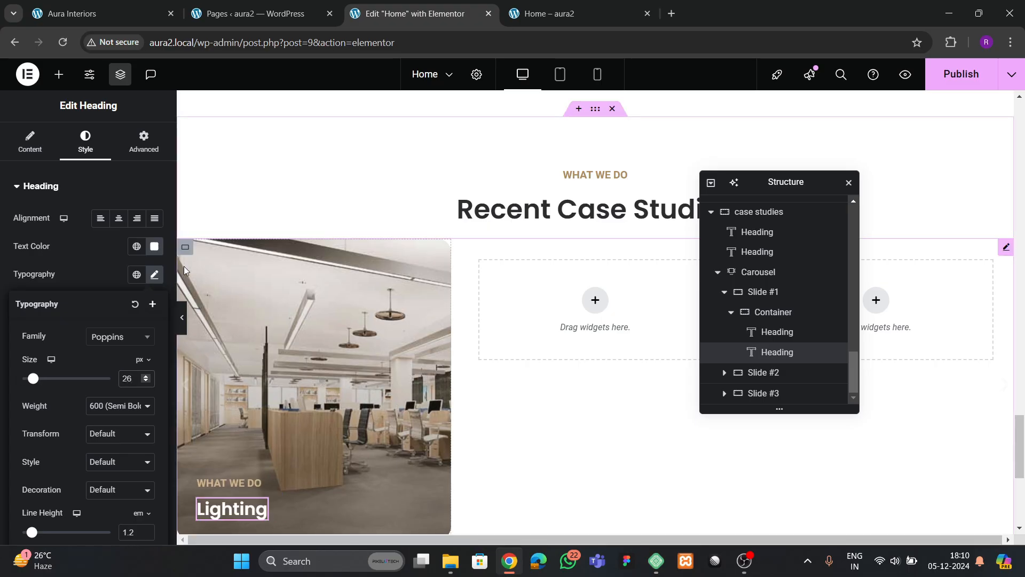
{"action": "scroll", "coordinate": [315, 292], "scroll_direction": "down", "scroll_amount": 2}
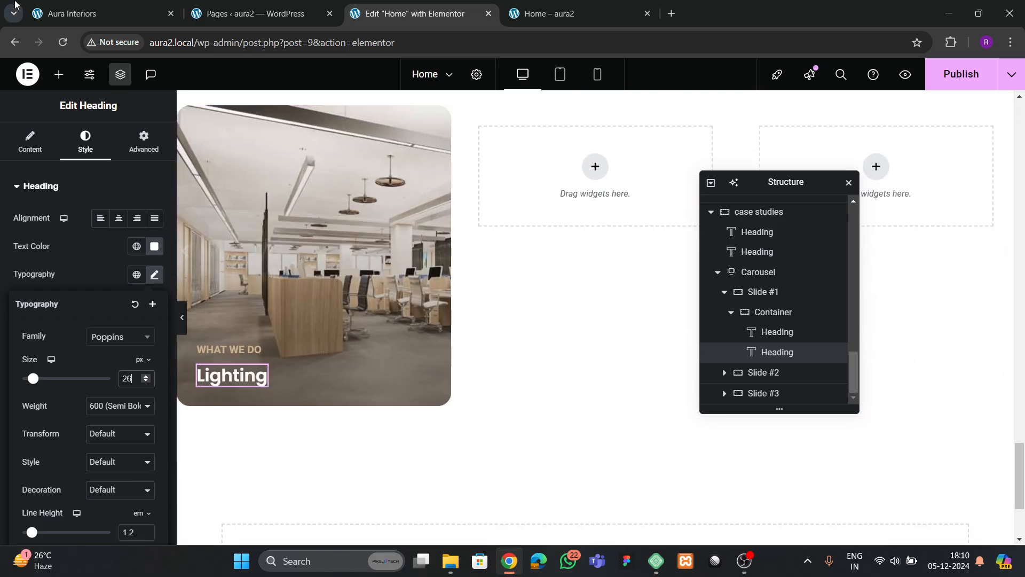
- Give the slide container 40 px padding on all sides, checking it against the live site
{"action": "left_click", "coordinate": [102, 14]}
{"action": "left_click", "coordinate": [409, 13]}
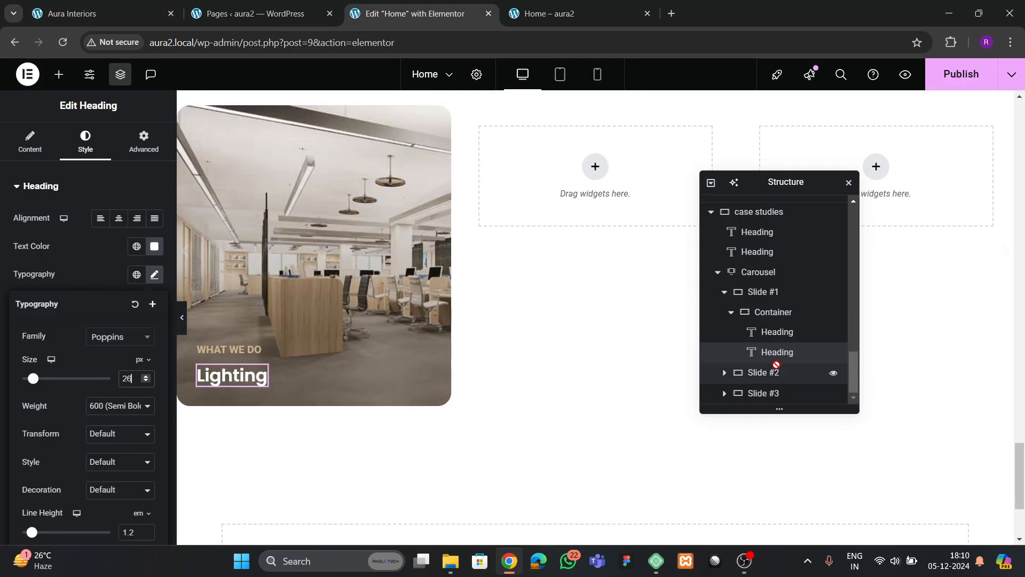
{"action": "left_click", "coordinate": [772, 314]}
{"action": "left_click", "coordinate": [144, 142]}
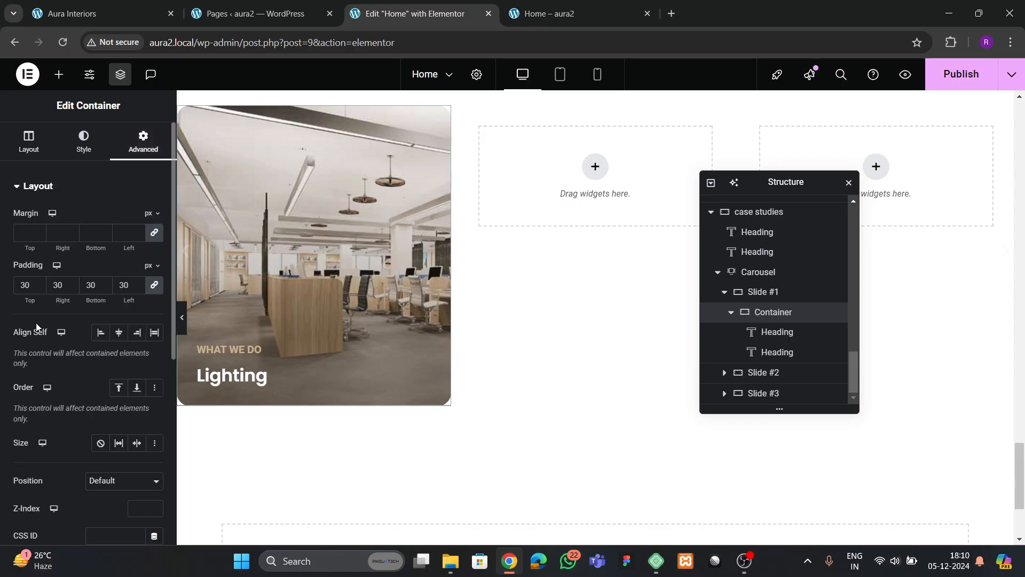
{"action": "double_click", "coordinate": [24, 285]}
{"action": "type", "text": "0"}
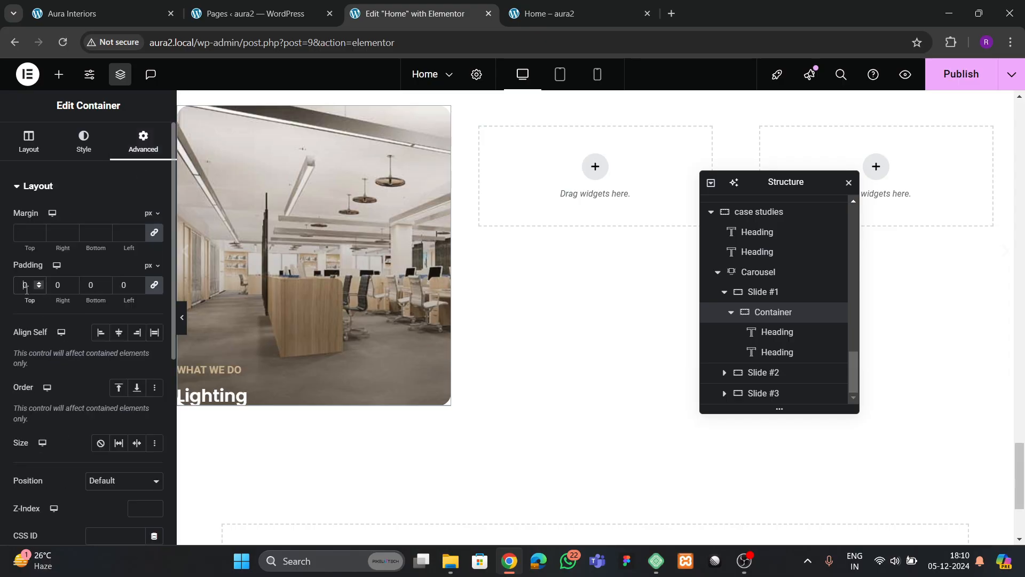
{"action": "type", "text": "40"}
{"action": "scroll", "coordinate": [293, 303], "scroll_direction": "up", "scroll_amount": 3}
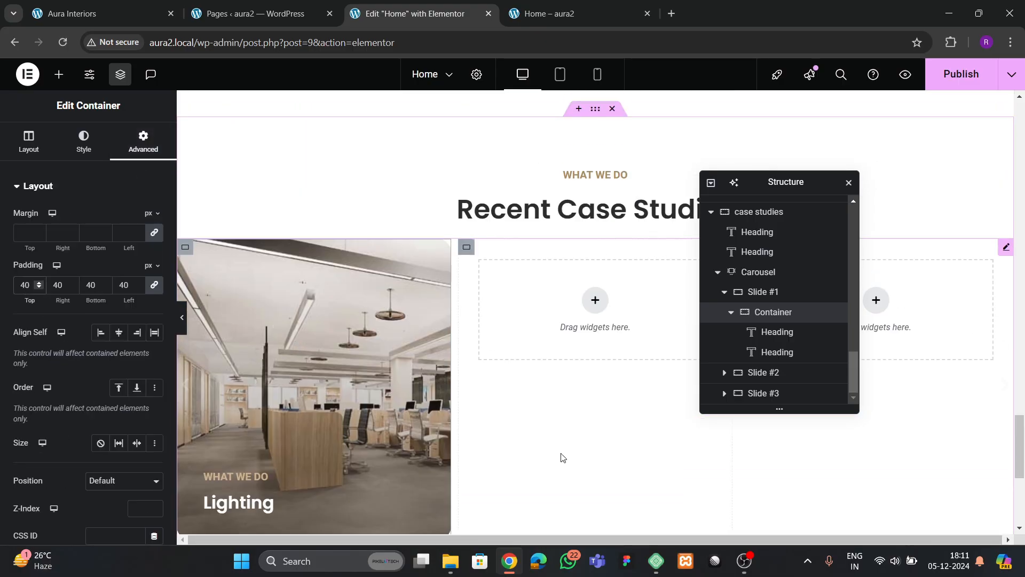
{"action": "left_click", "coordinate": [107, 13]}
{"action": "left_click", "coordinate": [396, 5]}
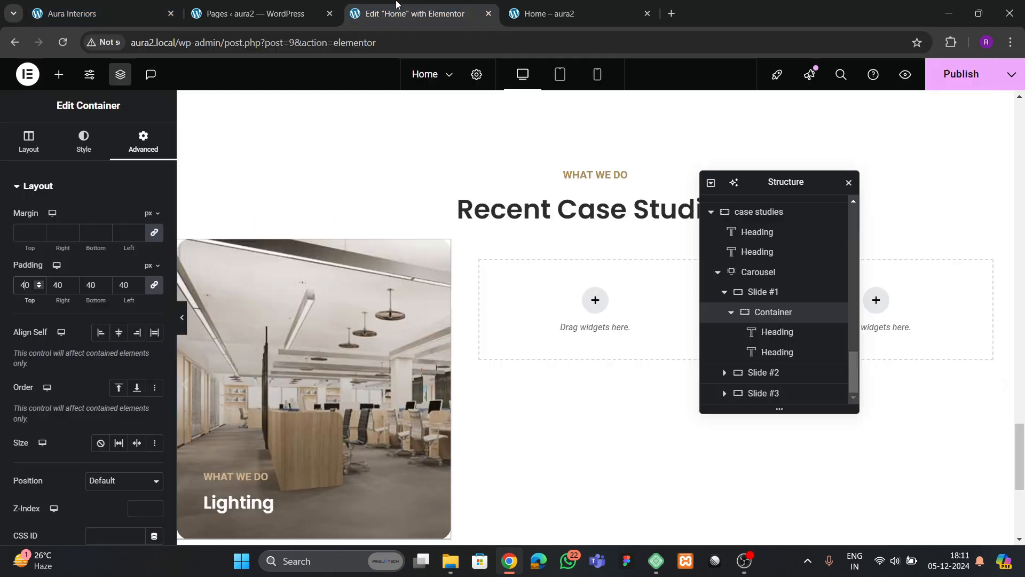
{"action": "scroll", "coordinate": [755, 310], "scroll_direction": "up", "scroll_amount": 1}
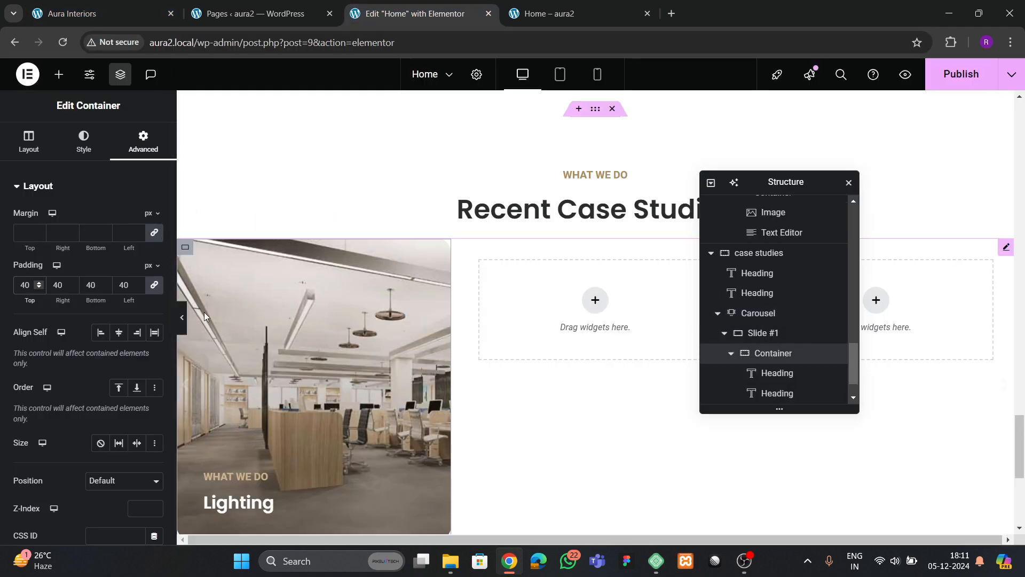
- Try a hover background gradient for the container using two global theme colours
{"action": "left_click", "coordinate": [84, 142]}
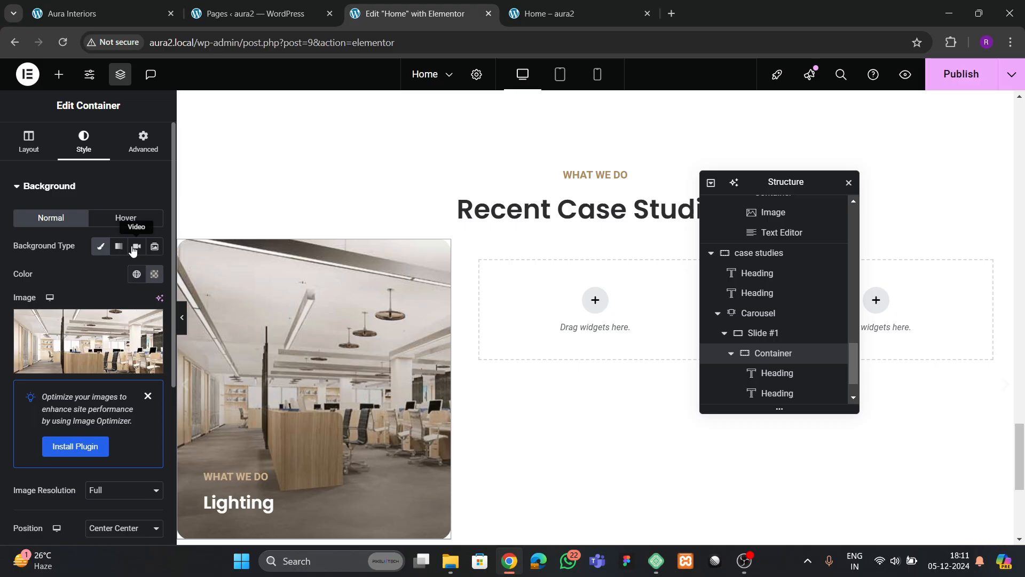
{"action": "left_click", "coordinate": [126, 218]}
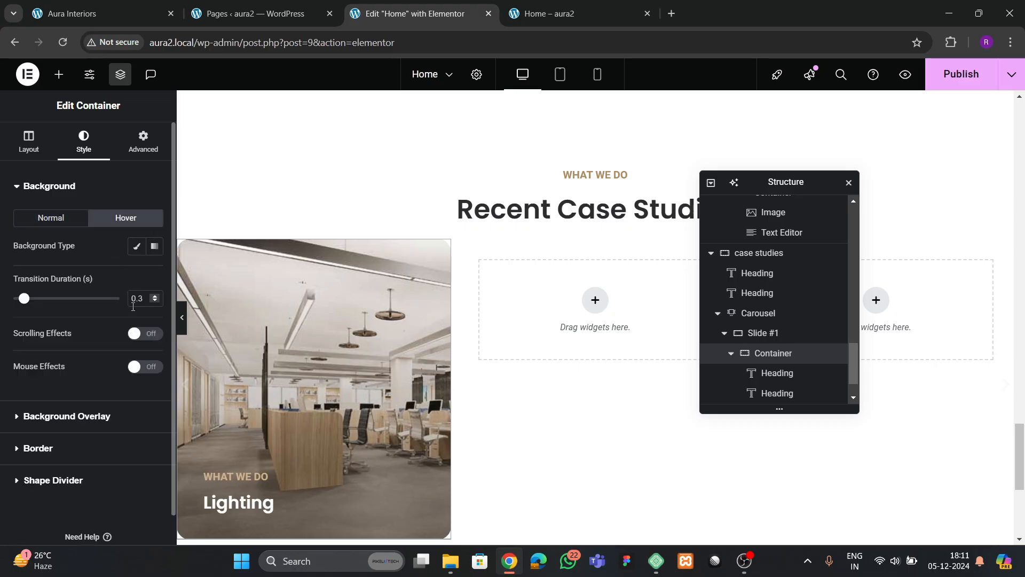
{"action": "left_click", "coordinate": [154, 247]}
{"action": "left_click", "coordinate": [136, 340]}
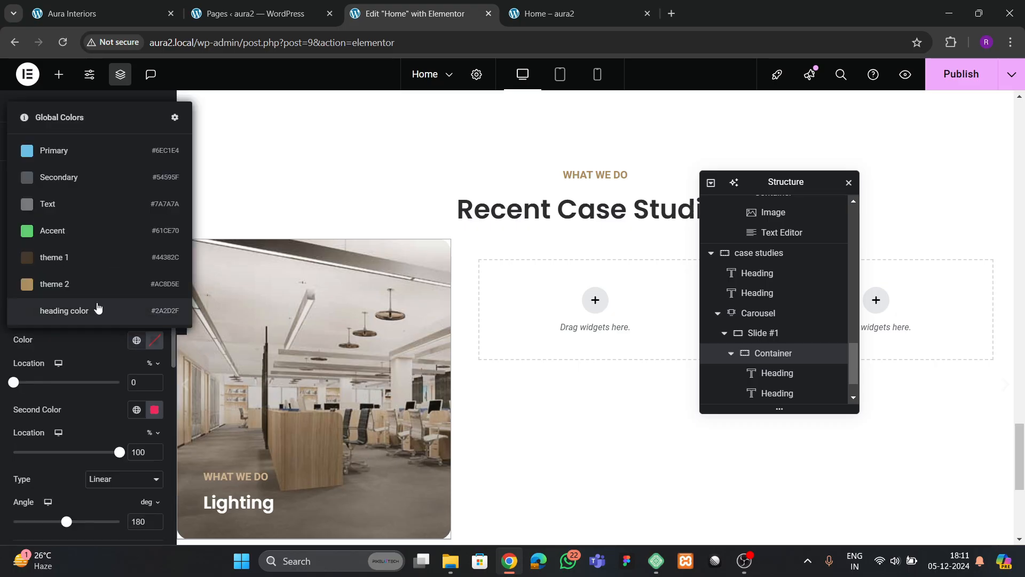
{"action": "left_click", "coordinate": [87, 325]}
{"action": "left_click", "coordinate": [137, 409]}
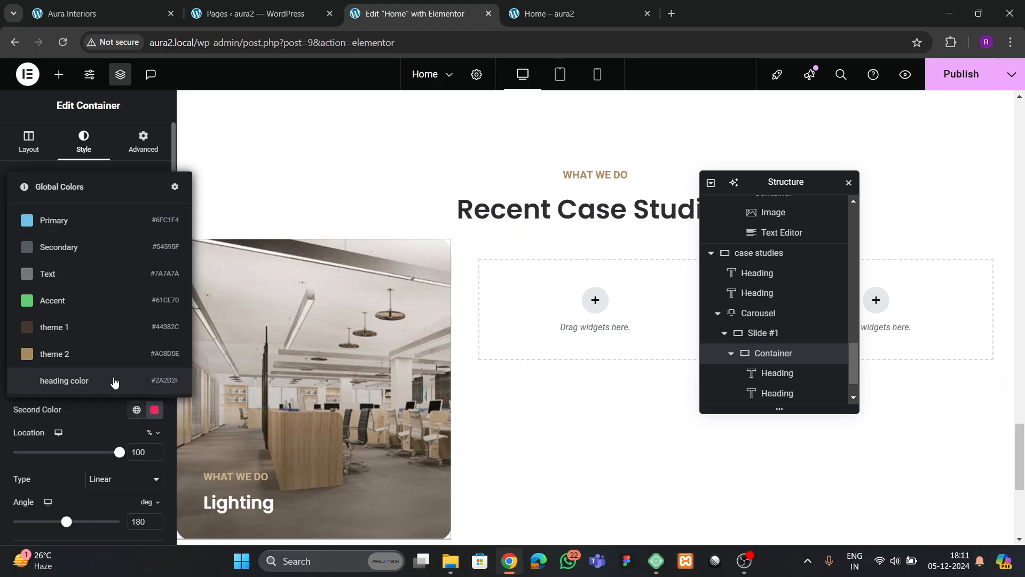
{"action": "left_click", "coordinate": [83, 338]}
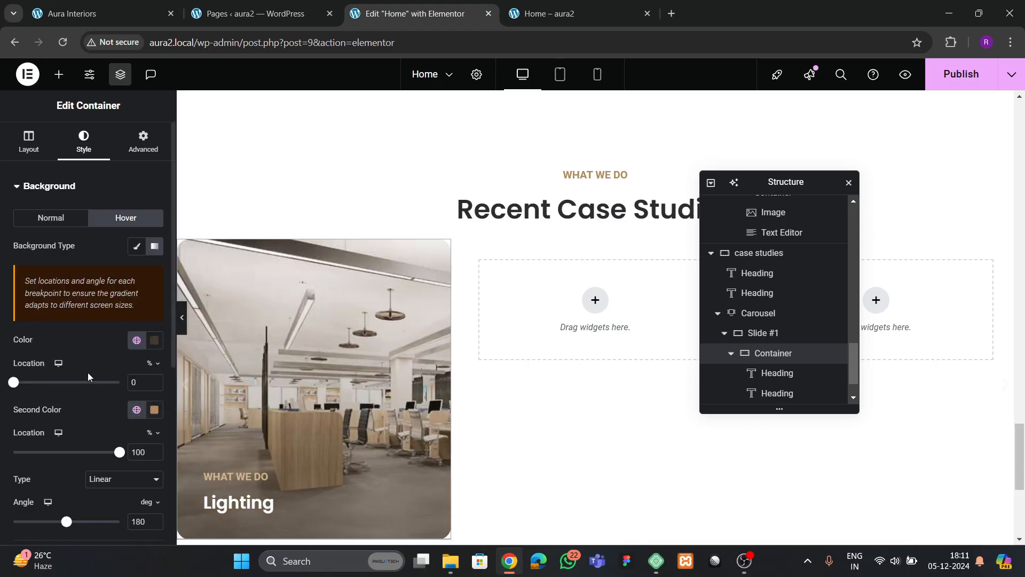
- Revert the hover background to a solid theme 1 colour and expand Background Overlay
{"action": "left_click", "coordinate": [137, 247]}
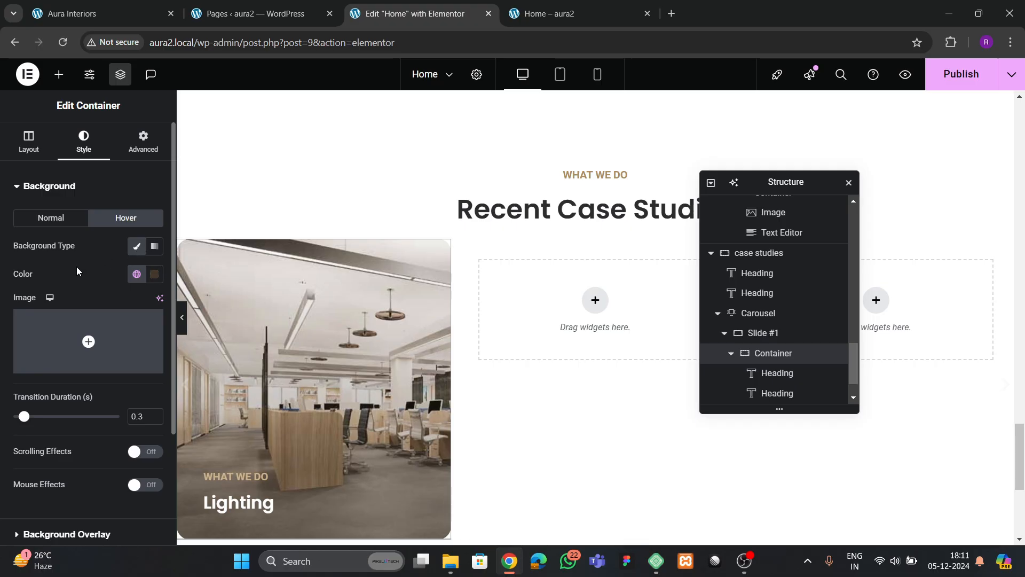
{"action": "left_click", "coordinate": [36, 222]}
{"action": "left_click", "coordinate": [126, 219]}
{"action": "left_click", "coordinate": [154, 275]}
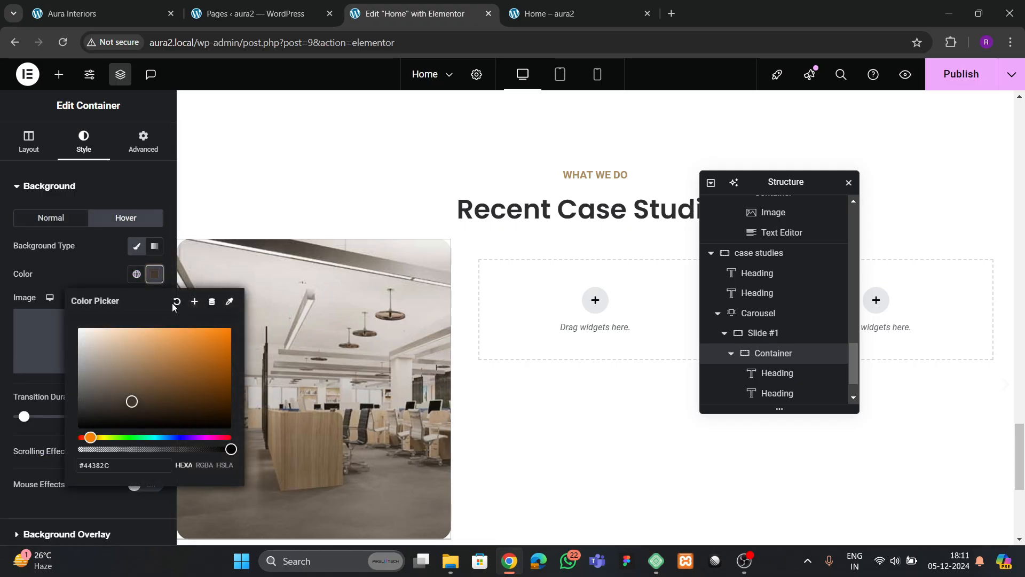
{"action": "left_click", "coordinate": [92, 271]}
{"action": "scroll", "coordinate": [111, 359], "scroll_direction": "down", "scroll_amount": 2}
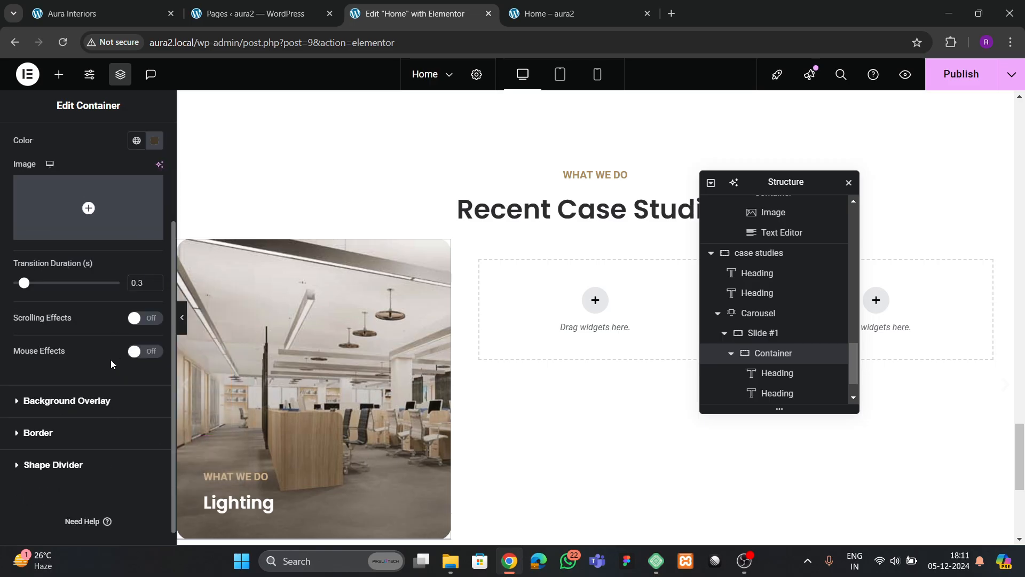
{"action": "left_click", "coordinate": [69, 404]}
- Make the hover overlay a gradient whose first colour is a dark global colour
{"action": "left_click", "coordinate": [125, 249]}
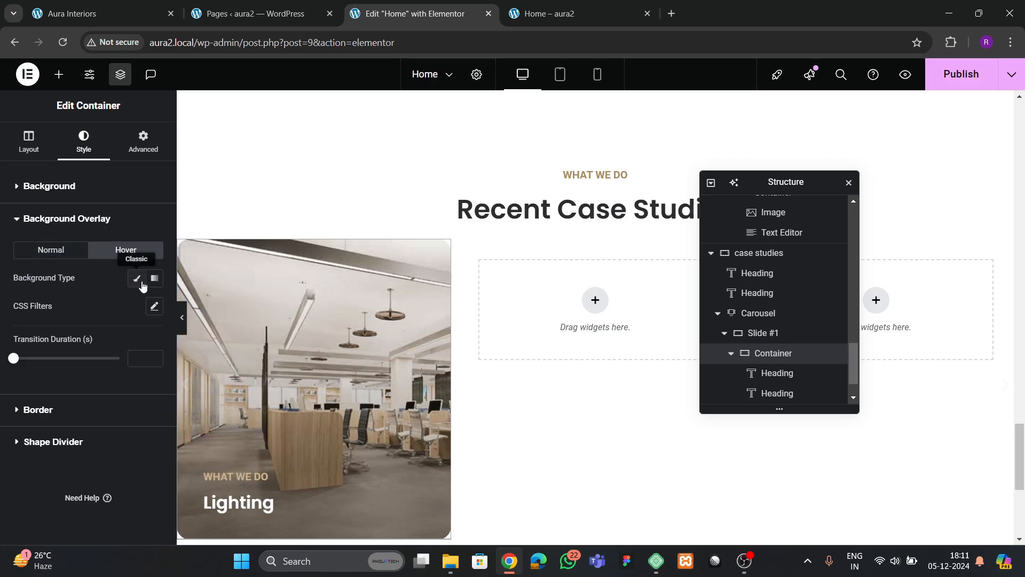
{"action": "left_click", "coordinate": [154, 278]}
{"action": "scroll", "coordinate": [137, 386], "scroll_direction": "down", "scroll_amount": 1}
{"action": "left_click", "coordinate": [137, 305]}
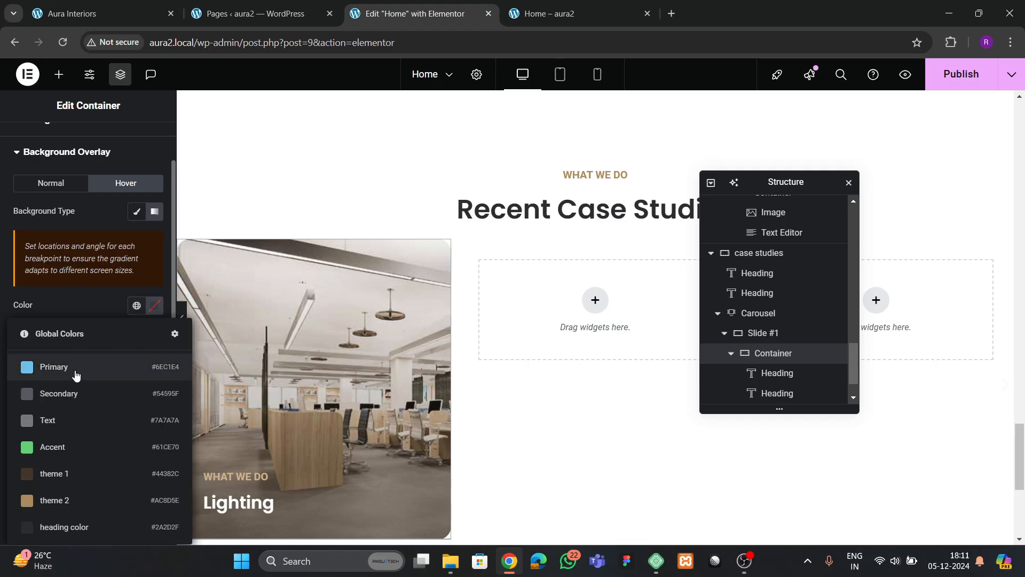
{"action": "left_click", "coordinate": [66, 471]}
{"action": "left_click", "coordinate": [136, 305]}
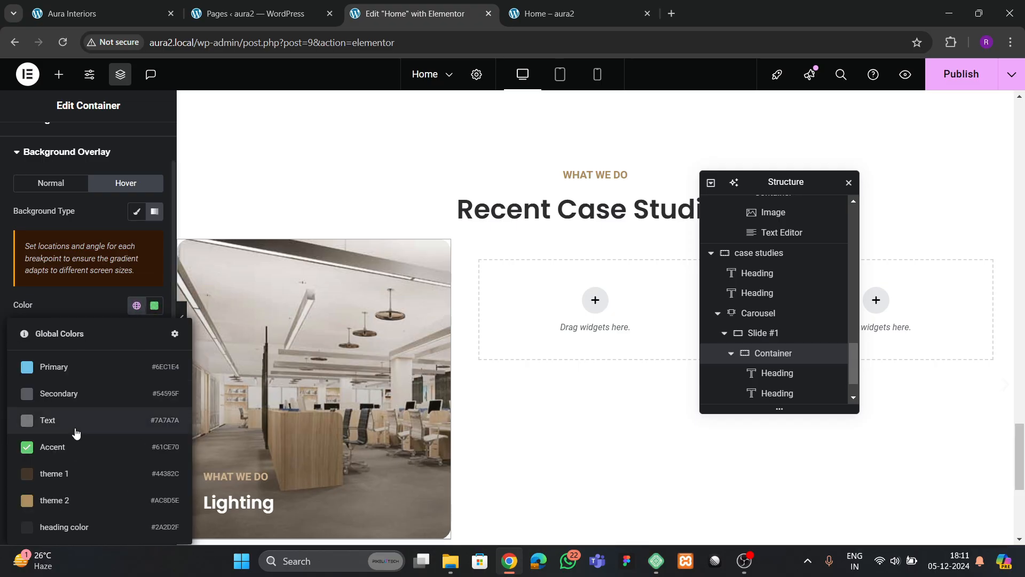
{"action": "left_click", "coordinate": [66, 464]}
{"action": "left_click", "coordinate": [137, 305]}
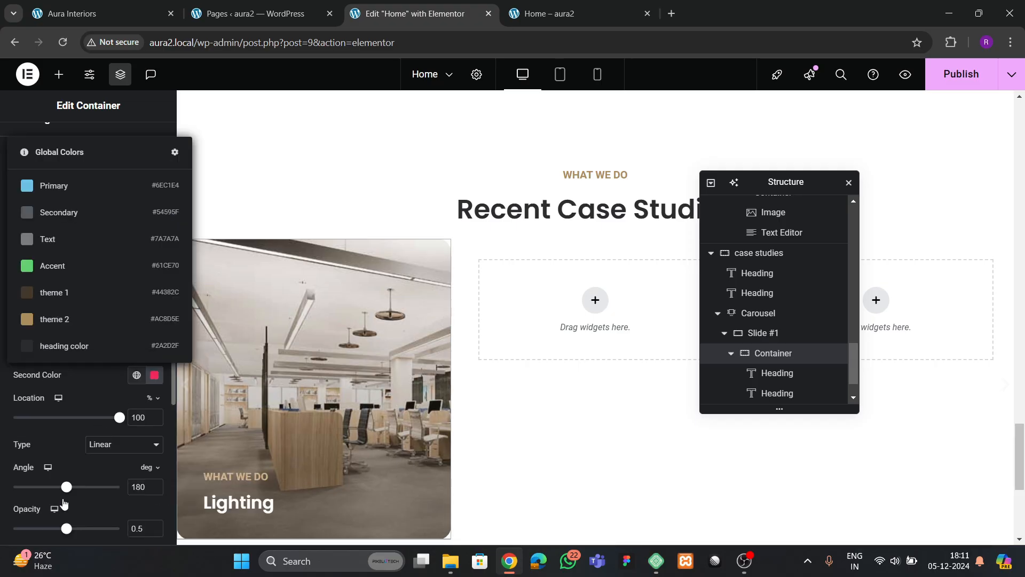
{"action": "left_click", "coordinate": [79, 345]}
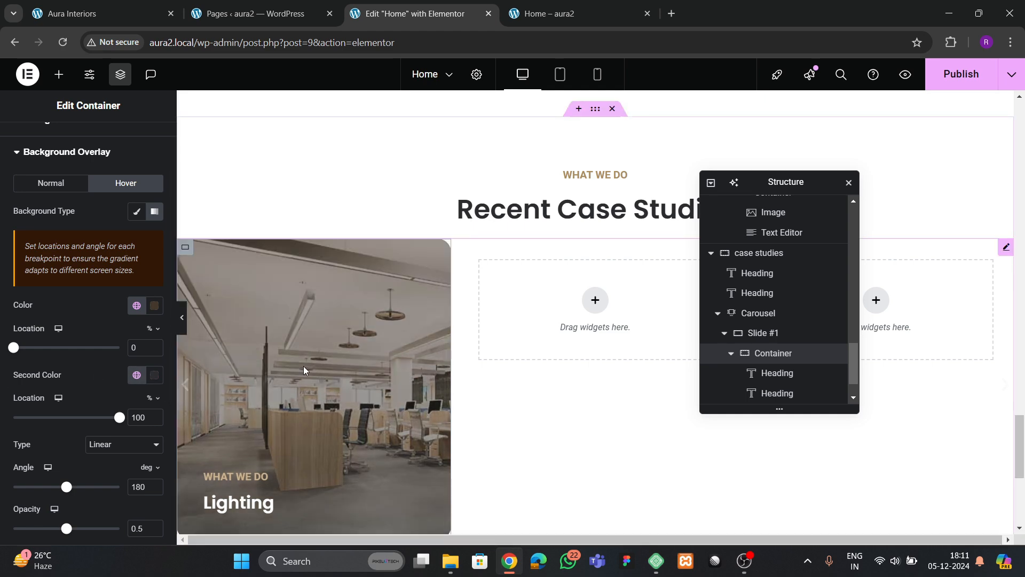
- Set the overlay's second colour to beige and raise its opacity to 0.61
{"action": "scroll", "coordinate": [53, 365], "scroll_direction": "down", "scroll_amount": 2}
{"action": "left_click", "coordinate": [137, 241]}
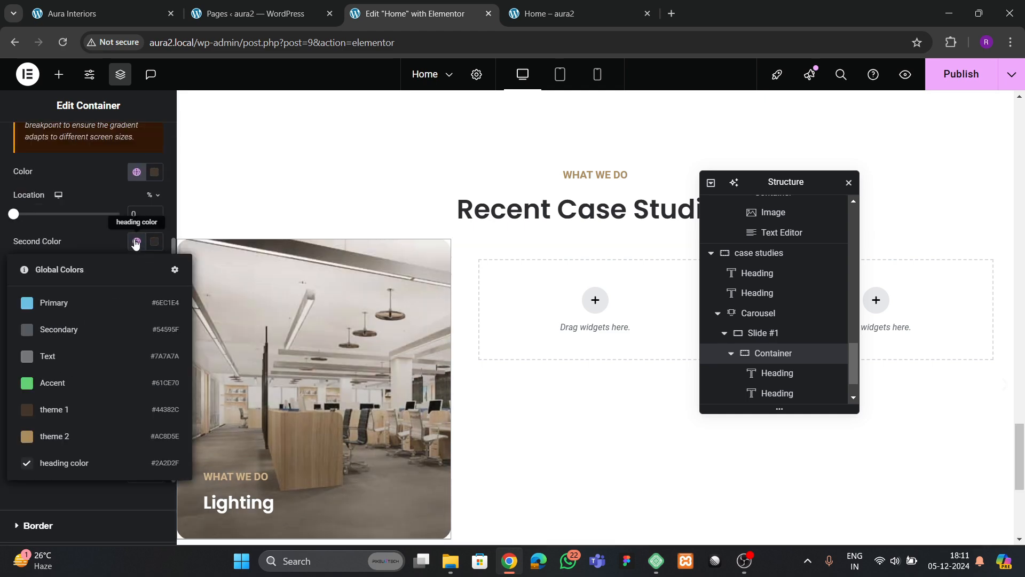
{"action": "left_click", "coordinate": [50, 434]}
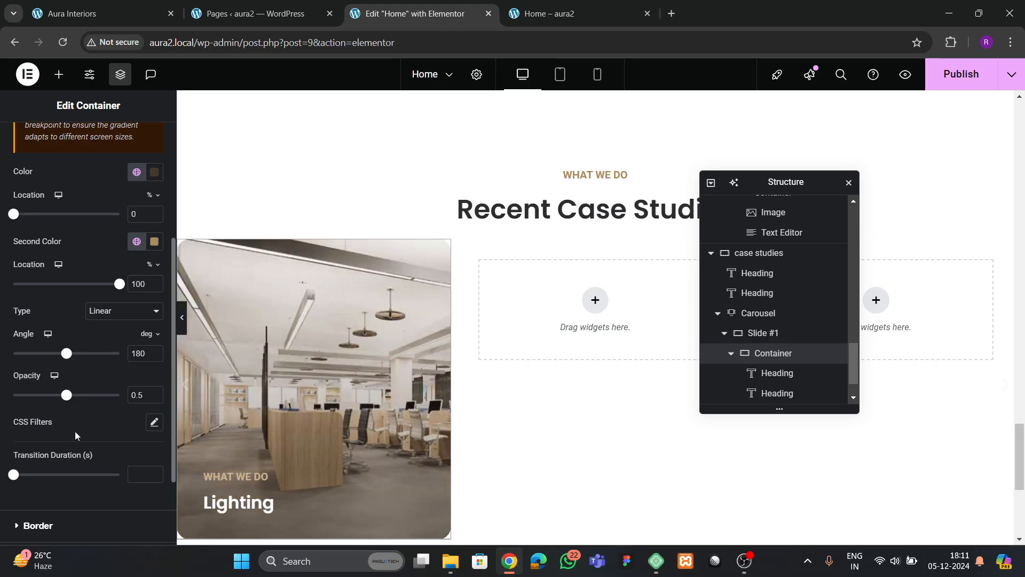
{"action": "left_click_drag", "start_coordinate": [67, 394], "coordinate": [94, 402]}
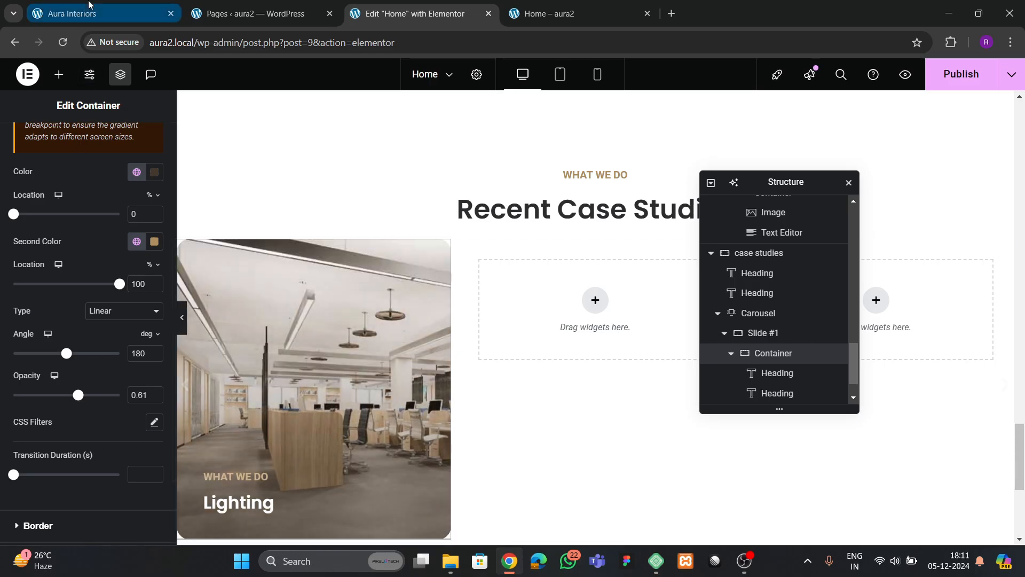
- After comparing with the live site, change the second gradient colour to black #000000
{"action": "left_click", "coordinate": [101, 14]}
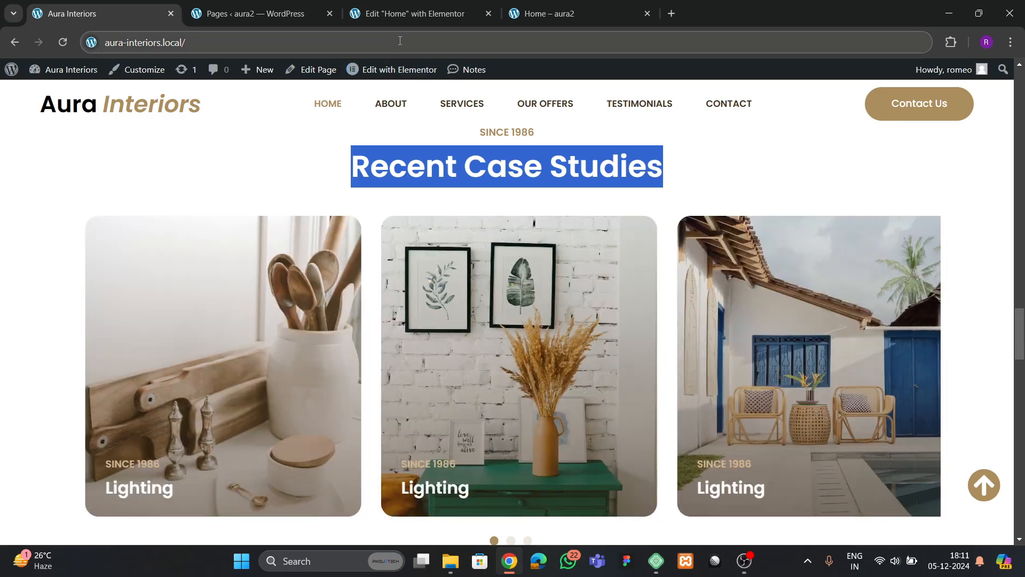
{"action": "left_click", "coordinate": [405, 13]}
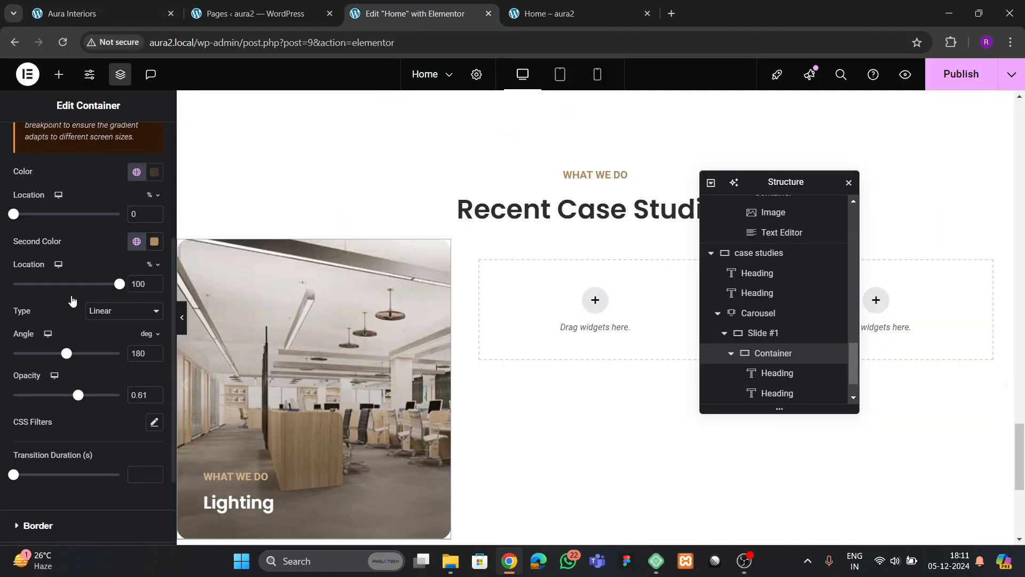
{"action": "left_click", "coordinate": [137, 242]}
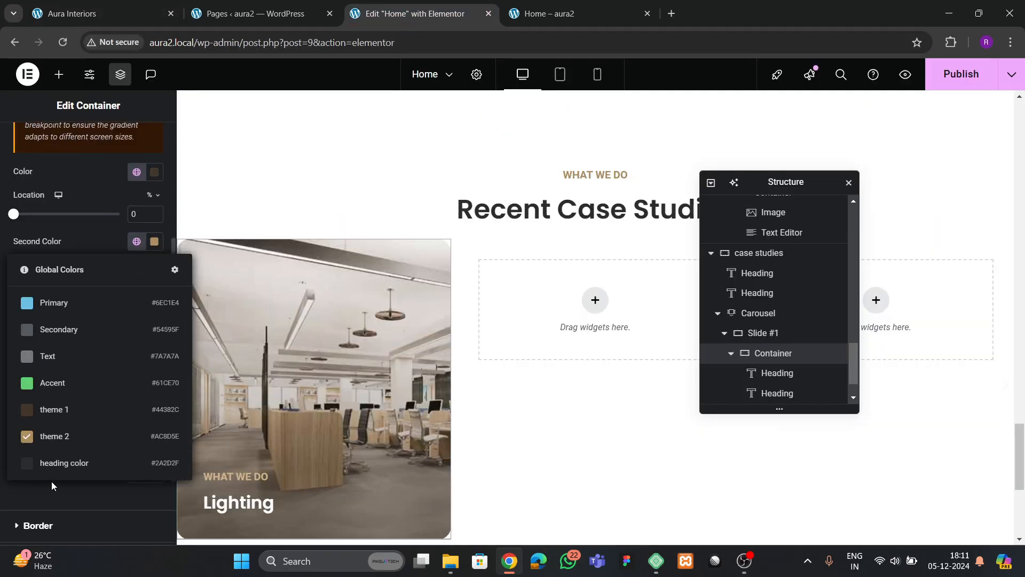
{"action": "left_click", "coordinate": [154, 242]}
{"action": "left_click_drag", "start_coordinate": [140, 349], "coordinate": [75, 398]}
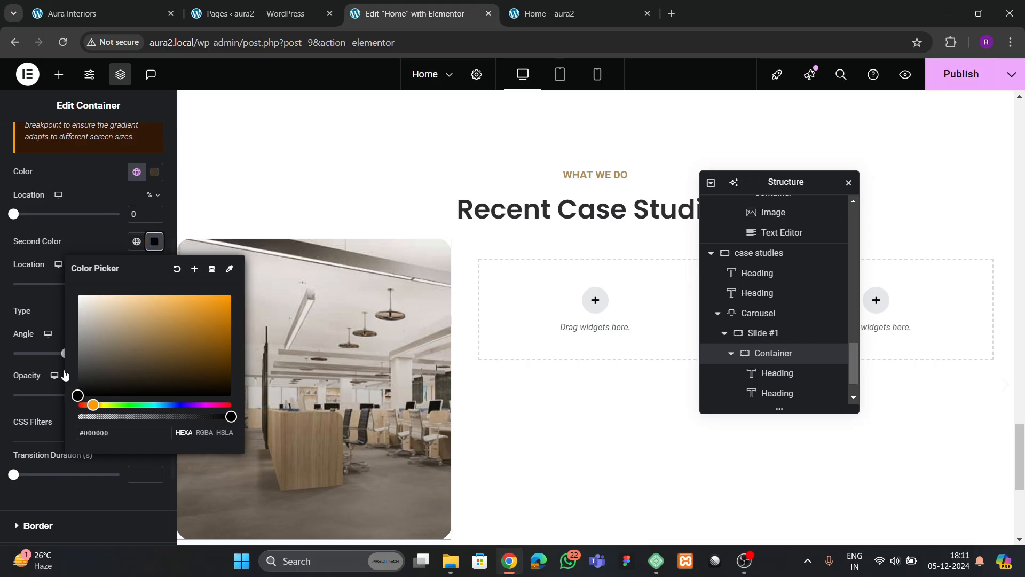
{"action": "left_click", "coordinate": [101, 238]}
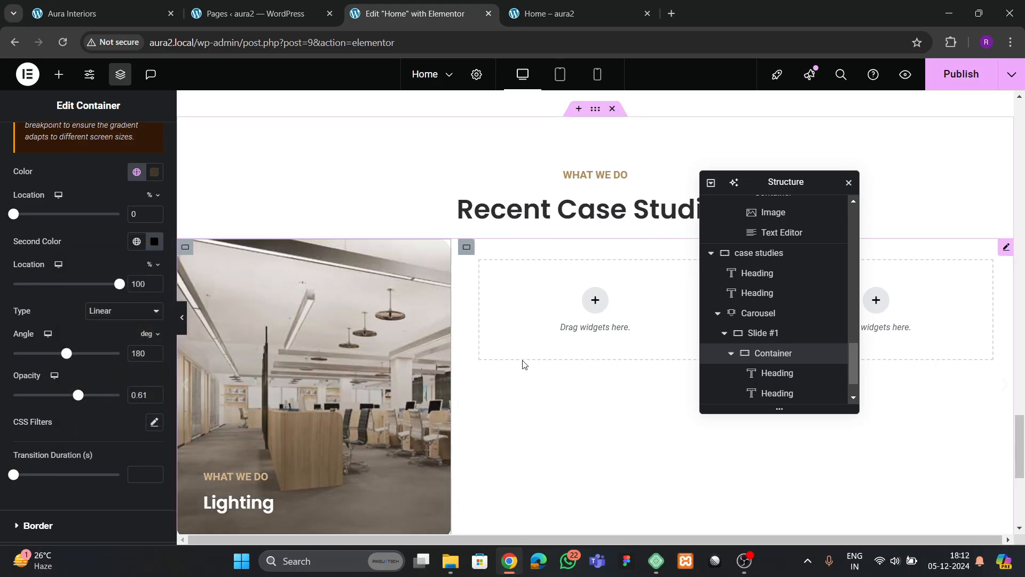
- Delete Slides #2 and #3 and duplicate Slide #1 four times, giving five slides
{"action": "left_click", "coordinate": [731, 354]}
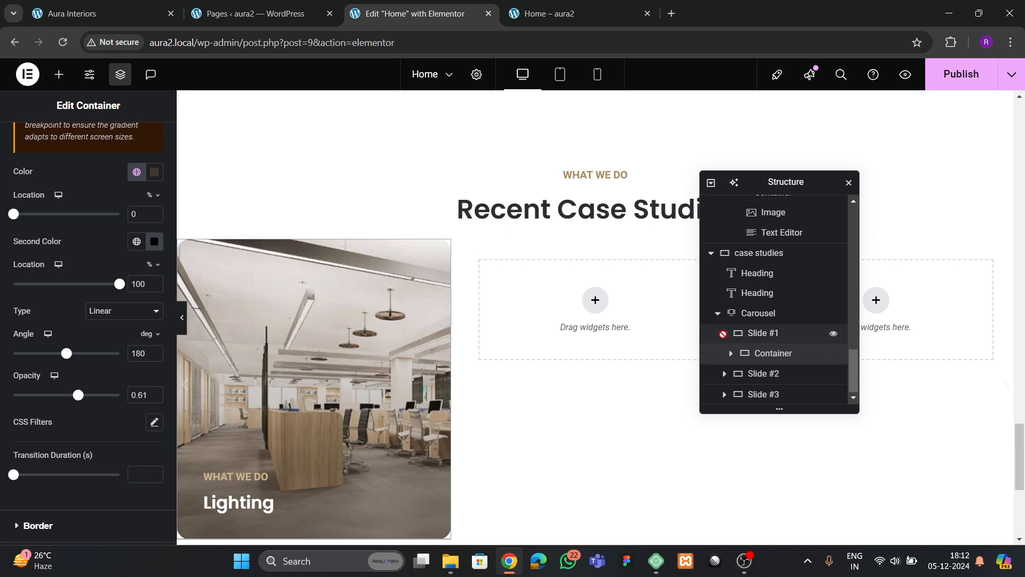
{"action": "left_click", "coordinate": [724, 334]}
{"action": "left_click", "coordinate": [748, 331]}
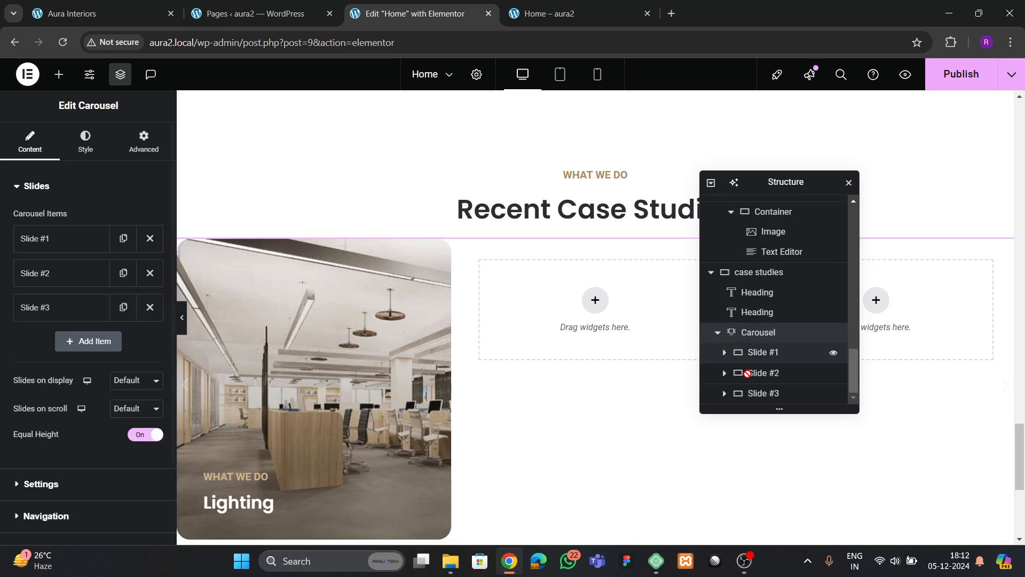
{"action": "left_click", "coordinate": [149, 273]}
{"action": "left_click", "coordinate": [150, 273]}
{"action": "left_click", "coordinate": [141, 242]}
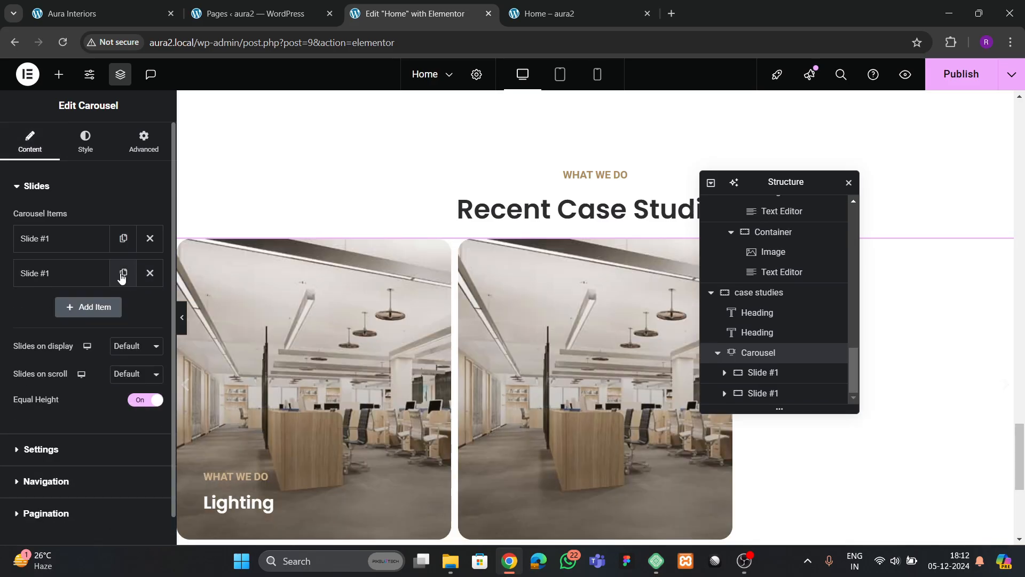
{"action": "left_click", "coordinate": [124, 273]}
{"action": "left_click", "coordinate": [123, 307]}
{"action": "left_click", "coordinate": [123, 342]}
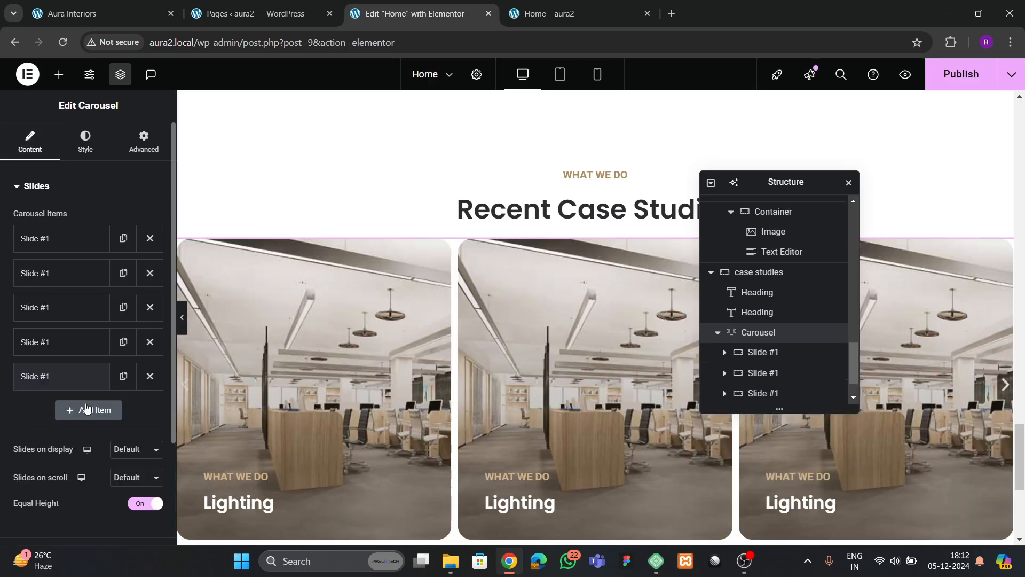
- Set the carousel to show 3 slides on display and scroll 1 at a time
{"action": "scroll", "coordinate": [114, 406], "scroll_direction": "down", "scroll_amount": 1}
{"action": "left_click", "coordinate": [134, 382]}
{"action": "left_click", "coordinate": [123, 431]}
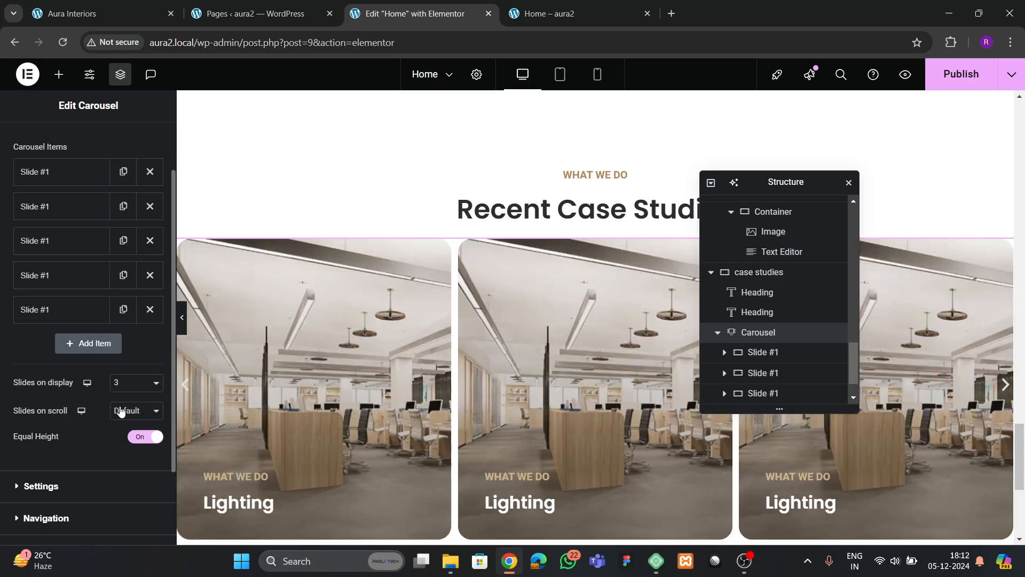
{"action": "left_click", "coordinate": [122, 412]}
{"action": "left_click", "coordinate": [118, 267]}
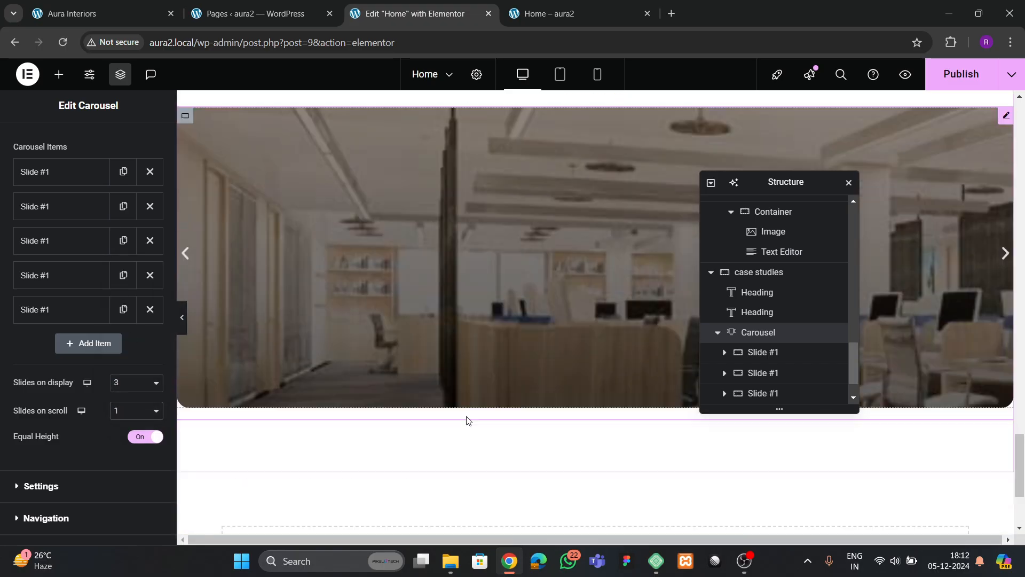
{"action": "scroll", "coordinate": [163, 306], "scroll_direction": "up", "scroll_amount": 3}
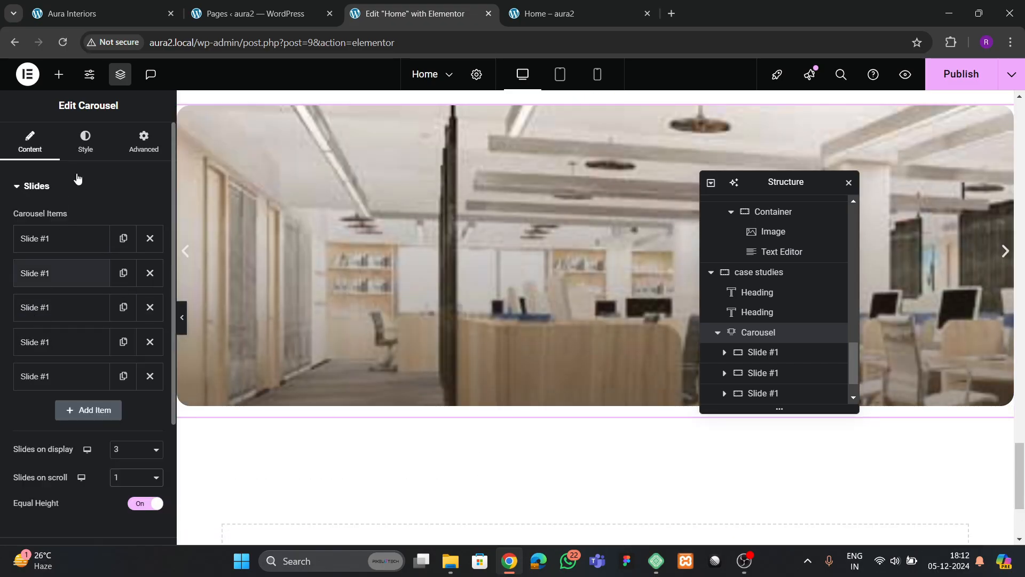
- Set the carousel's slide gap to 30 px
{"action": "left_click", "coordinate": [80, 143]}
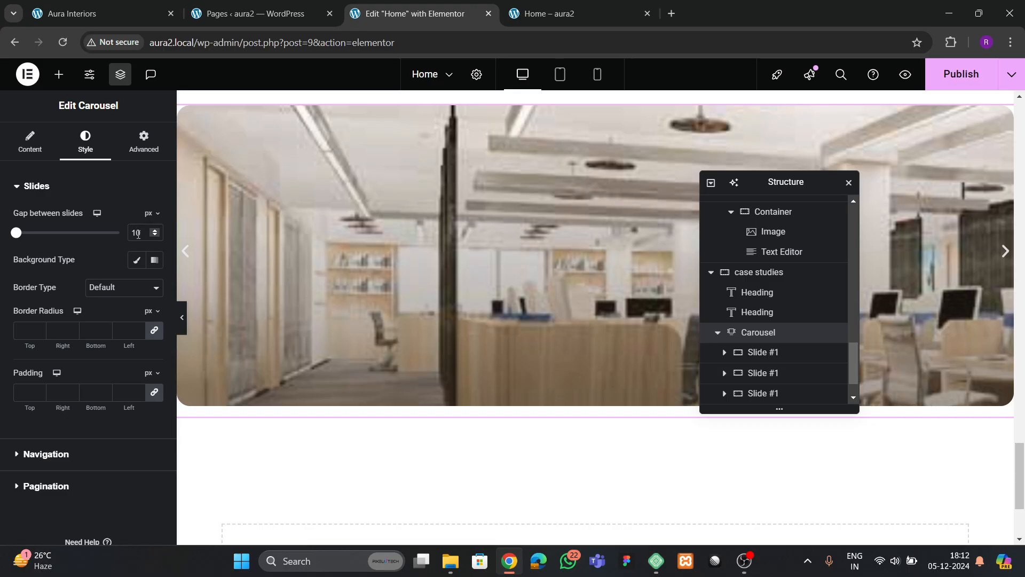
{"action": "type", "text": "30"}
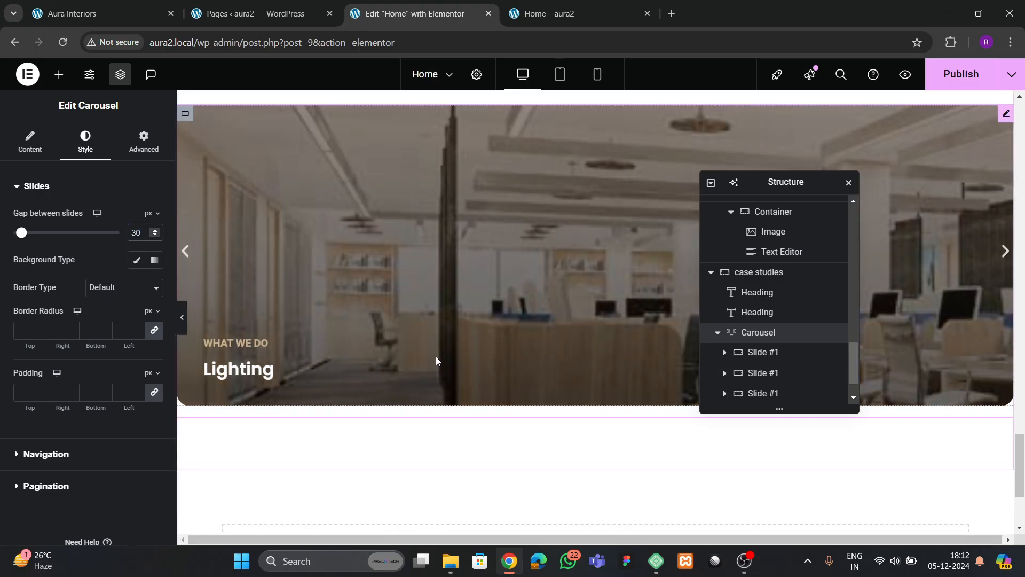
{"action": "scroll", "coordinate": [417, 420], "scroll_direction": "up", "scroll_amount": 1}
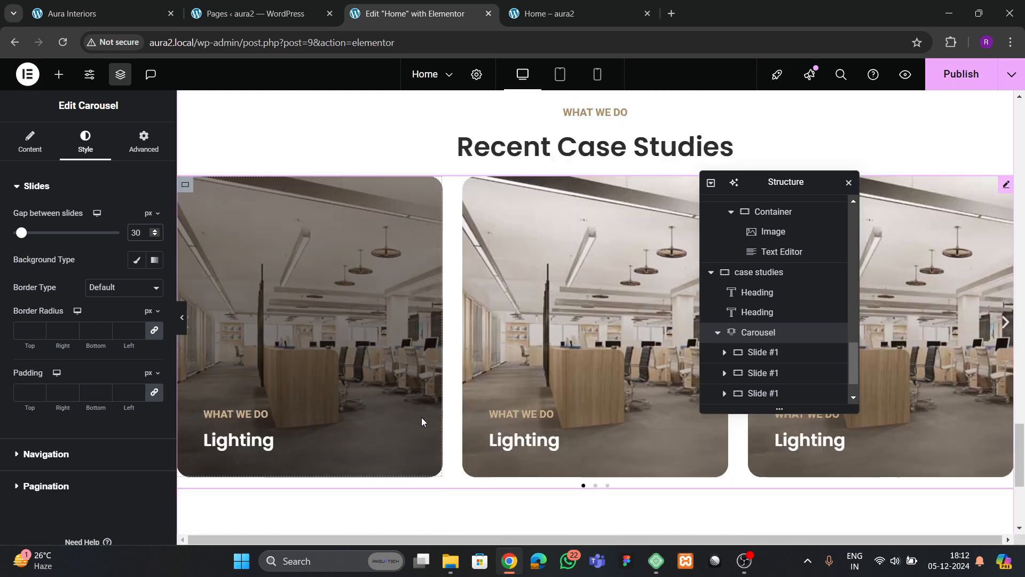
{"action": "left_click", "coordinate": [37, 143]}
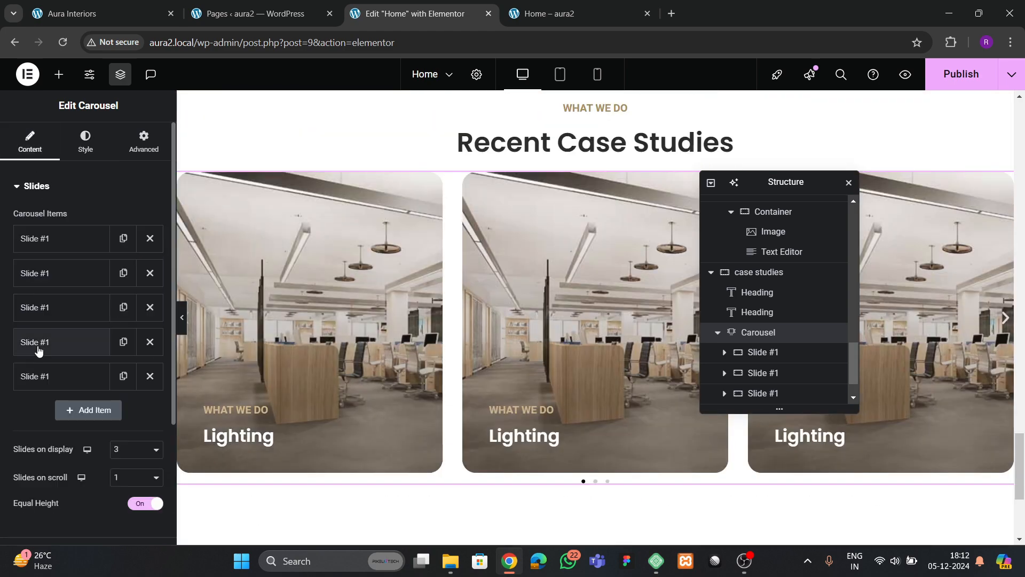
{"action": "scroll", "coordinate": [47, 371], "scroll_direction": "down", "scroll_amount": 3}
- Turn off autoplay's Pause on interaction and Pause on hover
{"action": "left_click", "coordinate": [41, 421]}
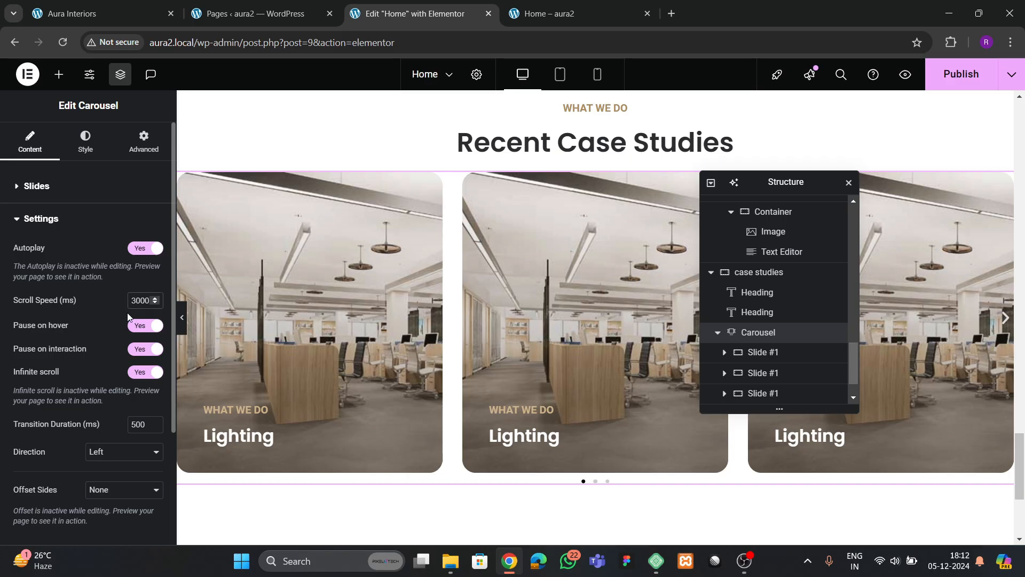
{"action": "left_click", "coordinate": [140, 326]}
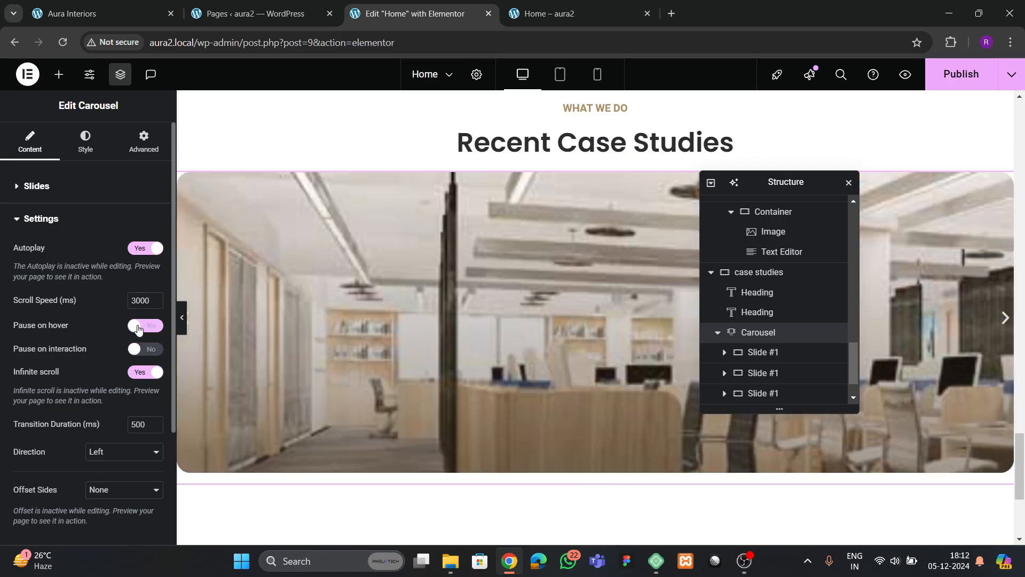
{"action": "left_click", "coordinate": [139, 326]}
{"action": "scroll", "coordinate": [3, 335], "scroll_direction": "down", "scroll_amount": 3}
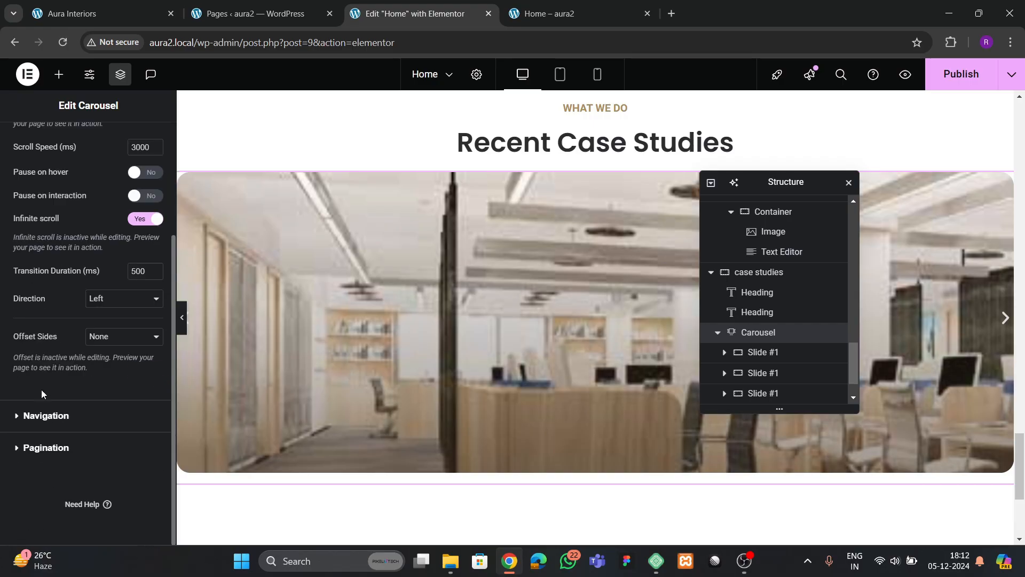
- Go through the navigation and pagination settings, then bring up the carousel's style options
{"action": "left_click", "coordinate": [46, 415]}
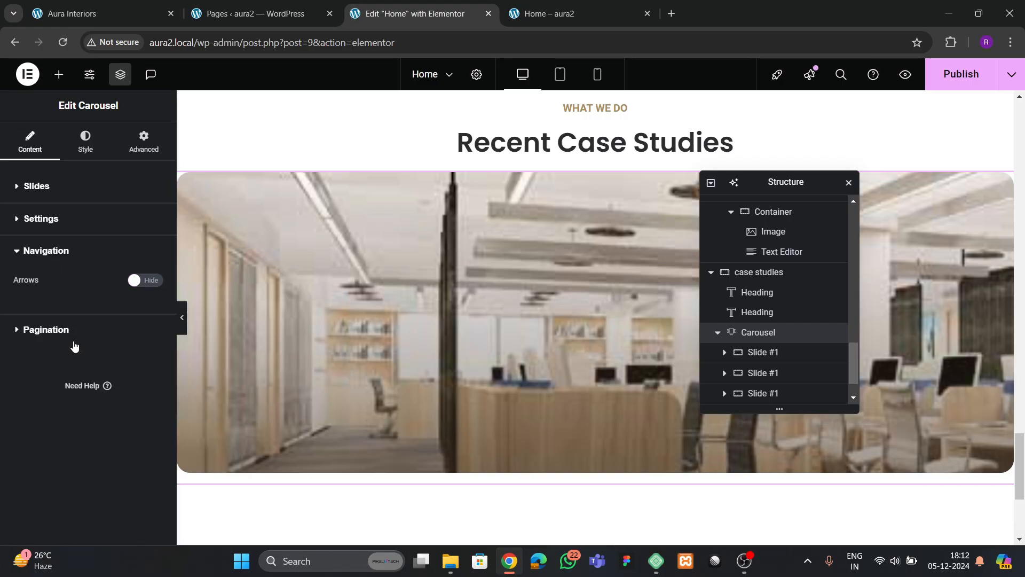
{"action": "left_click", "coordinate": [74, 342]}
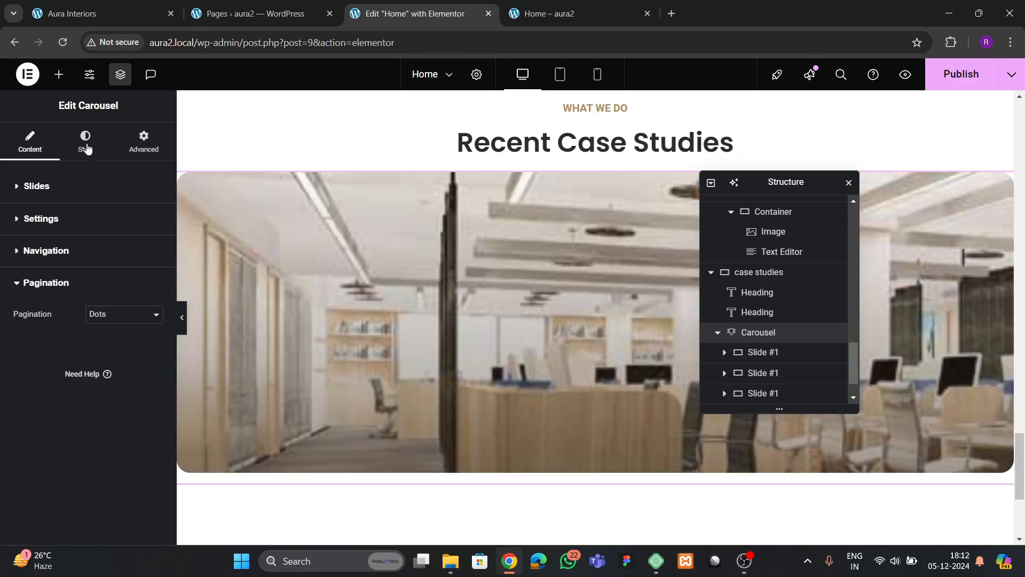
{"action": "left_click", "coordinate": [85, 145]}
- Colour the carousel pagination dots with theme colour 2 and give them a theme hover colour
{"action": "left_click", "coordinate": [46, 437]}
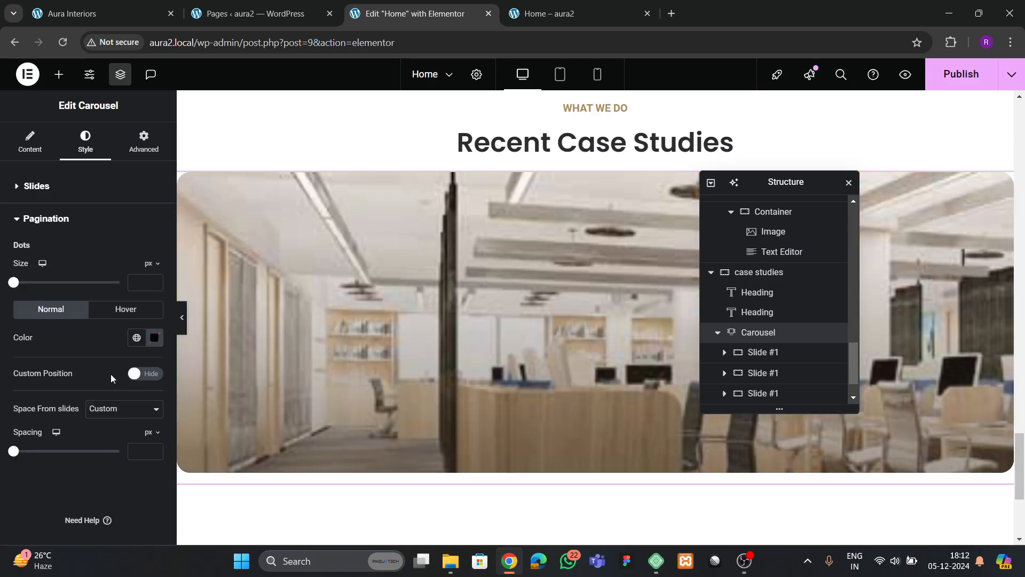
{"action": "left_click", "coordinate": [137, 340]}
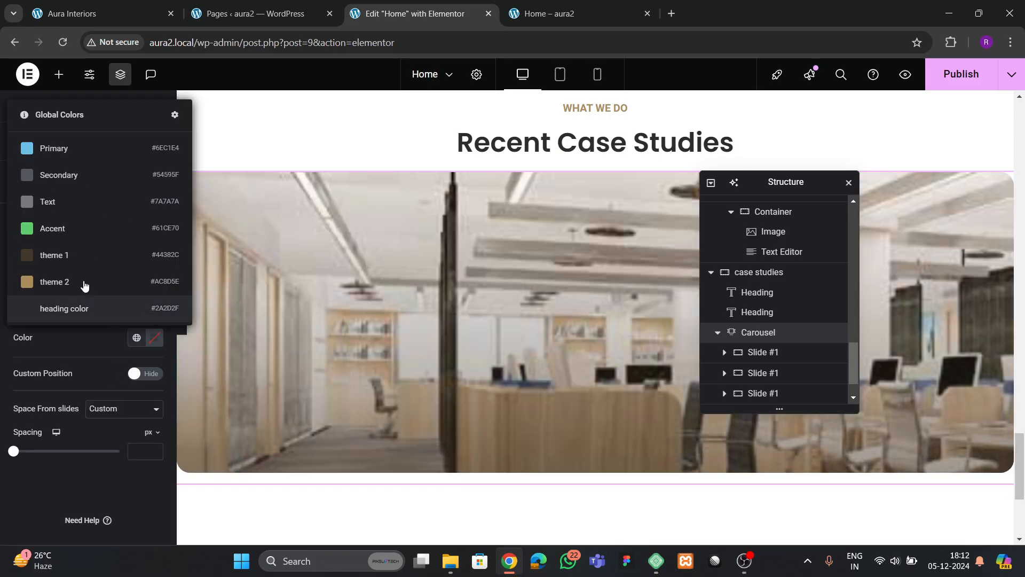
{"action": "left_click", "coordinate": [78, 283]}
{"action": "left_click", "coordinate": [134, 311]}
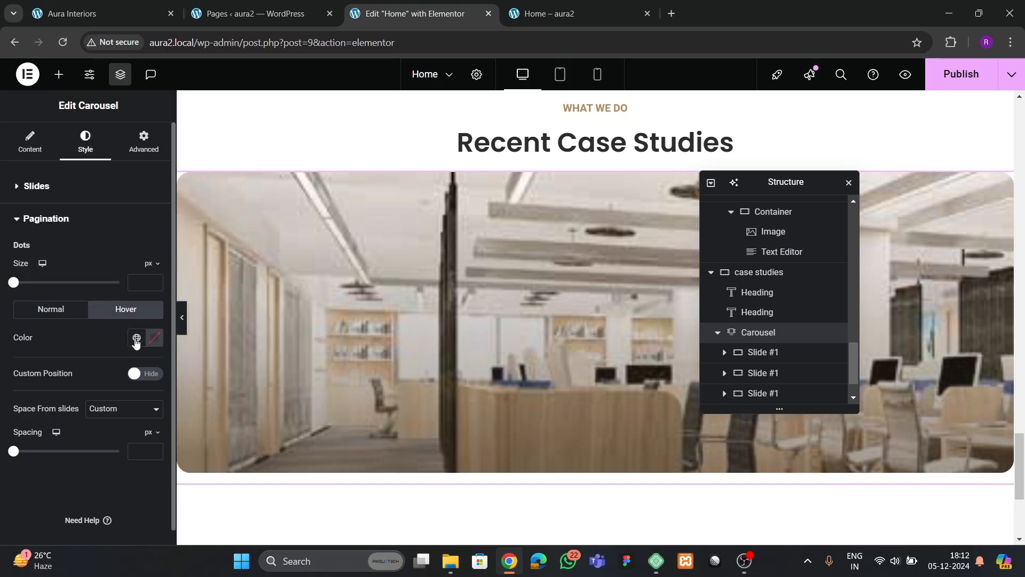
{"action": "left_click", "coordinate": [136, 338]}
{"action": "left_click", "coordinate": [68, 258]}
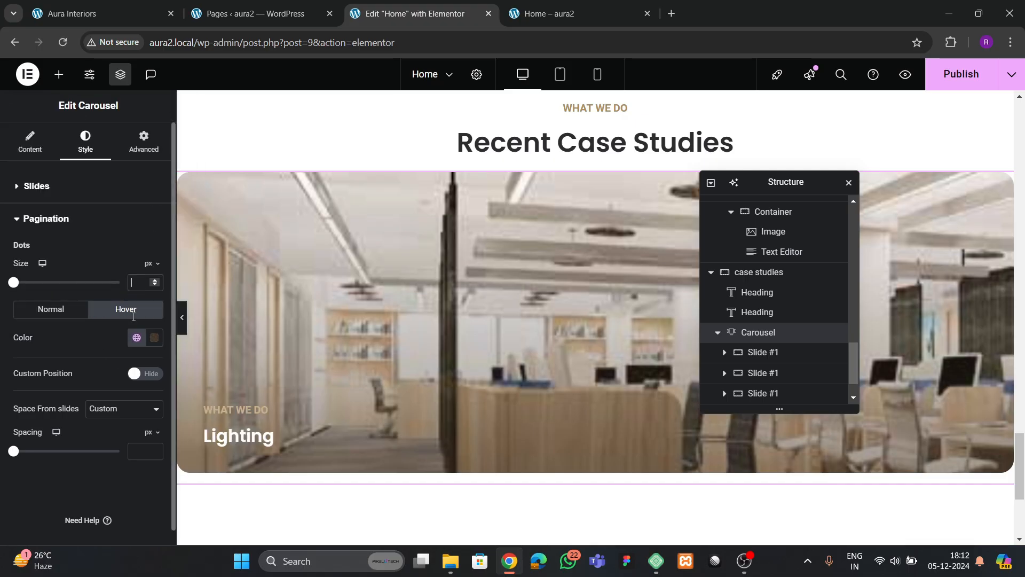
- Set the pagination dot size to 12 and spacing to 30, then bring up the carousel's margin settings
{"action": "type", "text": "20"}
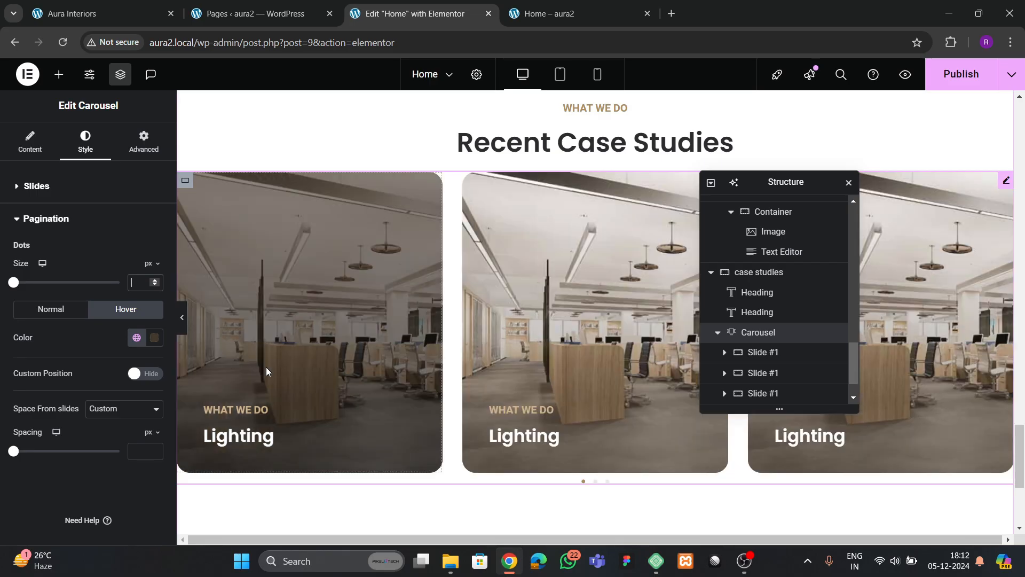
{"action": "key", "text": "BackSpace"}
{"action": "key", "text": "BackSpace"}
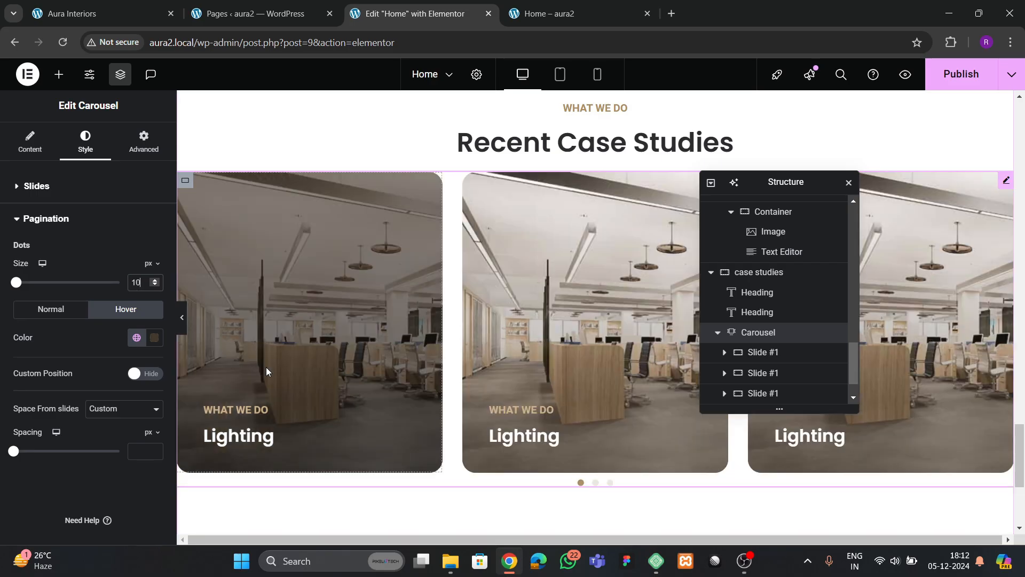
{"action": "type", "text": "12"}
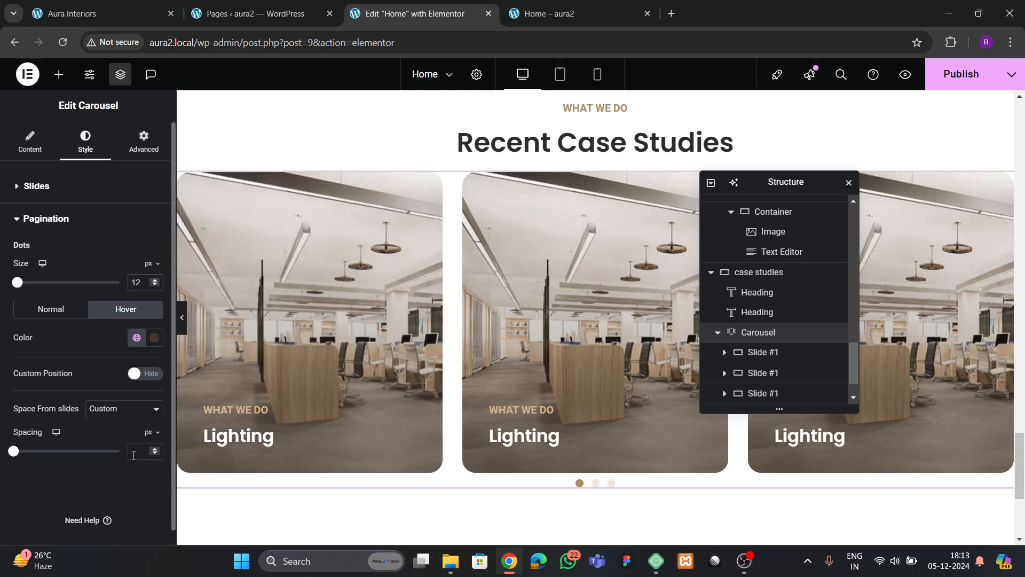
{"action": "type", "text": "20"}
{"action": "key", "text": "BackSpace"}
{"action": "key", "text": "BackSpace"}
{"action": "type", "text": "30"}
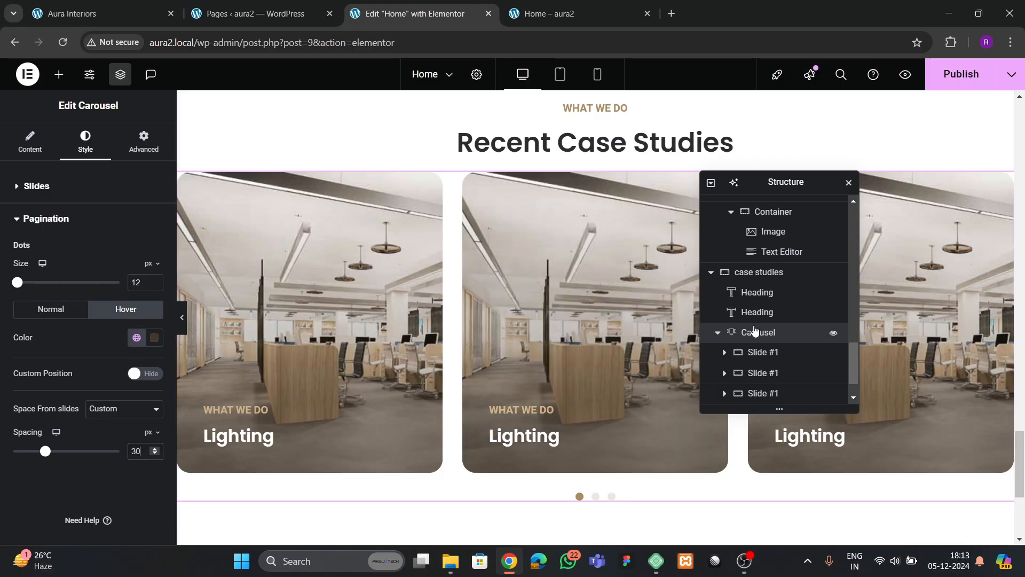
{"action": "left_click", "coordinate": [144, 142]}
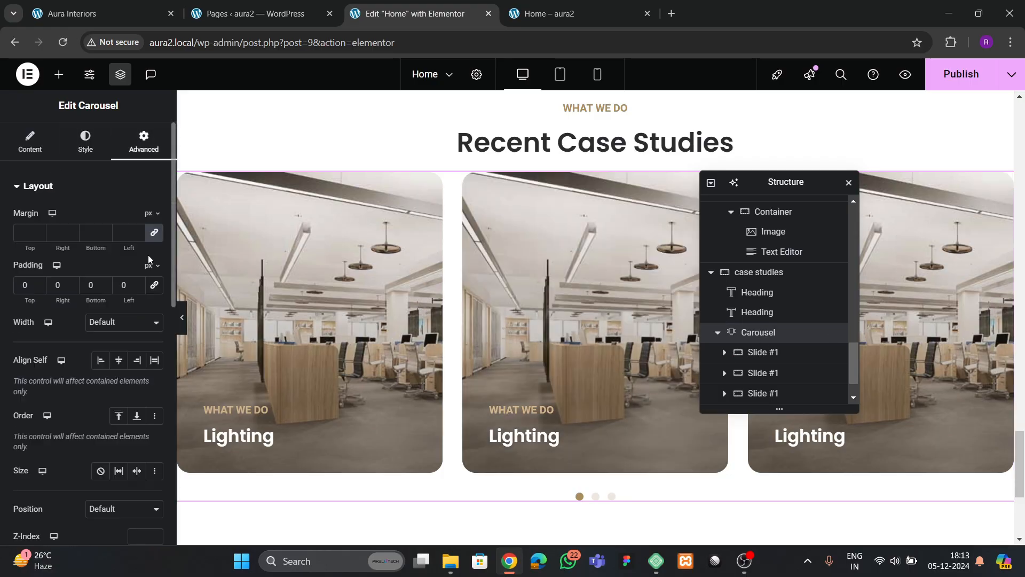
- Set the carousel's top margin to 20 and publish the page
{"action": "type", "text": "30"}
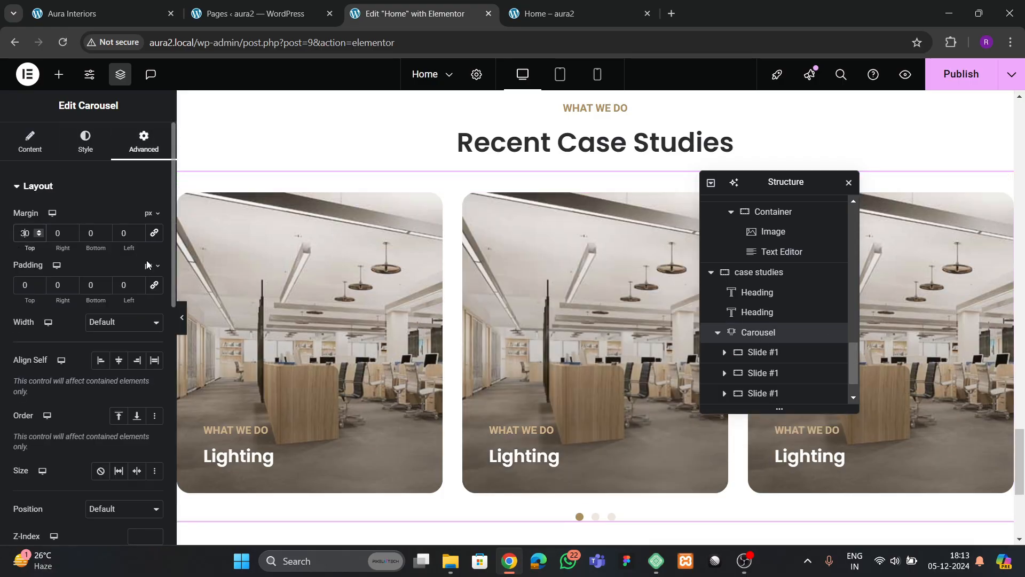
{"action": "key", "text": "BackSpace"}
{"action": "type", "text": "2"}
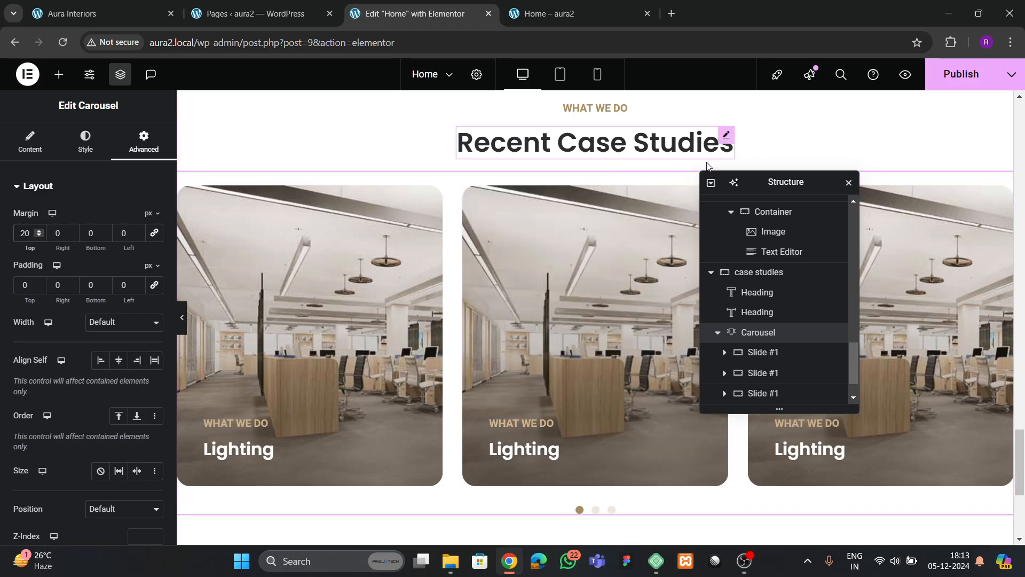
{"action": "left_click", "coordinate": [961, 74]}
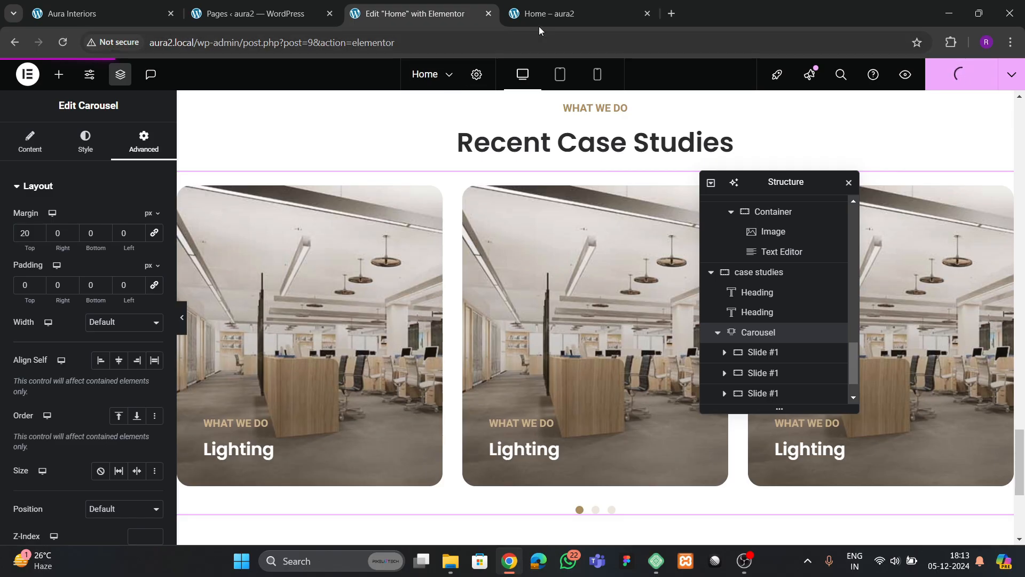
- Reload the live homepage and check the case studies carousel slides
{"action": "left_click", "coordinate": [549, 15]}
{"action": "left_click", "coordinate": [63, 43]}
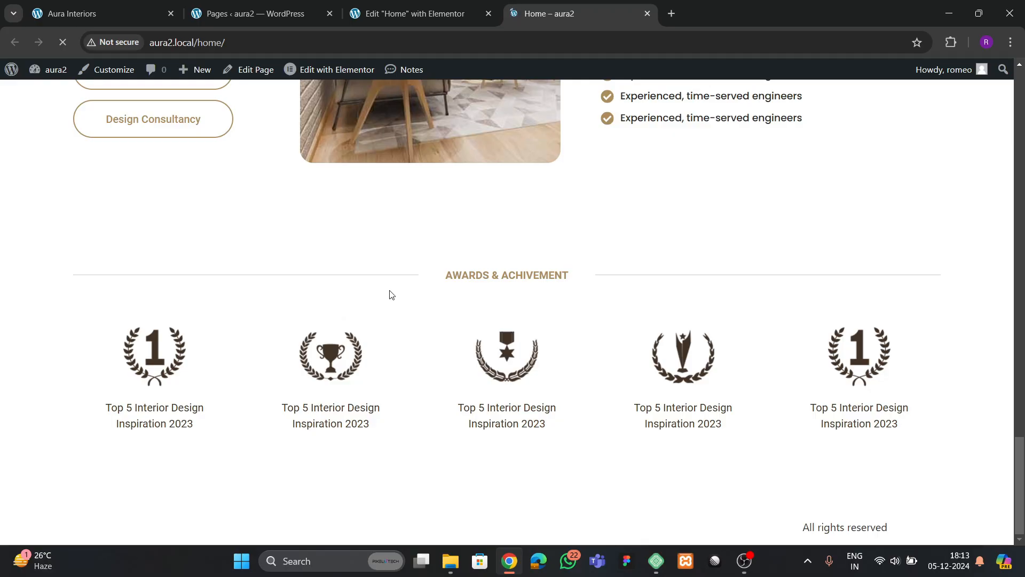
{"action": "scroll", "coordinate": [406, 277], "scroll_direction": "down", "scroll_amount": 5}
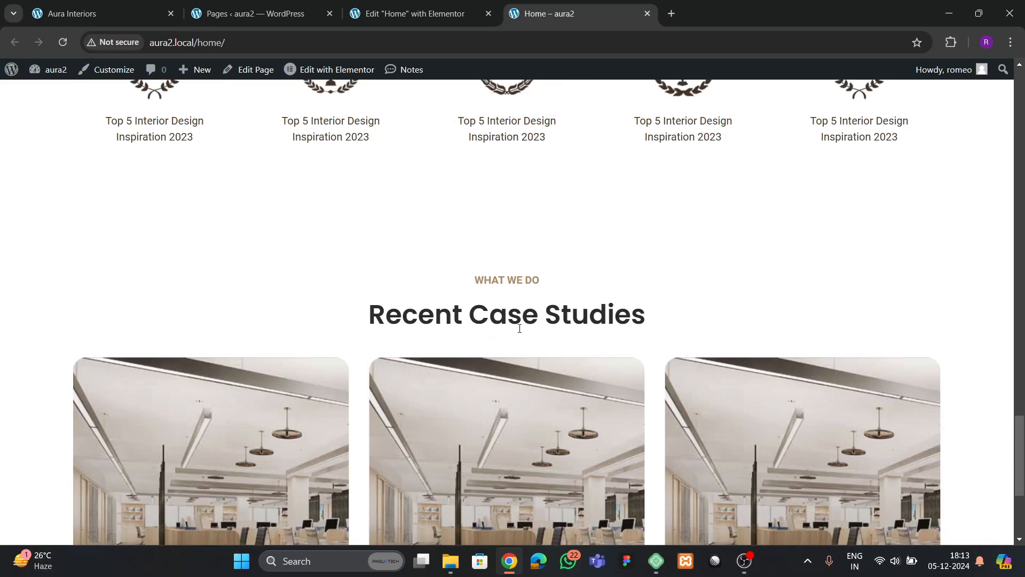
{"action": "scroll", "coordinate": [520, 328], "scroll_direction": "down", "scroll_amount": 4}
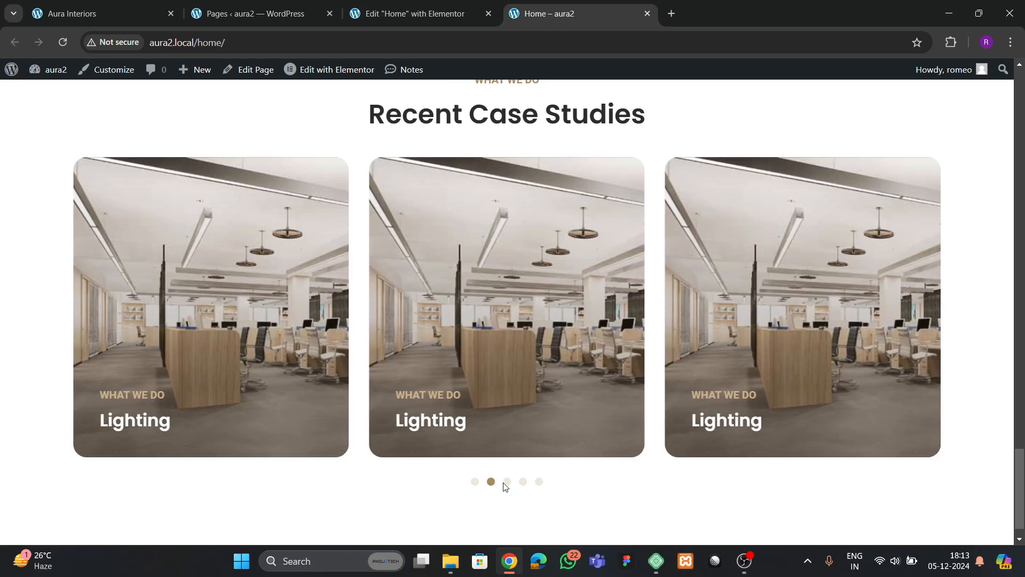
{"action": "left_click", "coordinate": [523, 481]}
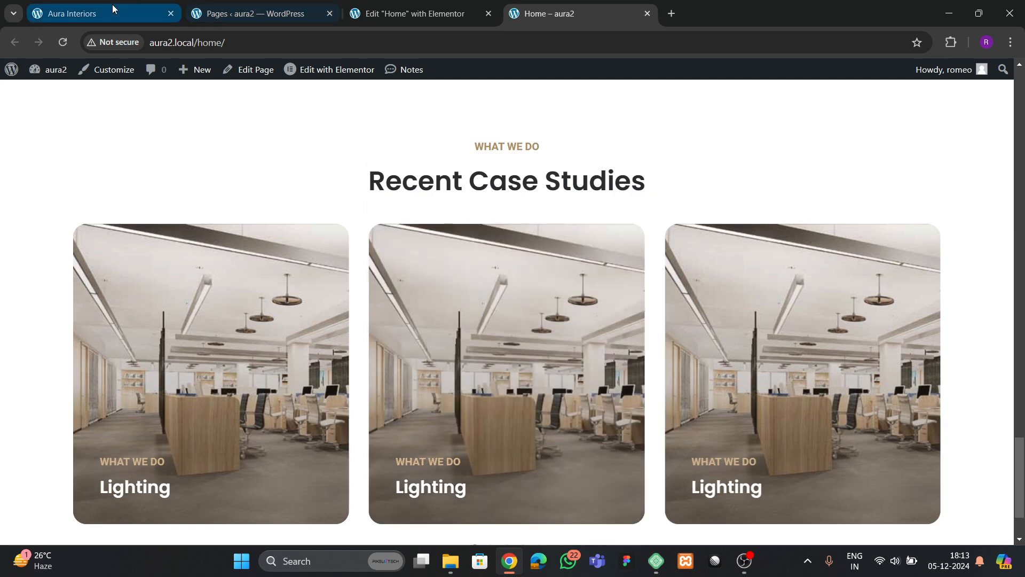
- Scroll the reference Aura Interiors site to its founder section
{"action": "left_click", "coordinate": [107, 13]}
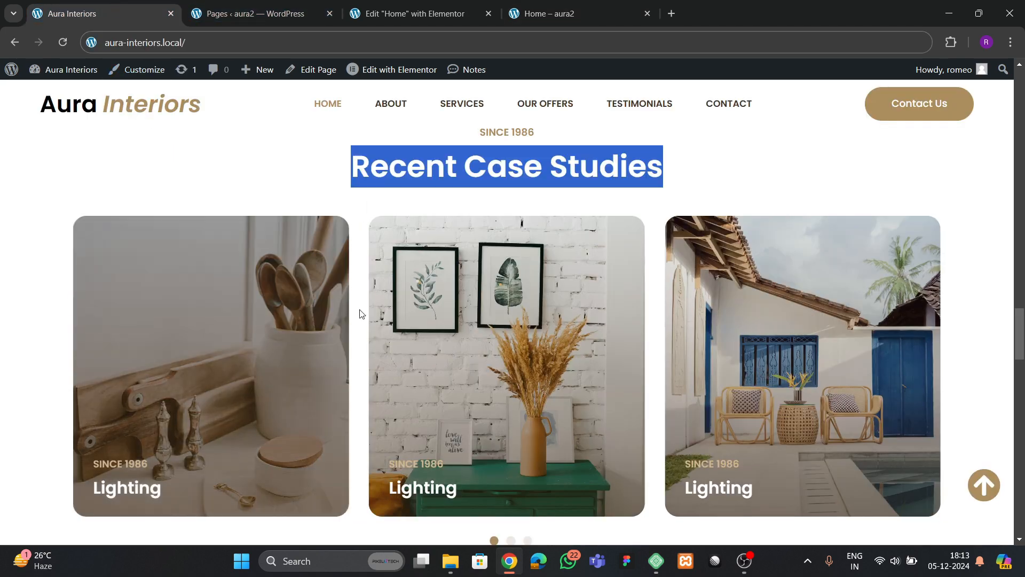
{"action": "scroll", "coordinate": [366, 351], "scroll_direction": "down", "scroll_amount": 15}
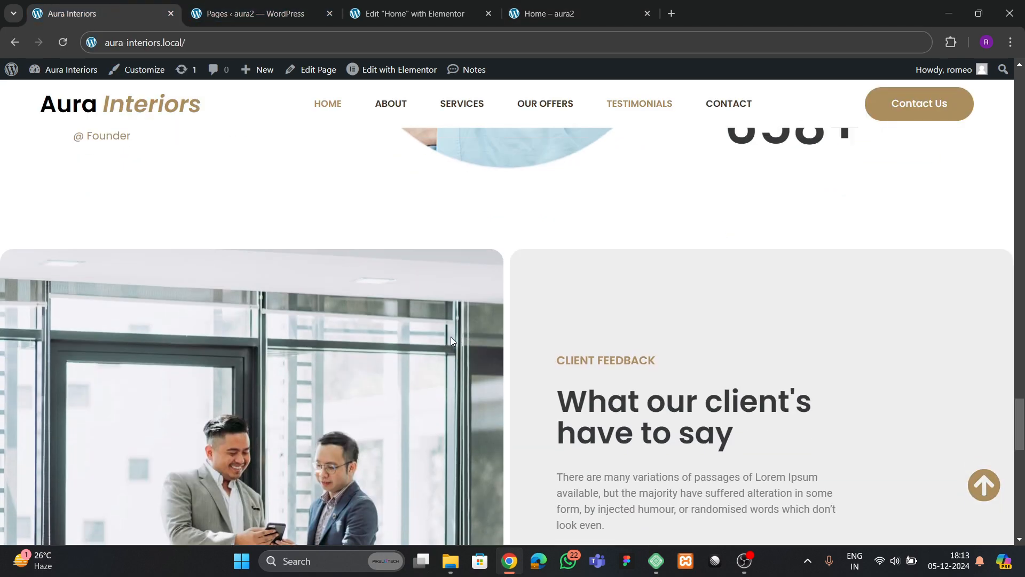
{"action": "scroll", "coordinate": [452, 337], "scroll_direction": "up", "scroll_amount": 8}
{"action": "scroll", "coordinate": [510, 304], "scroll_direction": "down", "scroll_amount": 15}
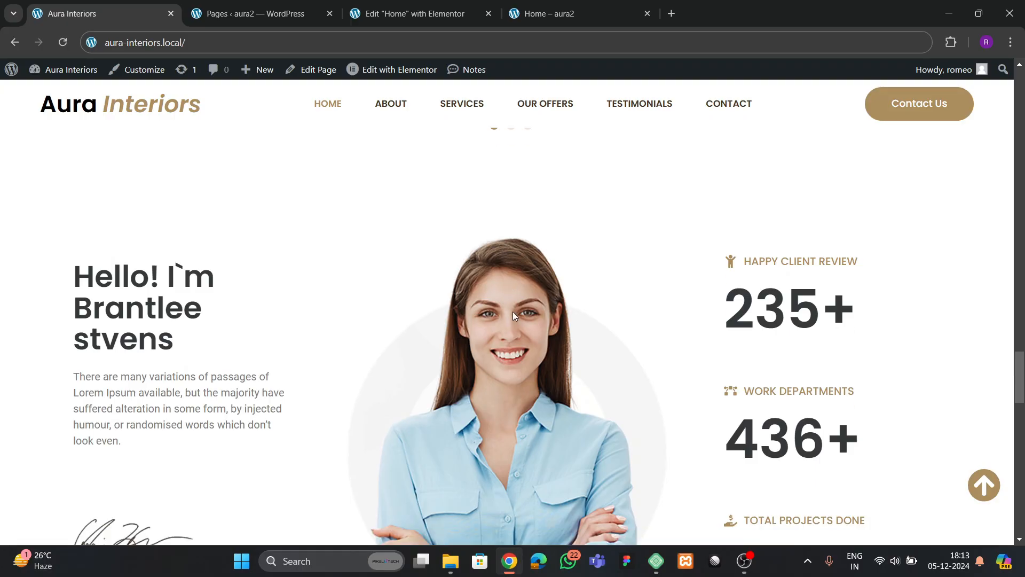
{"action": "scroll", "coordinate": [514, 347], "scroll_direction": "up", "scroll_amount": 20}
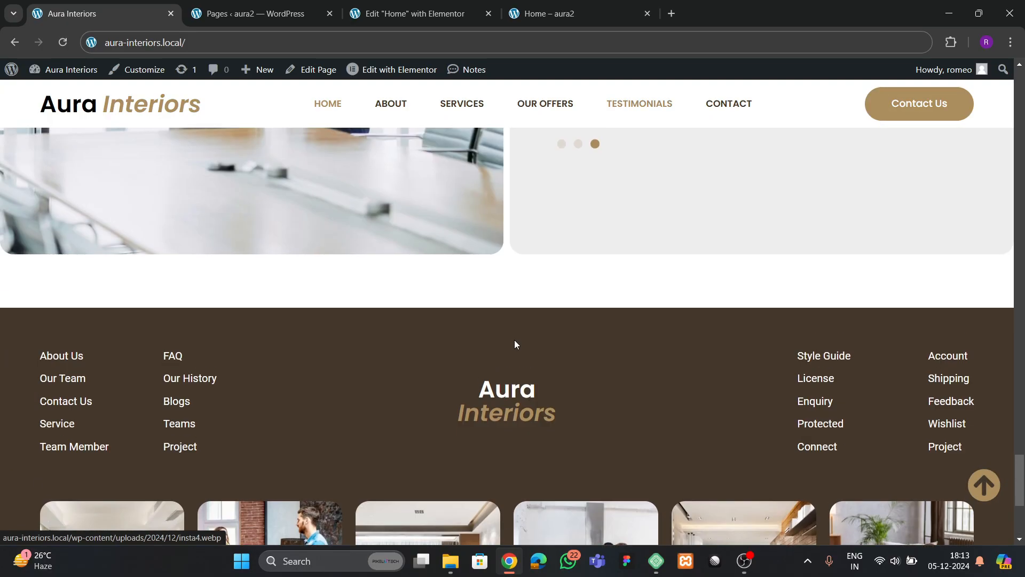
{"action": "scroll", "coordinate": [531, 306], "scroll_direction": "down", "scroll_amount": 7}
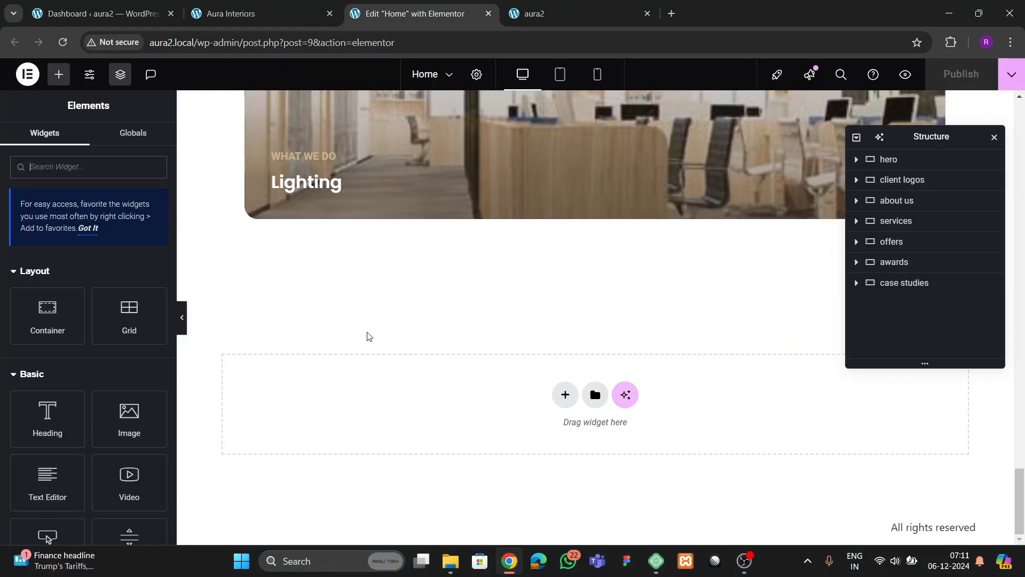
- Compare the reference founder section with the page in the editor
{"action": "left_click", "coordinate": [287, 15]}
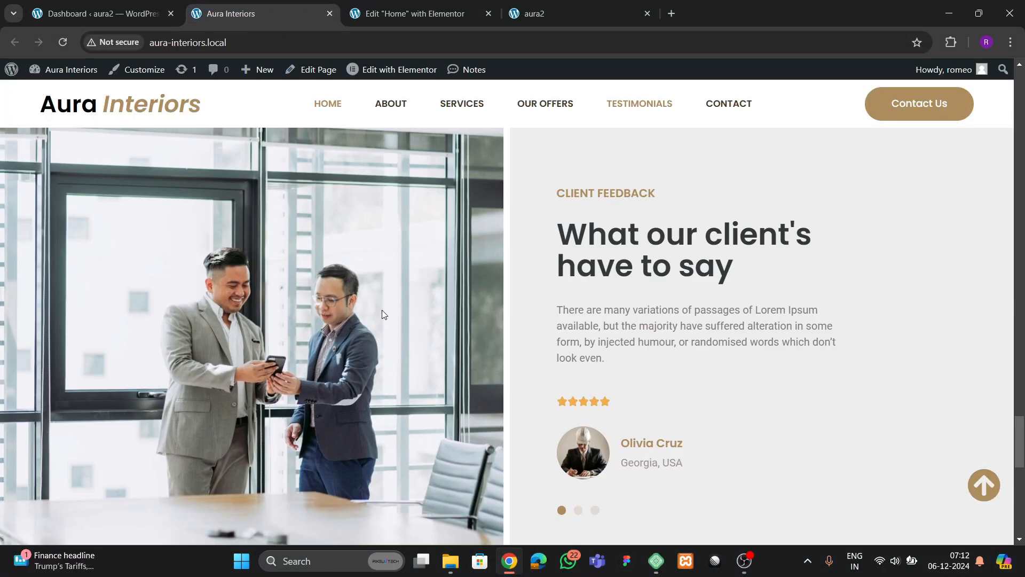
{"action": "scroll", "coordinate": [382, 309], "scroll_direction": "up", "scroll_amount": 10}
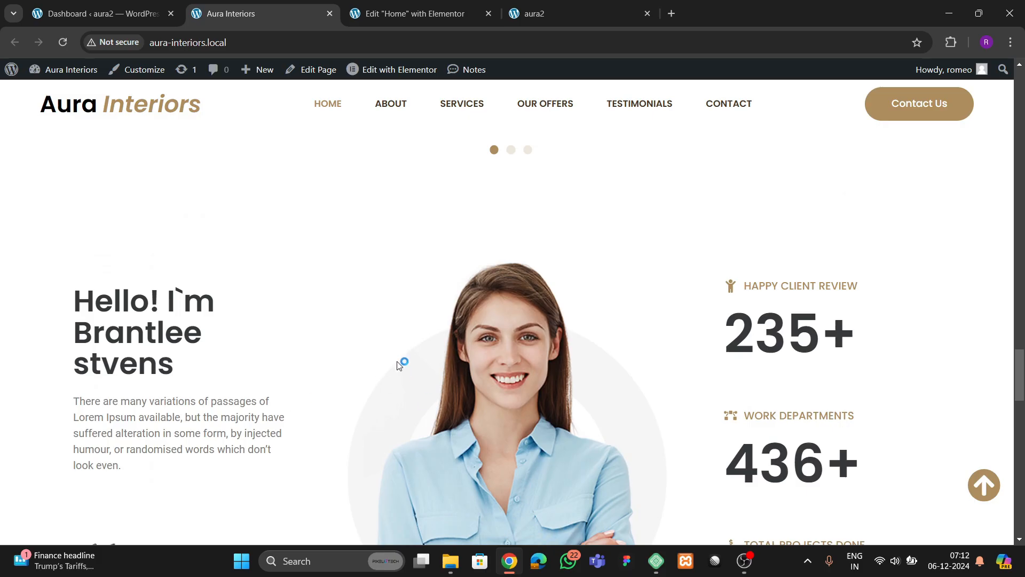
{"action": "scroll", "coordinate": [448, 380], "scroll_direction": "down", "scroll_amount": 4}
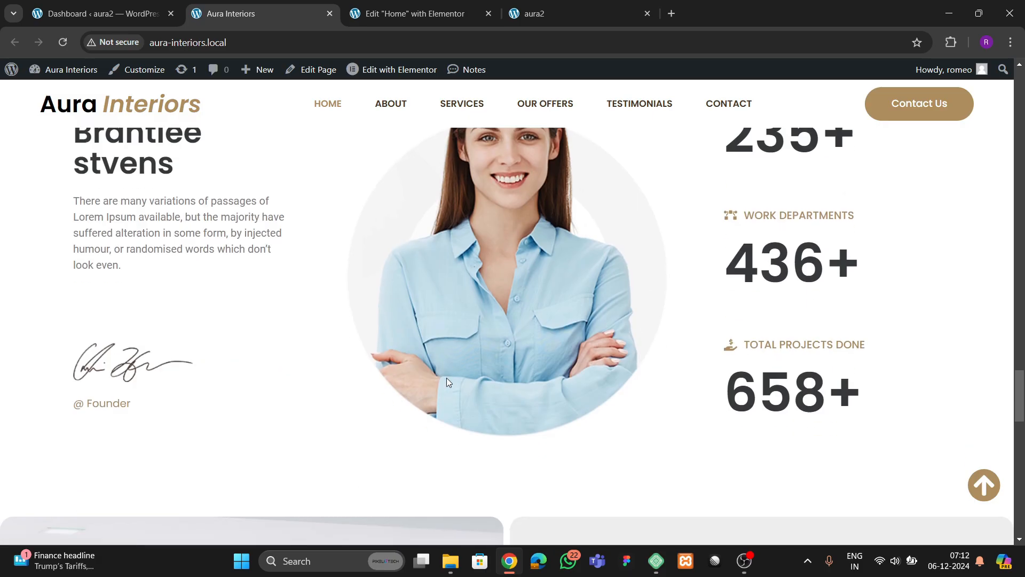
{"action": "left_click", "coordinate": [416, 13]}
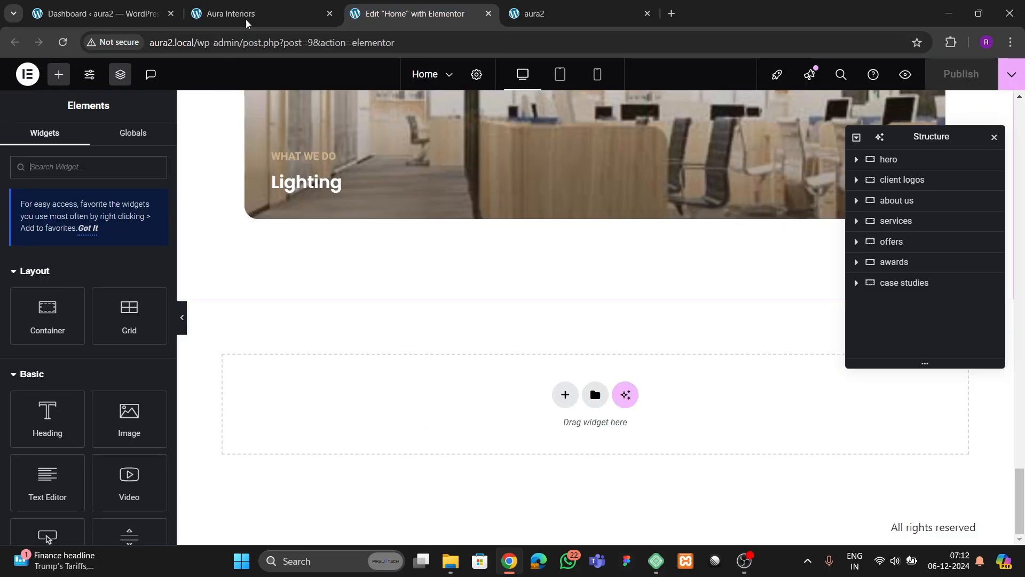
{"action": "left_click", "coordinate": [265, 11]}
{"action": "scroll", "coordinate": [461, 282], "scroll_direction": "up", "scroll_amount": 3}
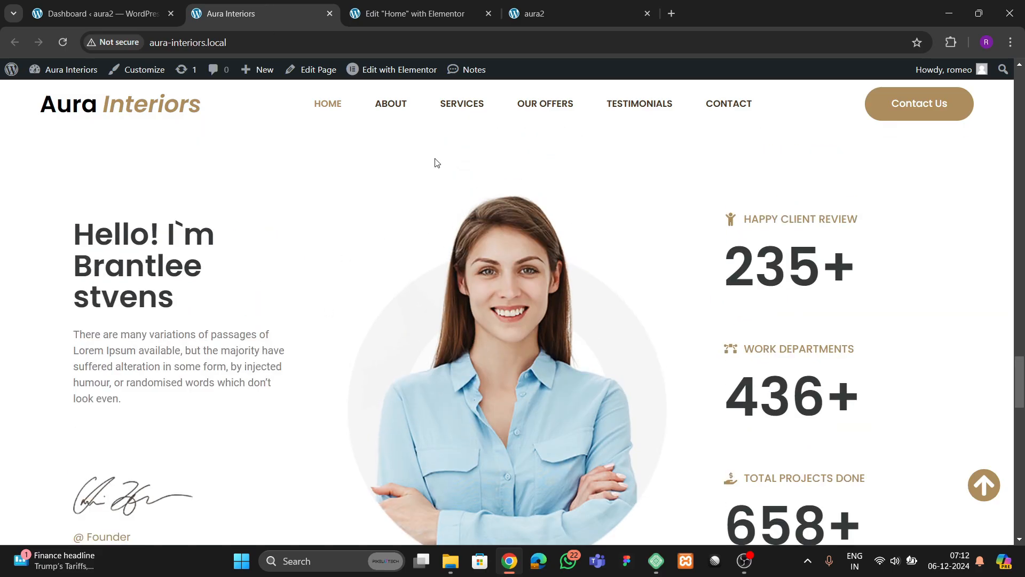
{"action": "left_click", "coordinate": [405, 7]}
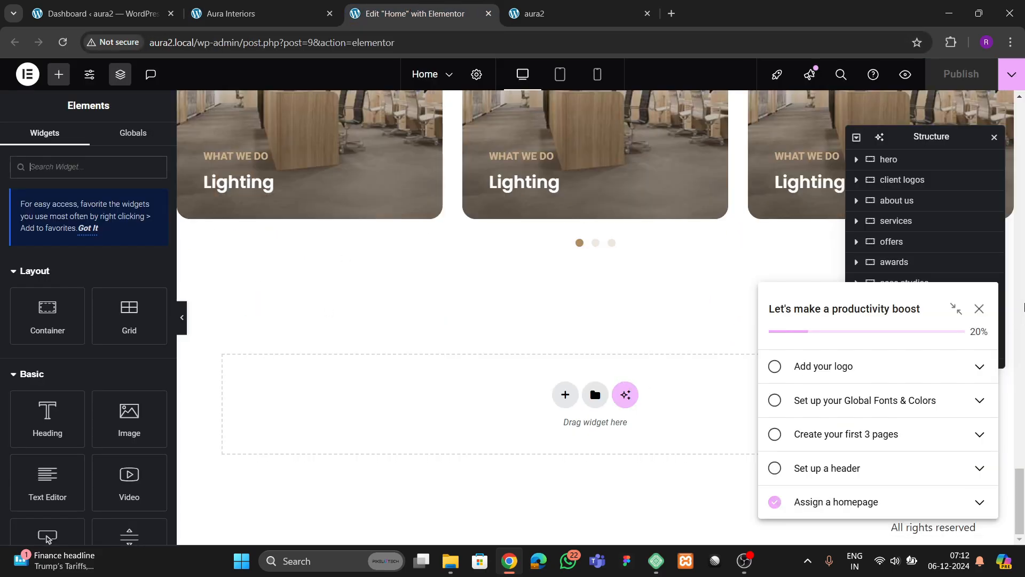
- Dismiss the checklist and add a new flexbox container at the bottom of the page
{"action": "left_click", "coordinate": [978, 310]}
{"action": "left_click", "coordinate": [565, 395]}
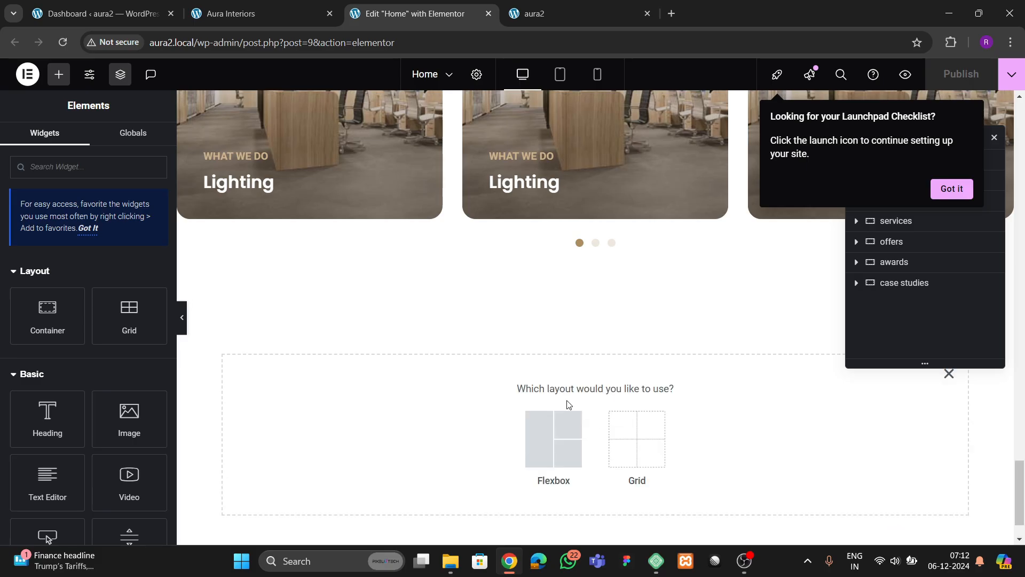
{"action": "left_click", "coordinate": [555, 437]}
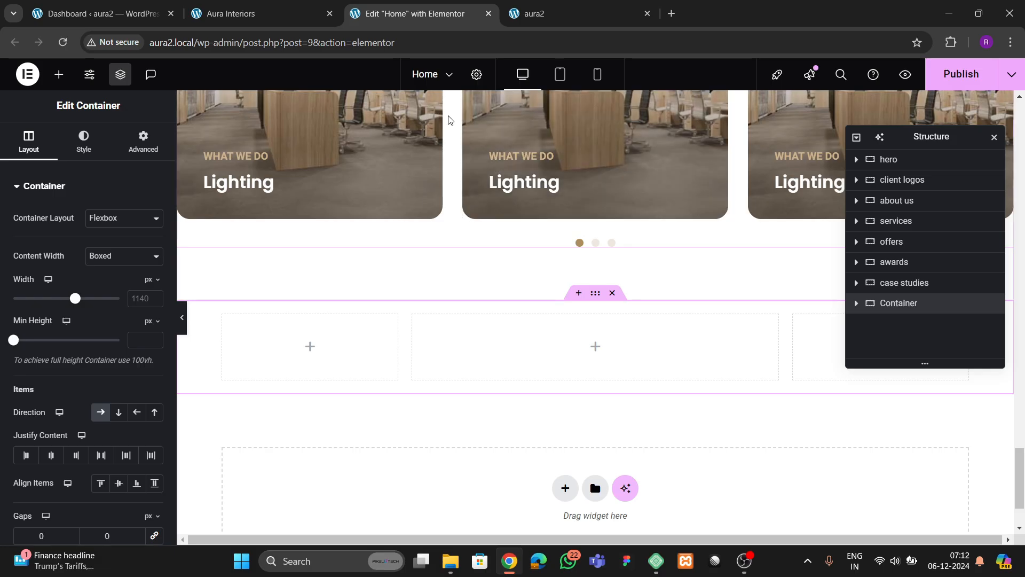
- Give the new cta container 80 px top and bottom padding, comparing against the reference site
{"action": "left_click", "coordinate": [261, 14]}
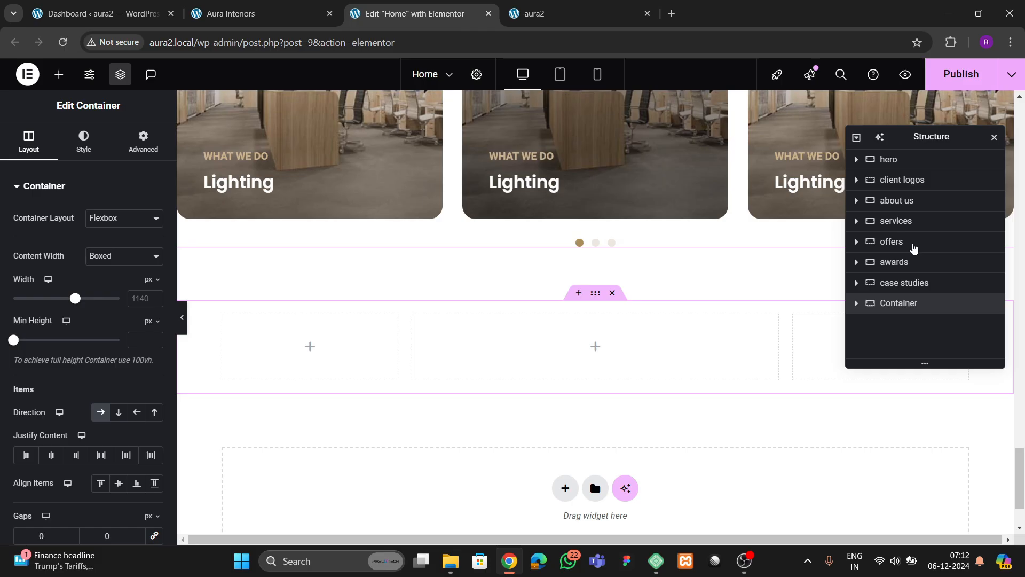
{"action": "left_click", "coordinate": [407, 21]}
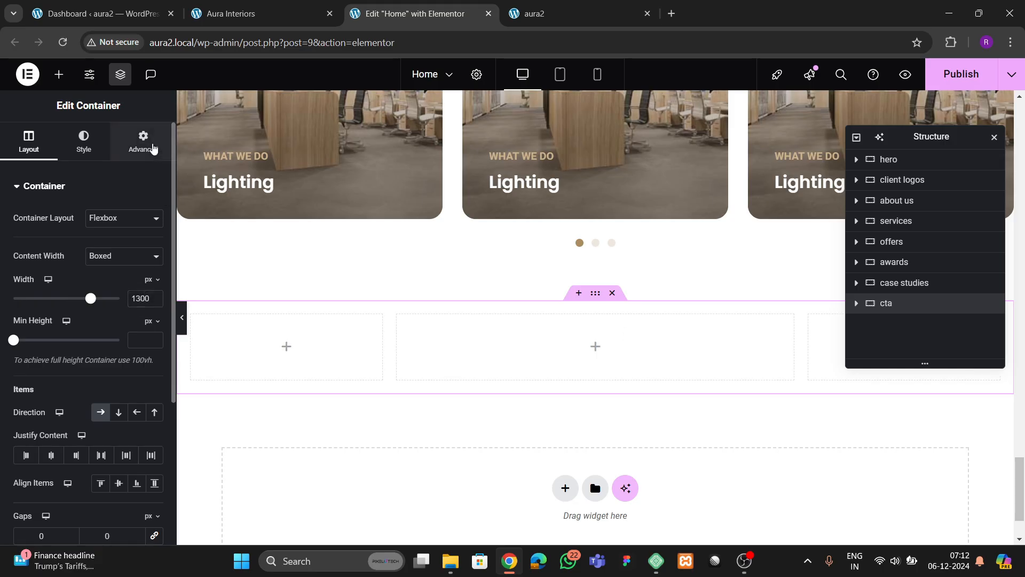
{"action": "left_click", "coordinate": [143, 140]}
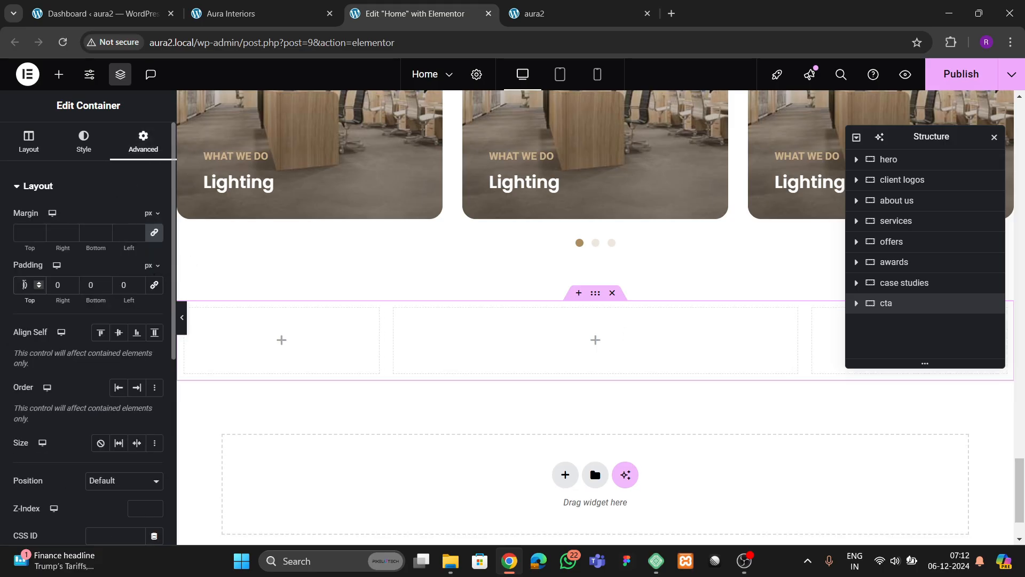
{"action": "type", "text": "8"}
{"action": "key", "text": "Tab"}
{"action": "key", "text": "Tab"}
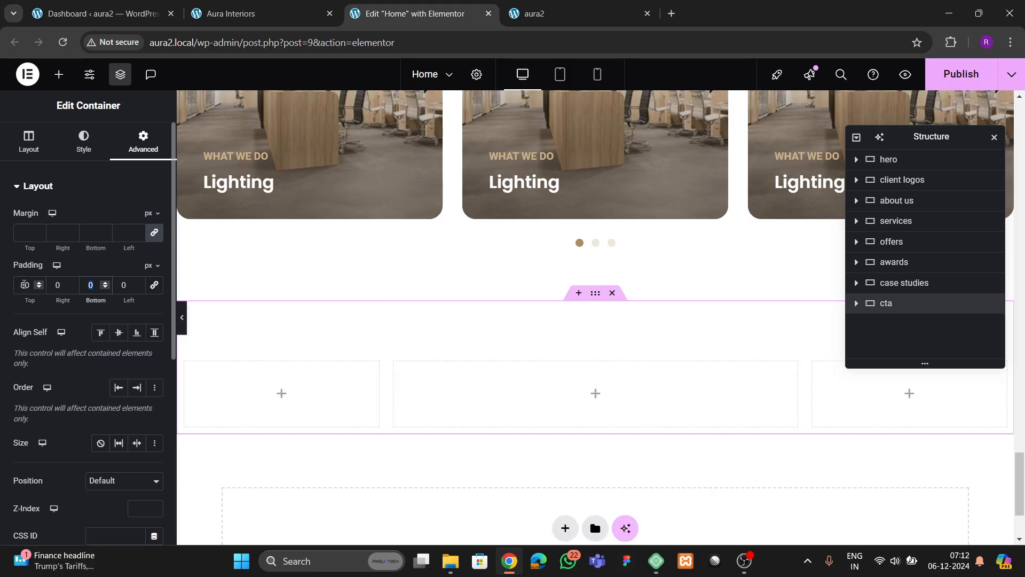
{"action": "type", "text": "80"}
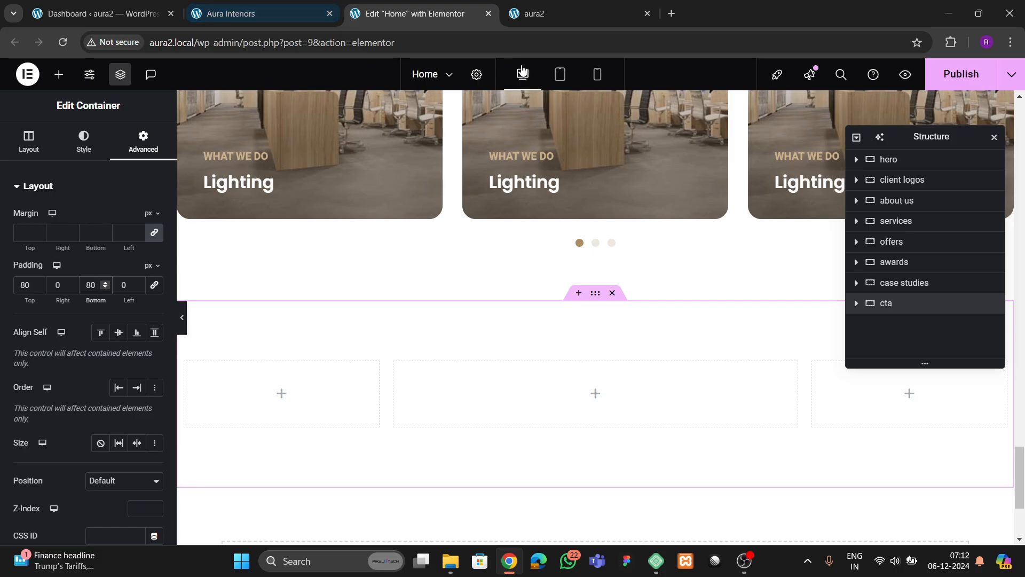
{"action": "left_click", "coordinate": [223, 11]}
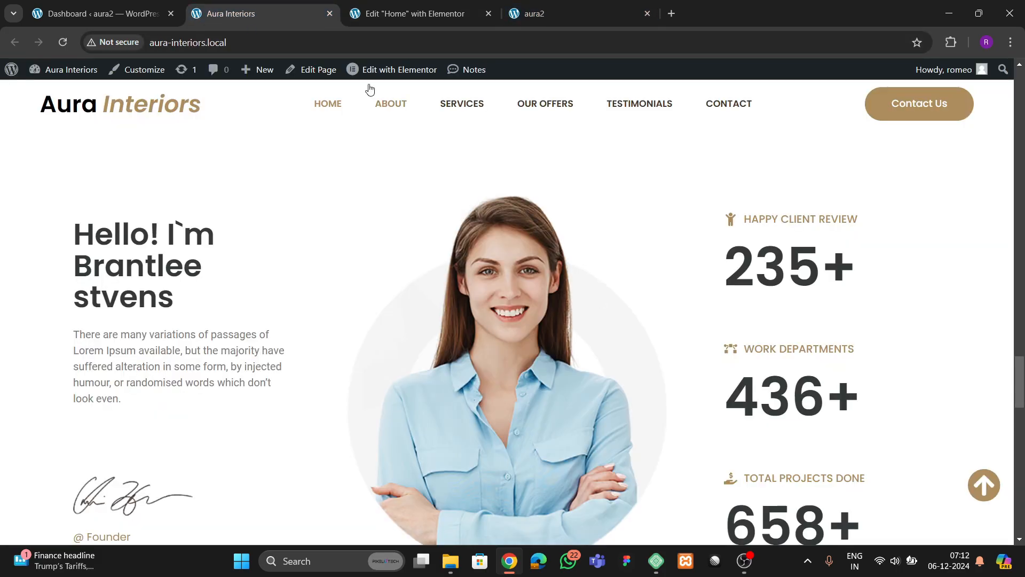
{"action": "left_click", "coordinate": [390, 14]}
- Drop an Image widget into the cta section's middle column and publish
{"action": "left_click", "coordinate": [52, 81]}
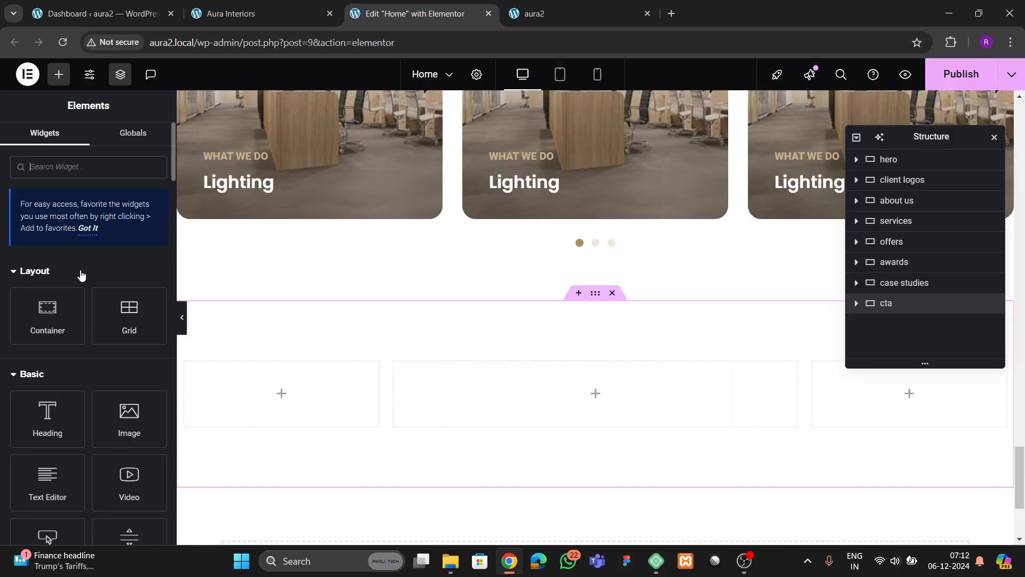
{"action": "scroll", "coordinate": [80, 272], "scroll_direction": "down", "scroll_amount": 3}
{"action": "left_click_drag", "start_coordinate": [129, 285], "coordinate": [509, 387]}
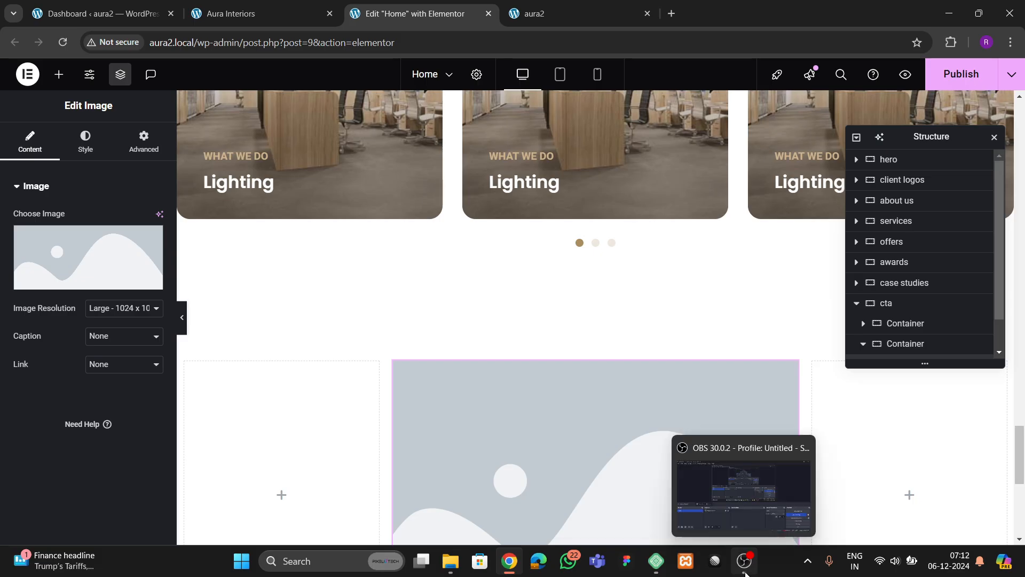
{"action": "left_click", "coordinate": [961, 74]}
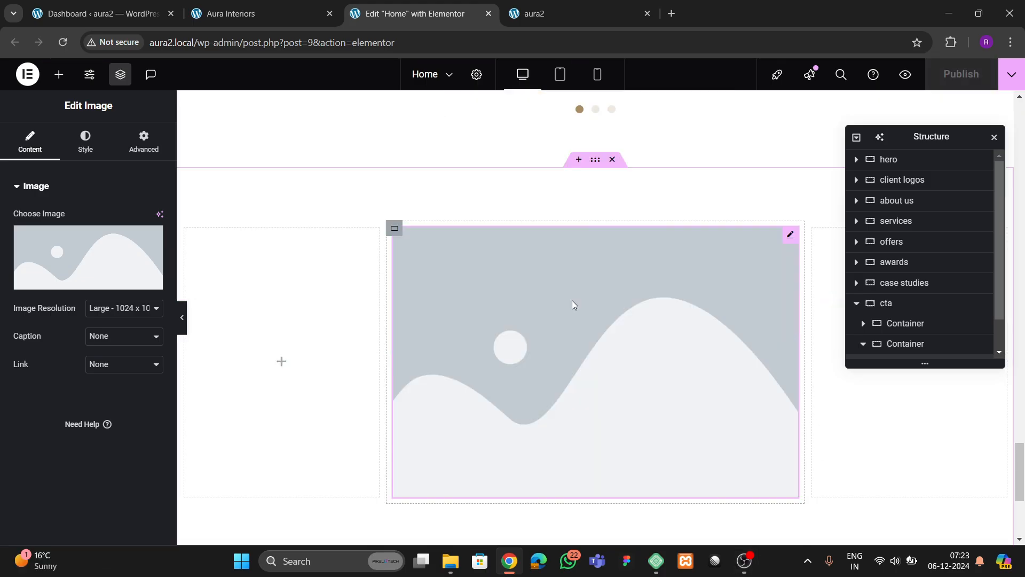
- Zero the middle column's padding, check the side columns' spacing, and open the image's media library
{"action": "scroll", "coordinate": [907, 335], "scroll_direction": "down", "scroll_amount": 2}
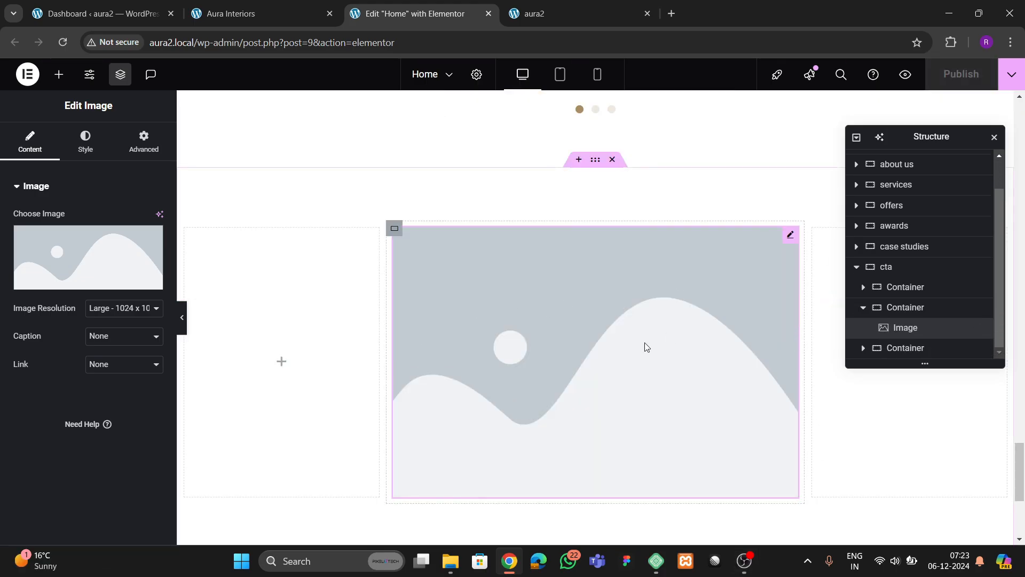
{"action": "left_click", "coordinate": [890, 314]}
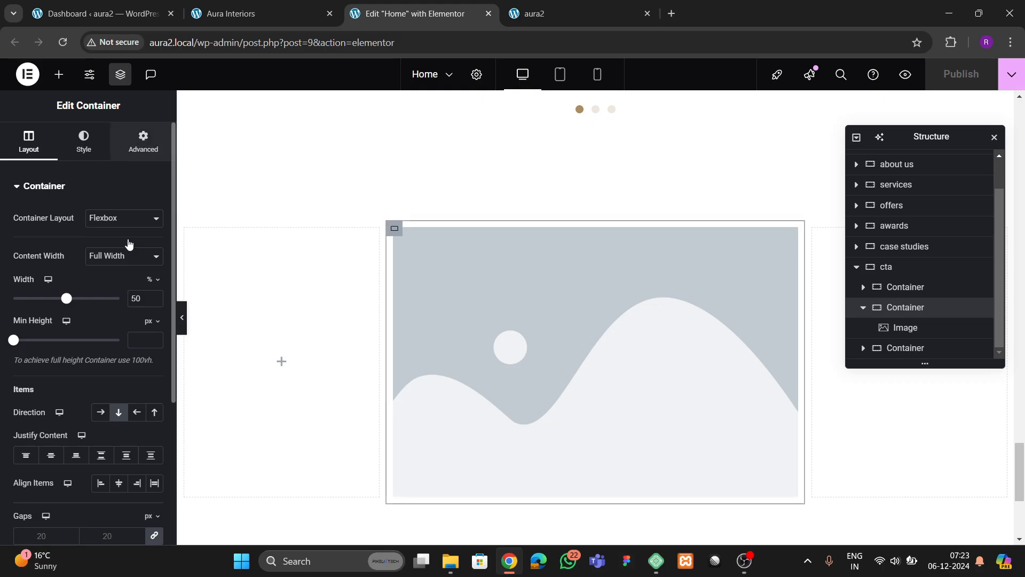
{"action": "left_click", "coordinate": [143, 142]}
{"action": "left_click", "coordinate": [154, 286]}
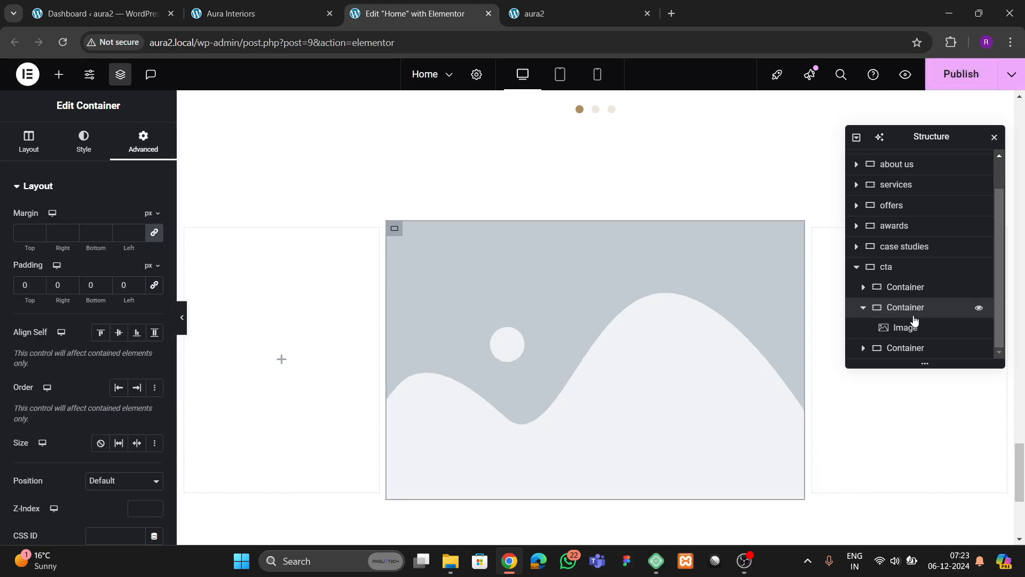
{"action": "left_click", "coordinate": [241, 301]}
{"action": "left_click", "coordinate": [142, 140]}
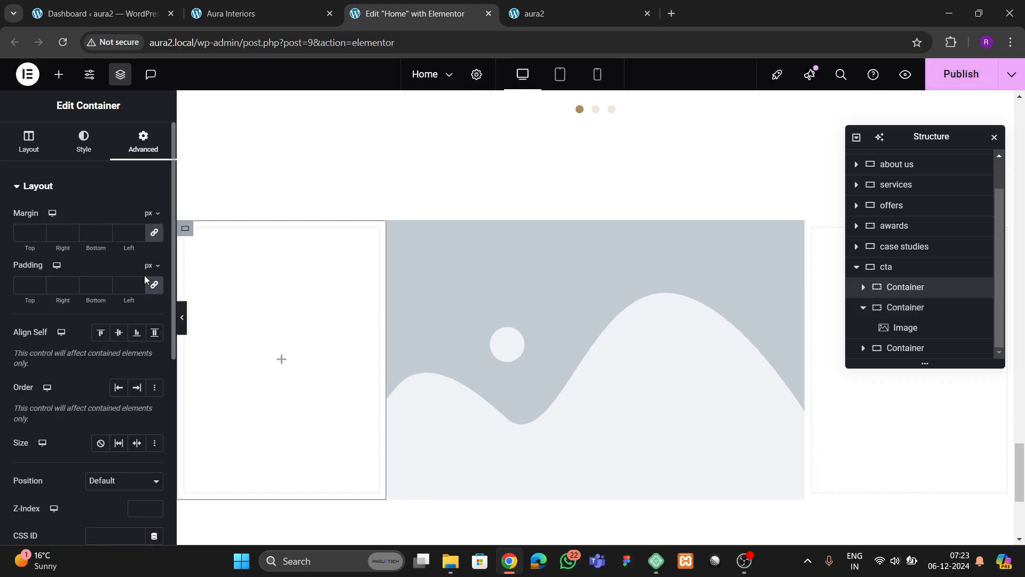
{"action": "left_click", "coordinate": [904, 348]}
{"action": "left_click", "coordinate": [141, 144]}
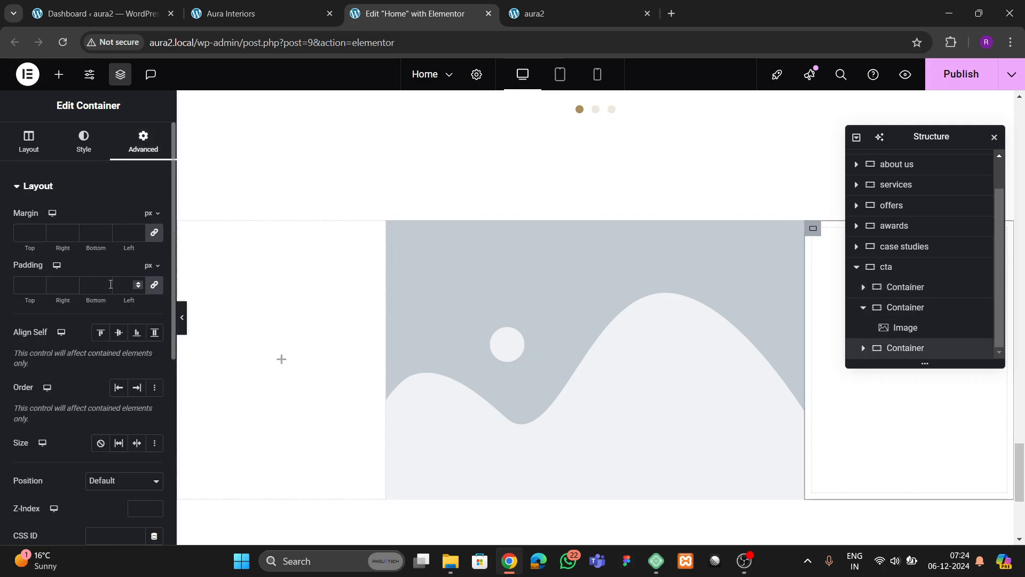
{"action": "scroll", "coordinate": [111, 286], "scroll_direction": "down", "scroll_amount": 1}
{"action": "scroll", "coordinate": [109, 305], "scroll_direction": "up", "scroll_amount": 1}
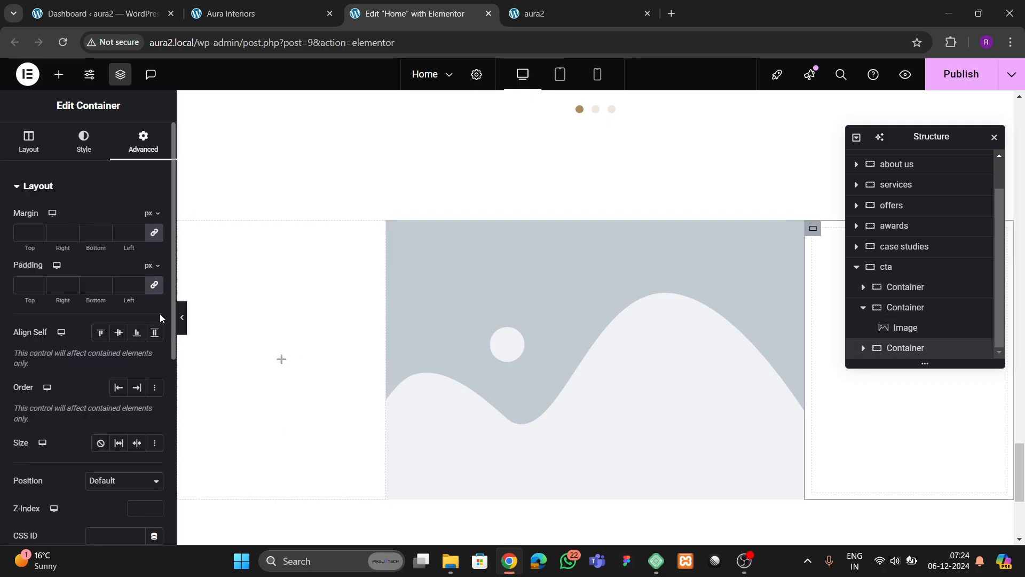
{"action": "left_click", "coordinate": [595, 354]}
{"action": "left_click", "coordinate": [88, 257]}
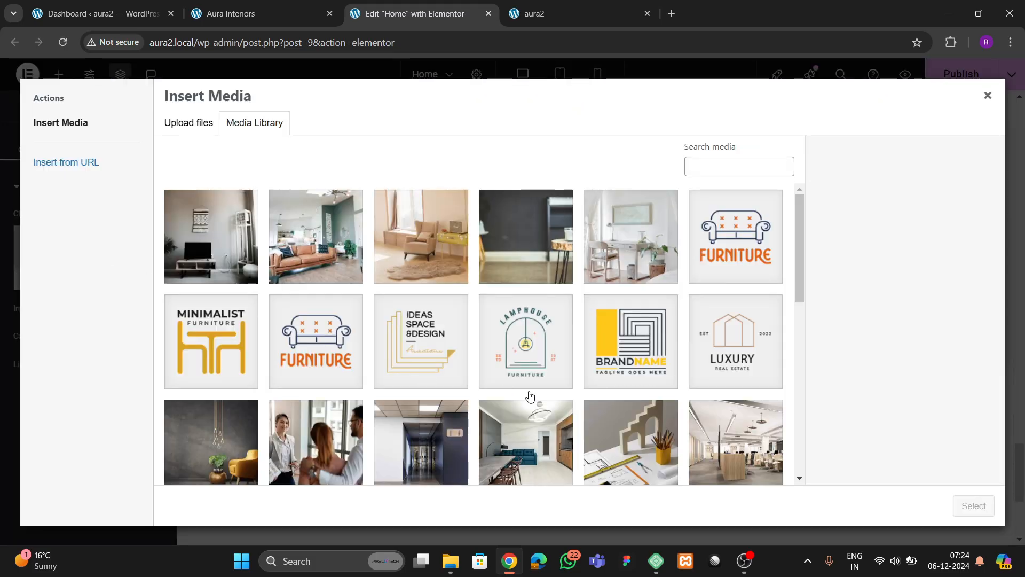
- Insert the smiling woman's demo3-singleimg portrait into the middle column image
{"action": "scroll", "coordinate": [426, 365], "scroll_direction": "down", "scroll_amount": 4}
{"action": "left_click", "coordinate": [234, 447]}
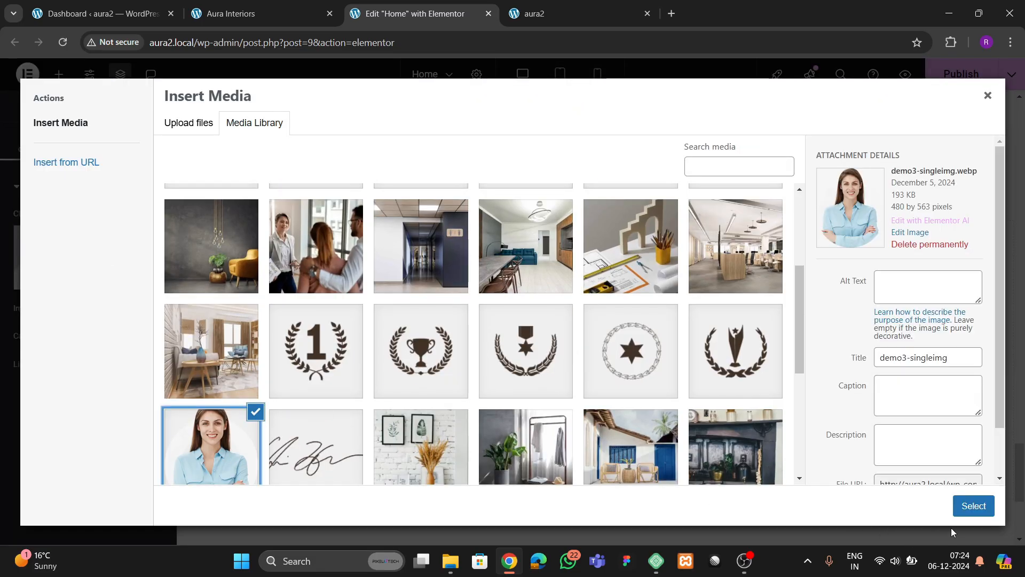
{"action": "left_click", "coordinate": [973, 505]}
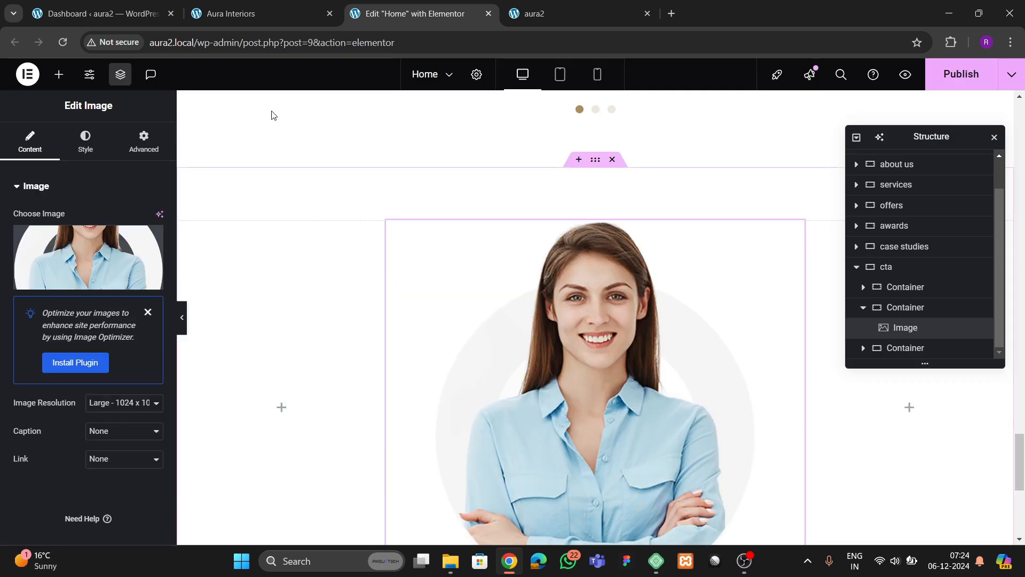
{"action": "left_click", "coordinate": [213, 15]}
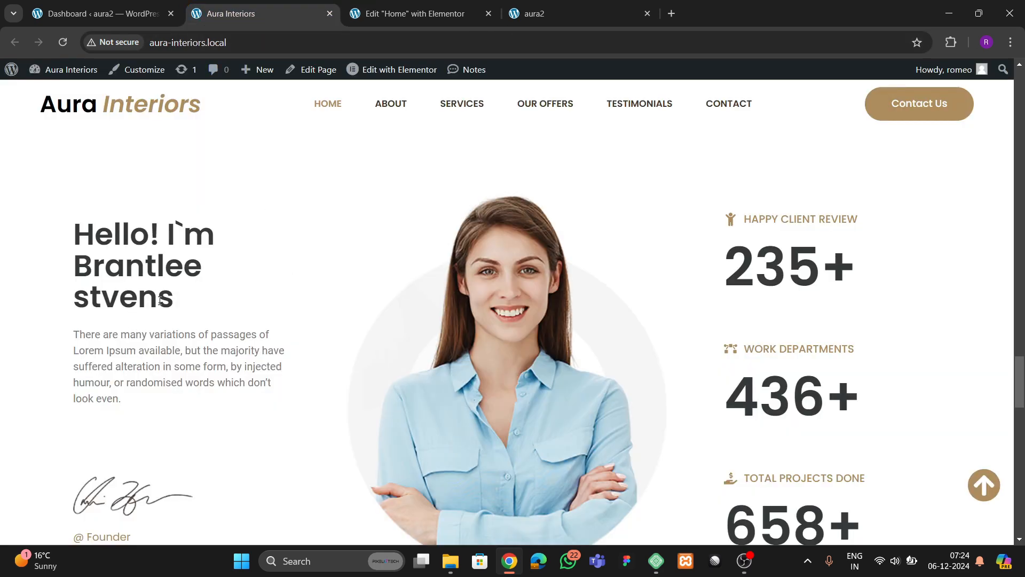
{"action": "scroll", "coordinate": [178, 355], "scroll_direction": "down", "scroll_amount": 1}
{"action": "left_click", "coordinate": [404, 15]}
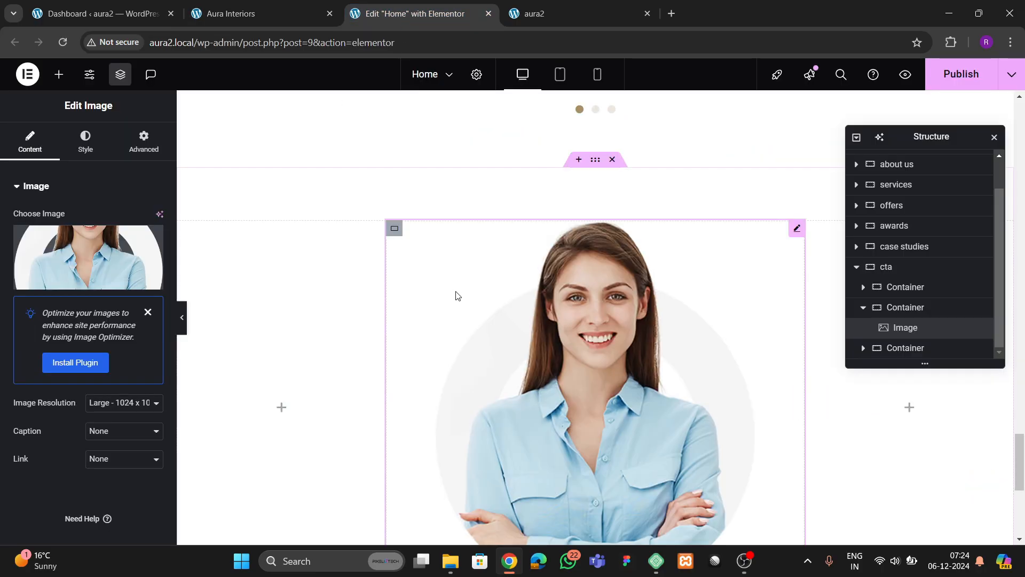
- Copy the WHAT WE DO label from the case studies section
{"action": "scroll", "coordinate": [456, 297], "scroll_direction": "up", "scroll_amount": 10}
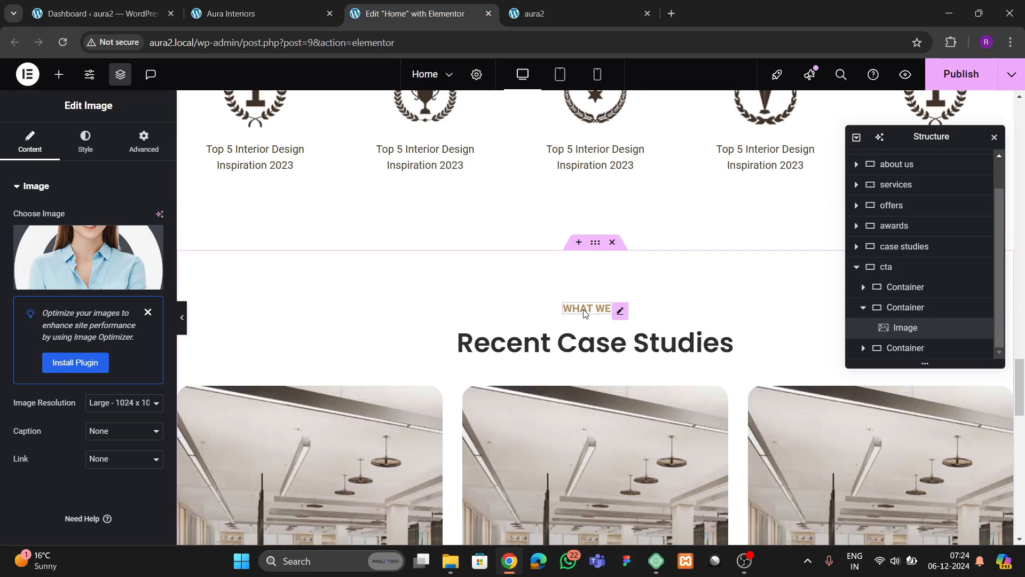
{"action": "right_click", "coordinate": [584, 313]}
{"action": "left_click", "coordinate": [611, 299]}
{"action": "scroll", "coordinate": [406, 314], "scroll_direction": "down", "scroll_amount": 10}
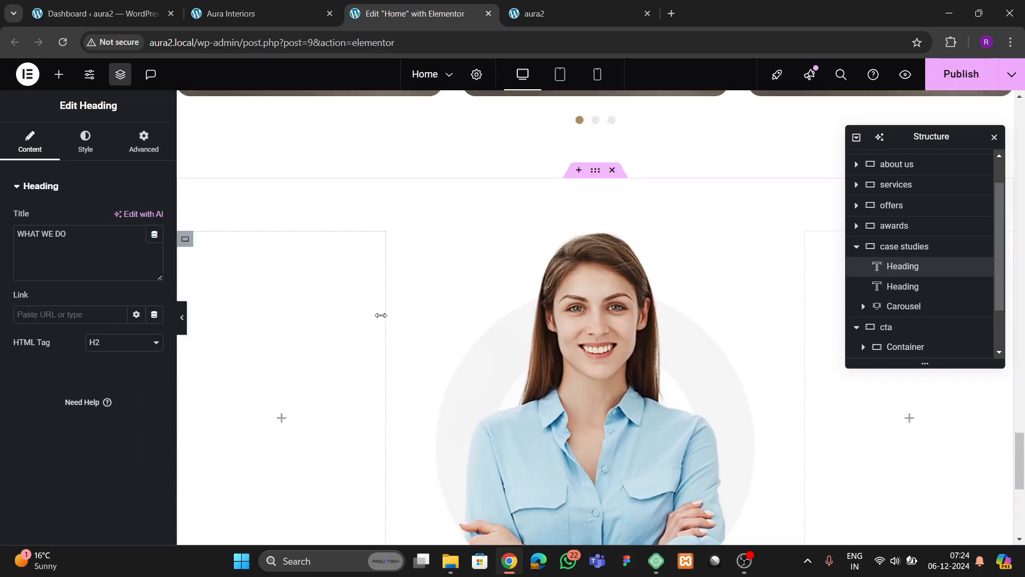
{"action": "scroll", "coordinate": [380, 315], "scroll_direction": "down", "scroll_amount": 1}
- Paste the WHAT WE DO label into the left column, with a copied Recent Case Studies heading below it
{"action": "right_click", "coordinate": [259, 301]}
{"action": "left_click", "coordinate": [271, 294]}
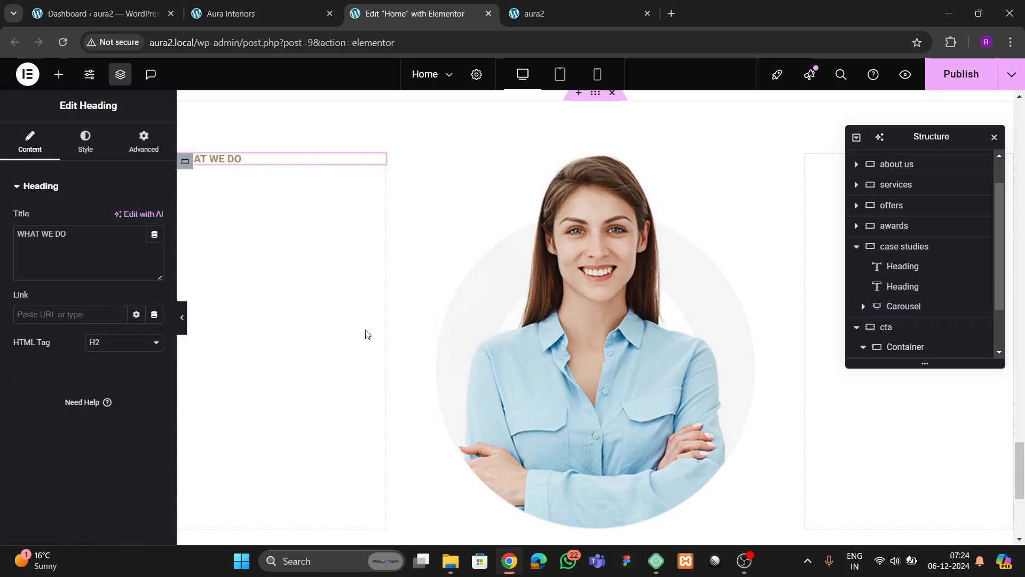
{"action": "scroll", "coordinate": [412, 323], "scroll_direction": "up", "scroll_amount": 7}
{"action": "scroll", "coordinate": [463, 315], "scroll_direction": "up", "scroll_amount": 2}
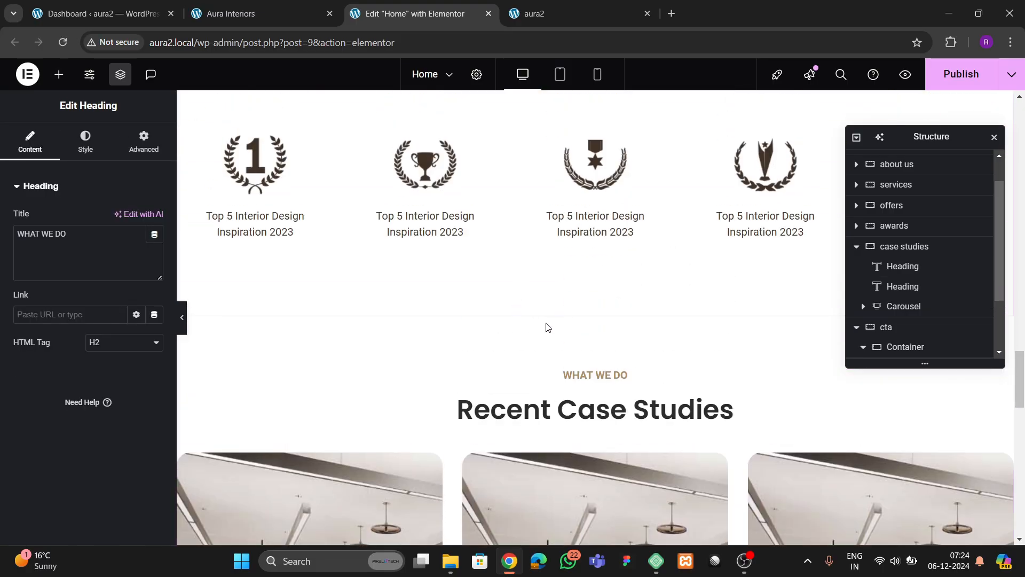
{"action": "right_click", "coordinate": [550, 409]}
{"action": "left_click", "coordinate": [583, 300]}
{"action": "scroll", "coordinate": [371, 348], "scroll_direction": "down", "scroll_amount": 8}
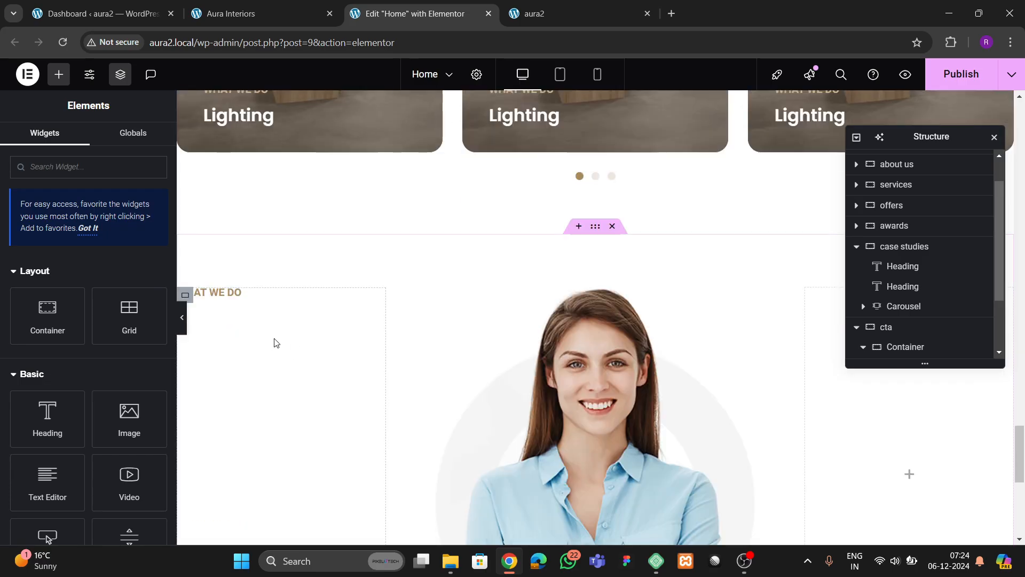
{"action": "left_click", "coordinate": [230, 303]}
{"action": "right_click", "coordinate": [230, 303]}
{"action": "left_click", "coordinate": [264, 322]}
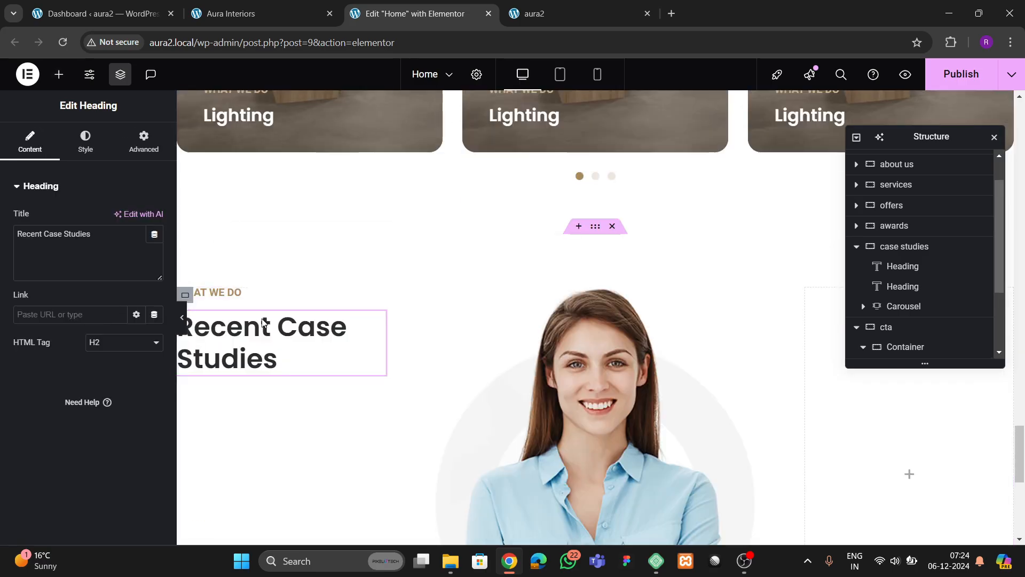
- Retitle the new heading with the founder's 'Hello!' greeting copied from the live site
{"action": "left_click", "coordinate": [283, 15]}
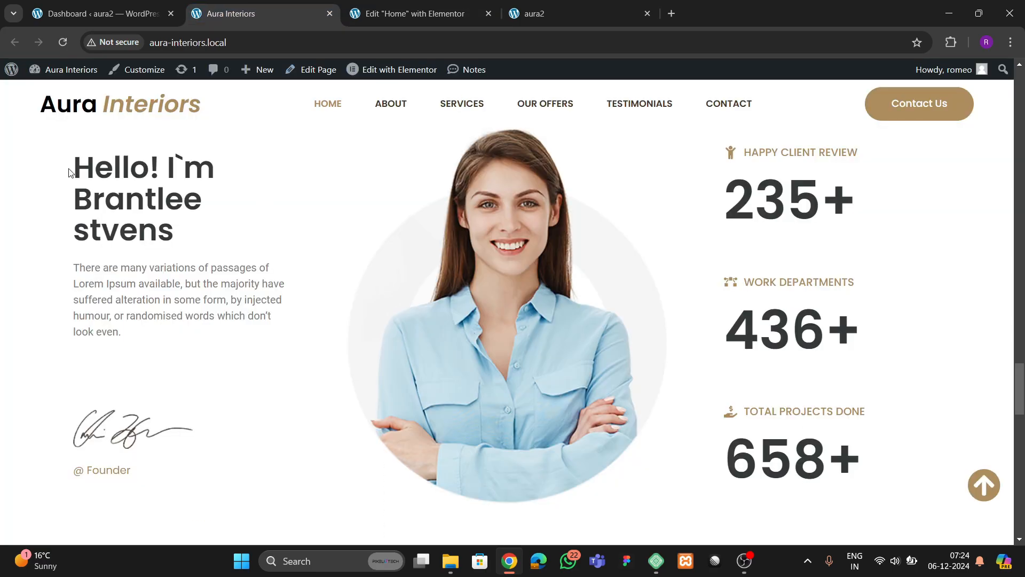
{"action": "left_click_drag", "start_coordinate": [74, 165], "coordinate": [167, 230]}
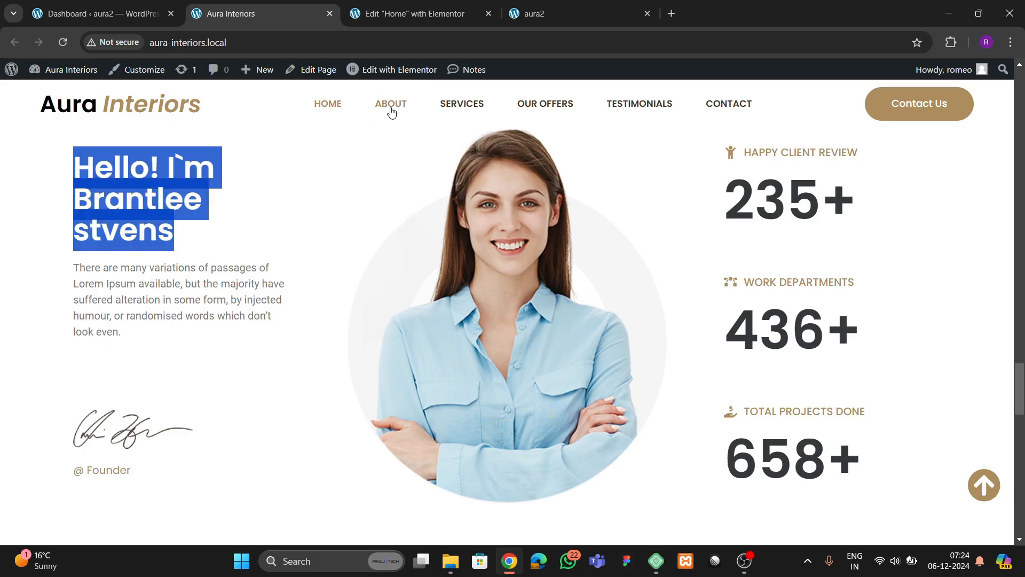
{"action": "left_click", "coordinate": [397, 15]}
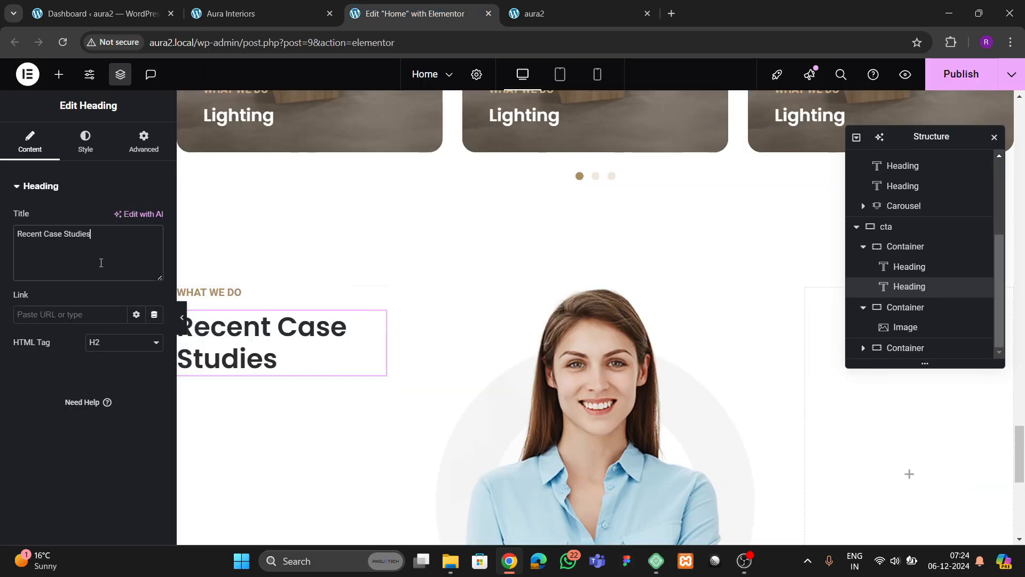
{"action": "key", "text": "ctrl+v"}
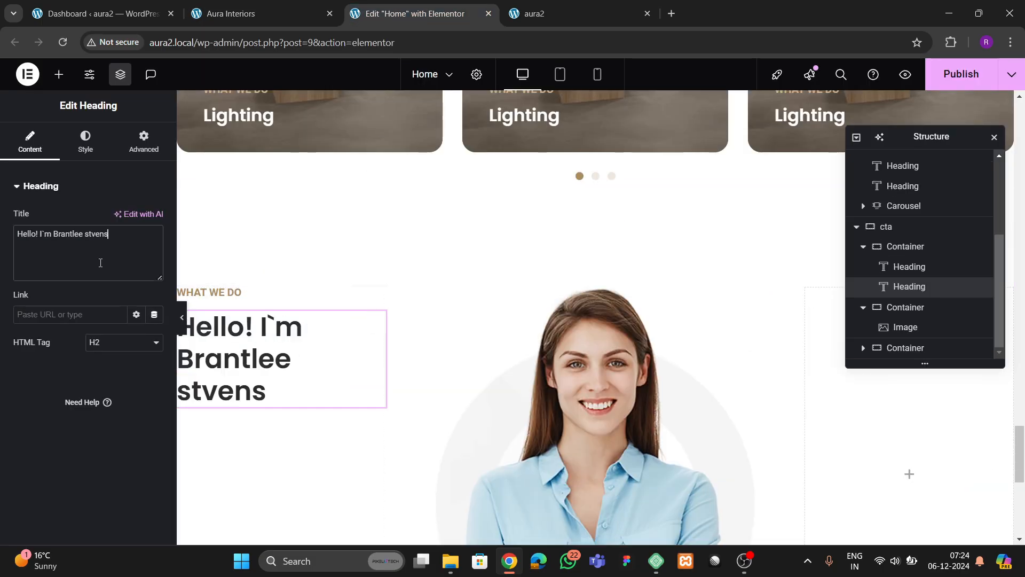
{"action": "left_click", "coordinate": [253, 16]}
{"action": "left_click", "coordinate": [235, 268]}
{"action": "scroll", "coordinate": [240, 350], "scroll_direction": "up", "scroll_amount": 4}
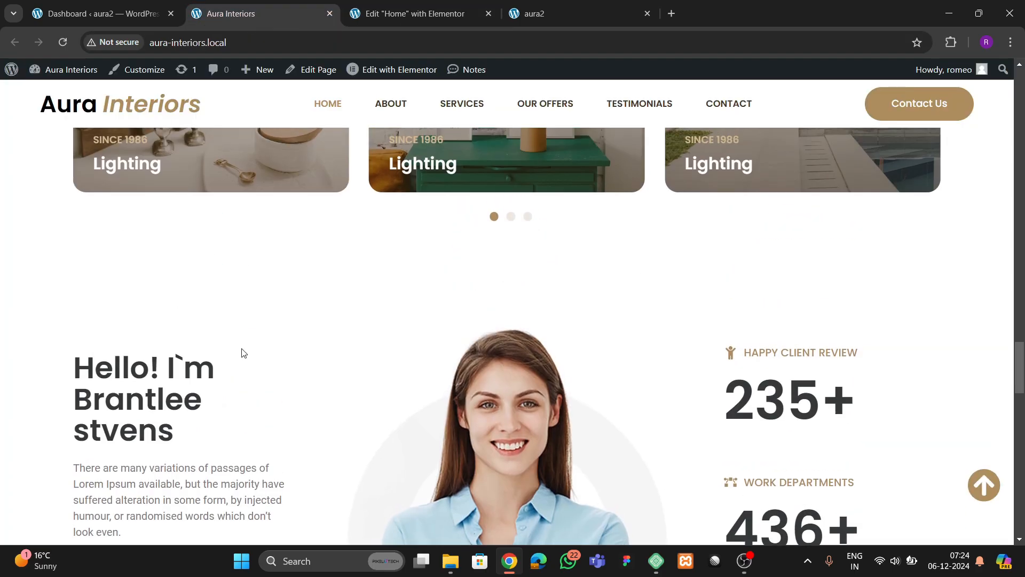
{"action": "scroll", "coordinate": [213, 419], "scroll_direction": "down", "scroll_amount": 2}
{"action": "left_click", "coordinate": [415, 13]}
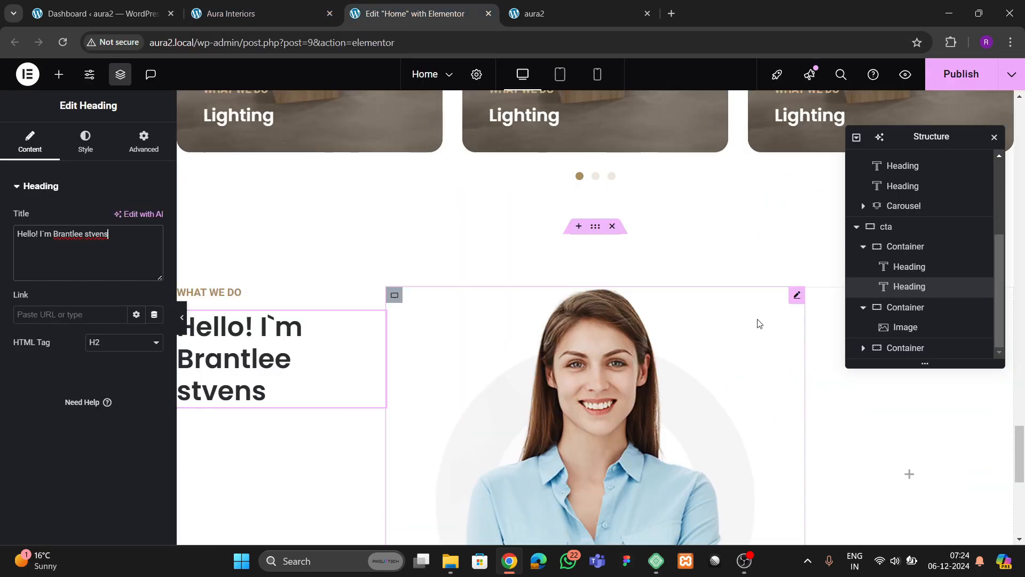
- Copy the offer section's description text widget
{"action": "scroll", "coordinate": [634, 318], "scroll_direction": "up", "scroll_amount": 7}
{"action": "scroll", "coordinate": [636, 319], "scroll_direction": "up", "scroll_amount": 10}
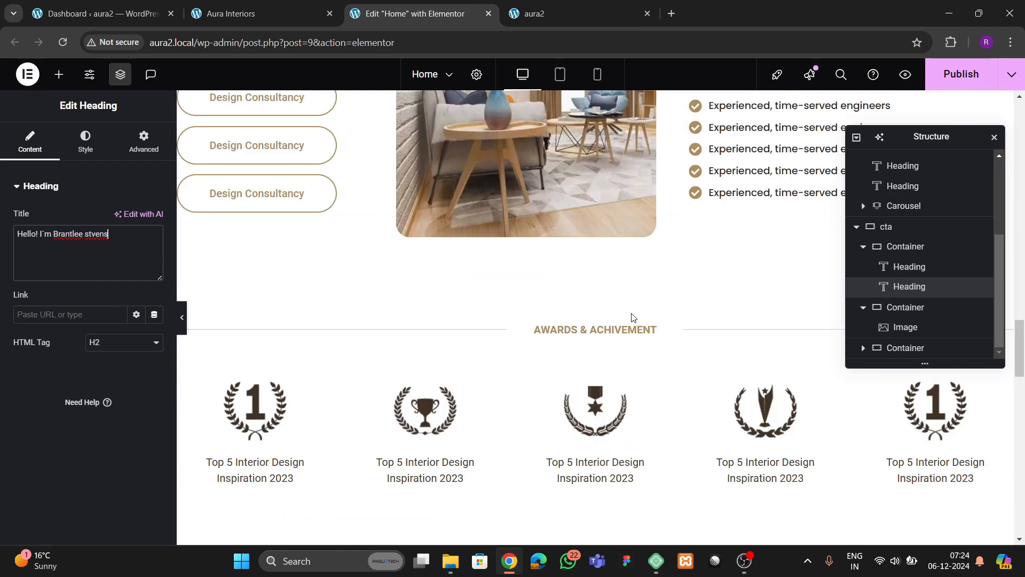
{"action": "right_click", "coordinate": [731, 278]}
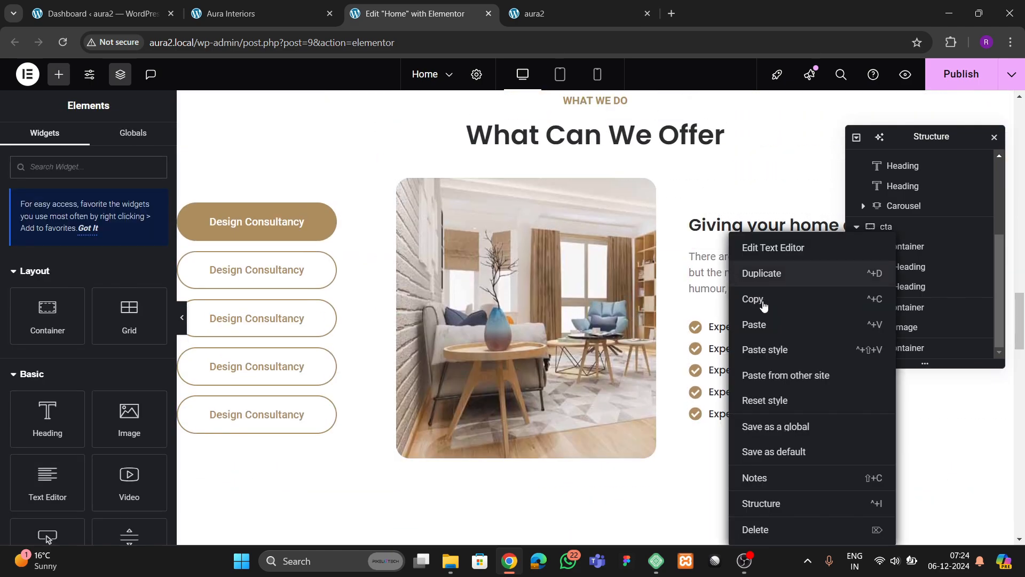
{"action": "left_click", "coordinate": [764, 300]}
{"action": "scroll", "coordinate": [390, 328], "scroll_direction": "down", "scroll_amount": 15}
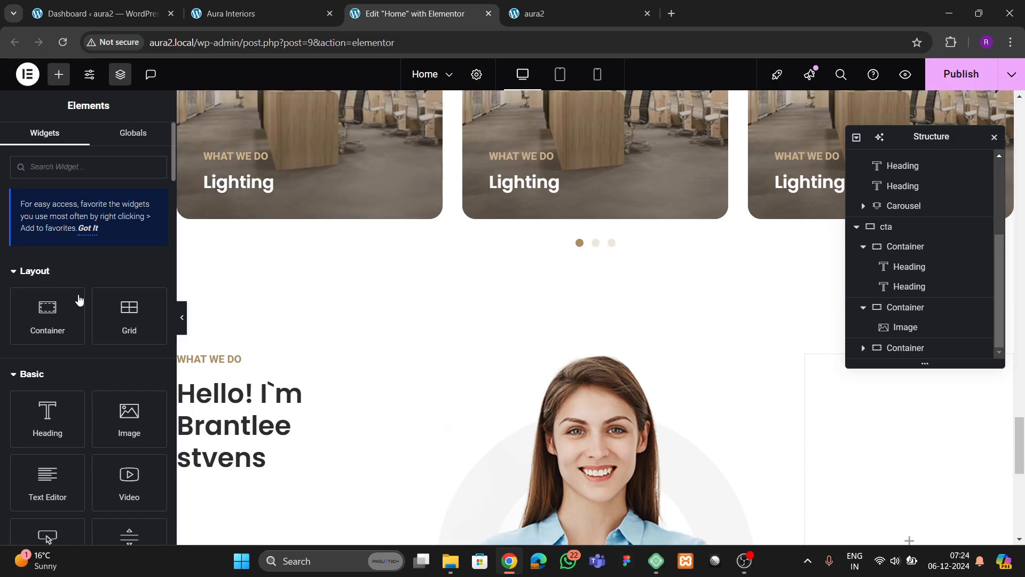
{"action": "scroll", "coordinate": [79, 299], "scroll_direction": "down", "scroll_amount": 2}
- Add a Text Editor paragraph below the founder heading and paste the offer paragraph's style onto it
{"action": "left_click_drag", "start_coordinate": [47, 416], "coordinate": [253, 442]}
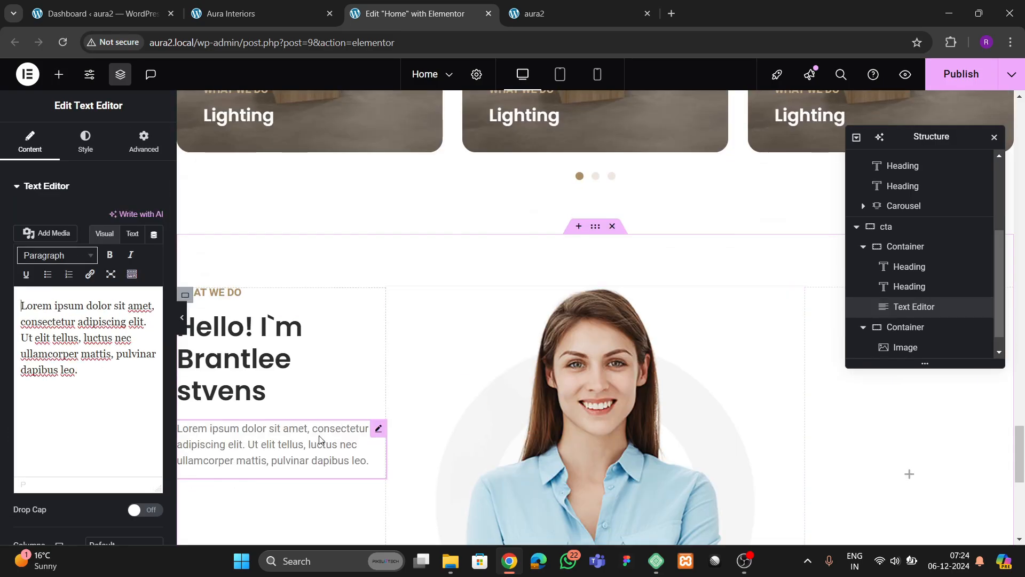
{"action": "right_click", "coordinate": [313, 439]}
{"action": "left_click", "coordinate": [349, 353]}
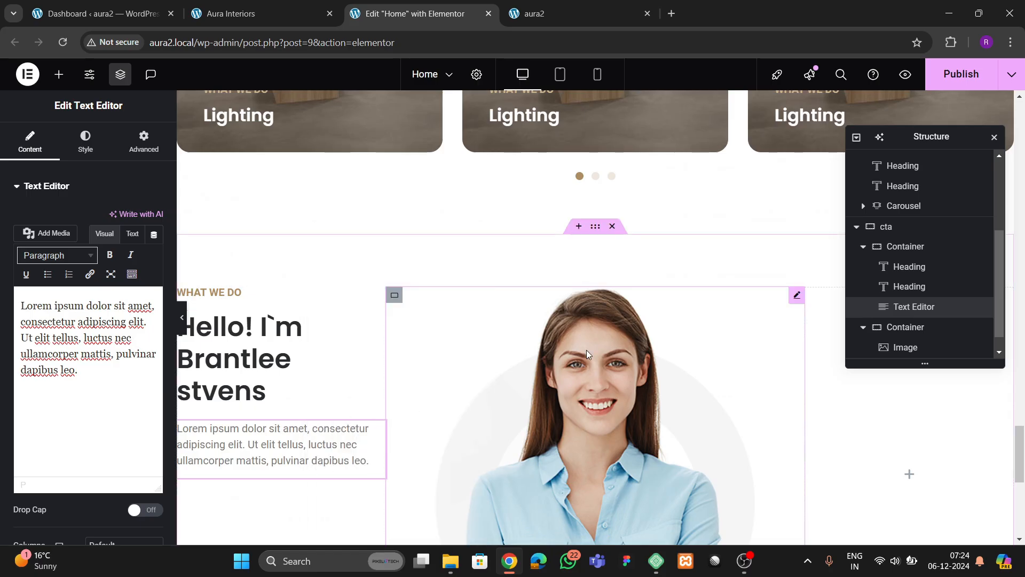
{"action": "scroll", "coordinate": [586, 350], "scroll_direction": "up", "scroll_amount": 20}
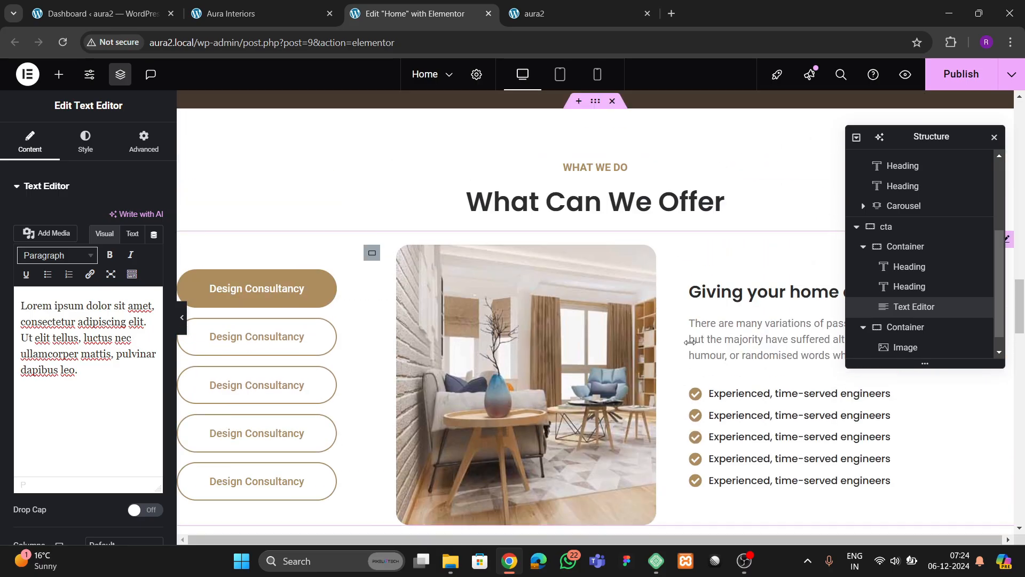
{"action": "right_click", "coordinate": [735, 347]}
{"action": "left_click", "coordinate": [762, 300]}
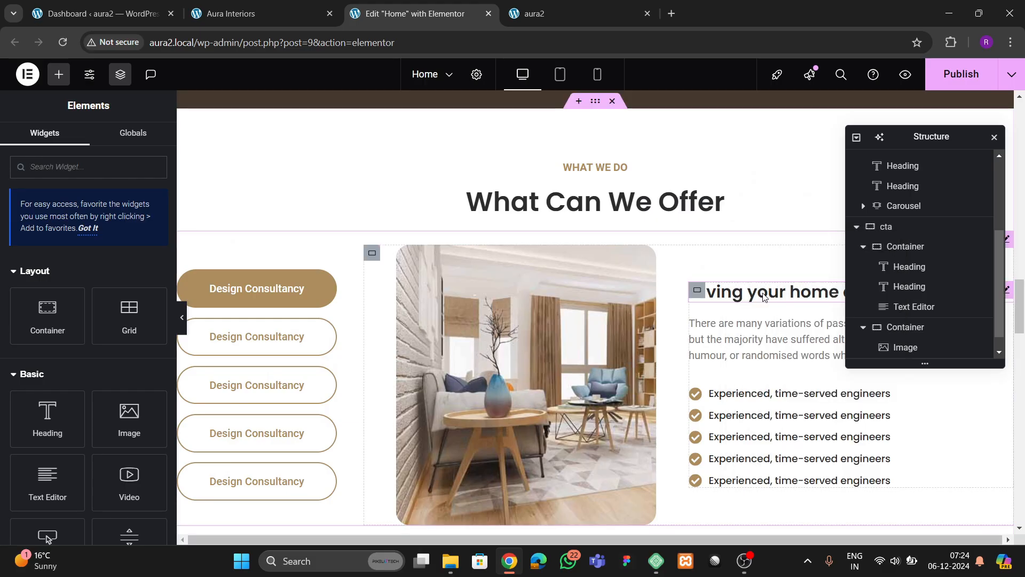
{"action": "scroll", "coordinate": [422, 358], "scroll_direction": "down", "scroll_amount": 15}
{"action": "scroll", "coordinate": [384, 364], "scroll_direction": "down", "scroll_amount": 8}
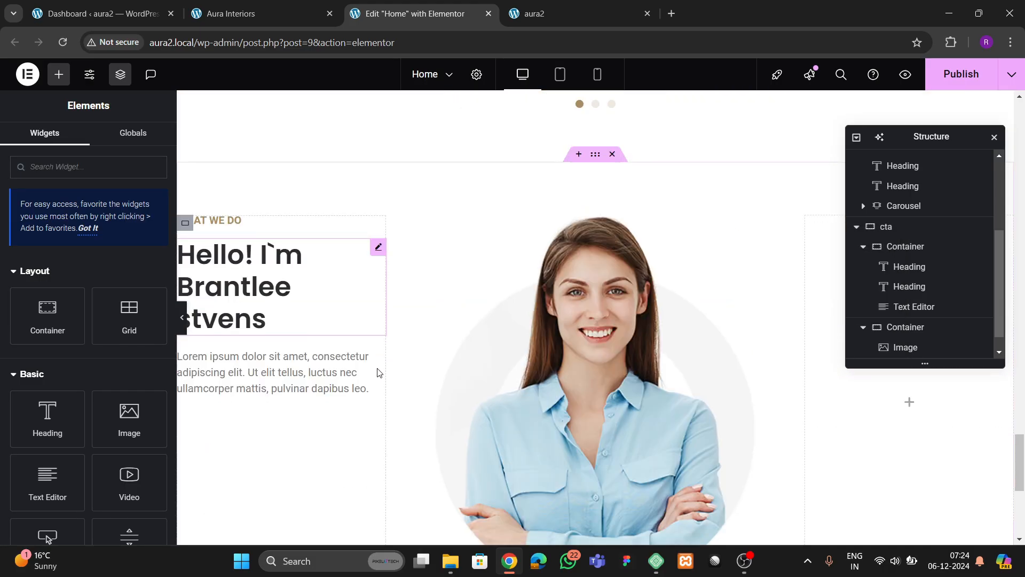
{"action": "left_click", "coordinate": [268, 257]}
{"action": "right_click", "coordinate": [269, 257]}
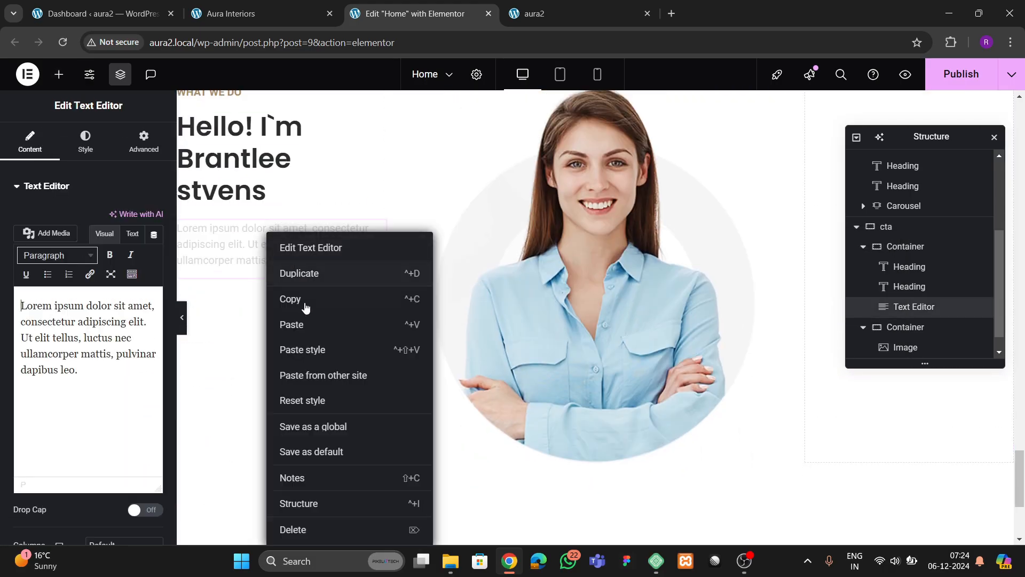
{"action": "left_click", "coordinate": [309, 352]}
- Delete the WHAT WE DO label from the left column and check the live site
{"action": "scroll", "coordinate": [272, 350], "scroll_direction": "up", "scroll_amount": 1}
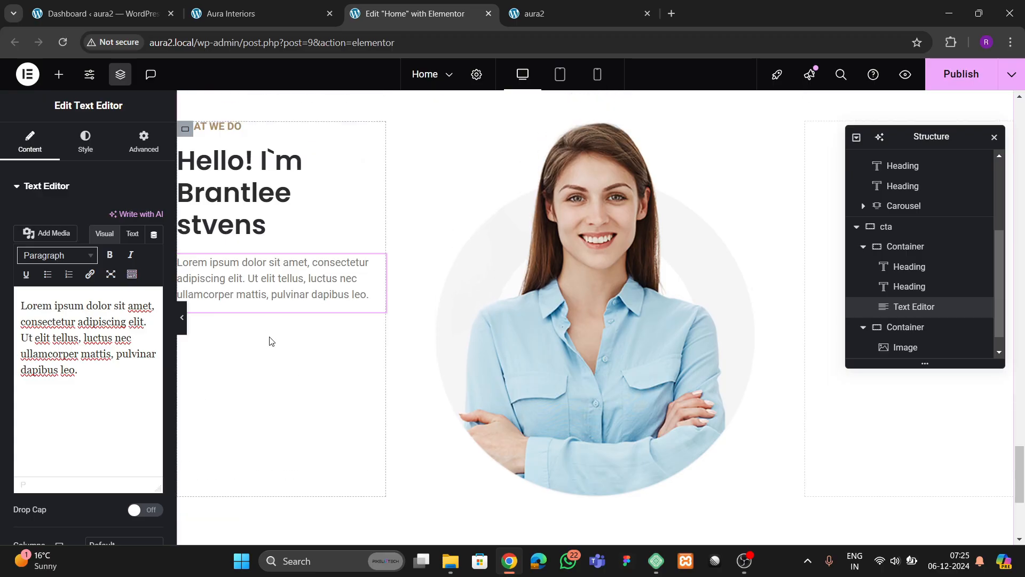
{"action": "left_click", "coordinate": [231, 166]}
{"action": "right_click", "coordinate": [231, 163]}
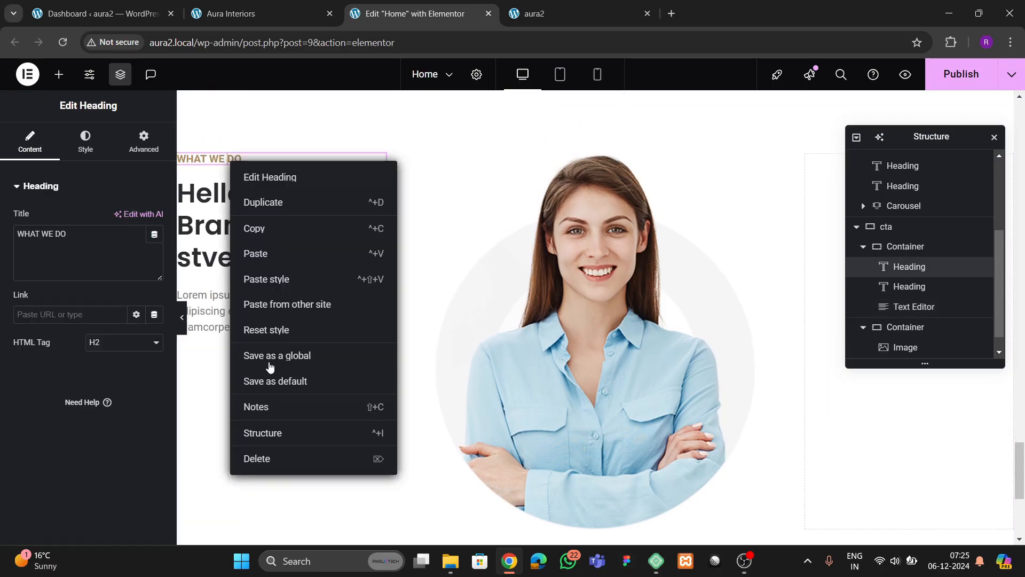
{"action": "left_click", "coordinate": [263, 456]}
{"action": "left_click", "coordinate": [257, 17]}
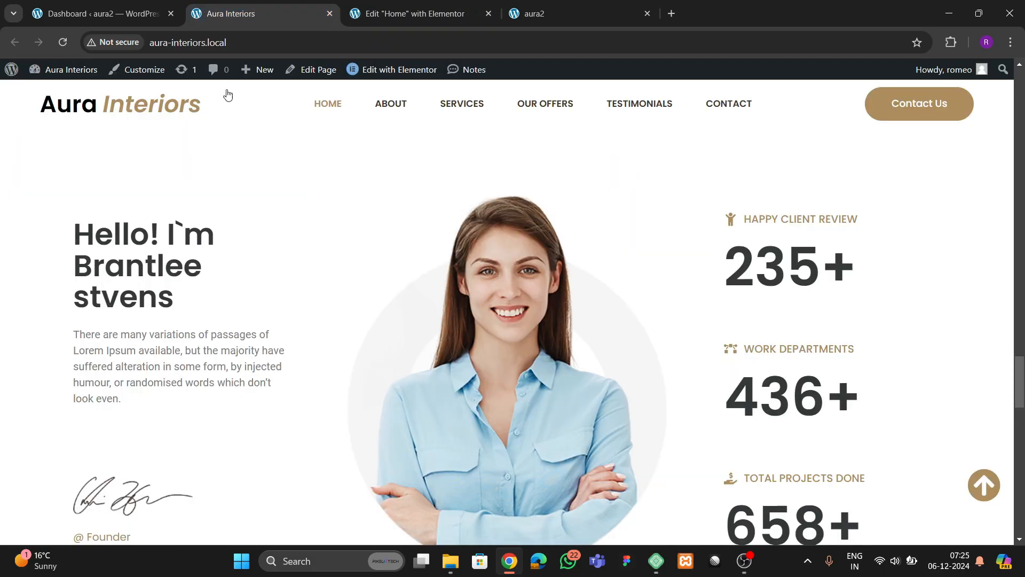
{"action": "scroll", "coordinate": [270, 309], "scroll_direction": "down", "scroll_amount": 3}
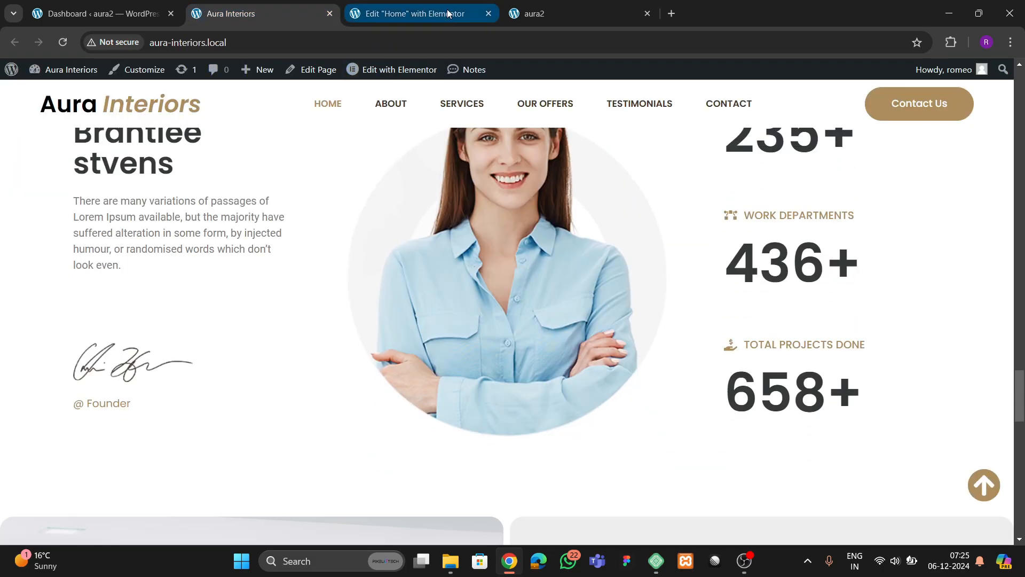
{"action": "left_click", "coordinate": [448, 13]}
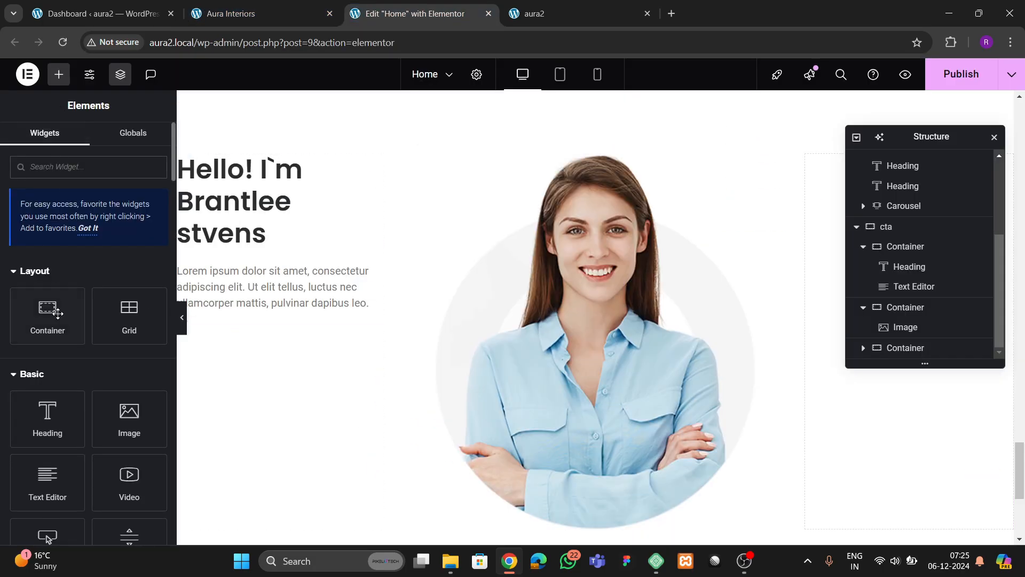
- Add an empty container with zero padding below the founder paragraph
{"action": "left_click_drag", "start_coordinate": [58, 314], "coordinate": [251, 348]}
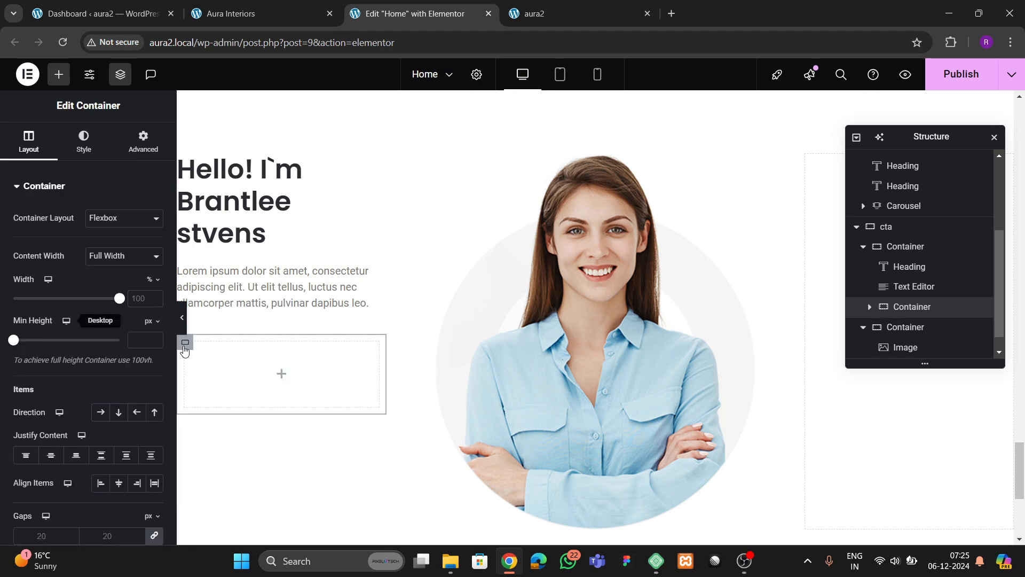
{"action": "left_click", "coordinate": [143, 140]}
{"action": "left_click", "coordinate": [154, 287]}
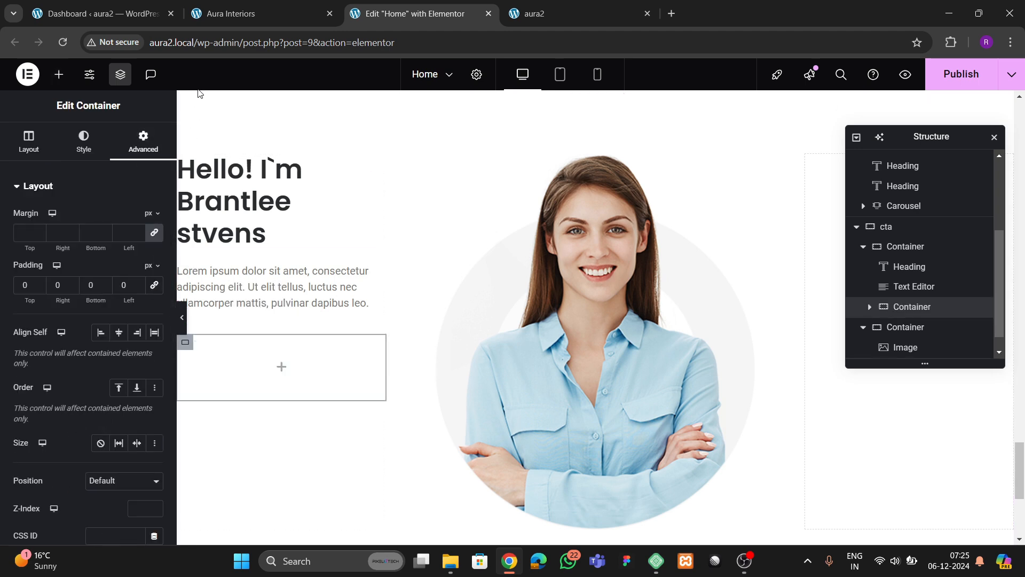
- Place the sign2 signature image in the new container, aligned left
{"action": "left_click", "coordinate": [58, 75]}
{"action": "scroll", "coordinate": [128, 323], "scroll_direction": "down", "scroll_amount": 1}
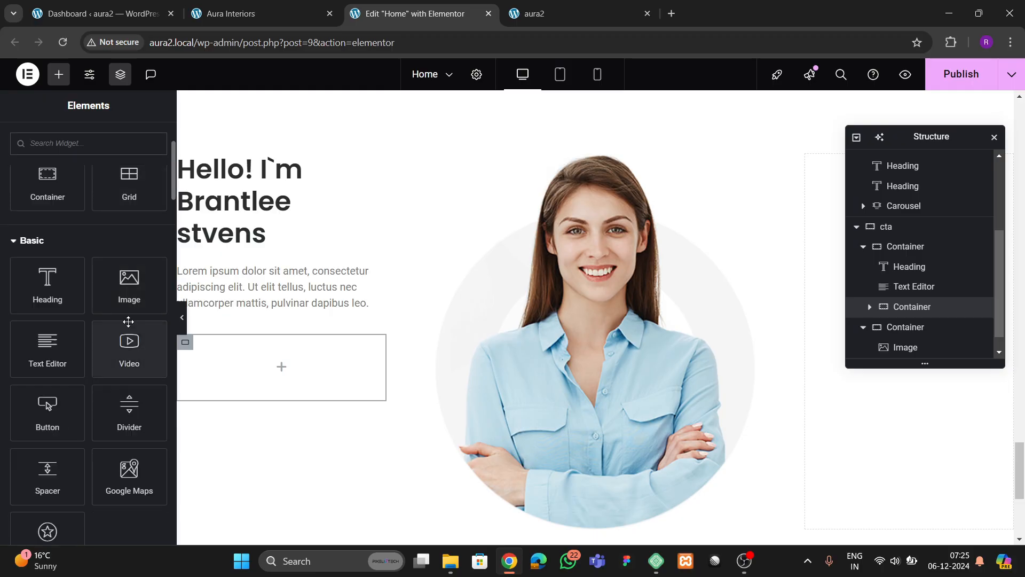
{"action": "left_click_drag", "start_coordinate": [130, 306], "coordinate": [256, 374]}
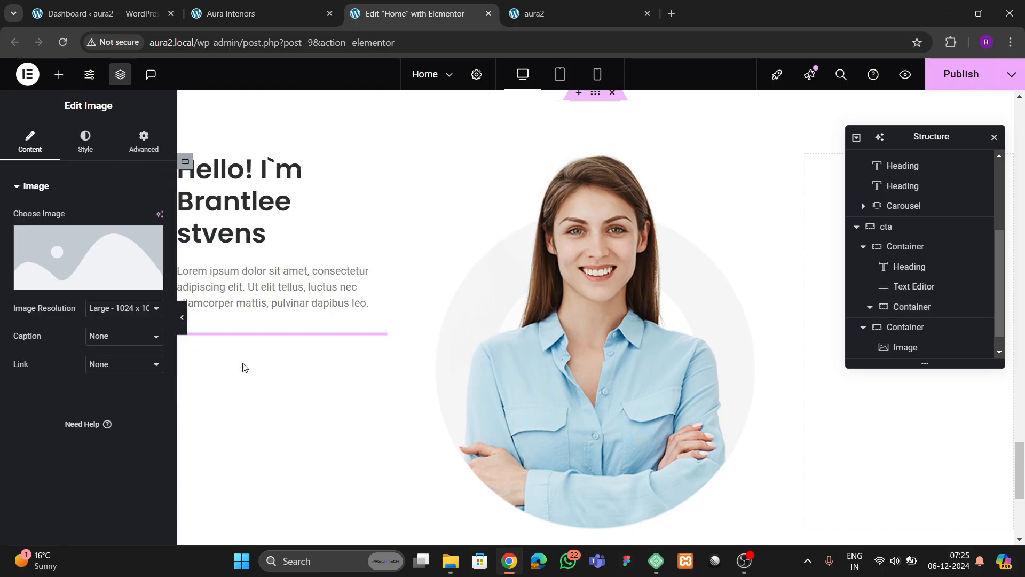
{"action": "scroll", "coordinate": [469, 380], "scroll_direction": "down", "scroll_amount": 10}
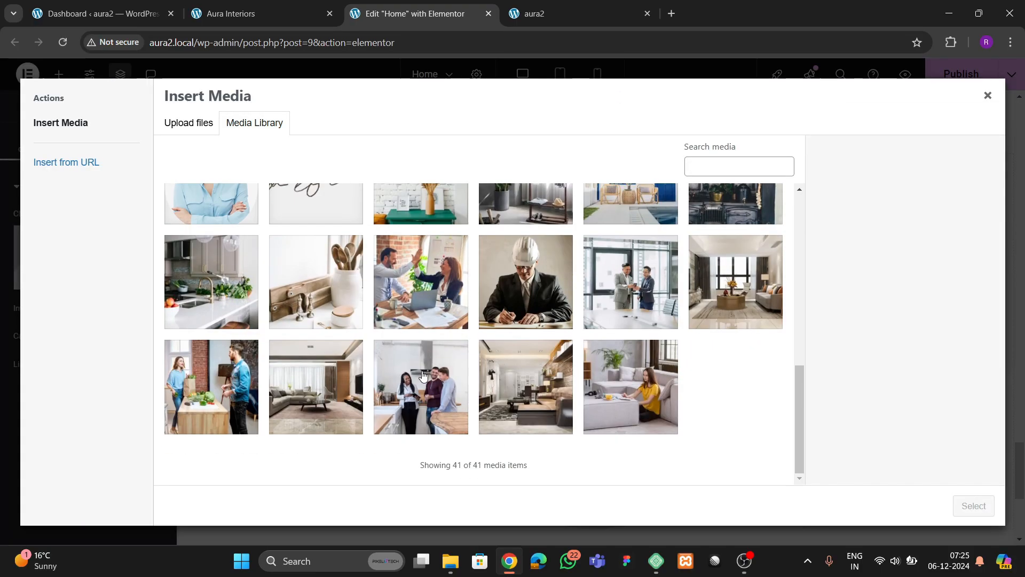
{"action": "scroll", "coordinate": [359, 332], "scroll_direction": "up", "scroll_amount": 5}
{"action": "left_click", "coordinate": [338, 297]}
{"action": "left_click", "coordinate": [974, 507]}
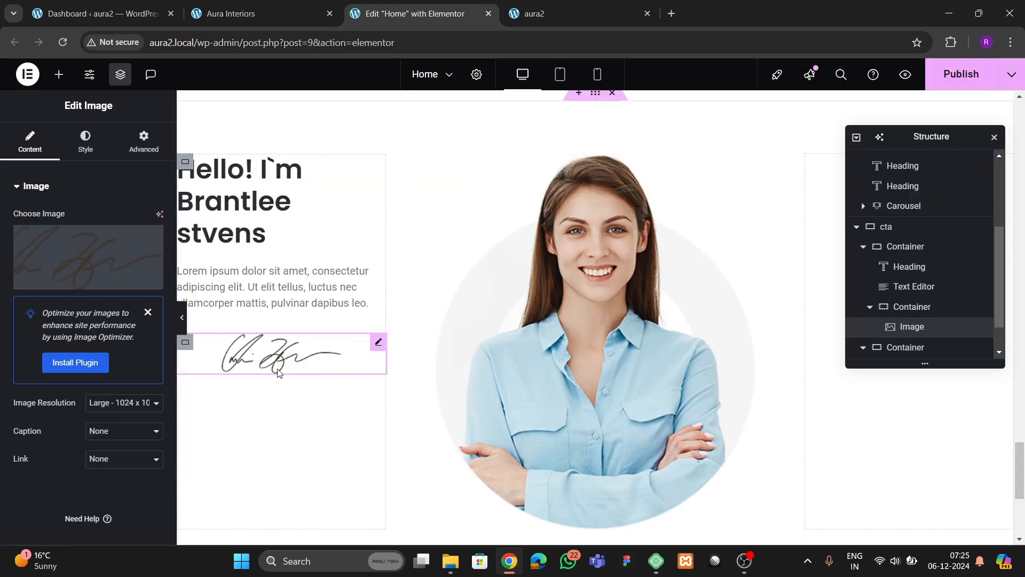
{"action": "left_click", "coordinate": [95, 156]}
{"action": "left_click", "coordinate": [117, 219]}
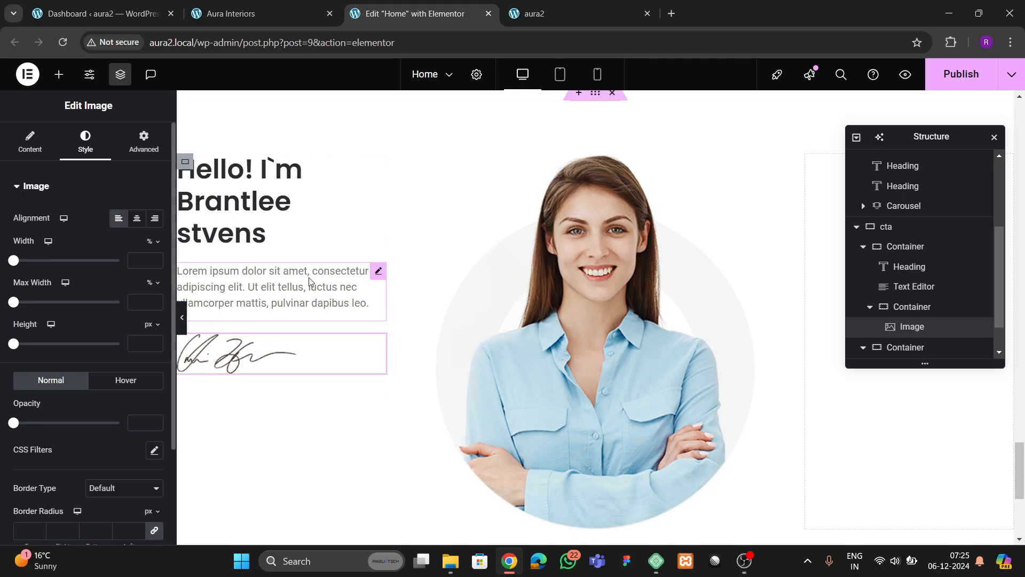
- Copy the case studies label and paste it below the signature image
{"action": "scroll", "coordinate": [524, 264], "scroll_direction": "up", "scroll_amount": 12}
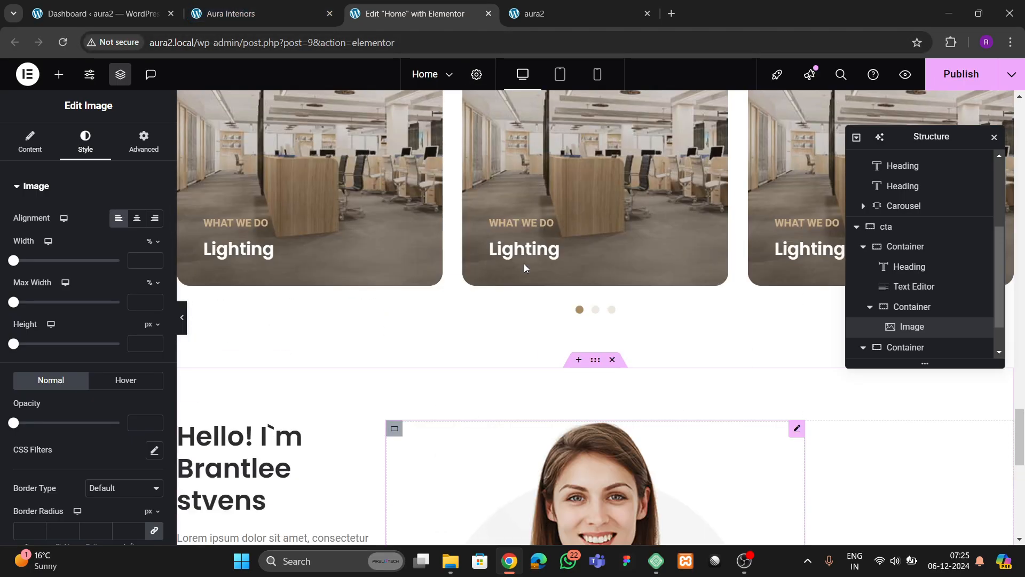
{"action": "scroll", "coordinate": [588, 310], "scroll_direction": "down", "scroll_amount": 1}
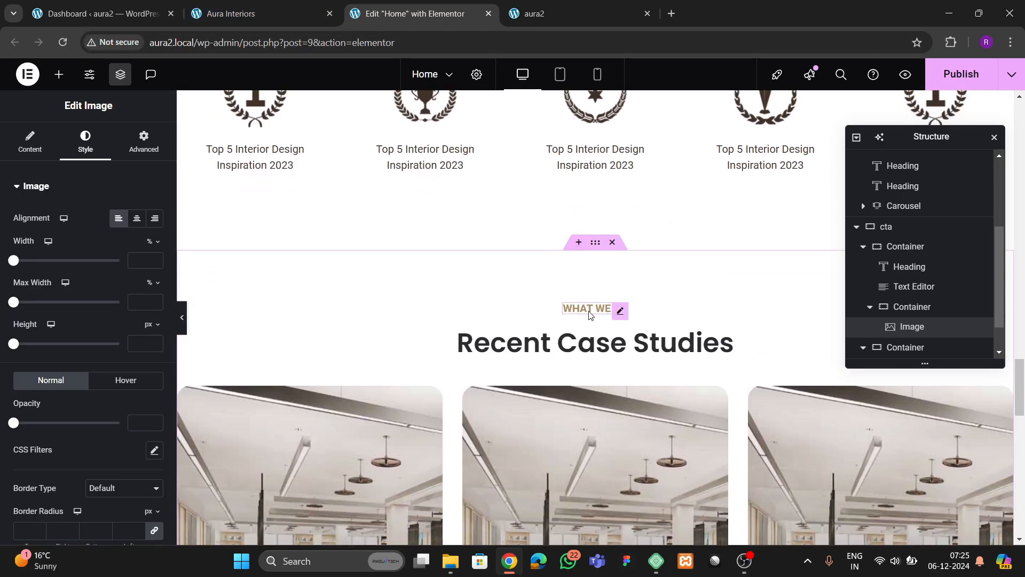
{"action": "right_click", "coordinate": [589, 315]}
{"action": "left_click", "coordinate": [505, 316]}
{"action": "scroll", "coordinate": [267, 331], "scroll_direction": "down", "scroll_amount": 10}
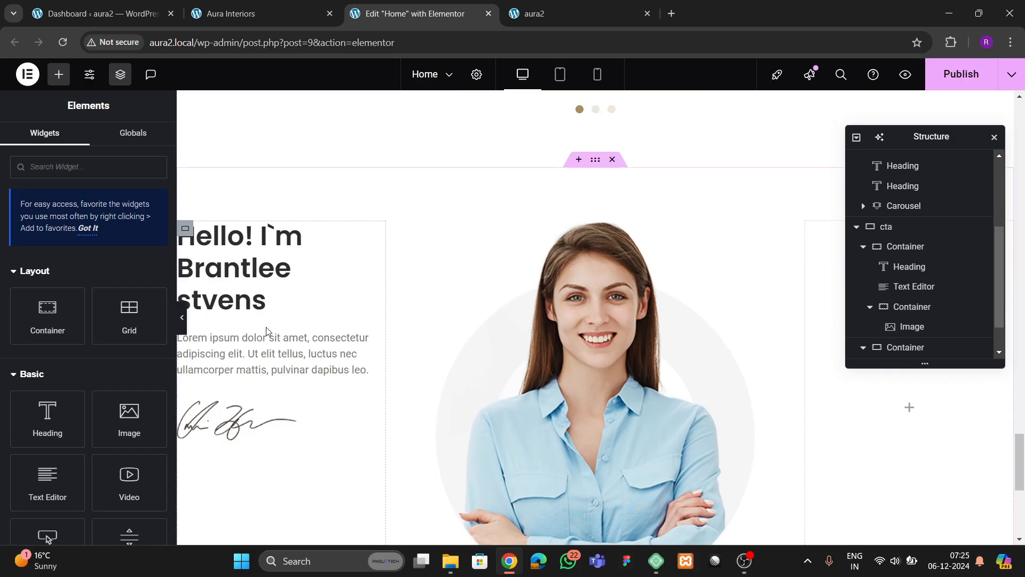
{"action": "right_click", "coordinate": [248, 411]}
{"action": "left_click", "coordinate": [273, 325]}
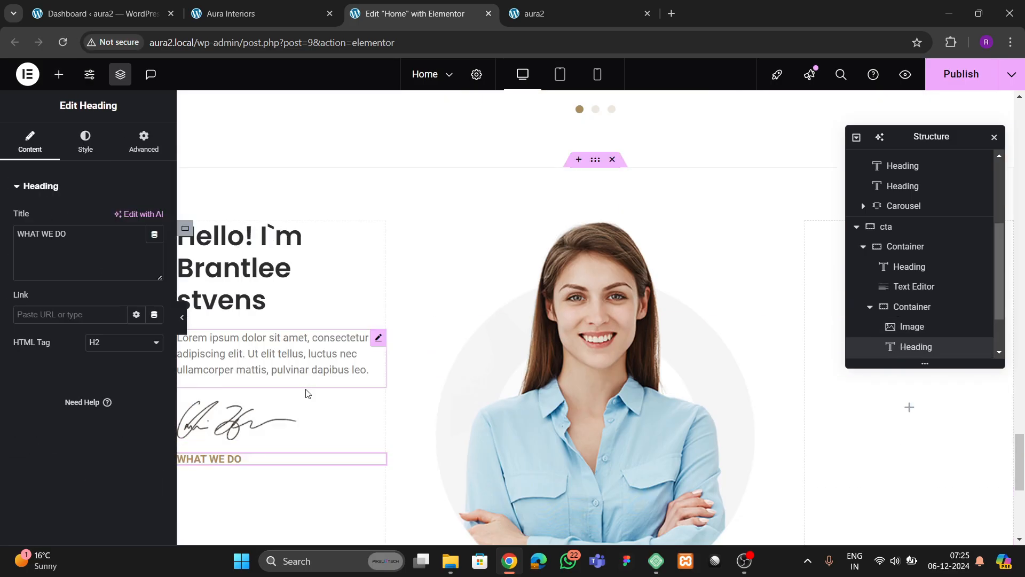
- Begin retitling the pasted label to '@ Founder', replacing its text with '@'
{"action": "left_click", "coordinate": [271, 15]}
{"action": "left_click", "coordinate": [415, 13]}
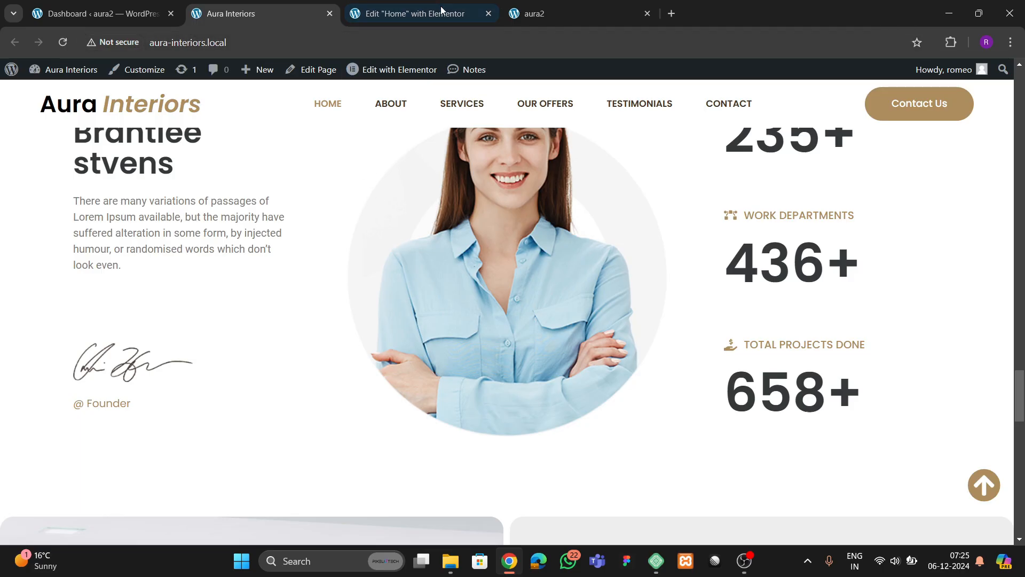
{"action": "left_click_drag", "start_coordinate": [69, 255], "coordinate": [1, 251]}
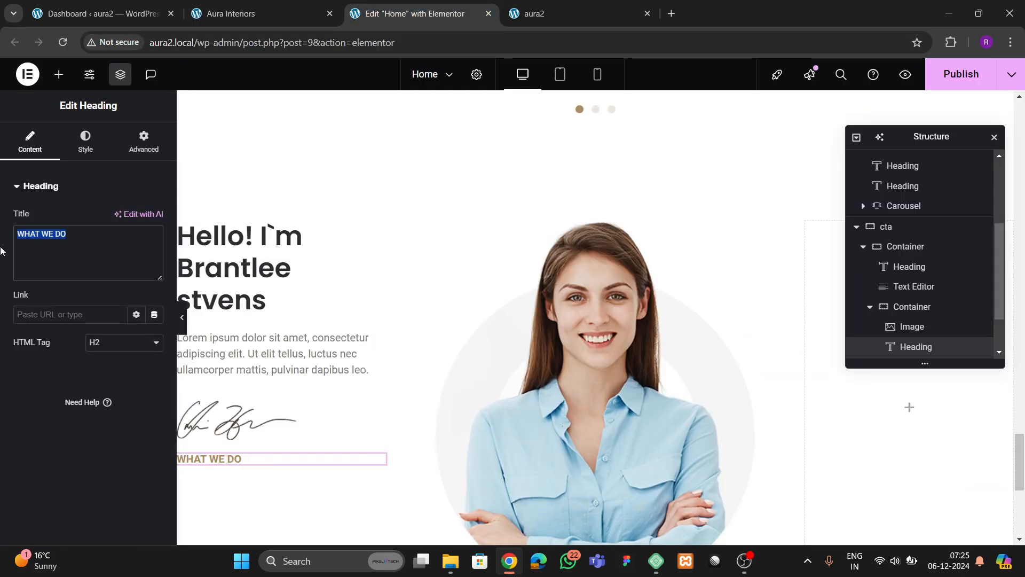
{"action": "type", "text": "@ Founder"}
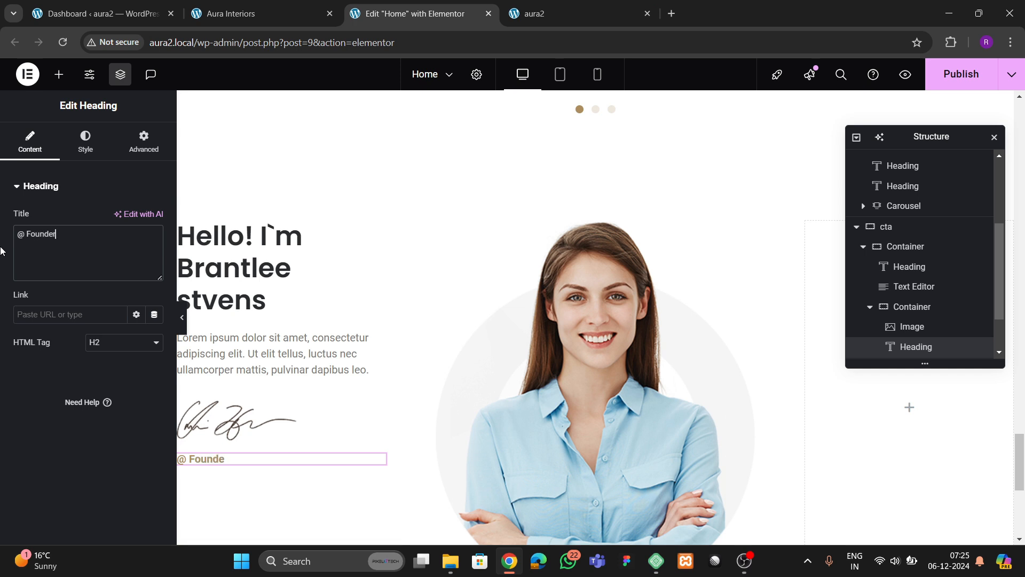
- Set the @ Founder heading's typography weight to 500 (Medium)
{"action": "left_click", "coordinate": [85, 141]}
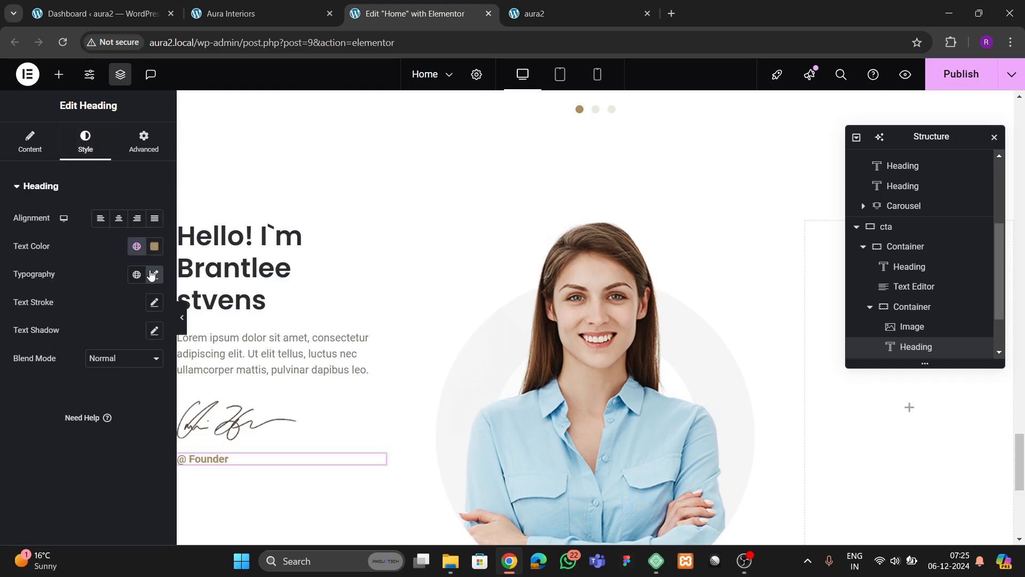
{"action": "left_click", "coordinate": [155, 275]}
{"action": "left_click", "coordinate": [100, 405]}
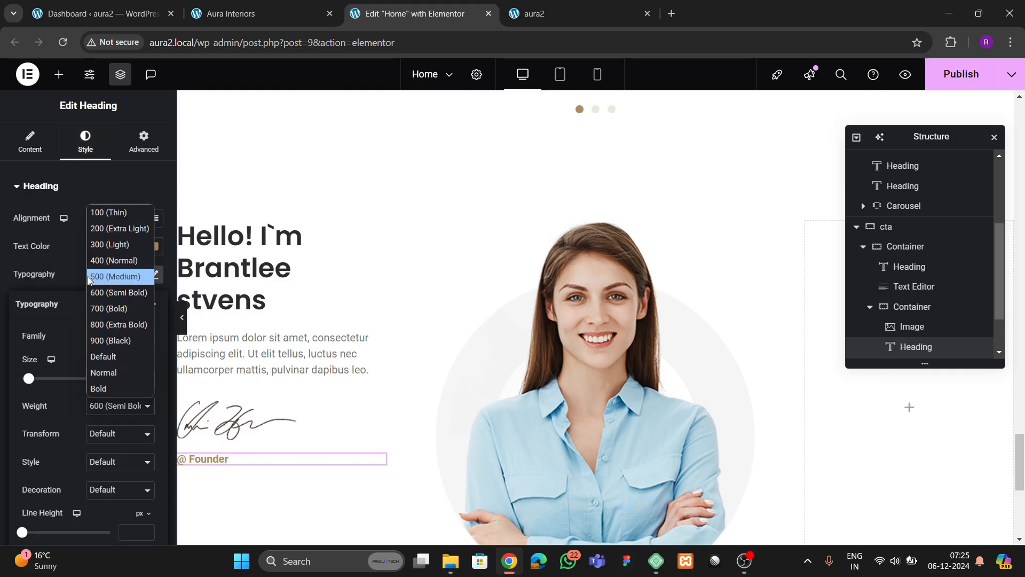
{"action": "left_click", "coordinate": [109, 274]}
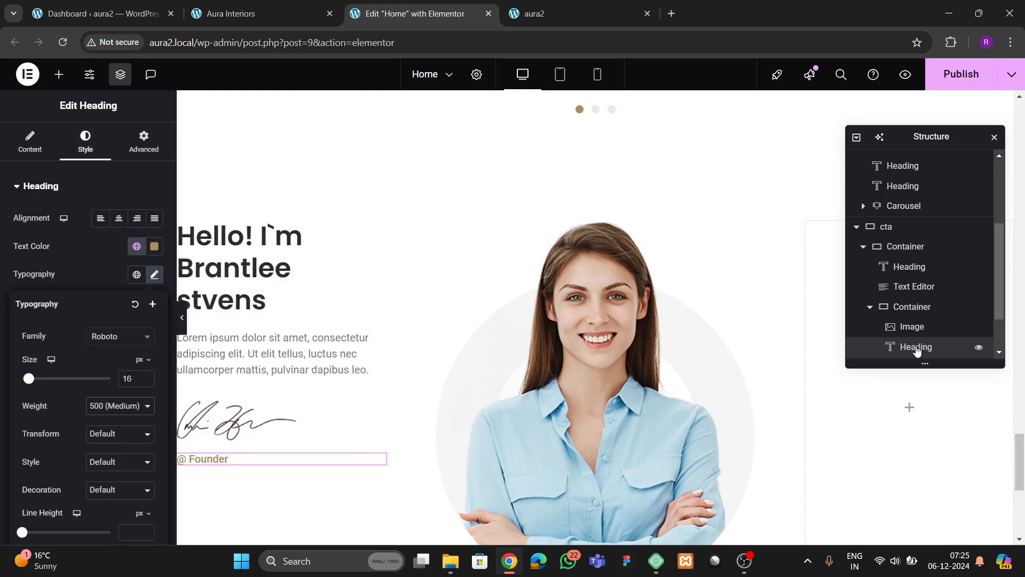
- Give the left column Justify Content Center, Align Items Start and 30 px gaps
{"action": "left_click", "coordinate": [184, 228]}
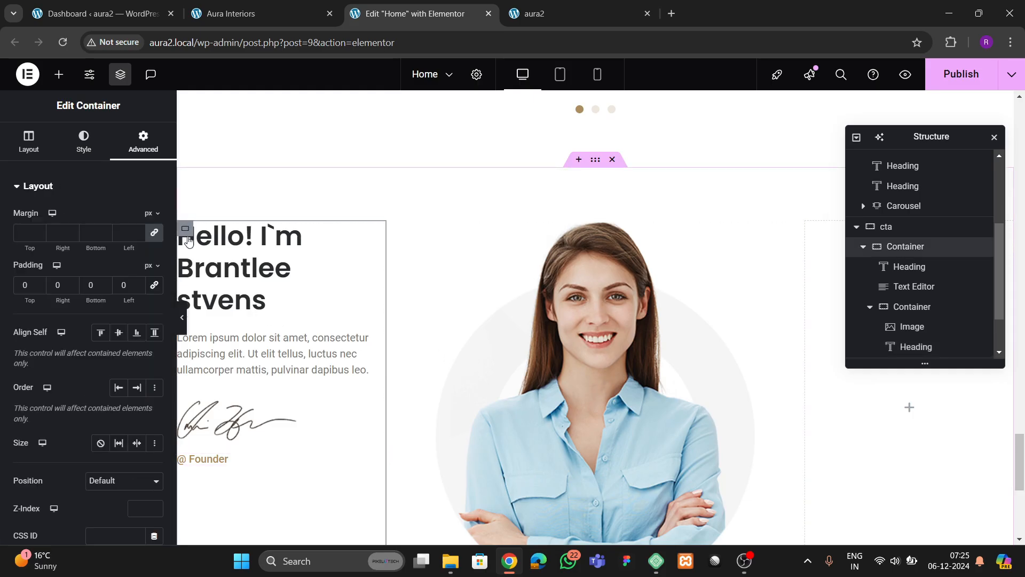
{"action": "left_click", "coordinate": [7, 145]}
{"action": "scroll", "coordinate": [32, 240], "scroll_direction": "down", "scroll_amount": 3}
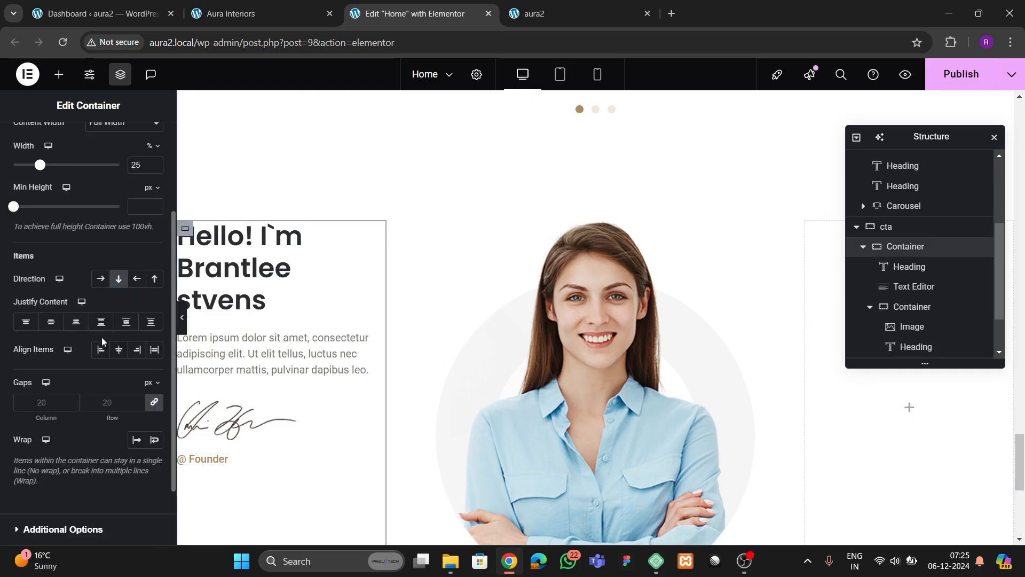
{"action": "left_click", "coordinate": [51, 321]}
{"action": "left_click", "coordinate": [100, 349]}
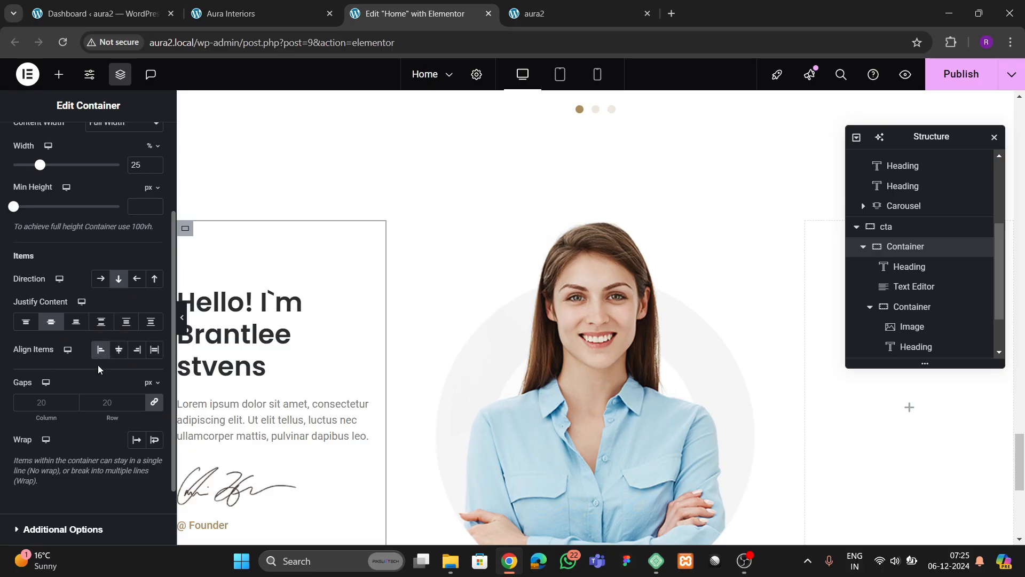
{"action": "left_click", "coordinate": [97, 409]}
{"action": "type", "text": "30"}
- Give the signature and @ Founder block a 50 px top margin
{"action": "scroll", "coordinate": [330, 419], "scroll_direction": "down", "scroll_amount": 2}
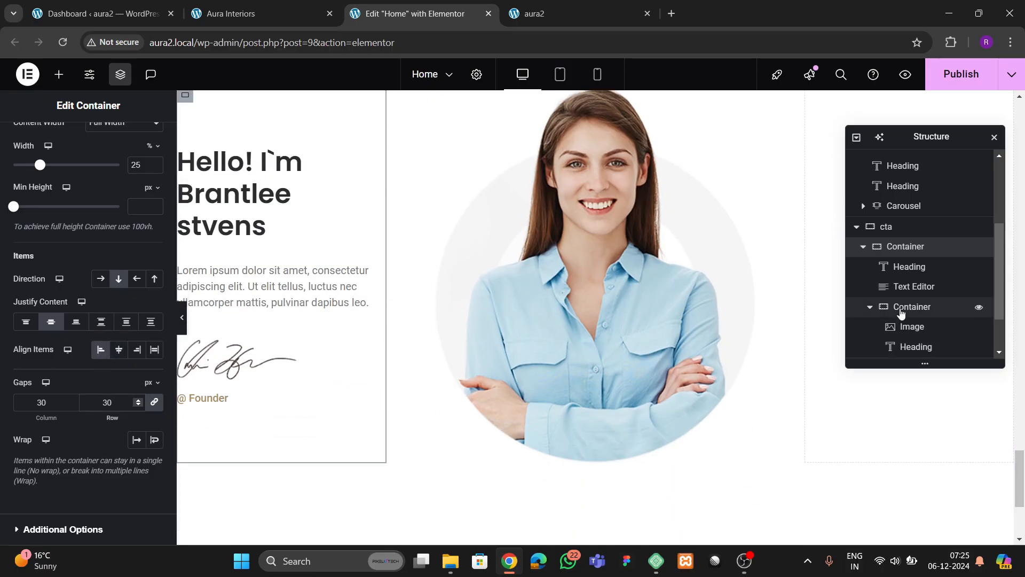
{"action": "left_click", "coordinate": [902, 312]}
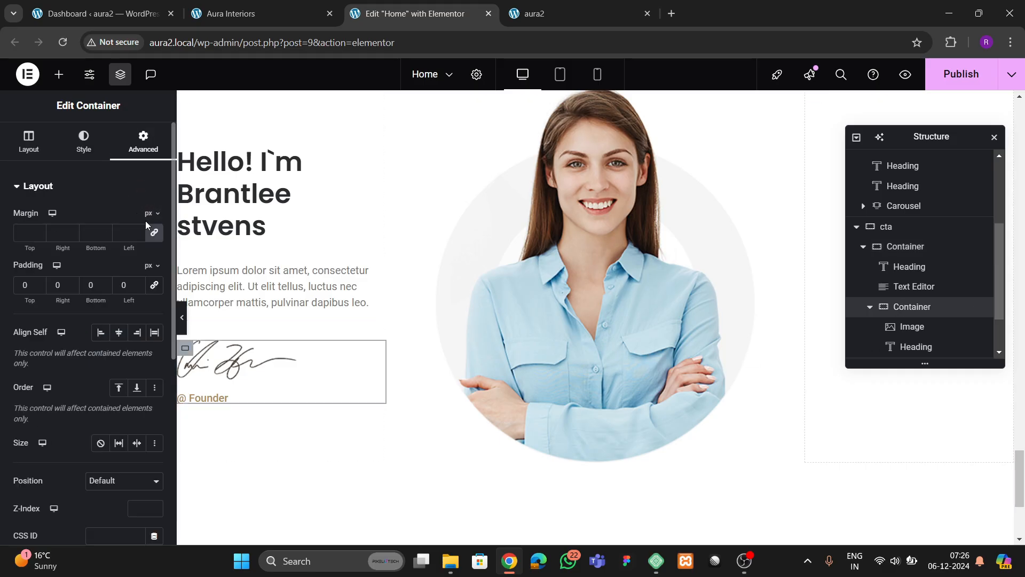
{"action": "left_click", "coordinate": [22, 234]}
{"action": "type", "text": "0"}
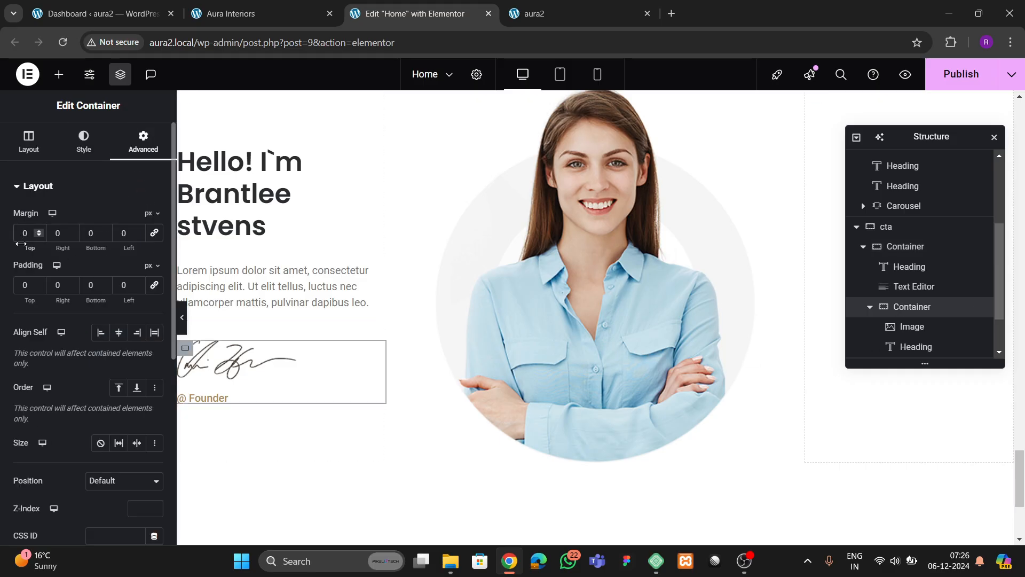
{"action": "type", "text": "5"}
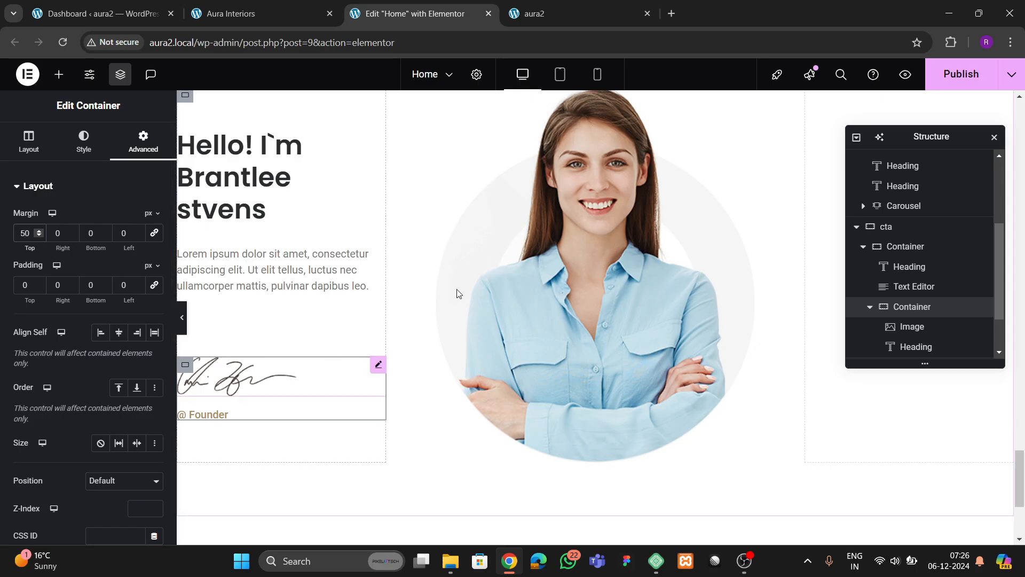
- Publish the page and check the result on the live site
{"action": "left_click", "coordinate": [958, 74]}
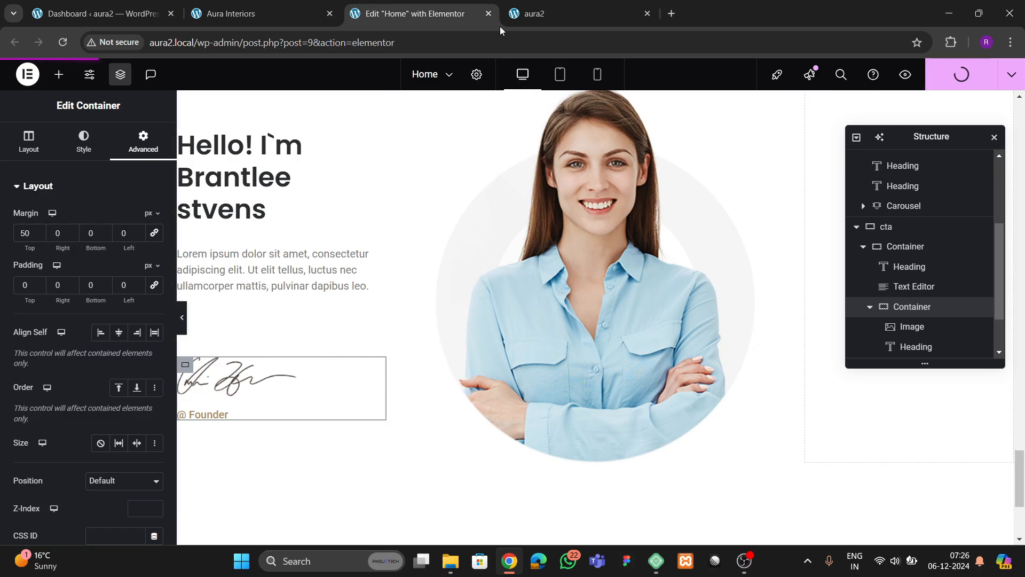
{"action": "left_click", "coordinate": [283, 16]}
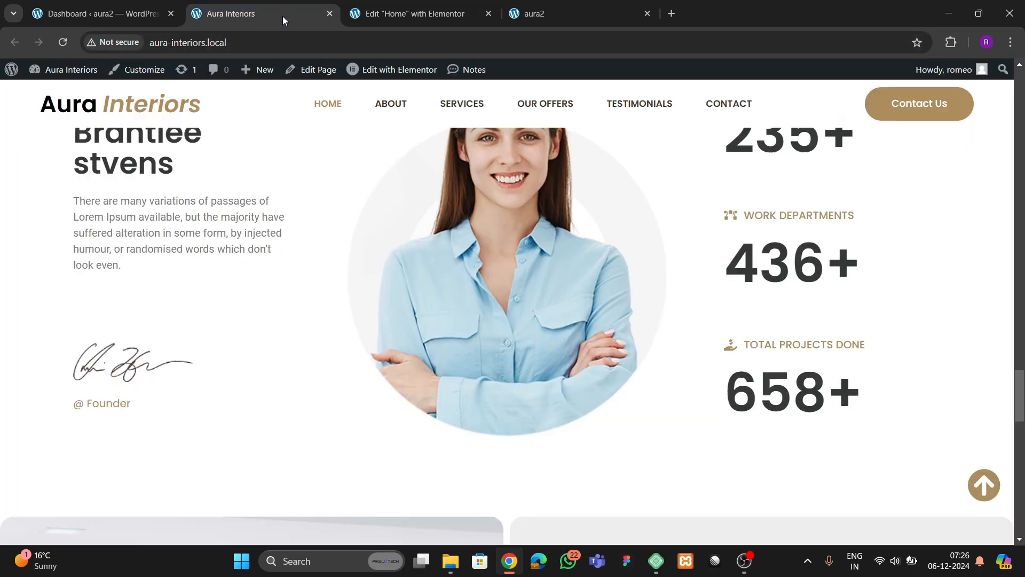
{"action": "scroll", "coordinate": [748, 276], "scroll_direction": "up", "scroll_amount": 1}
{"action": "scroll", "coordinate": [749, 276], "scroll_direction": "up", "scroll_amount": 2}
{"action": "scroll", "coordinate": [755, 297], "scroll_direction": "down", "scroll_amount": 2}
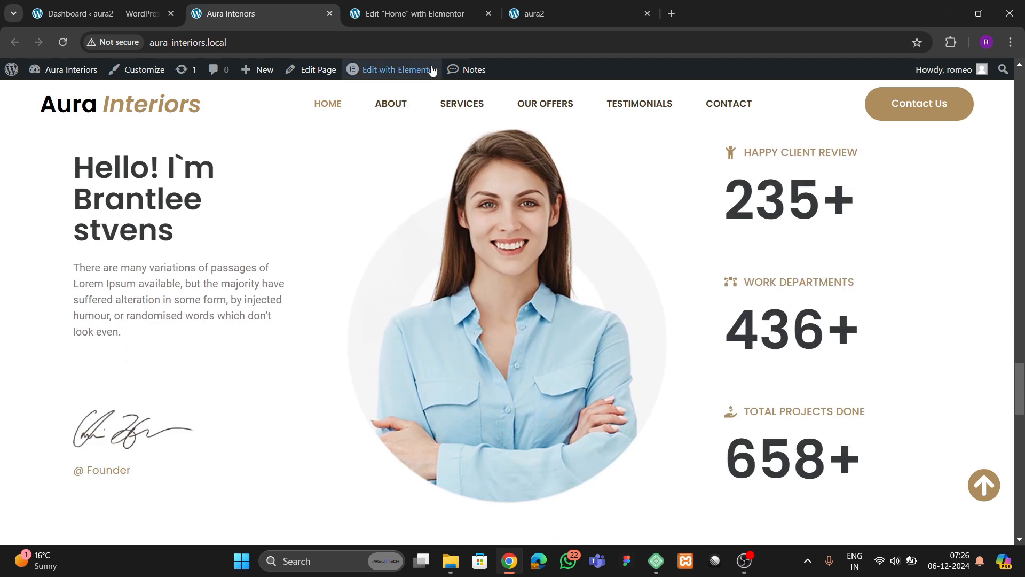
{"action": "left_click", "coordinate": [421, 21]}
{"action": "left_click_drag", "start_coordinate": [940, 147], "coordinate": [497, 243]}
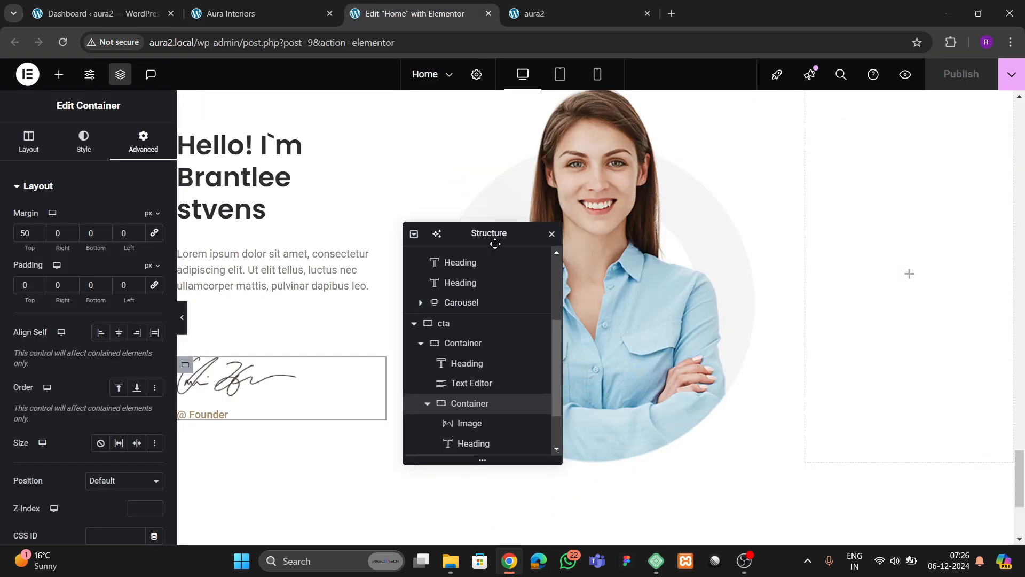
- Drop a new container into the empty right column
{"action": "left_click", "coordinate": [58, 75]}
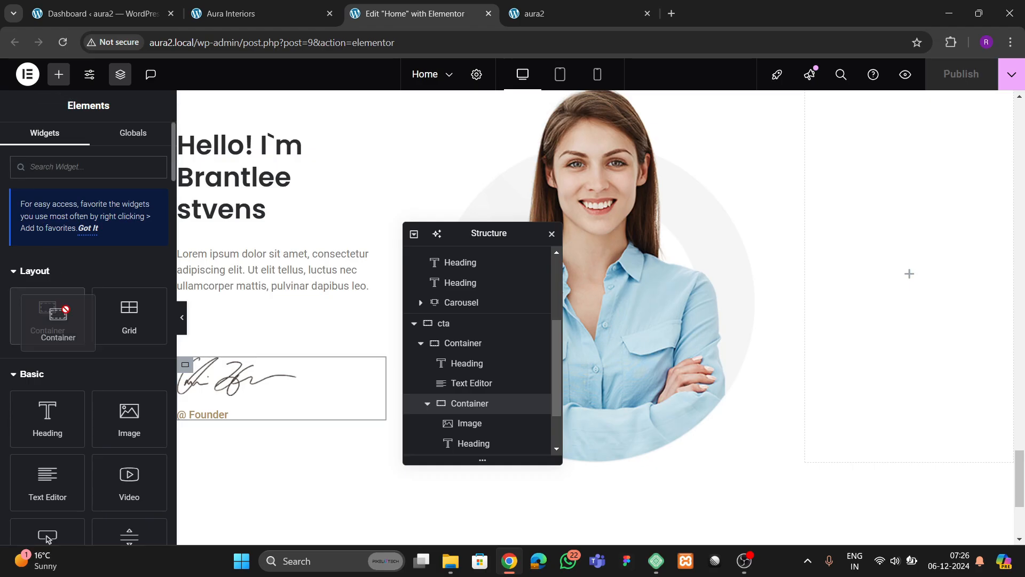
{"action": "left_click_drag", "start_coordinate": [48, 315], "coordinate": [861, 299]}
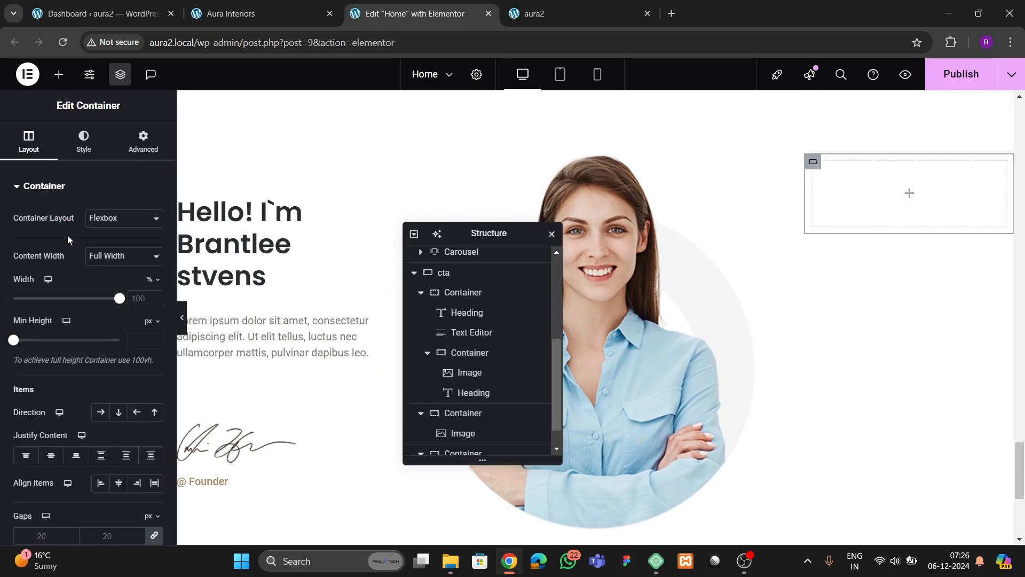
{"action": "left_click", "coordinate": [137, 144]}
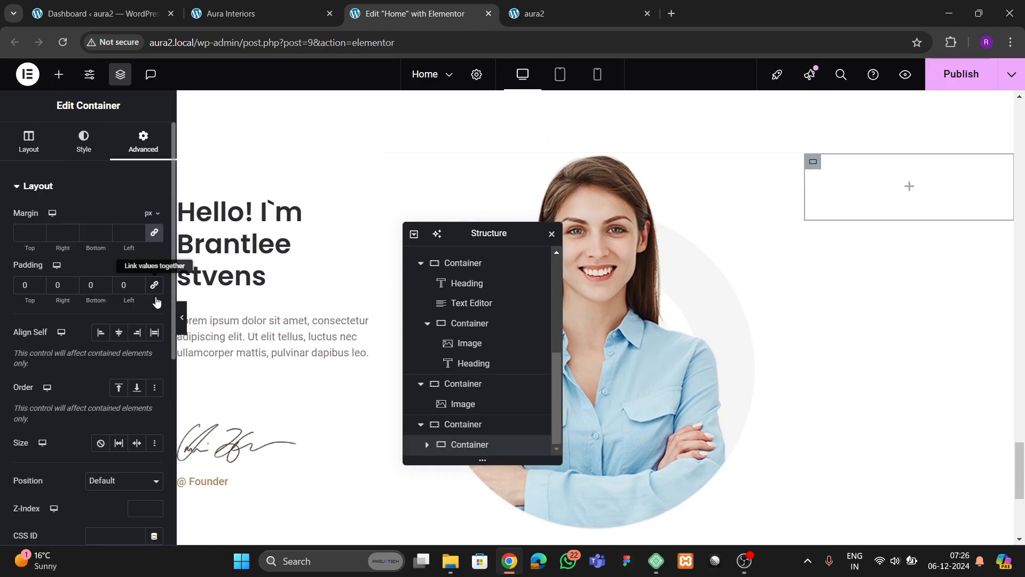
{"action": "left_click", "coordinate": [230, 21]}
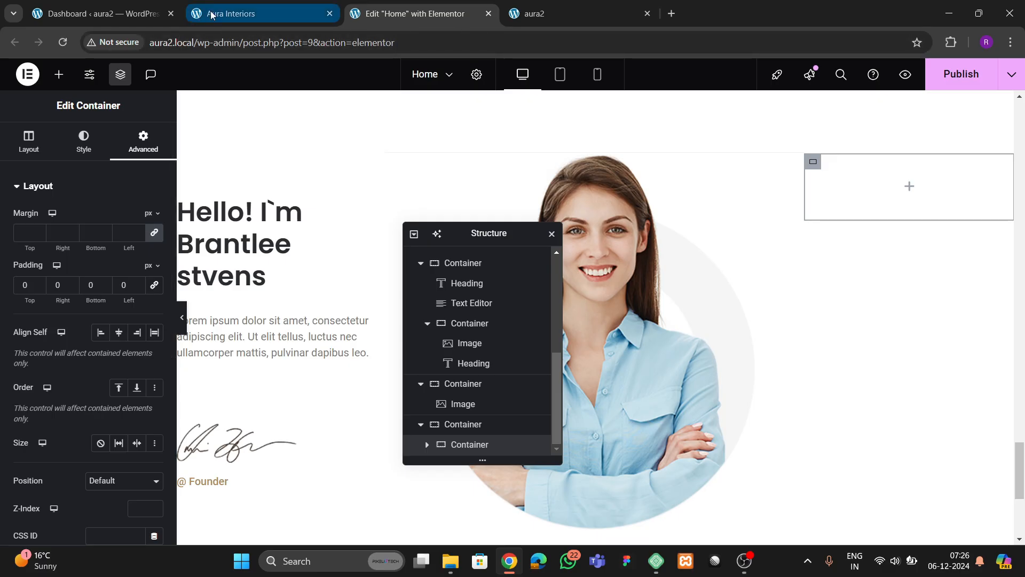
{"action": "left_click", "coordinate": [451, 11]}
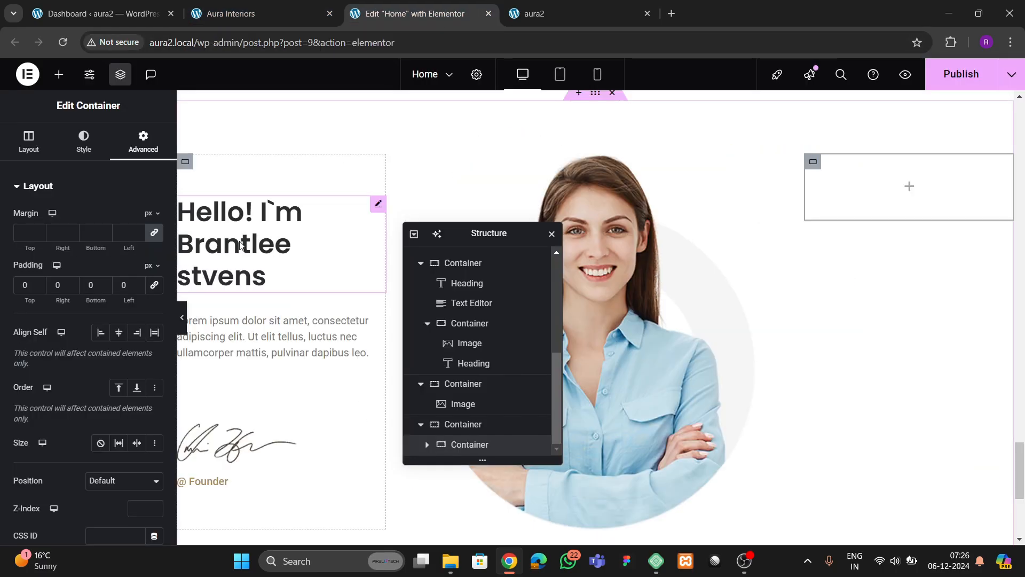
- Search widgets for 'list' and place an Icon List in the right container
{"action": "left_click", "coordinate": [58, 74]}
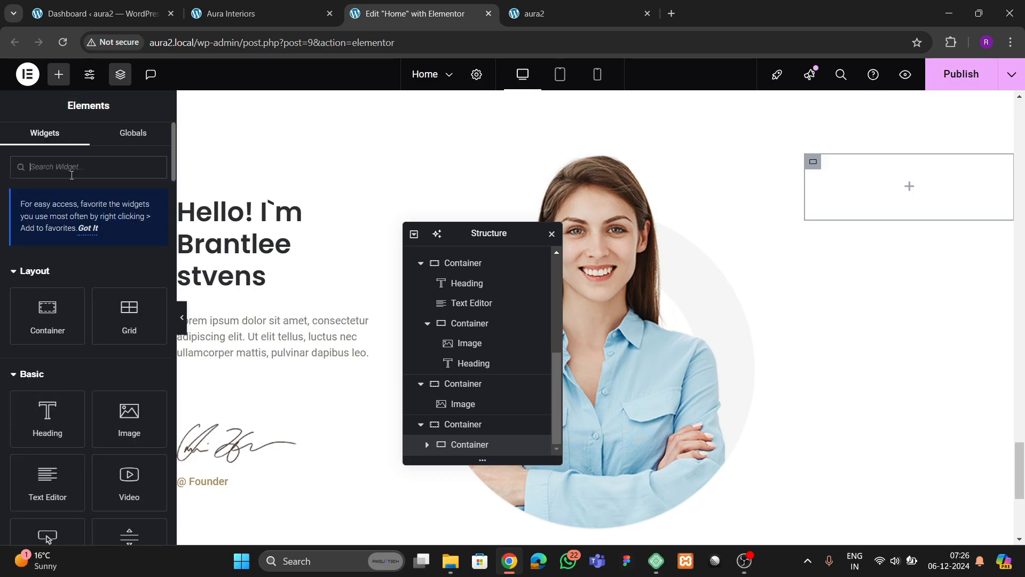
{"action": "type", "text": "line"}
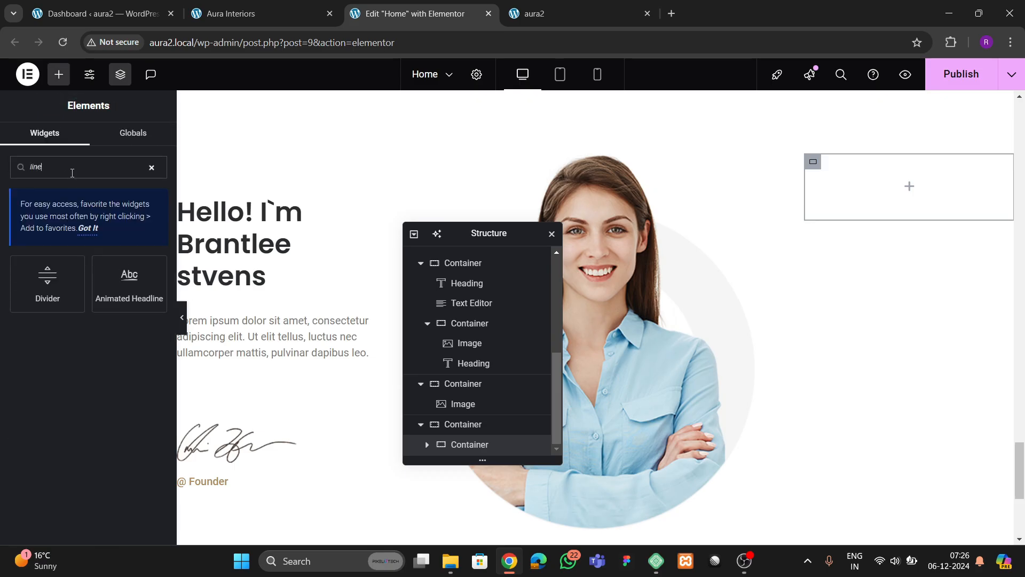
{"action": "key", "text": "BackSpace"}
{"action": "key", "text": "BackSpace"}
{"action": "key", "text": "BackSpace"}
{"action": "key", "text": "BackSpace"}
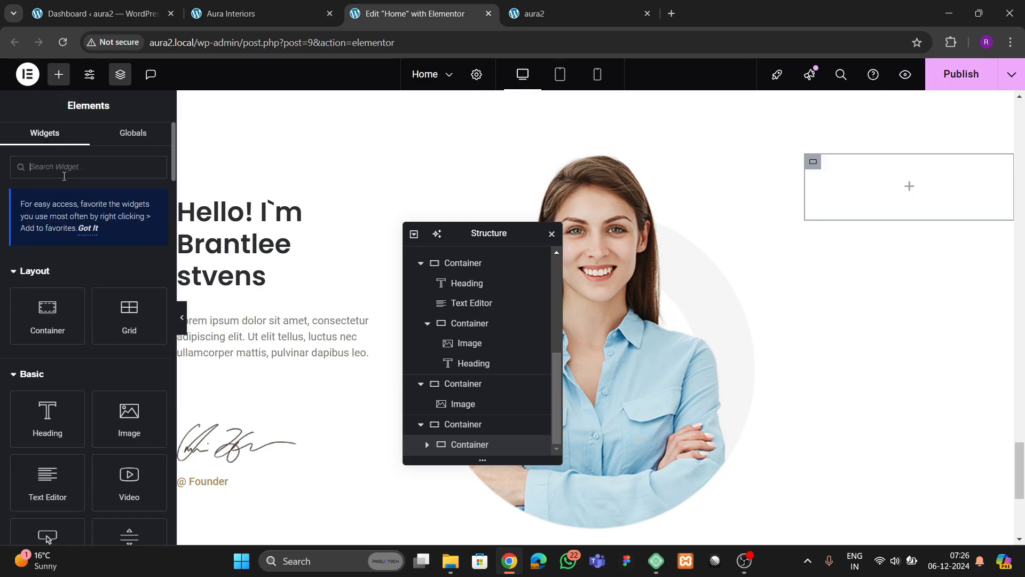
{"action": "type", "text": "list"}
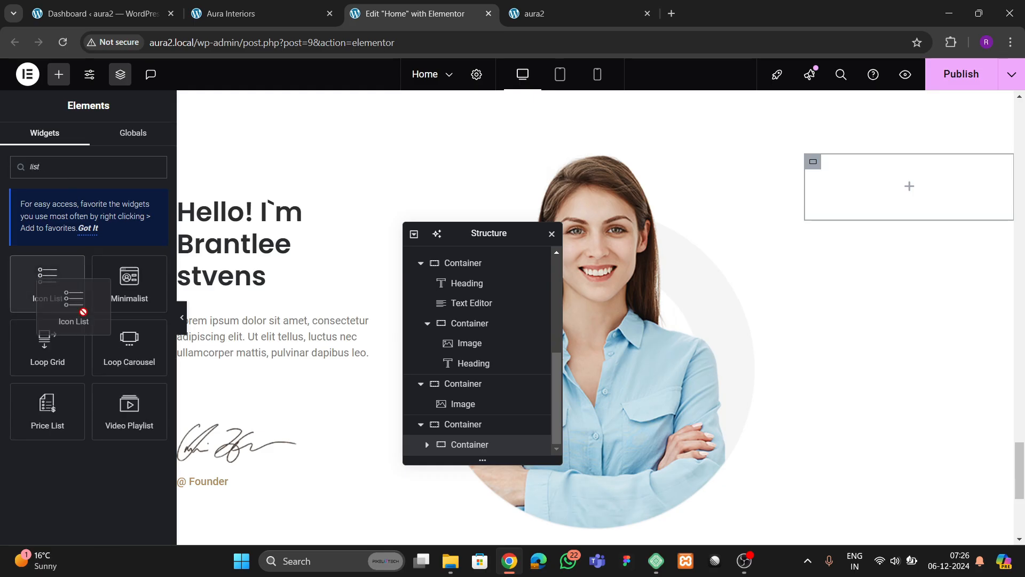
{"action": "left_click_drag", "start_coordinate": [76, 307], "coordinate": [857, 215]}
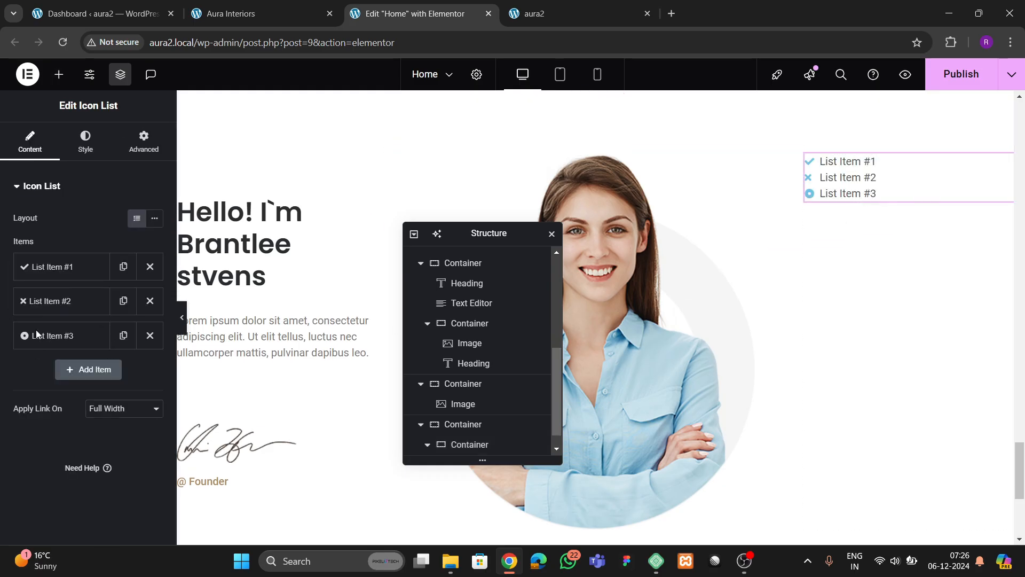
- Delete list items #2 and #3 and rename item #1 'happy client review'
{"action": "left_click", "coordinate": [150, 300]}
{"action": "left_click", "coordinate": [150, 300]}
{"action": "left_click", "coordinate": [90, 271]}
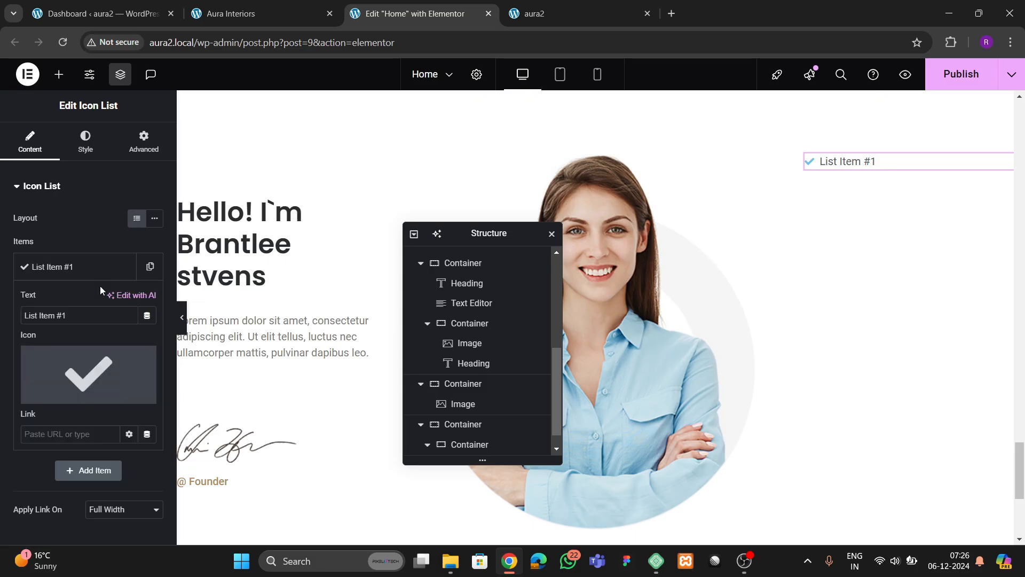
{"action": "left_click", "coordinate": [249, 18]}
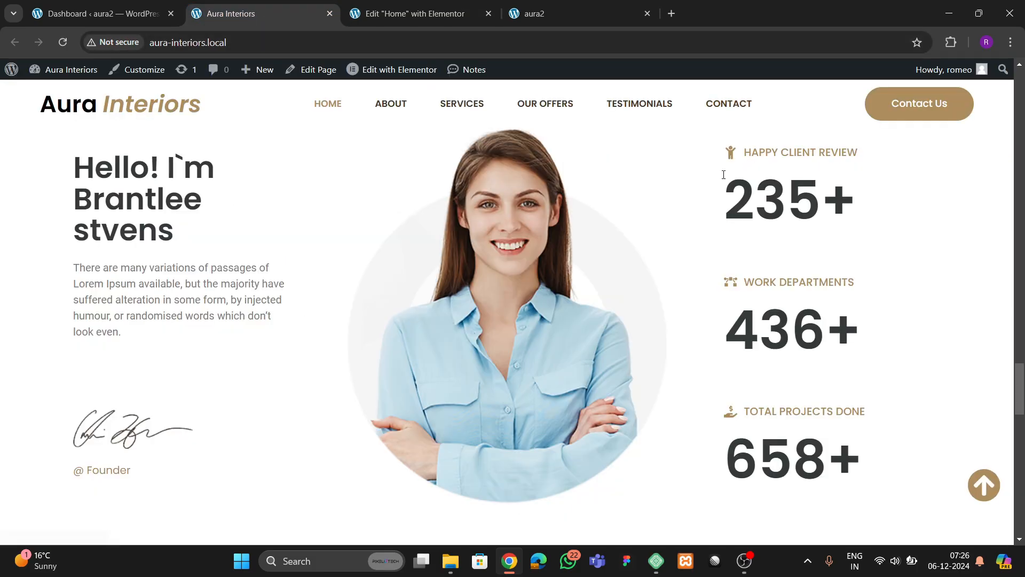
{"action": "left_click", "coordinate": [415, 14]}
{"action": "left_click_drag", "start_coordinate": [78, 316], "coordinate": [2, 320]}
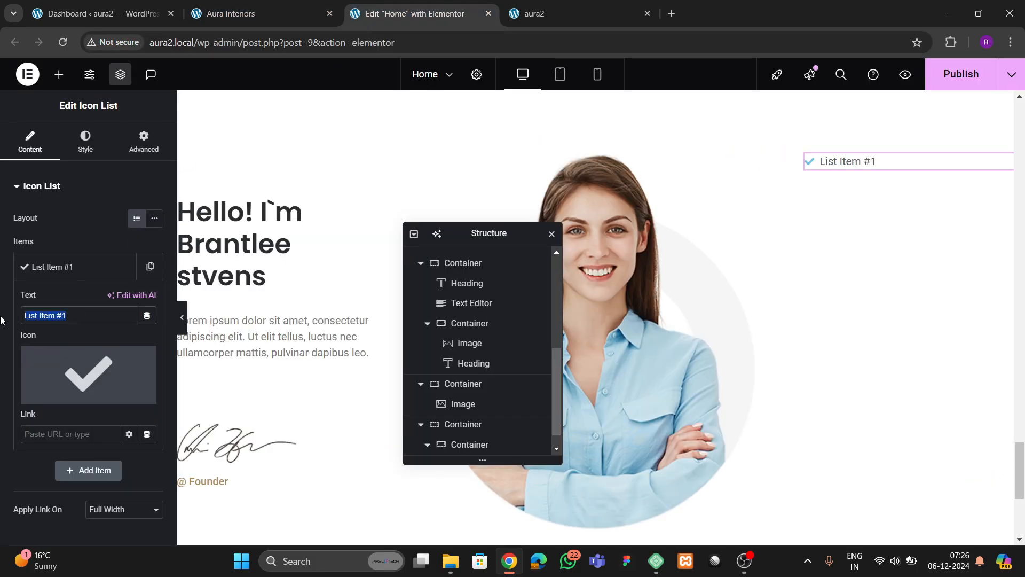
{"action": "type", "text": "happy client review"}
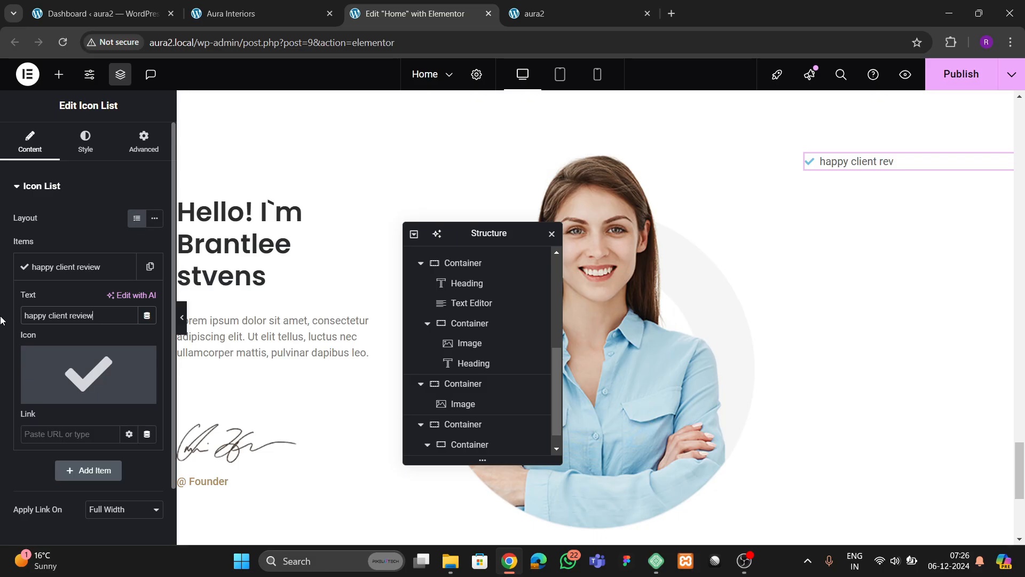
- Change the list item's icon to the Child figure
{"action": "left_click", "coordinate": [103, 369]}
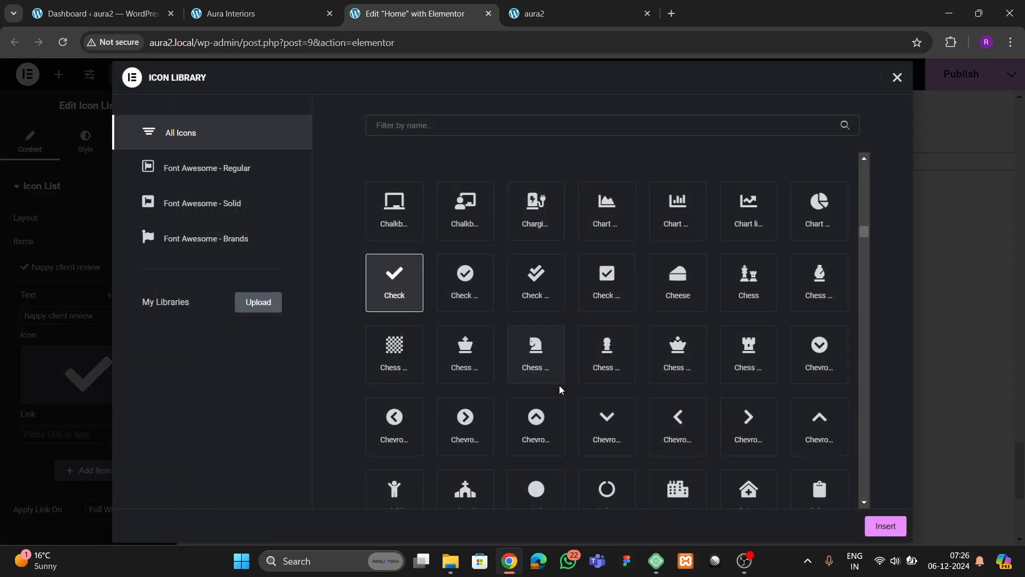
{"action": "scroll", "coordinate": [559, 390], "scroll_direction": "down", "scroll_amount": 5}
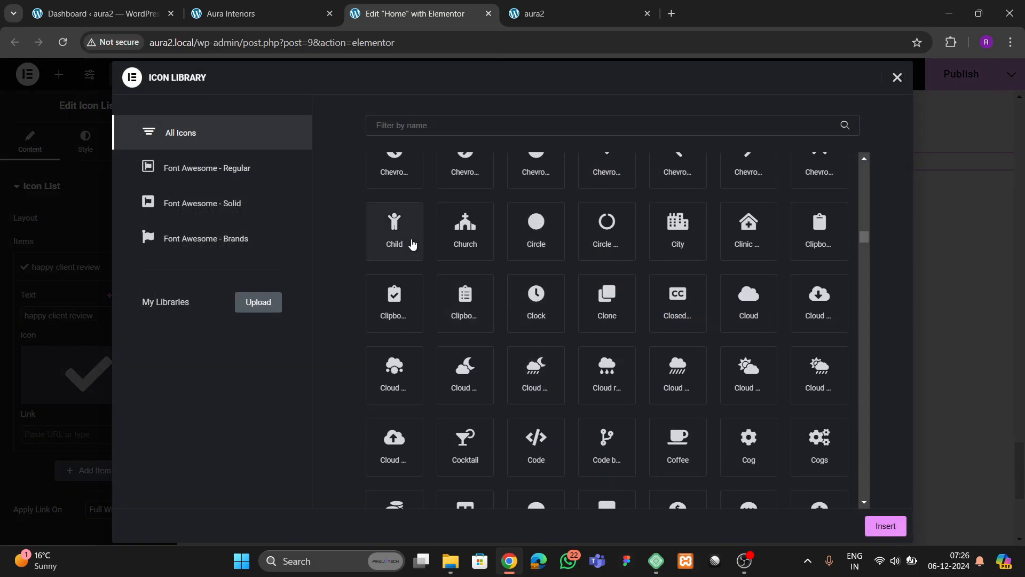
{"action": "left_click", "coordinate": [412, 244]}
{"action": "left_click", "coordinate": [886, 526]}
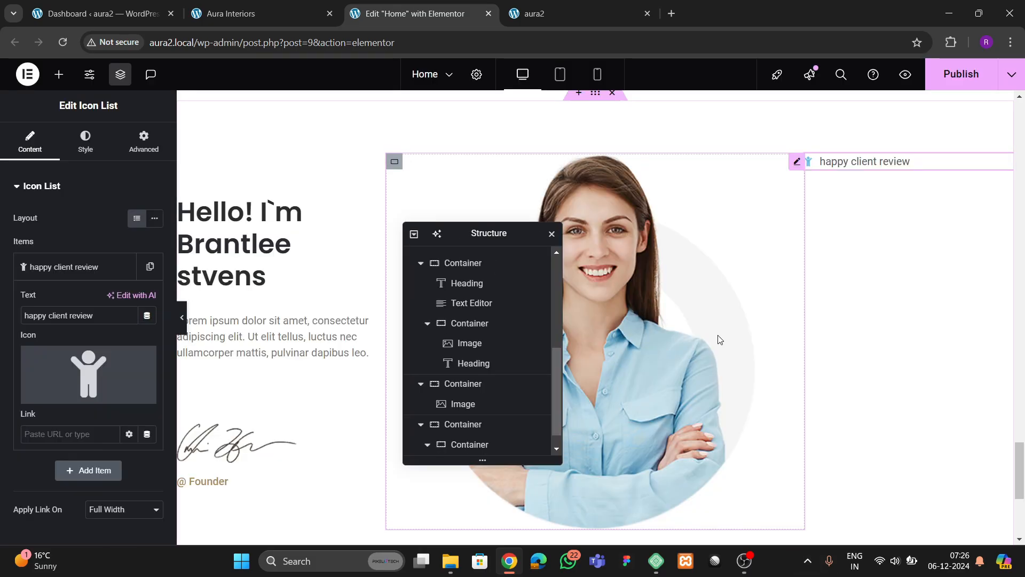
{"action": "left_click", "coordinate": [75, 275]}
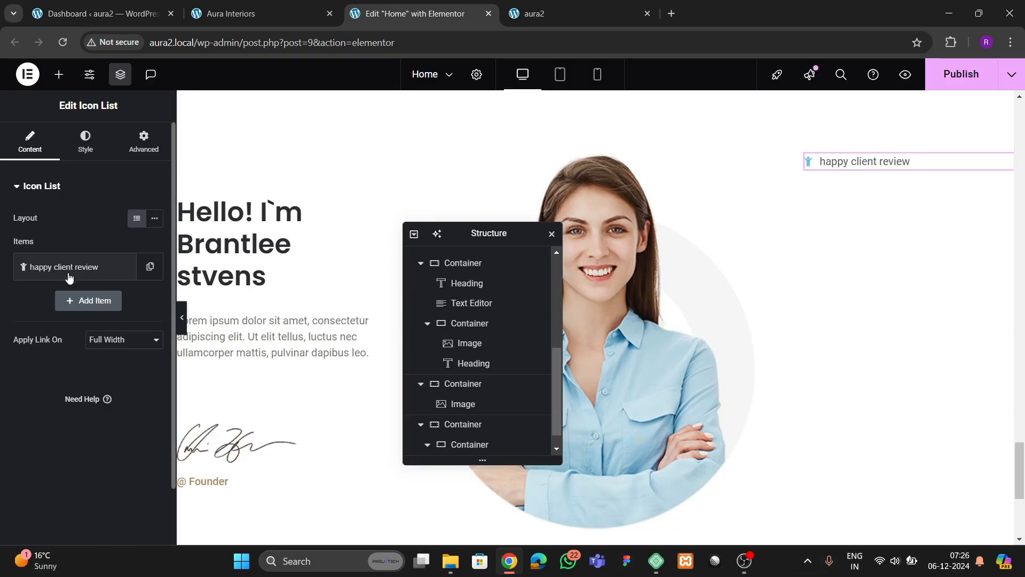
- Style the icon in the tan theme 2 colour at 18 px
{"action": "left_click", "coordinate": [85, 143]}
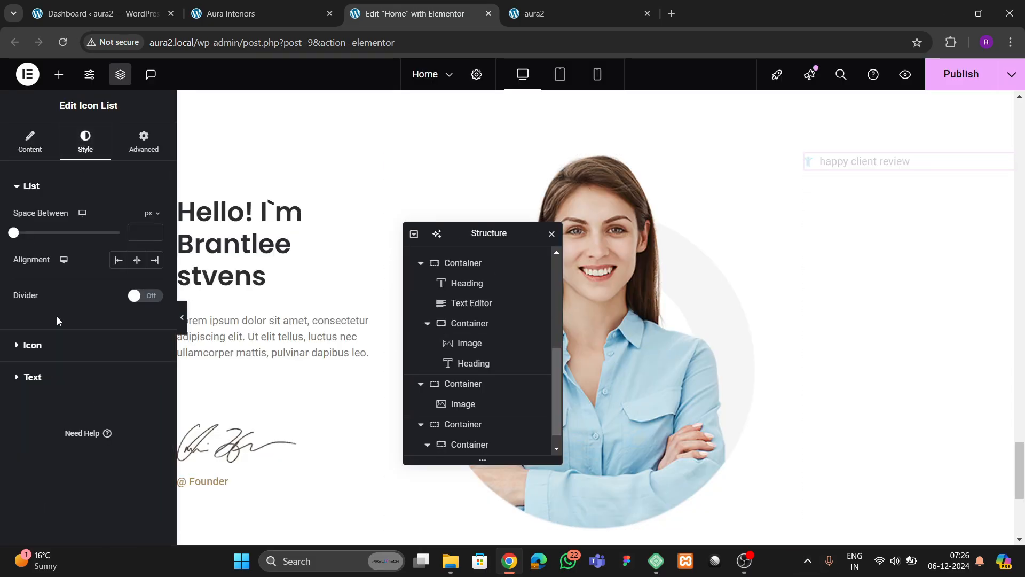
{"action": "left_click", "coordinate": [54, 347]}
{"action": "left_click", "coordinate": [137, 283]}
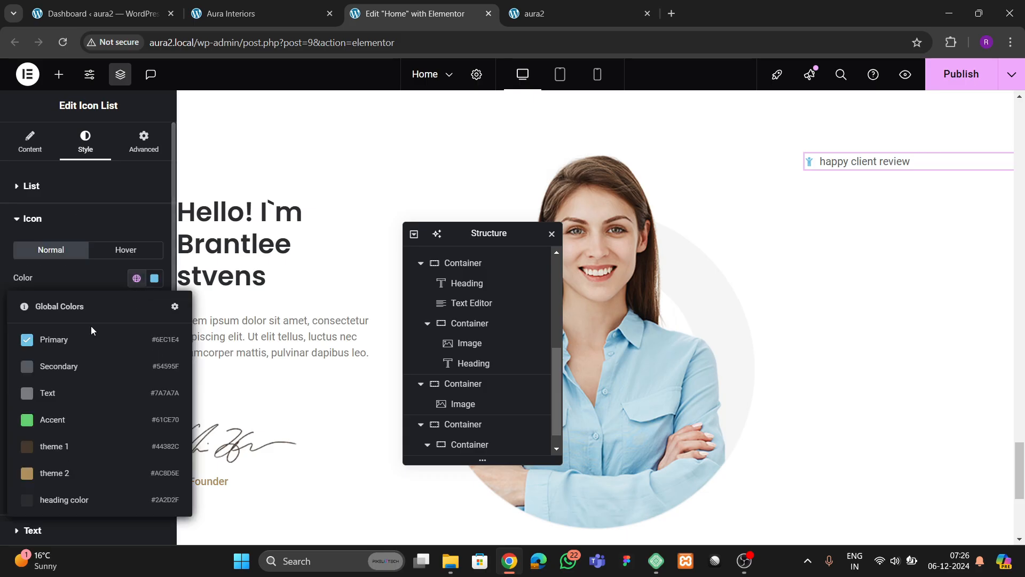
{"action": "left_click", "coordinate": [69, 471]}
{"action": "left_click", "coordinate": [137, 279]}
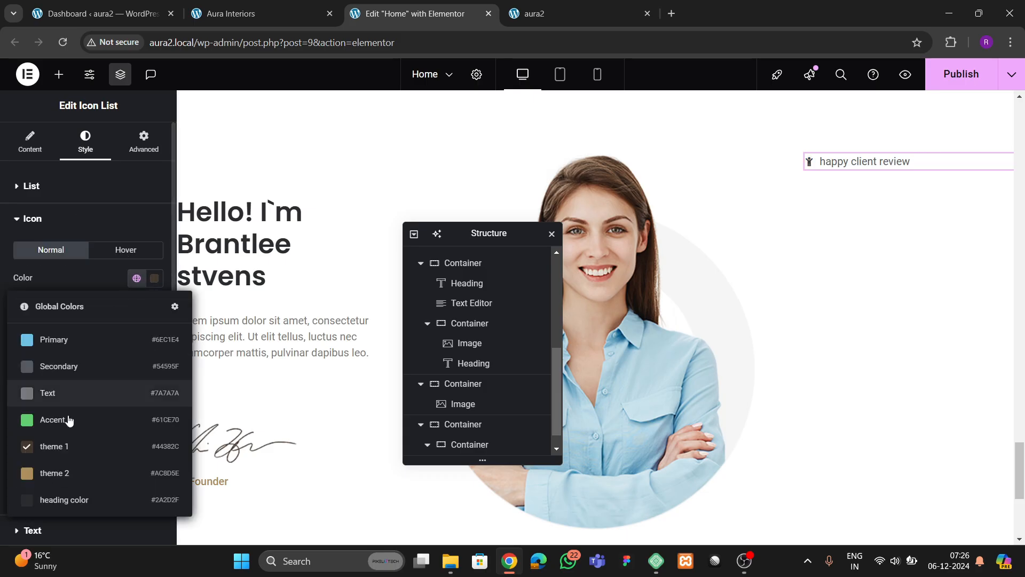
{"action": "left_click", "coordinate": [69, 473]}
{"action": "left_click", "coordinate": [153, 330]}
{"action": "left_click", "coordinate": [154, 330]}
{"action": "left_click", "coordinate": [154, 329]}
{"action": "left_click", "coordinate": [153, 330]}
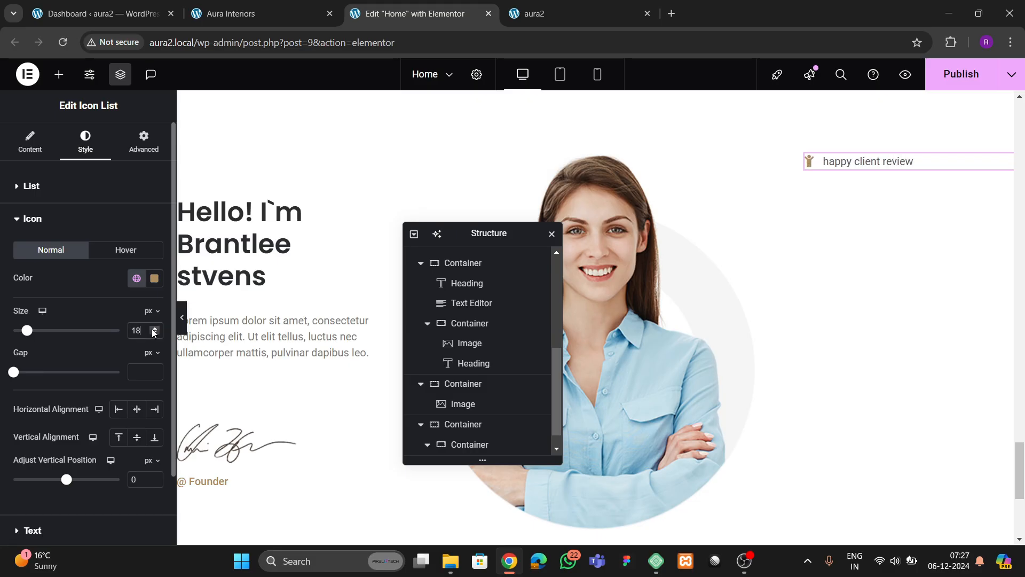
{"action": "left_click", "coordinate": [33, 220]}
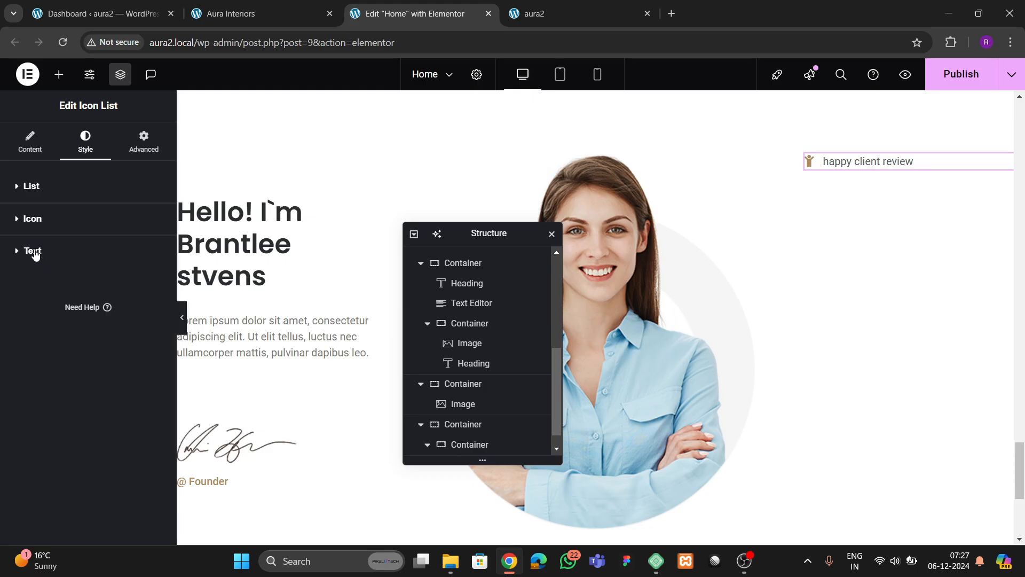
- Set the item text font to Poppins and its colour to tan theme 2
{"action": "left_click", "coordinate": [33, 251]}
{"action": "left_click", "coordinate": [153, 283]}
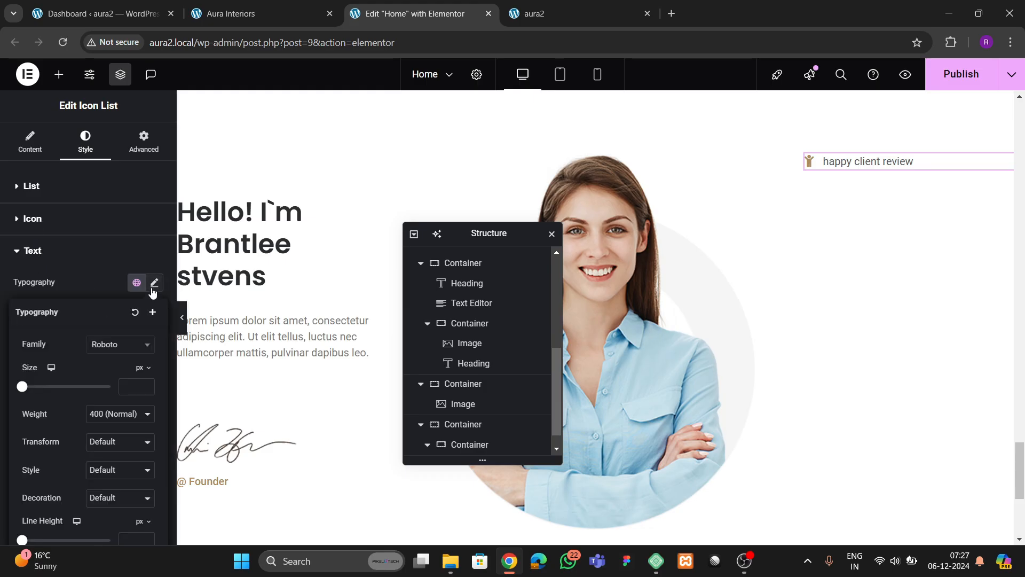
{"action": "left_click", "coordinate": [117, 345]}
{"action": "type", "text": "poppi"}
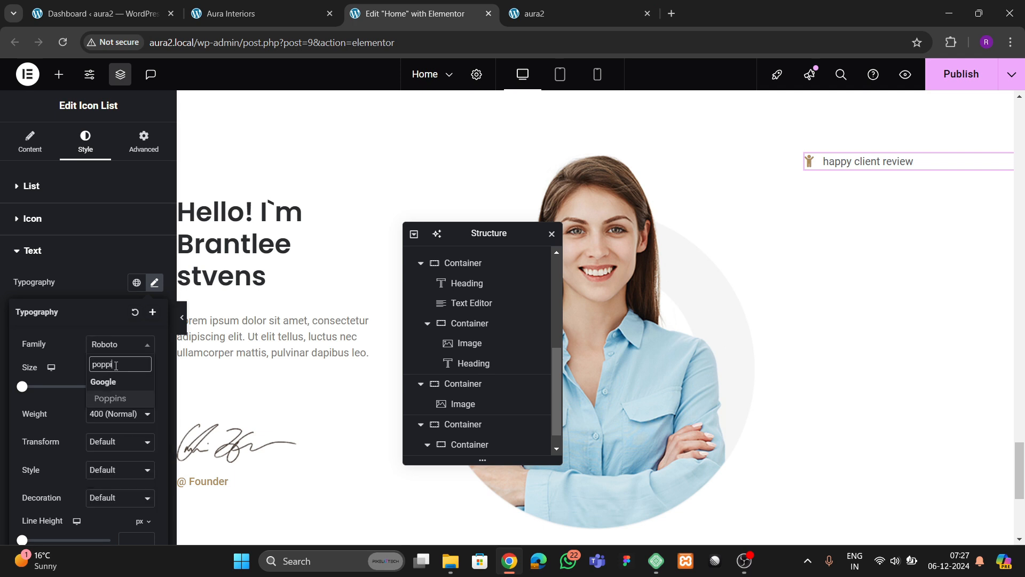
{"action": "key", "text": "Return"}
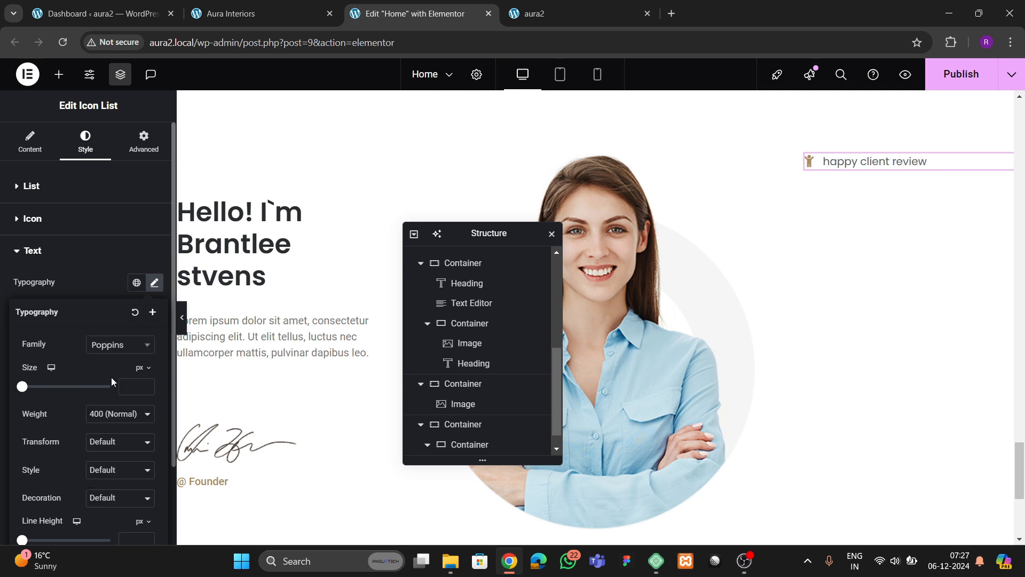
{"action": "left_click", "coordinate": [153, 284]}
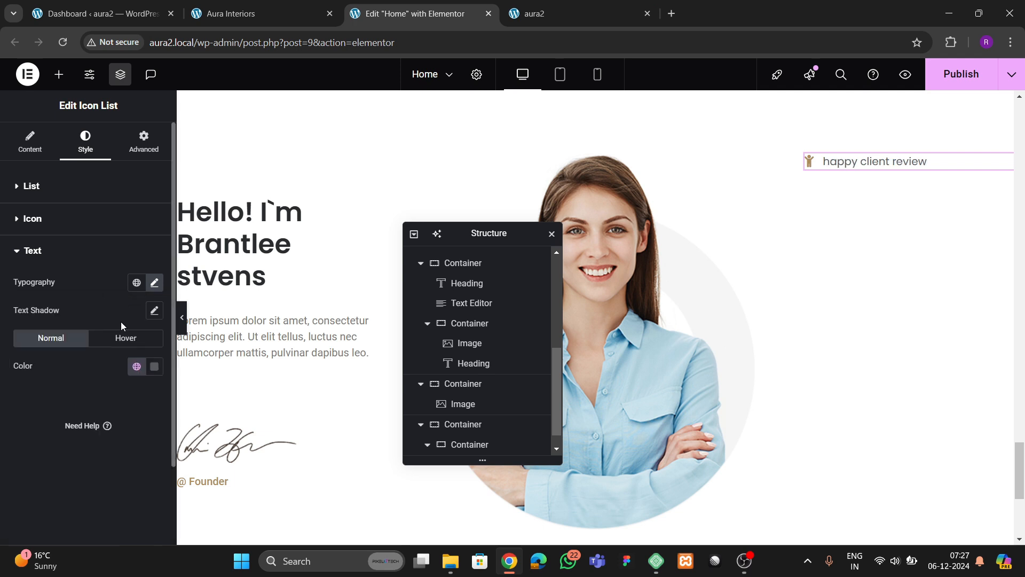
{"action": "left_click", "coordinate": [140, 370]}
{"action": "left_click", "coordinate": [56, 311]}
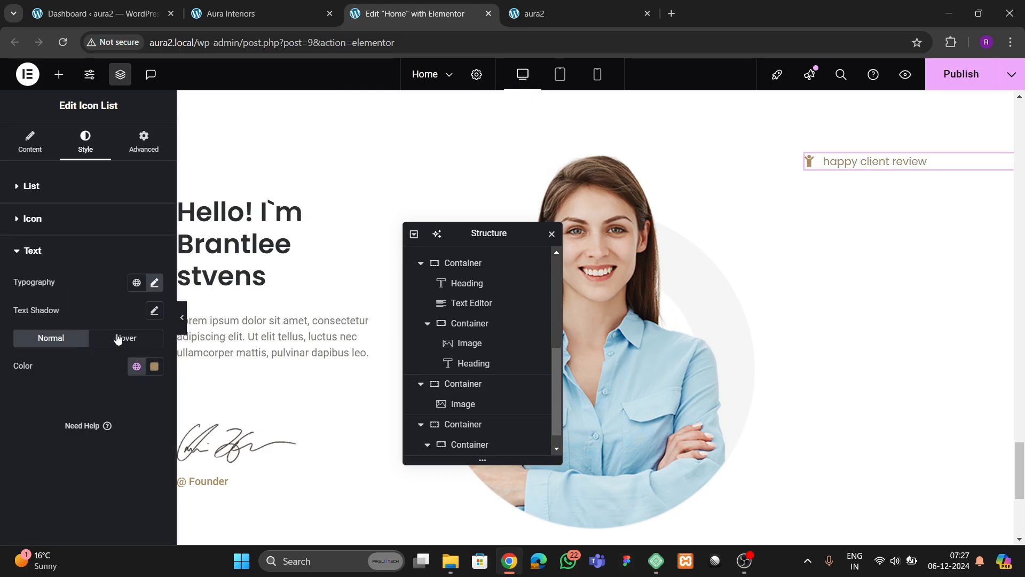
- Give the text weight 500 (Medium), Capitalize transform and 14 px size
{"action": "left_click", "coordinate": [154, 282]}
{"action": "left_click", "coordinate": [112, 415]}
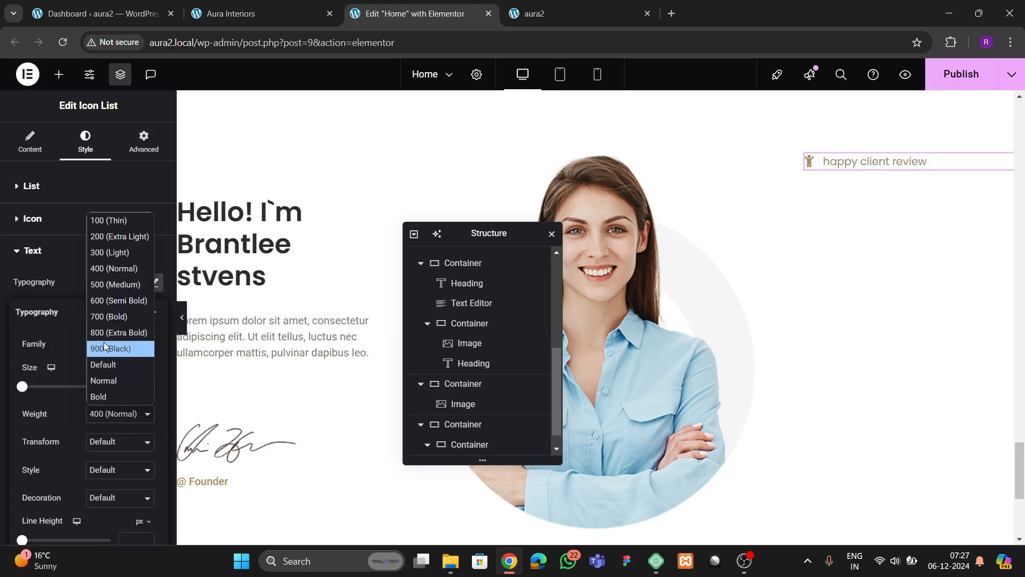
{"action": "left_click", "coordinate": [98, 286]}
{"action": "left_click", "coordinate": [105, 444]}
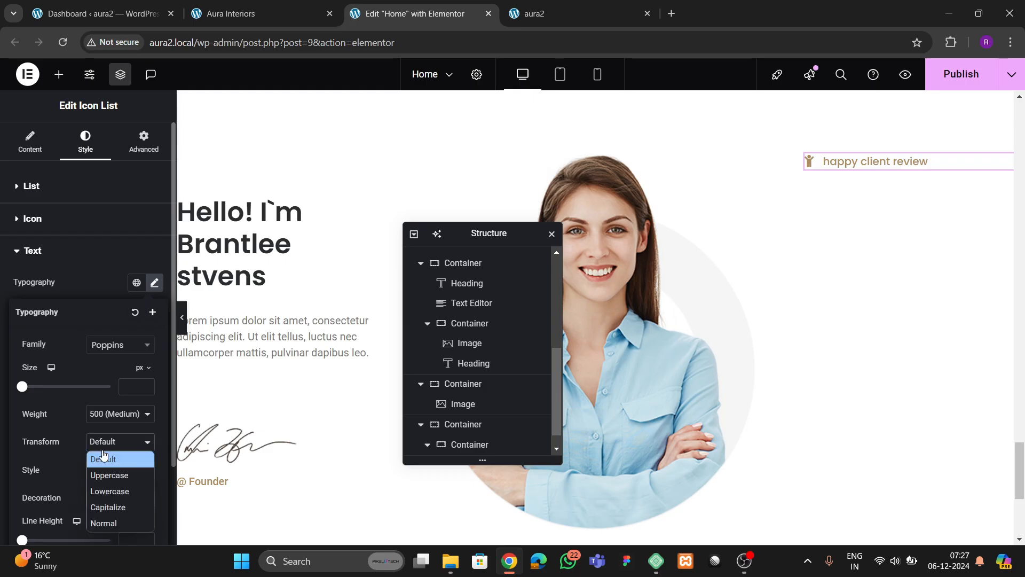
{"action": "left_click", "coordinate": [105, 509]}
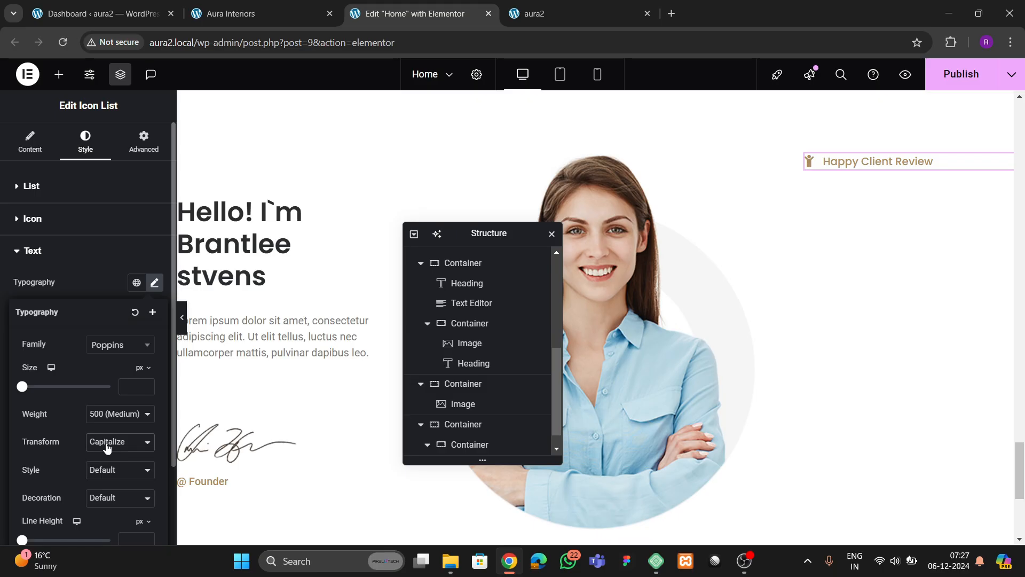
{"action": "left_click", "coordinate": [93, 287]}
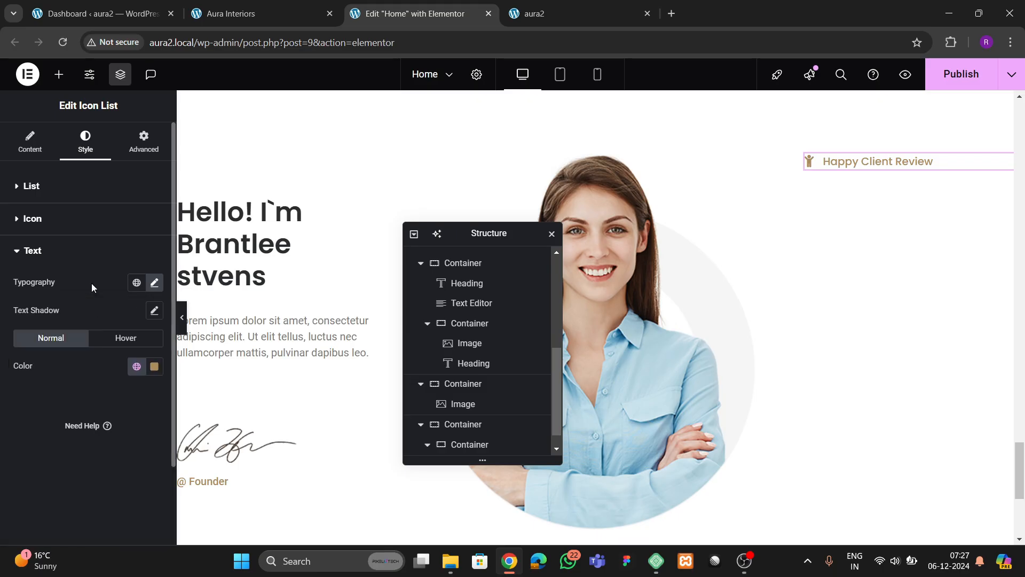
{"action": "left_click", "coordinate": [154, 283]}
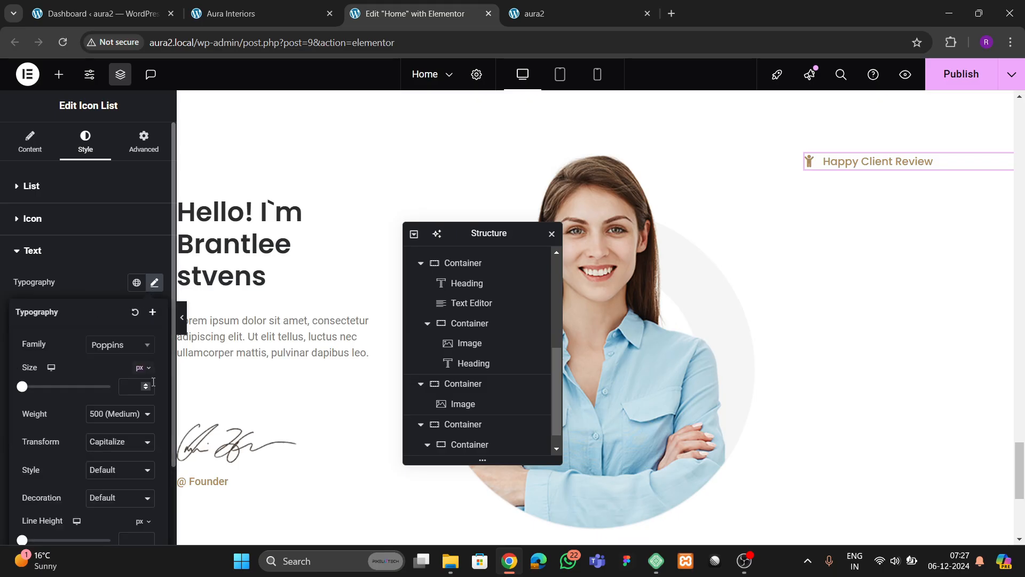
{"action": "left_click", "coordinate": [149, 386]}
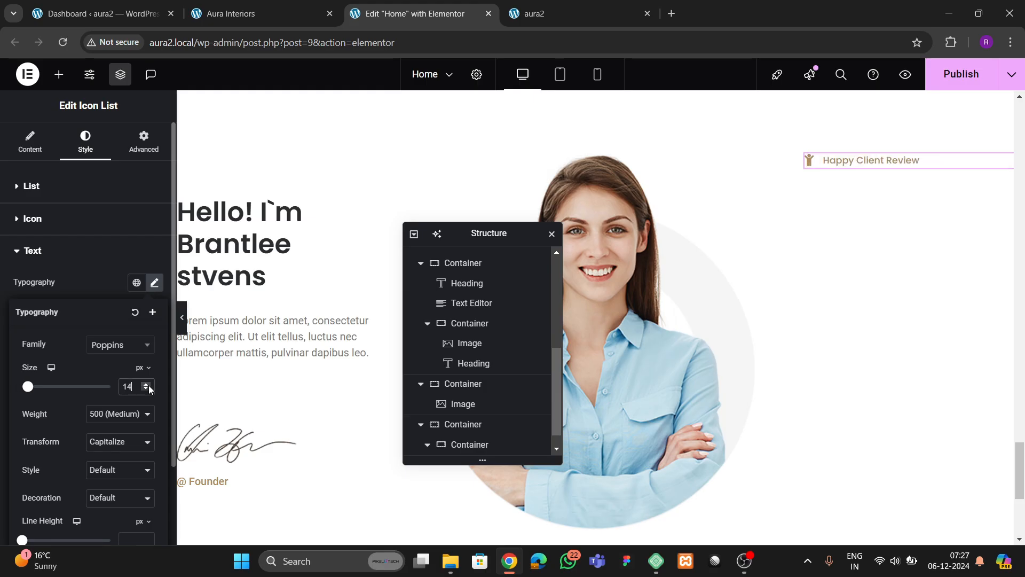
{"action": "left_click", "coordinate": [148, 390]}
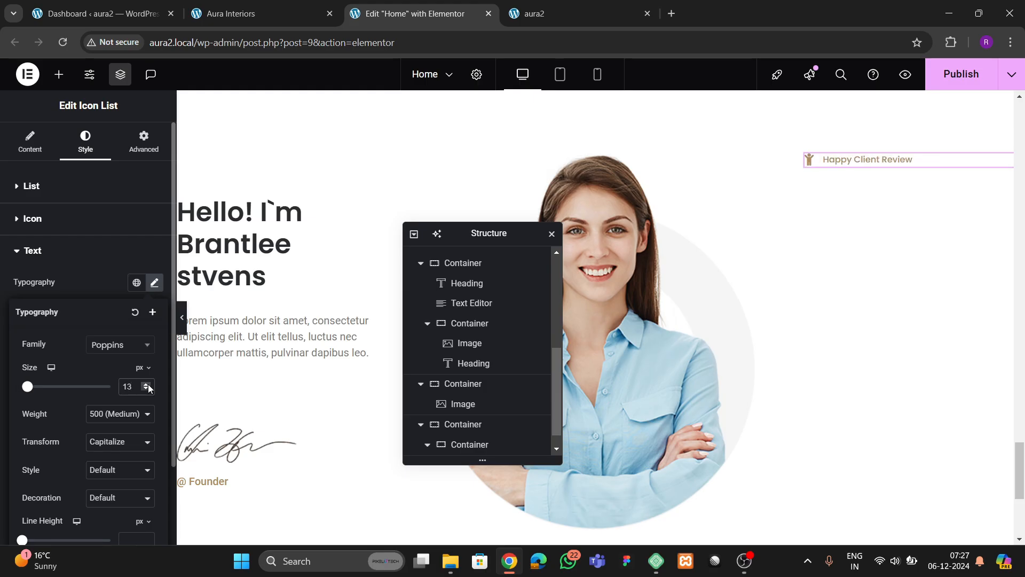
{"action": "left_click", "coordinate": [148, 385]}
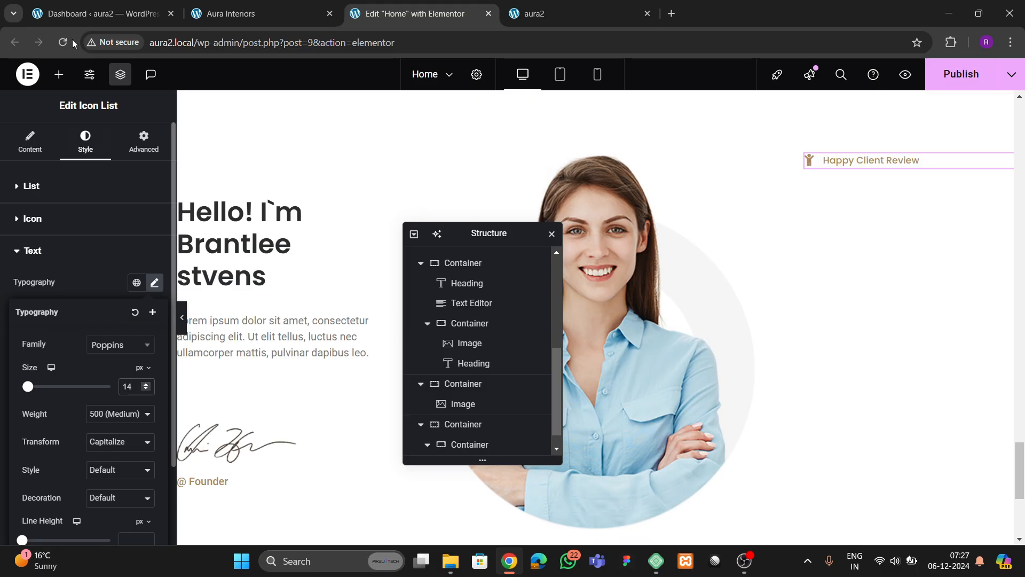
{"action": "left_click", "coordinate": [85, 16]}
{"action": "left_click", "coordinate": [217, 14]}
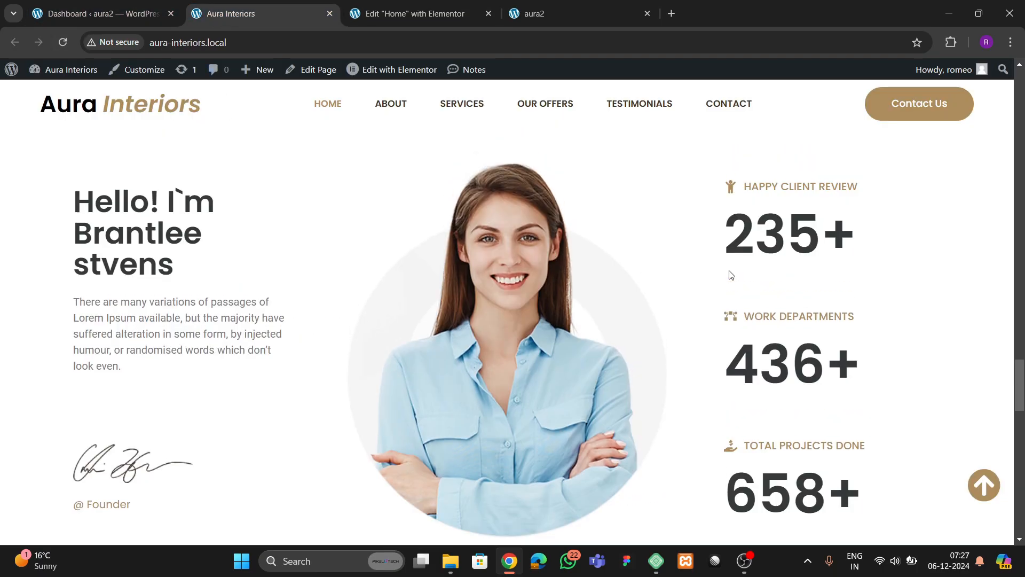
{"action": "left_click", "coordinate": [414, 14]}
- Add a Counter widget below Happy Client Review
{"action": "left_click", "coordinate": [58, 74]}
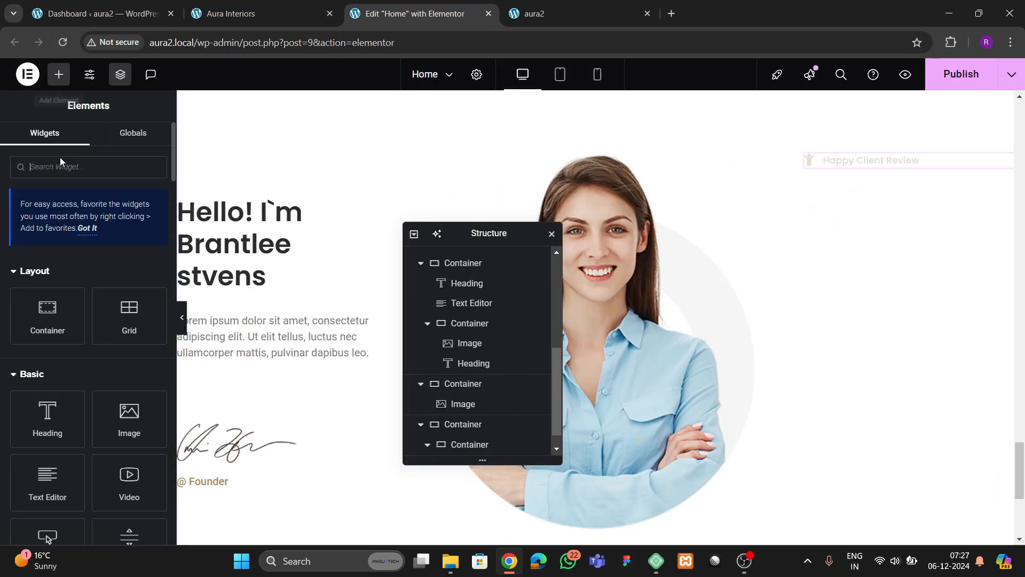
{"action": "type", "text": "counter"}
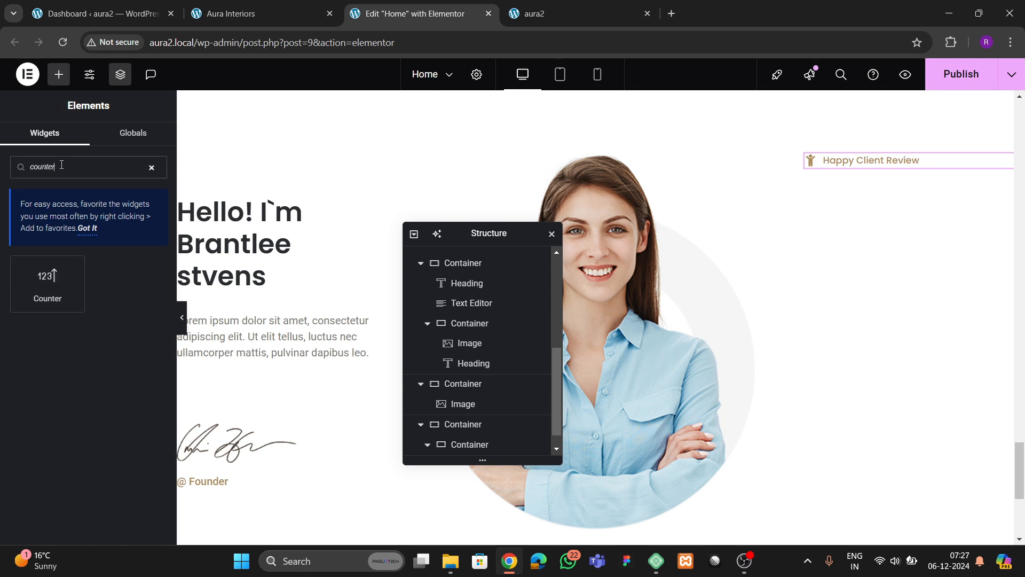
{"action": "left_click_drag", "start_coordinate": [67, 296], "coordinate": [876, 171]}
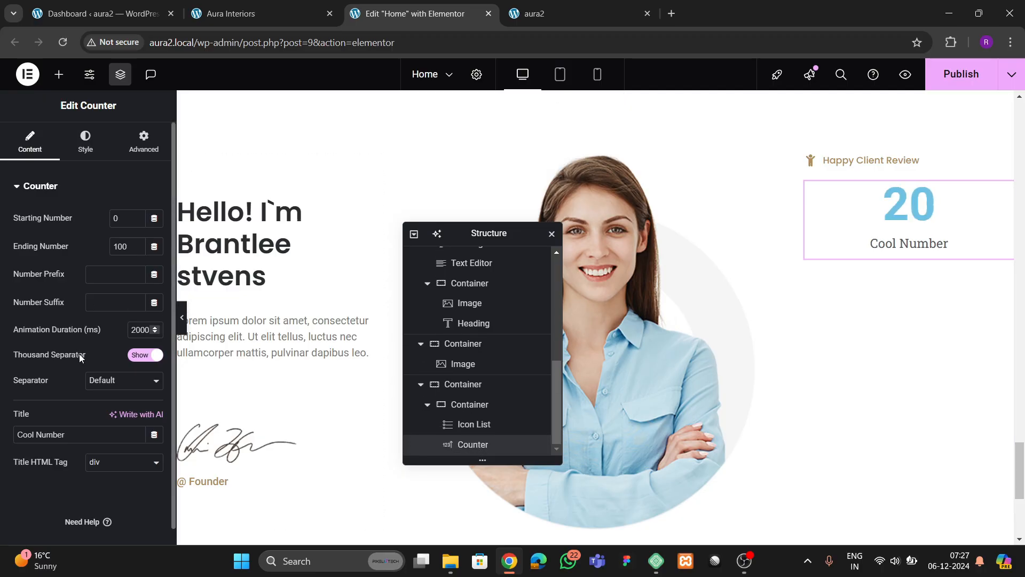
- Clear the counter's title, set its ending number to 234 and suffix to '+'
{"action": "left_click", "coordinate": [67, 434]}
{"action": "key", "text": "ctrl+a"}
{"action": "key", "text": "BackSpace"}
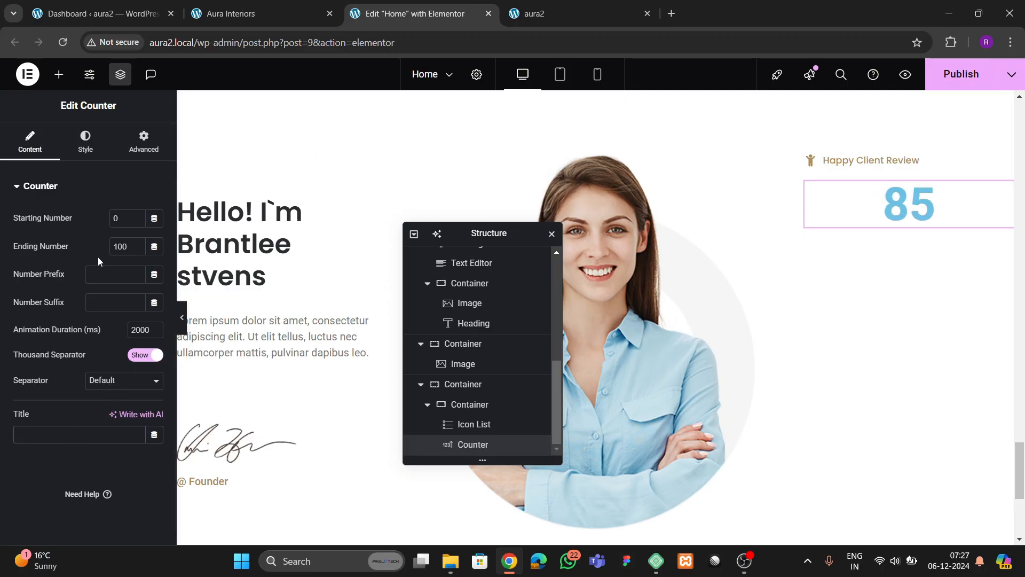
{"action": "type", "text": "234"}
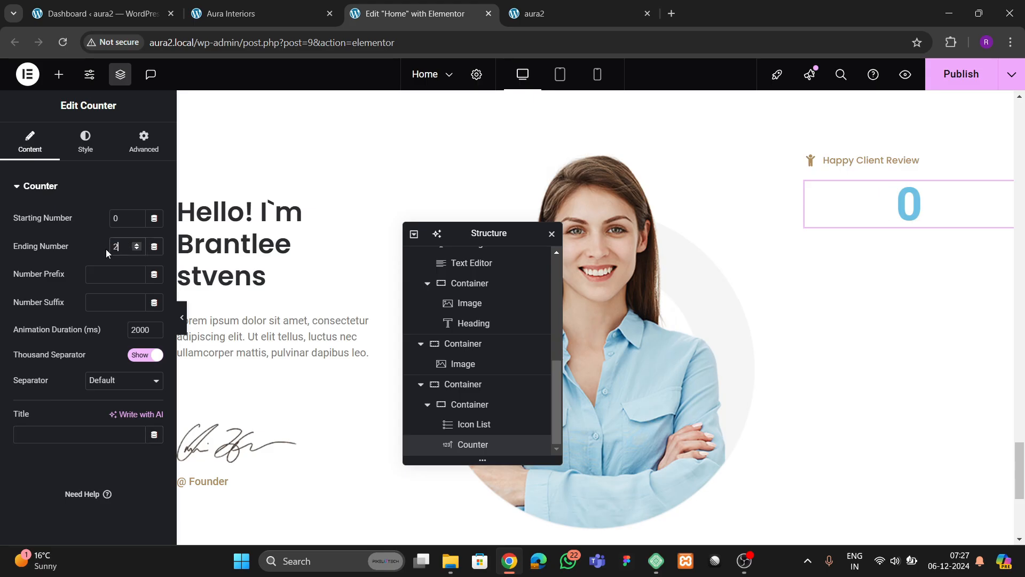
{"action": "left_click", "coordinate": [92, 305]}
{"action": "type", "text": "+"}
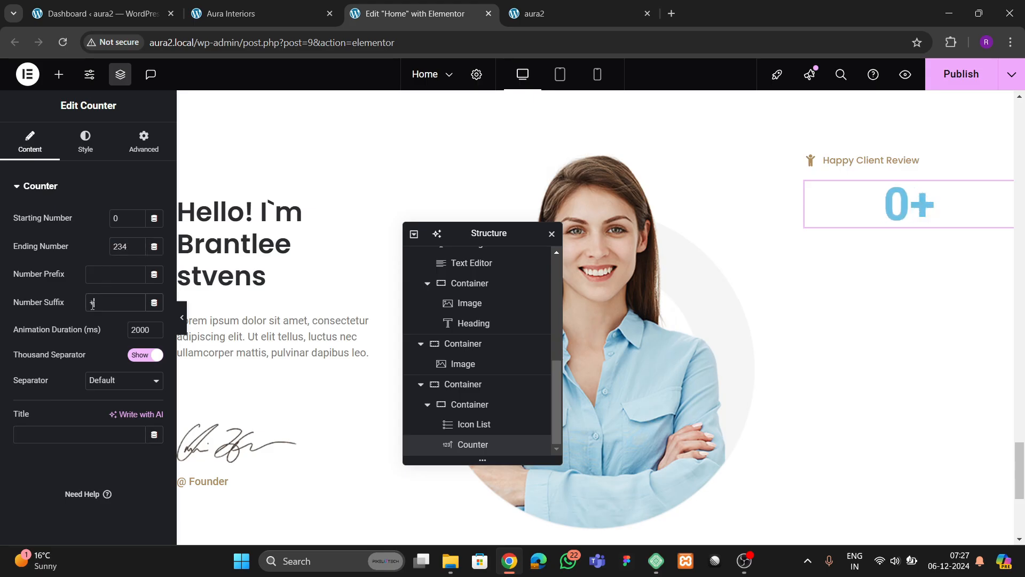
{"action": "left_click", "coordinate": [247, 4]}
{"action": "left_click", "coordinate": [405, 14]}
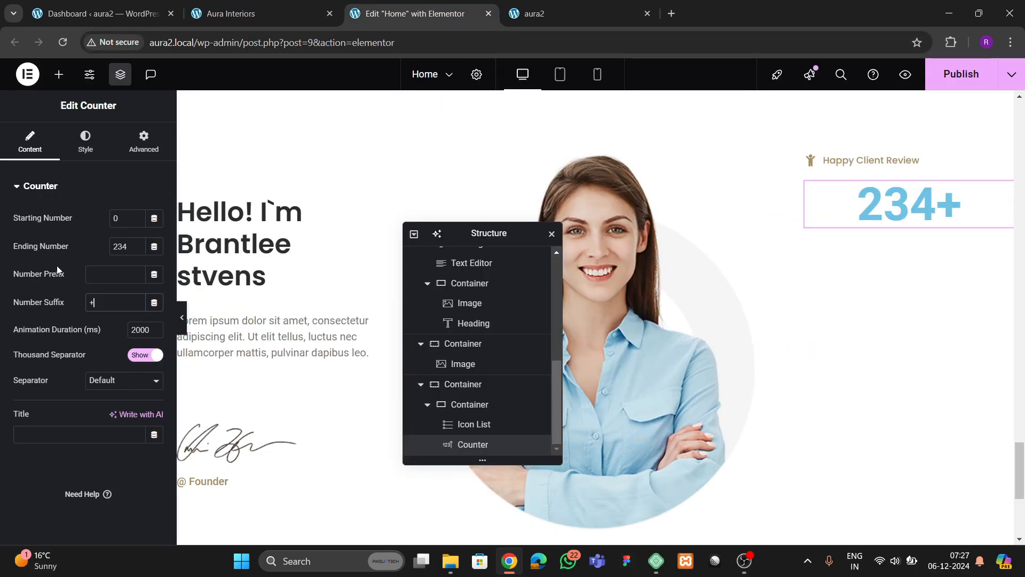
{"action": "left_click", "coordinate": [94, 146]}
- Color the counter number dark heading colour and align it to the start
{"action": "left_click", "coordinate": [69, 320]}
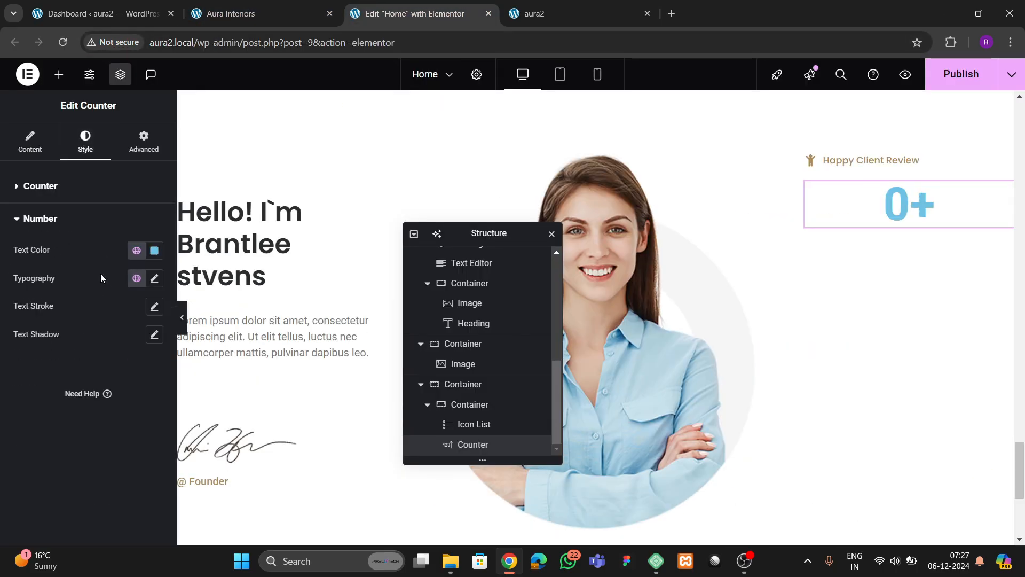
{"action": "left_click", "coordinate": [137, 250]}
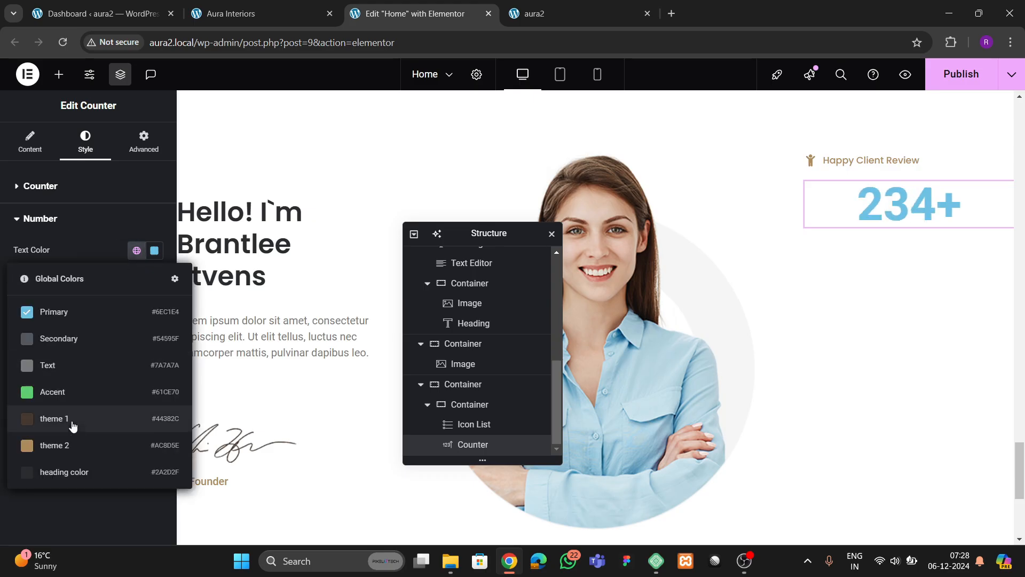
{"action": "left_click", "coordinate": [76, 470]}
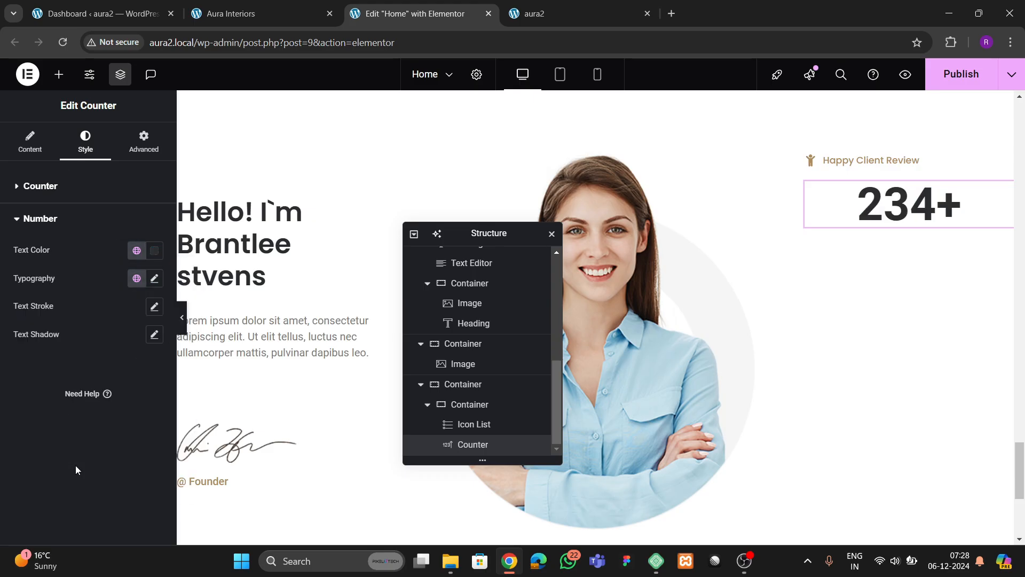
{"action": "left_click", "coordinate": [62, 198]}
{"action": "left_click", "coordinate": [100, 228]}
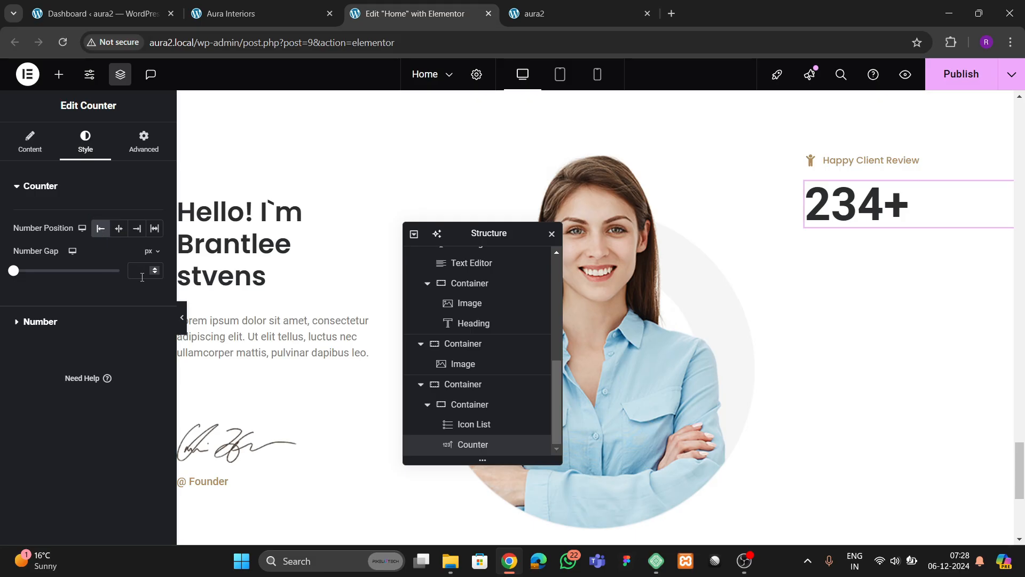
- Set the number typography to Poppins, weight 600 (Semi Bold), size 70
{"action": "left_click", "coordinate": [40, 321]}
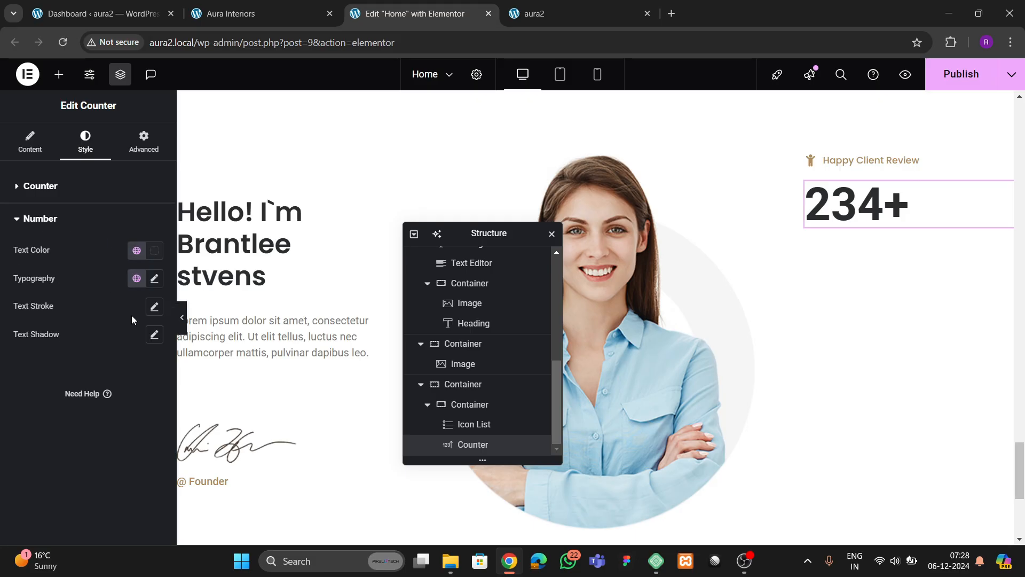
{"action": "left_click", "coordinate": [154, 279]}
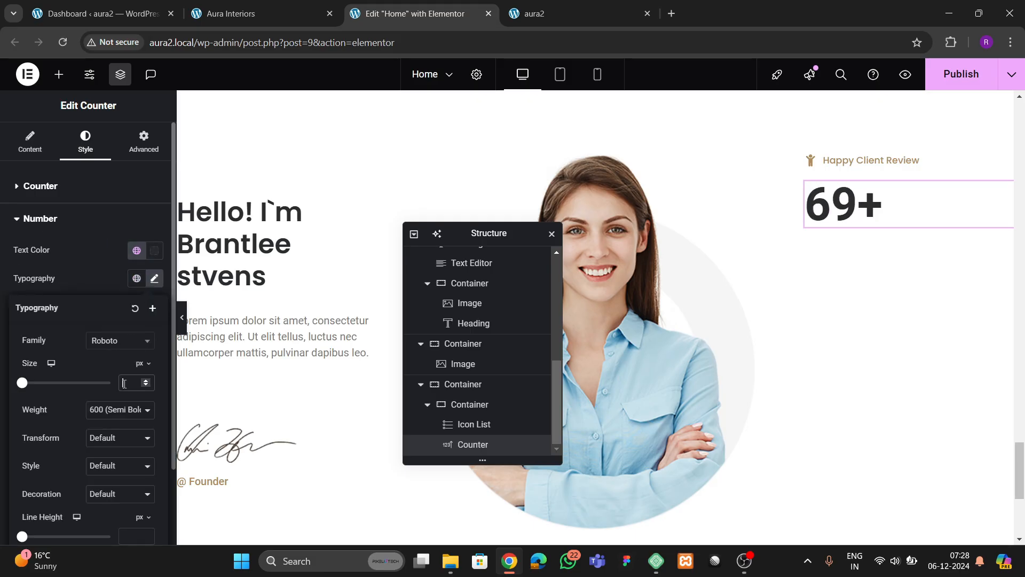
{"action": "left_click", "coordinate": [119, 340]}
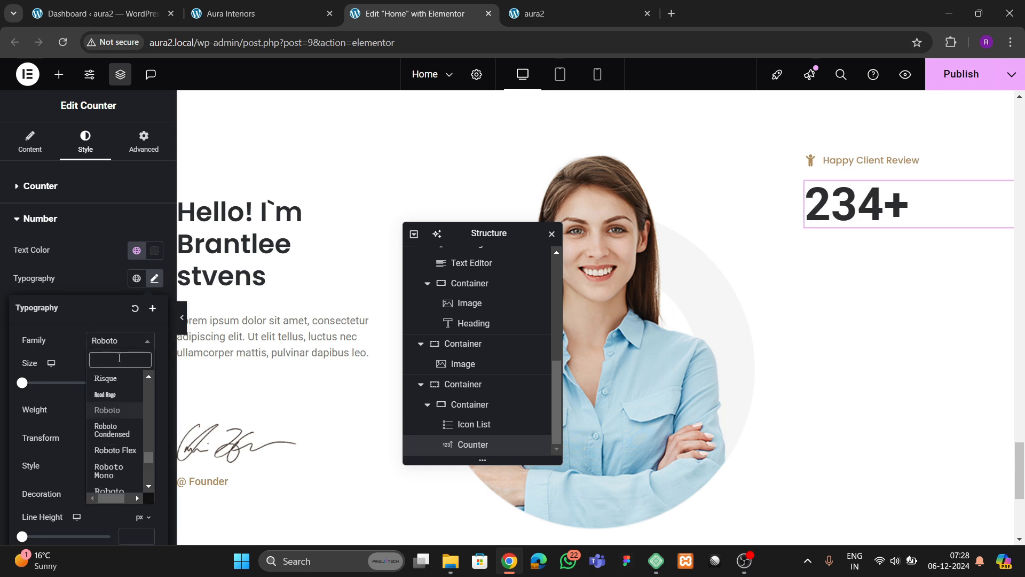
{"action": "type", "text": "poppins"}
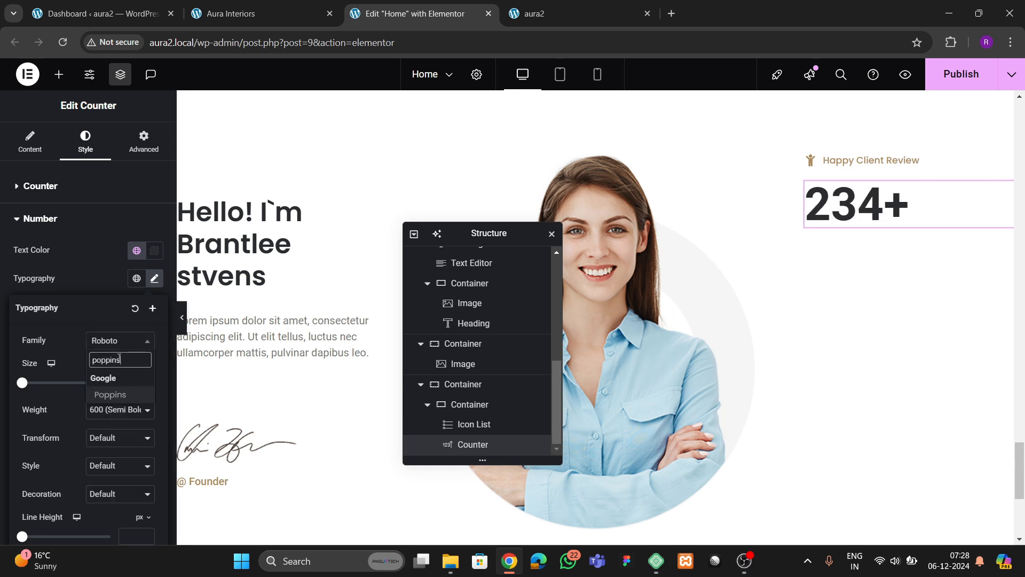
{"action": "key", "text": "Return"}
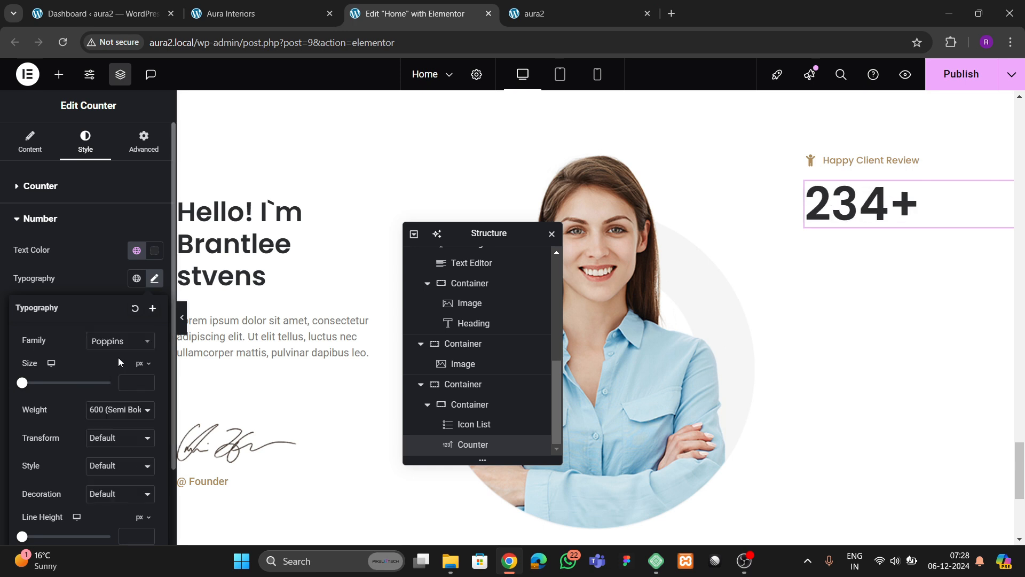
{"action": "left_click", "coordinate": [108, 417]}
{"action": "left_click", "coordinate": [105, 310]}
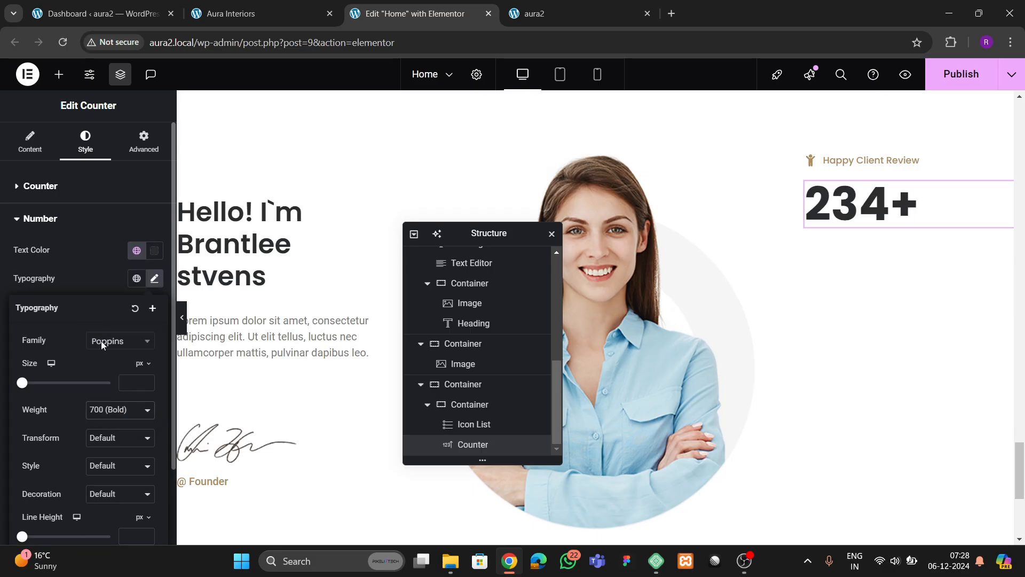
{"action": "left_click", "coordinate": [114, 415]}
{"action": "left_click", "coordinate": [95, 297]}
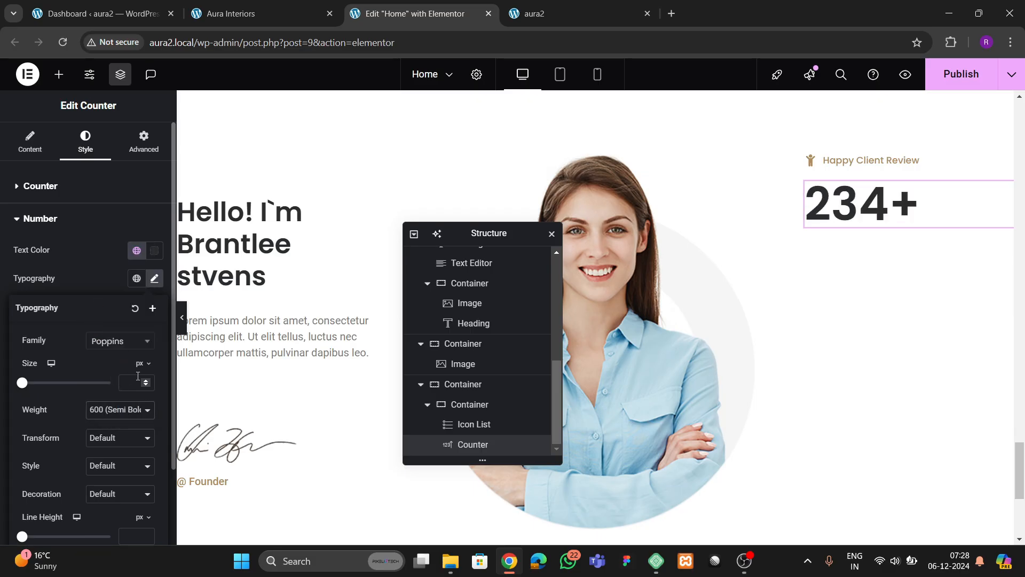
{"action": "left_click_drag", "start_coordinate": [144, 380], "coordinate": [144, 383]}
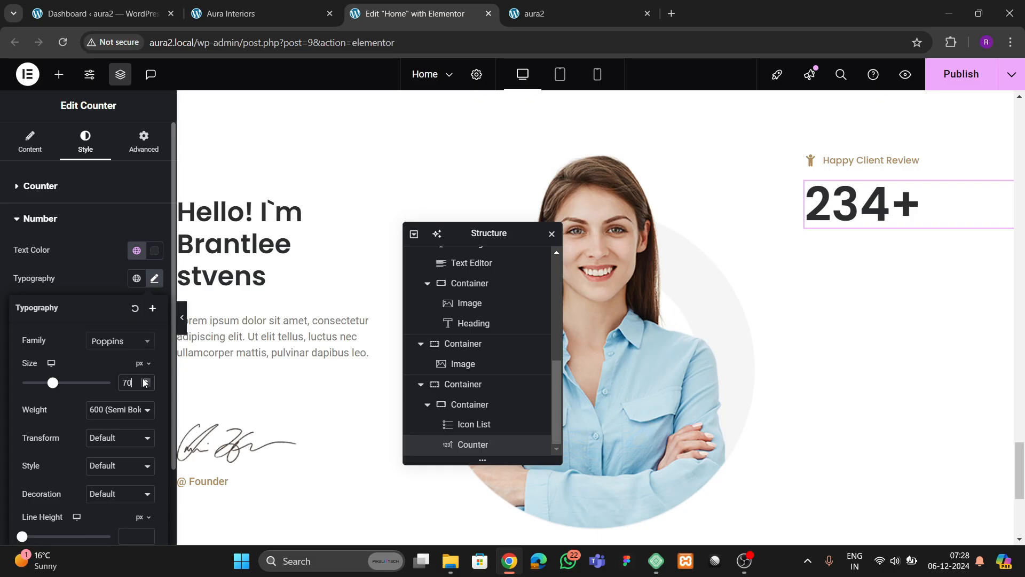
- Duplicate and paste the counter block to make three Happy Client Review stats
{"action": "left_click", "coordinate": [810, 168]}
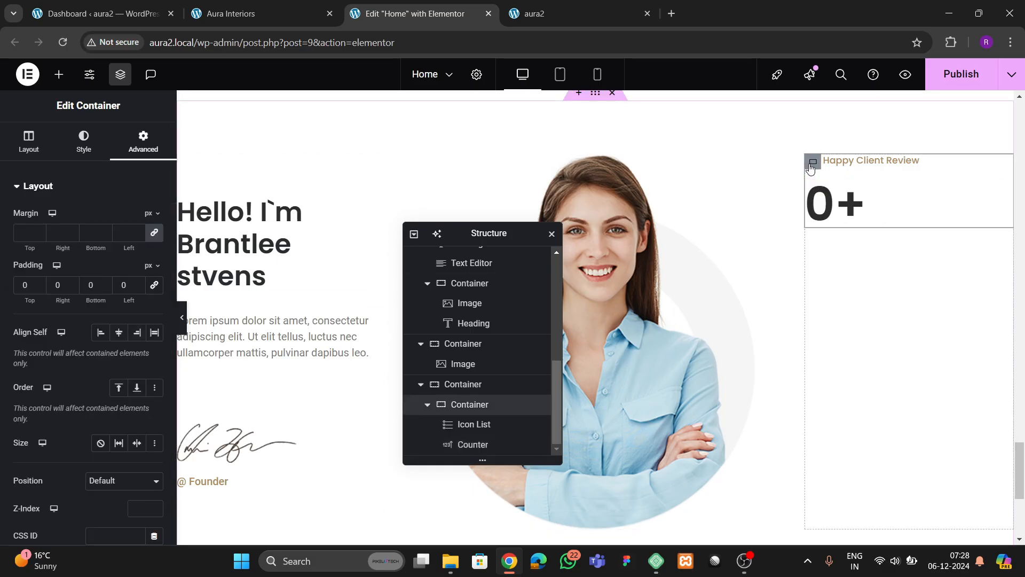
{"action": "right_click", "coordinate": [810, 165]}
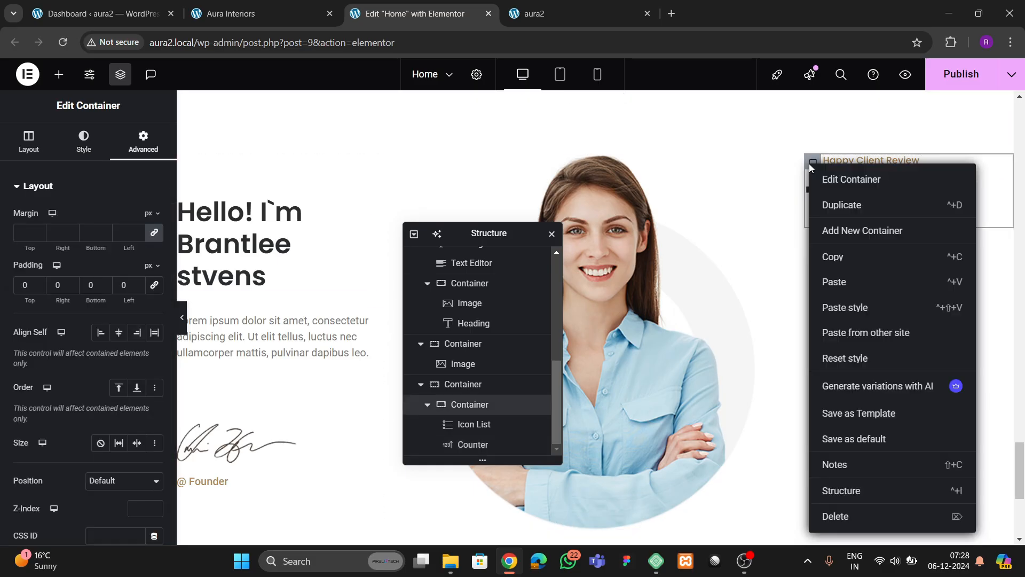
{"action": "left_click", "coordinate": [832, 203]}
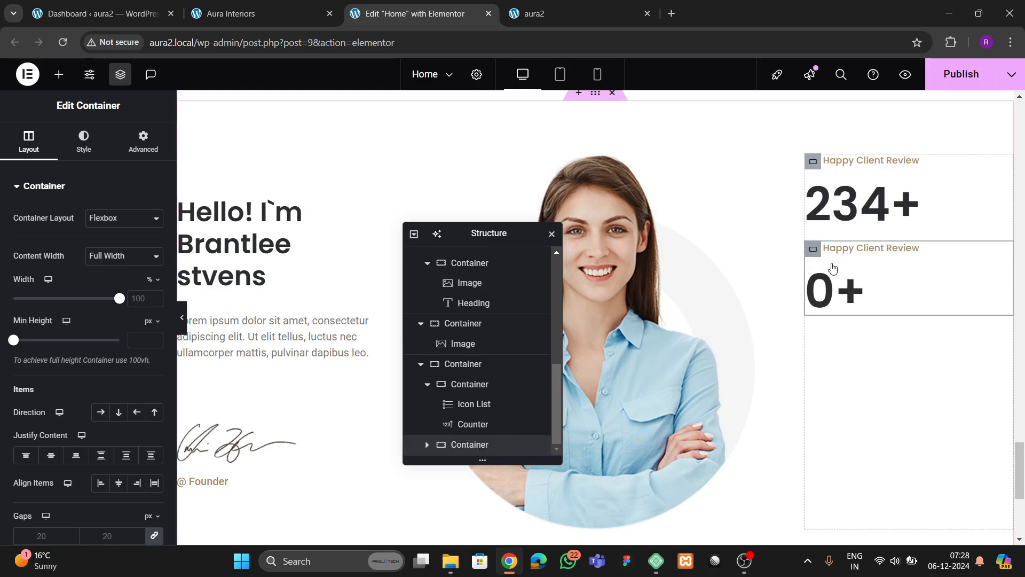
{"action": "right_click", "coordinate": [833, 267]}
{"action": "left_click", "coordinate": [850, 293]}
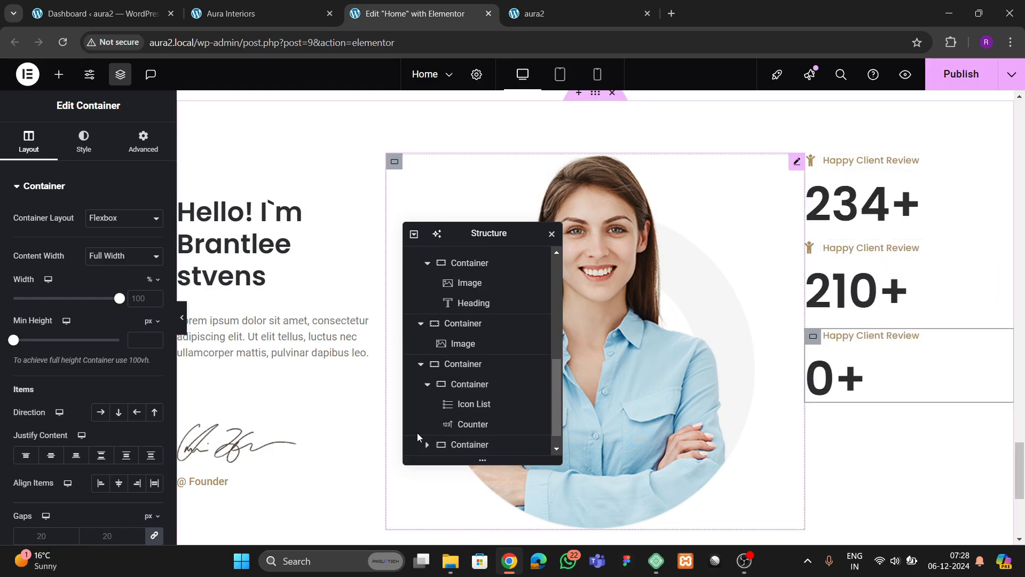
- Spread the right column's counters with Space Between and compare against the live page
{"action": "left_click", "coordinate": [427, 363]}
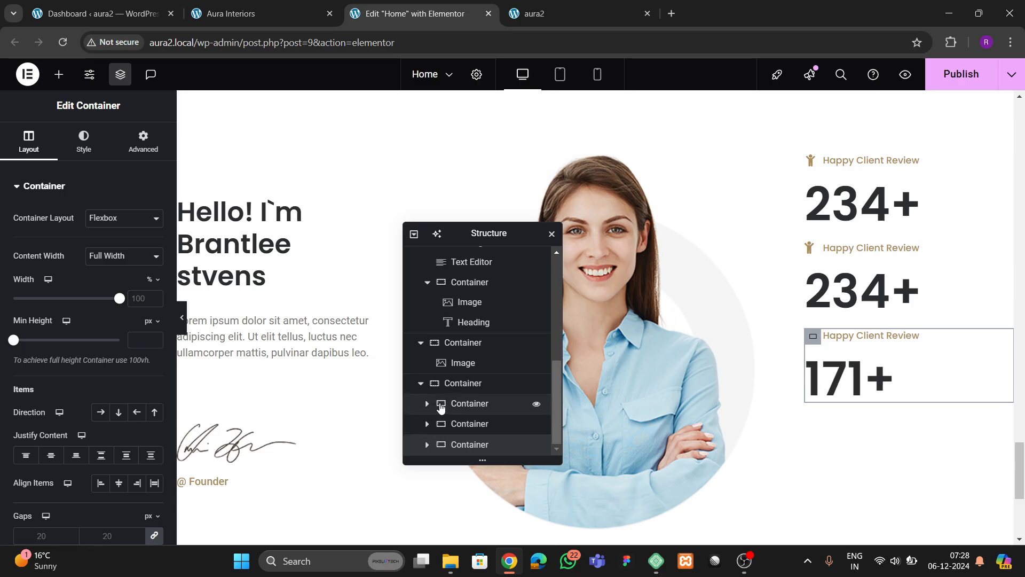
{"action": "left_click", "coordinate": [462, 383]}
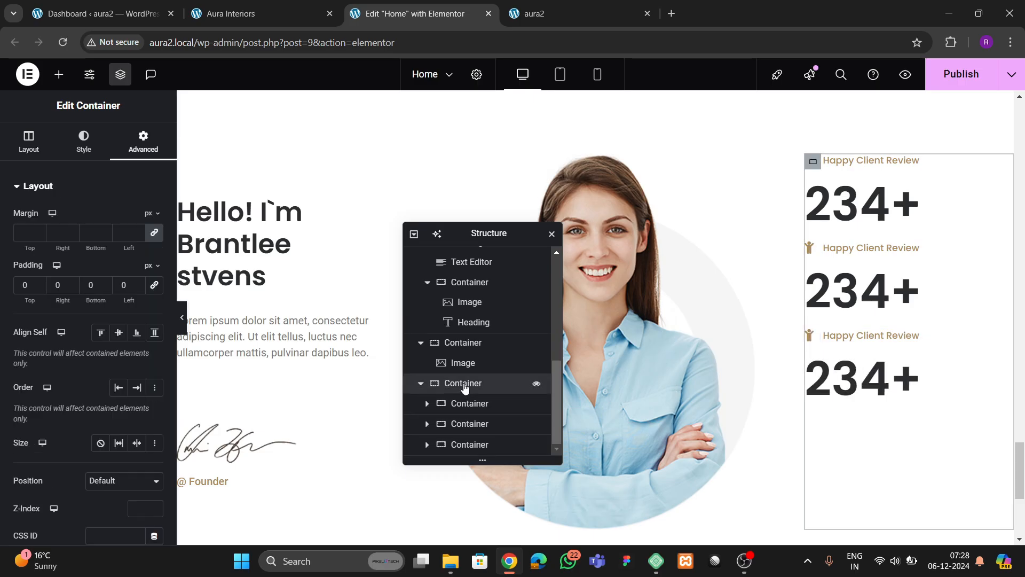
{"action": "left_click", "coordinate": [29, 144]}
{"action": "scroll", "coordinate": [88, 342], "scroll_direction": "down", "scroll_amount": 3}
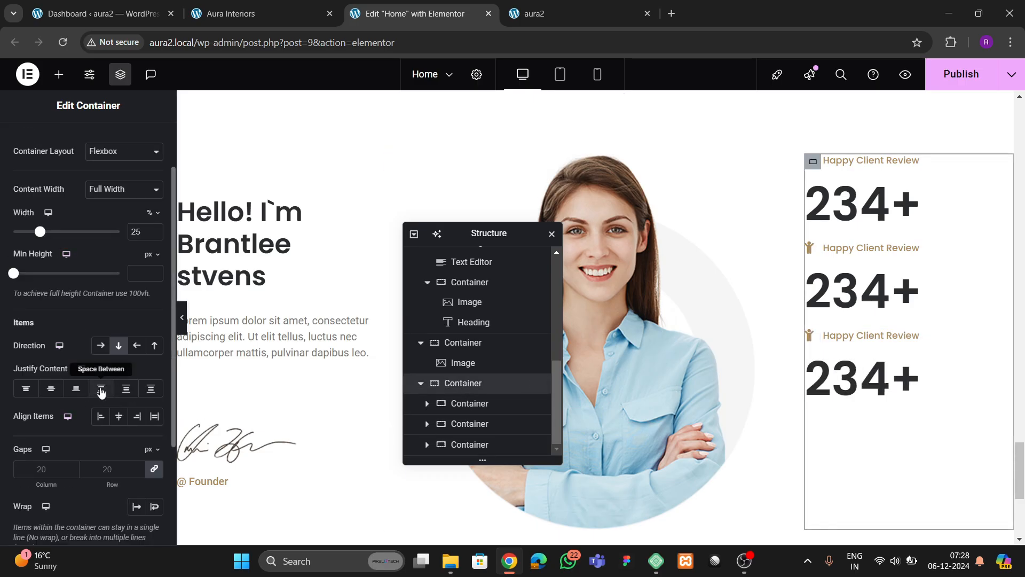
{"action": "left_click", "coordinate": [101, 390]}
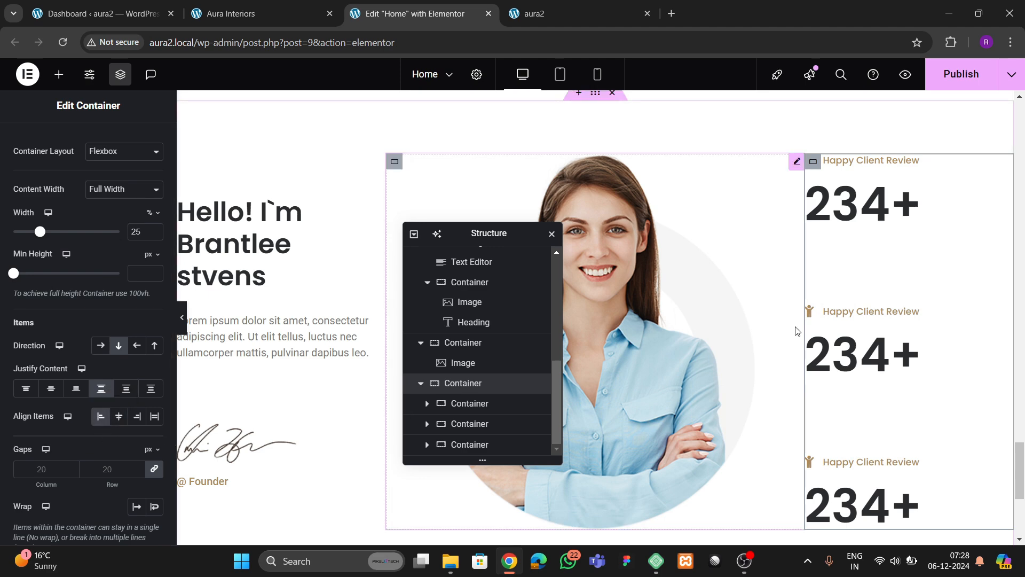
{"action": "scroll", "coordinate": [797, 332], "scroll_direction": "down", "scroll_amount": 2}
{"action": "scroll", "coordinate": [797, 331], "scroll_direction": "up", "scroll_amount": 1}
{"action": "scroll", "coordinate": [796, 311], "scroll_direction": "up", "scroll_amount": 2}
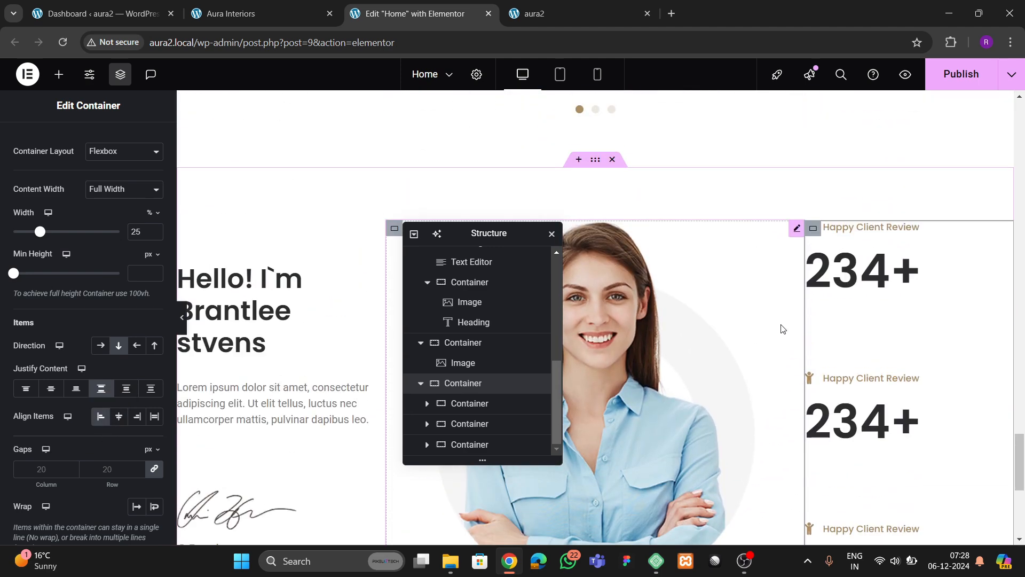
{"action": "left_click", "coordinate": [221, 11]}
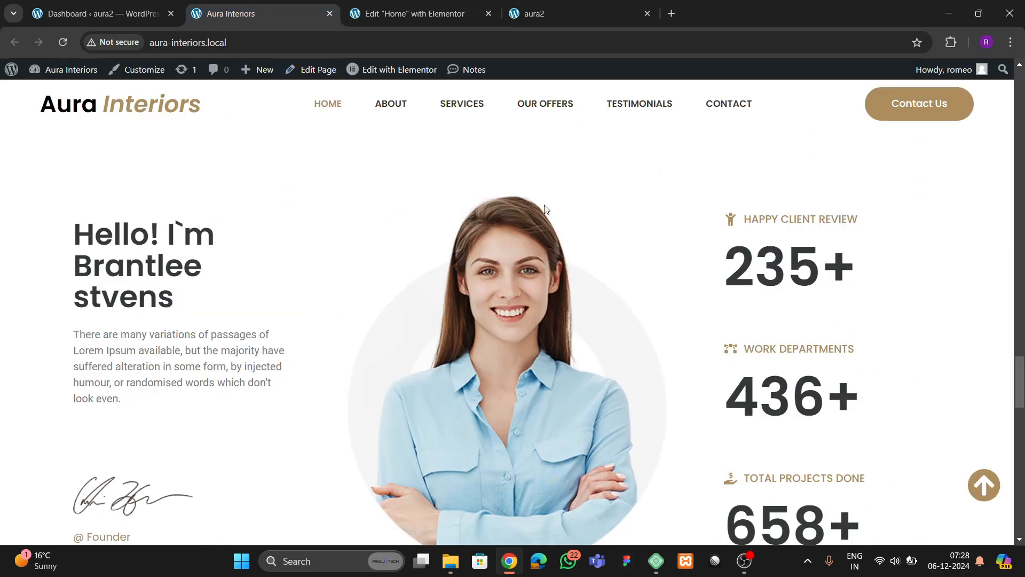
{"action": "scroll", "coordinate": [700, 246], "scroll_direction": "down", "scroll_amount": 4}
{"action": "scroll", "coordinate": [522, 255], "scroll_direction": "up", "scroll_amount": 2}
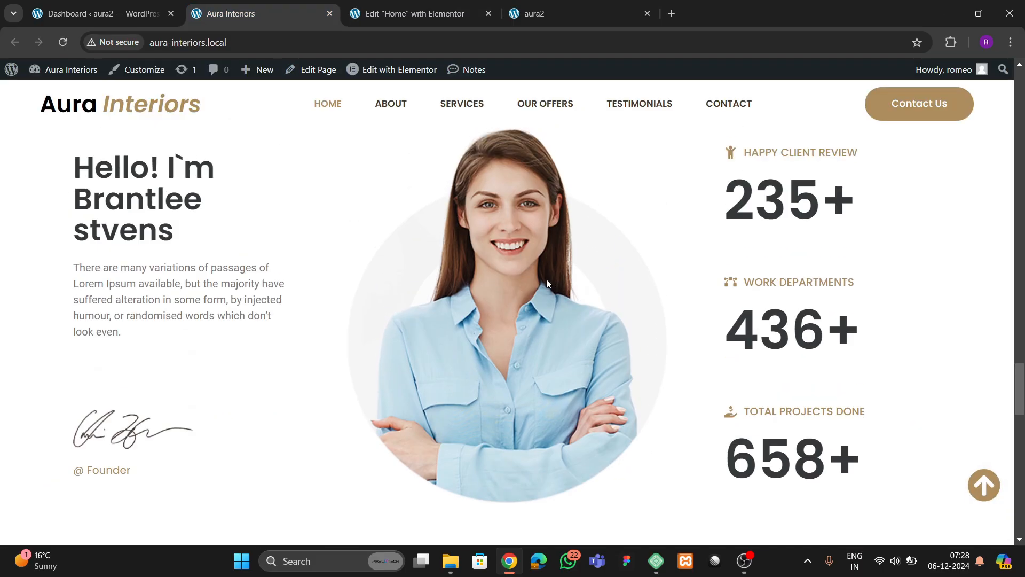
{"action": "left_click", "coordinate": [415, 13]}
{"action": "scroll", "coordinate": [846, 325], "scroll_direction": "down", "scroll_amount": 5}
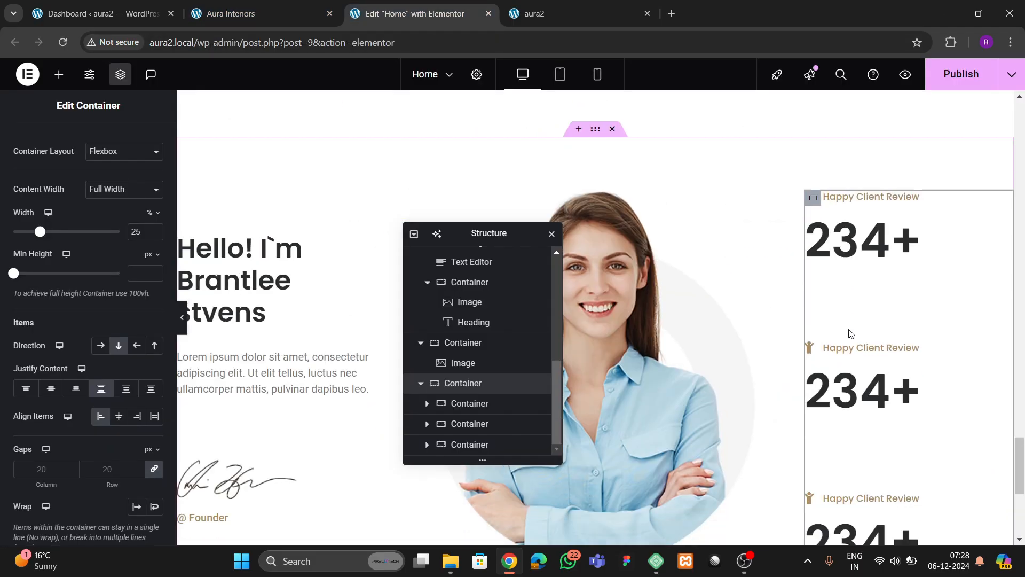
{"action": "scroll", "coordinate": [848, 331], "scroll_direction": "up", "scroll_amount": 4}
{"action": "scroll", "coordinate": [829, 208], "scroll_direction": "down", "scroll_amount": 1}
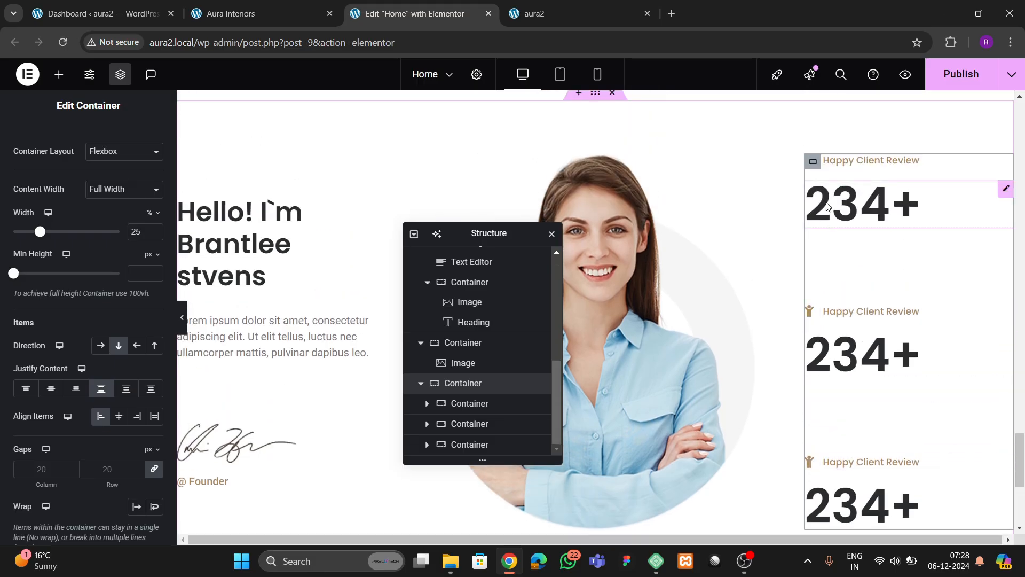
- Switch the right column's Justify Content to Space Around and publish the page
{"action": "left_click", "coordinate": [813, 162]}
{"action": "left_click", "coordinate": [40, 156]}
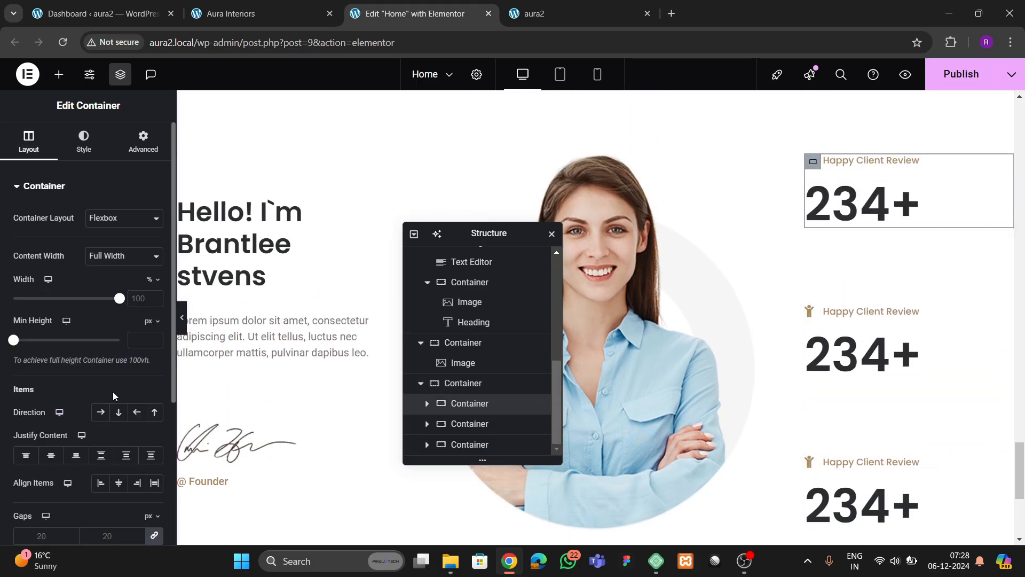
{"action": "scroll", "coordinate": [112, 406], "scroll_direction": "down", "scroll_amount": 2}
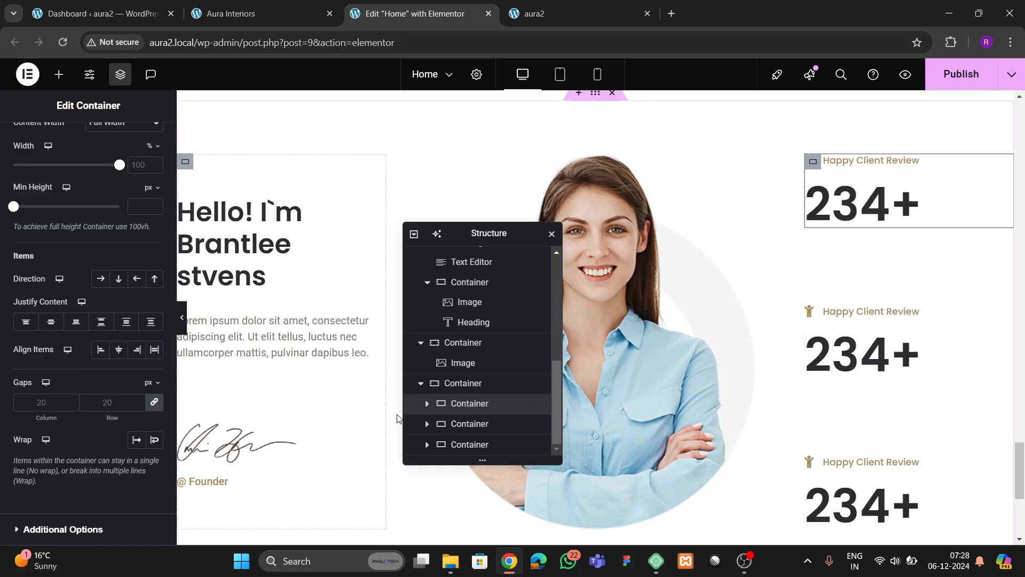
{"action": "left_click", "coordinate": [463, 383]}
{"action": "scroll", "coordinate": [53, 342], "scroll_direction": "down", "scroll_amount": 3}
{"action": "scroll", "coordinate": [46, 328], "scroll_direction": "down", "scroll_amount": 1}
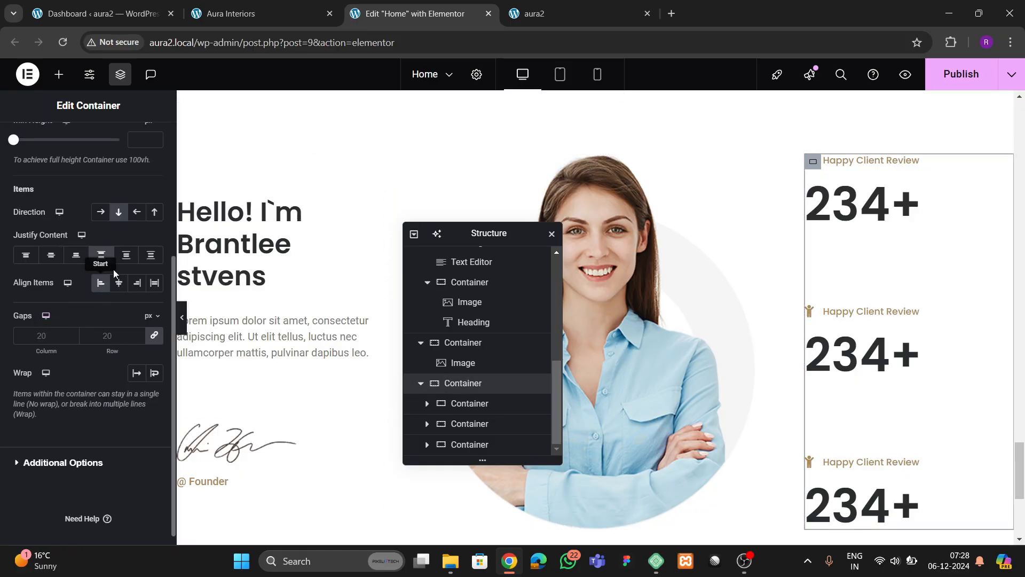
{"action": "left_click", "coordinate": [132, 257]}
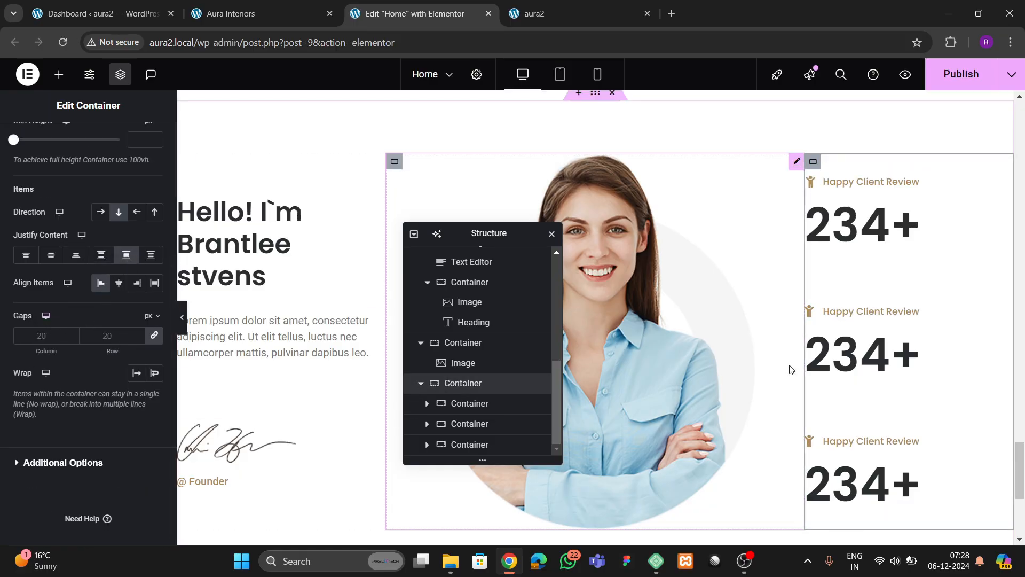
{"action": "left_click", "coordinate": [941, 82]}
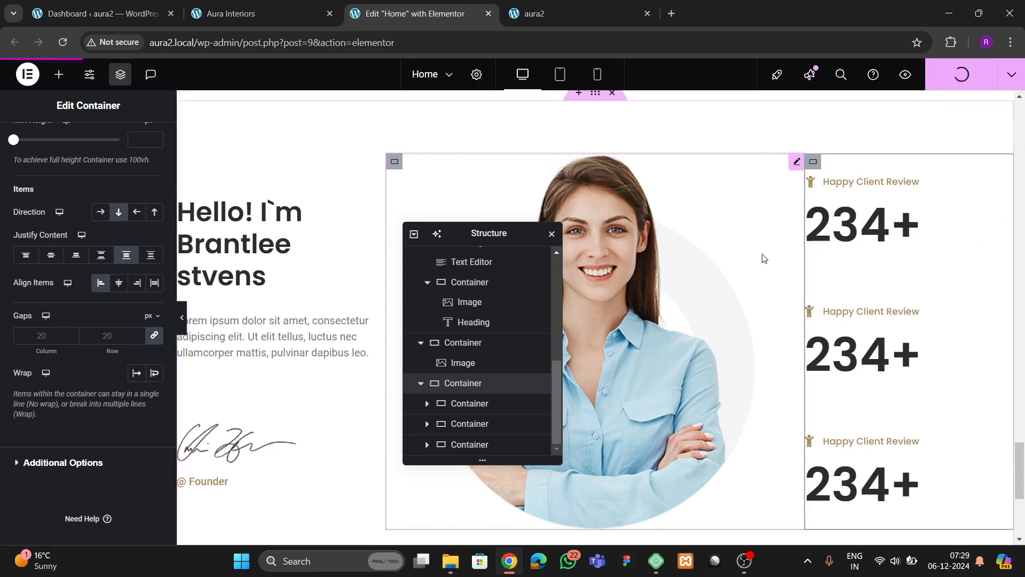
- Compare the live aura2 counters with the Aura Interiors reference site
{"action": "left_click", "coordinate": [584, 16]}
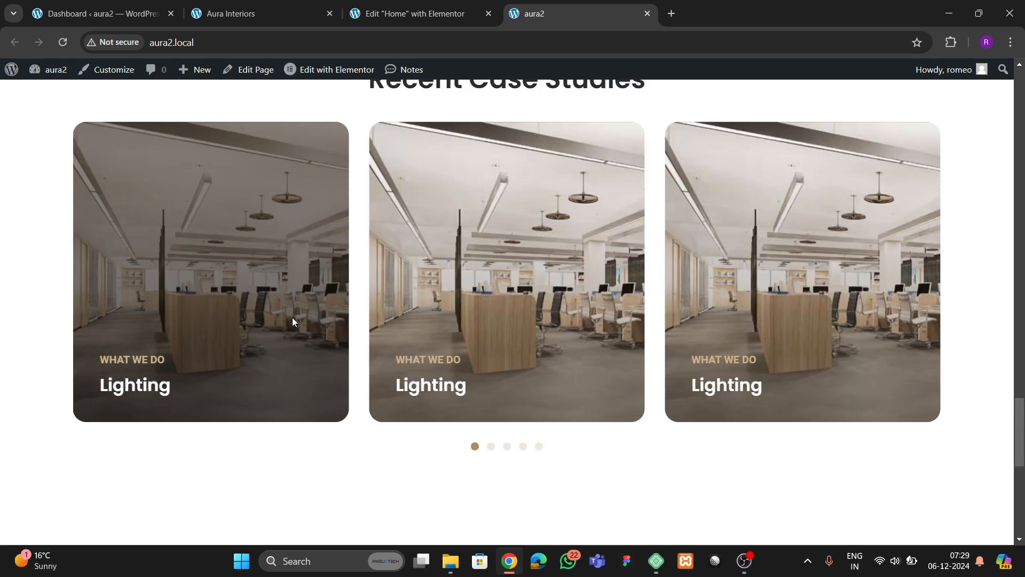
{"action": "scroll", "coordinate": [293, 320], "scroll_direction": "down", "scroll_amount": 9}
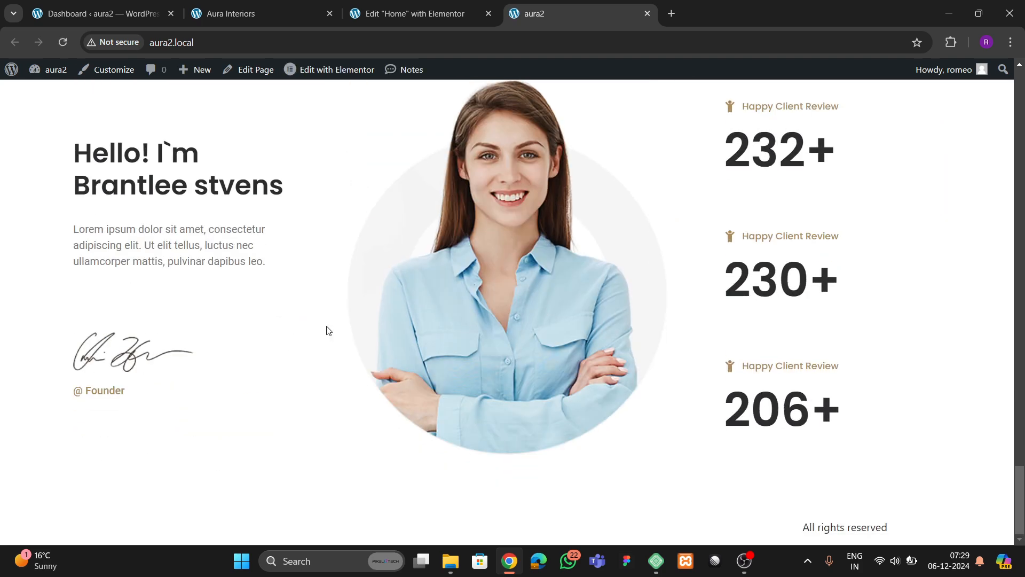
{"action": "left_click", "coordinate": [255, 18]}
{"action": "scroll", "coordinate": [555, 213], "scroll_direction": "down", "scroll_amount": 8}
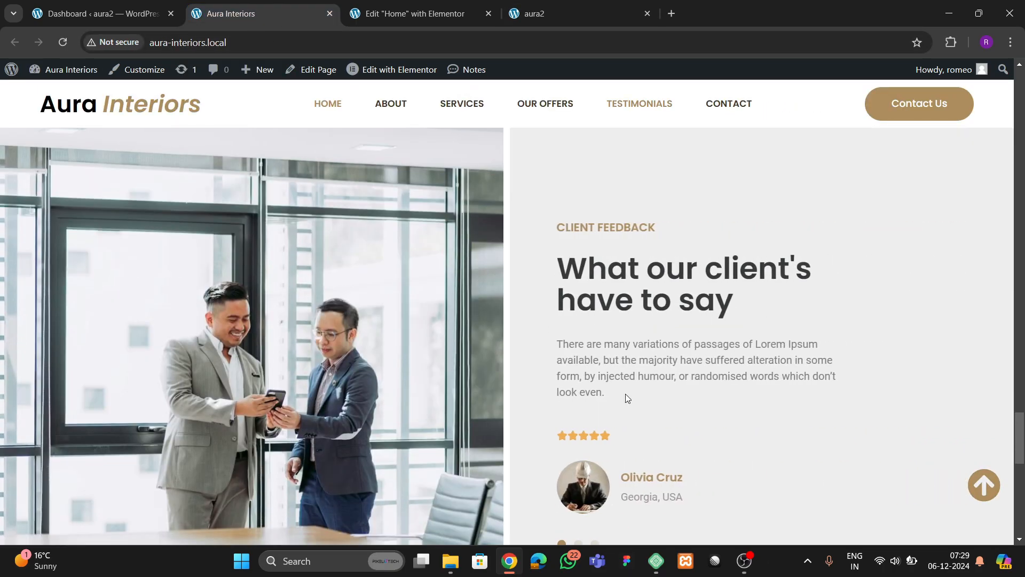
{"action": "scroll", "coordinate": [602, 396], "scroll_direction": "down", "scroll_amount": 3}
{"action": "scroll", "coordinate": [568, 353], "scroll_direction": "up", "scroll_amount": 4}
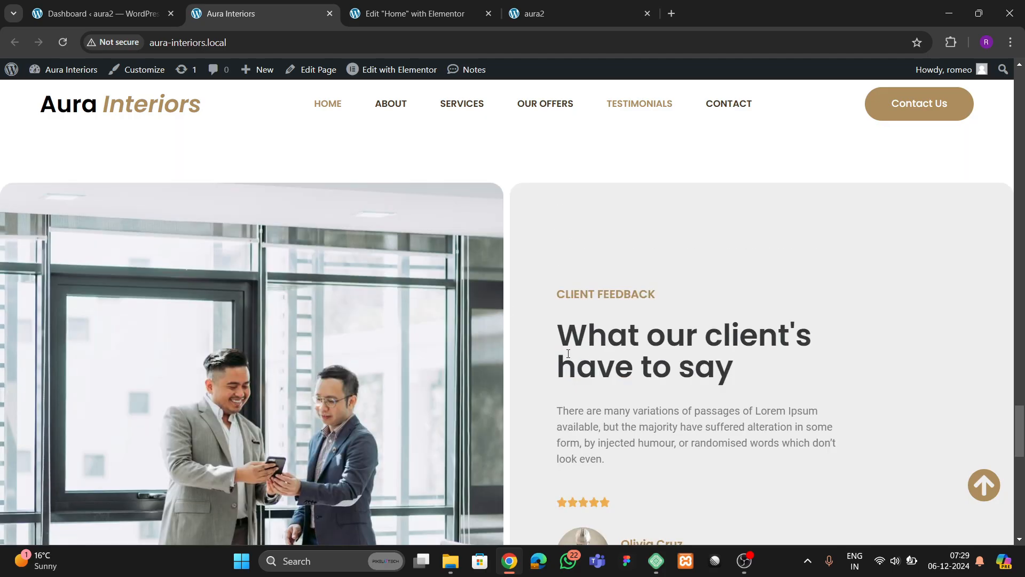
- Back in the editor, add a new Flexbox container below the section
{"action": "left_click", "coordinate": [431, 19]}
{"action": "scroll", "coordinate": [620, 315], "scroll_direction": "down", "scroll_amount": 3}
{"action": "left_click_drag", "start_coordinate": [472, 237], "coordinate": [827, 168]}
{"action": "left_click", "coordinate": [565, 396]}
{"action": "left_click", "coordinate": [559, 427]}
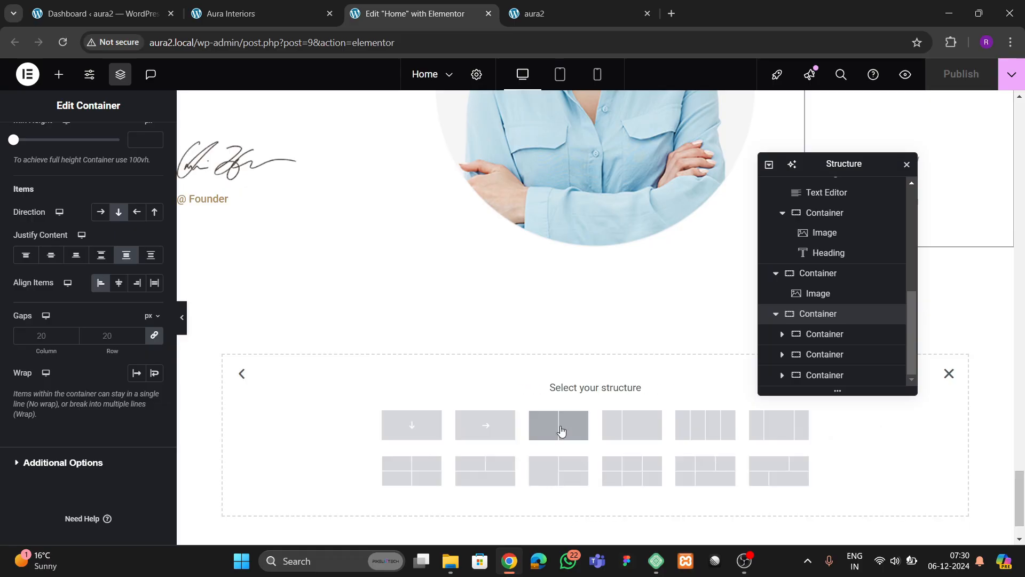
- Add a two-column structure and rename the new container 'reviews'
{"action": "left_click", "coordinate": [251, 13]}
{"action": "left_click", "coordinate": [374, 14]}
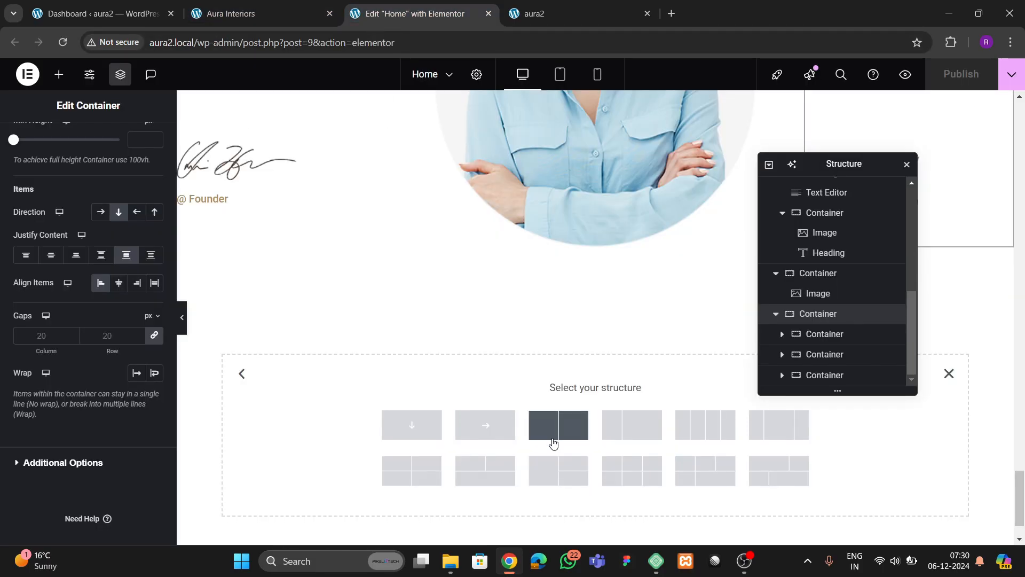
{"action": "left_click", "coordinate": [538, 438]}
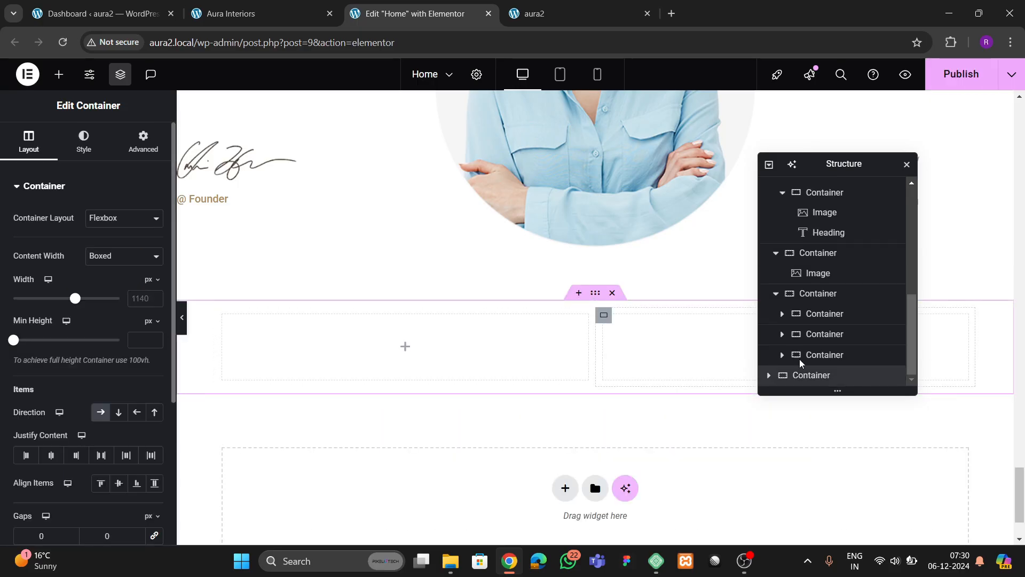
{"action": "double_click", "coordinate": [807, 376]}
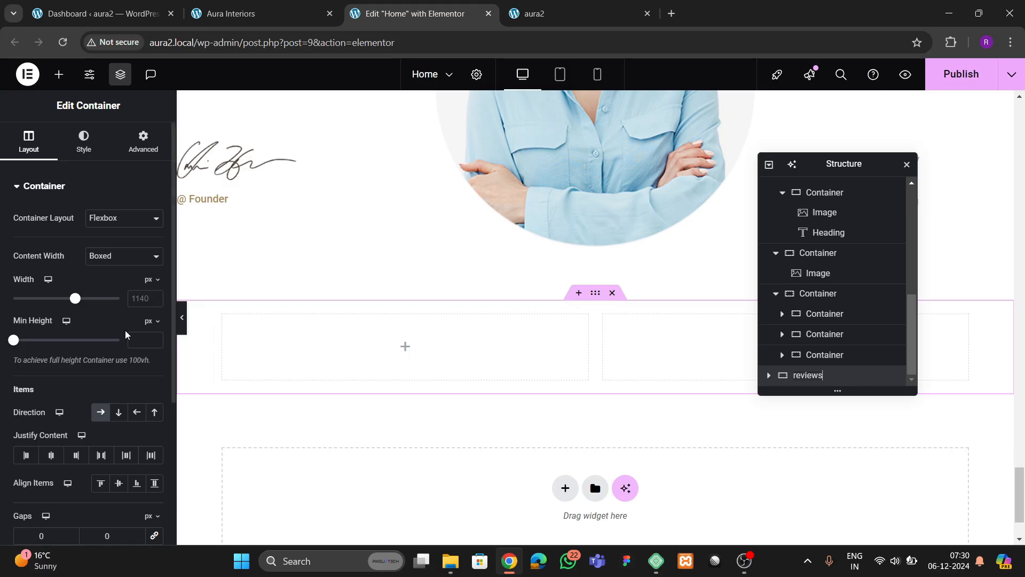
- Set the reviews container's content width to Full Width
{"action": "left_click", "coordinate": [228, 16]}
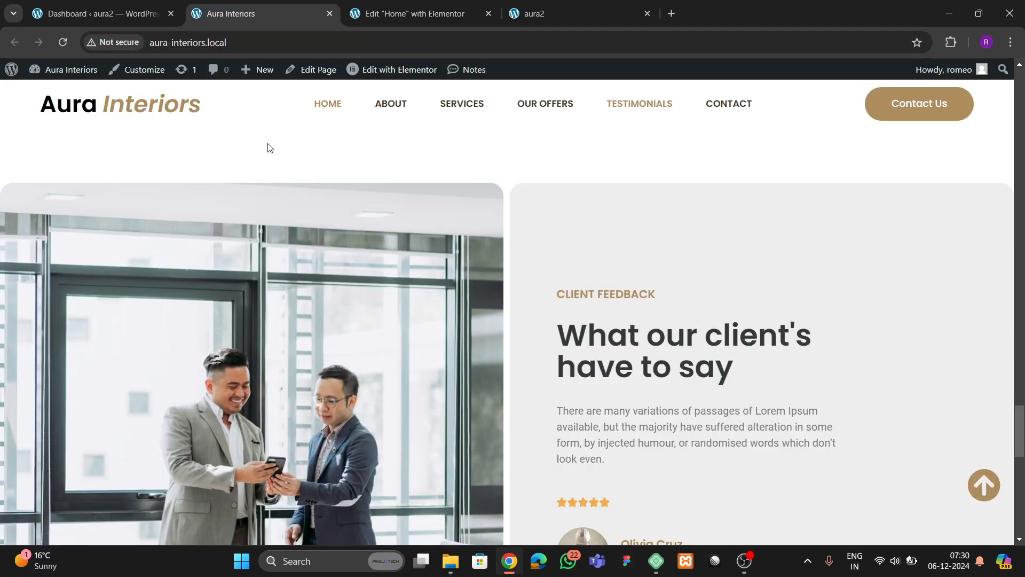
{"action": "scroll", "coordinate": [361, 297], "scroll_direction": "down", "scroll_amount": 5}
{"action": "scroll", "coordinate": [367, 303], "scroll_direction": "up", "scroll_amount": 4}
{"action": "left_click", "coordinate": [389, 21]}
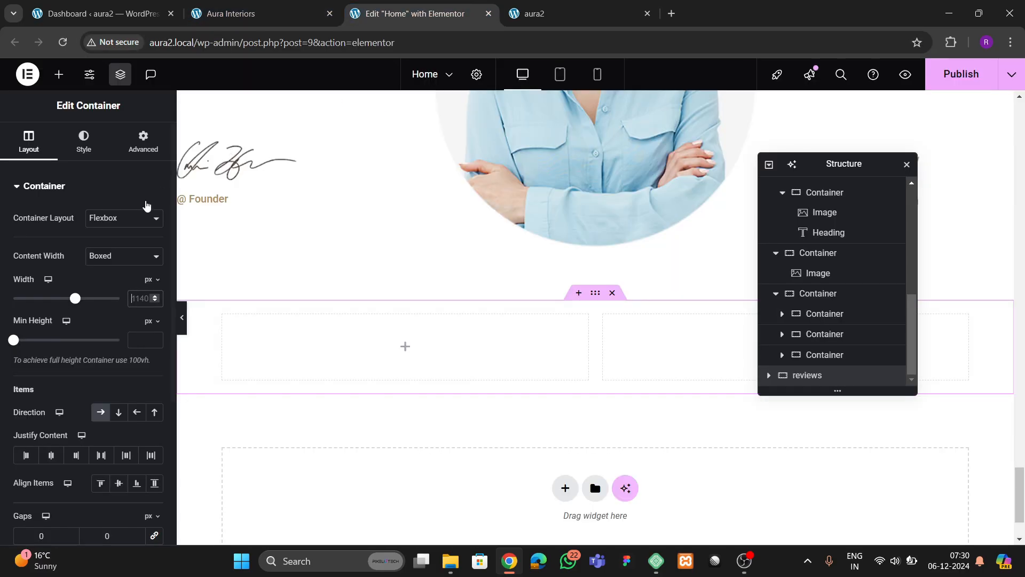
{"action": "left_click", "coordinate": [113, 256]}
{"action": "left_click", "coordinate": [112, 289]}
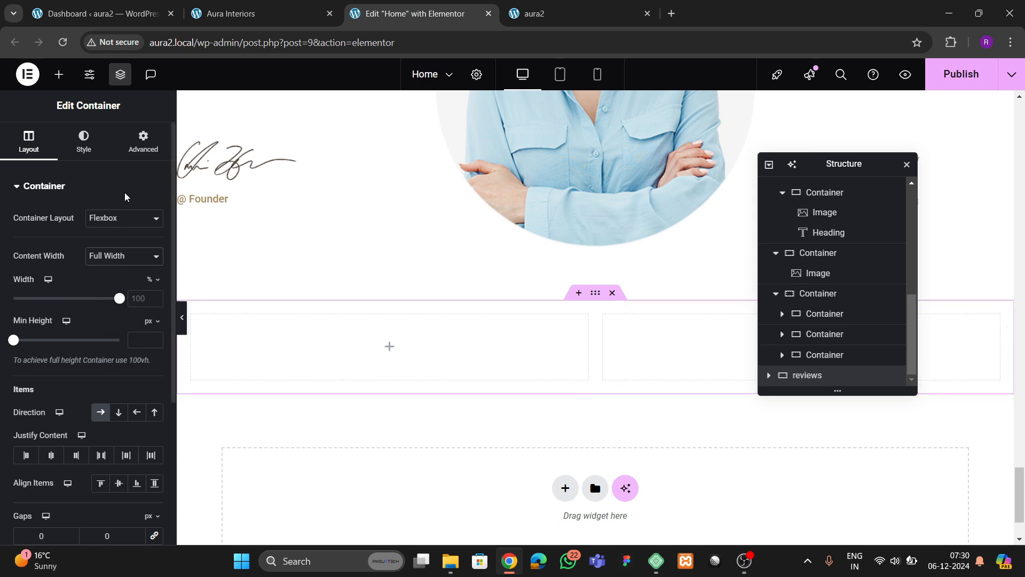
- Unlink the padding and give the reviews container 80 px top and bottom padding
{"action": "left_click", "coordinate": [139, 144]}
{"action": "left_click", "coordinate": [154, 285]}
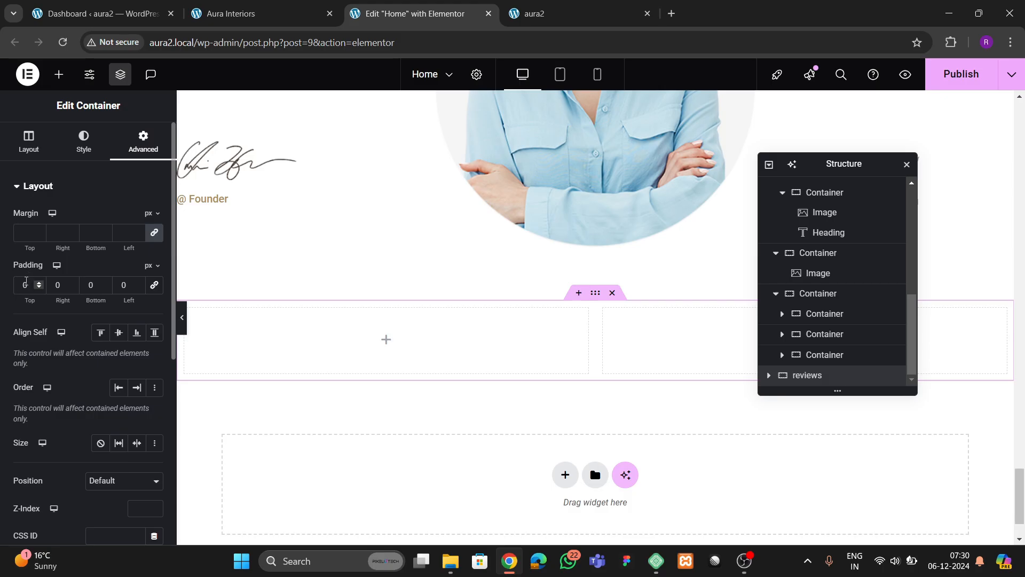
{"action": "type", "text": "80"}
{"action": "key", "text": "Tab"}
{"action": "key", "text": "Tab"}
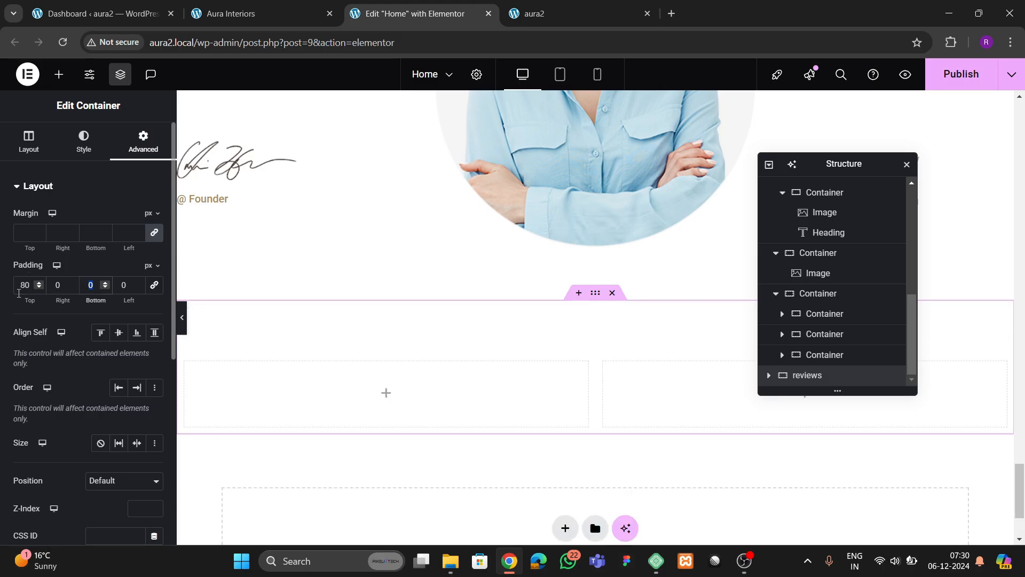
{"action": "type", "text": "80"}
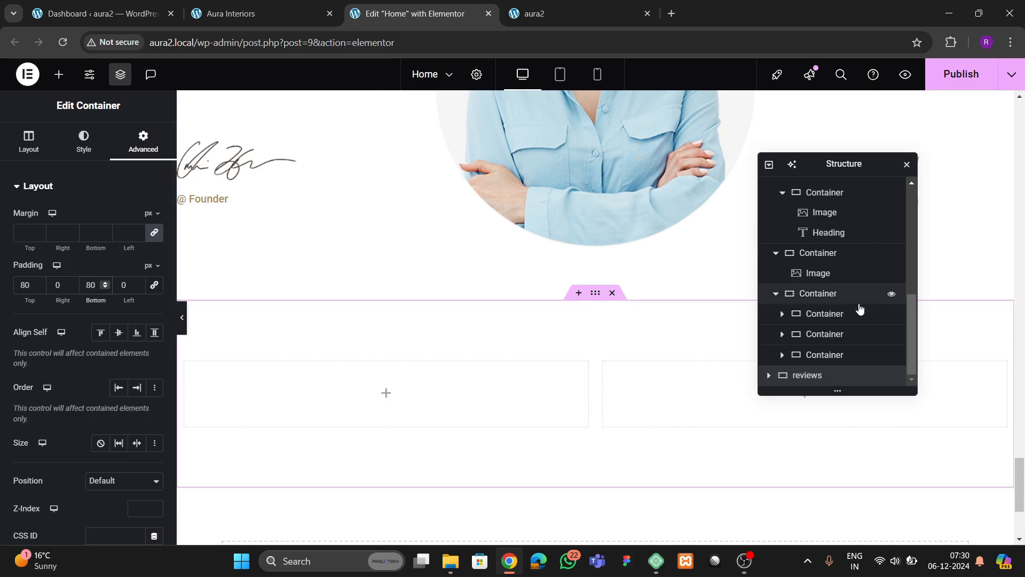
- Check the spacing of both 50% columns against the live testimonials layout
{"action": "left_click", "coordinate": [769, 376]}
{"action": "scroll", "coordinate": [791, 369], "scroll_direction": "down", "scroll_amount": 1}
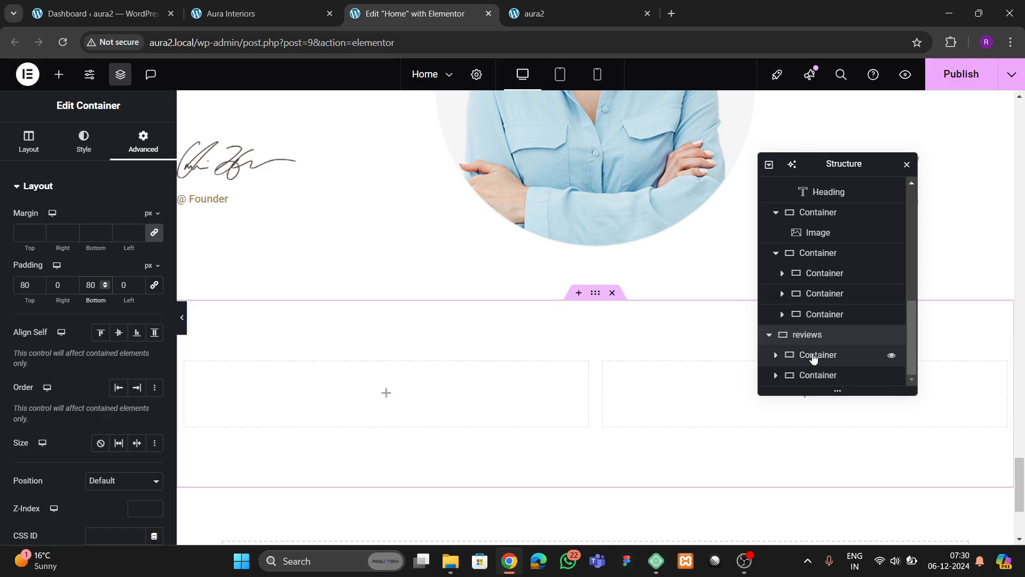
{"action": "left_click", "coordinate": [812, 354]}
{"action": "left_click", "coordinate": [120, 153]}
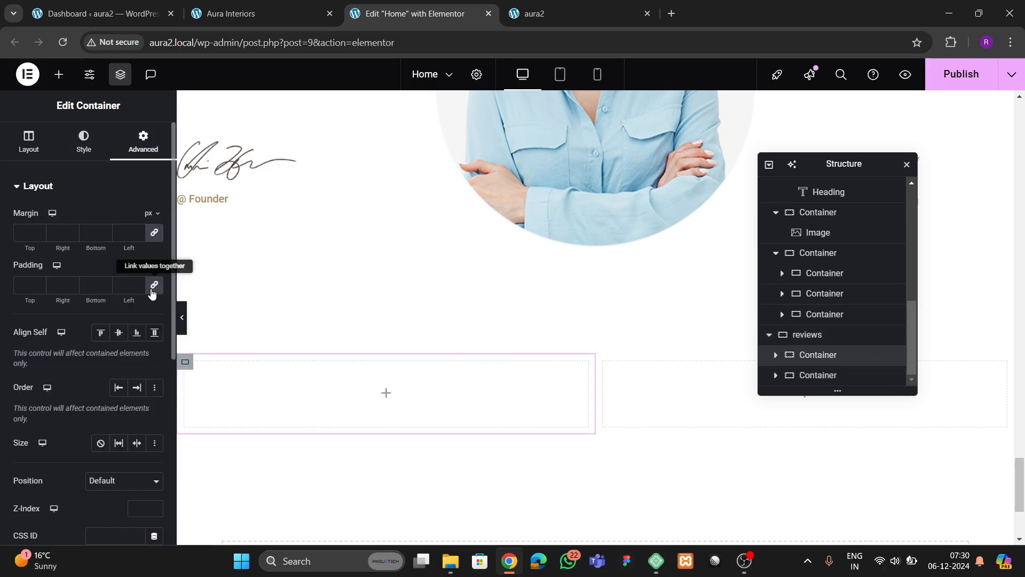
{"action": "left_click", "coordinate": [813, 375]}
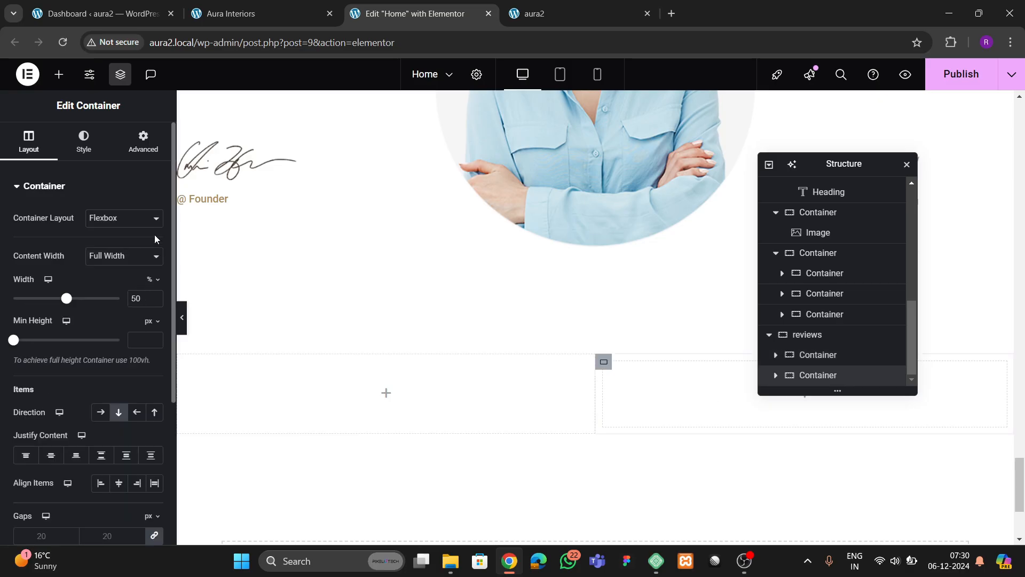
{"action": "left_click", "coordinate": [115, 148]}
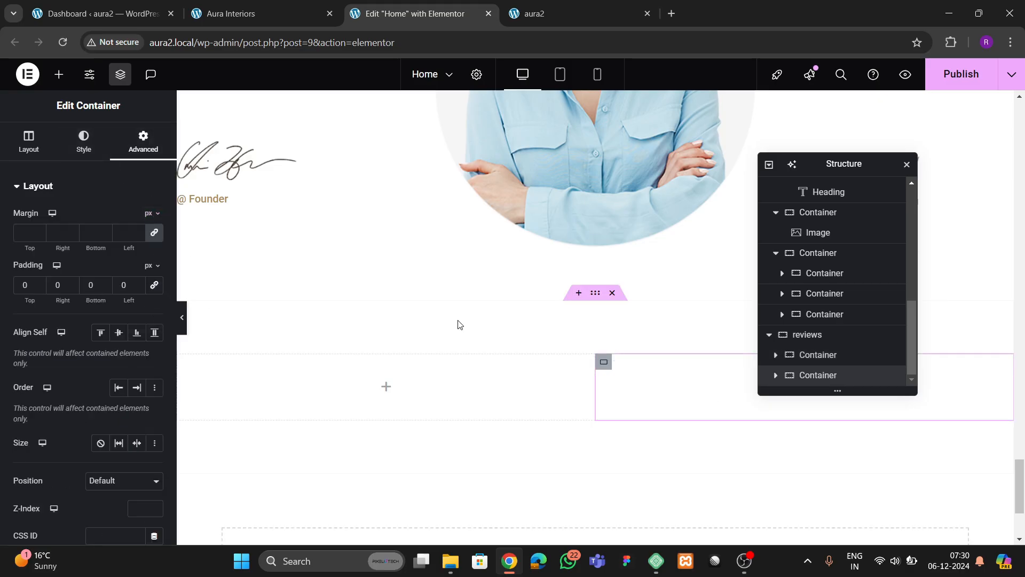
{"action": "scroll", "coordinate": [458, 323], "scroll_direction": "down", "scroll_amount": 2}
{"action": "left_click", "coordinate": [251, 14]}
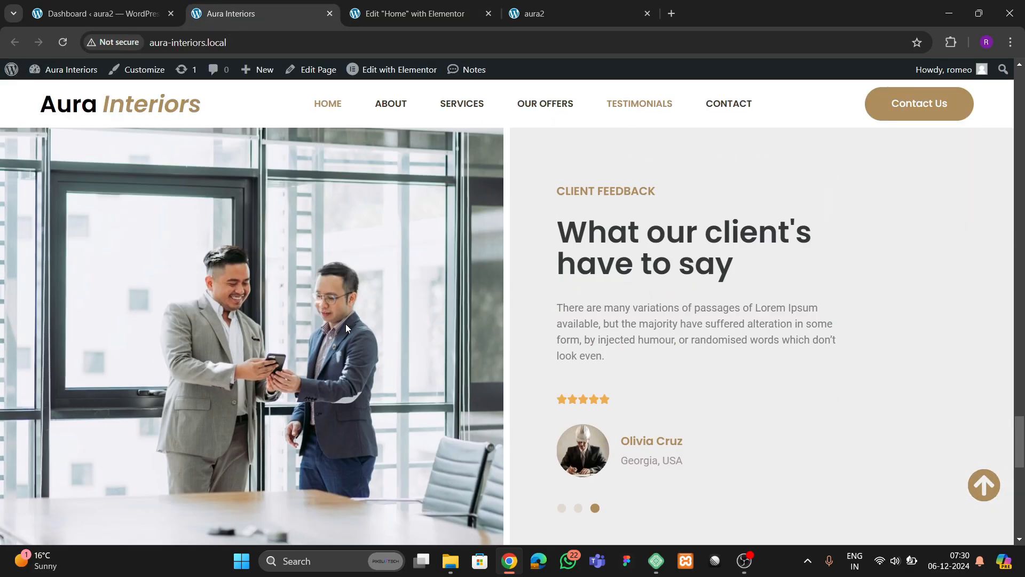
{"action": "left_click", "coordinate": [407, 15]}
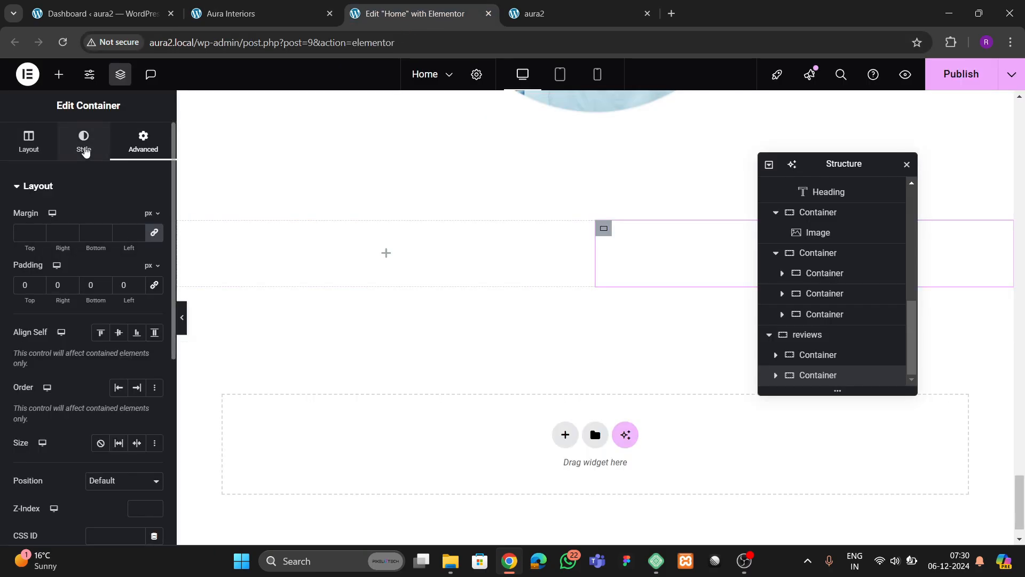
{"action": "left_click", "coordinate": [58, 74]}
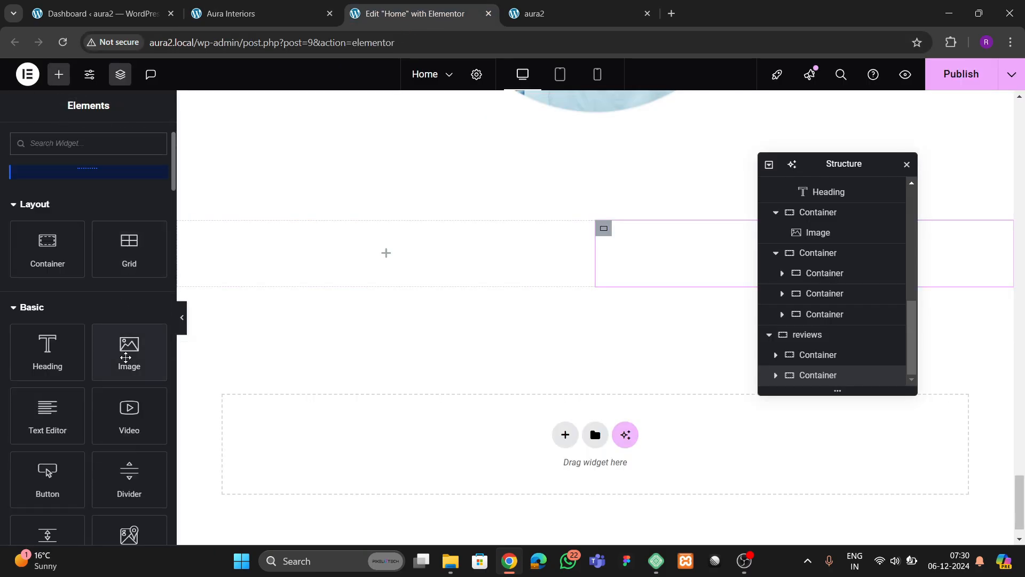
- Drop an Image widget into the left column and insert the office meeting photo
{"action": "left_click_drag", "start_coordinate": [128, 352], "coordinate": [347, 256]}
{"action": "left_click", "coordinate": [134, 284]}
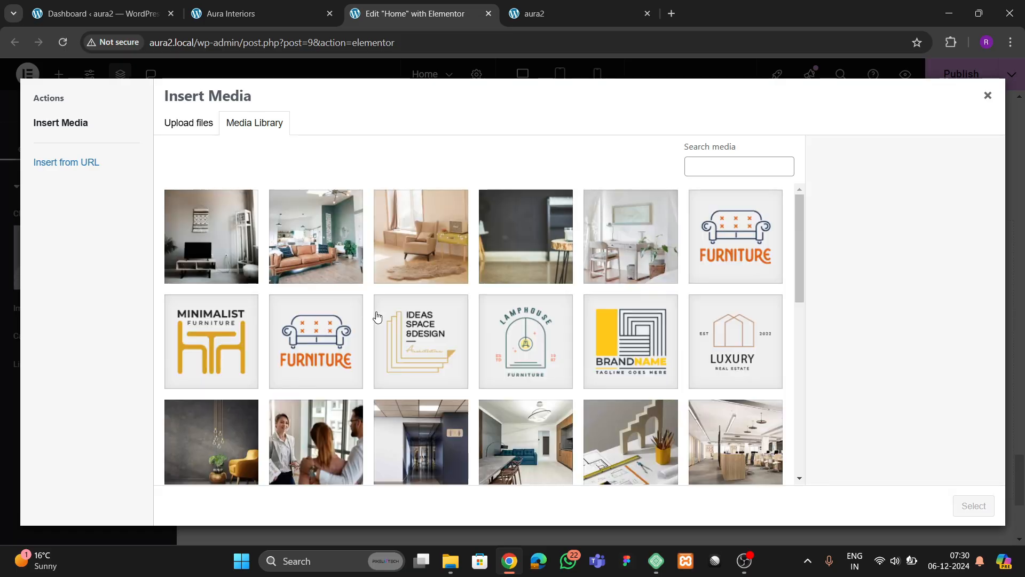
{"action": "scroll", "coordinate": [378, 319], "scroll_direction": "down", "scroll_amount": 10}
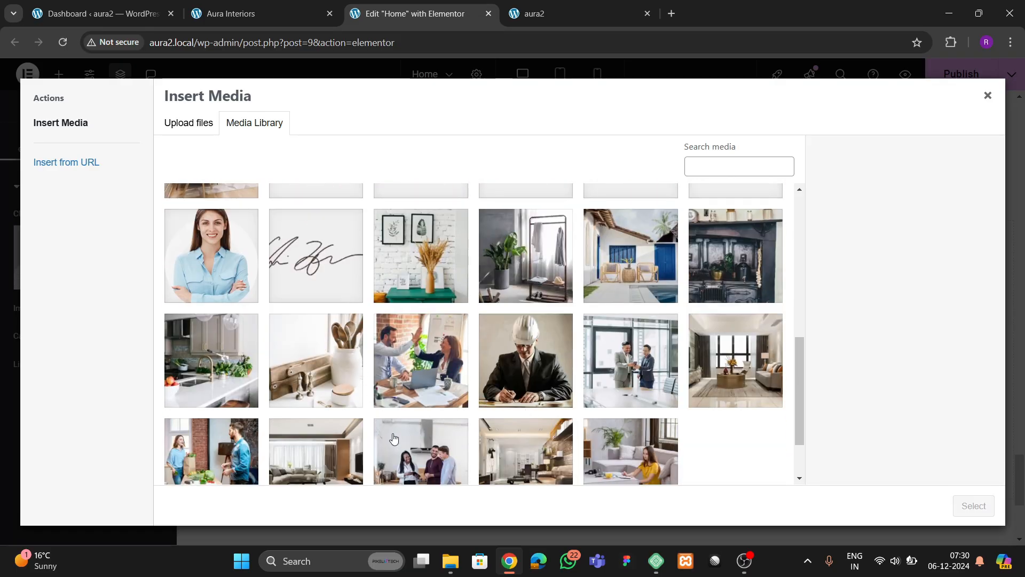
{"action": "scroll", "coordinate": [483, 412], "scroll_direction": "down", "scroll_amount": 2}
{"action": "left_click", "coordinate": [641, 310]}
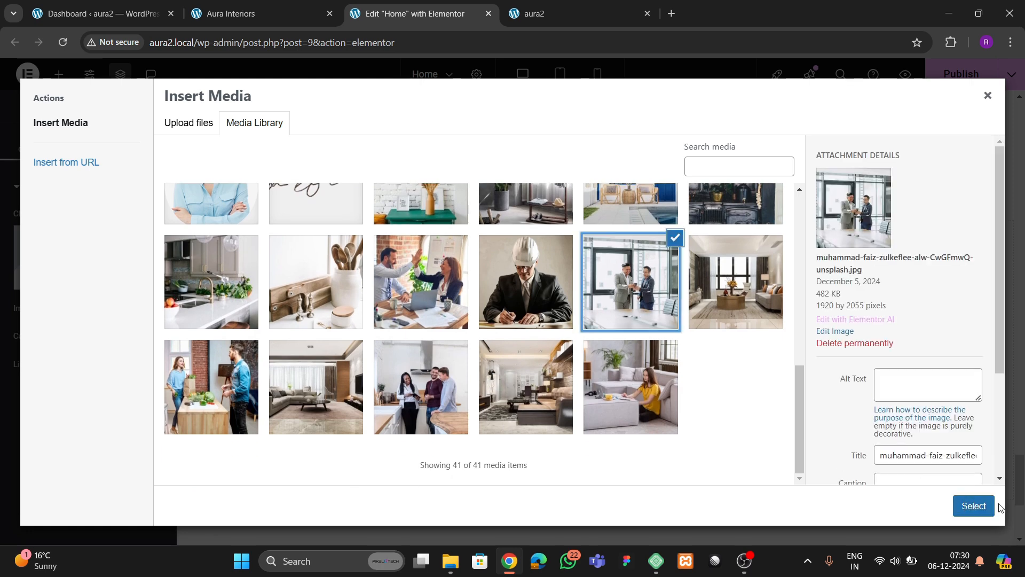
{"action": "left_click", "coordinate": [977, 506]}
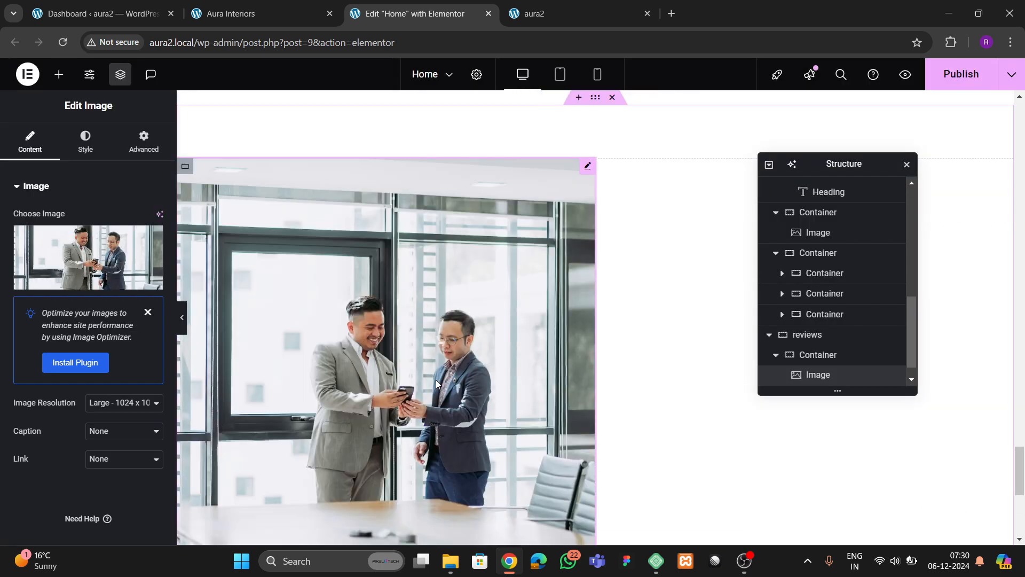
- Give the image 20 px rounded corners, then select the neighbouring right column
{"action": "scroll", "coordinate": [436, 380], "scroll_direction": "down", "scroll_amount": 3}
{"action": "left_click", "coordinate": [86, 140]}
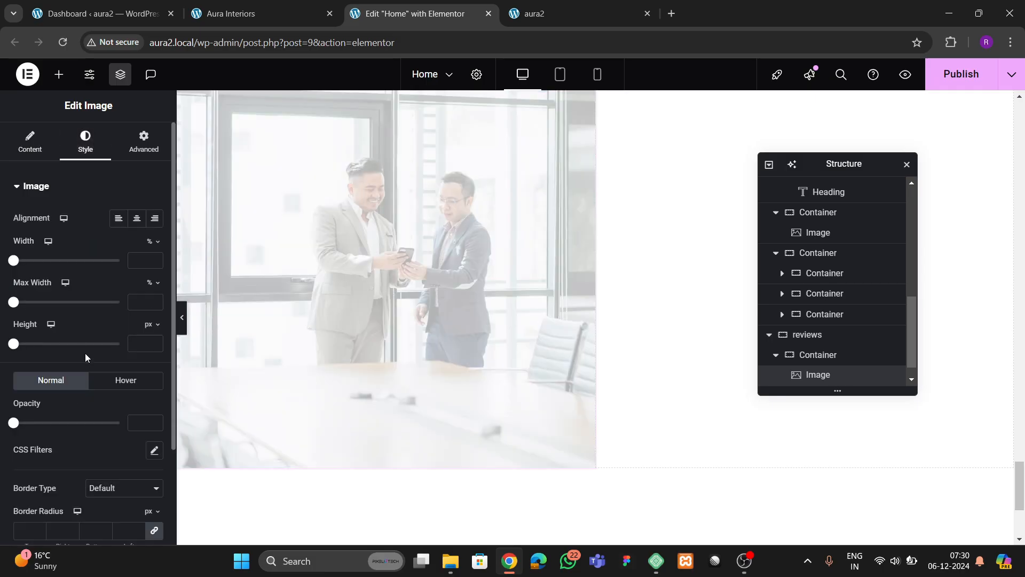
{"action": "scroll", "coordinate": [87, 366], "scroll_direction": "down", "scroll_amount": 2}
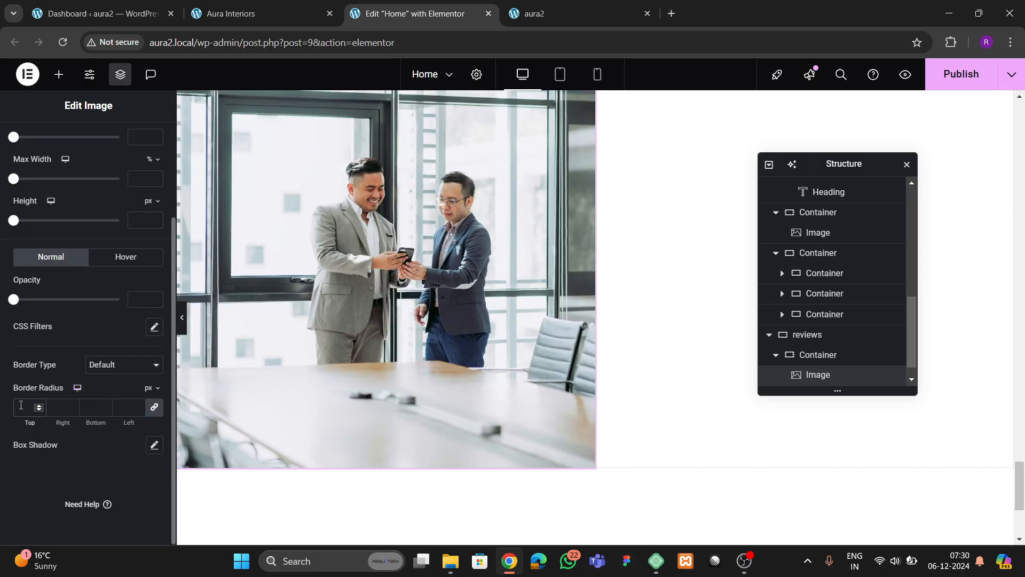
{"action": "scroll", "coordinate": [645, 278], "scroll_direction": "up", "scroll_amount": 3}
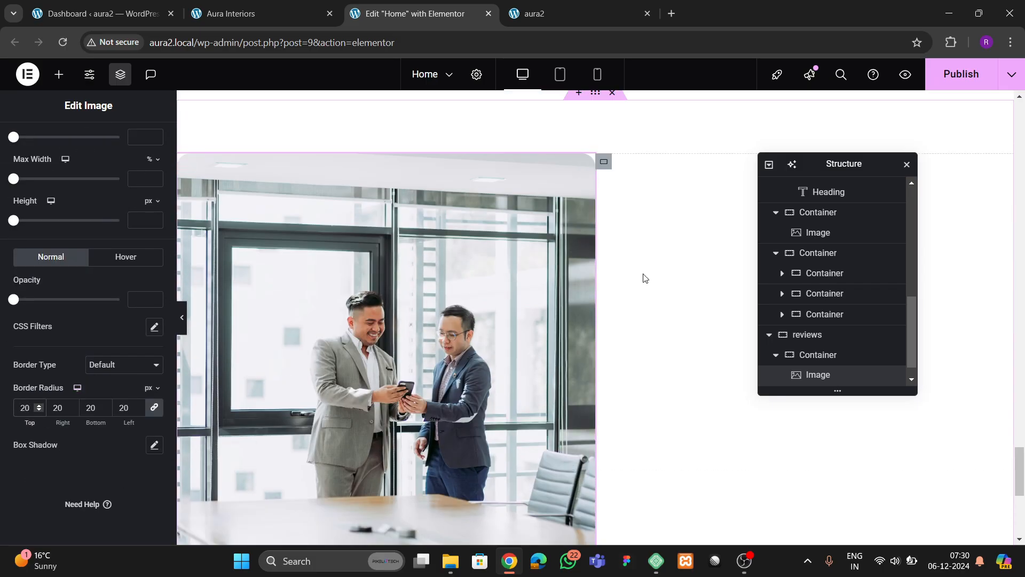
{"action": "left_click", "coordinate": [308, 117]}
{"action": "left_click", "coordinate": [231, 13]}
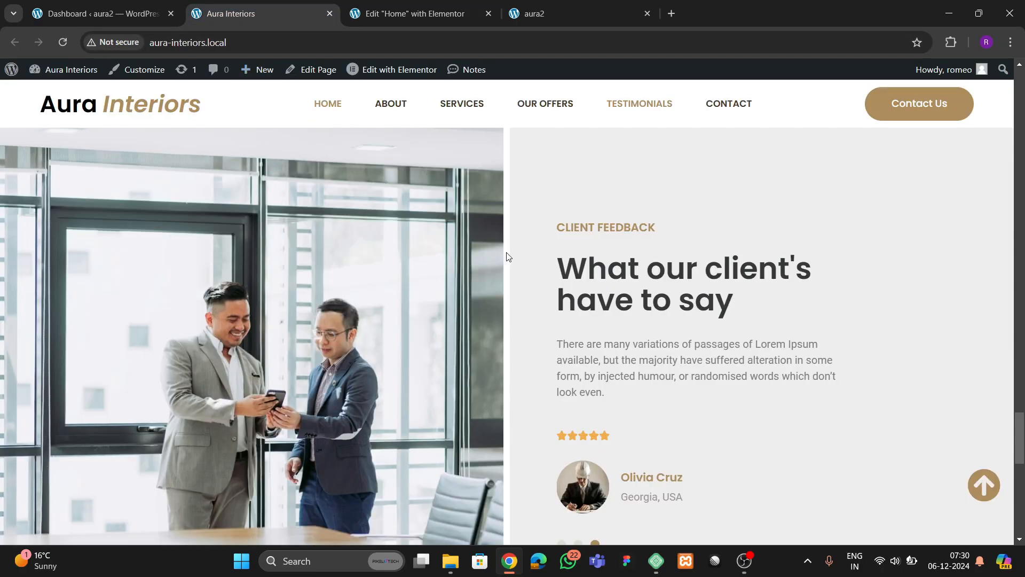
{"action": "left_click", "coordinate": [411, 13]}
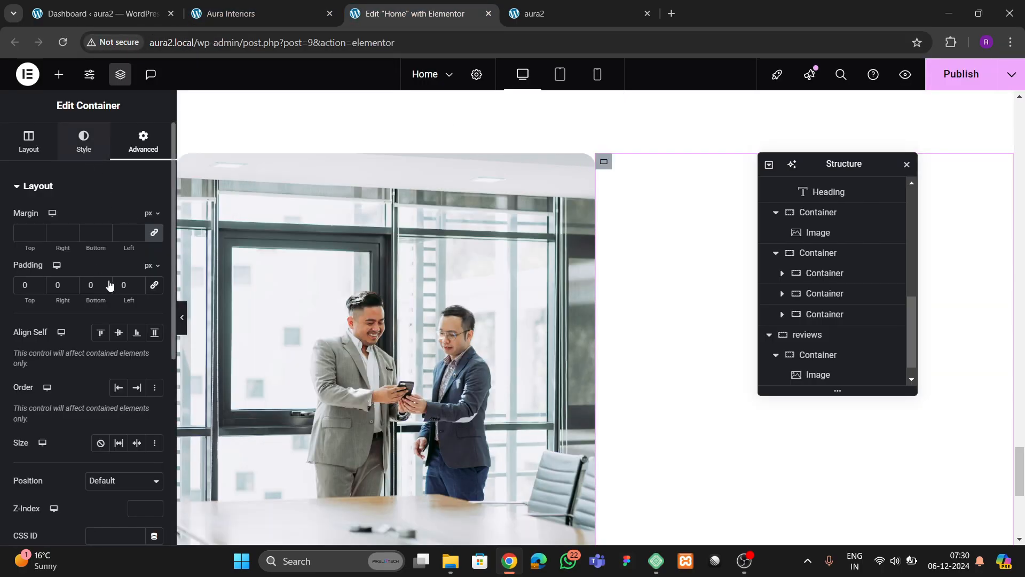
- Give the right column a light grey background colour
{"action": "left_click", "coordinate": [83, 142]}
{"action": "left_click", "coordinate": [155, 275]}
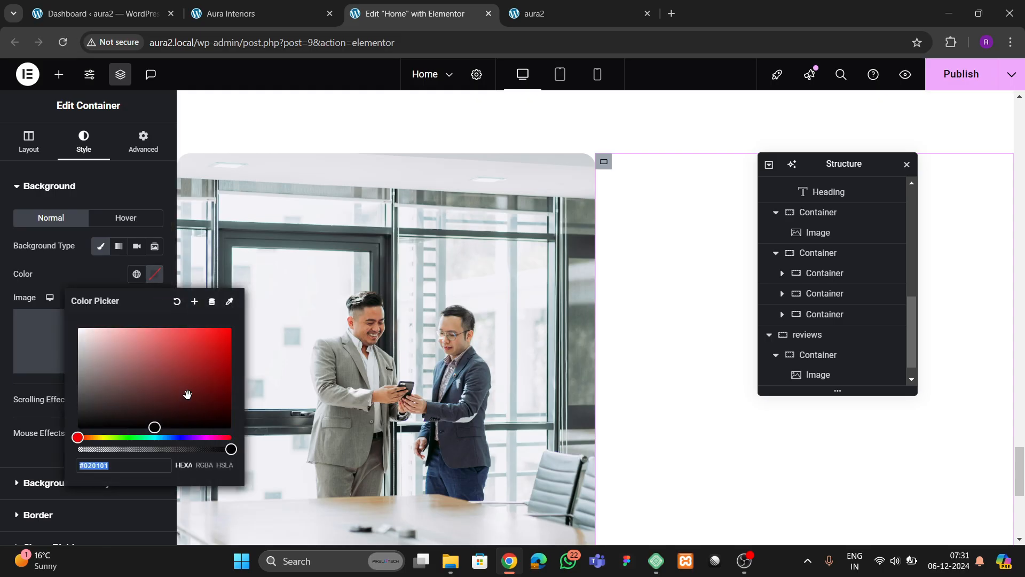
{"action": "left_click_drag", "start_coordinate": [83, 373], "coordinate": [34, 342]}
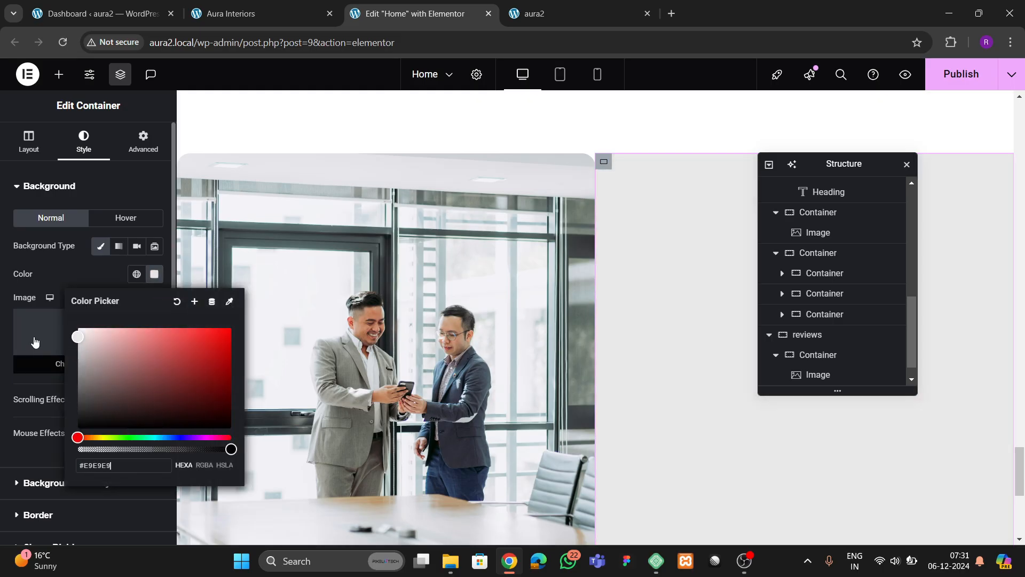
- Space the reviews container's columns apart and keep the grey column full height
{"action": "left_click", "coordinate": [808, 335]}
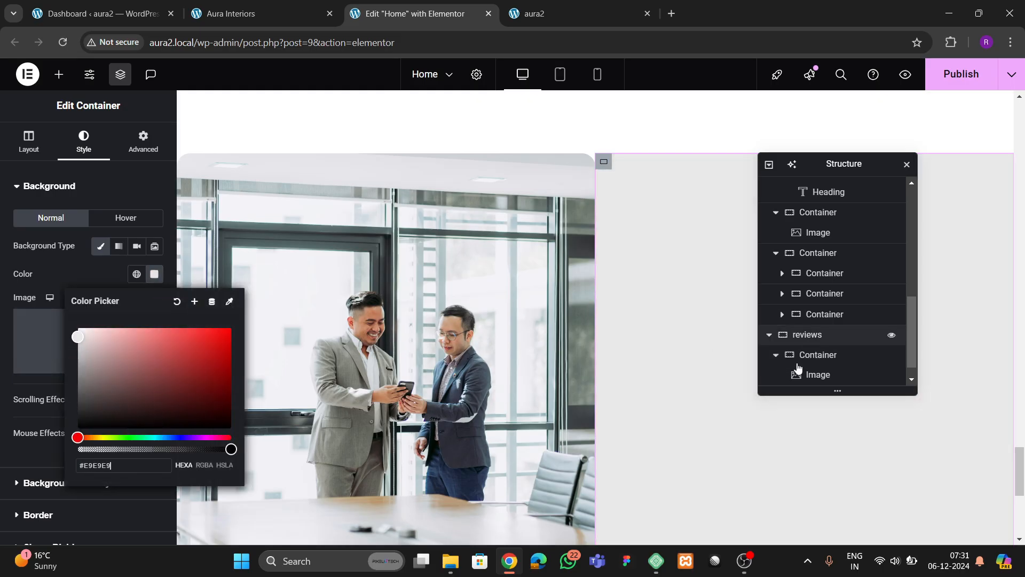
{"action": "left_click", "coordinate": [29, 143]}
{"action": "scroll", "coordinate": [64, 347], "scroll_direction": "down", "scroll_amount": 3}
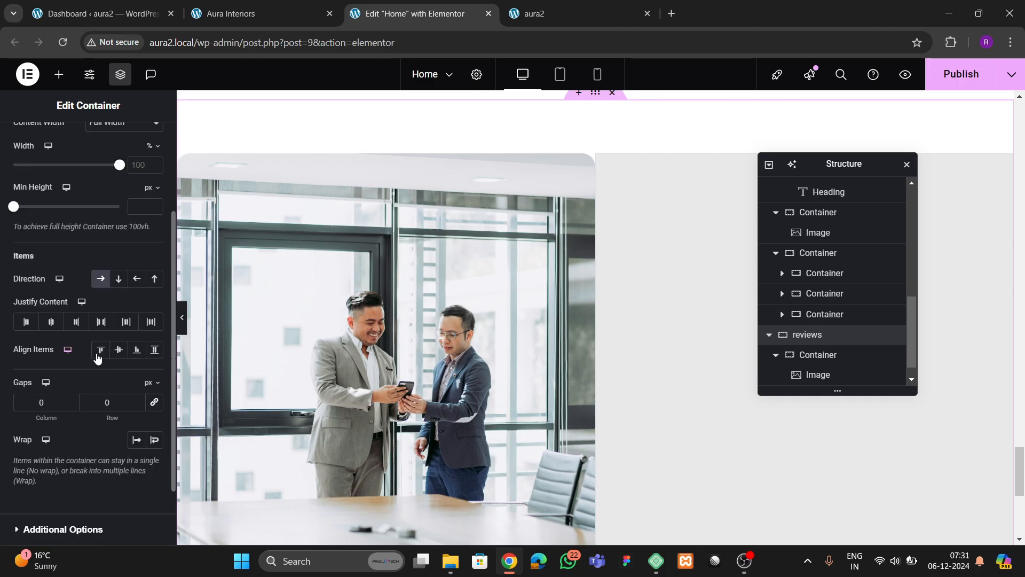
{"action": "left_click", "coordinate": [108, 323]}
{"action": "left_click", "coordinate": [118, 352]}
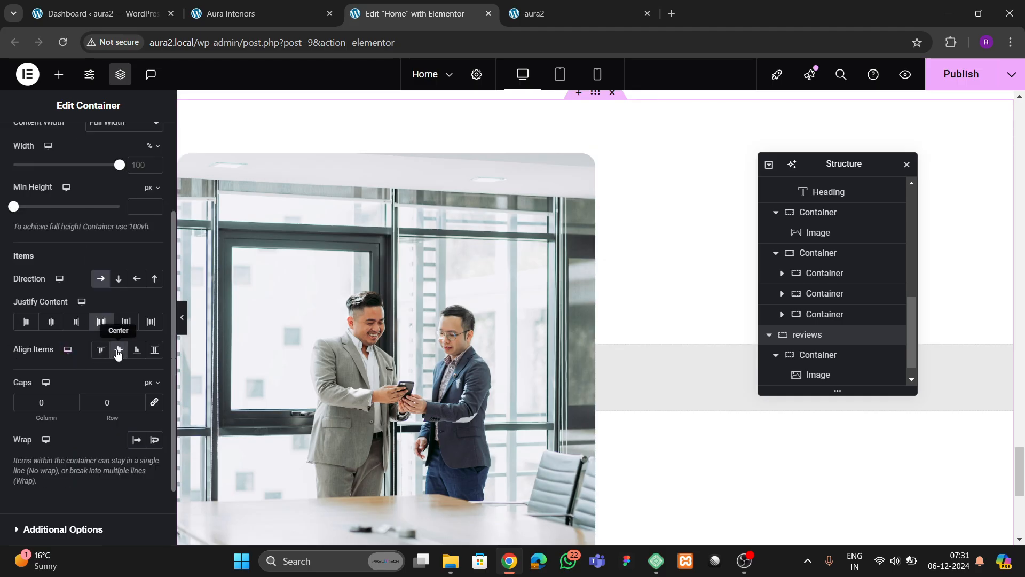
{"action": "left_click", "coordinate": [118, 352]}
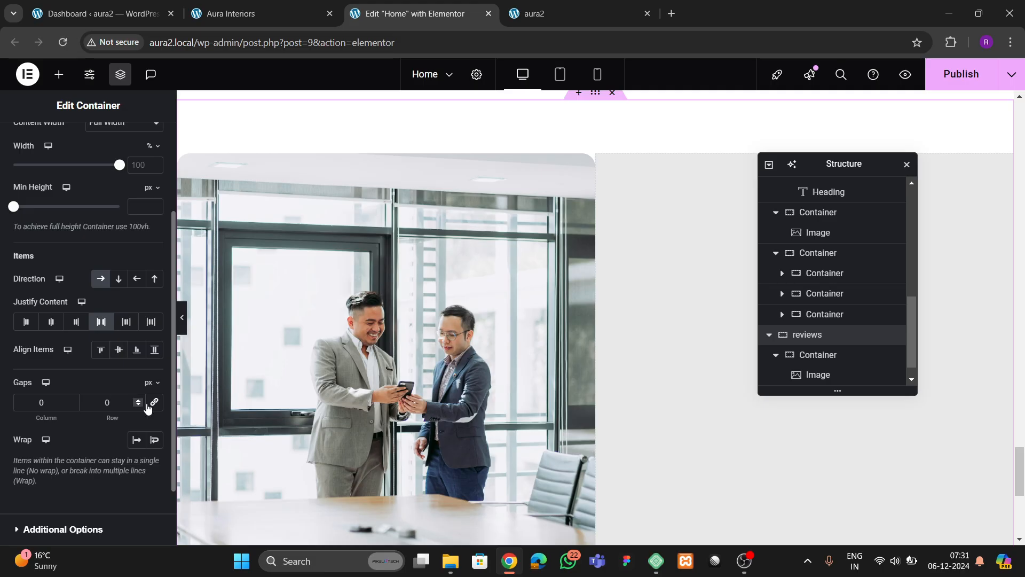
- Round the grey column's border corners to 20 px, comparing with the live testimonials
{"action": "scroll", "coordinate": [831, 360], "scroll_direction": "down", "scroll_amount": 1}
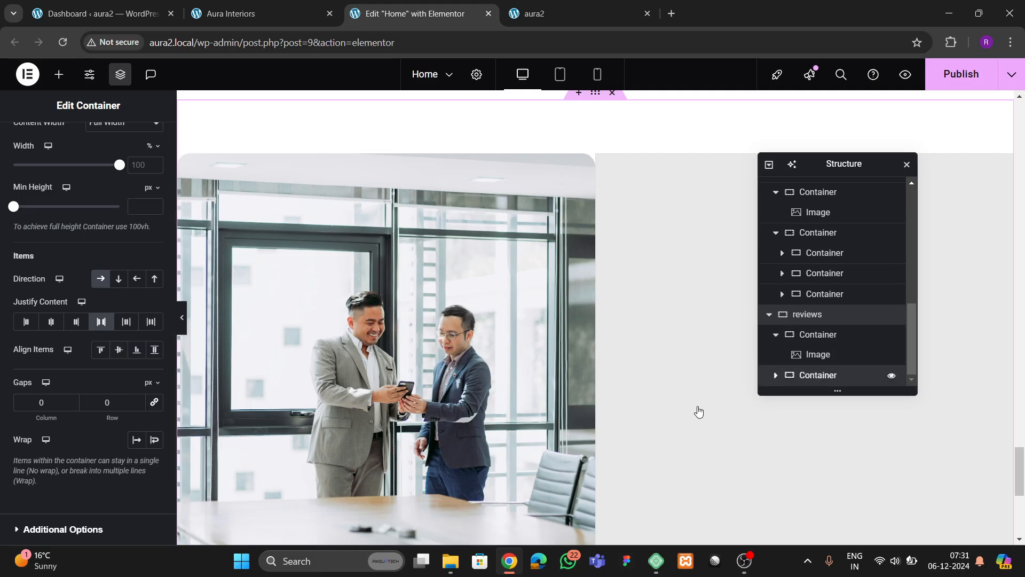
{"action": "scroll", "coordinate": [68, 291], "scroll_direction": "down", "scroll_amount": 2}
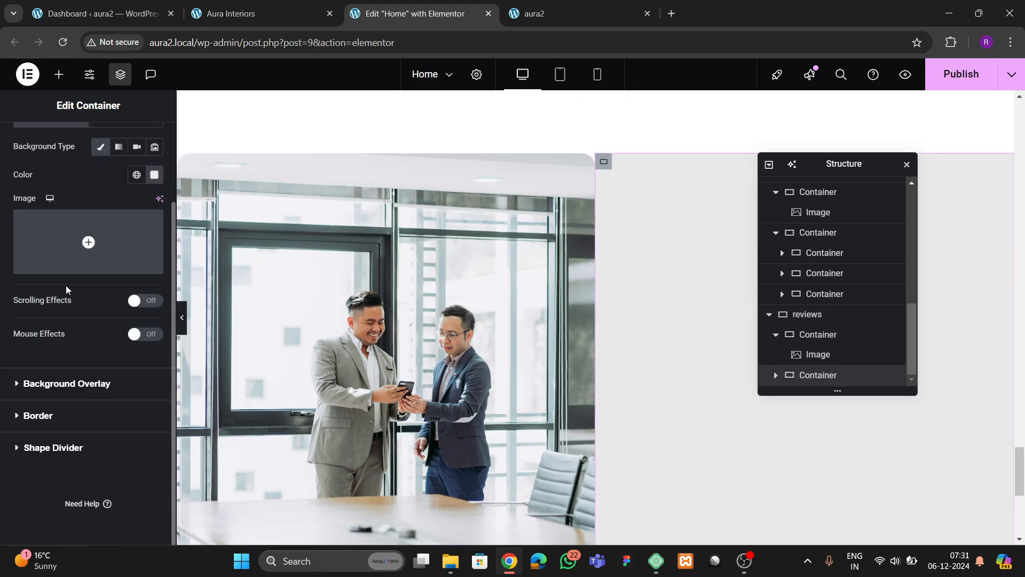
{"action": "left_click", "coordinate": [49, 420]}
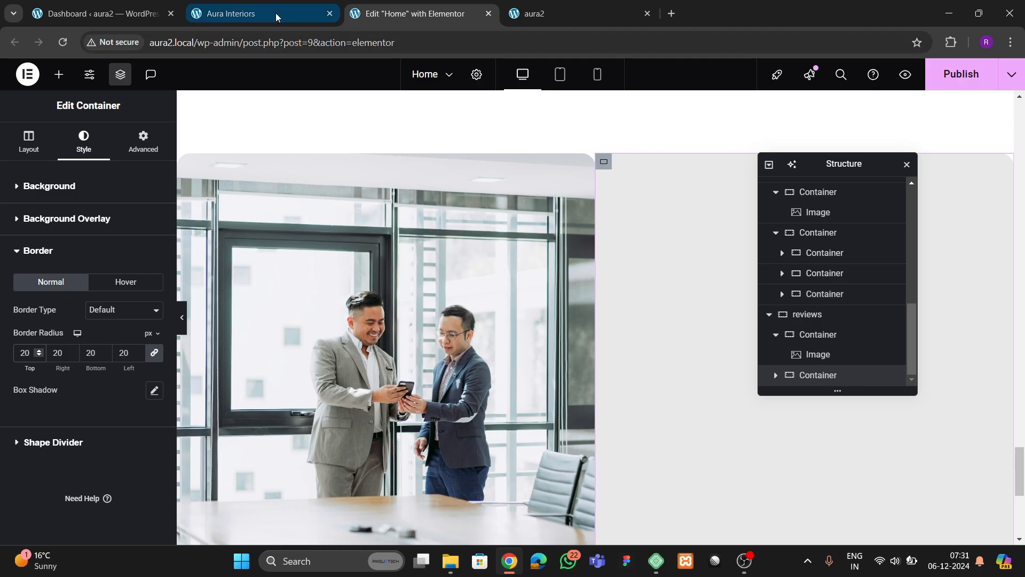
{"action": "left_click", "coordinate": [231, 13]}
{"action": "scroll", "coordinate": [520, 316], "scroll_direction": "up", "scroll_amount": 2}
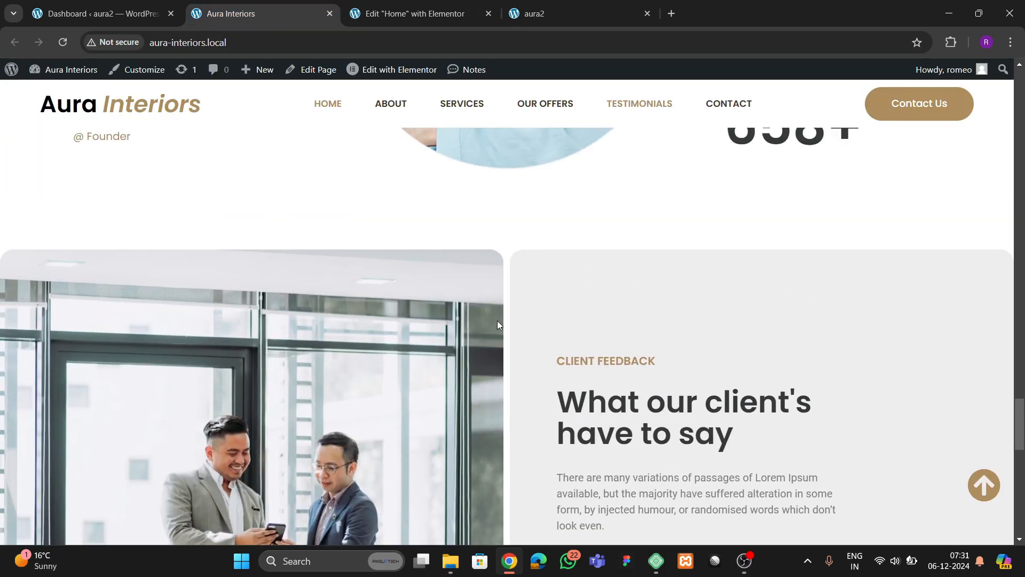
{"action": "scroll", "coordinate": [498, 324], "scroll_direction": "down", "scroll_amount": 3}
{"action": "scroll", "coordinate": [491, 360], "scroll_direction": "up", "scroll_amount": 2}
{"action": "left_click", "coordinate": [435, 23]}
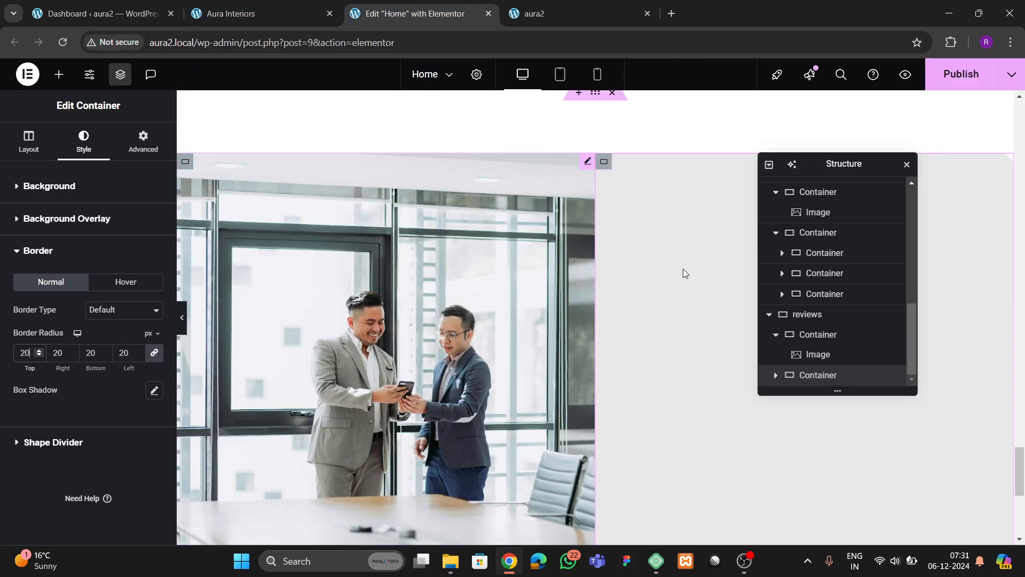
- Link the reviews container's column and row gaps and set both to 10
{"action": "left_click", "coordinate": [807, 314]}
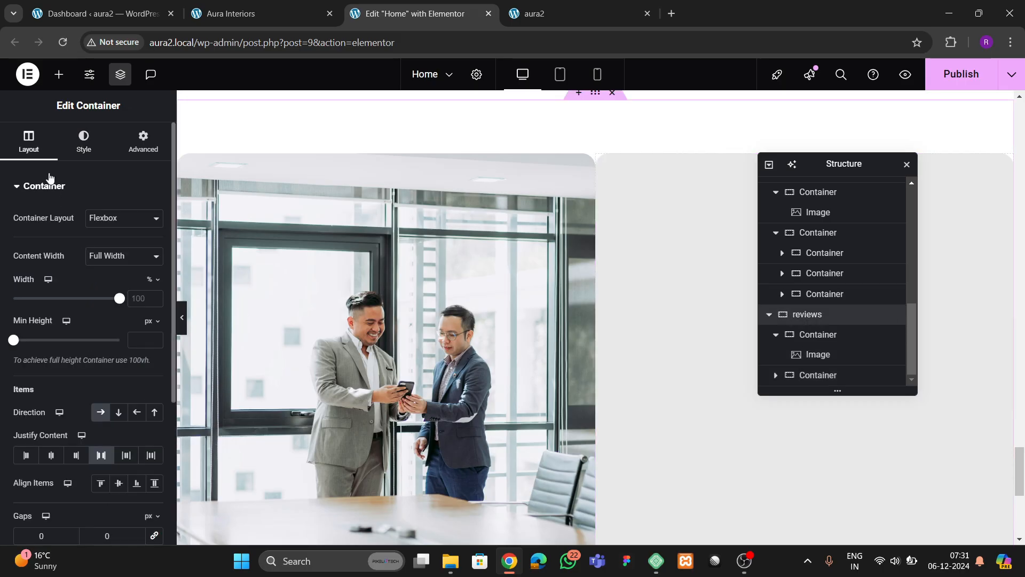
{"action": "scroll", "coordinate": [61, 297], "scroll_direction": "down", "scroll_amount": 2}
{"action": "left_click", "coordinate": [154, 402]}
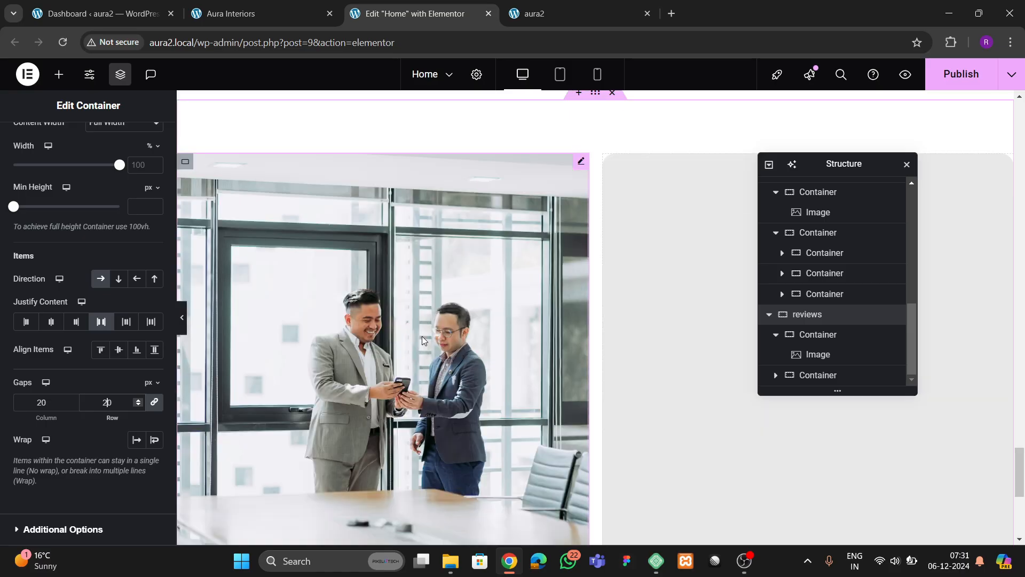
{"action": "key", "text": "BackSpace"}
{"action": "type", "text": "1"}
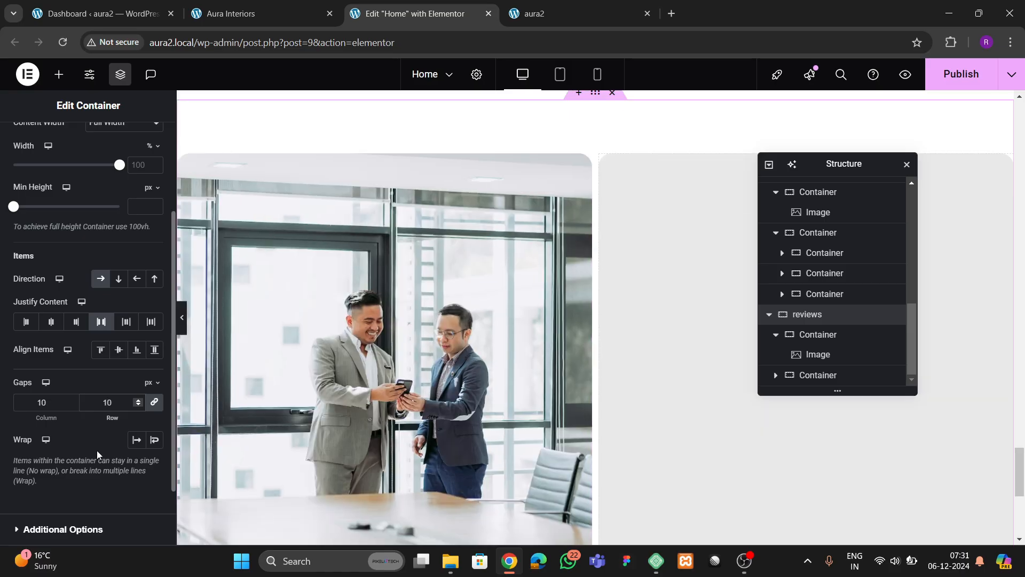
{"action": "left_click", "coordinate": [237, 11]}
{"action": "left_click", "coordinate": [363, 15]}
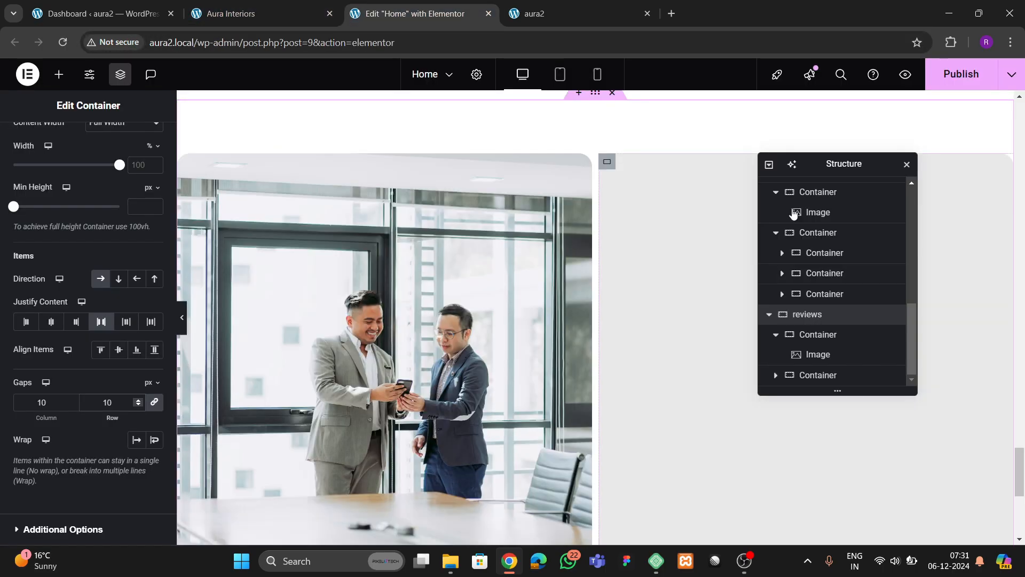
{"action": "left_click_drag", "start_coordinate": [821, 165], "coordinate": [446, 213]}
{"action": "scroll", "coordinate": [73, 160], "scroll_direction": "up", "scroll_amount": 3}
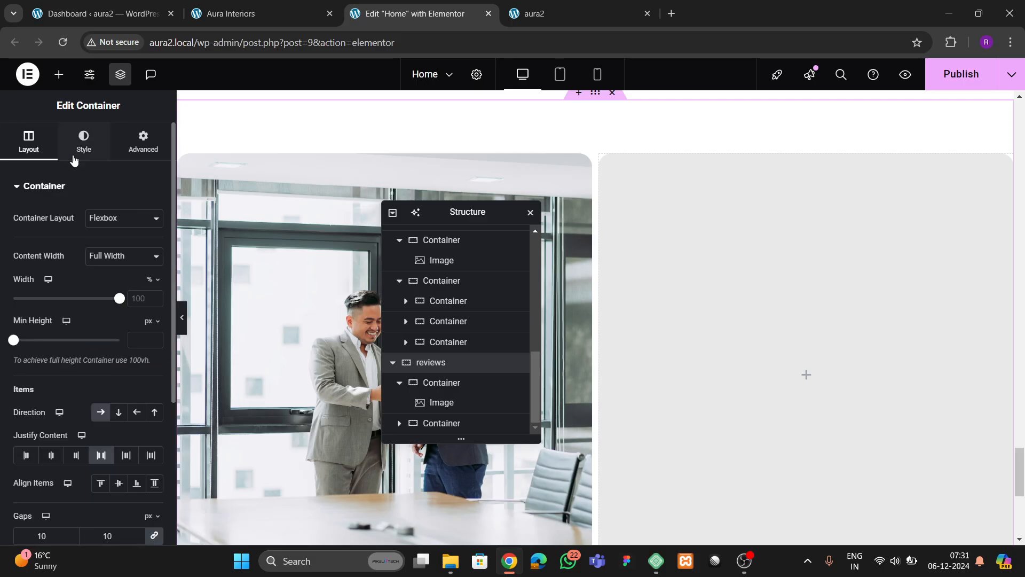
- Add a Carousel to the grey column with 1 slide on display and 1 per scroll
{"action": "left_click", "coordinate": [60, 76]}
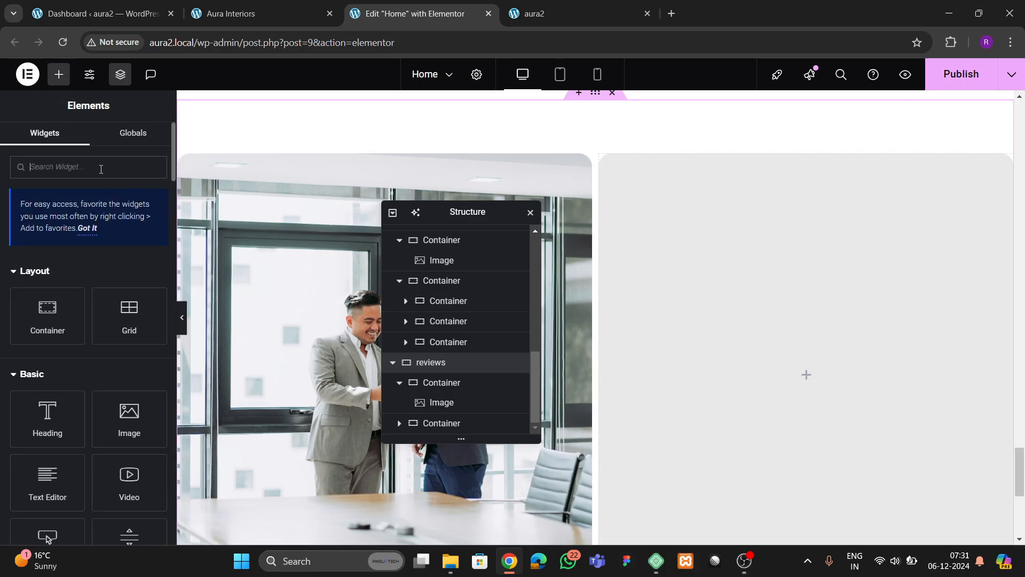
{"action": "type", "text": "caroue"}
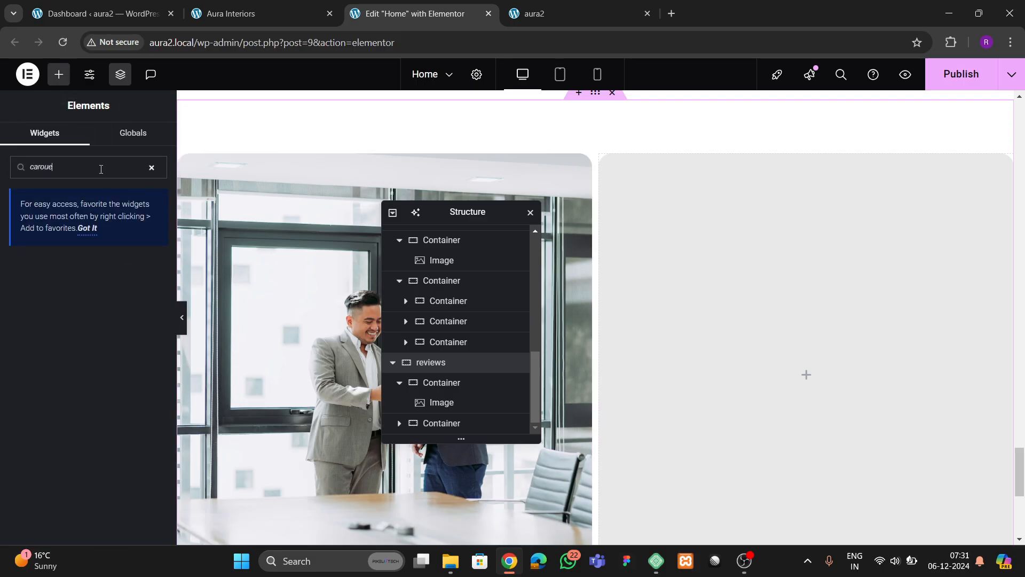
{"action": "type", "text": "s"}
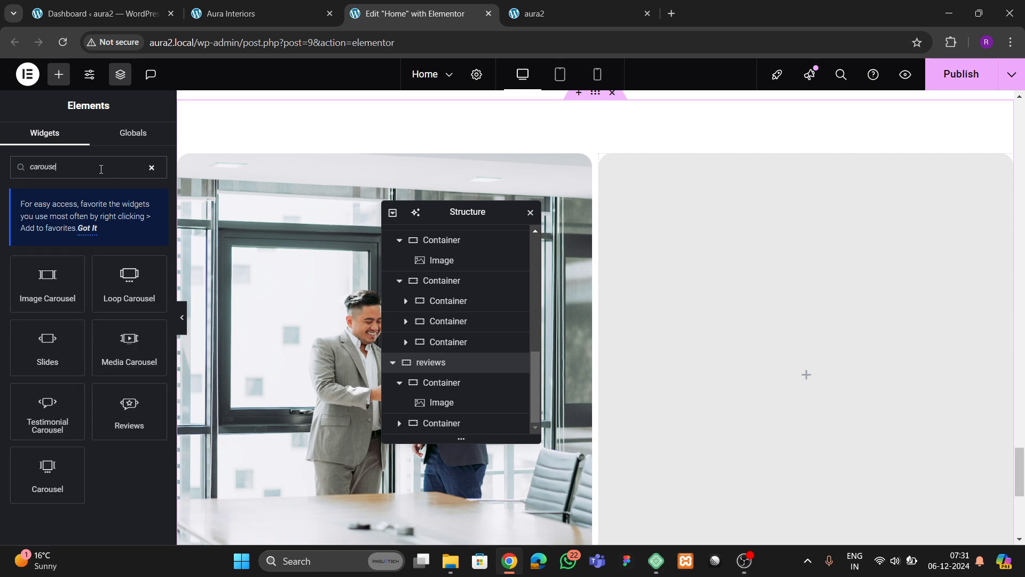
{"action": "left_click_drag", "start_coordinate": [47, 470], "coordinate": [767, 389]}
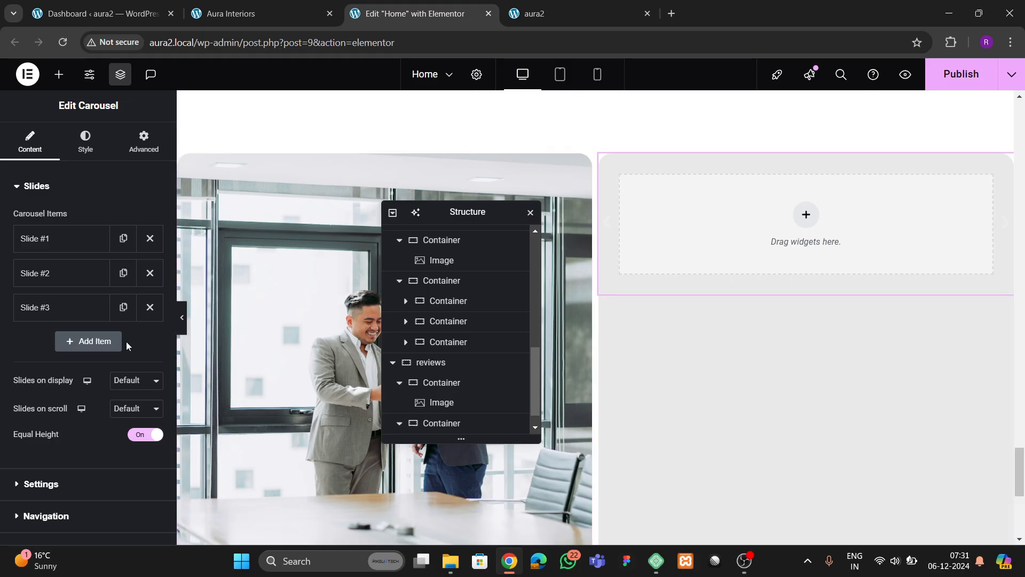
{"action": "left_click", "coordinate": [122, 383]}
{"action": "left_click", "coordinate": [124, 400]}
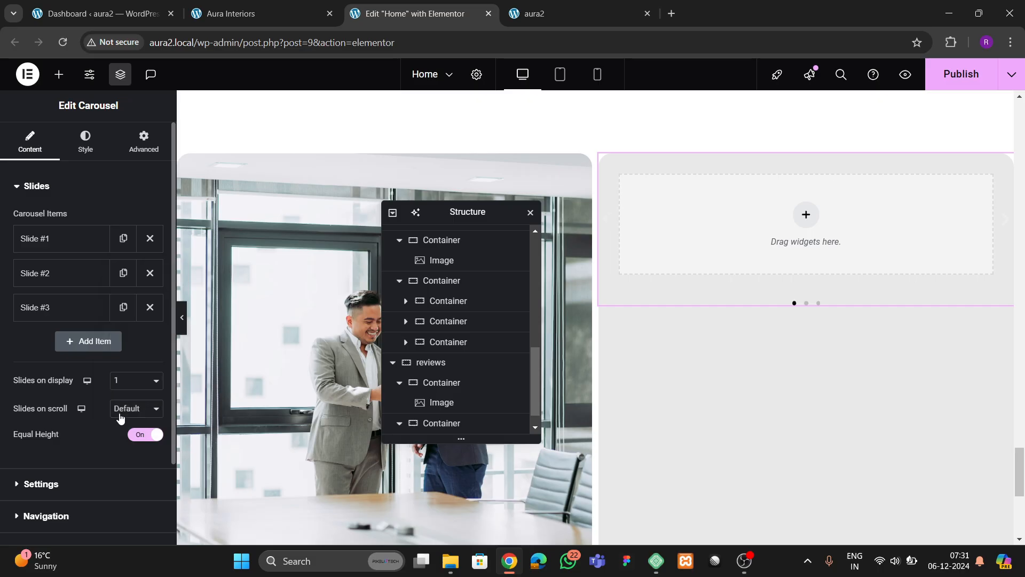
{"action": "left_click", "coordinate": [121, 416]}
{"action": "left_click", "coordinate": [117, 263]}
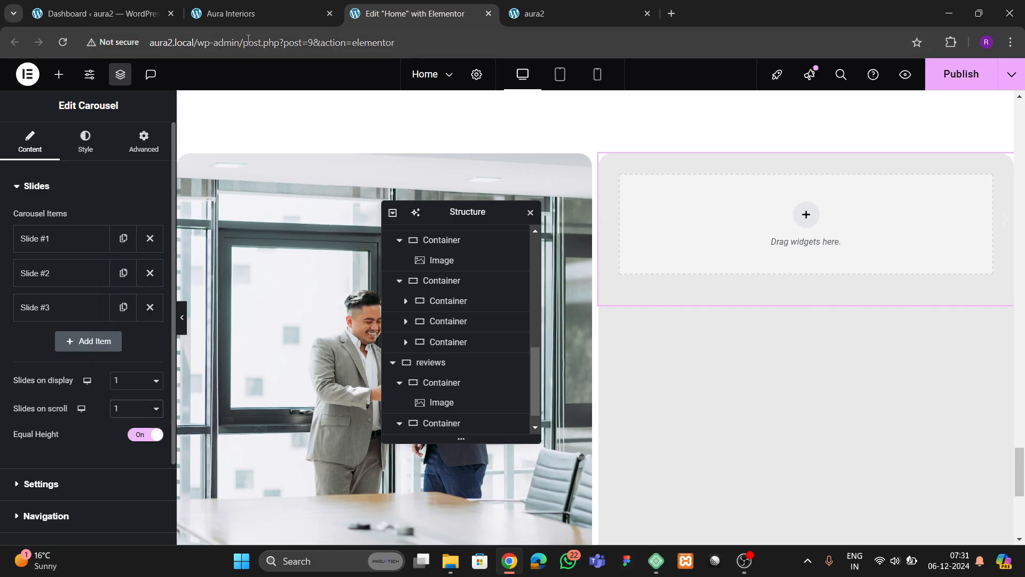
- Hide the carousel's previous and next navigation arrows
{"action": "left_click", "coordinate": [570, 15]}
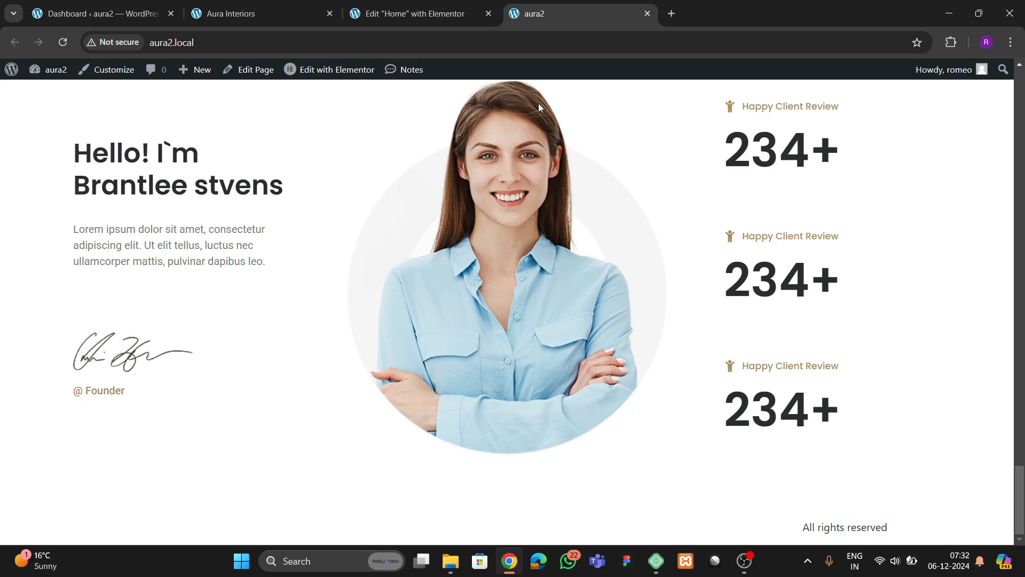
{"action": "left_click", "coordinate": [258, 11]}
{"action": "scroll", "coordinate": [584, 332], "scroll_direction": "down", "scroll_amount": 3}
{"action": "scroll", "coordinate": [584, 329], "scroll_direction": "up", "scroll_amount": 2}
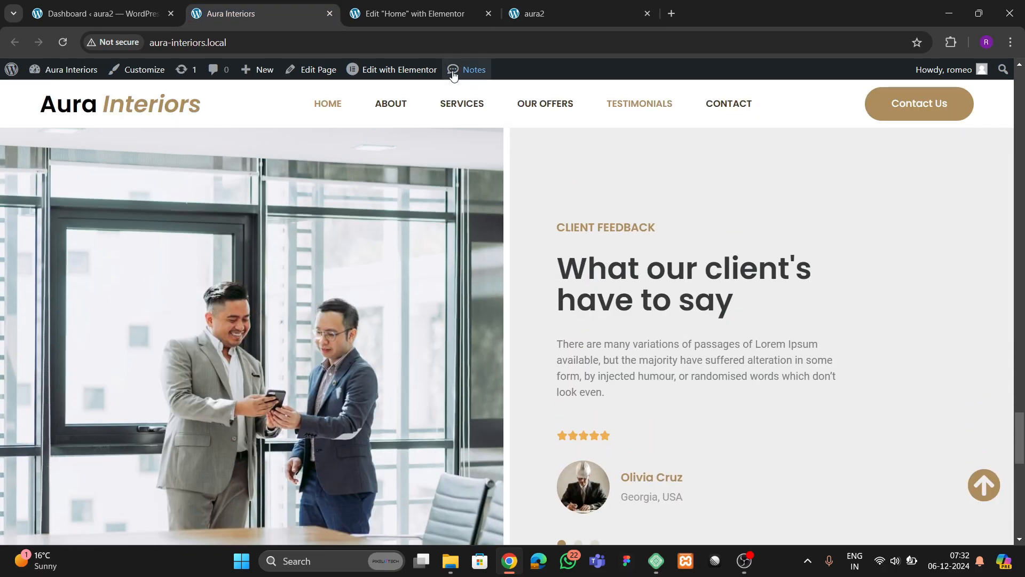
{"action": "left_click", "coordinate": [433, 14]}
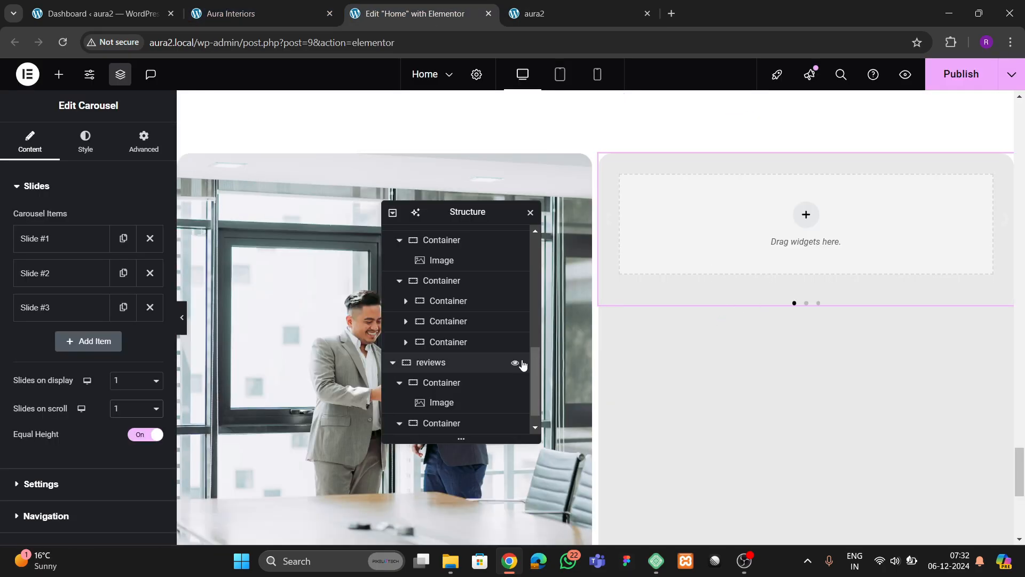
{"action": "scroll", "coordinate": [54, 404], "scroll_direction": "down", "scroll_amount": 2}
{"action": "left_click", "coordinate": [41, 384]}
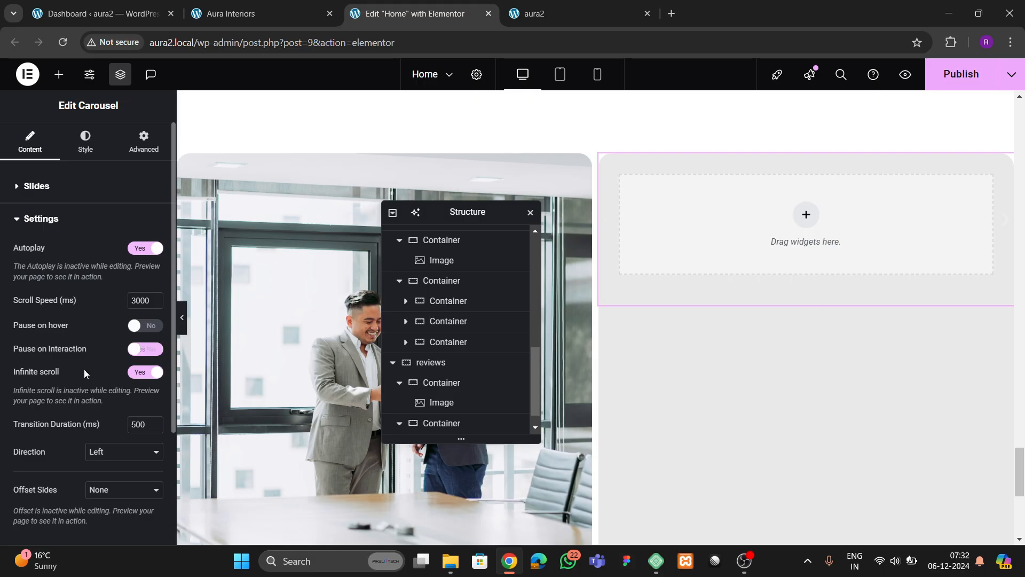
{"action": "scroll", "coordinate": [84, 373], "scroll_direction": "down", "scroll_amount": 3}
{"action": "left_click", "coordinate": [65, 404]}
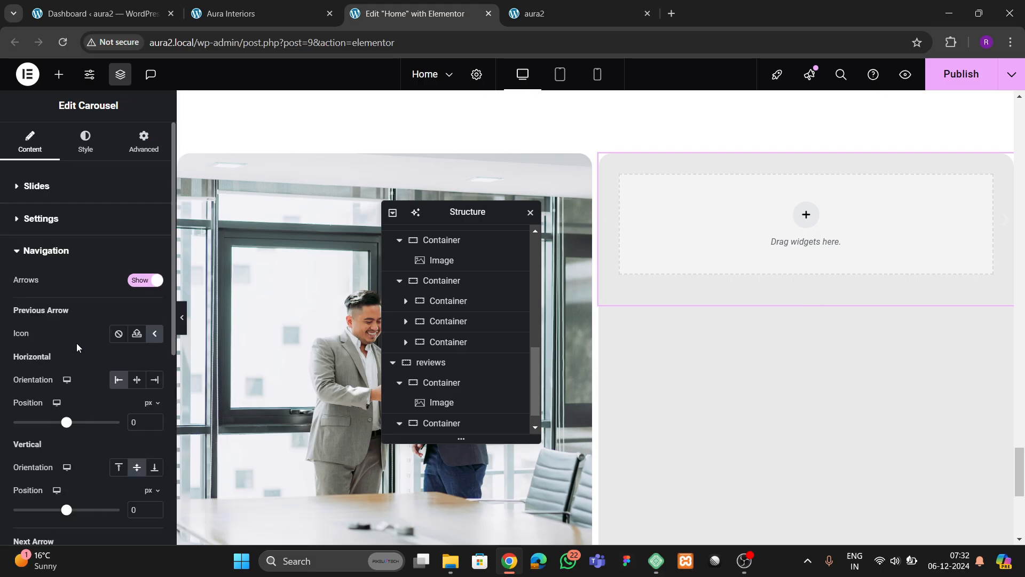
{"action": "left_click", "coordinate": [145, 280]}
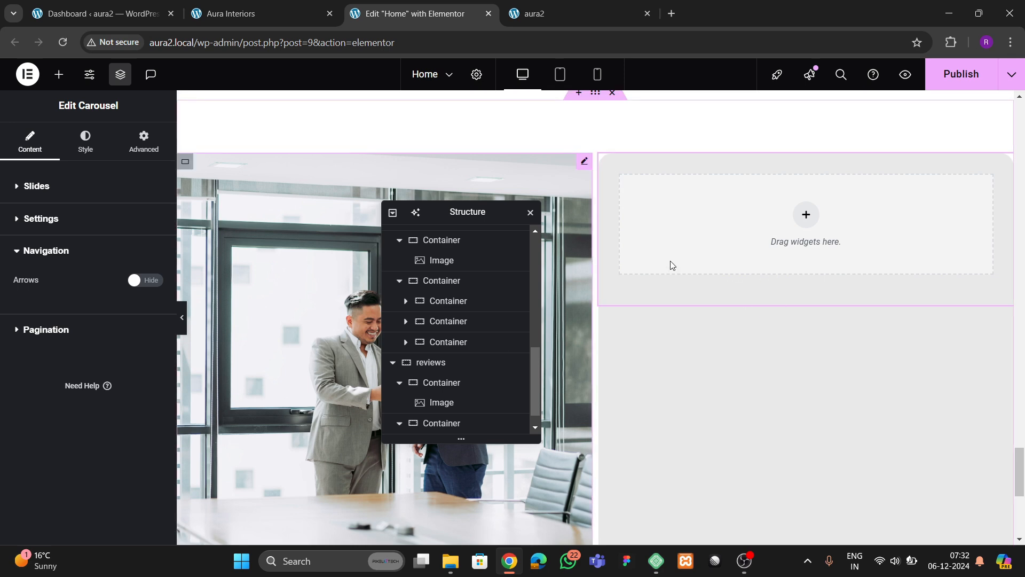
- Delete Slide #2 and Slide #3, leaving only Slide #1
{"action": "scroll", "coordinate": [449, 418], "scroll_direction": "down", "scroll_amount": 1}
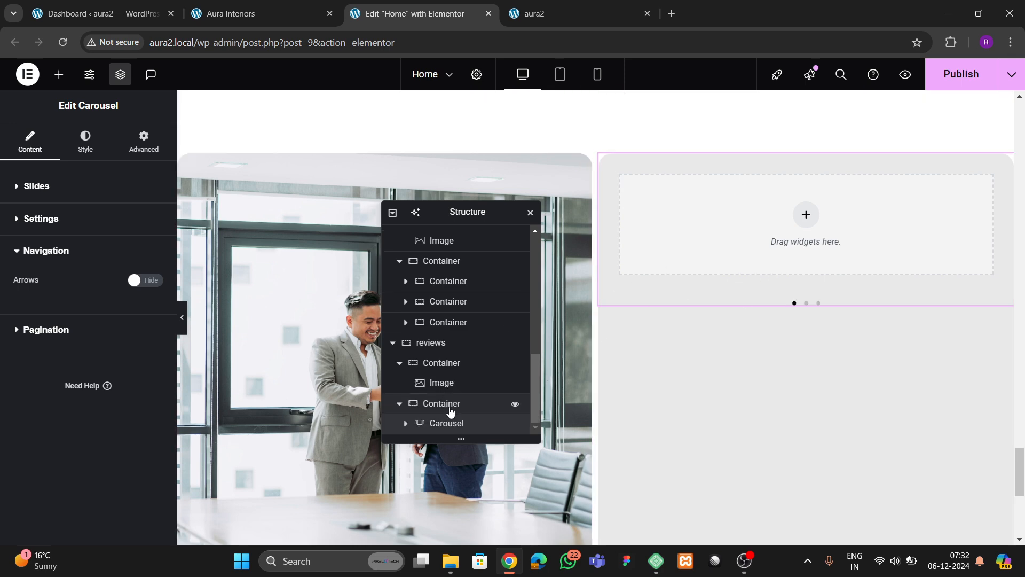
{"action": "left_click", "coordinate": [144, 142]}
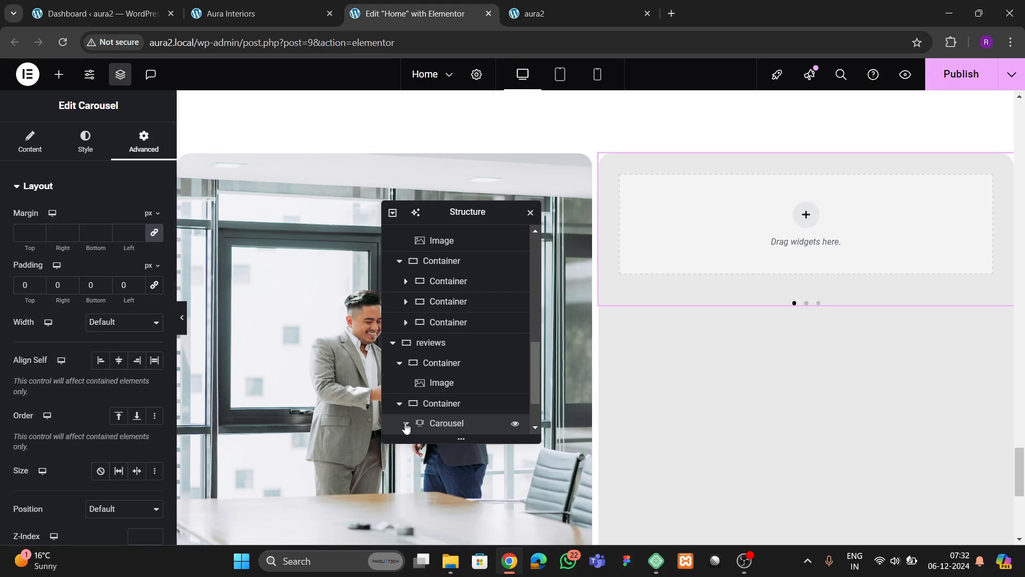
{"action": "left_click", "coordinate": [406, 425]}
{"action": "scroll", "coordinate": [411, 422], "scroll_direction": "down", "scroll_amount": 3}
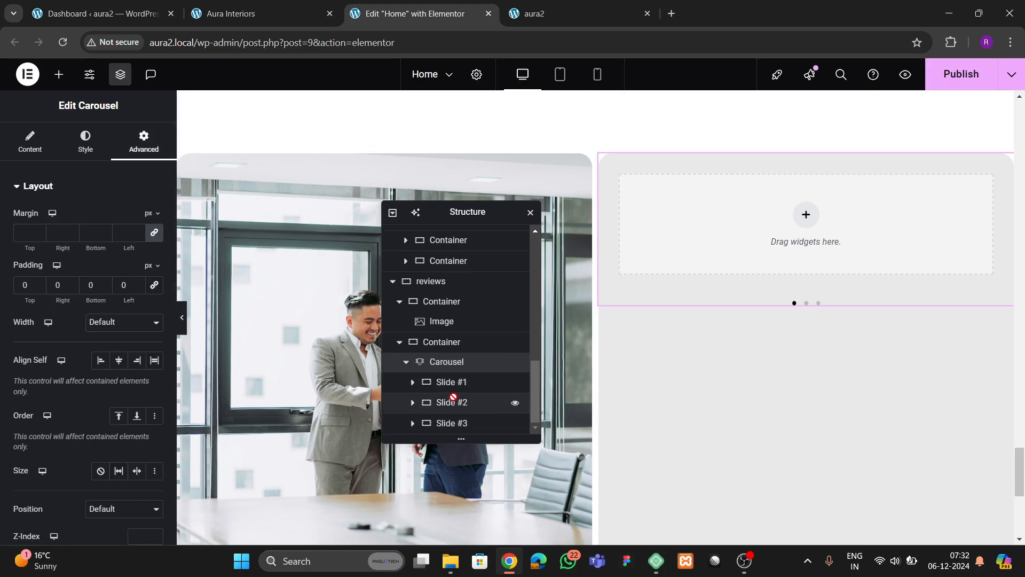
{"action": "left_click", "coordinate": [30, 145]}
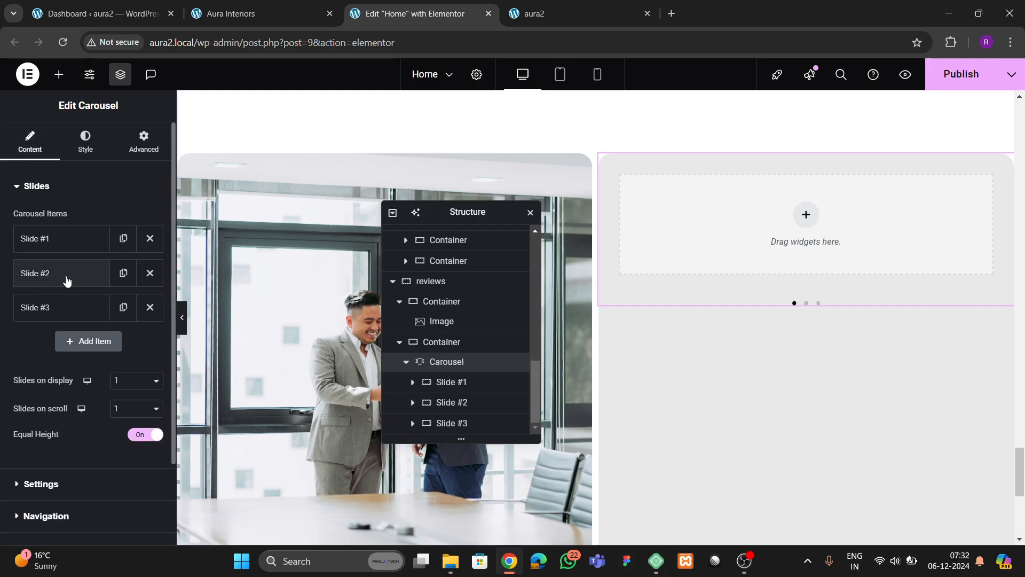
{"action": "left_click", "coordinate": [150, 272]}
{"action": "left_click", "coordinate": [151, 275]}
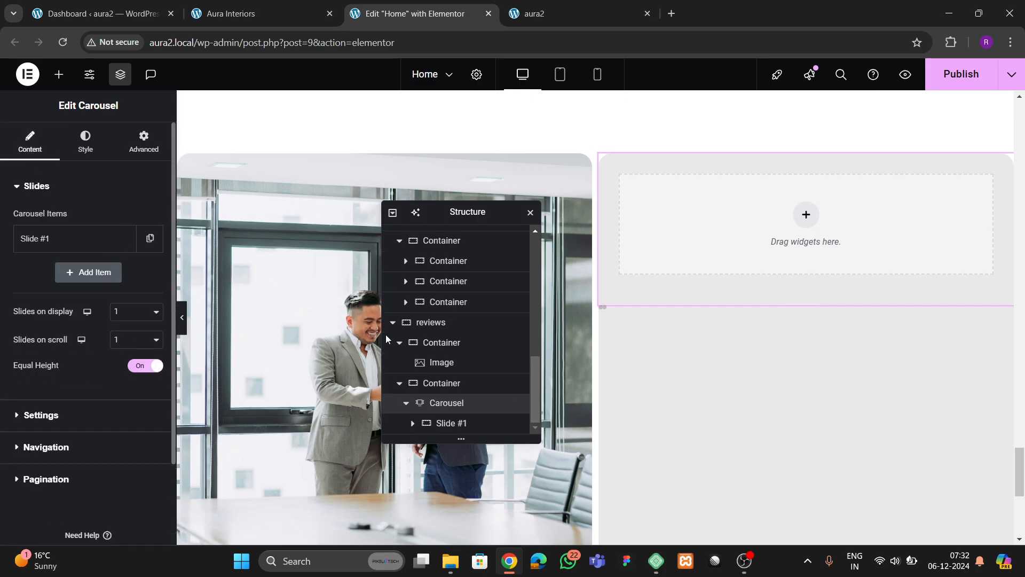
- Set the first slide container's content width to Full Width
{"action": "left_click", "coordinate": [438, 424]}
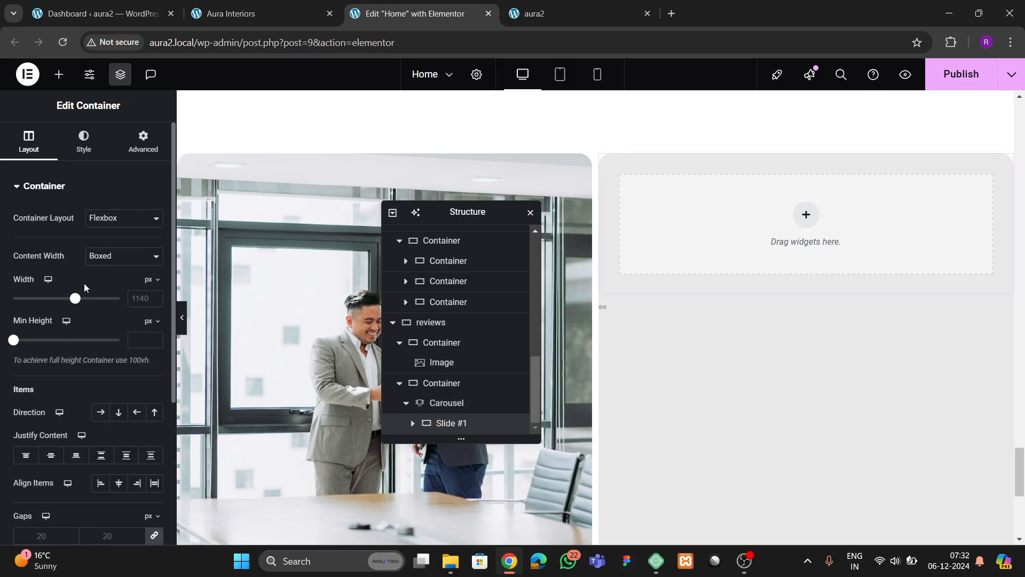
{"action": "left_click", "coordinate": [99, 264]}
{"action": "left_click", "coordinate": [105, 290]}
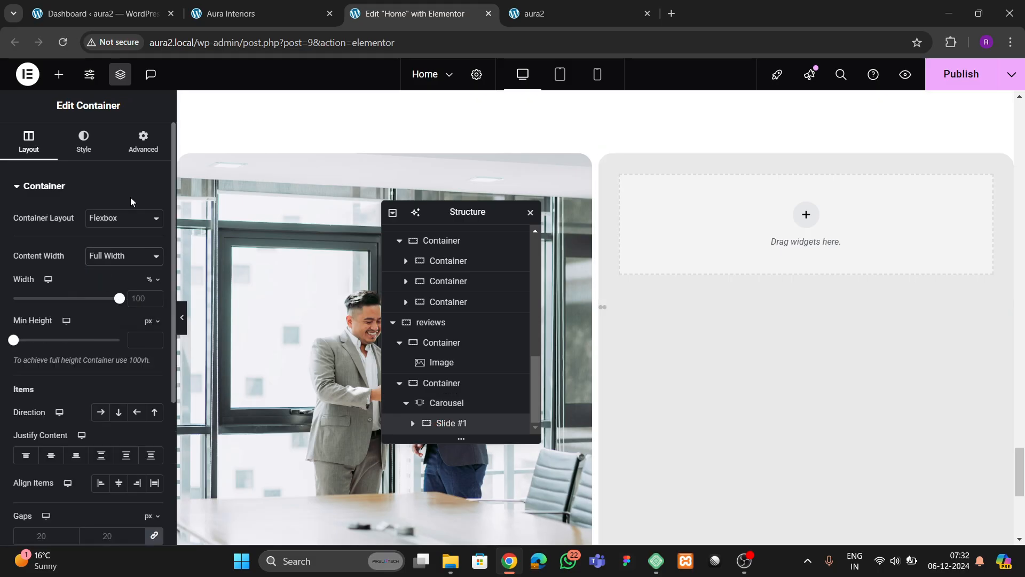
{"action": "left_click", "coordinate": [142, 160]}
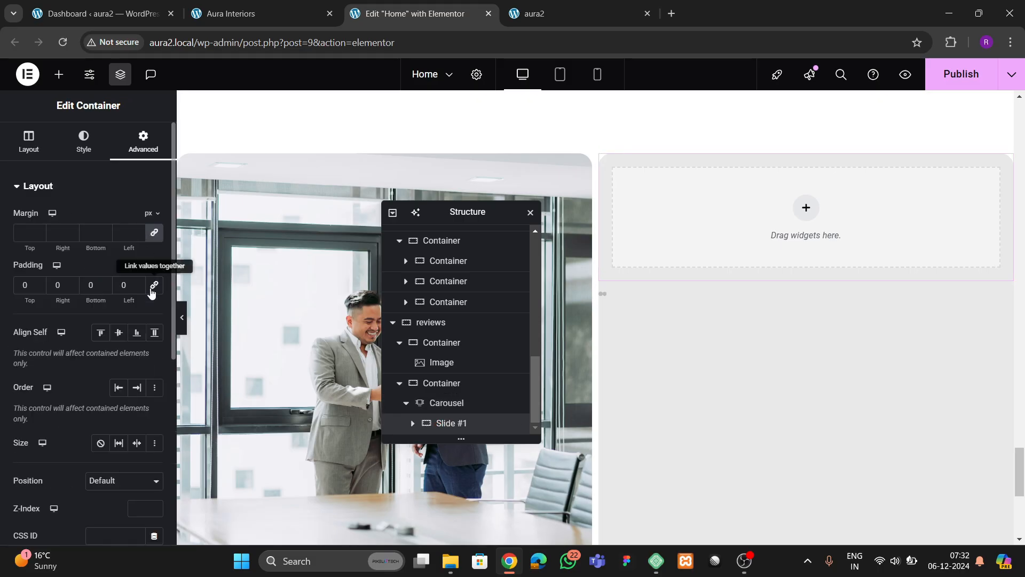
{"action": "left_click", "coordinate": [267, 12]}
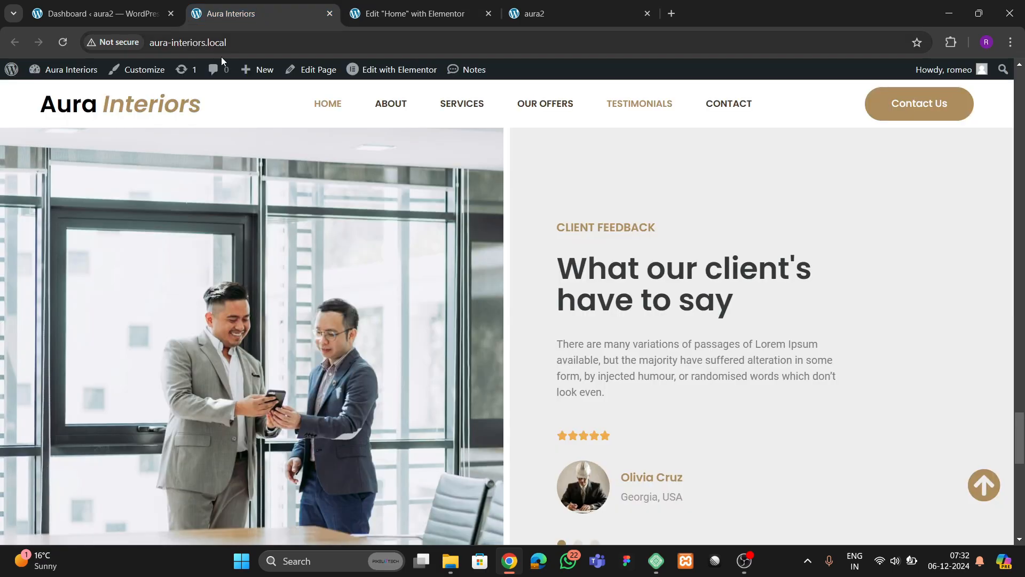
{"action": "left_click", "coordinate": [367, 23]}
{"action": "scroll", "coordinate": [581, 297], "scroll_direction": "up", "scroll_amount": 5}
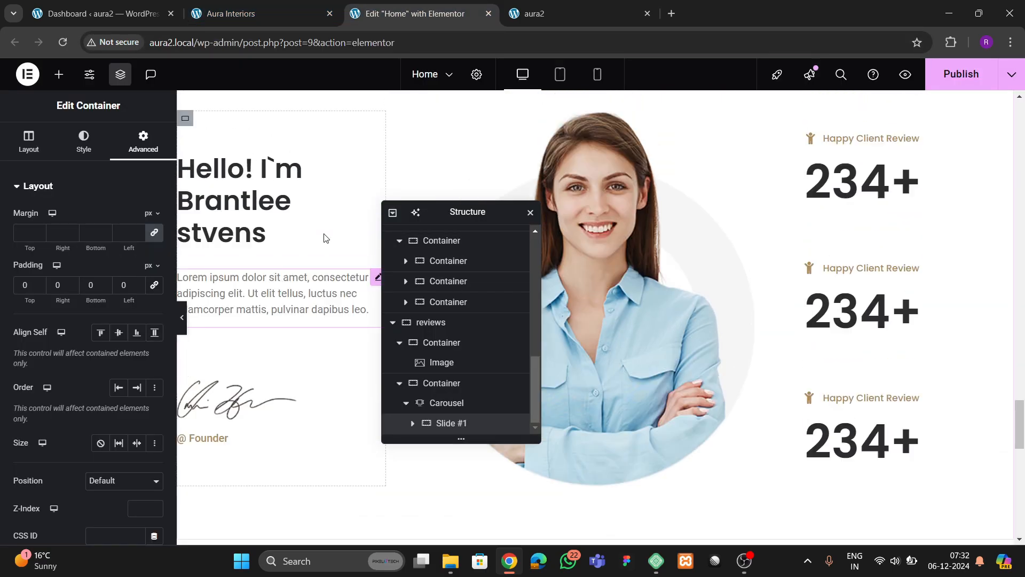
{"action": "scroll", "coordinate": [645, 260], "scroll_direction": "up", "scroll_amount": 8}
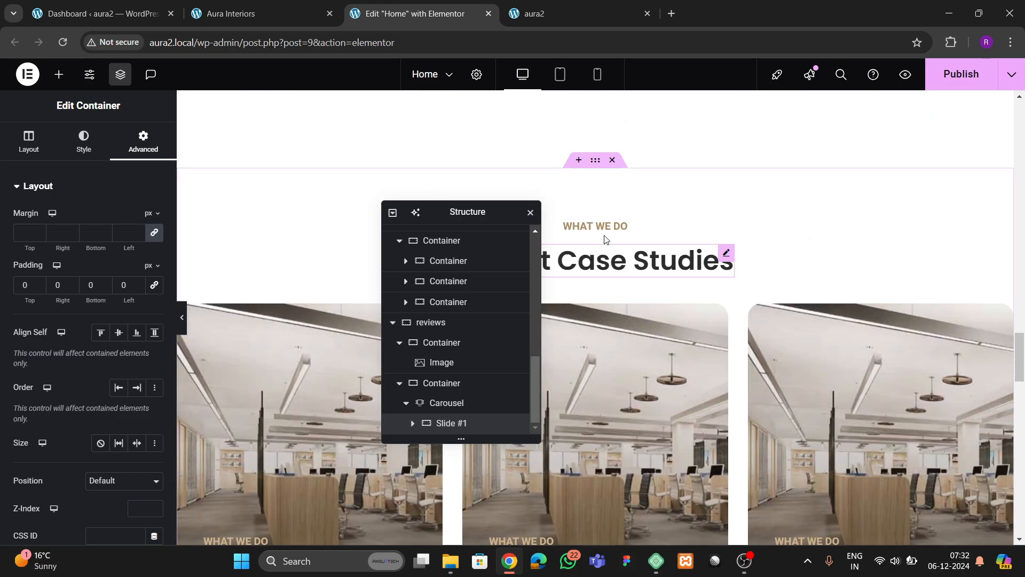
- Copy the case studies' WHAT WE DO heading and paste it into the empty slide
{"action": "left_click", "coordinate": [605, 225]}
{"action": "right_click", "coordinate": [605, 224]}
{"action": "left_click", "coordinate": [631, 289]}
{"action": "scroll", "coordinate": [661, 299], "scroll_direction": "down", "scroll_amount": 10}
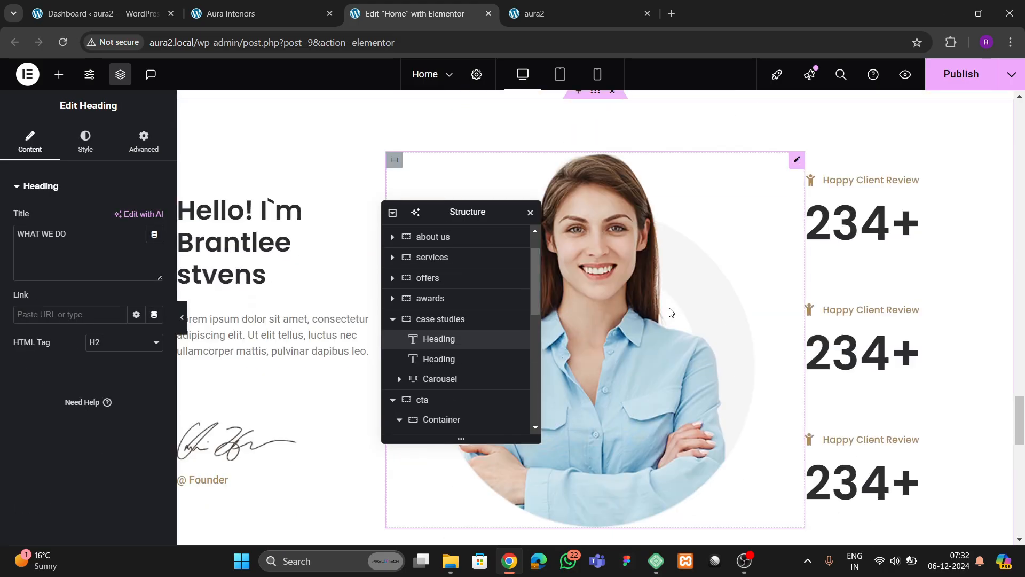
{"action": "scroll", "coordinate": [671, 311], "scroll_direction": "down", "scroll_amount": 6}
{"action": "right_click", "coordinate": [694, 229]}
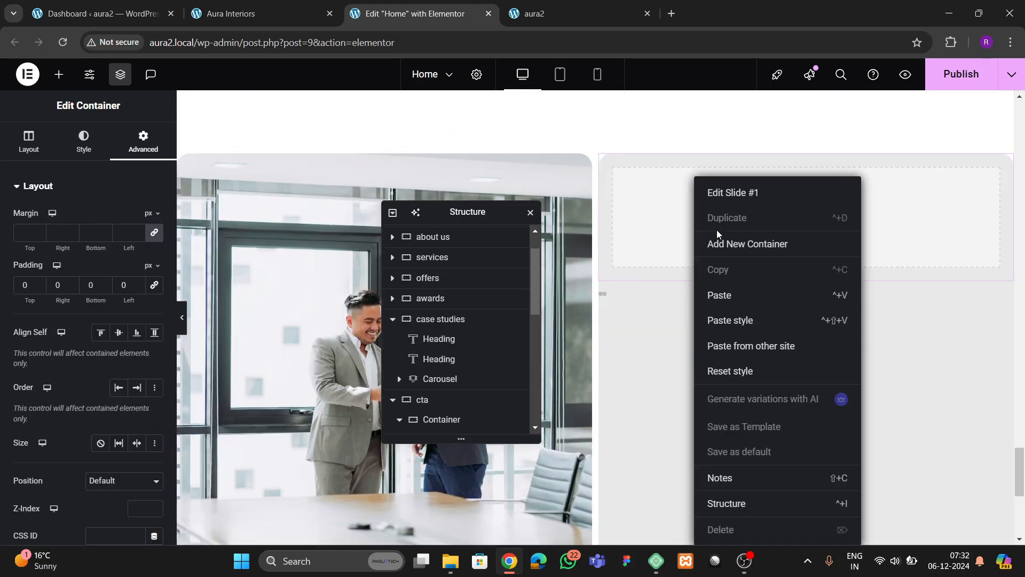
{"action": "left_click", "coordinate": [727, 296]}
- Copy the Recent Case Studies heading and paste it below WHAT WE DO in the slide
{"action": "scroll", "coordinate": [689, 269], "scroll_direction": "up", "scroll_amount": 10}
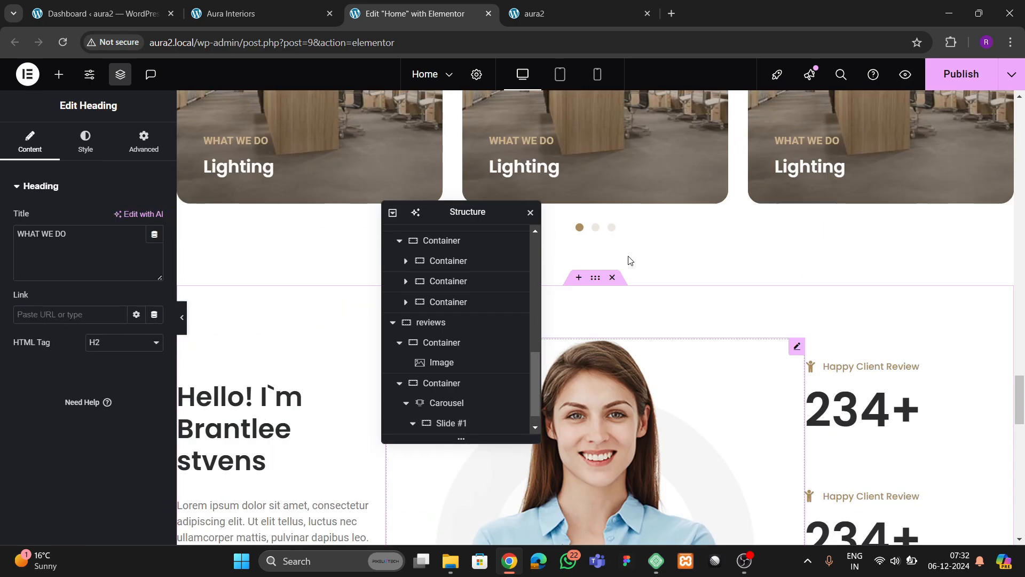
{"action": "scroll", "coordinate": [629, 260], "scroll_direction": "up", "scroll_amount": 10}
{"action": "scroll", "coordinate": [614, 299], "scroll_direction": "down", "scroll_amount": 3}
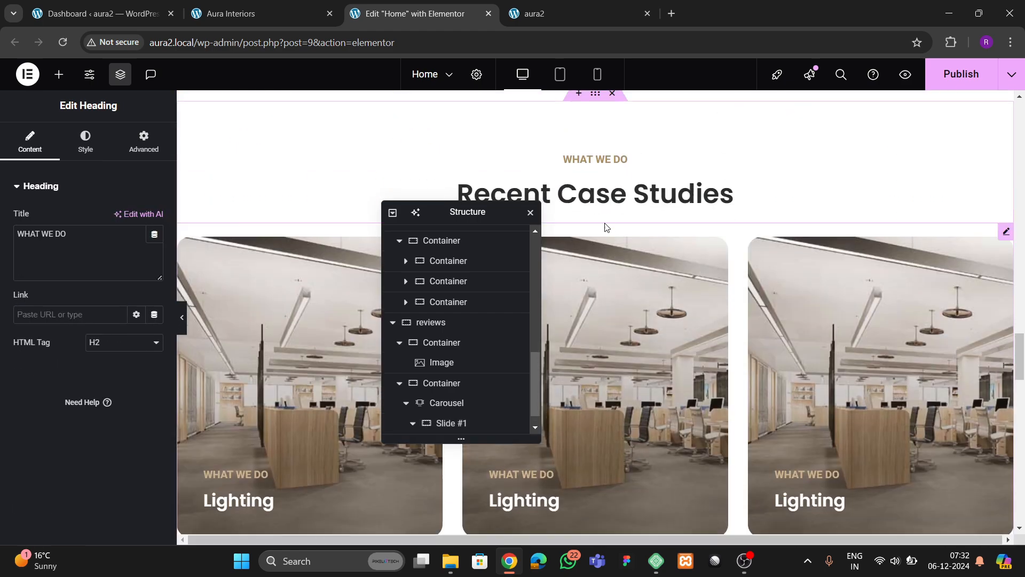
{"action": "left_click", "coordinate": [605, 198]}
{"action": "right_click", "coordinate": [604, 202]}
{"action": "scroll", "coordinate": [681, 298], "scroll_direction": "down", "scroll_amount": 10}
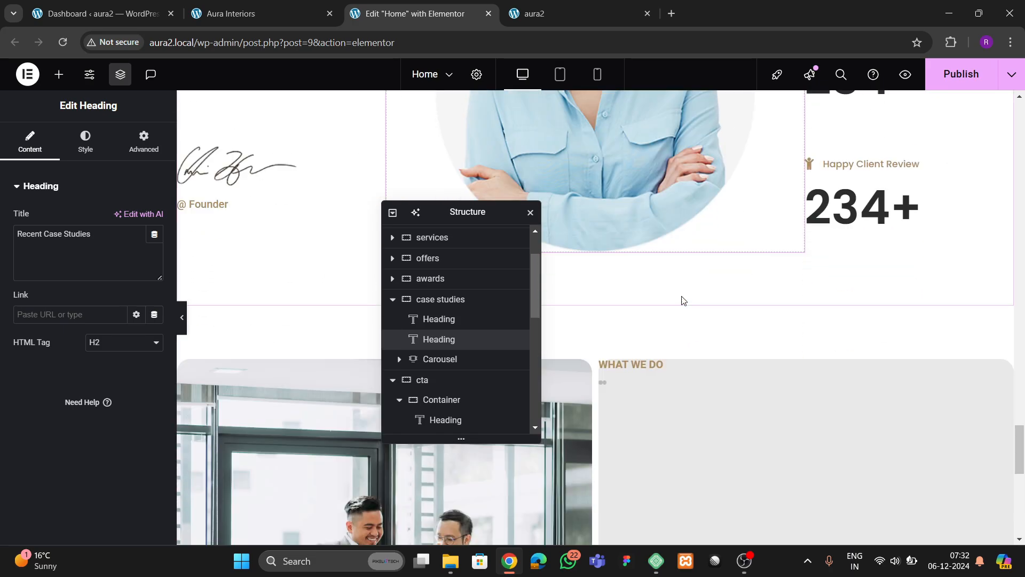
{"action": "left_click", "coordinate": [640, 159]}
{"action": "right_click", "coordinate": [640, 159]}
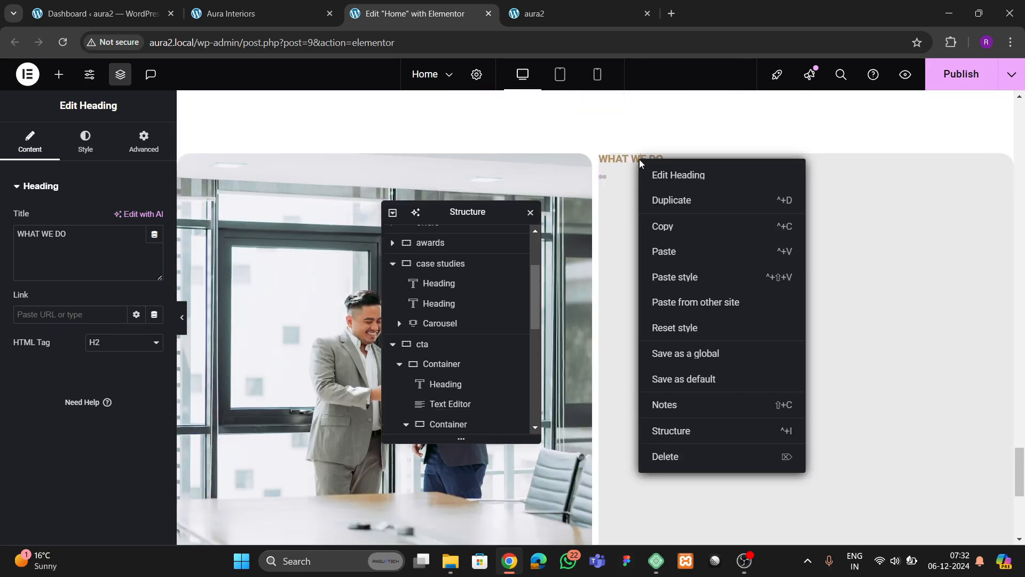
{"action": "left_click", "coordinate": [664, 249]}
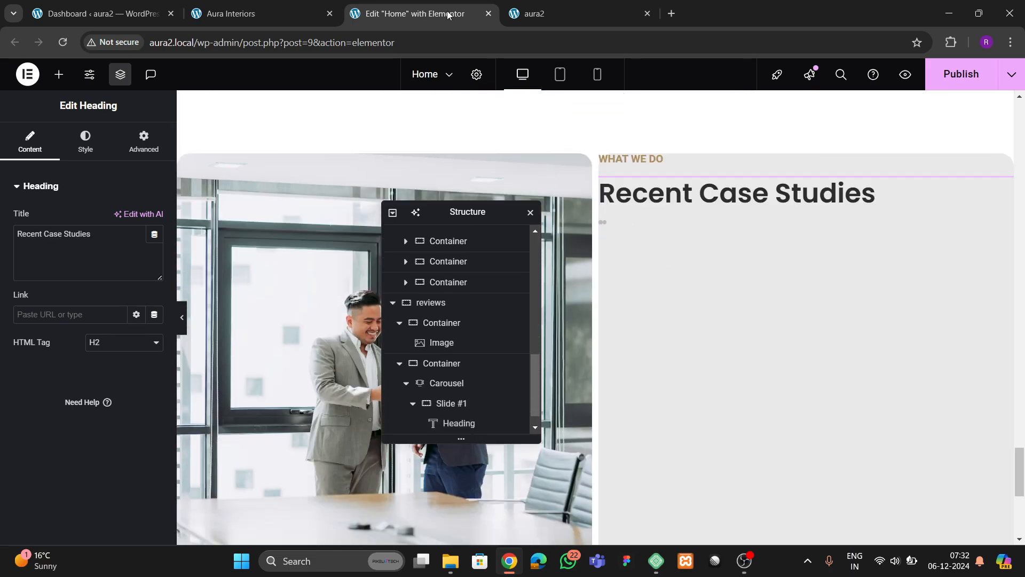
{"action": "scroll", "coordinate": [437, 365], "scroll_direction": "down", "scroll_amount": 1}
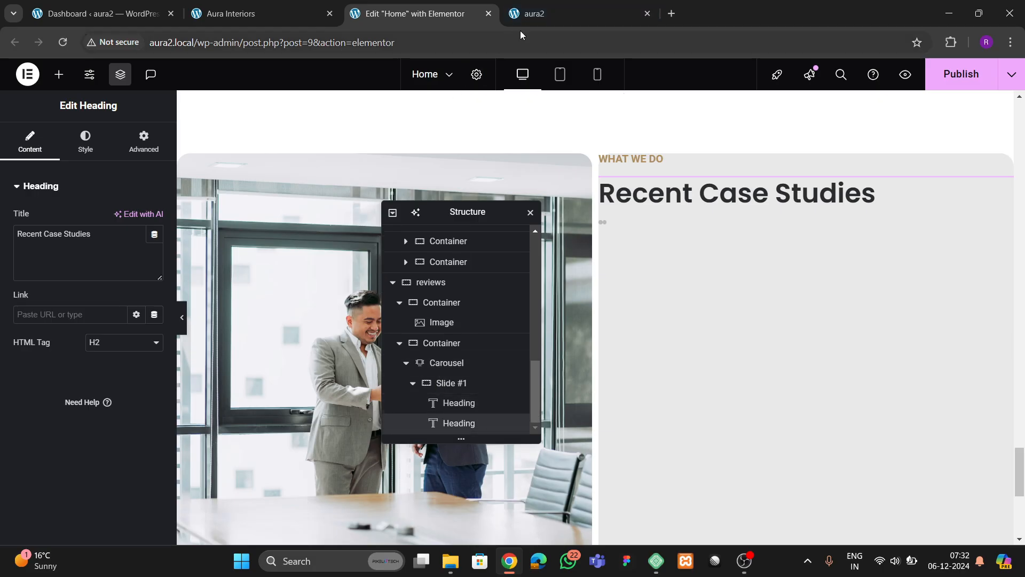
{"action": "left_click", "coordinate": [275, 11]}
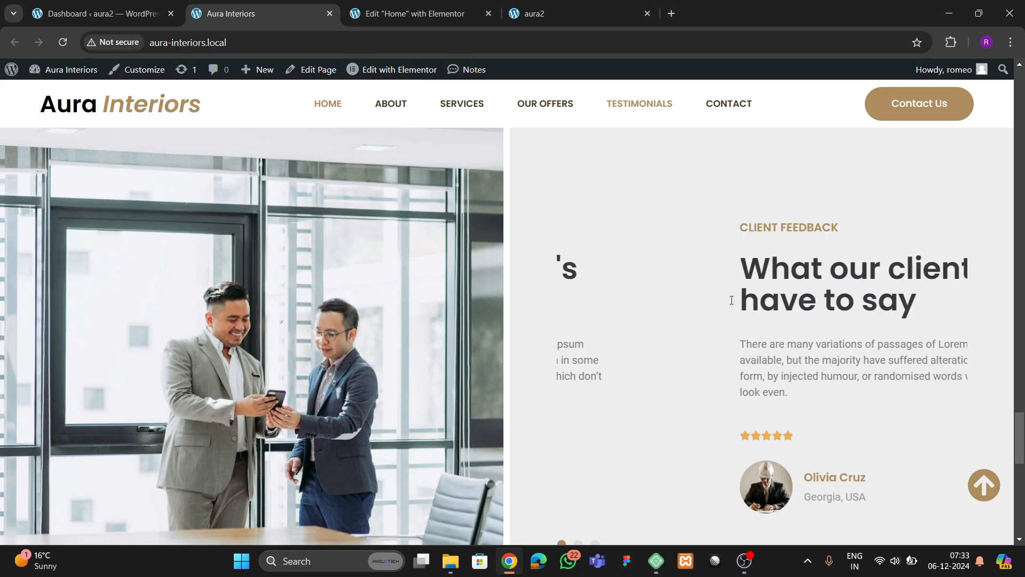
- Change the slide heading text to 'What our clients wants to say'
{"action": "left_click", "coordinate": [452, 16]}
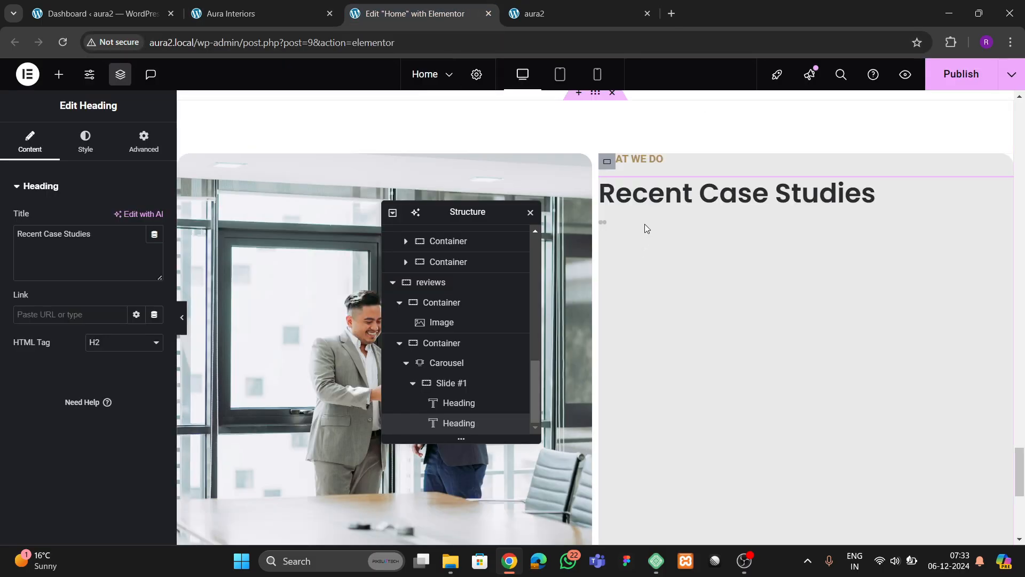
{"action": "left_click_drag", "start_coordinate": [101, 250], "coordinate": [1, 249]}
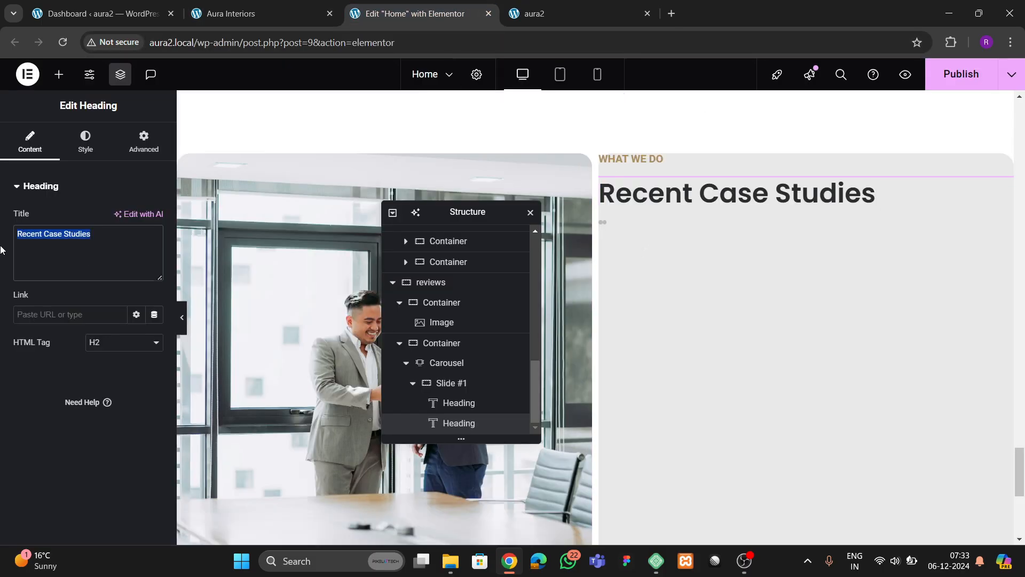
{"action": "type", "text": "Wa"}
{"action": "key", "text": "BackSpace"}
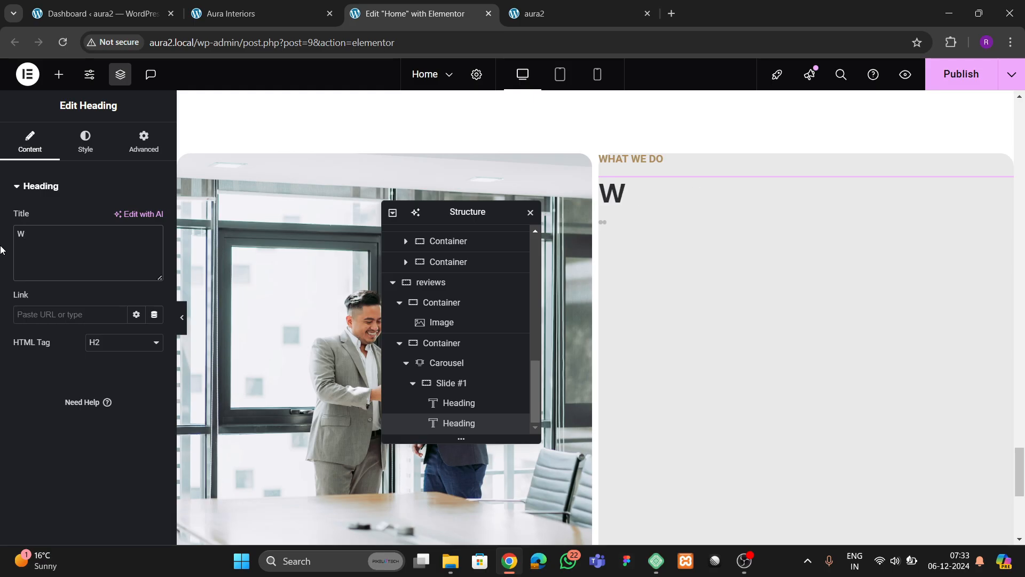
{"action": "type", "text": "hat our"}
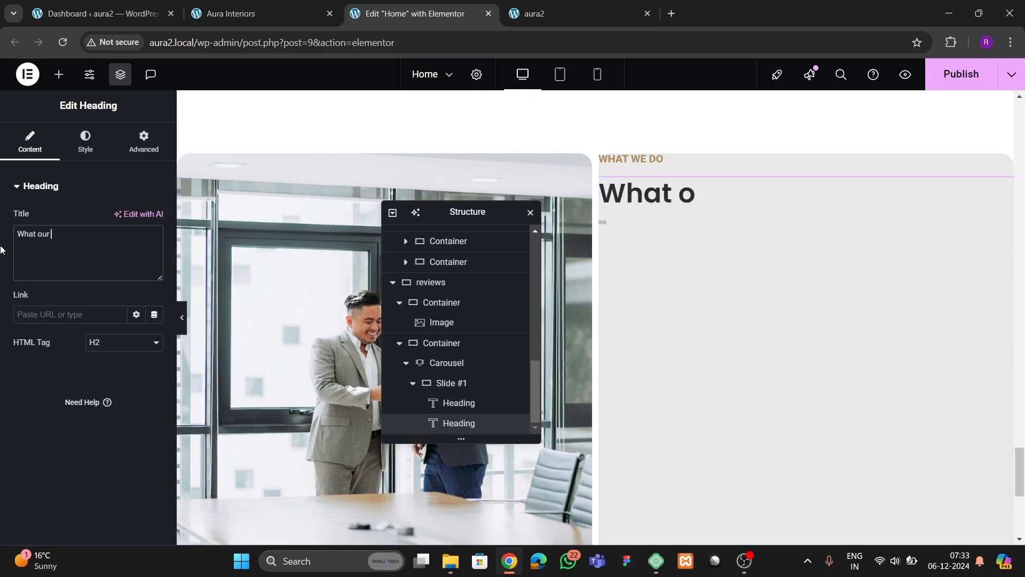
{"action": "type", "text": " clients wa"}
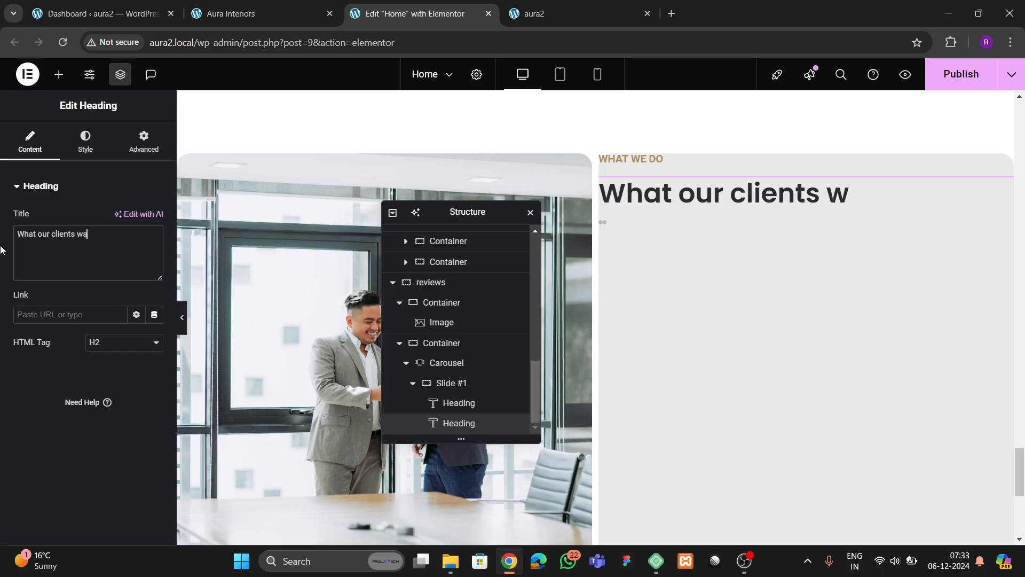
{"action": "type", "text": "nts to say"}
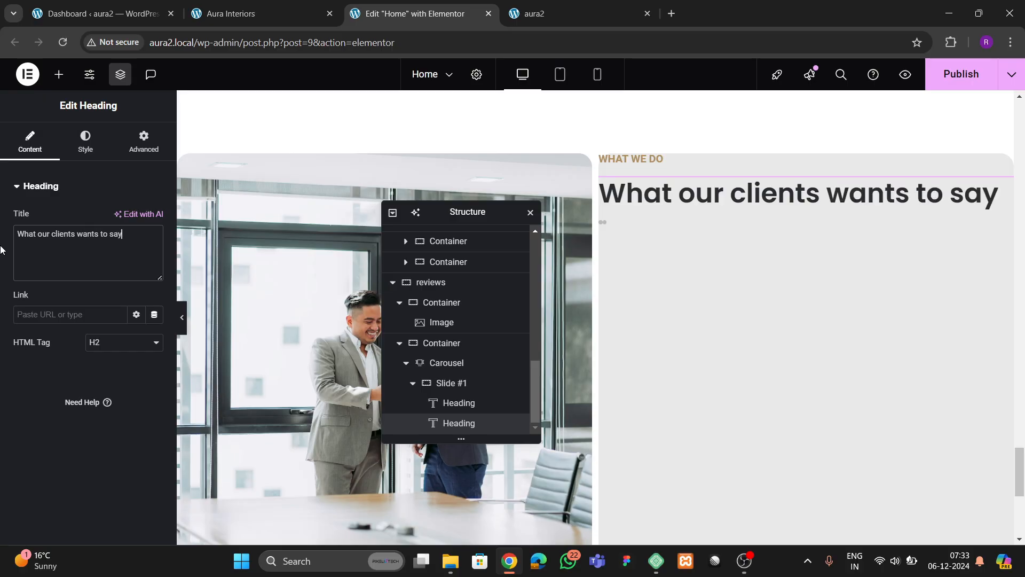
{"action": "left_click", "coordinate": [326, 7]}
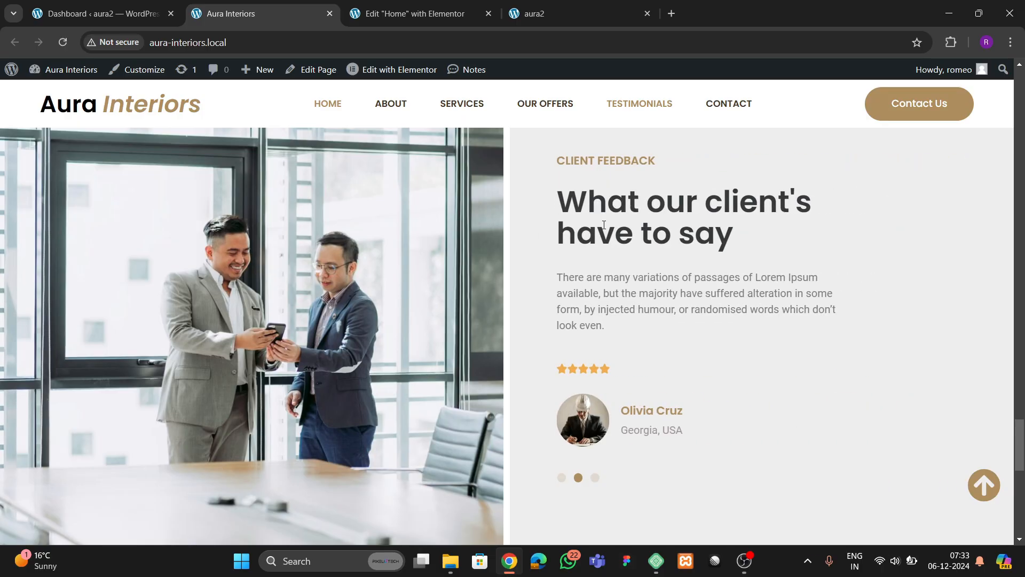
{"action": "left_click", "coordinate": [423, 18]}
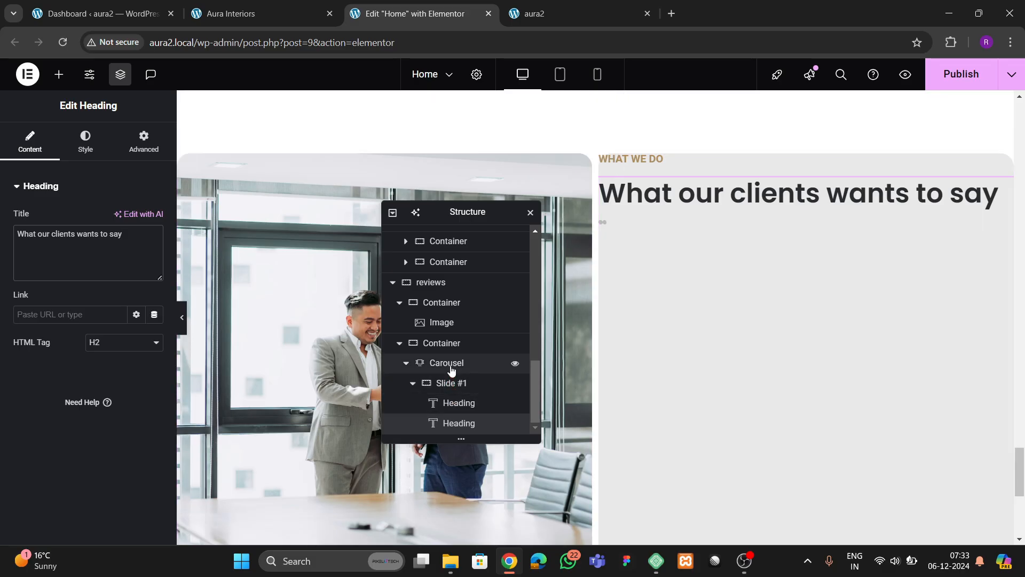
- Give the carousel's container 50 px padding, justify content center and align items start
{"action": "left_click", "coordinate": [449, 347]}
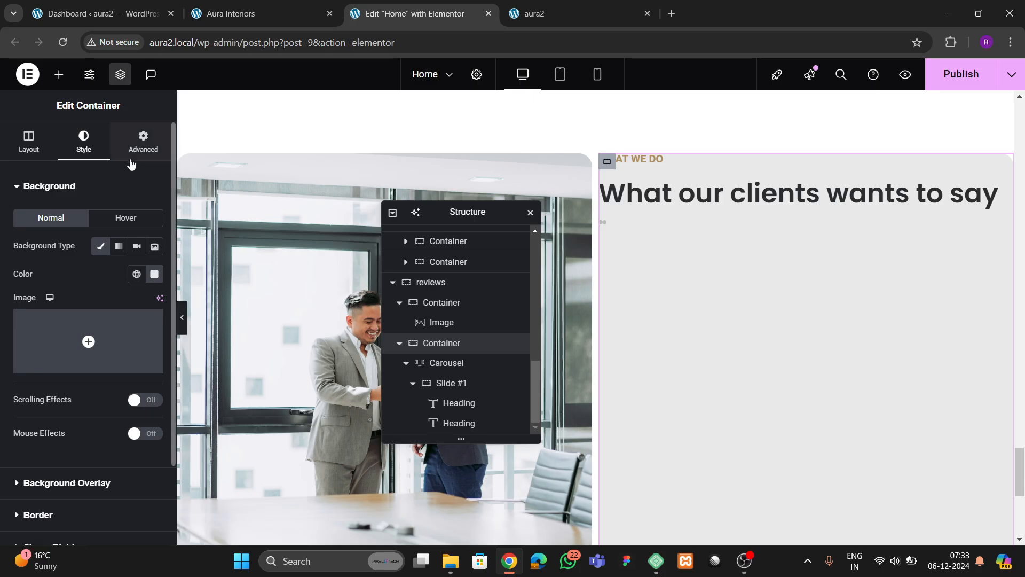
{"action": "left_click", "coordinate": [143, 141]}
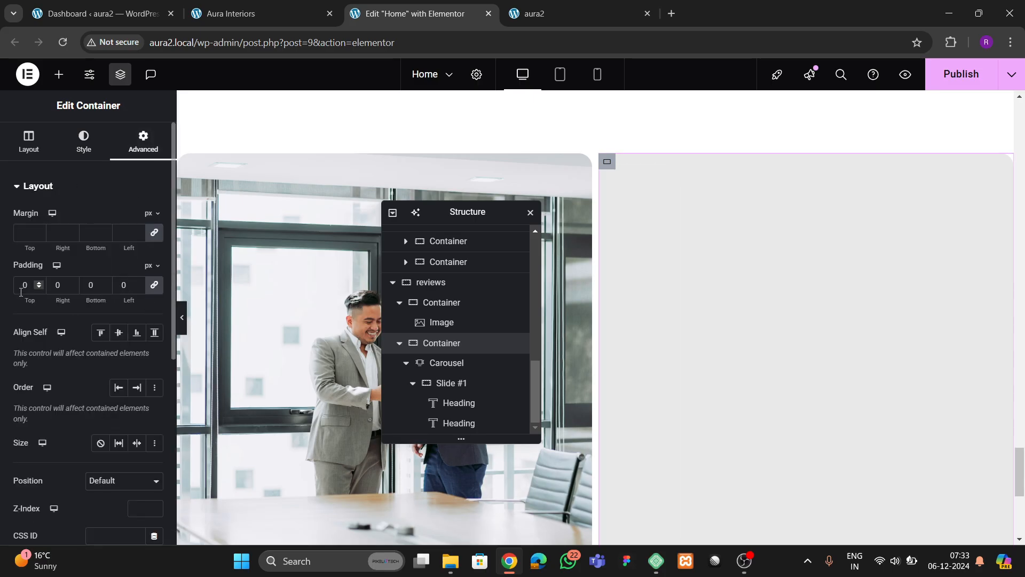
{"action": "type", "text": "5"}
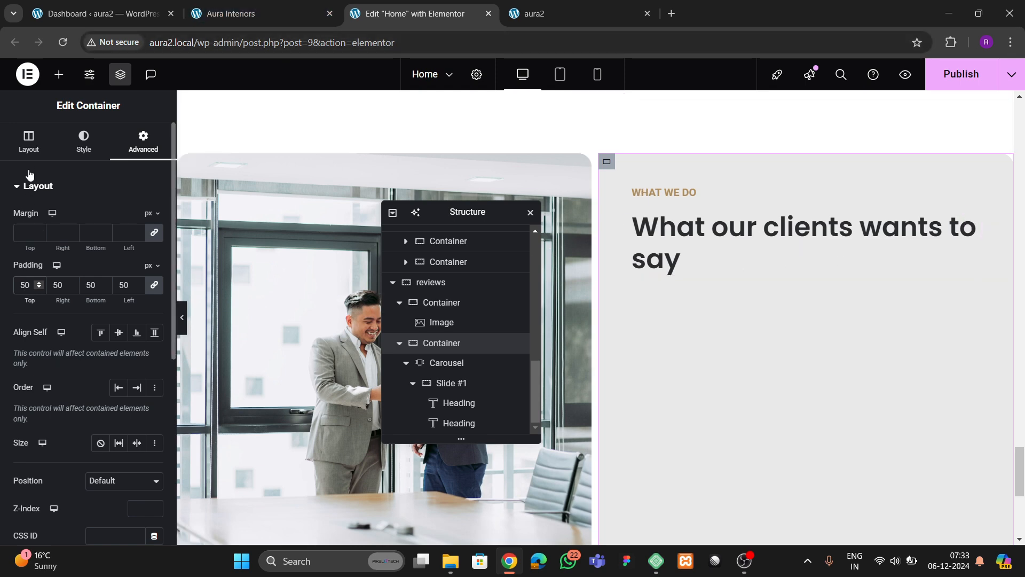
{"action": "left_click", "coordinate": [29, 152]}
{"action": "left_click", "coordinate": [50, 455]}
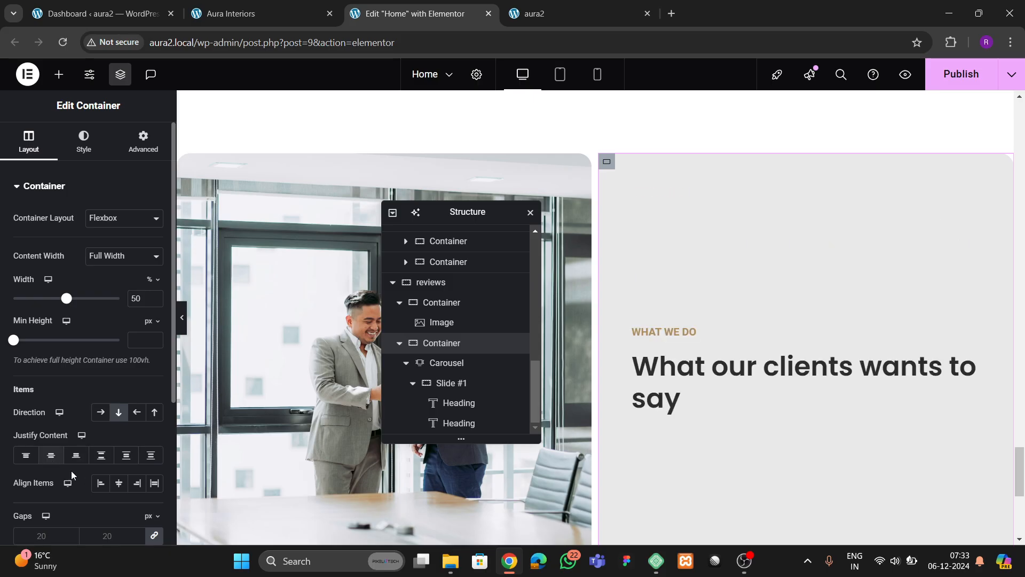
{"action": "left_click", "coordinate": [106, 483]}
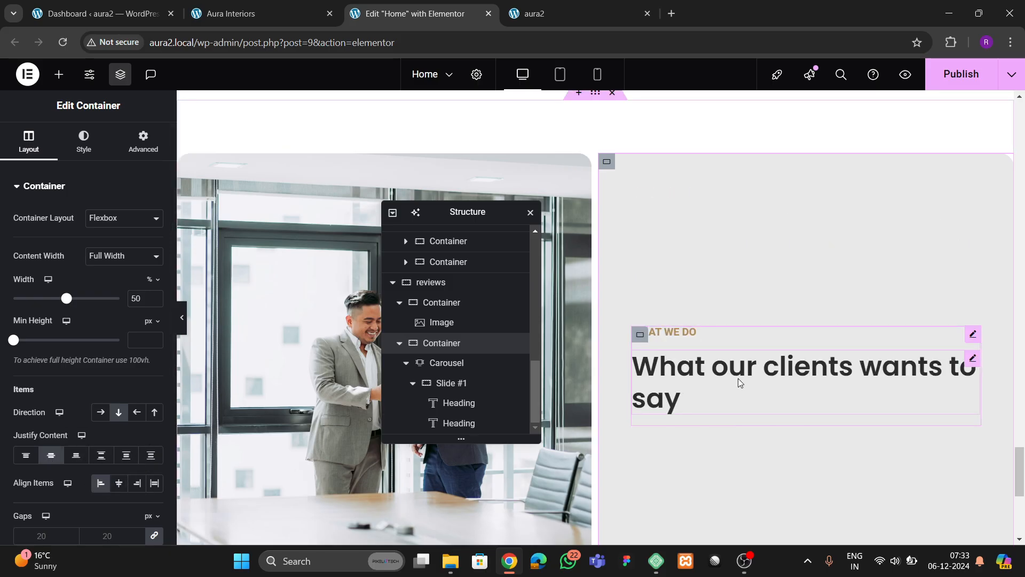
{"action": "left_click", "coordinate": [280, 15]}
- Copy the Lorem ipsum paragraph and paste it below the slide heading
{"action": "left_click", "coordinate": [420, 11]}
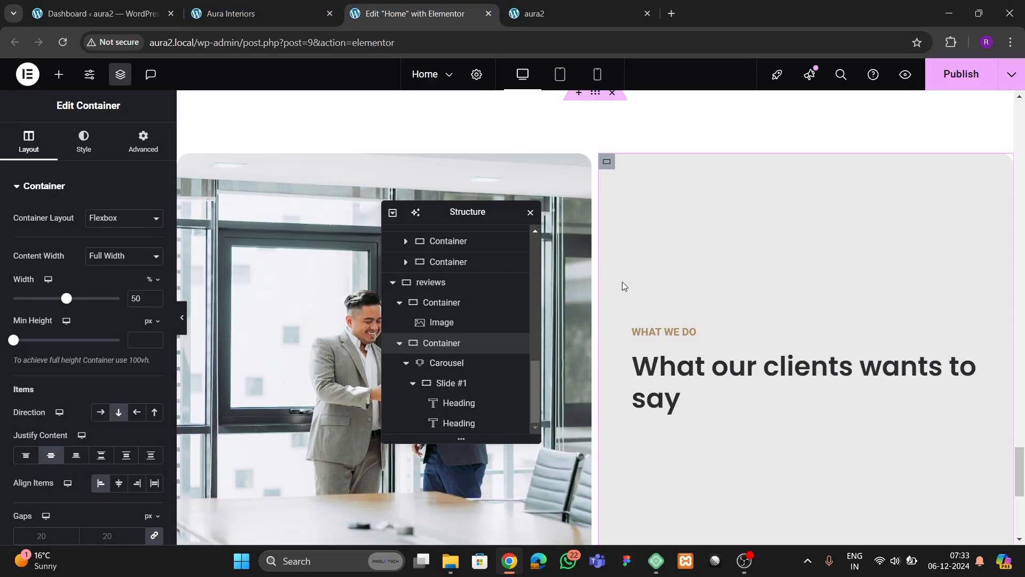
{"action": "scroll", "coordinate": [623, 281], "scroll_direction": "up", "scroll_amount": 10}
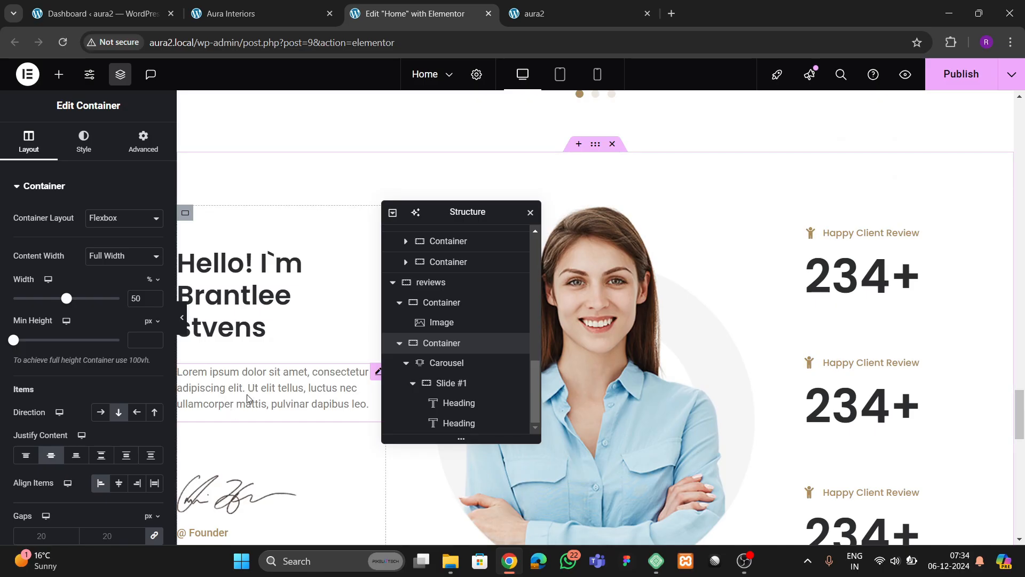
{"action": "right_click", "coordinate": [249, 400]}
{"action": "left_click", "coordinate": [273, 302]}
{"action": "scroll", "coordinate": [623, 325], "scroll_direction": "down", "scroll_amount": 10}
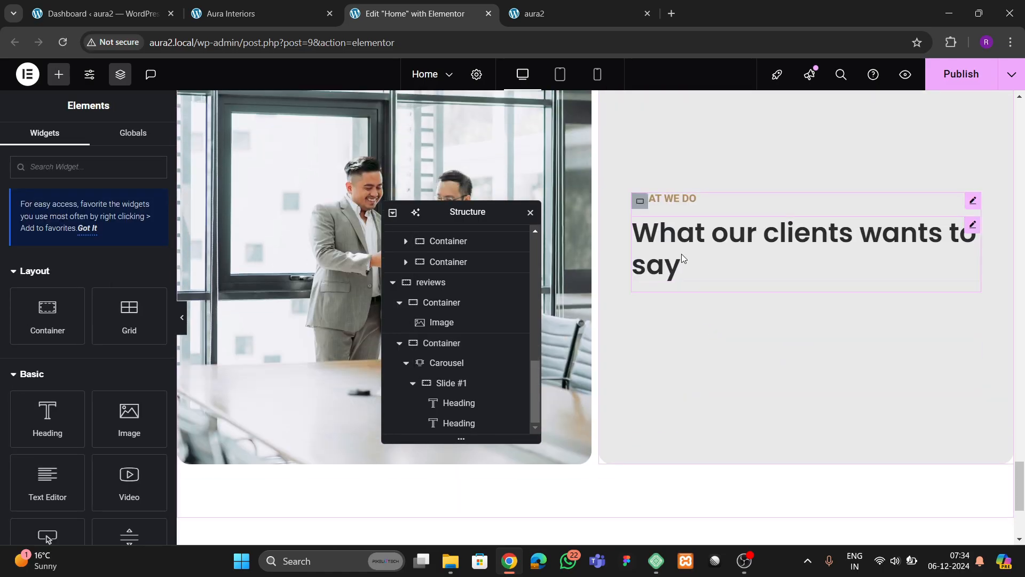
{"action": "right_click", "coordinate": [681, 254]}
{"action": "left_click", "coordinate": [712, 322]}
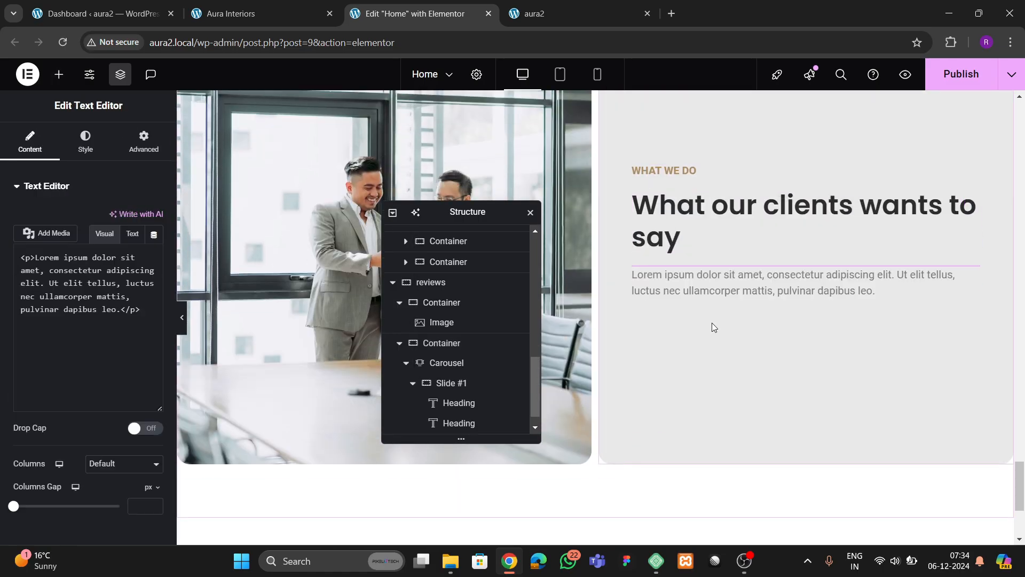
- Add a Rating widget below the pasted paragraph
{"action": "left_click", "coordinate": [251, 13]}
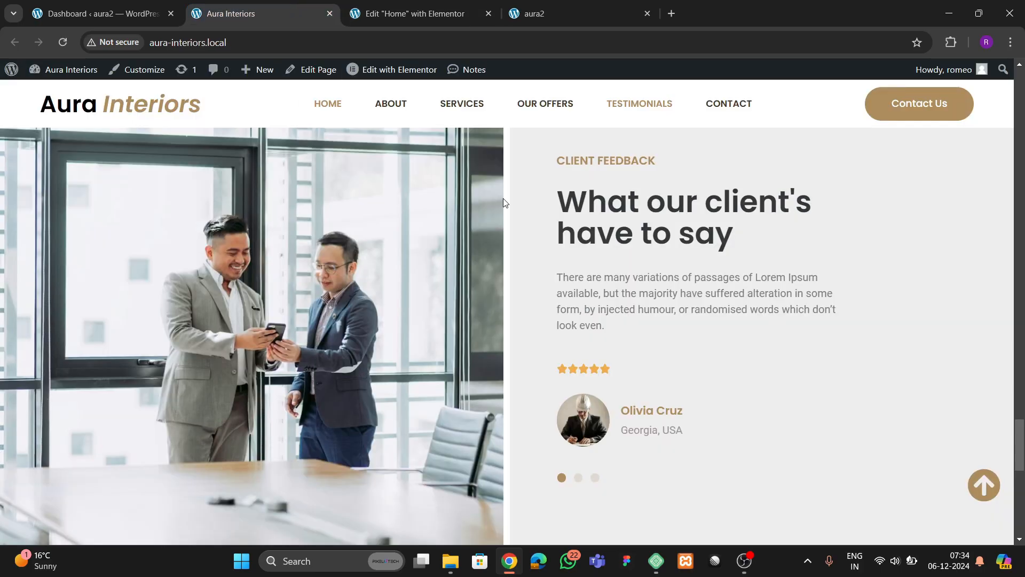
{"action": "left_click", "coordinate": [406, 16]}
{"action": "left_click", "coordinate": [58, 76]}
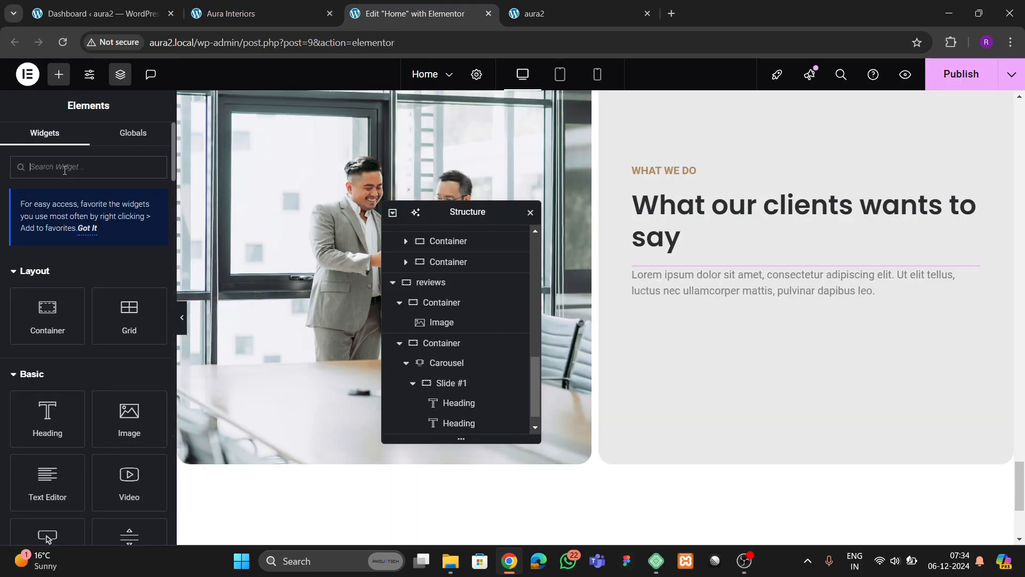
{"action": "type", "text": "rating"}
{"action": "key", "text": "BackSpace"}
{"action": "key", "text": "BackSpace"}
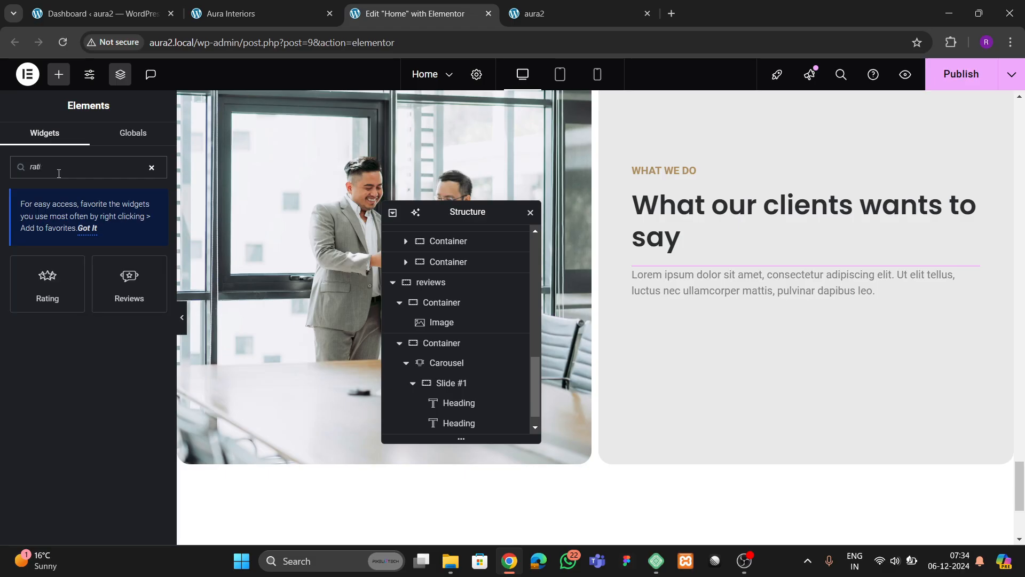
{"action": "left_click_drag", "start_coordinate": [75, 286], "coordinate": [776, 306]}
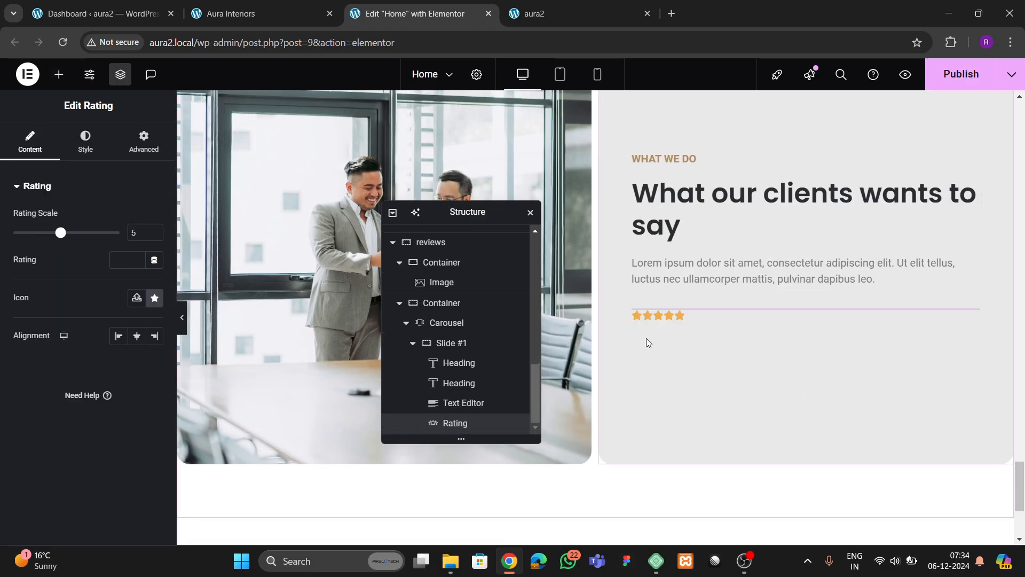
- Bring the Rating Scale to 4 with the spinner, then clear the field to retype it
{"action": "left_click", "coordinate": [154, 236]}
{"action": "left_click", "coordinate": [155, 236]}
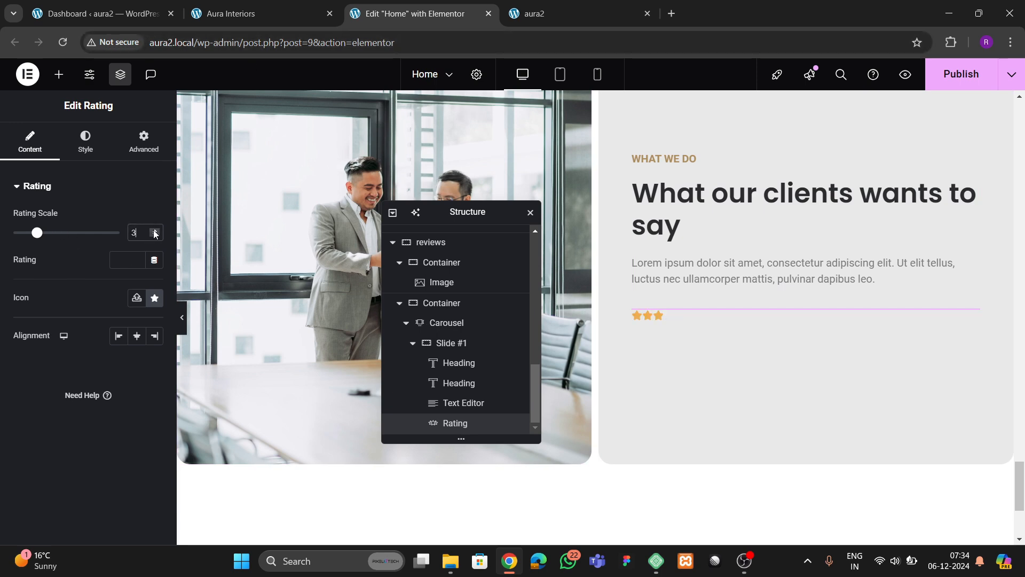
{"action": "left_click", "coordinate": [154, 232]}
{"action": "key", "text": "BackSpace"}
{"action": "type", "text": "3.5"}
{"action": "key", "text": "BackSpace"}
{"action": "key", "text": "BackSpace"}
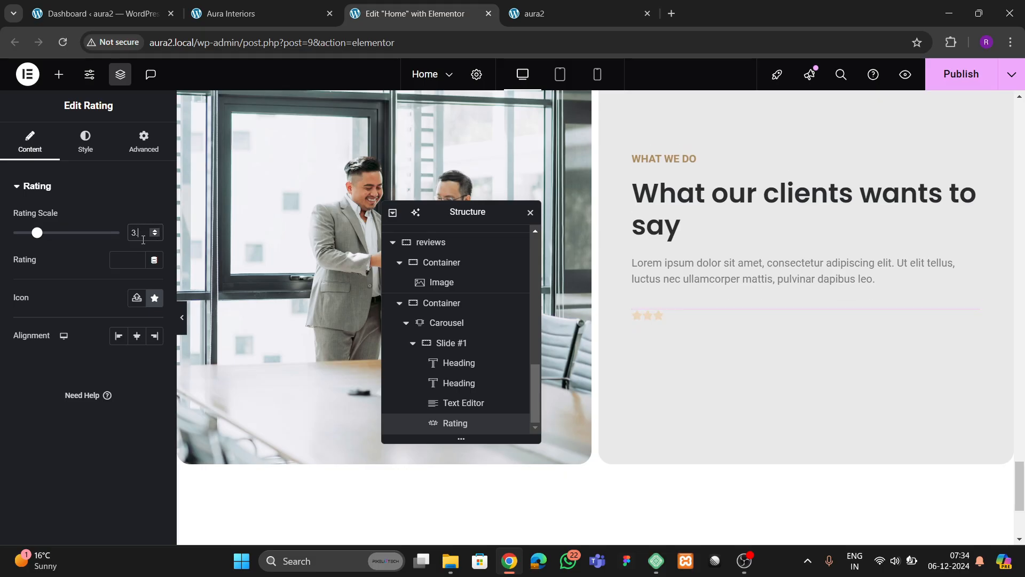
{"action": "key", "text": "BackSpace"}
- Enter 4 as the rating scale and compare with the live site
{"action": "type", "text": "4"}
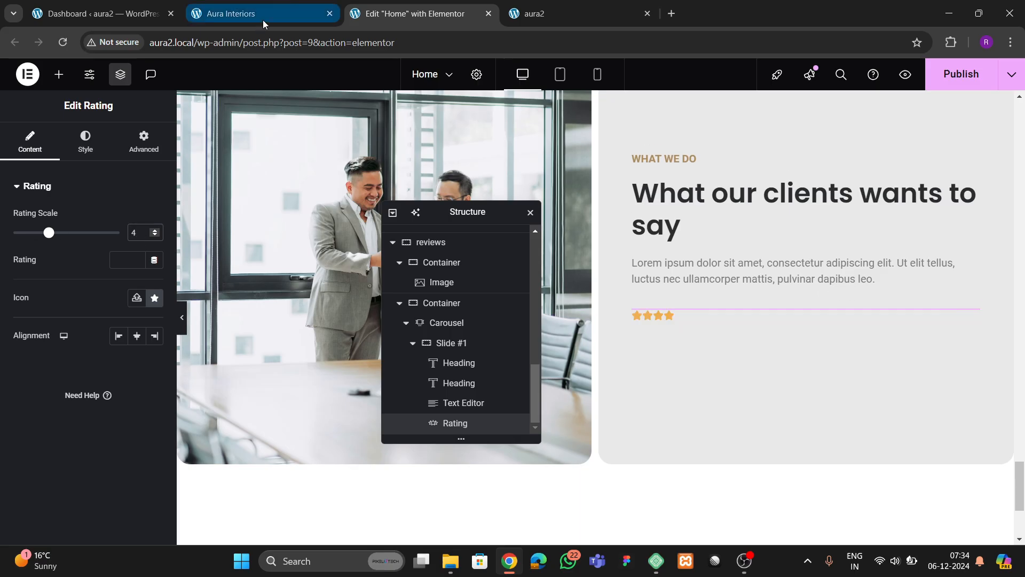
{"action": "left_click", "coordinate": [263, 16]}
{"action": "left_click", "coordinate": [395, 15]}
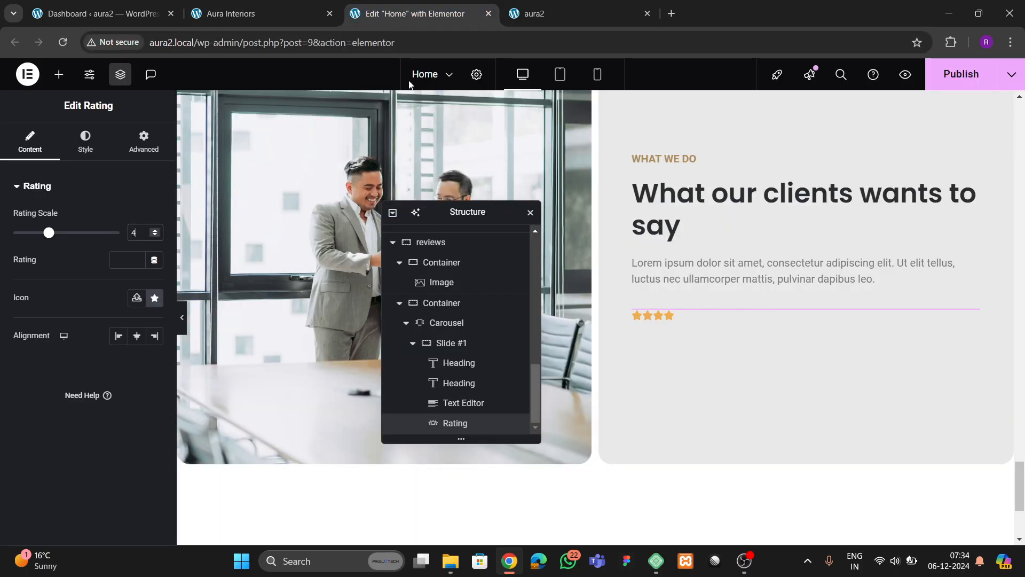
- Place an Image Box below the rating with its image positioned on the left
{"action": "left_click", "coordinate": [59, 74]}
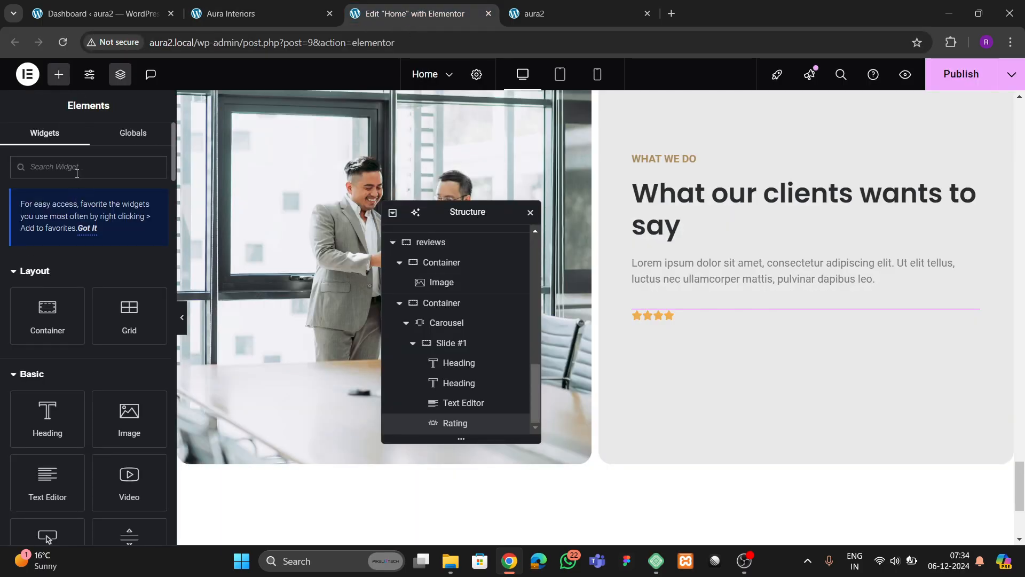
{"action": "type", "text": "image"}
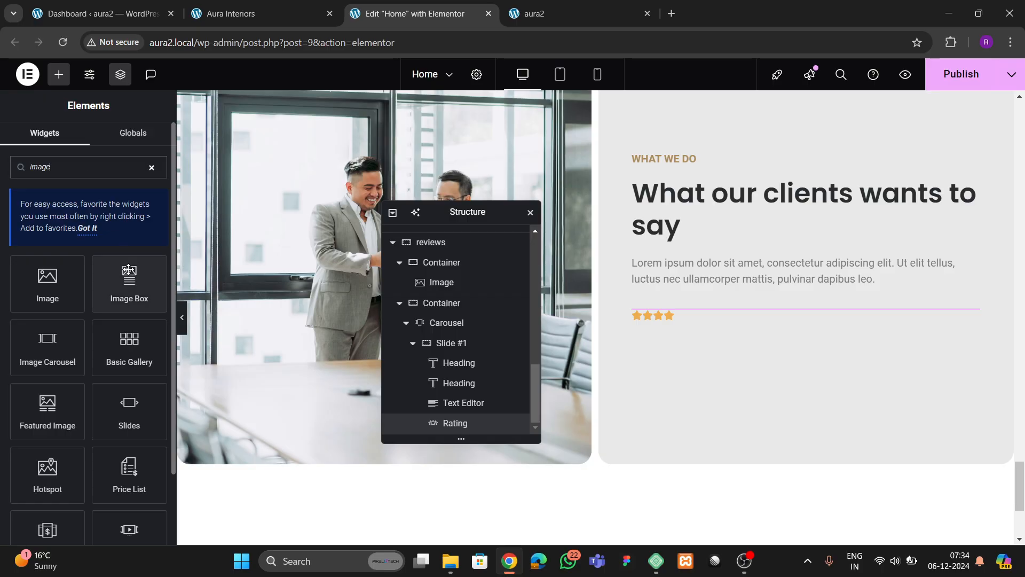
{"action": "left_click_drag", "start_coordinate": [129, 283], "coordinate": [678, 347]}
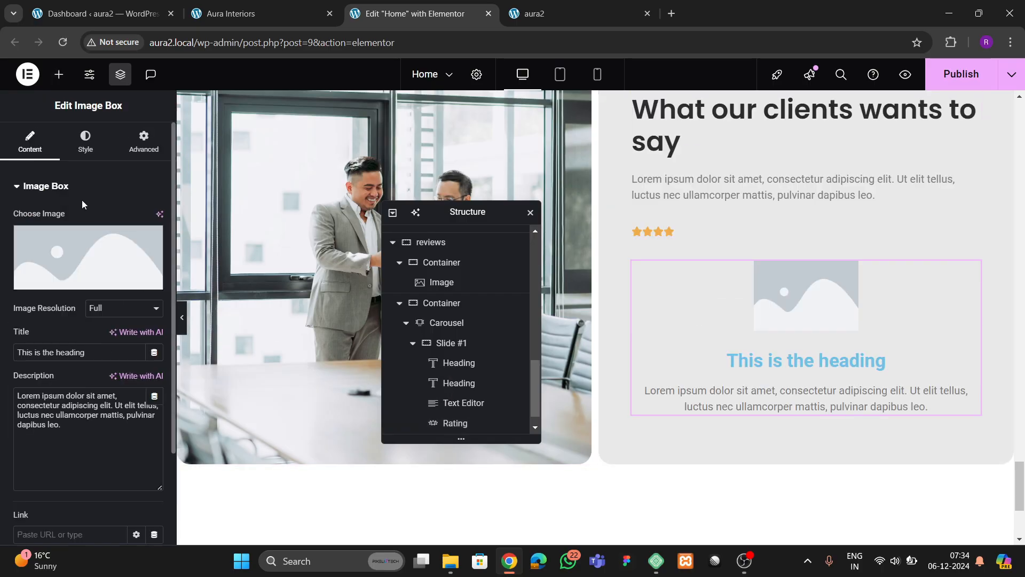
{"action": "left_click", "coordinate": [85, 142]}
{"action": "left_click", "coordinate": [118, 219]}
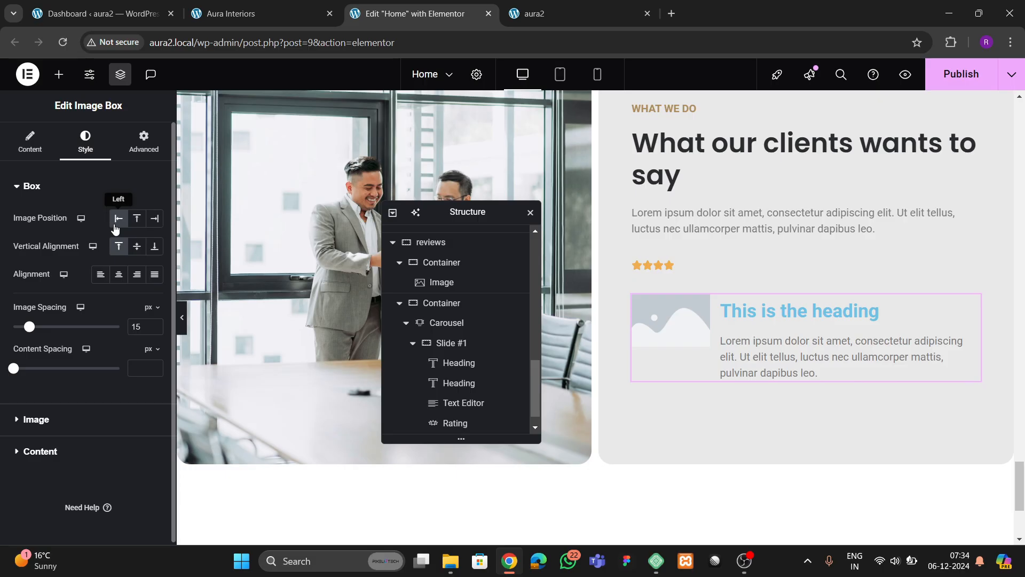
{"action": "left_click", "coordinate": [30, 143]}
- Insert the engineer photo into the image box at Full resolution
{"action": "left_click", "coordinate": [66, 224]}
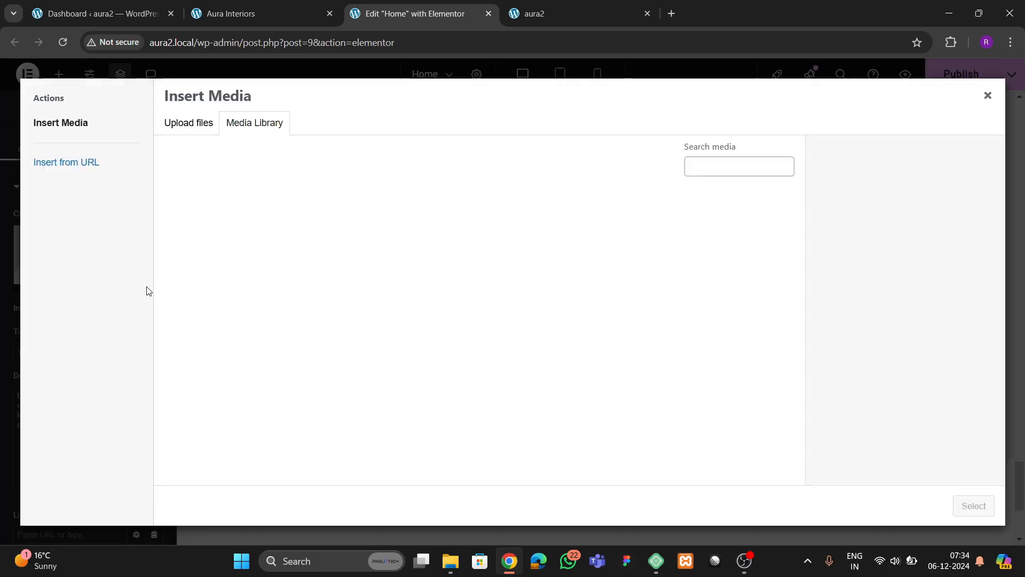
{"action": "scroll", "coordinate": [547, 300], "scroll_direction": "down", "scroll_amount": 7}
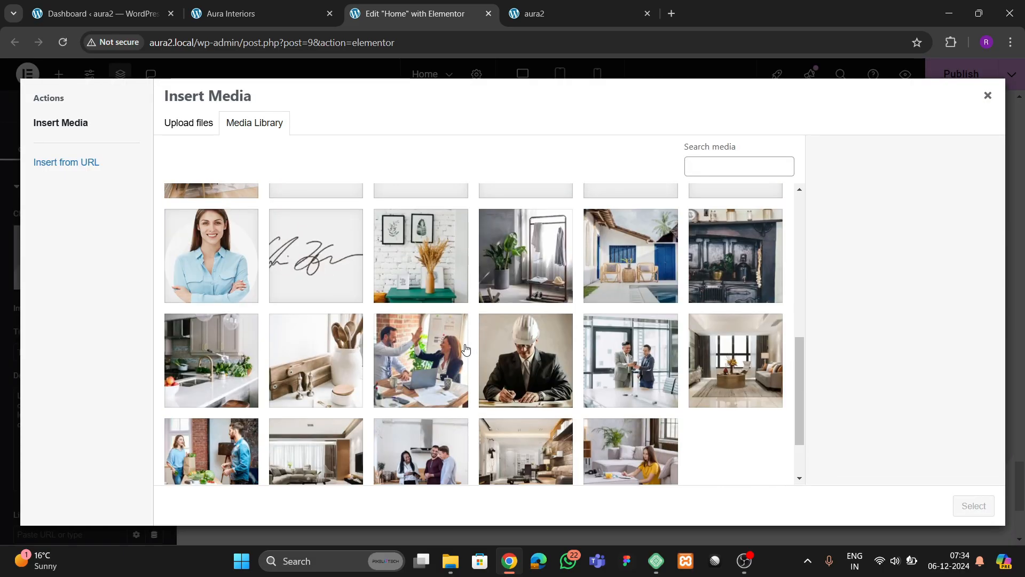
{"action": "left_click", "coordinate": [558, 376]}
{"action": "left_click", "coordinate": [956, 510]}
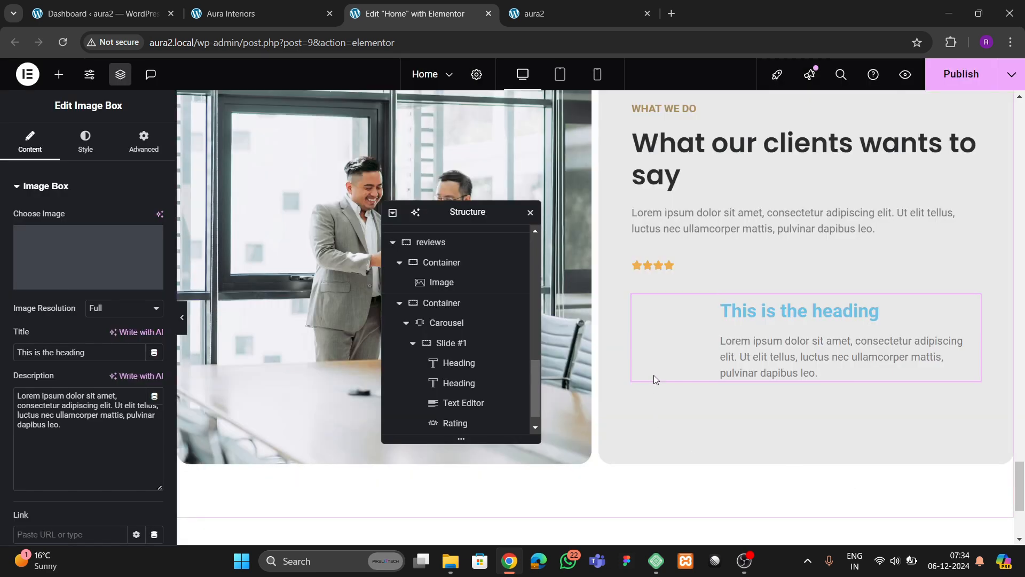
{"action": "scroll", "coordinate": [69, 402], "scroll_direction": "down", "scroll_amount": 2}
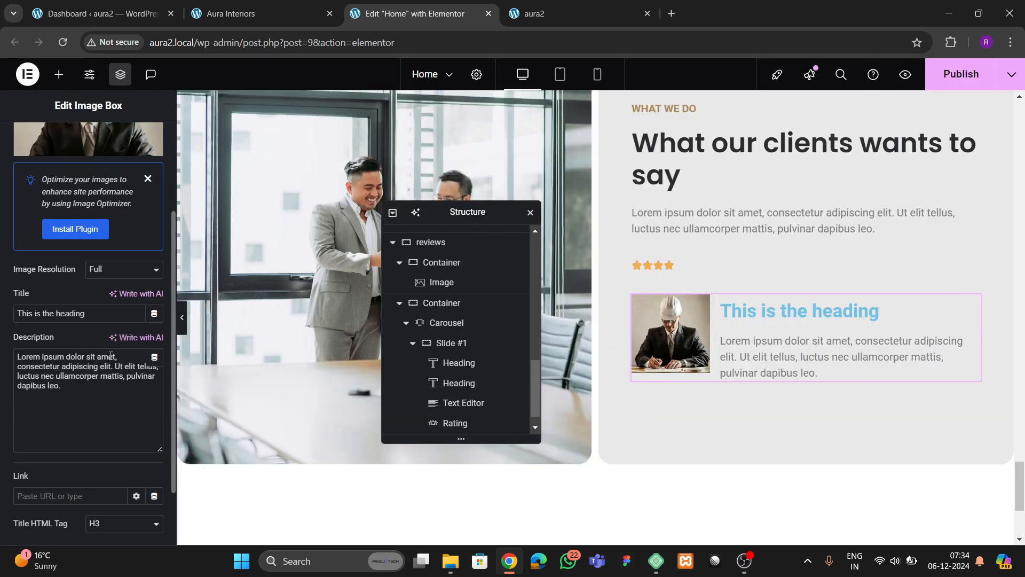
{"action": "left_click", "coordinate": [110, 270]}
{"action": "left_click", "coordinate": [110, 271]}
{"action": "scroll", "coordinate": [80, 370], "scroll_direction": "down", "scroll_amount": 2}
{"action": "scroll", "coordinate": [85, 374], "scroll_direction": "up", "scroll_amount": 4}
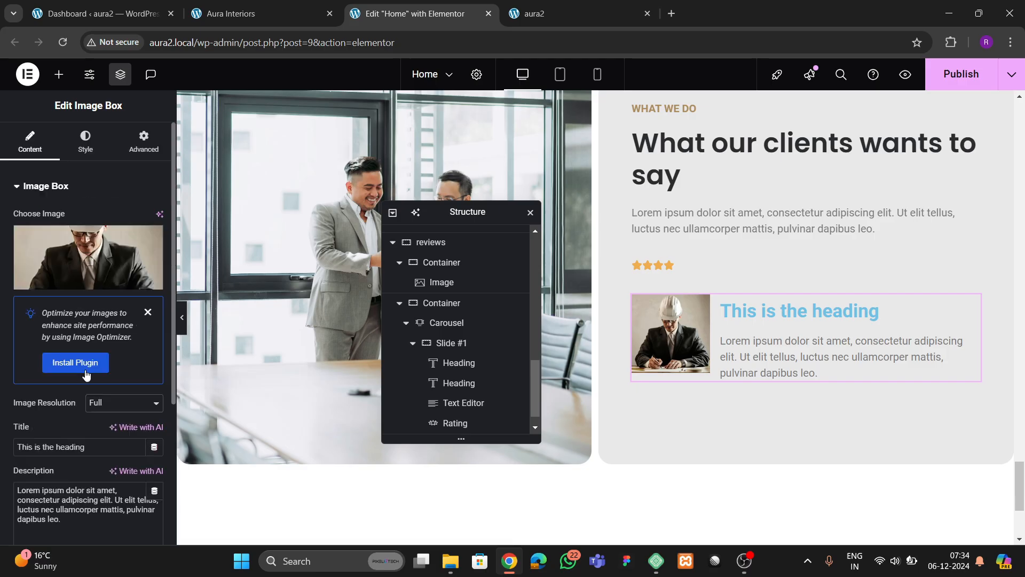
- Give the image box picture a 100 px border radius to make it circular
{"action": "left_click", "coordinate": [86, 142]}
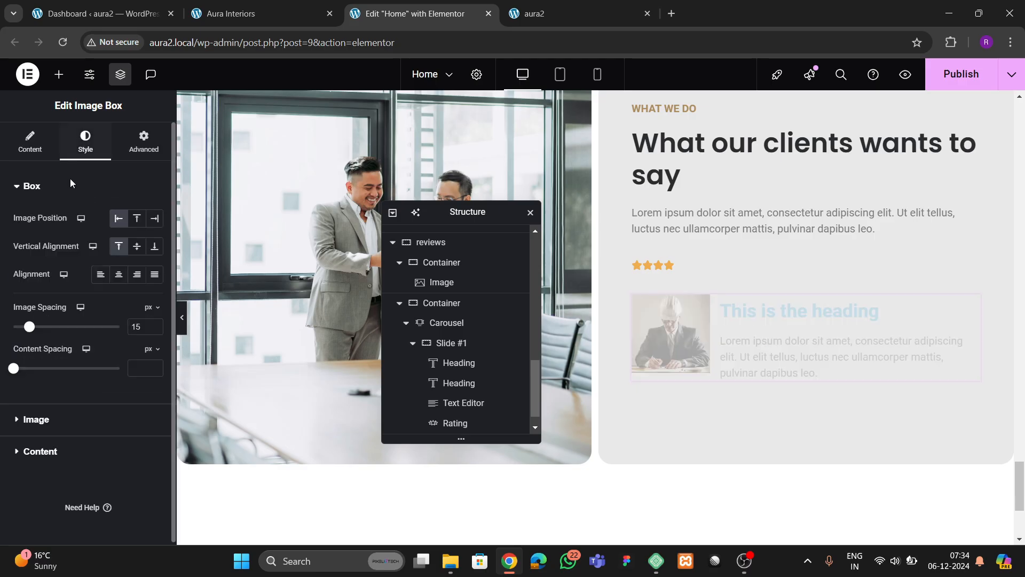
{"action": "left_click", "coordinate": [38, 421]}
{"action": "left_click", "coordinate": [103, 303]}
{"action": "left_click", "coordinate": [103, 311]}
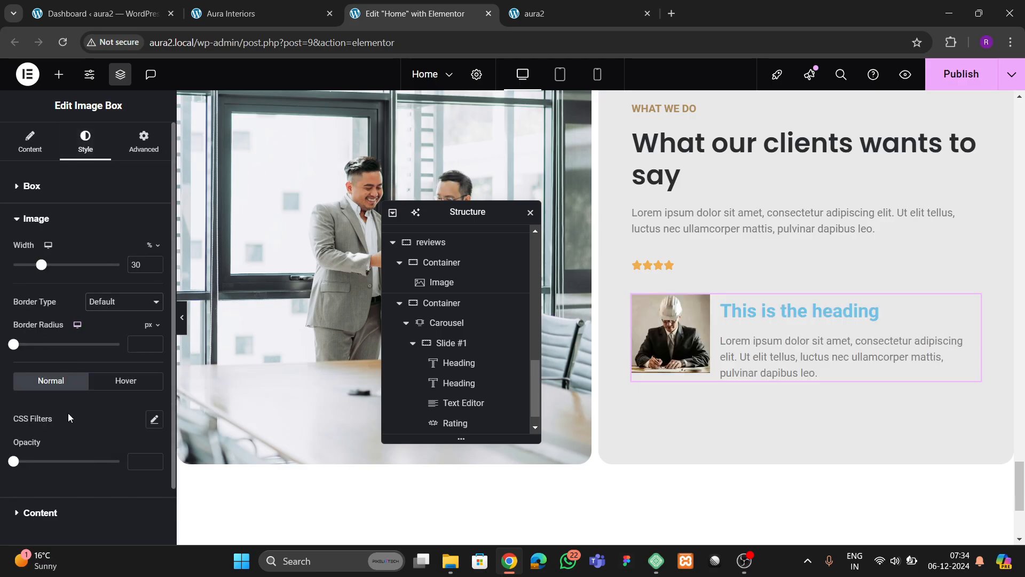
{"action": "left_click", "coordinate": [143, 348]}
{"action": "type", "text": "100"}
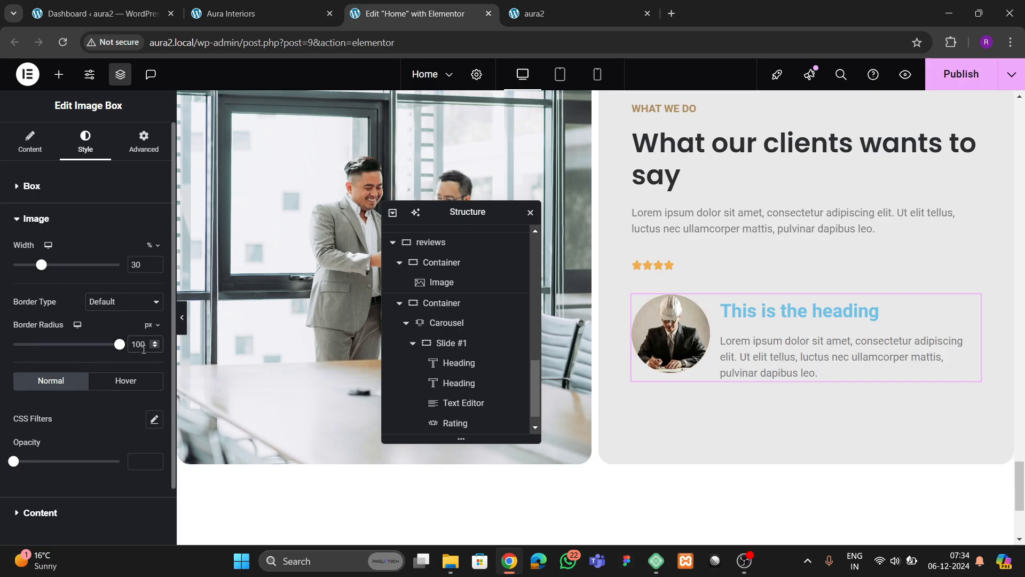
{"action": "left_click", "coordinate": [254, 14]}
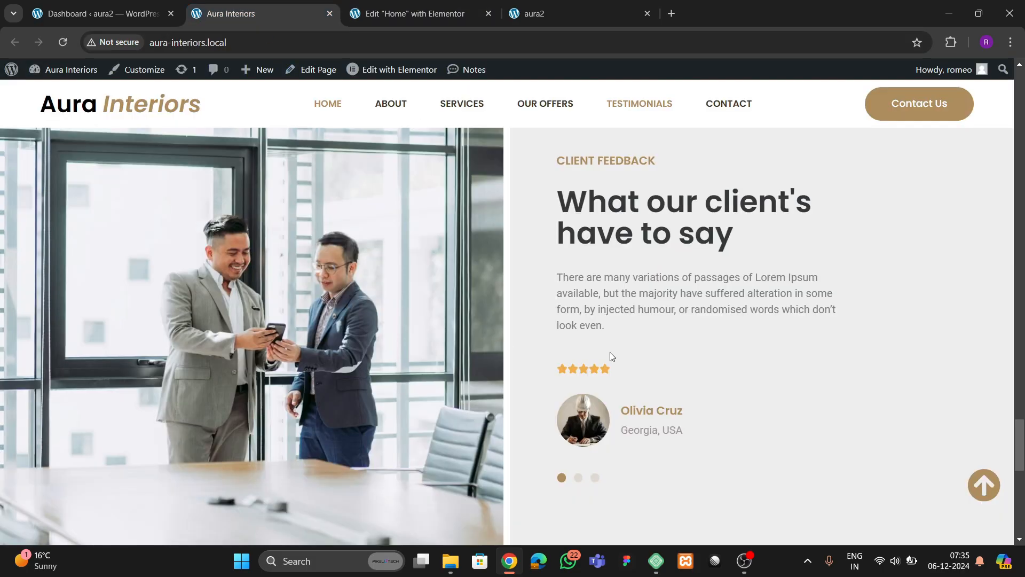
{"action": "left_click", "coordinate": [435, 15]}
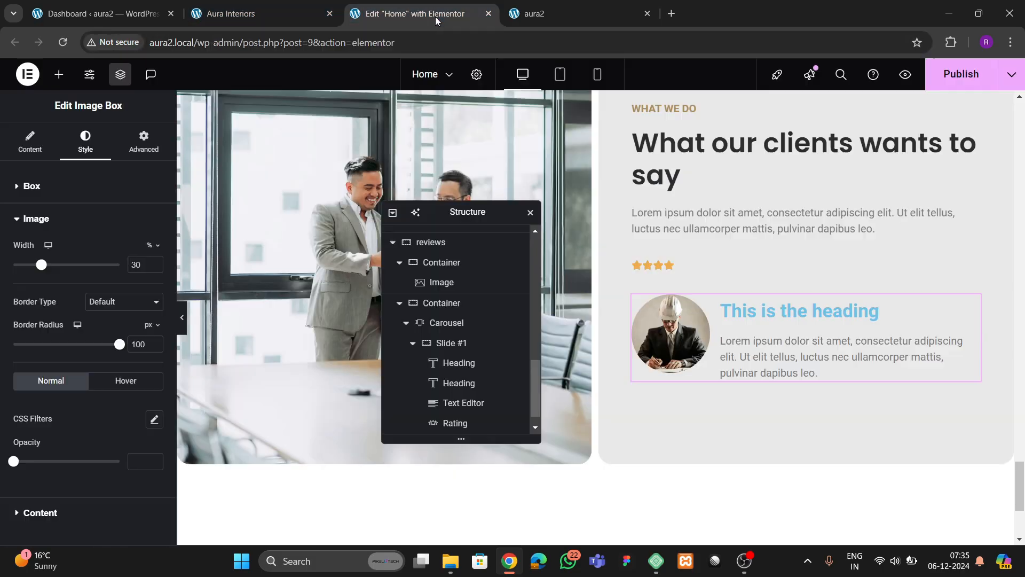
- Replace the image box's placeholder title with the reviewer's name
{"action": "left_click", "coordinate": [32, 143]}
{"action": "scroll", "coordinate": [80, 412], "scroll_direction": "down", "scroll_amount": 1}
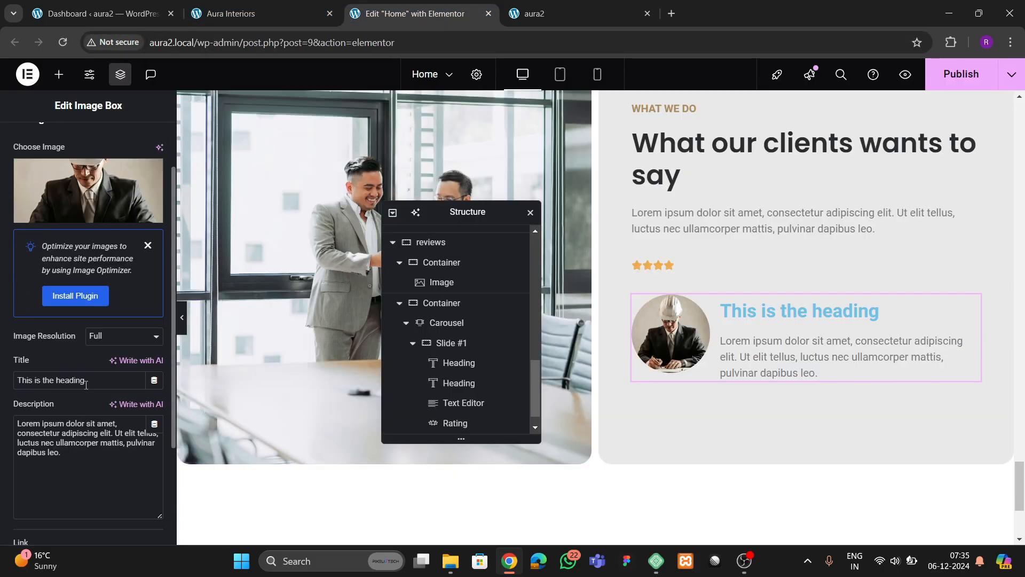
{"action": "left_click_drag", "start_coordinate": [86, 385], "coordinate": [1, 379]}
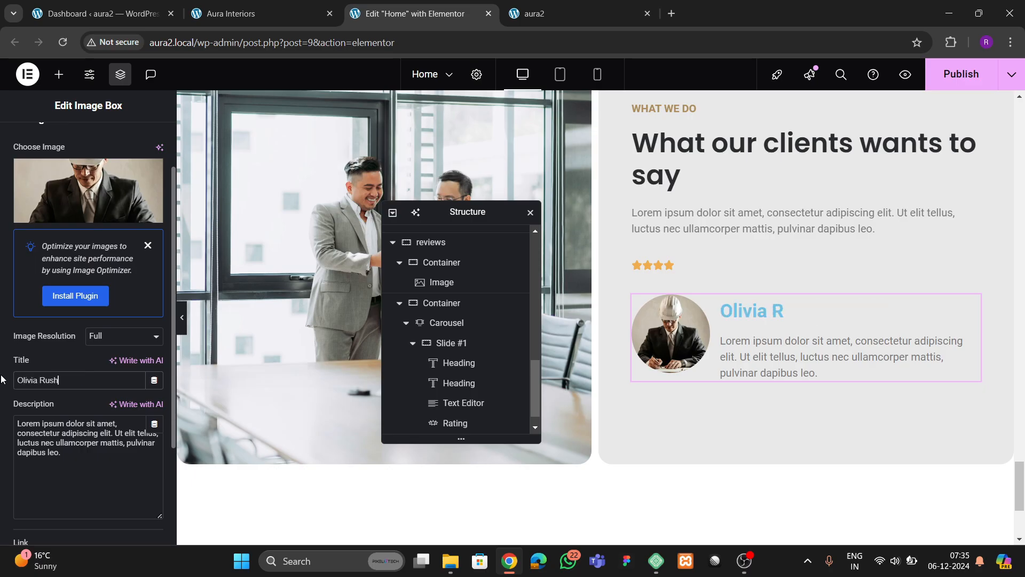
- Replace the placeholder description with 'Georgia, Russia'
{"action": "left_click_drag", "start_coordinate": [61, 452], "coordinate": [1, 424]}
{"action": "key", "text": "BackSpace"}
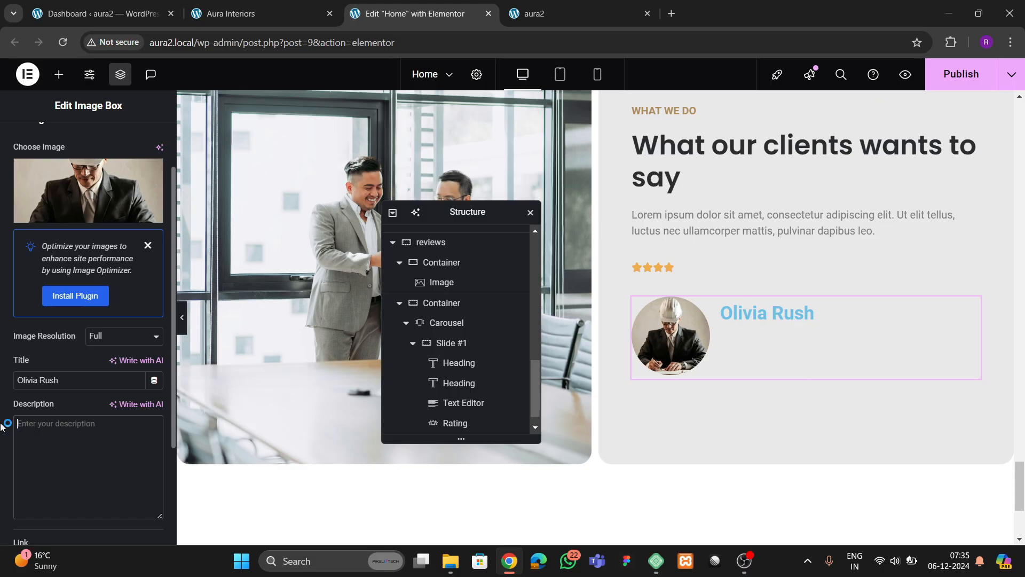
{"action": "left_click", "coordinate": [253, 12]}
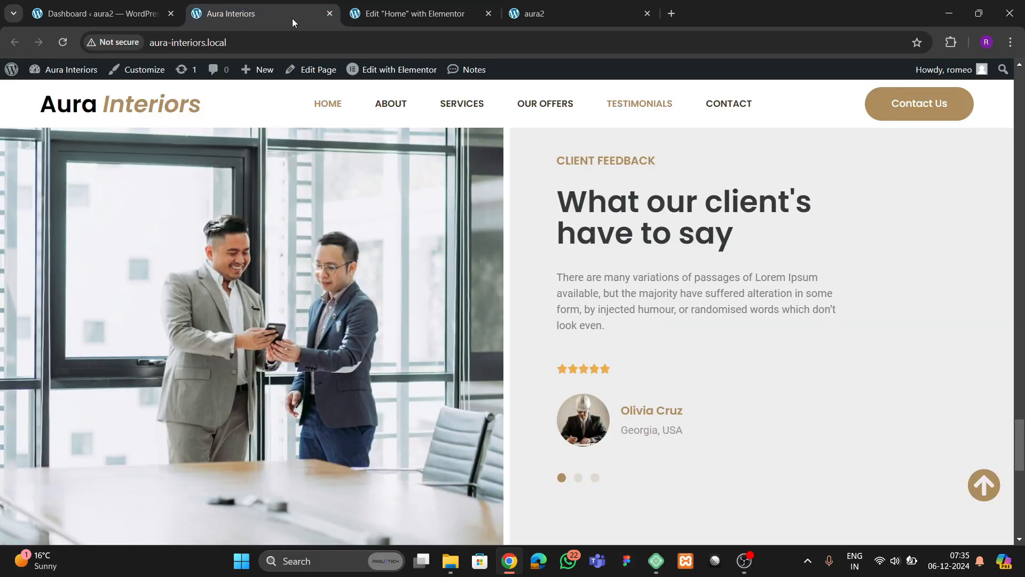
{"action": "left_click", "coordinate": [398, 12]}
{"action": "type", "text": "G"}
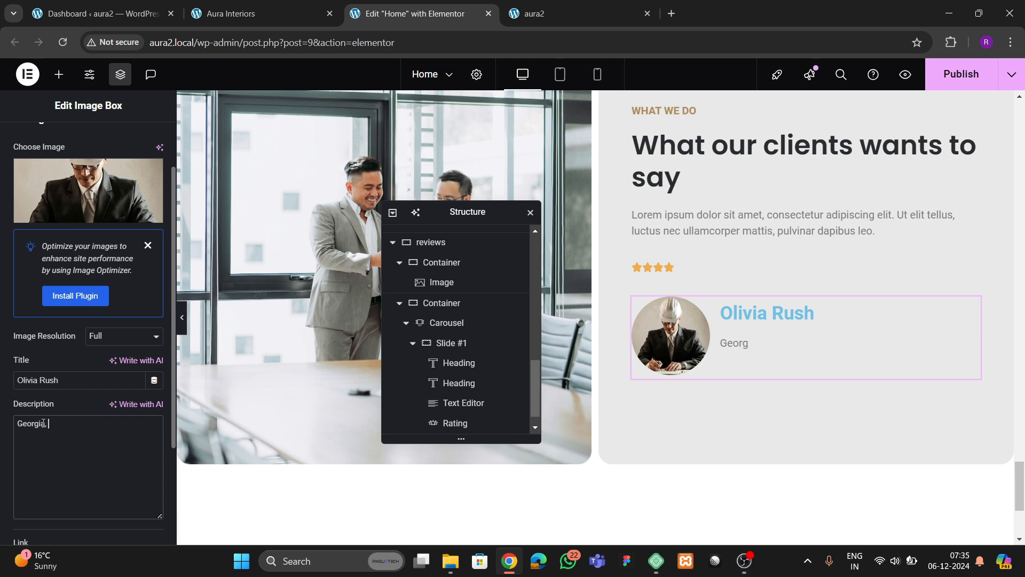
{"action": "type", "text": "eorgia, Russia"}
{"action": "scroll", "coordinate": [87, 399], "scroll_direction": "up", "scroll_amount": 2}
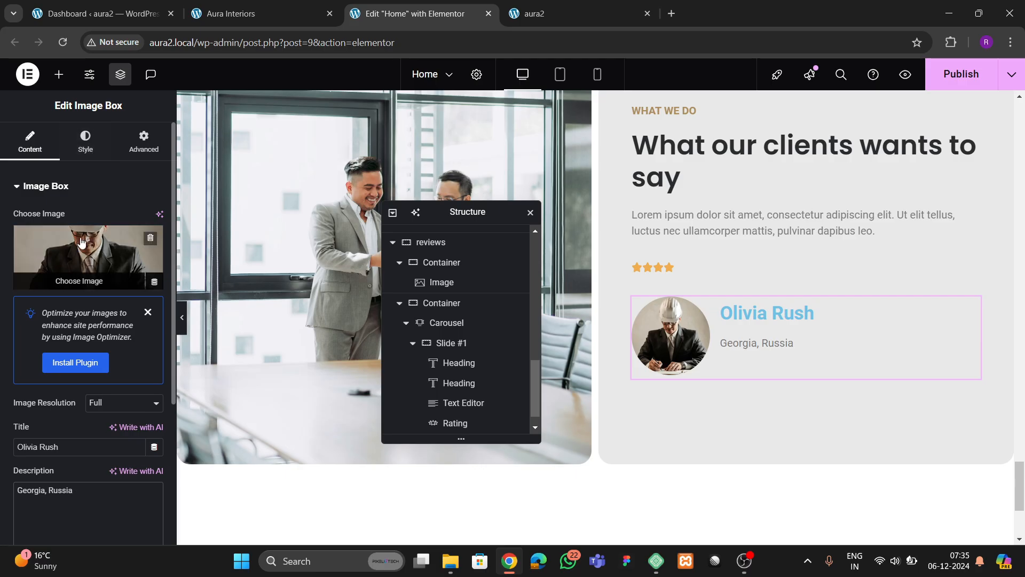
{"action": "left_click", "coordinate": [83, 154]}
- Set the avatar image width to 20%
{"action": "left_click", "coordinate": [47, 419]}
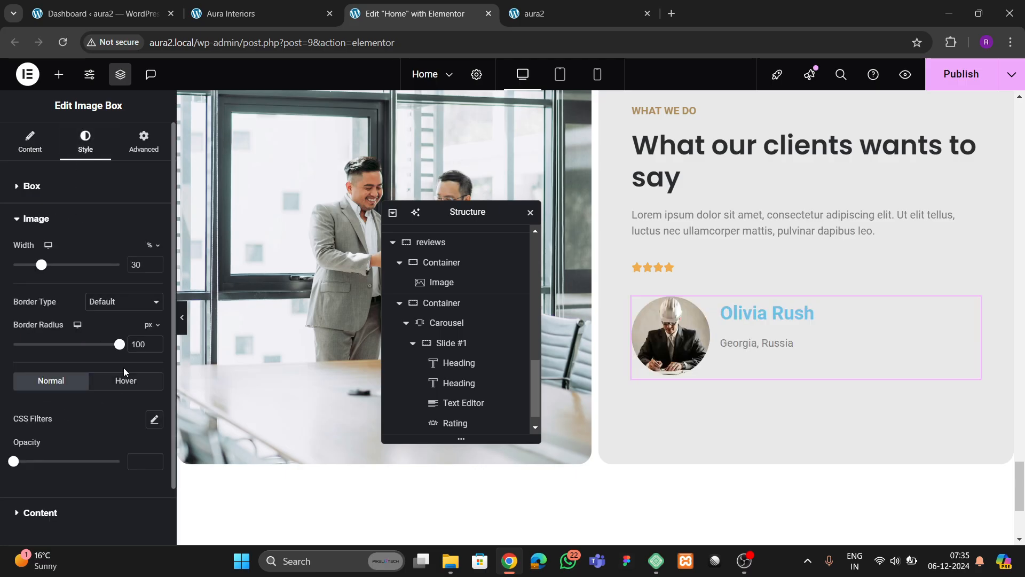
{"action": "left_click", "coordinate": [155, 267]}
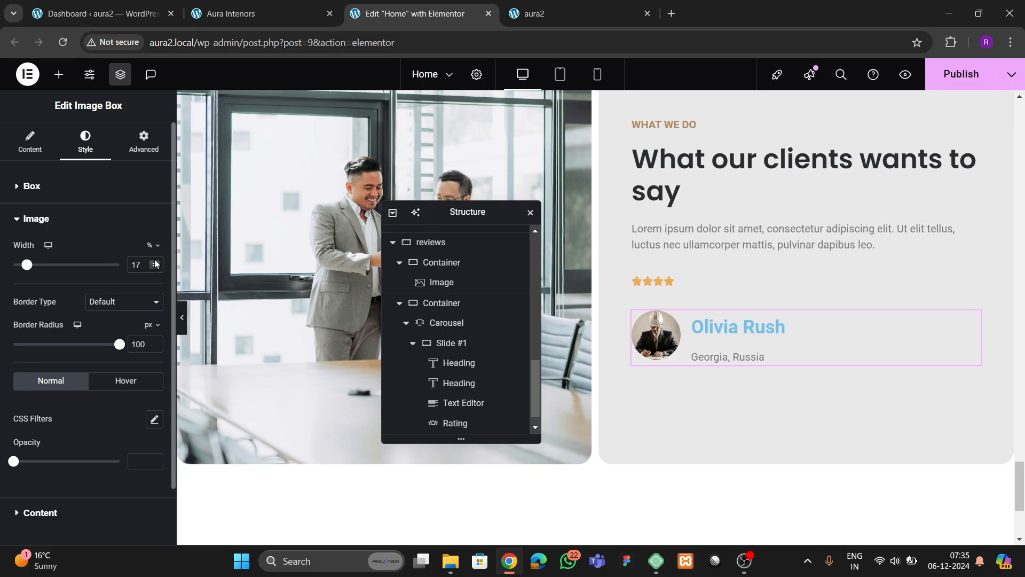
{"action": "left_click", "coordinate": [155, 262]}
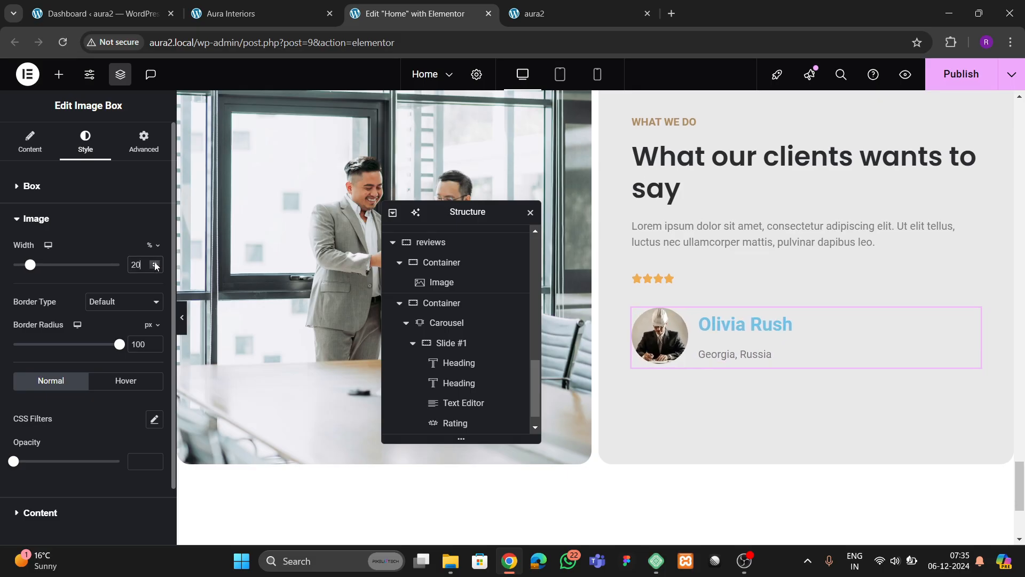
{"action": "scroll", "coordinate": [48, 438], "scroll_direction": "down", "scroll_amount": 1}
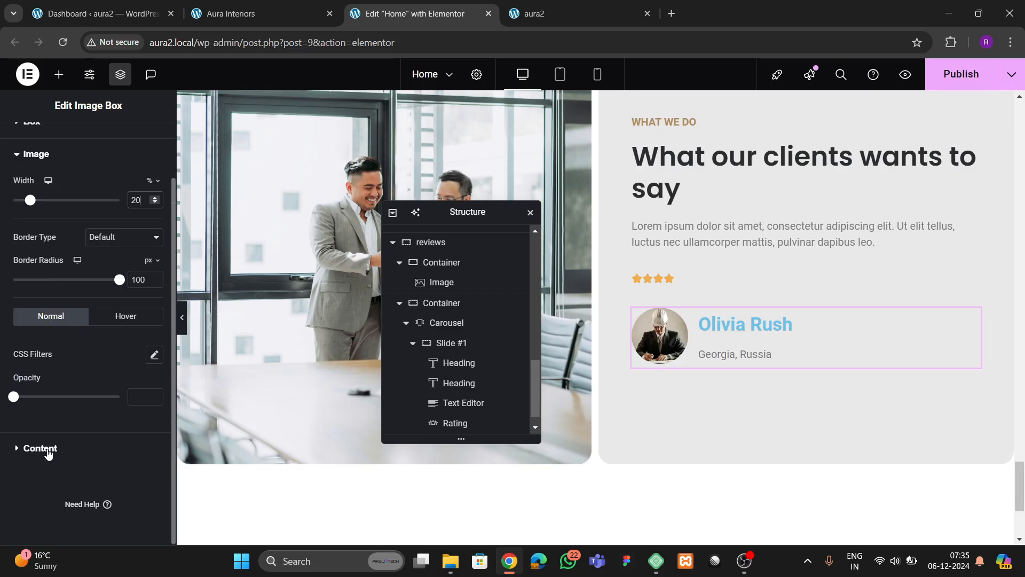
- Give the name title the brown global colour
{"action": "left_click", "coordinate": [53, 446]}
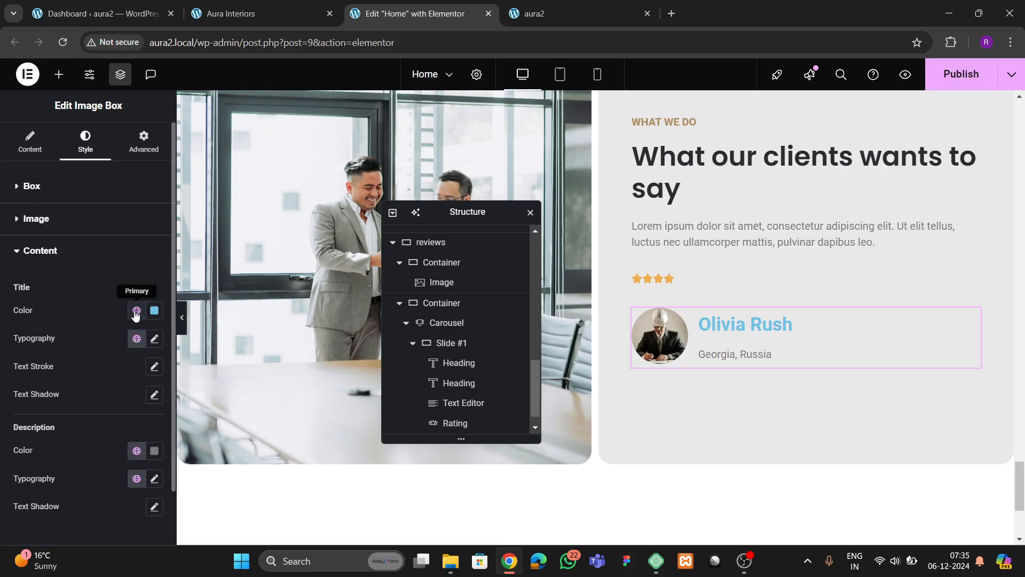
{"action": "left_click", "coordinate": [279, 14]}
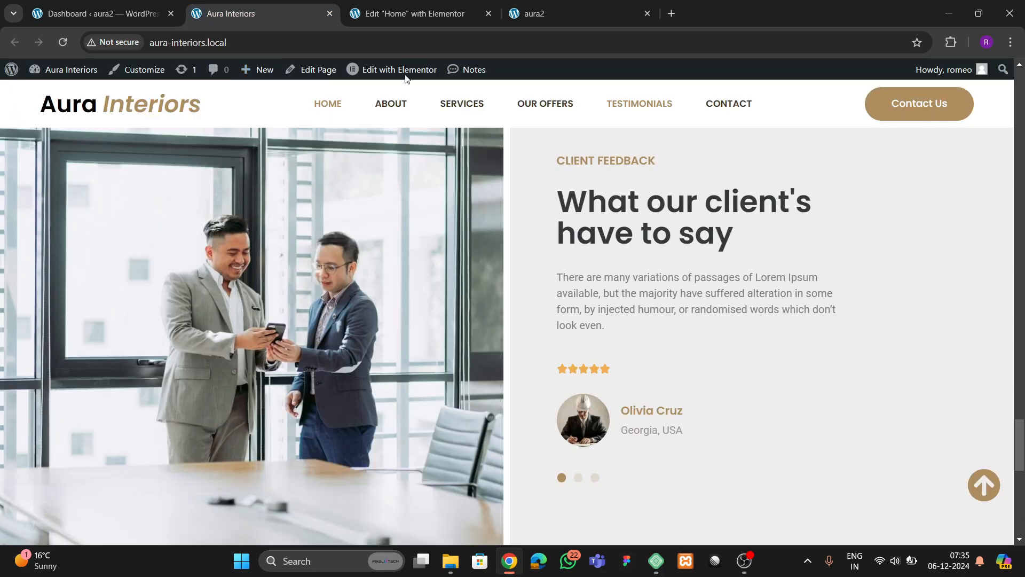
{"action": "left_click", "coordinate": [411, 14]}
{"action": "left_click", "coordinate": [136, 311]}
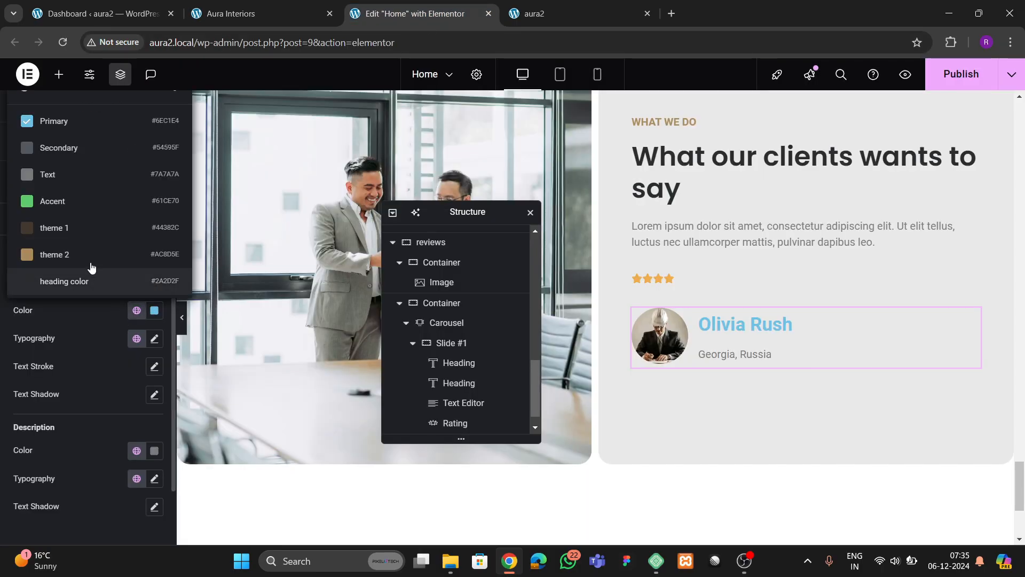
{"action": "left_click", "coordinate": [64, 278]}
{"action": "left_click", "coordinate": [154, 338]}
- Set the title typography to Poppins at 18 px
{"action": "left_click", "coordinate": [119, 401]}
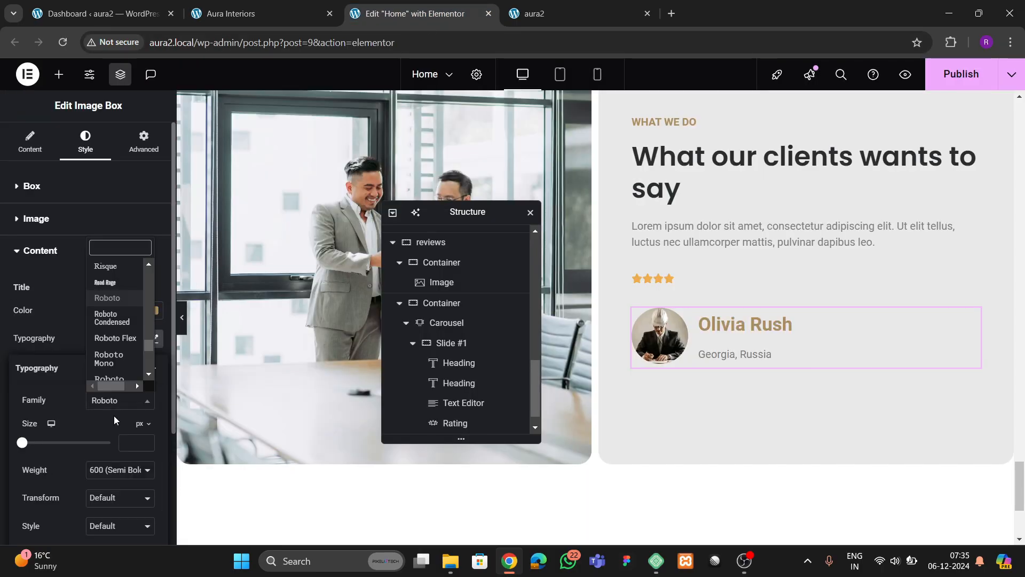
{"action": "type", "text": "poppins"}
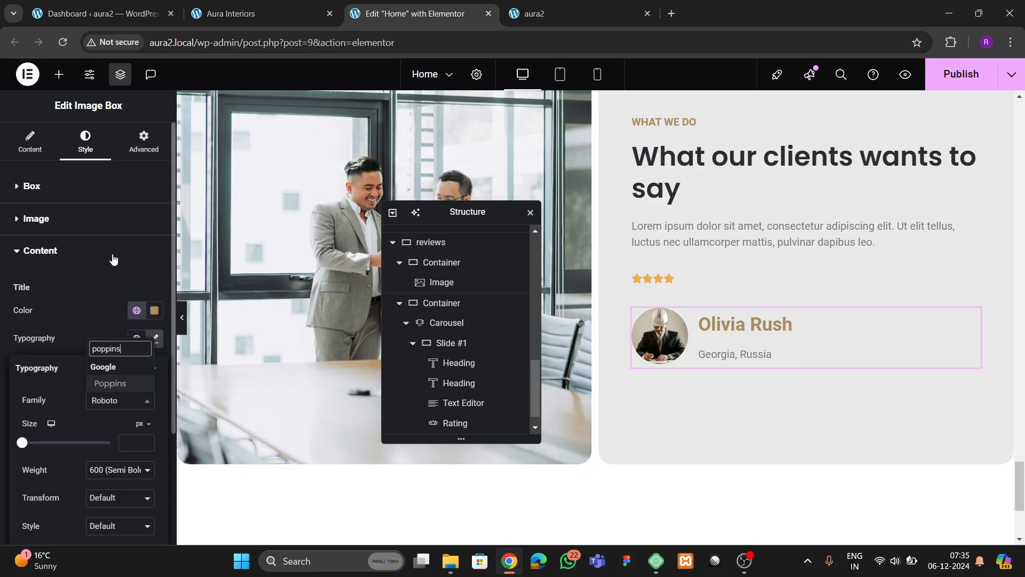
{"action": "key", "text": "Return"}
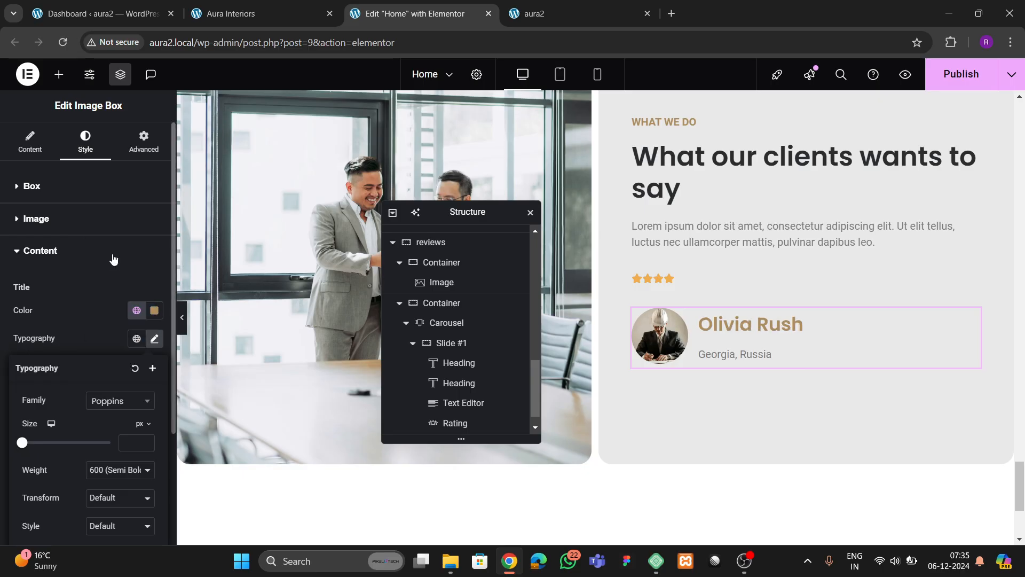
{"action": "left_click", "coordinate": [145, 440]}
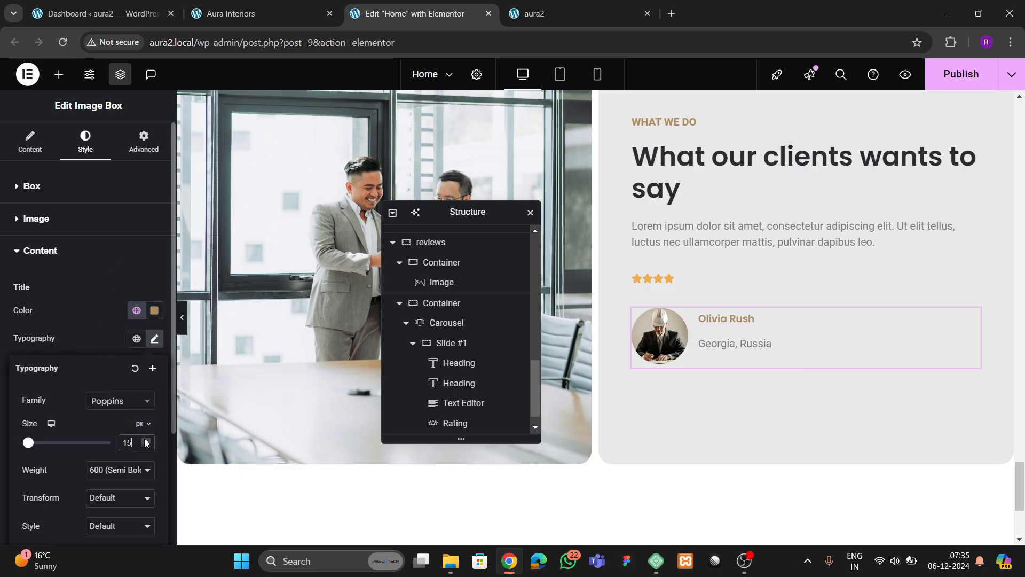
{"action": "left_click", "coordinate": [146, 441]}
{"action": "left_click", "coordinate": [145, 442]}
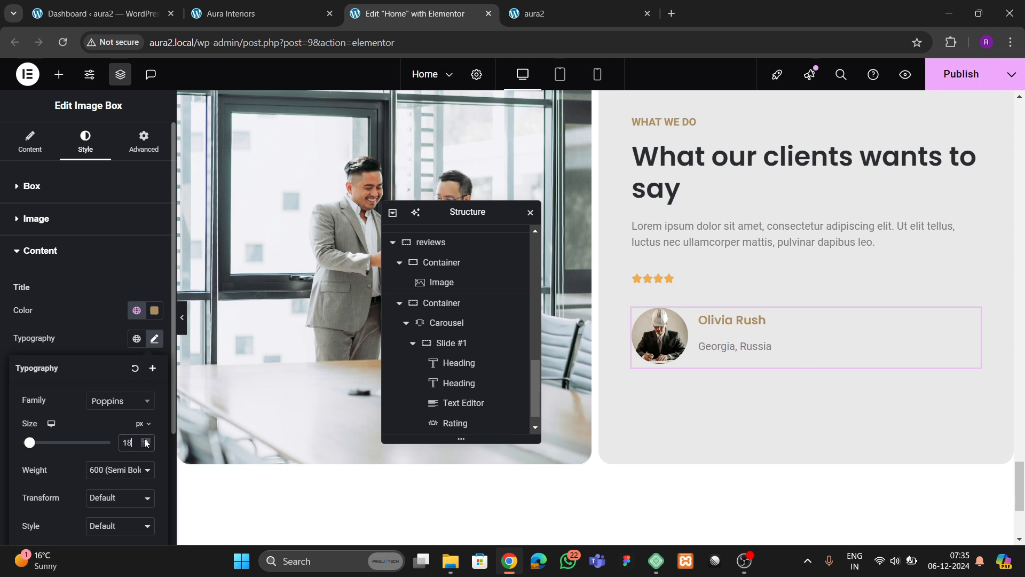
{"action": "left_click", "coordinate": [217, 16]}
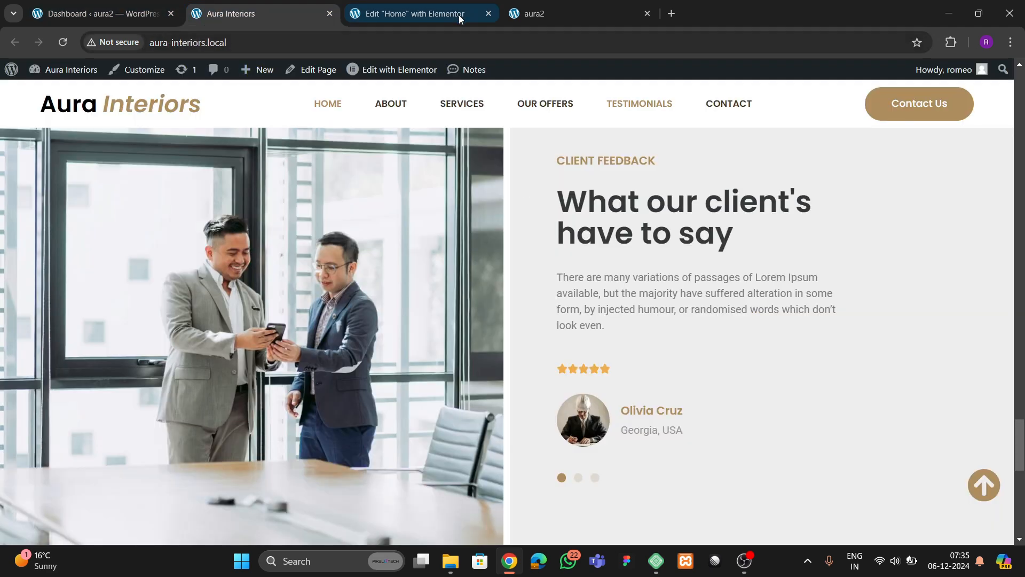
{"action": "left_click", "coordinate": [414, 13]}
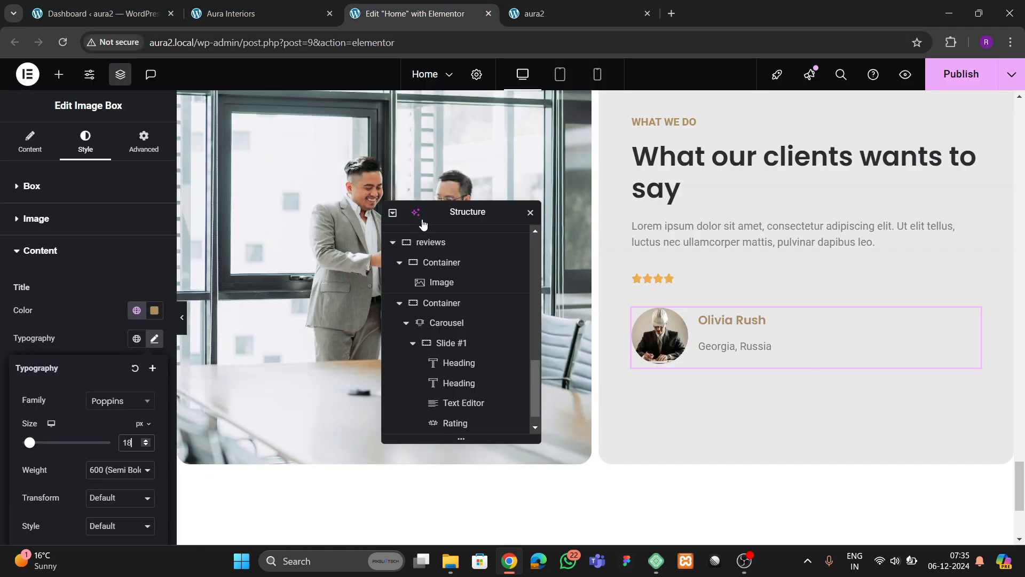
{"action": "left_click", "coordinate": [91, 330]}
{"action": "scroll", "coordinate": [81, 379], "scroll_direction": "down", "scroll_amount": 1}
{"action": "scroll", "coordinate": [95, 396], "scroll_direction": "up", "scroll_amount": 1}
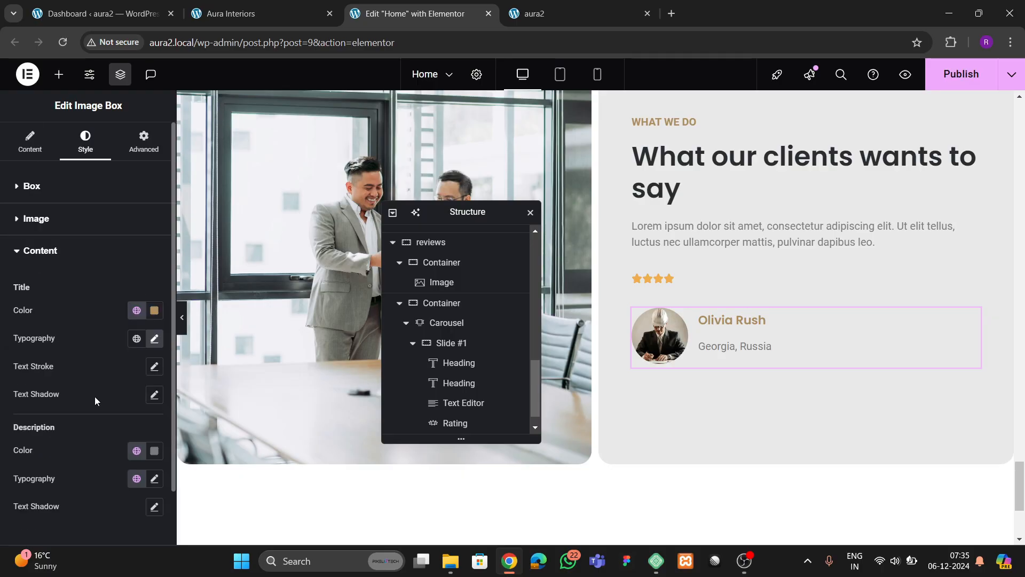
{"action": "left_click", "coordinate": [39, 259]}
{"action": "left_click", "coordinate": [36, 227]}
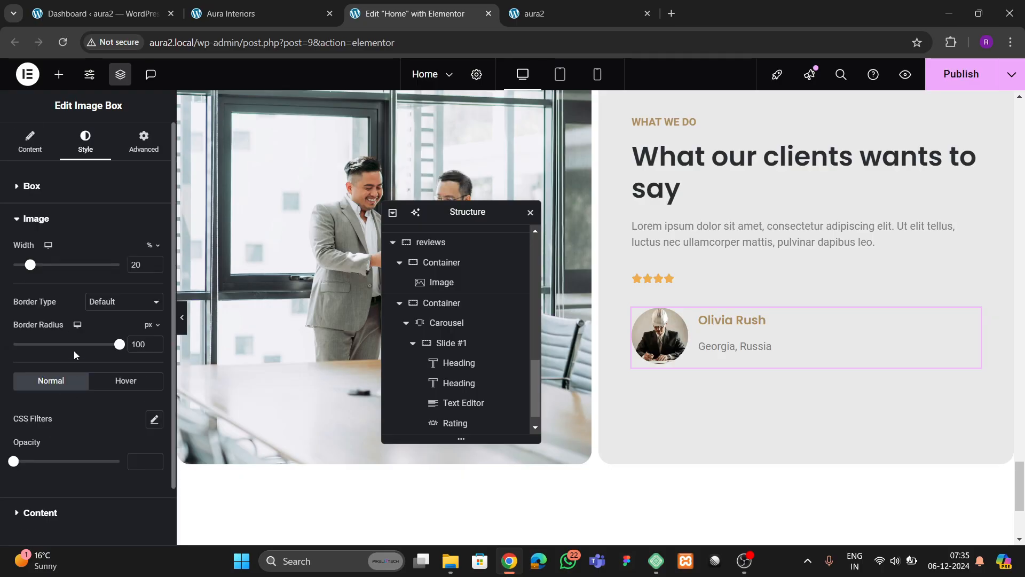
- Set the image box's Vertical Alignment to Middle and Content Spacing to 4 px
{"action": "left_click", "coordinate": [36, 188]}
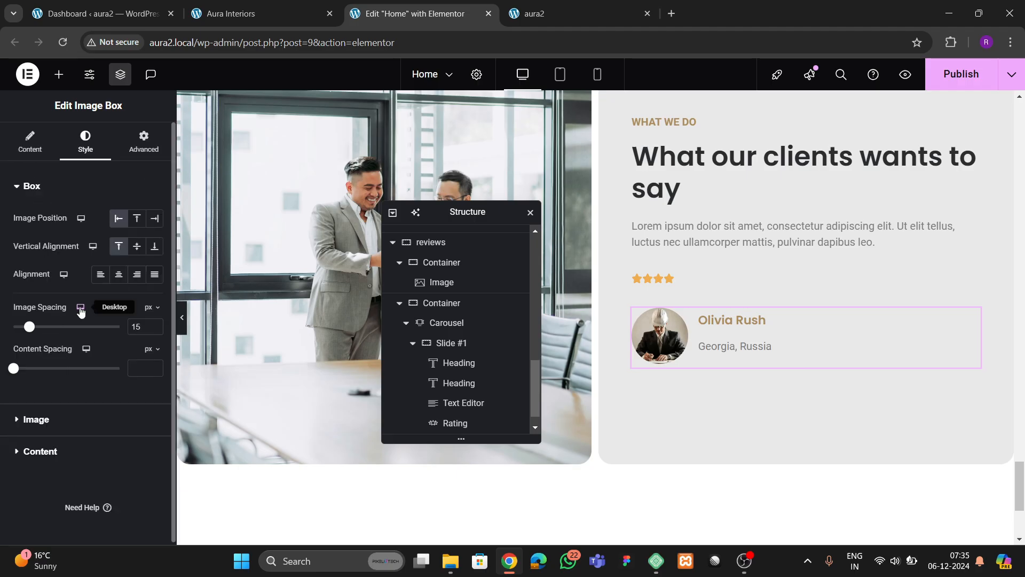
{"action": "left_click", "coordinate": [155, 367]}
{"action": "left_click", "coordinate": [155, 367]}
{"action": "left_click", "coordinate": [155, 367]}
{"action": "left_click", "coordinate": [155, 367]}
{"action": "left_click", "coordinate": [155, 367]}
{"action": "left_click", "coordinate": [155, 367]}
{"action": "left_click", "coordinate": [155, 367]}
{"action": "left_click", "coordinate": [155, 366]}
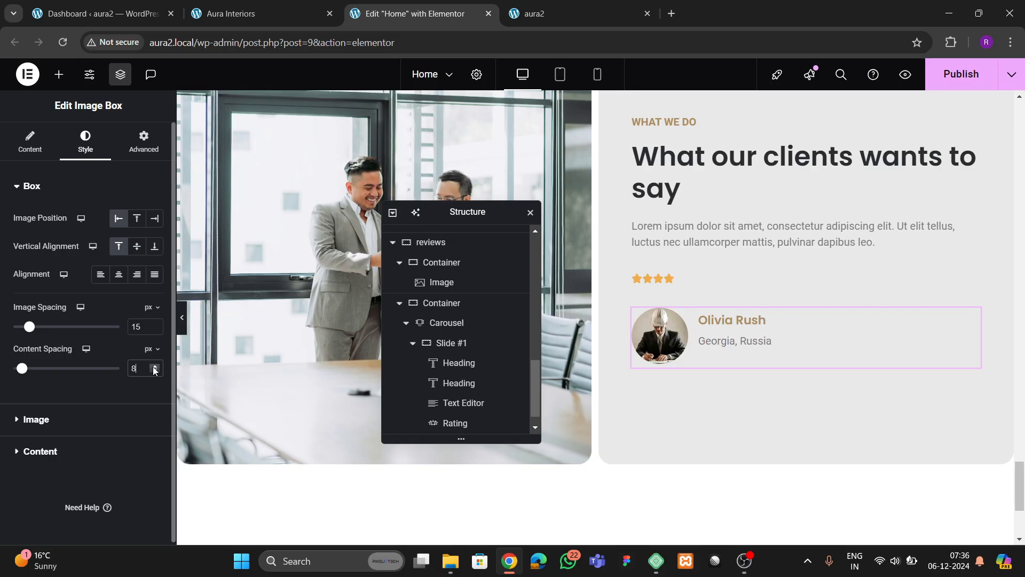
{"action": "left_click", "coordinate": [137, 247]}
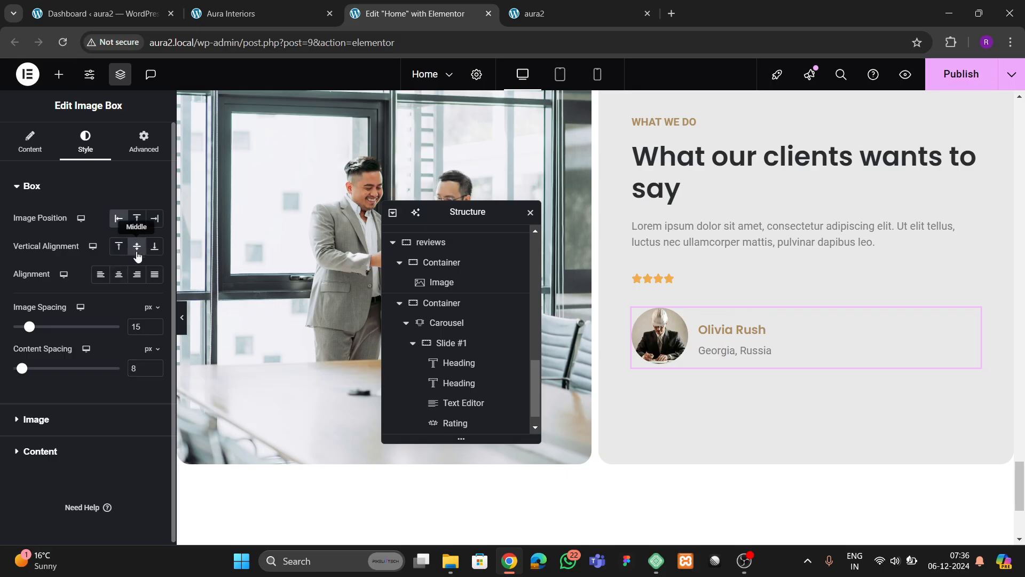
{"action": "left_click", "coordinate": [155, 371]}
{"action": "left_click", "coordinate": [155, 370]}
{"action": "left_click", "coordinate": [155, 370]}
{"action": "left_click", "coordinate": [155, 370]}
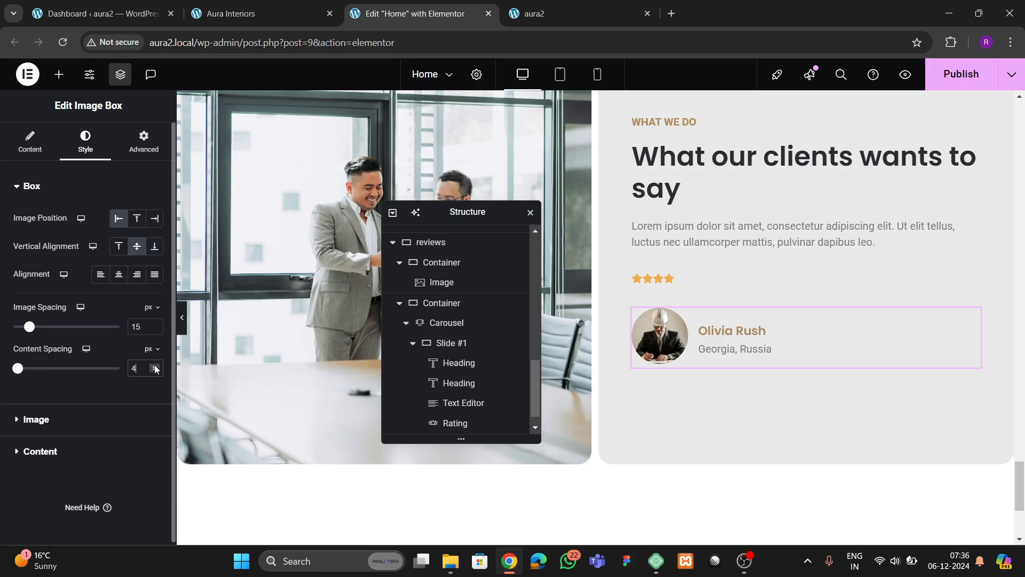
{"action": "left_click", "coordinate": [156, 368]}
{"action": "left_click", "coordinate": [136, 246]}
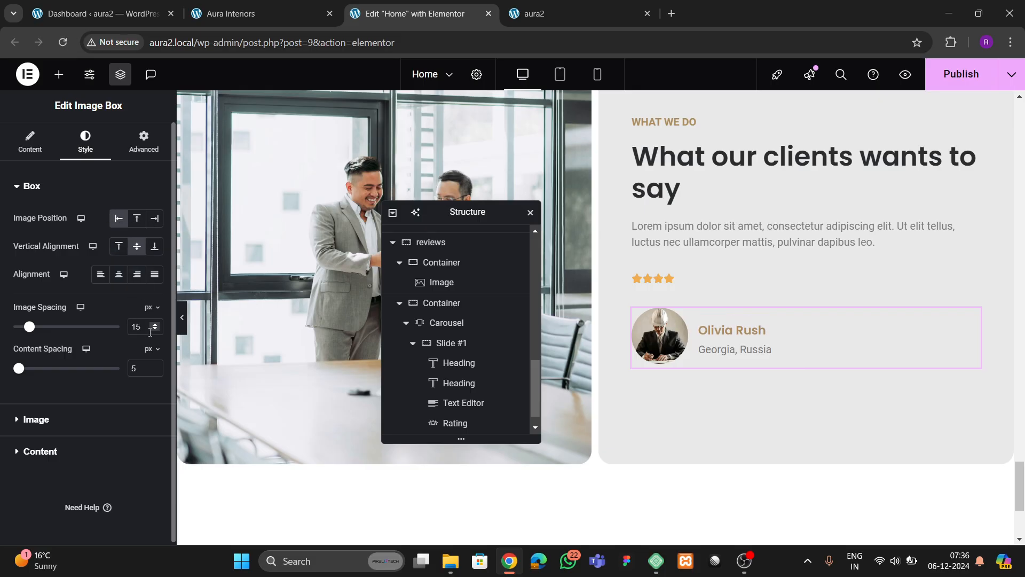
{"action": "left_click", "coordinate": [153, 367]}
{"action": "left_click", "coordinate": [154, 366]}
{"action": "left_click", "coordinate": [154, 367]}
{"action": "left_click", "coordinate": [154, 367]}
{"action": "left_click", "coordinate": [155, 372]}
{"action": "left_click", "coordinate": [154, 371]}
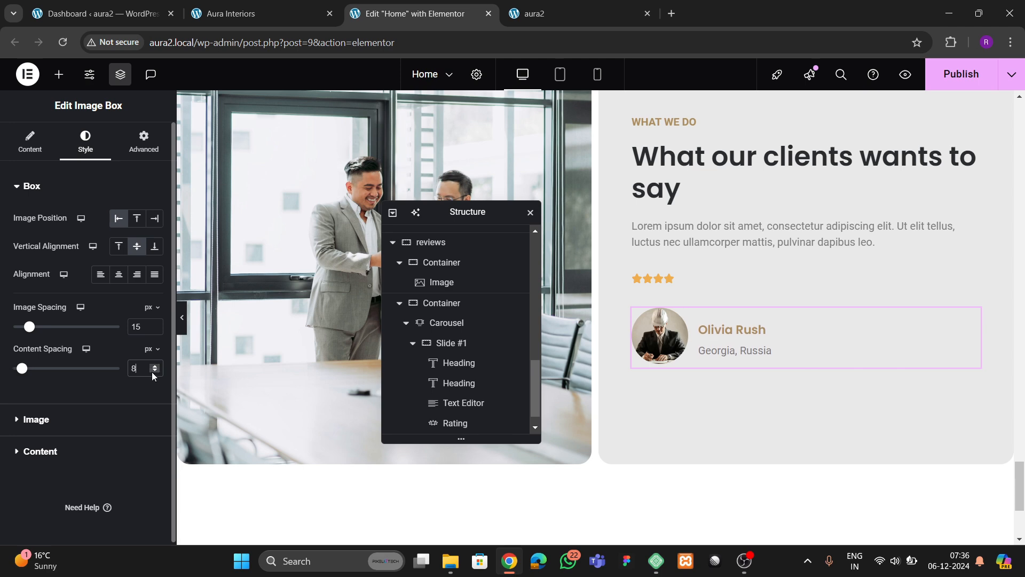
{"action": "left_click", "coordinate": [154, 372]}
{"action": "left_click", "coordinate": [154, 371]}
{"action": "left_click", "coordinate": [155, 371]}
{"action": "left_click", "coordinate": [154, 371]}
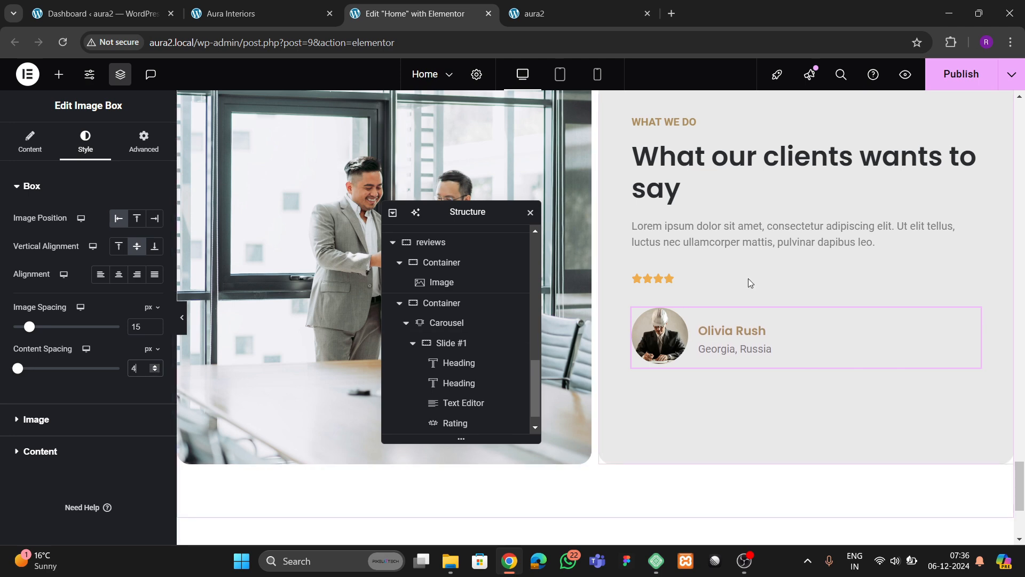
- Select the carousel widget in the page
{"action": "scroll", "coordinate": [700, 271], "scroll_direction": "up", "scroll_amount": 2}
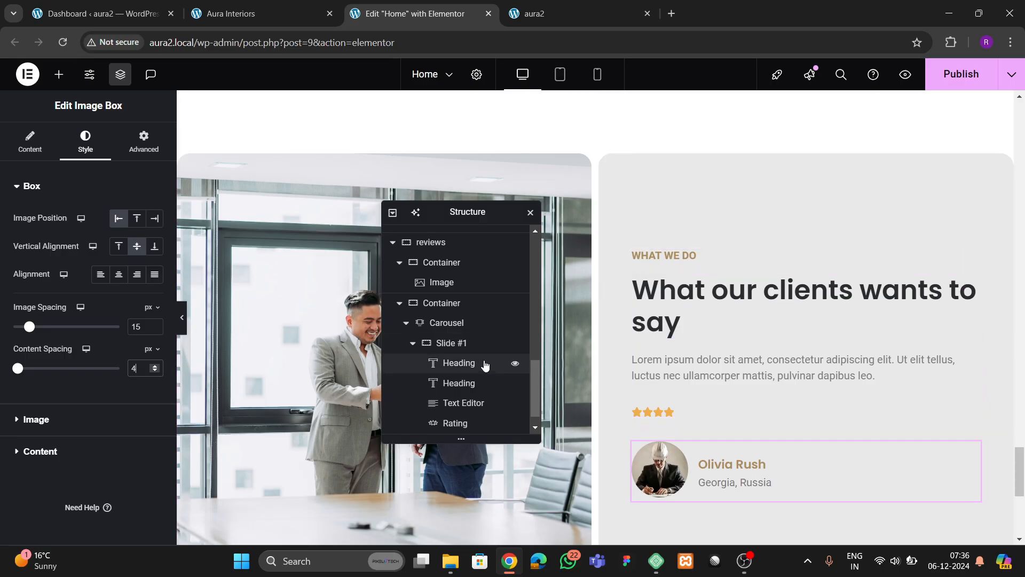
{"action": "left_click", "coordinate": [449, 305]}
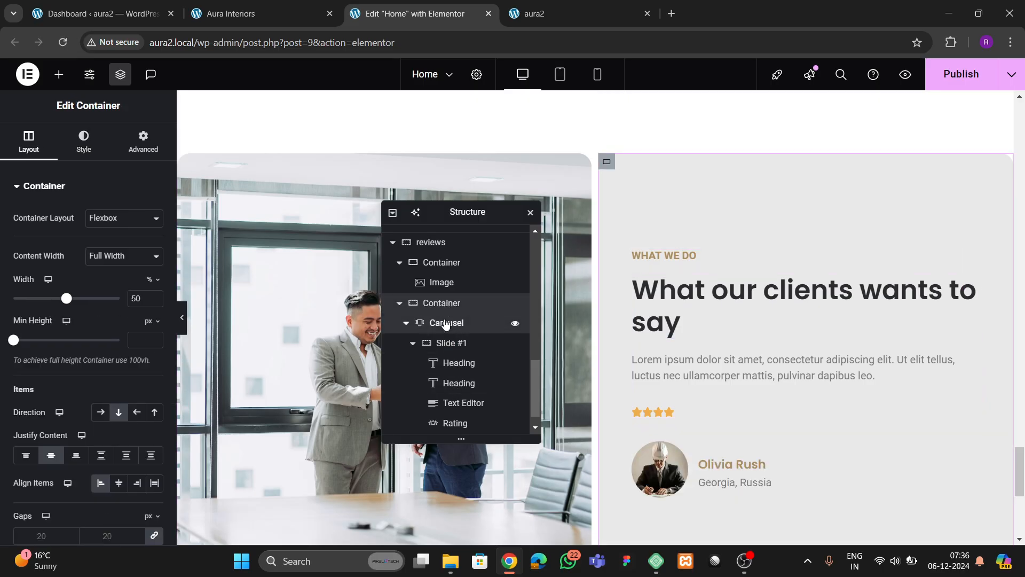
{"action": "left_click", "coordinate": [446, 323]}
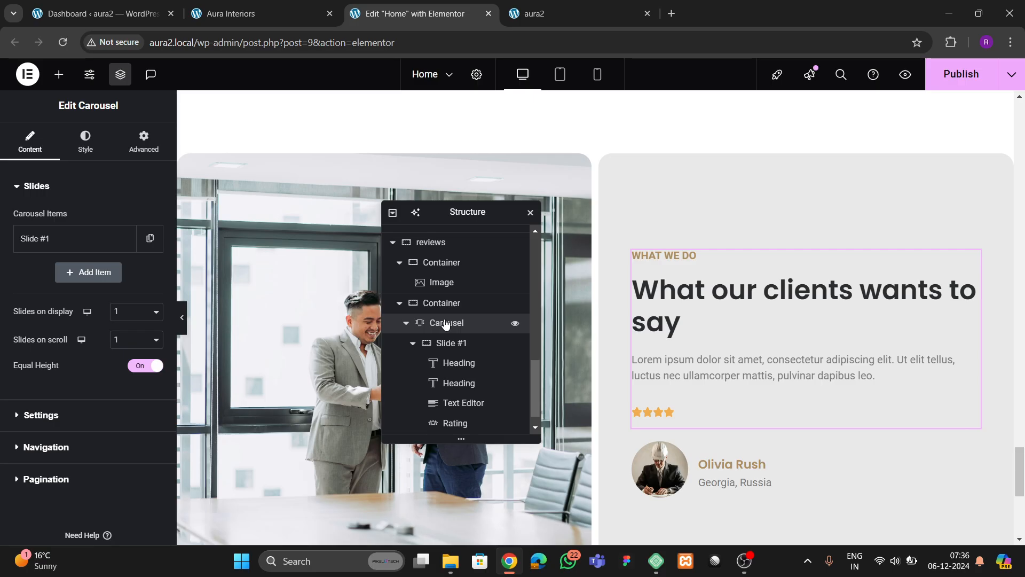
- Select Slide #1 and narrow its width to 68%
{"action": "left_click", "coordinate": [440, 345]}
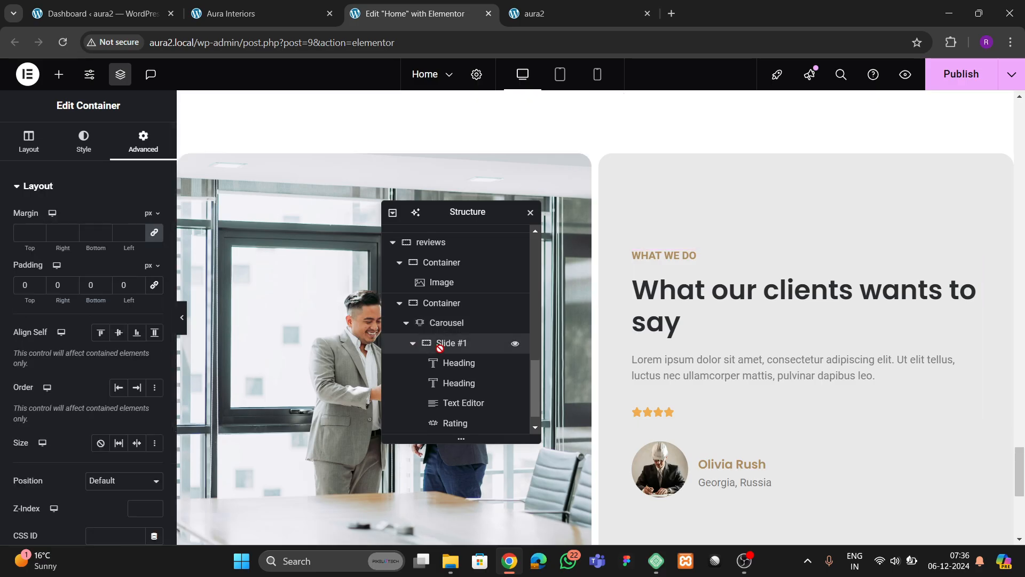
{"action": "left_click", "coordinate": [29, 141]}
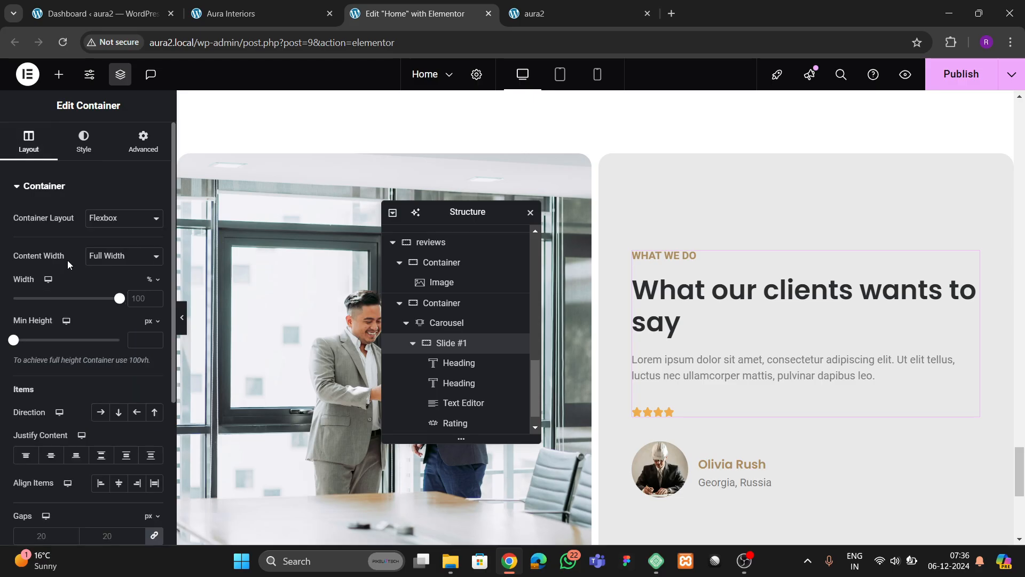
{"action": "left_click_drag", "start_coordinate": [124, 303], "coordinate": [96, 316]}
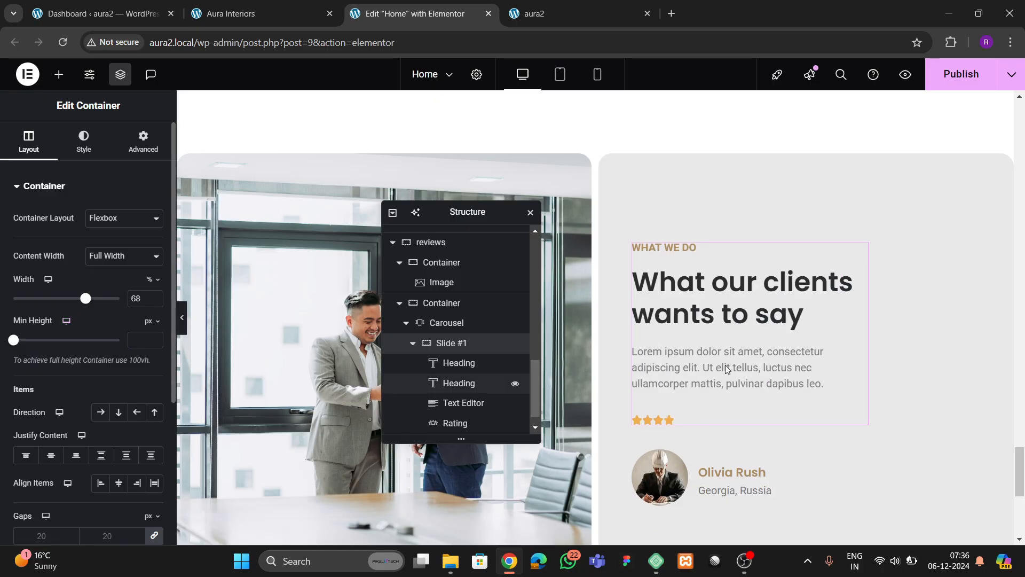
{"action": "scroll", "coordinate": [203, 105], "scroll_direction": "down", "scroll_amount": 3}
{"action": "left_click", "coordinate": [240, 13]}
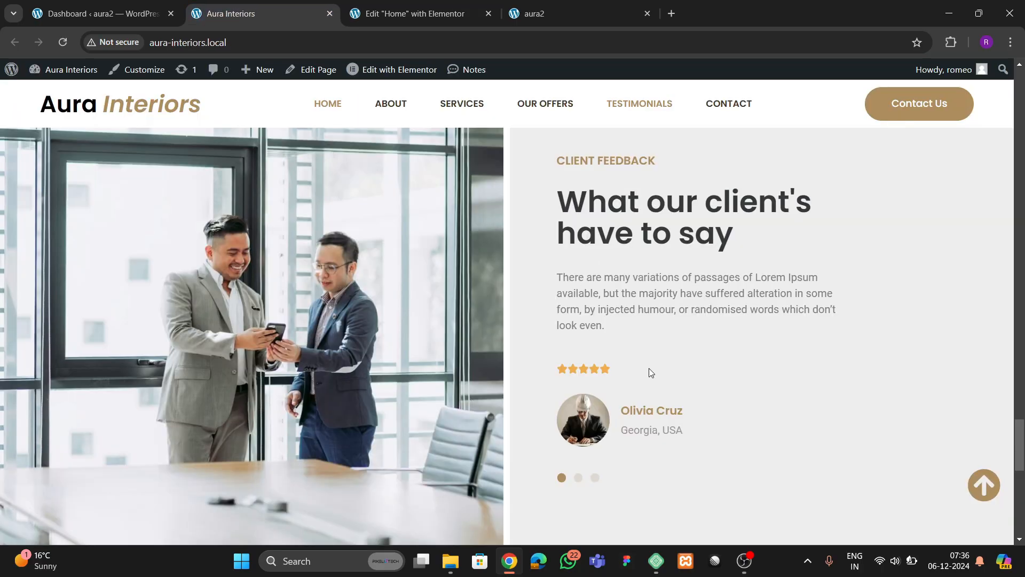
{"action": "left_click", "coordinate": [433, 17]}
{"action": "scroll", "coordinate": [679, 307], "scroll_direction": "up", "scroll_amount": 1}
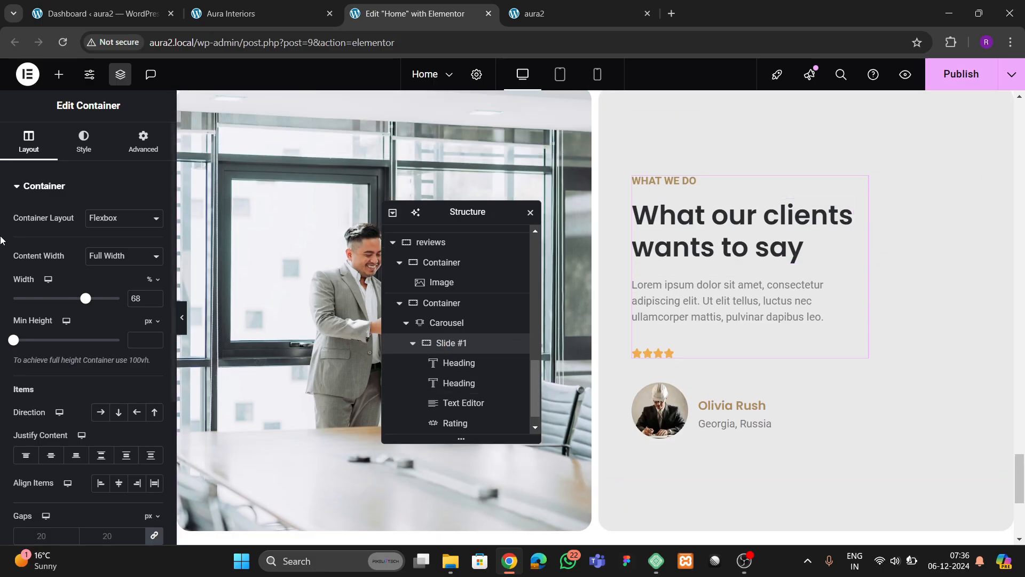
{"action": "scroll", "coordinate": [136, 328], "scroll_direction": "down", "scroll_amount": 3}
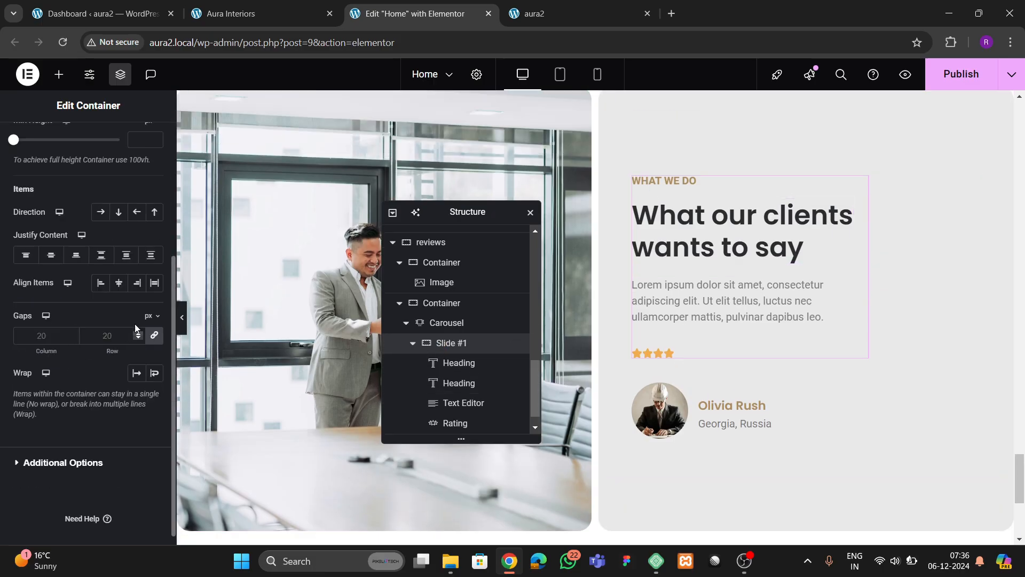
- Set the slide to Column direction, Justify Center, Align Items Start, gaps kept at 20
{"action": "left_click", "coordinate": [119, 212]}
{"action": "left_click", "coordinate": [50, 256]}
{"action": "left_click", "coordinate": [118, 282]}
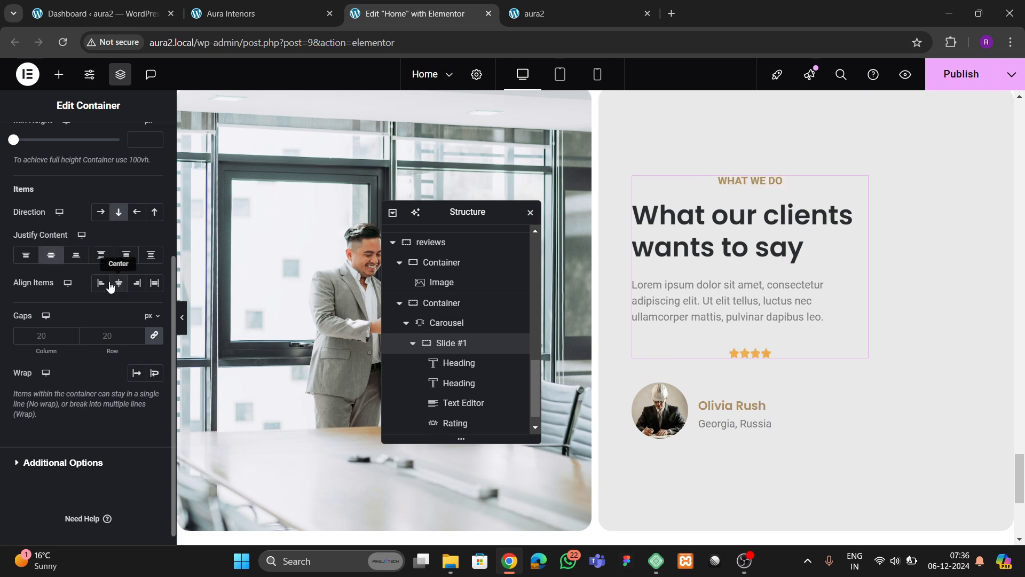
{"action": "left_click", "coordinate": [100, 282]}
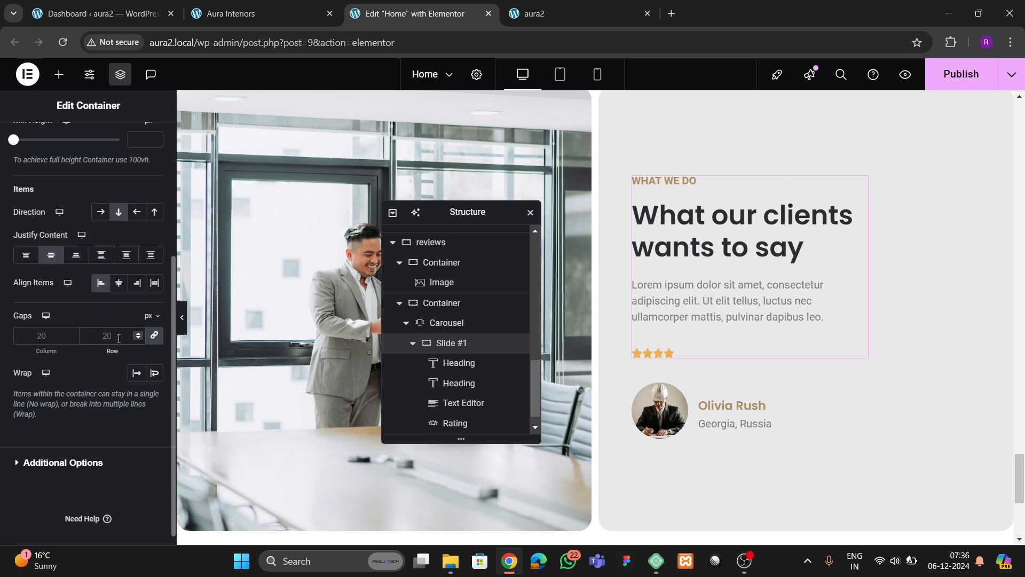
{"action": "type", "text": "30"}
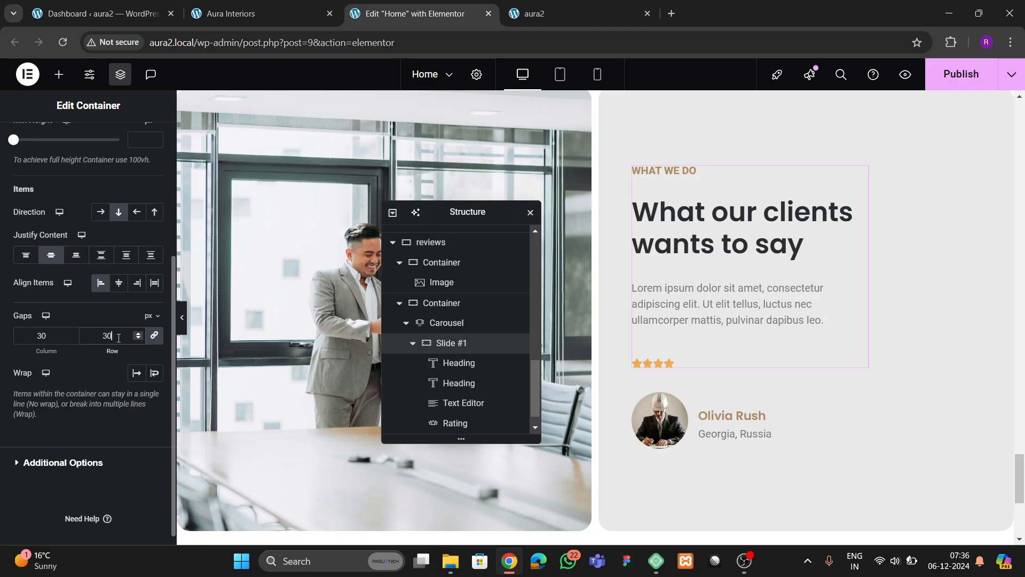
{"action": "key", "text": "BackSpace"}
{"action": "key", "text": "BackSpace"}
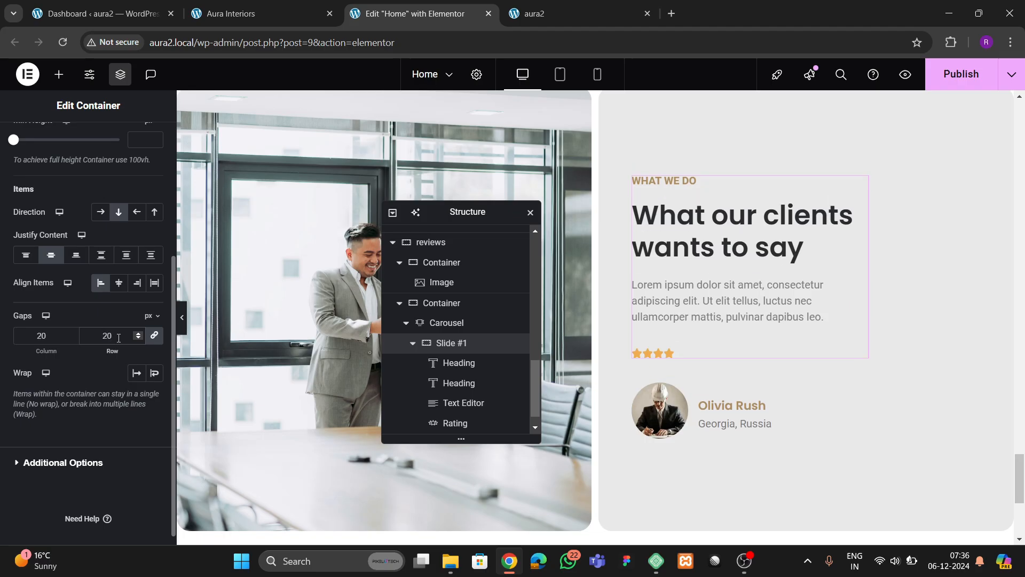
{"action": "key", "text": "BackSpace"}
{"action": "key", "text": "BackSpace"}
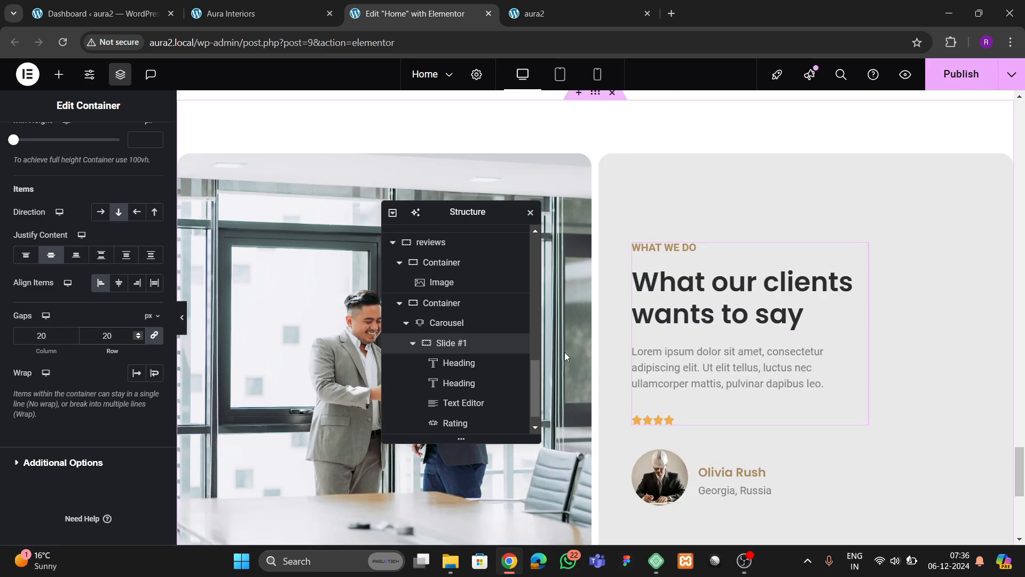
- Duplicate the first carousel slide twice to make three slides
{"action": "left_click", "coordinate": [446, 322]}
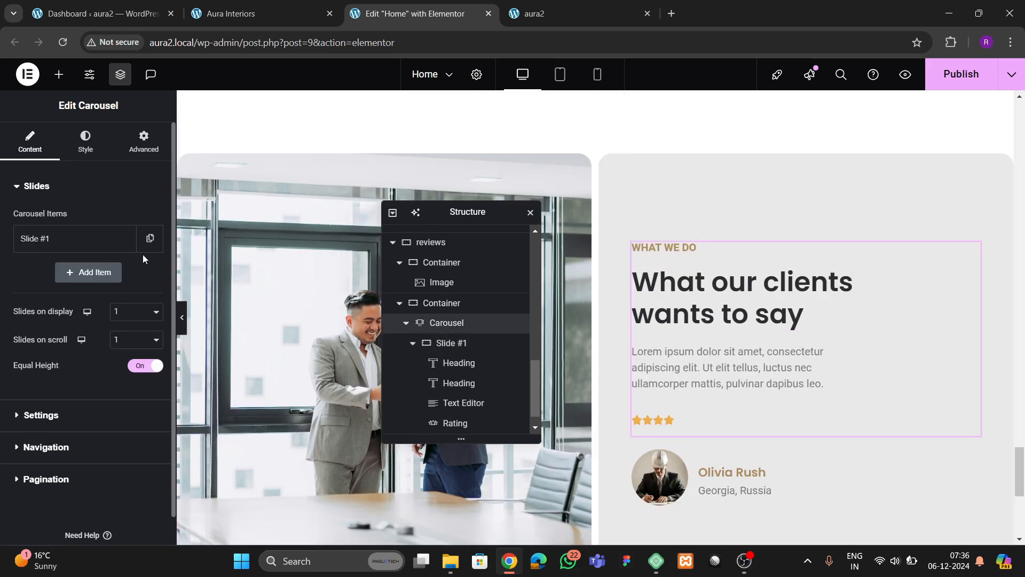
{"action": "left_click", "coordinate": [123, 238]}
{"action": "left_click", "coordinate": [124, 272]}
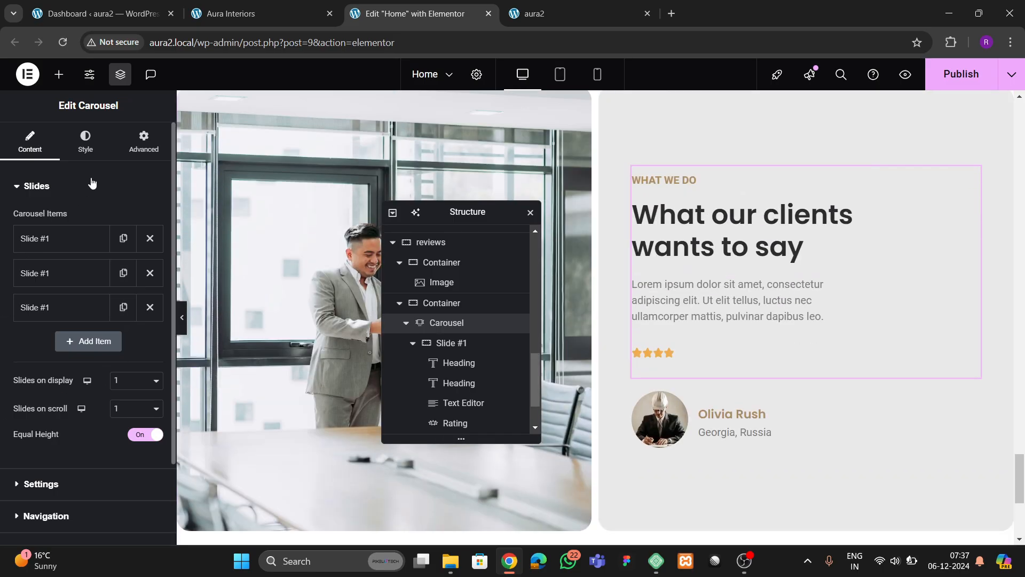
- Set the pagination dots to 10 px in the theme 2 colour, leaving Spacing empty
{"action": "left_click", "coordinate": [86, 141]}
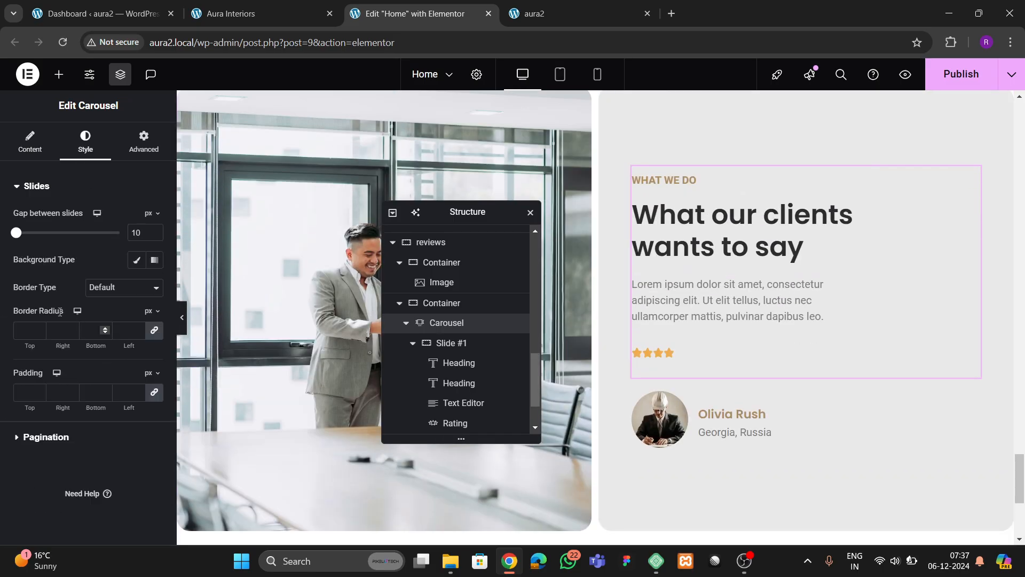
{"action": "left_click", "coordinate": [58, 439]}
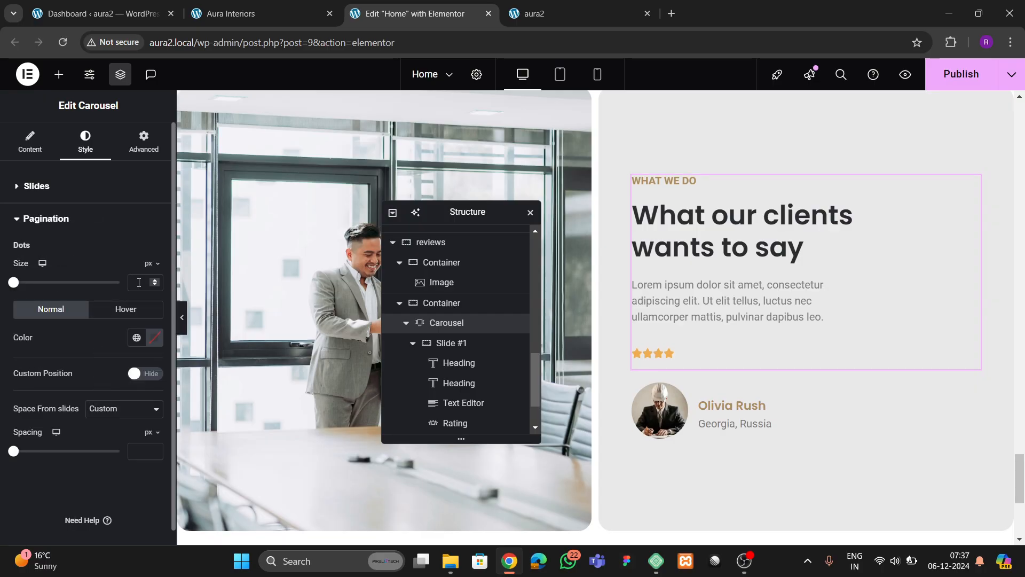
{"action": "type", "text": "10"}
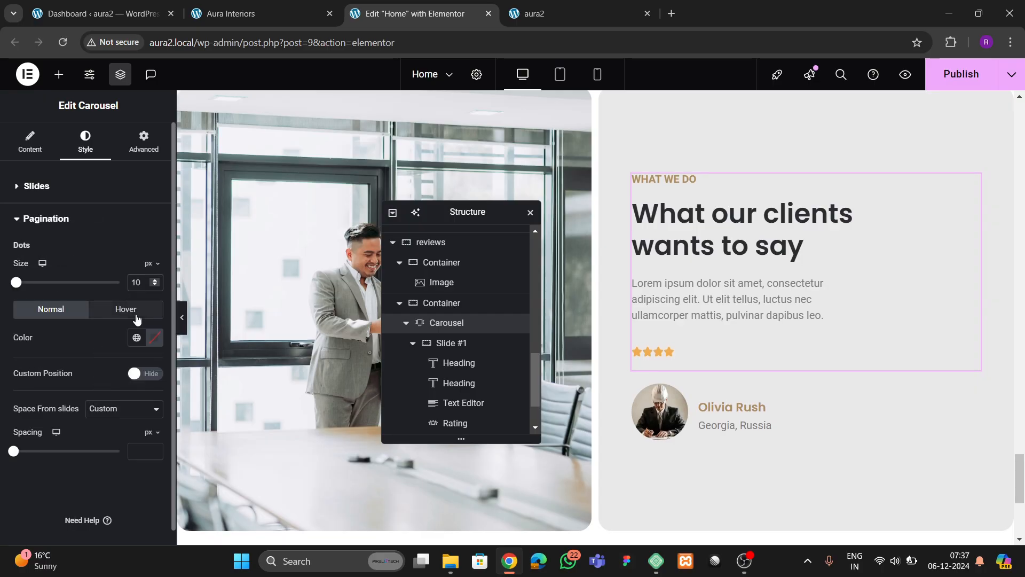
{"action": "scroll", "coordinate": [832, 286], "scroll_direction": "down", "scroll_amount": 3}
{"action": "scroll", "coordinate": [771, 286], "scroll_direction": "up", "scroll_amount": 1}
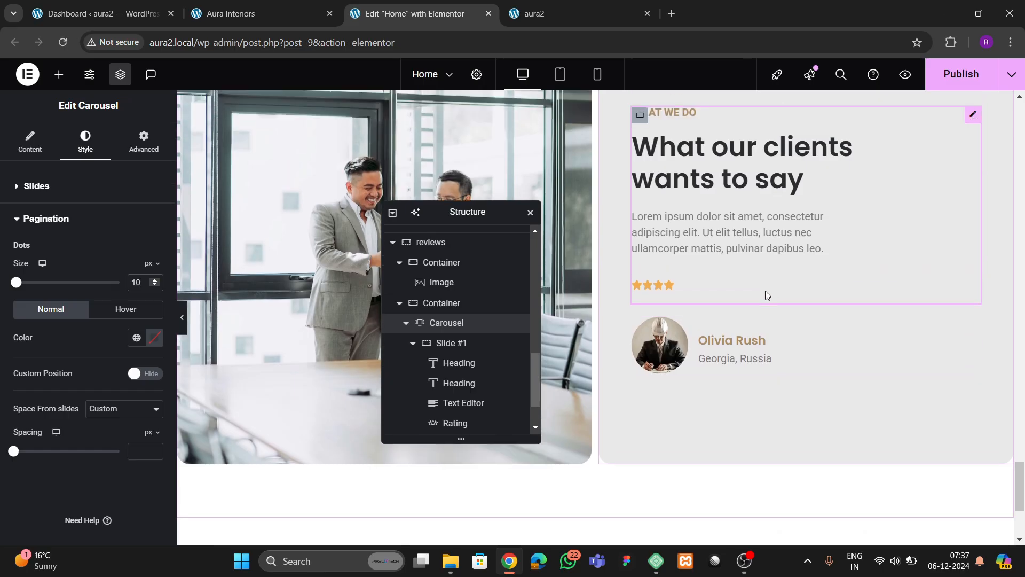
{"action": "left_click", "coordinate": [137, 337]}
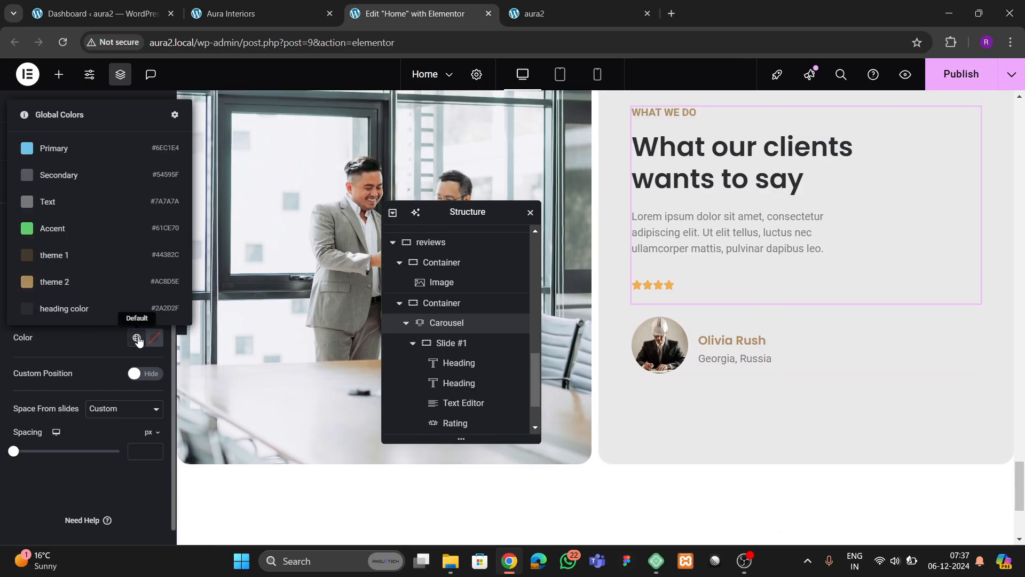
{"action": "left_click", "coordinate": [78, 280]}
{"action": "scroll", "coordinate": [876, 332], "scroll_direction": "up", "scroll_amount": 2}
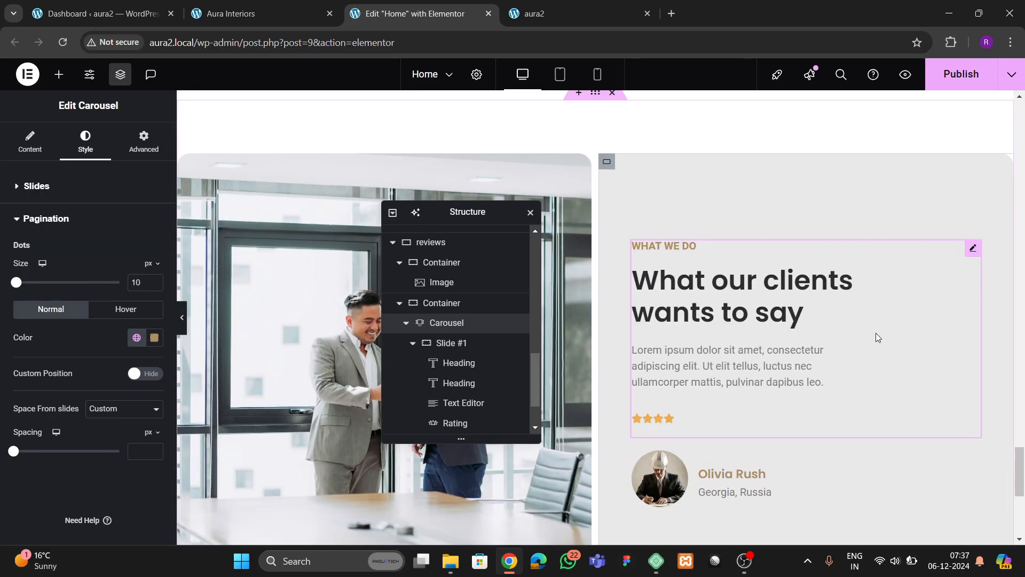
{"action": "scroll", "coordinate": [874, 333], "scroll_direction": "down", "scroll_amount": 2}
{"action": "scroll", "coordinate": [76, 393], "scroll_direction": "down", "scroll_amount": 1}
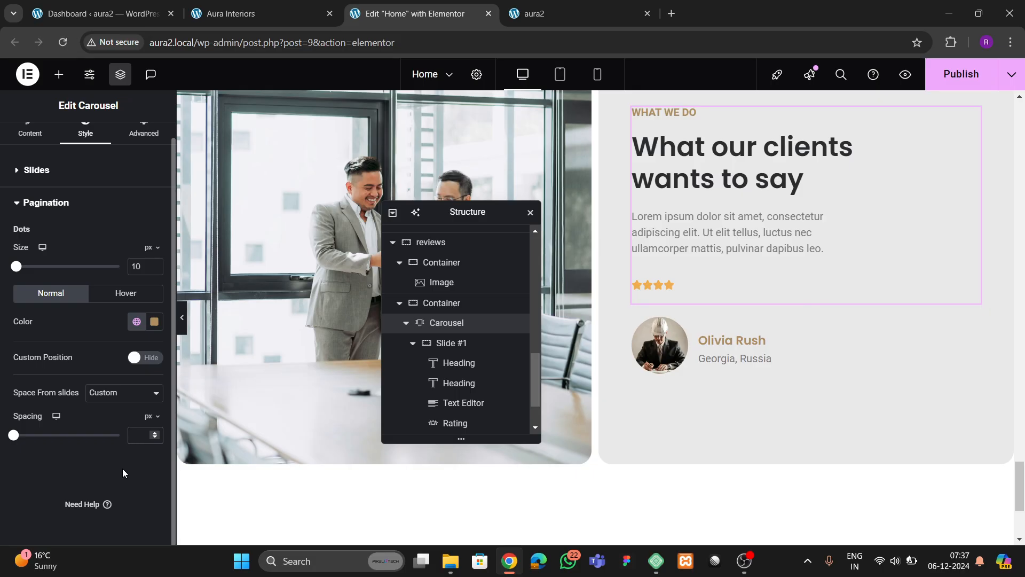
{"action": "type", "text": "20"}
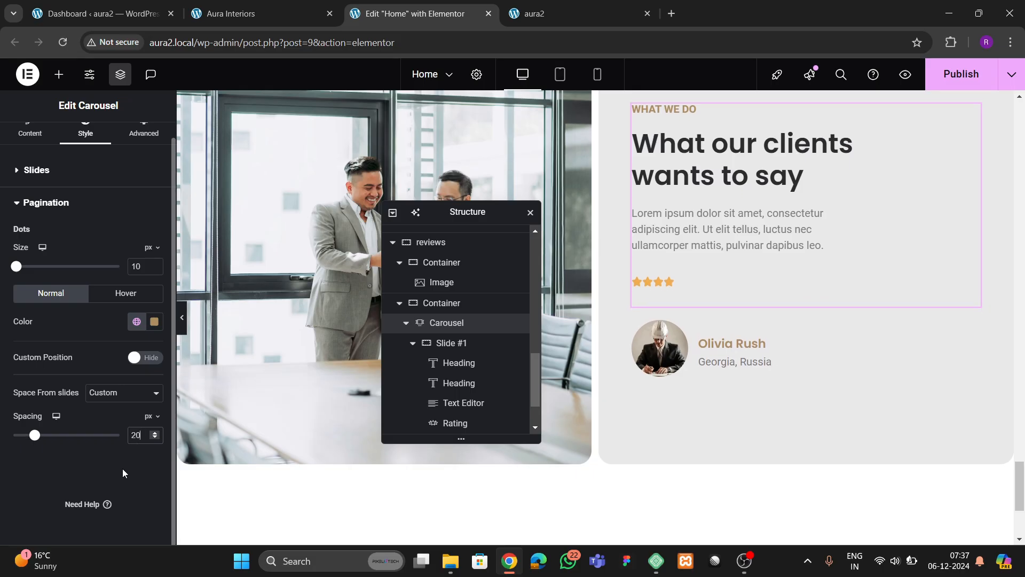
{"action": "key", "text": "BackSpace"}
{"action": "key", "text": "BackSpace"}
{"action": "scroll", "coordinate": [444, 398], "scroll_direction": "down", "scroll_amount": 1}
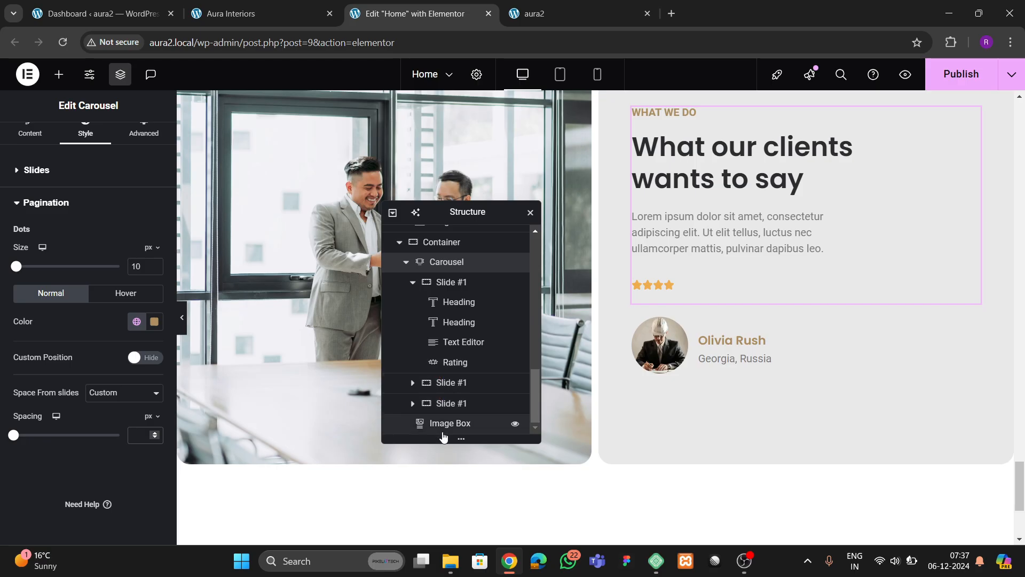
- Move the avatar image box into the first slide, directly below the Rating
{"action": "left_click_drag", "start_coordinate": [446, 430], "coordinate": [464, 374]}
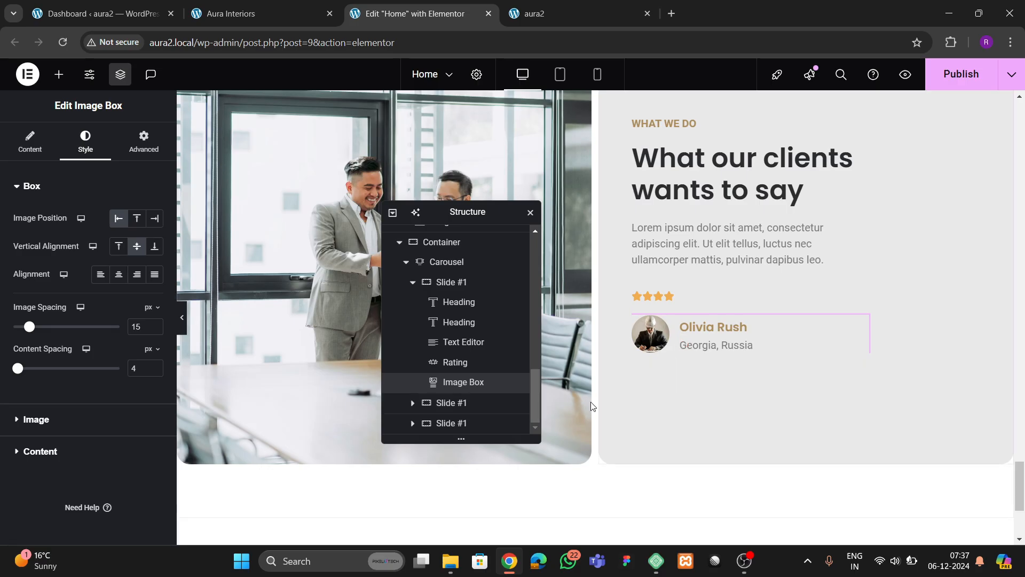
{"action": "scroll", "coordinate": [722, 367], "scroll_direction": "up", "scroll_amount": 3}
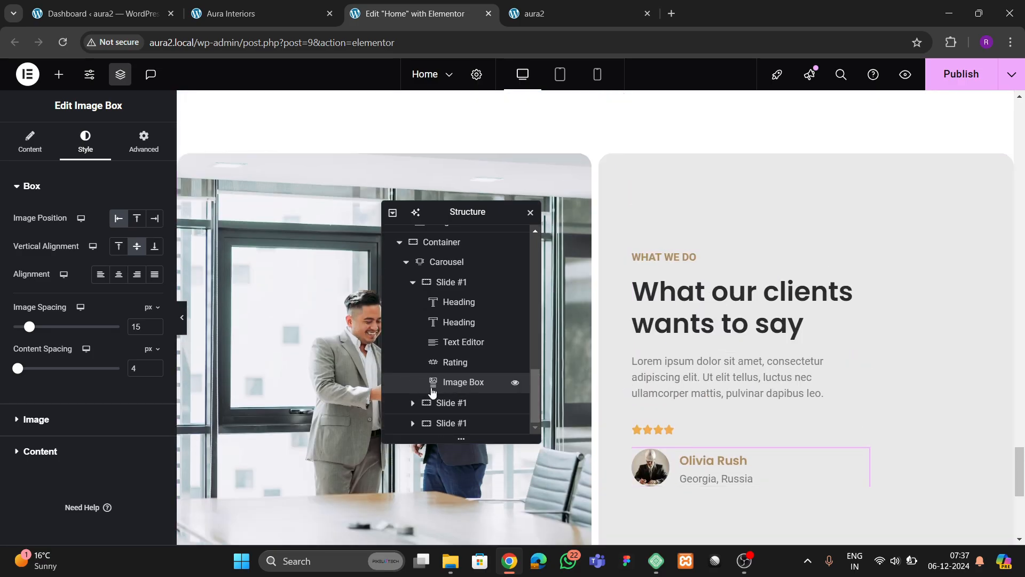
{"action": "scroll", "coordinate": [432, 391], "scroll_direction": "up", "scroll_amount": 2}
{"action": "left_click", "coordinate": [446, 348]}
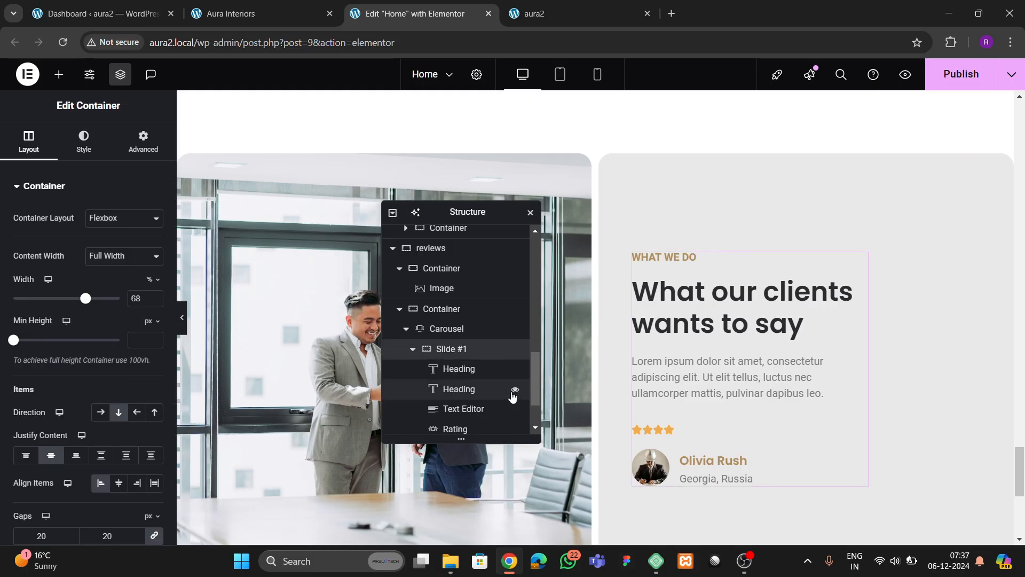
{"action": "scroll", "coordinate": [668, 374], "scroll_direction": "down", "scroll_amount": 3}
{"action": "left_click", "coordinate": [697, 336]}
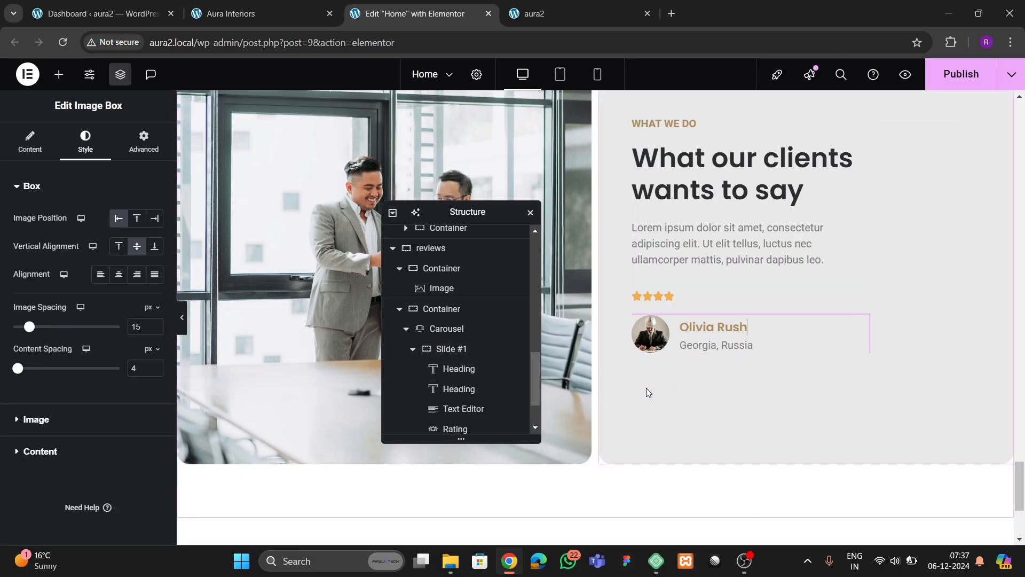
{"action": "scroll", "coordinate": [815, 367], "scroll_direction": "up", "scroll_amount": 1}
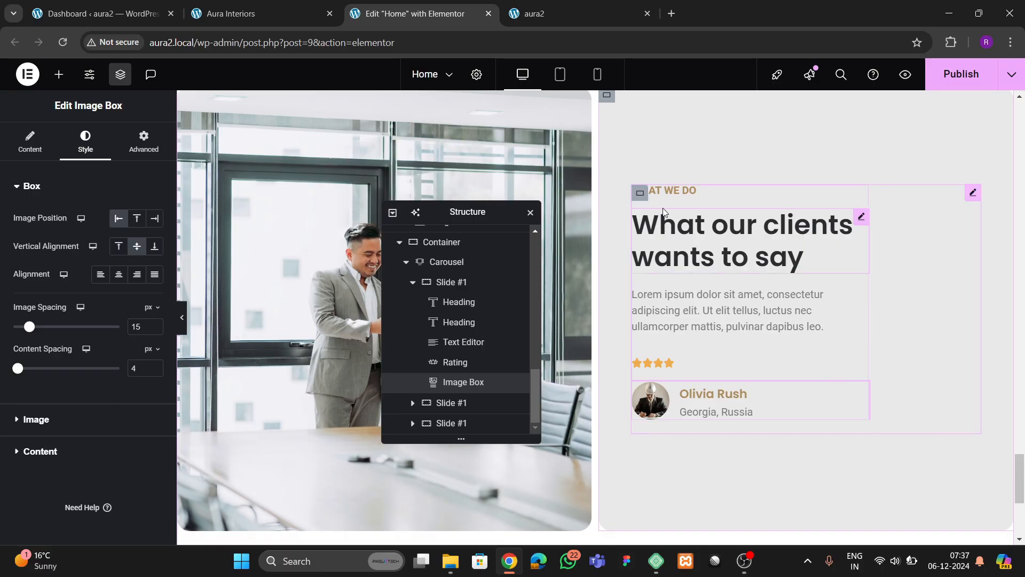
- Set the first slide's container width to 80% and its row gap to 20
{"action": "left_click", "coordinate": [639, 194]}
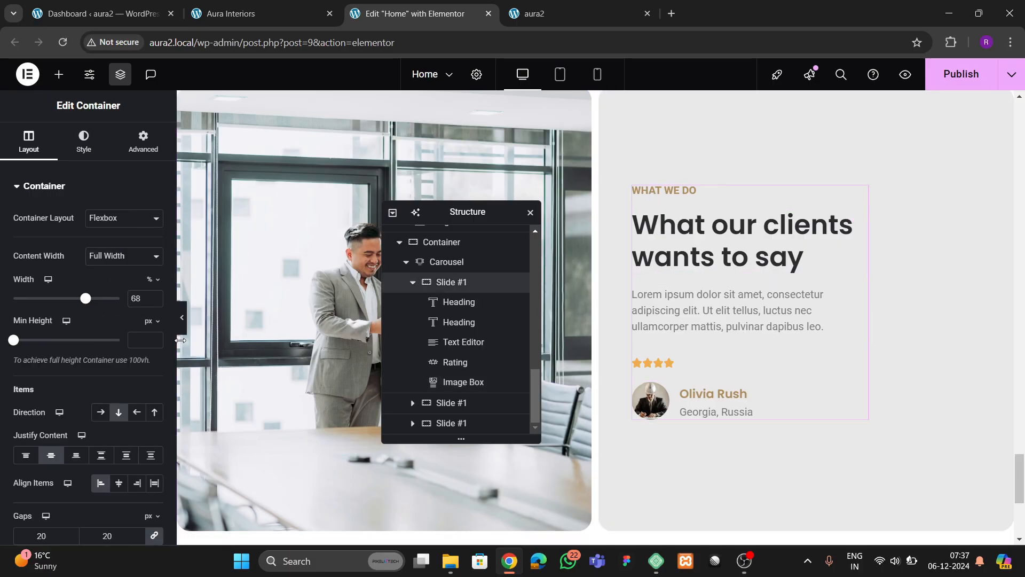
{"action": "left_click", "coordinate": [153, 297]}
{"action": "left_click", "coordinate": [153, 297]}
{"action": "left_click", "coordinate": [152, 296]}
{"action": "left_click", "coordinate": [153, 297]}
{"action": "left_click", "coordinate": [152, 297]}
{"action": "left_click", "coordinate": [153, 297]}
{"action": "left_click", "coordinate": [153, 297]}
{"action": "left_click", "coordinate": [153, 296]}
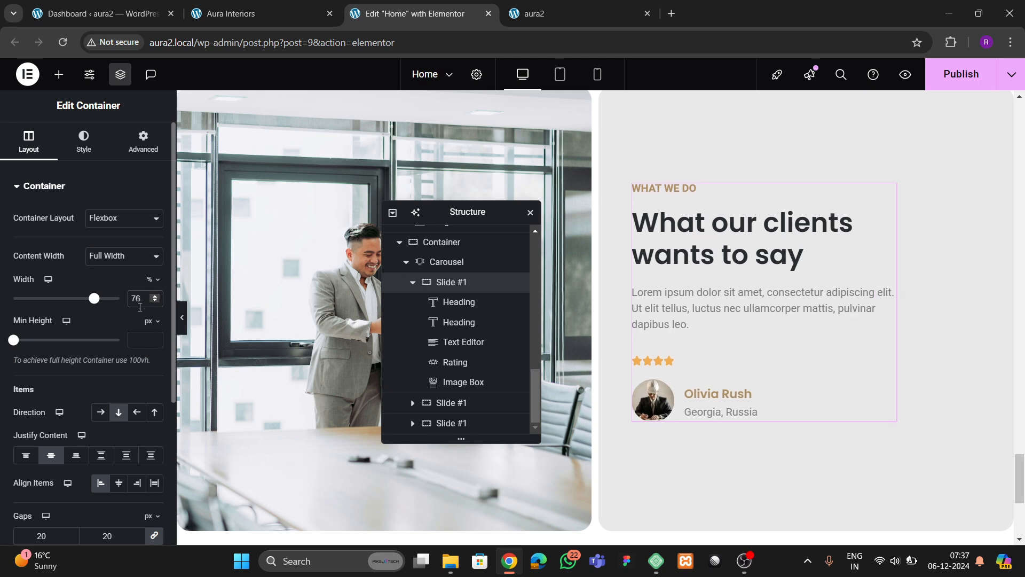
{"action": "double_click", "coordinate": [139, 307]}
{"action": "key", "text": "BackSpace"}
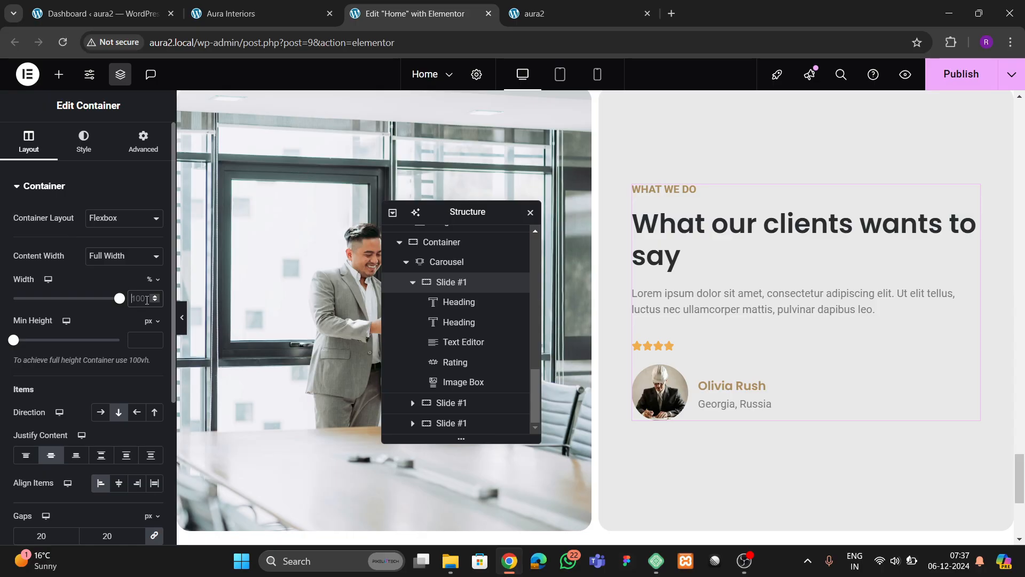
{"action": "type", "text": "80"}
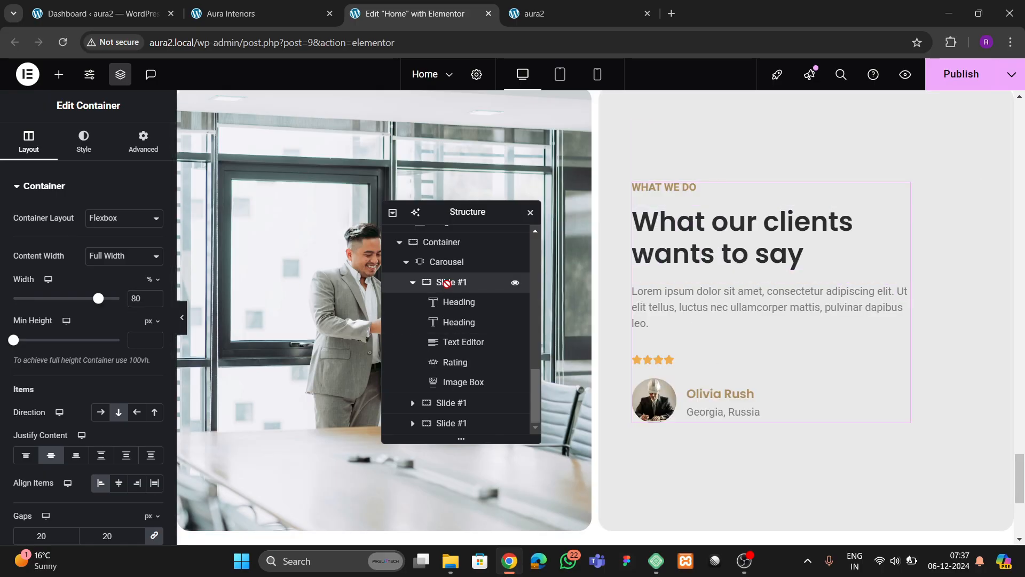
{"action": "scroll", "coordinate": [98, 378], "scroll_direction": "down", "scroll_amount": 3}
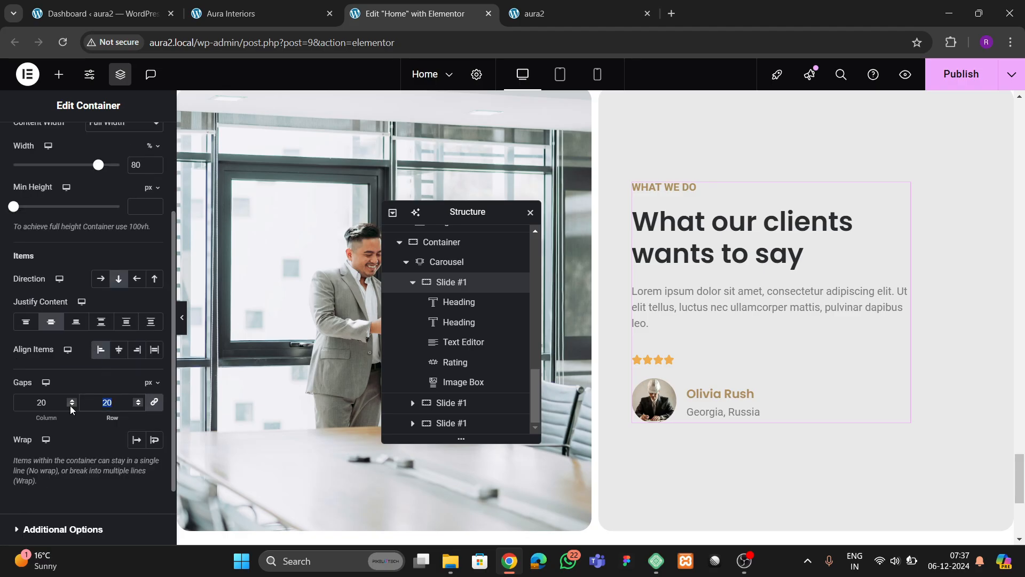
{"action": "type", "text": "30"}
{"action": "key", "text": "BackSpace"}
{"action": "key", "text": "BackSpace"}
{"action": "type", "text": "20"}
- Give the avatar image box a 40 px top margin
{"action": "left_click", "coordinate": [457, 382]}
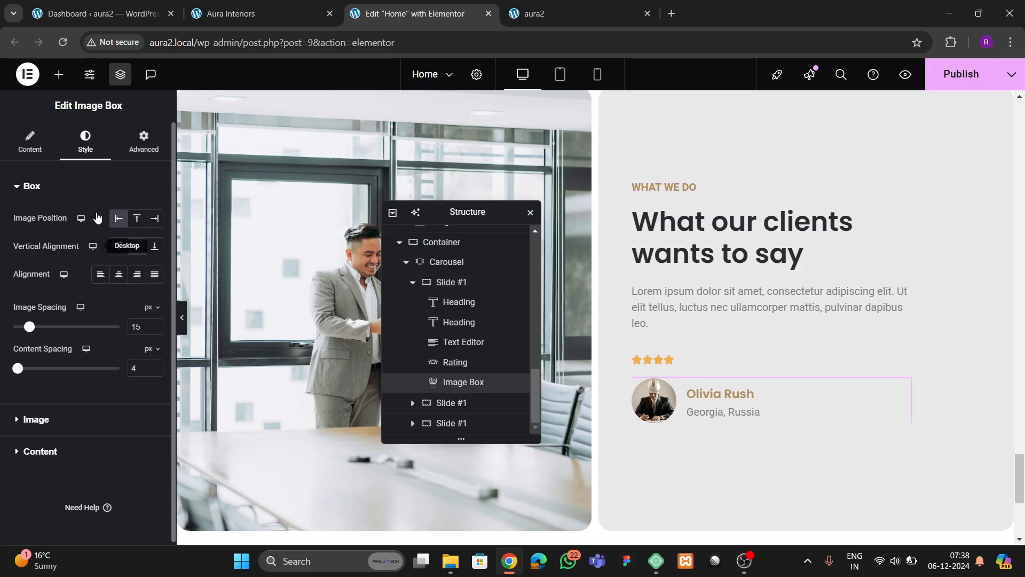
{"action": "left_click", "coordinate": [143, 143]}
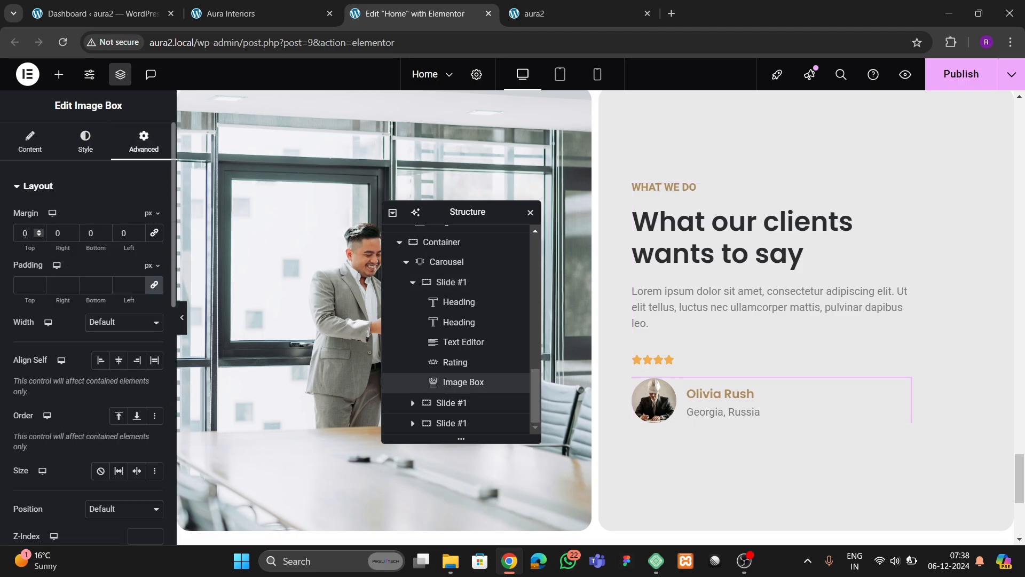
{"action": "type", "text": "4"}
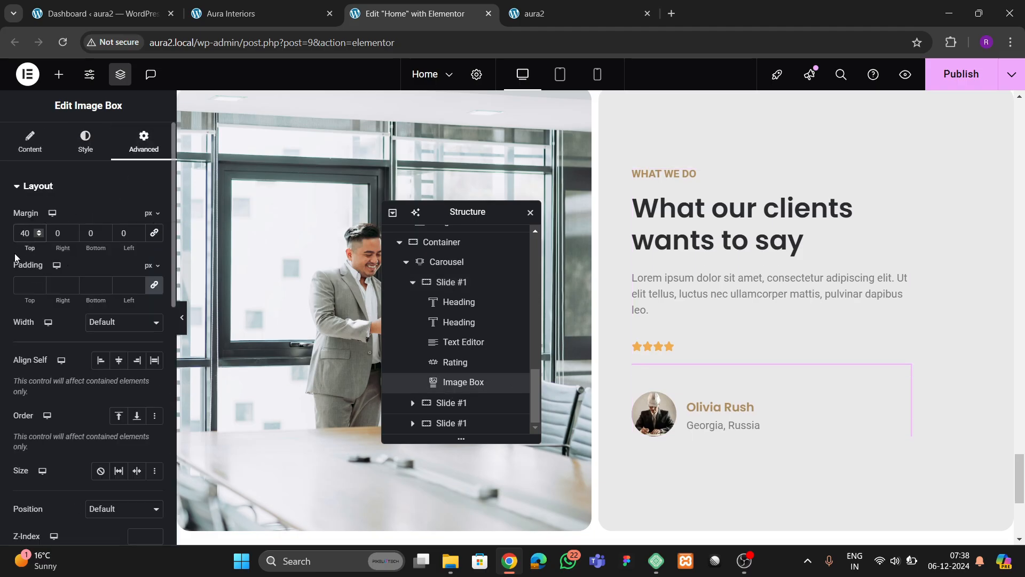
{"action": "scroll", "coordinate": [773, 392], "scroll_direction": "up", "scroll_amount": 3}
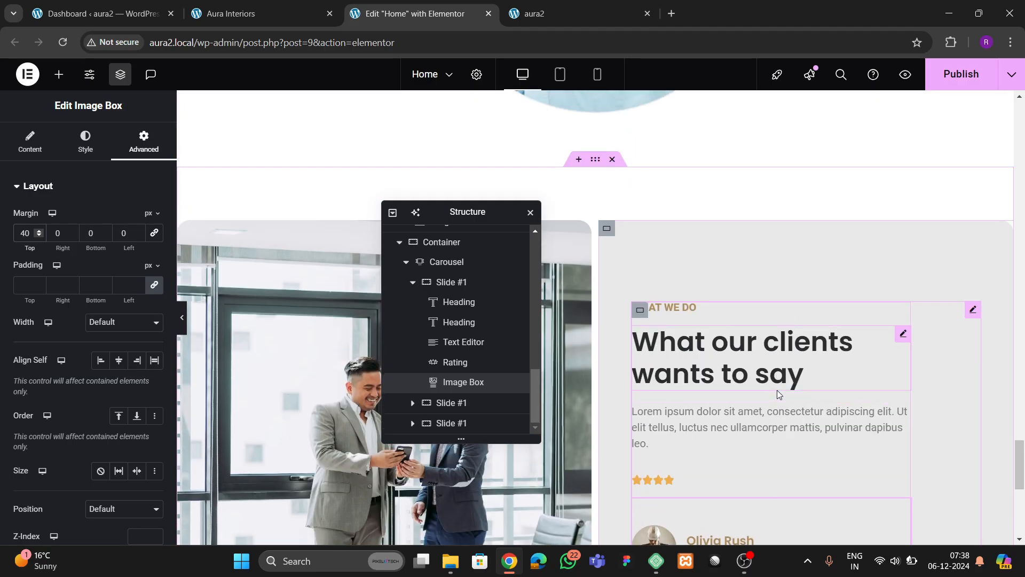
- Delete the two extra slides from the carousel's item list
{"action": "left_click", "coordinate": [417, 287]}
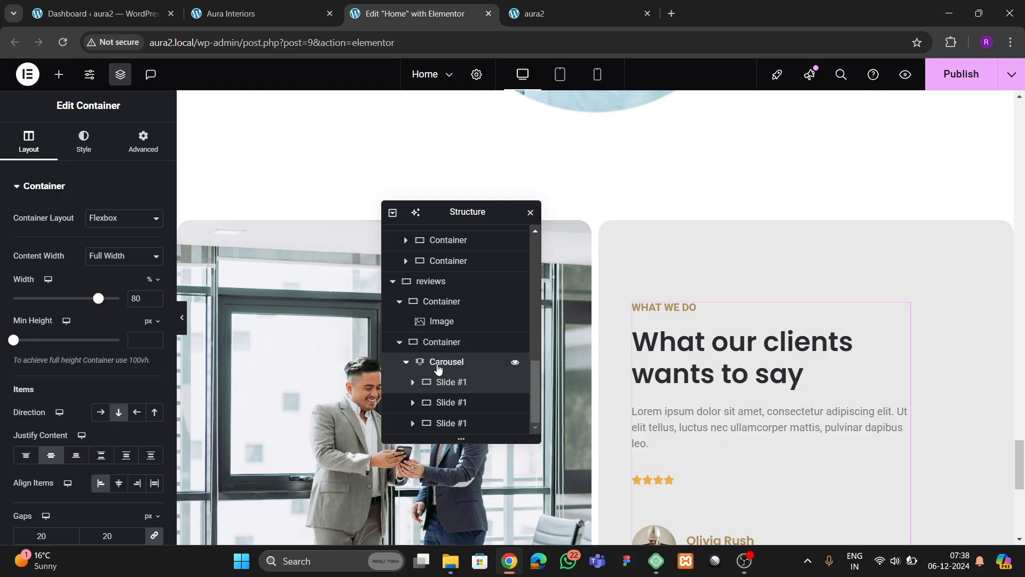
{"action": "left_click", "coordinate": [434, 361]}
{"action": "left_click", "coordinate": [44, 142]}
{"action": "left_click", "coordinate": [149, 271]}
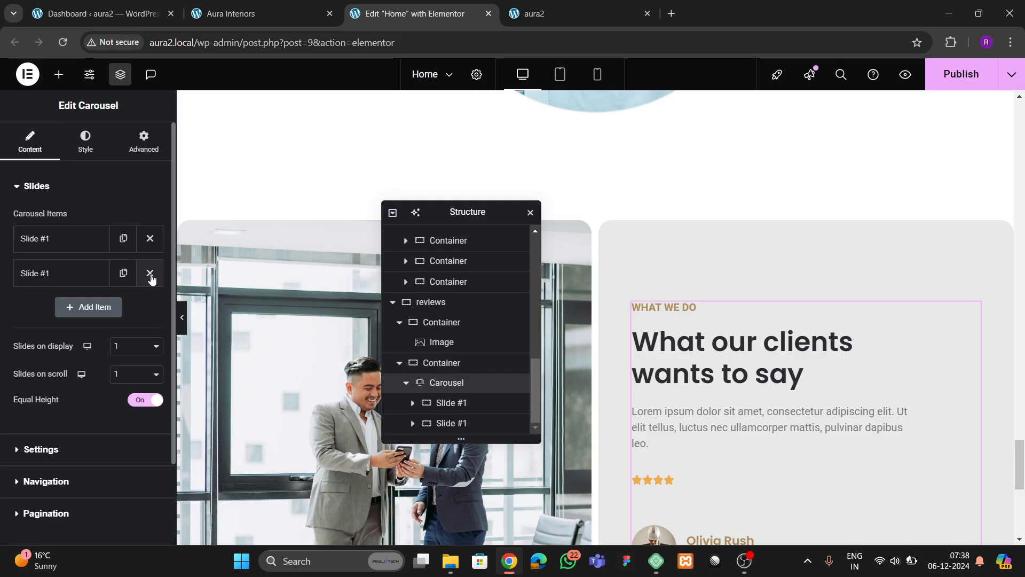
{"action": "left_click", "coordinate": [148, 271]}
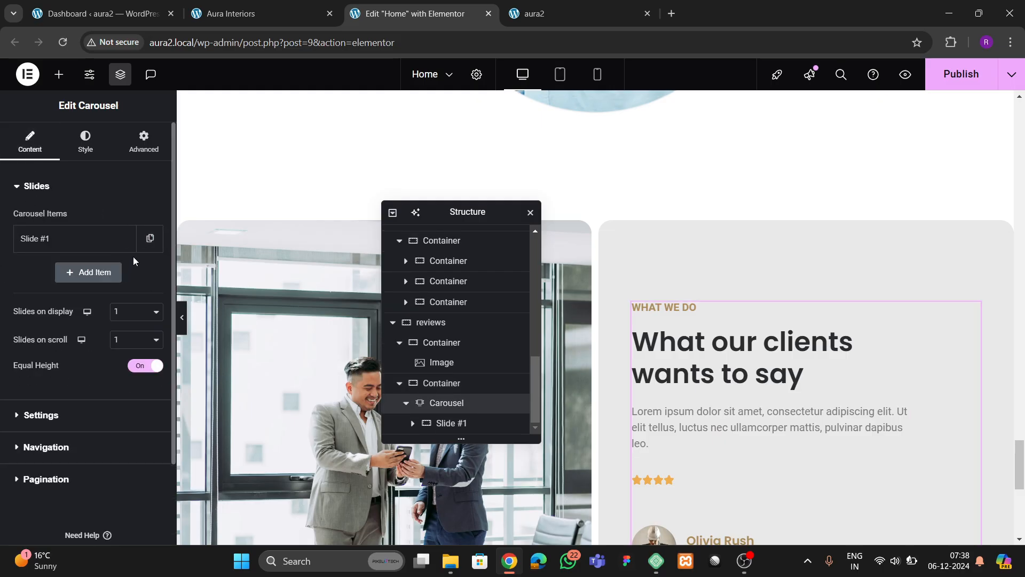
- Add slides back until the carousel holds three, then save the page
{"action": "left_click", "coordinate": [123, 273]}
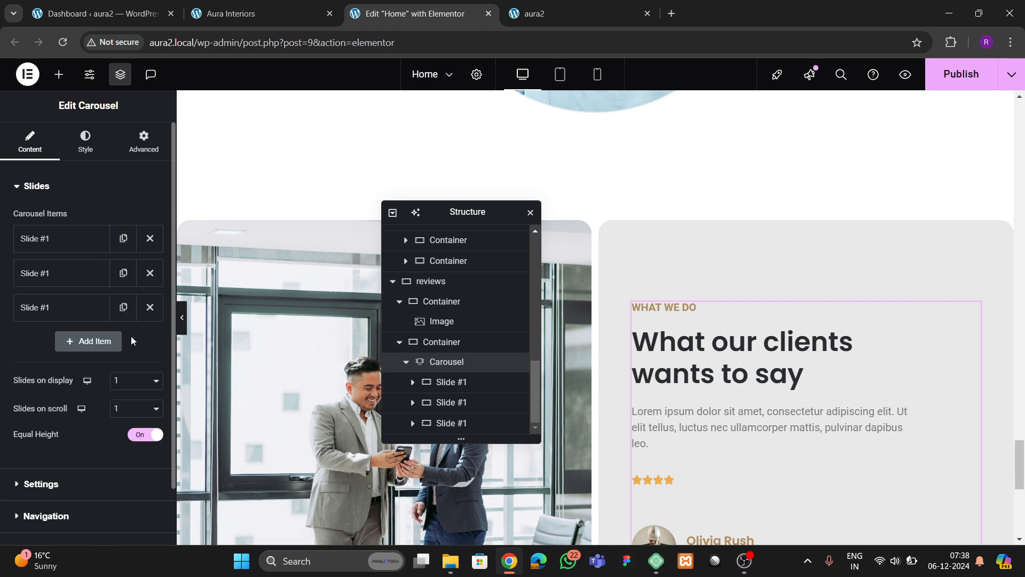
{"action": "scroll", "coordinate": [821, 368], "scroll_direction": "down", "scroll_amount": 4}
{"action": "scroll", "coordinate": [821, 370], "scroll_direction": "up", "scroll_amount": 2}
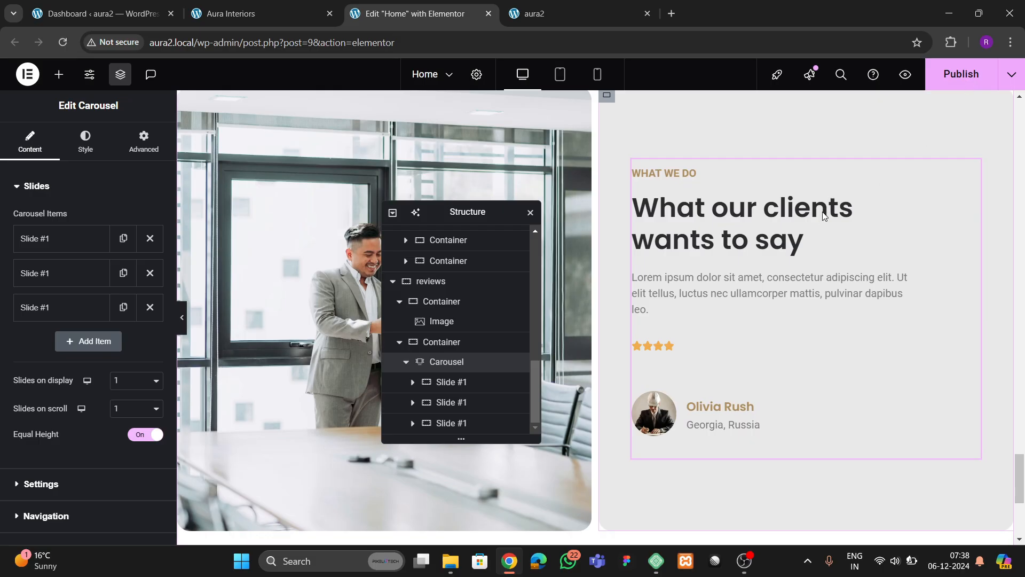
{"action": "key", "text": "ctrl+s"}
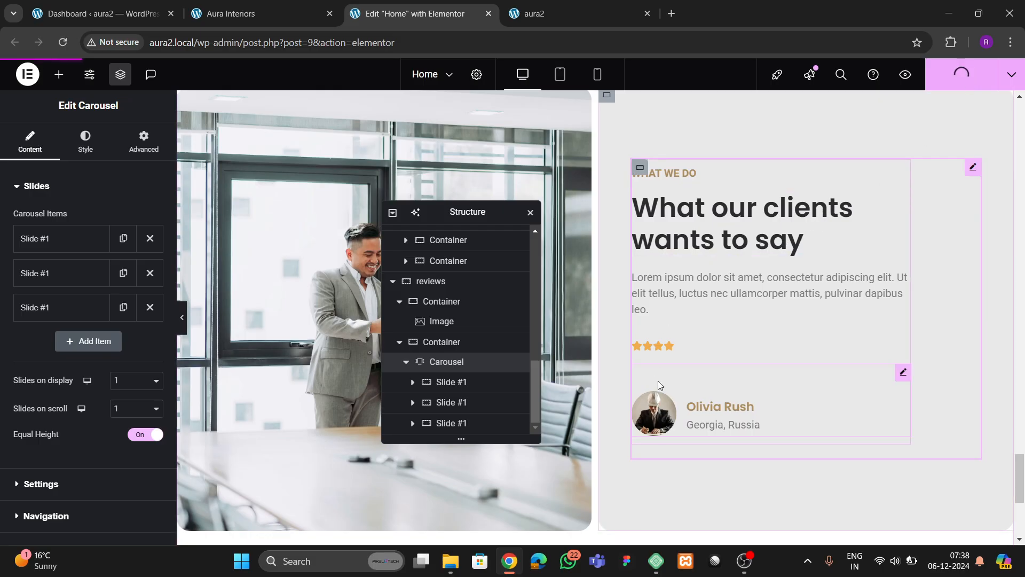
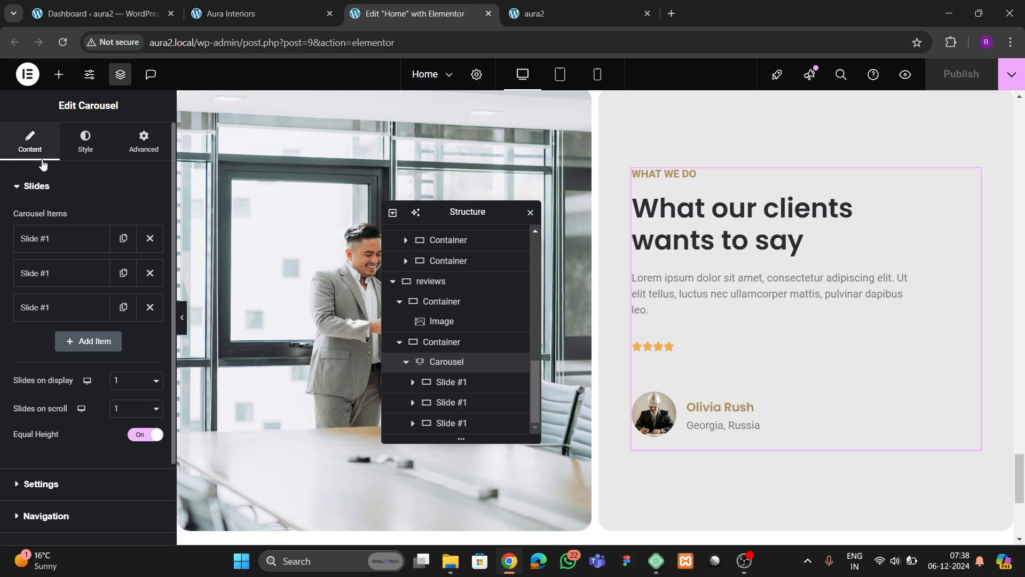
- Reload the live site page and scroll through it to check the latest edits
{"action": "left_click", "coordinate": [532, 21]}
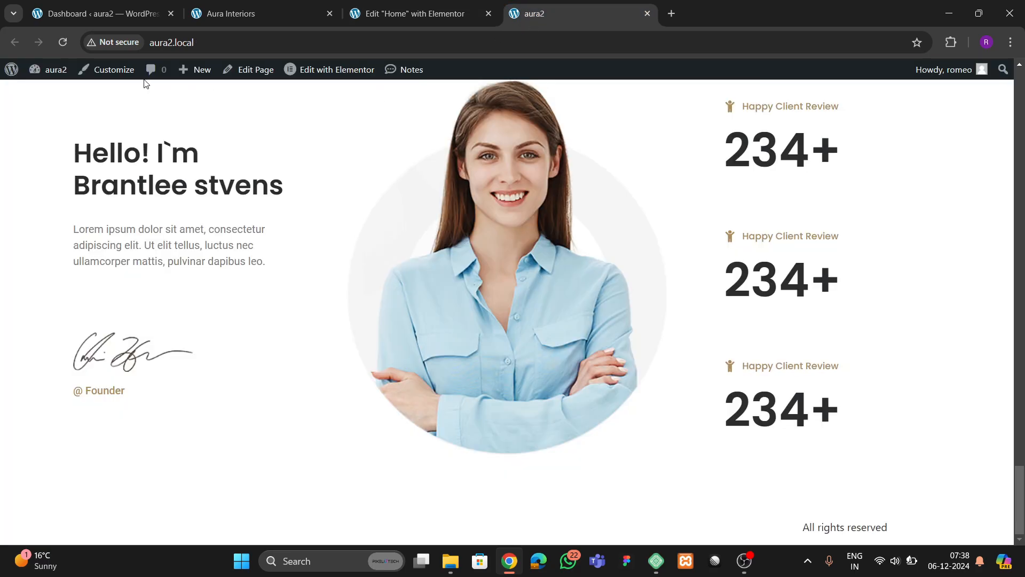
{"action": "left_click", "coordinate": [63, 43]}
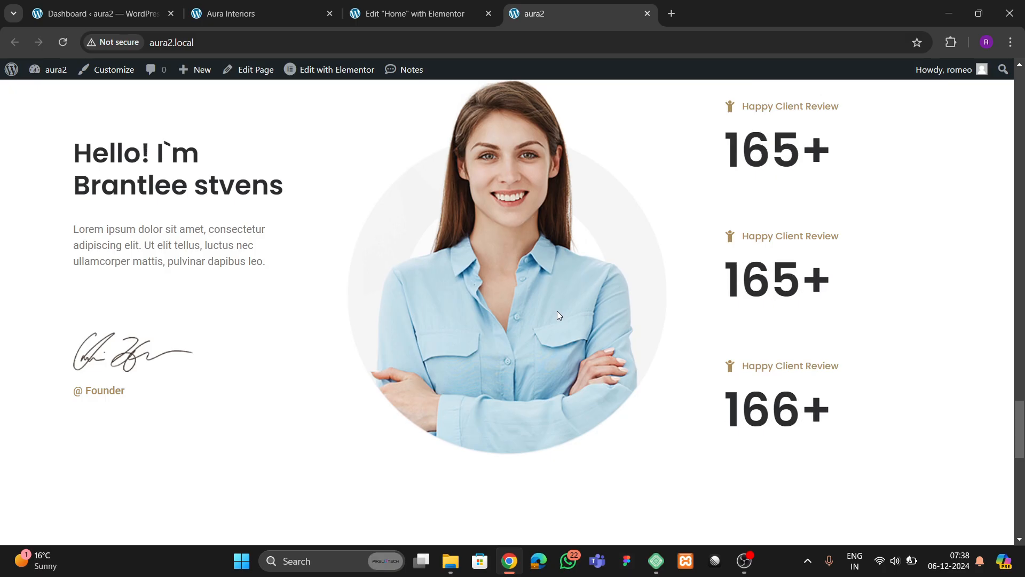
{"action": "scroll", "coordinate": [580, 313], "scroll_direction": "down", "scroll_amount": 8}
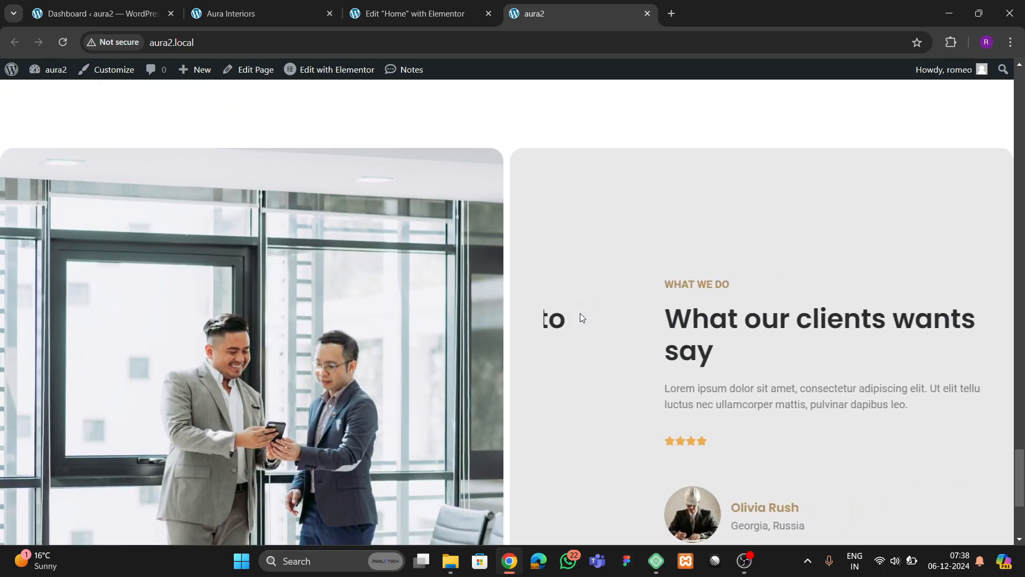
{"action": "scroll", "coordinate": [581, 317], "scroll_direction": "down", "scroll_amount": 4}
{"action": "scroll", "coordinate": [586, 337], "scroll_direction": "up", "scroll_amount": 1}
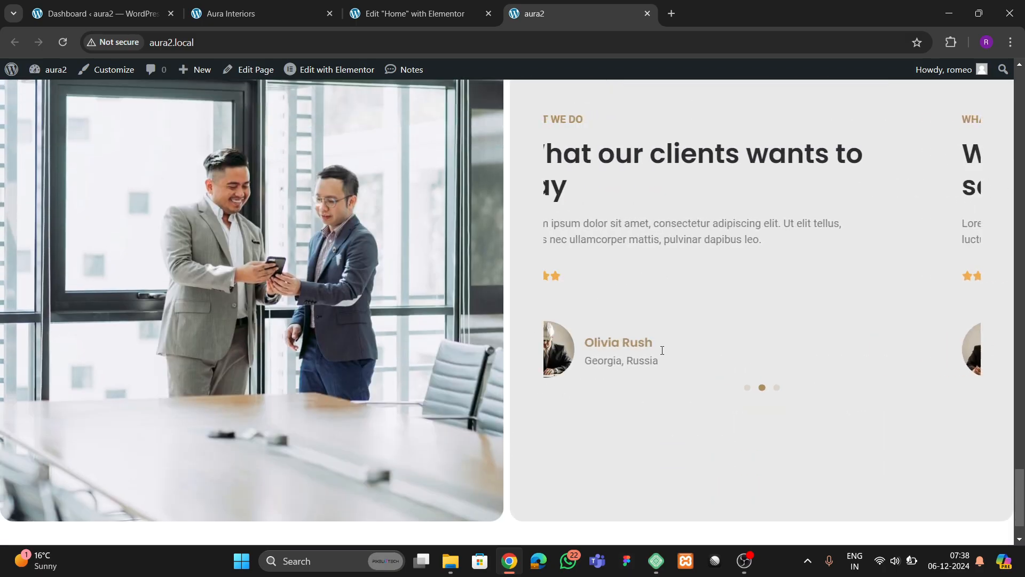
{"action": "scroll", "coordinate": [665, 356], "scroll_direction": "up", "scroll_amount": 1}
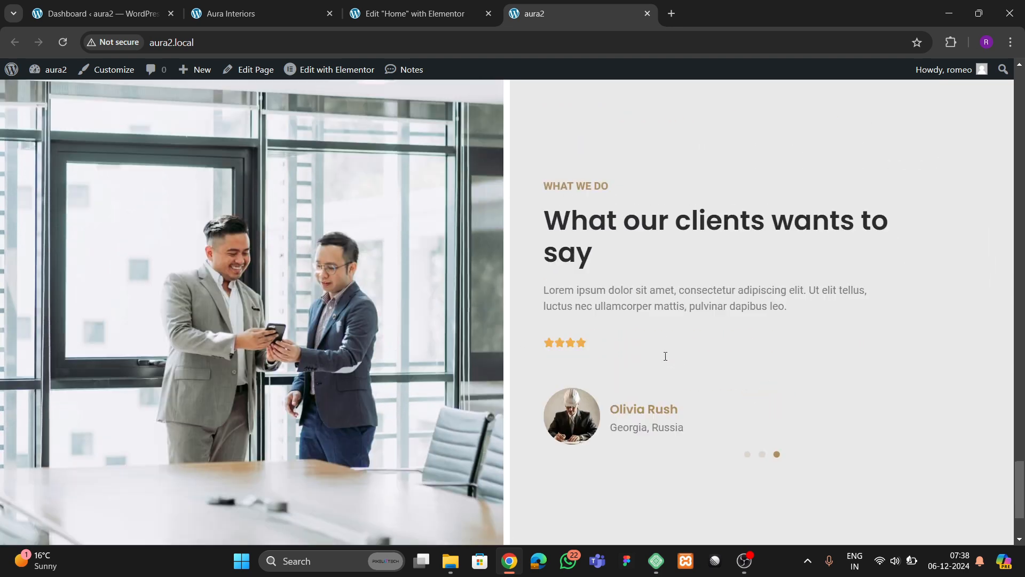
{"action": "scroll", "coordinate": [665, 356], "scroll_direction": "up", "scroll_amount": 1}
- Back in the editor, set the width of all three testimonial slides to 70%
{"action": "left_click", "coordinate": [449, 21]}
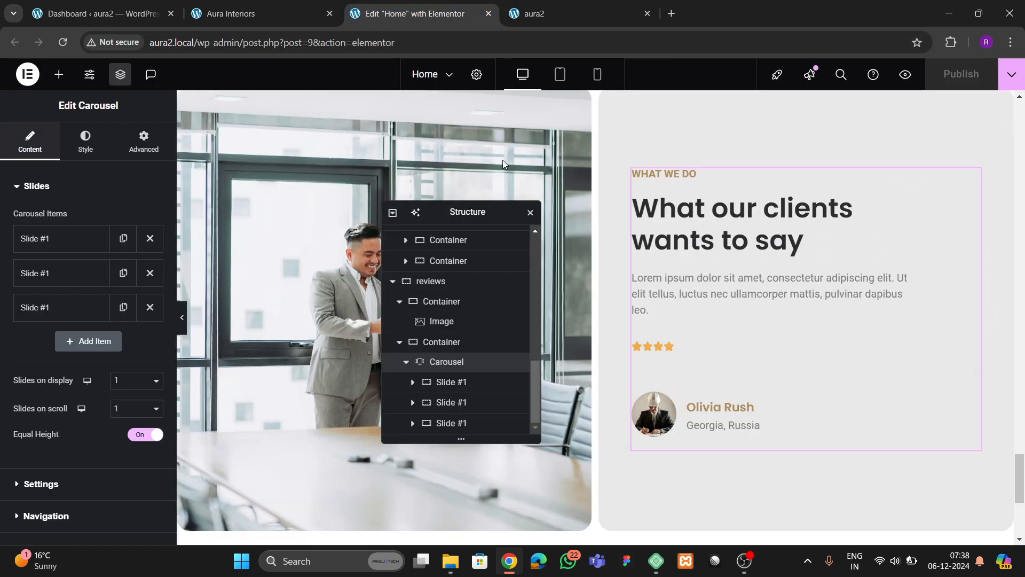
{"action": "left_click", "coordinate": [641, 178]}
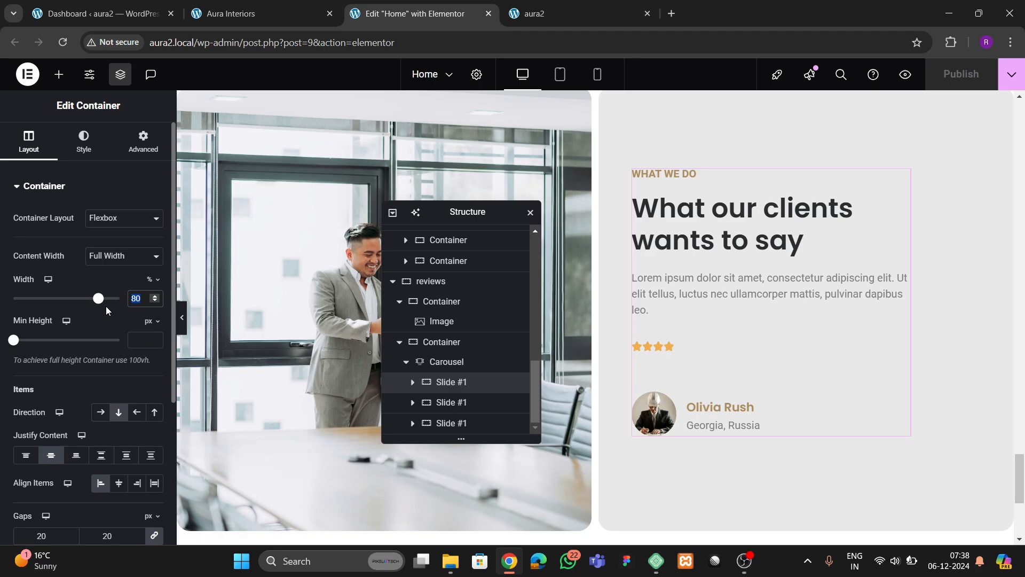
{"action": "type", "text": "70"}
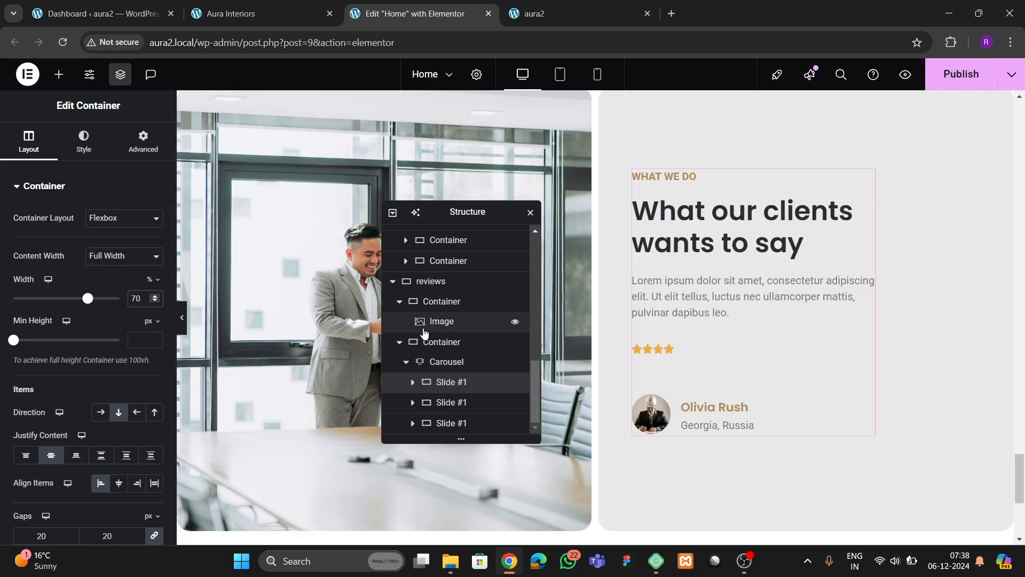
{"action": "left_click", "coordinate": [440, 404]}
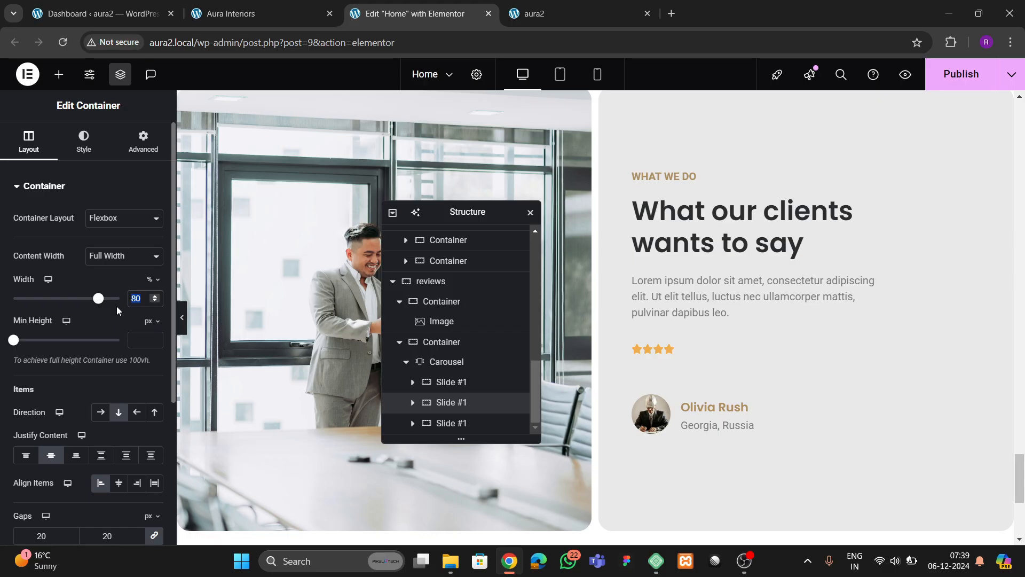
{"action": "type", "text": "70"}
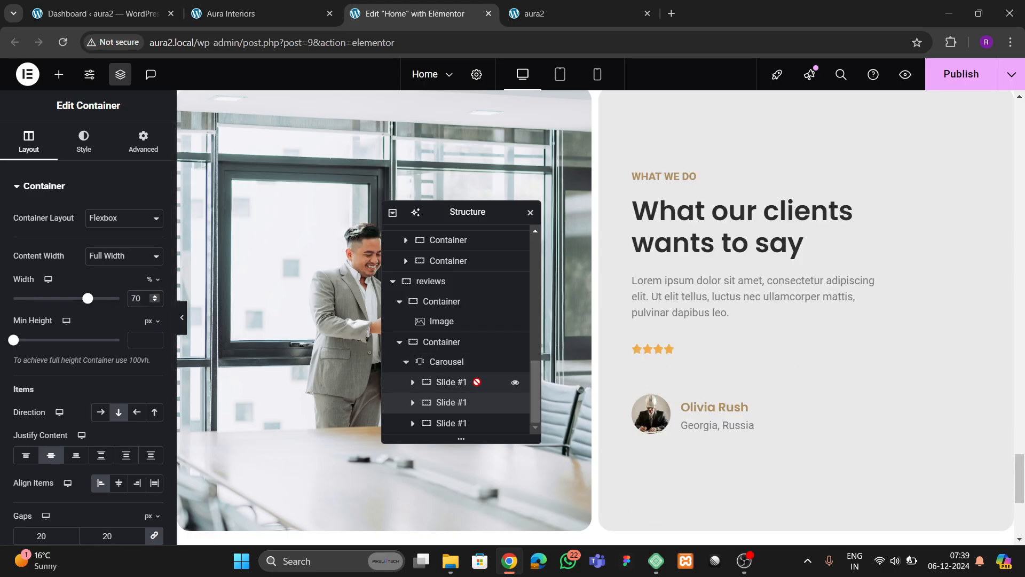
{"action": "left_click", "coordinate": [451, 423]}
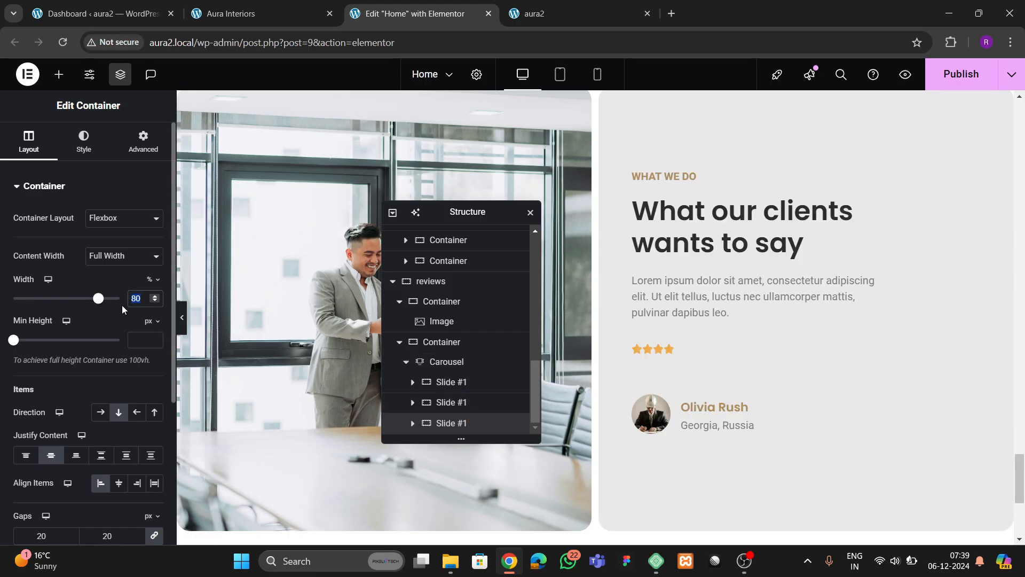
{"action": "type", "text": "70"}
- Select the testimonial carousel and bring up its style settings
{"action": "left_click", "coordinate": [85, 149]}
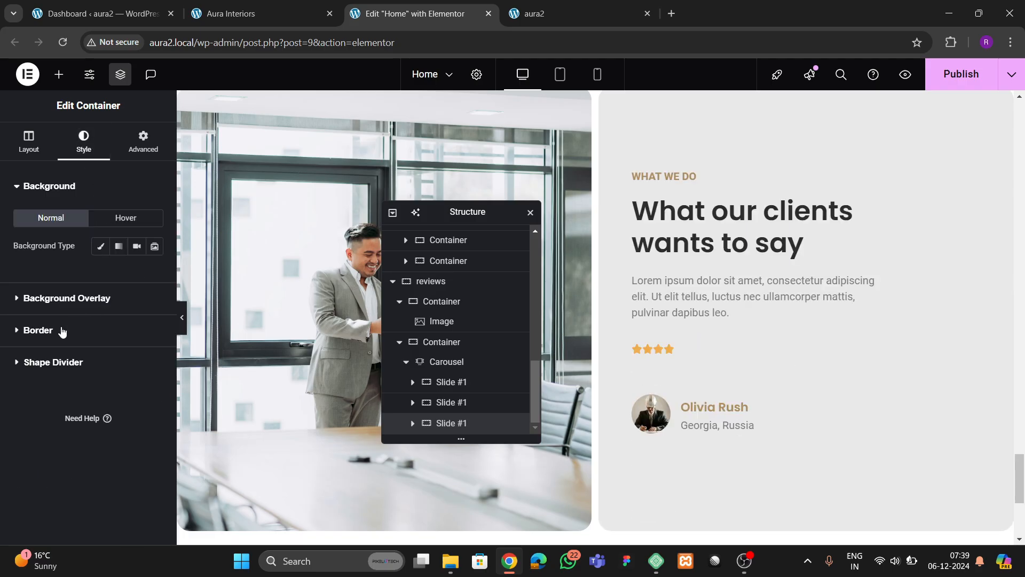
{"action": "left_click", "coordinate": [60, 364]}
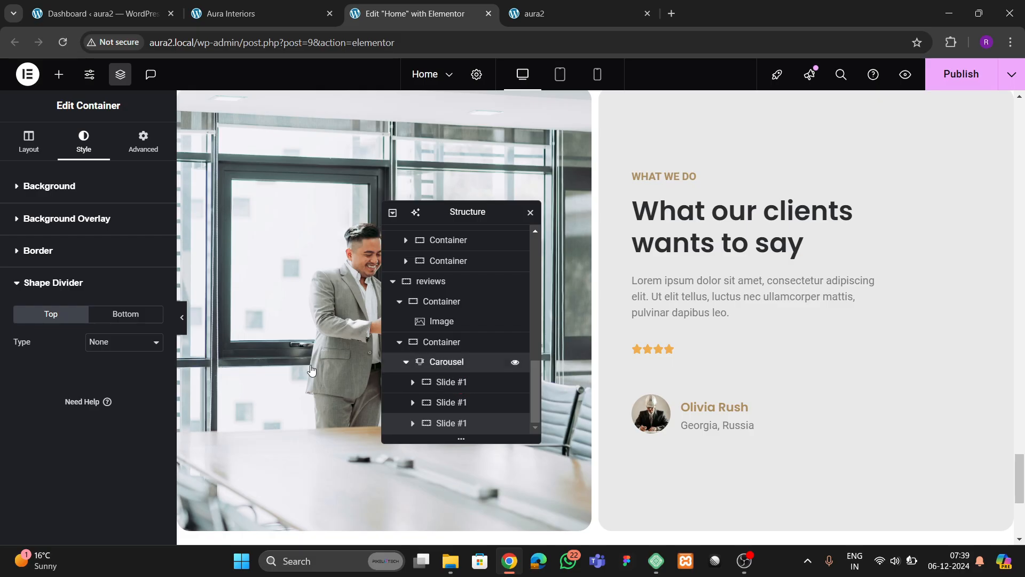
{"action": "left_click", "coordinate": [422, 362]}
{"action": "left_click", "coordinate": [86, 157]}
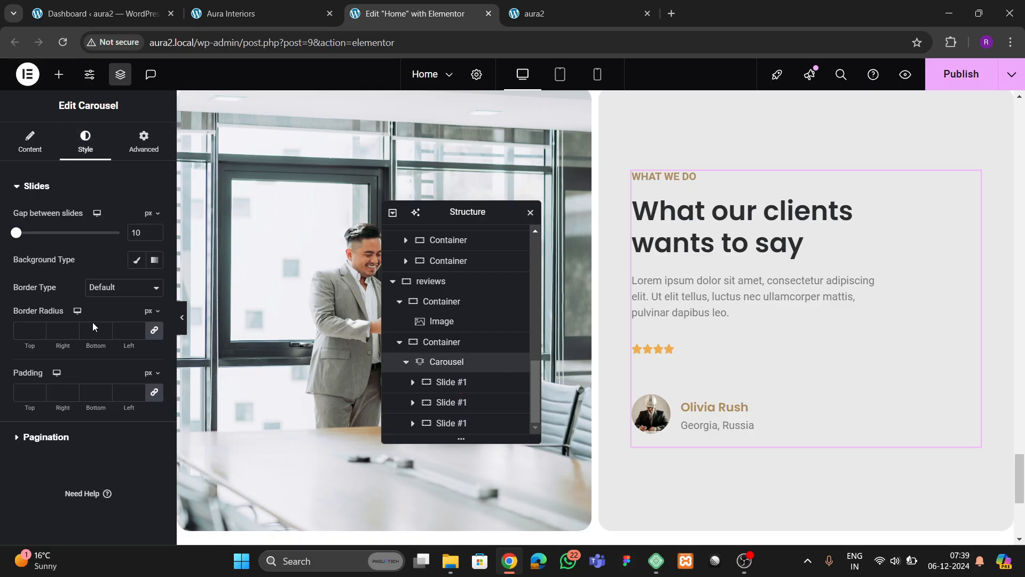
- Confirm Dots as the carousel's pagination type in the content settings
{"action": "left_click", "coordinate": [77, 434]}
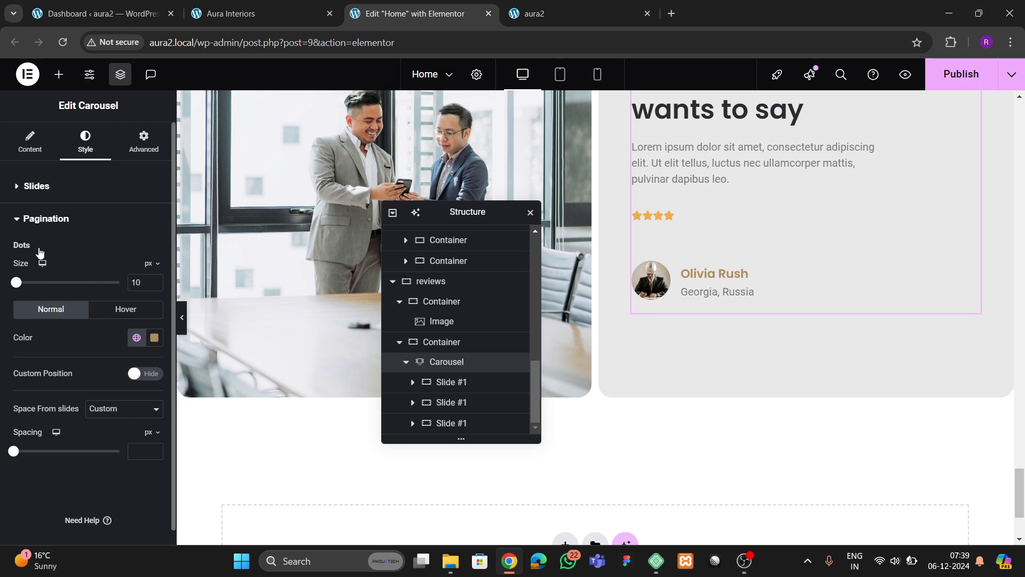
{"action": "left_click", "coordinate": [30, 142]}
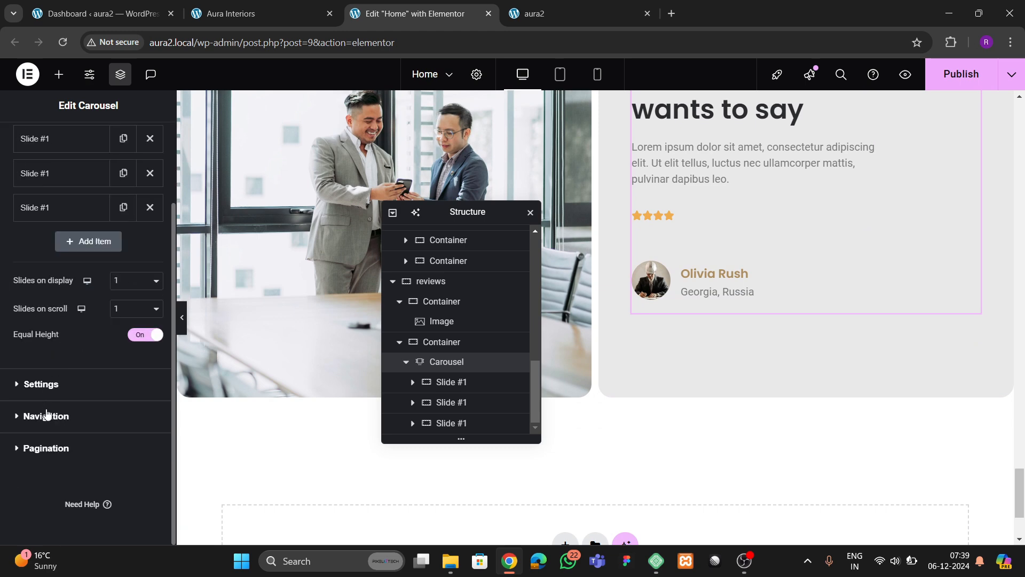
{"action": "left_click", "coordinate": [45, 448]}
{"action": "left_click", "coordinate": [102, 315]}
{"action": "left_click", "coordinate": [101, 321]}
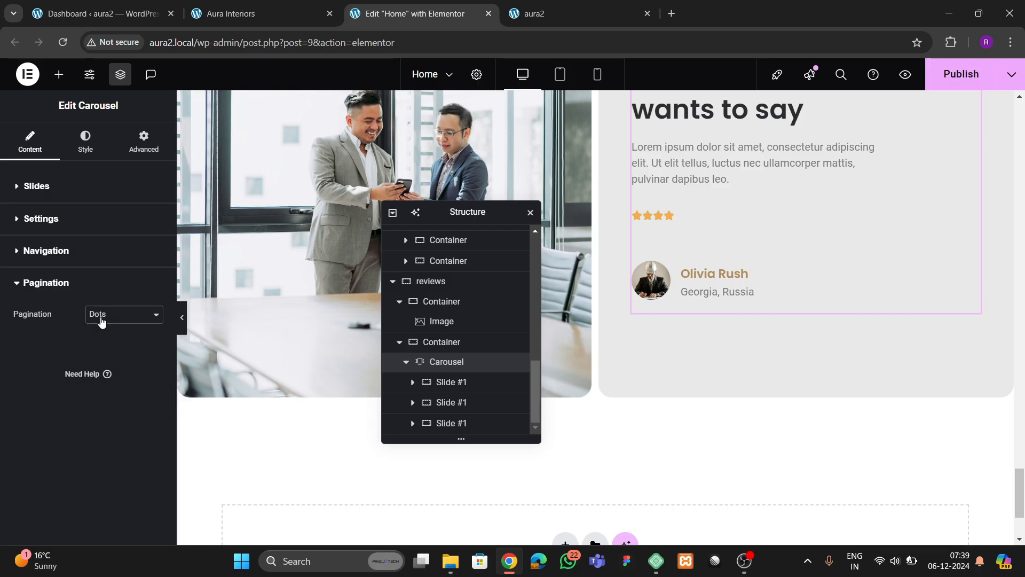
- In pagination style, keep Custom spacing from slides and enable custom dot positioning
{"action": "left_click", "coordinate": [86, 143]}
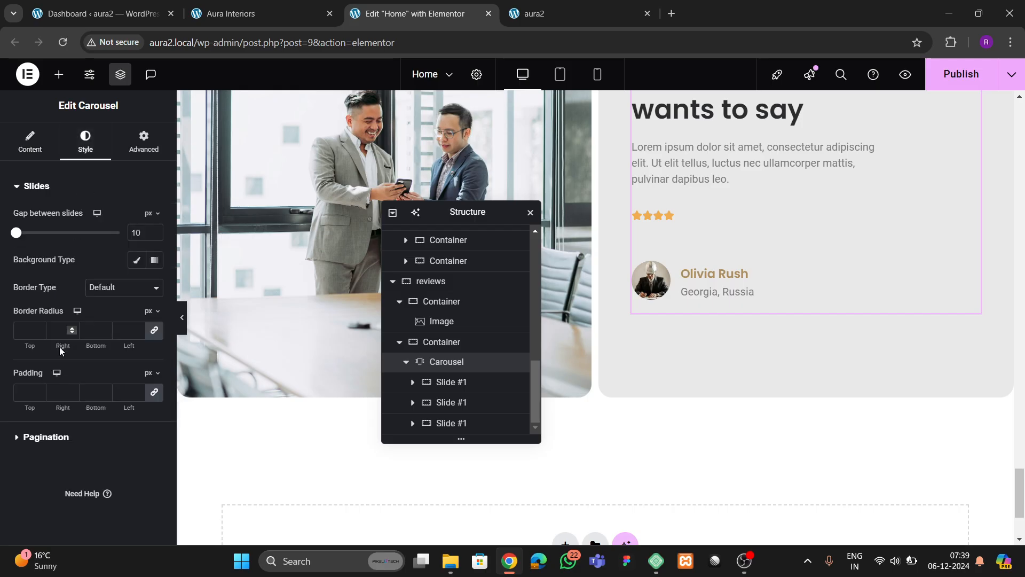
{"action": "left_click", "coordinate": [48, 444]}
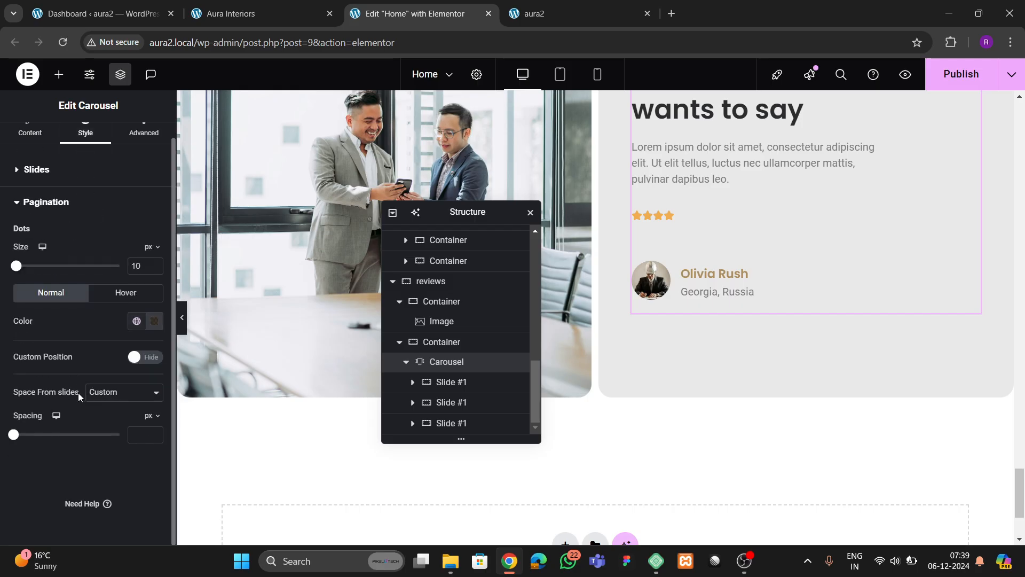
{"action": "left_click", "coordinate": [114, 394]}
{"action": "left_click", "coordinate": [114, 397]}
{"action": "left_click", "coordinate": [114, 396]}
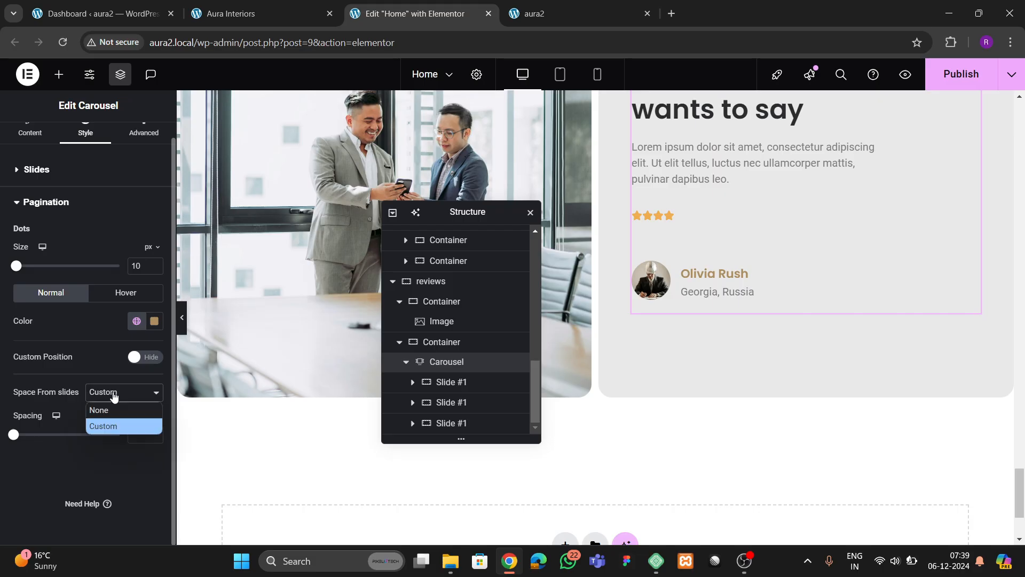
{"action": "left_click", "coordinate": [115, 396]}
{"action": "left_click", "coordinate": [138, 358]}
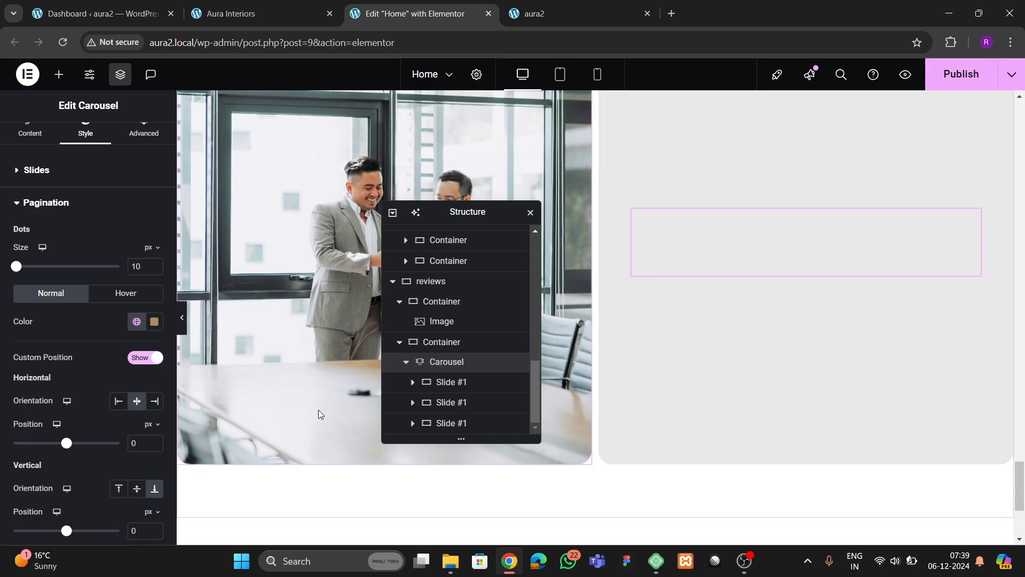
{"action": "scroll", "coordinate": [618, 371], "scroll_direction": "down", "scroll_amount": 3}
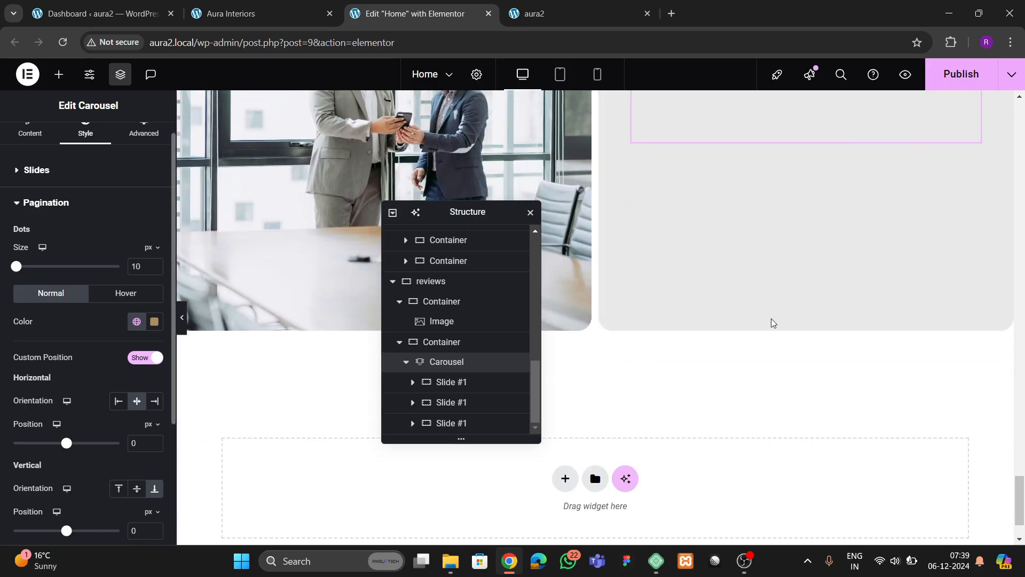
{"action": "scroll", "coordinate": [694, 325], "scroll_direction": "up", "scroll_amount": 3}
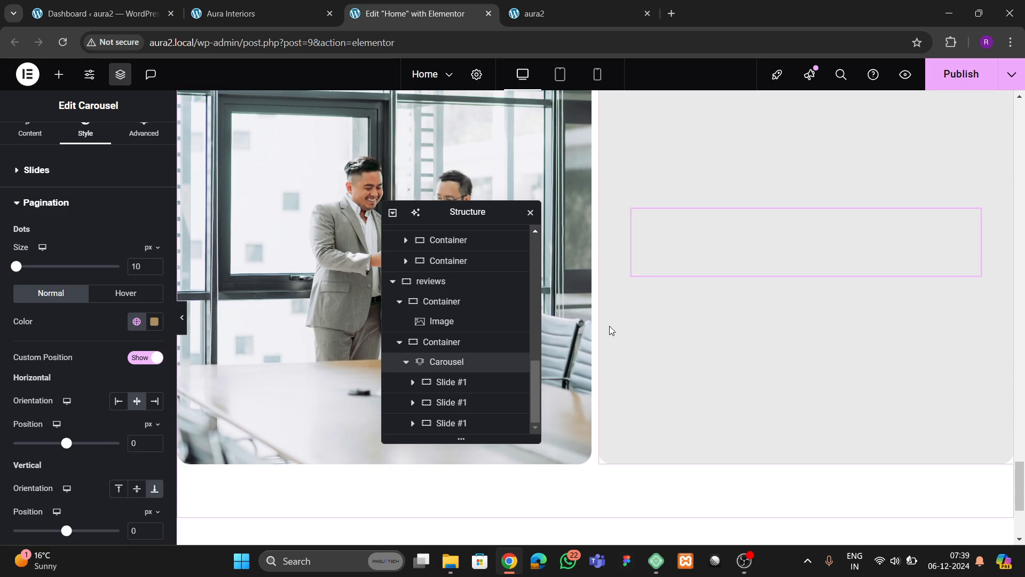
{"action": "scroll", "coordinate": [610, 327], "scroll_direction": "up", "scroll_amount": 4}
{"action": "scroll", "coordinate": [610, 330], "scroll_direction": "down", "scroll_amount": 4}
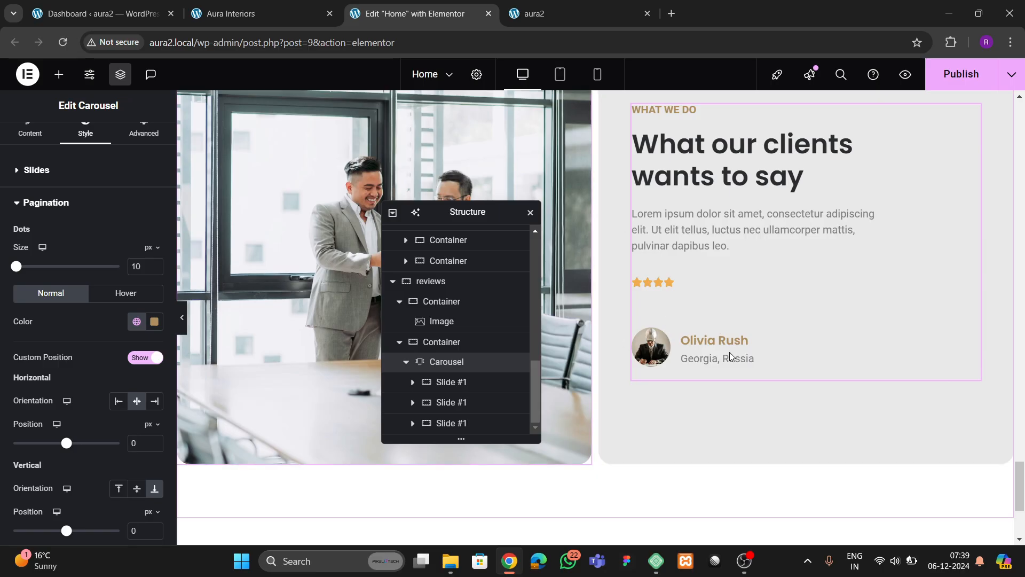
{"action": "scroll", "coordinate": [812, 373], "scroll_direction": "up", "scroll_amount": 3}
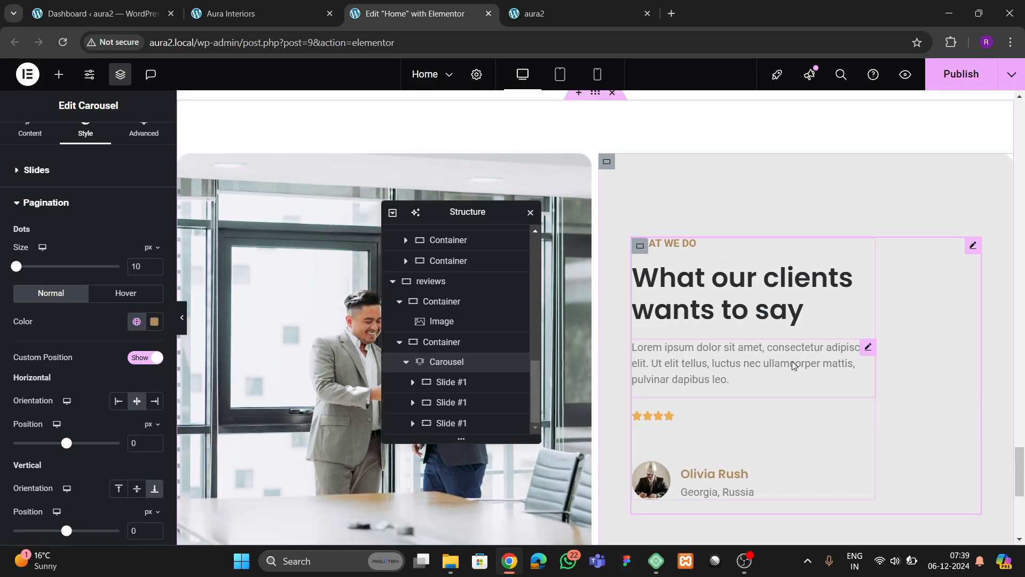
{"action": "scroll", "coordinate": [792, 363], "scroll_direction": "down", "scroll_amount": 3}
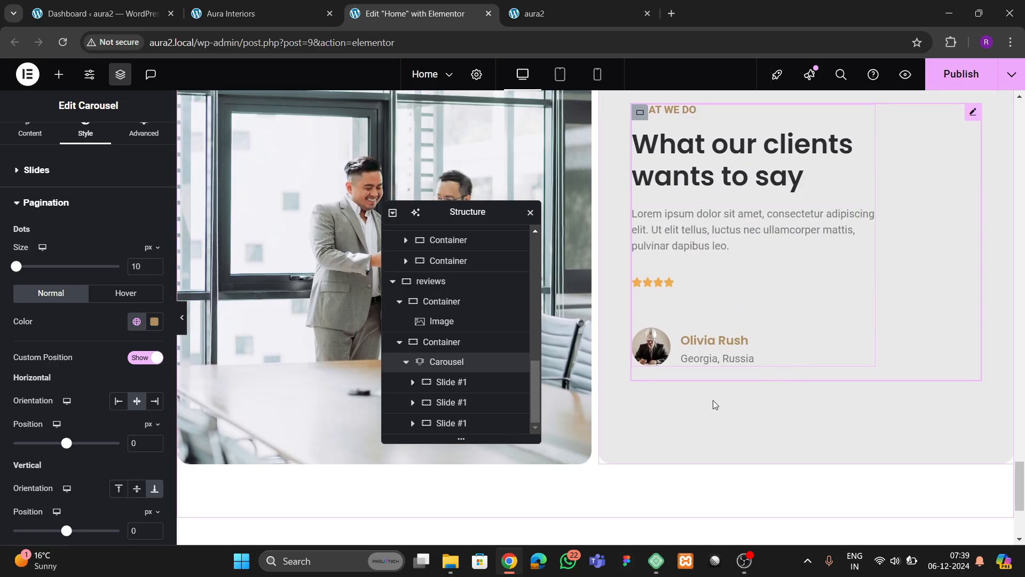
- Position the dots at horizontal 0 and 30 px up from the bottom
{"action": "left_click", "coordinate": [118, 401]}
{"action": "scroll", "coordinate": [110, 422], "scroll_direction": "down", "scroll_amount": 3}
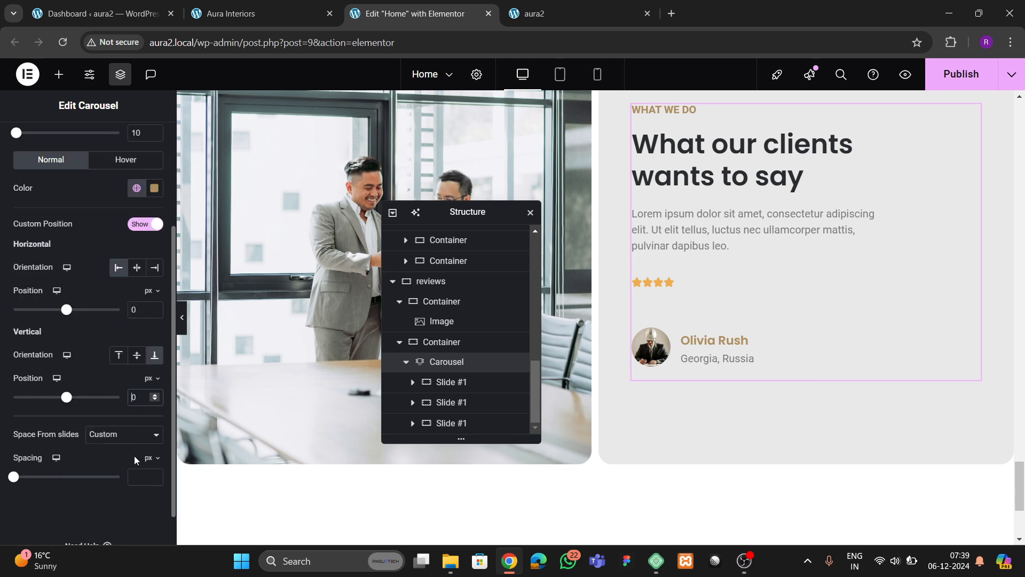
{"action": "type", "text": "2"}
{"action": "key", "text": "BackSpace"}
{"action": "type", "text": "3"}
{"action": "scroll", "coordinate": [134, 315], "scroll_direction": "up", "scroll_amount": 3}
- Set the dots size to 11 px and give hovered dots a dark global colour
{"action": "left_click", "coordinate": [154, 264]}
{"action": "left_click", "coordinate": [153, 264]}
{"action": "left_click", "coordinate": [154, 264]}
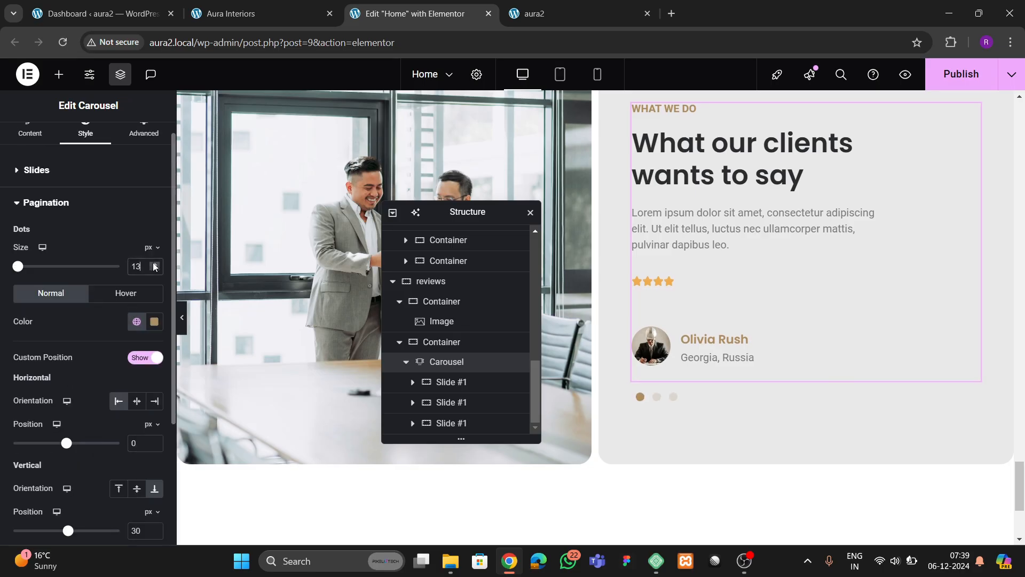
{"action": "left_click", "coordinate": [154, 270]}
{"action": "left_click", "coordinate": [155, 270]}
{"action": "left_click", "coordinate": [154, 270]}
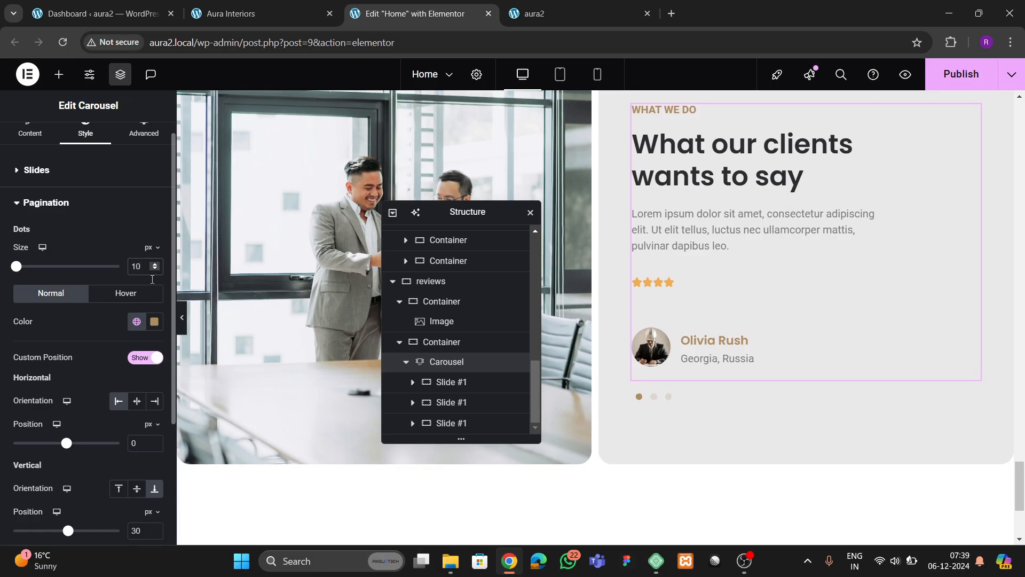
{"action": "left_click", "coordinate": [154, 264]}
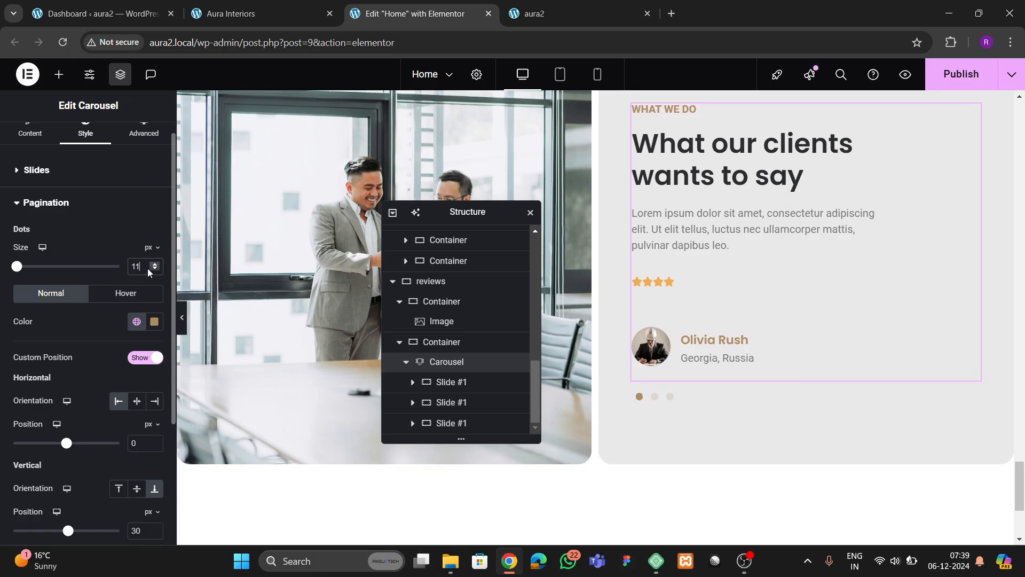
{"action": "left_click", "coordinate": [132, 302]}
{"action": "left_click", "coordinate": [136, 321]}
{"action": "left_click", "coordinate": [75, 279]}
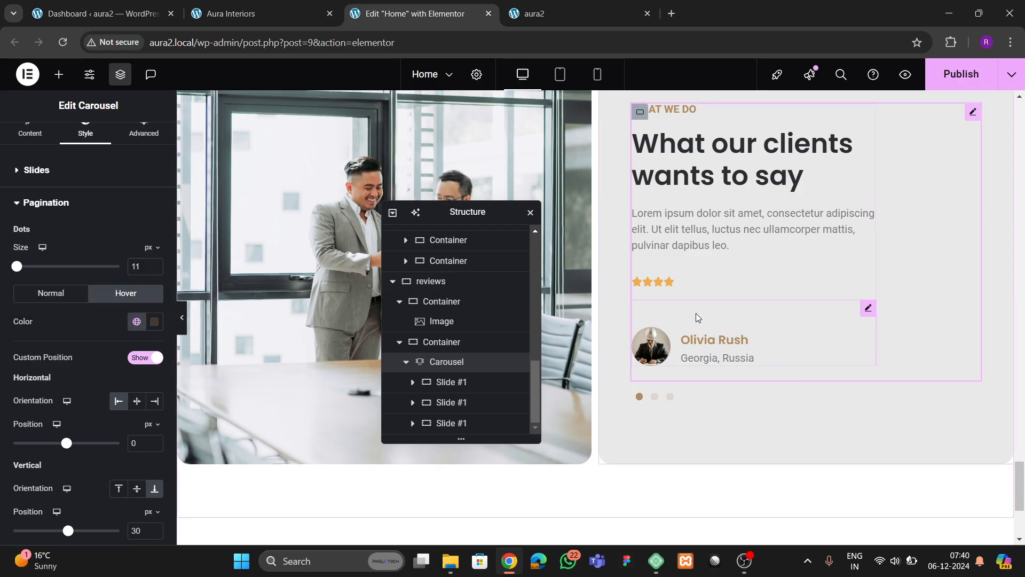
{"action": "scroll", "coordinate": [699, 326], "scroll_direction": "up", "scroll_amount": 3}
- Save the homepage and reload the live aura2 page to check the testimonials
{"action": "key", "text": "ctrl+s"}
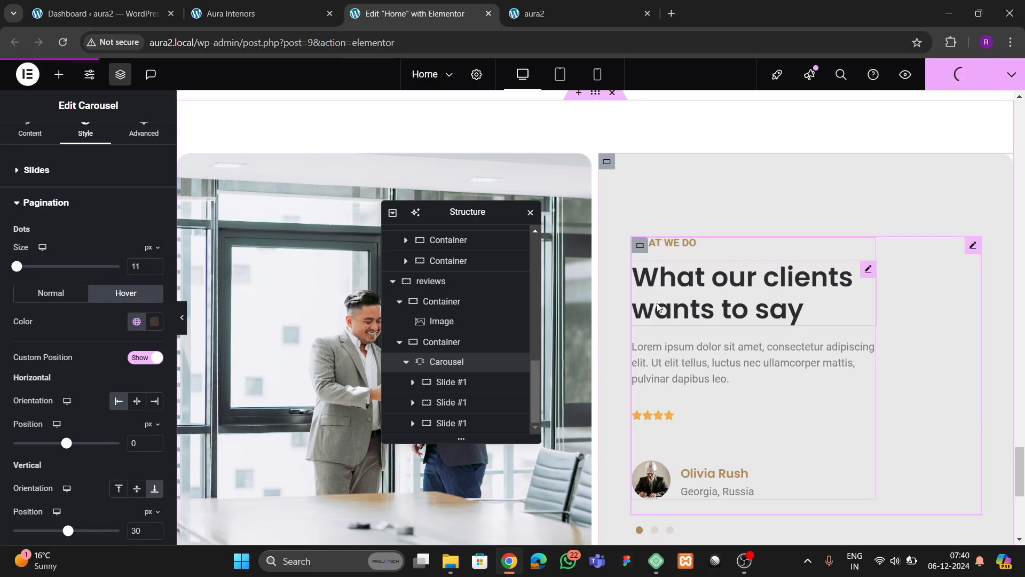
{"action": "left_click", "coordinate": [598, 14]}
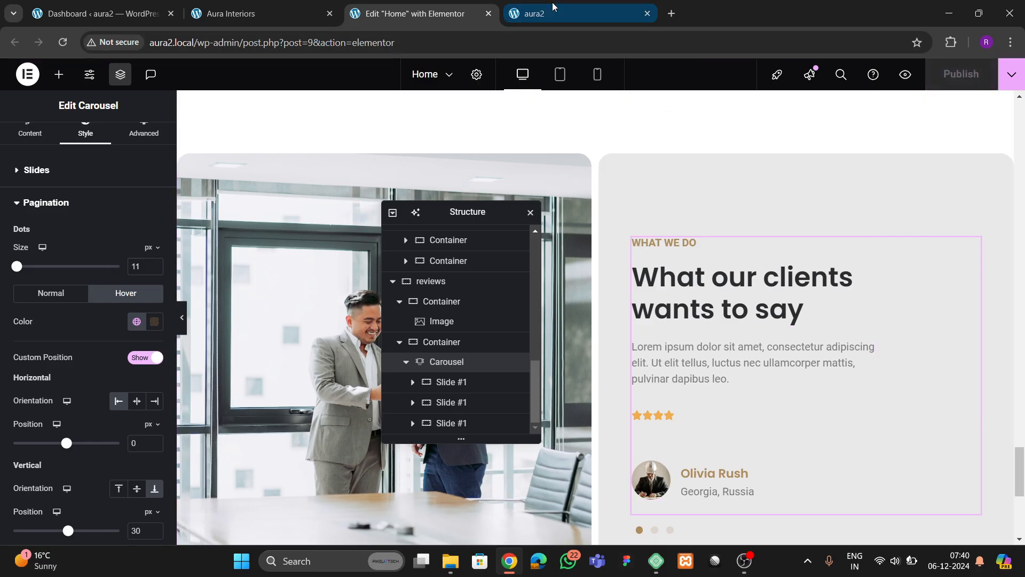
{"action": "left_click", "coordinate": [63, 42]}
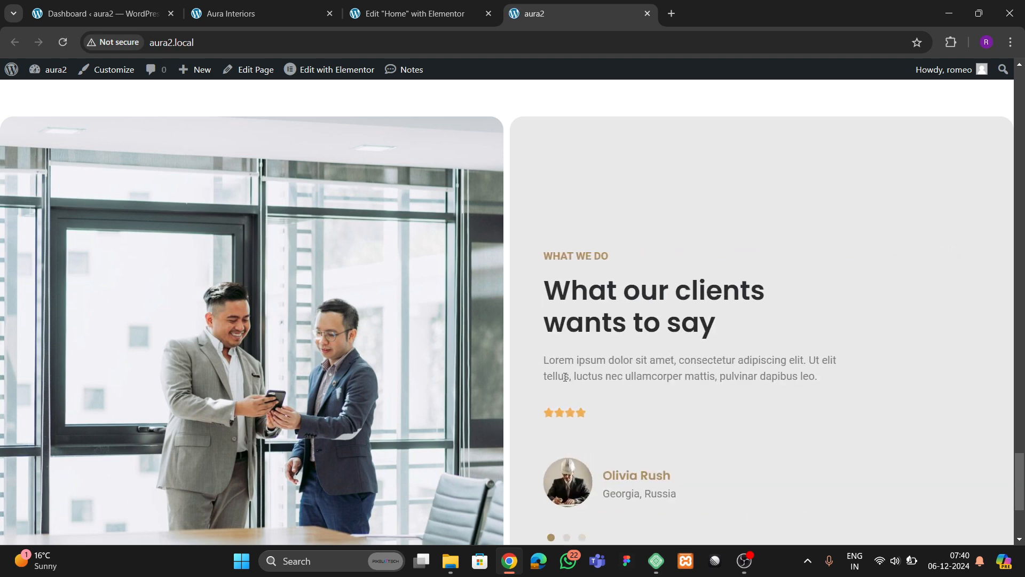
{"action": "scroll", "coordinate": [575, 376], "scroll_direction": "down", "scroll_amount": 3}
{"action": "scroll", "coordinate": [577, 380], "scroll_direction": "up", "scroll_amount": 3}
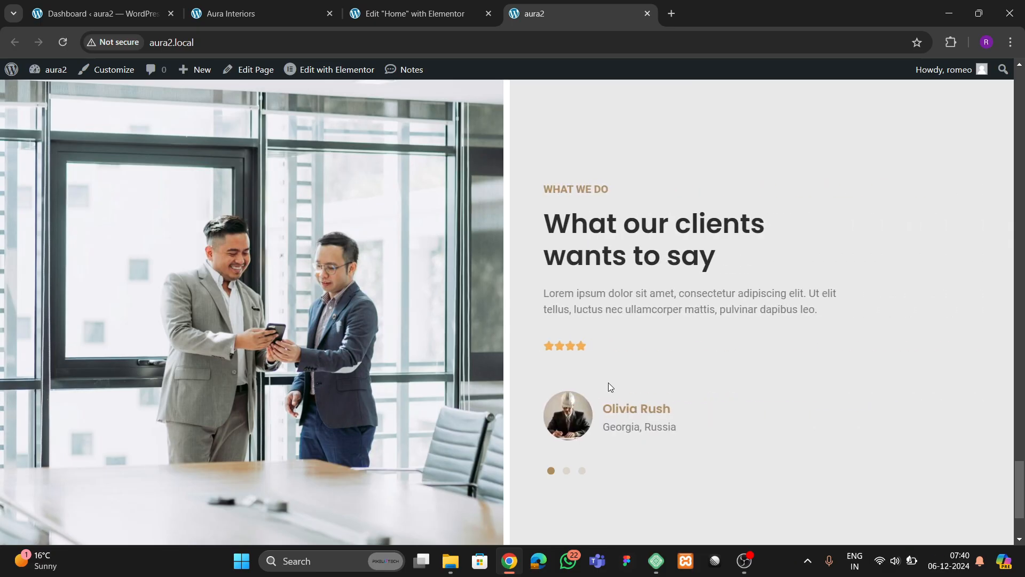
{"action": "scroll", "coordinate": [608, 382], "scroll_direction": "down", "scroll_amount": 3}
{"action": "scroll", "coordinate": [539, 370], "scroll_direction": "up", "scroll_amount": 4}
{"action": "scroll", "coordinate": [593, 376], "scroll_direction": "down", "scroll_amount": 3}
{"action": "scroll", "coordinate": [593, 376], "scroll_direction": "up", "scroll_amount": 3}
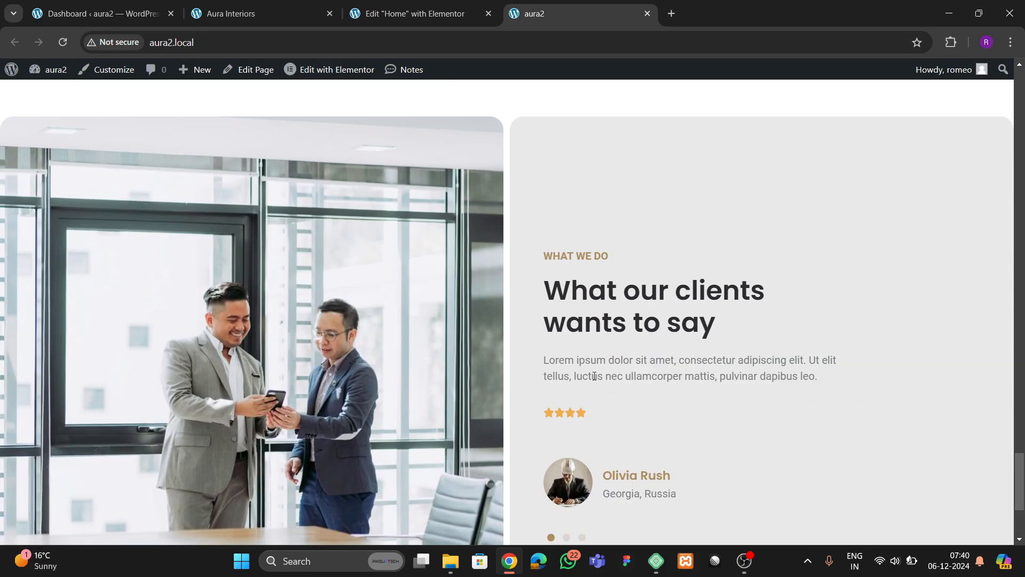
{"action": "scroll", "coordinate": [594, 376], "scroll_direction": "down", "scroll_amount": 4}
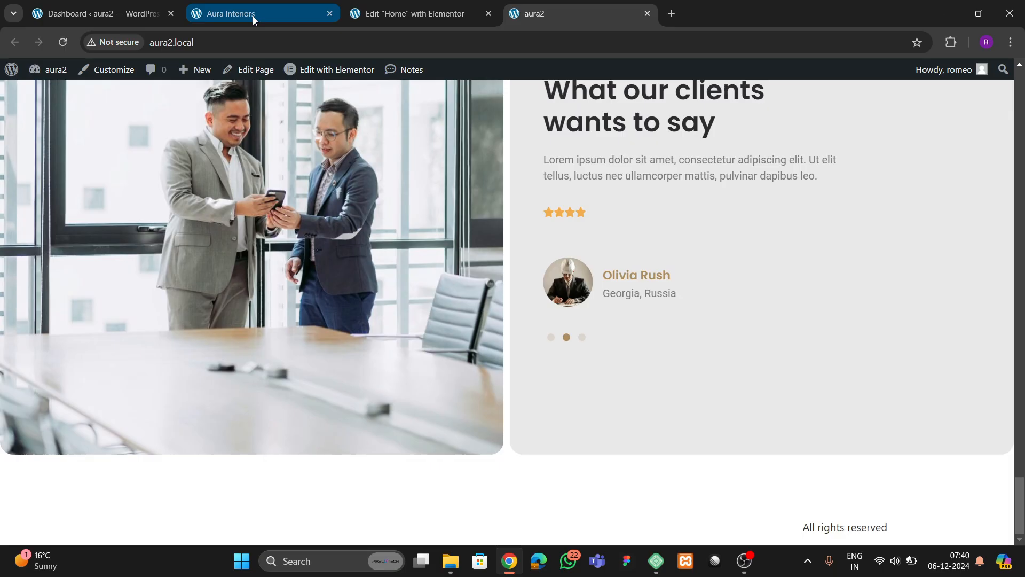
- Review the Aura Interiors reference footer, then go to the WordPress dashboard
{"action": "left_click", "coordinate": [237, 15]}
{"action": "scroll", "coordinate": [583, 374], "scroll_direction": "down", "scroll_amount": 8}
{"action": "scroll", "coordinate": [583, 375], "scroll_direction": "up", "scroll_amount": 5}
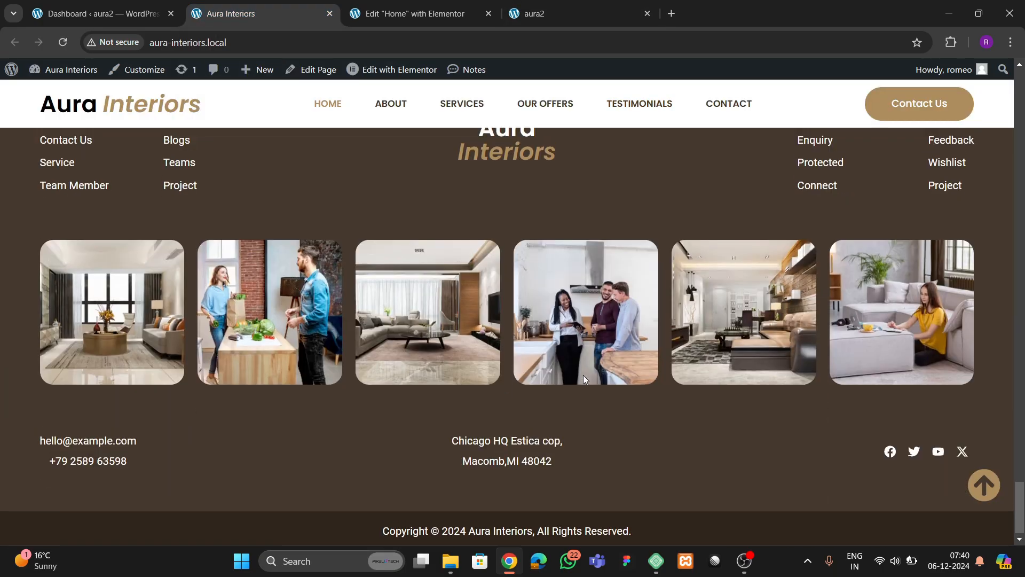
{"action": "scroll", "coordinate": [585, 370], "scroll_direction": "down", "scroll_amount": 5}
{"action": "scroll", "coordinate": [629, 446], "scroll_direction": "up", "scroll_amount": 4}
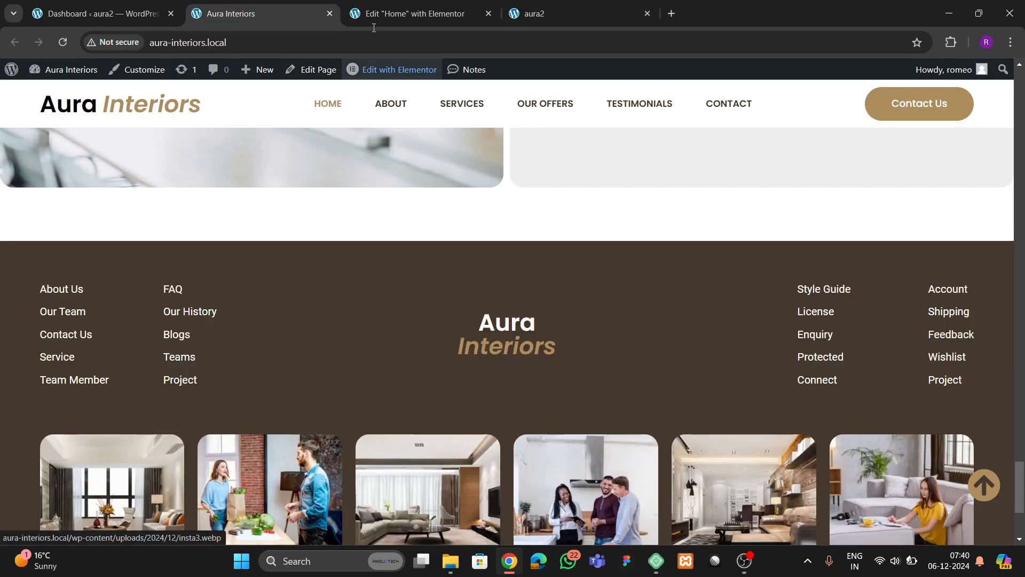
{"action": "left_click", "coordinate": [411, 13]}
{"action": "left_click", "coordinate": [96, 14]}
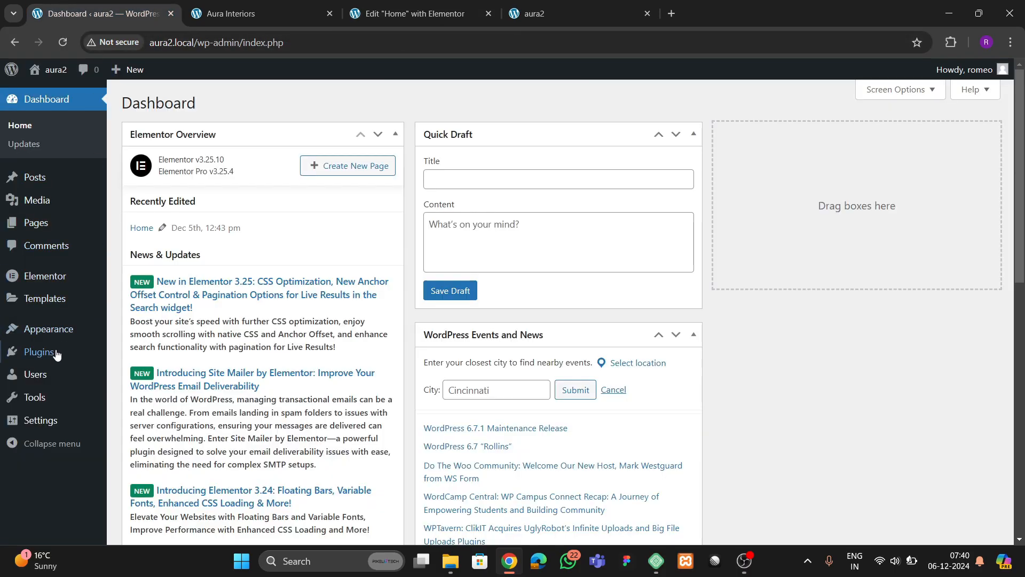
- Open Templates > Theme Builder in a new tab
{"action": "mouse_move", "coordinate": [46, 357]}
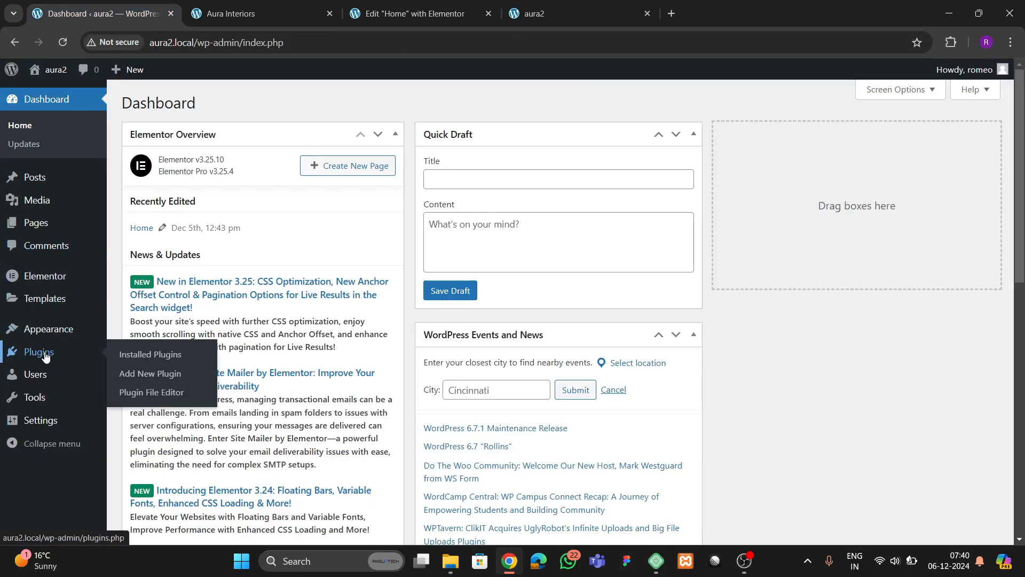
{"action": "mouse_move", "coordinate": [45, 301]}
{"action": "right_click", "coordinate": [149, 345]}
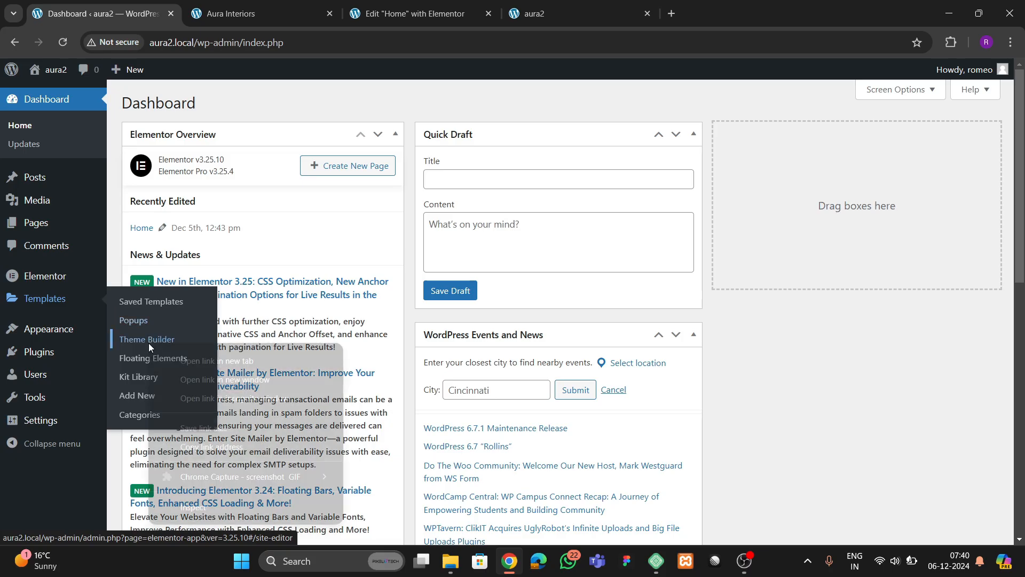
{"action": "left_click", "coordinate": [181, 361]}
{"action": "left_click", "coordinate": [274, 21]}
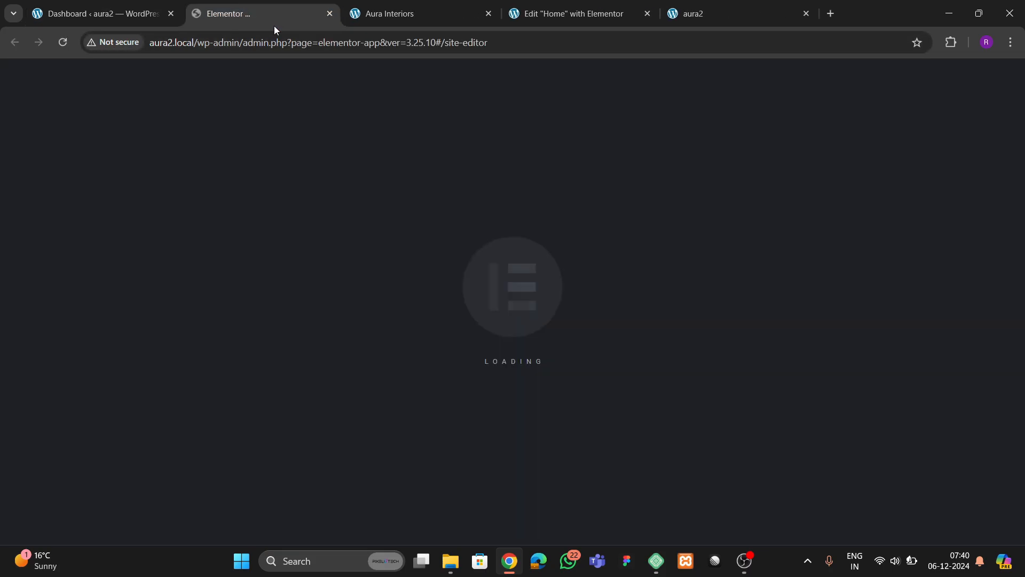
- Check Settings > Reading, then start a new footer template in Theme Builder
{"action": "left_click", "coordinate": [106, 7]}
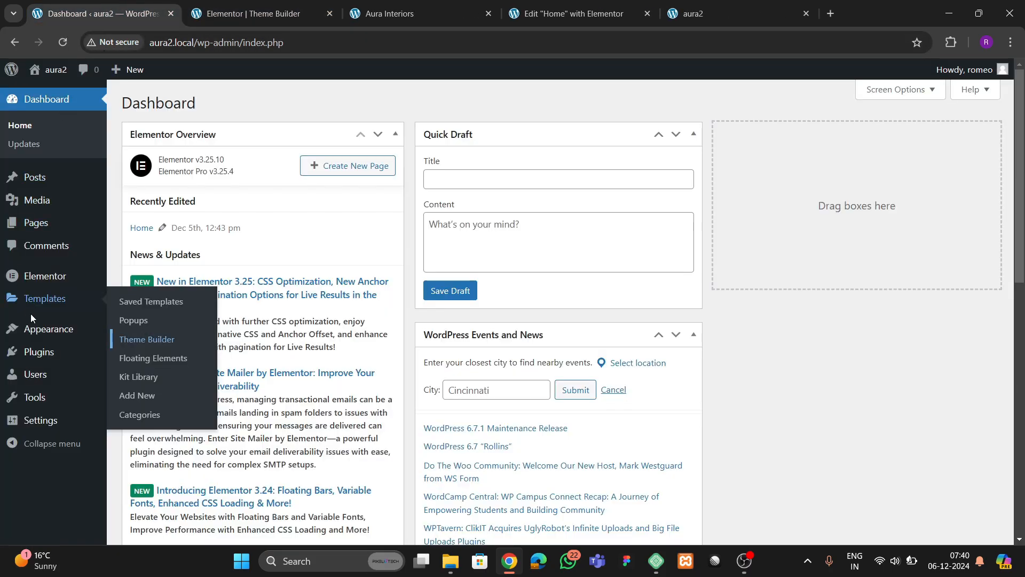
{"action": "mouse_move", "coordinate": [40, 420]}
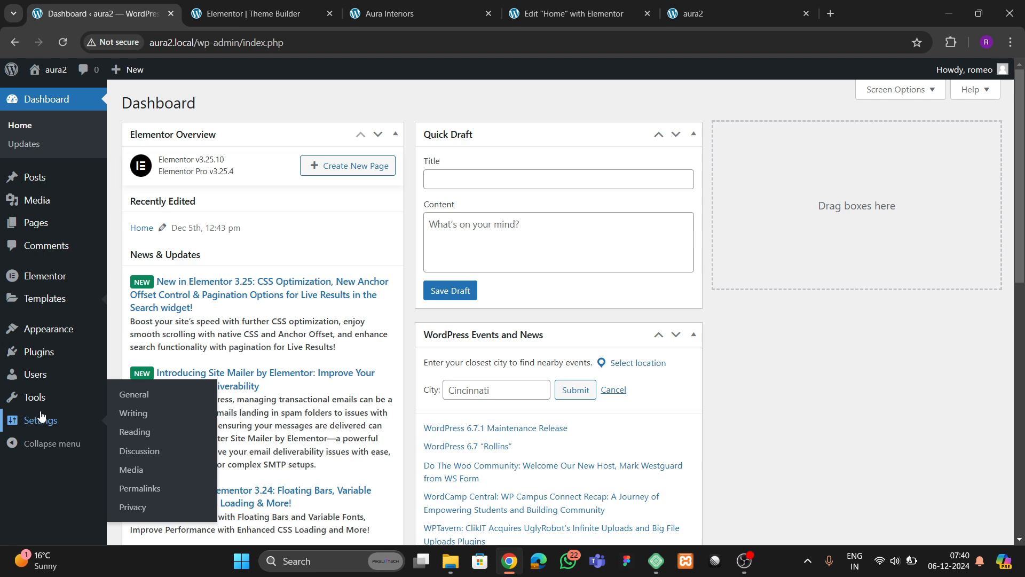
{"action": "left_click", "coordinate": [130, 433]}
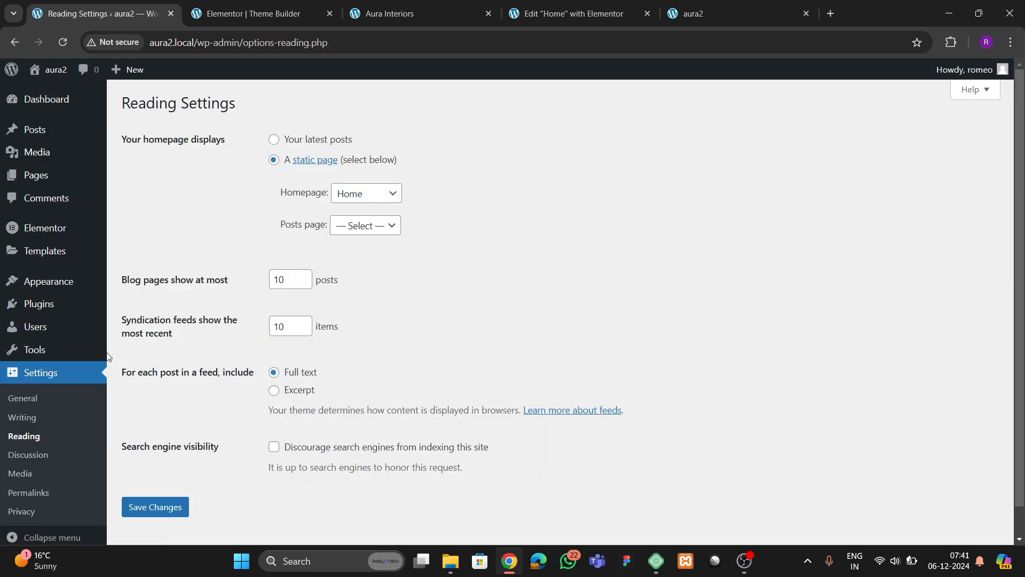
{"action": "left_click", "coordinate": [266, 16]}
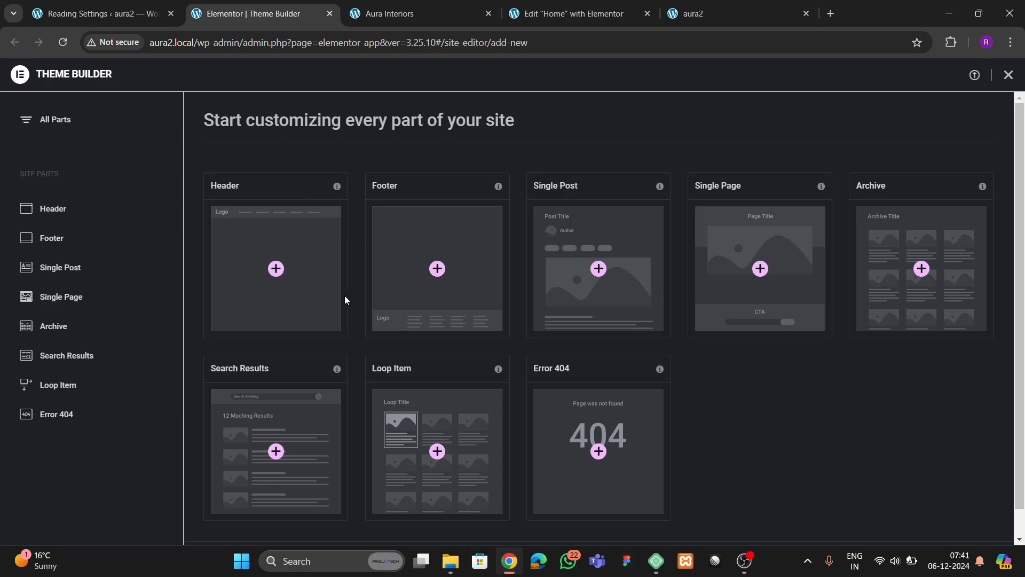
{"action": "left_click", "coordinate": [437, 269]}
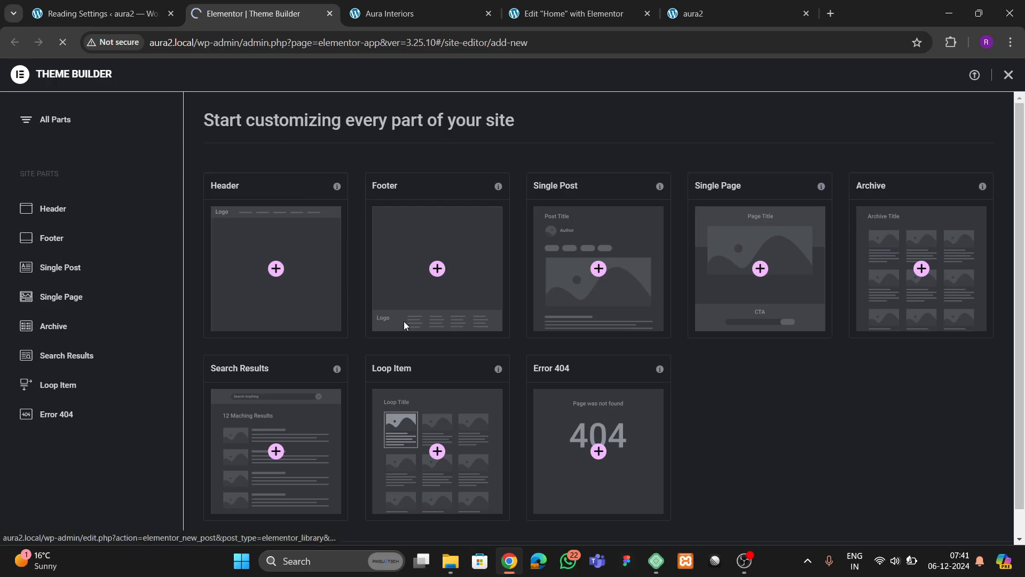
- Look over the footer on the Aura Interiors reference site
{"action": "left_click", "coordinate": [409, 6]}
{"action": "scroll", "coordinate": [478, 224], "scroll_direction": "down", "scroll_amount": 3}
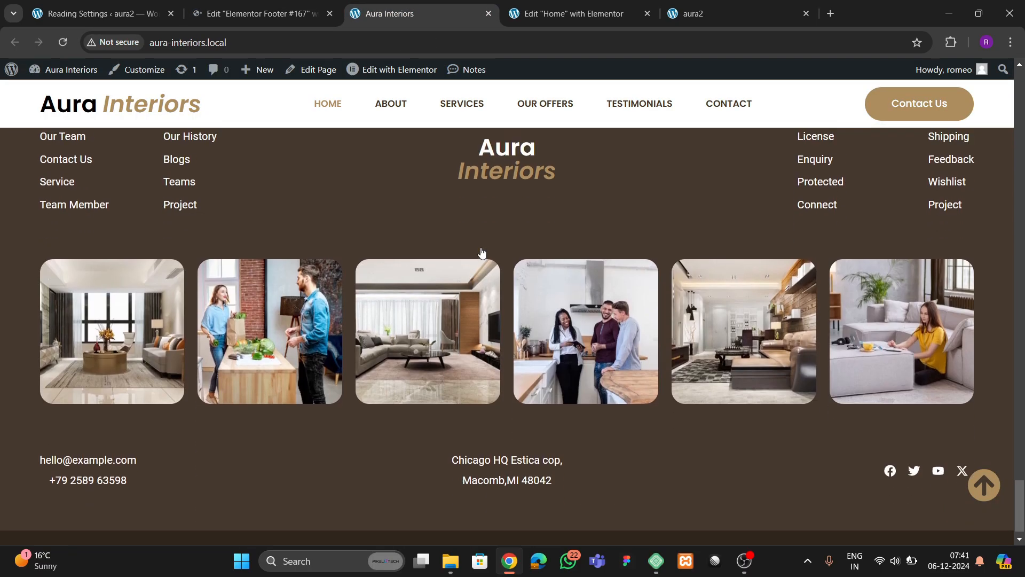
{"action": "scroll", "coordinate": [480, 251], "scroll_direction": "up", "scroll_amount": 3}
{"action": "scroll", "coordinate": [478, 248], "scroll_direction": "down", "scroll_amount": 2}
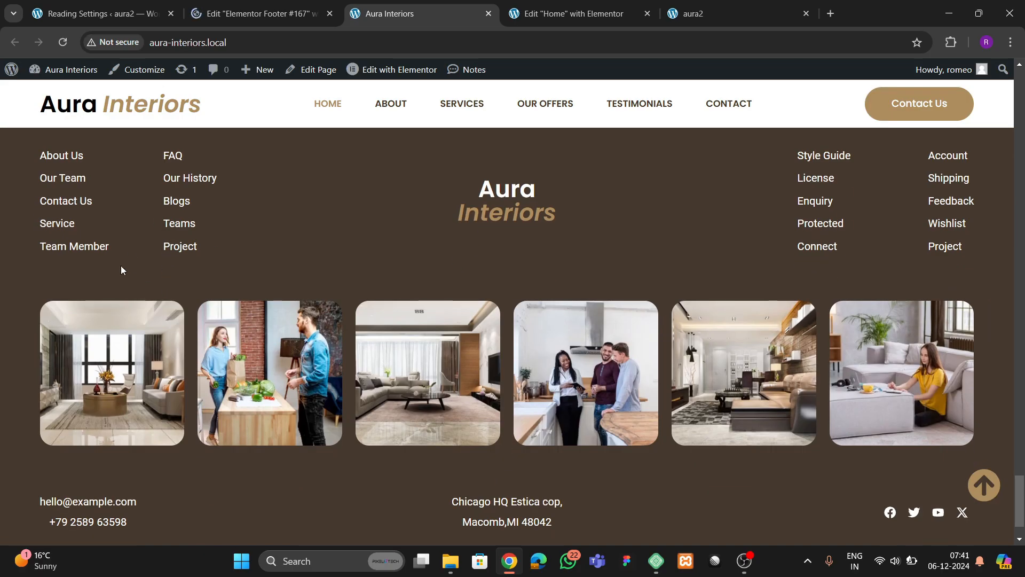
{"action": "scroll", "coordinate": [283, 332], "scroll_direction": "down", "scroll_amount": 1}
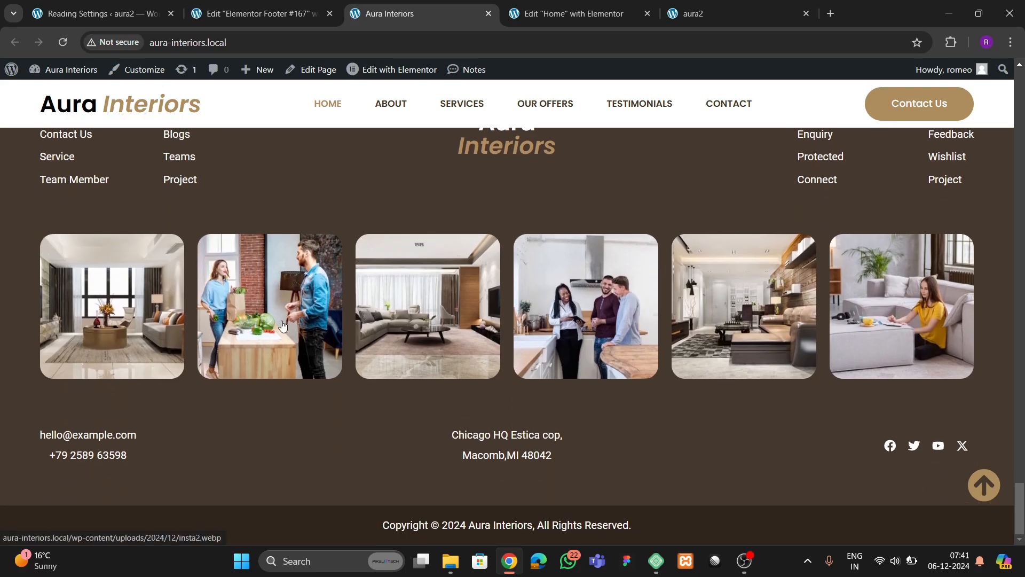
{"action": "scroll", "coordinate": [329, 320], "scroll_direction": "up", "scroll_amount": 2}
- Add a single-column container to the footer and rename it 'footer main'
{"action": "left_click", "coordinate": [264, 14]}
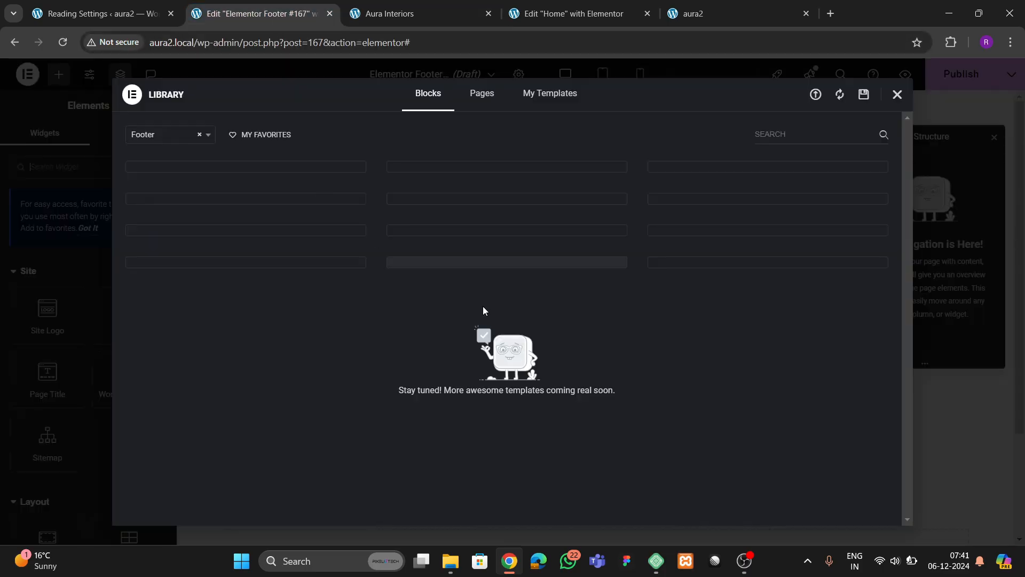
{"action": "left_click", "coordinate": [898, 97]}
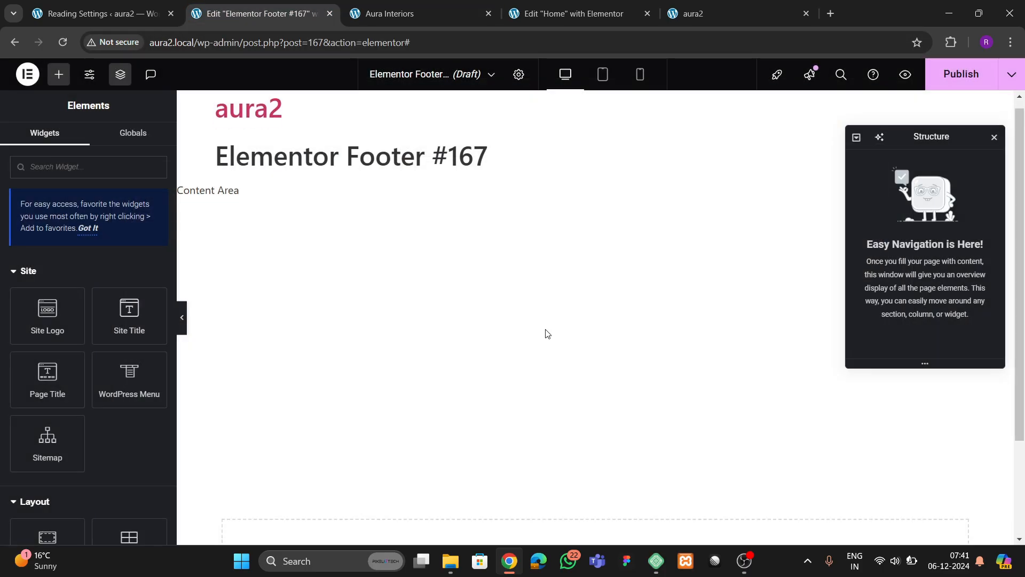
{"action": "left_click", "coordinate": [564, 430]}
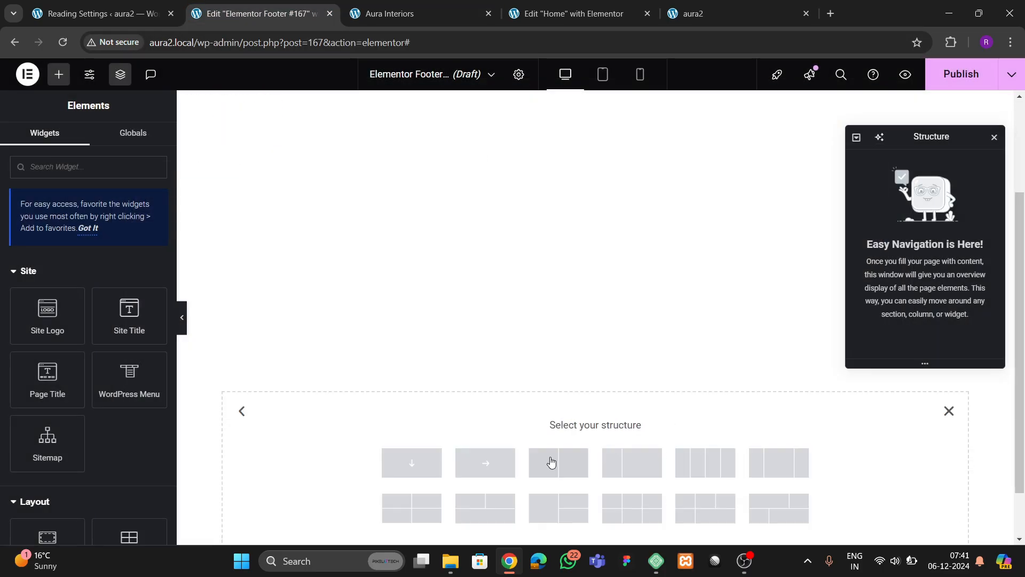
{"action": "left_click", "coordinate": [423, 464]}
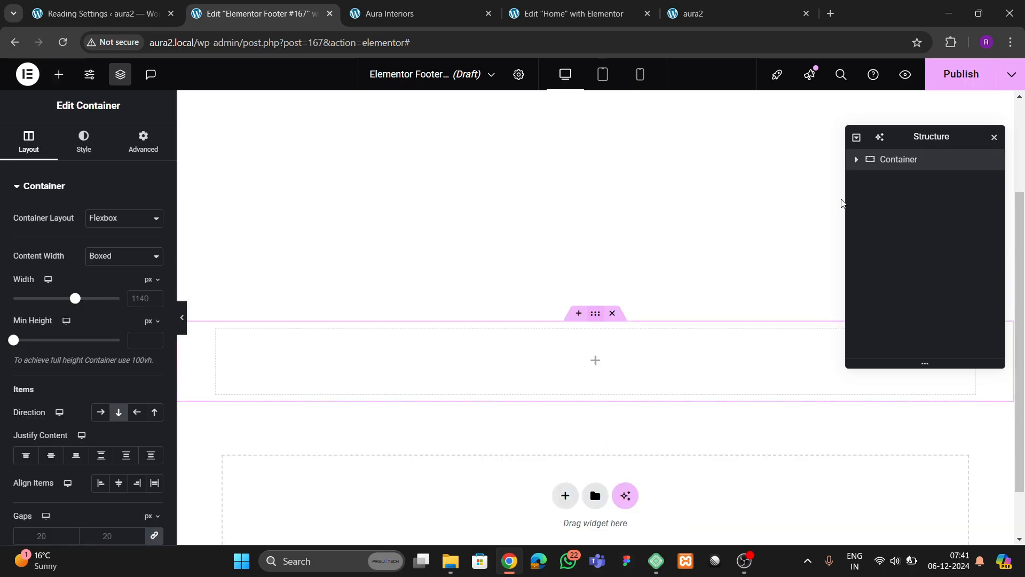
{"action": "double_click", "coordinate": [898, 162]}
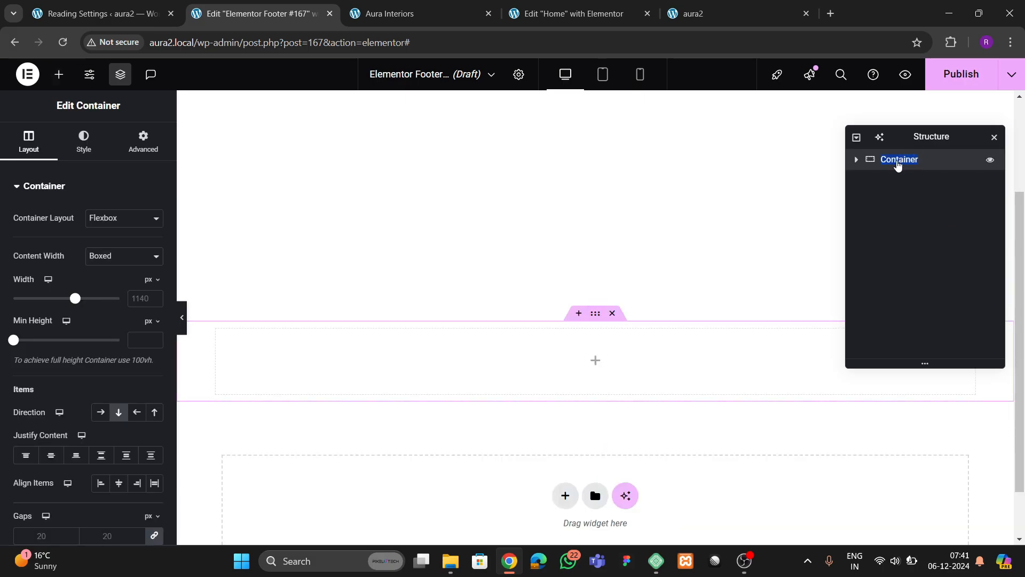
{"action": "type", "text": "footer ma"}
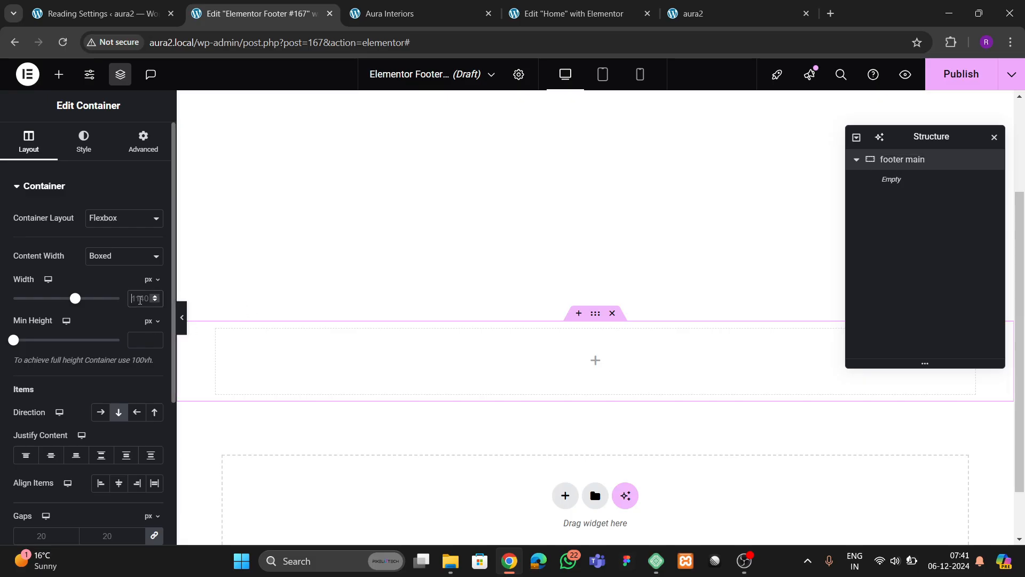
- Set the footer main container's width to 1400 px
{"action": "left_click", "coordinate": [394, 11]}
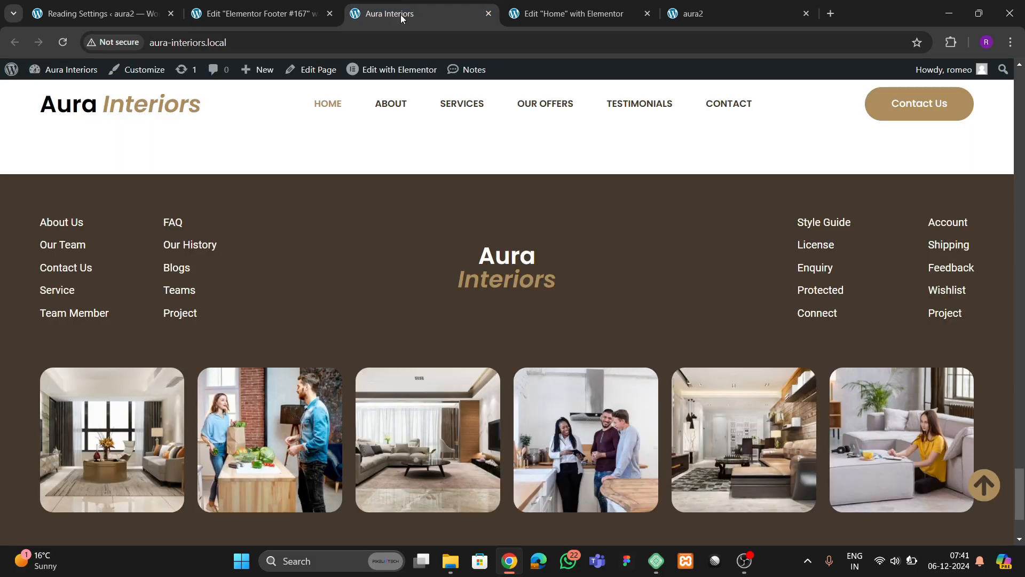
{"action": "left_click", "coordinate": [538, 10]}
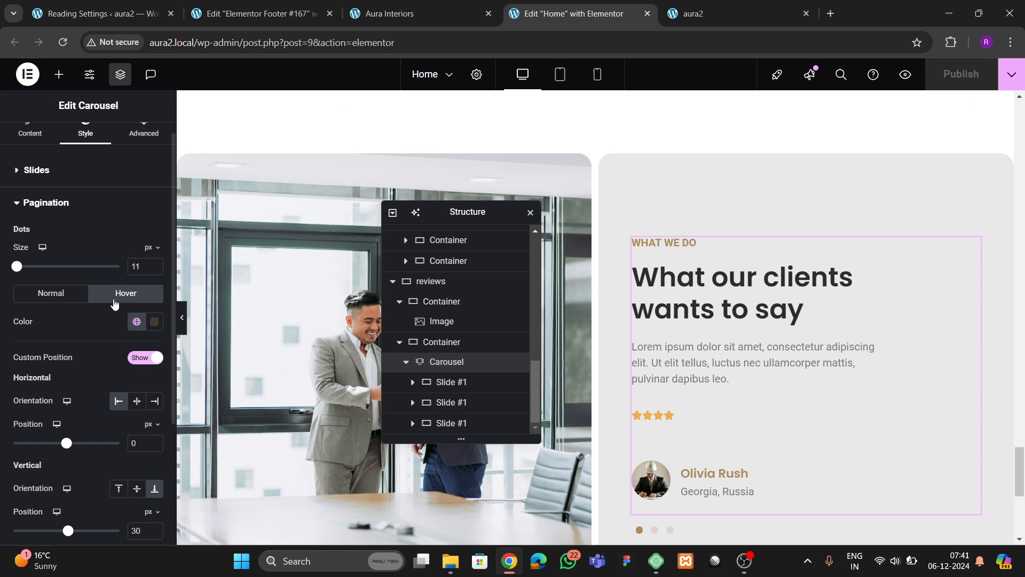
{"action": "left_click", "coordinate": [257, 15]}
{"action": "type", "text": "1"}
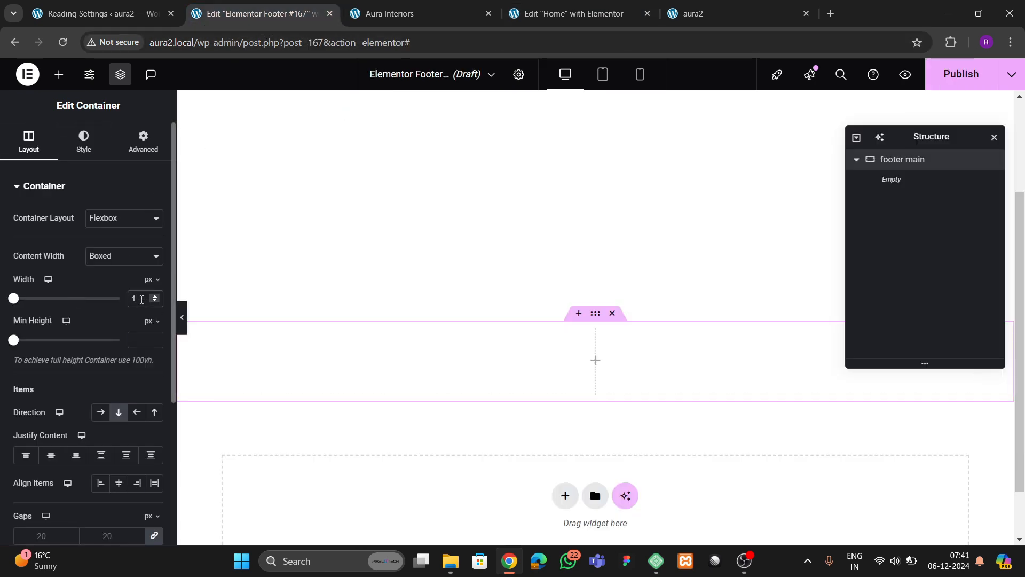
{"action": "type", "text": "400"}
- Give the footer main container a dark brown global colour background
{"action": "left_click", "coordinate": [83, 142]}
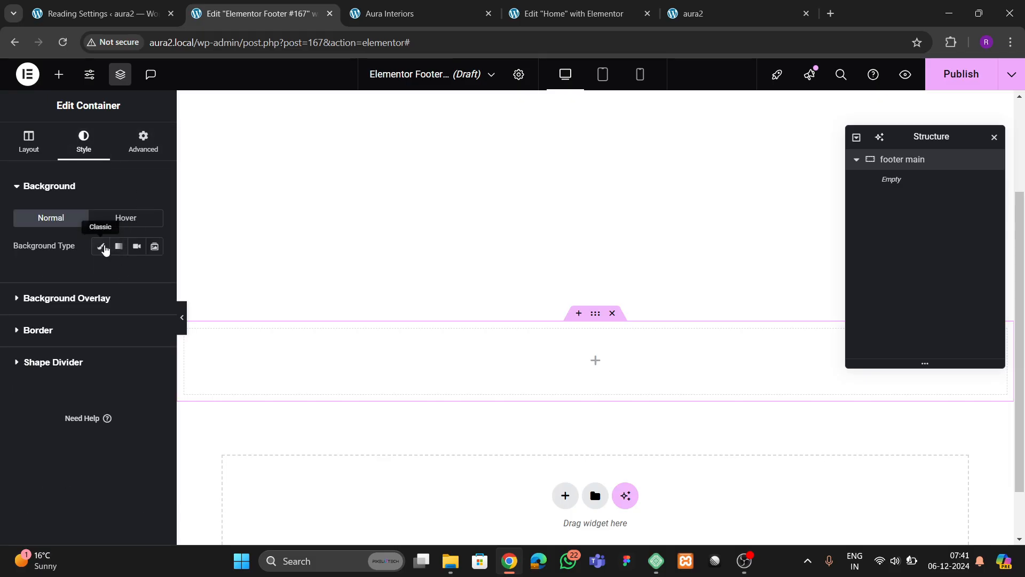
{"action": "left_click", "coordinate": [100, 246]}
{"action": "left_click", "coordinate": [137, 274]}
{"action": "left_click", "coordinate": [77, 453]}
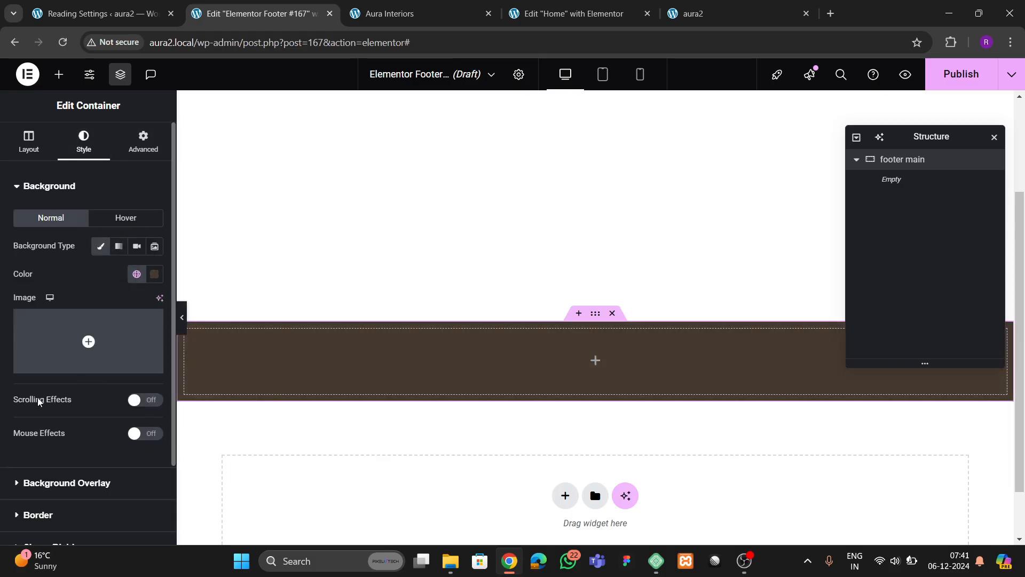
- Set the container's padding to 80 px top and bottom, 0 on the sides
{"action": "left_click", "coordinate": [143, 141]}
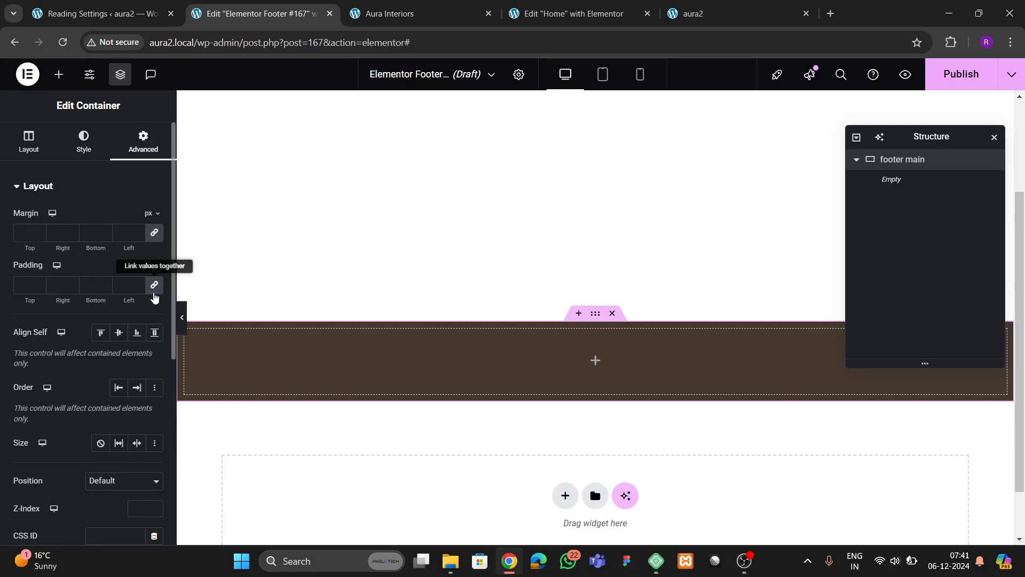
{"action": "left_click", "coordinate": [154, 285]}
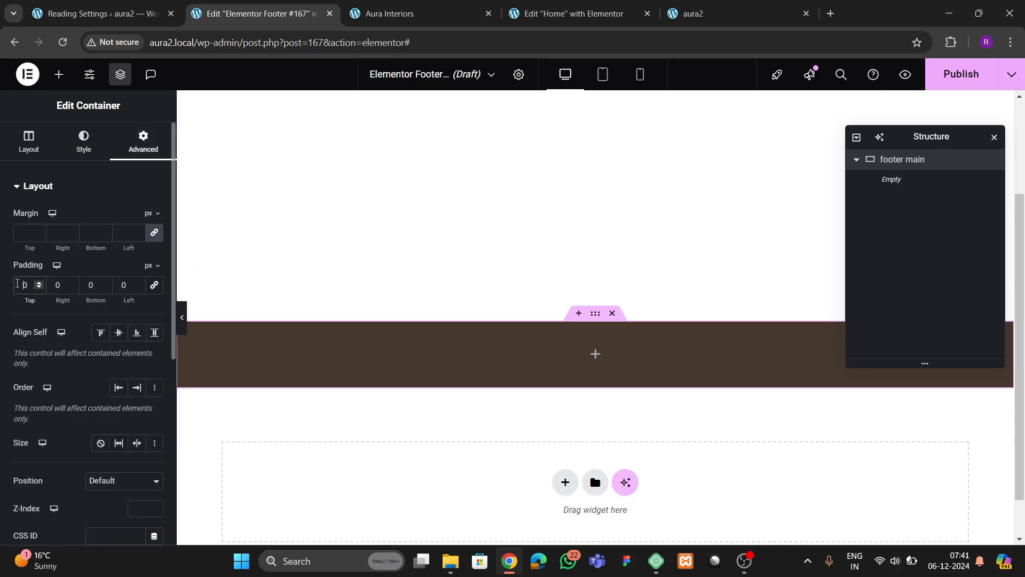
{"action": "type", "text": "8"}
{"action": "key", "text": "Tab"}
{"action": "key", "text": "Tab"}
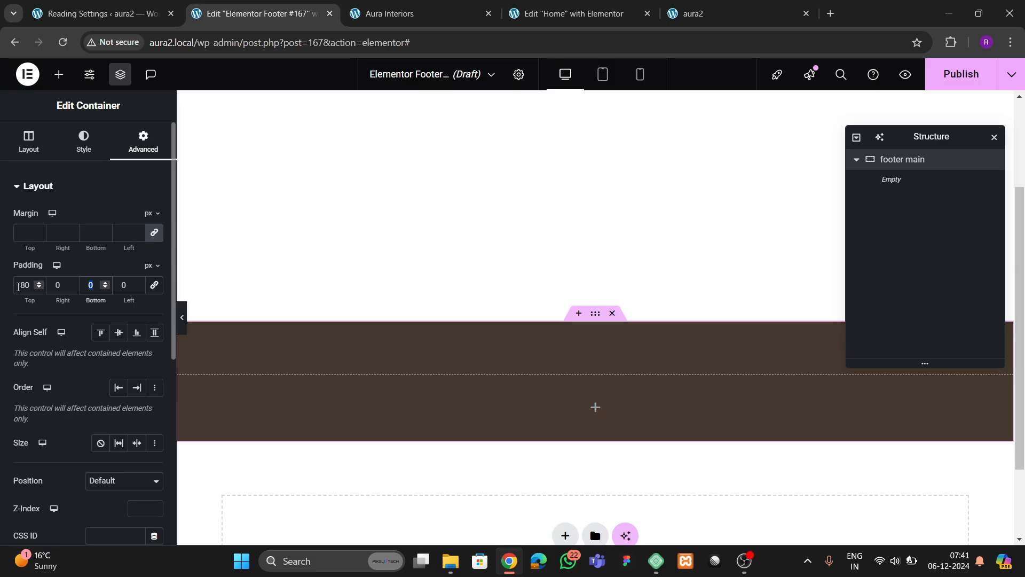
{"action": "type", "text": "80"}
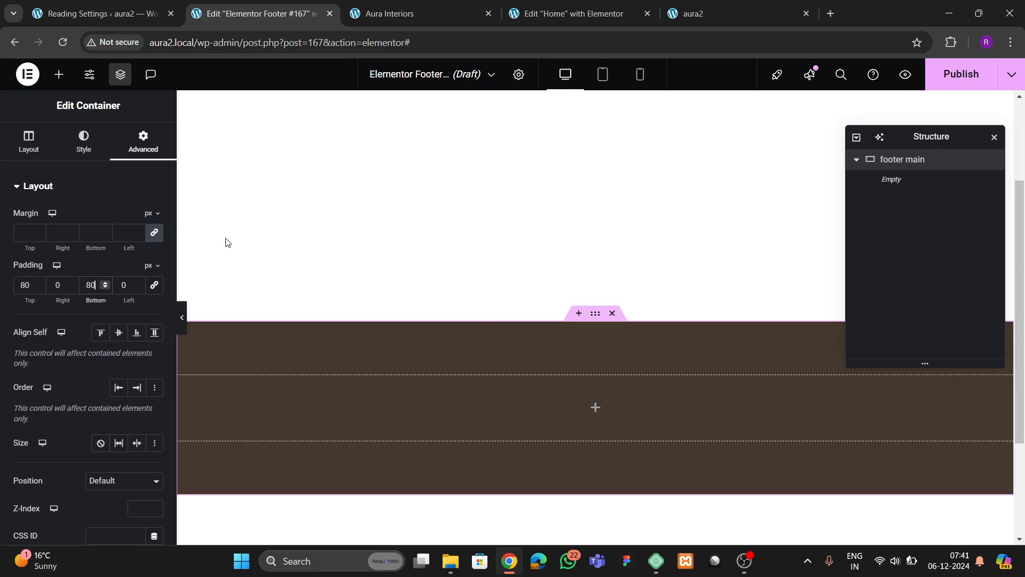
- Drag an inner container into the footer and rename it '1st box'
{"action": "left_click", "coordinate": [59, 75]}
{"action": "scroll", "coordinate": [64, 347], "scroll_direction": "down", "scroll_amount": 4}
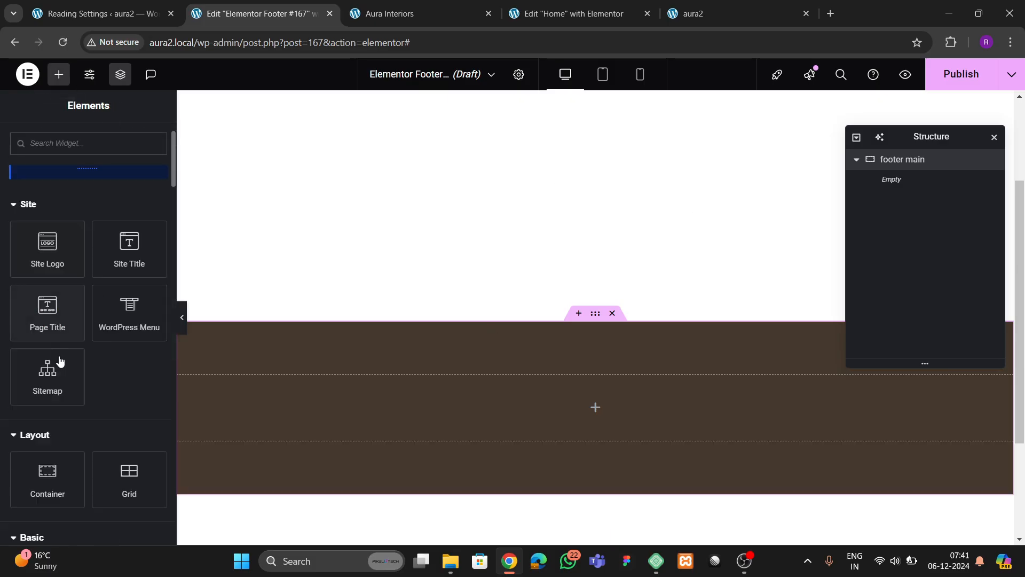
{"action": "left_click_drag", "start_coordinate": [43, 352], "coordinate": [540, 406]}
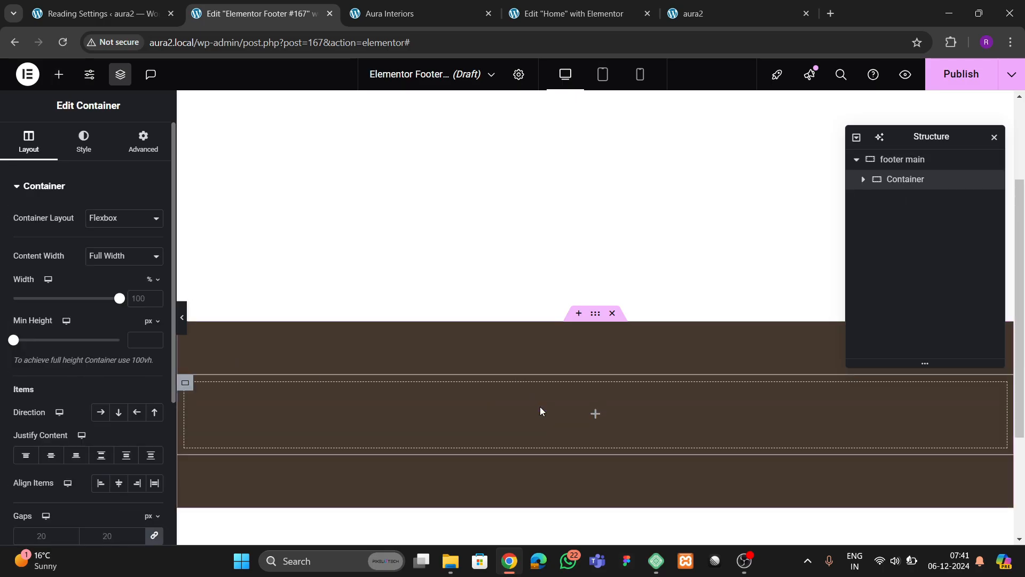
{"action": "left_click", "coordinate": [143, 140]}
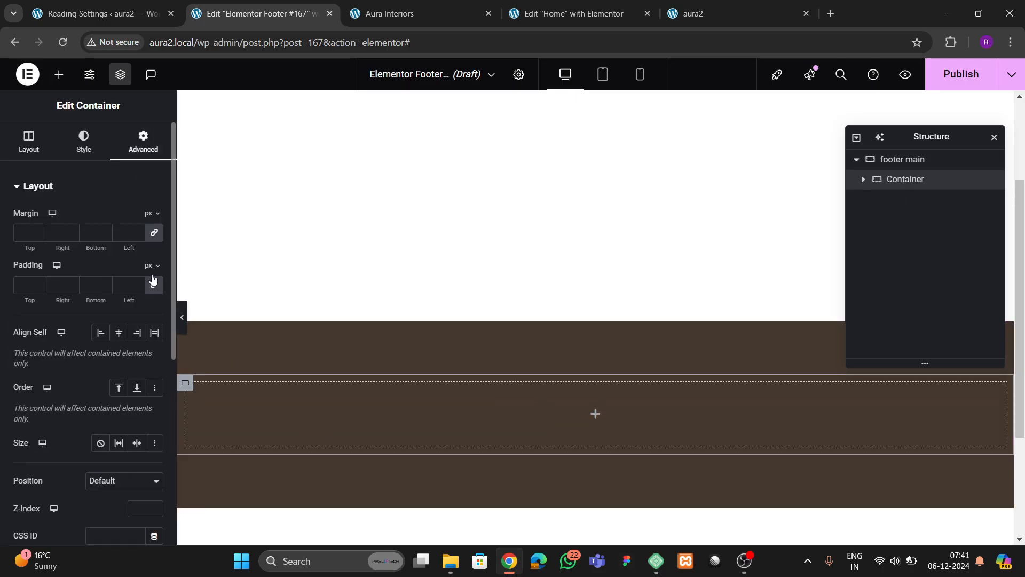
{"action": "left_click", "coordinate": [416, 17]}
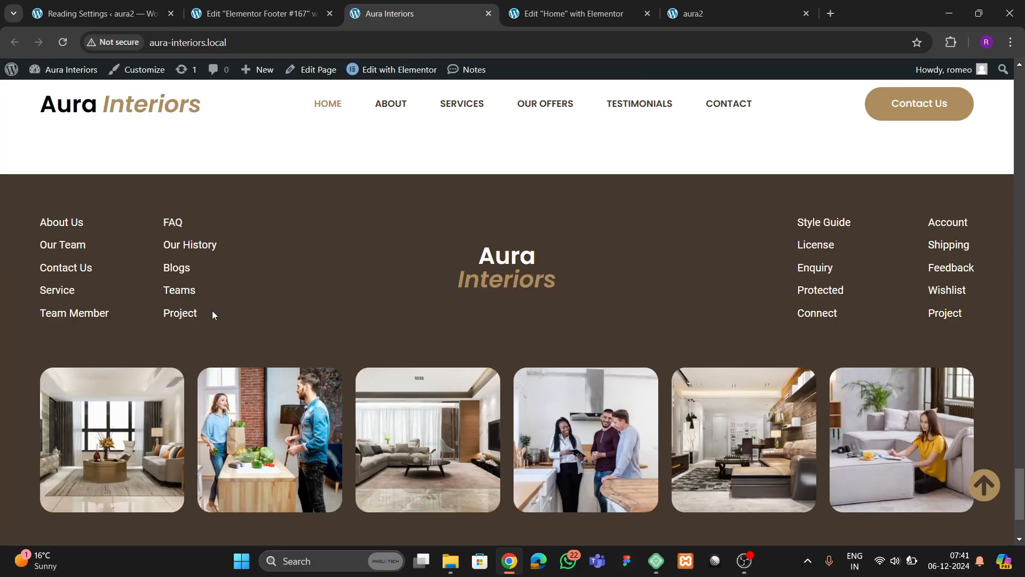
{"action": "left_click", "coordinate": [288, 15]}
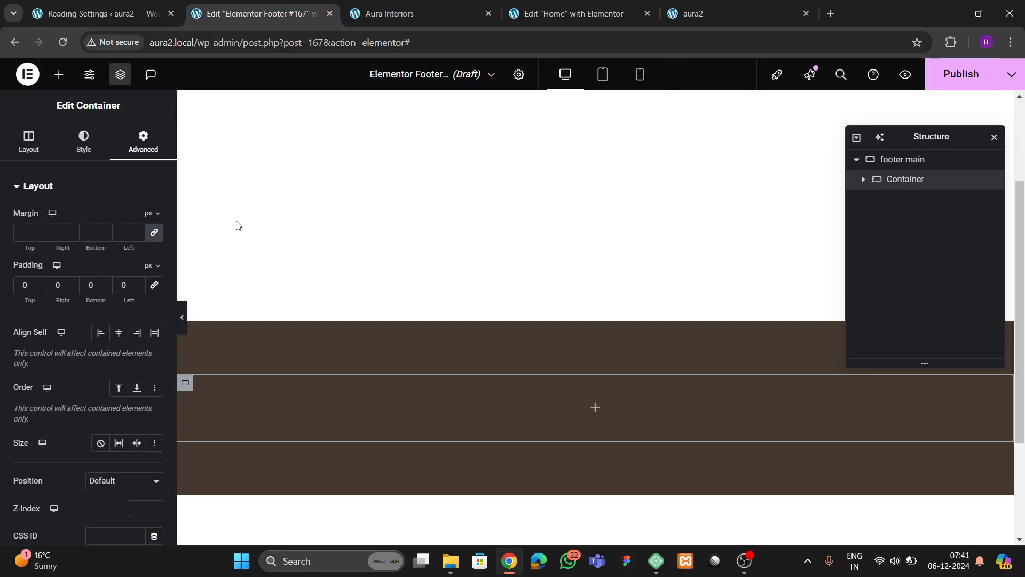
{"action": "left_click", "coordinate": [383, 14]}
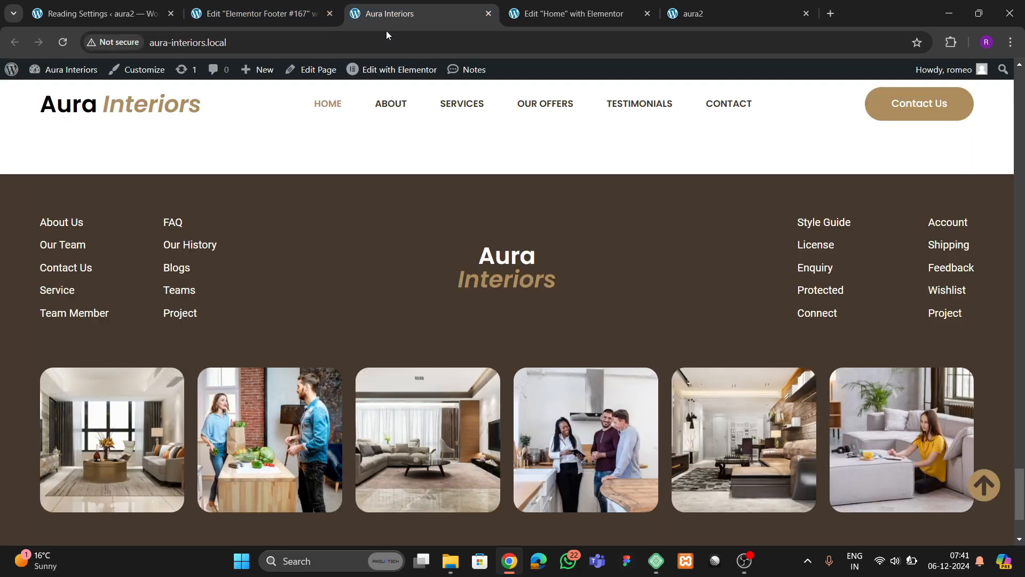
{"action": "left_click", "coordinate": [282, 16]}
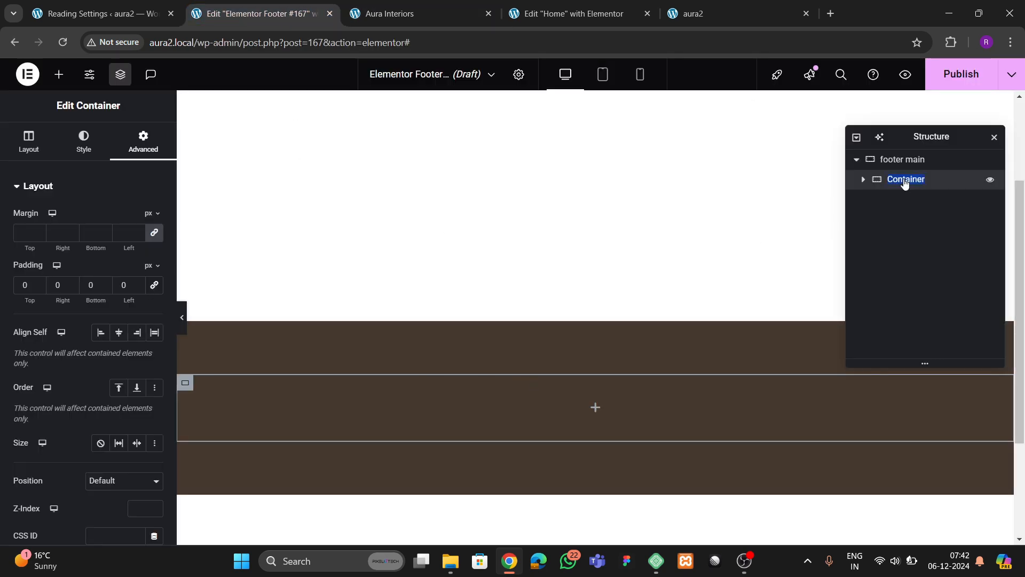
{"action": "type", "text": "1st box"}
- Nest another container inside 1st box
{"action": "left_click", "coordinate": [58, 74]}
{"action": "scroll", "coordinate": [63, 342], "scroll_direction": "down", "scroll_amount": 3}
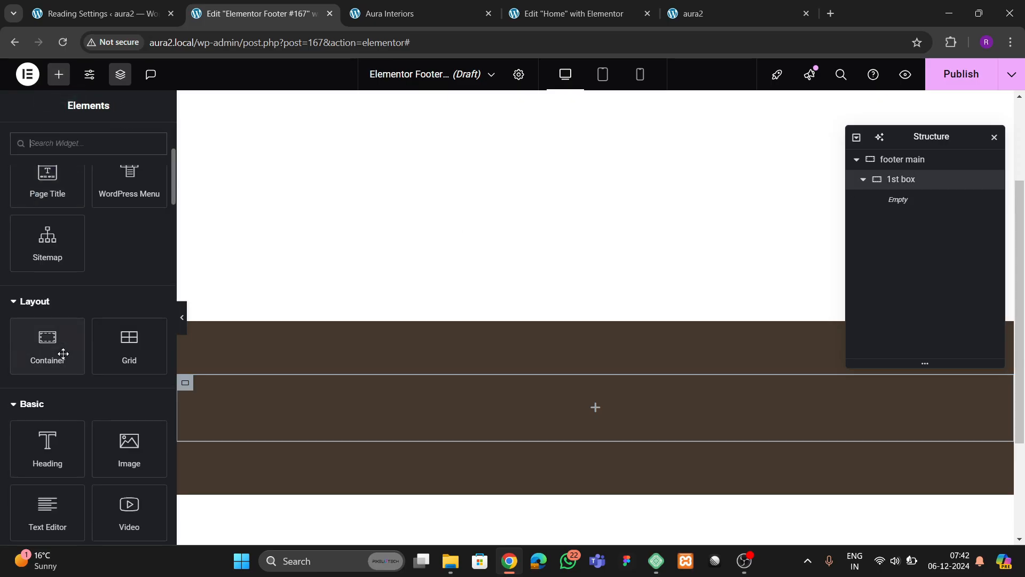
{"action": "left_click_drag", "start_coordinate": [51, 351], "coordinate": [311, 415]}
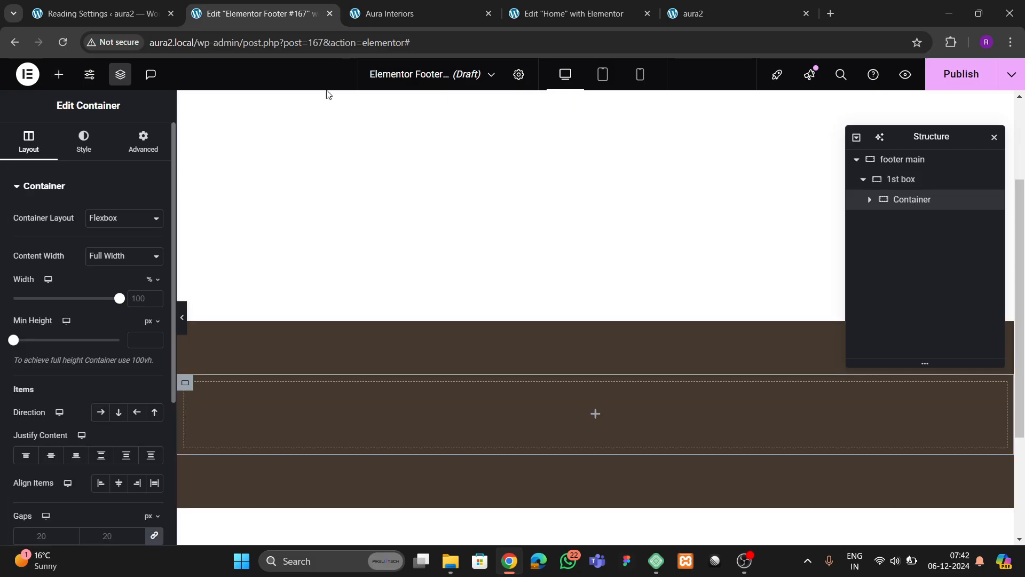
{"action": "left_click", "coordinate": [355, 5]}
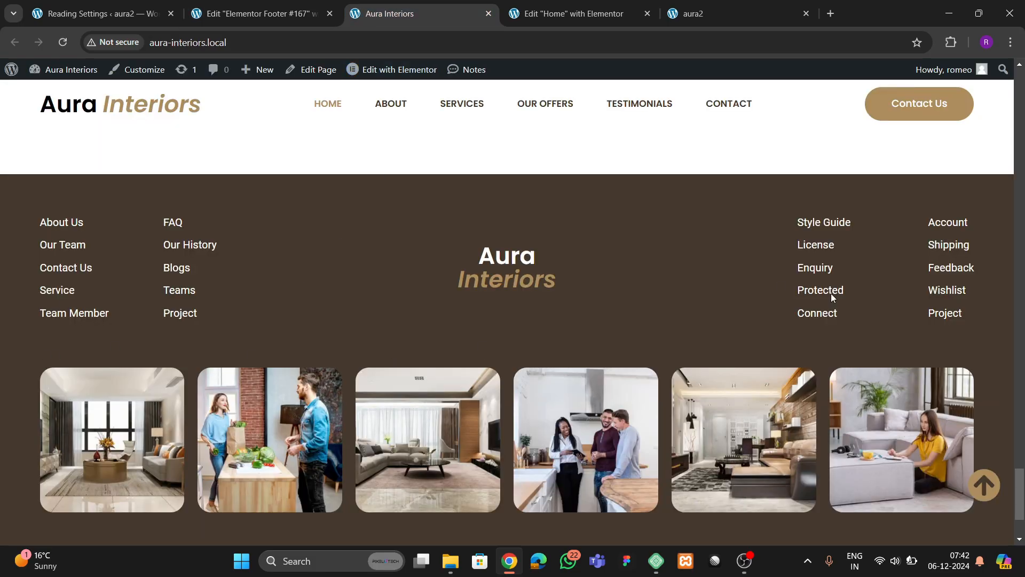
{"action": "left_click", "coordinate": [289, 14]}
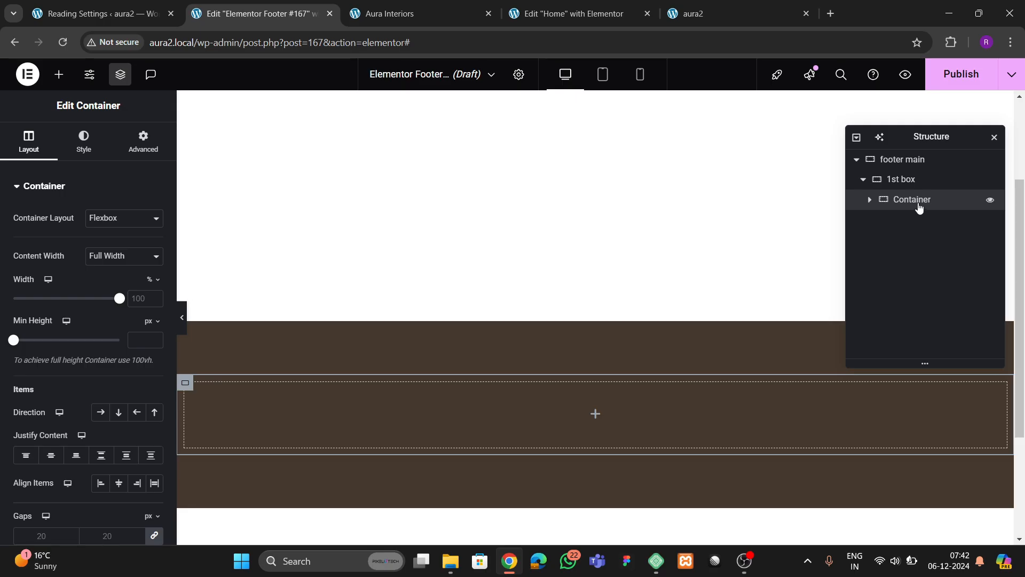
{"action": "left_click", "coordinate": [144, 141]}
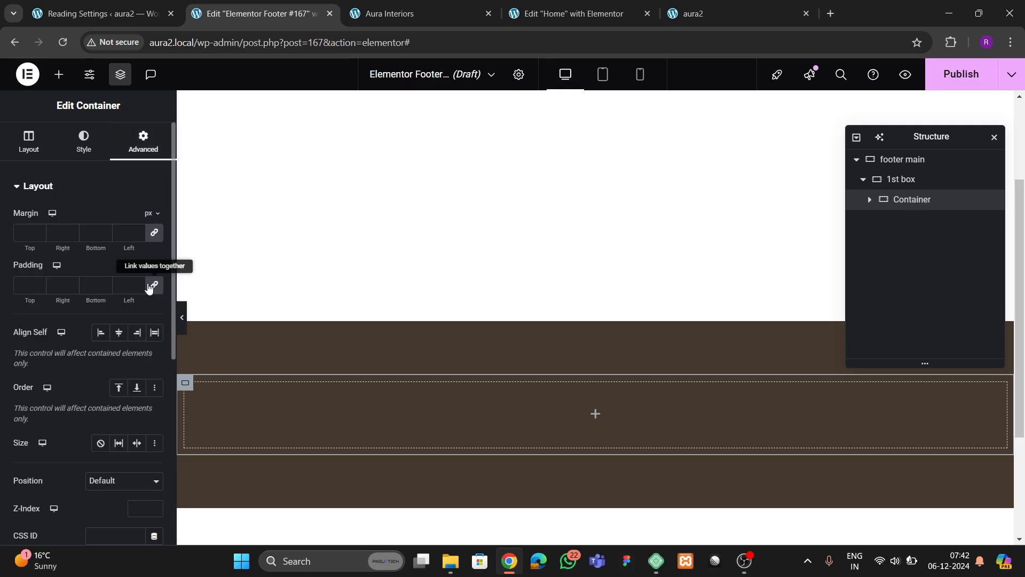
- Fill 1st box with five containers by adding one and duplicating it
{"action": "right_click", "coordinate": [900, 209]}
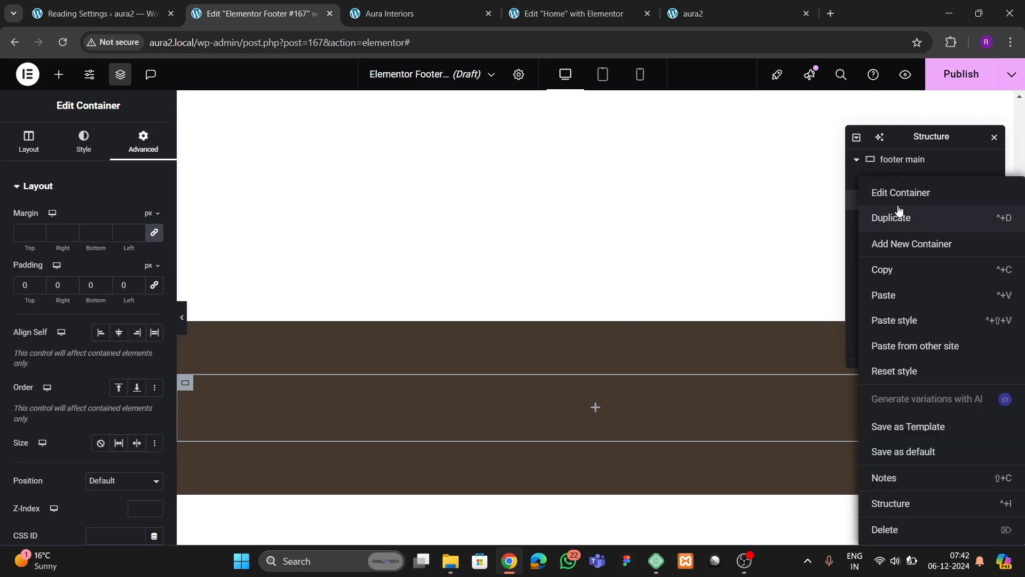
{"action": "left_click", "coordinate": [915, 244]}
{"action": "right_click", "coordinate": [906, 221]}
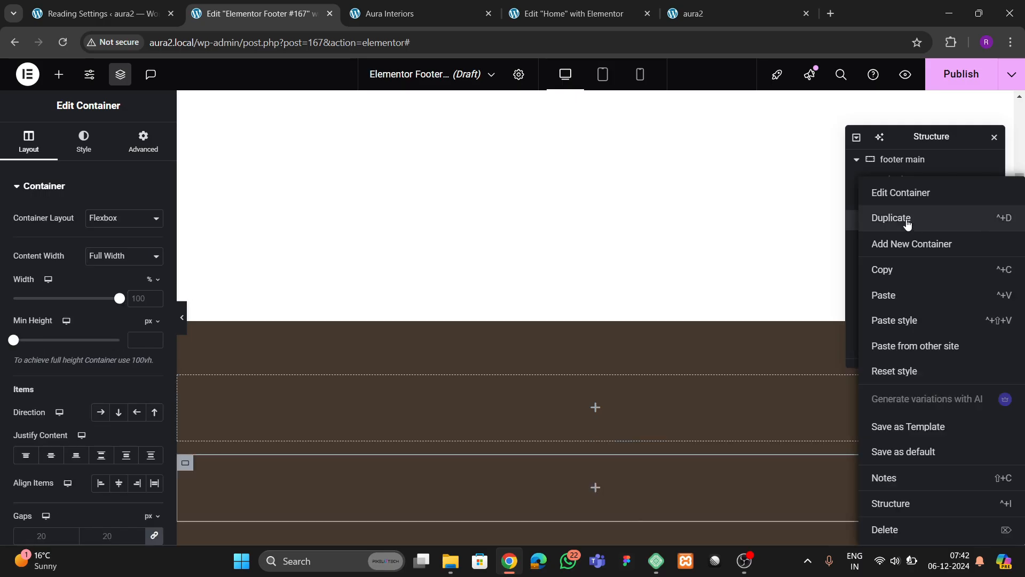
{"action": "left_click", "coordinate": [907, 219]}
{"action": "right_click", "coordinate": [905, 240]}
{"action": "left_click", "coordinate": [908, 222]}
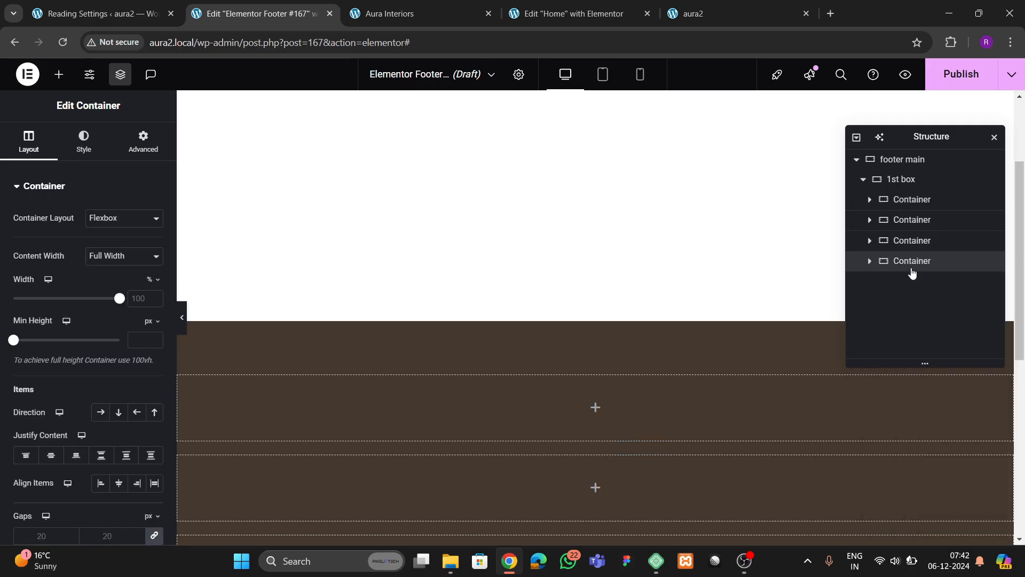
{"action": "right_click", "coordinate": [912, 271]}
{"action": "left_click", "coordinate": [906, 219]}
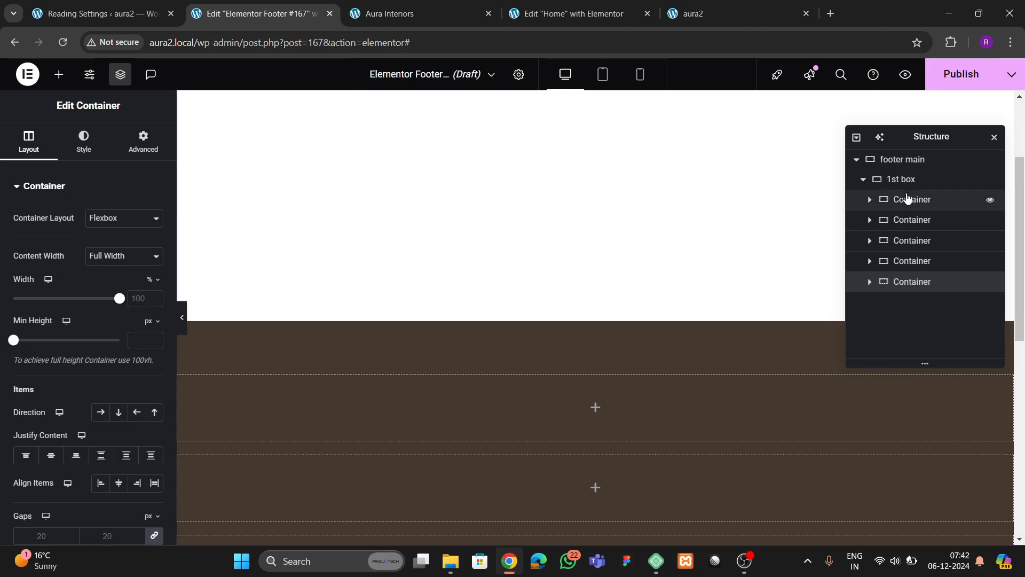
- Set 1st box to Row direction, Space Between justification and centred alignment
{"action": "left_click", "coordinate": [902, 180]}
{"action": "left_click", "coordinate": [29, 142]}
{"action": "scroll", "coordinate": [73, 343], "scroll_direction": "down", "scroll_amount": 1}
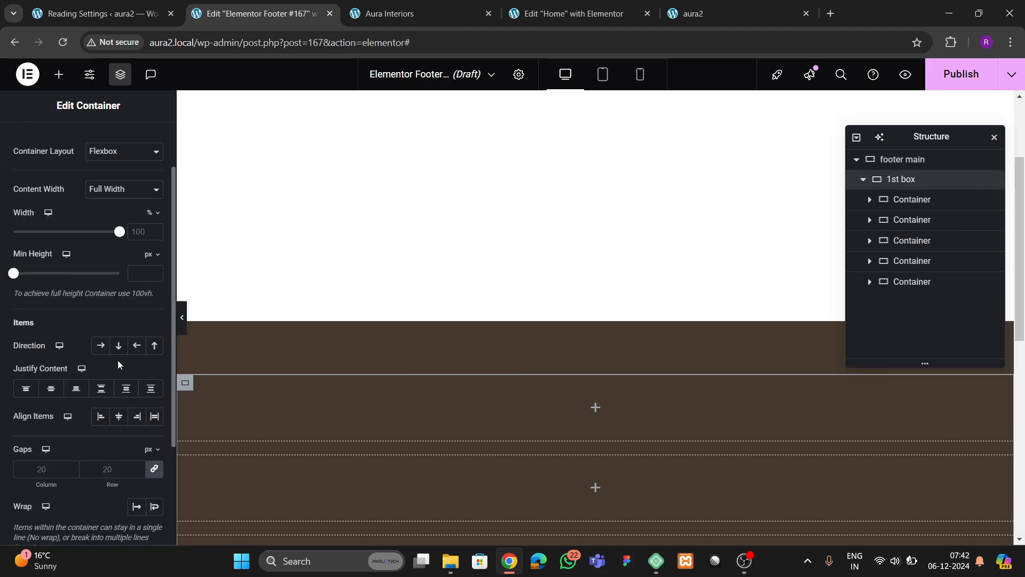
{"action": "left_click", "coordinate": [100, 345]}
{"action": "left_click", "coordinate": [101, 388]}
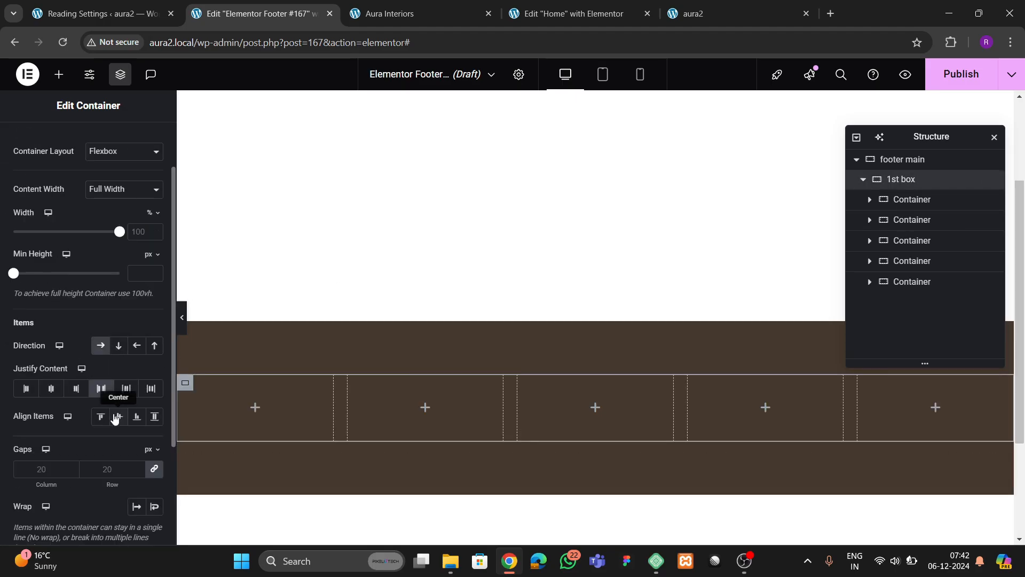
{"action": "left_click", "coordinate": [116, 418]}
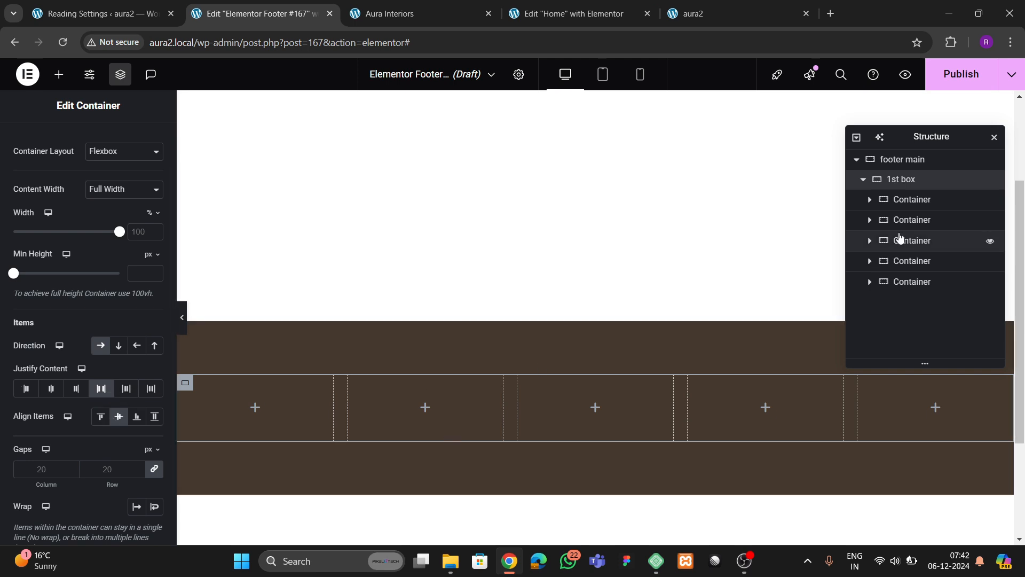
{"action": "left_click", "coordinate": [909, 201]}
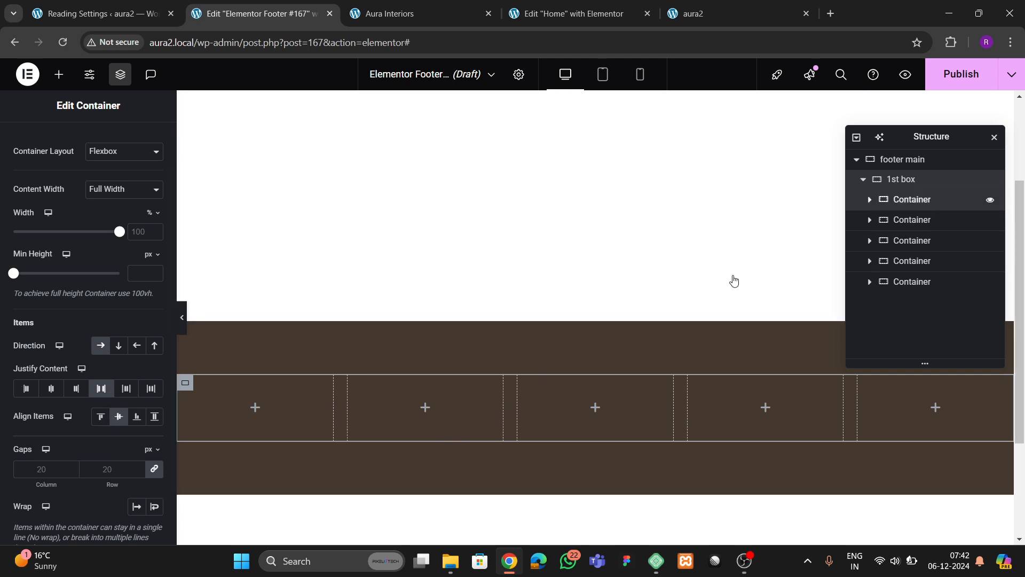
{"action": "left_click", "coordinate": [908, 186]}
- Add a heading reading 'Aura Interiors' to the middle column and centre it
{"action": "left_click", "coordinate": [59, 75]}
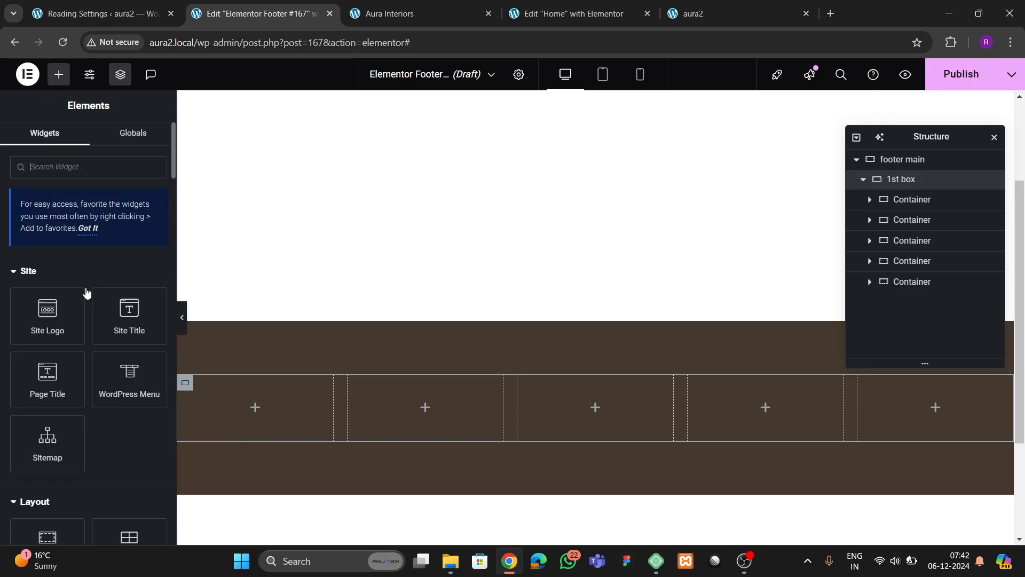
{"action": "scroll", "coordinate": [87, 293], "scroll_direction": "down", "scroll_amount": 3}
{"action": "left_click_drag", "start_coordinate": [47, 511], "coordinate": [600, 435]}
{"action": "triple_click", "coordinate": [100, 240]}
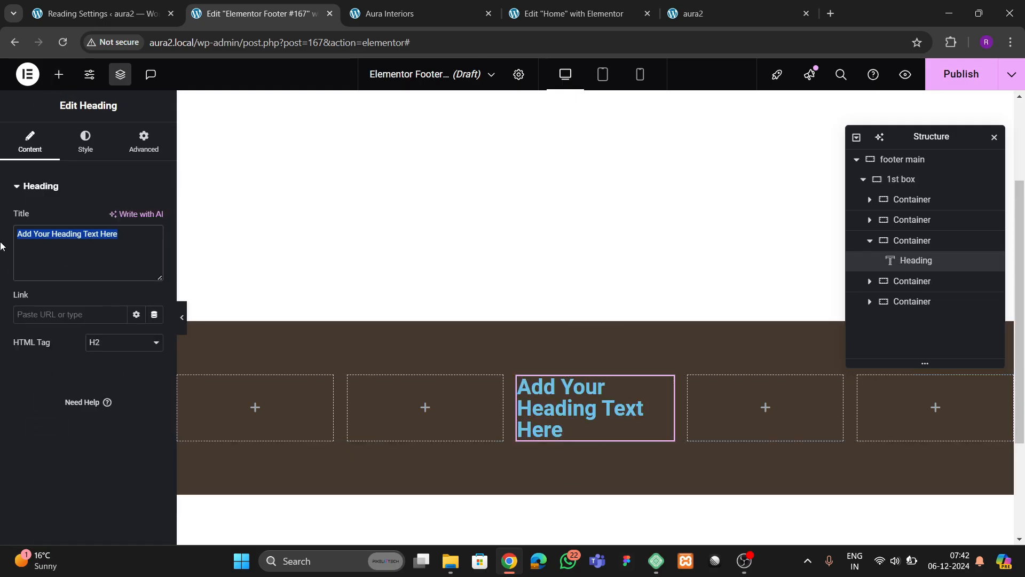
{"action": "type", "text": "Aura "}
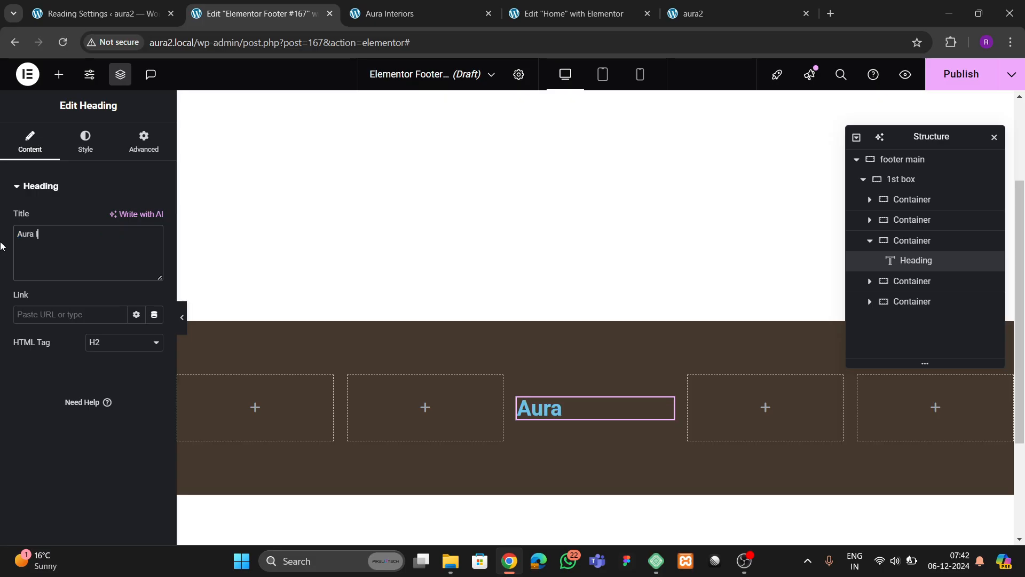
{"action": "type", "text": "Interio"}
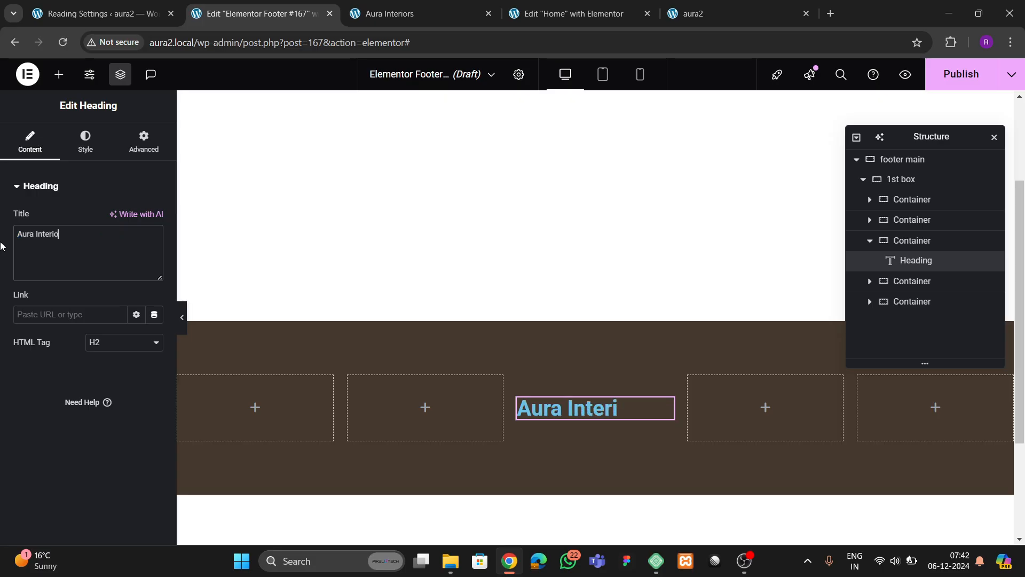
{"action": "type", "text": "rs"}
{"action": "left_click", "coordinate": [86, 142]}
{"action": "left_click", "coordinate": [119, 218]}
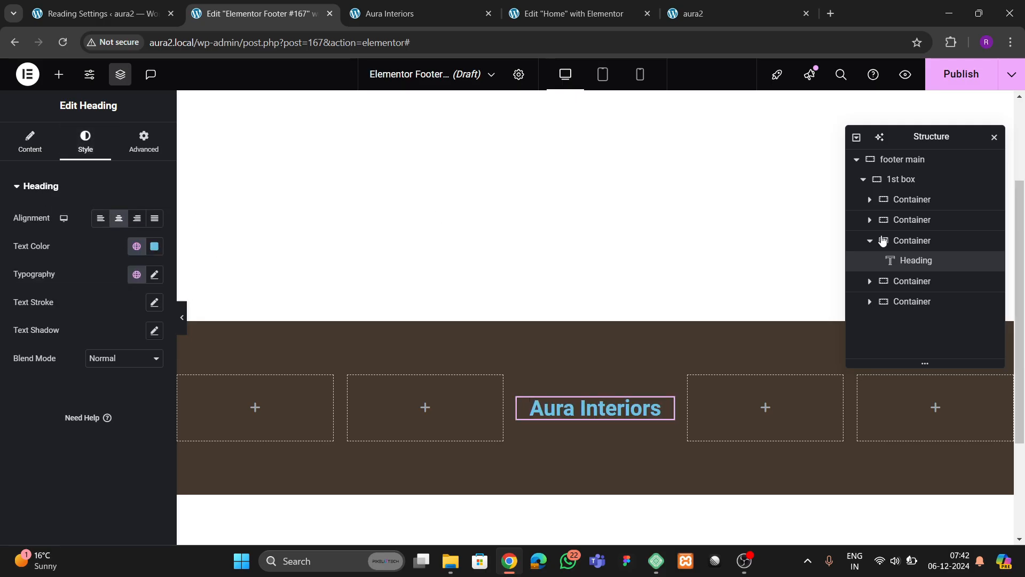
- Stack the third column's contents vertically and centre them top-to-bottom
{"action": "left_click", "coordinate": [988, 240]}
{"action": "scroll", "coordinate": [119, 353], "scroll_direction": "down", "scroll_amount": 4}
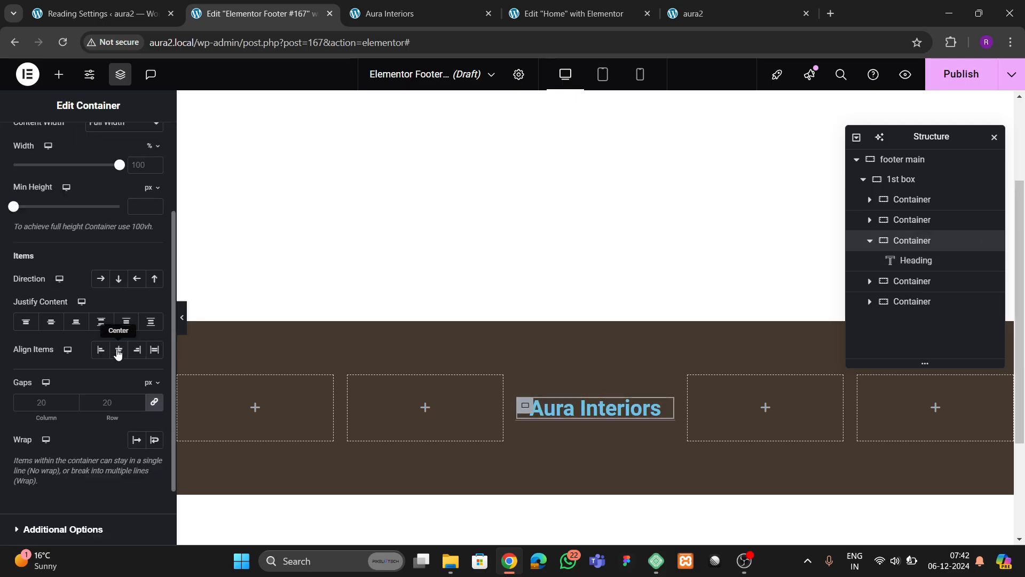
{"action": "left_click", "coordinate": [118, 278]}
{"action": "left_click", "coordinate": [51, 321]}
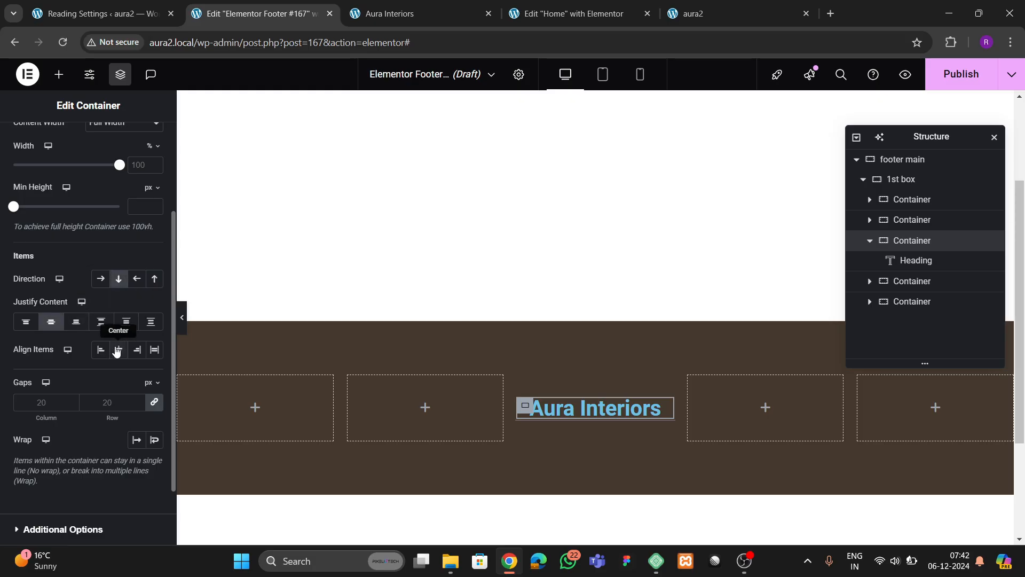
- Compare with the live site footer, then reselect the Aura Interiors heading's settings
{"action": "left_click", "coordinate": [429, 14]}
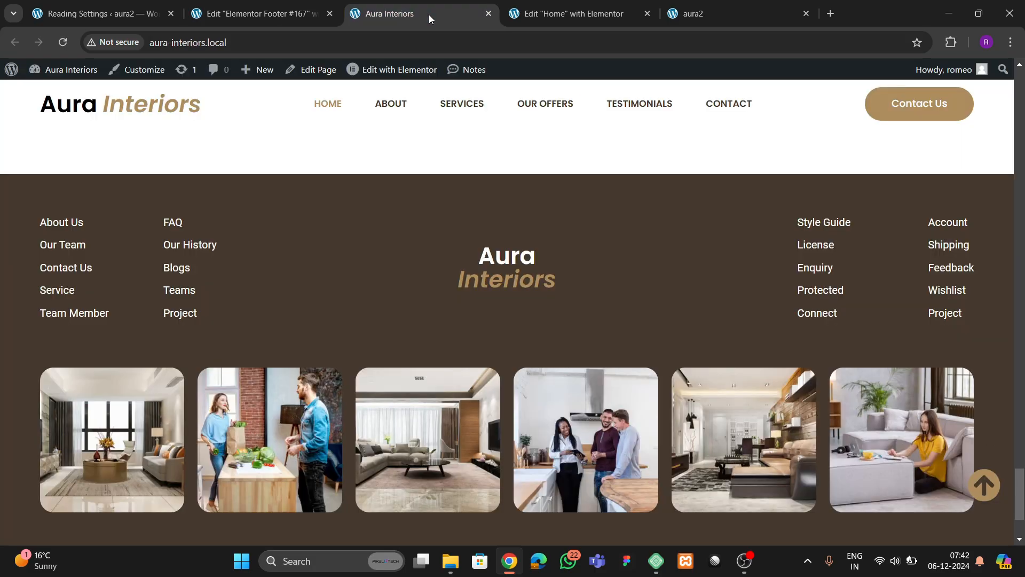
{"action": "left_click", "coordinate": [261, 14]}
{"action": "scroll", "coordinate": [53, 203], "scroll_direction": "up", "scroll_amount": 3}
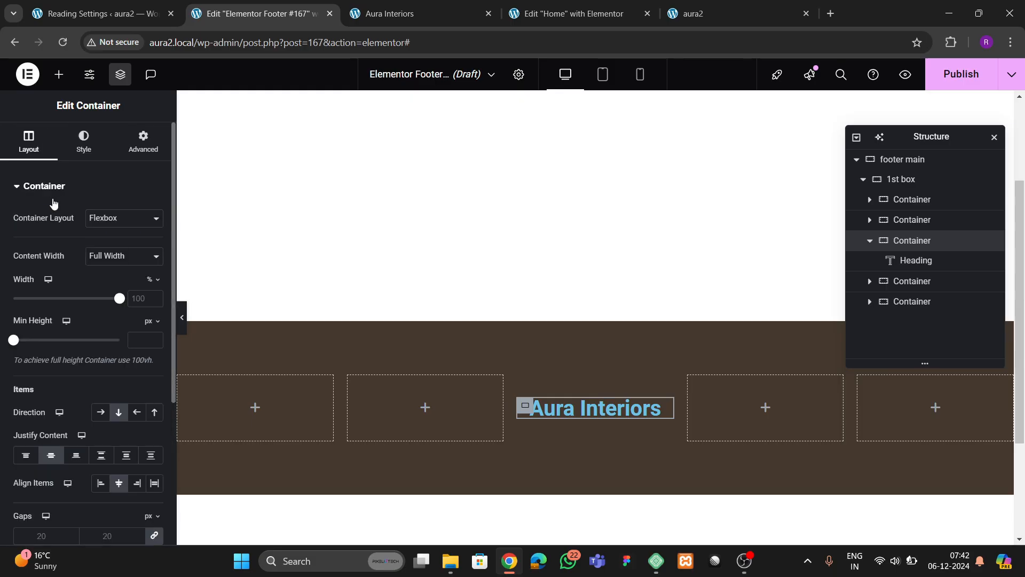
{"action": "left_click", "coordinate": [596, 408]}
{"action": "left_click", "coordinate": [85, 141]}
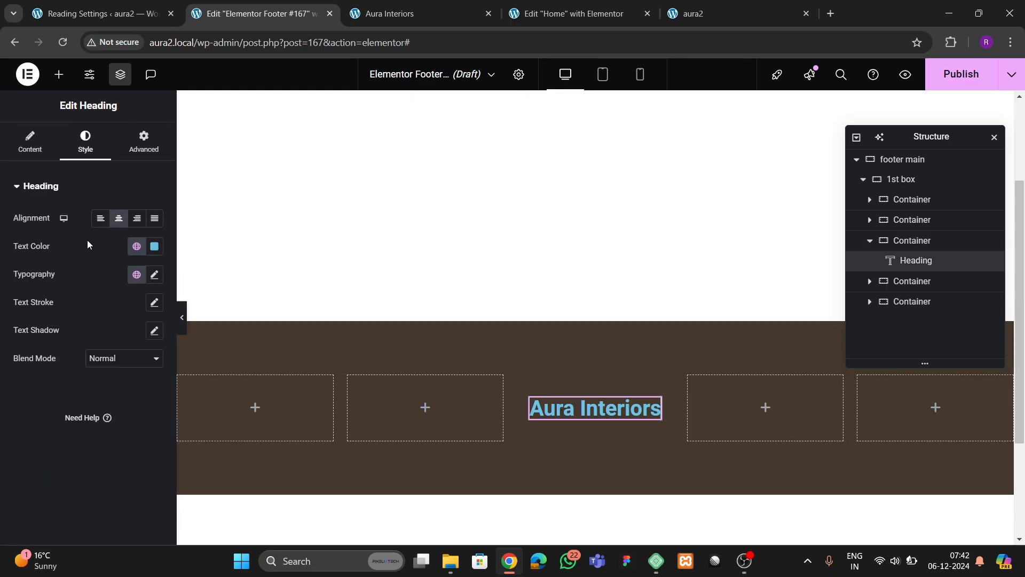
- In the heading Title, start wrapping 'Interiors' in a span with an inline color style
{"action": "left_click", "coordinate": [31, 153]}
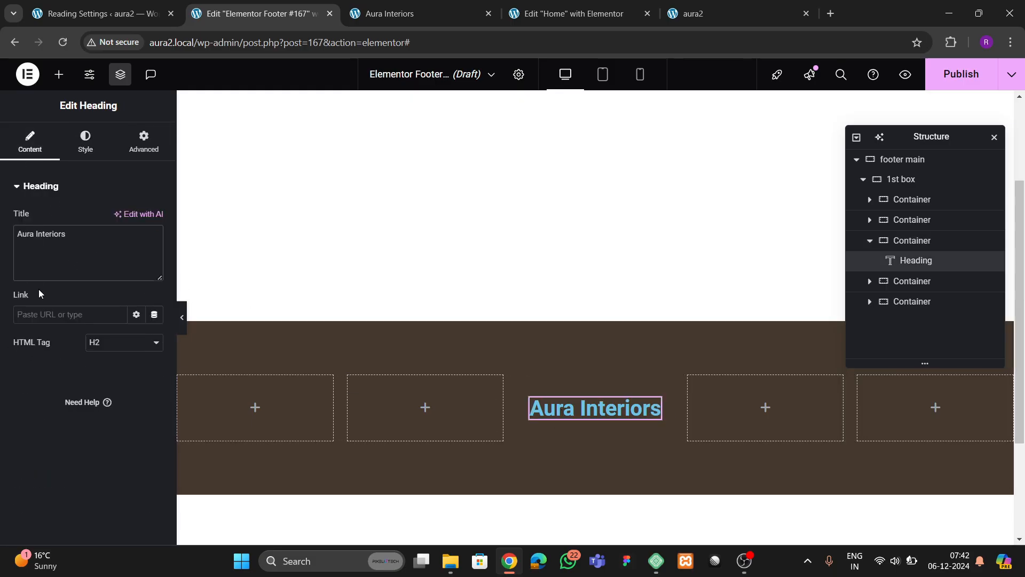
{"action": "type", "text": "<span"}
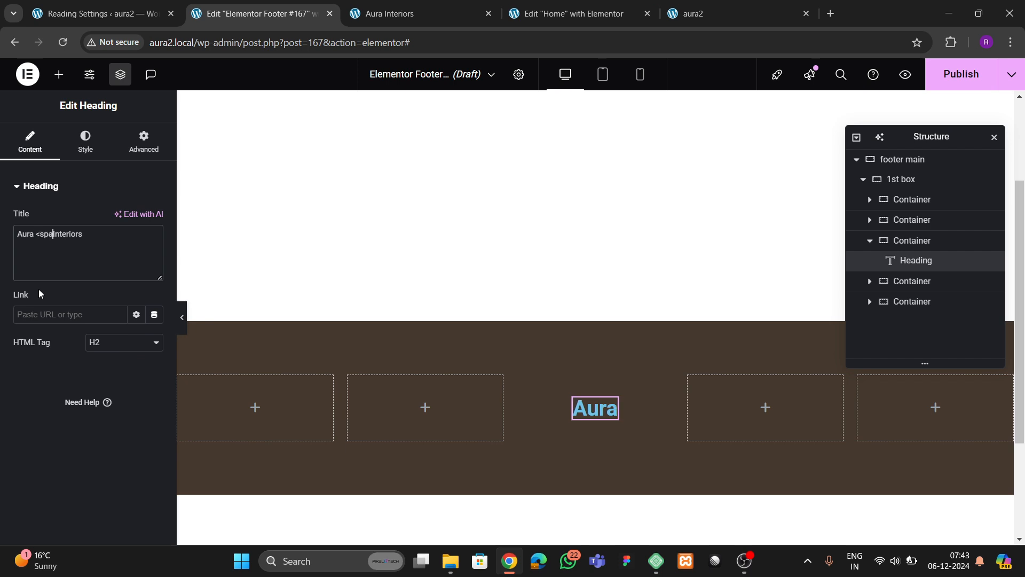
{"action": "type", "text": ">"}
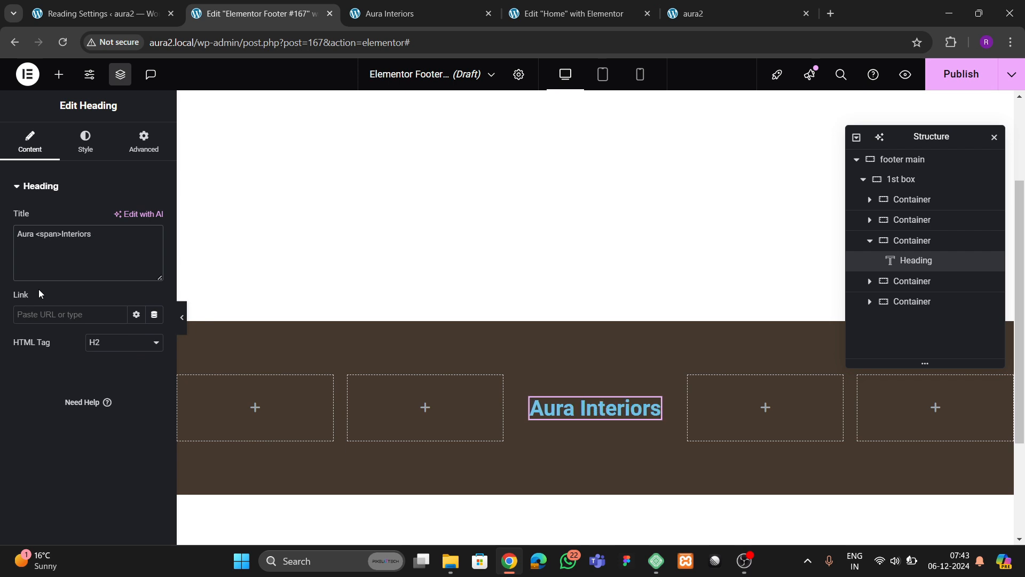
{"action": "type", "text": "</"}
{"action": "type", "text": ">"}
{"action": "key", "text": "Left"}
{"action": "key", "text": "Left"}
{"action": "key", "text": "Left"}
{"action": "key", "text": "Left"}
{"action": "key", "text": "Left"}
{"action": "key", "text": "Left"}
{"action": "key", "text": "Left"}
{"action": "key", "text": "Left"}
{"action": "key", "text": "Left"}
{"action": "key", "text": "Left"}
{"action": "key", "text": "Left"}
{"action": "key", "text": "Left"}
{"action": "key", "text": "Left"}
{"action": "type", "text": "style=\"\"color:"}
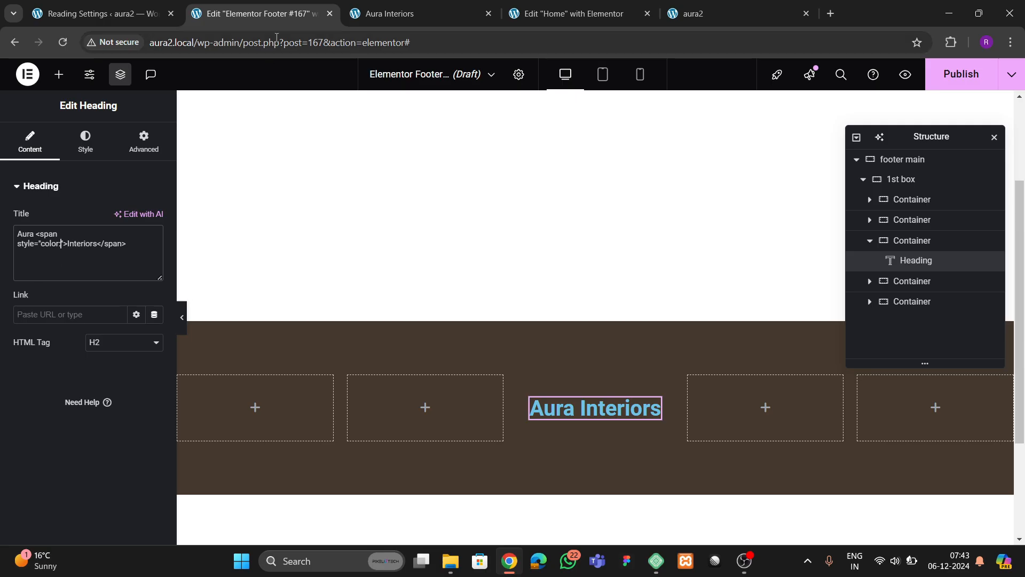
- Check the live footer and the site's global colour palette for the tan shade
{"action": "left_click", "coordinate": [389, 14]}
{"action": "left_click", "coordinate": [243, 15]}
{"action": "left_click", "coordinate": [96, 149]}
{"action": "left_click", "coordinate": [136, 246]}
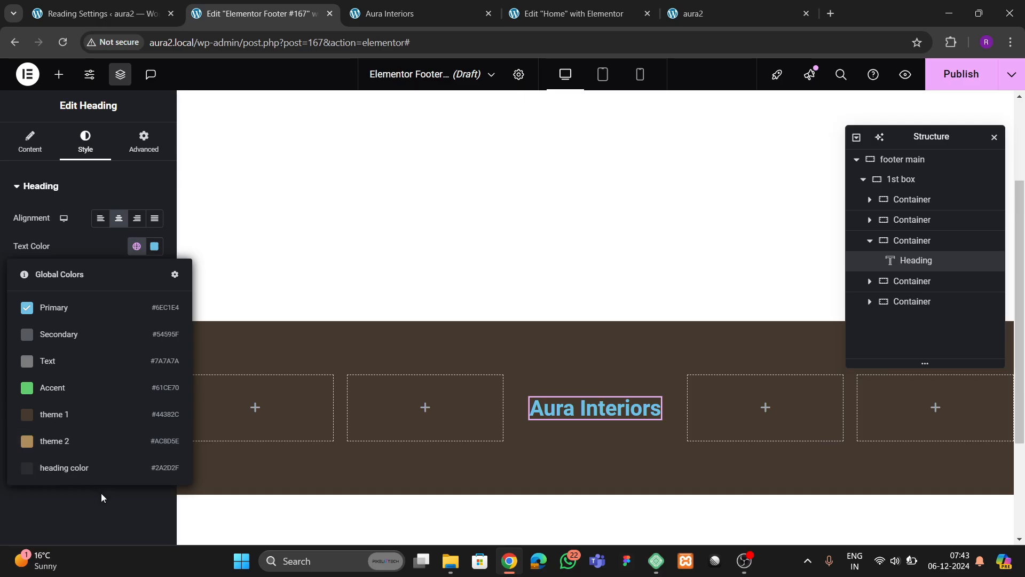
{"action": "left_click", "coordinate": [504, 422]}
- Finish the span style as color #ac8d5e with font-style italic
{"action": "left_click", "coordinate": [30, 142]}
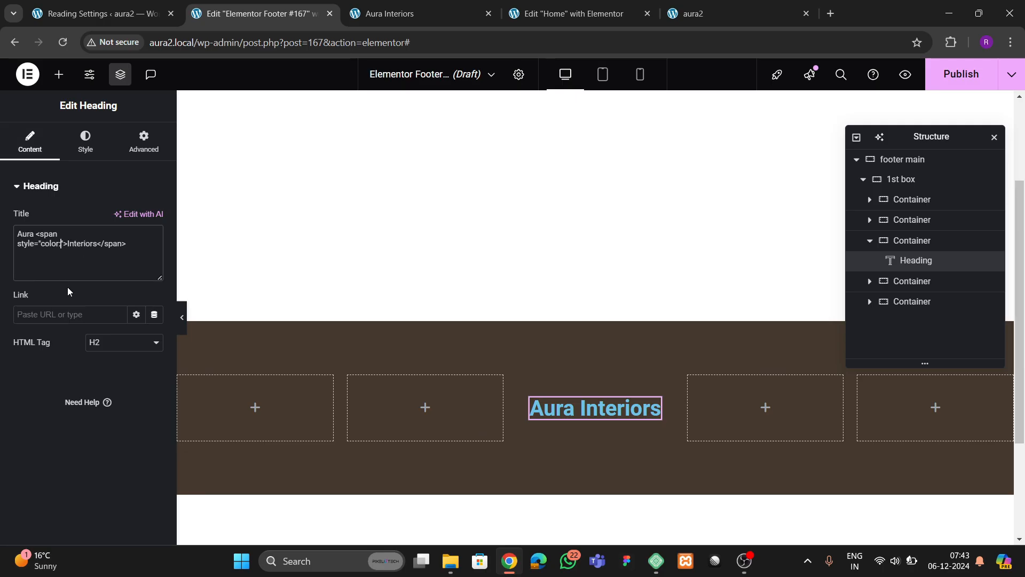
{"action": "type", "text": "#acdfe"}
{"action": "left_click", "coordinate": [85, 142]}
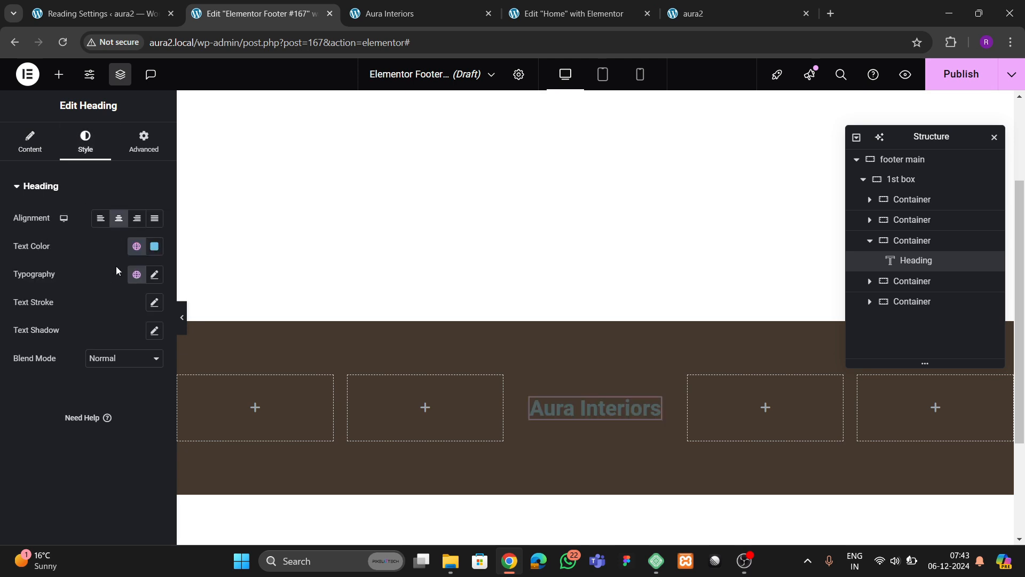
{"action": "left_click", "coordinate": [137, 247]}
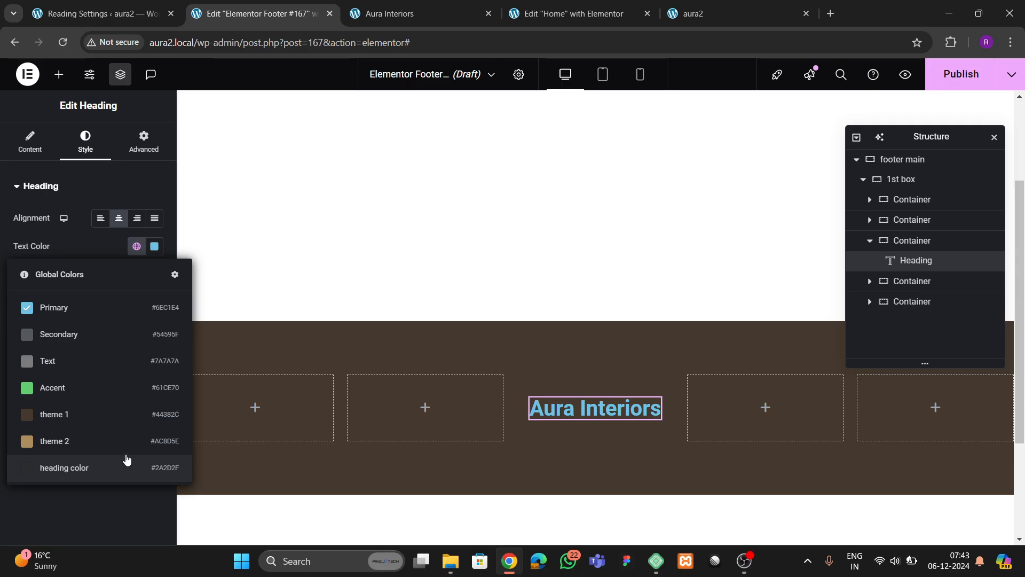
{"action": "left_click", "coordinate": [38, 152]}
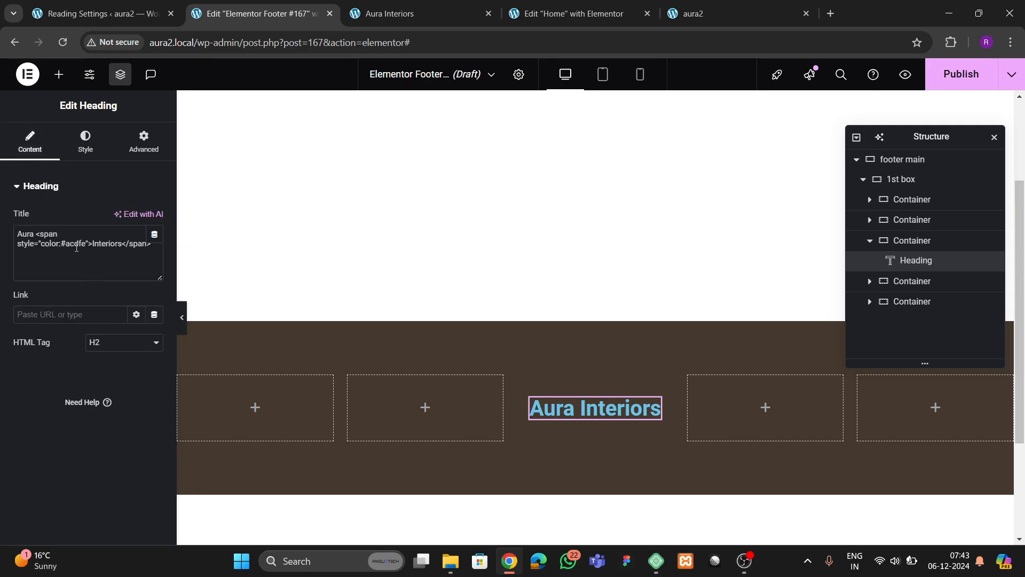
{"action": "type", "text": "8"}
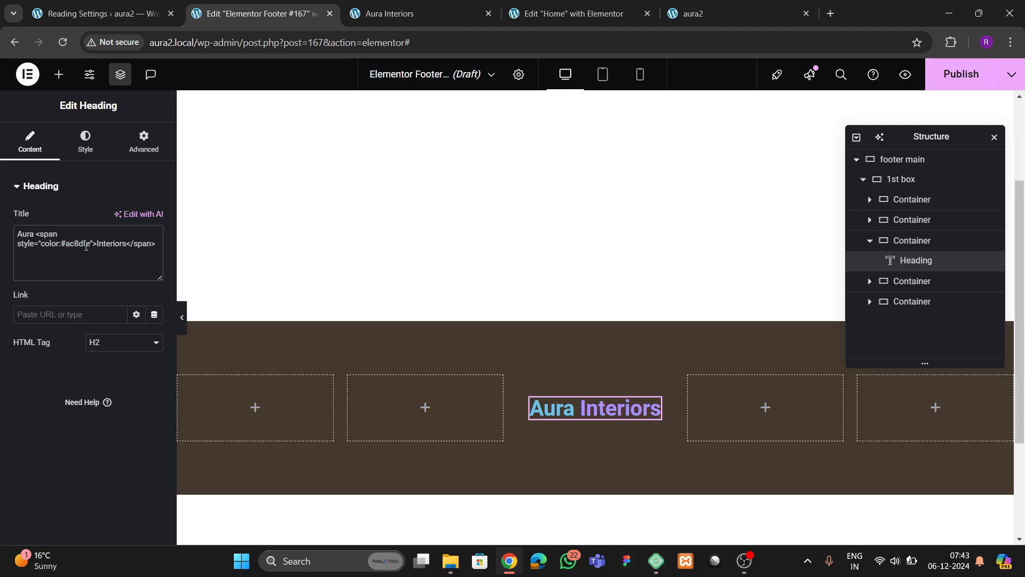
{"action": "key", "text": "BackSpace"}
{"action": "type", "text": "5"}
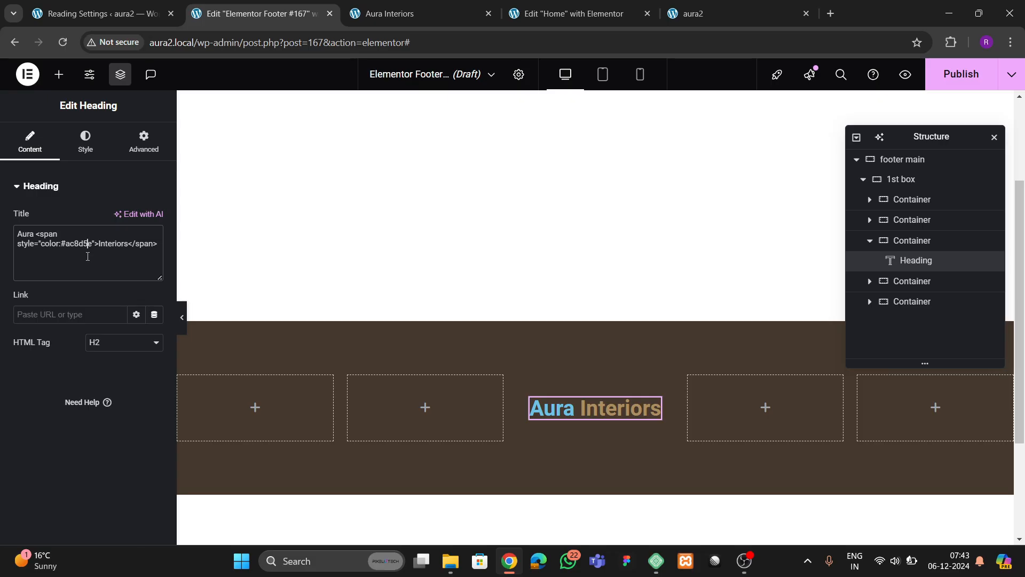
{"action": "type", "text": "; font-st"}
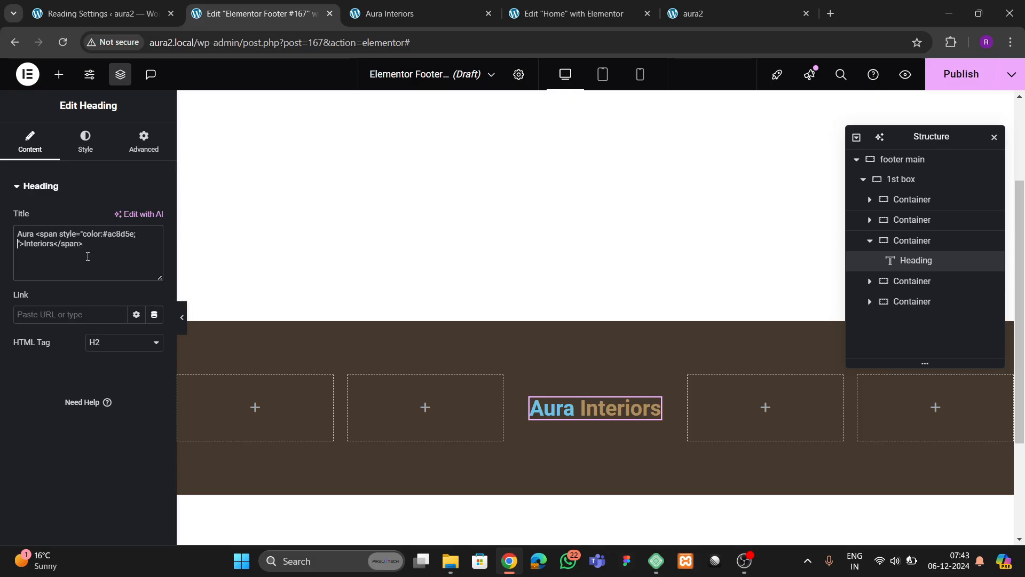
{"action": "type", "text": "yle:italic;"}
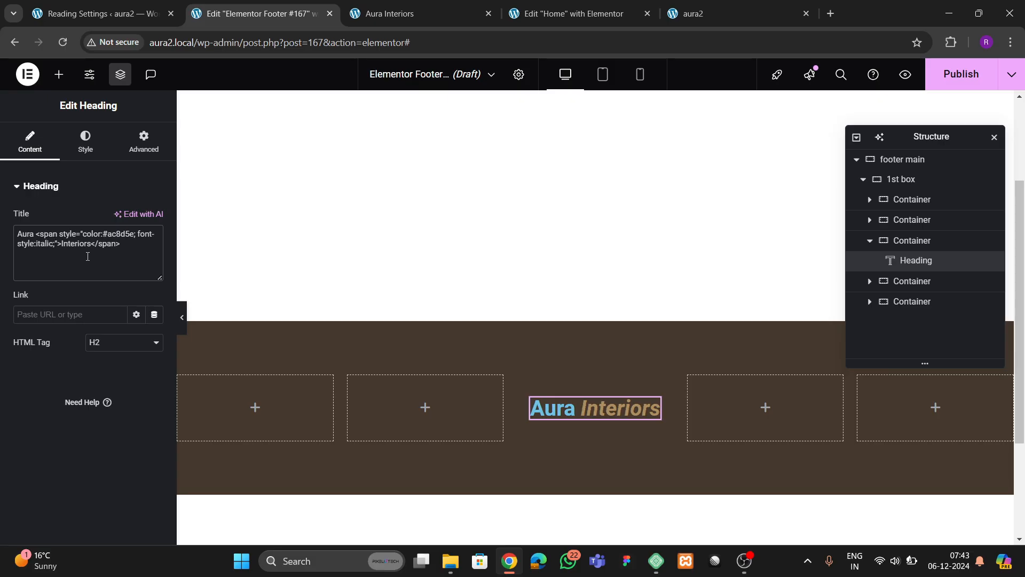
- Make the heading text white and add a <br> after 'Aura'
{"action": "left_click", "coordinate": [83, 143]}
{"action": "left_click", "coordinate": [154, 245]}
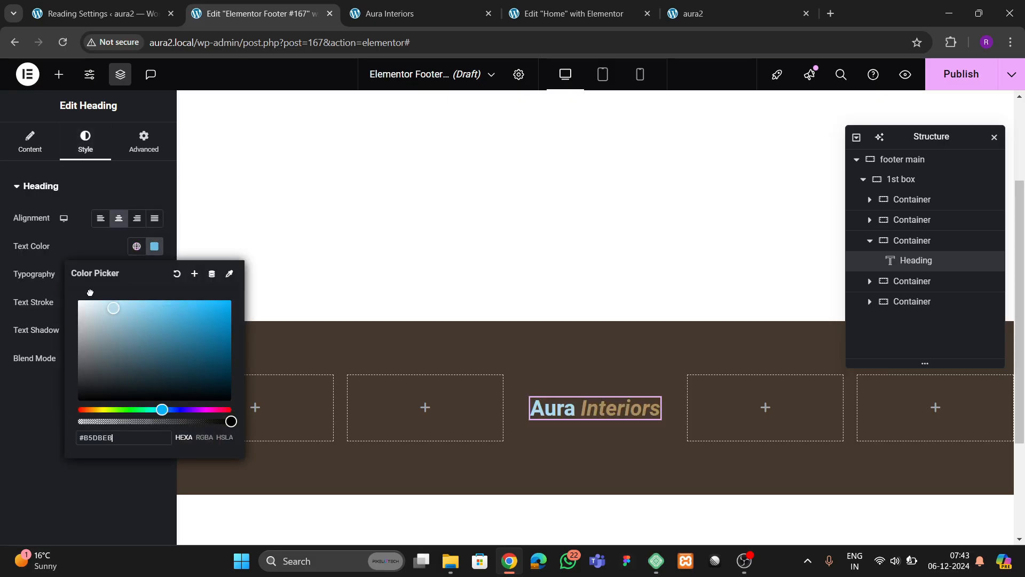
{"action": "left_click", "coordinate": [14, 382]}
{"action": "left_click", "coordinate": [30, 143]}
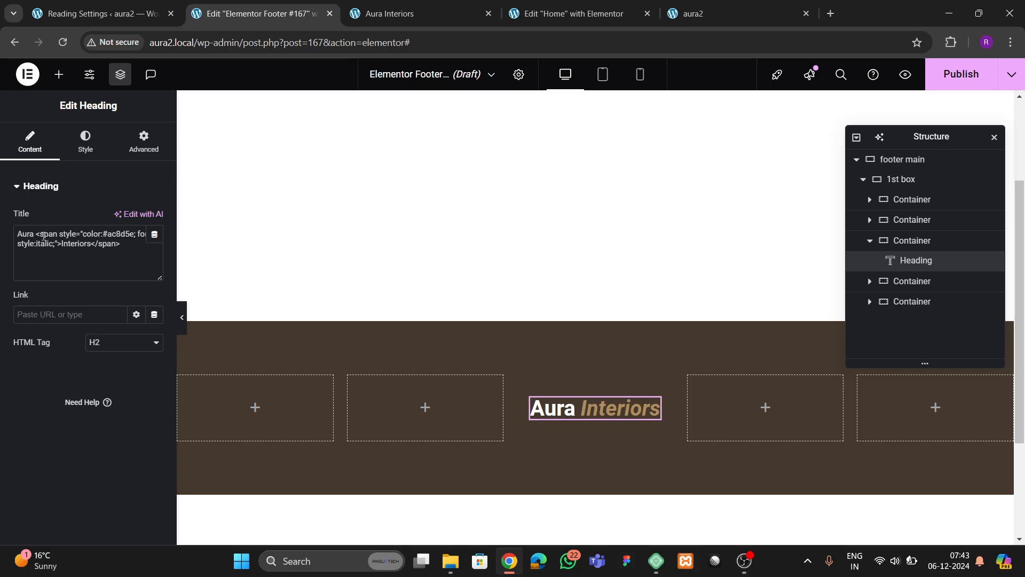
{"action": "type", "text": "<br>"}
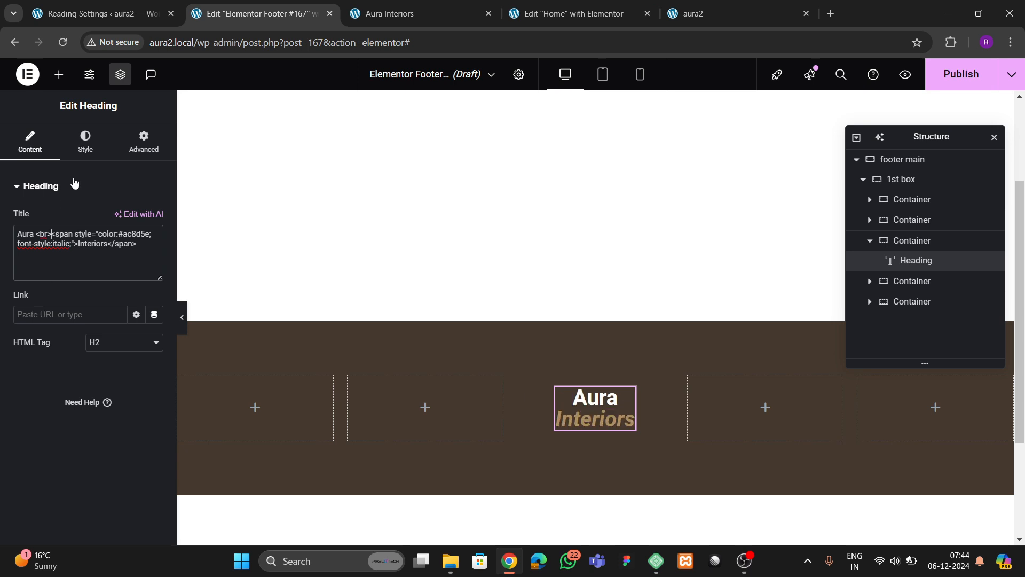
- Set the heading typography to Poppins, 33 px, weight 700, with 36 px line height
{"action": "left_click", "coordinate": [86, 143]}
{"action": "left_click", "coordinate": [154, 274]}
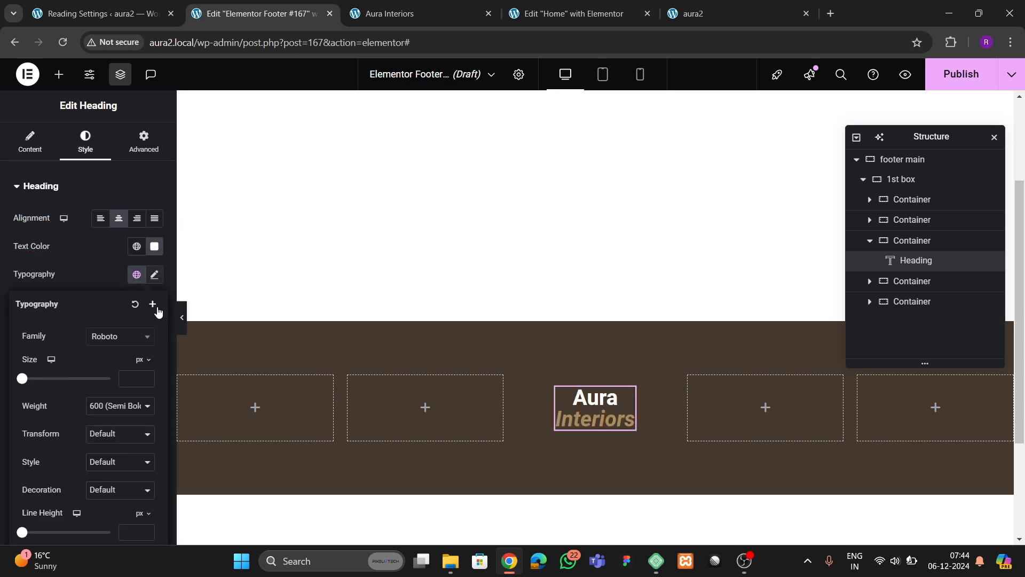
{"action": "left_click", "coordinate": [112, 337]}
{"action": "type", "text": "poppins"}
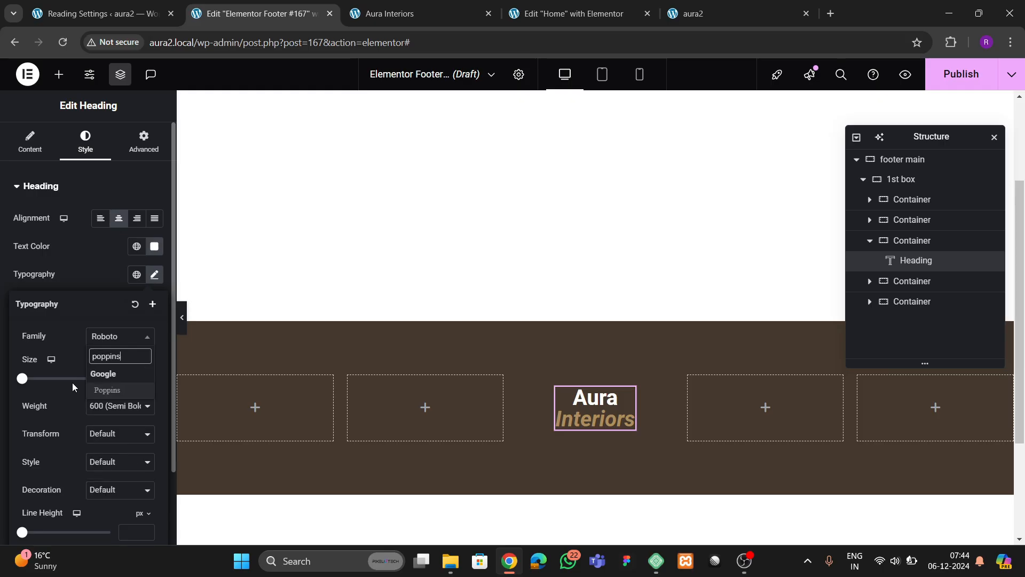
{"action": "key", "text": "Return"}
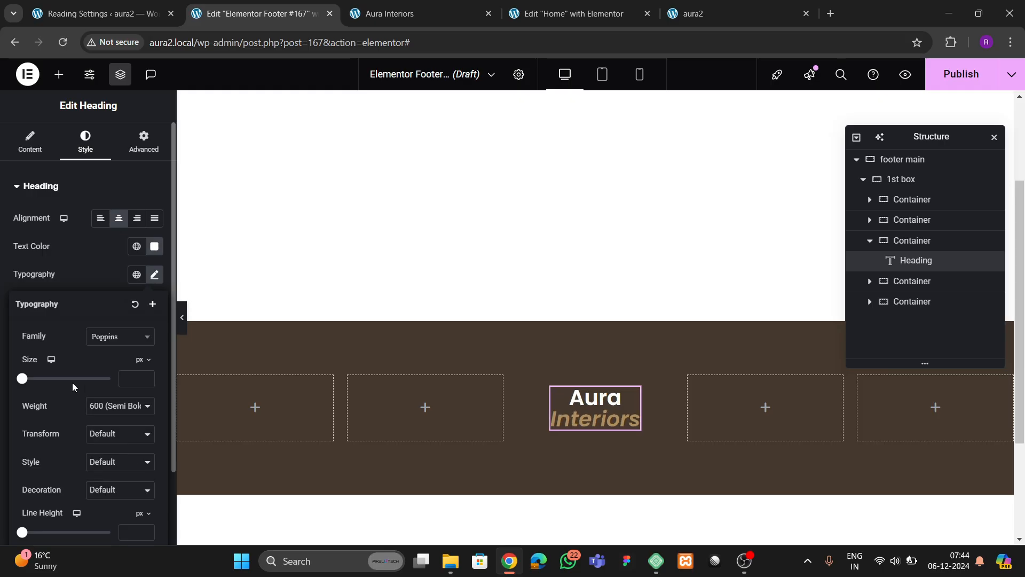
{"action": "left_click_drag", "start_coordinate": [146, 377], "coordinate": [147, 377]}
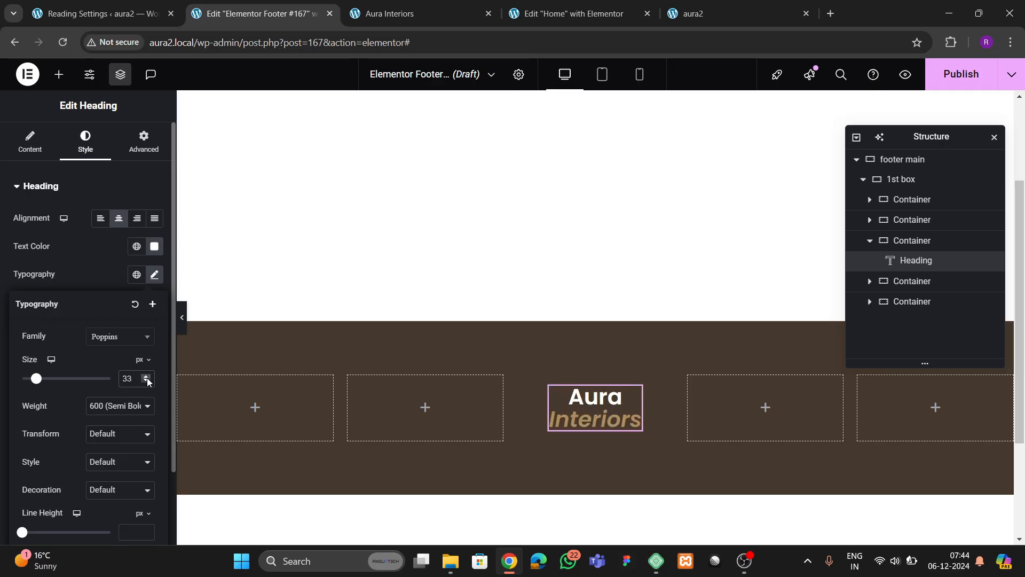
{"action": "left_click", "coordinate": [120, 407]}
{"action": "left_click", "coordinate": [107, 308]}
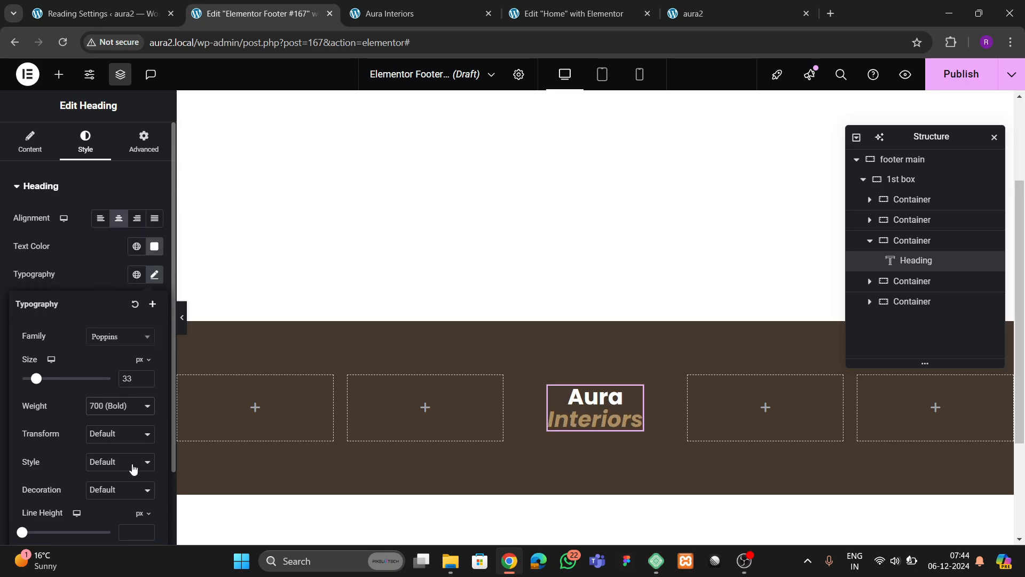
{"action": "scroll", "coordinate": [134, 468], "scroll_direction": "down", "scroll_amount": 2}
{"action": "left_click_drag", "start_coordinate": [144, 443], "coordinate": [144, 443]}
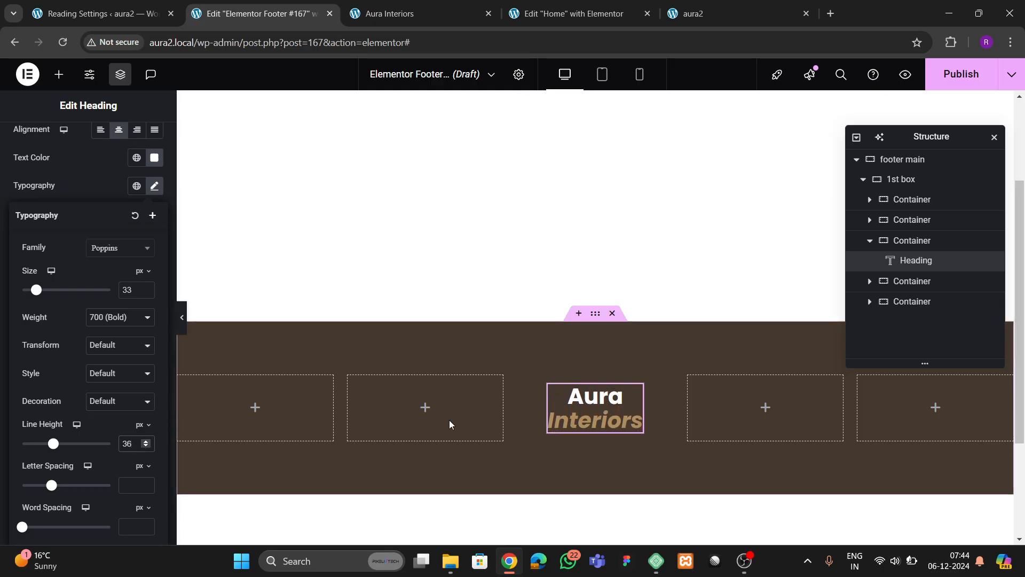
- Publish the footer with an Include Entire Site display condition
{"action": "left_click", "coordinate": [962, 75]}
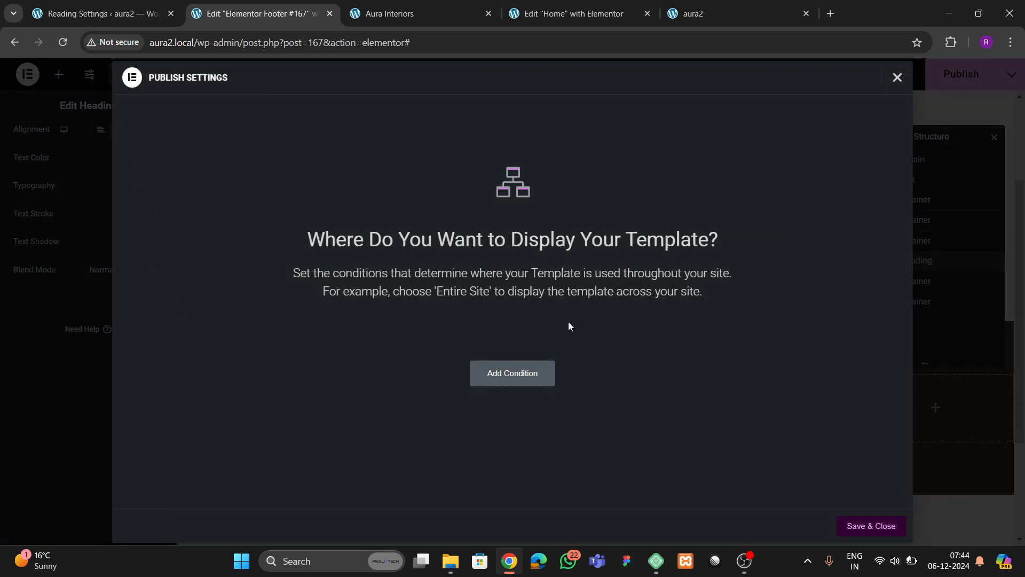
{"action": "left_click", "coordinate": [527, 372]}
{"action": "left_click", "coordinate": [854, 526]}
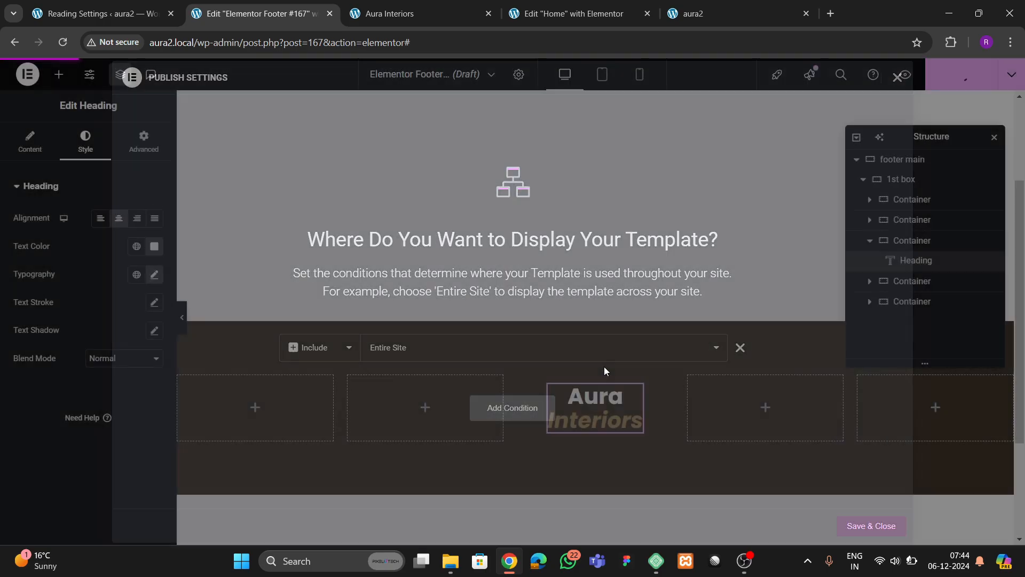
- Check the footer on the live site, then return to the footer editor
{"action": "left_click", "coordinate": [408, 12]}
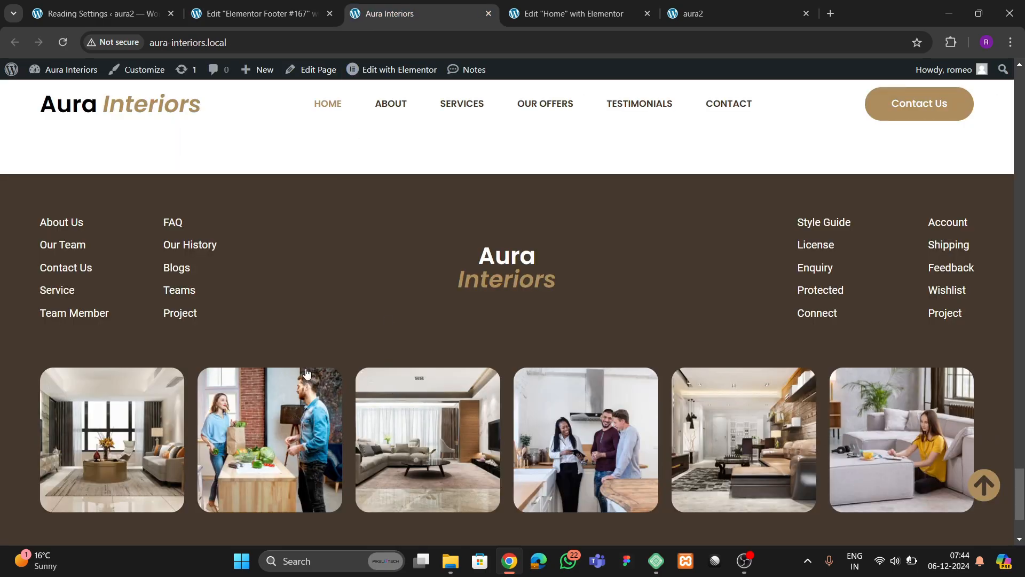
{"action": "left_click", "coordinate": [542, 15]}
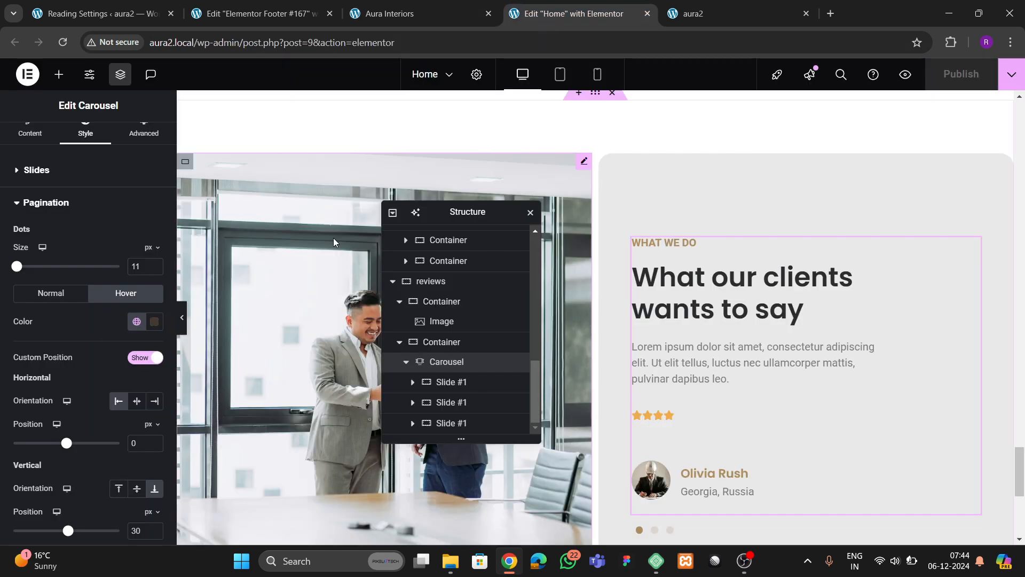
{"action": "left_click", "coordinate": [244, 15]}
{"action": "left_click", "coordinate": [59, 74]}
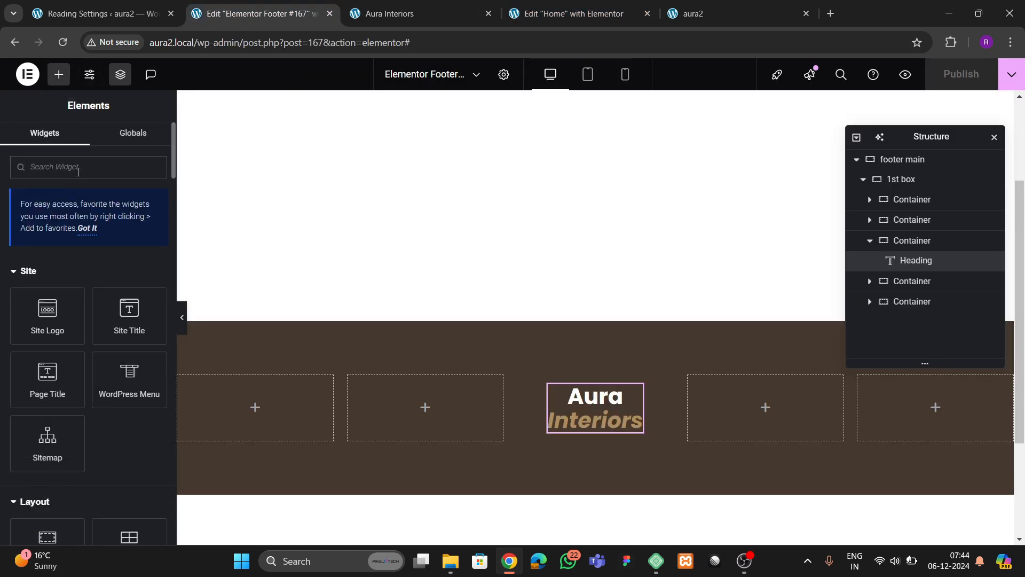
- Add an Icon List to the first footer column and delete its second and third items
{"action": "type", "text": "list"}
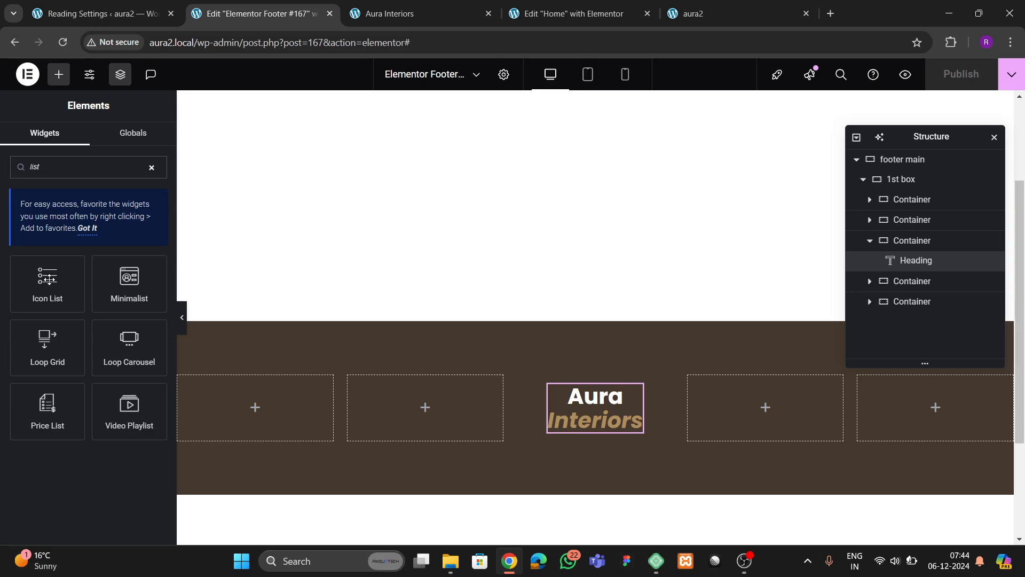
{"action": "left_click_drag", "start_coordinate": [48, 279], "coordinate": [258, 389]}
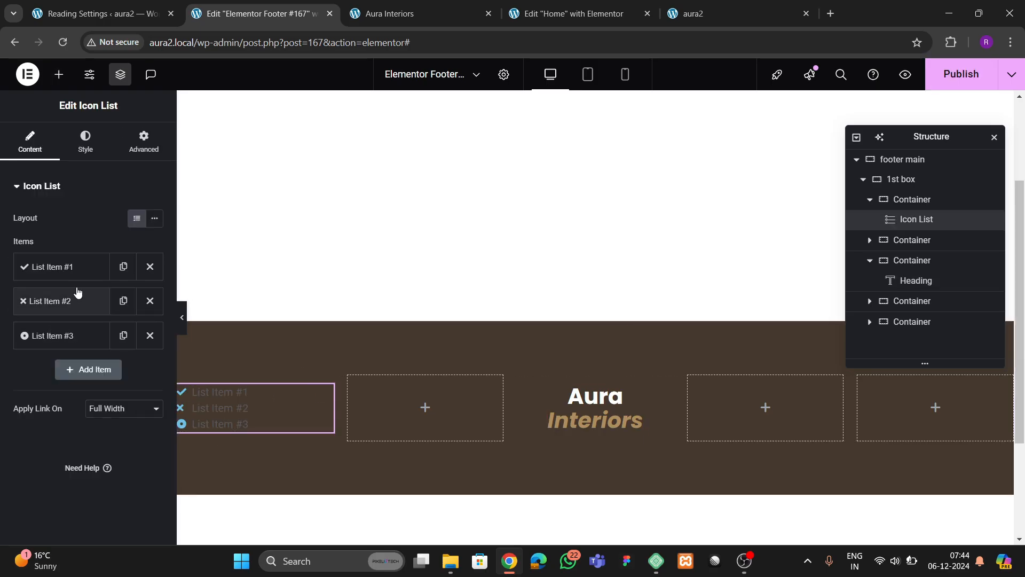
{"action": "left_click", "coordinate": [75, 267]}
{"action": "left_click", "coordinate": [85, 267]}
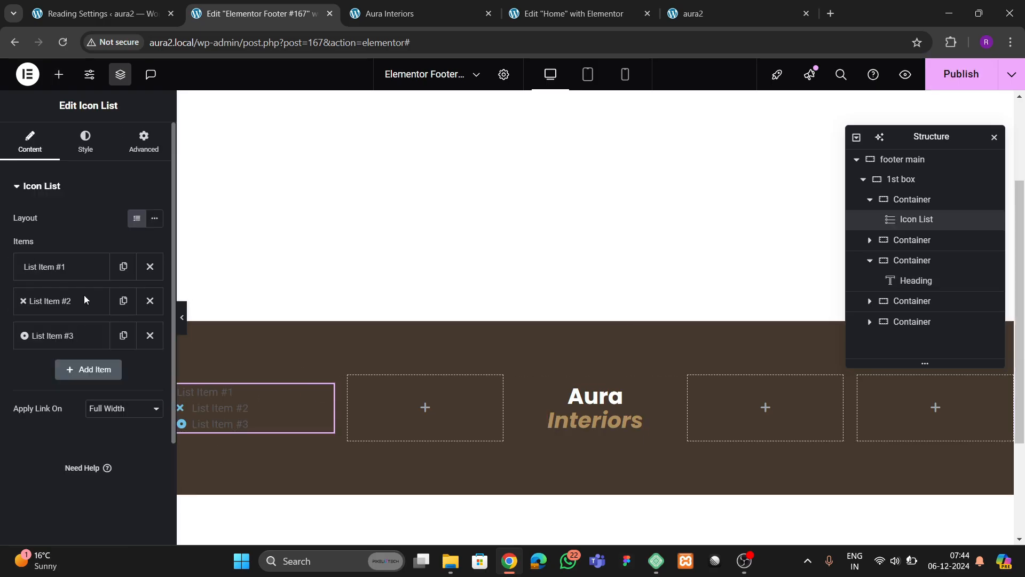
{"action": "left_click", "coordinate": [149, 301]}
{"action": "left_click", "coordinate": [149, 301]}
- Rename the remaining list item to 'Home' and duplicate it
{"action": "left_click", "coordinate": [110, 271]}
{"action": "left_click_drag", "start_coordinate": [82, 316], "coordinate": [1, 320]}
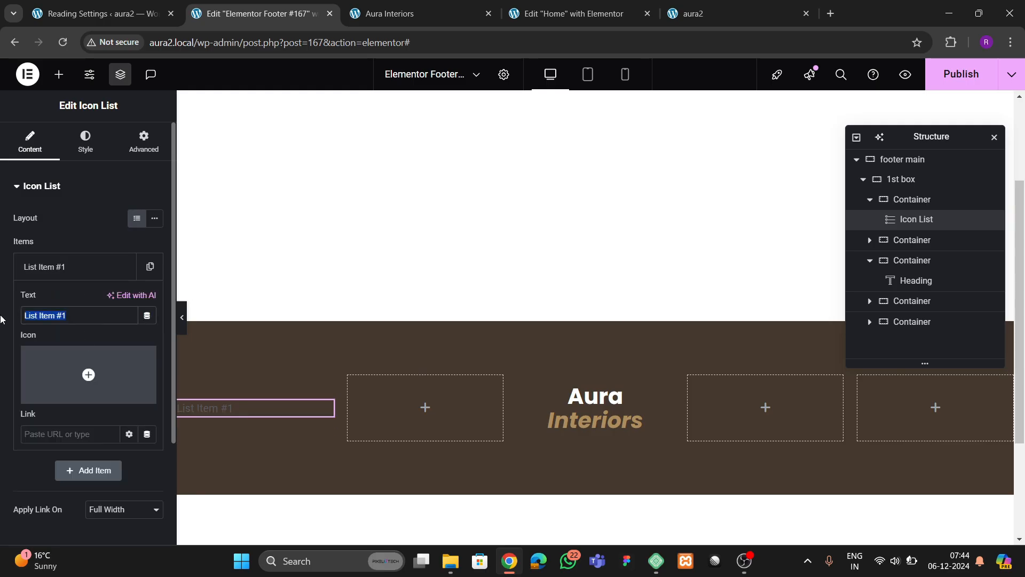
{"action": "type", "text": "Home"}
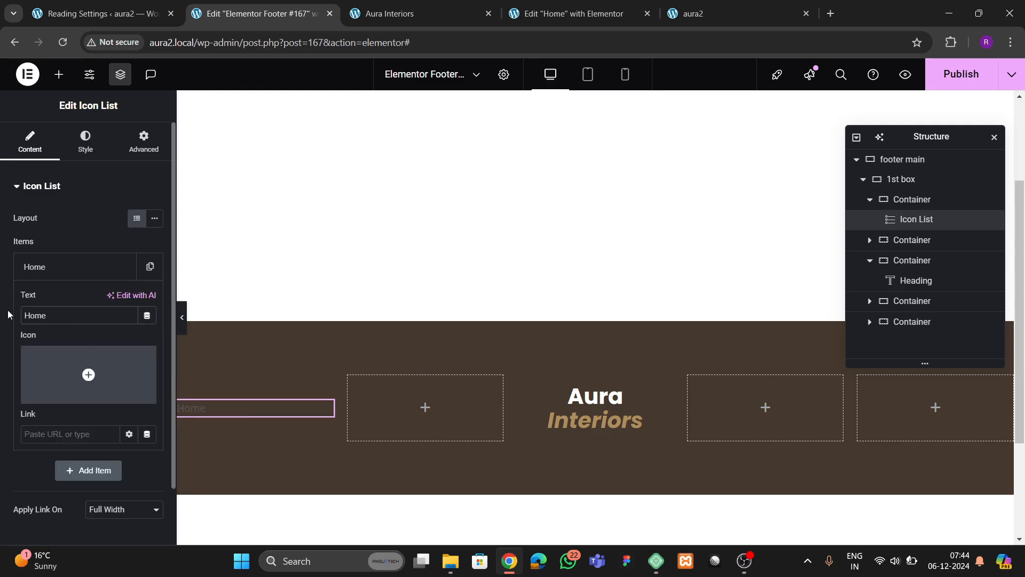
{"action": "left_click", "coordinate": [49, 273]}
{"action": "left_click", "coordinate": [150, 266]}
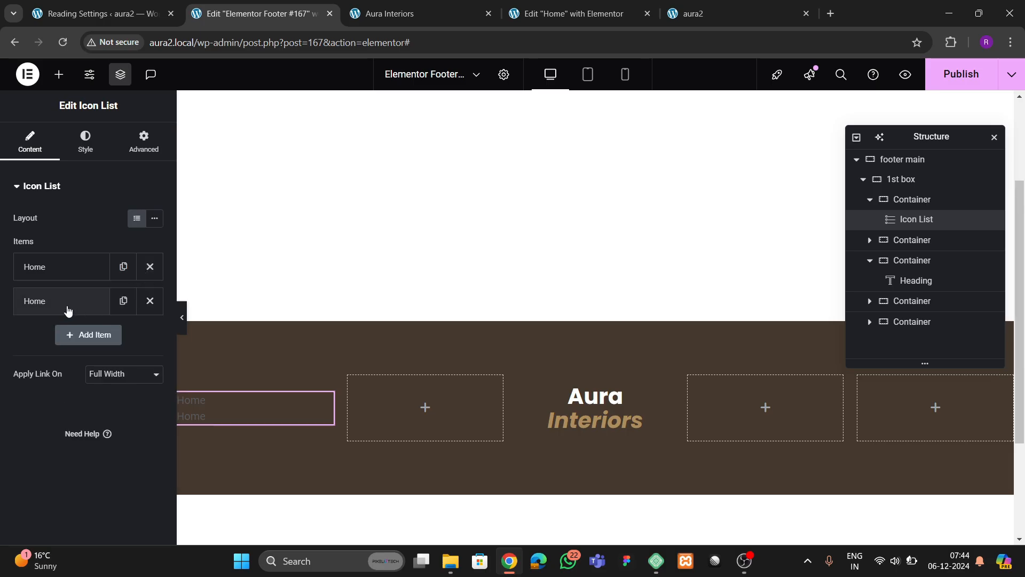
{"action": "left_click", "coordinate": [64, 303]}
- Rename the second item 'About Us' and add a third item named 'Services'
{"action": "left_click_drag", "start_coordinate": [65, 357], "coordinate": [3, 362]}
{"action": "type", "text": "Abo"}
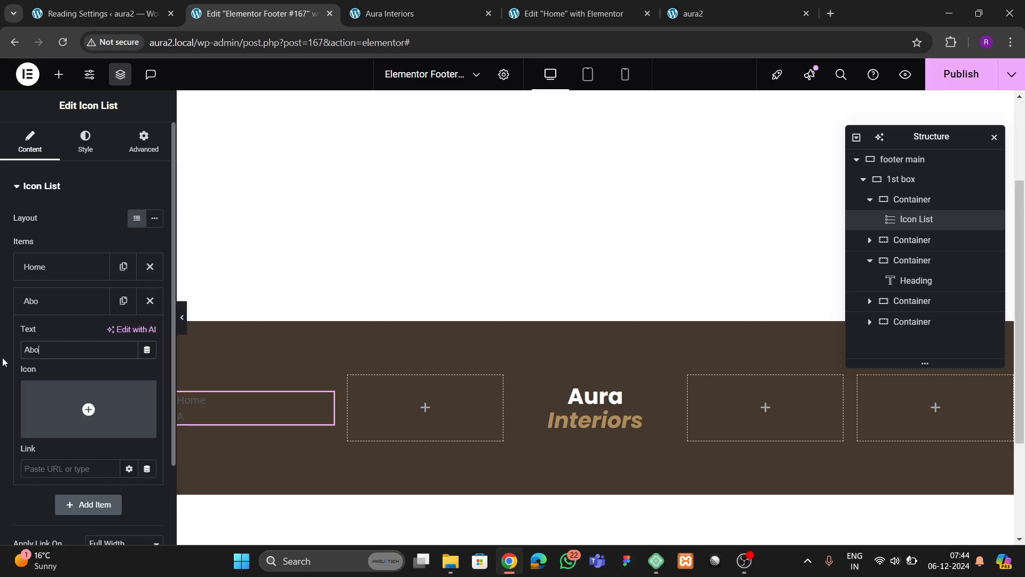
{"action": "type", "text": "ut Us"}
{"action": "left_click", "coordinate": [34, 303]}
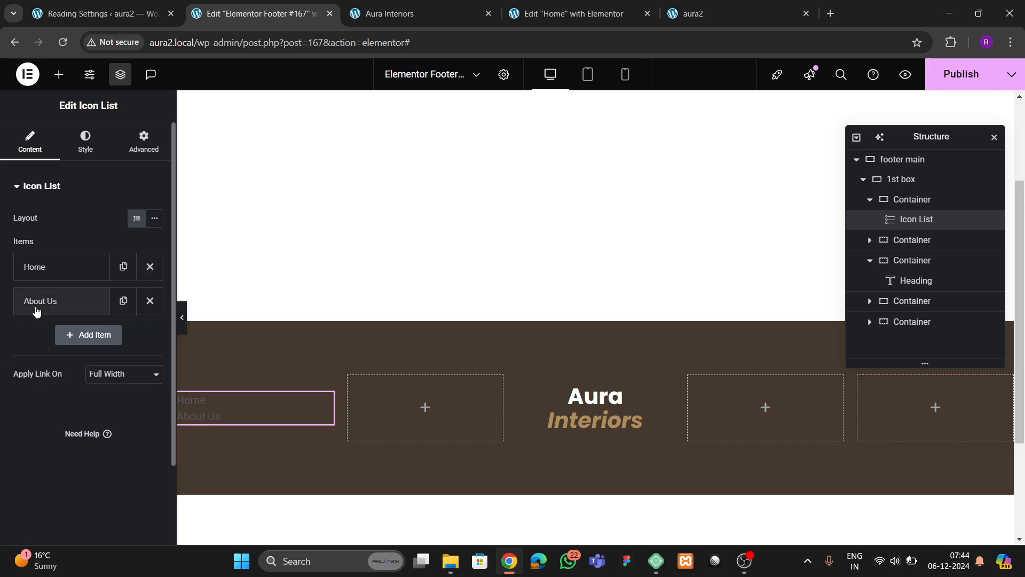
{"action": "left_click", "coordinate": [122, 301]}
{"action": "left_click", "coordinate": [68, 337]}
{"action": "left_click_drag", "start_coordinate": [62, 384], "coordinate": [8, 388]}
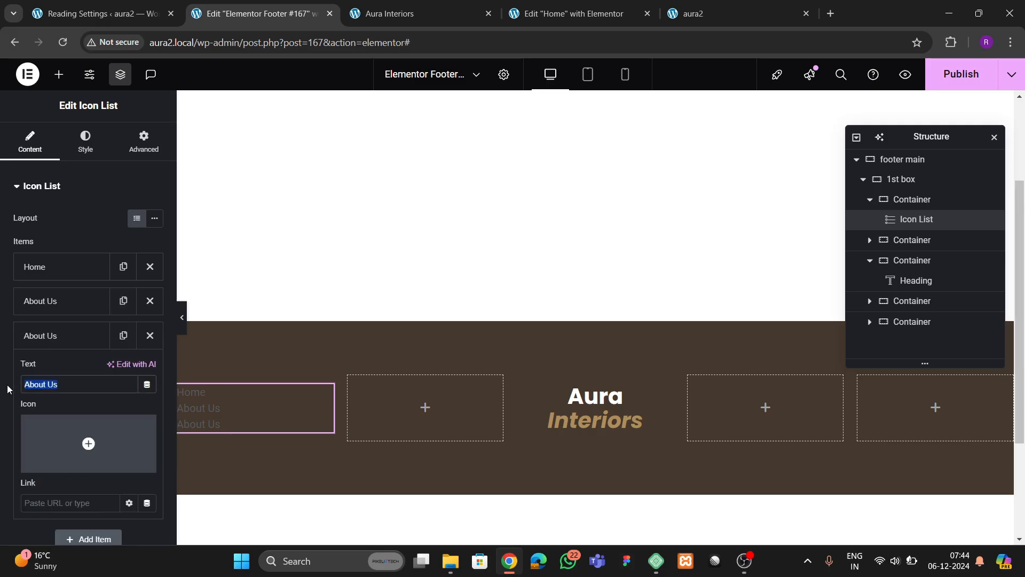
{"action": "type", "text": "Services"}
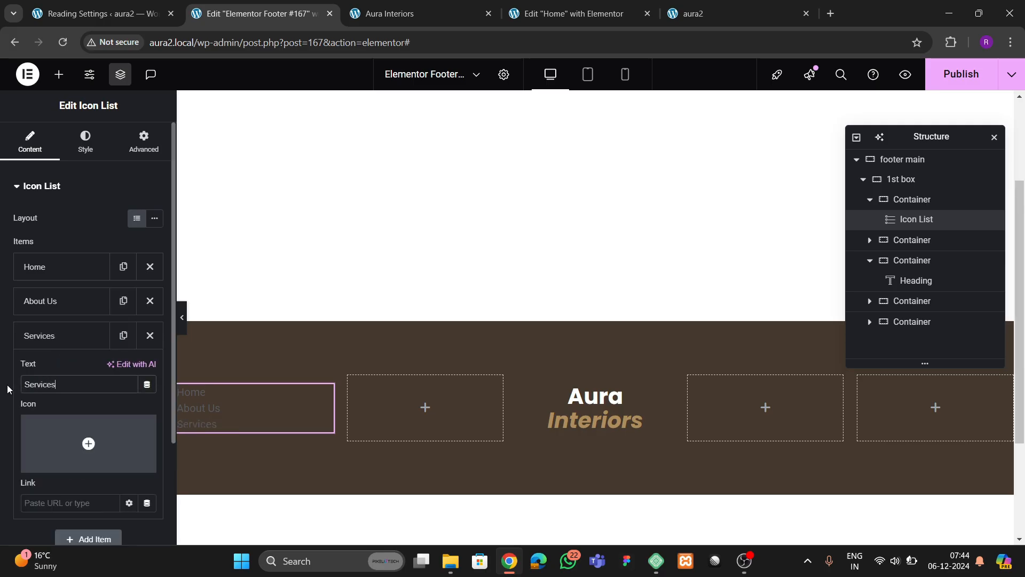
{"action": "left_click", "coordinate": [35, 342]}
{"action": "left_click", "coordinate": [123, 335]}
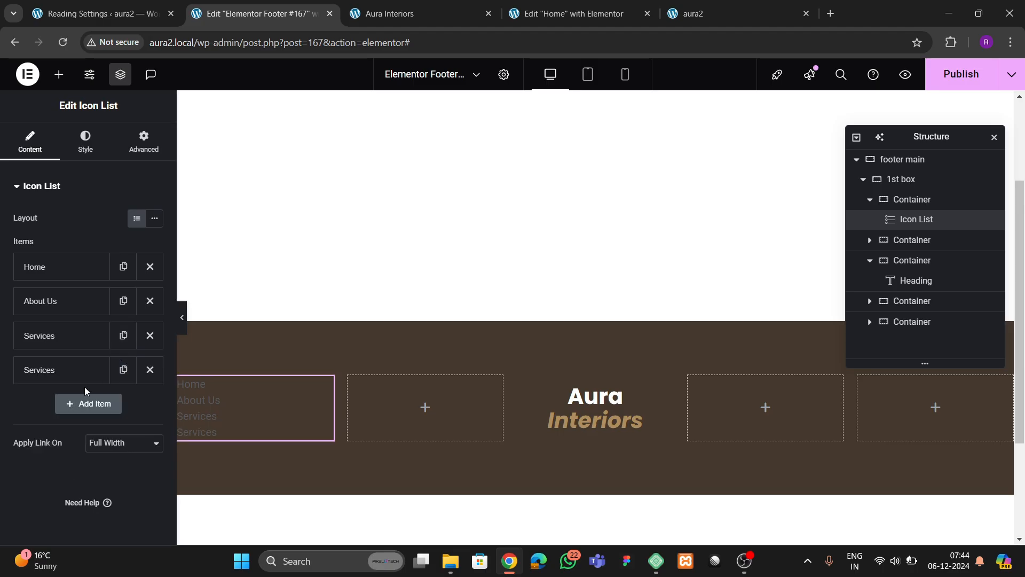
- Add the fourth and fifth items, 'Testimonials' and 'Contact Us'
{"action": "left_click", "coordinate": [59, 371]}
{"action": "left_click_drag", "start_coordinate": [57, 416], "coordinate": [2, 426]}
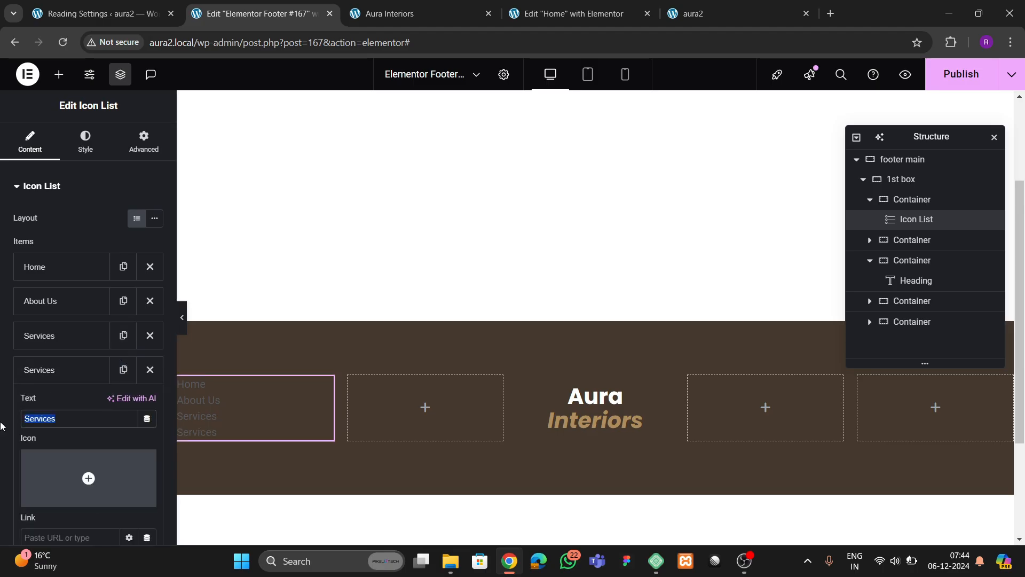
{"action": "type", "text": "Testimonials"}
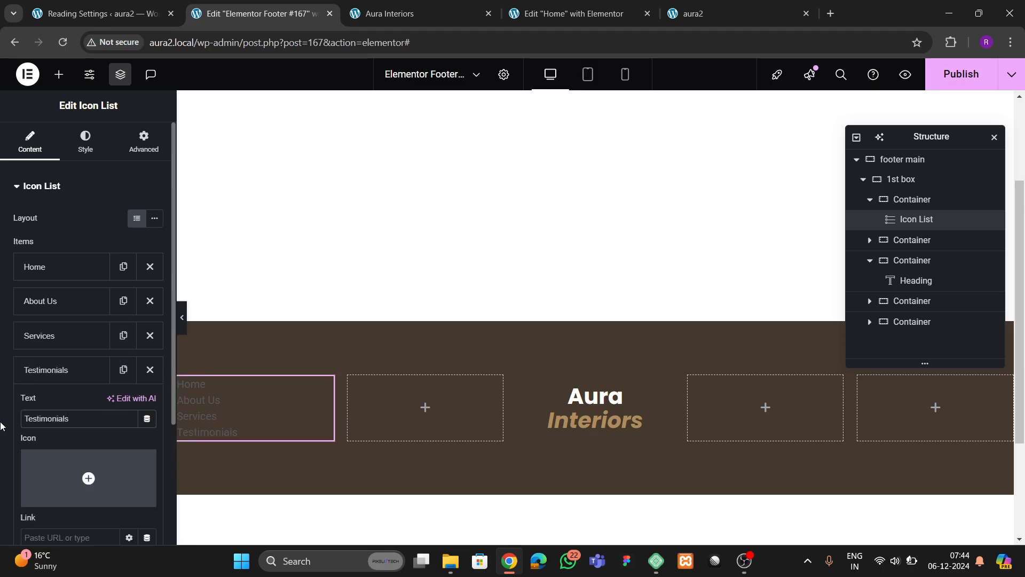
{"action": "left_click", "coordinate": [91, 374]}
{"action": "left_click", "coordinate": [122, 369]}
{"action": "left_click", "coordinate": [51, 404]}
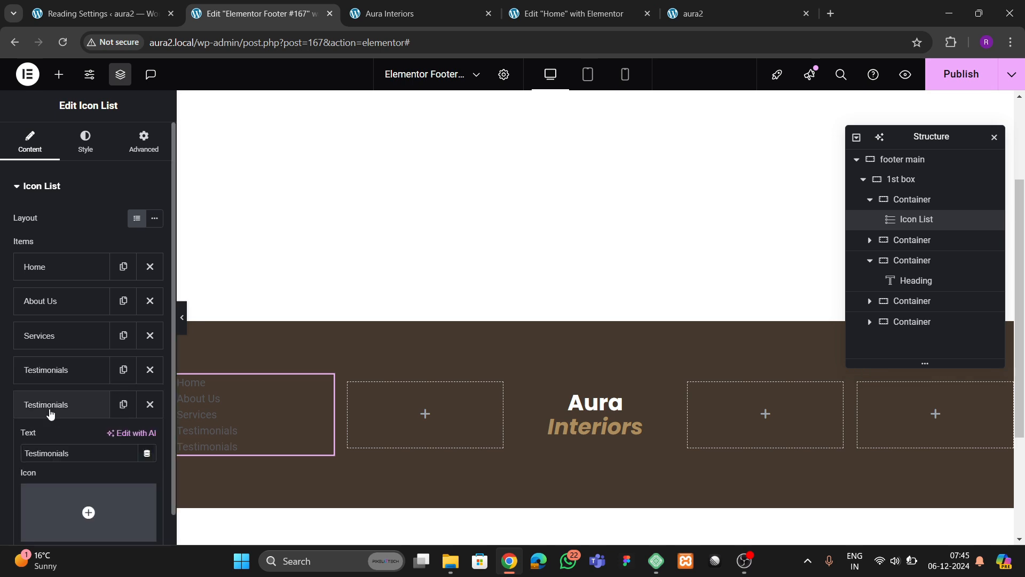
{"action": "left_click_drag", "start_coordinate": [70, 452], "coordinate": [2, 468]}
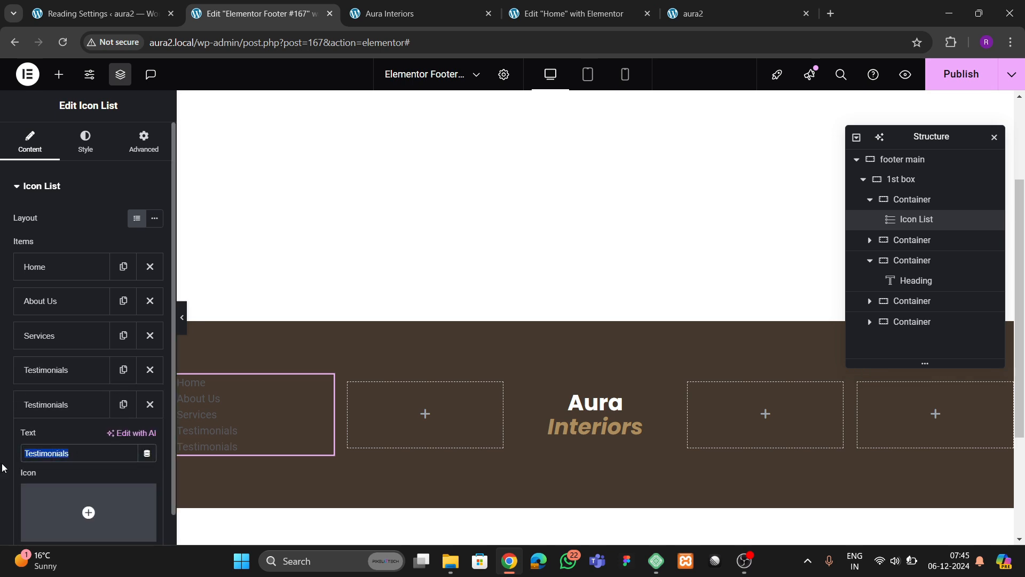
{"action": "type", "text": "Contact Us"}
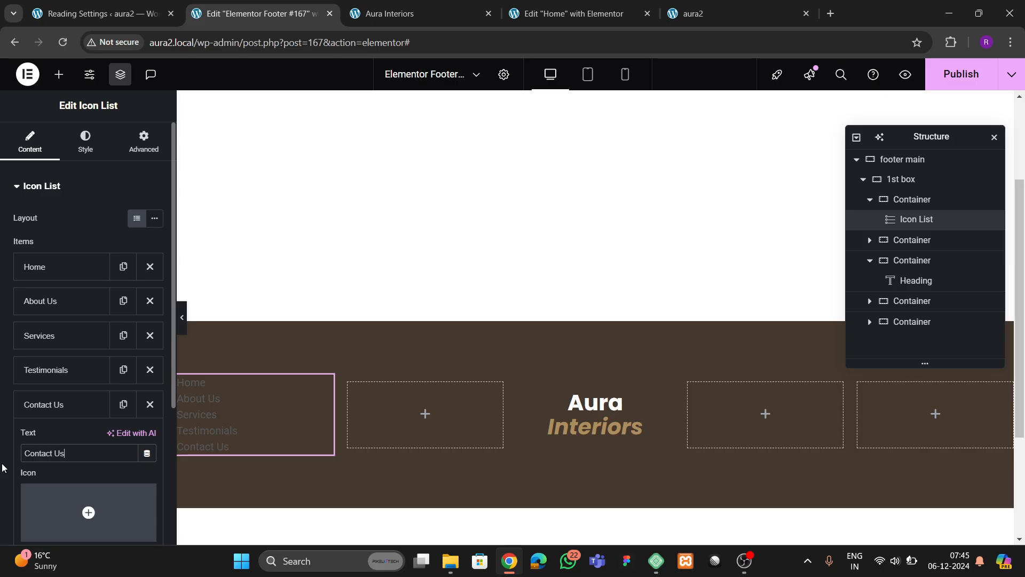
{"action": "left_click", "coordinate": [70, 156]}
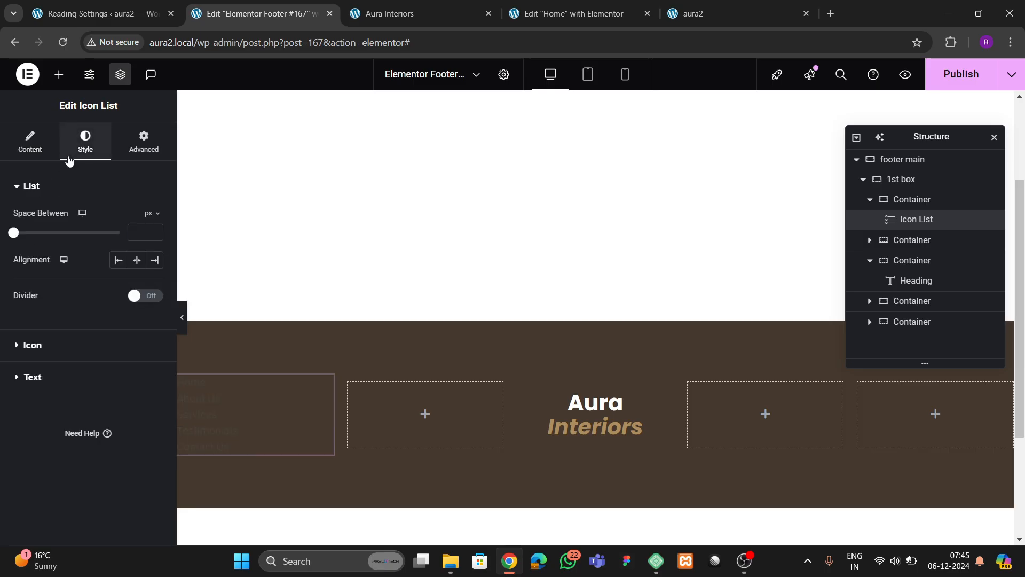
- Make the link list text white (#FFFFFF)
{"action": "left_click", "coordinate": [34, 377]}
{"action": "left_click", "coordinate": [154, 287]}
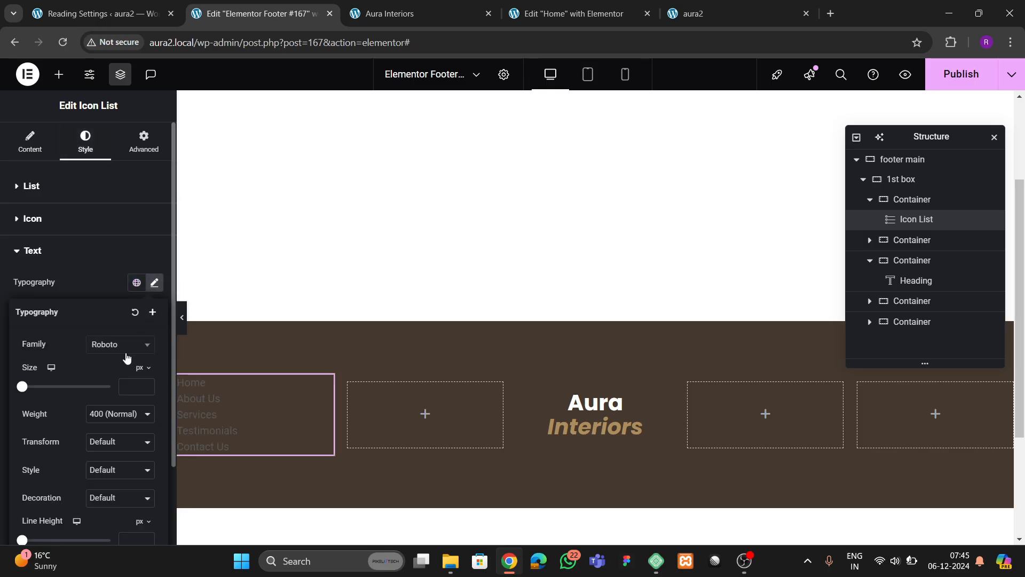
{"action": "left_click", "coordinate": [120, 345]}
{"action": "left_click", "coordinate": [85, 293]}
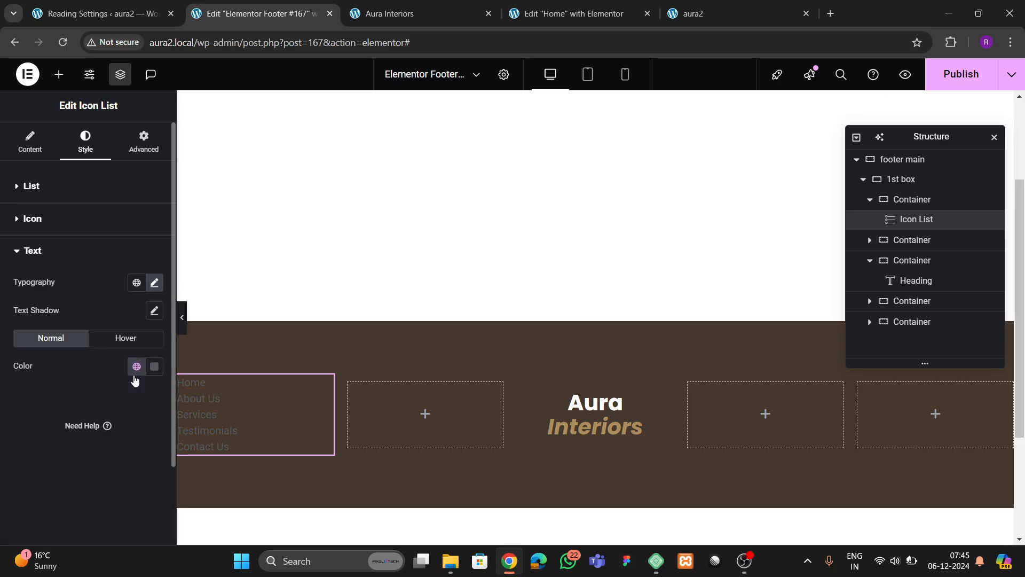
{"action": "left_click", "coordinate": [155, 366]}
{"action": "left_click_drag", "start_coordinate": [47, 211], "coordinate": [45, 184]}
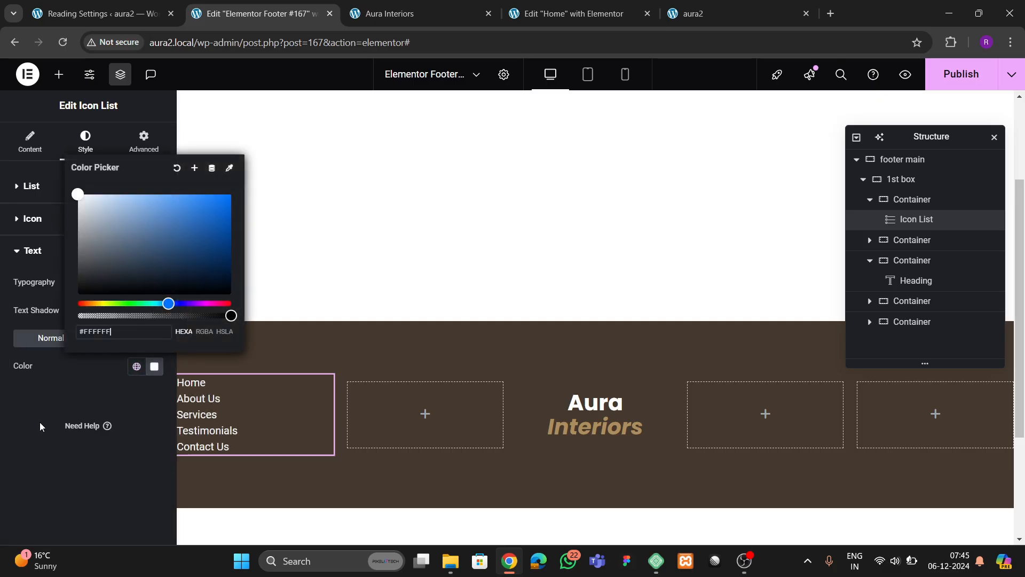
{"action": "left_click", "coordinate": [41, 421]}
- Set the space between the list items to 10 px
{"action": "left_click", "coordinate": [33, 198]}
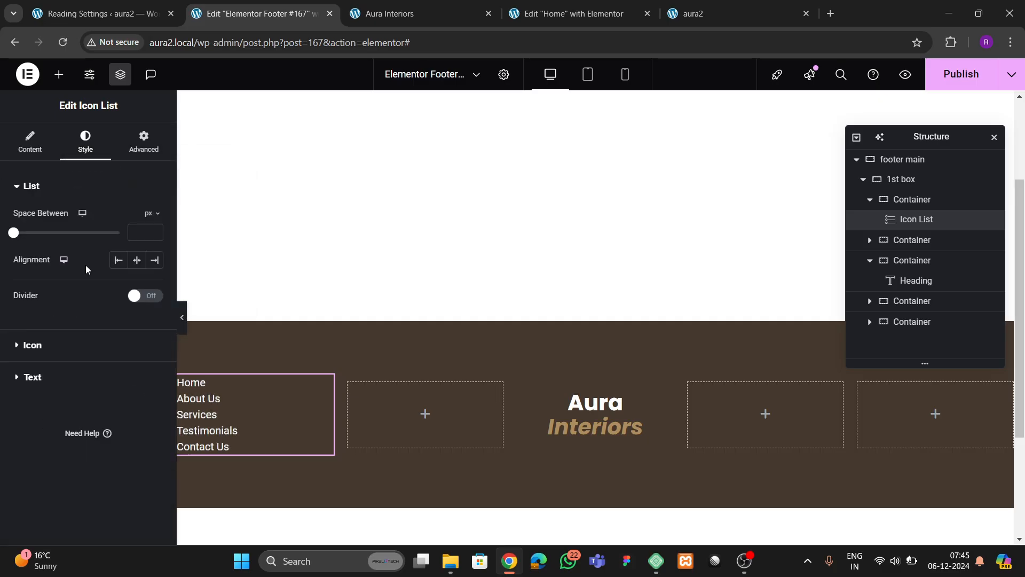
{"action": "left_click", "coordinate": [140, 235]}
{"action": "type", "text": "20"}
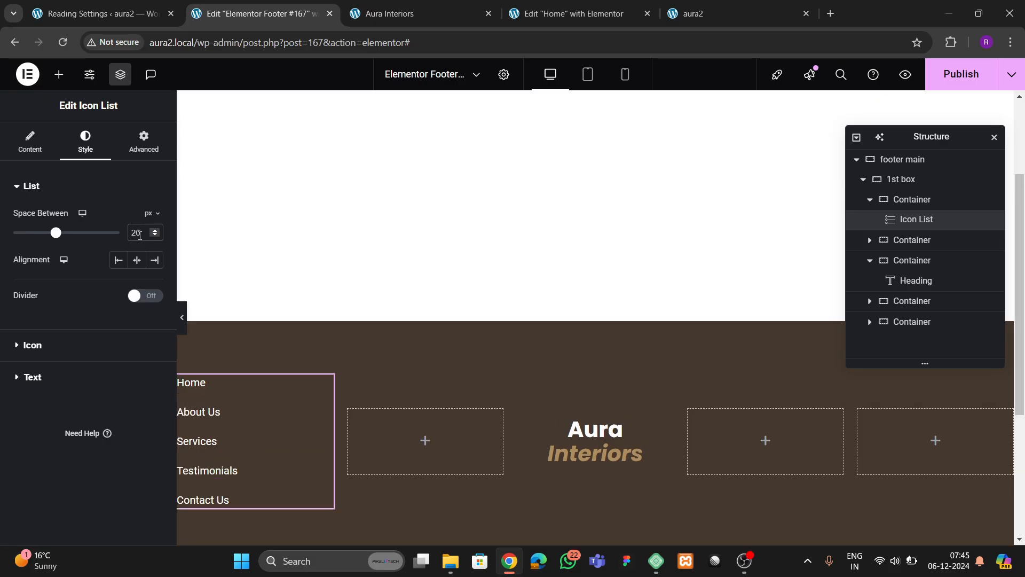
{"action": "key", "text": "BackSpace"}
{"action": "key", "text": "BackSpace"}
{"action": "type", "text": "10"}
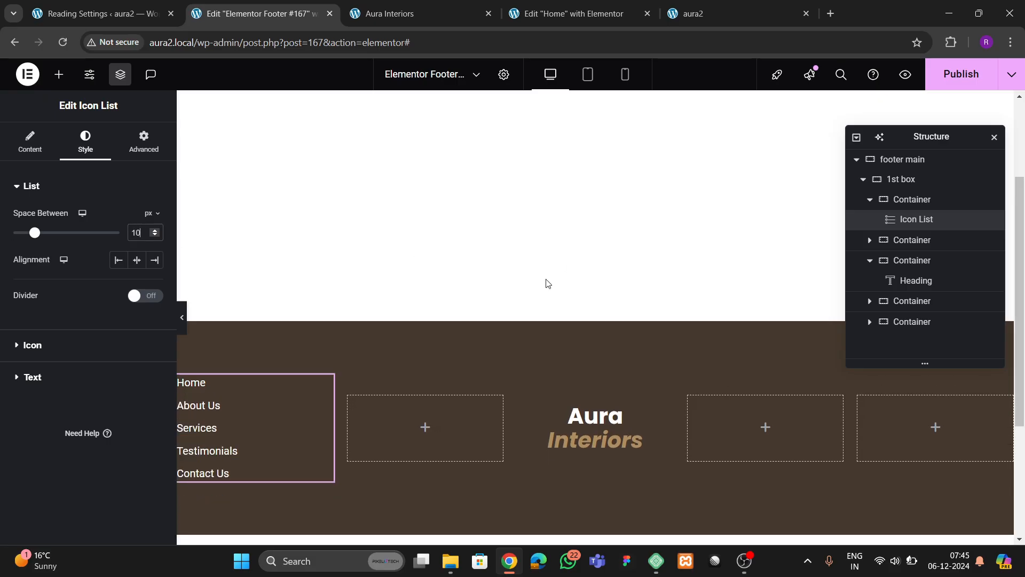
- Copy the link list and paste it into the second, fourth and fifth footer columns
{"action": "right_click", "coordinate": [925, 219]}
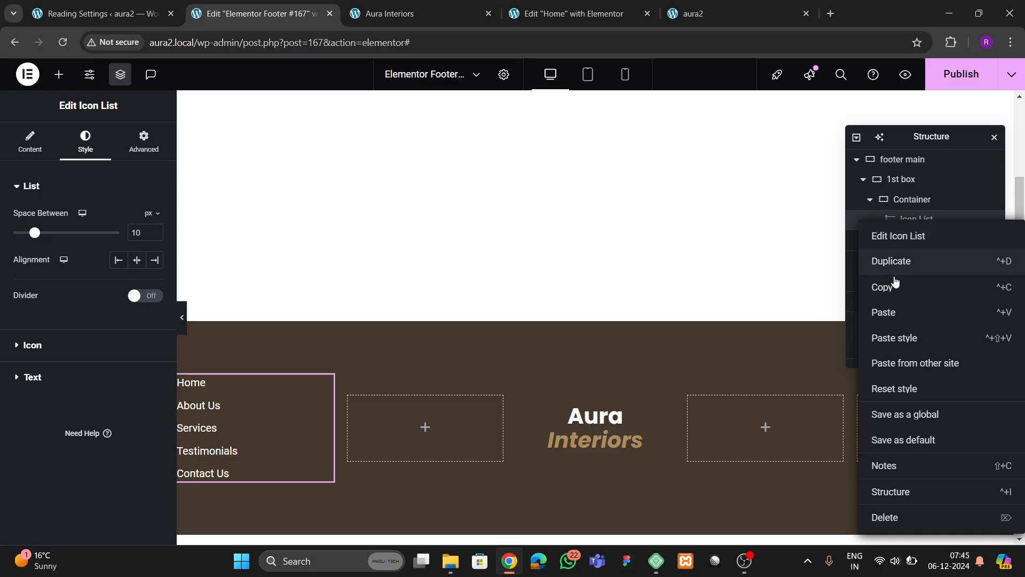
{"action": "right_click", "coordinate": [380, 417]}
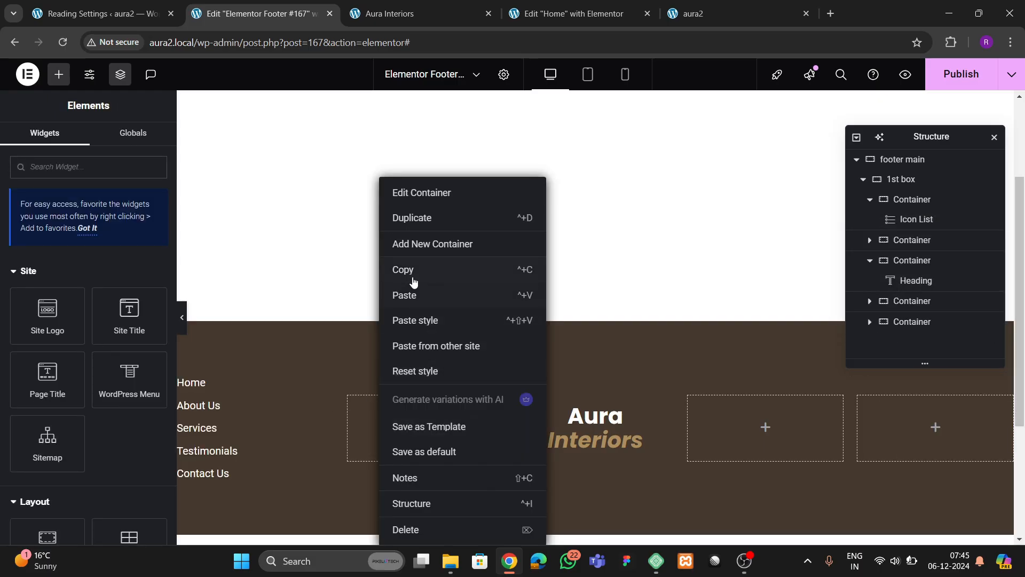
{"action": "left_click", "coordinate": [421, 300]}
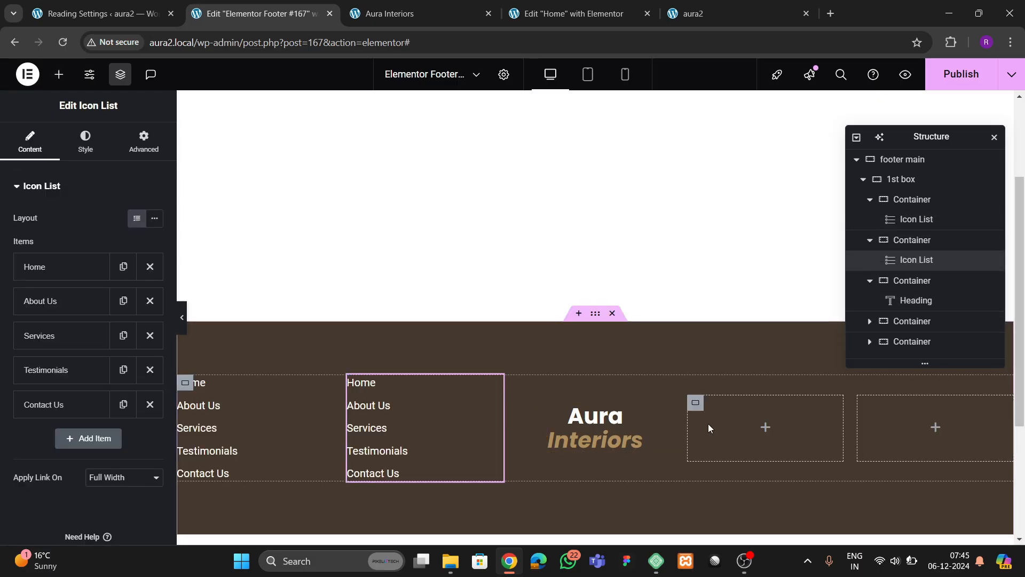
{"action": "right_click", "coordinate": [741, 437]}
{"action": "left_click", "coordinate": [738, 298]}
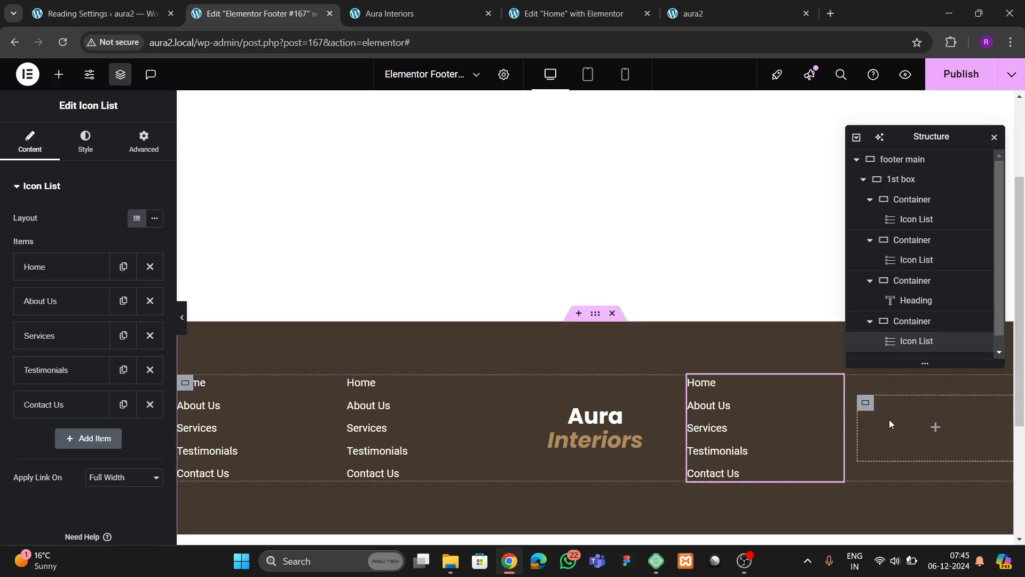
{"action": "right_click", "coordinate": [889, 419]}
{"action": "left_click", "coordinate": [893, 297]}
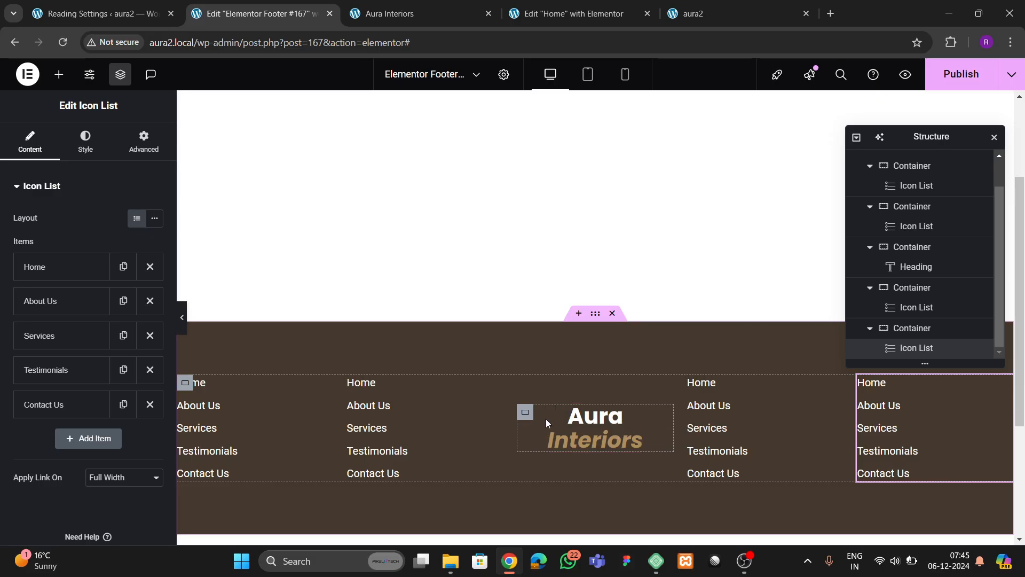
{"action": "left_click", "coordinate": [526, 415]}
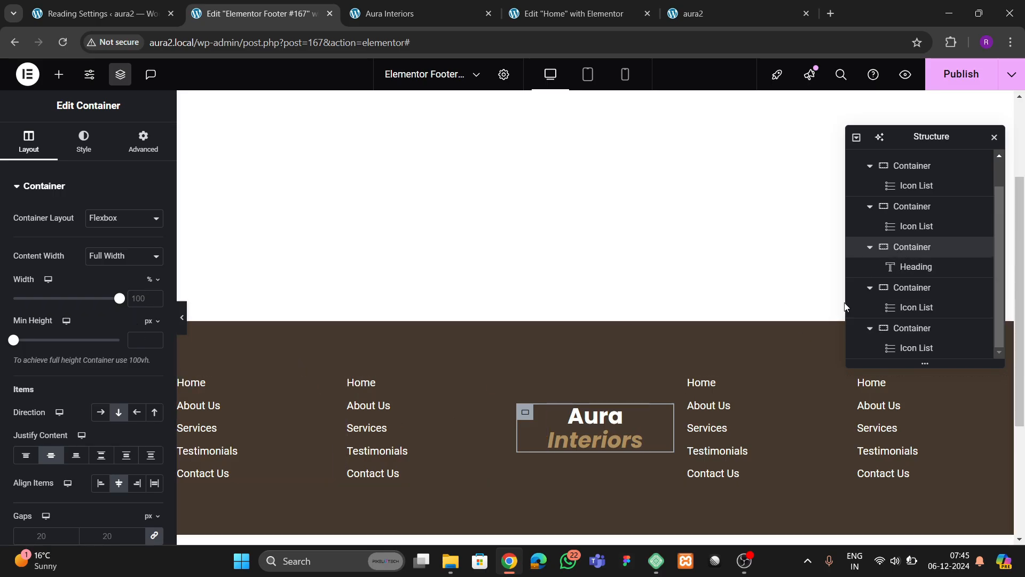
- Stack the link column right of the logo vertically, centre it top-to-bottom, and right-align it
{"action": "scroll", "coordinate": [913, 226], "scroll_direction": "up", "scroll_amount": 2}
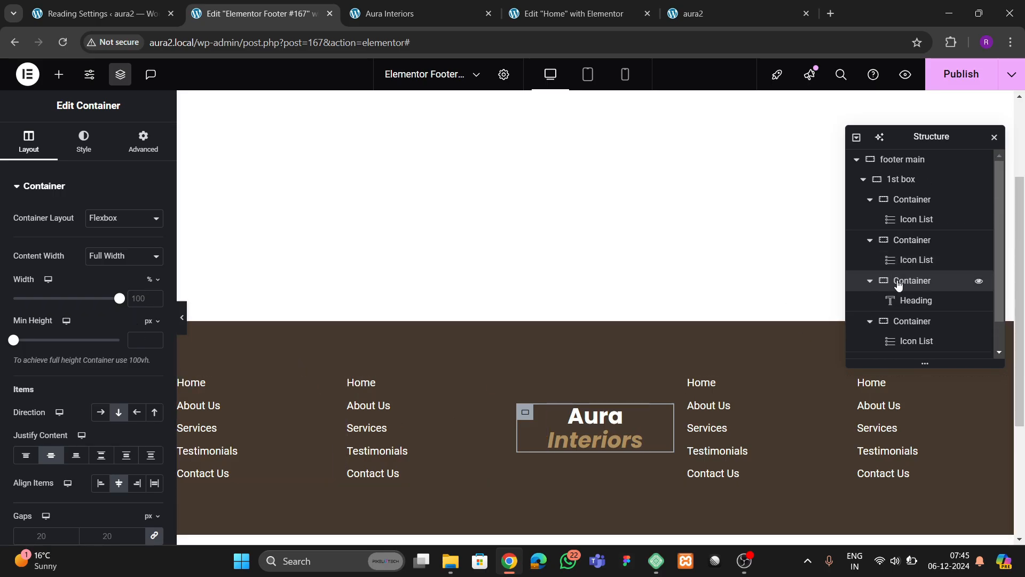
{"action": "left_click", "coordinate": [900, 208]}
{"action": "left_click", "coordinate": [28, 141]}
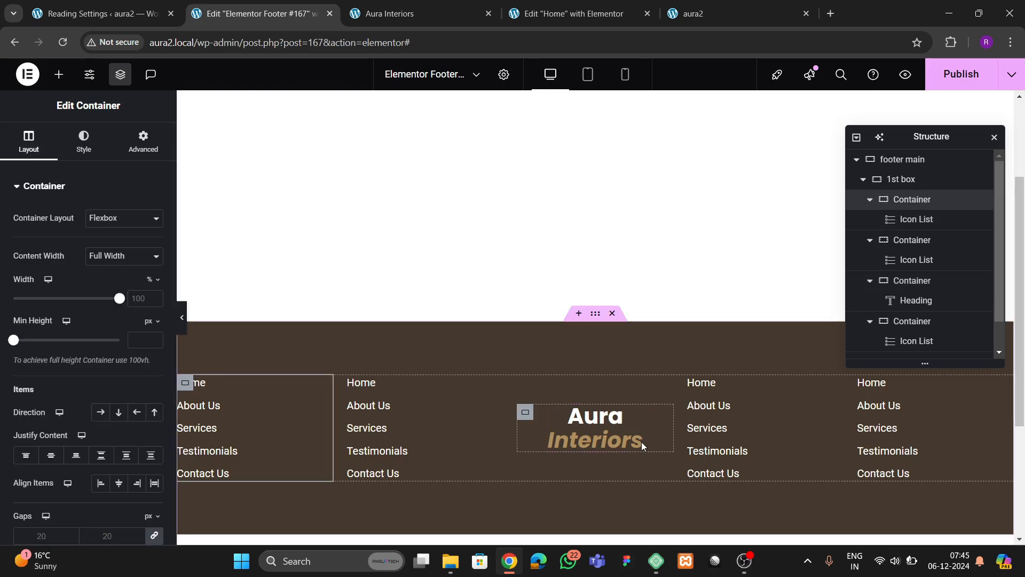
{"action": "left_click", "coordinate": [737, 433]}
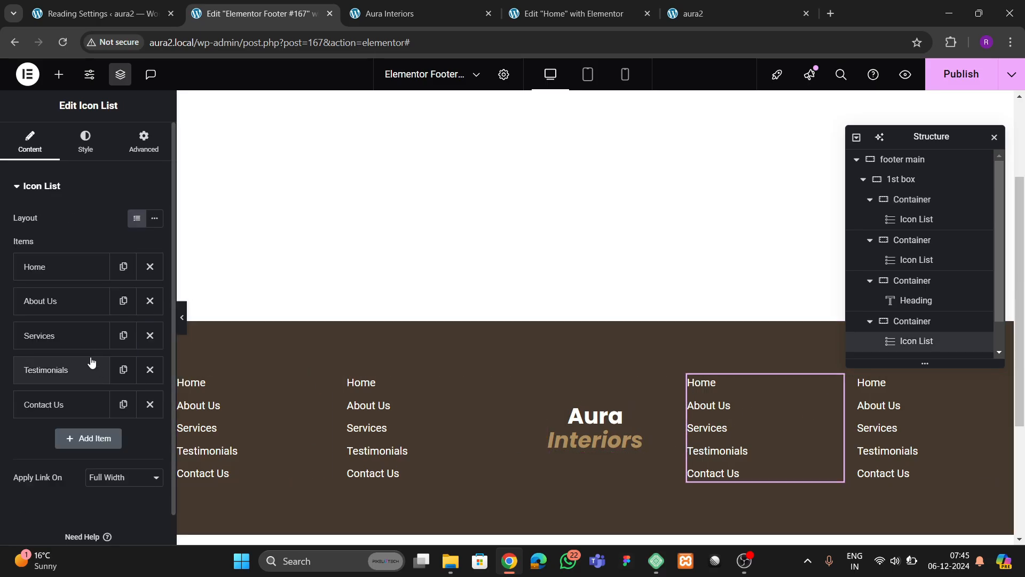
{"action": "left_click", "coordinate": [908, 322]}
{"action": "scroll", "coordinate": [106, 320], "scroll_direction": "down", "scroll_amount": 1}
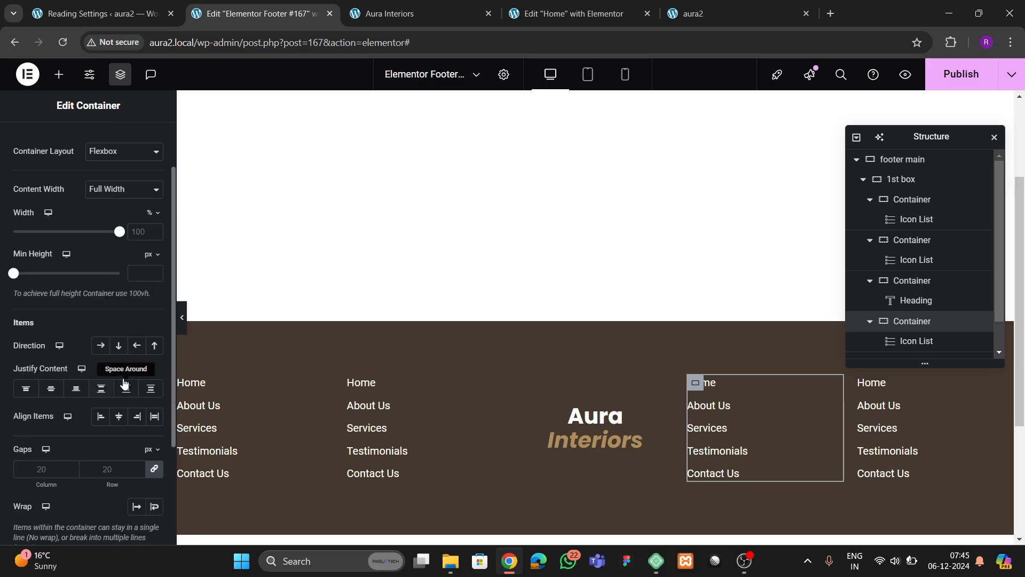
{"action": "left_click", "coordinate": [118, 345]}
{"action": "left_click", "coordinate": [51, 388]}
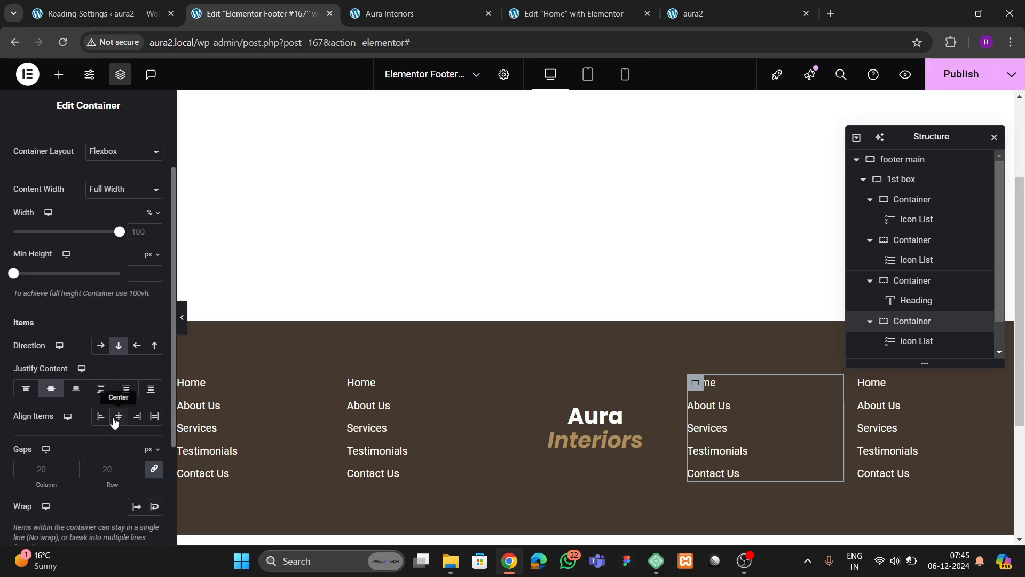
{"action": "left_click", "coordinate": [118, 416]}
{"action": "left_click", "coordinate": [80, 392]}
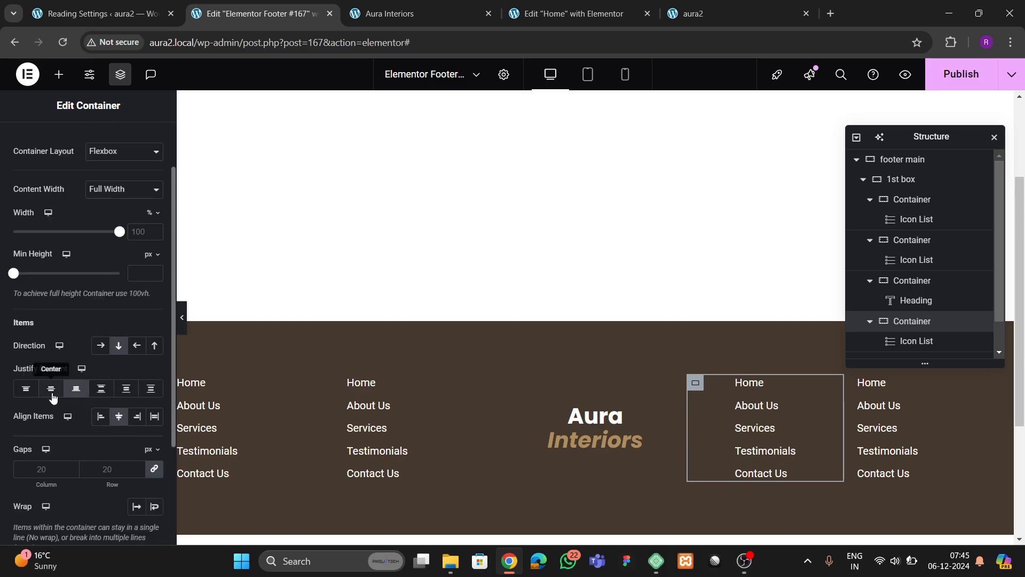
{"action": "left_click", "coordinate": [52, 393]}
{"action": "left_click", "coordinate": [137, 416]}
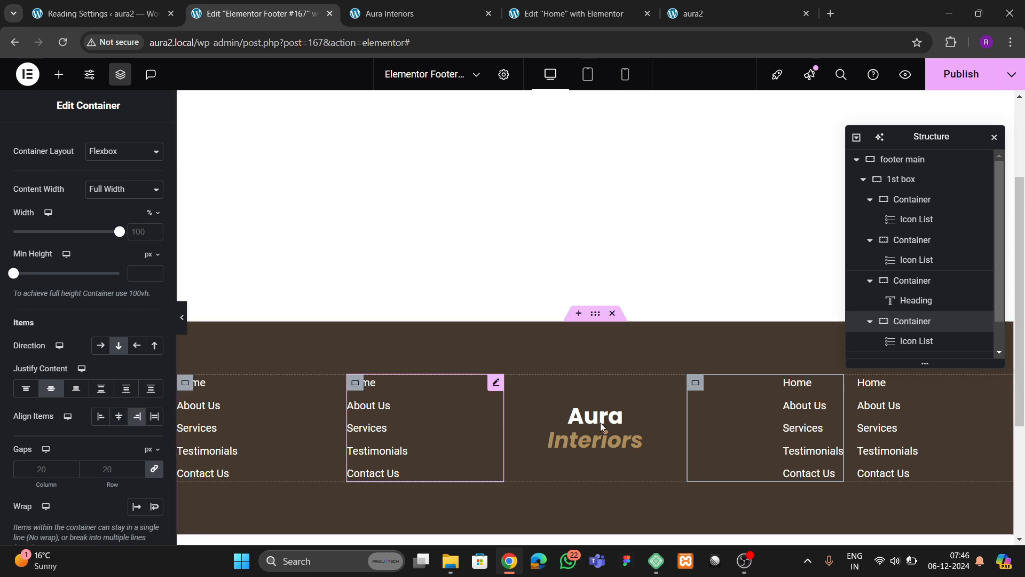
- Give the last footer column the same column direction, vertical centring and right alignment
{"action": "left_click", "coordinate": [865, 383]}
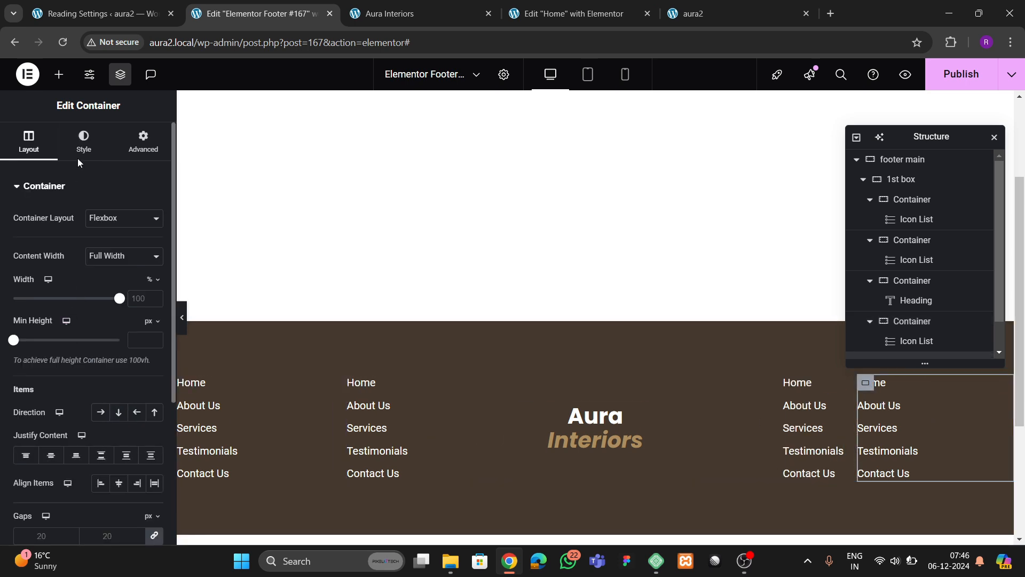
{"action": "scroll", "coordinate": [88, 341], "scroll_direction": "down", "scroll_amount": 3}
{"action": "left_click", "coordinate": [118, 197]}
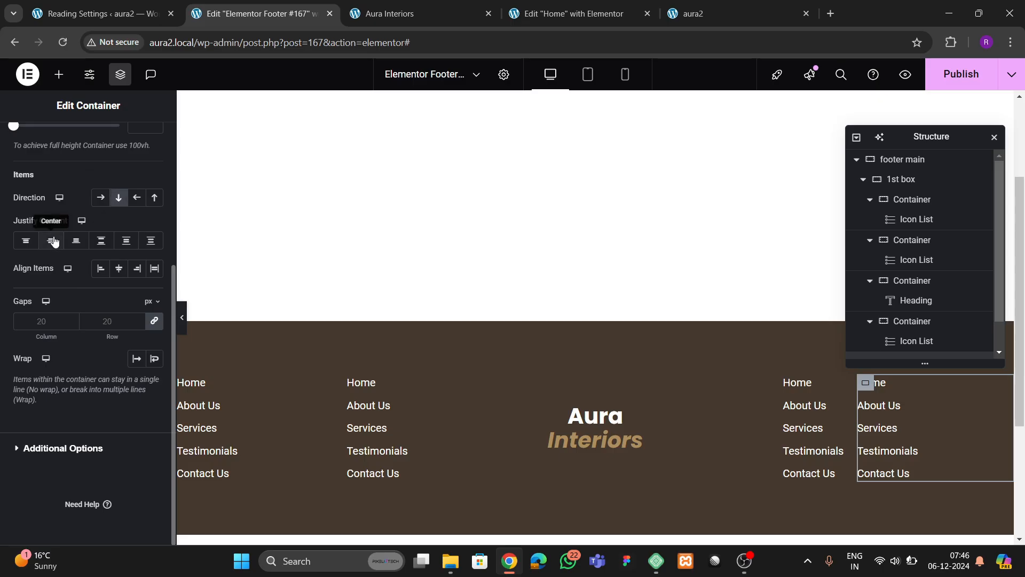
{"action": "left_click", "coordinate": [50, 240]}
{"action": "left_click", "coordinate": [118, 270]}
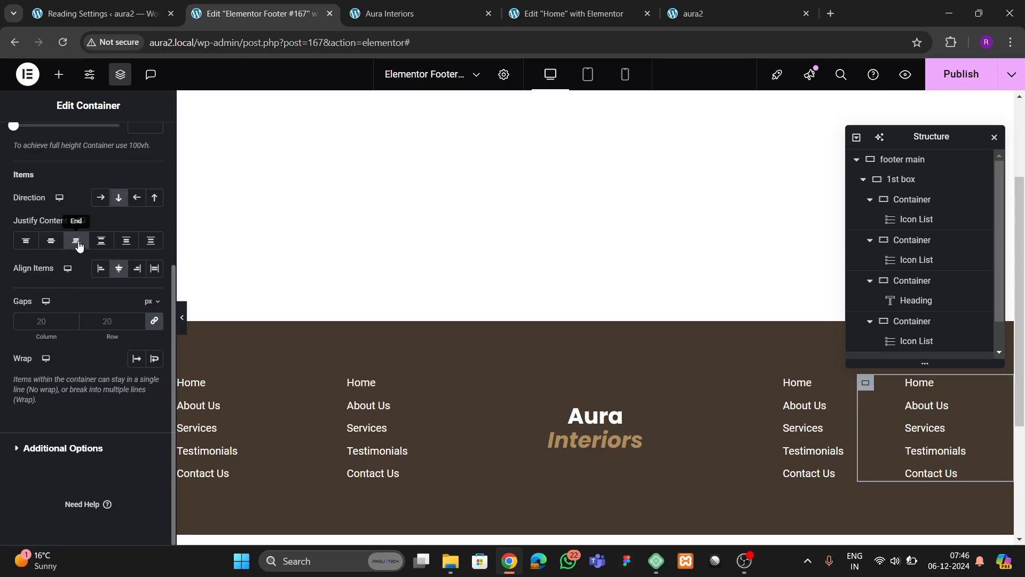
{"action": "left_click", "coordinate": [131, 270]}
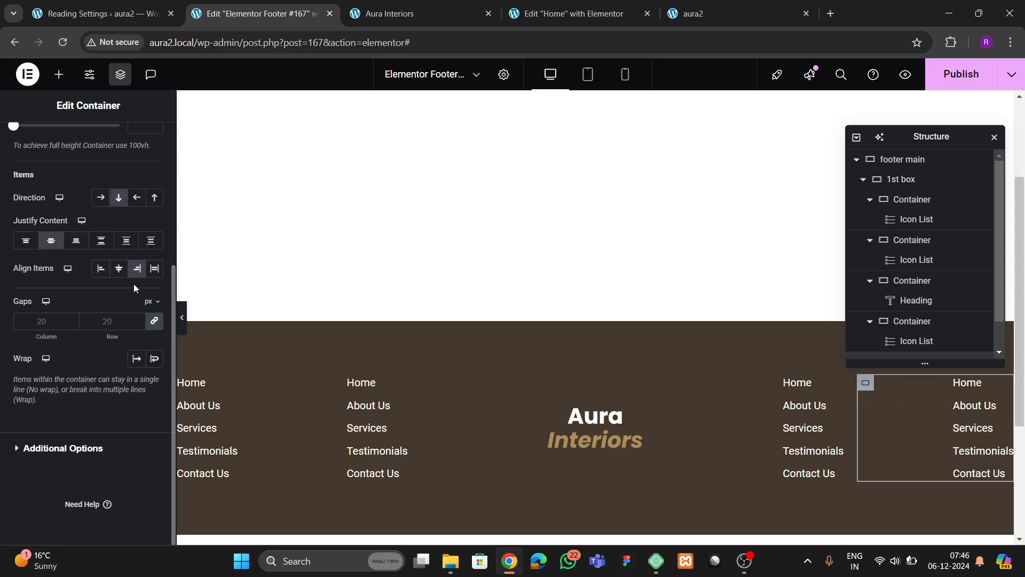
{"action": "scroll", "coordinate": [599, 438], "scroll_direction": "down", "scroll_amount": 2}
{"action": "scroll", "coordinate": [599, 442], "scroll_direction": "down", "scroll_amount": 1}
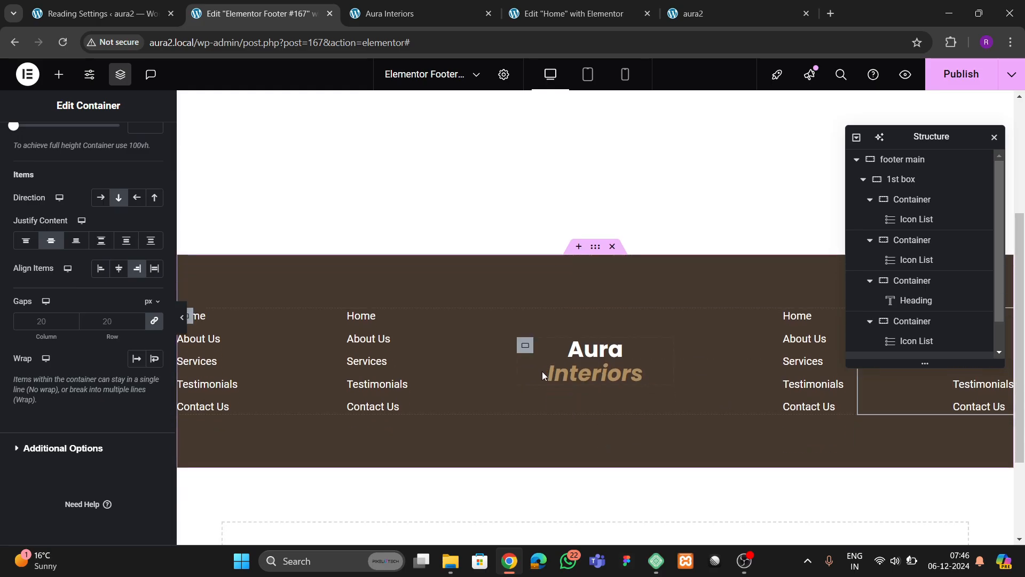
- Save the footer with Ctrl+S and preview it at full width
{"action": "key", "text": "ctrl+s"}
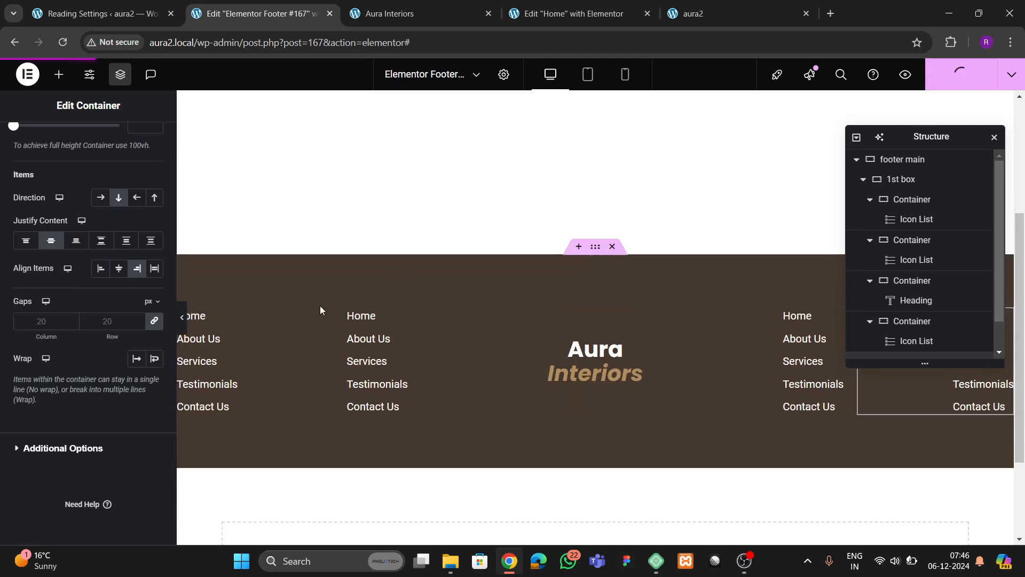
{"action": "left_click", "coordinate": [183, 317]}
{"action": "left_click", "coordinate": [184, 324]}
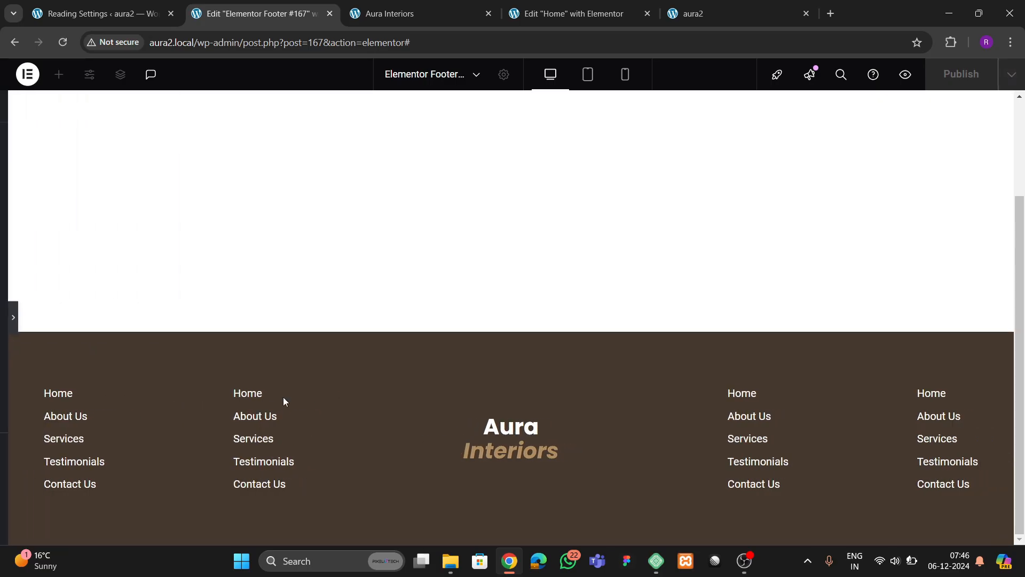
{"action": "left_click", "coordinate": [4, 332]}
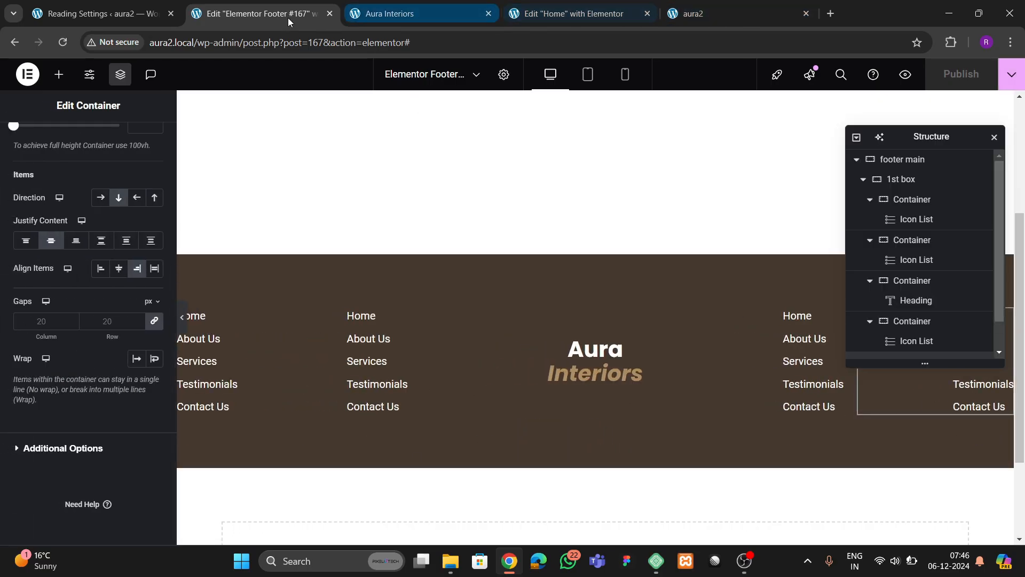
- Compare with the live site, return to the footer editor, and collapse the structure tree
{"action": "left_click", "coordinate": [400, 13]}
{"action": "scroll", "coordinate": [401, 341], "scroll_direction": "down", "scroll_amount": 3}
{"action": "left_click", "coordinate": [569, 14]}
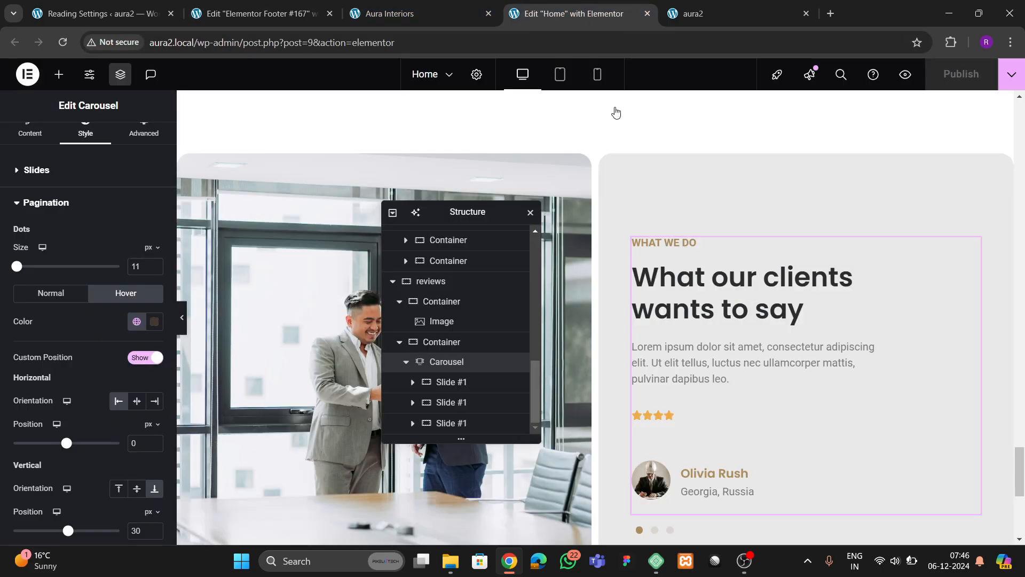
{"action": "left_click", "coordinate": [256, 13]}
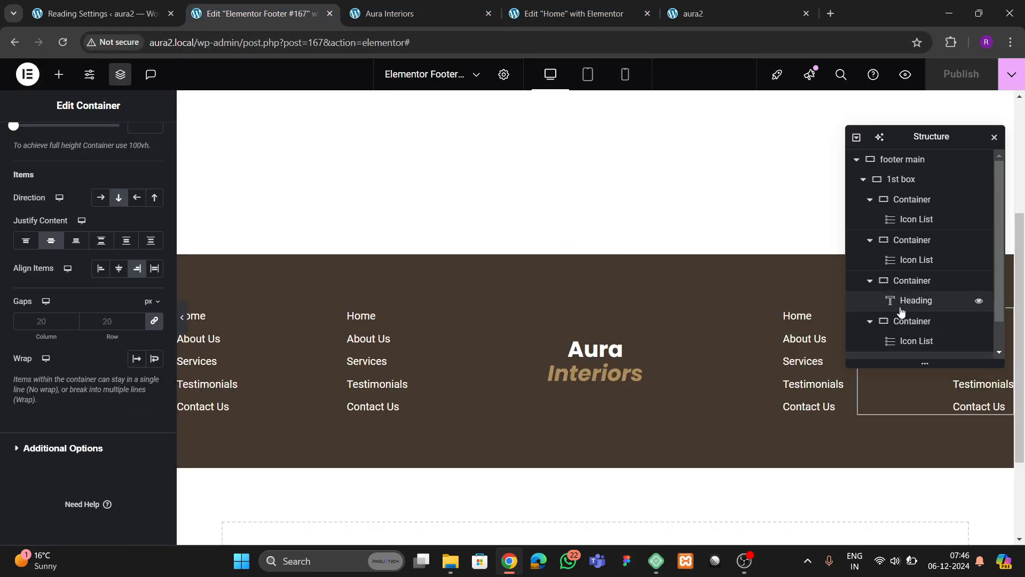
{"action": "left_click", "coordinate": [857, 138]}
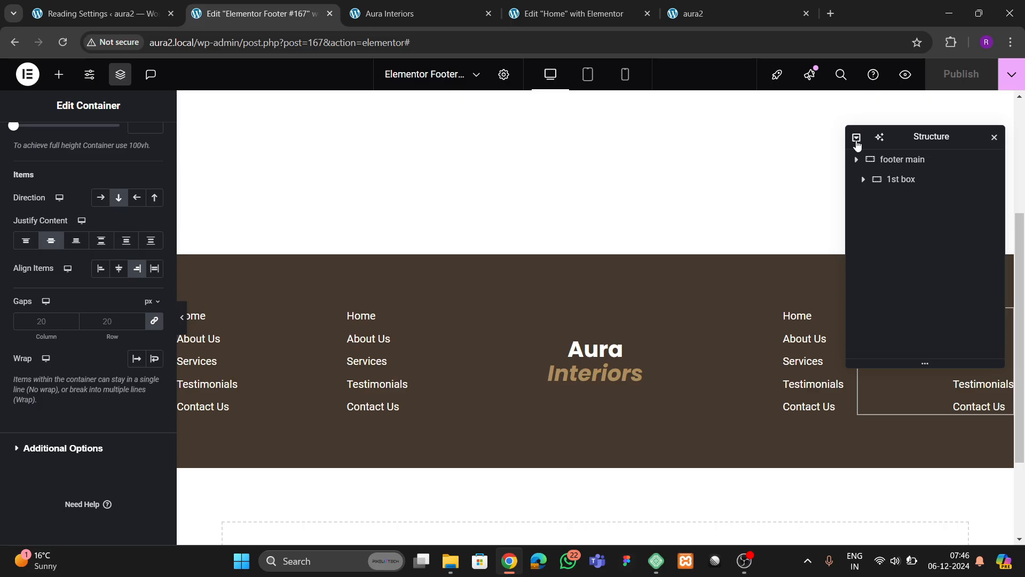
- Add a new container inside footer main and name it '2nd box'
{"action": "left_click", "coordinate": [865, 180]}
{"action": "left_click", "coordinate": [914, 159]}
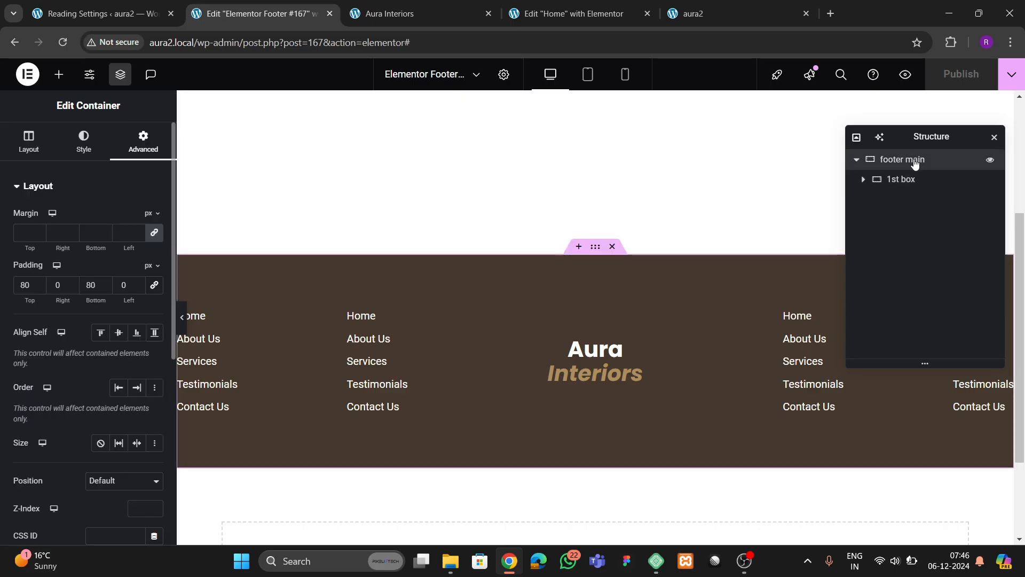
{"action": "right_click", "coordinate": [914, 158]}
{"action": "left_click", "coordinate": [908, 226]}
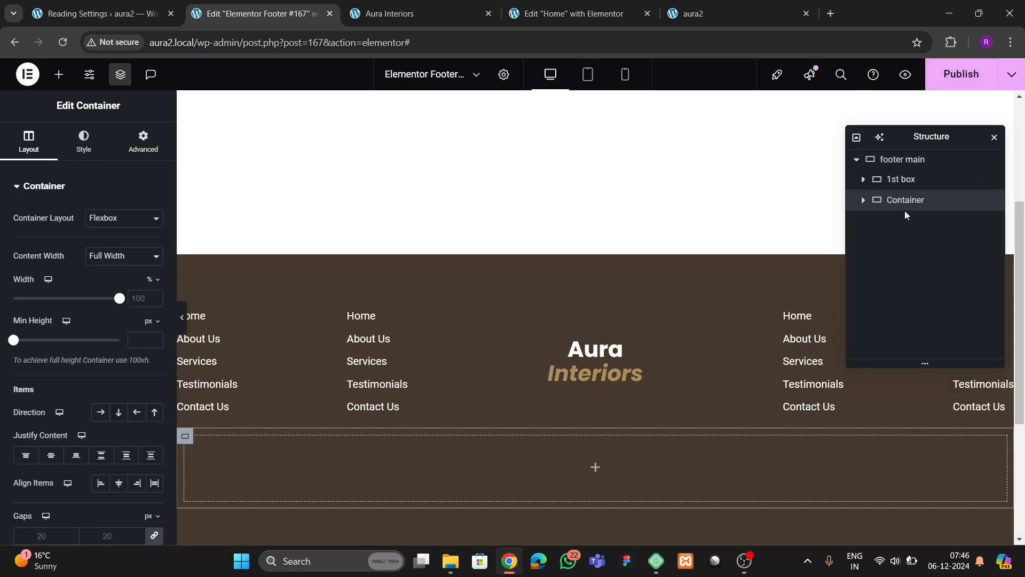
{"action": "double_click", "coordinate": [904, 201]}
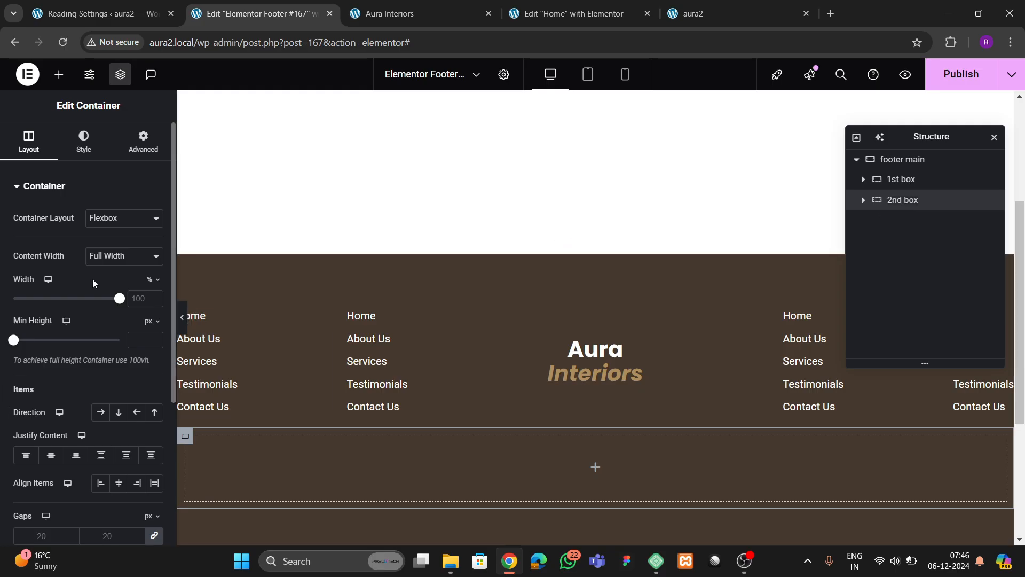
- Drag an Image widget into the empty 2nd box container
{"action": "left_click", "coordinate": [142, 145]}
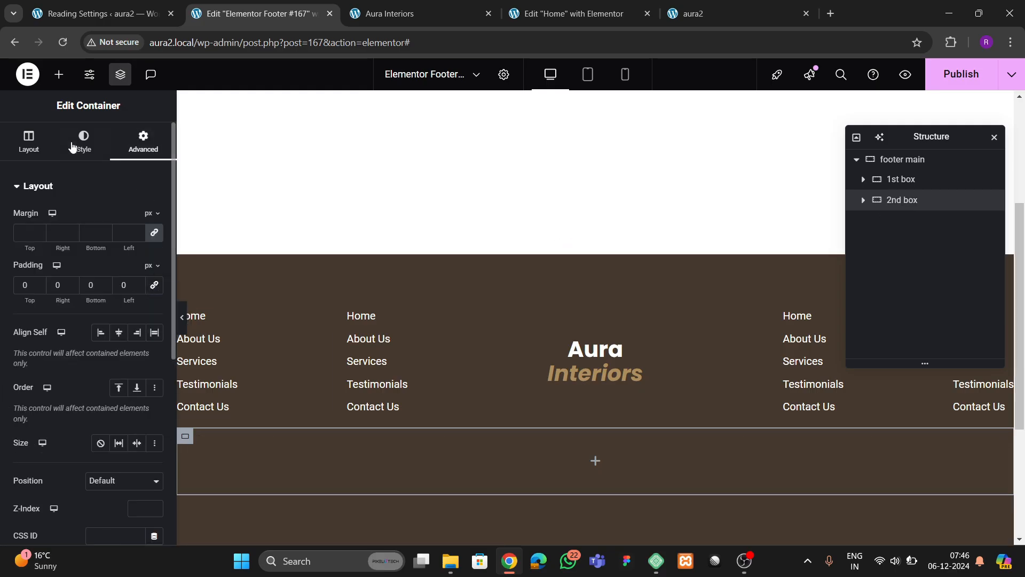
{"action": "left_click", "coordinate": [59, 75]}
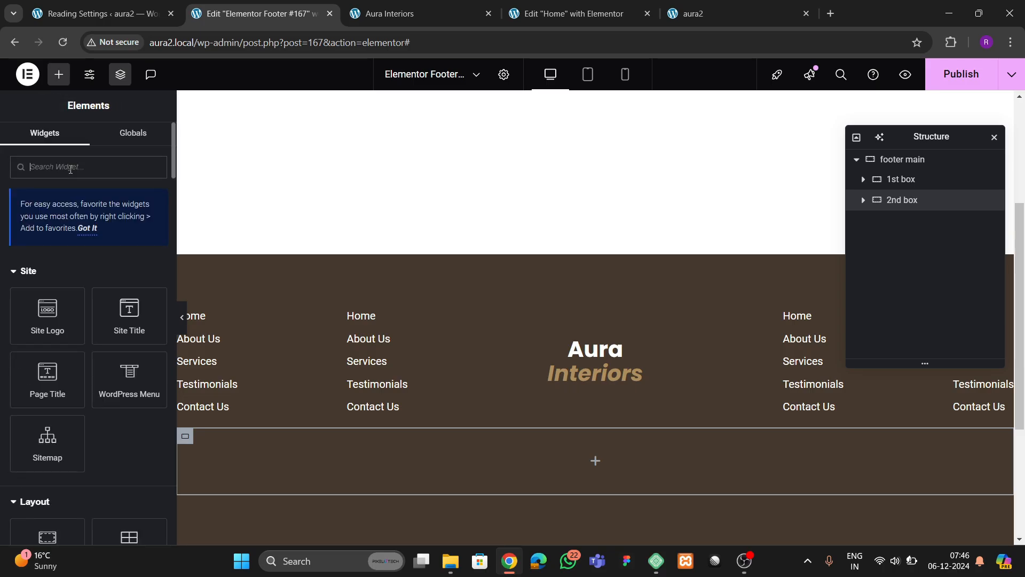
{"action": "type", "text": "image"}
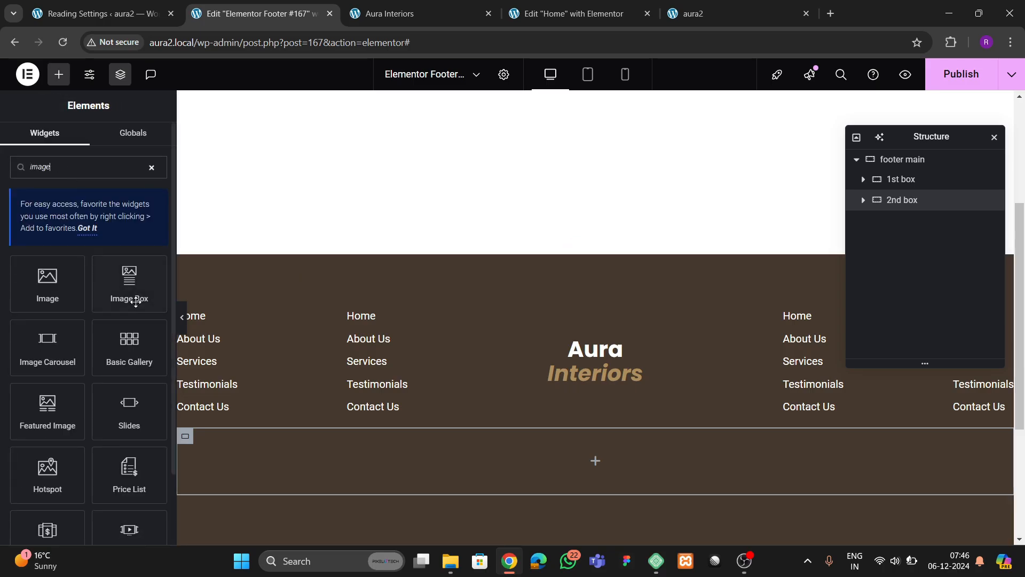
{"action": "left_click_drag", "start_coordinate": [71, 293], "coordinate": [313, 462]}
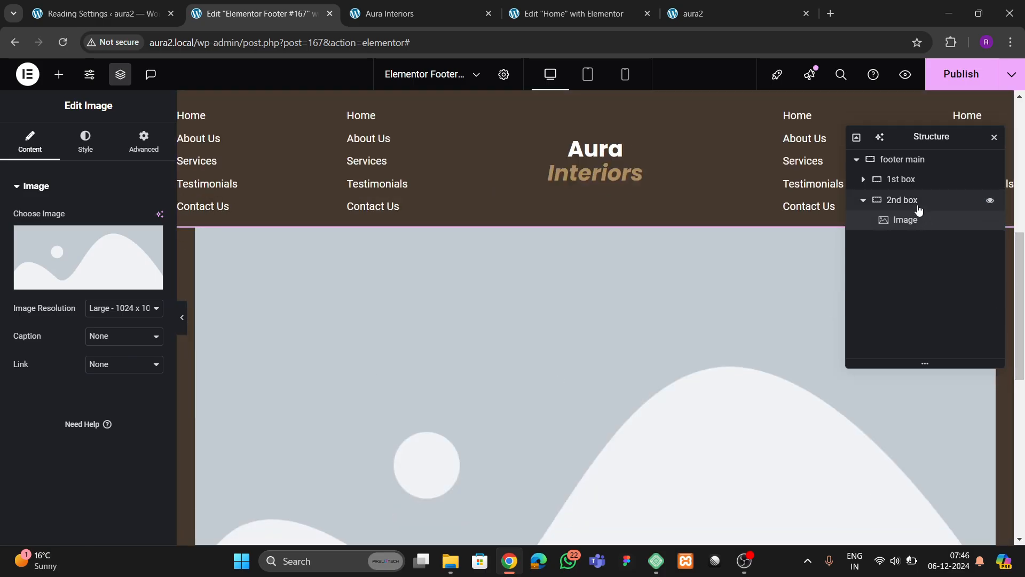
- Set 2nd box to Direction row with Justify Space Between, then choose the image's picture
{"action": "left_click", "coordinate": [918, 206]}
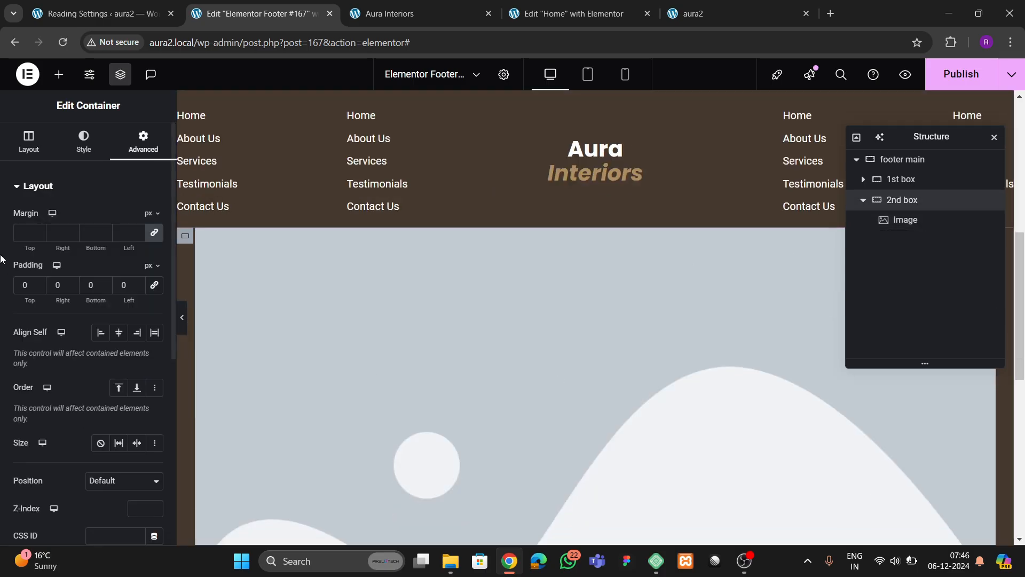
{"action": "left_click", "coordinate": [23, 153]}
{"action": "scroll", "coordinate": [72, 283], "scroll_direction": "down", "scroll_amount": 3}
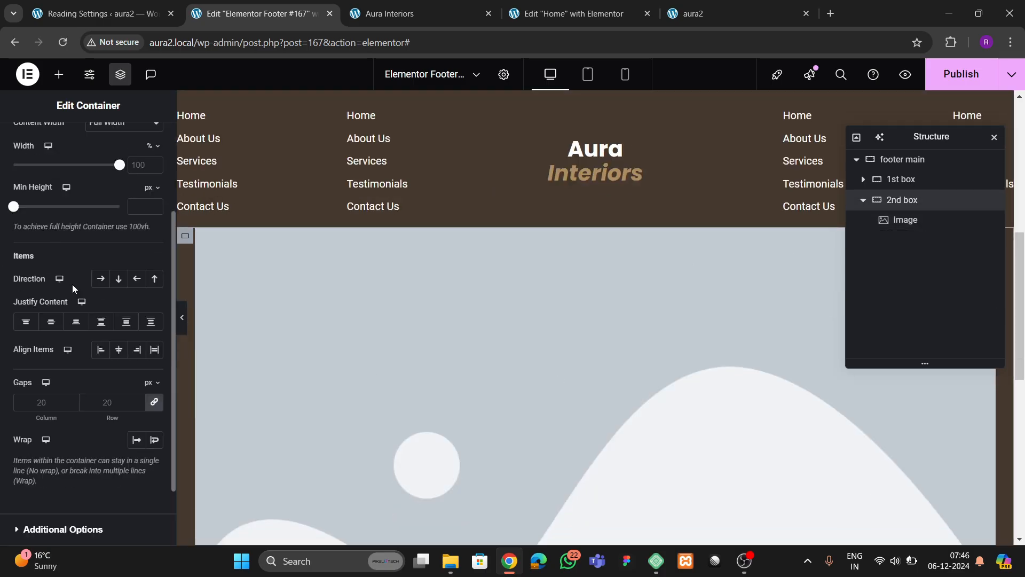
{"action": "left_click", "coordinate": [100, 278]}
{"action": "left_click", "coordinate": [101, 323]}
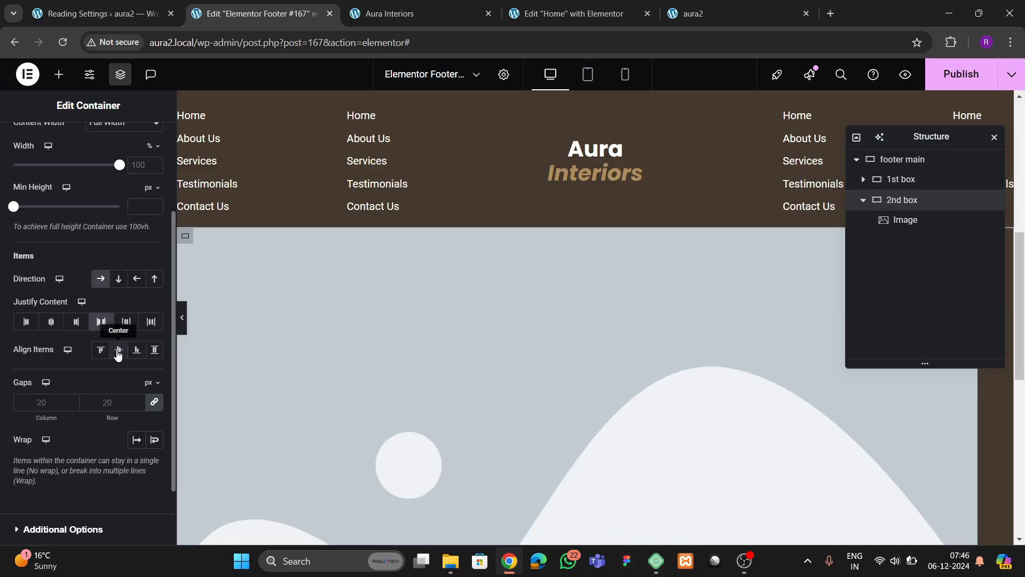
{"action": "left_click", "coordinate": [500, 335]}
{"action": "left_click", "coordinate": [88, 253]}
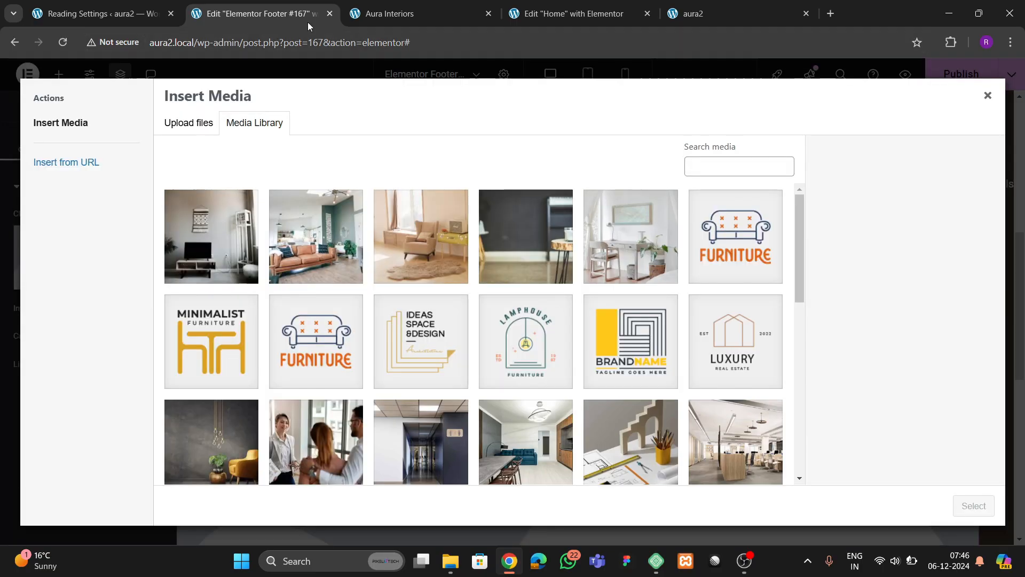
- Insert the living-room image insta.webp from the media library into the widget
{"action": "left_click", "coordinate": [470, 14]}
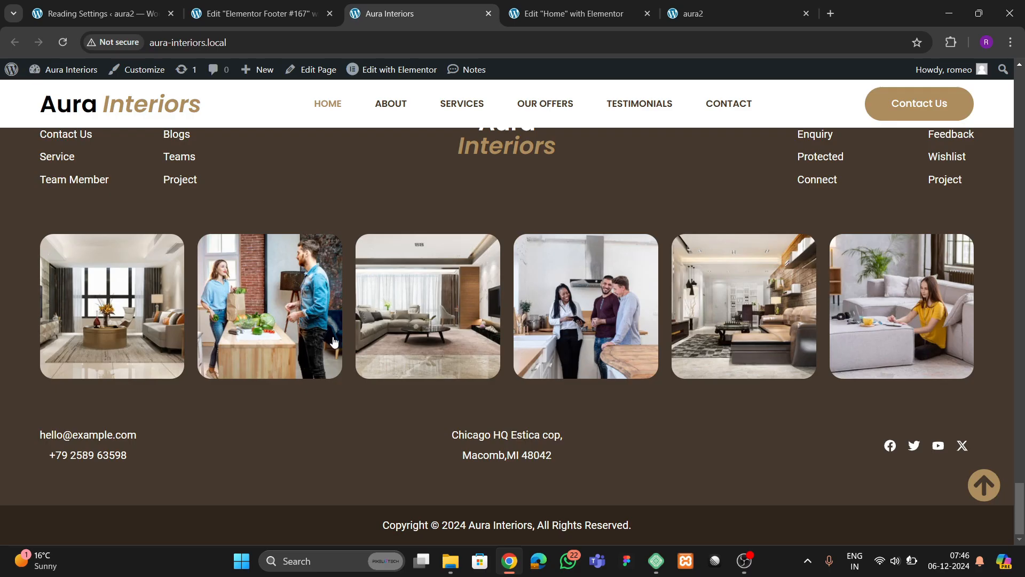
{"action": "left_click", "coordinate": [251, 13]}
{"action": "scroll", "coordinate": [426, 356], "scroll_direction": "down", "scroll_amount": 10}
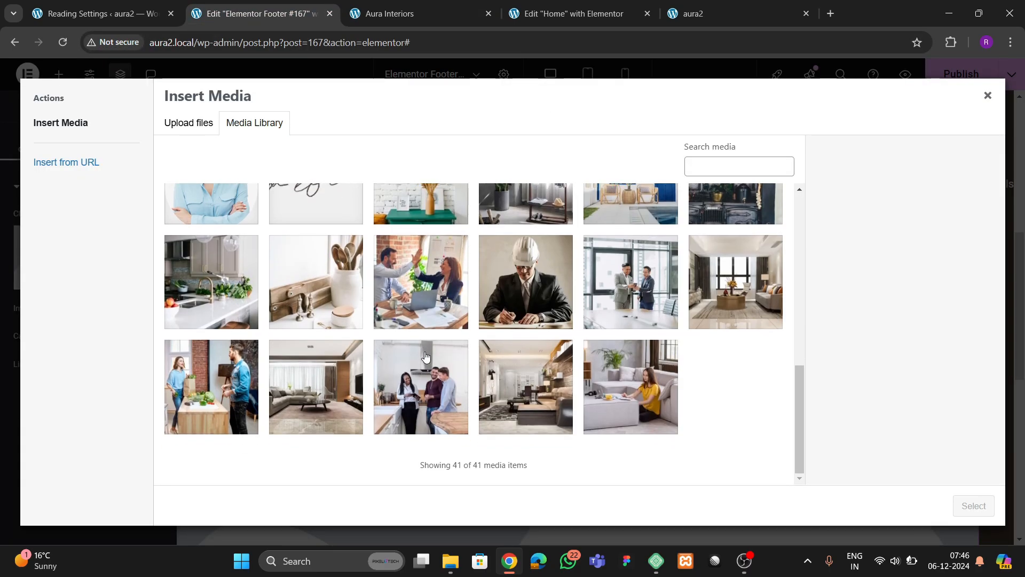
{"action": "left_click", "coordinate": [736, 311]}
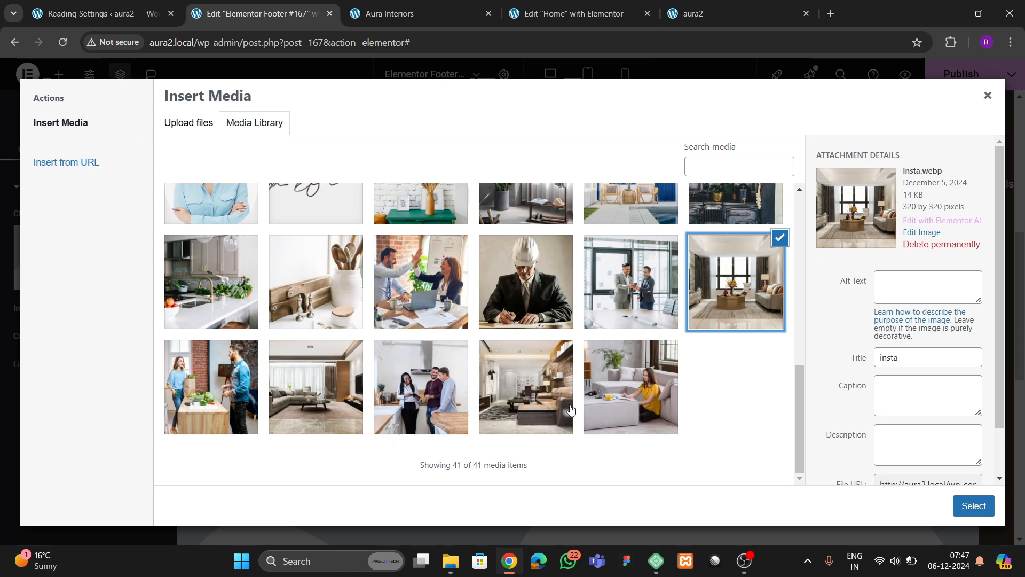
{"action": "left_click", "coordinate": [652, 412]}
{"action": "left_click", "coordinate": [735, 289]}
{"action": "left_click", "coordinate": [973, 505]}
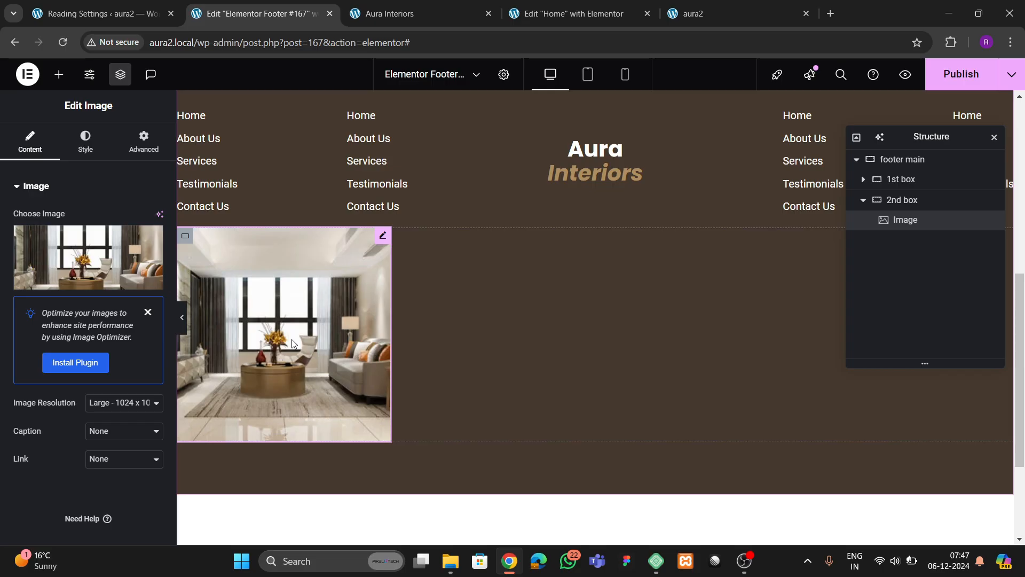
- Link the image to its Media File with Lightbox set to Yes, and preview it
{"action": "scroll", "coordinate": [84, 392], "scroll_direction": "down", "scroll_amount": 1}
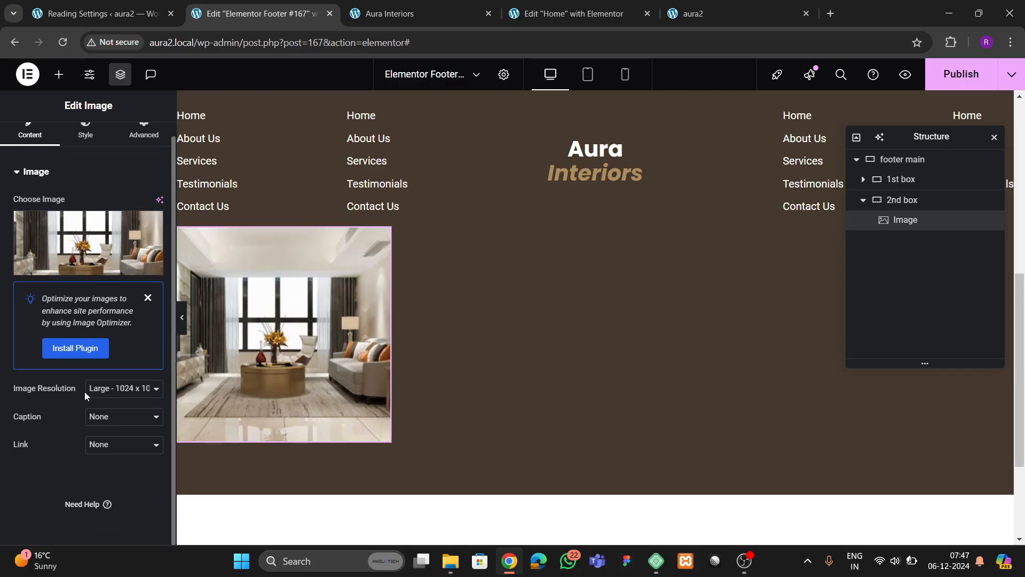
{"action": "left_click", "coordinate": [103, 444]}
{"action": "left_click", "coordinate": [107, 478]}
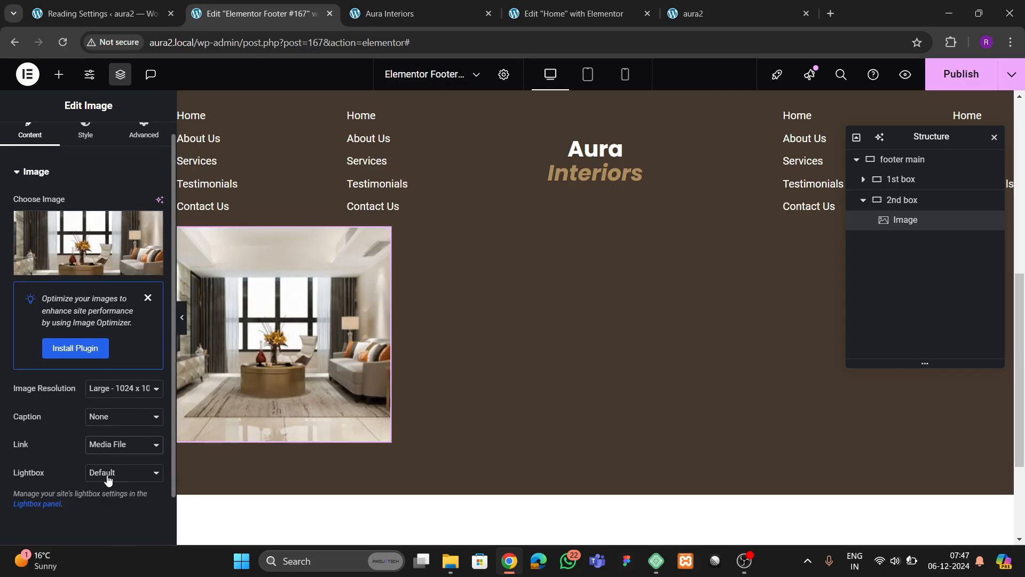
{"action": "left_click", "coordinate": [105, 481]}
{"action": "left_click", "coordinate": [108, 505]}
{"action": "left_click", "coordinate": [316, 357]}
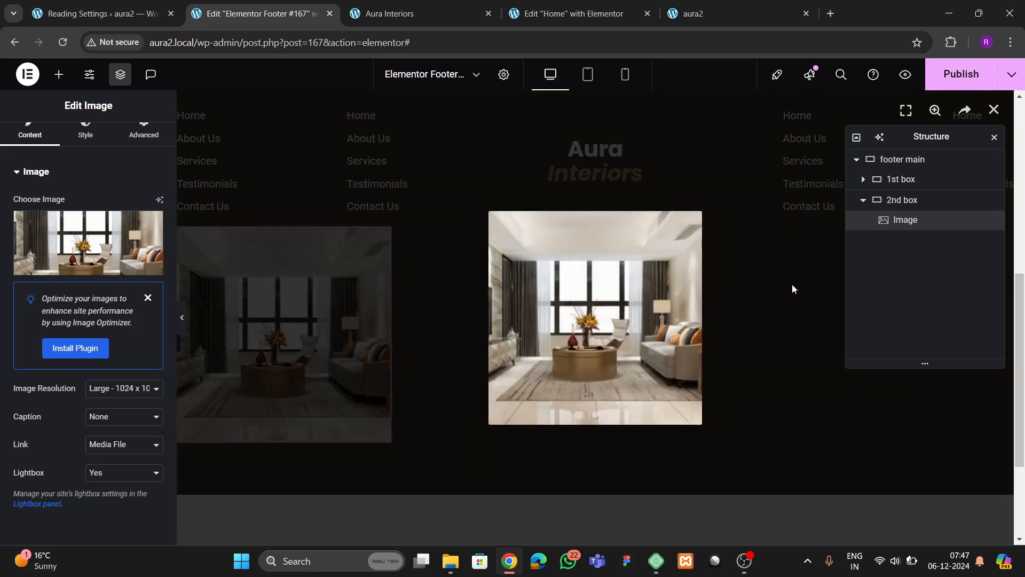
{"action": "left_click", "coordinate": [793, 289]}
- Give the image a 20 px border radius and check it in the lightbox
{"action": "scroll", "coordinate": [85, 240], "scroll_direction": "up", "scroll_amount": 1}
{"action": "left_click", "coordinate": [85, 143]}
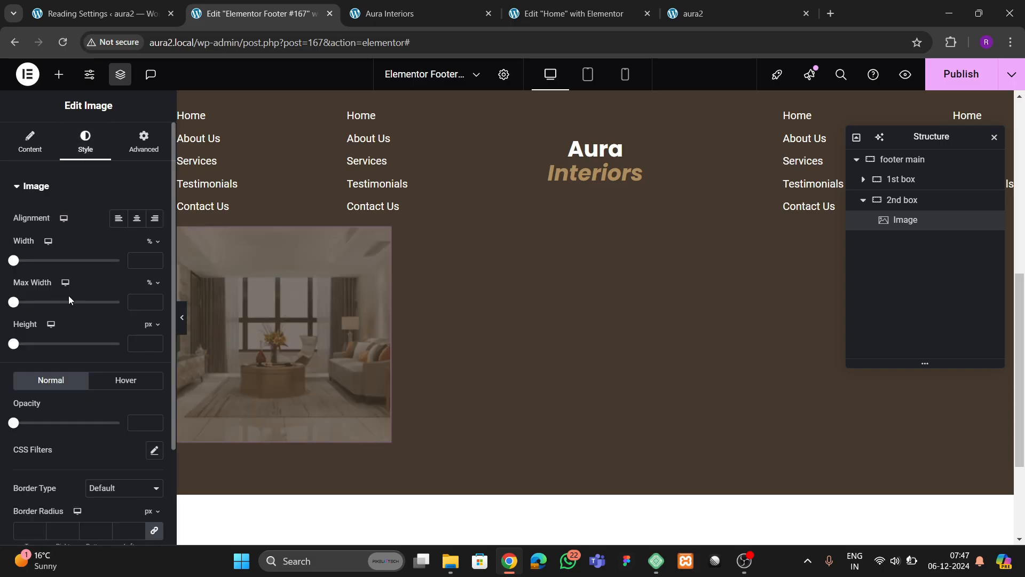
{"action": "scroll", "coordinate": [61, 341], "scroll_direction": "down", "scroll_amount": 2}
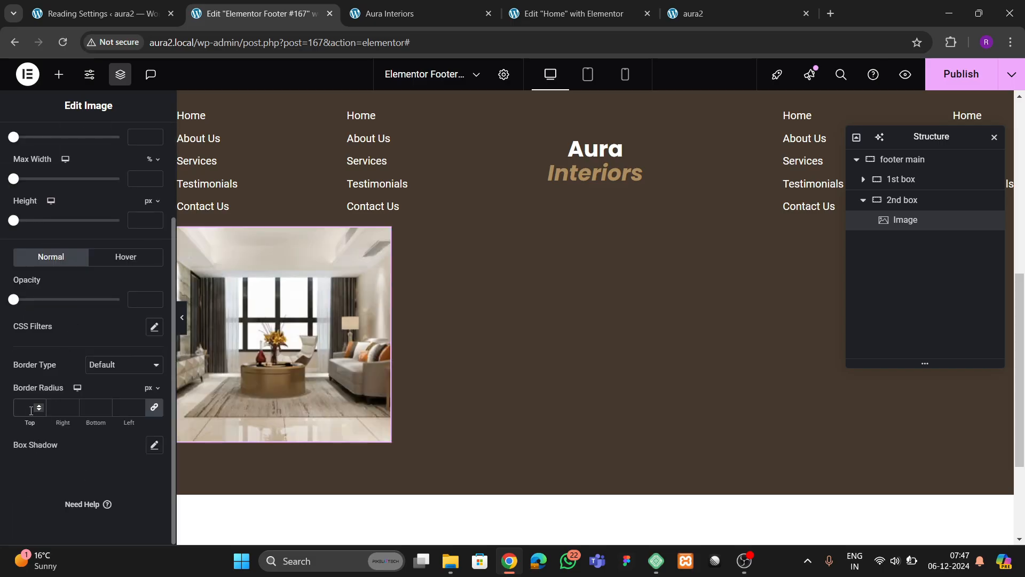
{"action": "left_click", "coordinate": [242, 308]}
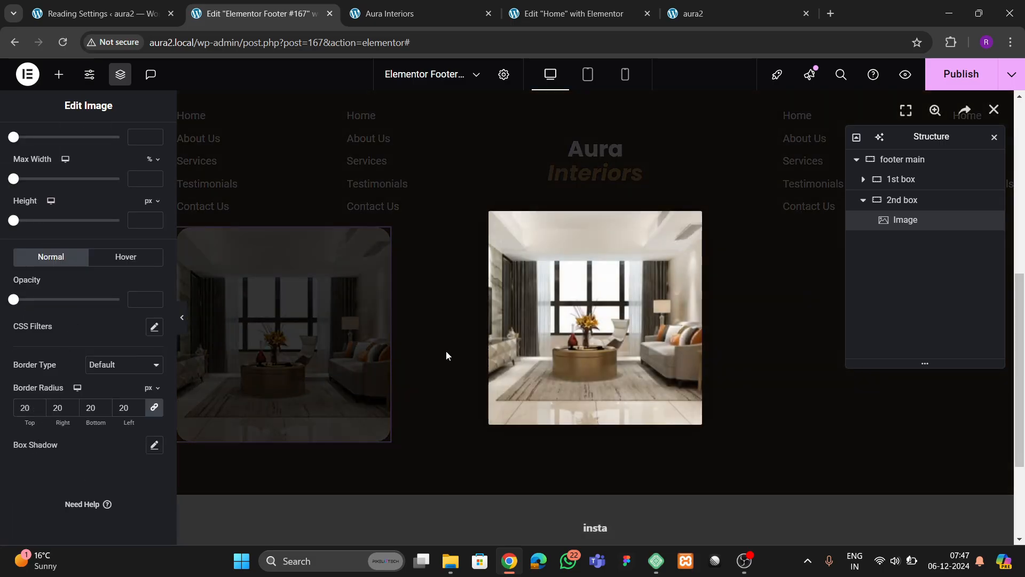
{"action": "left_click", "coordinate": [838, 239]}
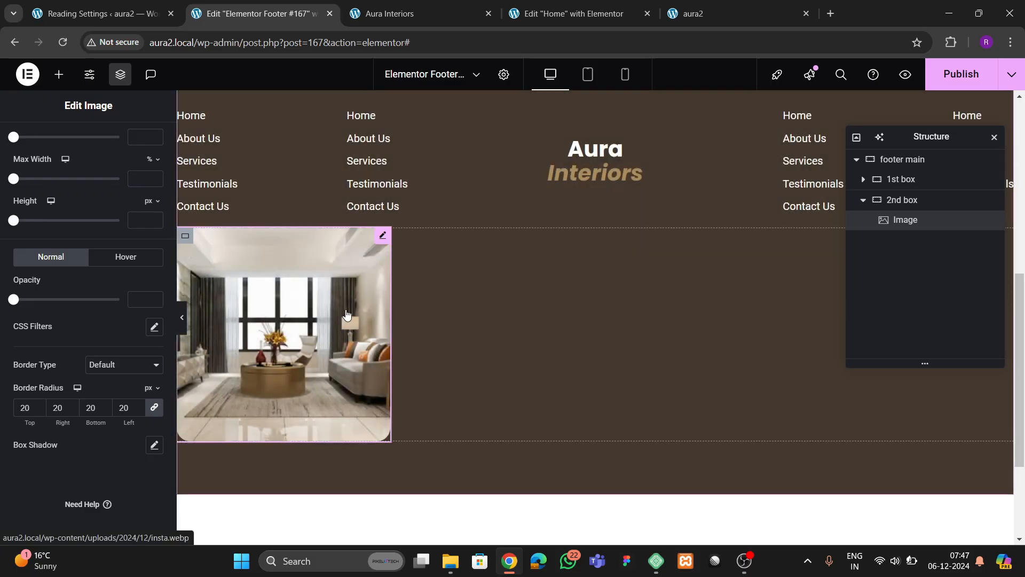
{"action": "right_click", "coordinate": [347, 234]}
- Duplicate the footer image until the 2nd box holds four copies
{"action": "left_click", "coordinate": [382, 274]}
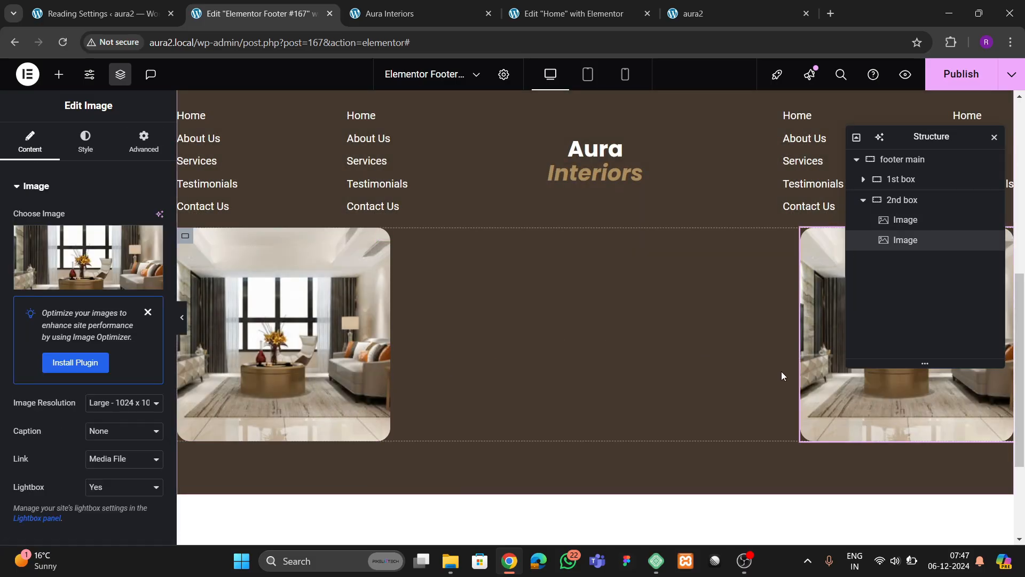
{"action": "right_click", "coordinate": [817, 373]}
{"action": "left_click", "coordinate": [825, 273]}
{"action": "right_click", "coordinate": [689, 347]}
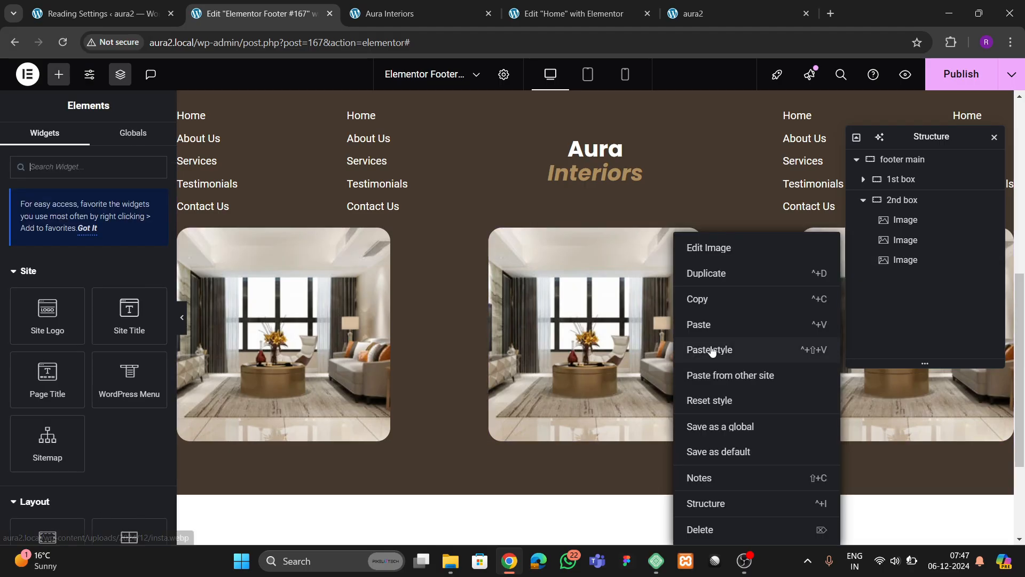
{"action": "left_click", "coordinate": [706, 273]}
- Compare with the live reference footer, then duplicate to six images and move the Structure panel
{"action": "left_click", "coordinate": [390, 13]}
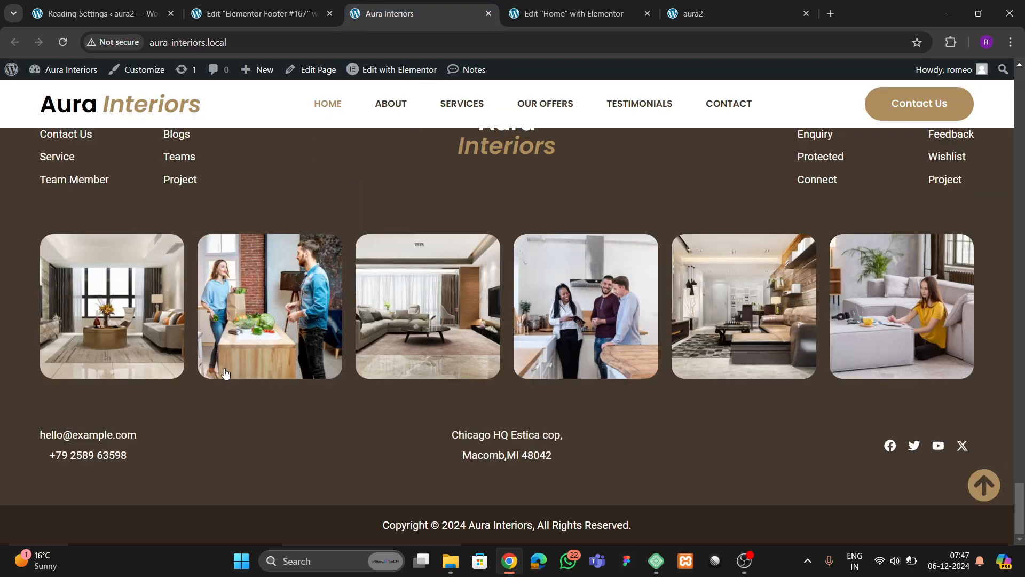
{"action": "left_click", "coordinate": [569, 16]}
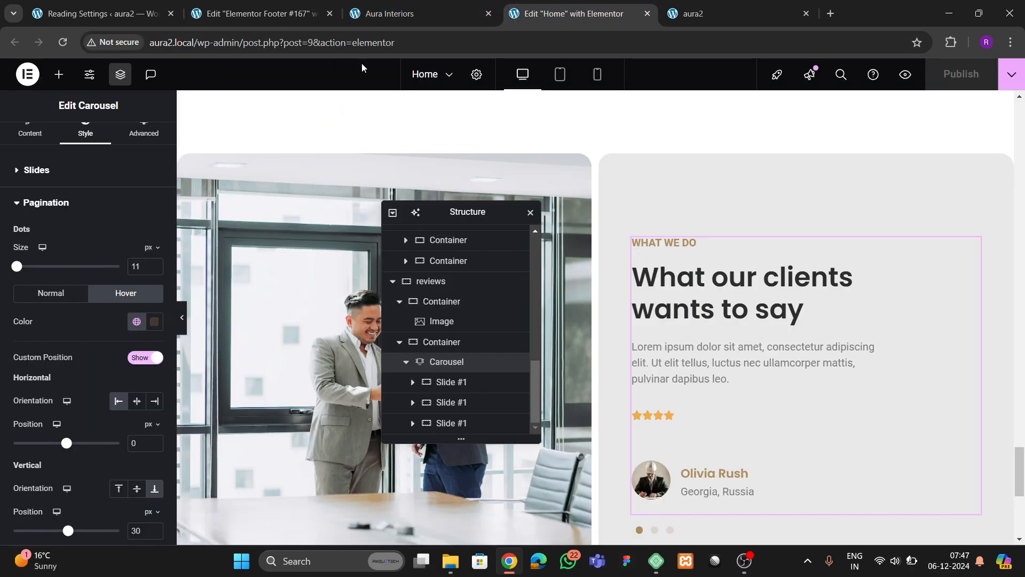
{"action": "left_click", "coordinate": [325, 16]}
{"action": "right_click", "coordinate": [443, 243]}
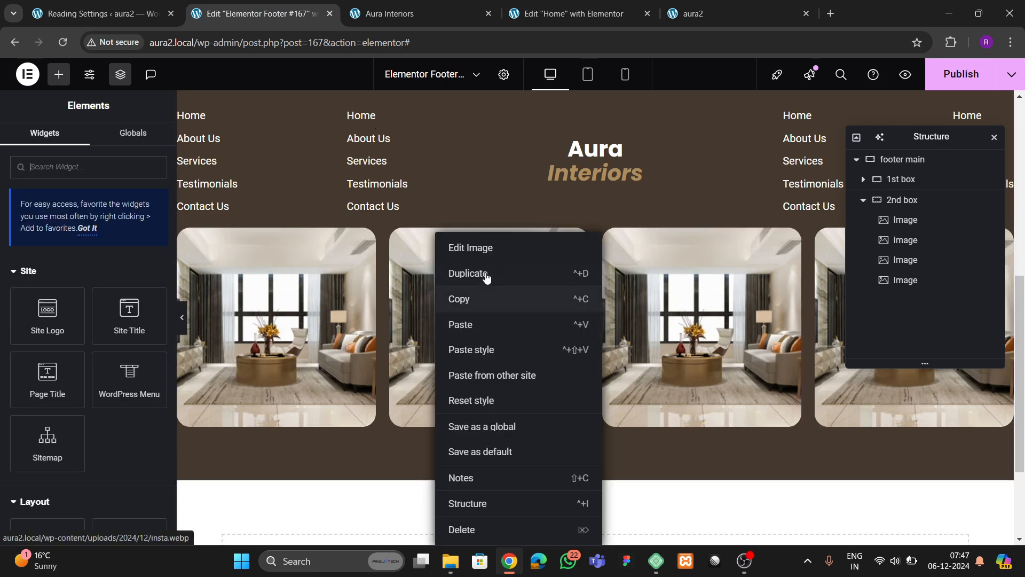
{"action": "left_click", "coordinate": [487, 277]}
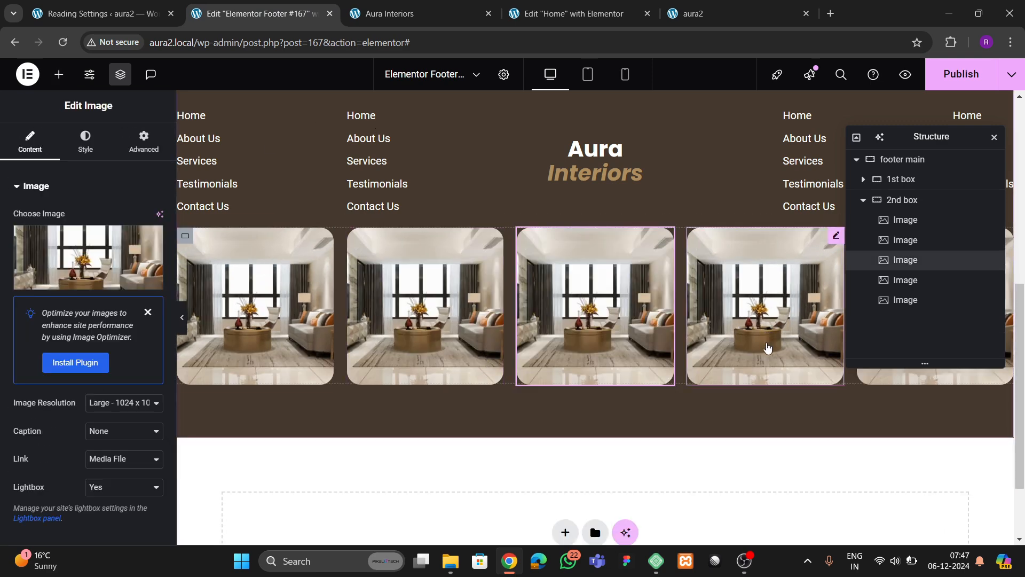
{"action": "right_click", "coordinate": [648, 351]}
{"action": "left_click", "coordinate": [680, 273]}
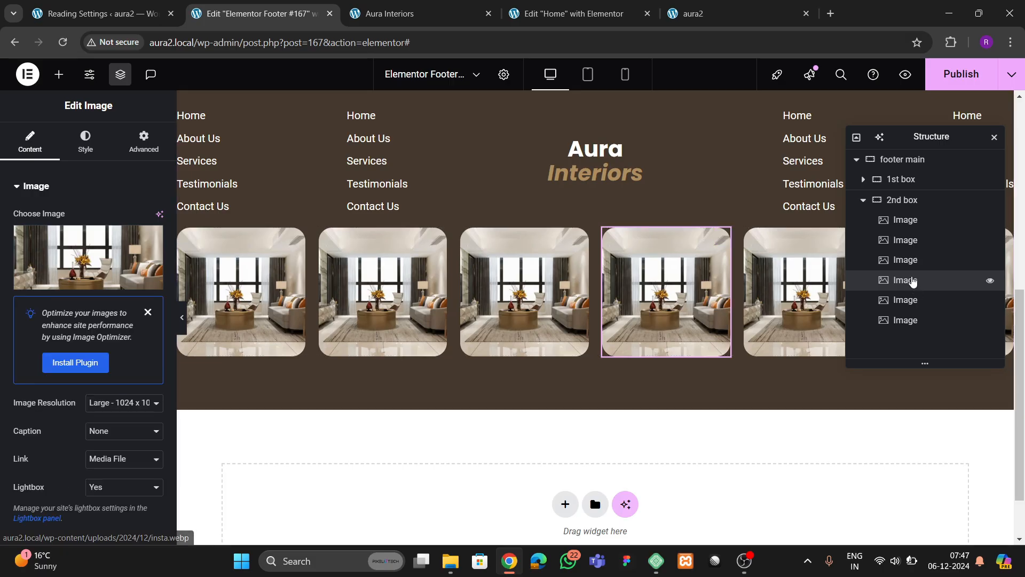
{"action": "left_click_drag", "start_coordinate": [919, 140], "coordinate": [706, 252]}
- Try a 30 gap between the 2nd box images, then clear it back to default
{"action": "left_click", "coordinate": [674, 326]}
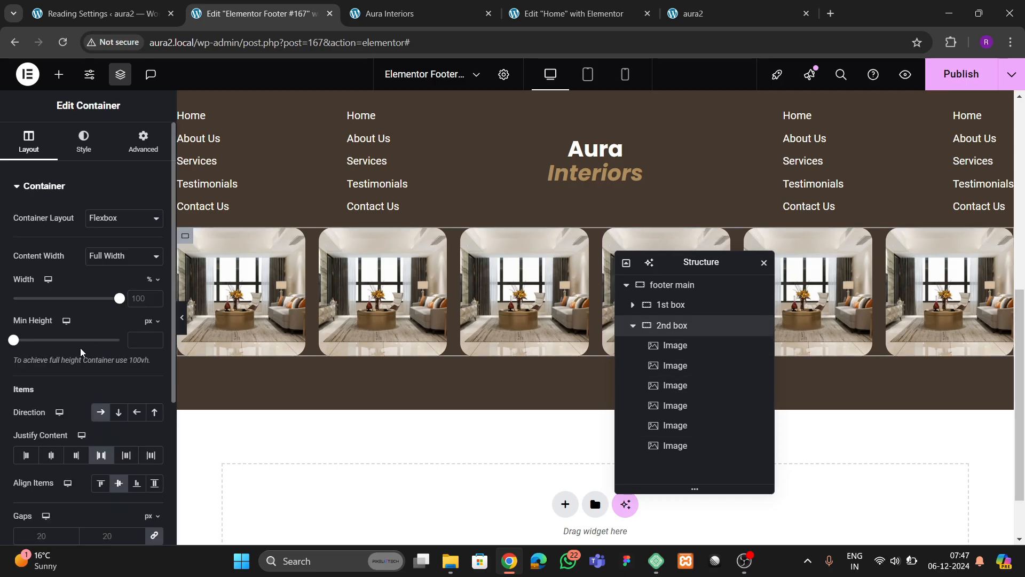
{"action": "scroll", "coordinate": [102, 416], "scroll_direction": "down", "scroll_amount": 3}
{"action": "left_click", "coordinate": [112, 409]}
{"action": "type", "text": "30"}
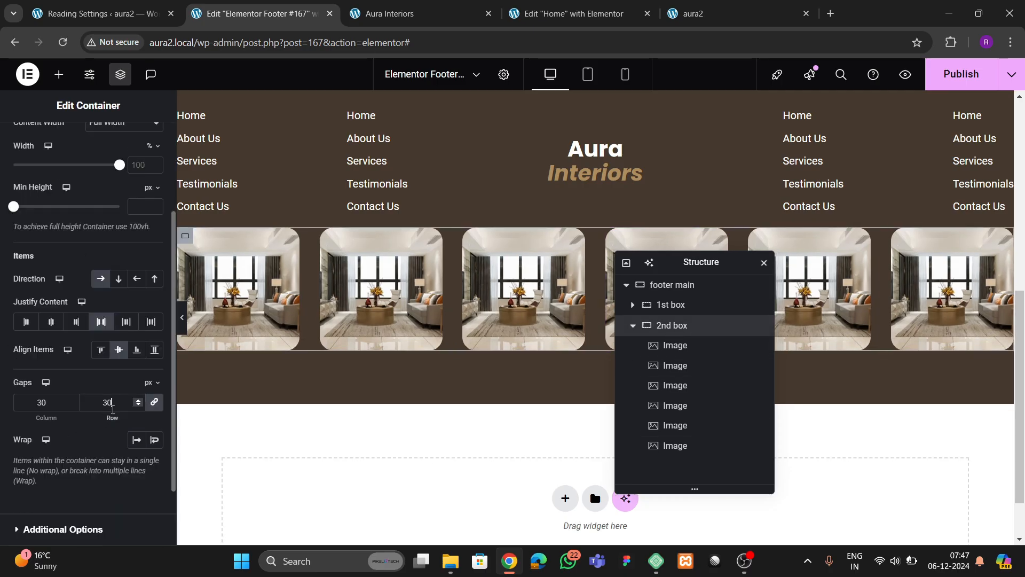
{"action": "key", "text": "BackSpace"}
{"action": "key", "text": "BackSpace"}
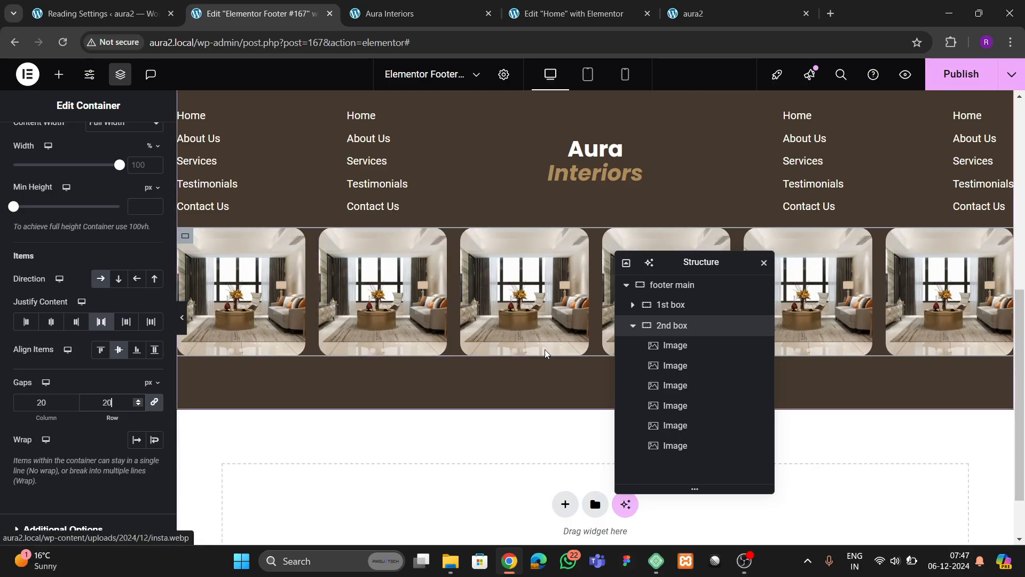
- Set footer main to Justify Content Center with 60 px gaps, and save with Ctrl+S
{"action": "left_click", "coordinate": [679, 285]}
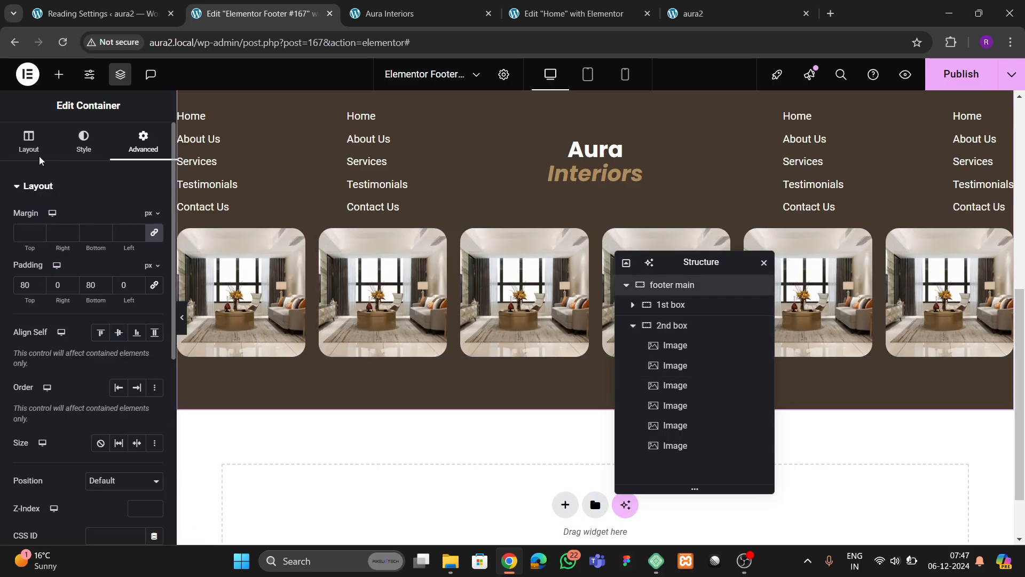
{"action": "scroll", "coordinate": [46, 267], "scroll_direction": "down", "scroll_amount": 4}
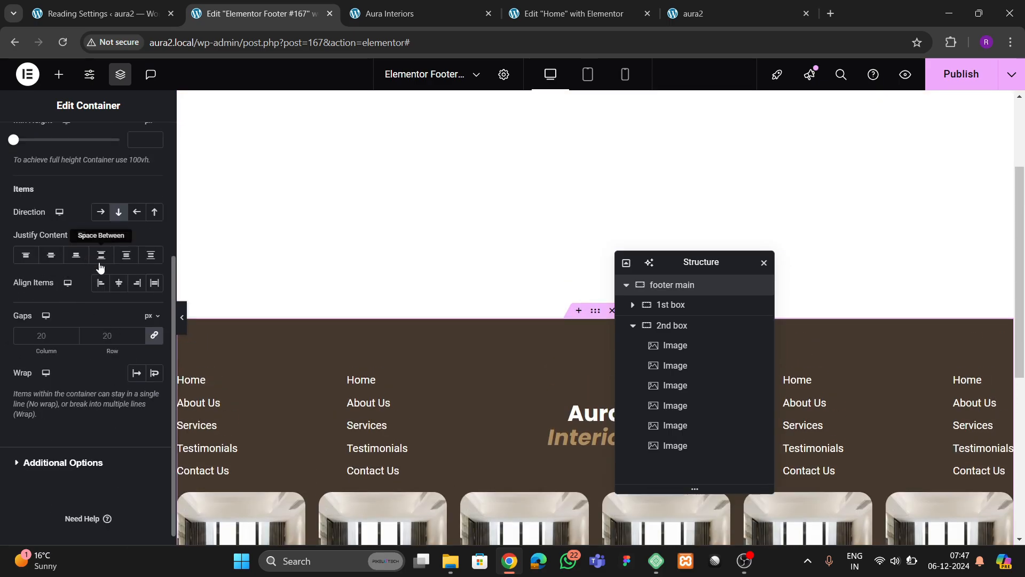
{"action": "left_click", "coordinate": [55, 257]}
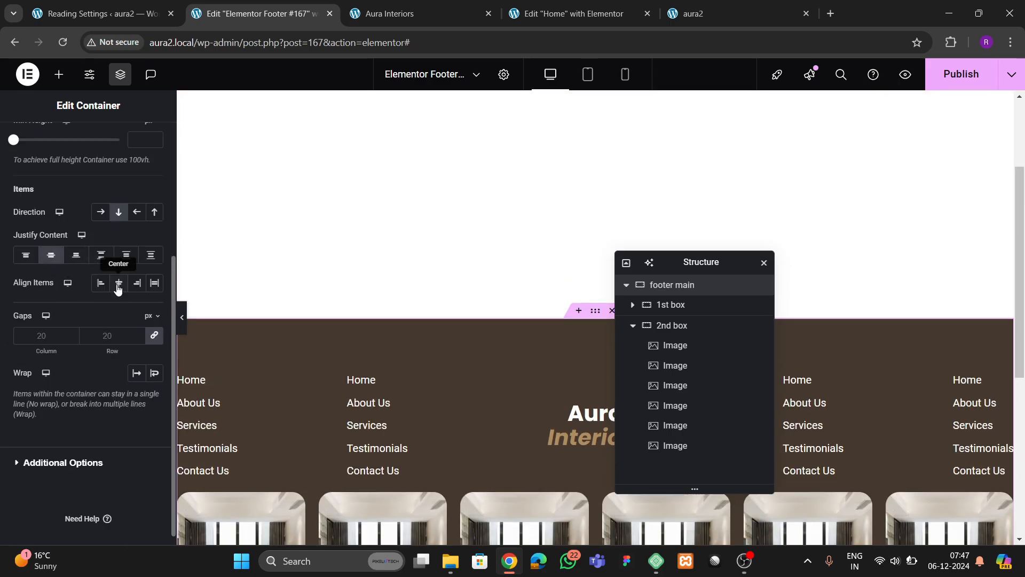
{"action": "left_click", "coordinate": [106, 336]}
{"action": "type", "text": "40"}
{"action": "key", "text": "BackSpace"}
{"action": "key", "text": "BackSpace"}
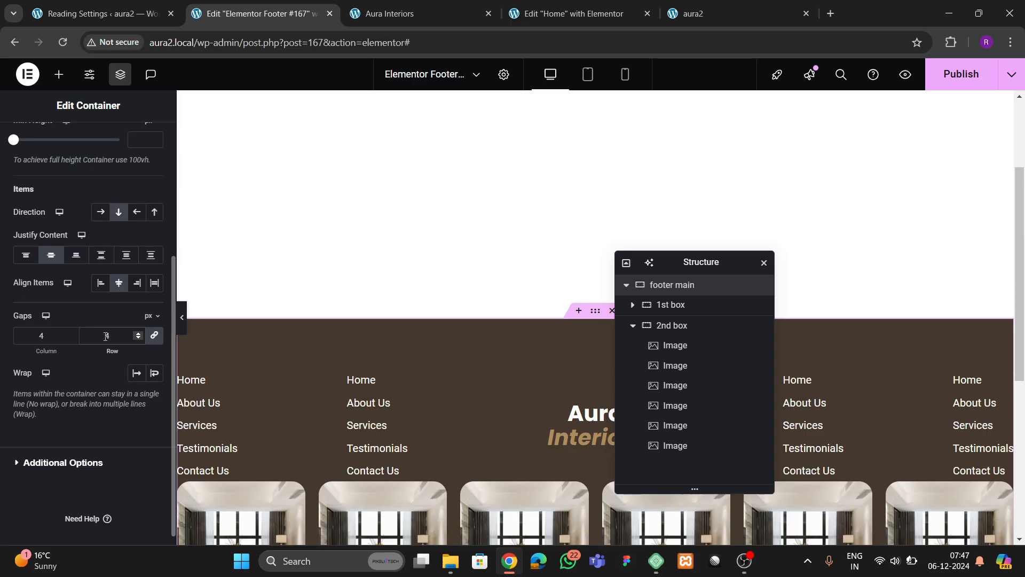
{"action": "type", "text": "50"}
{"action": "key", "text": "BackSpace"}
{"action": "key", "text": "BackSpace"}
{"action": "type", "text": "60"}
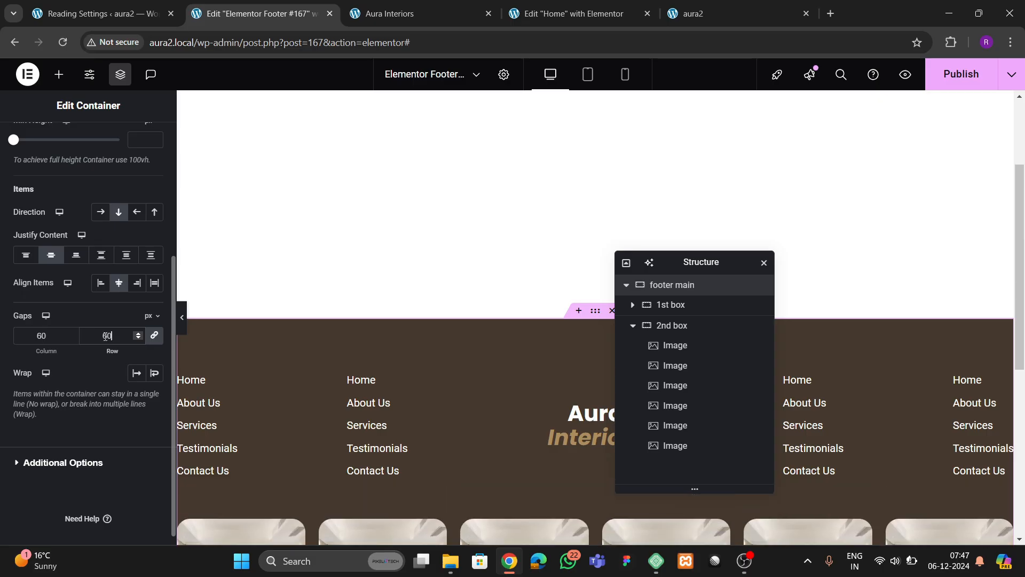
{"action": "scroll", "coordinate": [473, 307], "scroll_direction": "down", "scroll_amount": 6}
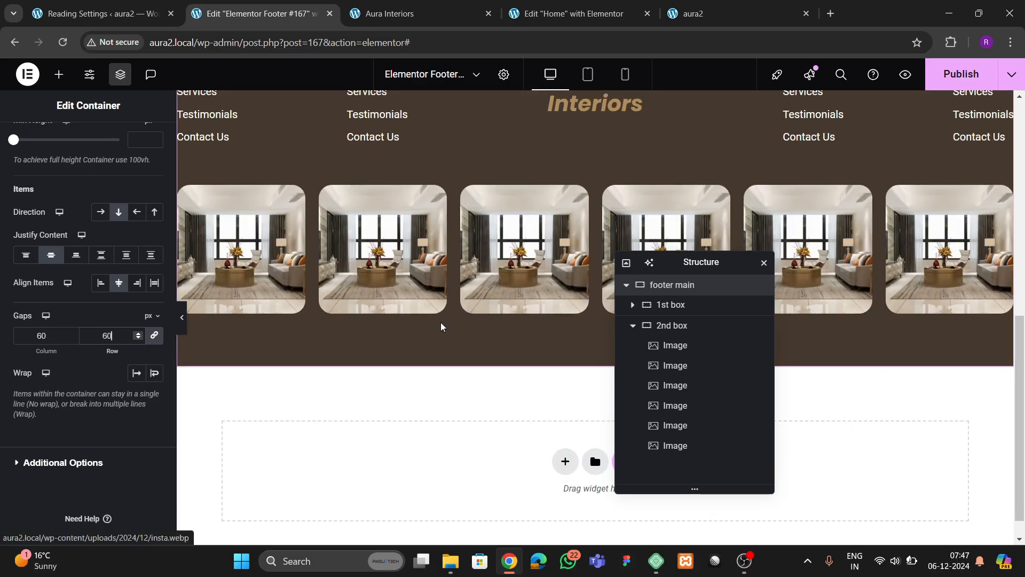
{"action": "key", "text": "ctrl+s"}
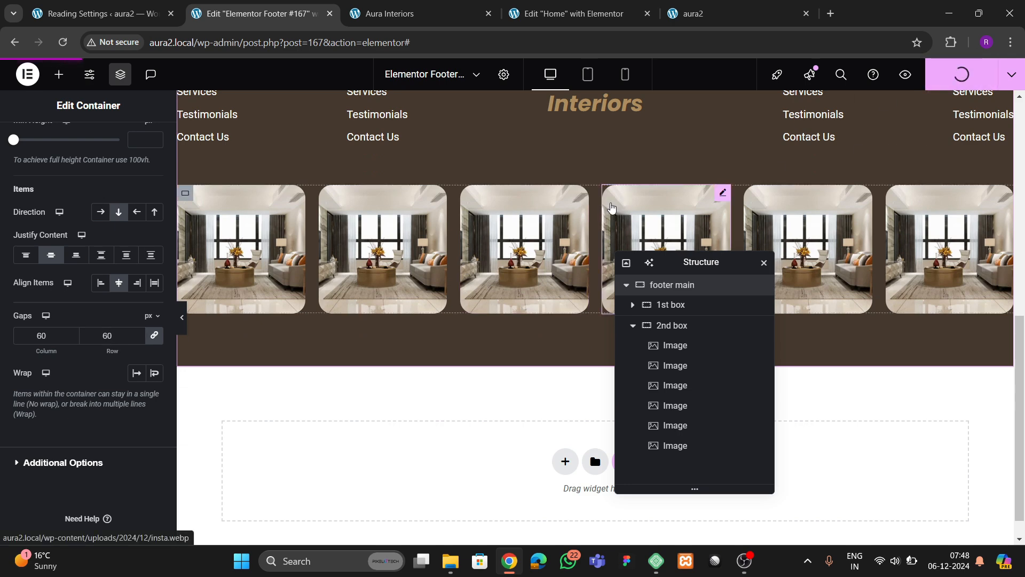
- Scroll the live aura2 homepage down to the published footer with six rounded photos
{"action": "left_click", "coordinate": [710, 15]}
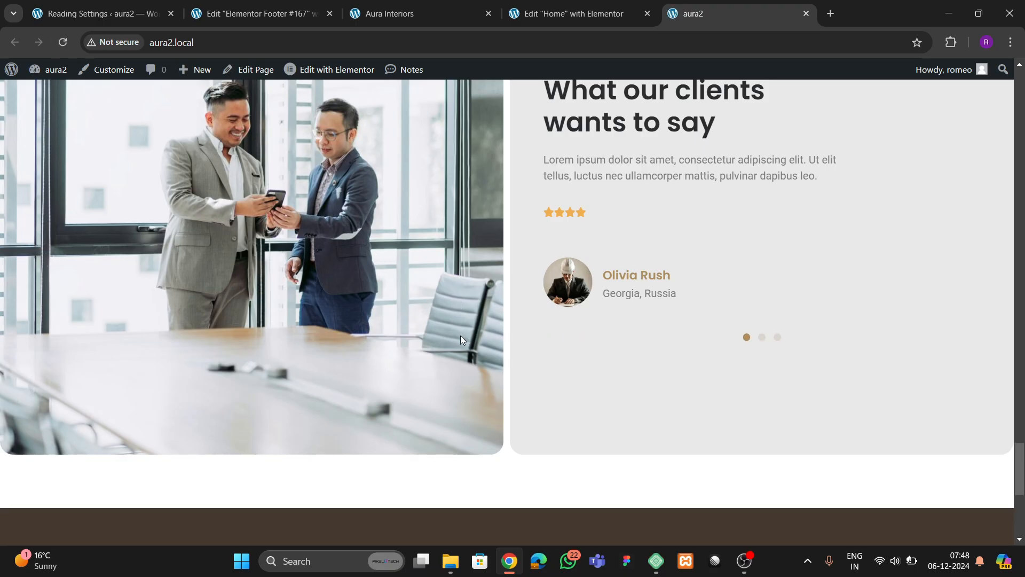
{"action": "scroll", "coordinate": [535, 288], "scroll_direction": "down", "scroll_amount": 7}
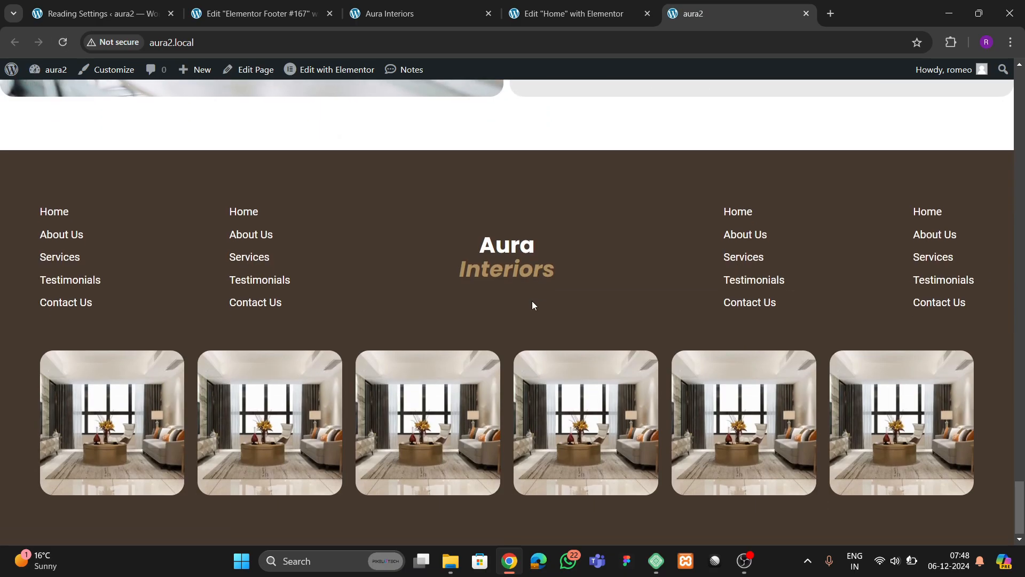
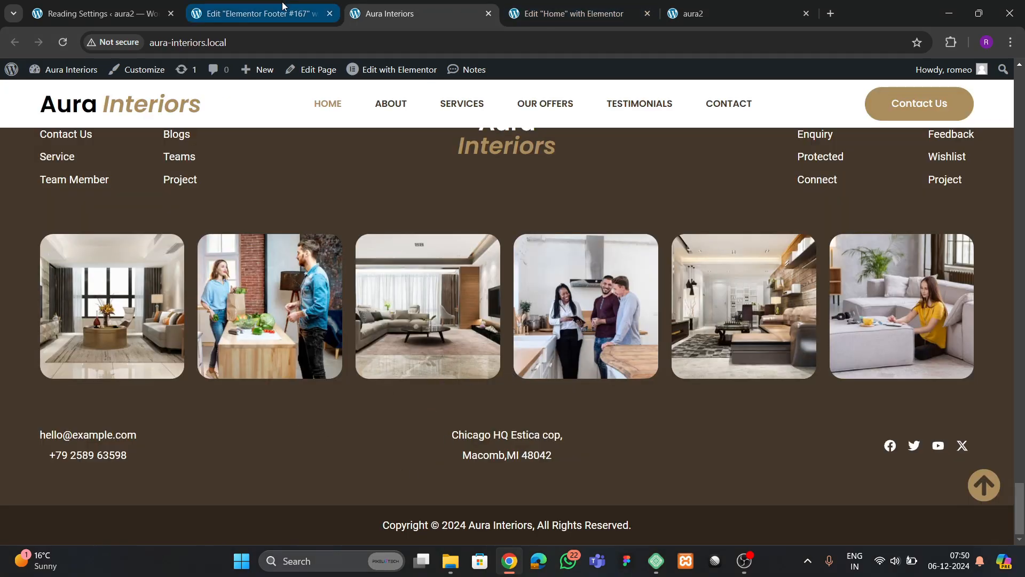
- Add a new container inside footer main and rename it '3rd box'
{"action": "left_click", "coordinate": [256, 14]}
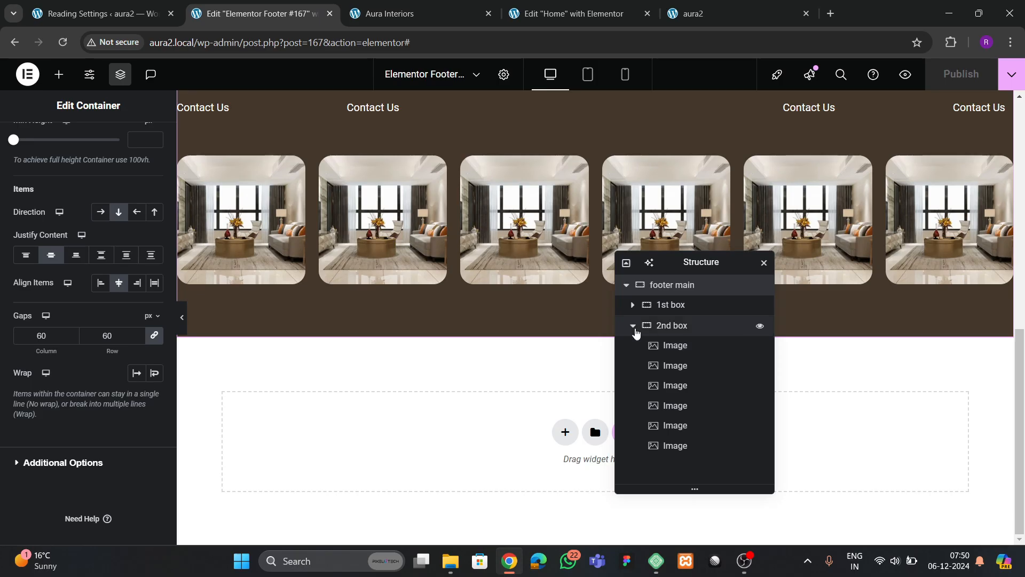
{"action": "left_click", "coordinate": [633, 325]}
{"action": "right_click", "coordinate": [682, 286]}
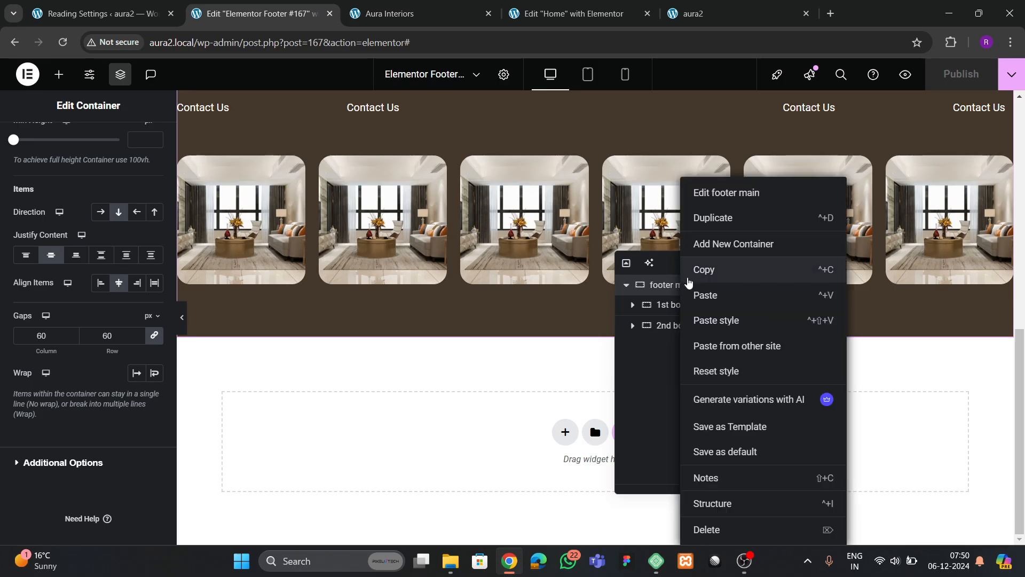
{"action": "left_click", "coordinate": [712, 241]}
{"action": "double_click", "coordinate": [672, 346]}
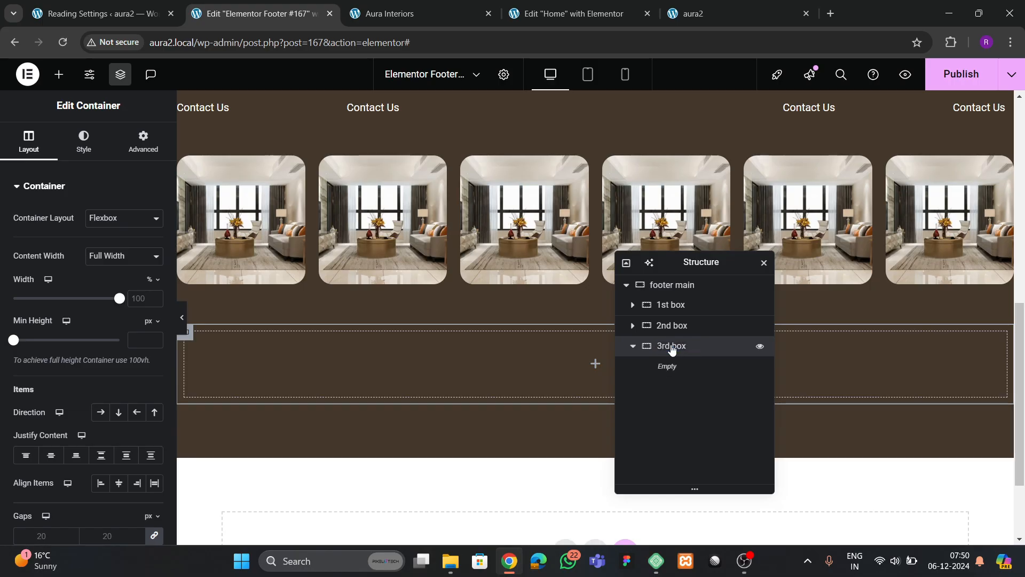
{"action": "left_click", "coordinate": [143, 141]}
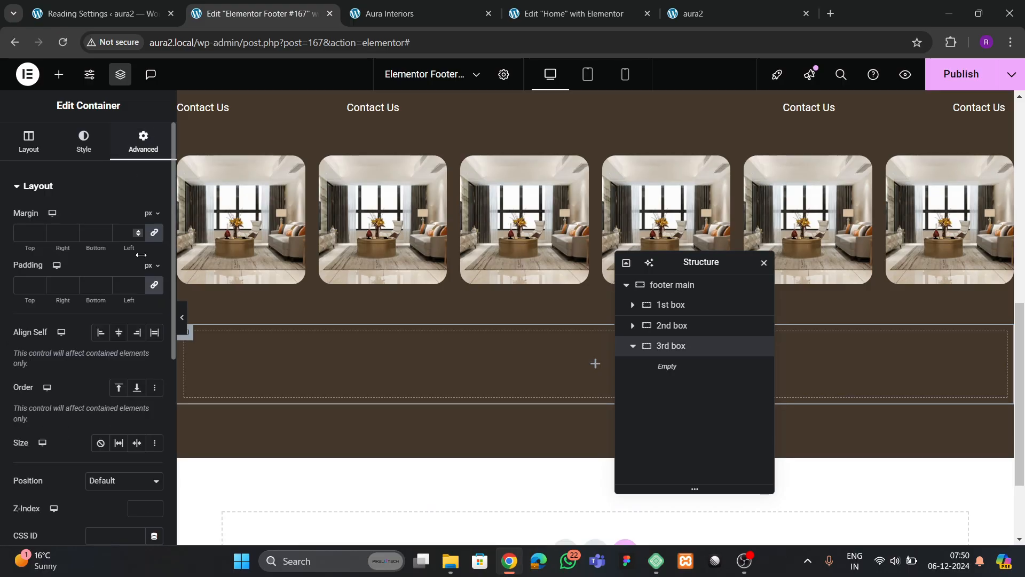
- Glance at the live site, then bring up the widget library in the footer editor
{"action": "left_click", "coordinate": [390, 14]}
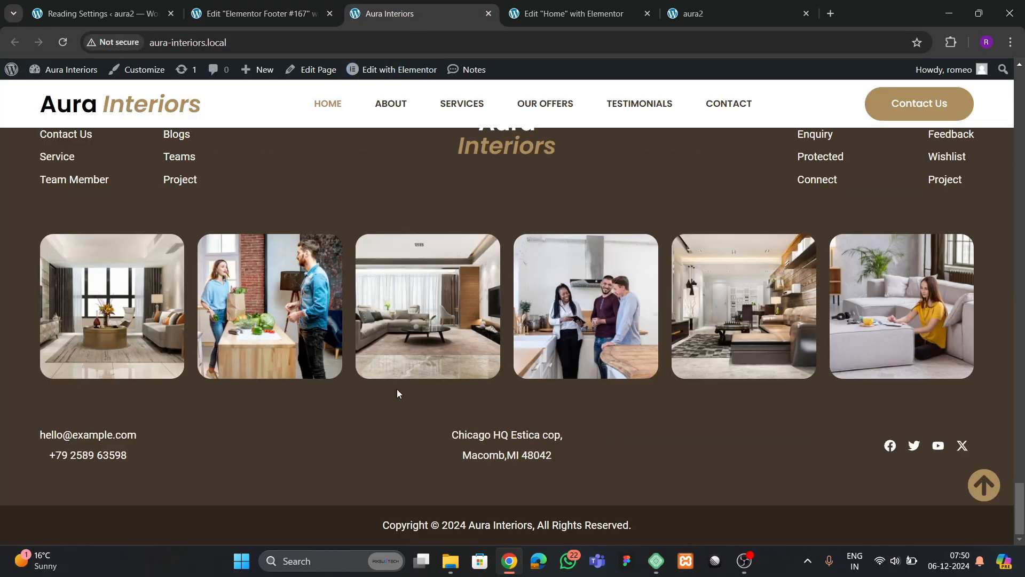
{"action": "left_click", "coordinate": [514, 15]}
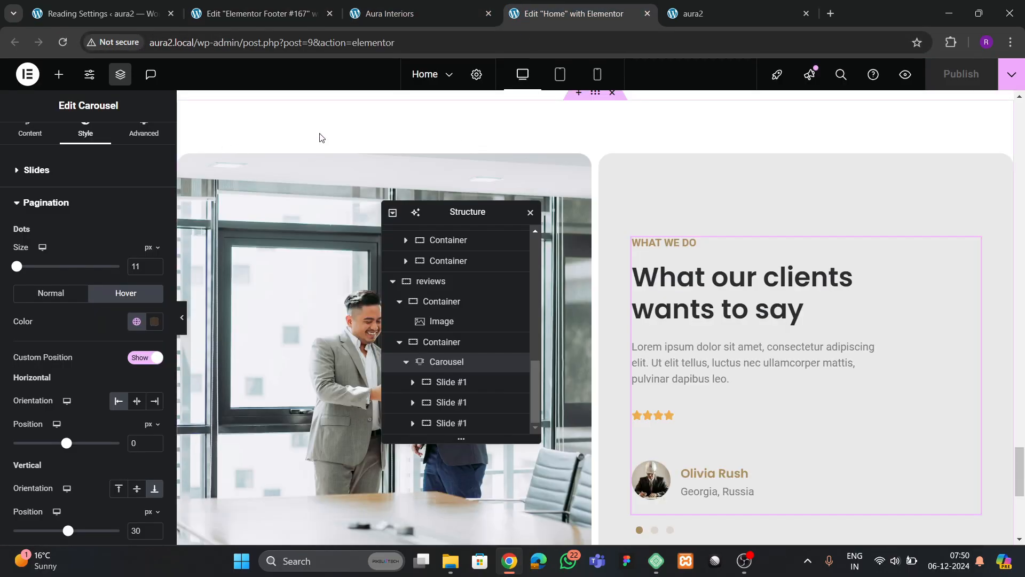
{"action": "left_click", "coordinate": [242, 19]}
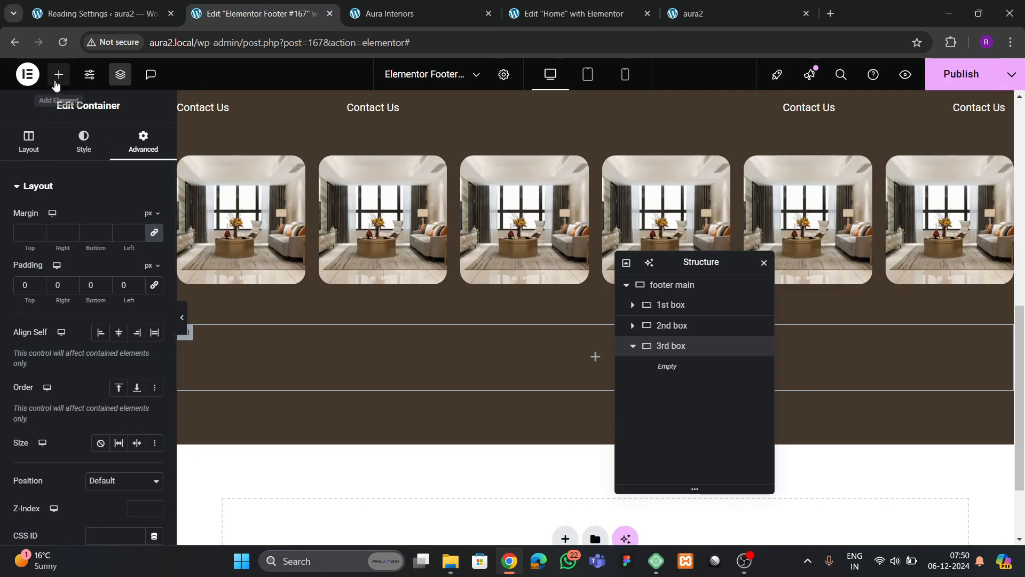
{"action": "left_click", "coordinate": [59, 74]}
{"action": "scroll", "coordinate": [85, 325], "scroll_direction": "down", "scroll_amount": 4}
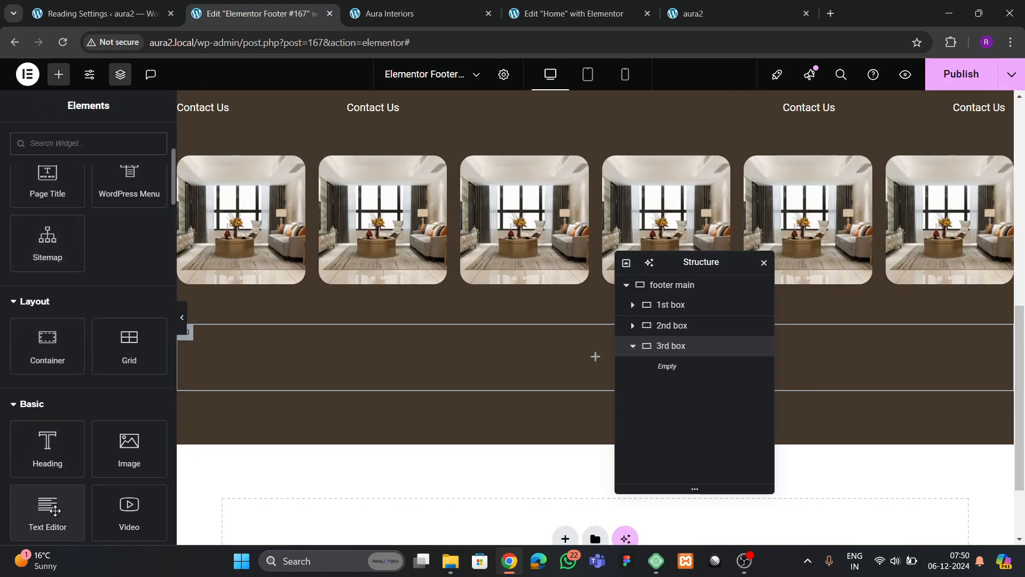
- Drop a Text Editor into 3rd box and paste the e-mail and phone contact lines
{"action": "left_click_drag", "start_coordinate": [47, 508], "coordinate": [410, 373]}
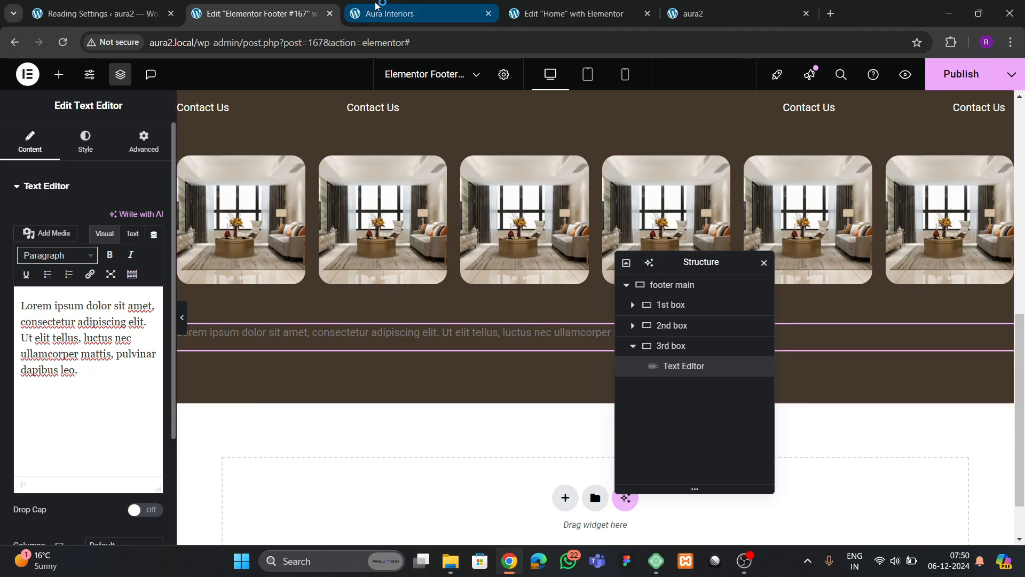
{"action": "left_click", "coordinate": [389, 14]}
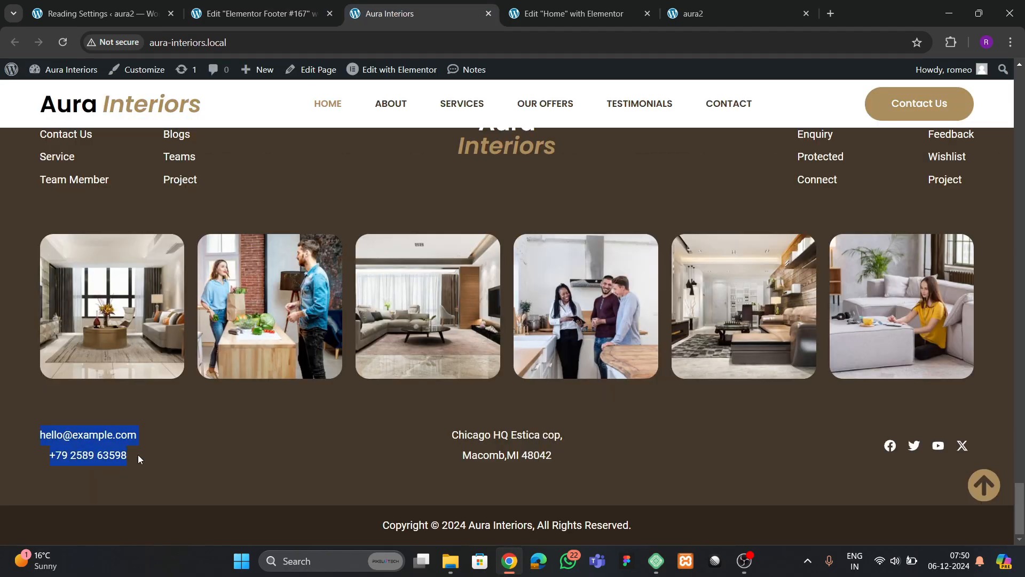
{"action": "left_click", "coordinate": [262, 14]}
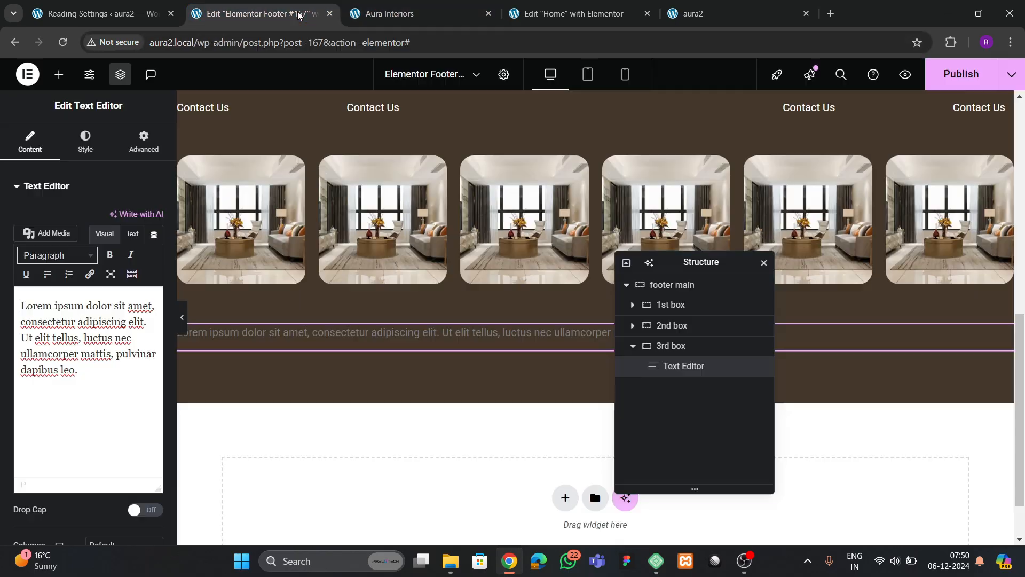
{"action": "key", "text": "ctrl+a"}
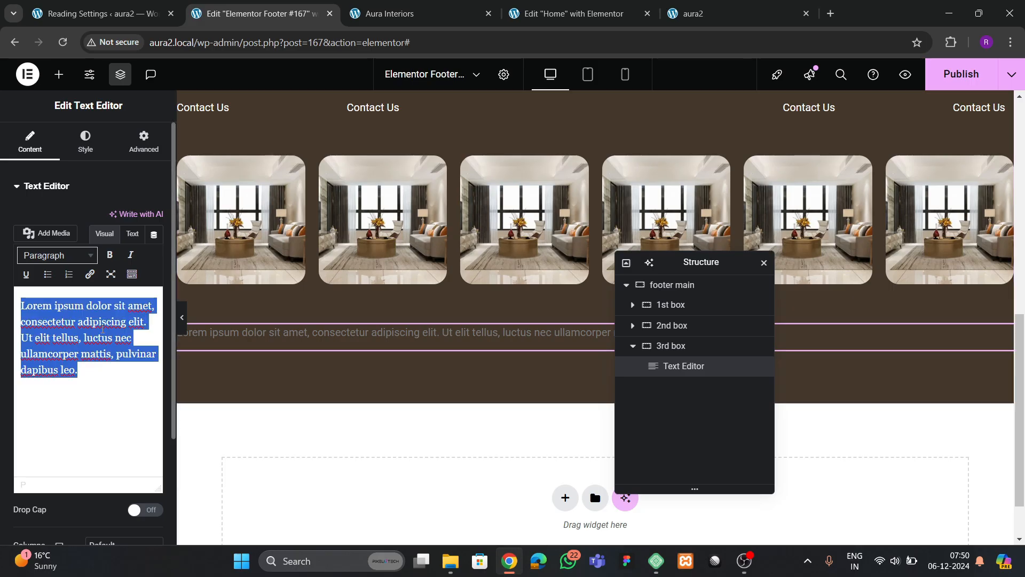
{"action": "key", "text": "ctrl+v"}
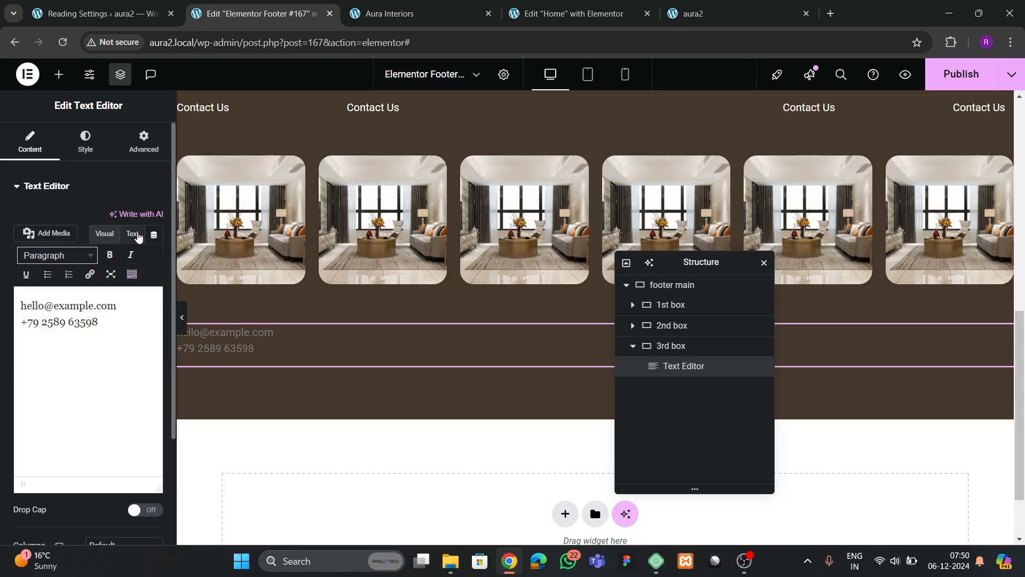
{"action": "left_click", "coordinate": [133, 234]}
{"action": "left_click", "coordinate": [113, 303]}
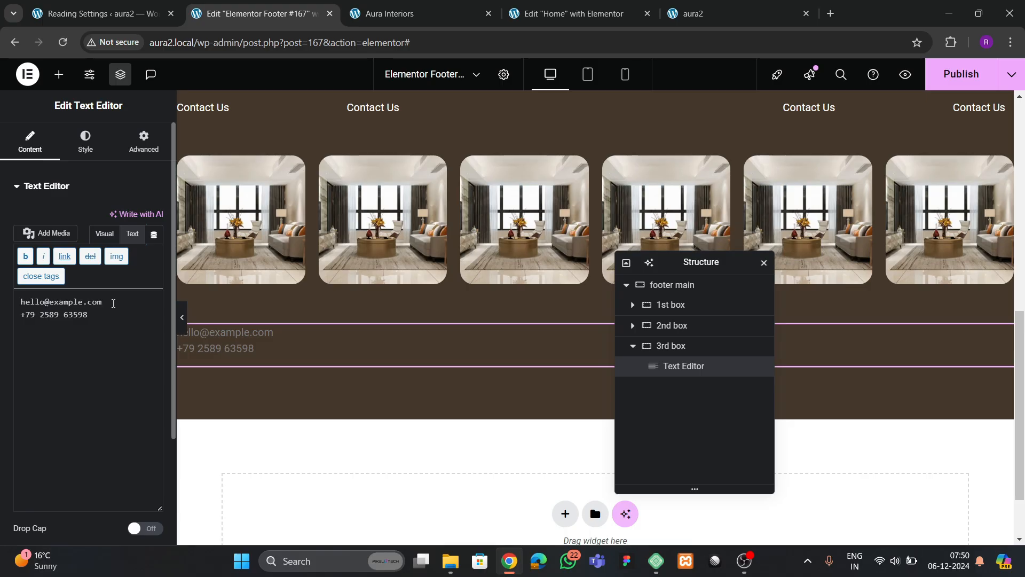
{"action": "type", "text": "<br>"}
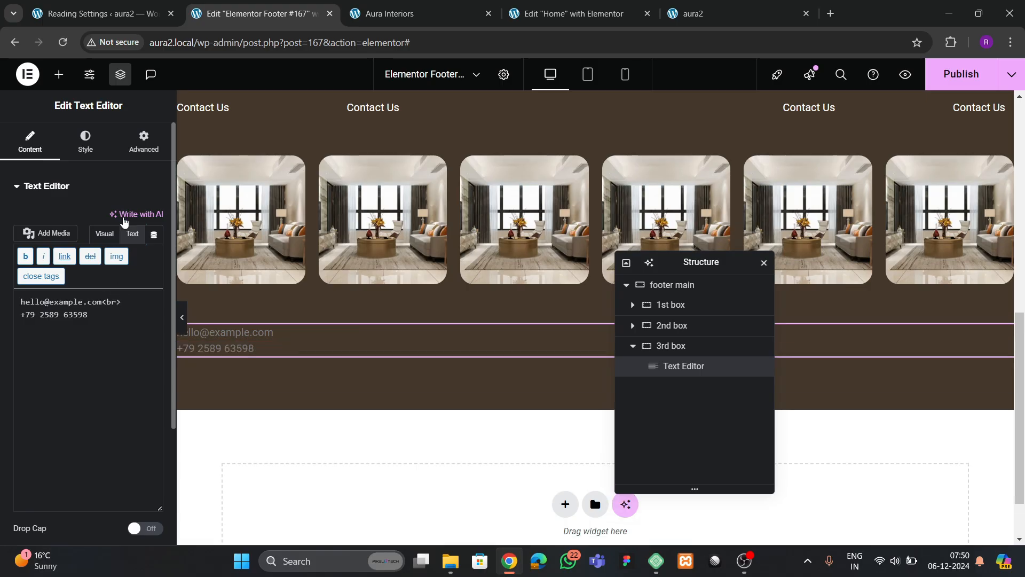
- Center the contact text and color it white (#FFFFFF)
{"action": "left_click", "coordinate": [85, 141]}
{"action": "left_click", "coordinate": [118, 218]}
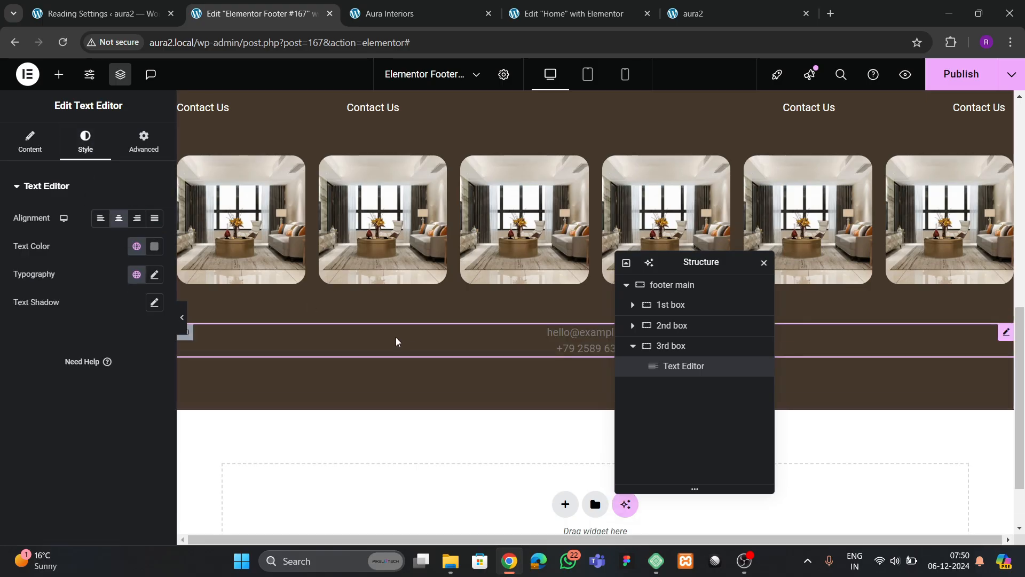
{"action": "left_click", "coordinate": [155, 250]}
{"action": "left_click_drag", "start_coordinate": [146, 353], "coordinate": [46, 284]}
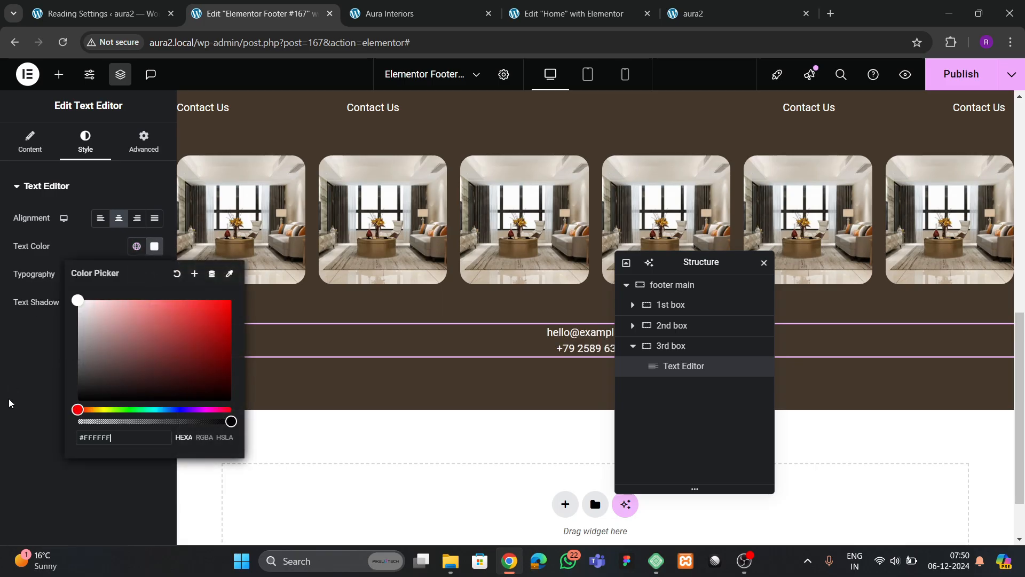
{"action": "left_click", "coordinate": [9, 402]}
- Duplicate the text block and set 3rd box to Row direction with Justify Space Between
{"action": "right_click", "coordinate": [674, 372]}
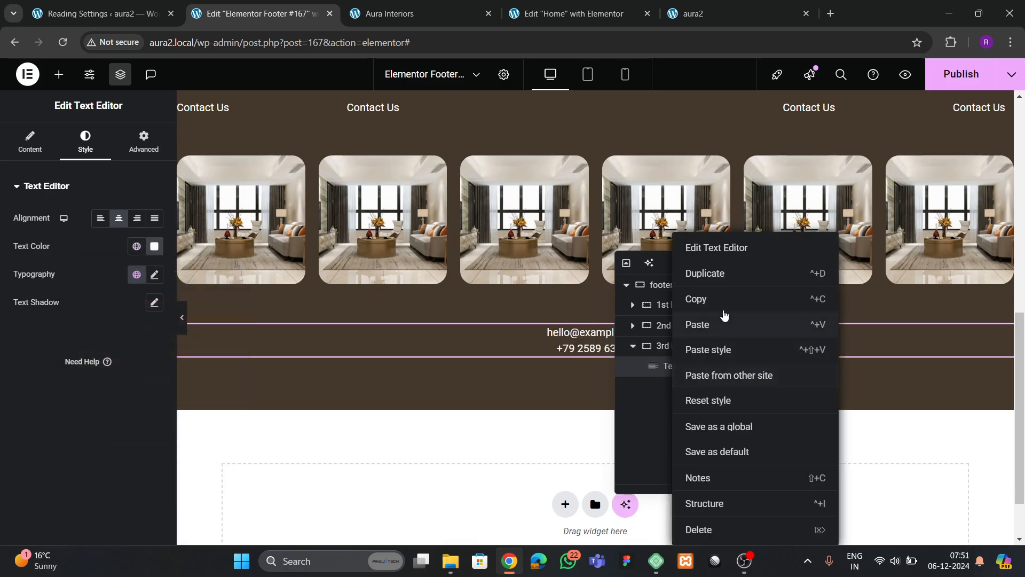
{"action": "left_click", "coordinate": [716, 274]}
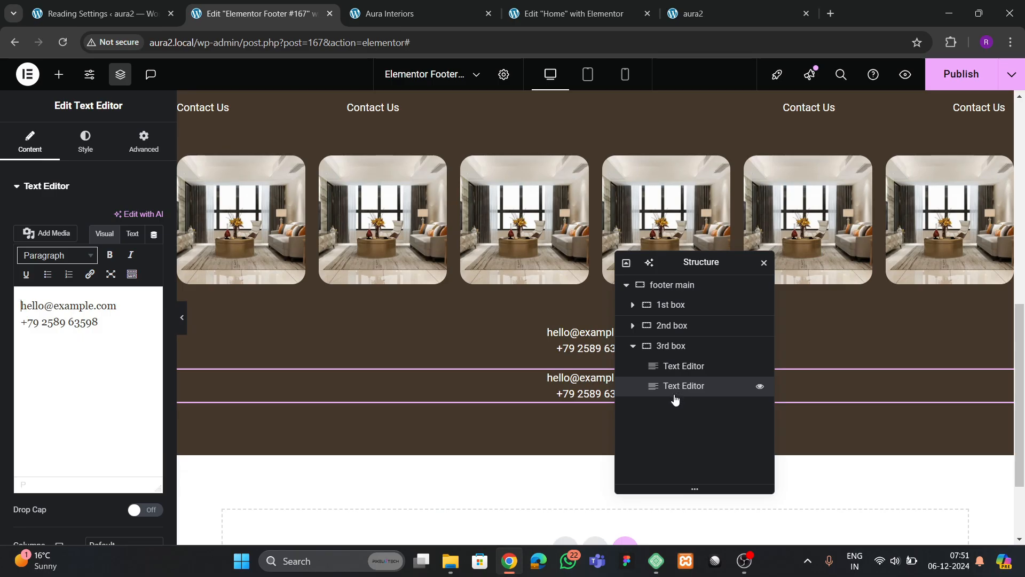
{"action": "left_click", "coordinate": [668, 346]}
{"action": "left_click", "coordinate": [30, 142]}
{"action": "scroll", "coordinate": [99, 367], "scroll_direction": "down", "scroll_amount": 3}
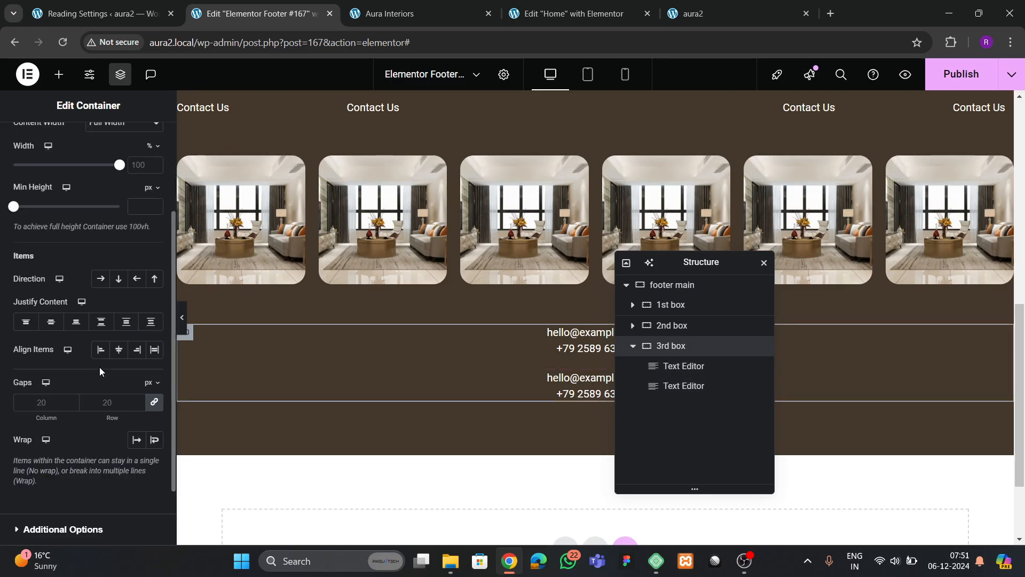
{"action": "left_click", "coordinate": [101, 278]}
{"action": "left_click", "coordinate": [101, 321]}
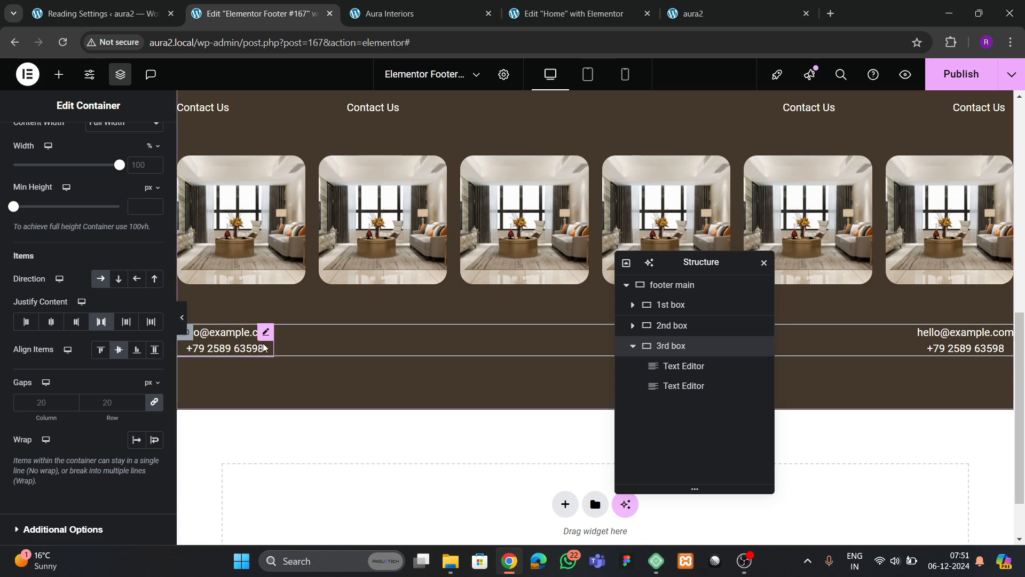
- Left-align the left contact text and right-align the right one
{"action": "left_click", "coordinate": [233, 348]}
{"action": "left_click", "coordinate": [100, 217]}
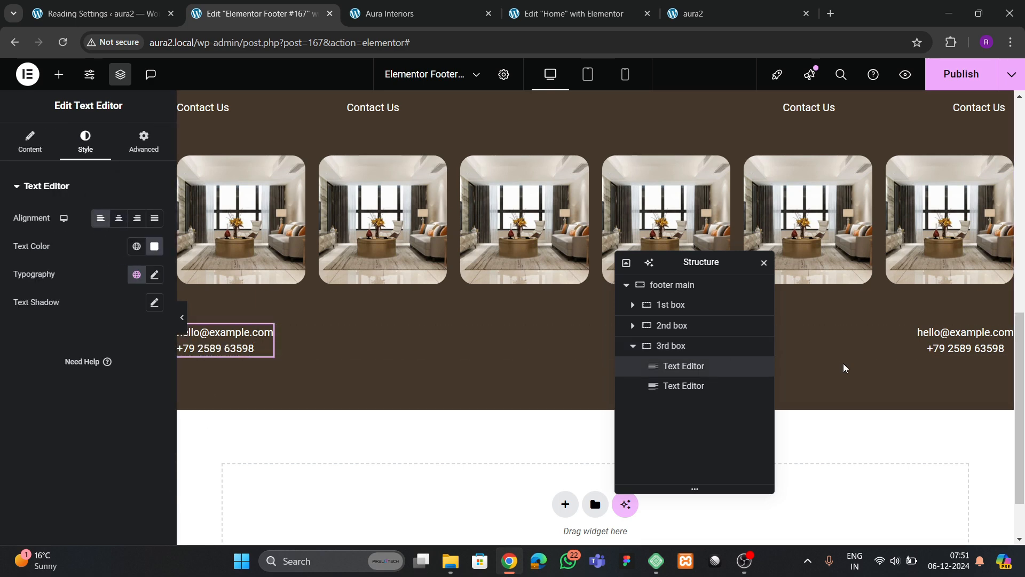
{"action": "left_click", "coordinate": [996, 344]}
{"action": "left_click", "coordinate": [85, 142]}
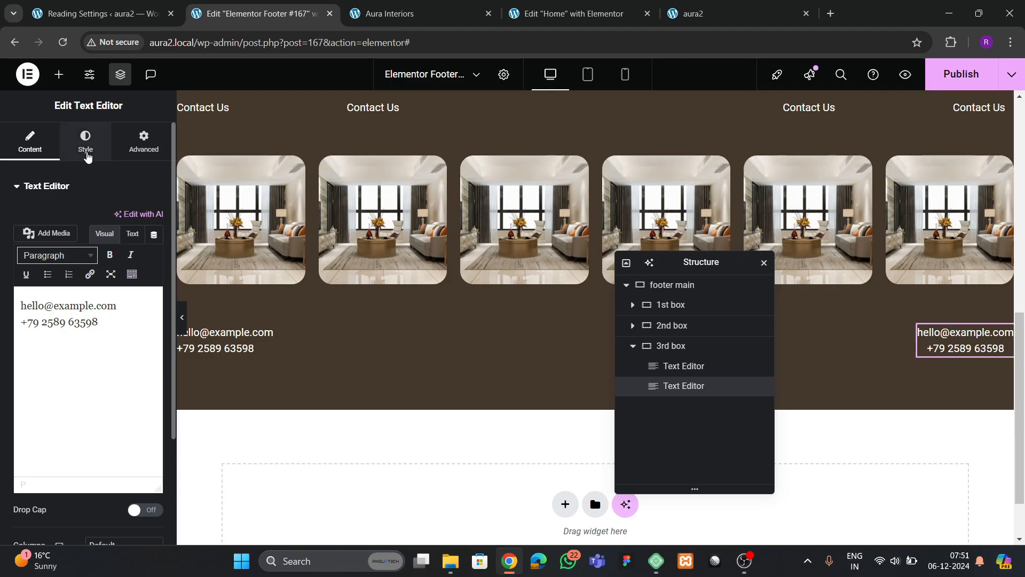
{"action": "left_click", "coordinate": [137, 218]}
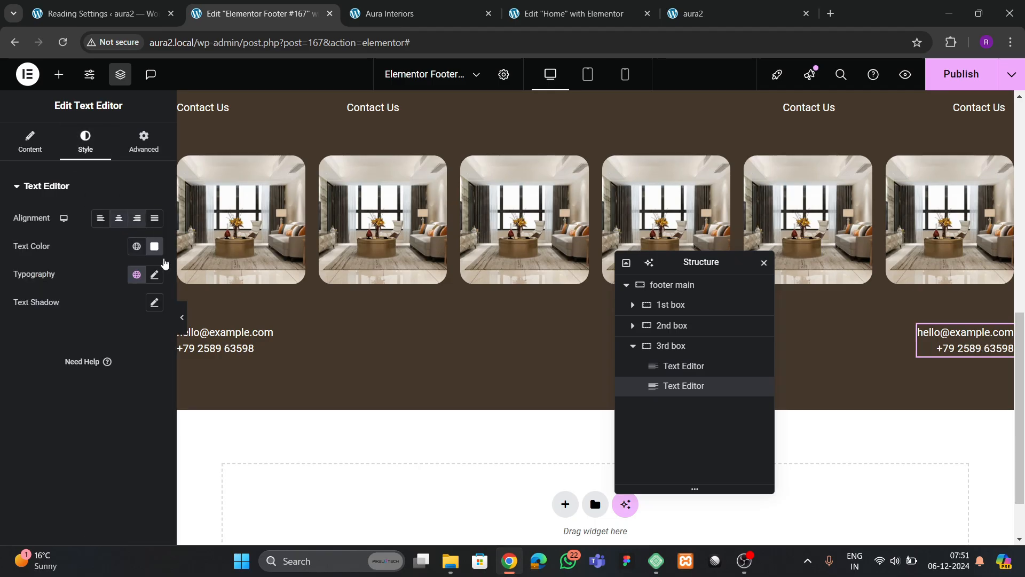
- Preview the footer and compare it with the live site
{"action": "left_click", "coordinate": [182, 319]}
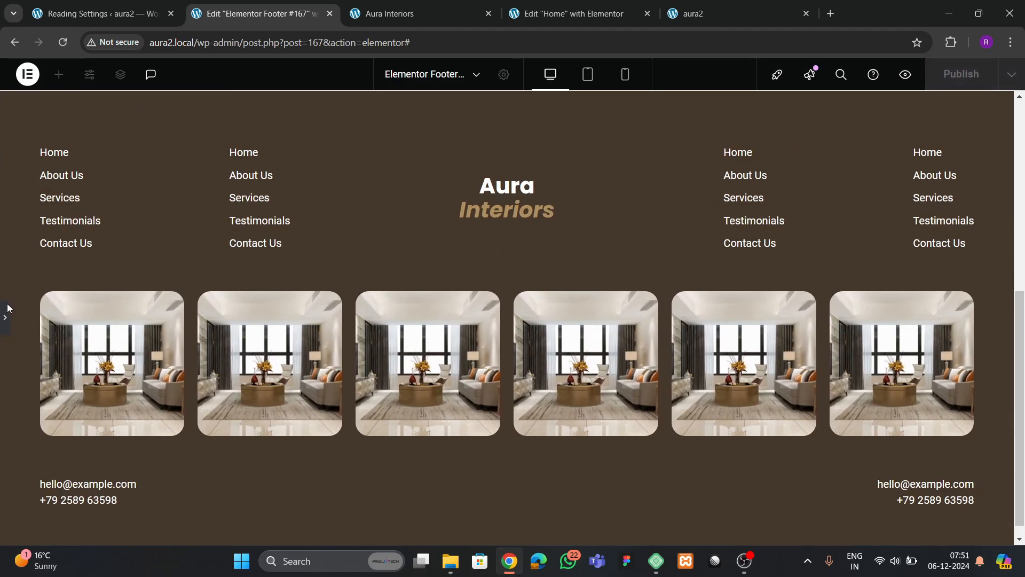
{"action": "left_click", "coordinate": [8, 312]}
{"action": "left_click", "coordinate": [407, 24]}
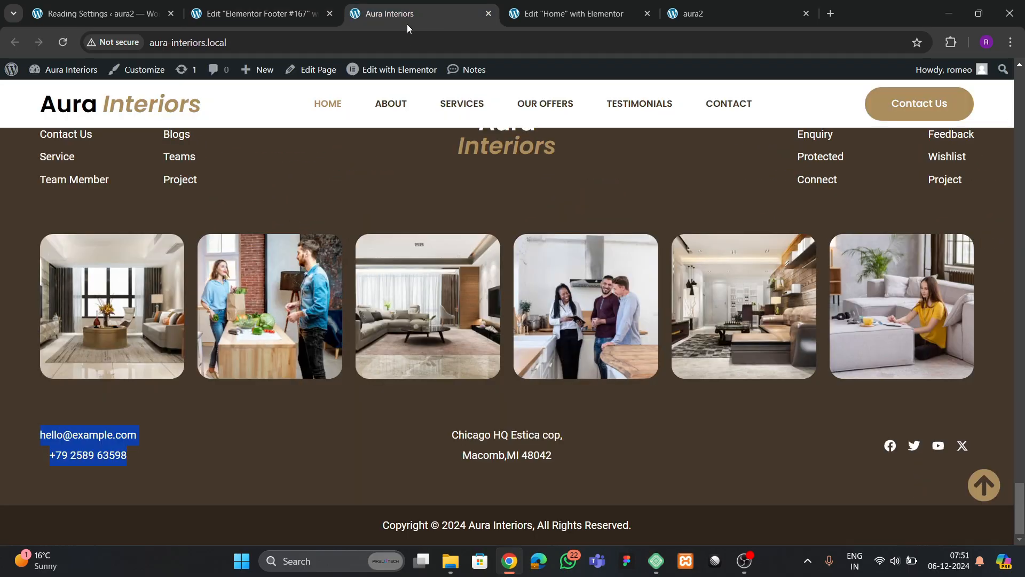
{"action": "left_click", "coordinate": [547, 19]}
{"action": "left_click", "coordinate": [251, 13]}
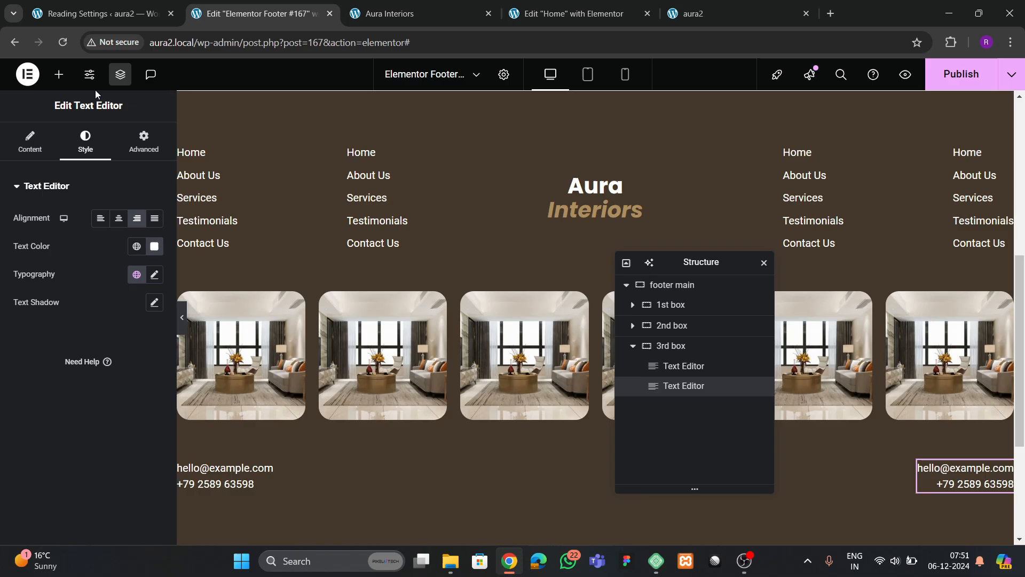
- Add a Social Icons widget to the footer's 3rd box
{"action": "left_click", "coordinate": [60, 75]}
{"action": "type", "text": "social"}
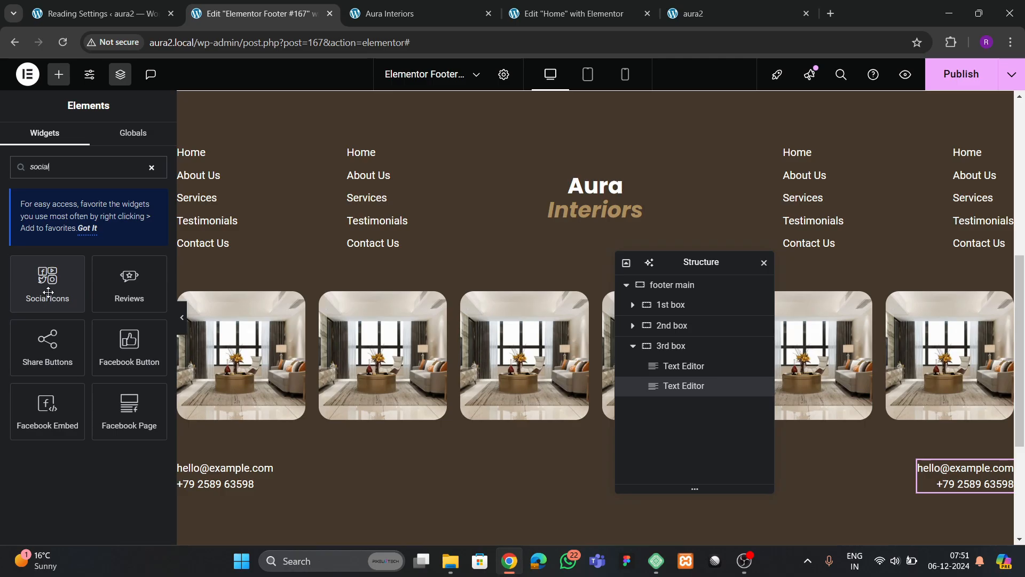
{"action": "left_click_drag", "start_coordinate": [48, 292], "coordinate": [494, 468]}
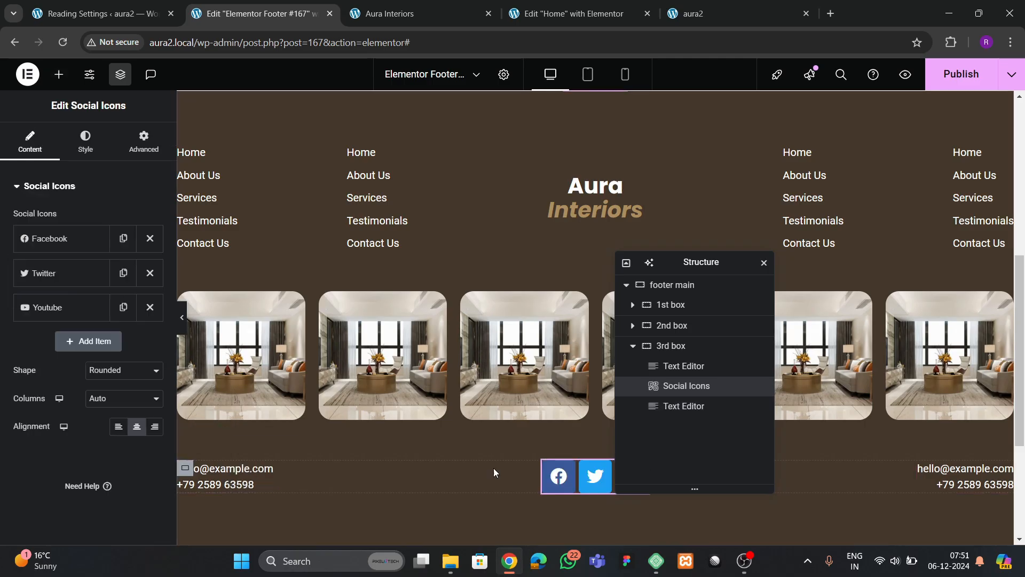
{"action": "left_click", "coordinate": [392, 15]}
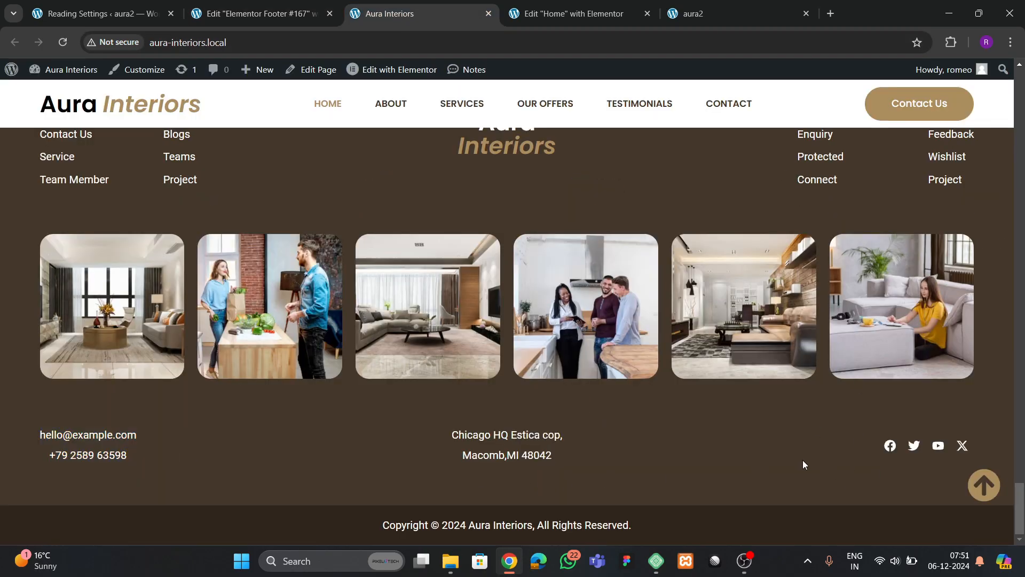
{"action": "left_click", "coordinate": [285, 13]}
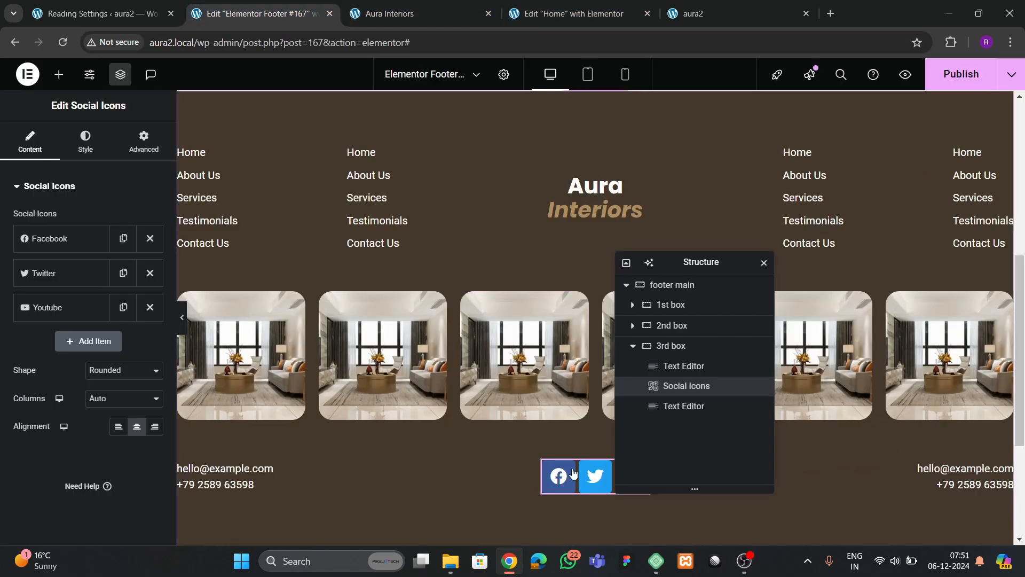
- Give the social icons custom colours with a fully transparent background and padding 0
{"action": "left_click", "coordinate": [86, 148]}
{"action": "left_click", "coordinate": [111, 252]}
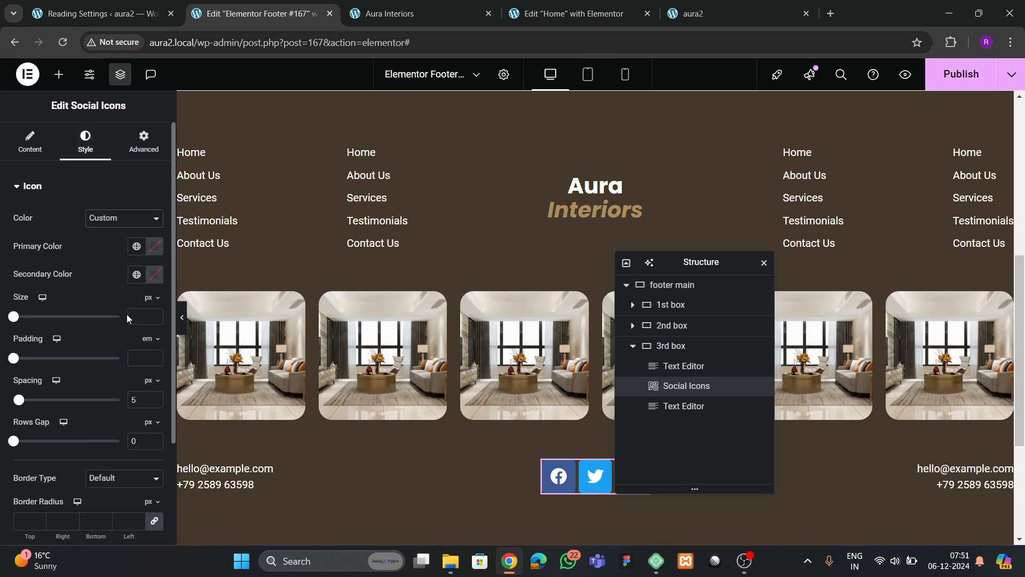
{"action": "left_click", "coordinate": [137, 249]}
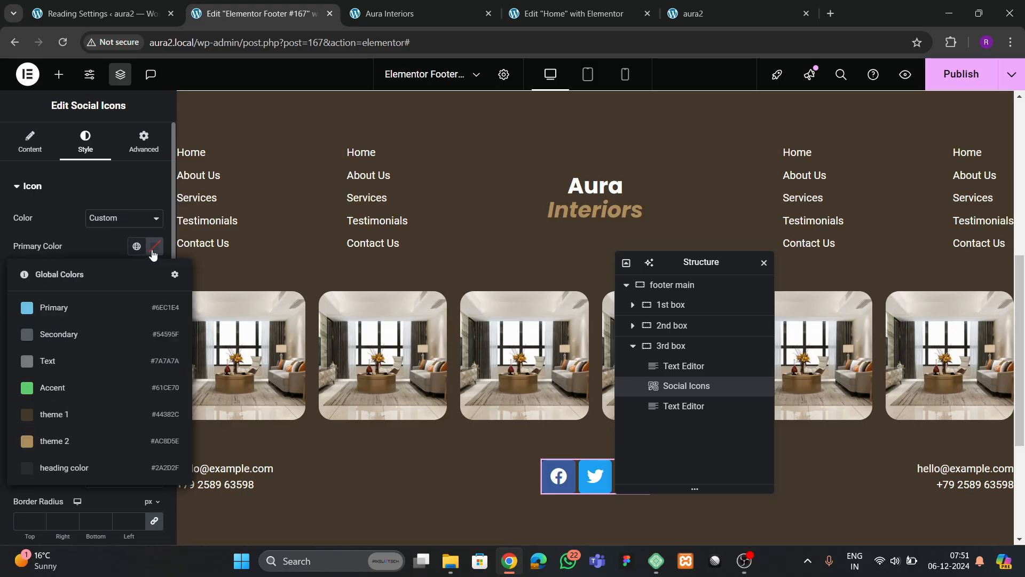
{"action": "left_click", "coordinate": [155, 246]}
{"action": "left_click_drag", "start_coordinate": [231, 421], "coordinate": [3, 433]}
{"action": "left_click", "coordinate": [66, 277]}
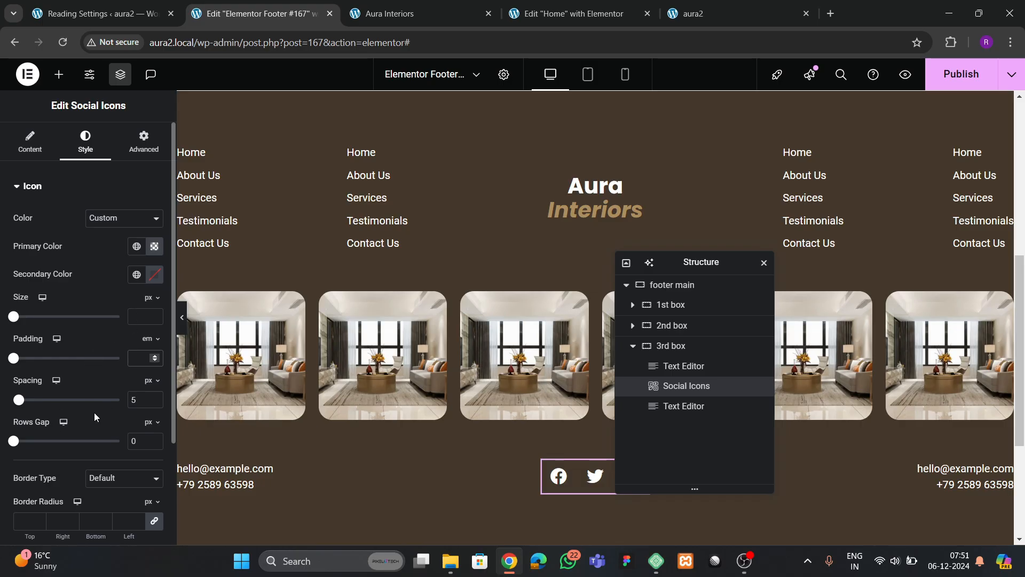
{"action": "type", "text": "0"}
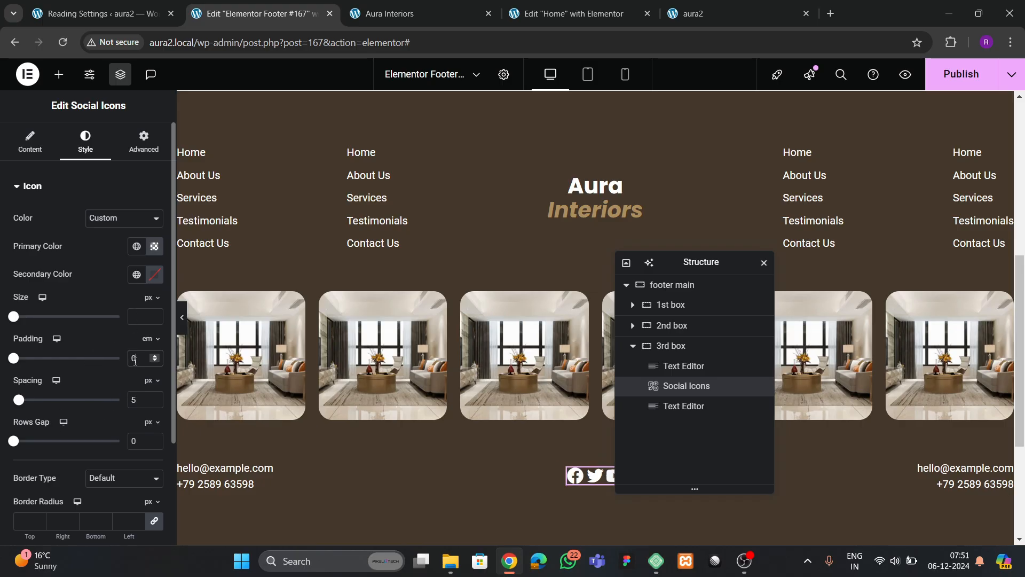
{"action": "left_click_drag", "start_coordinate": [735, 208], "coordinate": [856, 190]}
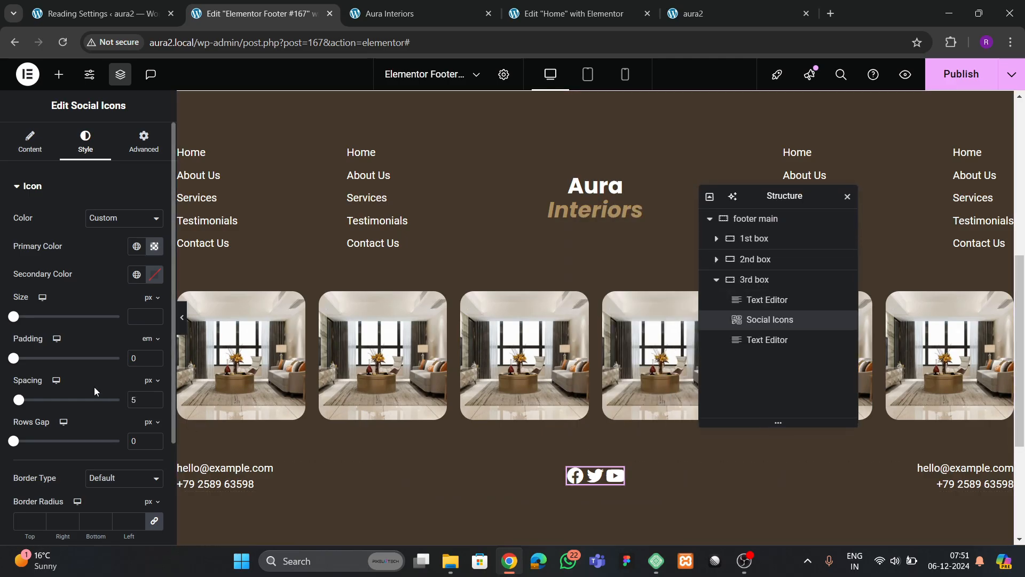
- Try tan for the icon colour, then settle on white after checking the live footer
{"action": "left_click", "coordinate": [135, 276]}
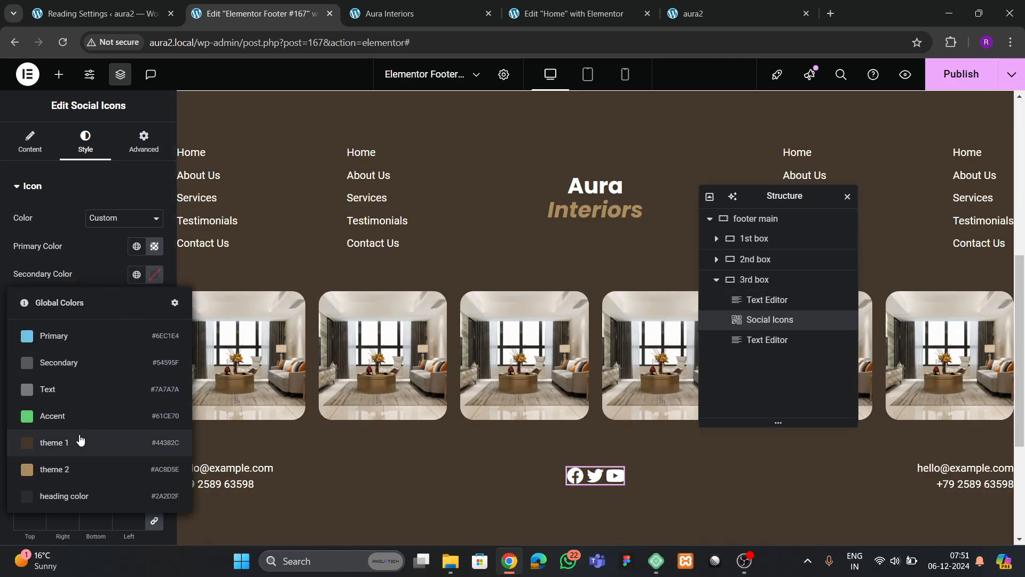
{"action": "left_click", "coordinate": [72, 466]}
{"action": "left_click", "coordinate": [411, 16]}
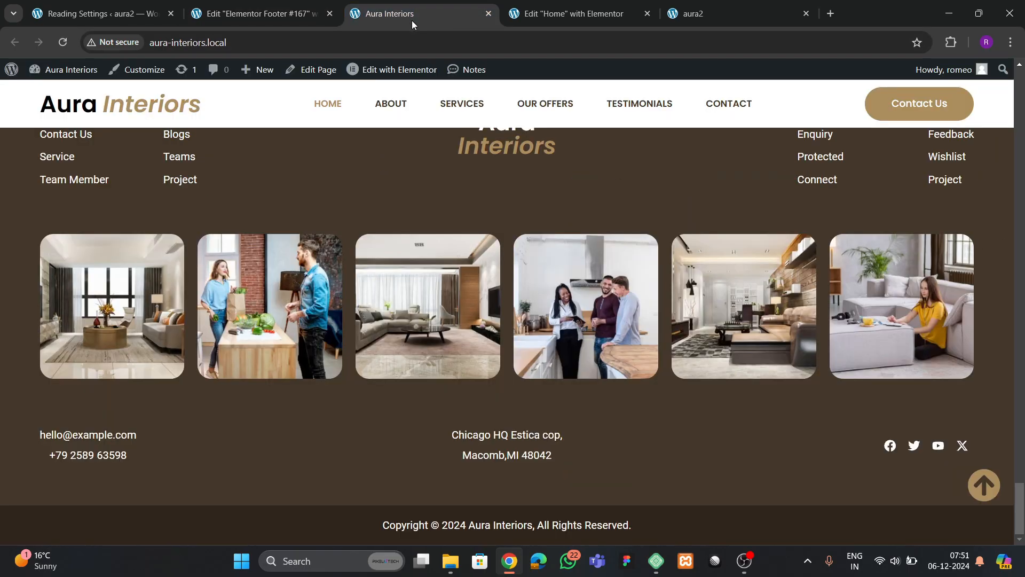
{"action": "left_click", "coordinate": [523, 14]}
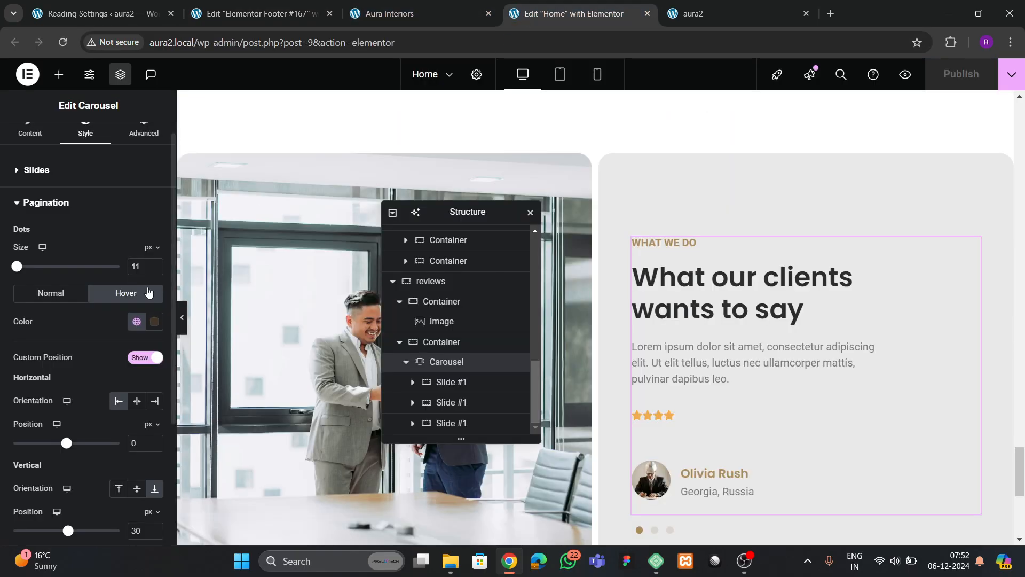
{"action": "left_click", "coordinate": [286, 15]}
{"action": "left_click", "coordinate": [155, 275]}
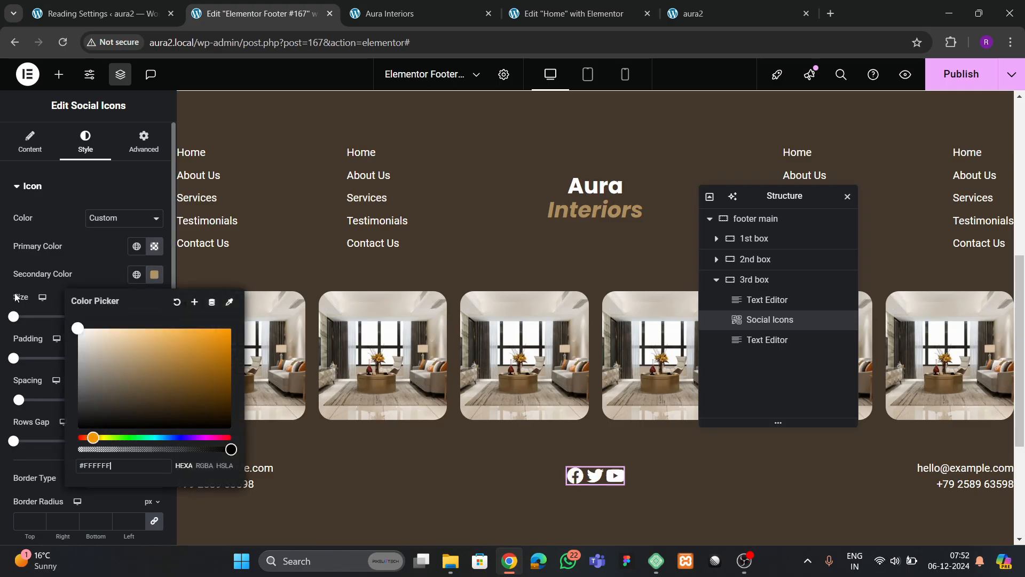
{"action": "left_click", "coordinate": [88, 260]}
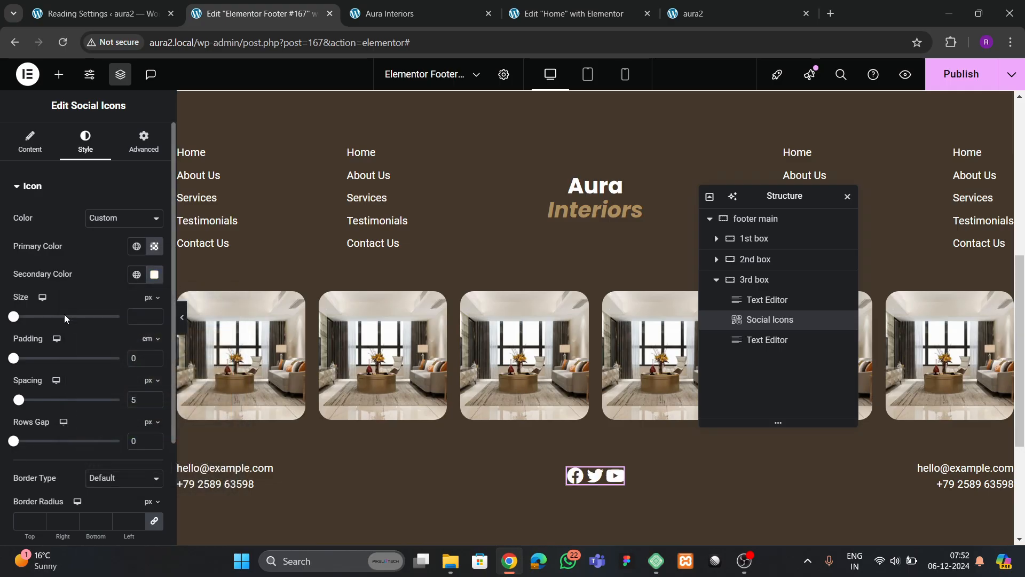
- Set the icon size to 22 and fine-tune the spacing between icons
{"action": "left_click", "coordinate": [154, 315]}
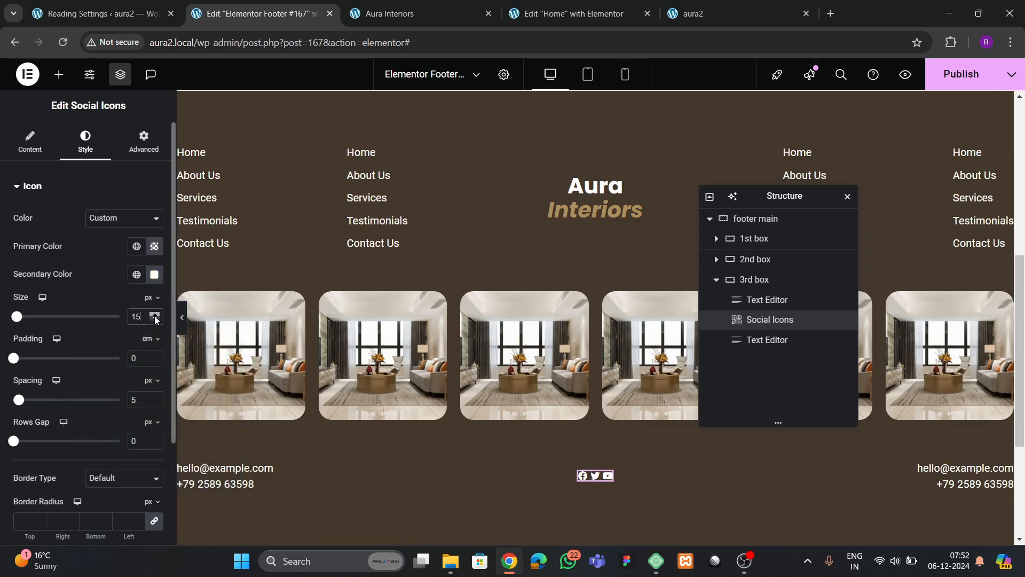
{"action": "left_click", "coordinate": [155, 317]}
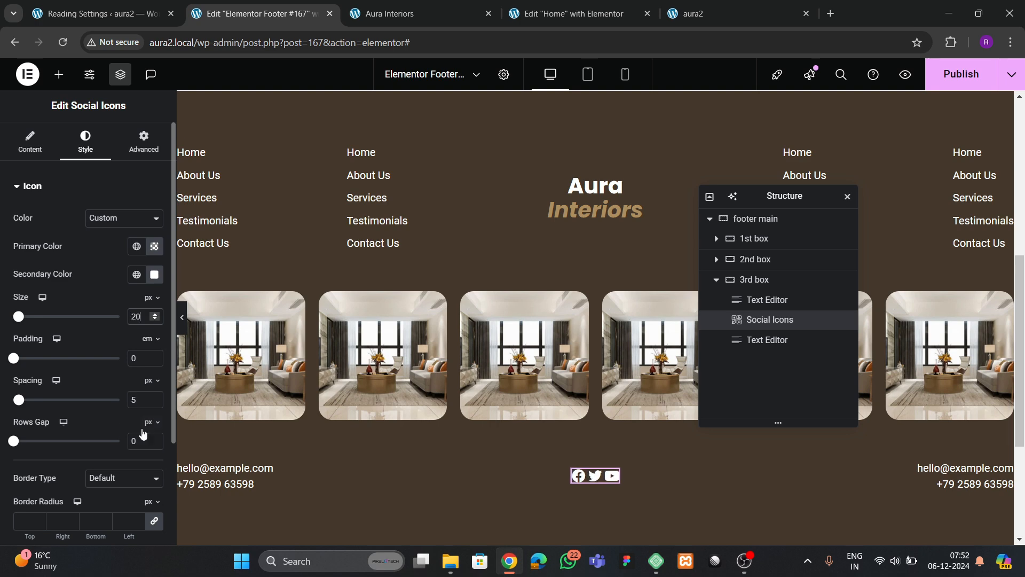
{"action": "left_click", "coordinate": [158, 398]}
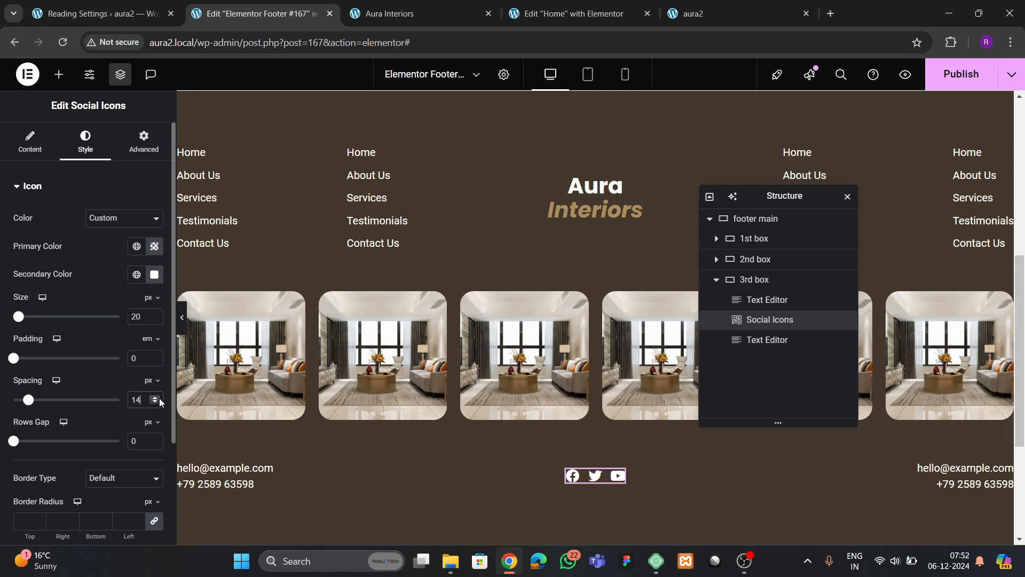
{"action": "left_click", "coordinate": [159, 398]}
{"action": "left_click", "coordinate": [154, 315]}
{"action": "left_click", "coordinate": [154, 314]}
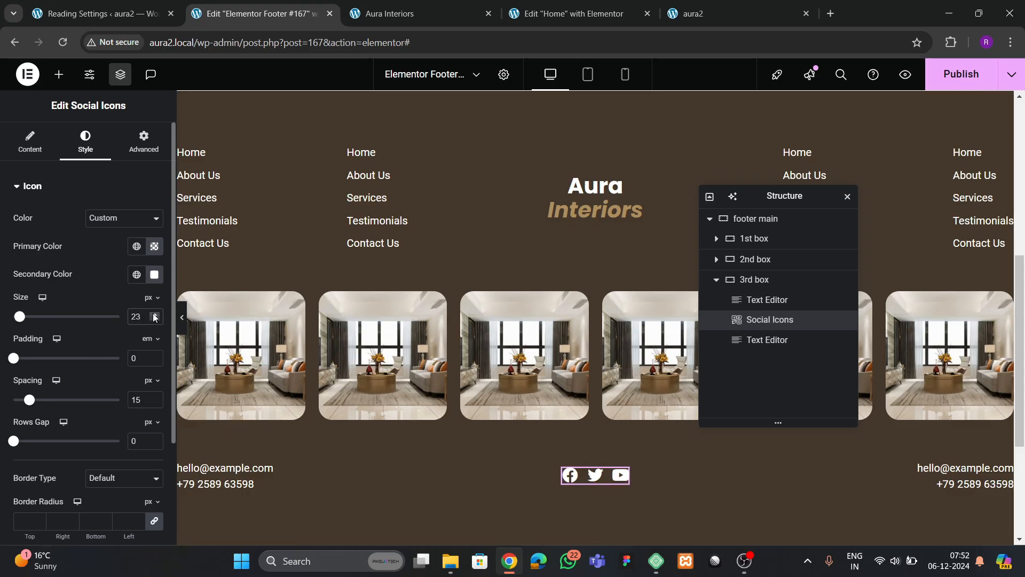
{"action": "left_click", "coordinate": [154, 319]}
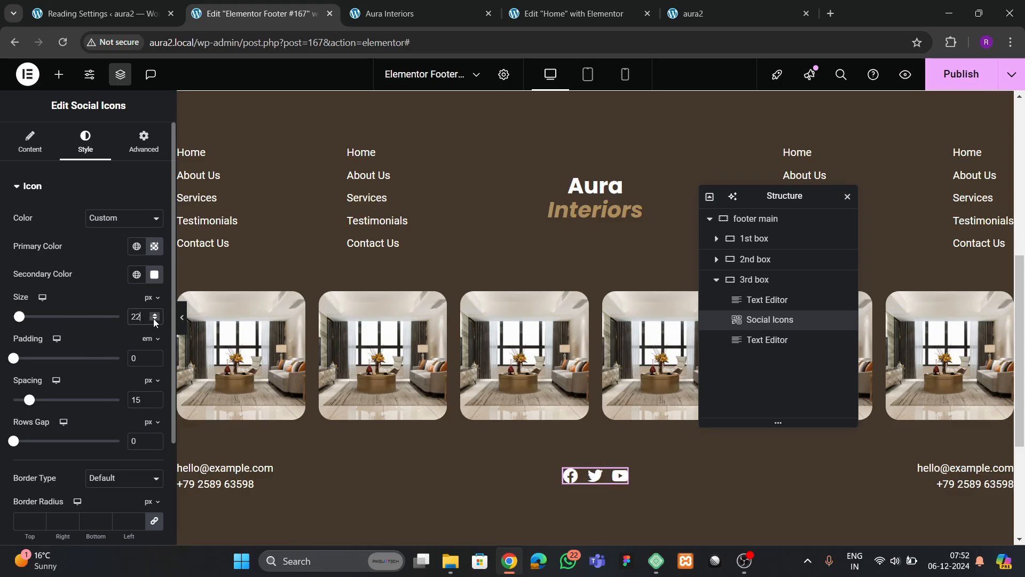
{"action": "left_click", "coordinate": [157, 402]}
{"action": "scroll", "coordinate": [157, 402], "scroll_direction": "up", "scroll_amount": 3}
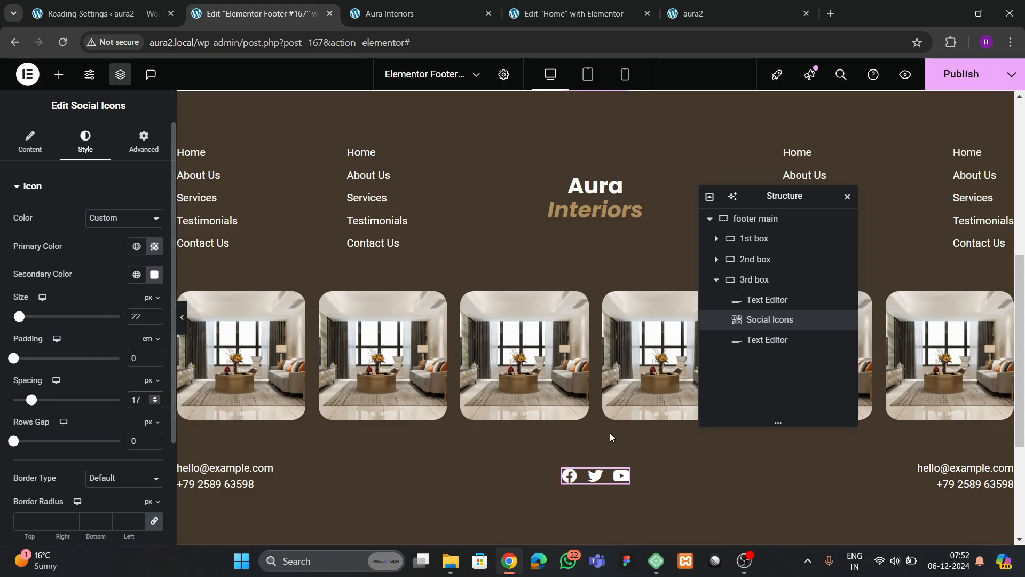
- Duplicate the YouTube entry and swap its icon for the X Twitter icon
{"action": "left_click", "coordinate": [32, 144]}
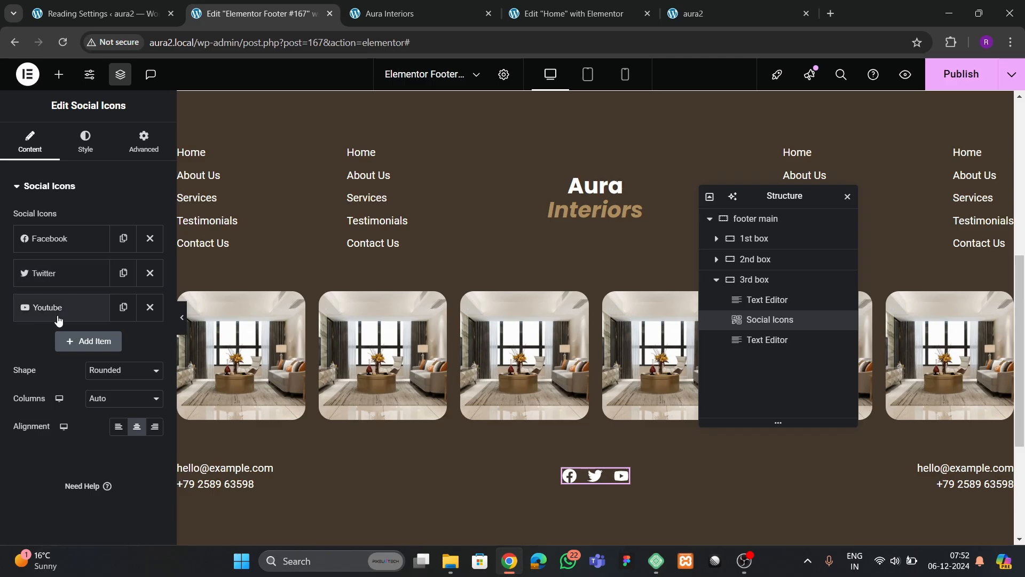
{"action": "left_click", "coordinate": [123, 307]}
{"action": "left_click", "coordinate": [134, 405]}
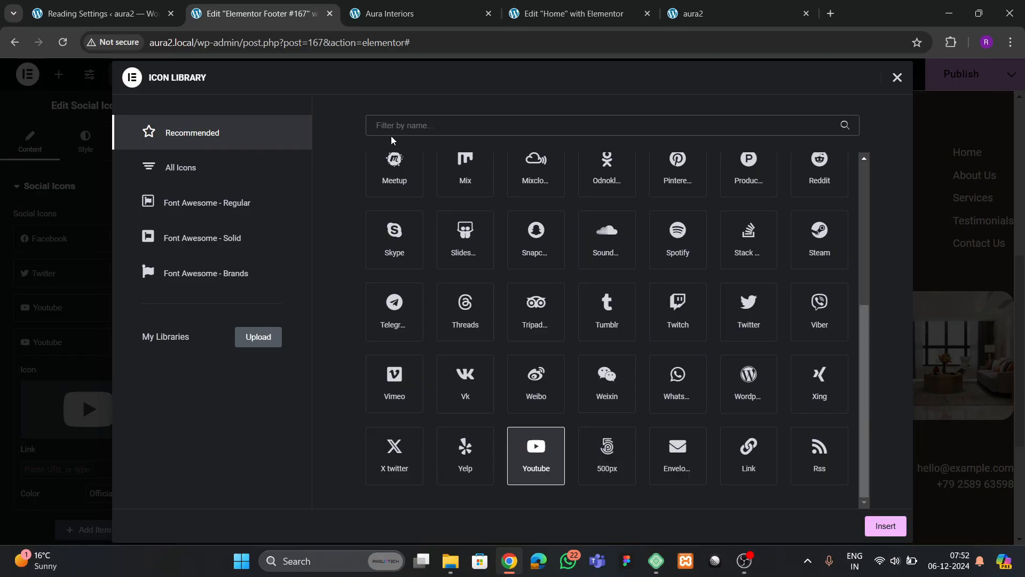
{"action": "left_click", "coordinate": [394, 463]}
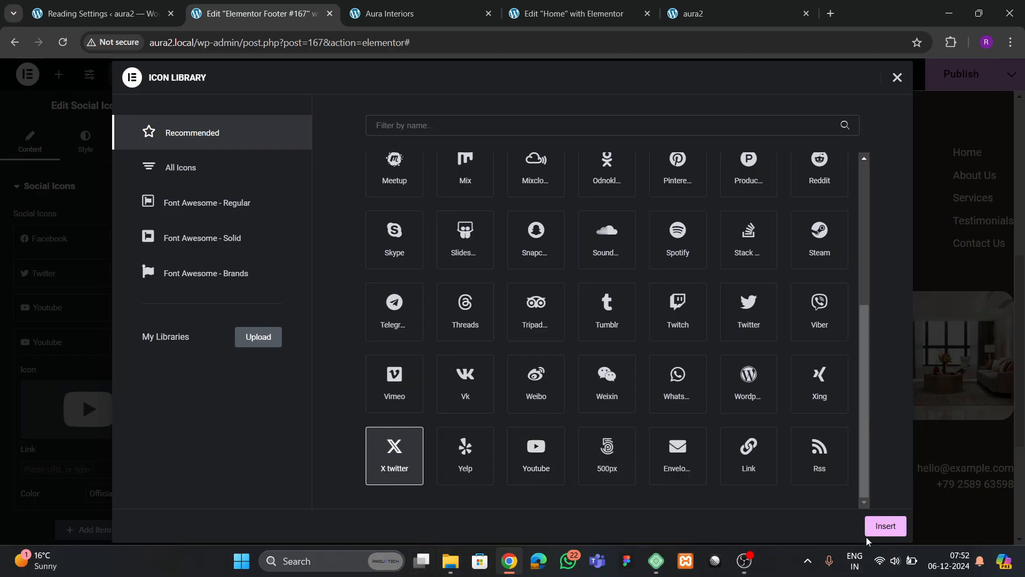
{"action": "left_click", "coordinate": [866, 533]}
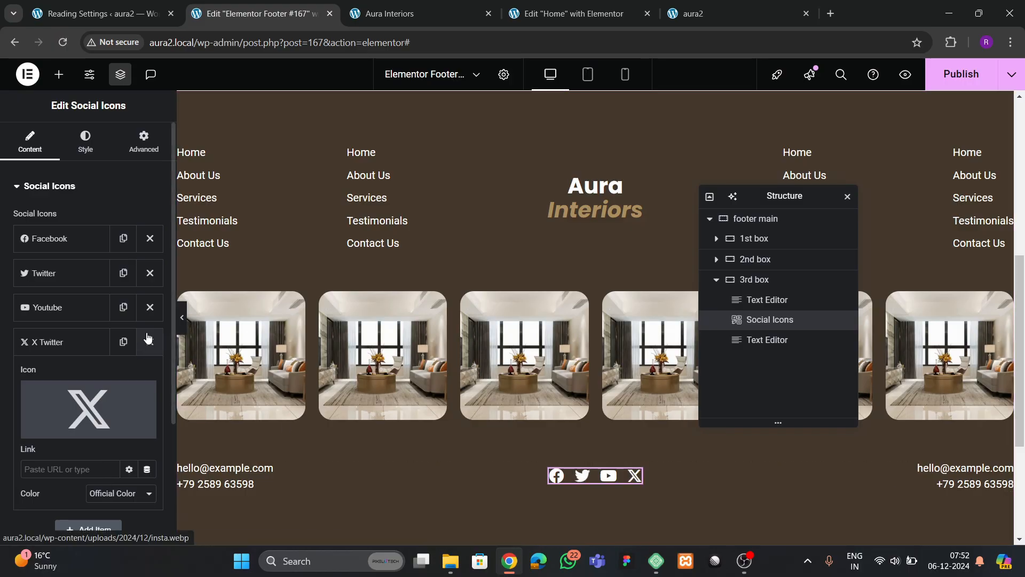
- Make the icons tan with a Grow animation on hover, and publish the footer
{"action": "left_click", "coordinate": [85, 142]}
{"action": "scroll", "coordinate": [104, 321], "scroll_direction": "down", "scroll_amount": 3}
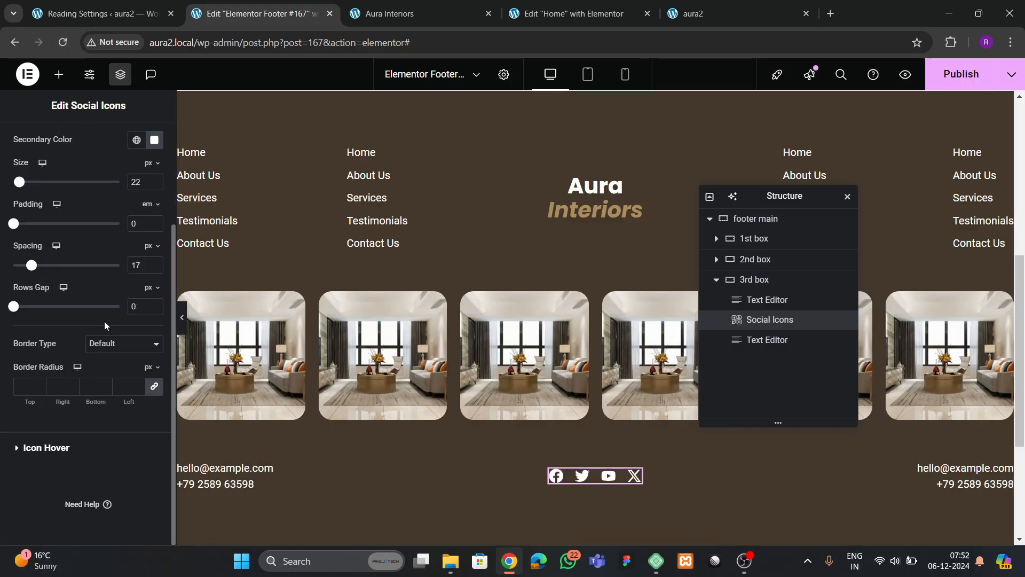
{"action": "left_click", "coordinate": [65, 451]}
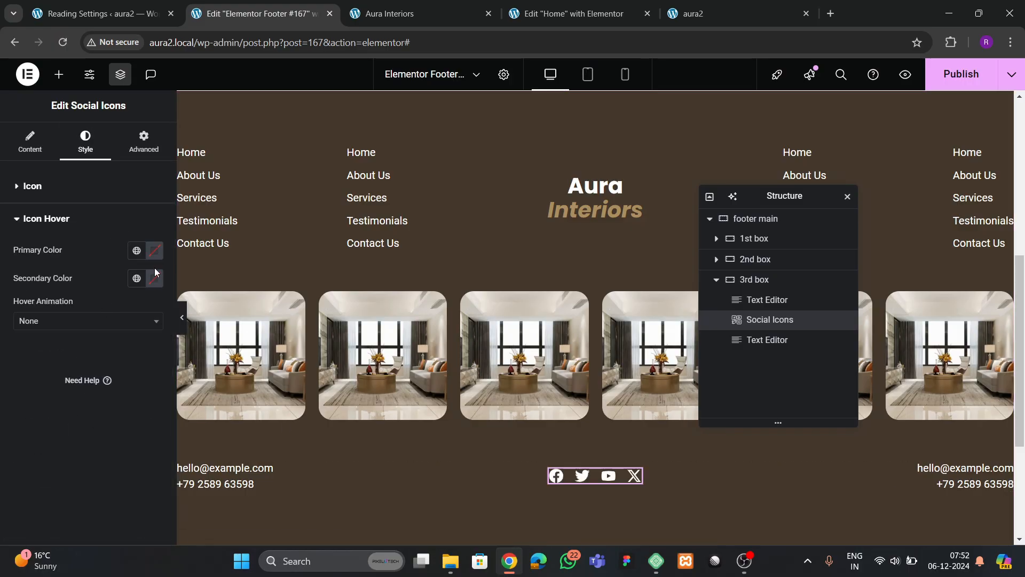
{"action": "left_click", "coordinate": [137, 277]}
{"action": "left_click", "coordinate": [54, 465]}
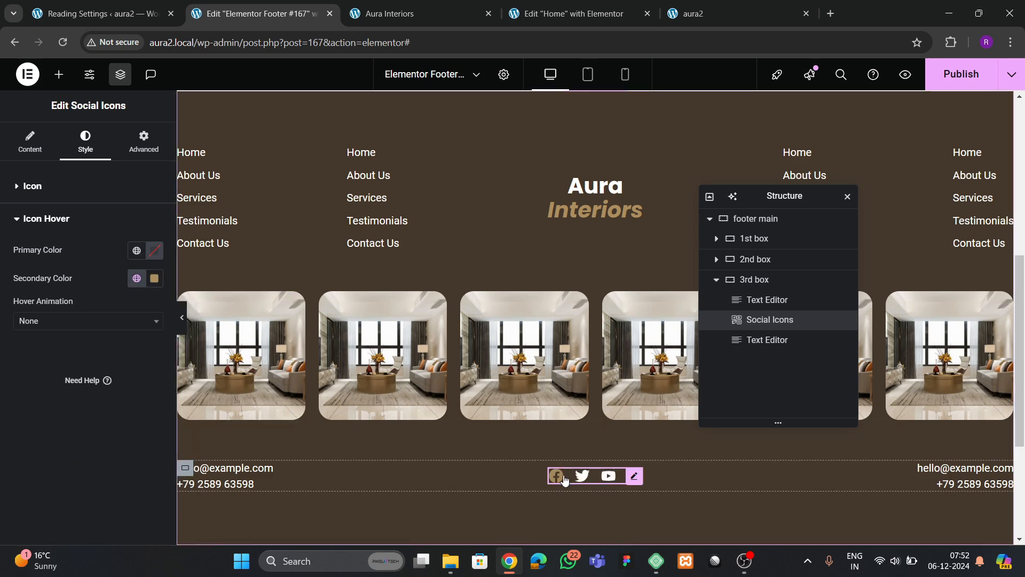
{"action": "left_click", "coordinate": [24, 321]}
{"action": "left_click", "coordinate": [33, 373]}
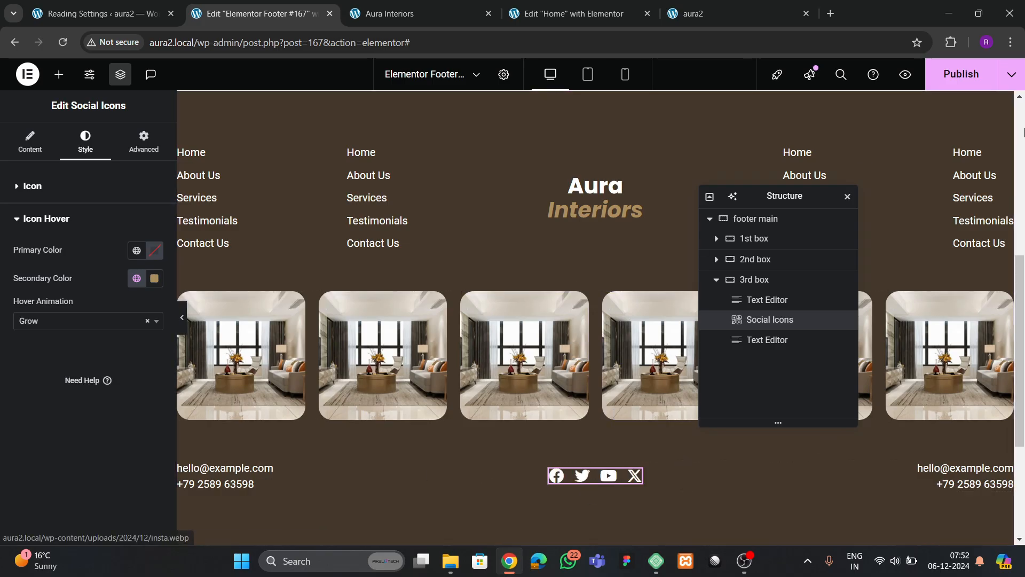
{"action": "key", "text": "ctrl+s"}
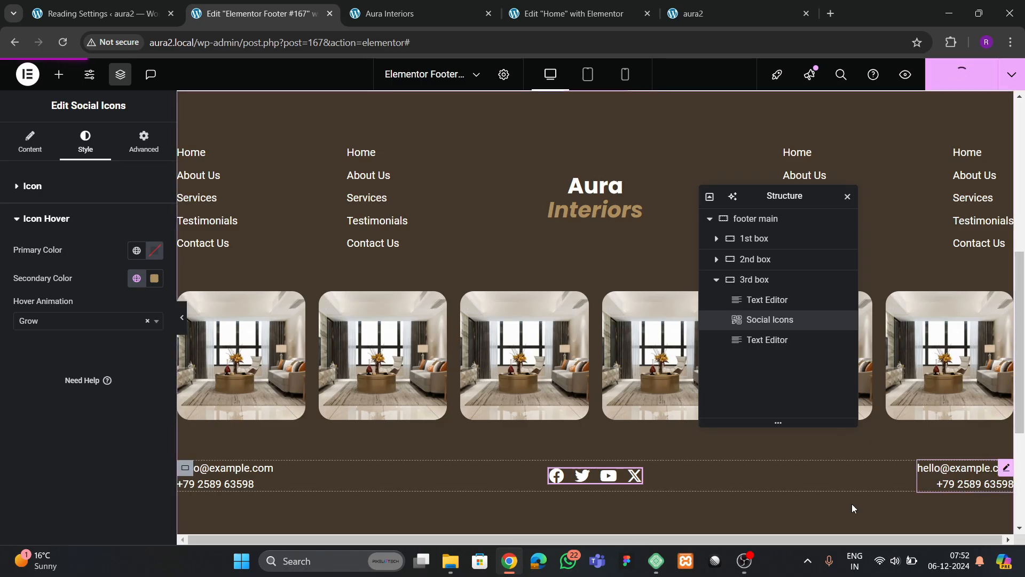
- Reload the live aura2 site and scroll to check the updated footer
{"action": "key", "text": "ctrl+Tab"}
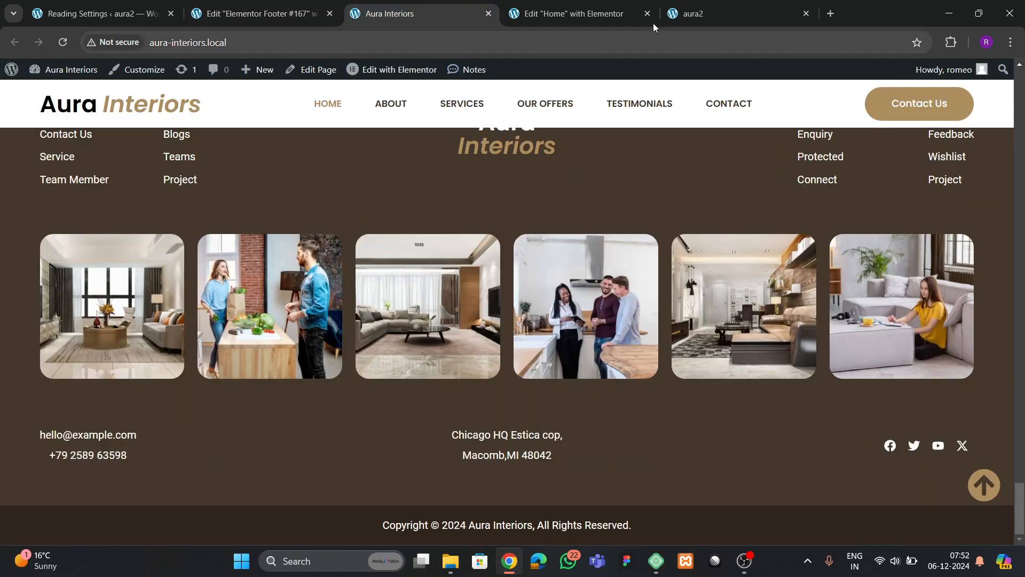
{"action": "left_click", "coordinate": [700, 15]}
{"action": "left_click", "coordinate": [60, 44]}
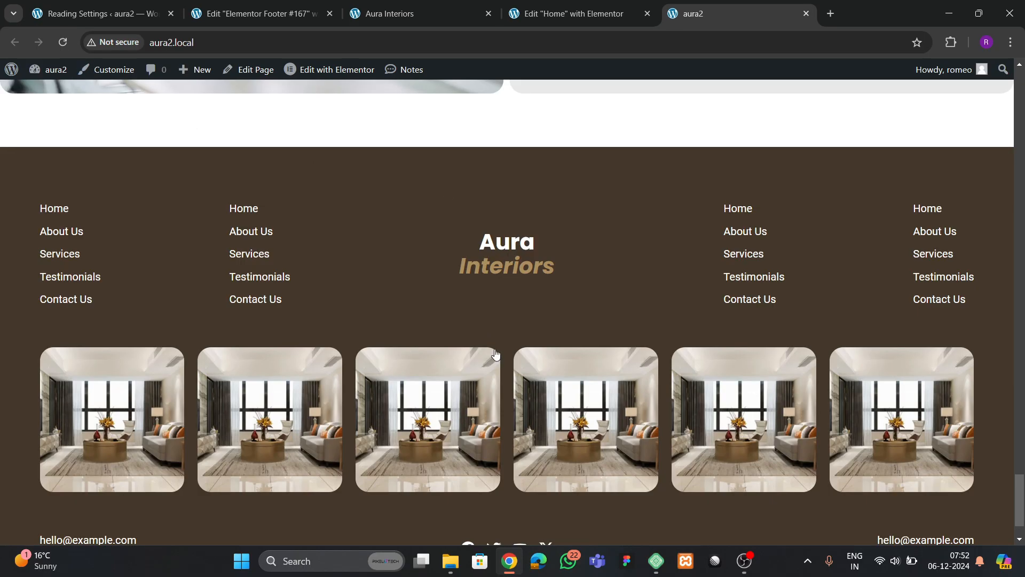
{"action": "scroll", "coordinate": [495, 354], "scroll_direction": "down", "scroll_amount": 2}
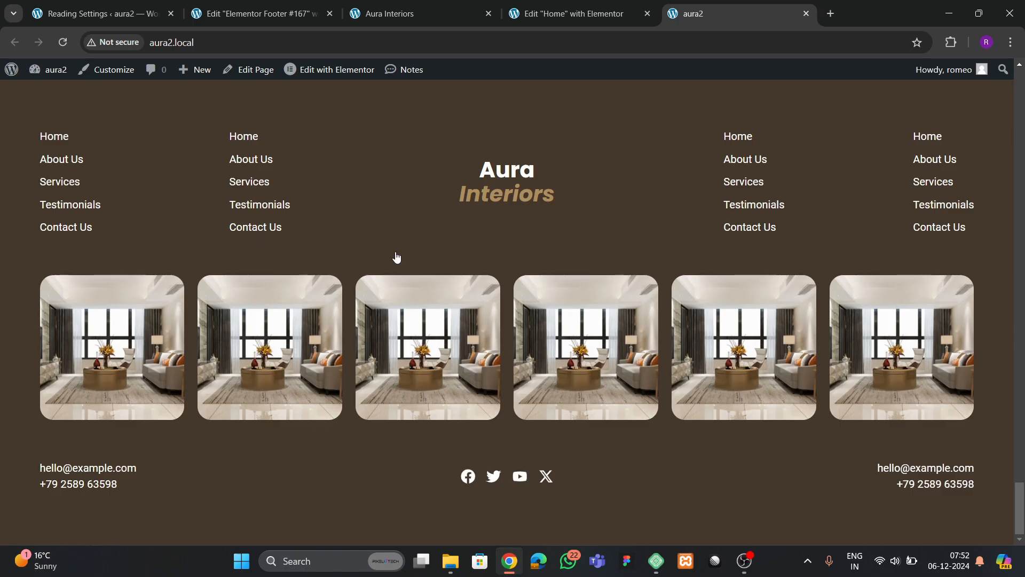
- Back in the footer editor, collapse 3rd box and footer main in the structure tree
{"action": "left_click", "coordinate": [387, 22]}
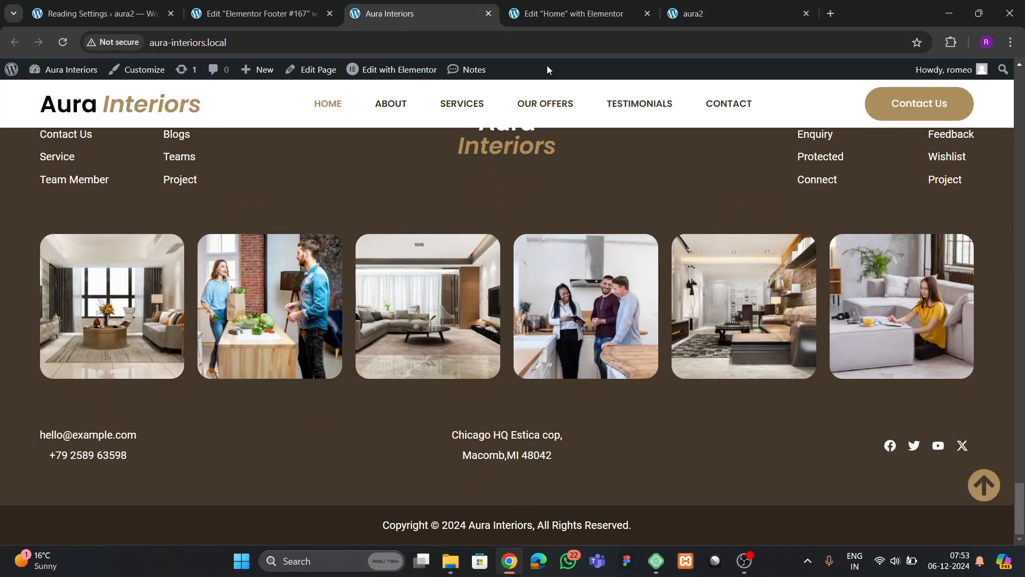
{"action": "left_click", "coordinate": [276, 15]}
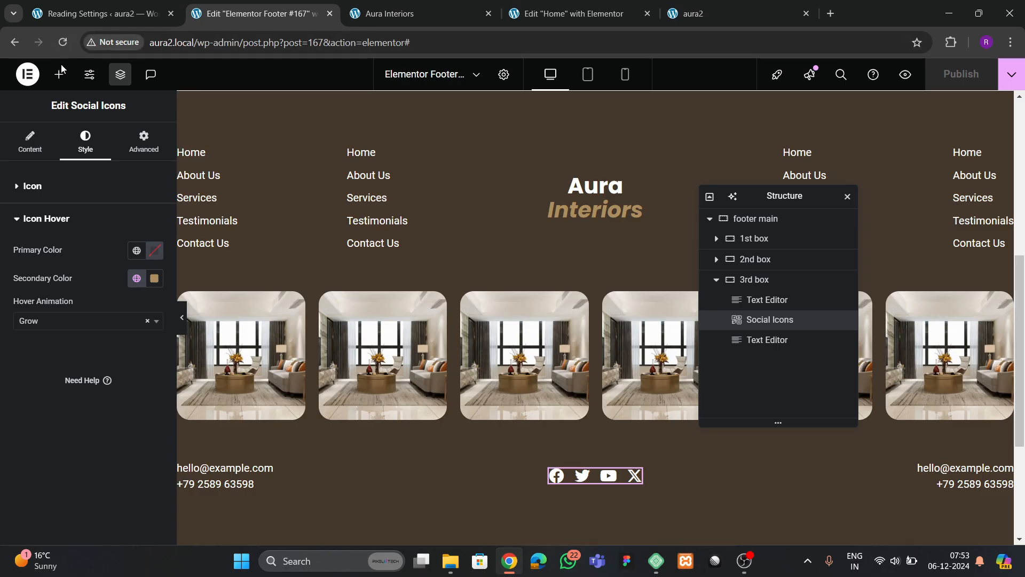
{"action": "left_click", "coordinate": [716, 279]}
{"action": "left_click", "coordinate": [763, 219]}
{"action": "right_click", "coordinate": [764, 223]}
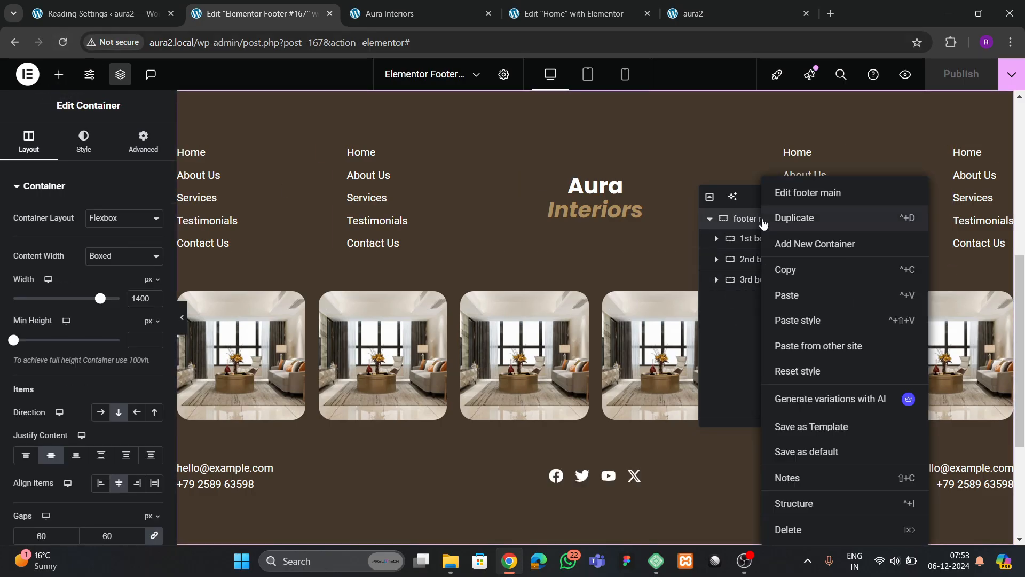
{"action": "left_click", "coordinate": [411, 16]}
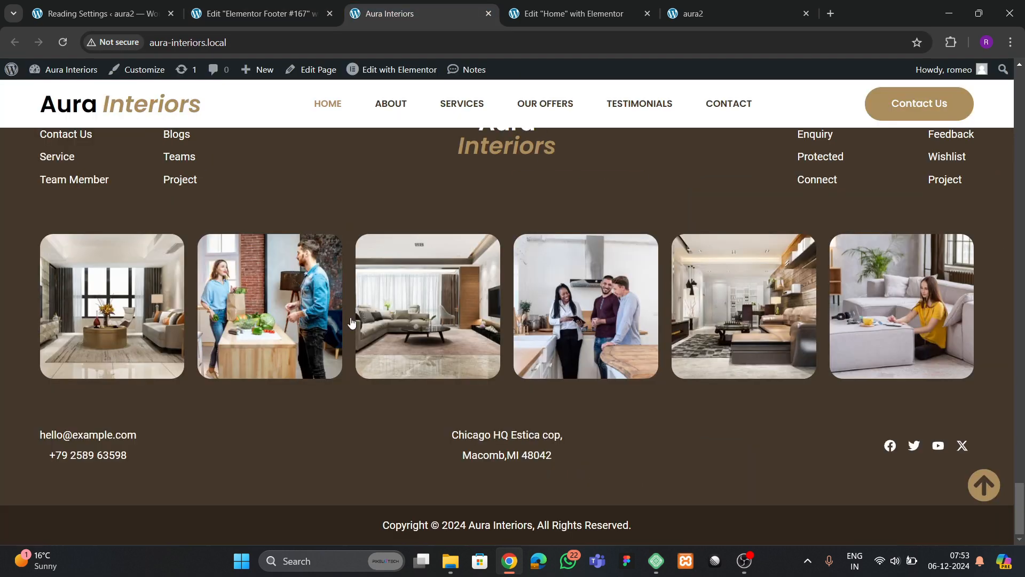
{"action": "left_click", "coordinate": [286, 14]}
{"action": "left_click", "coordinate": [701, 222]}
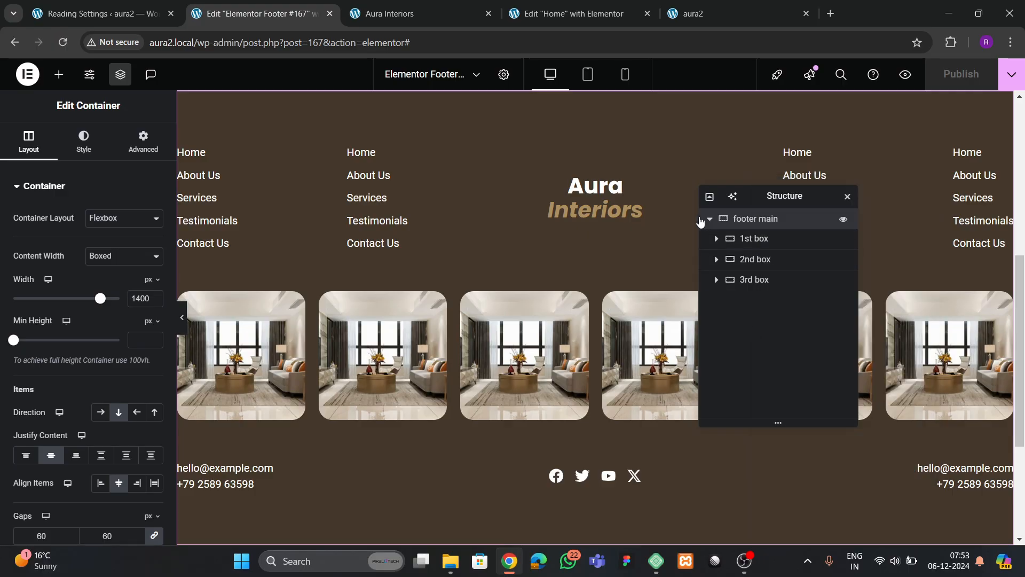
{"action": "left_click", "coordinate": [711, 220]}
{"action": "scroll", "coordinate": [485, 421], "scroll_direction": "down", "scroll_amount": 4}
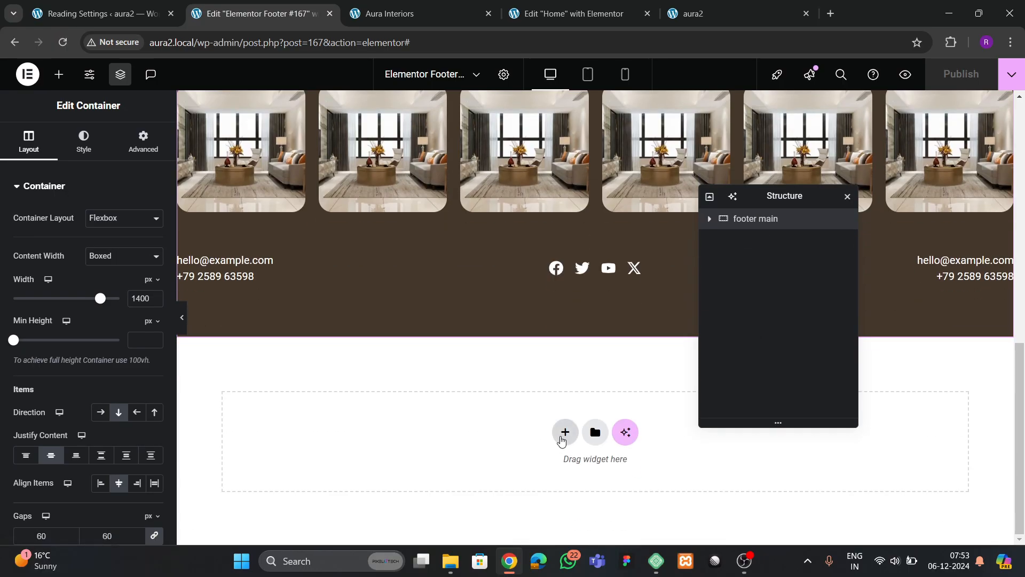
- Add a full-width single-column flexbox container with the dark brown global background
{"action": "left_click", "coordinate": [563, 430]}
{"action": "left_click", "coordinate": [556, 470]}
{"action": "left_click", "coordinate": [410, 460]}
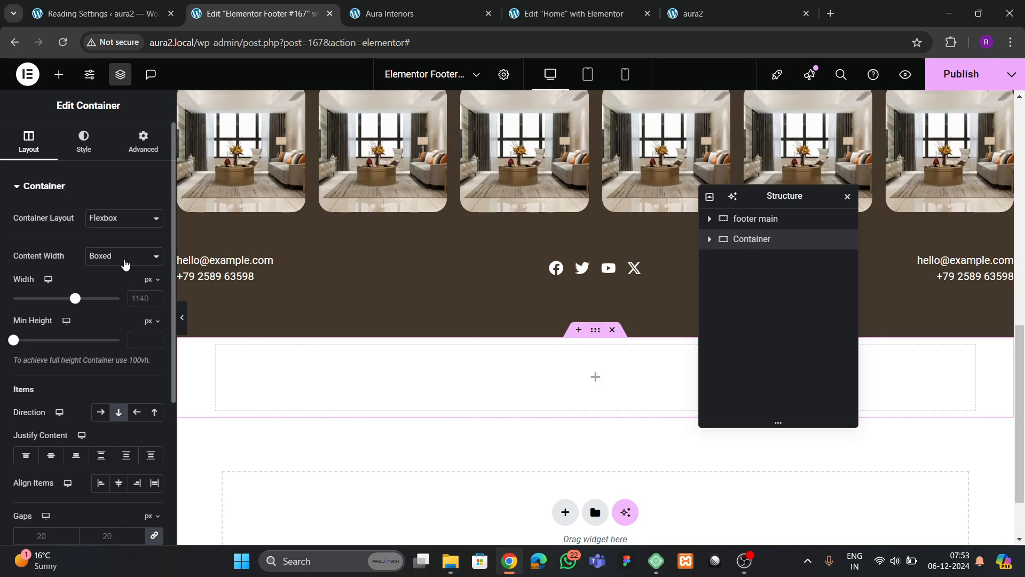
{"action": "left_click", "coordinate": [124, 257]}
{"action": "left_click", "coordinate": [107, 291]}
{"action": "left_click", "coordinate": [83, 141]}
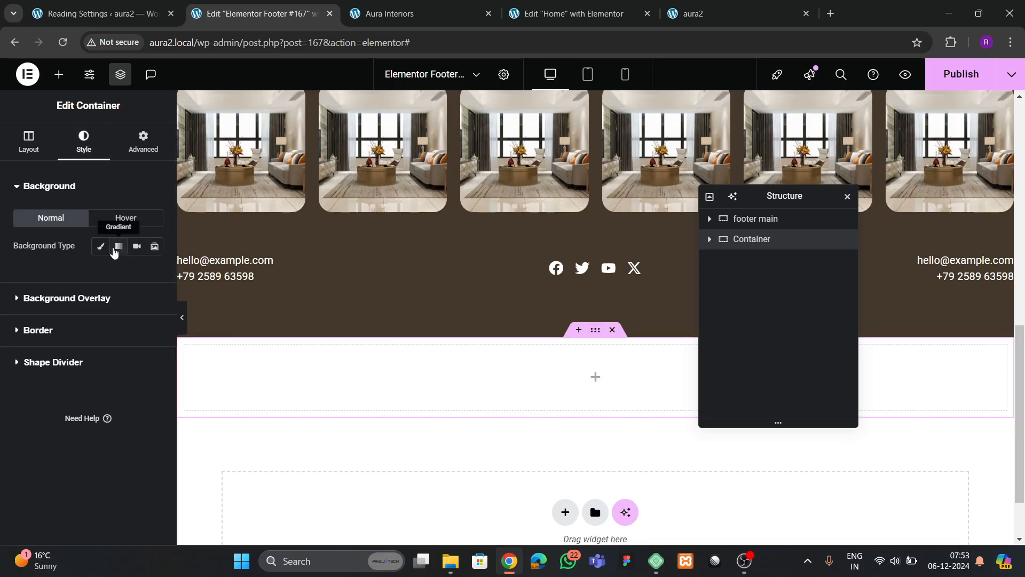
{"action": "left_click", "coordinate": [100, 246]}
{"action": "left_click", "coordinate": [137, 274]}
{"action": "left_click", "coordinate": [68, 454]}
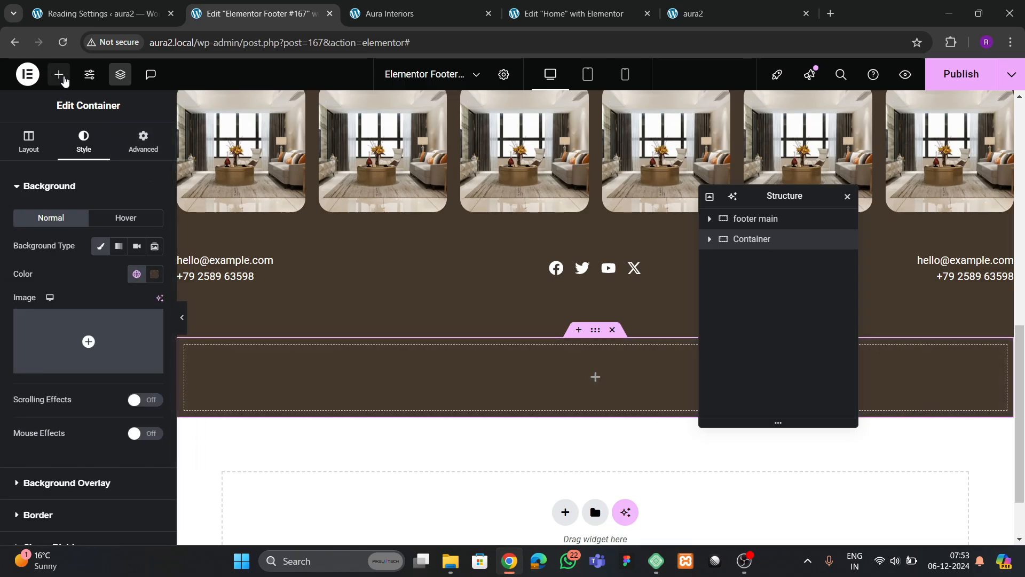
- Place an Icon List in it, trimmed to one item using the solid copyright icon
{"action": "left_click", "coordinate": [59, 75]}
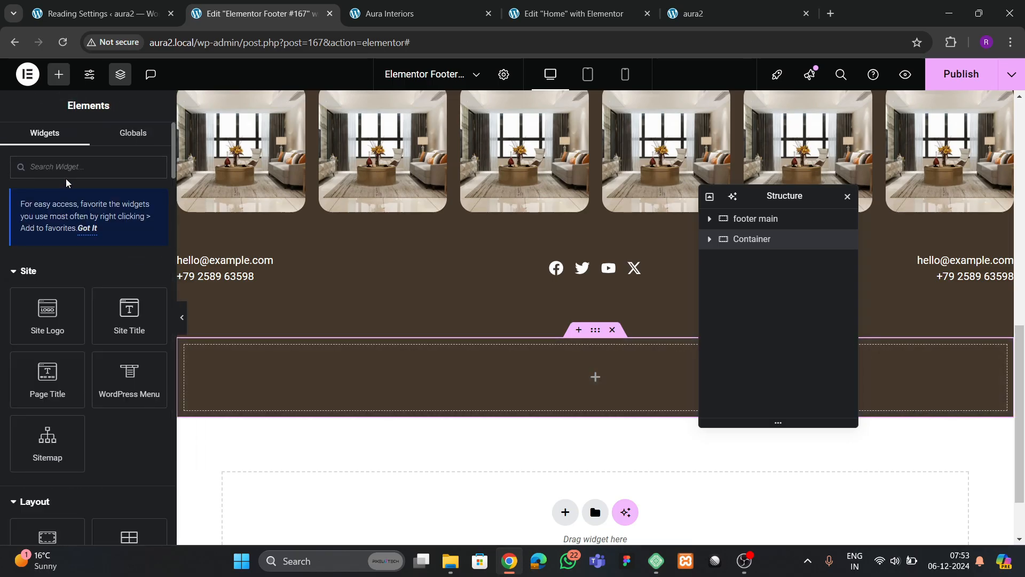
{"action": "type", "text": "list"}
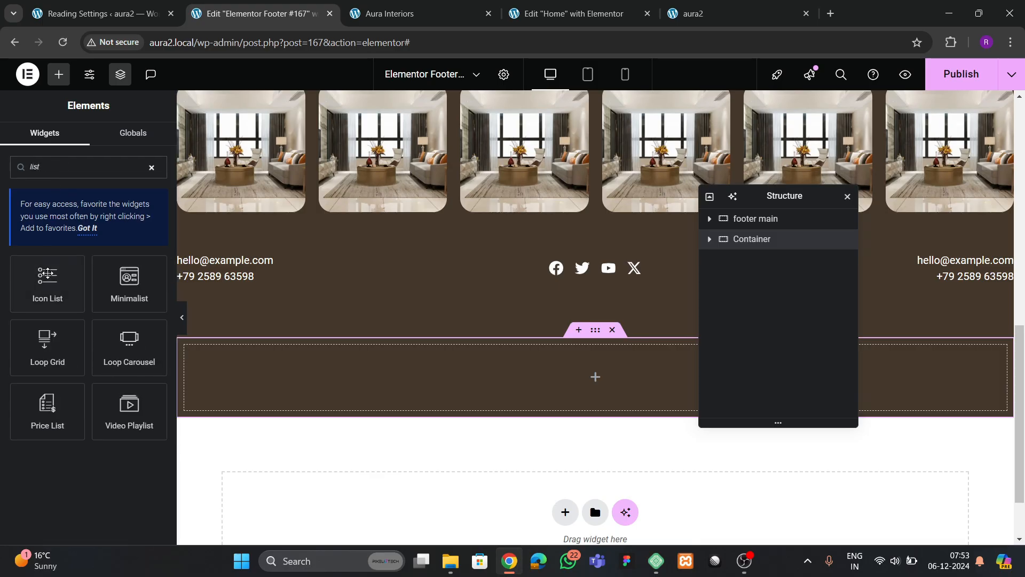
{"action": "left_click_drag", "start_coordinate": [48, 274], "coordinate": [442, 373]}
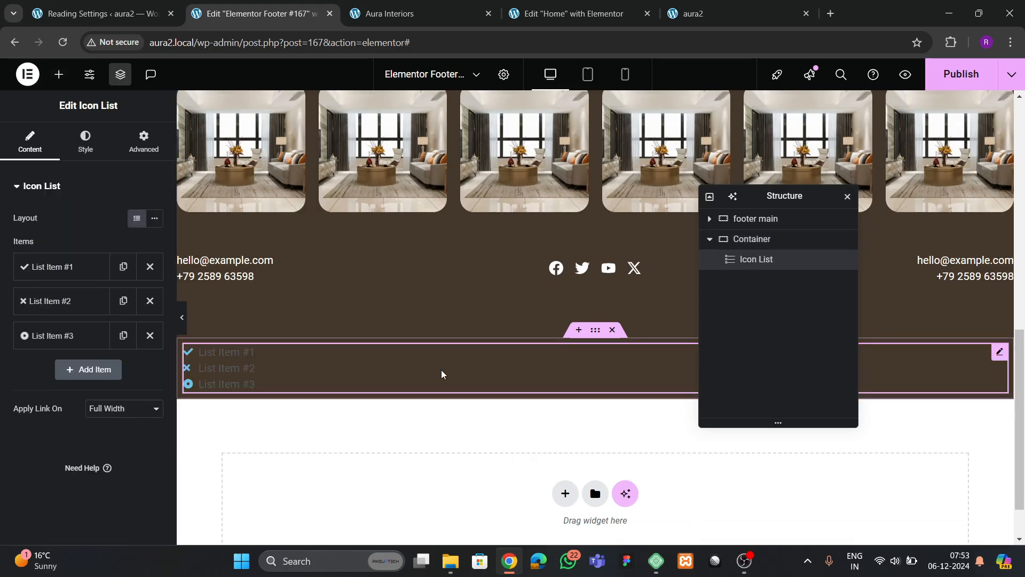
{"action": "left_click", "coordinate": [145, 300]}
{"action": "left_click", "coordinate": [144, 302]}
{"action": "left_click", "coordinate": [53, 266]}
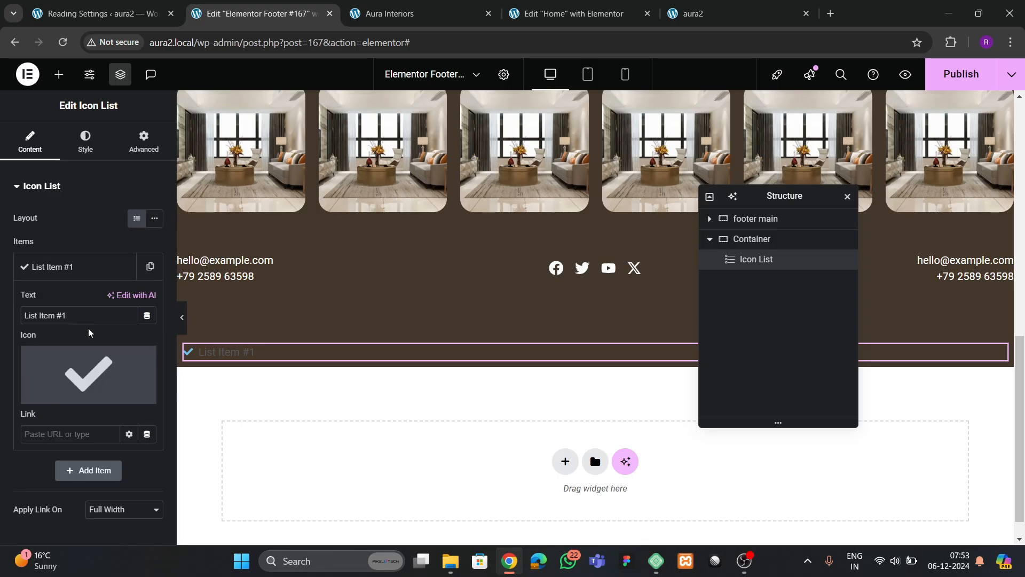
{"action": "left_click", "coordinate": [51, 395]}
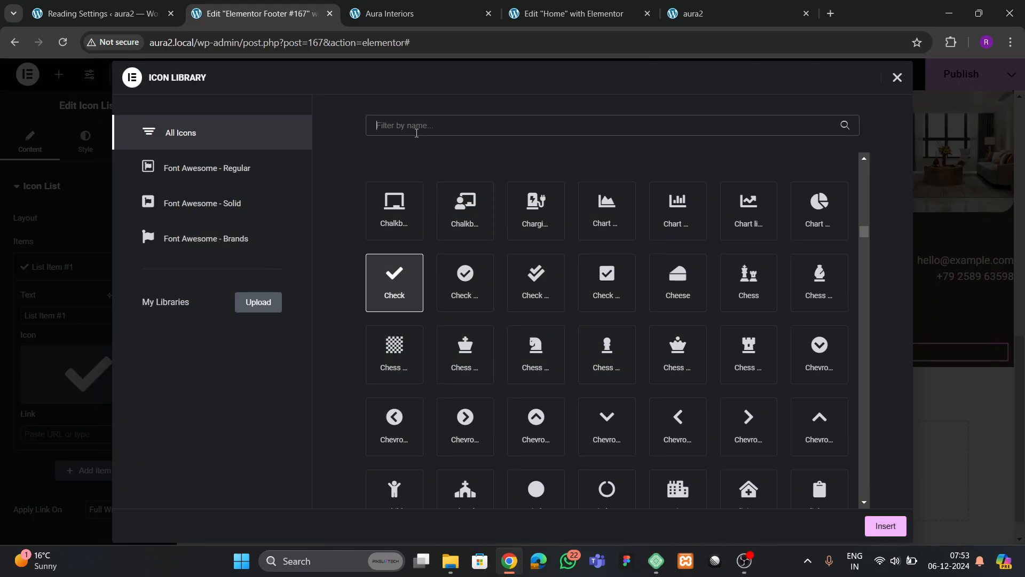
{"action": "type", "text": "copyright"}
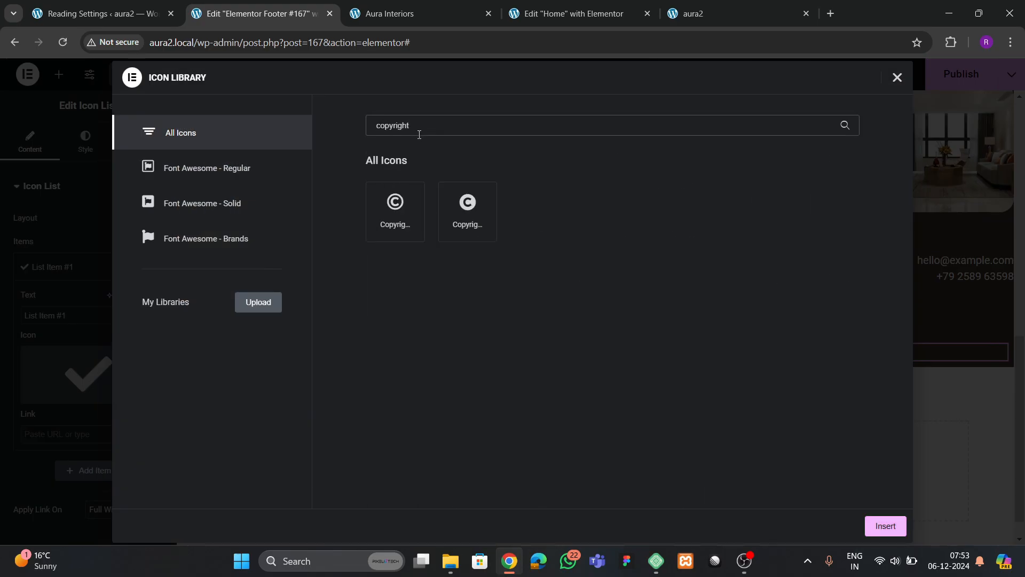
{"action": "left_click", "coordinate": [468, 211]}
{"action": "left_click", "coordinate": [885, 526]}
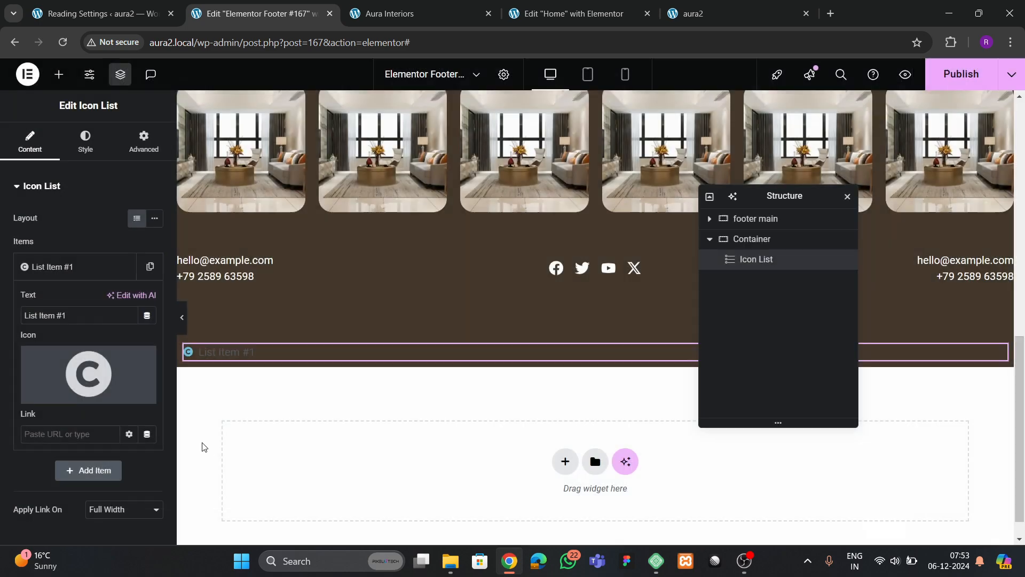
- Set the item text to 'Copyright 2024, Aura Interiors, All Rights Reserved'
{"action": "left_click_drag", "start_coordinate": [69, 315], "coordinate": [1, 319]}
{"action": "type", "text": "C"}
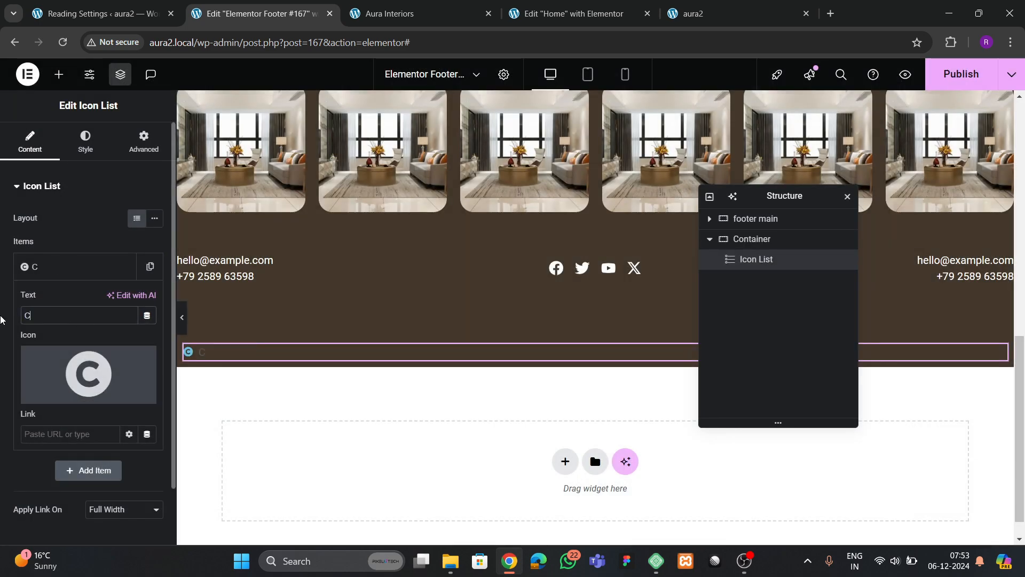
{"action": "type", "text": "opyright 2024, Aura Inter"}
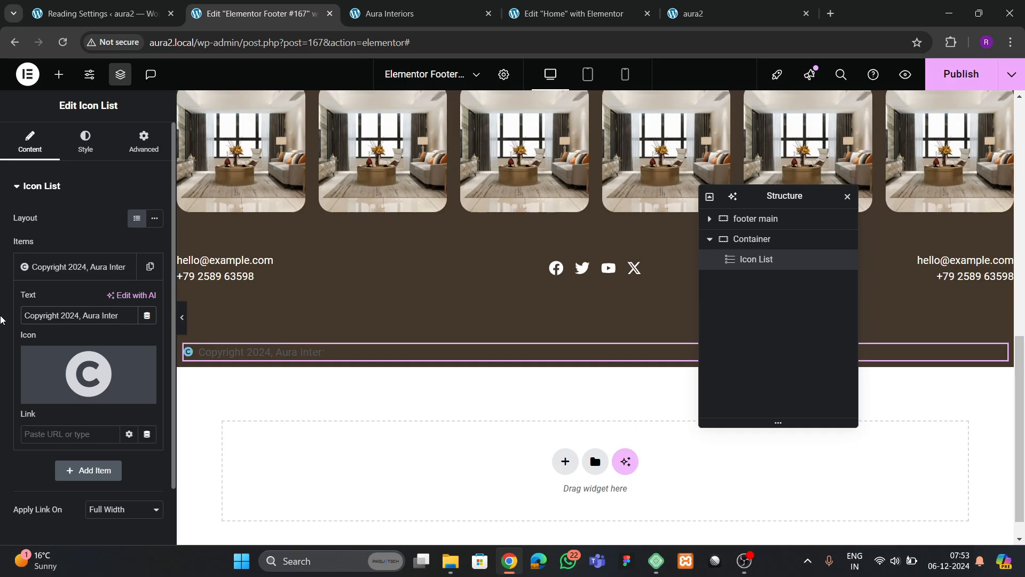
{"action": "type", "text": "s, All"}
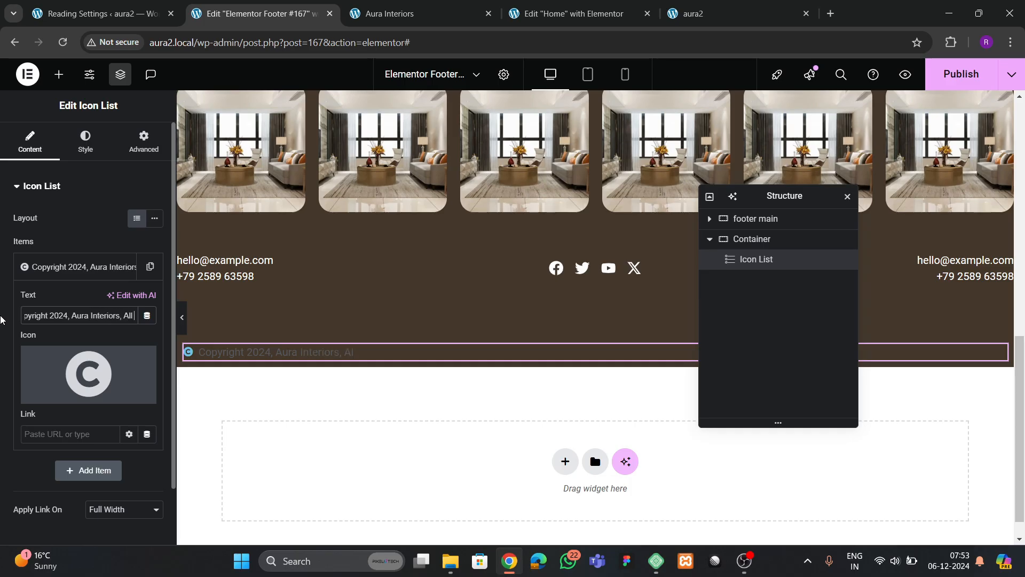
{"action": "type", "text": " Rights Reserv4e4"}
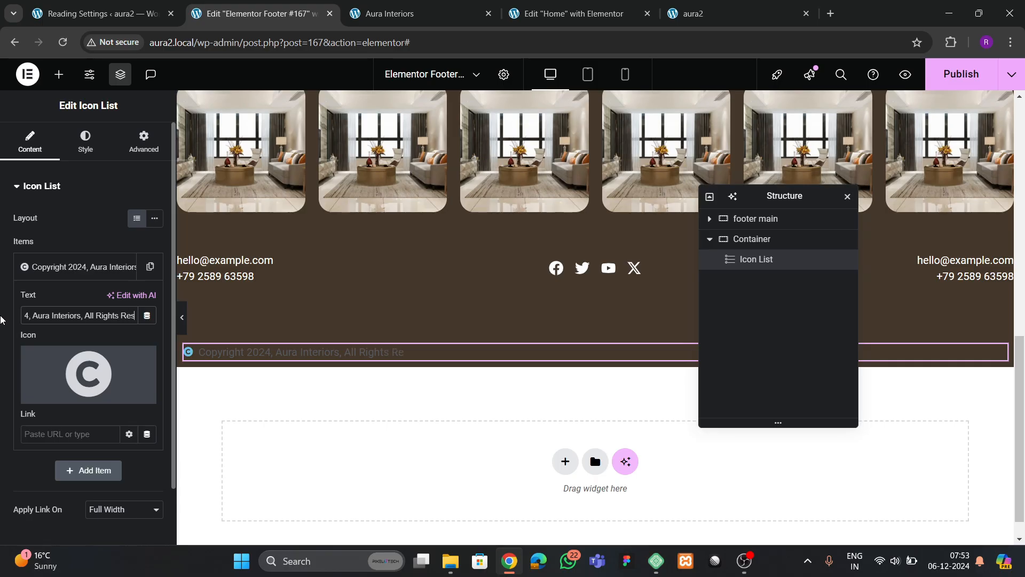
{"action": "key", "text": "BackSpace"}
{"action": "key", "text": "BackSpace"}
{"action": "key", "text": "BackSpace"}
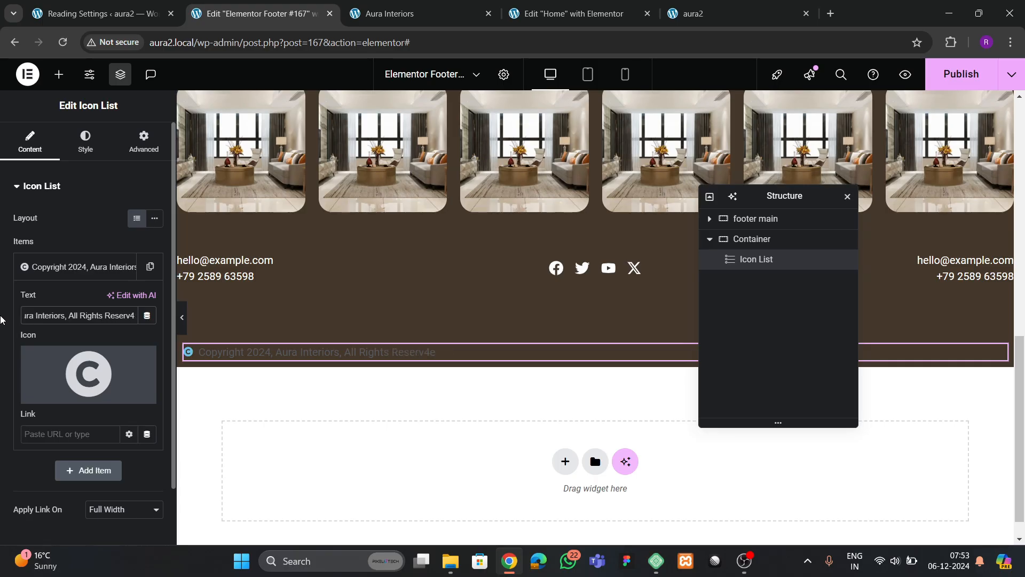
{"action": "type", "text": "ed"}
{"action": "left_click", "coordinate": [766, 242]}
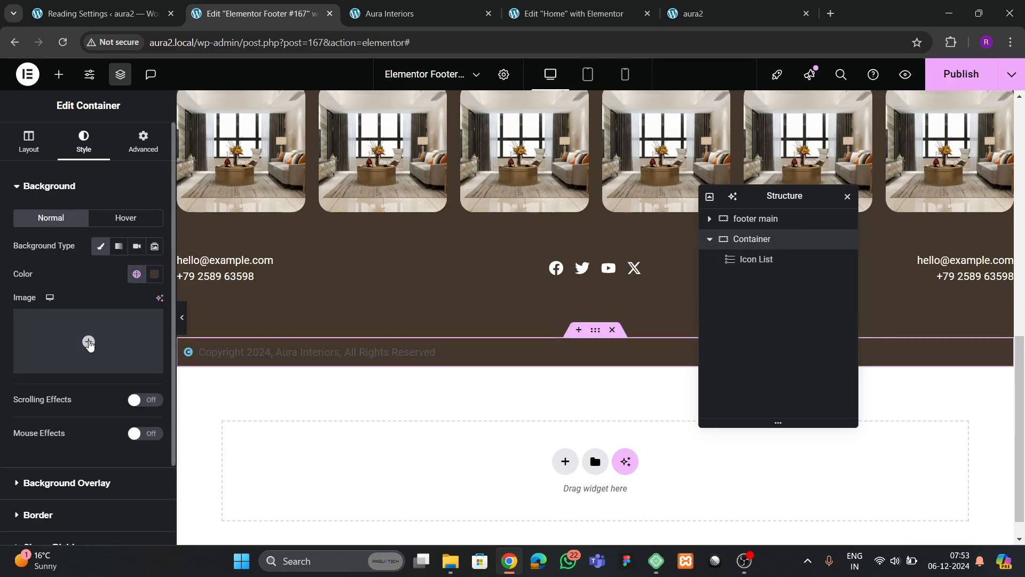
- Centre the copyright line horizontally and vertically in its container
{"action": "scroll", "coordinate": [60, 385], "scroll_direction": "down", "scroll_amount": 2}
{"action": "scroll", "coordinate": [84, 284], "scroll_direction": "up", "scroll_amount": 2}
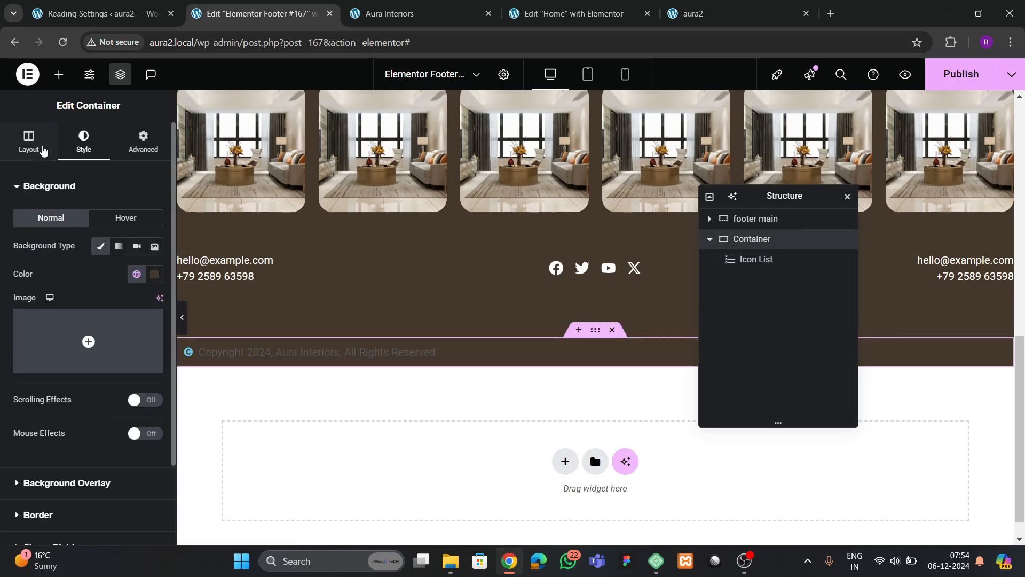
{"action": "left_click", "coordinate": [44, 151]}
{"action": "left_click", "coordinate": [51, 455]}
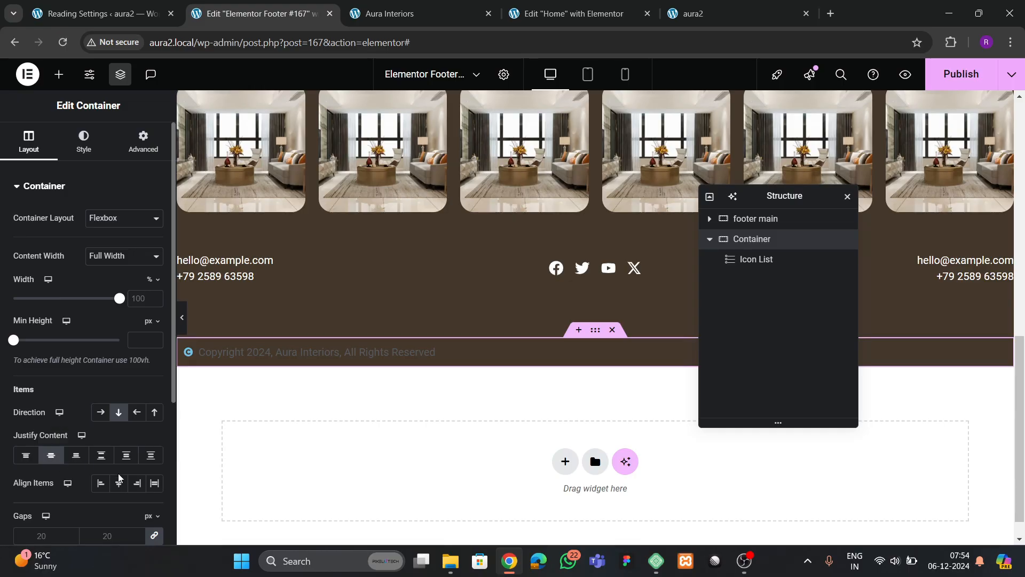
{"action": "left_click", "coordinate": [119, 483]}
- Set the copyright icon list's text colour to white
{"action": "left_click", "coordinate": [515, 353]}
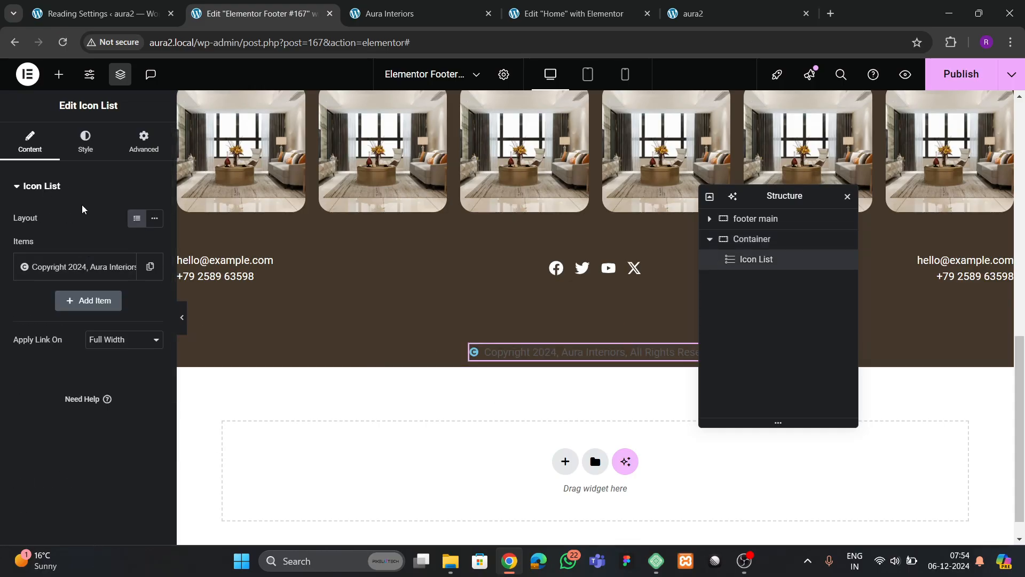
{"action": "left_click", "coordinate": [84, 143]}
{"action": "left_click", "coordinate": [59, 358]}
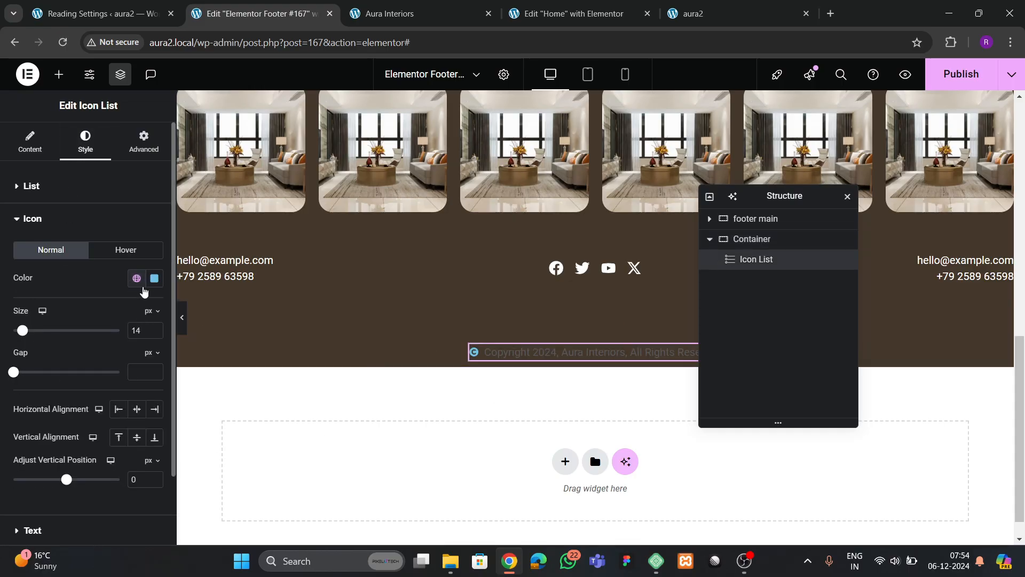
{"action": "left_click", "coordinate": [154, 278]}
{"action": "left_click", "coordinate": [52, 296]}
{"action": "scroll", "coordinate": [59, 421], "scroll_direction": "down", "scroll_amount": 2}
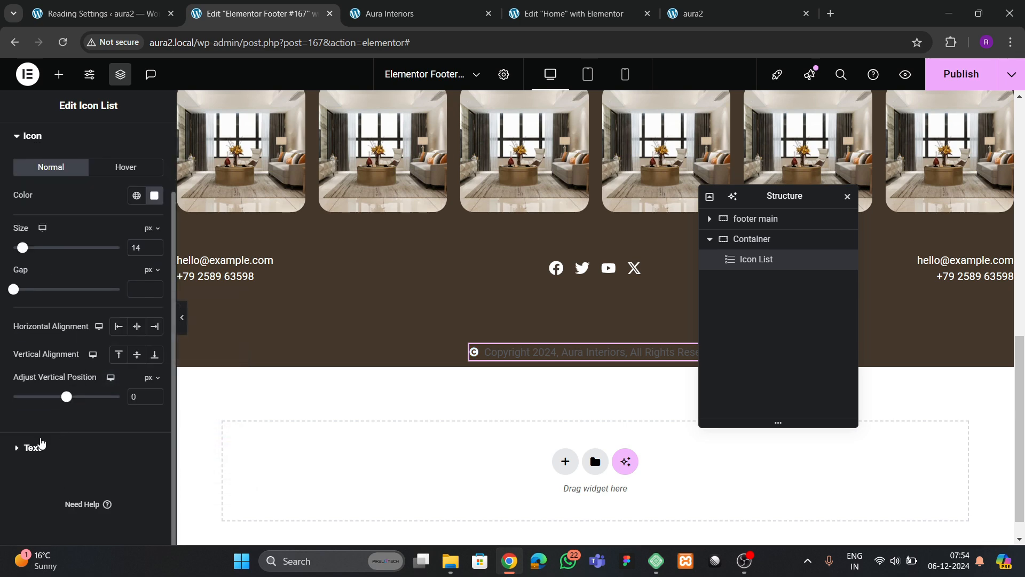
{"action": "left_click", "coordinate": [41, 443]}
{"action": "left_click", "coordinate": [154, 367]}
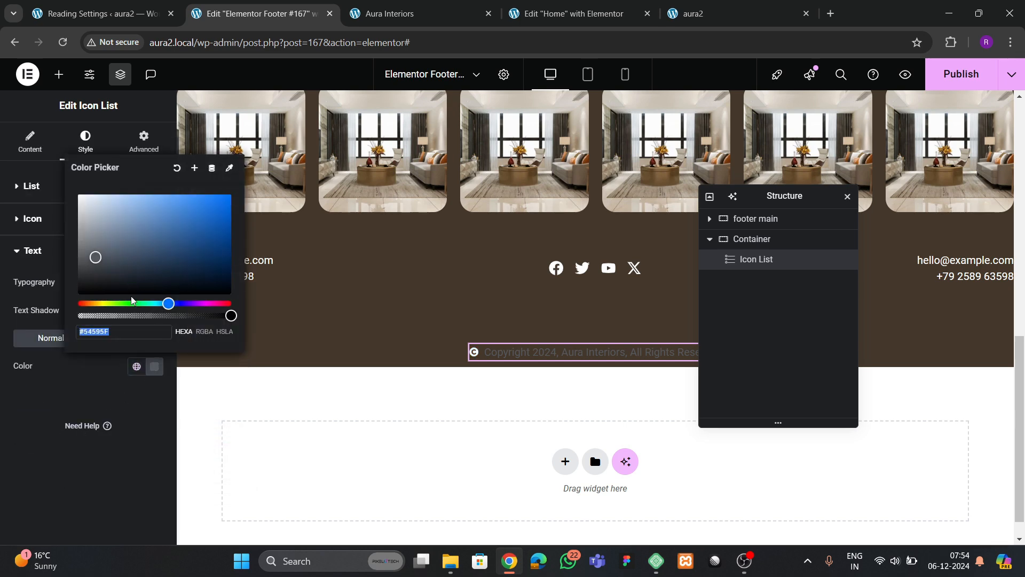
{"action": "left_click", "coordinate": [78, 194]}
{"action": "left_click", "coordinate": [43, 471]}
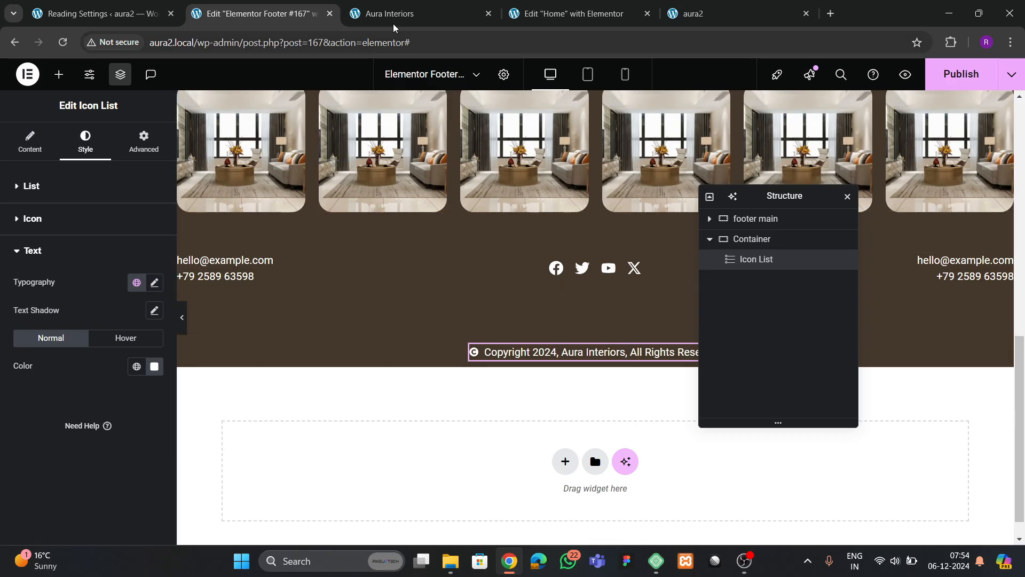
- Compare with the live Aura Interiors footer, then darken the copyright bar background to #332C25
{"action": "left_click", "coordinate": [417, 13]}
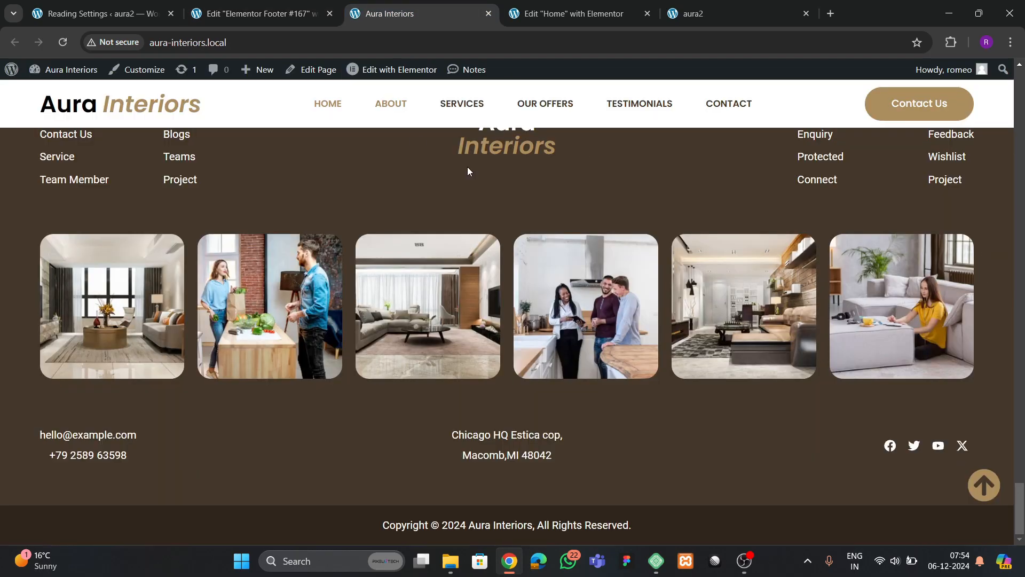
{"action": "left_click", "coordinate": [317, 14]}
{"action": "left_click", "coordinate": [753, 240]}
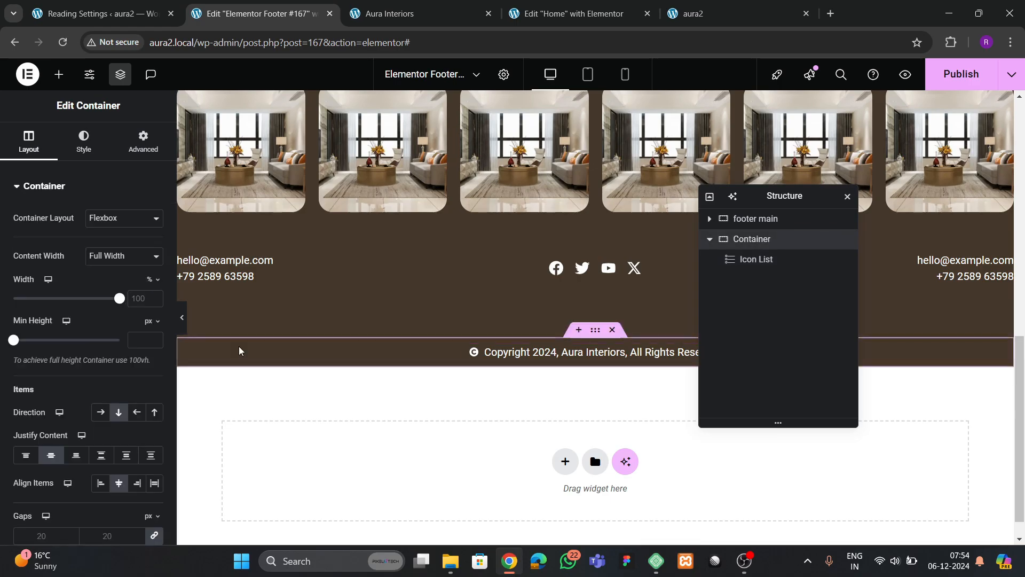
{"action": "left_click", "coordinate": [83, 142]}
{"action": "left_click", "coordinate": [155, 274]}
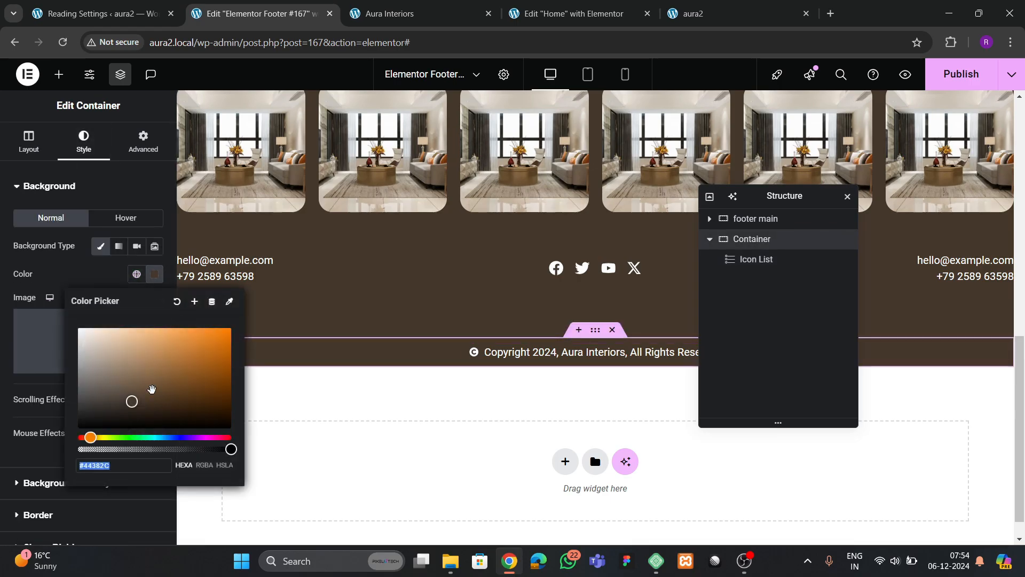
{"action": "left_click", "coordinate": [118, 408]}
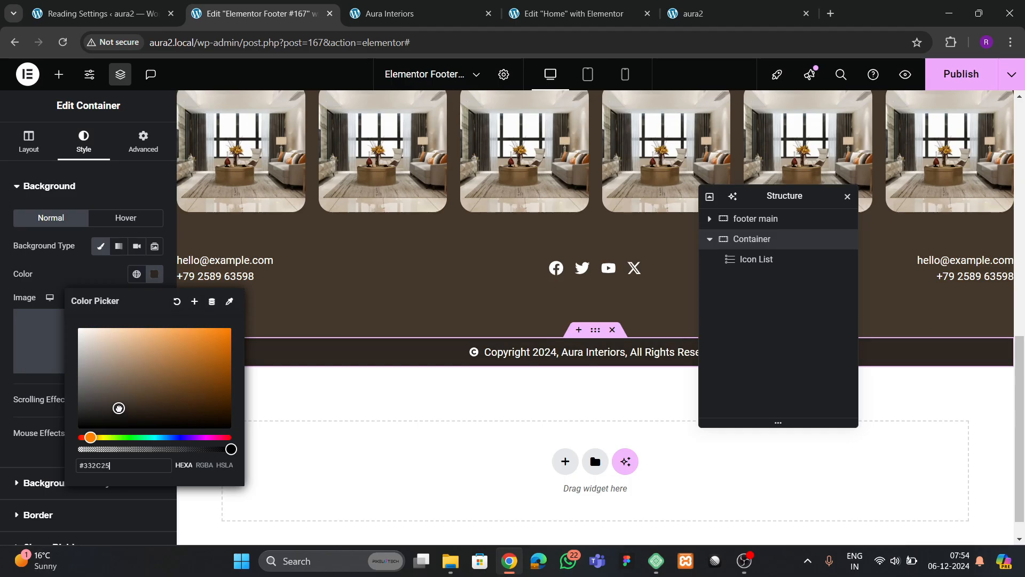
{"action": "left_click_drag", "start_coordinate": [119, 410], "coordinate": [117, 412]}
{"action": "left_click", "coordinate": [103, 288]}
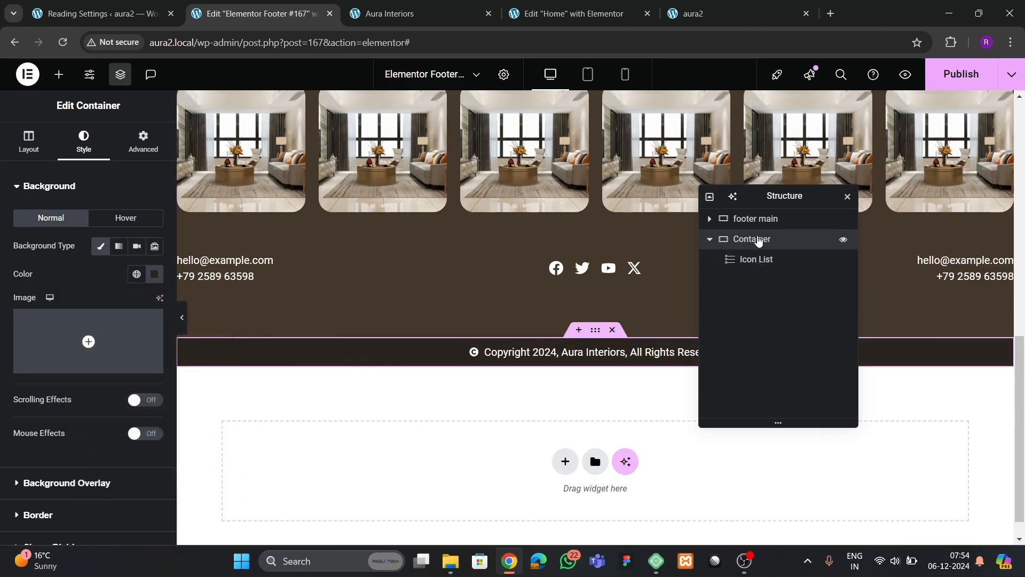
- Raise the copyright bar's linked padding to 13 px on all sides
{"action": "left_click", "coordinate": [151, 148]}
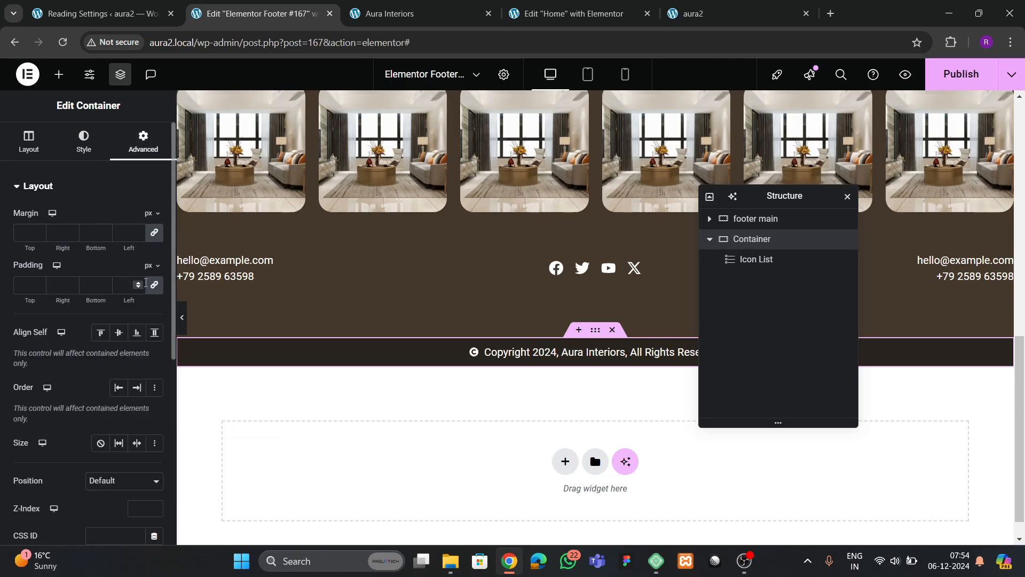
{"action": "left_click", "coordinate": [140, 283]}
{"action": "left_click", "coordinate": [141, 282]}
{"action": "left_click", "coordinate": [141, 282]}
{"action": "left_click", "coordinate": [141, 282]}
{"action": "left_click", "coordinate": [141, 283]}
{"action": "left_click", "coordinate": [141, 282]}
{"action": "left_click", "coordinate": [141, 283]}
{"action": "left_click", "coordinate": [141, 282]}
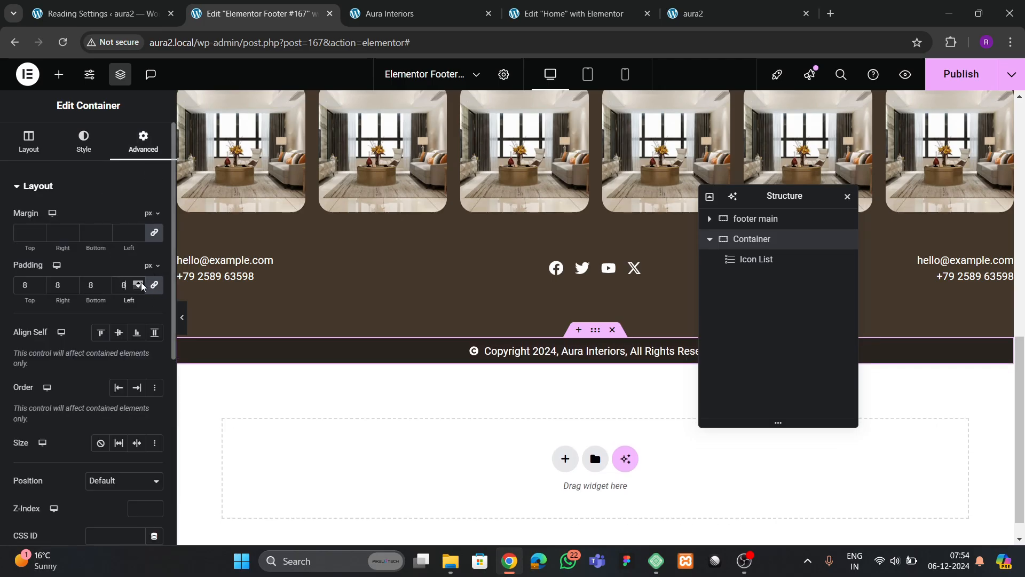
{"action": "left_click", "coordinate": [141, 283]}
{"action": "left_click", "coordinate": [141, 282]}
{"action": "left_click", "coordinate": [141, 283]}
{"action": "left_click", "coordinate": [141, 283]}
{"action": "left_click", "coordinate": [141, 283]}
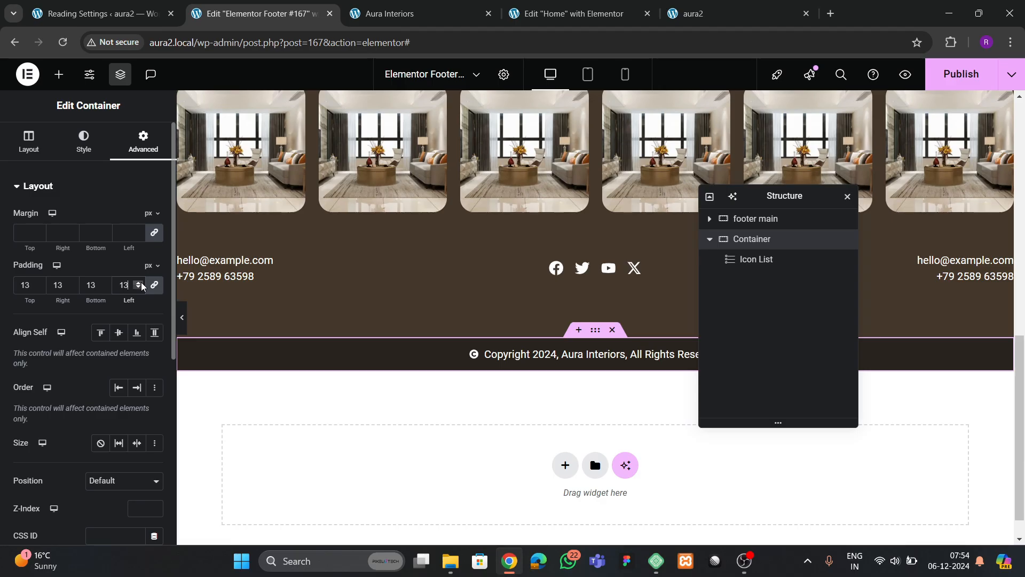
- Set the copyright text's font family to Poppins
{"action": "left_click", "coordinate": [618, 354]}
{"action": "left_click", "coordinate": [87, 161]}
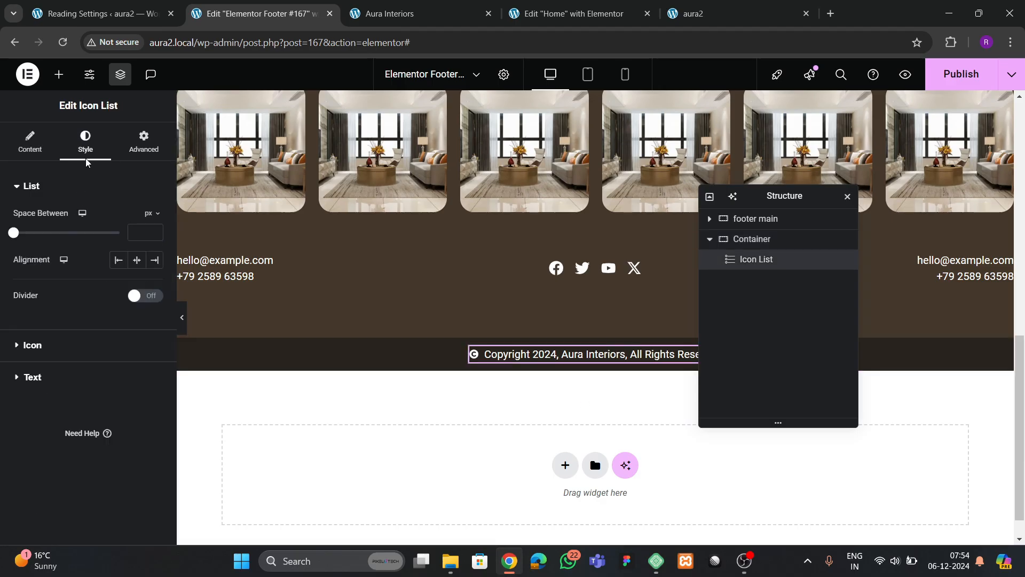
{"action": "left_click", "coordinate": [33, 377]}
{"action": "left_click", "coordinate": [155, 283]}
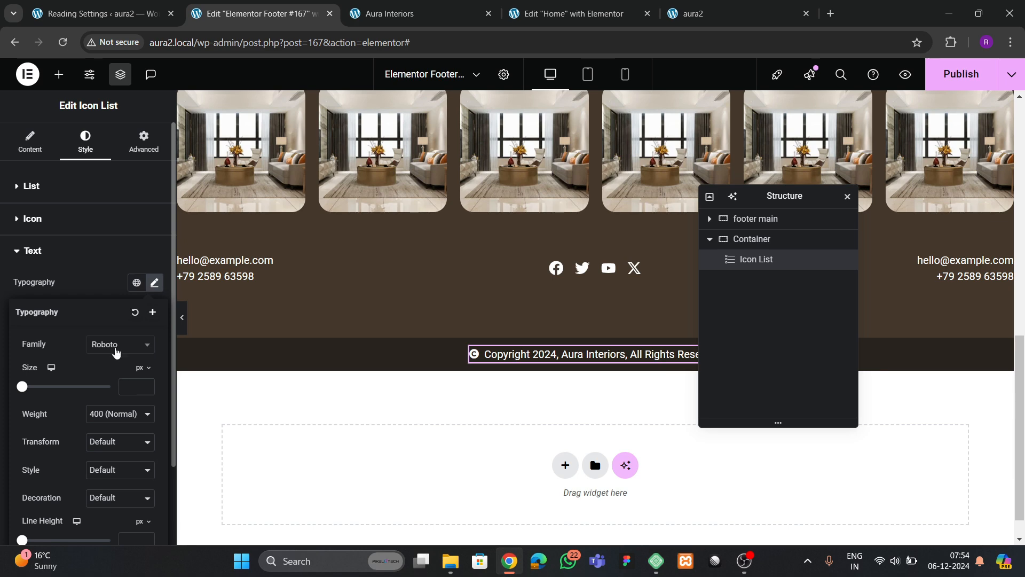
{"action": "left_click", "coordinate": [117, 351]}
{"action": "type", "text": "popp"}
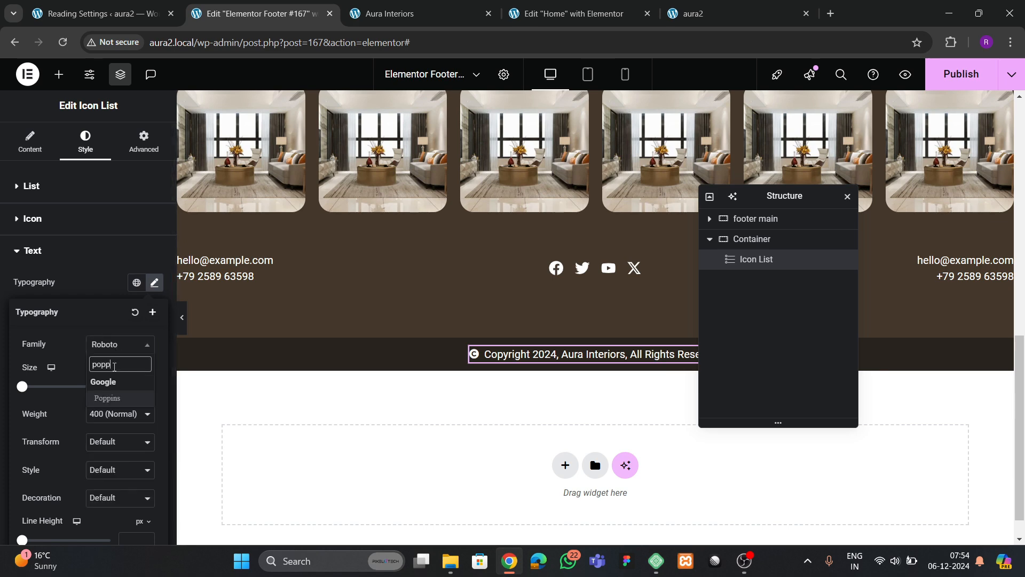
{"action": "type", "text": "ins"}
{"action": "key", "text": "Return"}
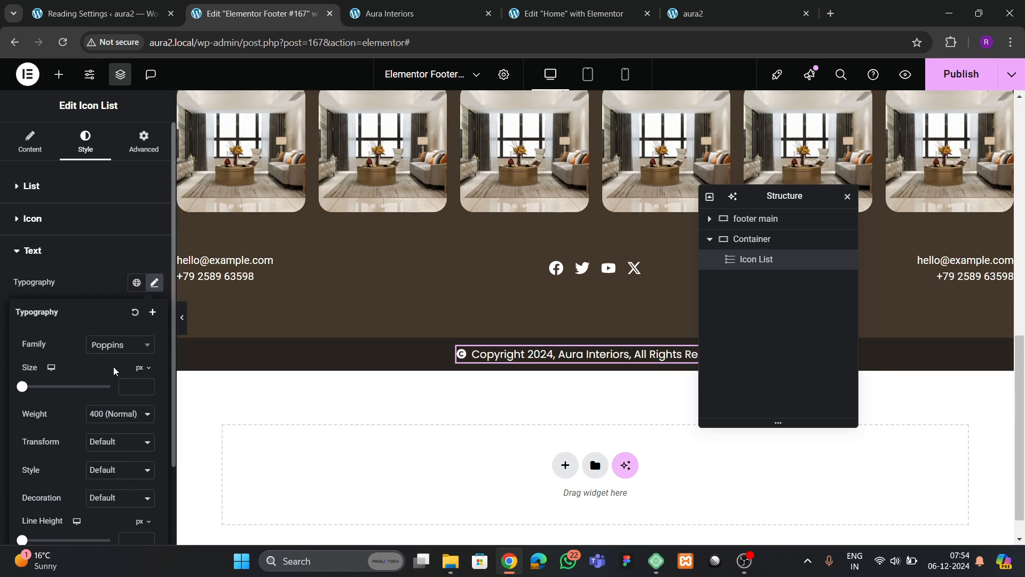
- Set the copyright text size to 14 px, publish the footer, and switch to the aura2 site
{"action": "left_click", "coordinate": [145, 385]}
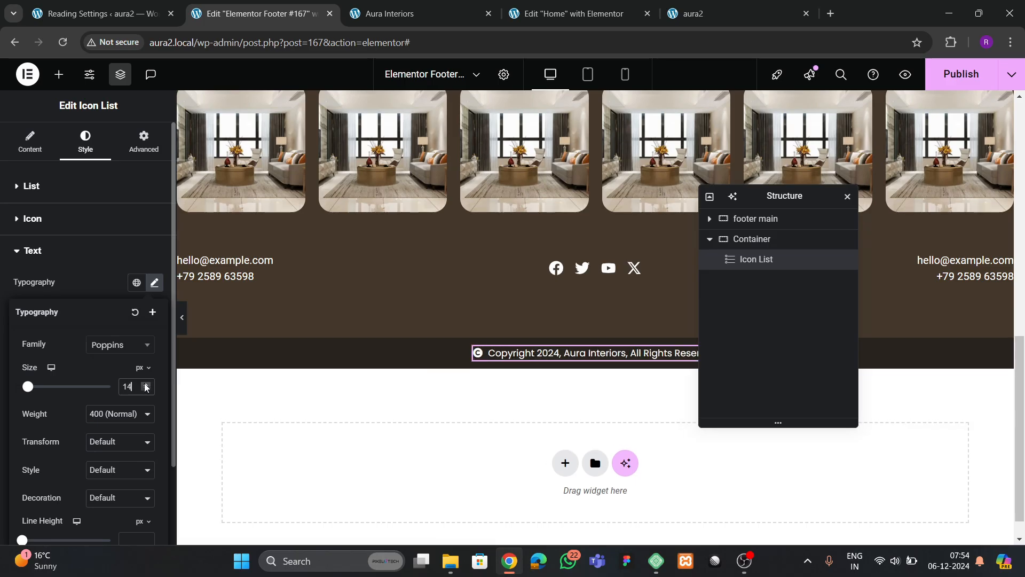
{"action": "left_click", "coordinate": [146, 390]}
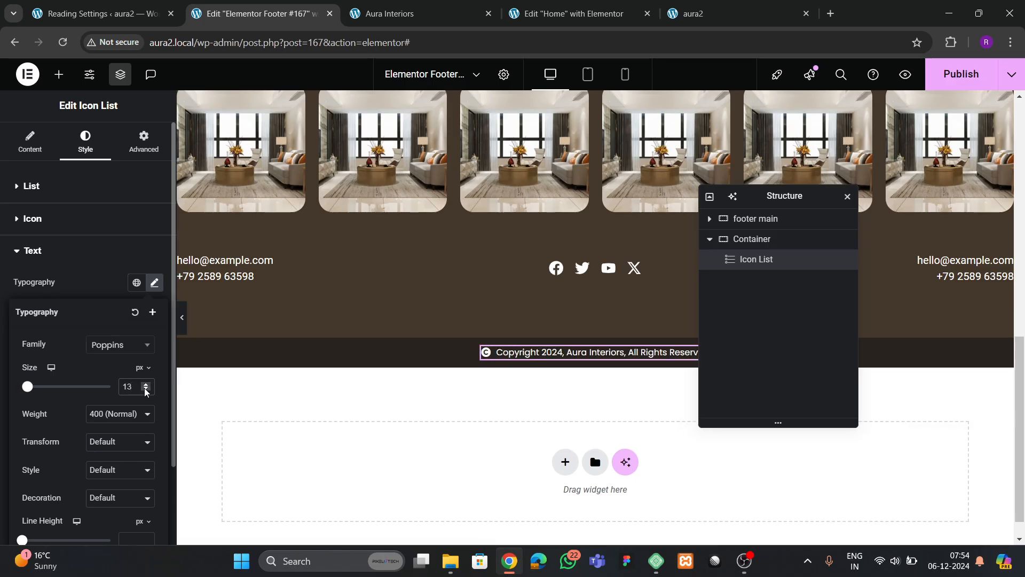
{"action": "left_click", "coordinate": [145, 383]}
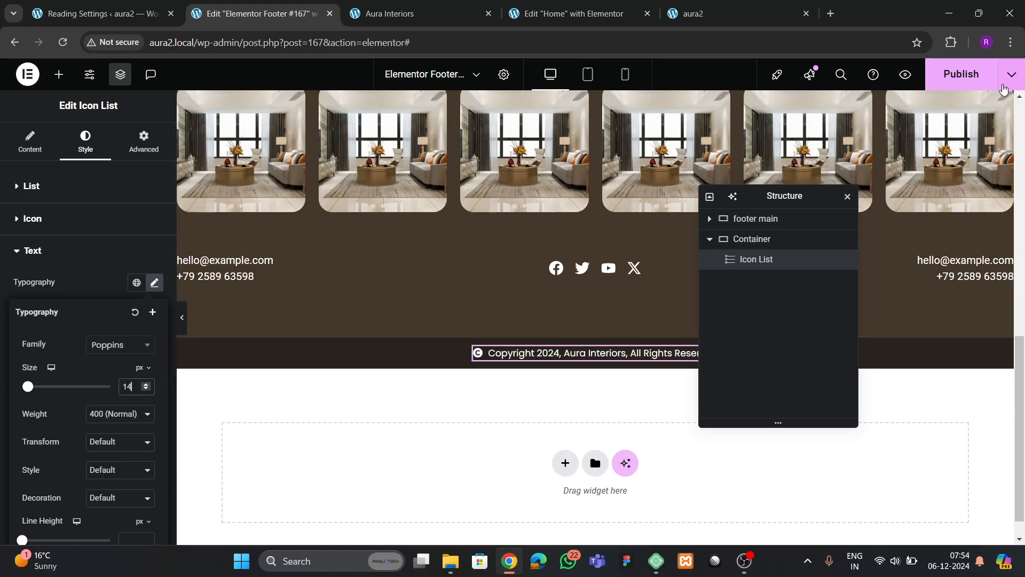
{"action": "left_click", "coordinate": [994, 80]}
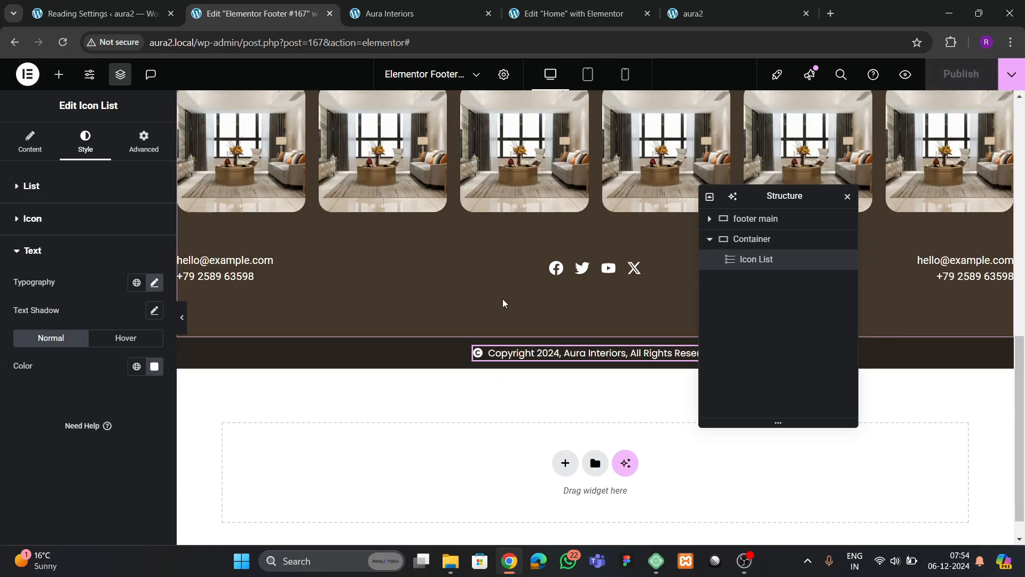
{"action": "left_click", "coordinate": [694, 20]}
- Reload the live aura2 page, check the restyled copyright bar at the bottom, and return to the editor
{"action": "left_click", "coordinate": [62, 47]}
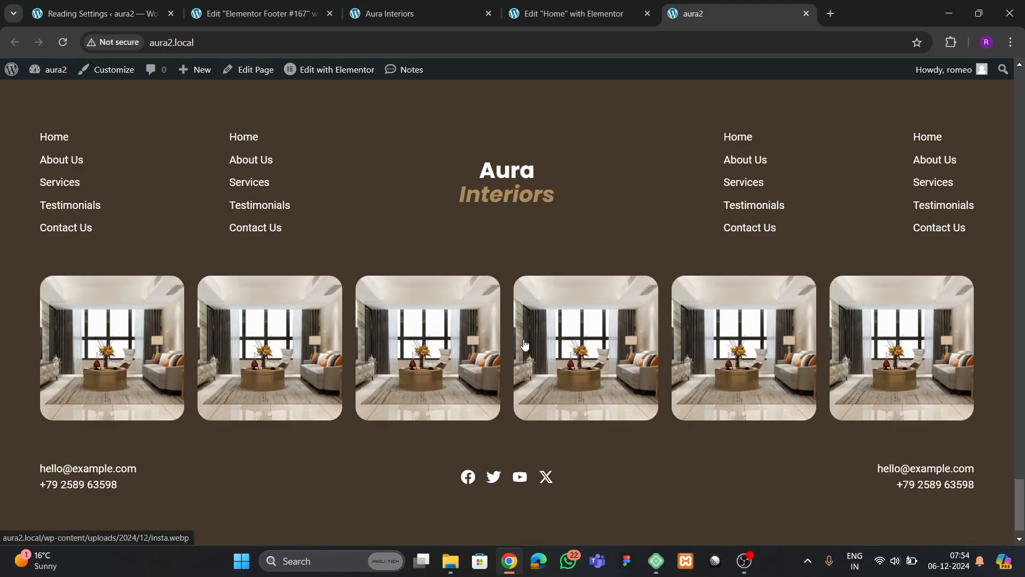
{"action": "scroll", "coordinate": [525, 345], "scroll_direction": "down", "scroll_amount": 1}
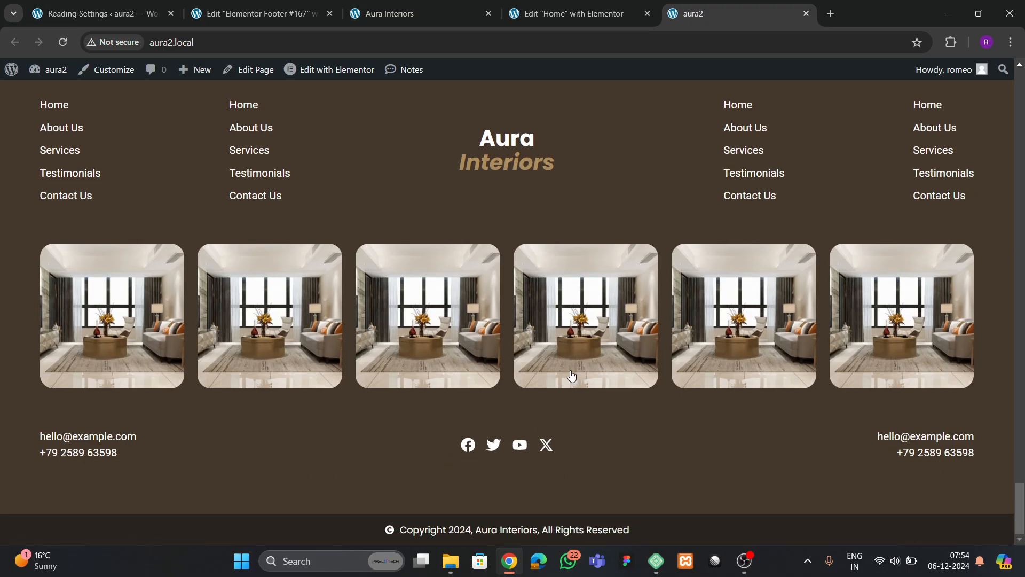
{"action": "scroll", "coordinate": [572, 375], "scroll_direction": "up", "scroll_amount": 4}
{"action": "scroll", "coordinate": [555, 417], "scroll_direction": "down", "scroll_amount": 4}
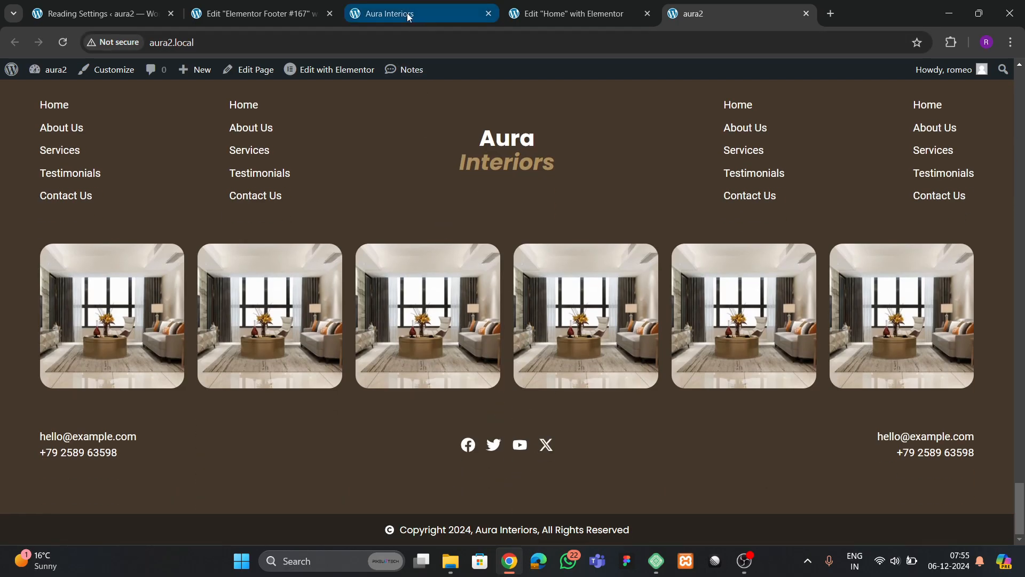
{"action": "left_click", "coordinate": [281, 15]}
{"action": "scroll", "coordinate": [592, 297], "scroll_direction": "up", "scroll_amount": 7}
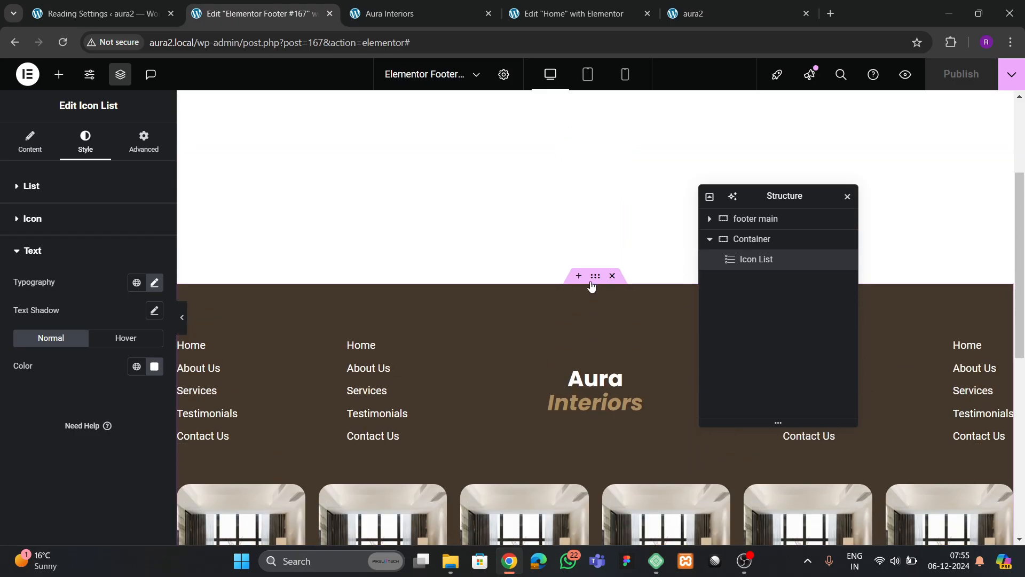
- Set the main footer container's bottom padding to 40 and save the footer with Ctrl+S
{"action": "left_click", "coordinate": [591, 283]}
{"action": "left_click", "coordinate": [143, 140]}
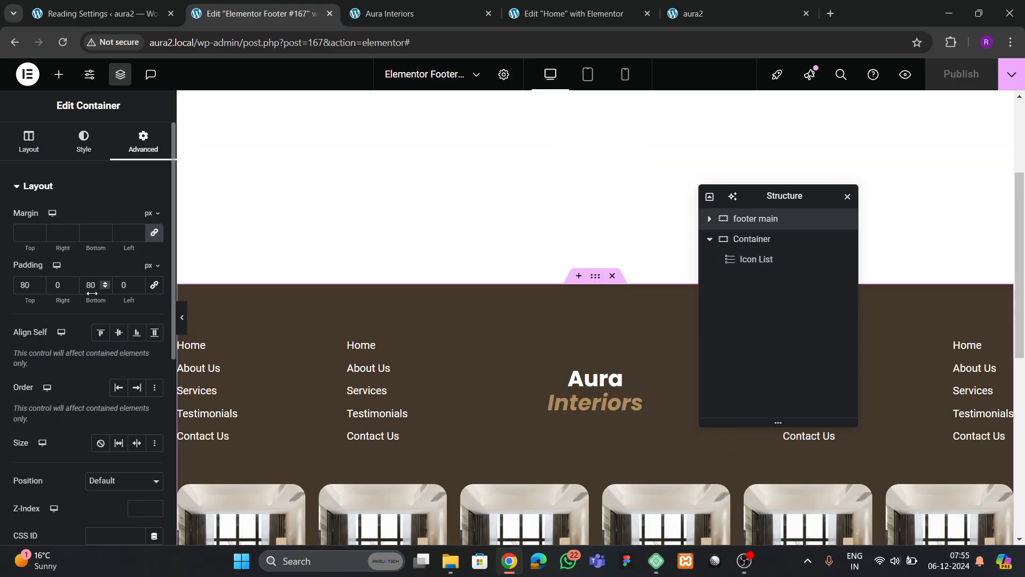
{"action": "double_click", "coordinate": [92, 284]}
{"action": "type", "text": "40"}
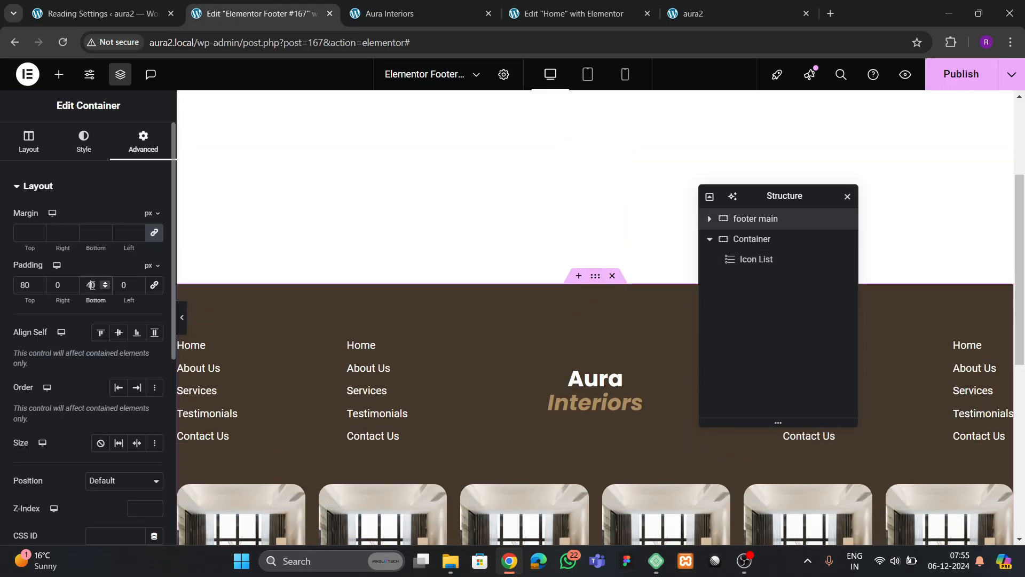
{"action": "scroll", "coordinate": [530, 354], "scroll_direction": "down", "scroll_amount": 5}
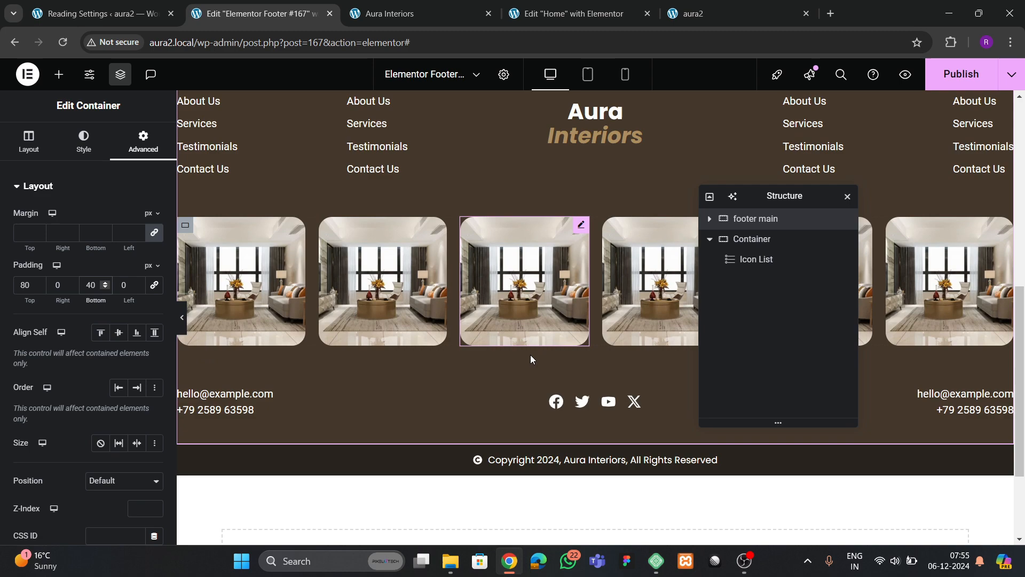
{"action": "left_click", "coordinate": [182, 323]}
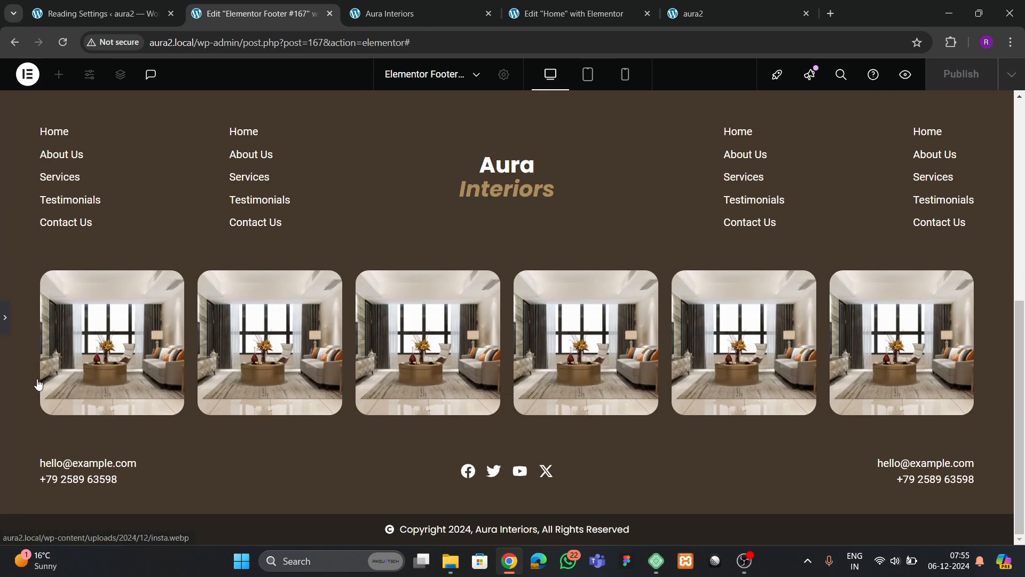
{"action": "left_click", "coordinate": [4, 317]}
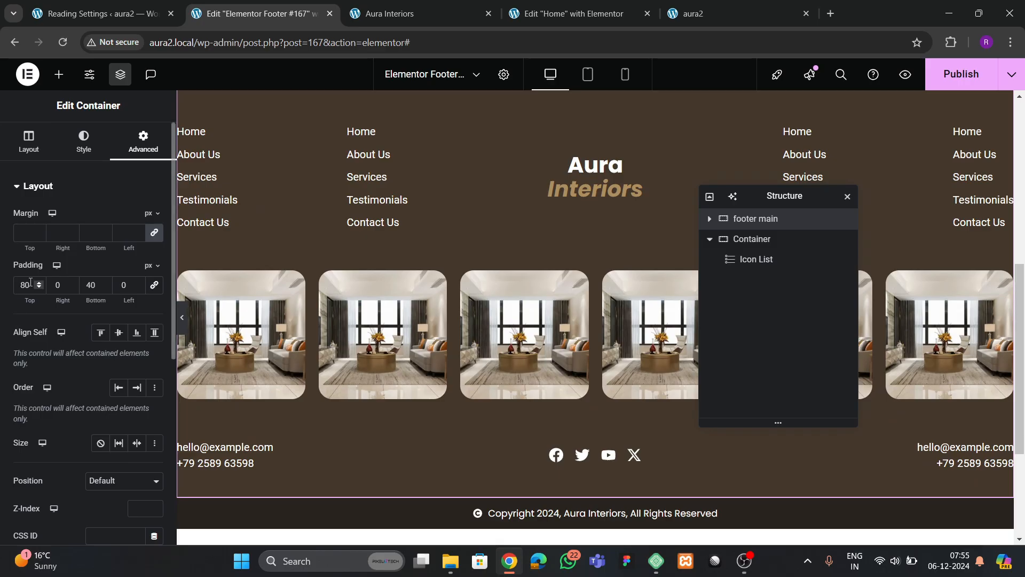
{"action": "key", "text": "ctrl+s"}
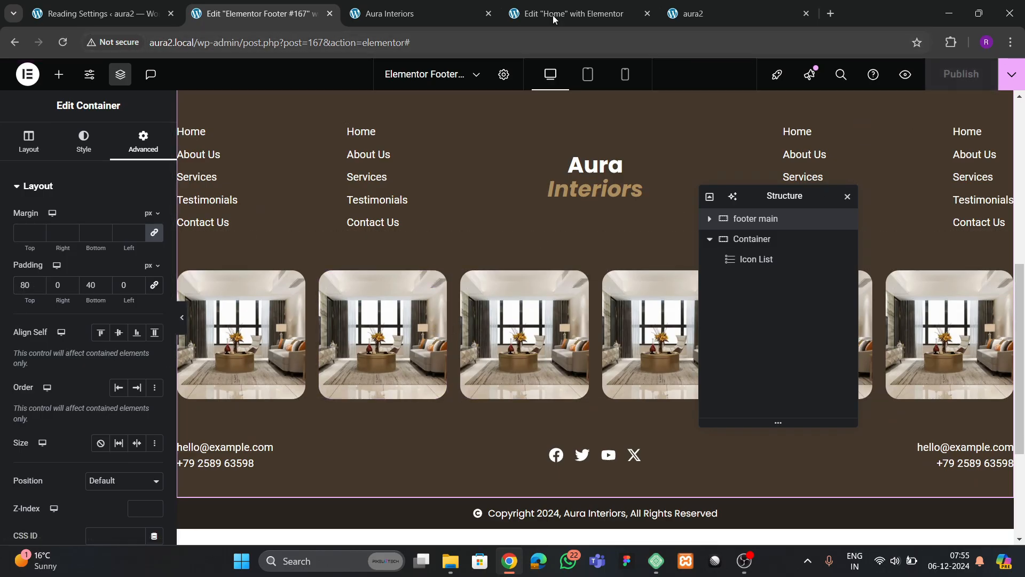
- Check the reloaded aura2 site against the Aura Interiors reference, then show the widget list
{"action": "left_click", "coordinate": [694, 14]}
{"action": "left_click", "coordinate": [62, 43]}
{"action": "left_click", "coordinate": [416, 14]}
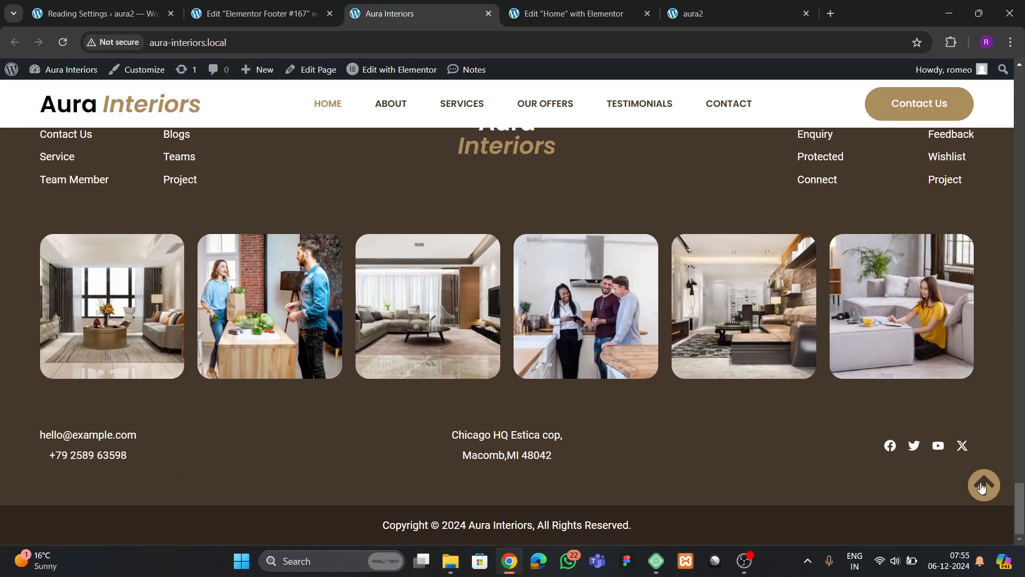
{"action": "left_click", "coordinate": [983, 485]}
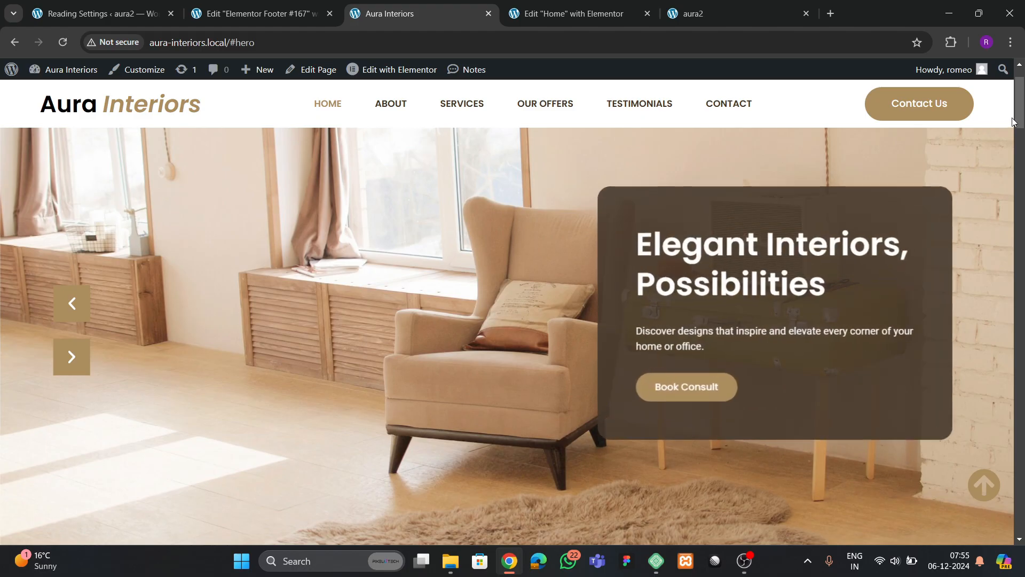
{"action": "left_click_drag", "start_coordinate": [1020, 110], "coordinate": [1022, 544]}
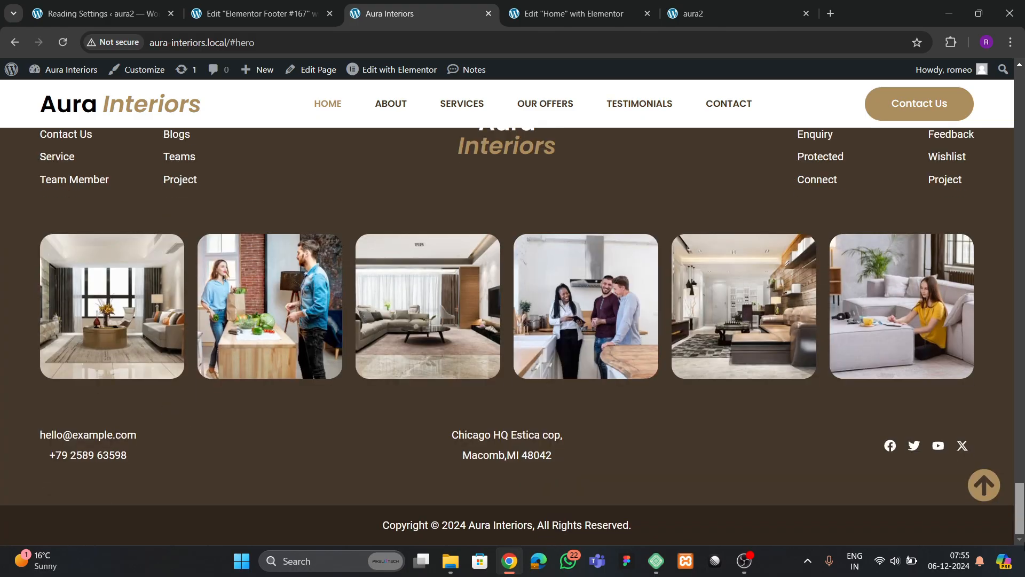
{"action": "left_click", "coordinate": [265, 14]}
{"action": "left_click", "coordinate": [59, 74]}
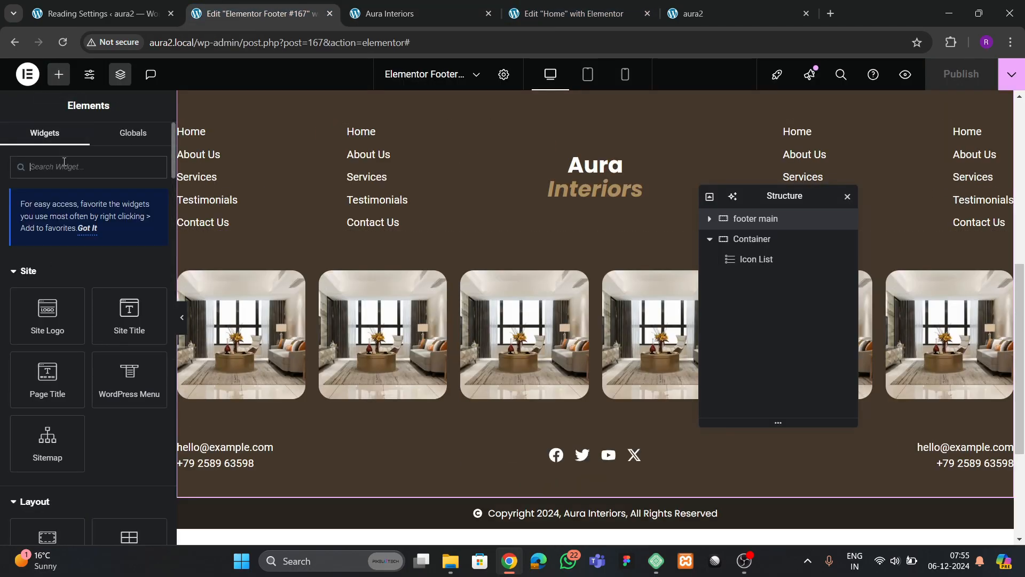
- Add an Icon widget to the footer showing the circled up-arrow icon
{"action": "type", "text": "icon"}
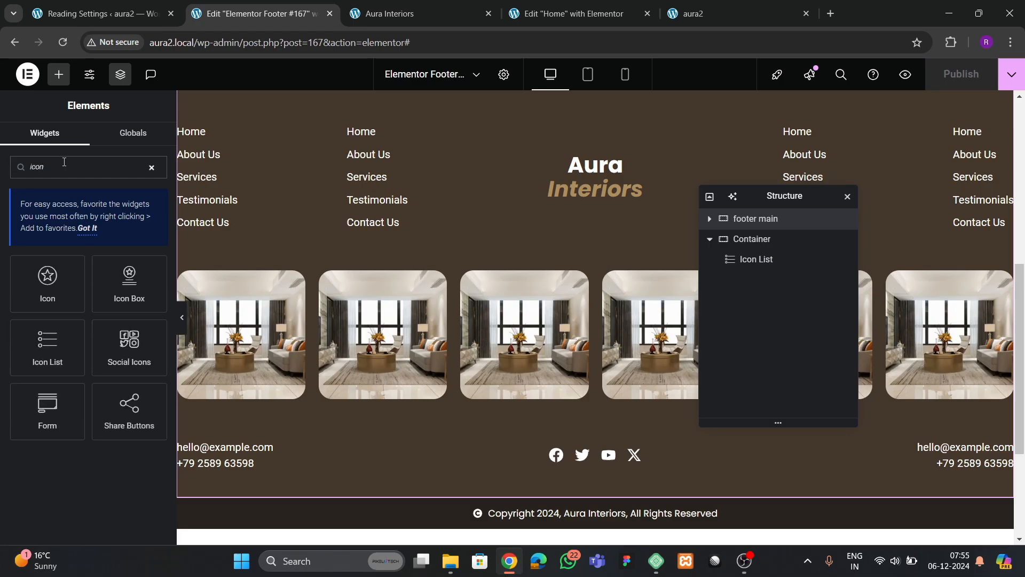
{"action": "left_click_drag", "start_coordinate": [47, 279], "coordinate": [715, 515]}
{"action": "left_click", "coordinate": [98, 263]}
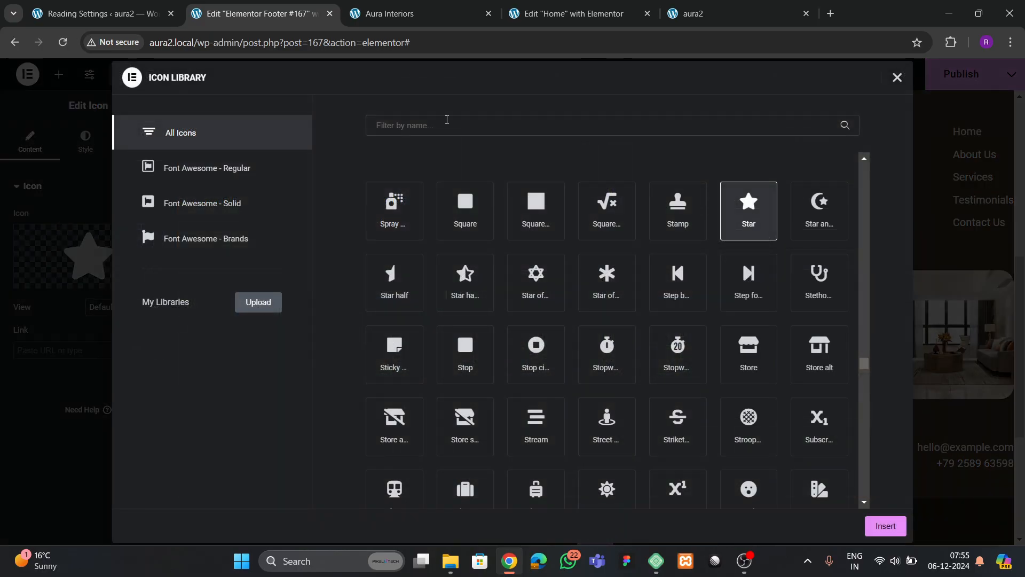
{"action": "left_click", "coordinate": [440, 134]}
{"action": "type", "text": "arrow"}
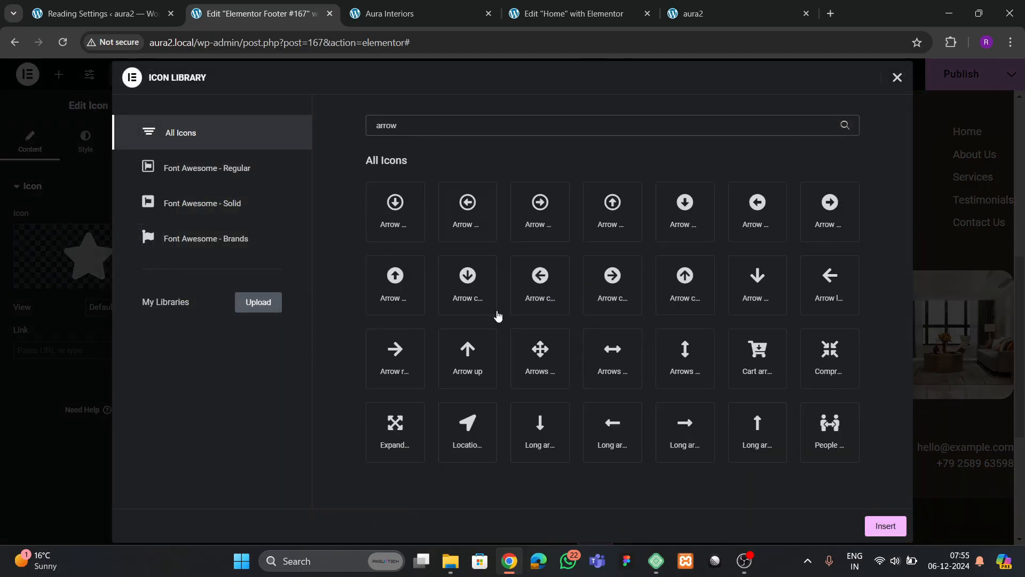
{"action": "left_click", "coordinate": [685, 283]}
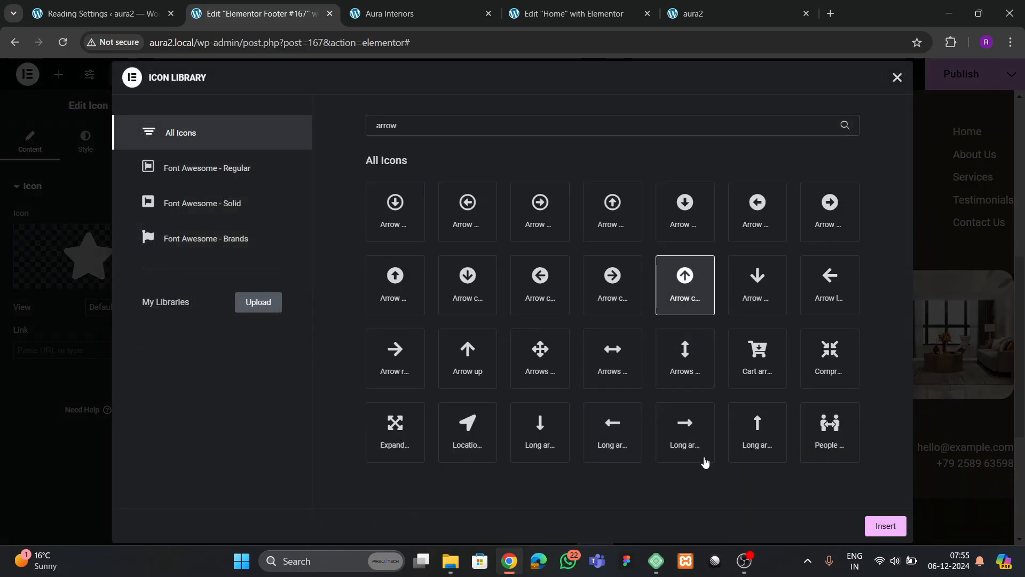
{"action": "left_click", "coordinate": [903, 534]}
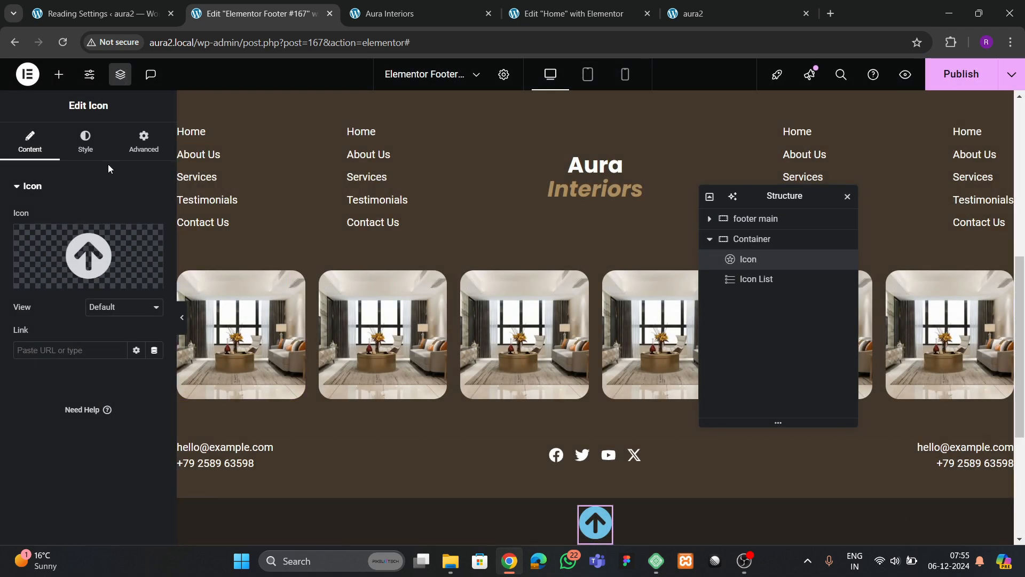
- Give the icon Fixed position, anchored right and bottom with offsets 30 and 60
{"action": "left_click", "coordinate": [143, 142]}
{"action": "scroll", "coordinate": [54, 378], "scroll_direction": "down", "scroll_amount": 3}
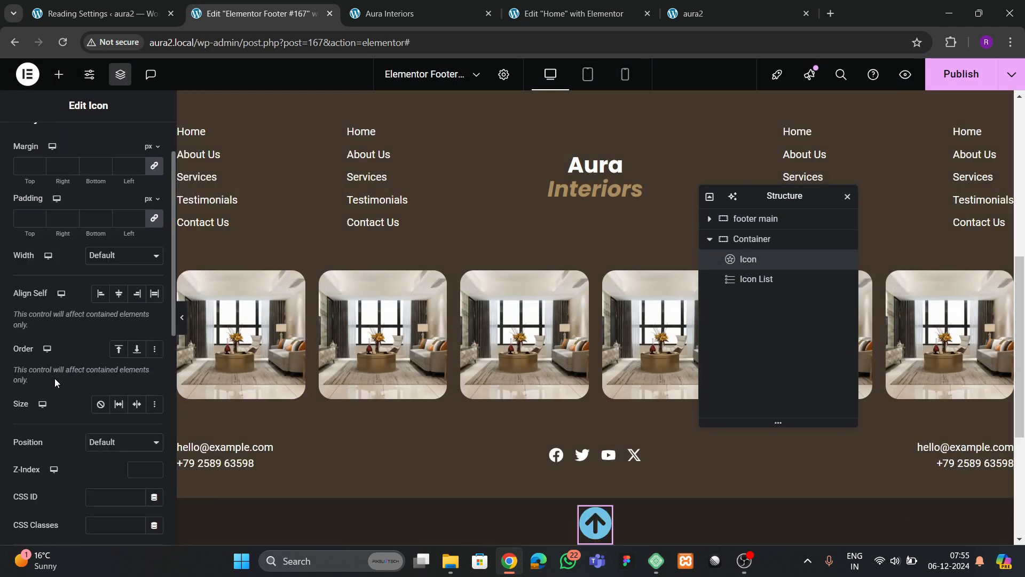
{"action": "left_click", "coordinate": [102, 375]}
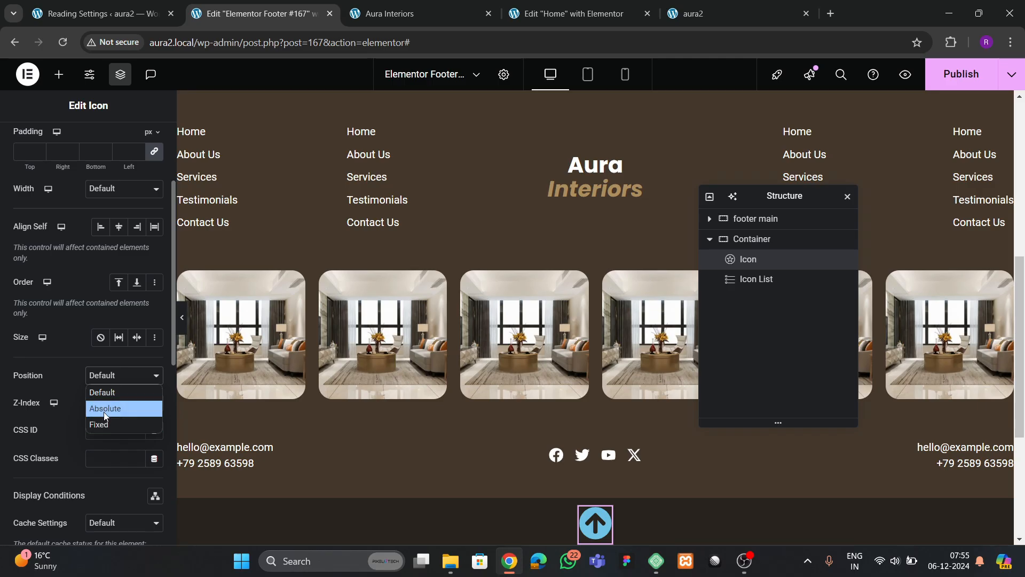
{"action": "left_click", "coordinate": [104, 414]}
{"action": "scroll", "coordinate": [103, 421], "scroll_direction": "down", "scroll_amount": 3}
{"action": "left_click", "coordinate": [154, 365]}
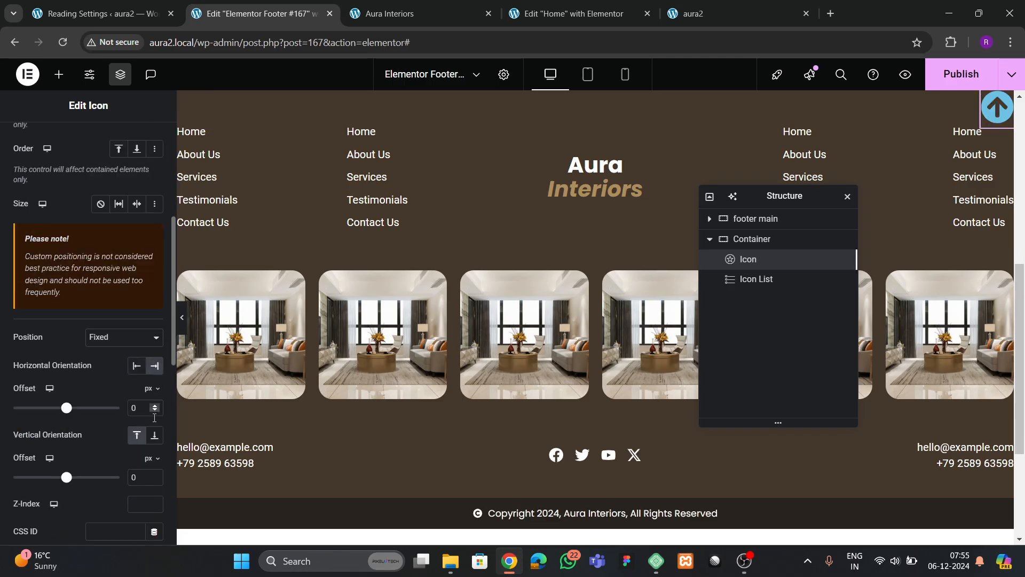
{"action": "left_click", "coordinate": [155, 435]}
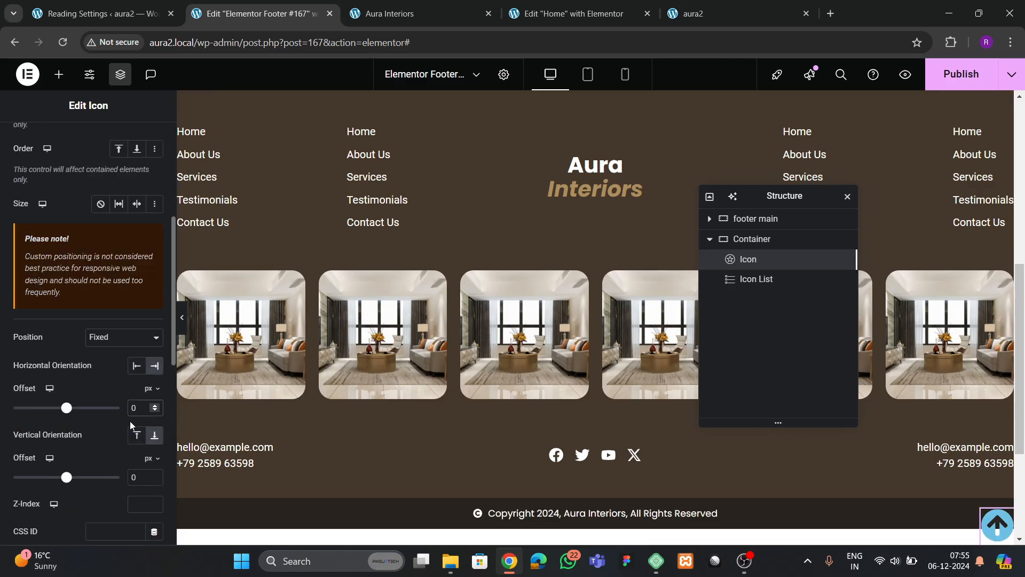
{"action": "left_click", "coordinate": [132, 408]}
{"action": "type", "text": "3"}
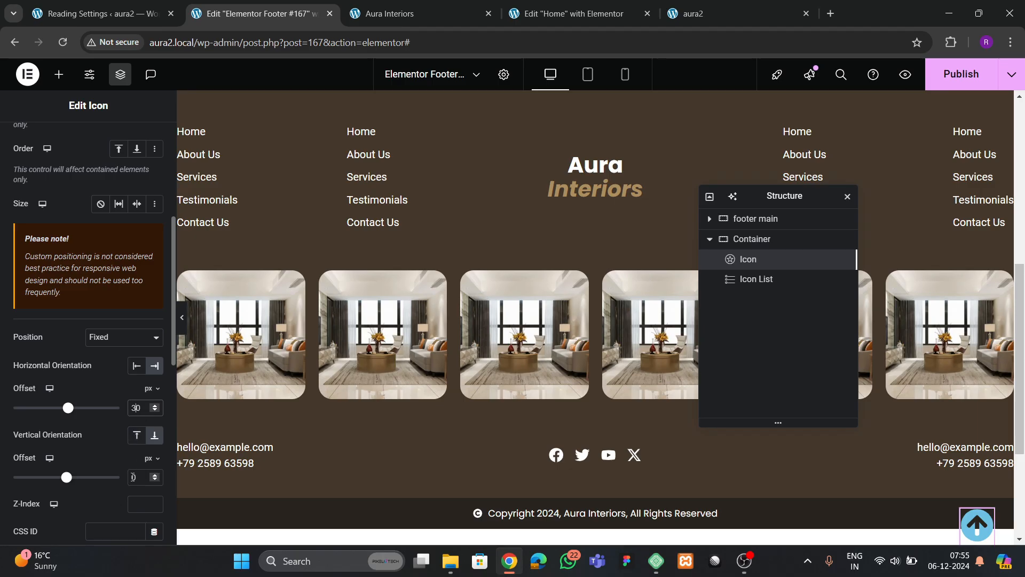
{"action": "left_click", "coordinate": [132, 476]}
{"action": "type", "text": "6"}
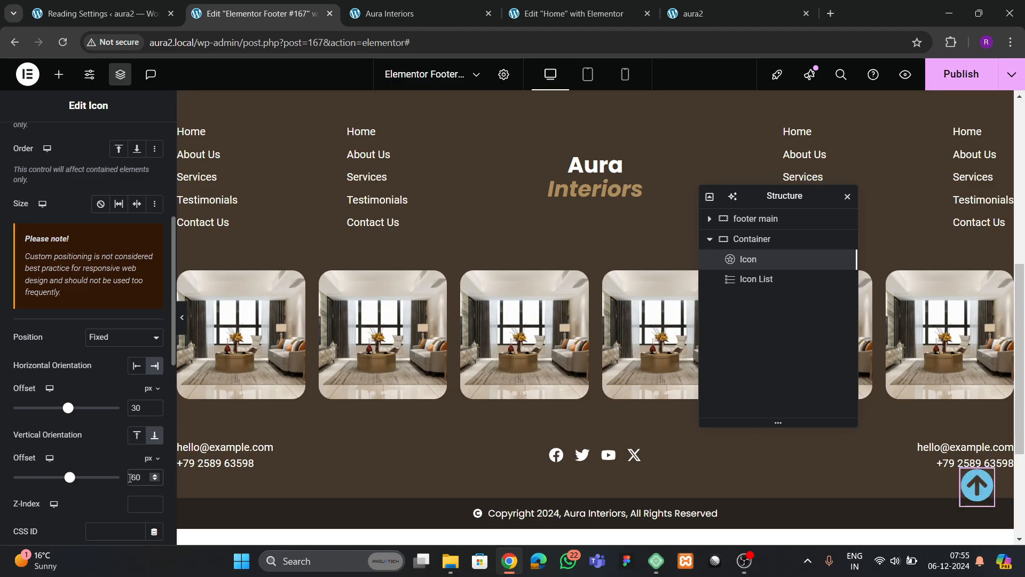
{"action": "scroll", "coordinate": [424, 427], "scroll_direction": "down", "scroll_amount": 2}
{"action": "scroll", "coordinate": [424, 427], "scroll_direction": "up", "scroll_amount": 5}
{"action": "scroll", "coordinate": [426, 428], "scroll_direction": "down", "scroll_amount": 5}
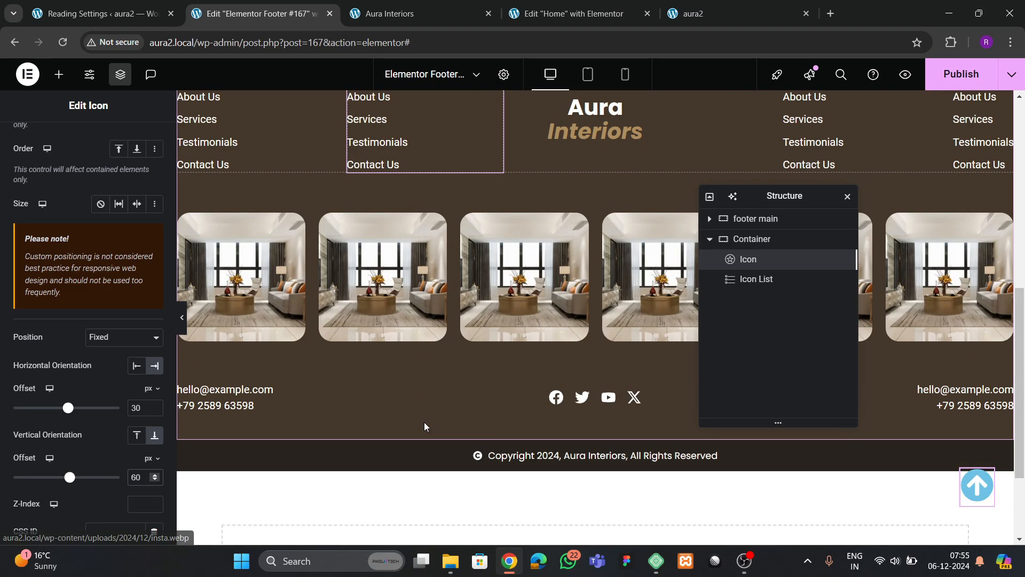
{"action": "scroll", "coordinate": [424, 427], "scroll_direction": "down", "scroll_amount": 2}
{"action": "scroll", "coordinate": [79, 219], "scroll_direction": "up", "scroll_amount": 5}
- Colour the icon with the tan global colour, after checking the Aura Interiors site
{"action": "left_click", "coordinate": [85, 145]}
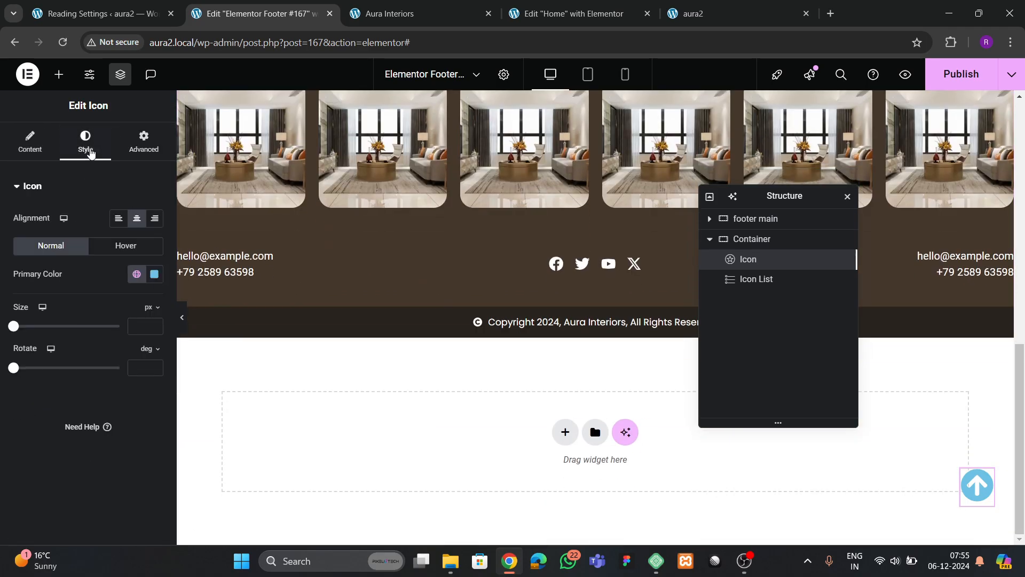
{"action": "left_click", "coordinate": [406, 14]}
{"action": "left_click", "coordinate": [299, 13]}
{"action": "left_click", "coordinate": [133, 279]}
{"action": "left_click", "coordinate": [75, 467]}
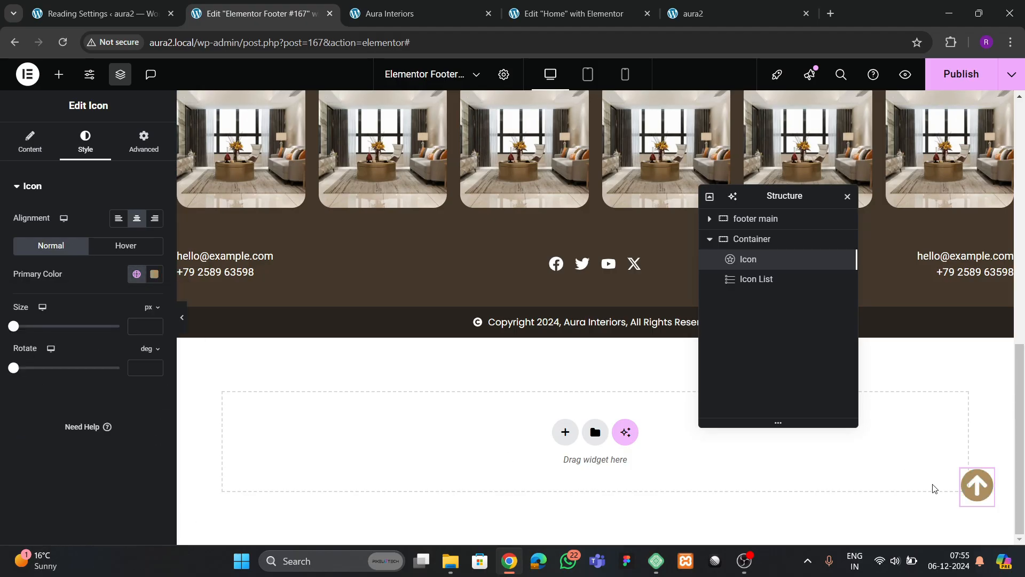
- Link the up-arrow icon to #hero, publish the footer, and switch to the aura2 site
{"action": "left_click", "coordinate": [30, 142]}
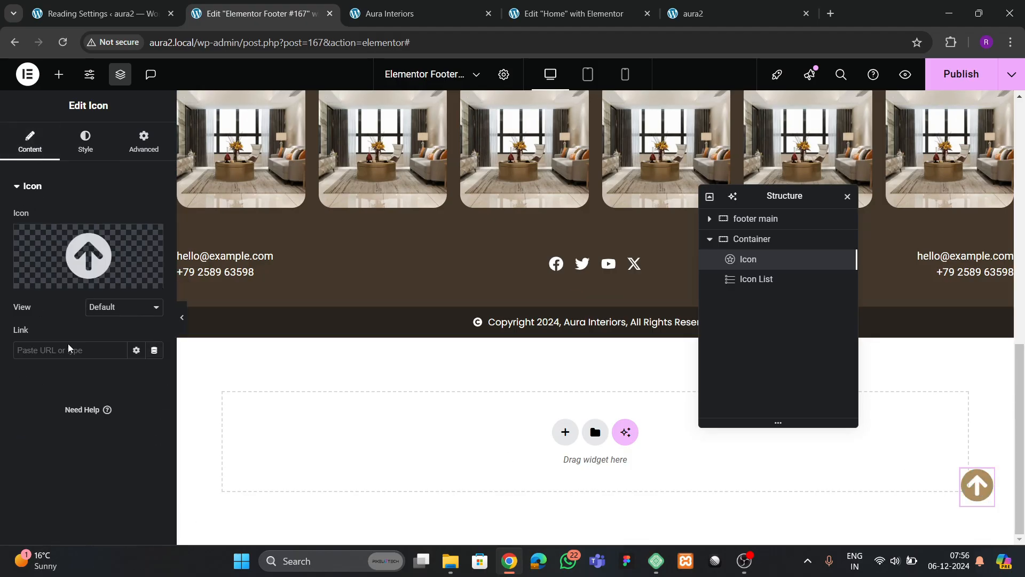
{"action": "type", "text": "#hero"}
{"action": "key", "text": "ctrl+s"}
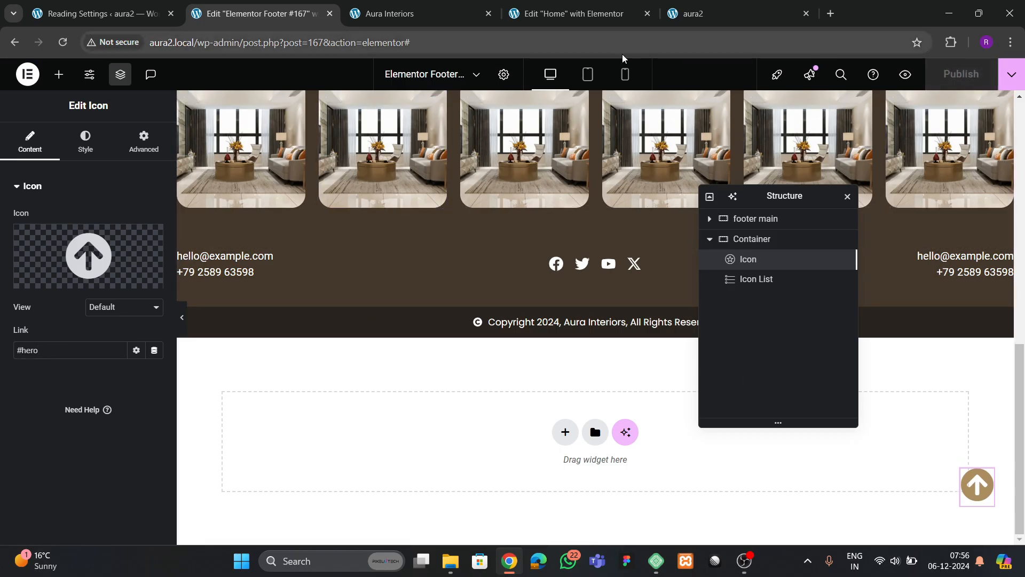
{"action": "left_click", "coordinate": [698, 11]}
- Reload the live aura2 page to see the floating tan arrow, then reopen the icon's style settings
{"action": "left_click", "coordinate": [62, 42]}
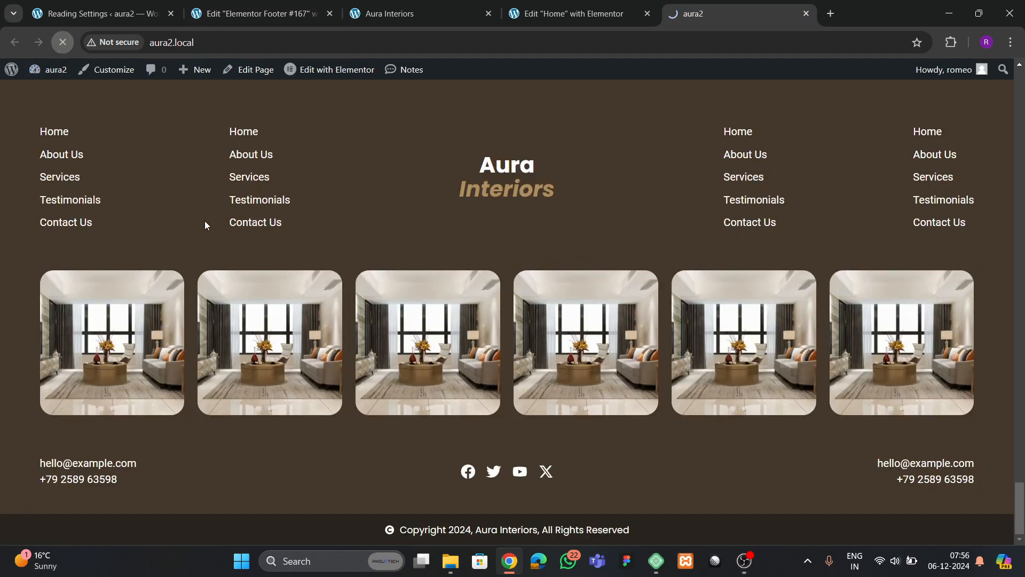
{"action": "scroll", "coordinate": [437, 298], "scroll_direction": "up", "scroll_amount": 5}
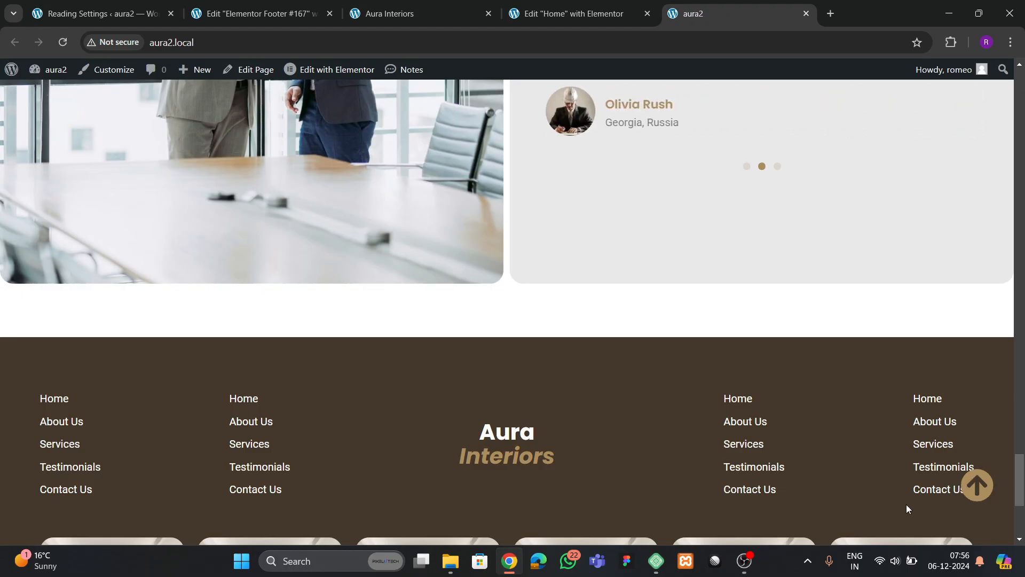
{"action": "left_click", "coordinate": [249, 13]}
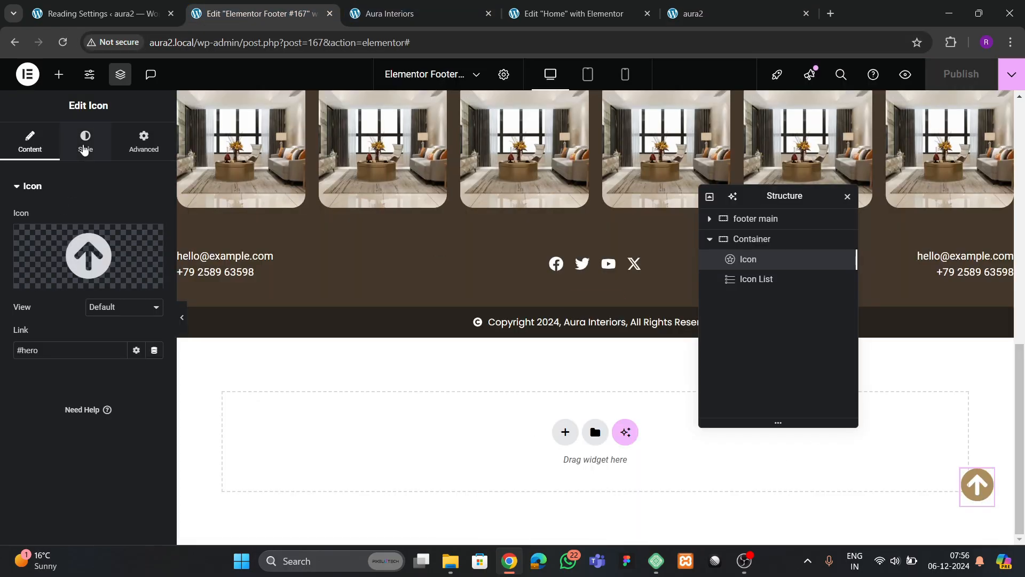
{"action": "left_click", "coordinate": [86, 142]}
- Give the up-arrow icon a global hover colour and the Grow hover animation
{"action": "left_click", "coordinate": [125, 246]}
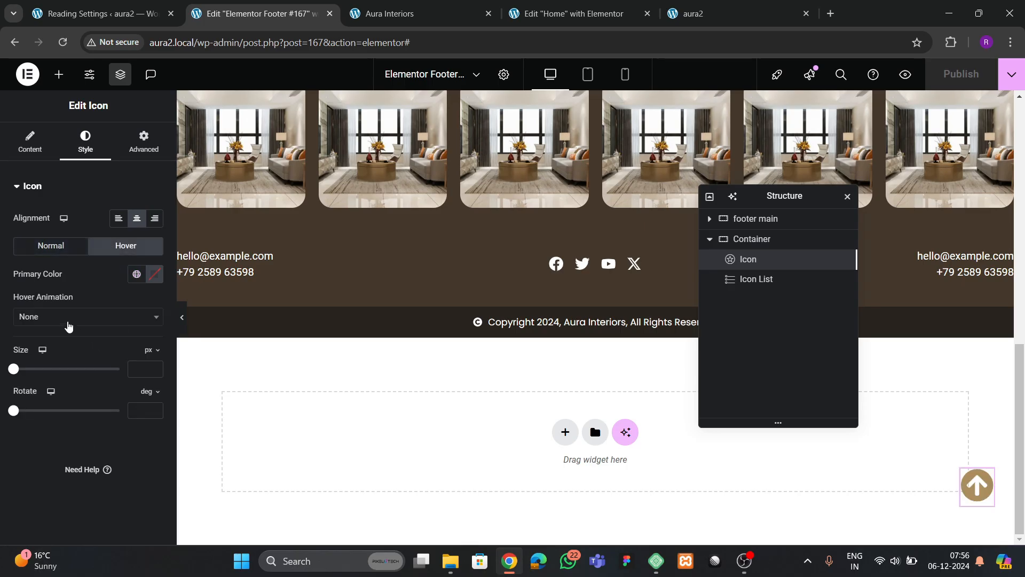
{"action": "left_click", "coordinate": [134, 275]}
{"action": "left_click", "coordinate": [56, 444]}
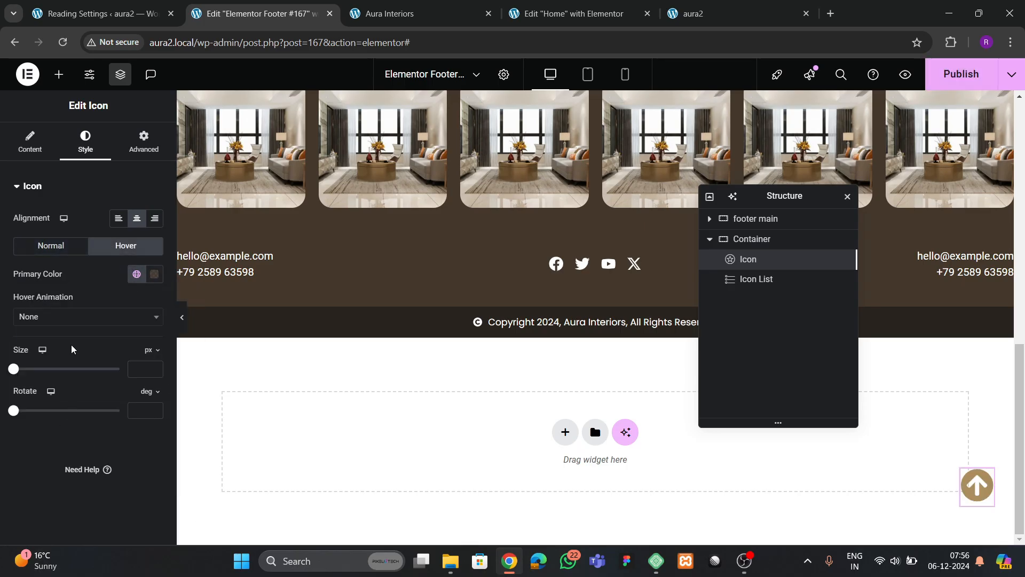
{"action": "left_click", "coordinate": [56, 316]}
{"action": "left_click", "coordinate": [32, 355]}
- Publish the footer, reload the aura2 site, and test the arrow's jump to the top
{"action": "left_click", "coordinate": [960, 75]}
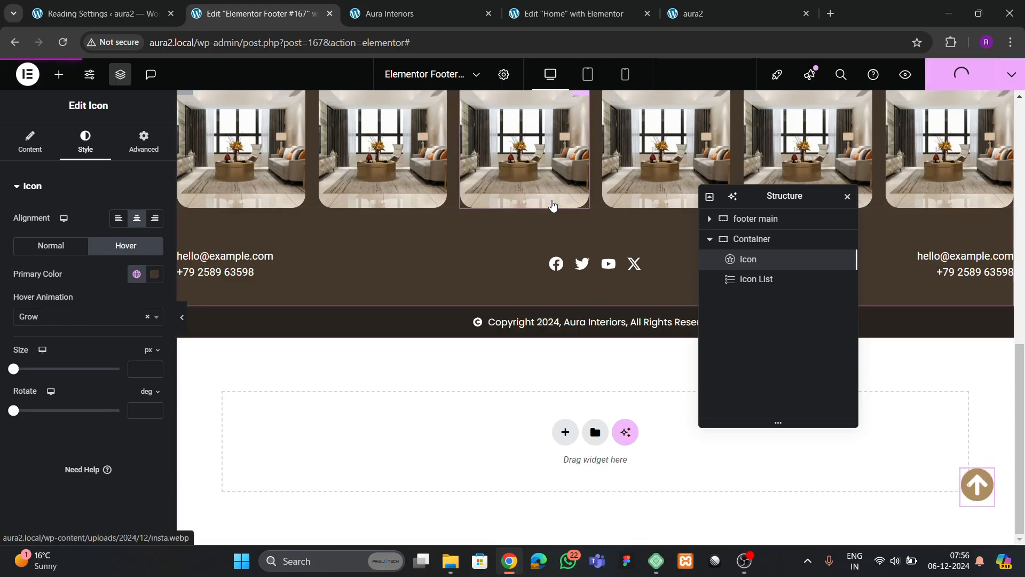
{"action": "left_click", "coordinate": [694, 14]}
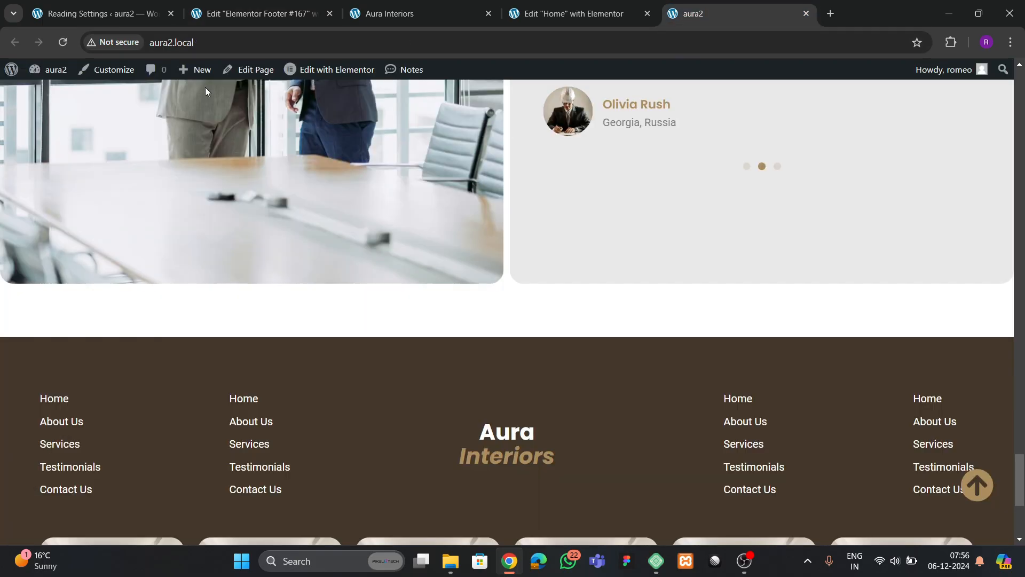
{"action": "left_click", "coordinate": [61, 42]}
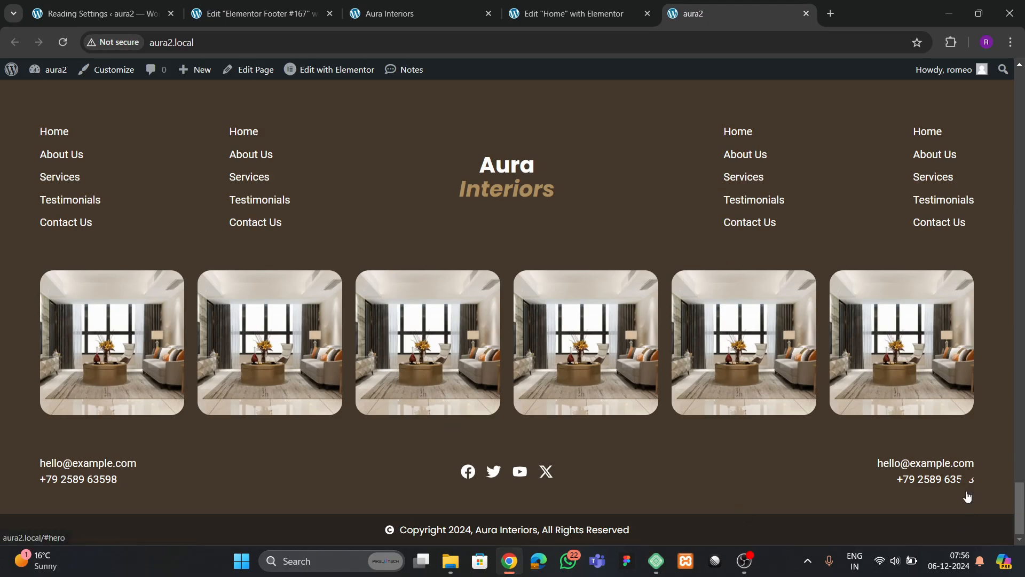
{"action": "left_click", "coordinate": [977, 484]}
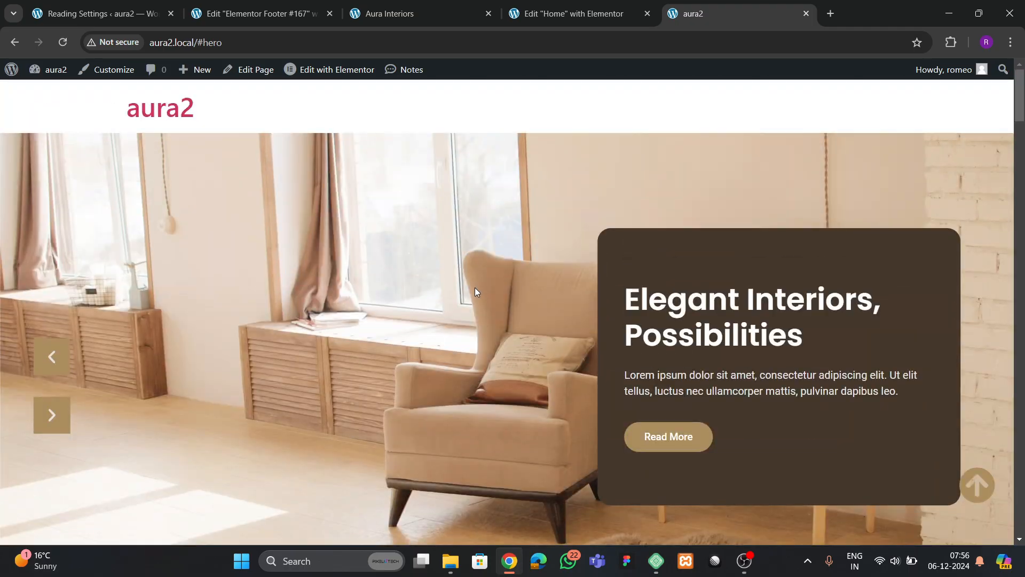
- In the Home page editor, set the top hero container's CSS ID to 'hero' and publish
{"action": "left_click", "coordinate": [564, 13]}
{"action": "scroll", "coordinate": [1021, 469], "scroll_direction": "up", "scroll_amount": 5}
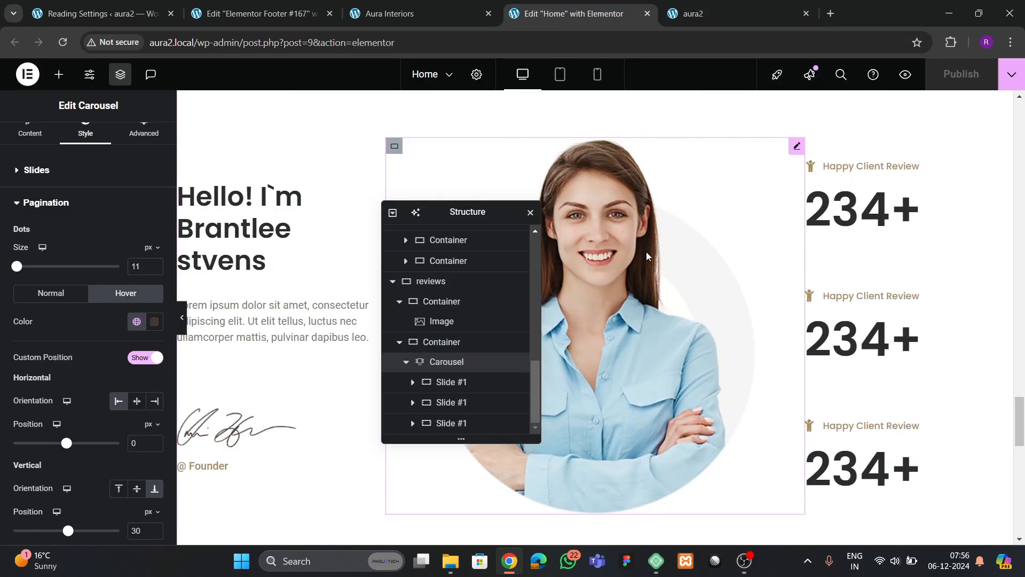
{"action": "scroll", "coordinate": [1022, 450], "scroll_direction": "up", "scroll_amount": 15}
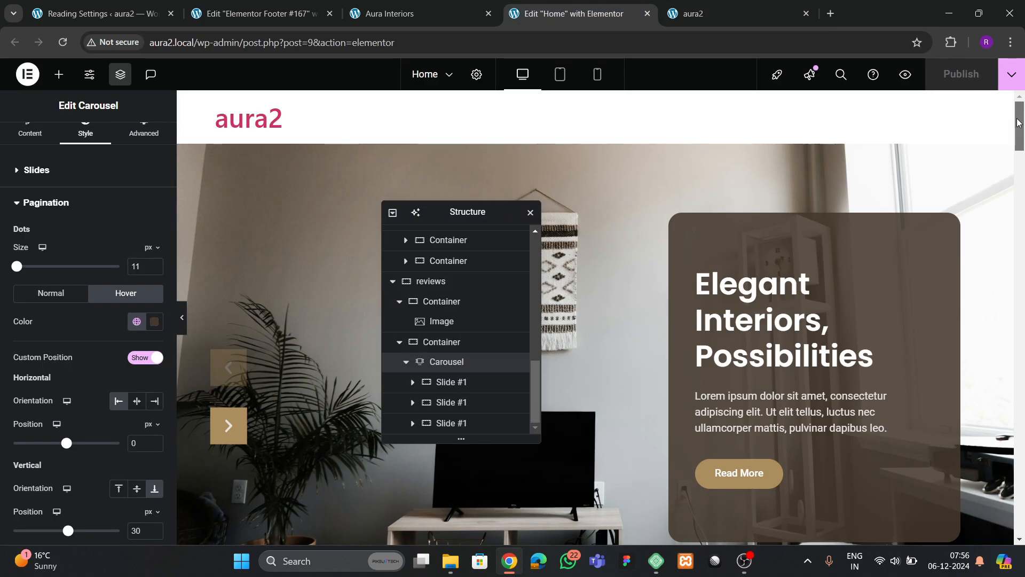
{"action": "left_click", "coordinate": [595, 138]}
{"action": "left_click", "coordinate": [143, 131]}
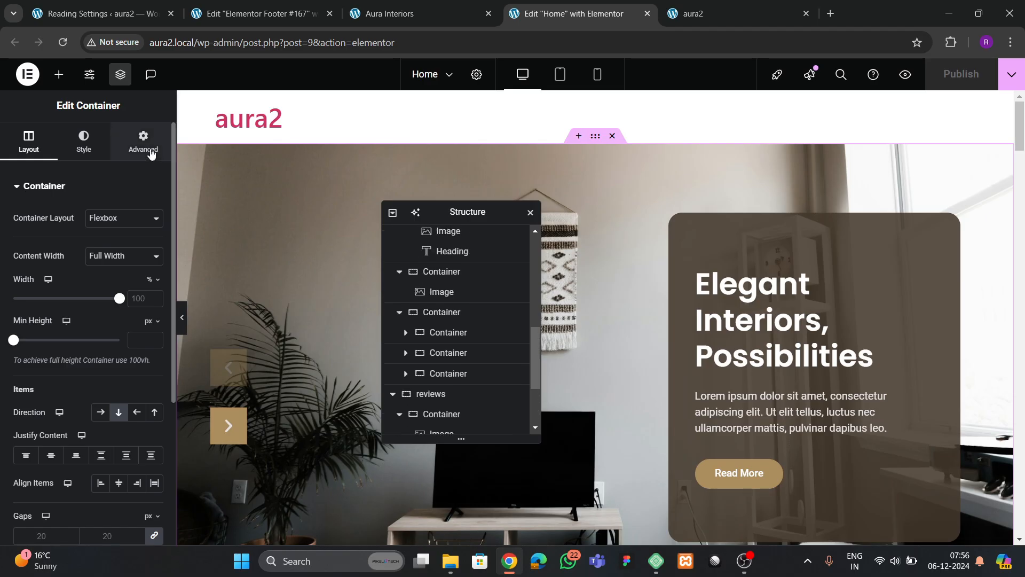
{"action": "scroll", "coordinate": [96, 345], "scroll_direction": "down", "scroll_amount": 5}
{"action": "left_click", "coordinate": [105, 337]}
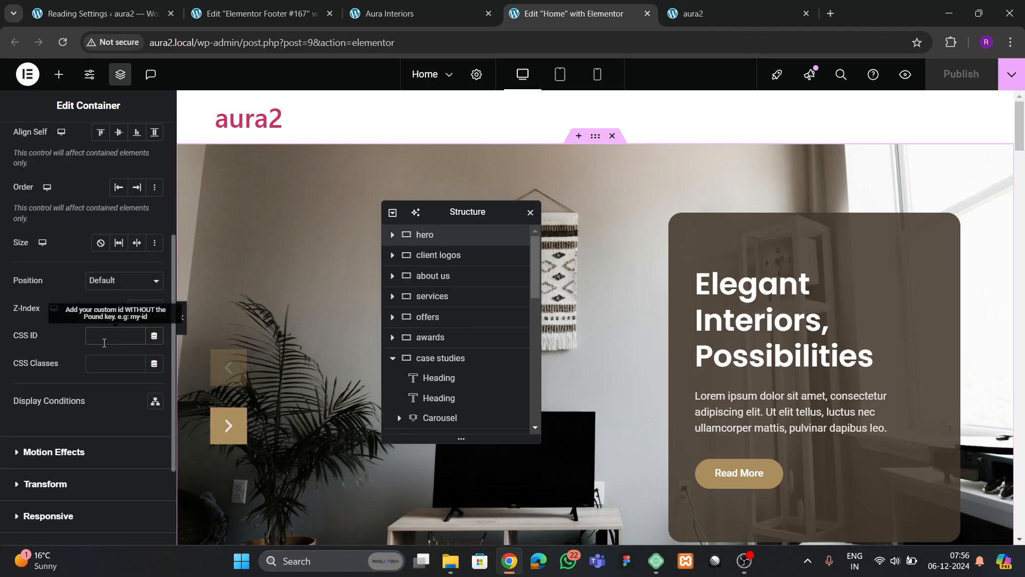
{"action": "type", "text": "hero"}
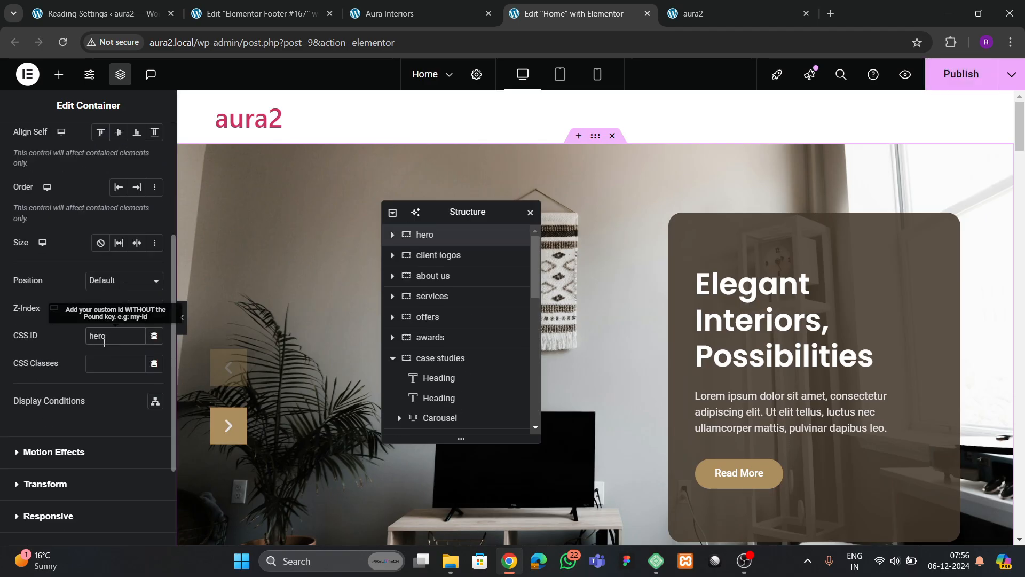
{"action": "left_click", "coordinate": [961, 75]}
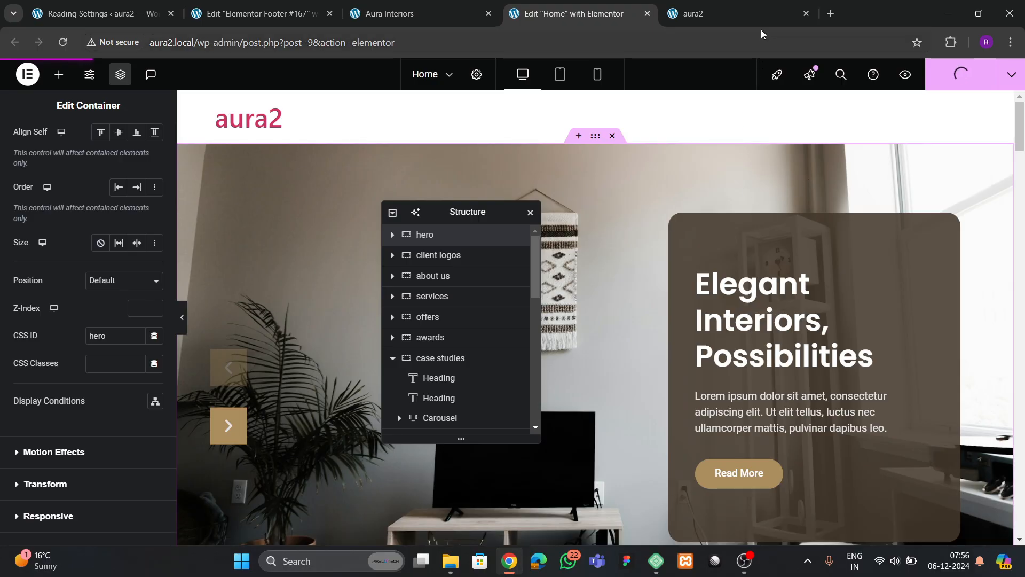
- Scroll the live aura2 homepage, test the up-arrow, compare with Aura Interiors, and return to the footer editor
{"action": "left_click", "coordinate": [727, 11]}
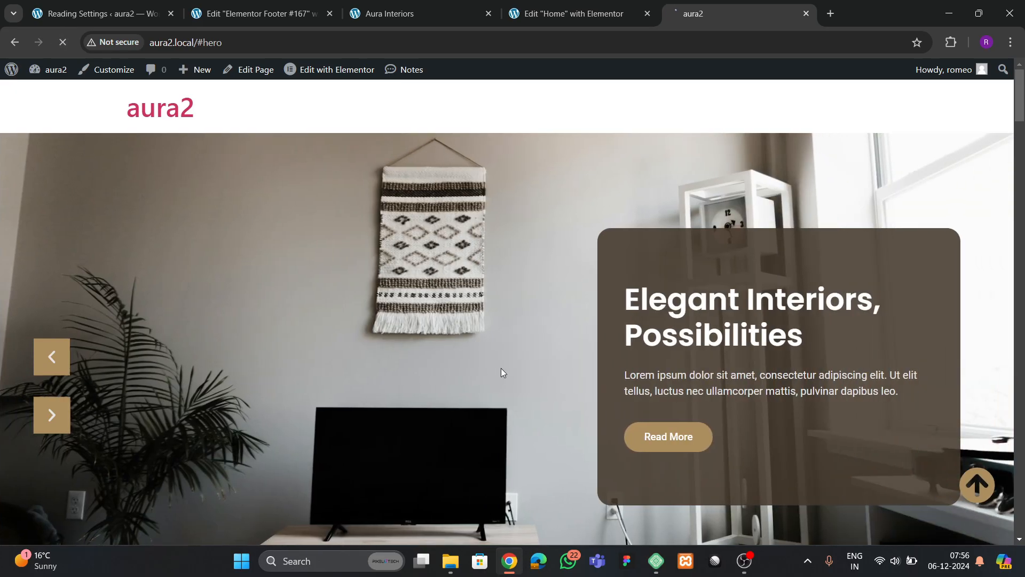
{"action": "scroll", "coordinate": [976, 273], "scroll_direction": "down", "scroll_amount": 5}
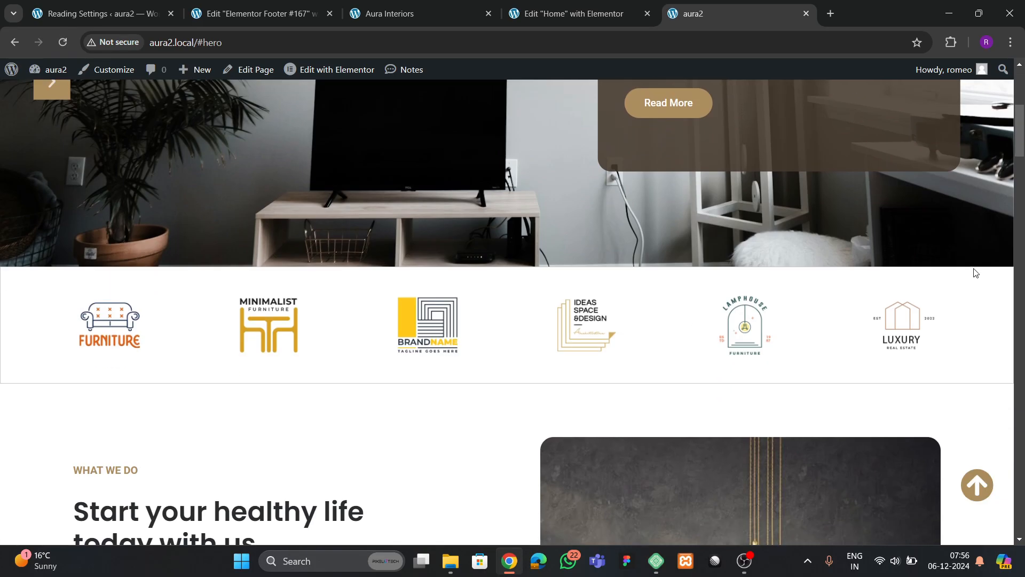
{"action": "left_click_drag", "start_coordinate": [1020, 131], "coordinate": [1020, 549]}
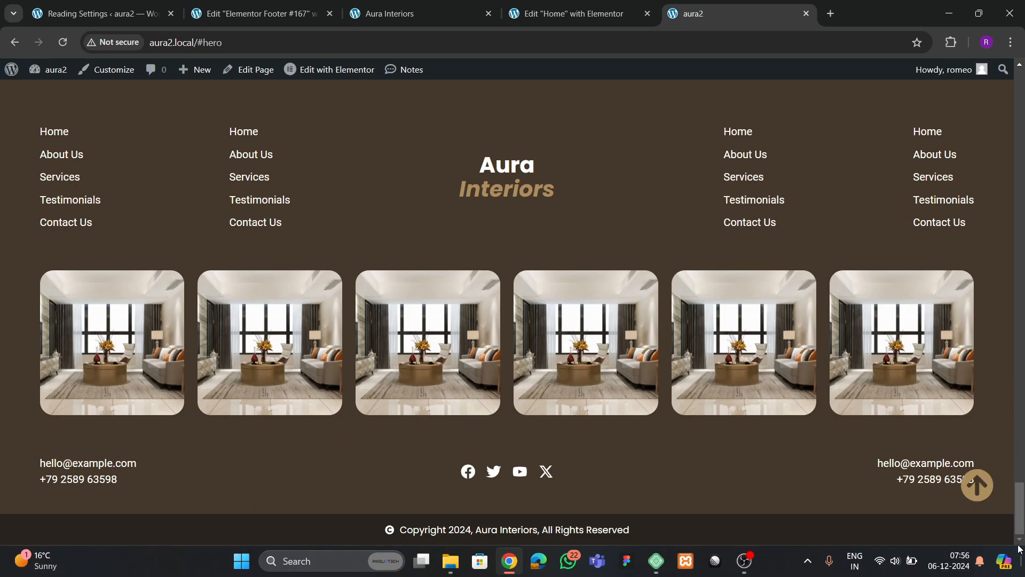
{"action": "left_click", "coordinate": [990, 495]}
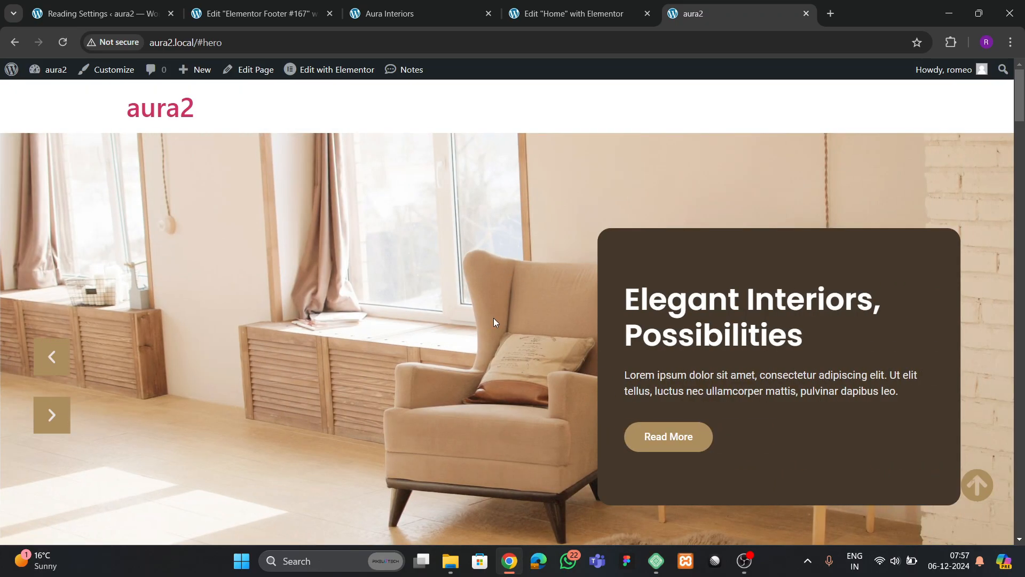
{"action": "left_click", "coordinate": [408, 23]}
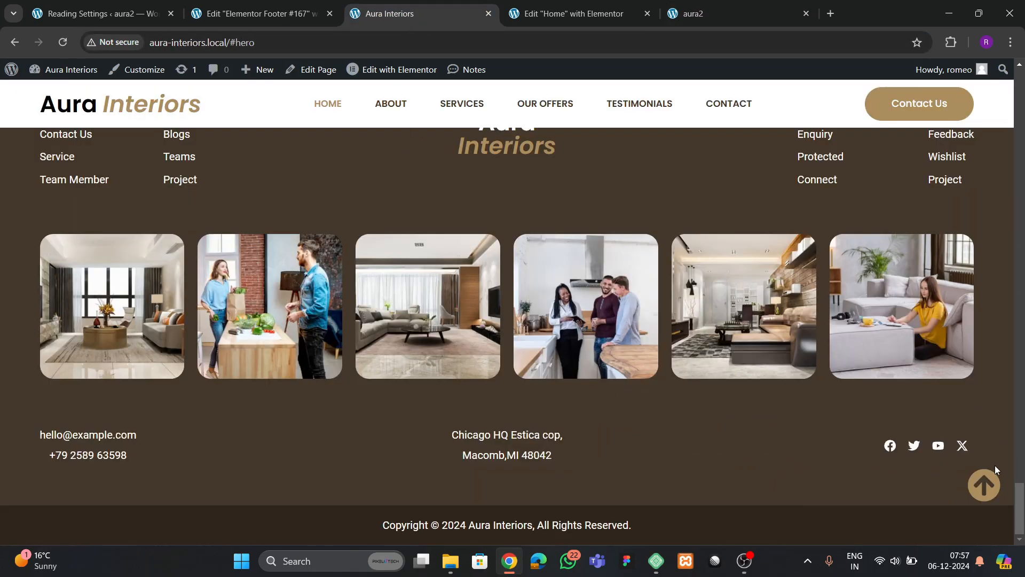
{"action": "left_click_drag", "start_coordinate": [1017, 497], "coordinate": [998, 89]}
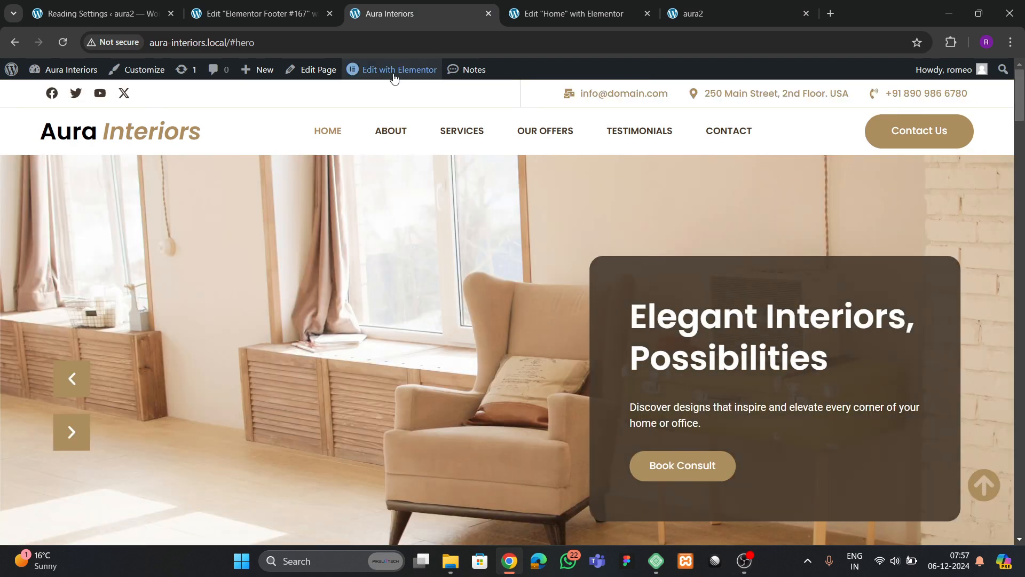
{"action": "left_click", "coordinate": [284, 15]}
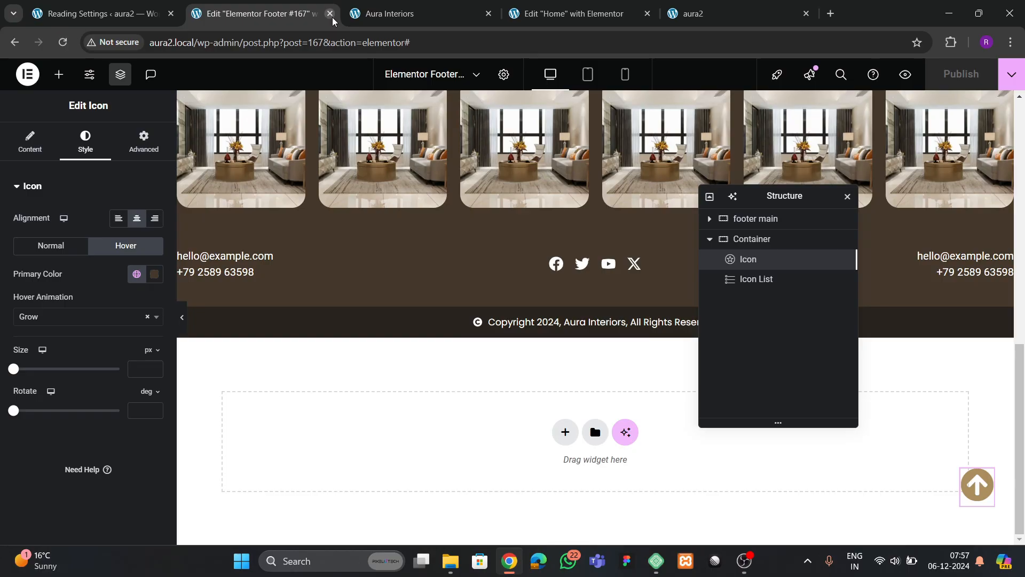
- Close the footer editor and create a menu named 'final menu' assigned to the Header location
{"action": "left_click", "coordinate": [329, 14]}
{"action": "left_click", "coordinate": [123, 15]}
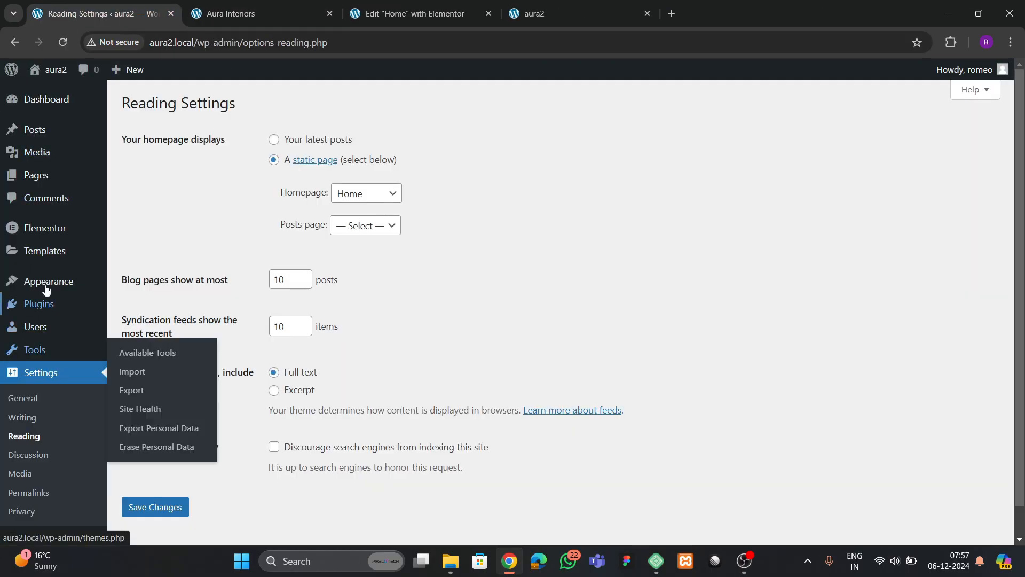
{"action": "mouse_move", "coordinate": [46, 285]}
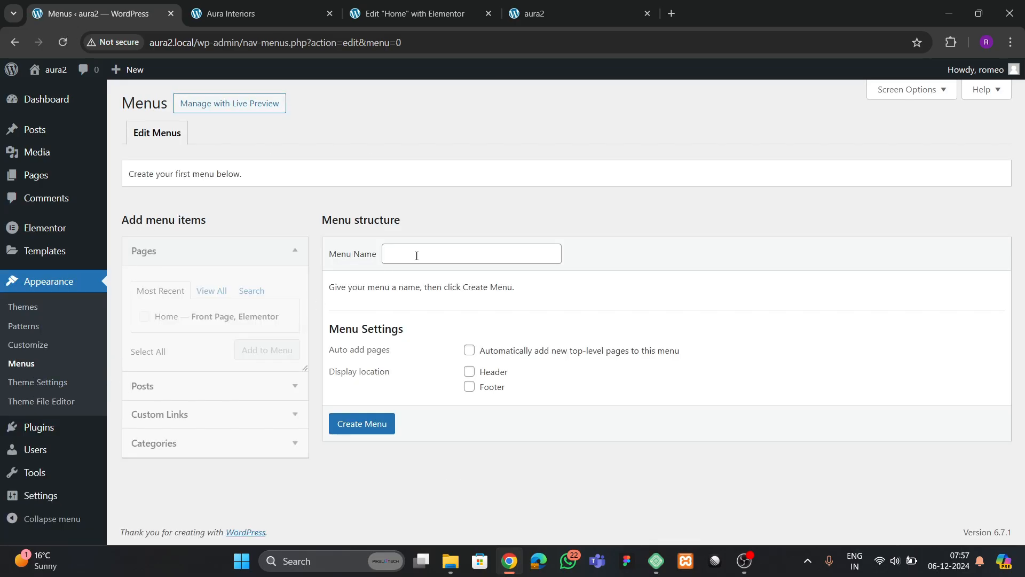
{"action": "left_click", "coordinate": [416, 256]}
{"action": "left_click", "coordinate": [461, 289]}
{"action": "left_click", "coordinate": [470, 371]}
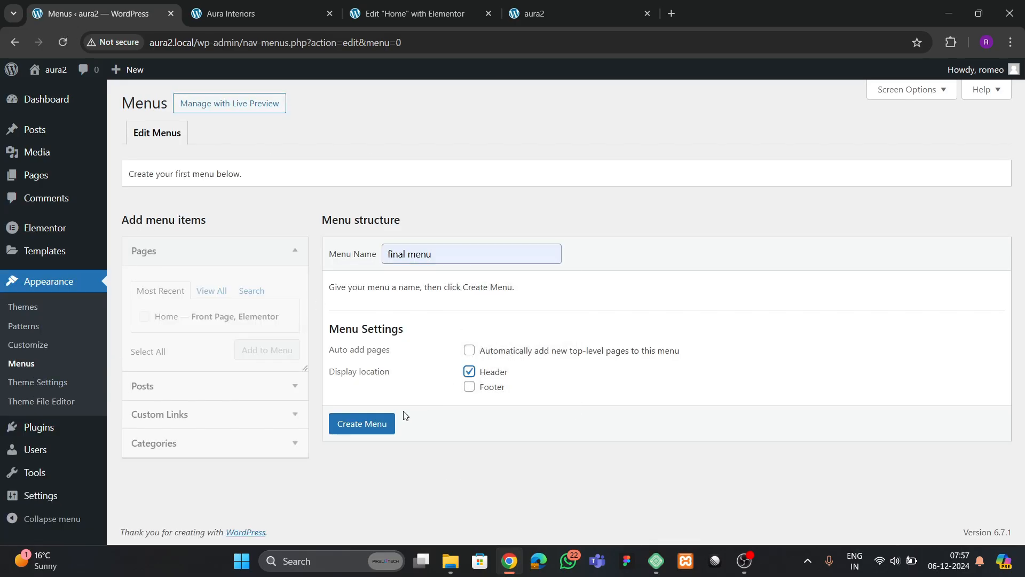
{"action": "left_click", "coordinate": [383, 424]}
- Check the live Aura Interiors navigation, then add the Home page to final menu
{"action": "left_click", "coordinate": [545, 11]}
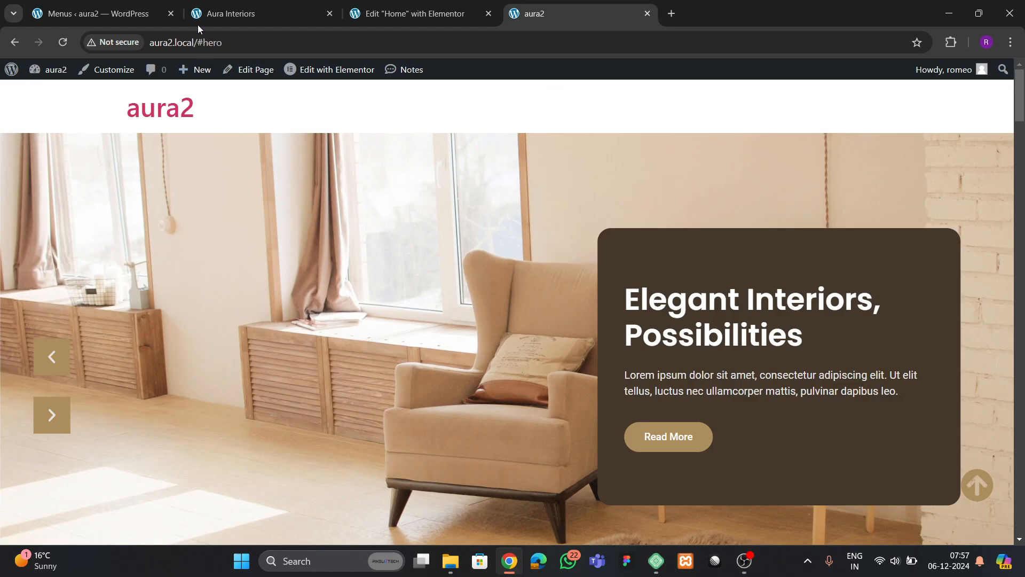
{"action": "left_click", "coordinate": [224, 13]}
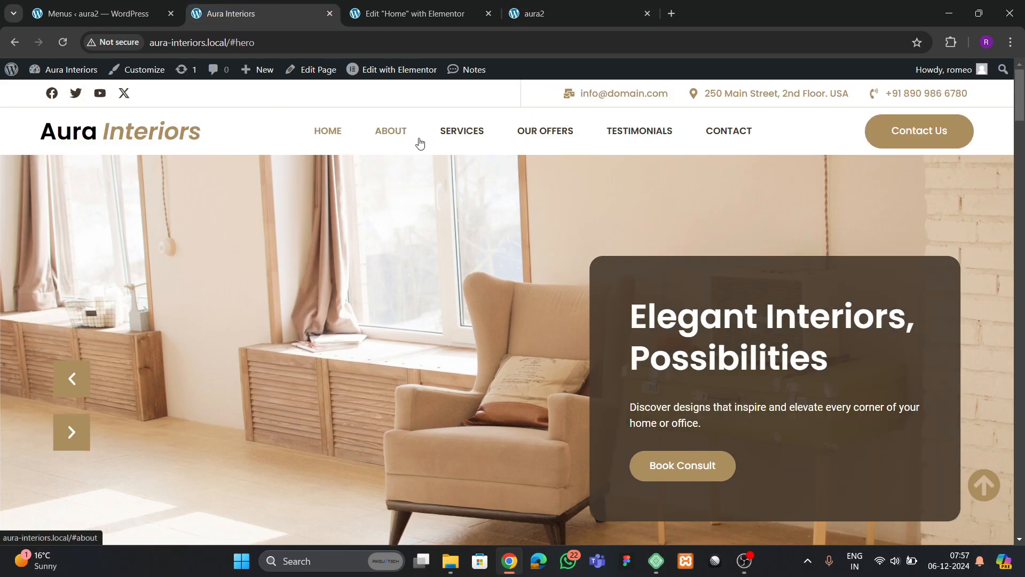
{"action": "left_click", "coordinate": [119, 15]}
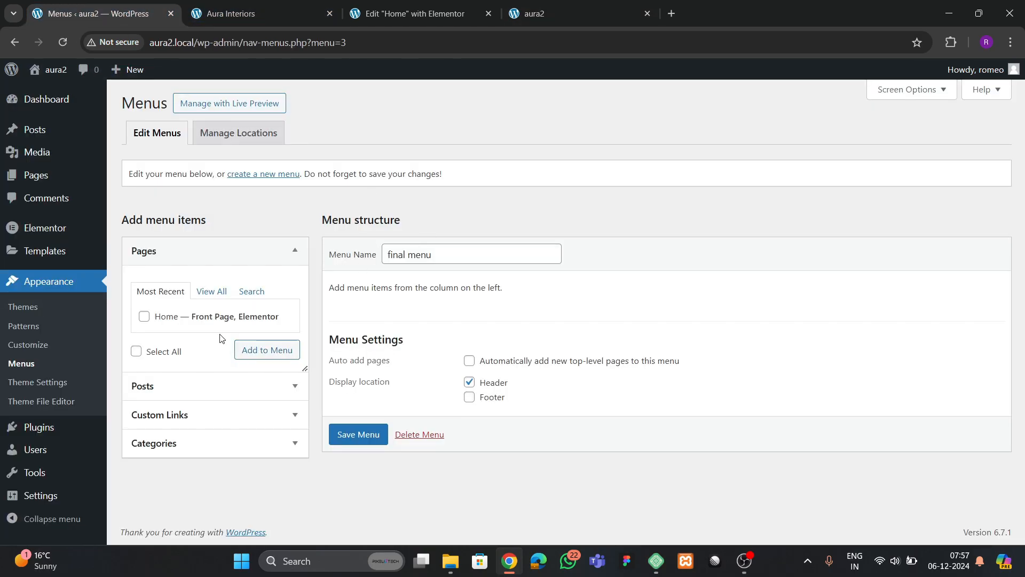
{"action": "left_click", "coordinate": [252, 349]}
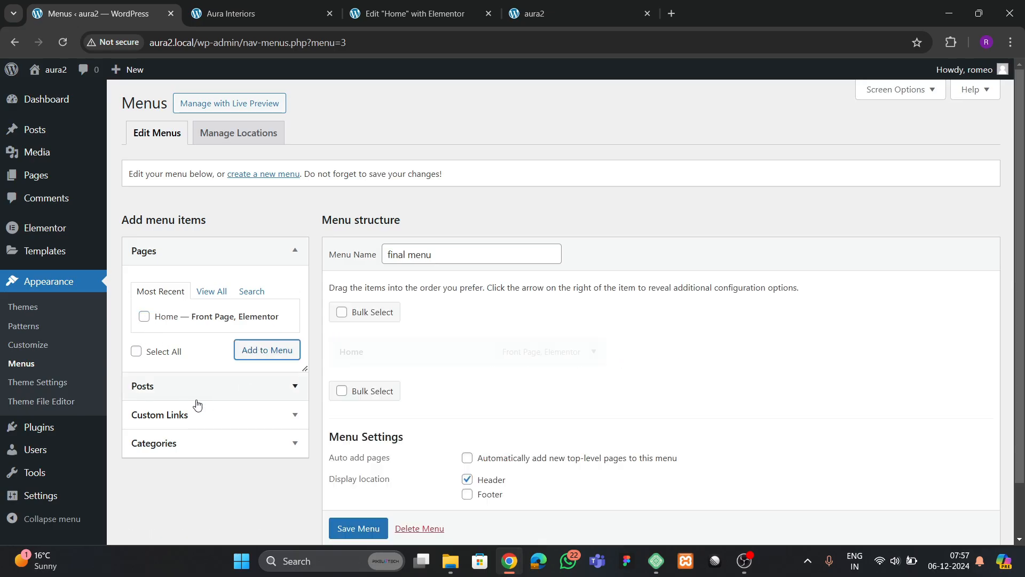
- Add About and Services custom links to final menu
{"action": "left_click", "coordinate": [175, 410]}
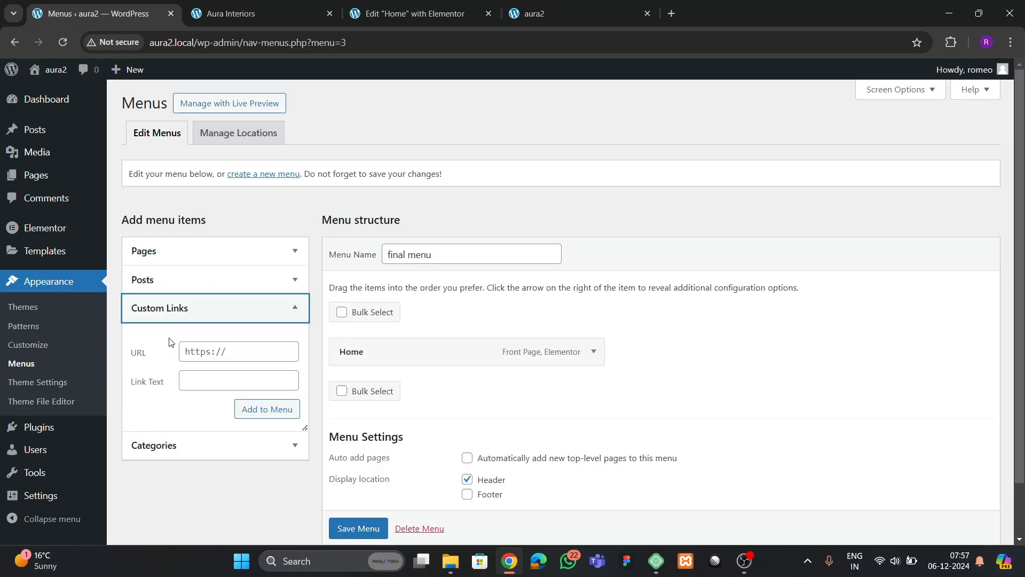
{"action": "left_click", "coordinate": [201, 357]}
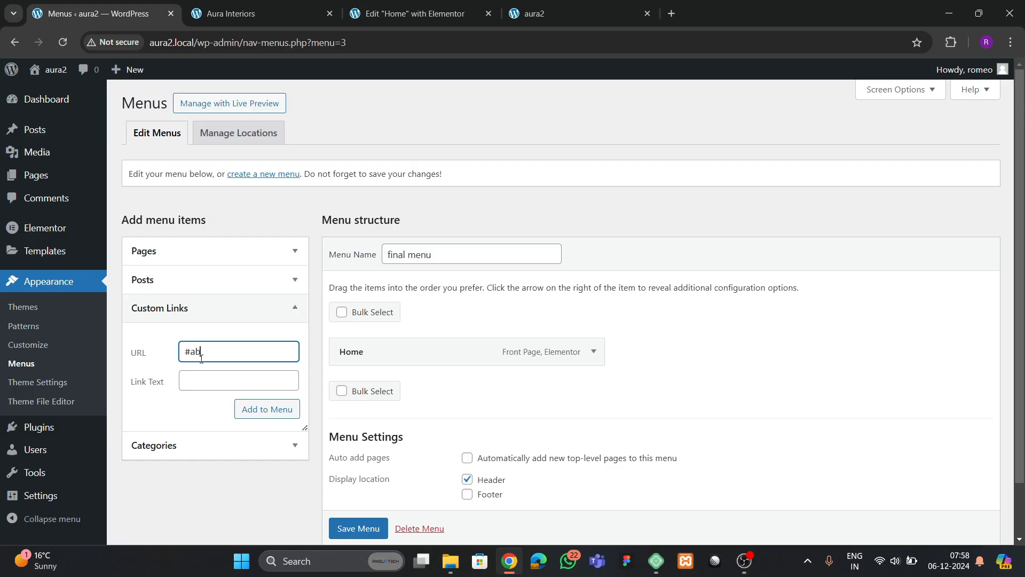
{"action": "key", "text": "Tab"}
{"action": "type", "text": "A"}
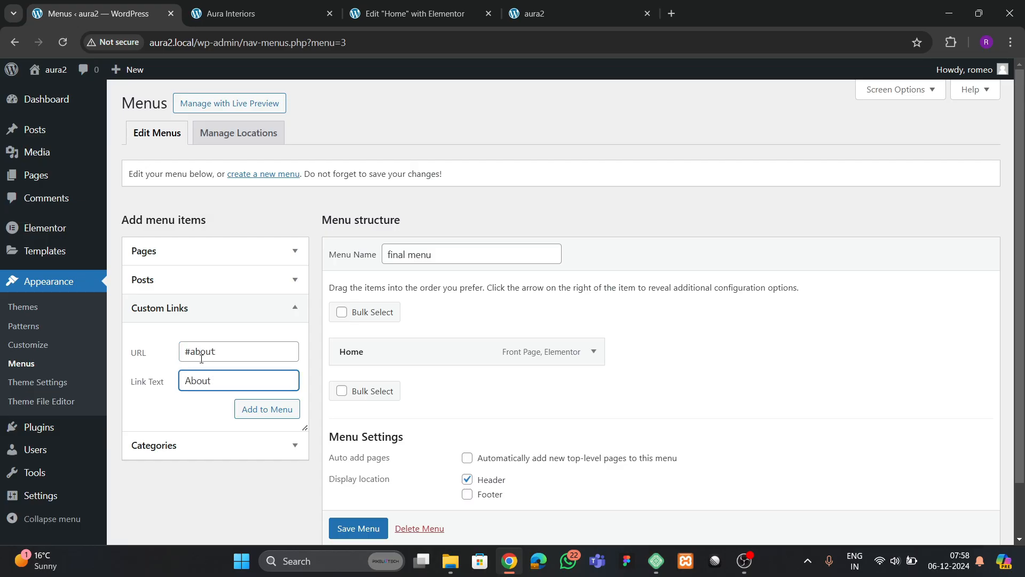
{"action": "left_click", "coordinate": [250, 408]}
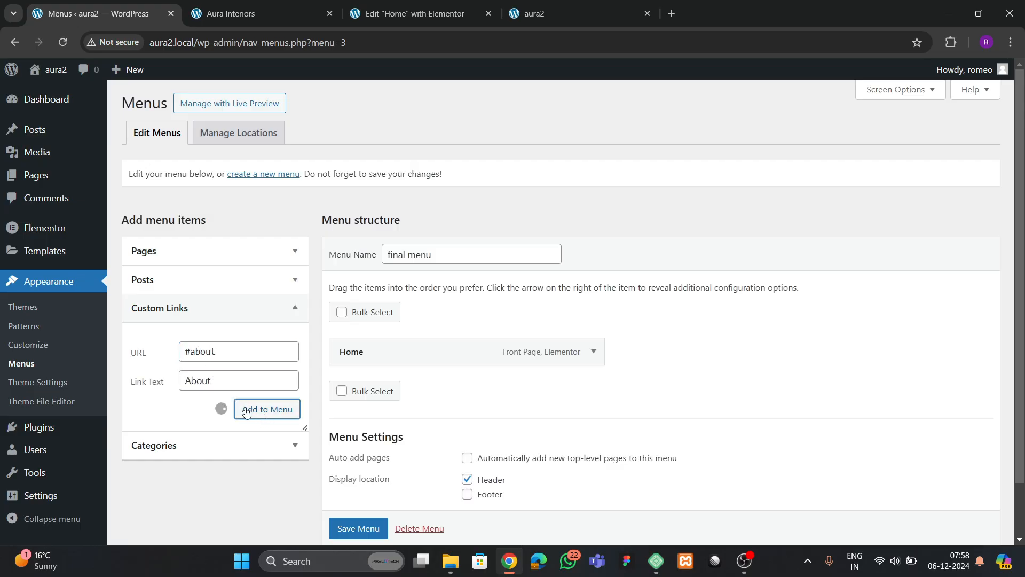
{"action": "left_click", "coordinate": [201, 359]}
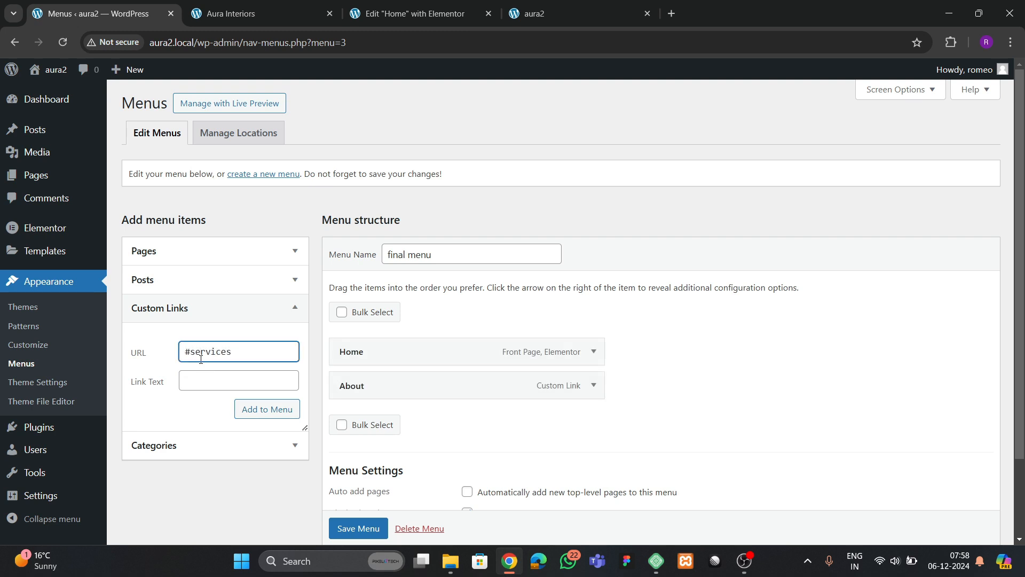
{"action": "key", "text": "Tab"}
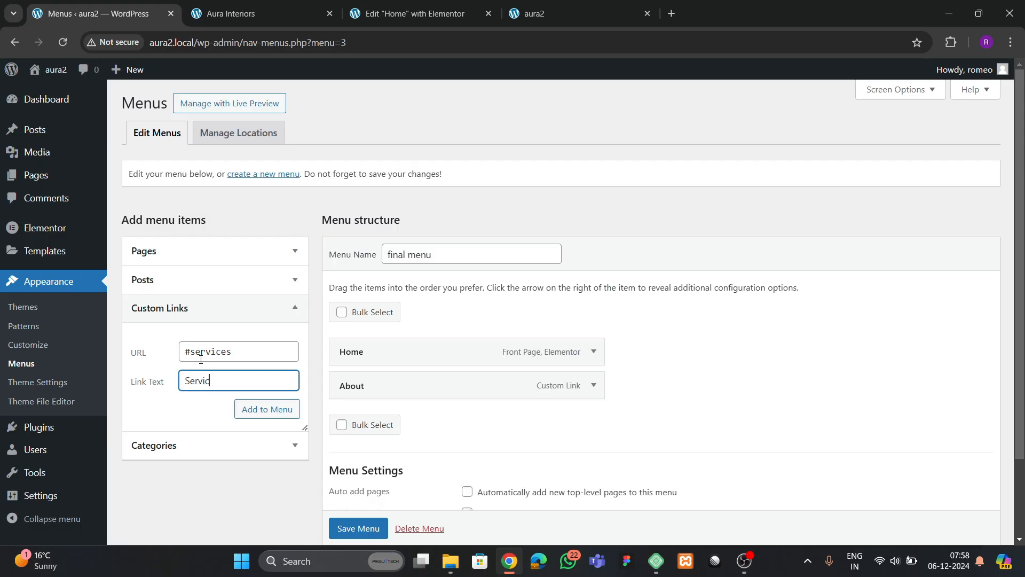
{"action": "left_click", "coordinate": [245, 410]}
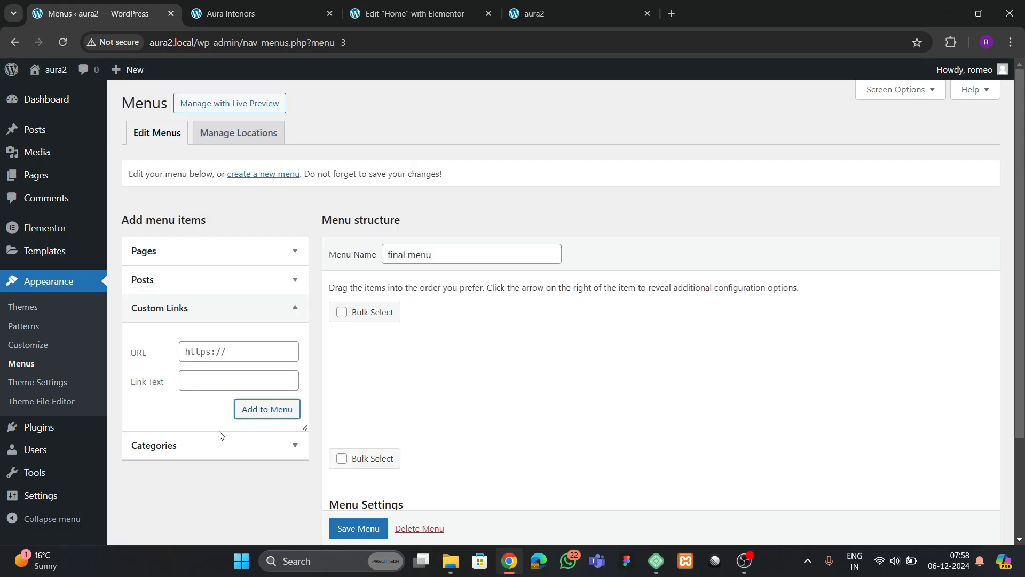
- Compare against the live site's menu and add the Our Offers custom link
{"action": "left_click", "coordinate": [517, 18]}
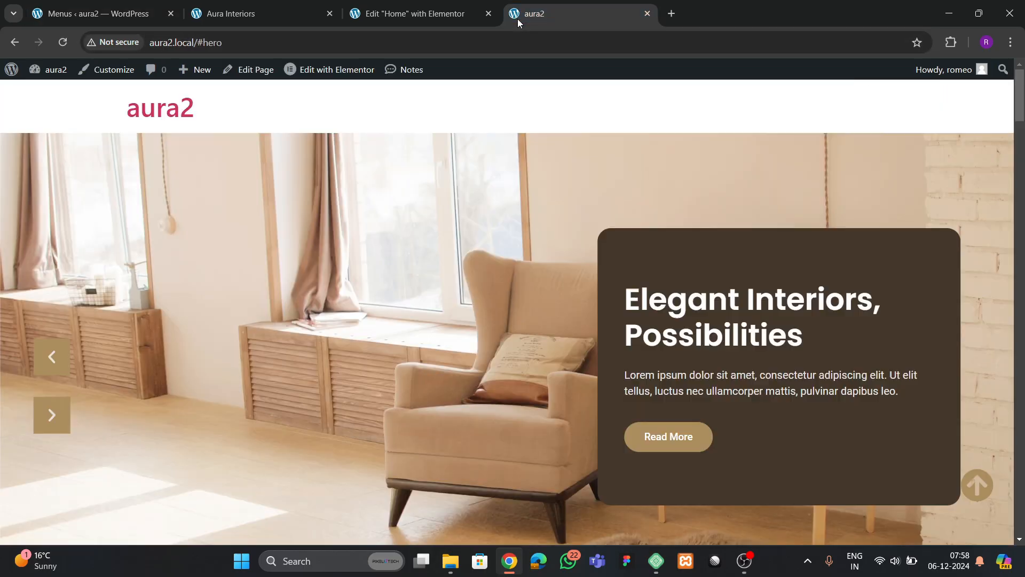
{"action": "left_click", "coordinate": [276, 15]}
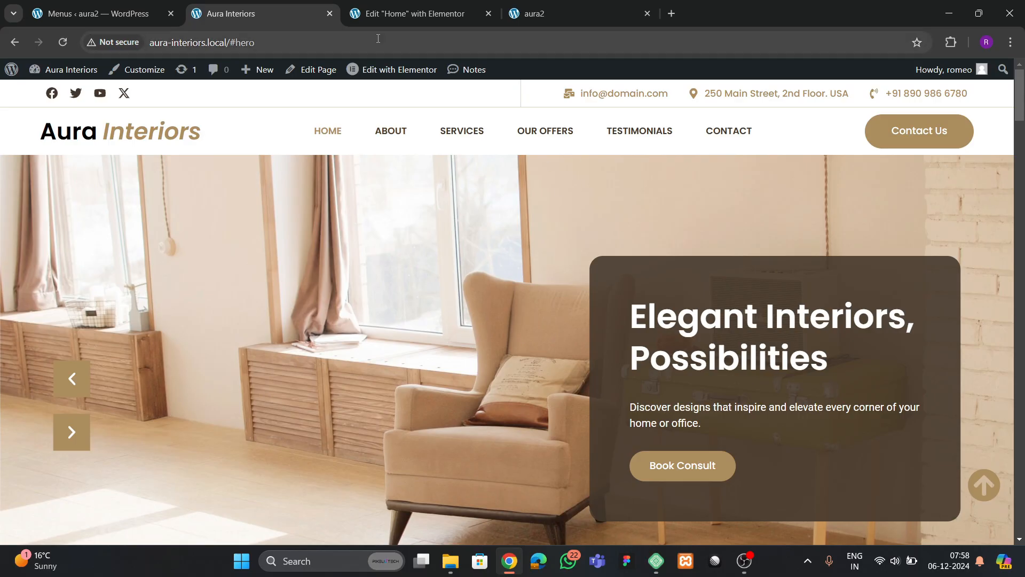
{"action": "left_click", "coordinate": [123, 16]}
{"action": "left_click", "coordinate": [205, 346]}
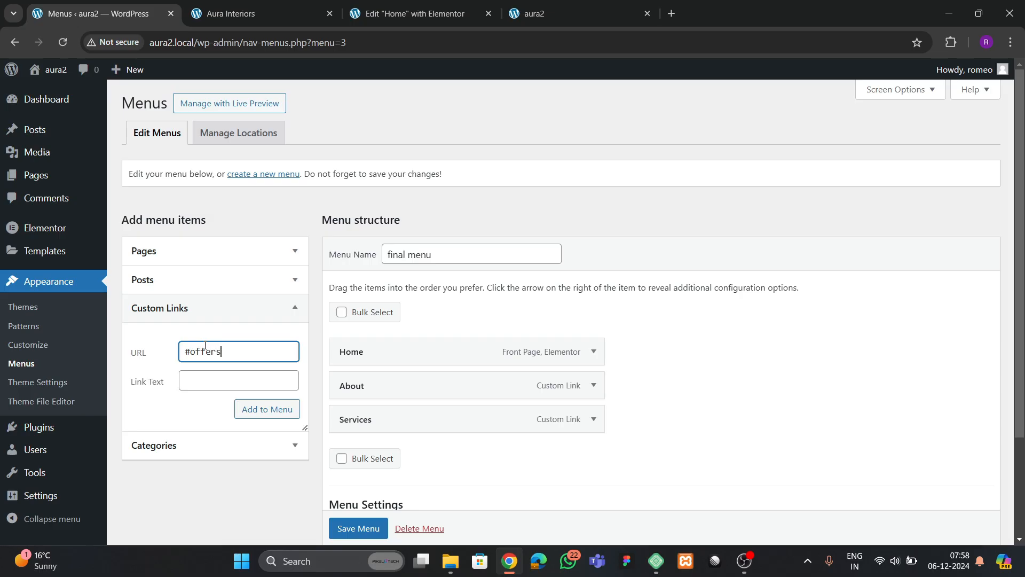
{"action": "key", "text": "Tab"}
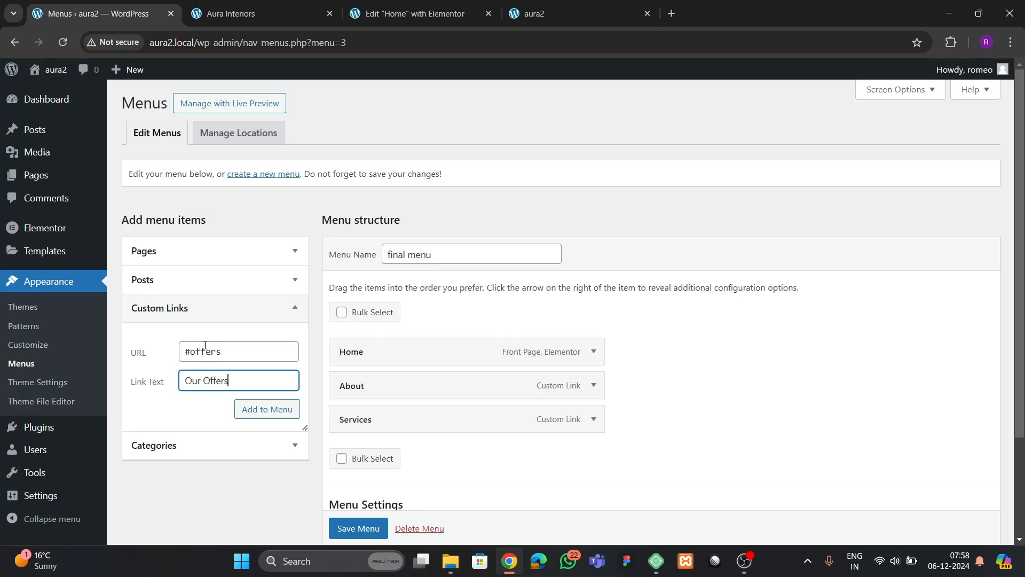
{"action": "left_click", "coordinate": [237, 408]}
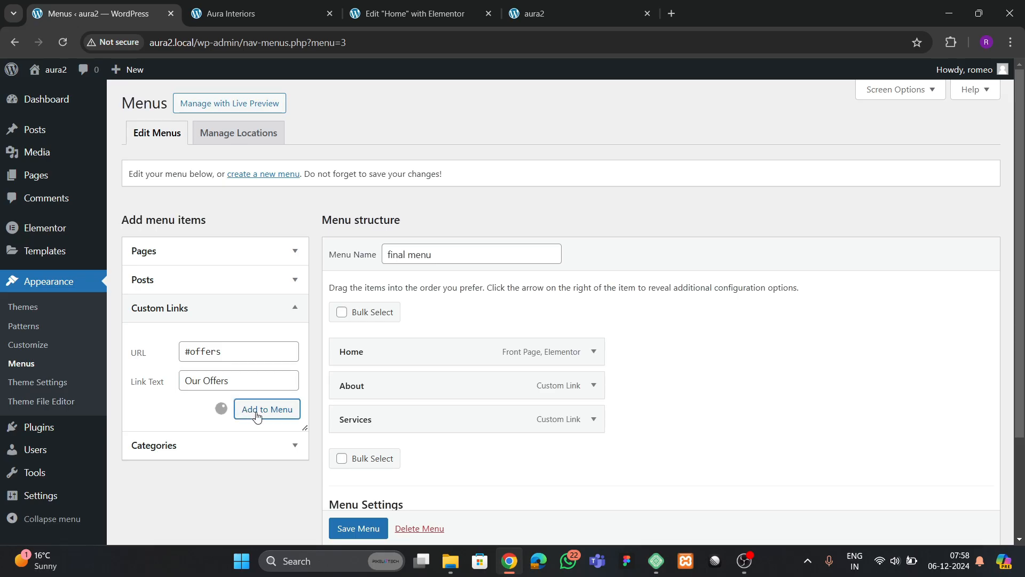
{"action": "left_click", "coordinate": [254, 16]}
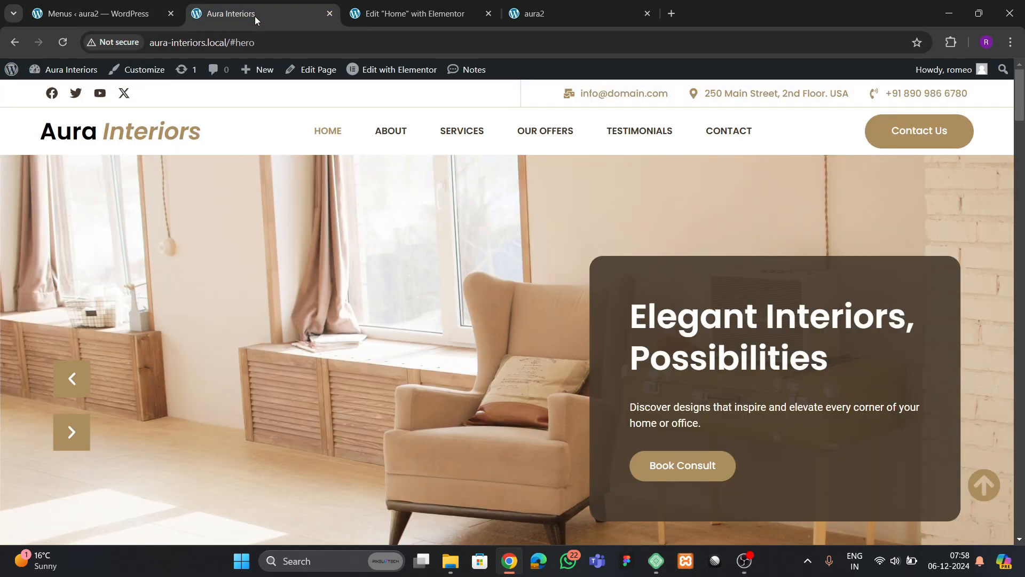
{"action": "left_click", "coordinate": [131, 17]}
- Add a #testimonials custom link labelled Testimonials and save the menu
{"action": "left_click", "coordinate": [198, 349]}
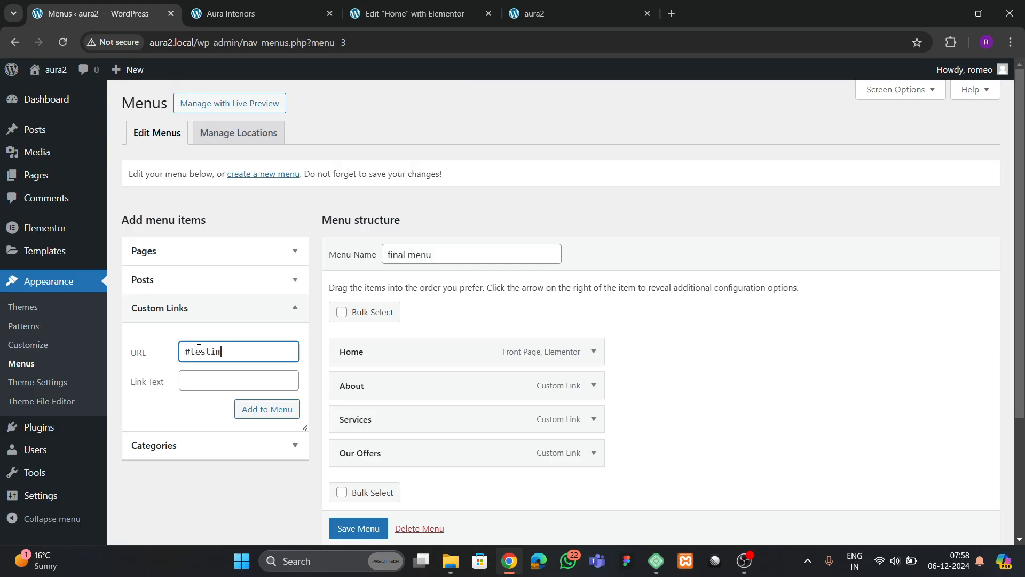
{"action": "type", "text": "#testimonials"}
{"action": "key", "text": "Tab"}
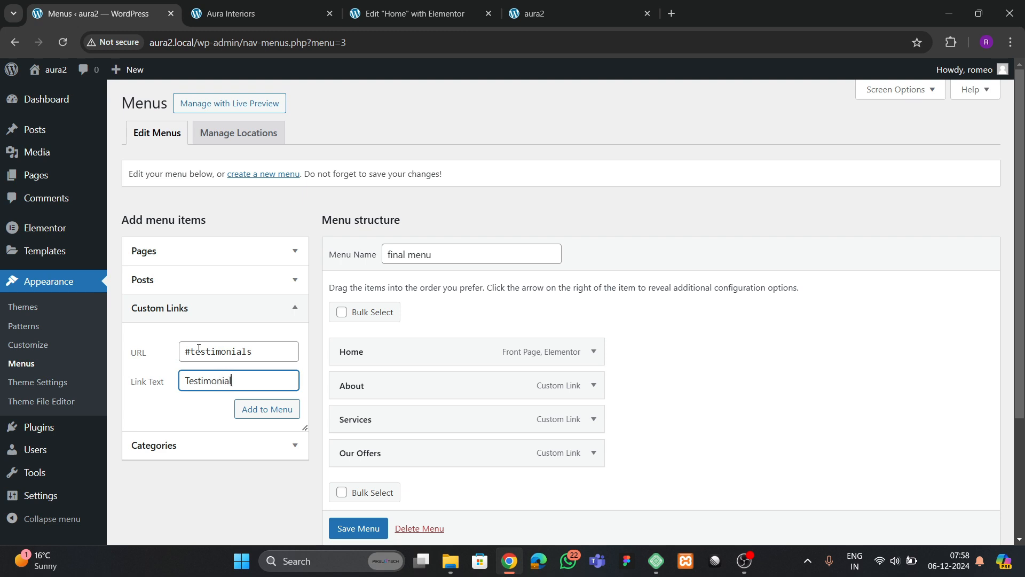
{"action": "left_click", "coordinate": [262, 409]}
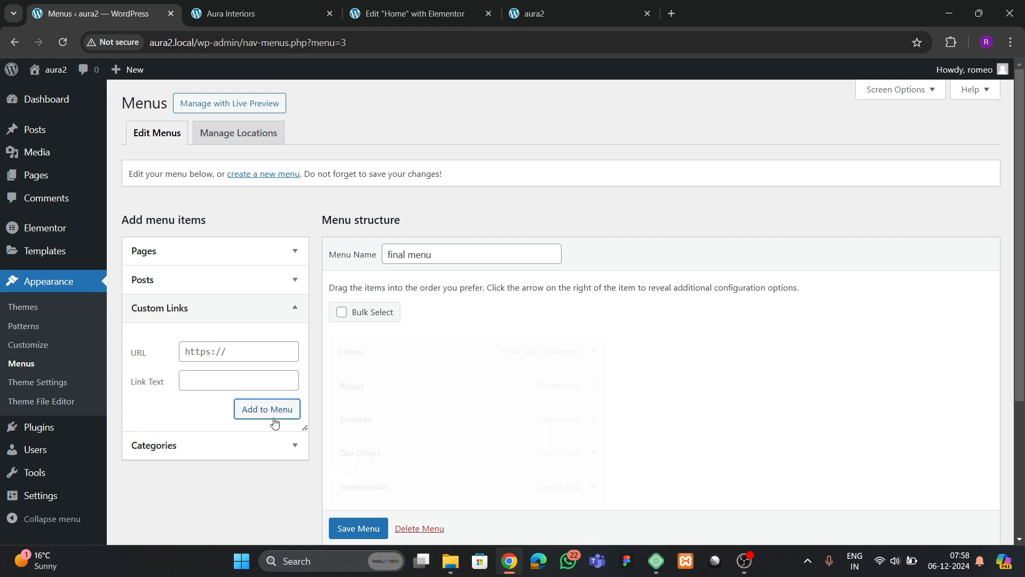
{"action": "scroll", "coordinate": [481, 396], "scroll_direction": "down", "scroll_amount": 2}
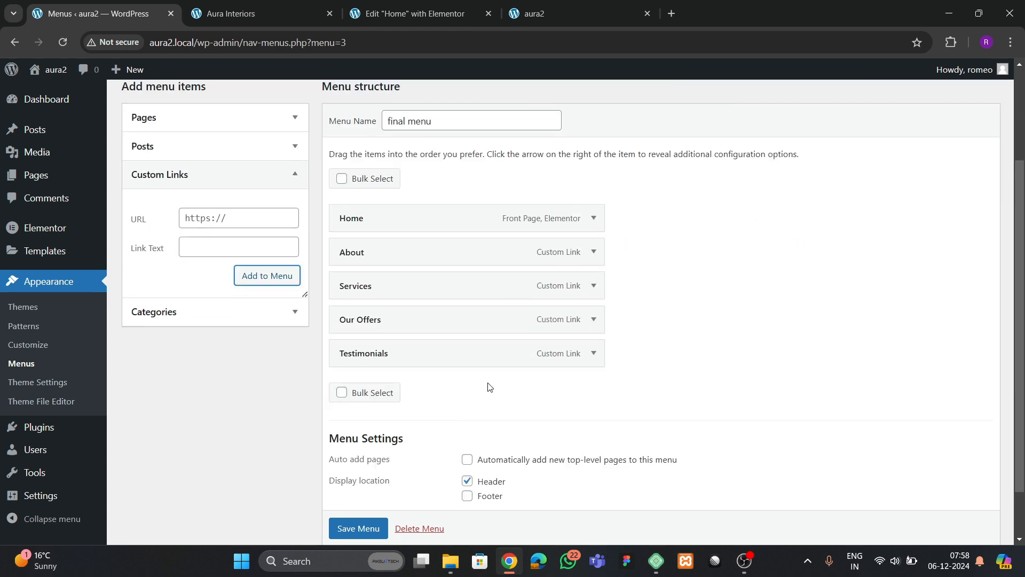
{"action": "left_click", "coordinate": [357, 528]}
{"action": "scroll", "coordinate": [353, 520], "scroll_direction": "down", "scroll_amount": 1}
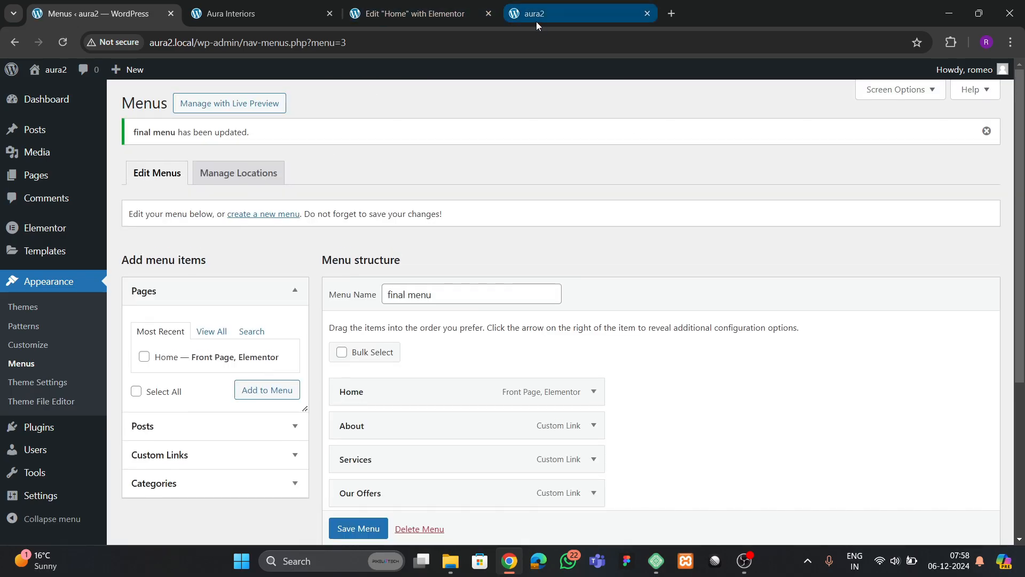
- Open the Elementor Theme Builder in a new tab and add a new Header template
{"action": "left_click", "coordinate": [245, 15]}
{"action": "left_click", "coordinate": [112, 17]}
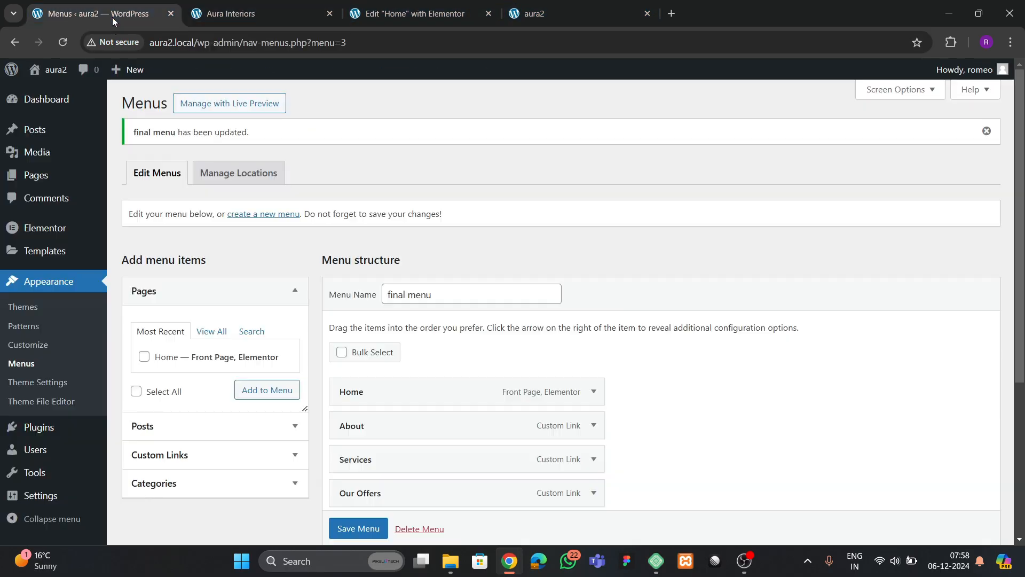
{"action": "mouse_move", "coordinate": [45, 250]}
{"action": "right_click", "coordinate": [156, 291]}
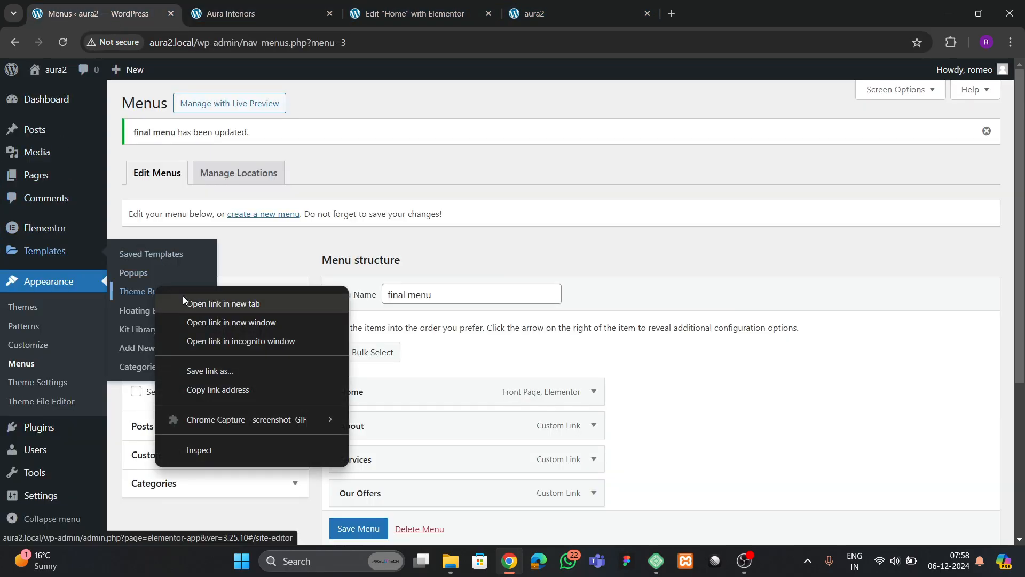
{"action": "left_click", "coordinate": [186, 297]}
{"action": "left_click", "coordinate": [249, 17]}
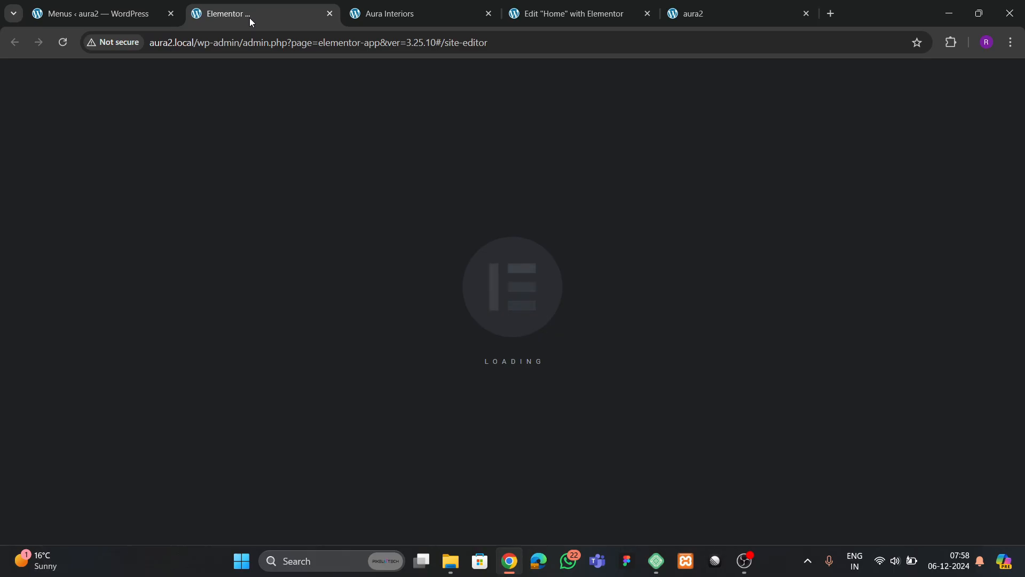
{"action": "left_click", "coordinate": [84, 212]}
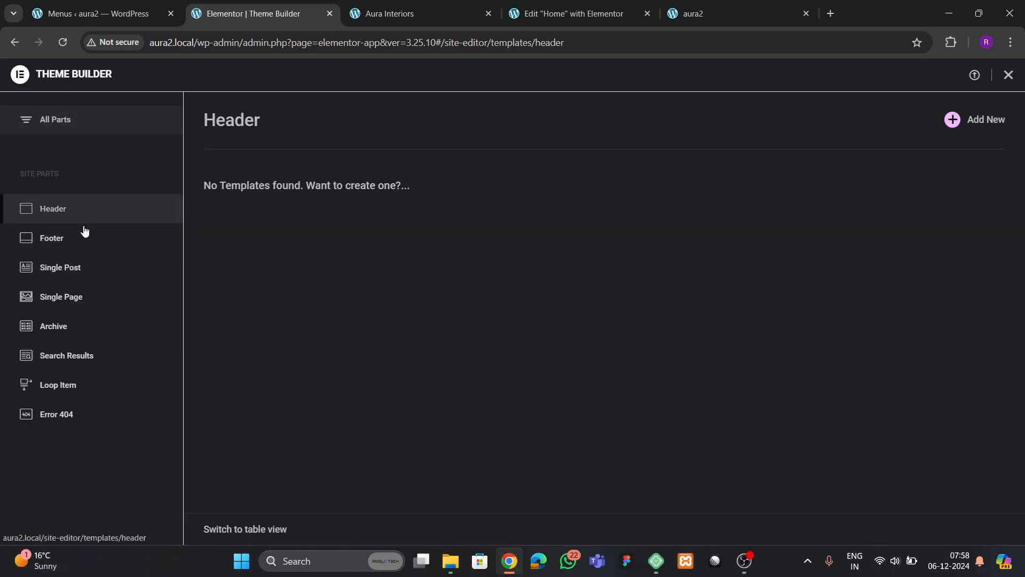
{"action": "left_click", "coordinate": [952, 119]}
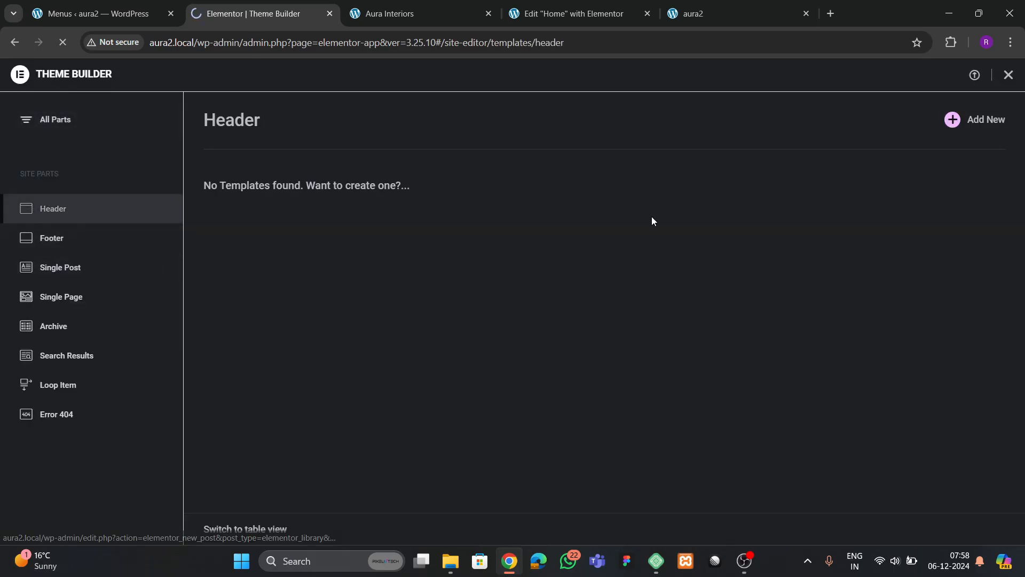
{"action": "left_click", "coordinate": [393, 15]}
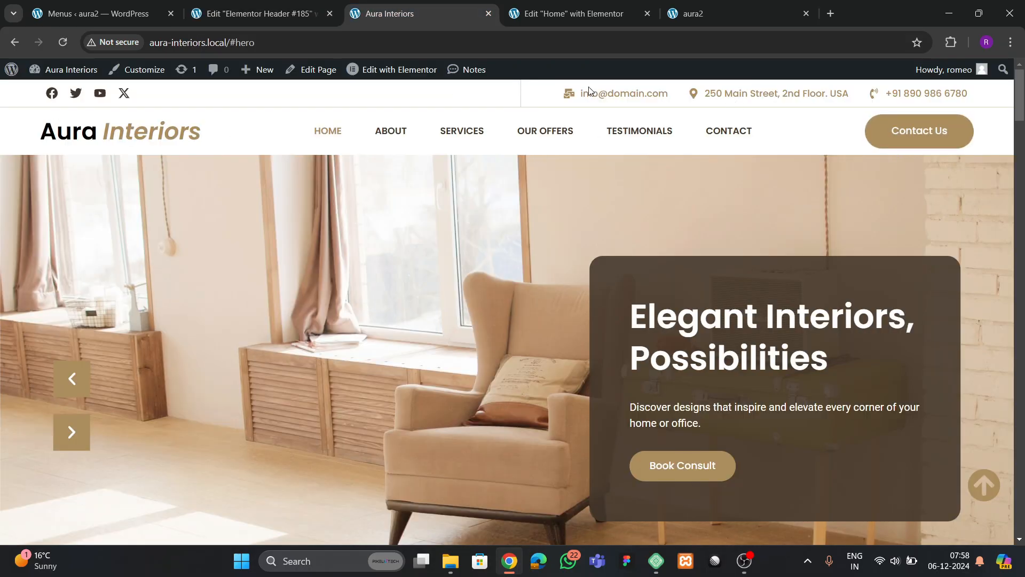
- Dismiss the template library, try a single-column flexbox container, then delete it
{"action": "left_click", "coordinate": [262, 10]}
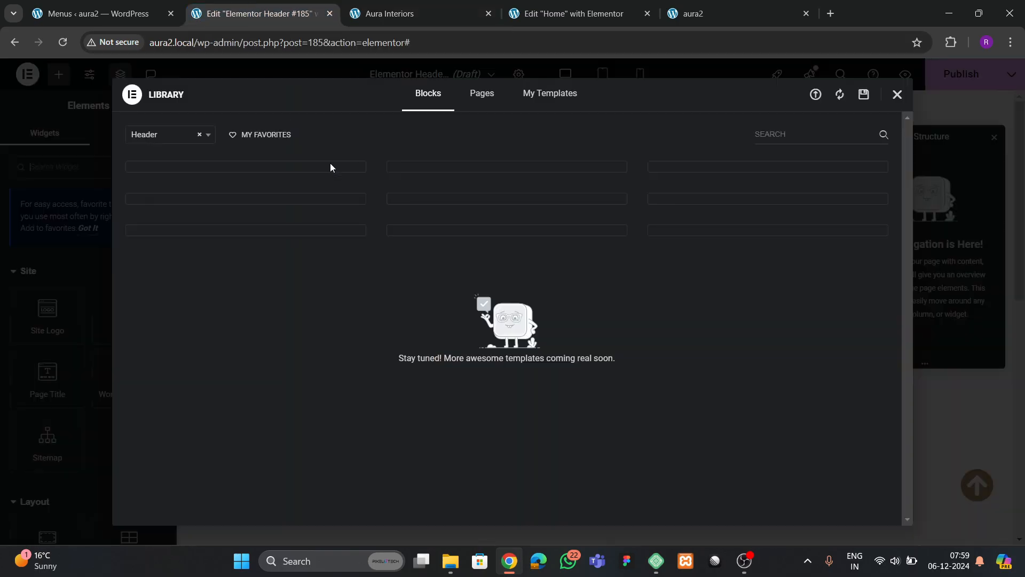
{"action": "left_click", "coordinate": [896, 96]}
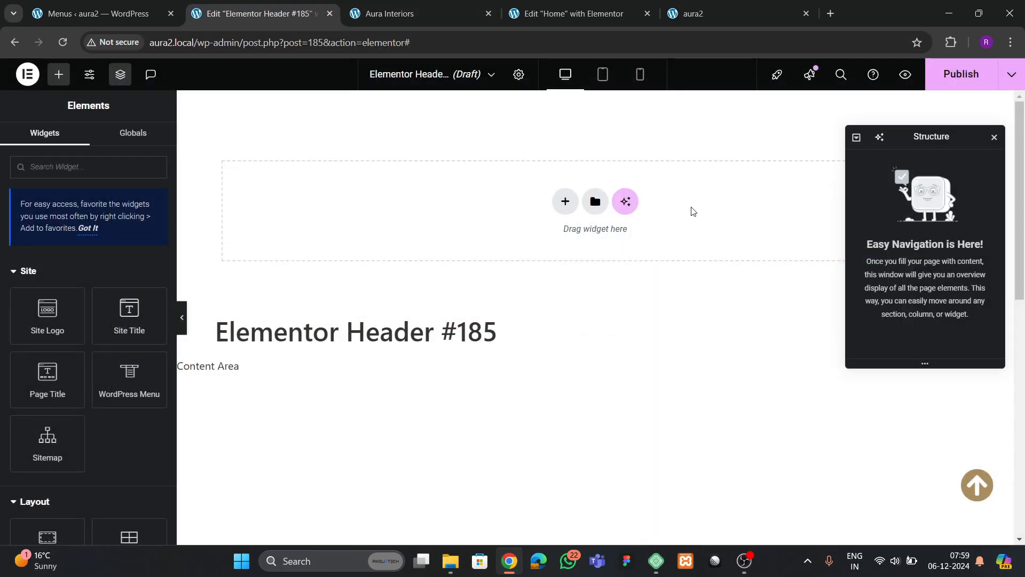
{"action": "left_click", "coordinate": [564, 201]}
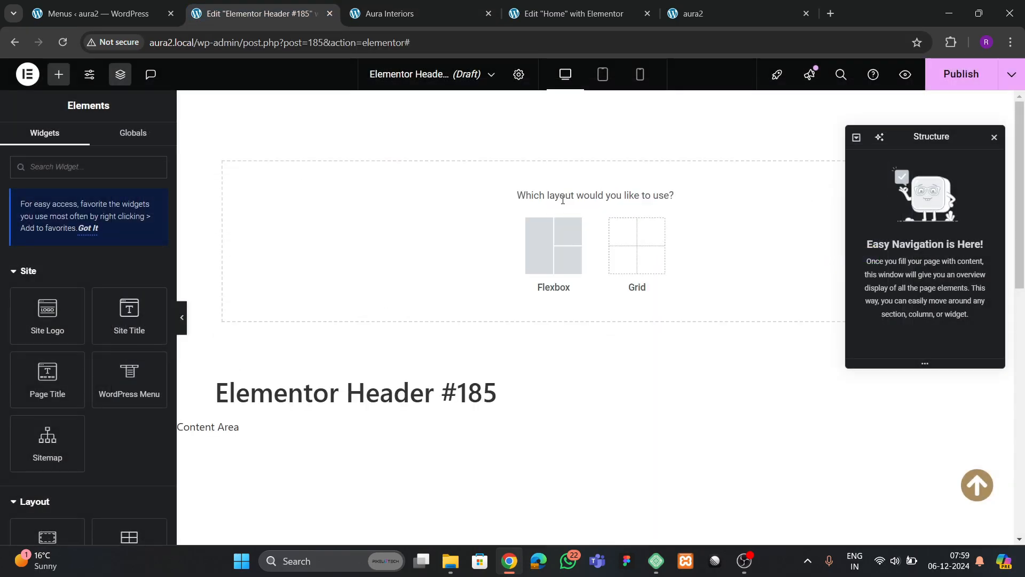
{"action": "left_click", "coordinate": [562, 233]}
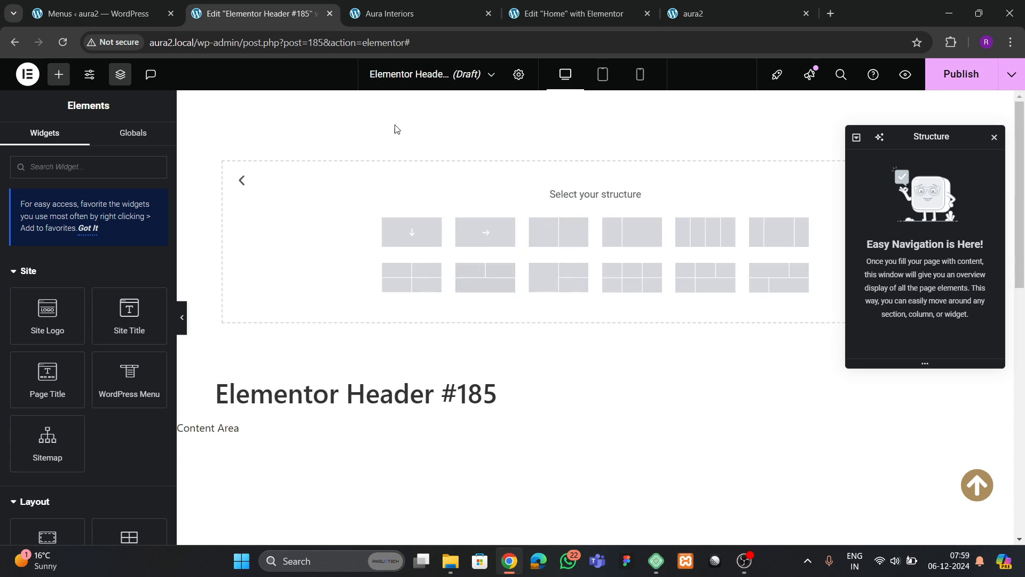
{"action": "left_click", "coordinate": [415, 237]}
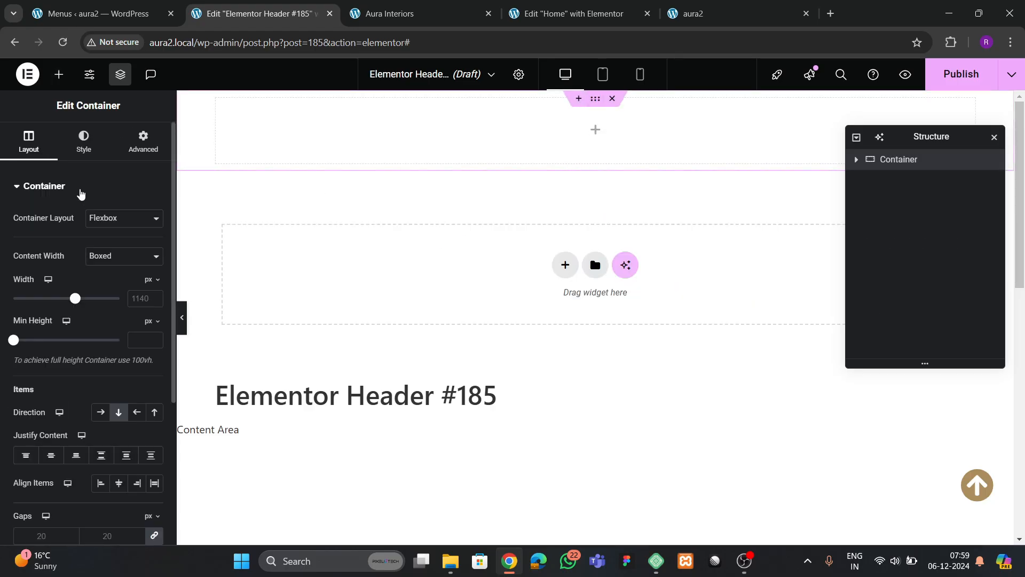
{"action": "left_click", "coordinate": [417, 13]}
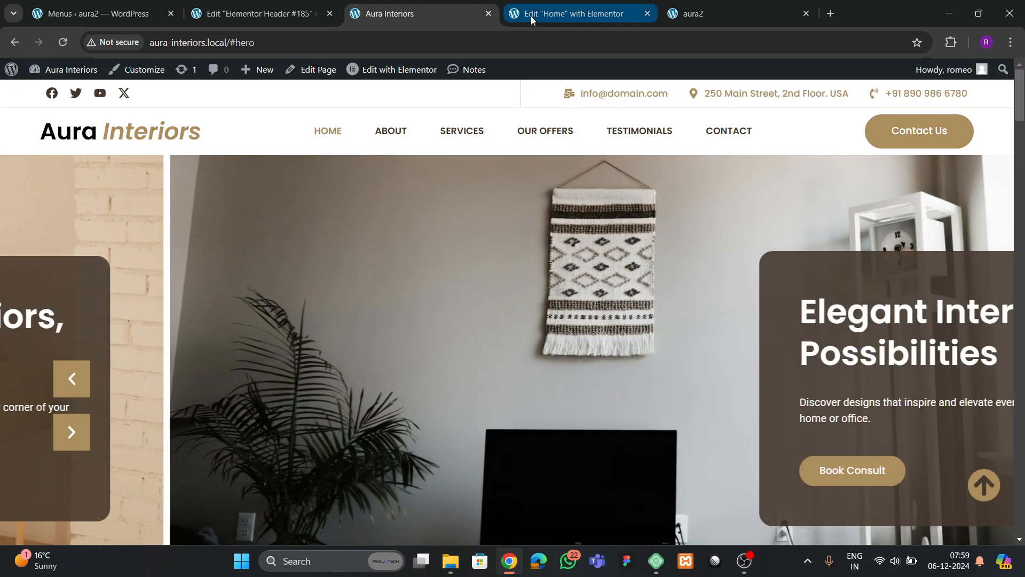
{"action": "left_click", "coordinate": [531, 16]}
{"action": "left_click", "coordinate": [293, 15]}
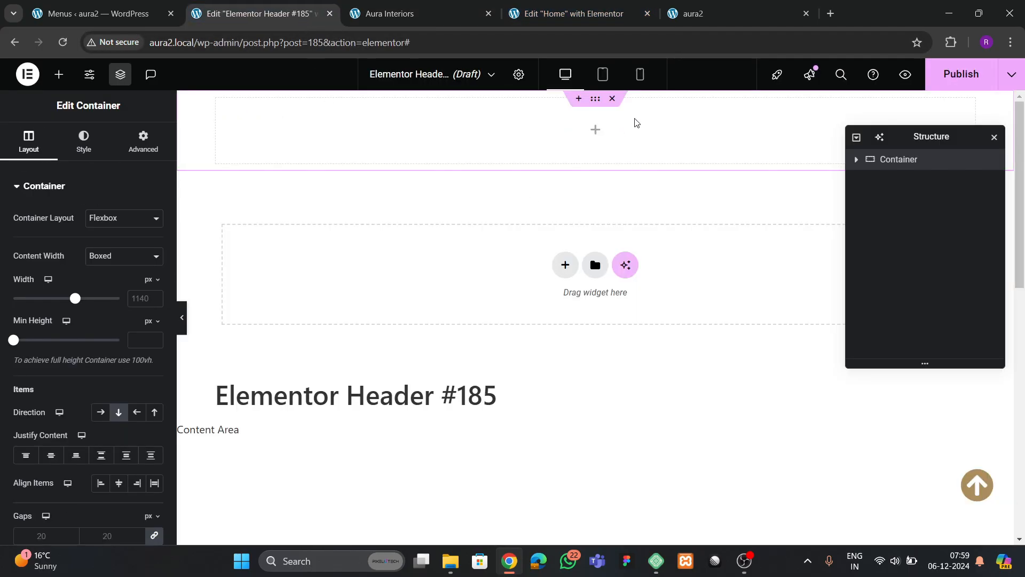
{"action": "left_click", "coordinate": [612, 99]}
- Add a two-column flexbox container and rename it 'header 1'
{"action": "left_click", "coordinate": [565, 202]}
{"action": "left_click", "coordinate": [569, 246]}
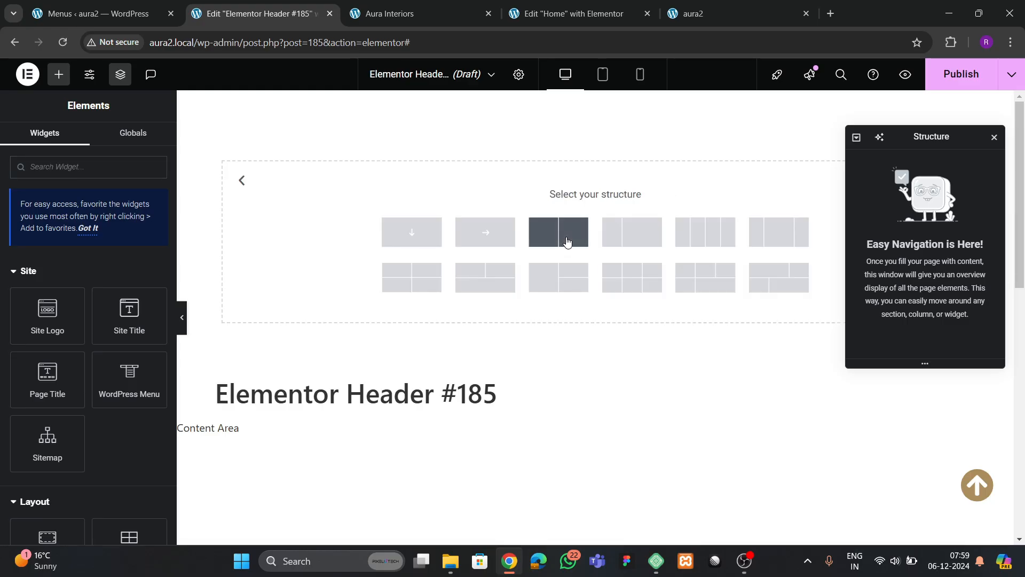
{"action": "left_click", "coordinate": [568, 242]}
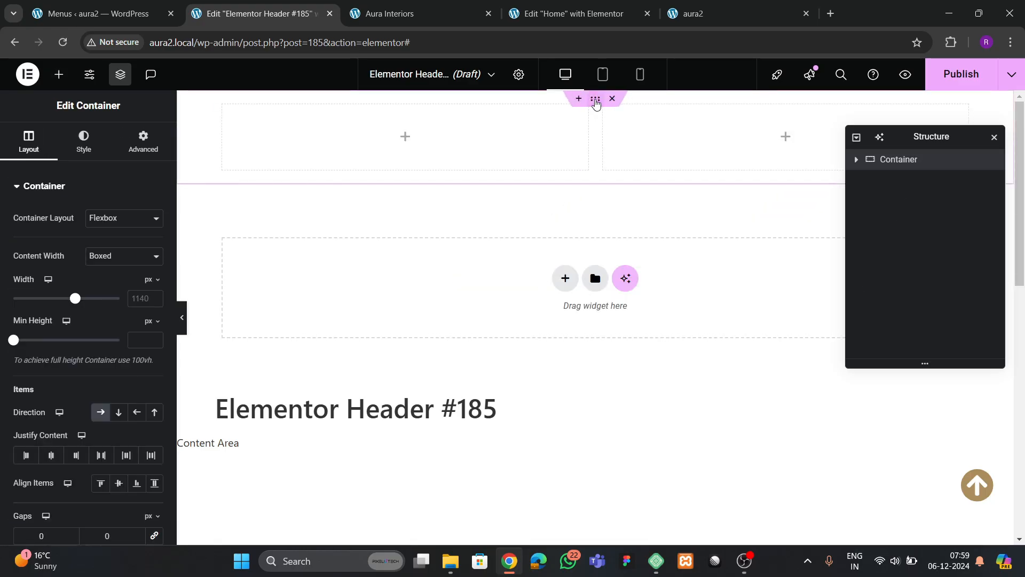
{"action": "type", "text": "header 1"}
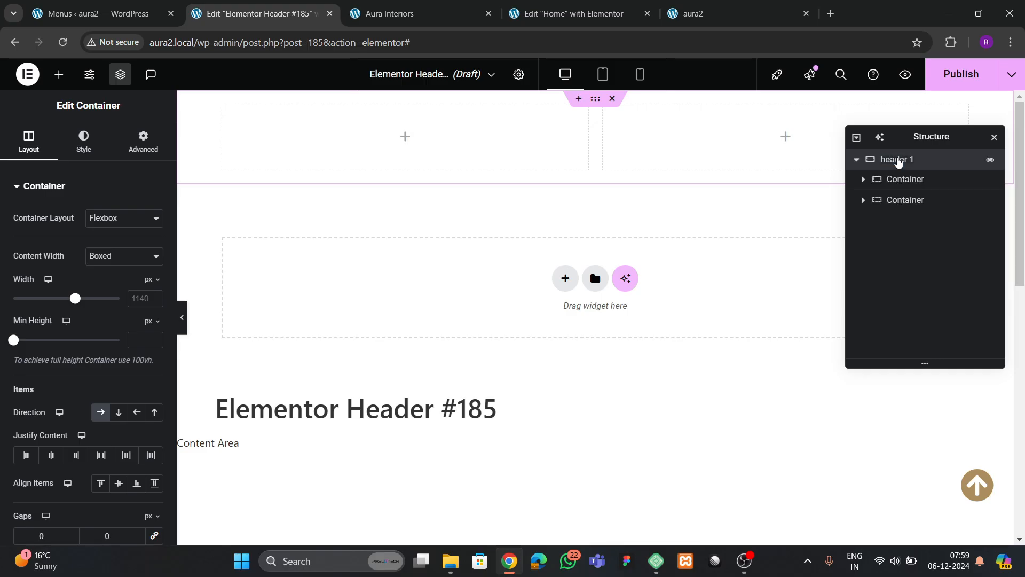
{"action": "left_click", "coordinate": [902, 180]}
- Set the header 1 container's width to 1400 px
{"action": "left_click", "coordinate": [906, 163]}
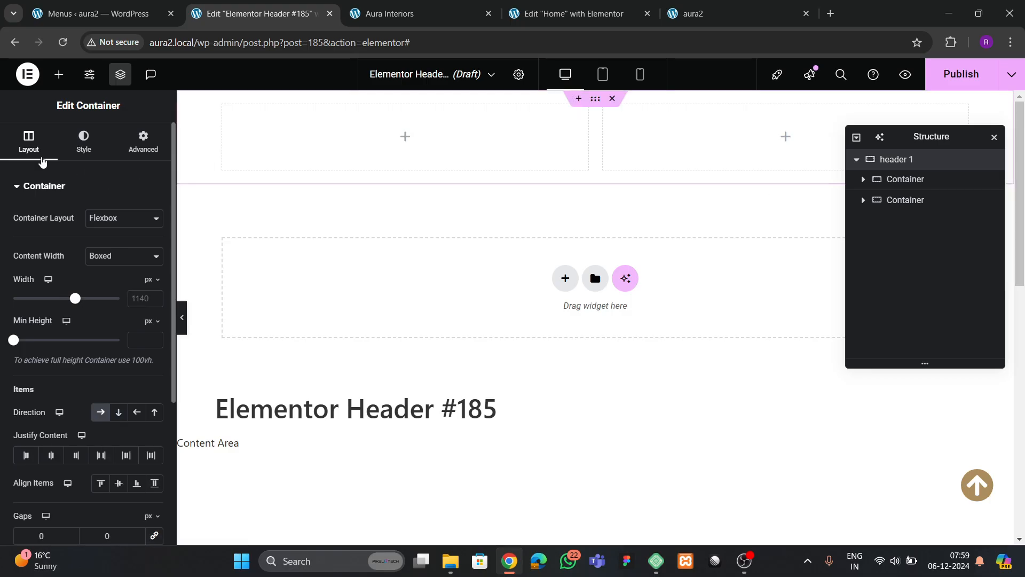
{"action": "left_click", "coordinate": [134, 298]}
{"action": "type", "text": "1400"}
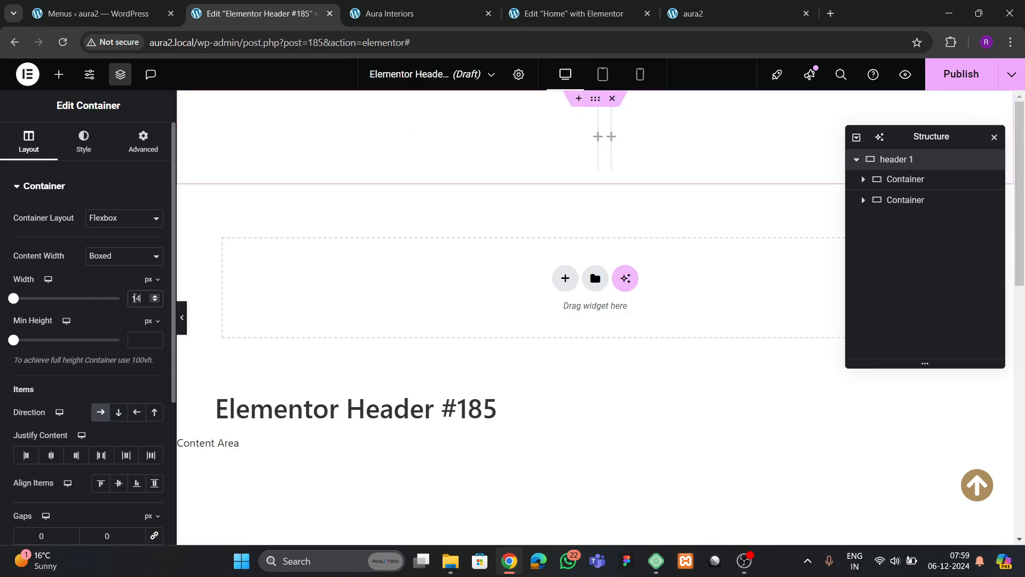
{"action": "left_click", "coordinate": [147, 149]}
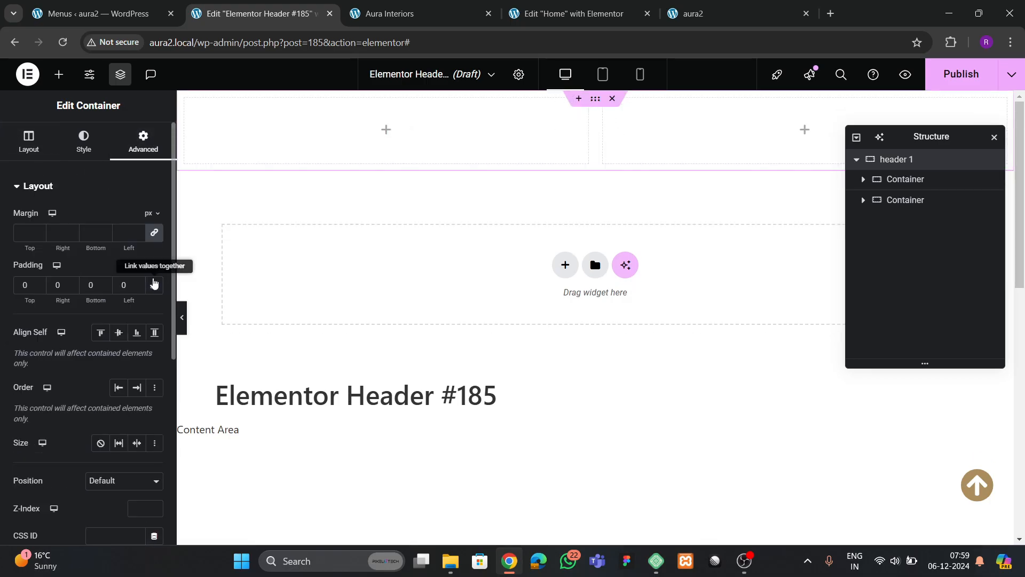
- Check the left column's spacing, remove the right column's padding, and select the left column
{"action": "left_click", "coordinate": [906, 179]}
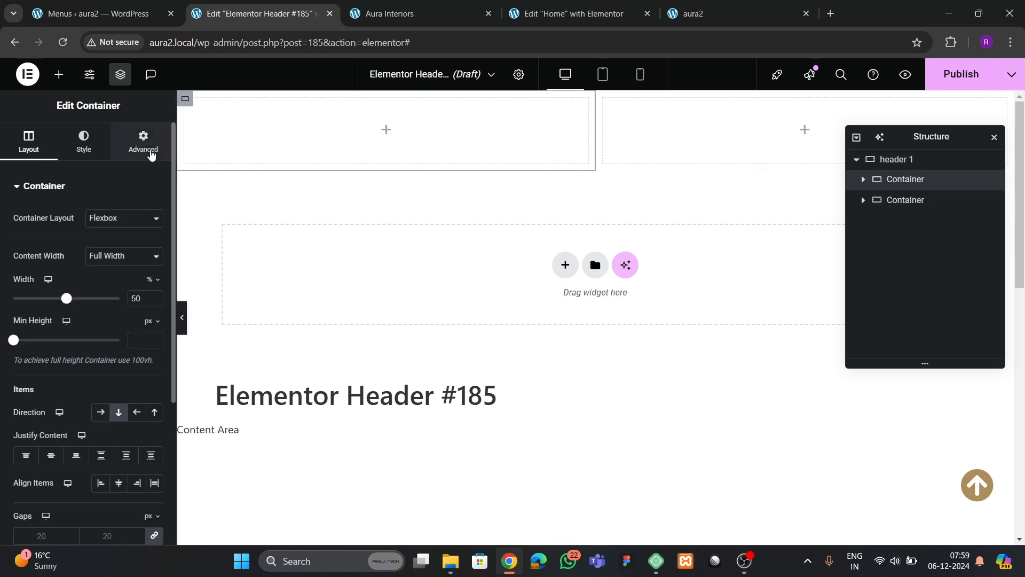
{"action": "left_click", "coordinate": [147, 149]}
{"action": "left_click", "coordinate": [884, 203]}
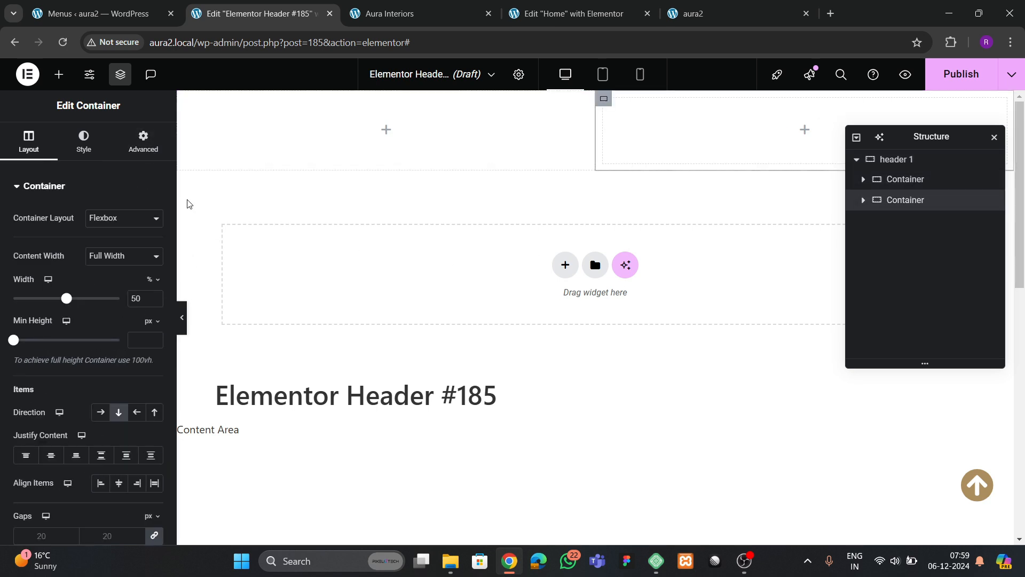
{"action": "left_click", "coordinate": [154, 285]}
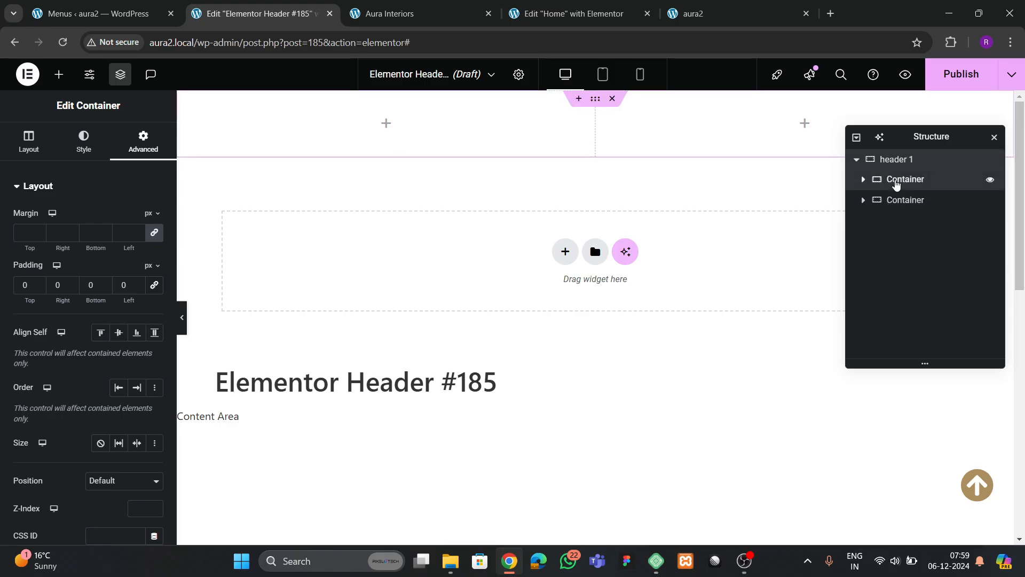
{"action": "left_click", "coordinate": [897, 181]}
- Place a Social Icons widget in the left header container, aligned left
{"action": "left_click", "coordinate": [59, 74]}
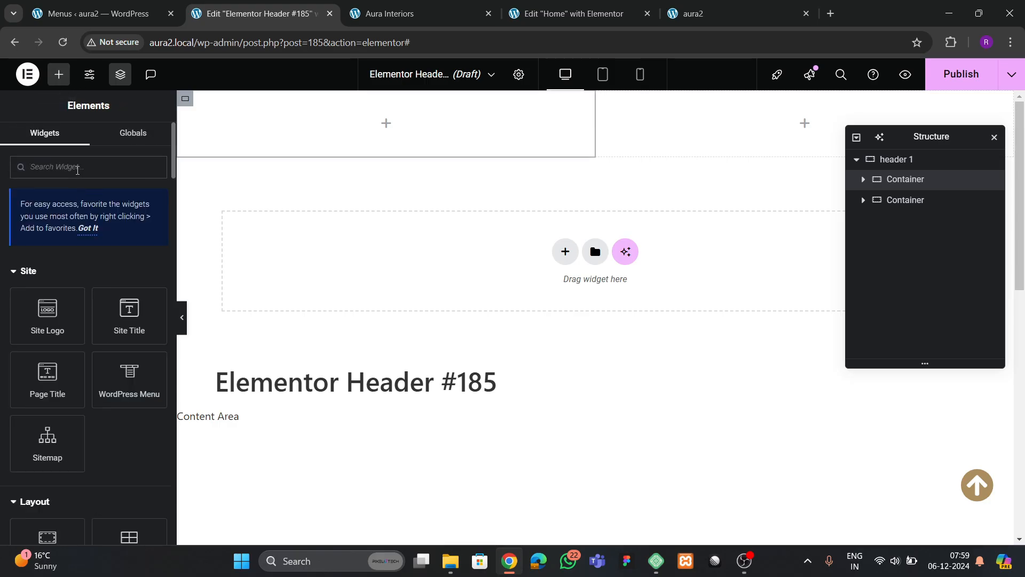
{"action": "type", "text": "social"}
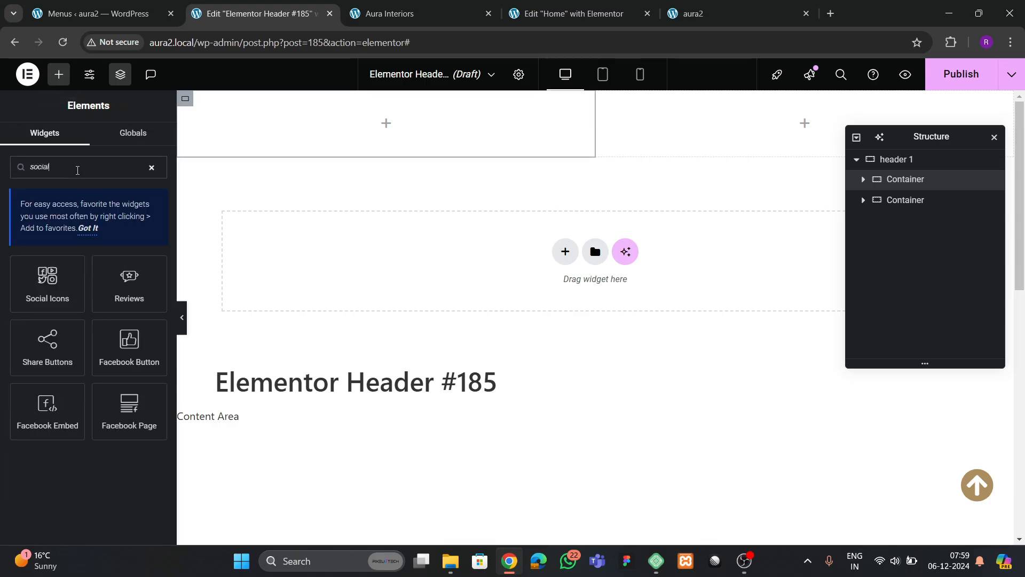
{"action": "left_click_drag", "start_coordinate": [47, 278], "coordinate": [331, 126]}
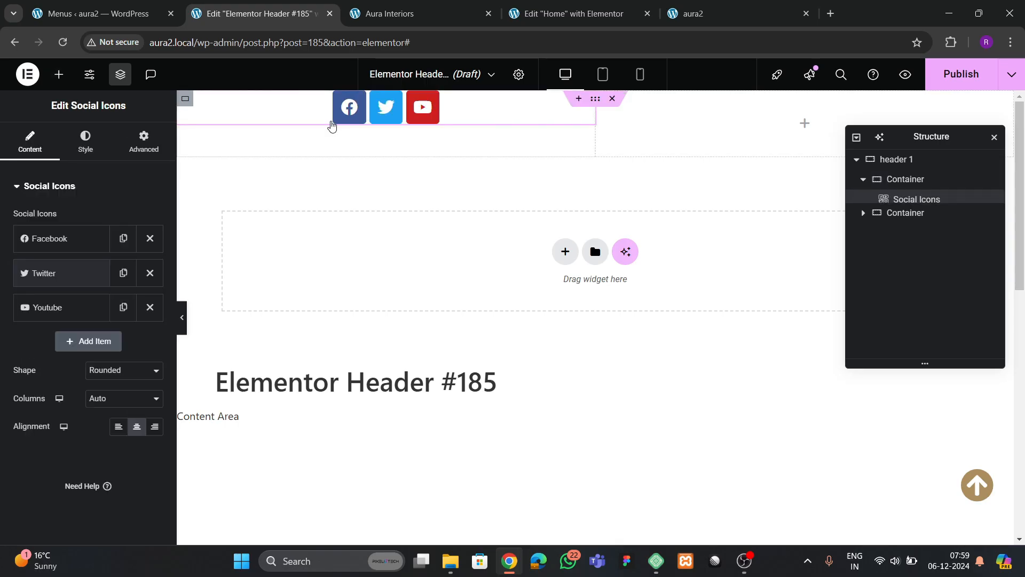
{"action": "left_click", "coordinate": [385, 21]}
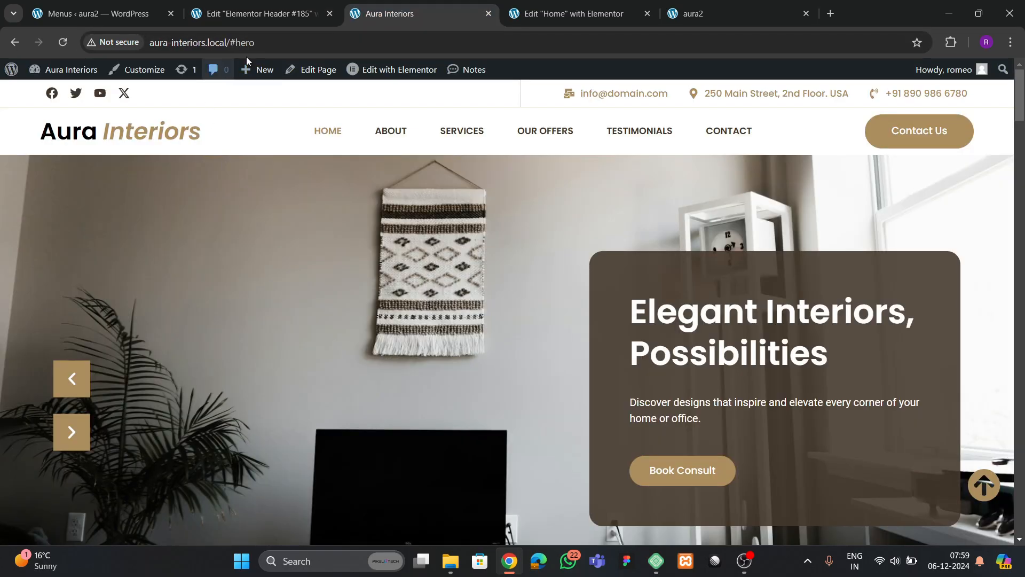
{"action": "left_click", "coordinate": [227, 16]}
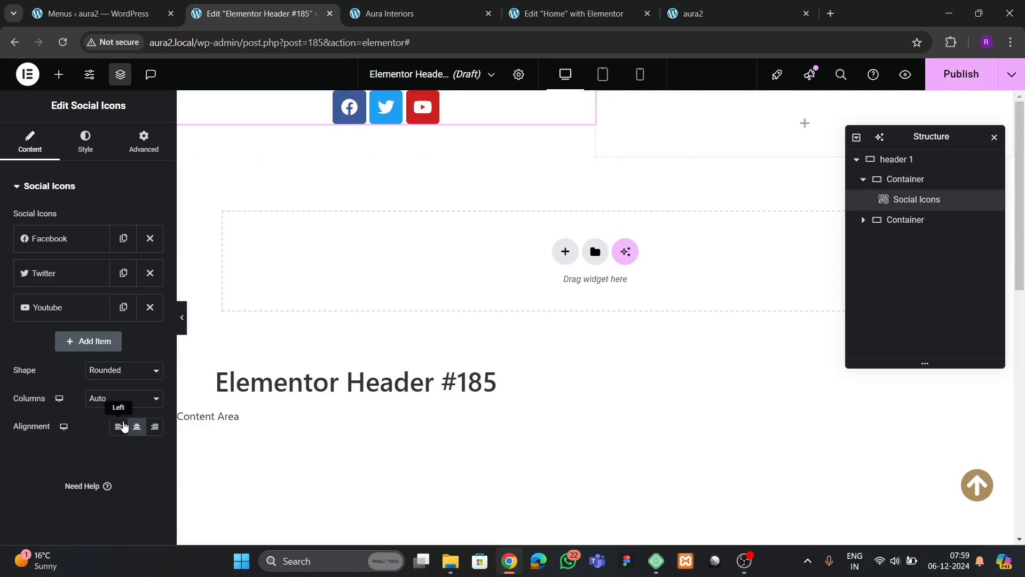
{"action": "left_click", "coordinate": [121, 426]}
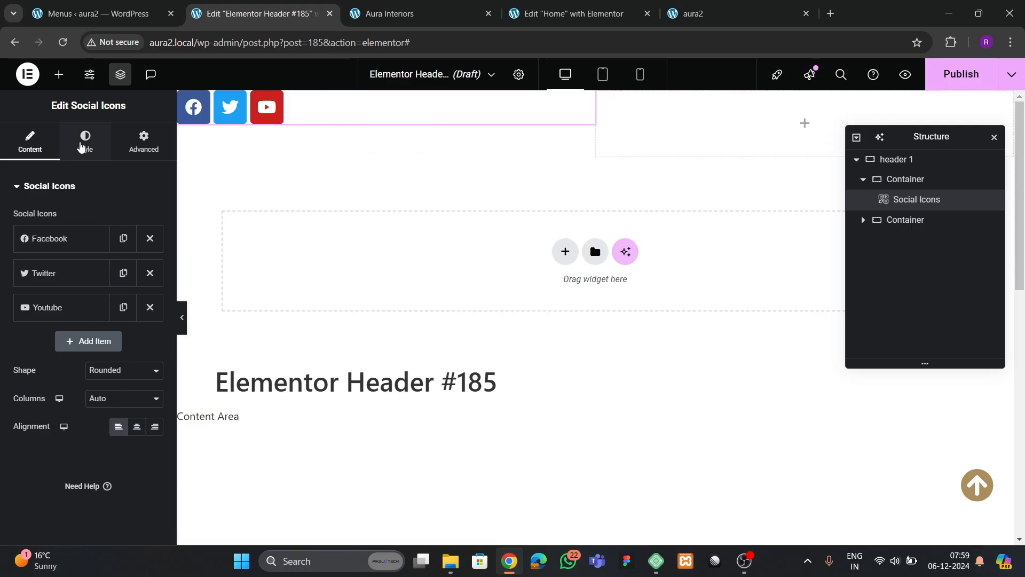
- Give the icons custom colours: transparent primary and dark brown theme 1 secondary
{"action": "left_click", "coordinate": [83, 145]}
{"action": "left_click", "coordinate": [124, 218]}
{"action": "left_click", "coordinate": [128, 249]}
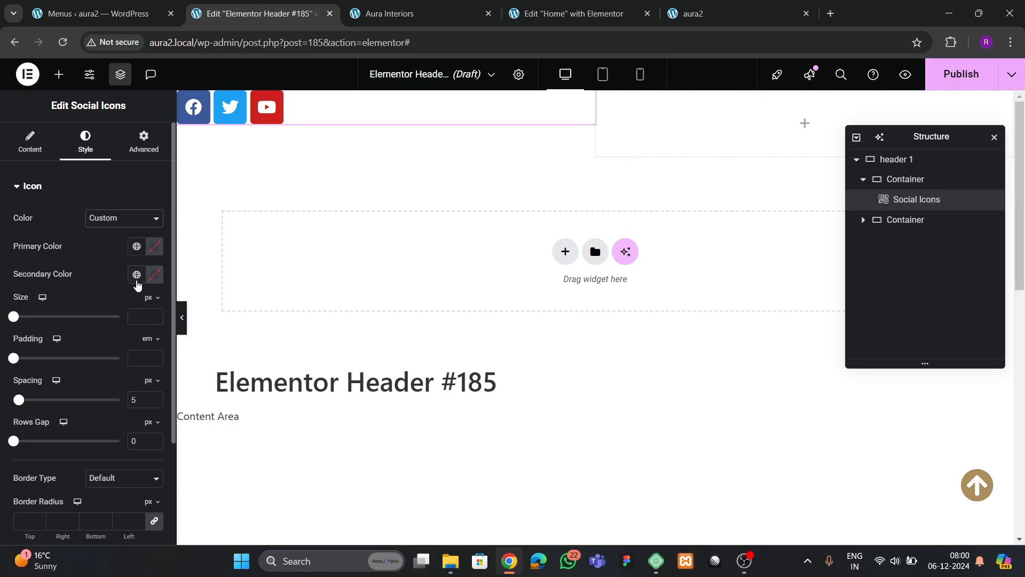
{"action": "left_click", "coordinate": [154, 247]}
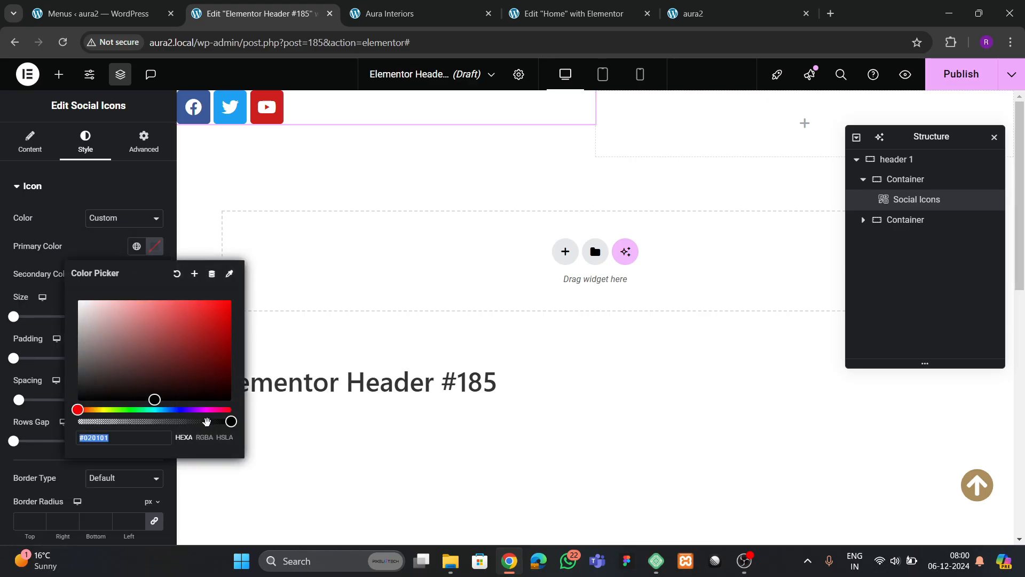
{"action": "left_click_drag", "start_coordinate": [231, 422], "coordinate": [78, 422]}
{"action": "left_click", "coordinate": [83, 246]}
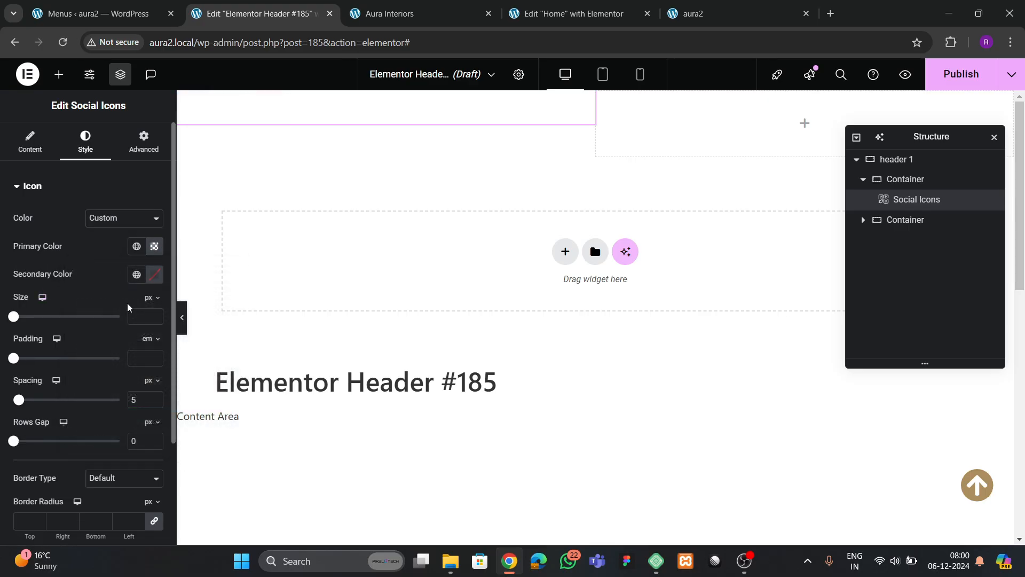
{"action": "left_click", "coordinate": [134, 284]}
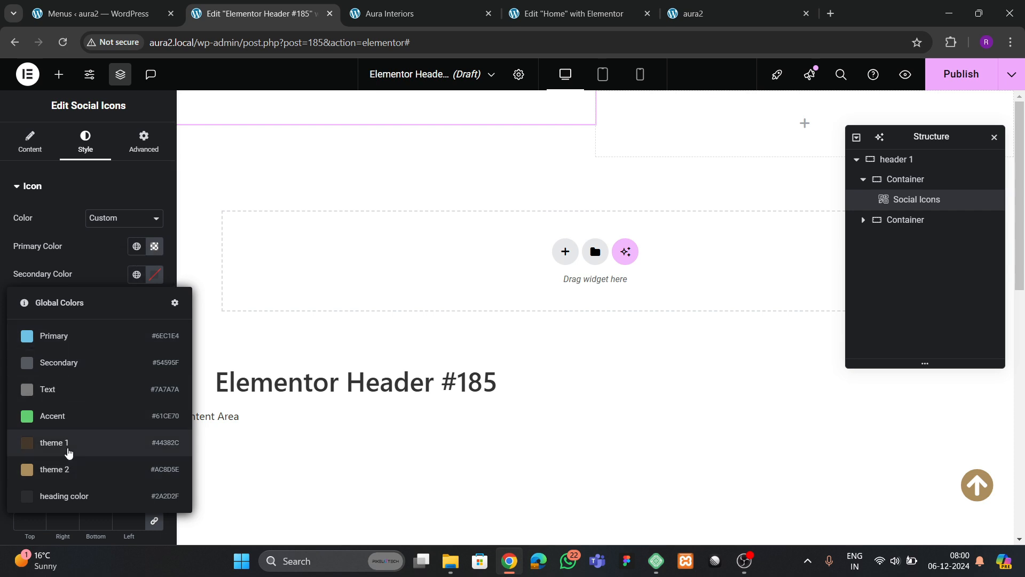
{"action": "left_click", "coordinate": [69, 449]}
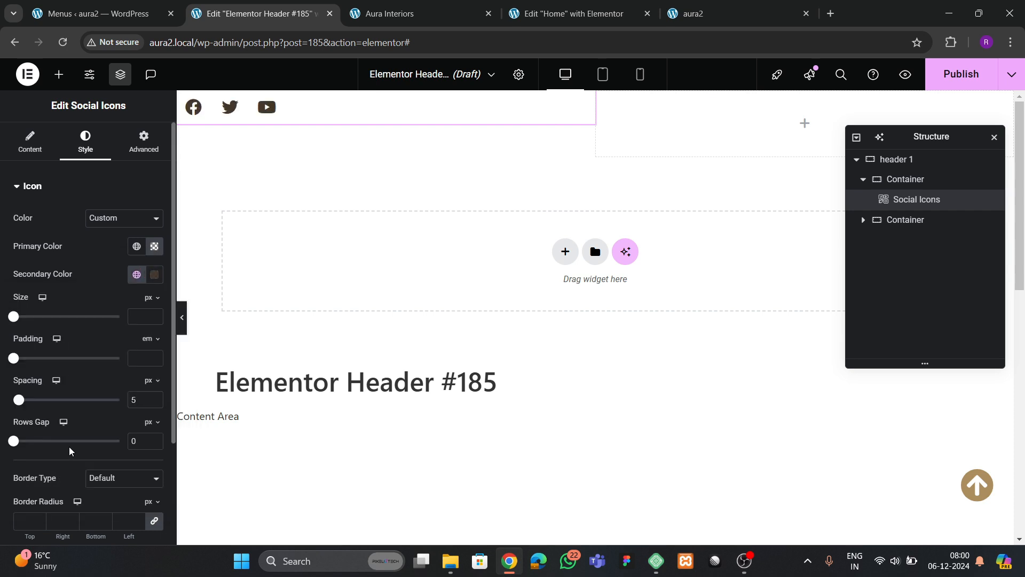
- Set icon size to 20, padding to 0 and spacing to 10
{"action": "left_click", "coordinate": [154, 315]}
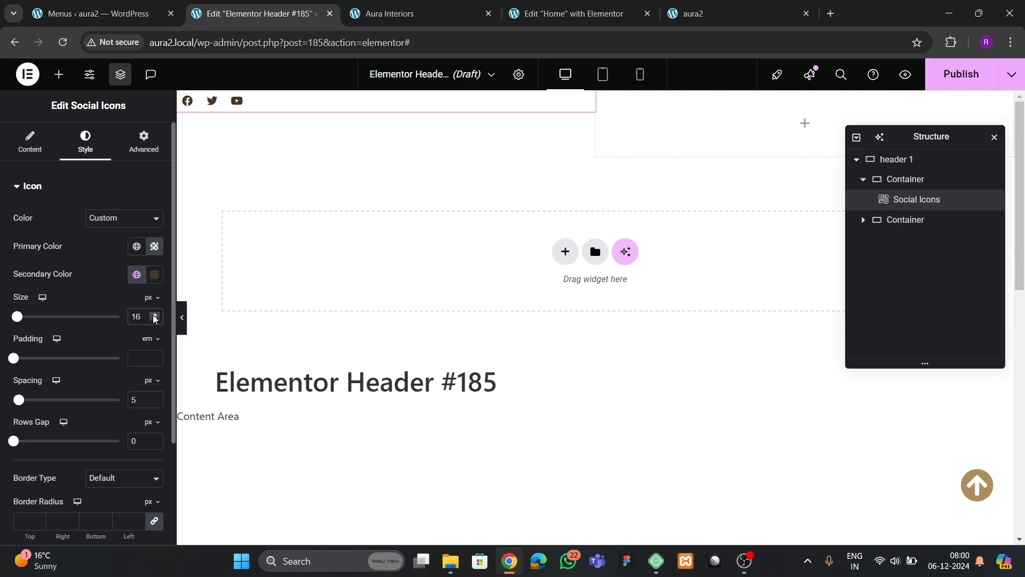
{"action": "left_click", "coordinate": [154, 316]}
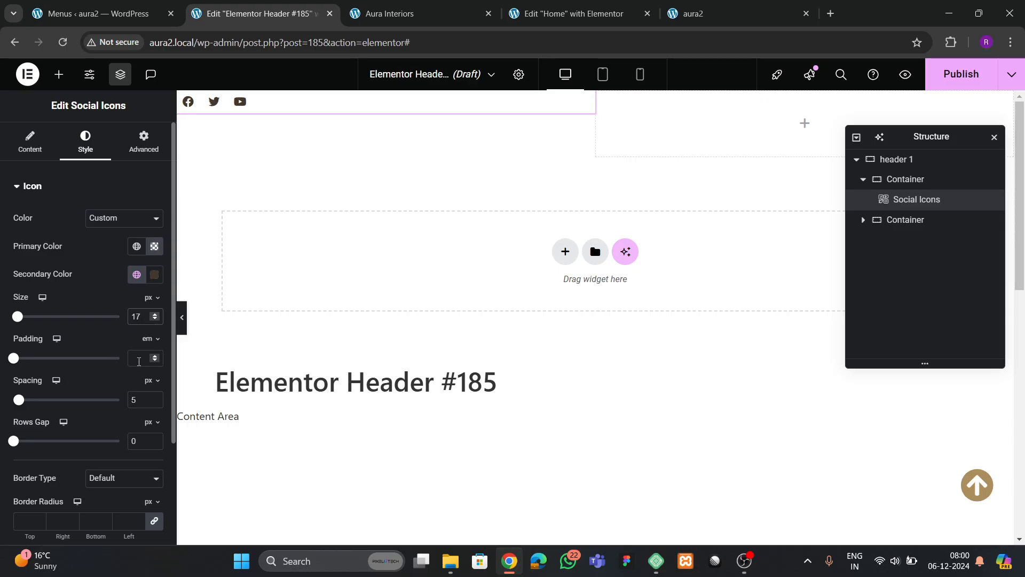
{"action": "left_click", "coordinate": [139, 362]}
{"action": "type", "text": "0"}
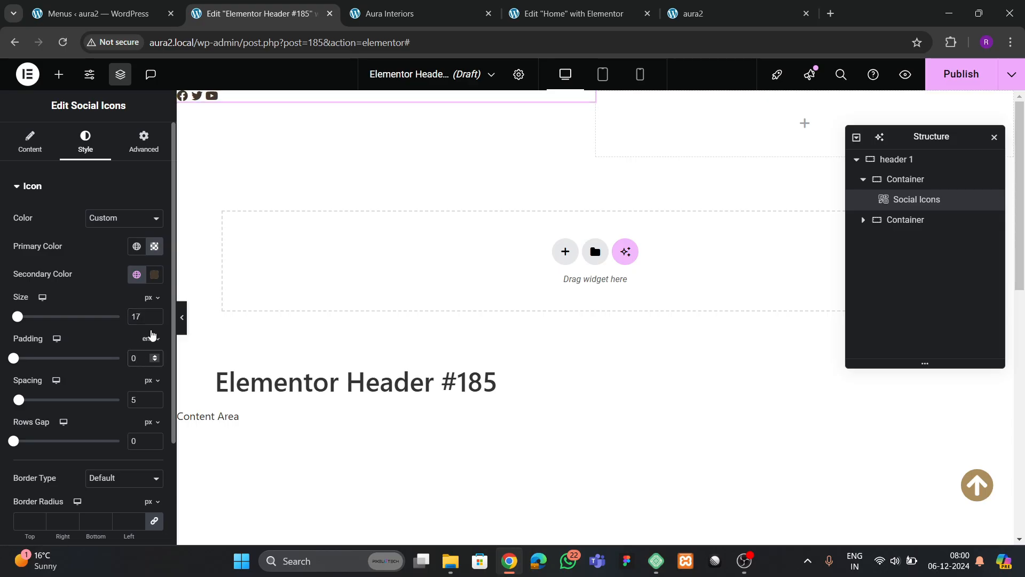
{"action": "left_click", "coordinate": [155, 397]}
{"action": "left_click", "coordinate": [155, 398]}
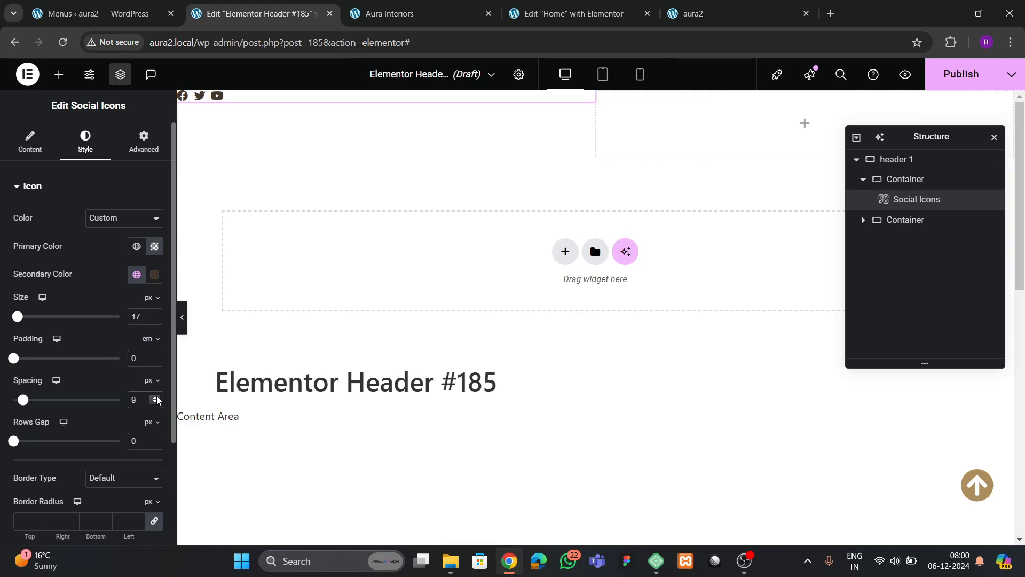
{"action": "left_click", "coordinate": [155, 397]}
{"action": "left_click", "coordinate": [155, 403]}
{"action": "left_click", "coordinate": [155, 314]}
{"action": "left_click", "coordinate": [154, 314]}
{"action": "left_click", "coordinate": [155, 314]}
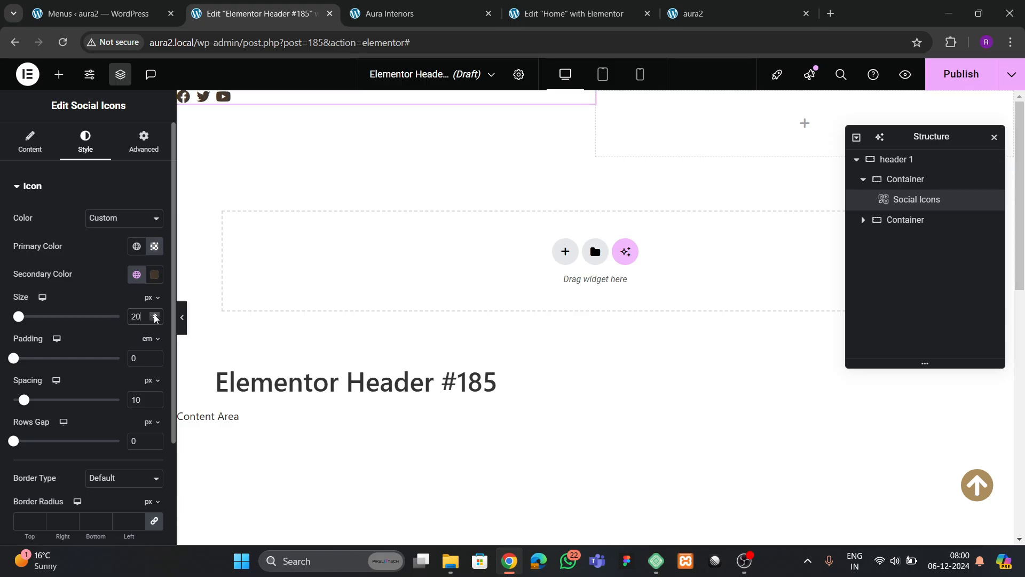
- Select header 1, unlink its padding, and set top and bottom to 10 px
{"action": "left_click", "coordinate": [903, 179]}
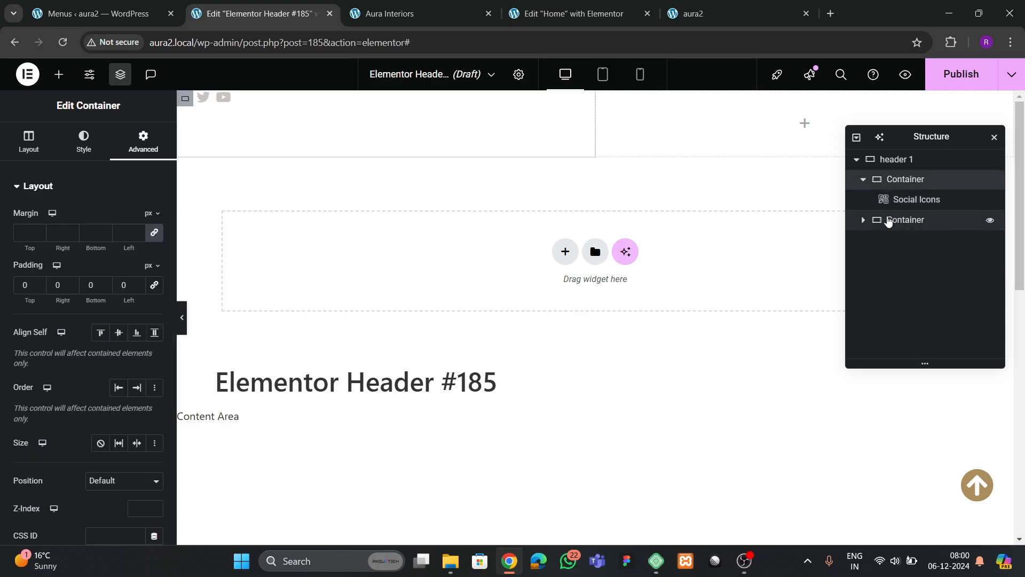
{"action": "left_click", "coordinate": [962, 164]}
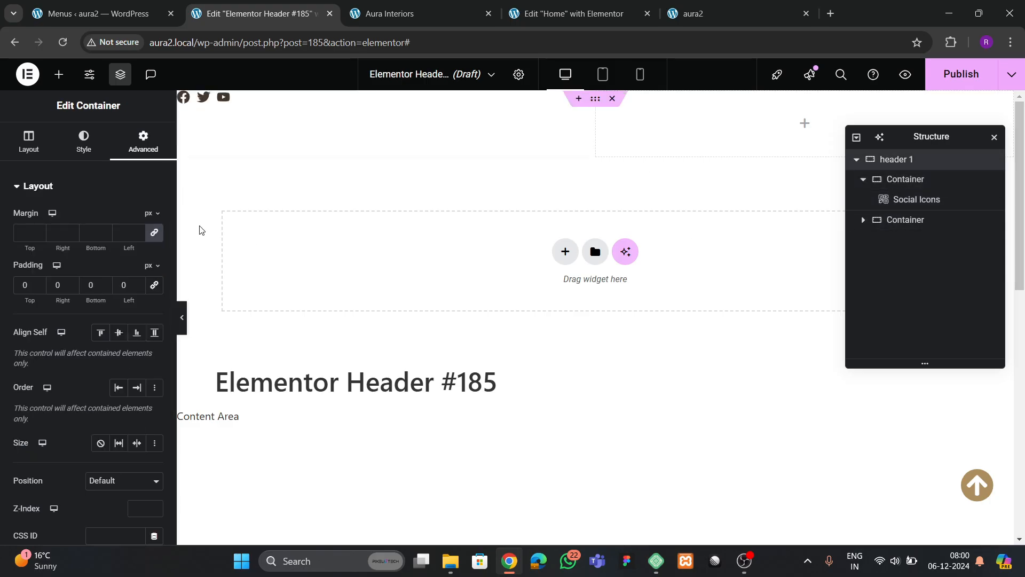
{"action": "left_click", "coordinate": [155, 285]}
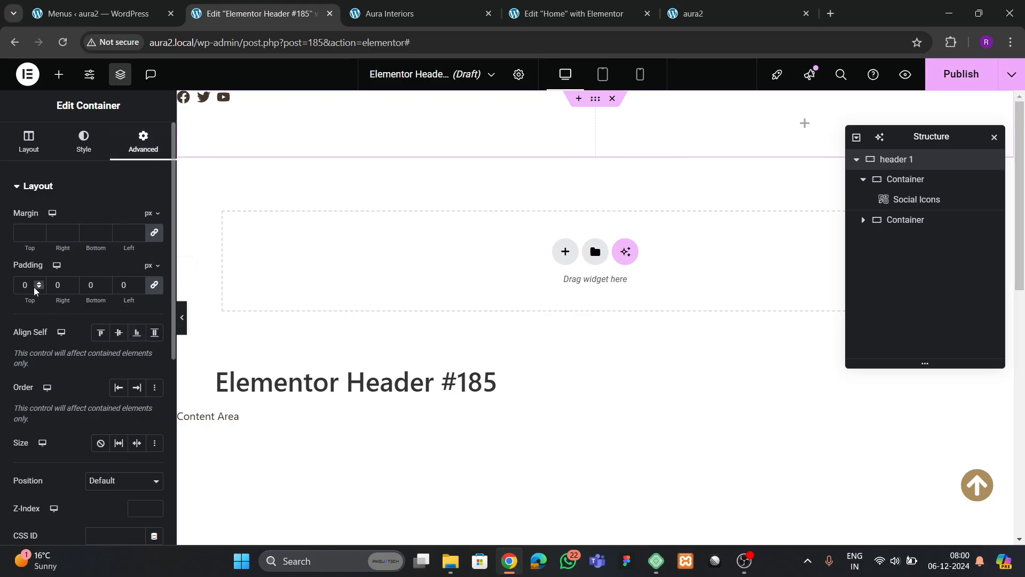
{"action": "left_click", "coordinate": [155, 289]}
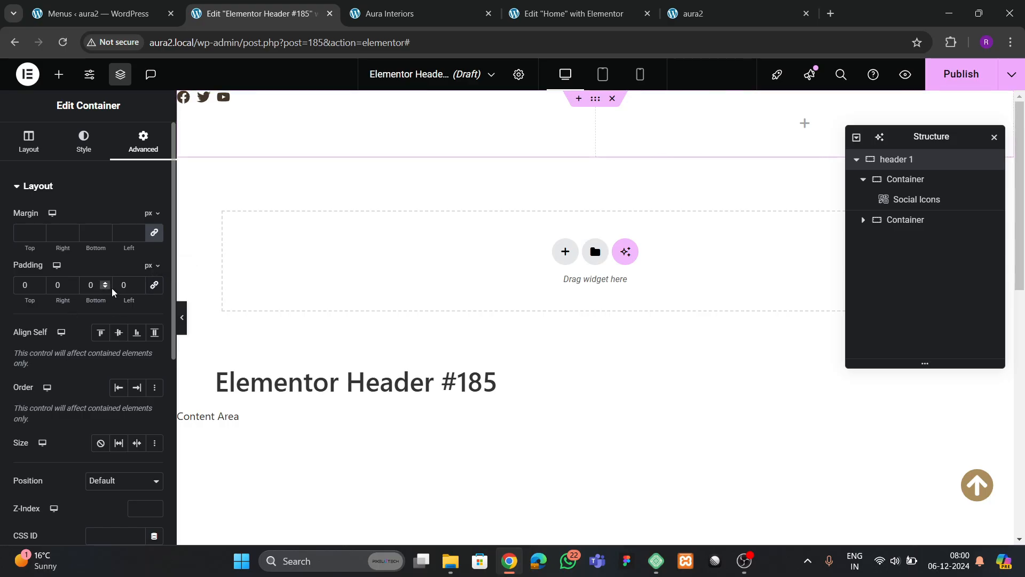
{"action": "left_click", "coordinate": [37, 284]}
{"action": "left_click", "coordinate": [37, 285]}
{"action": "left_click", "coordinate": [37, 284]}
{"action": "left_click", "coordinate": [37, 284]}
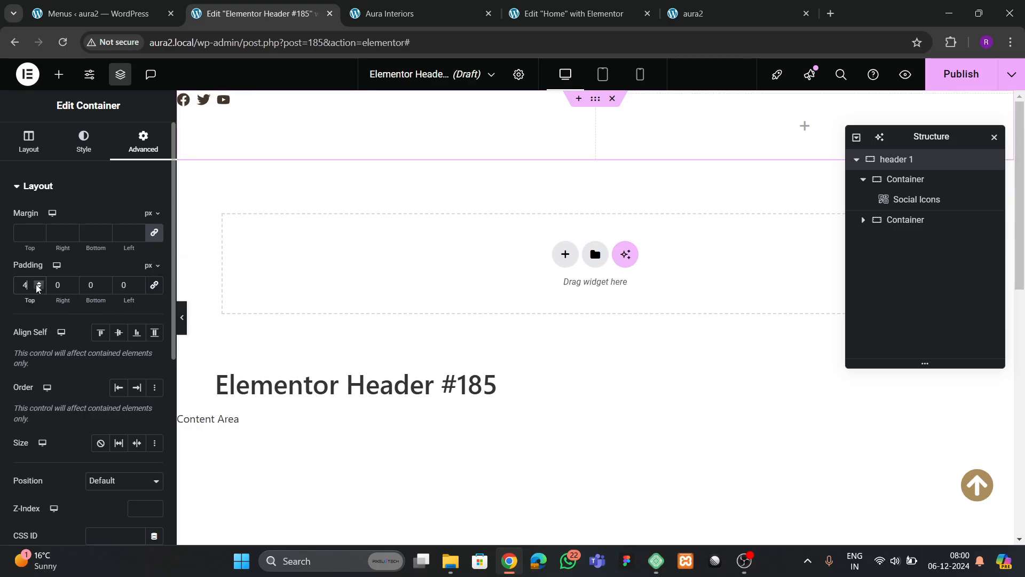
{"action": "double_click", "coordinate": [37, 284]}
{"action": "left_click", "coordinate": [37, 285]}
{"action": "left_click", "coordinate": [37, 285]}
{"action": "left_click", "coordinate": [37, 285]}
{"action": "left_click", "coordinate": [37, 285]}
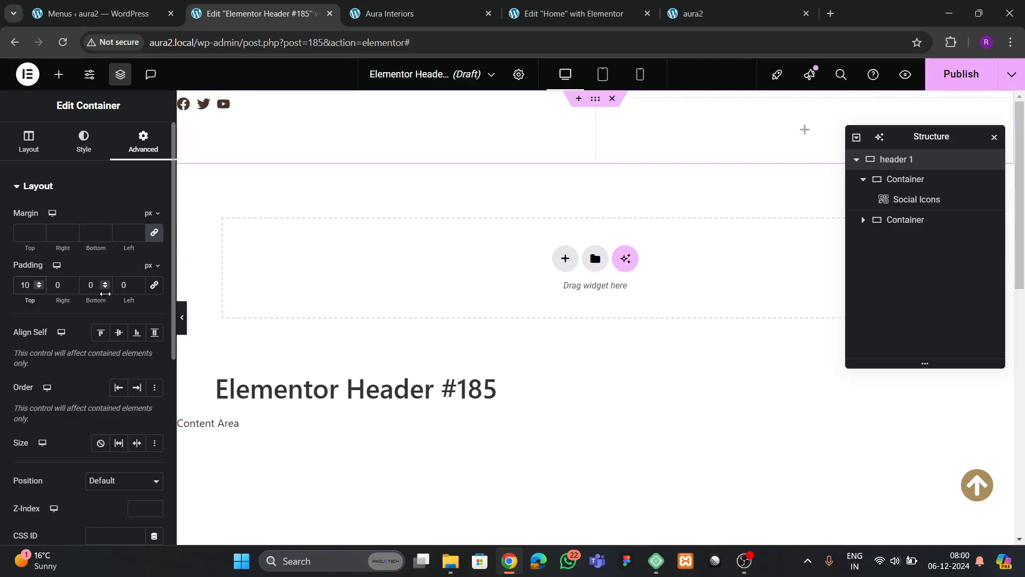
{"action": "left_click_drag", "start_coordinate": [98, 290], "coordinate": [67, 293]}
{"action": "type", "text": "10"}
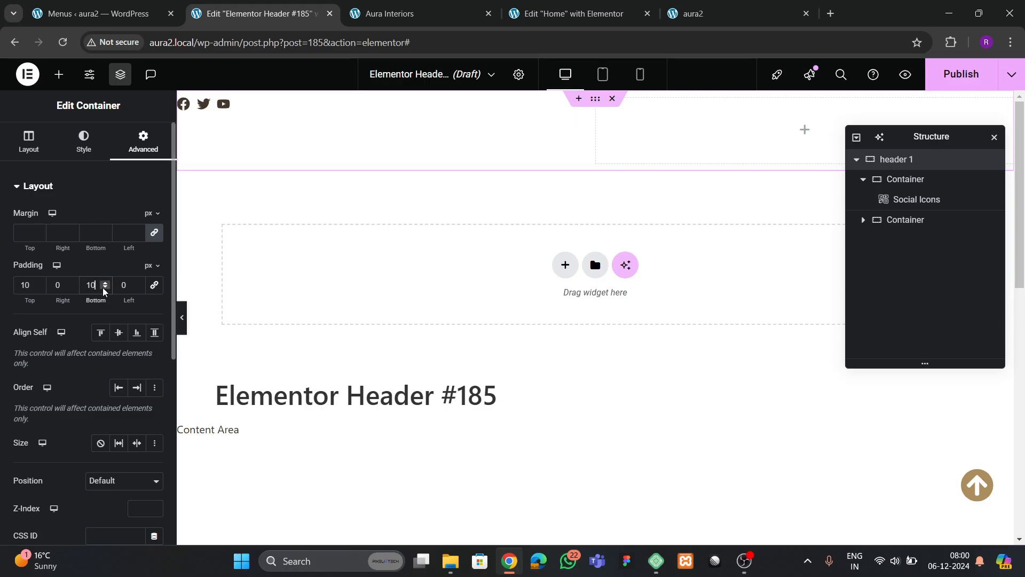
- Clear header 1's bottom and top padding so both are 0
{"action": "key", "text": "BackSpace"}
{"action": "key", "text": "BackSpace"}
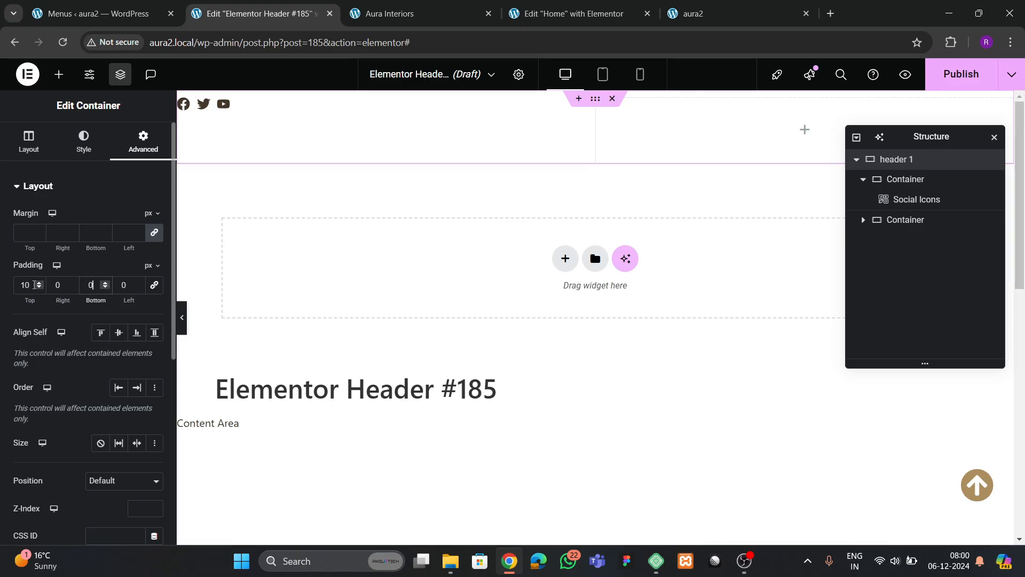
{"action": "left_click", "coordinate": [35, 285]}
{"action": "key", "text": "BackSpace"}
{"action": "key", "text": "BackSpace"}
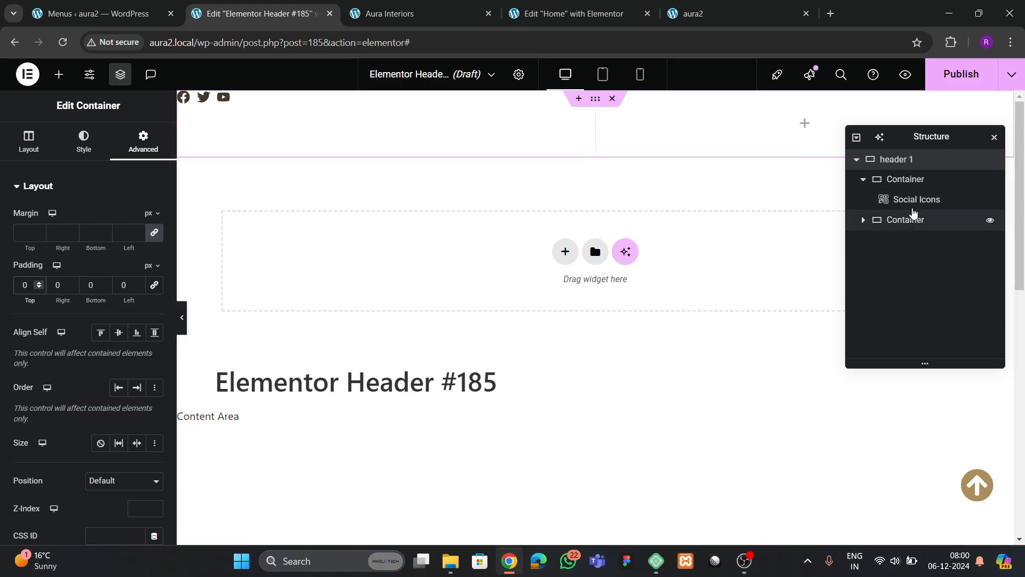
- Set header 1's Justify Content to Space Between and Align Items to Center
{"action": "left_click", "coordinate": [892, 163]}
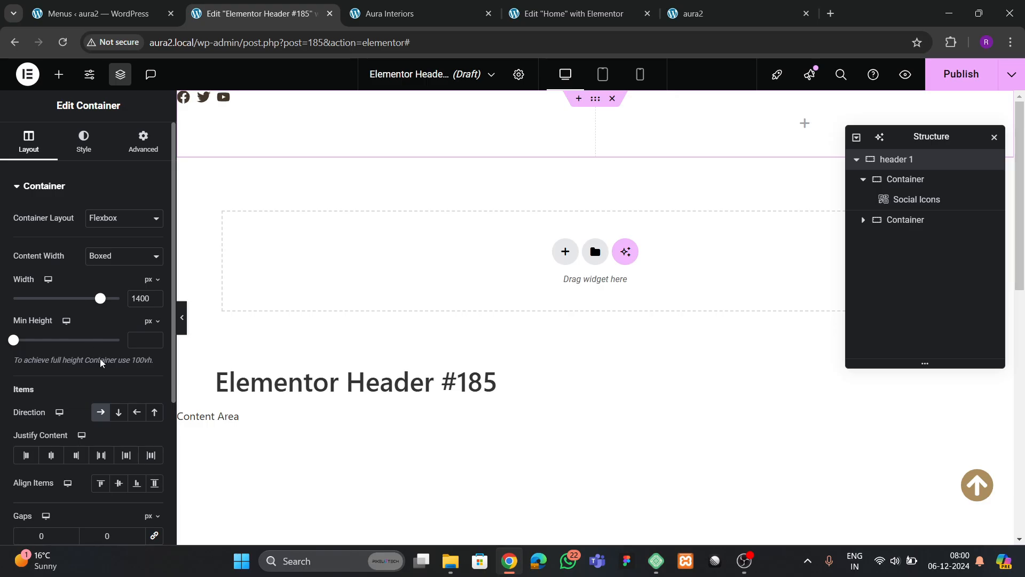
{"action": "scroll", "coordinate": [100, 362], "scroll_direction": "down", "scroll_amount": 1}
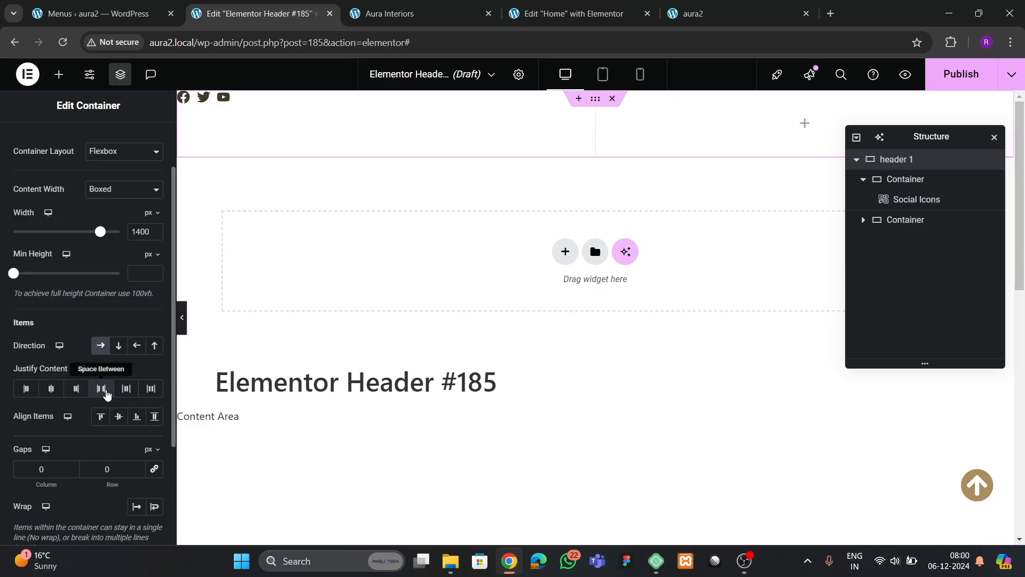
{"action": "left_click", "coordinate": [101, 389]}
{"action": "left_click", "coordinate": [118, 416]}
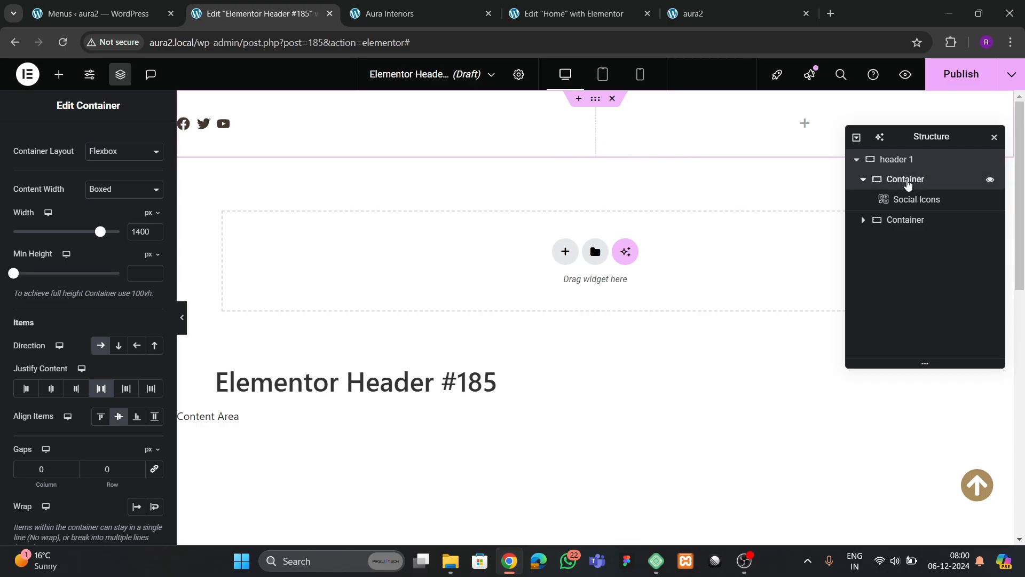
- Reset the social icons container's width to default, then view the live Aura Interiors site
{"action": "left_click", "coordinate": [907, 180]}
{"action": "left_click", "coordinate": [34, 152]}
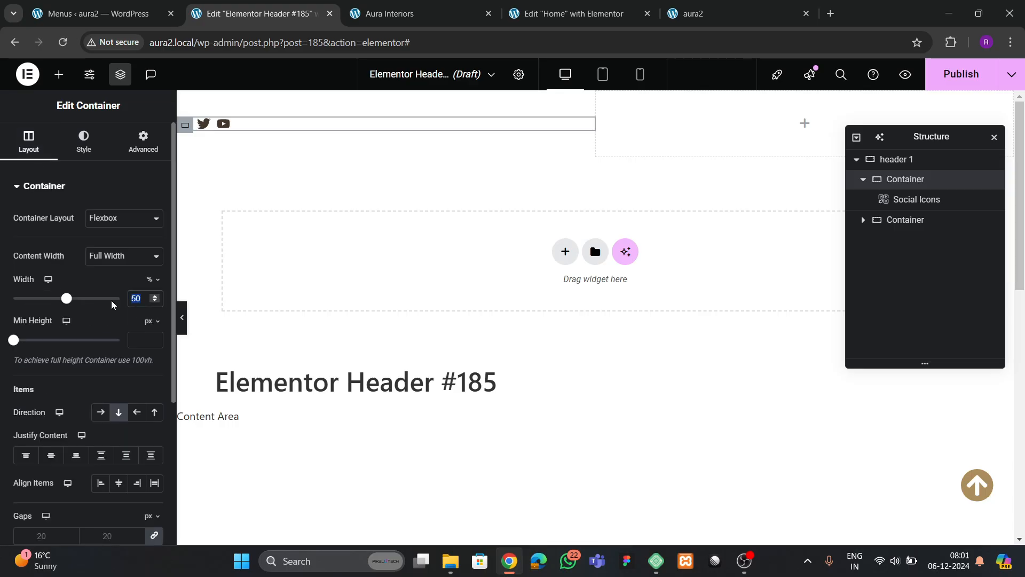
{"action": "type", "text": "30"}
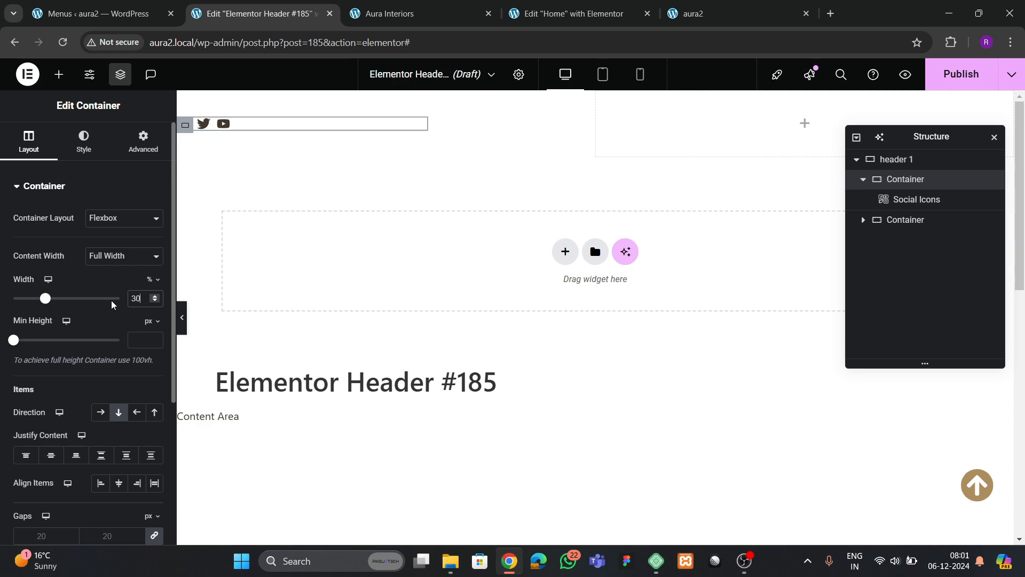
{"action": "key", "text": "BackSpace"}
{"action": "key", "text": "BackSpace"}
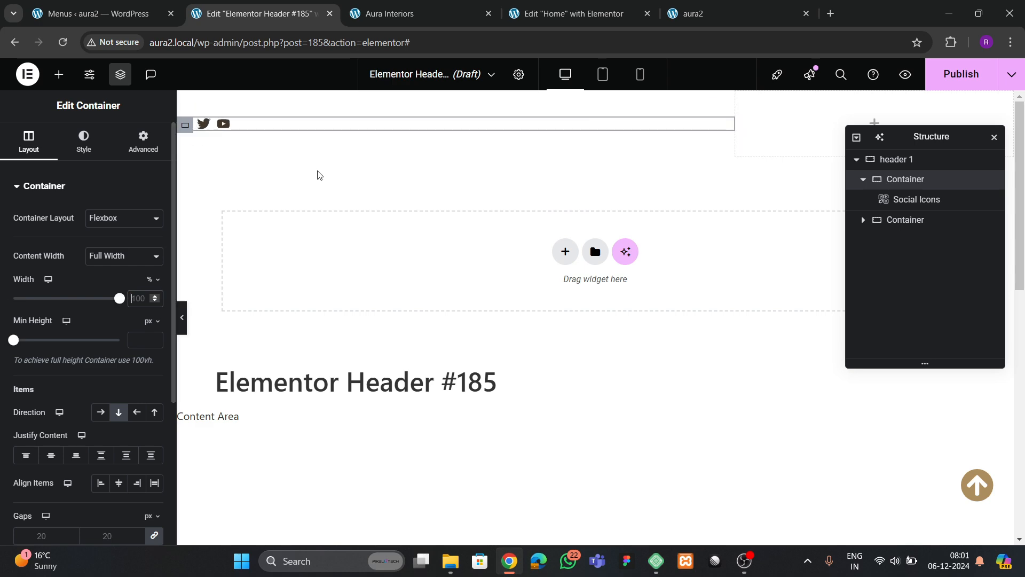
{"action": "left_click", "coordinate": [120, 11]}
{"action": "left_click", "coordinate": [395, 13]}
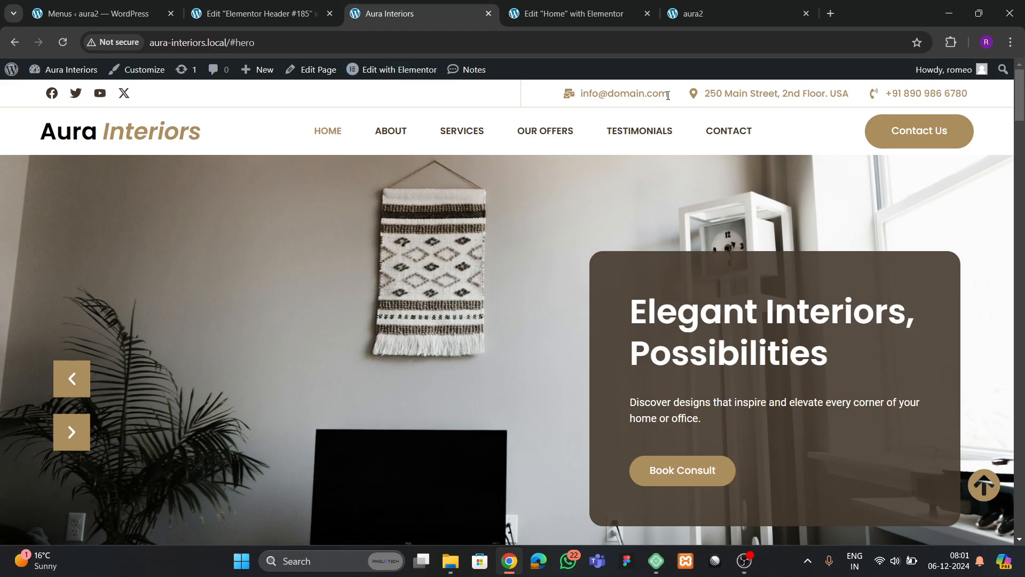
- Add an Icon List widget to the header's right container with Inline layout
{"action": "left_click", "coordinate": [262, 13]}
{"action": "left_click", "coordinate": [59, 74]}
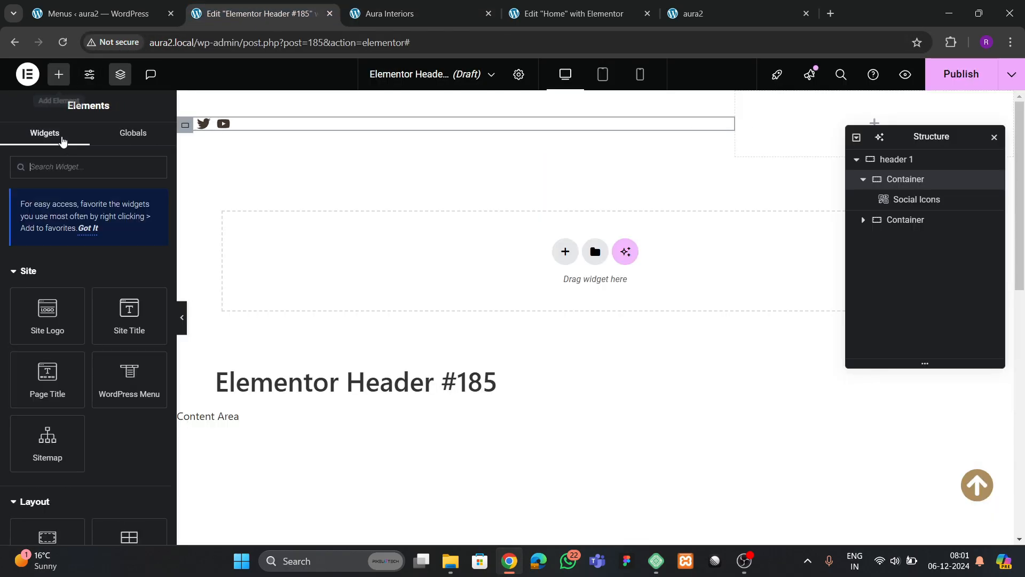
{"action": "type", "text": "list"}
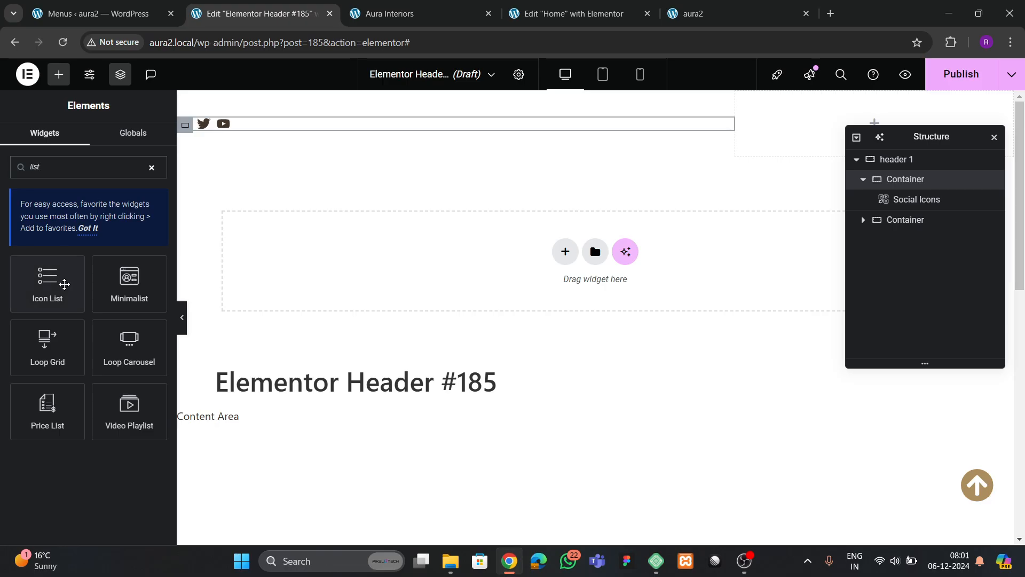
{"action": "left_click_drag", "start_coordinate": [64, 284], "coordinate": [823, 116]}
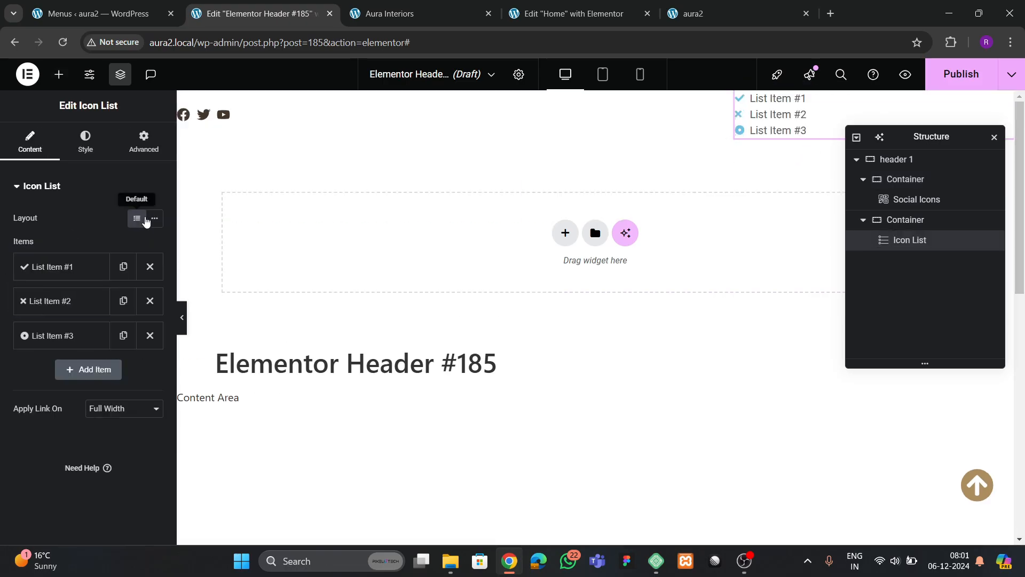
{"action": "left_click", "coordinate": [155, 218]}
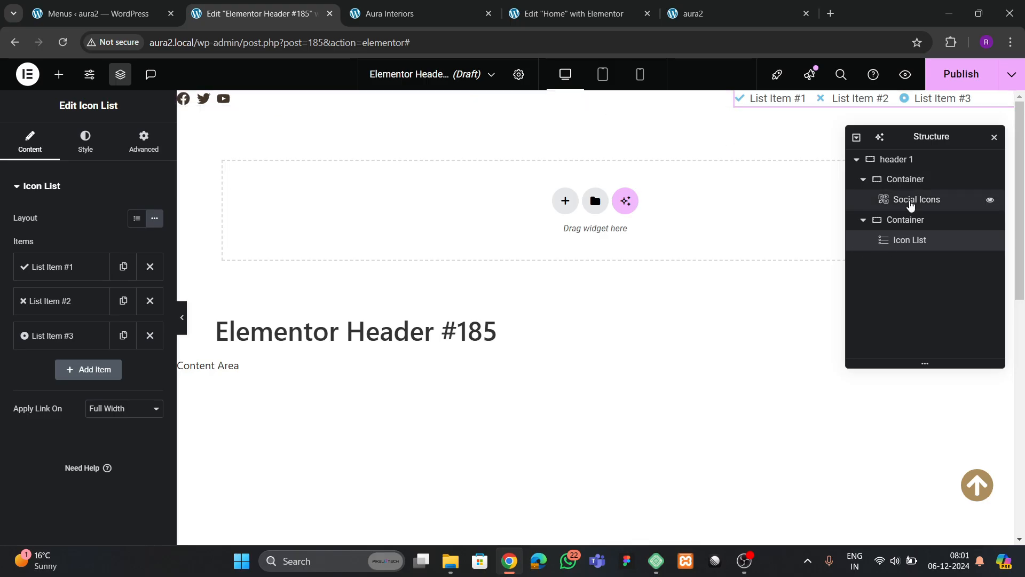
- Give header 1 a top and bottom padding of 6 px, keeping right padding 0
{"action": "left_click", "coordinate": [907, 170]}
{"action": "left_click", "coordinate": [143, 141]}
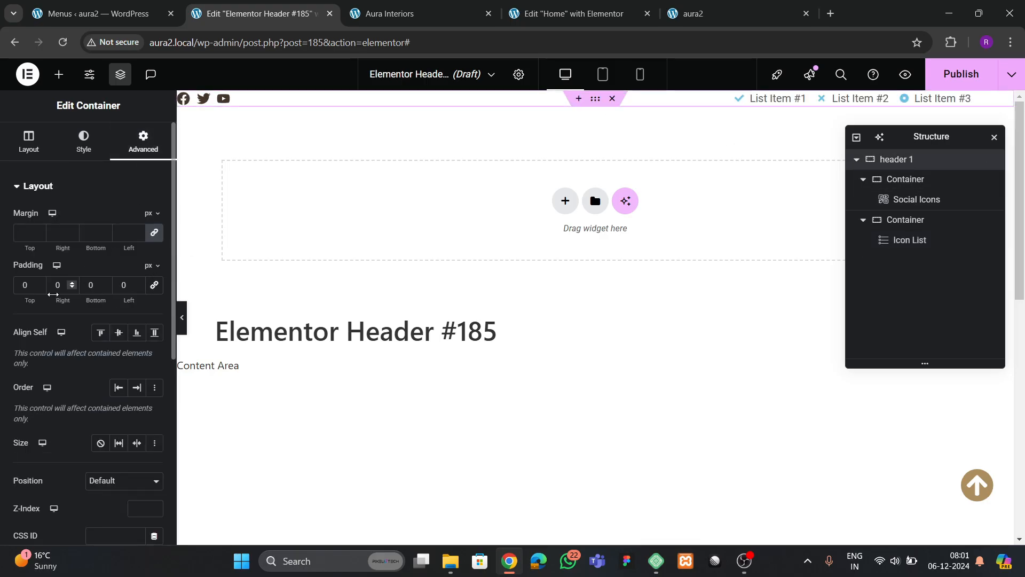
{"action": "left_click", "coordinate": [71, 284]}
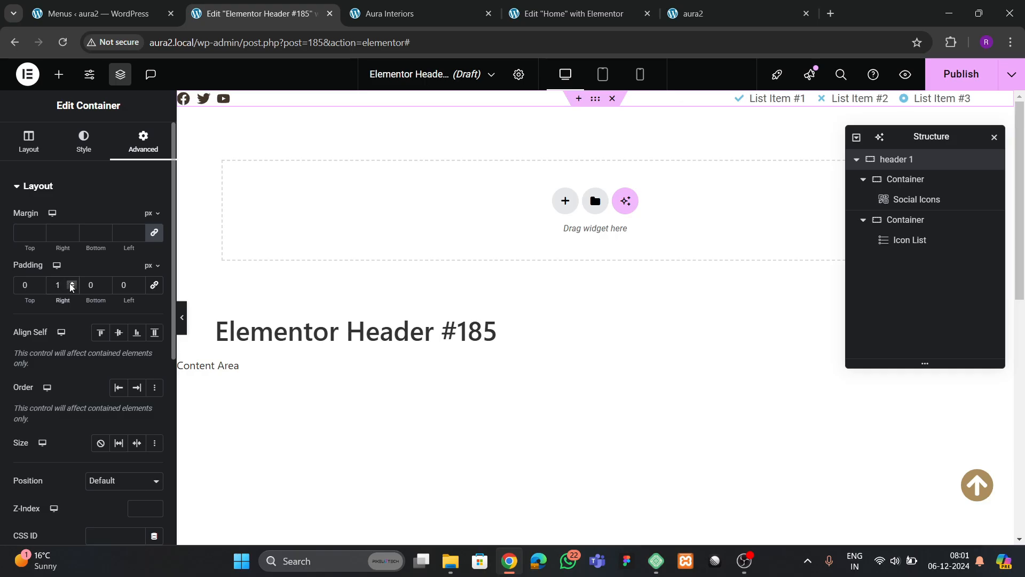
{"action": "left_click", "coordinate": [71, 288]}
{"action": "left_click", "coordinate": [41, 284]}
{"action": "left_click", "coordinate": [42, 283]}
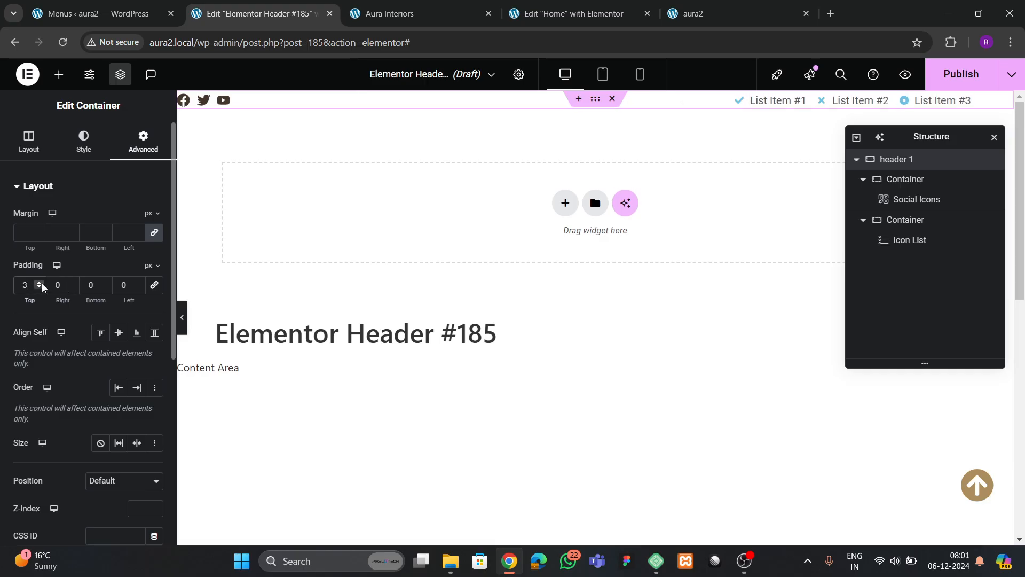
{"action": "left_click", "coordinate": [41, 283]}
{"action": "left_click", "coordinate": [41, 283]}
{"action": "left_click", "coordinate": [41, 284]}
{"action": "left_click", "coordinate": [107, 283]}
{"action": "left_click", "coordinate": [107, 283]}
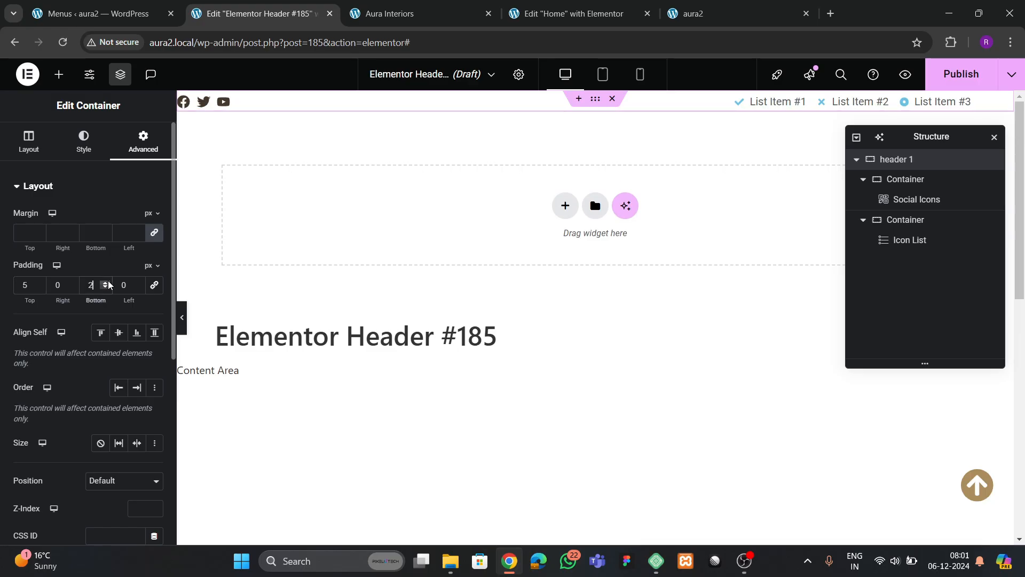
{"action": "left_click", "coordinate": [107, 284]}
{"action": "left_click", "coordinate": [108, 284]}
{"action": "left_click", "coordinate": [107, 284]}
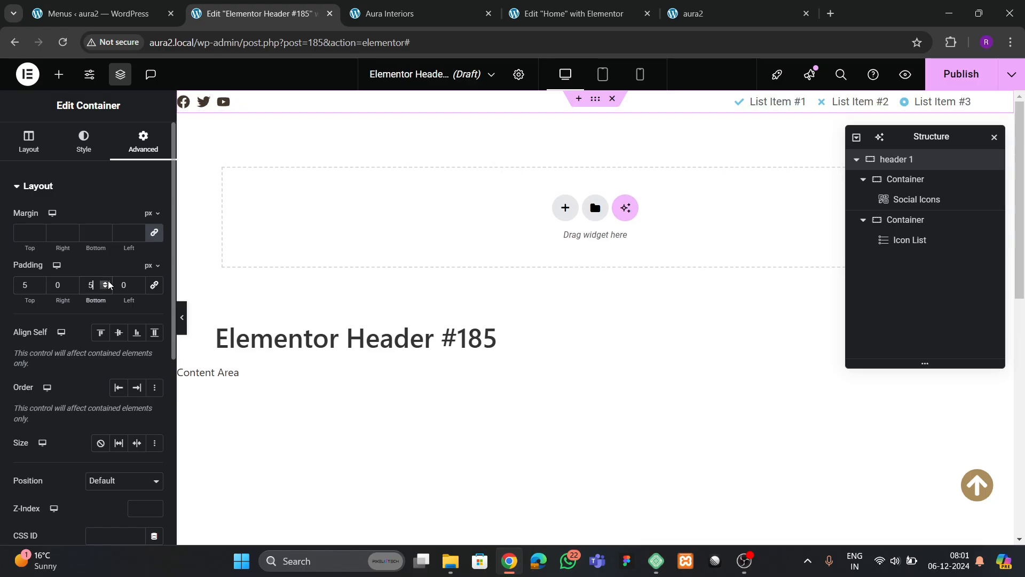
{"action": "left_click", "coordinate": [41, 283]}
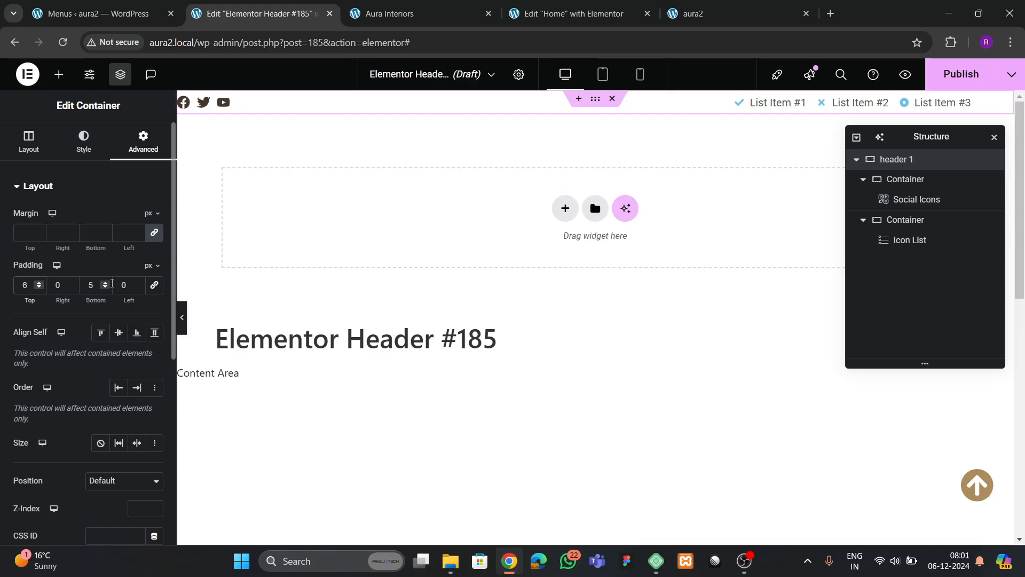
{"action": "left_click", "coordinate": [108, 283]}
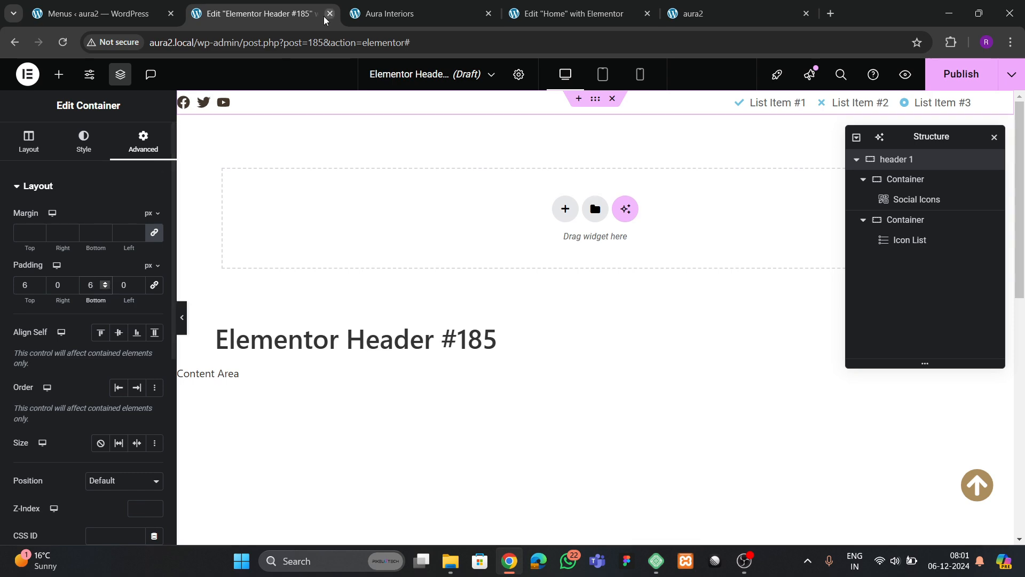
- Compare with the live Aura Interiors header, then select the icon list for editing
{"action": "left_click", "coordinate": [104, 15]}
{"action": "left_click", "coordinate": [421, 9]}
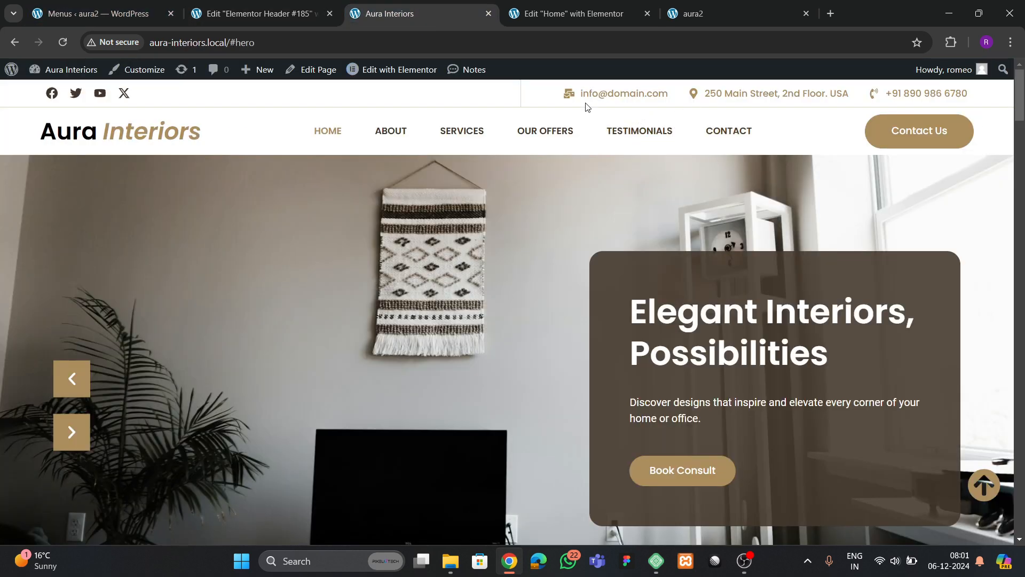
{"action": "left_click", "coordinate": [257, 14]}
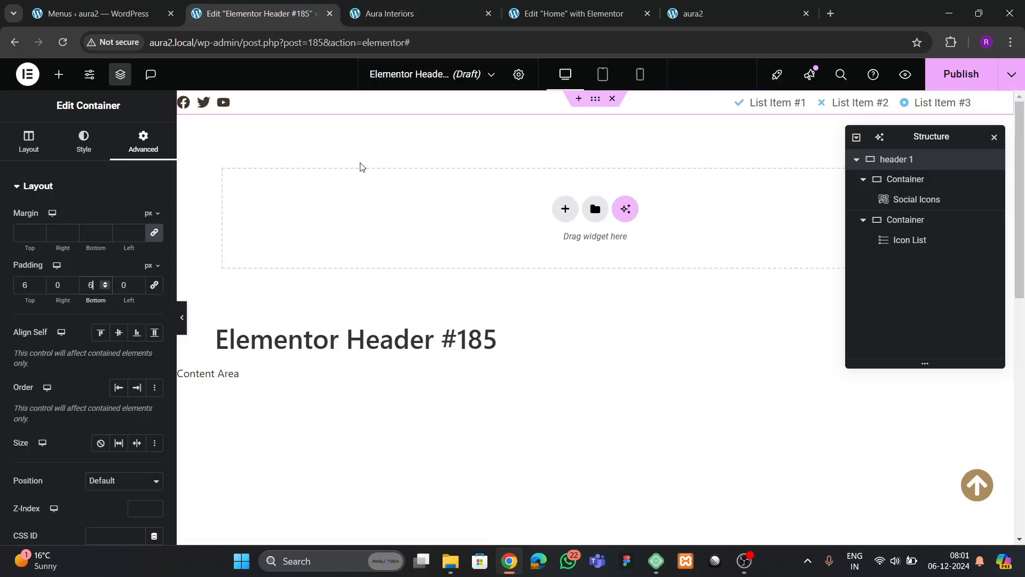
{"action": "left_click", "coordinate": [910, 240]}
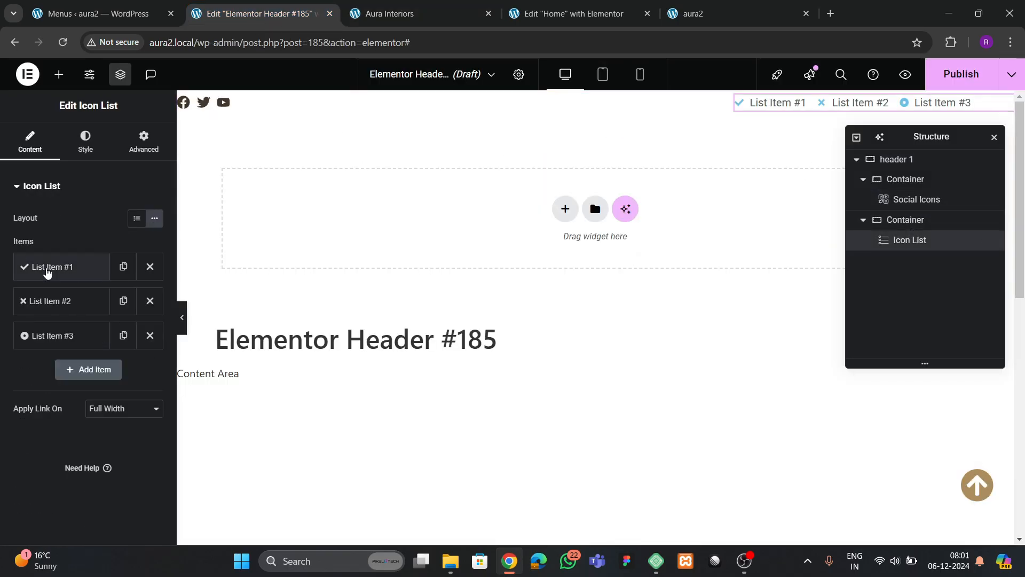
- Give the first list item a phone icon and enter the phone number
{"action": "left_click", "coordinate": [48, 268]}
{"action": "left_click", "coordinate": [72, 355]}
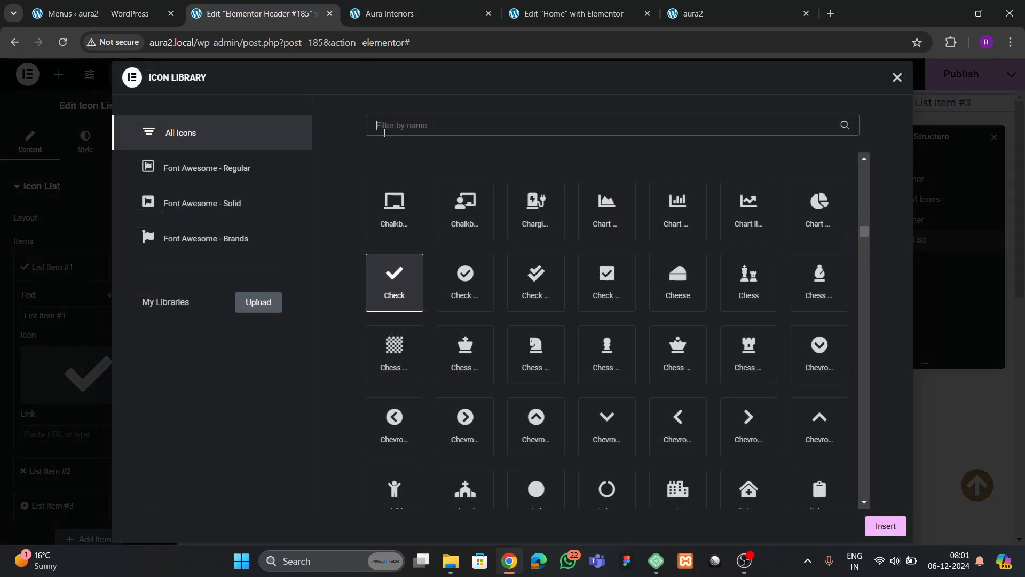
{"action": "type", "text": "phone"}
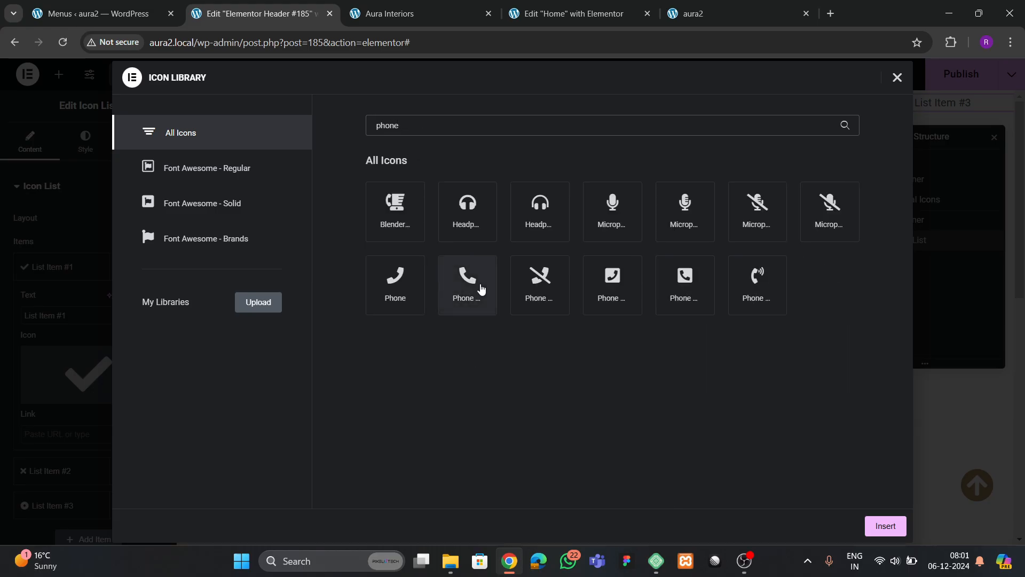
{"action": "left_click", "coordinate": [481, 288]}
{"action": "left_click", "coordinate": [886, 525]}
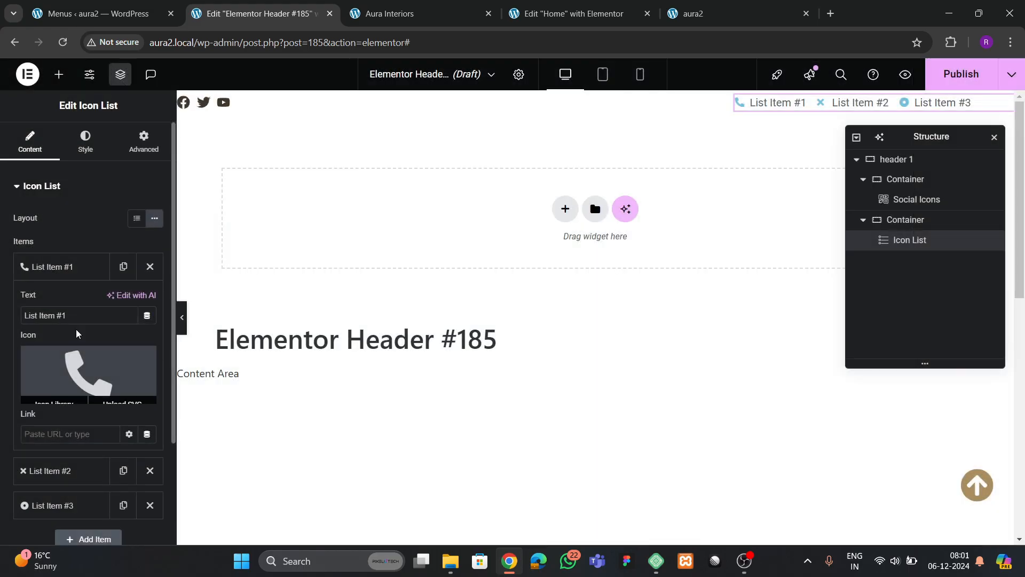
{"action": "left_click_drag", "start_coordinate": [75, 316], "coordinate": [0, 331]}
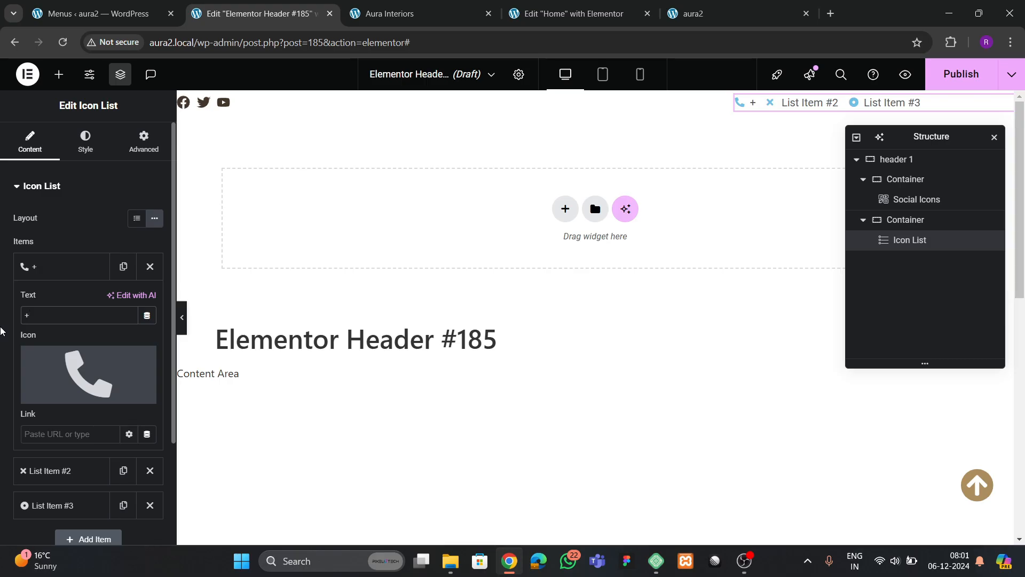
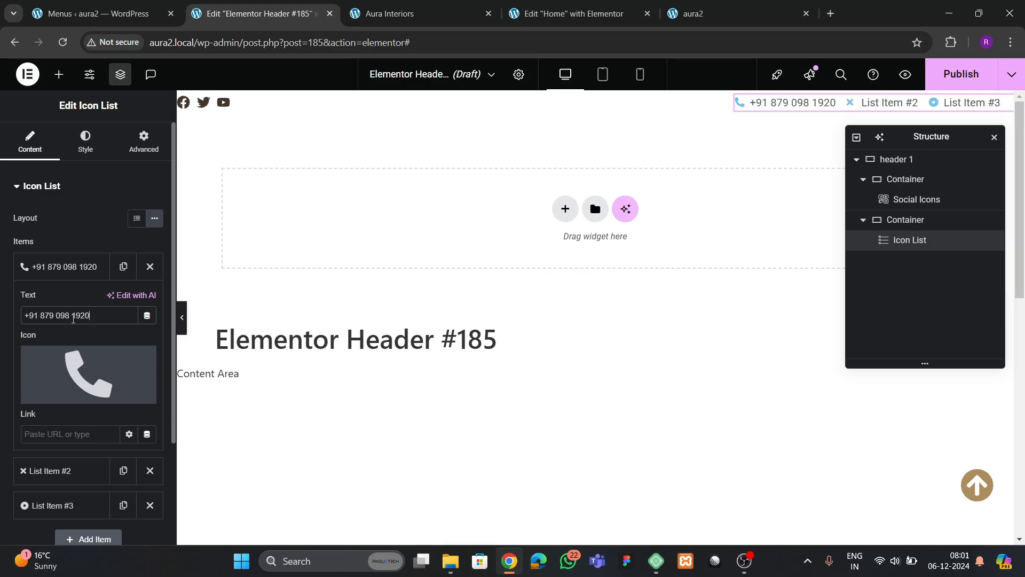
{"action": "left_click", "coordinate": [59, 278]}
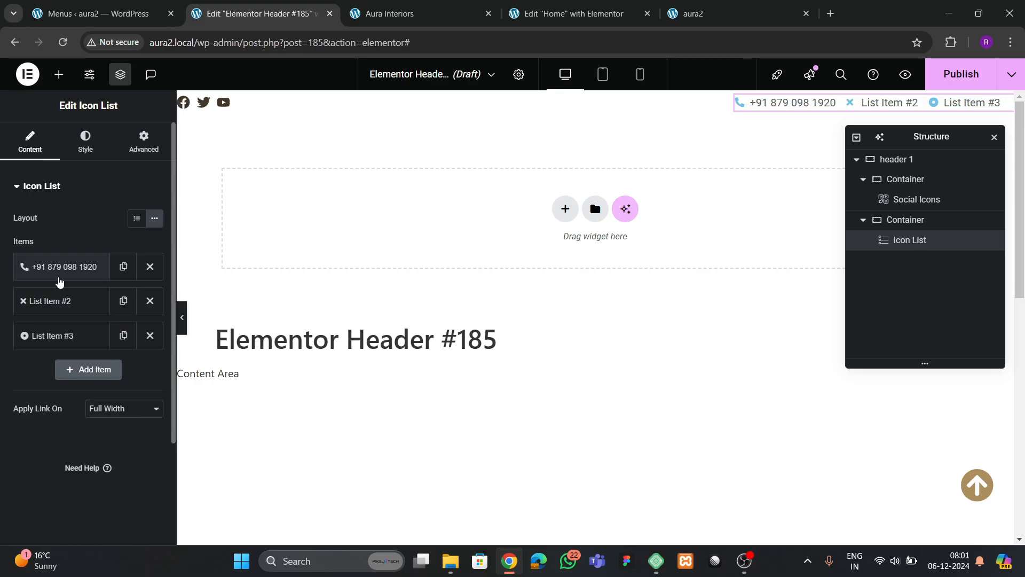
- Remove the extra list items and duplicate the phone item twice
{"action": "left_click", "coordinate": [144, 309]}
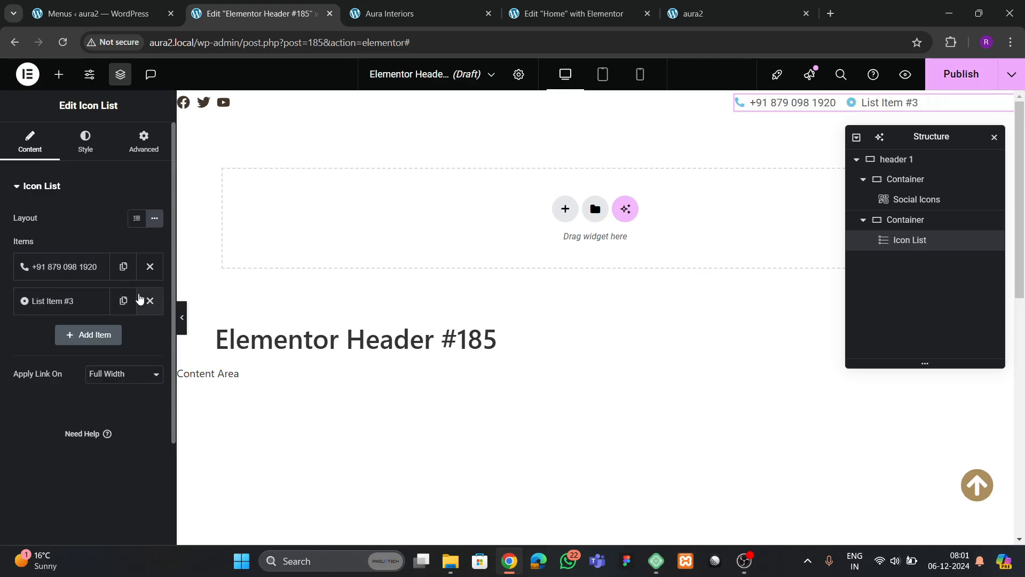
{"action": "left_click", "coordinate": [150, 300]}
{"action": "left_click", "coordinate": [124, 267]}
{"action": "left_click", "coordinate": [124, 300]}
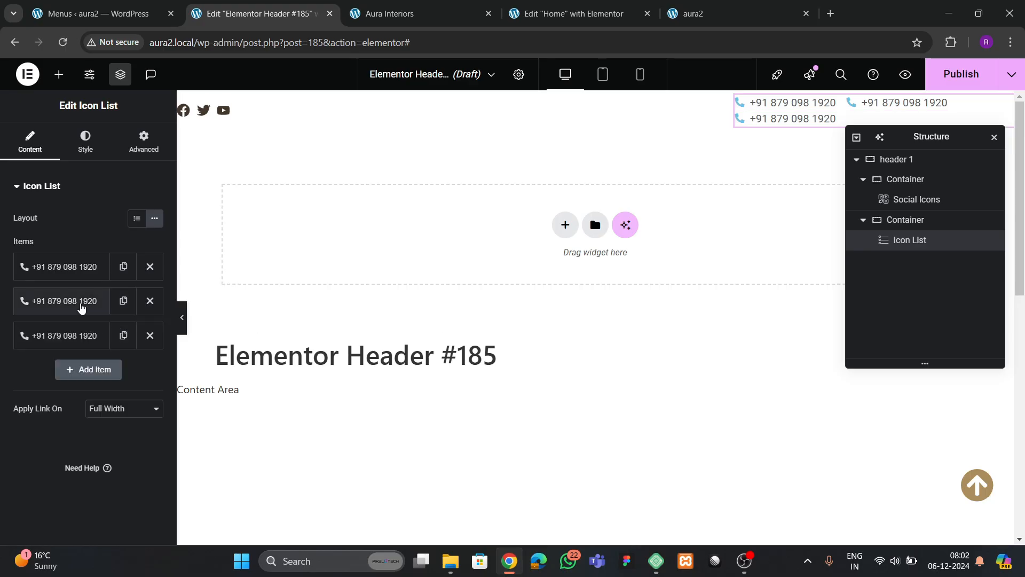
- Give the second item a map marker icon and the street address copied from the live site
{"action": "left_click", "coordinate": [80, 305]}
{"action": "left_click", "coordinate": [48, 388]}
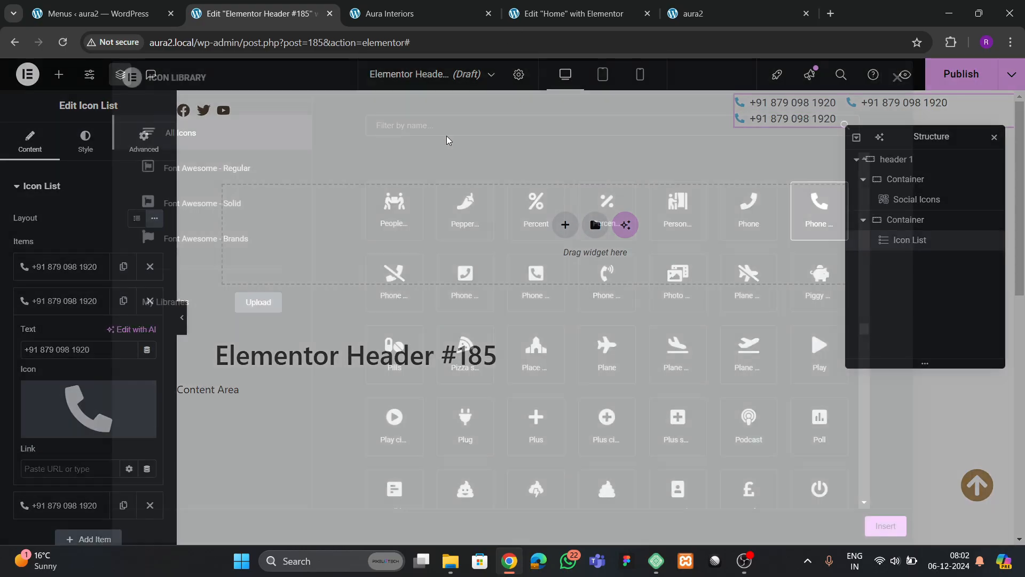
{"action": "type", "text": "map"}
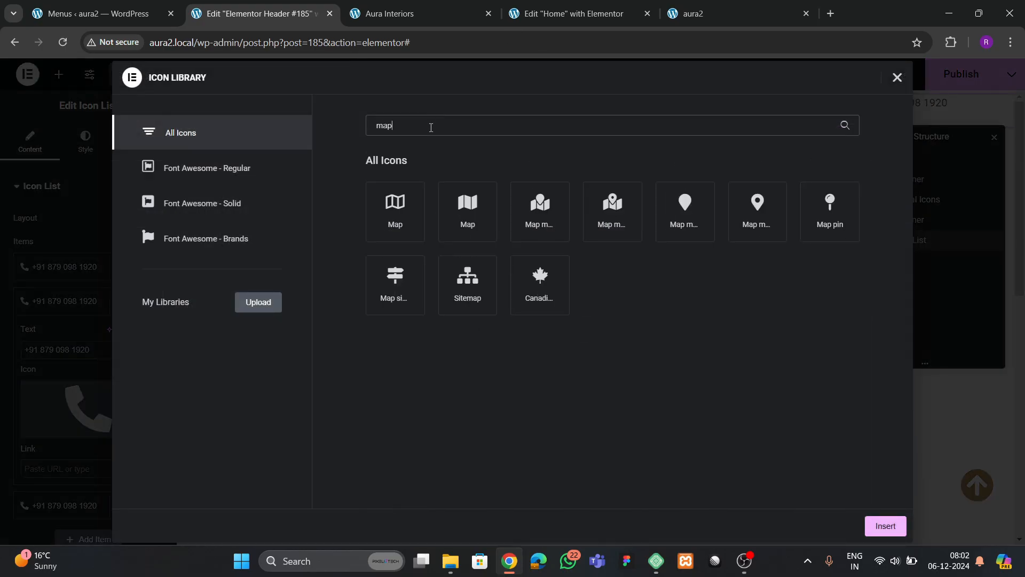
{"action": "left_click", "coordinate": [775, 237]}
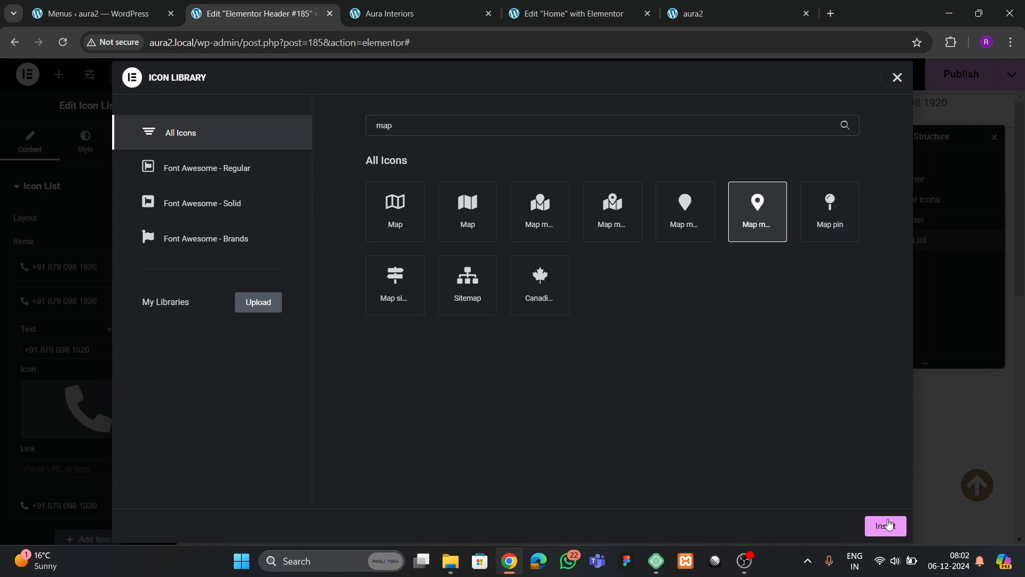
{"action": "left_click", "coordinate": [885, 525]}
{"action": "left_click", "coordinate": [455, 24]}
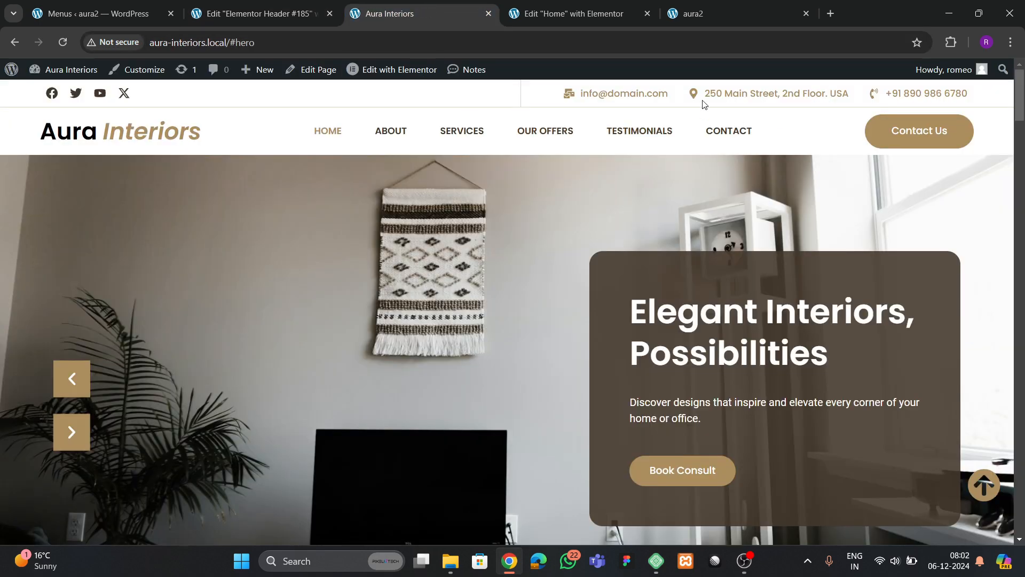
{"action": "left_click_drag", "start_coordinate": [707, 97], "coordinate": [867, 101]}
{"action": "key", "text": "ctrl+c"}
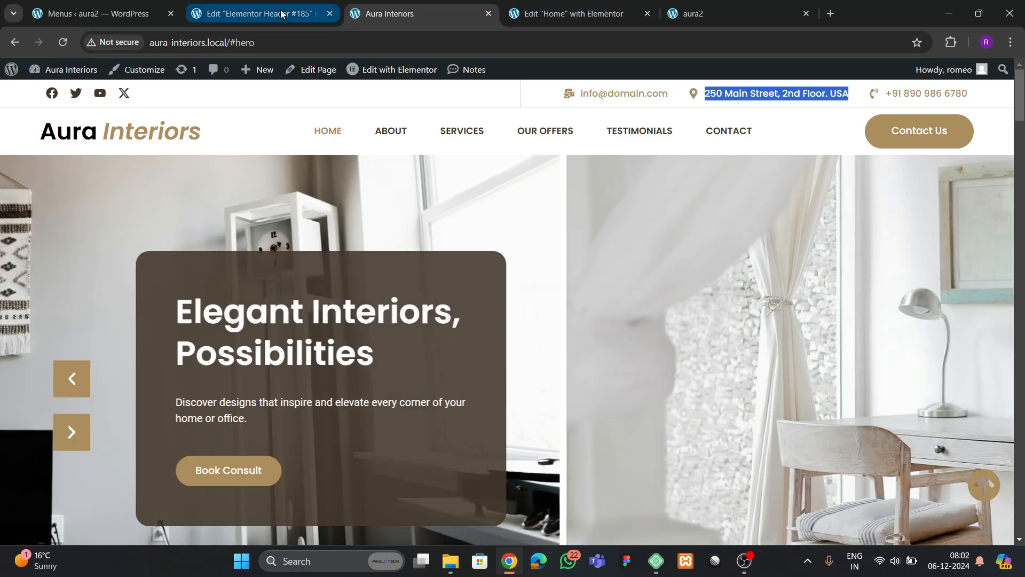
{"action": "left_click", "coordinate": [256, 13]}
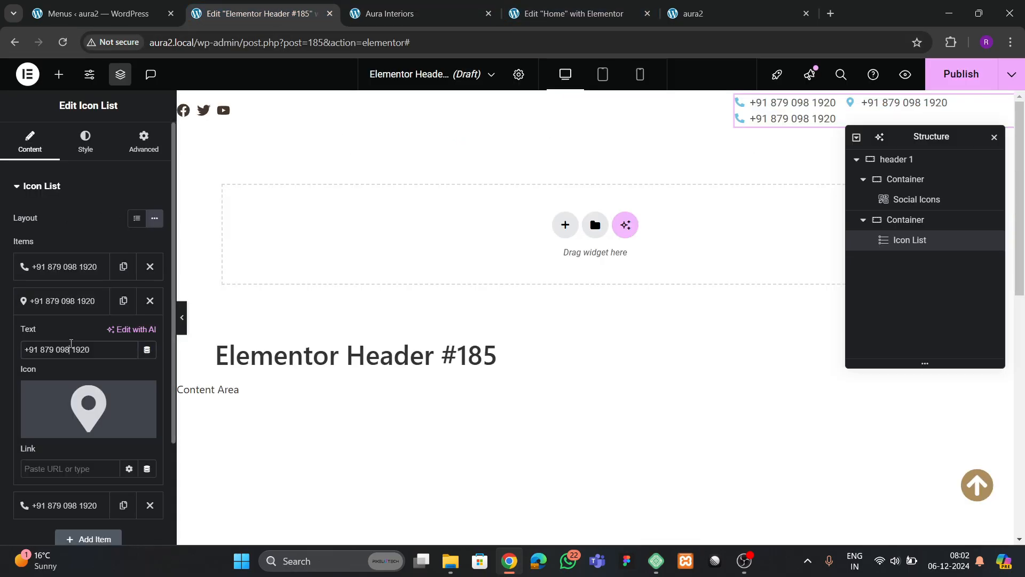
{"action": "triple_click", "coordinate": [71, 349]}
{"action": "key", "text": "ctrl+v"}
{"action": "left_click", "coordinate": [67, 301]}
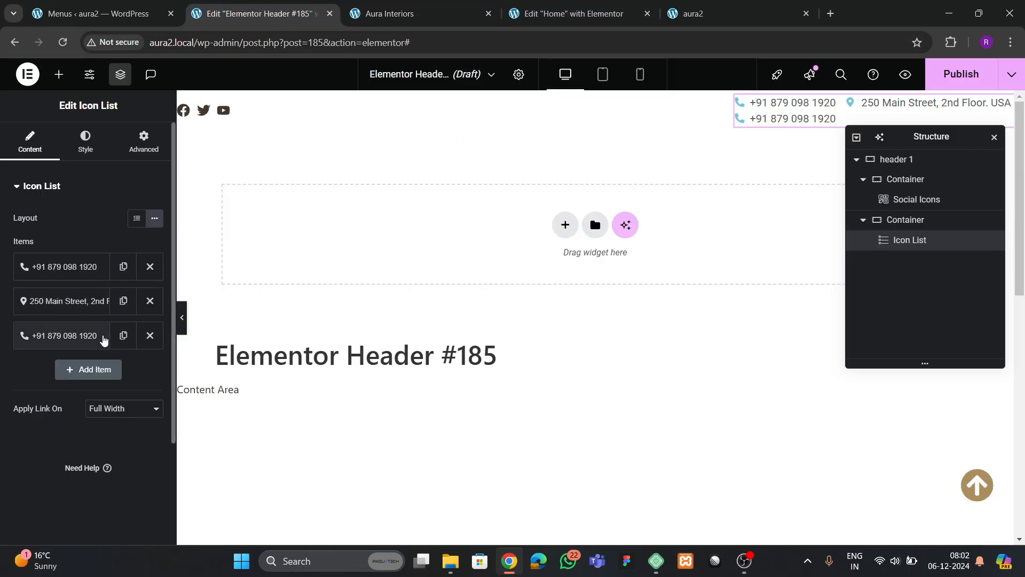
- Give the third item a Mail bulk icon and enter the e-mail address
{"action": "left_click", "coordinate": [80, 342]}
{"action": "mouse_move", "coordinate": [80, 418]}
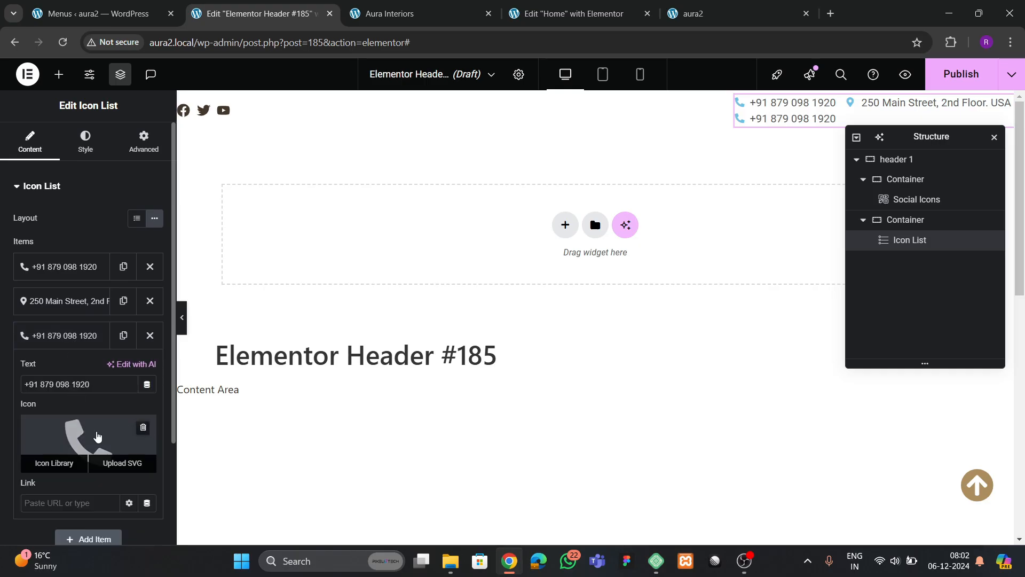
{"action": "left_click", "coordinate": [51, 462]}
{"action": "left_click", "coordinate": [450, 133]}
{"action": "type", "text": "mail"}
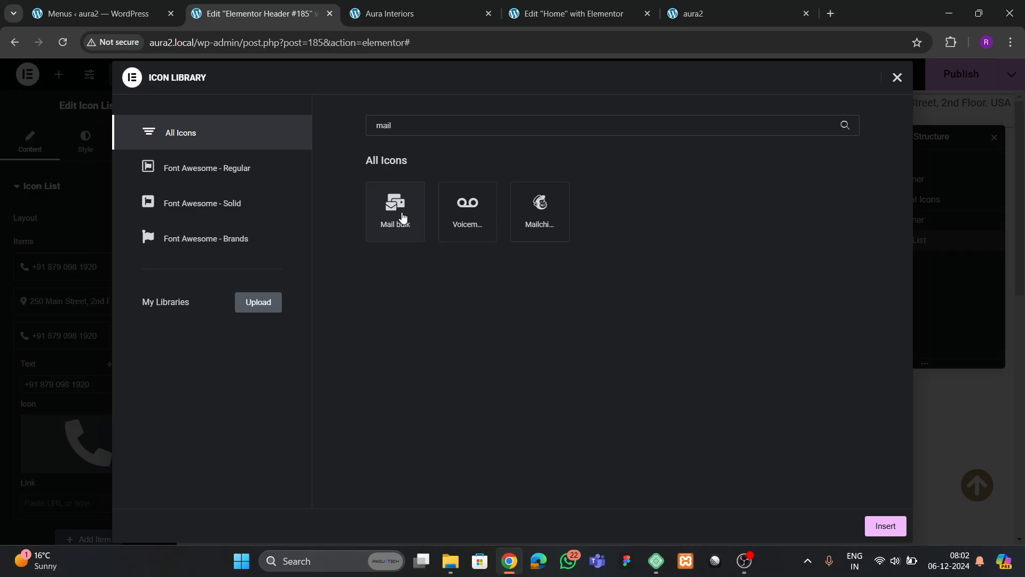
{"action": "left_click", "coordinate": [403, 216]}
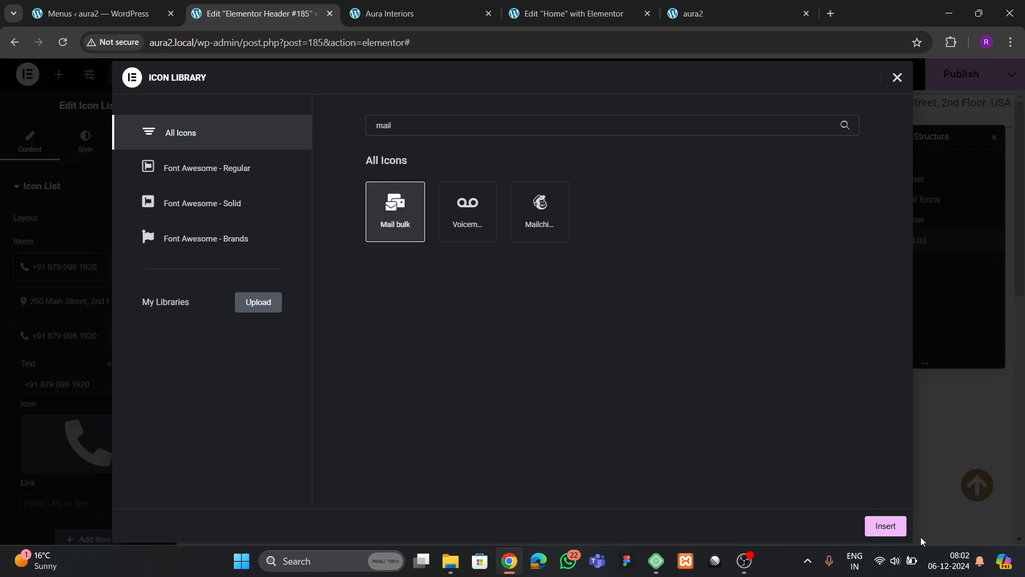
{"action": "left_click", "coordinate": [897, 528]}
{"action": "left_click_drag", "start_coordinate": [89, 390], "coordinate": [13, 391]}
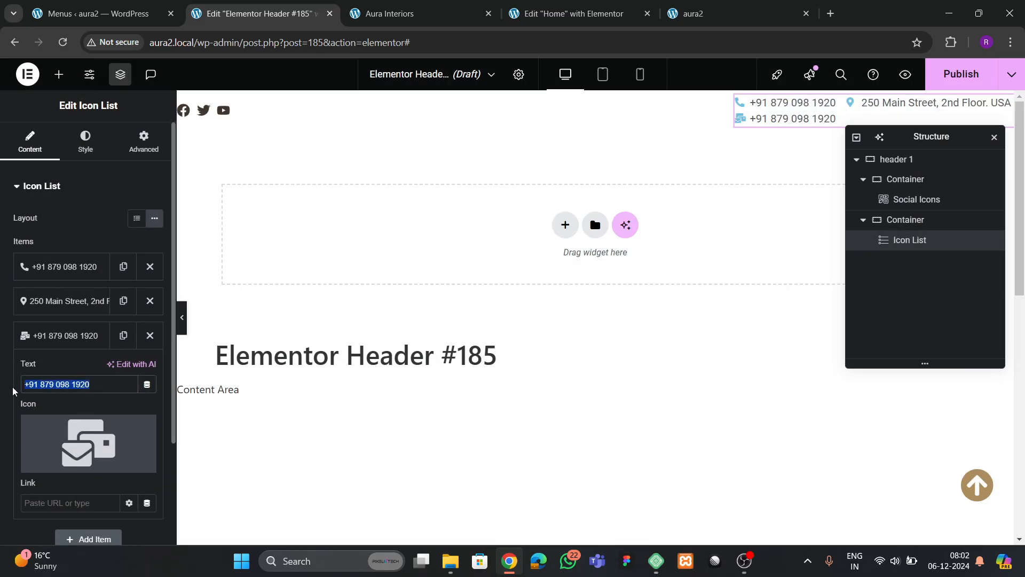
{"action": "type", "text": "demo@company.com"}
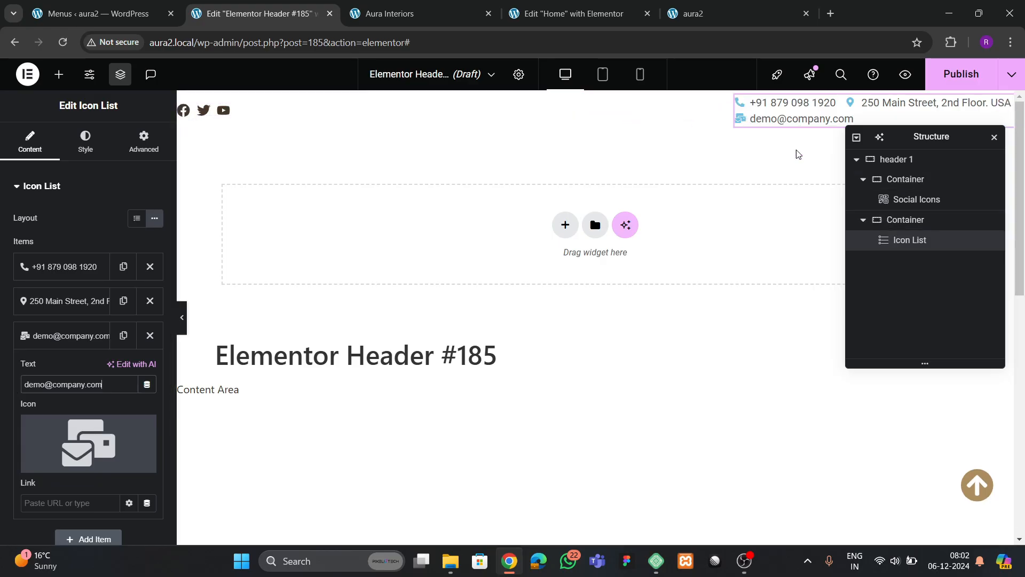
{"action": "left_click", "coordinate": [904, 184]}
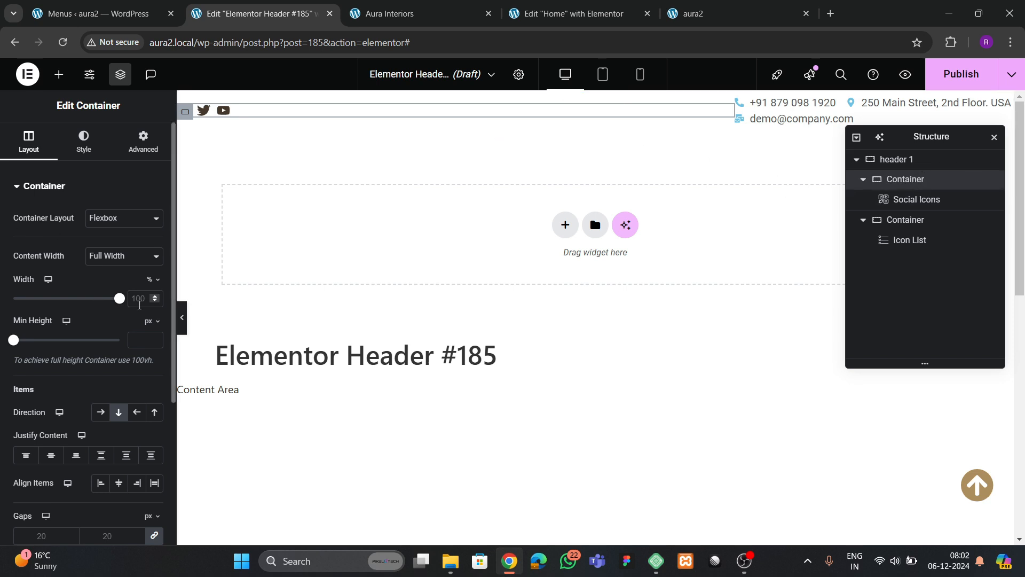
- Enter width 40% for the social icons container and 60% for the contact list container
{"action": "type", "text": "40"}
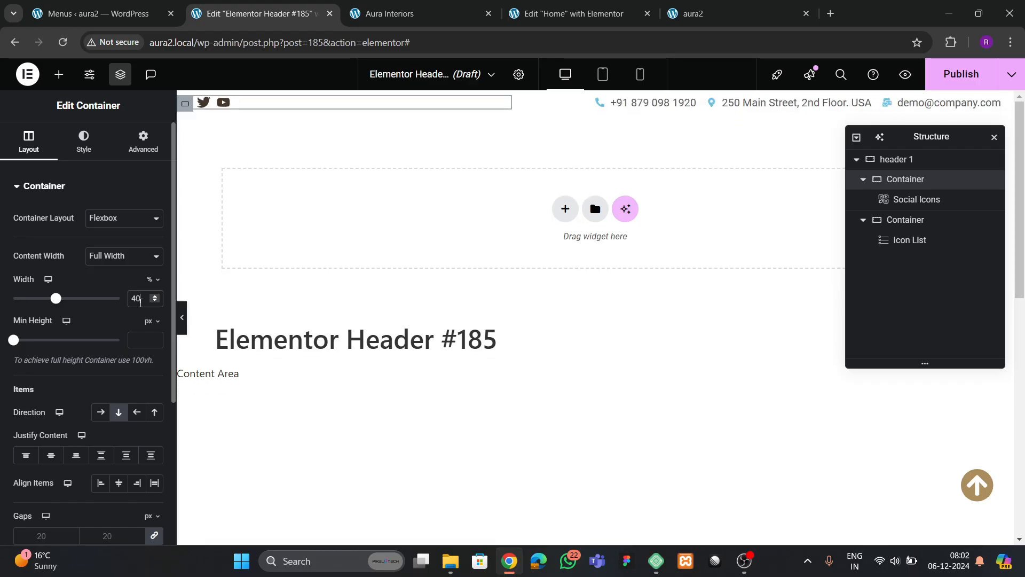
{"action": "left_click", "coordinate": [909, 220]}
{"action": "left_click", "coordinate": [38, 153]}
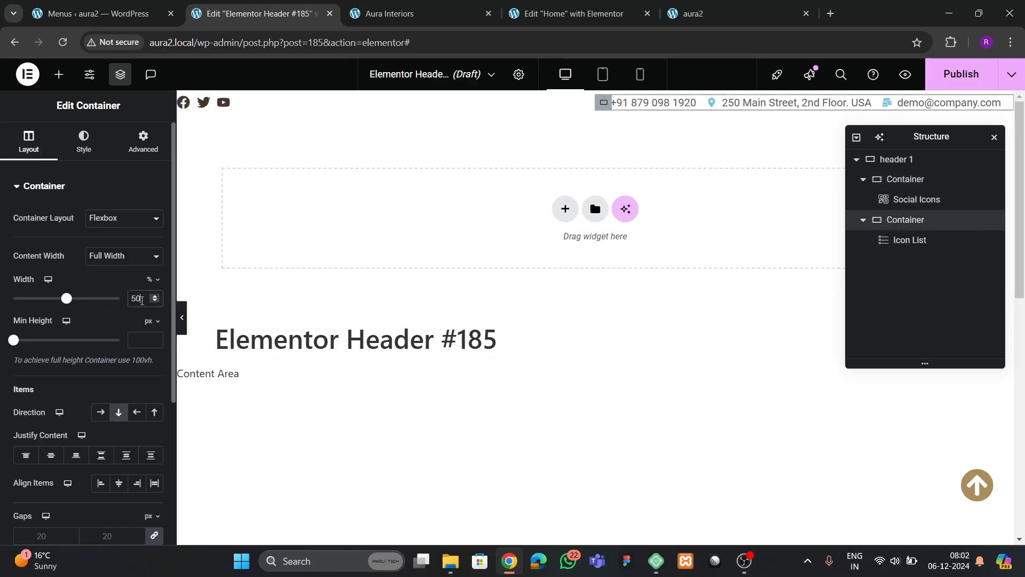
{"action": "type", "text": "60"}
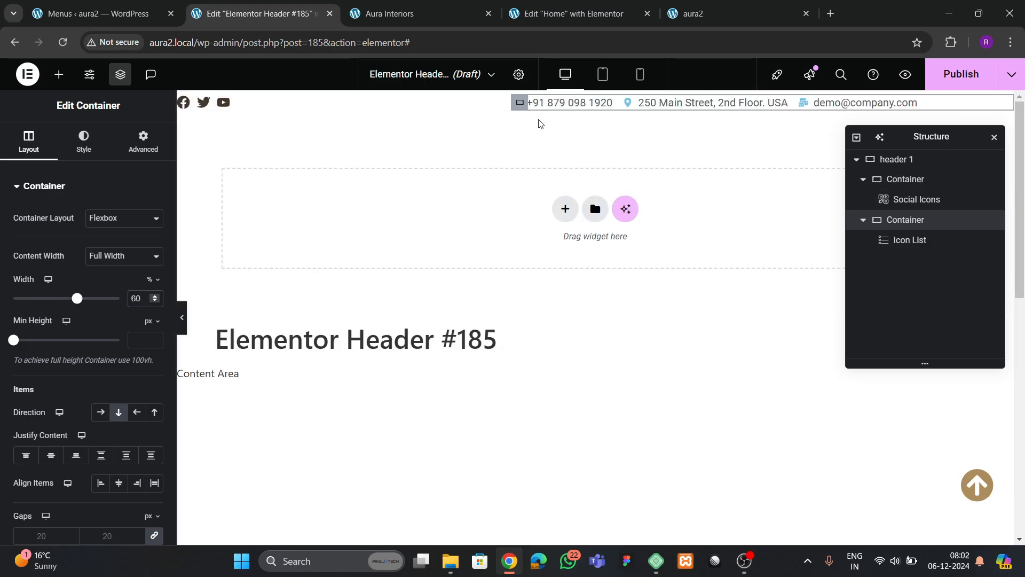
{"action": "left_click", "coordinate": [668, 103]}
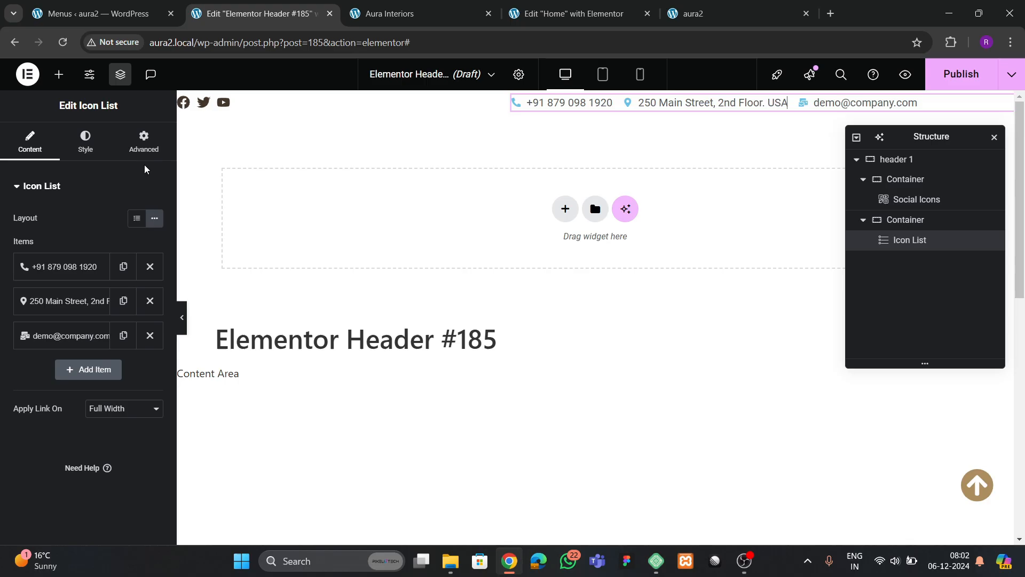
- Colour the contact list icons with the tan global colour and size them 15 px
{"action": "left_click", "coordinate": [85, 142]}
{"action": "left_click", "coordinate": [45, 345]}
{"action": "left_click", "coordinate": [137, 278]}
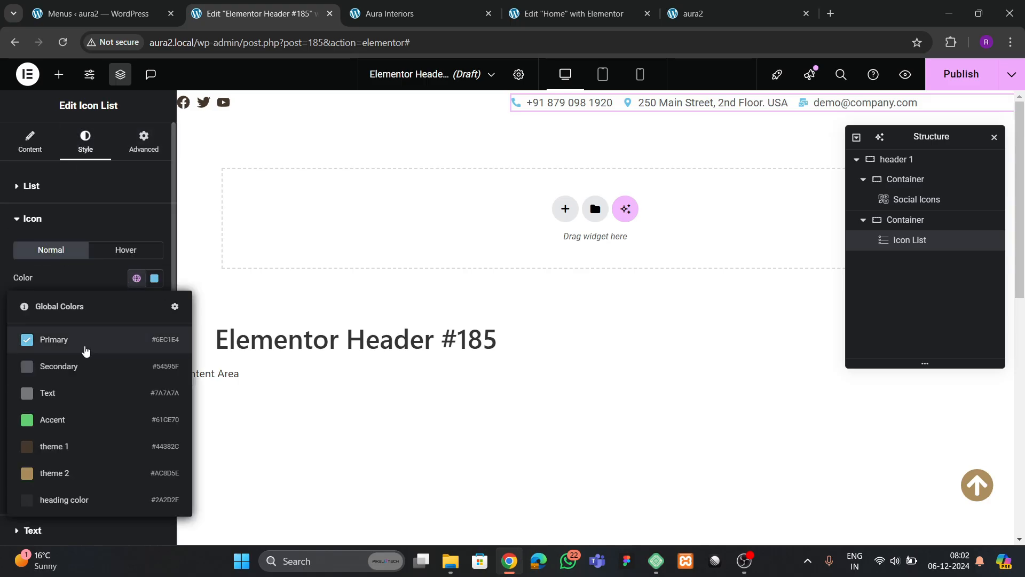
{"action": "left_click", "coordinate": [65, 463]}
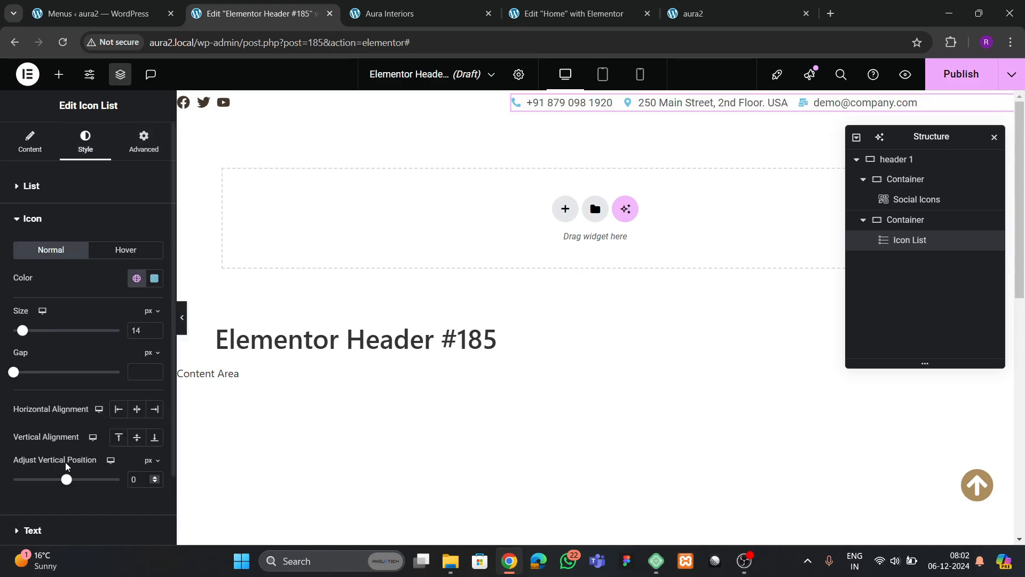
{"action": "left_click", "coordinate": [154, 327]}
{"action": "scroll", "coordinate": [38, 422], "scroll_direction": "down", "scroll_amount": 2}
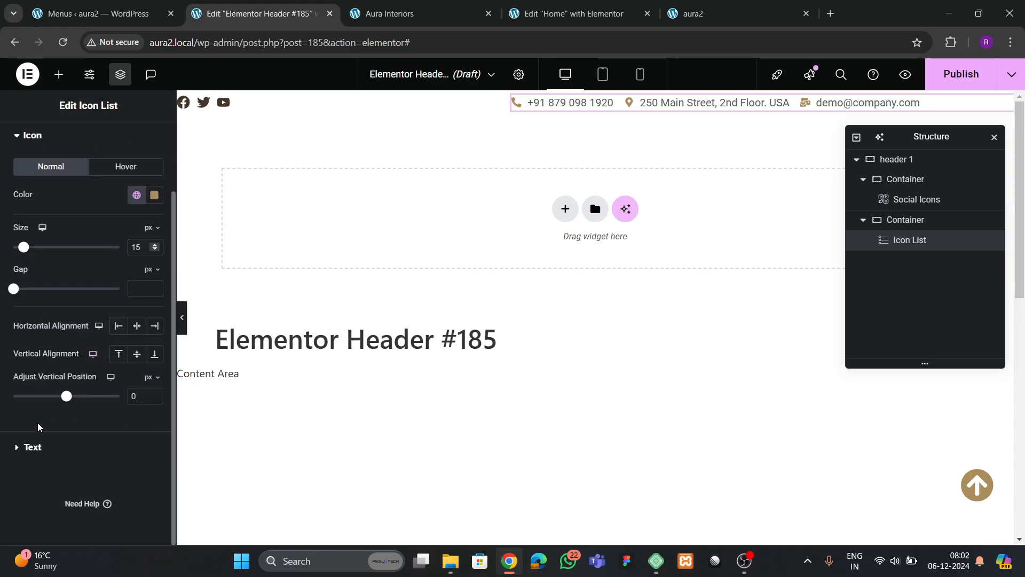
- Set the contact text typography to Poppins at 14 px
{"action": "left_click", "coordinate": [40, 449]}
{"action": "left_click", "coordinate": [154, 283]}
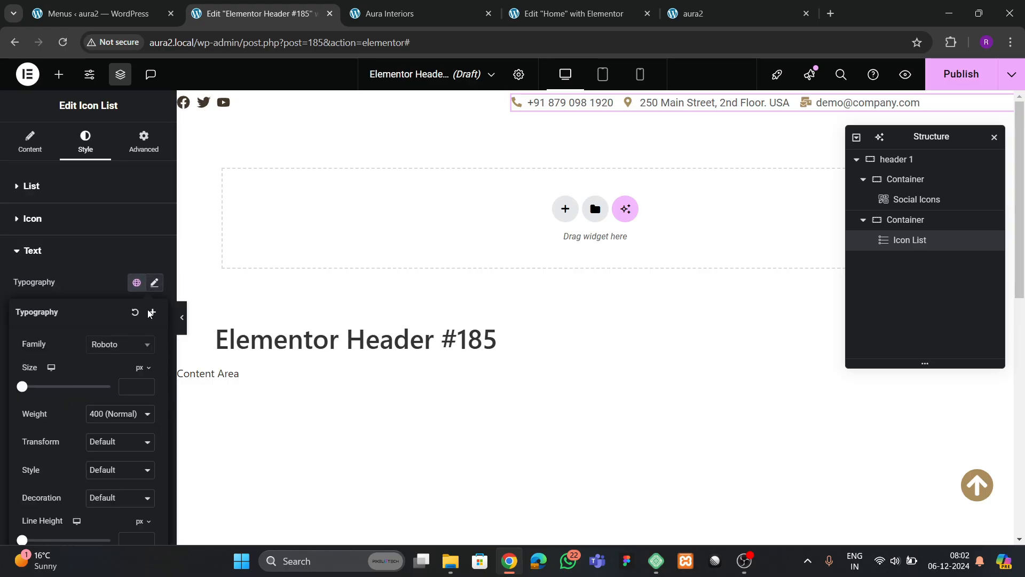
{"action": "left_click", "coordinate": [120, 344]}
{"action": "type", "text": "po"}
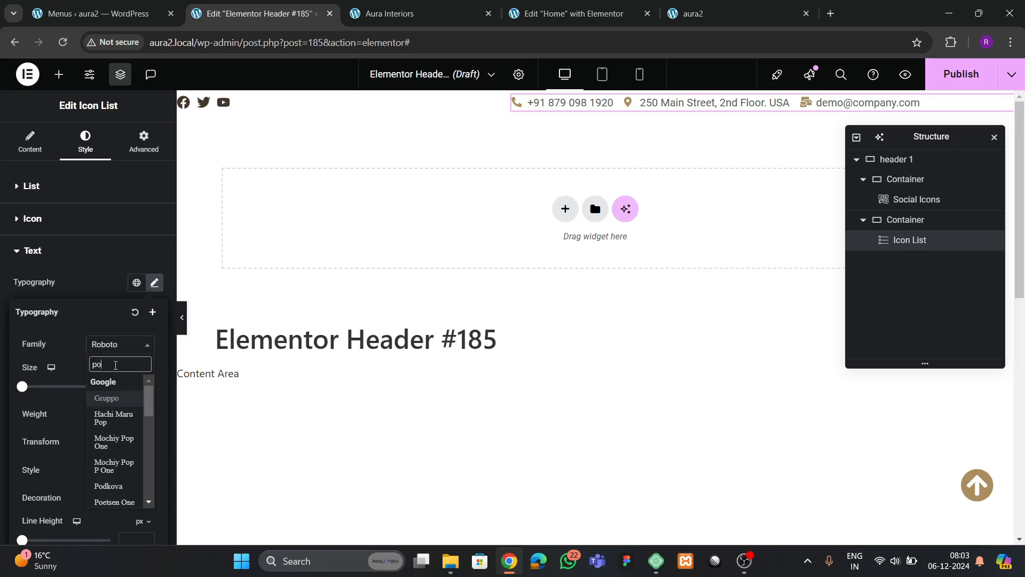
{"action": "type", "text": "ppins"}
{"action": "key", "text": "Return"}
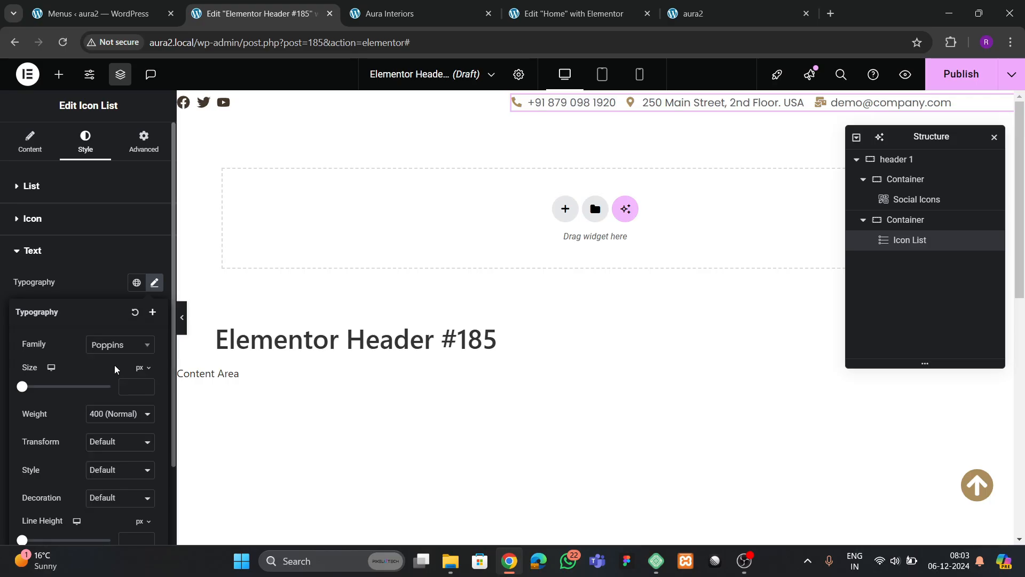
{"action": "double_click", "coordinate": [149, 384]}
{"action": "triple_click", "coordinate": [149, 384]}
{"action": "triple_click", "coordinate": [148, 385]}
{"action": "triple_click", "coordinate": [149, 385]}
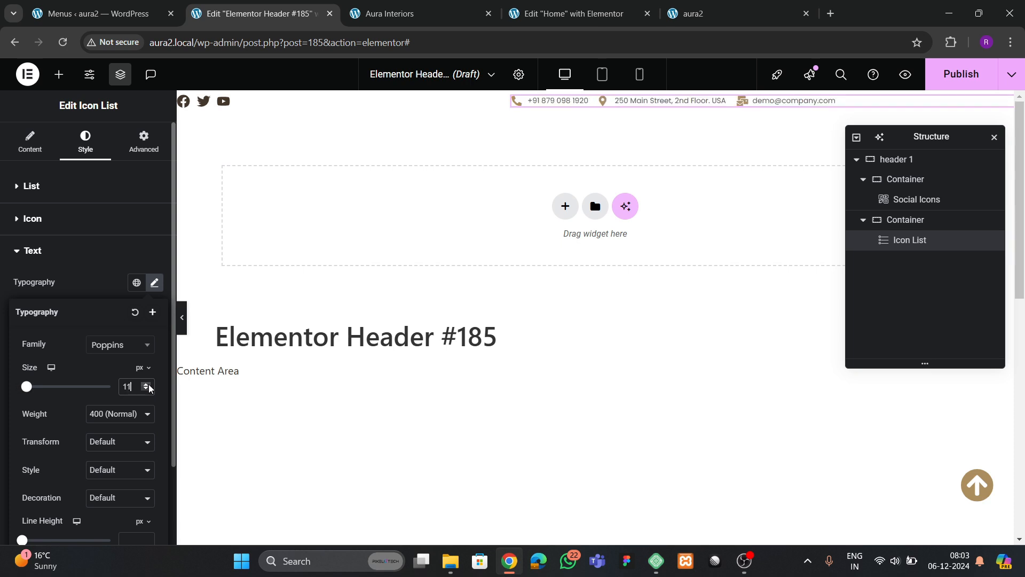
{"action": "double_click", "coordinate": [148, 384]}
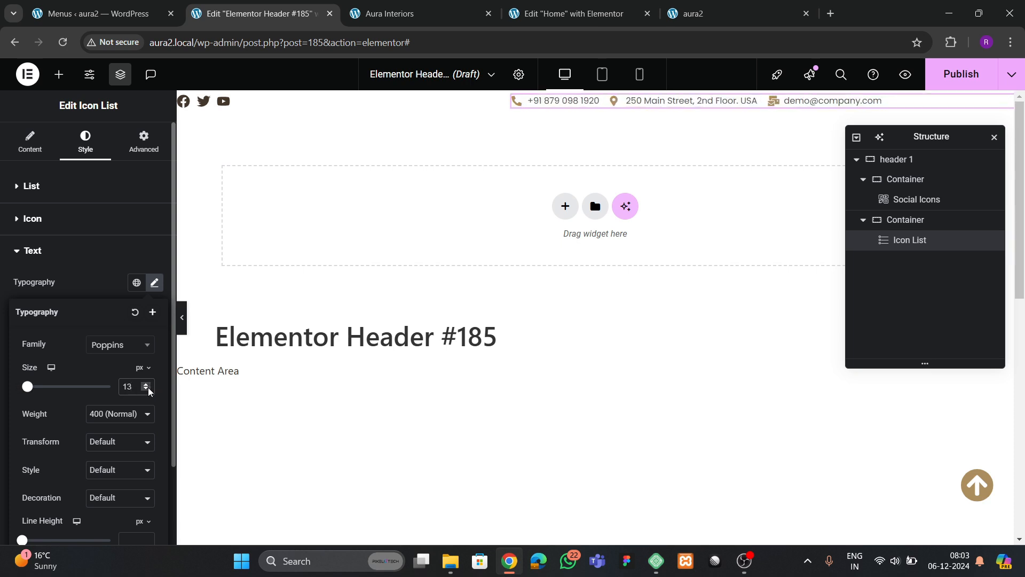
{"action": "left_click", "coordinate": [147, 387]}
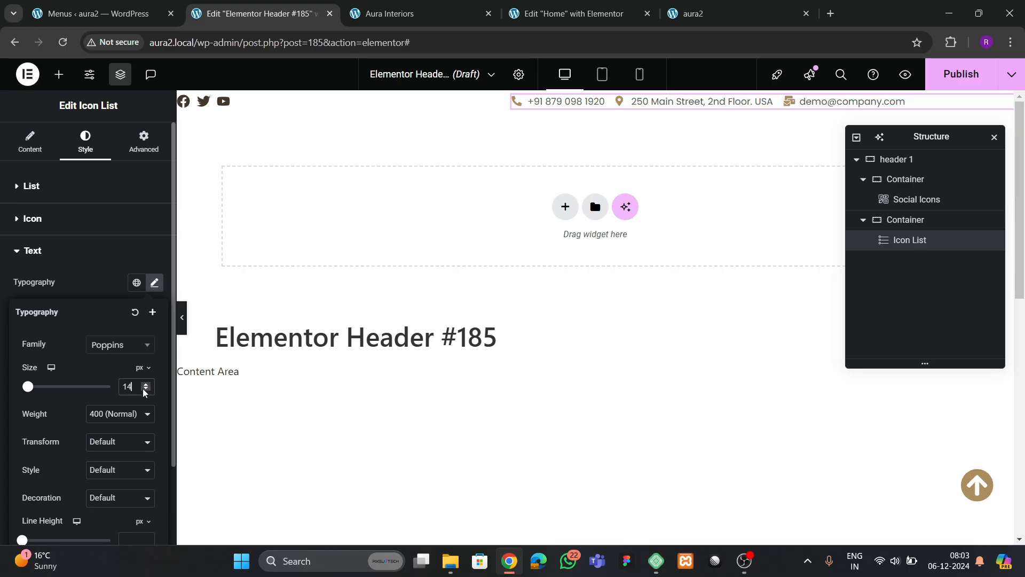
{"action": "left_click", "coordinate": [145, 390]}
{"action": "left_click", "coordinate": [146, 386]}
- Make the contact text the tan global colour with 500 (Medium) font weight
{"action": "left_click", "coordinate": [124, 319]}
{"action": "left_click", "coordinate": [140, 368]}
{"action": "left_click", "coordinate": [78, 310]}
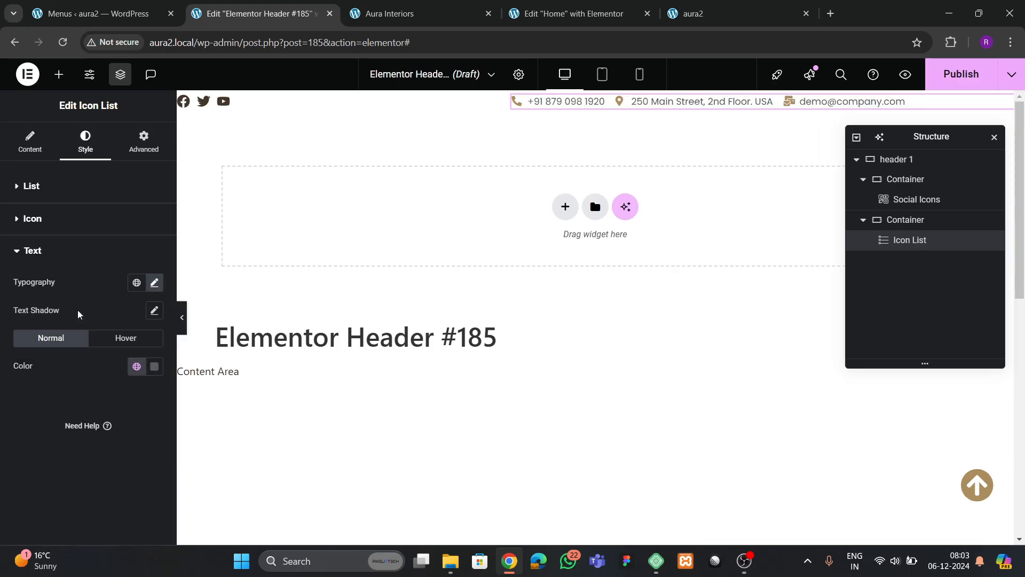
{"action": "left_click", "coordinate": [154, 283]}
{"action": "left_click", "coordinate": [104, 411]}
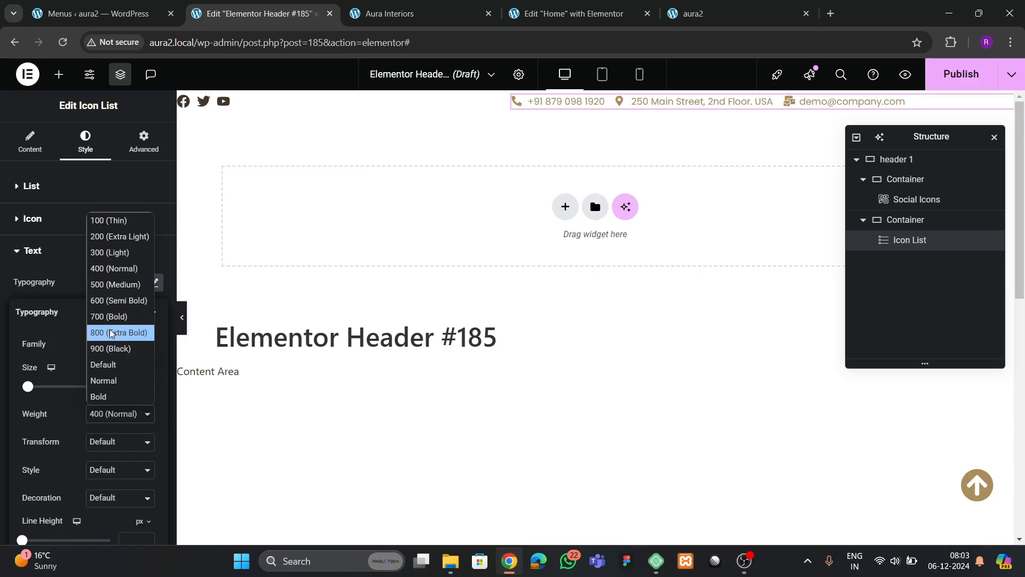
{"action": "left_click", "coordinate": [104, 285]}
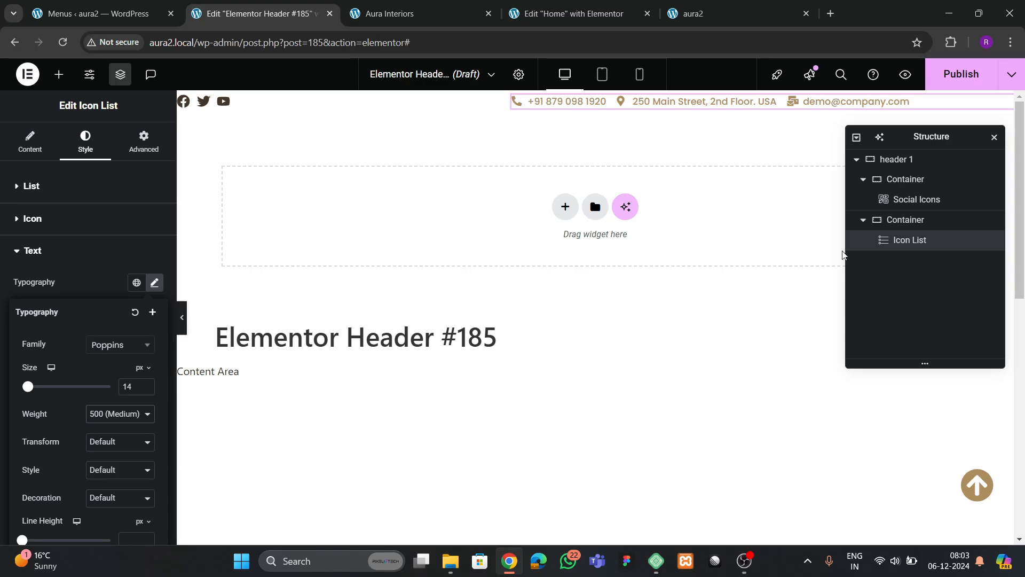
{"action": "left_click", "coordinate": [38, 187]}
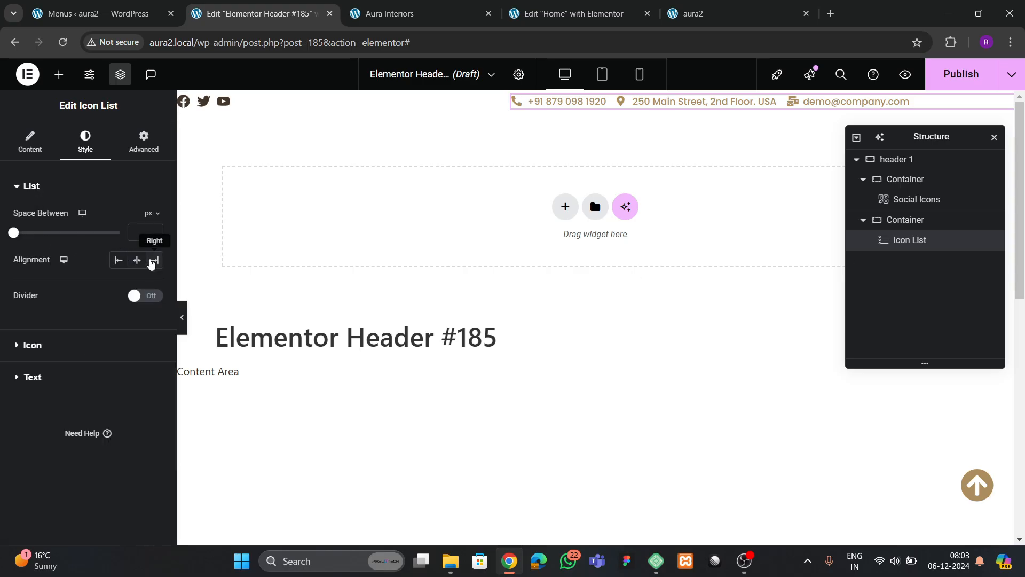
- Right-align the contact list and give the social icons the tan global secondary colour
{"action": "left_click", "coordinate": [154, 259]}
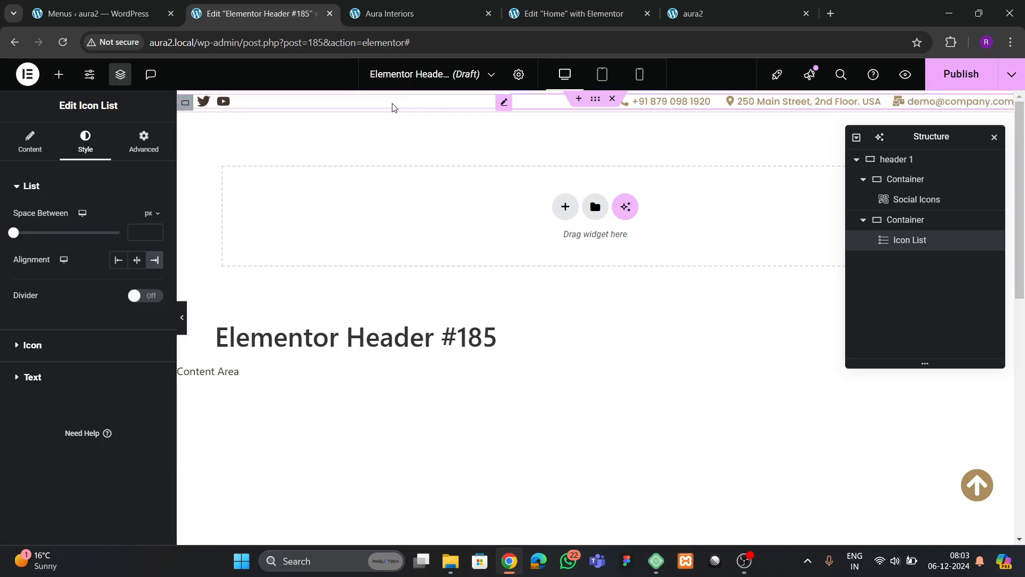
{"action": "left_click", "coordinate": [339, 107]}
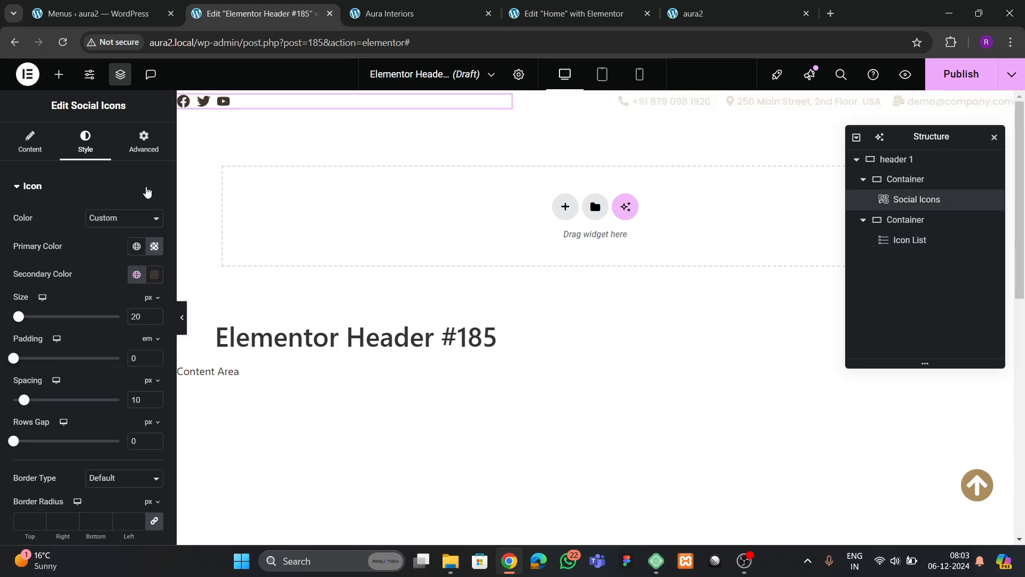
{"action": "left_click", "coordinate": [137, 275]}
{"action": "left_click", "coordinate": [75, 464]}
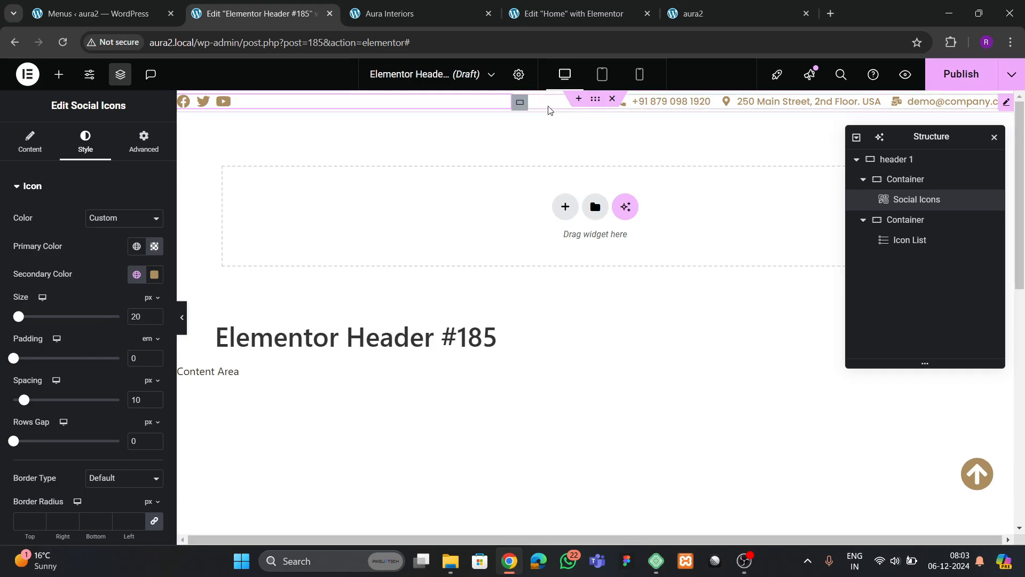
- Open the contact container's border settings and compare with the live site header
{"action": "left_click", "coordinate": [520, 102]}
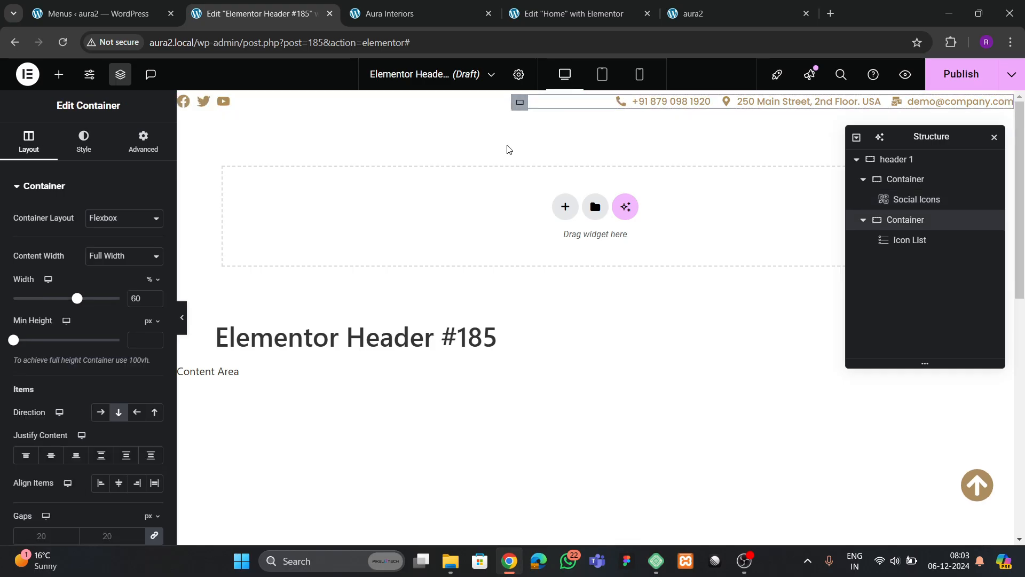
{"action": "left_click", "coordinate": [74, 149]}
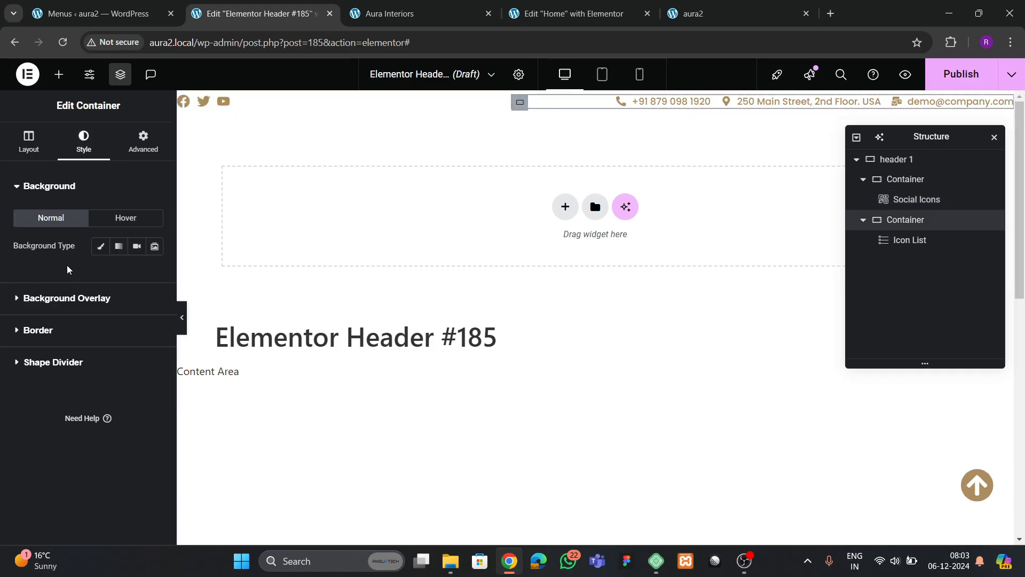
{"action": "left_click", "coordinate": [53, 335]}
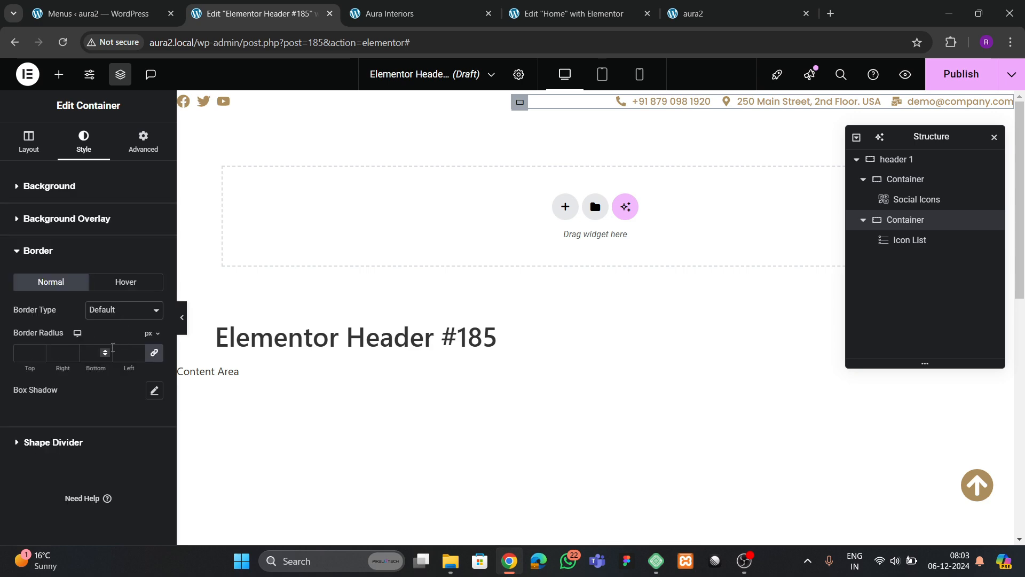
{"action": "left_click", "coordinate": [395, 19]}
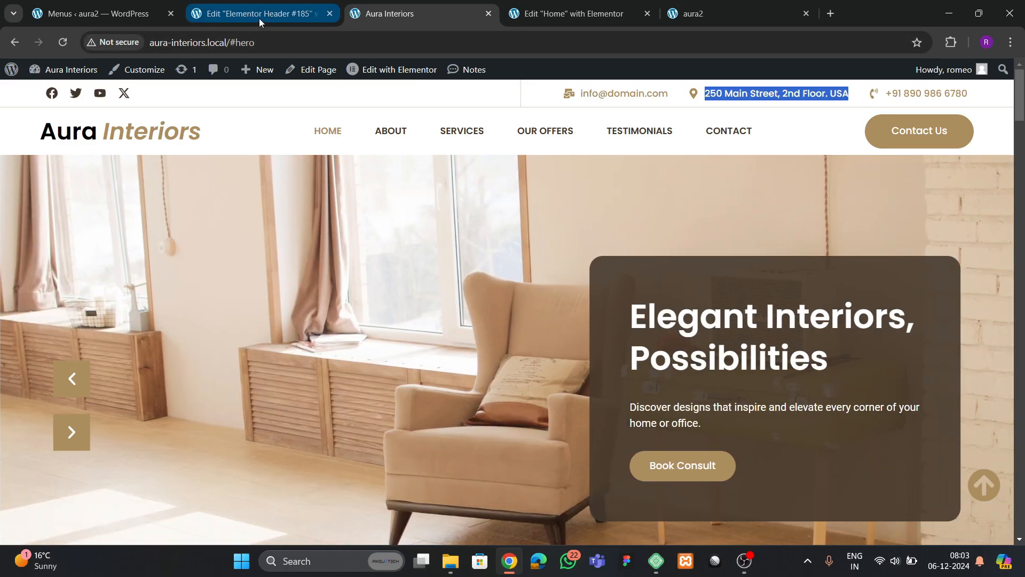
{"action": "left_click", "coordinate": [259, 15]}
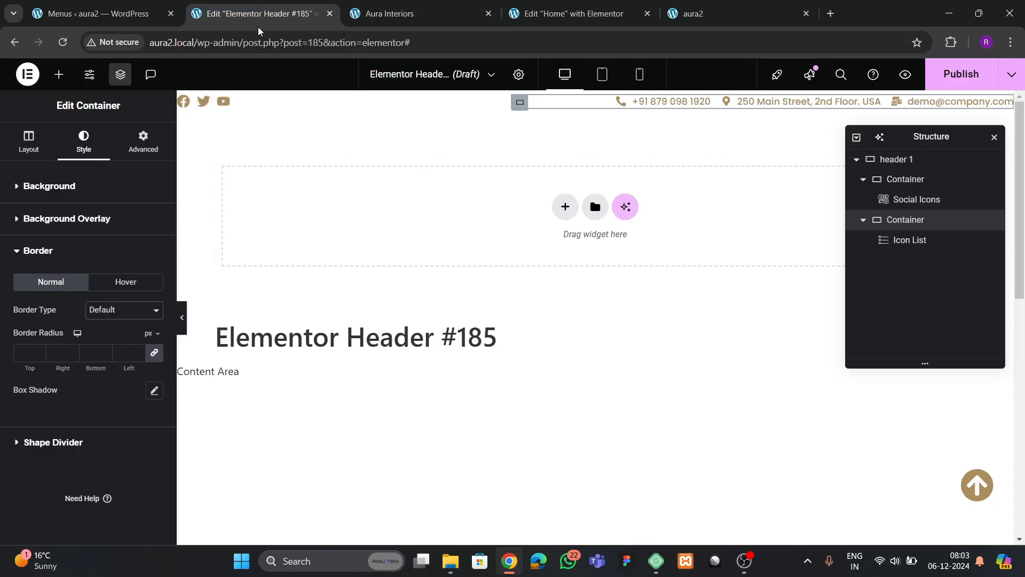
- Give header 1 a solid 1 px bottom border in the brown global colour
{"action": "left_click", "coordinate": [595, 99]}
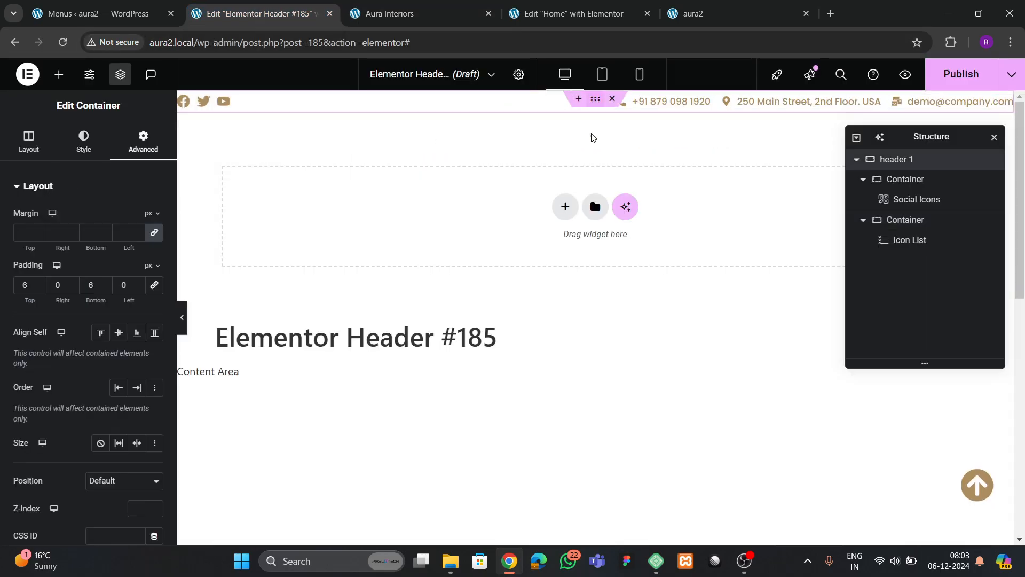
{"action": "left_click", "coordinate": [919, 179]}
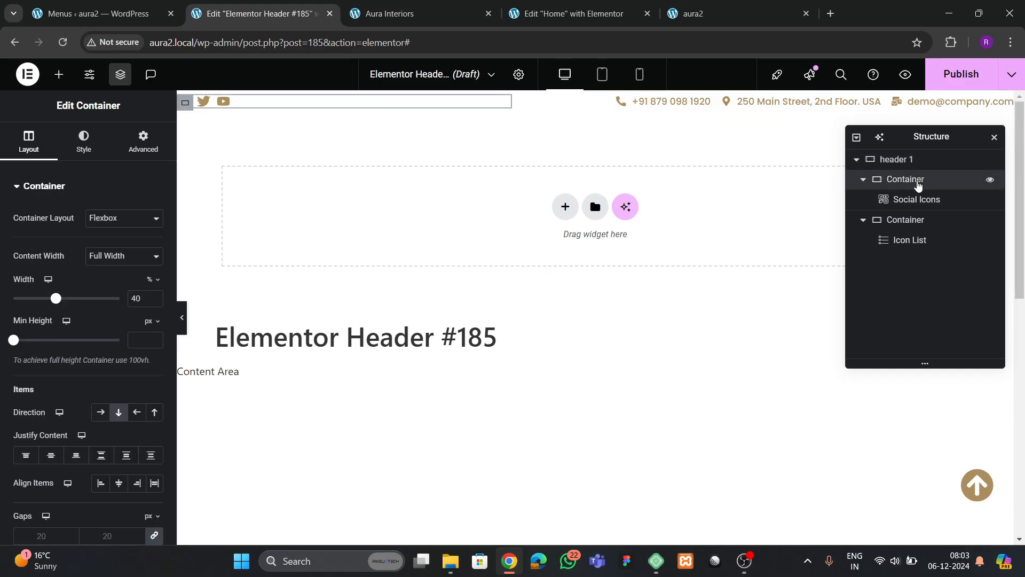
{"action": "left_click", "coordinate": [912, 164]}
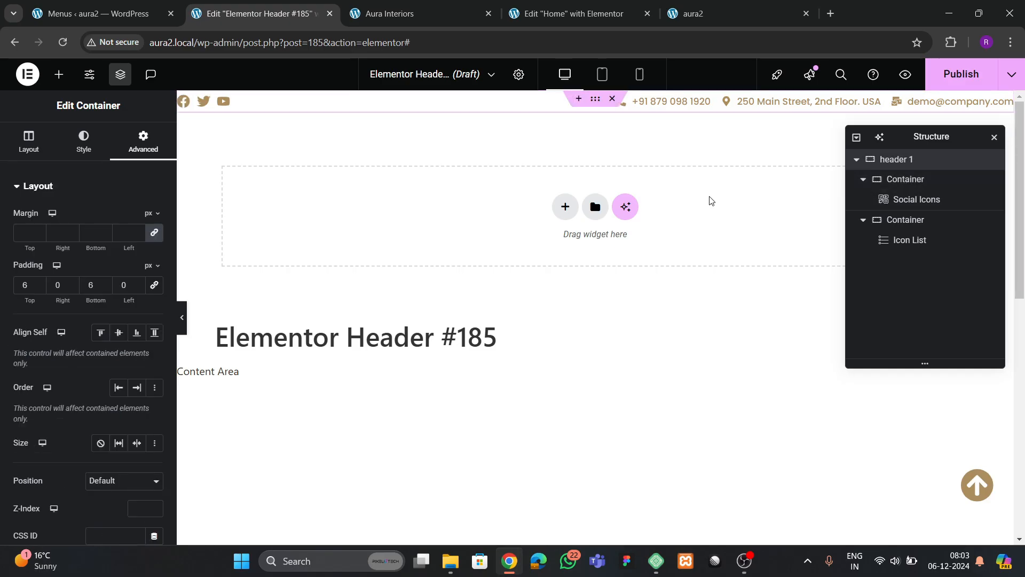
{"action": "left_click", "coordinate": [83, 149]}
{"action": "left_click", "coordinate": [60, 331]}
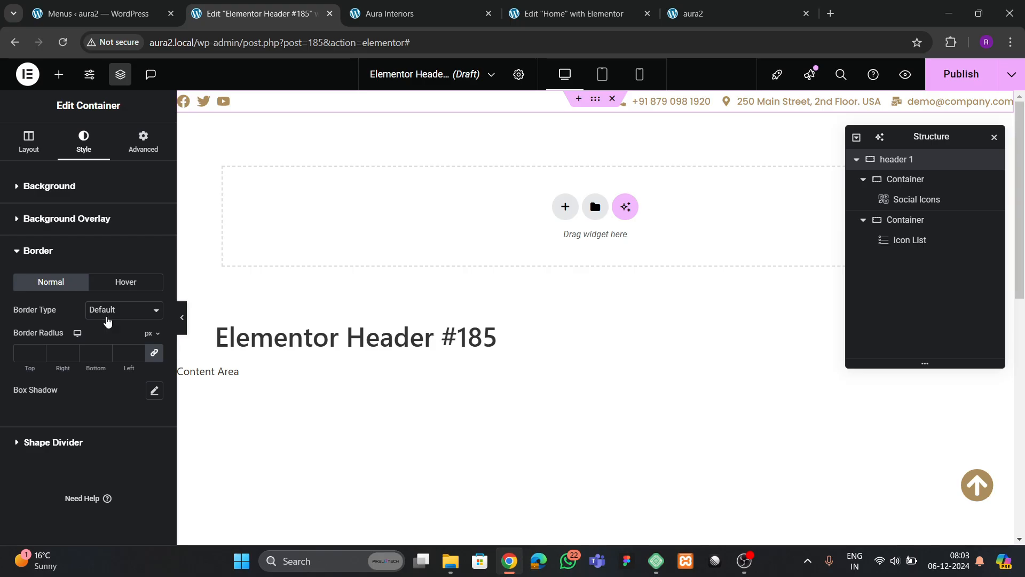
{"action": "left_click", "coordinate": [109, 310]}
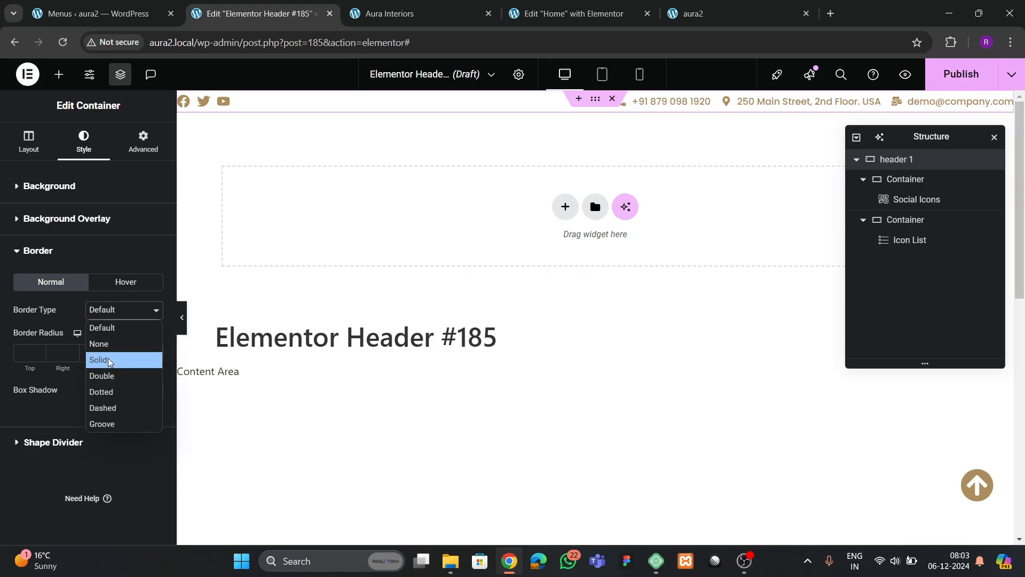
{"action": "left_click", "coordinate": [108, 358]}
{"action": "left_click", "coordinate": [154, 354]}
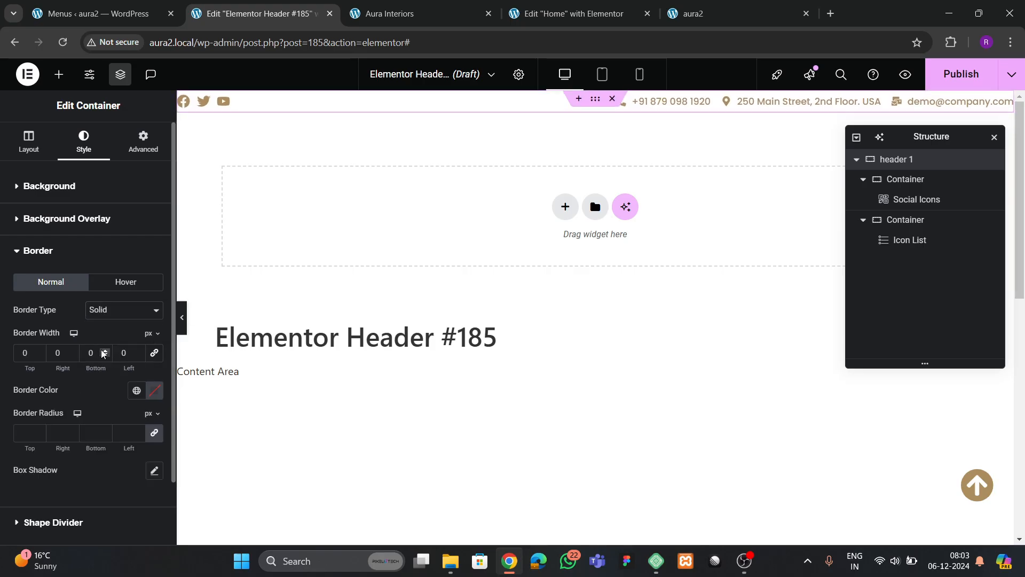
{"action": "left_click", "coordinate": [104, 351]}
{"action": "left_click", "coordinate": [136, 391]}
{"action": "left_click", "coordinate": [69, 336]}
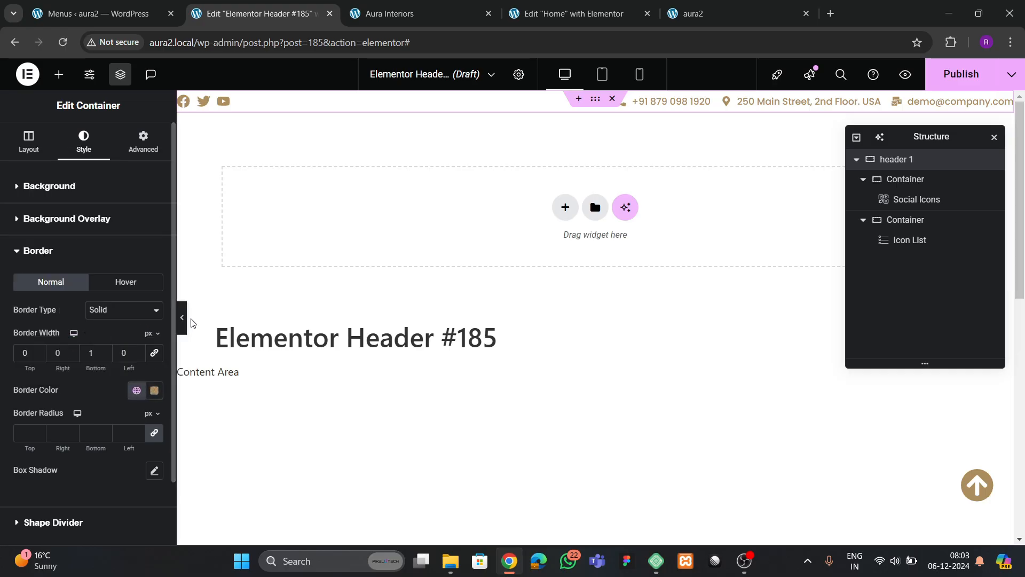
{"action": "left_click", "coordinate": [182, 332]}
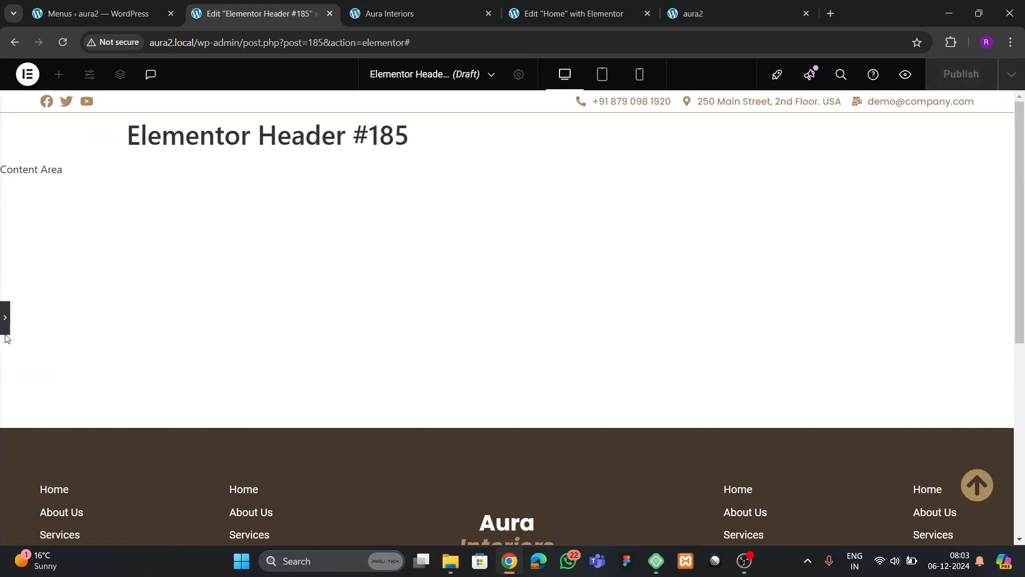
{"action": "left_click", "coordinate": [6, 330]}
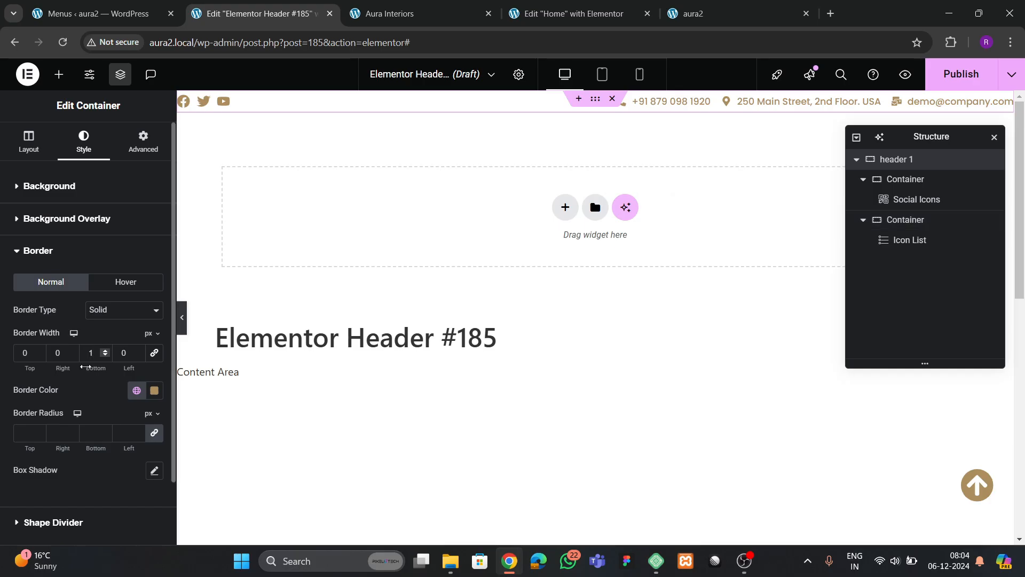
- Add a solid 1 px left border in theme 2 colour to the contact details container
{"action": "left_click", "coordinate": [907, 181]}
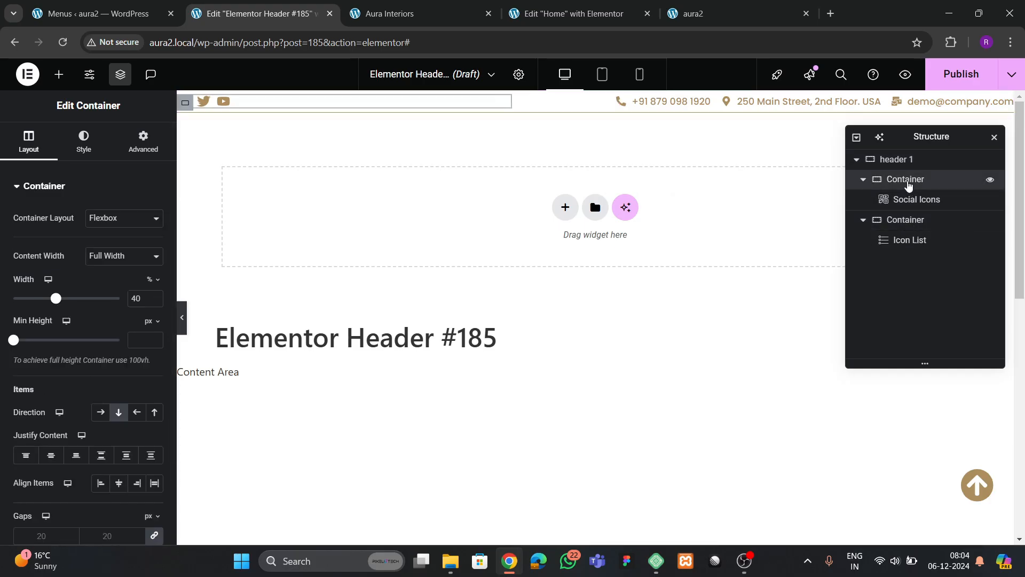
{"action": "left_click", "coordinate": [907, 221]}
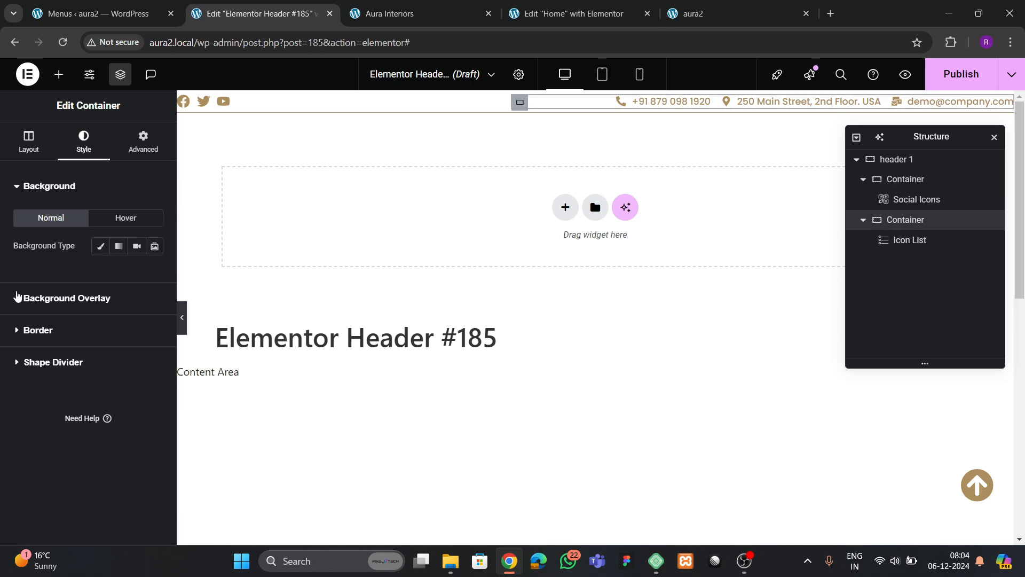
{"action": "left_click", "coordinate": [47, 331]}
{"action": "left_click", "coordinate": [115, 312]}
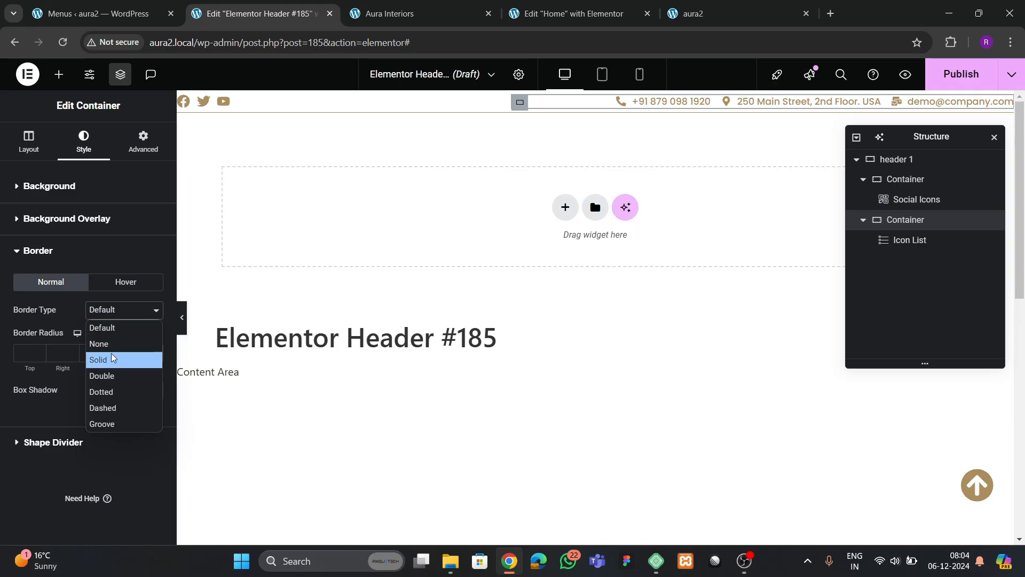
{"action": "left_click", "coordinate": [111, 354]}
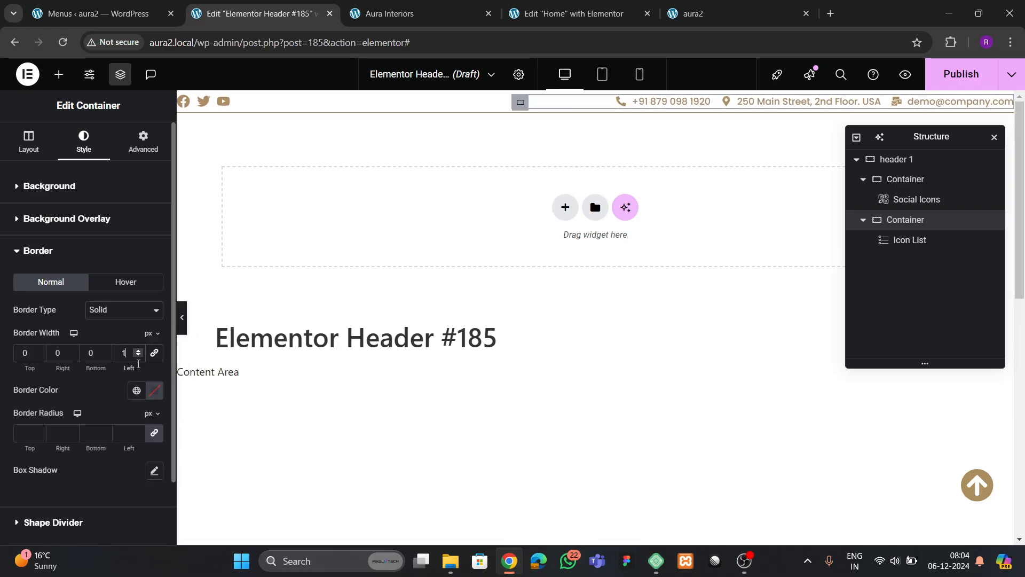
{"action": "left_click", "coordinate": [136, 391]}
{"action": "left_click", "coordinate": [54, 334]}
{"action": "key", "text": "ctrl+p"}
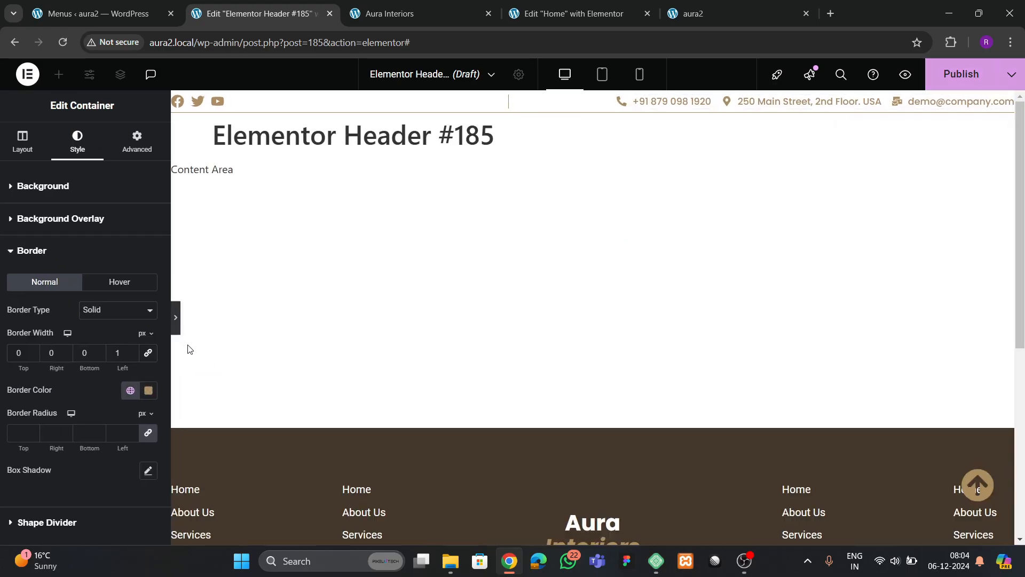
{"action": "left_click", "coordinate": [4, 317]}
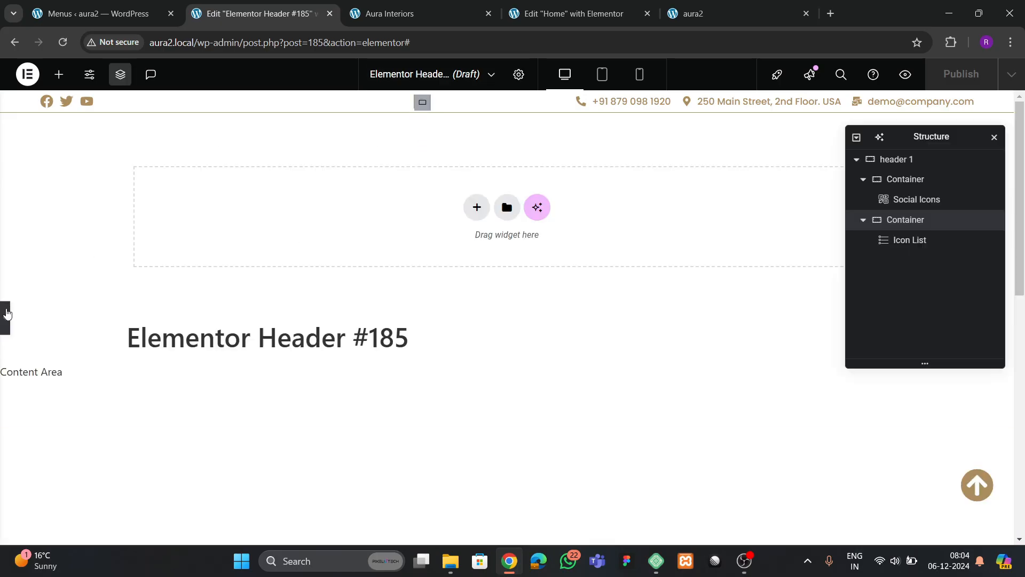
- Set header 1's top and bottom padding to 0
{"action": "left_click", "coordinate": [897, 159]}
{"action": "left_click", "coordinate": [144, 149]}
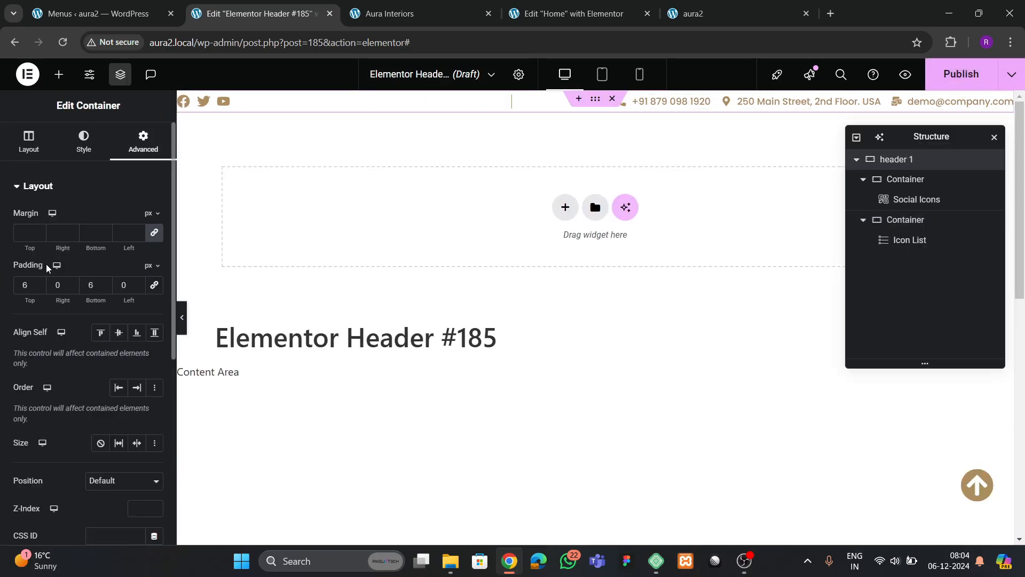
{"action": "key", "text": "BackSpace"}
{"action": "type", "text": "0"}
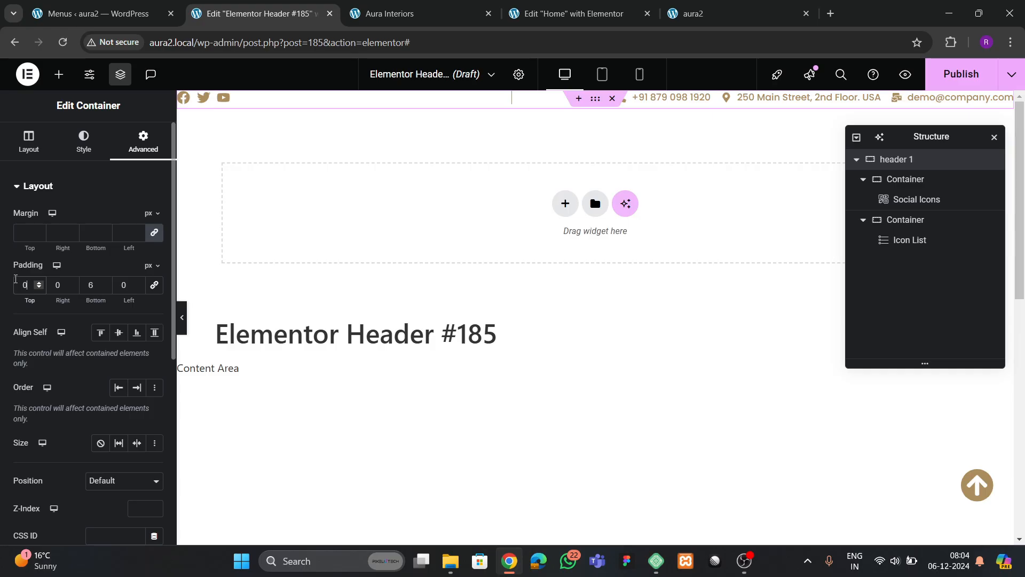
{"action": "left_click", "coordinate": [93, 291]}
{"action": "key", "text": "BackSpace"}
{"action": "type", "text": "0"}
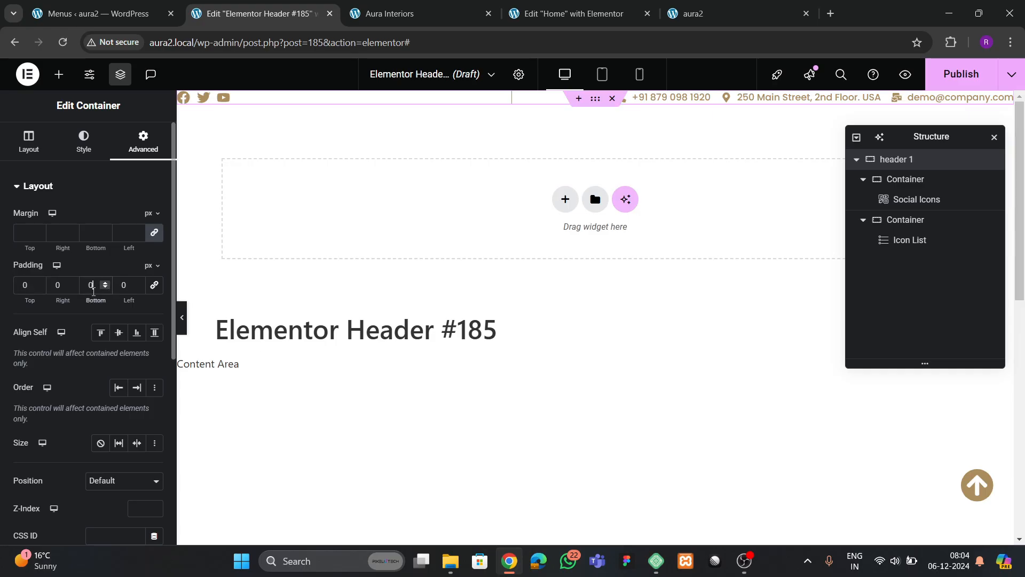
- Give the social icons container 5 px and the contact list container 3 px padding on all sides
{"action": "left_click", "coordinate": [919, 182]}
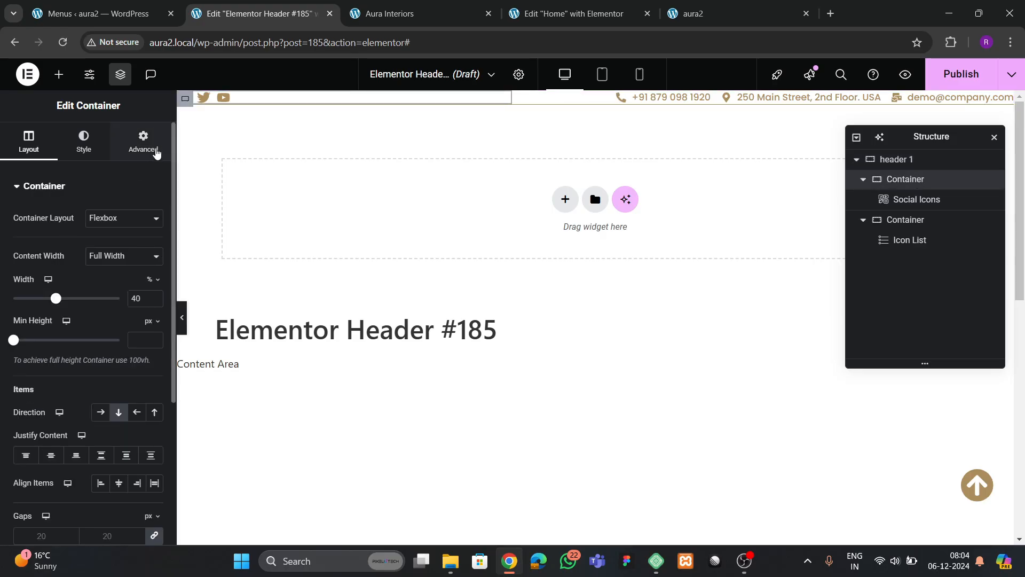
{"action": "left_click", "coordinate": [154, 151]}
{"action": "left_click", "coordinate": [40, 283]}
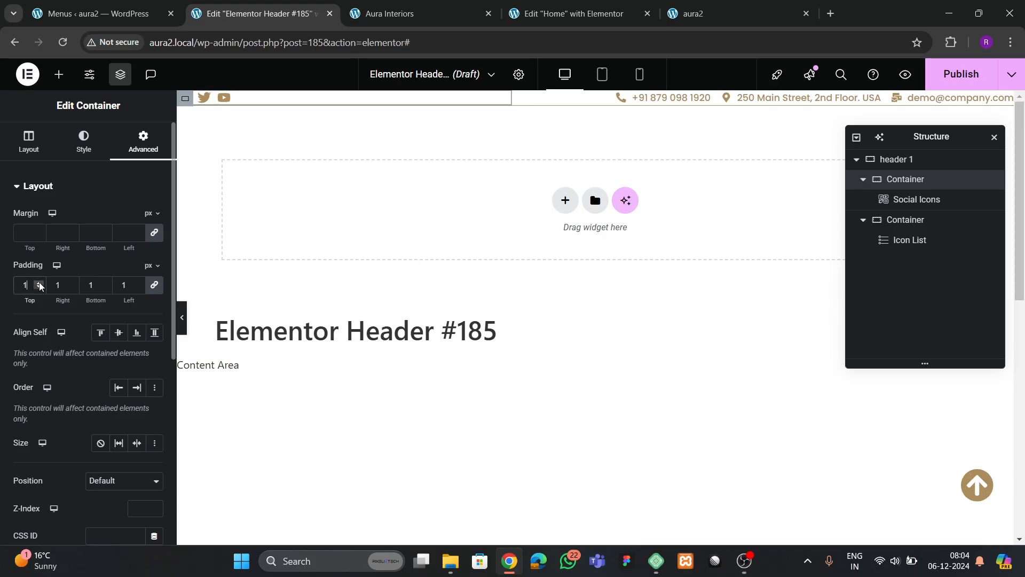
{"action": "left_click", "coordinate": [40, 283]}
{"action": "left_click", "coordinate": [40, 283]}
{"action": "left_click", "coordinate": [39, 283]}
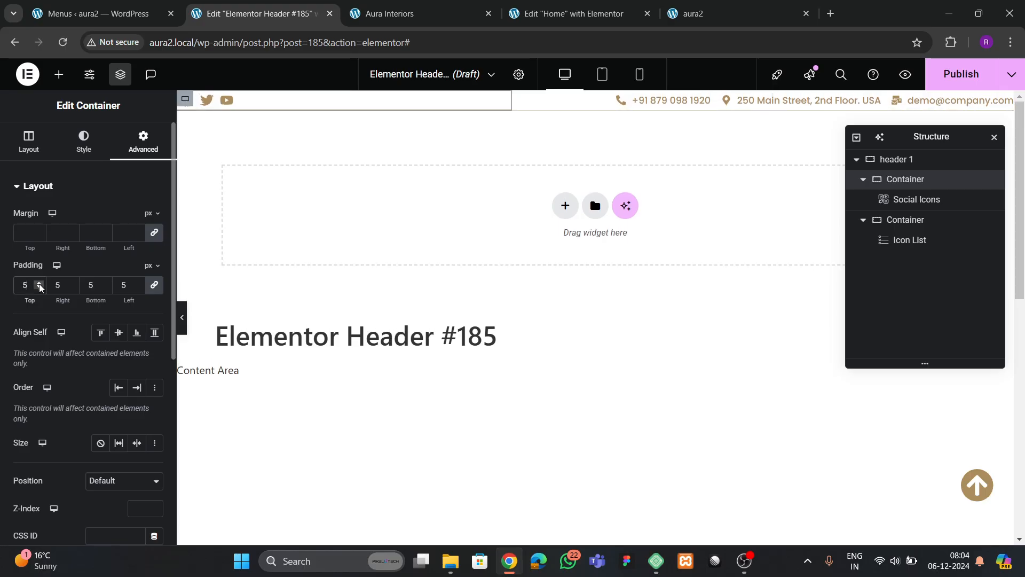
{"action": "left_click", "coordinate": [906, 220]}
{"action": "left_click", "coordinate": [143, 140]}
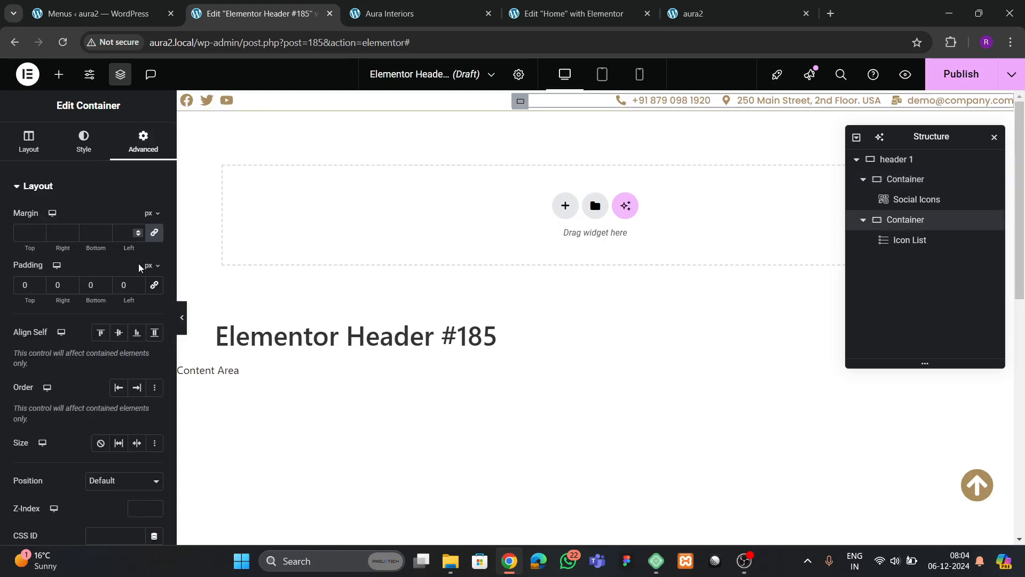
{"action": "left_click", "coordinate": [39, 283]}
{"action": "left_click", "coordinate": [39, 284]}
{"action": "left_click", "coordinate": [39, 284]}
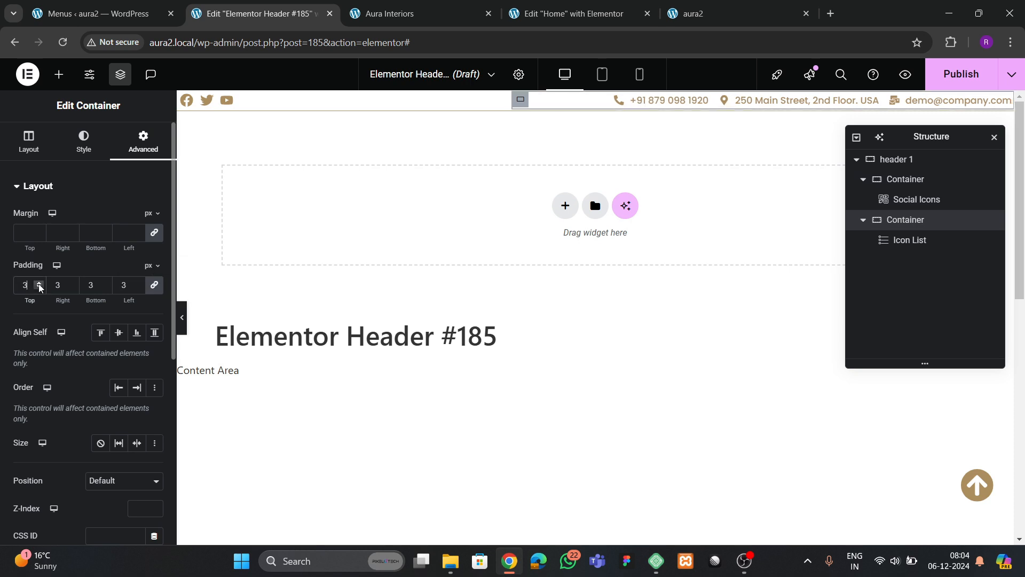
{"action": "left_click", "coordinate": [39, 284]}
{"action": "left_click", "coordinate": [39, 283]}
{"action": "left_click", "coordinate": [182, 324]}
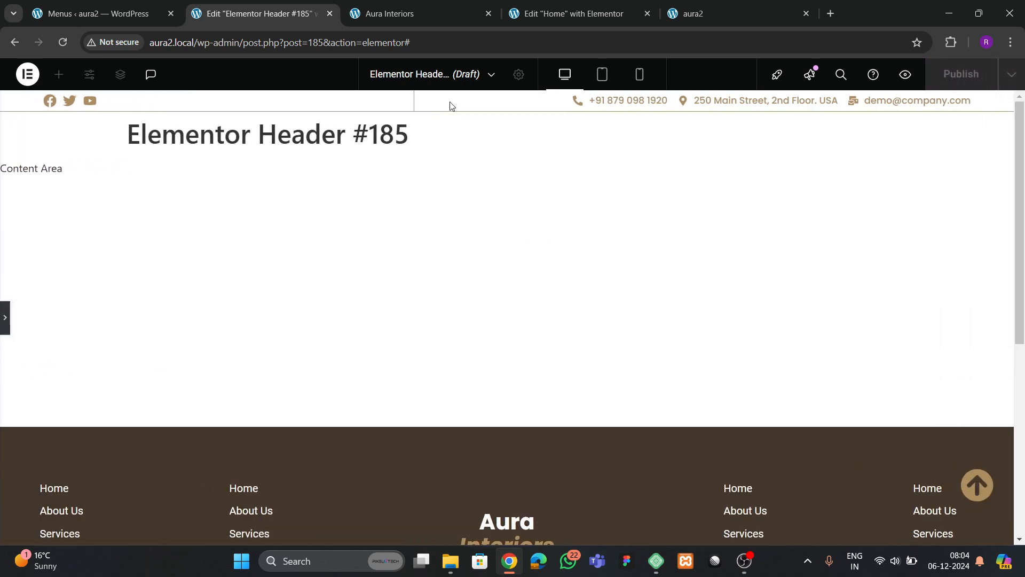
- Publish the header template with an Include / Entire Site display condition
{"action": "left_click", "coordinate": [5, 319]}
{"action": "left_click", "coordinate": [962, 74]}
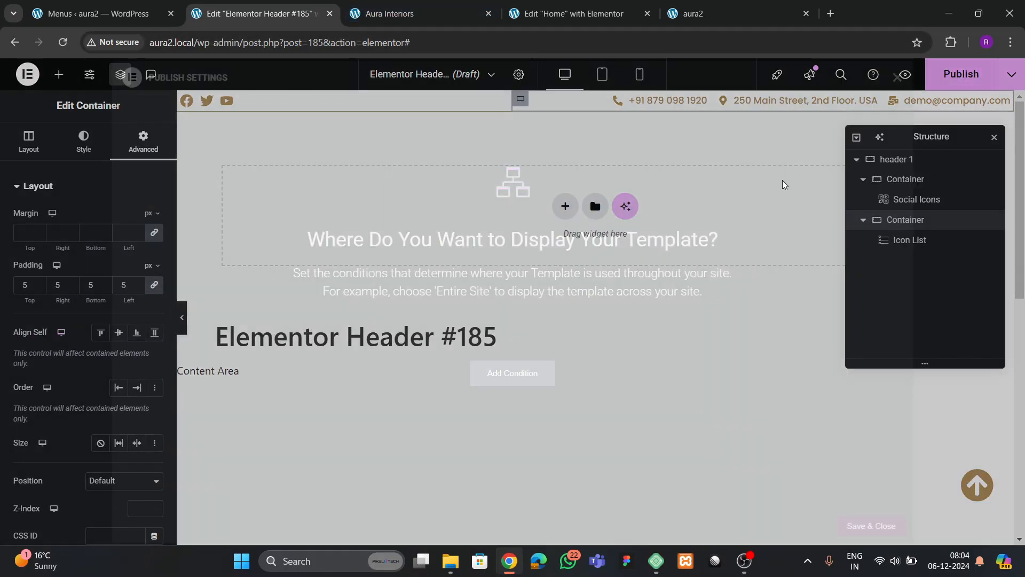
{"action": "left_click", "coordinate": [512, 373]}
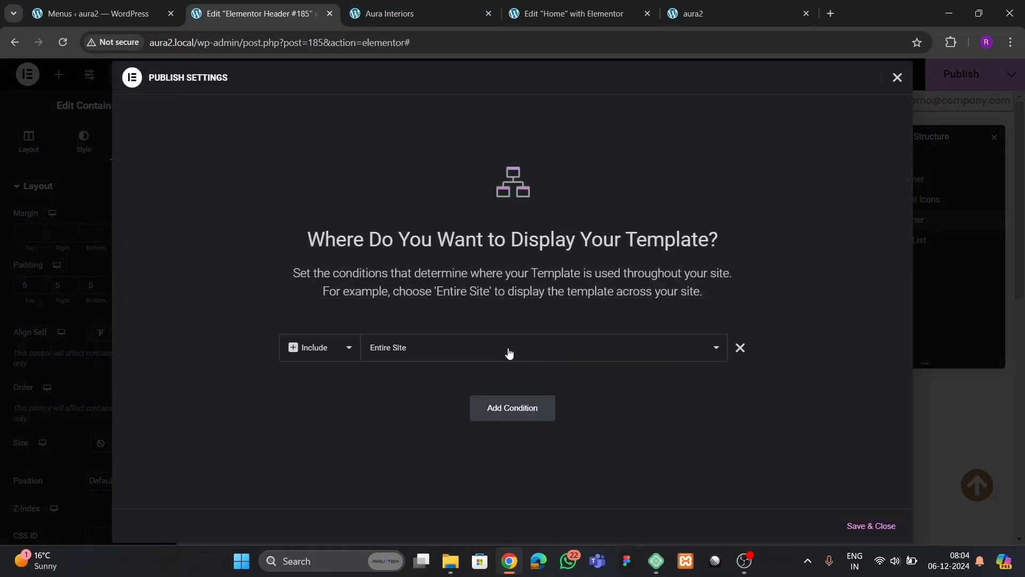
{"action": "left_click", "coordinate": [866, 525]}
- Check the header on the live site, then return to the header template editor
{"action": "left_click", "coordinate": [400, 15]}
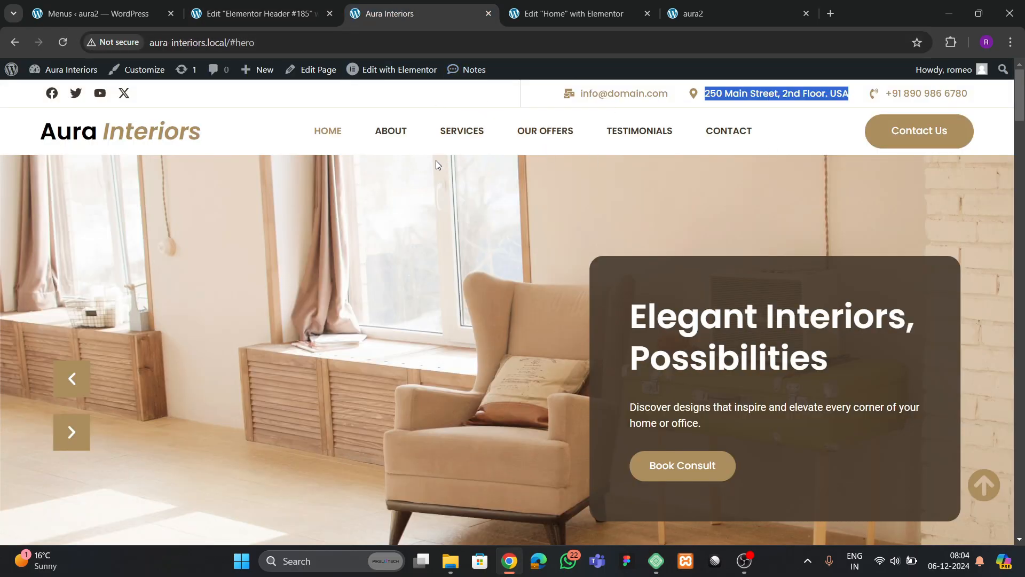
{"action": "left_click", "coordinate": [283, 16]}
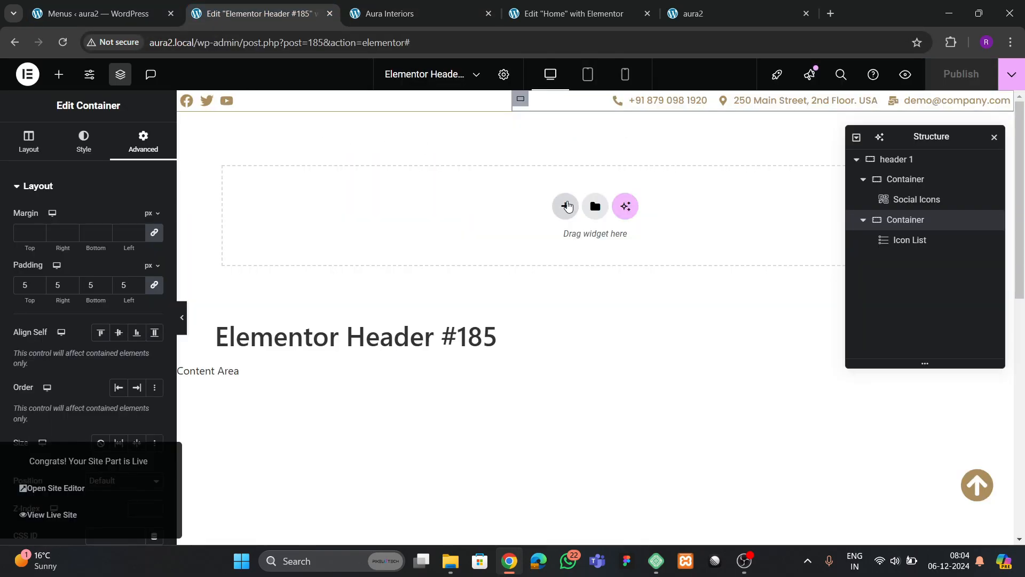
{"action": "left_click", "coordinate": [566, 206]}
- Add a Flexbox container to the header and name it 'header main'
{"action": "left_click", "coordinate": [554, 251]}
{"action": "left_click", "coordinate": [489, 241]}
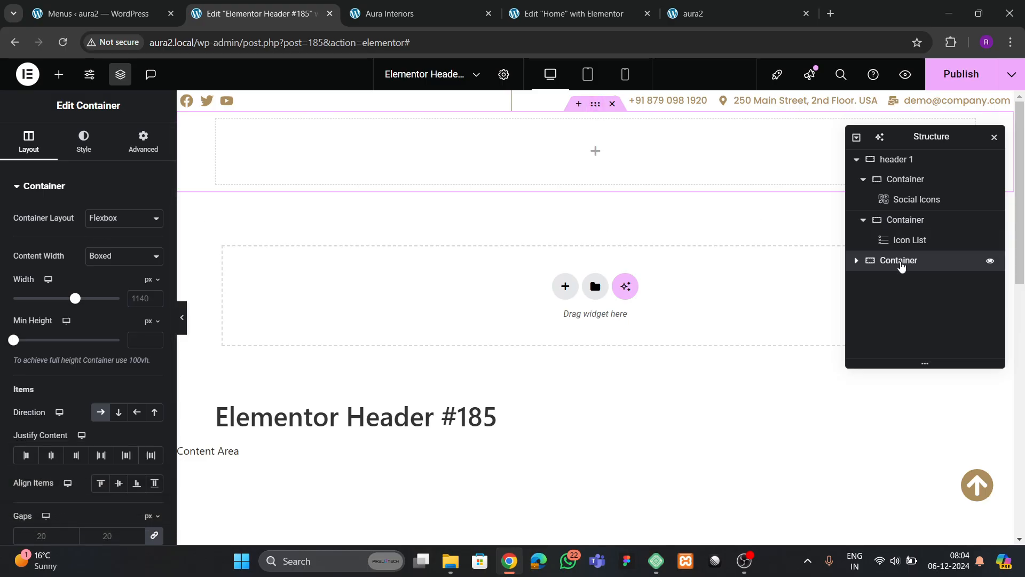
{"action": "double_click", "coordinate": [901, 262]}
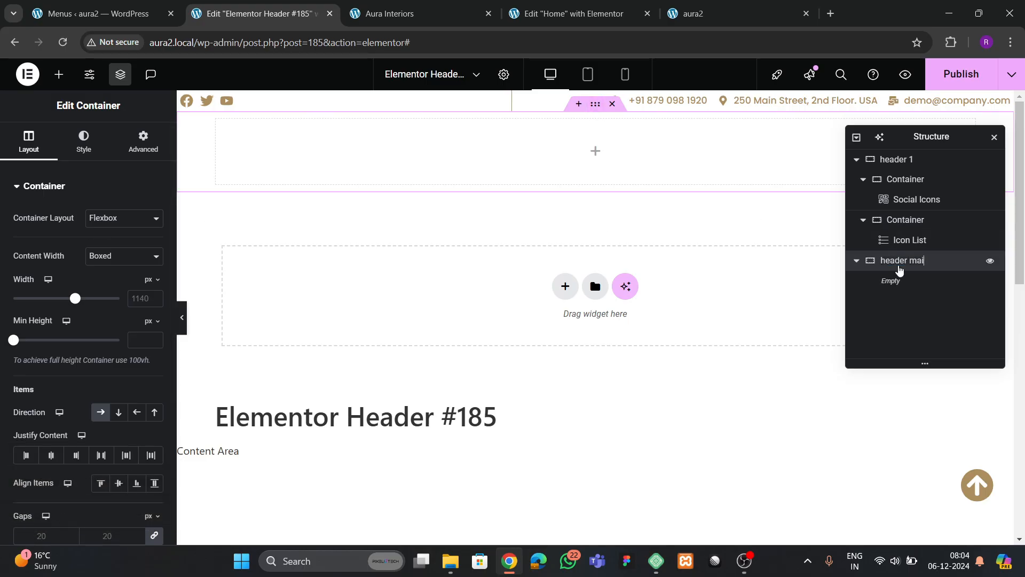
{"action": "type", "text": "header main"}
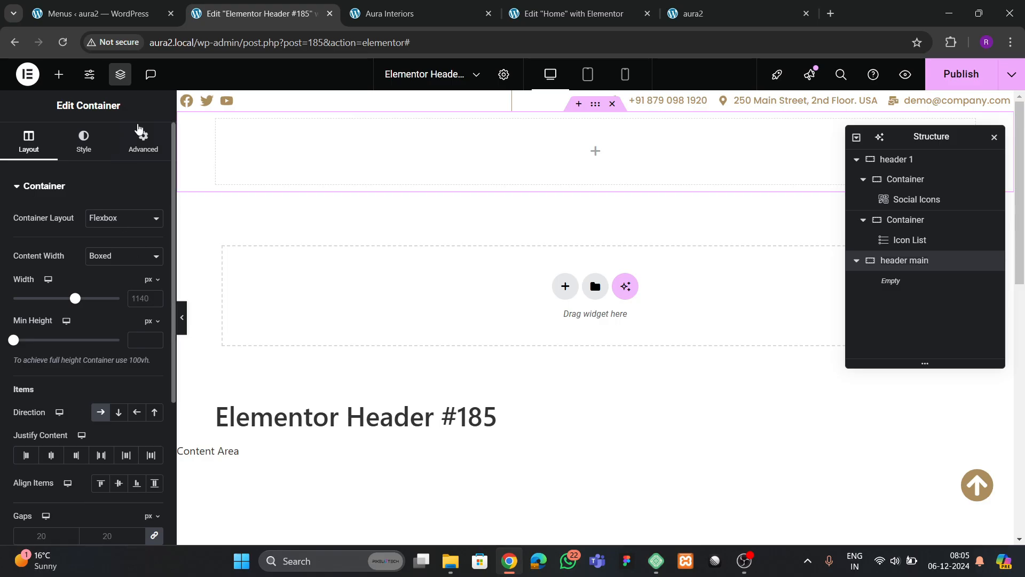
- Give the header main container a classic white background
{"action": "left_click", "coordinate": [84, 142]}
{"action": "left_click", "coordinate": [100, 248]}
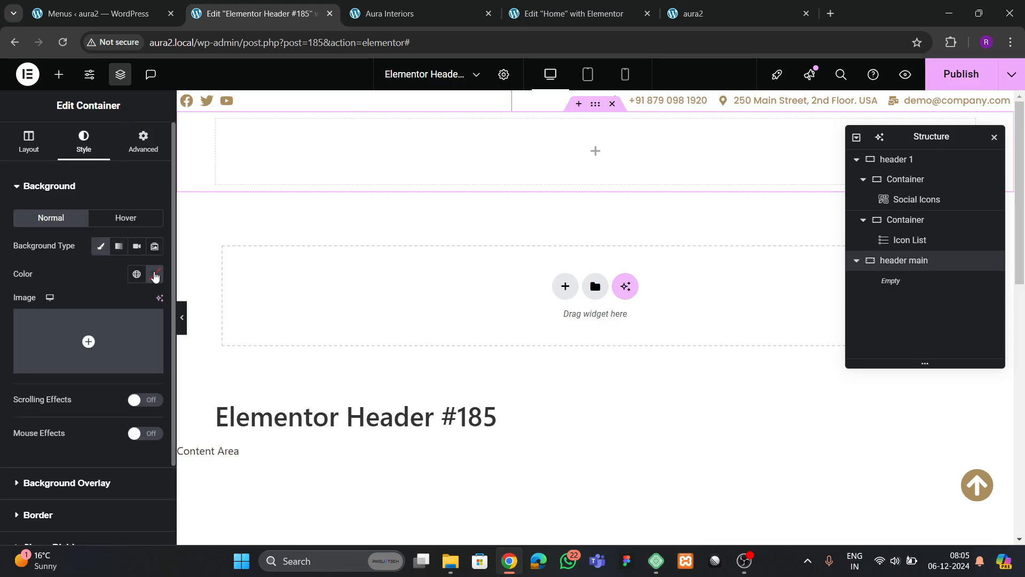
{"action": "left_click", "coordinate": [155, 275]}
{"action": "left_click_drag", "start_coordinate": [150, 352], "coordinate": [41, 275]}
{"action": "left_click", "coordinate": [281, 263]}
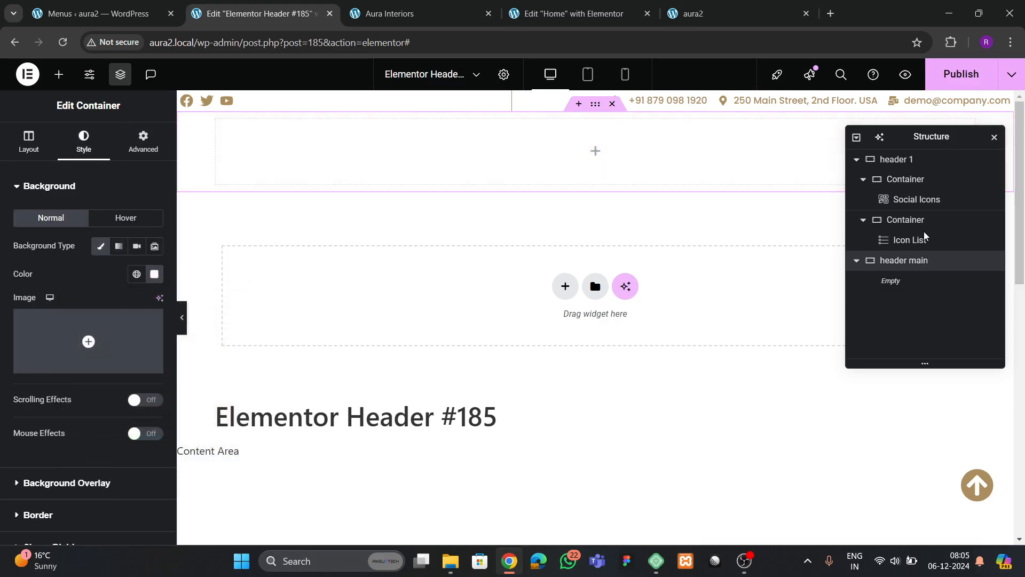
- Set the header main container's width to 1400 px
{"action": "left_click", "coordinate": [28, 142]}
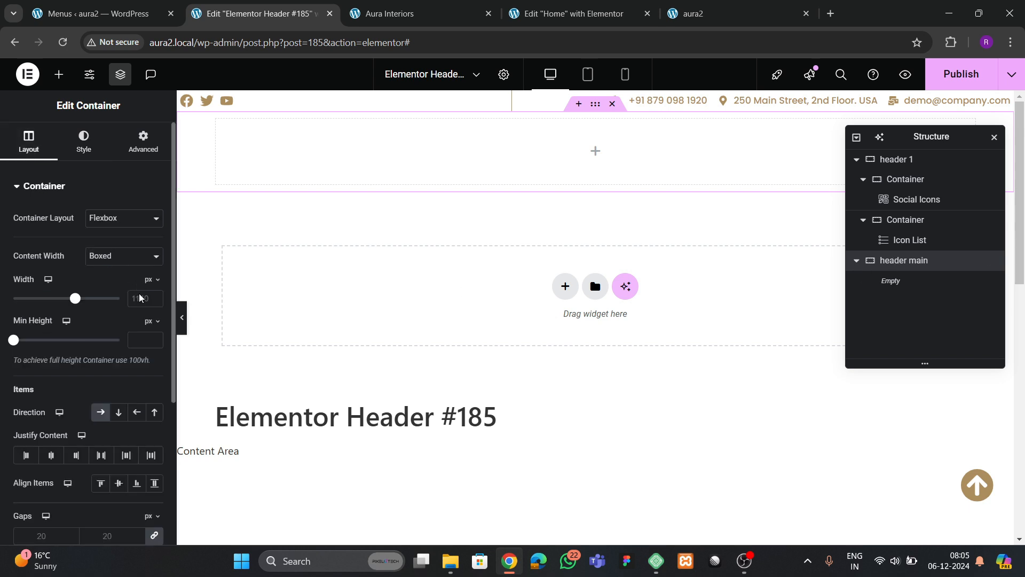
{"action": "left_click", "coordinate": [140, 299]}
{"action": "type", "text": "1400"}
{"action": "left_click", "coordinate": [143, 142]}
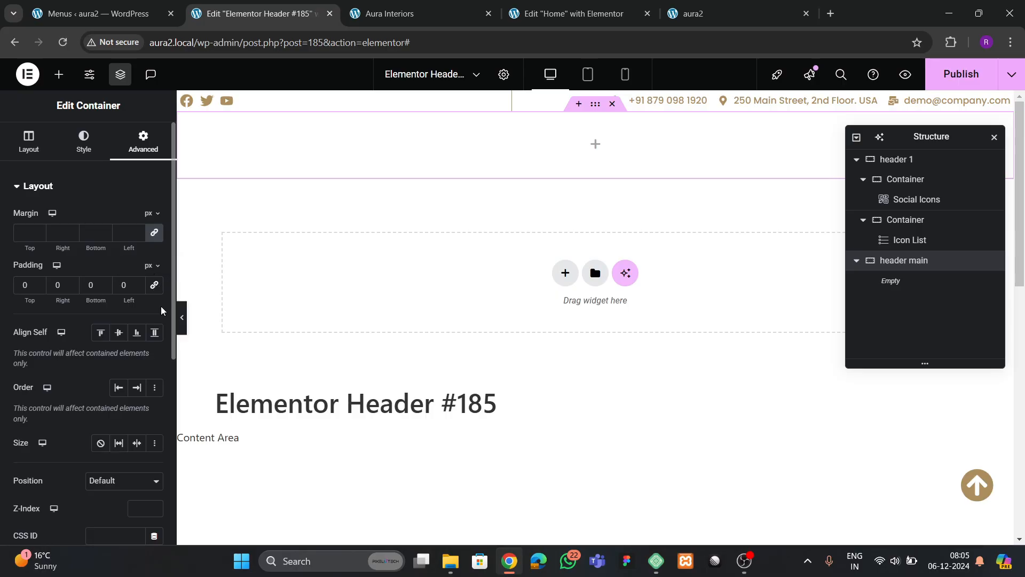
- Reload the Home page editor and scroll through its design
{"action": "left_click", "coordinate": [389, 13]}
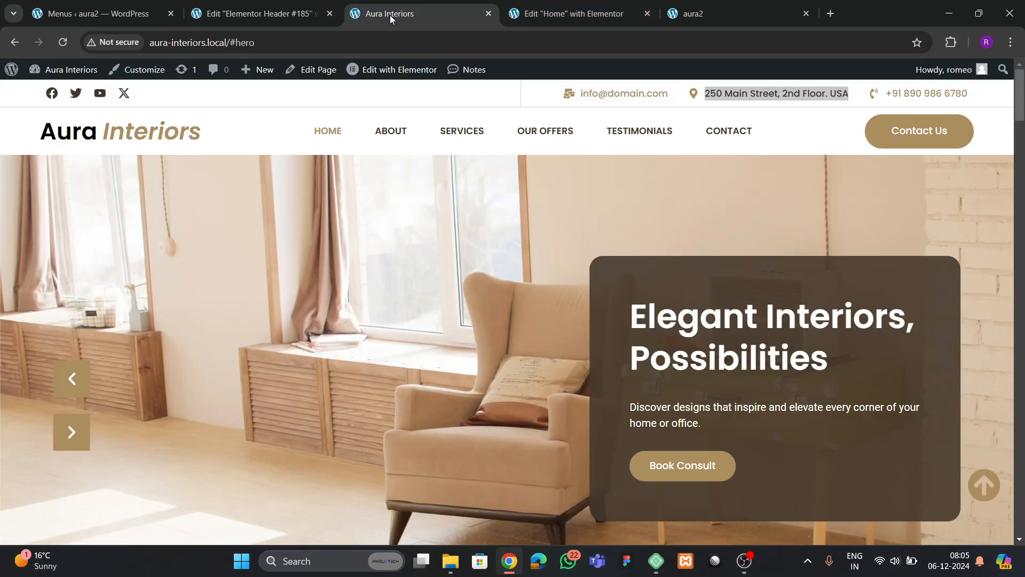
{"action": "left_click", "coordinate": [550, 16]}
{"action": "left_click", "coordinate": [63, 42]}
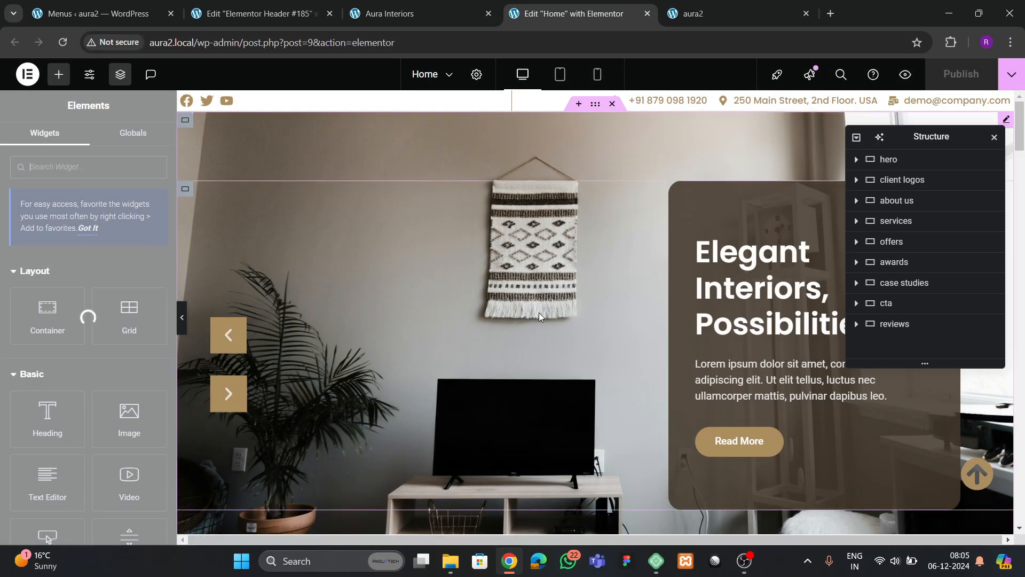
{"action": "scroll", "coordinate": [541, 317], "scroll_direction": "down", "scroll_amount": 4}
{"action": "scroll", "coordinate": [540, 321], "scroll_direction": "up", "scroll_amount": 4}
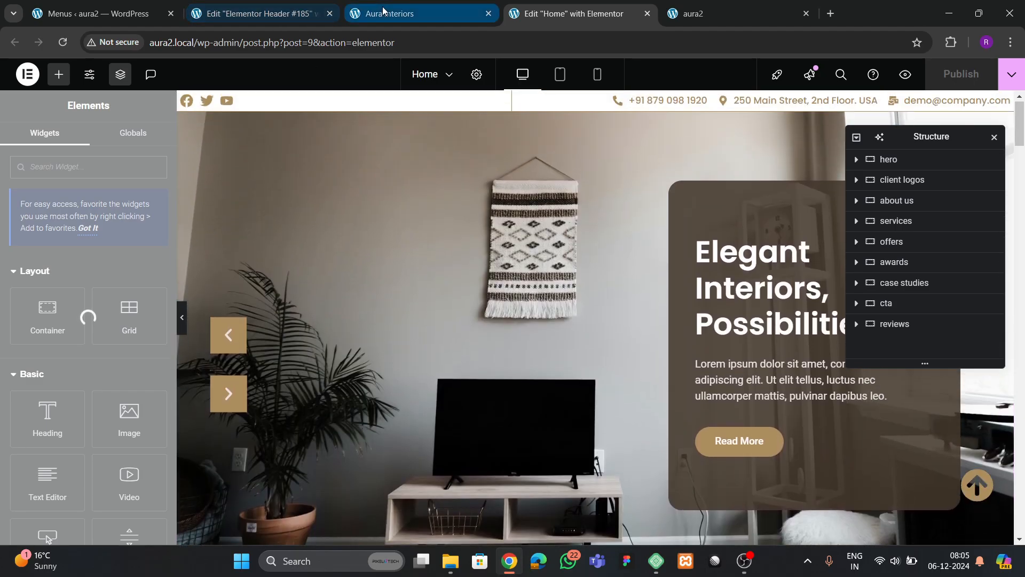
- Compare the Home page with the live site, then close the Home editor tab
{"action": "left_click", "coordinate": [382, 11]}
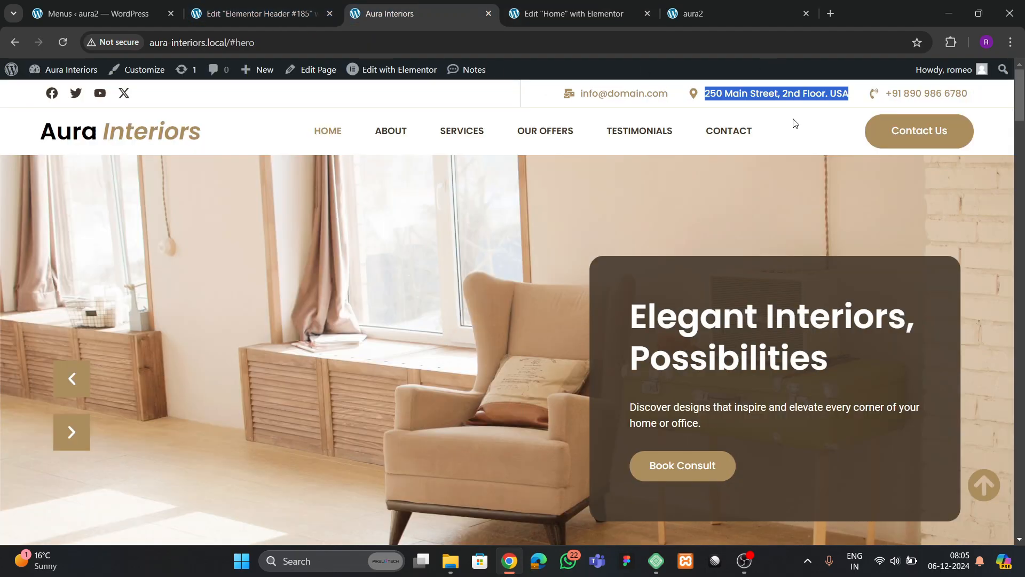
{"action": "left_click", "coordinate": [552, 16]}
{"action": "scroll", "coordinate": [548, 322], "scroll_direction": "down", "scroll_amount": 5}
{"action": "scroll", "coordinate": [547, 322], "scroll_direction": "down", "scroll_amount": 15}
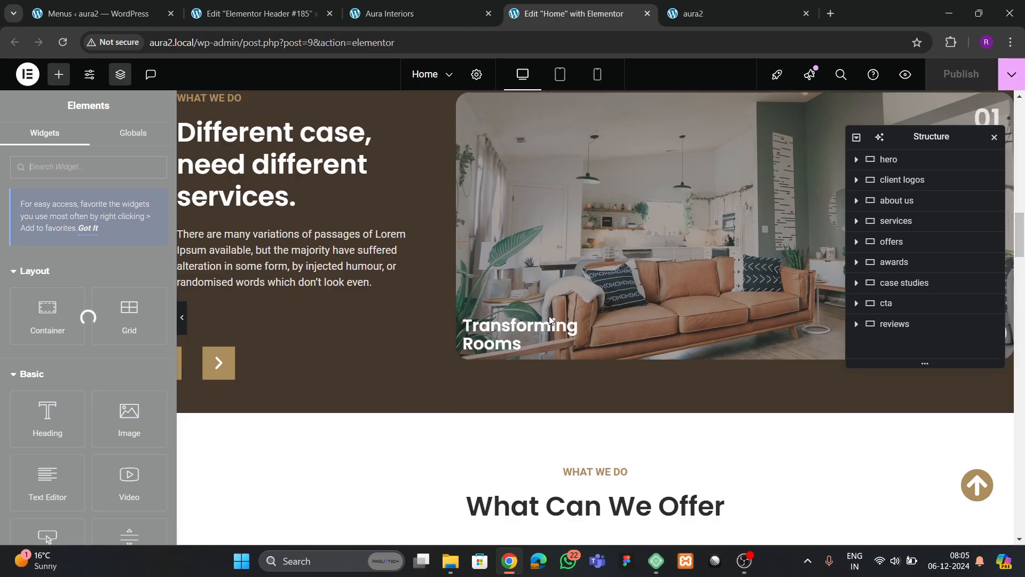
{"action": "scroll", "coordinate": [556, 328], "scroll_direction": "down", "scroll_amount": 15}
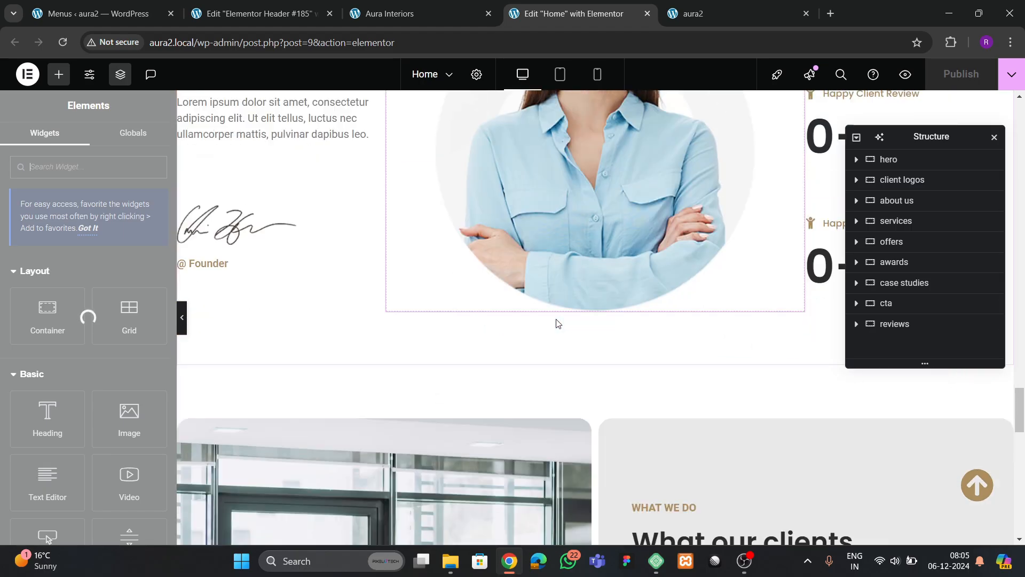
{"action": "scroll", "coordinate": [557, 325], "scroll_direction": "up", "scroll_amount": 15}
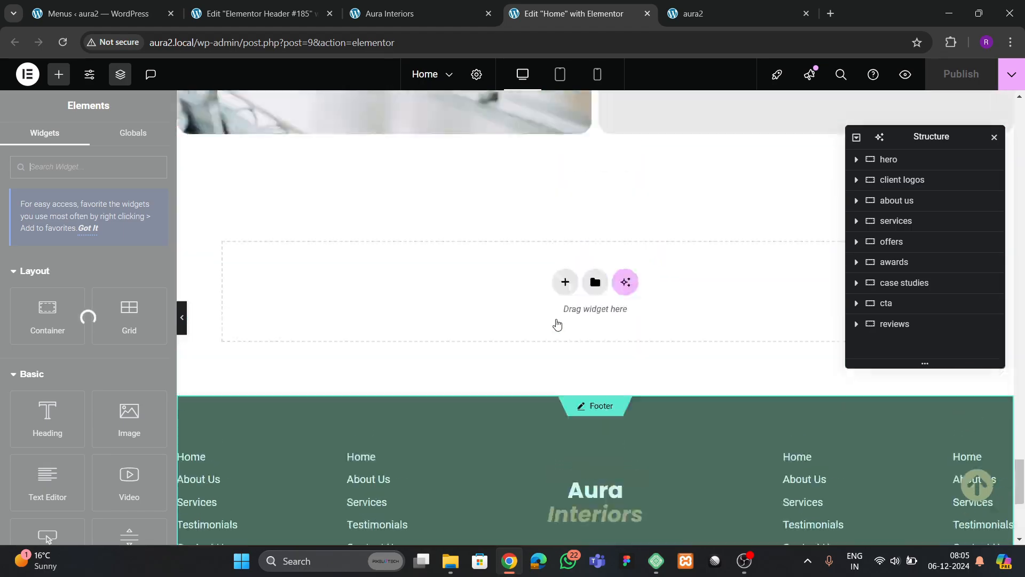
{"action": "scroll", "coordinate": [558, 305], "scroll_direction": "up", "scroll_amount": 20}
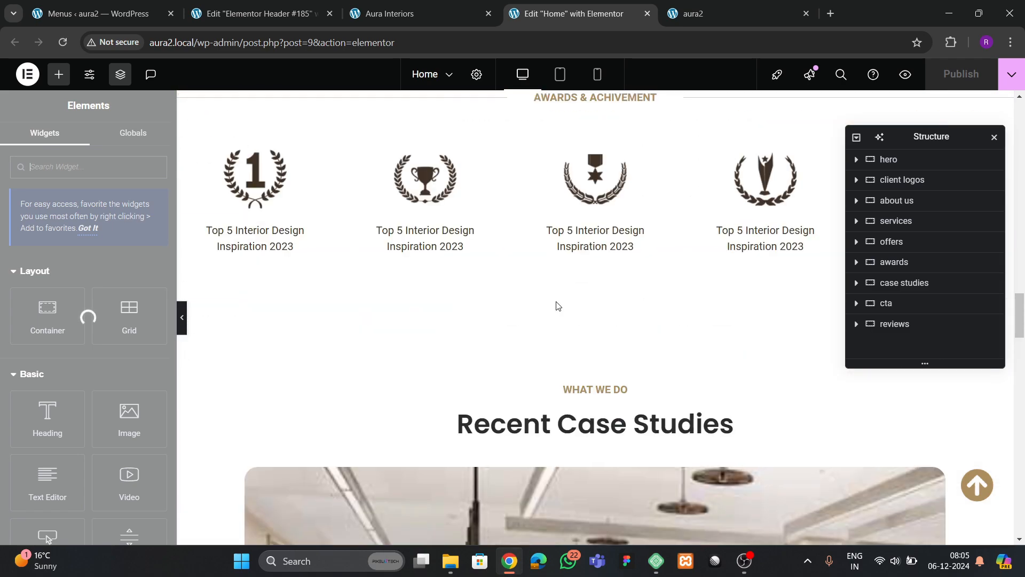
{"action": "scroll", "coordinate": [558, 305], "scroll_direction": "up", "scroll_amount": 10}
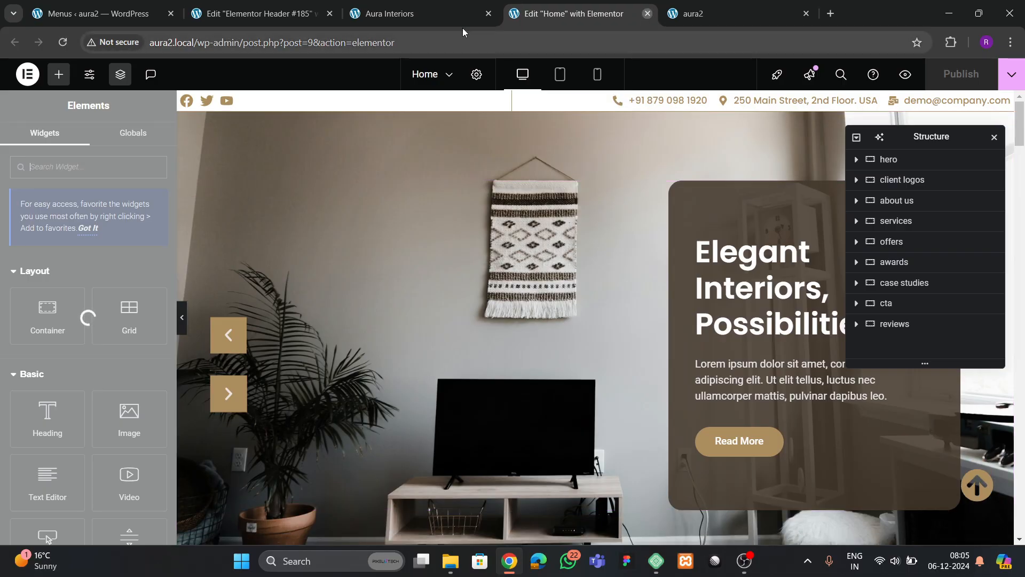
{"action": "left_click", "coordinate": [648, 13]}
{"action": "left_click", "coordinate": [430, 15]}
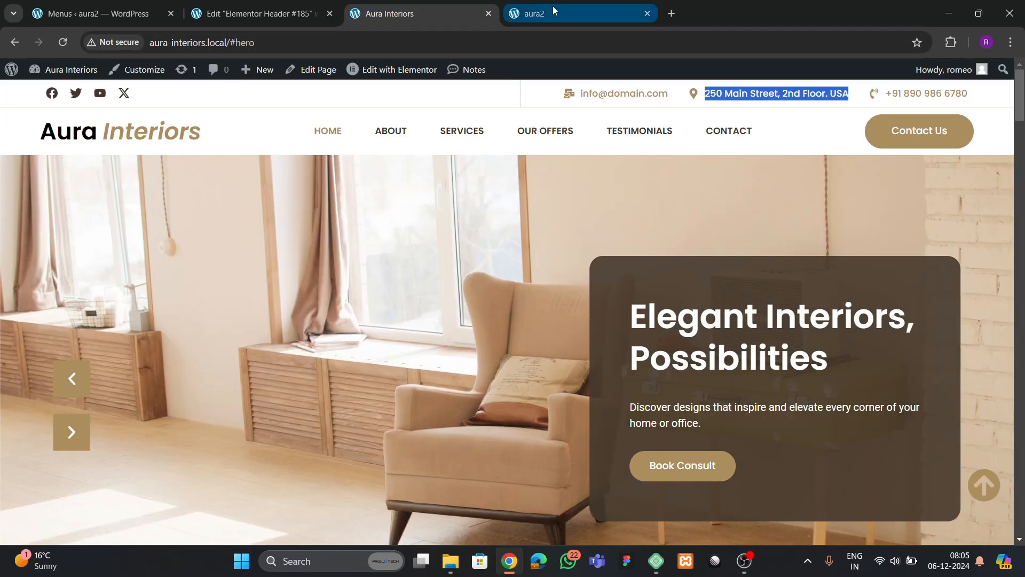
- Reload the aura2 front page and scroll to check it
{"action": "left_click", "coordinate": [552, 7]}
{"action": "left_click", "coordinate": [63, 42]}
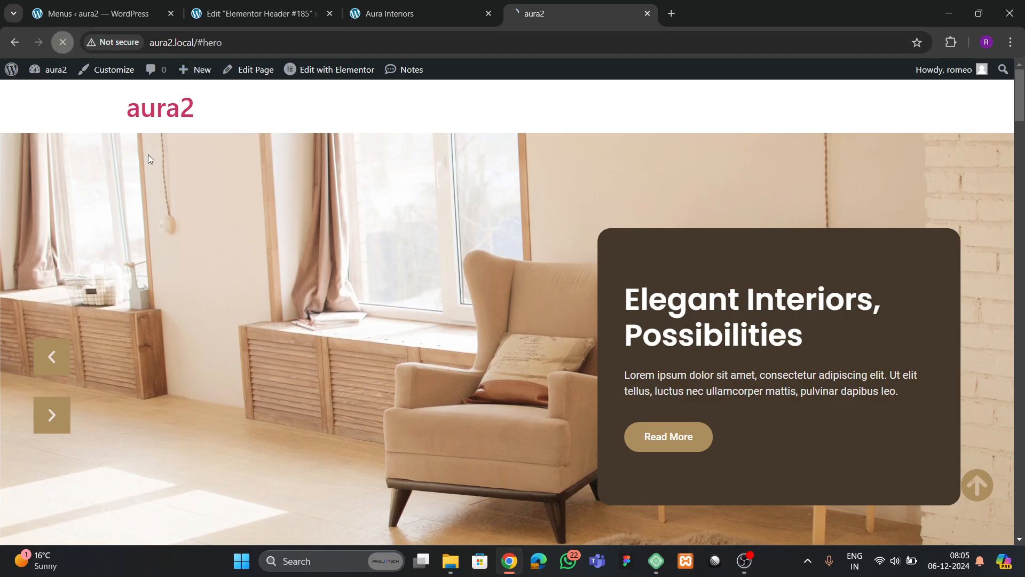
{"action": "scroll", "coordinate": [393, 286], "scroll_direction": "down", "scroll_amount": 3}
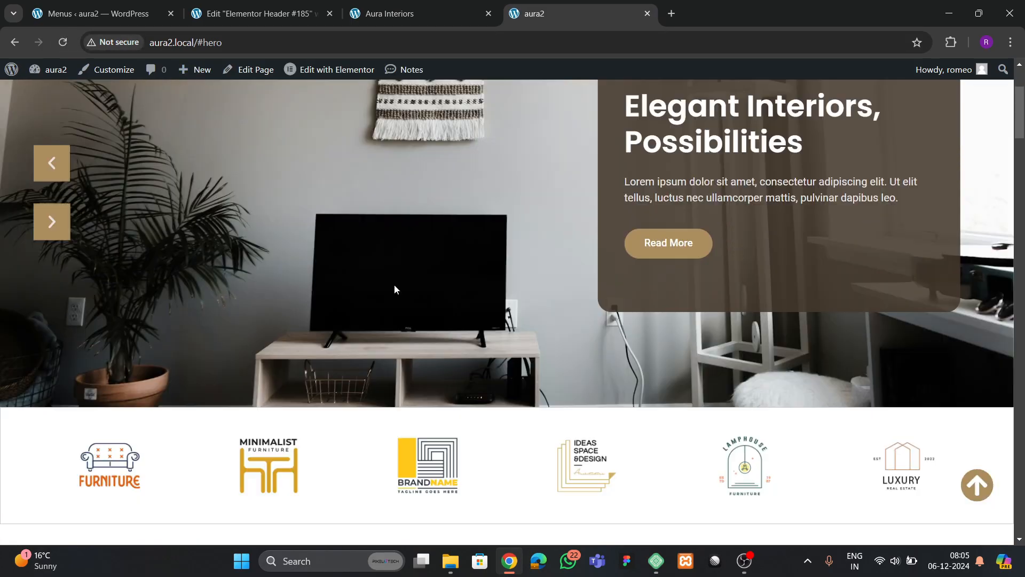
{"action": "scroll", "coordinate": [381, 291], "scroll_direction": "up", "scroll_amount": 3}
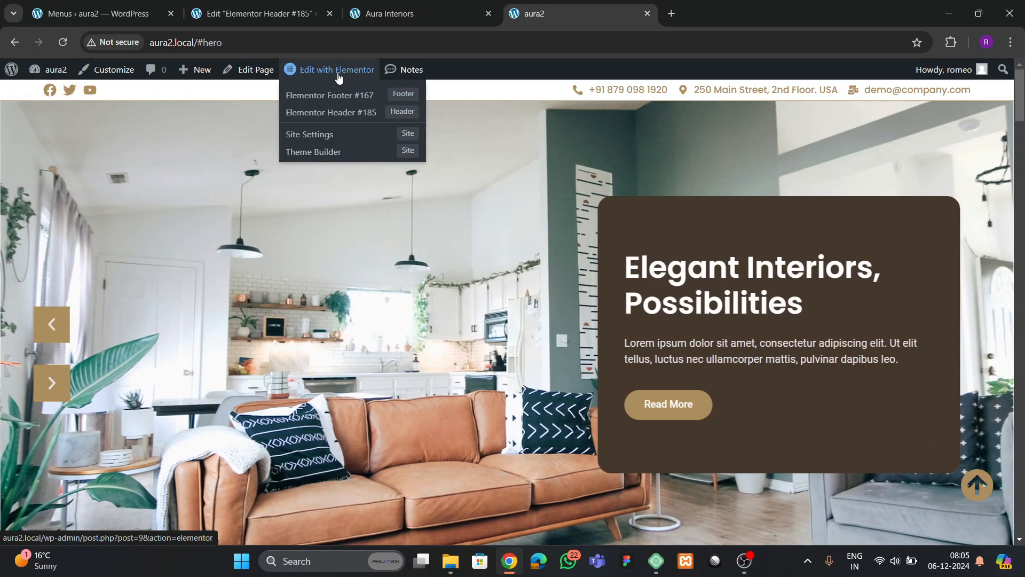
- Open the Home page's Edit with Elementor link in a new tab and scroll the front page
{"action": "right_click", "coordinate": [338, 75]}
{"action": "left_click", "coordinate": [385, 90]}
{"action": "scroll", "coordinate": [532, 320], "scroll_direction": "down", "scroll_amount": 3}
{"action": "scroll", "coordinate": [531, 319], "scroll_direction": "down", "scroll_amount": 20}
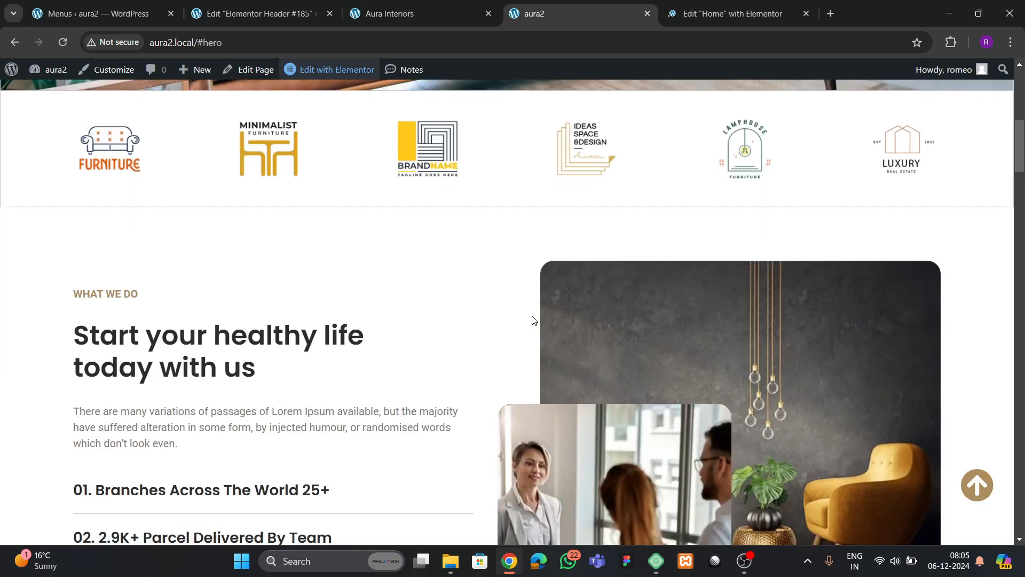
{"action": "scroll", "coordinate": [533, 320], "scroll_direction": "down", "scroll_amount": 20}
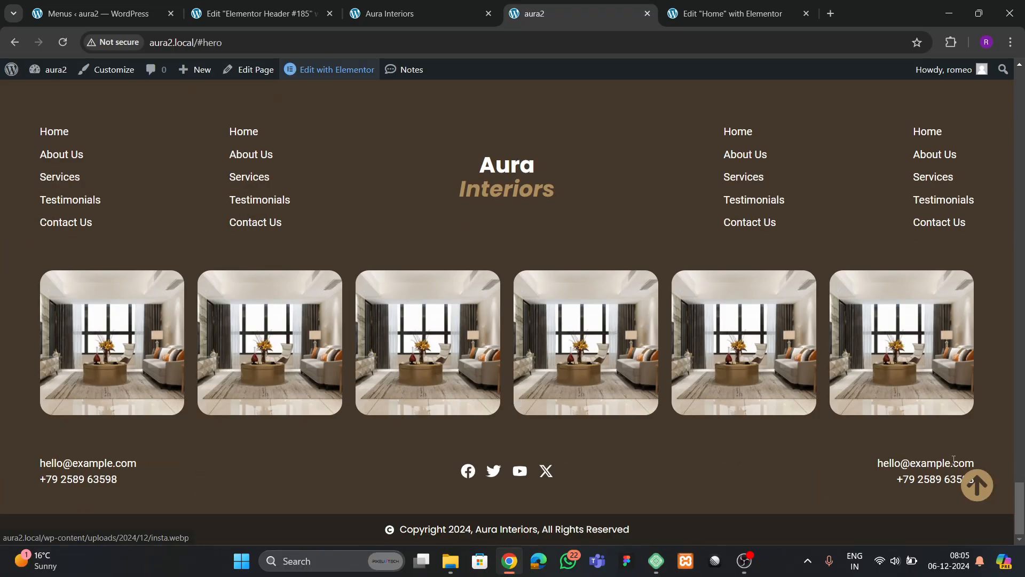
{"action": "left_click", "coordinate": [976, 487]}
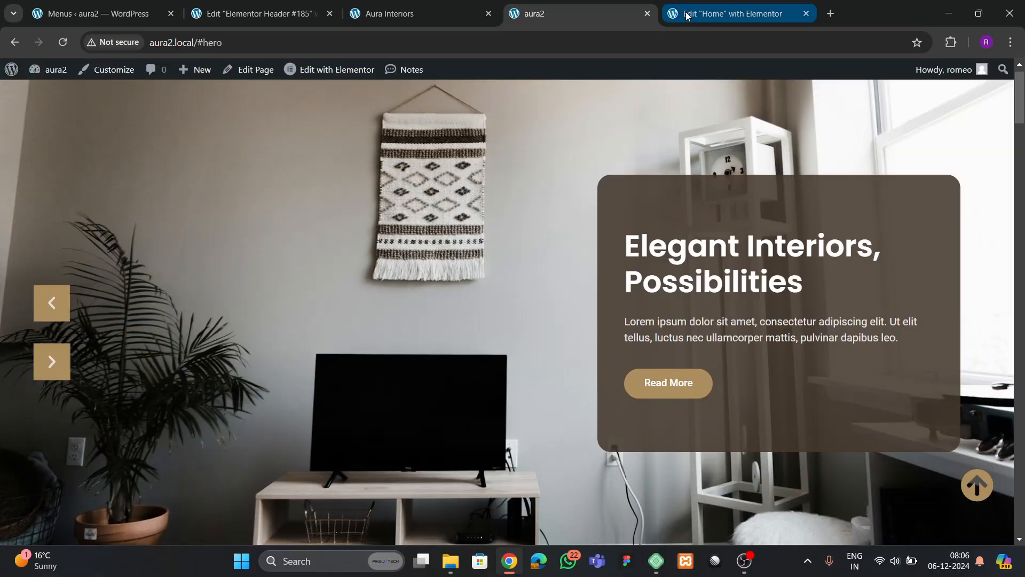
- Scroll through the reopened Home page editor to its about-us section
{"action": "left_click", "coordinate": [687, 16]}
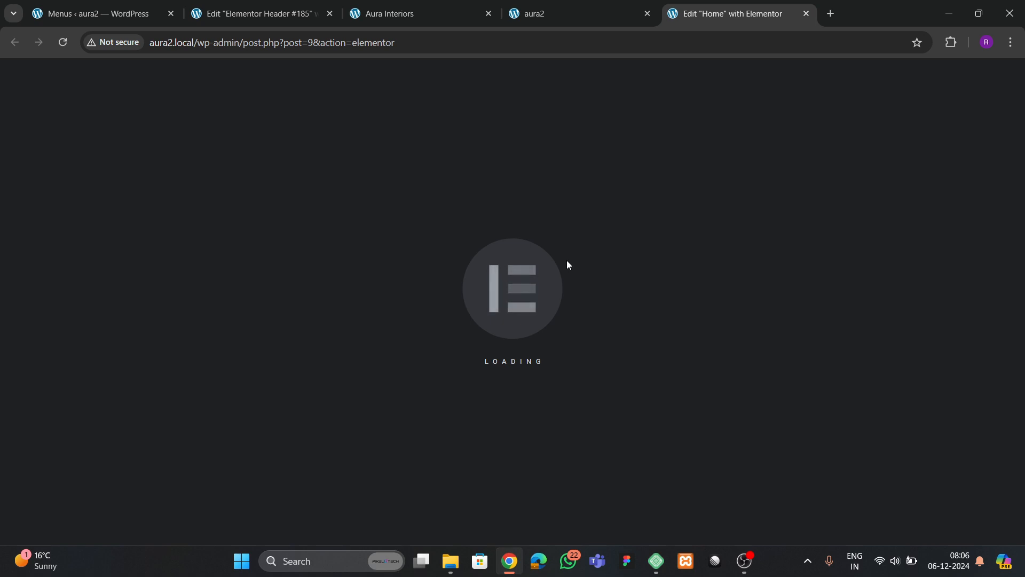
{"action": "scroll", "coordinate": [465, 321], "scroll_direction": "down", "scroll_amount": 20}
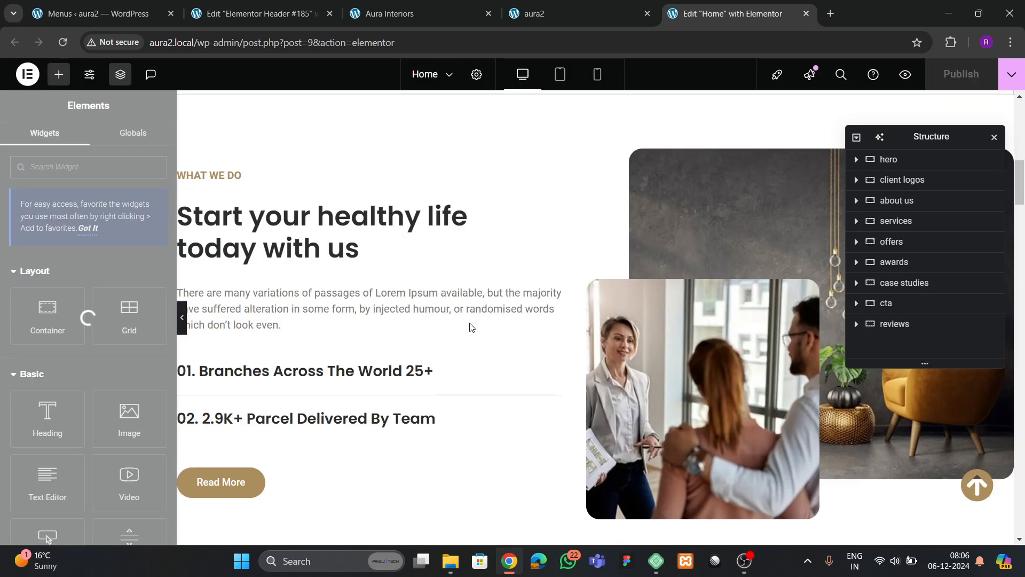
{"action": "scroll", "coordinate": [467, 325], "scroll_direction": "up", "scroll_amount": 15}
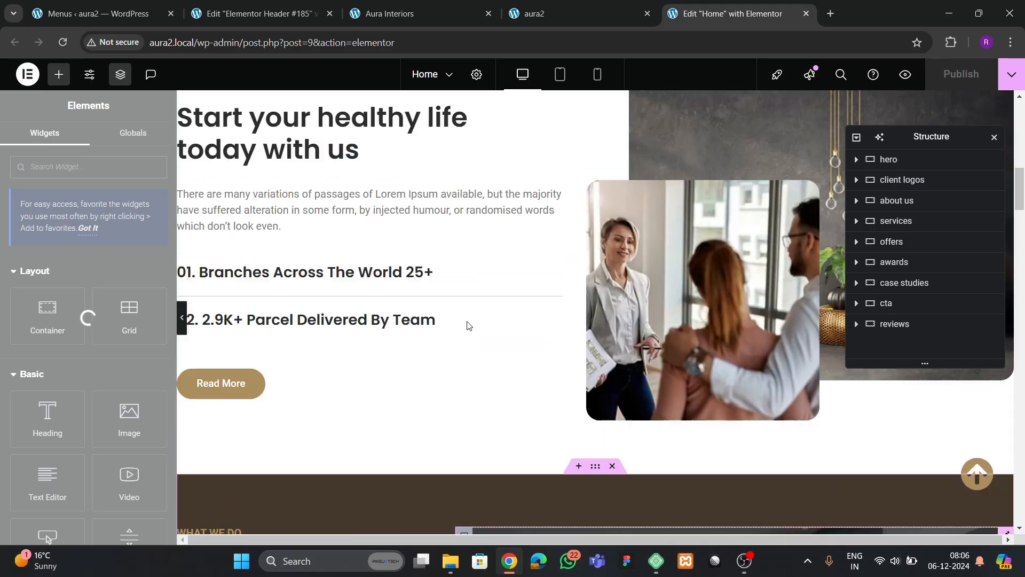
{"action": "scroll", "coordinate": [466, 325], "scroll_direction": "down", "scroll_amount": 4}
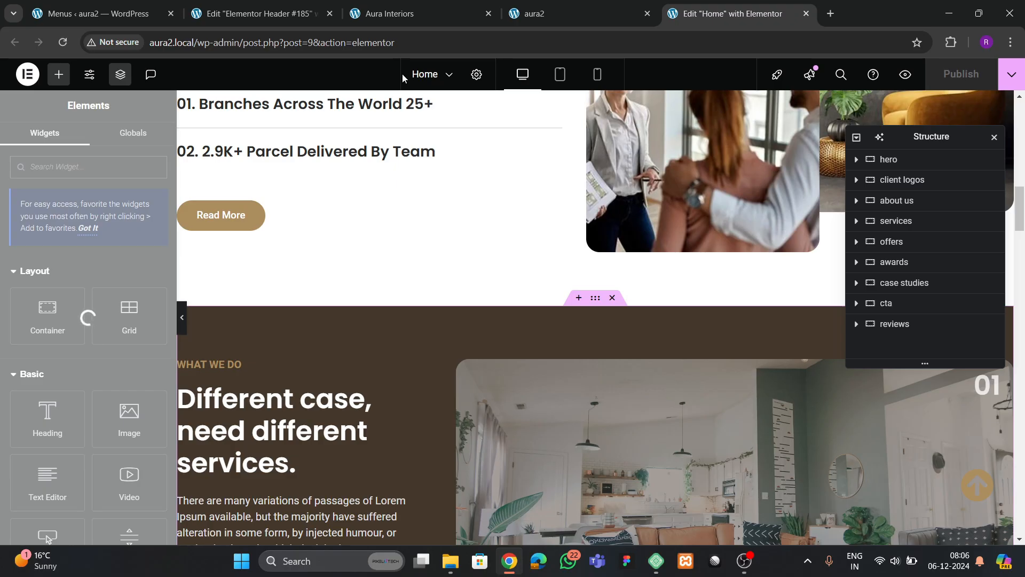
- Add a WordPress Menu widget to header main and bring up its Style settings
{"action": "left_click", "coordinate": [272, 22]}
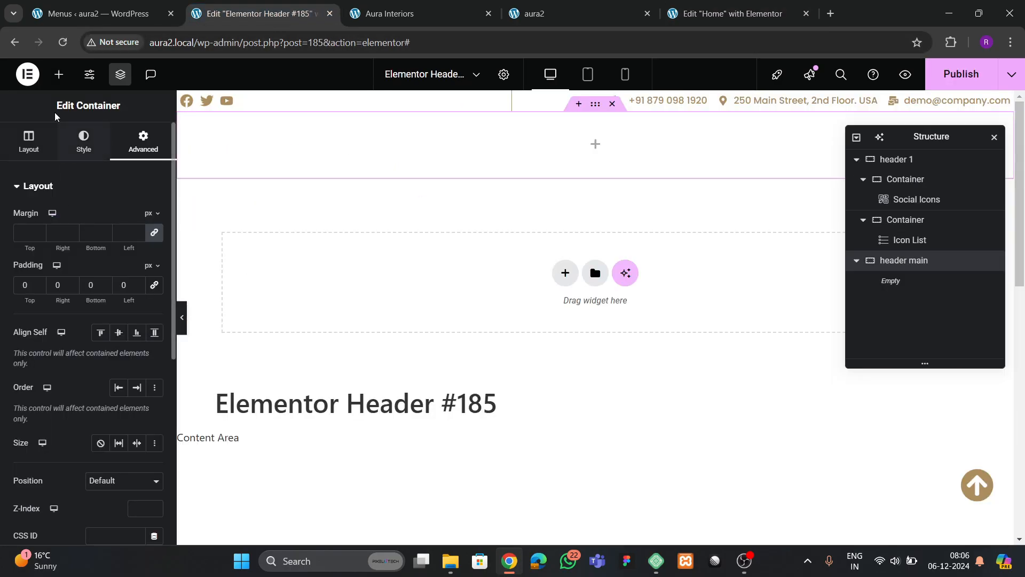
{"action": "left_click", "coordinate": [59, 75]}
{"action": "scroll", "coordinate": [128, 258], "scroll_direction": "down", "scroll_amount": 3}
{"action": "left_click_drag", "start_coordinate": [128, 258], "coordinate": [296, 155]}
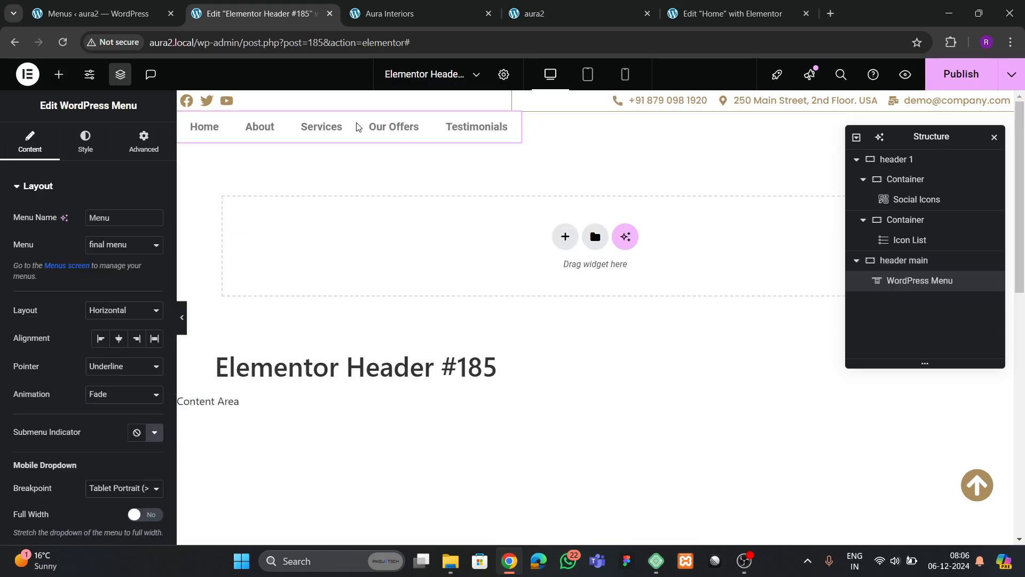
{"action": "left_click", "coordinate": [84, 149]}
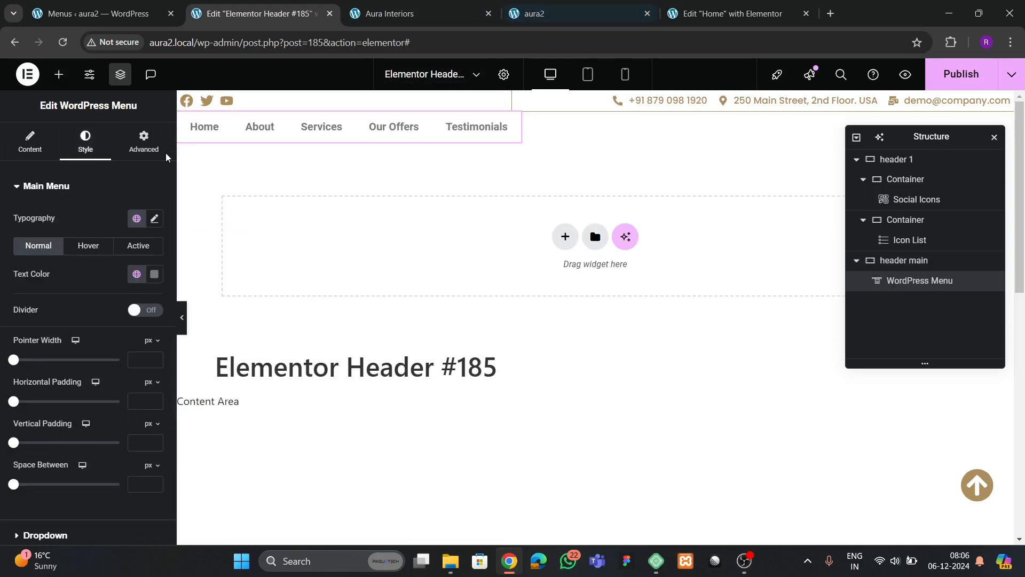
- Set the menu typography to Poppins, 600 Semi Bold, 14 px
{"action": "left_click", "coordinate": [154, 224]}
{"action": "left_click", "coordinate": [118, 279]}
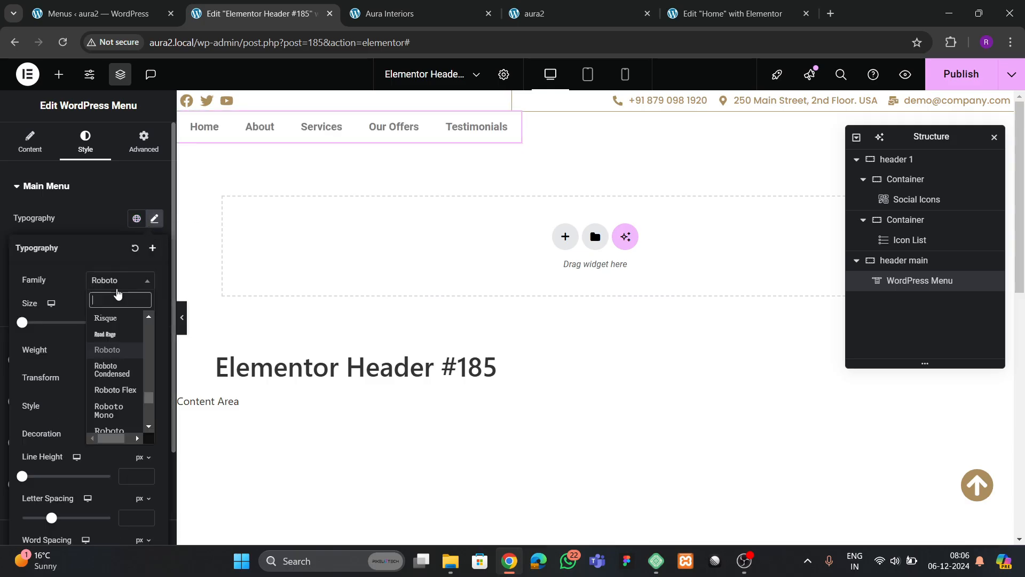
{"action": "type", "text": "poppins"}
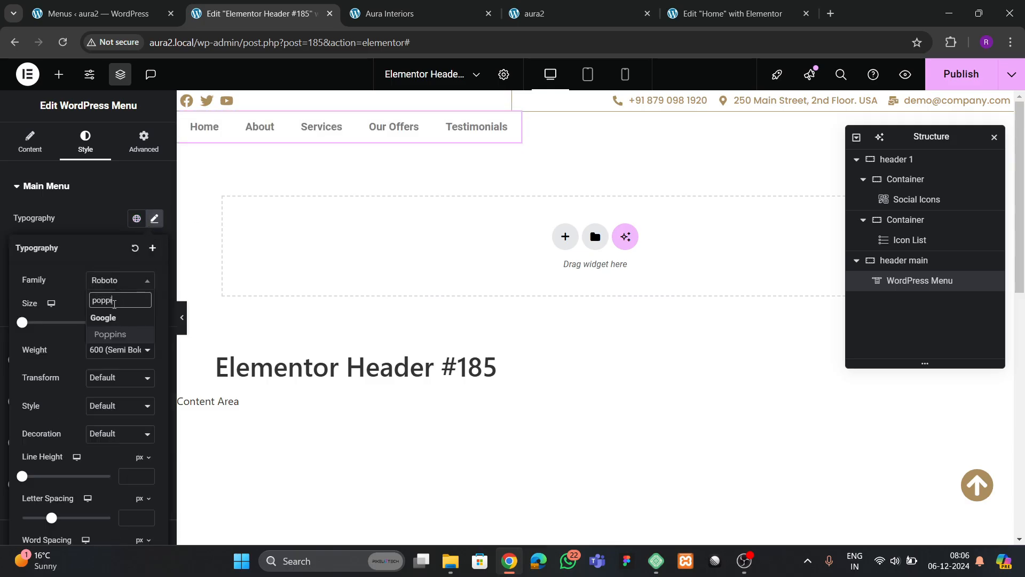
{"action": "key", "text": "Return"}
{"action": "left_click", "coordinate": [99, 351]}
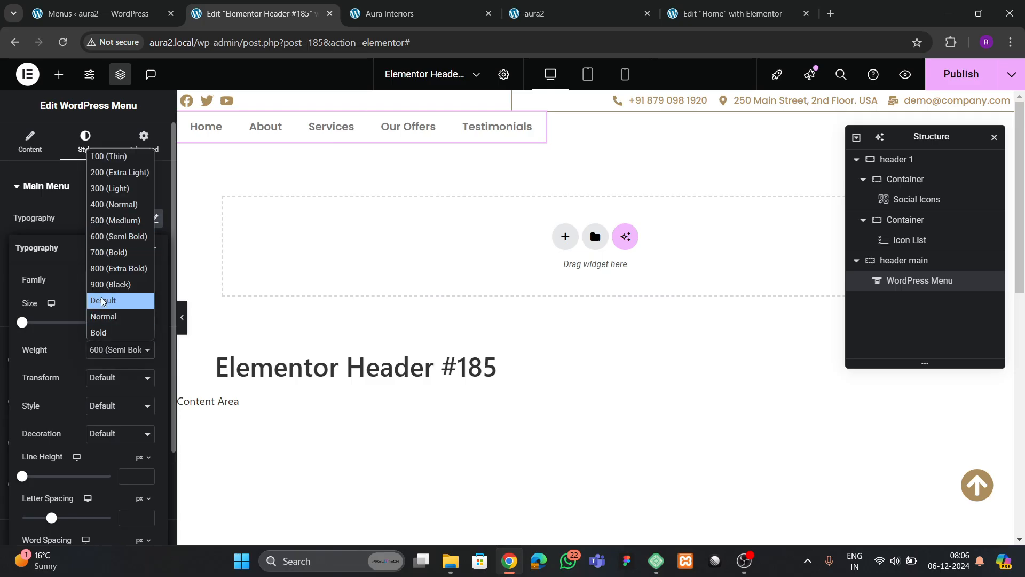
{"action": "left_click", "coordinate": [108, 229]}
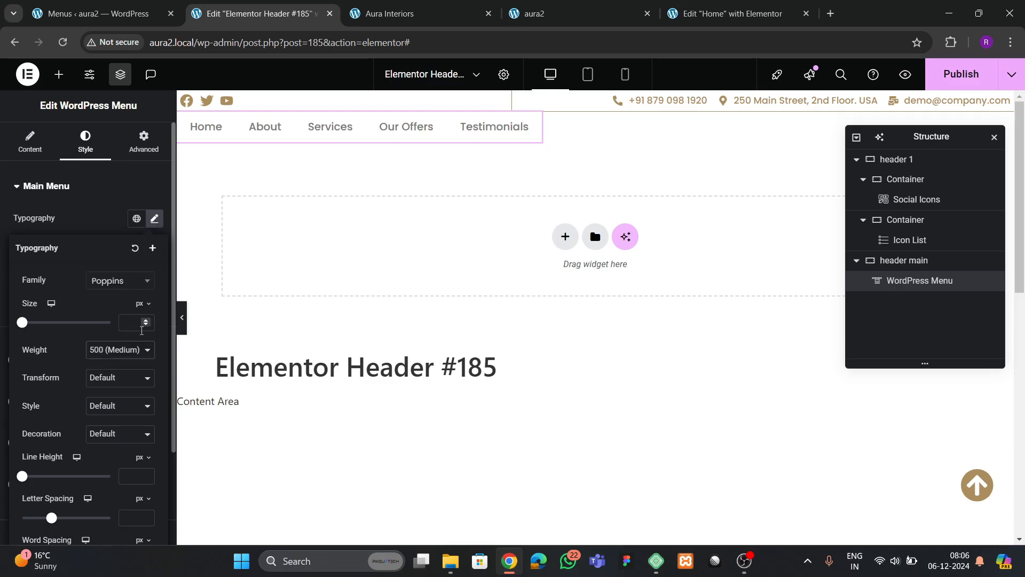
{"action": "type", "text": "15"}
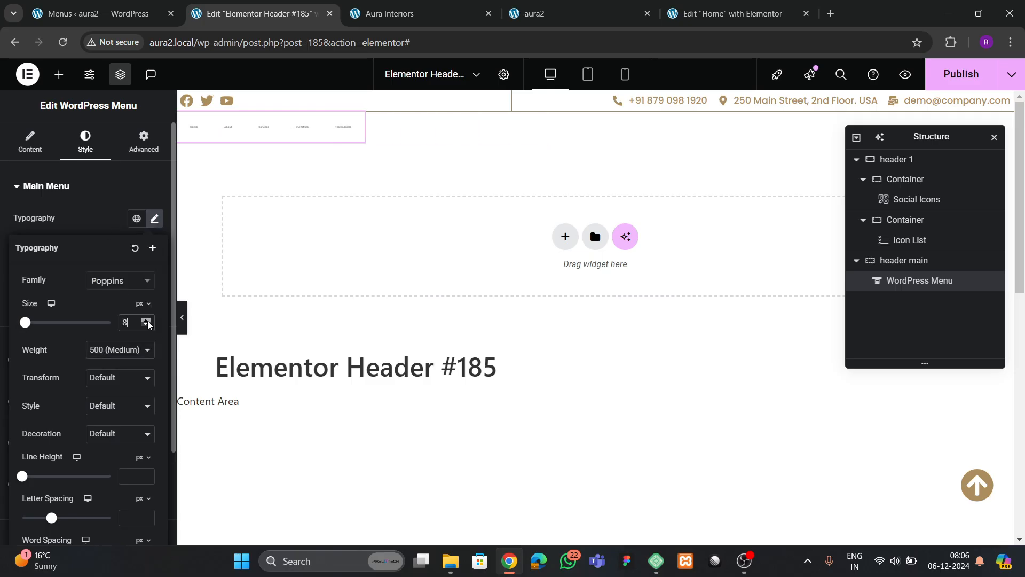
{"action": "left_click", "coordinate": [147, 326]}
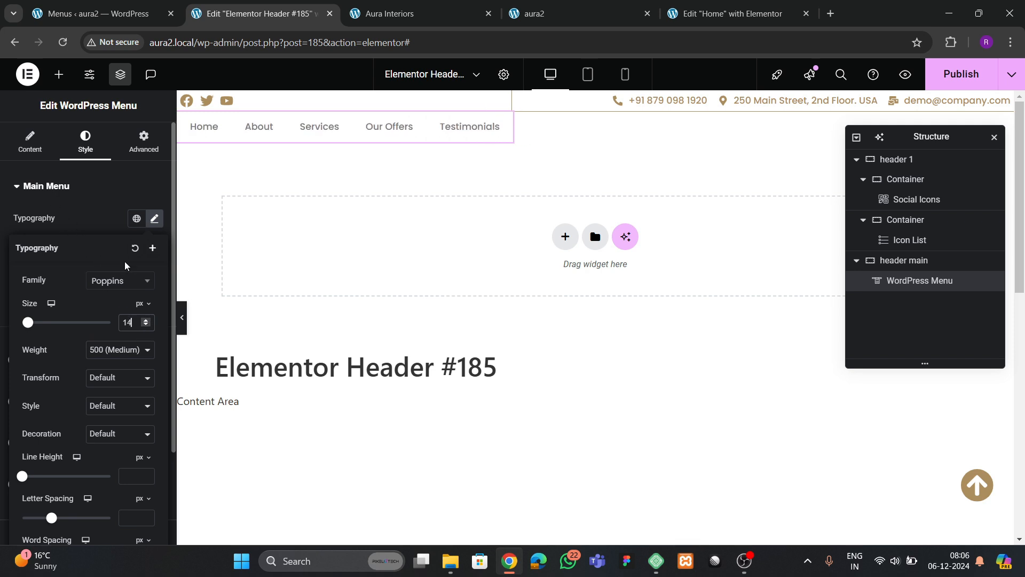
{"action": "left_click", "coordinate": [111, 351]}
{"action": "left_click", "coordinate": [99, 246]}
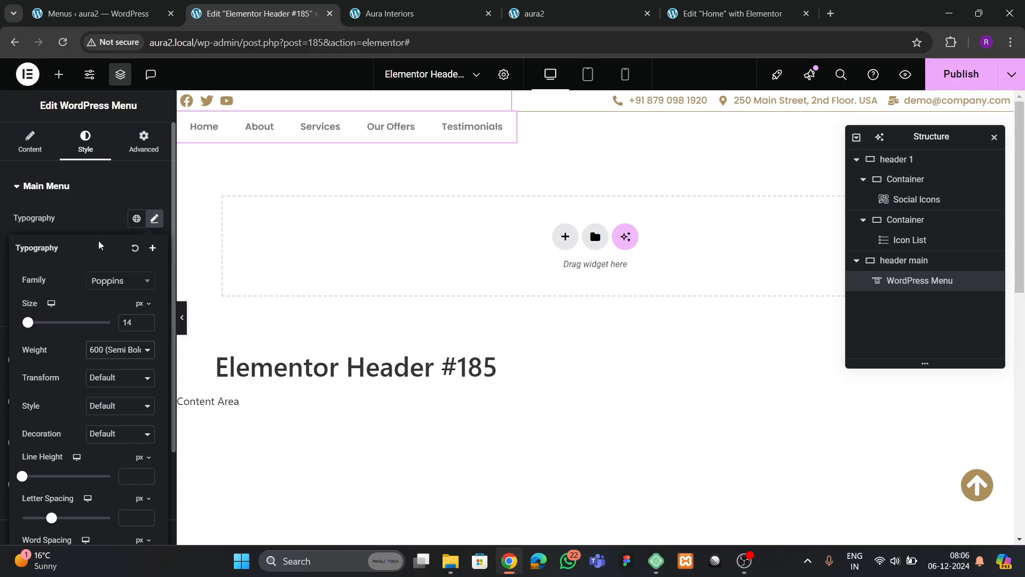
{"action": "left_click", "coordinate": [147, 319]}
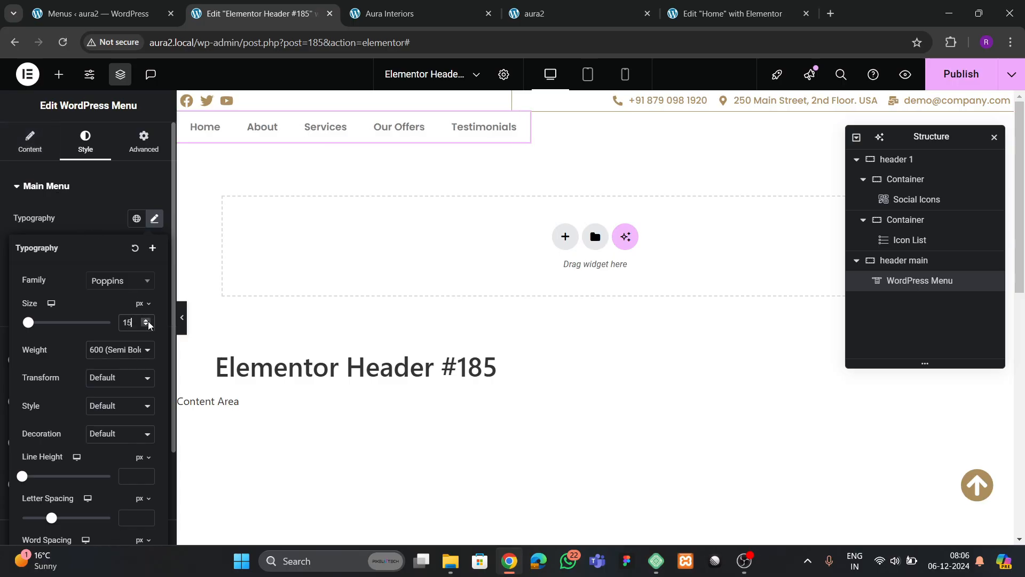
{"action": "left_click", "coordinate": [147, 325]}
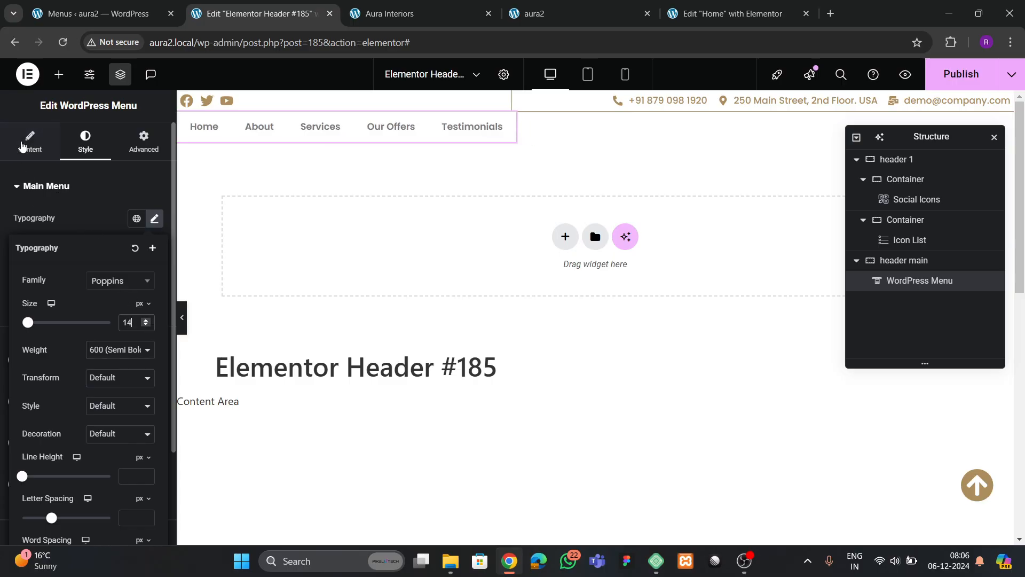
- Use a Text pointer with no animation for the menu items
{"action": "left_click", "coordinate": [30, 142]}
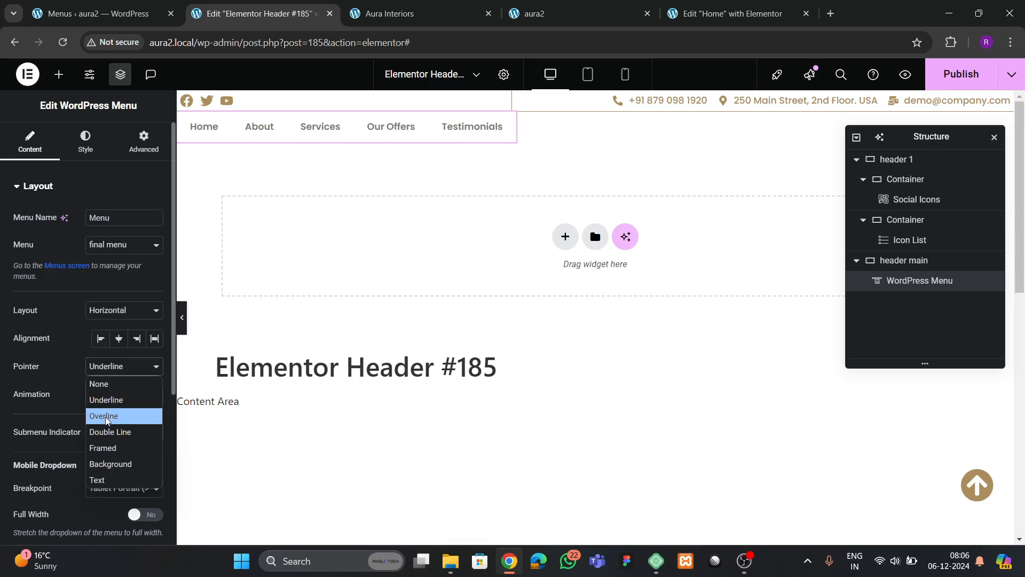
{"action": "left_click", "coordinate": [112, 479]}
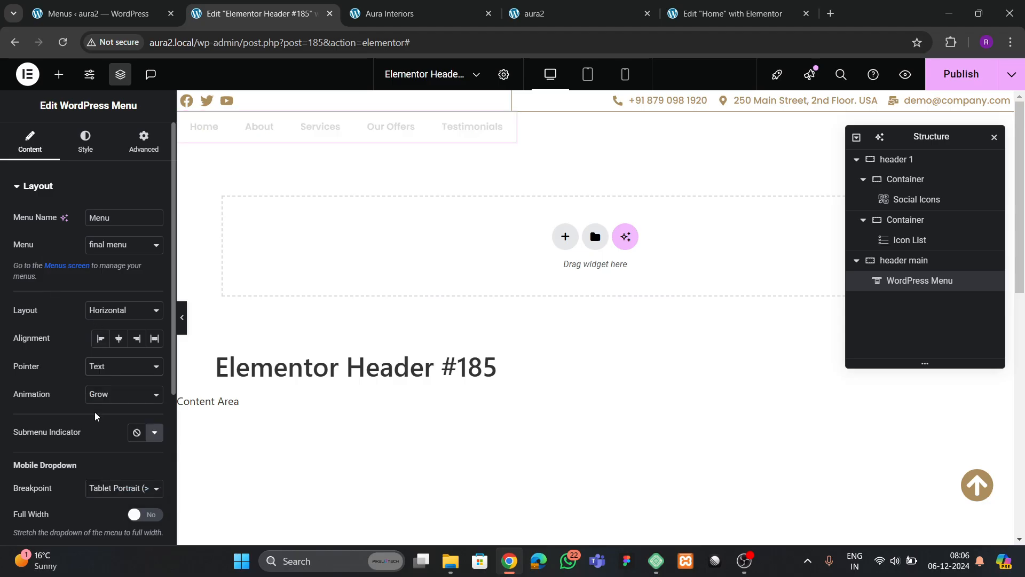
{"action": "left_click", "coordinate": [103, 395]}
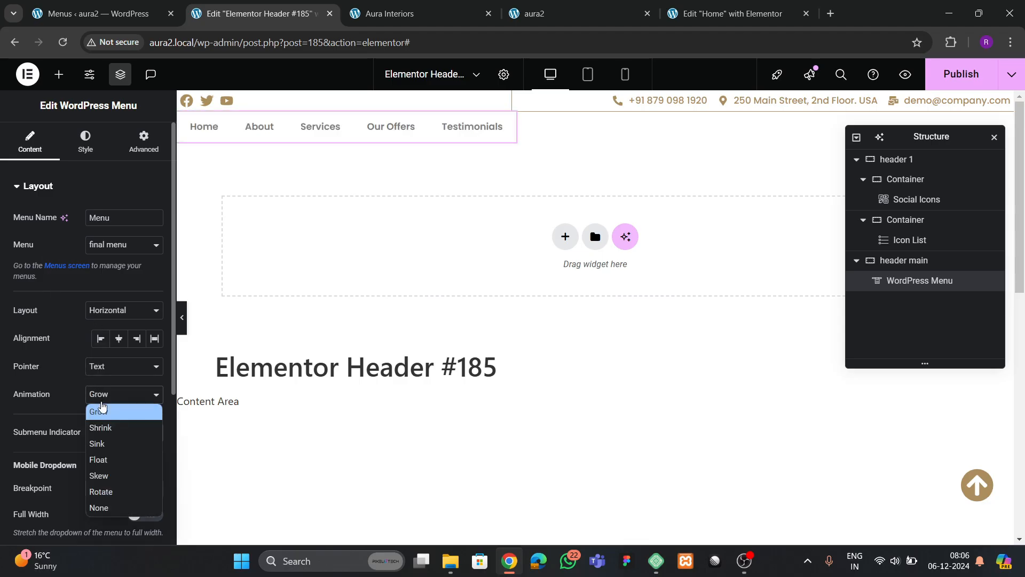
{"action": "left_click", "coordinate": [103, 491]}
{"action": "left_click", "coordinate": [103, 395]}
{"action": "left_click", "coordinate": [101, 506]}
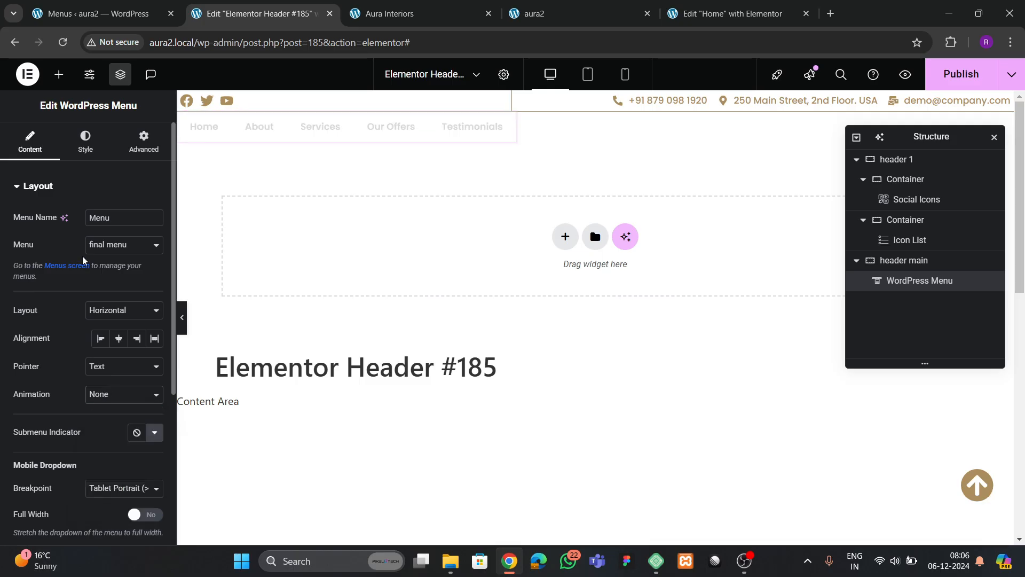
- Give the menu's hover and active text the gold theme 2 global colour
{"action": "left_click", "coordinate": [85, 143]}
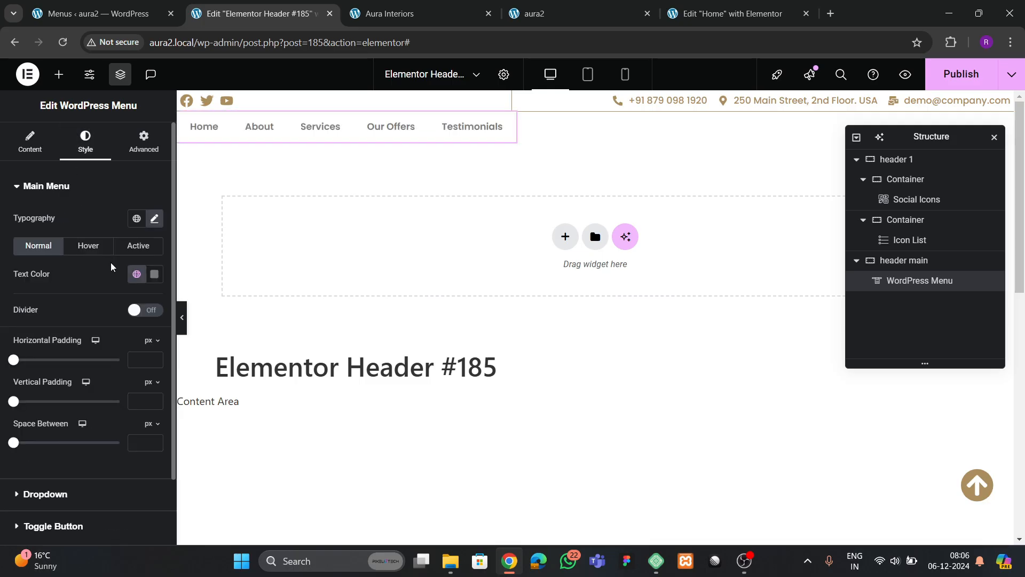
{"action": "left_click", "coordinate": [99, 247]}
{"action": "left_click", "coordinate": [135, 281]}
{"action": "left_click", "coordinate": [78, 464]}
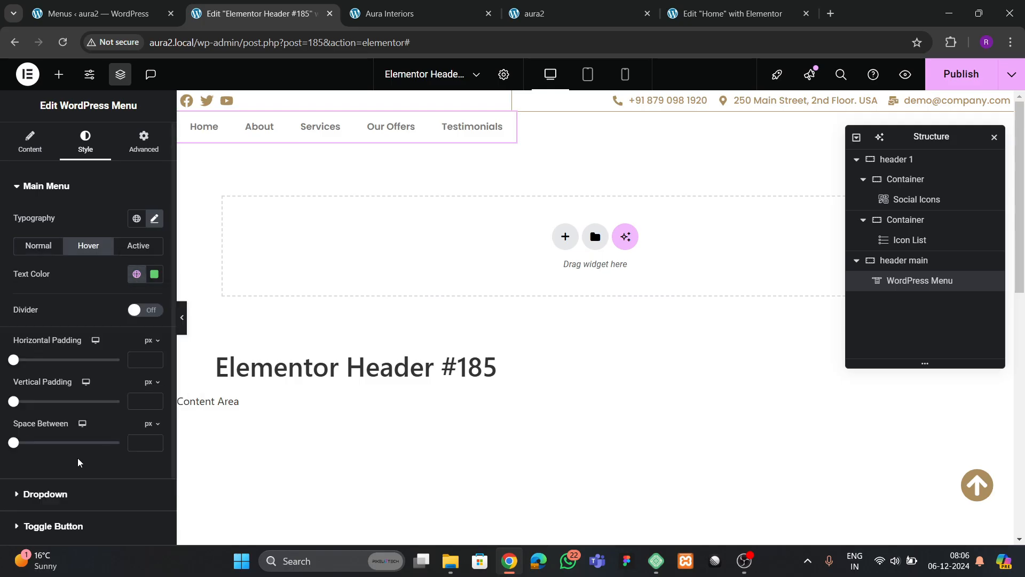
{"action": "left_click", "coordinate": [134, 246]}
{"action": "left_click", "coordinate": [134, 281]}
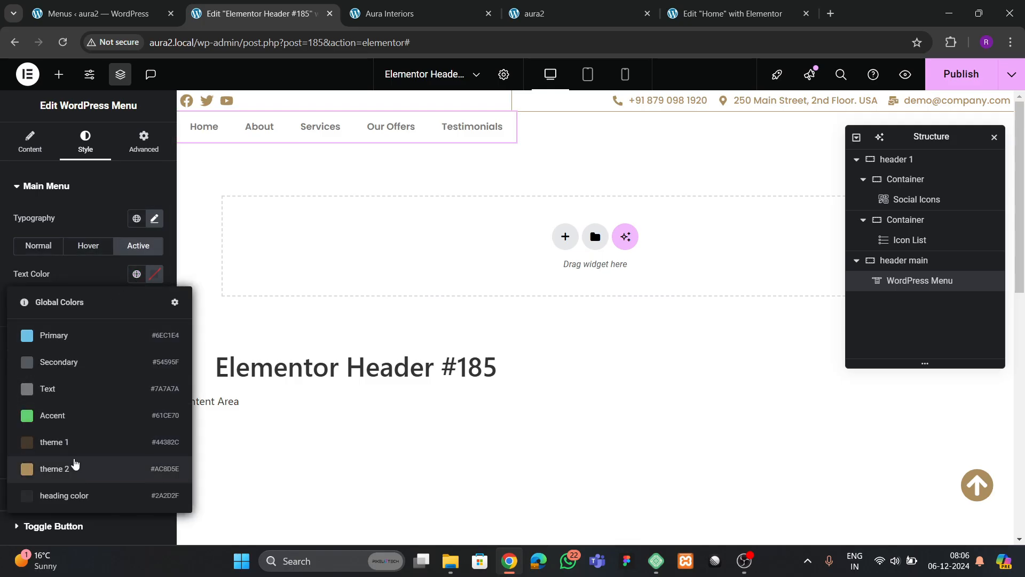
{"action": "left_click", "coordinate": [78, 465]}
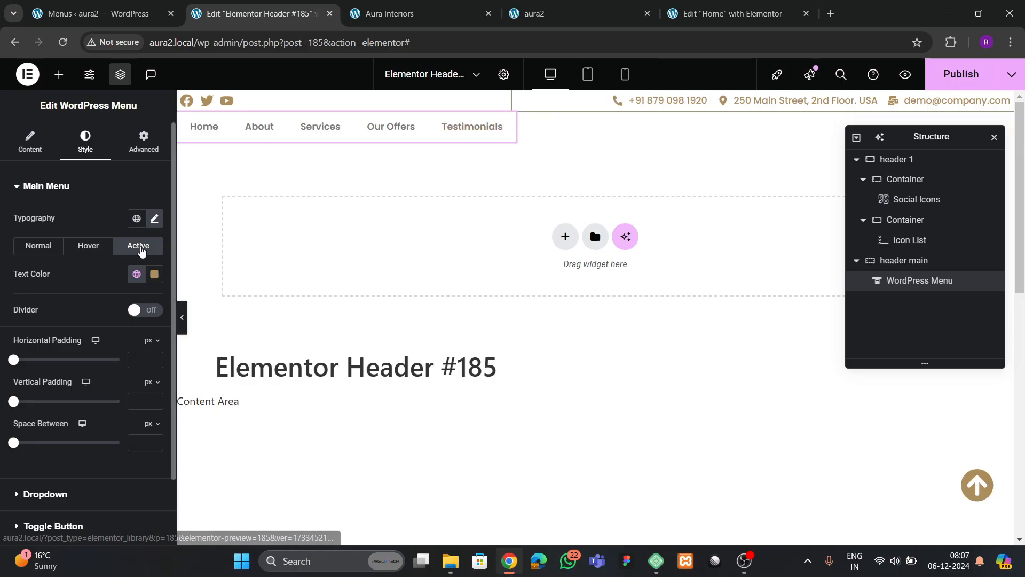
- Copy the Read More button from the Home page's about-us section
{"action": "left_click", "coordinate": [716, 13]}
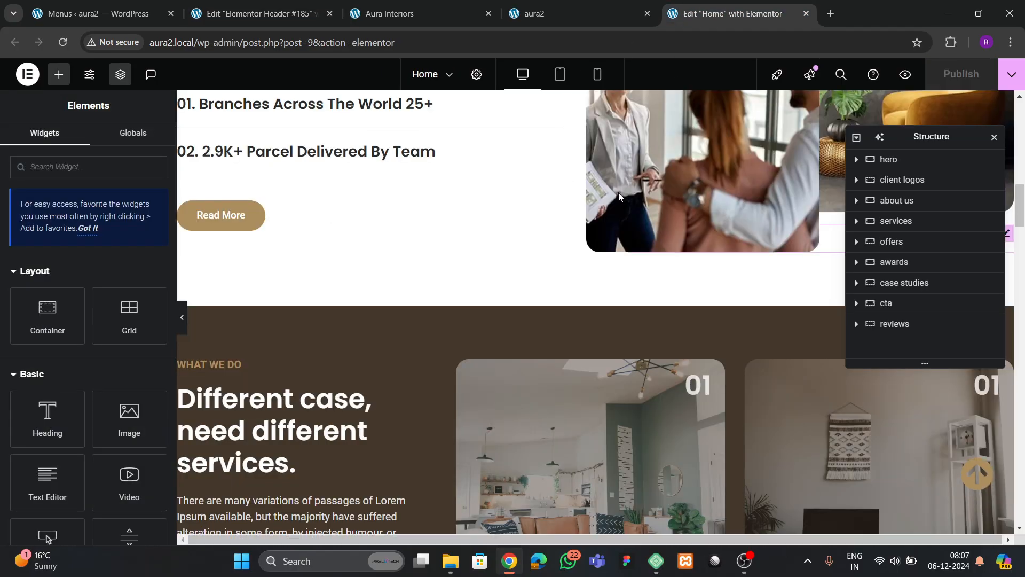
{"action": "scroll", "coordinate": [582, 317], "scroll_direction": "down", "scroll_amount": 6}
{"action": "scroll", "coordinate": [582, 318], "scroll_direction": "down", "scroll_amount": 4}
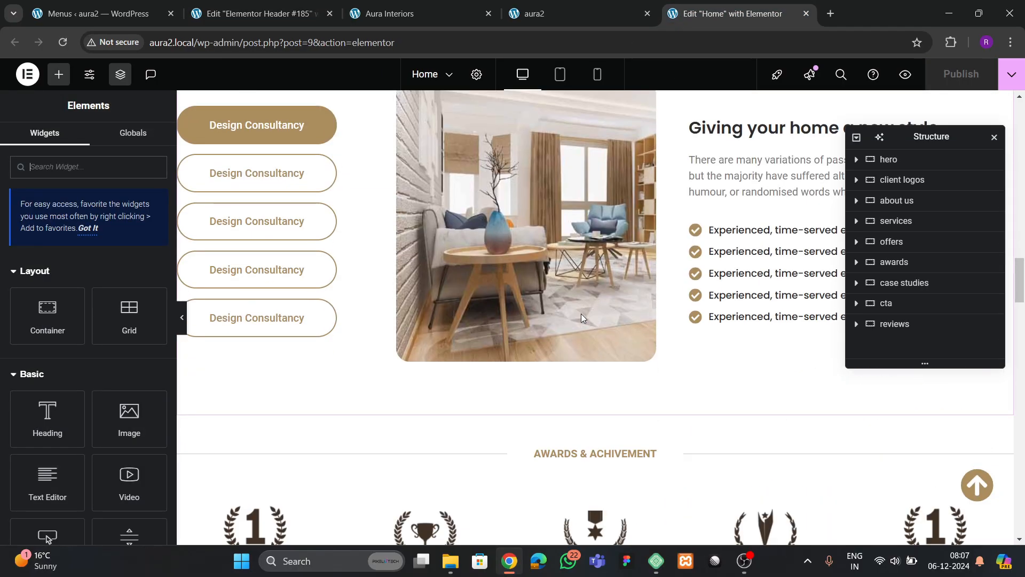
{"action": "scroll", "coordinate": [581, 313], "scroll_direction": "up", "scroll_amount": 12}
{"action": "scroll", "coordinate": [576, 311], "scroll_direction": "down", "scroll_amount": 1}
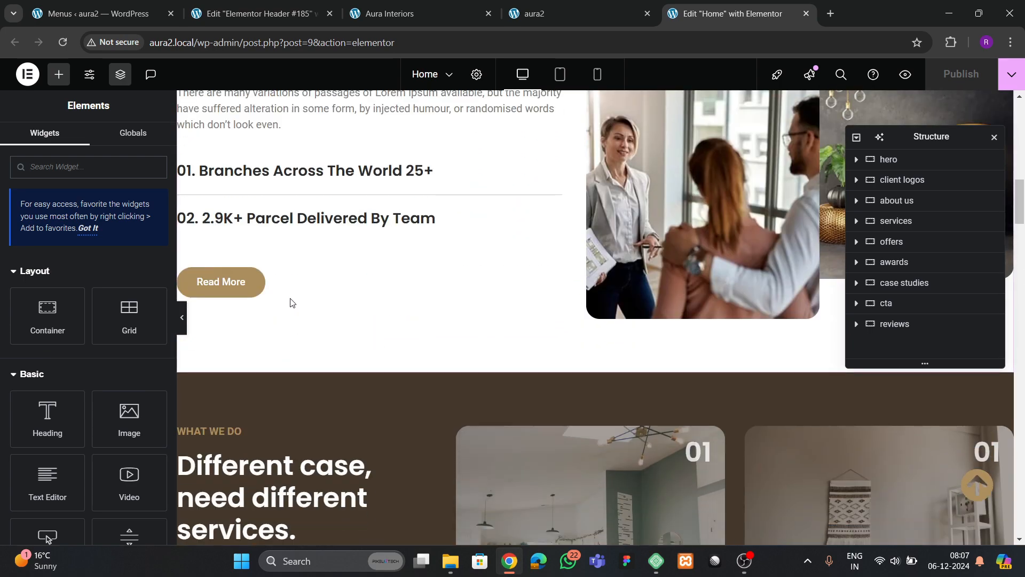
{"action": "left_click", "coordinate": [242, 282]}
{"action": "right_click", "coordinate": [241, 283]}
{"action": "key", "text": "Escape"}
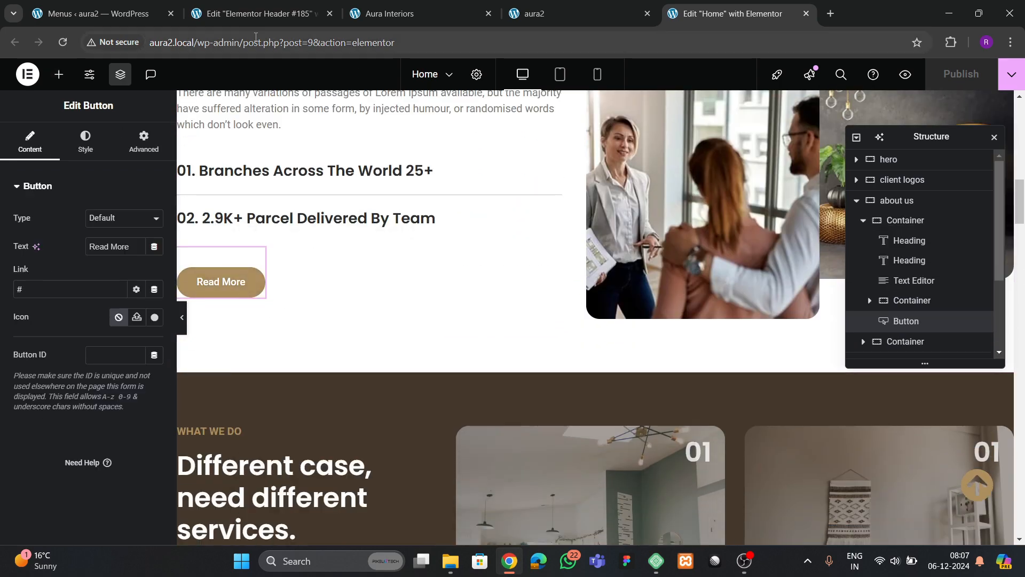
- Paste the button beside the header menu, zero its top margin, and justify Space Between
{"action": "left_click", "coordinate": [256, 14]}
{"action": "right_click", "coordinate": [465, 140]}
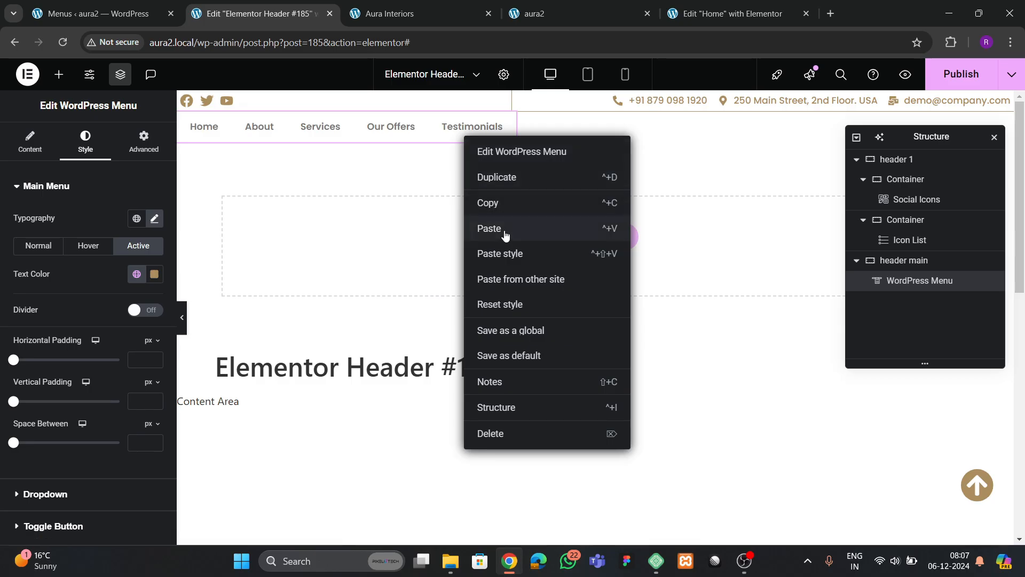
{"action": "left_click", "coordinate": [489, 228]}
{"action": "left_click", "coordinate": [145, 144]}
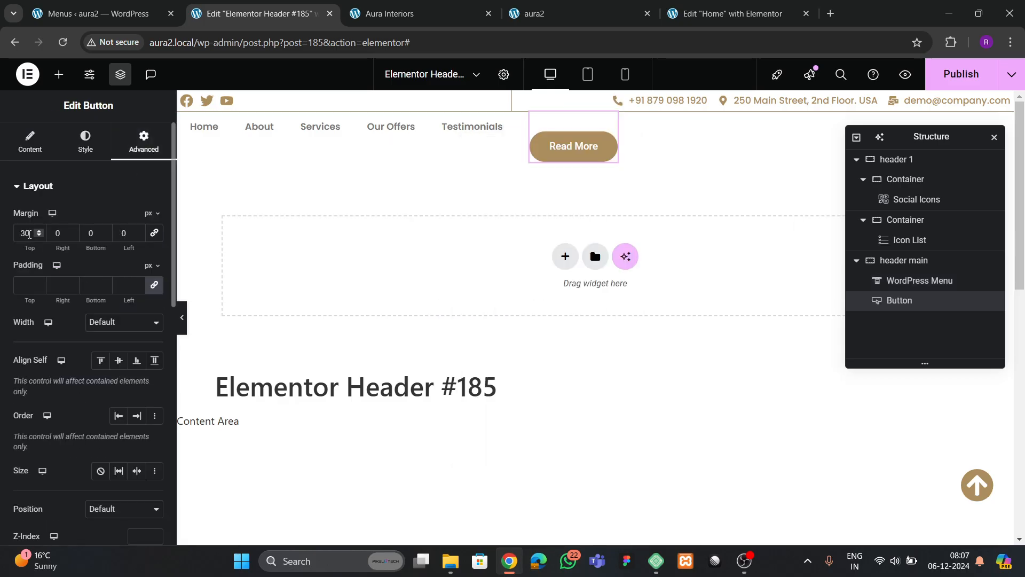
{"action": "key", "text": "BackSpace"}
{"action": "key", "text": "BackSpace"}
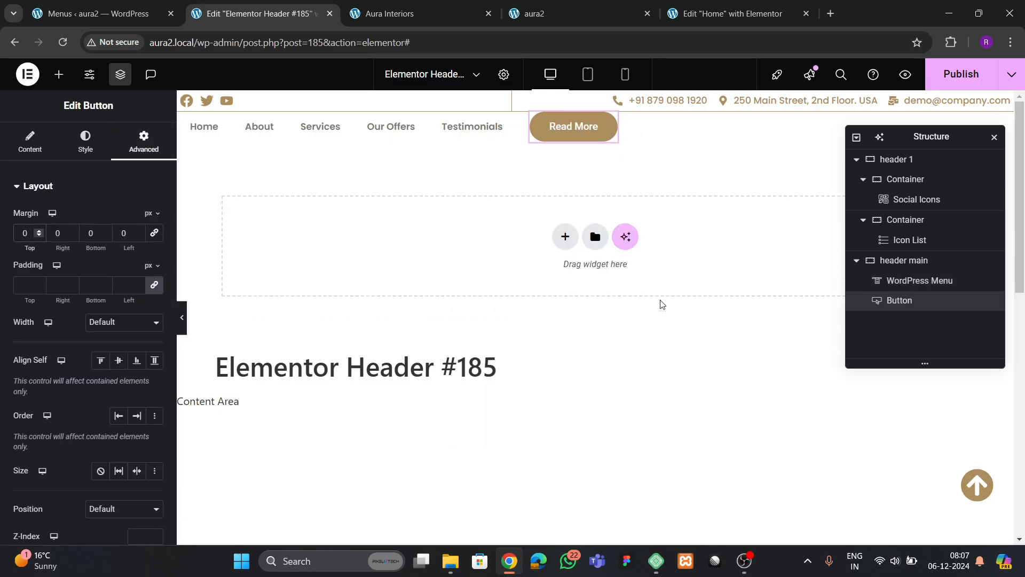
{"action": "left_click", "coordinate": [889, 261]}
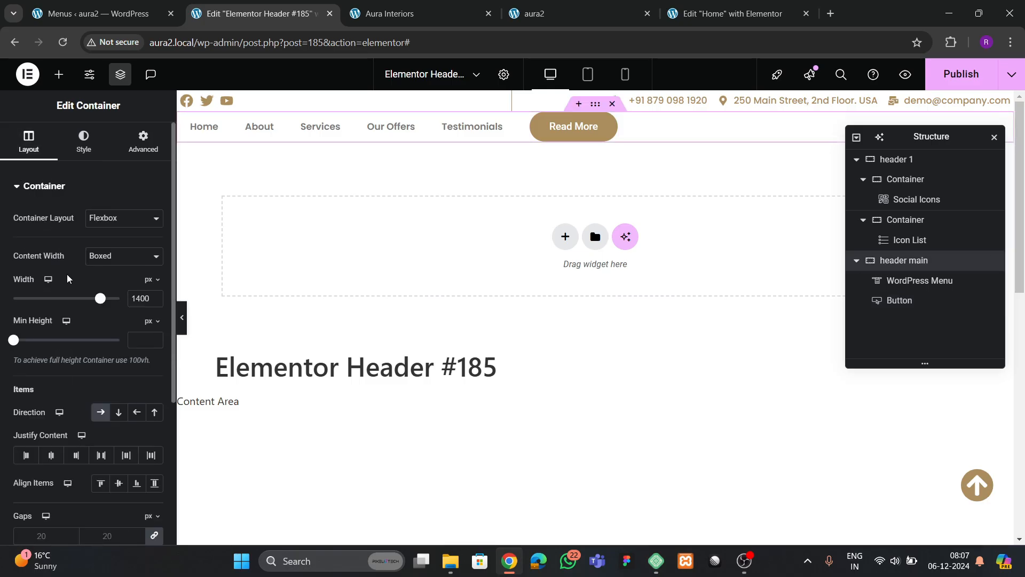
{"action": "scroll", "coordinate": [69, 278], "scroll_direction": "down", "scroll_amount": 3}
{"action": "left_click", "coordinate": [101, 321]}
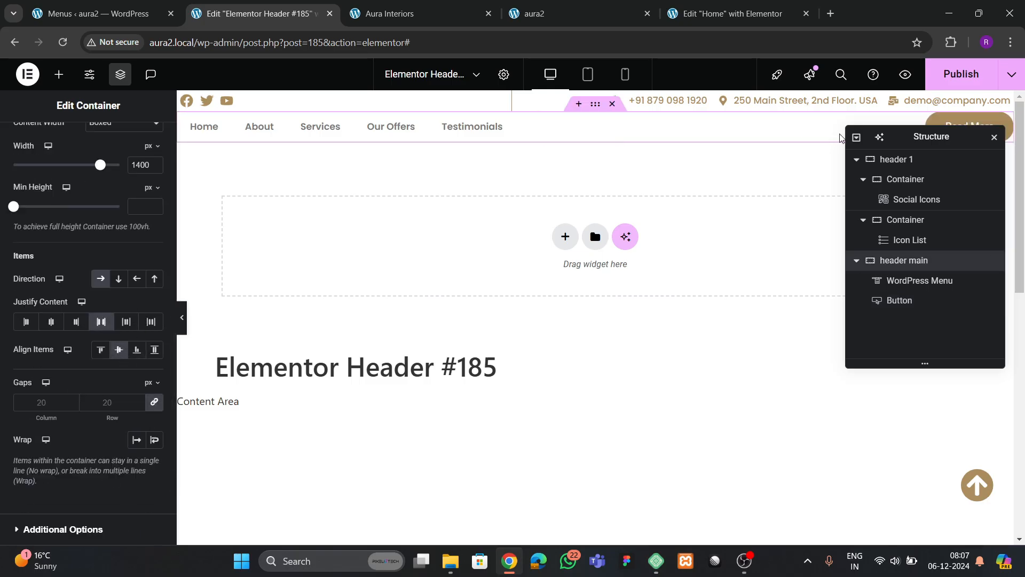
- Relabel the header button 'Enquire Now' and compare with the live site's header
{"action": "left_click_drag", "start_coordinate": [870, 142], "coordinate": [671, 195]}
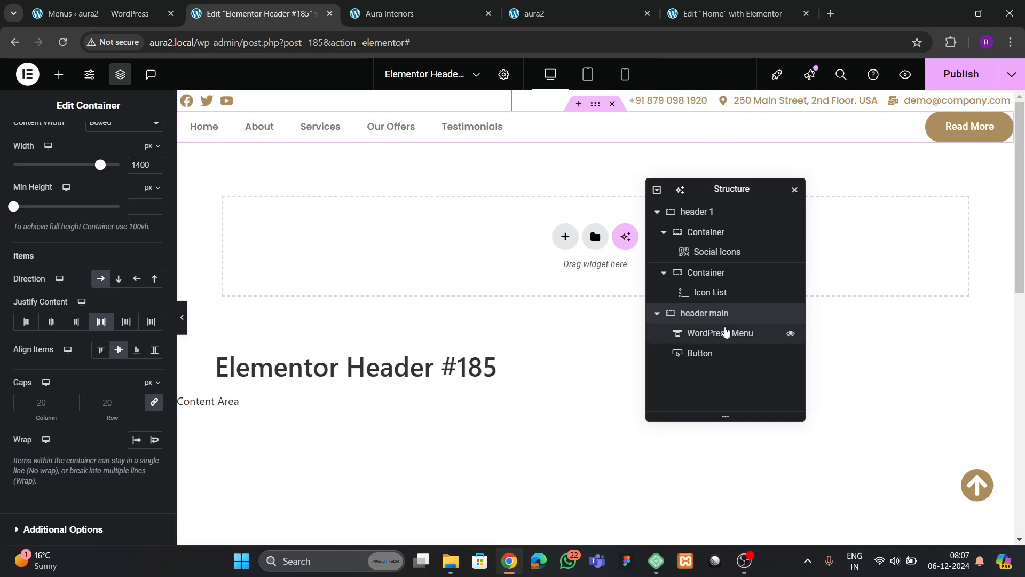
{"action": "left_click", "coordinate": [975, 131]}
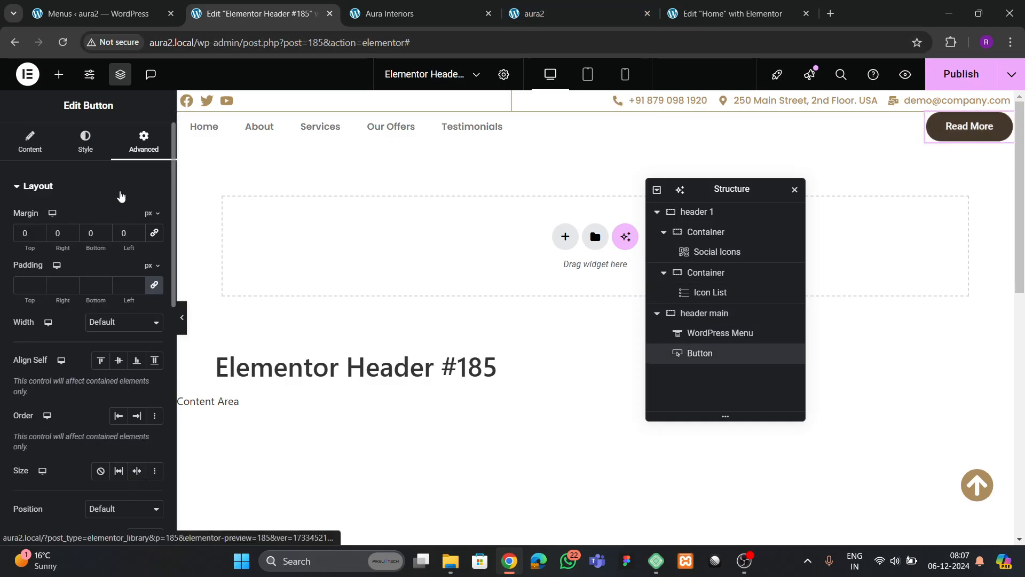
{"action": "left_click", "coordinate": [30, 143]}
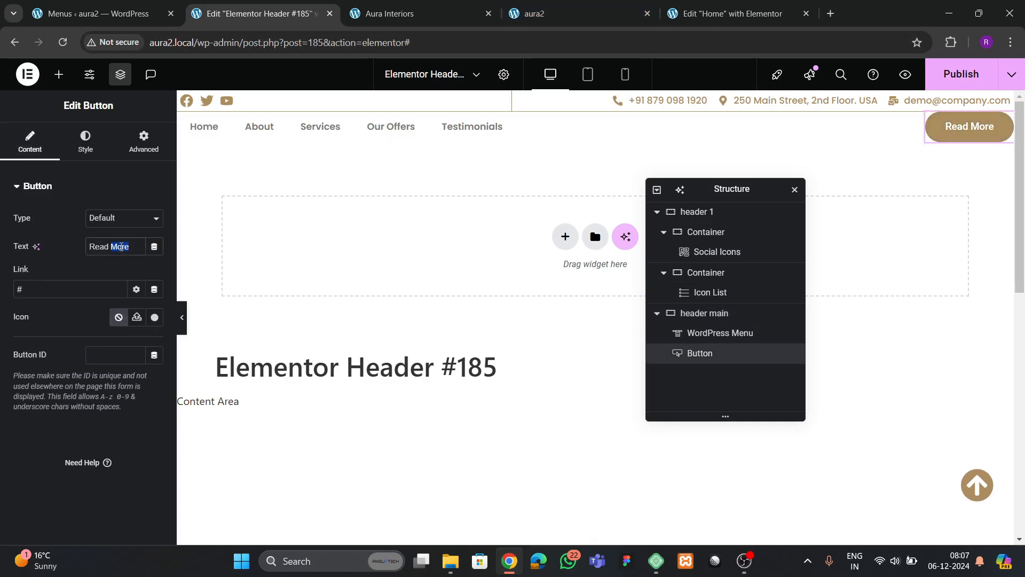
{"action": "key", "text": "BackSpace"}
{"action": "type", "text": "Enquiry"}
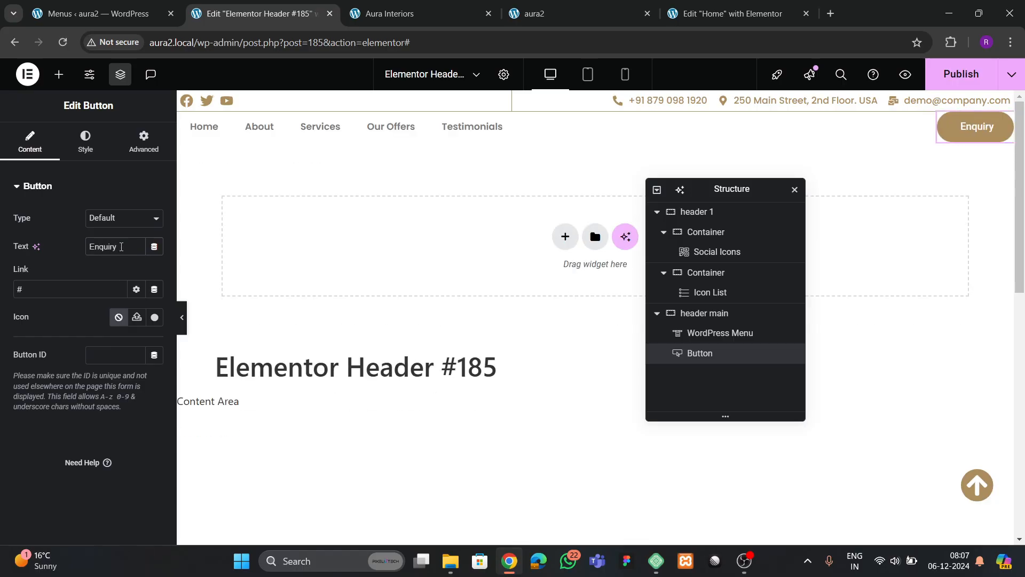
{"action": "left_click", "coordinate": [436, 17]}
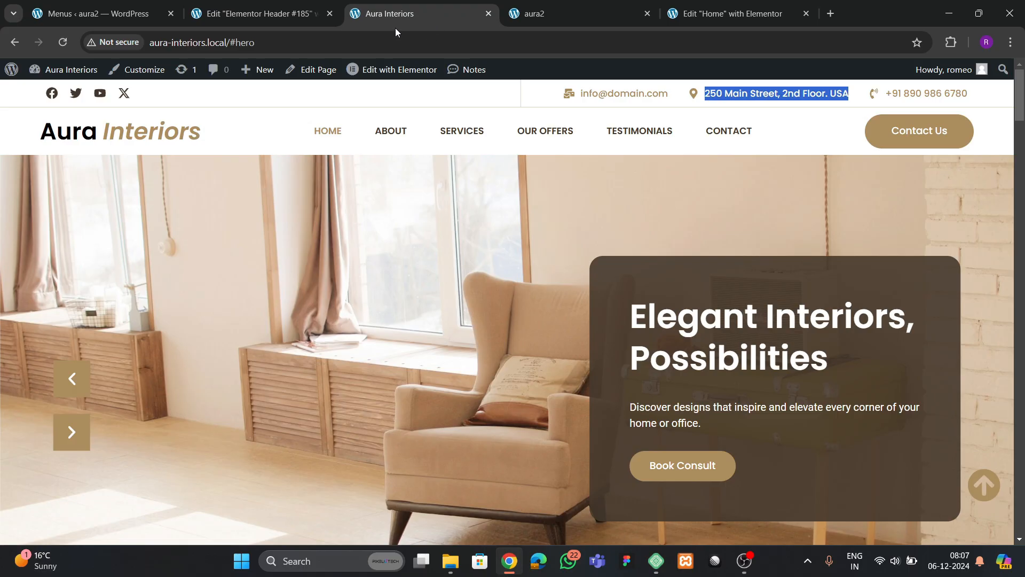
{"action": "left_click", "coordinate": [283, 20]}
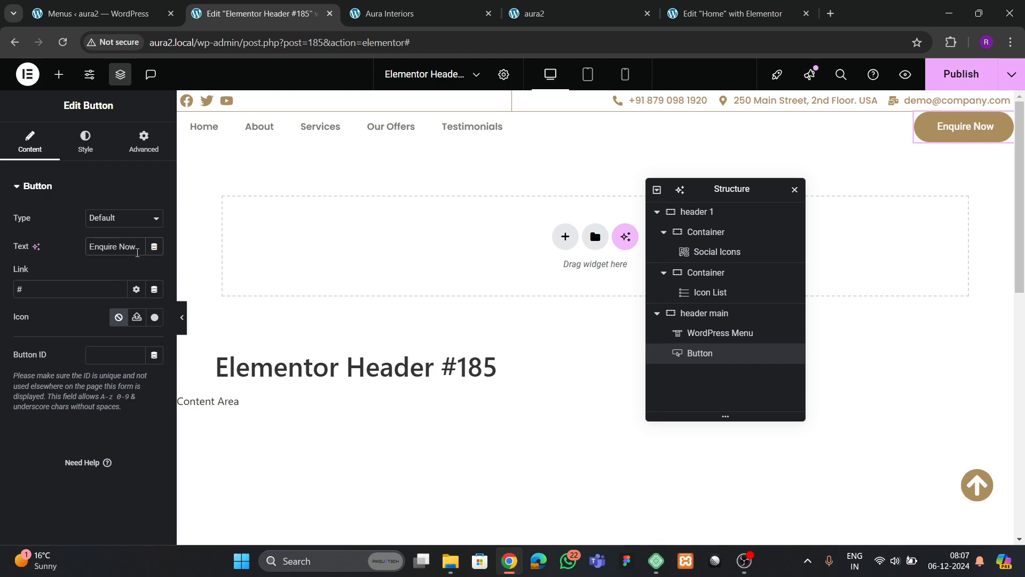
- Open the footer template and copy its Aura Interiors heading
{"action": "left_click", "coordinate": [550, 13]}
{"action": "left_click", "coordinate": [758, 16]}
{"action": "scroll", "coordinate": [648, 225], "scroll_direction": "down", "scroll_amount": 10}
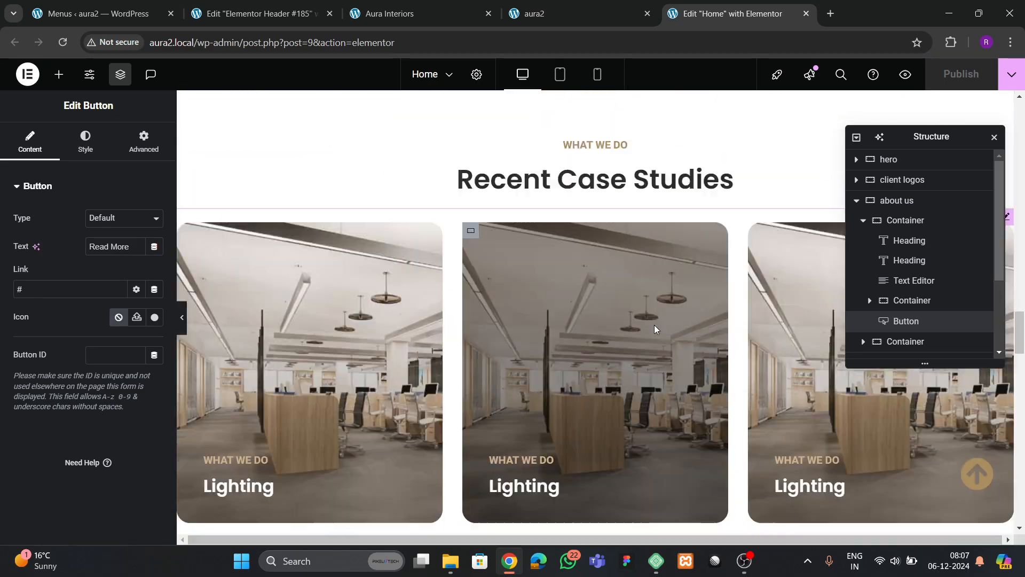
{"action": "scroll", "coordinate": [655, 327], "scroll_direction": "down", "scroll_amount": 15}
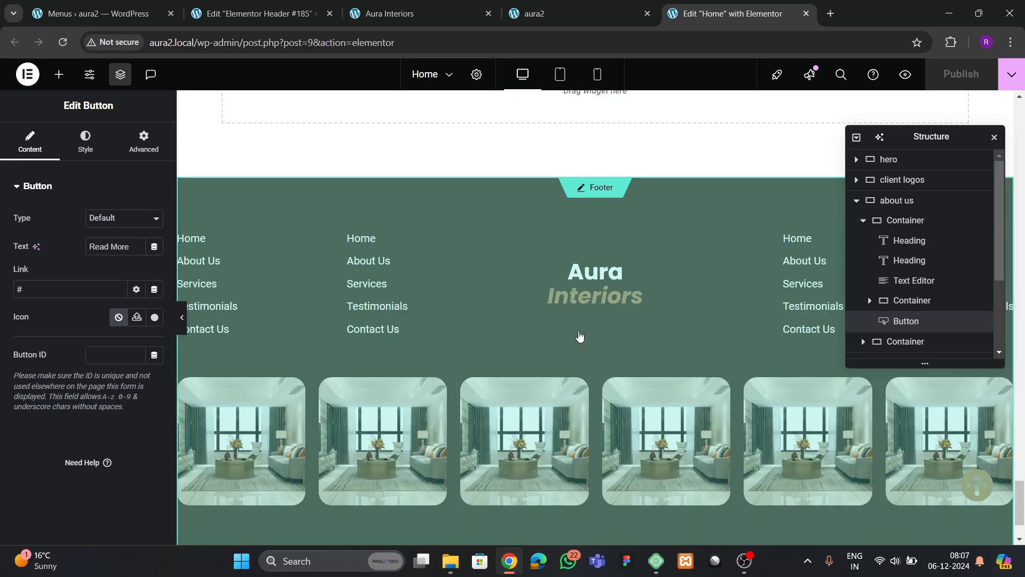
{"action": "left_click", "coordinate": [525, 300]}
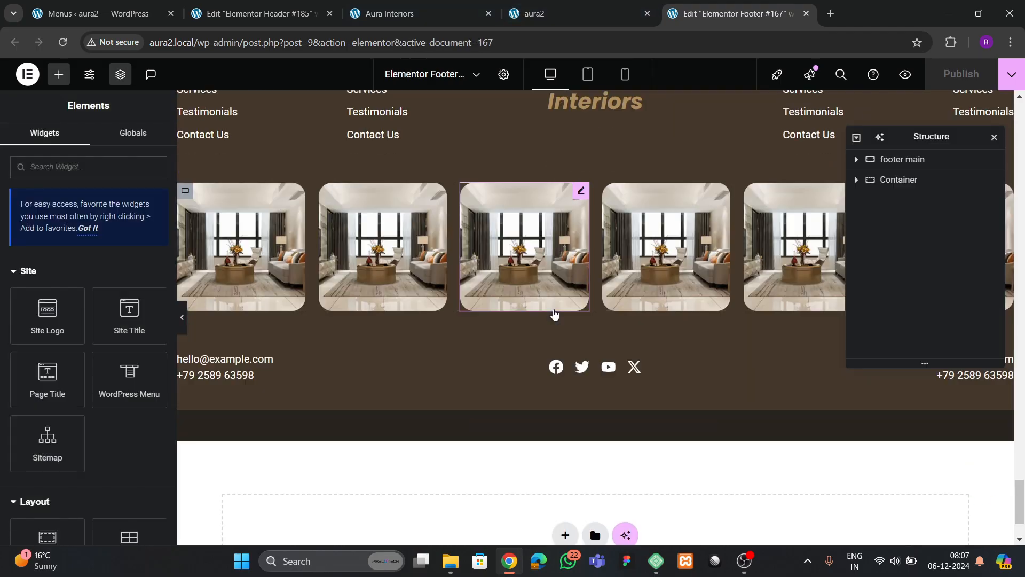
{"action": "scroll", "coordinate": [511, 310], "scroll_direction": "up", "scroll_amount": 4}
{"action": "scroll", "coordinate": [512, 309], "scroll_direction": "down", "scroll_amount": 1}
{"action": "scroll", "coordinate": [515, 313], "scroll_direction": "up", "scroll_amount": 4}
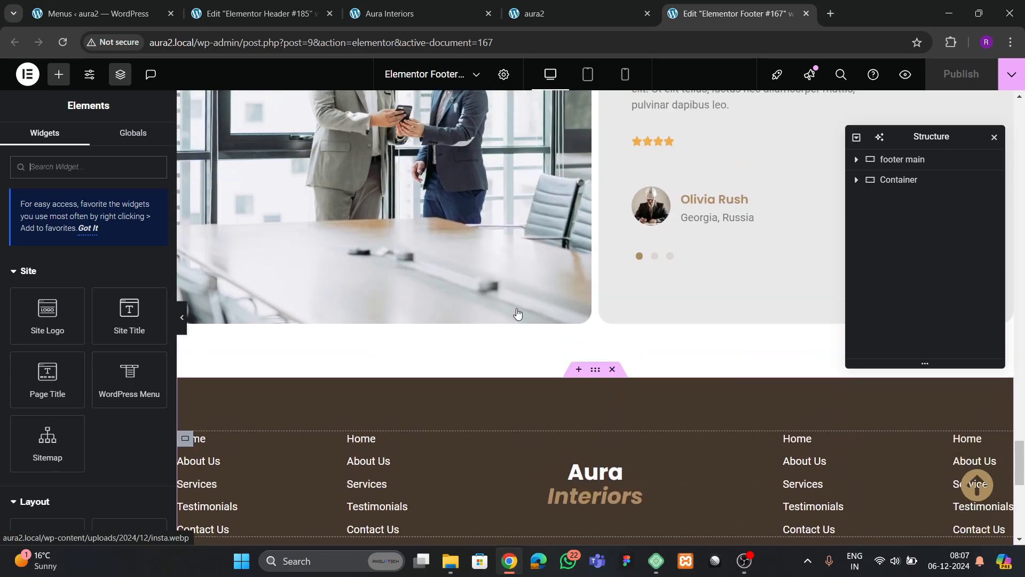
{"action": "scroll", "coordinate": [555, 326], "scroll_direction": "down", "scroll_amount": 2}
{"action": "left_click", "coordinate": [595, 350]}
{"action": "right_click", "coordinate": [595, 350]}
{"action": "left_click", "coordinate": [614, 298]}
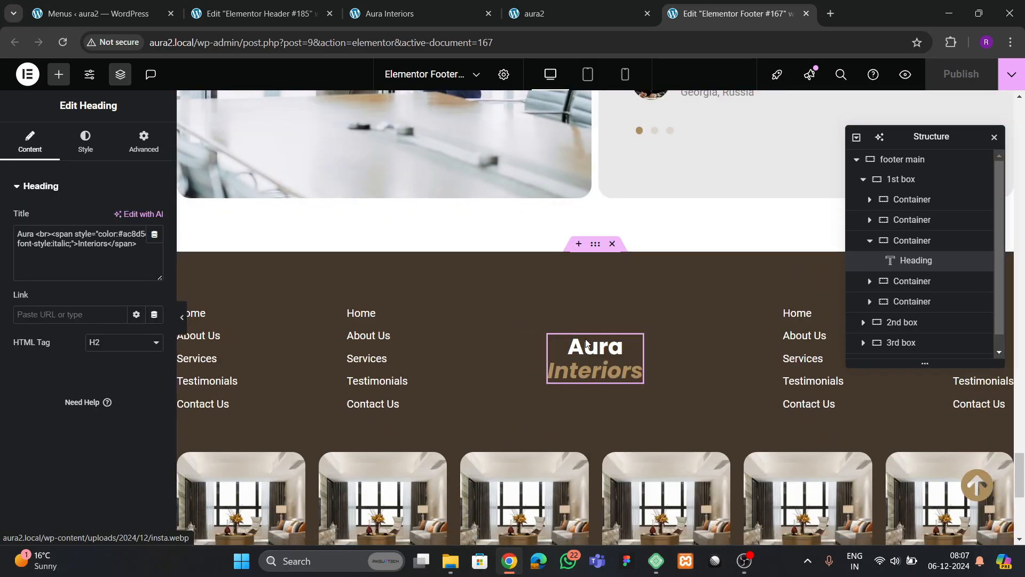
- Paste the heading into header main and move it before the menu
{"action": "left_click", "coordinate": [256, 13]}
{"action": "right_click", "coordinate": [303, 131]}
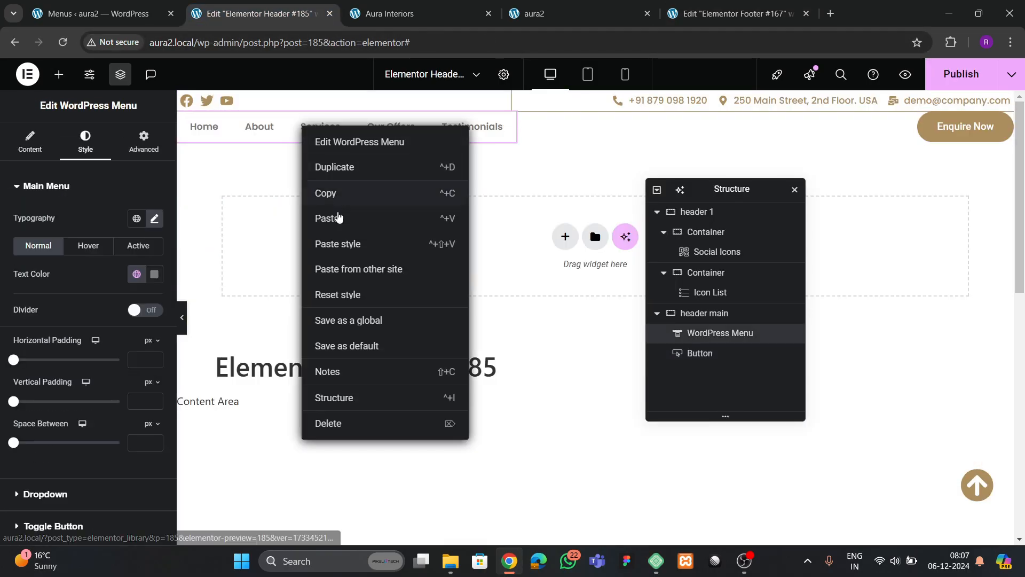
{"action": "left_click", "coordinate": [403, 218]}
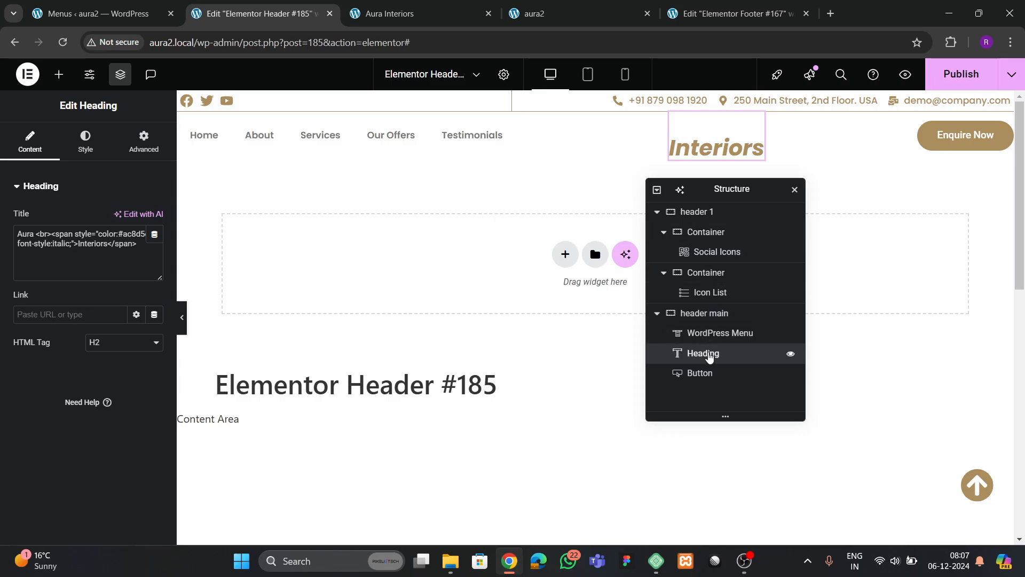
{"action": "left_click_drag", "start_coordinate": [709, 356], "coordinate": [710, 328]}
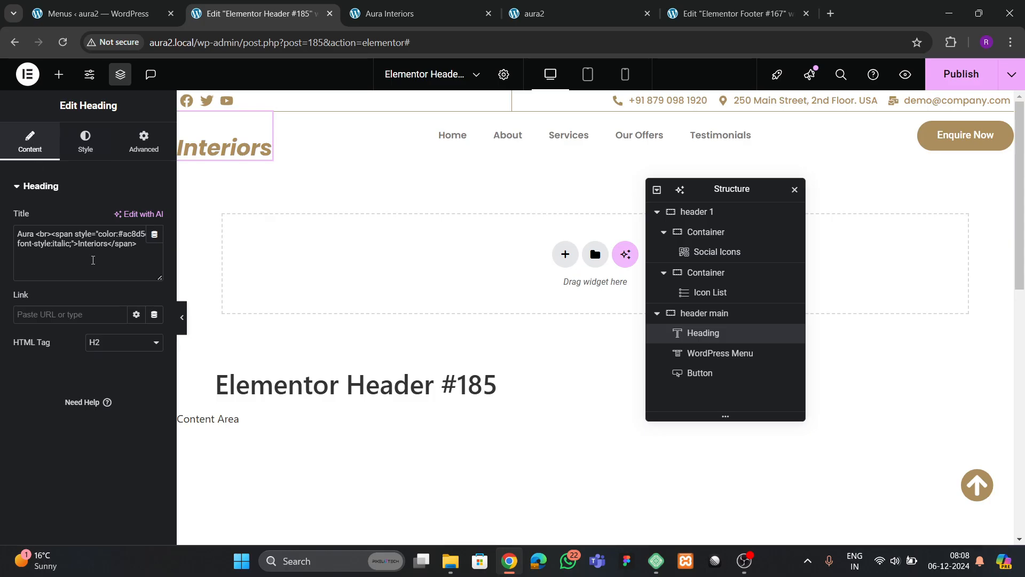
- Remove the title's line break and colour it with the global heading color
{"action": "left_click", "coordinate": [55, 237]}
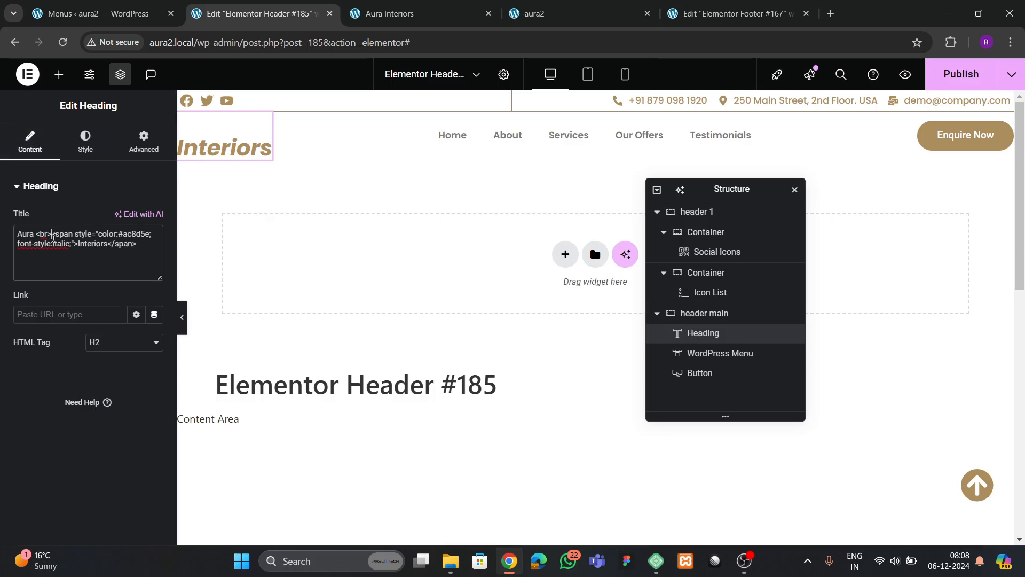
{"action": "key", "text": "BackSpace"}
{"action": "key", "text": "BackSpace"}
{"action": "key", "text": "BackSpace"}
{"action": "key", "text": "BackSpace"}
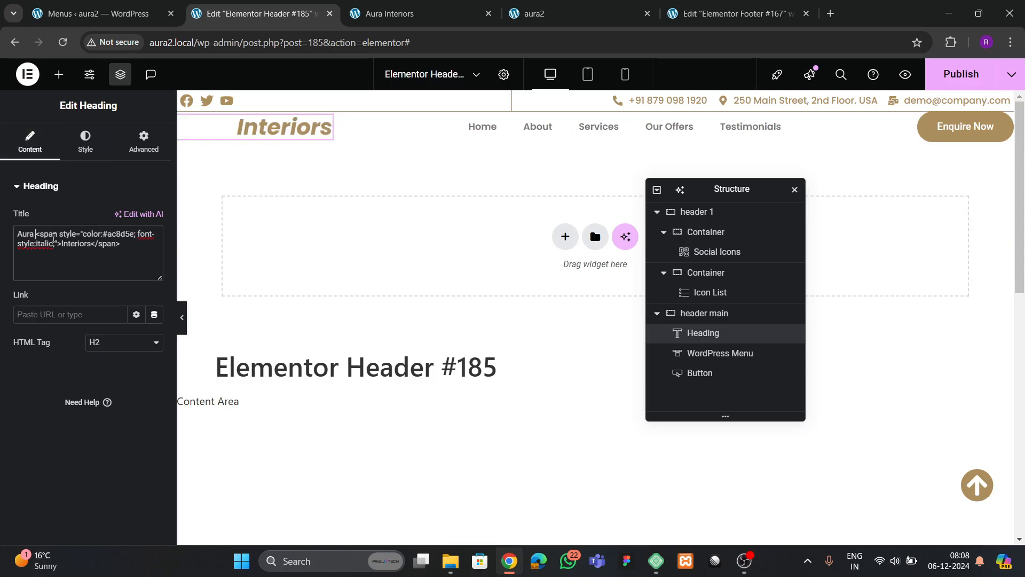
{"action": "left_click", "coordinate": [109, 155]}
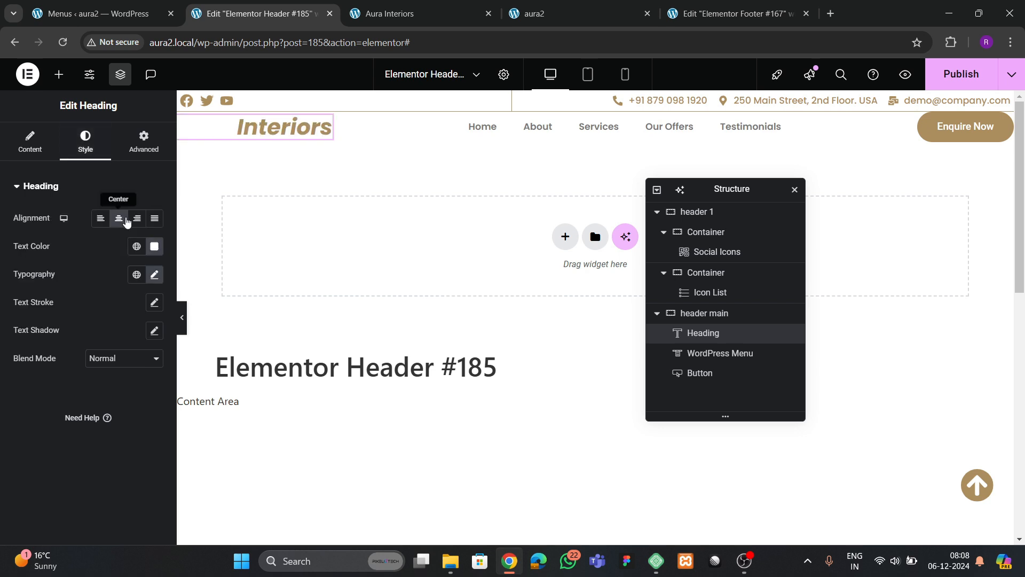
{"action": "left_click", "coordinate": [137, 246]}
{"action": "left_click", "coordinate": [64, 468]}
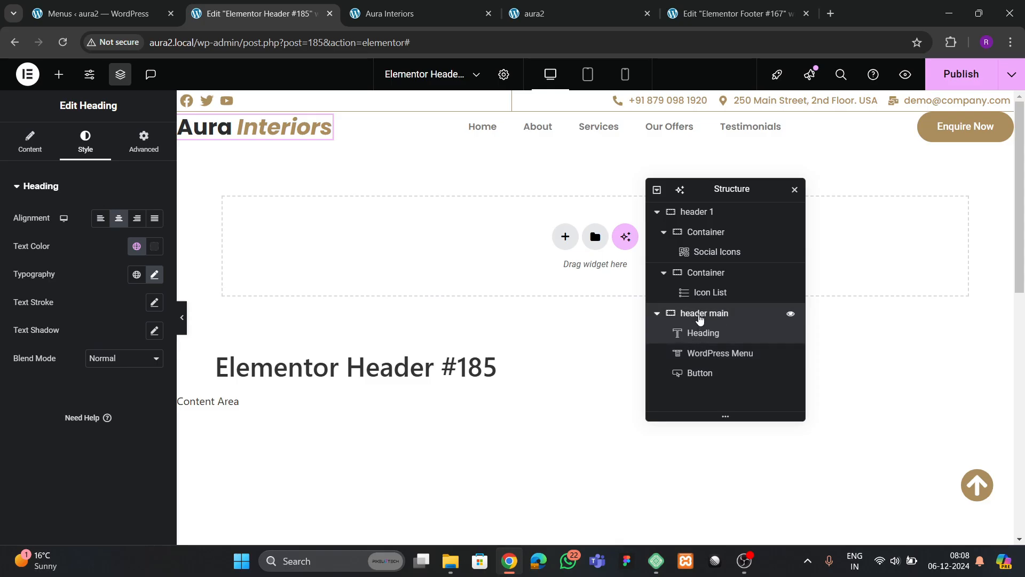
- Give the header main container 12 px top and bottom padding
{"action": "left_click", "coordinate": [700, 315]}
{"action": "left_click", "coordinate": [143, 141]}
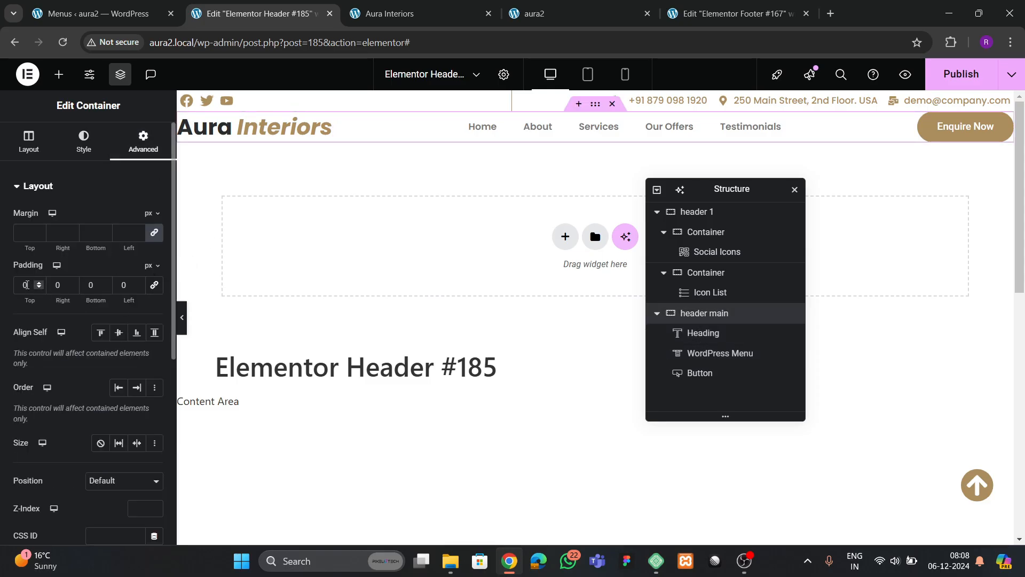
{"action": "left_click", "coordinate": [39, 283]}
{"action": "left_click", "coordinate": [39, 283]}
{"action": "left_click", "coordinate": [39, 283]}
{"action": "left_click", "coordinate": [40, 283]}
{"action": "left_click", "coordinate": [41, 283]}
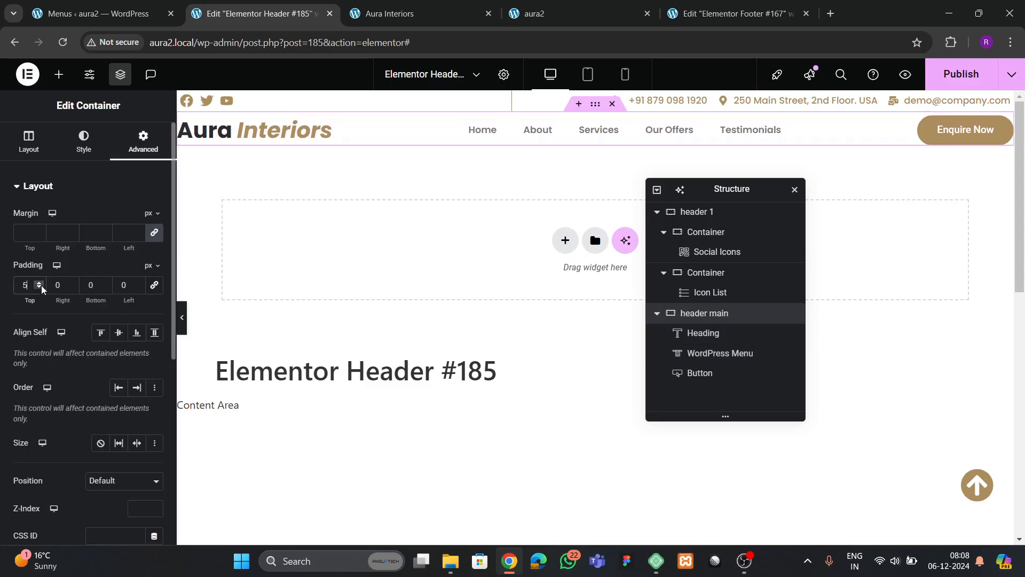
{"action": "left_click", "coordinate": [105, 283]}
{"action": "left_click", "coordinate": [105, 283]}
{"action": "left_click", "coordinate": [106, 283]}
{"action": "left_click", "coordinate": [105, 283]}
{"action": "left_click", "coordinate": [105, 283]}
{"action": "left_click", "coordinate": [106, 283]}
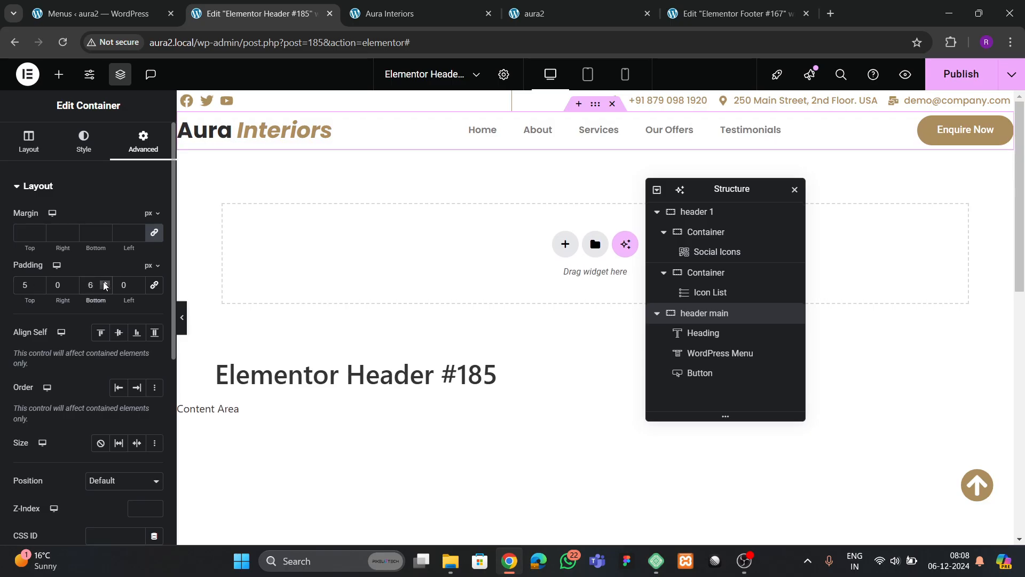
{"action": "left_click", "coordinate": [105, 283]}
{"action": "left_click", "coordinate": [106, 283]}
{"action": "left_click", "coordinate": [105, 283]}
{"action": "left_click", "coordinate": [105, 283]}
{"action": "left_click", "coordinate": [39, 283]}
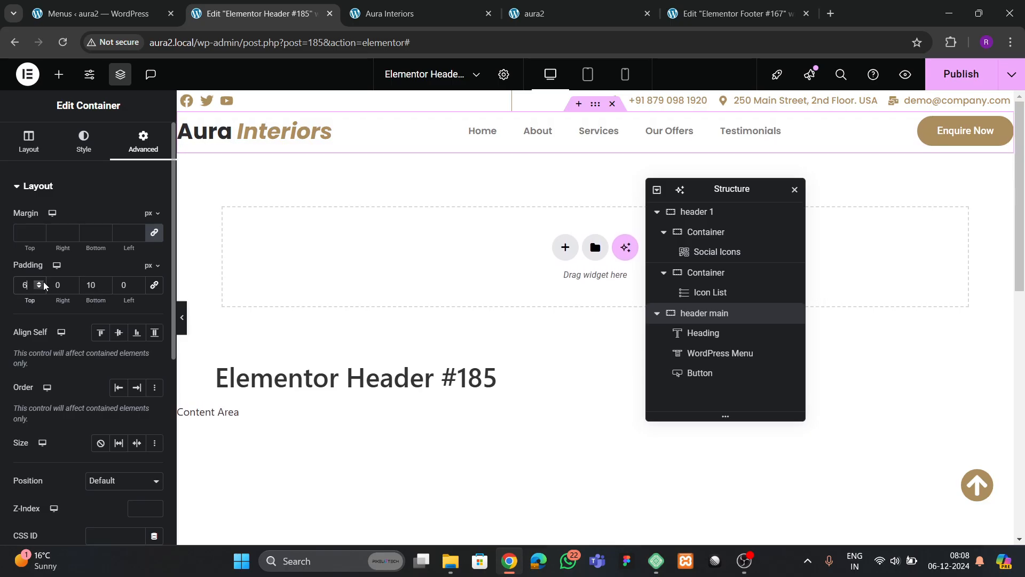
{"action": "left_click", "coordinate": [39, 283]}
{"action": "left_click", "coordinate": [39, 283]}
{"action": "left_click", "coordinate": [39, 283]}
{"action": "left_click", "coordinate": [39, 283]}
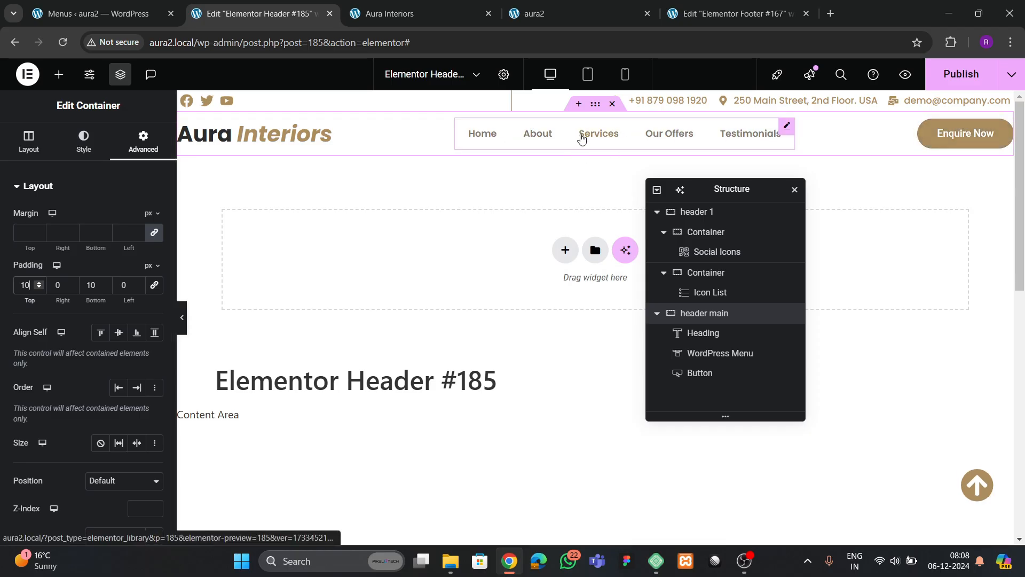
{"action": "left_click", "coordinate": [37, 282]}
{"action": "left_click", "coordinate": [37, 282]}
{"action": "left_click", "coordinate": [106, 283]}
{"action": "left_click", "coordinate": [106, 283]}
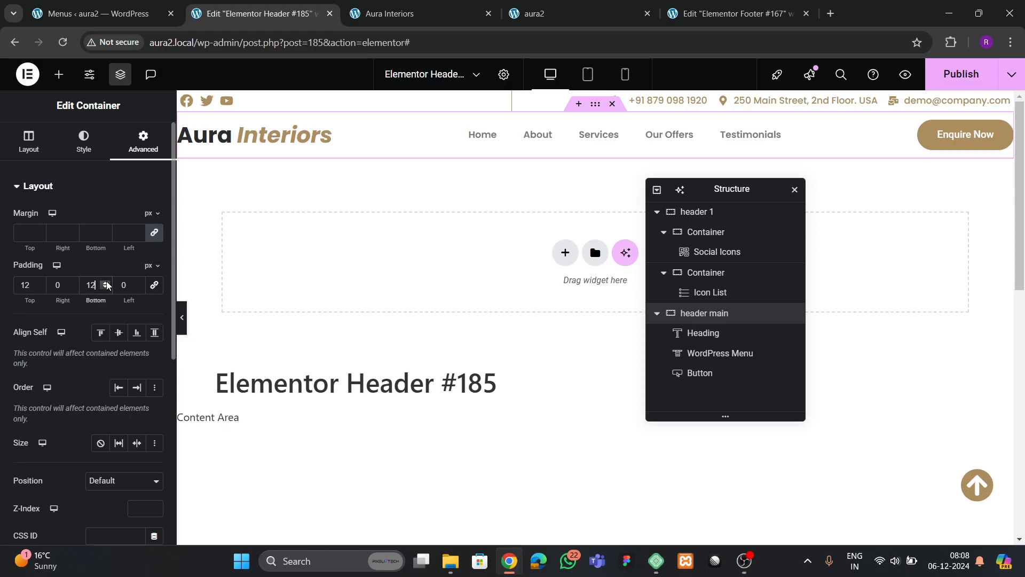
- Keep the position at Default, make the header sticky to the top, and publish
{"action": "scroll", "coordinate": [77, 309], "scroll_direction": "down", "scroll_amount": 3}
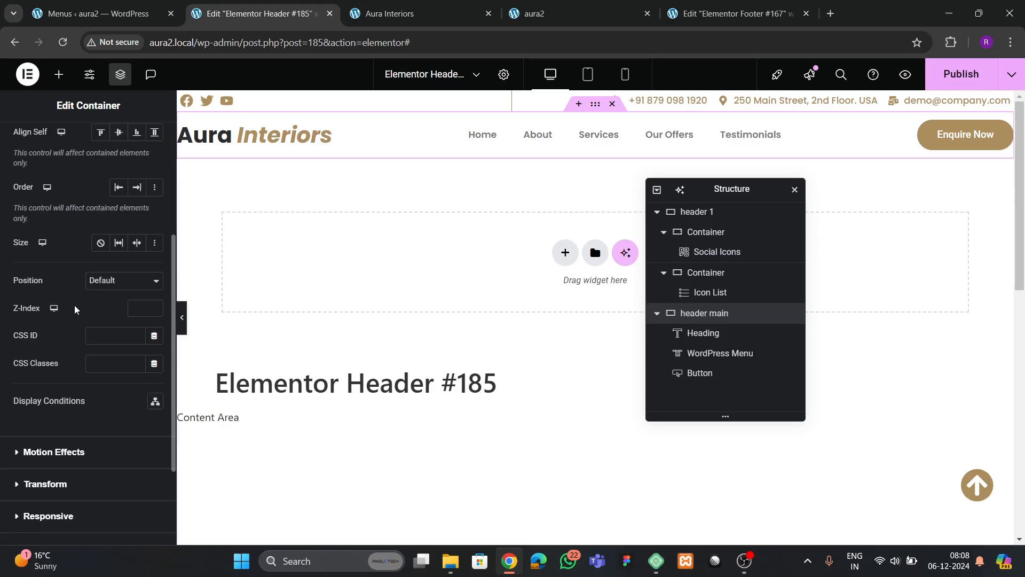
{"action": "left_click", "coordinate": [105, 287]}
{"action": "left_click", "coordinate": [76, 338]}
{"action": "scroll", "coordinate": [64, 339], "scroll_direction": "down", "scroll_amount": 2}
{"action": "left_click", "coordinate": [53, 319]}
{"action": "left_click", "coordinate": [107, 320]}
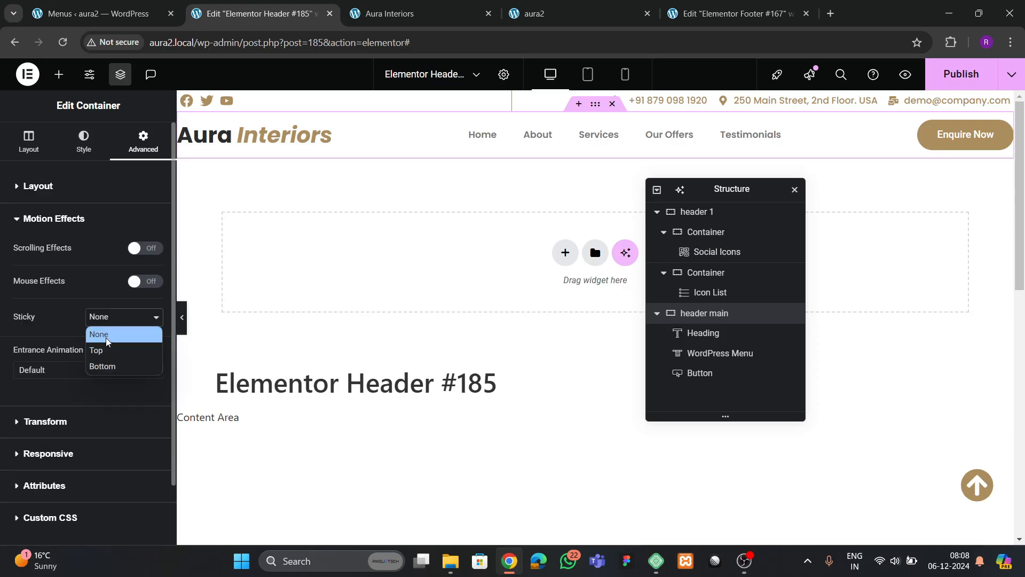
{"action": "left_click", "coordinate": [107, 350]}
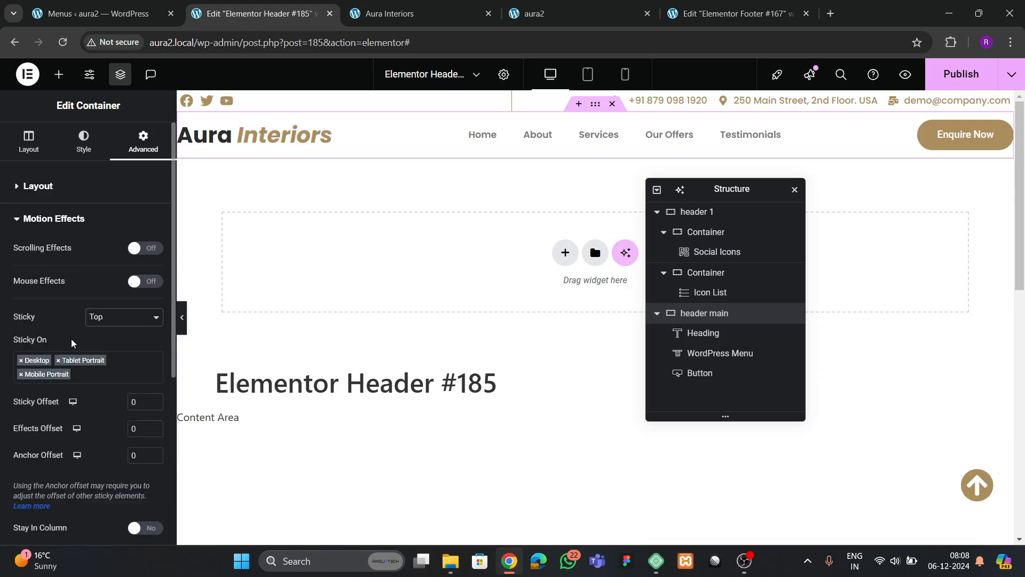
{"action": "scroll", "coordinate": [474, 270], "scroll_direction": "down", "scroll_amount": 5}
{"action": "scroll", "coordinate": [467, 271], "scroll_direction": "up", "scroll_amount": 5}
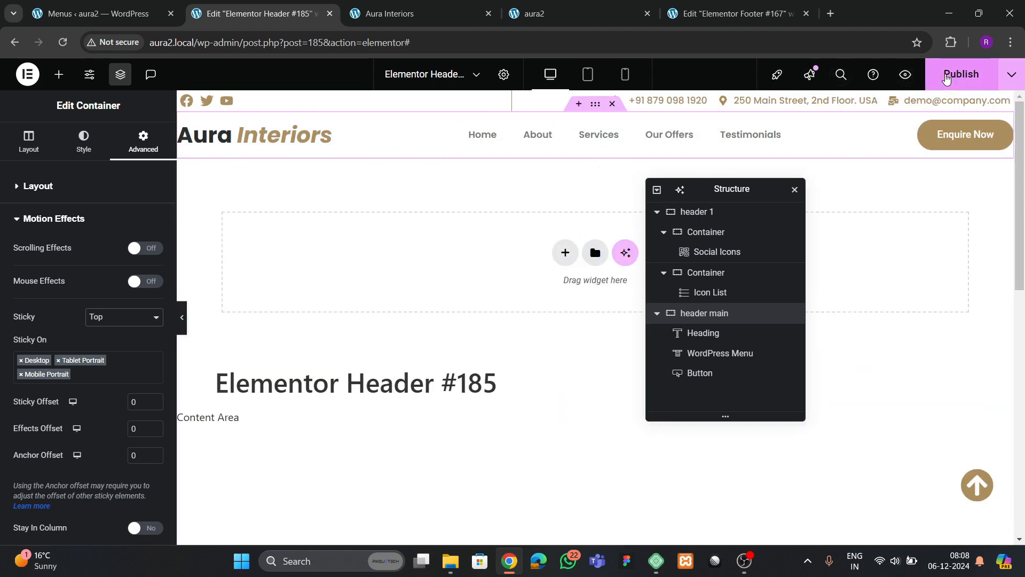
{"action": "left_click", "coordinate": [961, 75]}
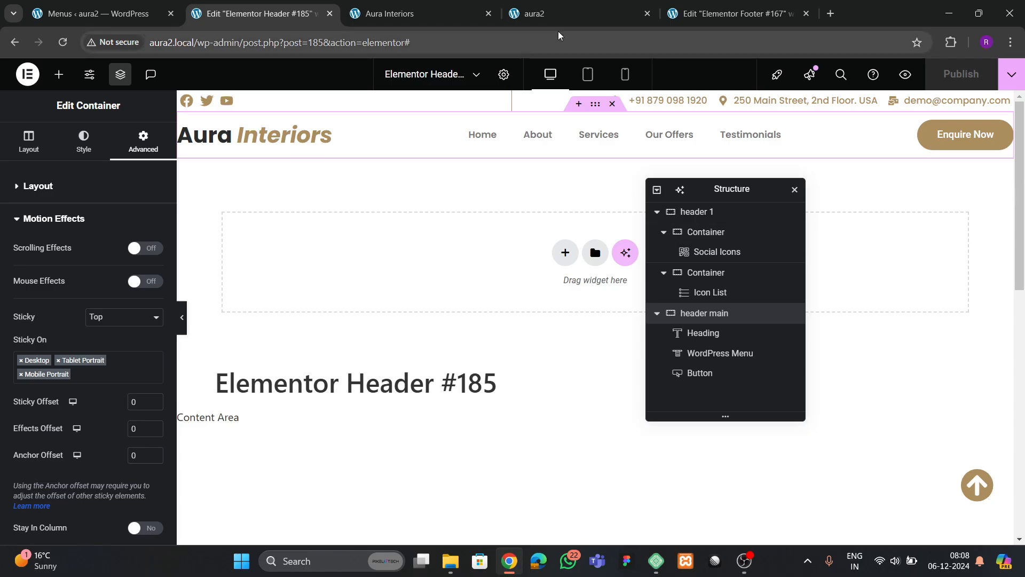
{"action": "left_click", "coordinate": [553, 14]}
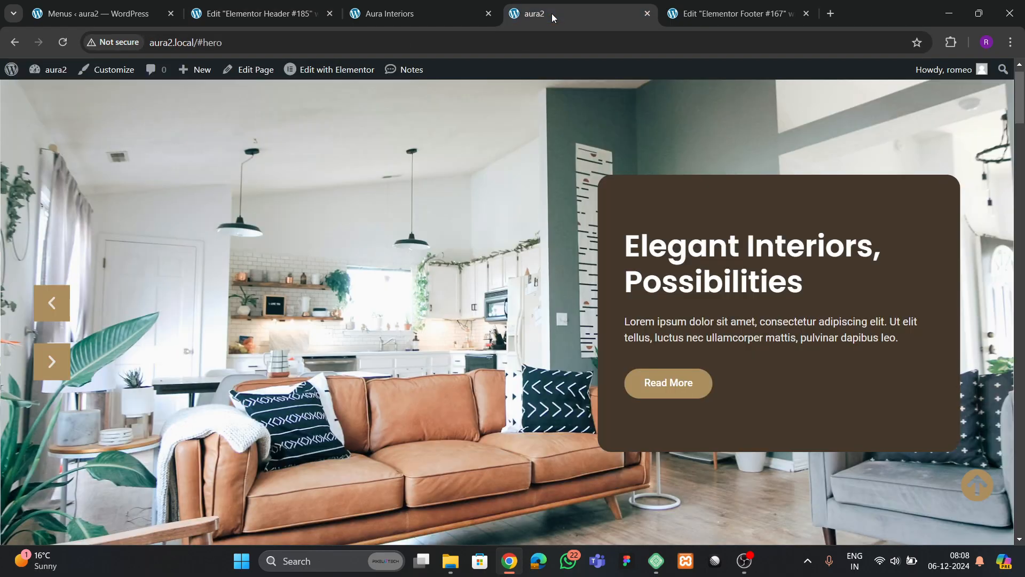
{"action": "left_click", "coordinate": [58, 47]}
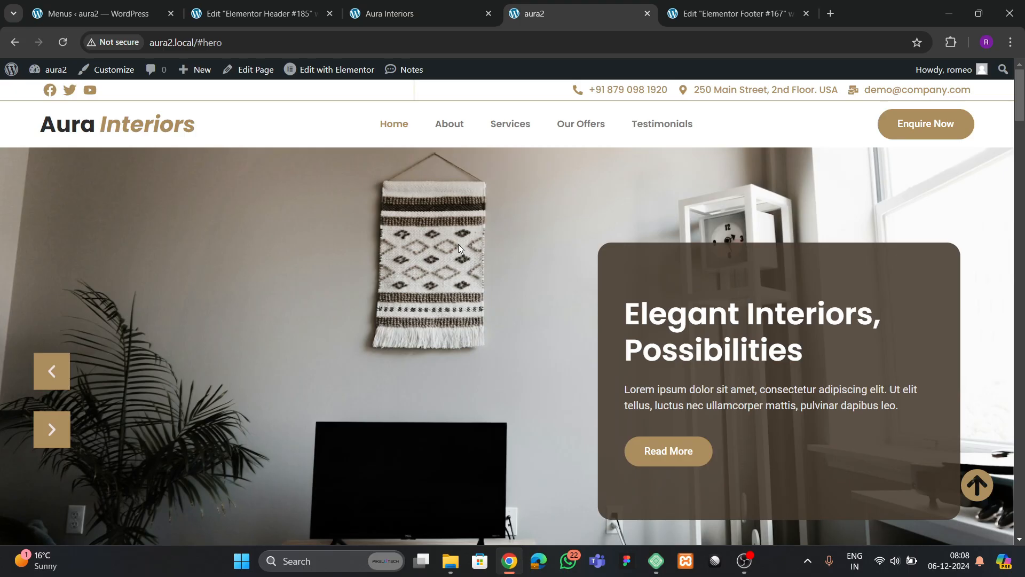
{"action": "left_click", "coordinate": [411, 14]}
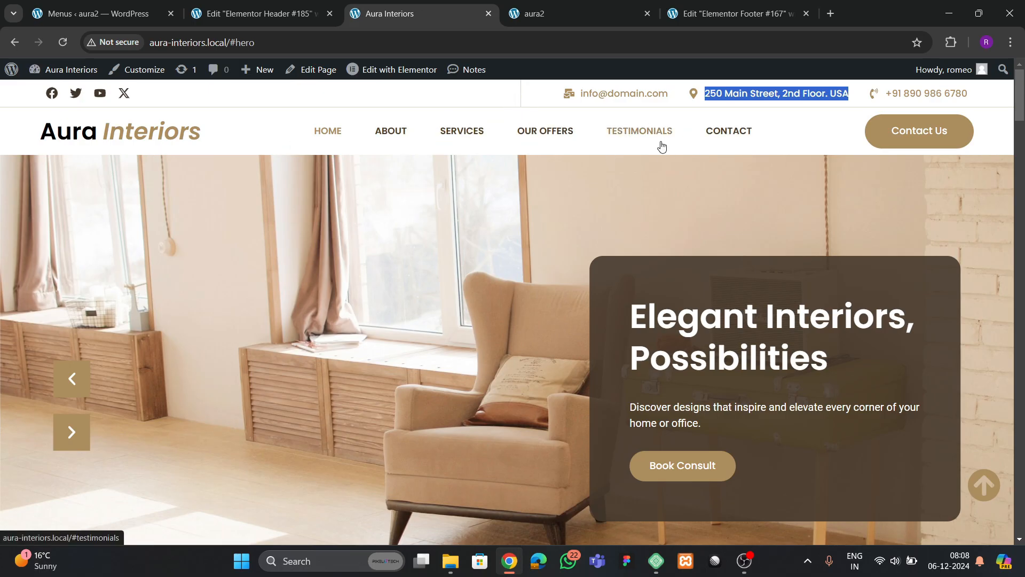
{"action": "left_click", "coordinate": [553, 11]}
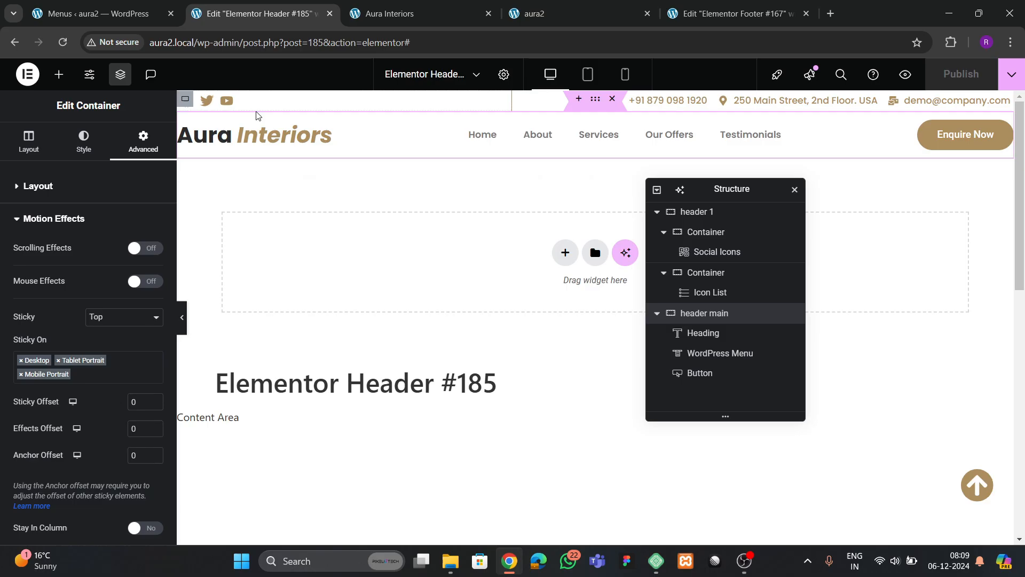
- Set the header heading's font size to 35
{"action": "left_click", "coordinate": [256, 130]}
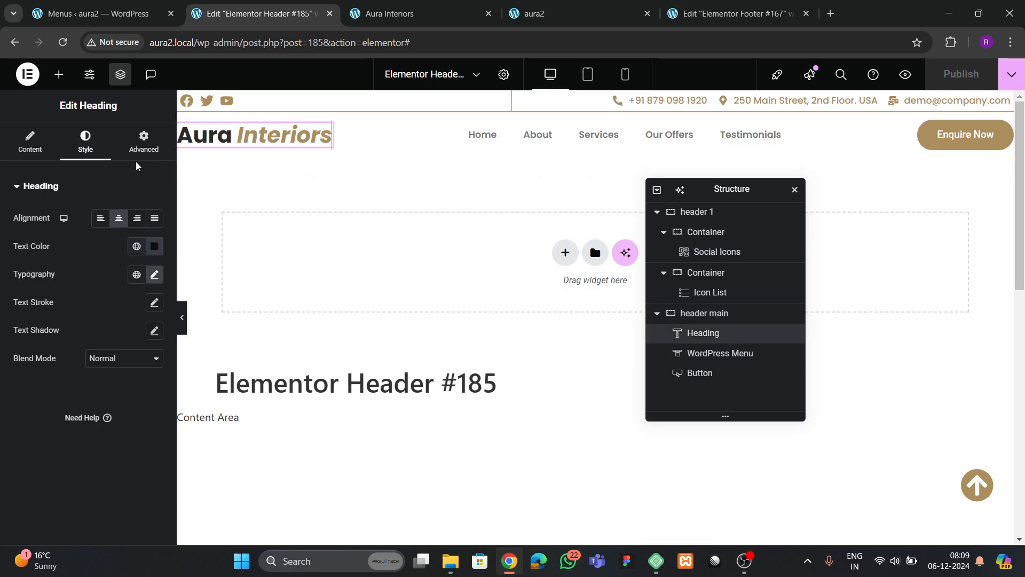
{"action": "left_click", "coordinate": [155, 275]}
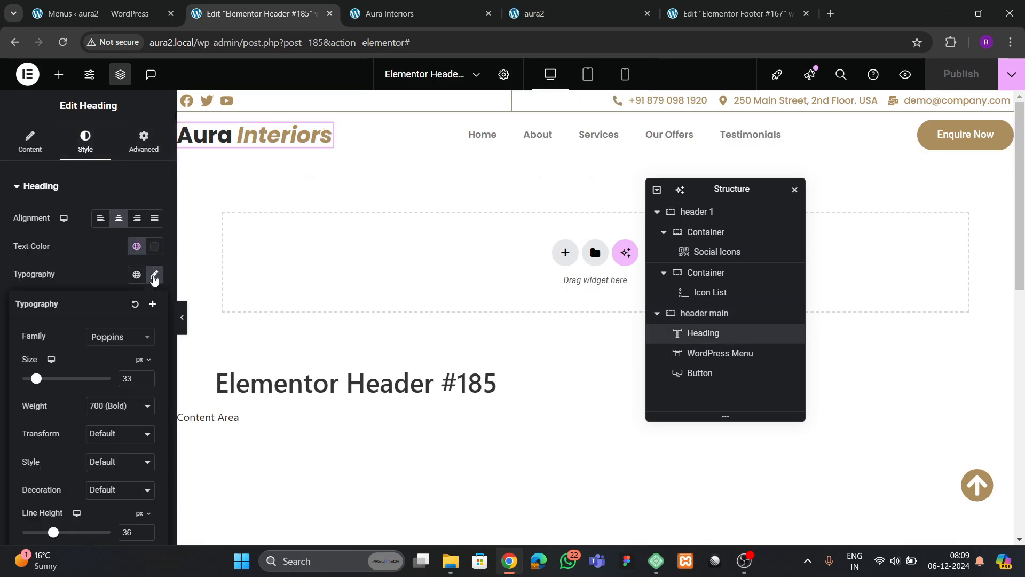
{"action": "left_click", "coordinate": [146, 376]}
{"action": "left_click", "coordinate": [147, 376]}
{"action": "left_click", "coordinate": [146, 376]}
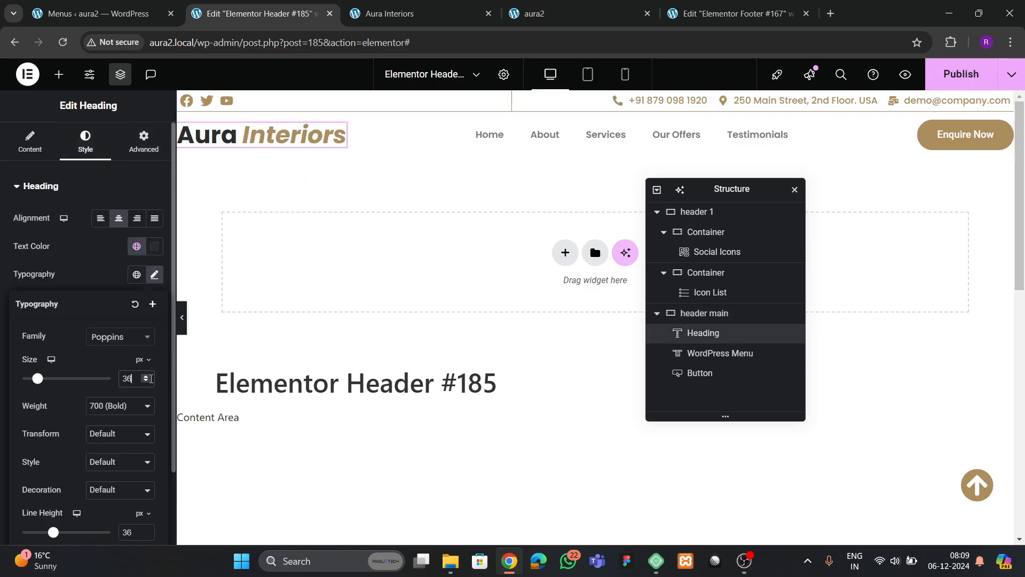
{"action": "left_click", "coordinate": [146, 380]}
{"action": "left_click", "coordinate": [603, 133]}
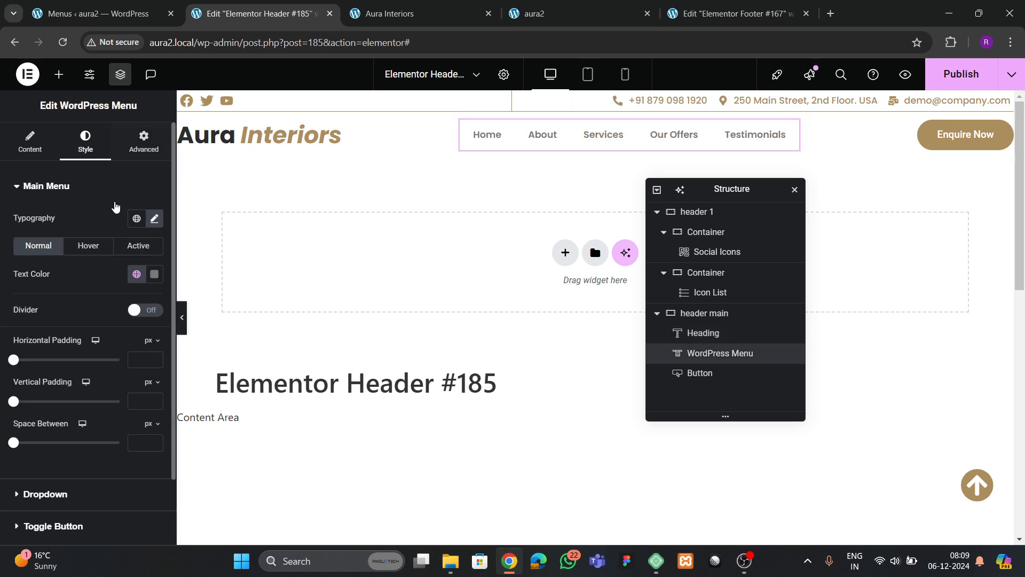
- Make the header menu items uppercase
{"action": "left_click", "coordinate": [154, 219]}
{"action": "left_click", "coordinate": [98, 393]}
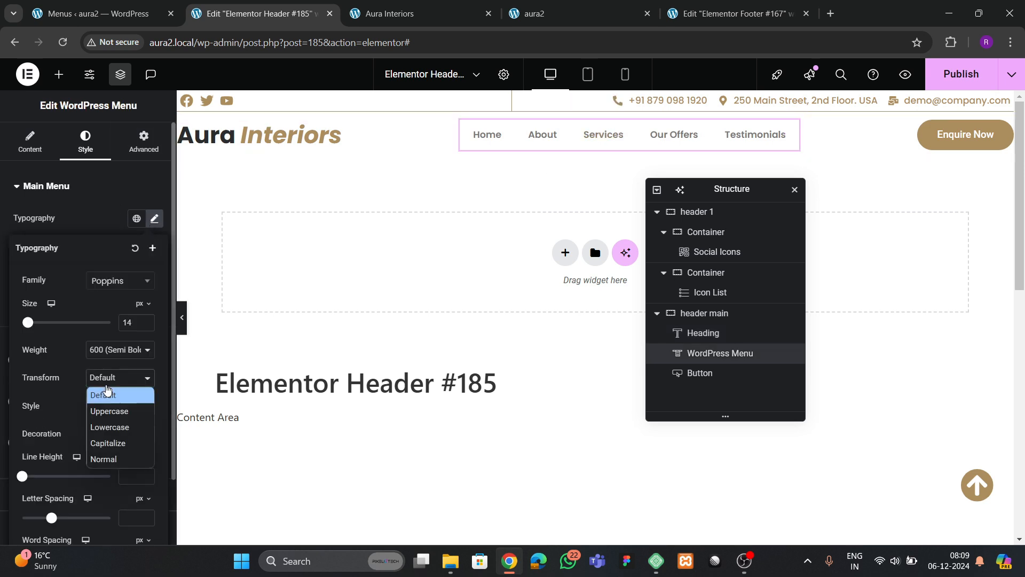
{"action": "left_click", "coordinate": [104, 415]}
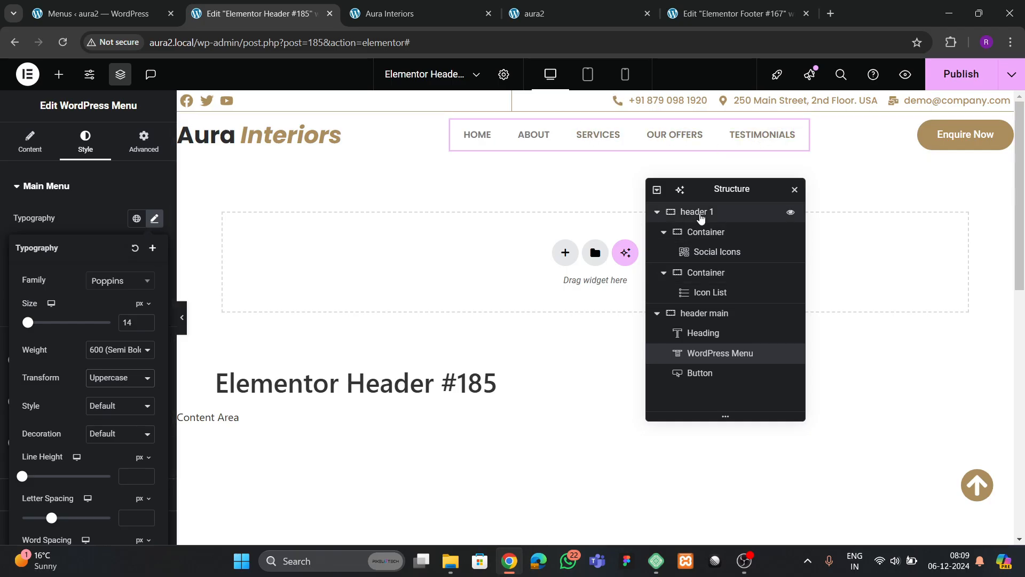
- Give the social icons and contact details top-bar containers 8 px padding on all sides
{"action": "left_click", "coordinate": [698, 233]}
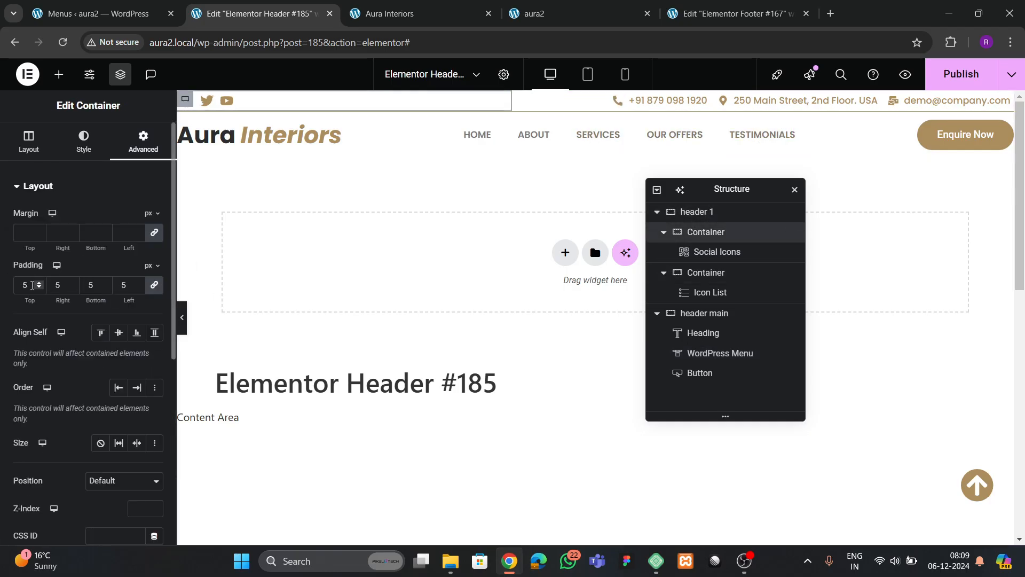
{"action": "left_click", "coordinate": [37, 283]}
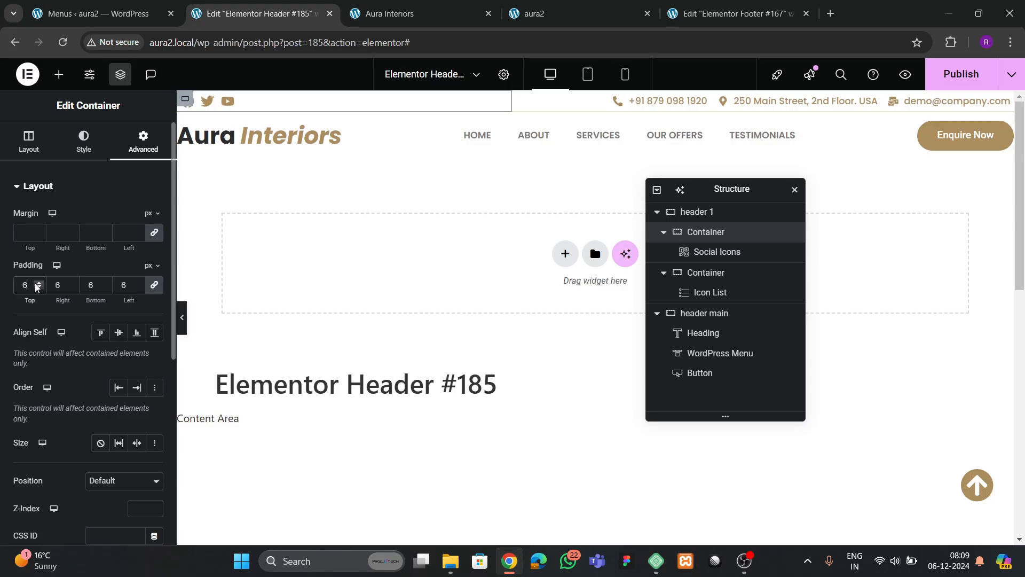
{"action": "left_click", "coordinate": [37, 283]}
{"action": "left_click", "coordinate": [37, 283]}
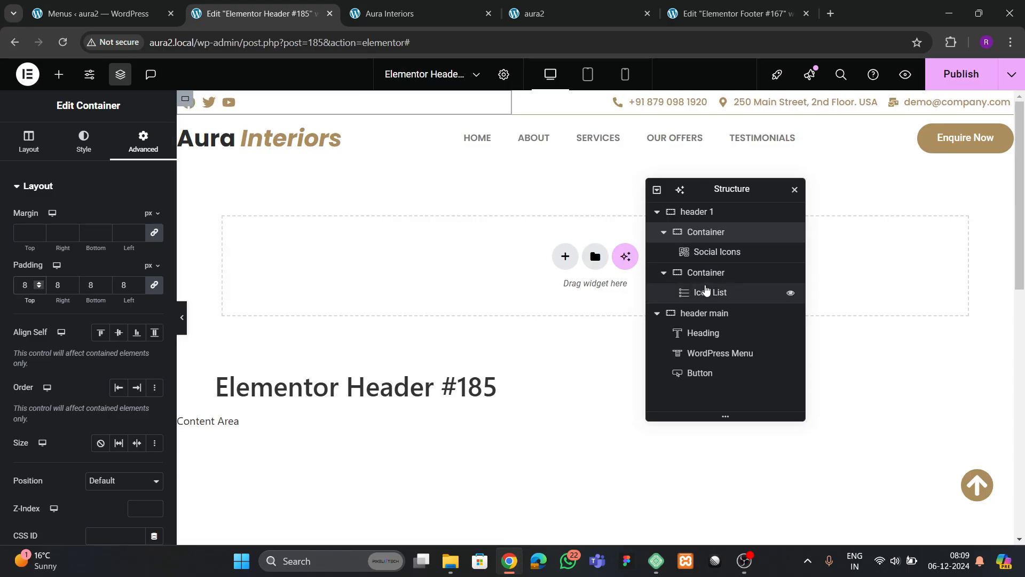
{"action": "left_click", "coordinate": [697, 273]}
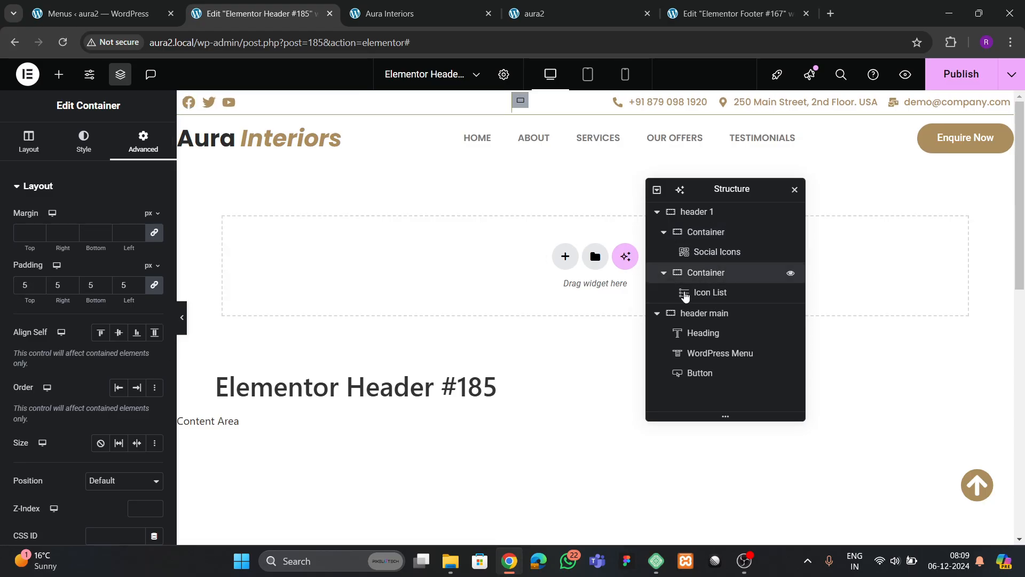
{"action": "left_click", "coordinate": [39, 282]}
{"action": "left_click", "coordinate": [39, 283]}
{"action": "left_click", "coordinate": [39, 282]}
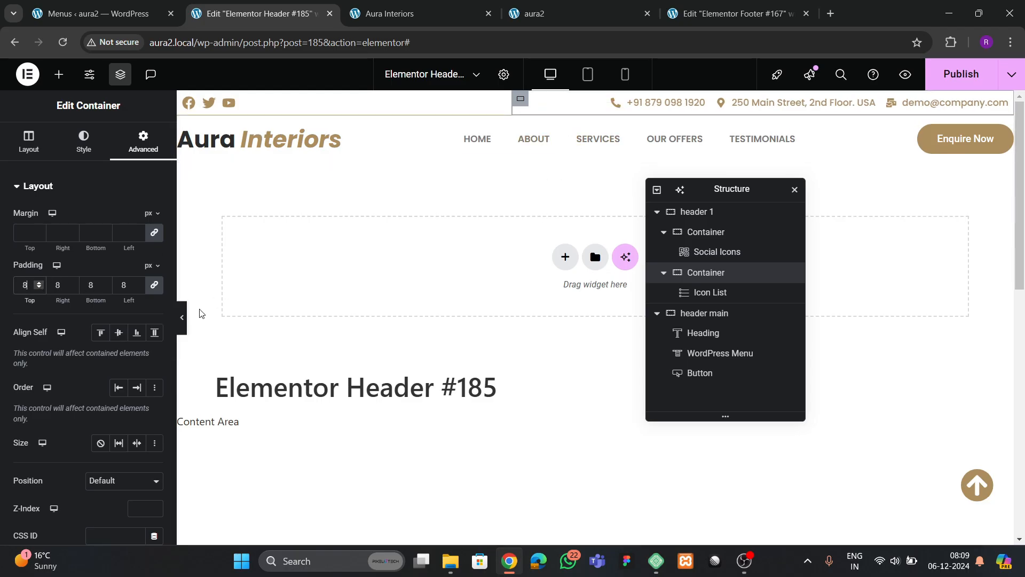
- Preview the header without the editor panels, then publish the changes
{"action": "left_click", "coordinate": [184, 329]}
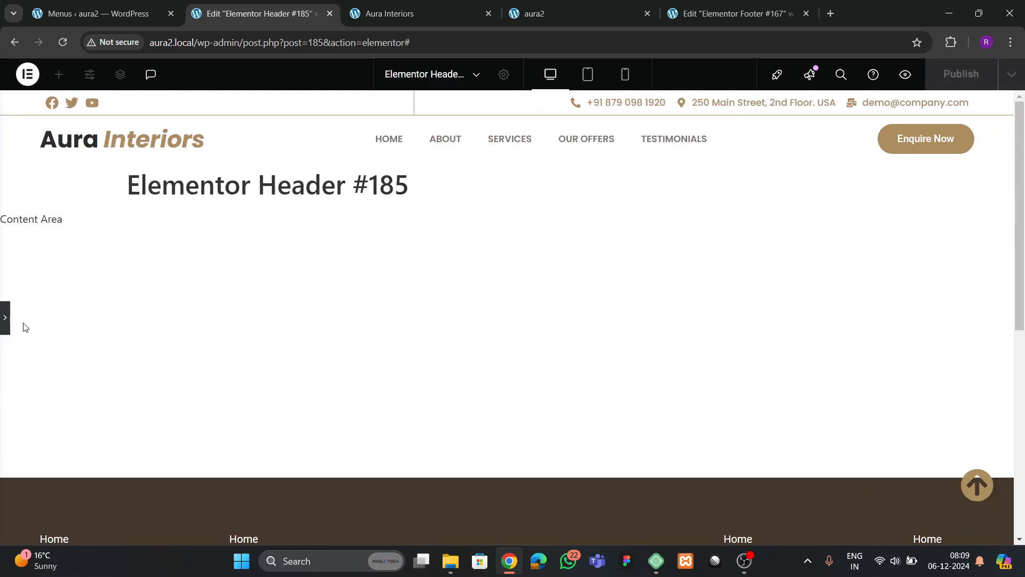
{"action": "left_click", "coordinate": [5, 328]}
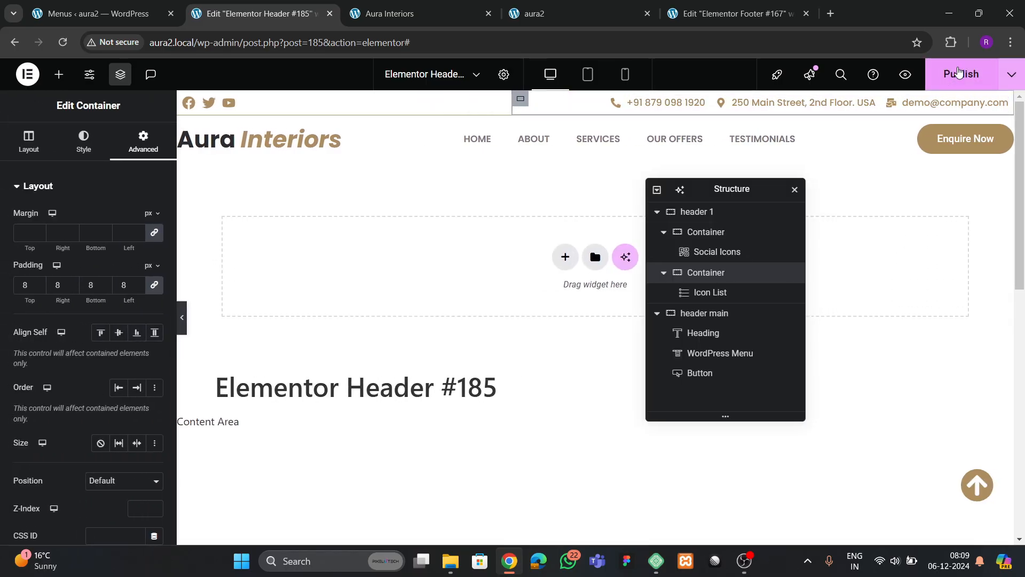
{"action": "left_click", "coordinate": [959, 80]}
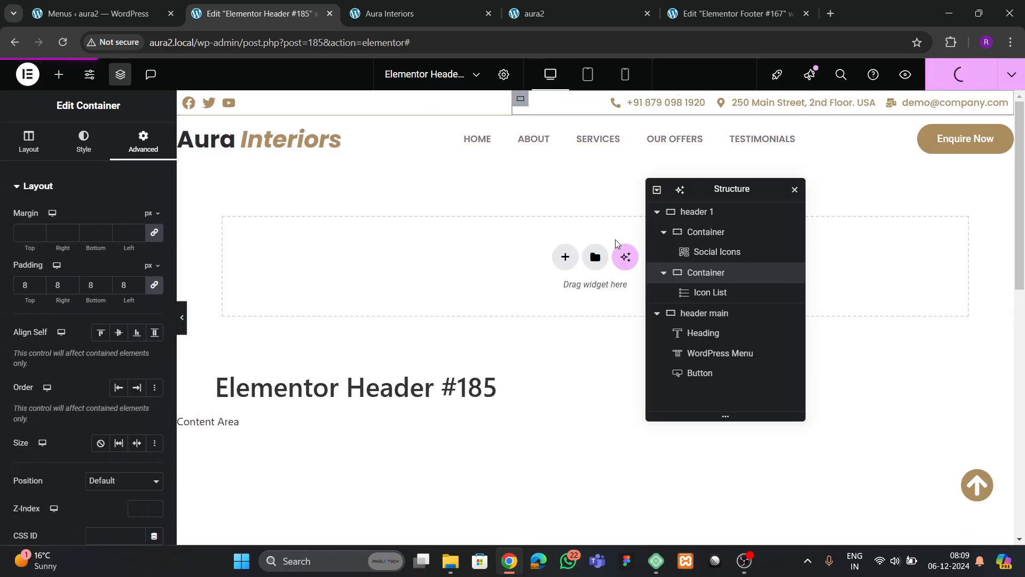
{"action": "left_click", "coordinate": [526, 13]}
- Reload the live aura2 site and compare it with the reference Aura Interiors site
{"action": "left_click", "coordinate": [68, 44]}
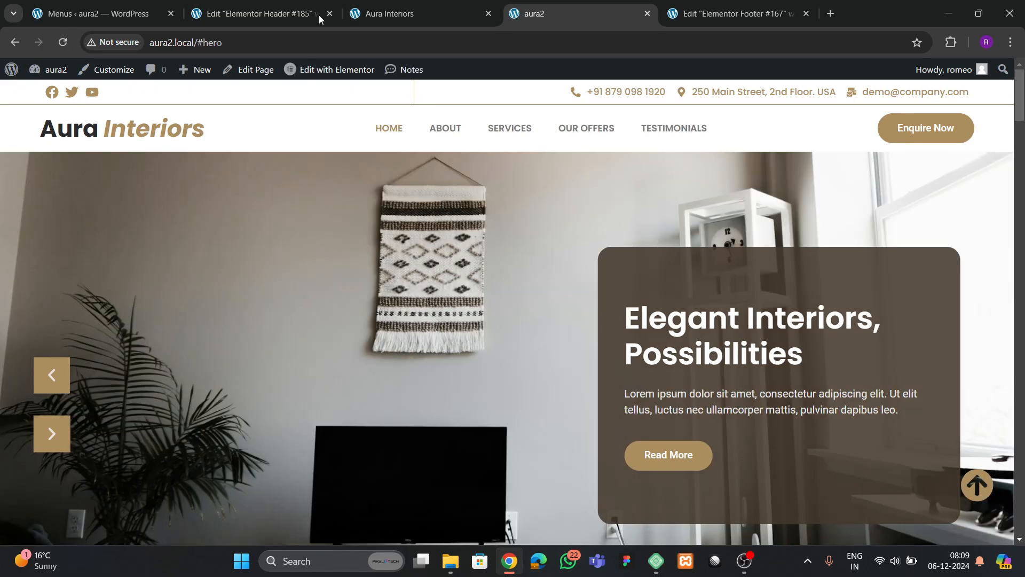
{"action": "left_click", "coordinate": [390, 13]}
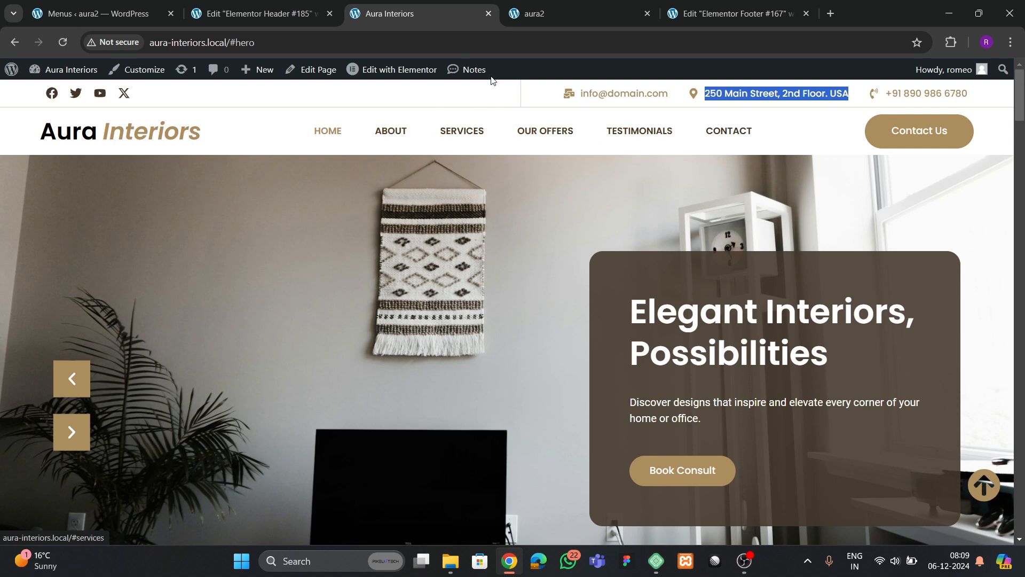
{"action": "left_click", "coordinate": [511, 16]}
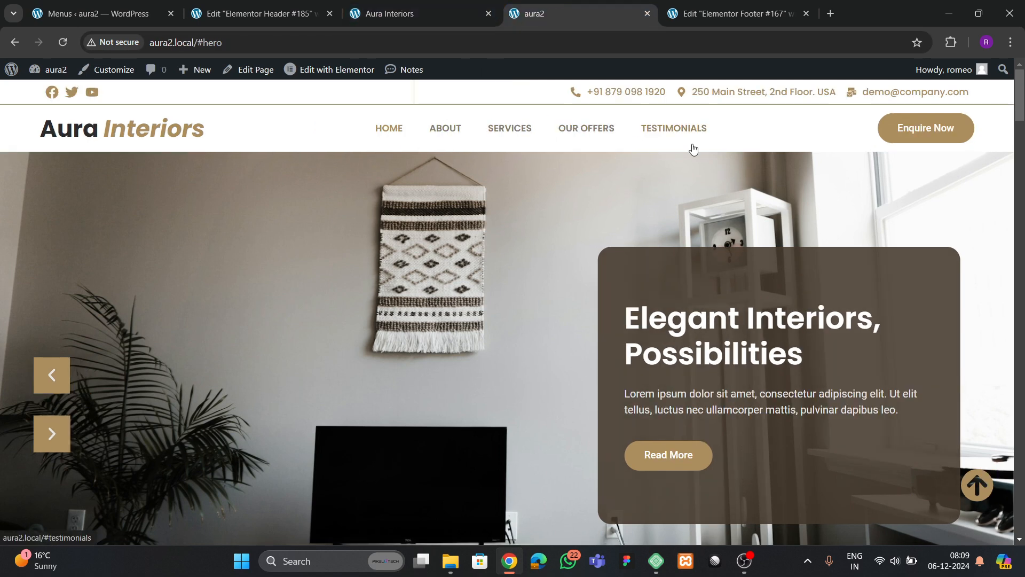
{"action": "left_click", "coordinate": [234, 16]}
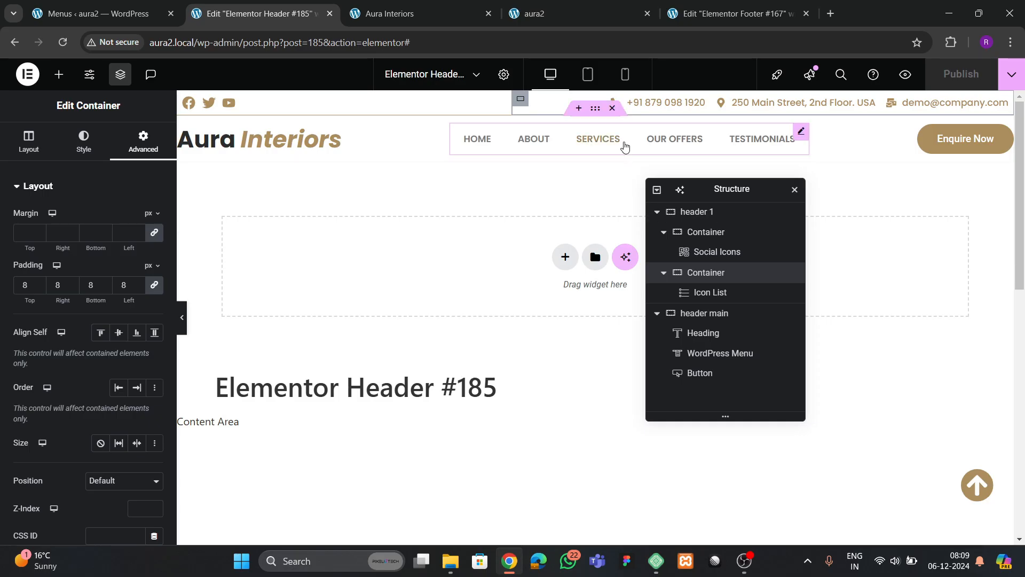
- Apply a darker global colour to the WordPress Menu text and reload live aura2 to check
{"action": "left_click", "coordinate": [720, 353]}
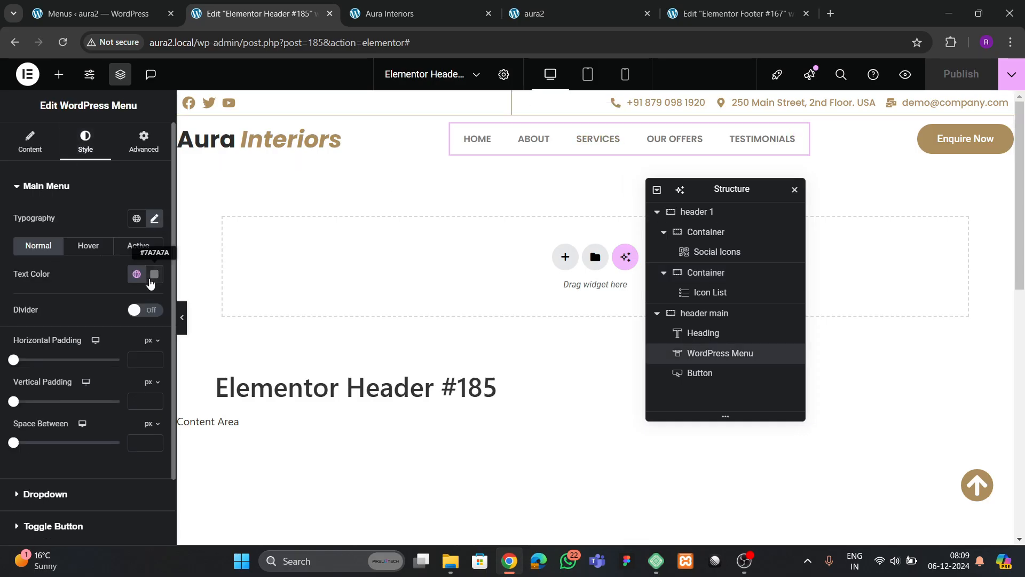
{"action": "left_click", "coordinate": [138, 274]}
{"action": "left_click", "coordinate": [69, 487]}
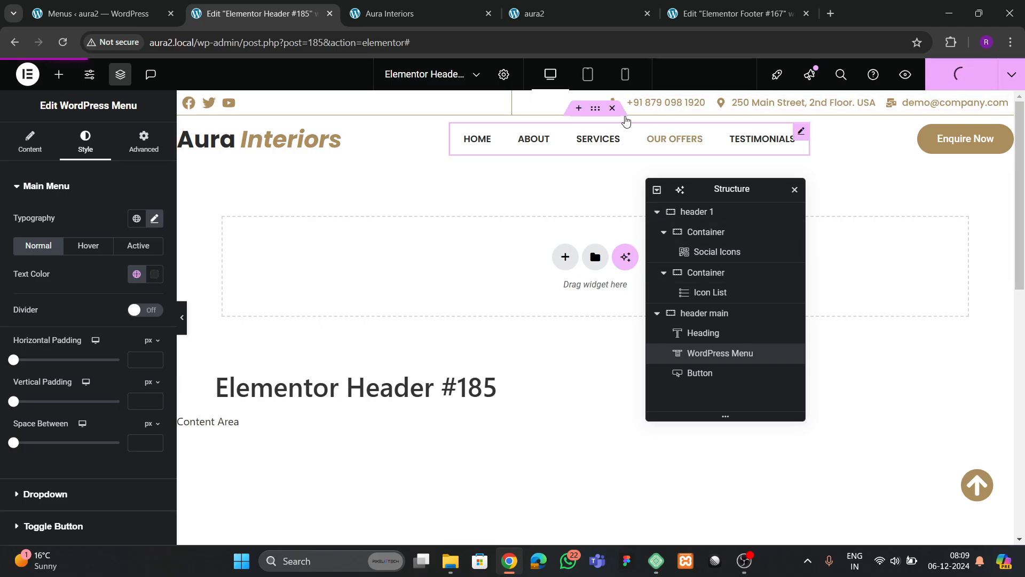
{"action": "left_click", "coordinate": [576, 17]}
{"action": "left_click", "coordinate": [58, 46]}
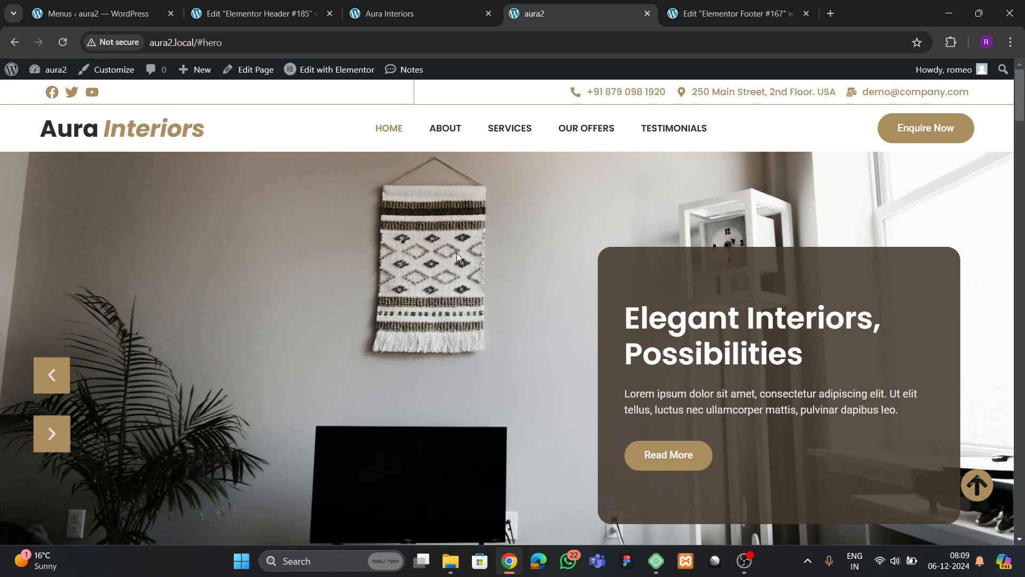
- Scroll the live aura2 home page down to the footer and jump back to the top
{"action": "scroll", "coordinate": [402, 257], "scroll_direction": "down", "scroll_amount": 20}
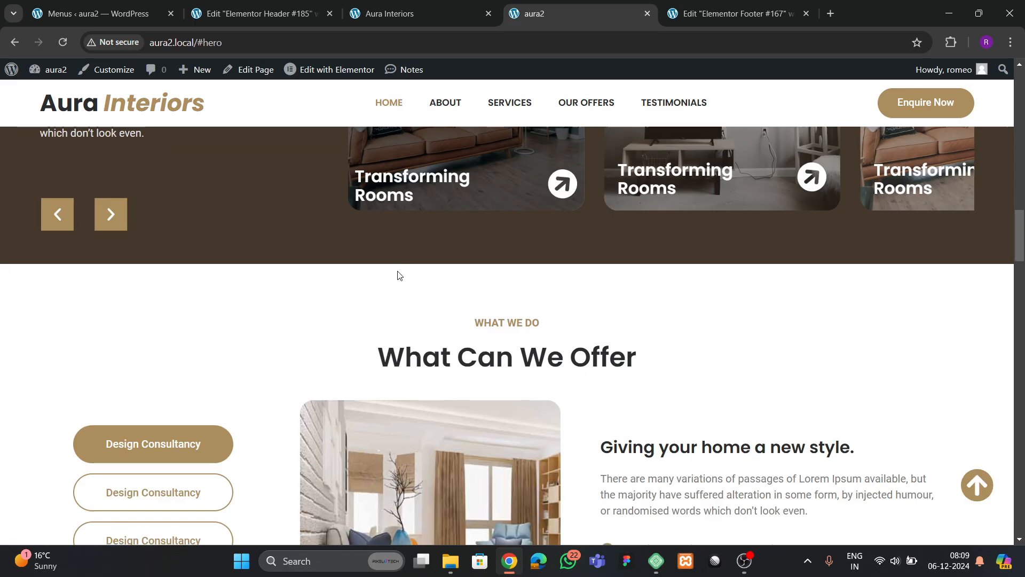
{"action": "scroll", "coordinate": [400, 275], "scroll_direction": "down", "scroll_amount": 20}
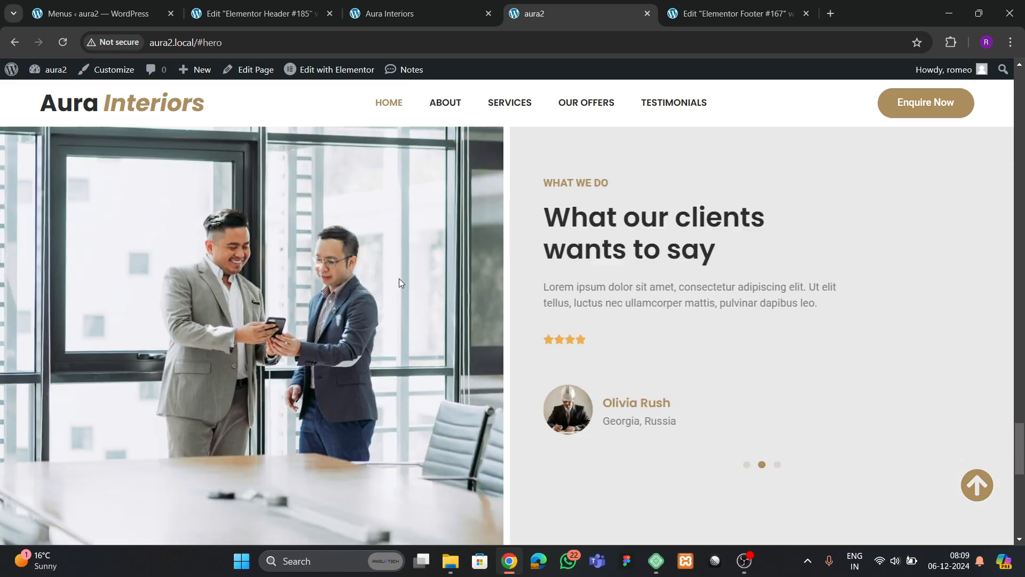
{"action": "scroll", "coordinate": [399, 278], "scroll_direction": "down", "scroll_amount": 10}
{"action": "left_click", "coordinate": [977, 485]}
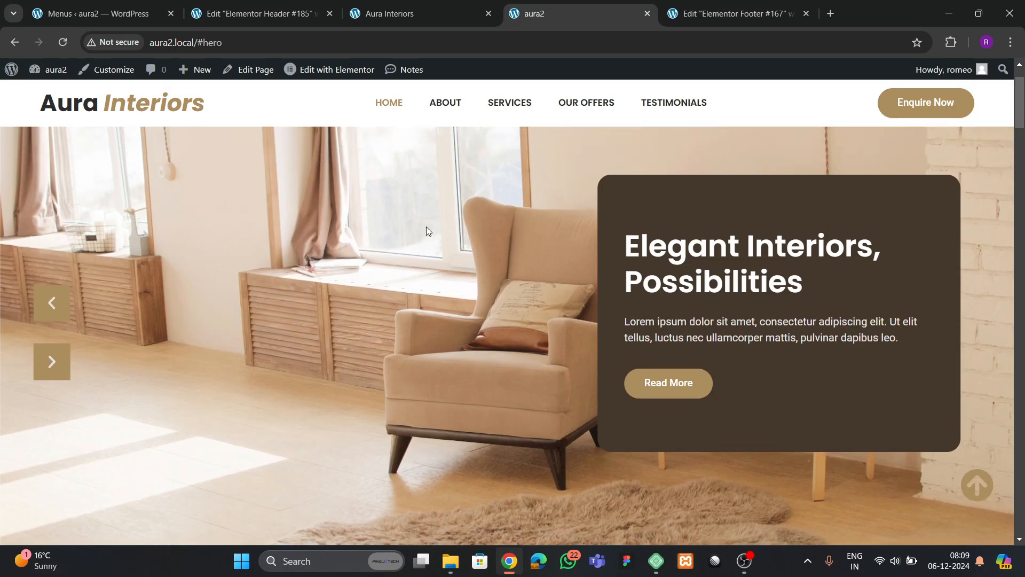
- Reload the reference Aura Interiors site and scroll down to its about section
{"action": "left_click", "coordinate": [438, 4]}
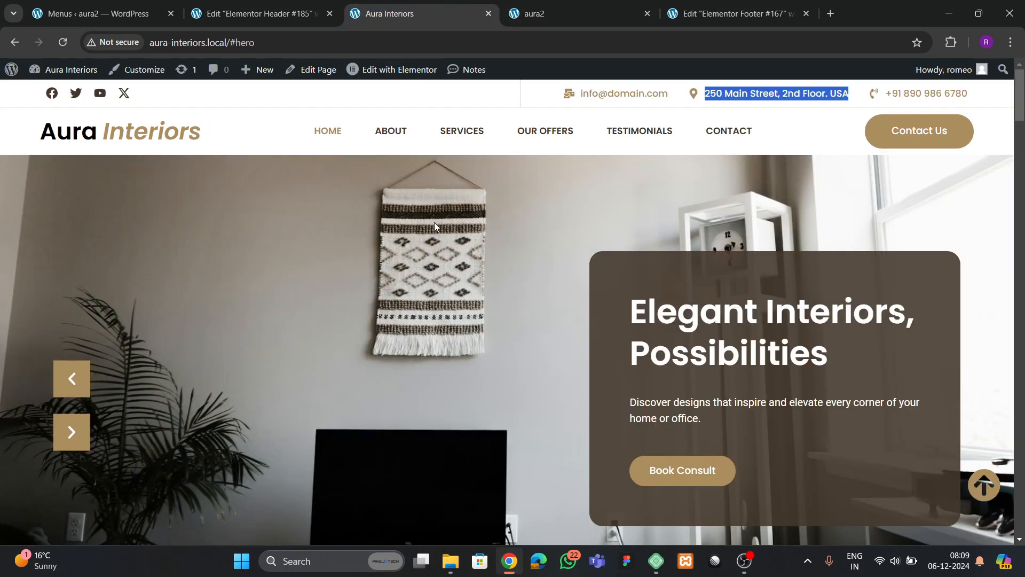
{"action": "scroll", "coordinate": [351, 271], "scroll_direction": "down", "scroll_amount": 10}
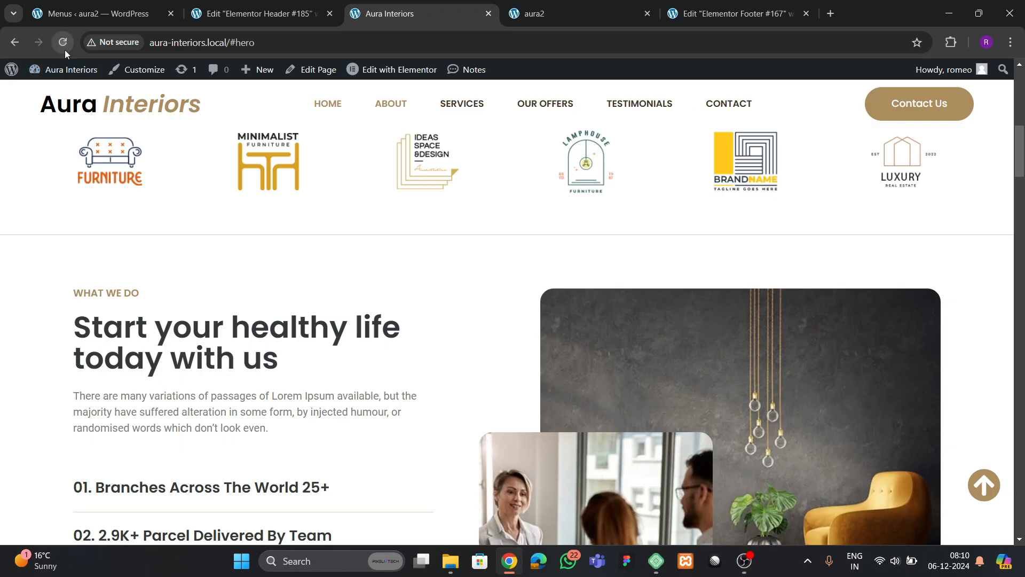
{"action": "left_click", "coordinate": [64, 47]}
{"action": "scroll", "coordinate": [383, 349], "scroll_direction": "down", "scroll_amount": 2}
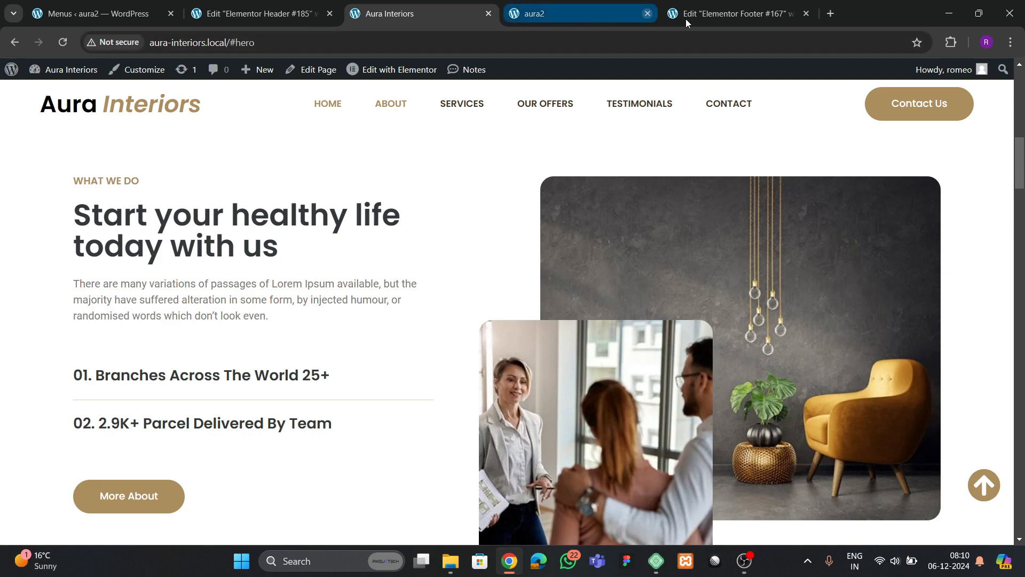
{"action": "left_click", "coordinate": [742, 16]}
- Leave the footer template for the Home page editor and scroll to the about-us section
{"action": "scroll", "coordinate": [641, 284], "scroll_direction": "up", "scroll_amount": 4}
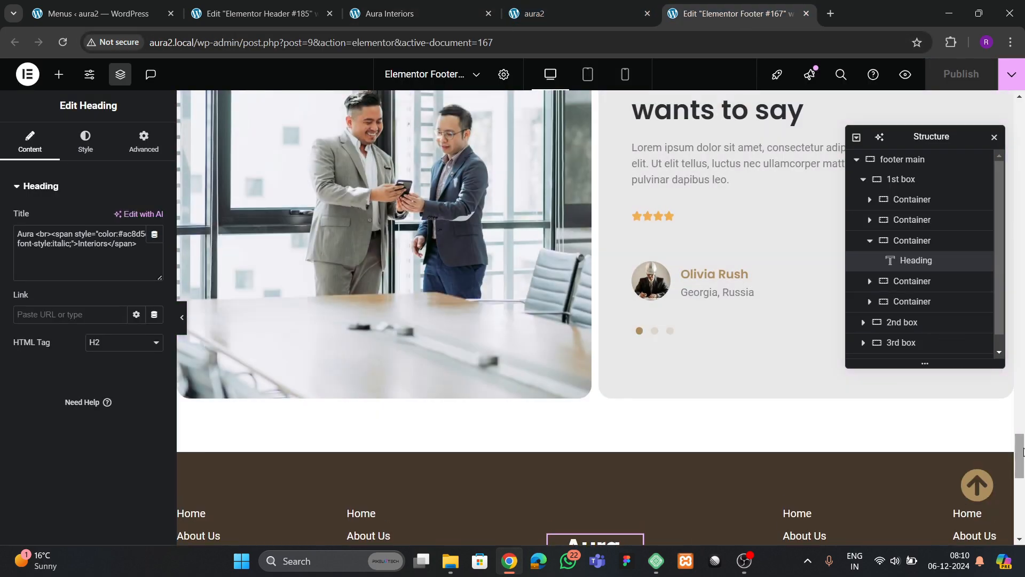
{"action": "left_click_drag", "start_coordinate": [1023, 451], "coordinate": [1023, 136]}
{"action": "left_click", "coordinate": [572, 161]}
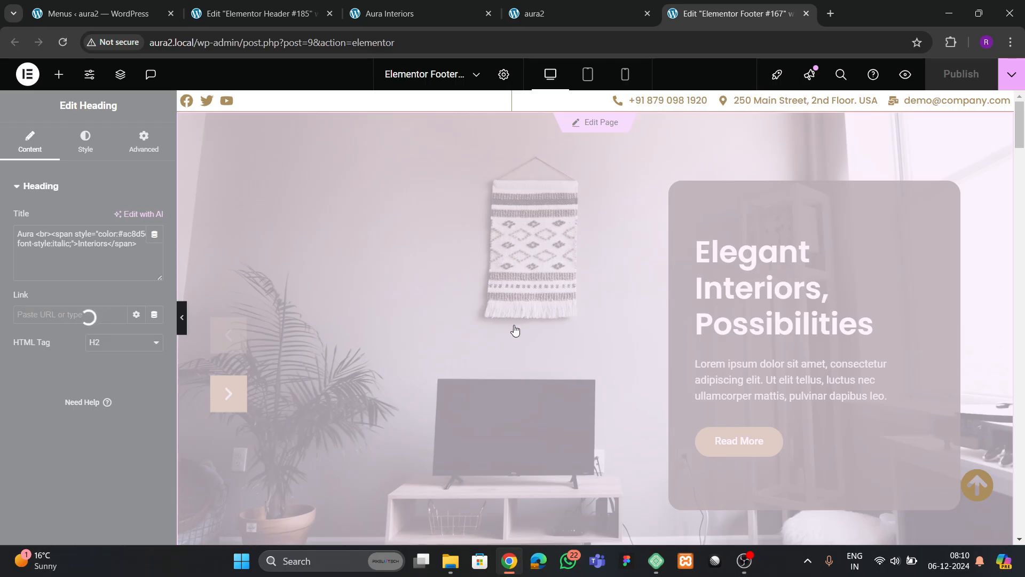
{"action": "scroll", "coordinate": [539, 331], "scroll_direction": "down", "scroll_amount": 10}
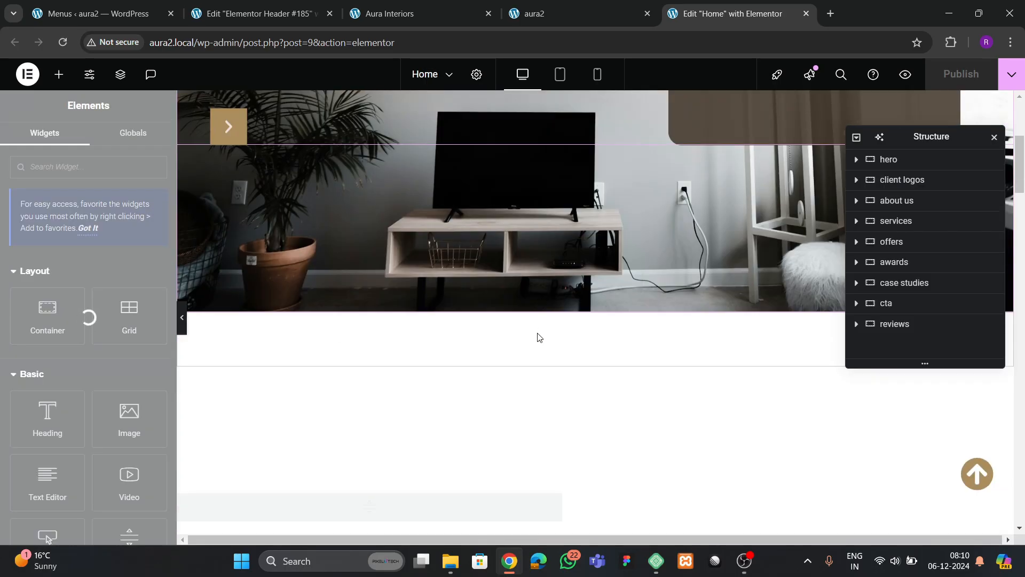
{"action": "scroll", "coordinate": [538, 339], "scroll_direction": "up", "scroll_amount": 6}
{"action": "scroll", "coordinate": [537, 342], "scroll_direction": "up", "scroll_amount": 3}
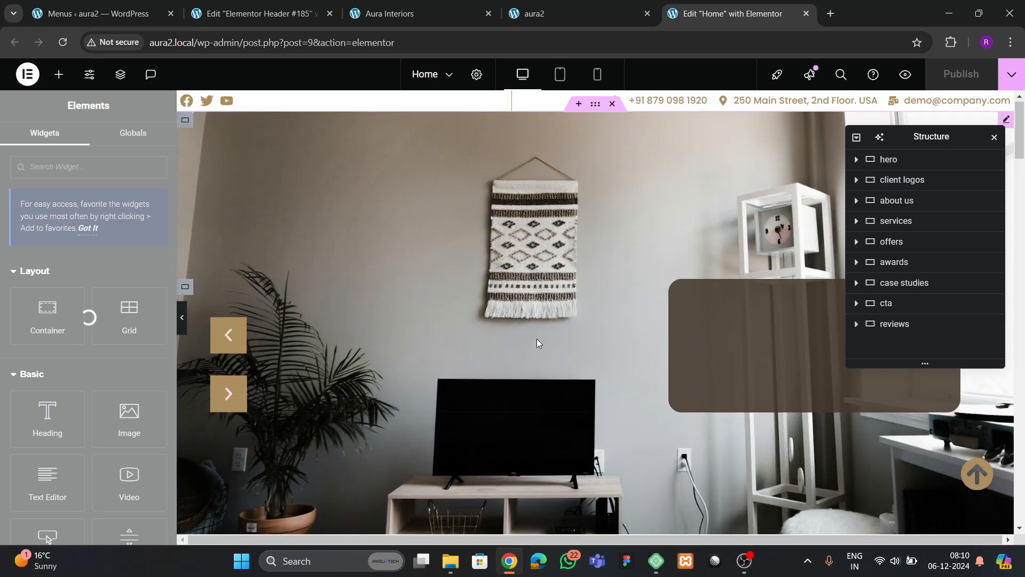
{"action": "scroll", "coordinate": [537, 343], "scroll_direction": "down", "scroll_amount": 8}
{"action": "scroll", "coordinate": [538, 346], "scroll_direction": "down", "scroll_amount": 6}
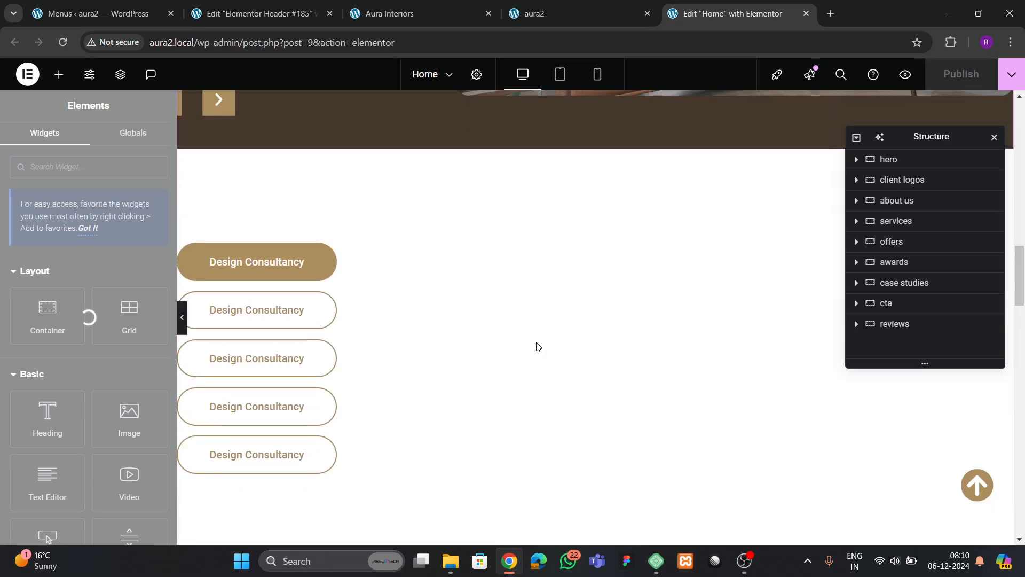
{"action": "scroll", "coordinate": [538, 346], "scroll_direction": "up", "scroll_amount": 13}
{"action": "scroll", "coordinate": [538, 346], "scroll_direction": "up", "scroll_amount": 5}
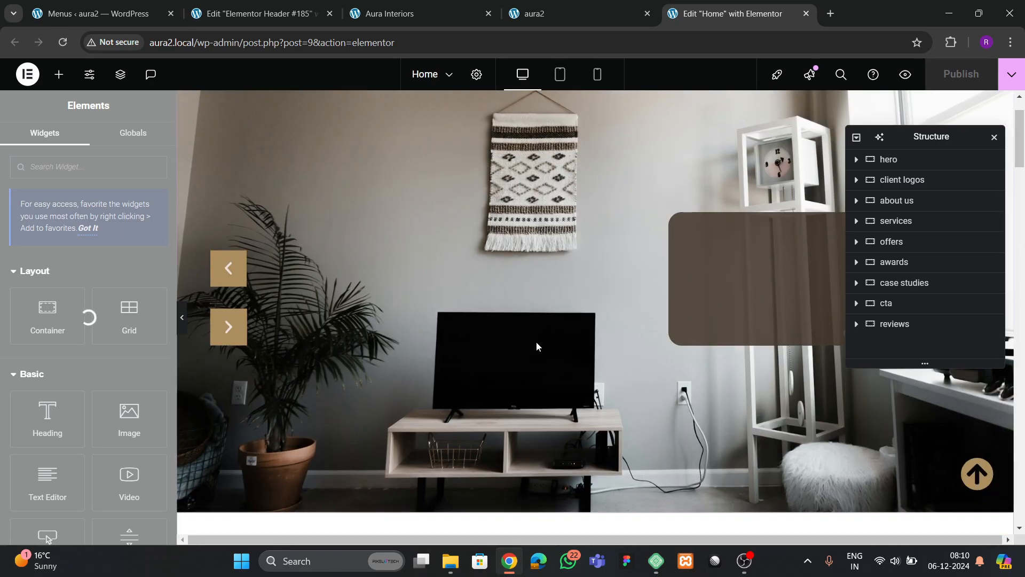
{"action": "scroll", "coordinate": [537, 349], "scroll_direction": "down", "scroll_amount": 10}
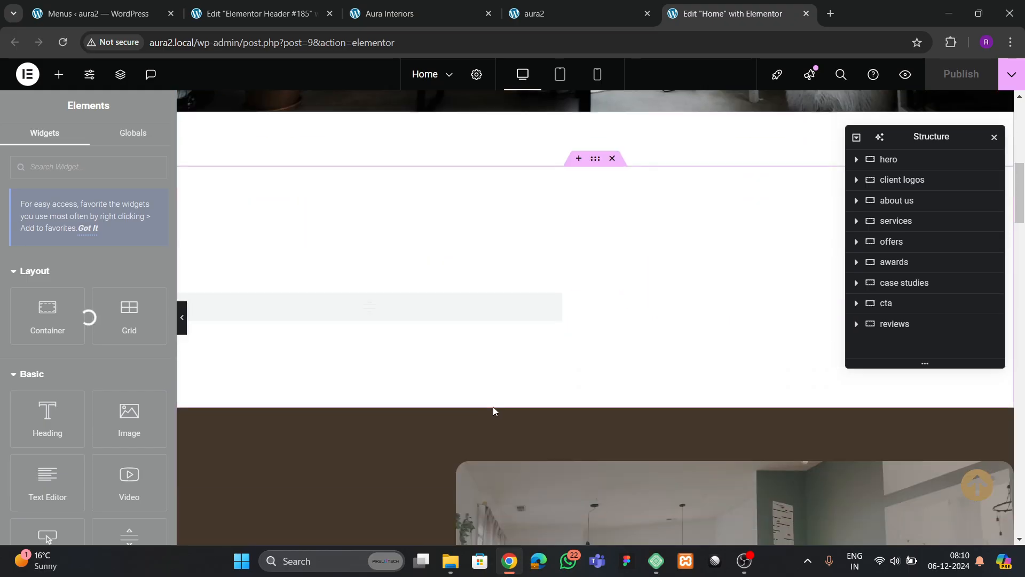
{"action": "scroll", "coordinate": [460, 311], "scroll_direction": "up", "scroll_amount": 3}
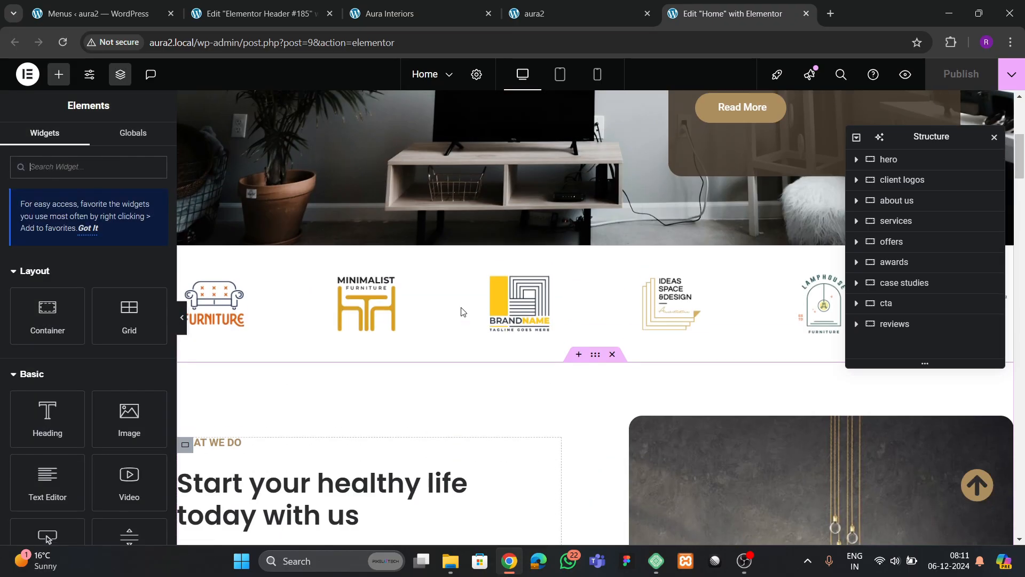
{"action": "scroll", "coordinate": [460, 311], "scroll_direction": "down", "scroll_amount": 5}
{"action": "scroll", "coordinate": [456, 315], "scroll_direction": "up", "scroll_amount": 1}
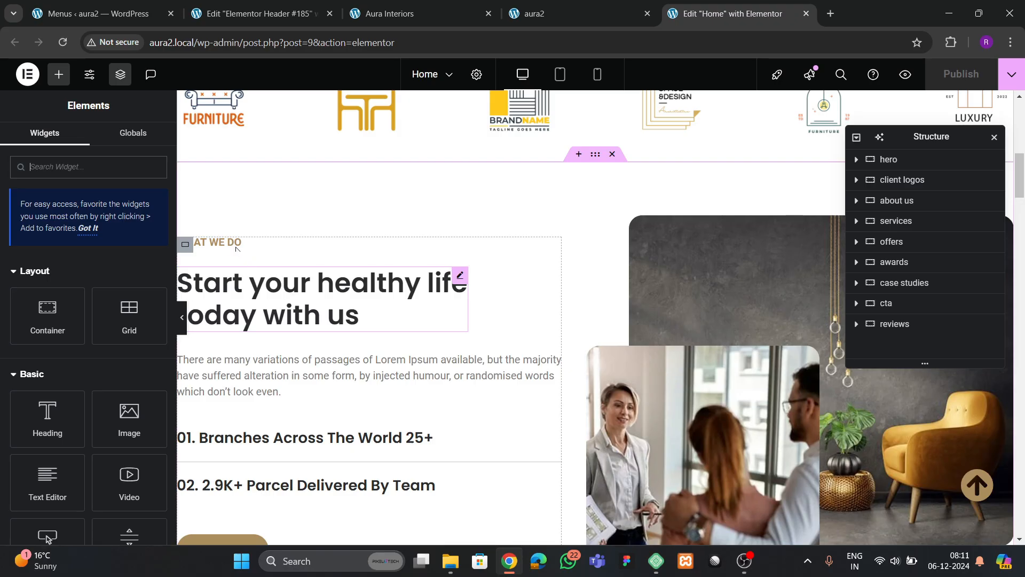
- Select the WHAT WE DO heading and expand its Motion Effects settings
{"action": "left_click", "coordinate": [213, 243]}
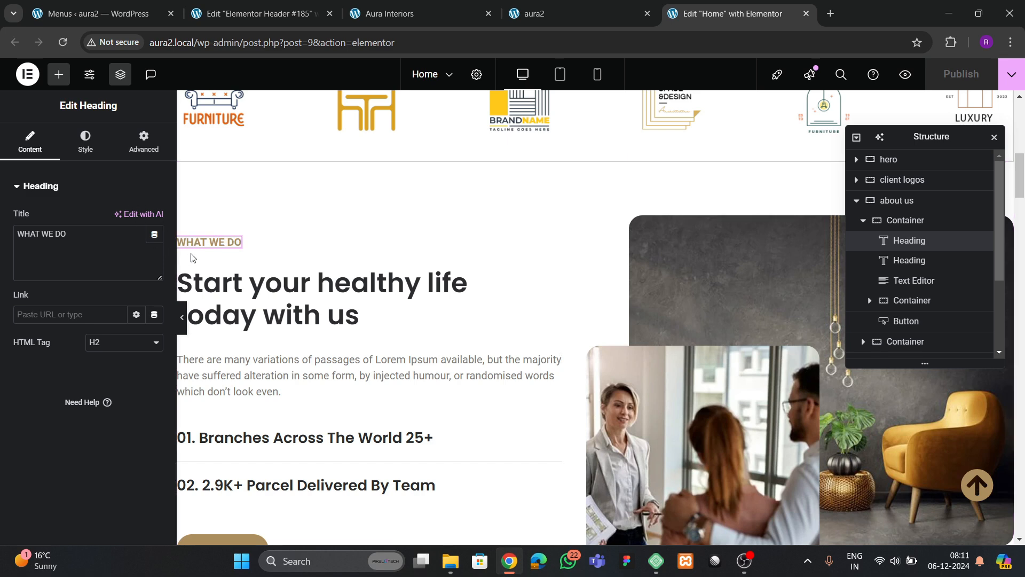
{"action": "left_click", "coordinate": [143, 142]}
{"action": "scroll", "coordinate": [142, 284], "scroll_direction": "down", "scroll_amount": 5}
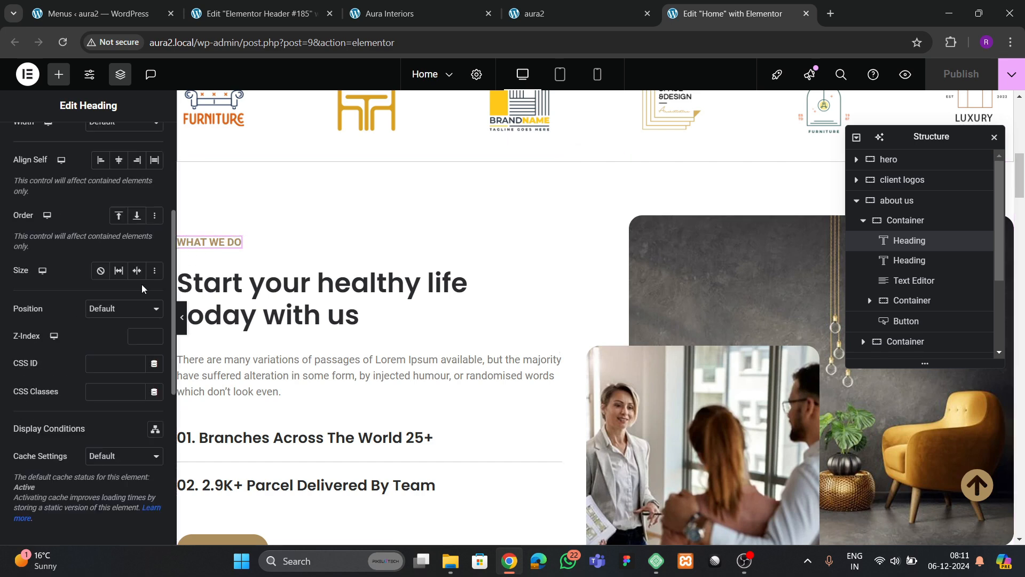
{"action": "scroll", "coordinate": [70, 346], "scroll_direction": "down", "scroll_amount": 6}
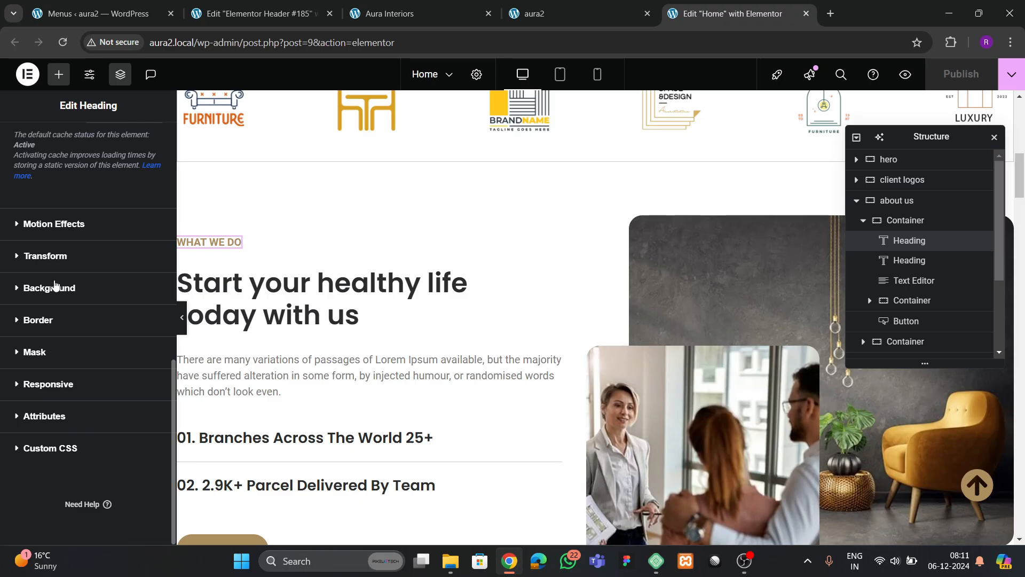
{"action": "left_click", "coordinate": [56, 224]}
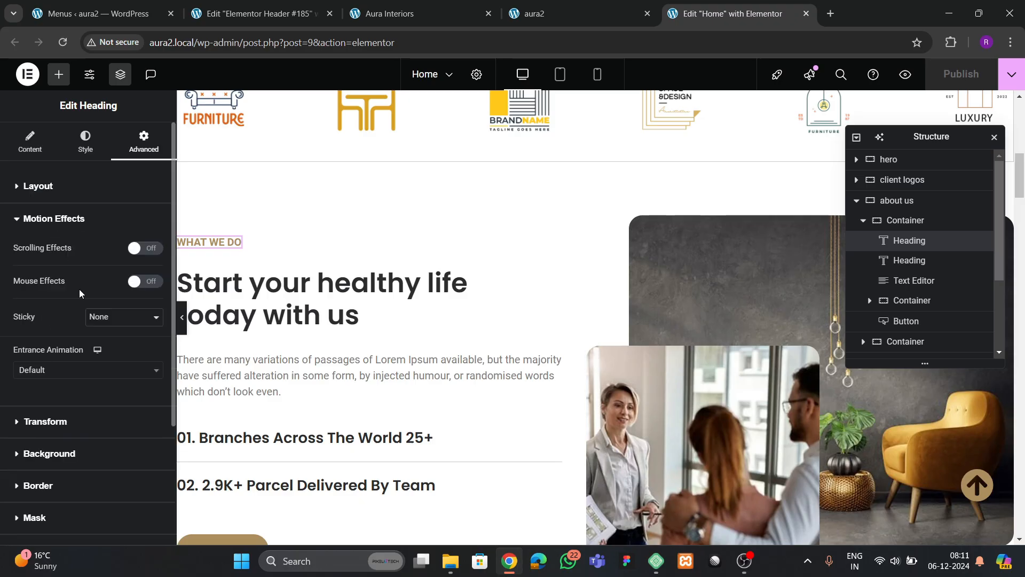
- Choose Slide In Up as the heading's entrance animation and begin setting its delay
{"action": "left_click", "coordinate": [51, 370]}
{"action": "scroll", "coordinate": [53, 470], "scroll_direction": "down", "scroll_amount": 4}
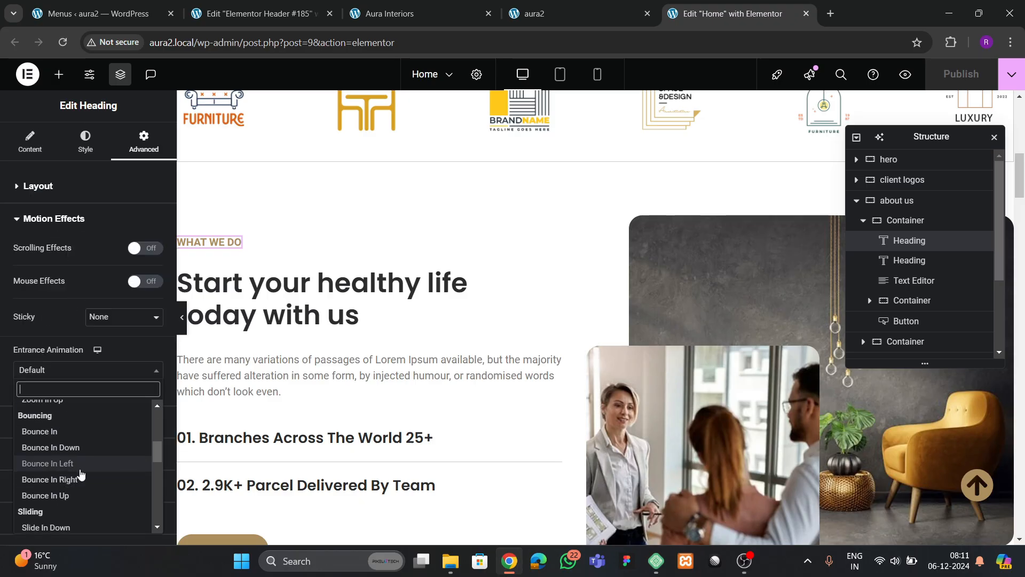
{"action": "scroll", "coordinate": [53, 457], "scroll_direction": "up", "scroll_amount": 5}
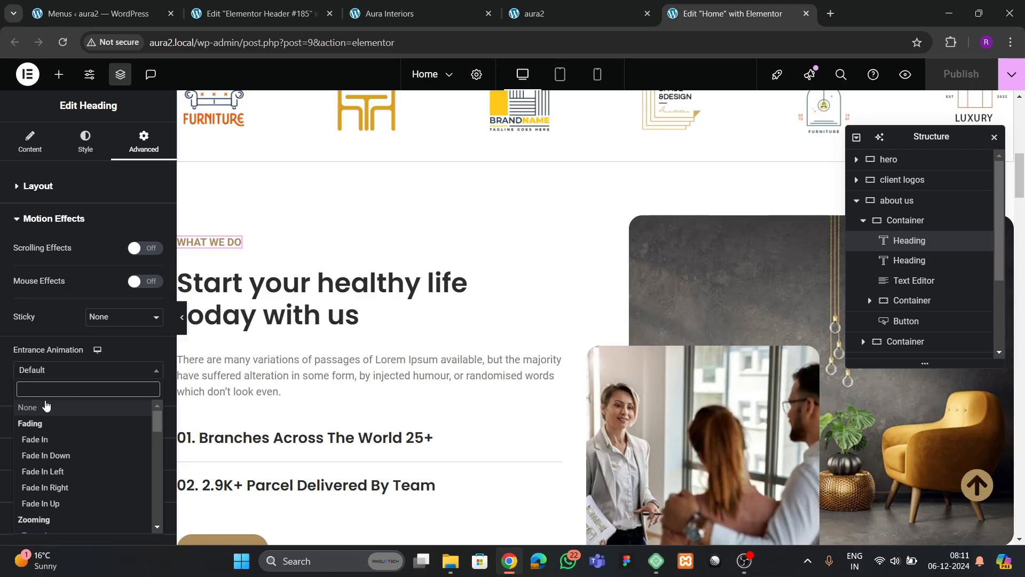
{"action": "type", "text": "zo"}
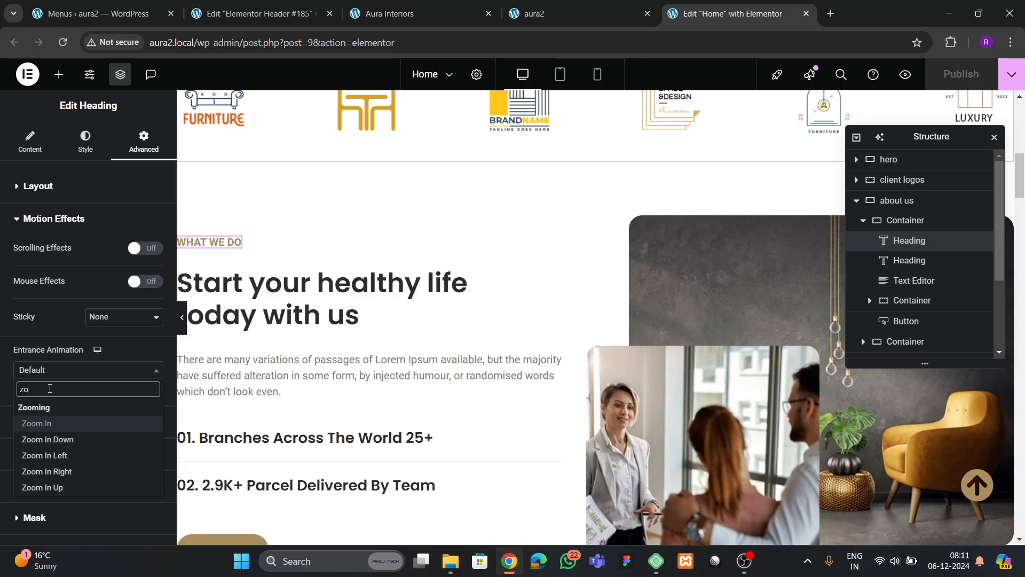
{"action": "key", "text": "BackSpace"}
{"action": "key", "text": "BackSpace"}
{"action": "type", "text": "sllide"}
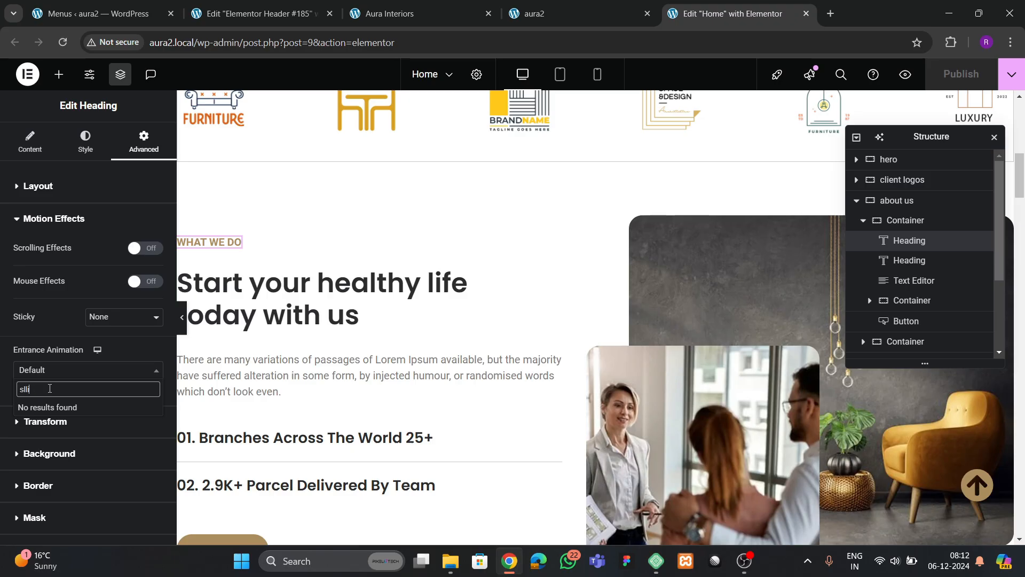
{"action": "key", "text": "BackSpace"}
{"action": "key", "text": "BackSpace"}
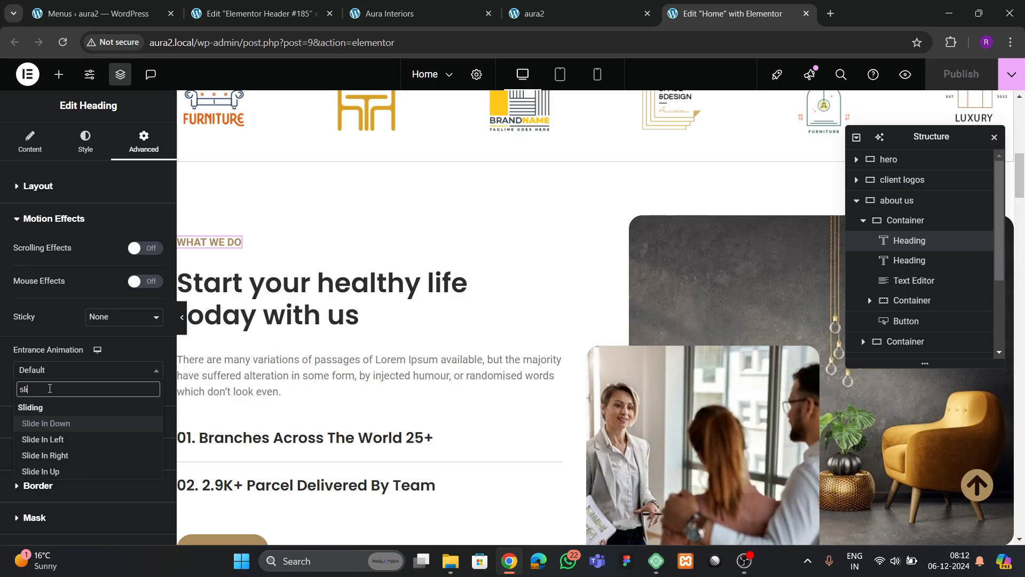
{"action": "key", "text": "Down"}
{"action": "key", "text": "Down"}
{"action": "key", "text": "Down"}
{"action": "key", "text": "Return"}
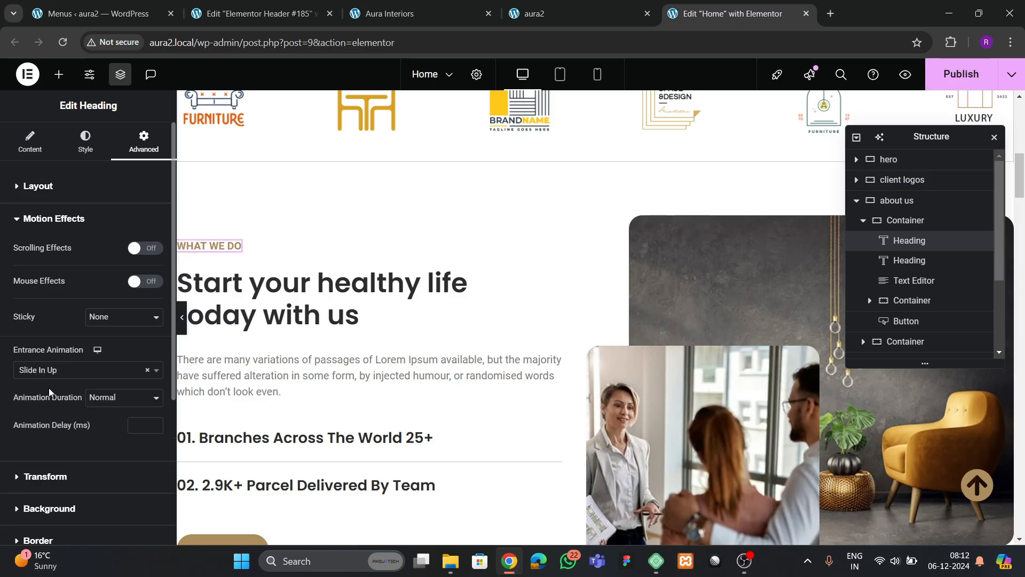
{"action": "left_click", "coordinate": [137, 429]}
- Enter the 200 ms delay, then give the Start your healthy life heading a Zoom In entrance
{"action": "type", "text": "200"}
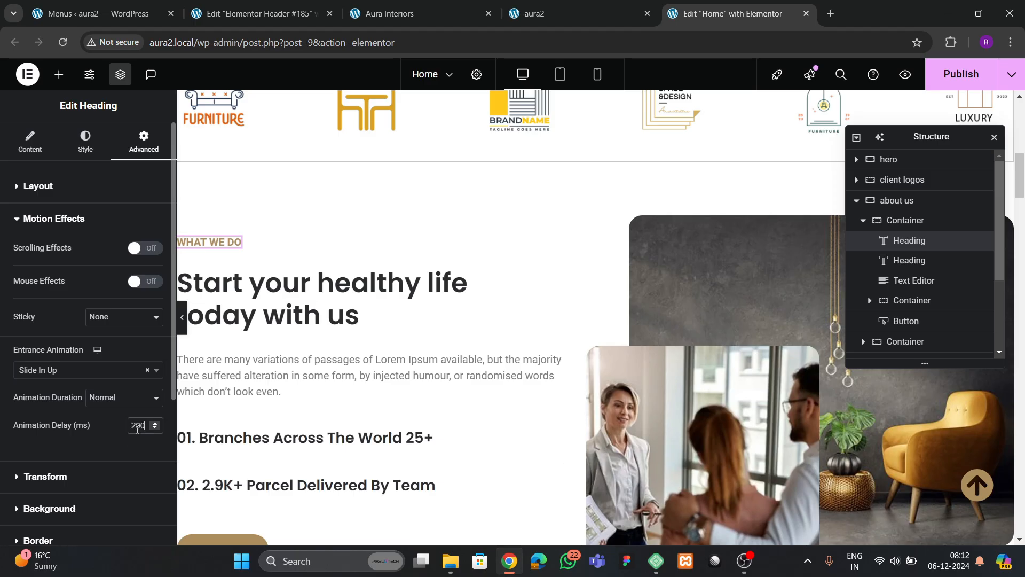
{"action": "left_click", "coordinate": [459, 277]}
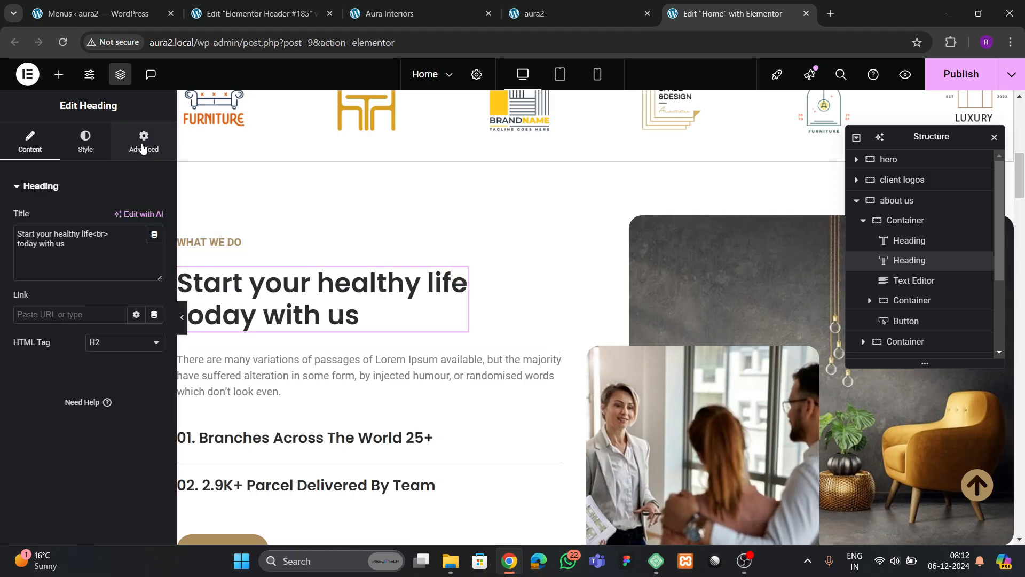
{"action": "left_click", "coordinate": [144, 142]}
{"action": "scroll", "coordinate": [92, 304], "scroll_direction": "down", "scroll_amount": 10}
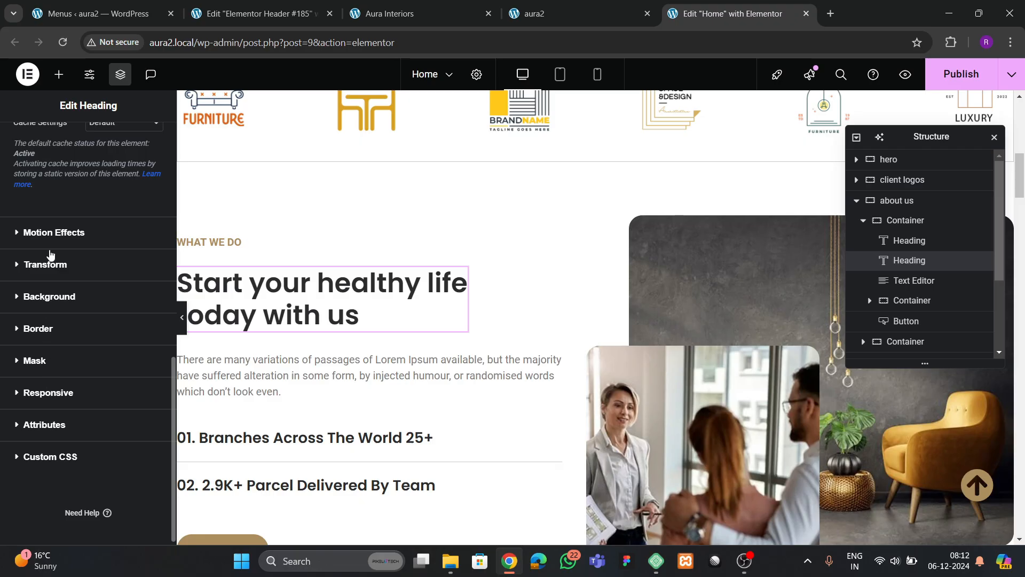
{"action": "left_click", "coordinate": [50, 232]}
{"action": "scroll", "coordinate": [47, 299], "scroll_direction": "down", "scroll_amount": 3}
{"action": "left_click", "coordinate": [49, 238]}
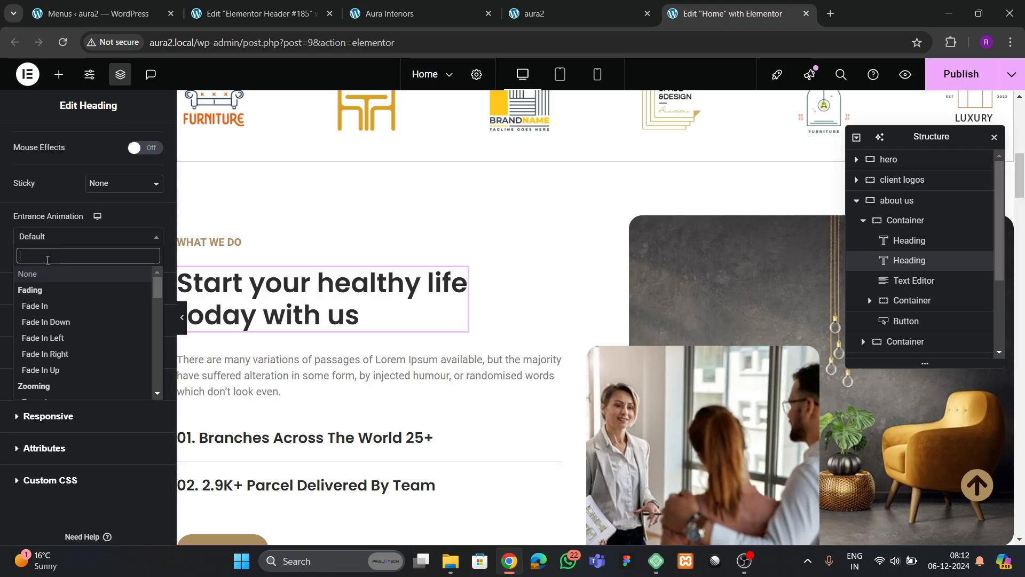
{"action": "type", "text": "zoom"}
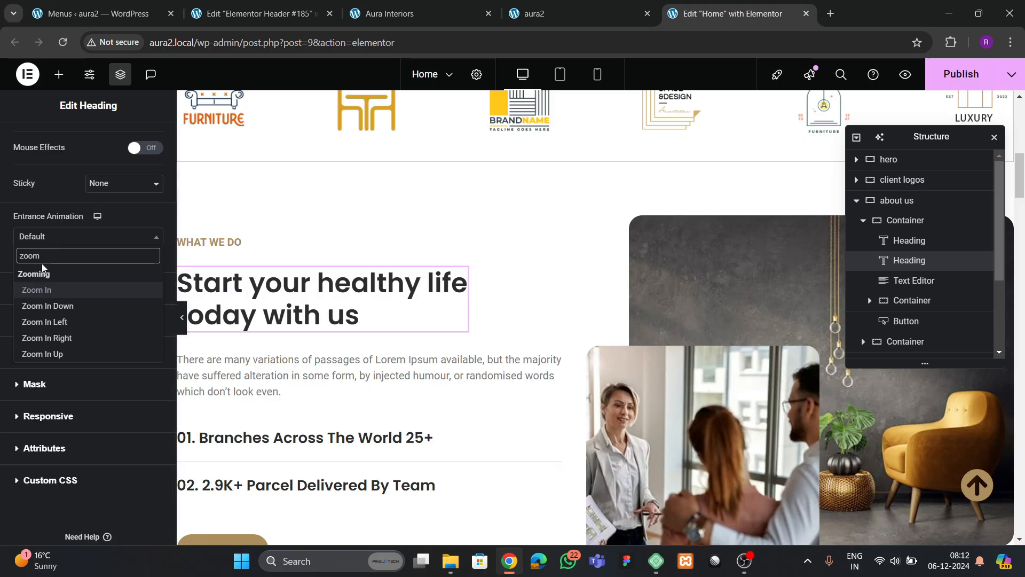
{"action": "left_click", "coordinate": [37, 289]}
{"action": "left_click", "coordinate": [144, 291]}
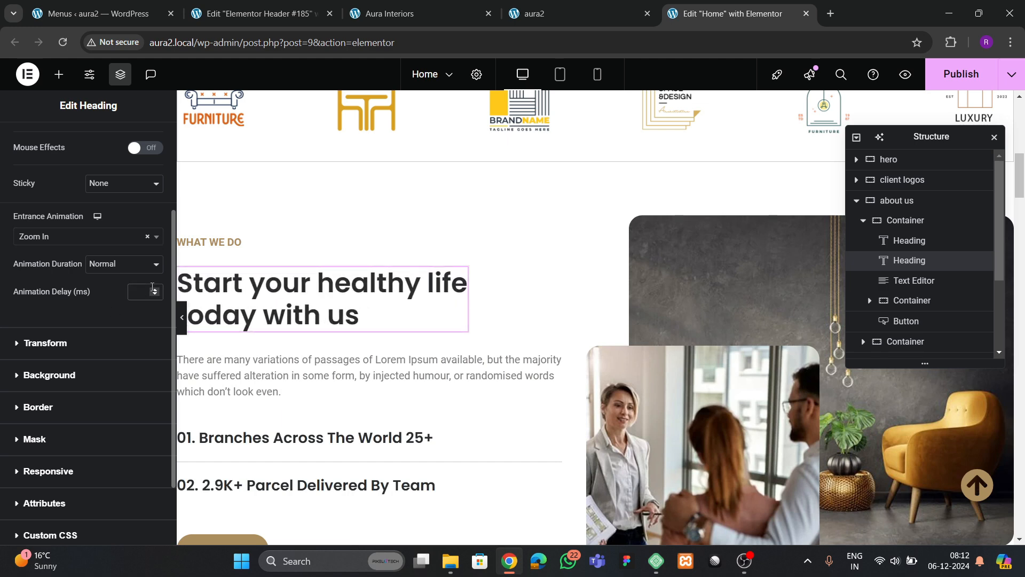
{"action": "scroll", "coordinate": [481, 294], "scroll_direction": "down", "scroll_amount": 3}
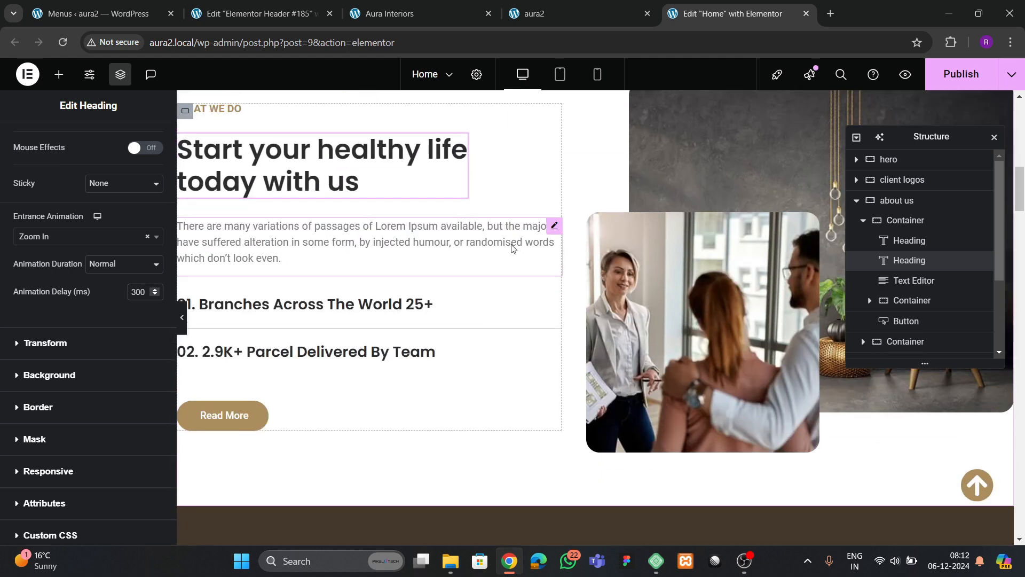
- Give the Lorem Ipsum paragraph a Slide In Up entrance animation with a 400 ms delay
{"action": "left_click", "coordinate": [546, 226]}
{"action": "left_click", "coordinate": [143, 142]}
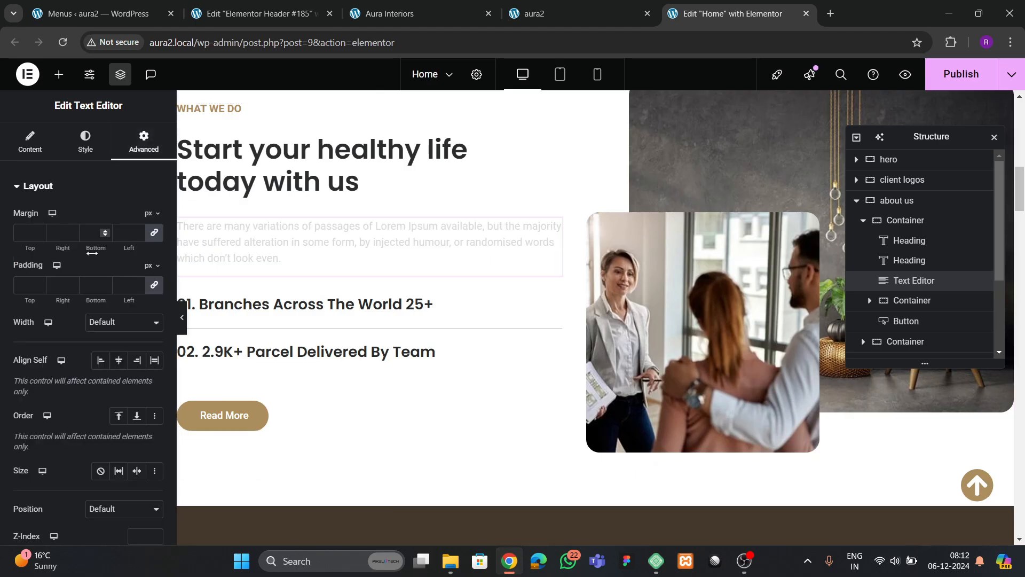
{"action": "scroll", "coordinate": [86, 283], "scroll_direction": "down", "scroll_amount": 5}
{"action": "left_click", "coordinate": [59, 224]}
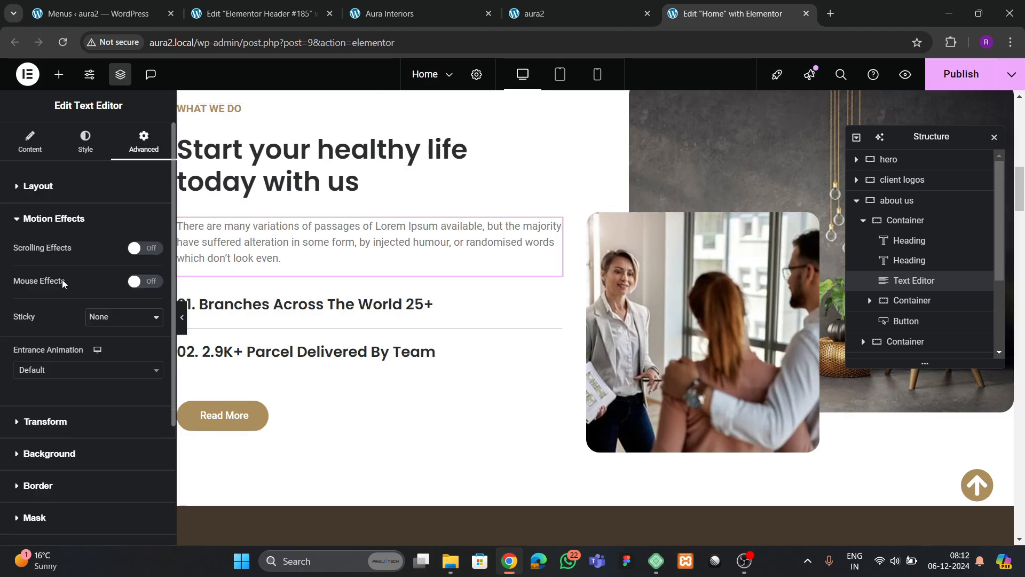
{"action": "scroll", "coordinate": [56, 293], "scroll_direction": "down", "scroll_amount": 3}
{"action": "left_click", "coordinate": [50, 207]}
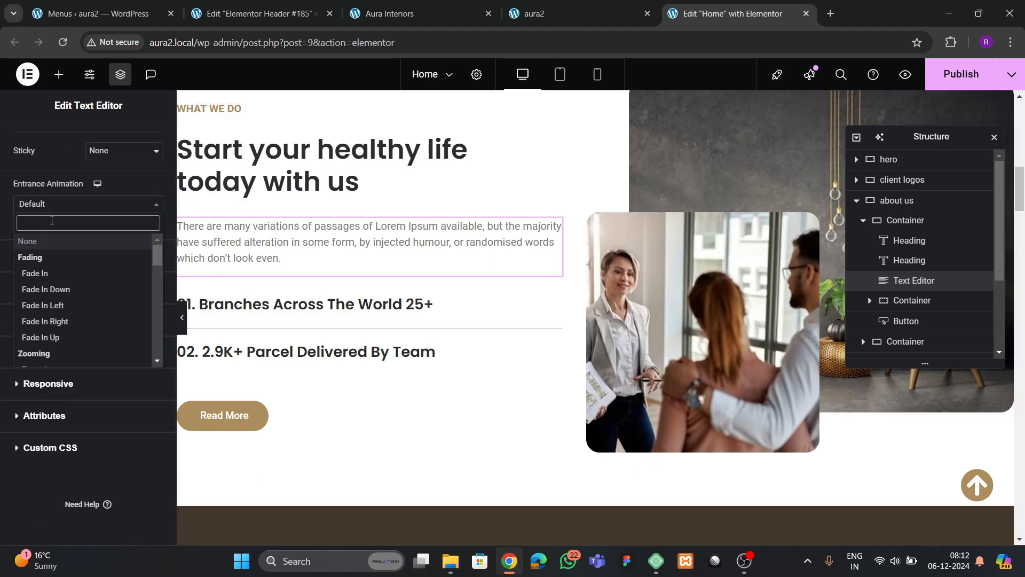
{"action": "type", "text": "slide"}
{"action": "key", "text": "Down"}
{"action": "key", "text": "Down"}
{"action": "key", "text": "Down"}
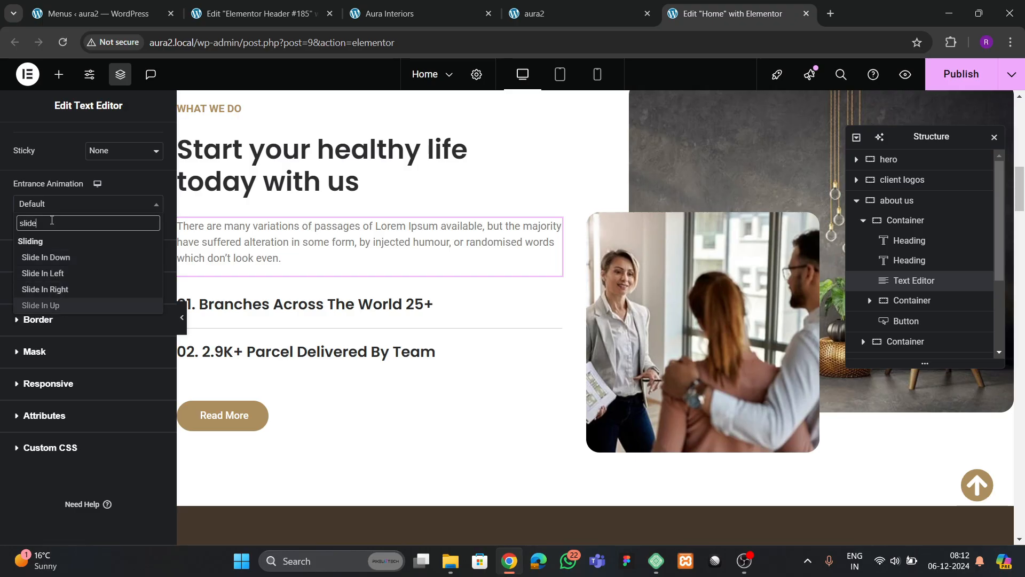
{"action": "key", "text": "Return"}
{"action": "left_click", "coordinate": [138, 260]}
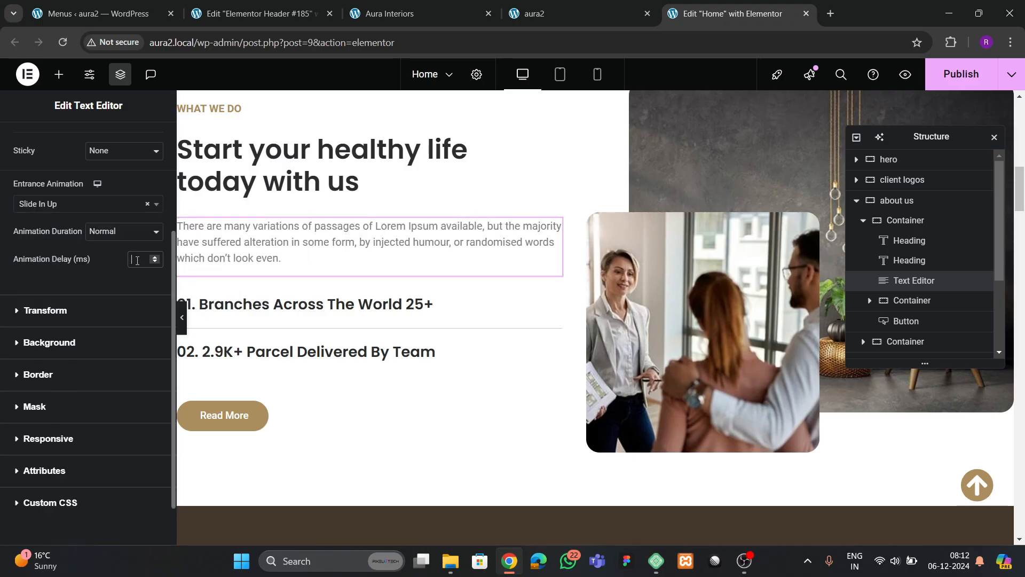
{"action": "type", "text": "400"}
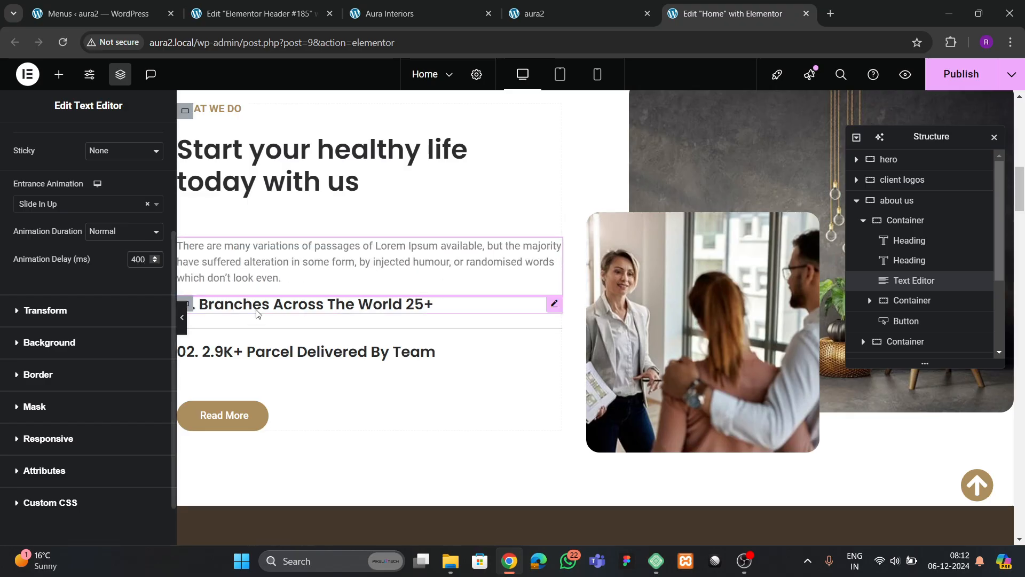
{"action": "scroll", "coordinate": [286, 331], "scroll_direction": "down", "scroll_amount": 1}
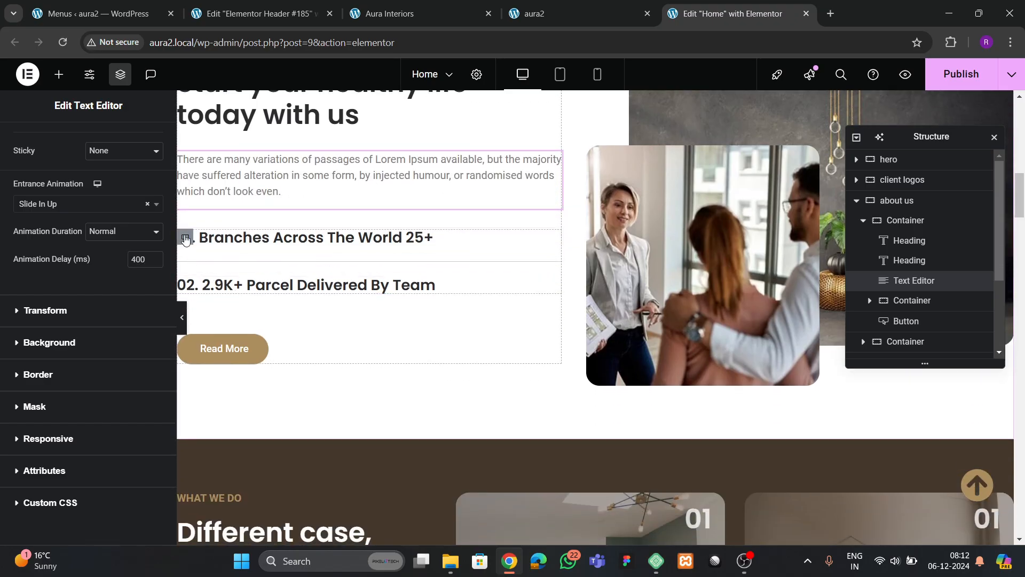
{"action": "left_click", "coordinate": [200, 270]}
- Set the Branches and Parcel container's entrance animation to Slide In Up
{"action": "left_click", "coordinate": [142, 142]}
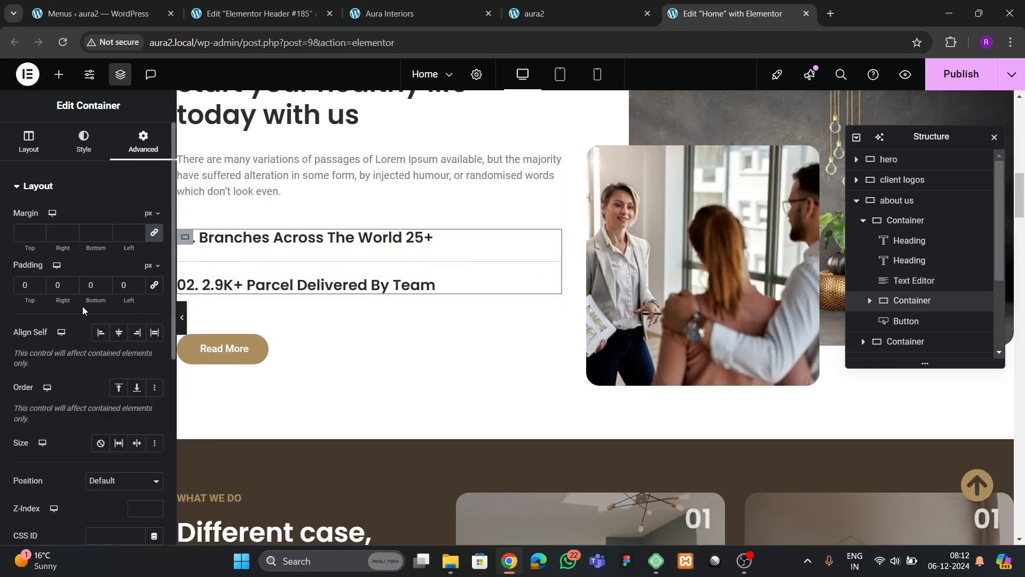
{"action": "scroll", "coordinate": [82, 306], "scroll_direction": "down", "scroll_amount": 3}
{"action": "scroll", "coordinate": [84, 308], "scroll_direction": "down", "scroll_amount": 3}
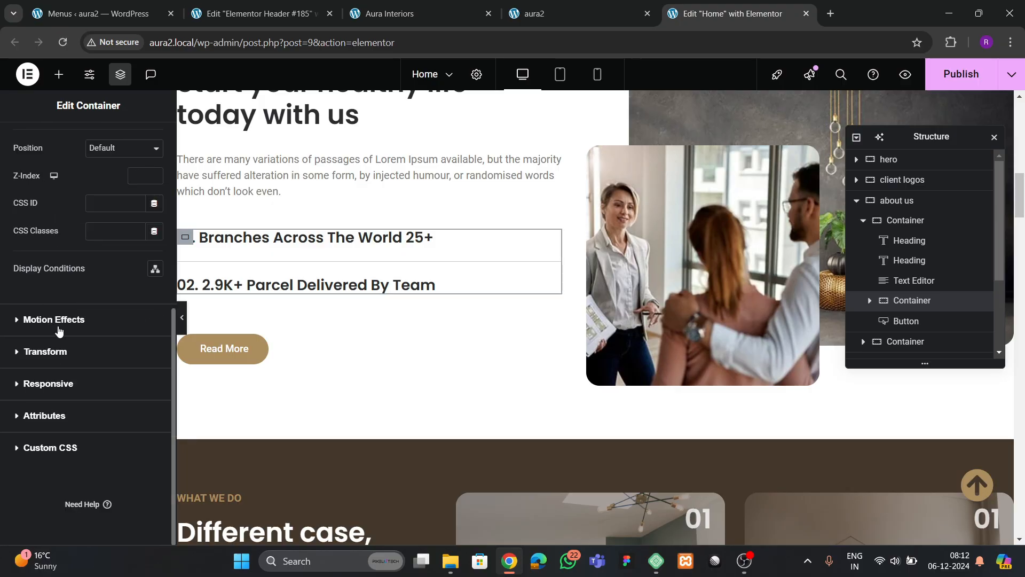
{"action": "left_click", "coordinate": [58, 320]}
{"action": "left_click", "coordinate": [56, 372]}
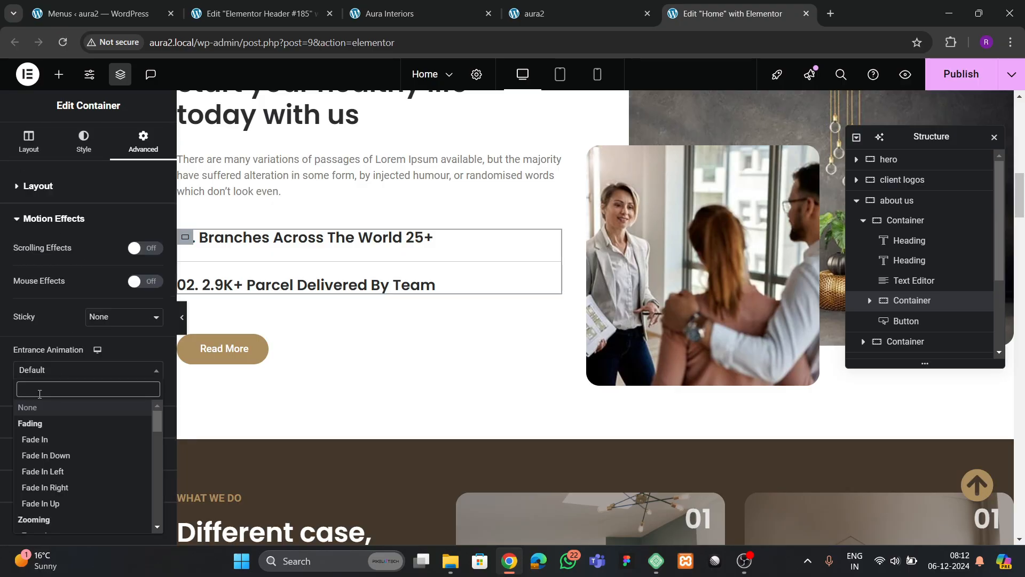
{"action": "type", "text": "sli"}
{"action": "key", "text": "Down"}
{"action": "key", "text": "Down"}
{"action": "key", "text": "Down"}
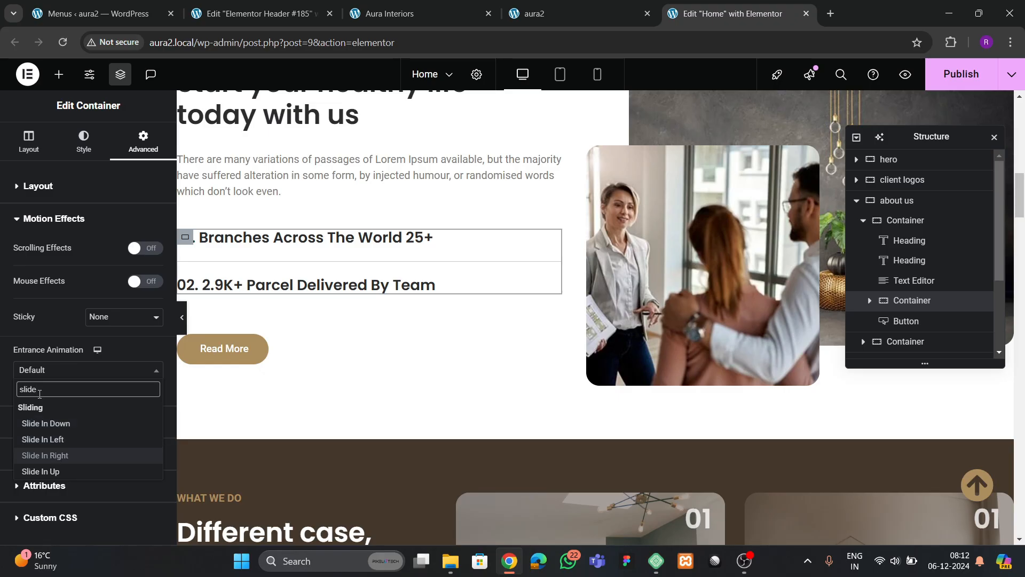
{"action": "key", "text": "Return"}
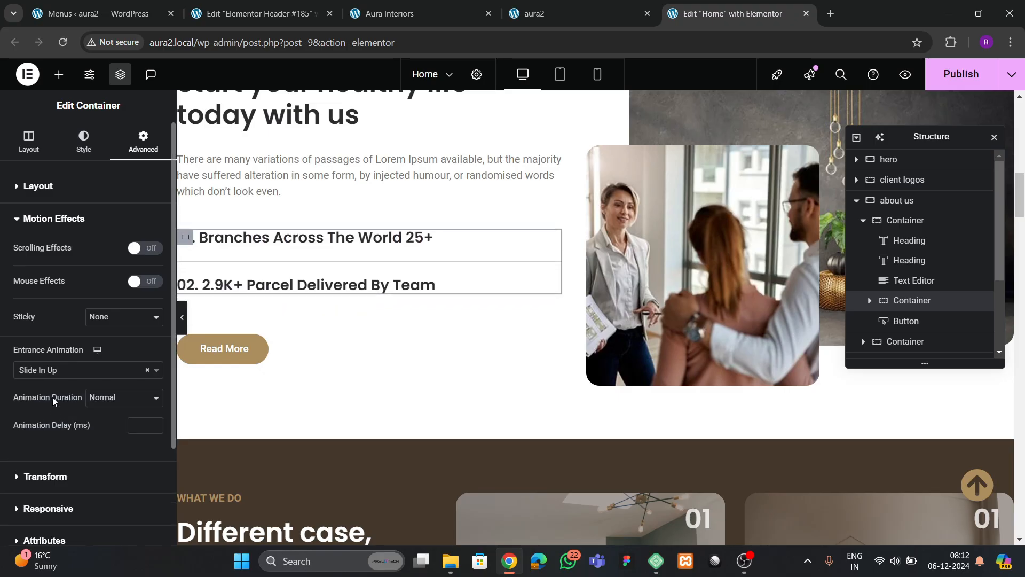
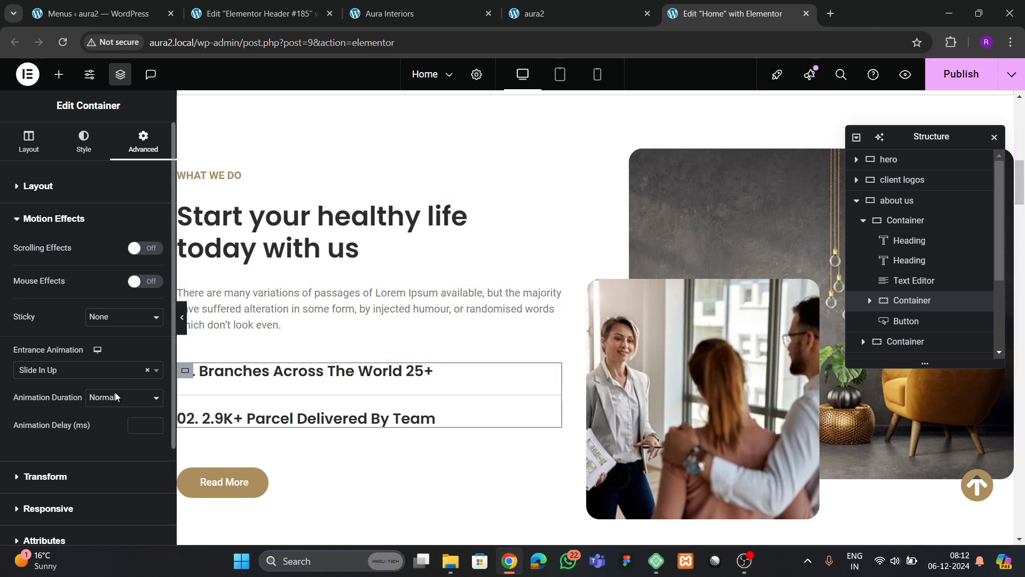
- Delay the about-us container's slide-in by 500 ms and give Read More a Zoom In entrance
{"action": "type", "text": "500"}
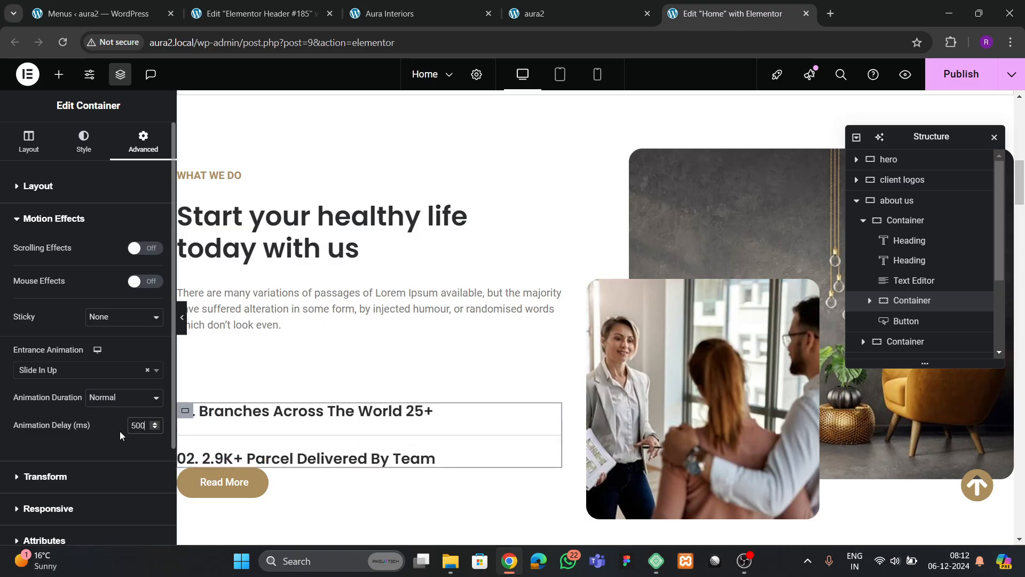
{"action": "scroll", "coordinate": [352, 323], "scroll_direction": "down", "scroll_amount": 2}
{"action": "left_click", "coordinate": [257, 358]}
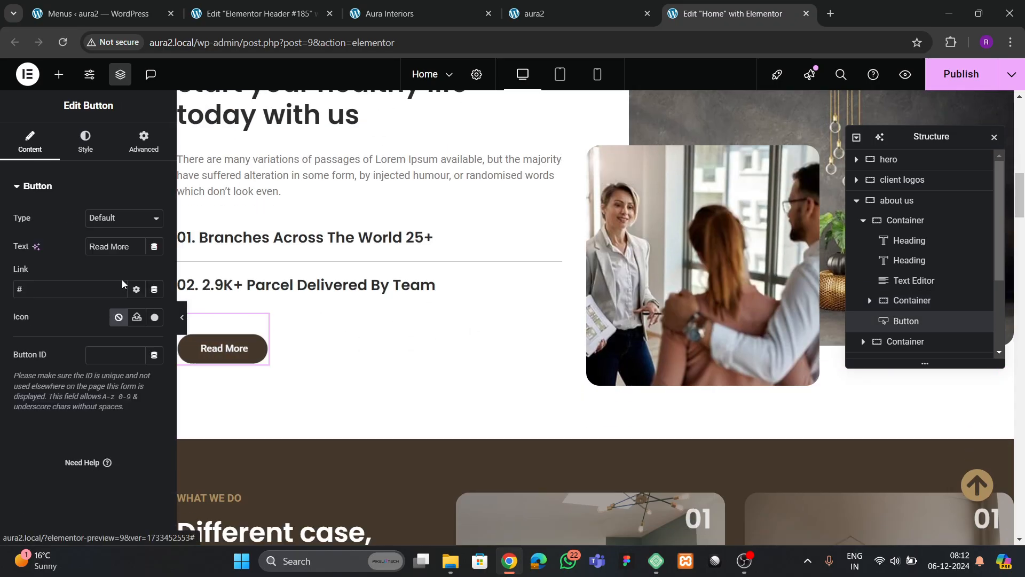
{"action": "left_click", "coordinate": [136, 149]}
{"action": "scroll", "coordinate": [84, 302], "scroll_direction": "down", "scroll_amount": 1}
{"action": "scroll", "coordinate": [83, 300], "scroll_direction": "down", "scroll_amount": 6}
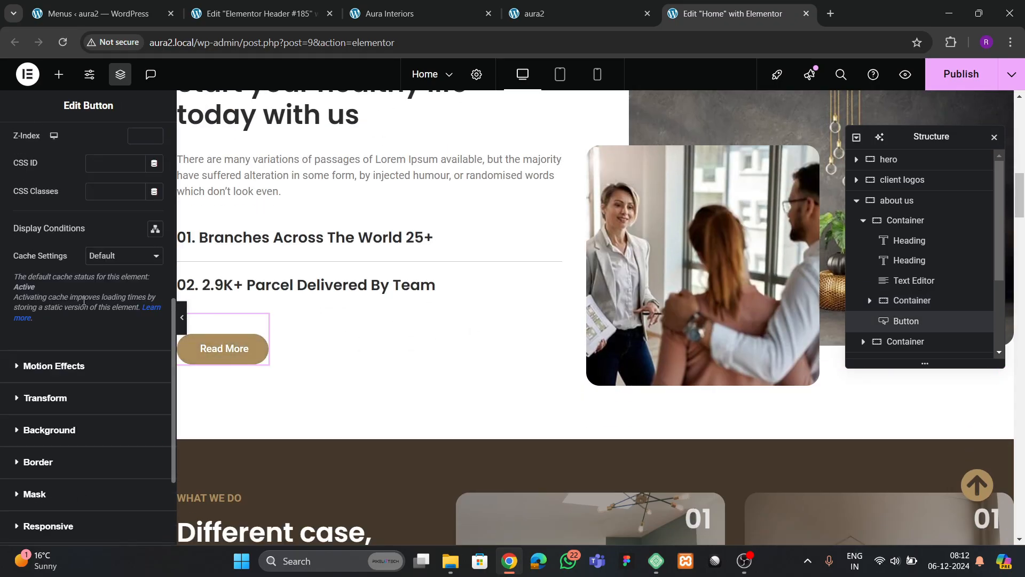
{"action": "left_click", "coordinate": [53, 366]}
{"action": "scroll", "coordinate": [53, 362], "scroll_direction": "down", "scroll_amount": 5}
{"action": "left_click", "coordinate": [50, 209]}
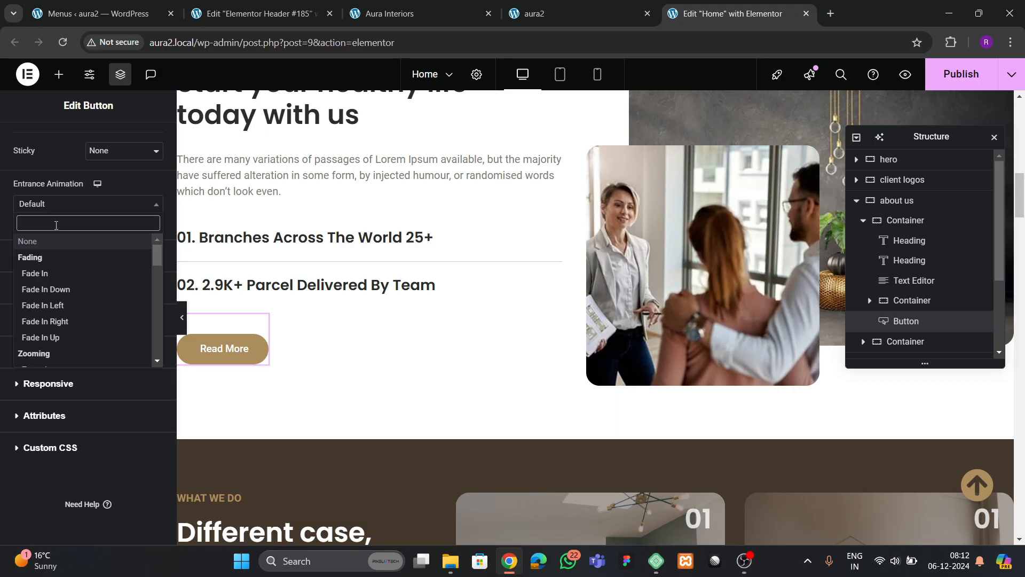
{"action": "type", "text": "zoom"}
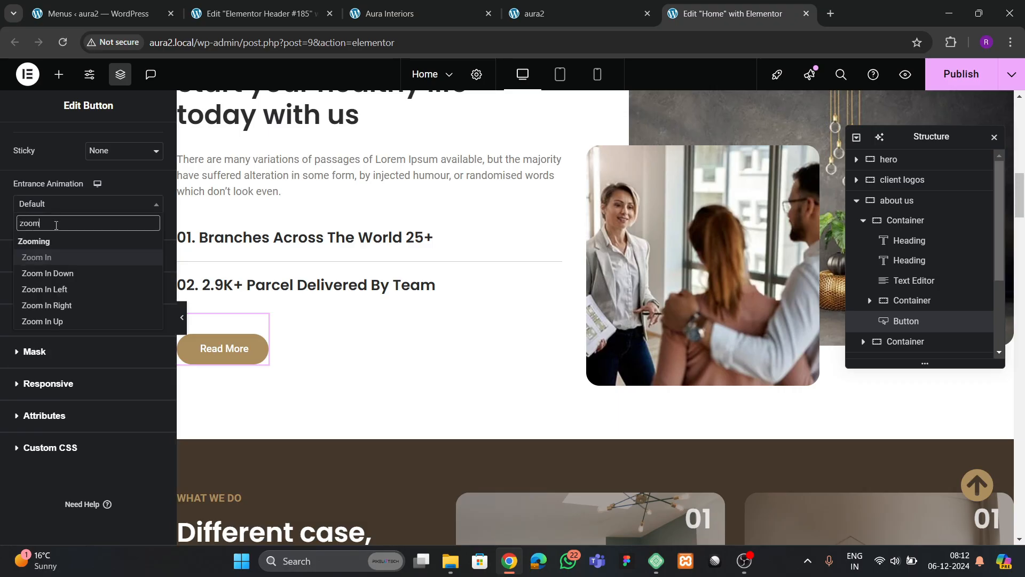
{"action": "left_click", "coordinate": [36, 257]}
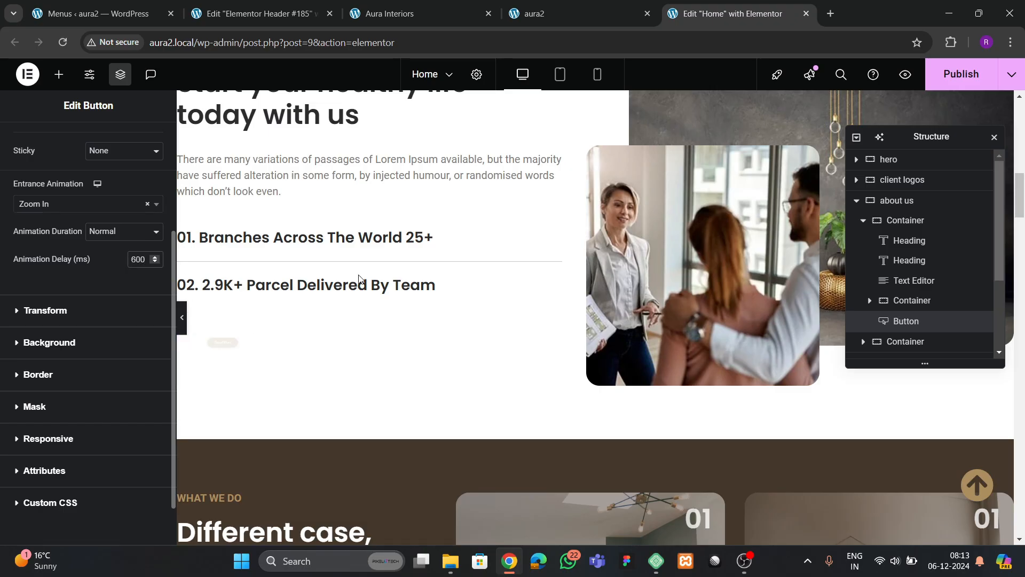
{"action": "scroll", "coordinate": [682, 280], "scroll_direction": "up", "scroll_amount": 4}
{"action": "left_click", "coordinate": [736, 307]}
- Give the large background room photo a Zoom In entrance animation
{"action": "left_click", "coordinate": [143, 142]}
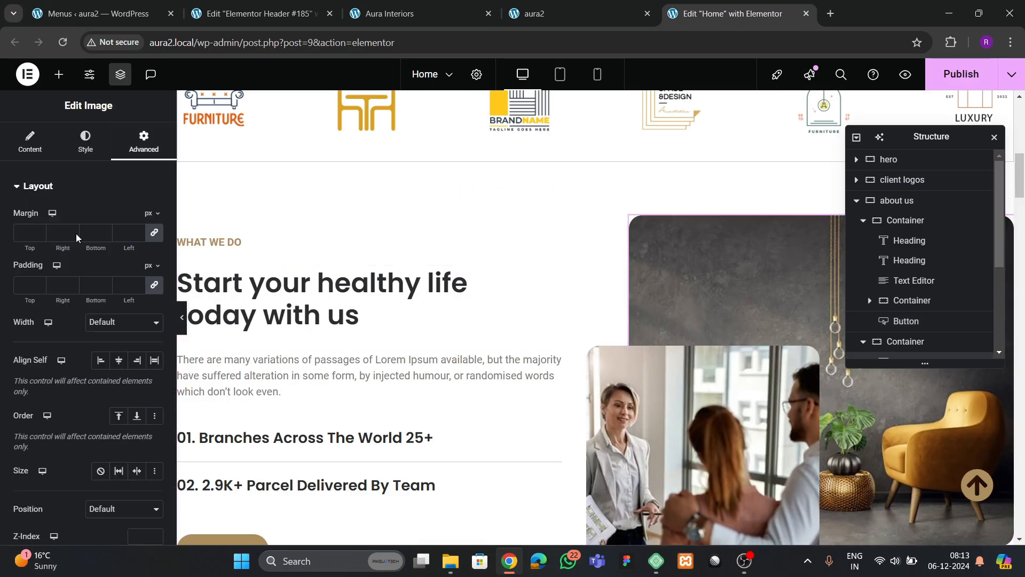
{"action": "scroll", "coordinate": [55, 299], "scroll_direction": "down", "scroll_amount": 8}
{"action": "left_click", "coordinate": [47, 299]}
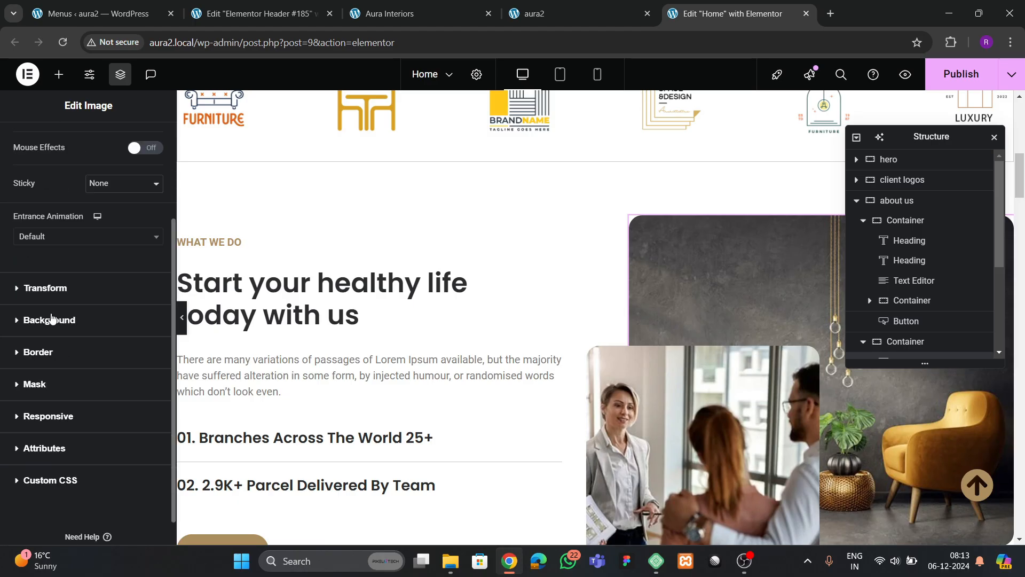
{"action": "left_click", "coordinate": [47, 239]}
{"action": "type", "text": "zoom"}
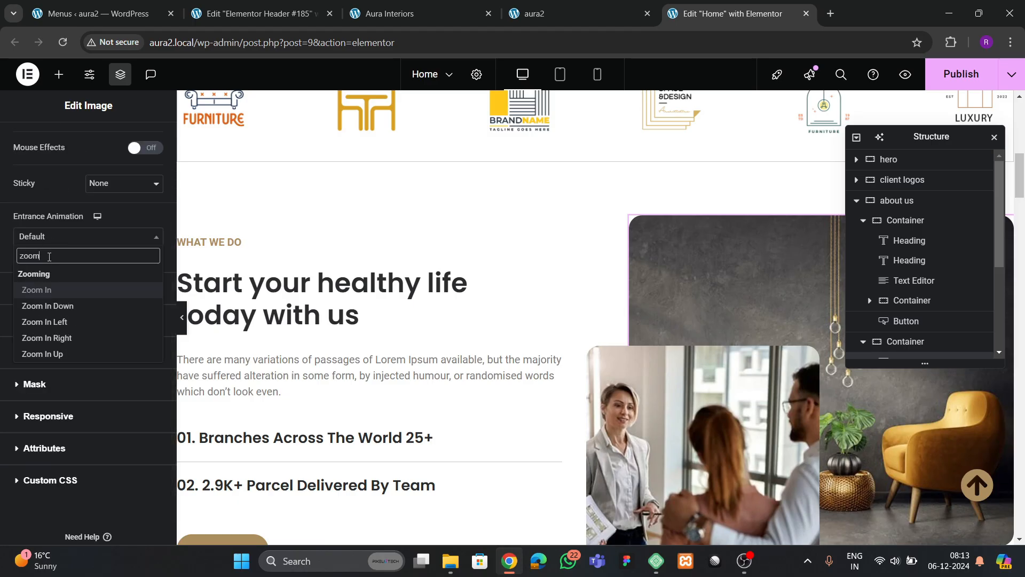
{"action": "left_click", "coordinate": [37, 290]}
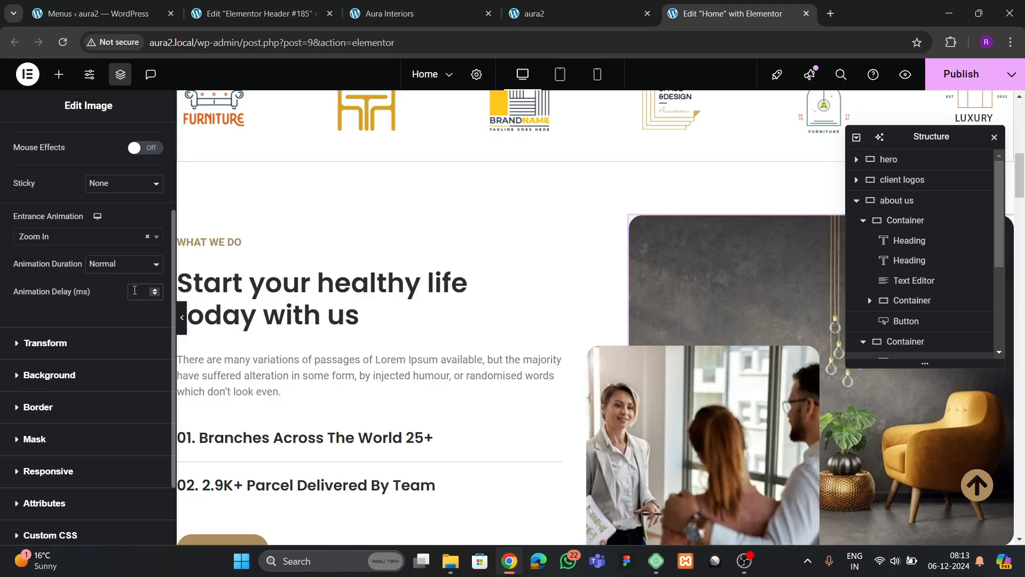
- Give the smaller people photo a sliding entrance animation (Slide In Left)
{"action": "scroll", "coordinate": [601, 300], "scroll_direction": "down", "scroll_amount": 3}
{"action": "left_click", "coordinate": [639, 351]}
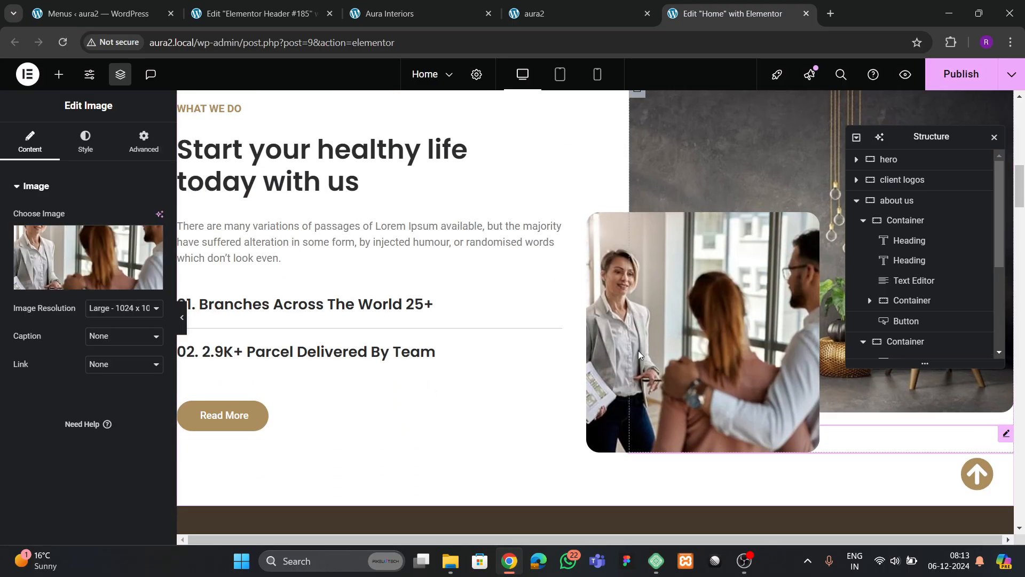
{"action": "left_click", "coordinate": [144, 141]}
{"action": "scroll", "coordinate": [105, 299], "scroll_direction": "down", "scroll_amount": 10}
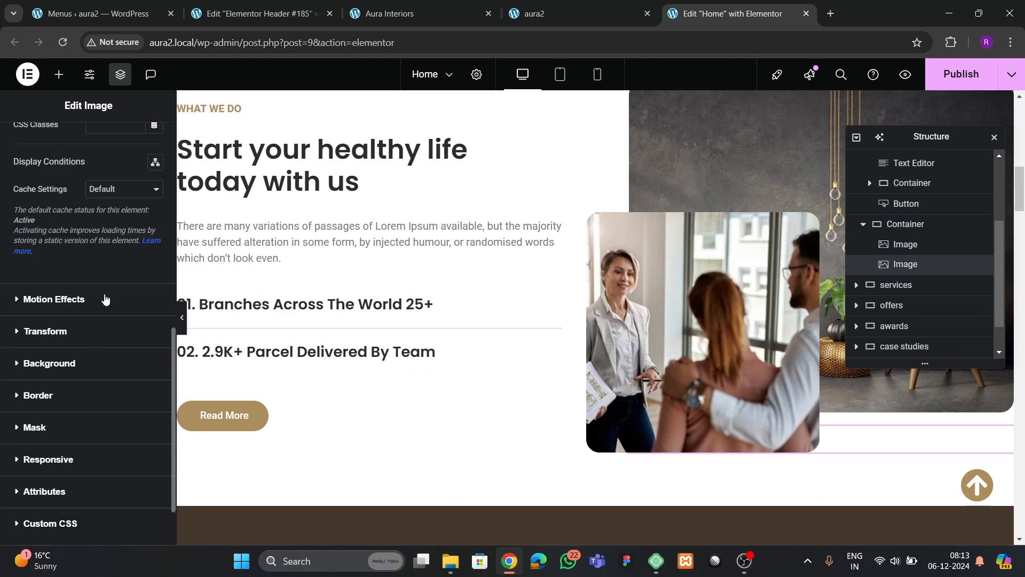
{"action": "left_click", "coordinate": [62, 307]}
{"action": "left_click", "coordinate": [41, 370]}
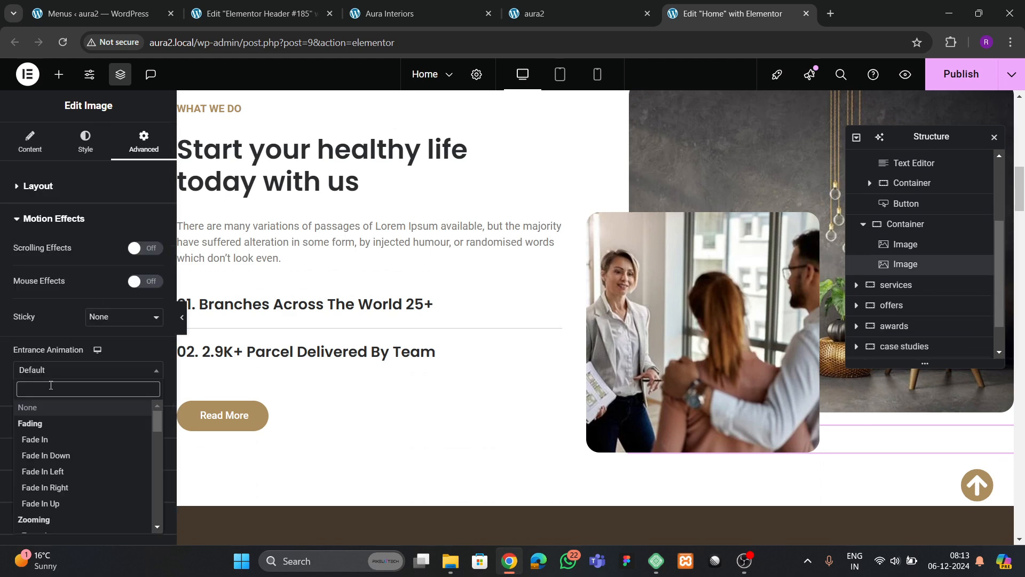
{"action": "type", "text": "sl"}
{"action": "key", "text": "Down"}
{"action": "key", "text": "Down"}
{"action": "key", "text": "Down"}
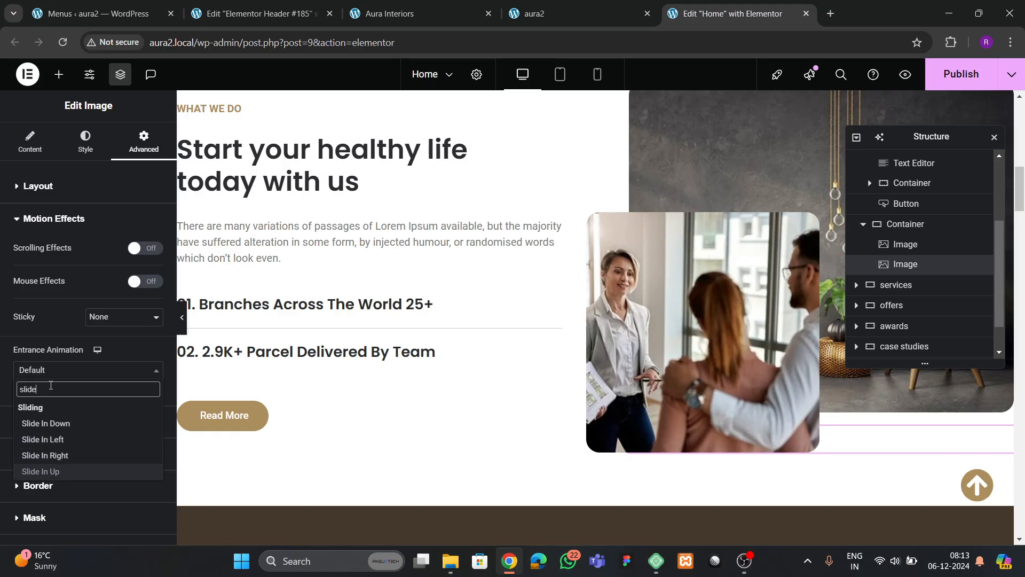
{"action": "key", "text": "Up"}
{"action": "key", "text": "Up"}
{"action": "key", "text": "Return"}
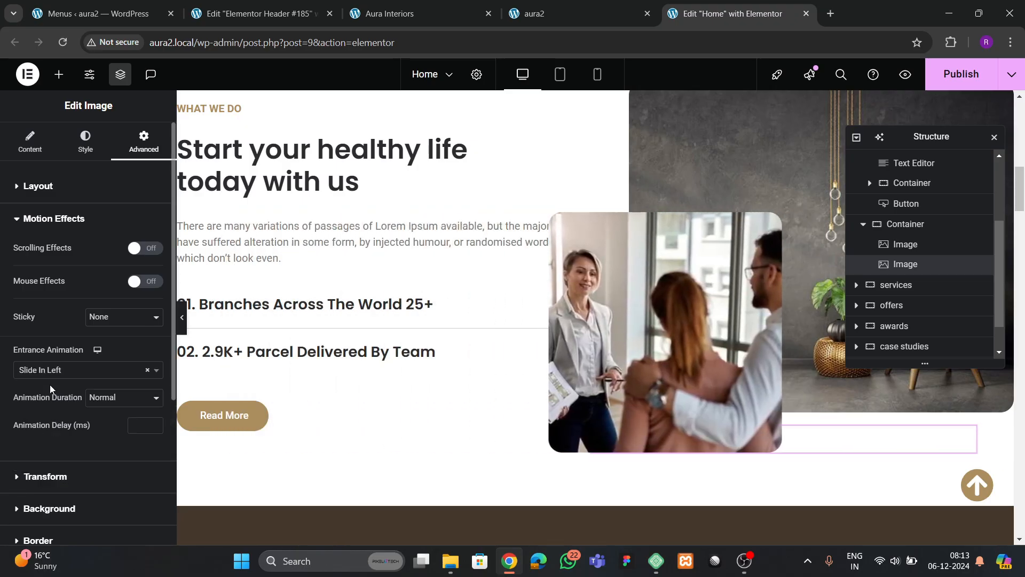
- Change the people photo to Slide In Right with a 600 ms delay and publish
{"action": "left_click", "coordinate": [53, 370]}
{"action": "left_click", "coordinate": [52, 454]}
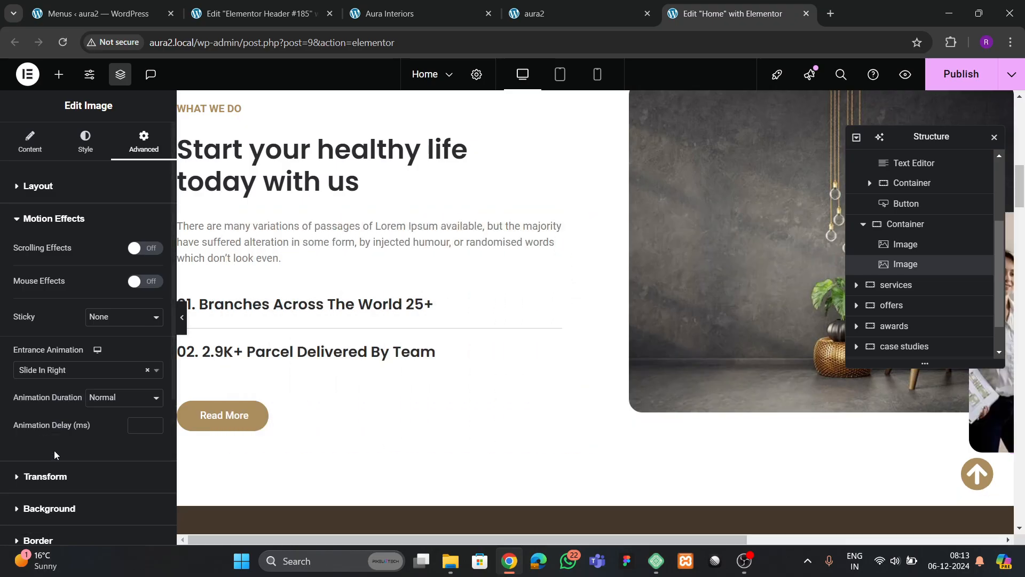
{"action": "left_click", "coordinate": [139, 423]}
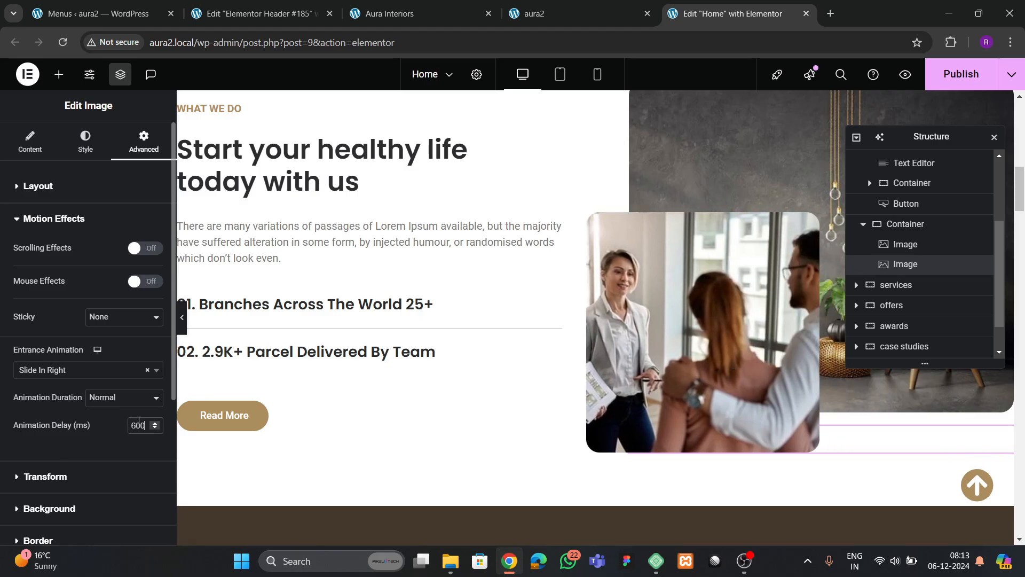
{"action": "scroll", "coordinate": [614, 253], "scroll_direction": "down", "scroll_amount": 1}
{"action": "left_click", "coordinate": [940, 78]}
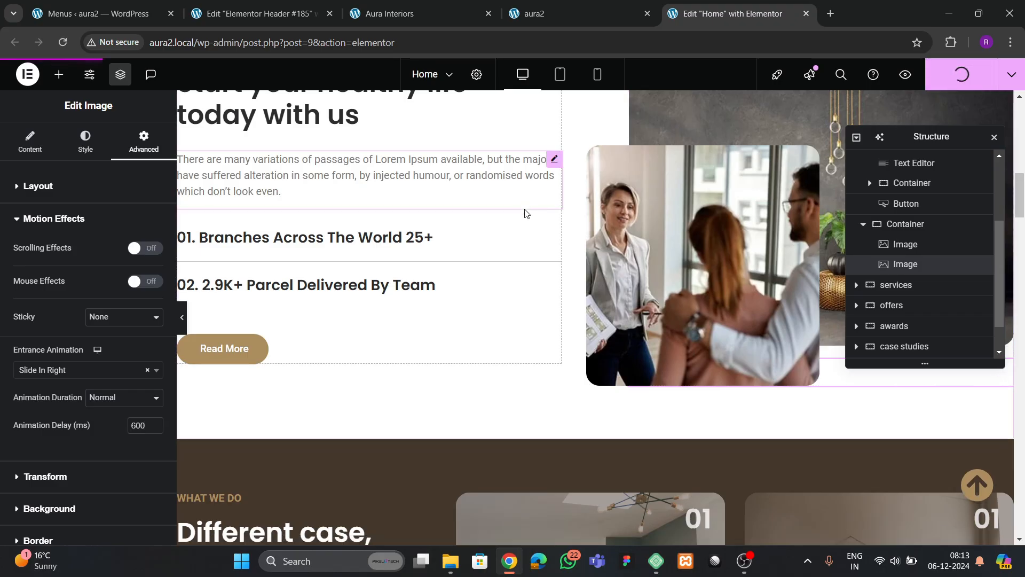
- Reload the live site and scroll through it to watch the new entrance animations
{"action": "left_click", "coordinate": [552, 11]}
{"action": "scroll", "coordinate": [251, 244], "scroll_direction": "down", "scroll_amount": 10}
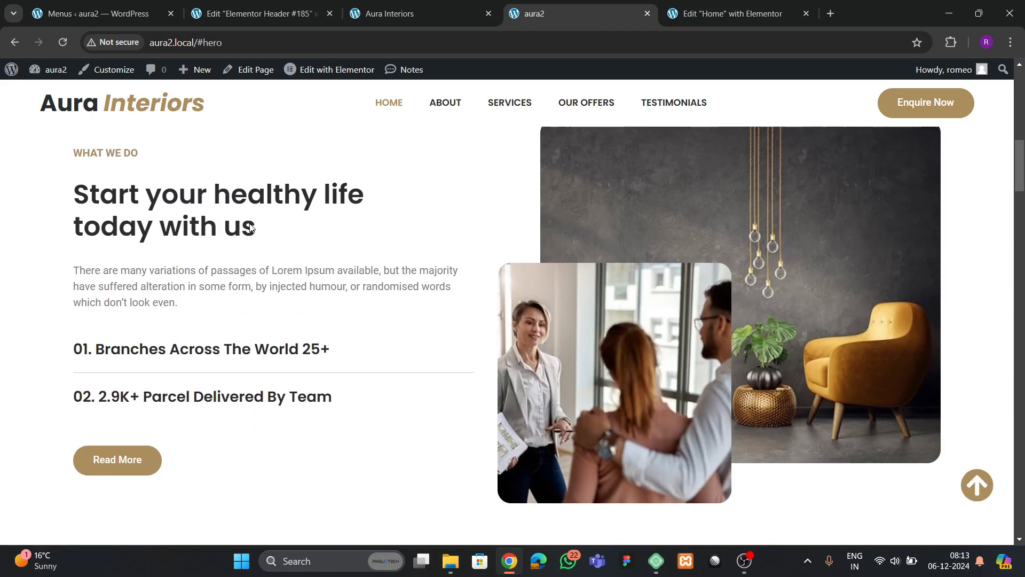
{"action": "left_click", "coordinate": [63, 43]}
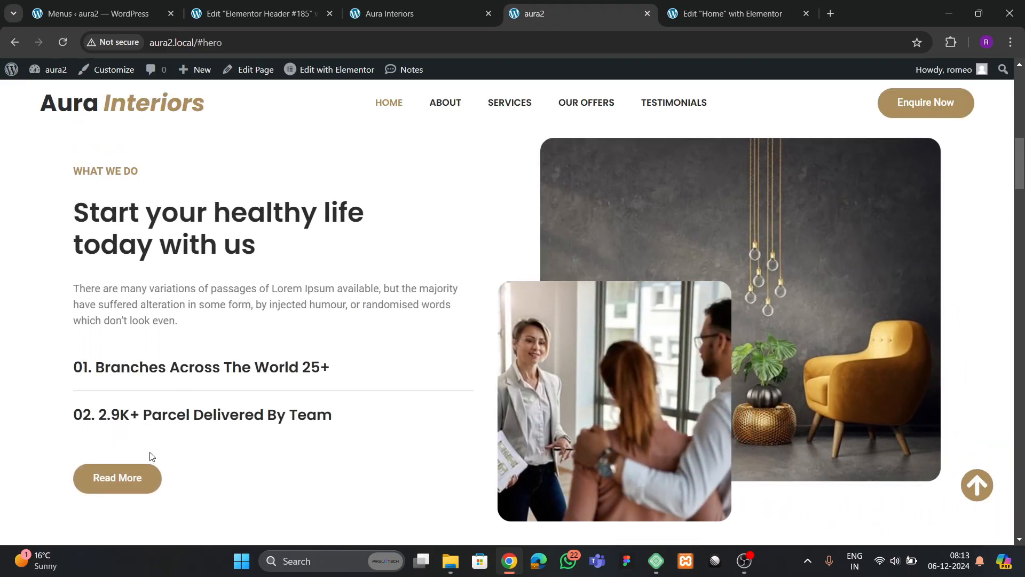
{"action": "scroll", "coordinate": [489, 325], "scroll_direction": "down", "scroll_amount": 4}
{"action": "scroll", "coordinate": [490, 330], "scroll_direction": "up", "scroll_amount": 15}
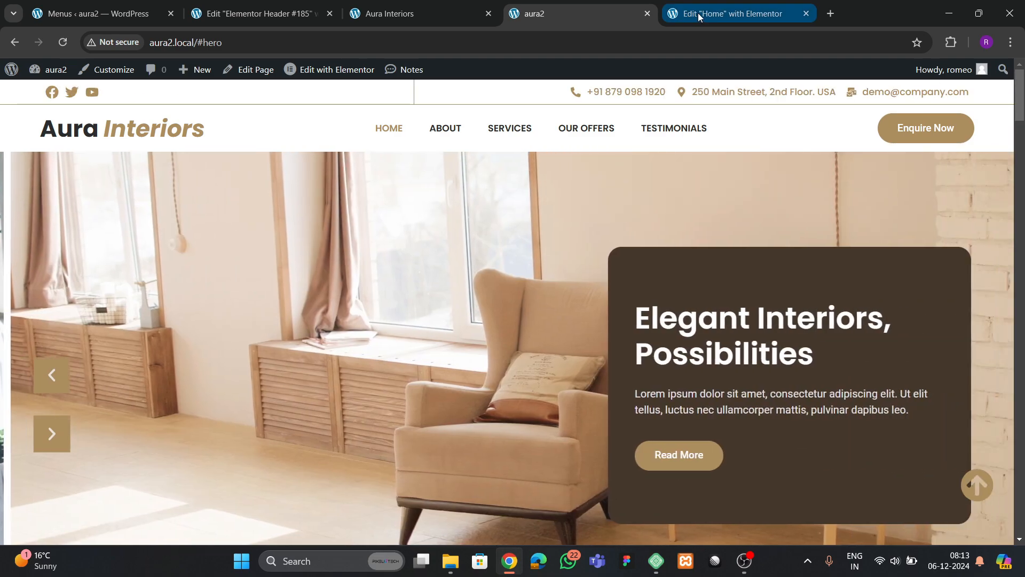
- Close the old editor and reopen the Home page with Elementor in a new tab
{"action": "left_click", "coordinate": [697, 13]}
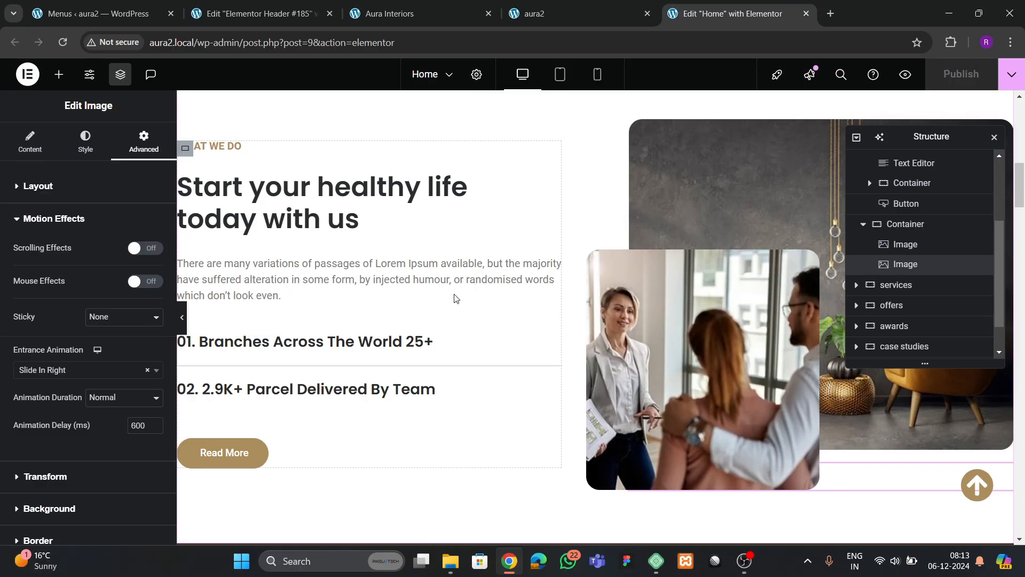
{"action": "scroll", "coordinate": [457, 298], "scroll_direction": "up", "scroll_amount": 10}
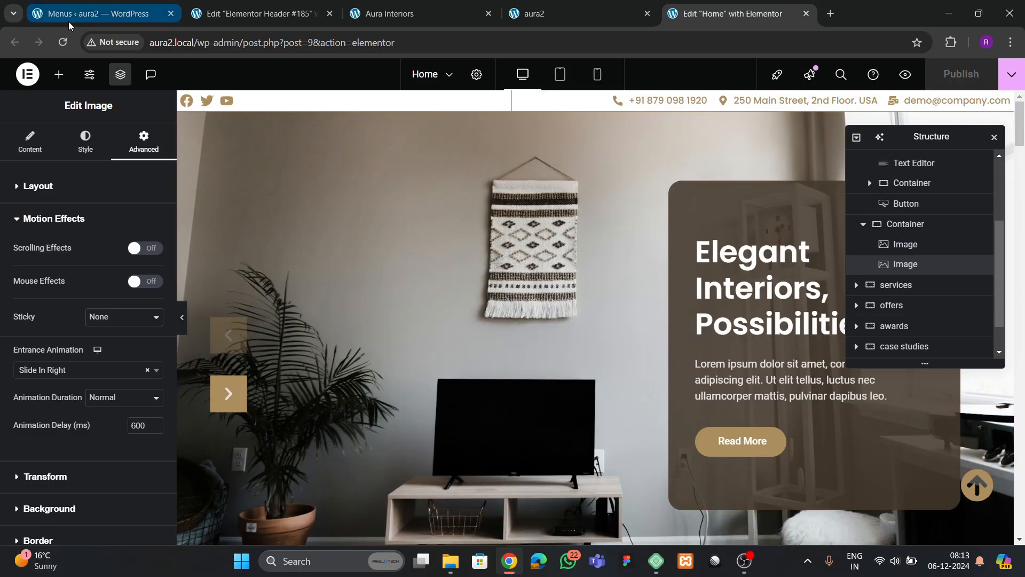
{"action": "left_click", "coordinate": [62, 42]}
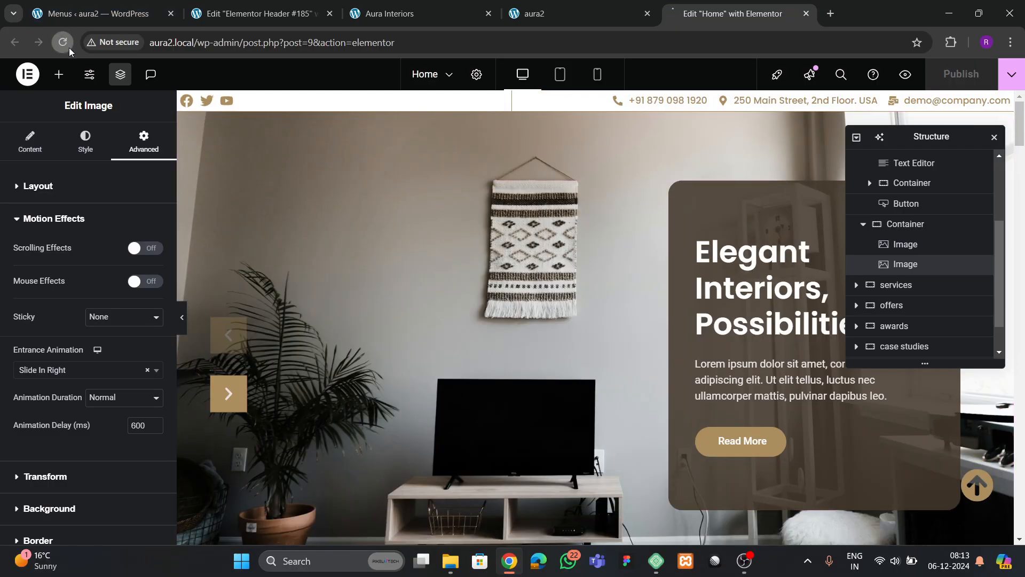
{"action": "left_click", "coordinate": [806, 13]}
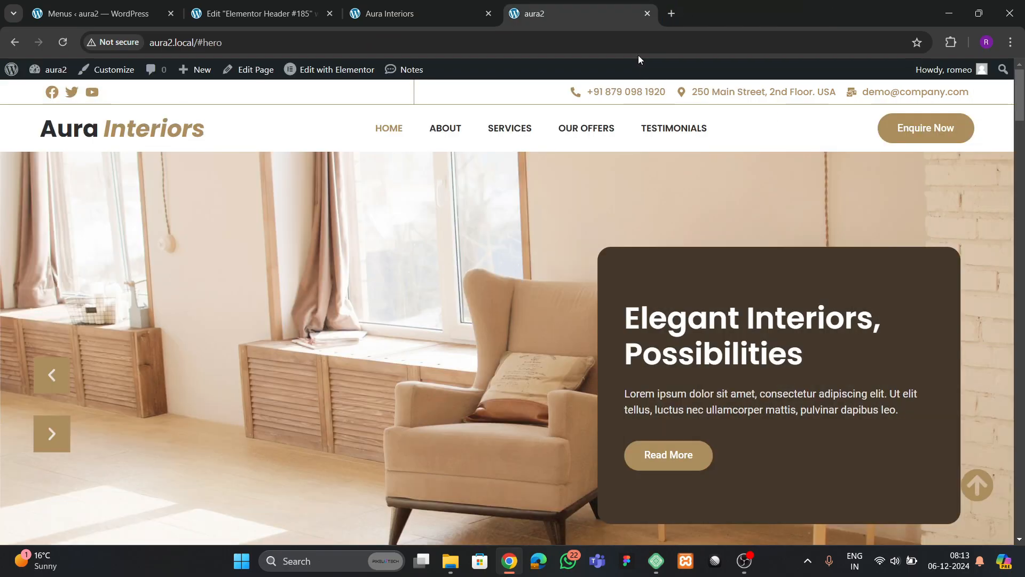
{"action": "right_click", "coordinate": [322, 70]}
{"action": "left_click", "coordinate": [350, 87]}
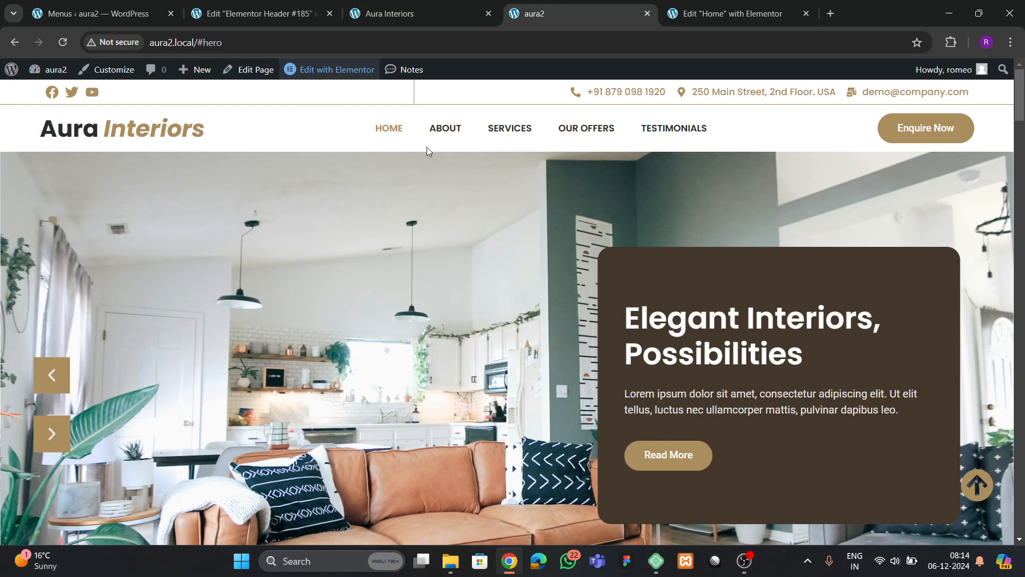
{"action": "left_click", "coordinate": [724, 15]}
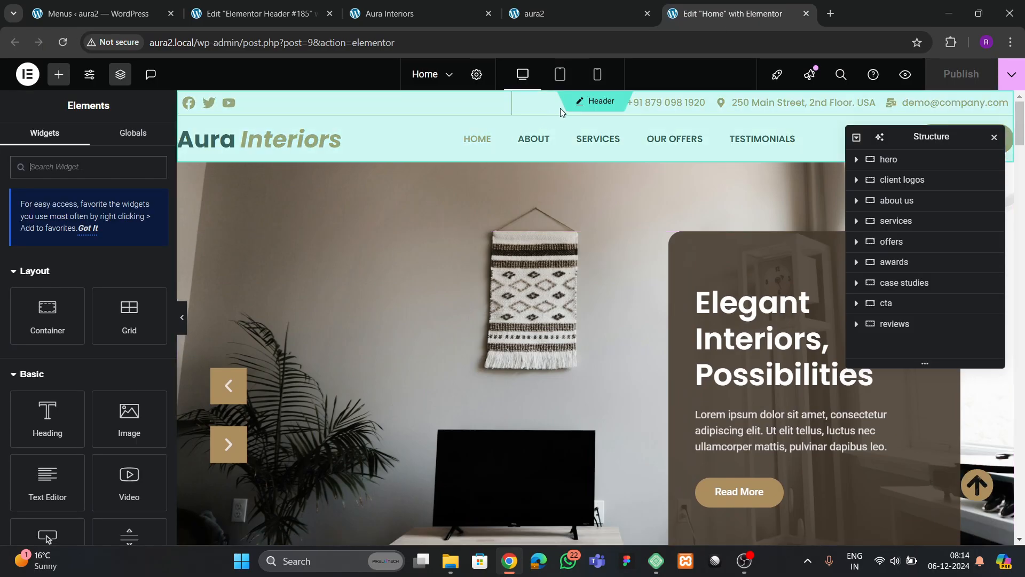
- In mobile view, set the first hero slide's minimum height to 400
{"action": "left_click", "coordinate": [597, 74]}
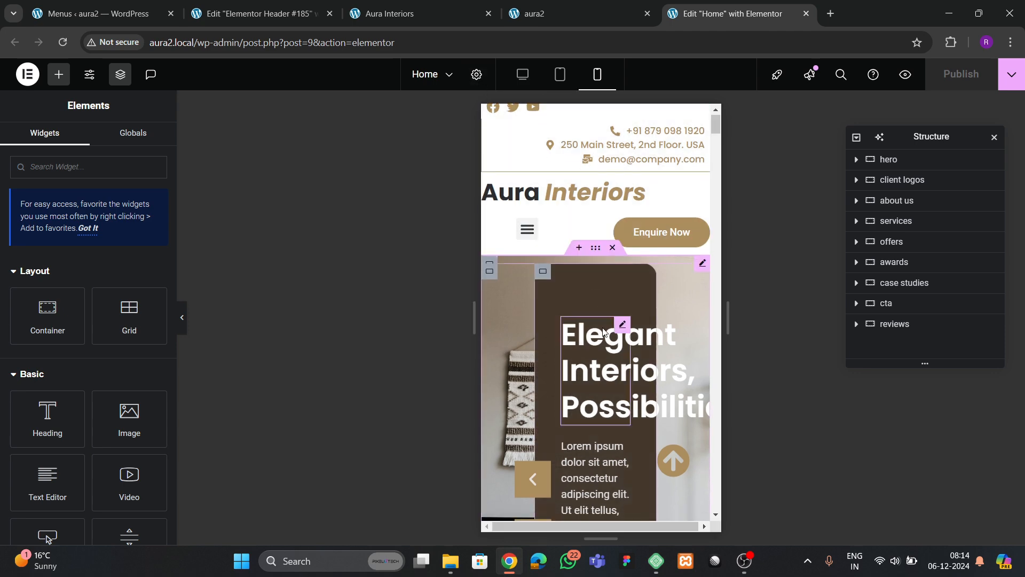
{"action": "scroll", "coordinate": [605, 371], "scroll_direction": "down", "scroll_amount": 2}
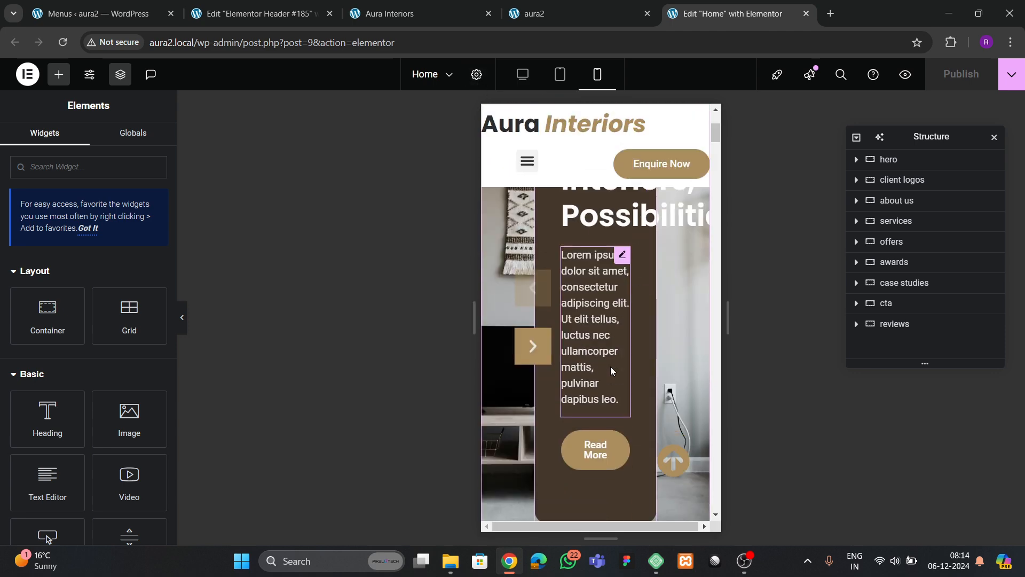
{"action": "scroll", "coordinate": [612, 367], "scroll_direction": "up", "scroll_amount": 2}
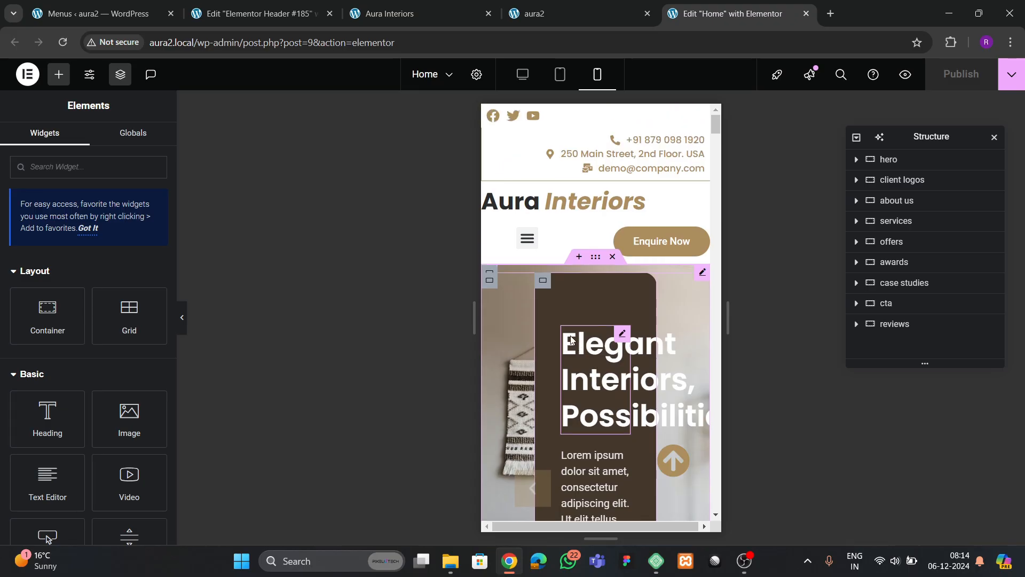
{"action": "left_click", "coordinate": [545, 284]}
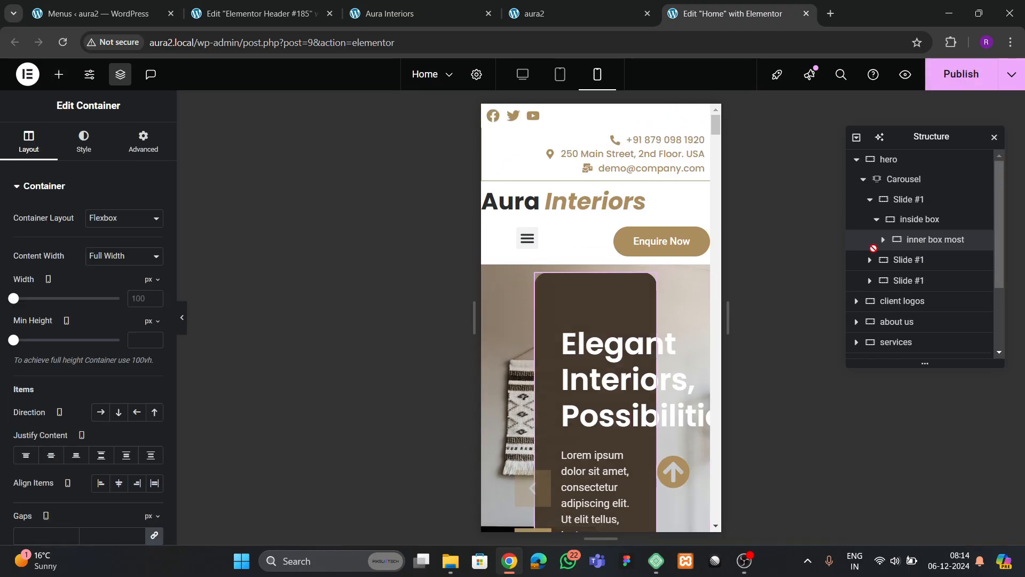
{"action": "left_click", "coordinate": [906, 199]}
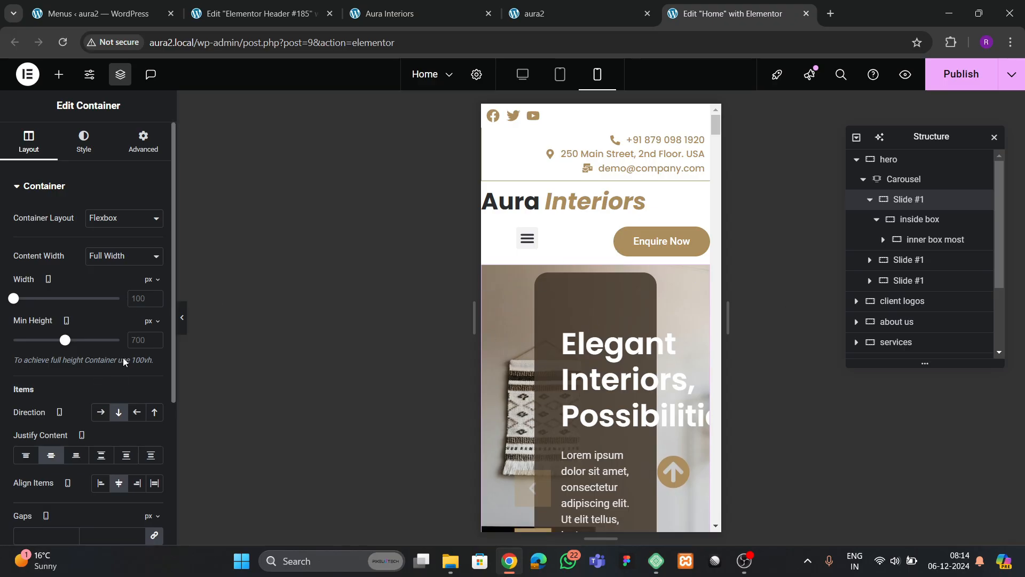
{"action": "left_click", "coordinate": [138, 342]}
{"action": "type", "text": "400"}
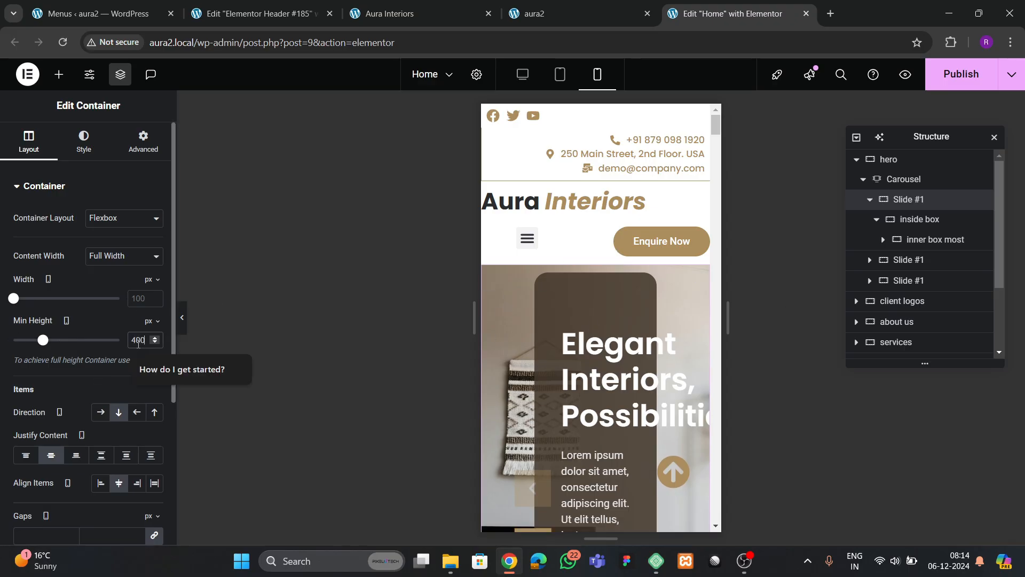
- Set the hero's inside box padding to 20 on all sides for mobile
{"action": "left_click", "coordinate": [919, 219]}
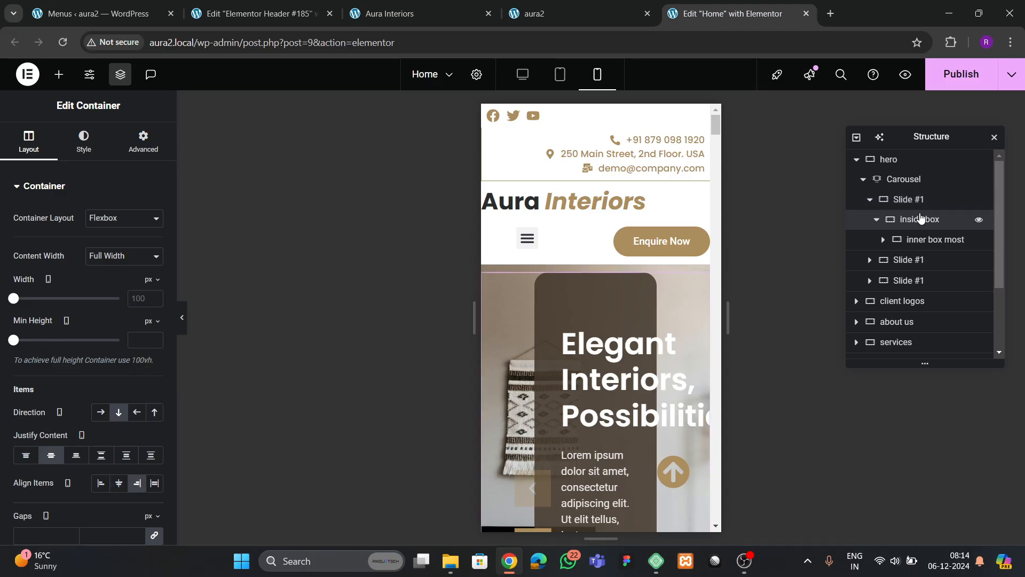
{"action": "left_click", "coordinate": [911, 181]}
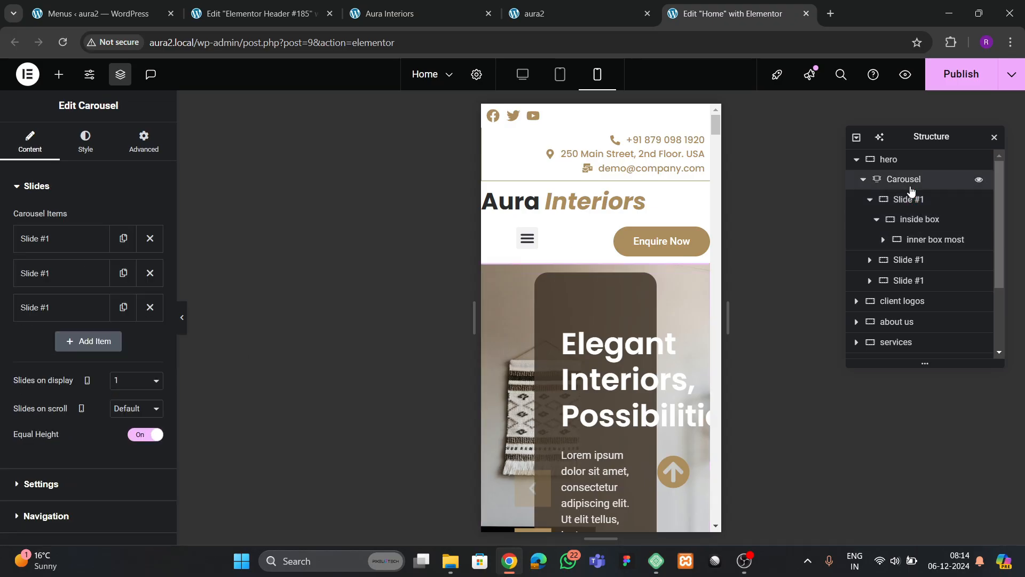
{"action": "left_click", "coordinate": [908, 166]}
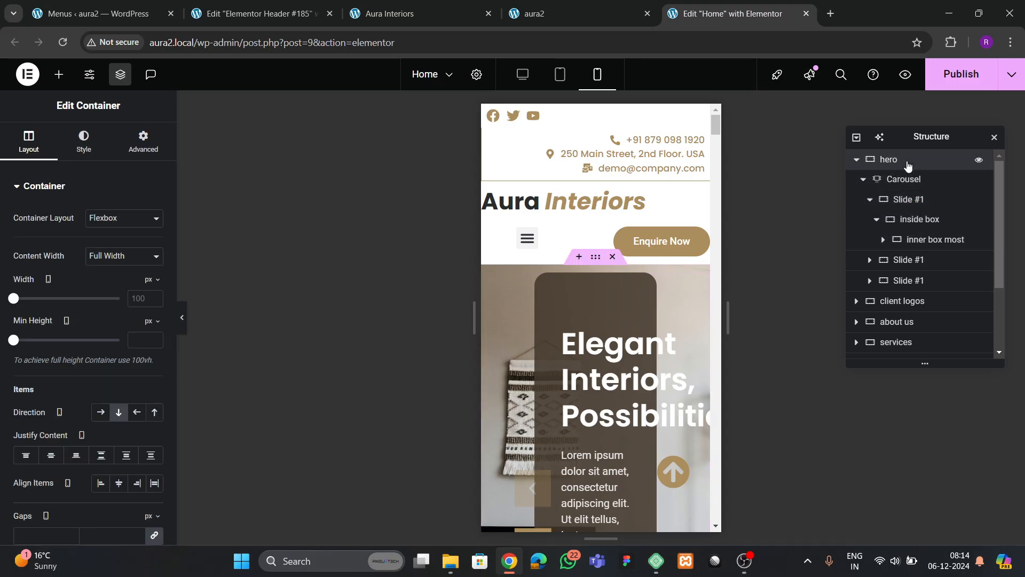
{"action": "left_click", "coordinate": [908, 180]}
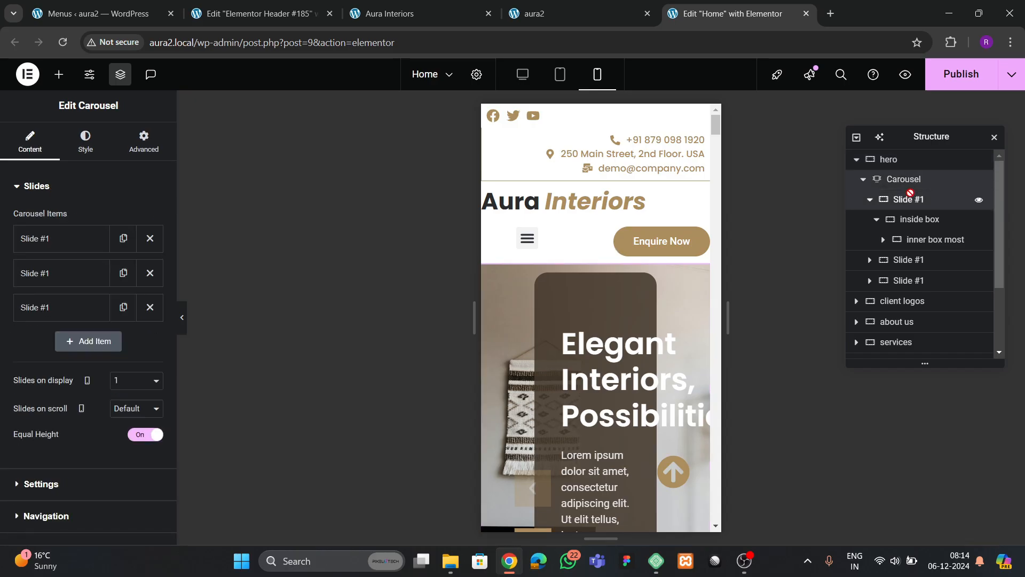
{"action": "left_click", "coordinate": [909, 196]}
{"action": "left_click", "coordinate": [902, 162]}
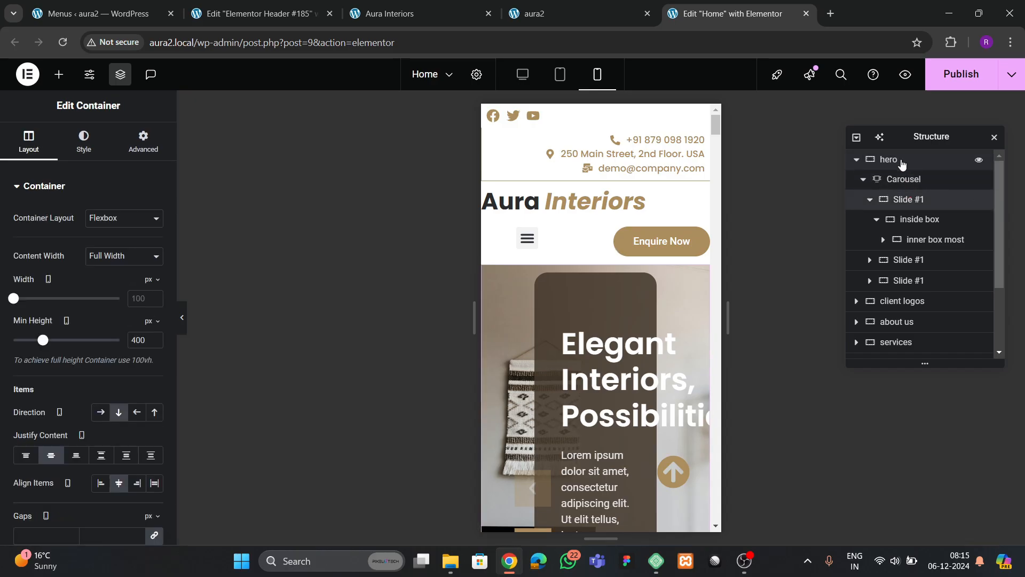
{"action": "left_click", "coordinate": [143, 143]}
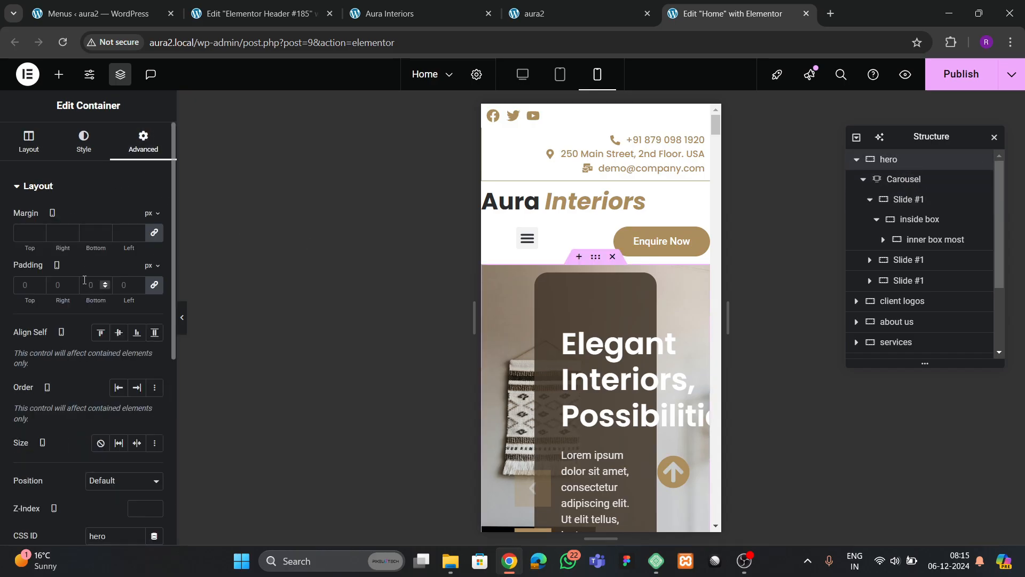
{"action": "left_click", "coordinate": [890, 199]}
{"action": "left_click", "coordinate": [144, 152]}
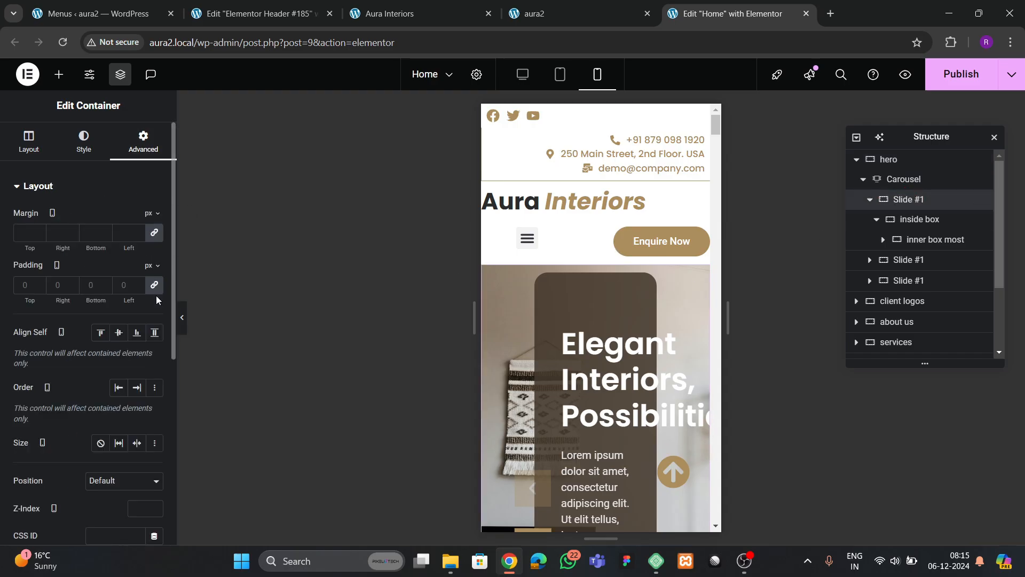
{"action": "left_click", "coordinate": [918, 220]}
{"action": "left_click", "coordinate": [143, 143]}
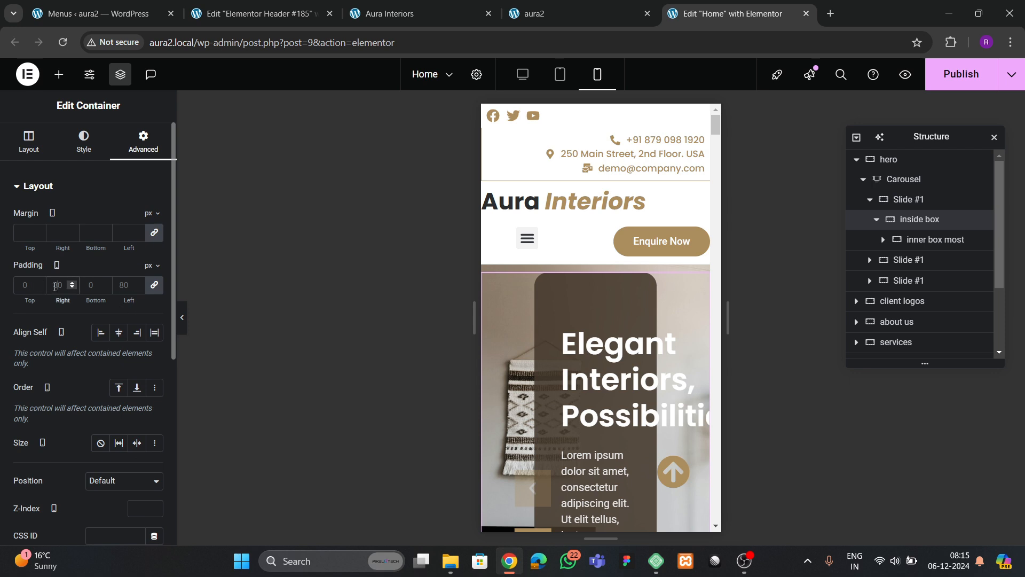
{"action": "key", "text": "BackSpace"}
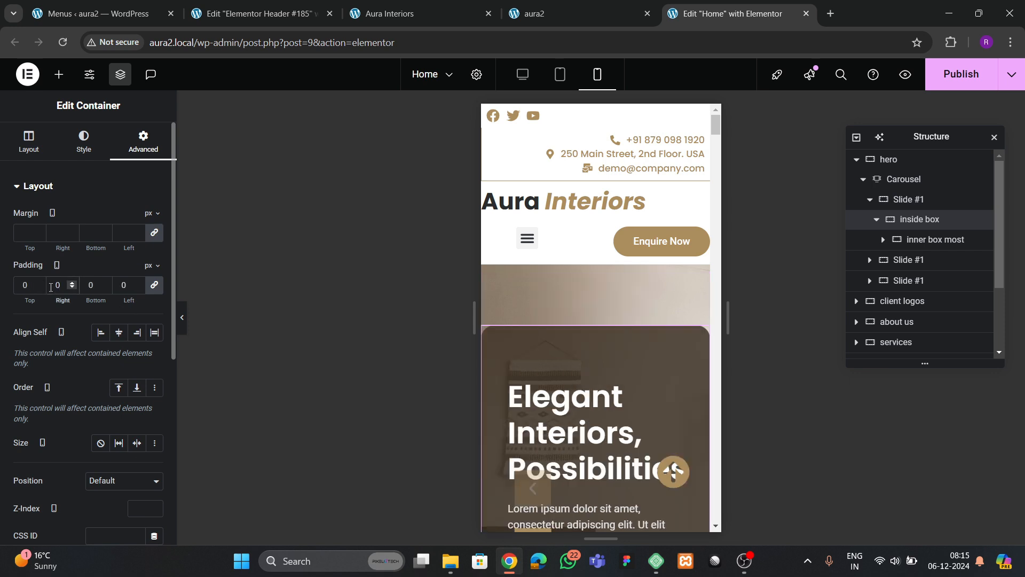
{"action": "type", "text": "2"}
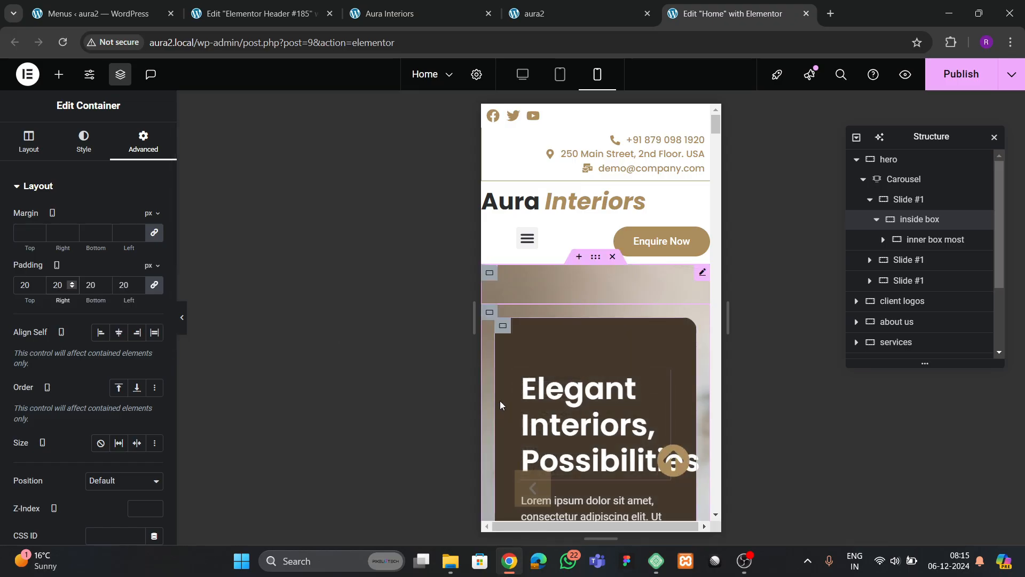
- Set the innermost box's padding to 30 on all sides
{"action": "left_click", "coordinate": [975, 239]}
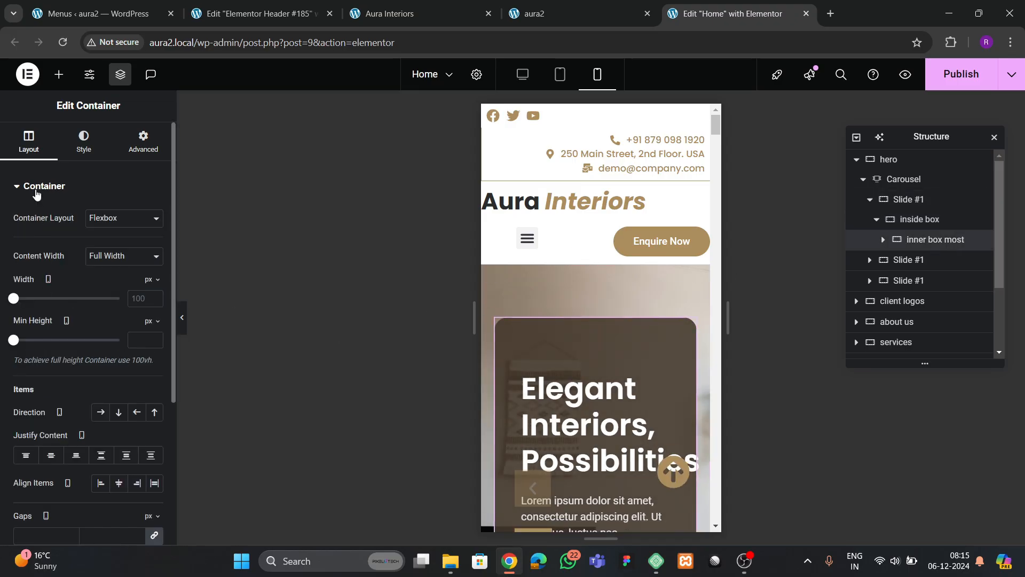
{"action": "left_click", "coordinate": [131, 145]}
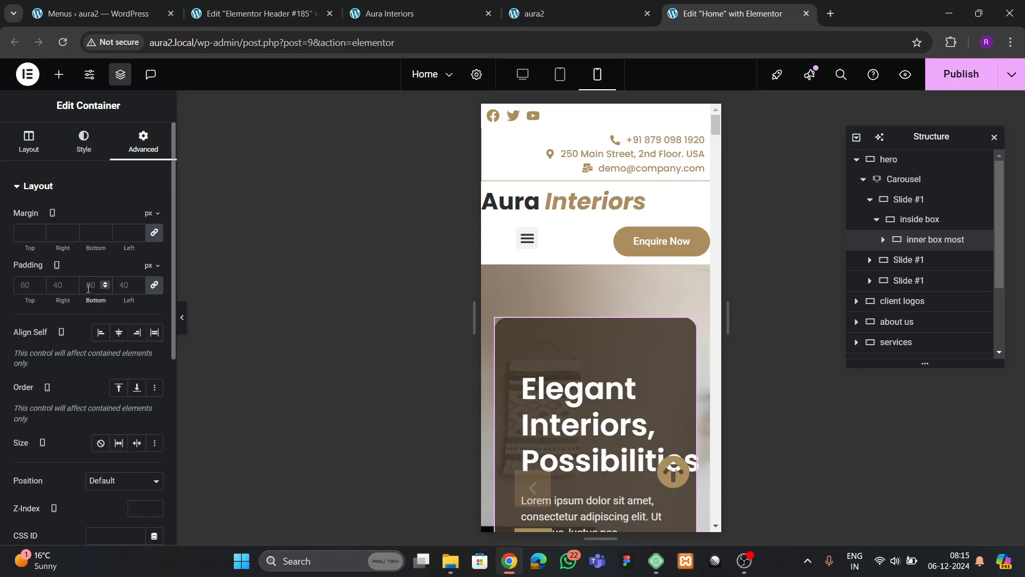
{"action": "left_click", "coordinate": [88, 289]}
{"action": "type", "text": "30"}
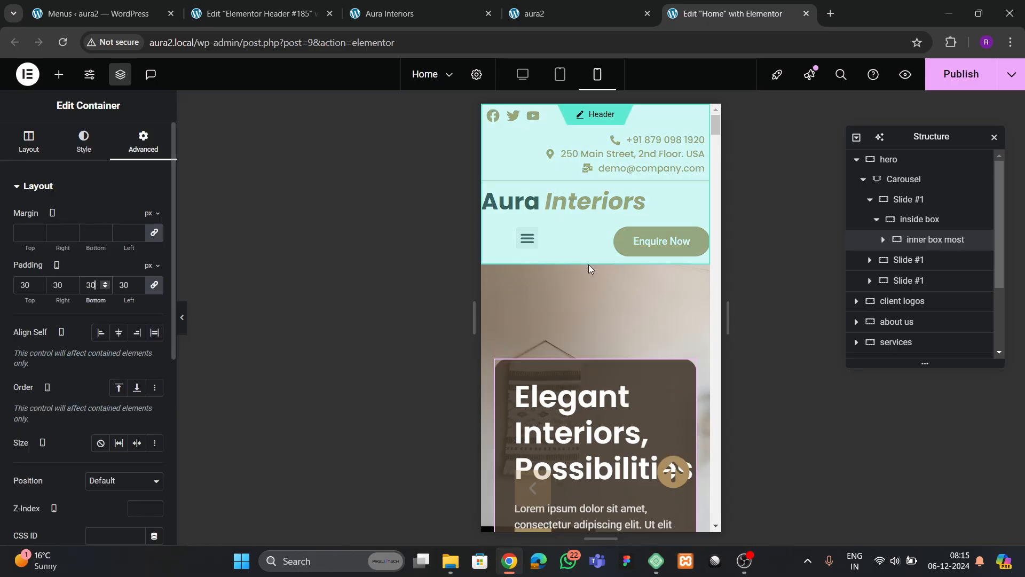
{"action": "scroll", "coordinate": [589, 264], "scroll_direction": "down", "scroll_amount": 2}
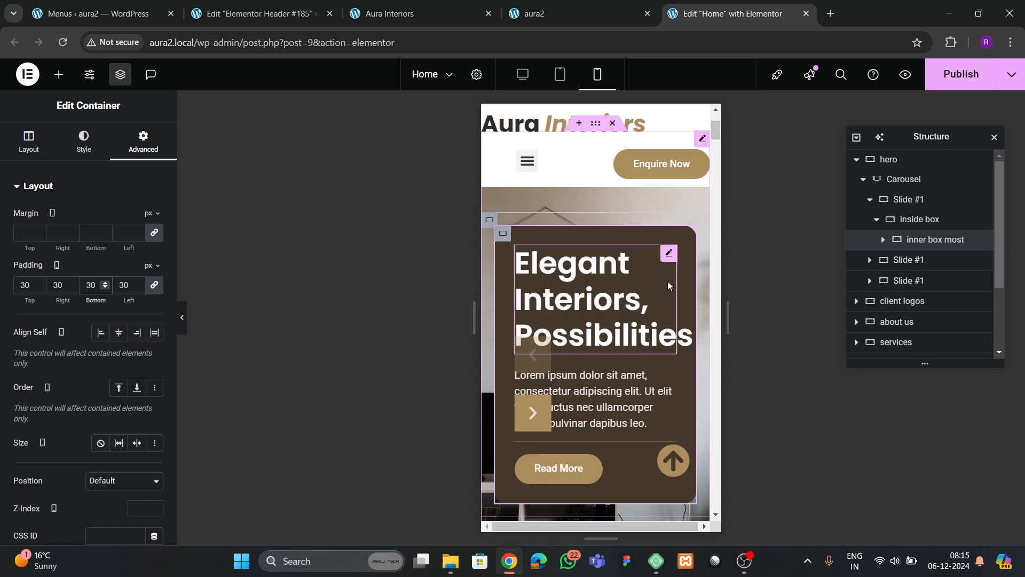
- Set the 'Elegant Interiors, Possibilities' heading's typography size to 34 px on mobile
{"action": "left_click", "coordinate": [668, 253]}
{"action": "left_click", "coordinate": [85, 141]}
{"action": "left_click", "coordinate": [154, 276]}
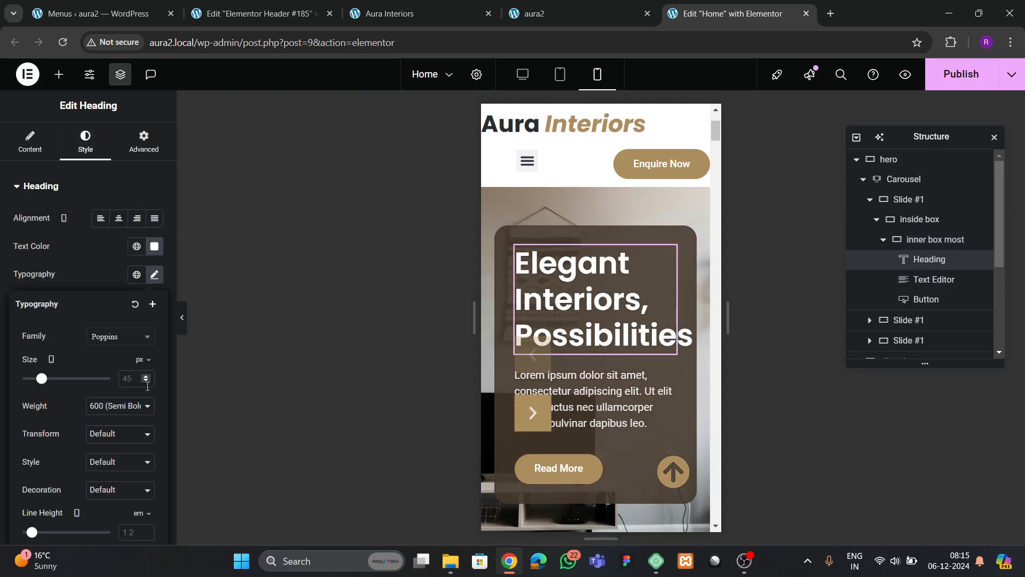
{"action": "type", "text": "30"}
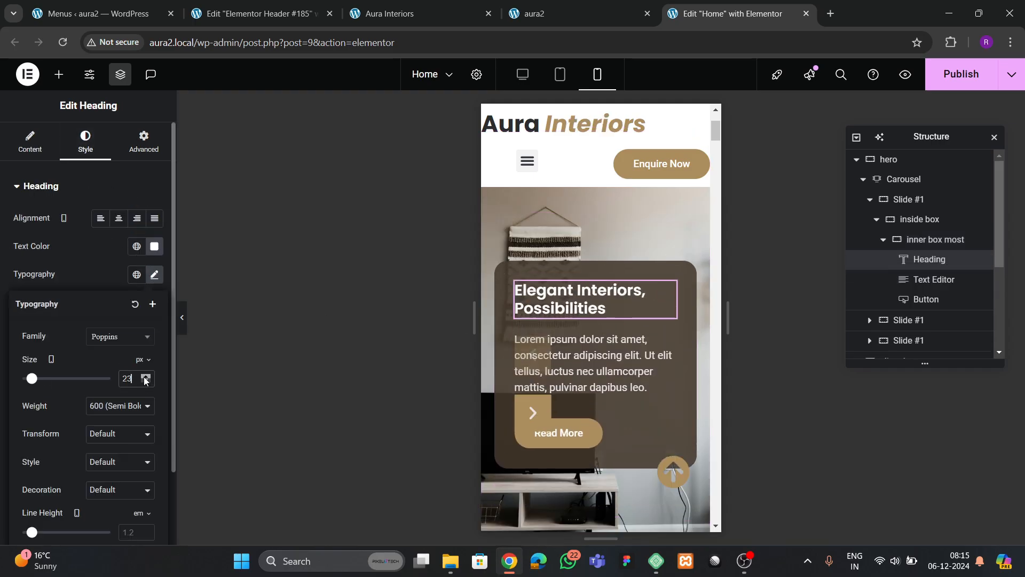
{"action": "left_click", "coordinate": [145, 376]}
{"action": "left_click", "coordinate": [145, 376]}
{"action": "left_click", "coordinate": [146, 376]}
{"action": "left_click", "coordinate": [145, 376]}
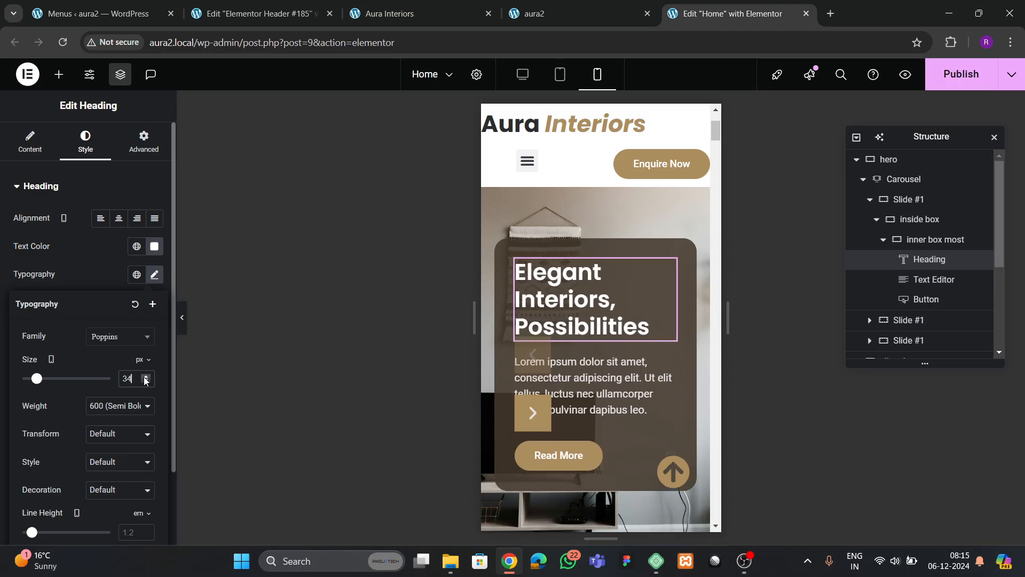
{"action": "scroll", "coordinate": [625, 435], "scroll_direction": "down", "scroll_amount": 3}
{"action": "scroll", "coordinate": [633, 386], "scroll_direction": "up", "scroll_amount": 6}
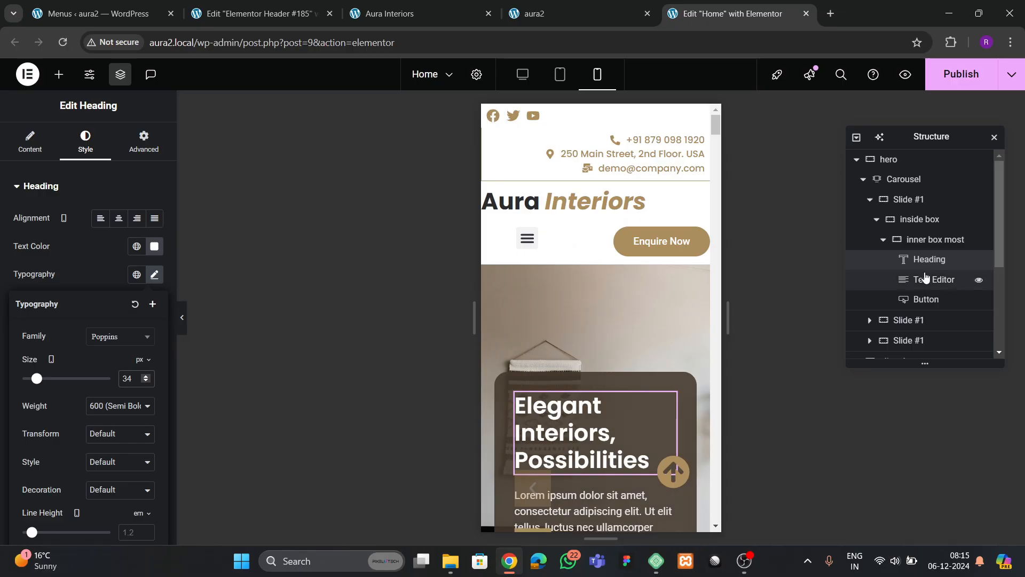
{"action": "scroll", "coordinate": [651, 328], "scroll_direction": "down", "scroll_amount": 3}
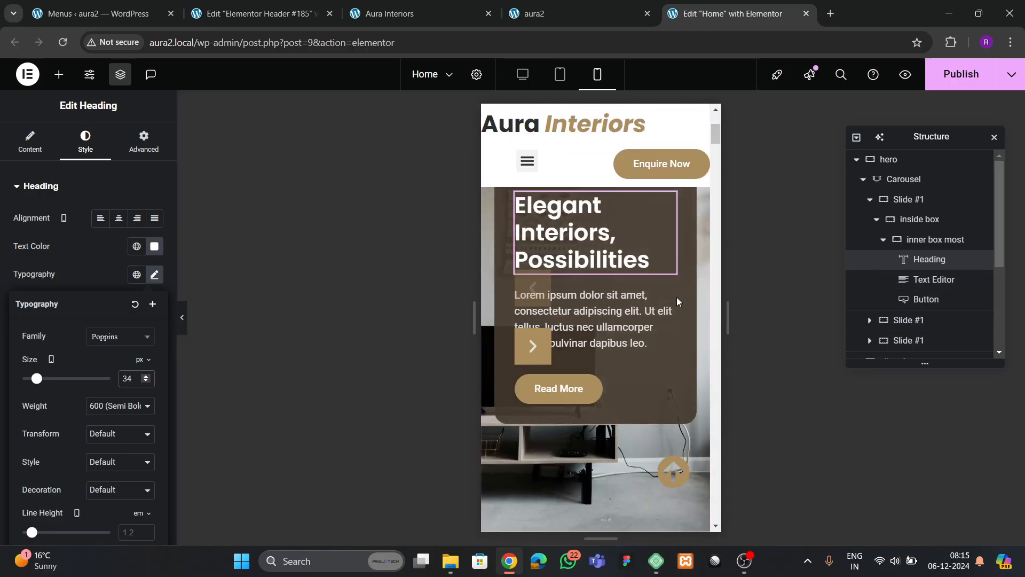
{"action": "left_click", "coordinate": [870, 200]}
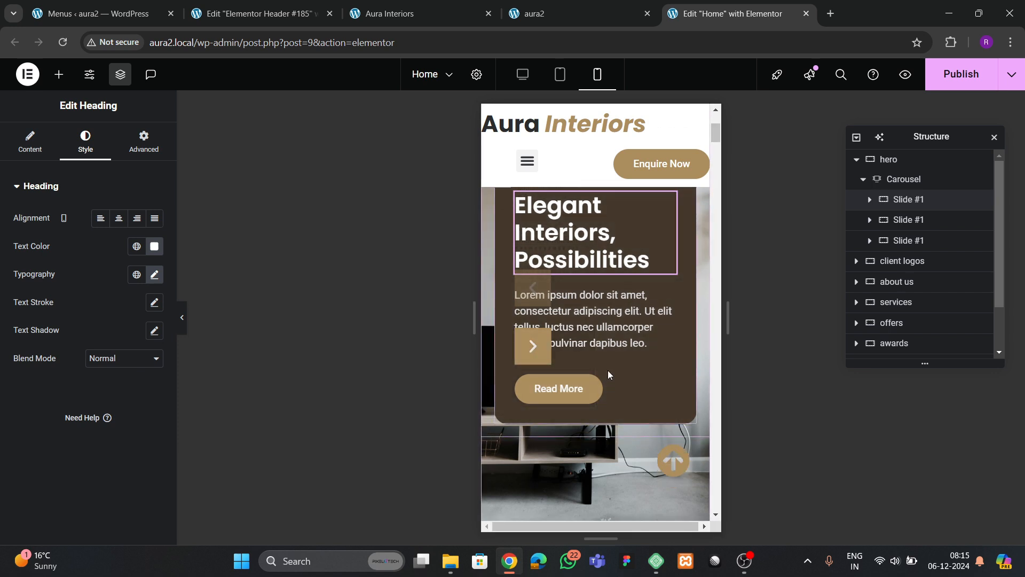
- Delete the third carousel slide, then undo a deletion and duplicate the second slide
{"action": "scroll", "coordinate": [621, 357], "scroll_direction": "up", "scroll_amount": 3}
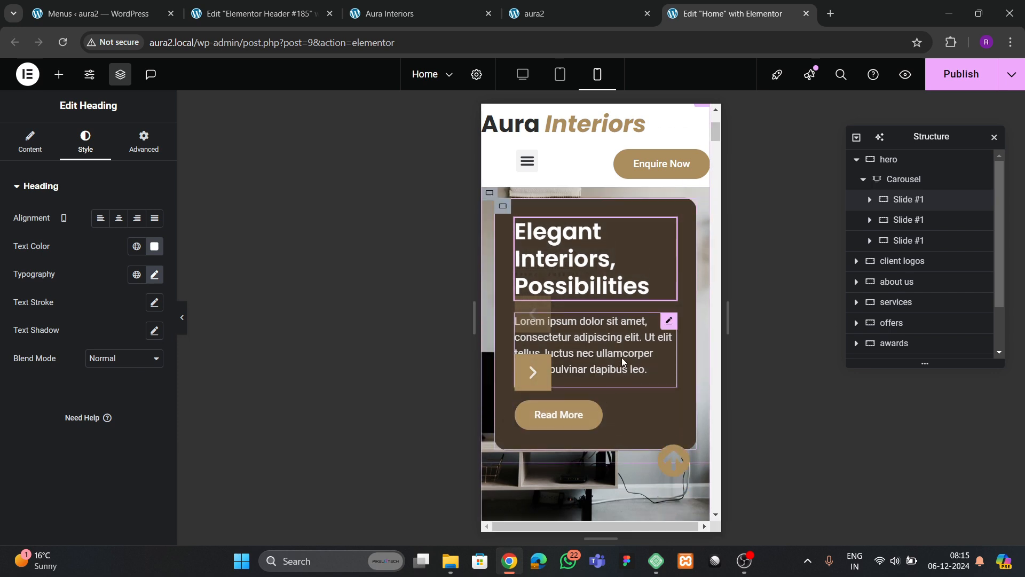
{"action": "left_click", "coordinate": [905, 199]}
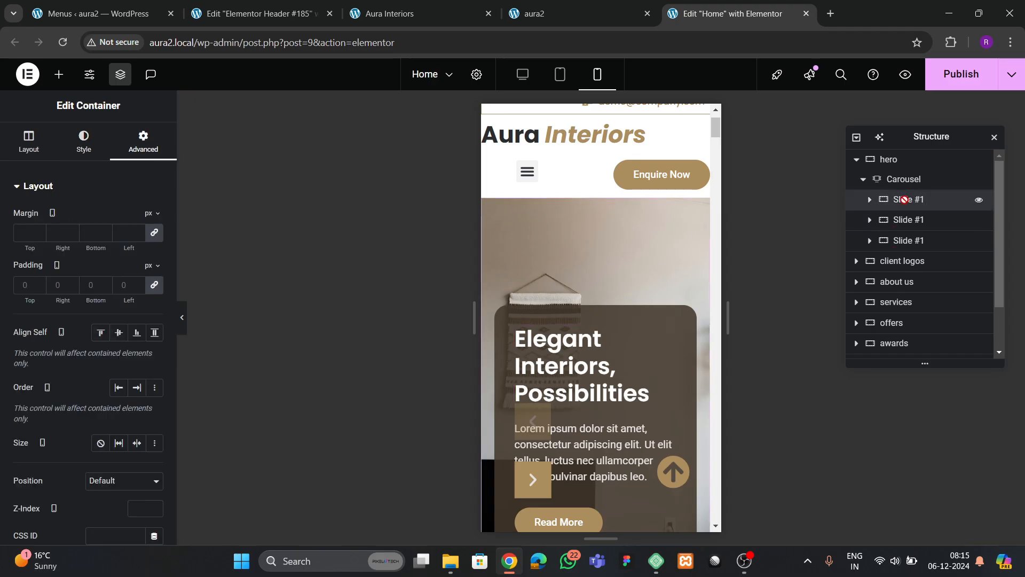
{"action": "left_click", "coordinate": [906, 180]}
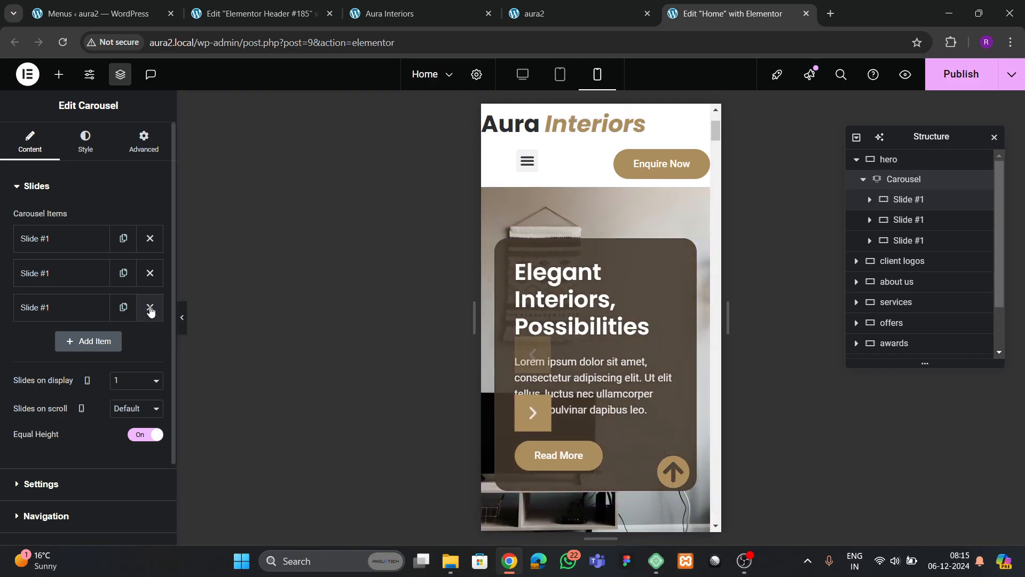
{"action": "left_click", "coordinate": [151, 309]}
{"action": "left_click", "coordinate": [150, 273]}
{"action": "key", "text": "ctrl+z"}
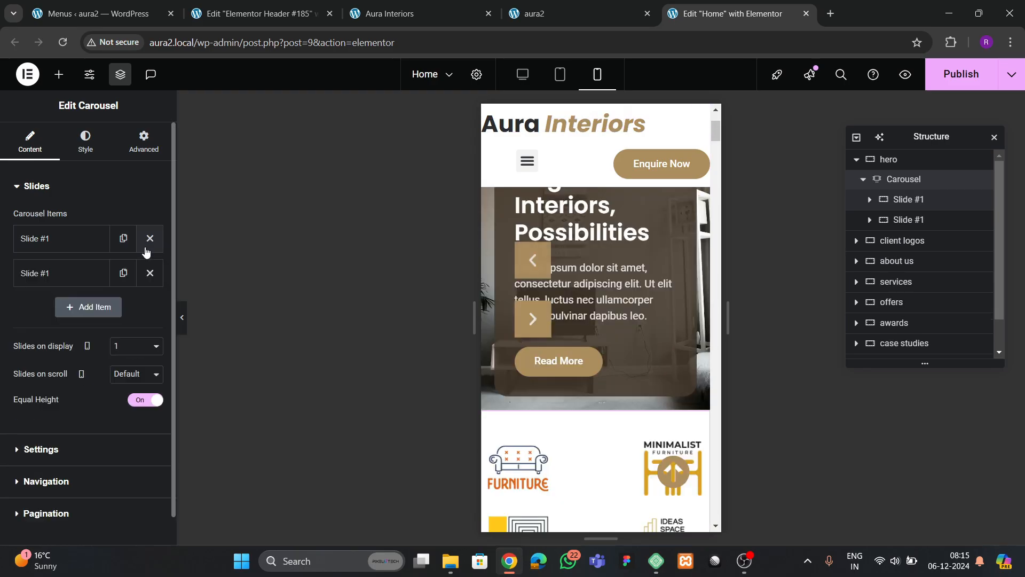
{"action": "left_click", "coordinate": [123, 273]}
{"action": "scroll", "coordinate": [606, 367], "scroll_direction": "up", "scroll_amount": 2}
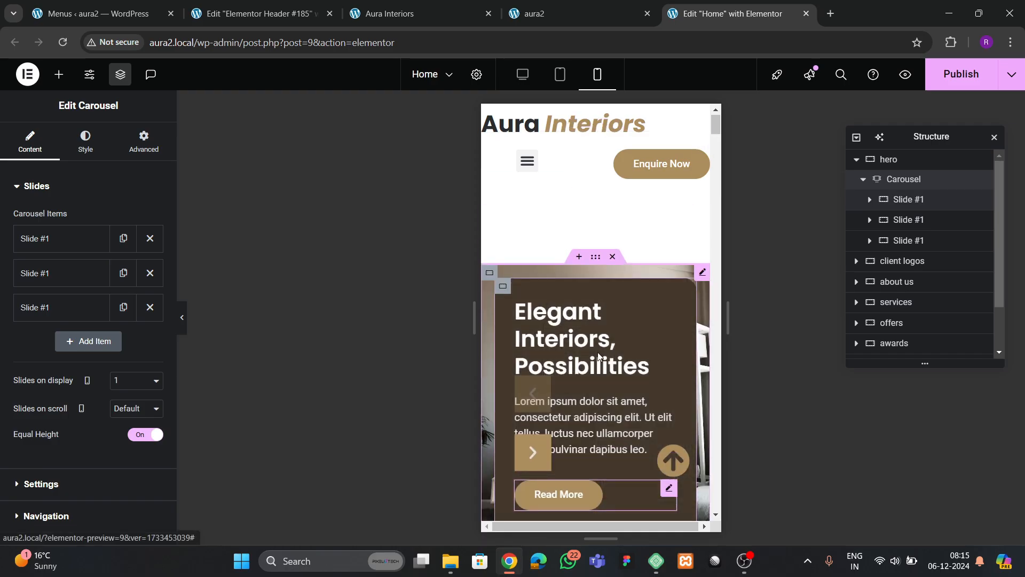
{"action": "scroll", "coordinate": [605, 362], "scroll_direction": "down", "scroll_amount": 1}
{"action": "scroll", "coordinate": [603, 358], "scroll_direction": "up", "scroll_amount": 1}
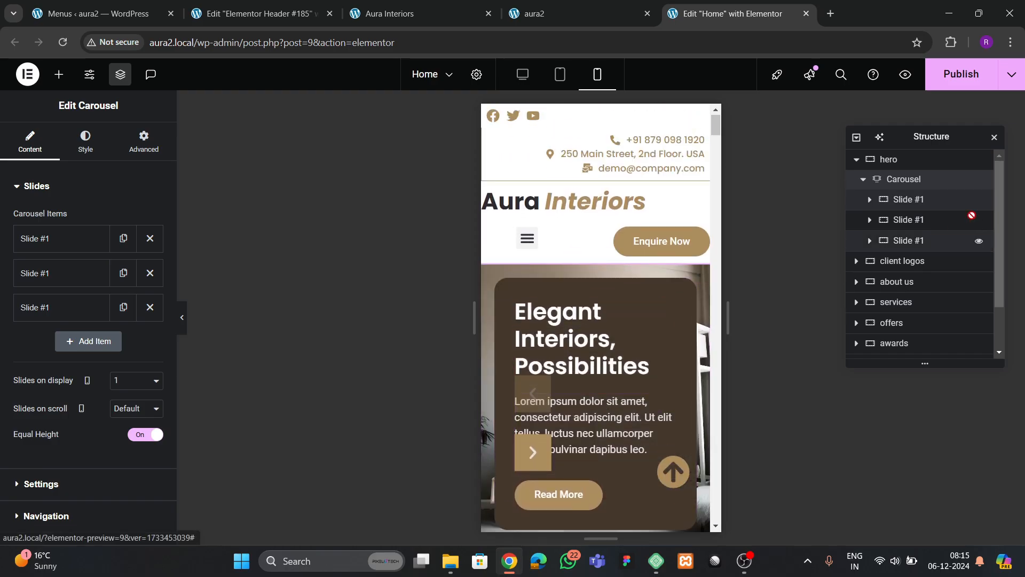
- Set the hero slides' minimum height to 500 px on mobile
{"action": "left_click", "coordinate": [908, 200]}
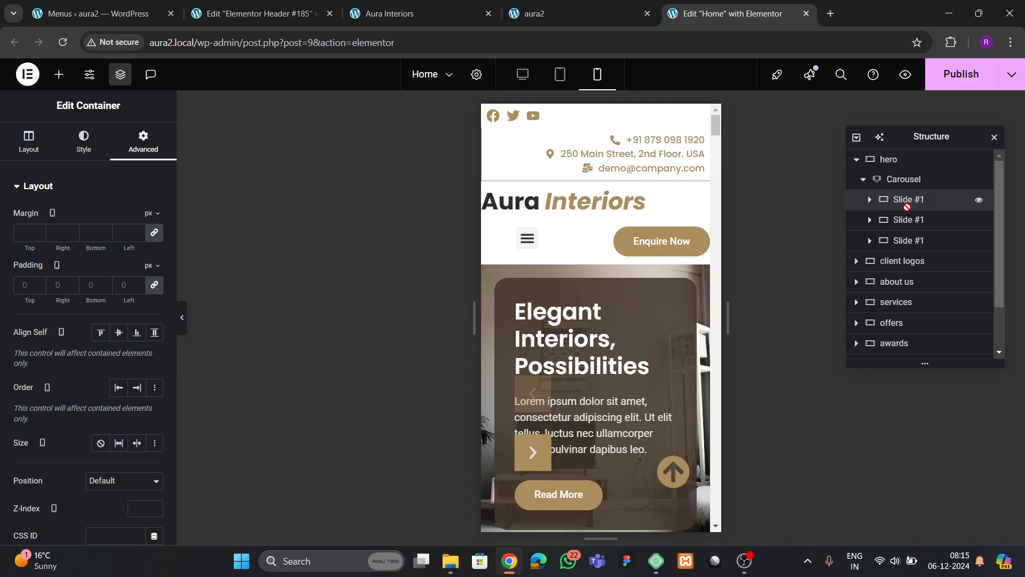
{"action": "left_click", "coordinate": [28, 144]}
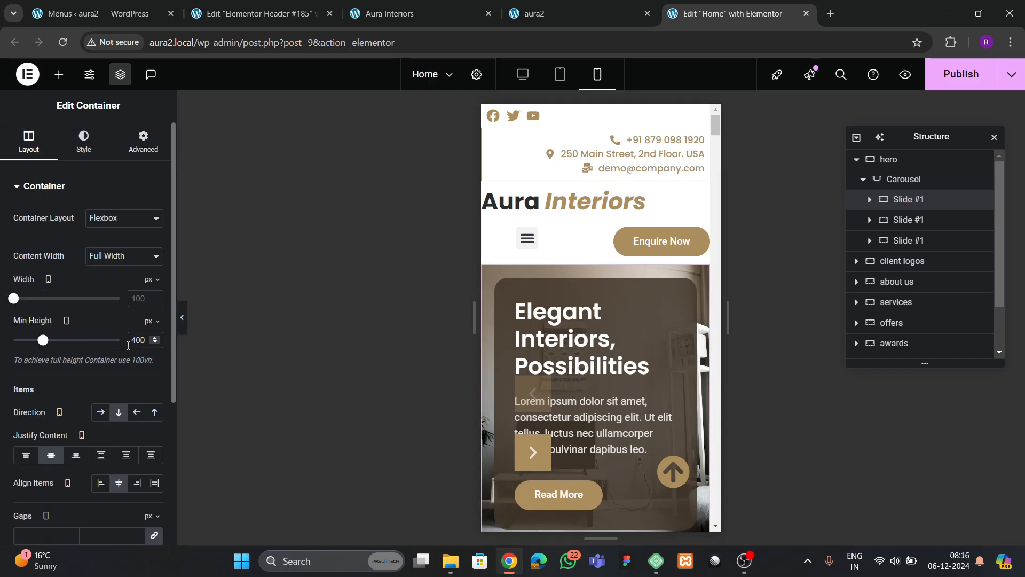
{"action": "key", "text": "BackSpace"}
{"action": "type", "text": "5"}
{"action": "key", "text": "BackSpace"}
{"action": "key", "text": "BackSpace"}
{"action": "type", "text": "500"}
{"action": "key", "text": "BackSpace"}
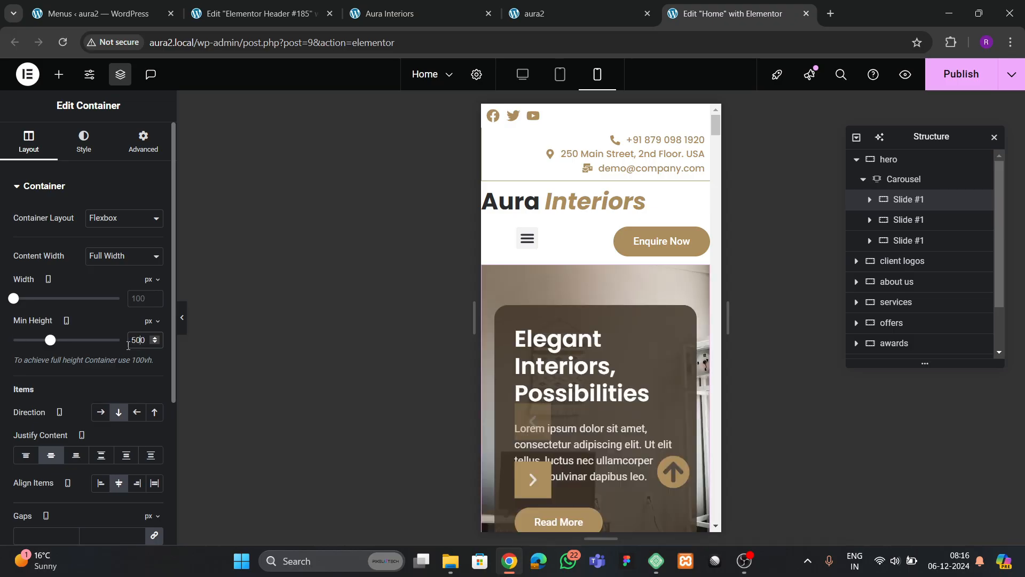
{"action": "left_click", "coordinate": [909, 220]}
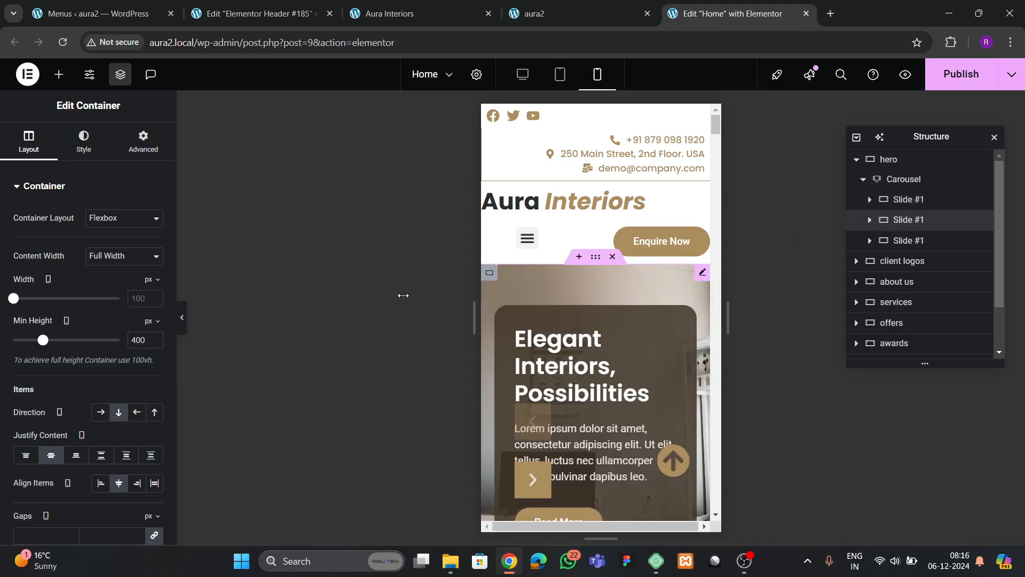
{"action": "left_click", "coordinate": [137, 339]}
{"action": "key", "text": "BackSpace"}
{"action": "type", "text": "5"}
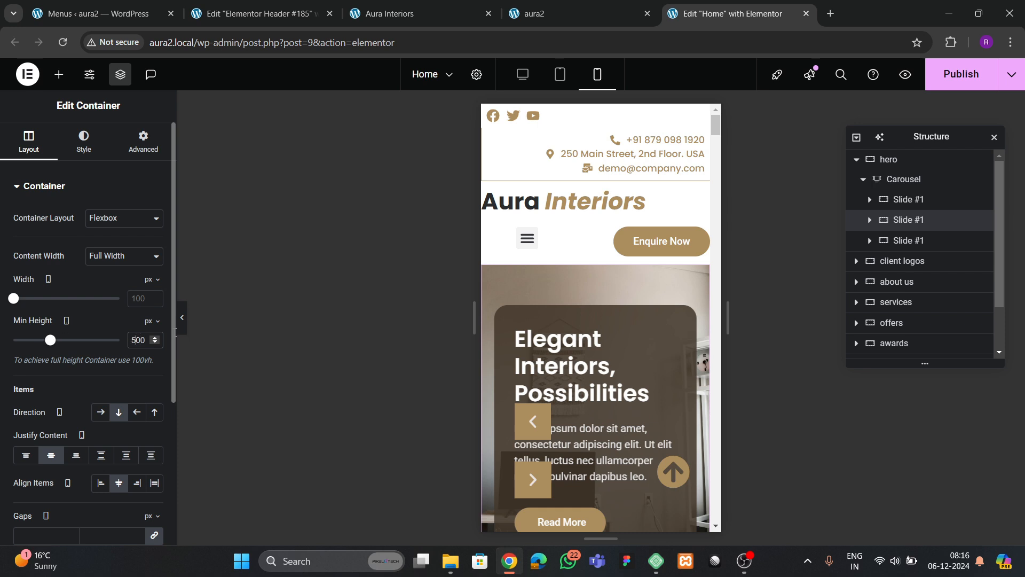
{"action": "left_click", "coordinate": [912, 242]}
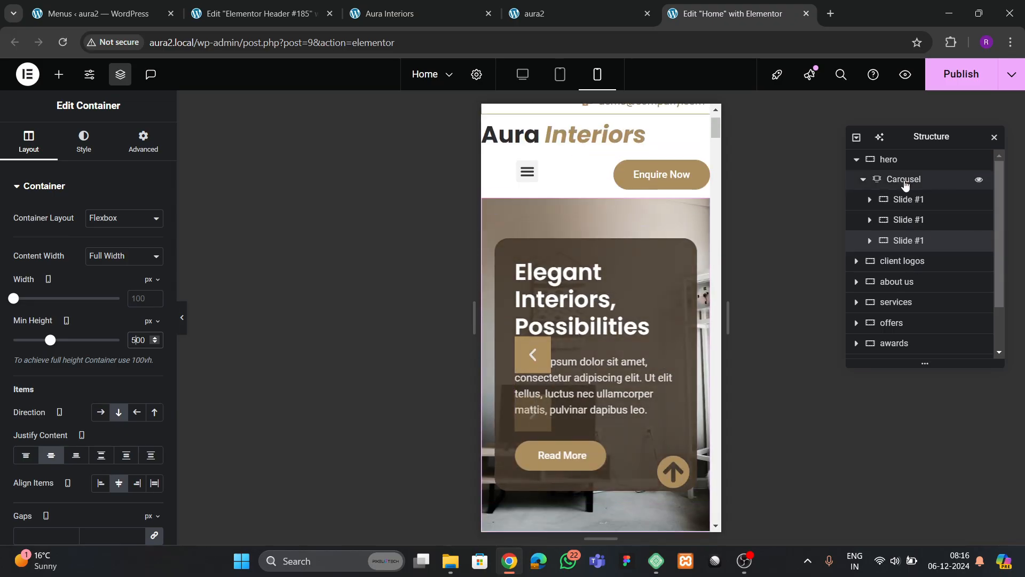
- Position both carousel arrows horizontally centred and vertically at the bottom on mobile
{"action": "left_click", "coordinate": [904, 180]}
{"action": "scroll", "coordinate": [76, 310], "scroll_direction": "down", "scroll_amount": 2}
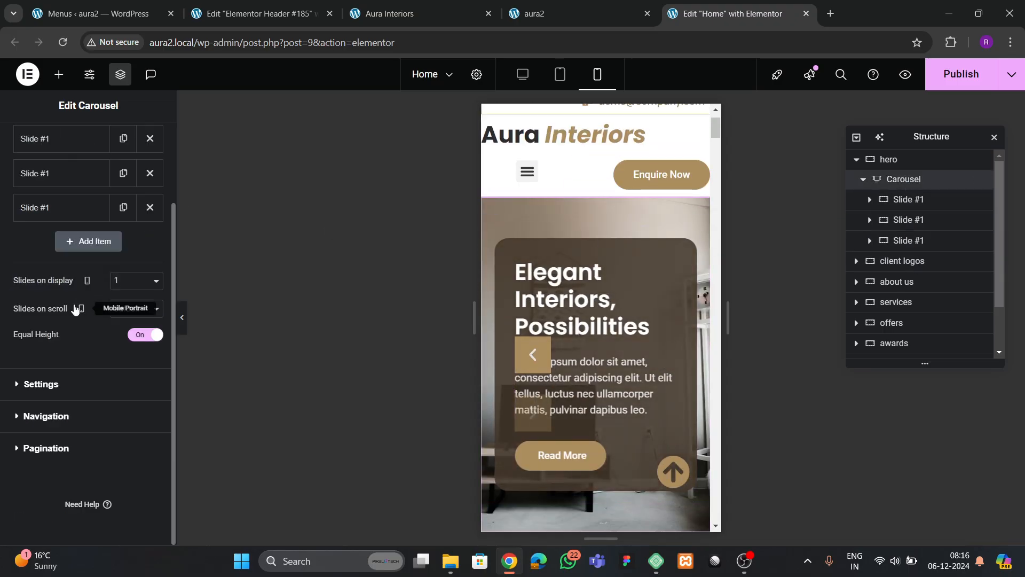
{"action": "left_click", "coordinate": [54, 384]}
{"action": "scroll", "coordinate": [63, 372], "scroll_direction": "down", "scroll_amount": 3}
{"action": "left_click", "coordinate": [47, 405]}
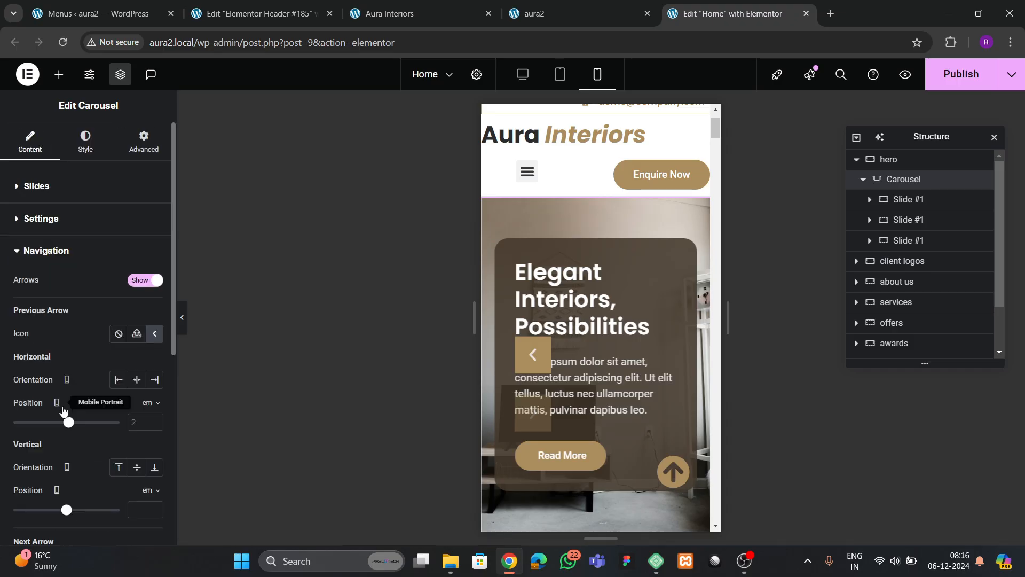
{"action": "scroll", "coordinate": [94, 366], "scroll_direction": "down", "scroll_amount": 3}
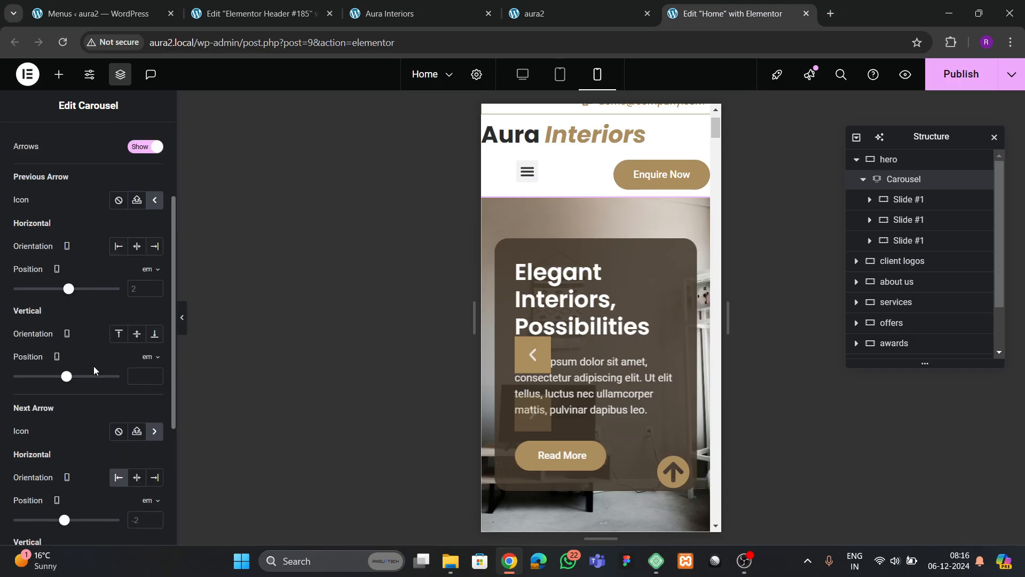
{"action": "left_click", "coordinate": [137, 247]}
{"action": "left_click", "coordinate": [154, 334]}
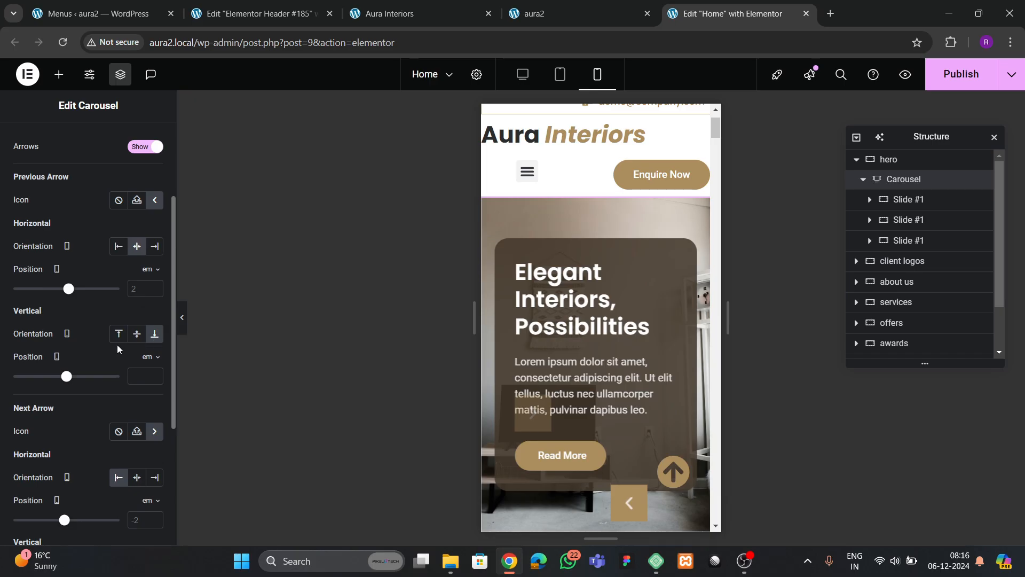
{"action": "scroll", "coordinate": [134, 355], "scroll_direction": "down", "scroll_amount": 1}
{"action": "left_click", "coordinate": [137, 411]}
{"action": "scroll", "coordinate": [153, 385], "scroll_direction": "down", "scroll_amount": 2}
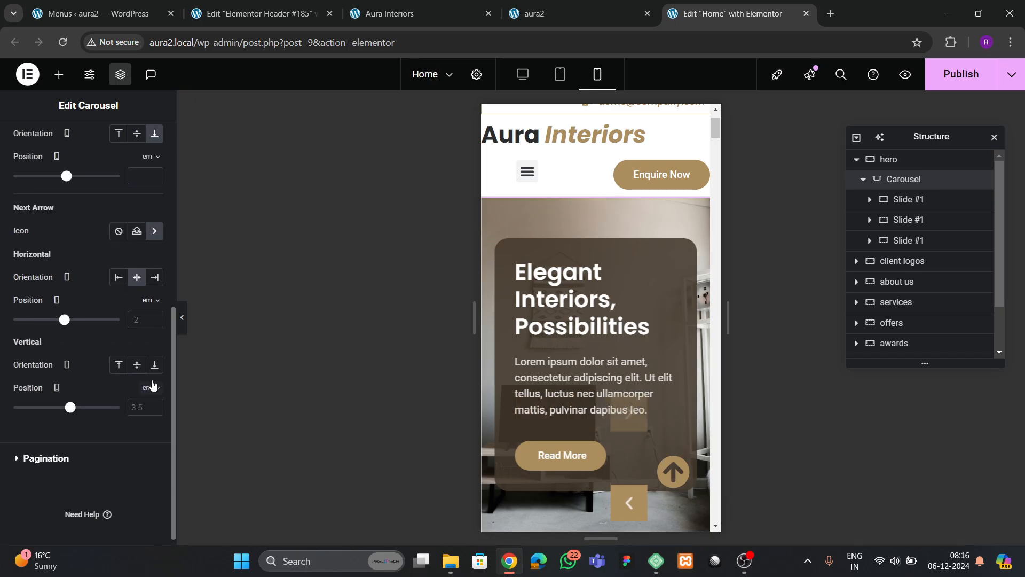
{"action": "left_click", "coordinate": [154, 365]}
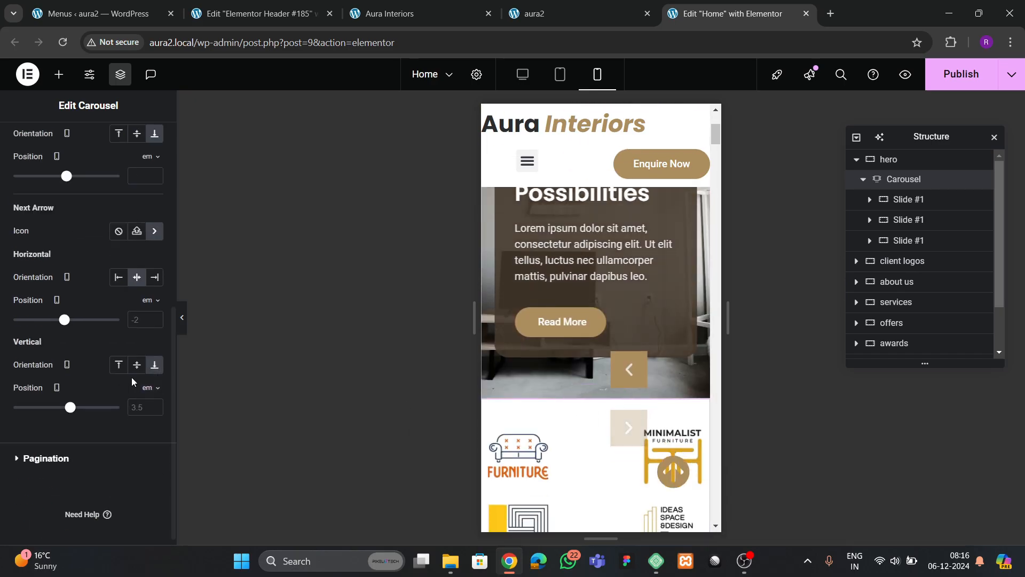
{"action": "scroll", "coordinate": [123, 352], "scroll_direction": "up", "scroll_amount": 5}
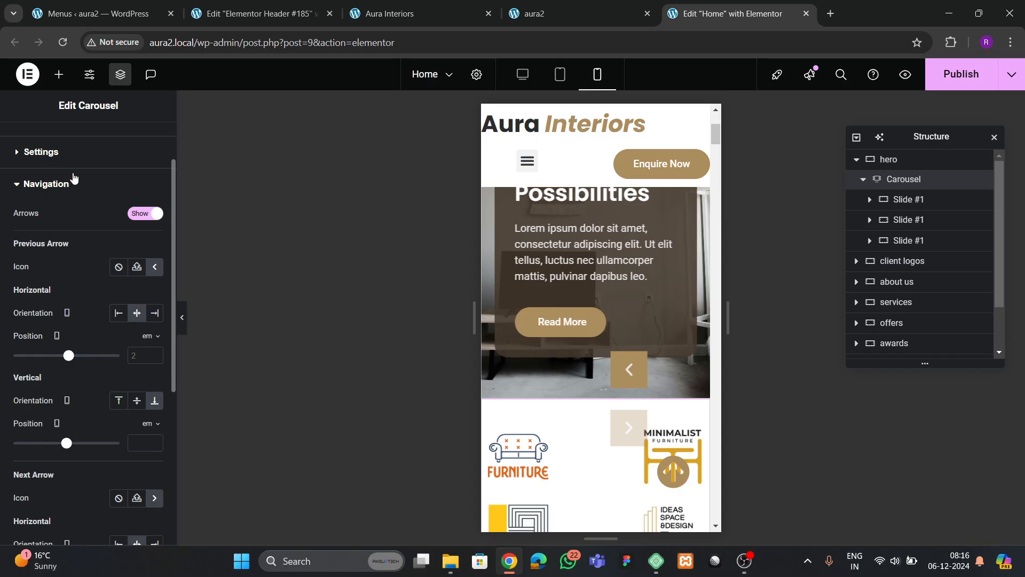
{"action": "scroll", "coordinate": [76, 176], "scroll_direction": "up", "scroll_amount": 2}
- Style the carousel arrows with a 20 px icon size and 8 px padding
{"action": "left_click", "coordinate": [85, 142]}
{"action": "scroll", "coordinate": [14, 391], "scroll_direction": "down", "scroll_amount": 1}
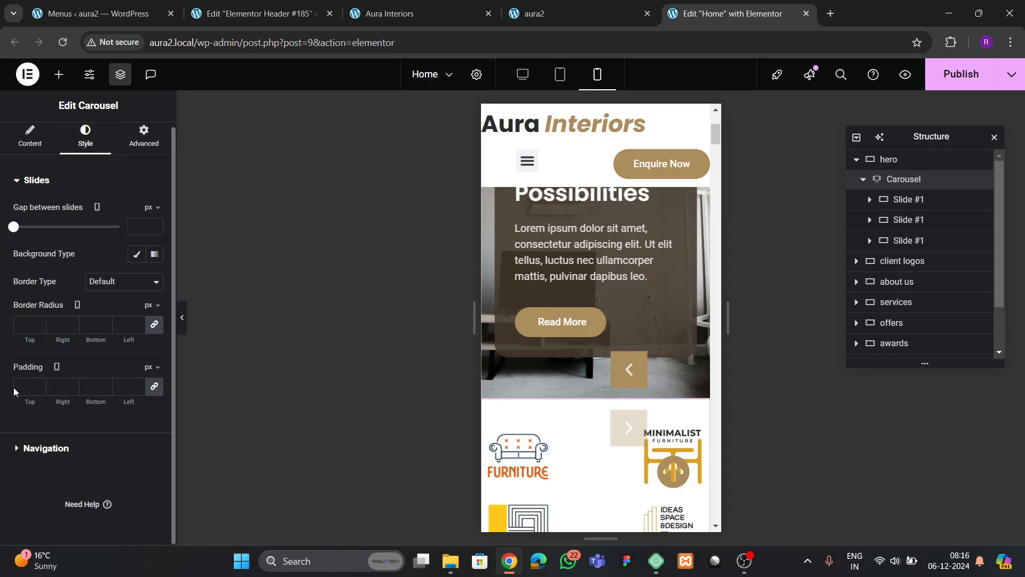
{"action": "left_click", "coordinate": [31, 455]}
{"action": "scroll", "coordinate": [78, 370], "scroll_direction": "down", "scroll_amount": 3}
{"action": "scroll", "coordinate": [79, 366], "scroll_direction": "up", "scroll_amount": 3}
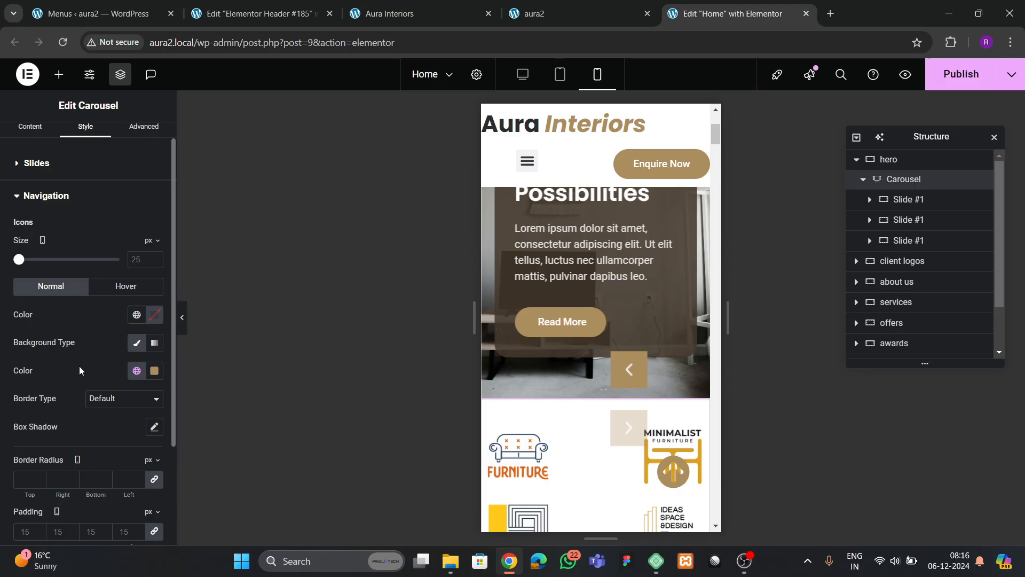
{"action": "left_click", "coordinate": [154, 261]}
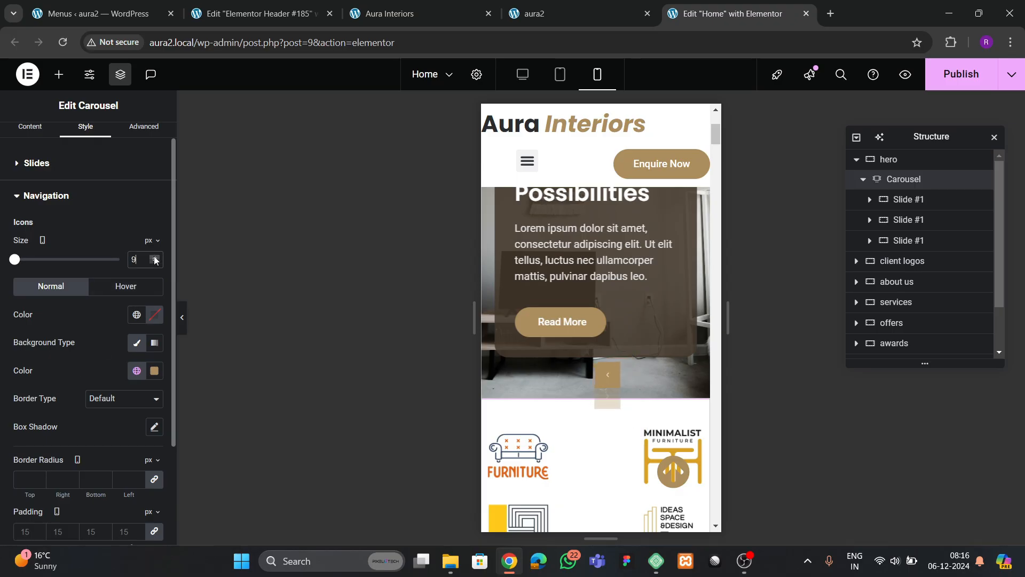
{"action": "left_click", "coordinate": [155, 257]}
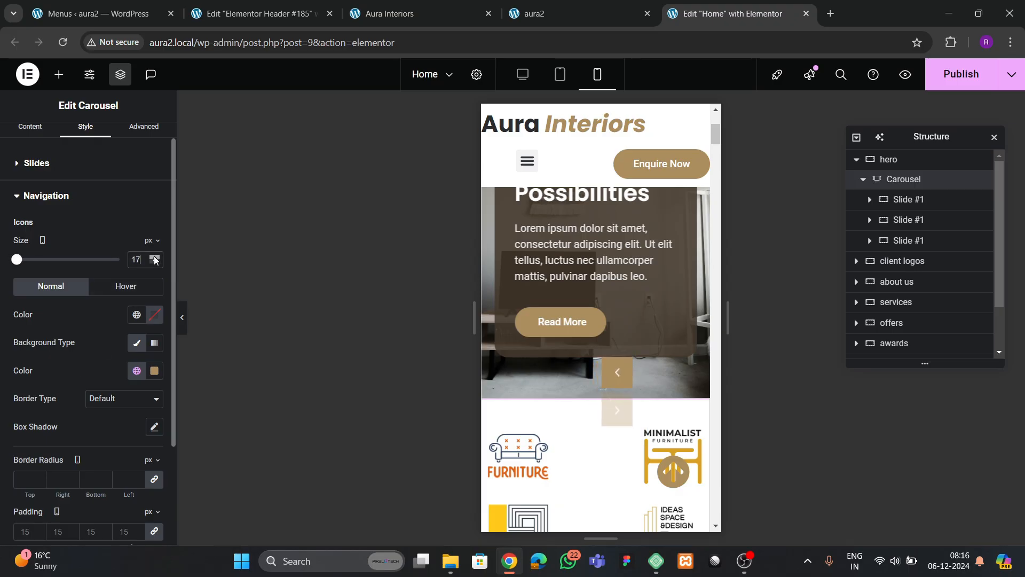
{"action": "left_click", "coordinate": [153, 256]}
{"action": "scroll", "coordinate": [57, 331], "scroll_direction": "down", "scroll_amount": 3}
{"action": "scroll", "coordinate": [97, 297], "scroll_direction": "up", "scroll_amount": 3}
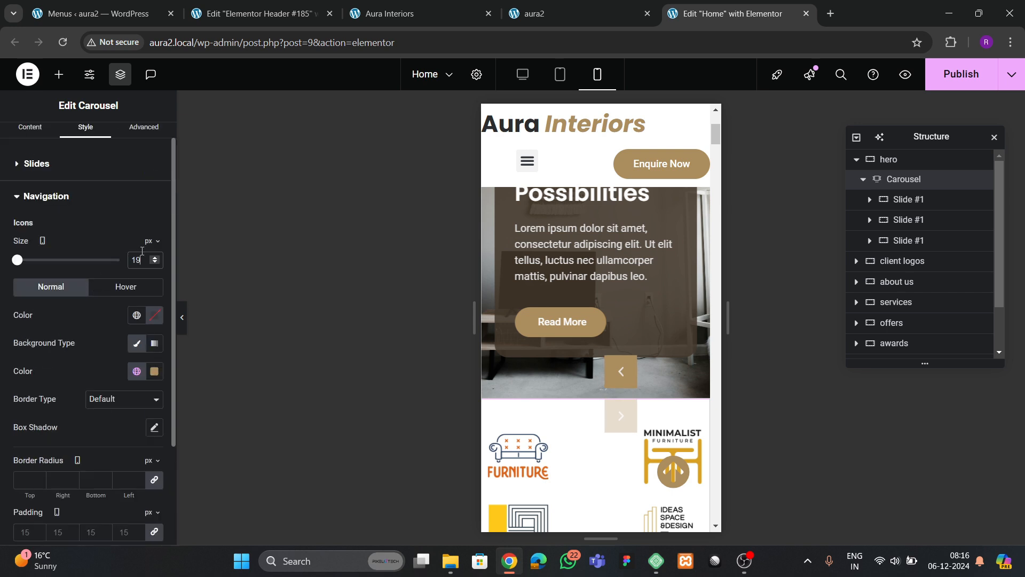
{"action": "left_click", "coordinate": [154, 256]}
{"action": "scroll", "coordinate": [73, 354], "scroll_direction": "down", "scroll_amount": 3}
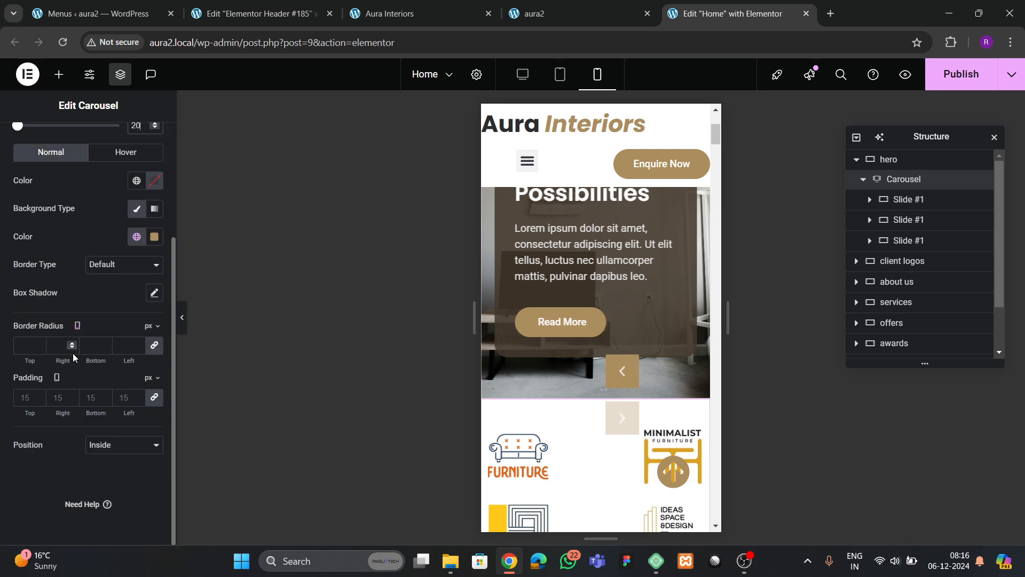
{"action": "left_click", "coordinate": [58, 398]}
{"action": "type", "text": "8"}
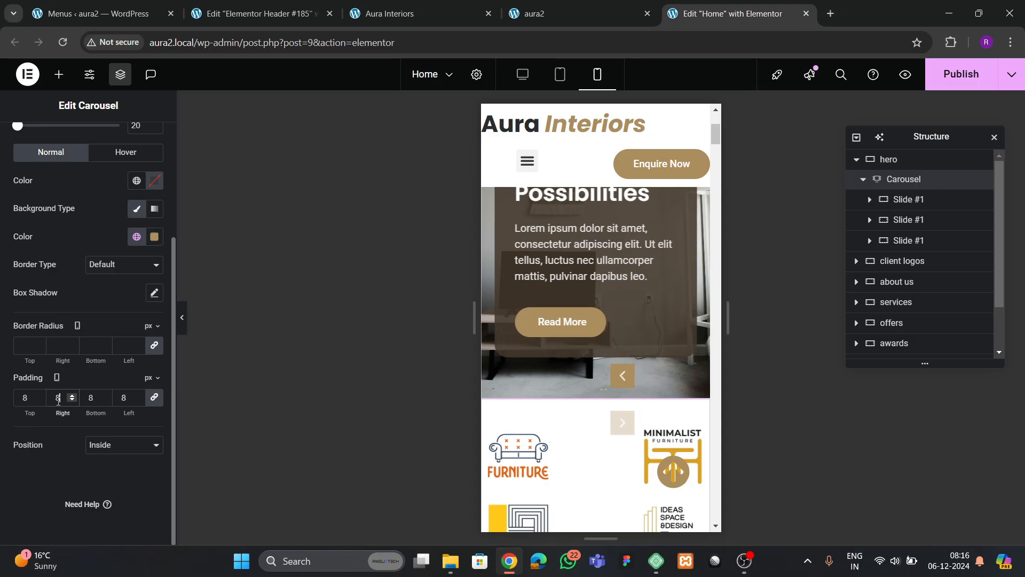
{"action": "scroll", "coordinate": [59, 374], "scroll_direction": "up", "scroll_amount": 3}
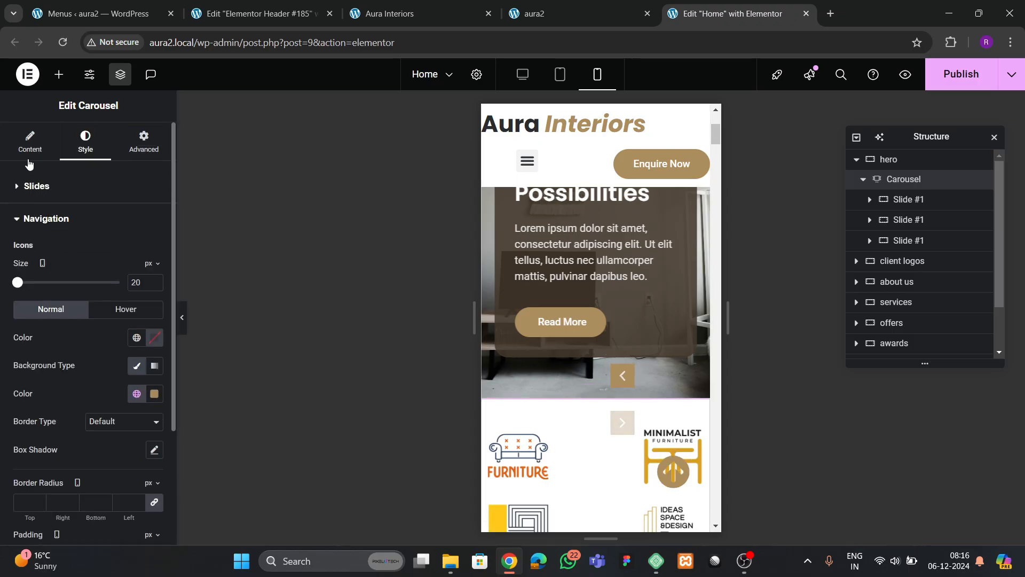
- Reset the hero carousel arrows' horizontal and vertical offsets to 0
{"action": "left_click", "coordinate": [30, 142]}
{"action": "scroll", "coordinate": [72, 338], "scroll_direction": "down", "scroll_amount": 2}
{"action": "left_click", "coordinate": [55, 412]}
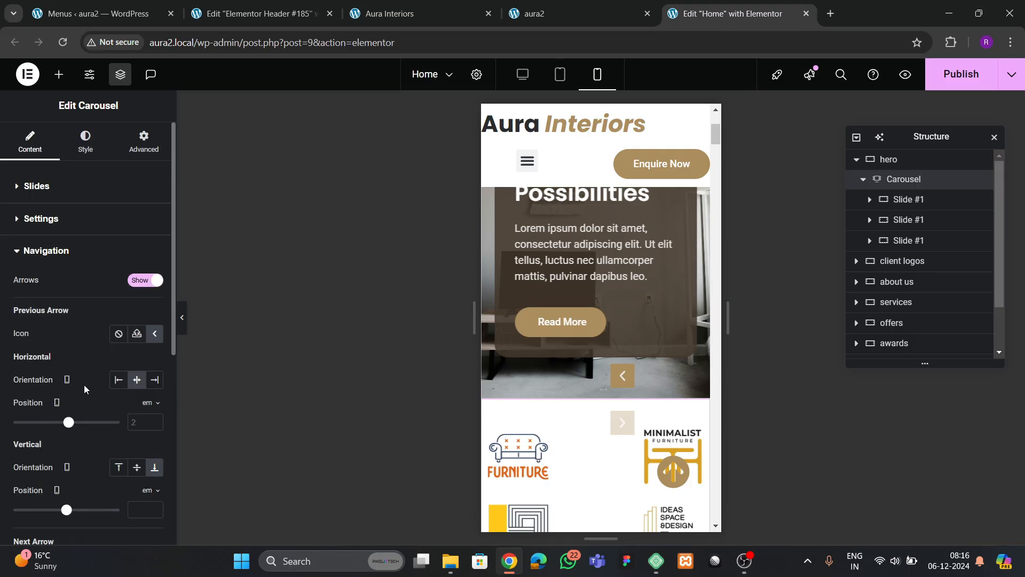
{"action": "scroll", "coordinate": [87, 381], "scroll_direction": "down", "scroll_amount": 3}
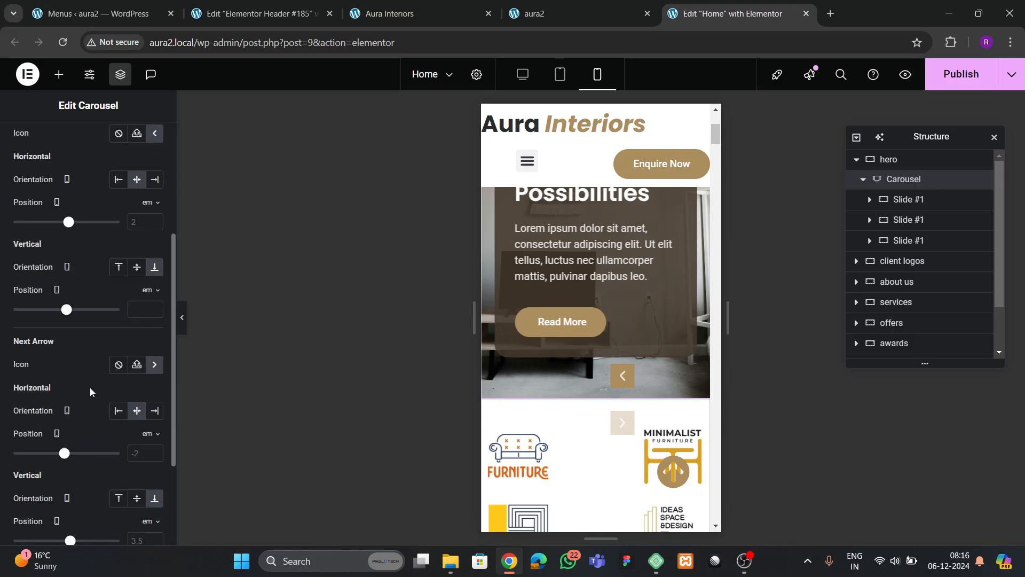
{"action": "scroll", "coordinate": [89, 387], "scroll_direction": "down", "scroll_amount": 2}
{"action": "scroll", "coordinate": [89, 387], "scroll_direction": "up", "scroll_amount": 2}
{"action": "left_click", "coordinate": [135, 223]}
{"action": "type", "text": "0"}
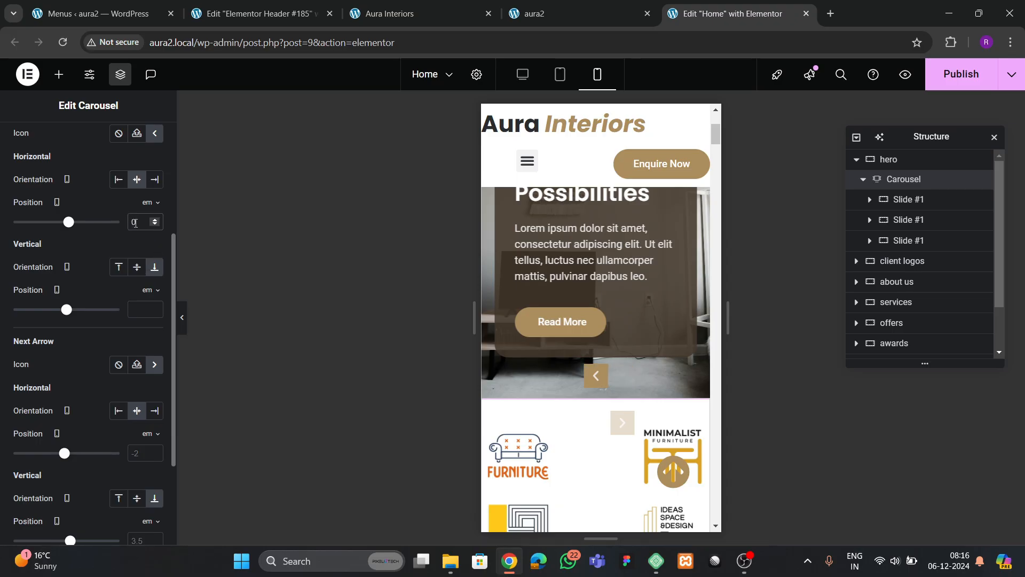
{"action": "scroll", "coordinate": [139, 321], "scroll_direction": "down", "scroll_amount": 2}
{"action": "type", "text": "0"}
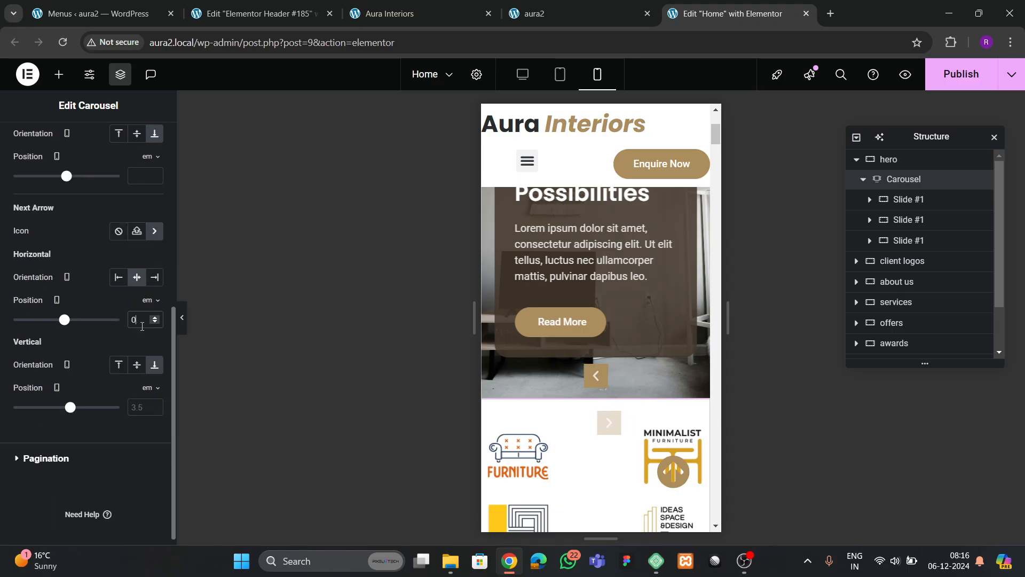
{"action": "left_click", "coordinate": [142, 406]}
{"action": "type", "text": "0"}
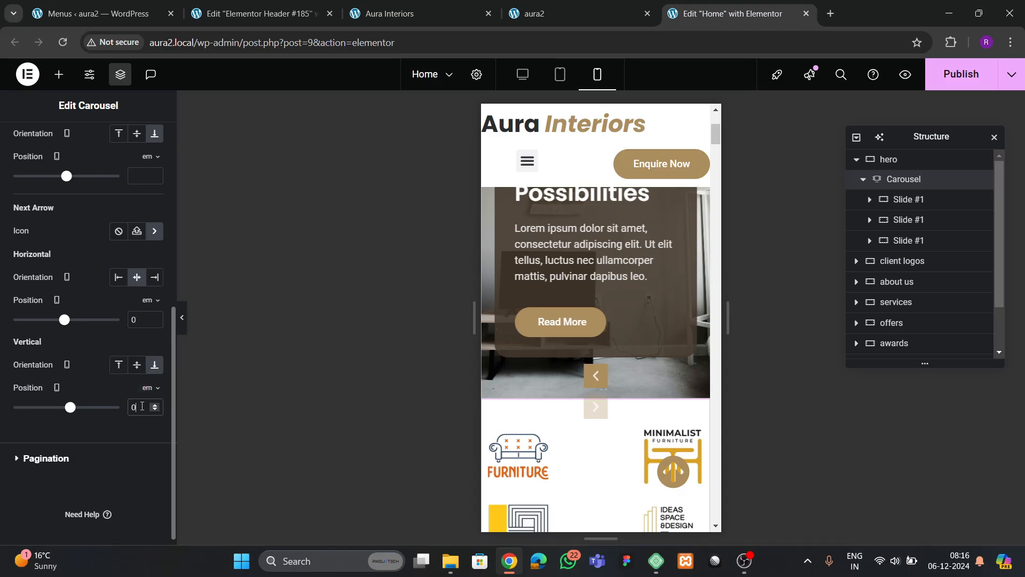
- Set the arrows' horizontal offsets to 1.5 em so they sit together at bottom centre
{"action": "scroll", "coordinate": [105, 336], "scroll_direction": "up", "scroll_amount": 1}
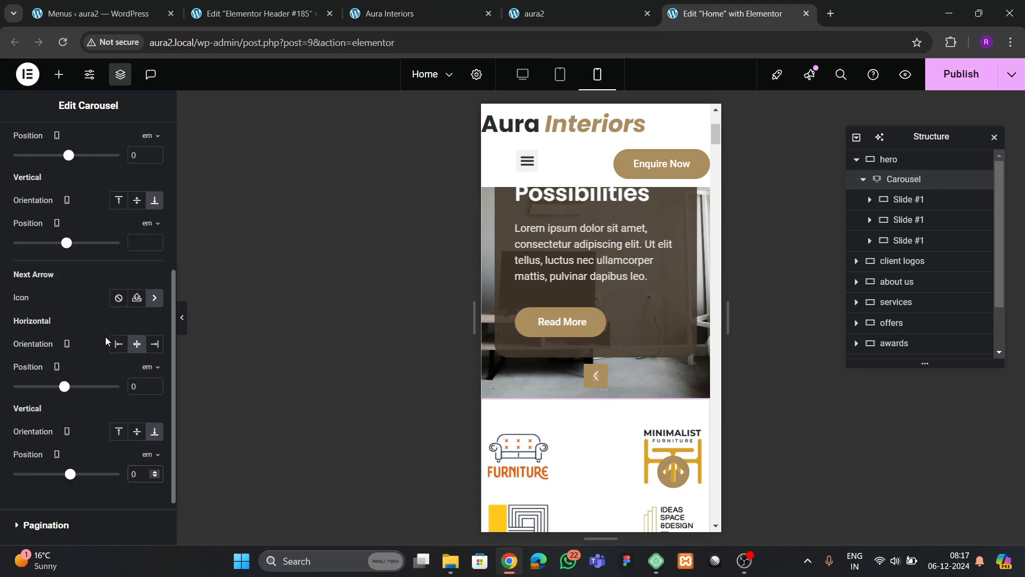
{"action": "left_click", "coordinate": [155, 384]}
{"action": "left_click", "coordinate": [155, 383]}
{"action": "left_click", "coordinate": [156, 383]}
{"action": "left_click", "coordinate": [155, 383]}
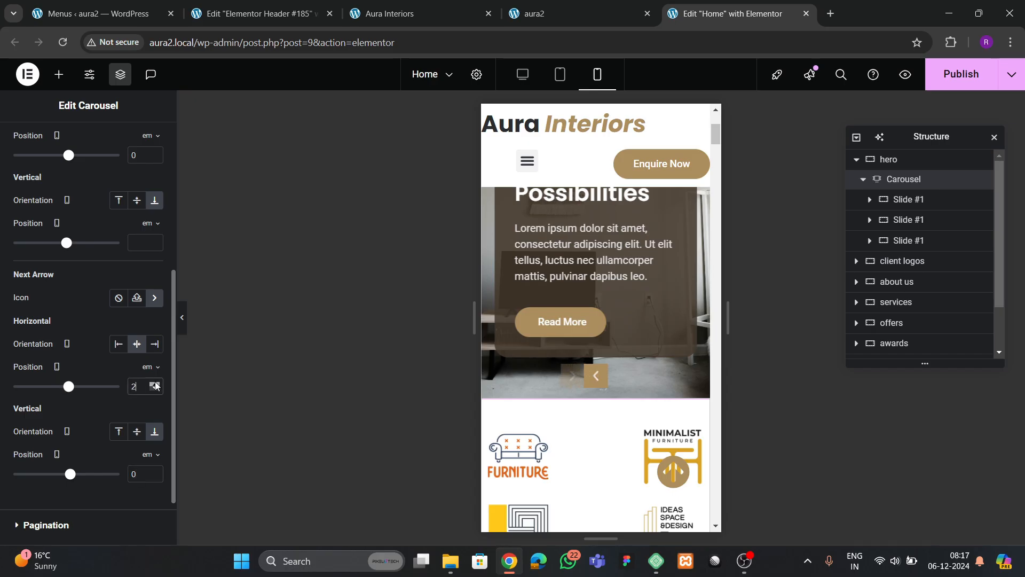
{"action": "left_click", "coordinate": [155, 383]}
{"action": "left_click", "coordinate": [155, 384]}
{"action": "left_click", "coordinate": [155, 383]}
{"action": "left_click", "coordinate": [155, 383]}
{"action": "left_click", "coordinate": [155, 383]}
{"action": "scroll", "coordinate": [149, 246], "scroll_direction": "up", "scroll_amount": 2}
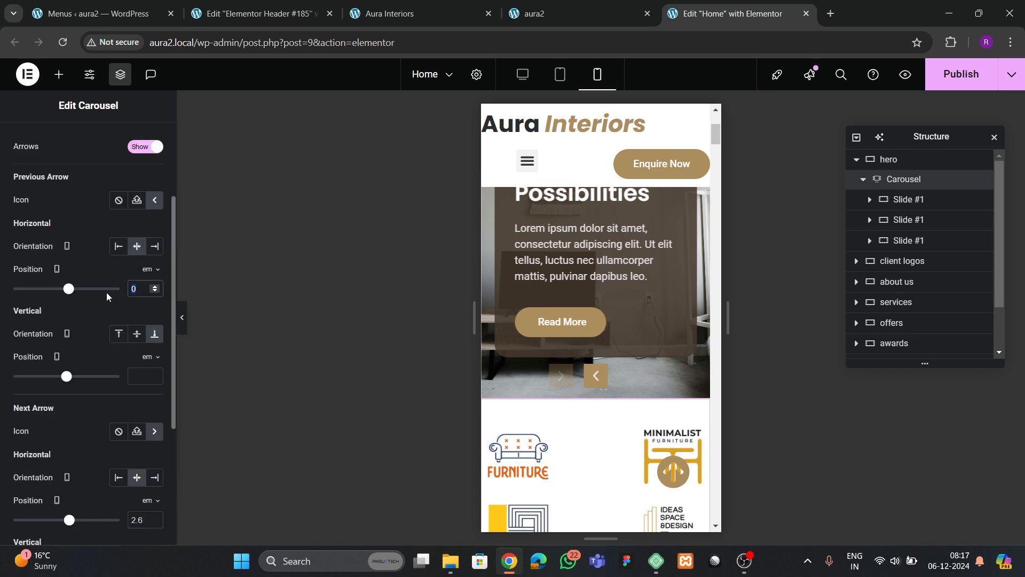
{"action": "type", "text": "1.5"}
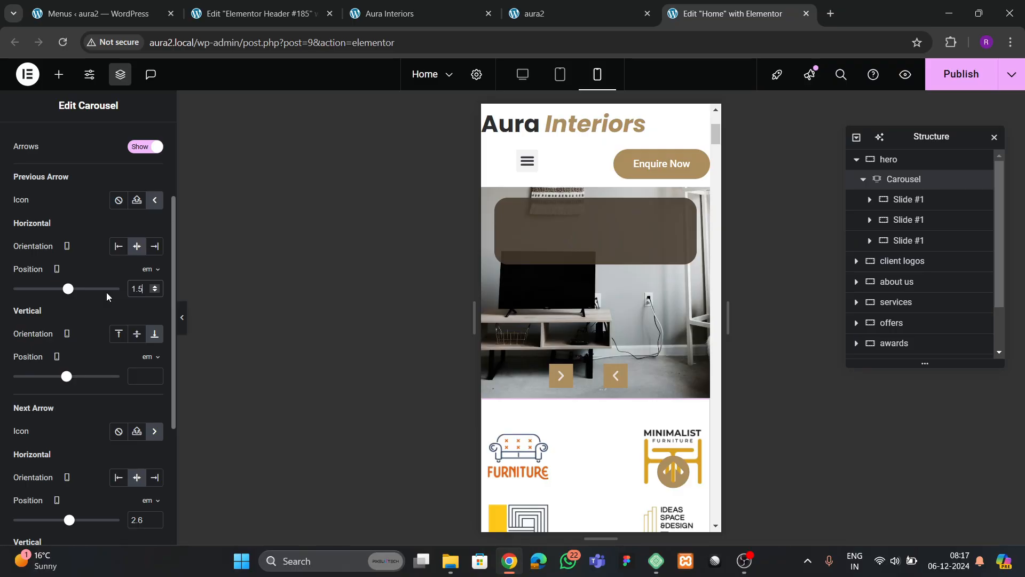
{"action": "scroll", "coordinate": [124, 315], "scroll_direction": "down", "scroll_amount": 2}
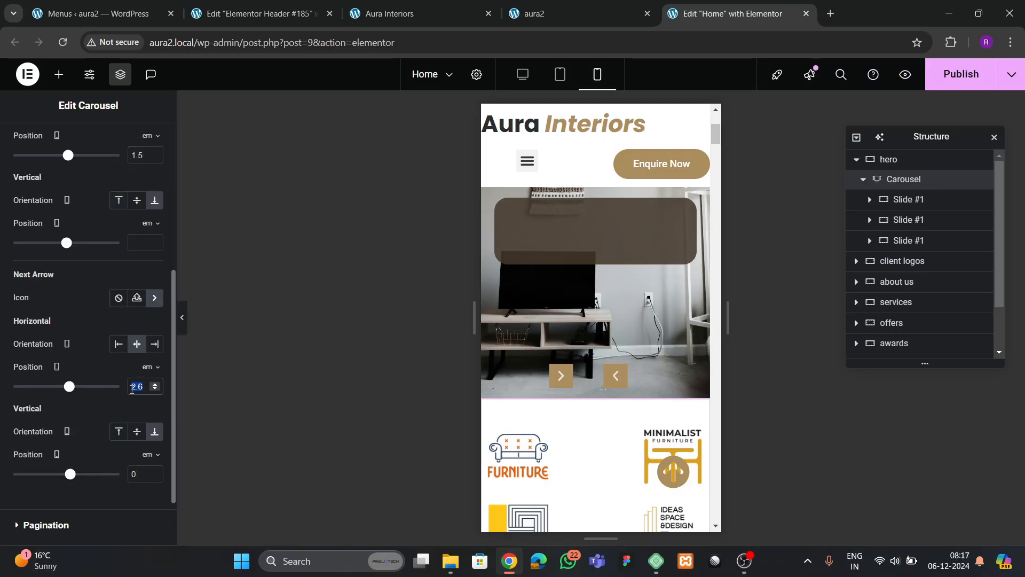
{"action": "type", "text": "1.5"}
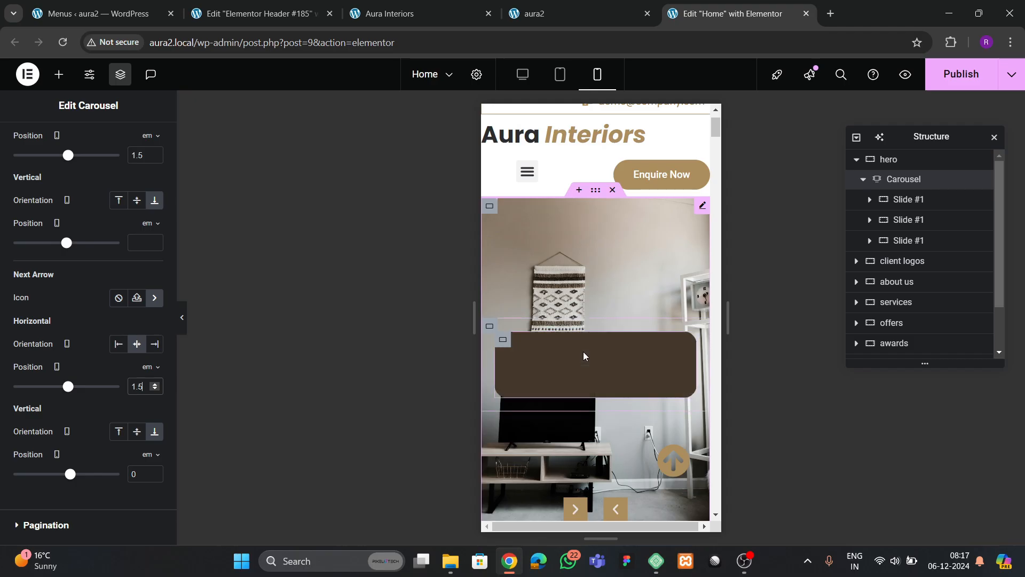
{"action": "scroll", "coordinate": [587, 375], "scroll_direction": "down", "scroll_amount": 2}
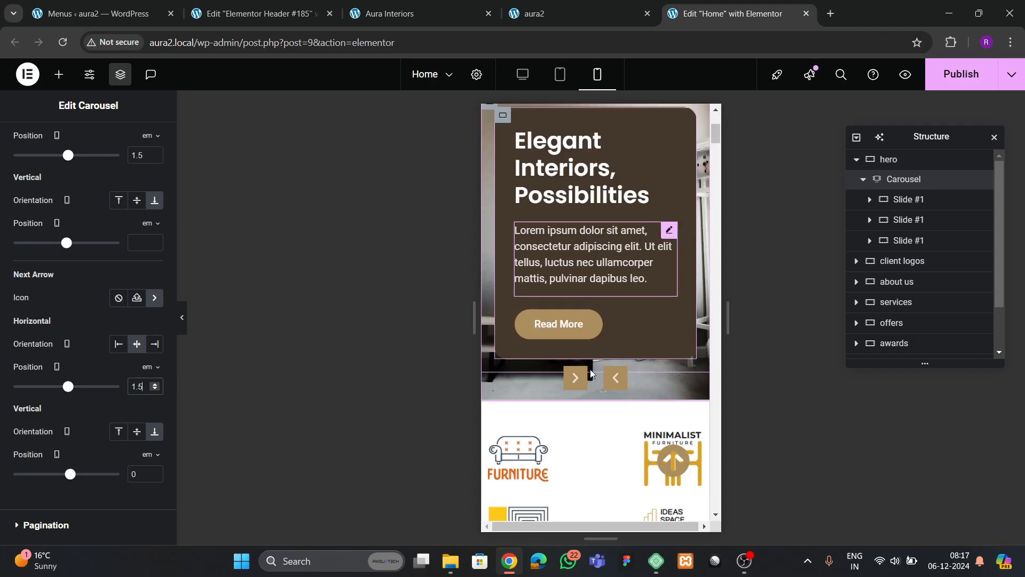
{"action": "scroll", "coordinate": [597, 380], "scroll_direction": "up", "scroll_amount": 1}
{"action": "scroll", "coordinate": [604, 385], "scroll_direction": "down", "scroll_amount": 1}
- Test the hero carousel's next and previous arrows in the mobile preview
{"action": "left_click", "coordinate": [612, 385]}
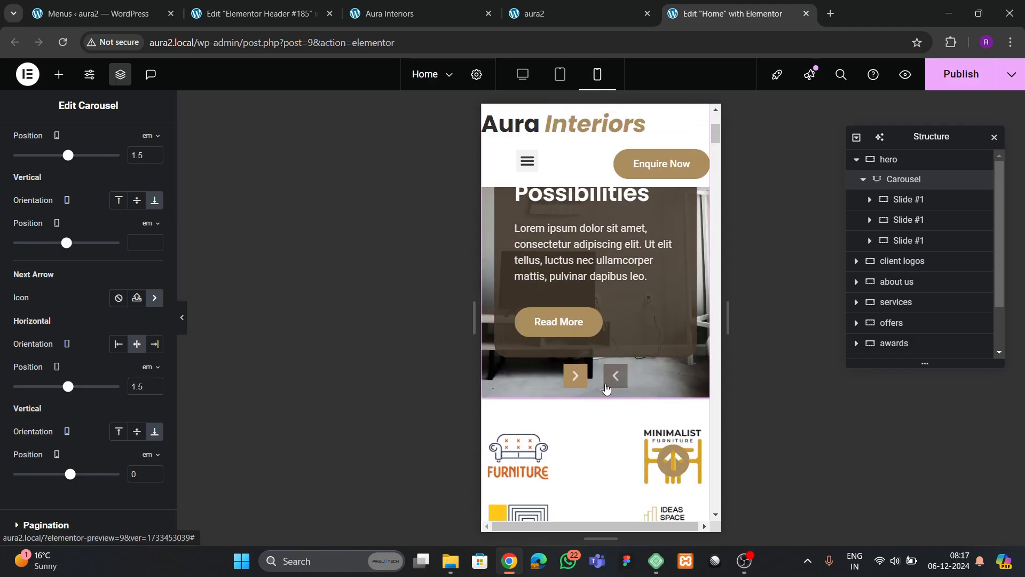
{"action": "left_click", "coordinate": [580, 382]}
{"action": "left_click", "coordinate": [576, 384]}
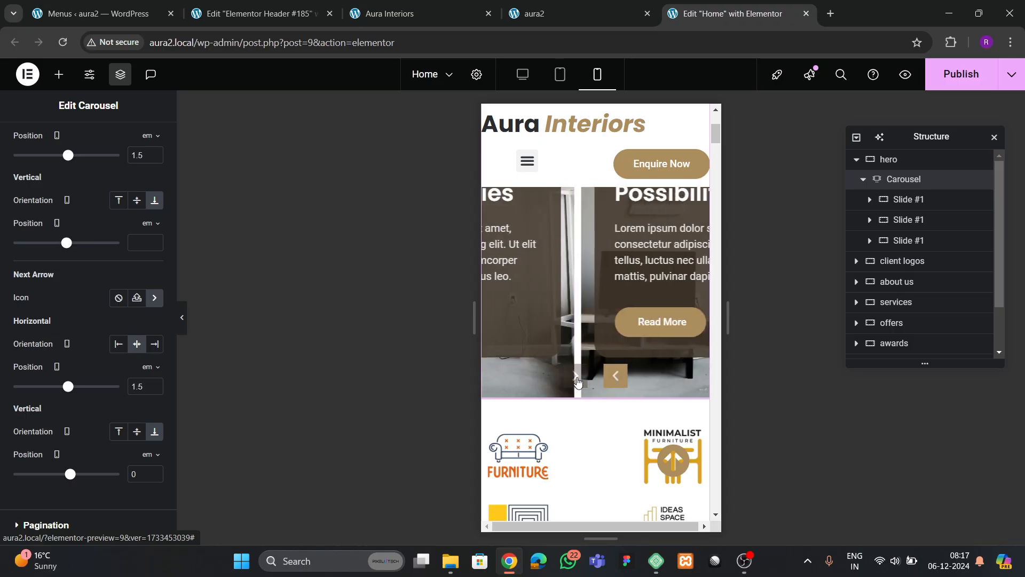
{"action": "left_click", "coordinate": [616, 380]}
- Publish the home page, then select the client logos section
{"action": "left_click", "coordinate": [961, 77]}
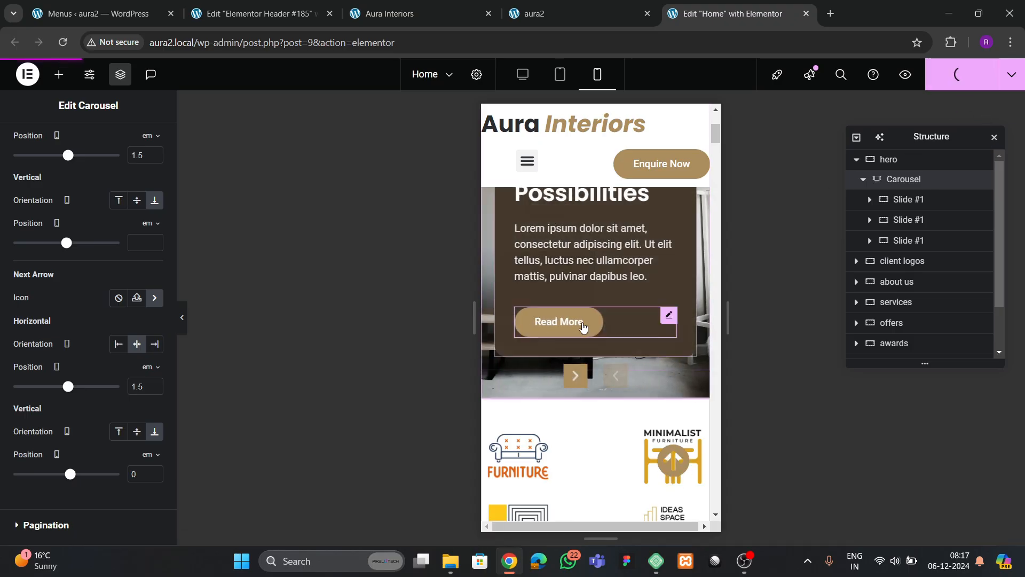
{"action": "scroll", "coordinate": [589, 334], "scroll_direction": "down", "scroll_amount": 10}
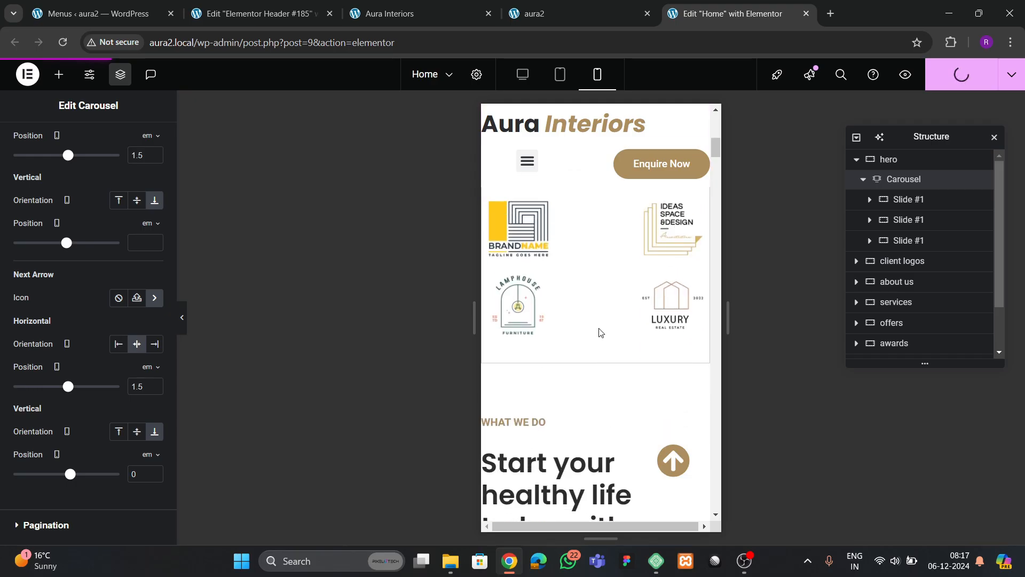
{"action": "scroll", "coordinate": [588, 257], "scroll_direction": "up", "scroll_amount": 3}
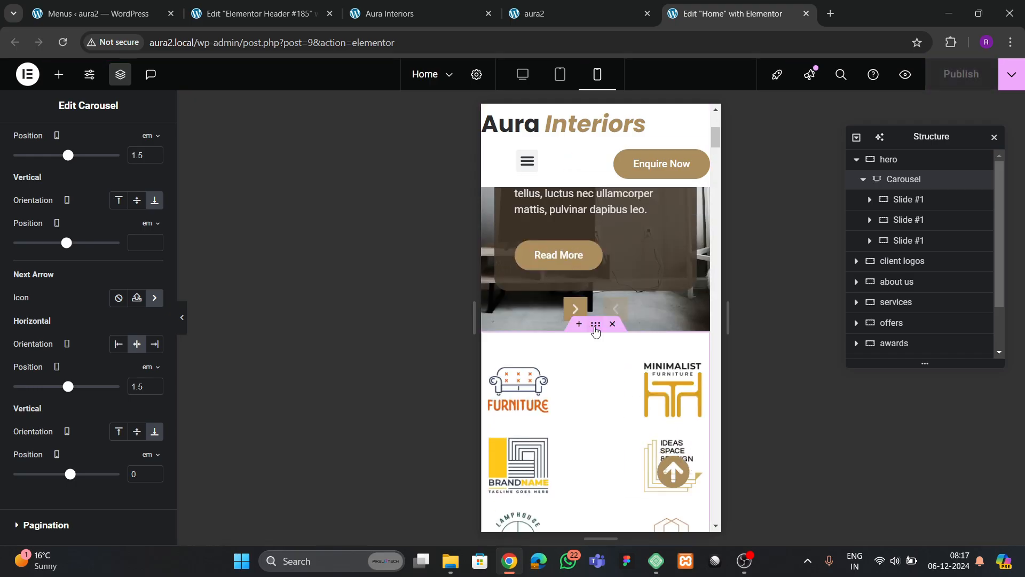
{"action": "left_click", "coordinate": [596, 324]}
- Give the client logos section 40/20/40/20 padding on mobile
{"action": "left_click", "coordinate": [141, 145]}
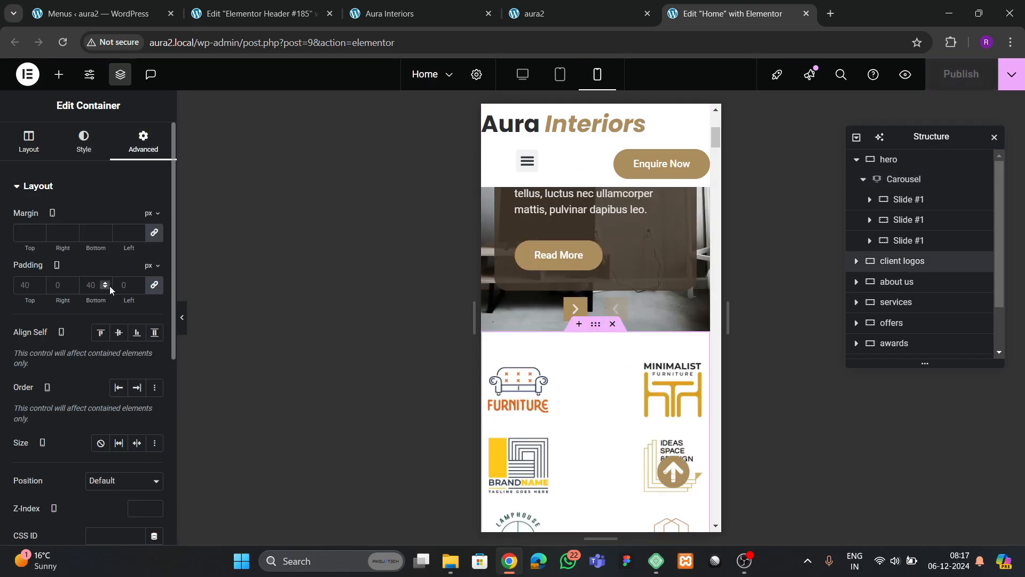
{"action": "left_click", "coordinate": [153, 285]}
{"action": "type", "text": "40"}
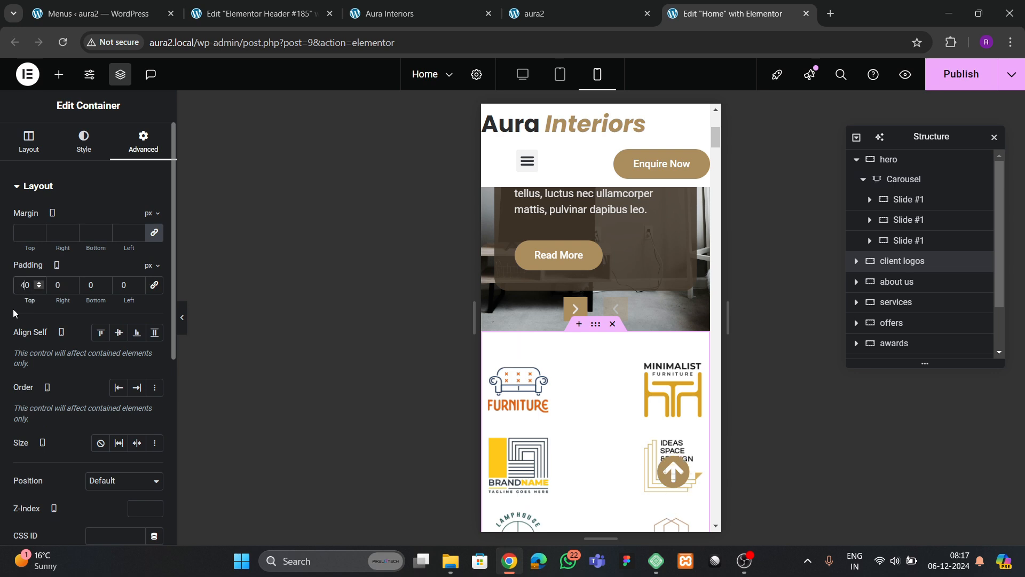
{"action": "key", "text": "Tab"}
{"action": "type", "text": "20"}
{"action": "key", "text": "Tab"}
{"action": "type", "text": "40"}
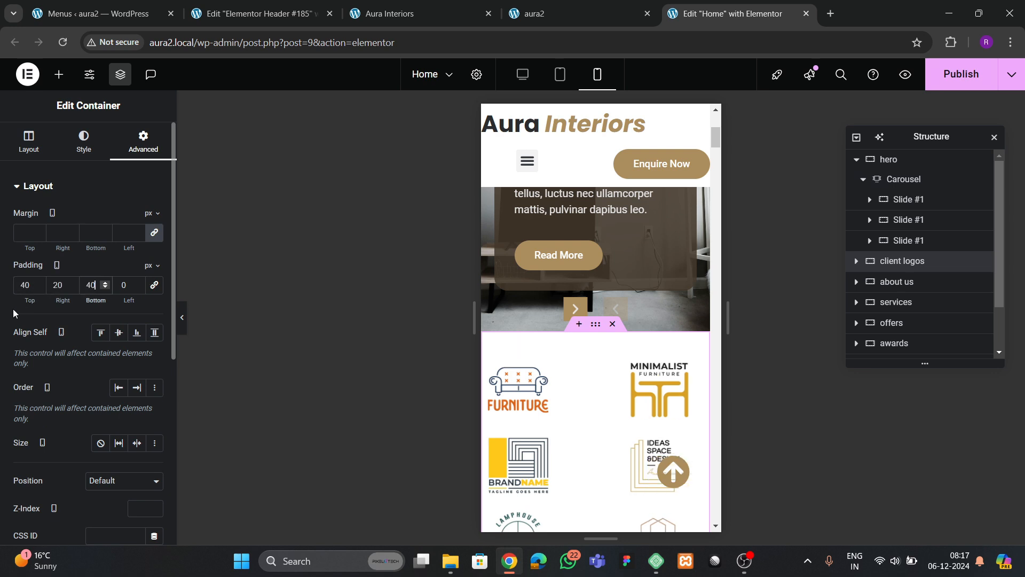
{"action": "key", "text": "Tab"}
{"action": "type", "text": "20"}
- Give the about us section 80/20/80/20 padding on mobile
{"action": "scroll", "coordinate": [612, 384], "scroll_direction": "down", "scroll_amount": 6}
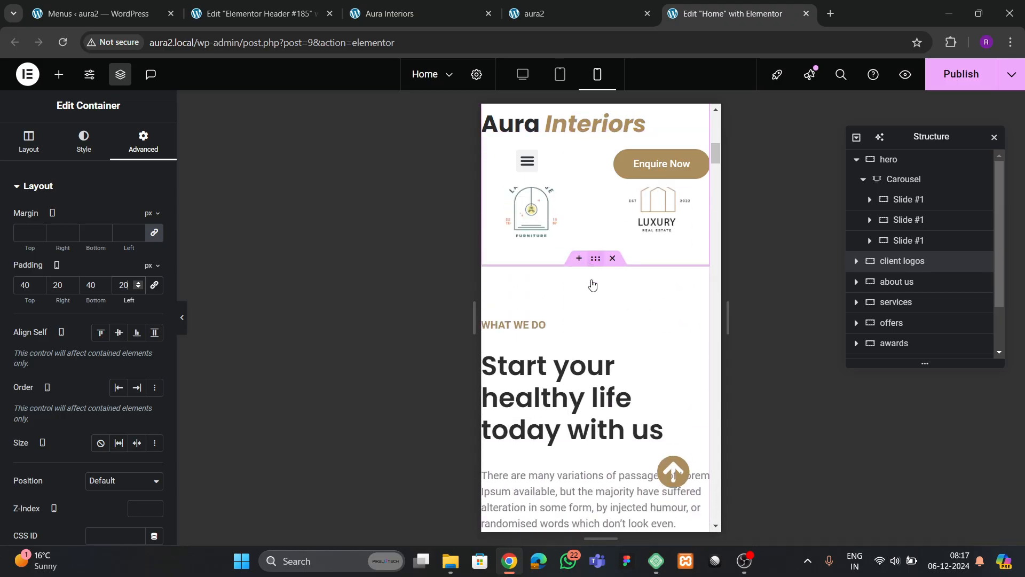
{"action": "left_click", "coordinate": [594, 284]}
{"action": "left_click", "coordinate": [142, 145]}
{"action": "left_click", "coordinate": [154, 284]}
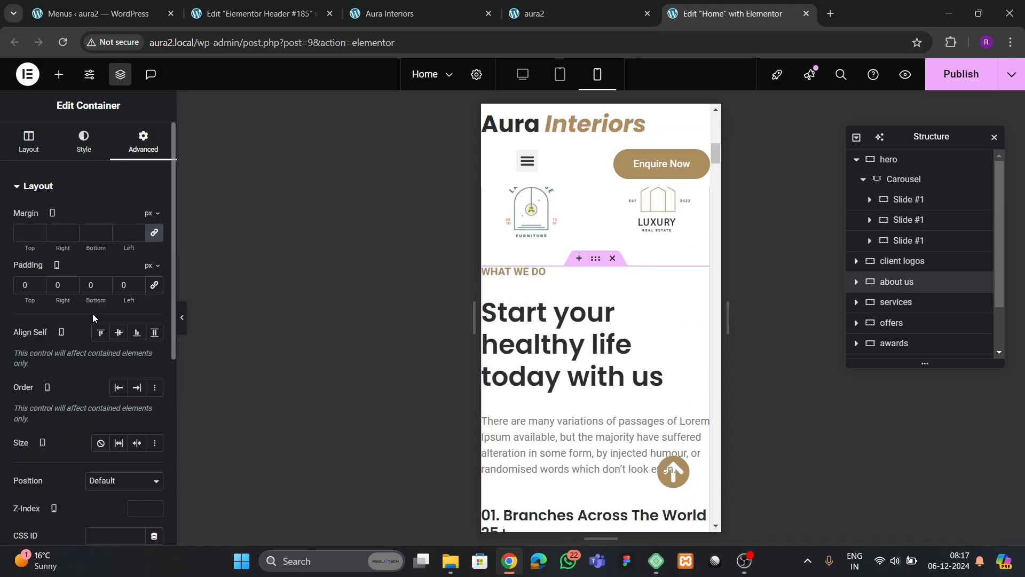
{"action": "type", "text": "80"}
{"action": "key", "text": "Tab"}
{"action": "type", "text": "20"}
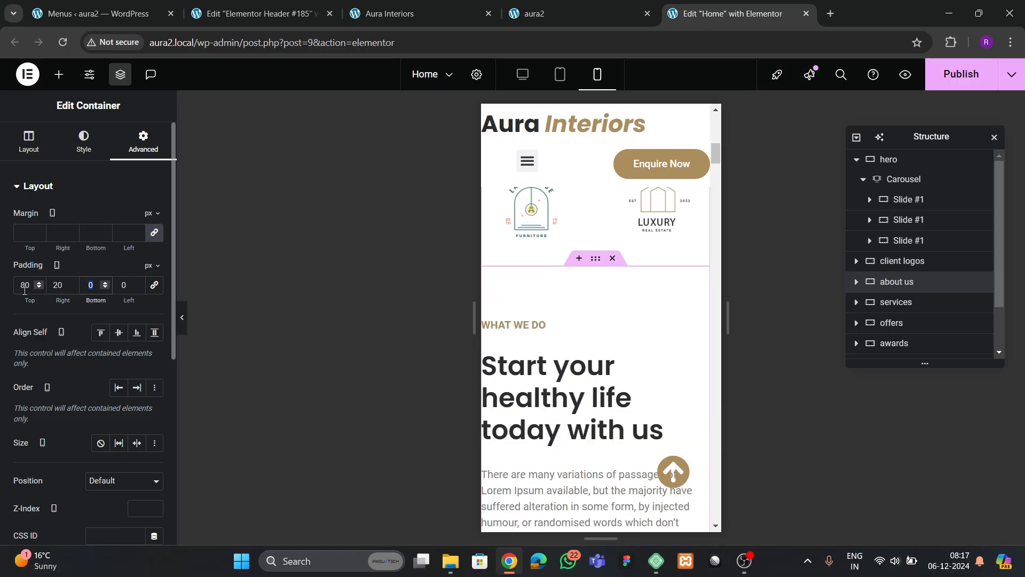
{"action": "key", "text": "Tab"}
{"action": "type", "text": "80"}
{"action": "key", "text": "Tab"}
{"action": "type", "text": "20"}
- Set the about-us image's margin to 0 on all sides
{"action": "scroll", "coordinate": [533, 350], "scroll_direction": "down", "scroll_amount": 4}
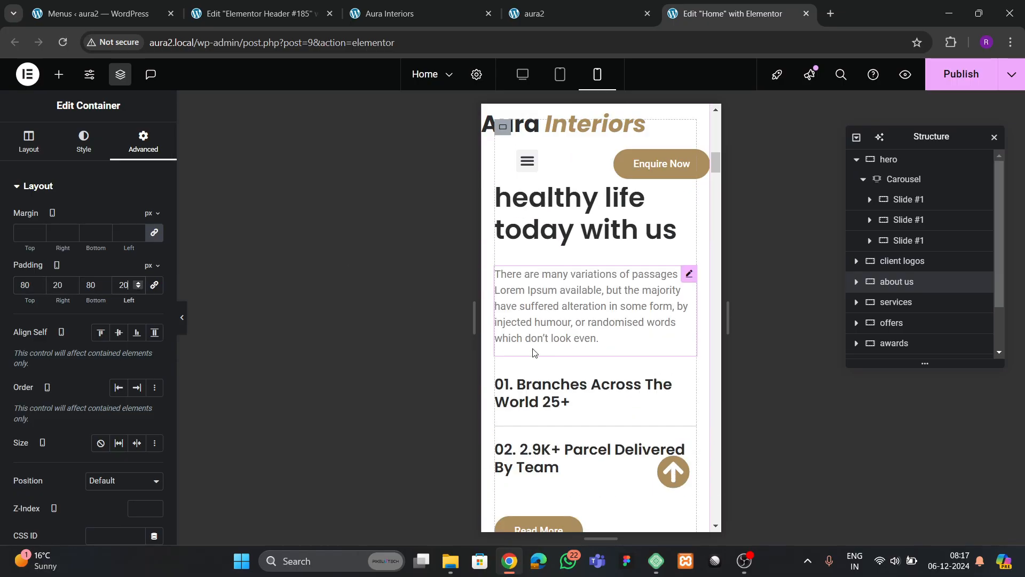
{"action": "scroll", "coordinate": [533, 342], "scroll_direction": "up", "scroll_amount": 3}
{"action": "scroll", "coordinate": [560, 395], "scroll_direction": "down", "scroll_amount": 5}
{"action": "scroll", "coordinate": [563, 398], "scroll_direction": "down", "scroll_amount": 3}
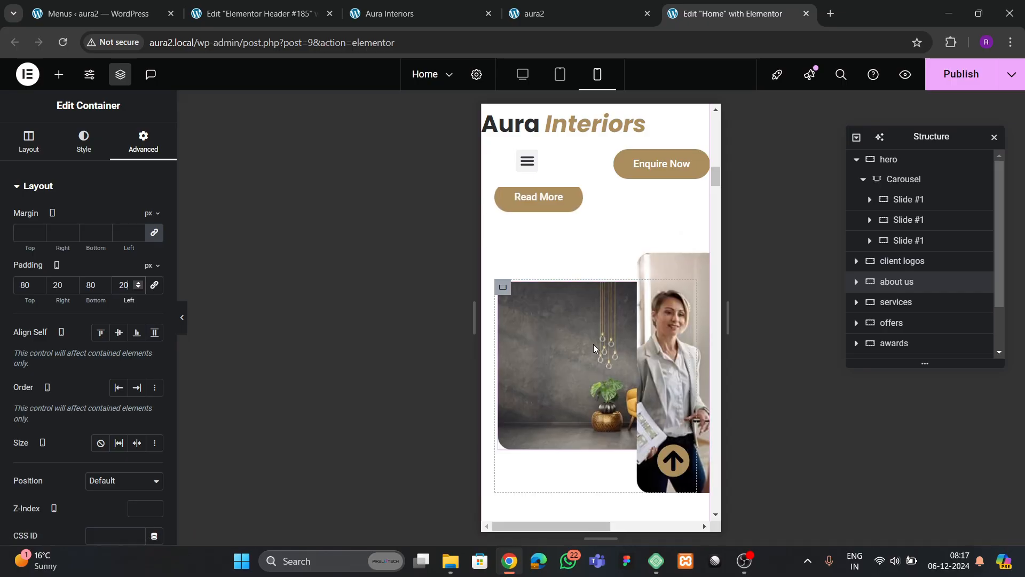
{"action": "left_click", "coordinate": [583, 379]}
{"action": "left_click", "coordinate": [143, 141]}
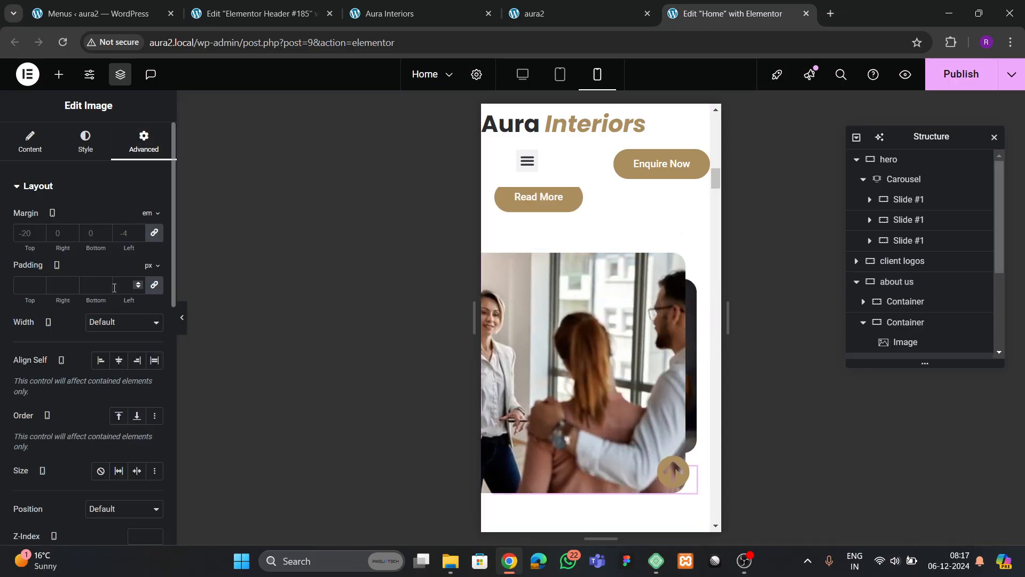
{"action": "type", "text": "0"}
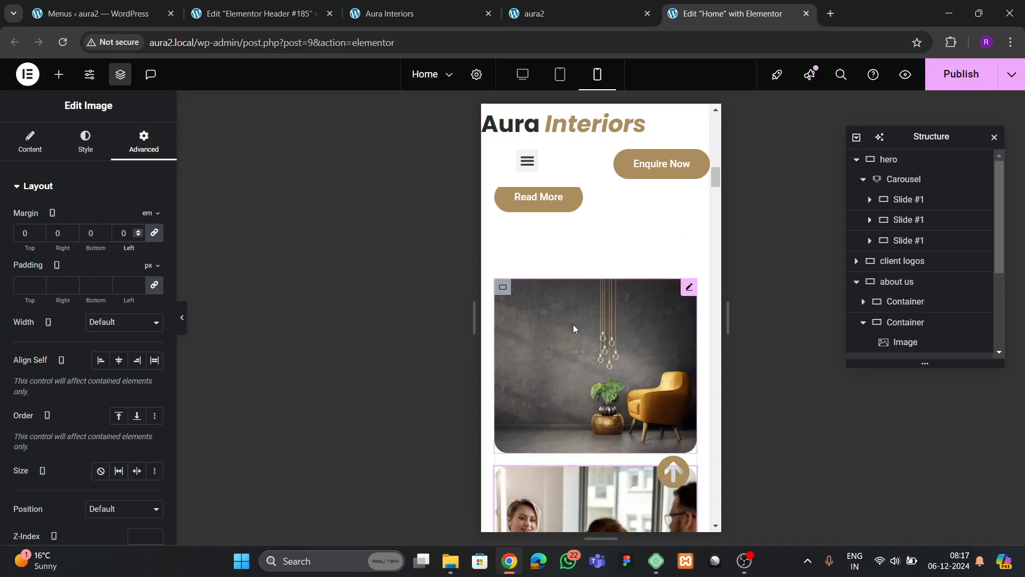
{"action": "scroll", "coordinate": [572, 324], "scroll_direction": "down", "scroll_amount": 7}
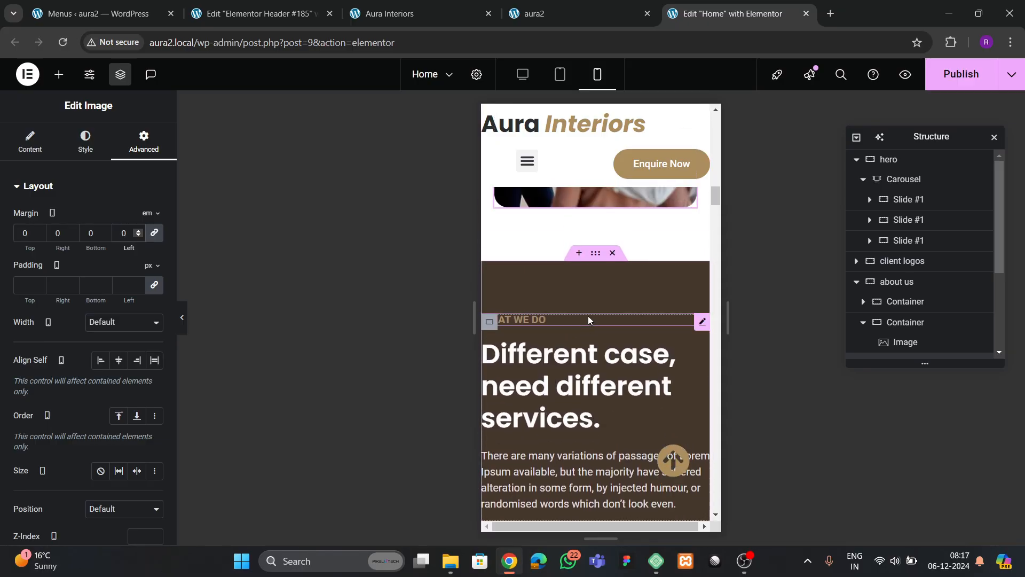
{"action": "left_click", "coordinate": [588, 315]}
- Set the services section's mobile padding to 80 top, 20 right, 80 bottom, 20 left
{"action": "left_click", "coordinate": [143, 142]}
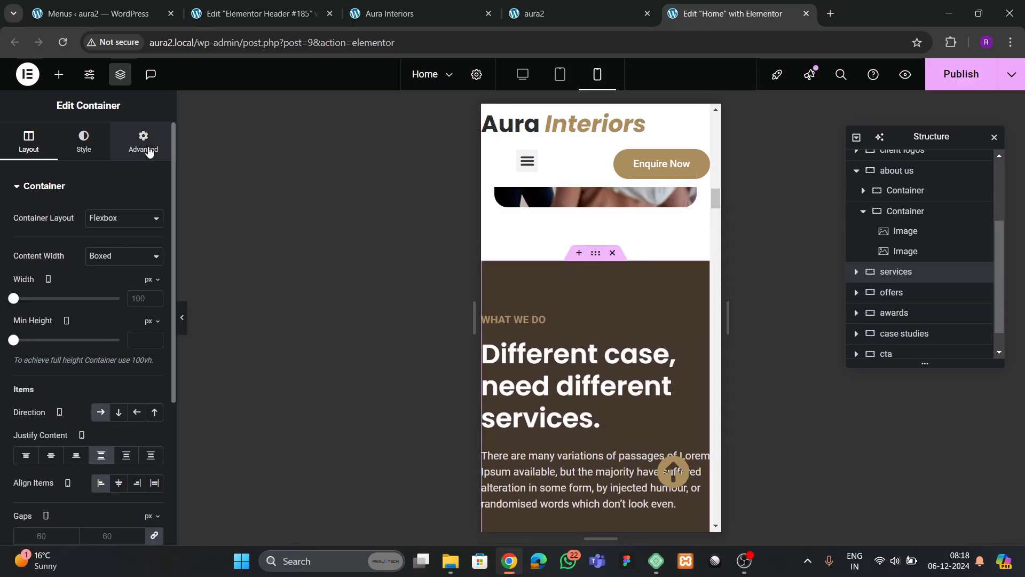
{"action": "left_click", "coordinate": [25, 284]}
{"action": "type", "text": "0"}
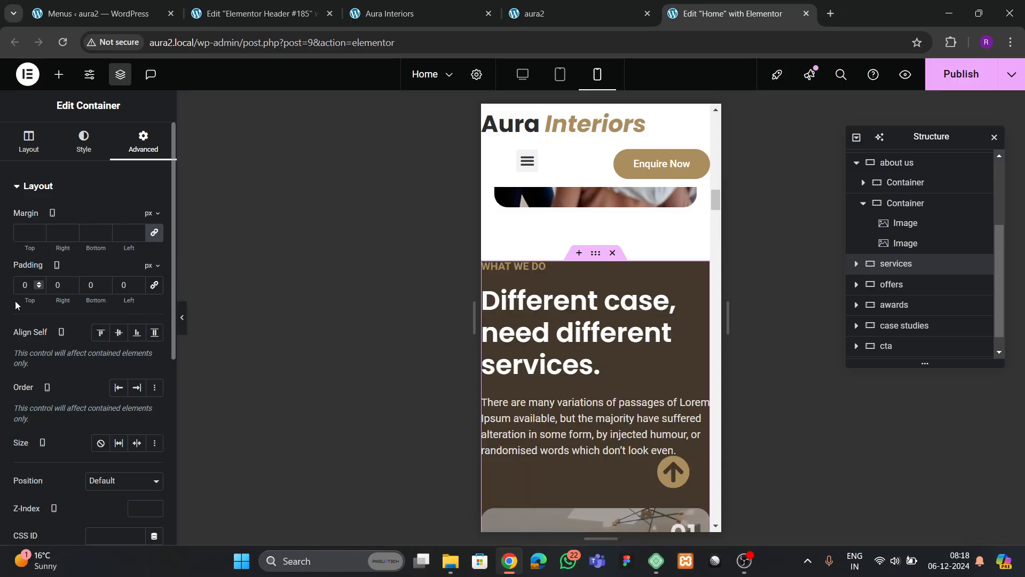
{"action": "type", "text": "0"}
{"action": "key", "text": "Tab"}
{"action": "type", "text": "20"}
{"action": "key", "text": "Tab"}
{"action": "type", "text": "80"}
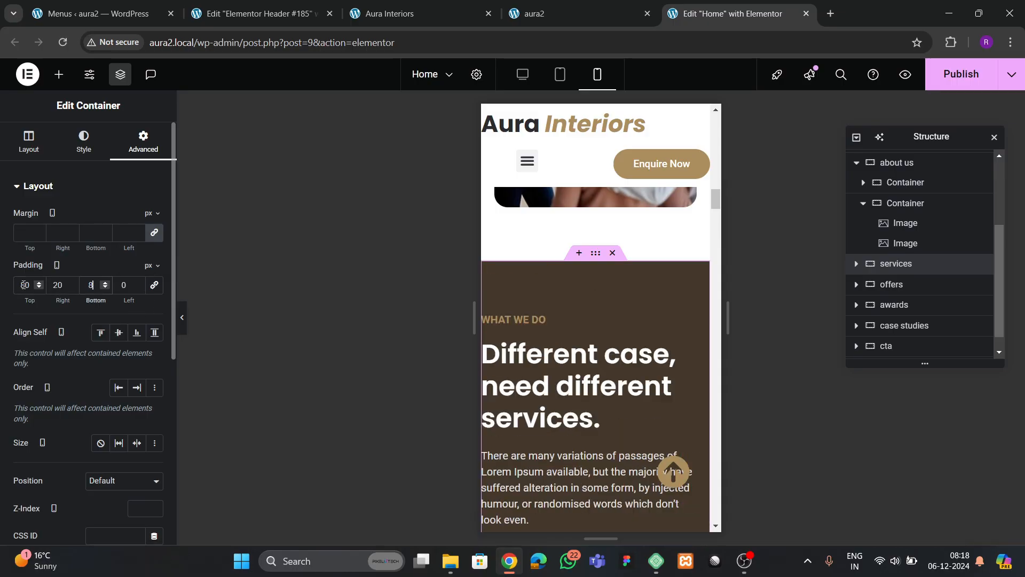
{"action": "key", "text": "Tab"}
{"action": "type", "text": "20"}
{"action": "scroll", "coordinate": [623, 346], "scroll_direction": "down", "scroll_amount": 7}
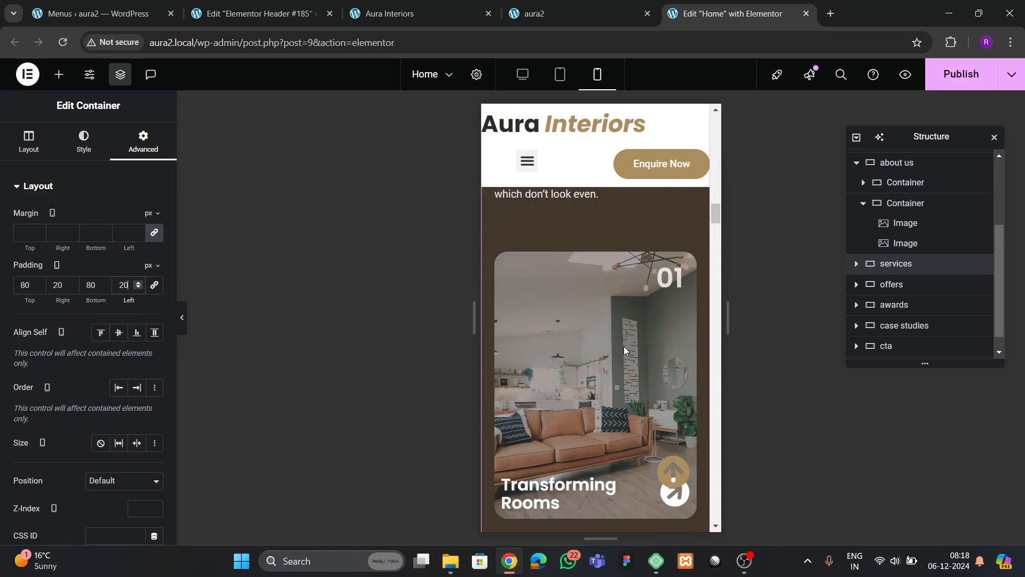
{"action": "scroll", "coordinate": [607, 376], "scroll_direction": "up", "scroll_amount": 5}
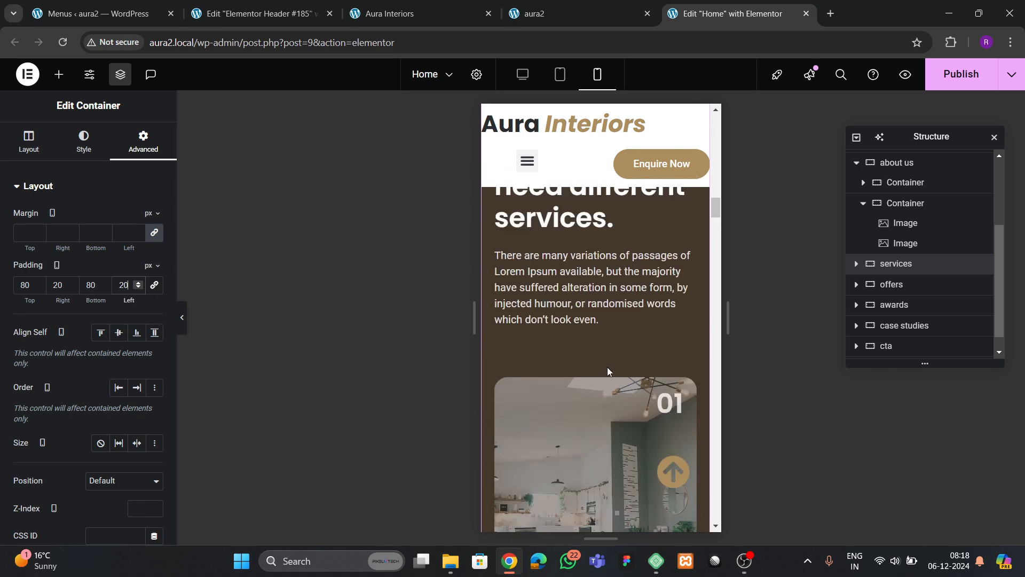
{"action": "scroll", "coordinate": [607, 367], "scroll_direction": "down", "scroll_amount": 4}
{"action": "scroll", "coordinate": [561, 350], "scroll_direction": "up", "scroll_amount": 3}
{"action": "scroll", "coordinate": [590, 370], "scroll_direction": "down", "scroll_amount": 5}
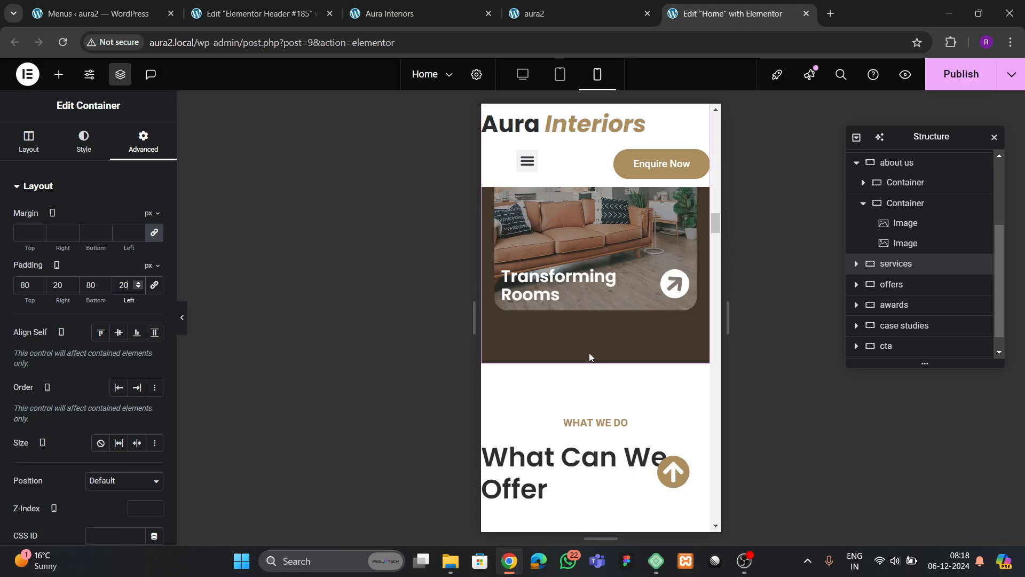
{"action": "scroll", "coordinate": [590, 357], "scroll_direction": "up", "scroll_amount": 5}
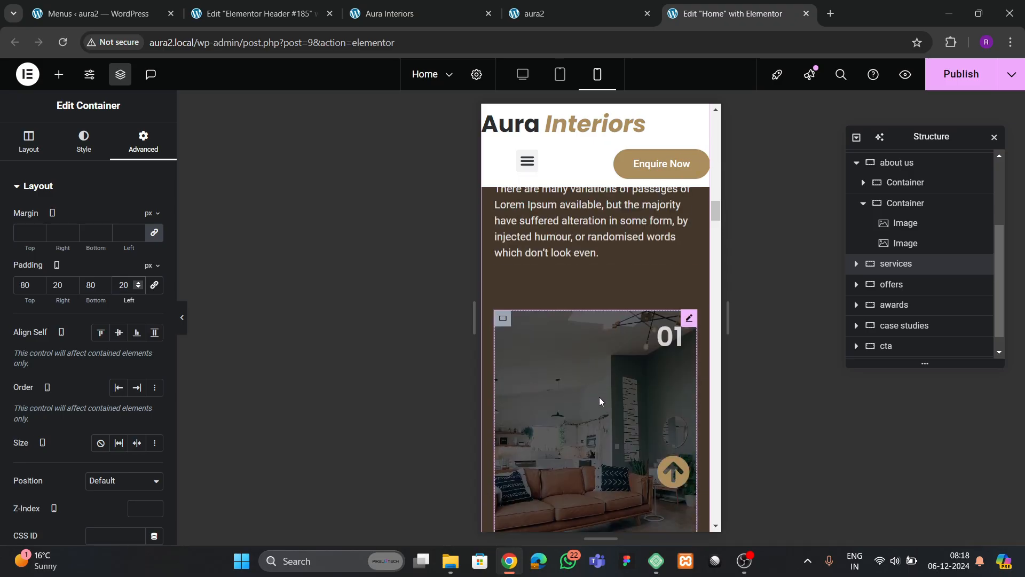
{"action": "scroll", "coordinate": [593, 401], "scroll_direction": "down", "scroll_amount": 3}
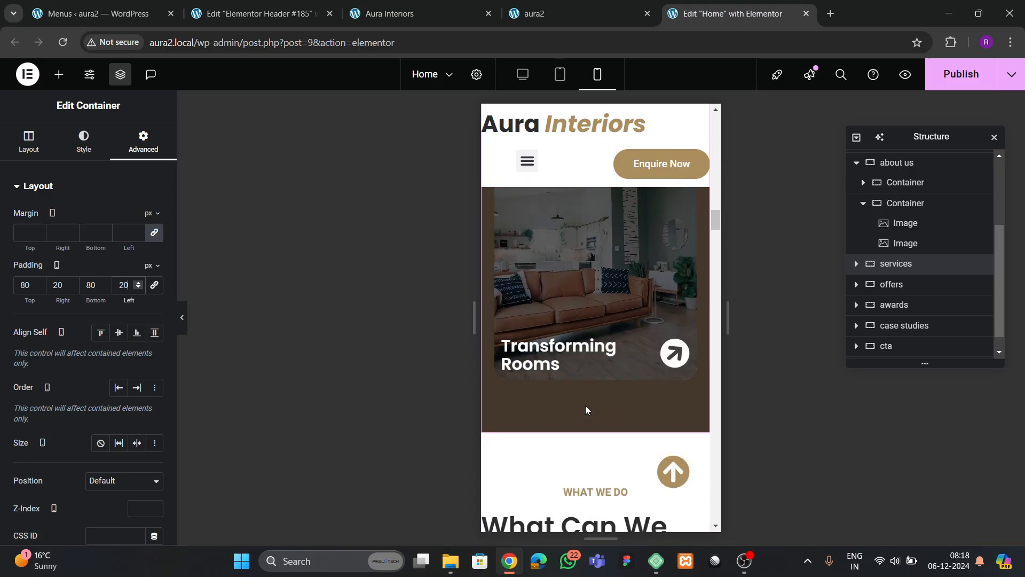
{"action": "scroll", "coordinate": [644, 329], "scroll_direction": "up", "scroll_amount": 2}
{"action": "left_click", "coordinate": [639, 329]}
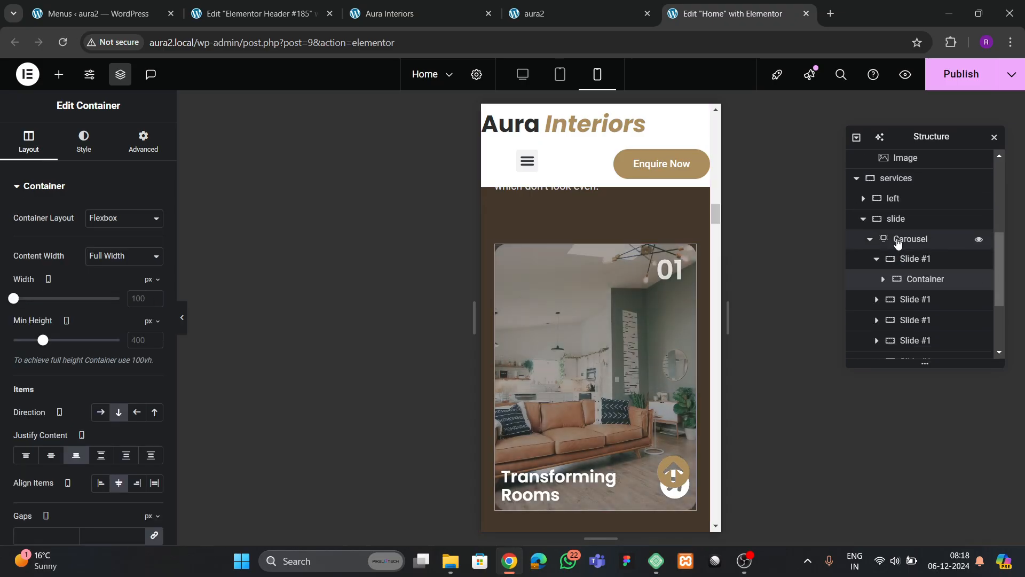
- Reset both services-carousel arrows' horizontal and vertical offsets to 0
{"action": "left_click", "coordinate": [902, 242]}
{"action": "scroll", "coordinate": [72, 276], "scroll_direction": "down", "scroll_amount": 3}
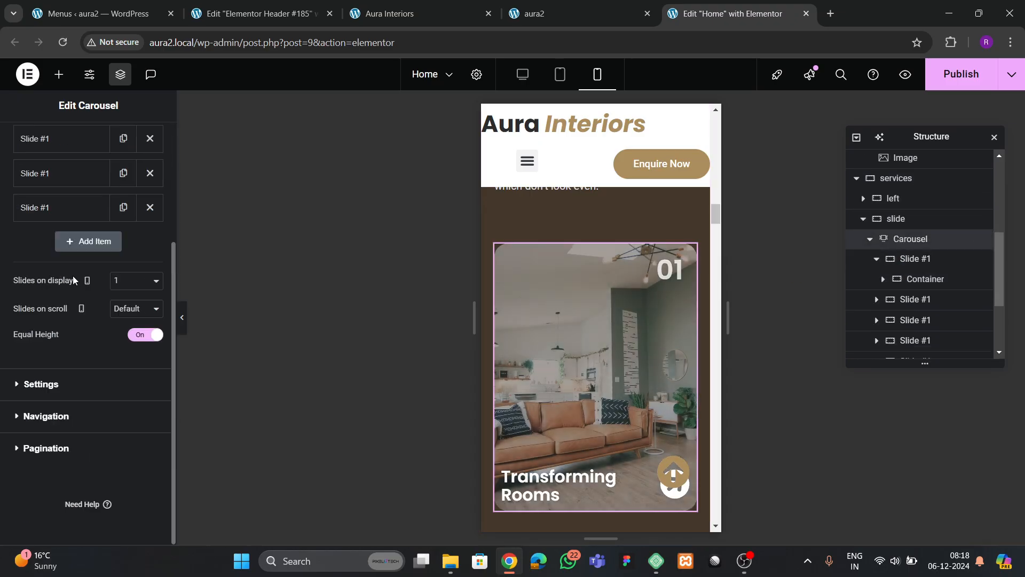
{"action": "left_click", "coordinate": [47, 417]}
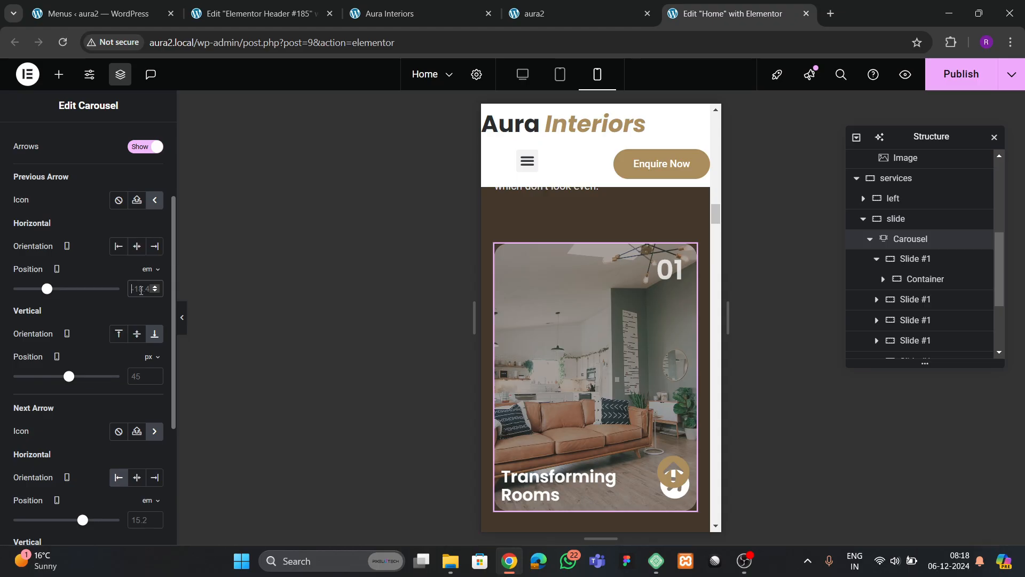
{"action": "type", "text": "0"}
{"action": "left_click", "coordinate": [137, 246]}
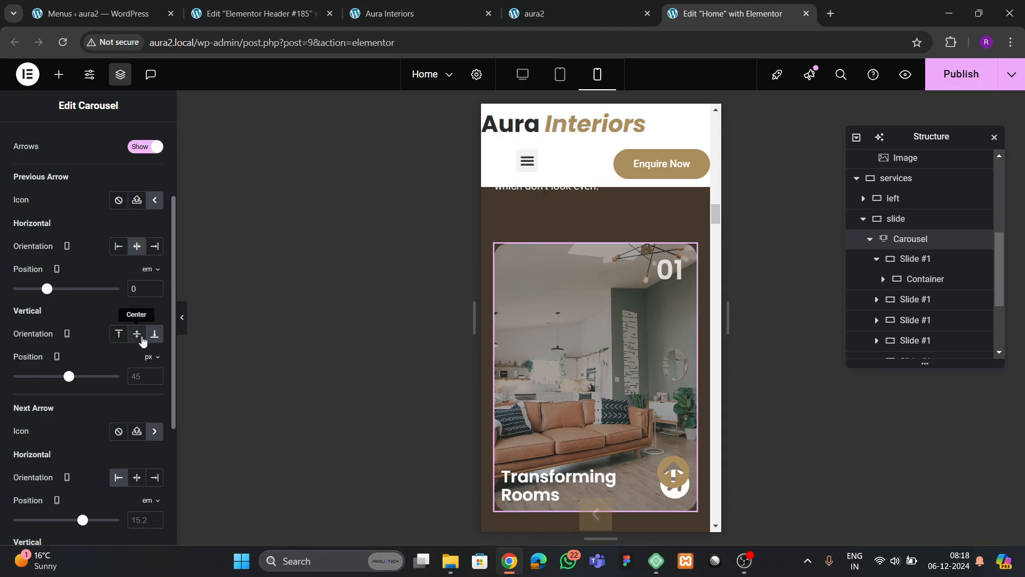
{"action": "scroll", "coordinate": [136, 333], "scroll_direction": "down", "scroll_amount": 1}
{"action": "left_click", "coordinate": [135, 310]}
{"action": "type", "text": "0"}
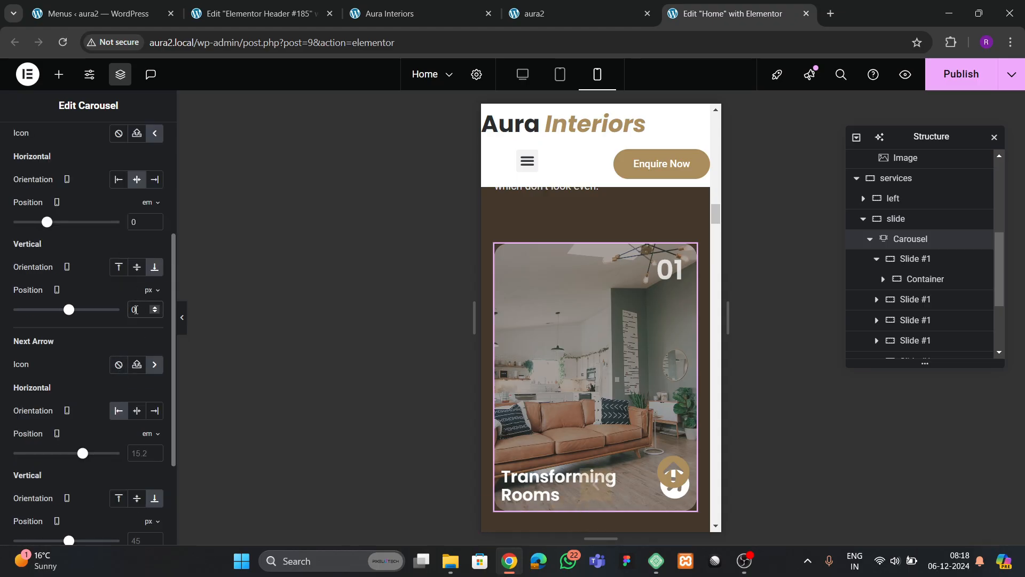
{"action": "scroll", "coordinate": [136, 315], "scroll_direction": "down", "scroll_amount": 1}
{"action": "left_click", "coordinate": [136, 344]}
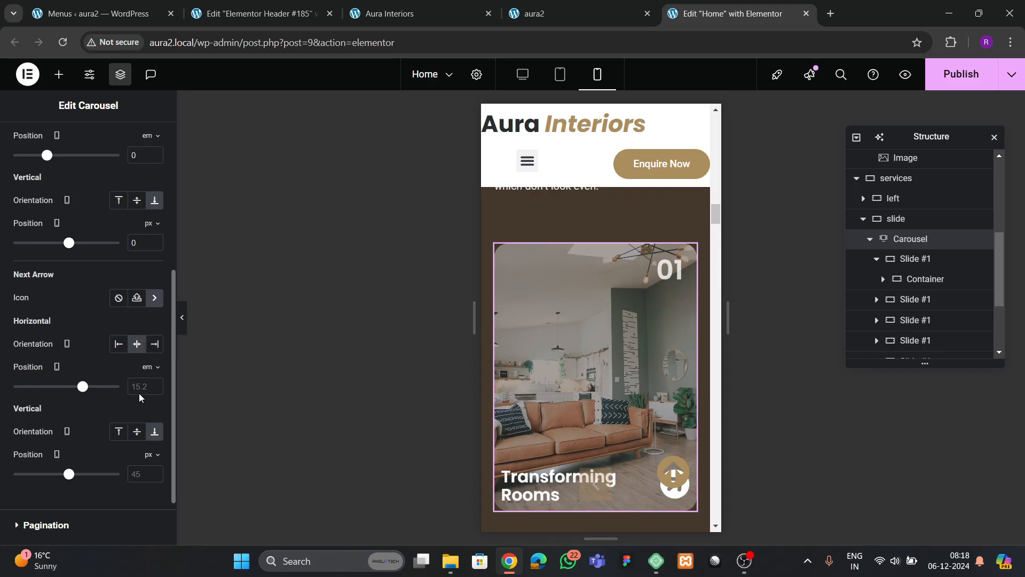
{"action": "type", "text": "0"}
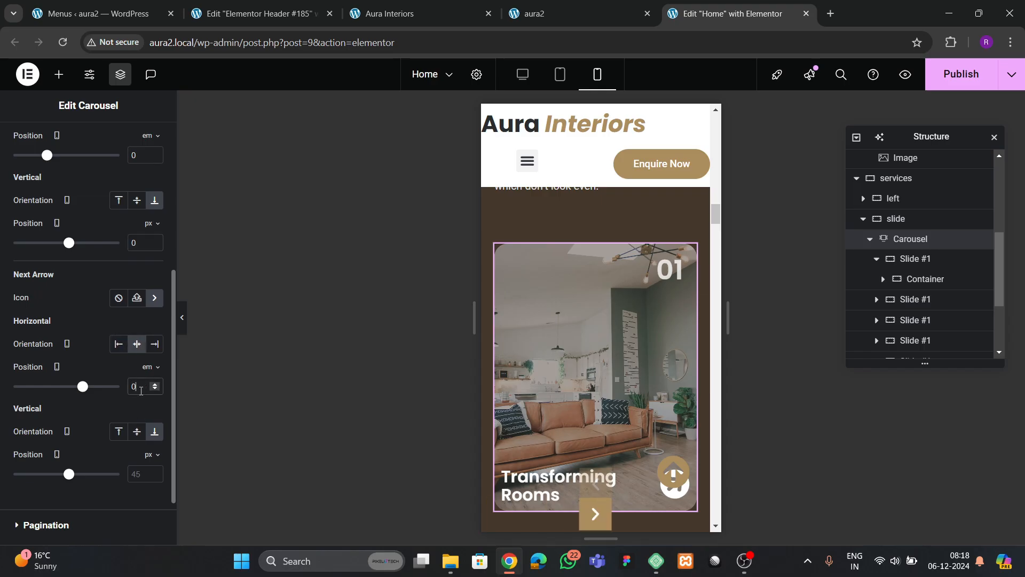
{"action": "left_click", "coordinate": [144, 474]}
{"action": "type", "text": "0"}
- Switch the previous arrow's vertical offset to em and push it below the slide
{"action": "scroll", "coordinate": [636, 443], "scroll_direction": "down", "scroll_amount": 3}
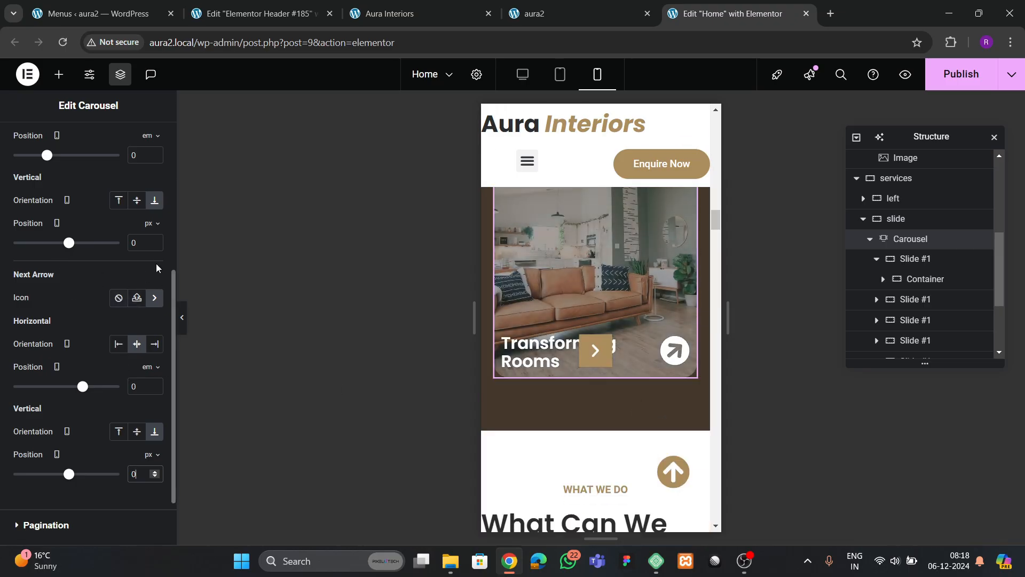
{"action": "left_click", "coordinate": [153, 243]}
{"action": "left_click", "coordinate": [152, 224]}
{"action": "left_click", "coordinate": [148, 257]}
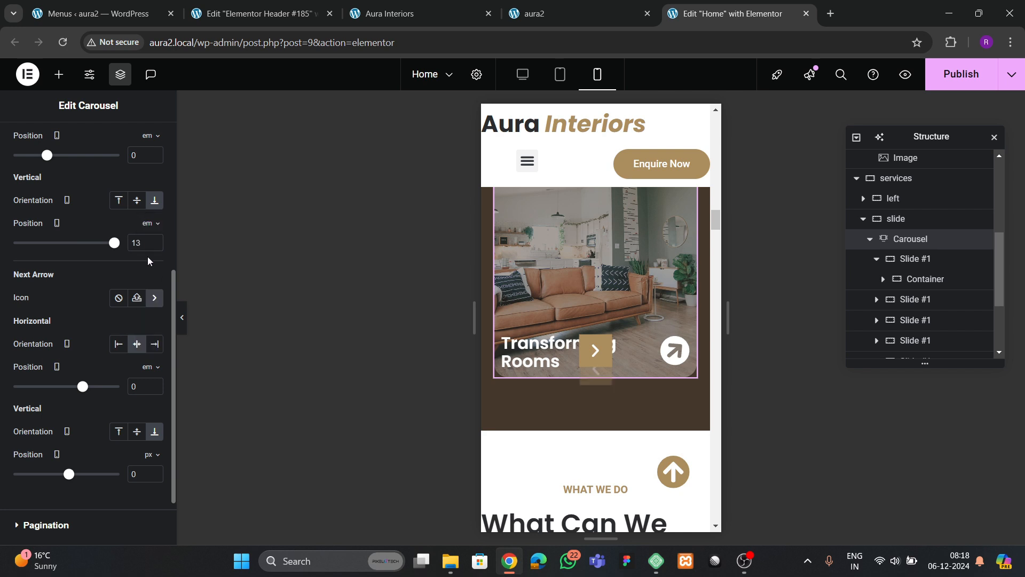
{"action": "key", "text": "BackSpace"}
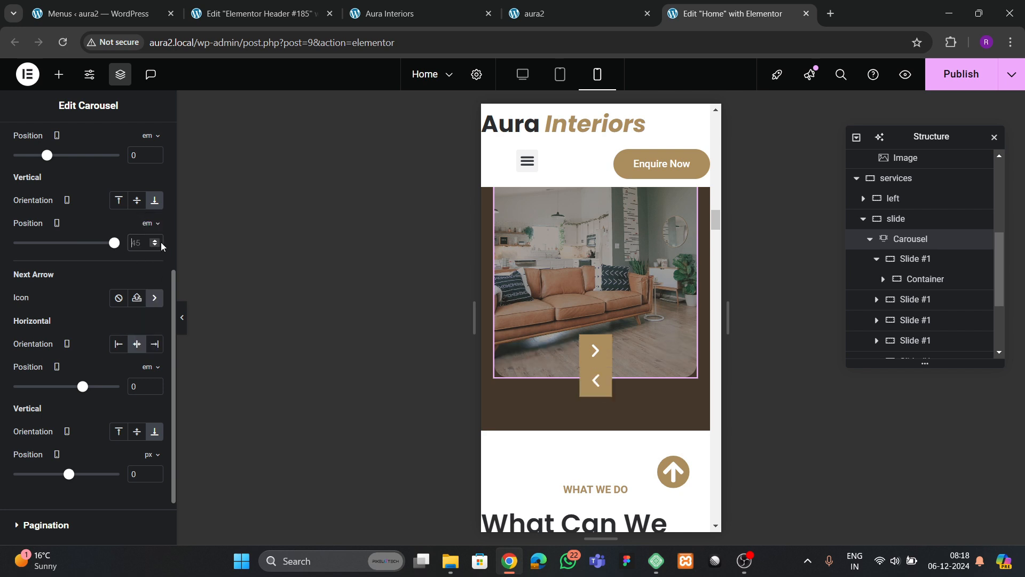
{"action": "type", "text": "0.3"}
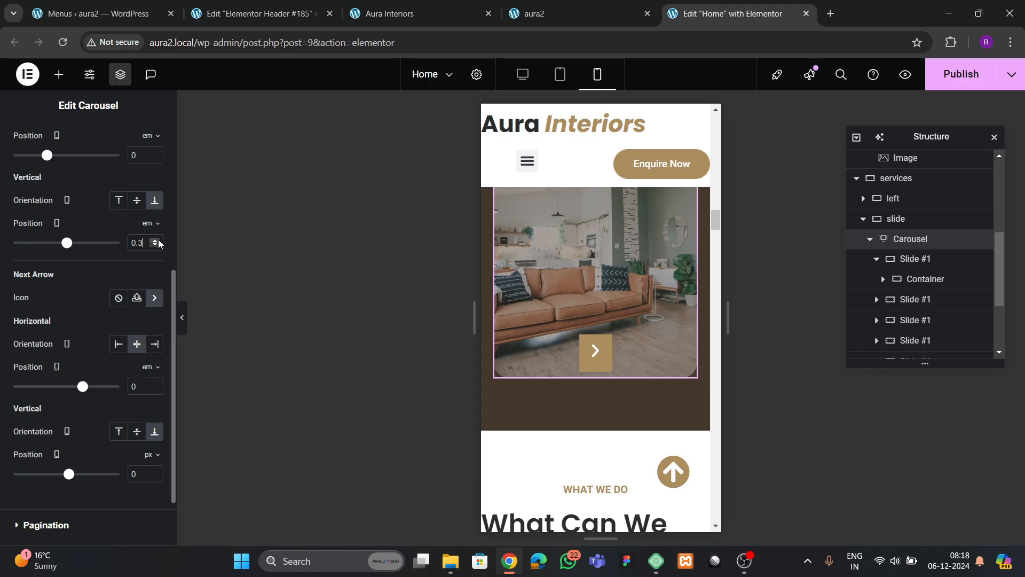
{"action": "left_click", "coordinate": [159, 241]}
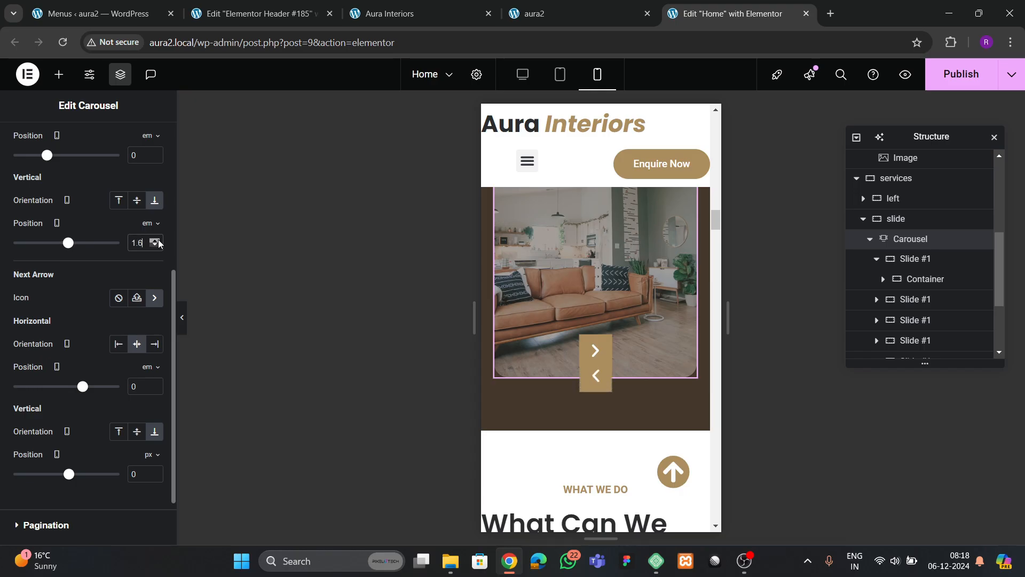
{"action": "left_click", "coordinate": [158, 241]}
{"action": "left_click", "coordinate": [158, 241]}
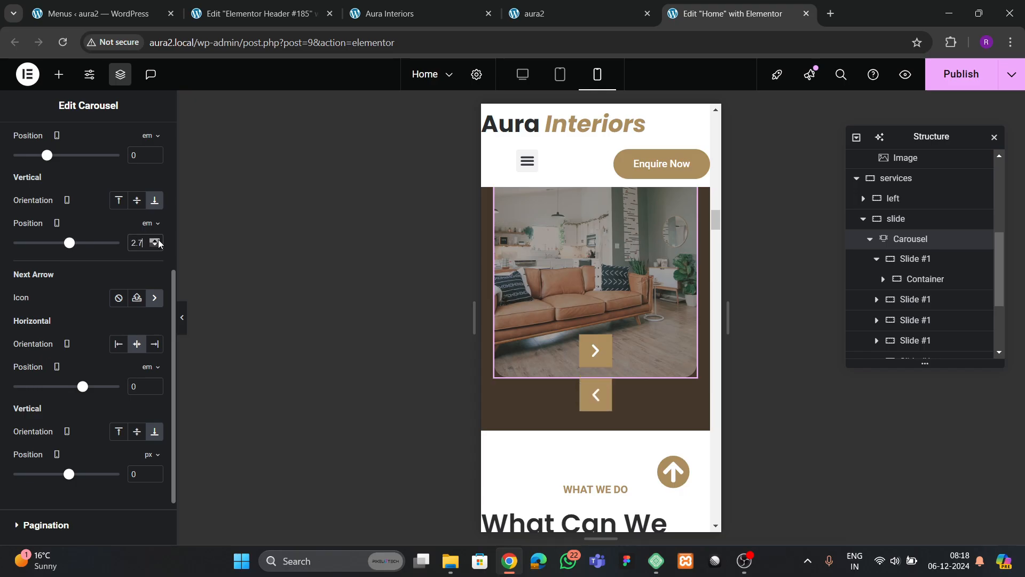
{"action": "left_click", "coordinate": [159, 242]}
{"action": "left_click", "coordinate": [158, 242]}
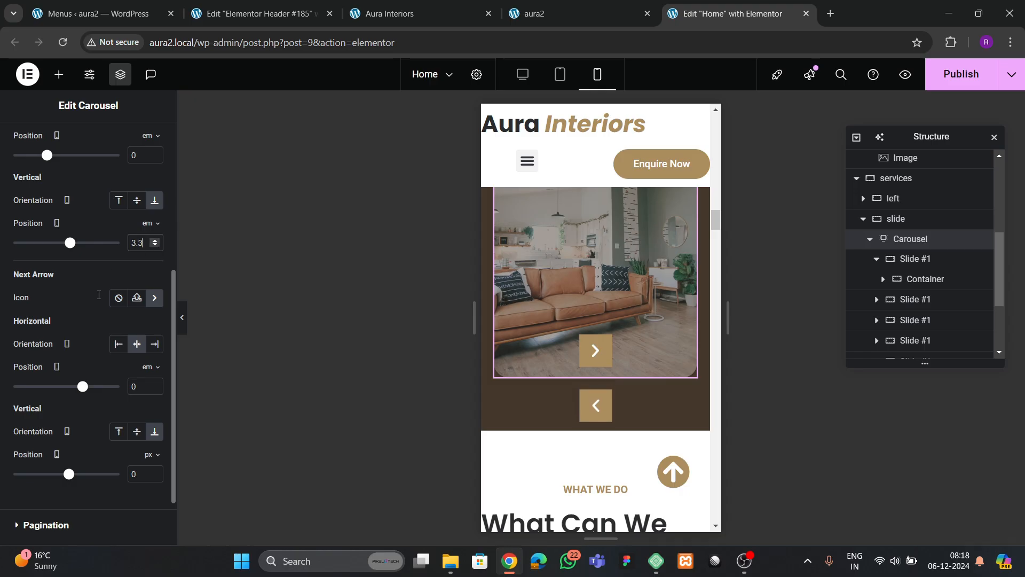
{"action": "scroll", "coordinate": [92, 329], "scroll_direction": "down", "scroll_amount": 2}
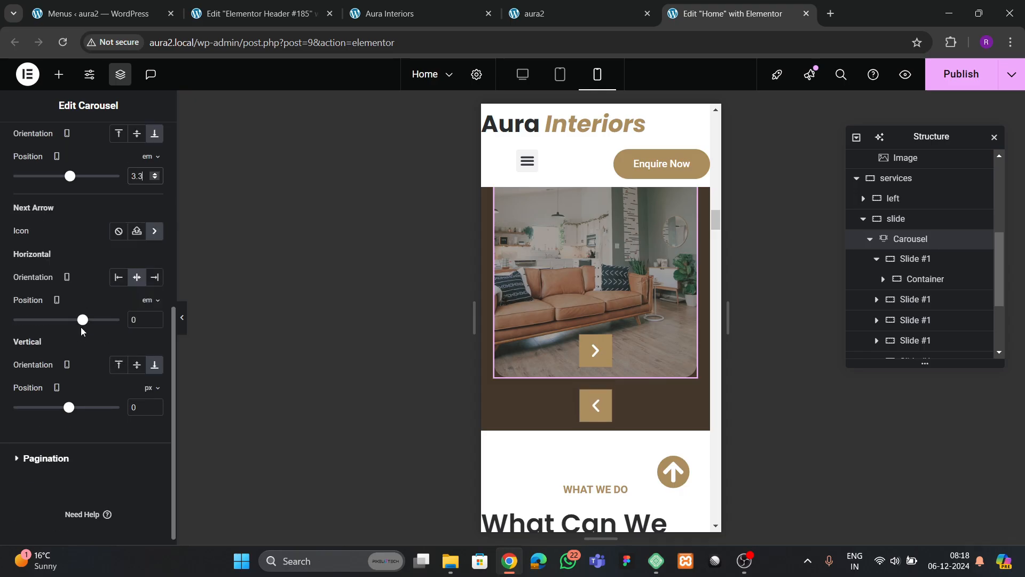
- Set the next arrow's vertical offset to 3.3 em and the horizontal offset to 1.2
{"action": "left_click", "coordinate": [154, 389]}
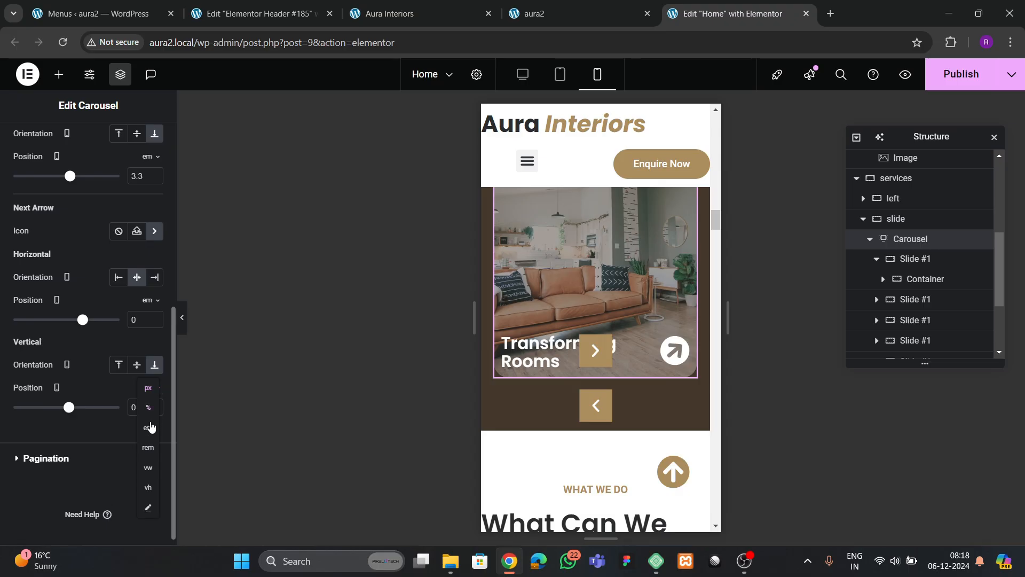
{"action": "left_click", "coordinate": [149, 427]}
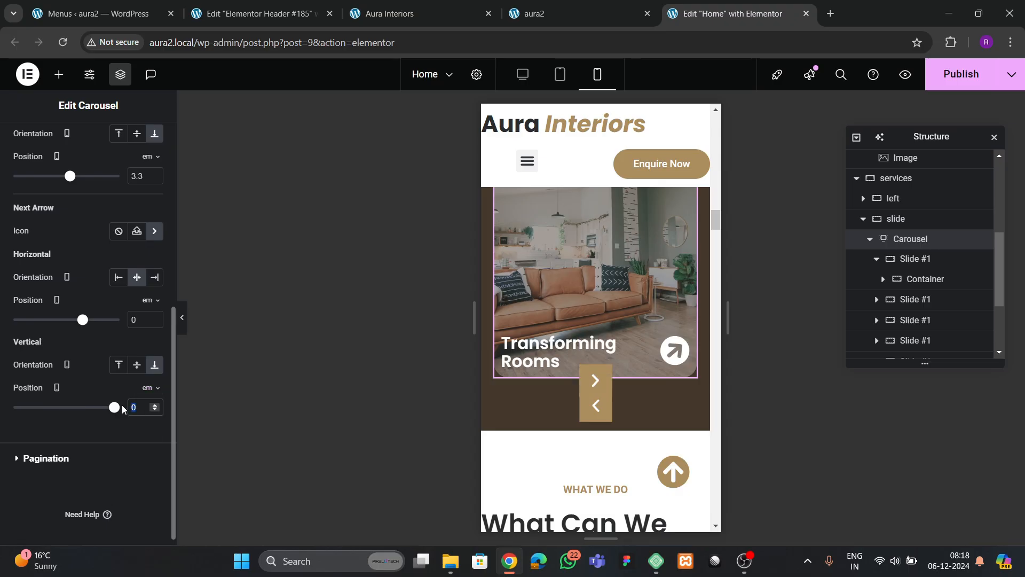
{"action": "type", "text": "3.3"}
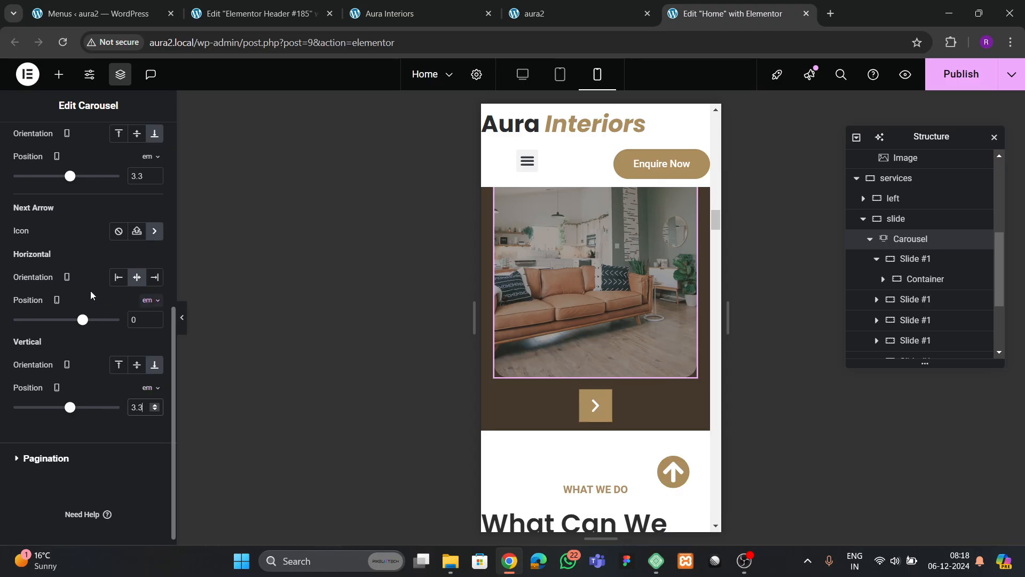
{"action": "scroll", "coordinate": [91, 291], "scroll_direction": "up", "scroll_amount": 2}
{"action": "scroll", "coordinate": [90, 292], "scroll_direction": "down", "scroll_amount": 1}
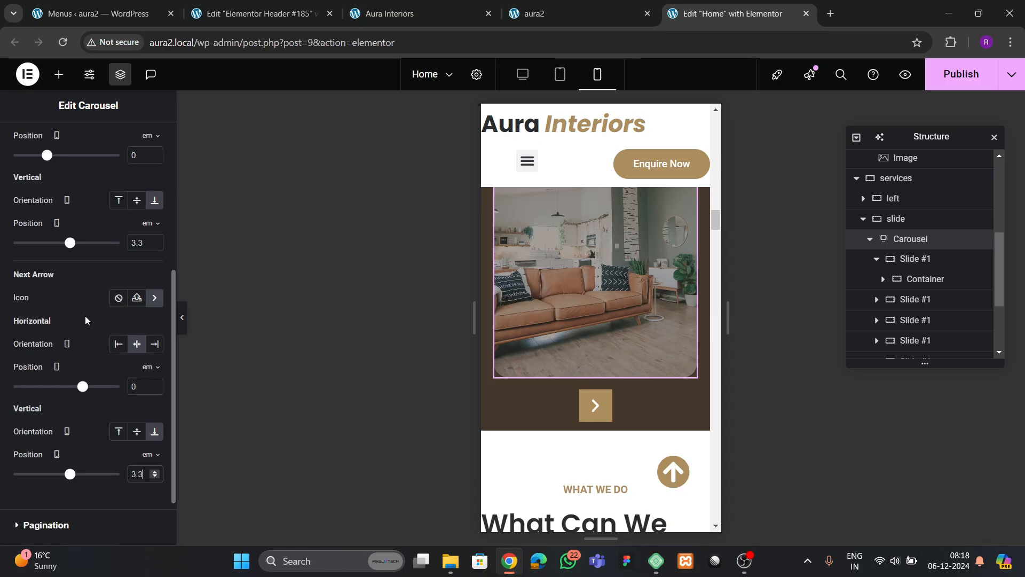
{"action": "scroll", "coordinate": [85, 320], "scroll_direction": "up", "scroll_amount": 1}
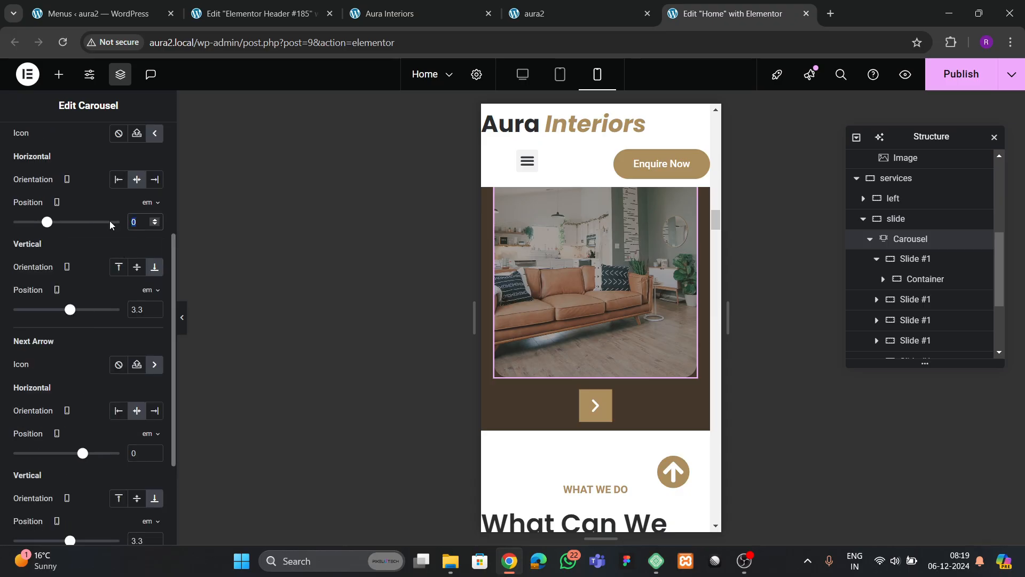
{"action": "scroll", "coordinate": [112, 292], "scroll_direction": "down", "scroll_amount": 2}
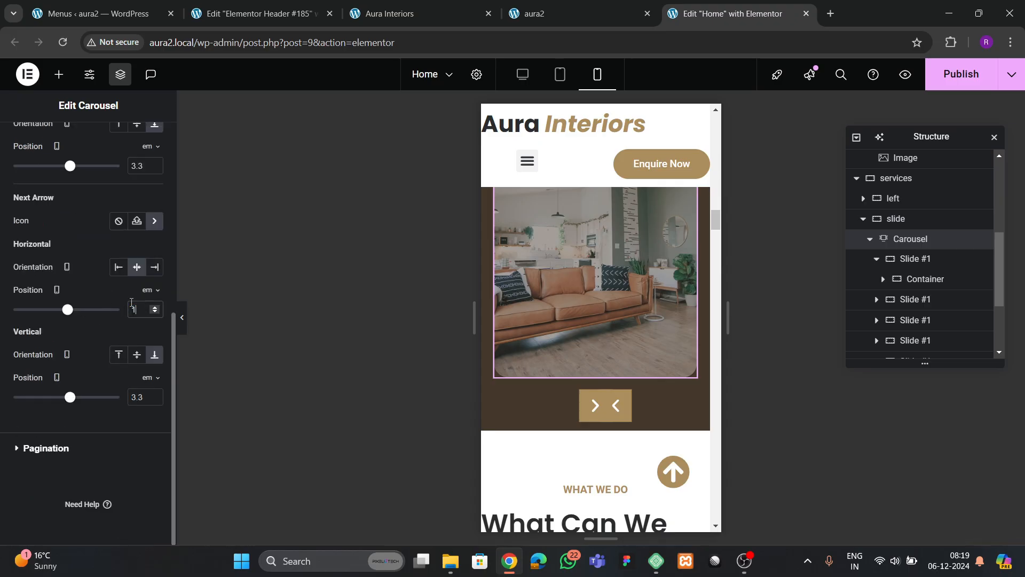
{"action": "type", "text": ".2"}
{"action": "scroll", "coordinate": [92, 237], "scroll_direction": "up", "scroll_amount": 3}
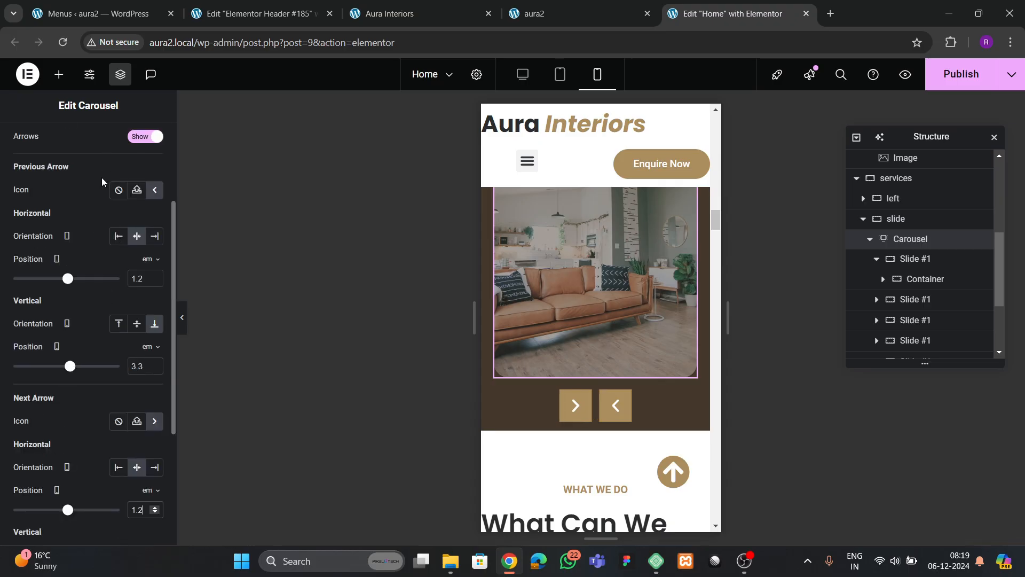
{"action": "scroll", "coordinate": [101, 177], "scroll_direction": "up", "scroll_amount": 3}
- Style the navigation arrows with an 18 px icon size and 8 px padding
{"action": "left_click", "coordinate": [85, 136]}
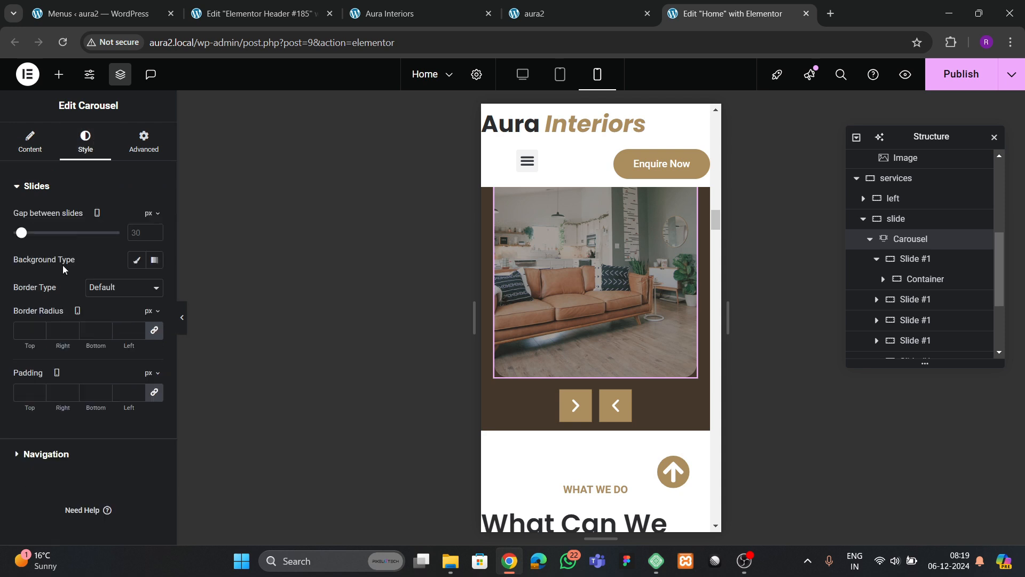
{"action": "left_click", "coordinate": [54, 447]}
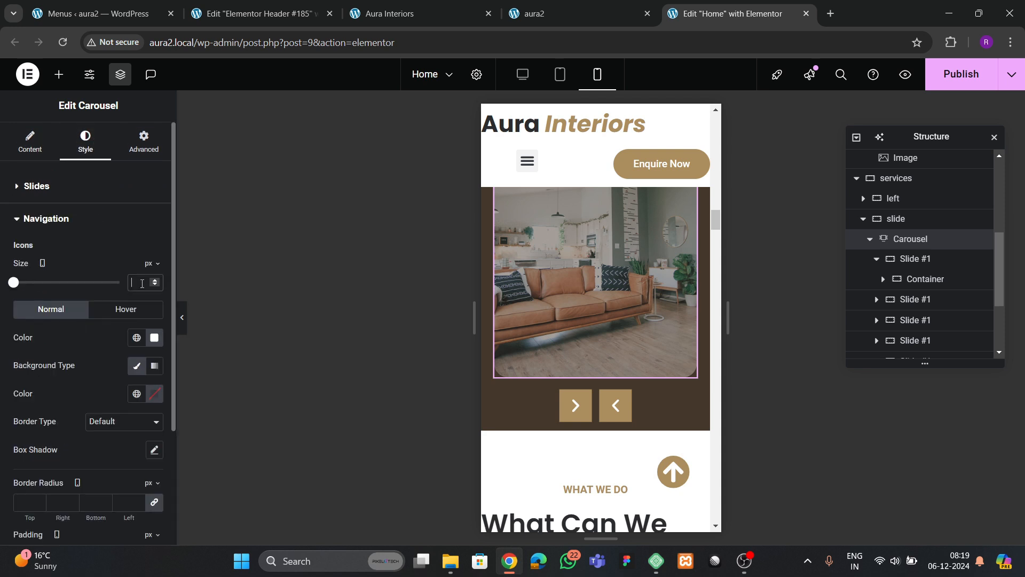
{"action": "type", "text": "10"}
{"action": "key", "text": "BackSpace"}
{"action": "key", "text": "BackSpace"}
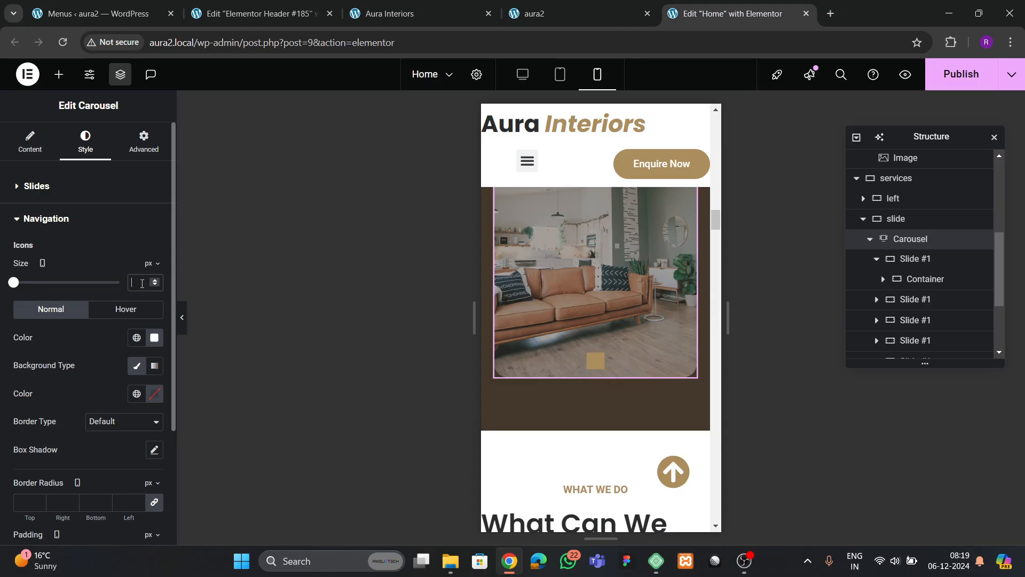
{"action": "type", "text": "15"}
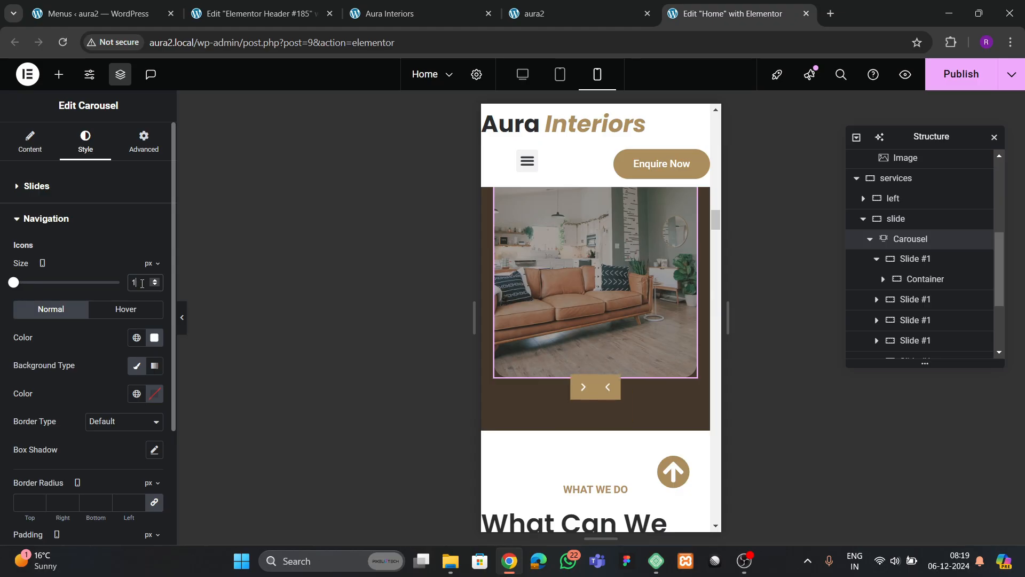
{"action": "key", "text": "BackSpace"}
{"action": "type", "text": "20"}
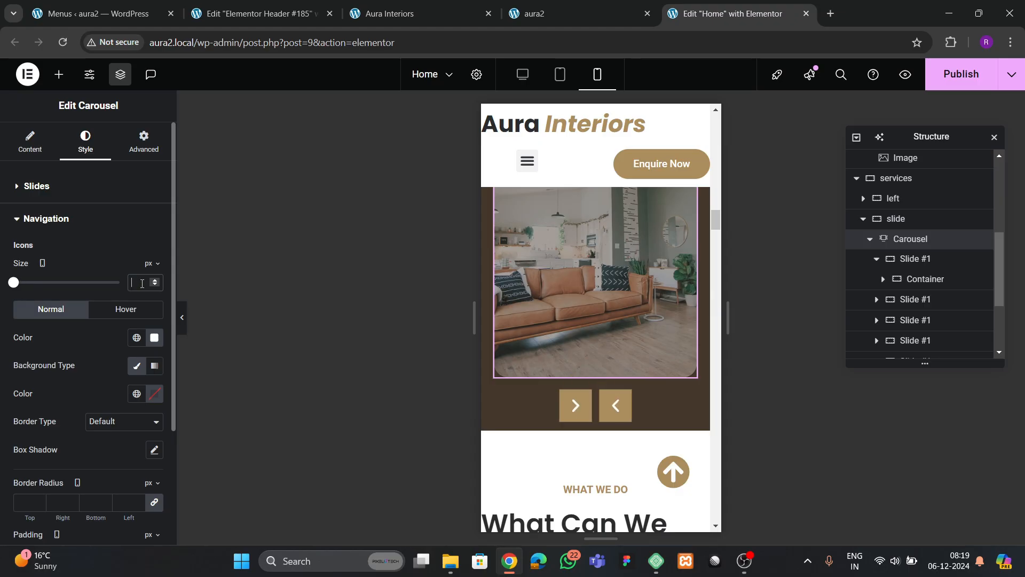
{"action": "type", "text": "18"}
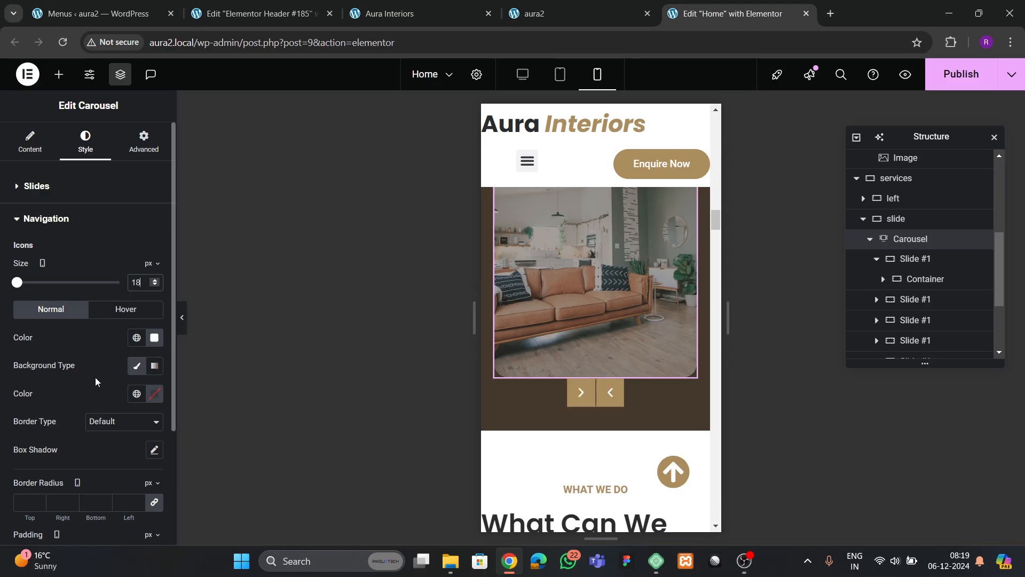
{"action": "scroll", "coordinate": [95, 377], "scroll_direction": "down", "scroll_amount": 3}
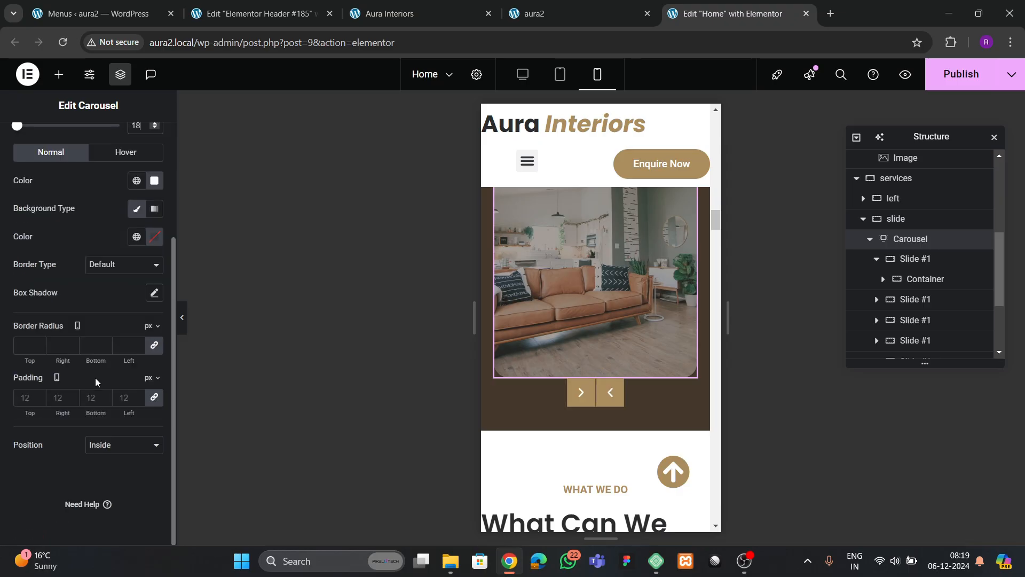
{"action": "left_click", "coordinate": [26, 397]}
{"action": "type", "text": "8"}
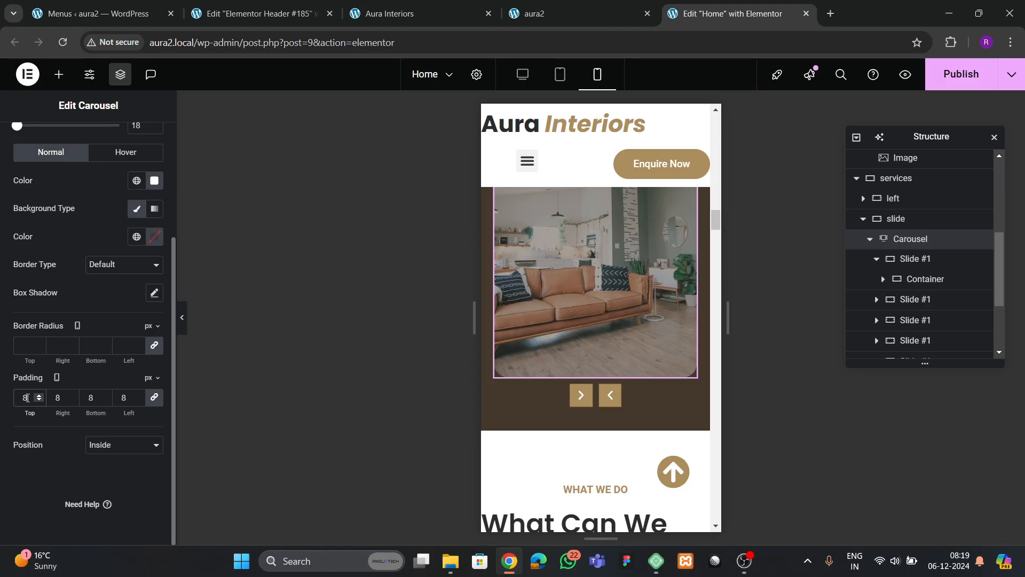
{"action": "scroll", "coordinate": [28, 202], "scroll_direction": "up", "scroll_amount": 10}
- Set the arrows' vertical offset to 4 em so they line up beneath the slide
{"action": "left_click", "coordinate": [31, 147]}
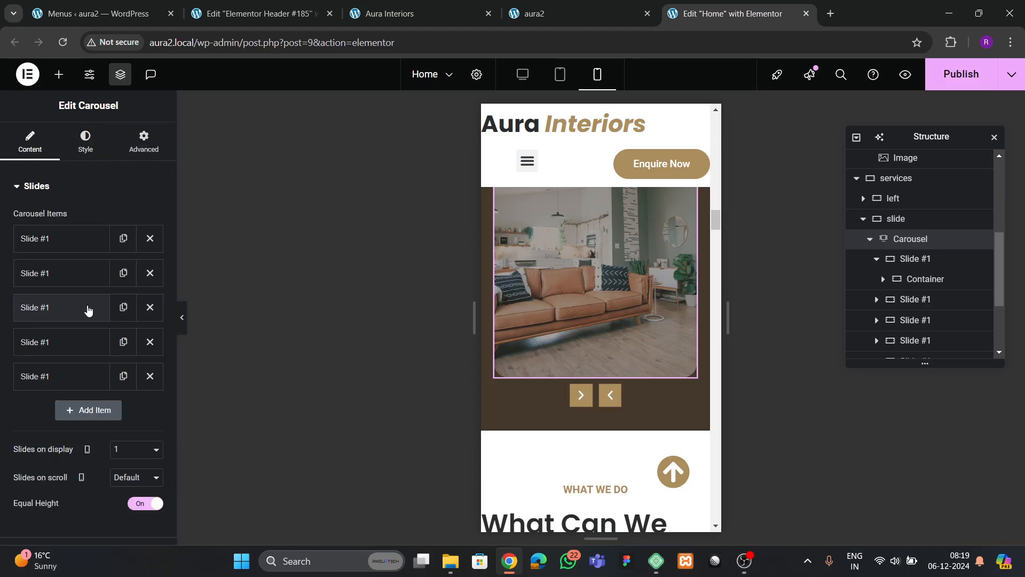
{"action": "scroll", "coordinate": [88, 342], "scroll_direction": "down", "scroll_amount": 3}
{"action": "left_click", "coordinate": [73, 450]}
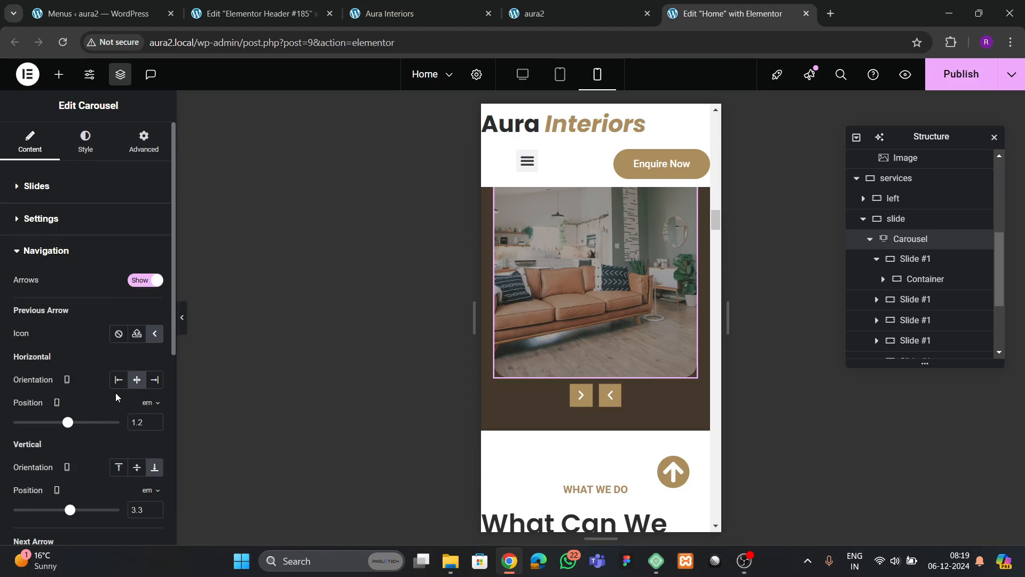
{"action": "scroll", "coordinate": [115, 397], "scroll_direction": "down", "scroll_amount": 2}
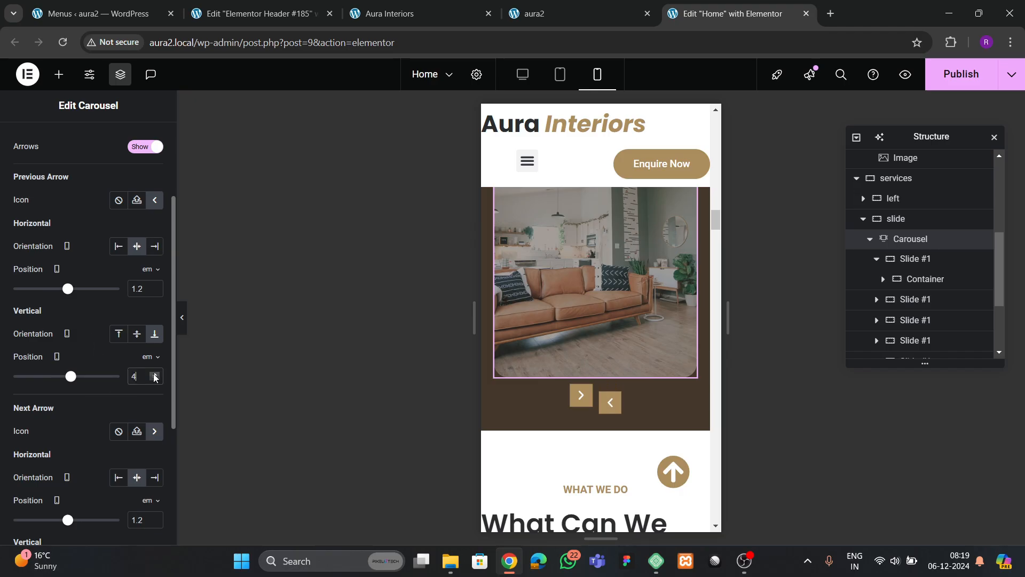
{"action": "scroll", "coordinate": [102, 419], "scroll_direction": "down", "scroll_amount": 3}
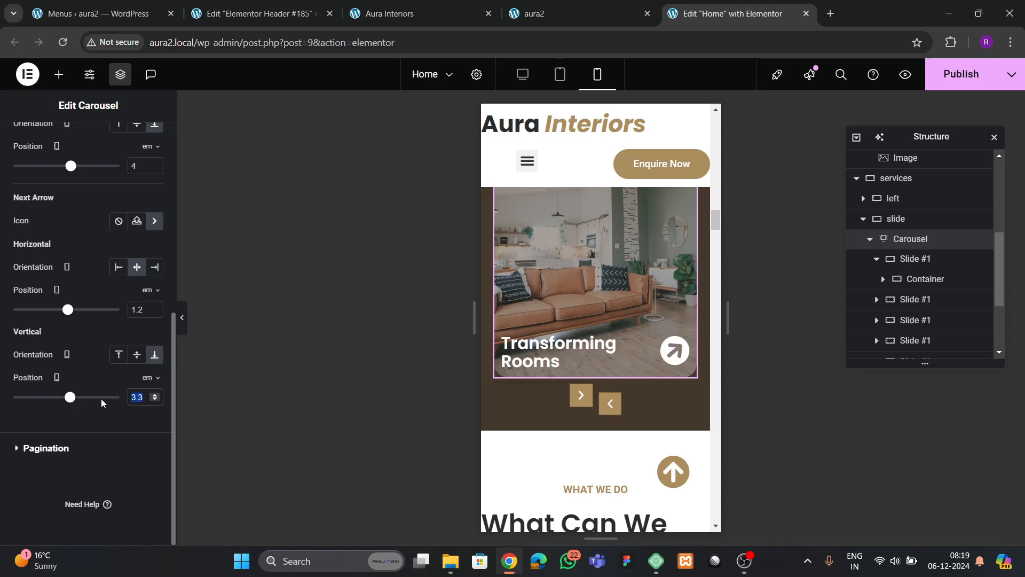
{"action": "type", "text": "4"}
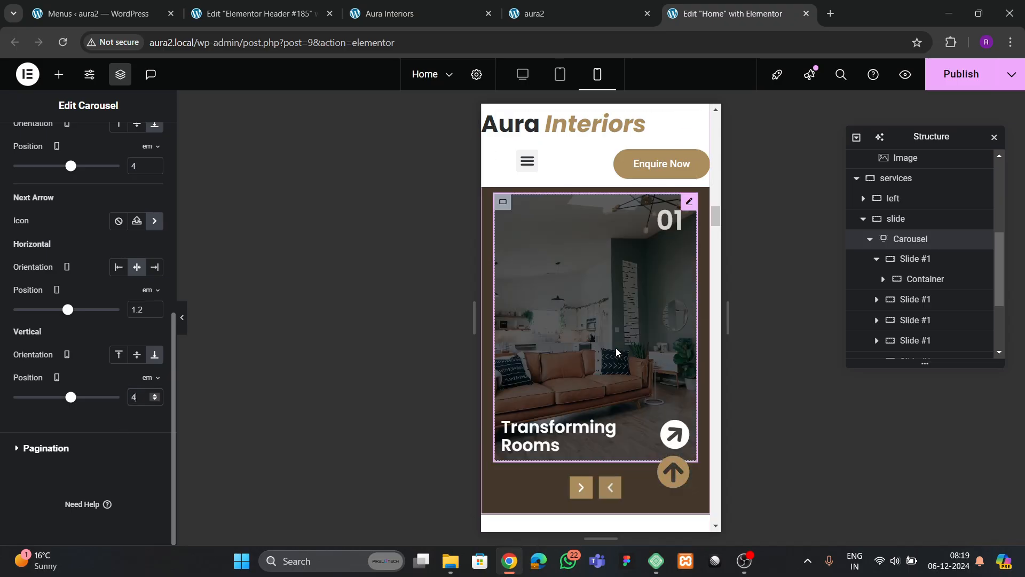
{"action": "scroll", "coordinate": [616, 348], "scroll_direction": "down", "scroll_amount": 5}
{"action": "scroll", "coordinate": [603, 299], "scroll_direction": "up", "scroll_amount": 2}
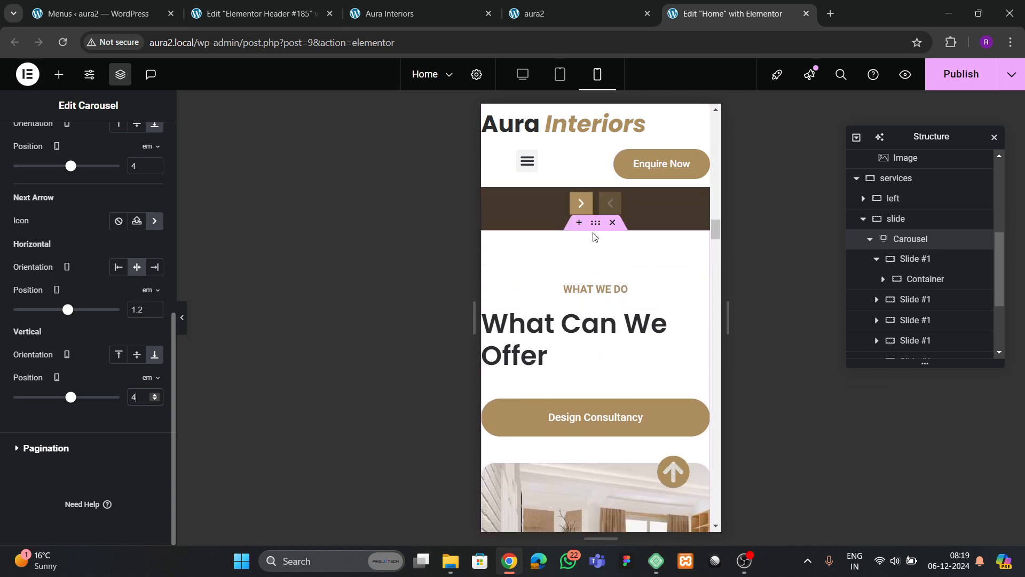
- Give the offers section unlinked 80/20/80/20 mobile padding
{"action": "left_click", "coordinate": [492, 319]}
{"action": "left_click", "coordinate": [143, 142]}
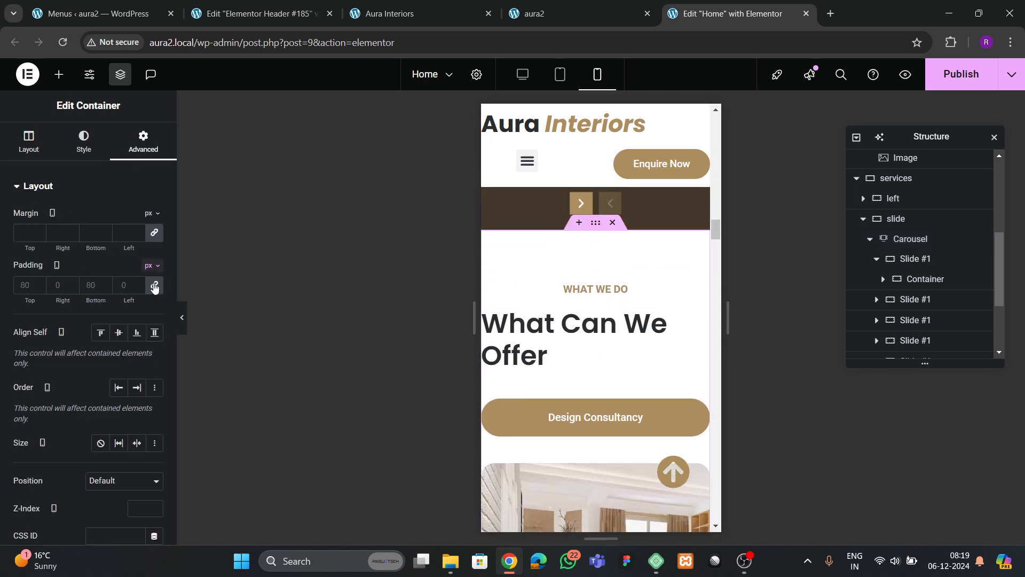
{"action": "left_click", "coordinate": [154, 285]}
{"action": "type", "text": "8"}
{"action": "key", "text": "Tab"}
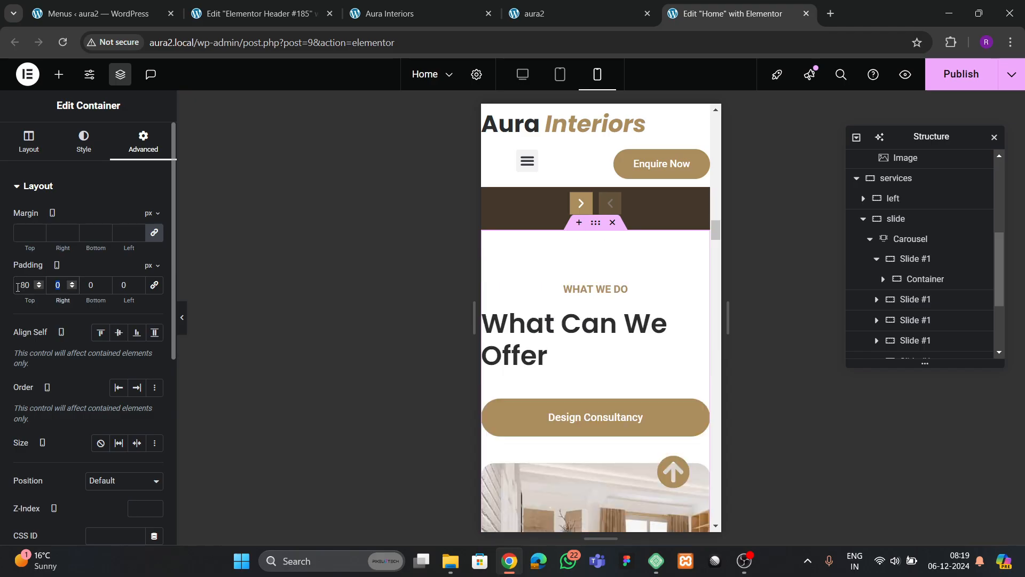
{"action": "type", "text": "20"}
{"action": "key", "text": "Tab"}
{"action": "type", "text": "80"}
{"action": "key", "text": "Tab"}
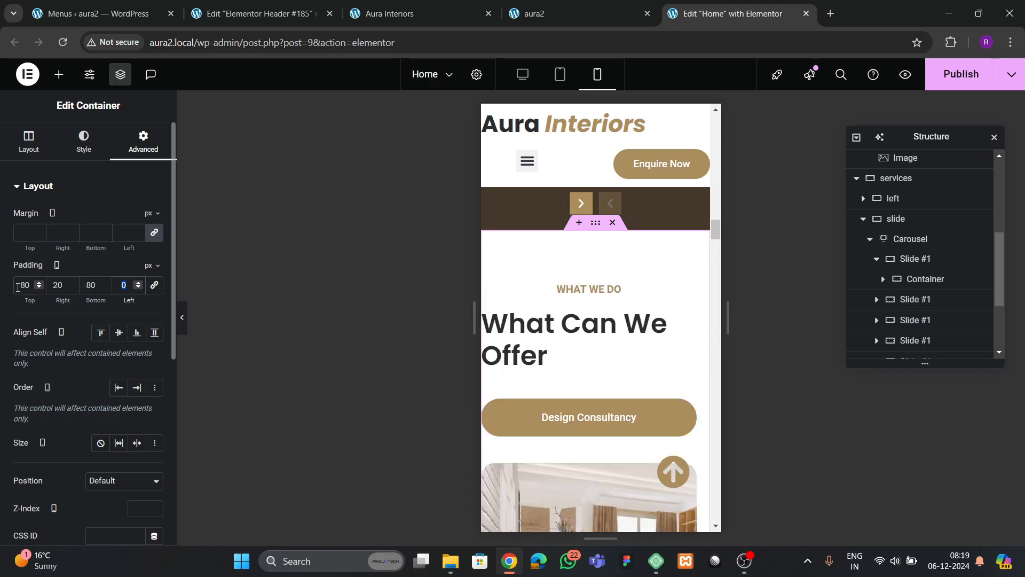
{"action": "type", "text": "20"}
- Centre-align the What Can We Offer heading
{"action": "left_click", "coordinate": [529, 327]}
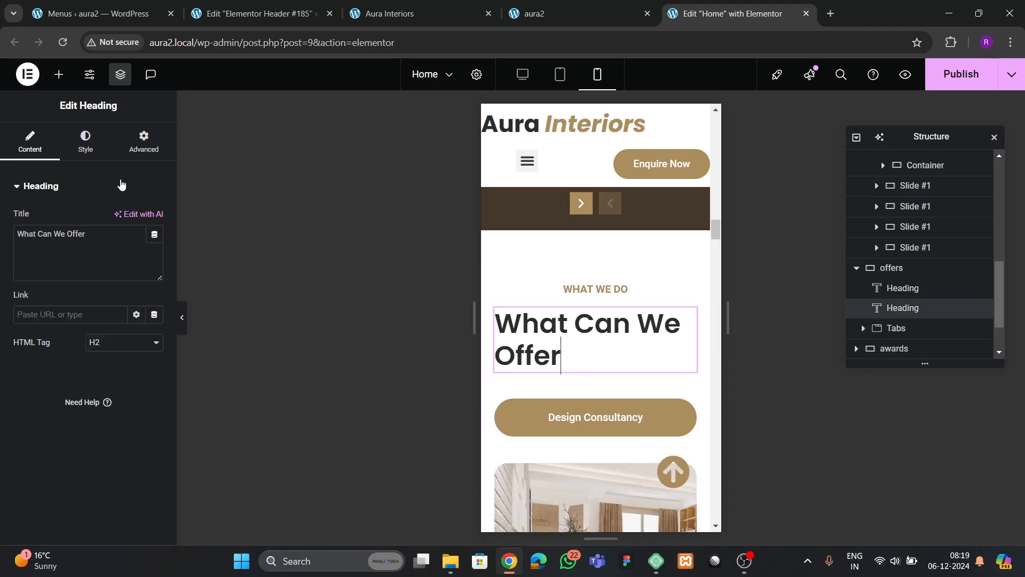
{"action": "left_click", "coordinate": [85, 142]}
{"action": "left_click", "coordinate": [124, 222]}
{"action": "scroll", "coordinate": [595, 408], "scroll_direction": "down", "scroll_amount": 10}
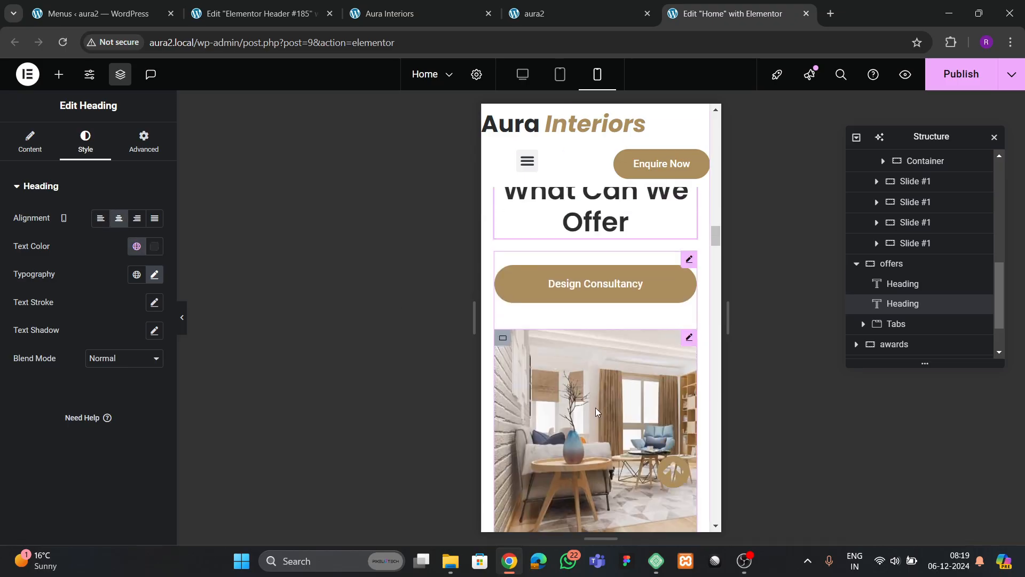
{"action": "scroll", "coordinate": [598, 406], "scroll_direction": "down", "scroll_amount": 13}
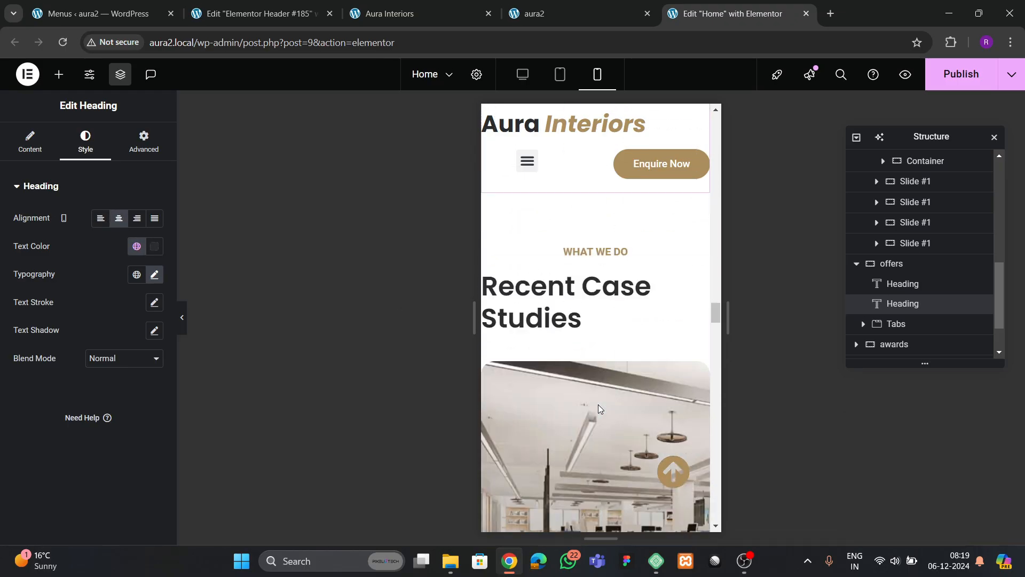
{"action": "scroll", "coordinate": [598, 405], "scroll_direction": "up", "scroll_amount": 3}
{"action": "scroll", "coordinate": [596, 406], "scroll_direction": "down", "scroll_amount": 1}
{"action": "scroll", "coordinate": [595, 406], "scroll_direction": "down", "scroll_amount": 6}
{"action": "scroll", "coordinate": [595, 406], "scroll_direction": "up", "scroll_amount": 4}
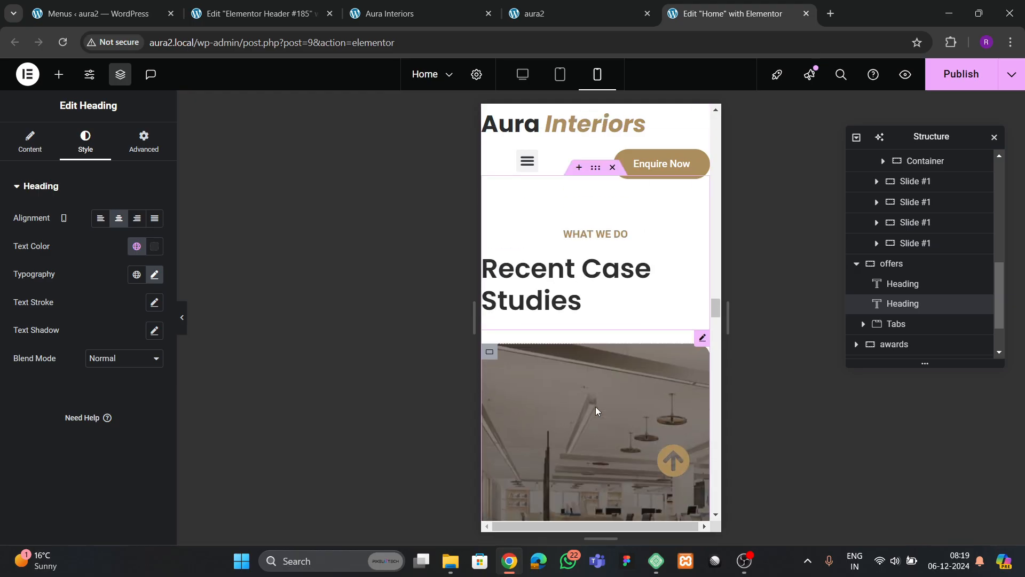
- Give the case studies section 80/20/80/20 mobile padding
{"action": "left_click", "coordinate": [596, 253]}
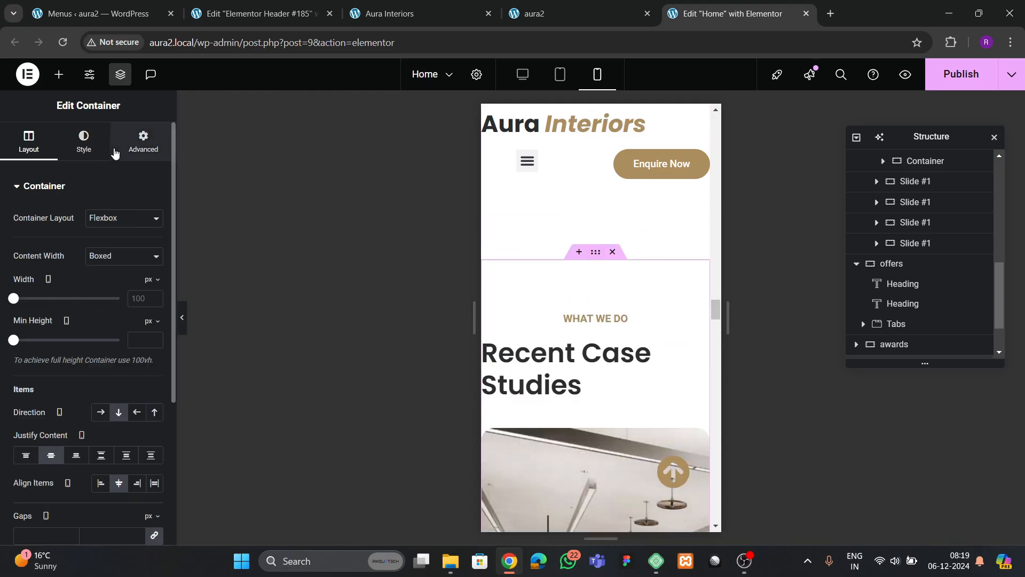
{"action": "left_click", "coordinate": [114, 153]}
{"action": "left_click", "coordinate": [154, 285]}
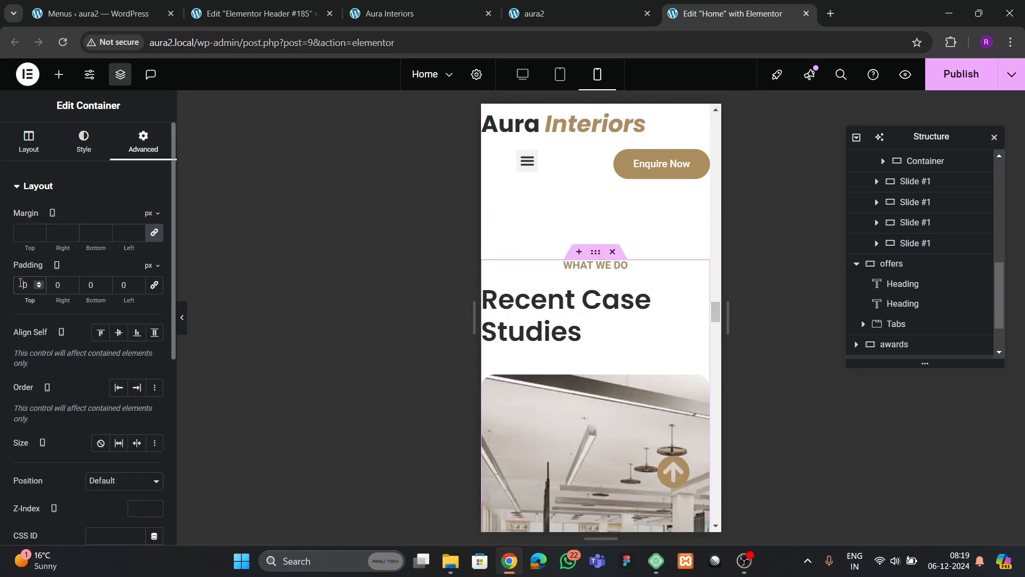
{"action": "type", "text": "8"}
{"action": "type", "text": "20"}
{"action": "key", "text": "Tab"}
{"action": "type", "text": "8"}
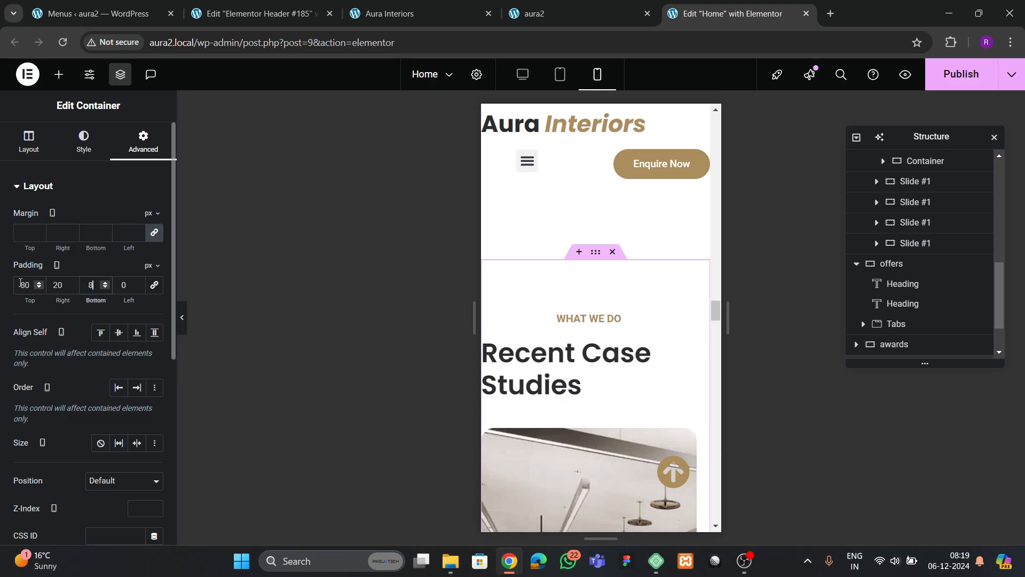
{"action": "type", "text": "0"}
{"action": "key", "text": "Tab"}
{"action": "type", "text": "20"}
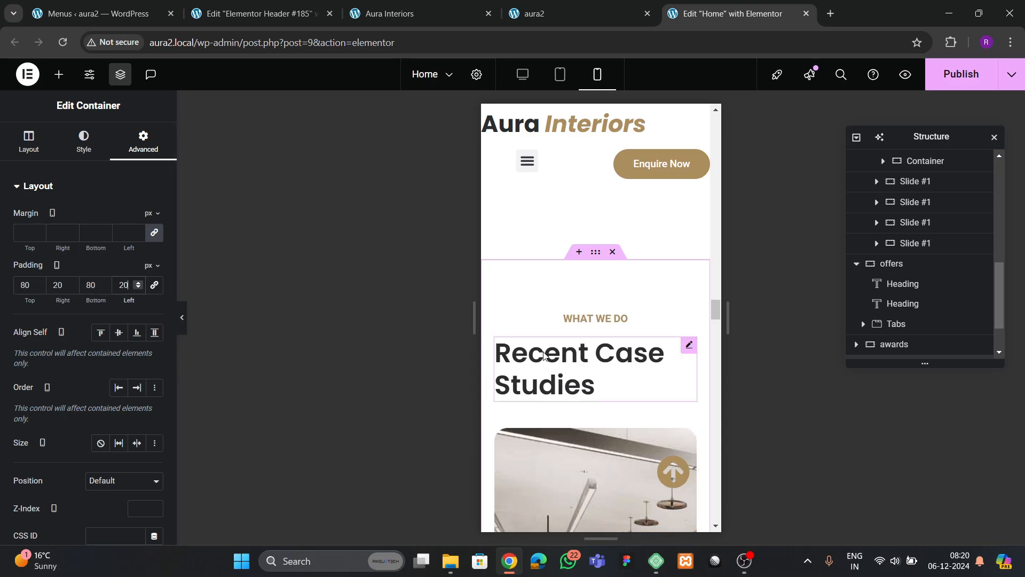
- Centre-align the Recent Case Studies heading
{"action": "left_click", "coordinate": [545, 355]}
{"action": "left_click", "coordinate": [85, 142]}
{"action": "left_click", "coordinate": [119, 218]}
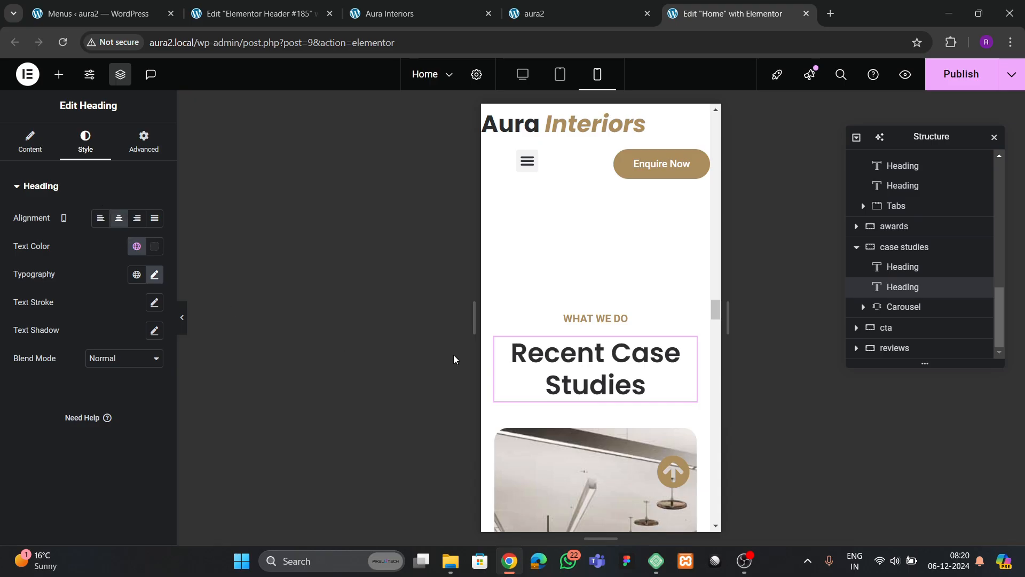
{"action": "scroll", "coordinate": [614, 358], "scroll_direction": "down", "scroll_amount": 10}
{"action": "scroll", "coordinate": [596, 368], "scroll_direction": "up", "scroll_amount": 3}
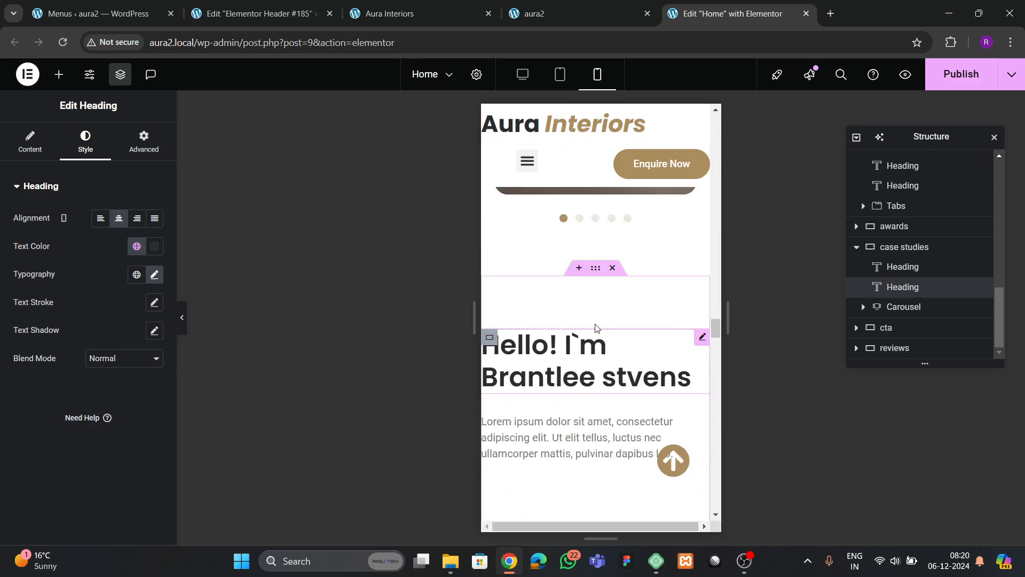
- Give the Hello! founder section 80/20/80/20 mobile padding
{"action": "left_click", "coordinate": [596, 267]}
{"action": "left_click", "coordinate": [143, 150]}
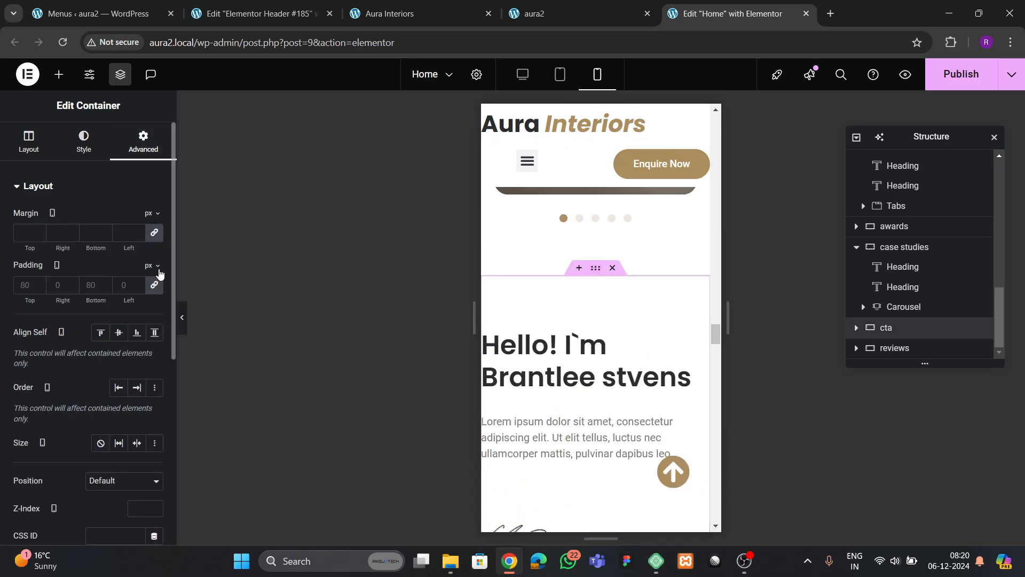
{"action": "type", "text": "80"}
{"action": "key", "text": "Tab"}
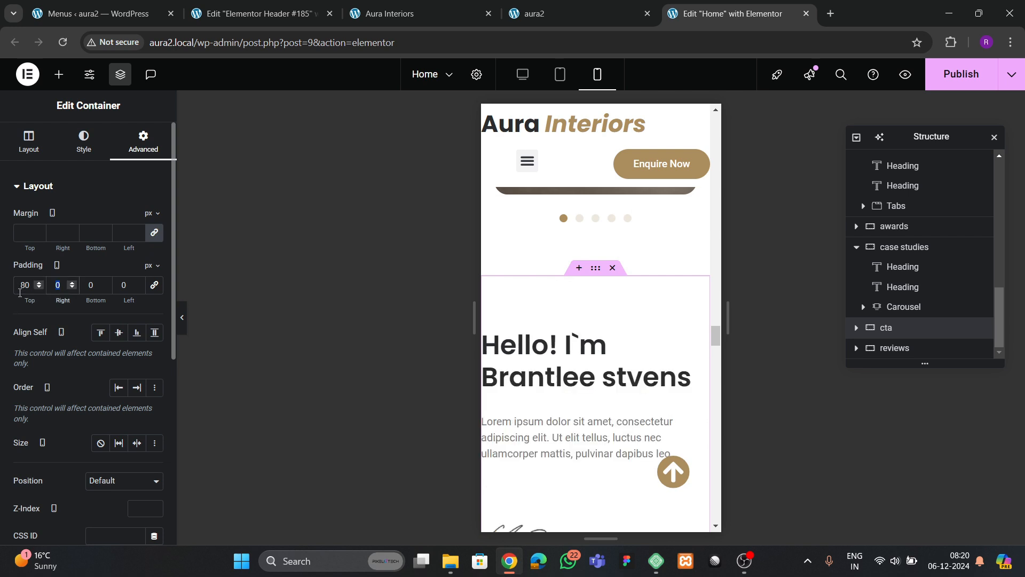
{"action": "type", "text": "20"}
{"action": "key", "text": "Tab"}
{"action": "type", "text": "80"}
{"action": "key", "text": "Tab"}
{"action": "type", "text": "20"}
{"action": "scroll", "coordinate": [594, 345], "scroll_direction": "down", "scroll_amount": 10}
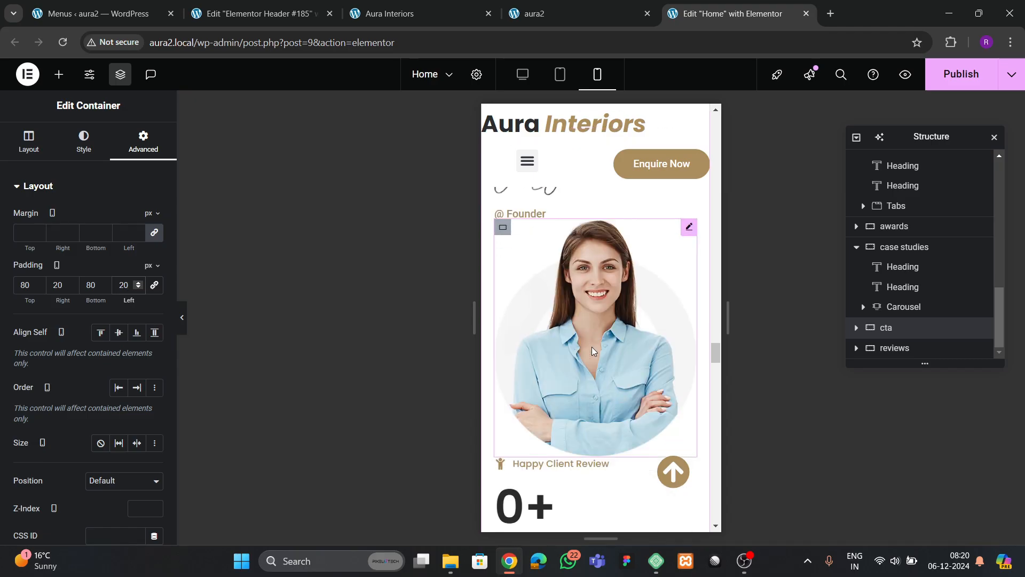
{"action": "scroll", "coordinate": [593, 365], "scroll_direction": "up", "scroll_amount": 3}
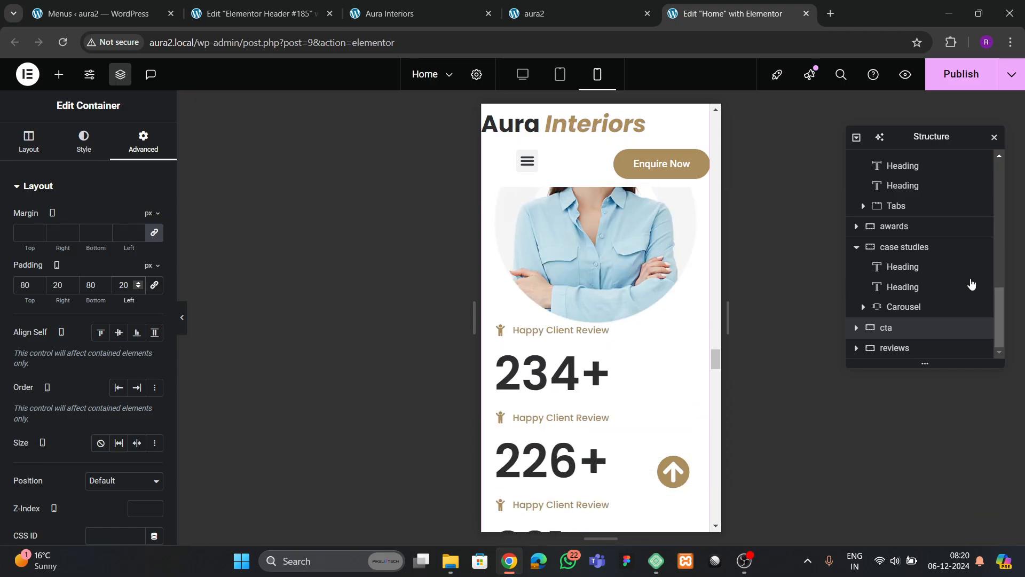
- Set the founder section to column direction, centred justify and alignment, with 50 px gaps
{"action": "left_click", "coordinate": [886, 330]}
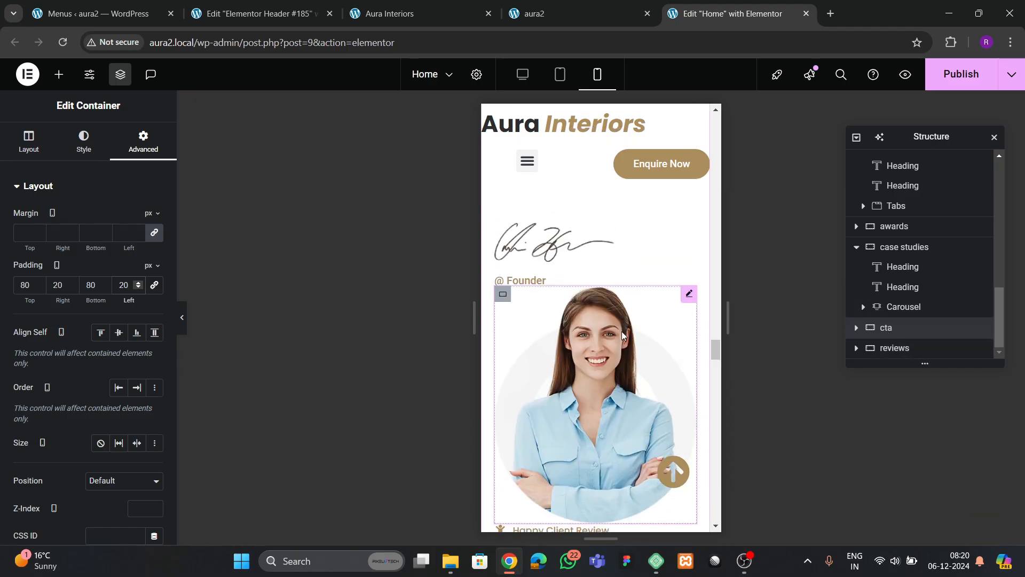
{"action": "scroll", "coordinate": [604, 353], "scroll_direction": "up", "scroll_amount": 3}
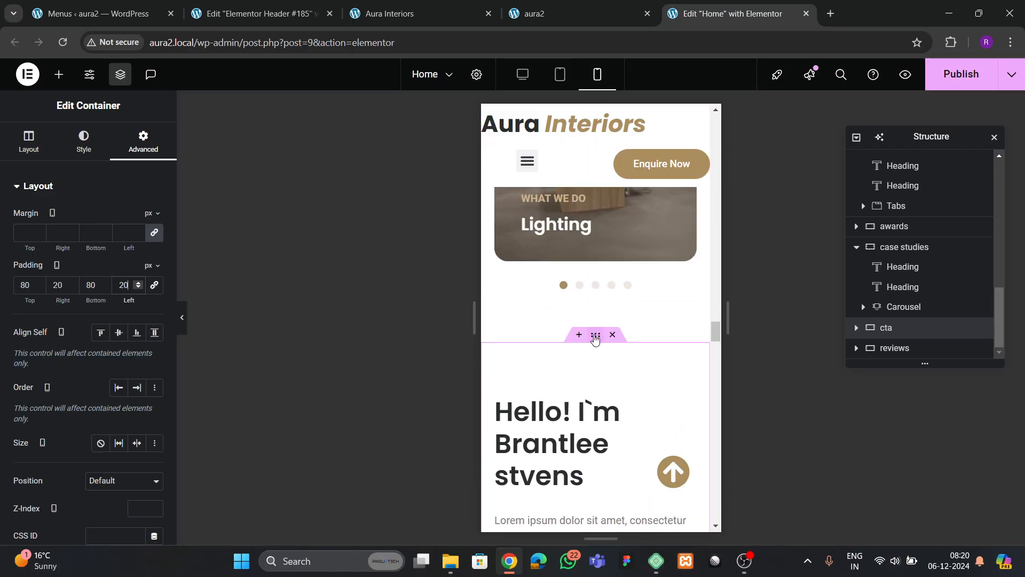
{"action": "left_click", "coordinate": [47, 143]}
{"action": "scroll", "coordinate": [64, 321], "scroll_direction": "down", "scroll_amount": 4}
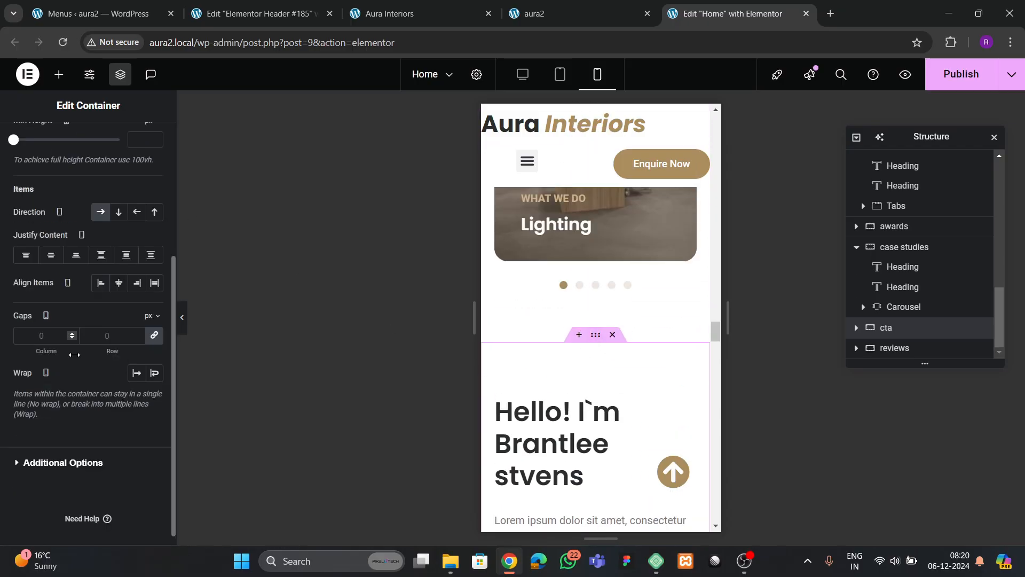
{"action": "left_click", "coordinate": [118, 212]}
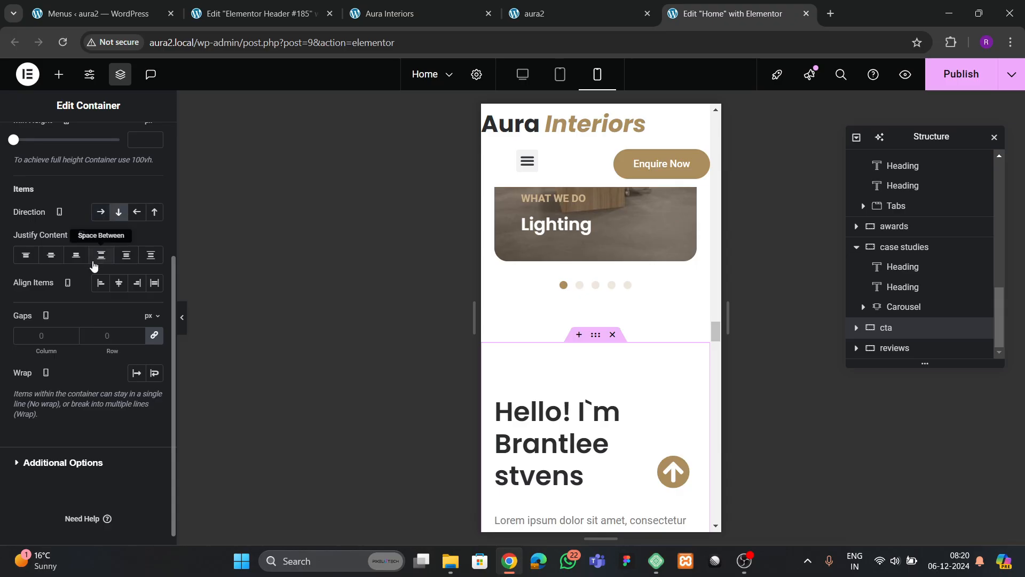
{"action": "left_click", "coordinate": [101, 254]}
{"action": "left_click", "coordinate": [119, 283]}
{"action": "scroll", "coordinate": [584, 384], "scroll_direction": "down", "scroll_amount": 4}
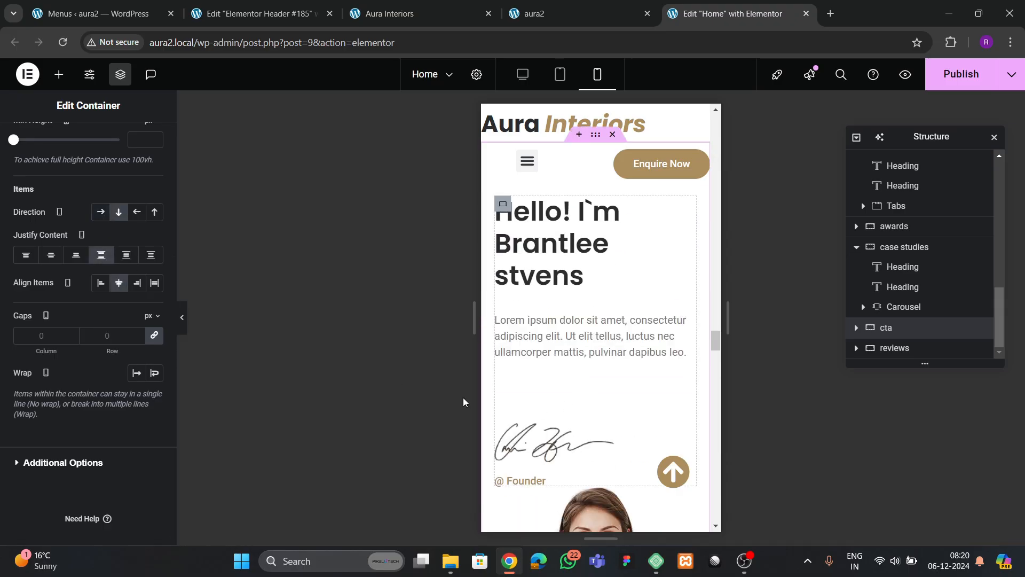
{"action": "left_click", "coordinate": [60, 263]}
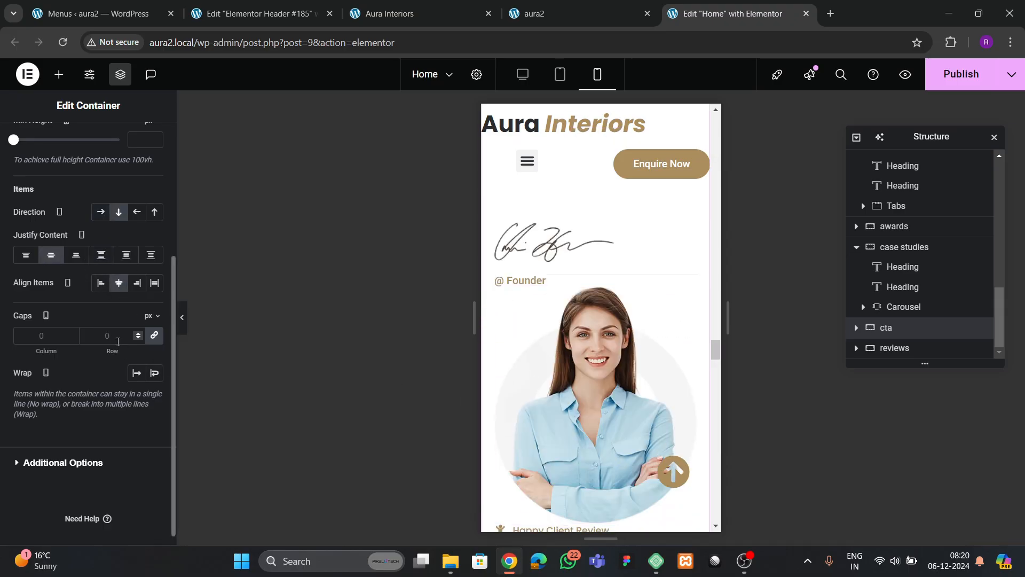
{"action": "left_click", "coordinate": [118, 340]}
{"action": "type", "text": "50"}
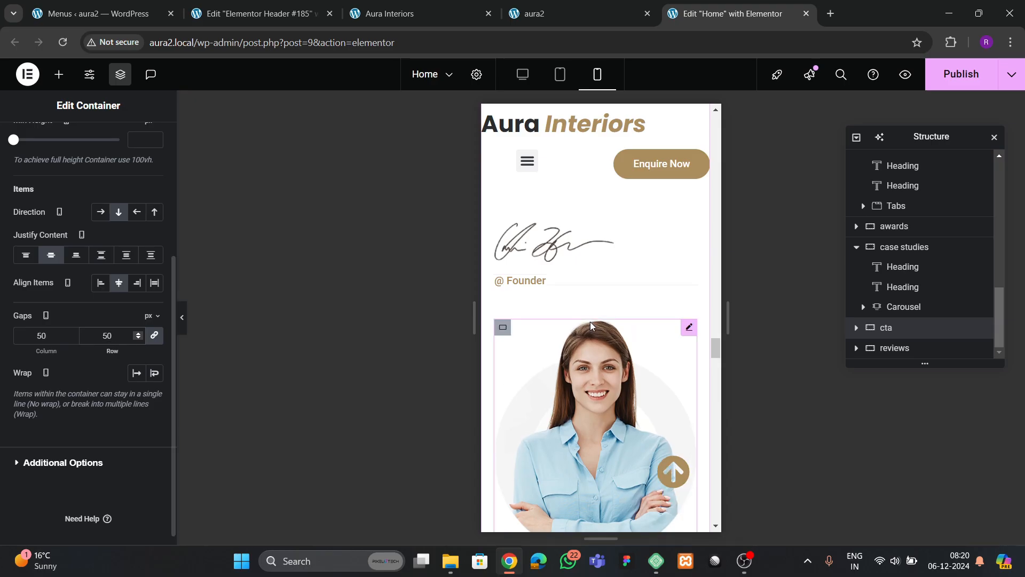
{"action": "scroll", "coordinate": [606, 299], "scroll_direction": "down", "scroll_amount": 3}
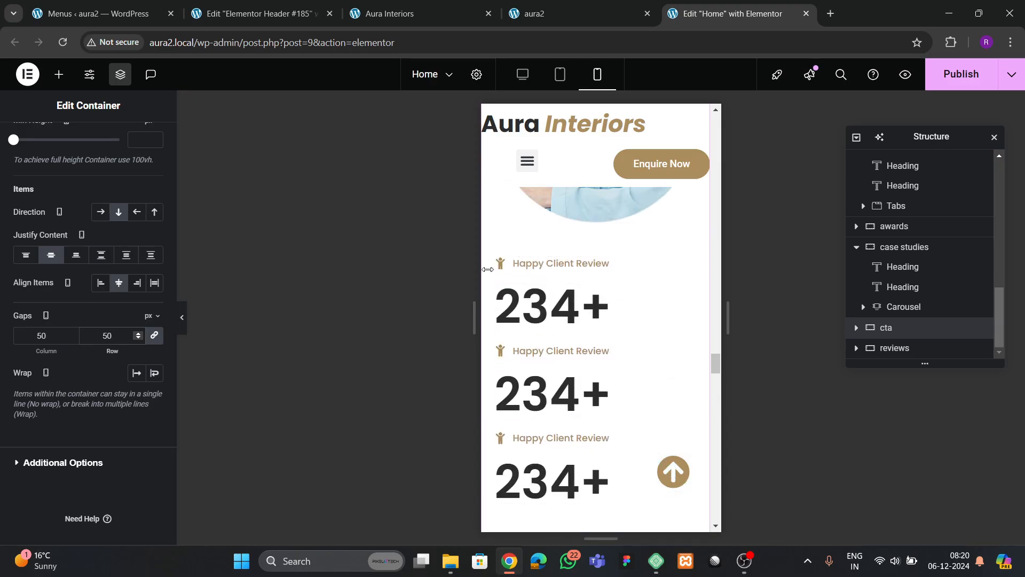
- Stack and centre the first two Happy Client Review blocks and centre the 234+ counter
{"action": "left_click", "coordinate": [503, 264]}
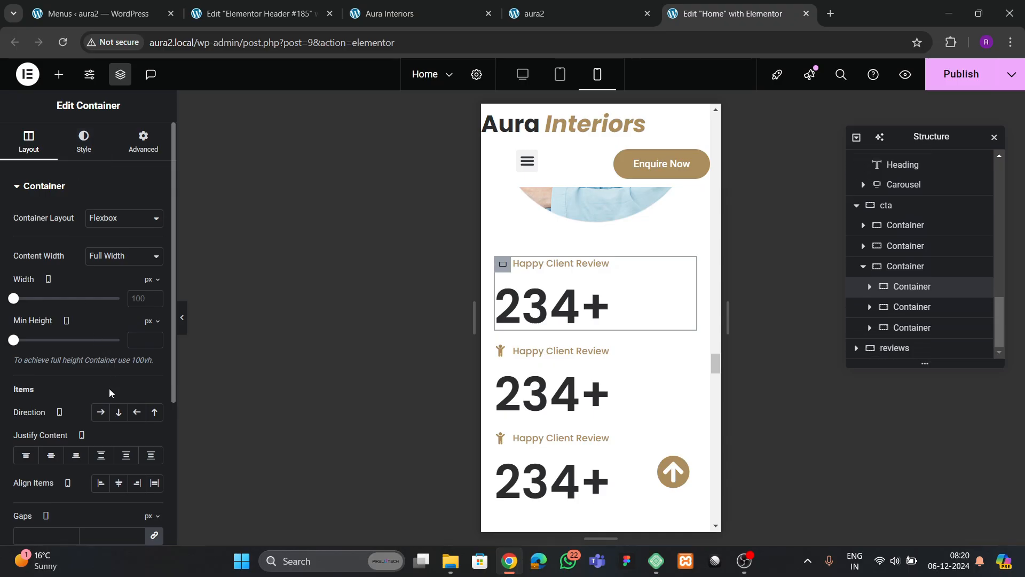
{"action": "left_click", "coordinate": [116, 413]}
{"action": "left_click", "coordinate": [51, 455]}
{"action": "left_click", "coordinate": [118, 483]}
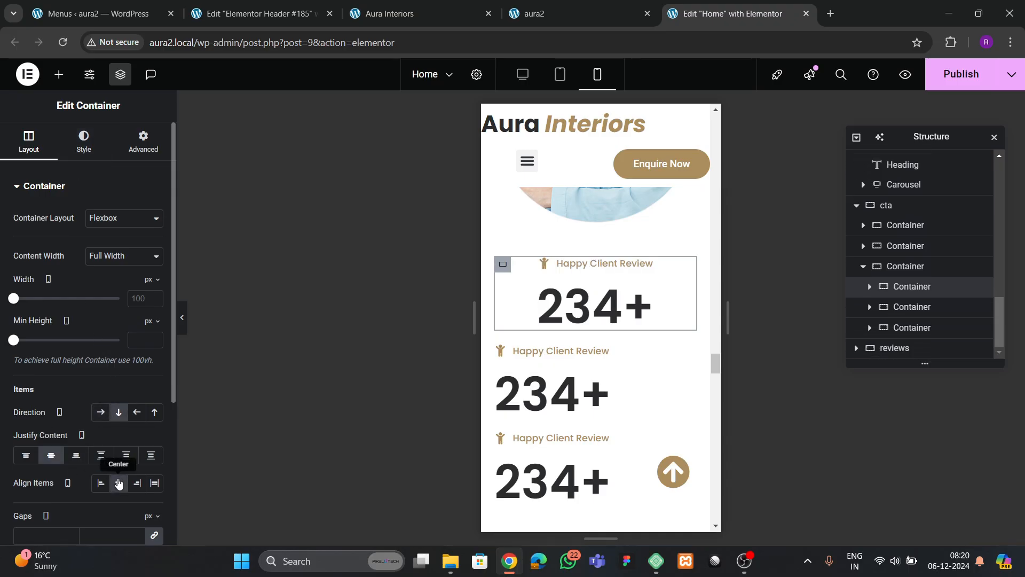
{"action": "left_click", "coordinate": [502, 356]}
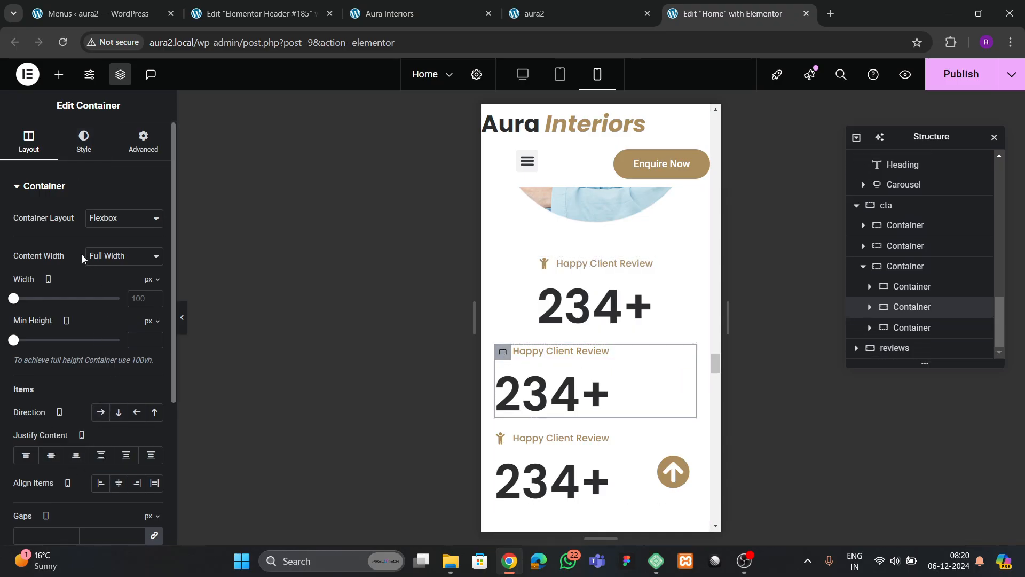
{"action": "left_click", "coordinate": [117, 483]}
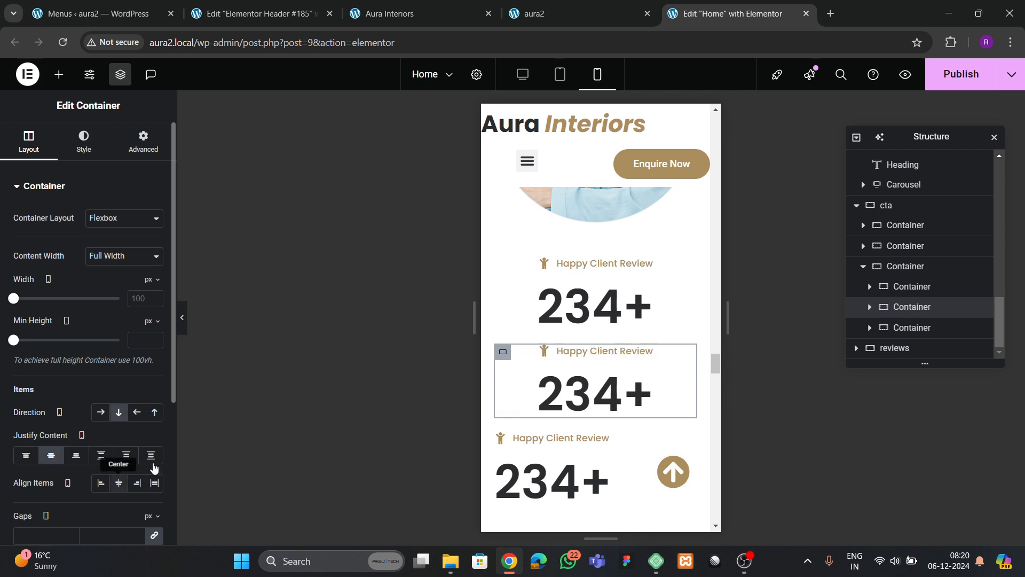
{"action": "scroll", "coordinate": [614, 331], "scroll_direction": "down", "scroll_amount": 1}
{"action": "left_click", "coordinate": [595, 246]}
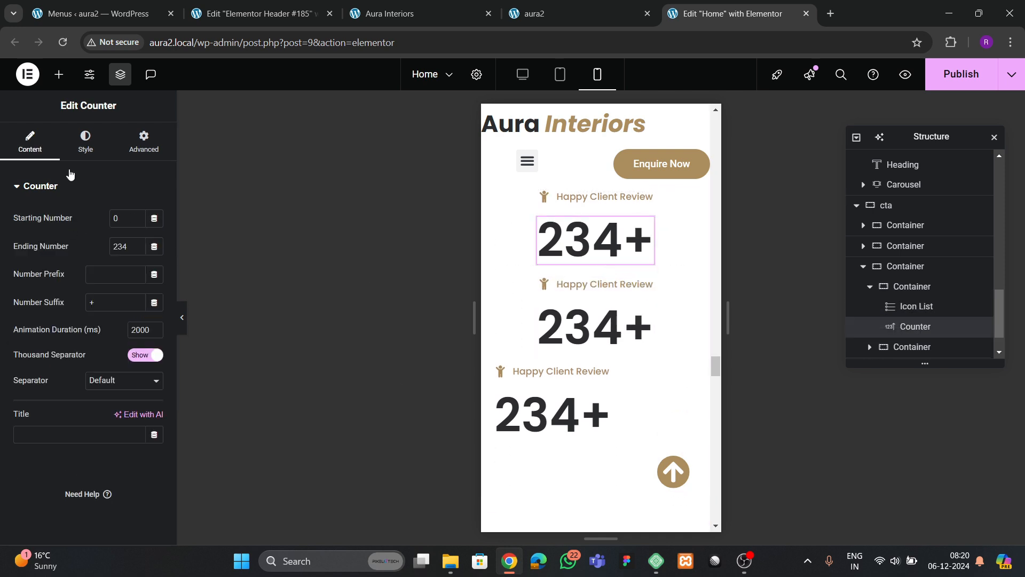
{"action": "left_click", "coordinate": [86, 142]}
{"action": "left_click", "coordinate": [119, 235]}
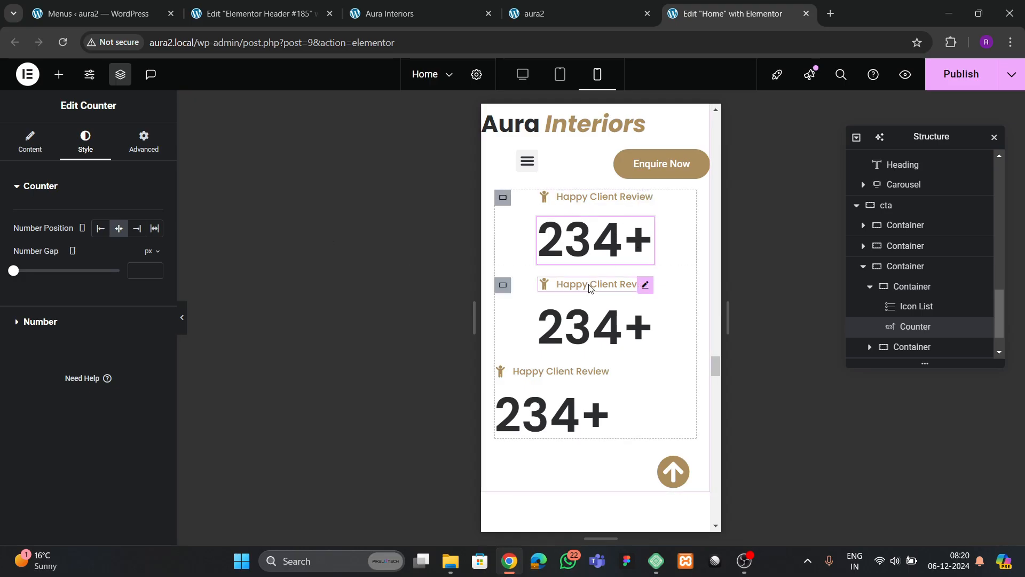
- Stack the third Happy Client Review block vertically with centred content
{"action": "left_click", "coordinate": [502, 372]}
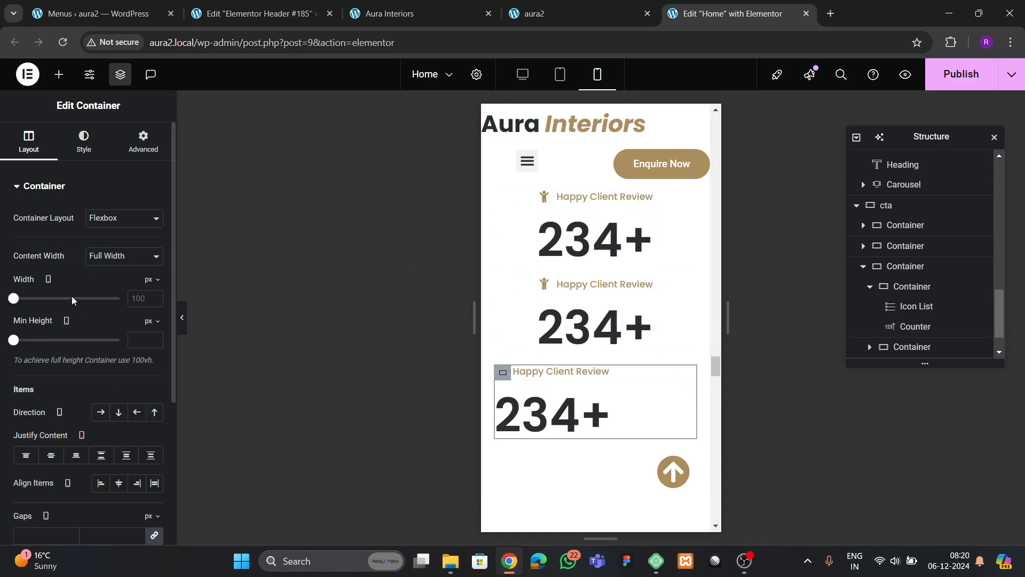
{"action": "scroll", "coordinate": [81, 281], "scroll_direction": "down", "scroll_amount": 4}
{"action": "left_click", "coordinate": [119, 198]}
{"action": "left_click", "coordinate": [51, 241]}
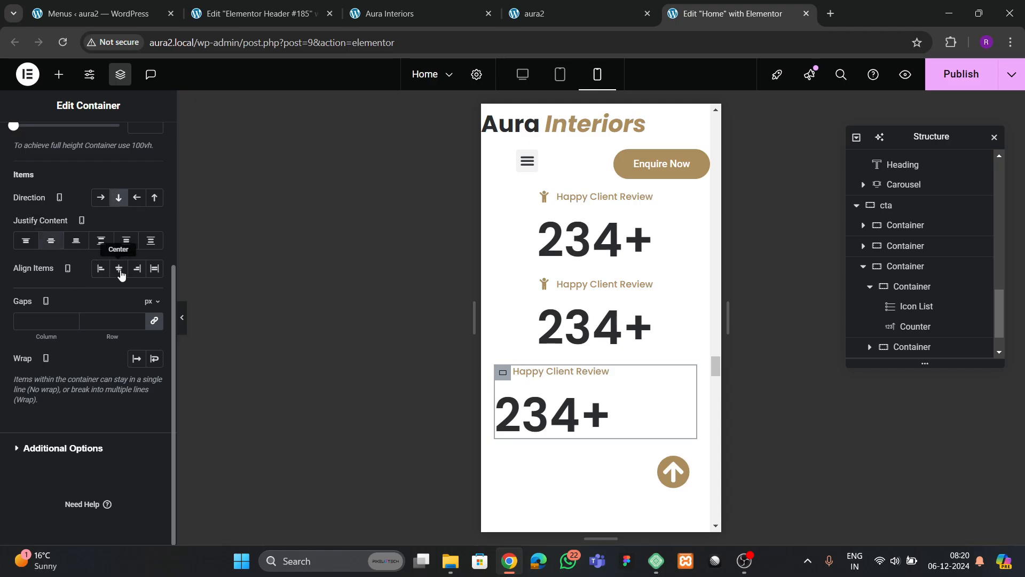
{"action": "left_click", "coordinate": [118, 268]}
{"action": "scroll", "coordinate": [674, 371], "scroll_direction": "up", "scroll_amount": 2}
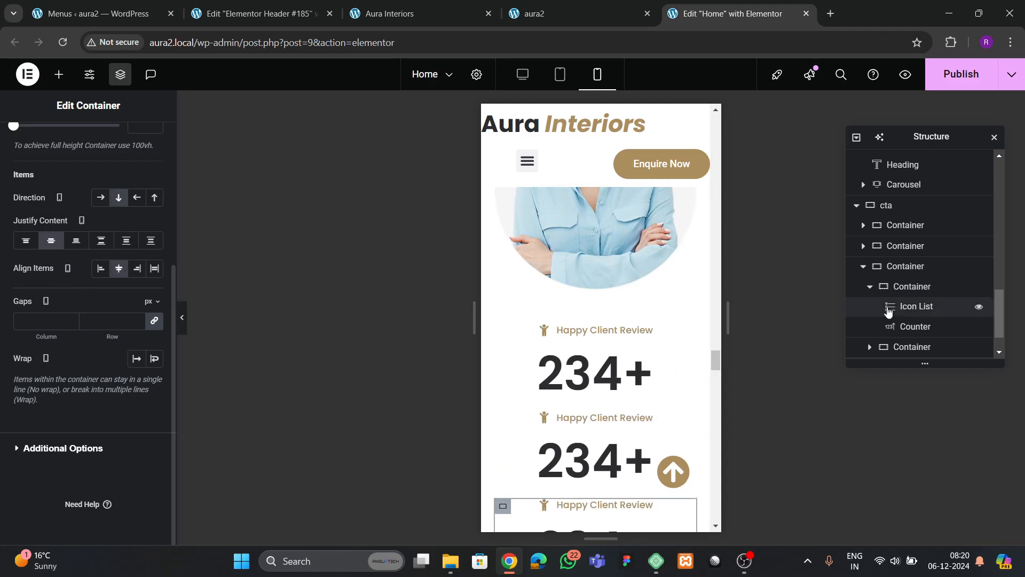
{"action": "scroll", "coordinate": [924, 343], "scroll_direction": "down", "scroll_amount": 1}
{"action": "scroll", "coordinate": [924, 344], "scroll_direction": "up", "scroll_amount": 1}
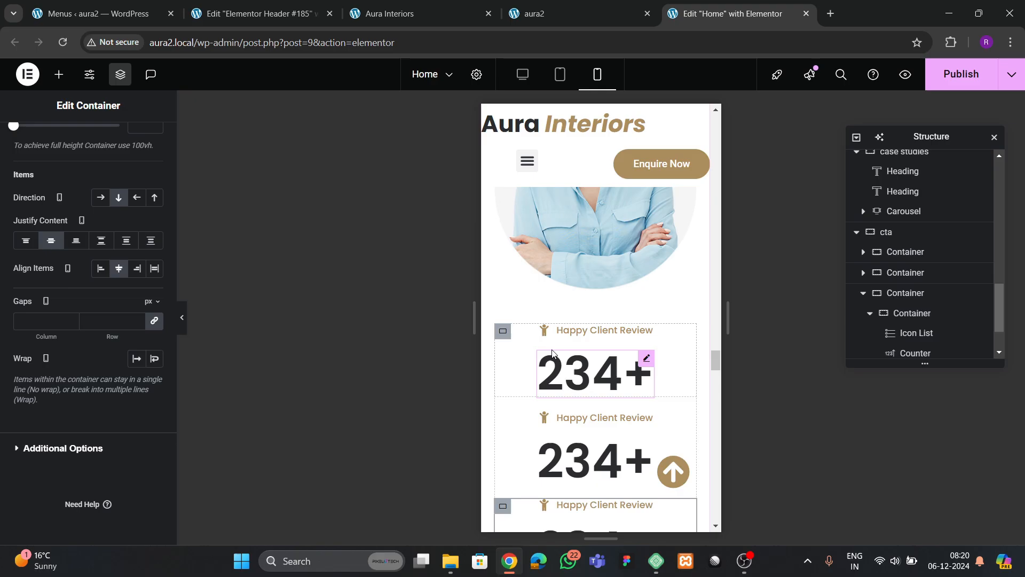
- Set 40 px row and column gaps on the container holding all the counters
{"action": "left_click", "coordinate": [503, 332]}
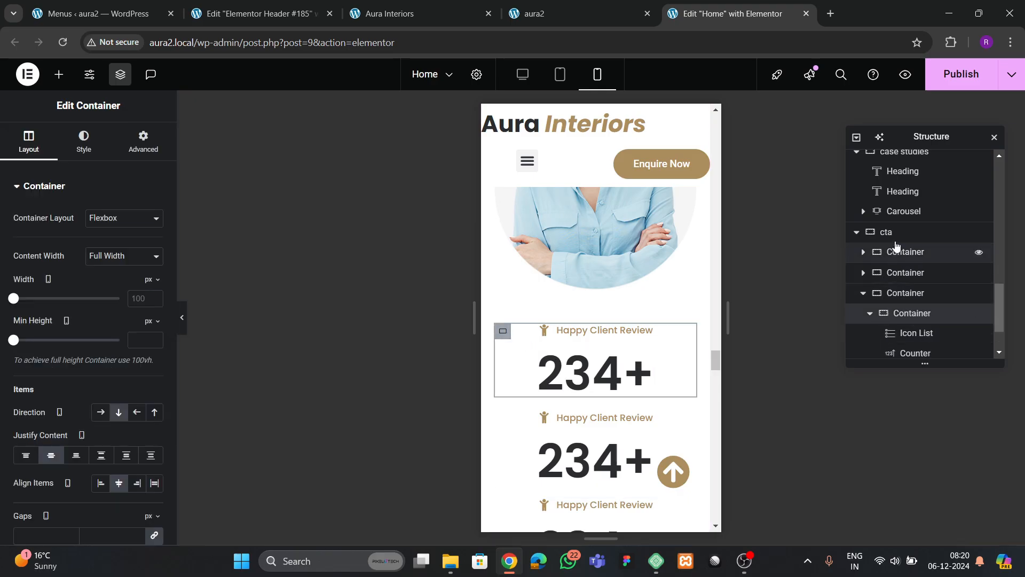
{"action": "left_click", "coordinate": [864, 292]}
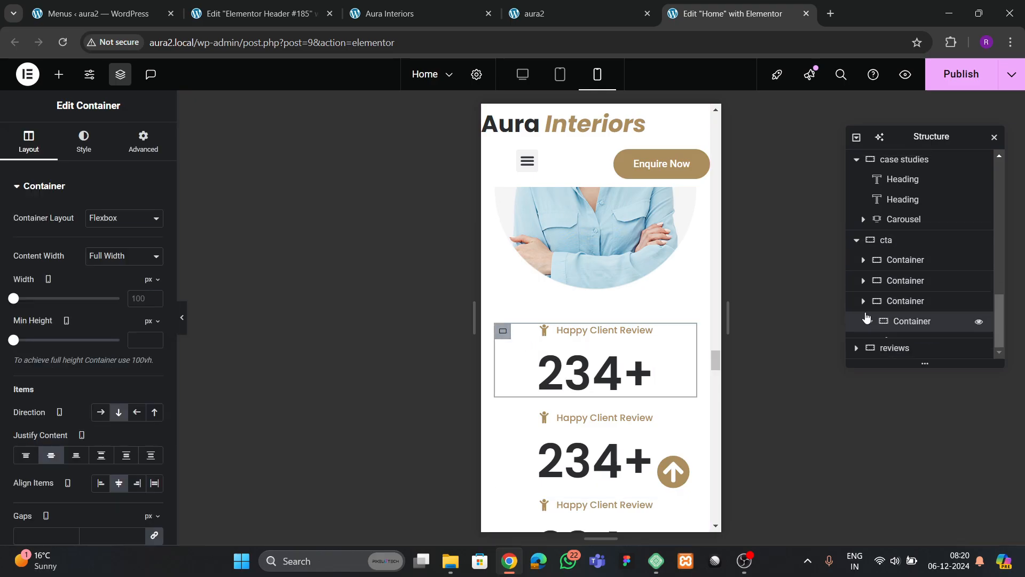
{"action": "left_click", "coordinate": [899, 327]}
{"action": "scroll", "coordinate": [103, 393], "scroll_direction": "down", "scroll_amount": 4}
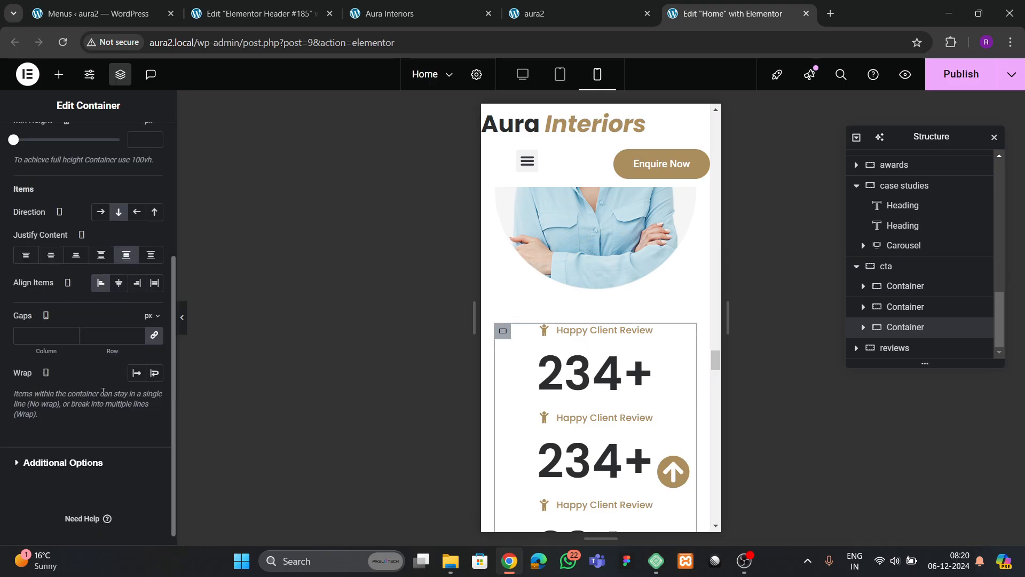
{"action": "left_click", "coordinate": [128, 334]}
{"action": "type", "text": "40"}
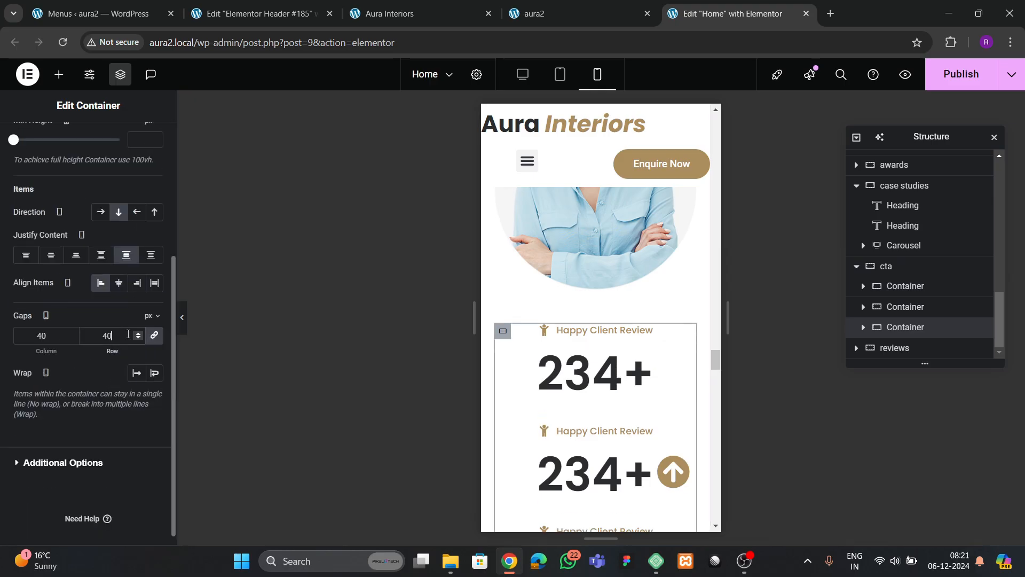
{"action": "scroll", "coordinate": [606, 333], "scroll_direction": "up", "scroll_amount": 5}
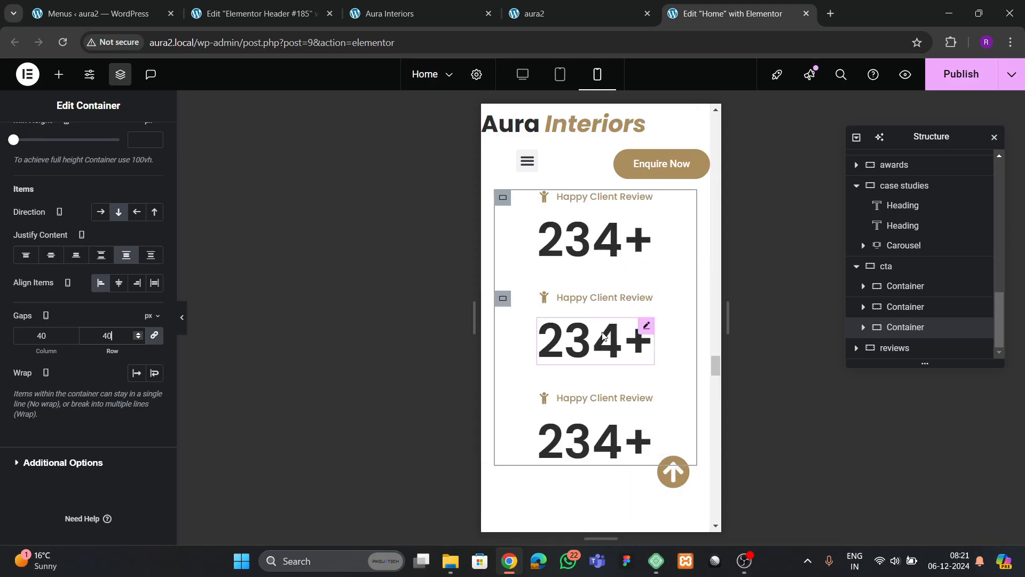
{"action": "scroll", "coordinate": [606, 333], "scroll_direction": "up", "scroll_amount": 3}
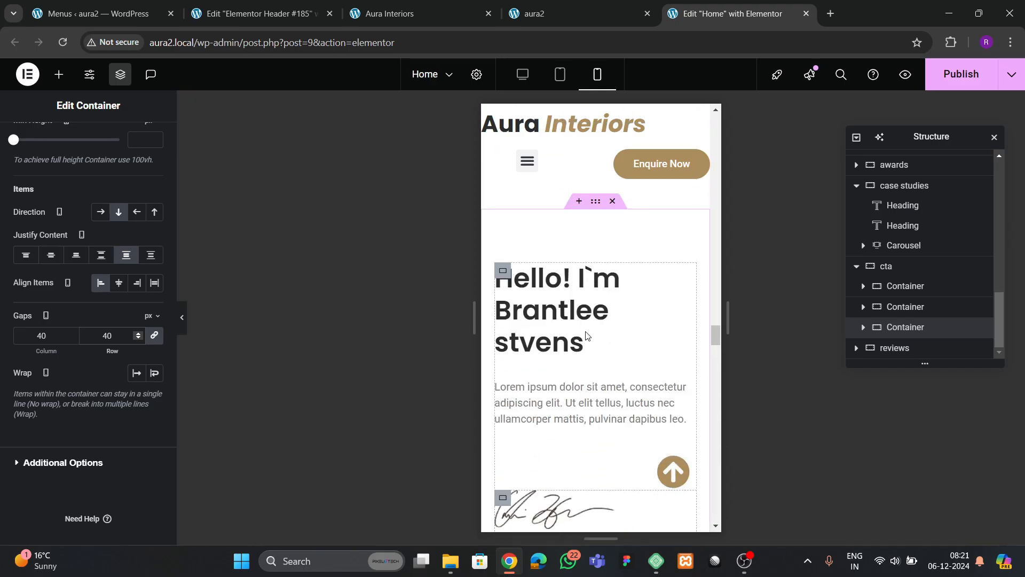
- Centre-align the Hello! founder heading and the Lorem ipsum intro paragraph
{"action": "left_click", "coordinate": [502, 274]}
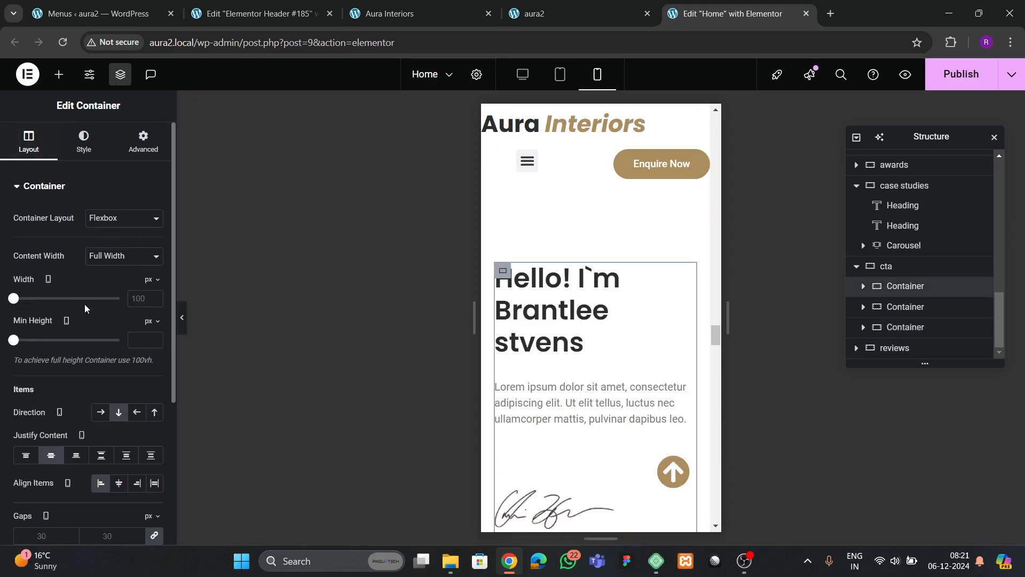
{"action": "scroll", "coordinate": [96, 342], "scroll_direction": "down", "scroll_amount": 1}
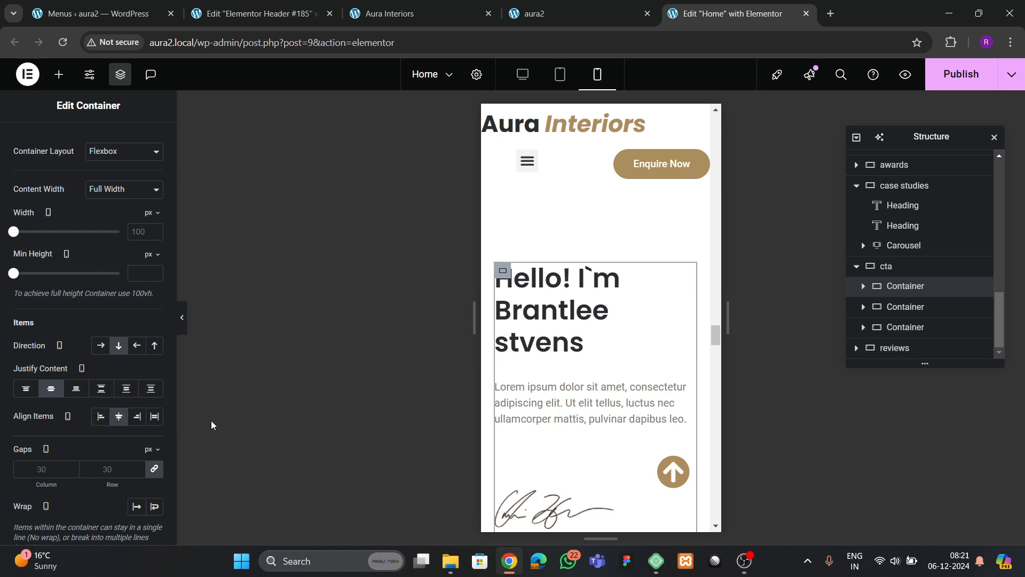
{"action": "left_click", "coordinate": [555, 337]}
{"action": "left_click", "coordinate": [84, 144]}
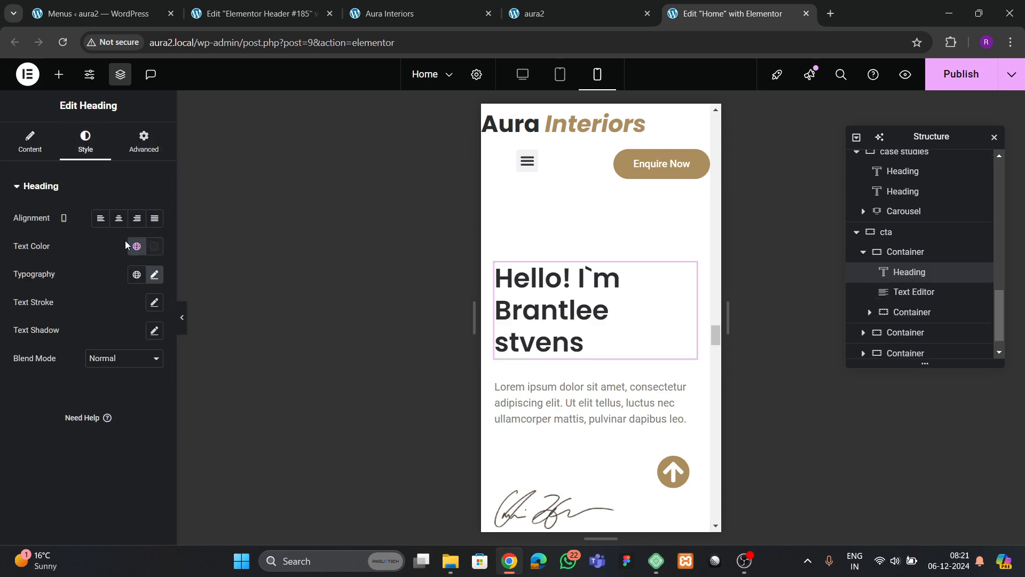
{"action": "left_click", "coordinate": [119, 219]}
{"action": "scroll", "coordinate": [599, 265], "scroll_direction": "down", "scroll_amount": 3}
{"action": "left_click", "coordinate": [599, 267]}
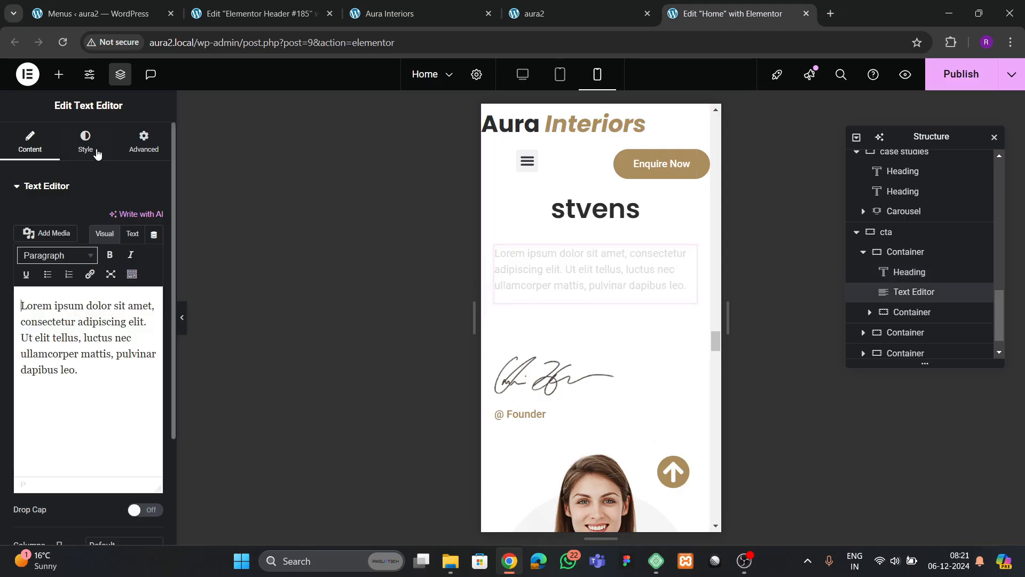
{"action": "left_click", "coordinate": [85, 143]}
{"action": "left_click", "coordinate": [119, 219]}
{"action": "scroll", "coordinate": [592, 312], "scroll_direction": "down", "scroll_amount": 3}
- Centre the signature image and the @ Founder caption
{"action": "left_click", "coordinate": [561, 243]}
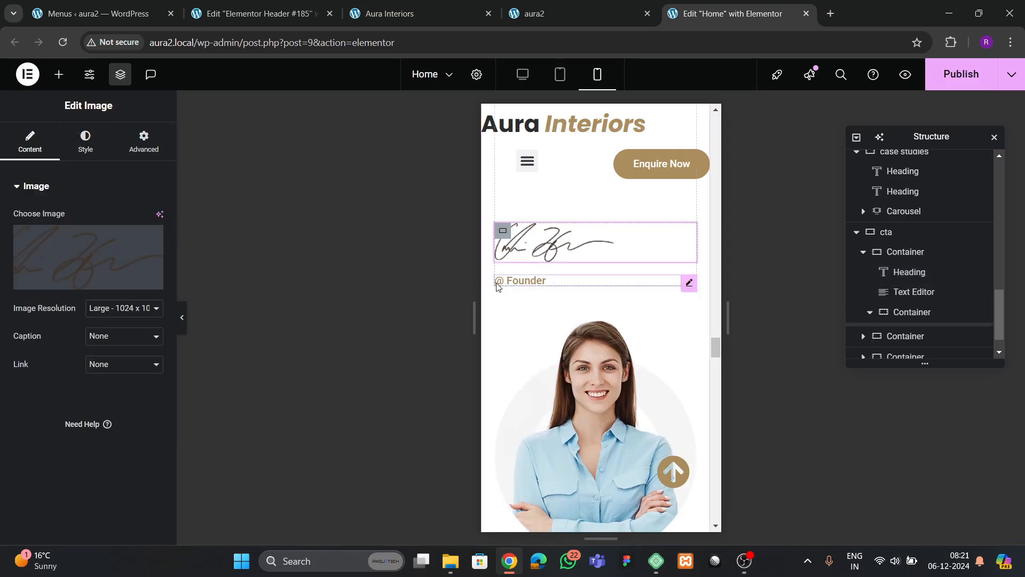
{"action": "left_click", "coordinate": [85, 151]}
{"action": "left_click", "coordinate": [119, 218]}
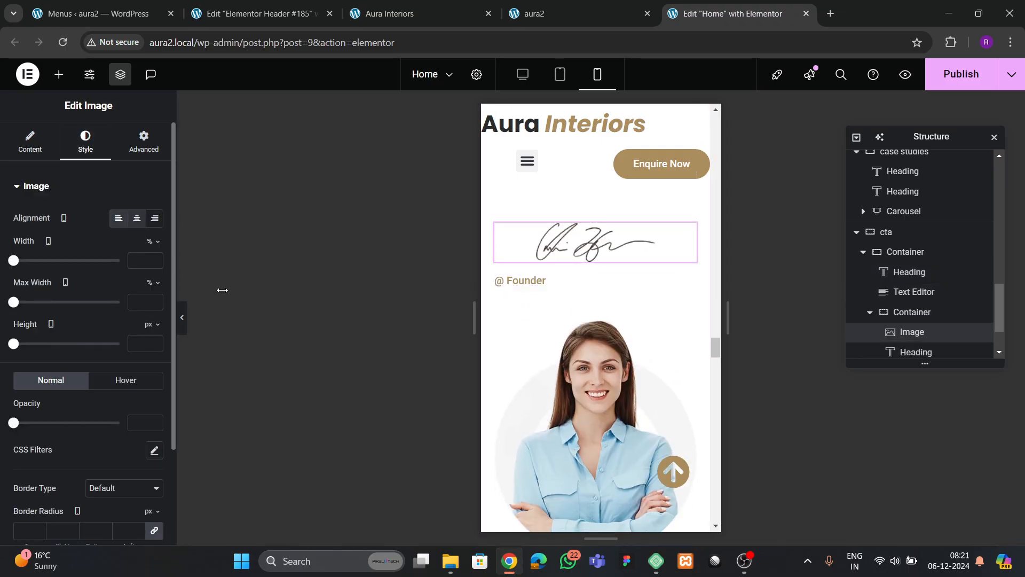
{"action": "left_click", "coordinate": [536, 280]}
{"action": "left_click", "coordinate": [85, 143]}
{"action": "left_click", "coordinate": [119, 219]}
{"action": "scroll", "coordinate": [609, 365], "scroll_direction": "up", "scroll_amount": 5}
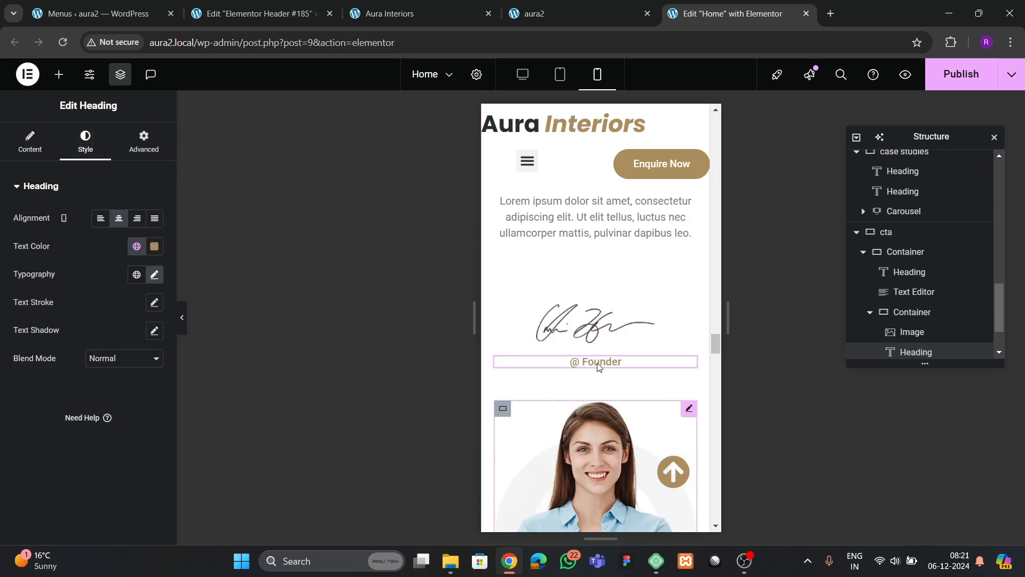
{"action": "scroll", "coordinate": [609, 364], "scroll_direction": "down", "scroll_amount": 10}
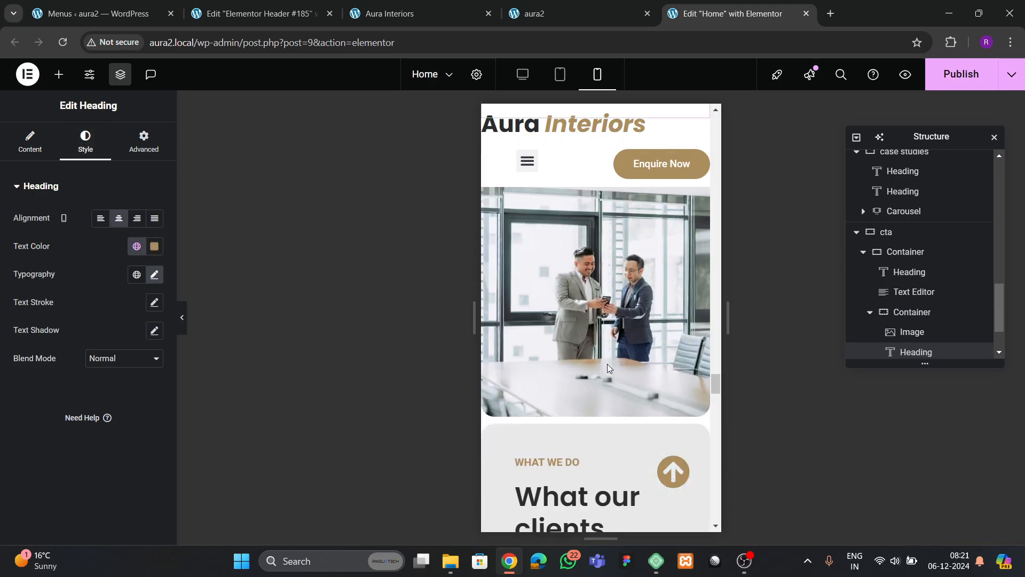
{"action": "scroll", "coordinate": [607, 363], "scroll_direction": "down", "scroll_amount": 4}
{"action": "scroll", "coordinate": [607, 364], "scroll_direction": "up", "scroll_amount": 2}
{"action": "scroll", "coordinate": [607, 363], "scroll_direction": "down", "scroll_amount": 5}
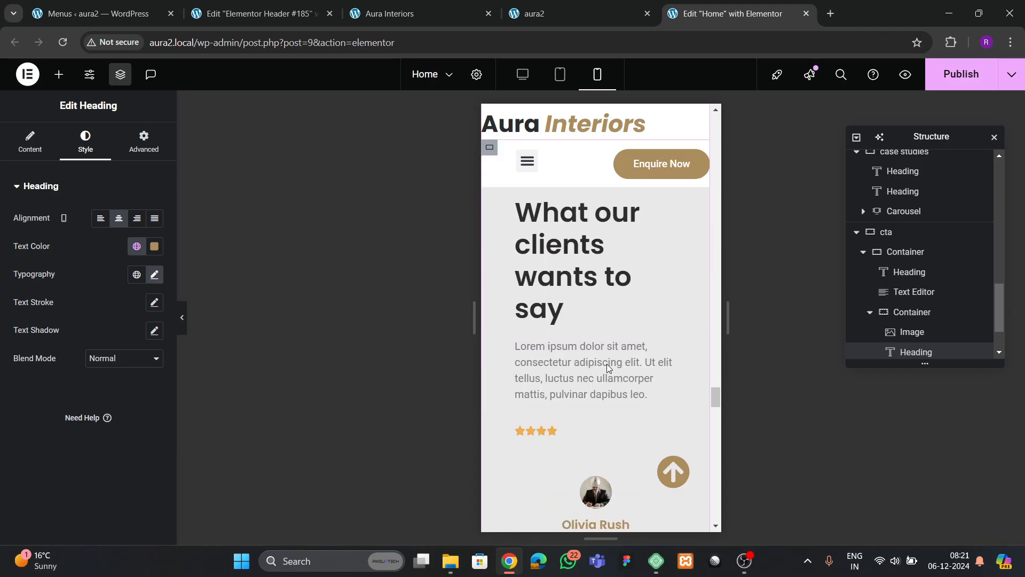
{"action": "scroll", "coordinate": [609, 368], "scroll_direction": "up", "scroll_amount": 3}
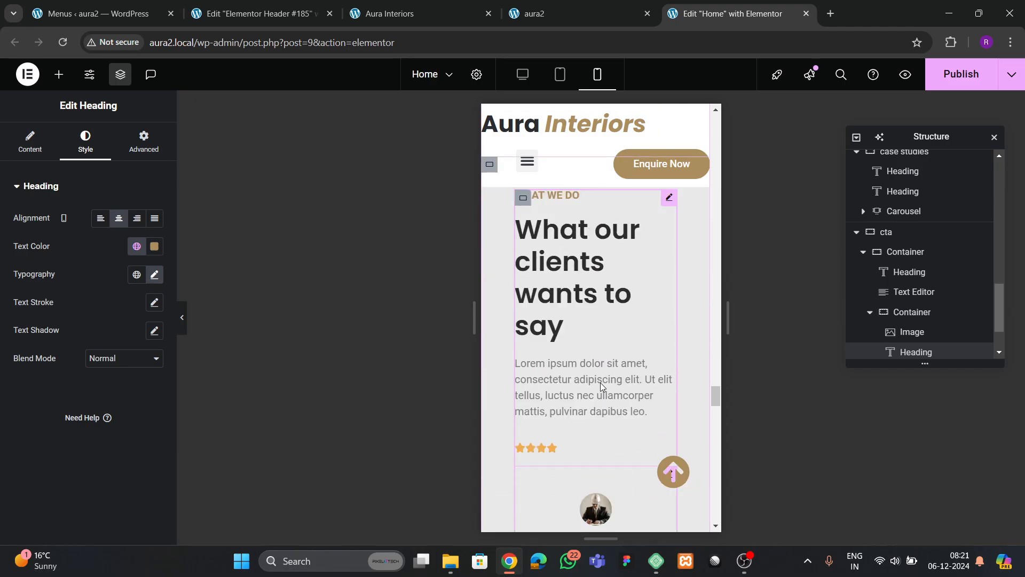
{"action": "left_click", "coordinate": [603, 323]}
{"action": "scroll", "coordinate": [911, 315], "scroll_direction": "down", "scroll_amount": 1}
{"action": "scroll", "coordinate": [912, 315], "scroll_direction": "down", "scroll_amount": 5}
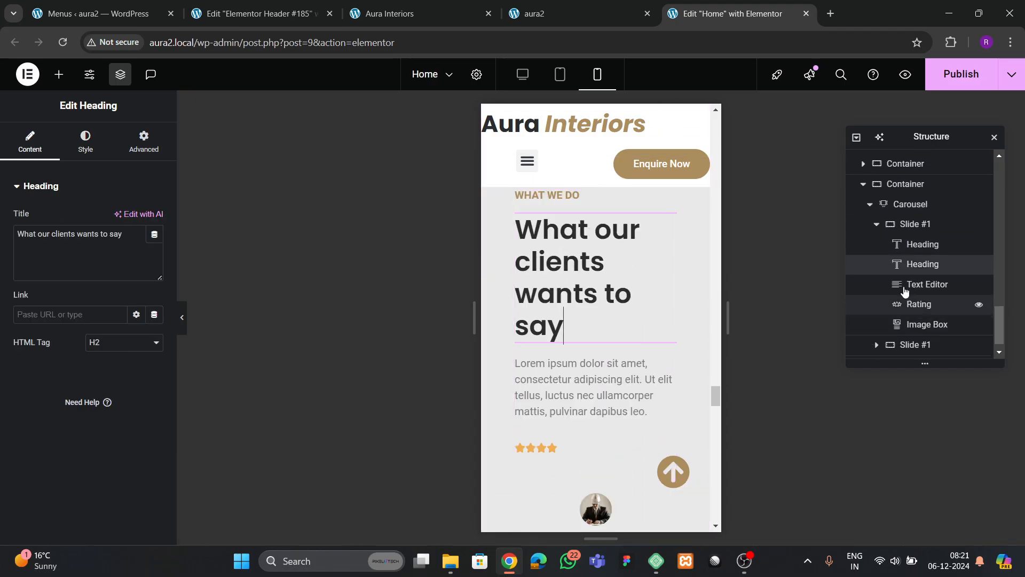
- Set the testimonial carousel's pagination dots to the bottom (vertical End)
{"action": "left_click", "coordinate": [910, 204]}
{"action": "scroll", "coordinate": [80, 363], "scroll_direction": "down", "scroll_amount": 2}
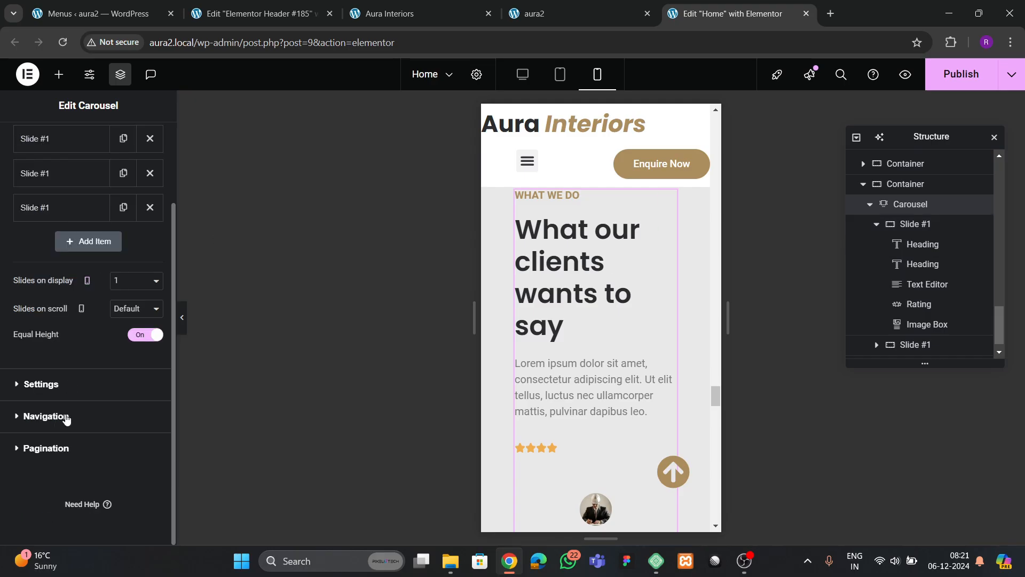
{"action": "left_click", "coordinate": [46, 417]}
{"action": "left_click", "coordinate": [46, 329]}
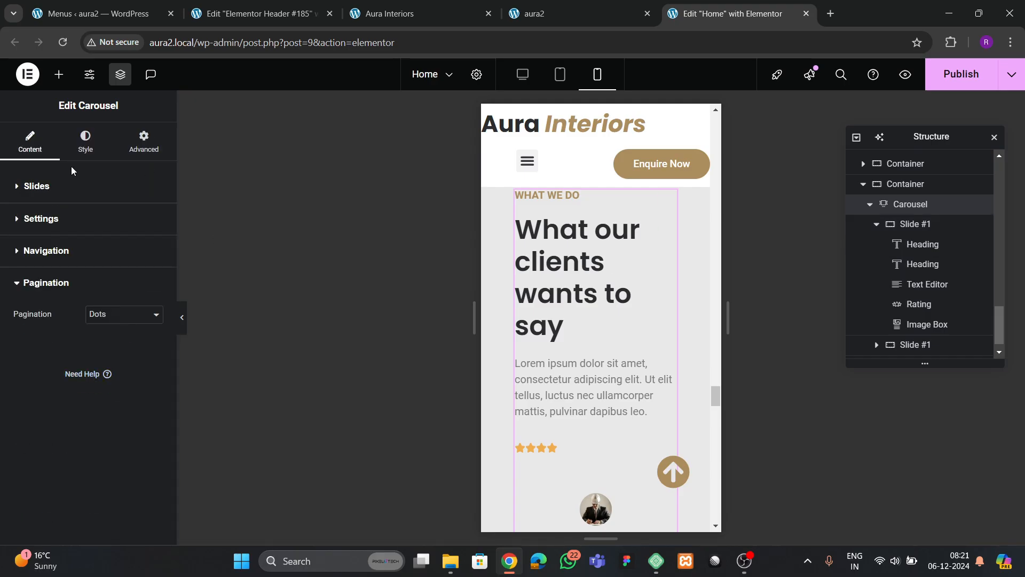
{"action": "left_click", "coordinate": [86, 142]}
{"action": "left_click", "coordinate": [46, 439]}
{"action": "scroll", "coordinate": [78, 423], "scroll_direction": "down", "scroll_amount": 5}
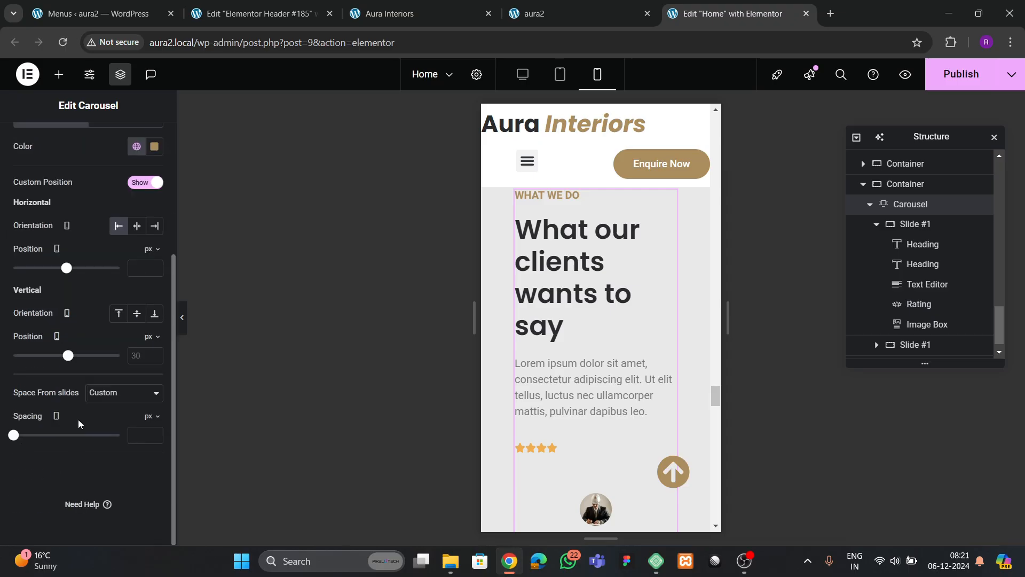
{"action": "left_click", "coordinate": [136, 315]}
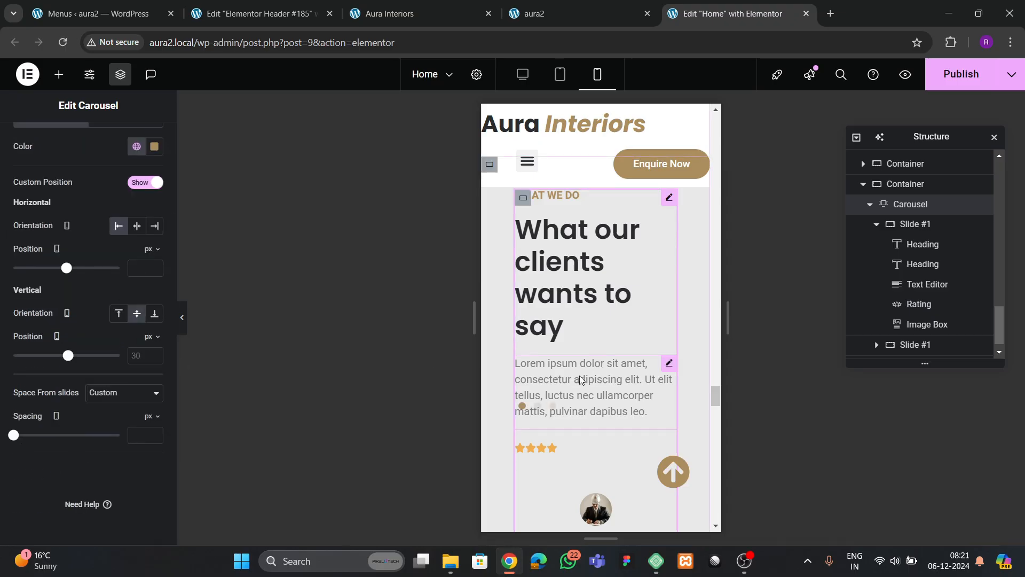
{"action": "left_click", "coordinate": [154, 314]}
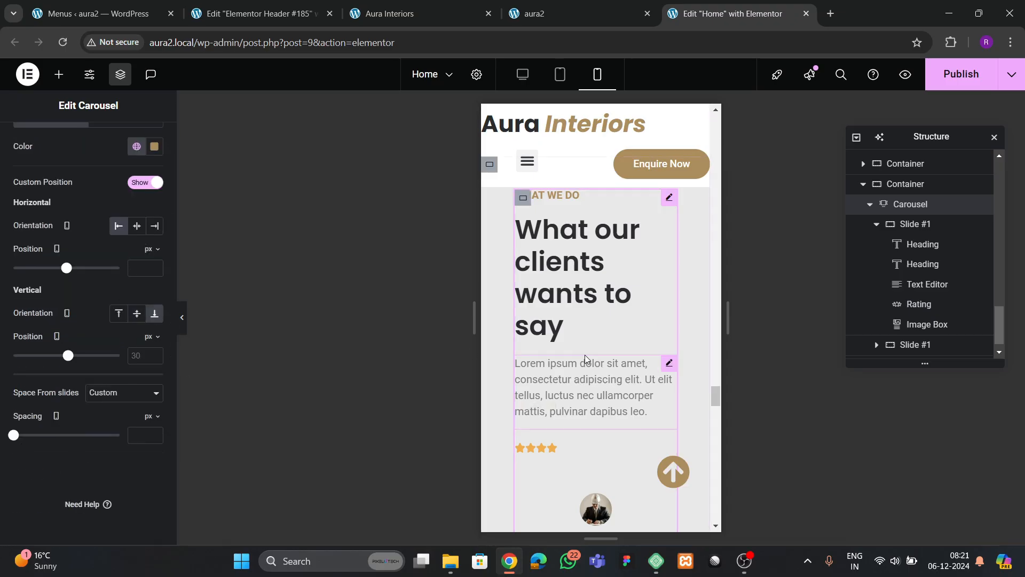
- Centre the pagination dots horizontally and publish the page
{"action": "scroll", "coordinate": [586, 360], "scroll_direction": "down", "scroll_amount": 3}
{"action": "left_click", "coordinate": [137, 225]}
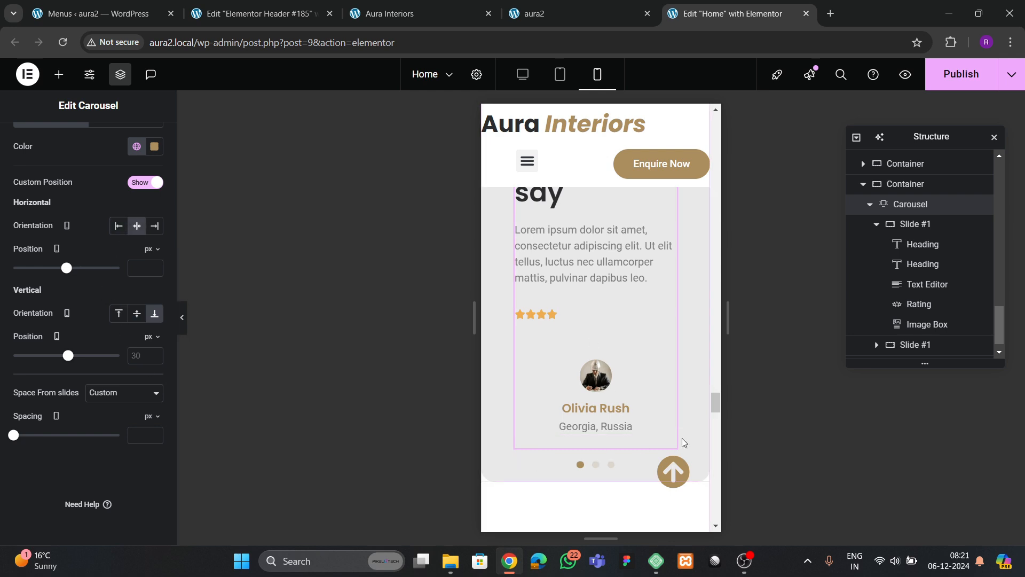
{"action": "scroll", "coordinate": [600, 396], "scroll_direction": "down", "scroll_amount": 10}
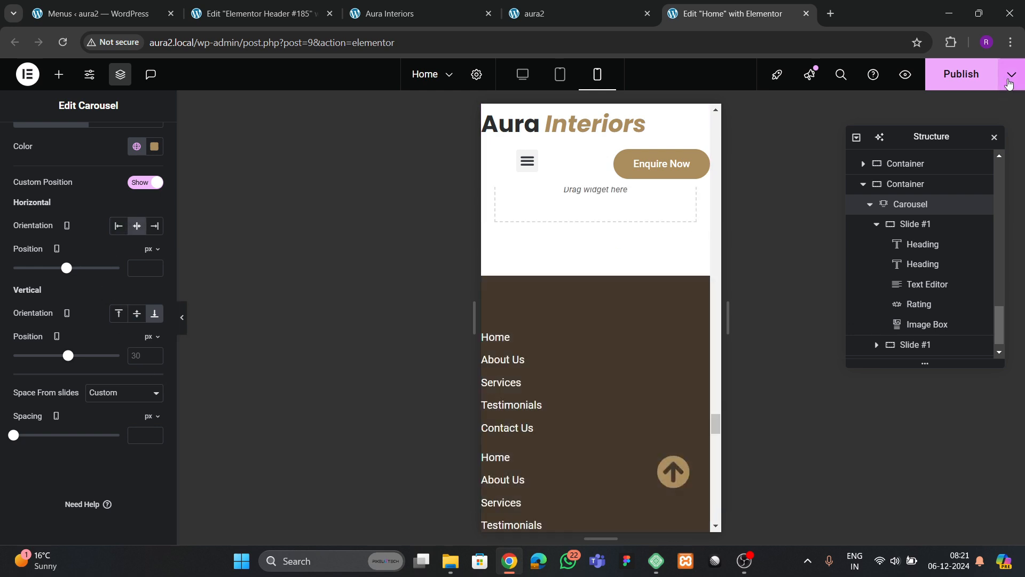
{"action": "left_click", "coordinate": [961, 76]}
- Open the footer template and pad its main container 40/20/40/20 on mobile
{"action": "scroll", "coordinate": [538, 343], "scroll_direction": "up", "scroll_amount": 5}
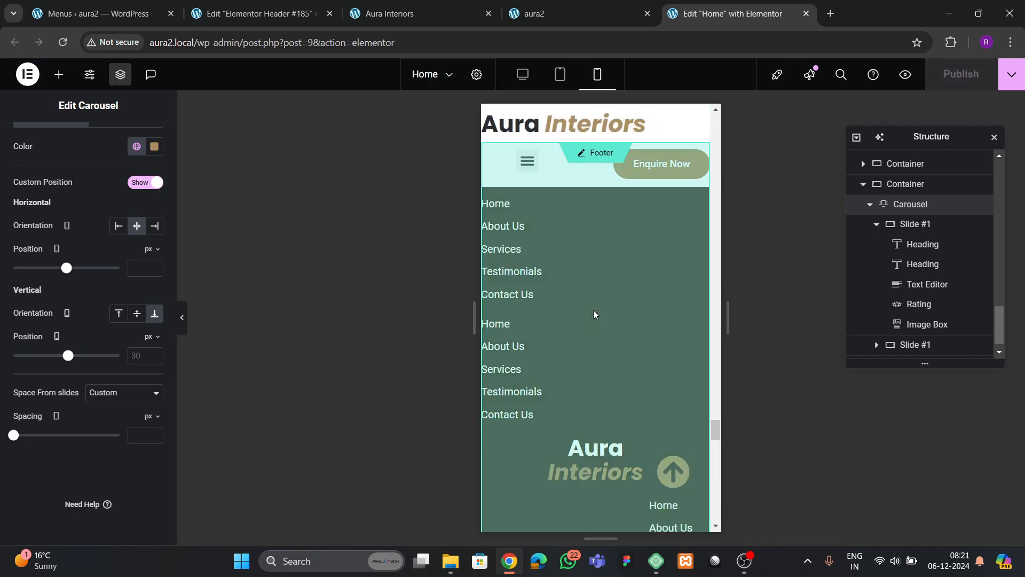
{"action": "scroll", "coordinate": [595, 322], "scroll_direction": "up", "scroll_amount": 2}
{"action": "left_click", "coordinate": [575, 359]}
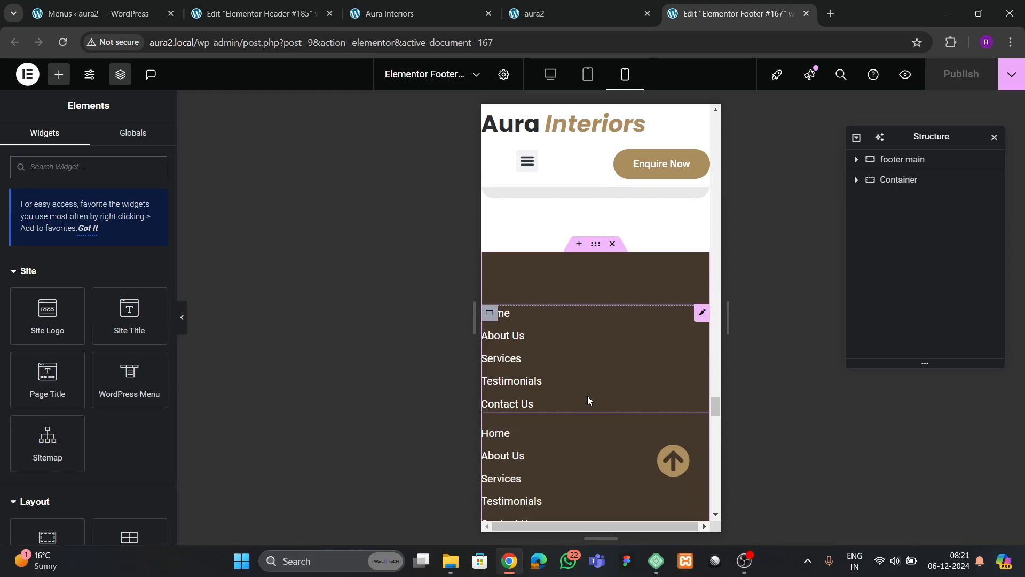
{"action": "left_click", "coordinate": [132, 155]}
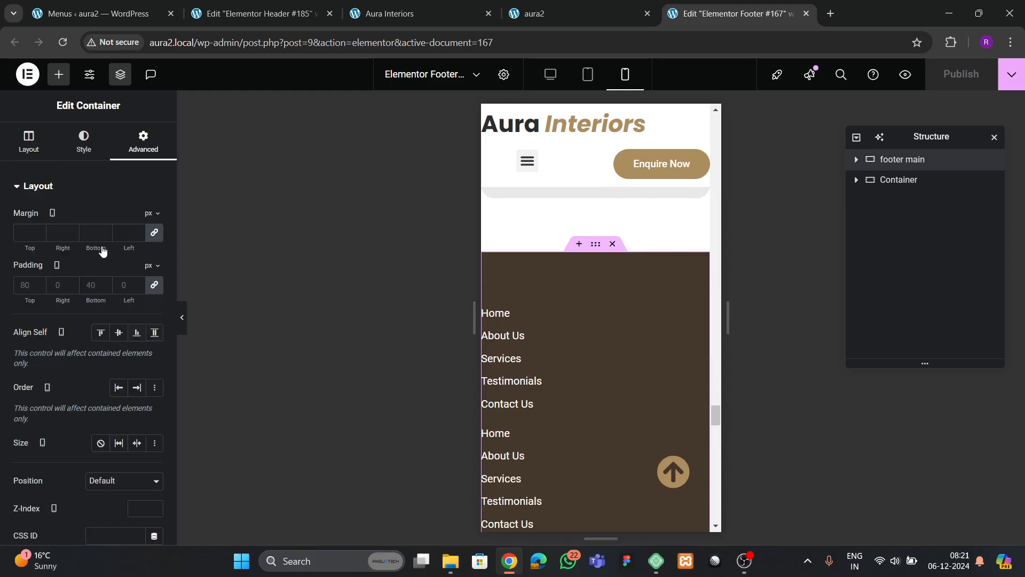
{"action": "left_click", "coordinate": [154, 285]}
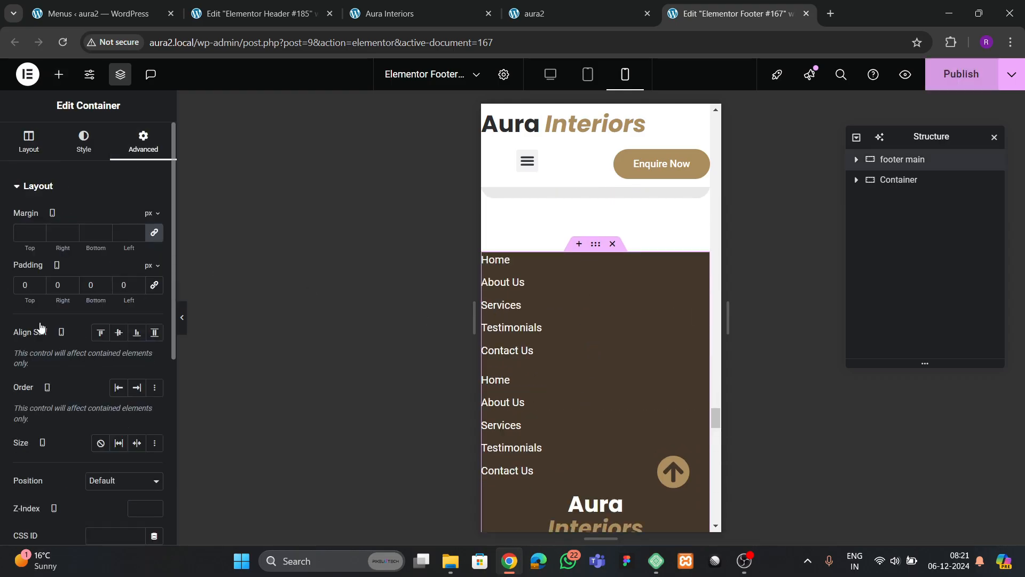
{"action": "type", "text": "4"}
{"action": "key", "text": "Tab"}
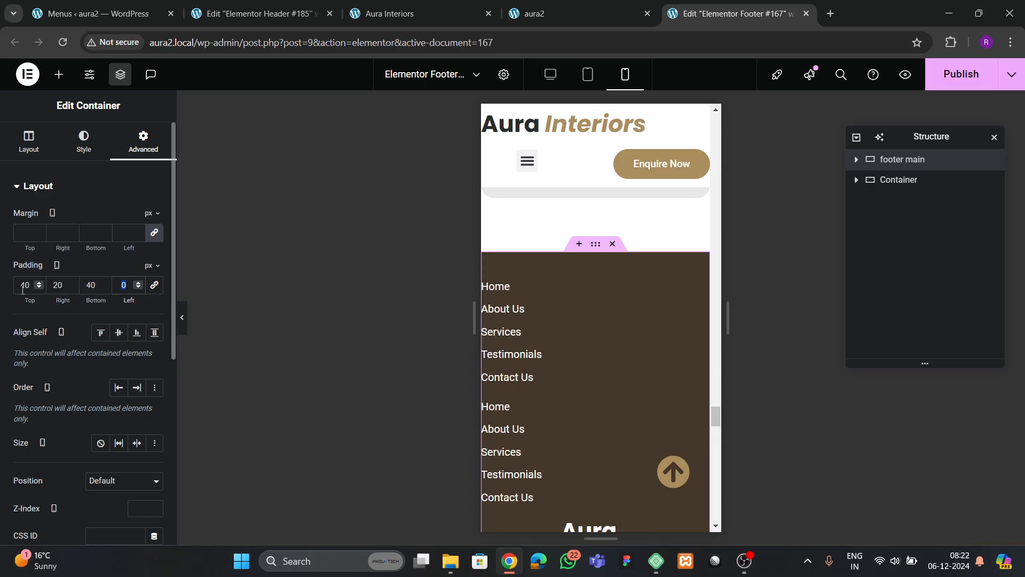
{"action": "type", "text": "20"}
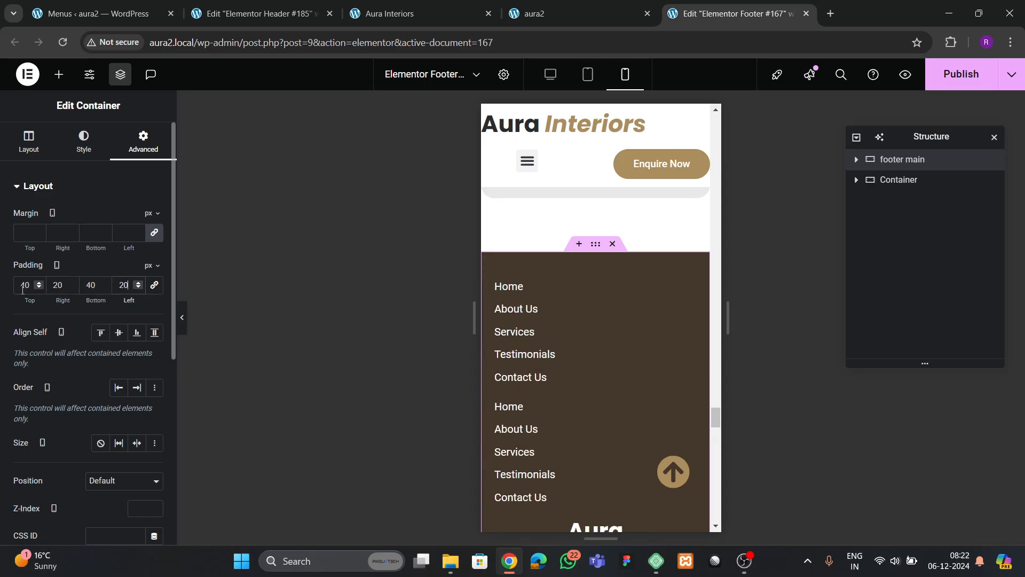
- Set Align Items to Center on the first footer menu list's container
{"action": "left_click", "coordinate": [505, 297]}
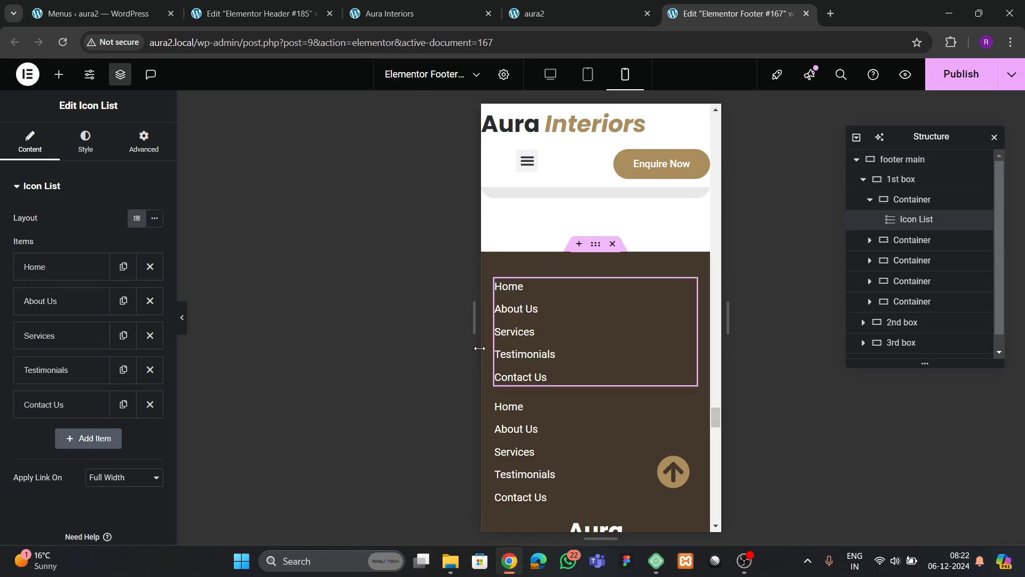
{"action": "left_click", "coordinate": [501, 291]}
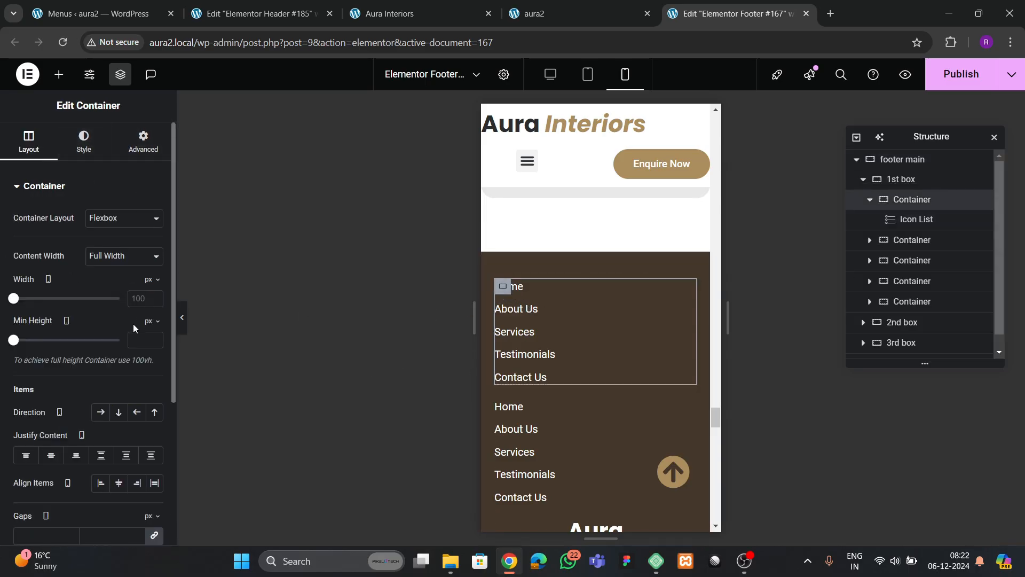
{"action": "left_click", "coordinate": [119, 482]}
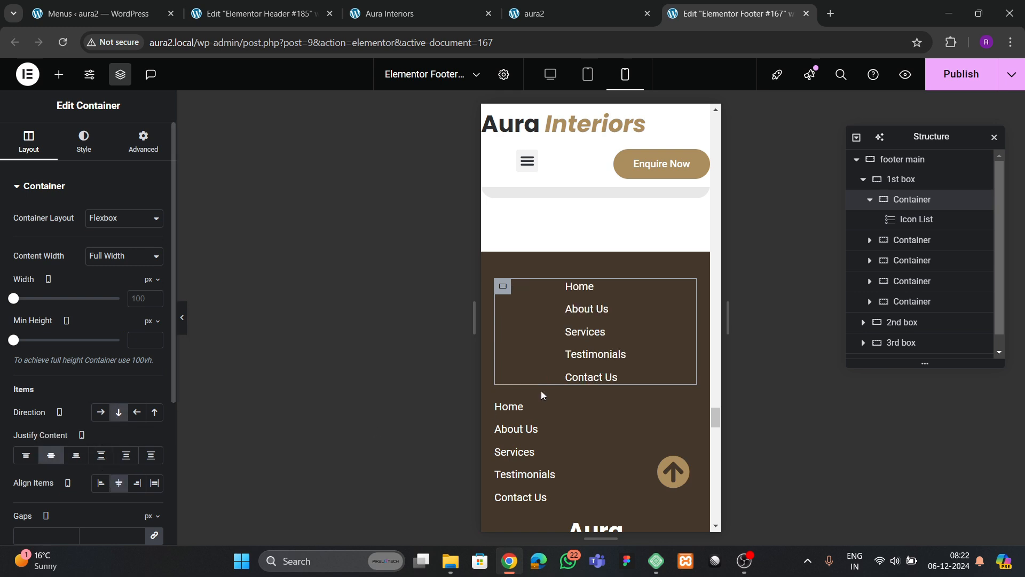
{"action": "left_click", "coordinate": [569, 331]}
- Center the first footer menu list's links via Icon List Style alignment
{"action": "left_click", "coordinate": [81, 152]}
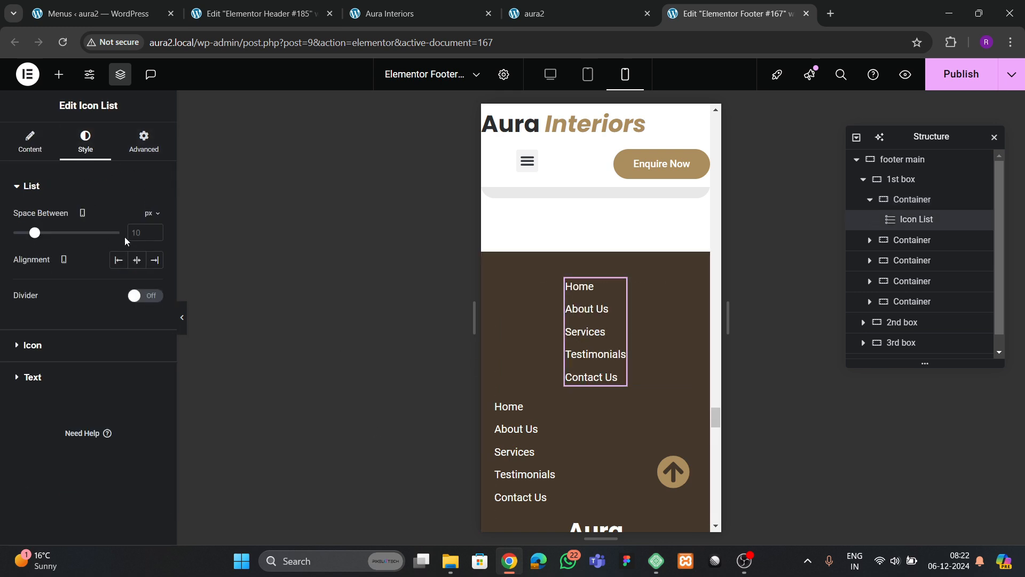
{"action": "left_click", "coordinate": [137, 260]}
{"action": "scroll", "coordinate": [586, 338], "scroll_direction": "down", "scroll_amount": 2}
{"action": "scroll", "coordinate": [585, 339], "scroll_direction": "up", "scroll_amount": 1}
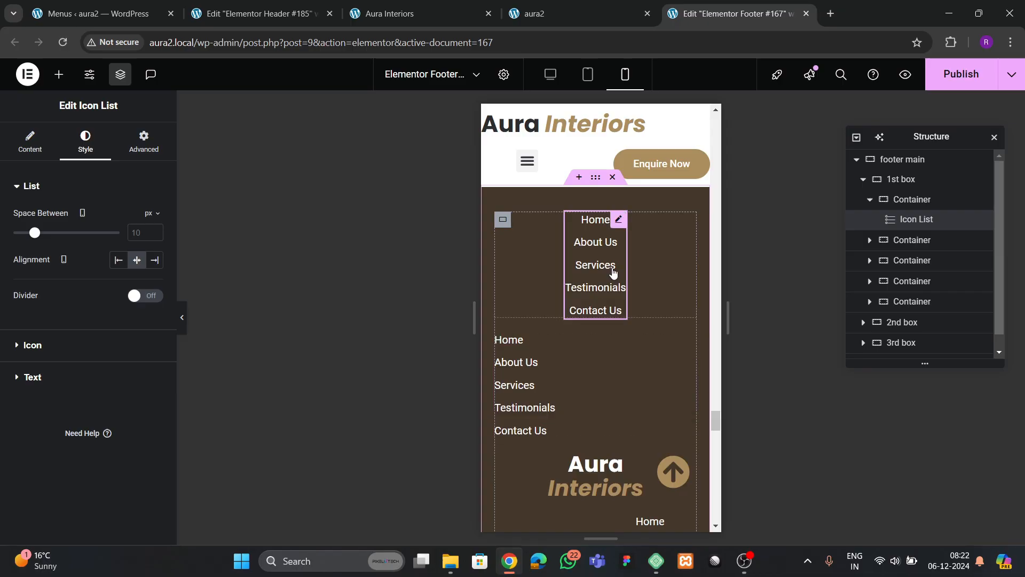
- Copy the first list's style and paste it onto the second and third lists
{"action": "right_click", "coordinate": [567, 267]}
{"action": "left_click", "coordinate": [640, 297]}
{"action": "right_click", "coordinate": [515, 368]}
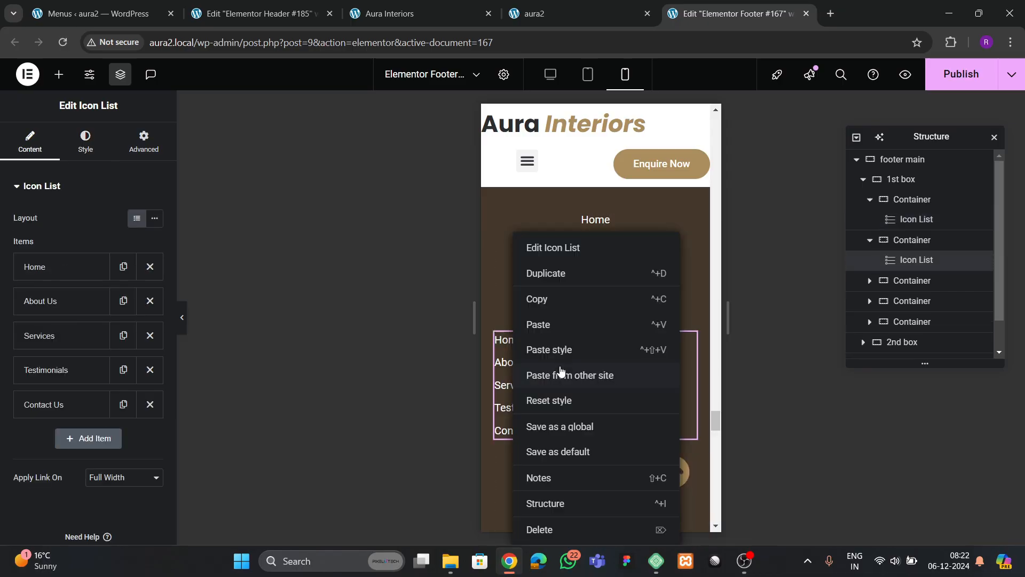
{"action": "left_click", "coordinate": [560, 326]}
{"action": "scroll", "coordinate": [588, 363], "scroll_direction": "down", "scroll_amount": 3}
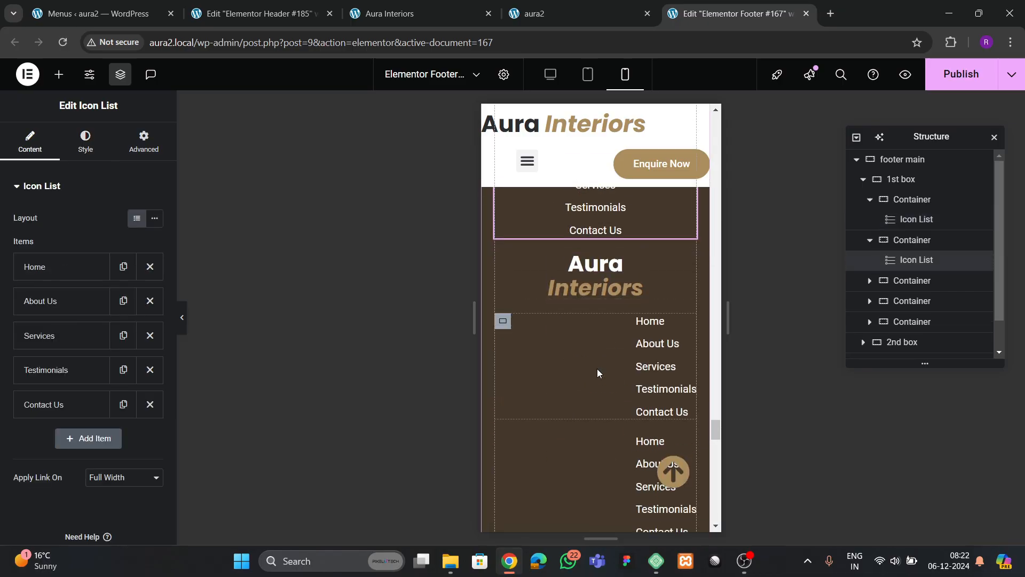
{"action": "right_click", "coordinate": [649, 361]}
{"action": "left_click", "coordinate": [669, 349]}
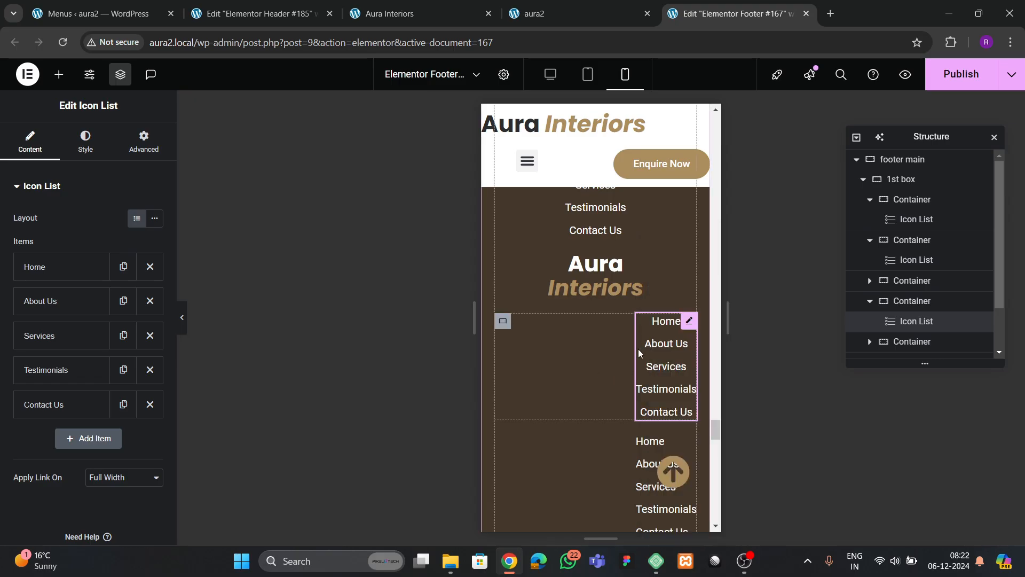
- Set Align Items to Center on the third list's parent container
{"action": "left_click", "coordinate": [503, 321]}
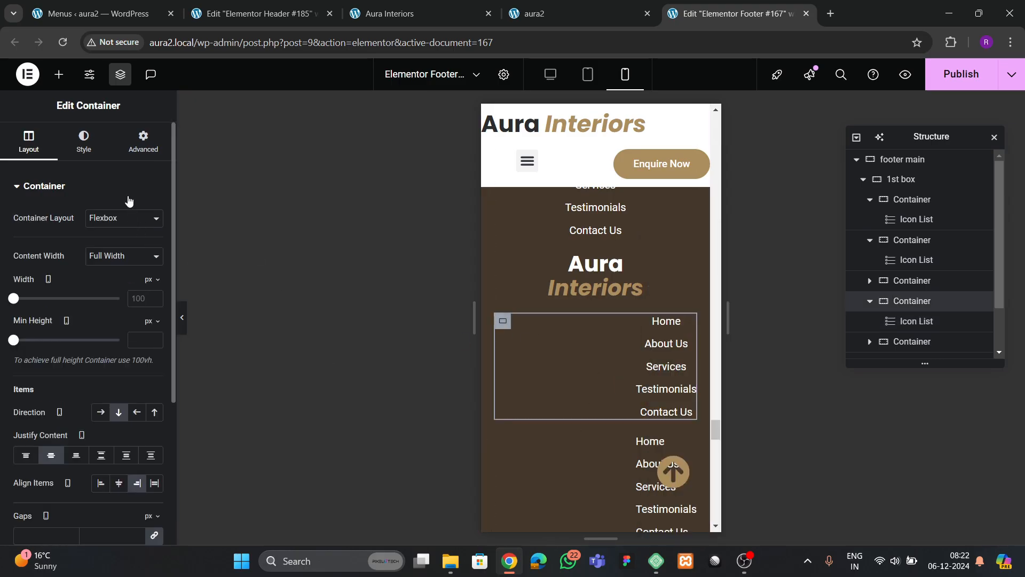
{"action": "scroll", "coordinate": [93, 267], "scroll_direction": "down", "scroll_amount": 3}
{"action": "left_click", "coordinate": [126, 354]}
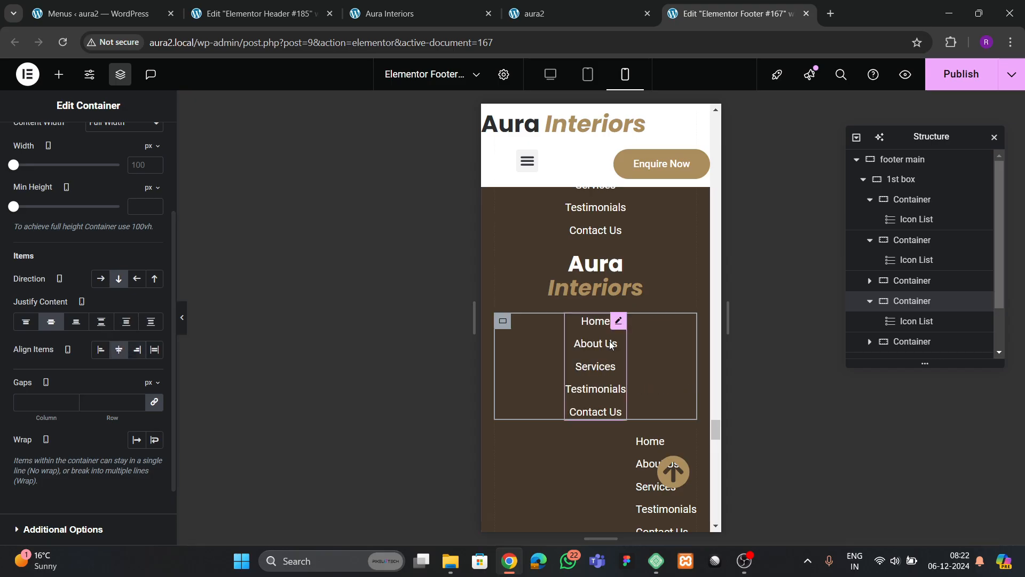
{"action": "scroll", "coordinate": [589, 352], "scroll_direction": "down", "scroll_amount": 3}
- Paste the style onto the lowest list and center its container's items
{"action": "right_click", "coordinate": [666, 332]}
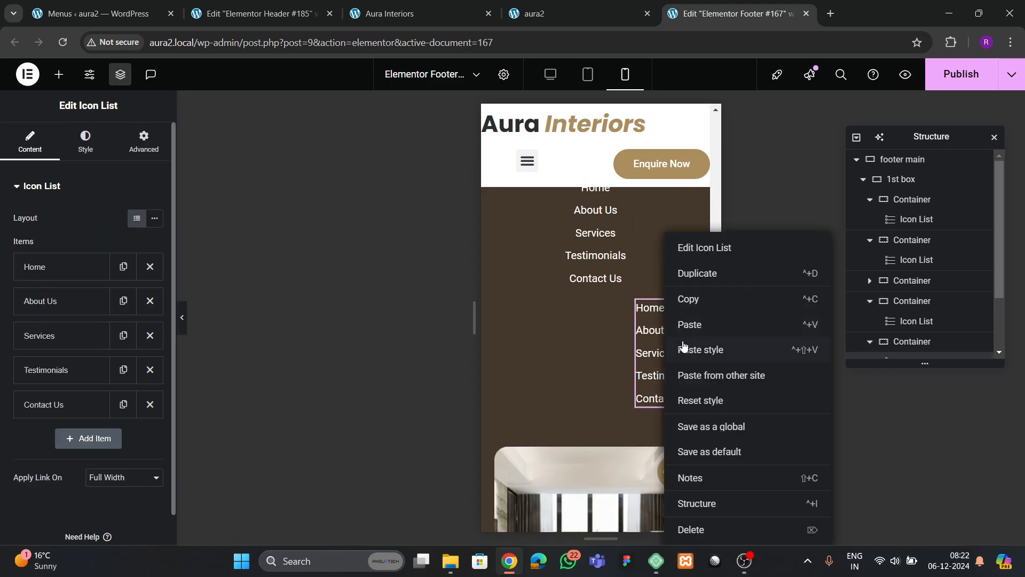
{"action": "left_click", "coordinate": [689, 350]}
{"action": "left_click", "coordinate": [503, 308]}
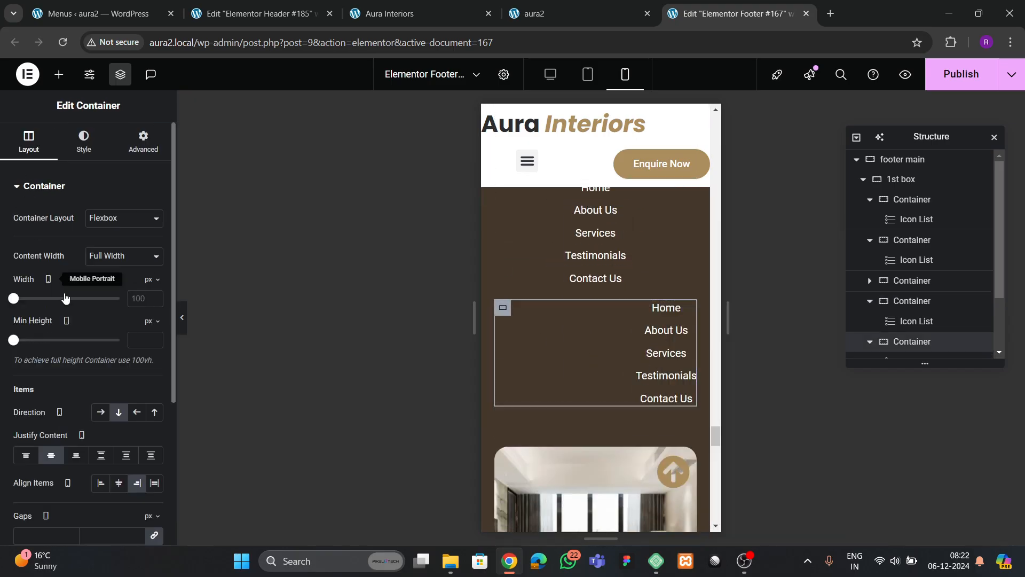
{"action": "scroll", "coordinate": [117, 352], "scroll_direction": "down", "scroll_amount": 3}
{"action": "left_click", "coordinate": [116, 354]}
- Select the container holding the footer images and scroll through its settings
{"action": "scroll", "coordinate": [613, 358], "scroll_direction": "down", "scroll_amount": 6}
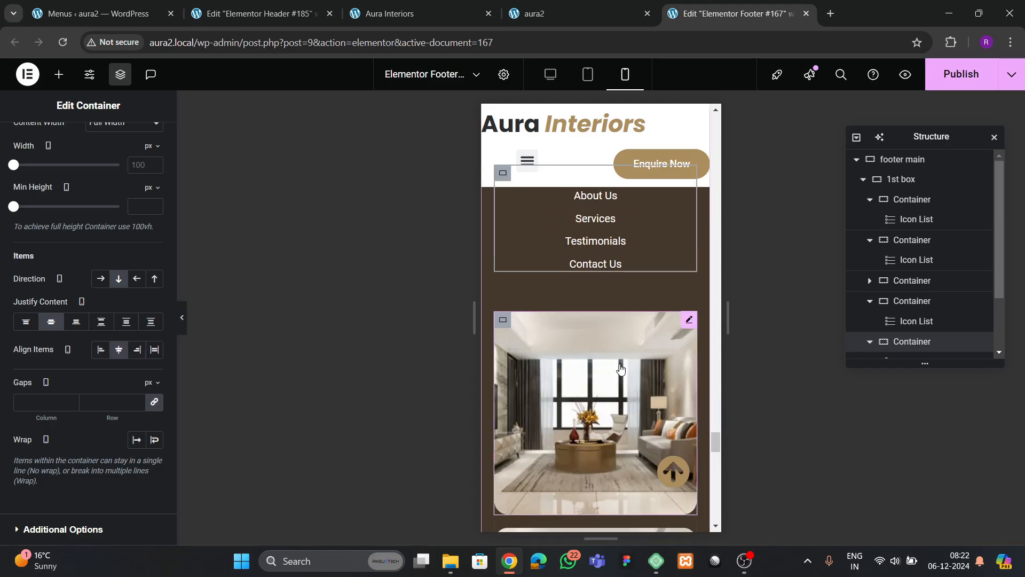
{"action": "scroll", "coordinate": [608, 377], "scroll_direction": "up", "scroll_amount": 3}
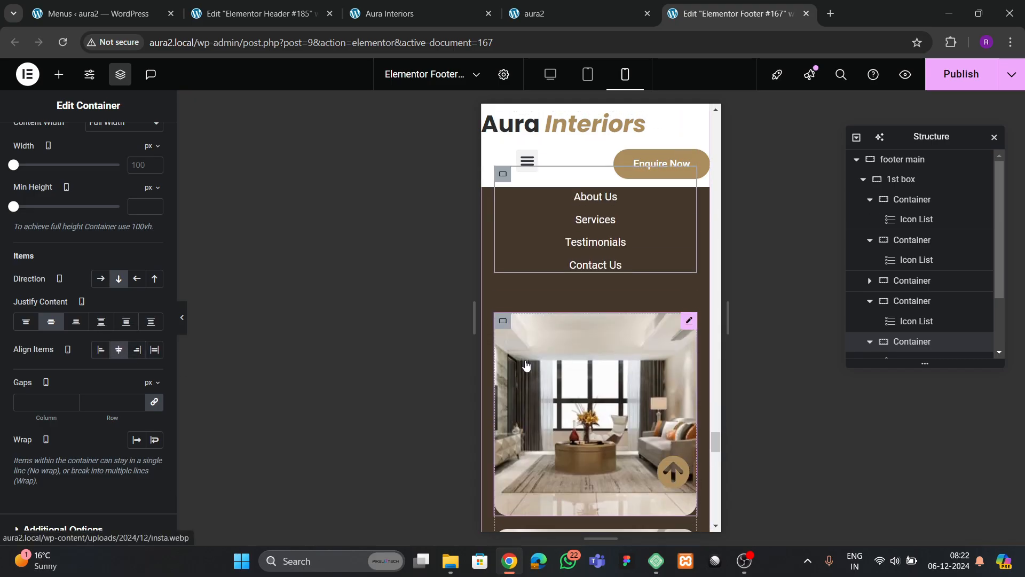
{"action": "left_click", "coordinate": [504, 322]}
{"action": "scroll", "coordinate": [933, 289], "scroll_direction": "down", "scroll_amount": 2}
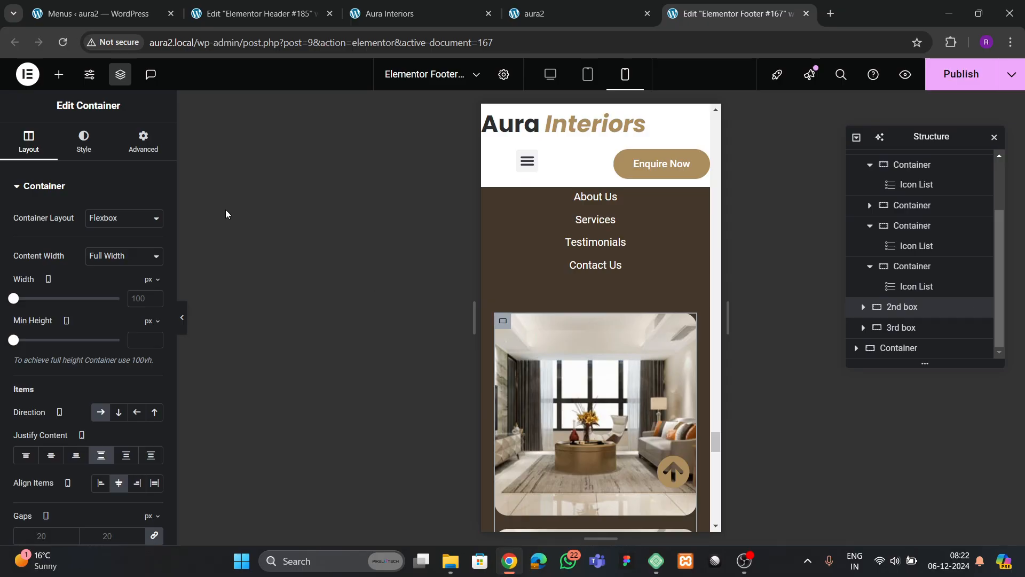
{"action": "scroll", "coordinate": [97, 328], "scroll_direction": "down", "scroll_amount": 1}
{"action": "scroll", "coordinate": [605, 356], "scroll_direction": "down", "scroll_amount": 5}
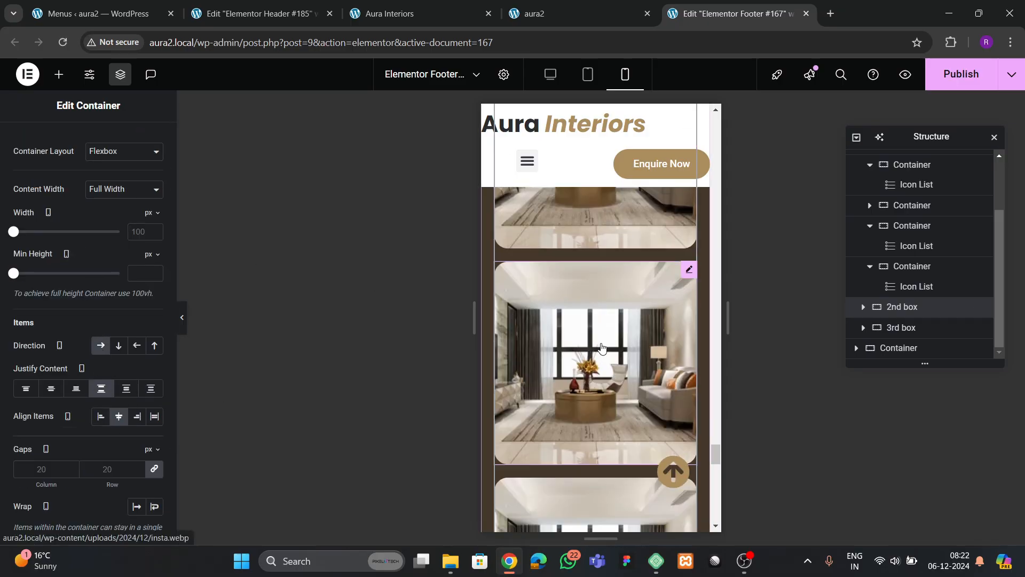
{"action": "scroll", "coordinate": [605, 357], "scroll_direction": "down", "scroll_amount": 5}
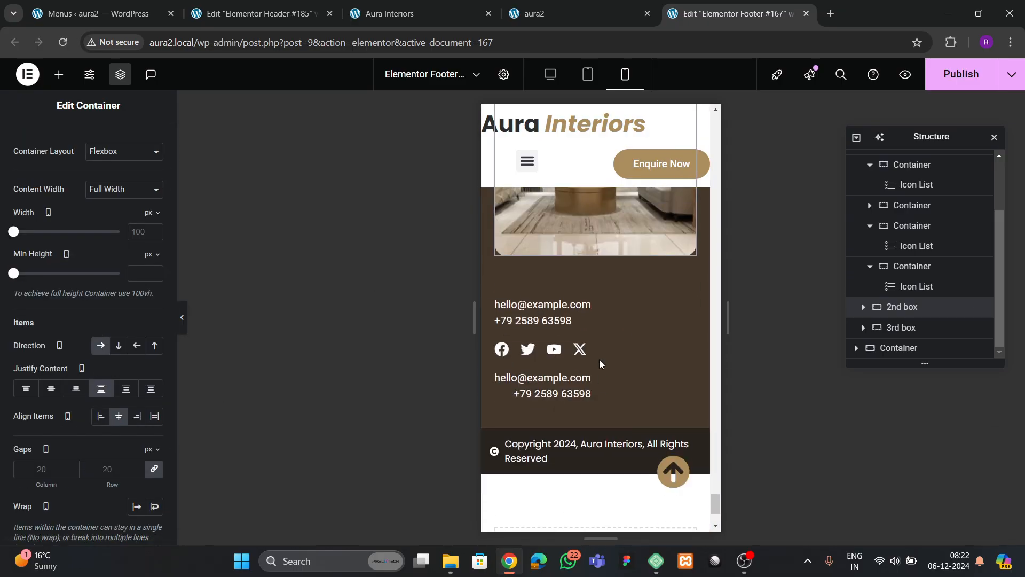
- Set the contact block container to column direction with 40 px gaps
{"action": "left_click", "coordinate": [503, 310]}
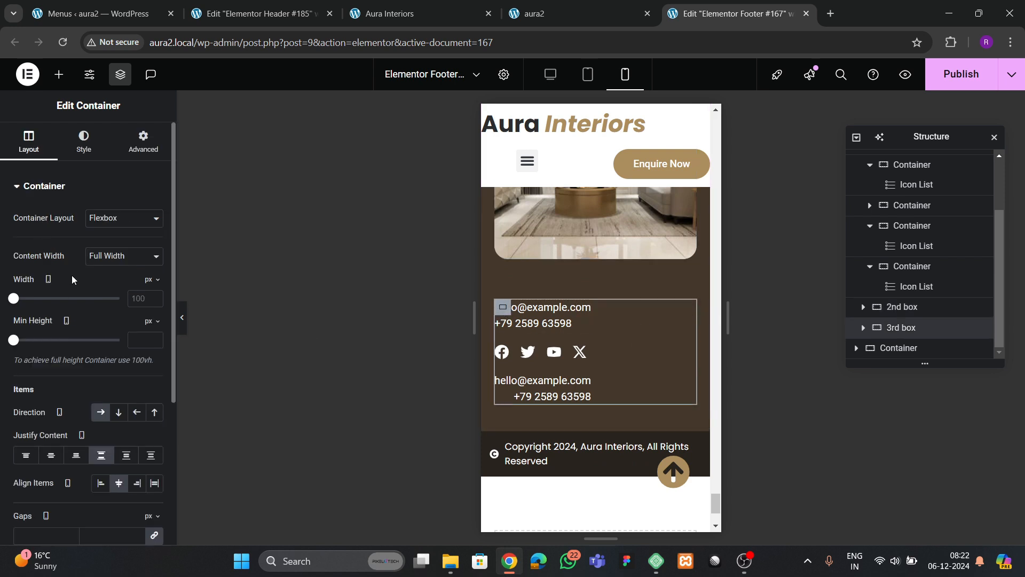
{"action": "scroll", "coordinate": [72, 279], "scroll_direction": "down", "scroll_amount": 2}
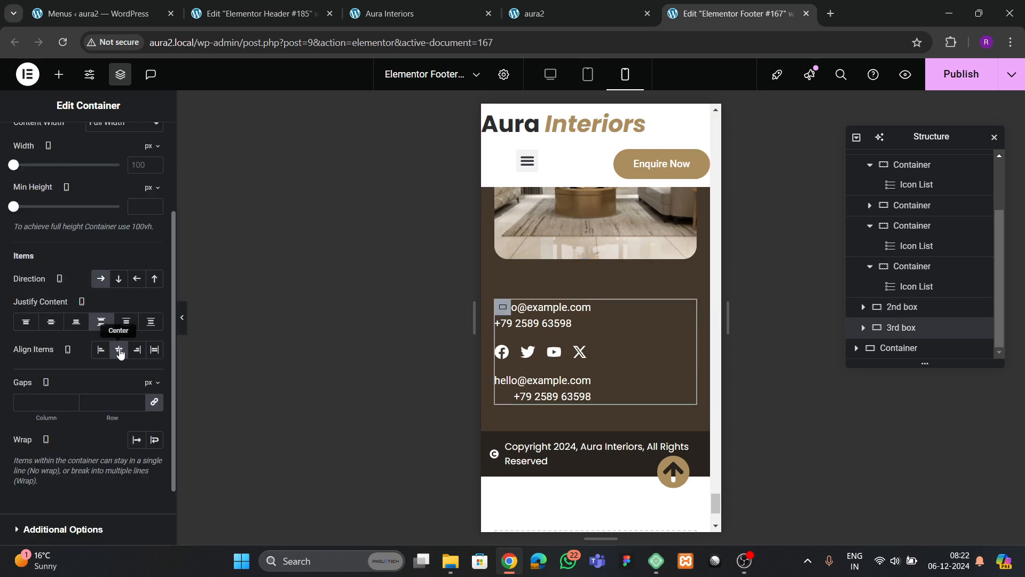
{"action": "left_click", "coordinate": [117, 282]}
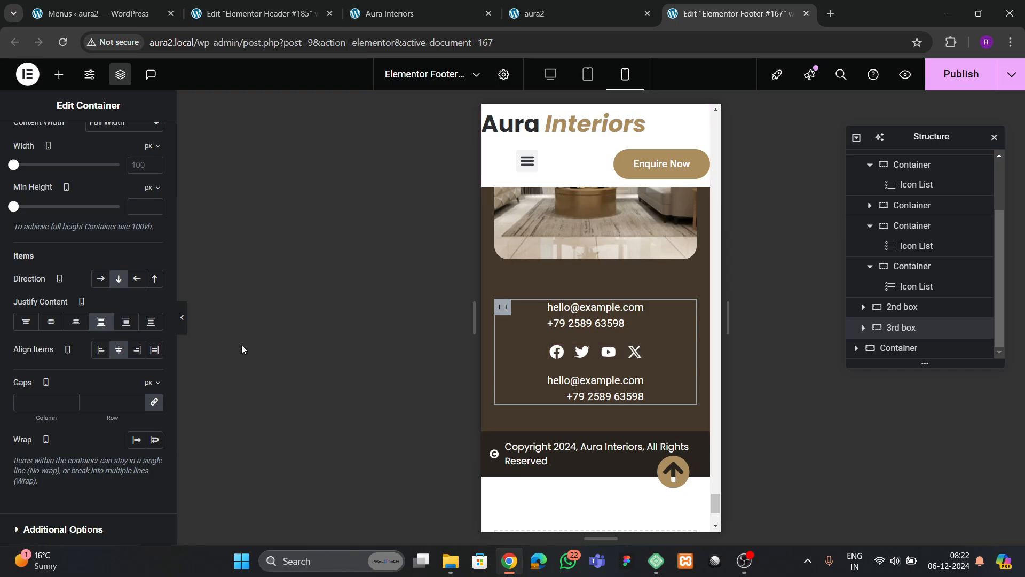
{"action": "type", "text": "30"}
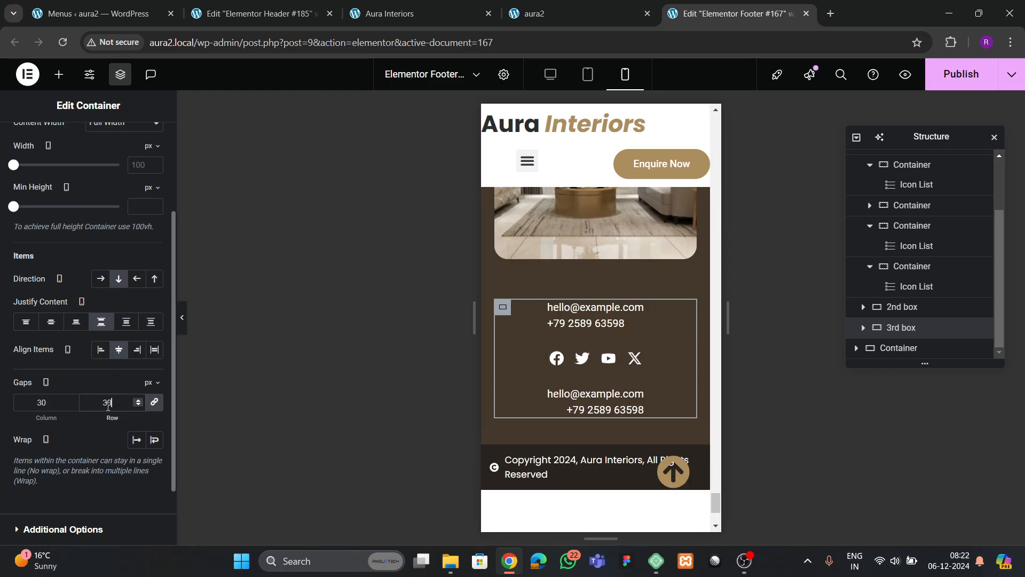
{"action": "key", "text": "BackSpace"}
{"action": "key", "text": "BackSpace"}
{"action": "type", "text": "40"}
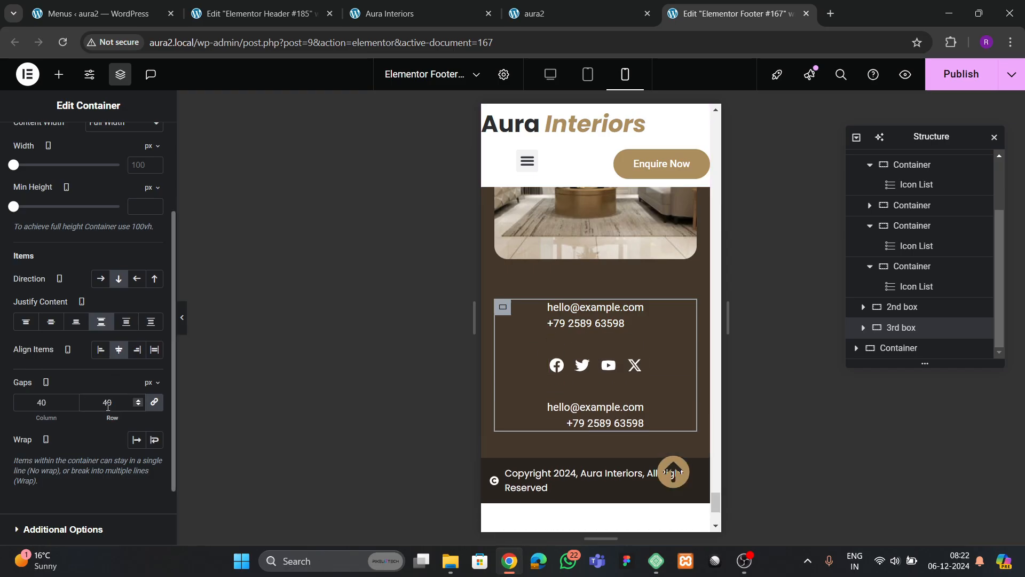
- Center both email-and-phone text editors
{"action": "left_click", "coordinate": [590, 333]}
{"action": "left_click", "coordinate": [95, 152]}
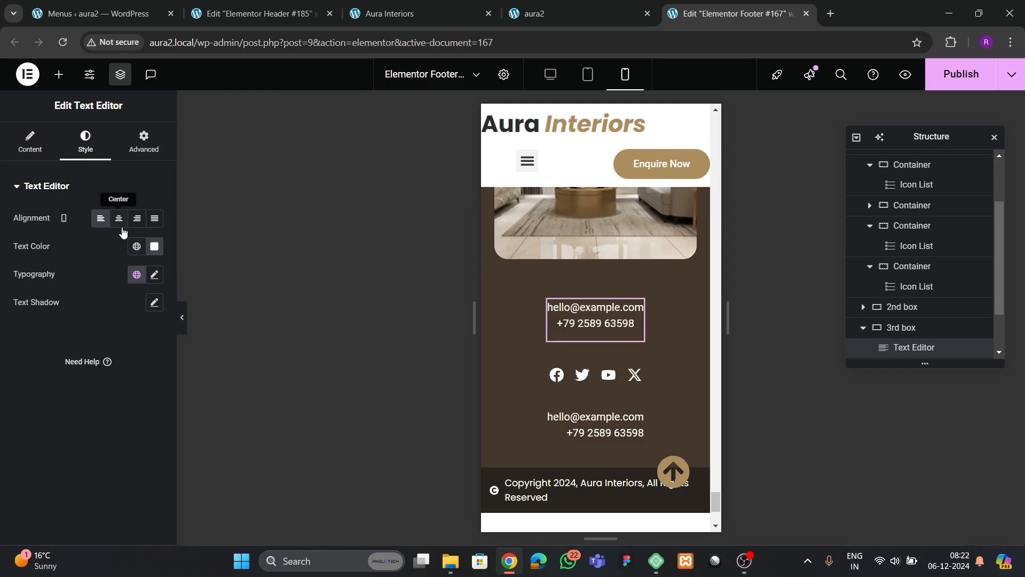
{"action": "scroll", "coordinate": [572, 328], "scroll_direction": "down", "scroll_amount": 2}
{"action": "left_click", "coordinate": [582, 363]}
{"action": "left_click", "coordinate": [85, 144]}
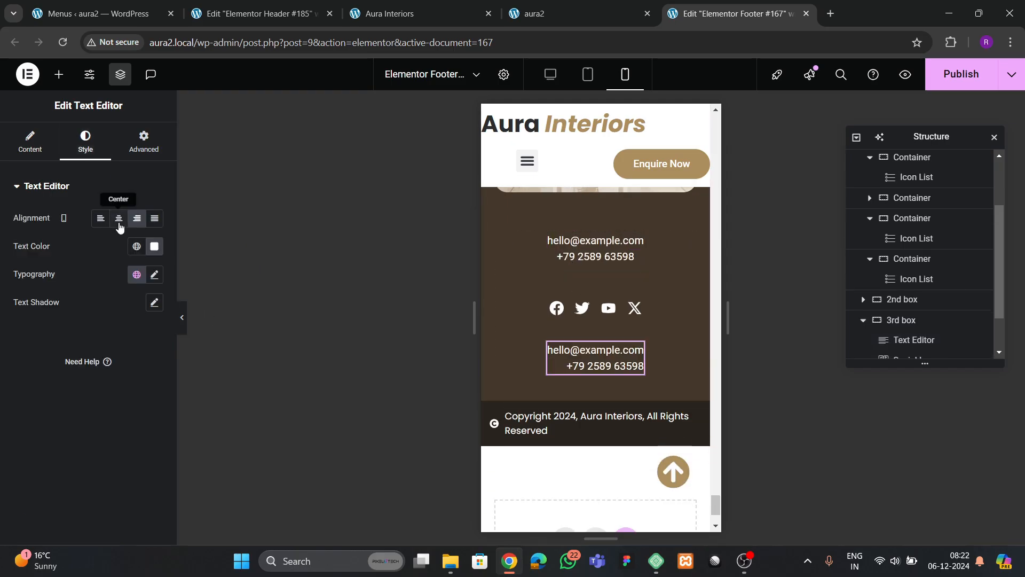
{"action": "left_click", "coordinate": [120, 217]}
- Center the copyright icon list and set its icon size to 22 px
{"action": "left_click", "coordinate": [593, 423]}
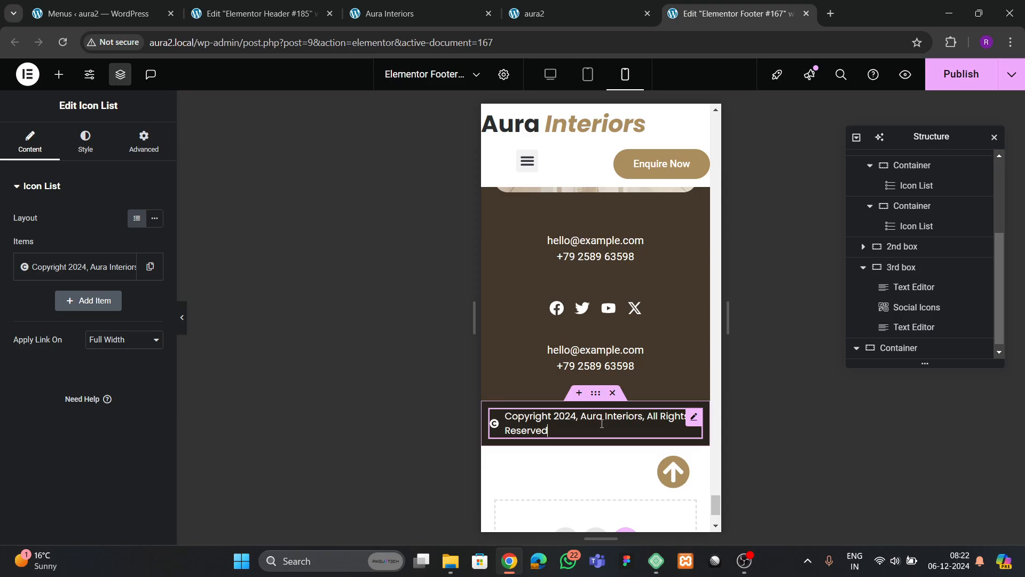
{"action": "left_click", "coordinate": [84, 157]}
{"action": "left_click", "coordinate": [137, 260]}
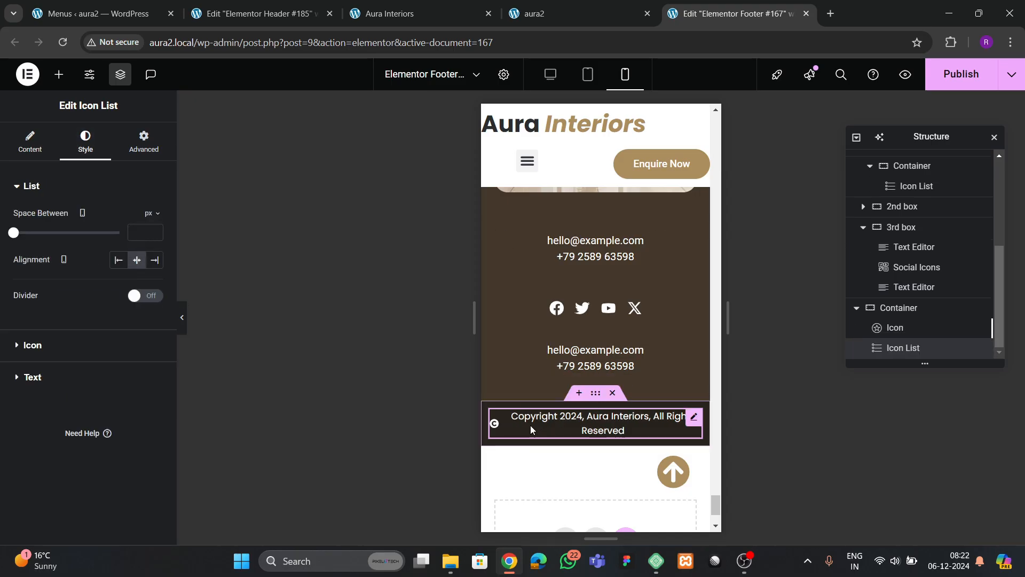
{"action": "left_click", "coordinate": [53, 345]}
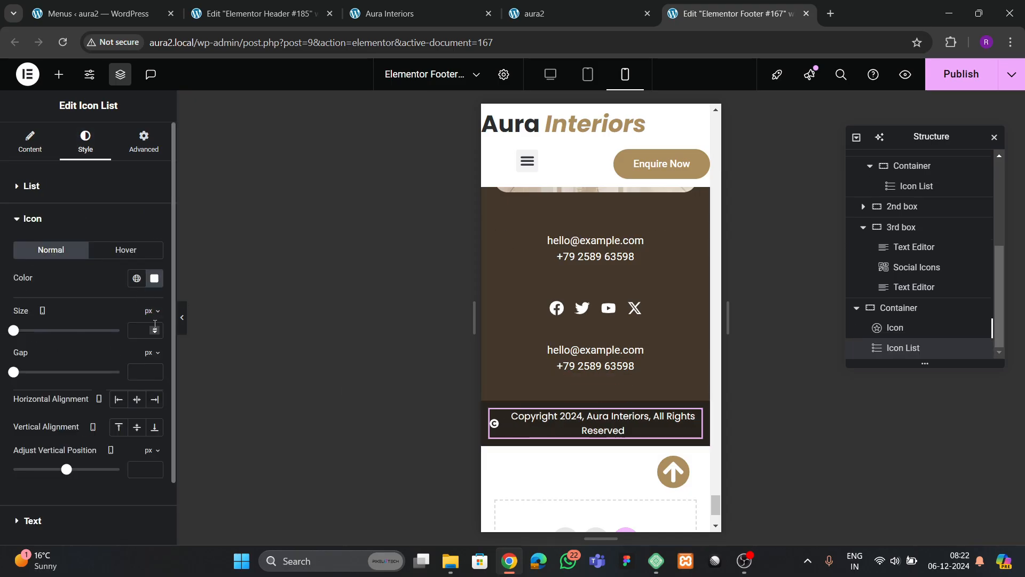
{"action": "left_click", "coordinate": [154, 329]}
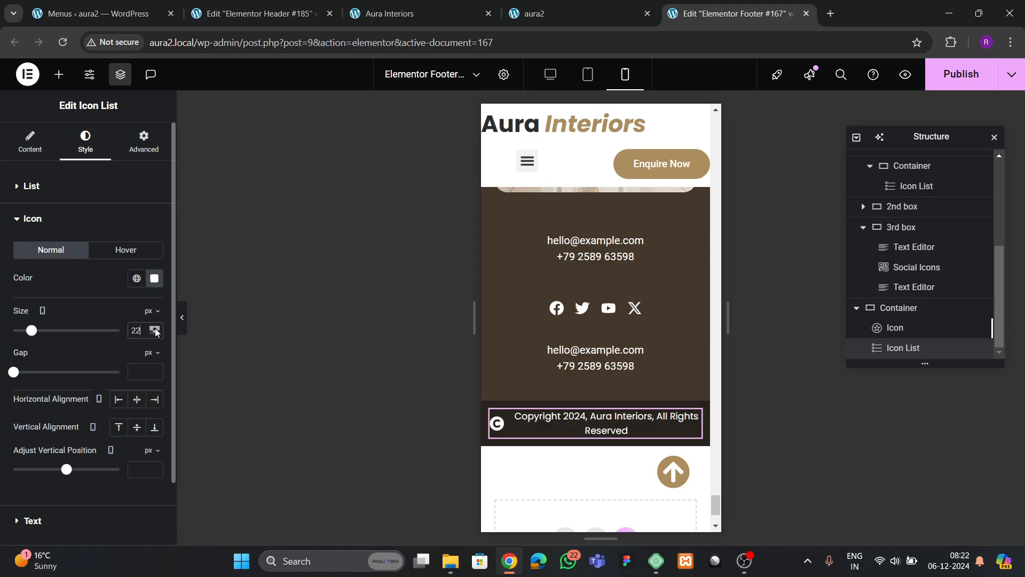
{"action": "scroll", "coordinate": [614, 327], "scroll_direction": "up", "scroll_amount": 10}
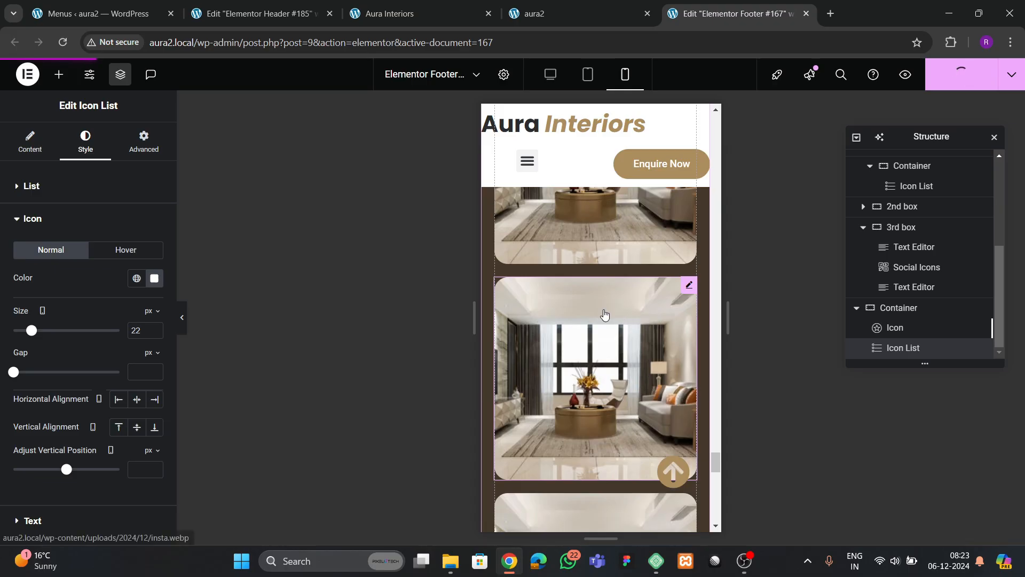
- In the Header template, hide the top contact bar on tablet and mobile
{"action": "scroll", "coordinate": [635, 295], "scroll_direction": "up", "scroll_amount": 14}
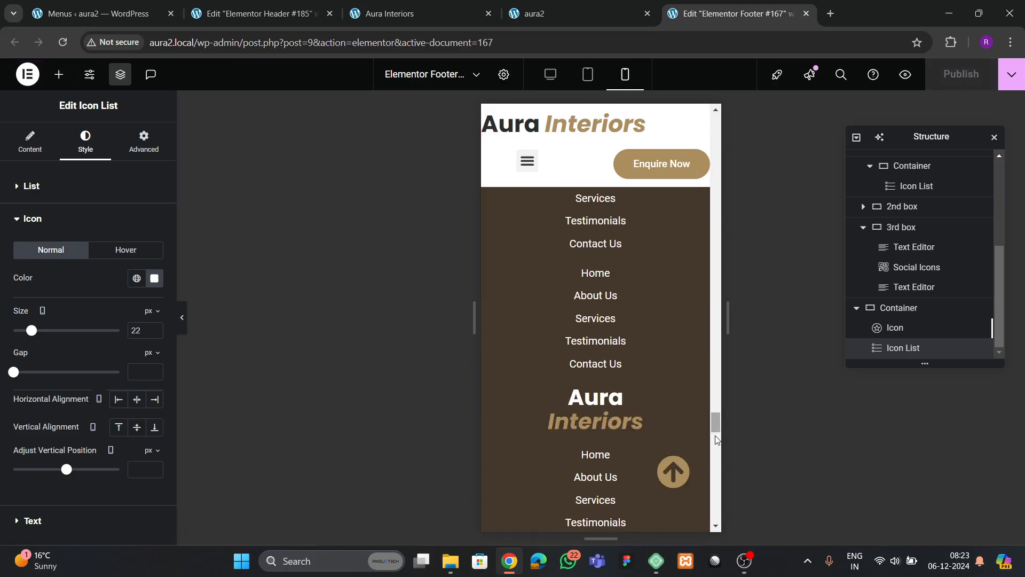
{"action": "left_click_drag", "start_coordinate": [719, 430], "coordinate": [694, 138]}
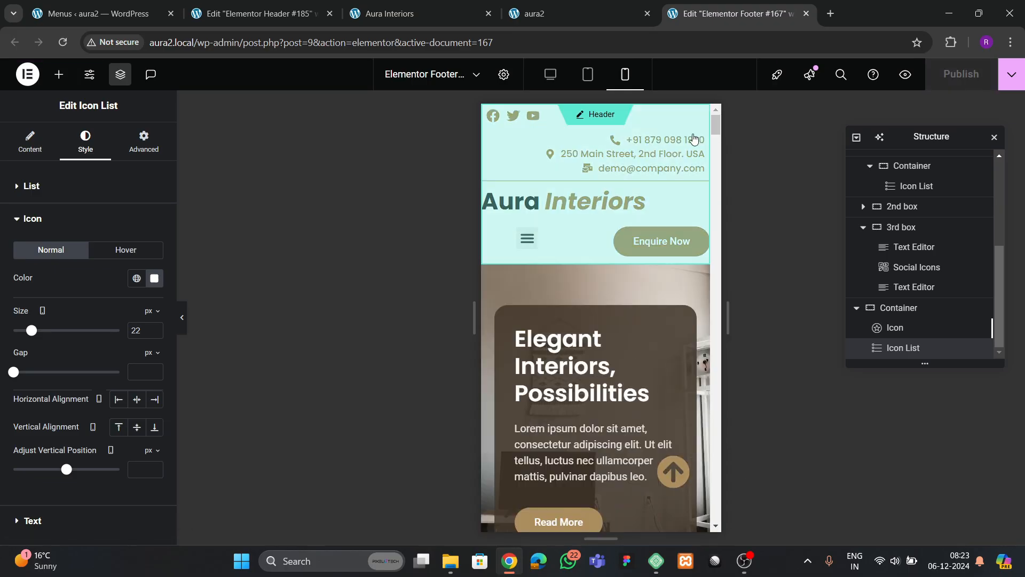
{"action": "left_click", "coordinate": [599, 115]}
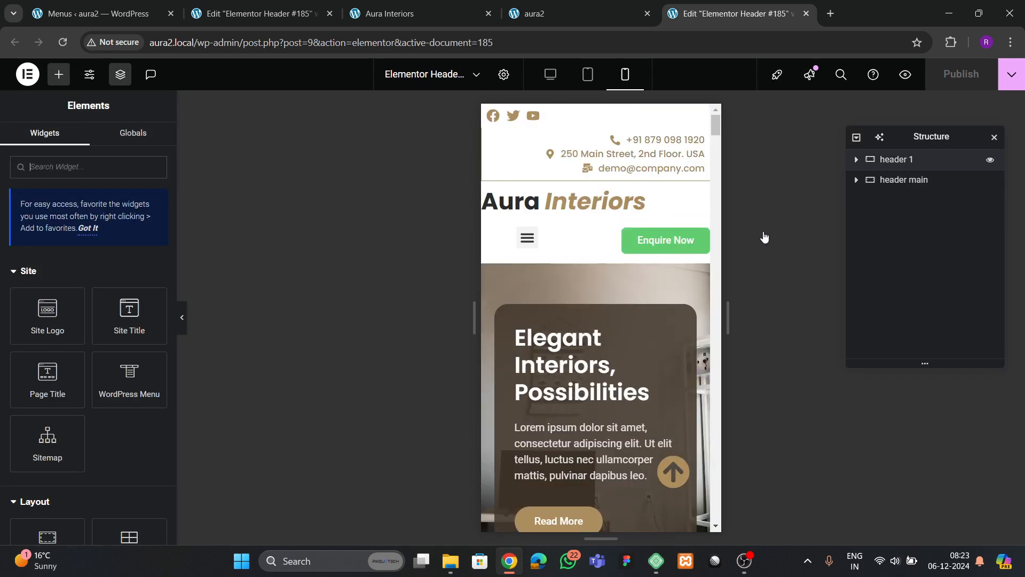
{"action": "left_click", "coordinate": [145, 136]}
{"action": "scroll", "coordinate": [58, 342], "scroll_direction": "down", "scroll_amount": 5}
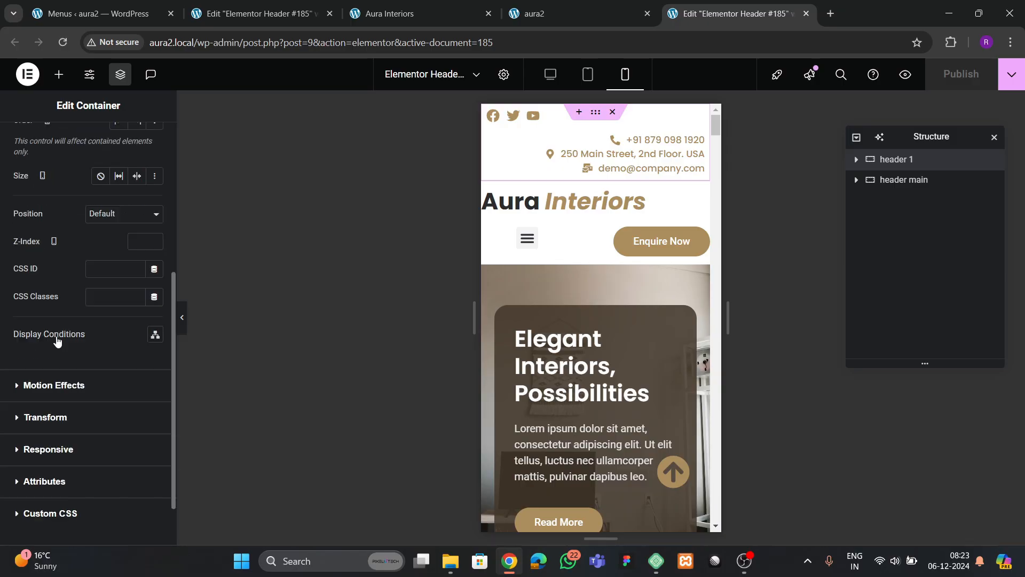
{"action": "scroll", "coordinate": [58, 342], "scroll_direction": "down", "scroll_amount": 2}
{"action": "left_click", "coordinate": [56, 385]}
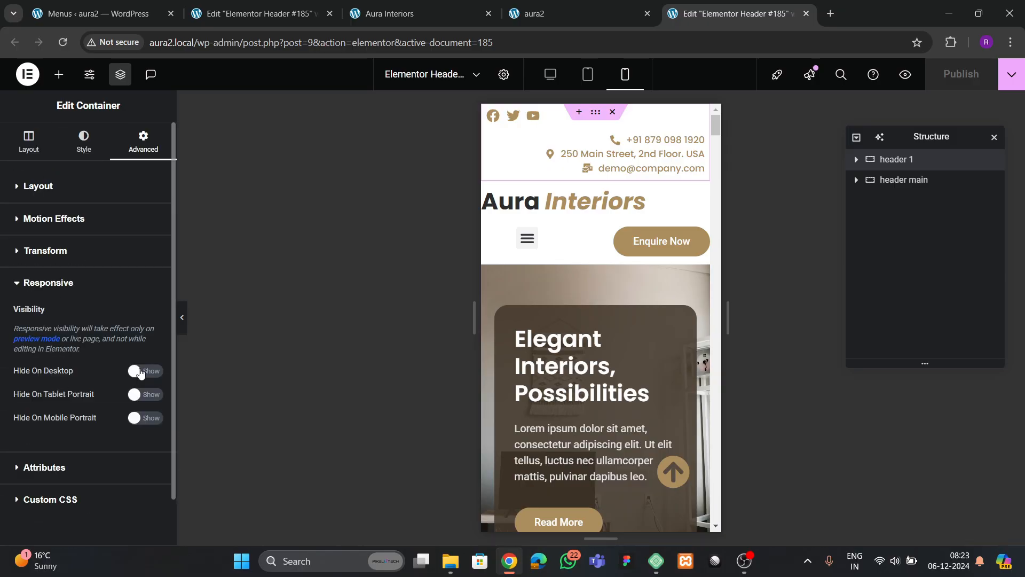
{"action": "left_click", "coordinate": [144, 394]}
{"action": "left_click", "coordinate": [145, 418]}
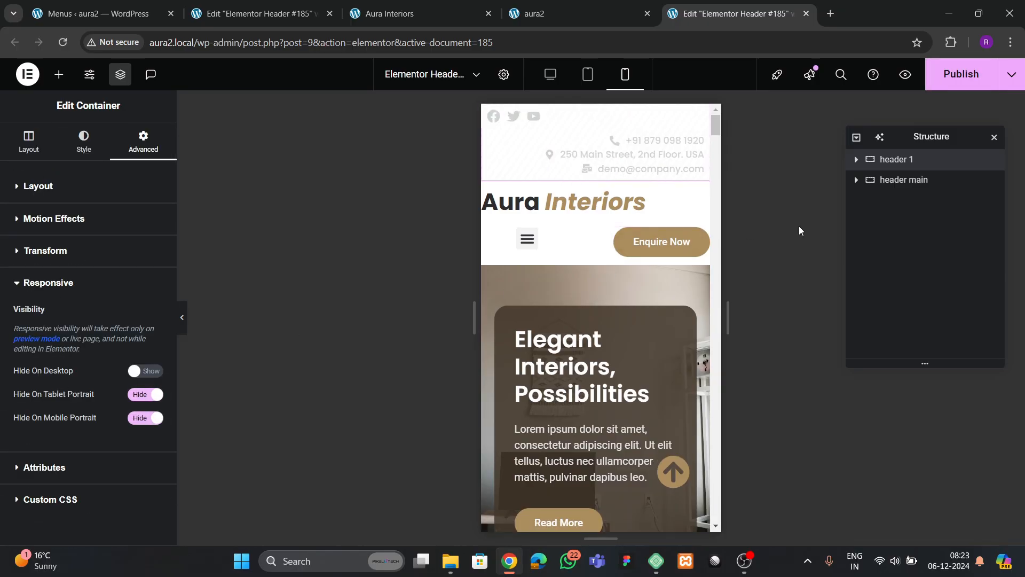
- Hide the Enquire Now button on tablet and mobile
{"action": "left_click", "coordinate": [896, 182]}
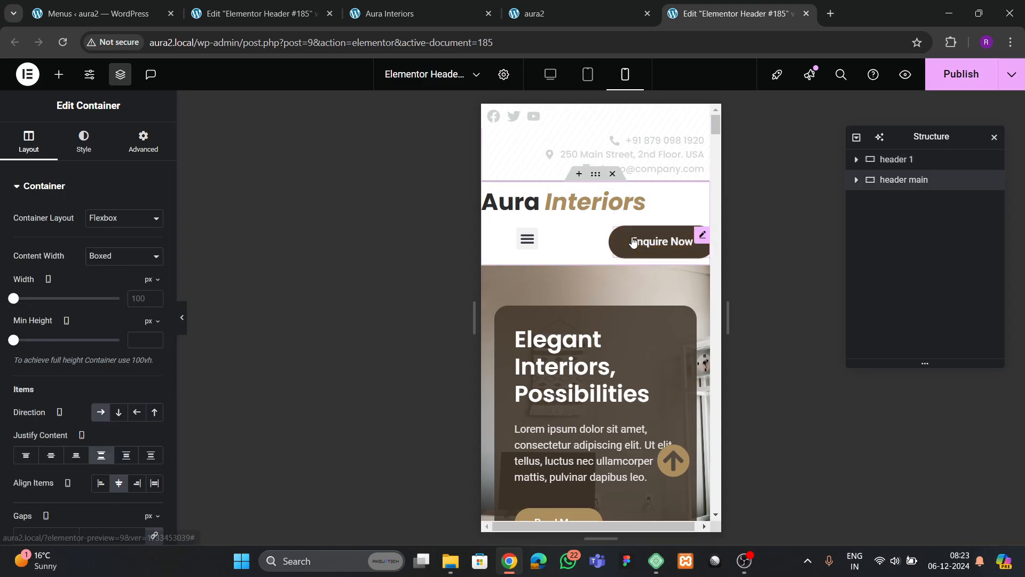
{"action": "left_click", "coordinate": [695, 235]}
{"action": "left_click", "coordinate": [144, 143]}
{"action": "scroll", "coordinate": [31, 385], "scroll_direction": "down", "scroll_amount": 10}
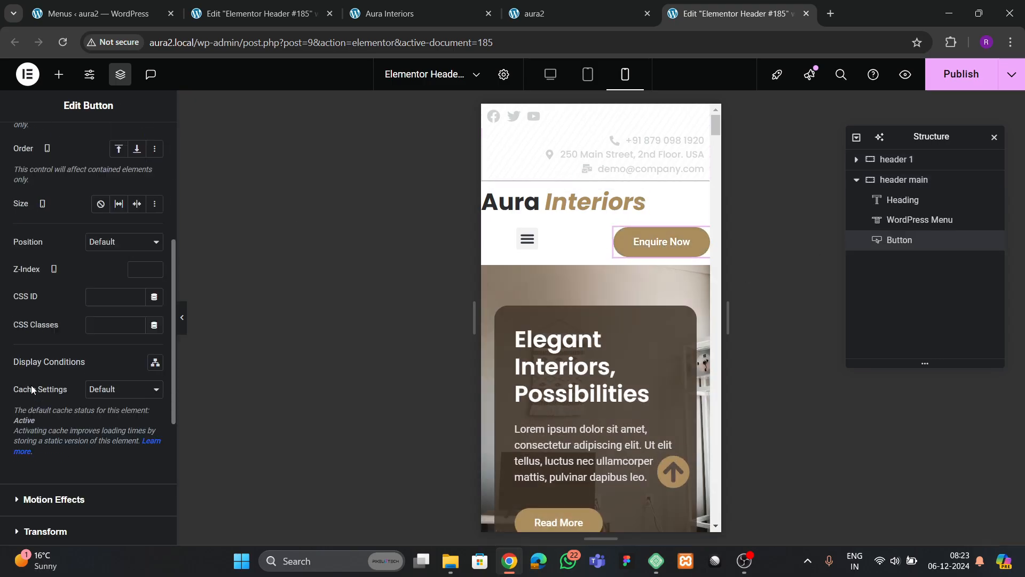
{"action": "left_click", "coordinate": [45, 459]}
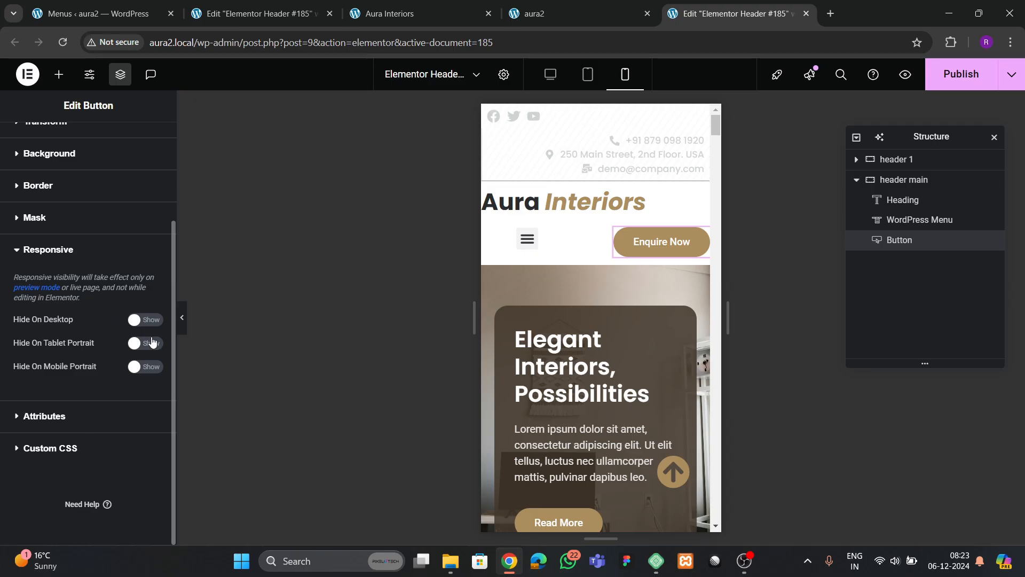
{"action": "left_click", "coordinate": [146, 369]}
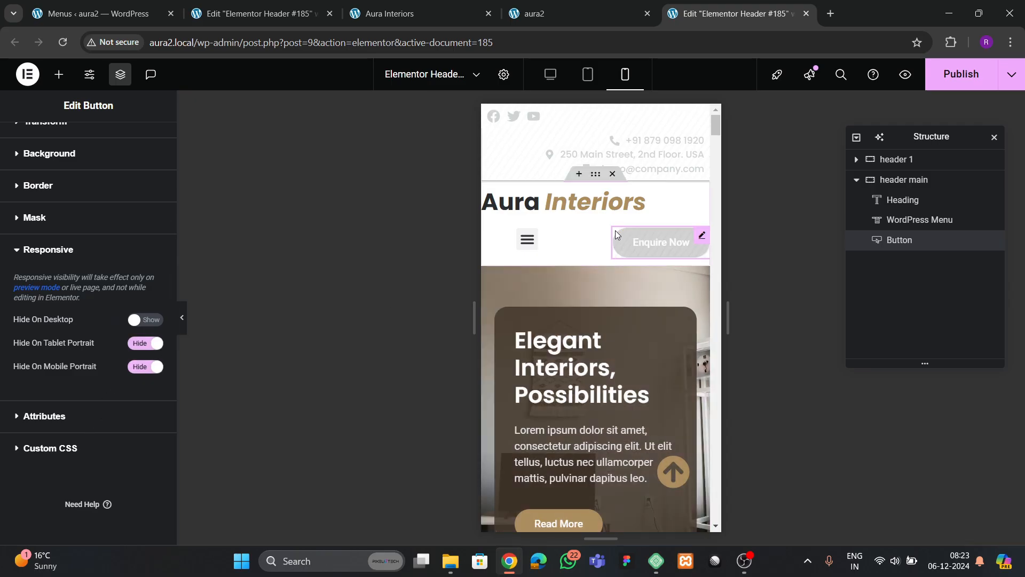
{"action": "left_click", "coordinate": [564, 240]}
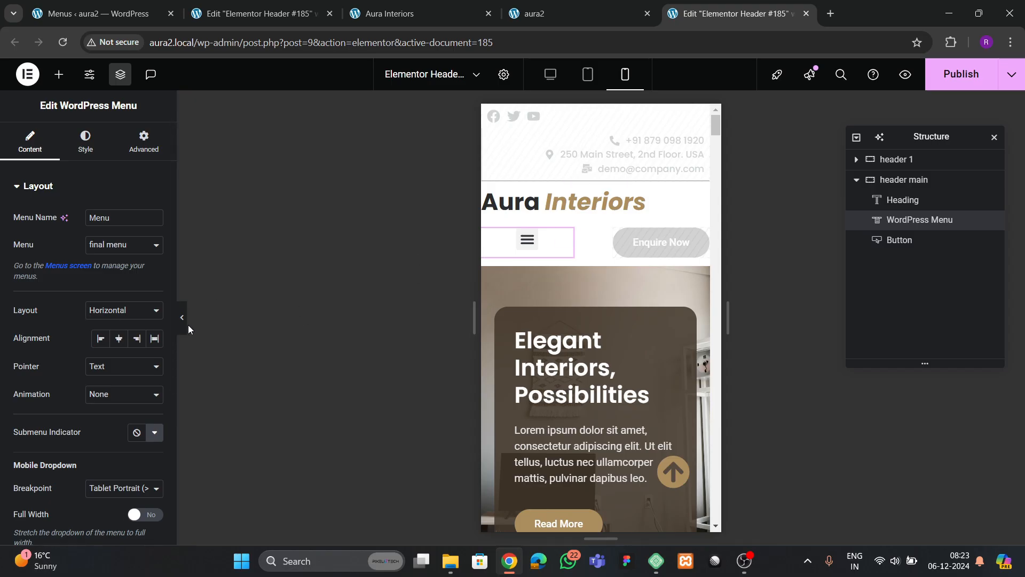
- Make the mobile dropdown menu full width with centered link text
{"action": "scroll", "coordinate": [57, 324], "scroll_direction": "down", "scroll_amount": 5}
{"action": "left_click", "coordinate": [141, 271]}
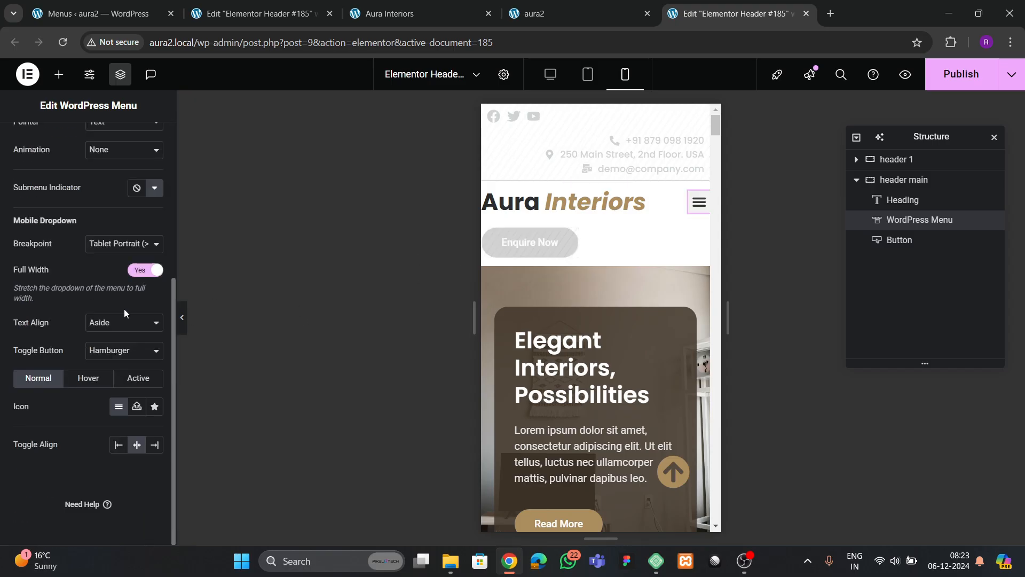
{"action": "left_click", "coordinate": [124, 322]}
{"action": "left_click", "coordinate": [111, 357]}
{"action": "left_click", "coordinate": [697, 203]}
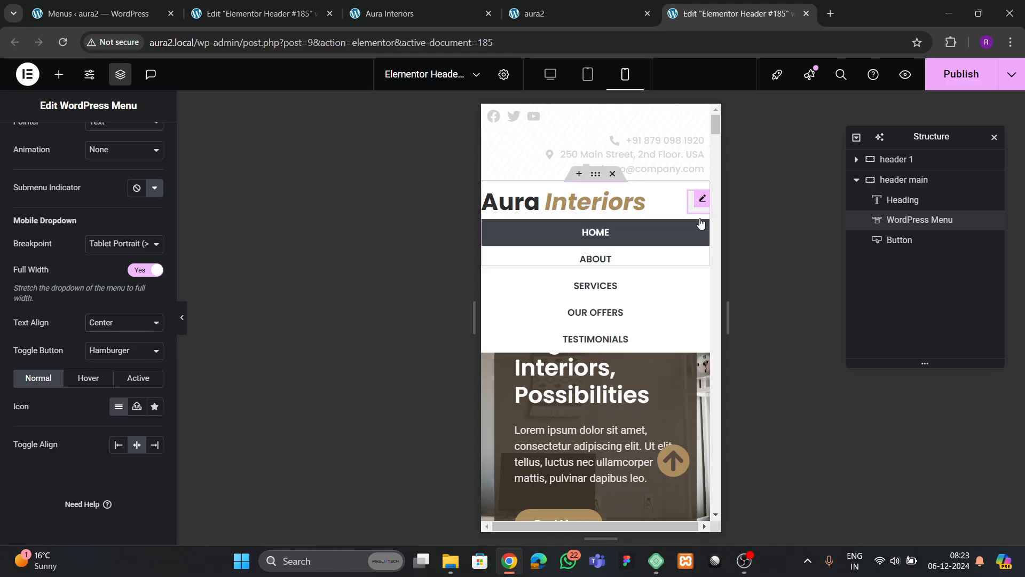
- Give the main header row 12 px padding and shrink Aura Interiors to 25 px
{"action": "left_click", "coordinate": [888, 183]}
{"action": "left_click", "coordinate": [143, 142]}
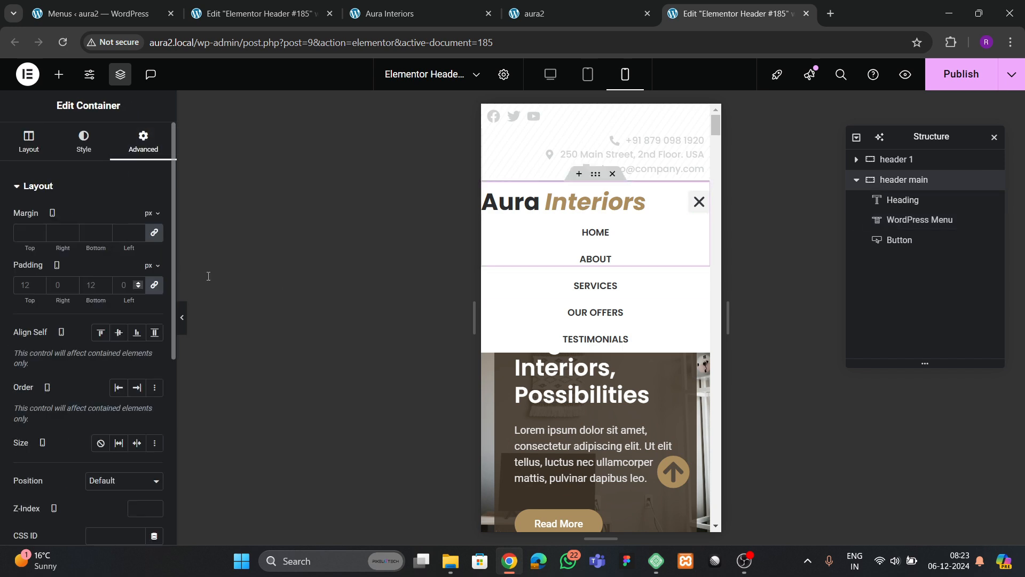
{"action": "left_click", "coordinate": [550, 208]}
{"action": "left_click", "coordinate": [86, 141]}
{"action": "left_click", "coordinate": [154, 275]}
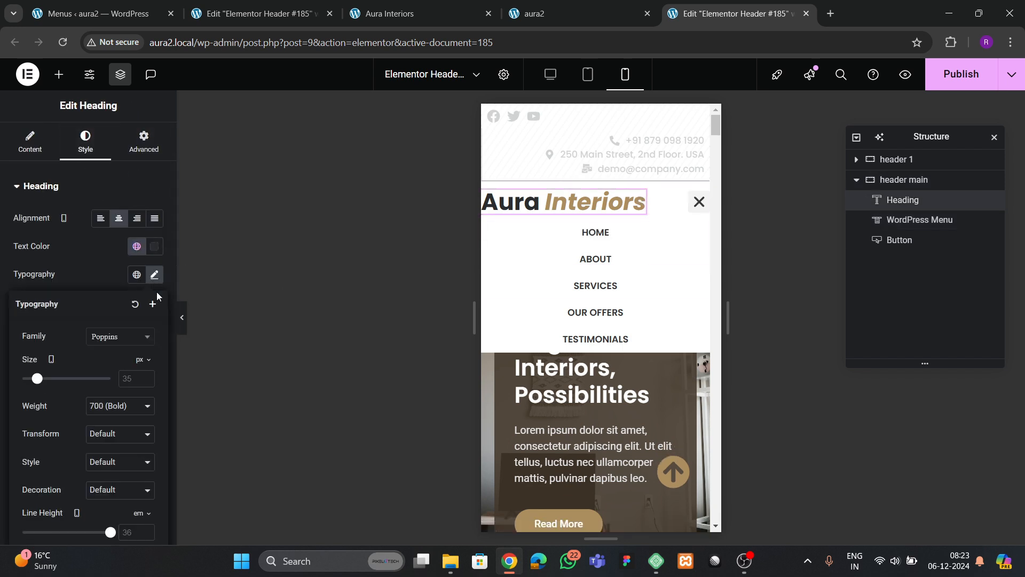
{"action": "left_click", "coordinate": [145, 375]}
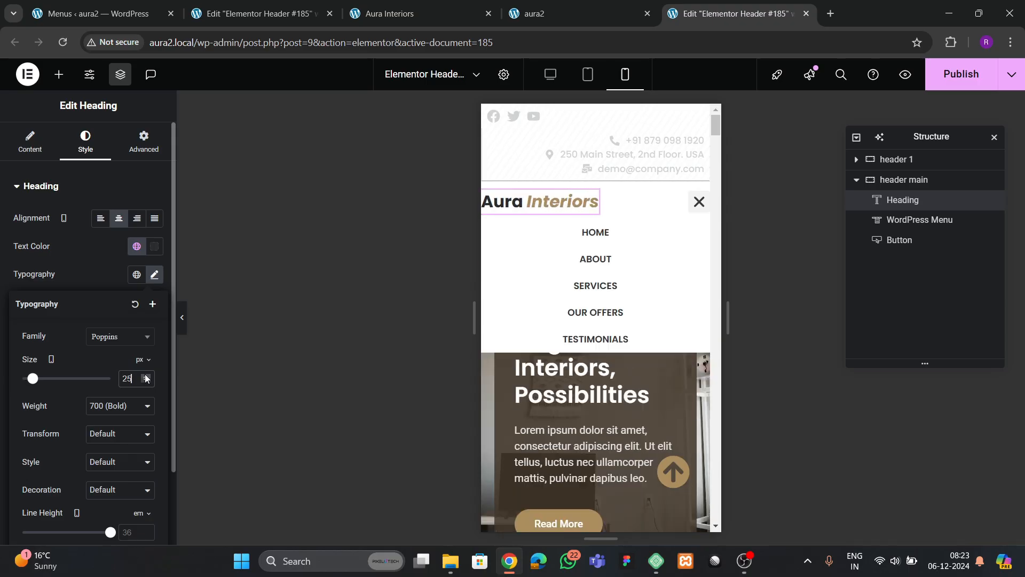
- Try padding on the menu toggle, then clear it again
{"action": "left_click", "coordinate": [904, 180]}
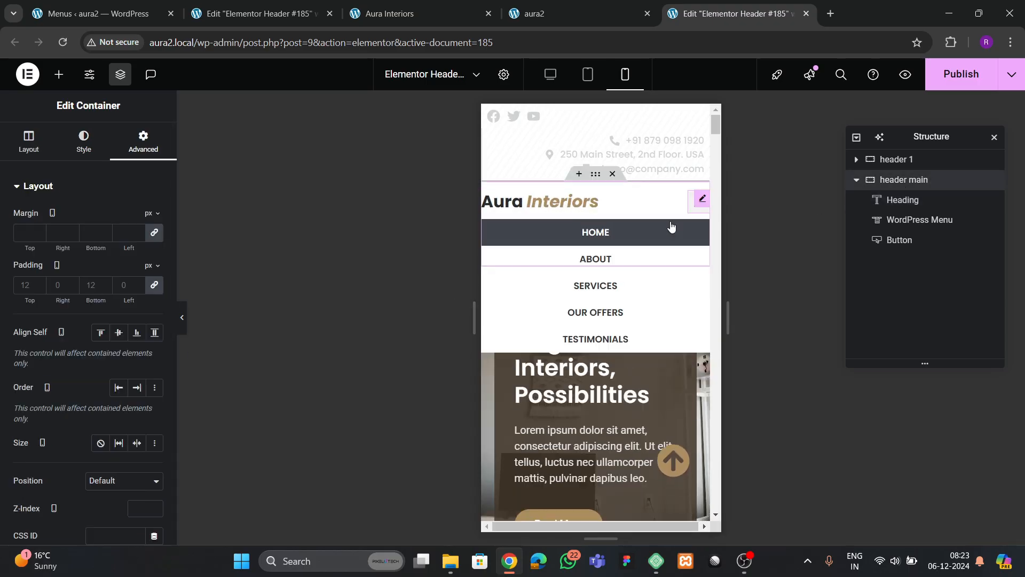
{"action": "left_click", "coordinate": [701, 200]}
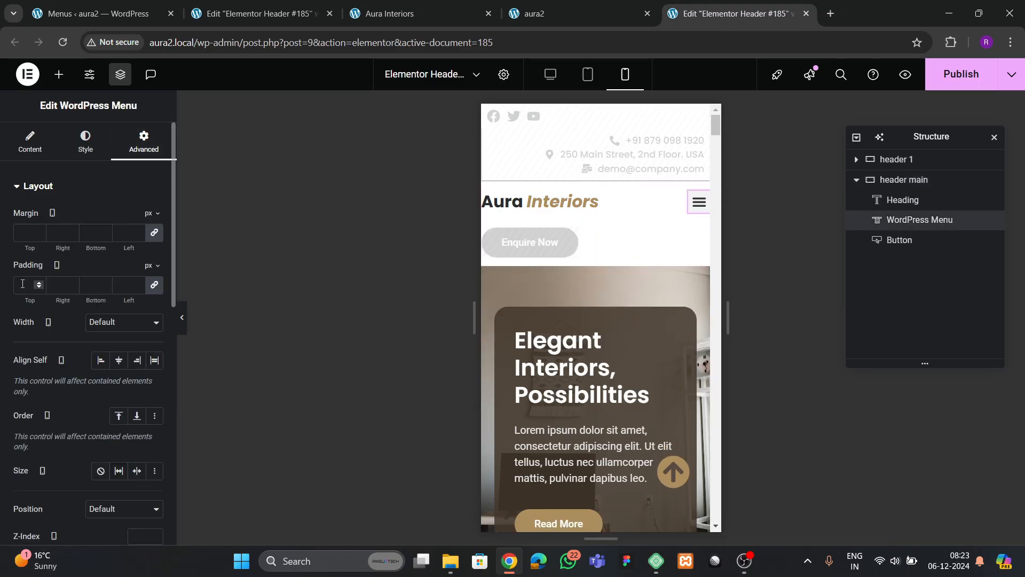
{"action": "left_click", "coordinate": [39, 283]}
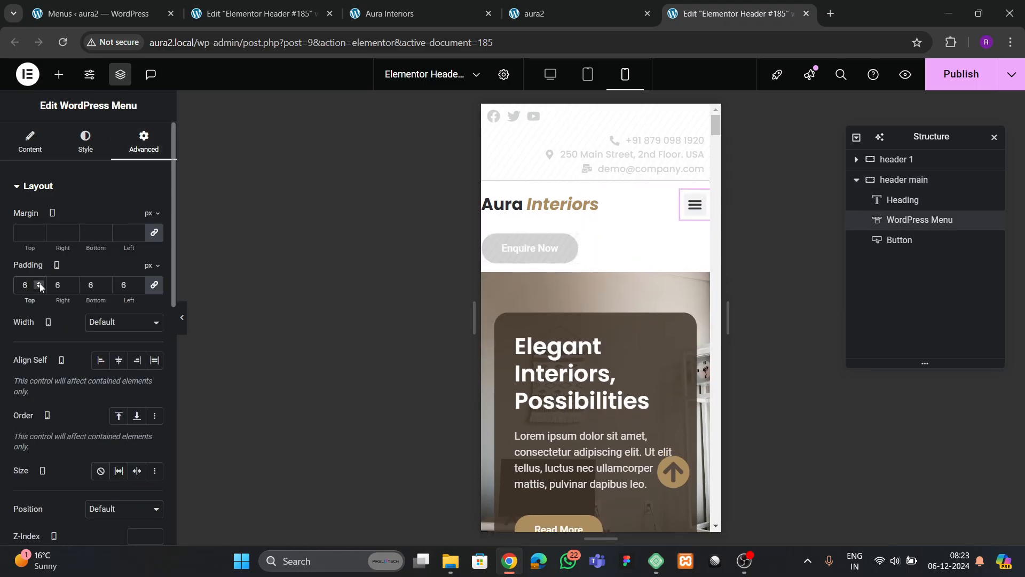
{"action": "key", "text": "BackSpace"}
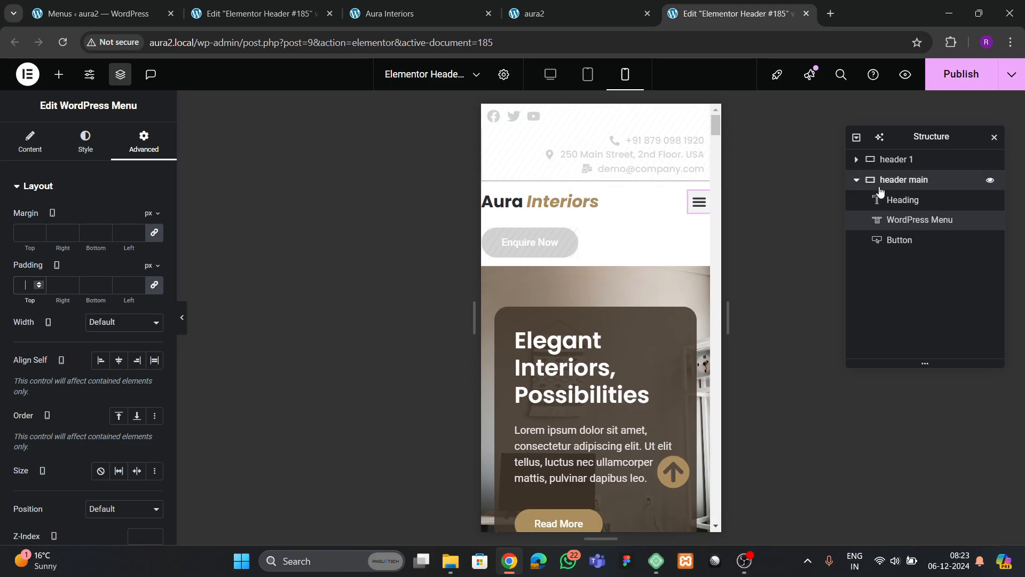
- Set the Aura Interiors heading size to 27 px
{"action": "left_click", "coordinate": [902, 180]}
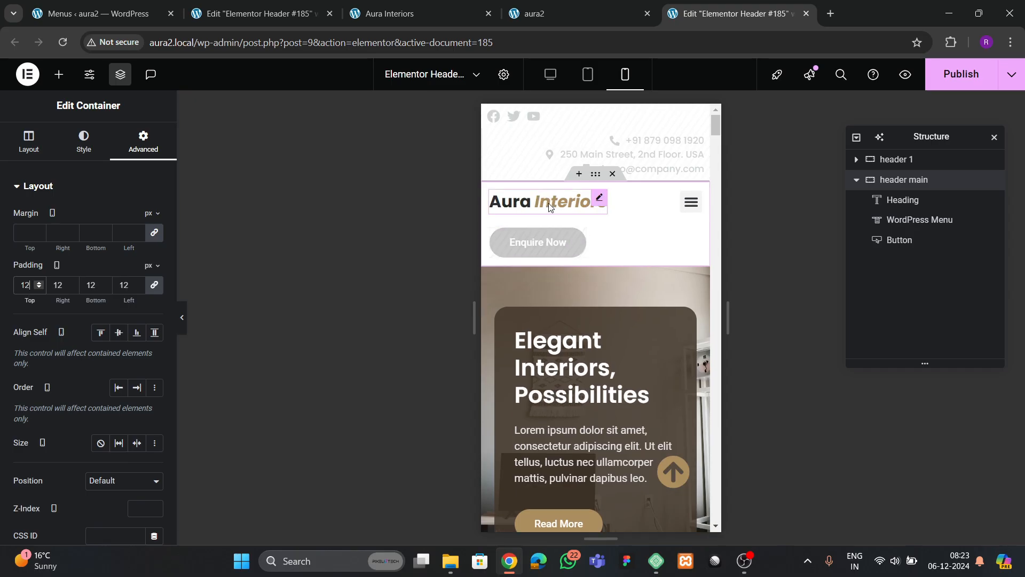
{"action": "left_click", "coordinate": [566, 201]}
{"action": "left_click", "coordinate": [154, 273]}
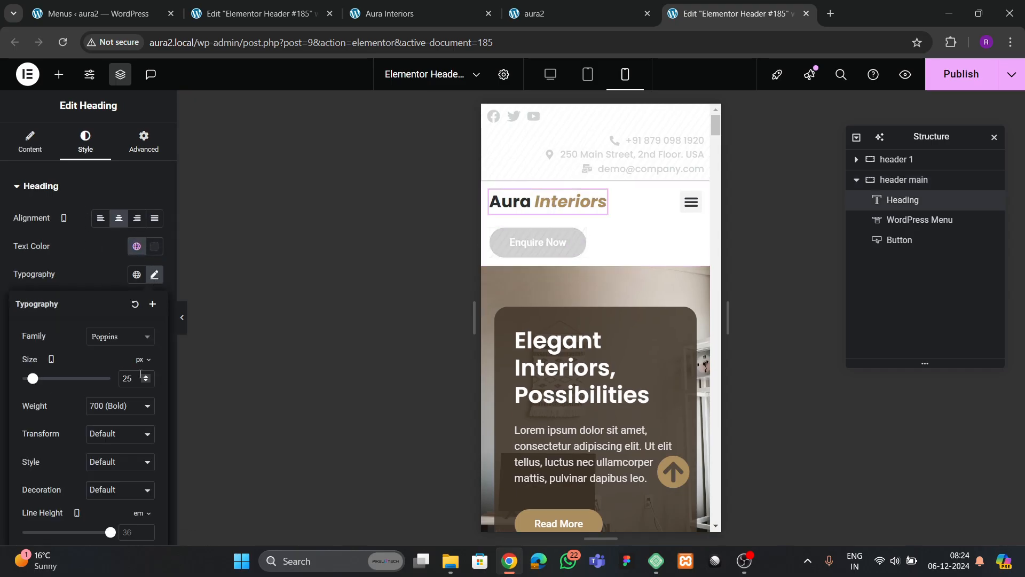
{"action": "left_click", "coordinate": [144, 374]}
{"action": "left_click", "coordinate": [144, 374]}
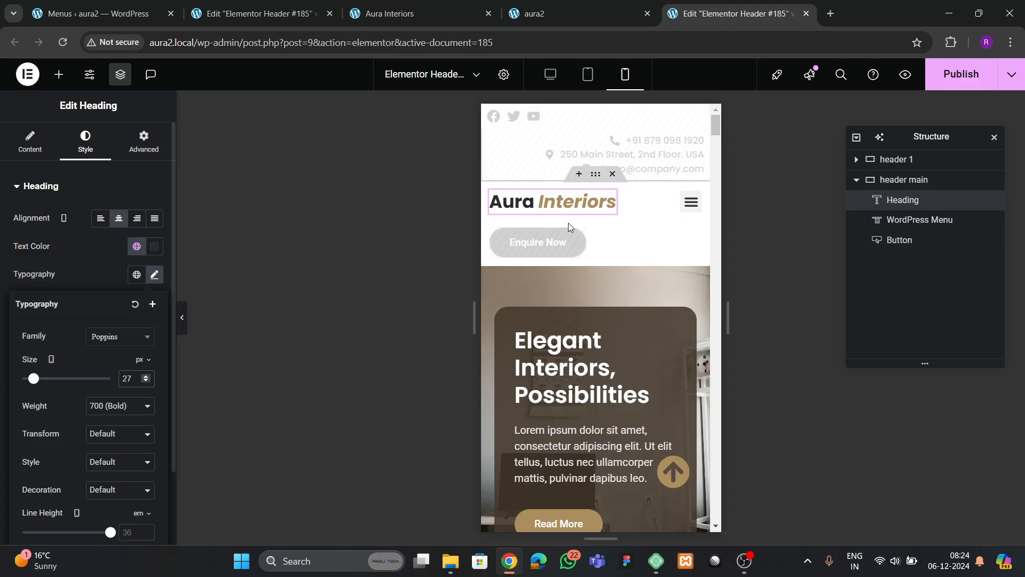
- Give the toggle button a theme 1 dark brown background and white icon
{"action": "left_click", "coordinate": [680, 201]}
{"action": "left_click", "coordinate": [86, 142]}
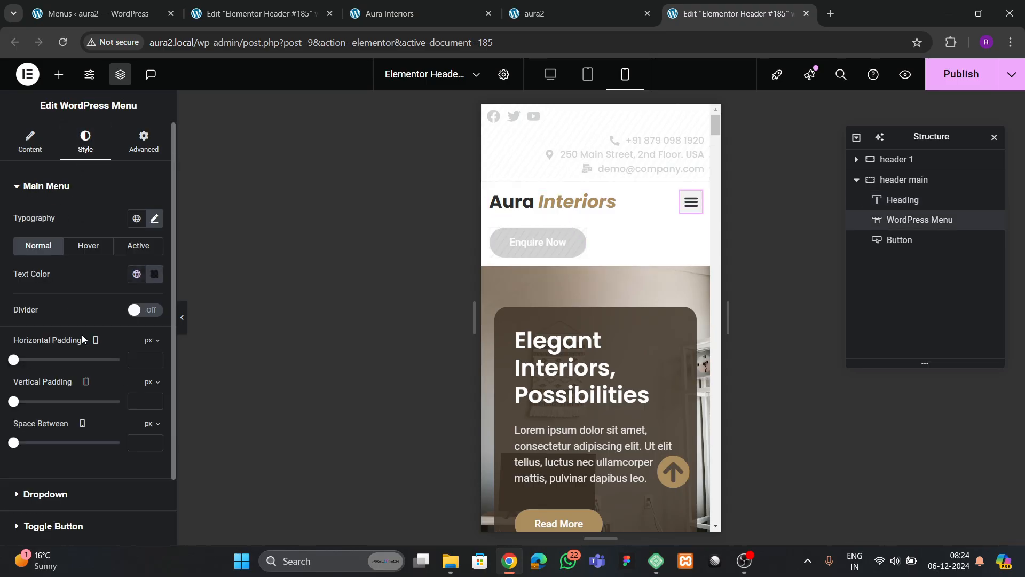
{"action": "scroll", "coordinate": [81, 335], "scroll_direction": "down", "scroll_amount": 2}
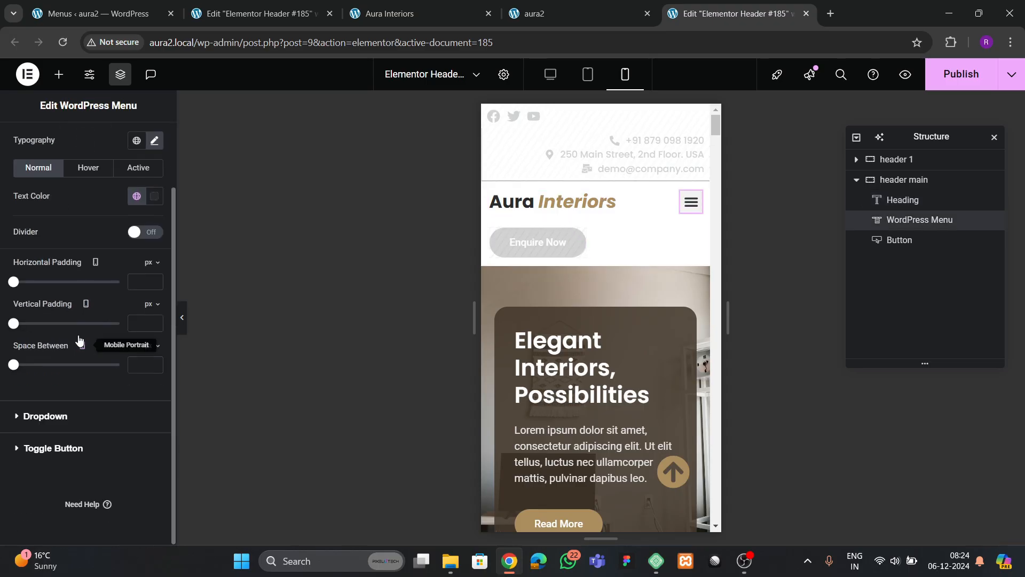
{"action": "left_click", "coordinate": [54, 449]}
{"action": "left_click", "coordinate": [137, 338]}
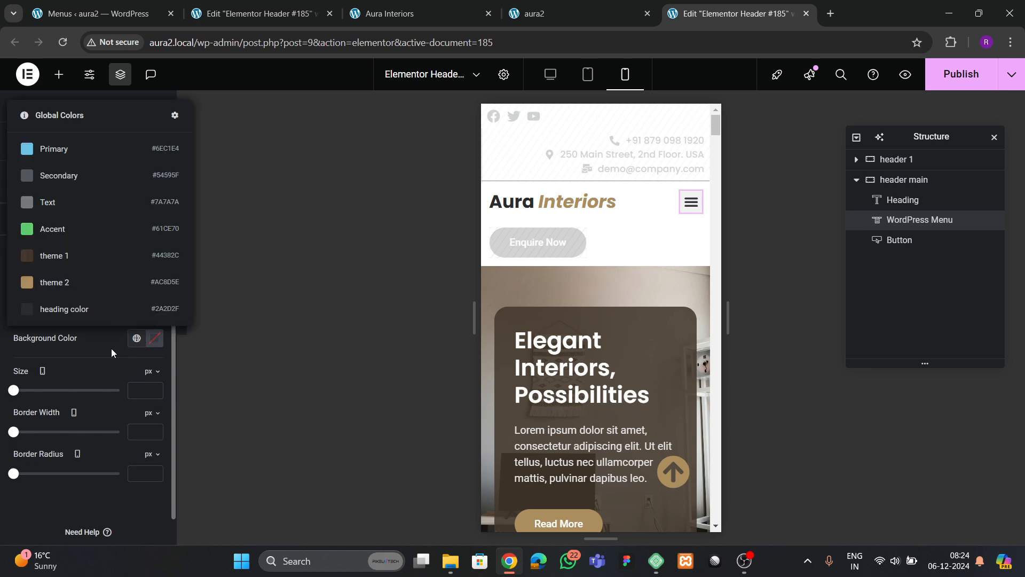
{"action": "left_click", "coordinate": [64, 257]}
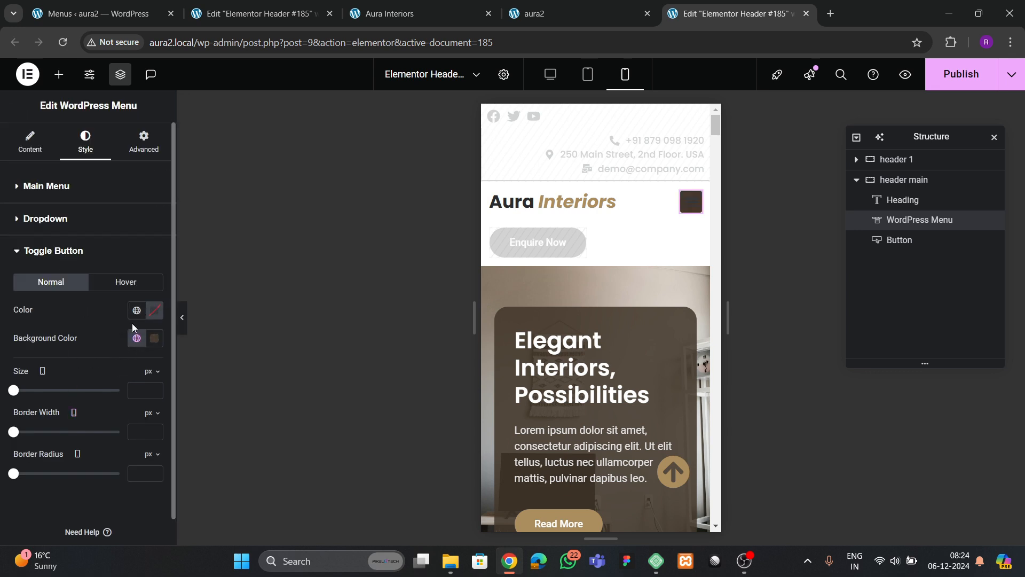
{"action": "left_click", "coordinate": [159, 316]}
{"action": "left_click_drag", "start_coordinate": [124, 378], "coordinate": [80, 302]}
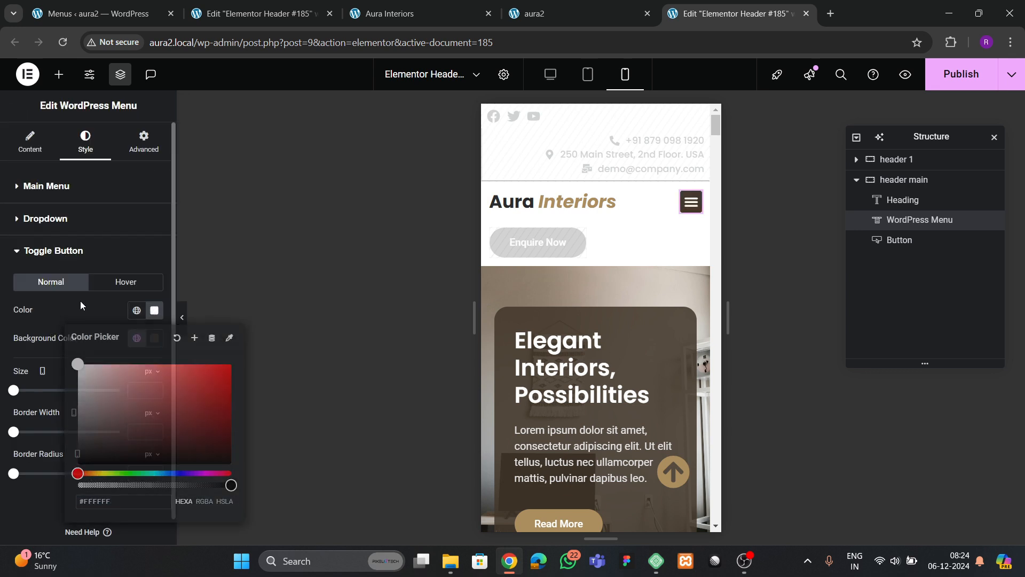
- Set the toggle's hover state to a tan background with a white icon
{"action": "left_click", "coordinate": [683, 215]}
{"action": "left_click", "coordinate": [686, 209]}
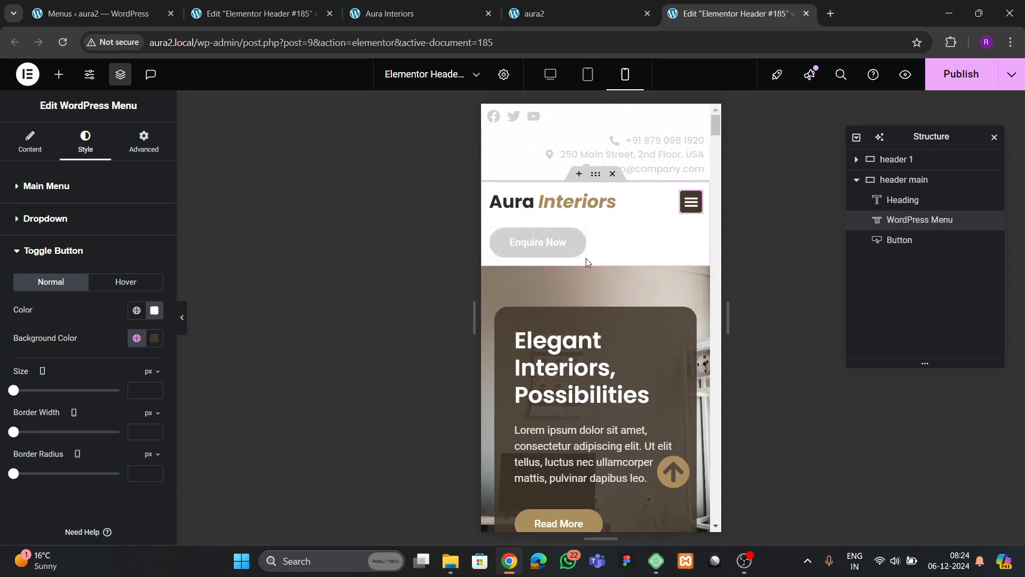
{"action": "left_click", "coordinate": [127, 282]}
{"action": "left_click", "coordinate": [137, 338]}
{"action": "left_click", "coordinate": [83, 354]}
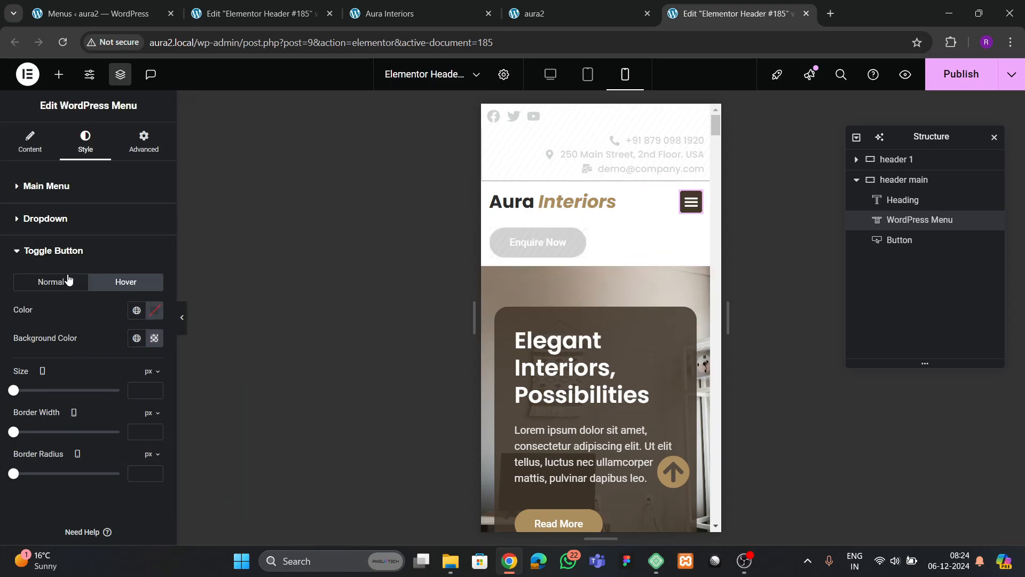
{"action": "left_click", "coordinate": [155, 311]}
{"action": "left_click_drag", "start_coordinate": [135, 391], "coordinate": [58, 320]}
{"action": "left_click", "coordinate": [58, 319]}
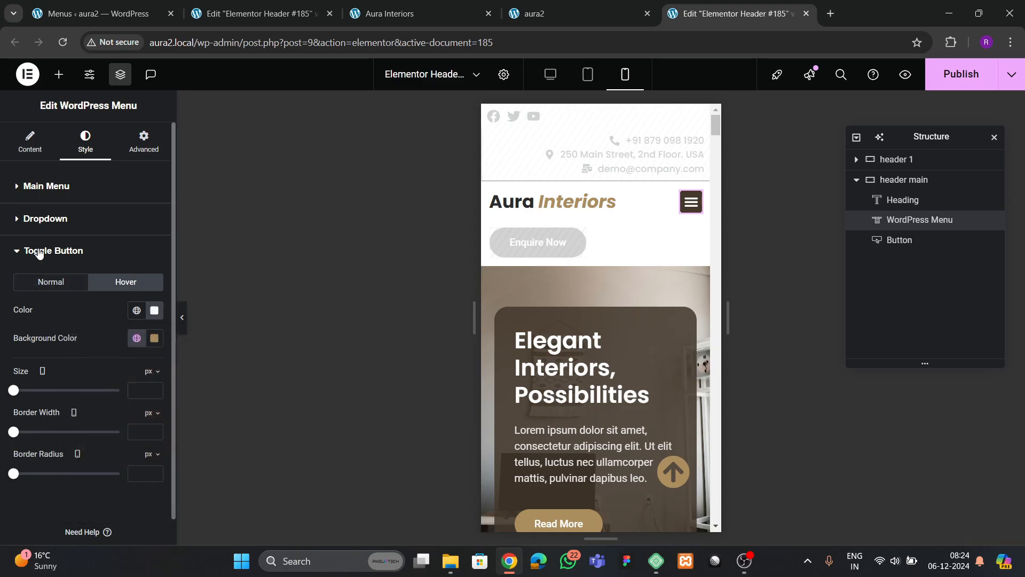
- Set the dropdown menu typography size to 14 px
{"action": "left_click", "coordinate": [35, 220]}
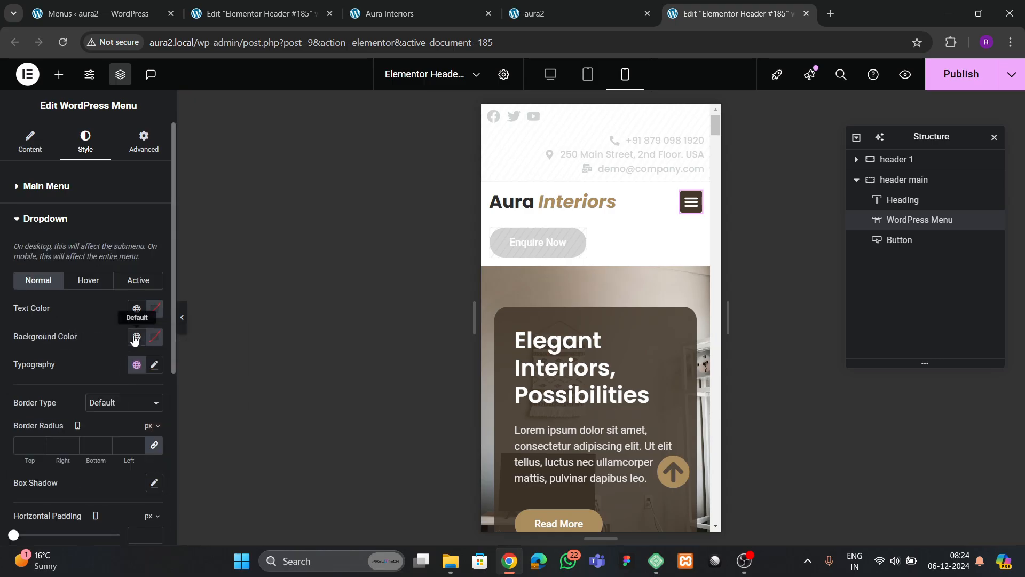
{"action": "left_click", "coordinate": [154, 364]}
{"action": "scroll", "coordinate": [144, 427], "scroll_direction": "down", "scroll_amount": 4}
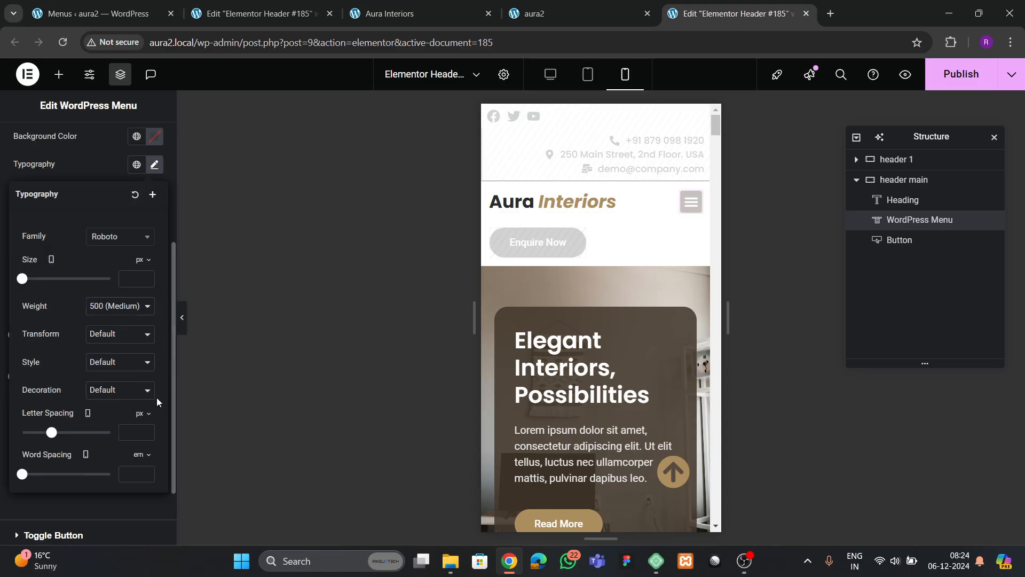
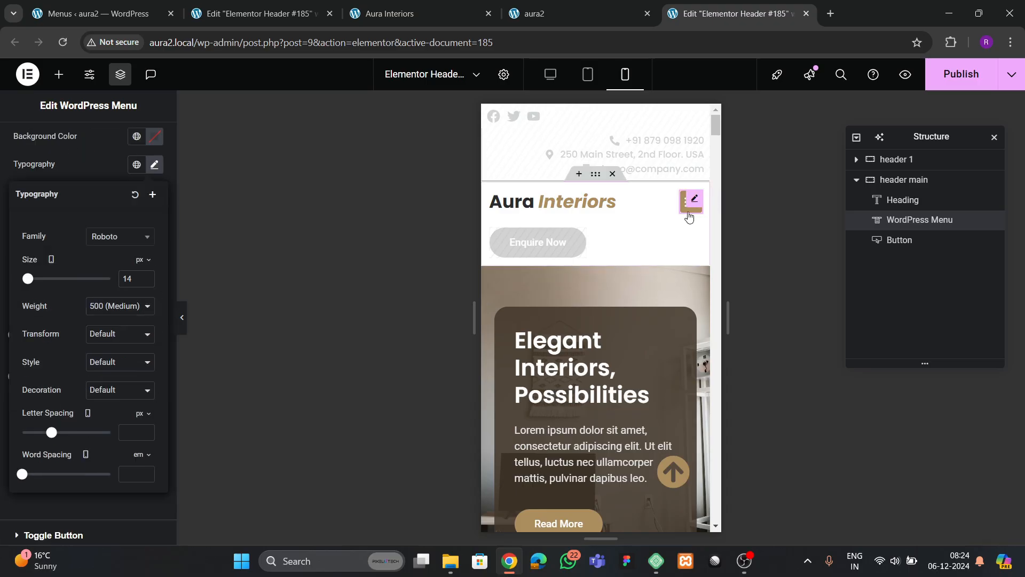
- Set the mobile dropdown menu typography size to 13 px
{"action": "left_click", "coordinate": [691, 202]}
{"action": "scroll", "coordinate": [153, 295], "scroll_direction": "up", "scroll_amount": 3}
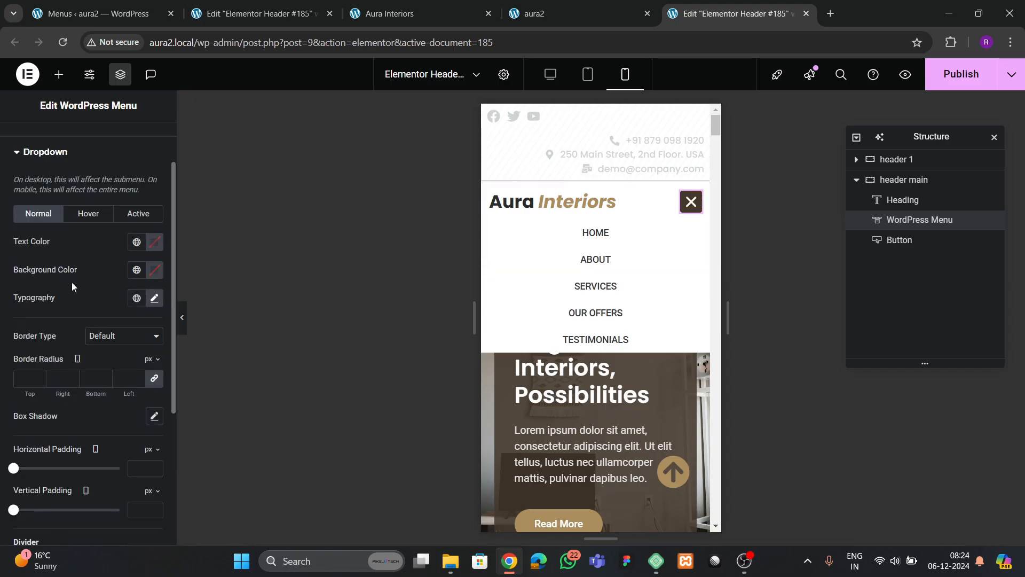
{"action": "left_click", "coordinate": [154, 297]}
{"action": "left_click", "coordinate": [146, 415]}
{"action": "left_click", "coordinate": [146, 416]}
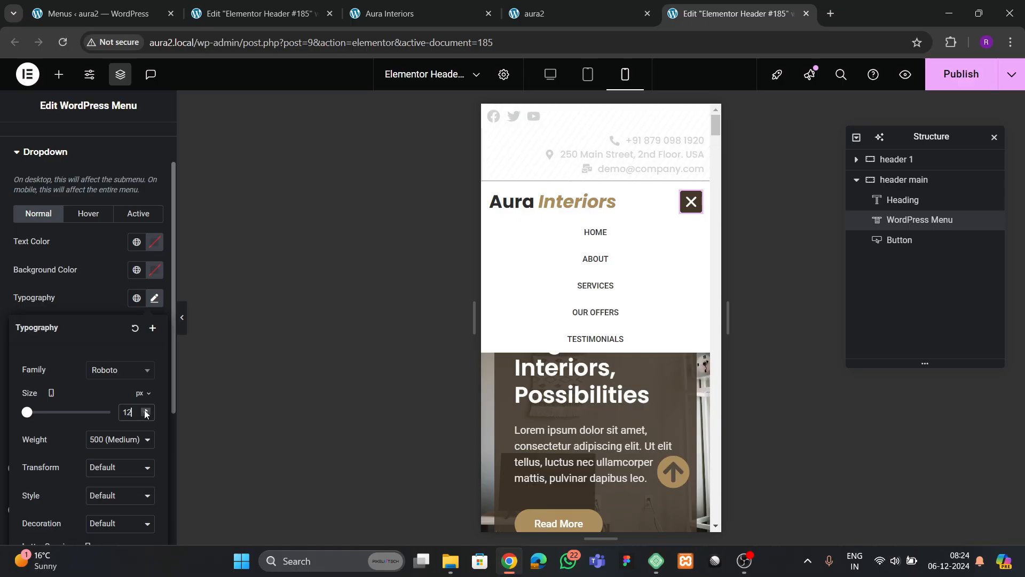
{"action": "left_click", "coordinate": [144, 411]}
{"action": "left_click", "coordinate": [145, 411]}
{"action": "left_click", "coordinate": [146, 416]}
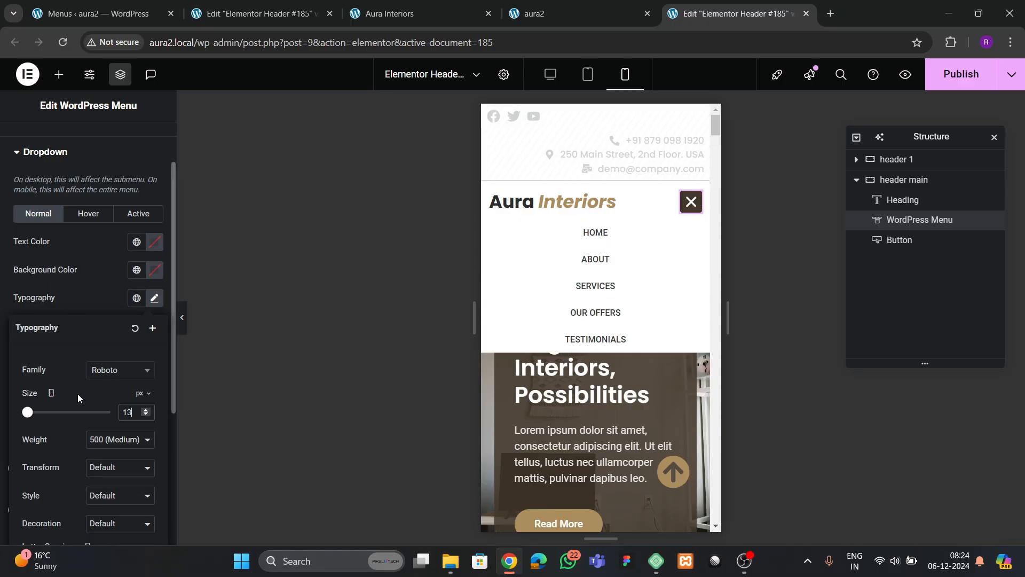
{"action": "scroll", "coordinate": [78, 393], "scroll_direction": "down", "scroll_amount": 1}
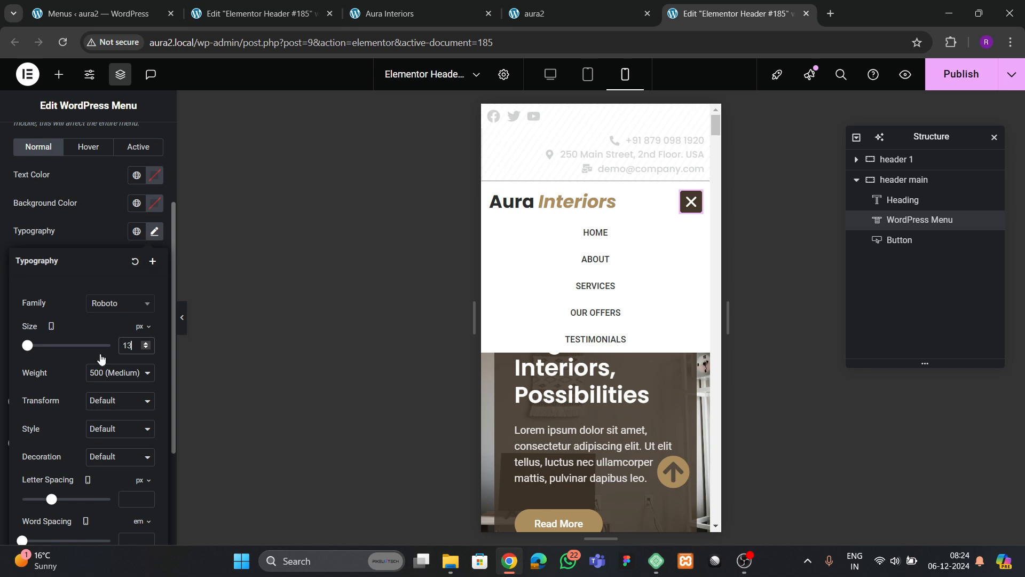
{"action": "left_click", "coordinate": [106, 303]}
{"action": "left_click", "coordinate": [95, 235]}
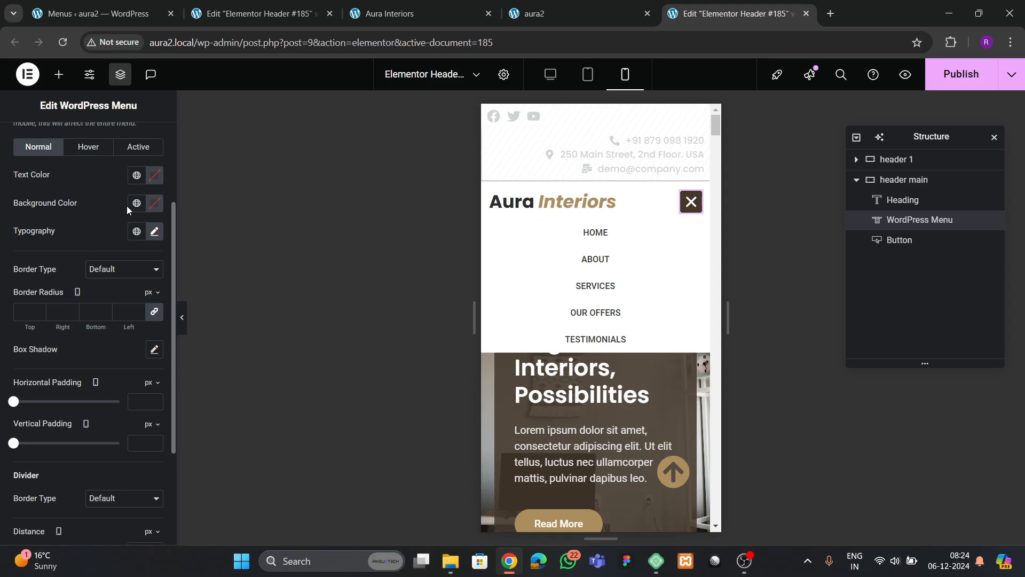
- Give hovered dropdown items a tan background with white text
{"action": "left_click", "coordinate": [90, 149]}
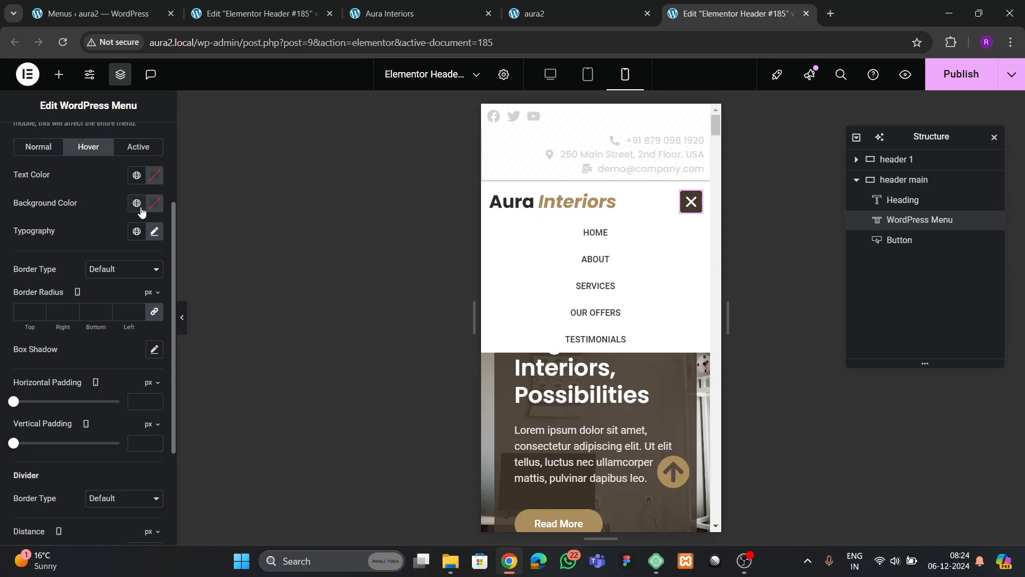
{"action": "left_click", "coordinate": [141, 210]}
{"action": "left_click", "coordinate": [89, 402]}
{"action": "left_click", "coordinate": [154, 175]}
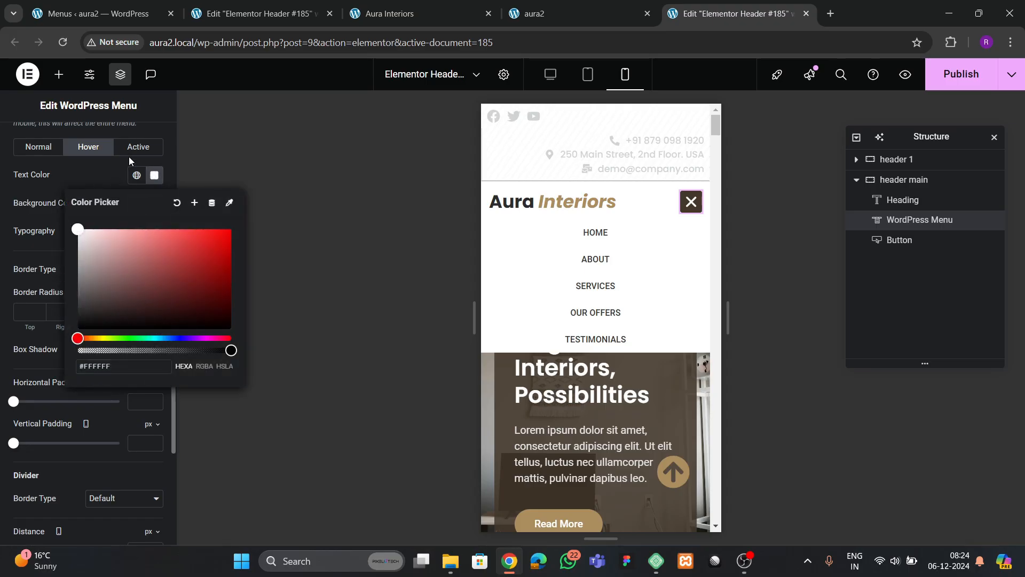
- Give active dropdown items a tan background with white (#FFFFFF) text
{"action": "left_click", "coordinate": [130, 150]}
{"action": "left_click", "coordinate": [136, 203]}
{"action": "left_click", "coordinate": [82, 367]}
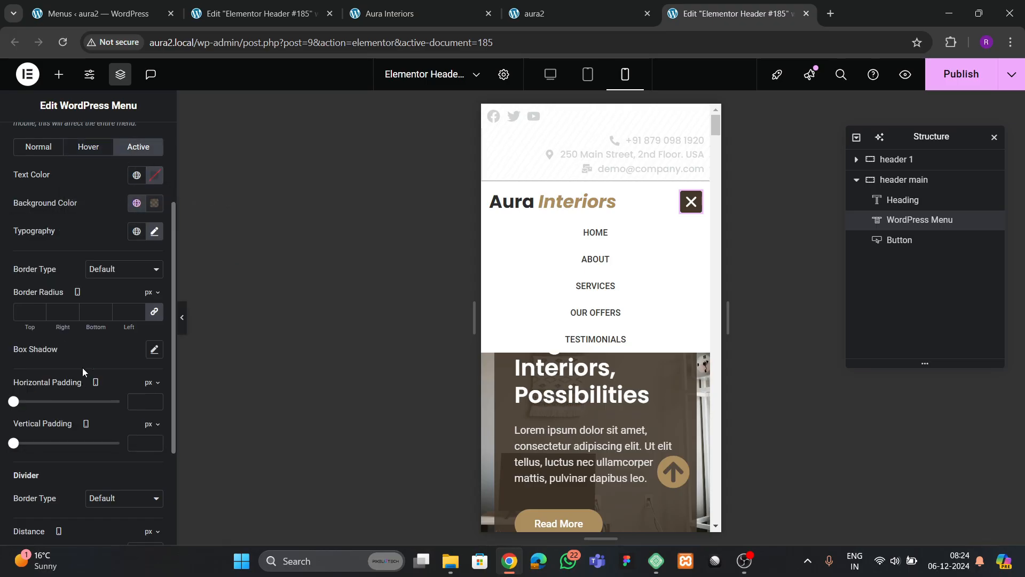
{"action": "left_click", "coordinate": [136, 203]}
{"action": "left_click", "coordinate": [78, 399]}
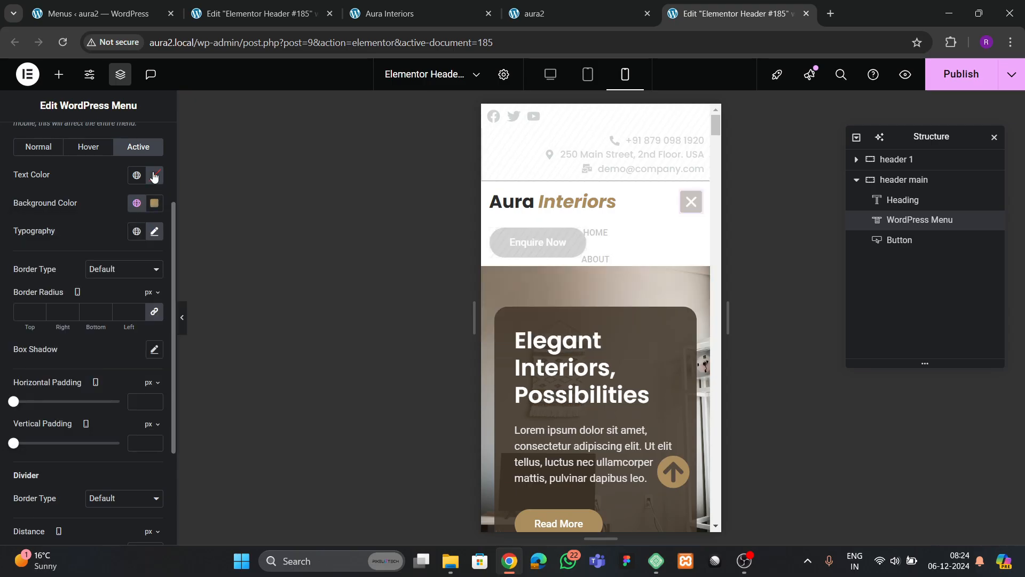
{"action": "left_click", "coordinate": [154, 175]}
{"action": "left_click_drag", "start_coordinate": [137, 296], "coordinate": [62, 210]}
{"action": "left_click", "coordinate": [62, 209]}
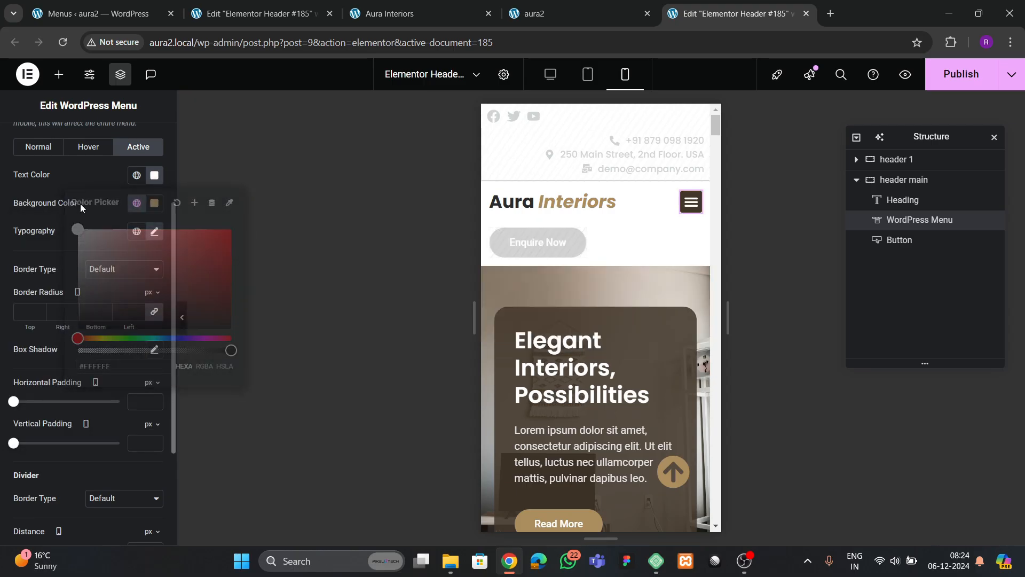
- Check the mobile menu styling in the preview and publish the header
{"action": "left_click", "coordinate": [690, 202]}
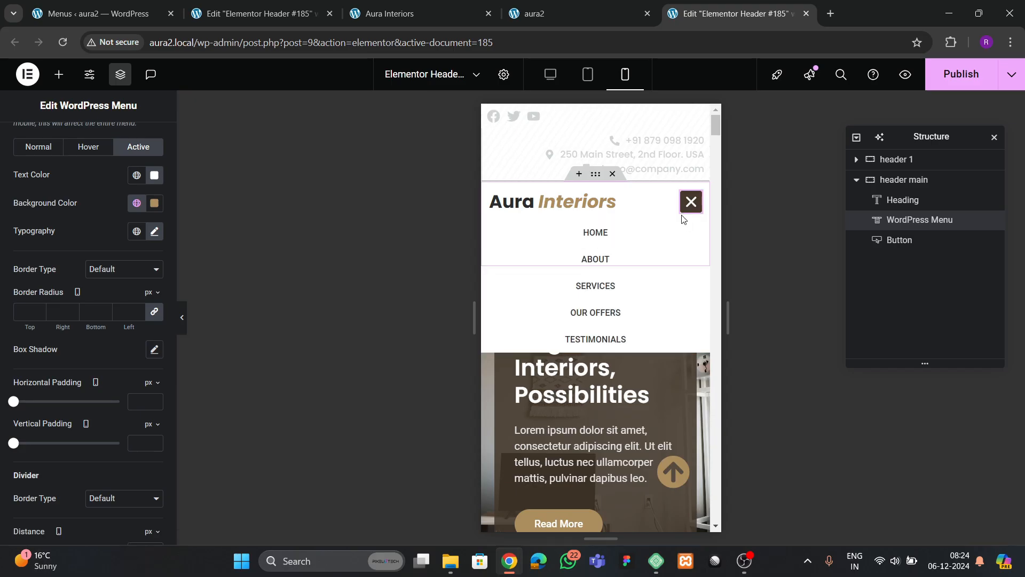
{"action": "left_click", "coordinate": [690, 202]}
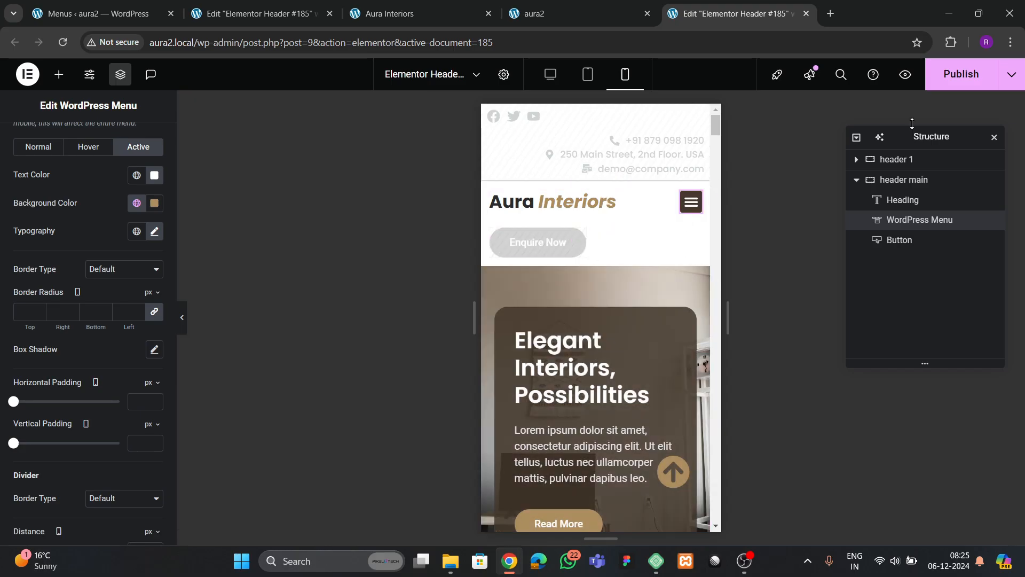
{"action": "left_click", "coordinate": [944, 72]}
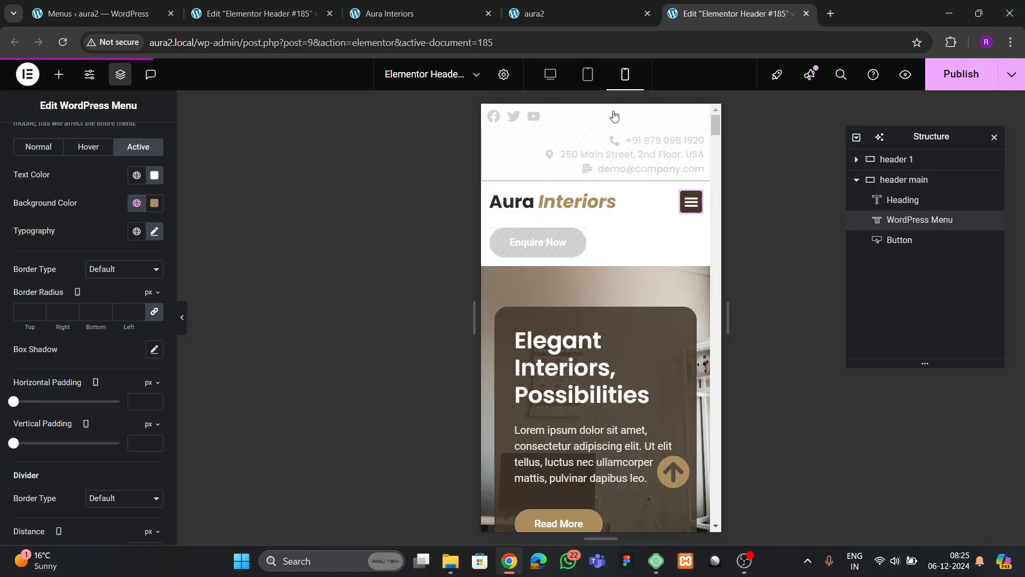
{"action": "left_click", "coordinate": [560, 13]}
- Reload the live site, scroll through it and cycle the hero slider
{"action": "left_click", "coordinate": [63, 42]}
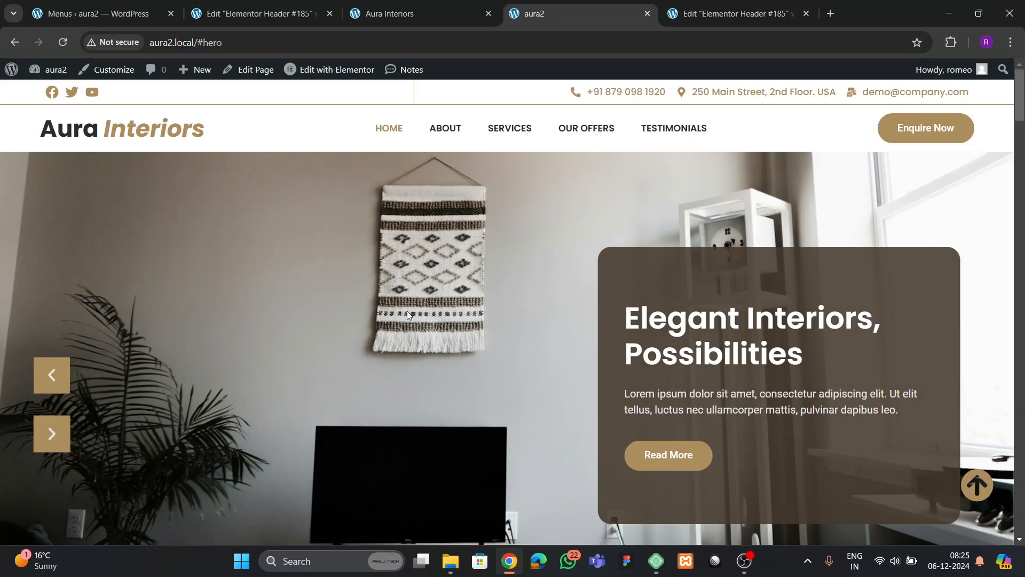
{"action": "scroll", "coordinate": [407, 314], "scroll_direction": "down", "scroll_amount": 15}
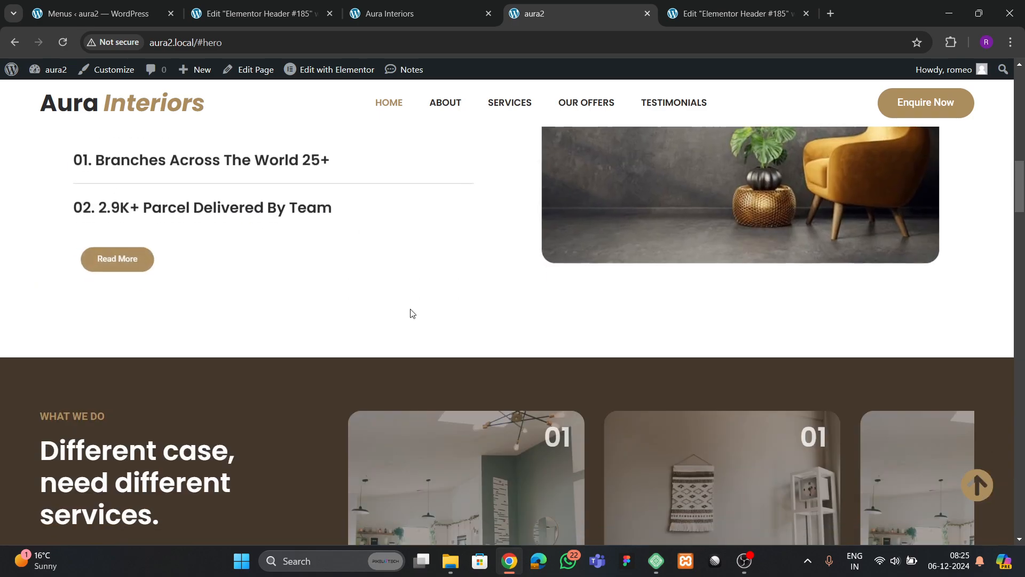
{"action": "scroll", "coordinate": [411, 312], "scroll_direction": "down", "scroll_amount": 20}
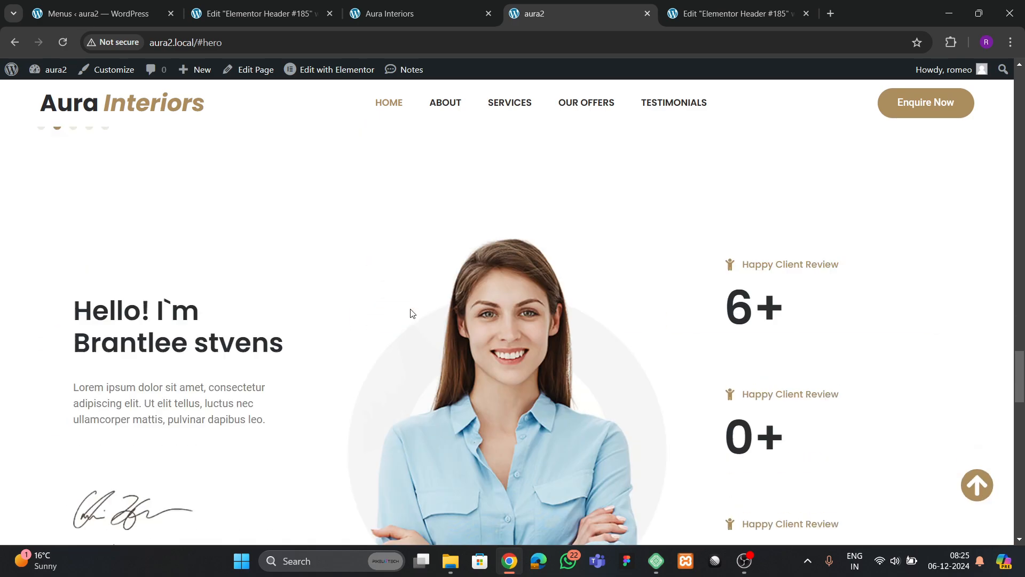
{"action": "scroll", "coordinate": [411, 313], "scroll_direction": "down", "scroll_amount": 20}
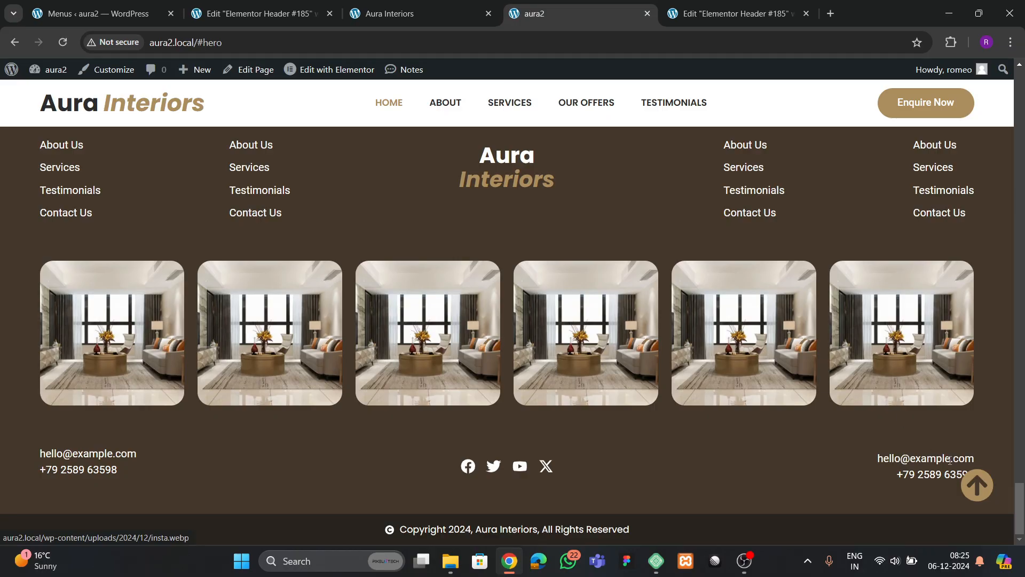
{"action": "left_click", "coordinate": [978, 485]}
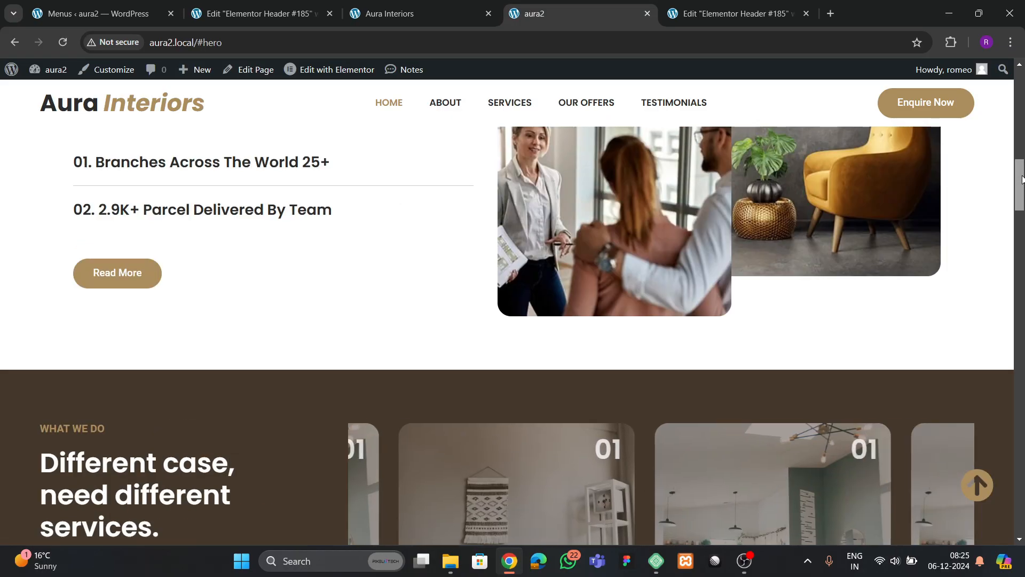
{"action": "left_click_drag", "start_coordinate": [1022, 179], "coordinate": [1022, 112]}
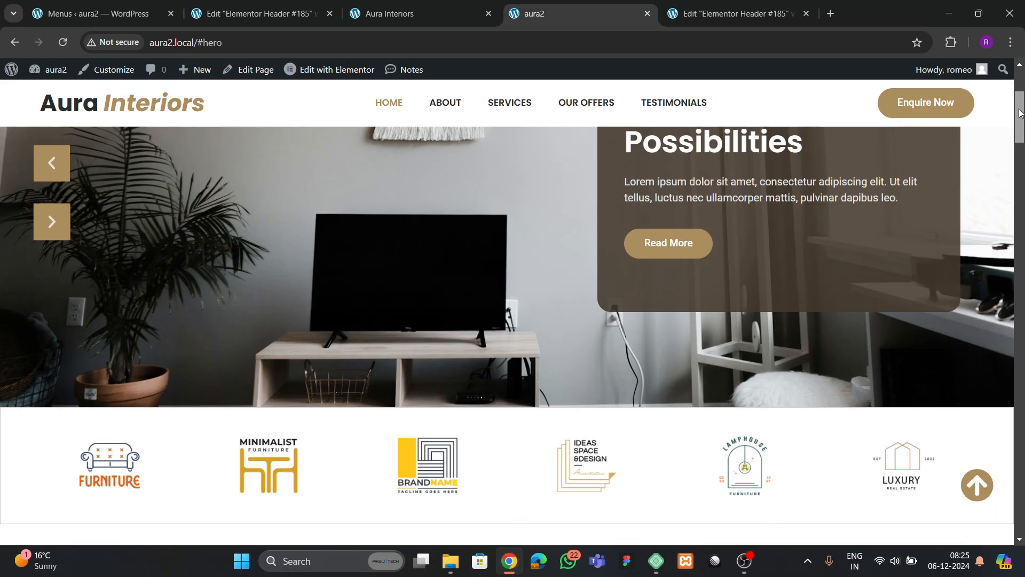
{"action": "scroll", "coordinate": [85, 385], "scroll_direction": "up", "scroll_amount": 3}
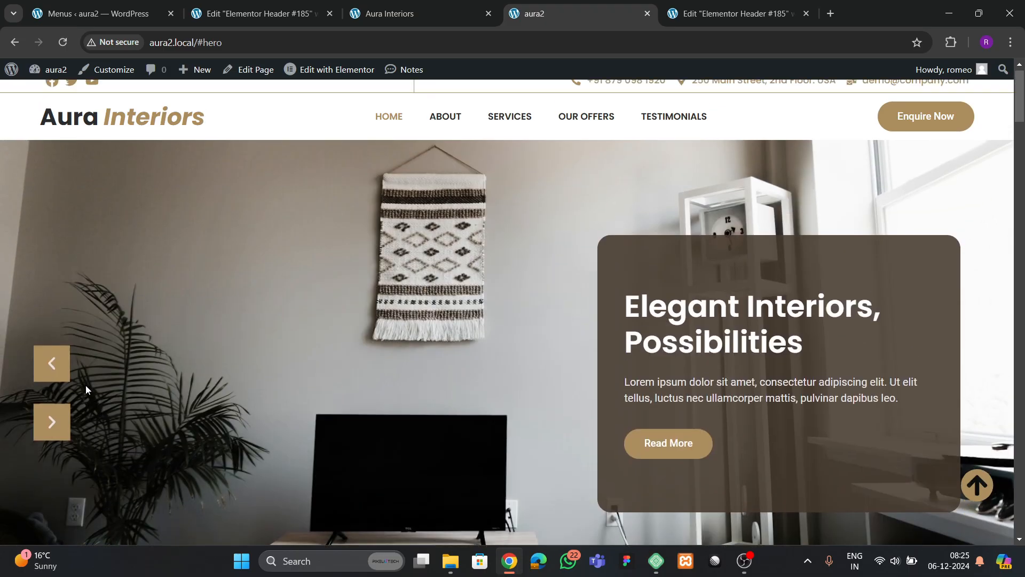
{"action": "left_click", "coordinate": [56, 363]}
{"action": "left_click", "coordinate": [61, 425]}
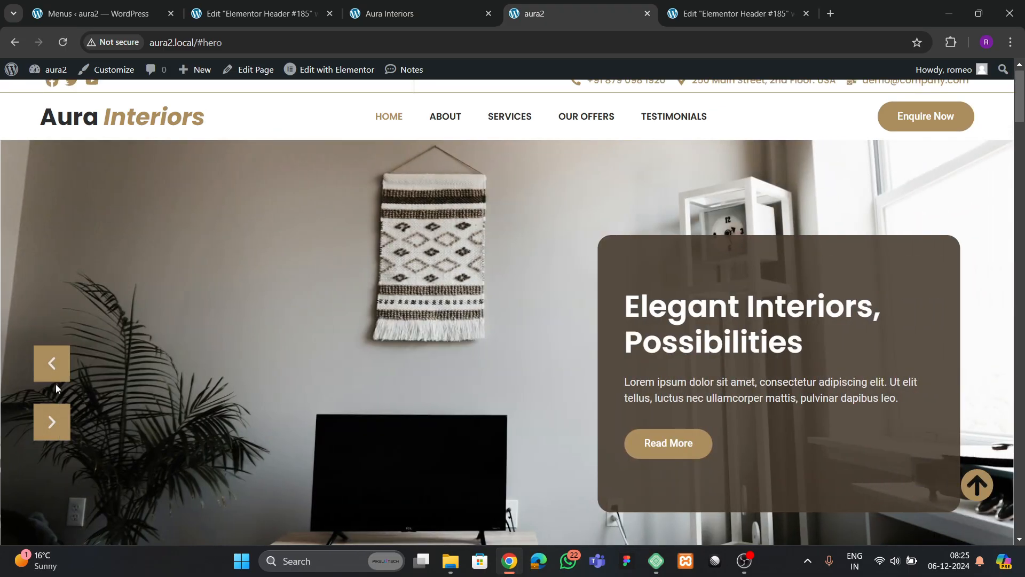
{"action": "left_click", "coordinate": [63, 366]}
{"action": "scroll", "coordinate": [365, 358], "scroll_direction": "up", "scroll_amount": 1}
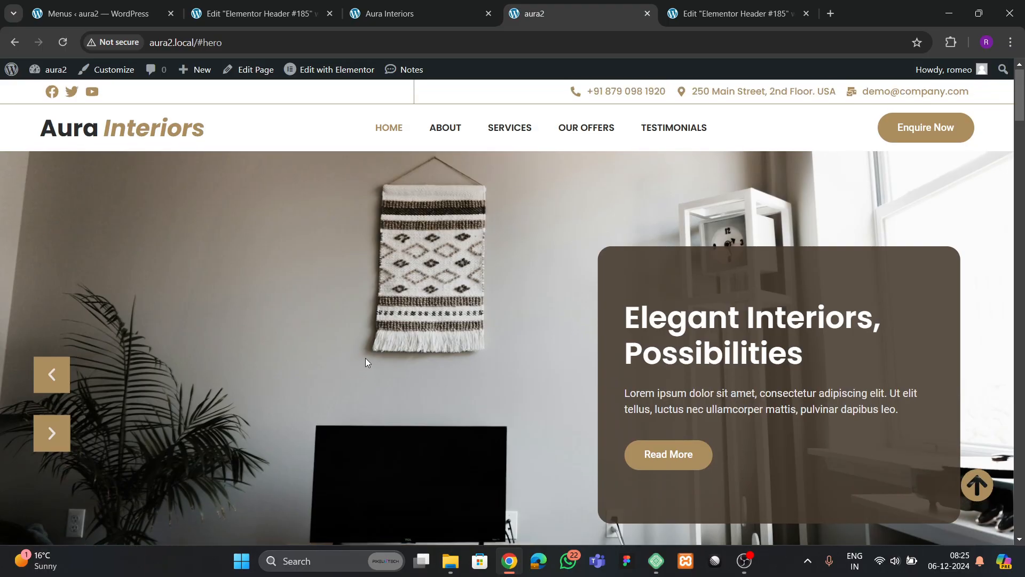
- Try the ABOUT, SERVICES and OUR OFFERS menu links and browse the Design Consultancy options
{"action": "left_click", "coordinate": [455, 136]}
{"action": "left_click", "coordinate": [517, 135]}
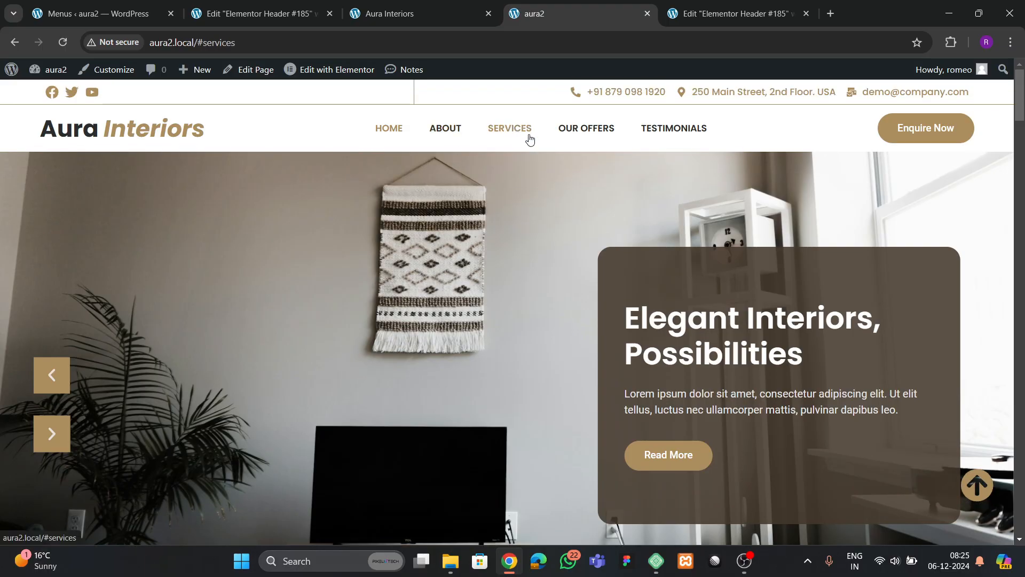
{"action": "left_click", "coordinate": [588, 131]}
{"action": "scroll", "coordinate": [467, 321], "scroll_direction": "down", "scroll_amount": 15}
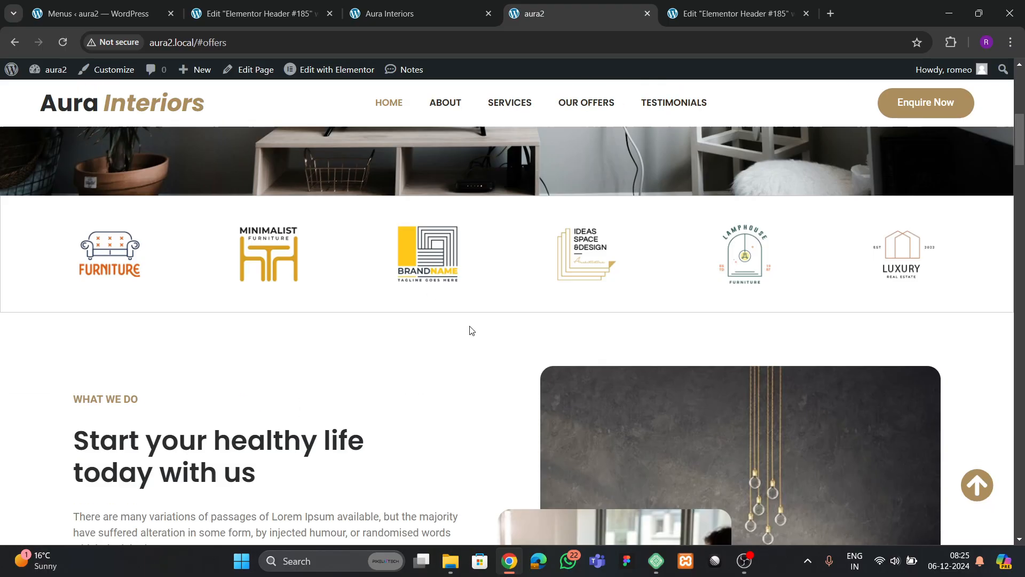
{"action": "scroll", "coordinate": [463, 319], "scroll_direction": "down", "scroll_amount": 10}
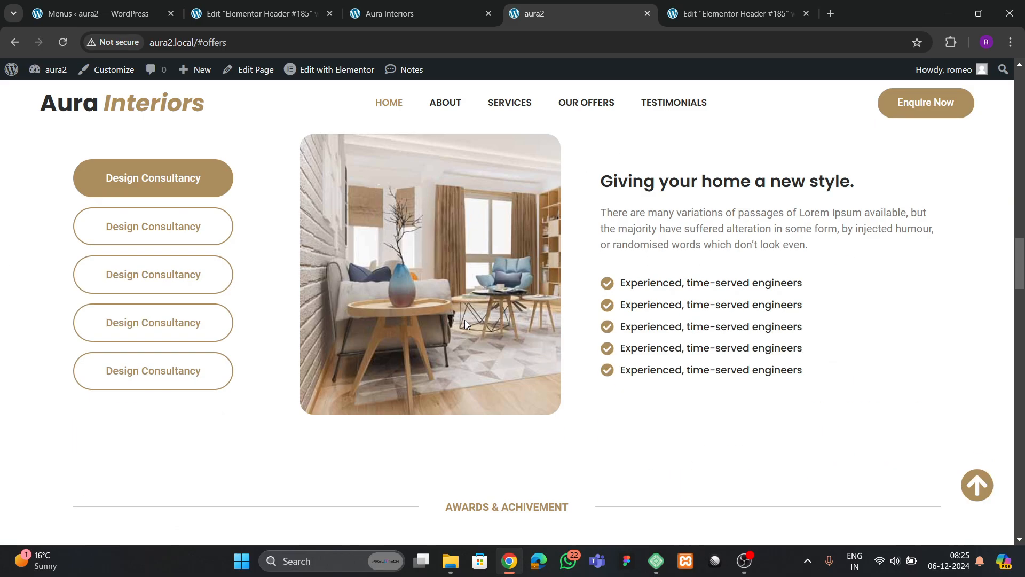
{"action": "scroll", "coordinate": [465, 321], "scroll_direction": "up", "scroll_amount": 4}
{"action": "scroll", "coordinate": [465, 321], "scroll_direction": "down", "scroll_amount": 4}
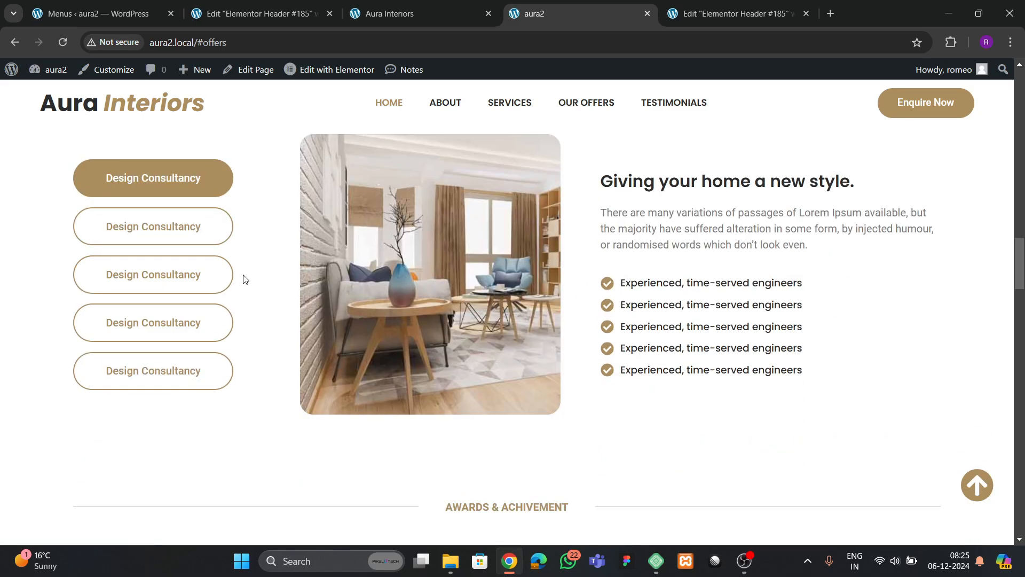
{"action": "left_click", "coordinate": [162, 324]}
{"action": "left_click", "coordinate": [159, 277]}
{"action": "left_click", "coordinate": [156, 230]}
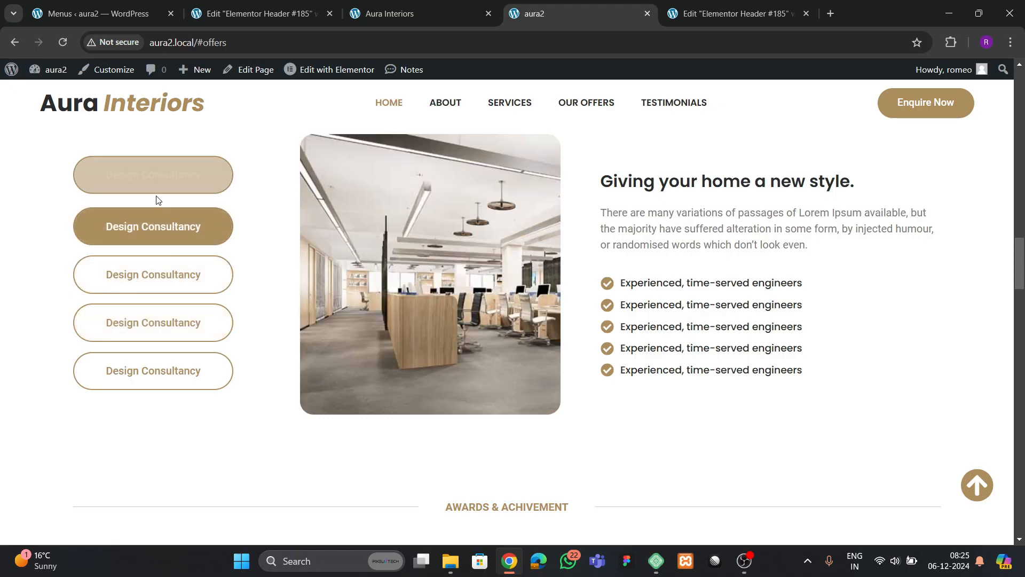
{"action": "left_click", "coordinate": [156, 268]}
{"action": "scroll", "coordinate": [516, 288], "scroll_direction": "up", "scroll_amount": 15}
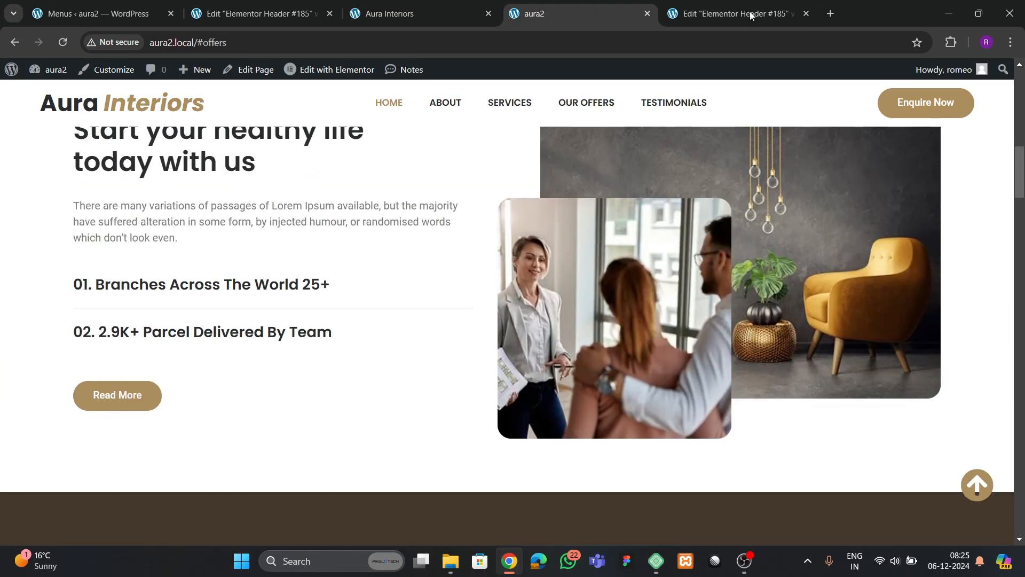
- Return to the header editor and show its preview at desktop width
{"action": "left_click", "coordinate": [403, 20]}
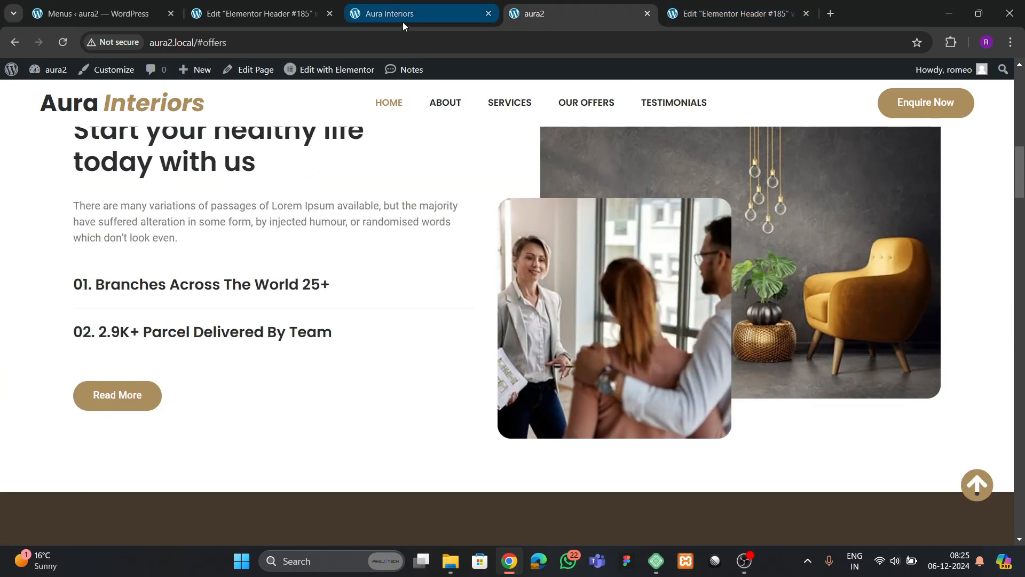
{"action": "scroll", "coordinate": [509, 229], "scroll_direction": "up", "scroll_amount": 4}
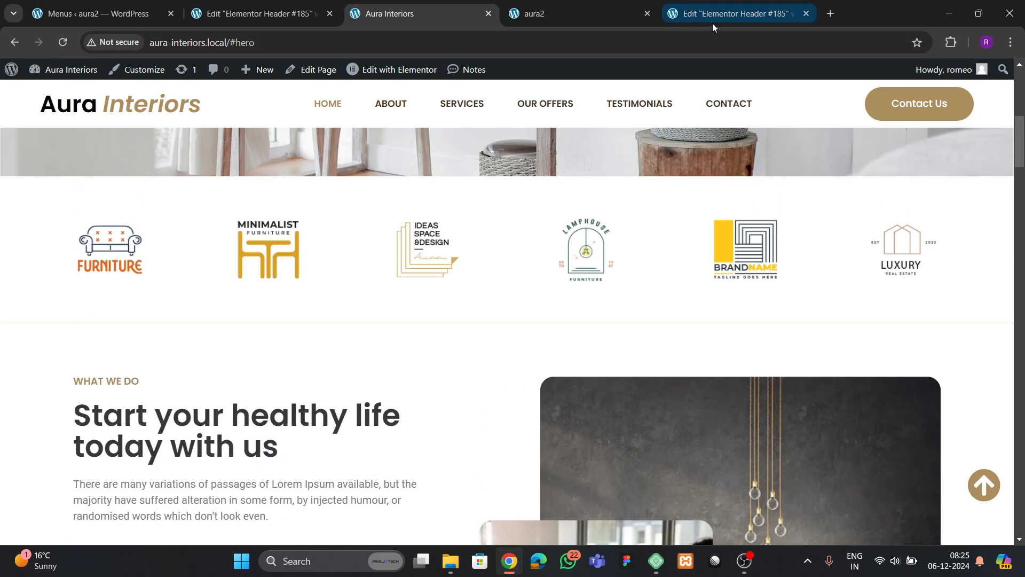
{"action": "left_click", "coordinate": [727, 13]}
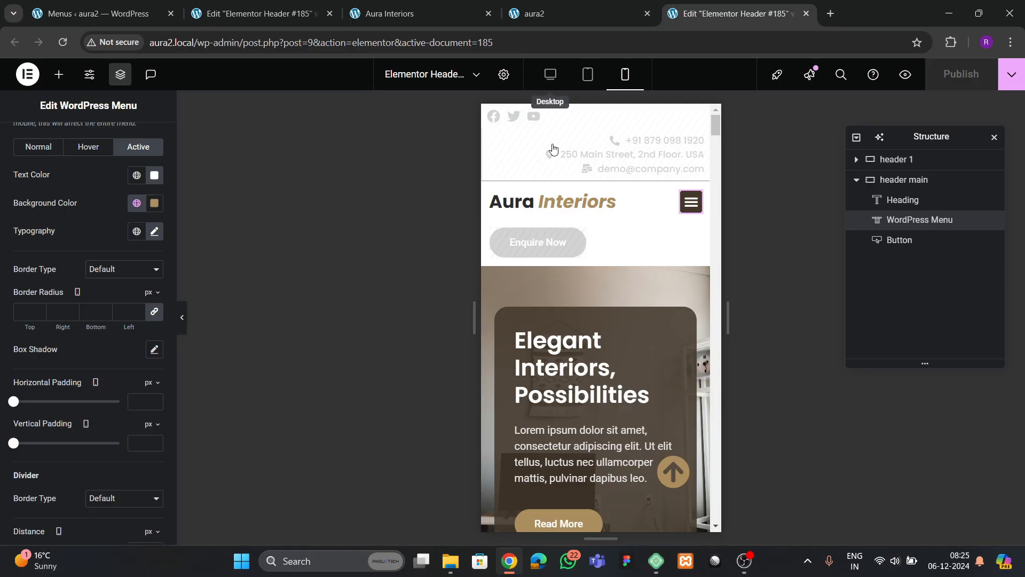
{"action": "left_click", "coordinate": [550, 75]}
- Test the SERVICES, OUR OFFERS and TESTIMONIALS menu links on the live page
{"action": "left_click", "coordinate": [534, 13]}
{"action": "left_click", "coordinate": [390, 13]}
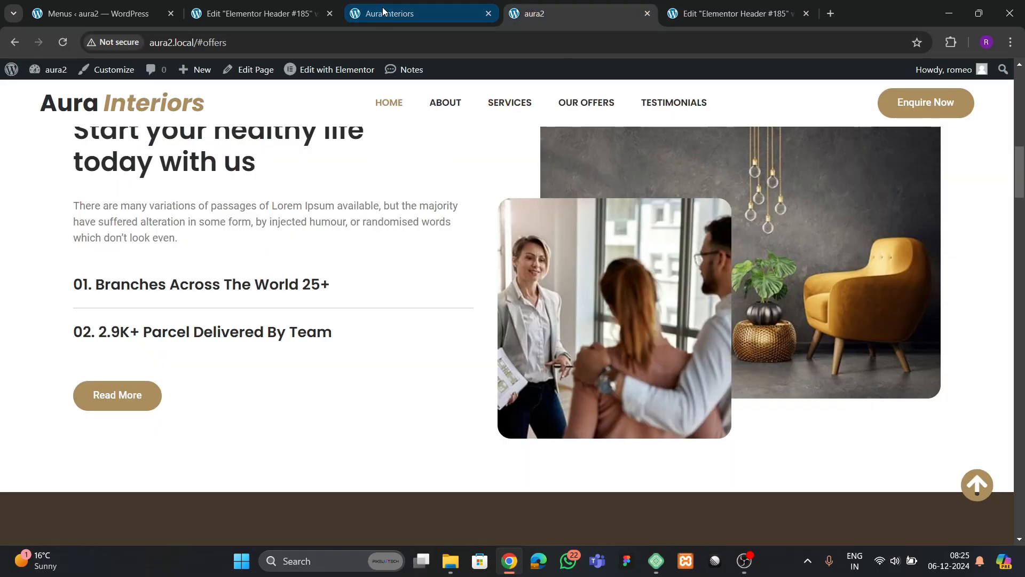
{"action": "left_click", "coordinate": [446, 103]}
{"action": "left_click", "coordinate": [550, 106]}
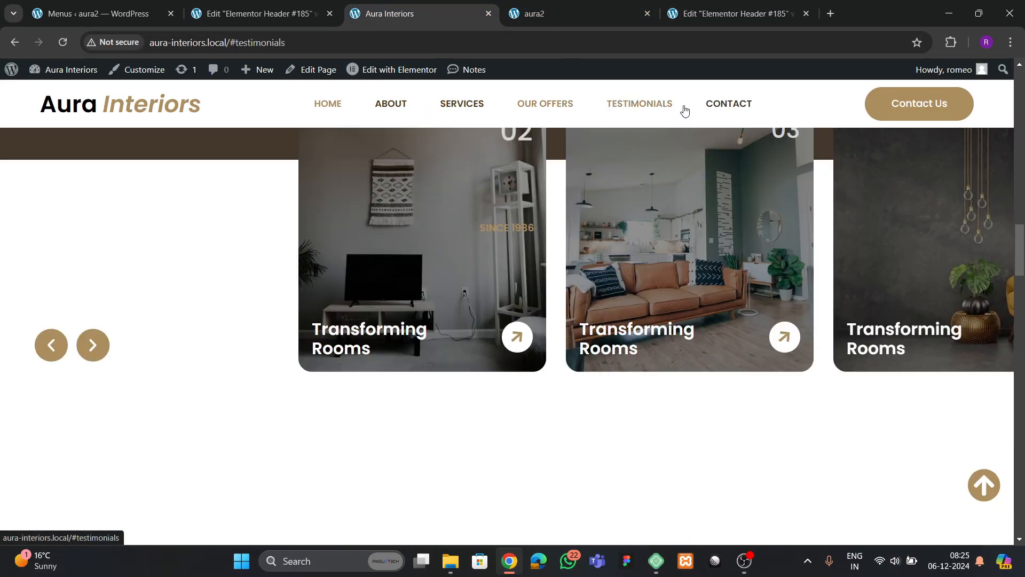
{"action": "left_click", "coordinate": [639, 103]}
- Go back to the editor and open the Home page for editing
{"action": "left_click", "coordinate": [556, 13]}
{"action": "left_click", "coordinate": [731, 16]}
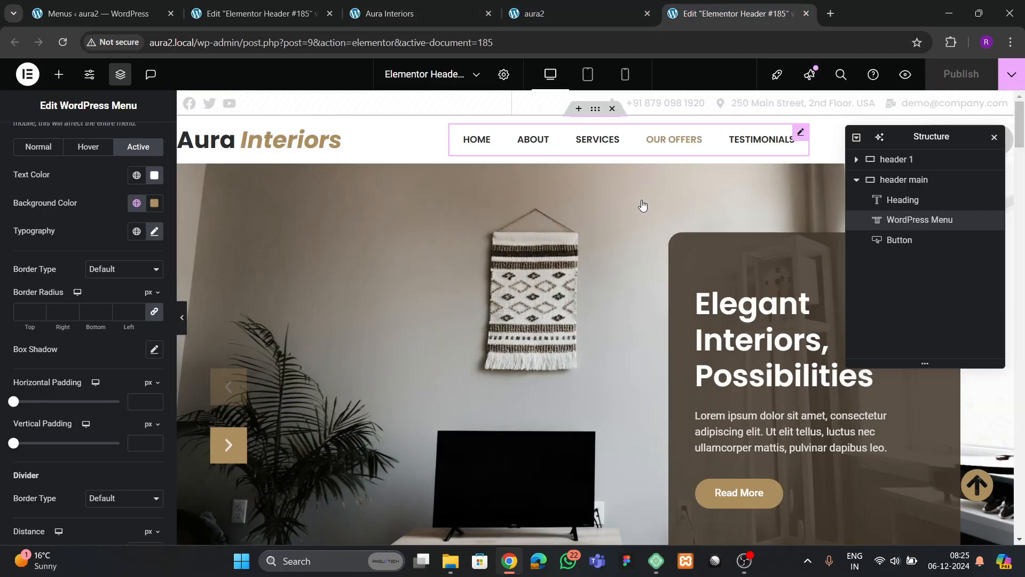
{"action": "left_click", "coordinate": [556, 289]}
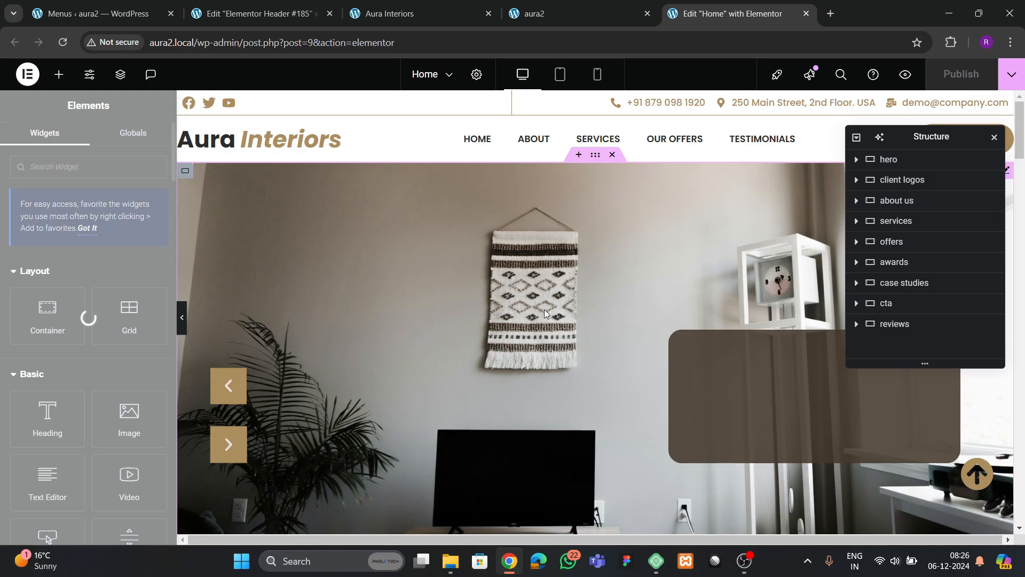
- Give the about us section the CSS ID 'about'
{"action": "scroll", "coordinate": [577, 319], "scroll_direction": "down", "scroll_amount": 8}
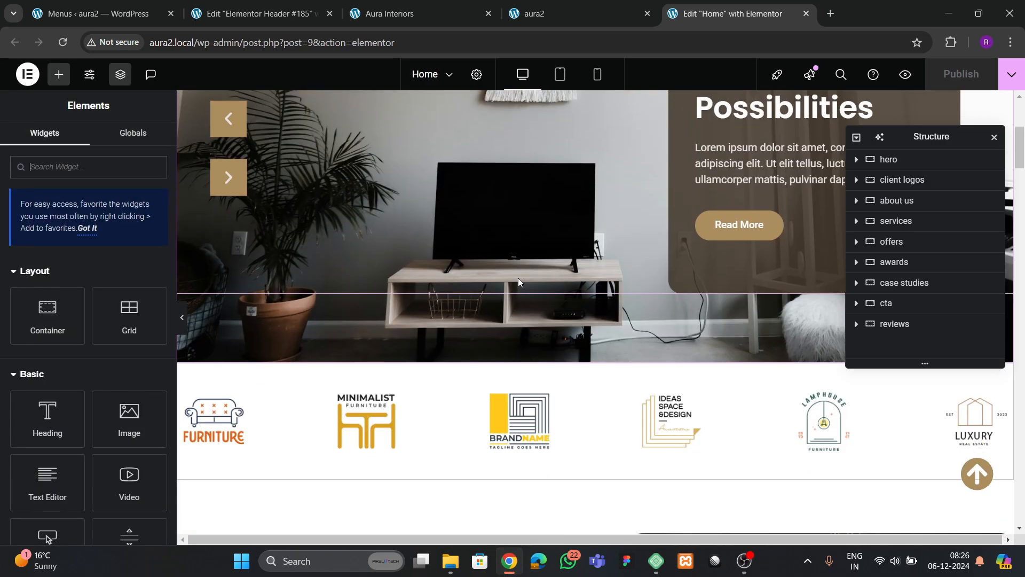
{"action": "scroll", "coordinate": [584, 307], "scroll_direction": "down", "scroll_amount": 1}
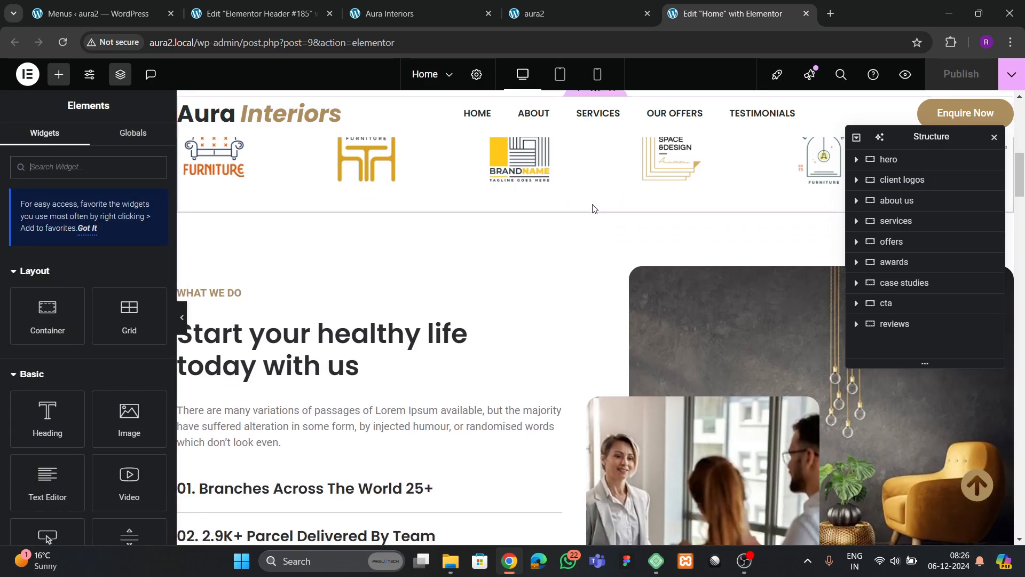
{"action": "left_click", "coordinate": [382, 266]}
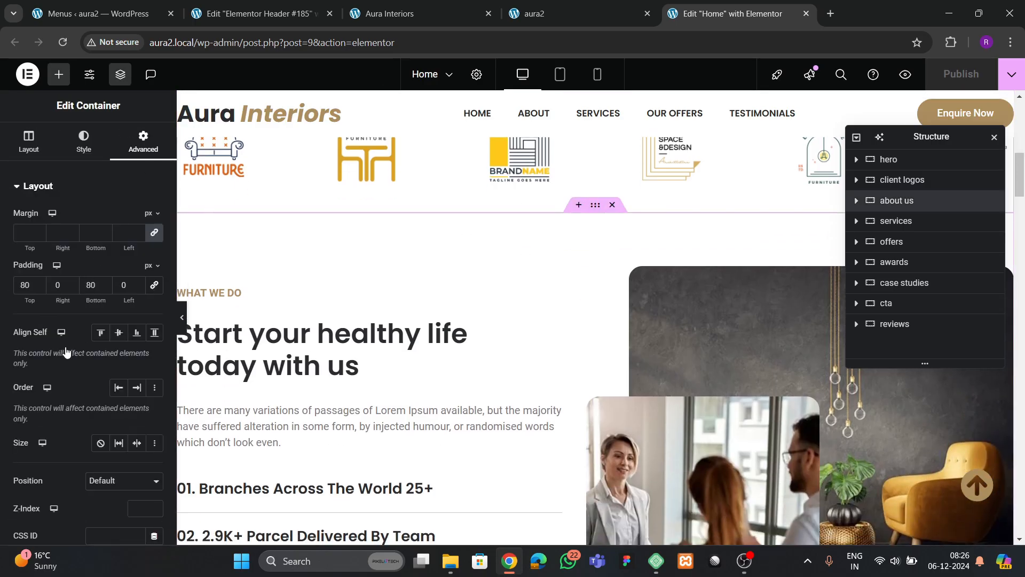
{"action": "scroll", "coordinate": [65, 353], "scroll_direction": "down", "scroll_amount": 3}
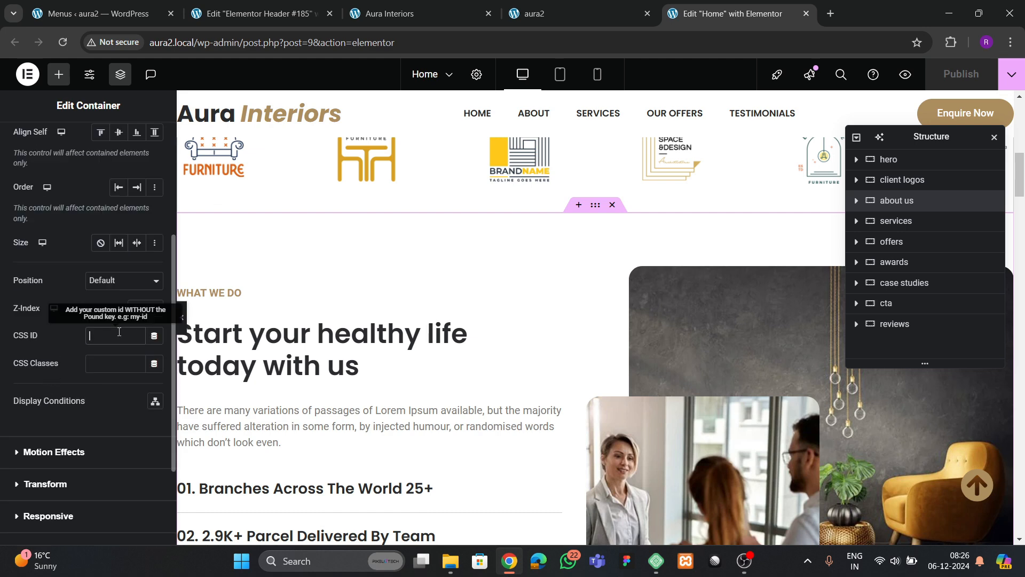
{"action": "type", "text": "about"}
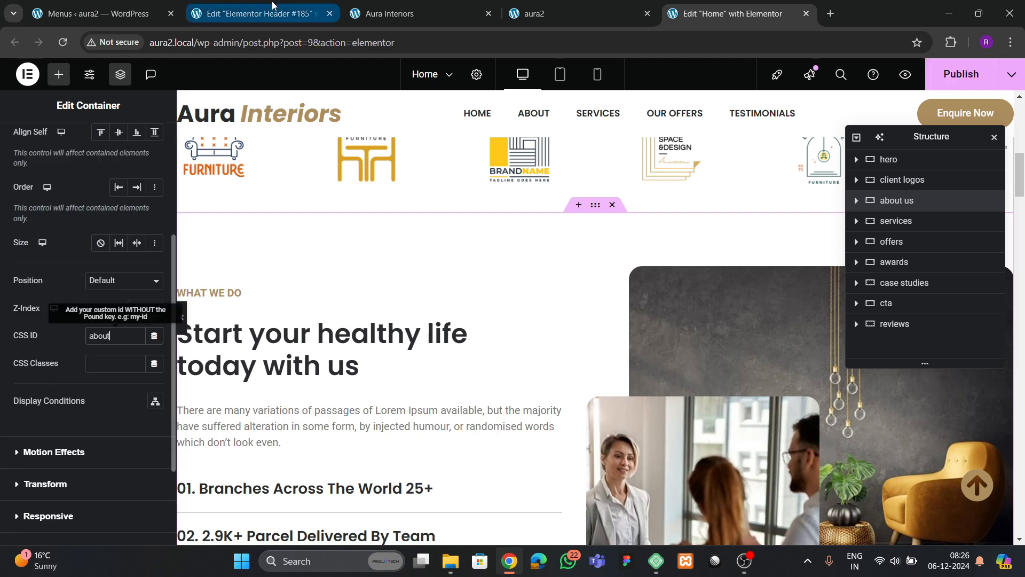
- Check the menu settings page, then give the services section the CSS ID 'services'
{"action": "left_click", "coordinate": [111, 13]}
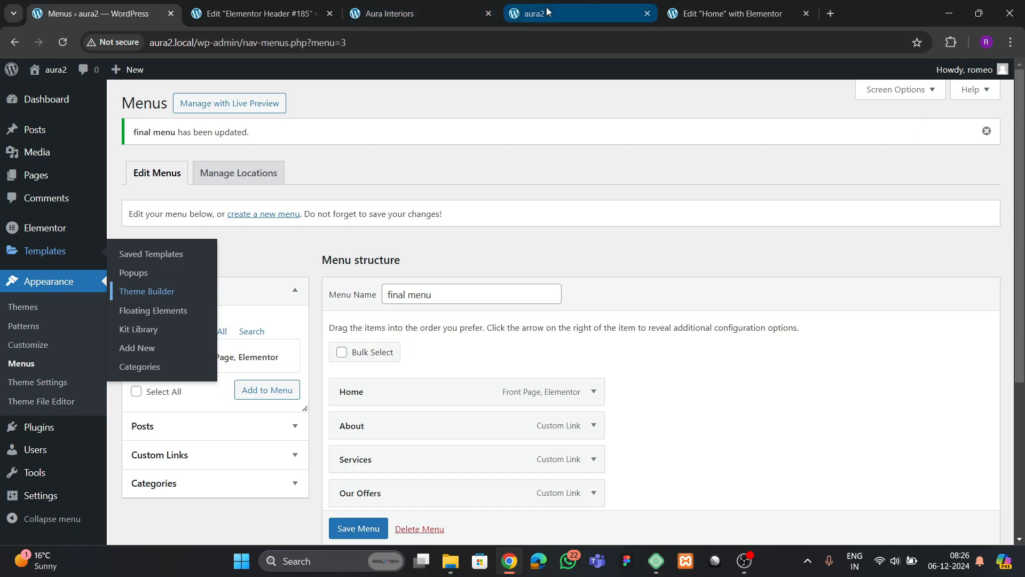
{"action": "left_click", "coordinate": [700, 13]}
{"action": "scroll", "coordinate": [603, 334], "scroll_direction": "down", "scroll_amount": 10}
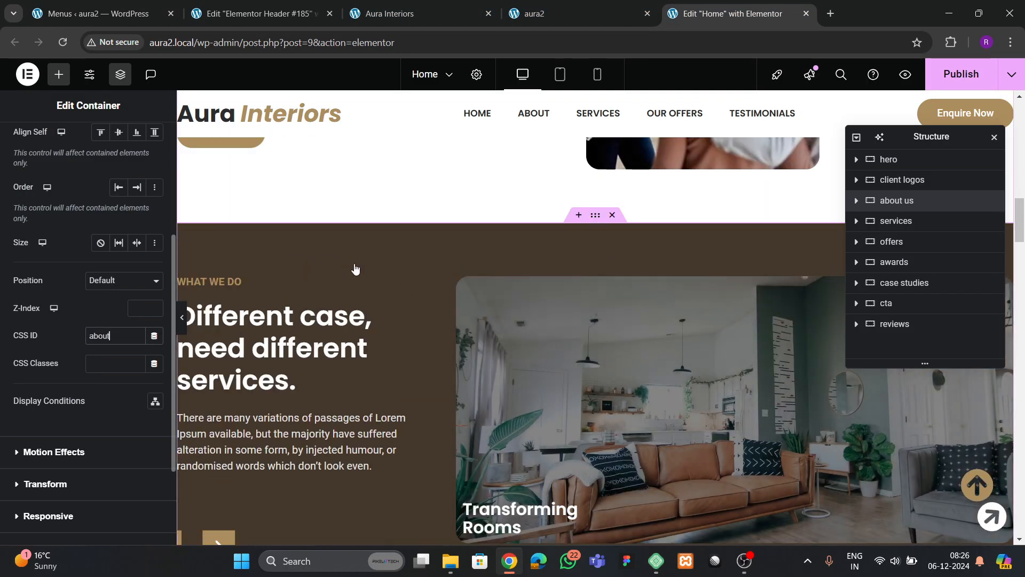
{"action": "left_click", "coordinate": [142, 144]}
{"action": "scroll", "coordinate": [70, 374], "scroll_direction": "down", "scroll_amount": 2}
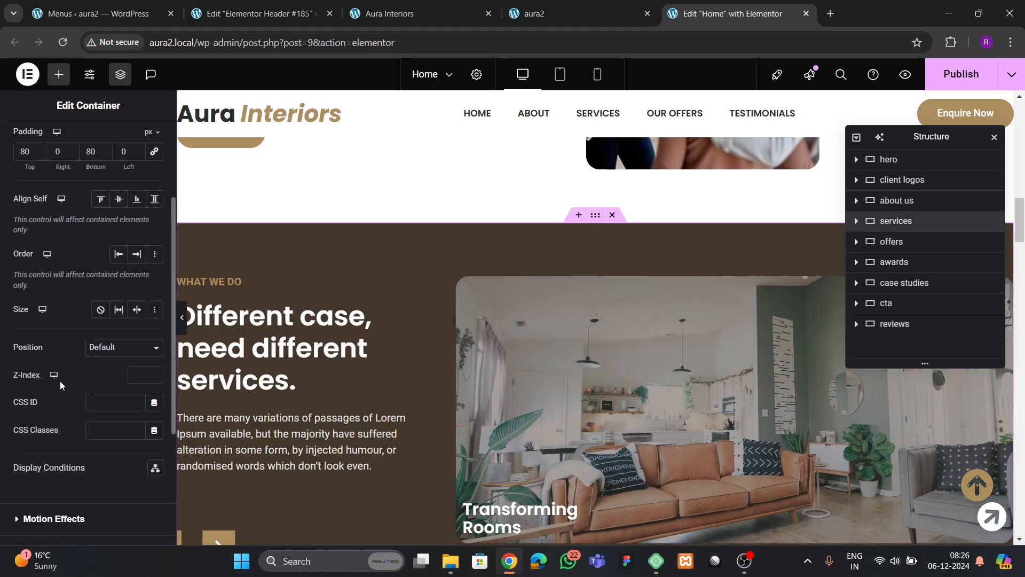
{"action": "left_click", "coordinate": [109, 403]}
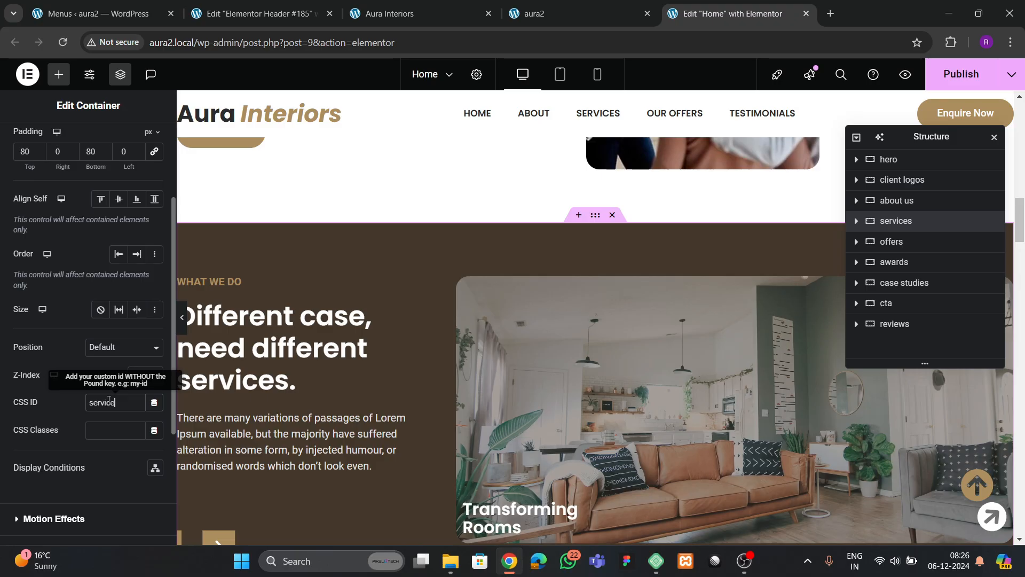
{"action": "scroll", "coordinate": [421, 338], "scroll_direction": "down", "scroll_amount": 10}
{"action": "scroll", "coordinate": [530, 336], "scroll_direction": "up", "scroll_amount": 3}
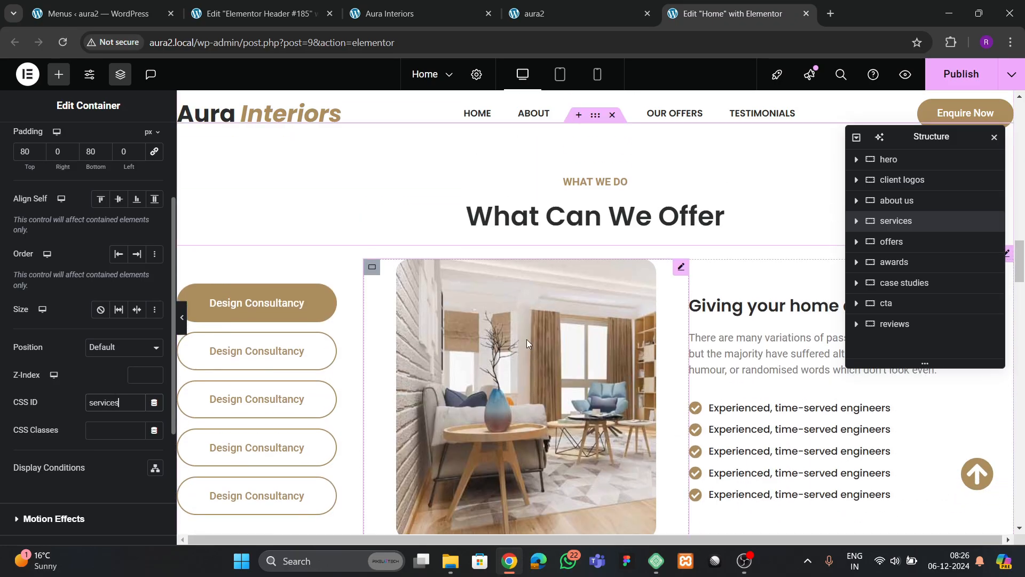
- Give the offers section the CSS ID 'offers'
{"action": "left_click", "coordinate": [260, 274]}
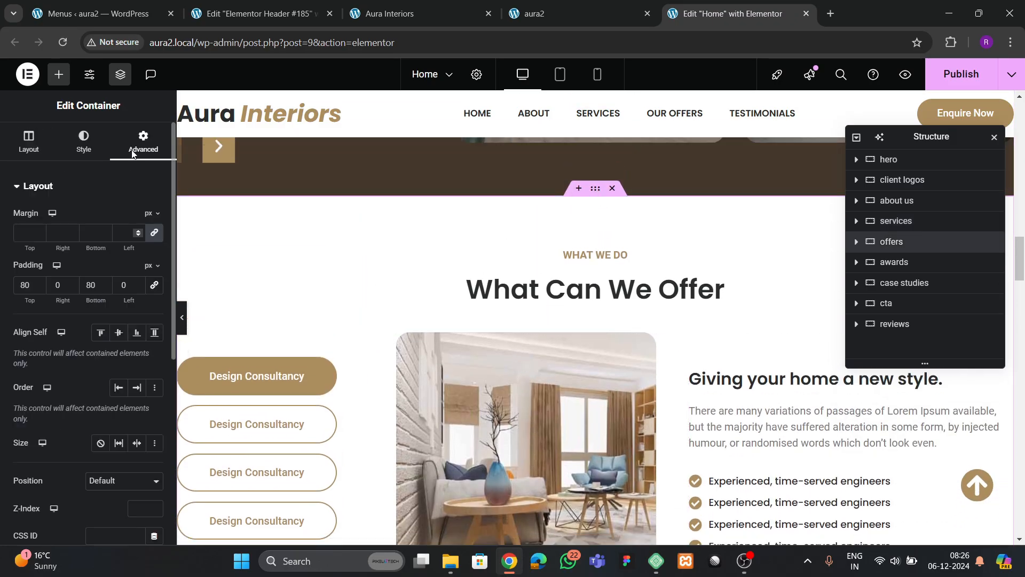
{"action": "scroll", "coordinate": [85, 320], "scroll_direction": "down", "scroll_amount": 5}
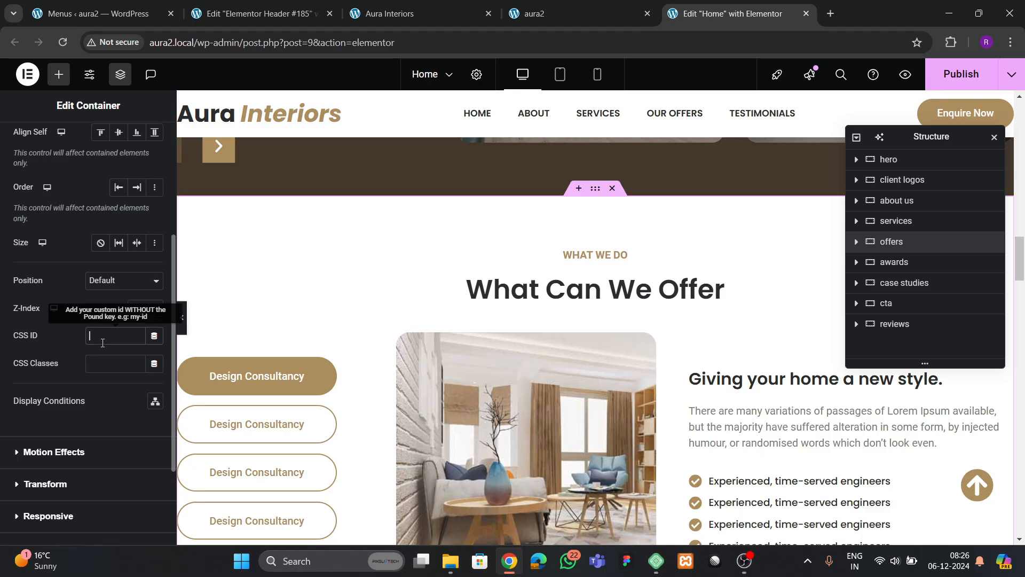
{"action": "scroll", "coordinate": [583, 331], "scroll_direction": "down", "scroll_amount": 10}
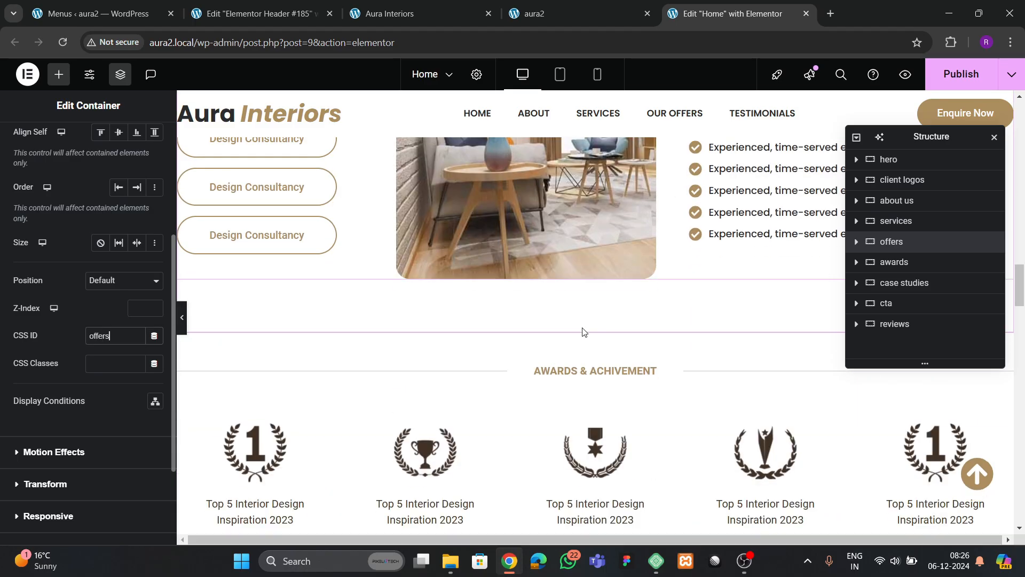
{"action": "scroll", "coordinate": [586, 333], "scroll_direction": "up", "scroll_amount": 3}
{"action": "scroll", "coordinate": [586, 333], "scroll_direction": "down", "scroll_amount": 10}
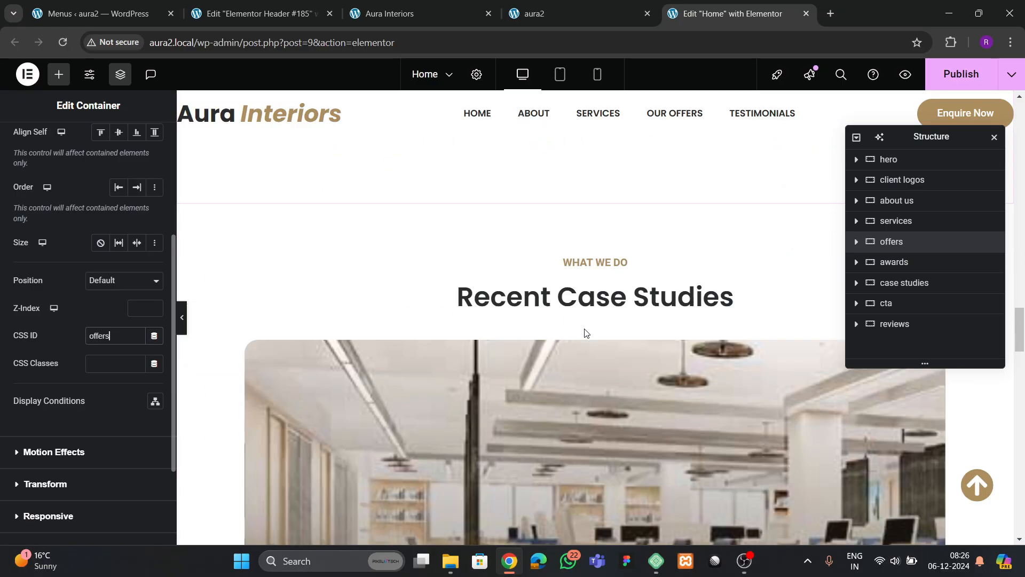
{"action": "scroll", "coordinate": [584, 333], "scroll_direction": "down", "scroll_amount": 10}
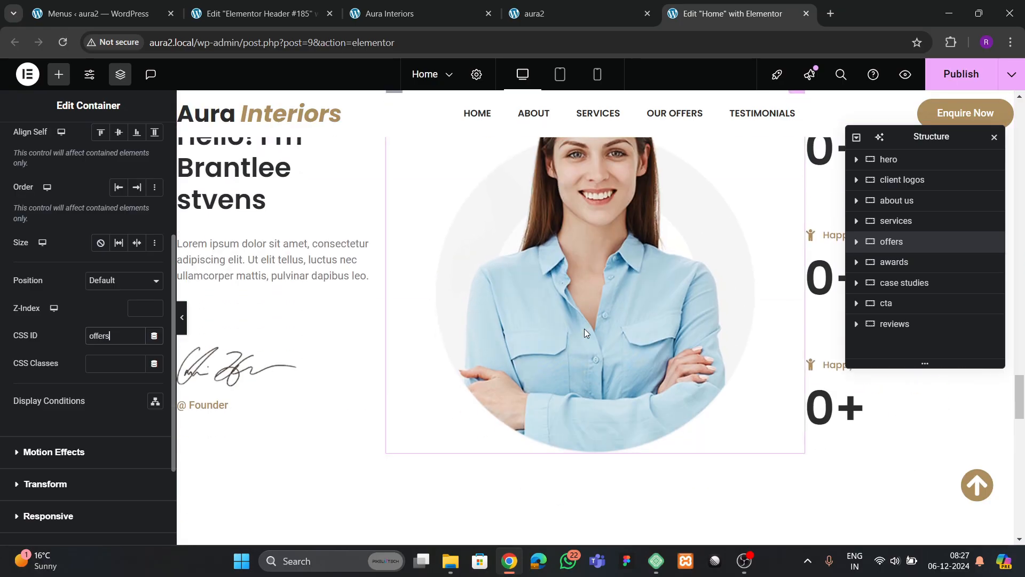
{"action": "scroll", "coordinate": [591, 231], "scroll_direction": "up", "scroll_amount": 2}
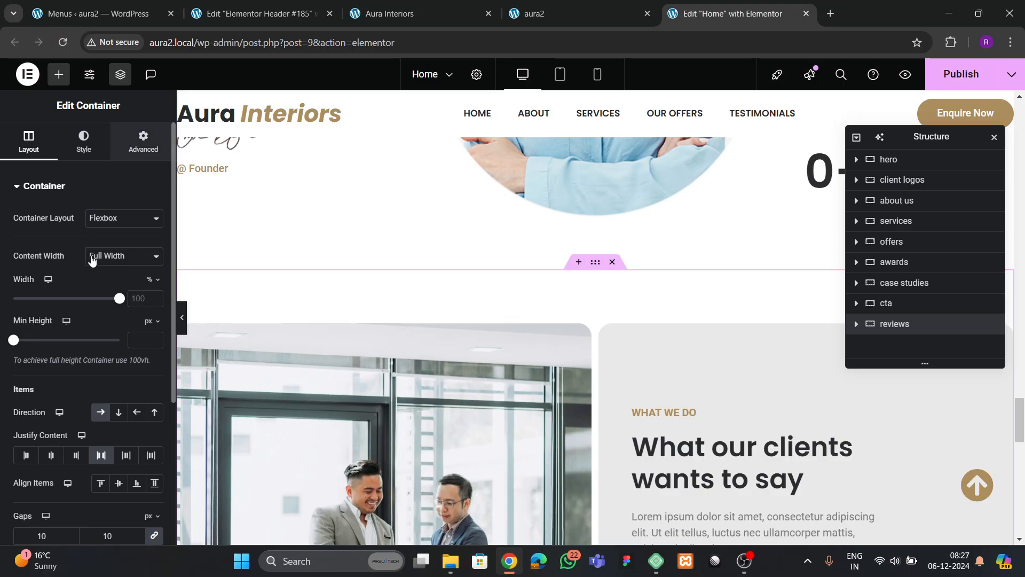
- Give the reviews section the CSS ID 'testimonials' and publish the Home page
{"action": "left_click", "coordinate": [137, 155]}
{"action": "scroll", "coordinate": [76, 312], "scroll_direction": "down", "scroll_amount": 5}
{"action": "scroll", "coordinate": [73, 331], "scroll_direction": "down", "scroll_amount": 2}
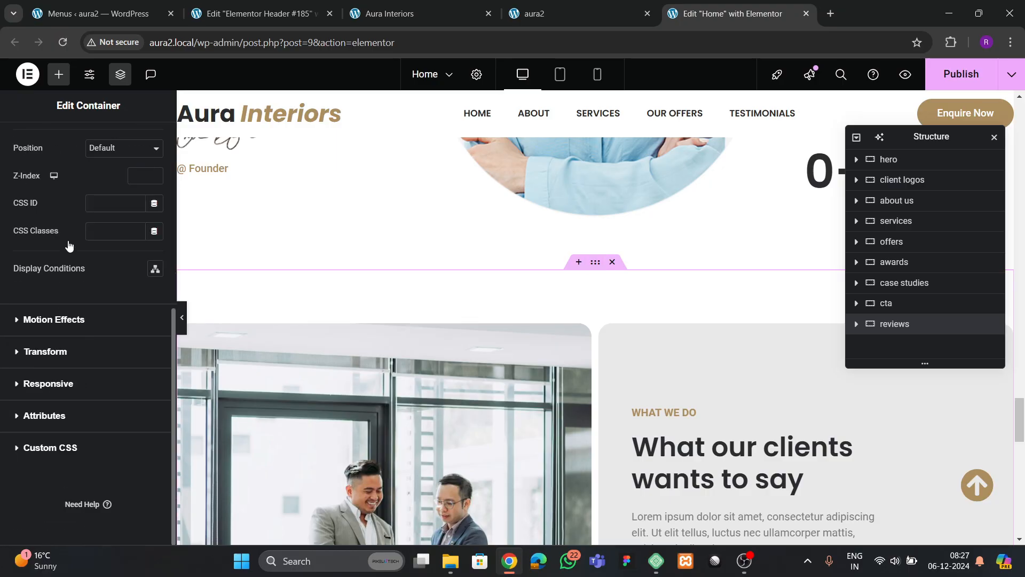
{"action": "left_click", "coordinate": [100, 205]}
{"action": "left_click", "coordinate": [950, 80]}
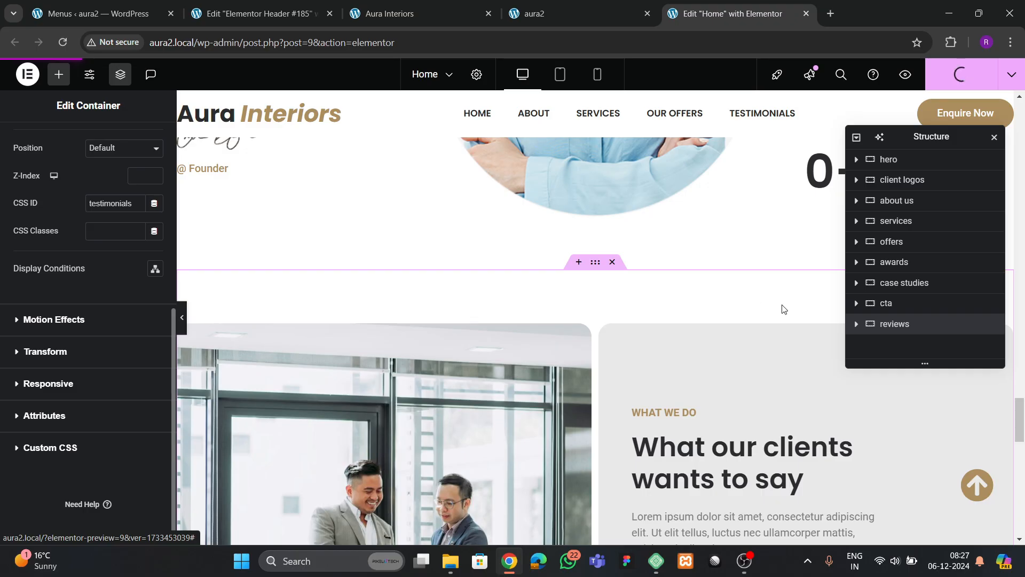
{"action": "scroll", "coordinate": [598, 295], "scroll_direction": "up", "scroll_amount": 20}
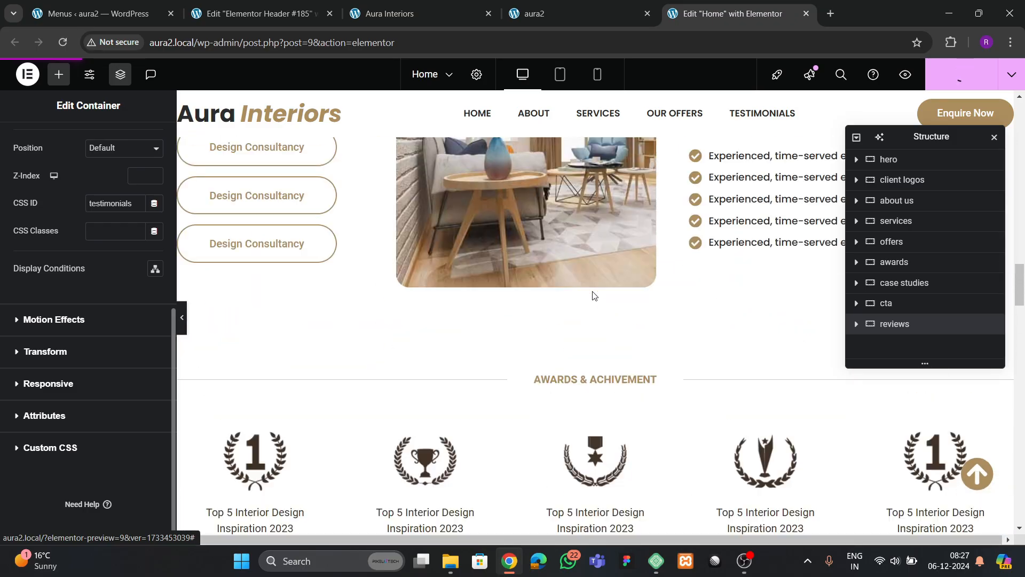
{"action": "scroll", "coordinate": [594, 295], "scroll_direction": "up", "scroll_amount": 15}
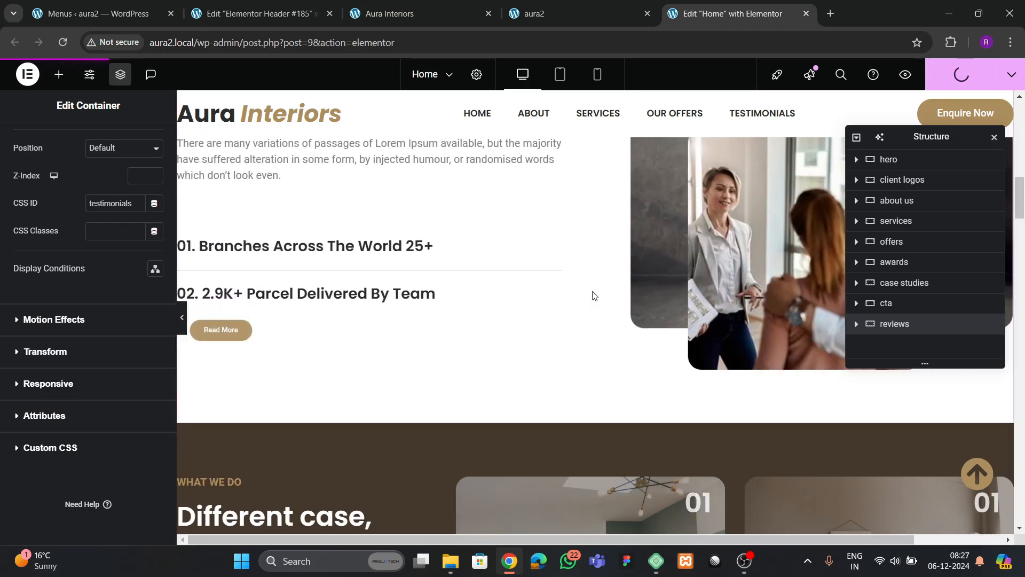
{"action": "scroll", "coordinate": [595, 295], "scroll_direction": "down", "scroll_amount": 15}
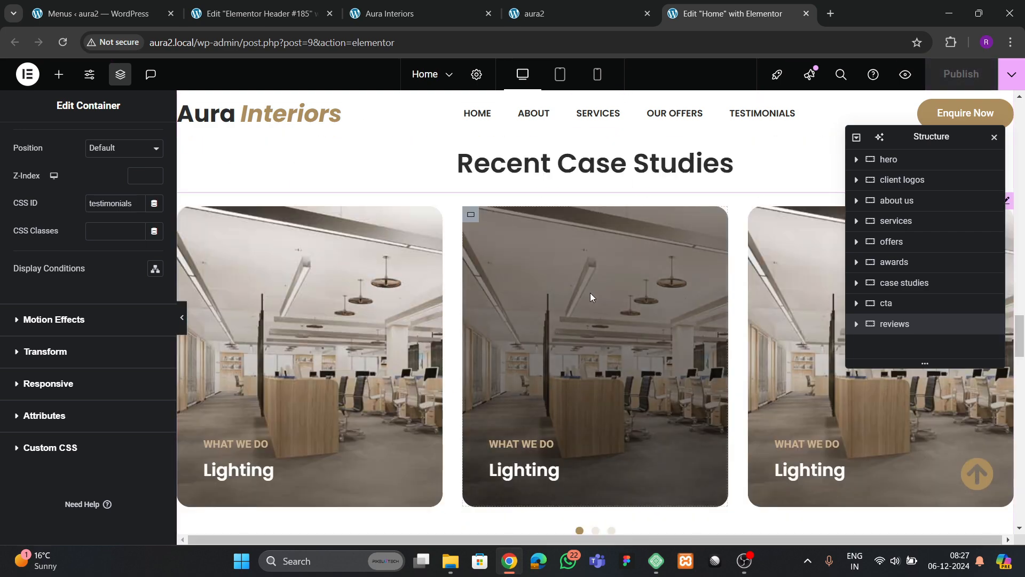
- Reload the live site and test the About, Services, Our Offers and Testimonials menu links
{"action": "left_click", "coordinate": [573, 9]}
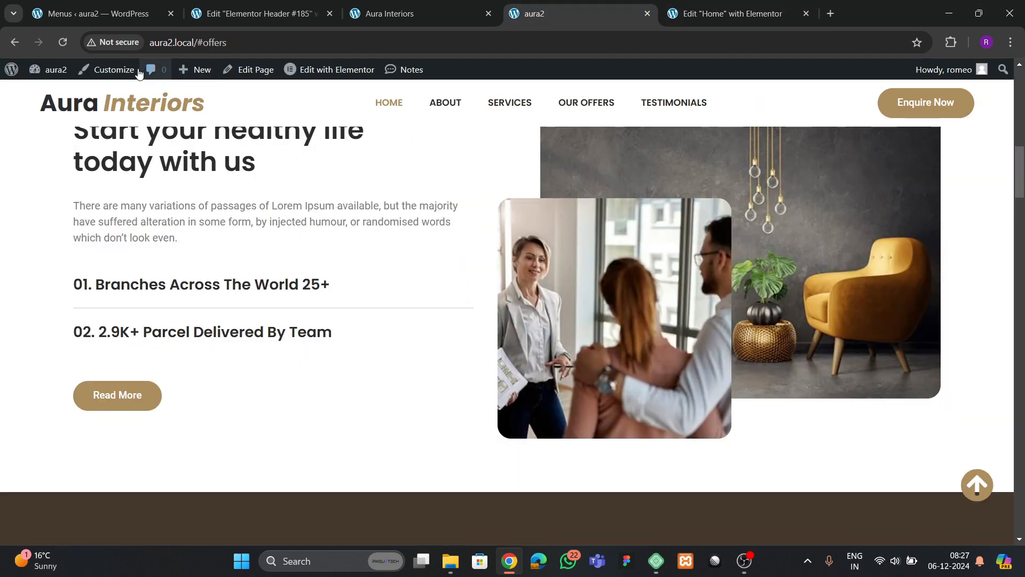
{"action": "left_click", "coordinate": [61, 43]}
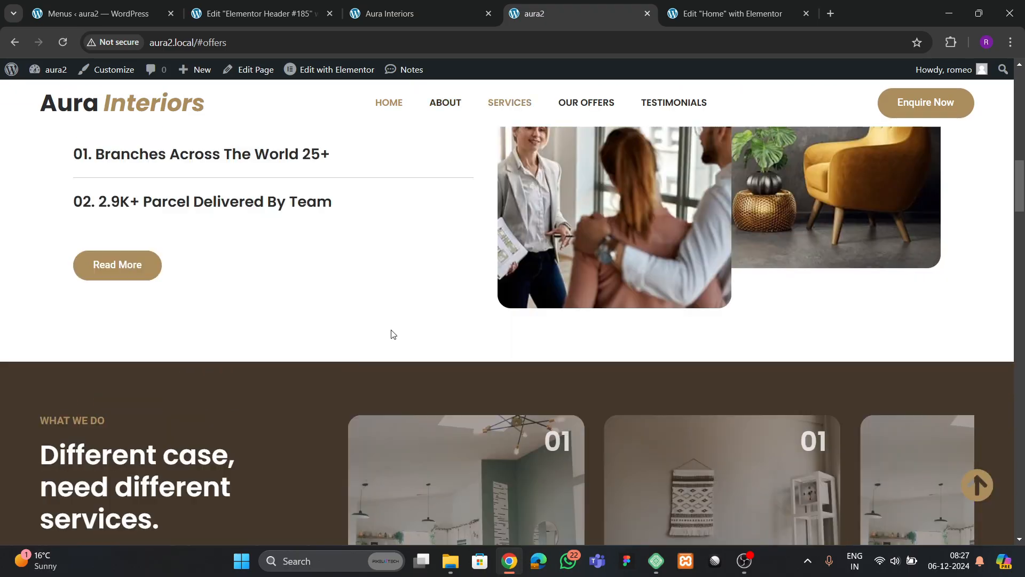
{"action": "left_click", "coordinate": [443, 127]}
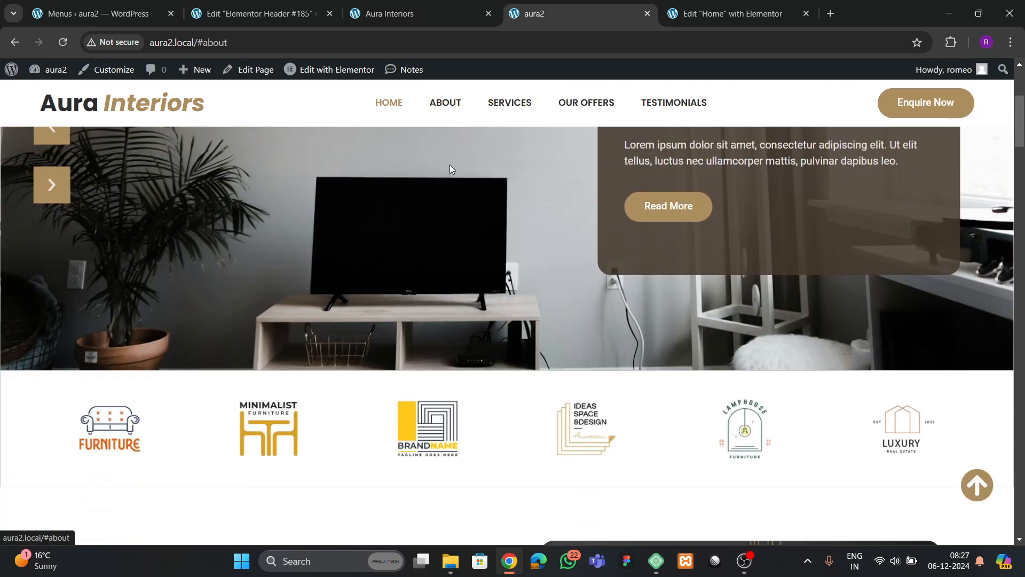
{"action": "left_click", "coordinate": [498, 109]}
{"action": "left_click", "coordinate": [571, 103]}
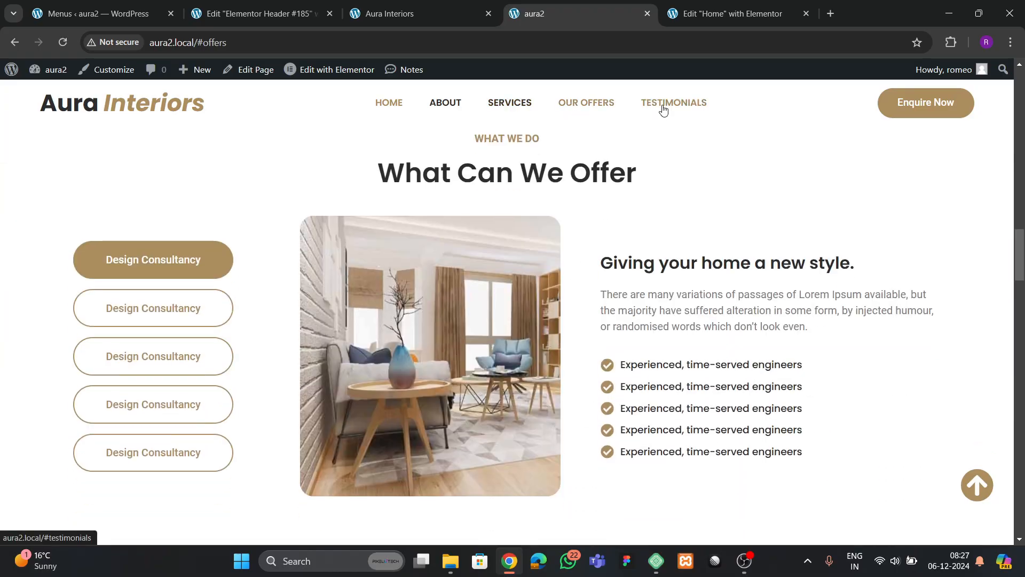
{"action": "left_click", "coordinate": [663, 105]}
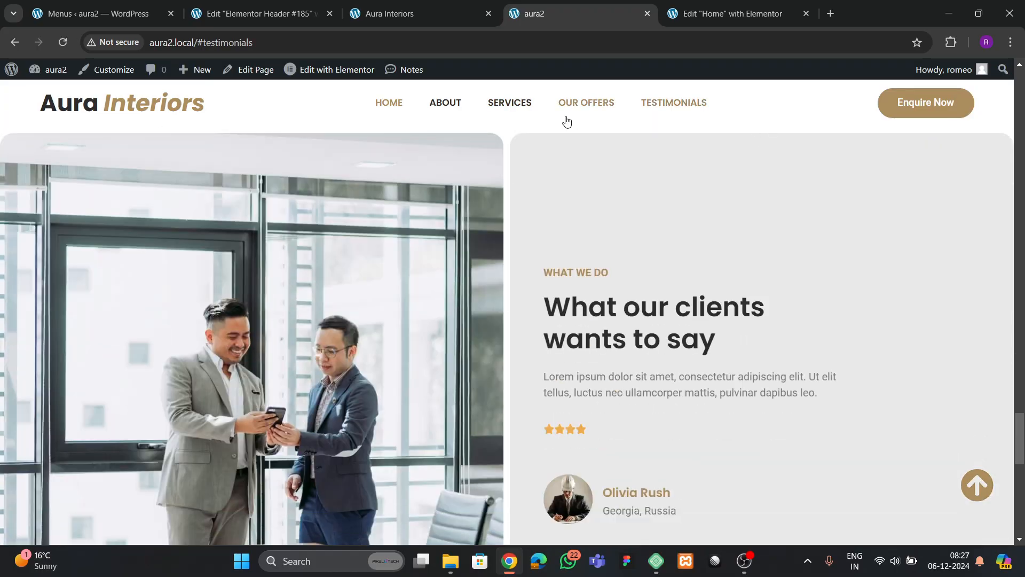
{"action": "left_click", "coordinate": [502, 104]}
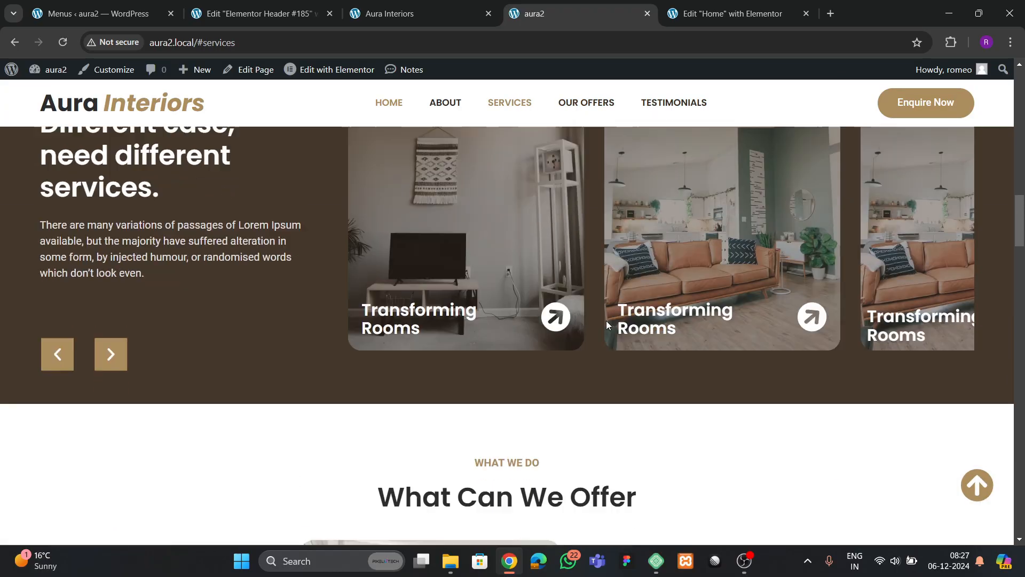
{"action": "scroll", "coordinate": [607, 320], "scroll_direction": "down", "scroll_amount": 15}
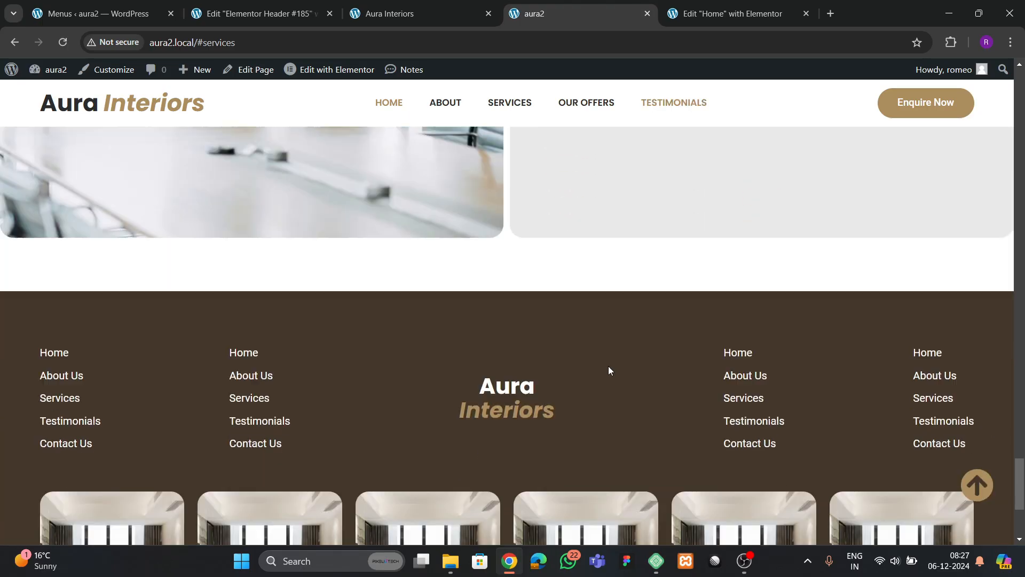
{"action": "scroll", "coordinate": [609, 370], "scroll_direction": "down", "scroll_amount": 4}
{"action": "left_click", "coordinate": [984, 490]}
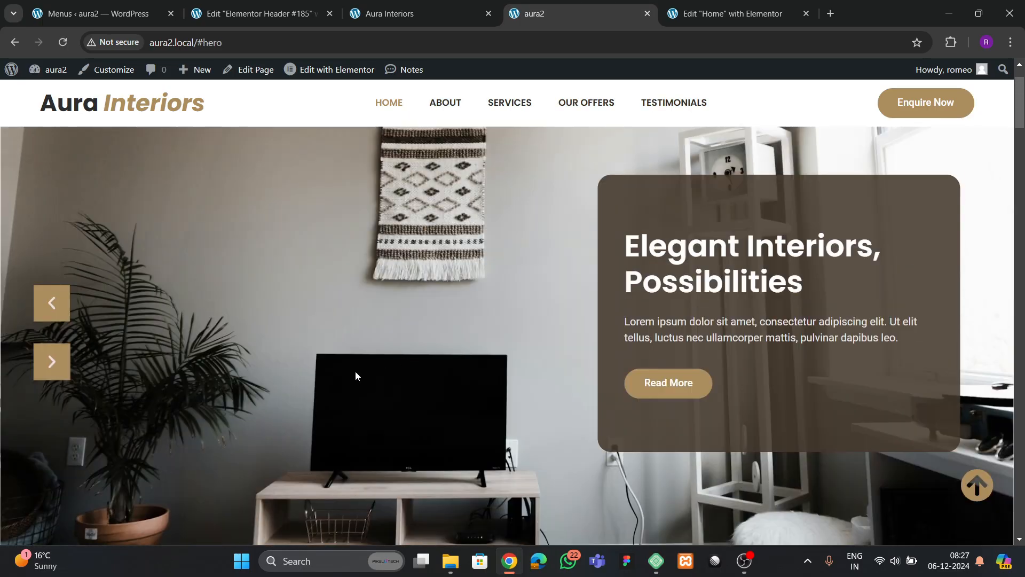
- Preview the live page at 346 × 642 mobile width via Inspect device mode
{"action": "right_click", "coordinate": [217, 365]}
{"action": "left_click", "coordinate": [246, 354]}
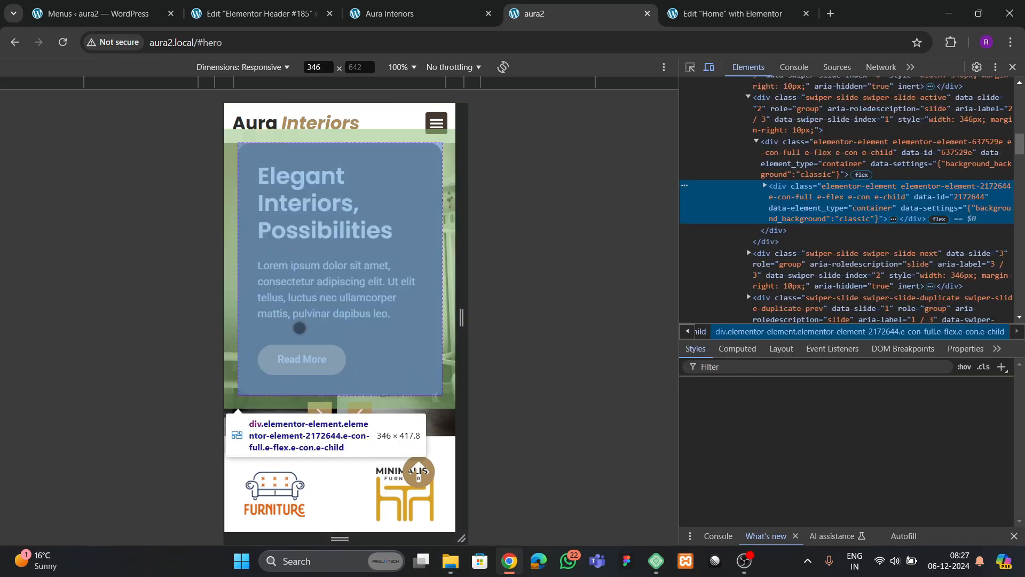
{"action": "scroll", "coordinate": [428, 409], "scroll_direction": "down", "scroll_amount": 3}
{"action": "scroll", "coordinate": [298, 374], "scroll_direction": "up", "scroll_amount": 1}
{"action": "scroll", "coordinate": [334, 386], "scroll_direction": "down", "scroll_amount": 16}
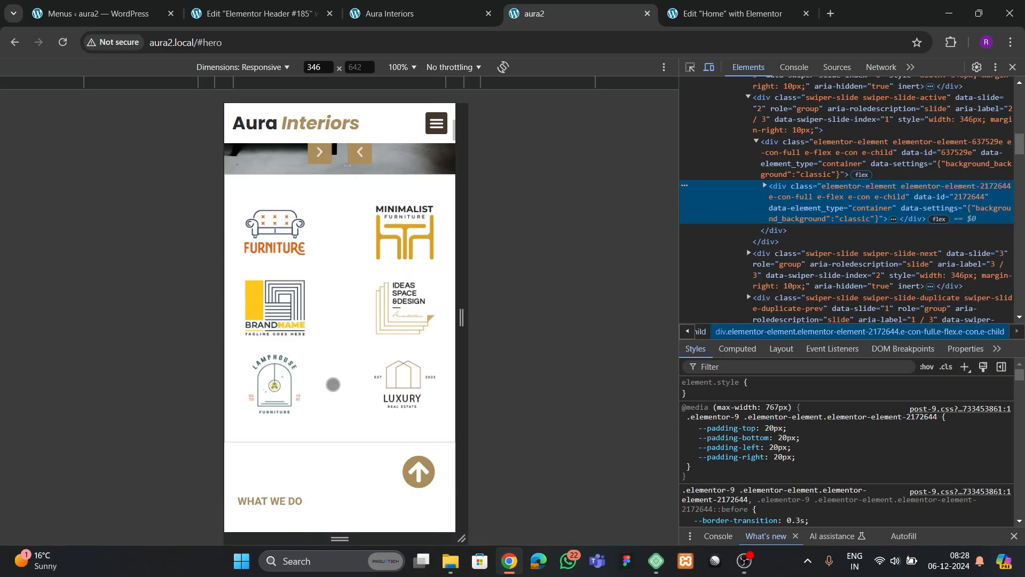
{"action": "scroll", "coordinate": [338, 393], "scroll_direction": "down", "scroll_amount": 15}
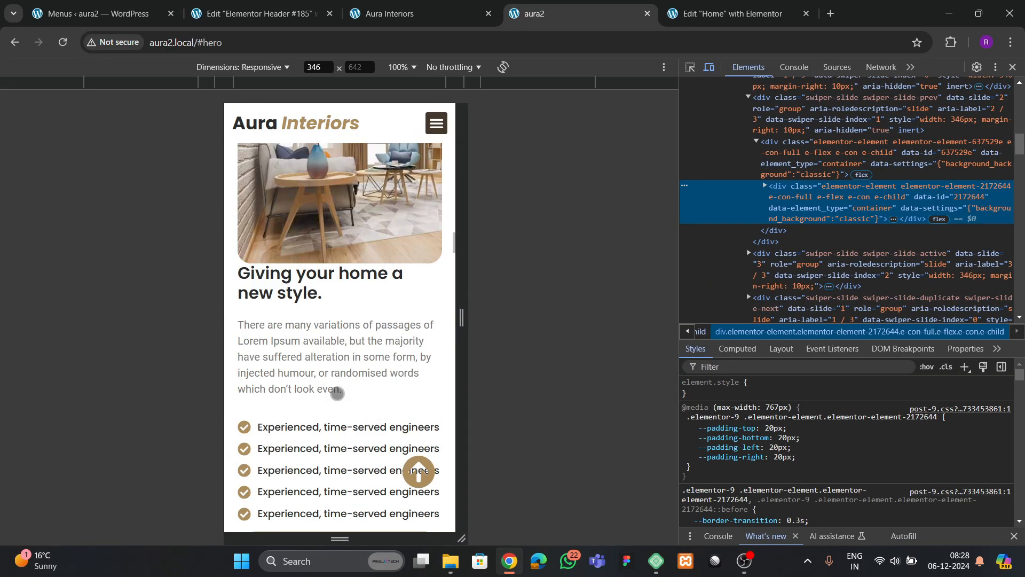
{"action": "scroll", "coordinate": [351, 386], "scroll_direction": "up", "scroll_amount": 14}
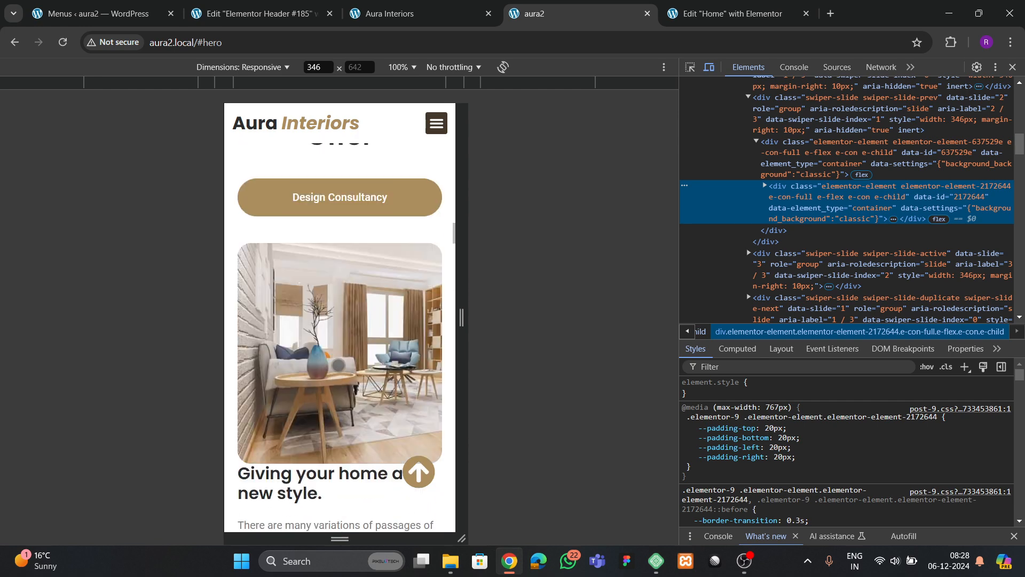
{"action": "left_click", "coordinate": [731, 13]}
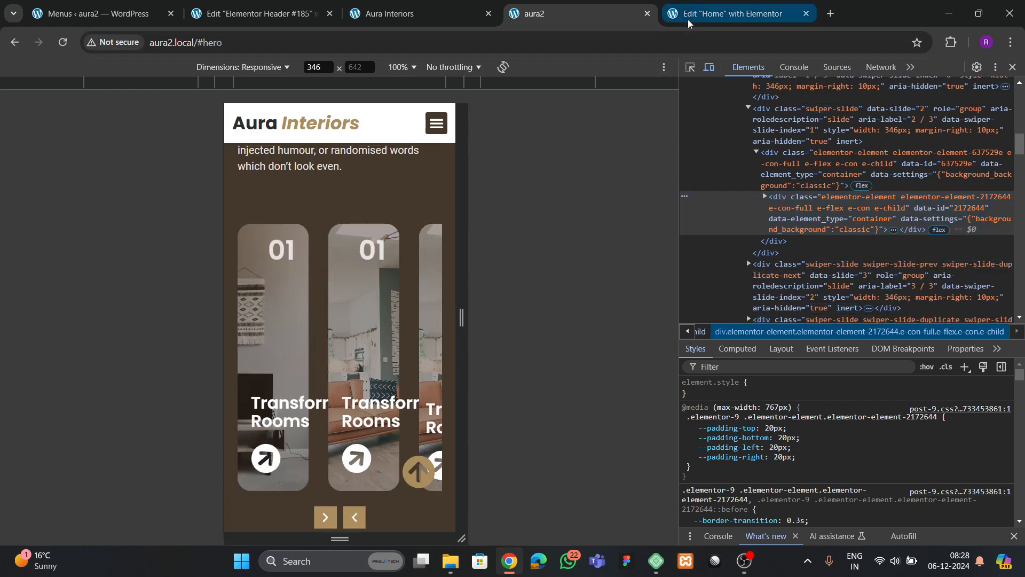
- Switch the Elementor editor to mobile preview and find the services carousel
{"action": "left_click", "coordinate": [597, 74]}
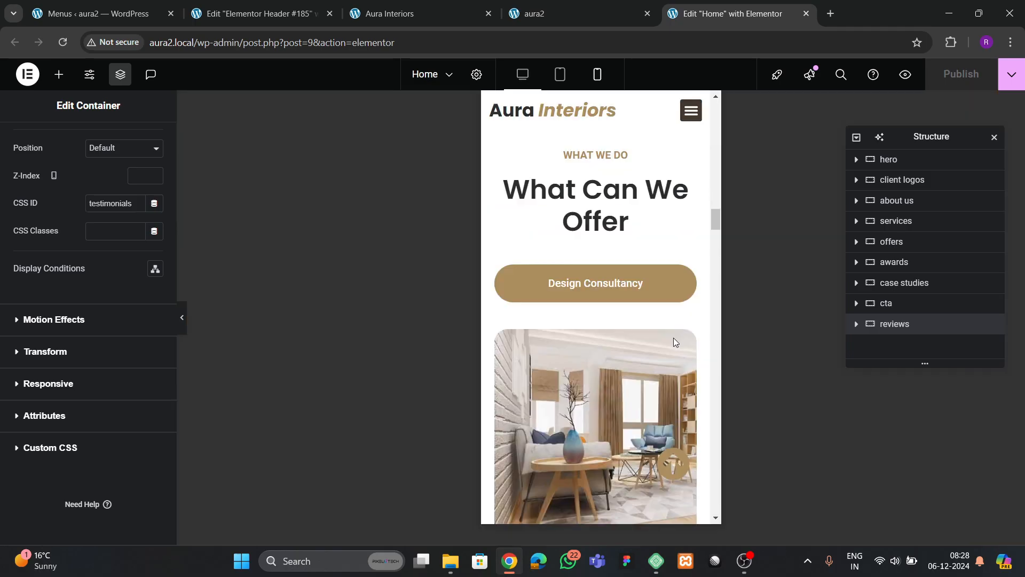
{"action": "scroll", "coordinate": [578, 365], "scroll_direction": "down", "scroll_amount": 4}
{"action": "scroll", "coordinate": [578, 366], "scroll_direction": "up", "scroll_amount": 8}
{"action": "scroll", "coordinate": [583, 356], "scroll_direction": "down", "scroll_amount": 20}
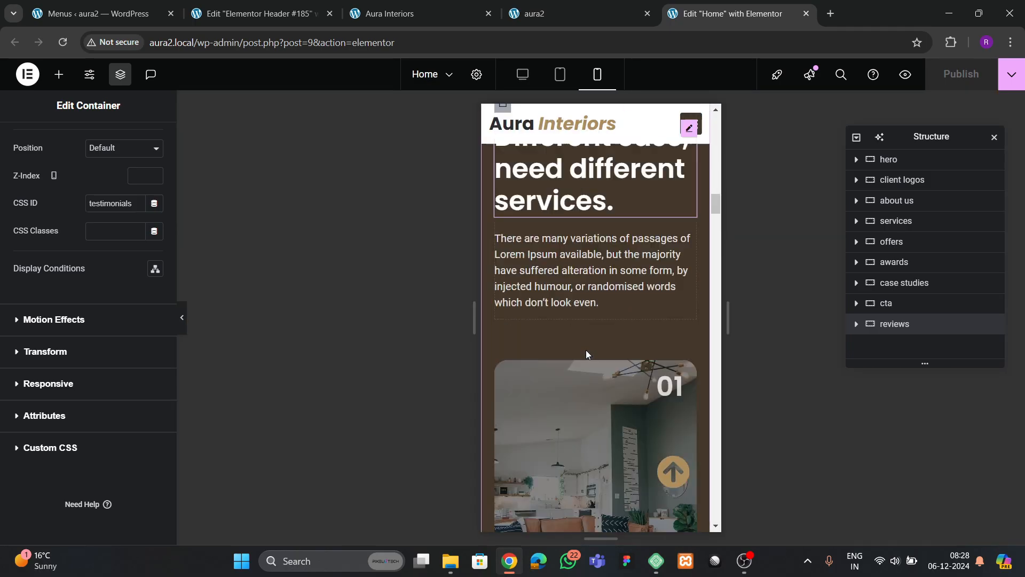
{"action": "scroll", "coordinate": [618, 355], "scroll_direction": "up", "scroll_amount": 10}
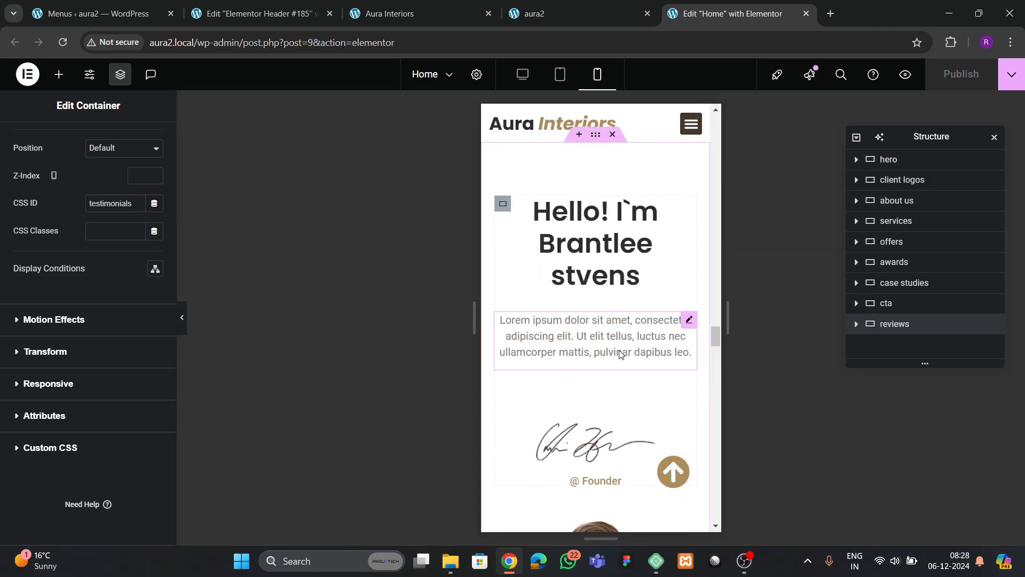
{"action": "scroll", "coordinate": [619, 347], "scroll_direction": "up", "scroll_amount": 10}
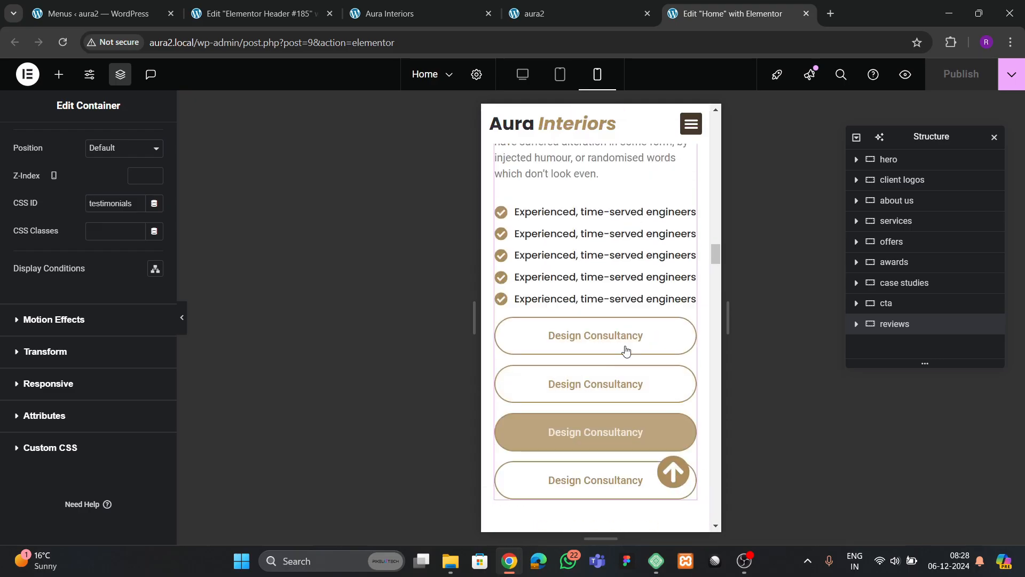
- Set the services carousel's mobile offset width to 0 in its content settings
{"action": "left_click", "coordinate": [672, 343]}
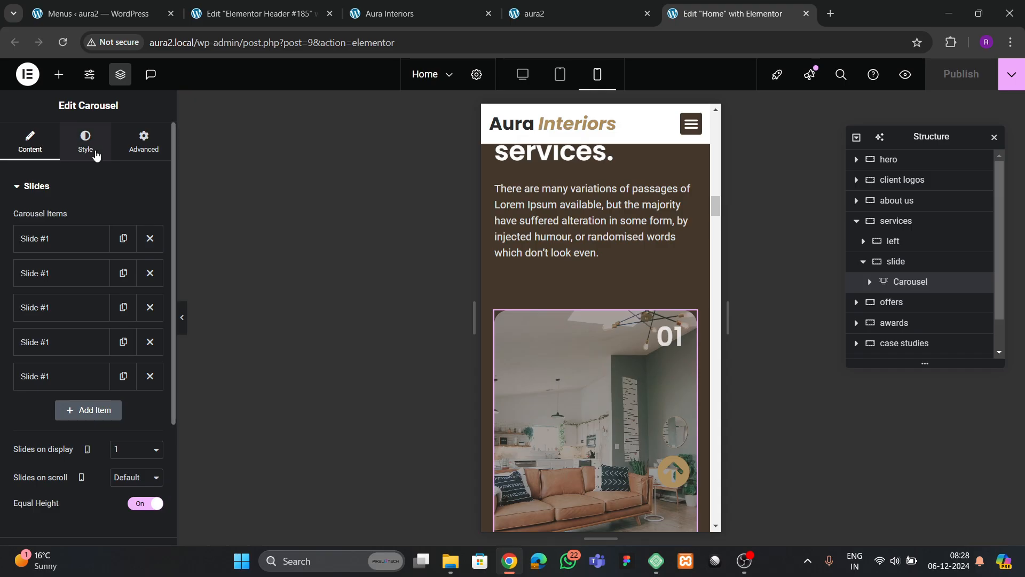
{"action": "left_click", "coordinate": [96, 155]}
{"action": "left_click", "coordinate": [38, 150]}
{"action": "scroll", "coordinate": [46, 270], "scroll_direction": "down", "scroll_amount": 3}
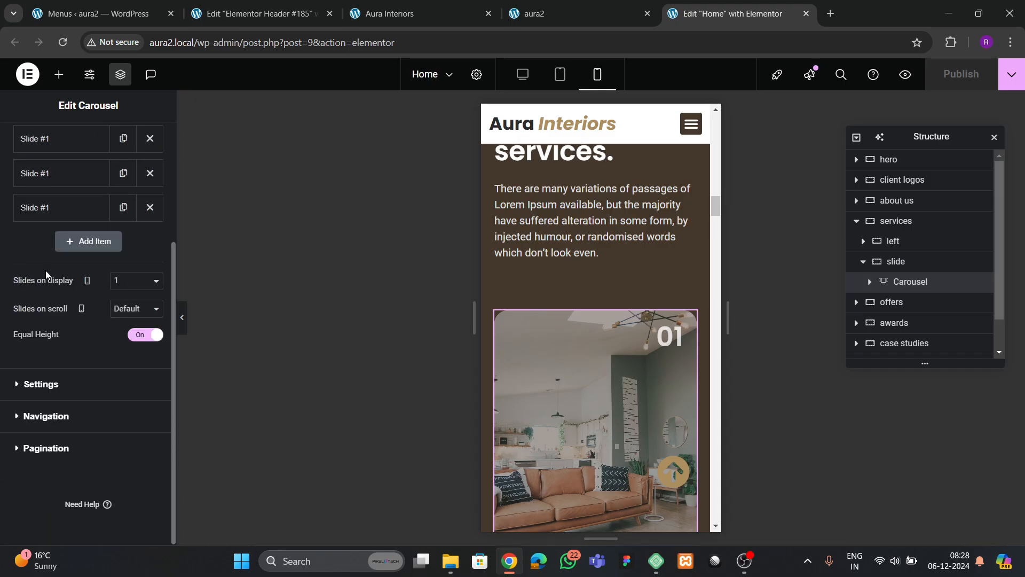
{"action": "left_click", "coordinate": [49, 385]}
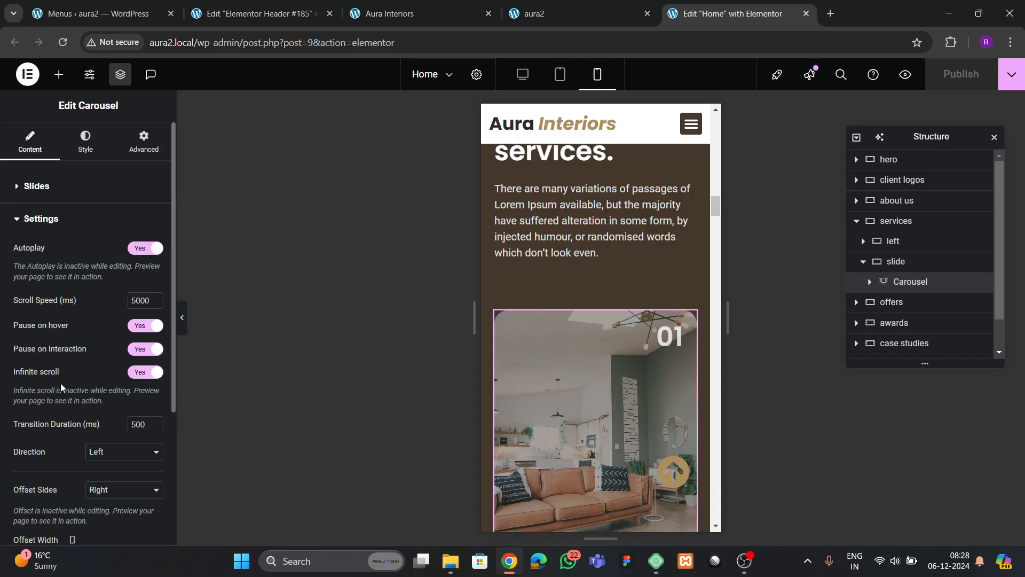
{"action": "scroll", "coordinate": [81, 347], "scroll_direction": "down", "scroll_amount": 3}
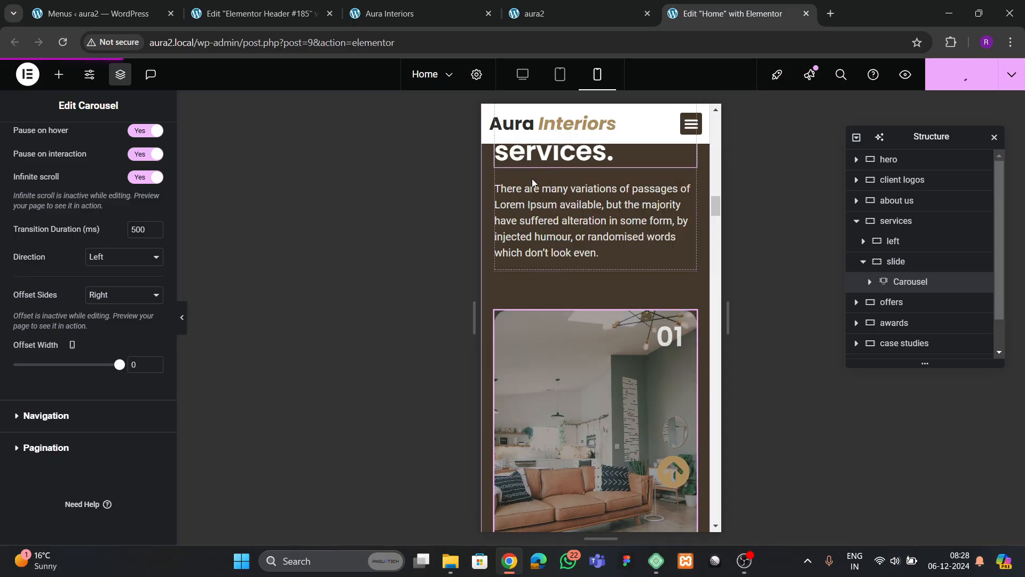
{"action": "left_click", "coordinate": [625, 6]}
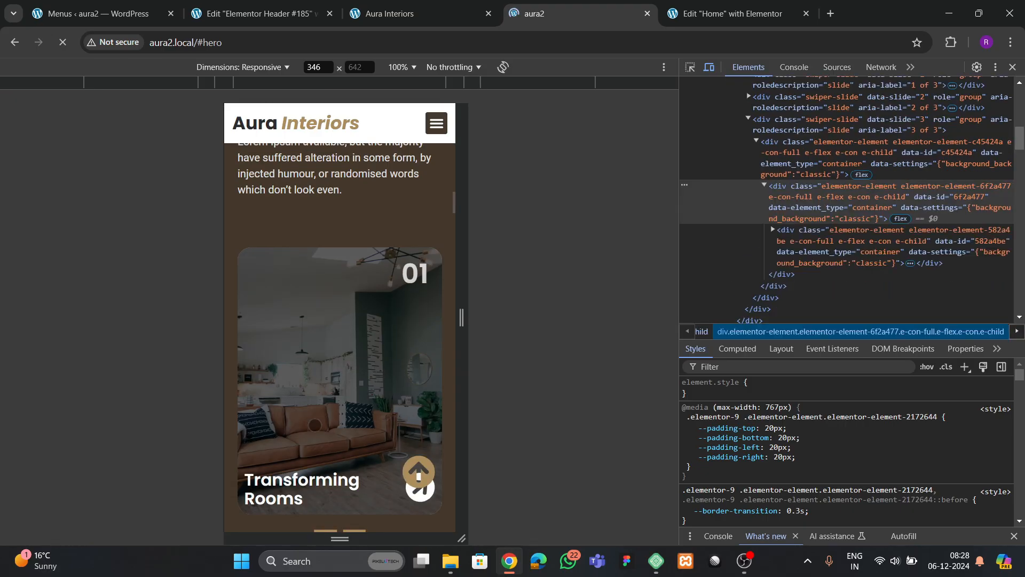
- Step the mobile services carousel back and forward one full-width slide at a time
{"action": "scroll", "coordinate": [322, 442], "scroll_direction": "down", "scroll_amount": 2}
{"action": "left_click", "coordinate": [357, 412]}
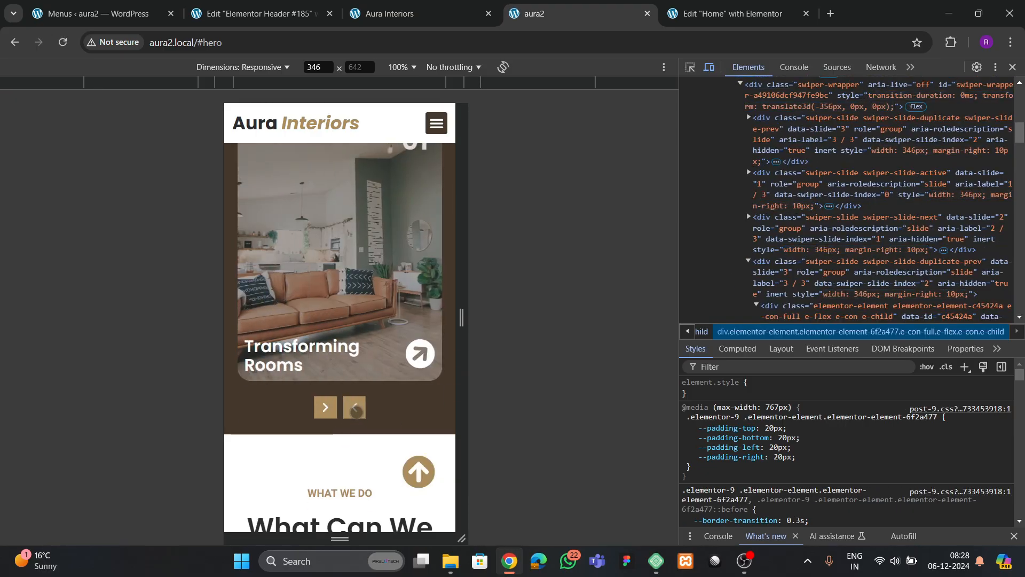
{"action": "left_click", "coordinate": [325, 412]}
{"action": "left_click", "coordinate": [324, 413]}
- Scroll through the mobile page, then return the live site to desktop width
{"action": "scroll", "coordinate": [328, 455], "scroll_direction": "down", "scroll_amount": 15}
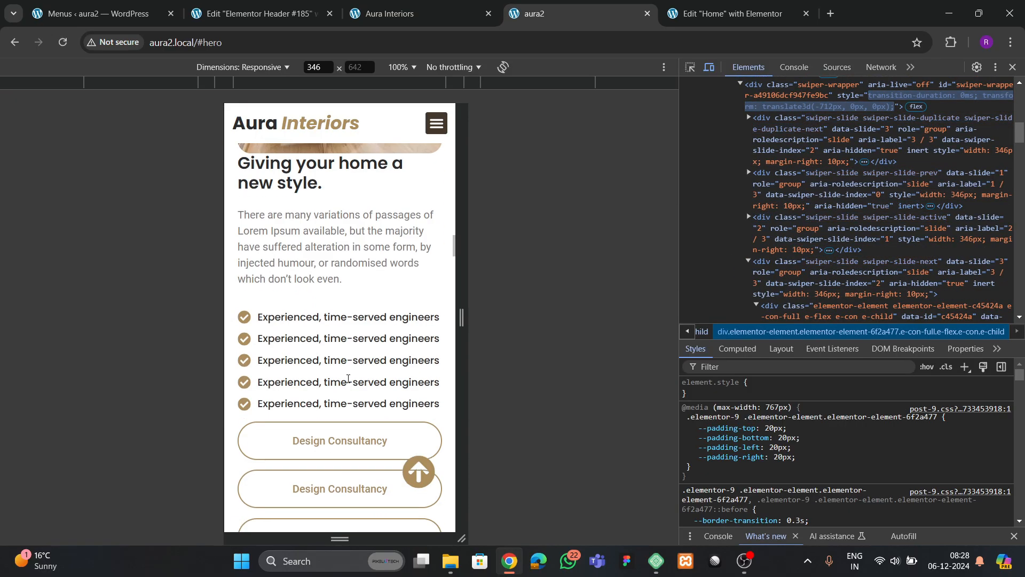
{"action": "scroll", "coordinate": [345, 379], "scroll_direction": "down", "scroll_amount": 12}
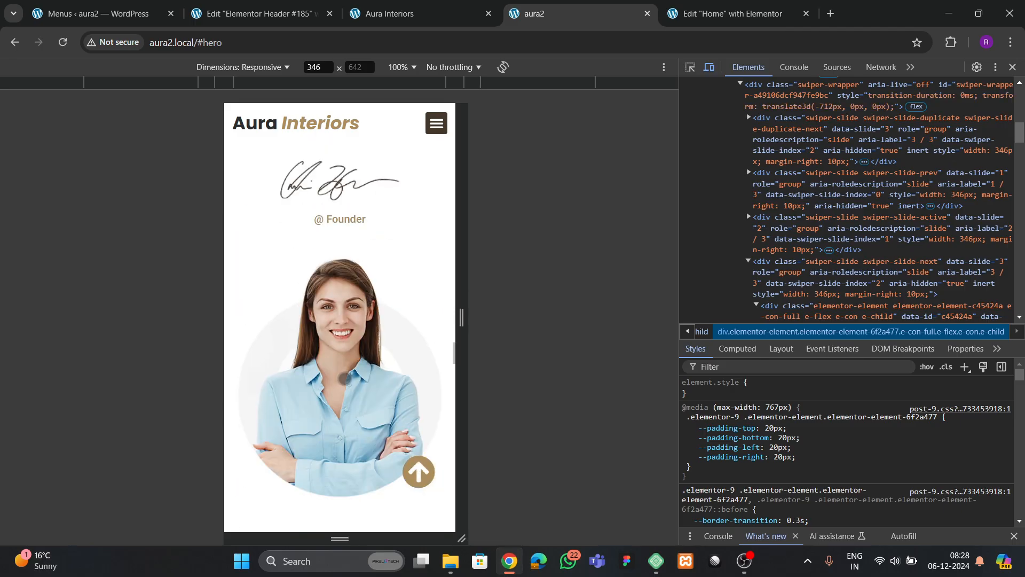
{"action": "scroll", "coordinate": [345, 382], "scroll_direction": "up", "scroll_amount": 5}
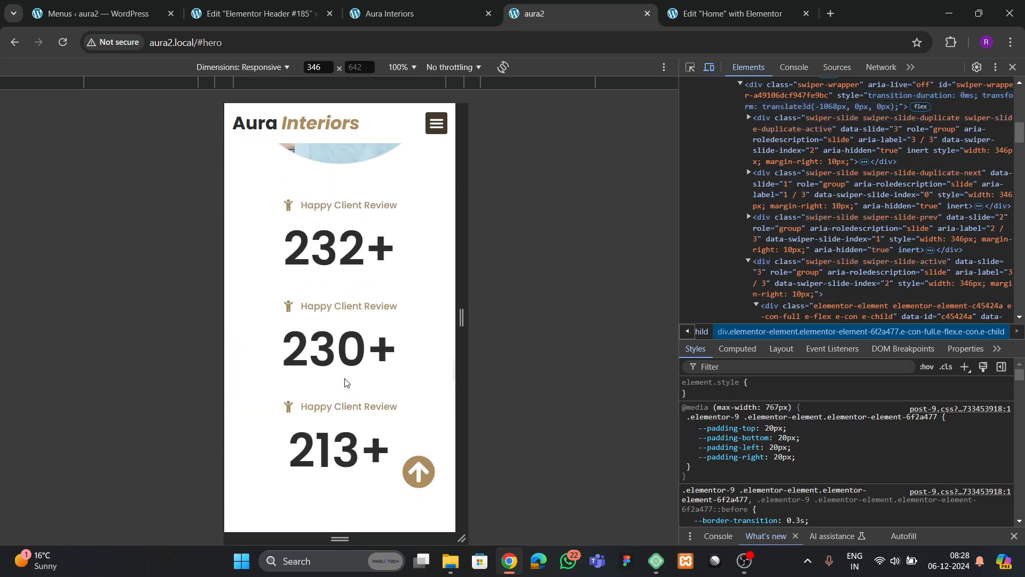
{"action": "scroll", "coordinate": [344, 382], "scroll_direction": "down", "scroll_amount": 15}
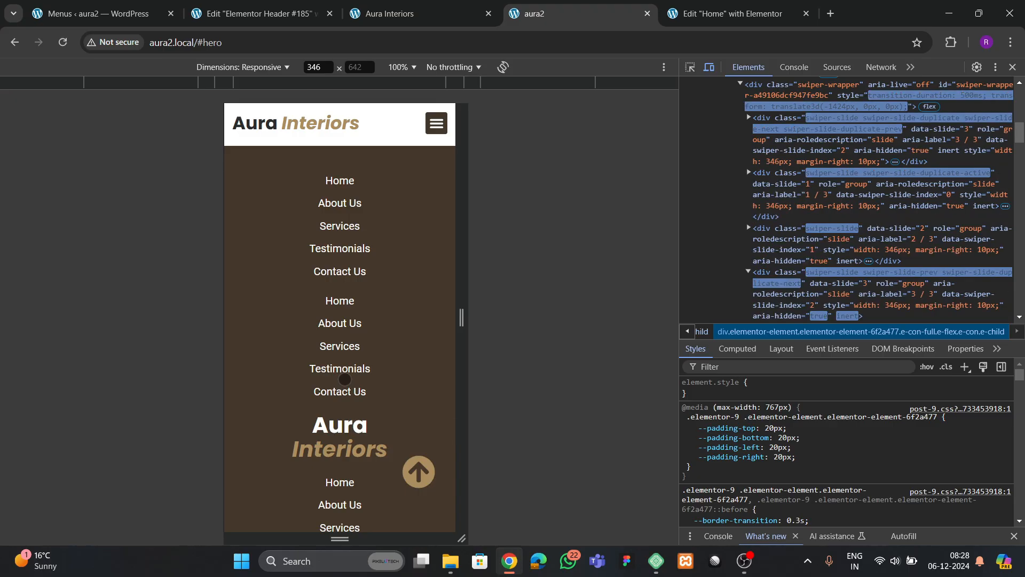
{"action": "scroll", "coordinate": [344, 379], "scroll_direction": "up", "scroll_amount": 5}
{"action": "scroll", "coordinate": [345, 383], "scroll_direction": "up", "scroll_amount": 3}
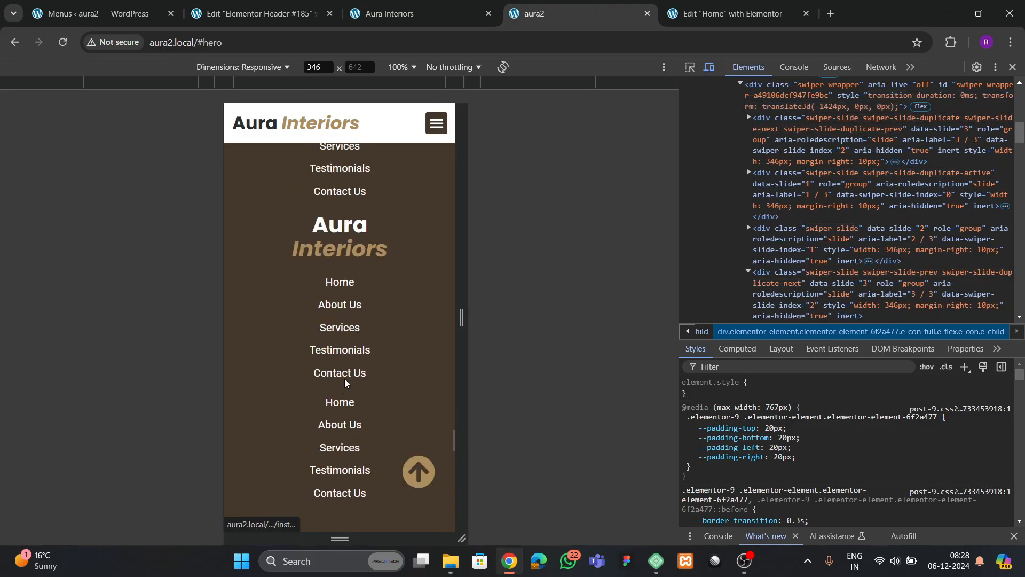
{"action": "scroll", "coordinate": [345, 383], "scroll_direction": "down", "scroll_amount": 5}
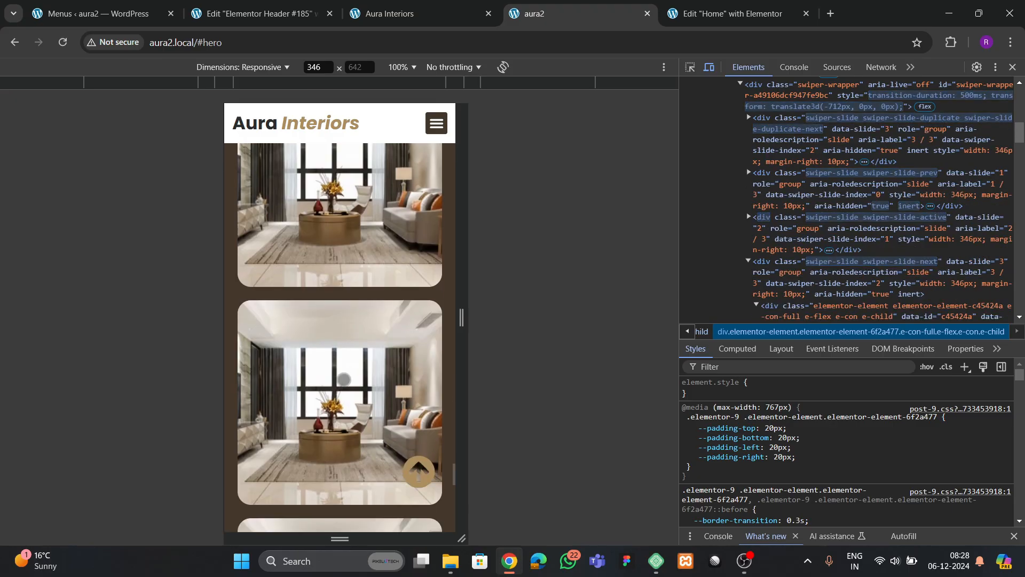
{"action": "scroll", "coordinate": [344, 379], "scroll_direction": "down", "scroll_amount": 6}
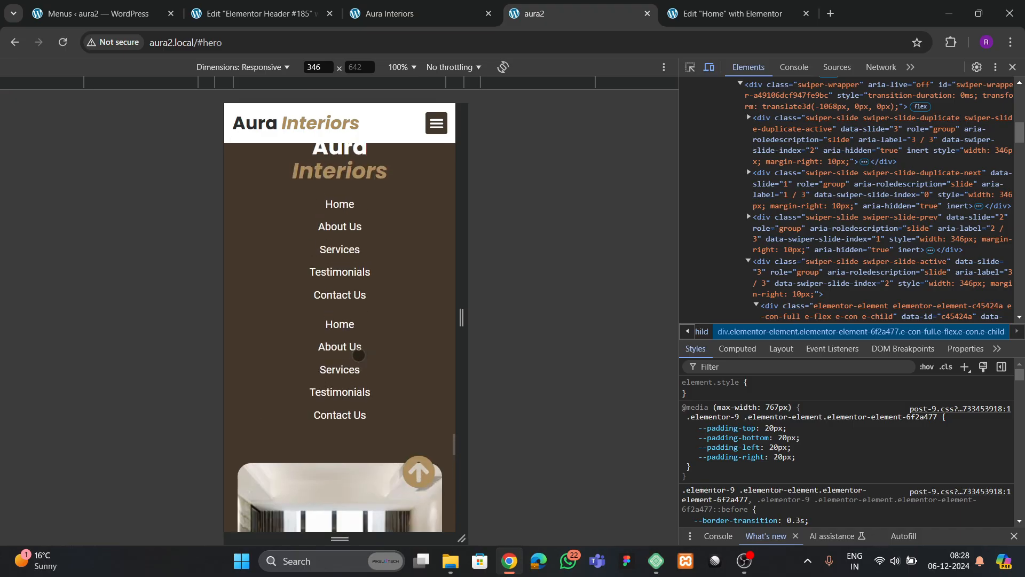
{"action": "scroll", "coordinate": [358, 354], "scroll_direction": "up", "scroll_amount": 10}
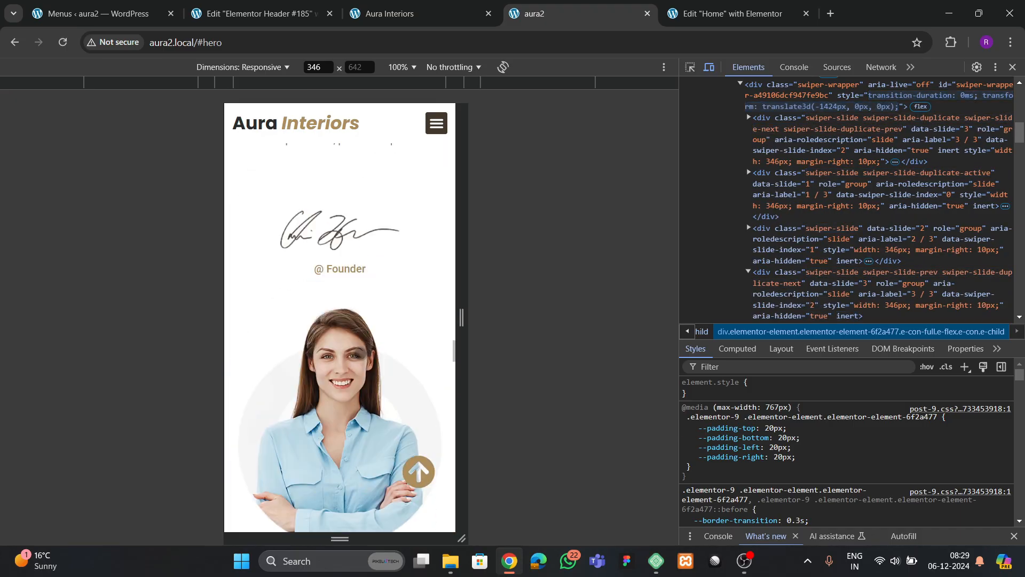
{"action": "scroll", "coordinate": [361, 352], "scroll_direction": "up", "scroll_amount": 7}
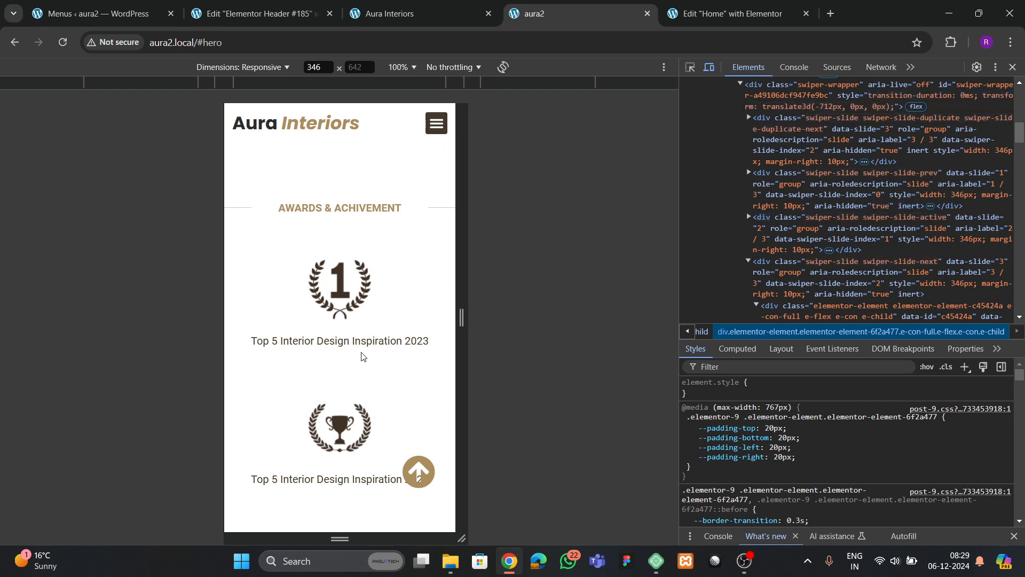
{"action": "scroll", "coordinate": [361, 359], "scroll_direction": "up", "scroll_amount": 3}
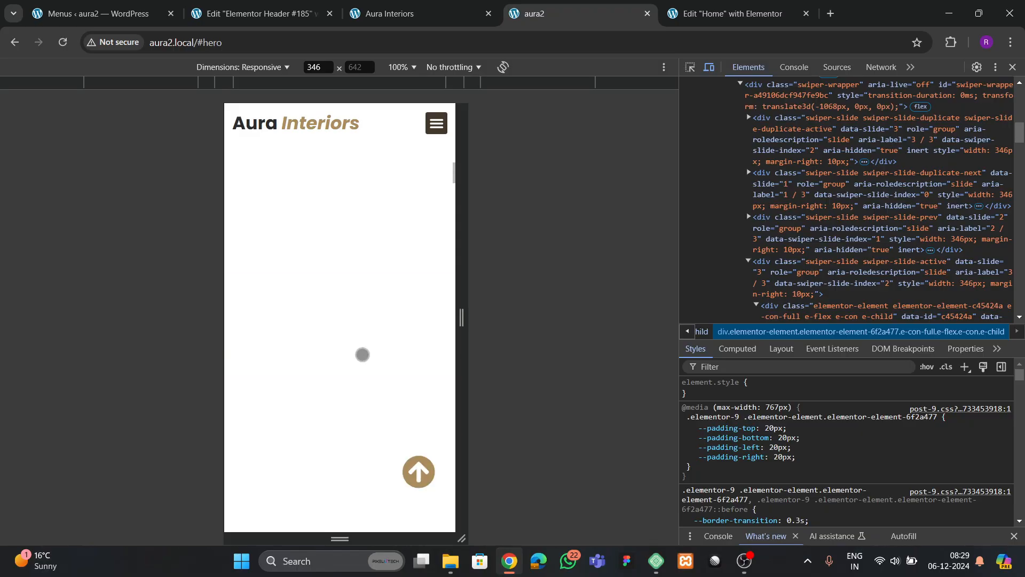
{"action": "left_click", "coordinate": [1013, 67]}
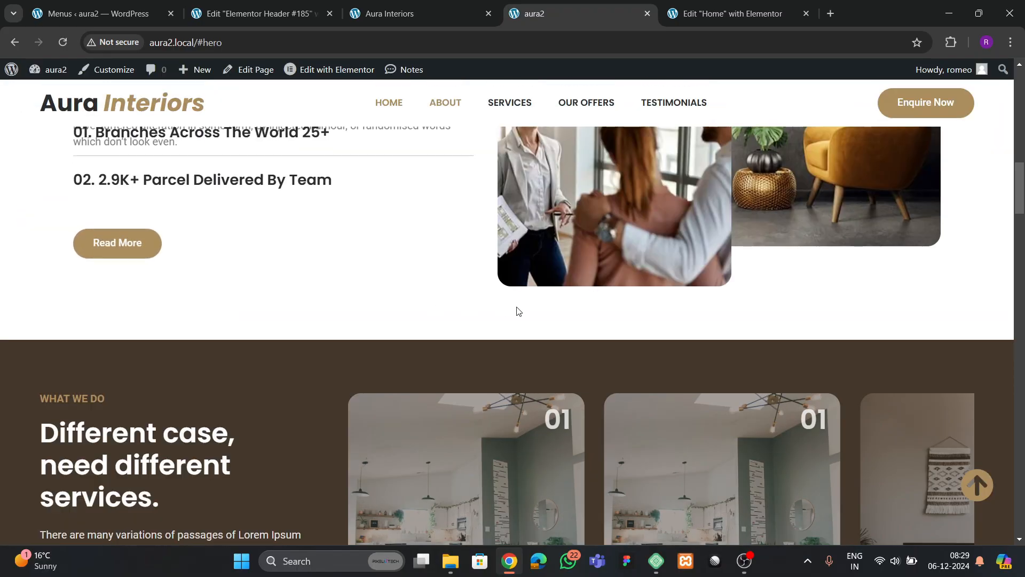